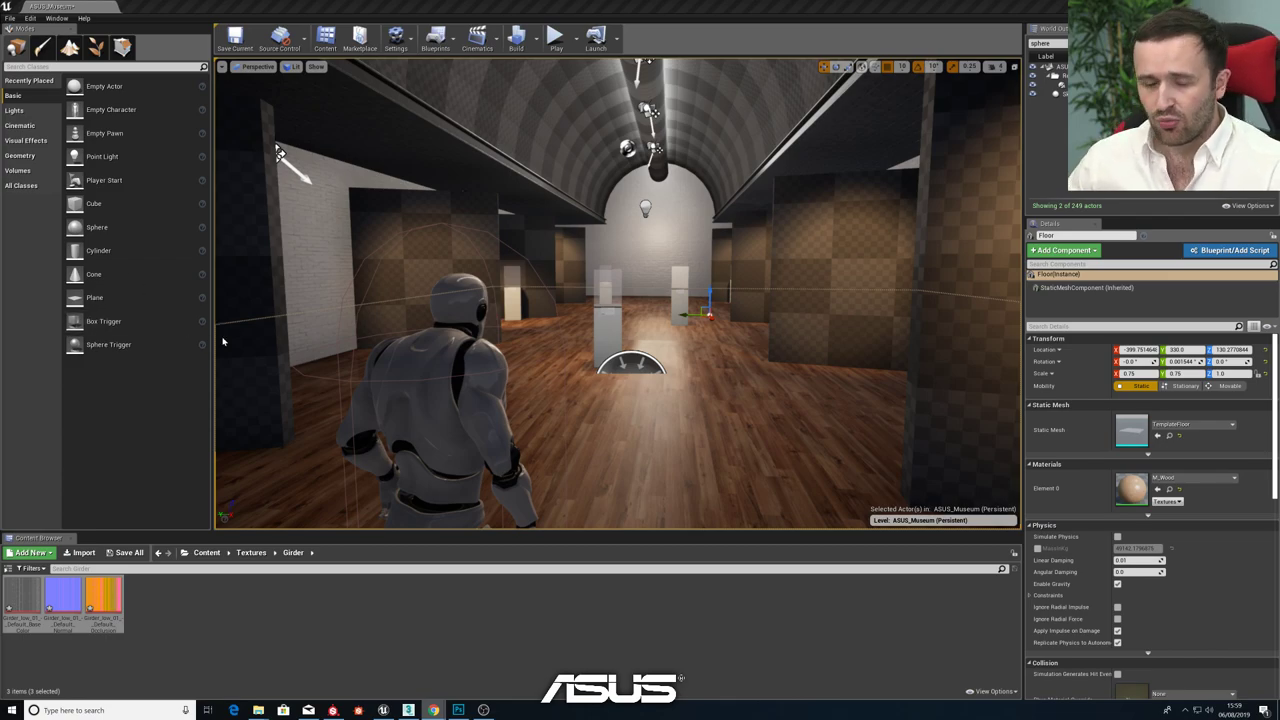
- Examine the museum hall's display plinths, its glass case and the ASUS 30th Birthday label up close
key("w")
right_click_drag(560, 431, 557, 433)
key("q")
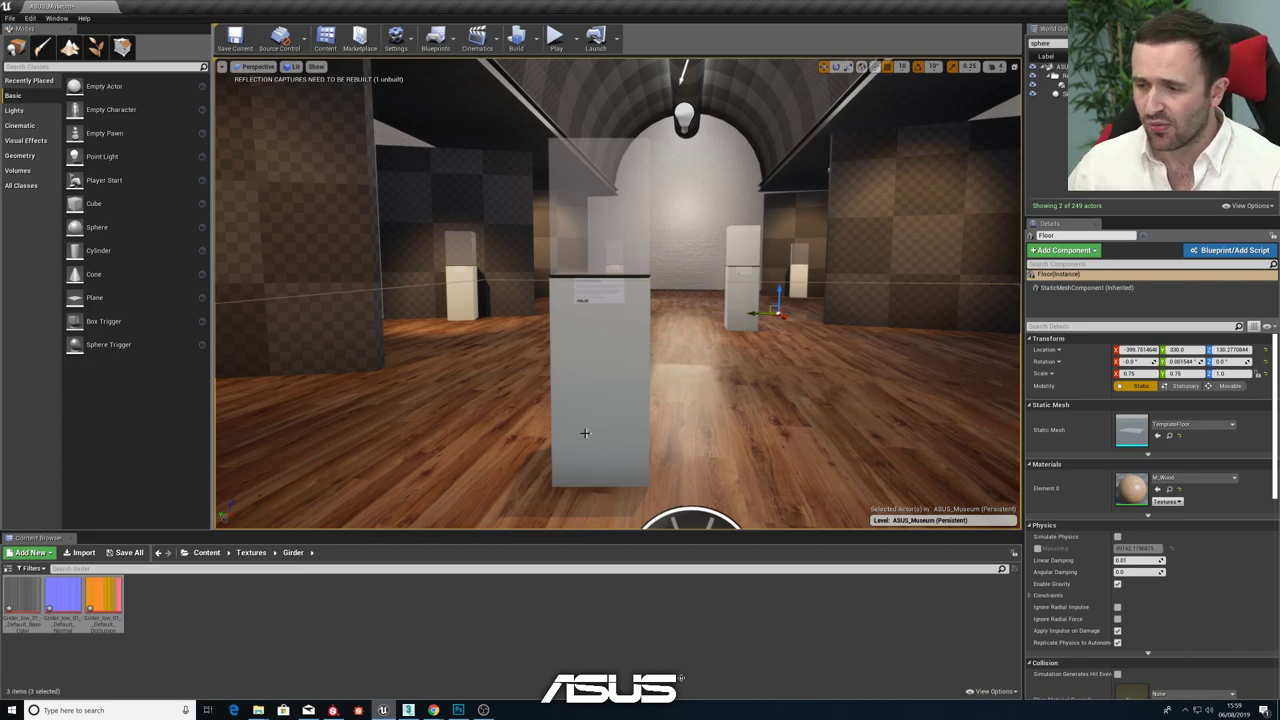
key("w")
right_click_drag(585, 433, 620, 440)
key("w")
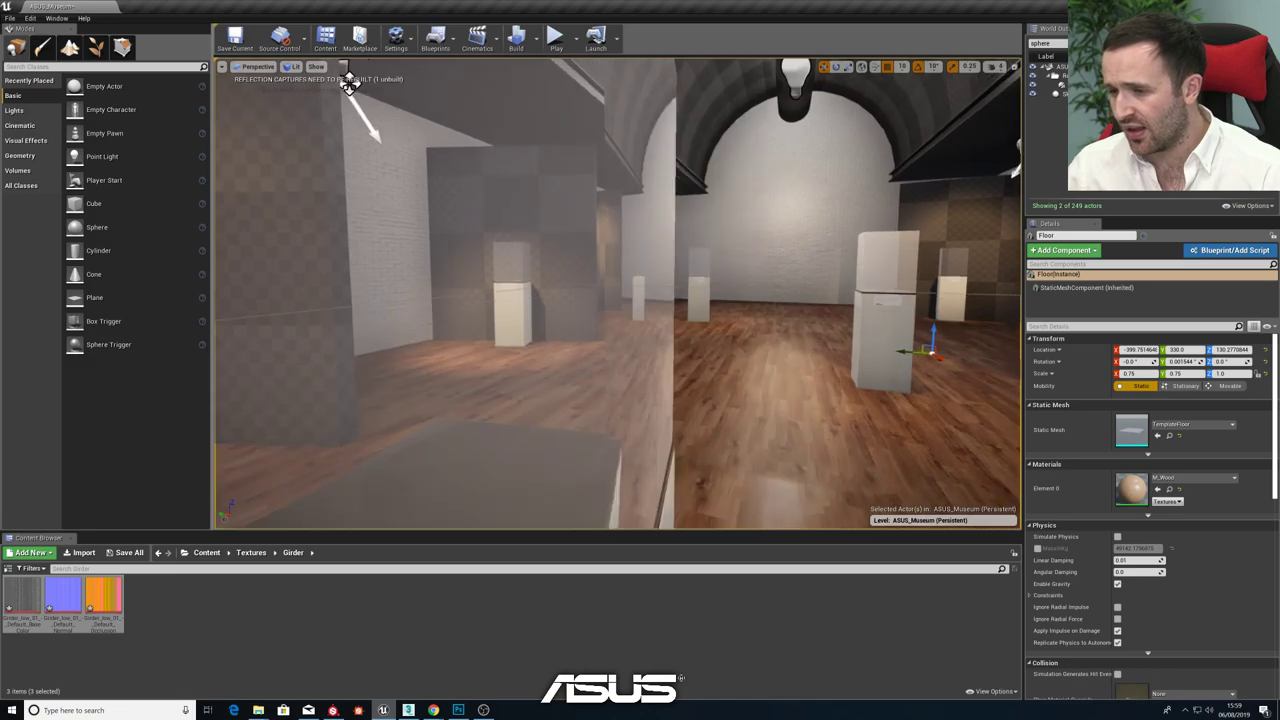
key("e")
key("q")
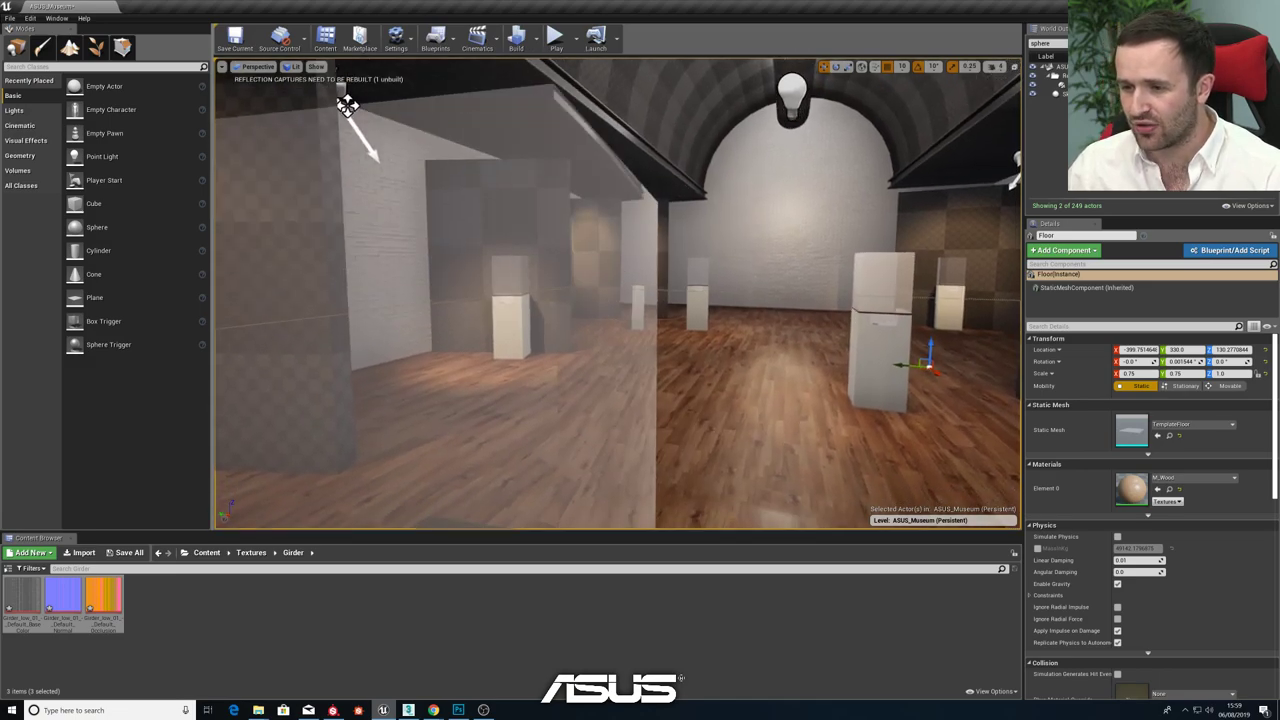
key("a")
key("e")
key("d")
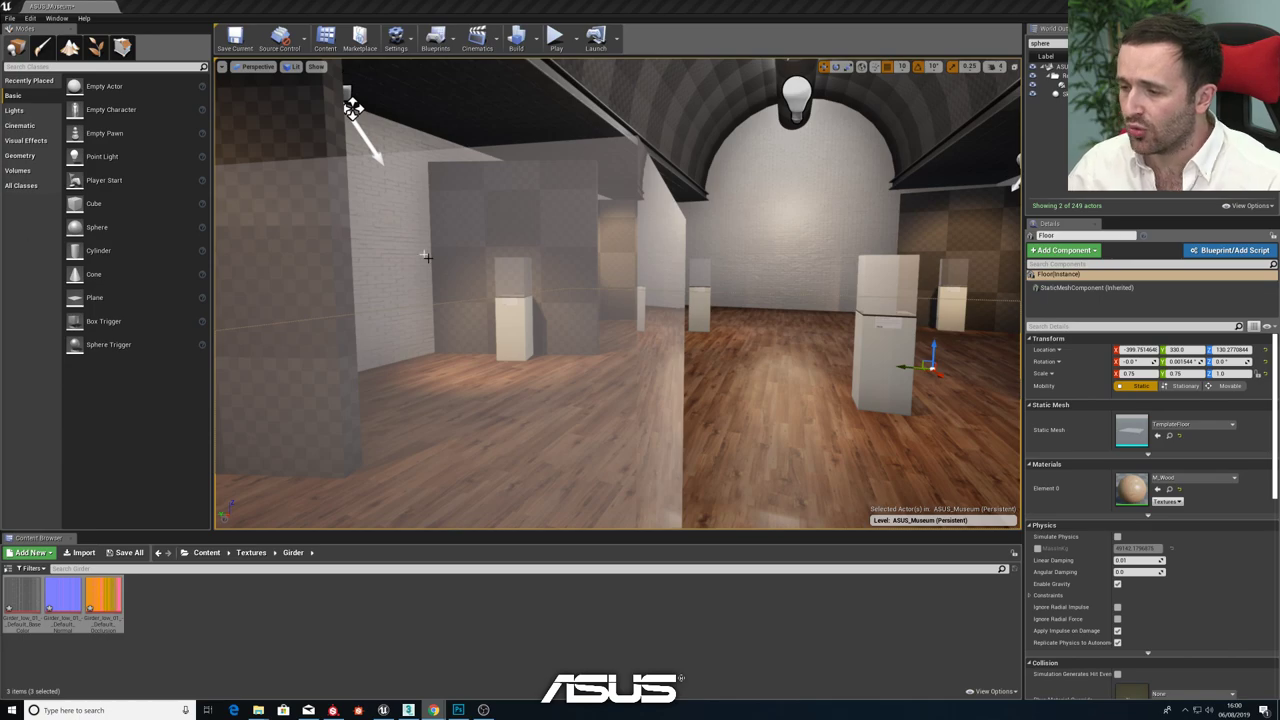
key("s")
right_click_drag(427, 258, 436, 261)
key("q")
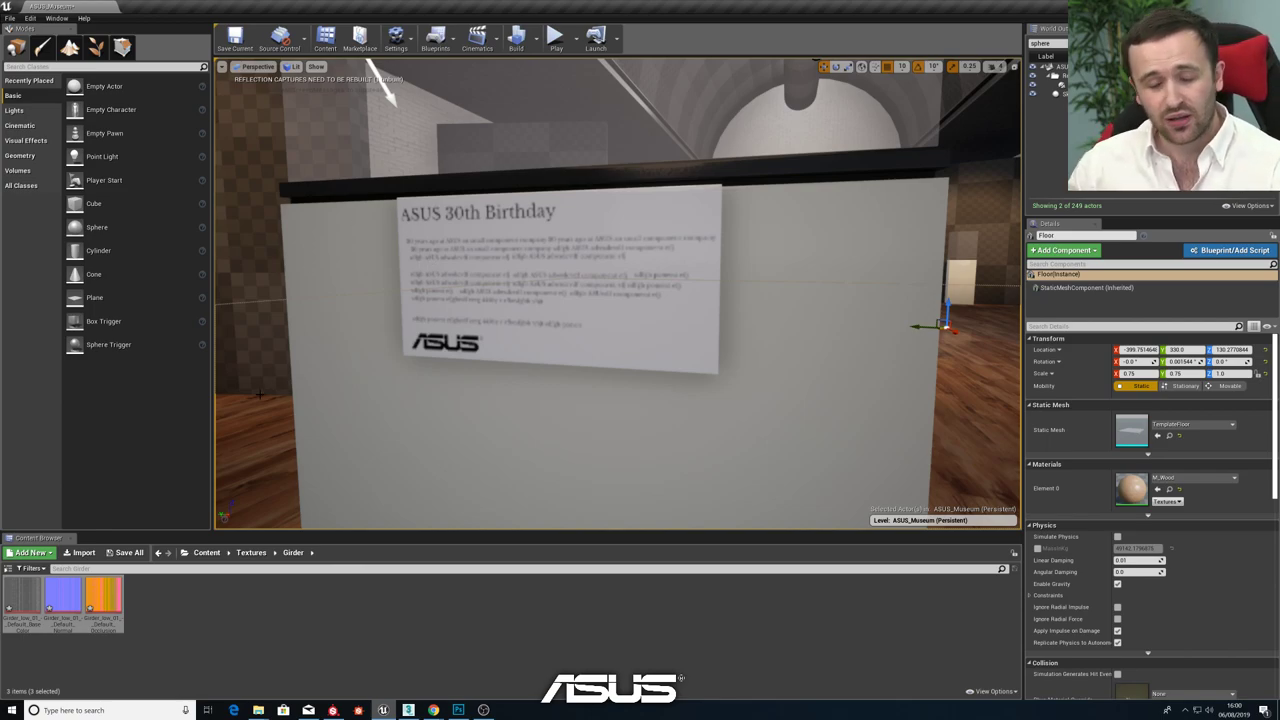
- Open the plinth's base color texture from the Textures/Plinth folder and arrange it side by side with the level editor
left_click(251, 552)
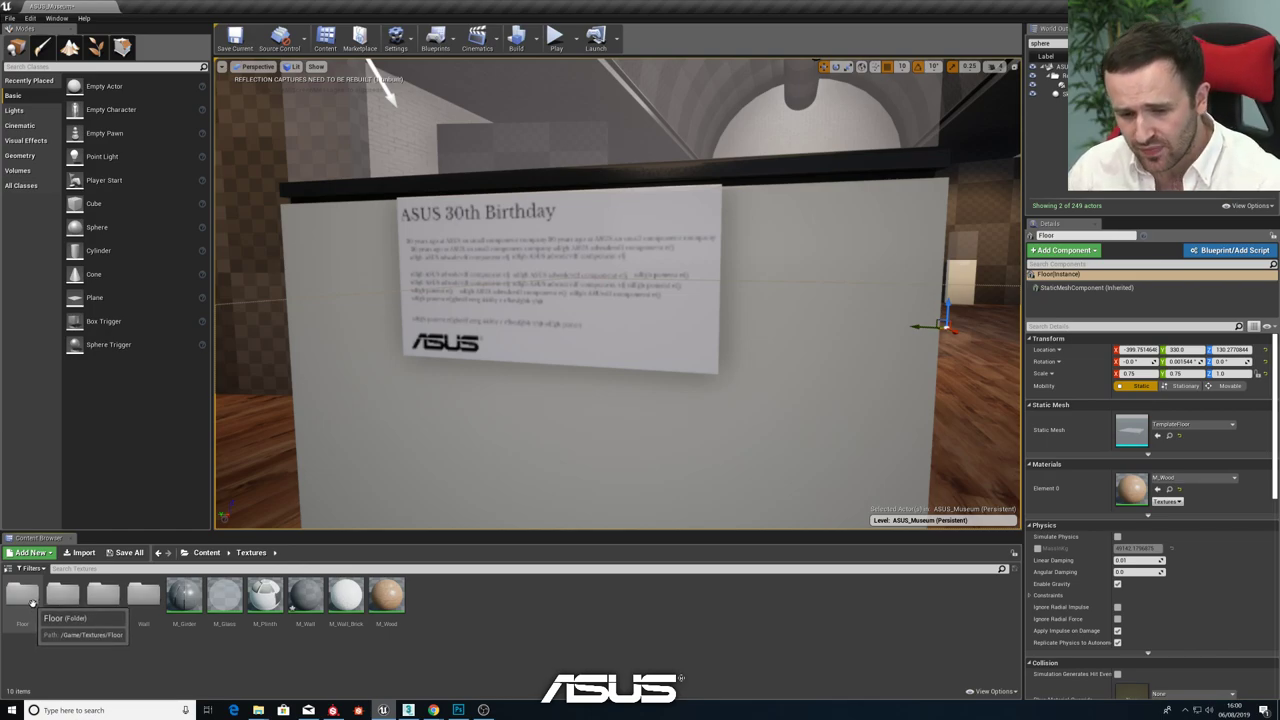
double_click(103, 598)
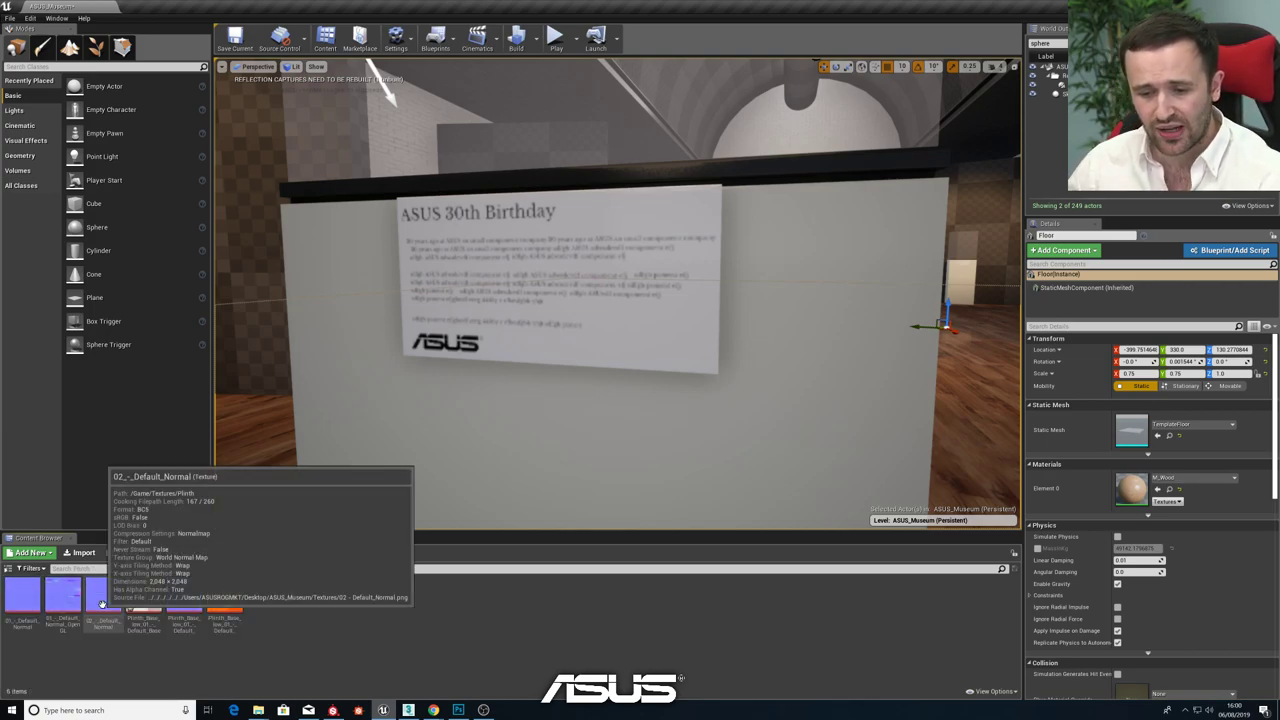
double_click(143, 596)
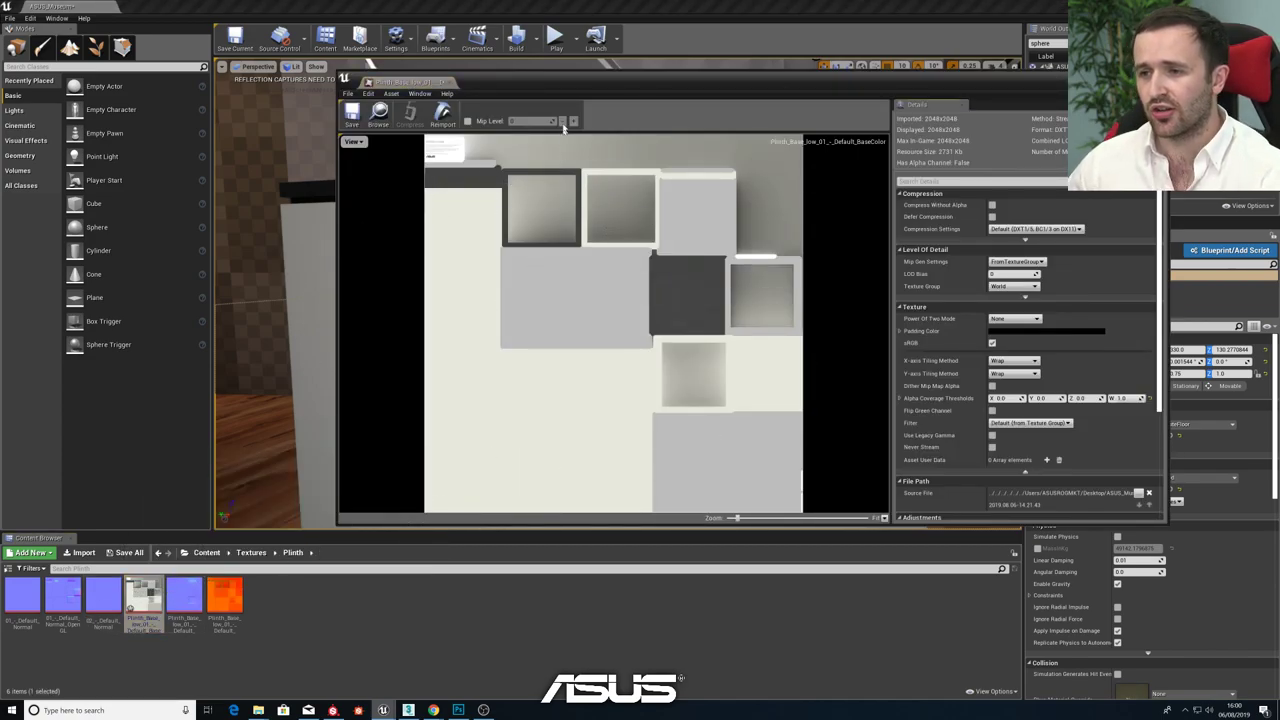
left_click_drag(400, 81, 1278, 150)
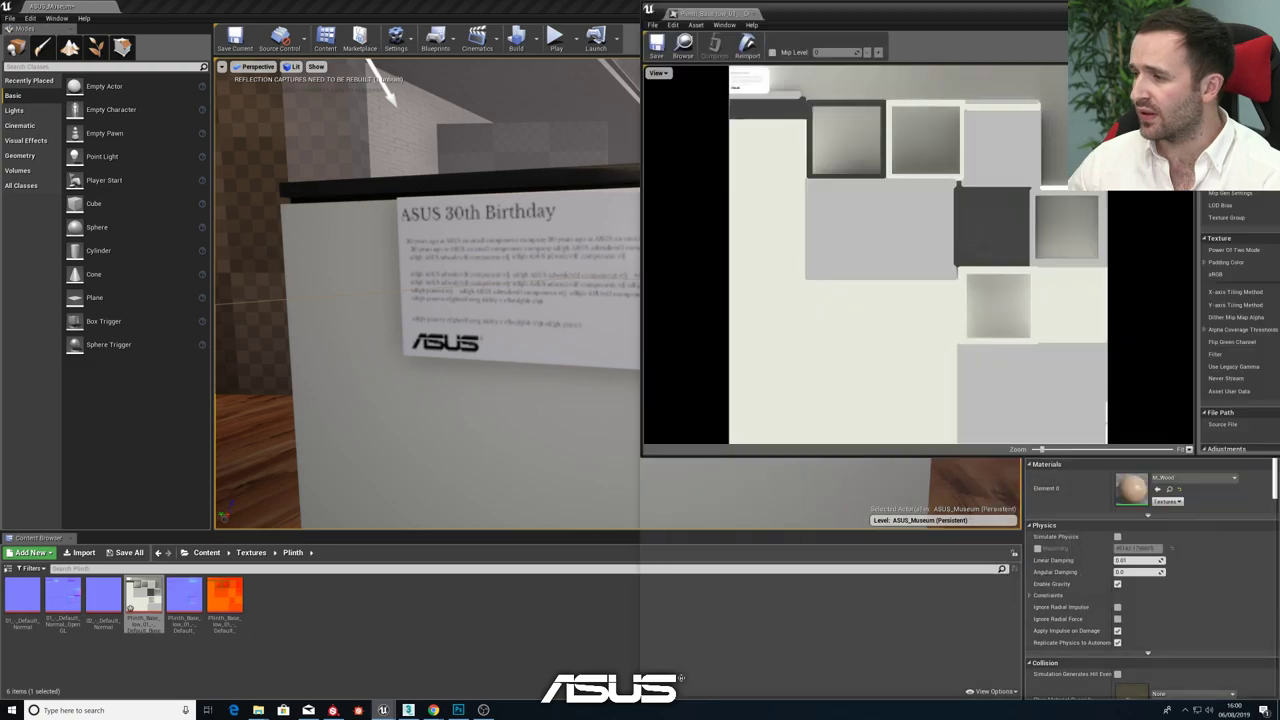
left_click(214, 238)
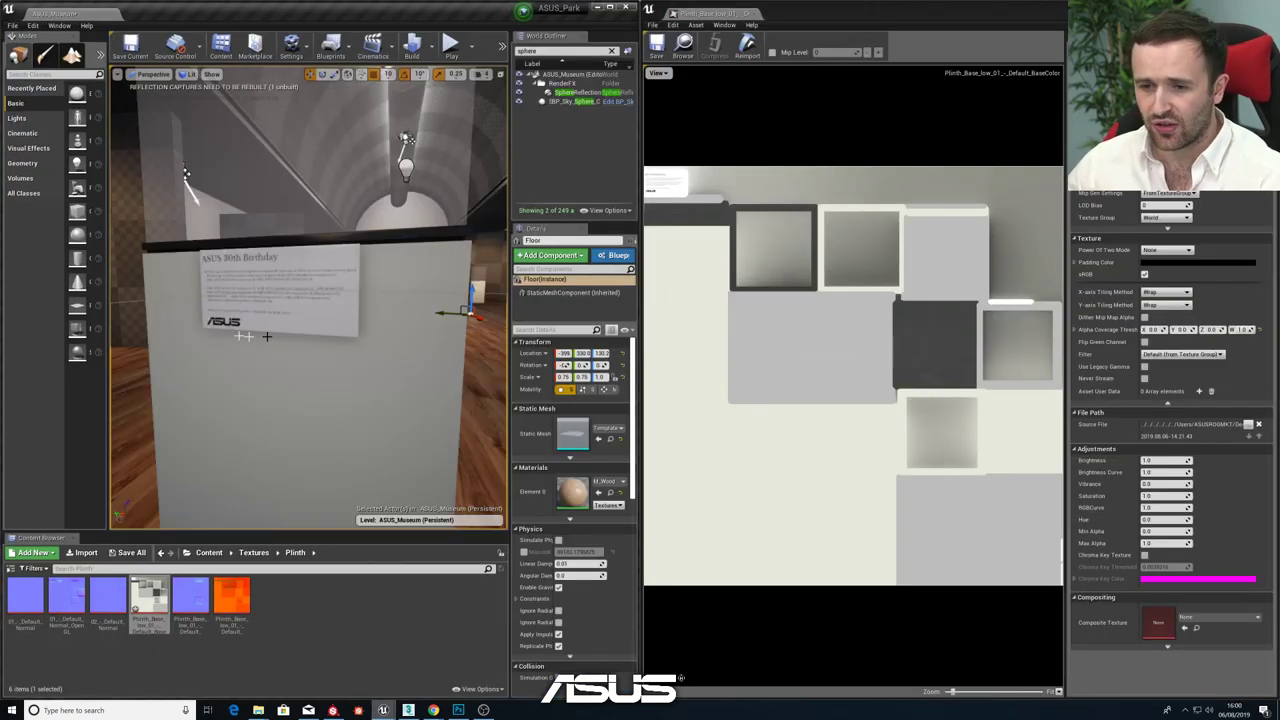
- Examine the plinth base color texture's layout, including its panels and the label area
scroll(752, 204, "up", 3)
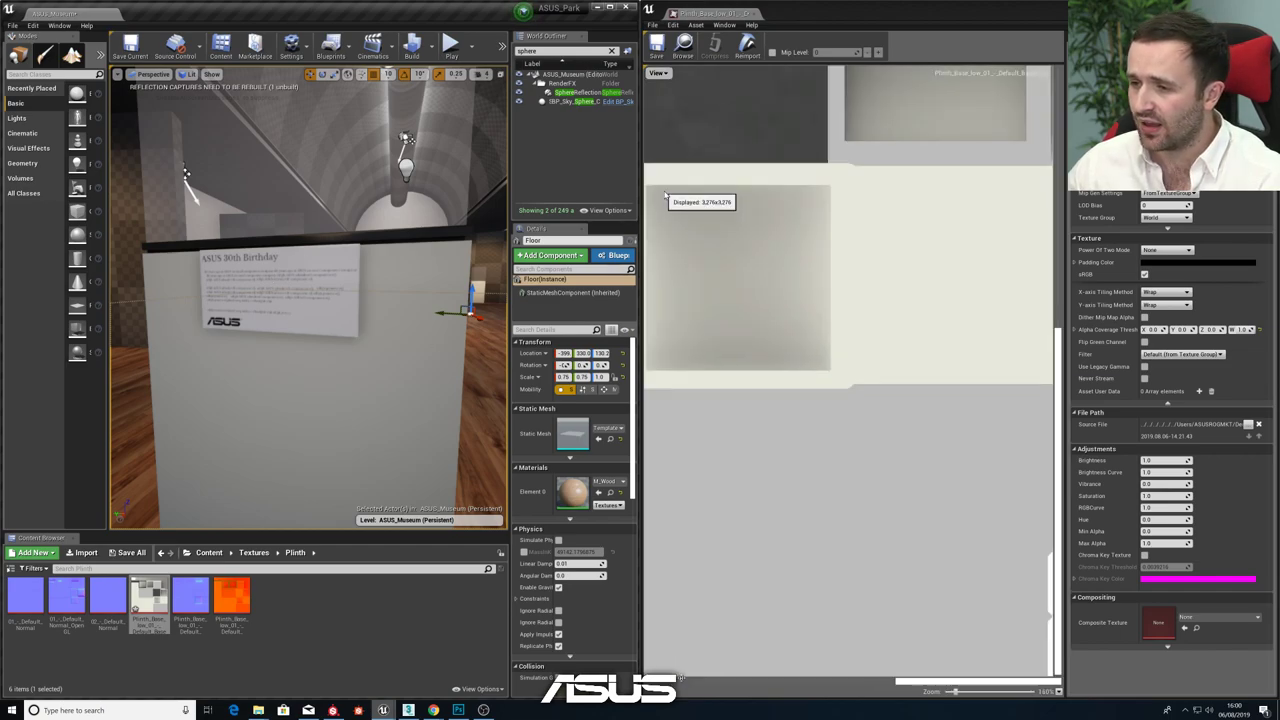
left_click(711, 209)
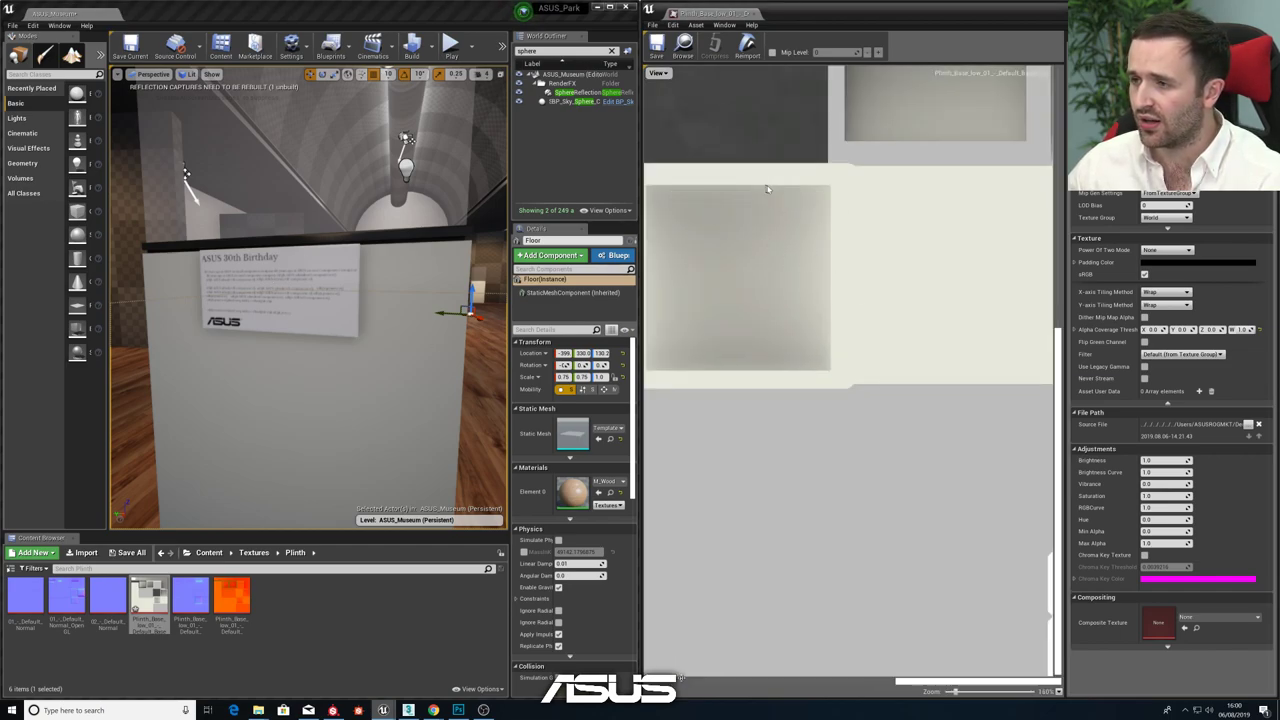
scroll(878, 257, "down", 2)
left_click_drag(895, 686, 745, 686)
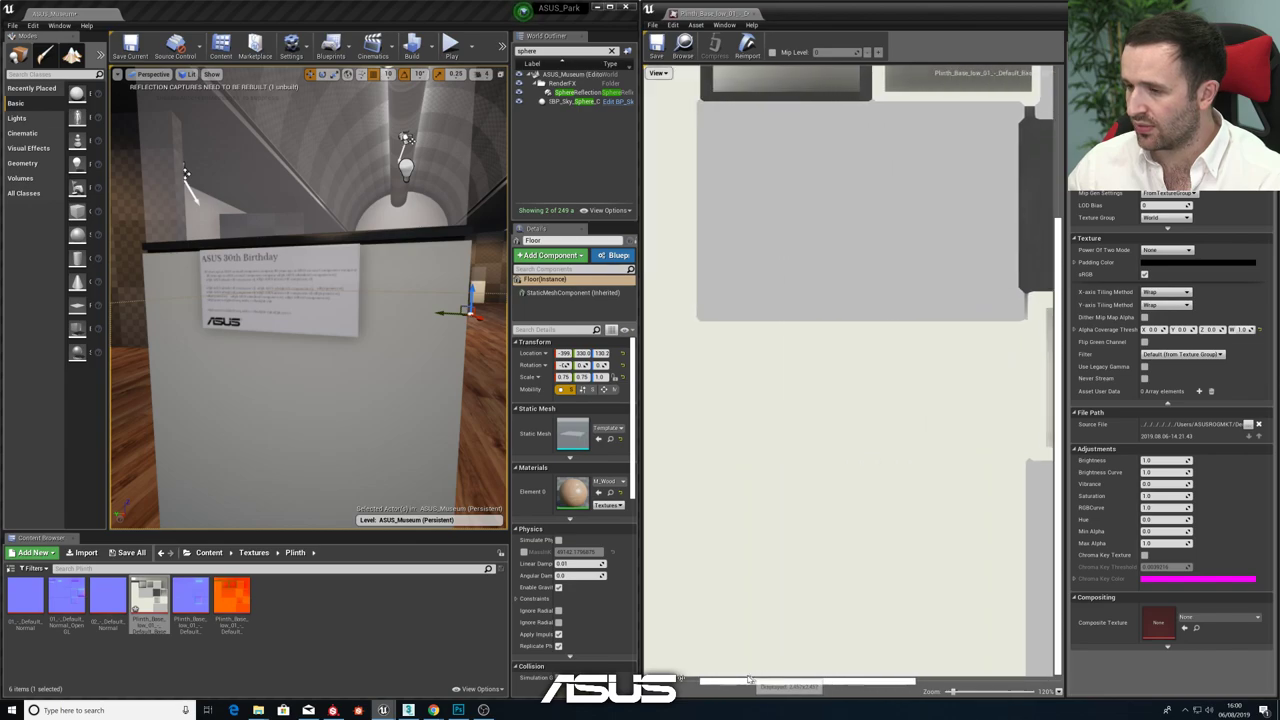
left_click_drag(1057, 340, 1062, 158)
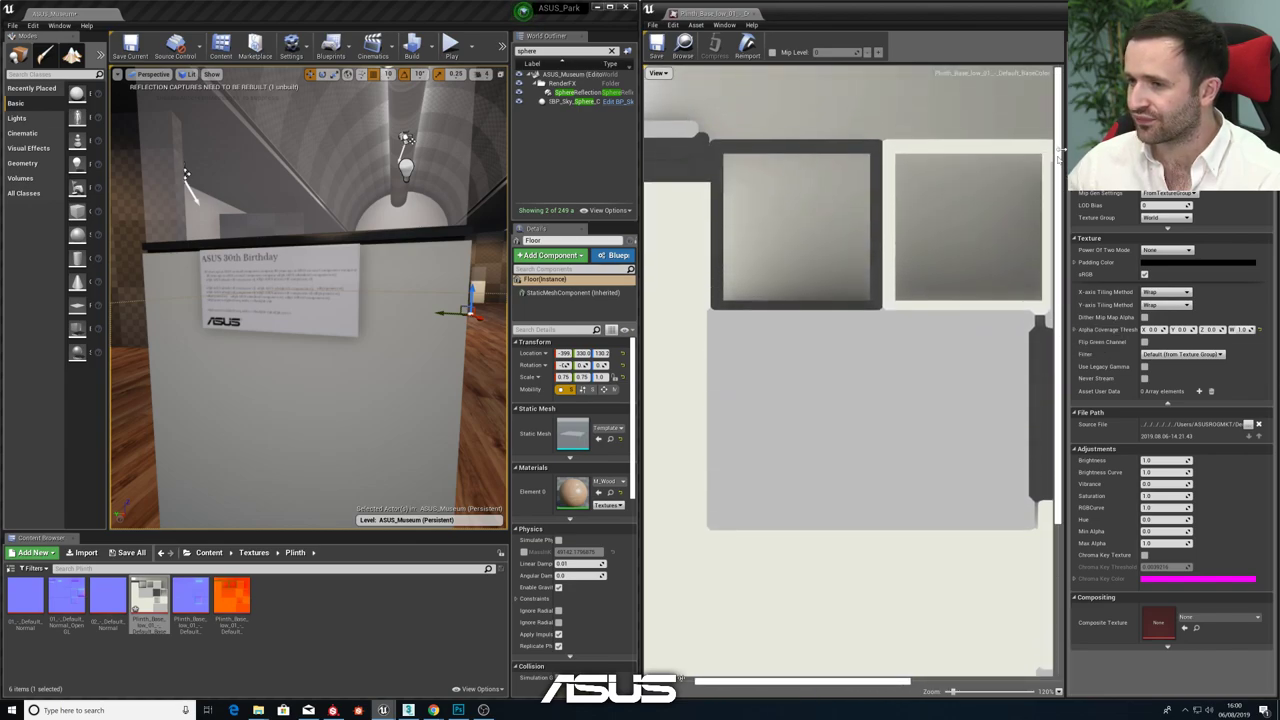
left_click_drag(851, 689, 800, 689)
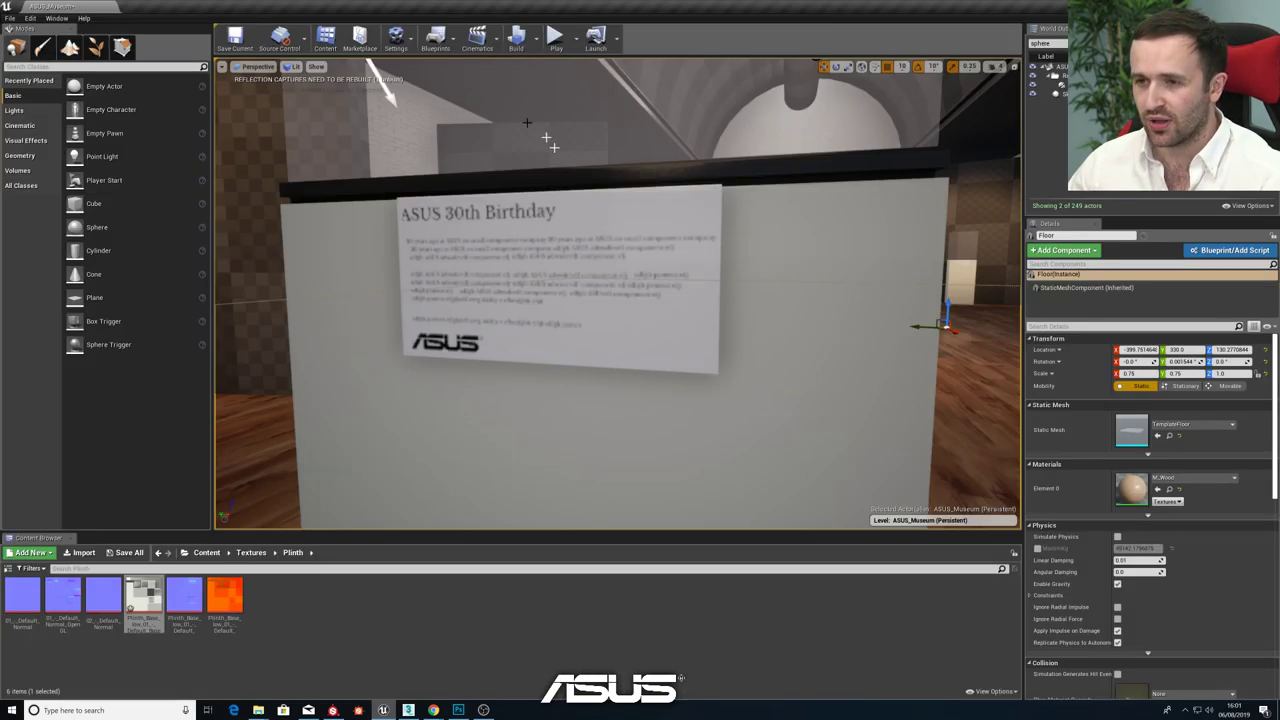
- Play the level and walk the character up to the plinth carrying the ASUS 30th Birthday label
left_click(555, 37)
left_click(567, 160)
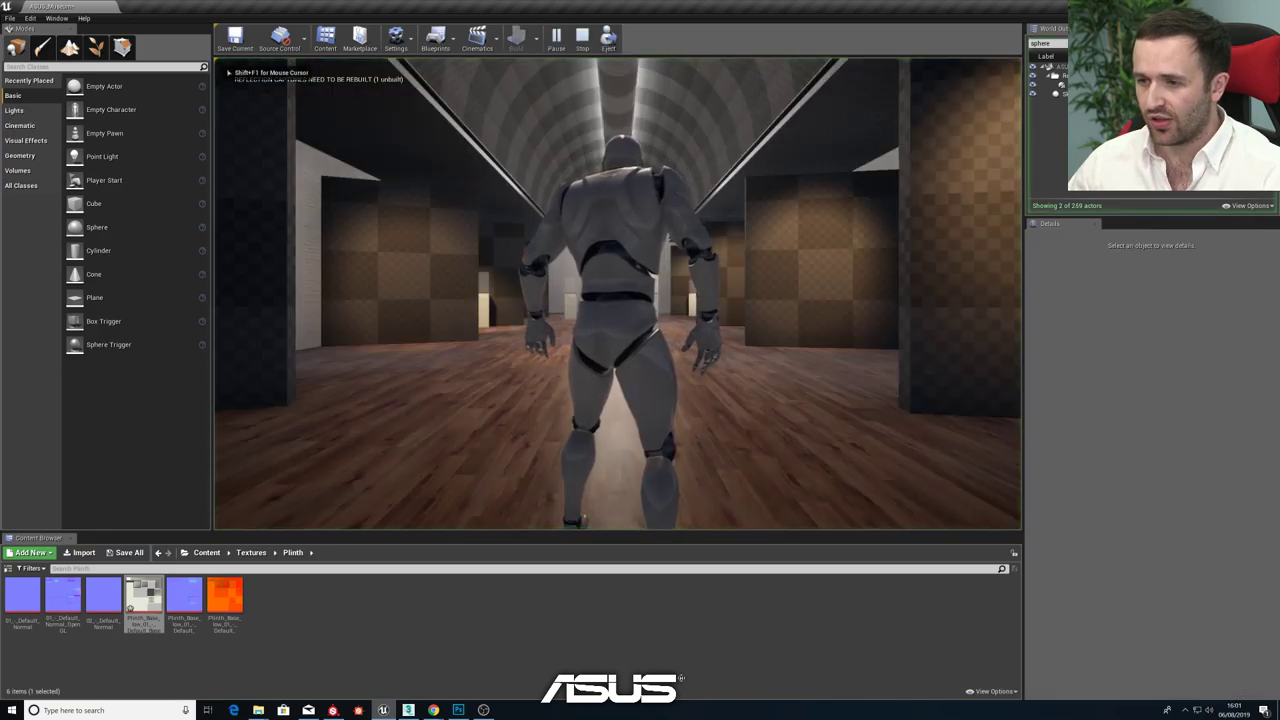
key("w")
key("w")
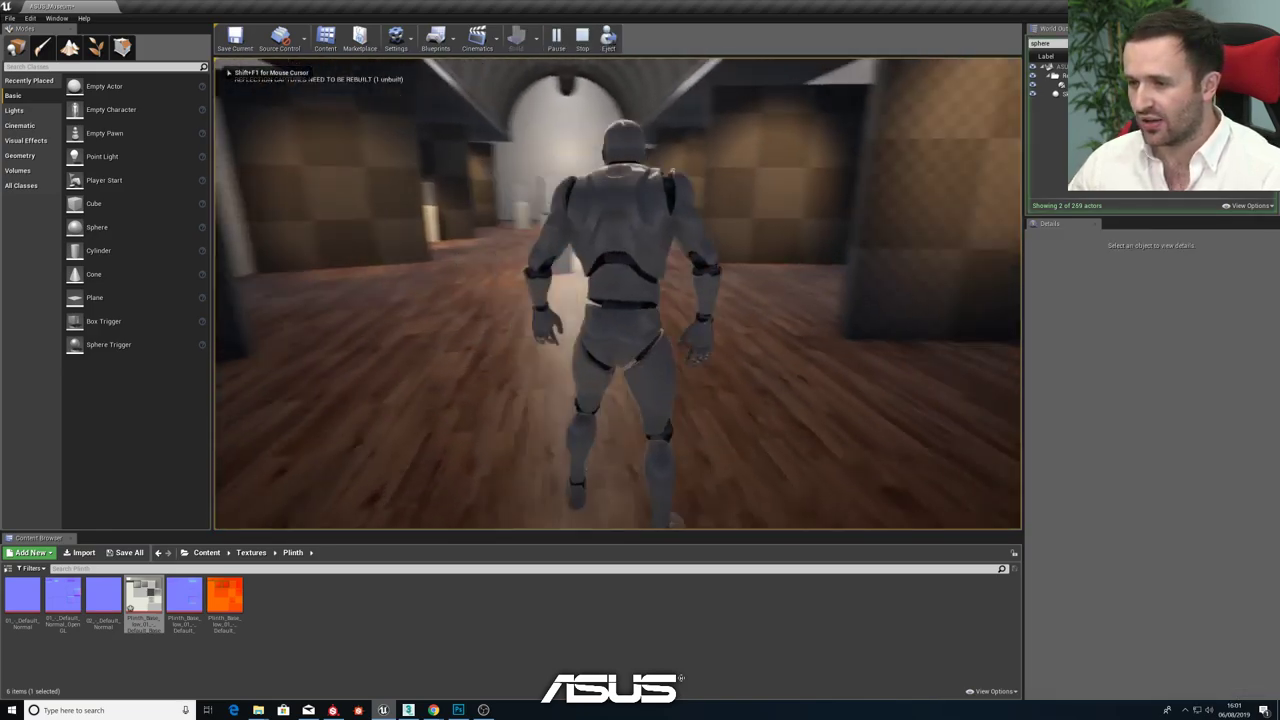
key("w")
key("d")
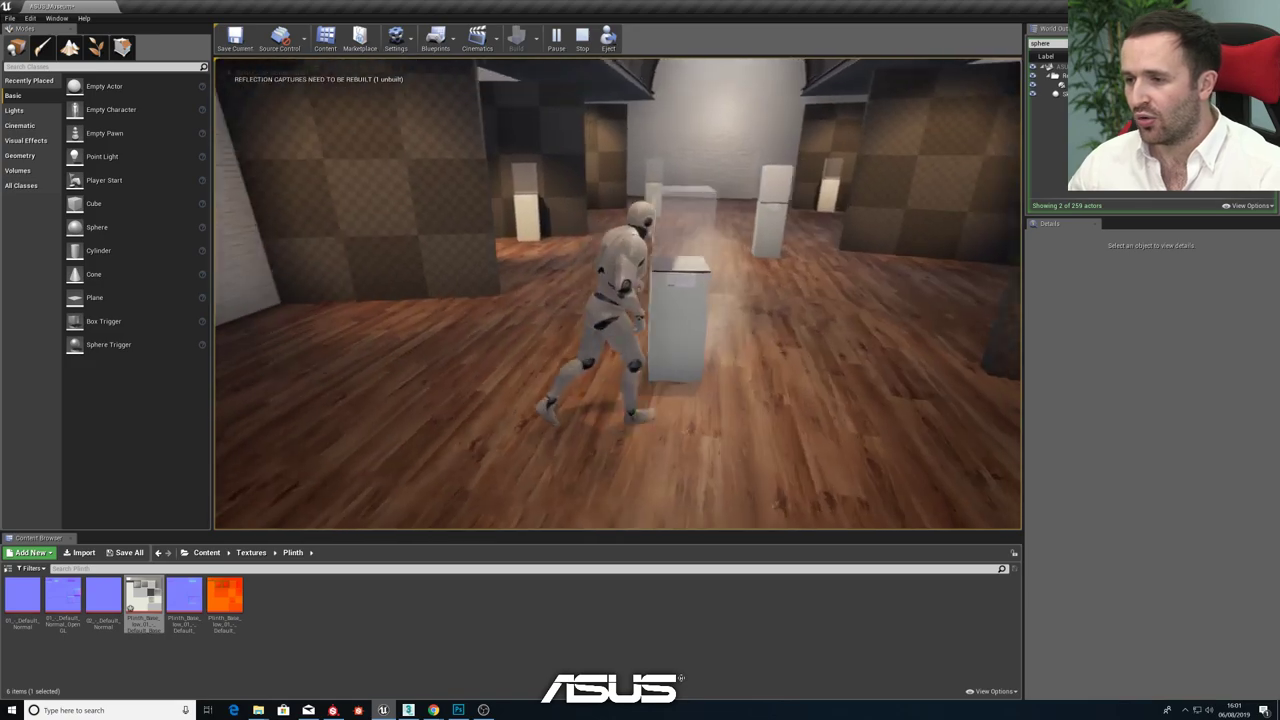
key("w")
key("w")
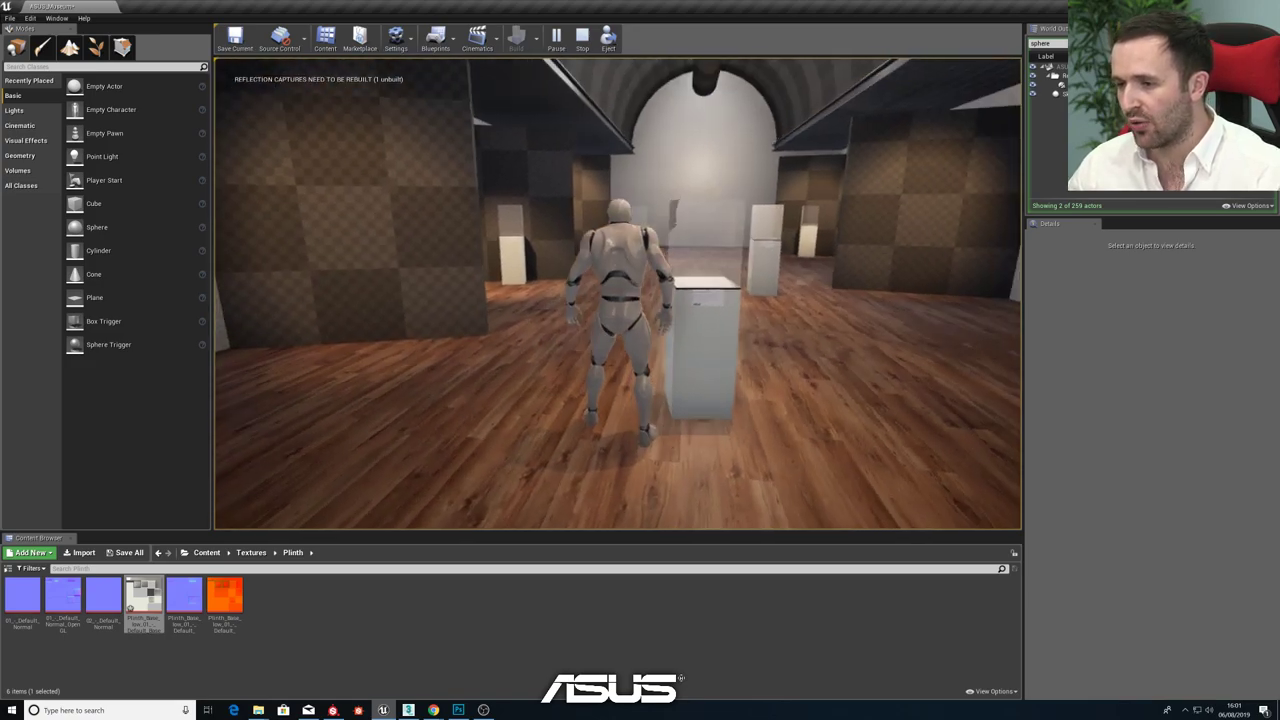
key("w")
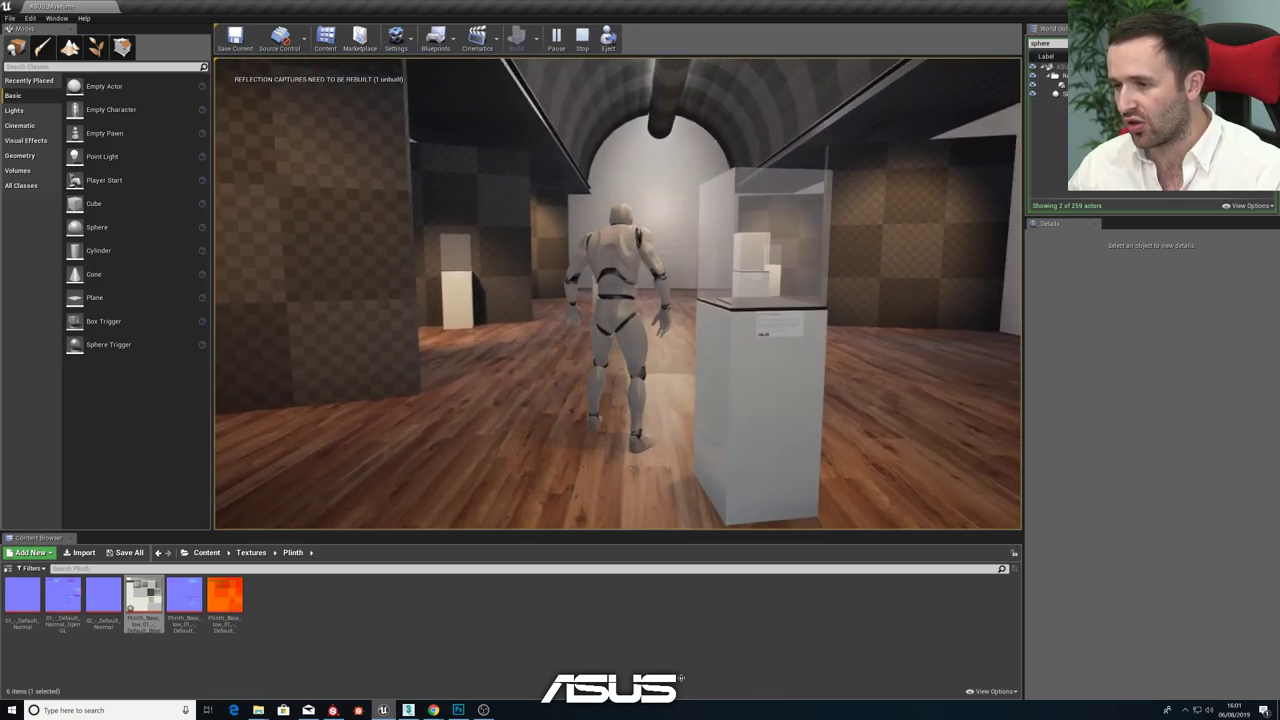
key("w")
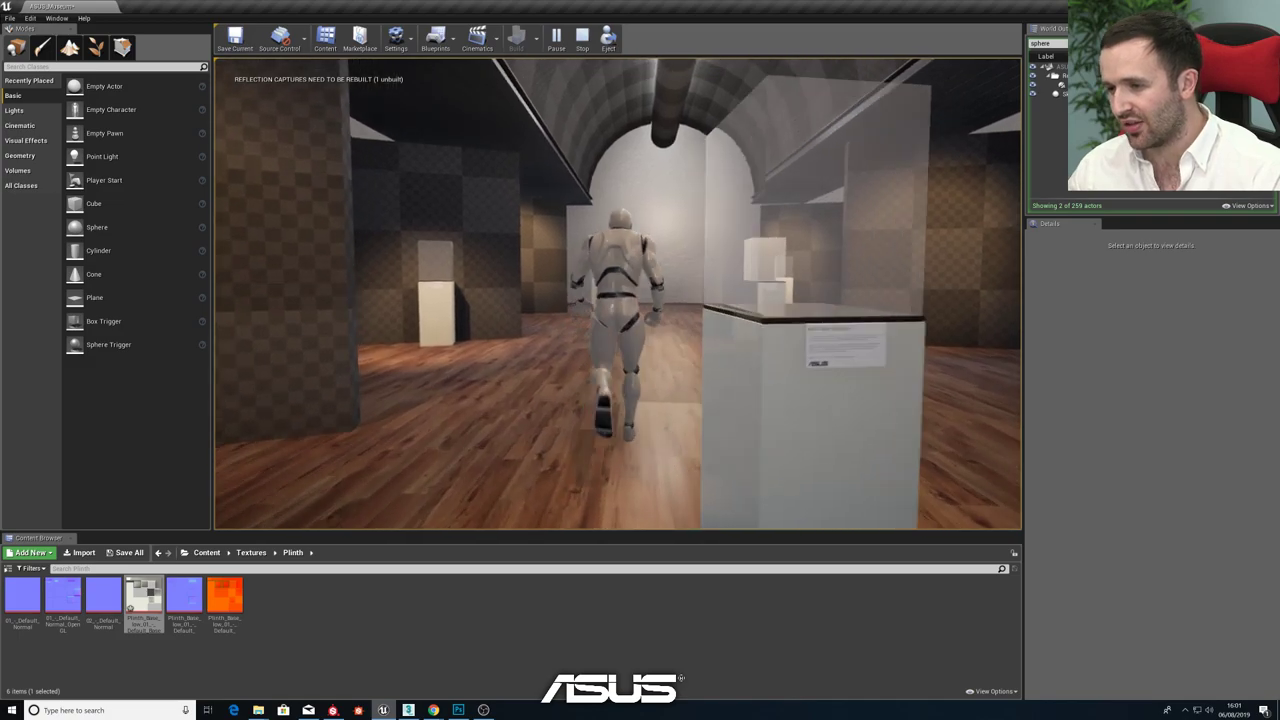
key("w")
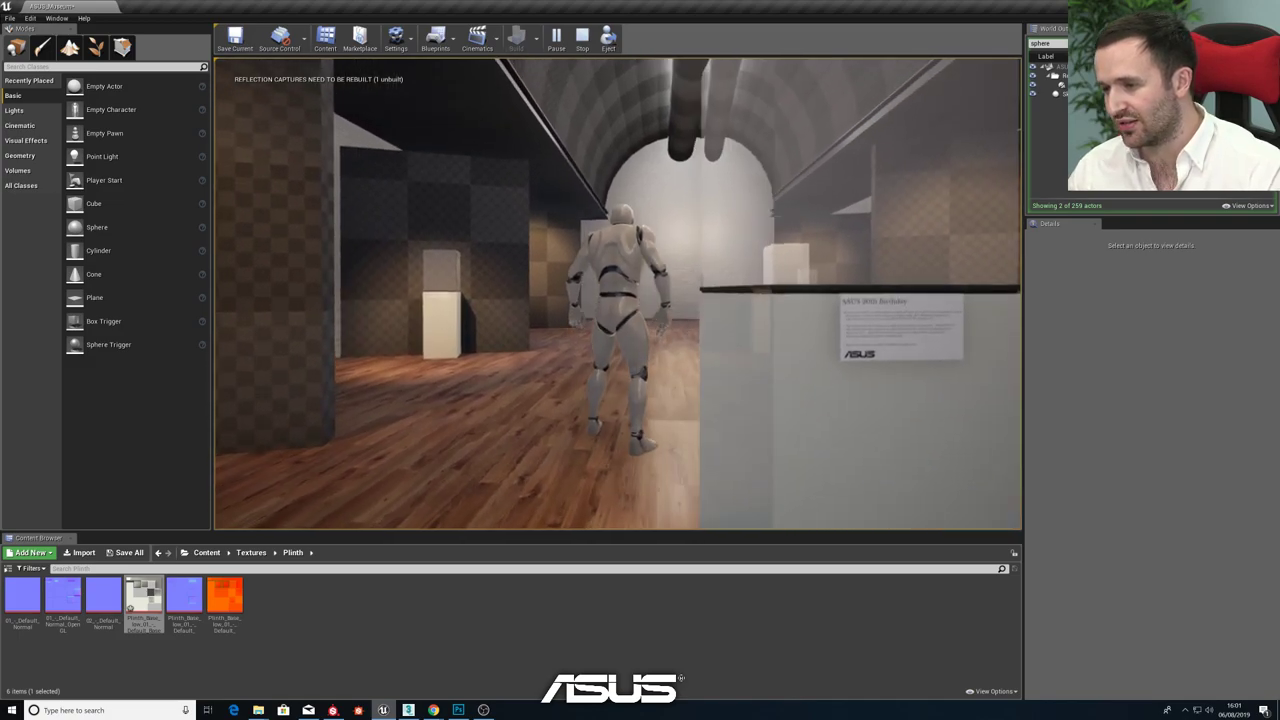
key("w")
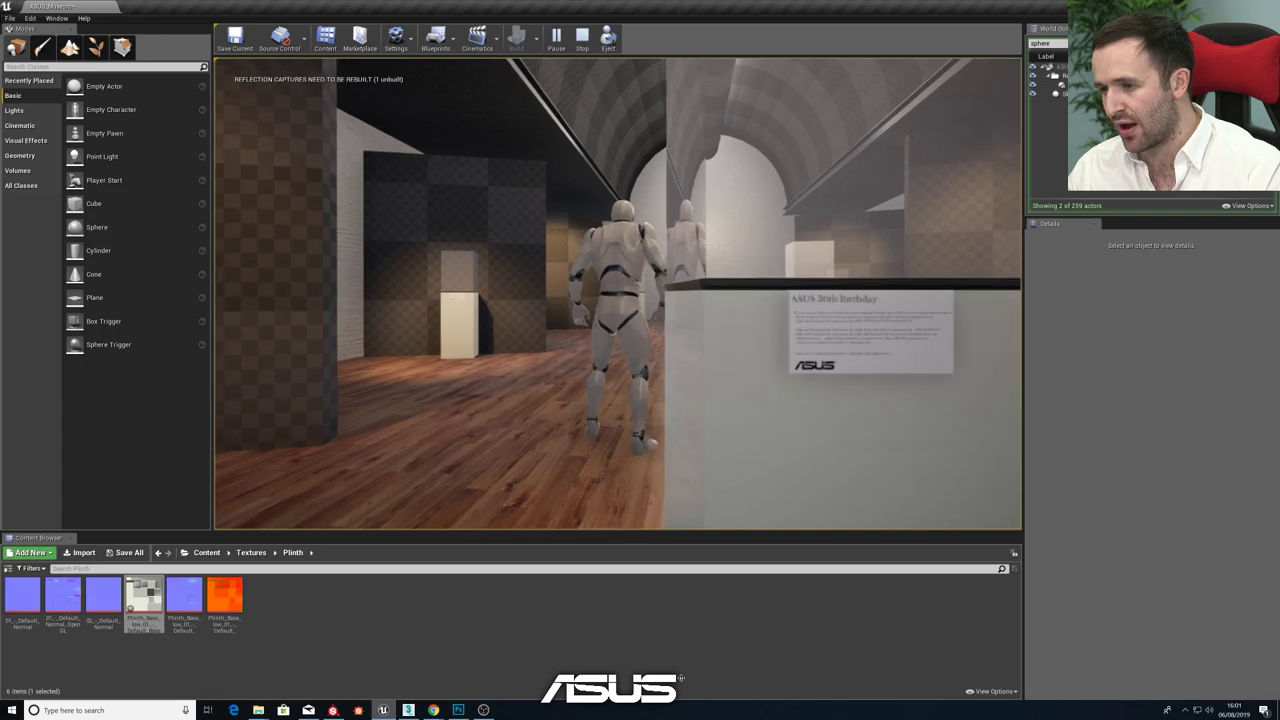
- Walk the character around the surrounding museum hall and end the play session
key("w")
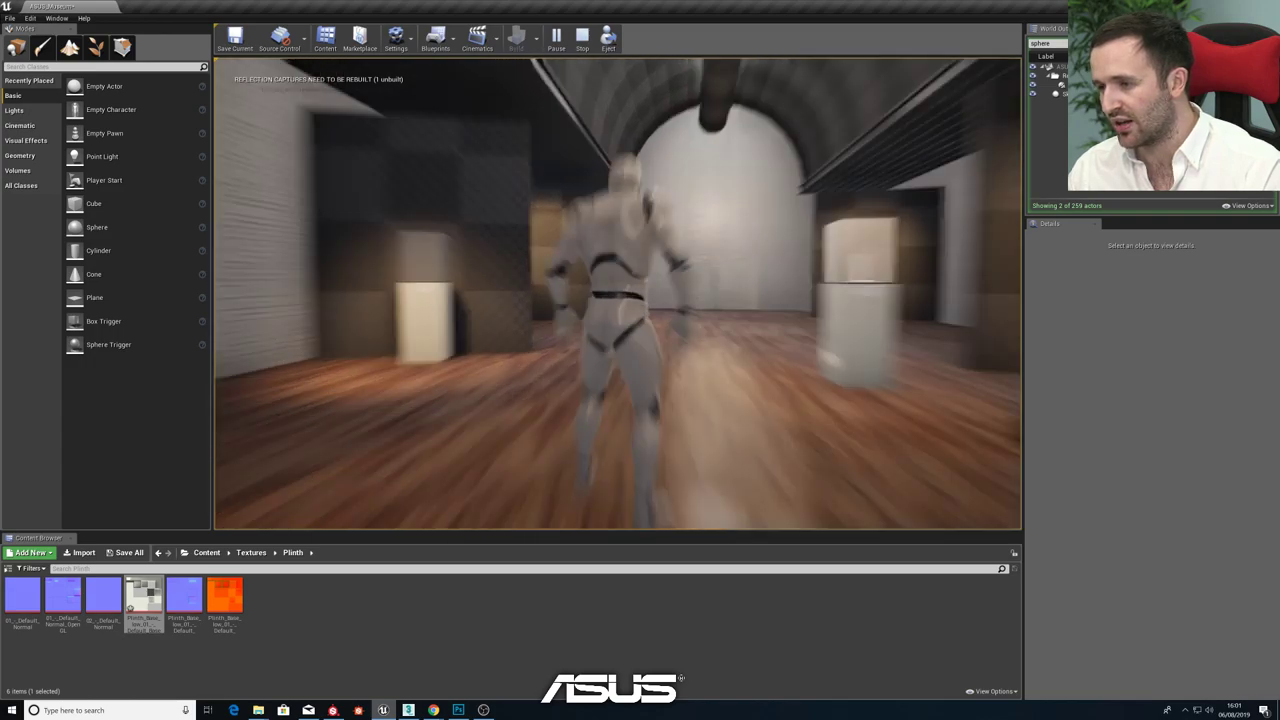
key("s")
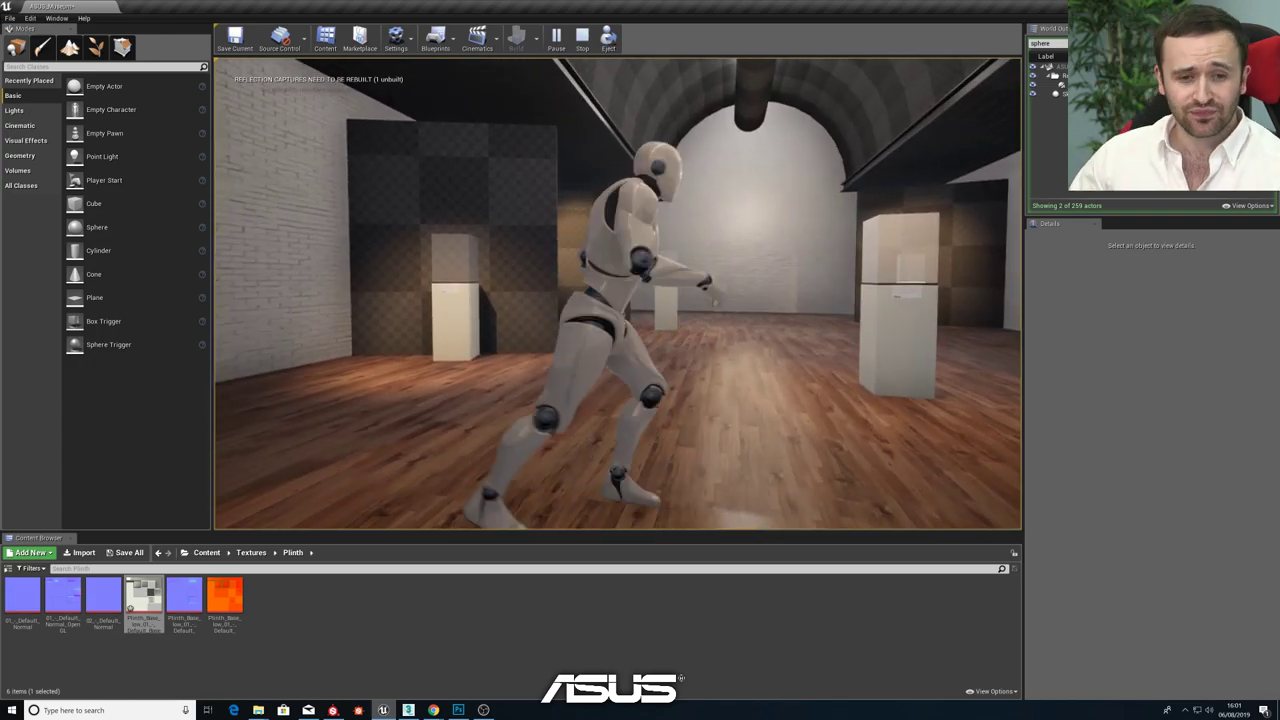
key("d")
key("w")
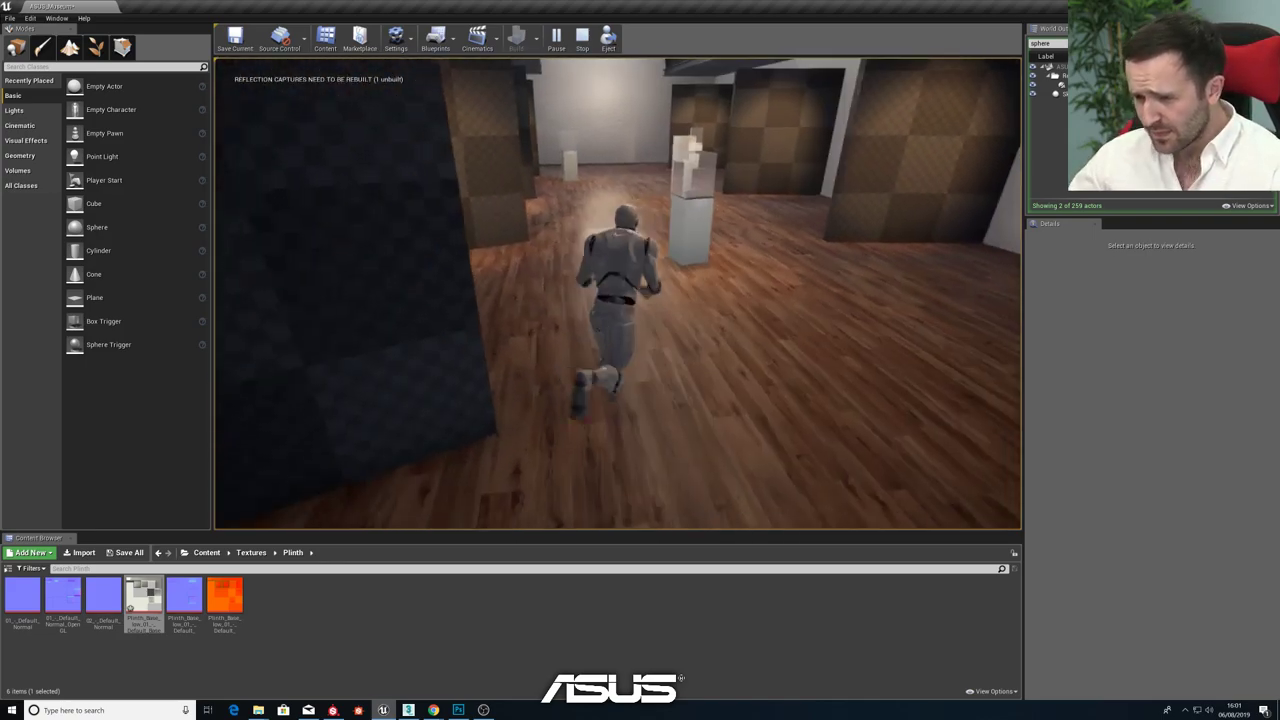
key("d")
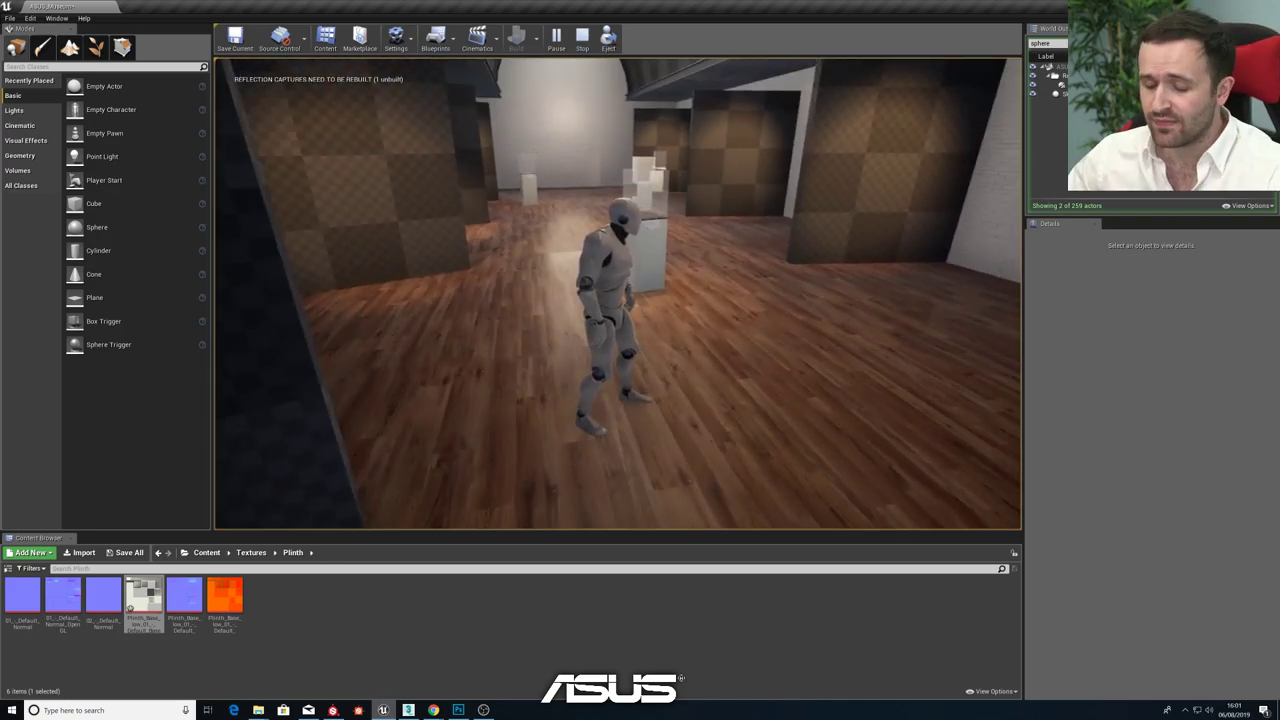
key("Escape")
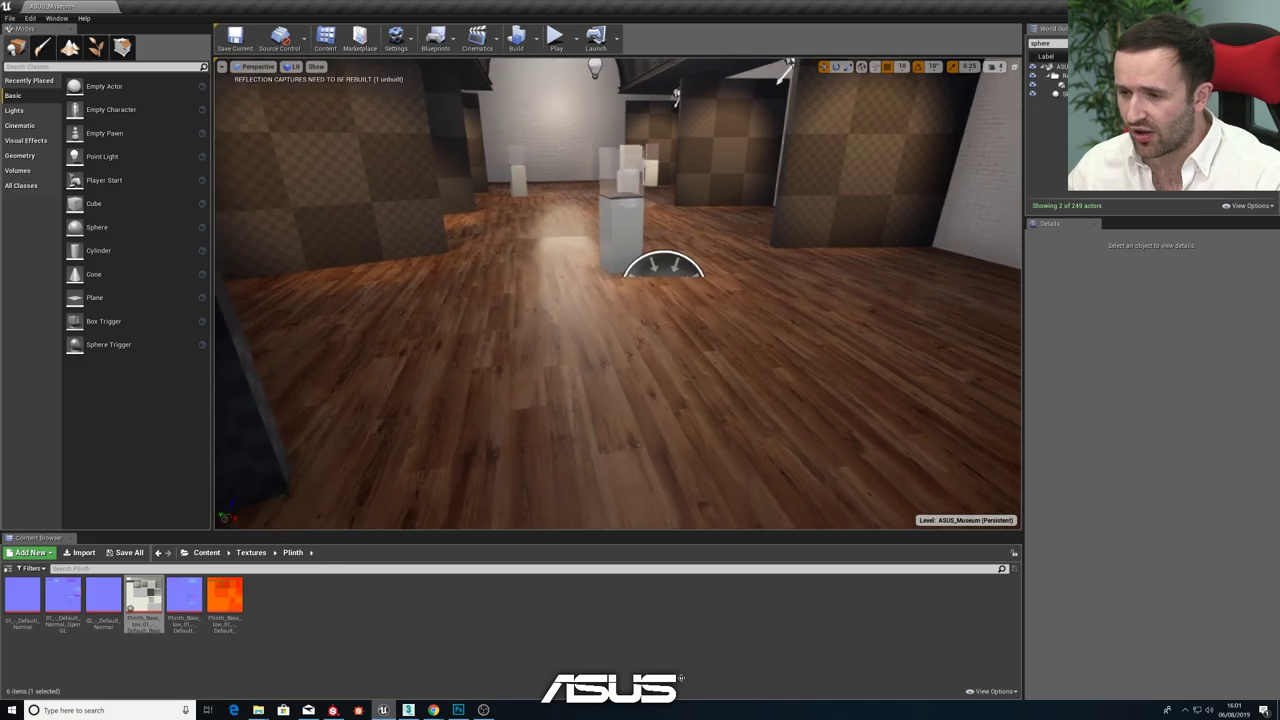
- Examine the white brick wall at the far end of the museum hall
right_click_drag(618, 300, 670, 310)
key("s")
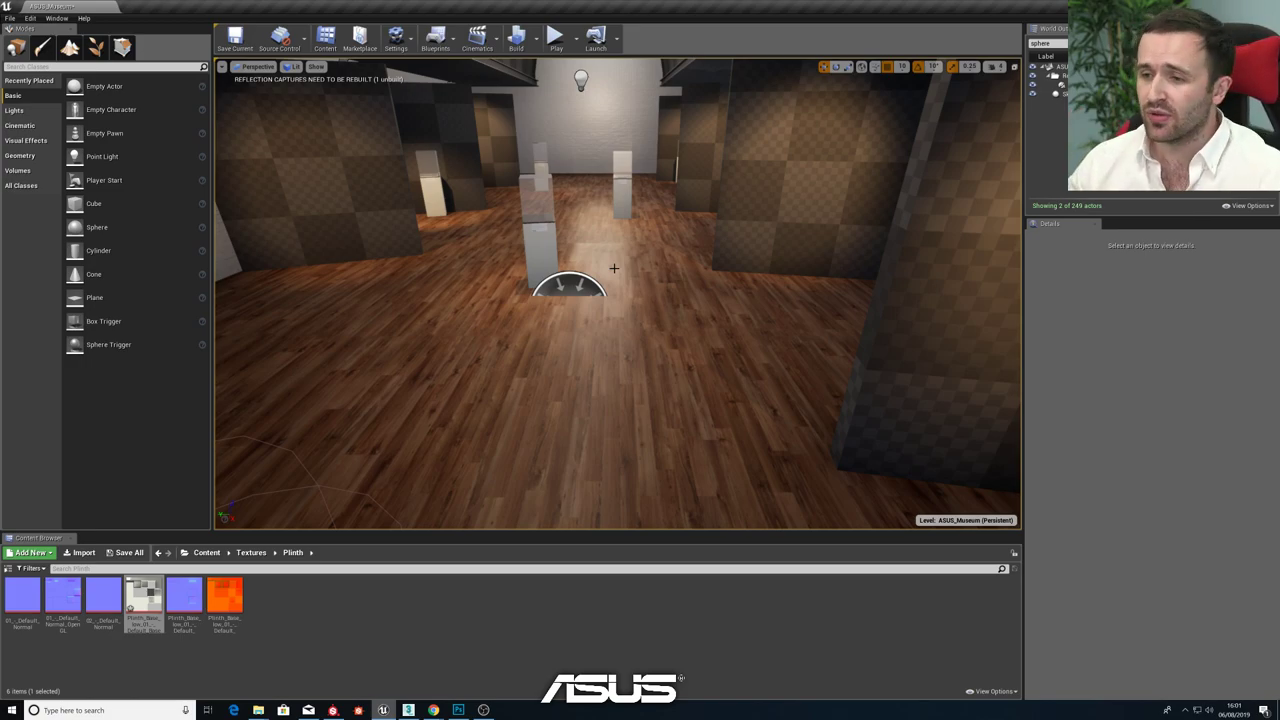
left_click_drag(578, 304, 562, 145)
right_click_drag(608, 295, 640, 318)
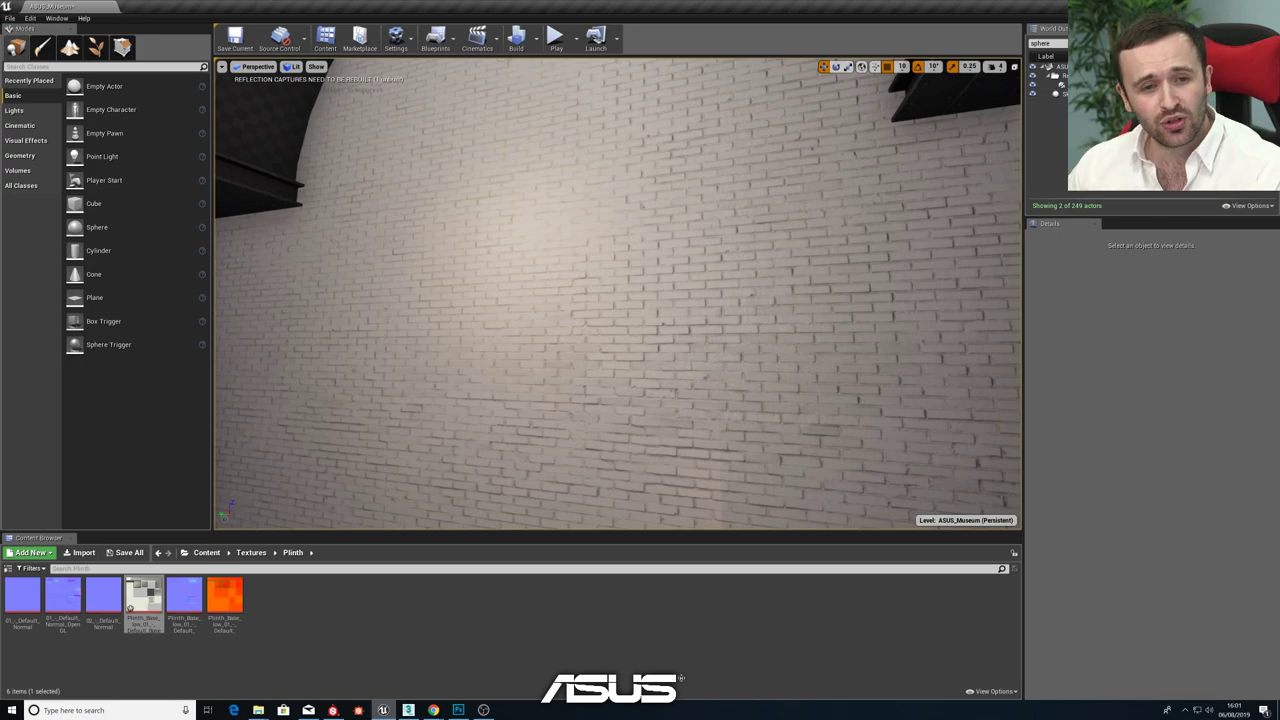
- Switch to the browser to view the Kimbell Art Museum reference photo, and move its window off the main screen
key("alt+Tab")
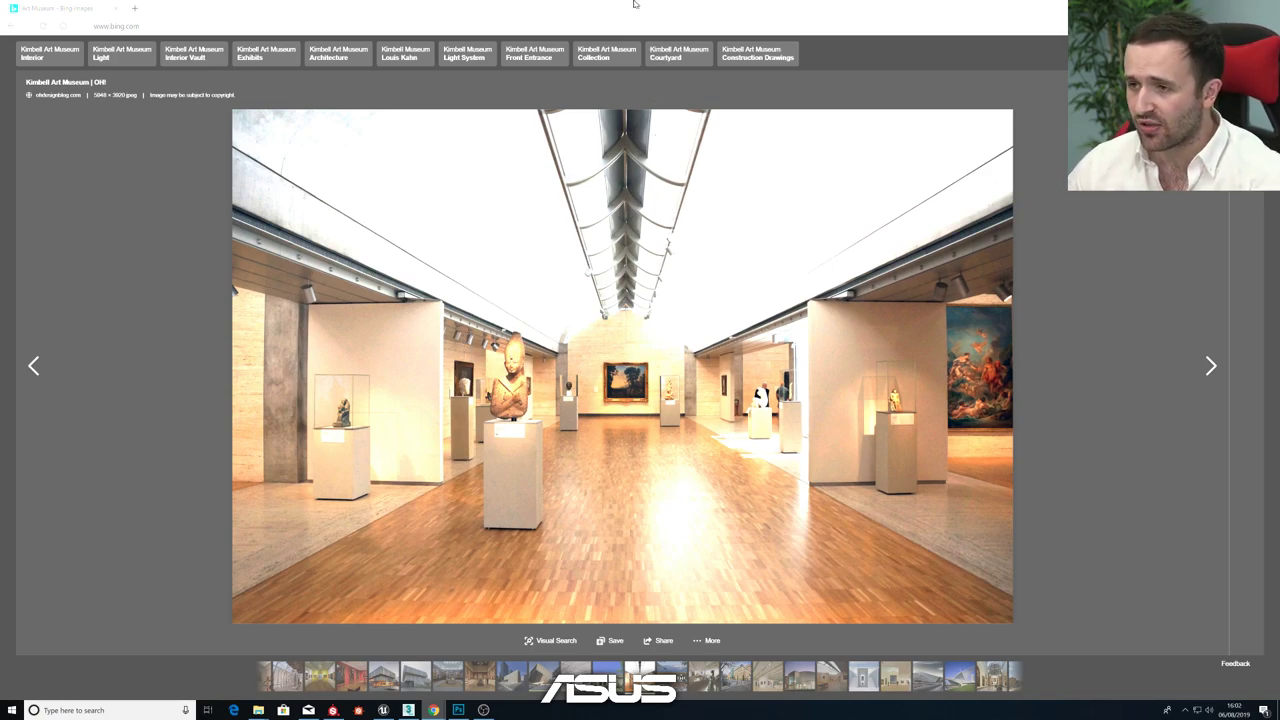
left_click_drag(630, 13, 0, 100)
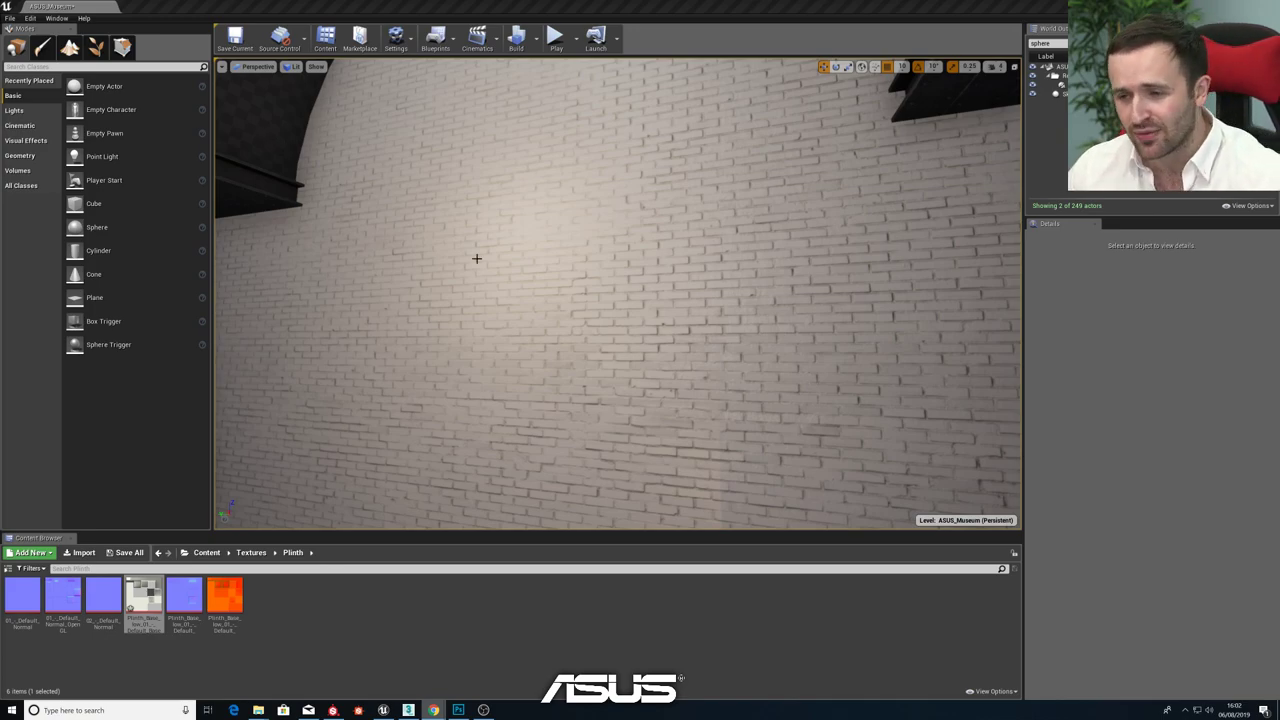
- Select the girder segment under the vaulted ceiling near the brick end wall and open the project's Meshes folder
right_click_drag(477, 259, 292, 237)
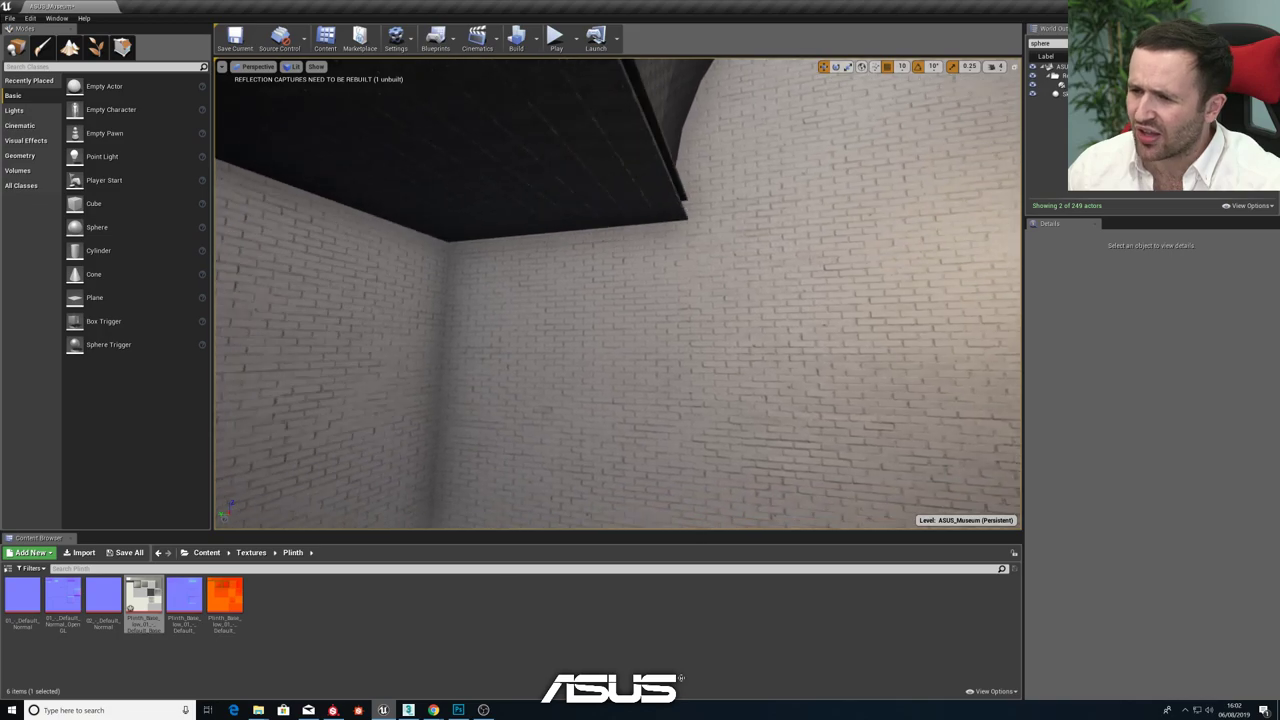
right_click_drag(380, 210, 655, 208)
left_click(623, 294)
left_click(571, 226)
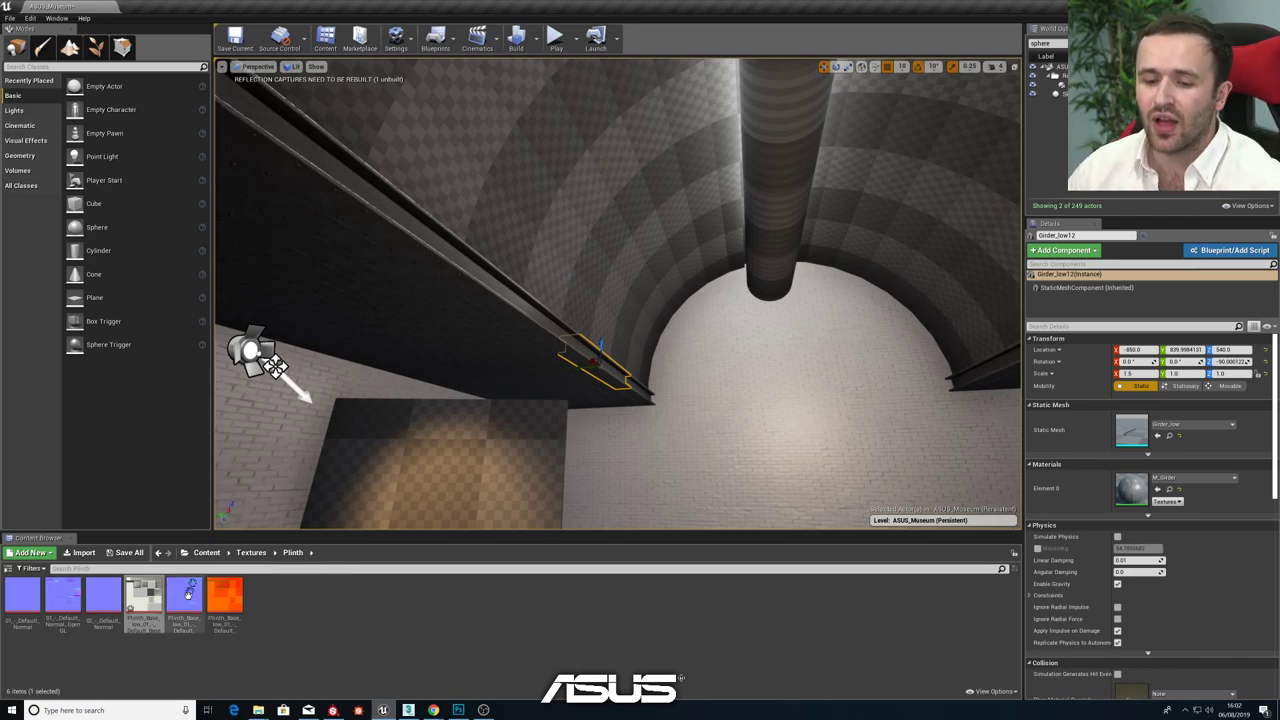
left_click(206, 552)
double_click(103, 596)
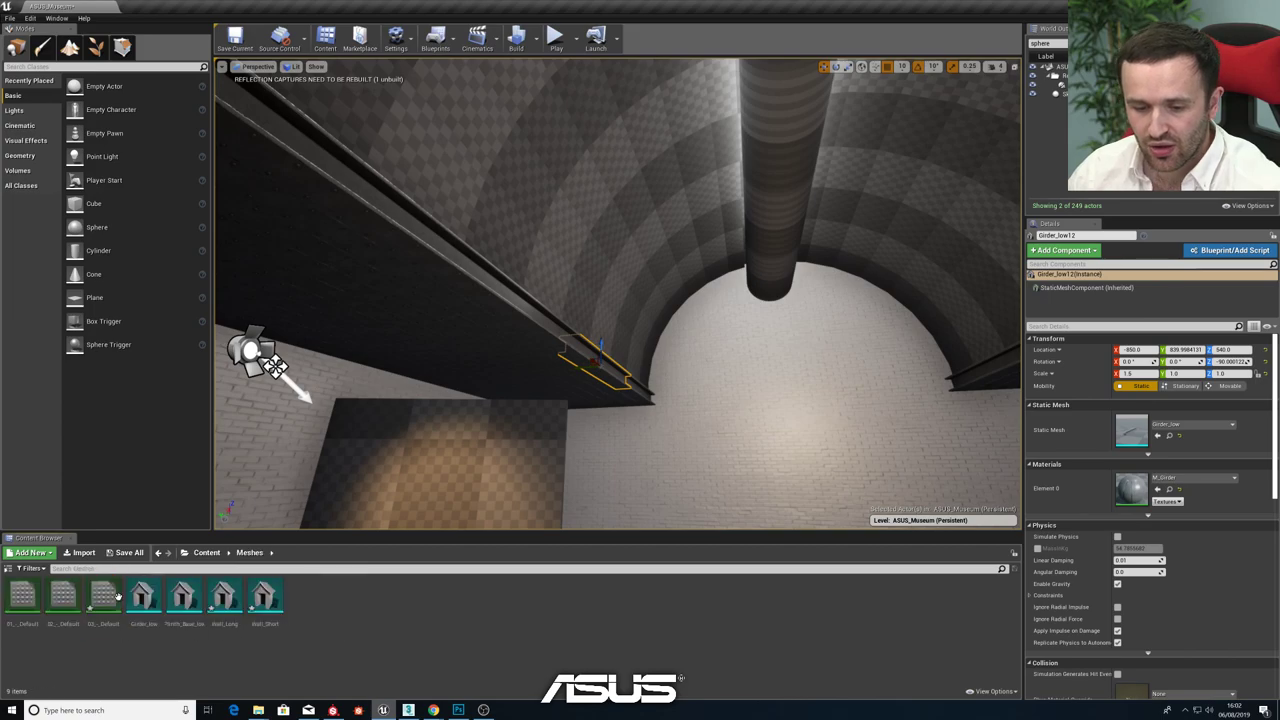
- Open the Girder_low mesh in the static mesh editor and examine the whole girder from the side
double_click(143, 597)
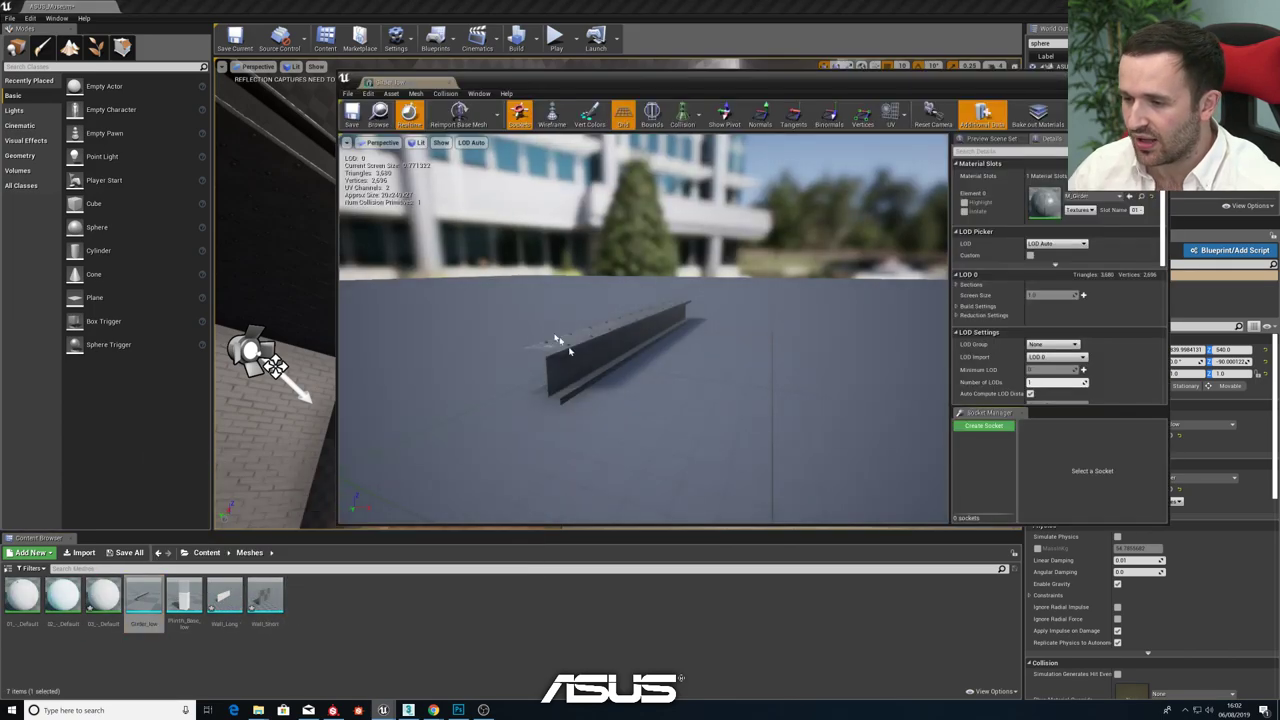
left_click_drag(504, 430, 510, 462)
mouse_move(518, 425)
right_mouse_down()
mouse_move(520, 455)
mouse_move(488, 425)
mouse_move(515, 395)
mouse_move(530, 438)
mouse_move(532, 422)
right_mouse_up()
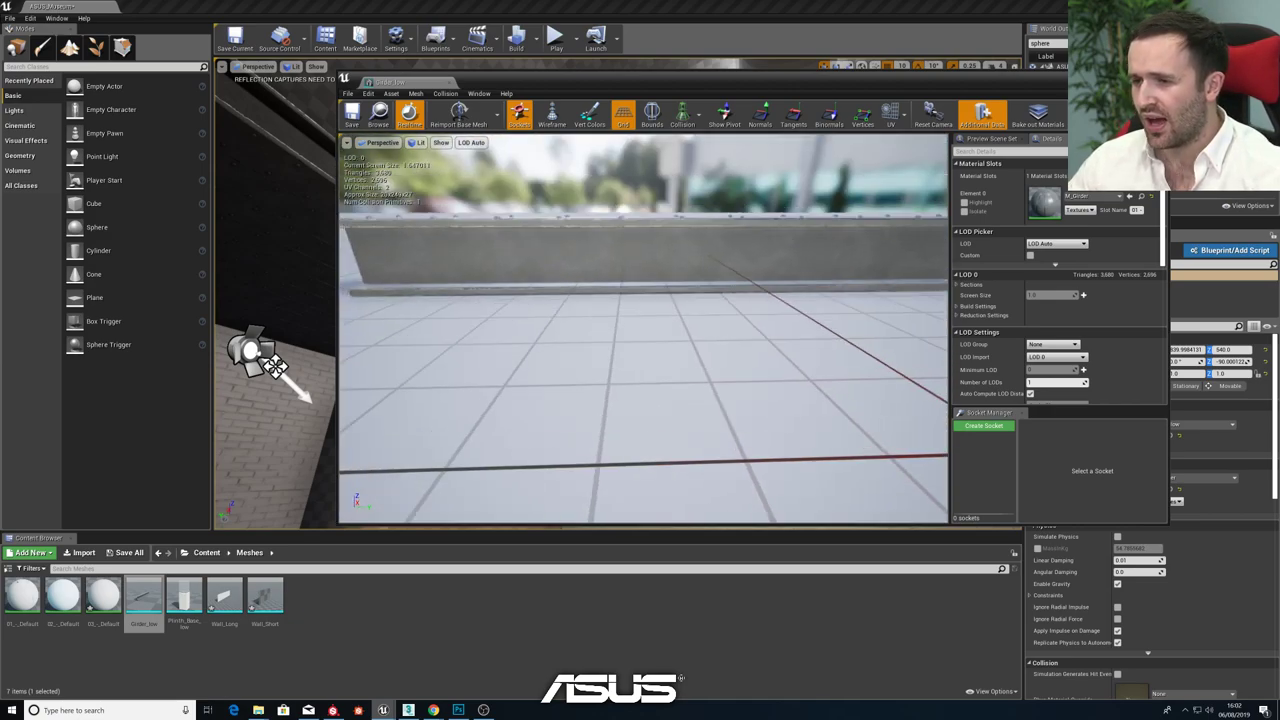
right_click_drag(646, 406, 655, 402)
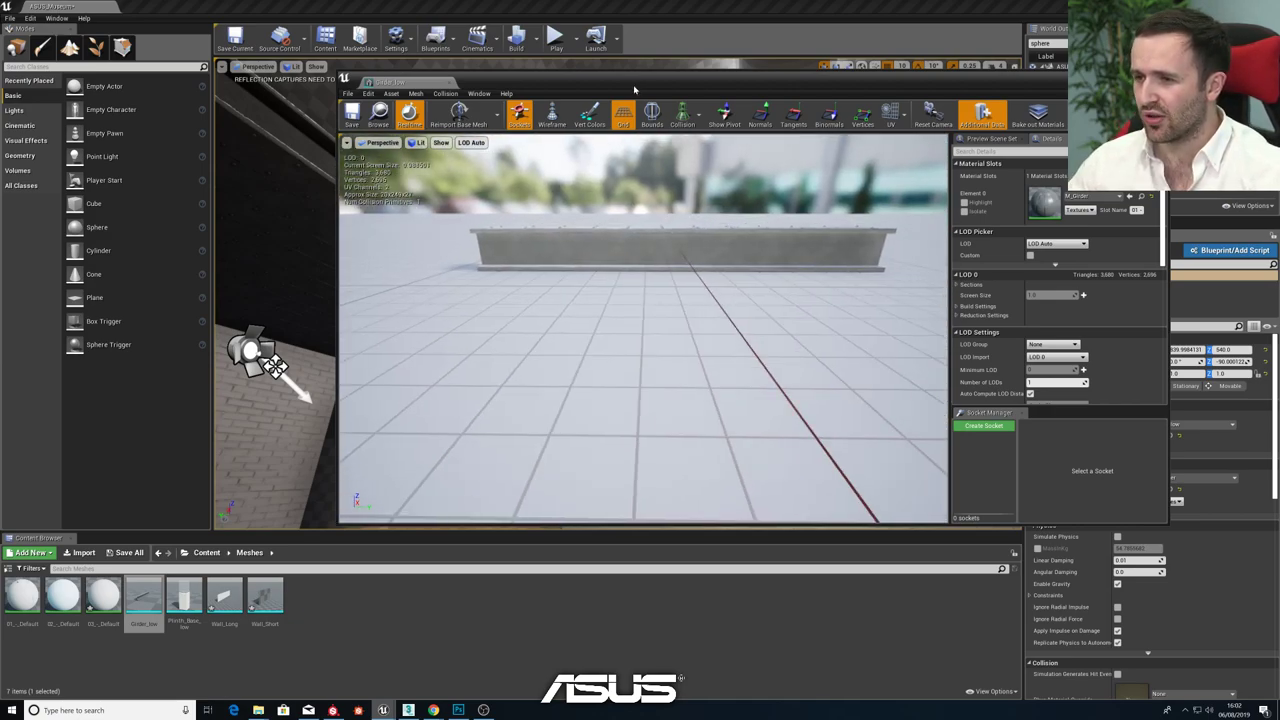
- Move the mesh editor window clear of the level view and inspect individual girder segments along the beams under the vault
left_click_drag(633, 88, 681, 559)
right_click_drag(600, 300, 600, 300)
right_click_drag(443, 272, 443, 272)
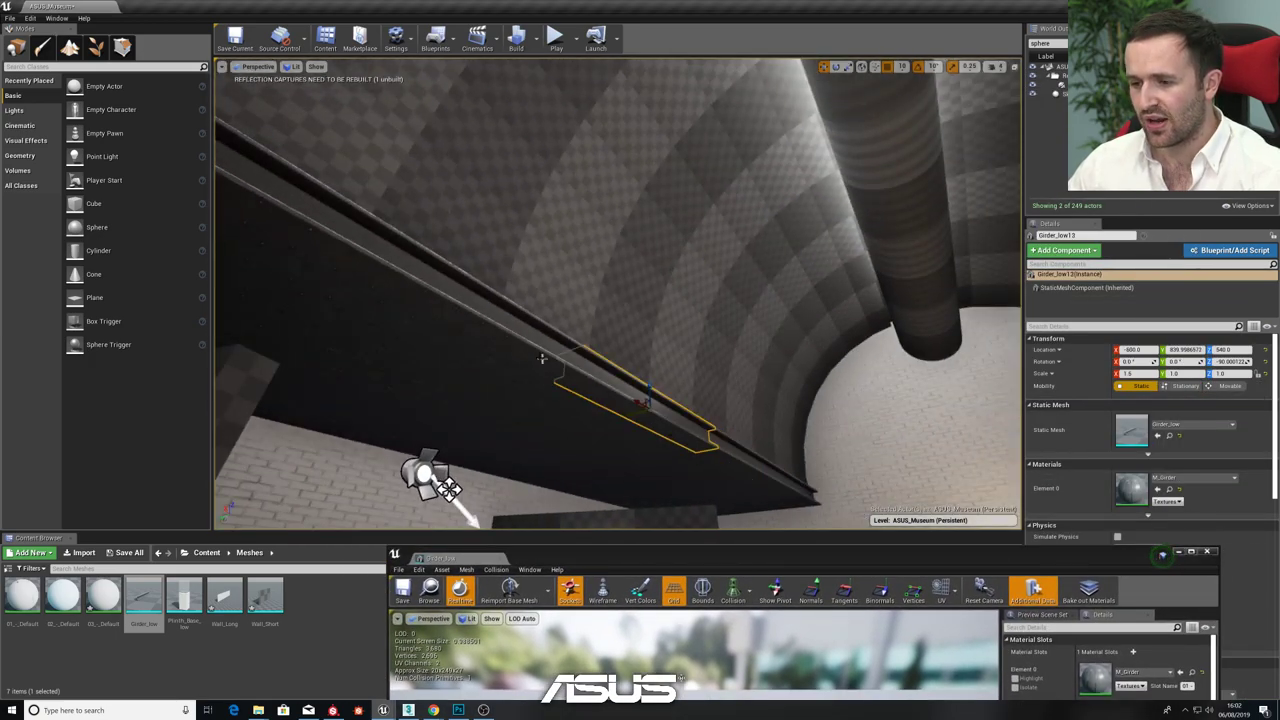
left_click(443, 272)
left_click(433, 267)
right_click_drag(441, 369, 300, 372)
left_click(363, 412)
right_click_drag(363, 412, 320, 434)
left_click(363, 412)
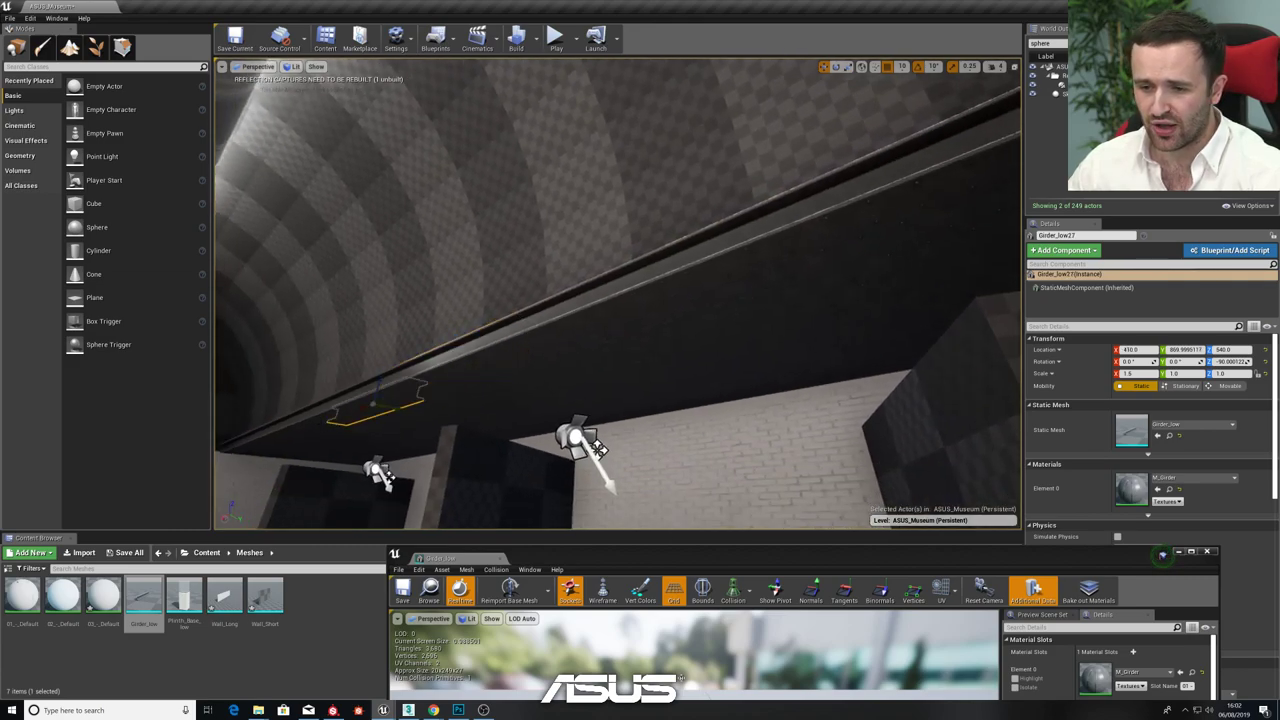
- Select successive neighbouring segments along the girder beam, compare them with the Girder_low mesh, and close the mesh editor
left_click(308, 427)
left_click(398, 433)
left_click(512, 394)
left_click(586, 394)
left_click(568, 386)
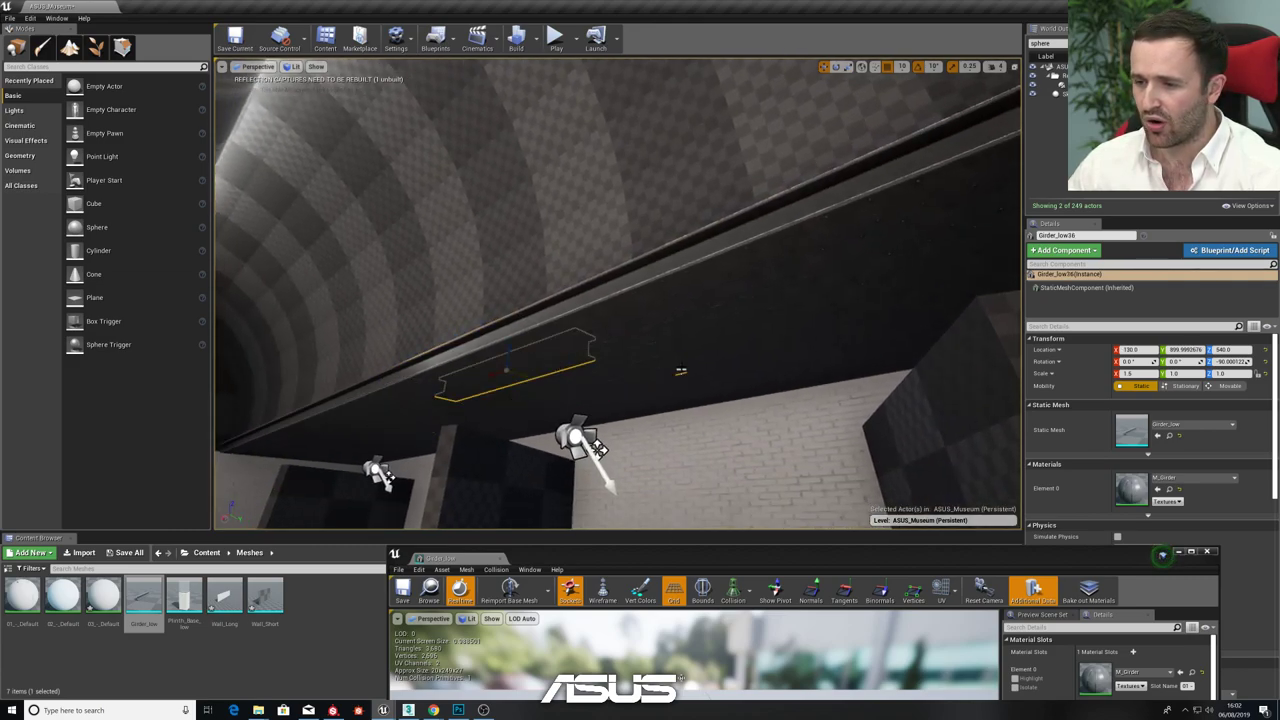
left_click(680, 369)
left_click(740, 330)
left_click_drag(803, 559, 702, 191)
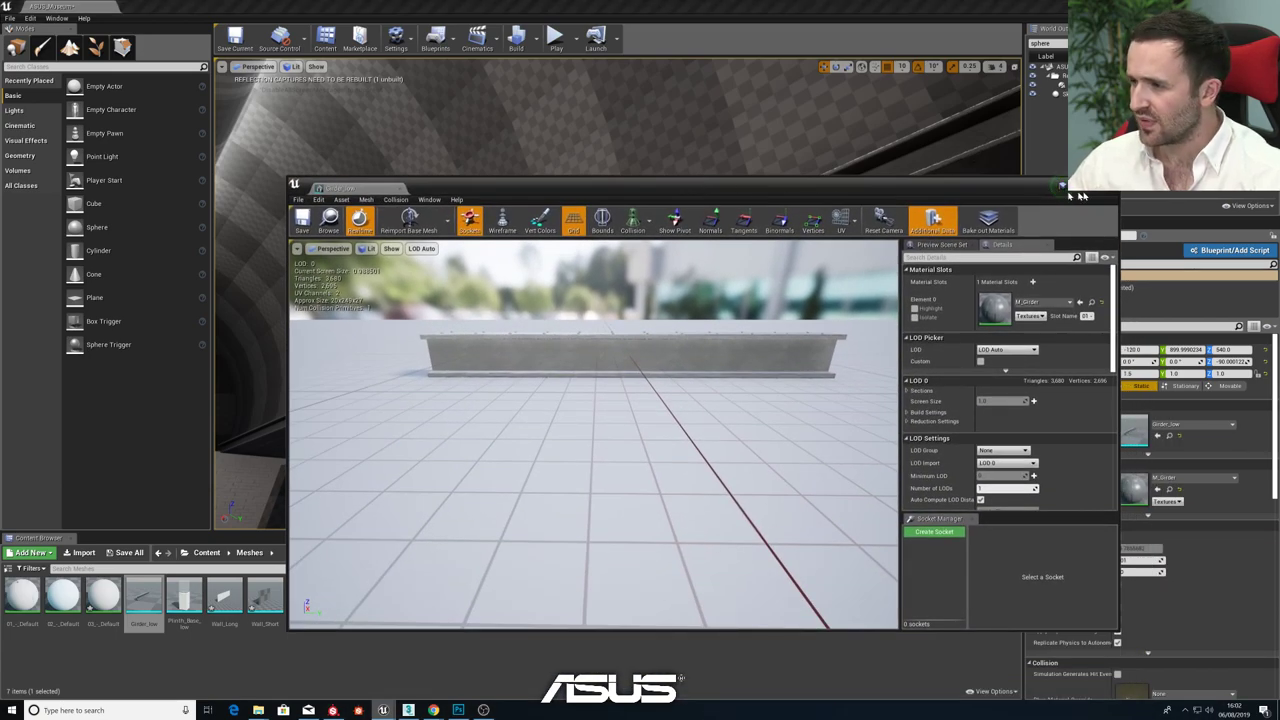
left_click(1062, 186)
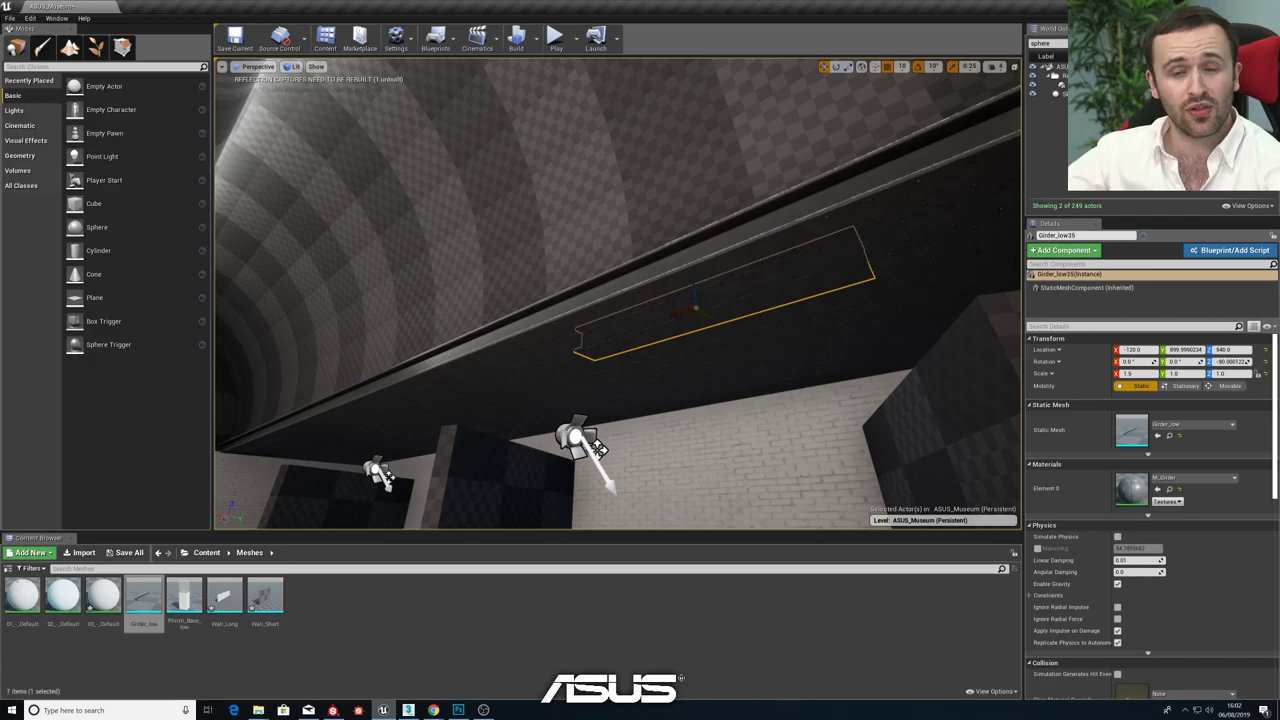
- Look around the museum hall and select the spotlight in front of the white brick wall beside the checkered panel
right_click_drag(590, 313, 650, 396)
key("s")
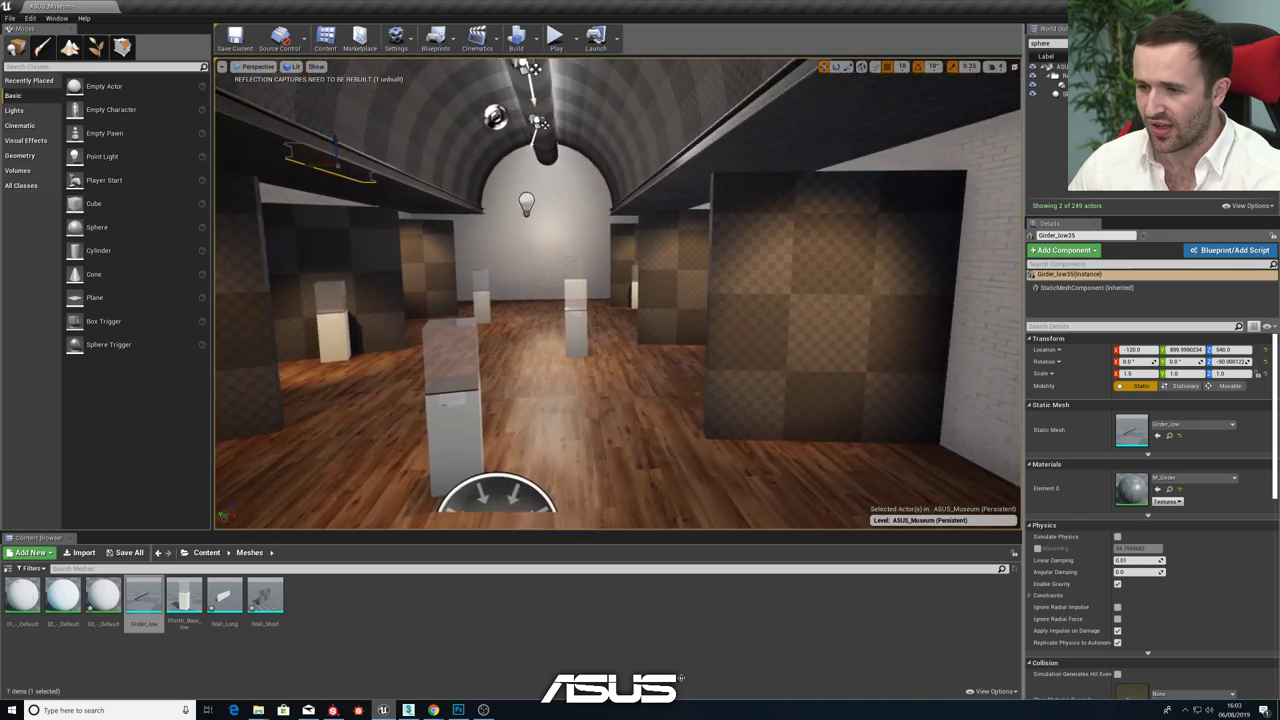
middle_click_drag(591, 325, 555, 288)
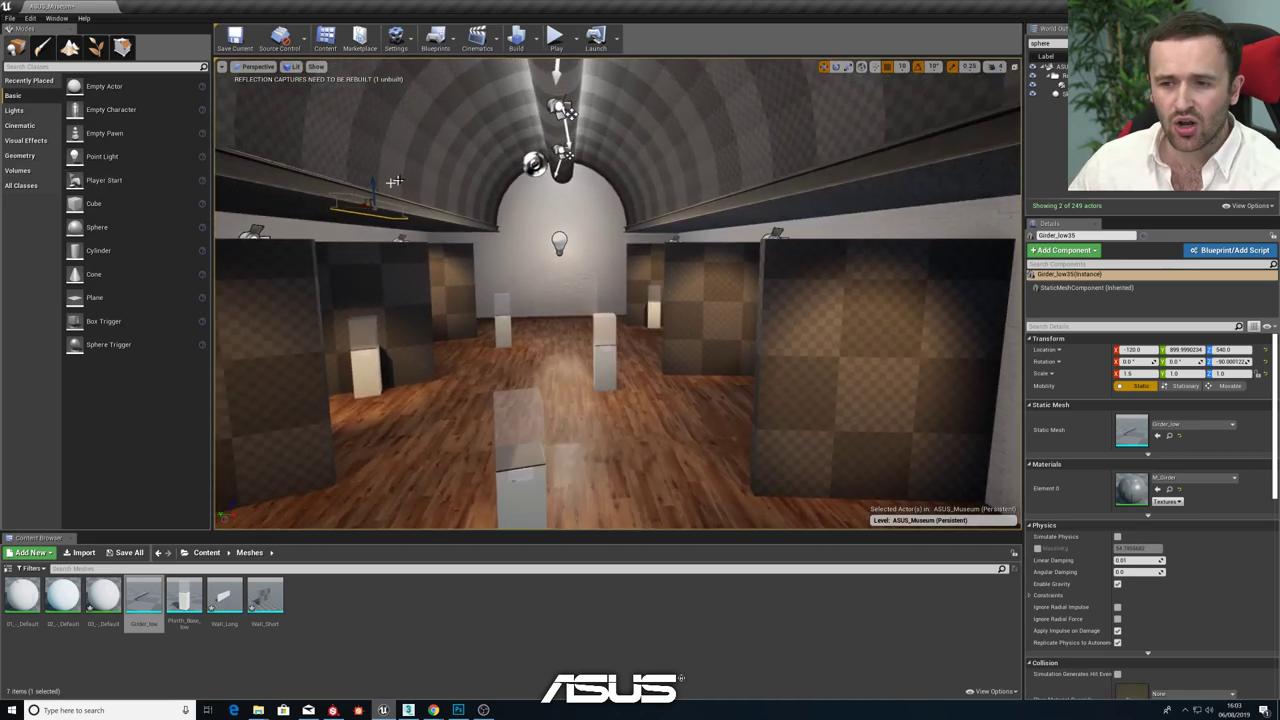
right_click_drag(395, 181, 417, 181)
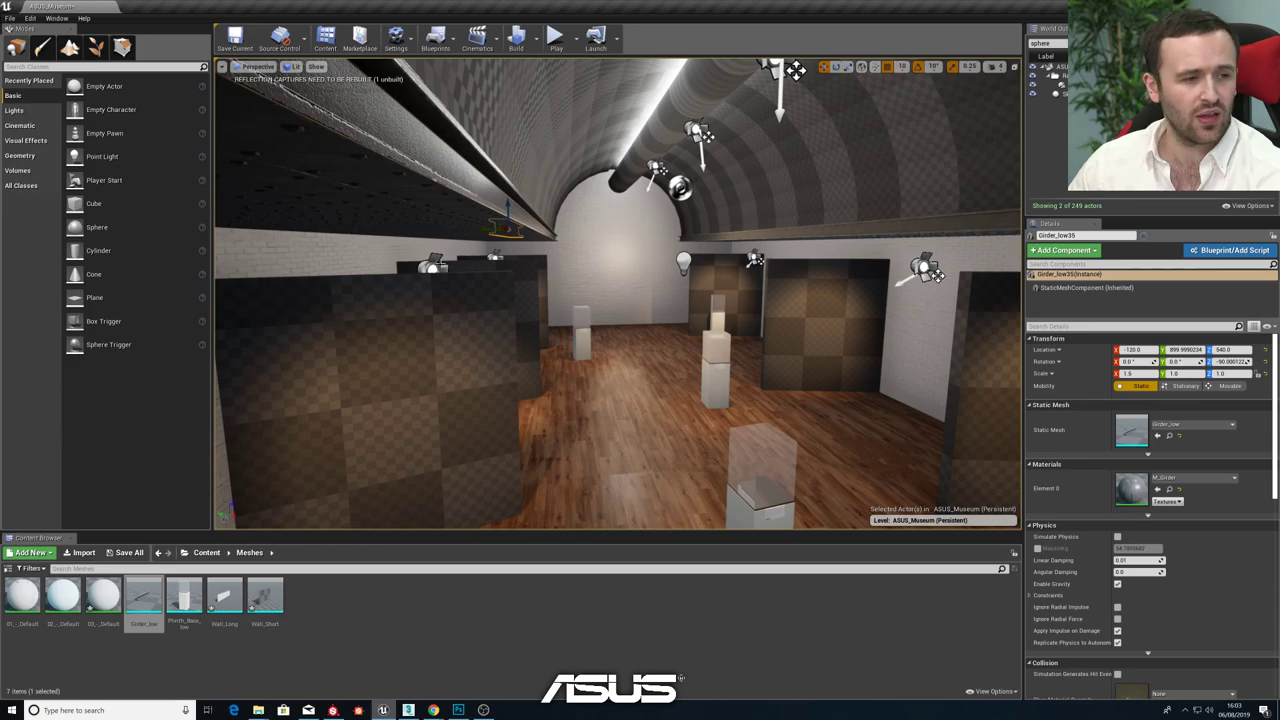
right_click_drag(471, 254, 510, 262)
key("w")
right_click_drag(395, 185, 651, 366)
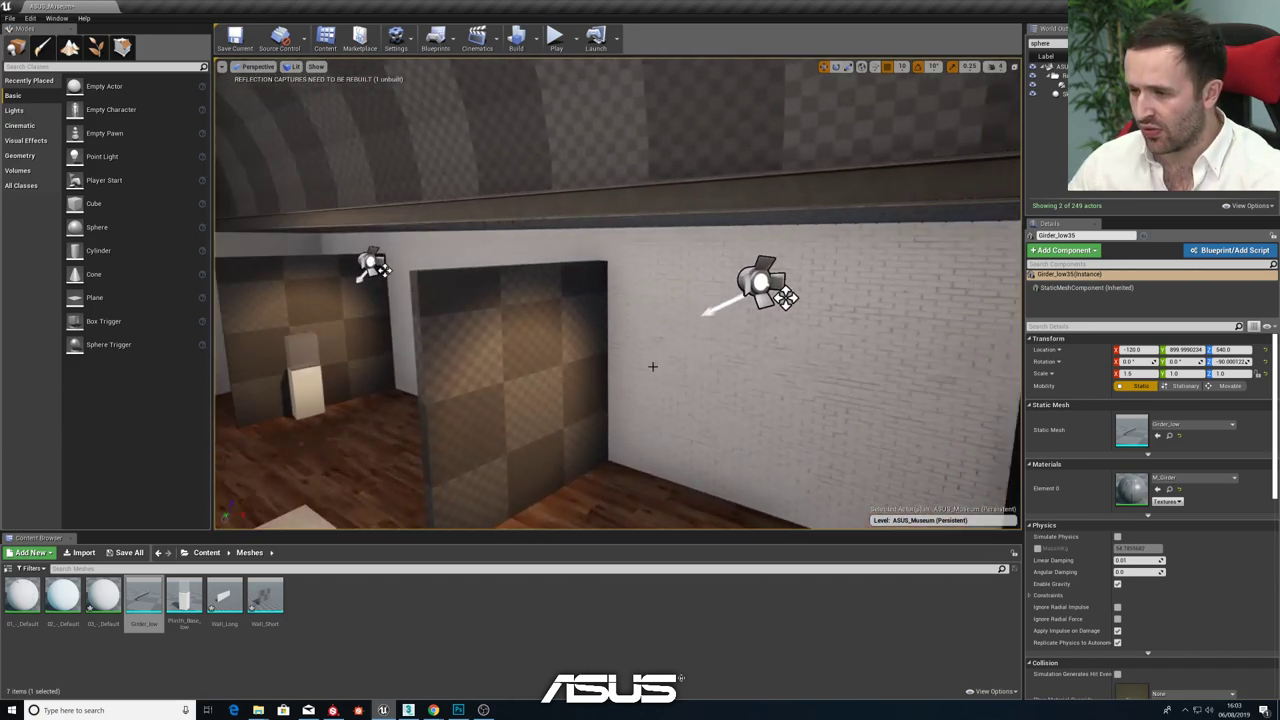
left_click(766, 283)
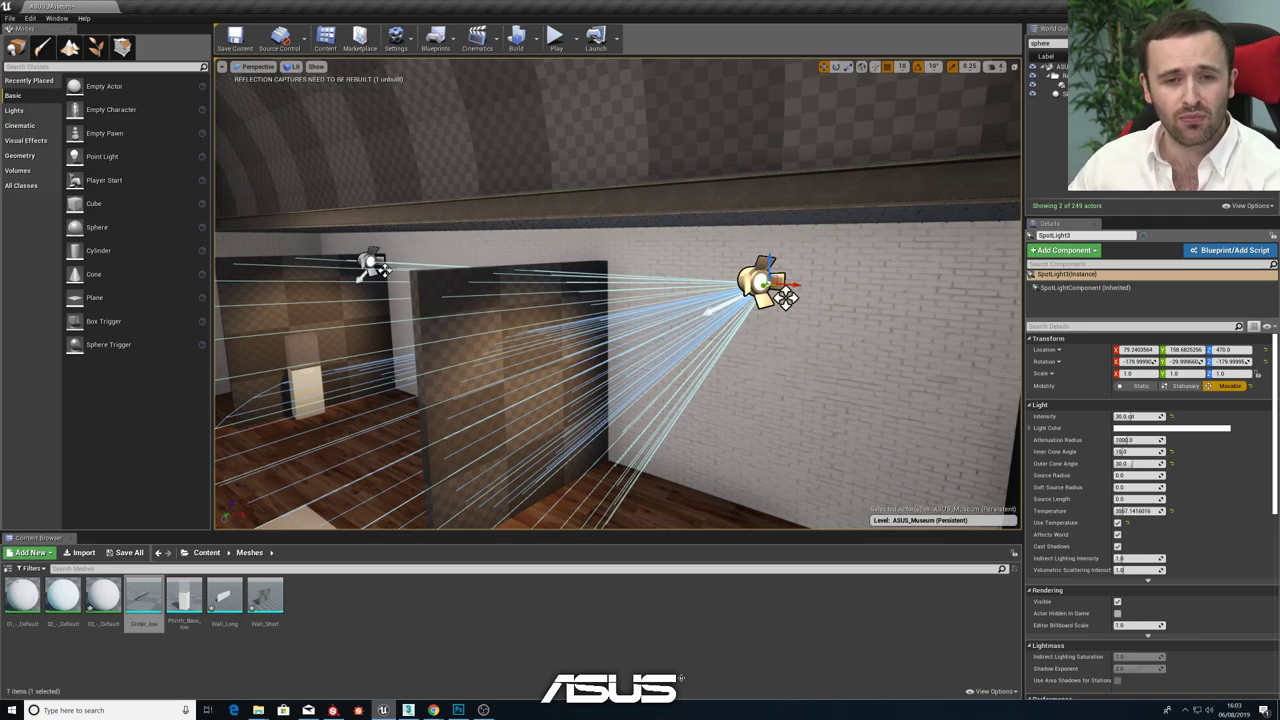
- Switch to the browser to view the black spotlight product photo, and move its window off the main screen
key("alt+Tab")
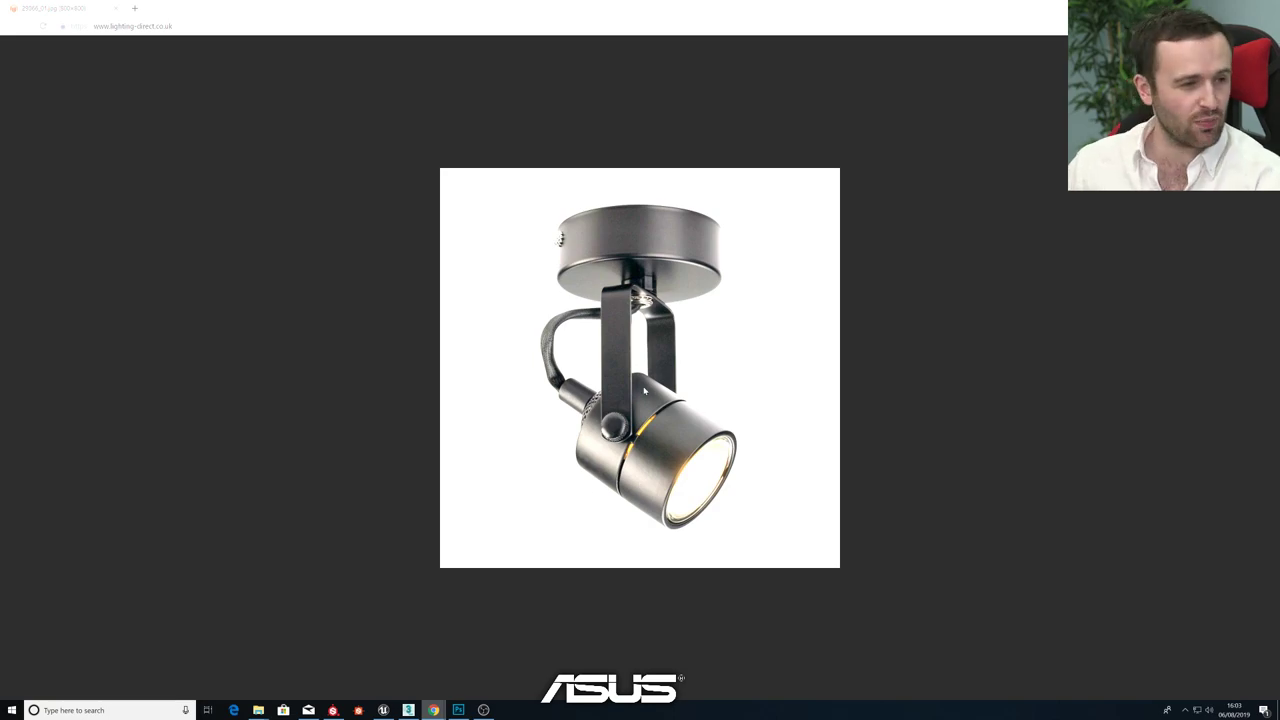
left_click_drag(594, 15, 556, 73)
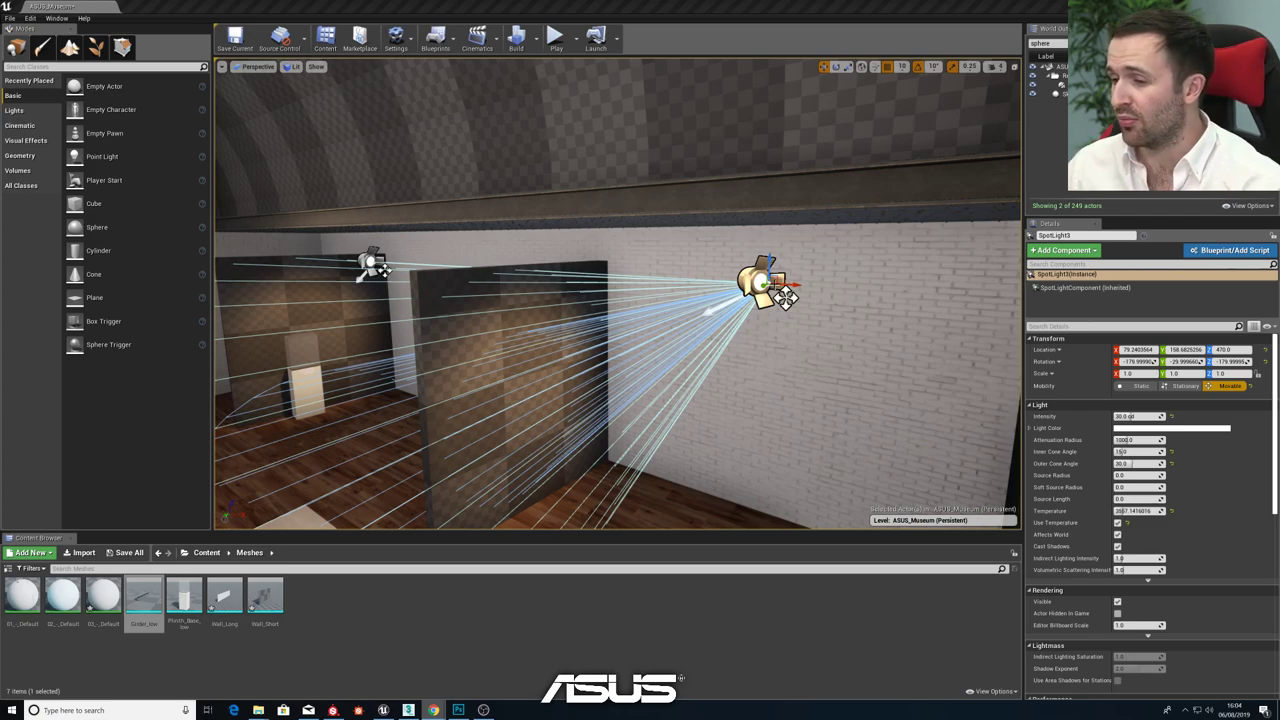
- Launch PureRef, narrow its empty board to about half its width and place it over the editor's upper corner
key("super")
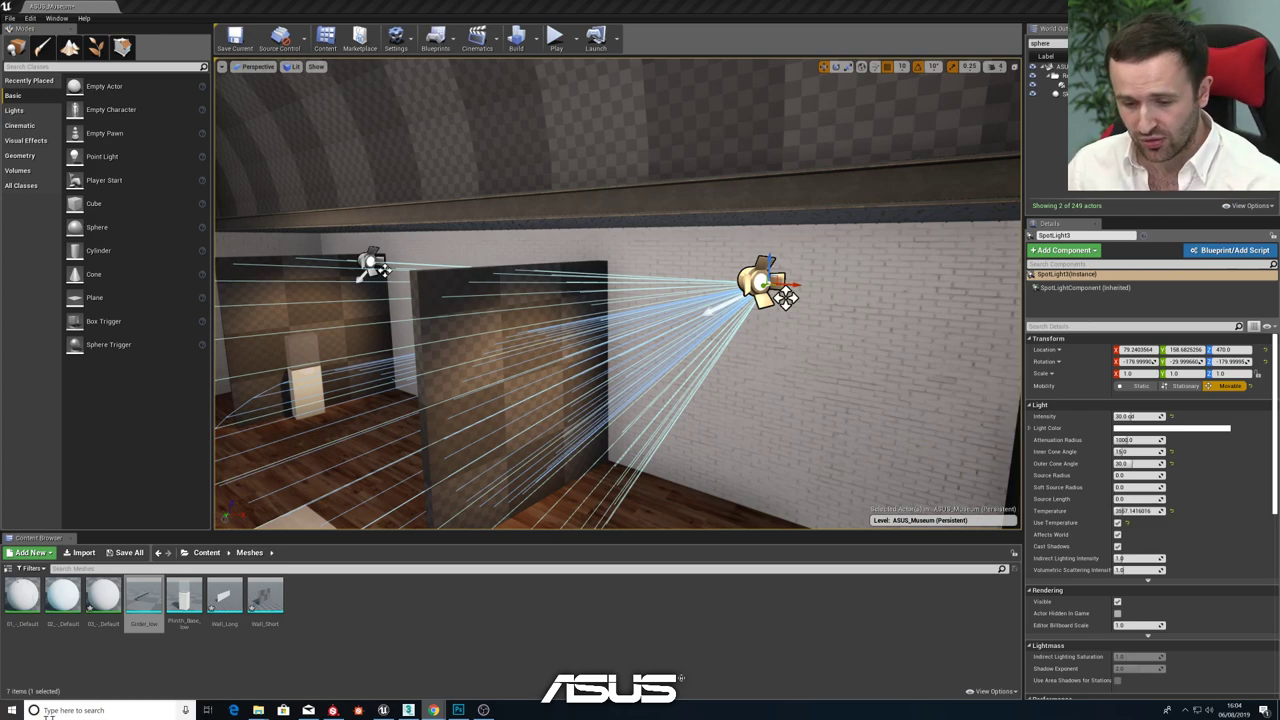
type("pure")
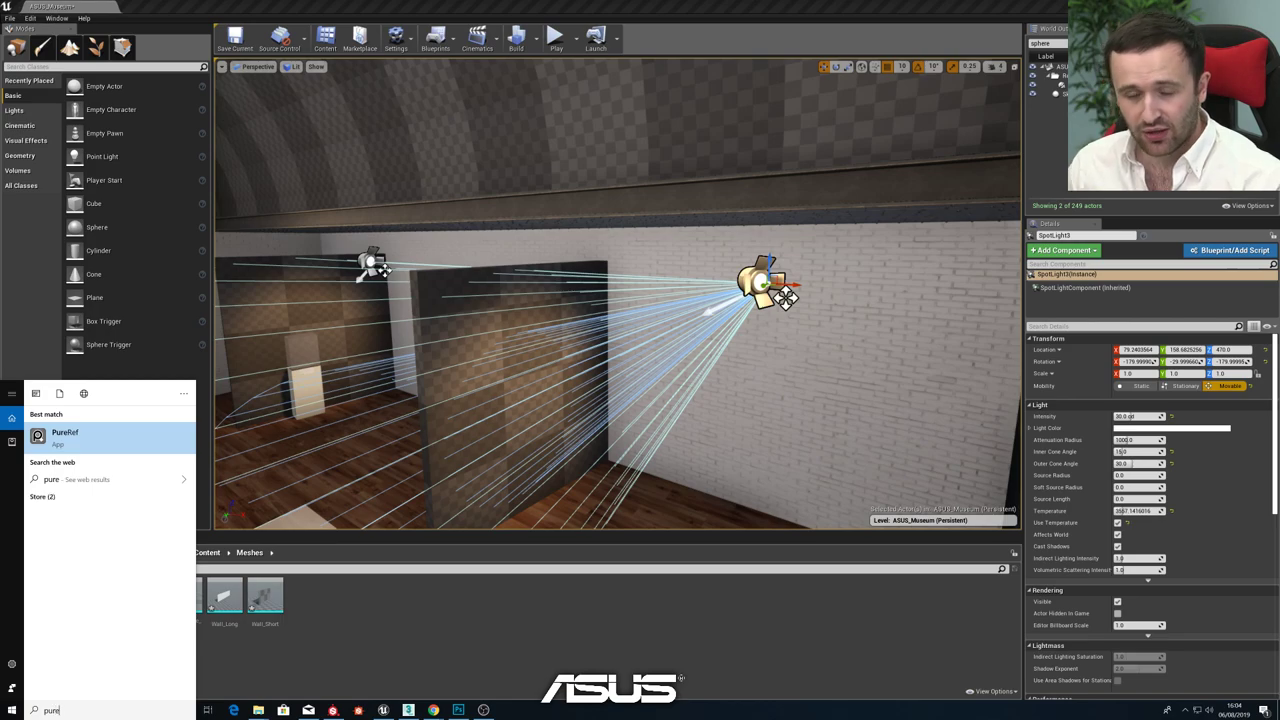
key("Return")
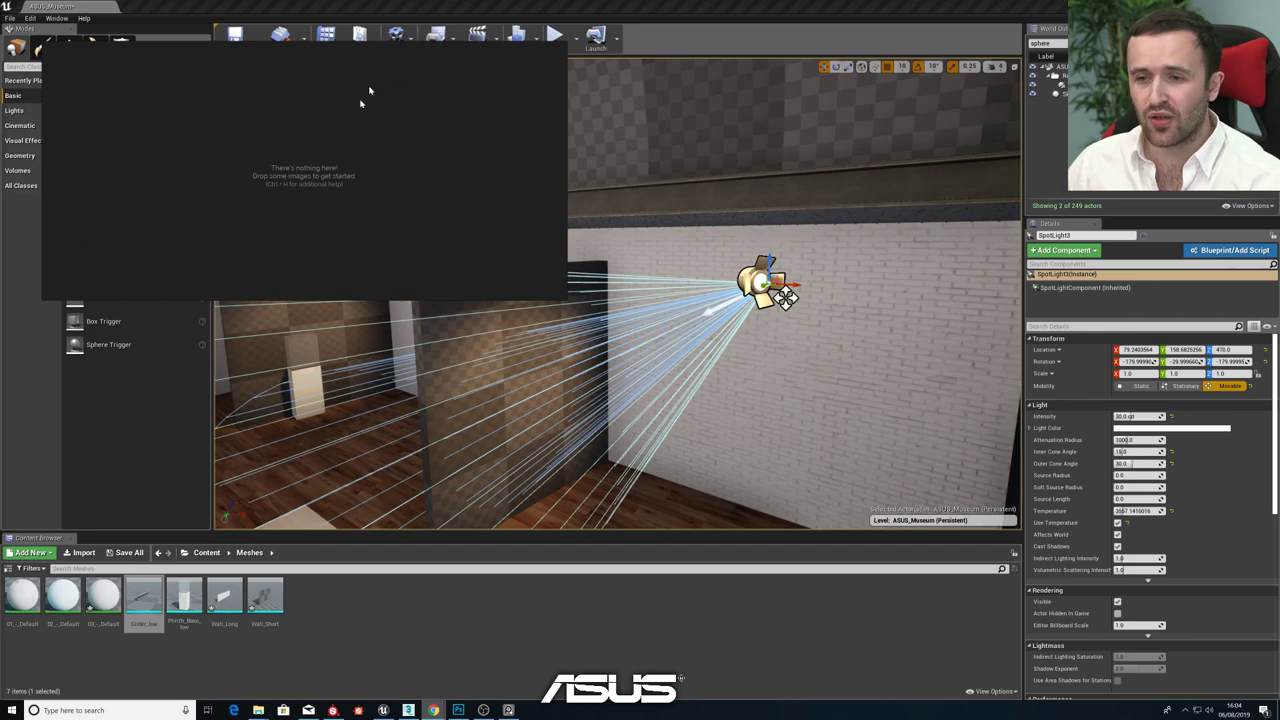
left_click_drag(566, 227, 297, 227)
mouse_move(137, 55)
left_mouse_down()
mouse_move(171, 129)
mouse_move(737, 34)
mouse_move(503, 224)
mouse_move(536, 161)
mouse_move(151, 91)
mouse_move(254, 99)
mouse_move(124, 50)
left_mouse_up()
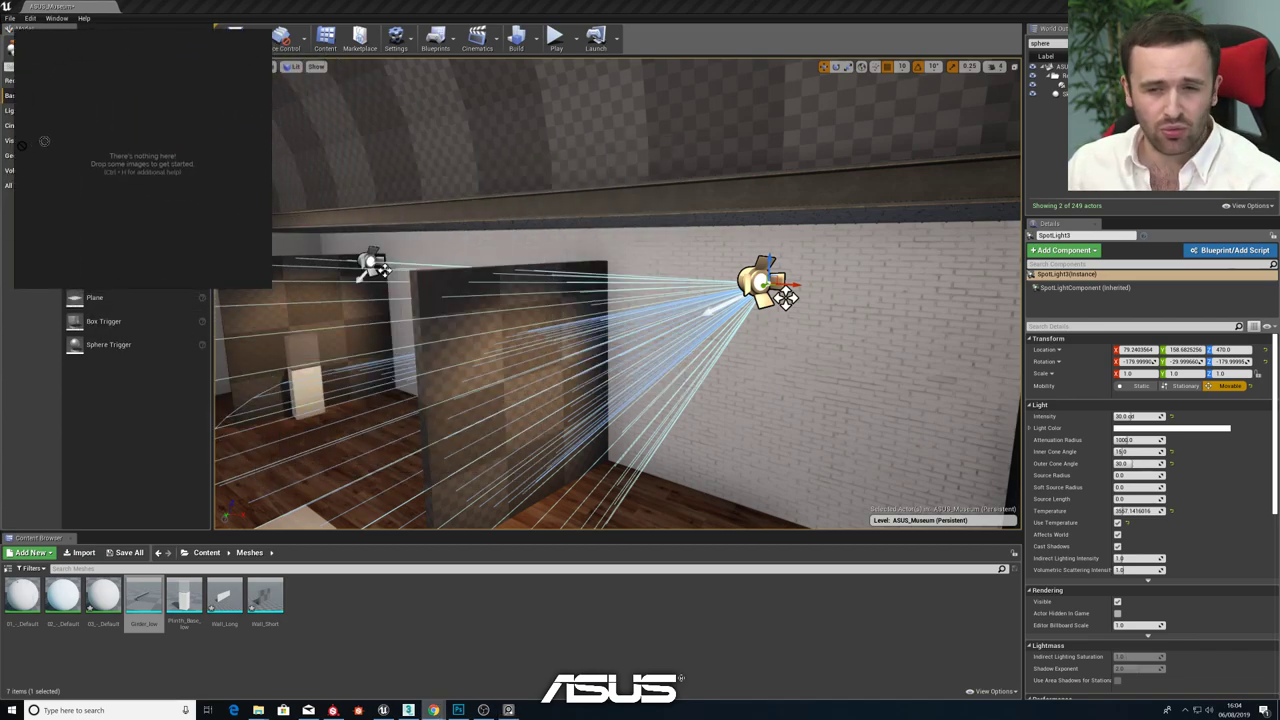
- Paste the black spotlight photo into the PureRef board and adjust it so the complete lamp fits in view
key("ctrl+v")
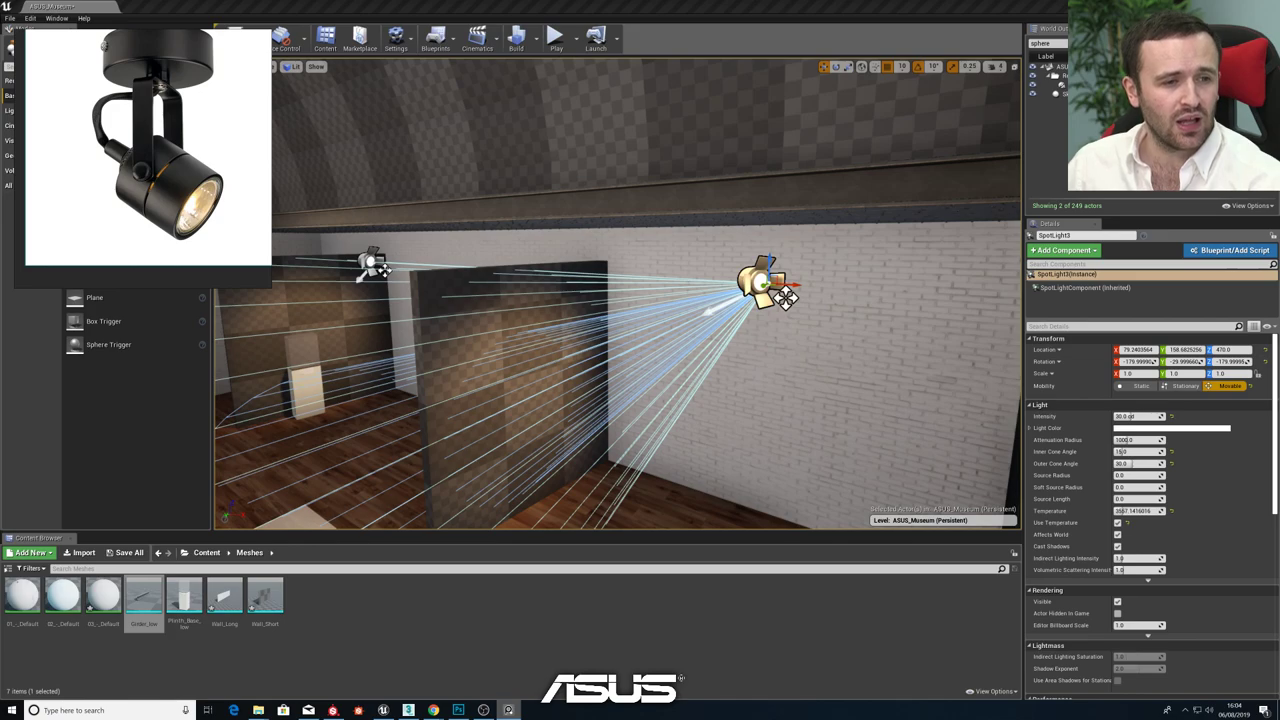
right_click_drag(174, 221, 161, 226)
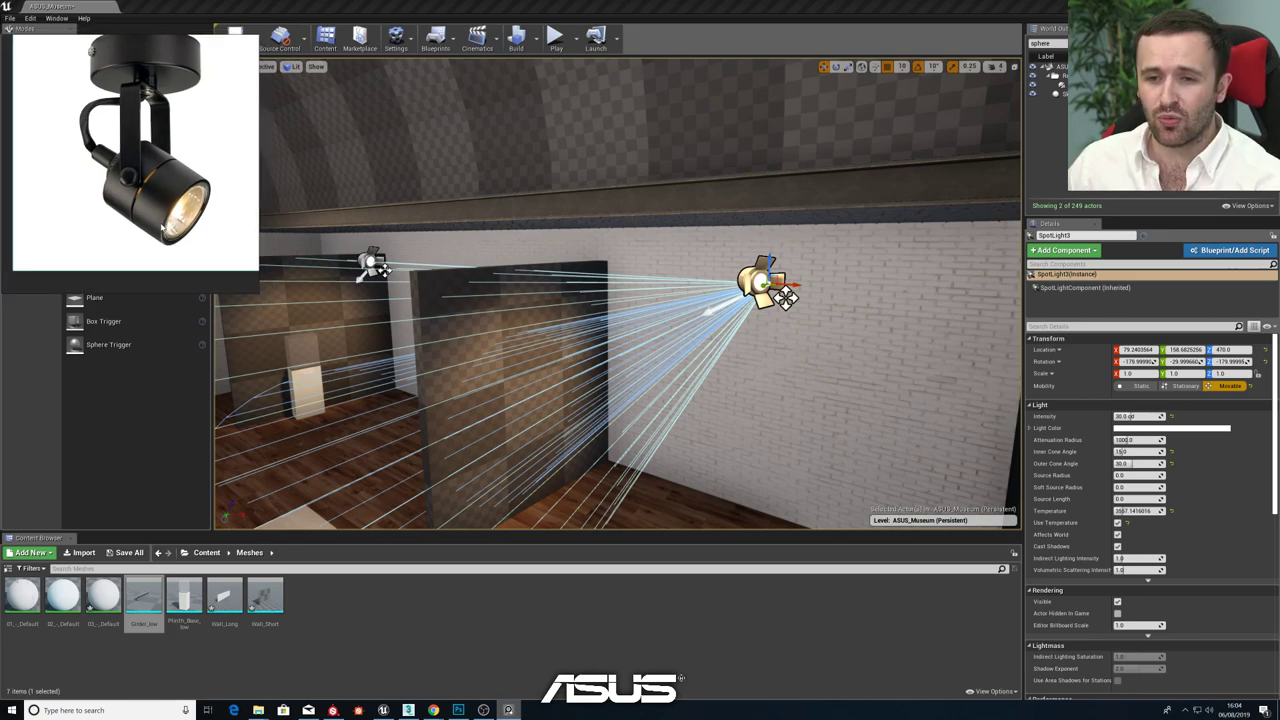
left_click_drag(165, 223, 151, 235)
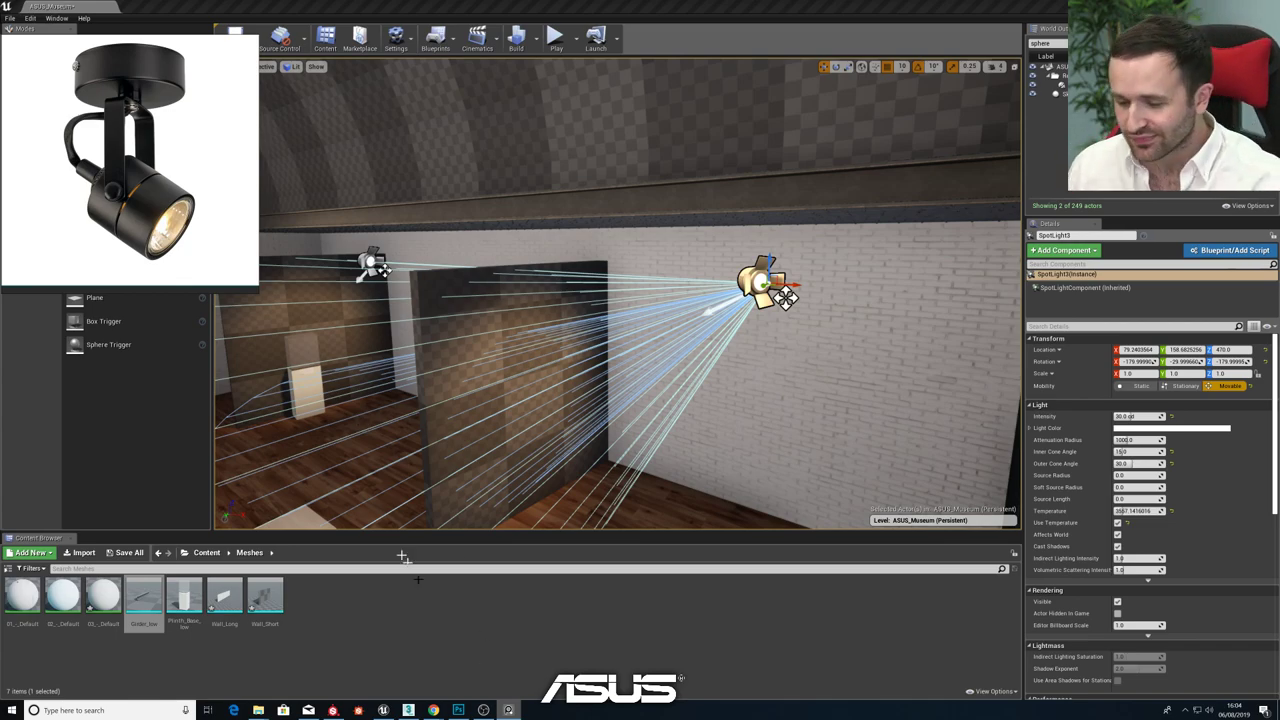
- Switch to 3ds Max, frame the girder and biped together, and move the reference image clear of the scene object list
left_click(408, 710)
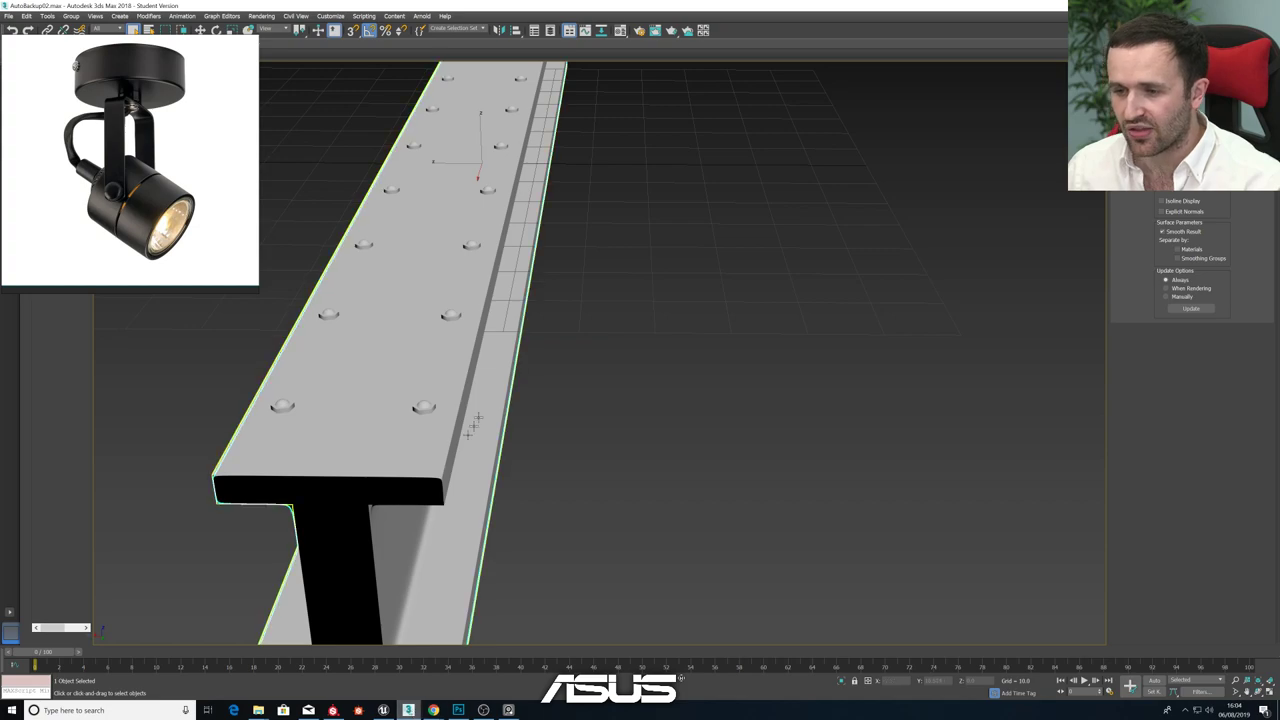
scroll(495, 405, "down", 5)
right_click_drag(118, 52, 121, 237)
left_click_drag(90, 180, 218, 188)
left_click_drag(174, 252, 176, 210)
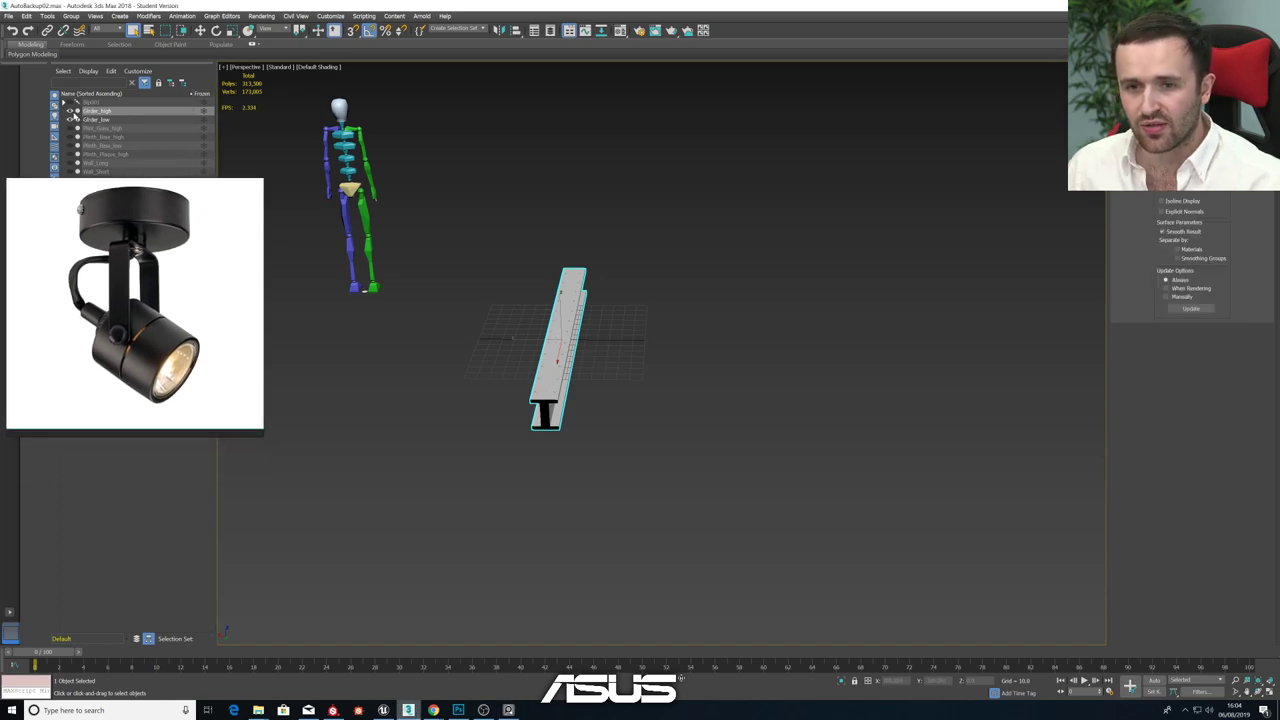
- Hide Girder_high and Girder_low with nothing selected, and move the spotlight reference image back up over the object list
left_click(70, 111)
left_click(70, 120)
right_click(577, 379)
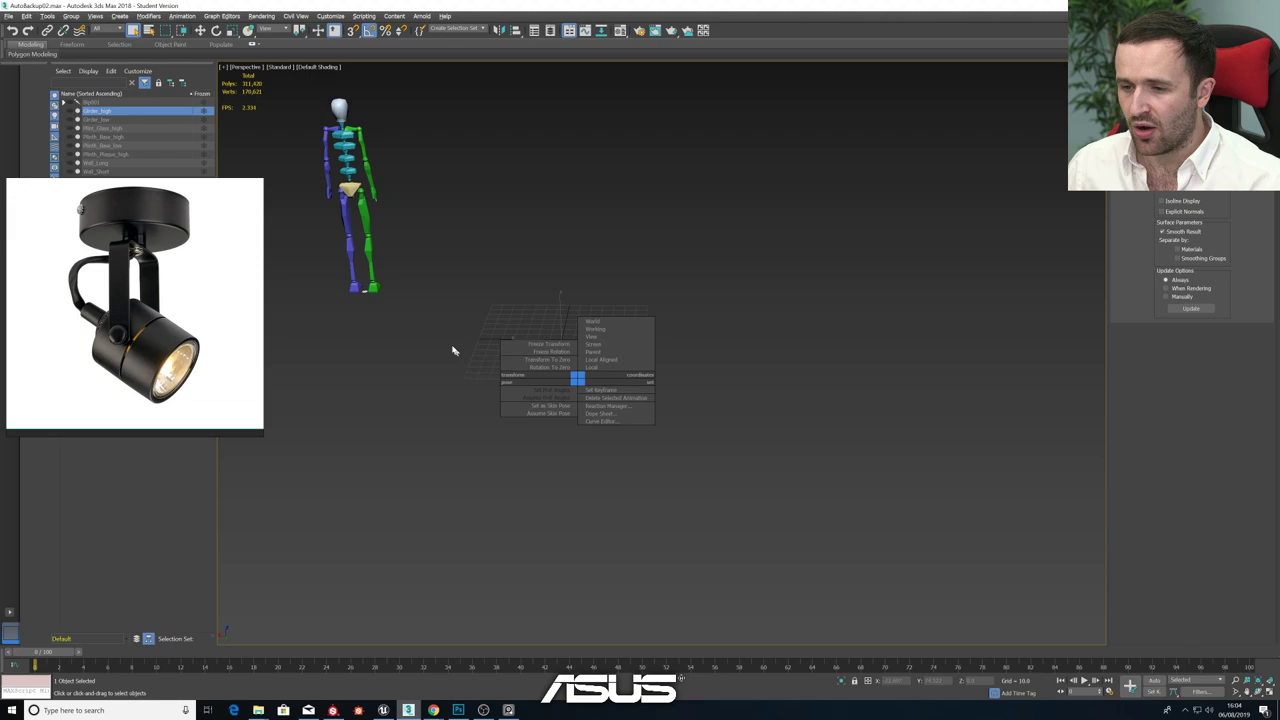
left_click(523, 301)
middle_click_drag(523, 301, 560, 340, "alt")
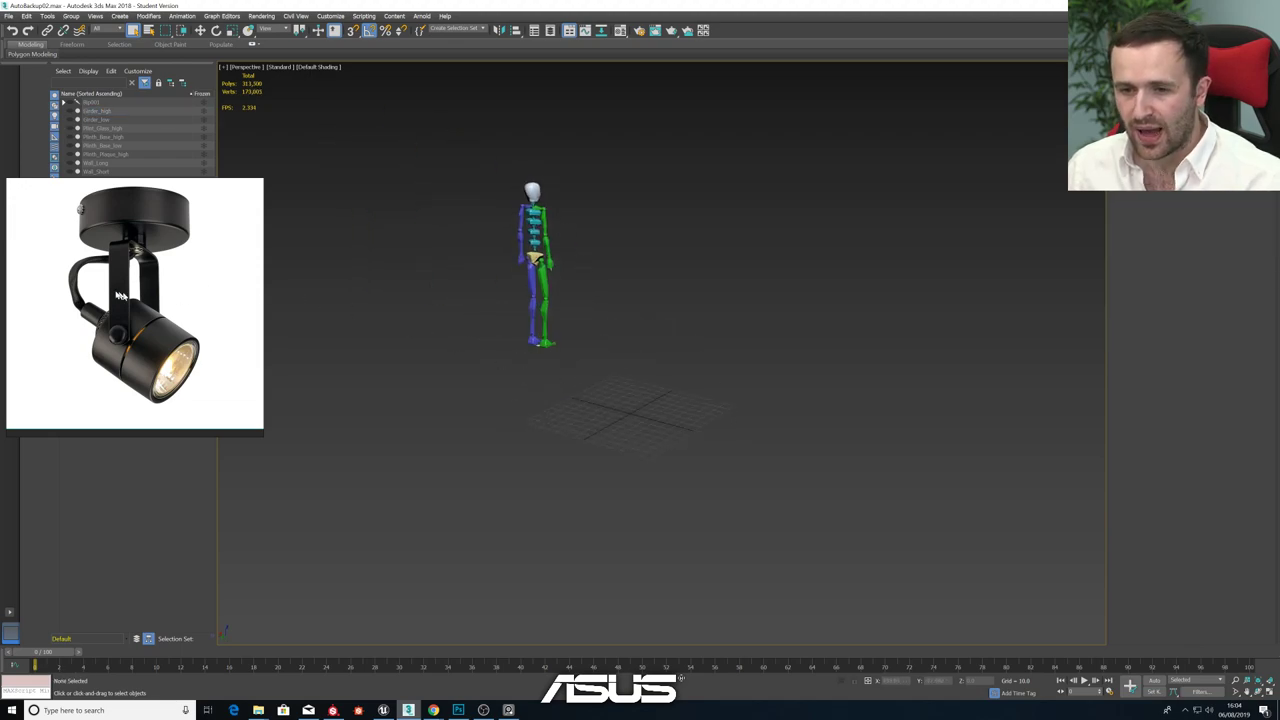
left_click_drag(118, 297, 150, 205)
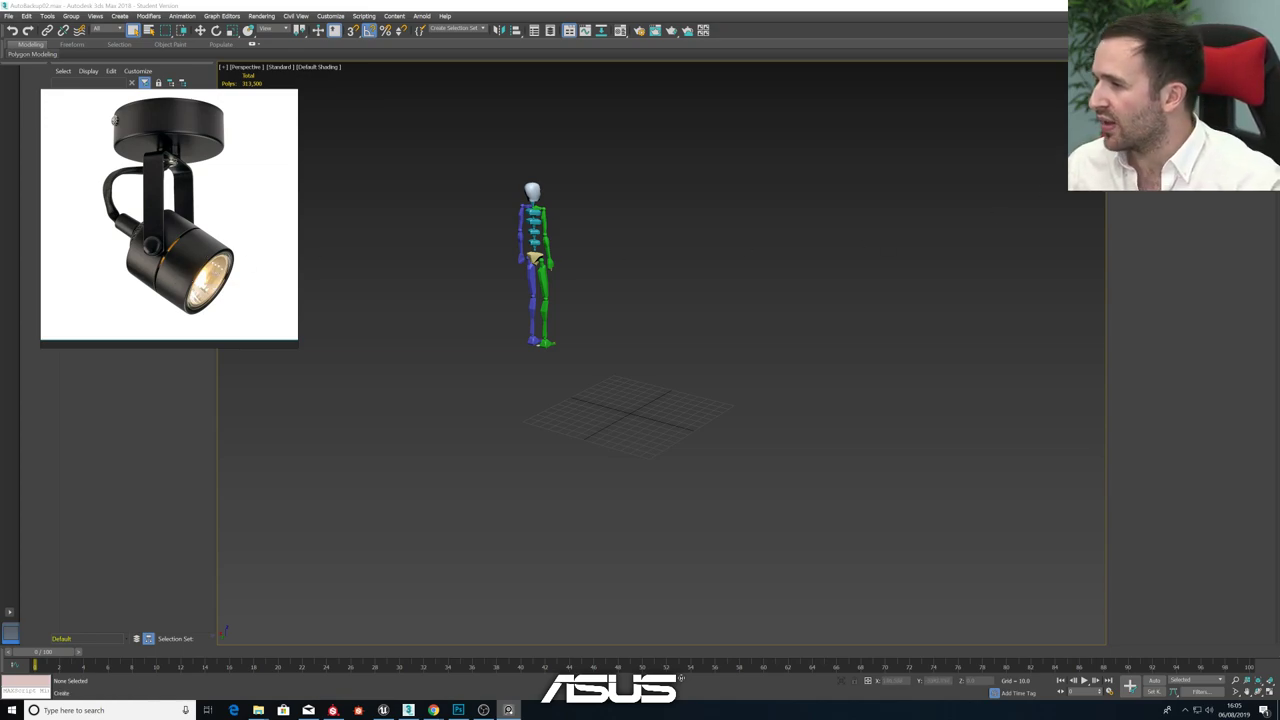
- Show the object creation options and select the biped's root object, Bip001, for moving
left_click(1119, 70)
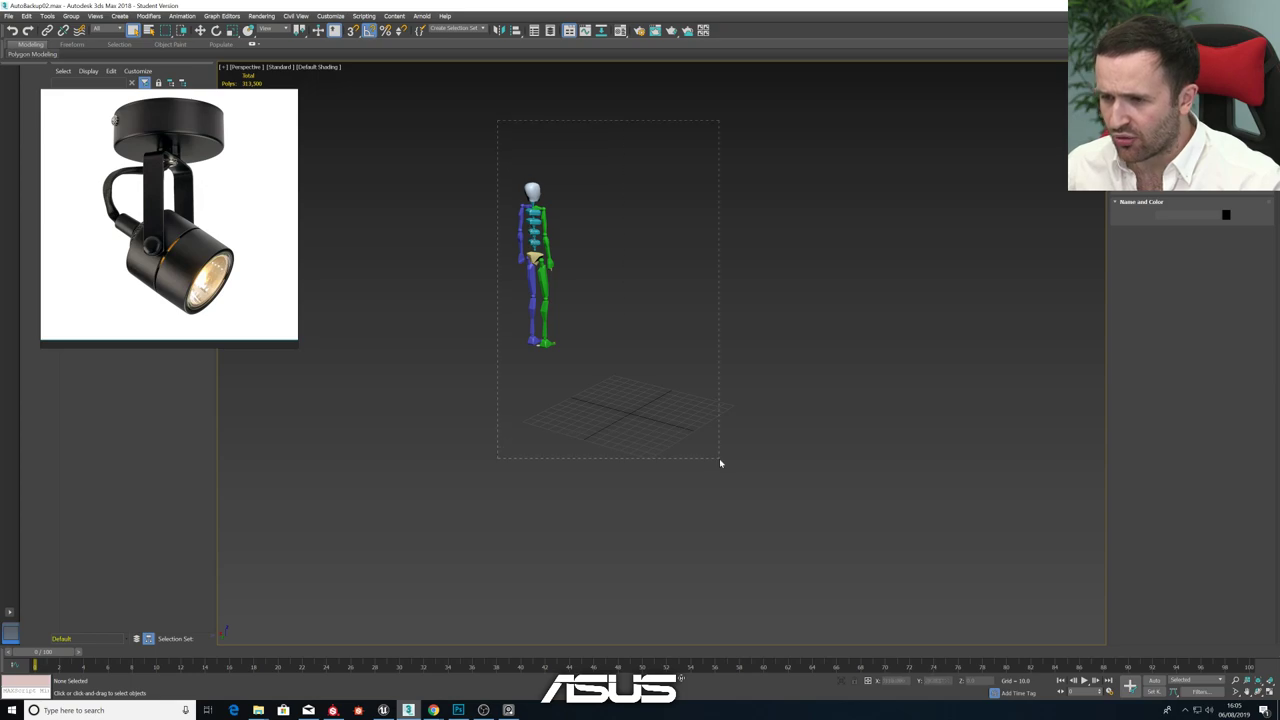
left_click_drag(719, 460, 720, 461)
middle_click_drag(655, 345, 571, 327, "alt")
key("w")
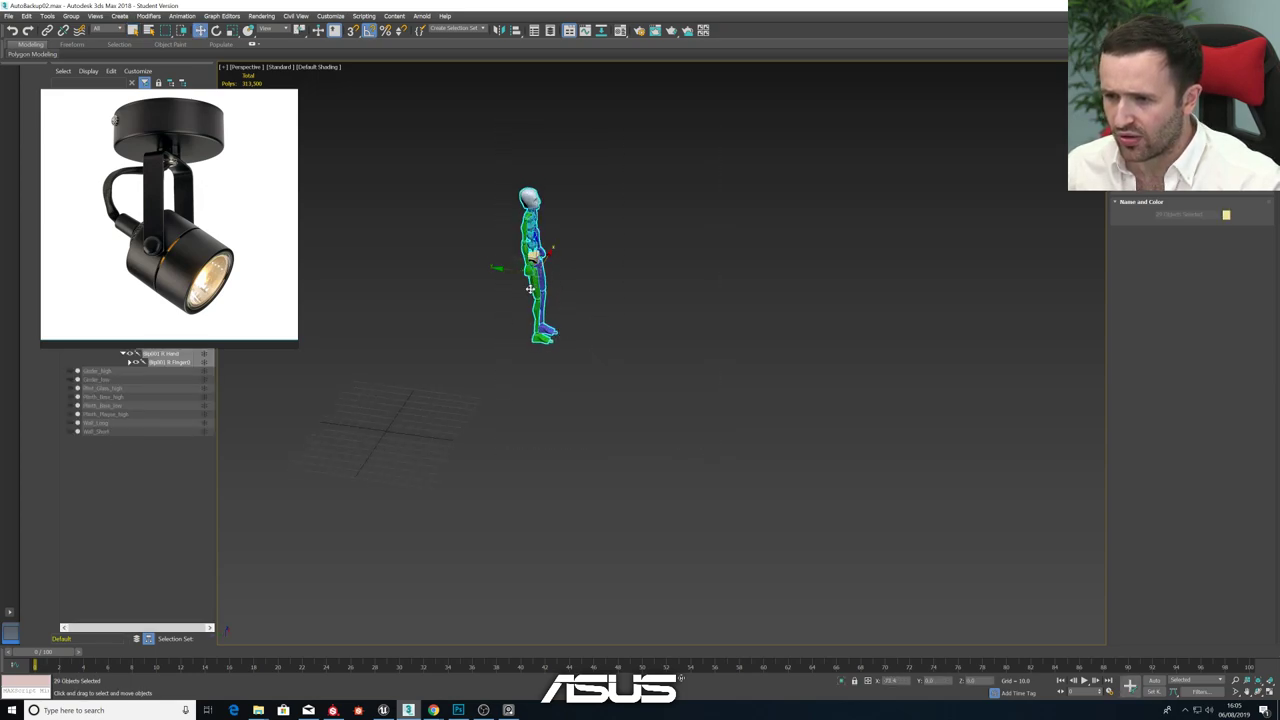
left_click(106, 109)
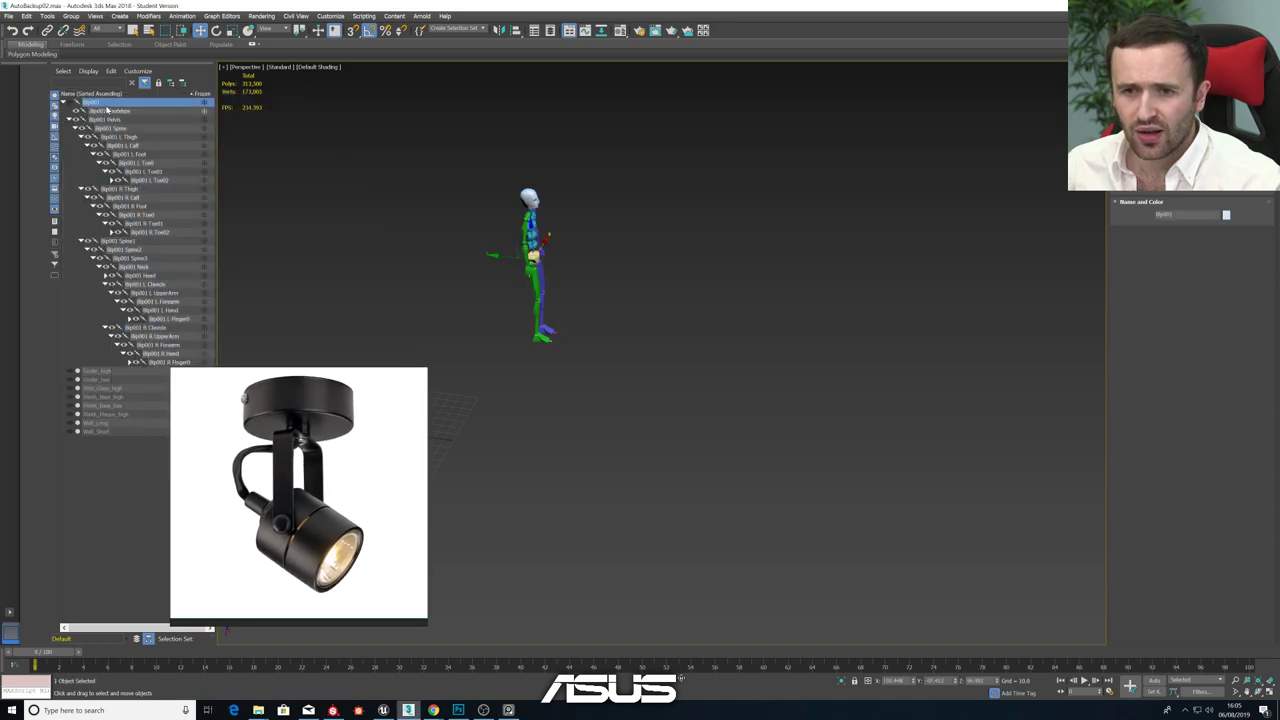
- Move the biped beside the grid's edge as a scale reference, and return the spotlight image to the upper corner
left_click_drag(550, 245, 505, 308)
right_click(468, 420)
left_click(640, 425)
middle_click_drag(424, 288, 607, 271)
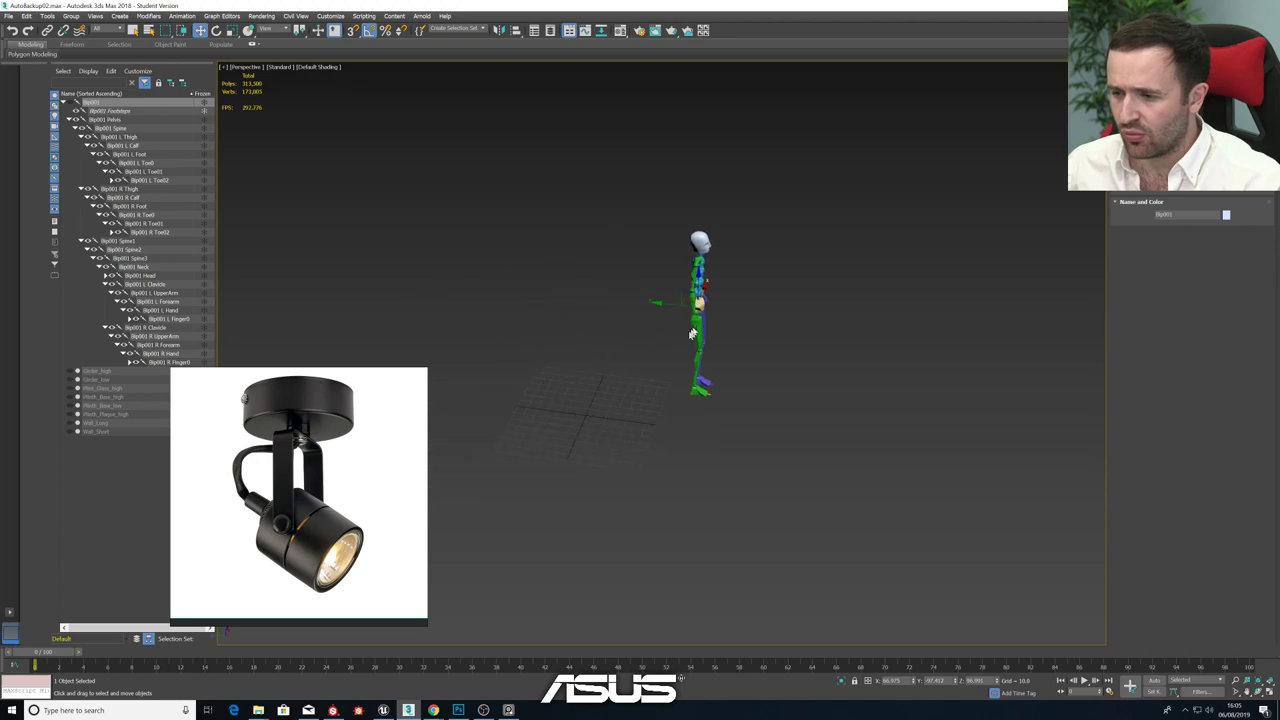
middle_click_drag(692, 334, 649, 334, "alt")
left_click_drag(635, 299, 624, 300)
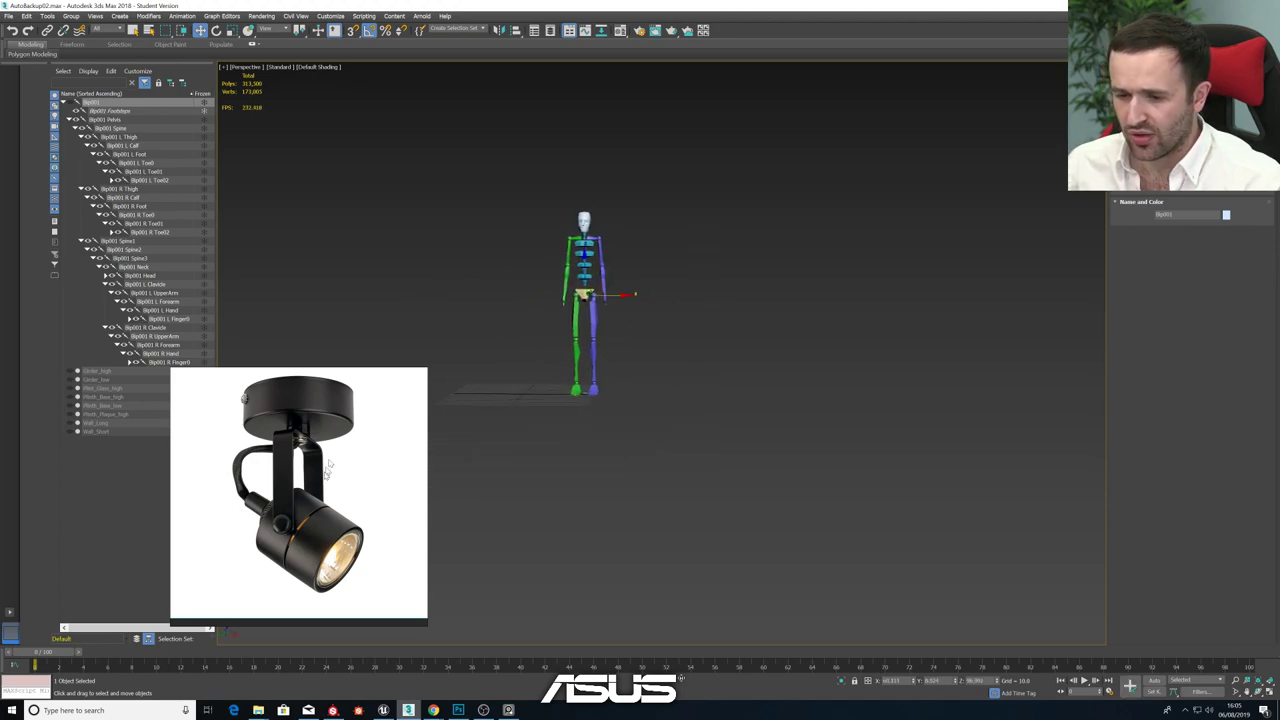
left_click_drag(328, 466, 230, 214)
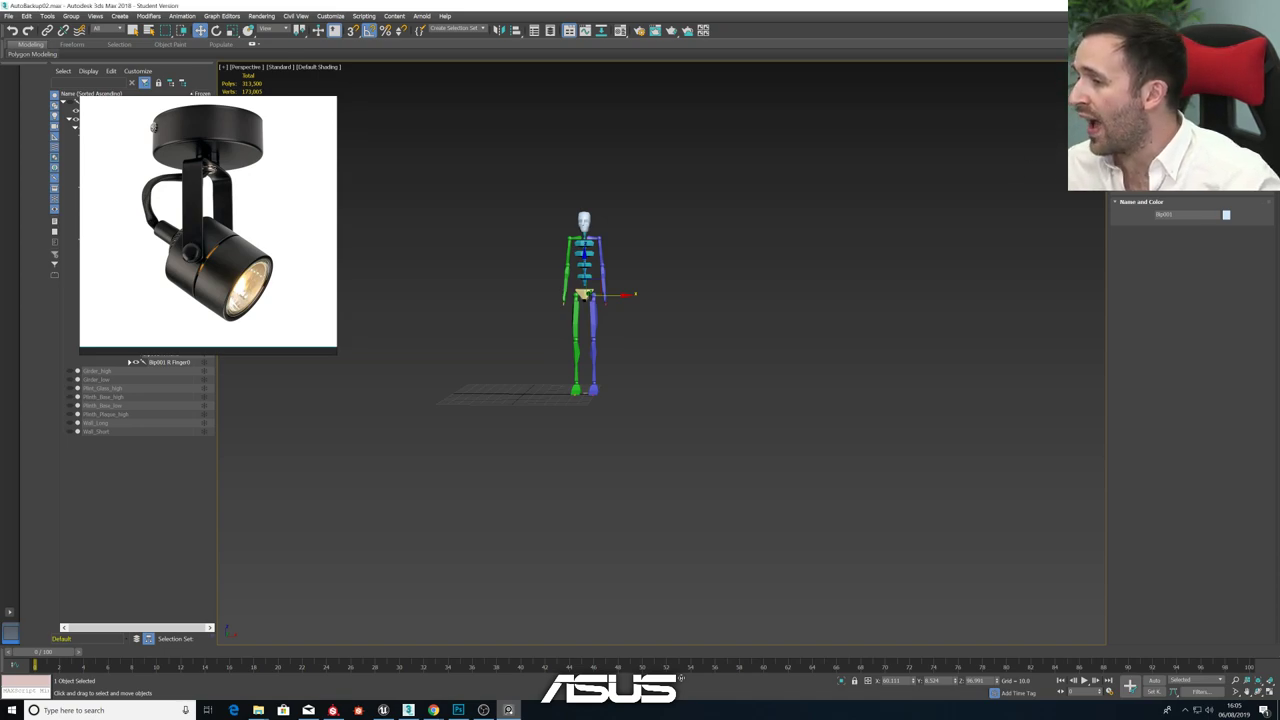
- Create a shallow cylinder at the grid origin for the spotlight's round ceiling mount
left_click(1162, 155)
scroll(533, 351, "up", 10)
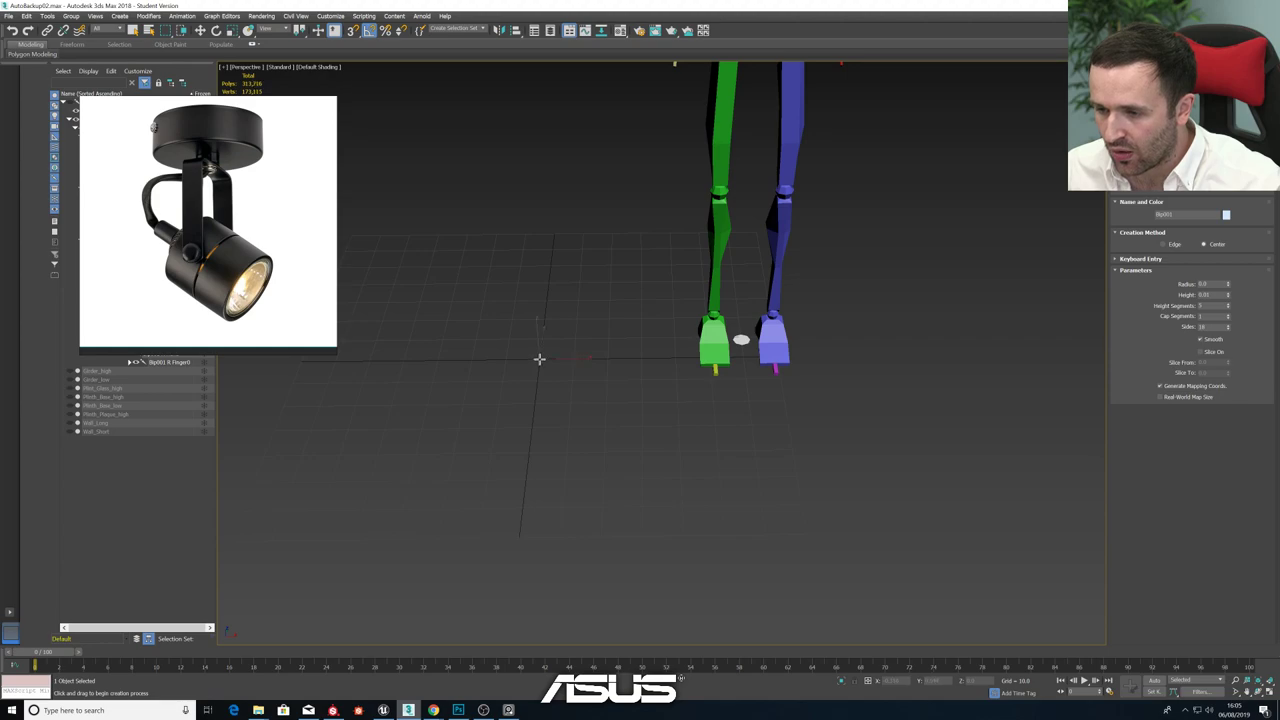
left_click_drag(539, 358, 551, 373)
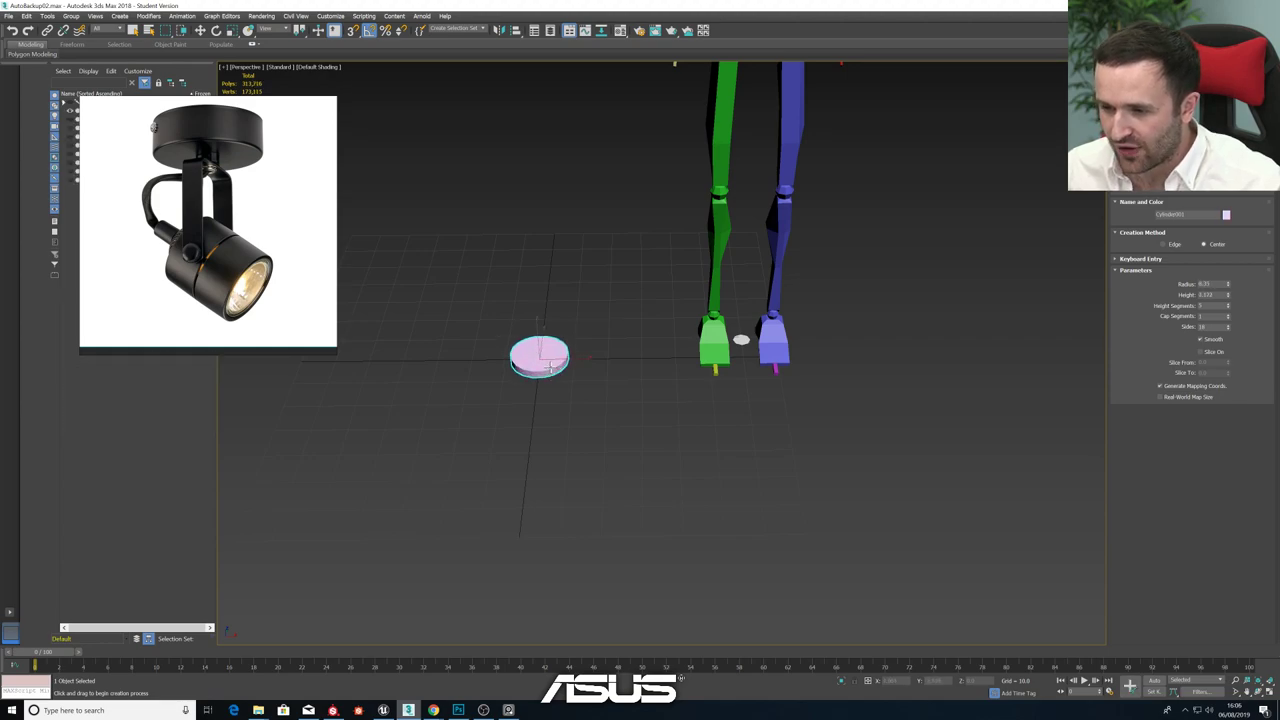
- Display edged faces in the viewport and give the mount cylinder 24 sides and 1 height segment
left_click(552, 367)
key("F4")
middle_click_drag(563, 403, 573, 365, "alt")
scroll(572, 364, "up", 3)
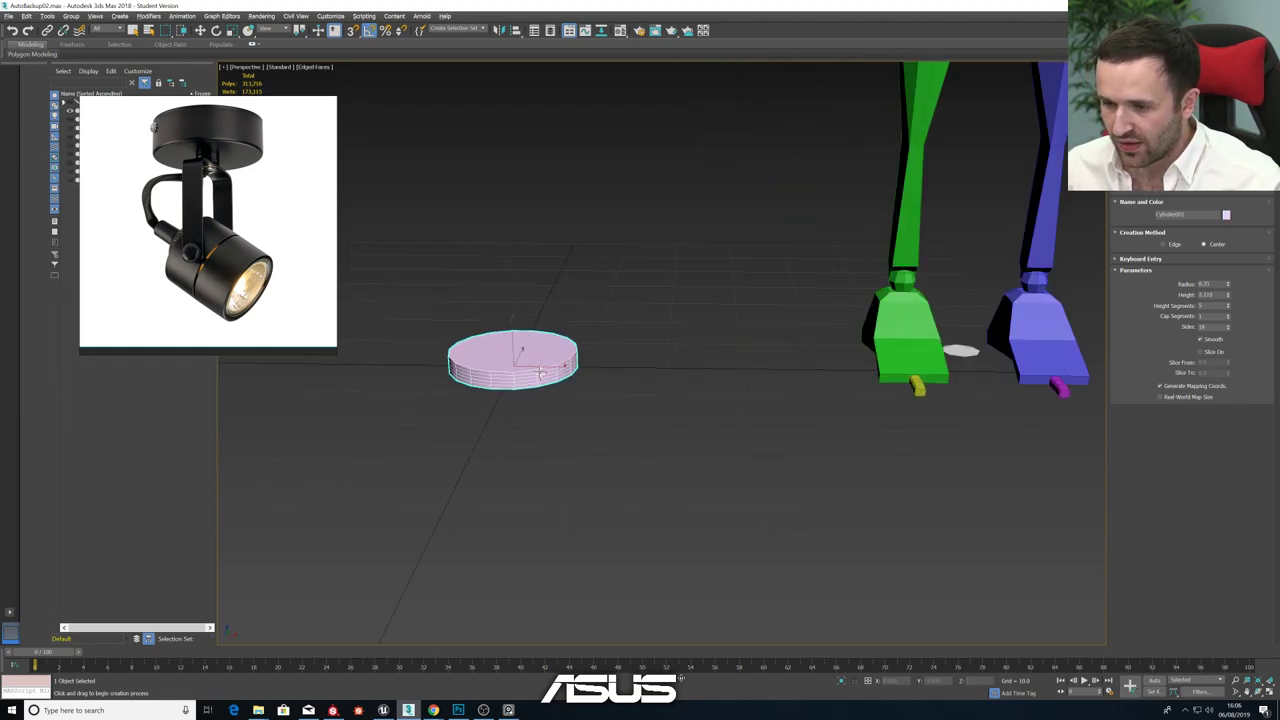
key("w")
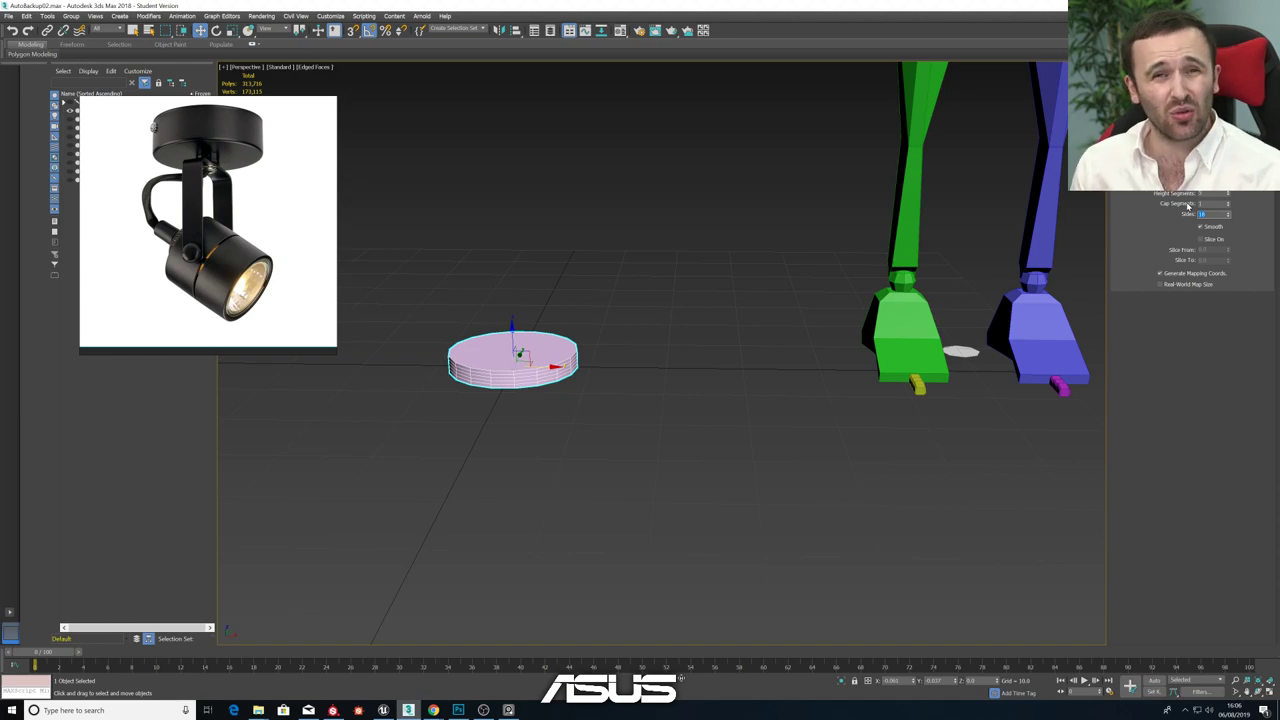
key("Return")
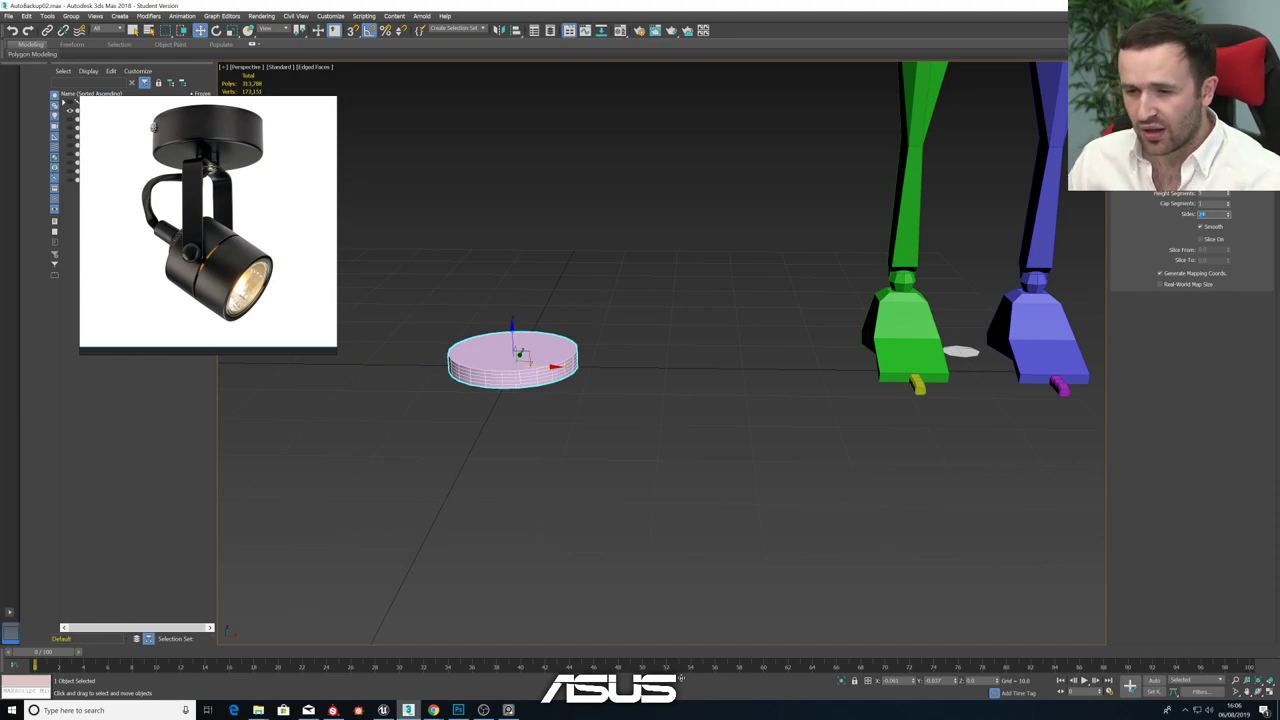
right_click(1228, 195)
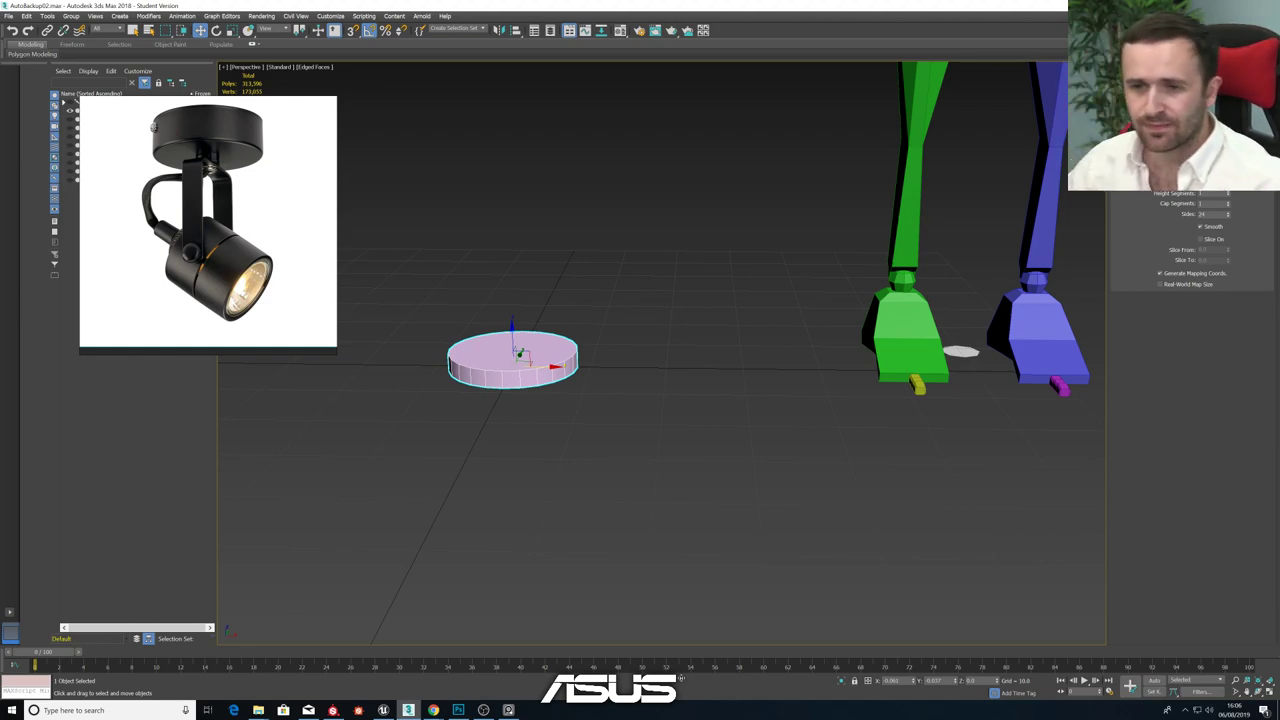
- Reduce the mount cylinder's radius and increase its height to match the proportions of the ceiling mount in the reference photo
middle_click_drag(517, 352, 522, 374, "alt")
scroll(522, 374, "up", 3)
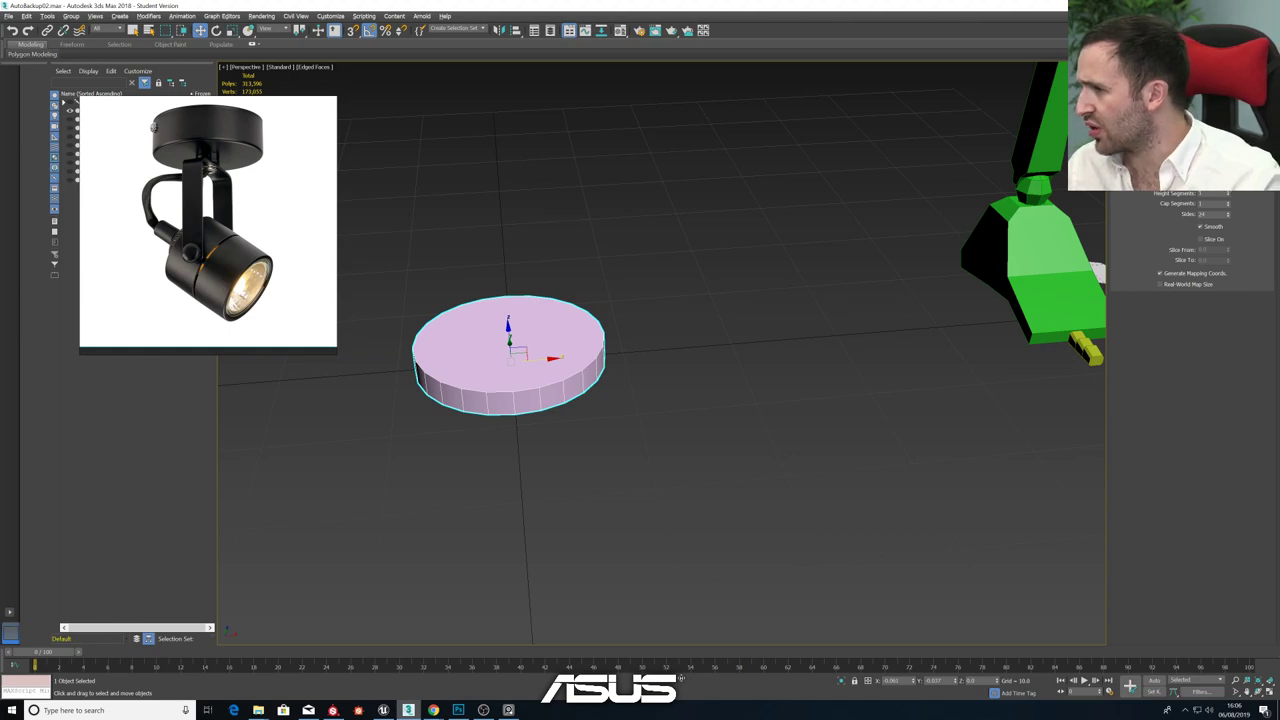
left_click_drag(1228, 173, 1228, 179)
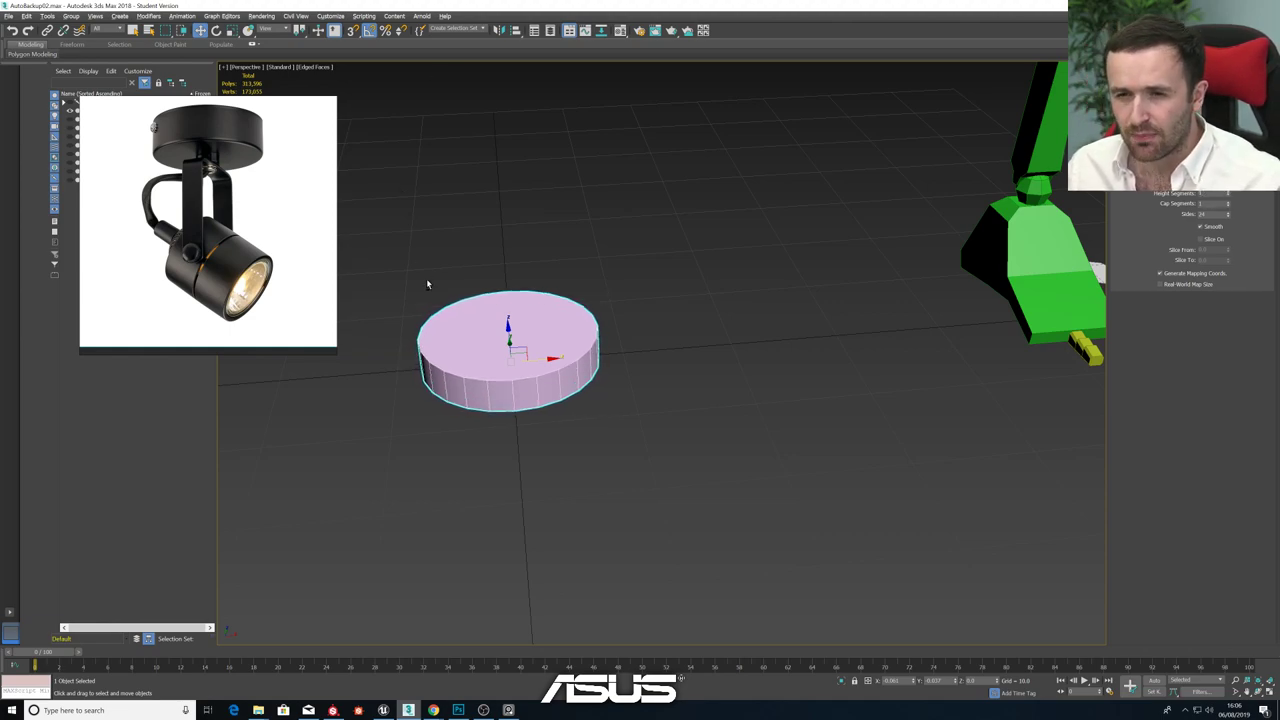
middle_click_drag(429, 283, 530, 238, "alt")
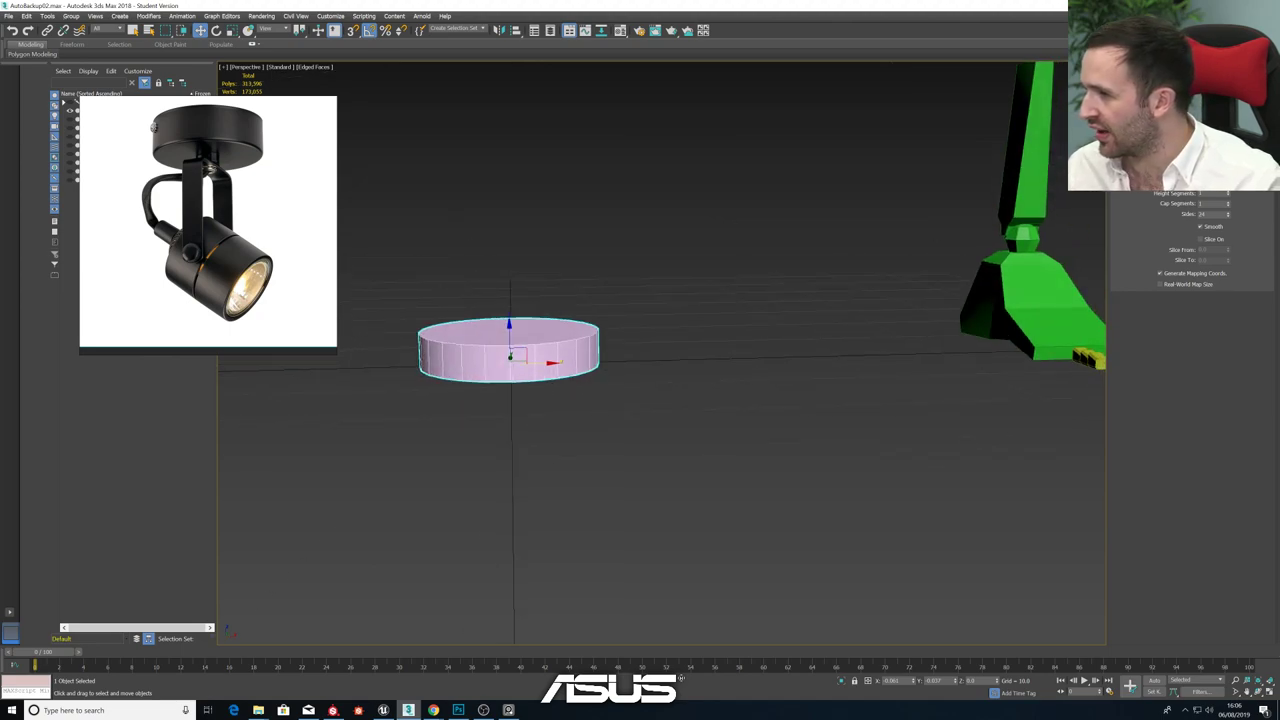
key("Return")
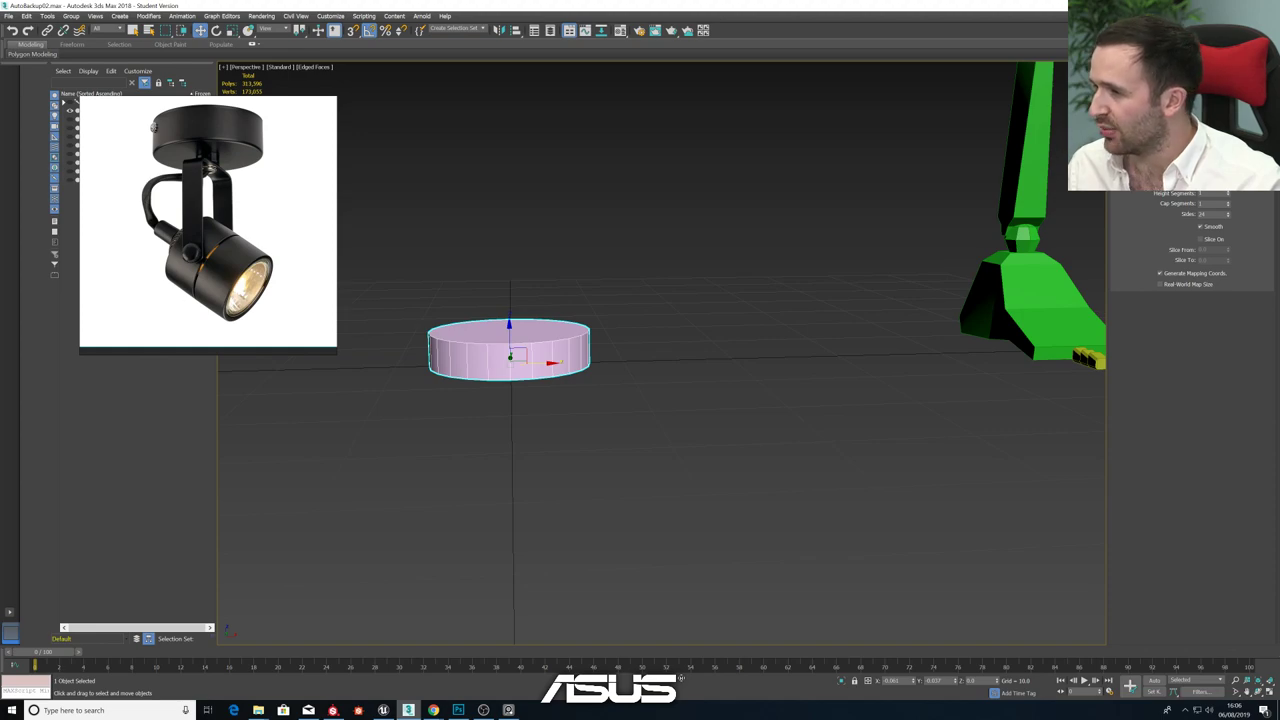
key("Return")
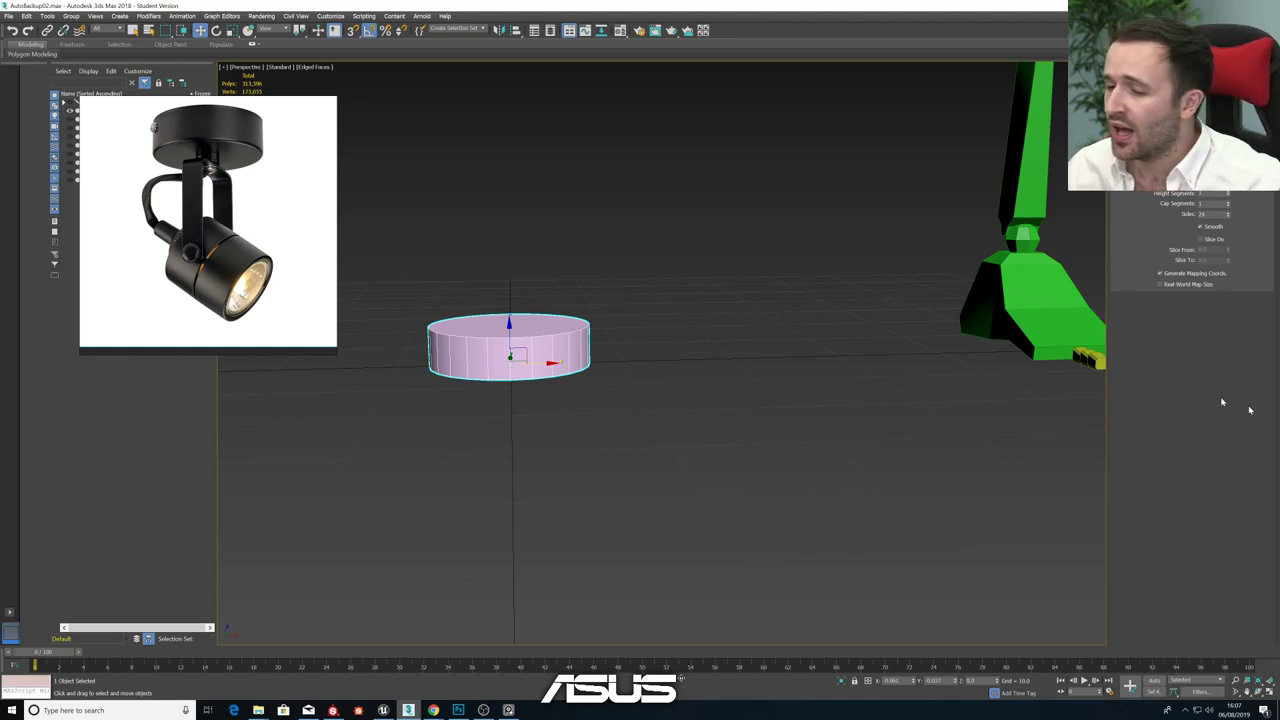
mouse_move(518, 360)
middle_mouse_down("alt")
mouse_move(510, 348)
mouse_move(524, 369)
mouse_move(506, 345)
middle_mouse_up("alt")
scroll(522, 368, "up", 3)
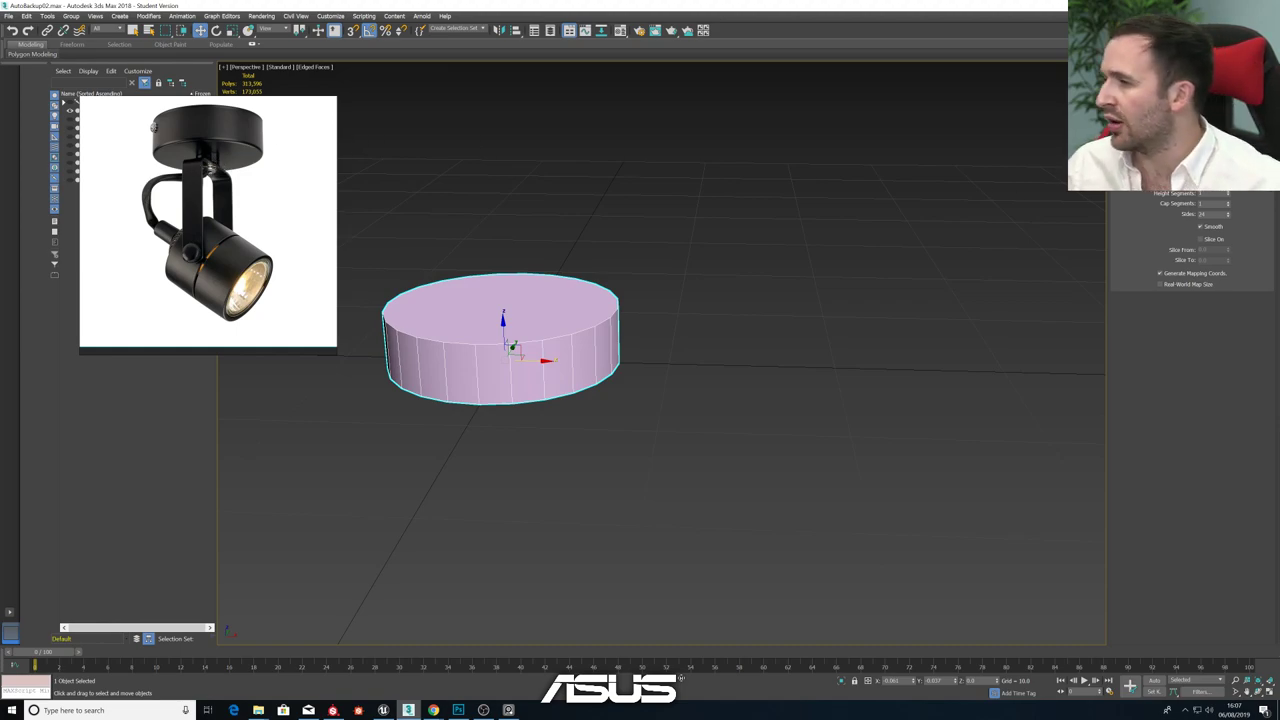
- Create a small cylinder in the top view at the mount's centre, with a radius of about 1.1 and a height of about 1.38
left_click(698, 471)
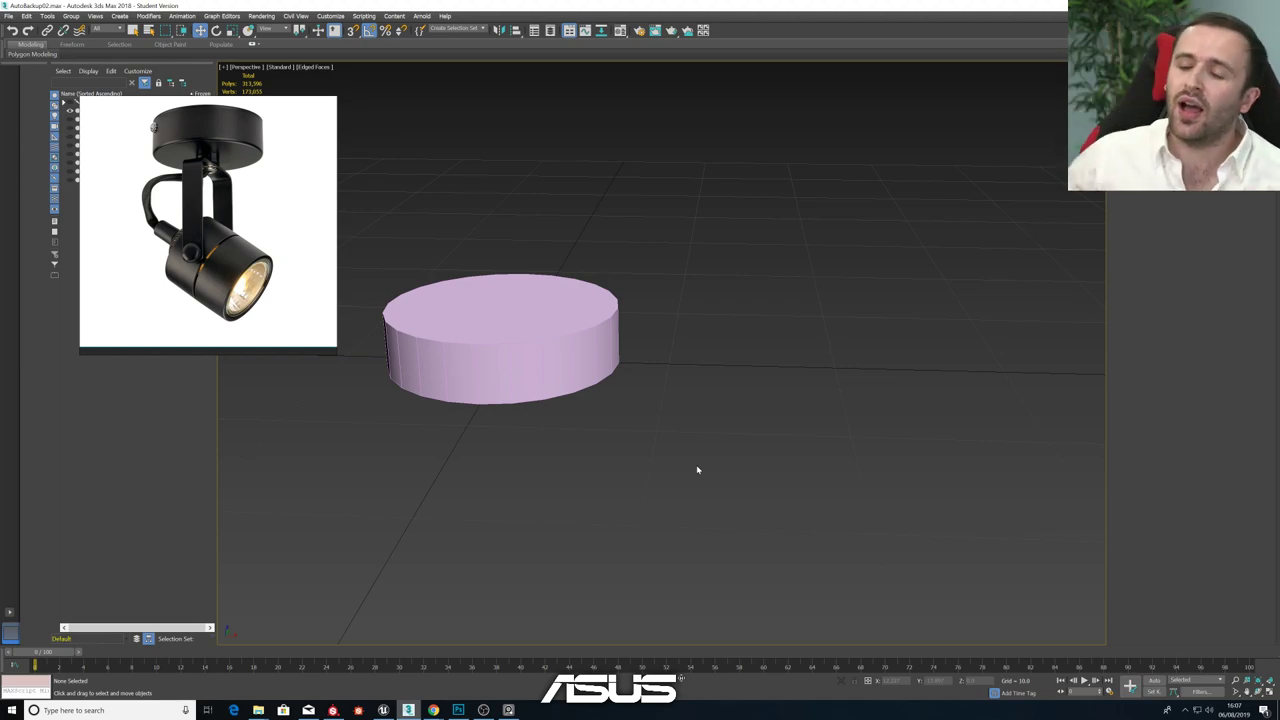
left_click(580, 295)
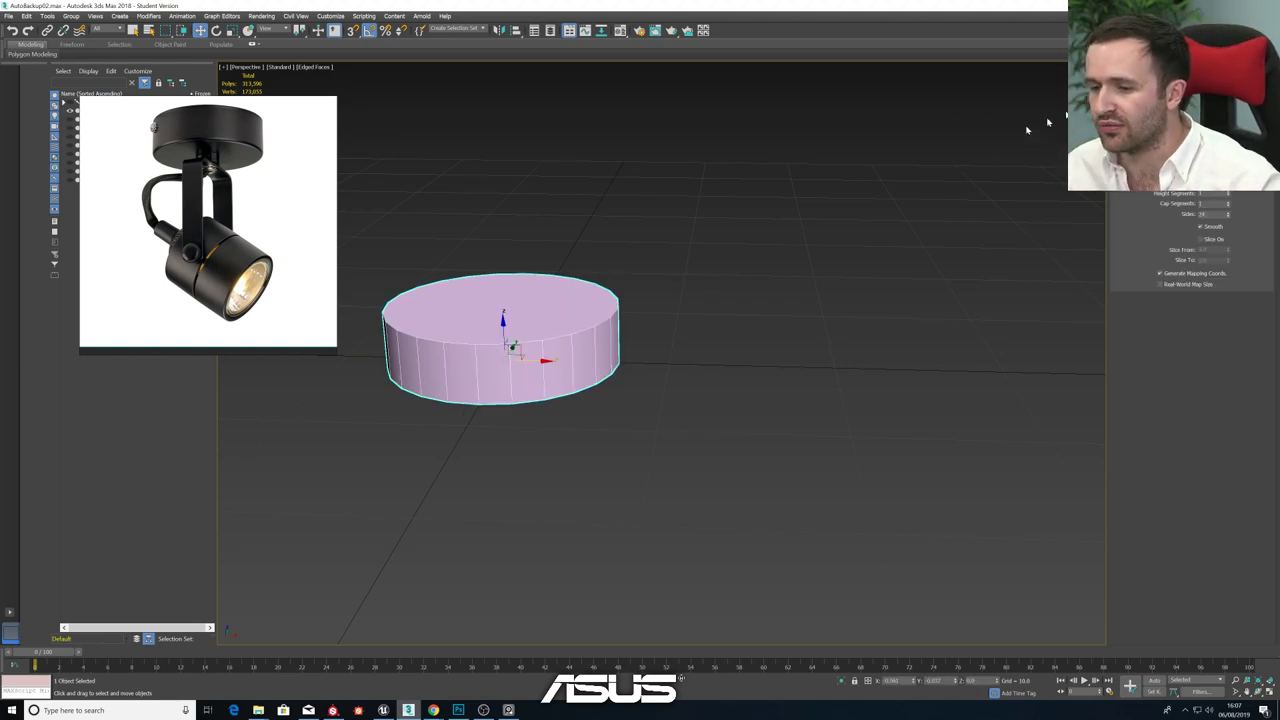
left_click(1119, 71)
left_click(1160, 157)
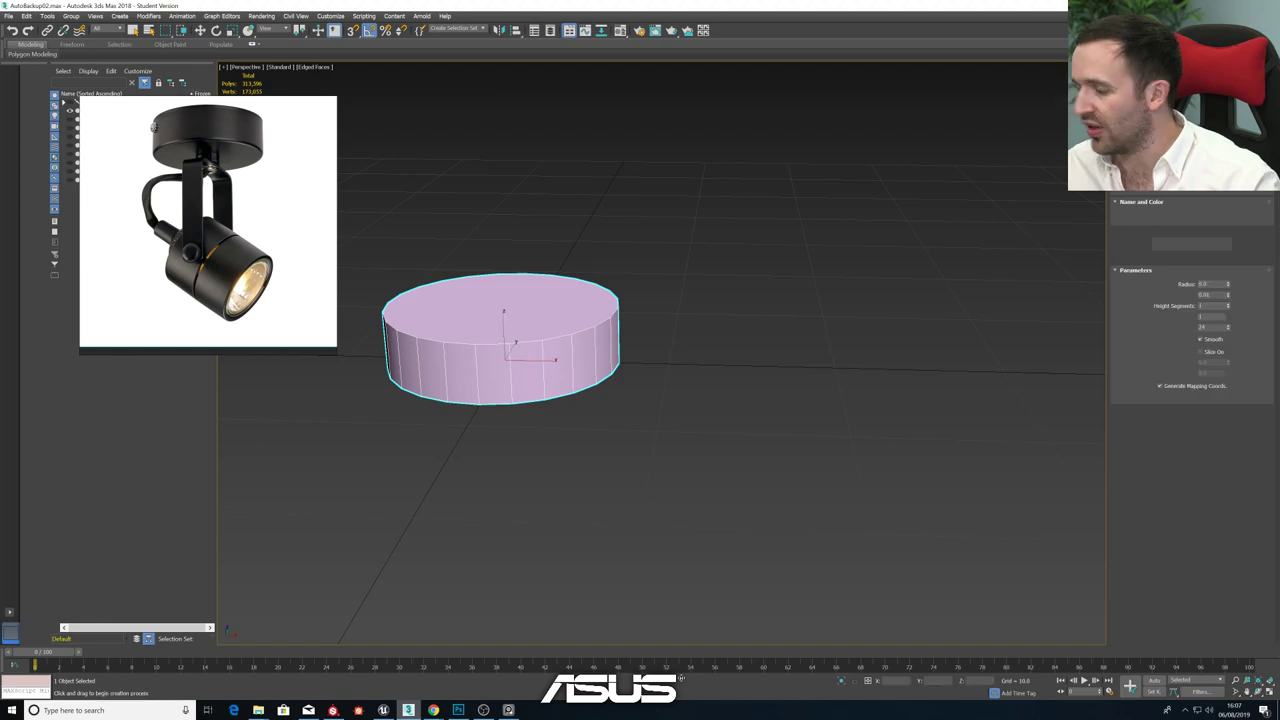
key("alt+w")
right_click(503, 205)
key("alt+w")
scroll(918, 250, "up", 5)
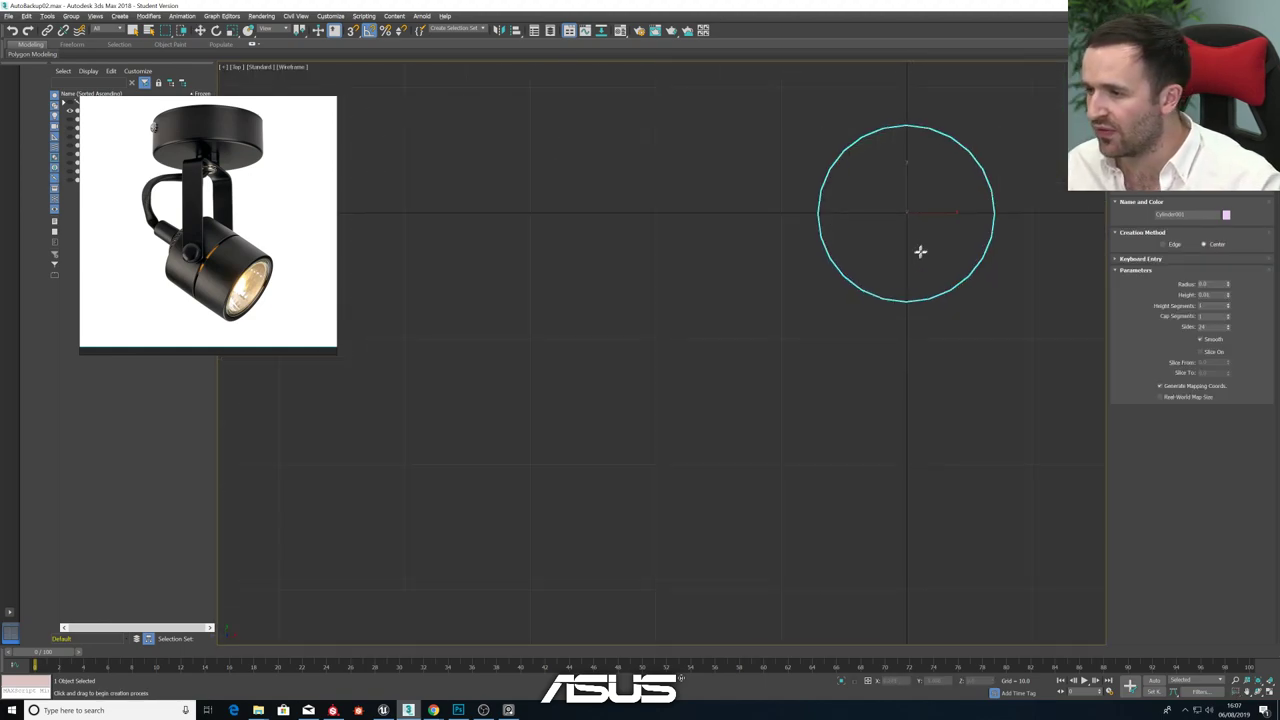
middle_click_drag(918, 250, 811, 274)
scroll(797, 249, "up", 5)
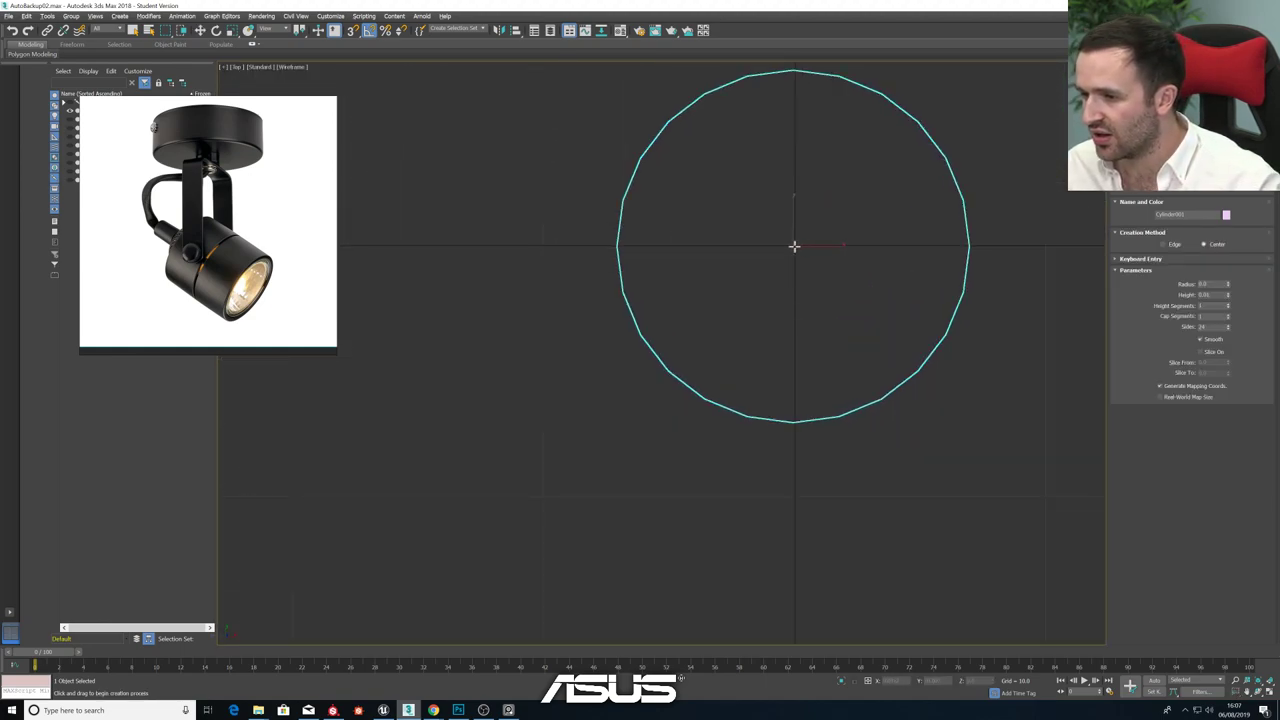
left_click_drag(793, 245, 800, 270)
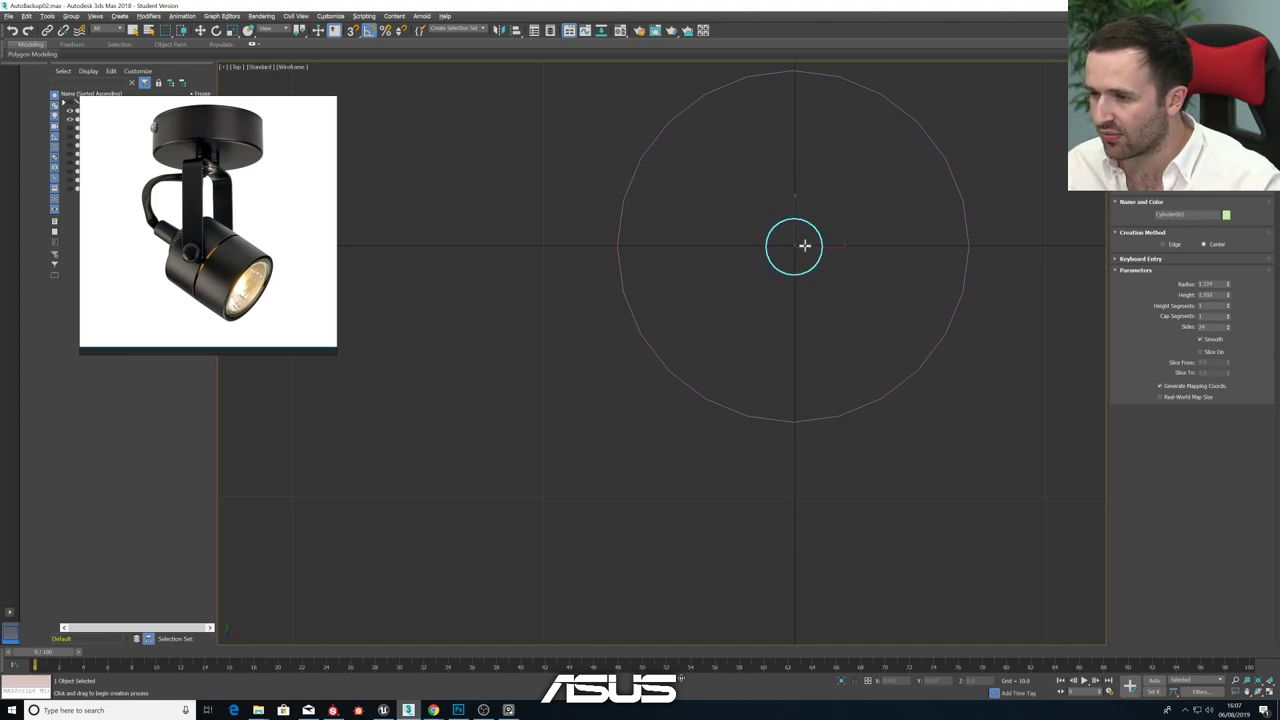
- Raise the small cylinder in the perspective view so it protrudes from the centre of the mount's upper face
key("alt+w")
key("alt+w")
key("w")
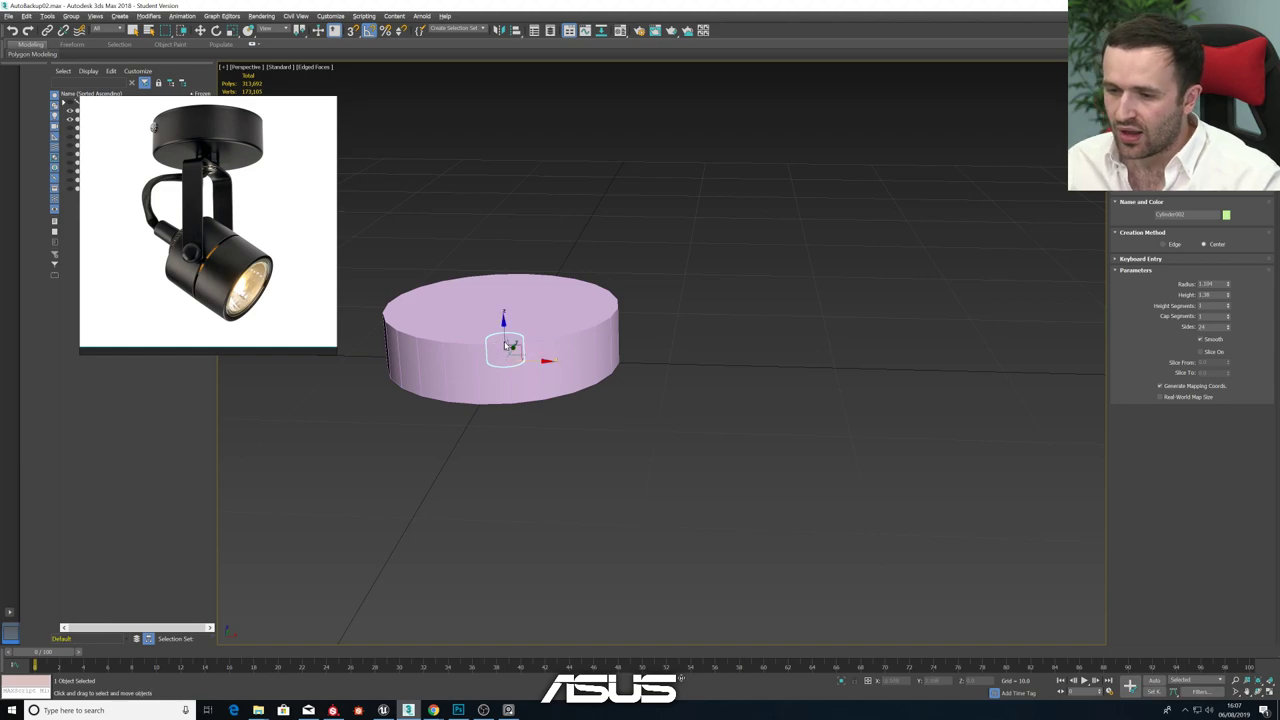
left_click_drag(505, 332, 513, 280)
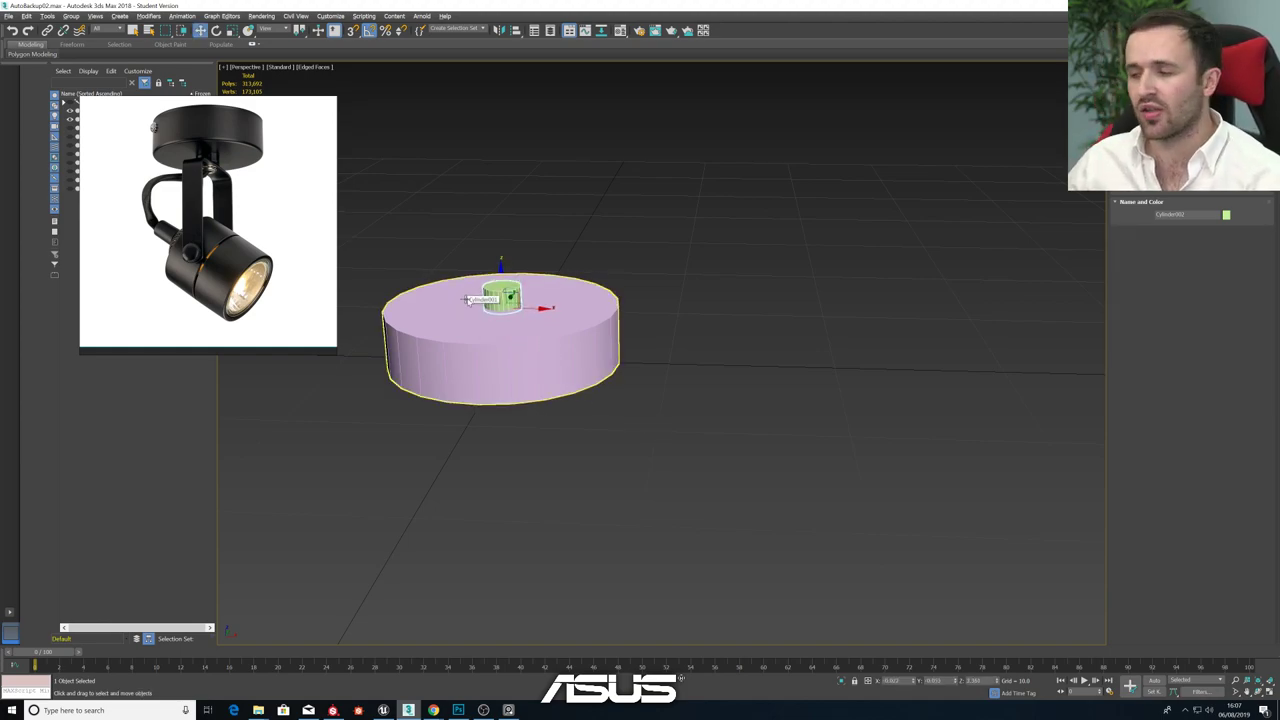
- Widen the modifier parameters area and set the small cylinder's sides to 8
left_click(1134, 68)
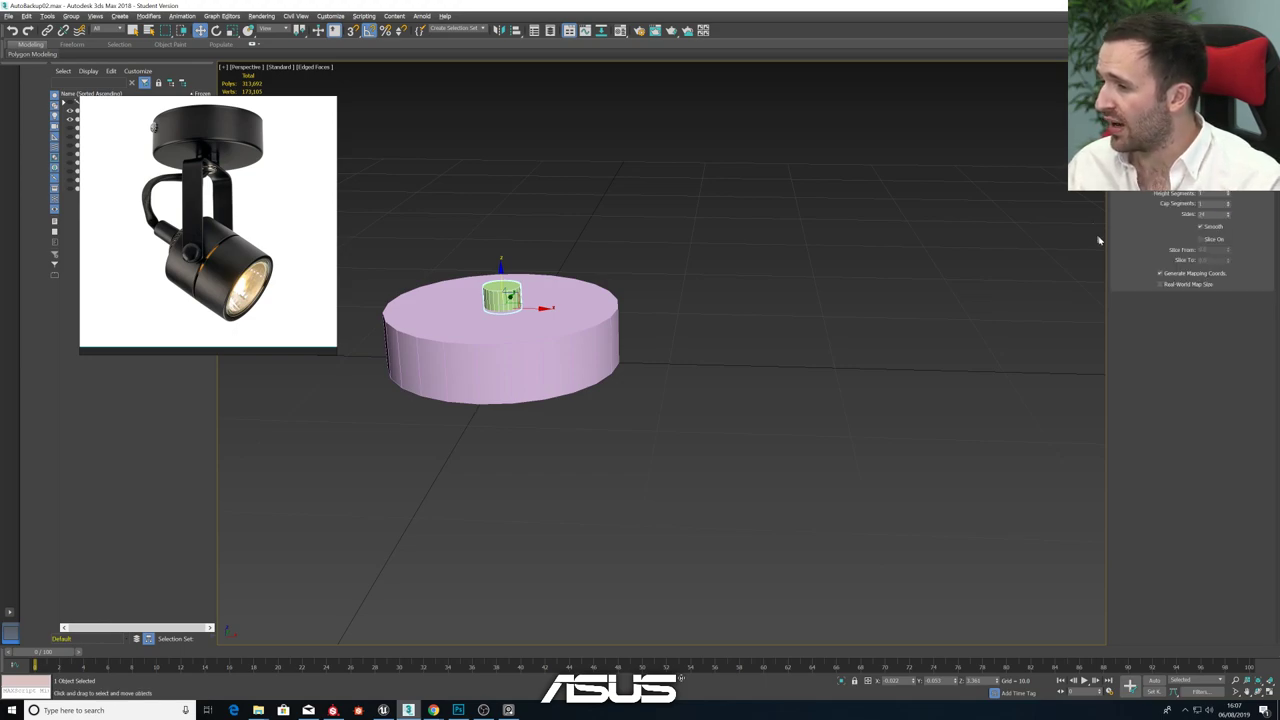
left_click_drag(1102, 241, 1073, 247)
left_click_drag(1133, 150, 1130, 224)
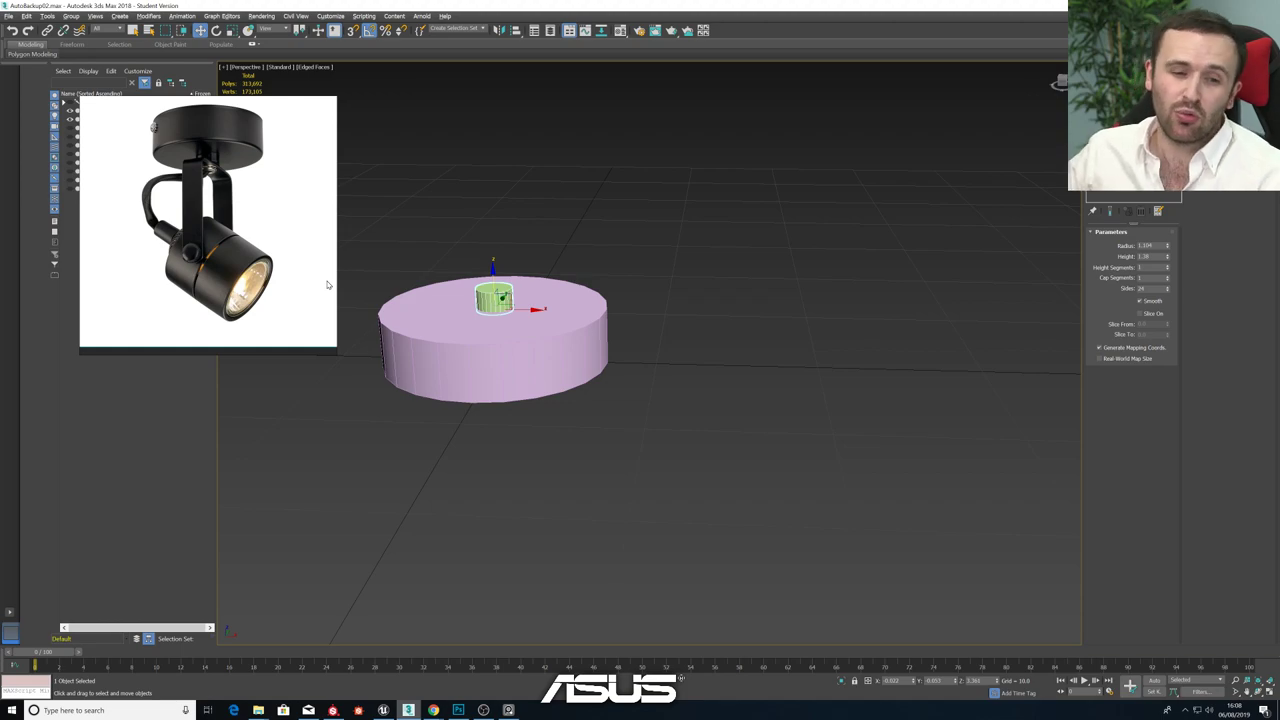
double_click(1150, 288)
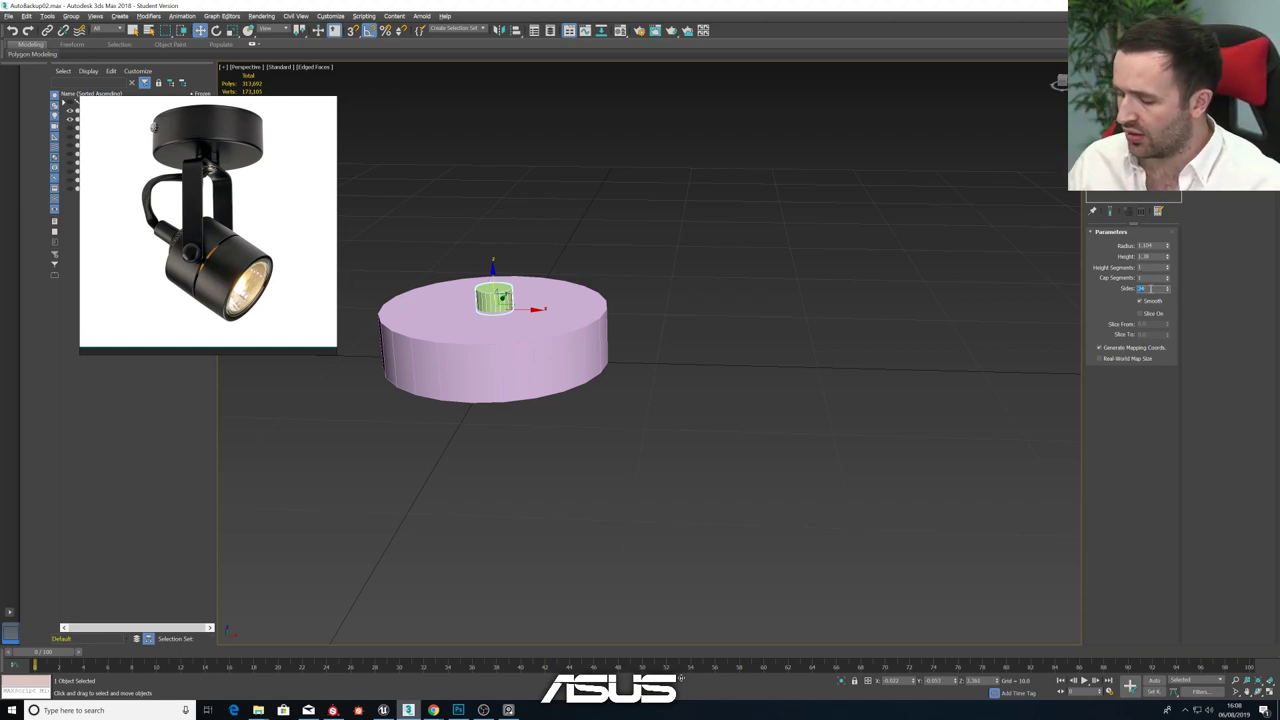
type("8")
key("Return")
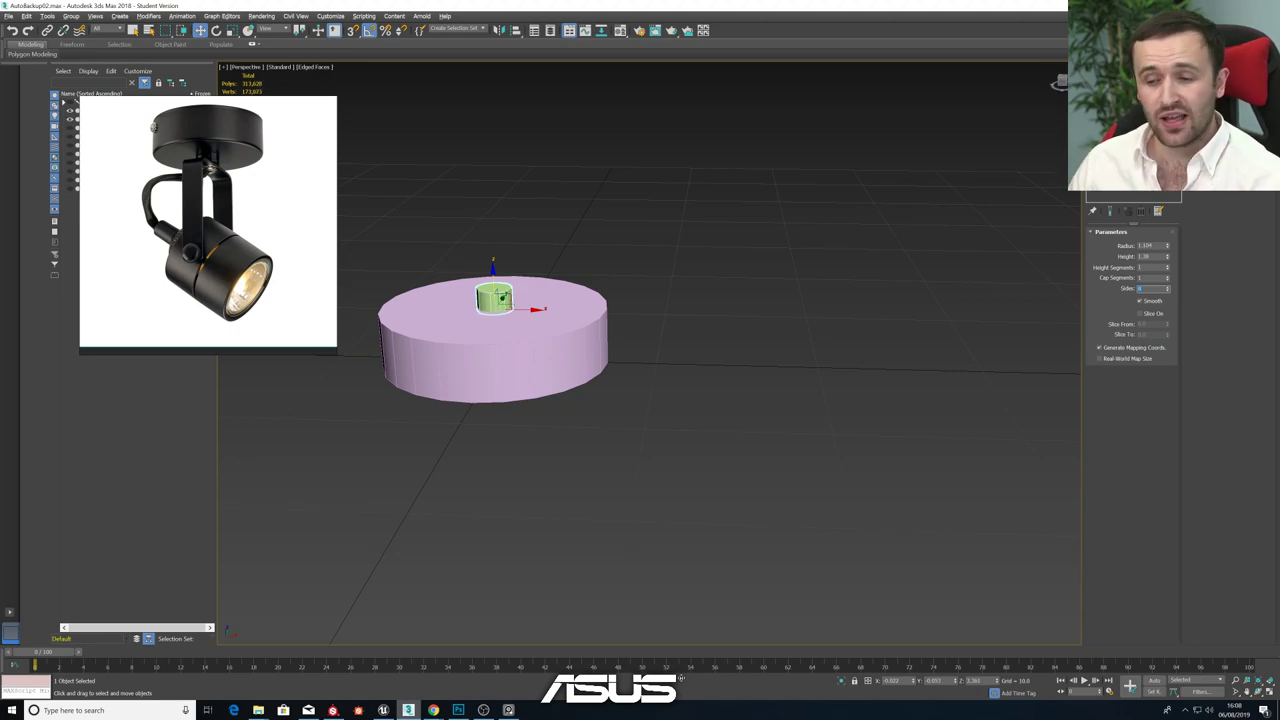
- Convert the small eight-sided cylinder to an Editable Poly
middle_click_drag(466, 285, 500, 313, "alt")
scroll(490, 305, "up", 3)
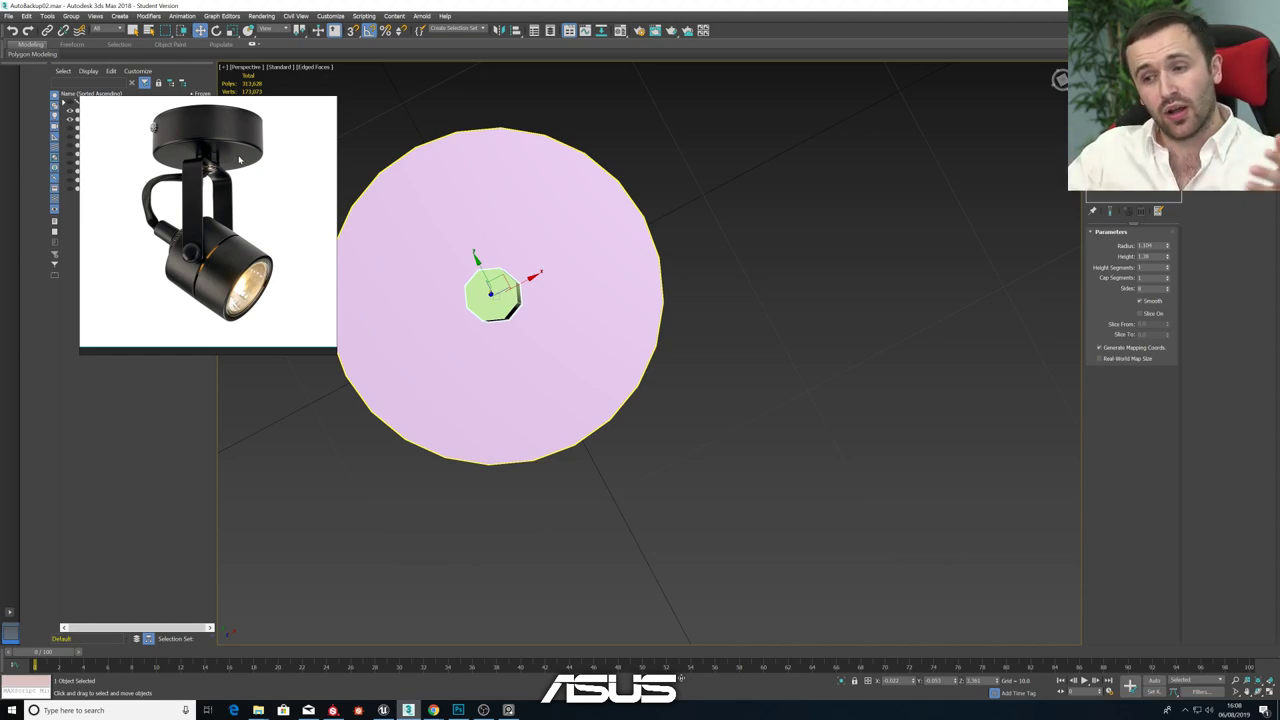
right_click(1120, 196)
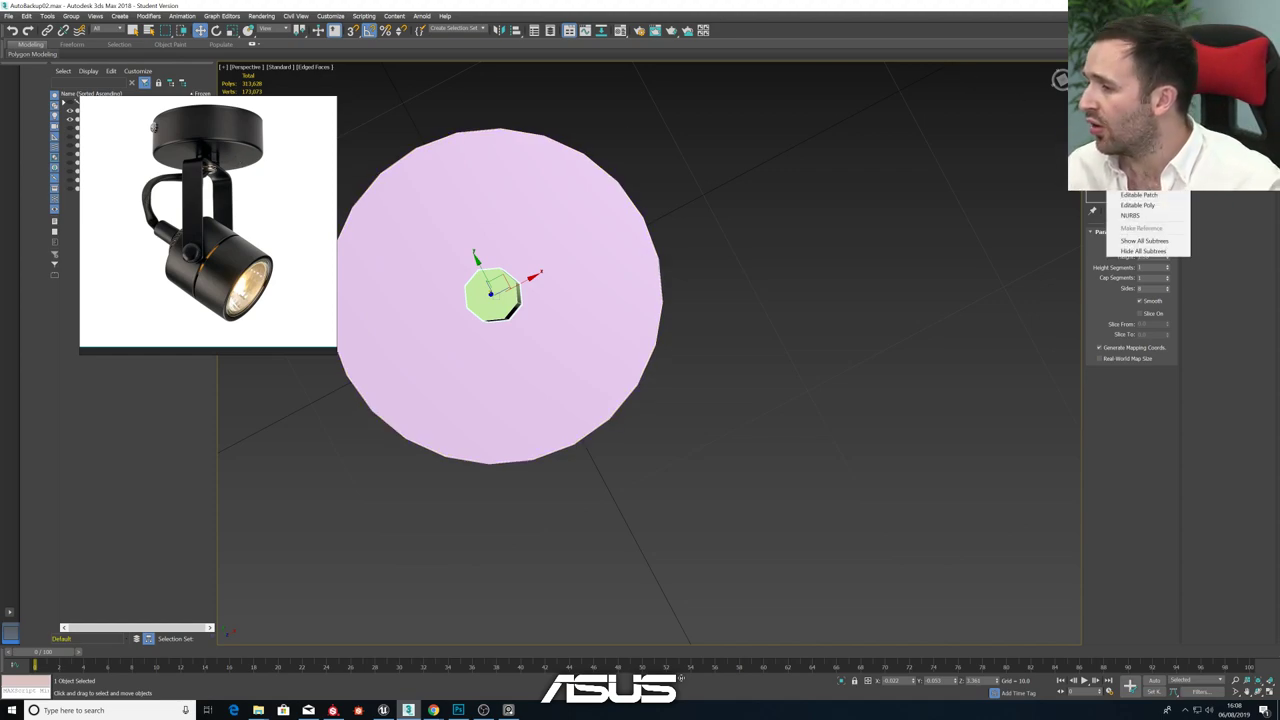
left_click(1143, 205)
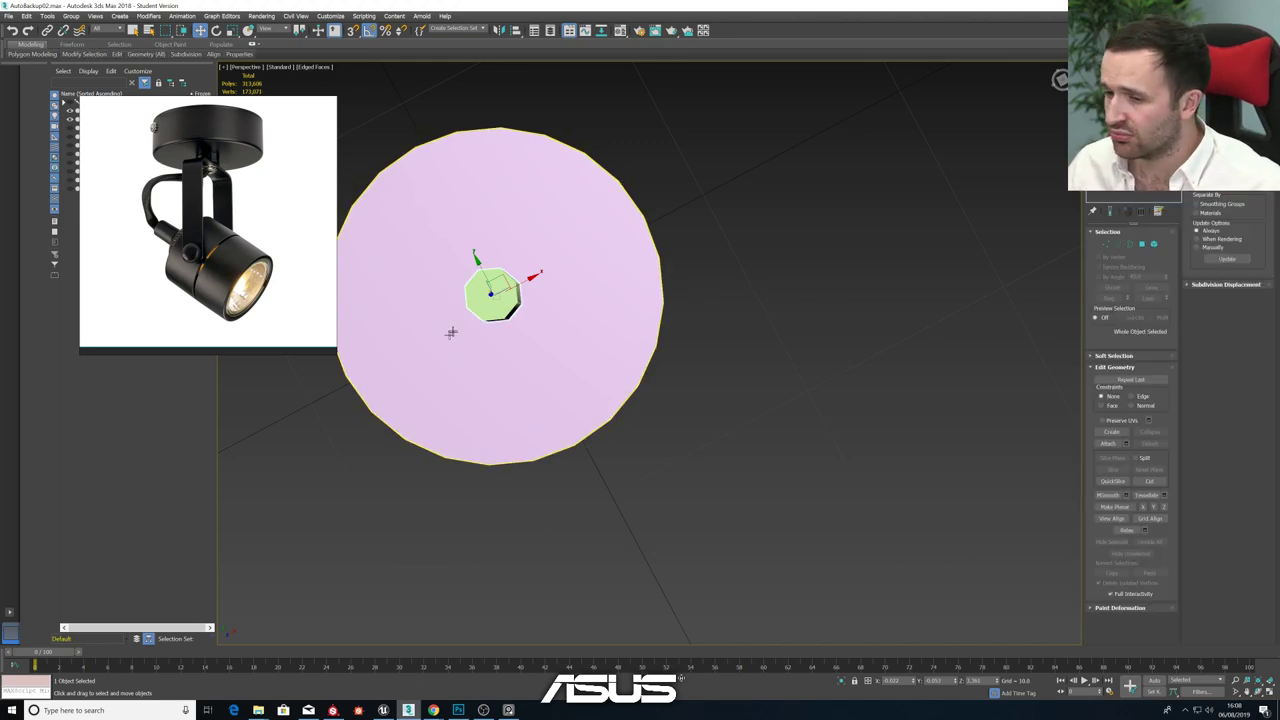
- Select all polygons of the small octagonal cylinder in polygon sub-object mode
scroll(449, 329, "up", 3)
key("super")
middle_click_drag(557, 337, 522, 319, "alt")
left_click(1141, 244)
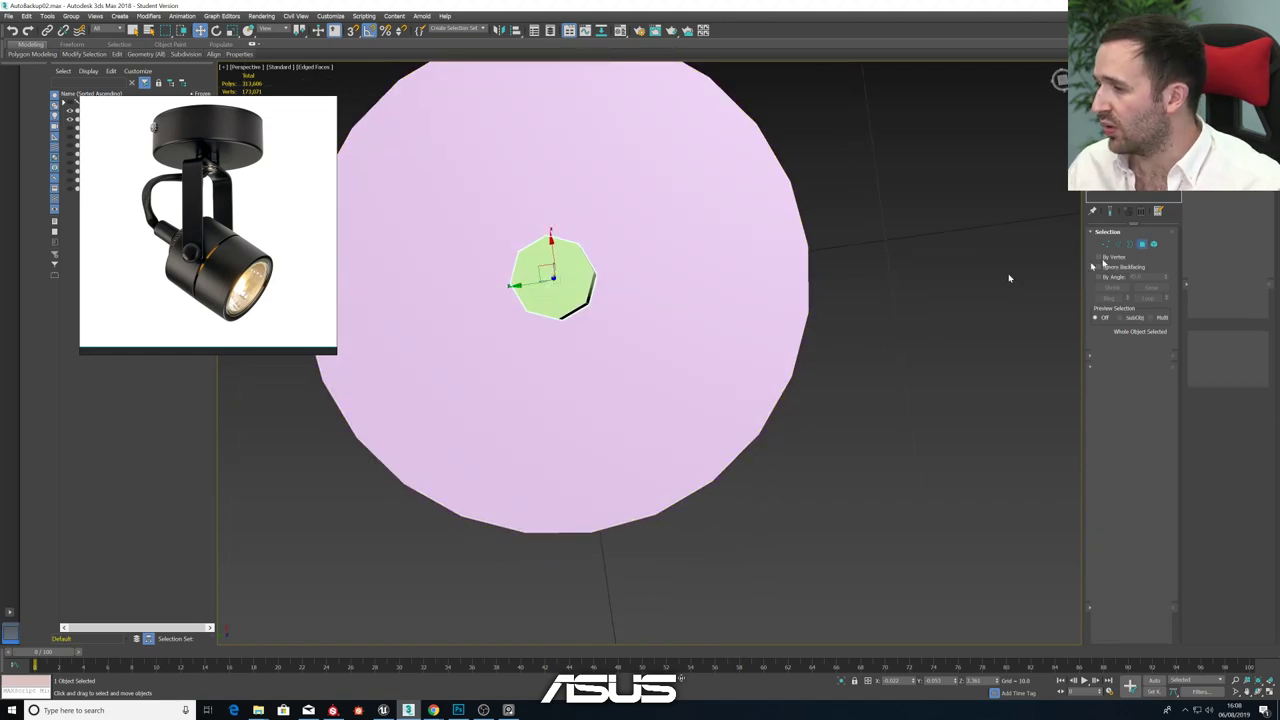
left_click(559, 296)
left_click_drag(483, 219, 682, 390)
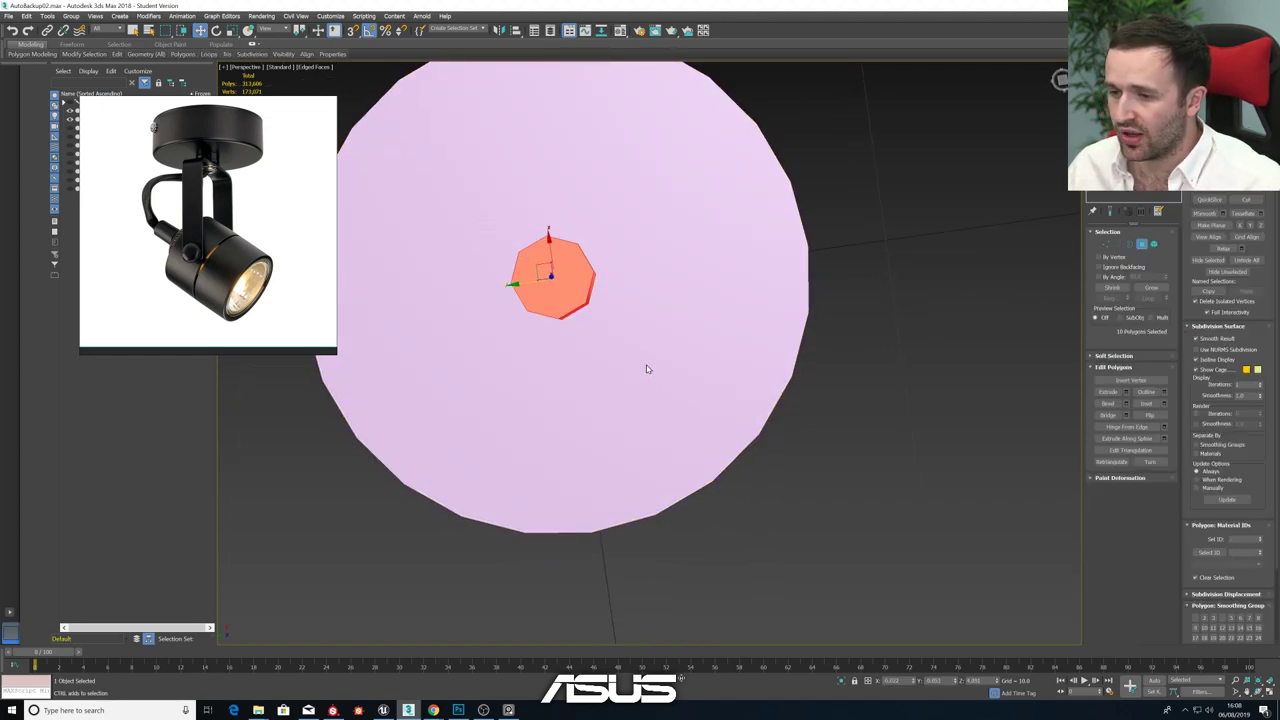
- Set the angle snap to 2.5 degrees and rotate the selected polygons in the top view until the octagon's flat sides align with the axes
key("alt+w")
key("alt+w")
key("e")
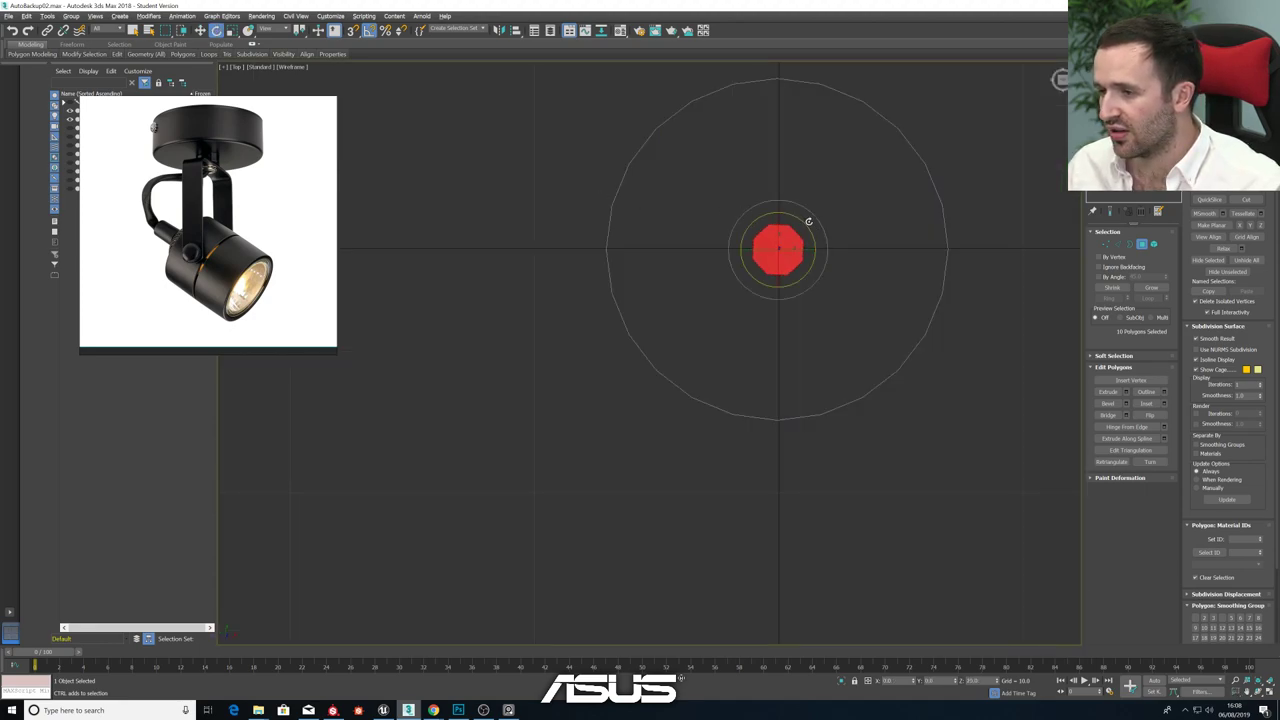
right_click(369, 30)
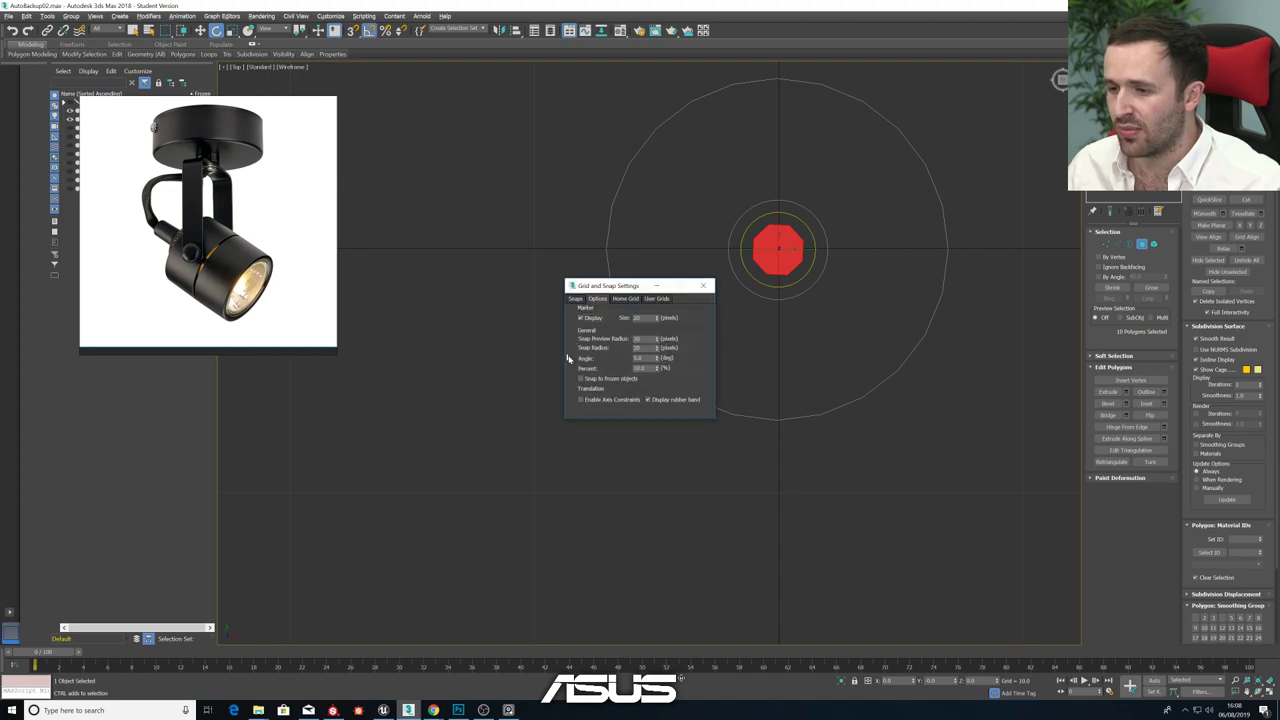
double_click(641, 358)
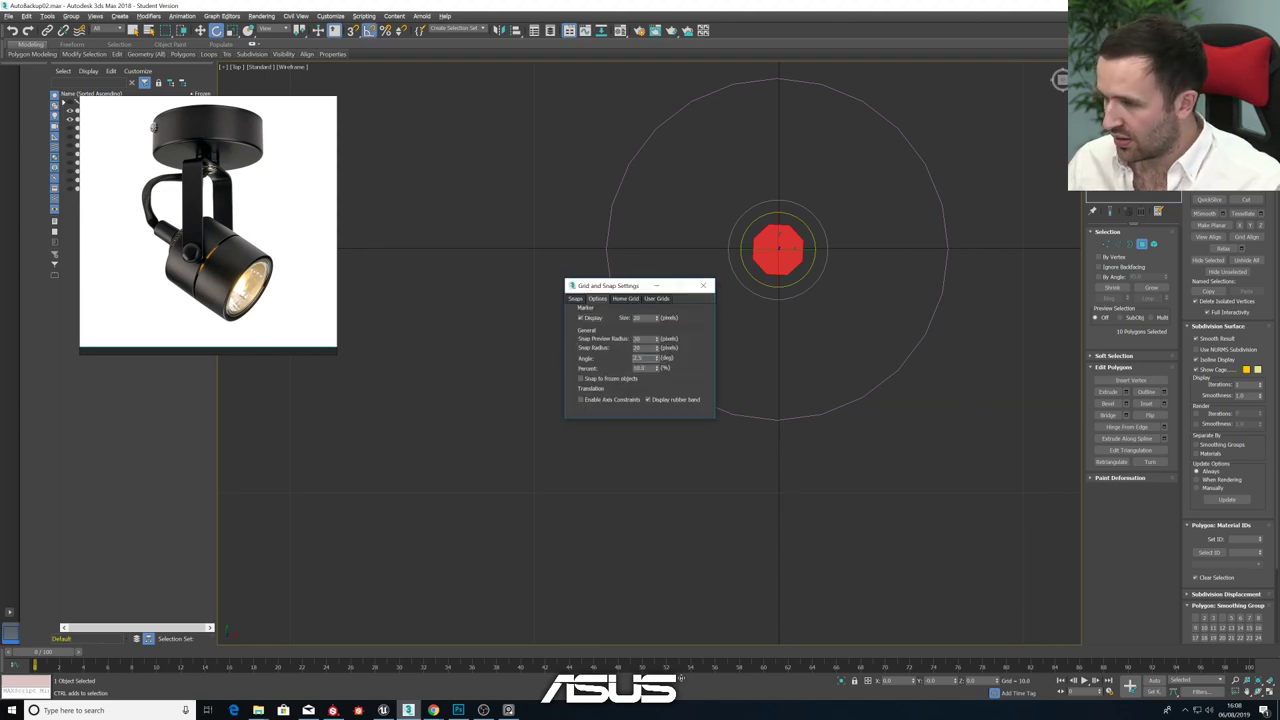
left_click(703, 286)
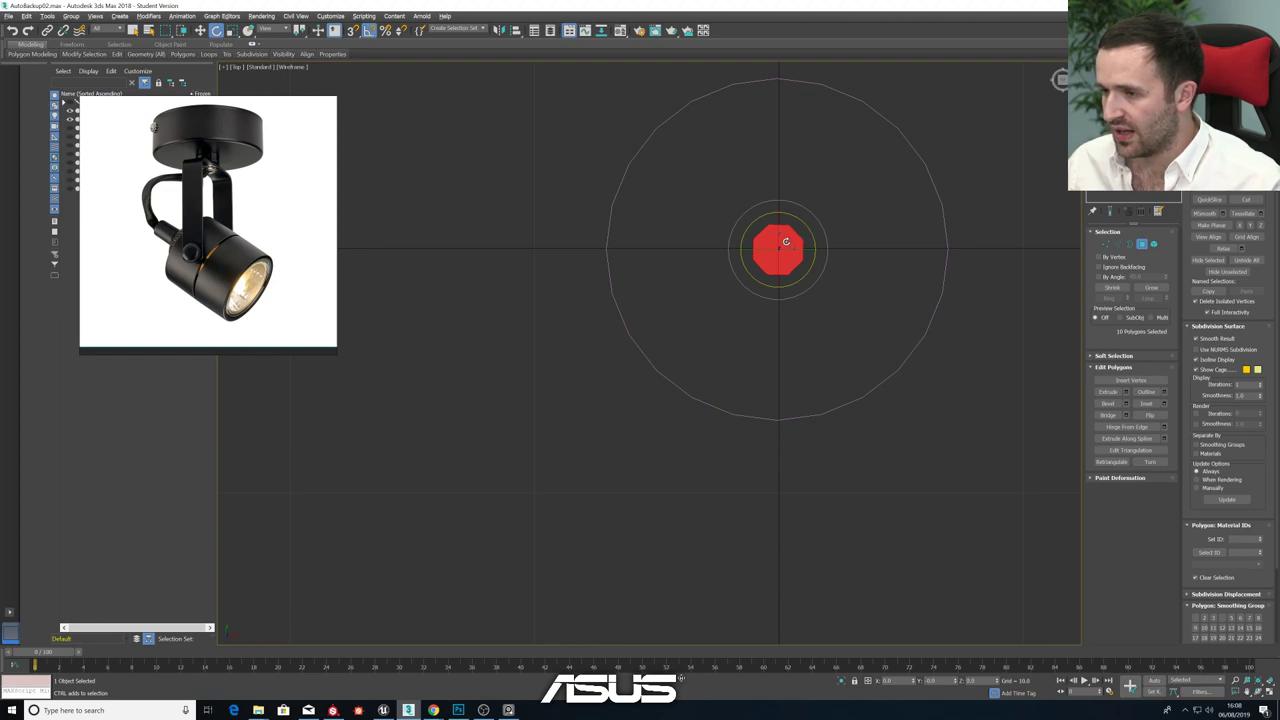
scroll(786, 241, "up", 3)
- Reselect the octagonal cylinder's polygons and narrow the selection to side faces at opposite ends, excluding the cap and middle faces
left_click(683, 210)
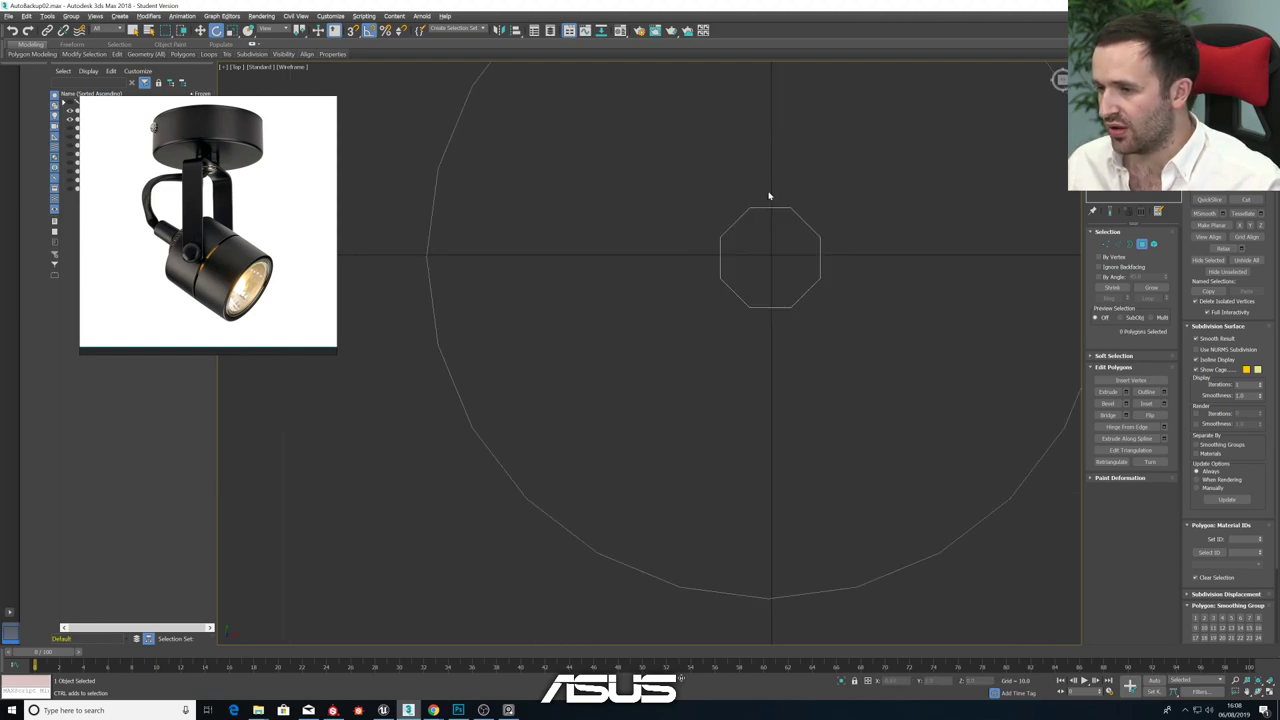
left_click_drag(769, 196, 782, 400)
left_click_drag(677, 172, 898, 332)
key("alt+w")
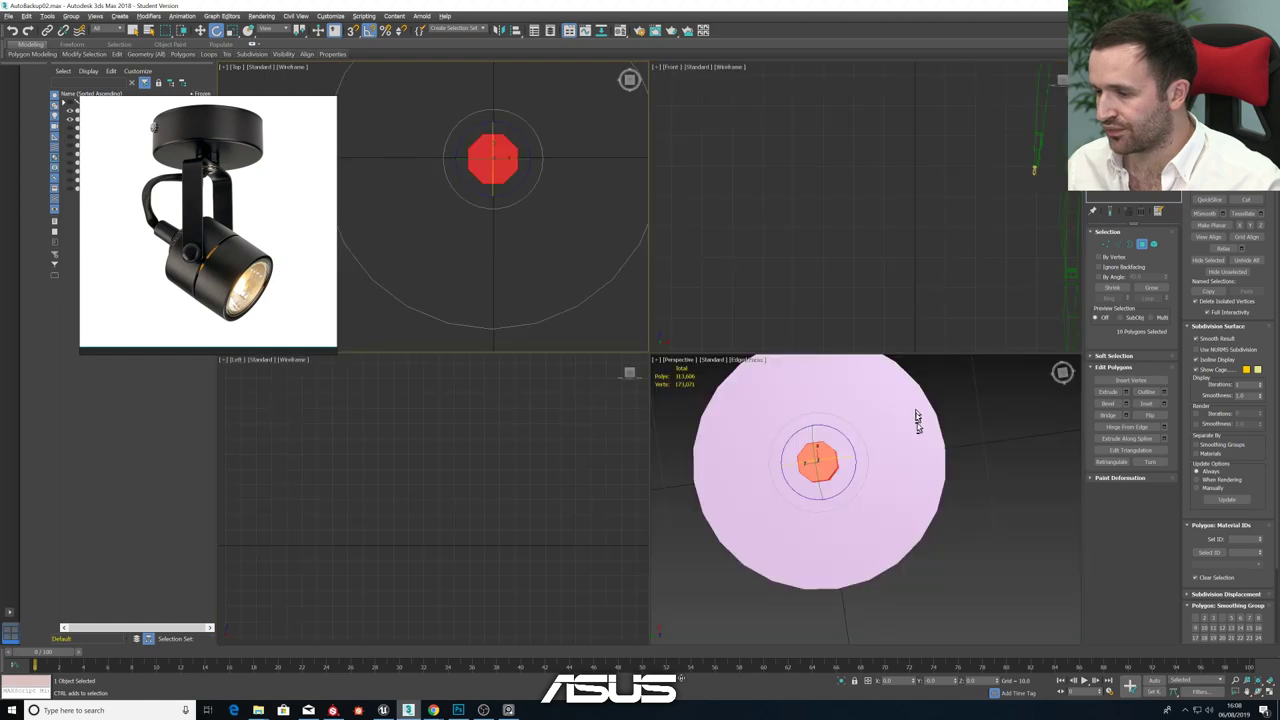
key("alt+w")
middle_click_drag(795, 488, 831, 434, "alt")
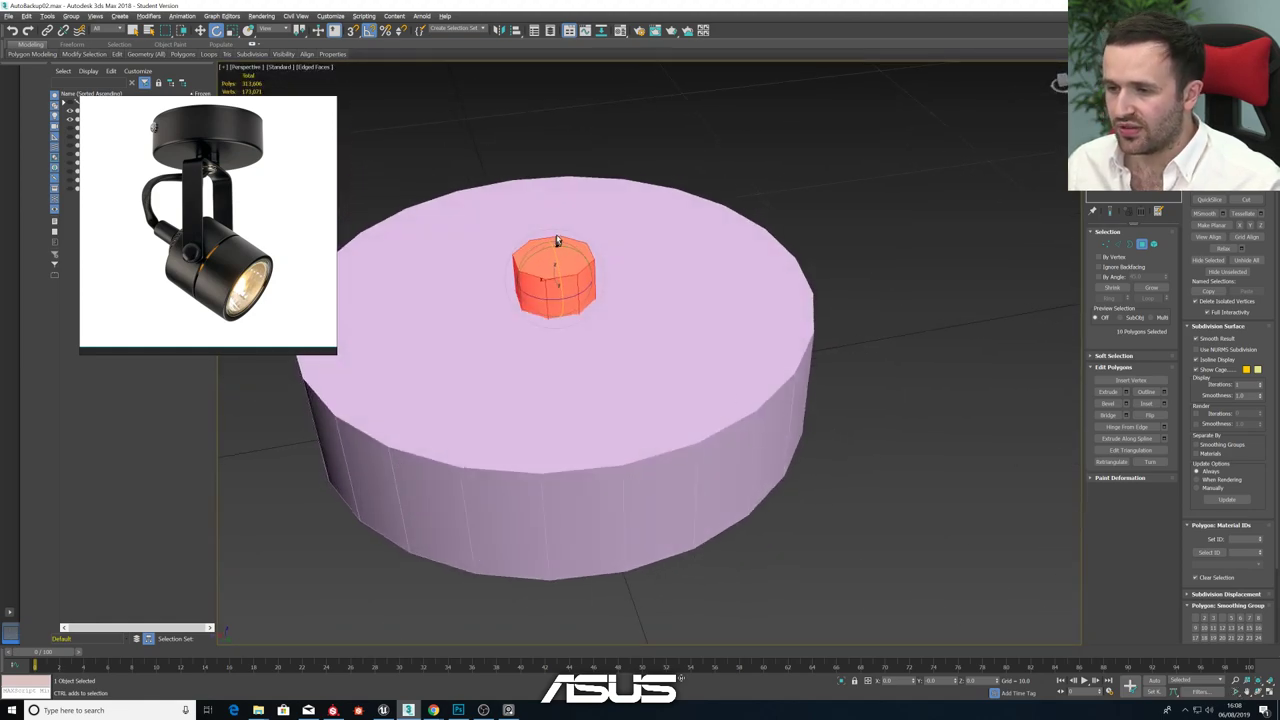
middle_click_drag(565, 224, 557, 210, "alt")
left_click_drag(547, 228, 553, 358)
middle_click_drag(619, 368, 542, 349, "alt")
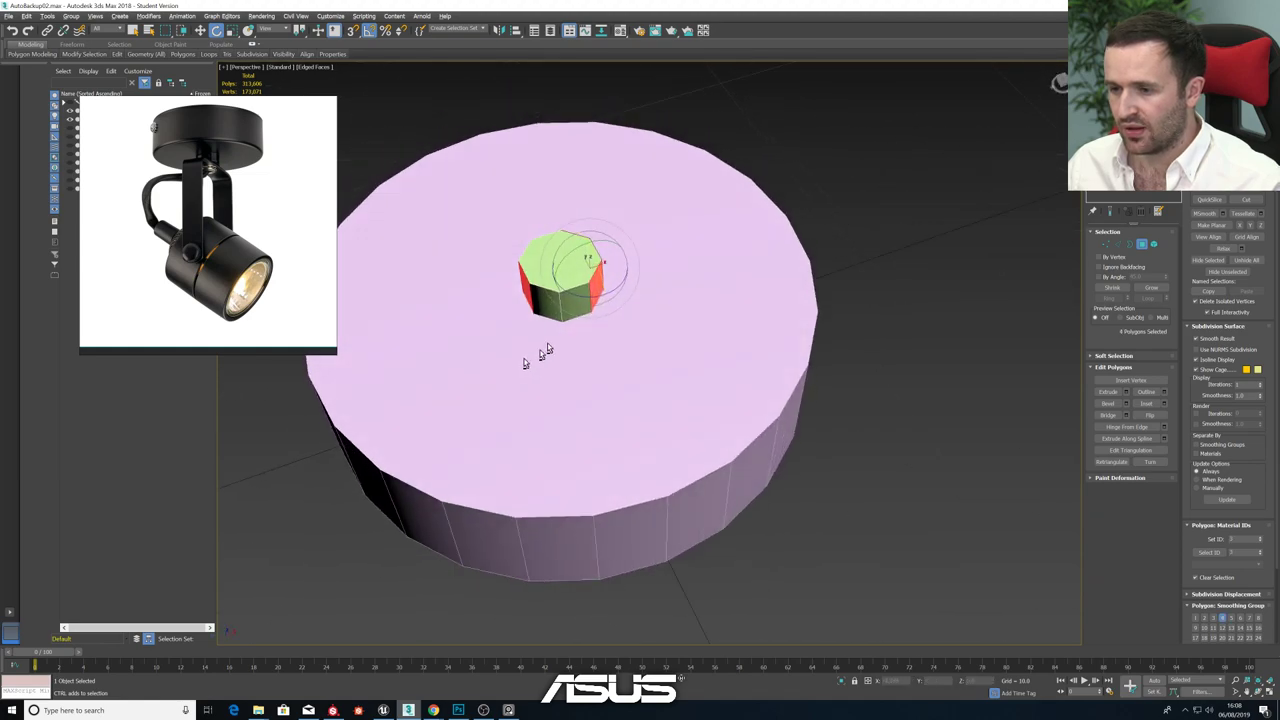
- Complete the selection of the octagonal cylinder's three side polygons at each of two opposite ends
left_click(541, 297, "ctrl")
middle_click_drag(543, 297, 605, 343, "alt")
left_click(573, 290, "ctrl")
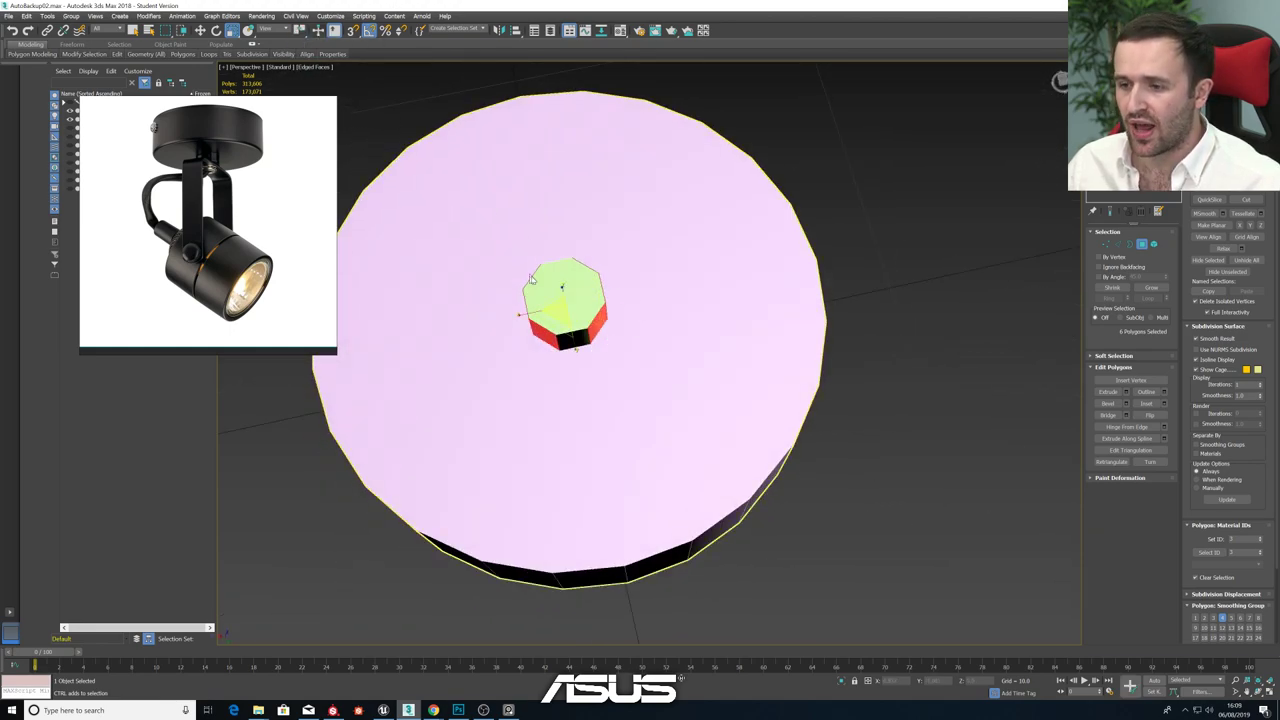
- Try to stretch the octagonal cylinder lengthwise by scaling its selected end polygons outward along the X axis
left_click_drag(519, 314, 512, 324)
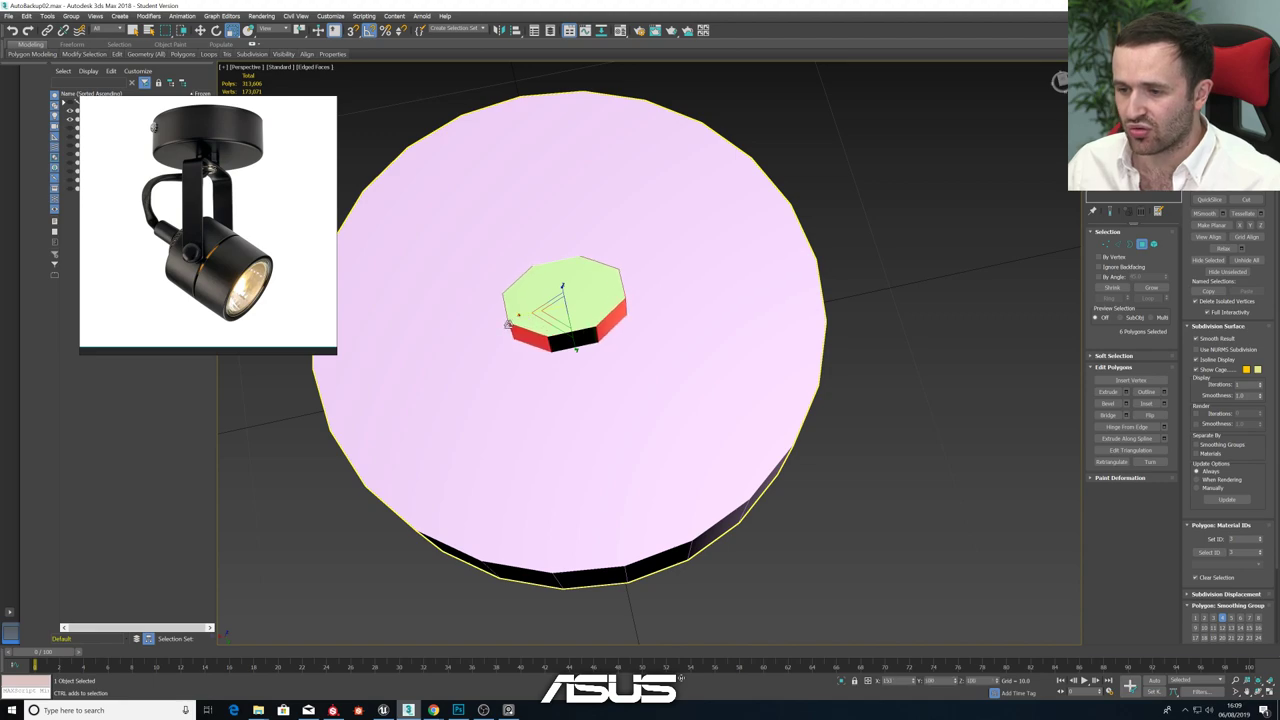
middle_click_drag(512, 324, 593, 313, "alt")
- Move the three side polygons at each end of the small octagonal cylinder outward along X to form an elongated octagon
left_click_drag(519, 263, 569, 366, "alt")
key("w")
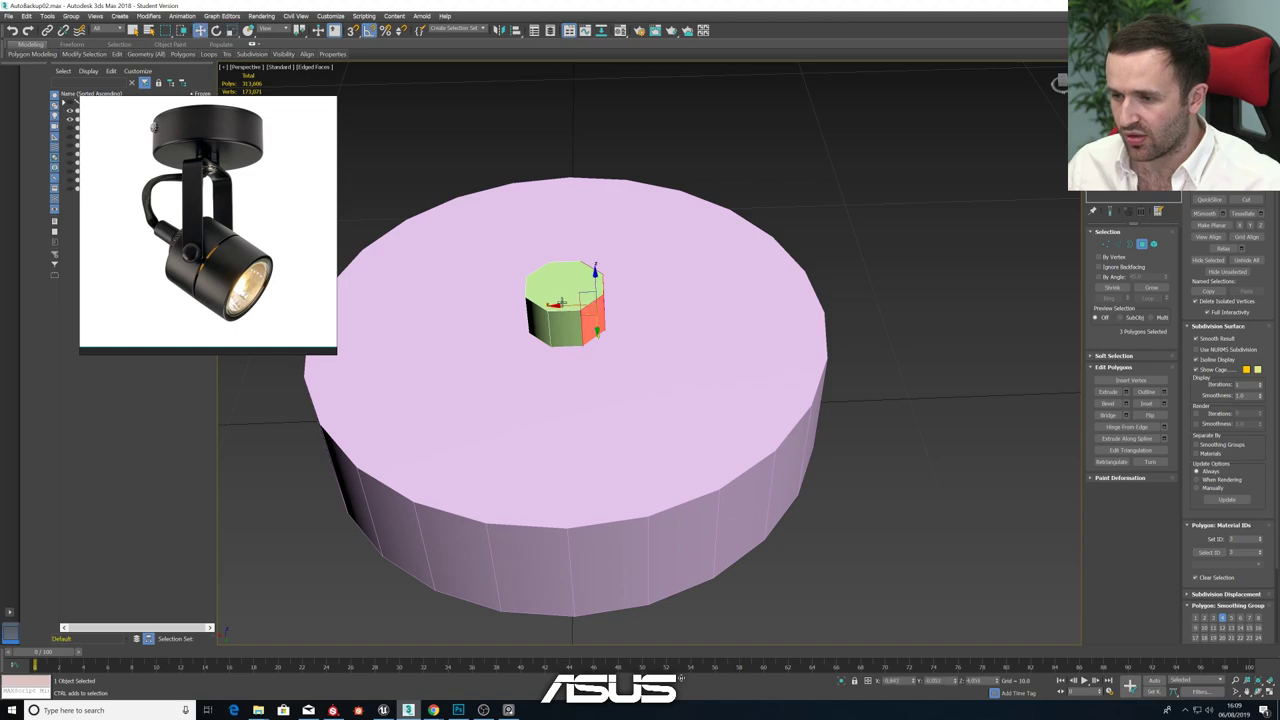
left_click_drag(558, 308, 580, 309)
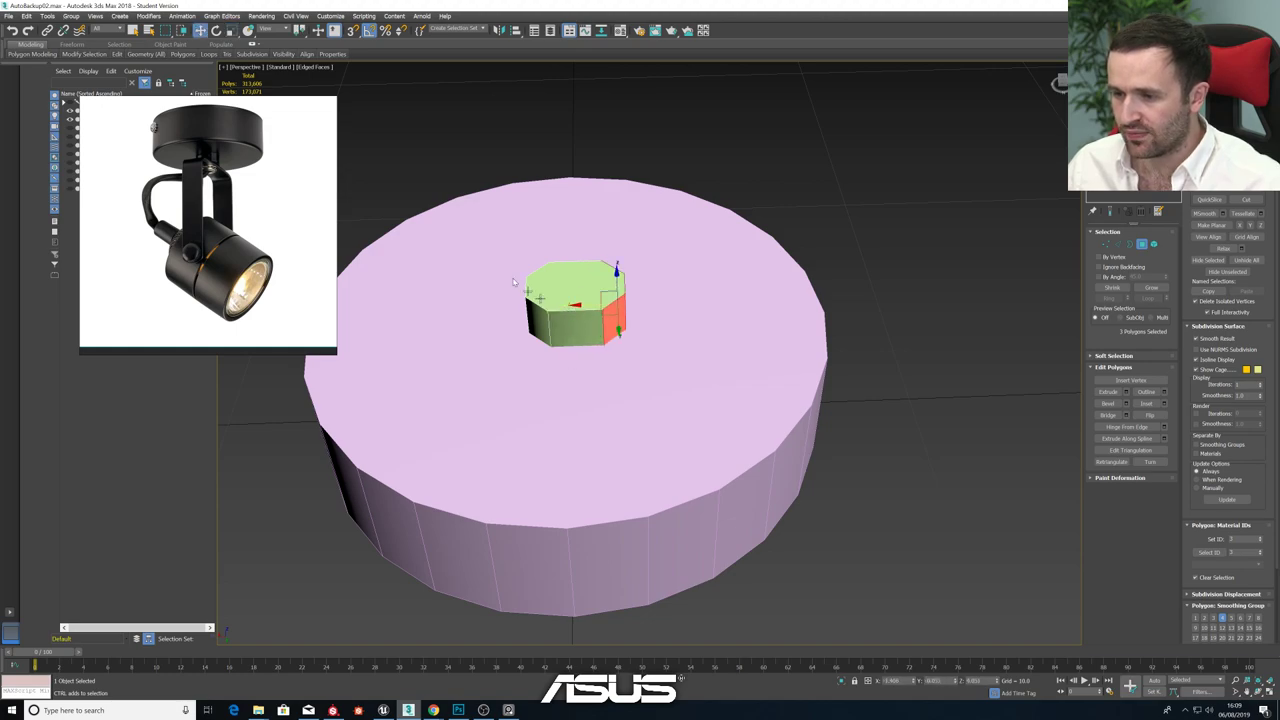
left_click_drag(495, 243, 583, 214)
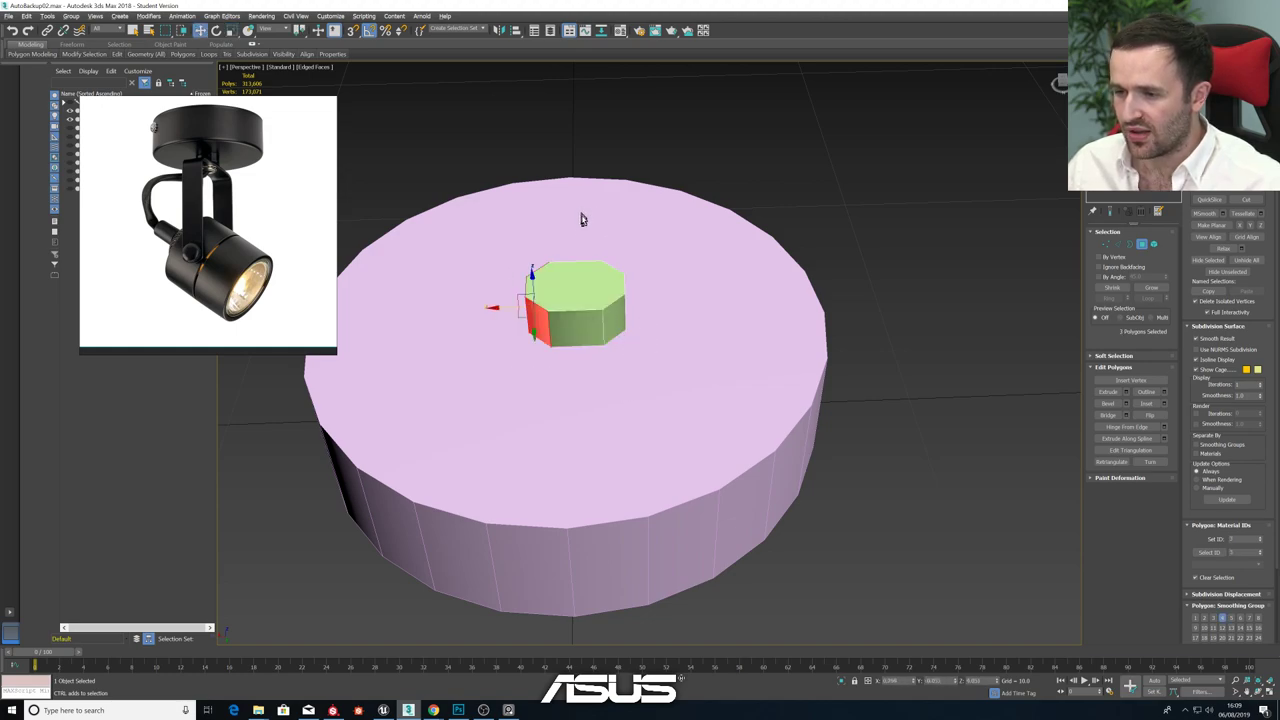
left_click_drag(509, 306, 487, 309)
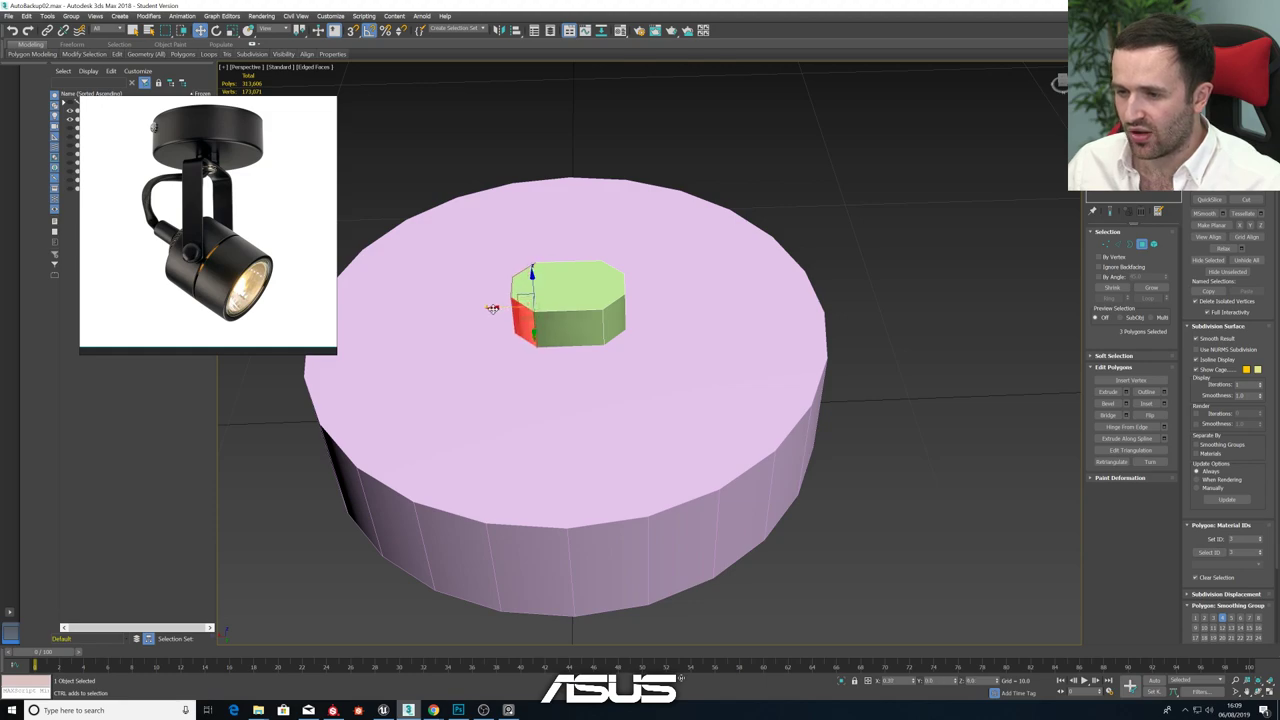
middle_click_drag(487, 309, 610, 340, "alt")
scroll(628, 332, "down", 3)
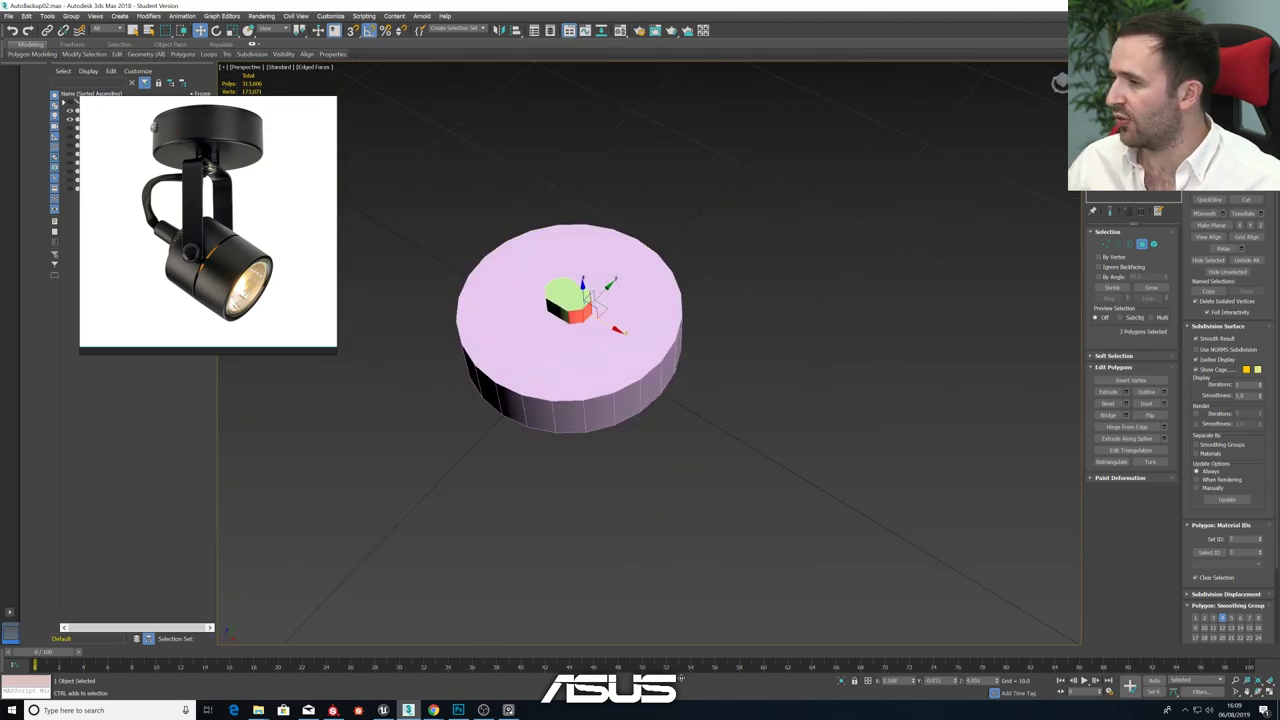
- Return to whole-object level and centre the elongated octagon on the mount by setting its X position to 0
key("4")
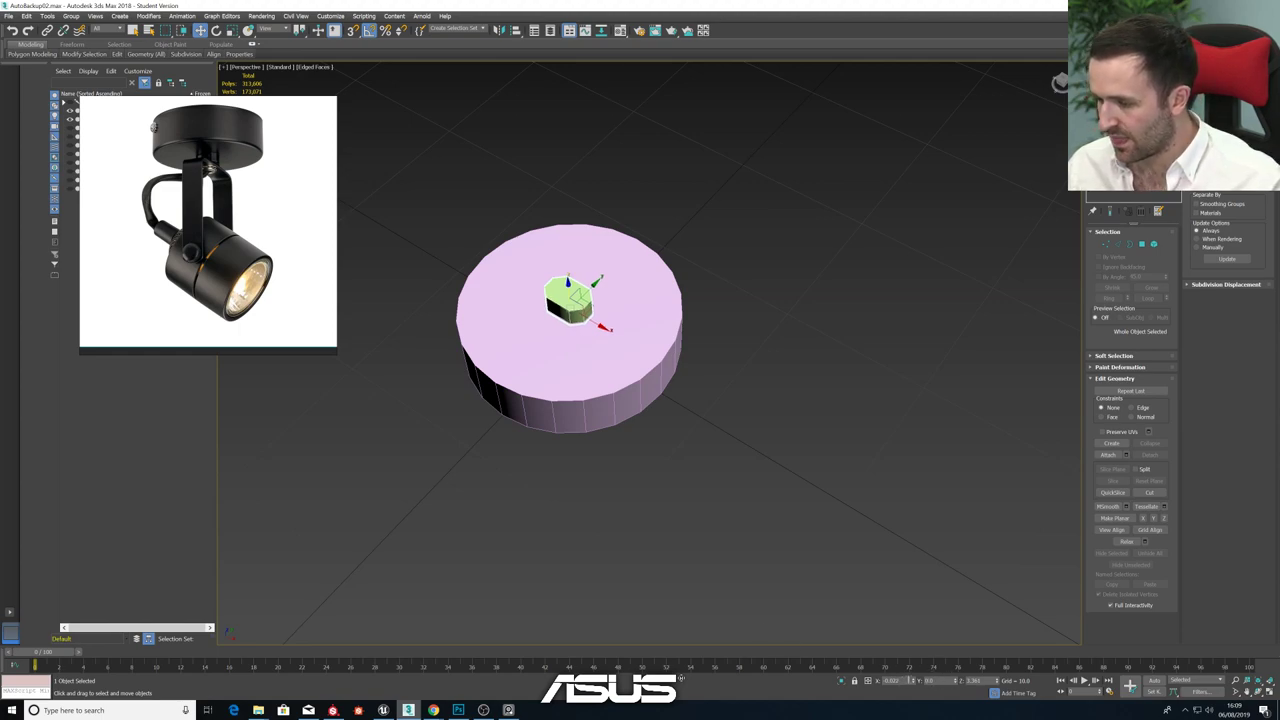
middle_click_drag(757, 523, 749, 480, "alt")
middle_click_drag(646, 266, 620, 266, "alt")
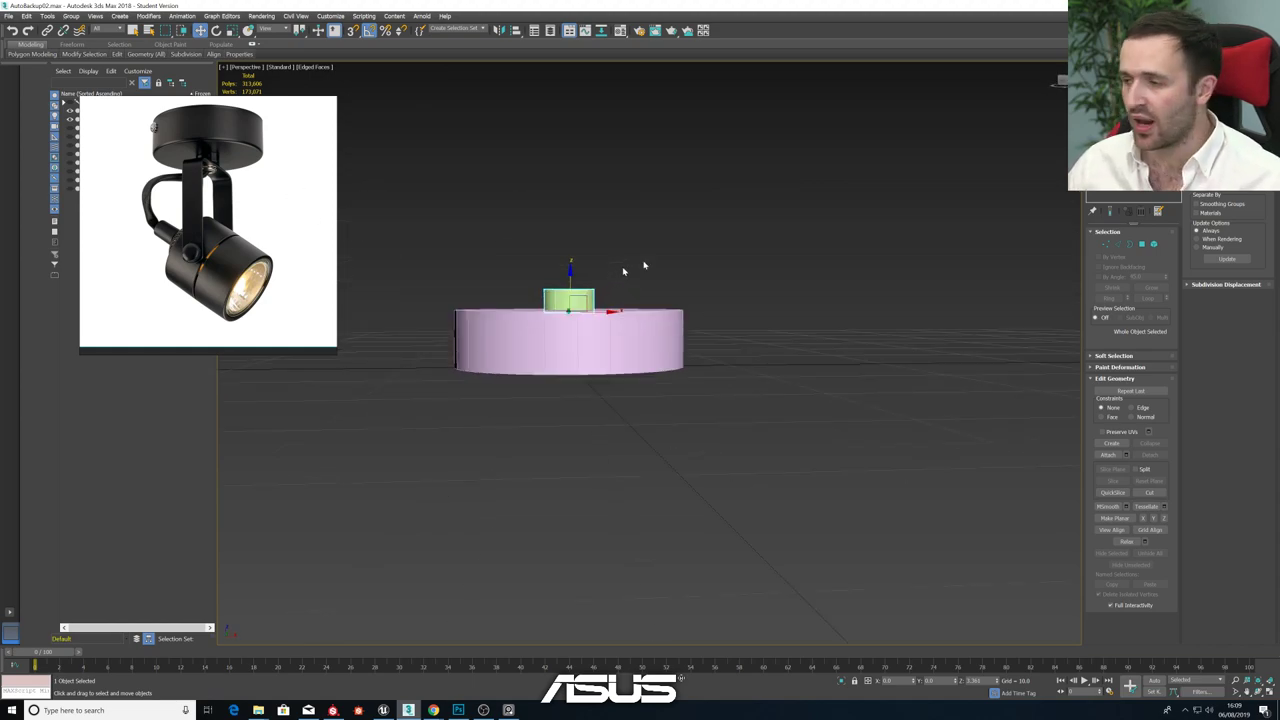
- Select the elongated octagon as a whole element and examine its proportions on the mount from the side and below
left_click(1152, 245)
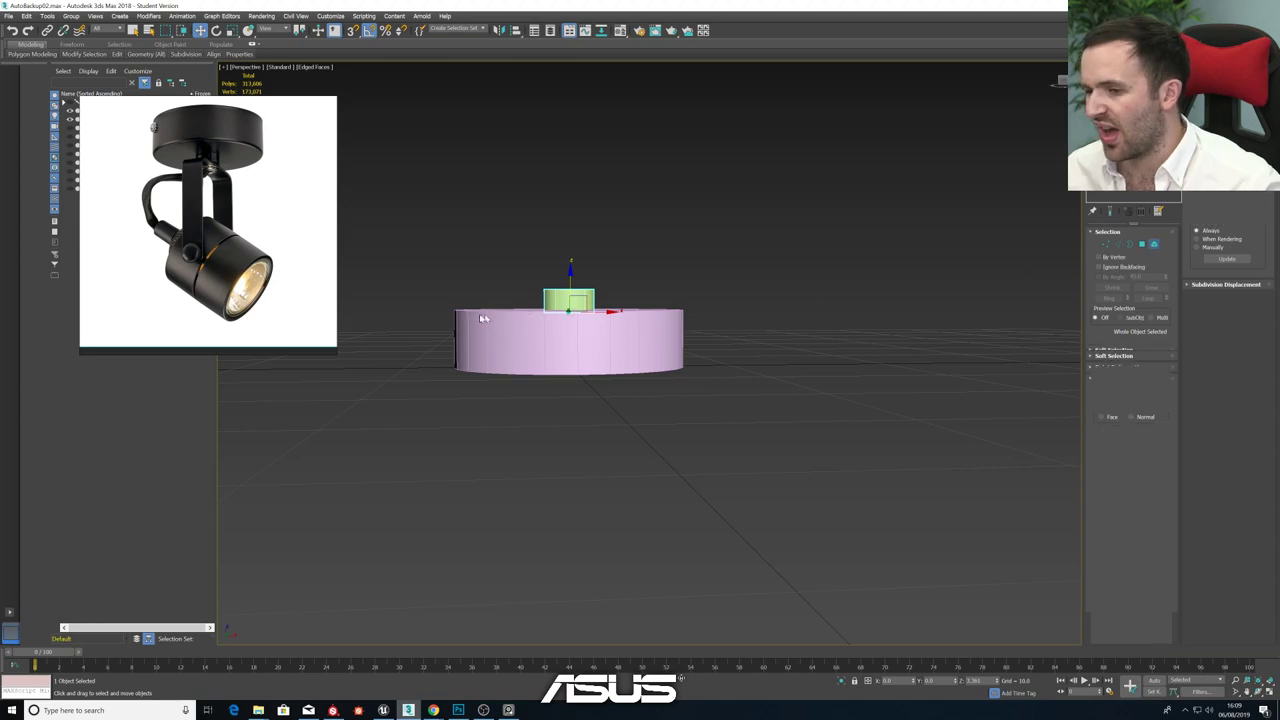
left_click(569, 302)
scroll(570, 304, "up", 3)
key("r")
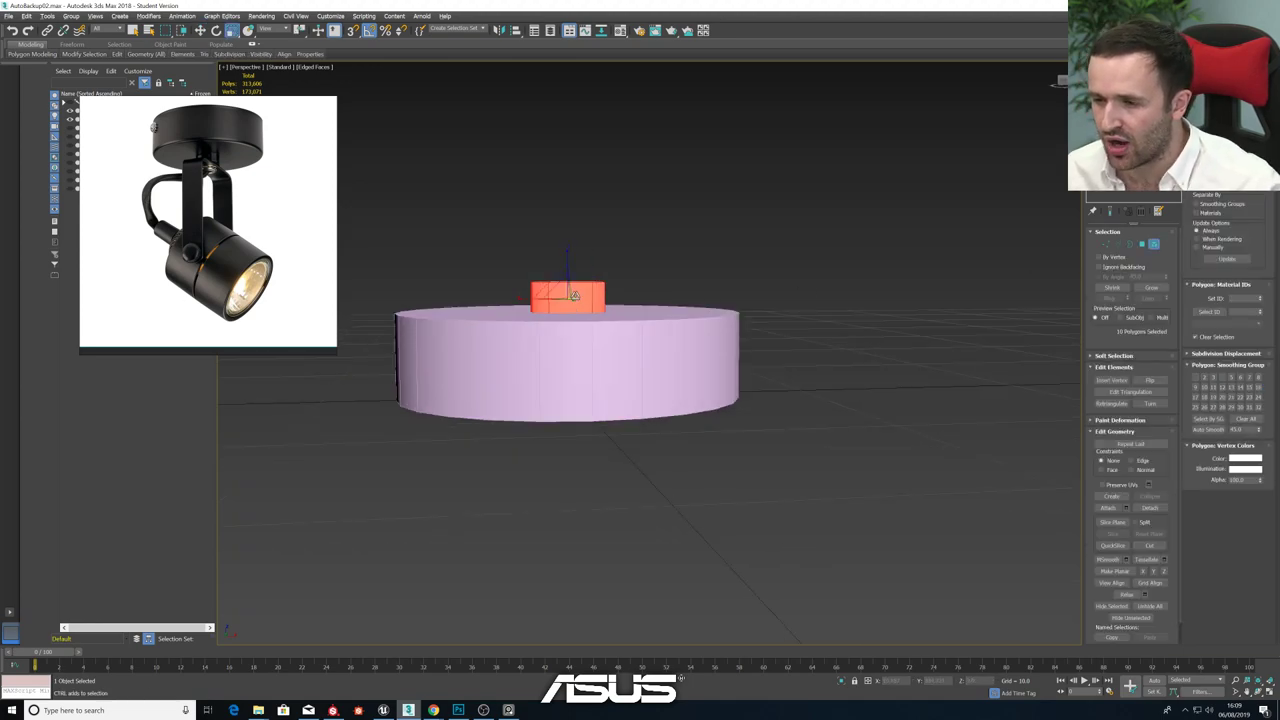
middle_click_drag(571, 305, 614, 306, "alt")
key("w")
key("r")
key("w")
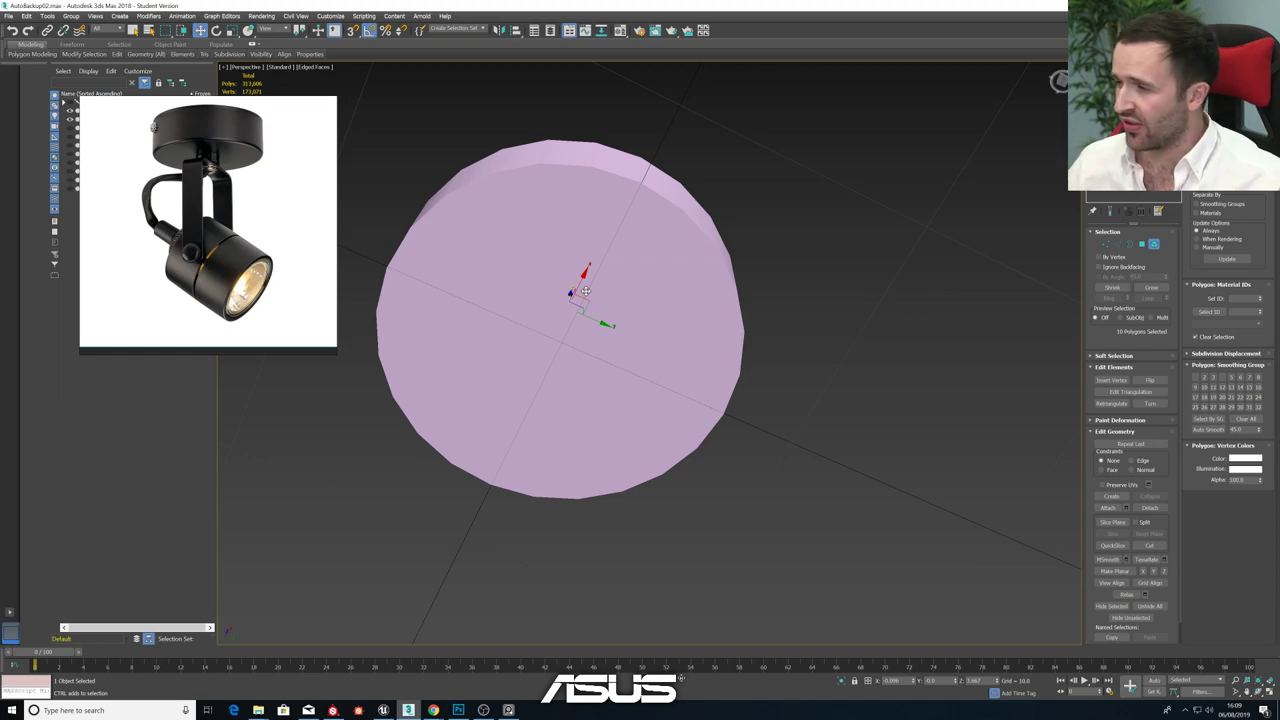
- Leave the octagon's element level and convert the large round mount cylinder to an Editable Poly
left_click(1125, 114)
left_click(668, 286)
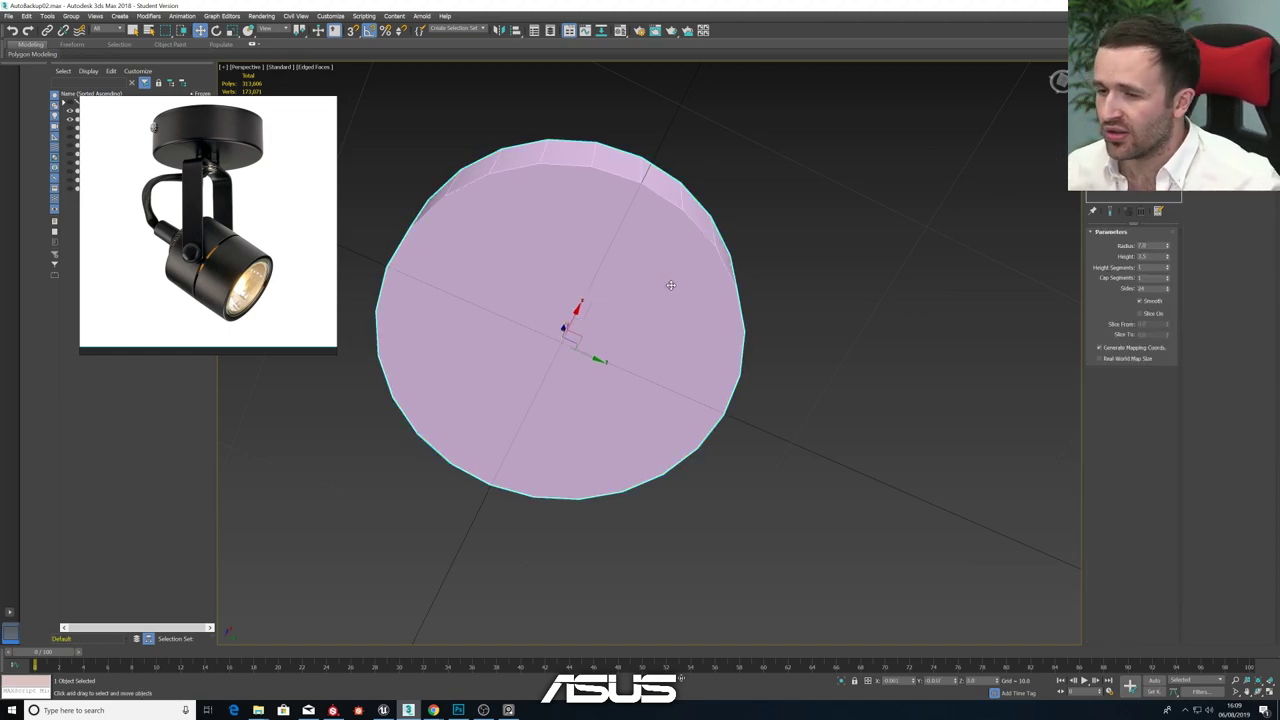
right_click(1113, 114)
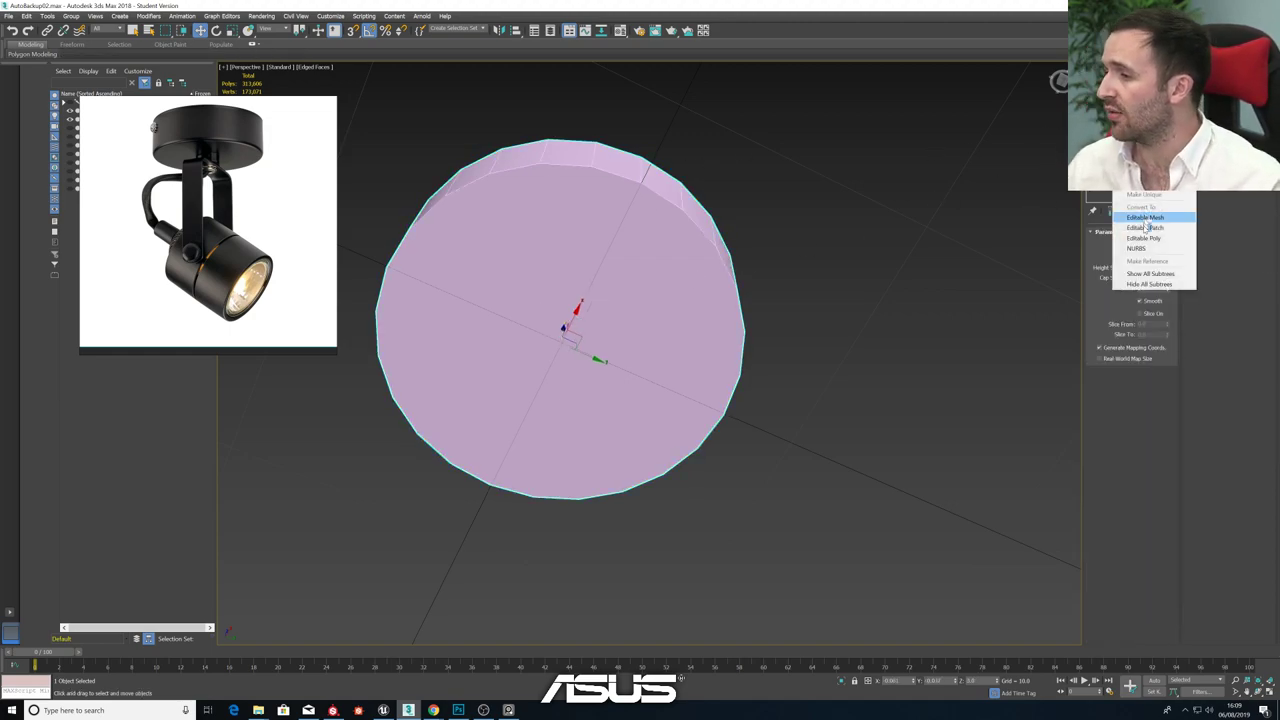
left_click(1142, 239)
- Delete the round mount's underside cap polygon and undo the extra deletion of its opposite cap
left_click(1142, 245)
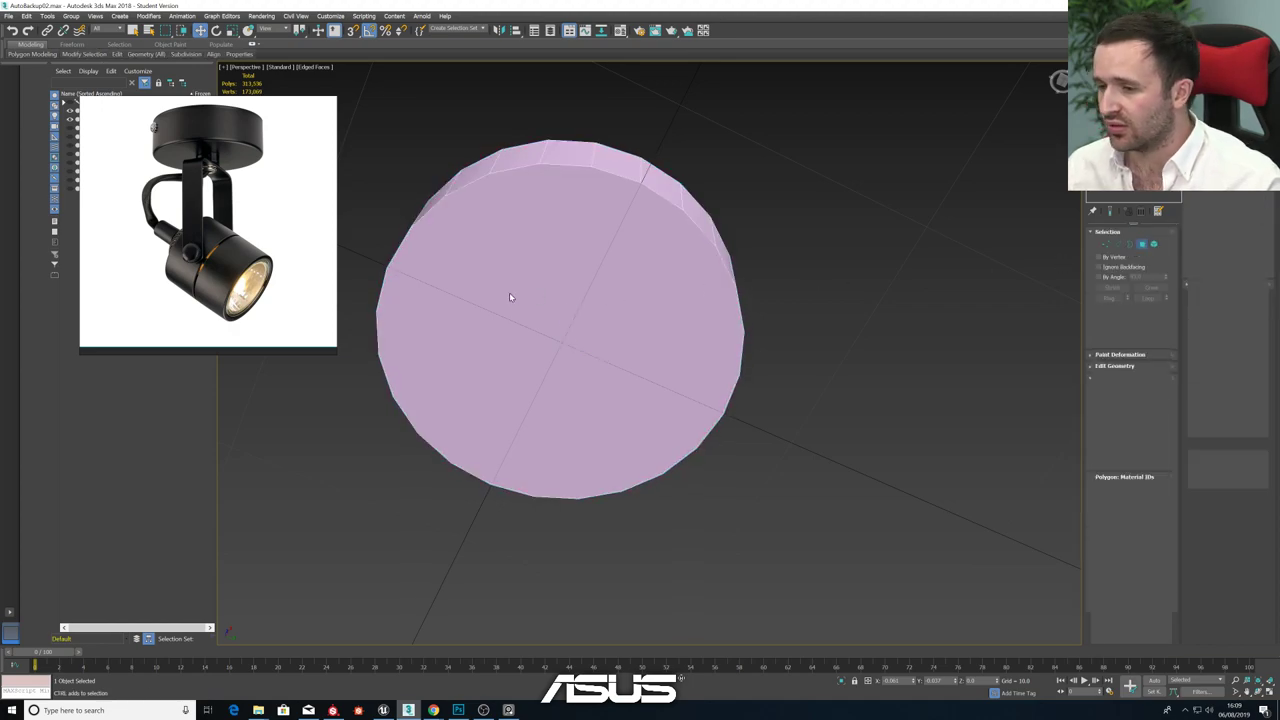
left_click(509, 293)
key("Delete")
key("ctrl+y")
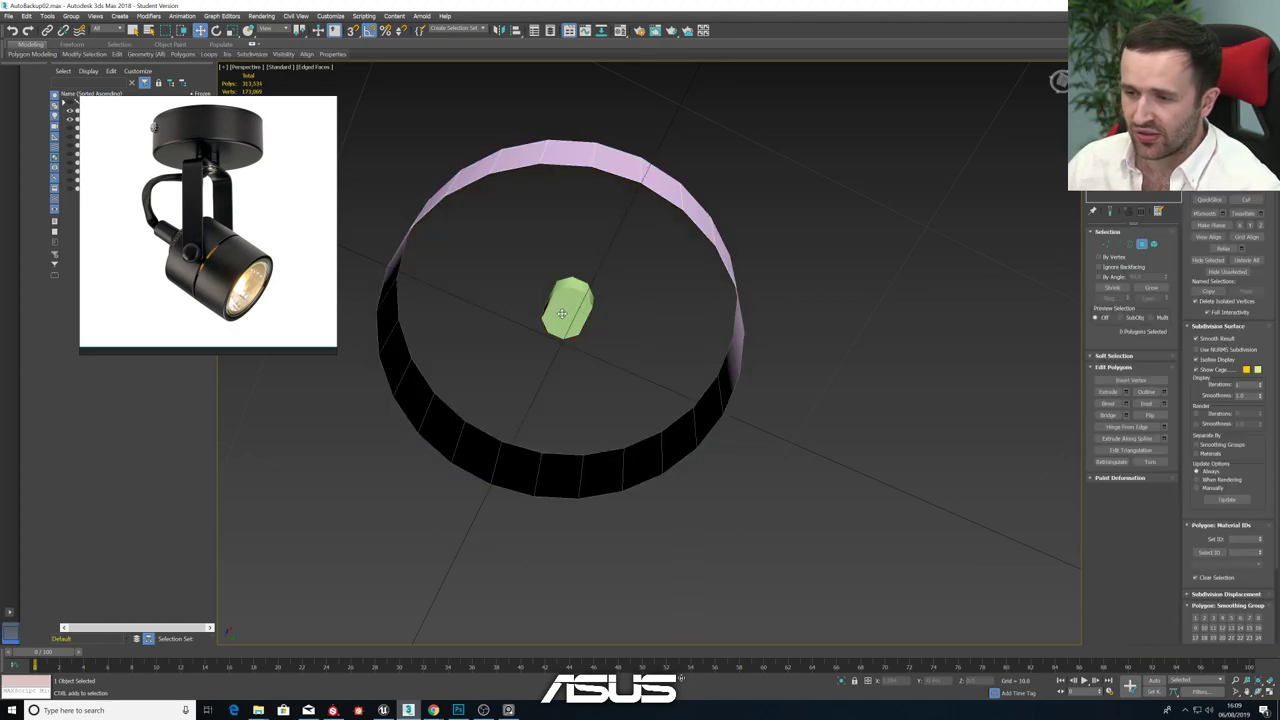
key("ctrl+z")
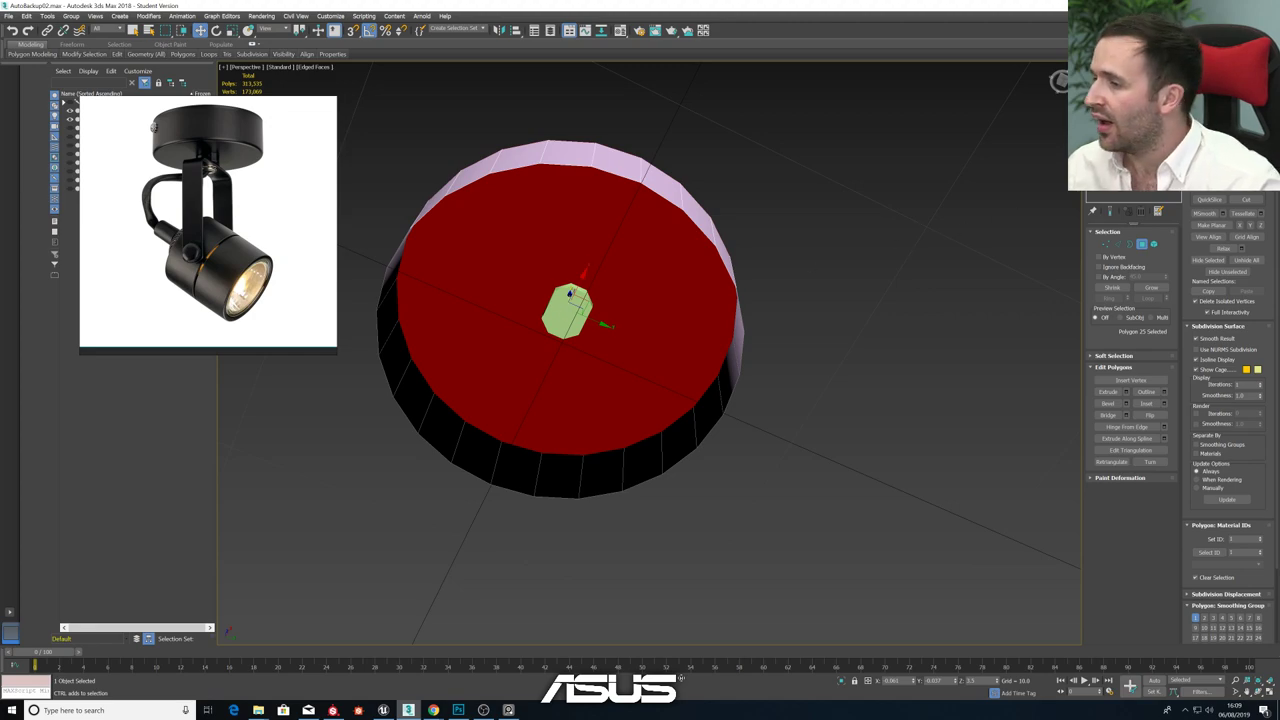
- Delete the elongated octagon's hidden bottom cap polygon that faces the round mount
left_click(1142, 245)
left_click(561, 311)
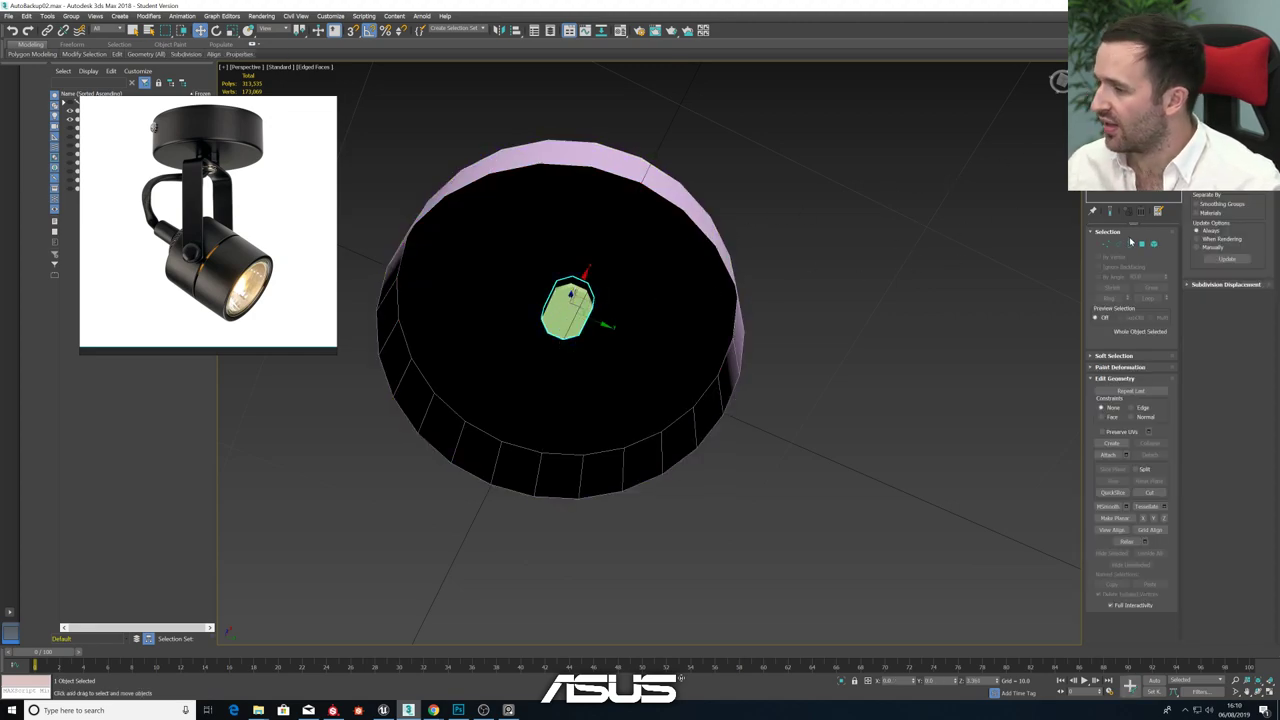
left_click(1142, 245)
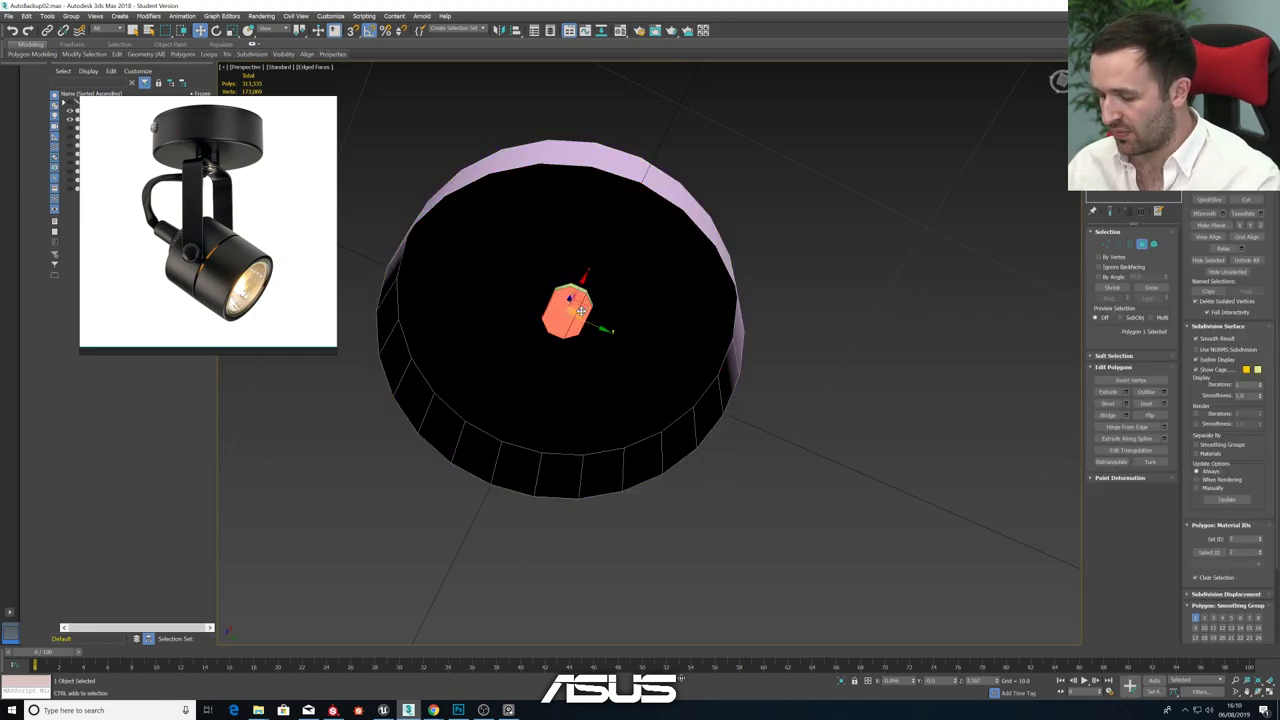
key("Delete")
middle_click_drag(634, 272, 566, 323, "alt")
scroll(583, 306, "up", 2)
left_click(1142, 244)
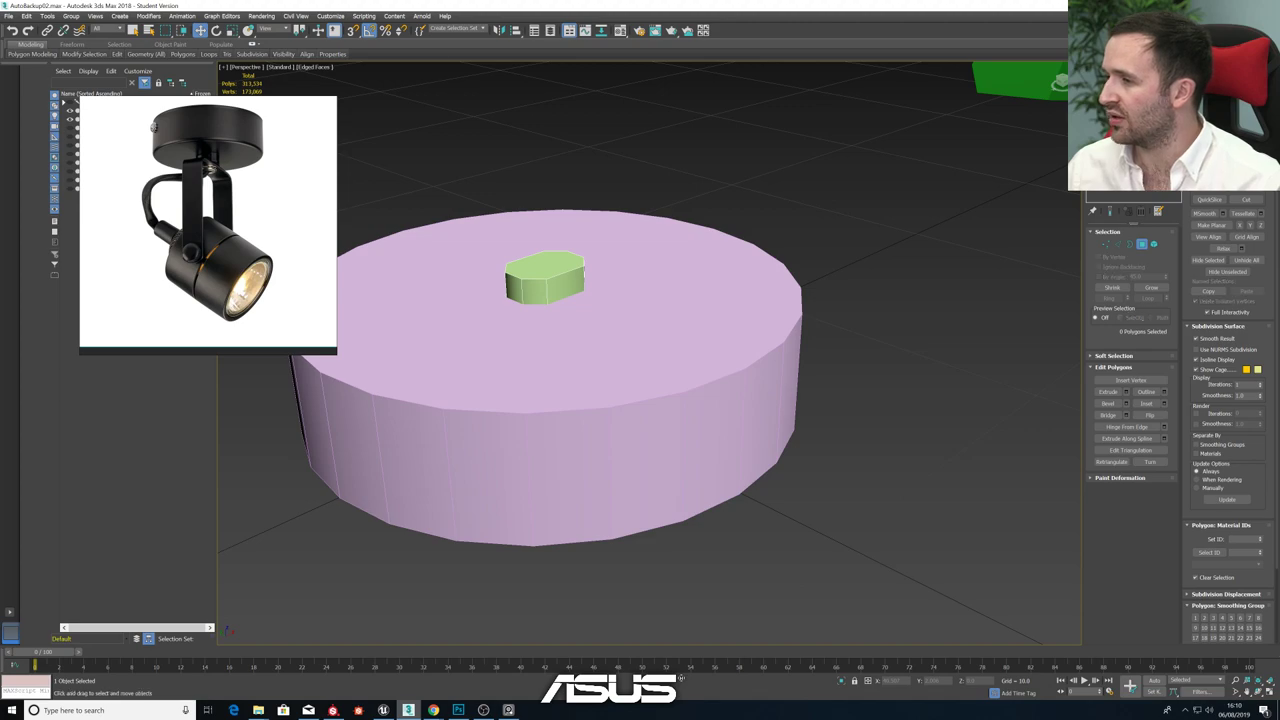
- Attach the elongated octagon to the round mount so both form one Editable Poly object
left_click(695, 290)
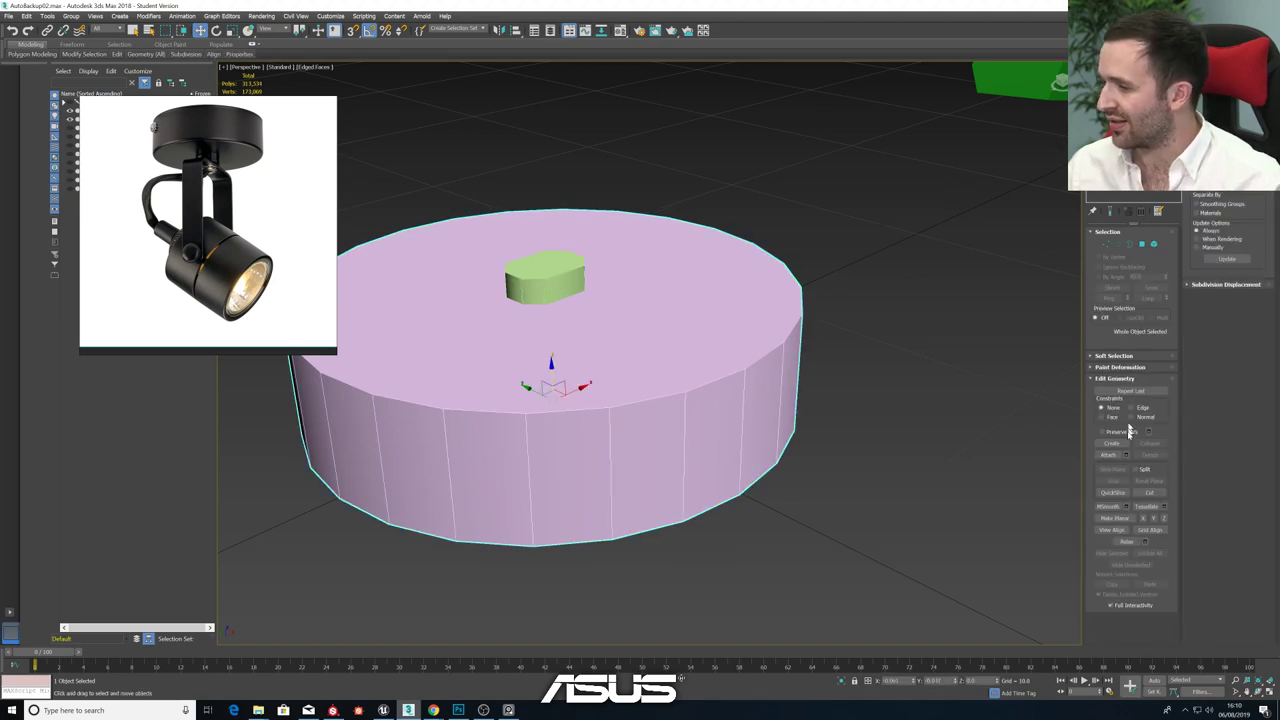
left_click(1108, 454)
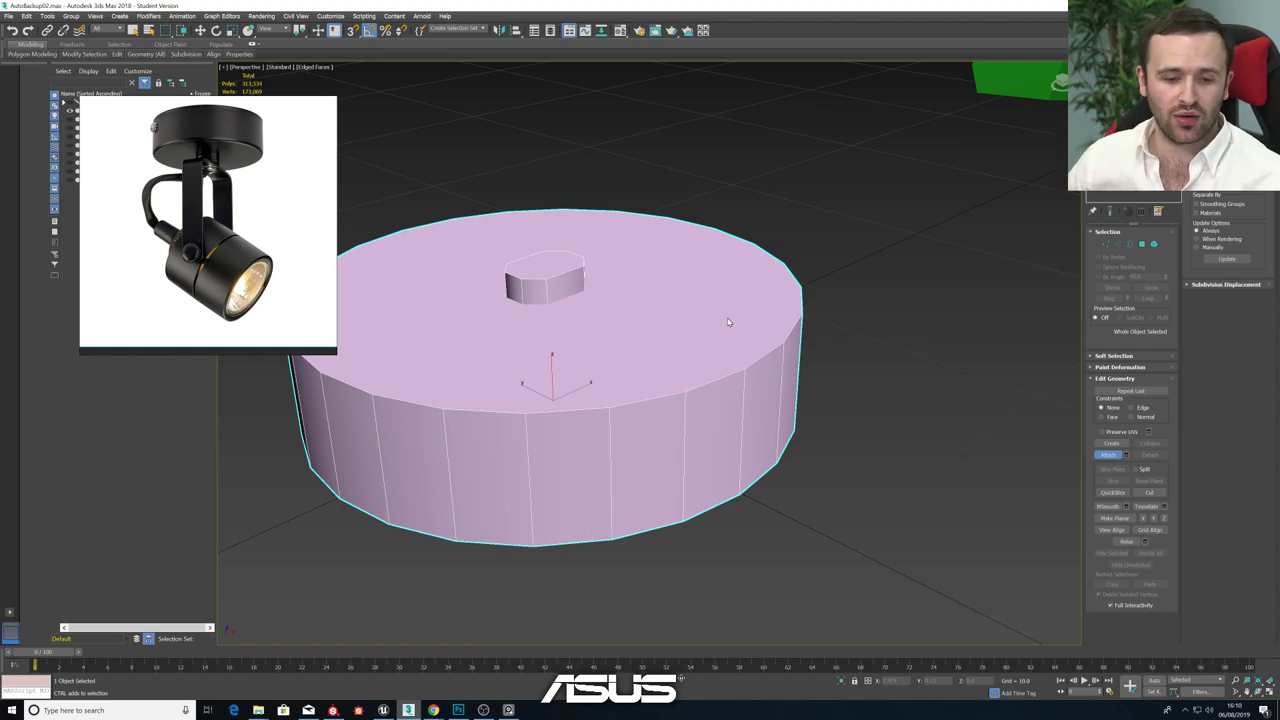
middle_click_drag(700, 240, 796, 315, "alt")
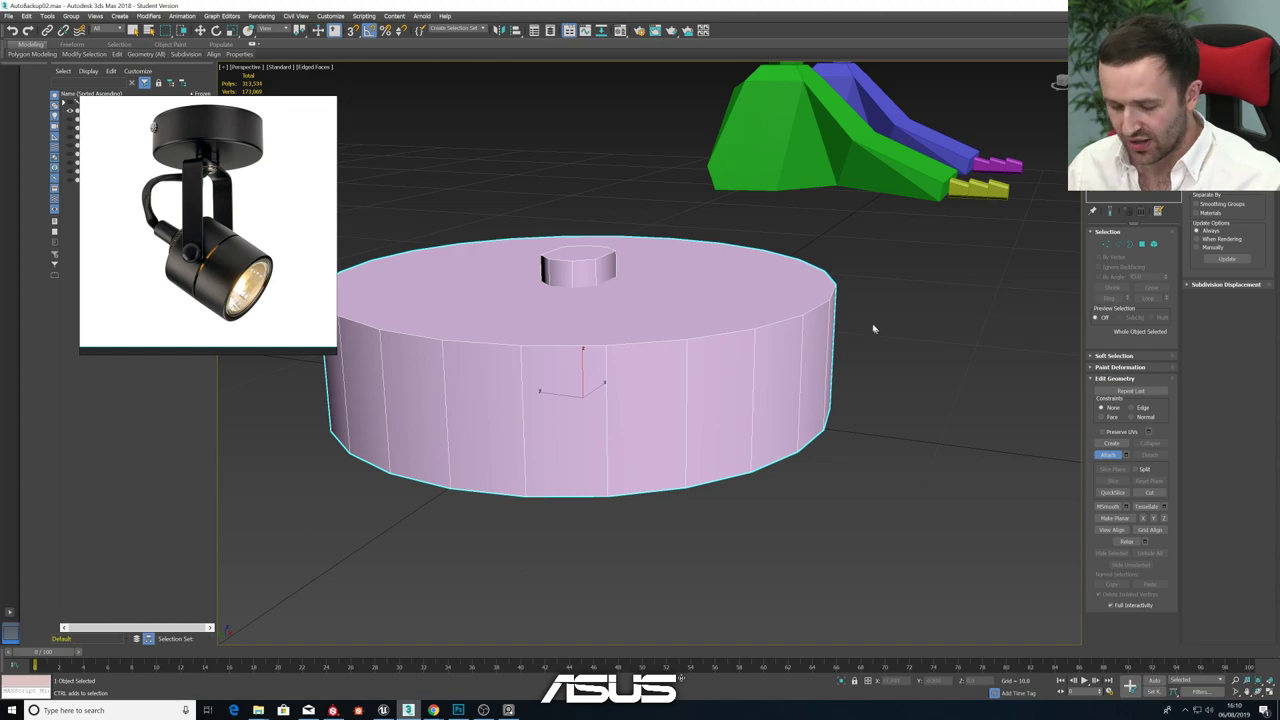
- Assign a plain grey default material to the combined mount and set its object colour to black
key("m")
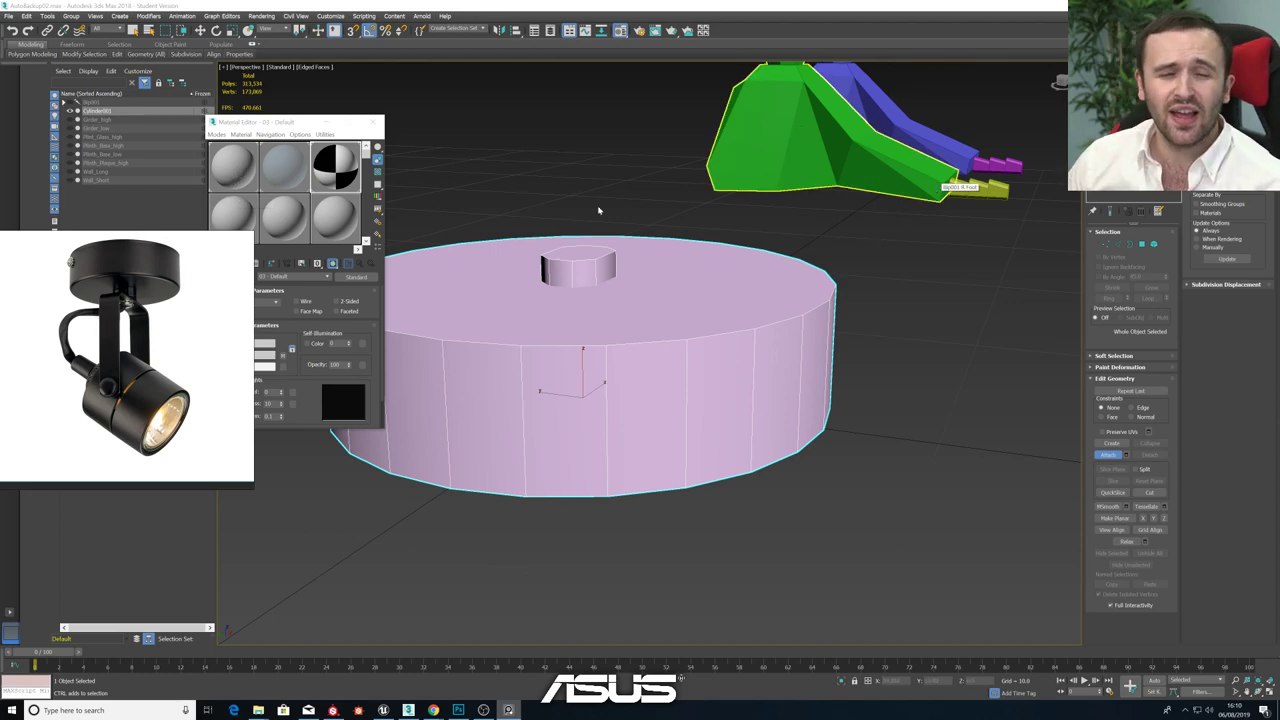
left_click_drag(247, 173, 528, 326)
left_click(1172, 86)
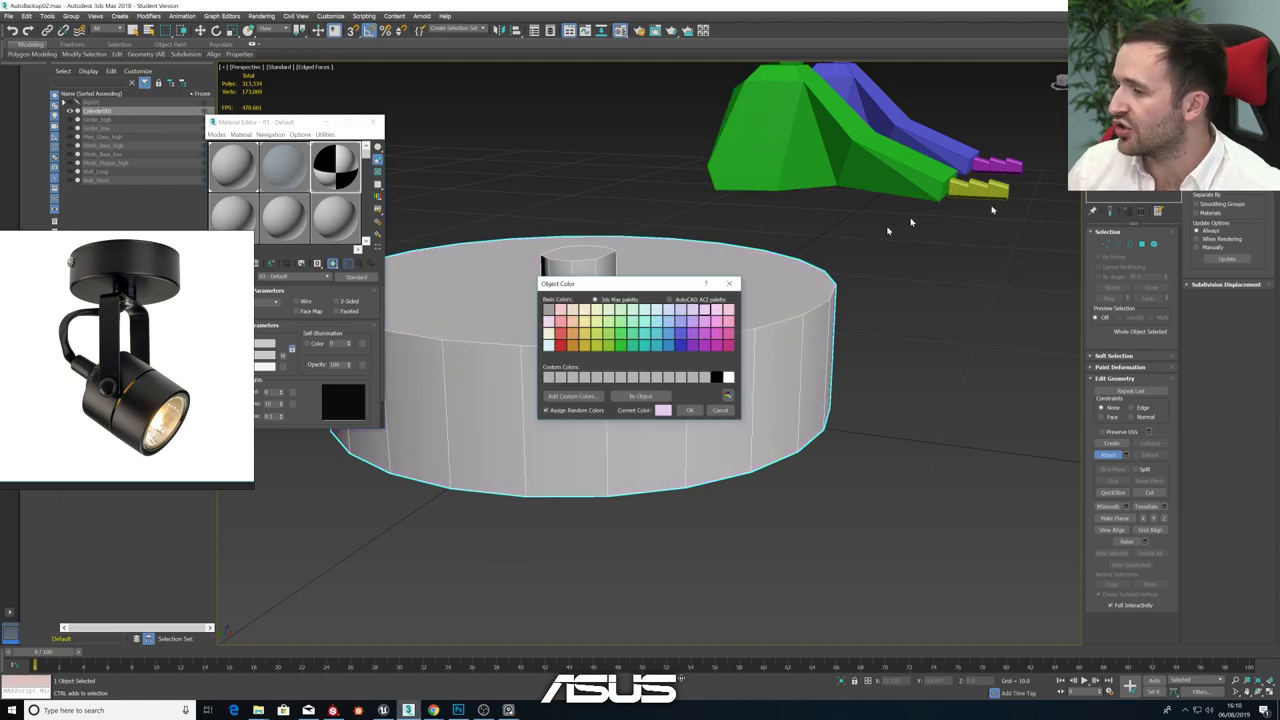
left_click(718, 378)
left_click(696, 410)
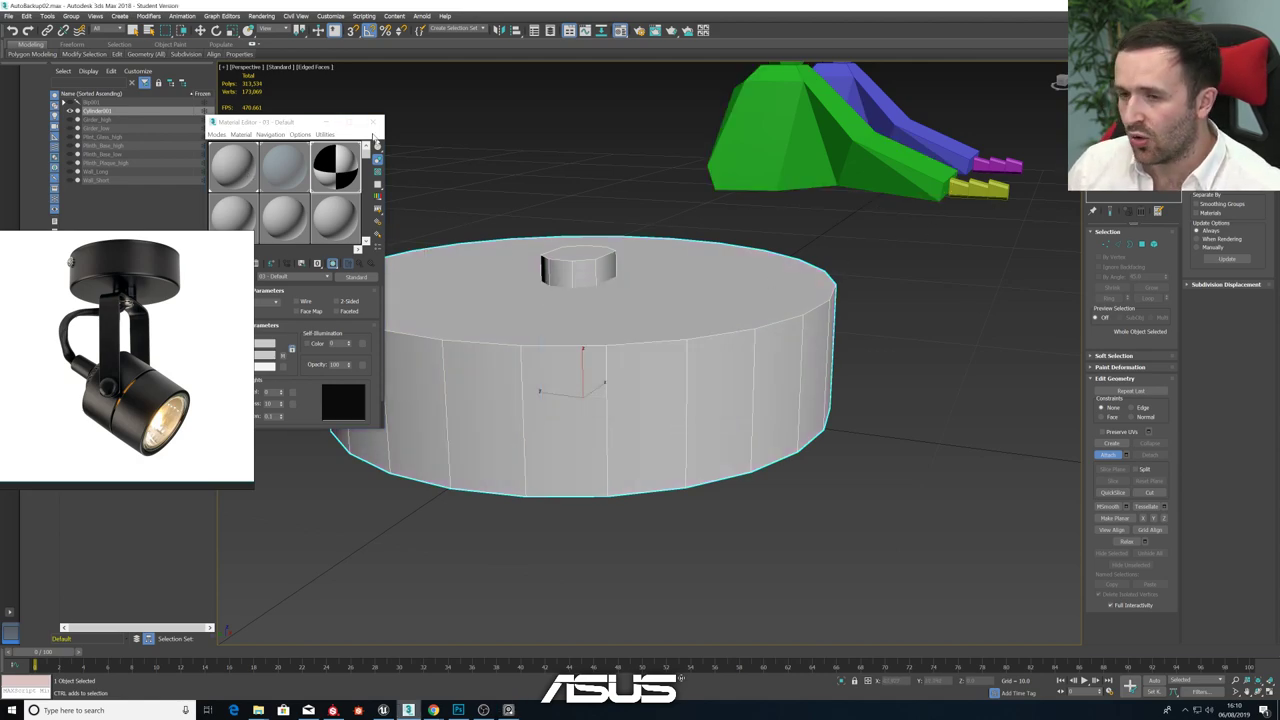
left_click(373, 122)
- Check the mount's shading with edged faces hidden and shown, and inspect it deselected from above
key("F4")
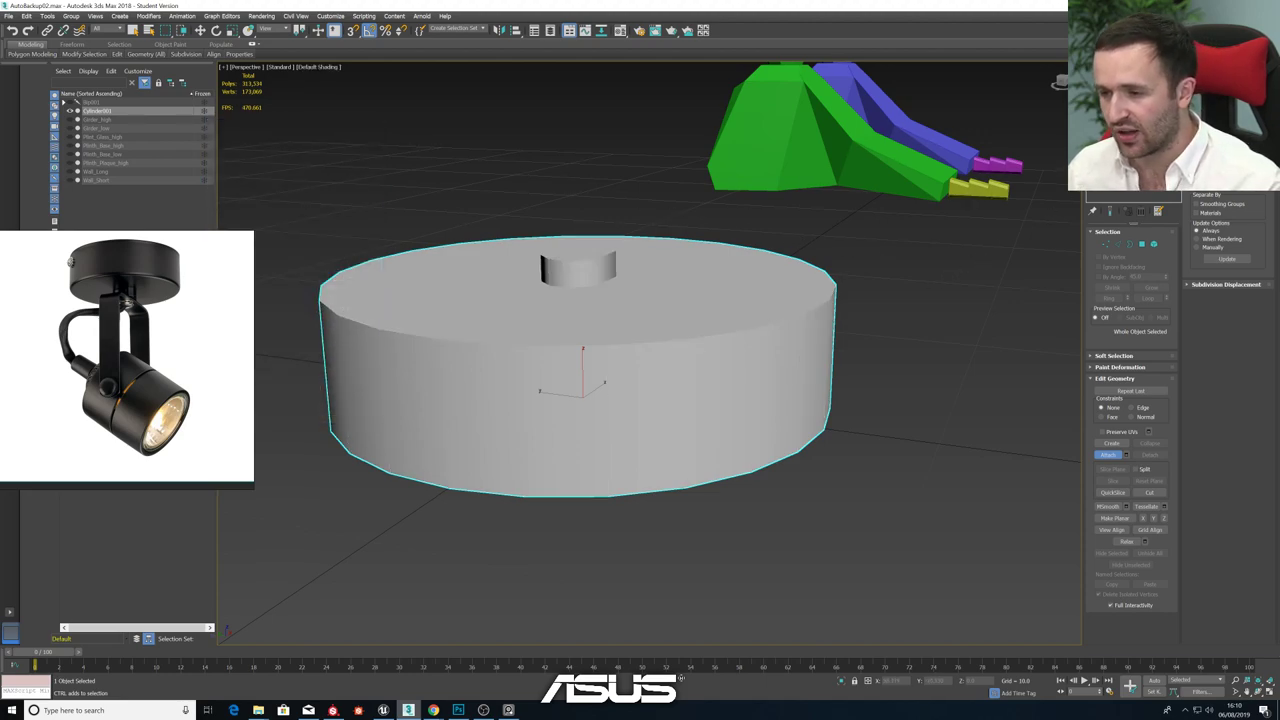
key("F4")
key("1")
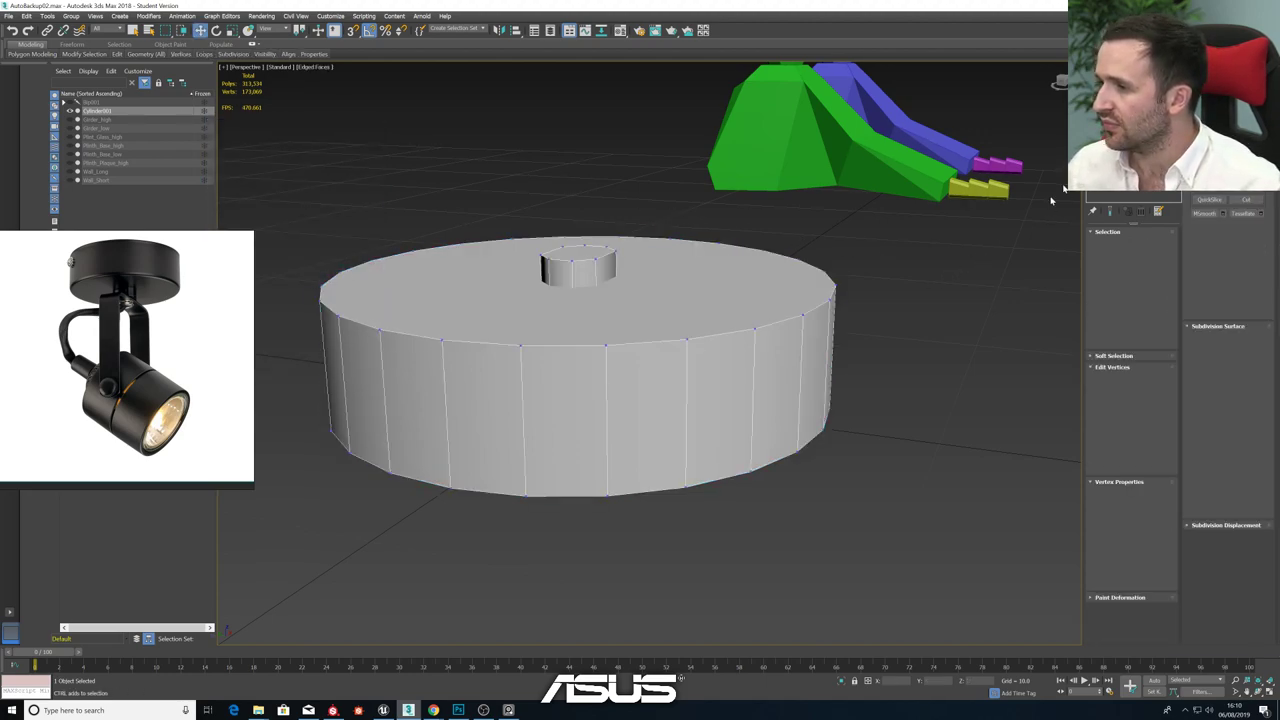
key("1")
left_click(990, 270)
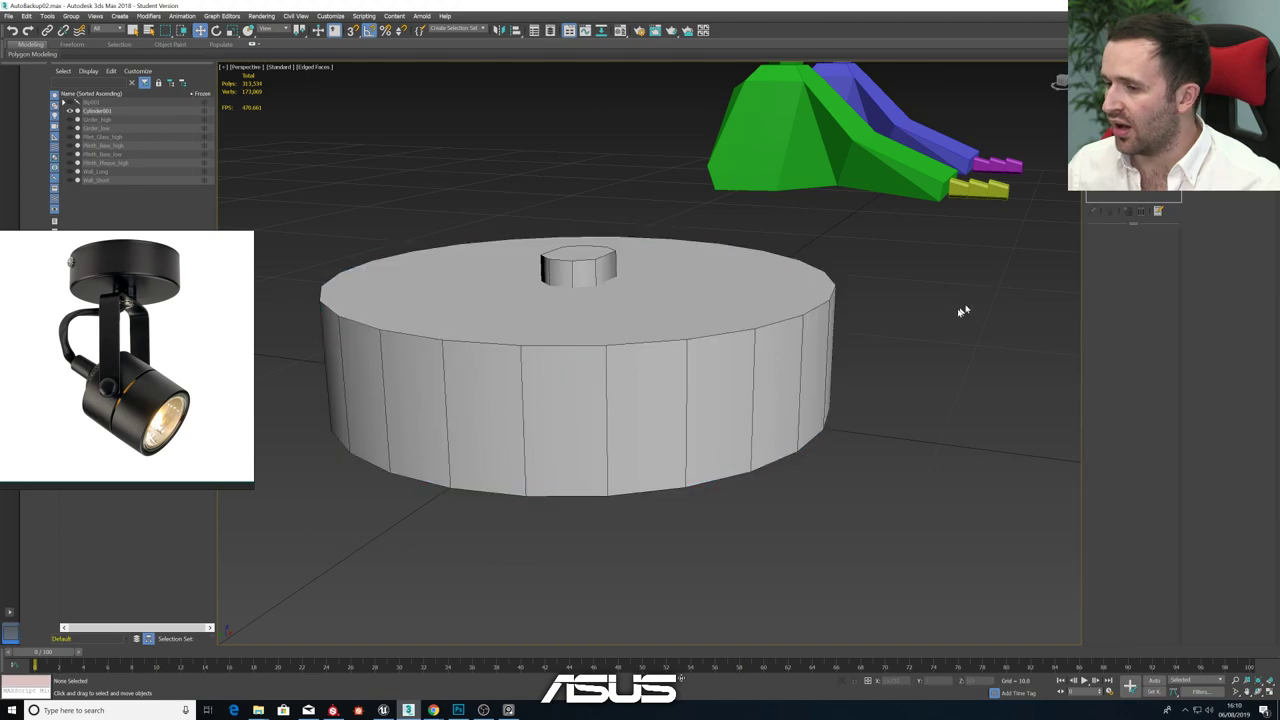
middle_click_drag(915, 349, 886, 358, "alt")
left_click(445, 209)
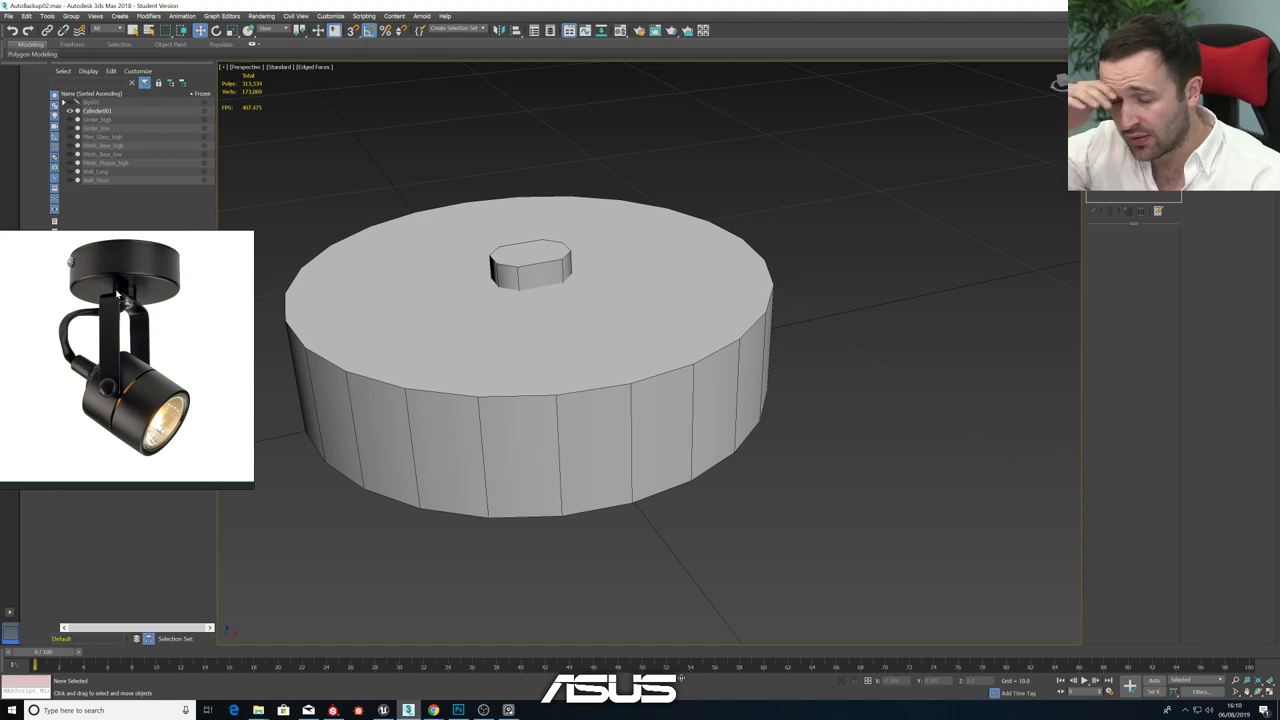
- Start the Box primitive and switch to the four-viewport layout for drawing the bracket
left_click(1093, 72)
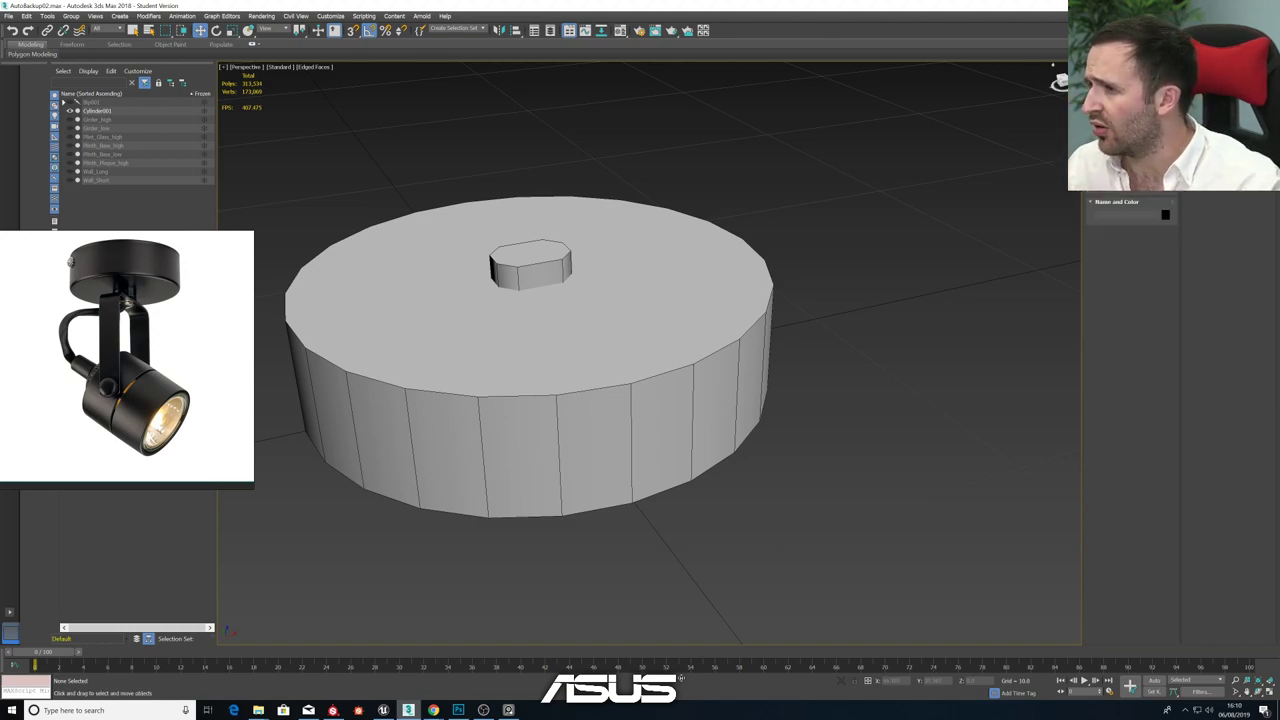
key("alt+w")
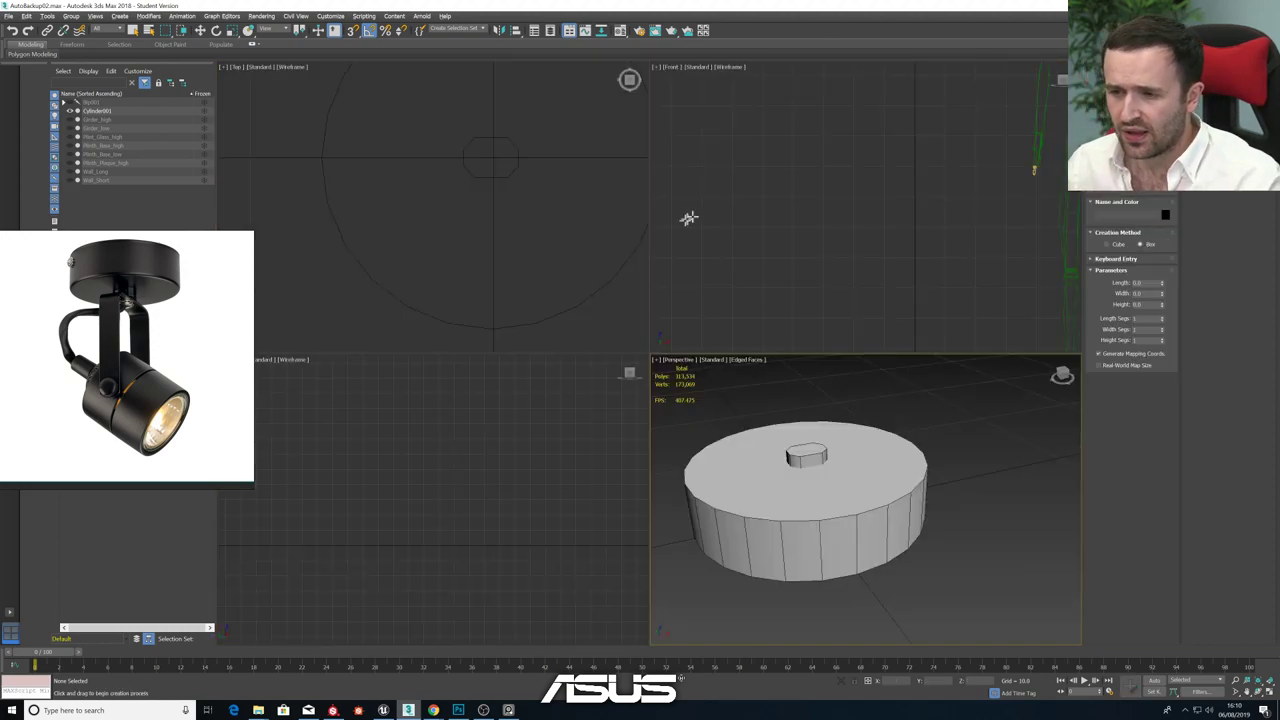
key("alt+z")
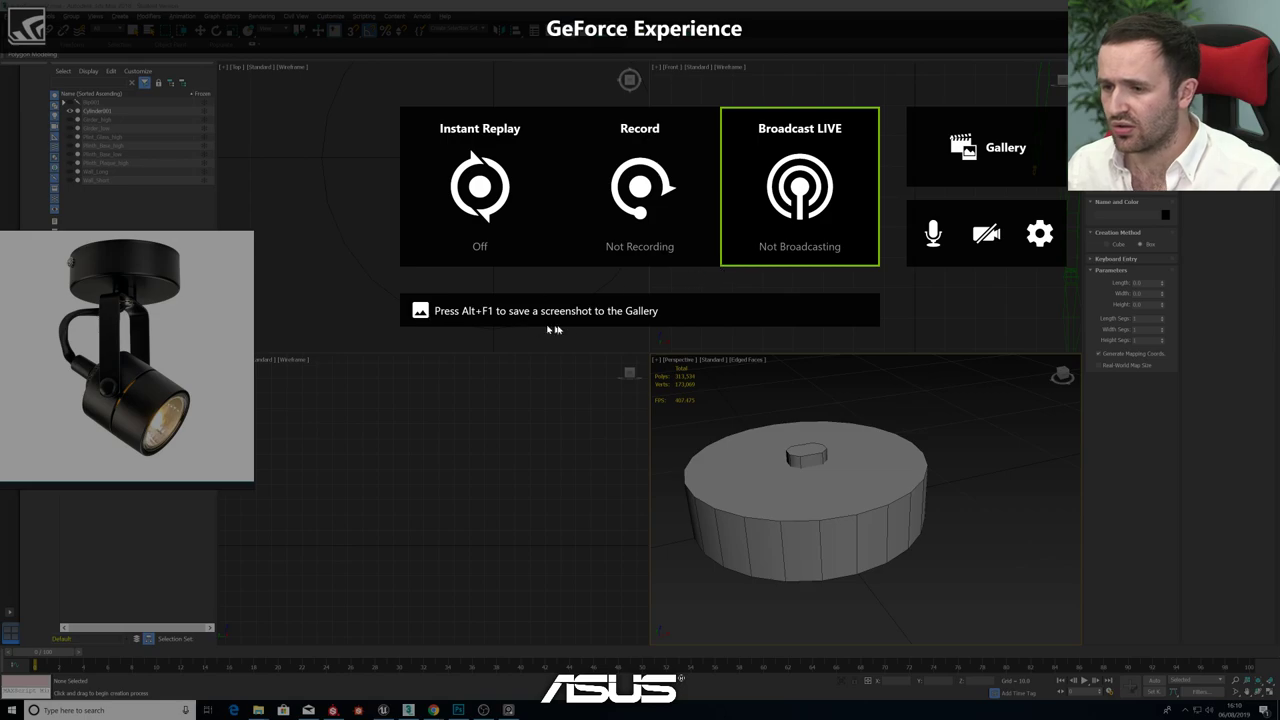
left_click(1040, 233)
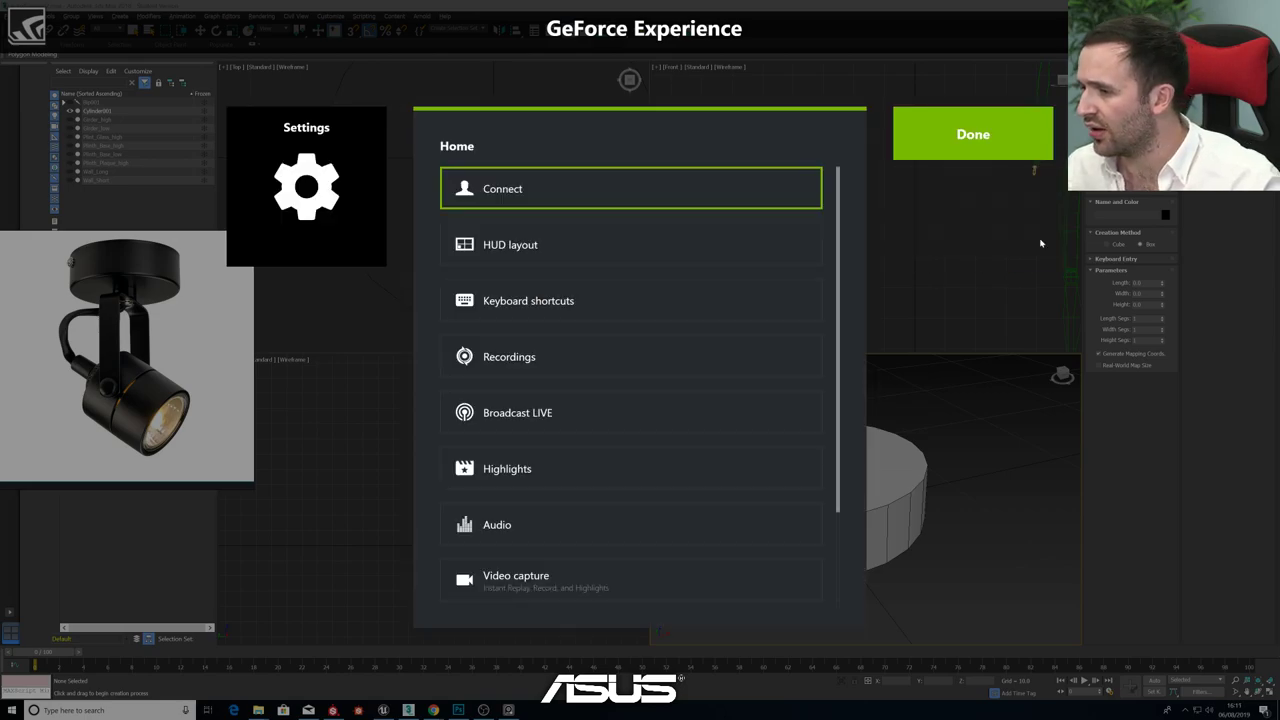
left_click(976, 145)
key("alt+z")
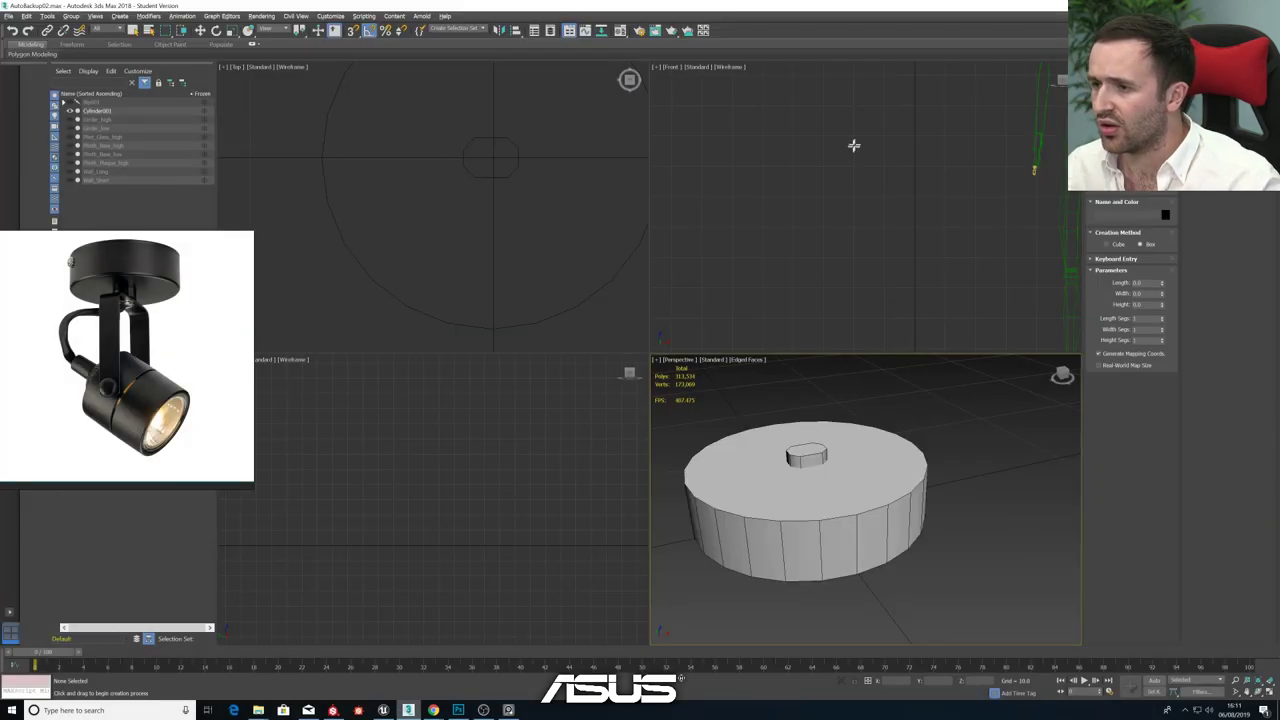
- Draw a box about 8.5 long and 1.5 wide across the mount's central boss in the top view
middle_click_drag(478, 246, 451, 241)
scroll(537, 281, "down", 4)
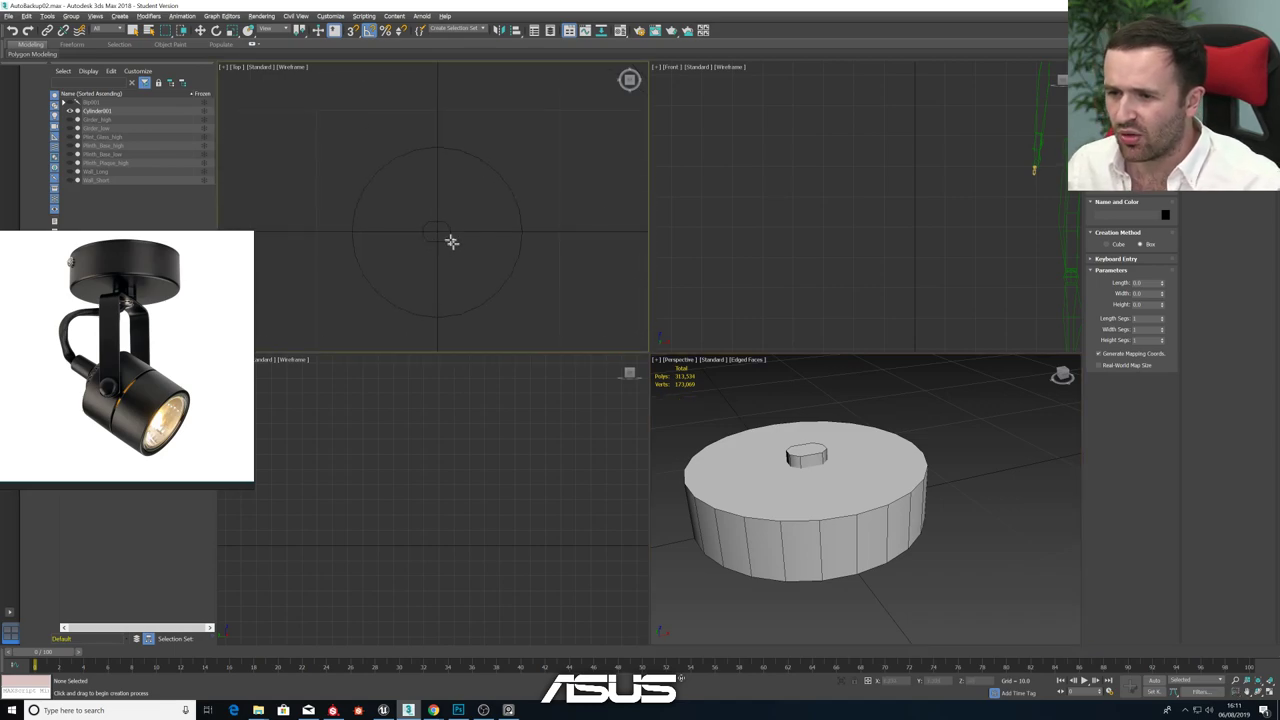
scroll(448, 236, "up", 5)
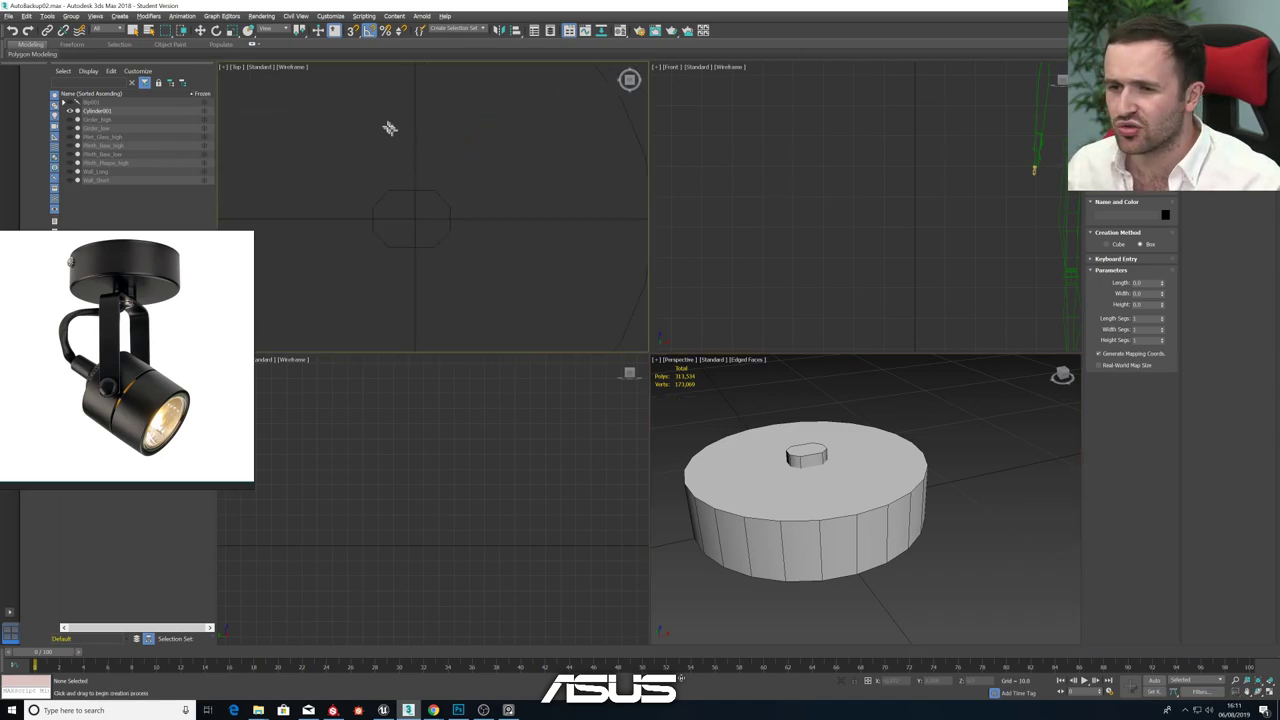
scroll(405, 136, "down", 2)
left_click_drag(401, 110, 436, 300)
left_click(434, 286)
- Isolate the new box and move it to the centre of the grid in the top view
key("alt+q")
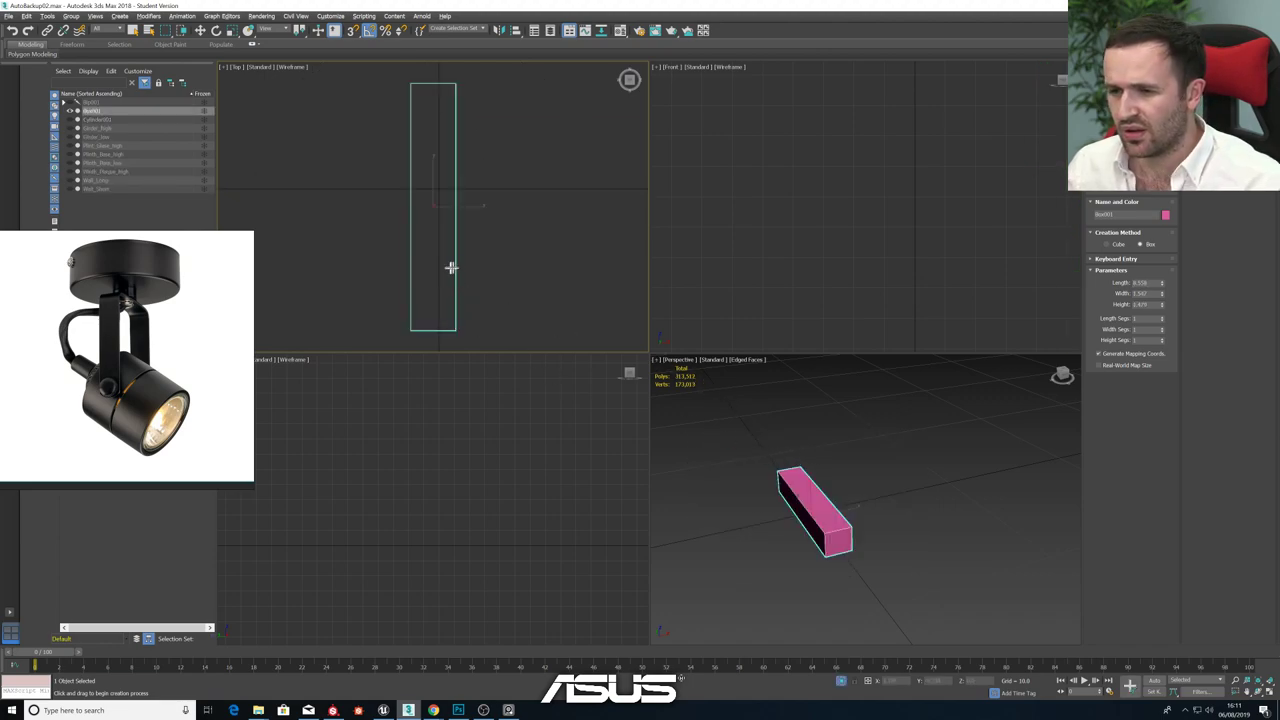
key("alt+w")
key("w")
left_click_drag(660, 331, 672, 302)
- Convert the box to Editable Poly and show it in the full-size perspective view
left_click(1107, 72)
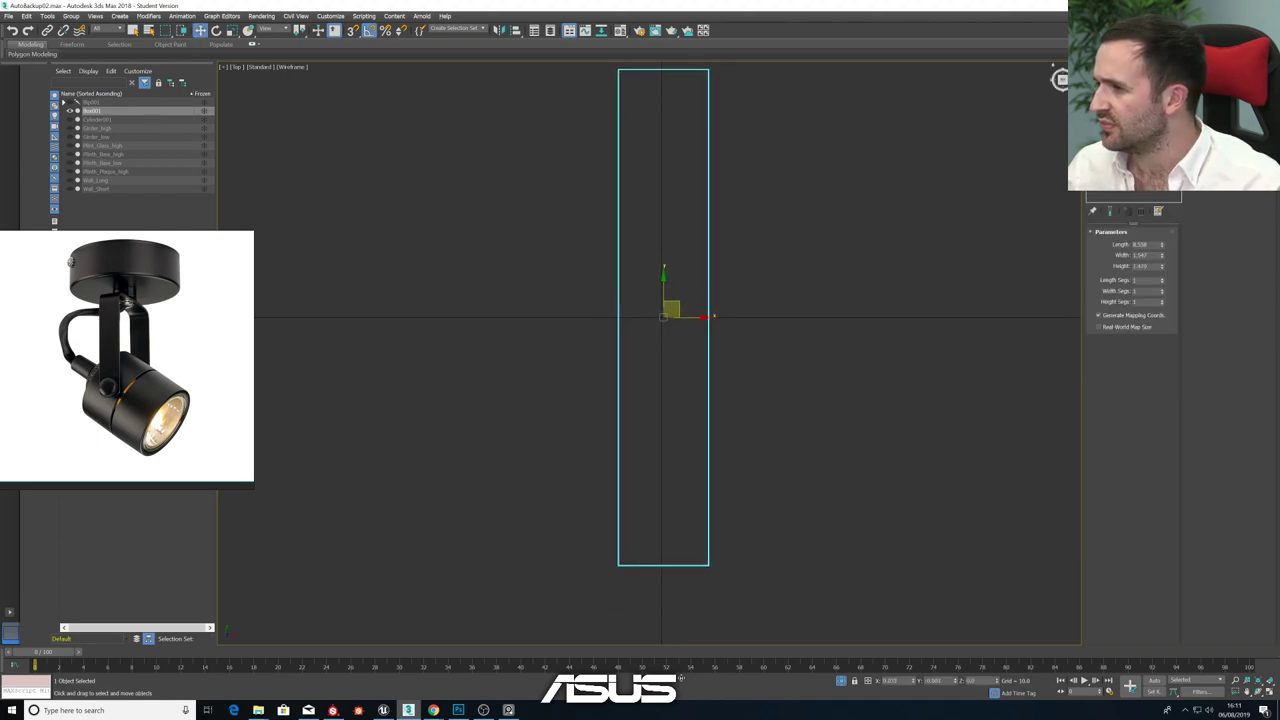
right_click(1130, 112)
left_click(1160, 222)
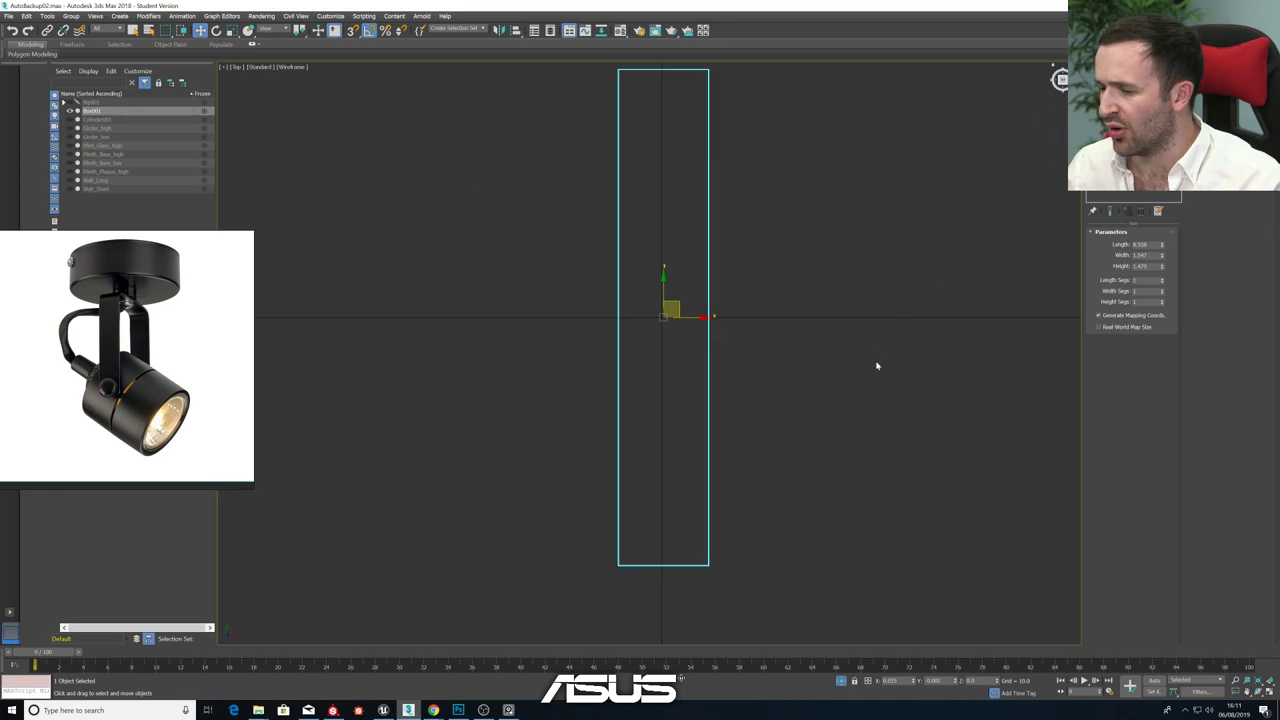
key("alt+w")
left_click(852, 476)
key("alt+w")
right_click(852, 476)
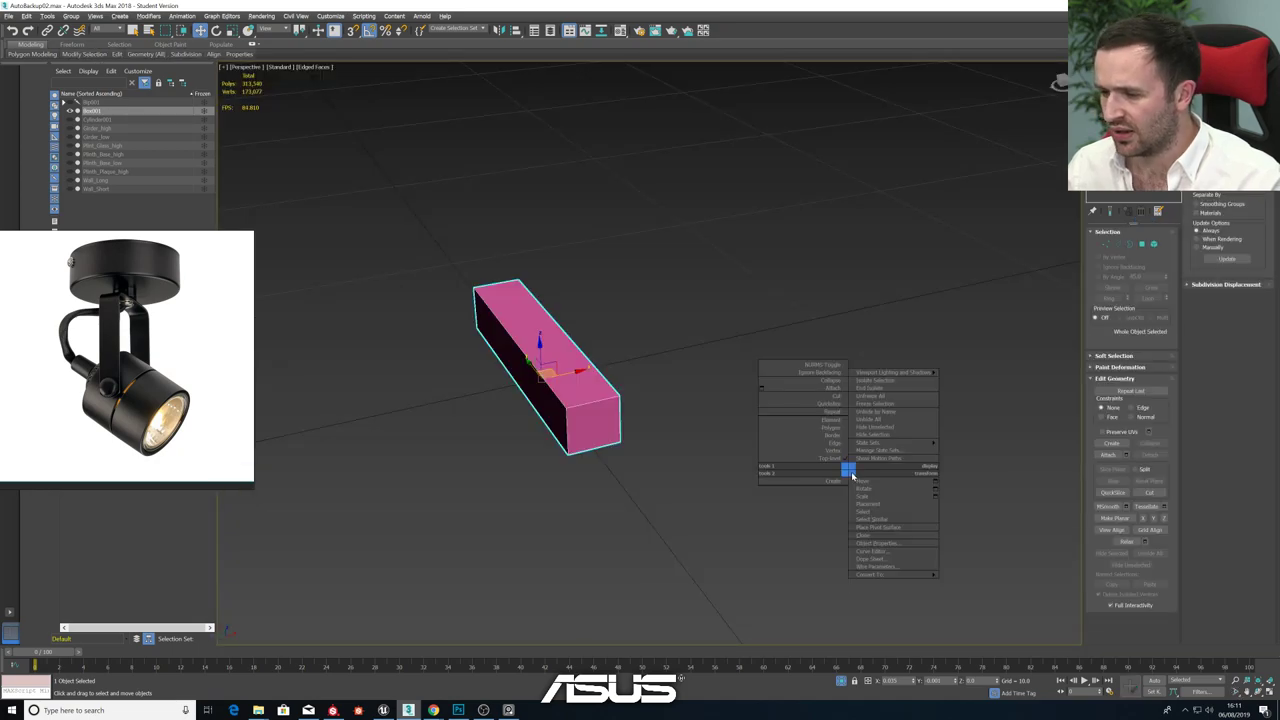
- End the isolation, raise the box to sit above the mount's boss, and reposition the reference photo
left_click(886, 393)
left_click_drag(546, 355, 550, 232)
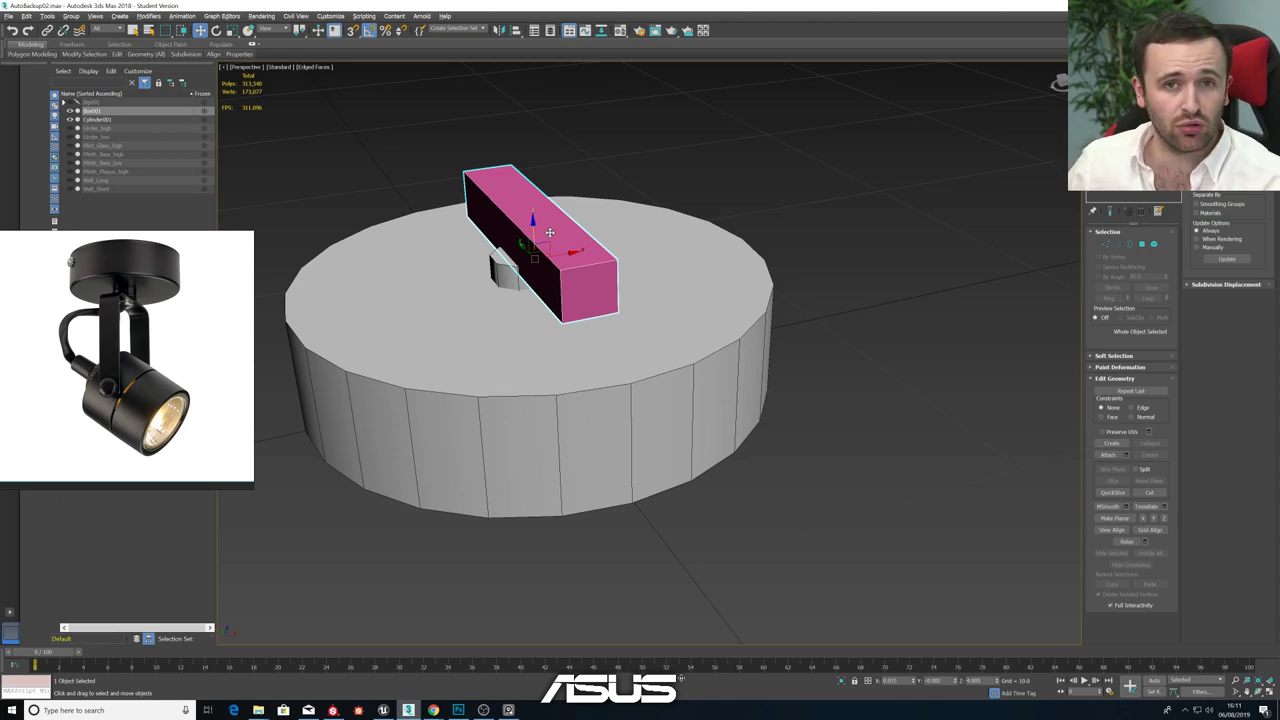
left_click_drag(152, 294, 188, 120)
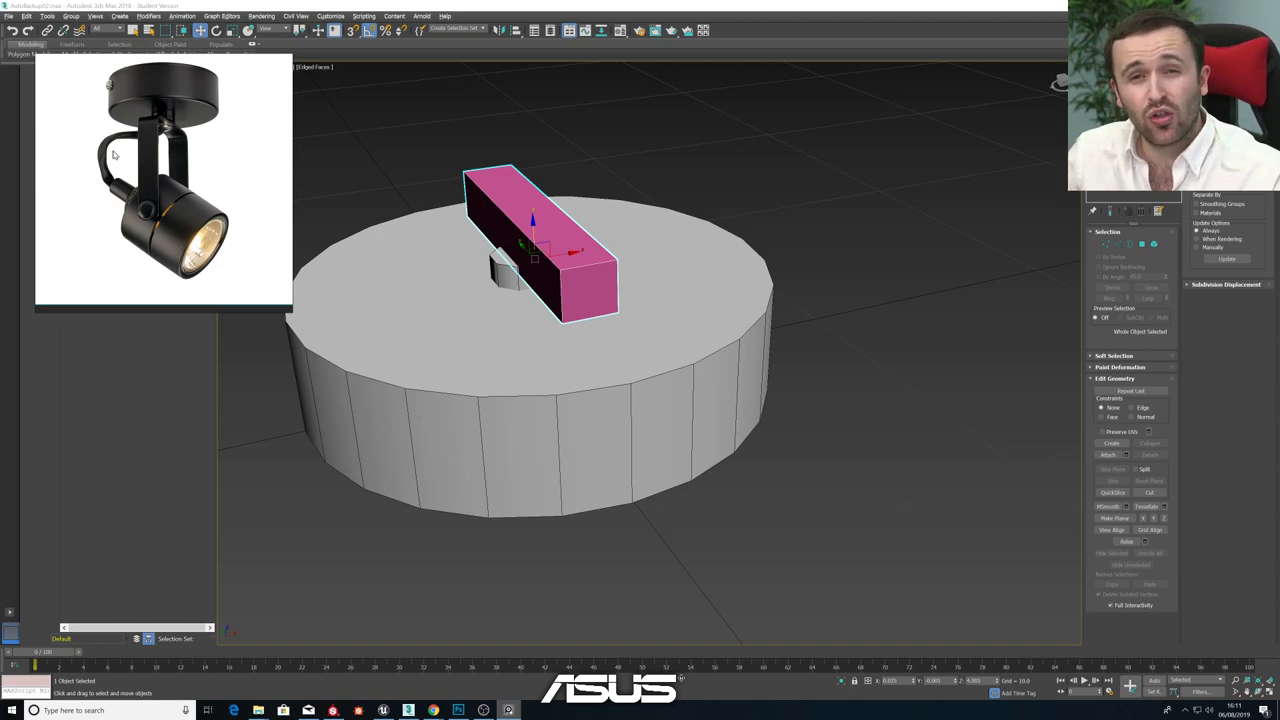
- Lower the box's top polygon until the box becomes a thin flat strip
left_click(1142, 244)
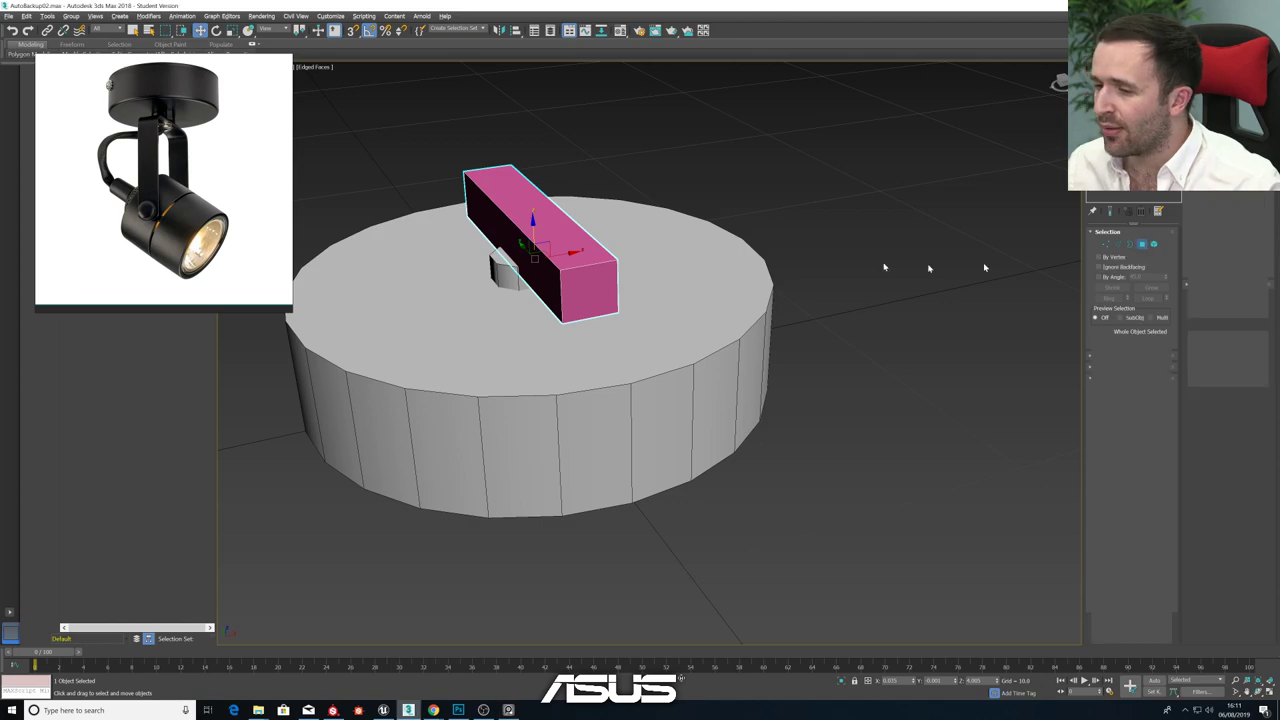
left_click(563, 249)
middle_click_drag(573, 236, 629, 220, "alt")
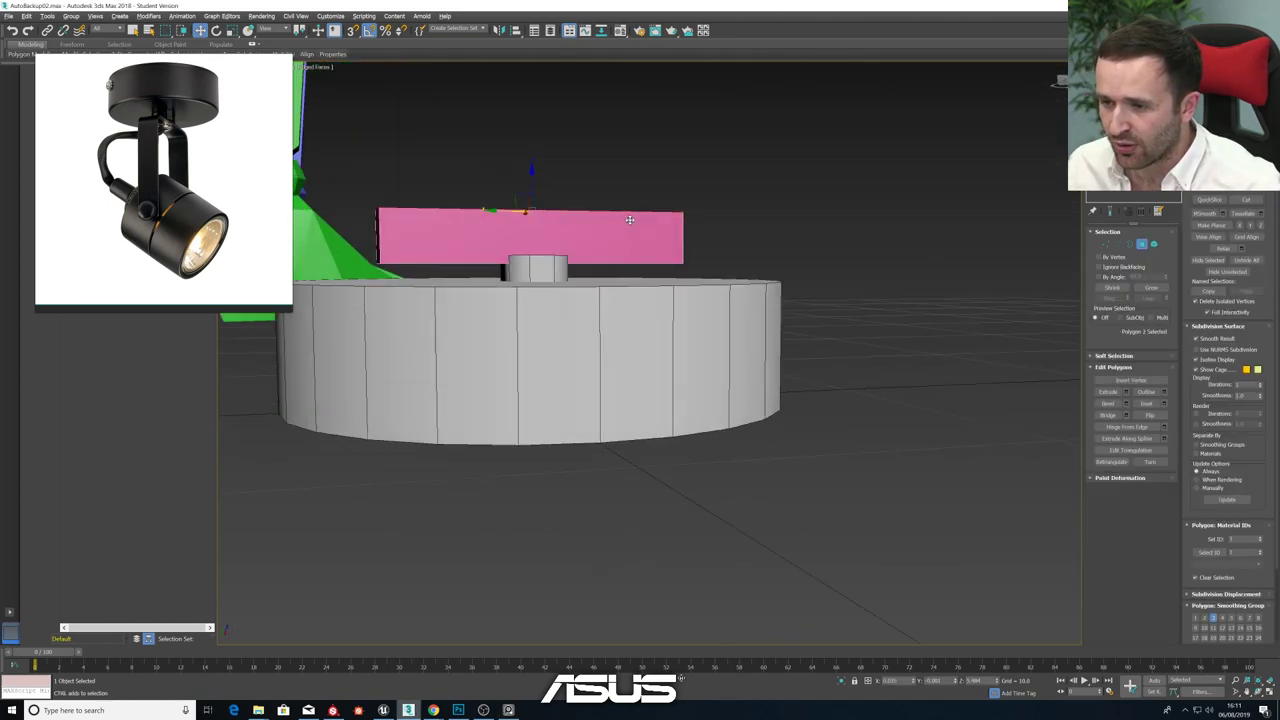
left_click_drag(531, 177, 531, 222)
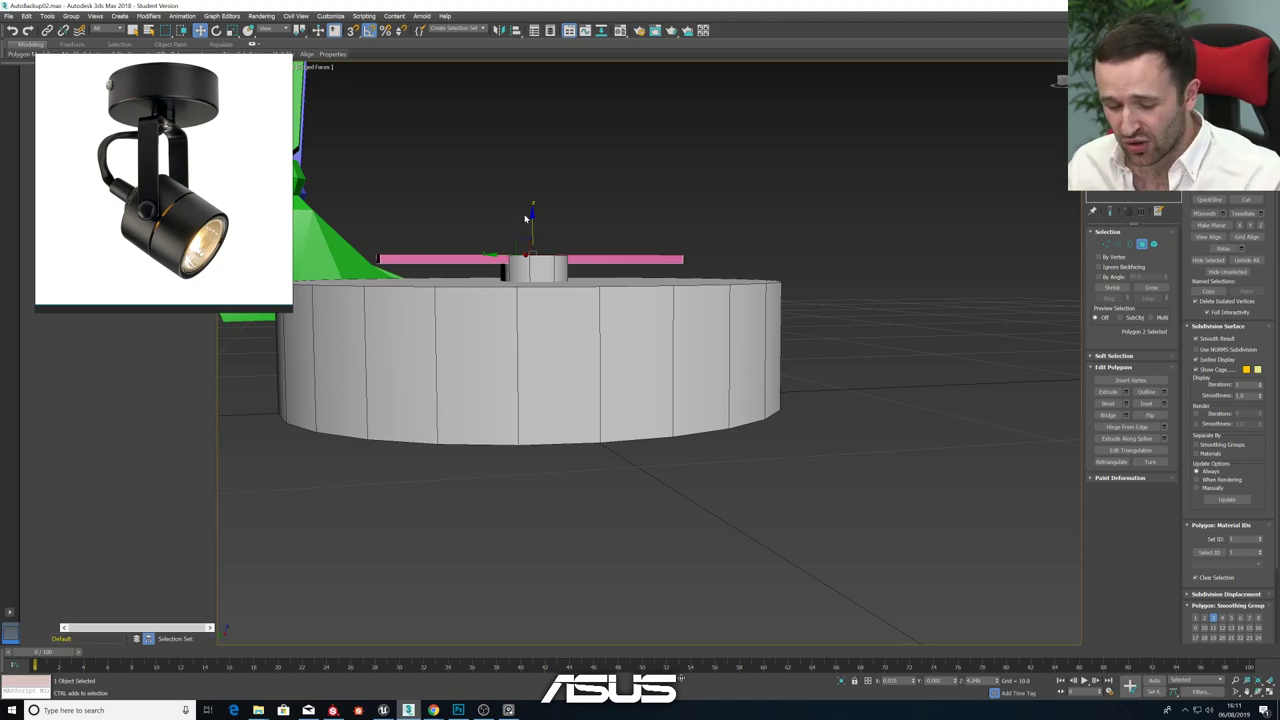
- Centre the strip at X 0 and Y 0 and raise it slightly to rest on the boss
key("4")
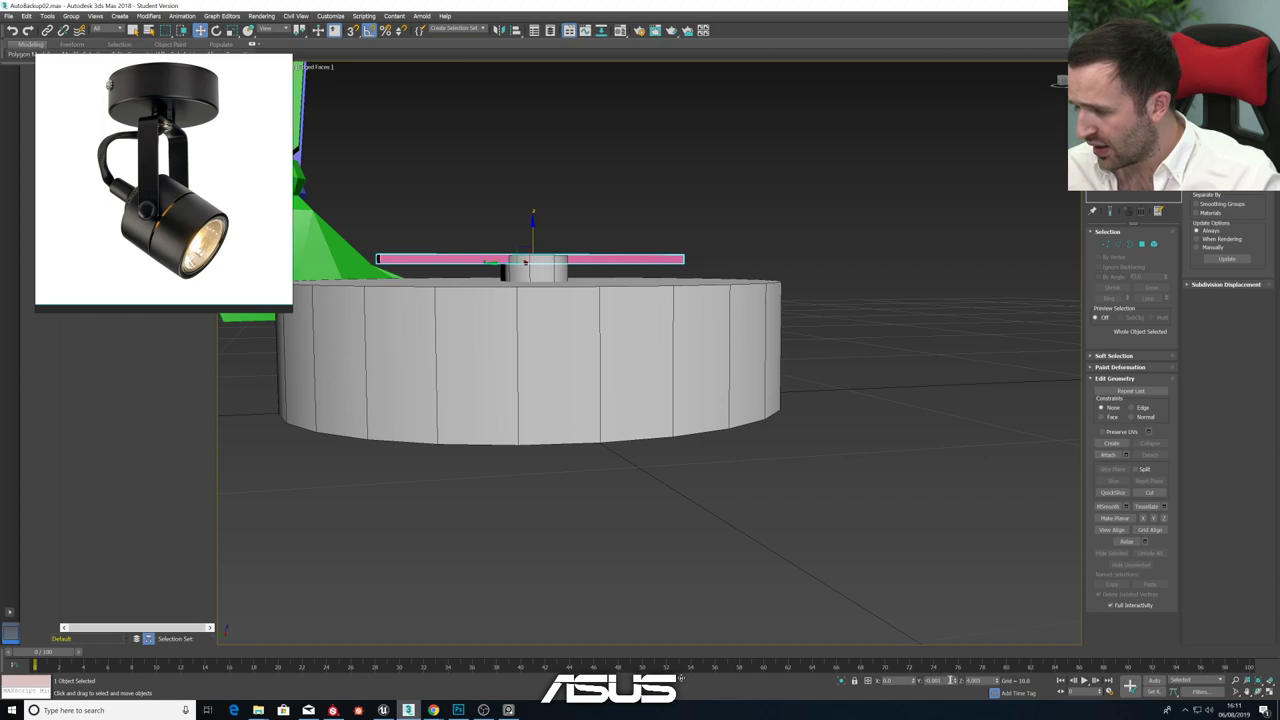
middle_click_drag(806, 503, 766, 517, "alt")
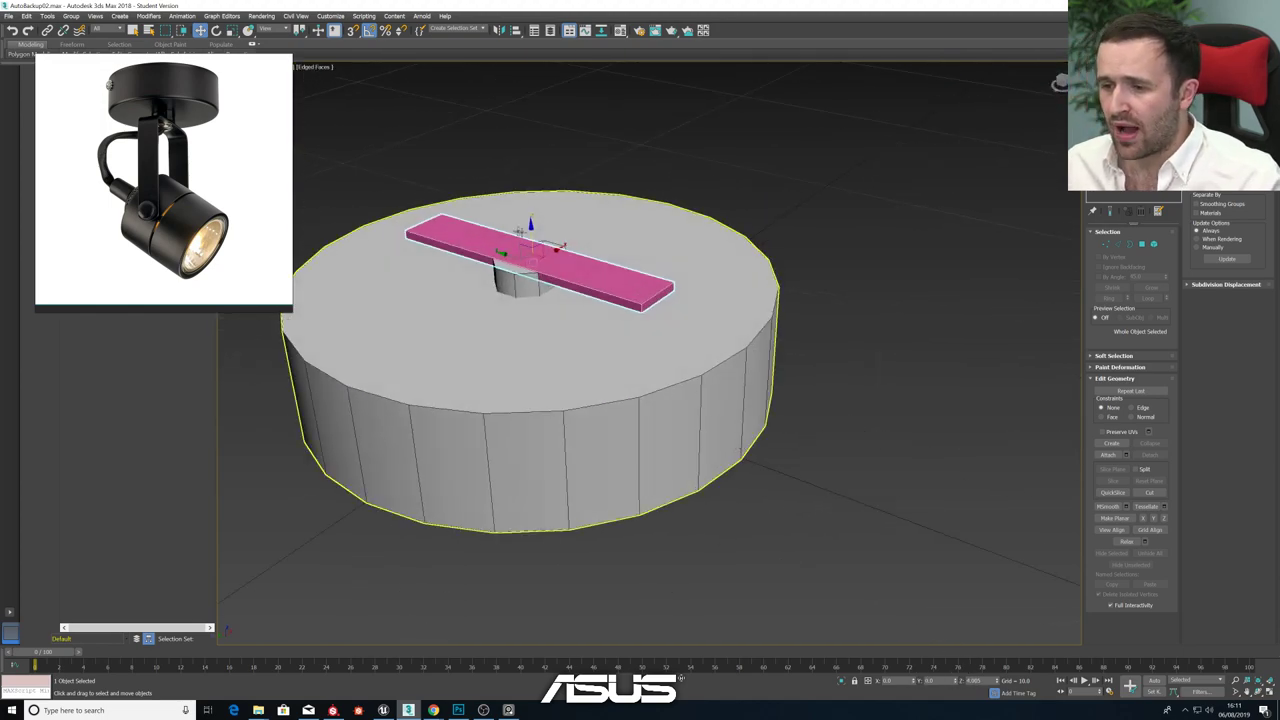
left_click_drag(531, 231, 530, 226)
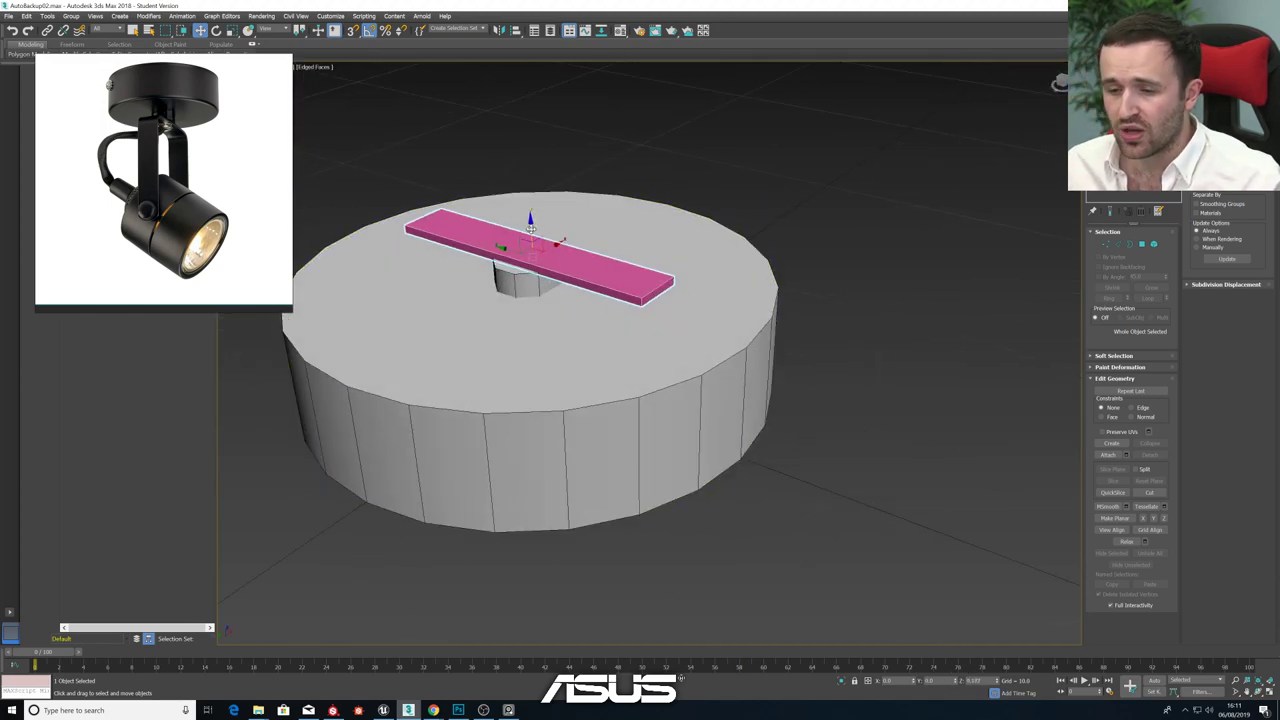
- Connect the strip's four long edges with one segment to add an edge loop across its middle
left_click(1117, 244)
left_click_drag(502, 300, 625, 190)
middle_click_drag(580, 205, 598, 266, "alt")
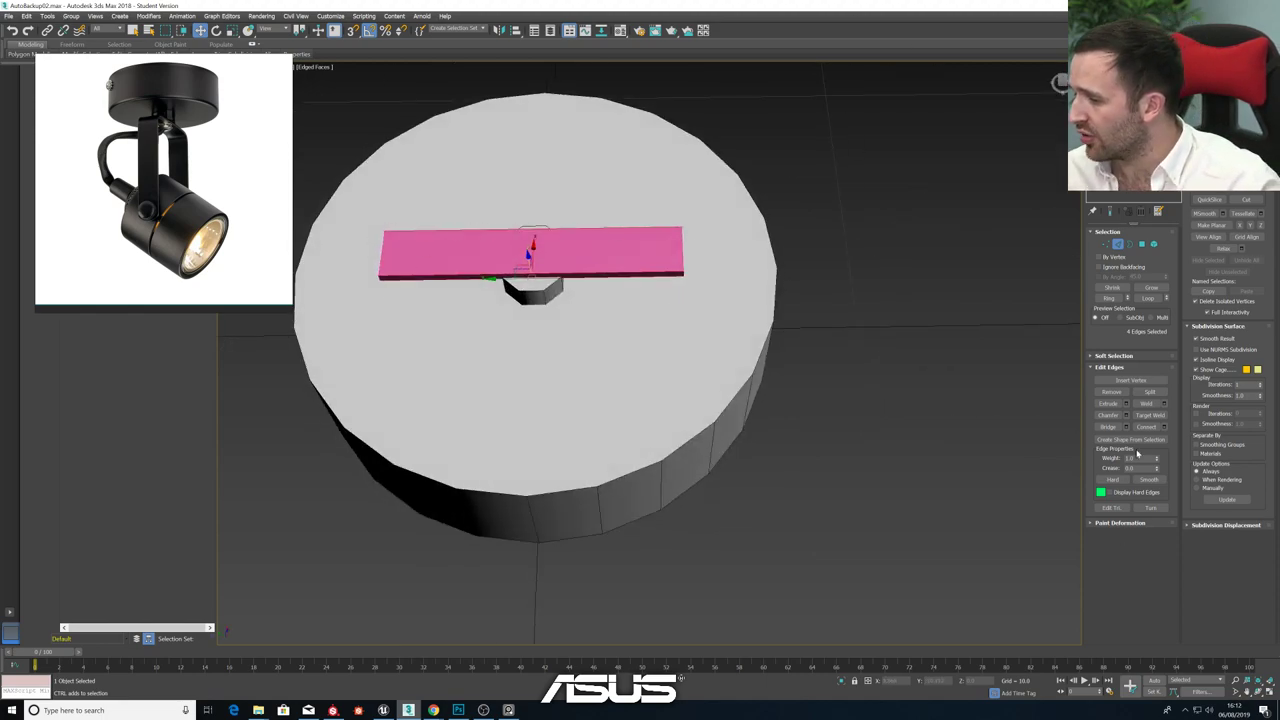
left_click(1164, 428)
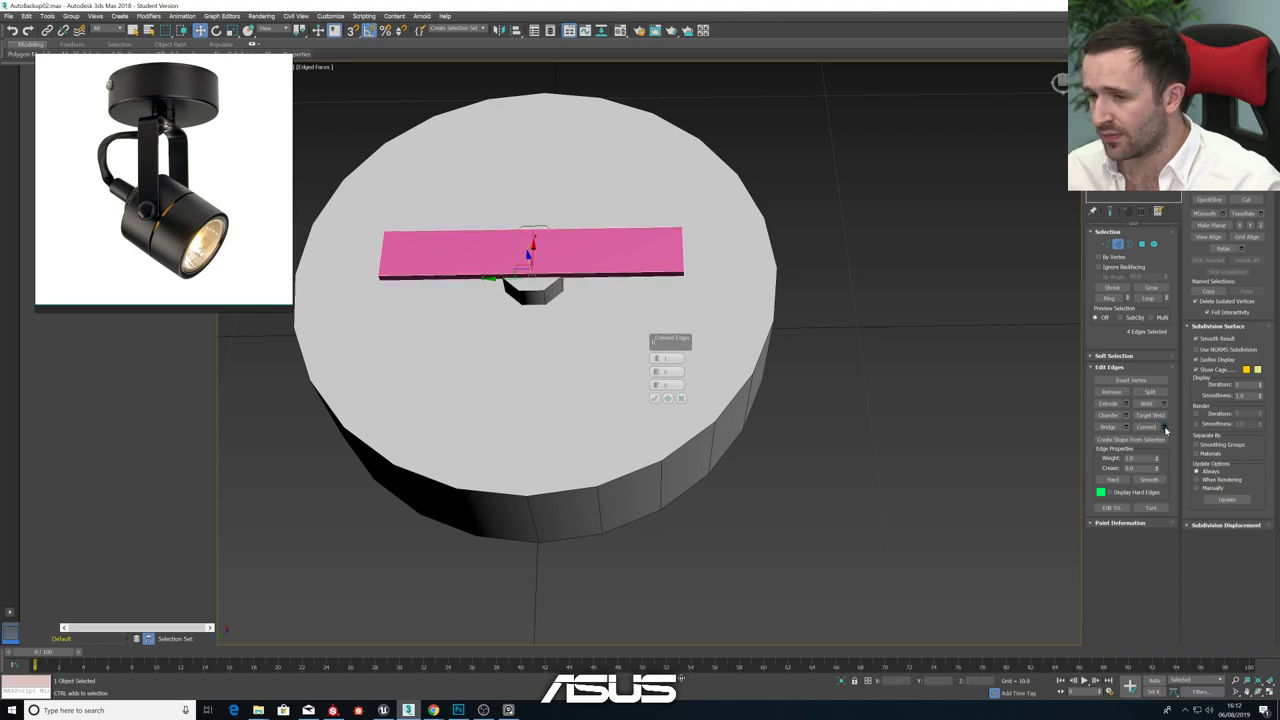
left_click(655, 399)
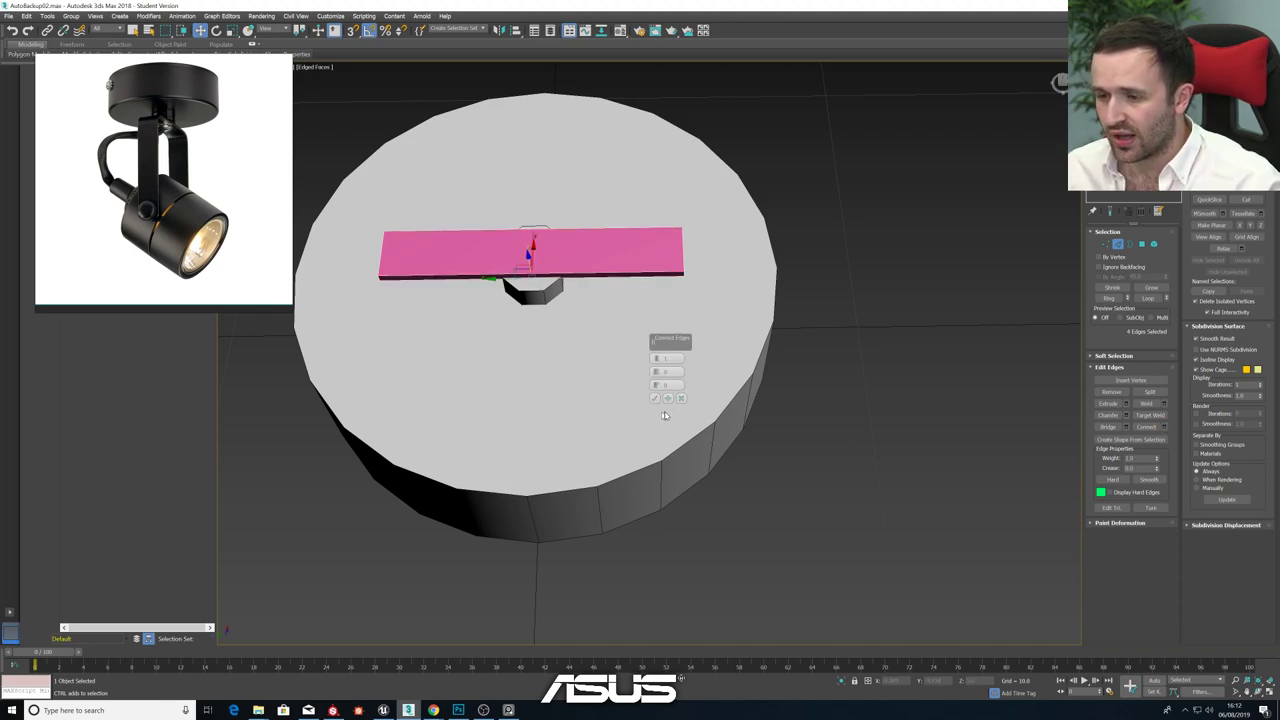
left_click(655, 398)
- Delete the polygons of one half of the strip, up to the middle edge loop
middle_click_drag(532, 352, 587, 347, "alt")
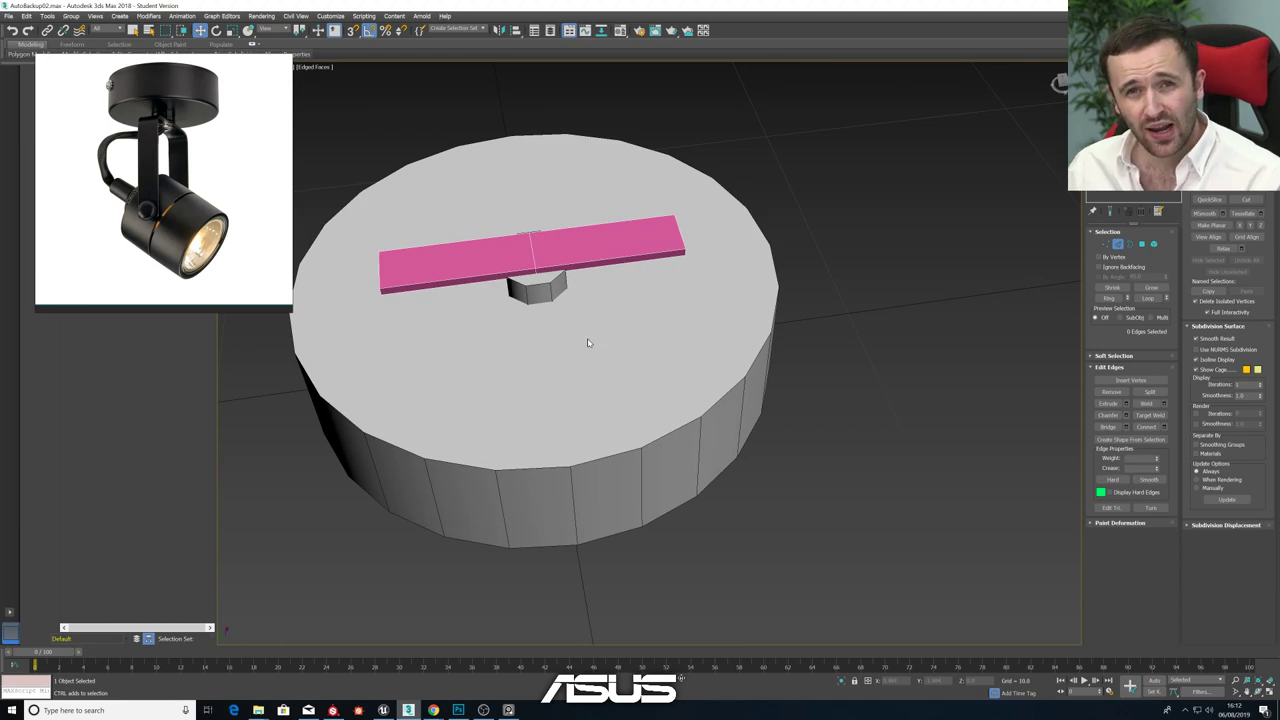
left_click(1141, 244)
left_click_drag(306, 200, 416, 326)
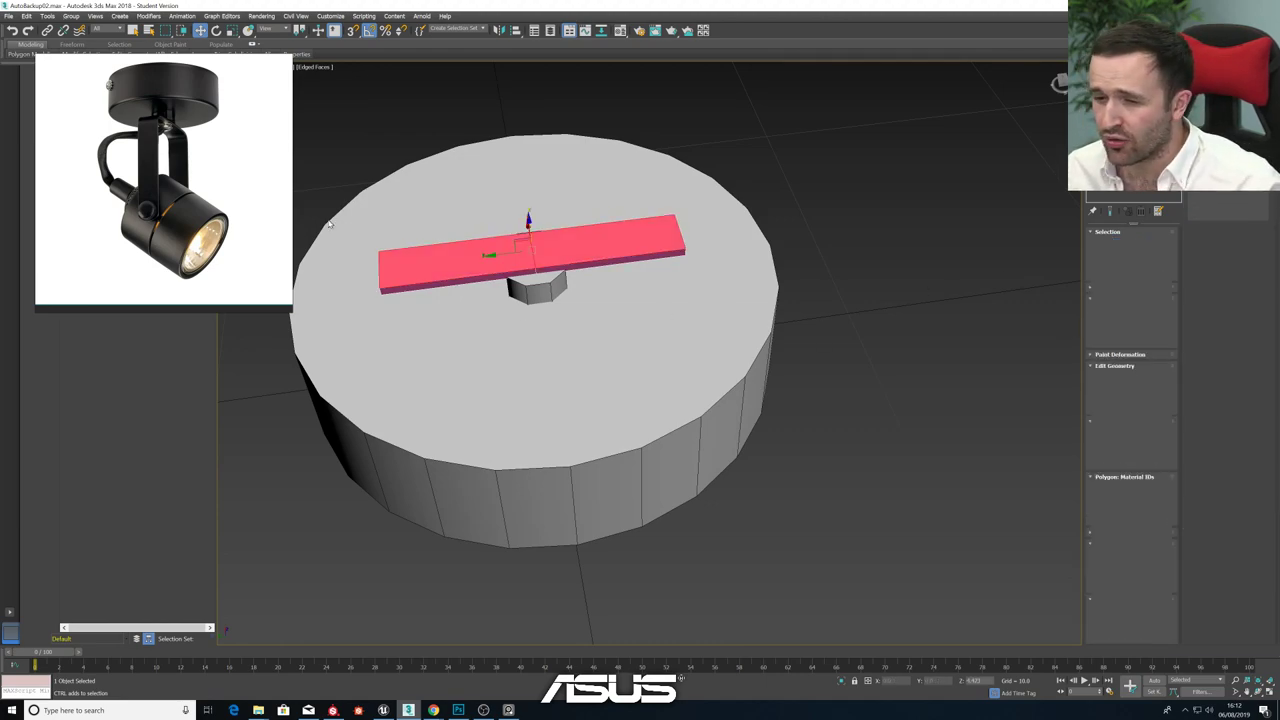
key("Delete")
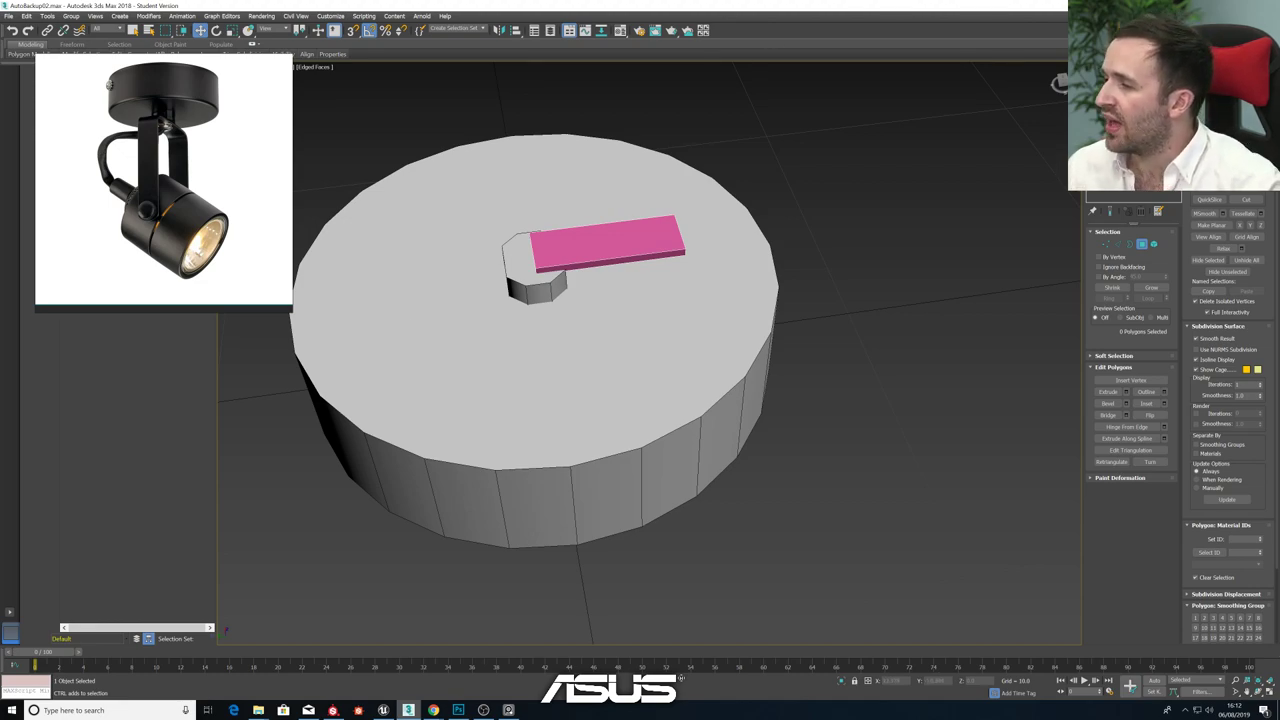
- Add a Symmetry modifier to the remaining half of the strip
left_click(1125, 140)
left_click(1133, 122)
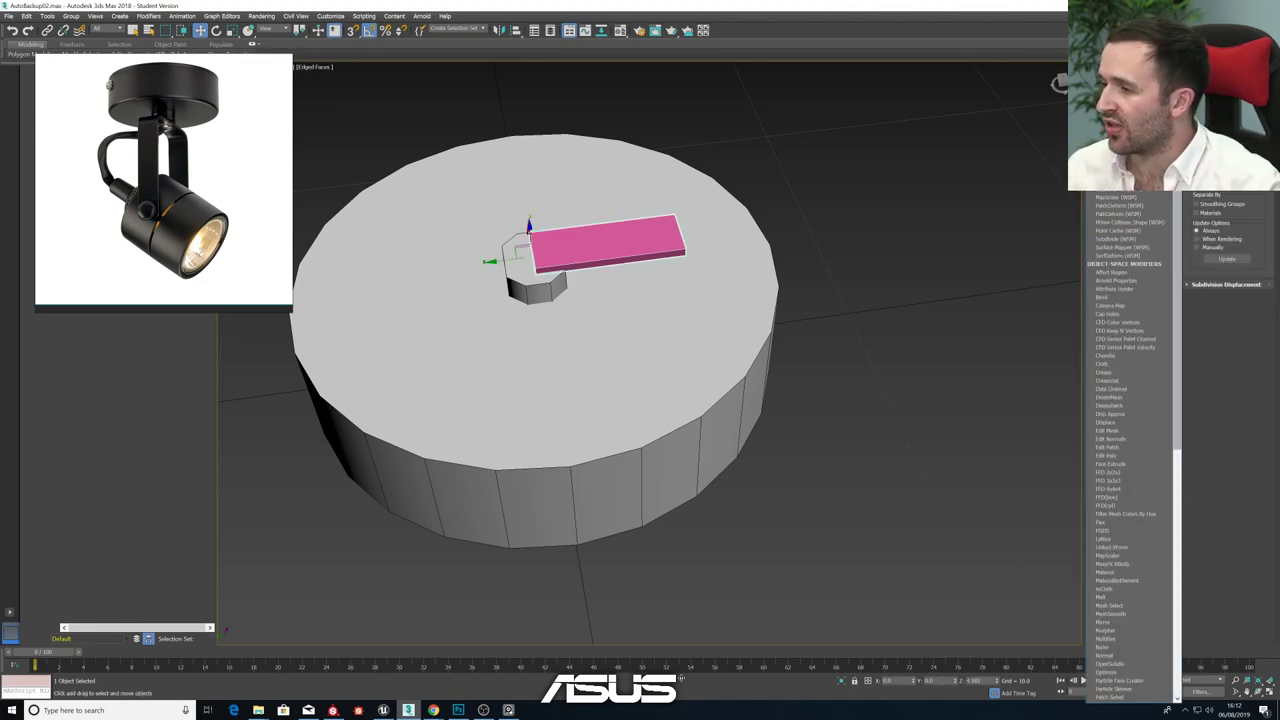
left_click_drag(1177, 150, 1177, 181)
scroll(1155, 331, "down", 10)
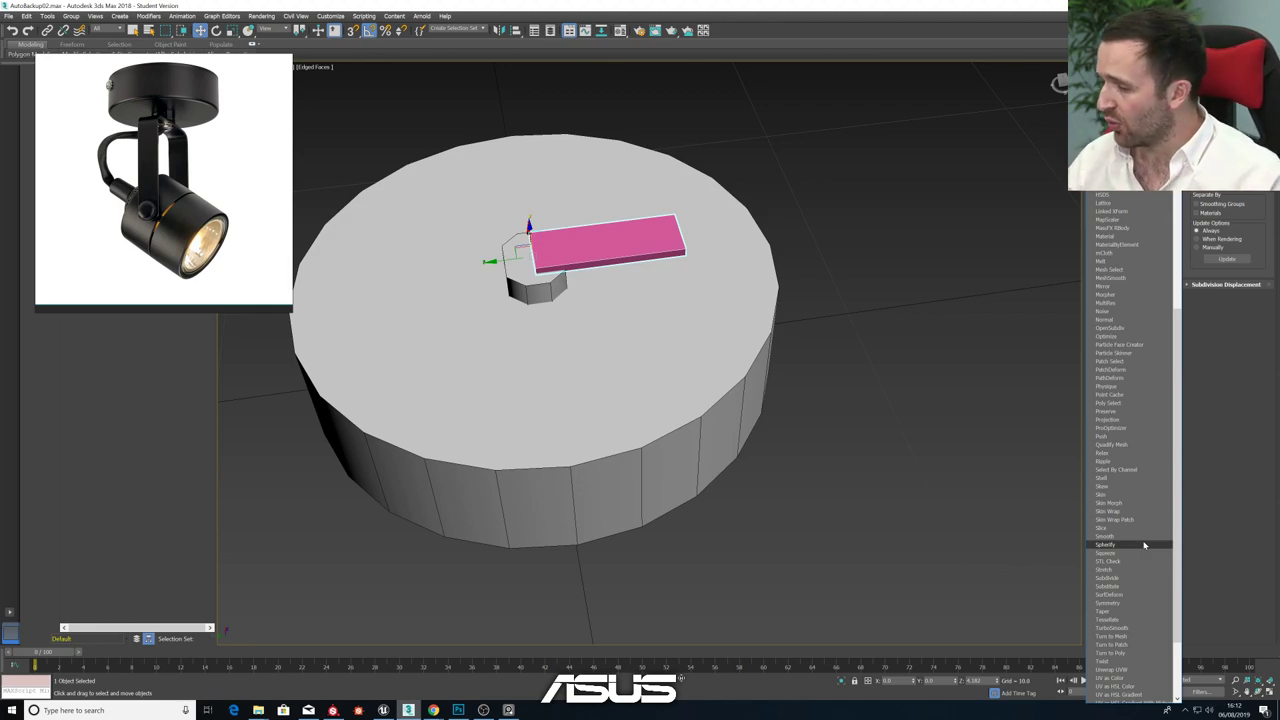
scroll(1146, 545, "down", 4)
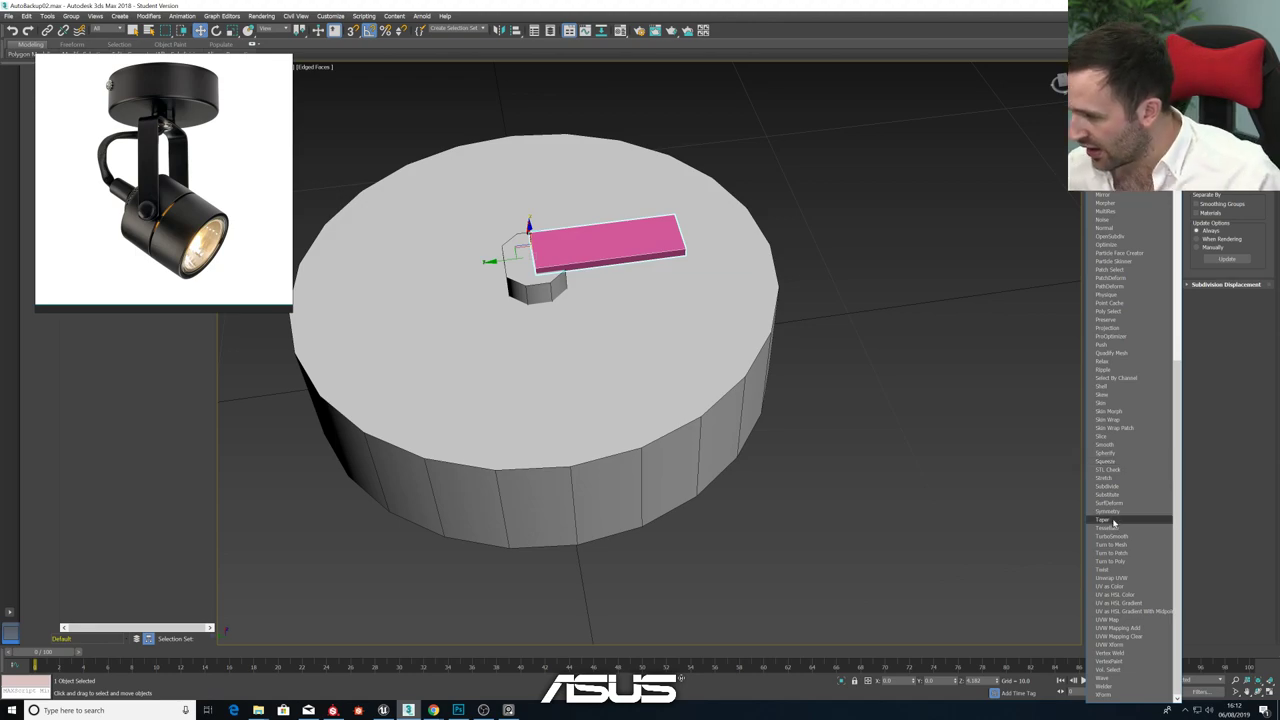
left_click(1118, 511)
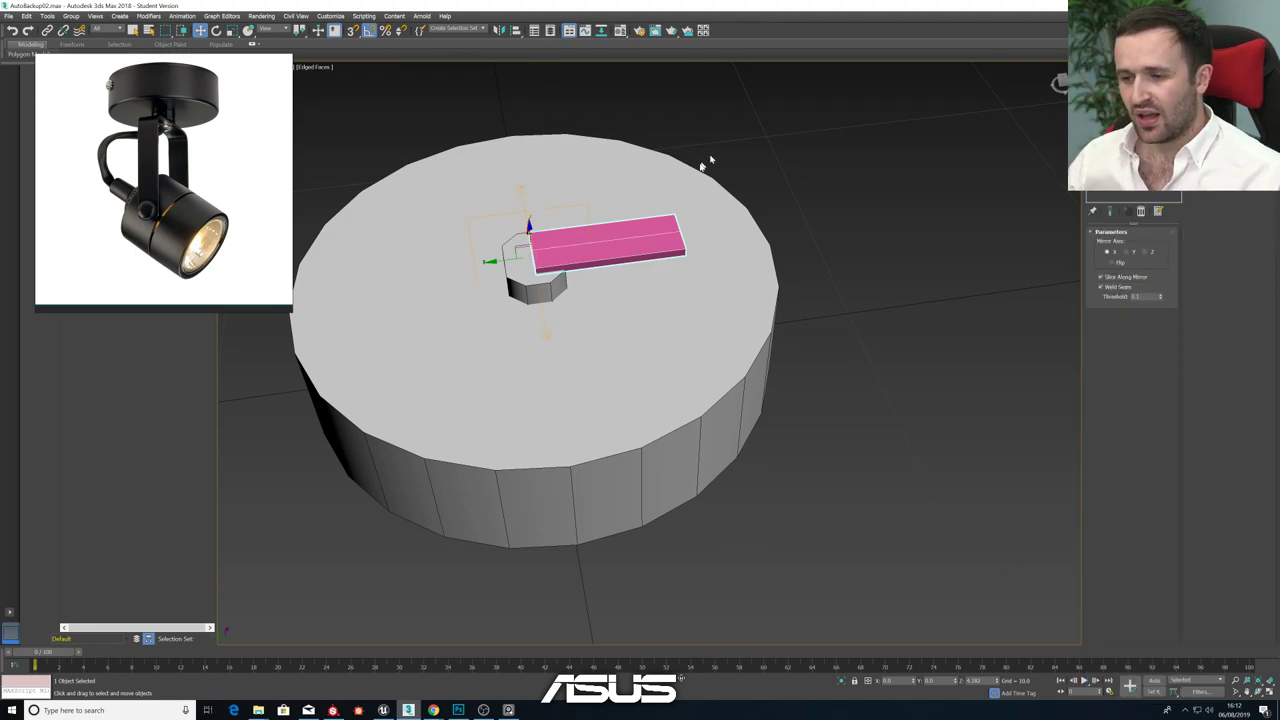
- Set the symmetry to the Y axis with Flip, and return to the Editable Poly level with the end result shown
middle_click_drag(580, 277, 874, 276, "alt")
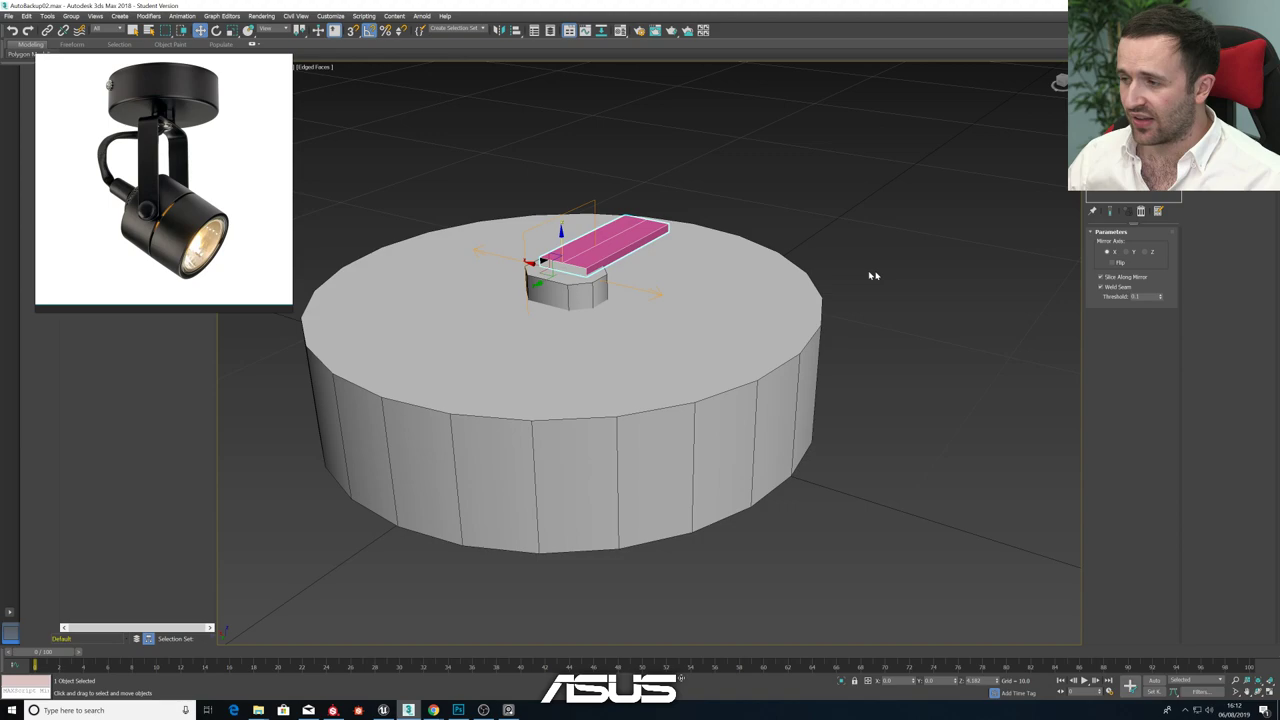
left_click(1126, 252)
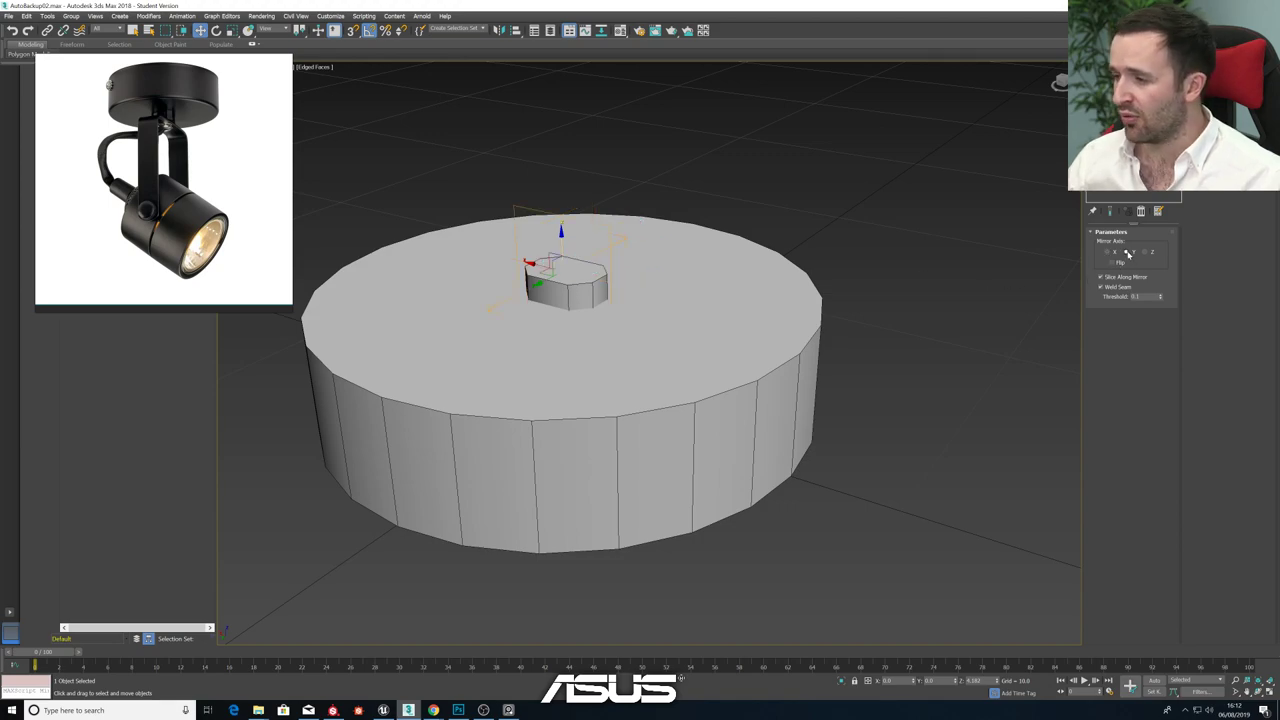
middle_click_drag(750, 288, 596, 308, "alt")
left_click(1116, 262)
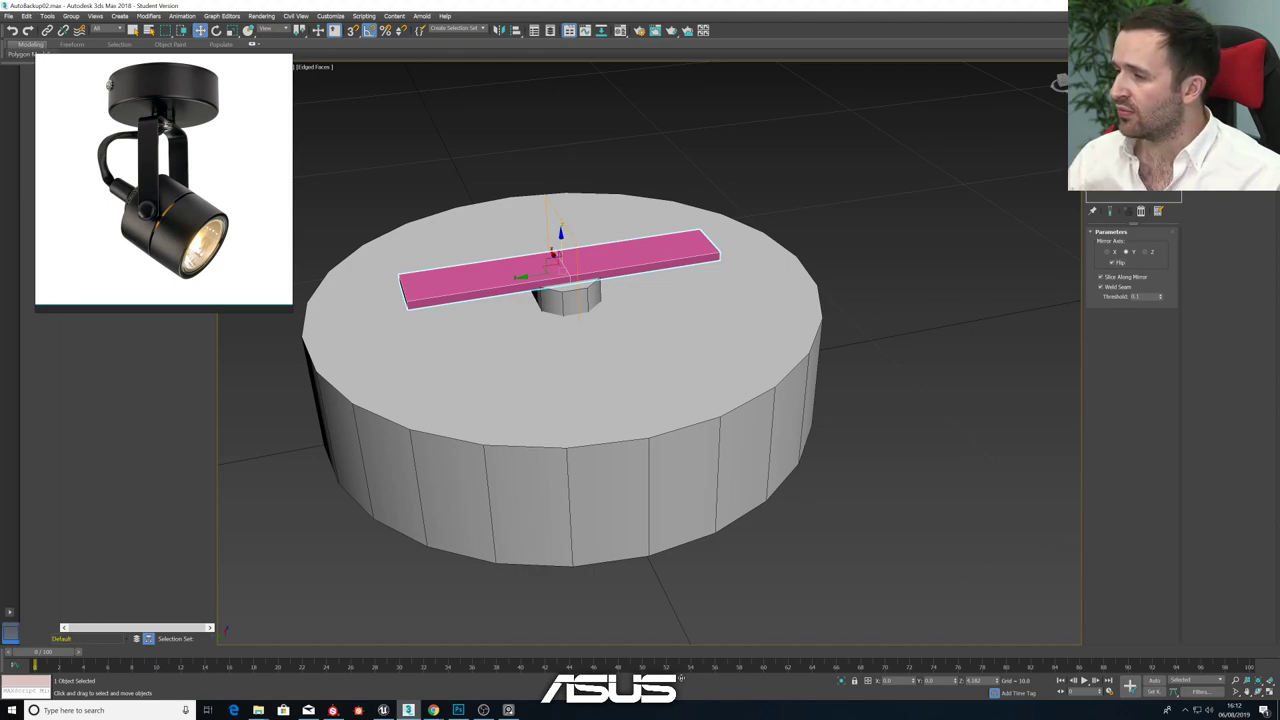
left_click(1116, 90)
left_click(1110, 212)
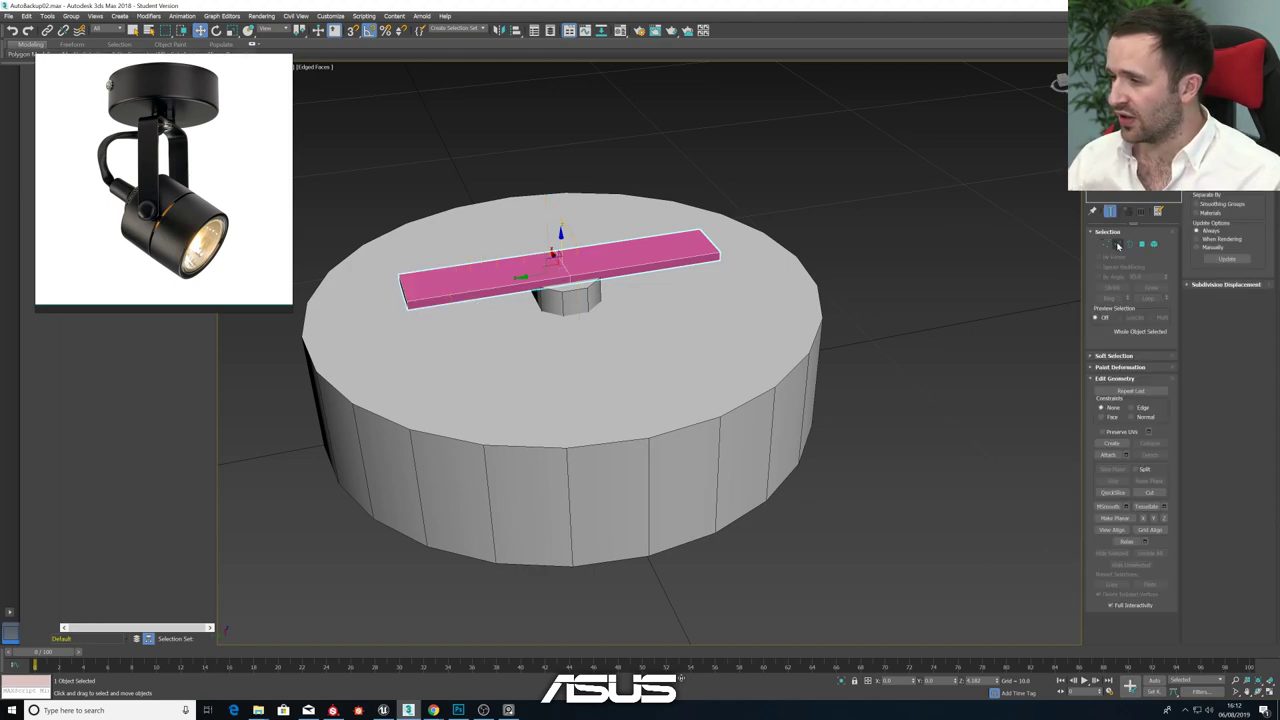
- Move the reference photo lower so that the modelling ribbon is uncovered
left_click_drag(198, 68, 187, 124)
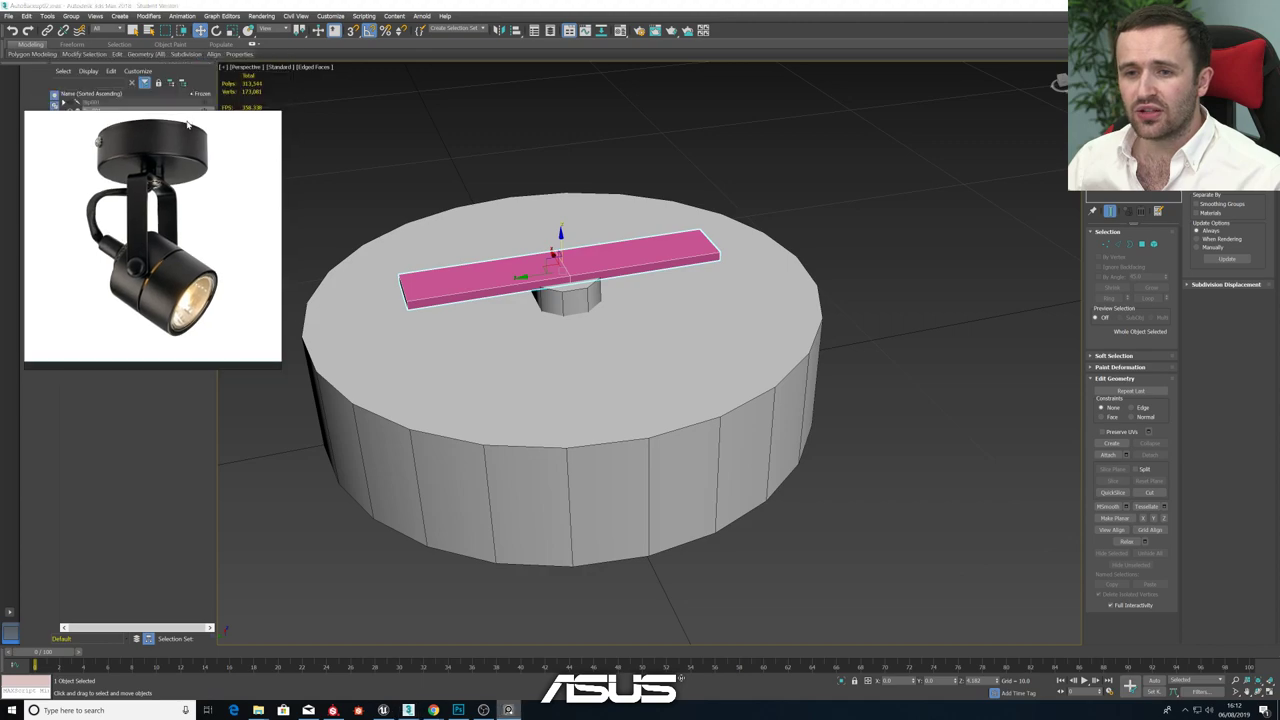
left_click(115, 57)
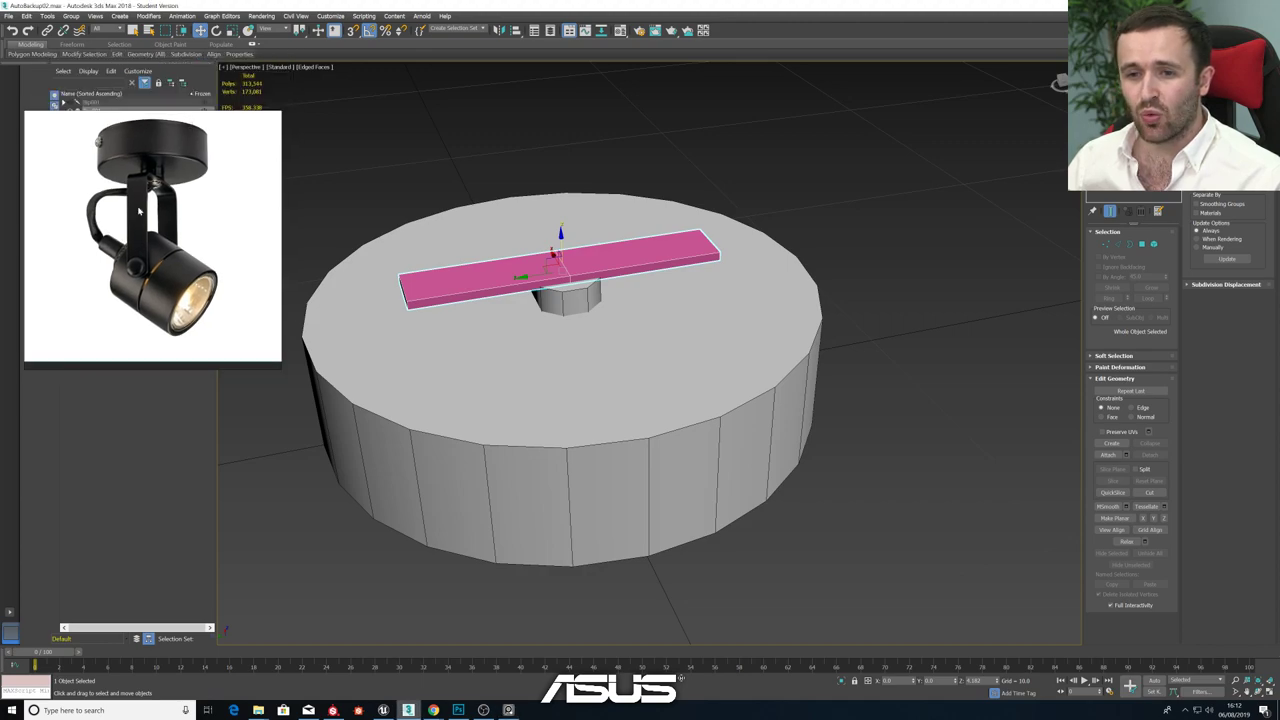
left_click_drag(139, 210, 115, 268)
- Insert an edge loop across the strip close to its outer end with SwiftLoop
left_click(121, 58)
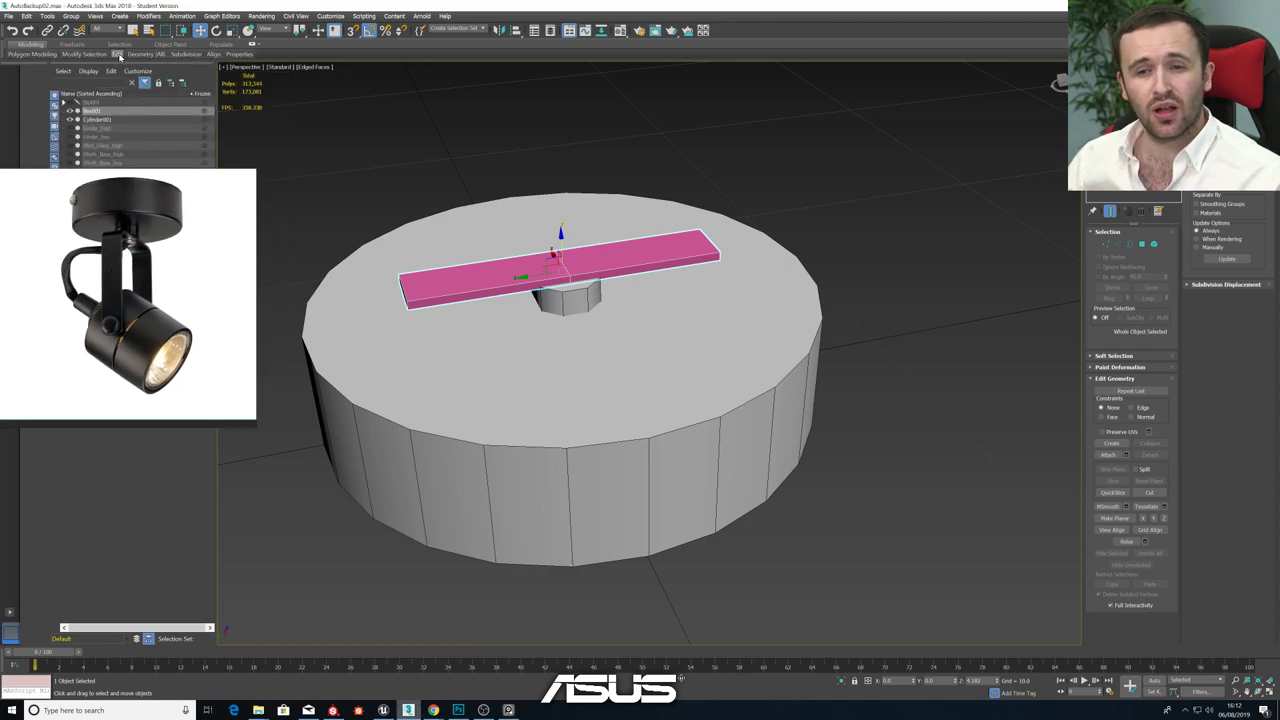
mouse_move(138, 56)
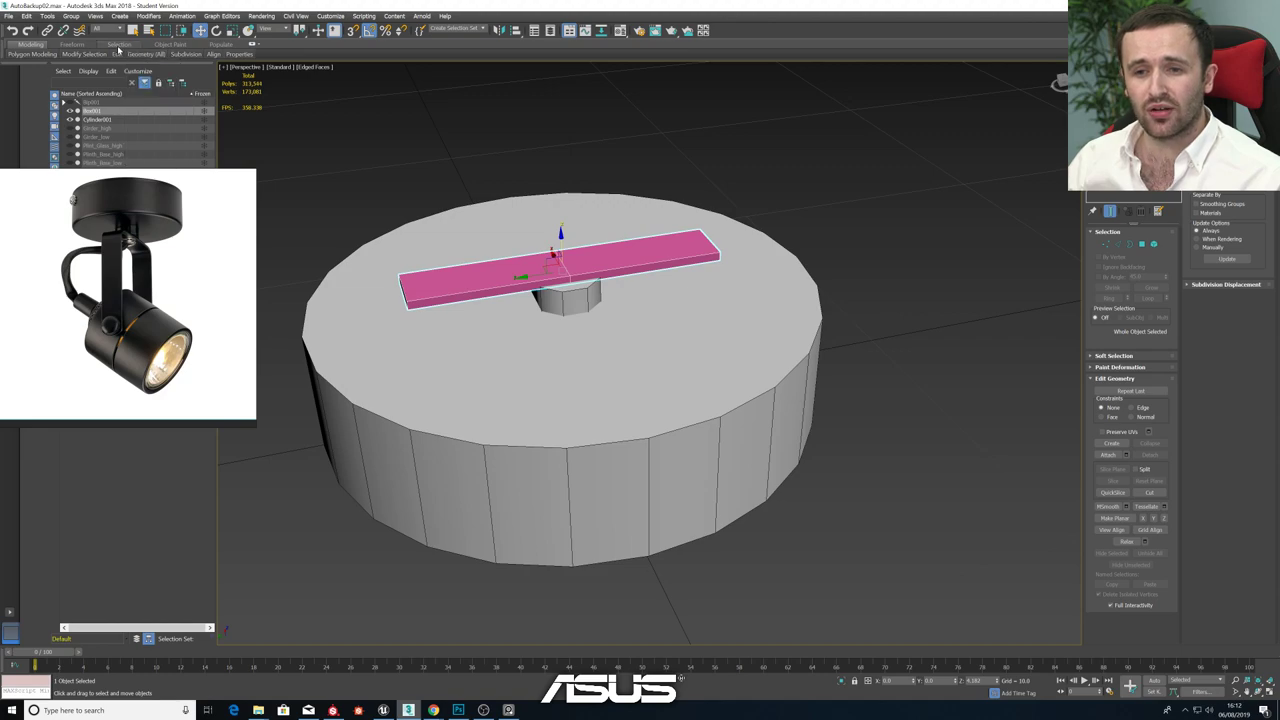
left_click(198, 80)
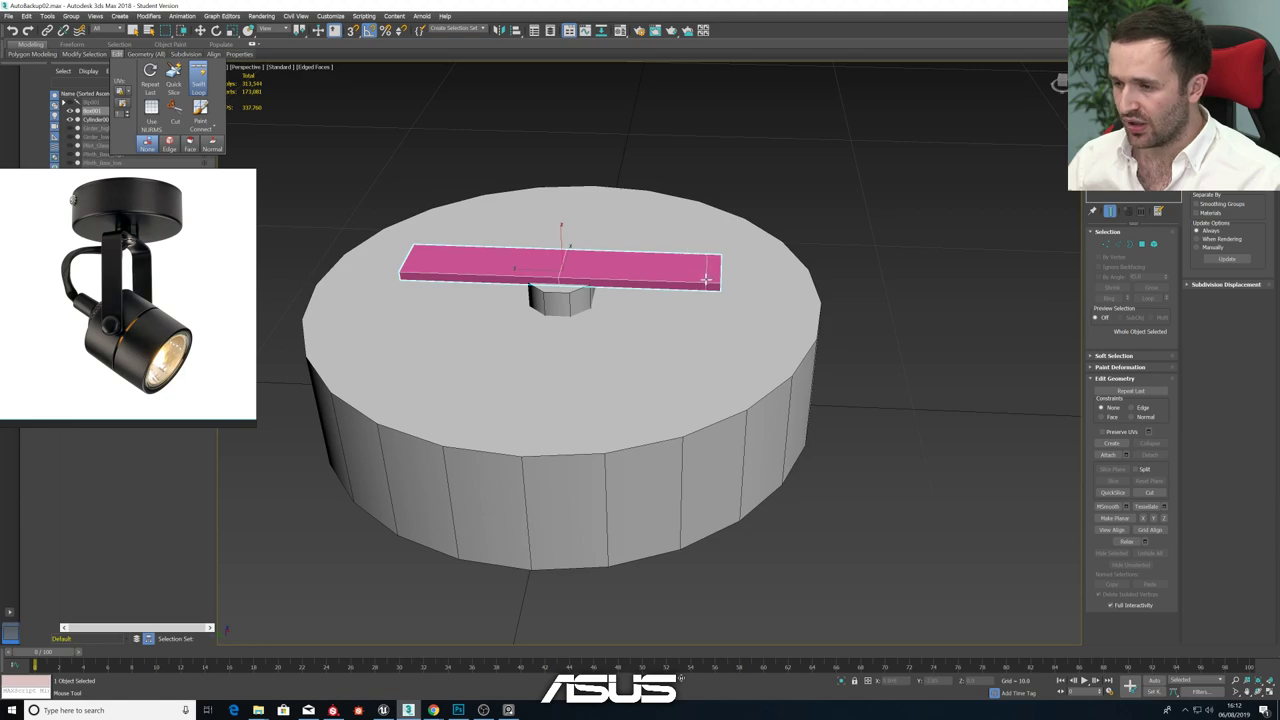
scroll(705, 255, "up", 4)
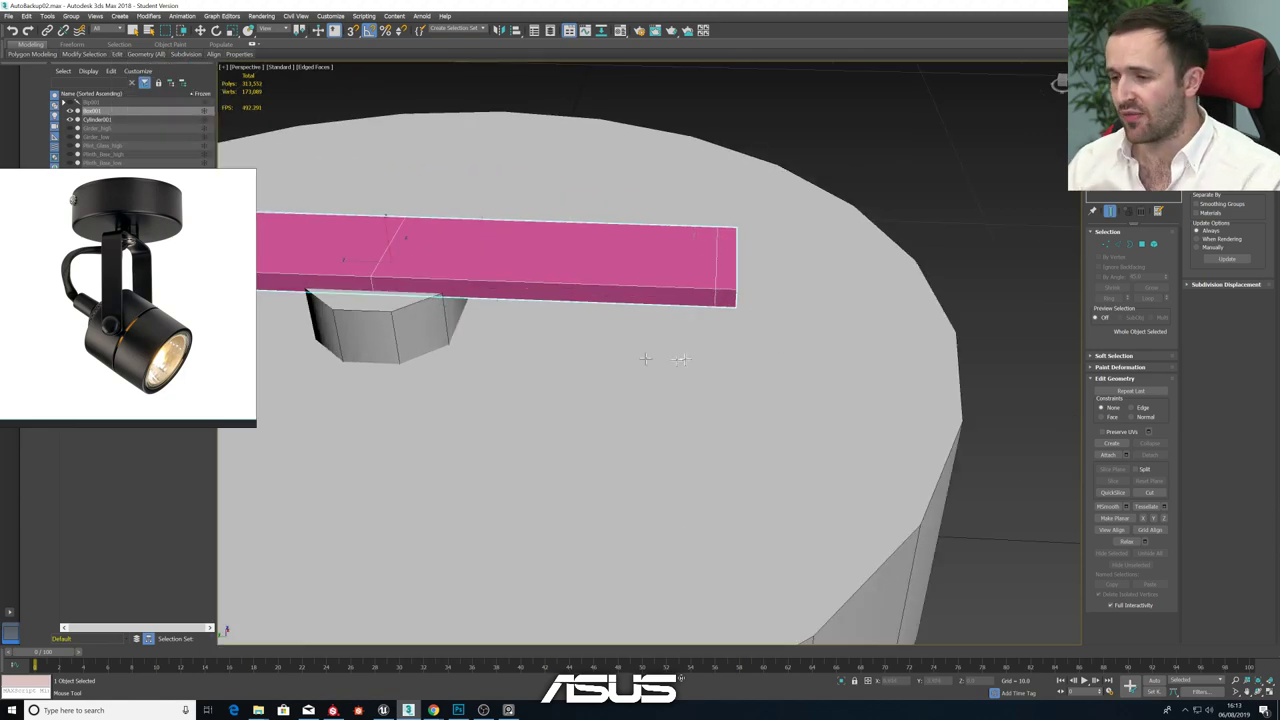
middle_click_drag(583, 343, 581, 327, "alt")
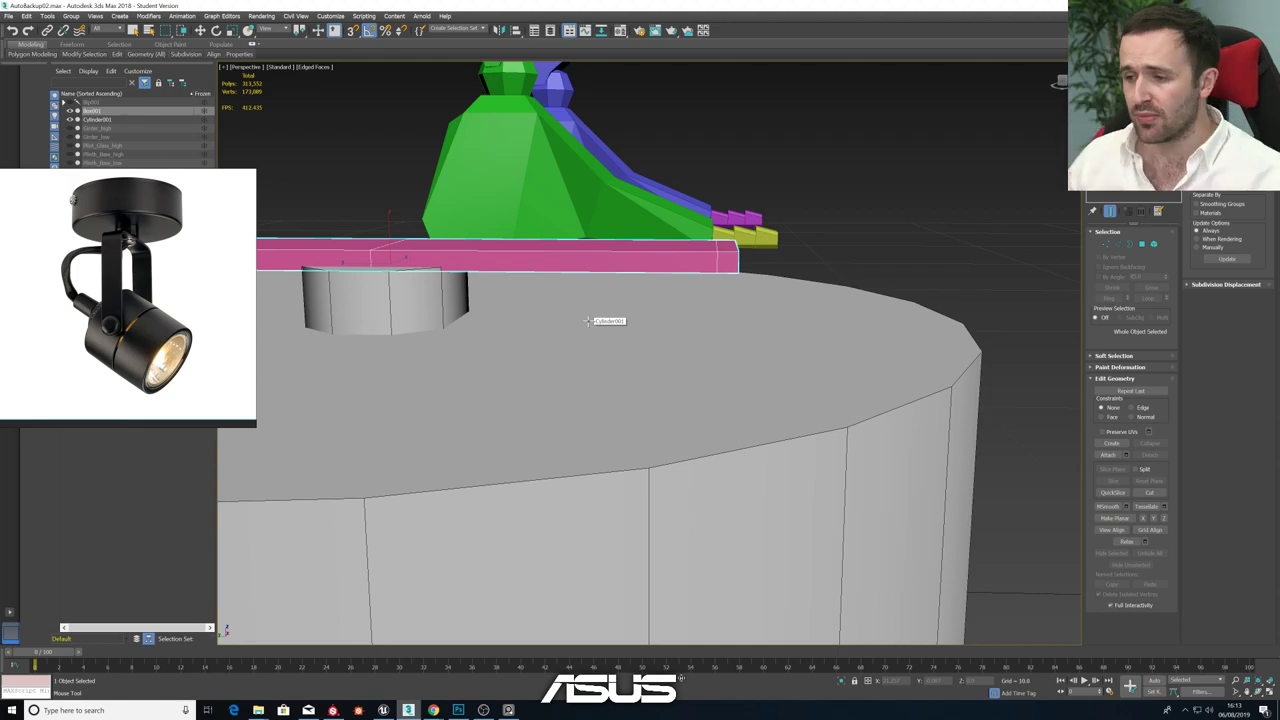
- Extrude the small top polygons at both ends of the strip upward to form the two bracket arms
middle_click_drag(508, 282, 817, 284)
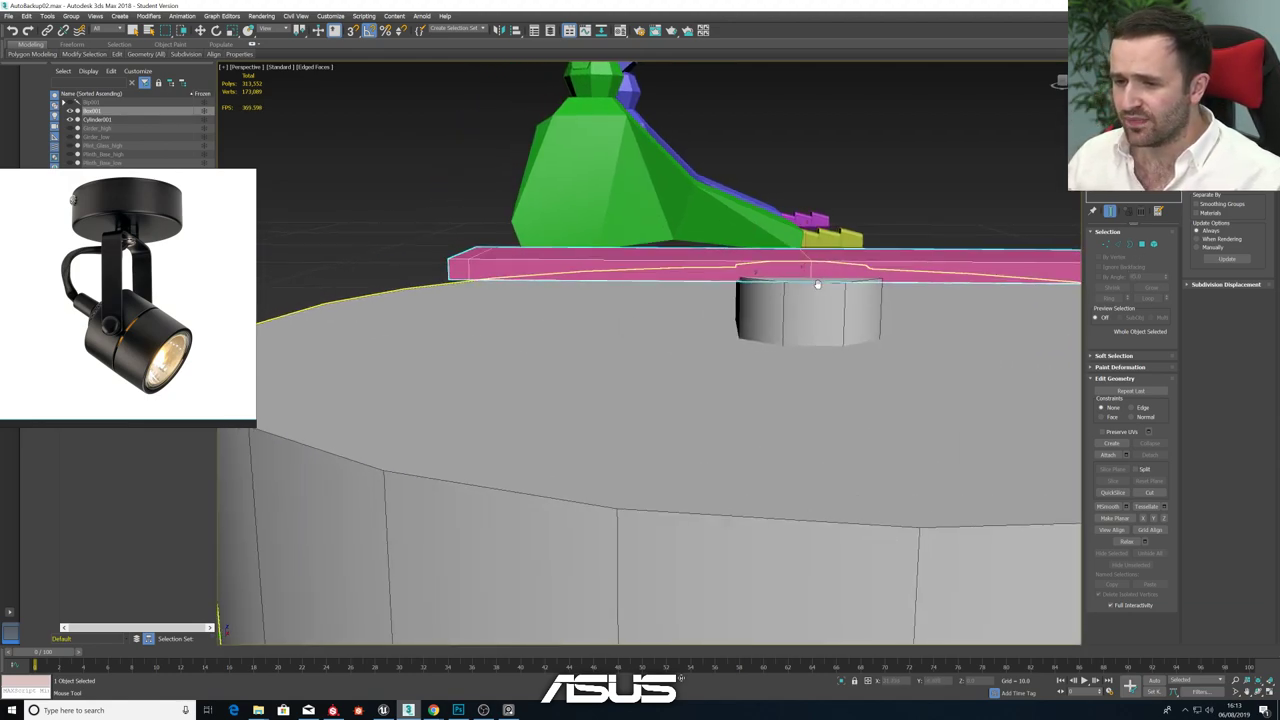
key("w")
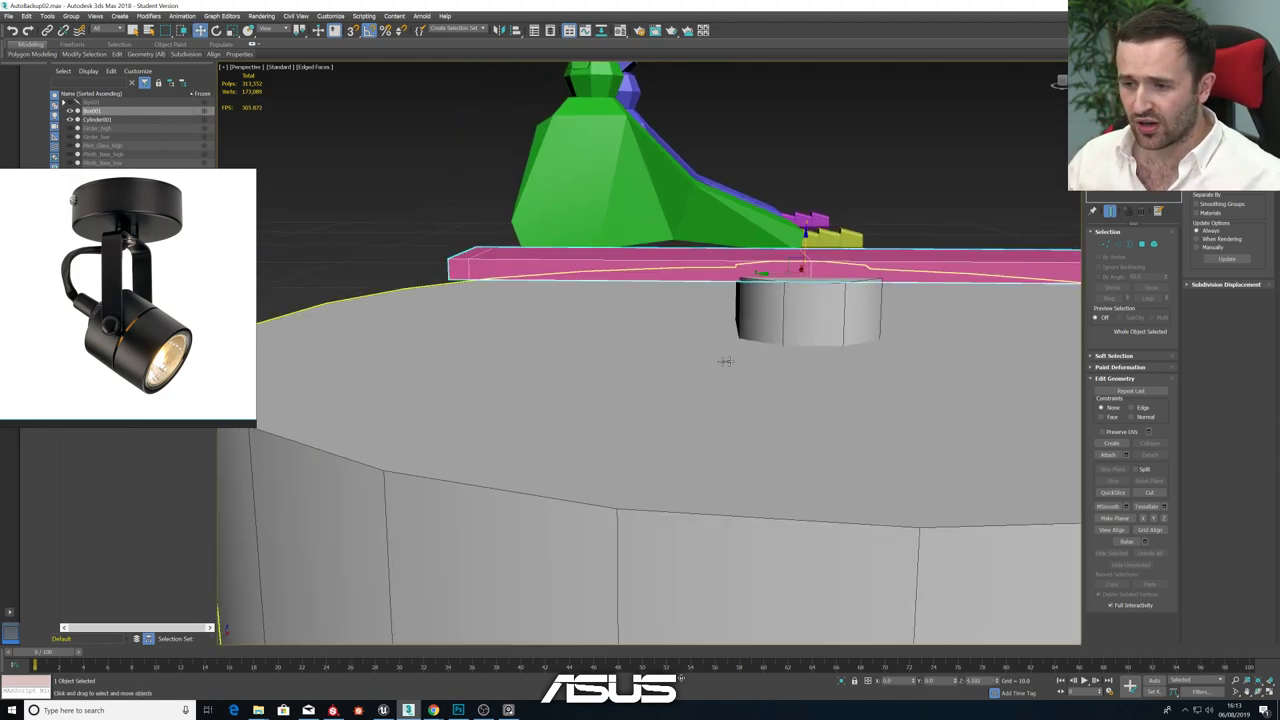
scroll(727, 361, "down", 3)
middle_click_drag(727, 361, 686, 377)
left_click(1143, 245)
left_click(906, 307)
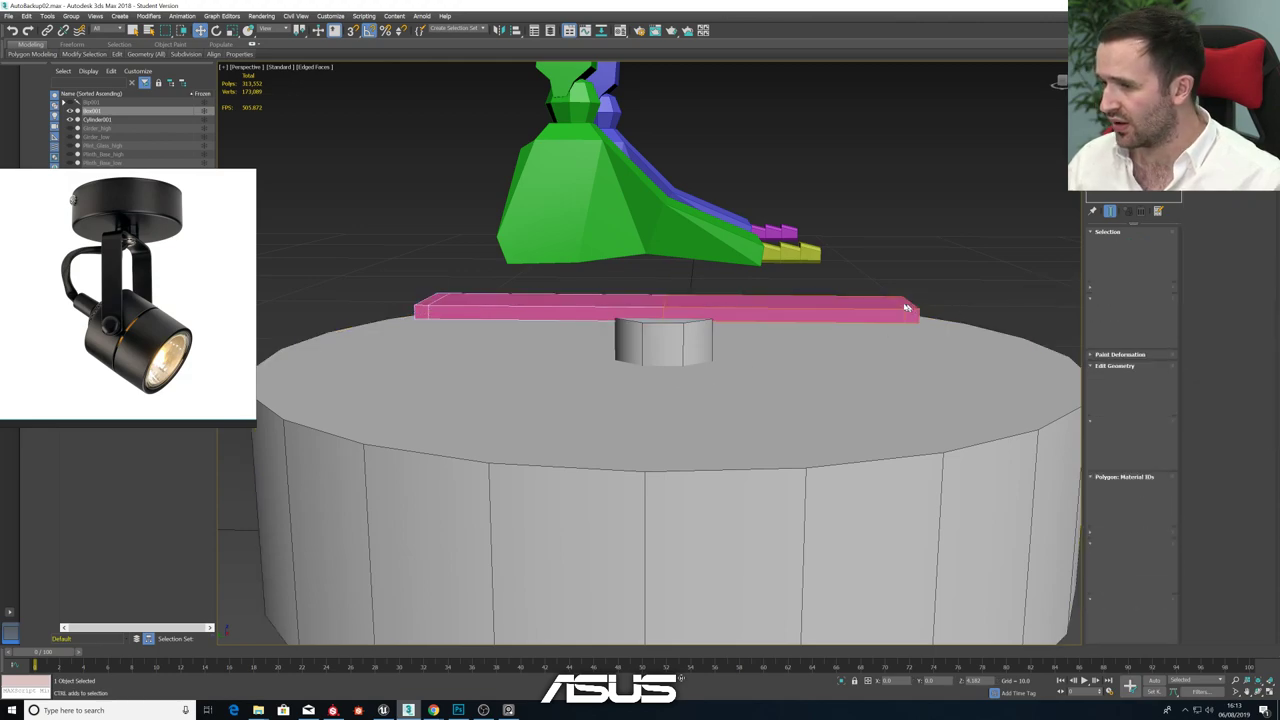
left_click(905, 305)
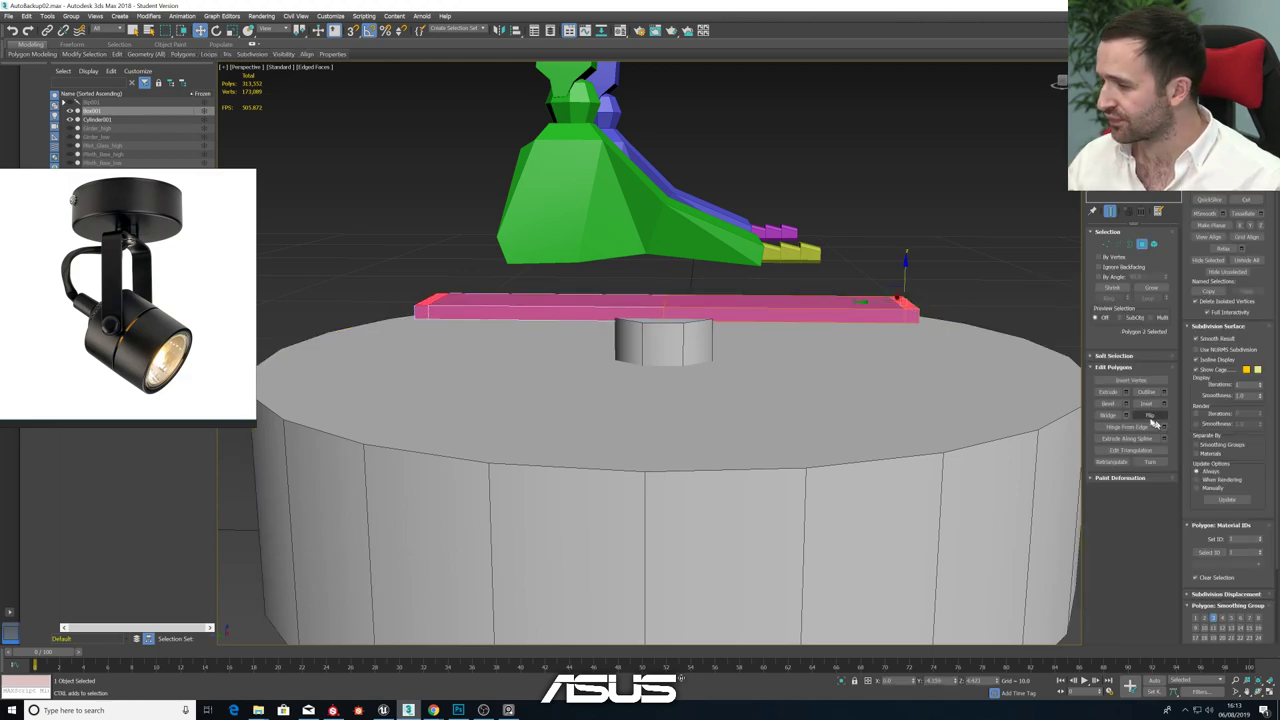
left_click(1122, 393)
scroll(803, 363, "down", 5)
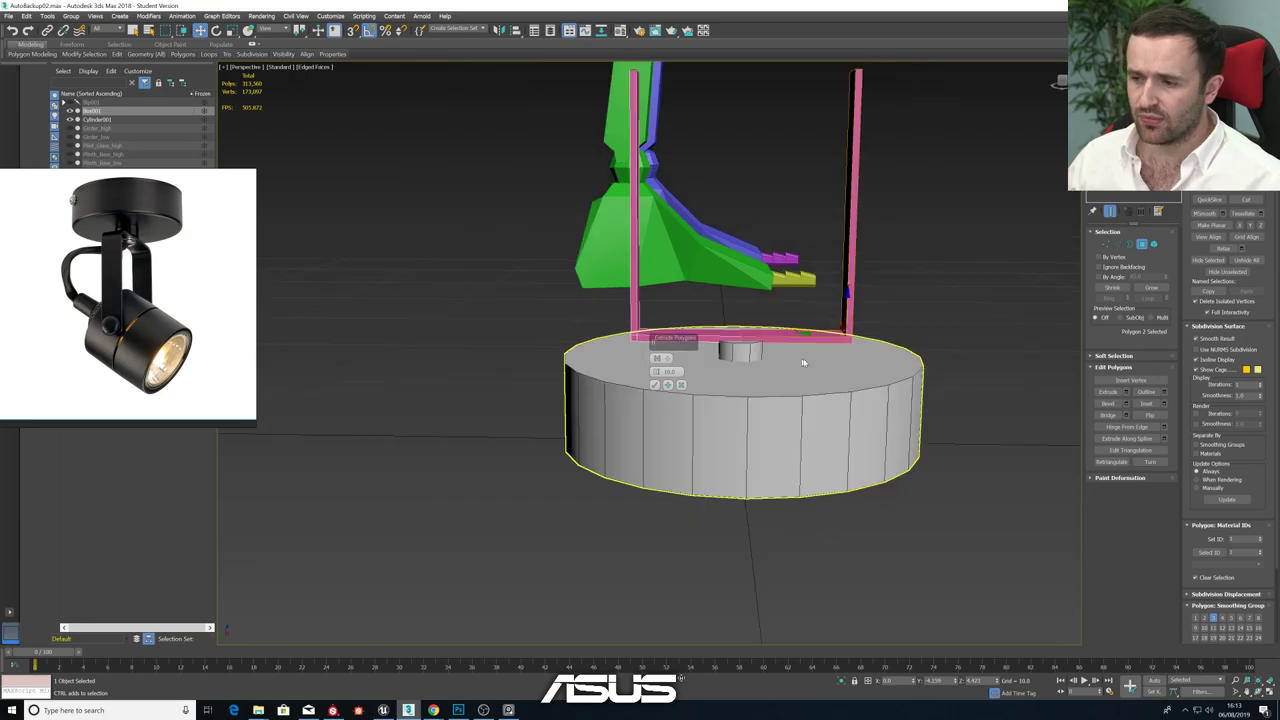
middle_click_drag(803, 363, 912, 378, "alt")
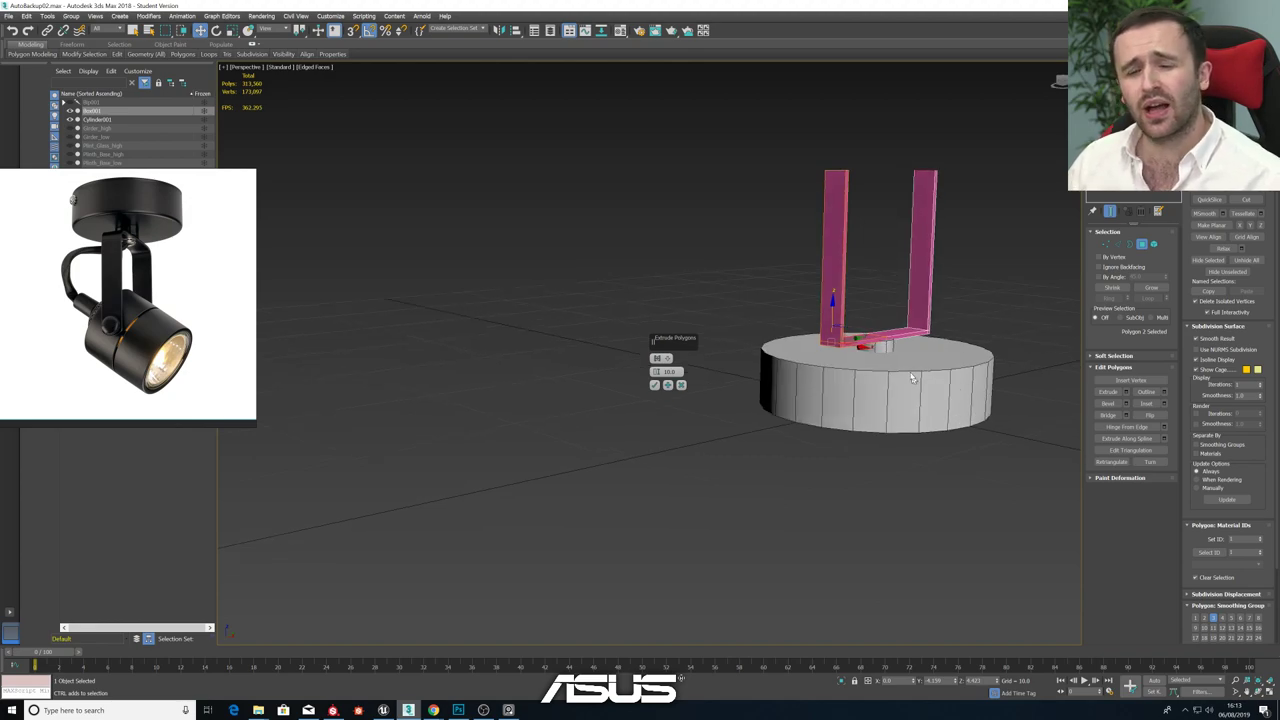
- Set the extrusion height of the bracket arms to 9 and accept it
left_click_drag(656, 372, 659, 399)
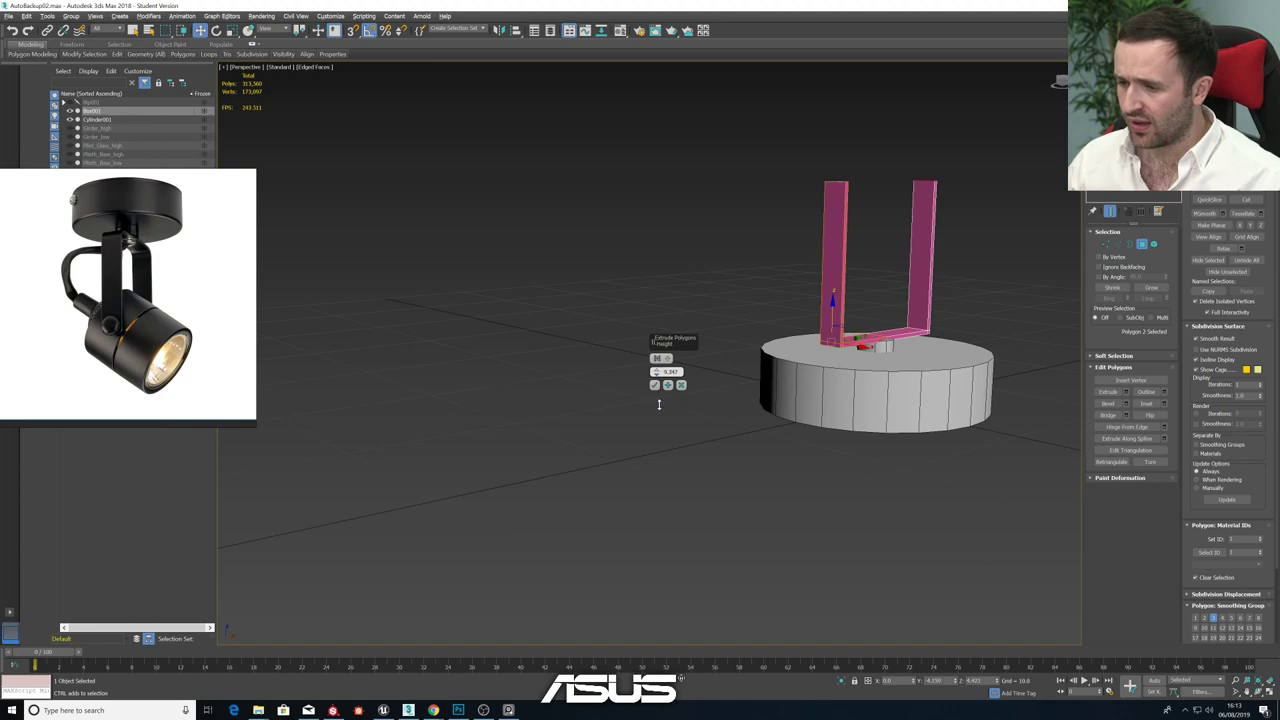
double_click(671, 372)
type("9")
key("Return")
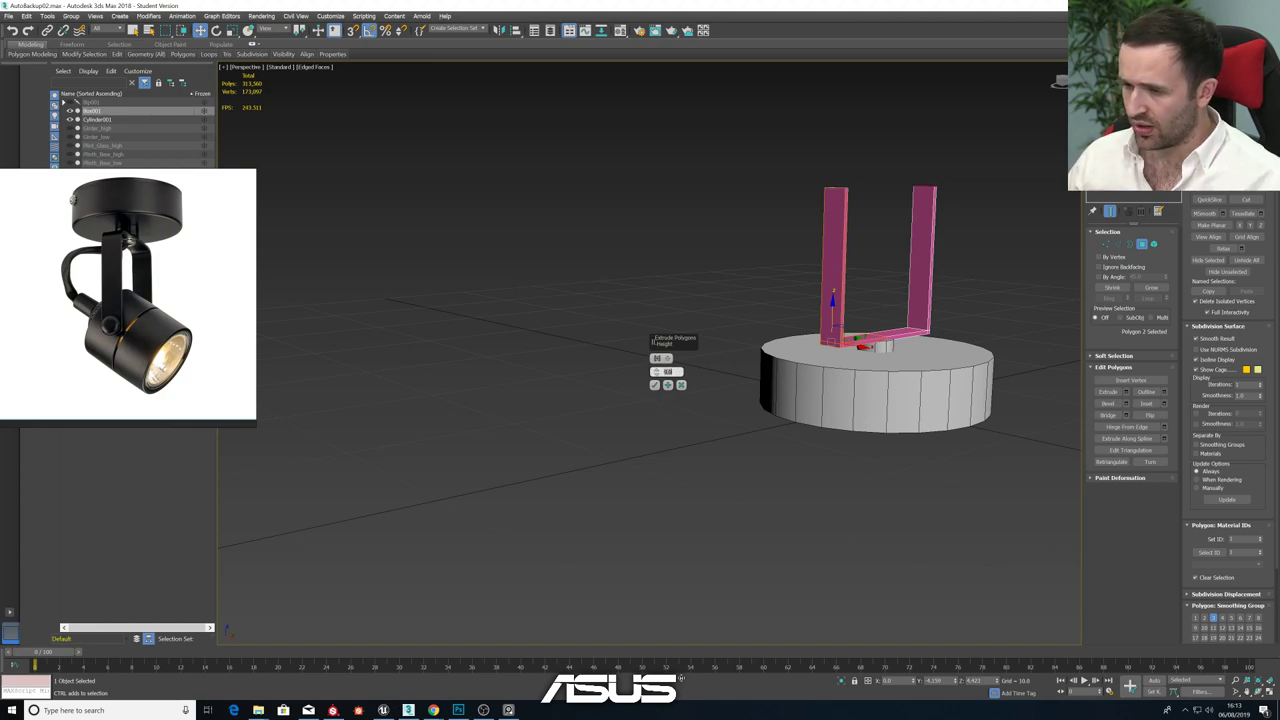
left_click(655, 386)
- Select all polygons of the bracket's arm and move them slightly inward along Y to narrow the bracket
middle_click_drag(666, 386, 773, 379, "alt")
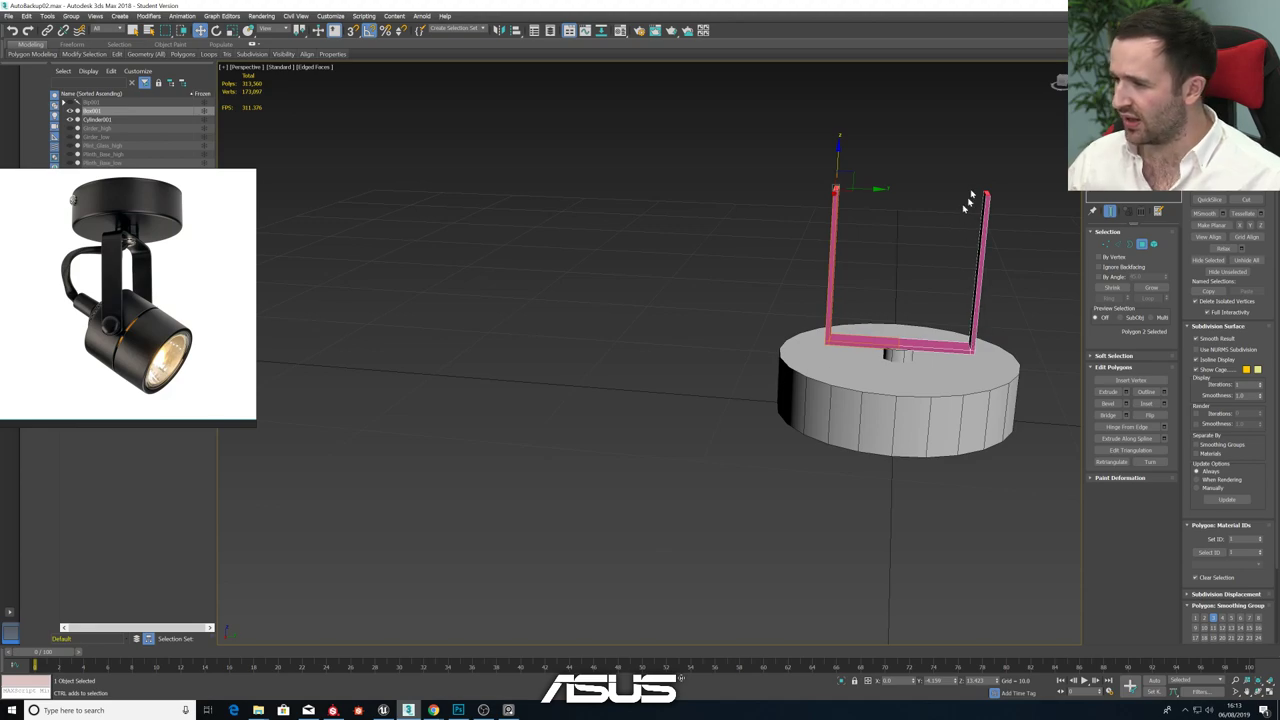
left_click(1038, 412)
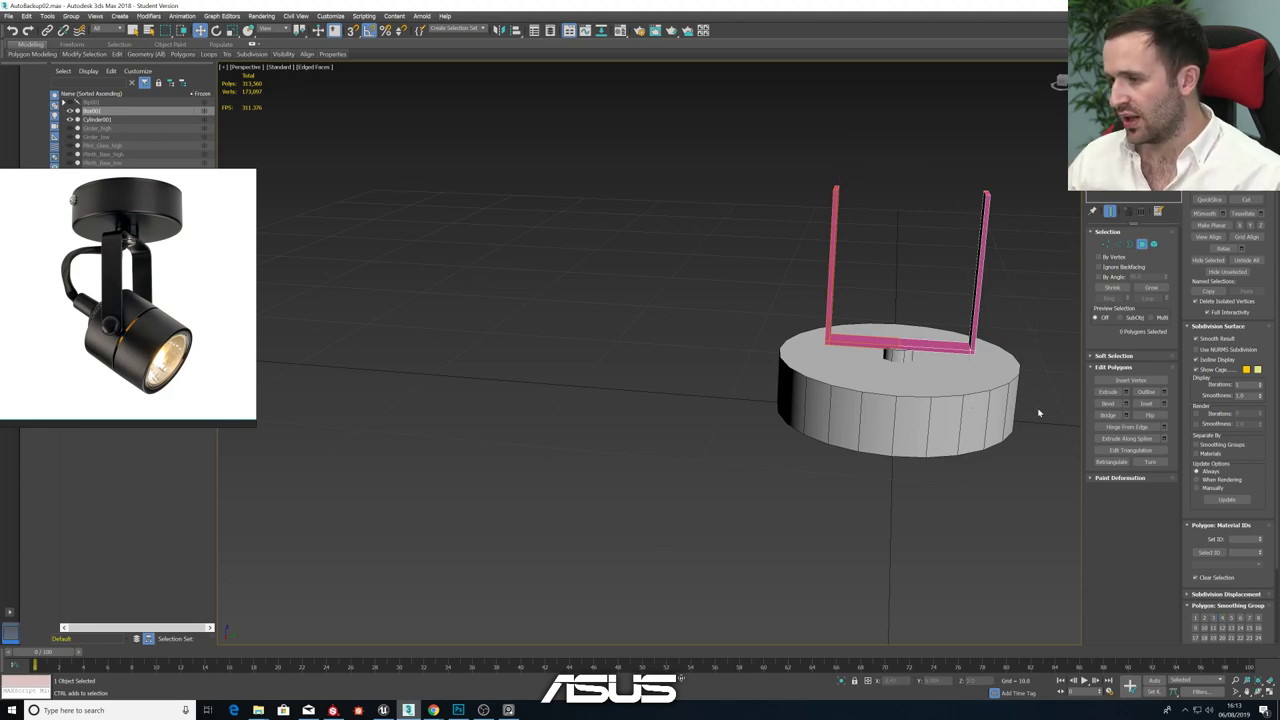
middle_click_drag(952, 276, 1080, 263, "alt")
middle_click_drag(1000, 287, 962, 218, "alt")
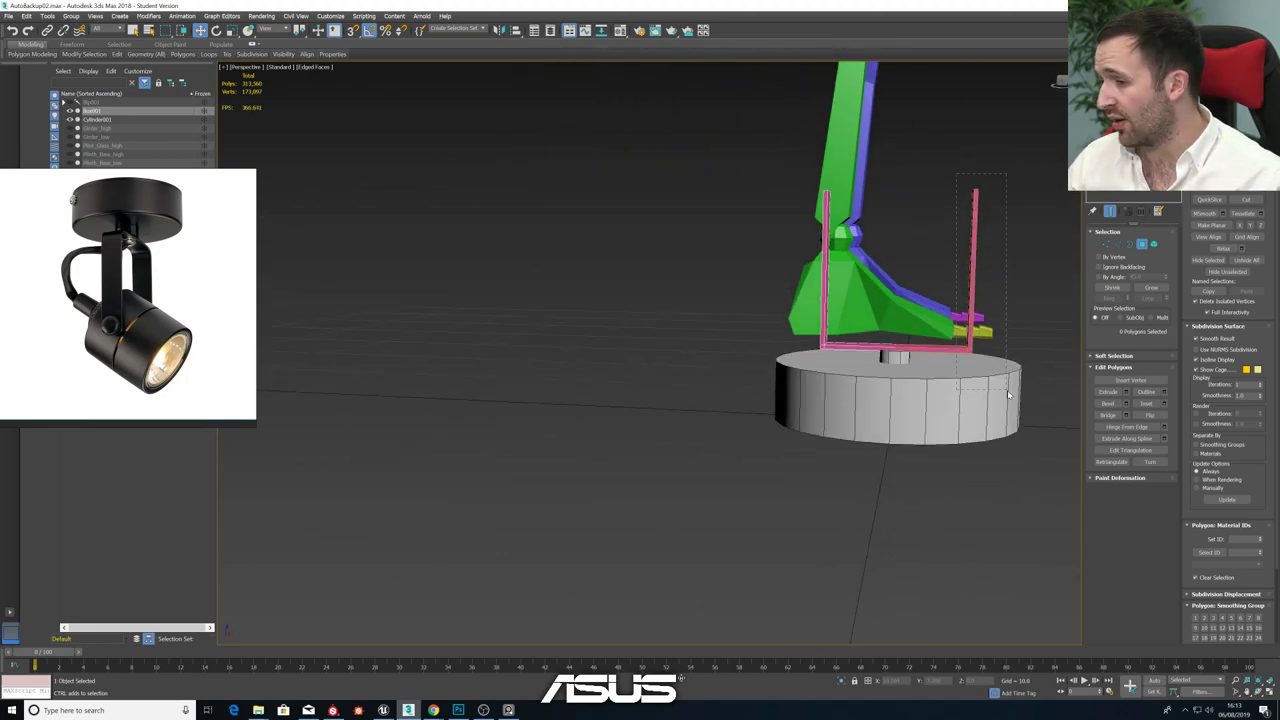
left_click(915, 348)
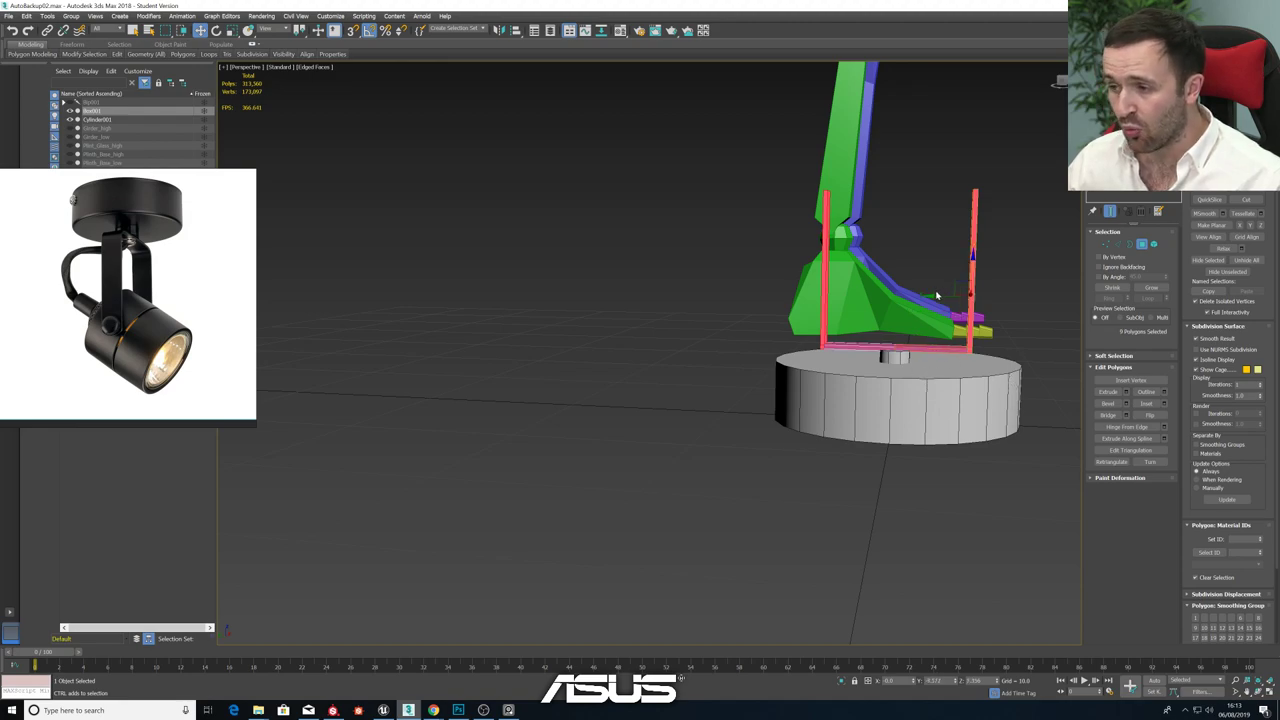
left_click_drag(935, 296, 926, 297)
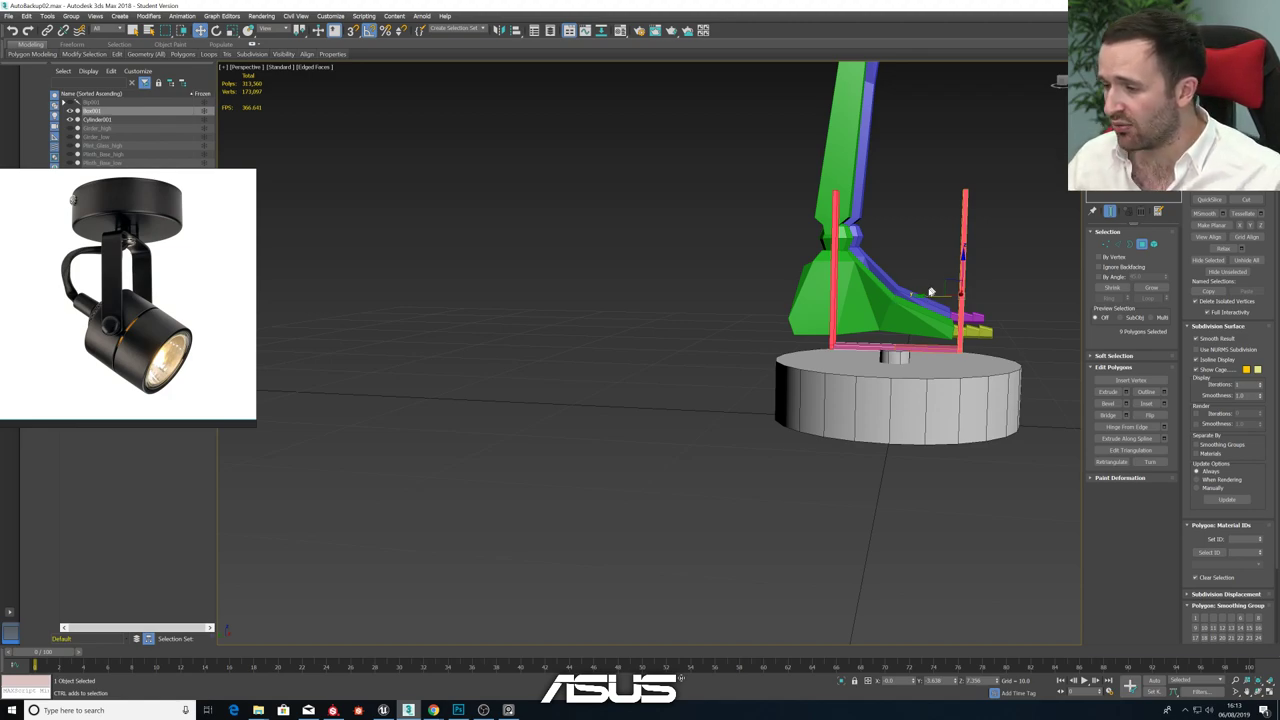
left_click_drag(925, 295, 923, 295)
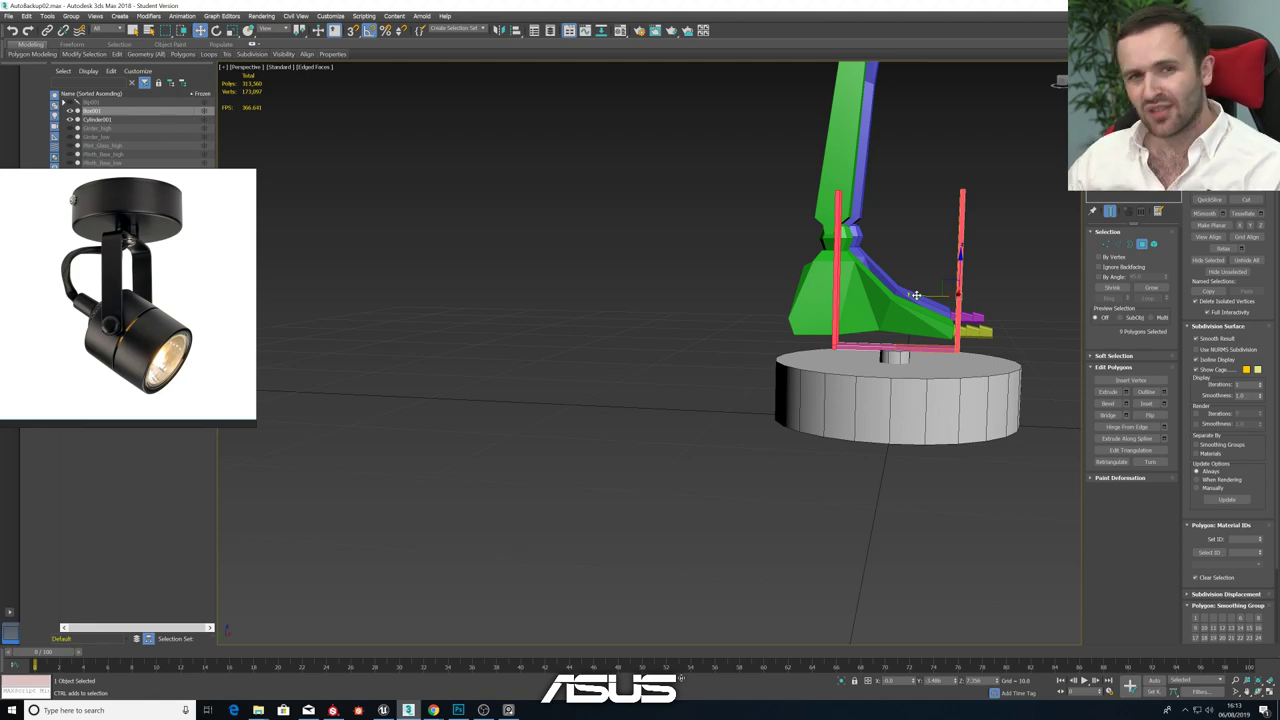
mouse_move(916, 296)
middle_mouse_down("alt")
mouse_move(917, 338)
mouse_move(937, 306)
middle_mouse_up("alt")
scroll(934, 334, "up", 5)
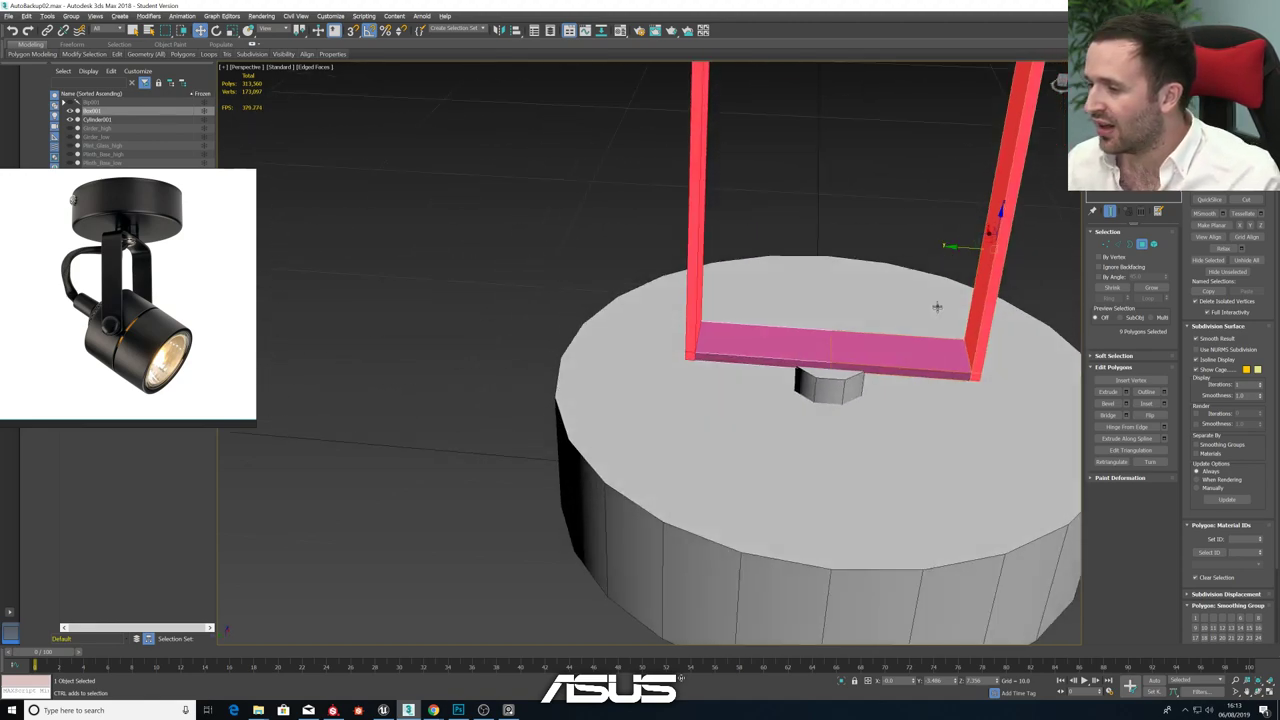
left_click(1117, 244)
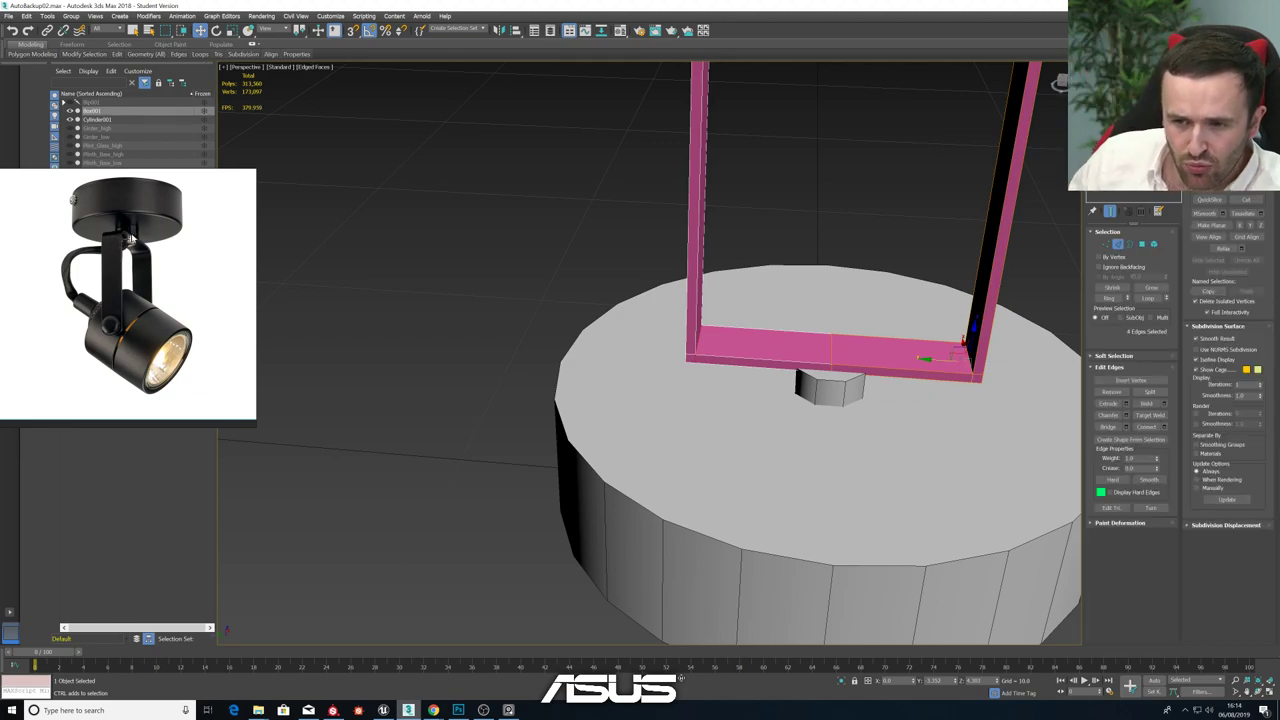
middle_click_drag(963, 340, 987, 366, "alt")
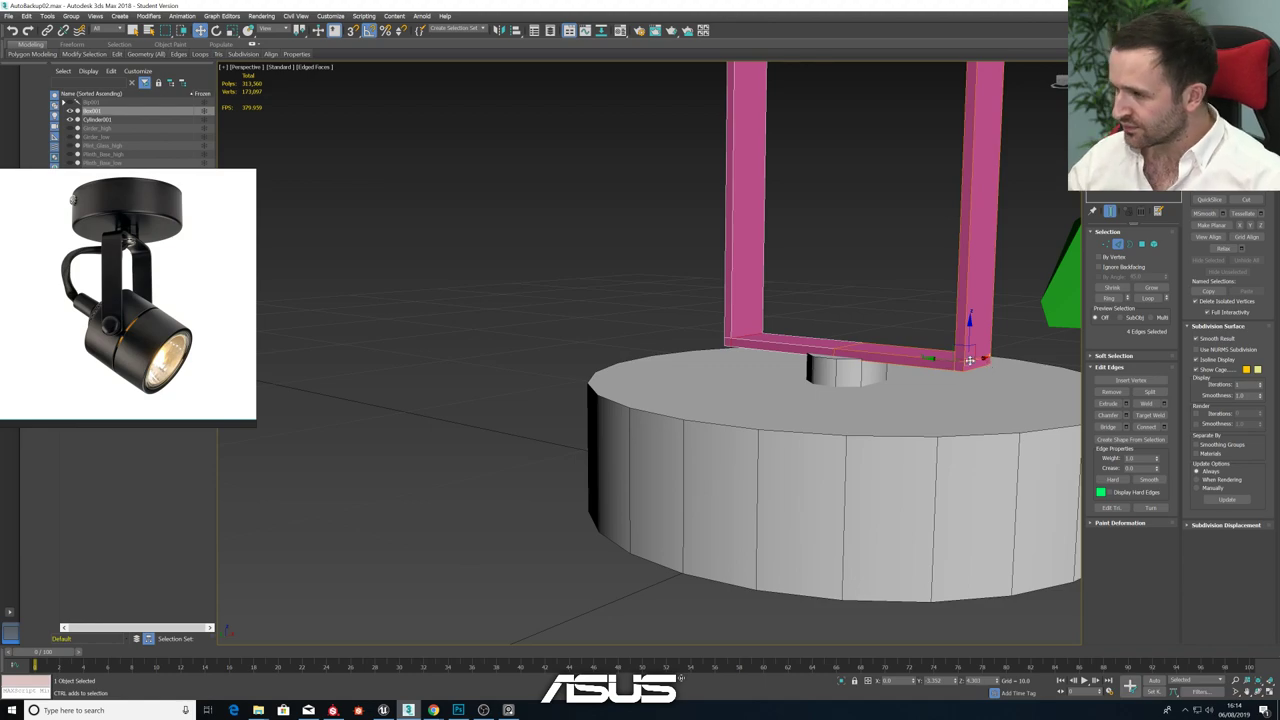
middle_click_drag(969, 360, 961, 405, "alt")
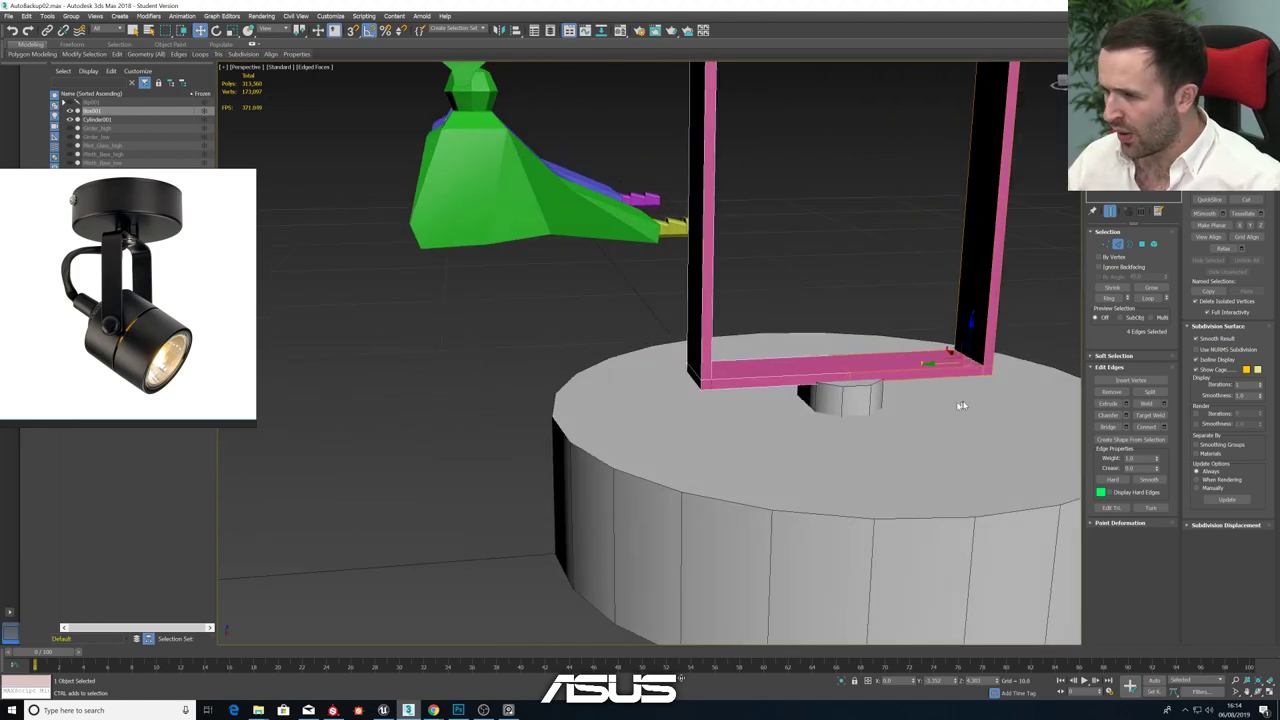
left_click(1131, 421)
middle_click_drag(935, 400, 927, 413, "alt")
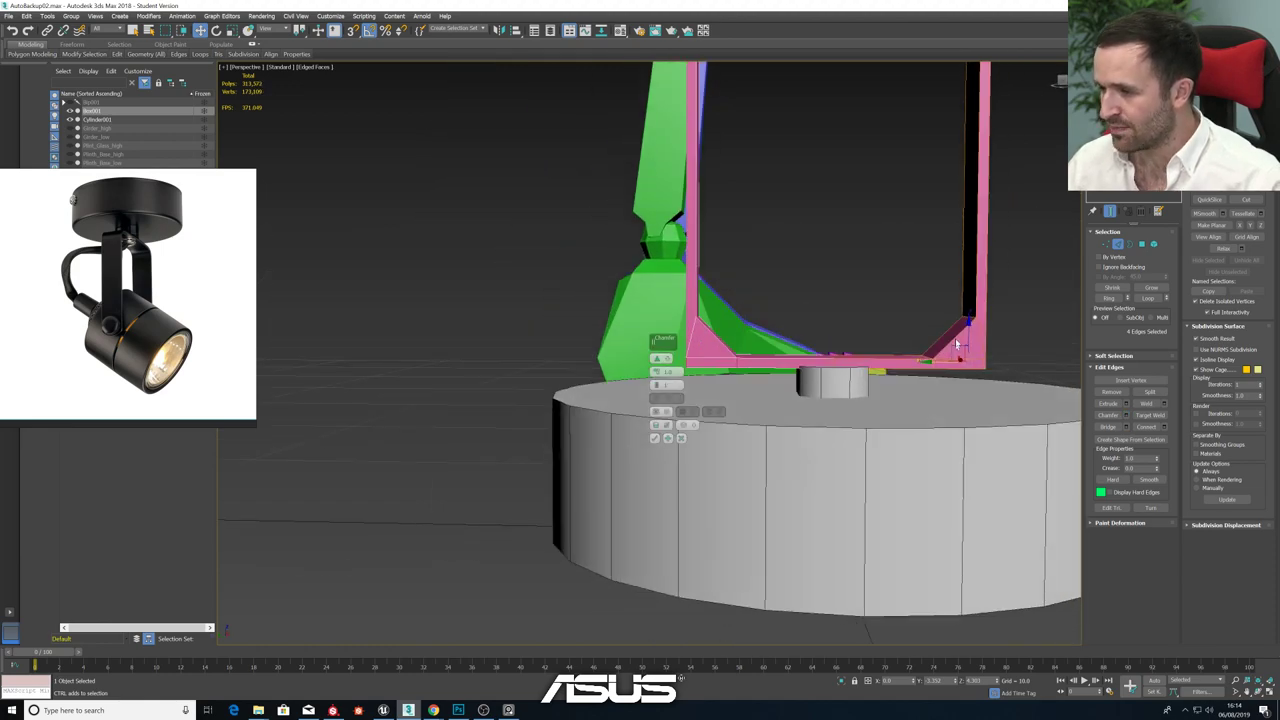
middle_click_drag(957, 345, 944, 367, "alt")
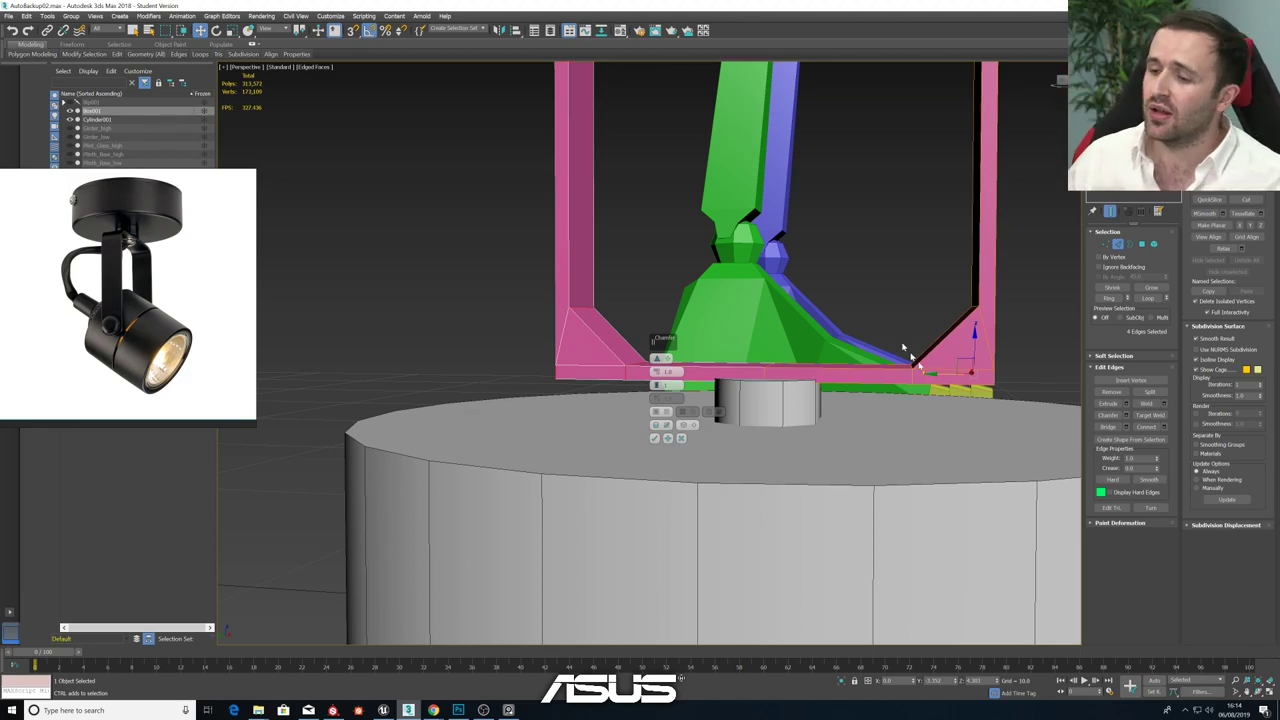
mouse_move(657, 372)
left_mouse_down()
mouse_move(657, 358)
mouse_move(657, 371)
left_mouse_up()
left_click(657, 358)
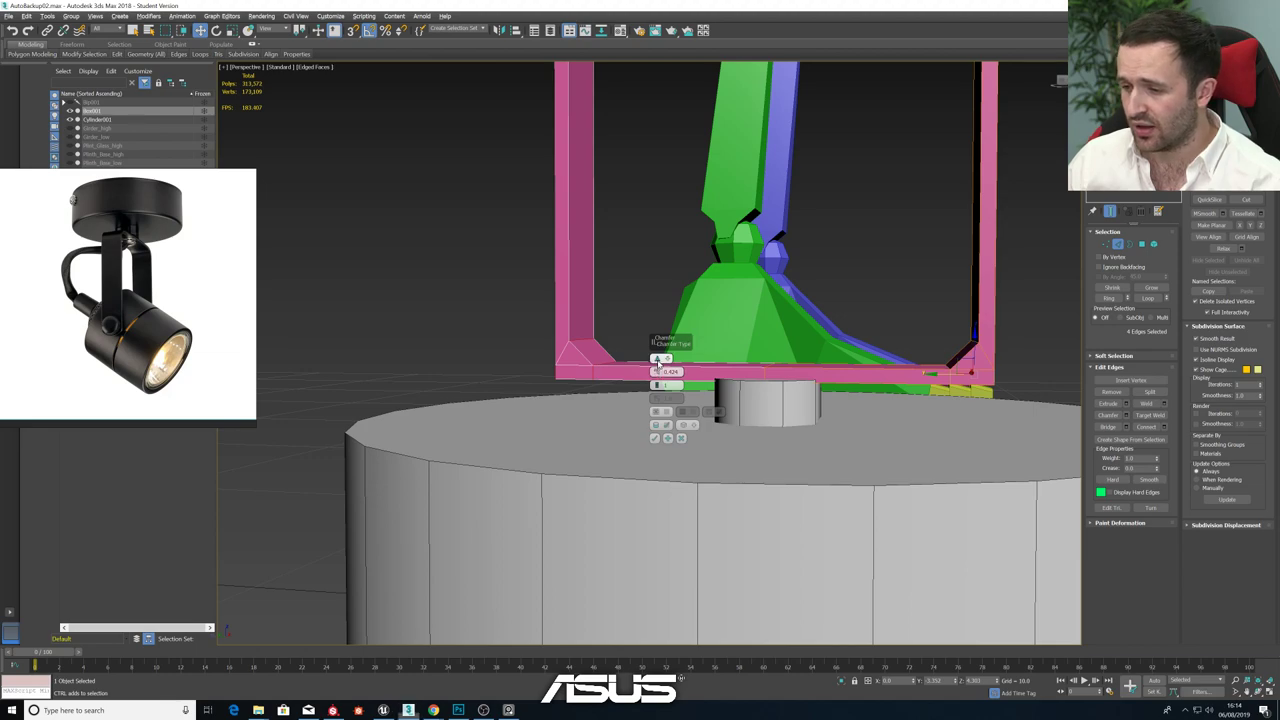
left_click(662, 374)
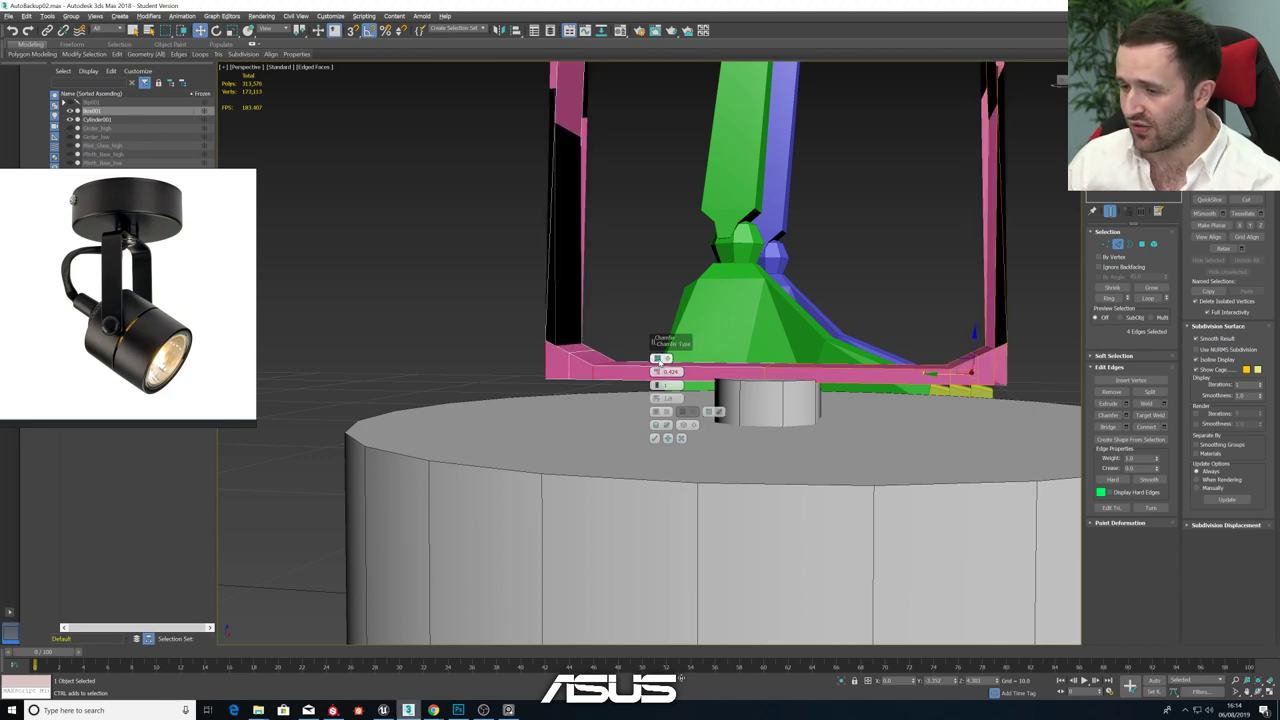
right_click(657, 372)
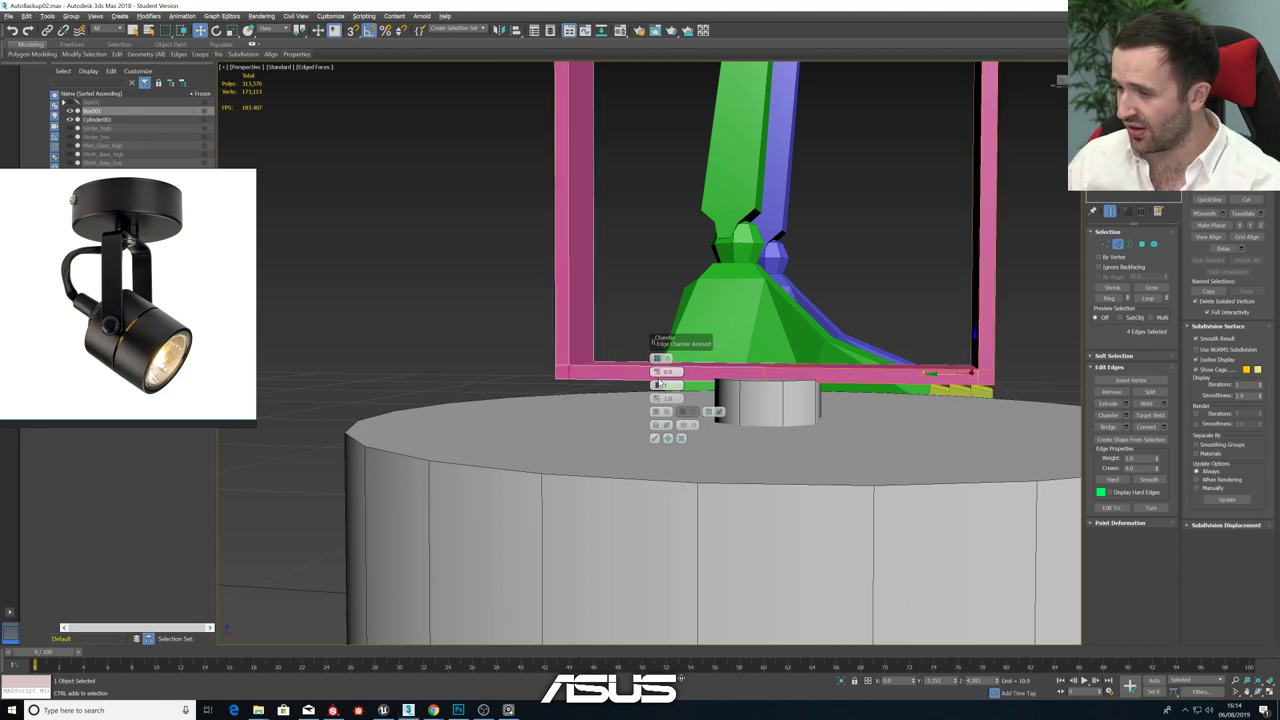
left_click_drag(657, 374, 656, 369)
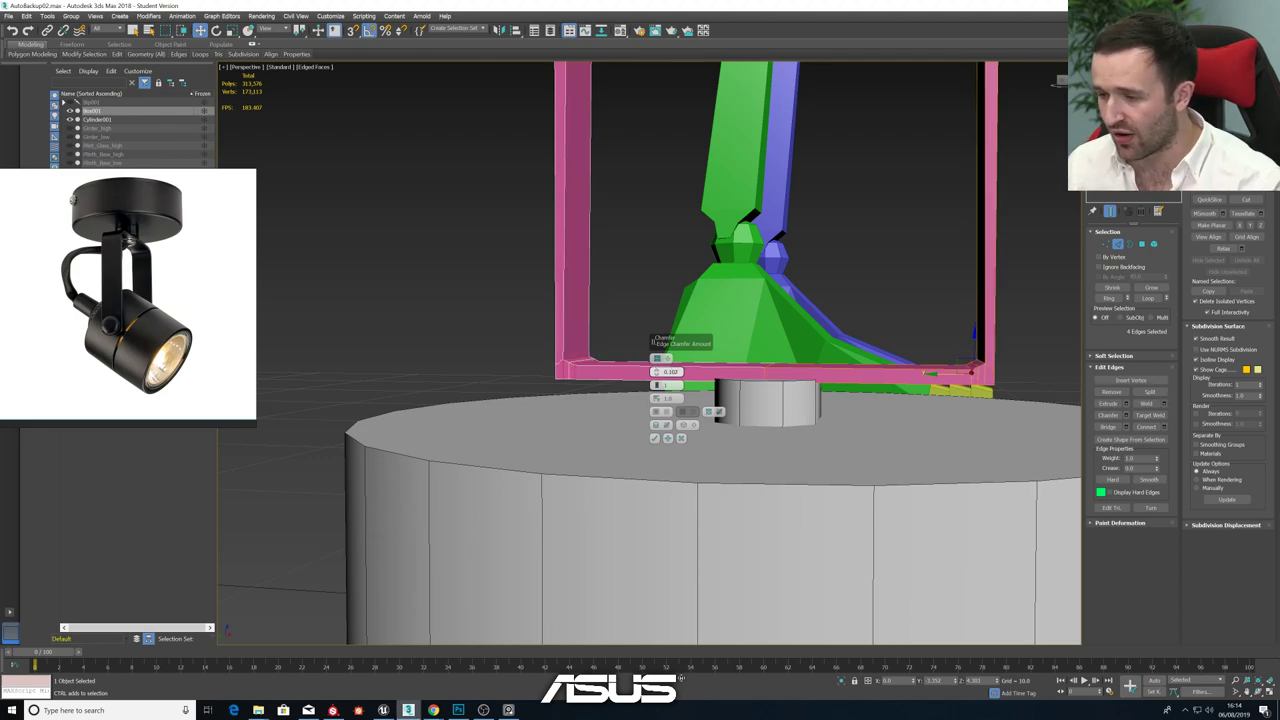
right_click(657, 372)
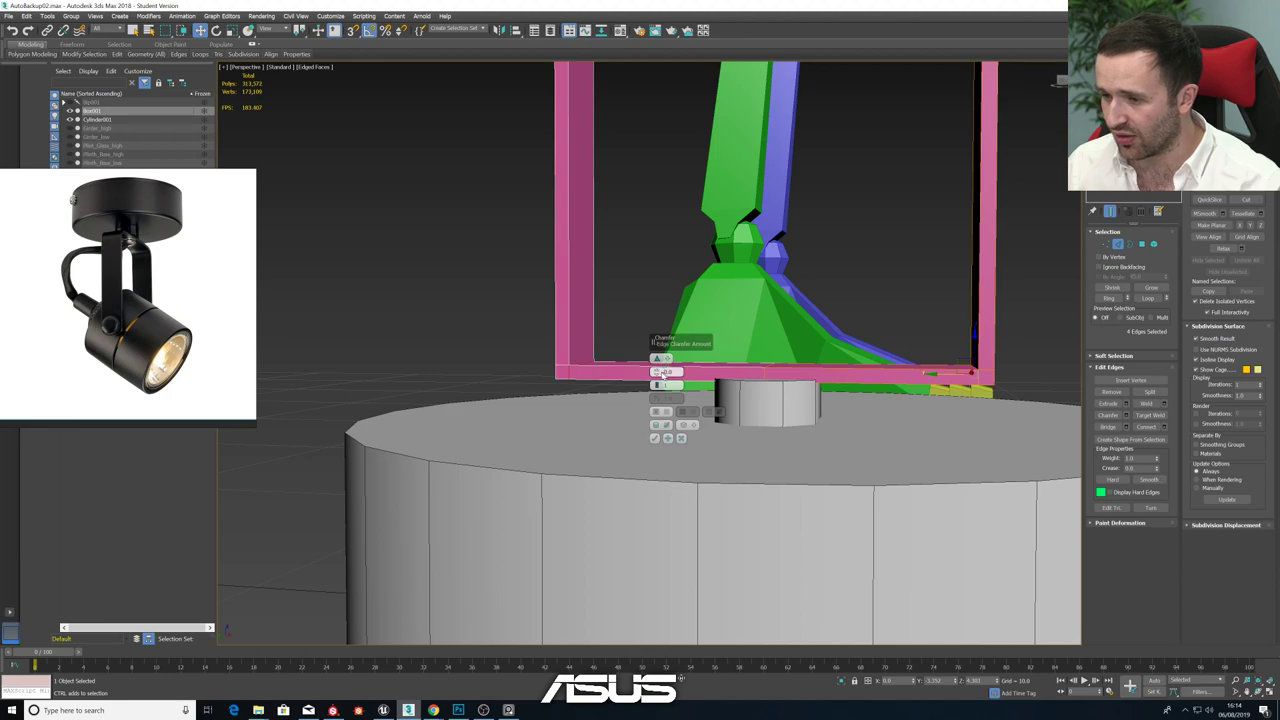
left_click_drag(661, 372, 666, 339)
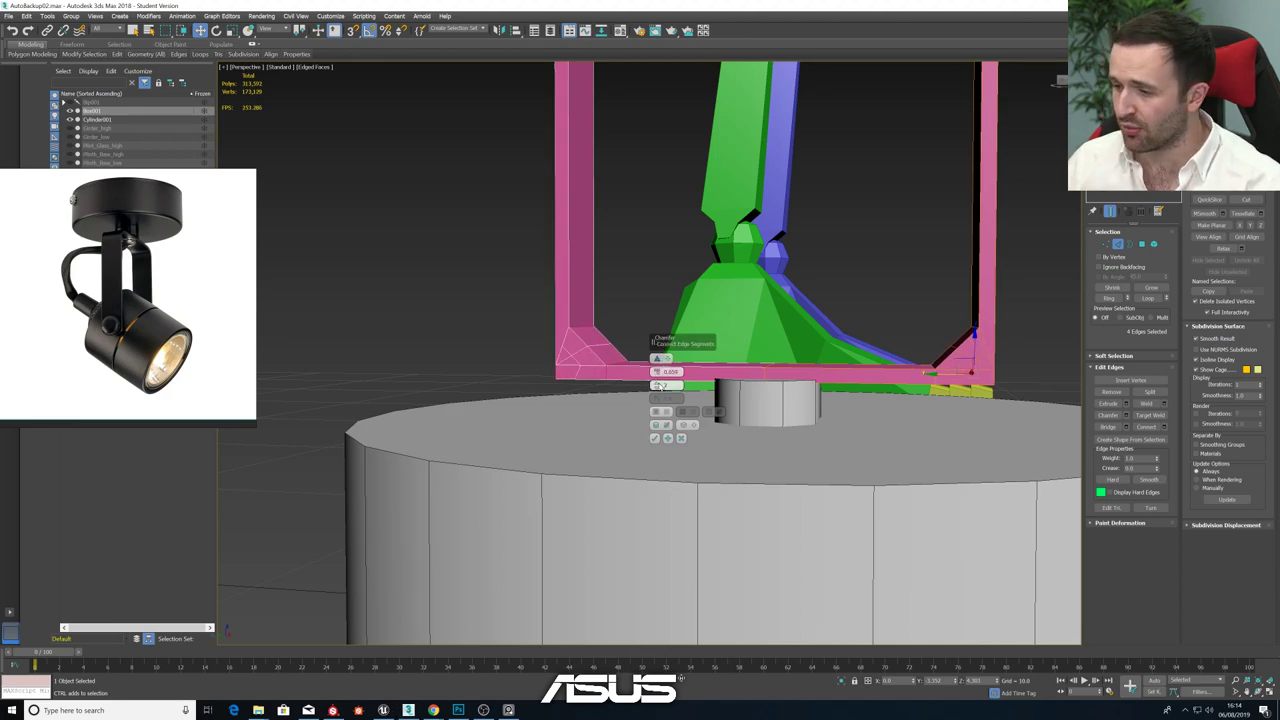
left_click_drag(659, 386, 660, 374)
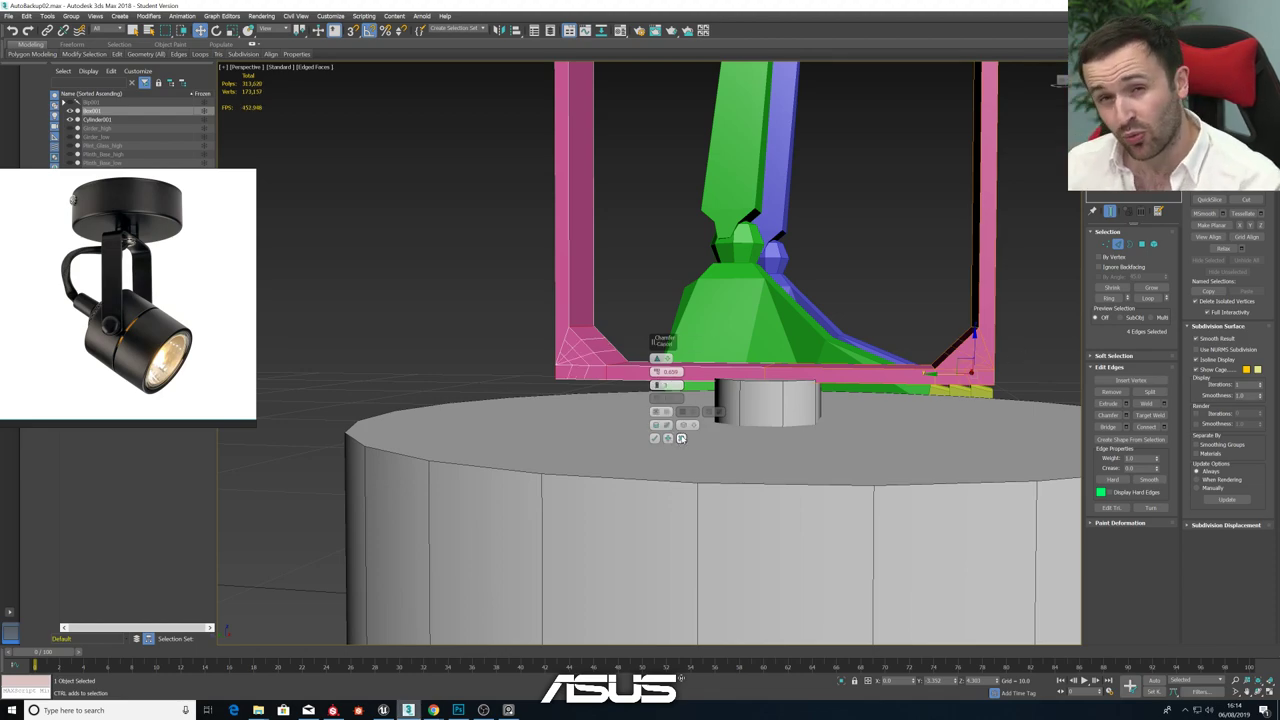
left_click(681, 438)
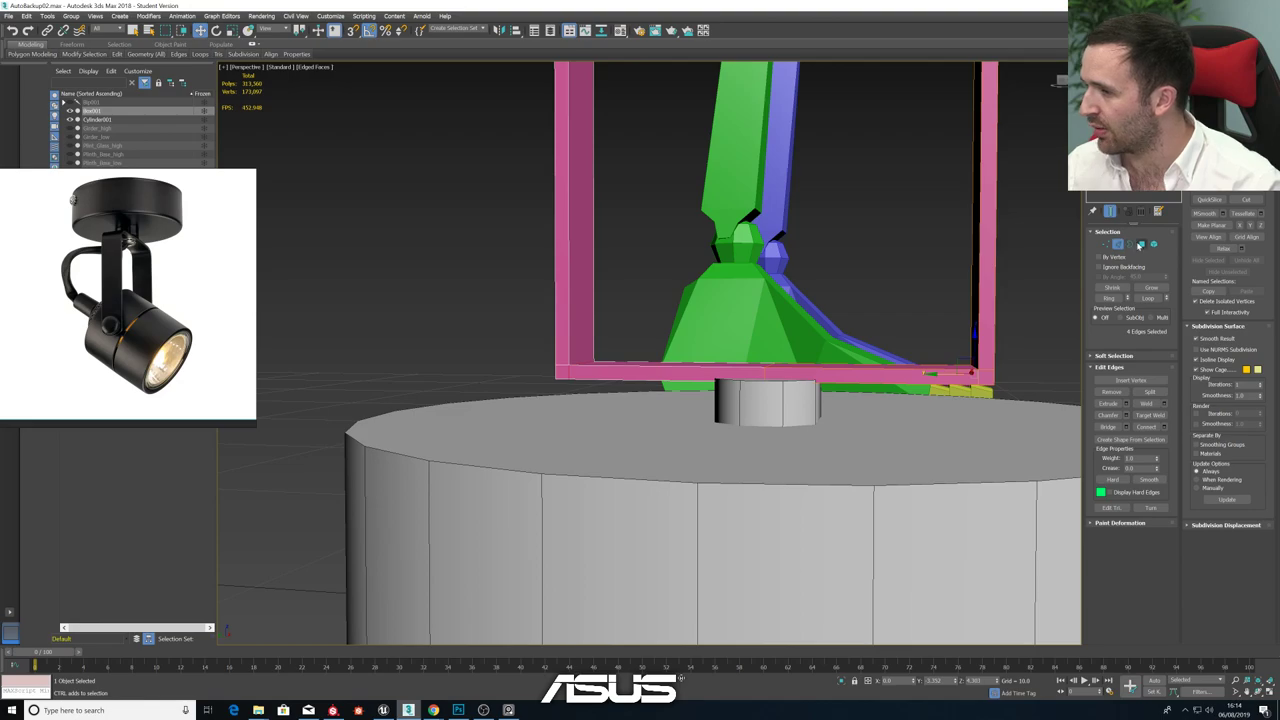
- Delete the front and back side polygons of the bracket's base strip, corner and arm
left_click(1141, 243)
left_click(965, 378)
left_click(985, 377, "ctrl")
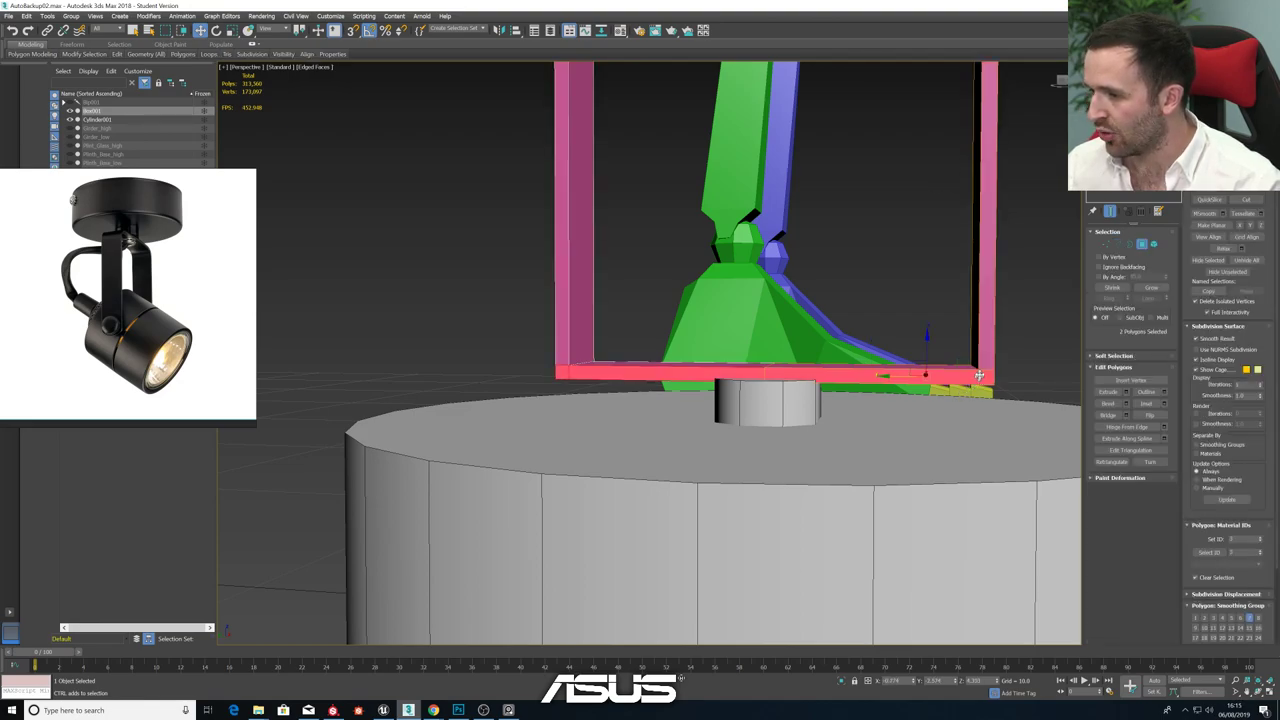
left_click(984, 358, "ctrl")
middle_click_drag(766, 381, 944, 366, "alt")
left_click(920, 387, "ctrl")
left_click(899, 387, "ctrl")
left_click(901, 361, "ctrl")
key("Delete")
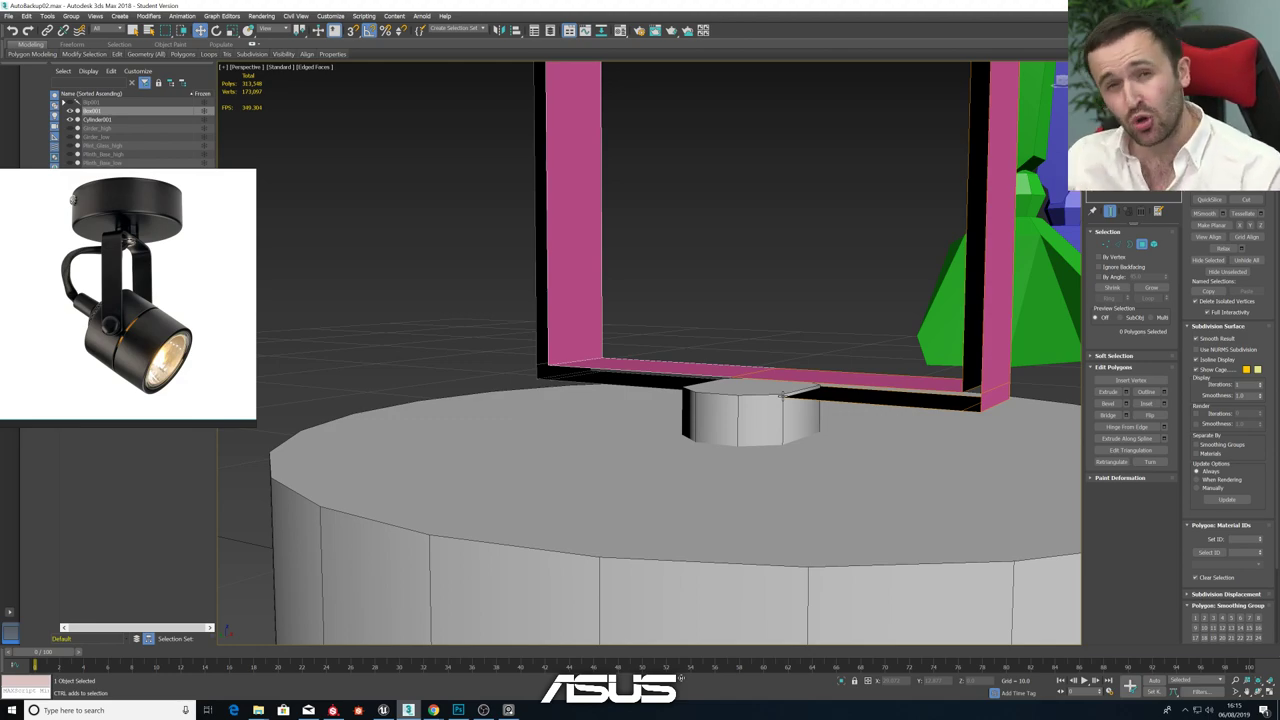
- Chamfer the bracket's inner corner edge by an amount of 0.979 with 4 segments and apply it
left_click(1118, 244)
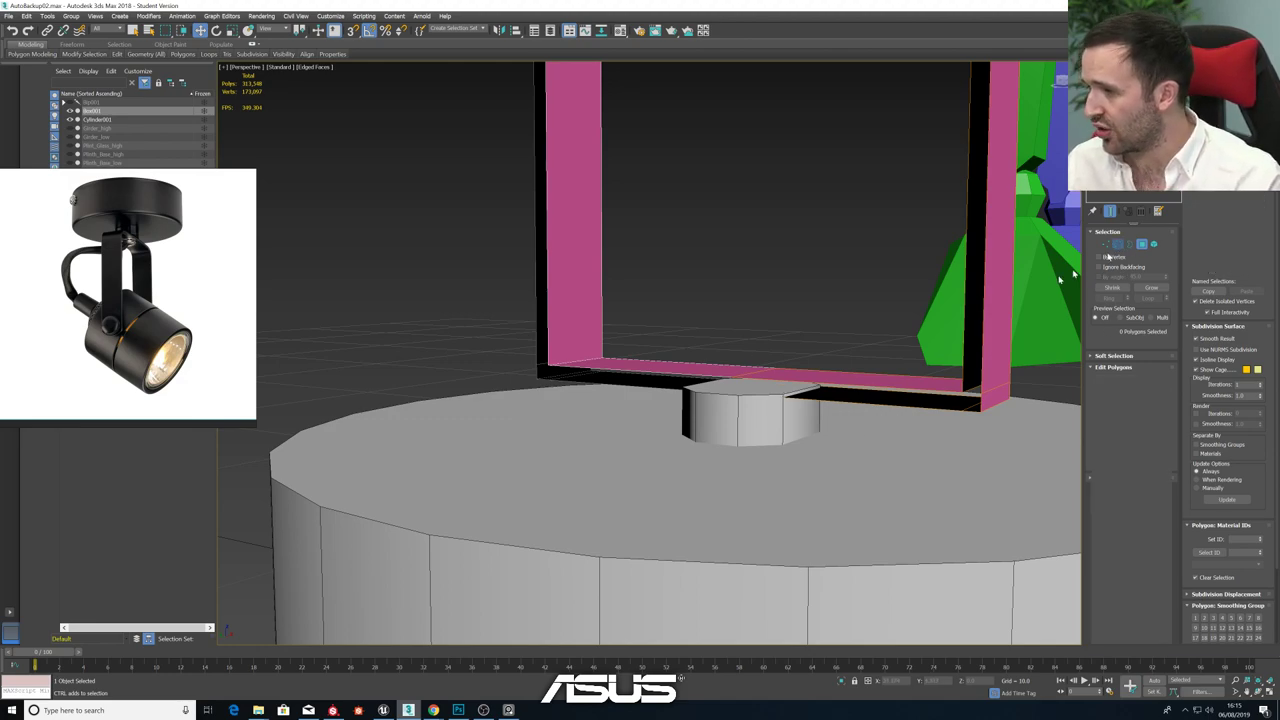
middle_click_drag(860, 380, 920, 351, "alt")
left_click(983, 388)
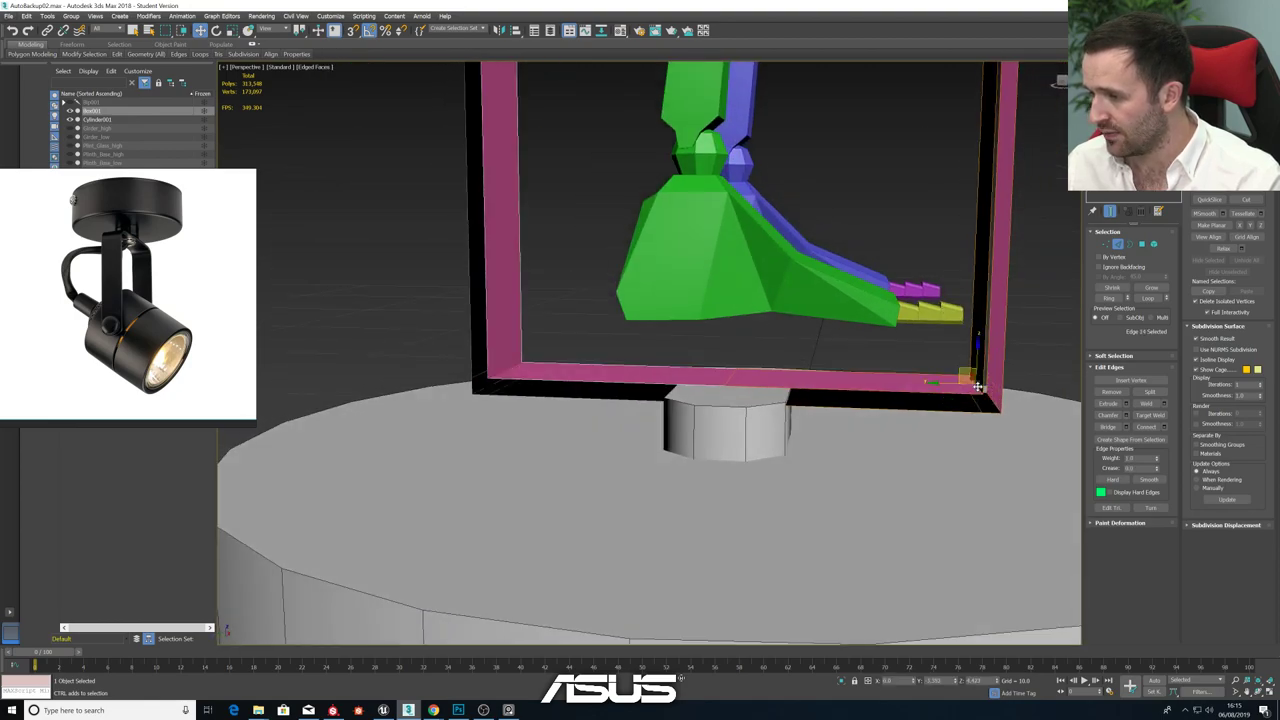
left_click(1126, 414)
middle_click_drag(965, 385, 960, 373, "alt")
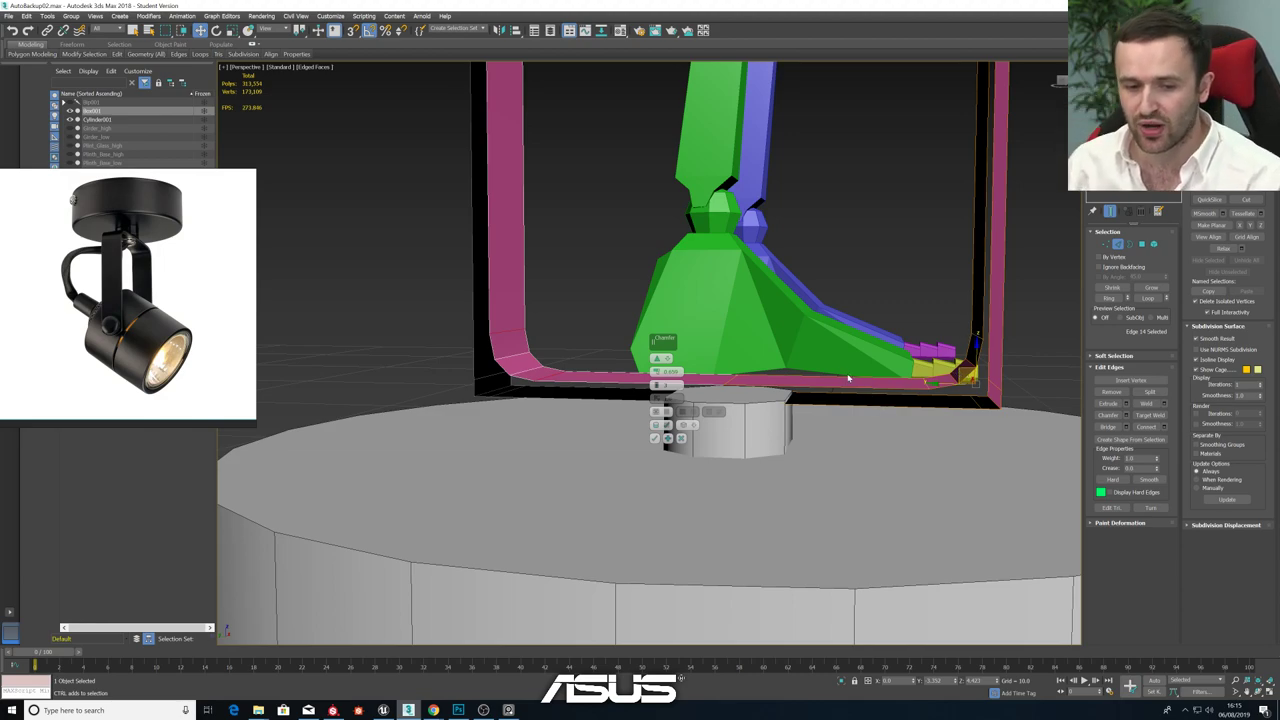
left_click_drag(656, 374, 655, 372)
left_click(656, 384)
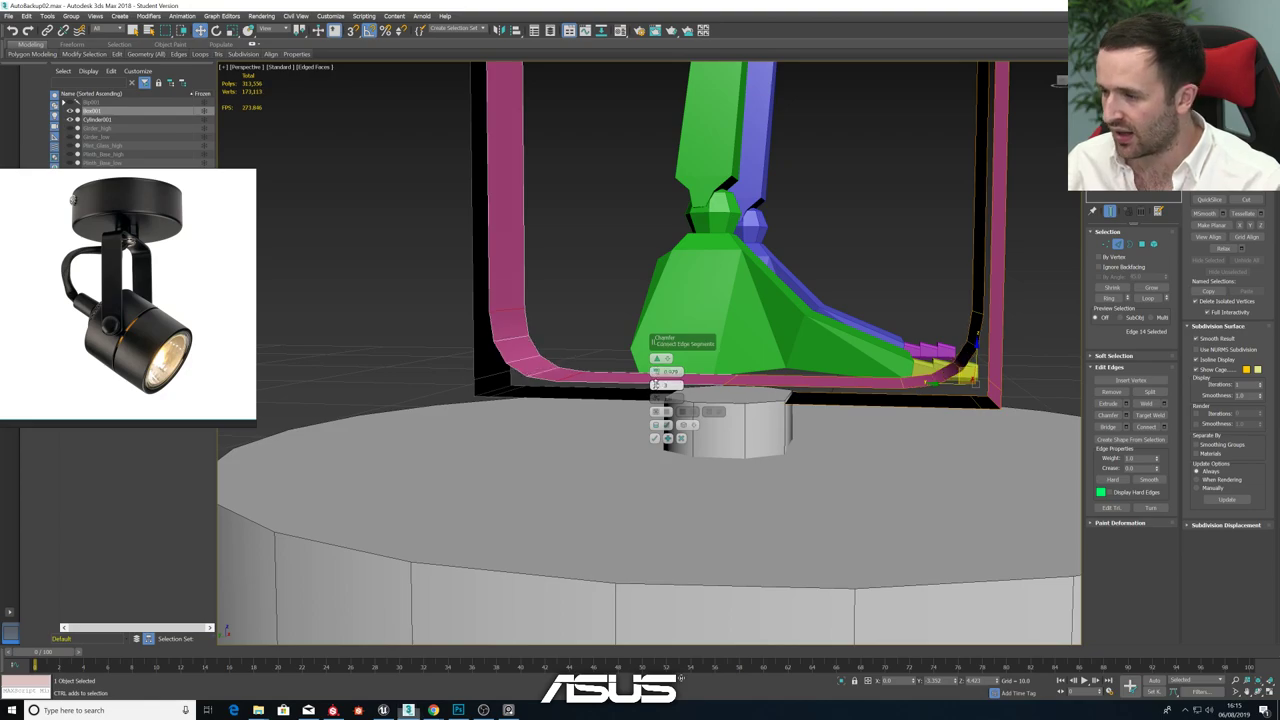
middle_click_drag(890, 423, 862, 411, "alt")
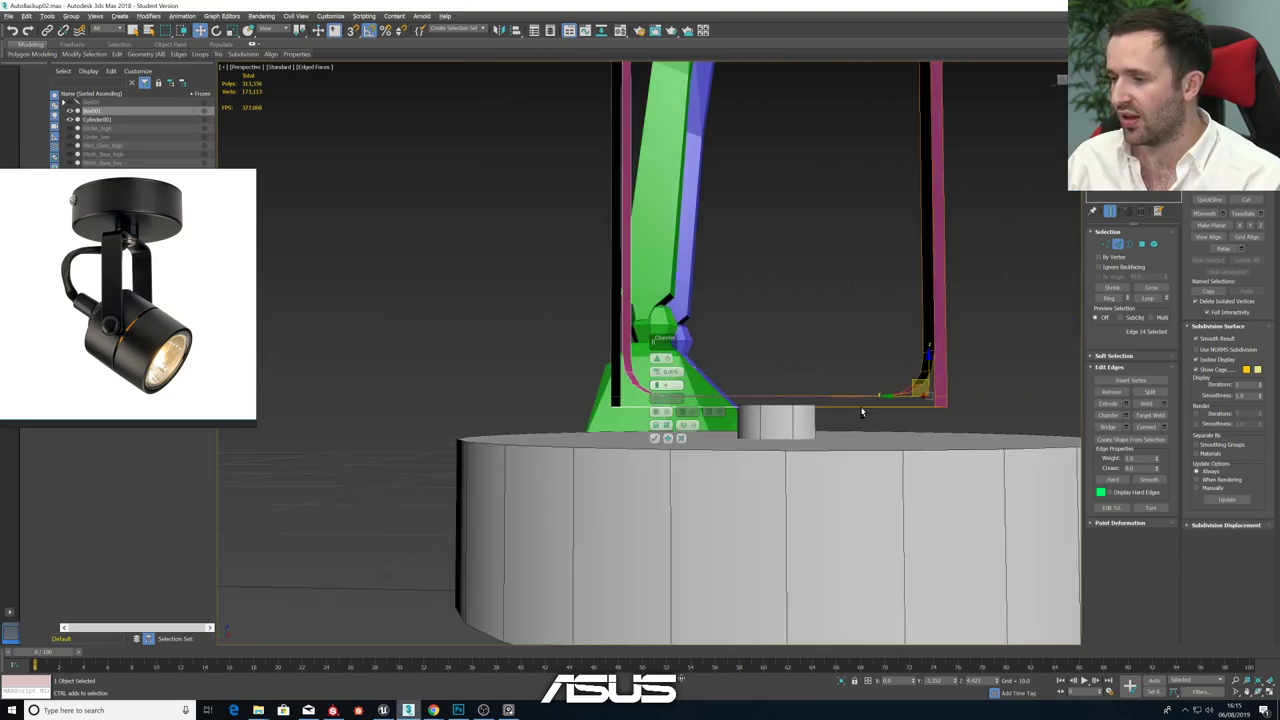
left_click(668, 439)
middle_click_drag(668, 440, 946, 406, "alt")
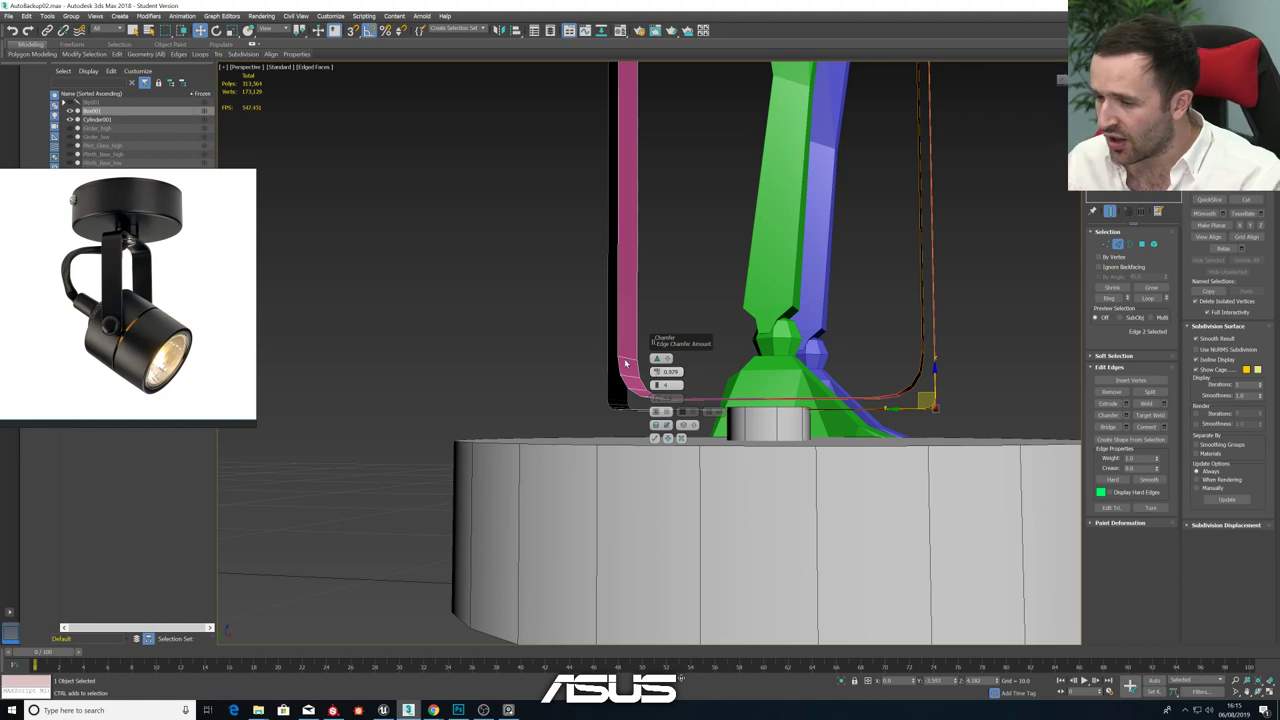
middle_click_drag(716, 334, 720, 343, "alt")
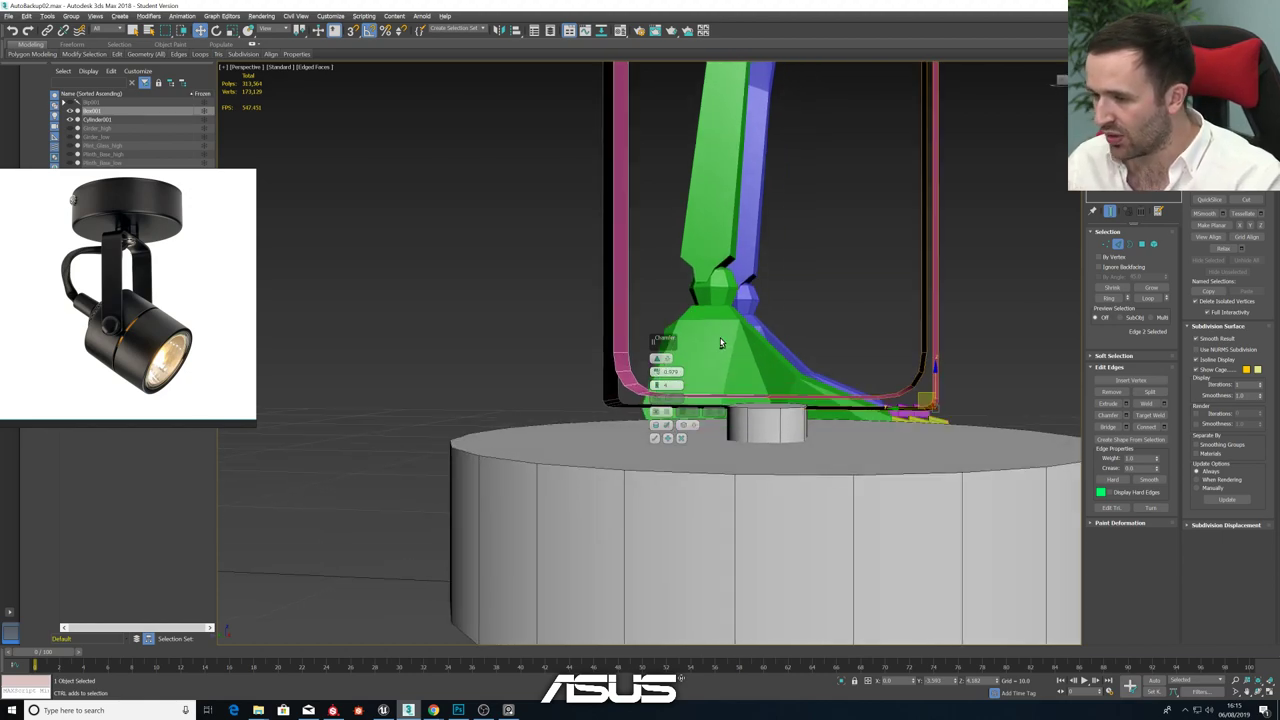
key("alt+w")
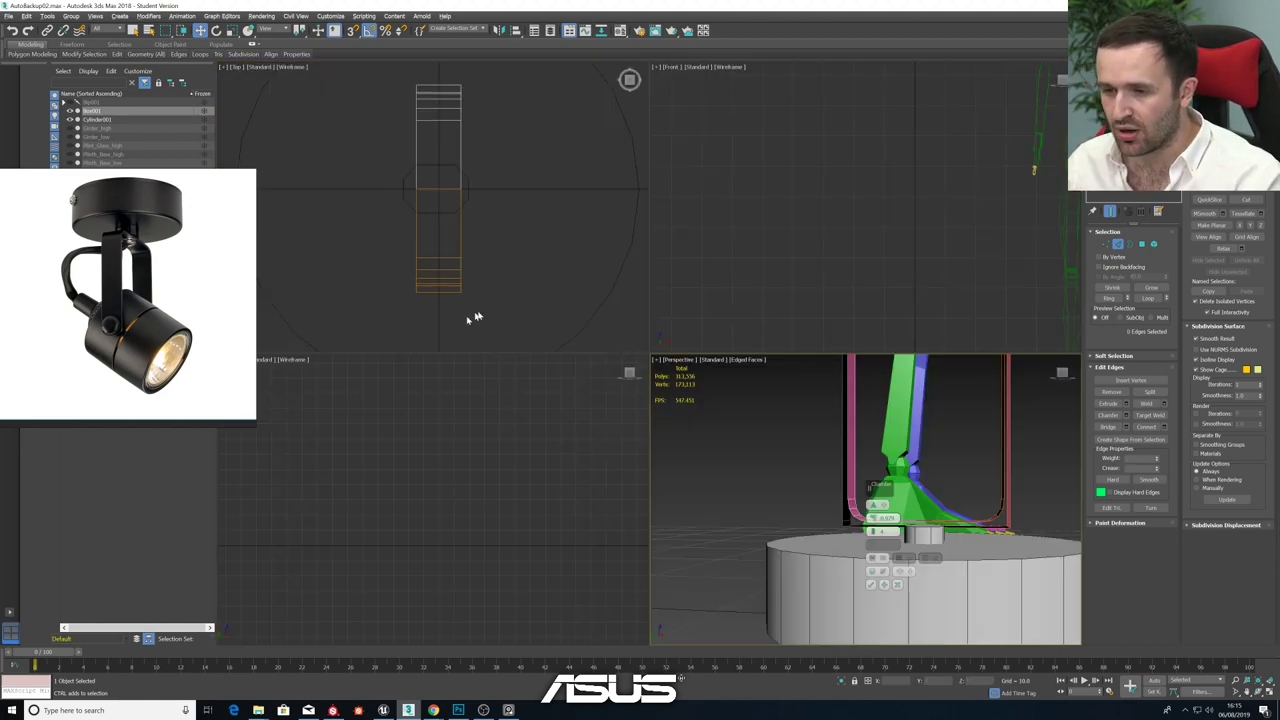
scroll(357, 457, "down", 5)
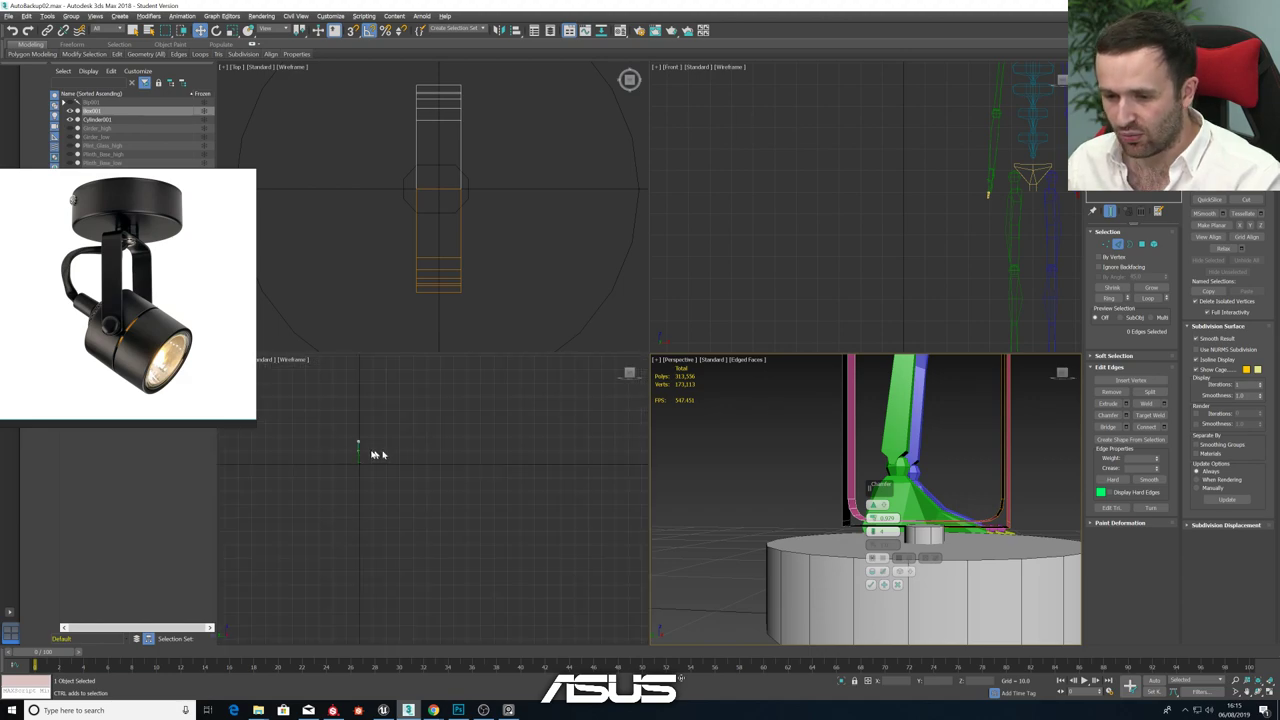
scroll(379, 456, "up", 8)
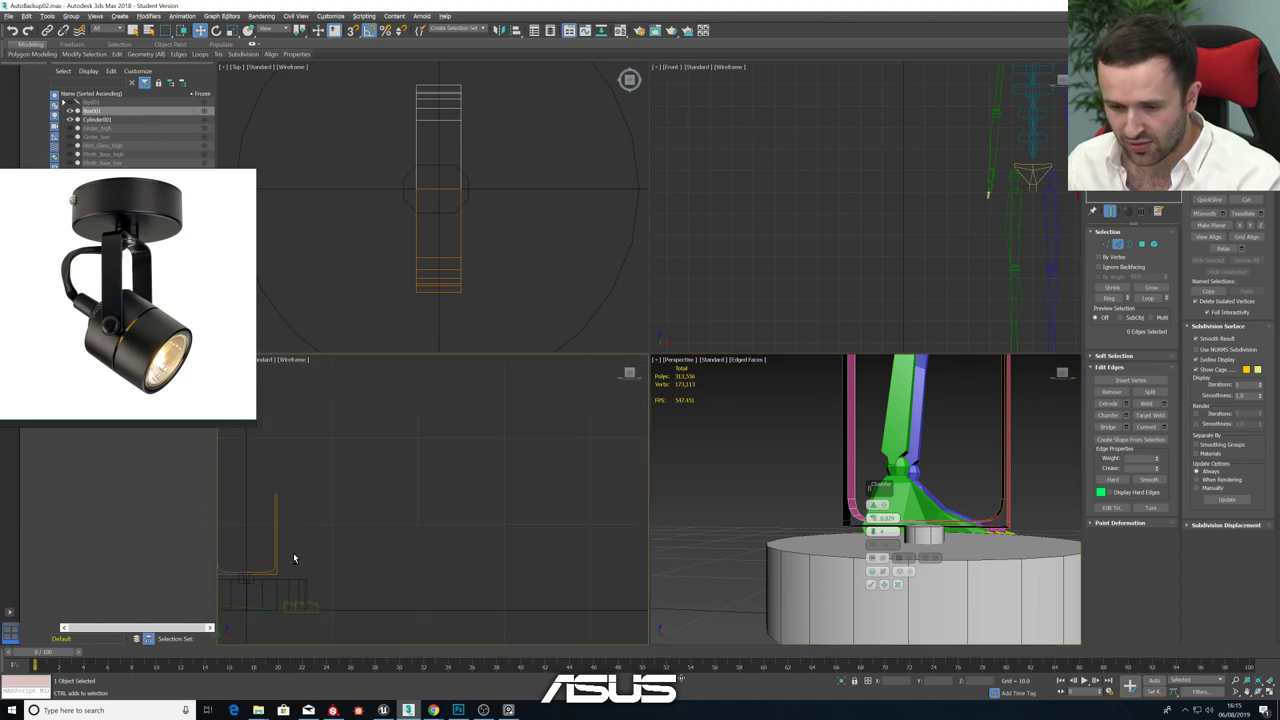
key("alt+w")
scroll(389, 517, "up", 5)
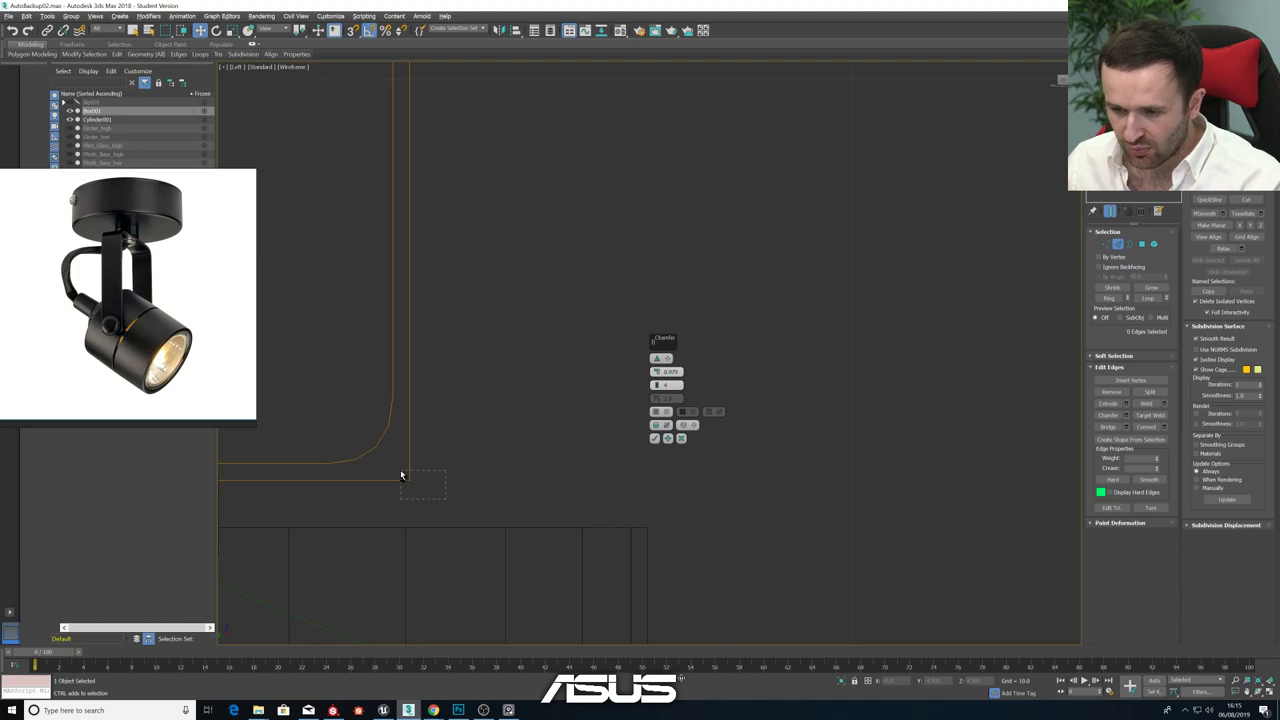
mouse_move(401, 476)
left_mouse_down()
mouse_move(390, 463)
mouse_move(406, 493)
mouse_move(425, 472)
left_mouse_up()
scroll(410, 475, "up", 6)
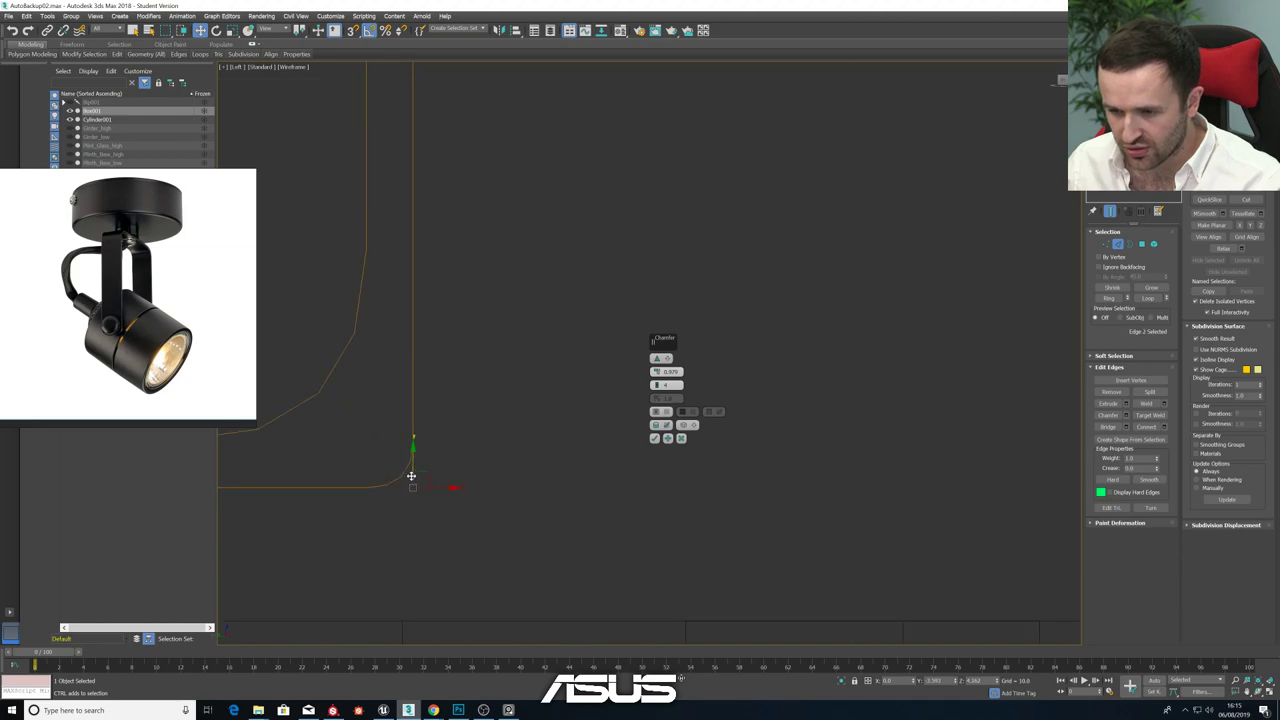
scroll(390, 455, "down", 4)
middle_click_drag(396, 450, 445, 435)
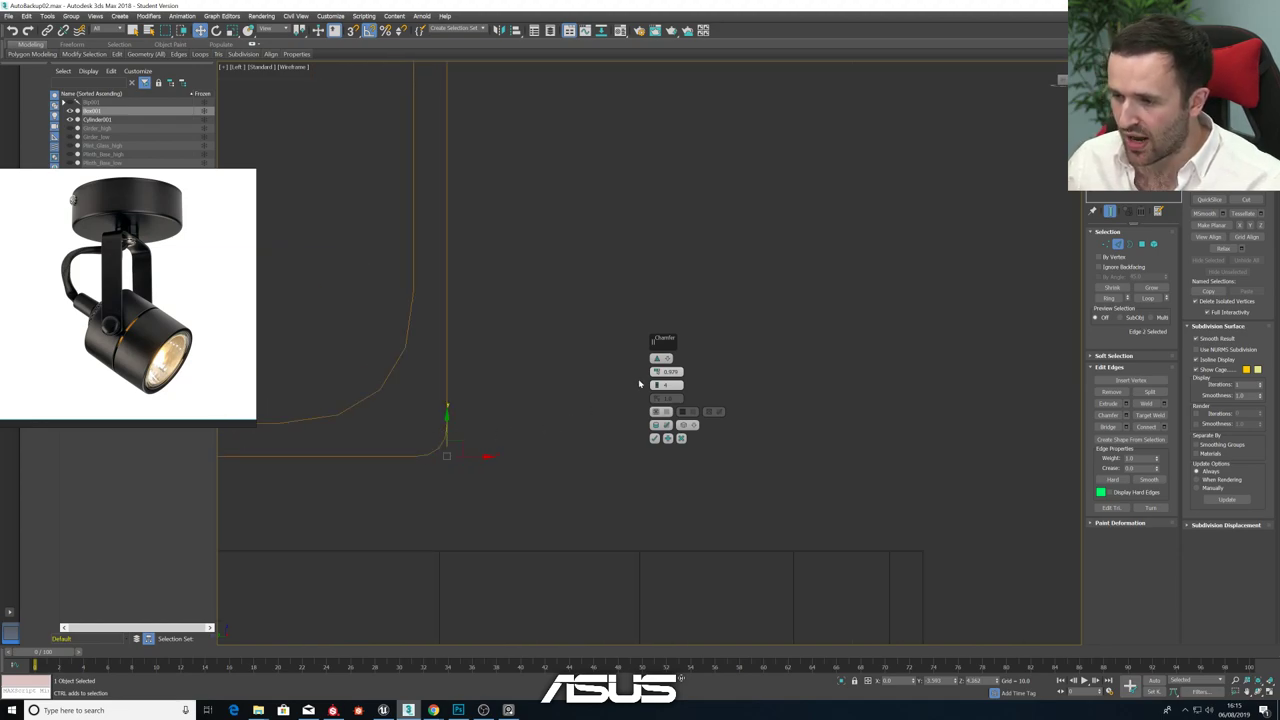
left_click_drag(656, 372, 655, 351)
key("alt+w")
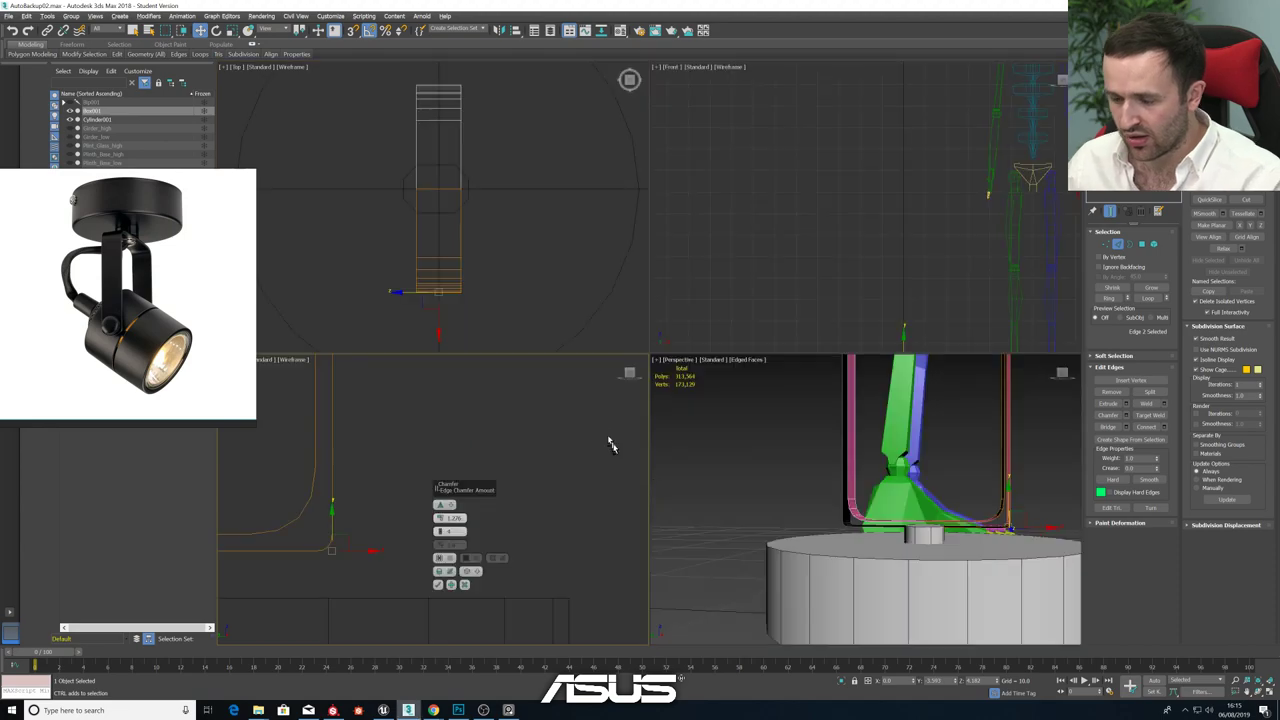
middle_click(804, 551)
key("alt+w")
middle_click_drag(806, 549, 944, 513, "alt")
scroll(917, 403, "up", 3)
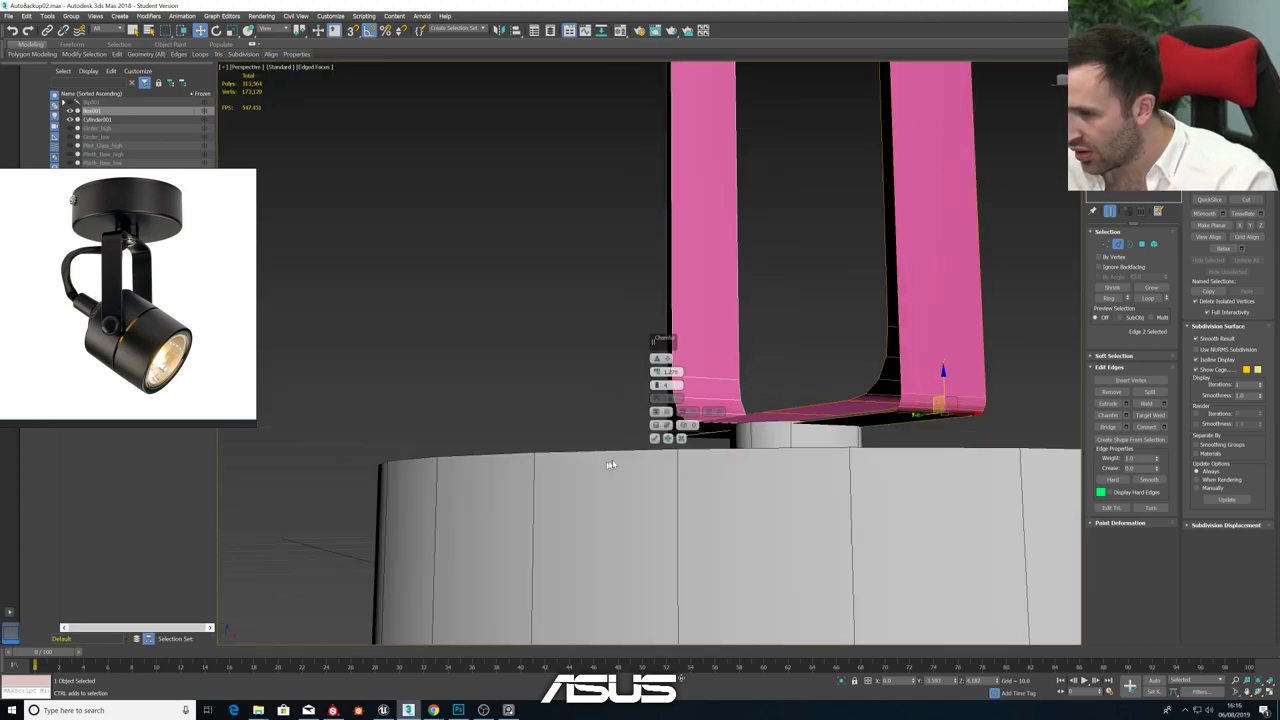
left_click(681, 438)
- Remove the two surplus edges at the bracket's outer corner so only the single corner edge is left there
middle_click_drag(919, 402, 924, 406, "alt")
scroll(925, 407, "up", 1)
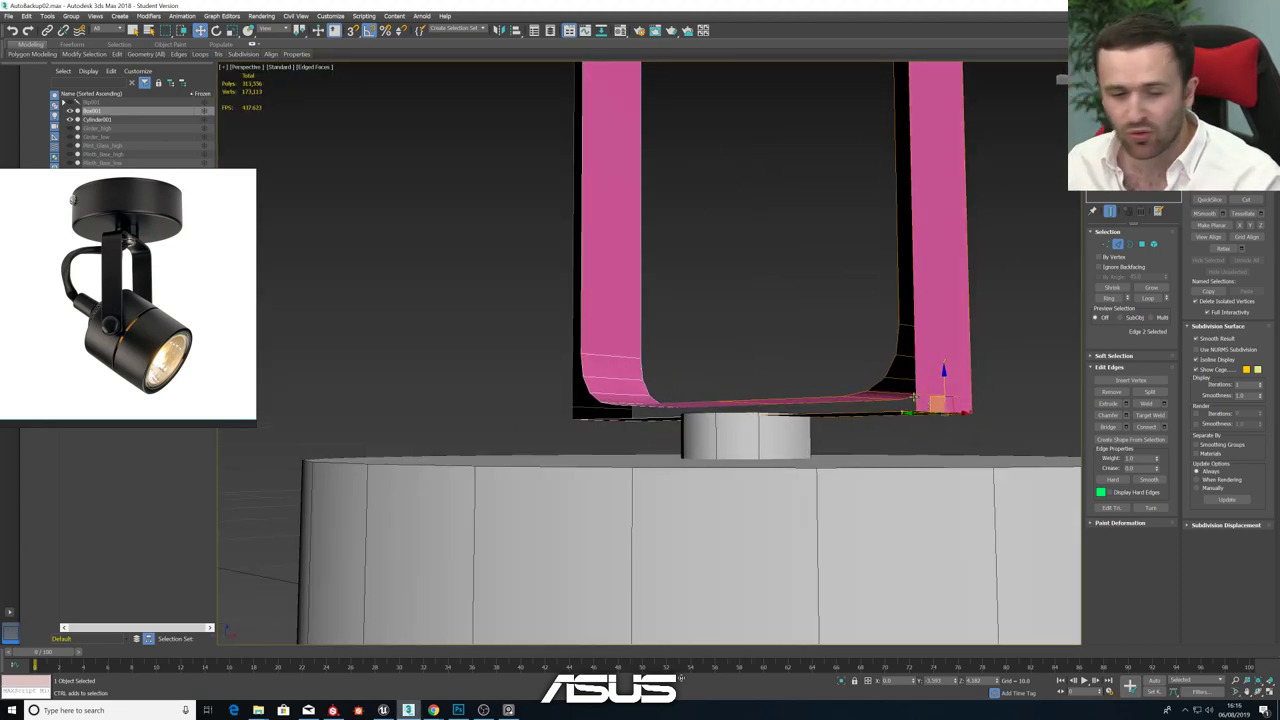
scroll(930, 397, "up", 2)
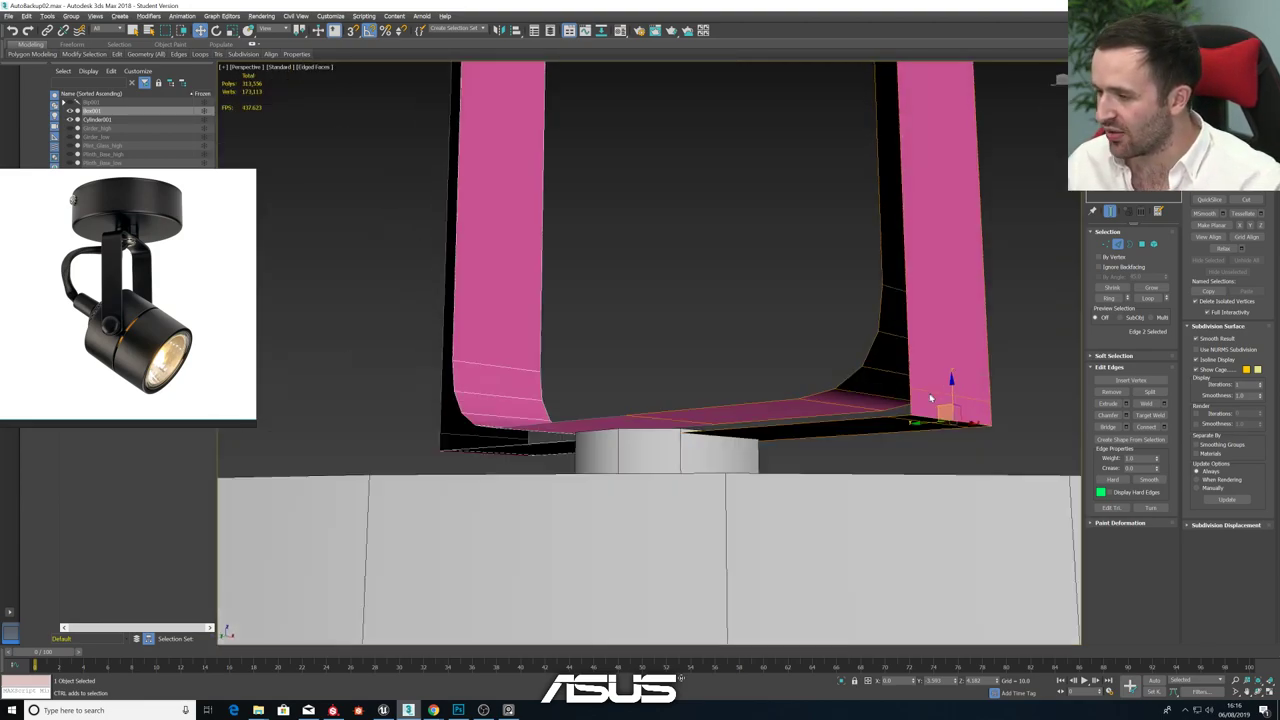
middle_click_drag(930, 398, 869, 448, "alt")
left_click(923, 433)
middle_click_drag(515, 448, 505, 444, "alt")
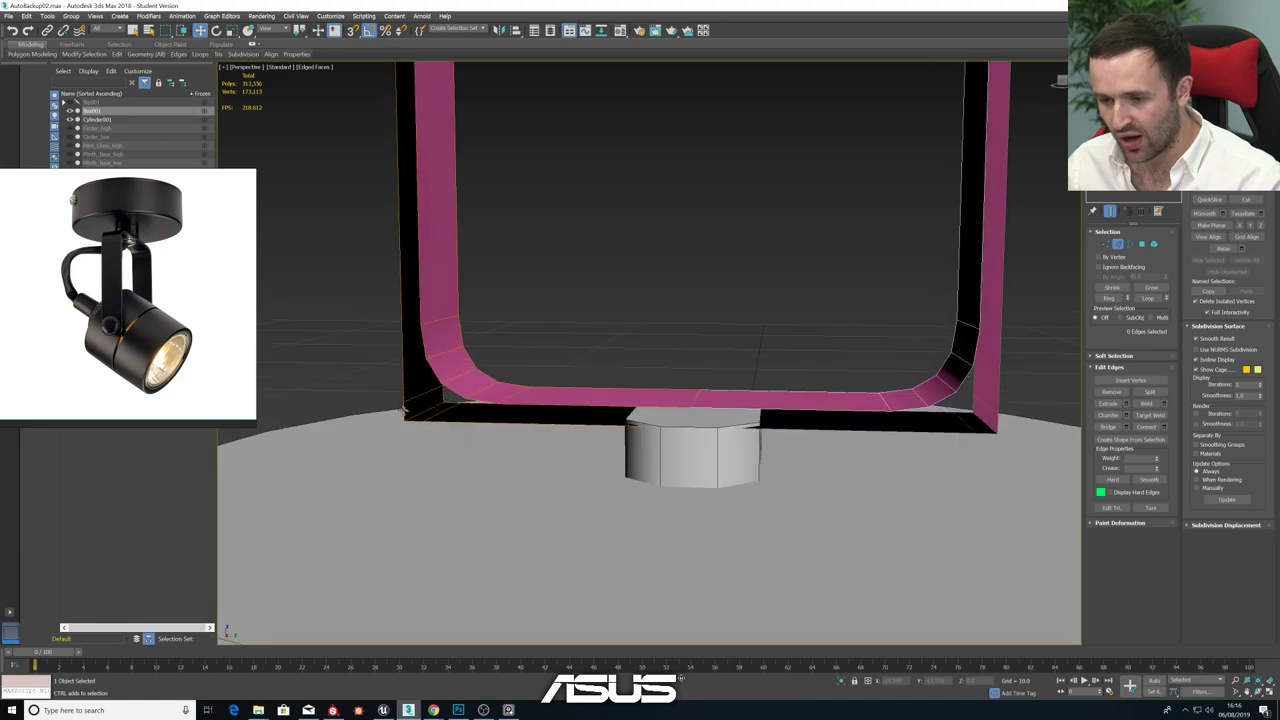
left_click(422, 406)
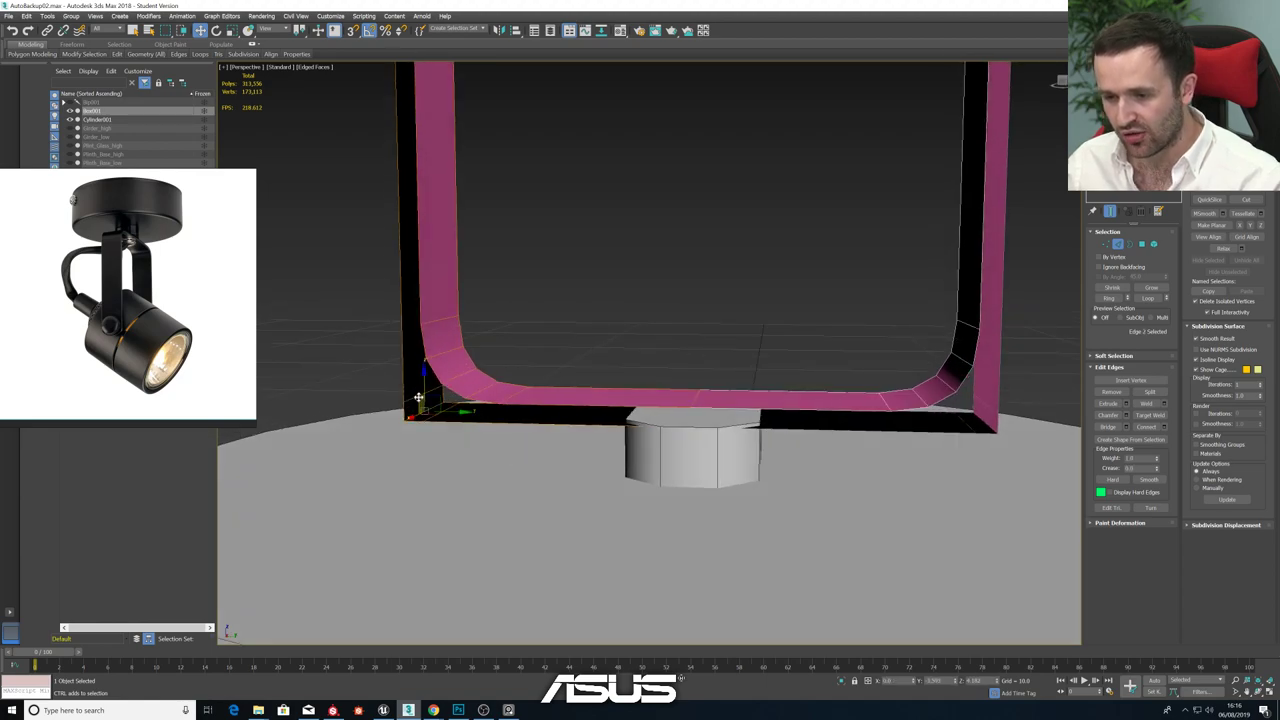
left_click(428, 410, "ctrl")
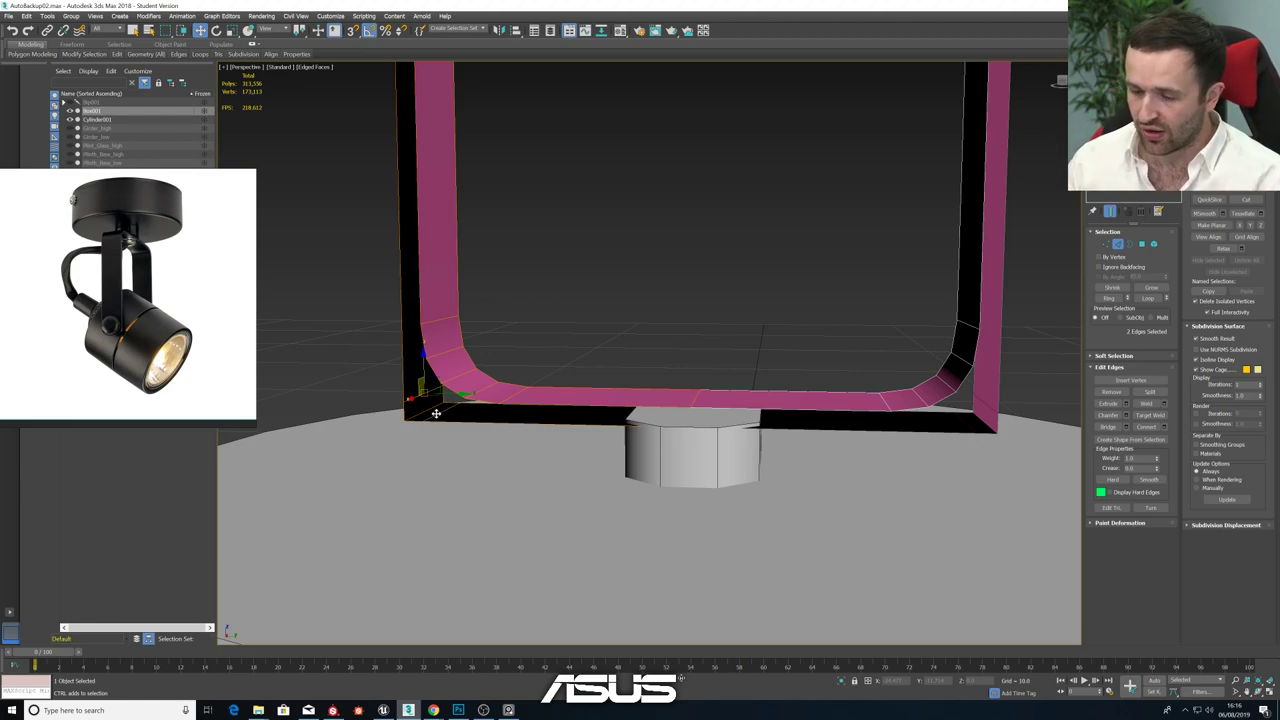
left_click(436, 413)
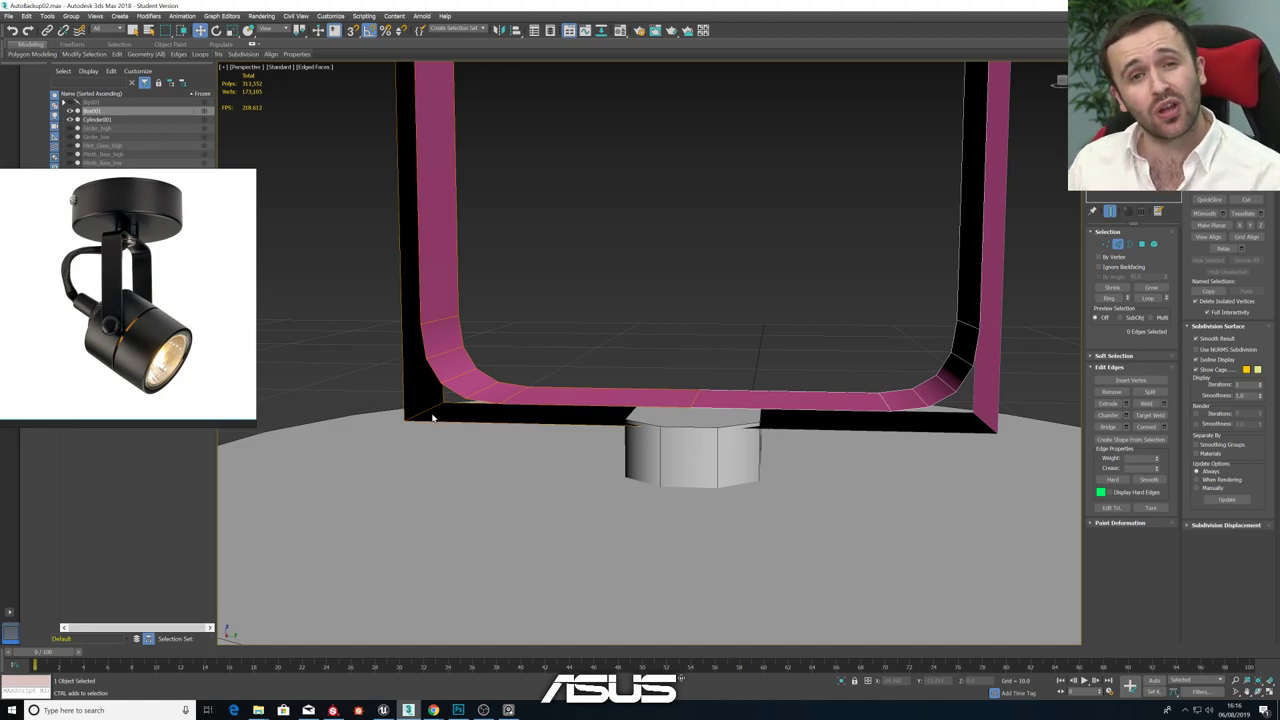
- Chamfer the bracket's outer corner edge by an amount of 1.238 with 4 segments and accept it
left_click(430, 414)
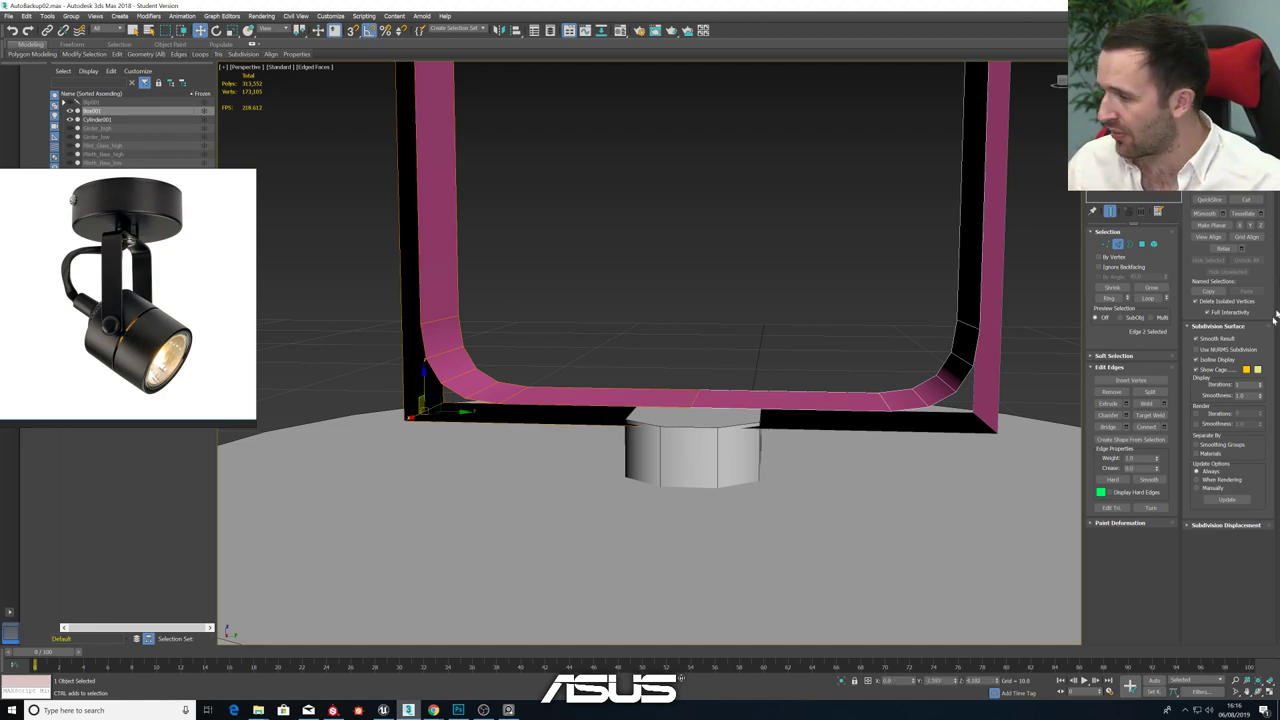
left_click(1127, 415)
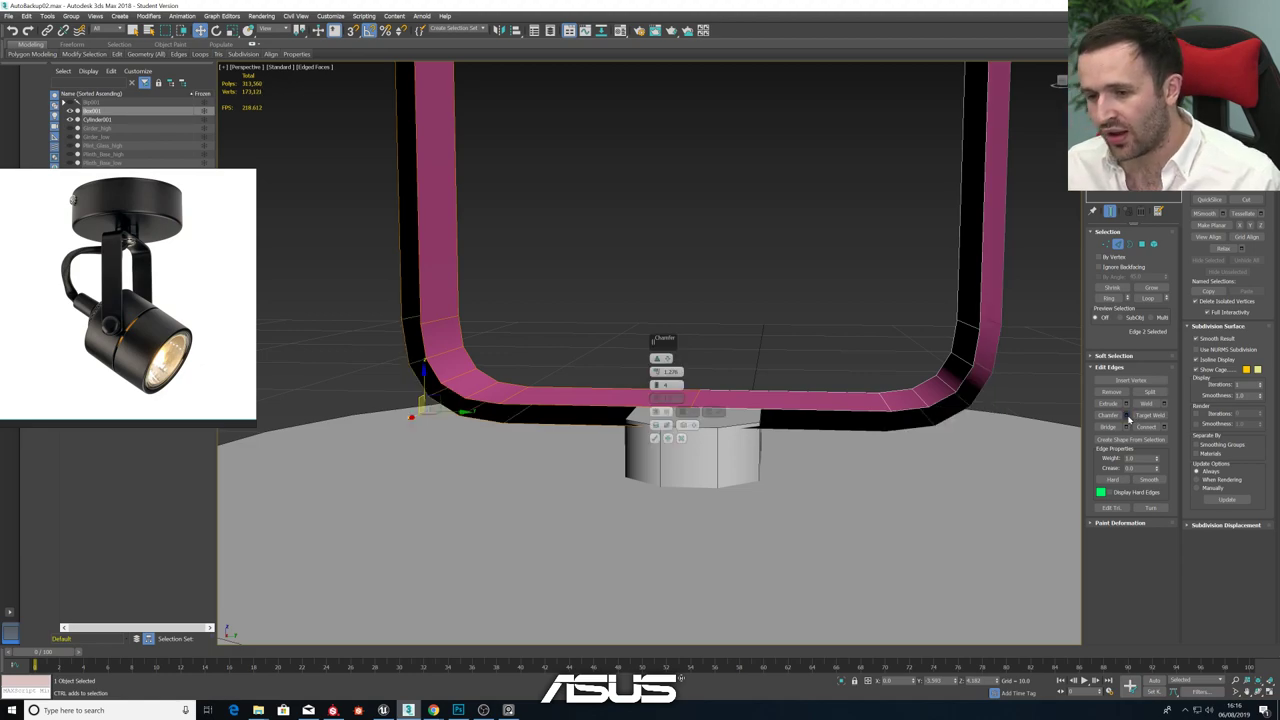
scroll(600, 418, "down", 3)
key("alt+w")
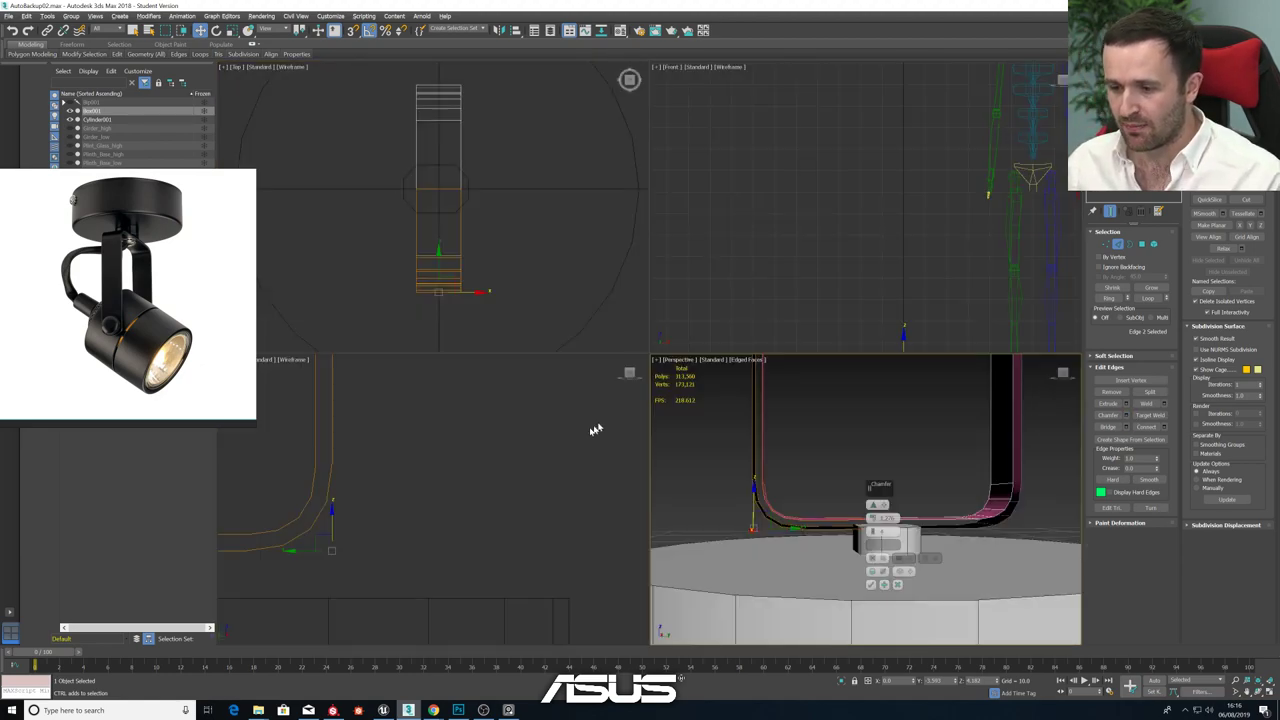
key("alt+w")
middle_click_drag(430, 485, 577, 491)
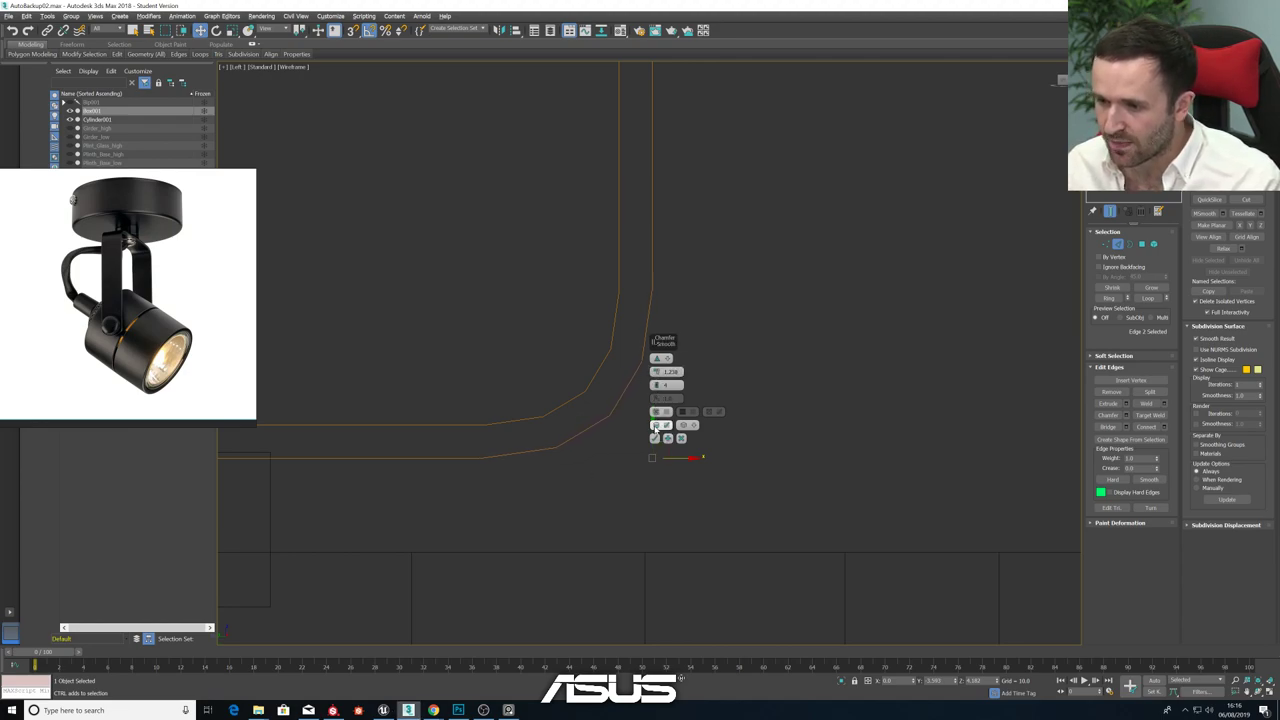
key("alt+w")
key("alt+w")
scroll(468, 434, "down", 5)
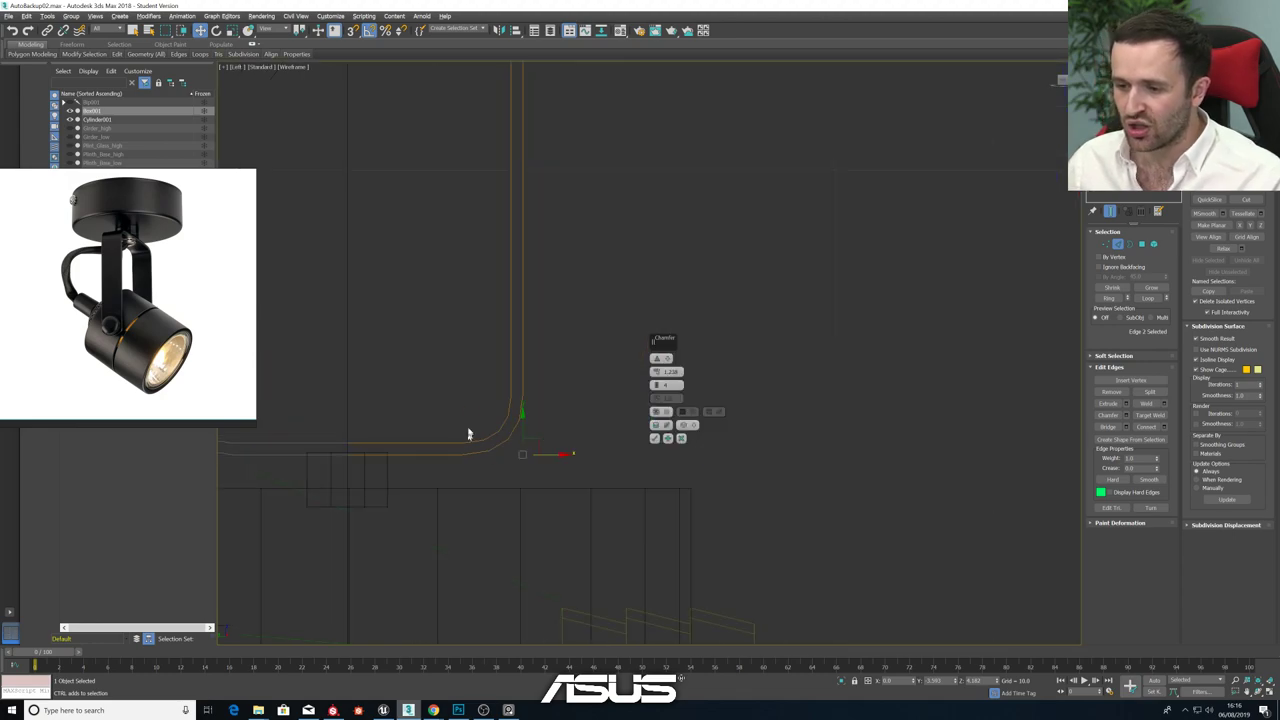
scroll(469, 430, "down", 5)
middle_click_drag(436, 359, 454, 389)
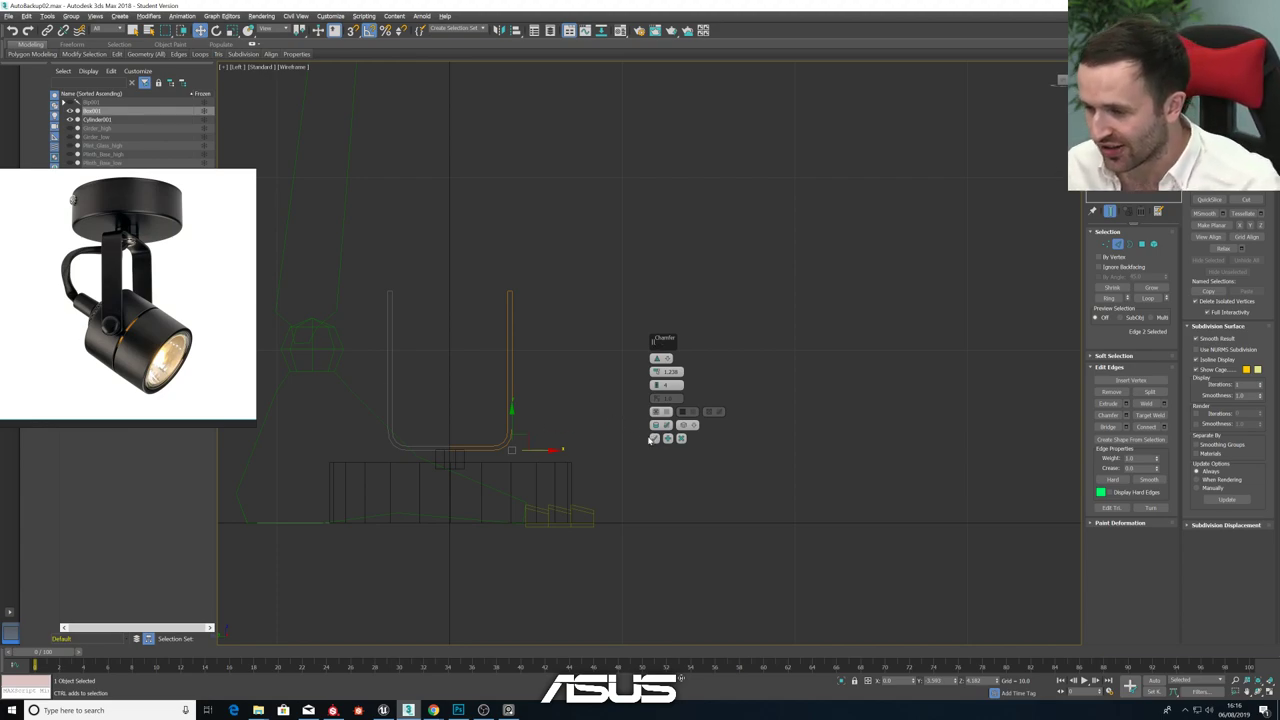
left_click(655, 439)
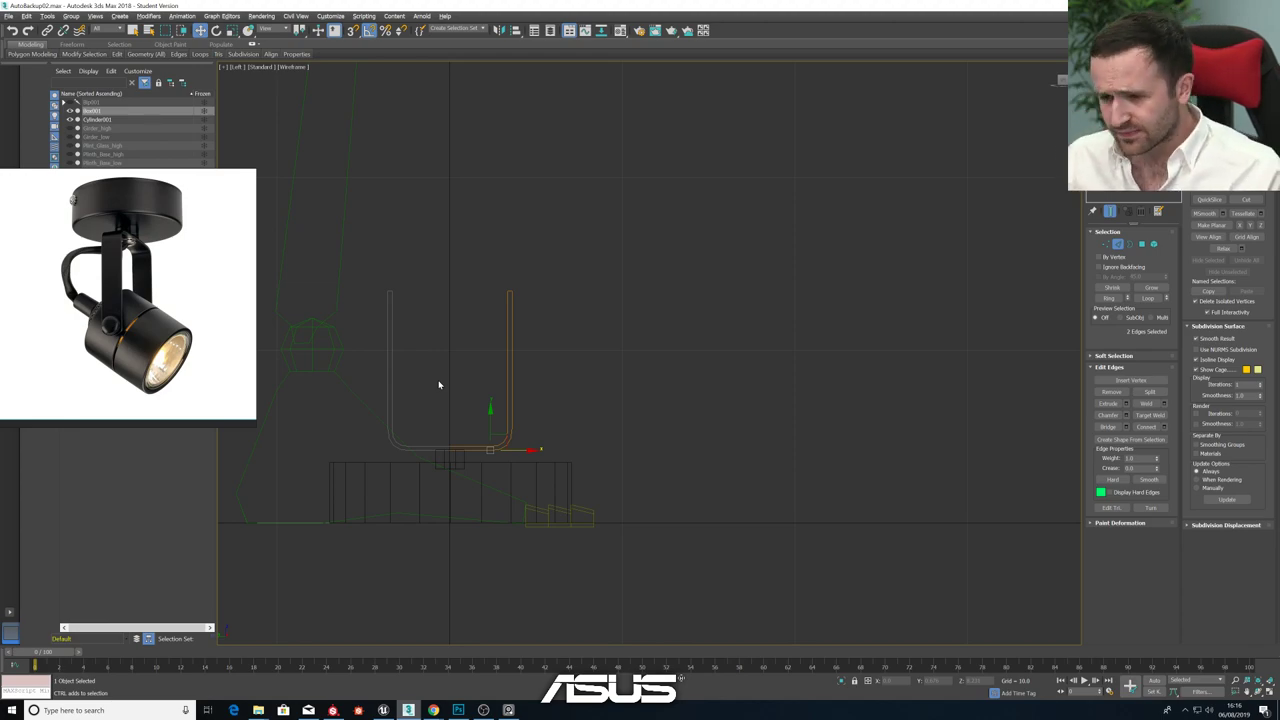
- In the Perspective view, select the inner and outer edge runs bordering one open side of the bracket's half, excluding the arm's end edge
key("alt+w")
left_click(760, 477)
key("alt+w")
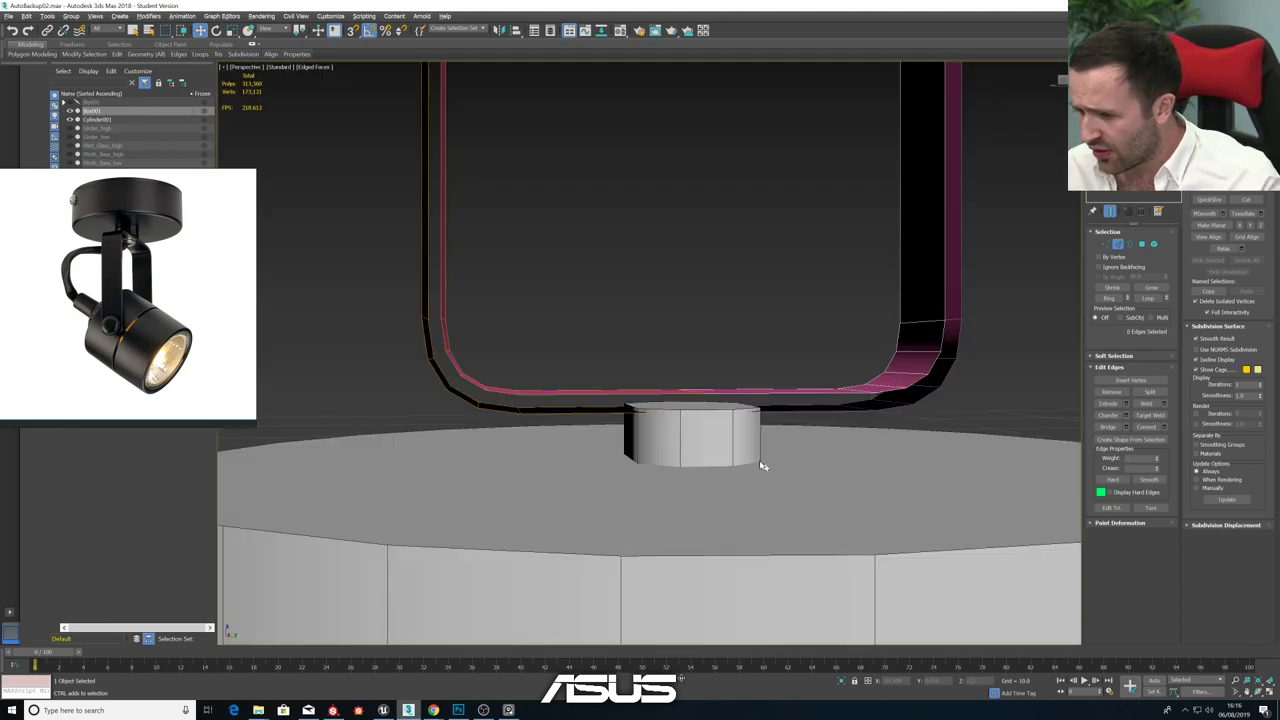
middle_click_drag(760, 466, 721, 296, "alt")
scroll(760, 318, "down", 5)
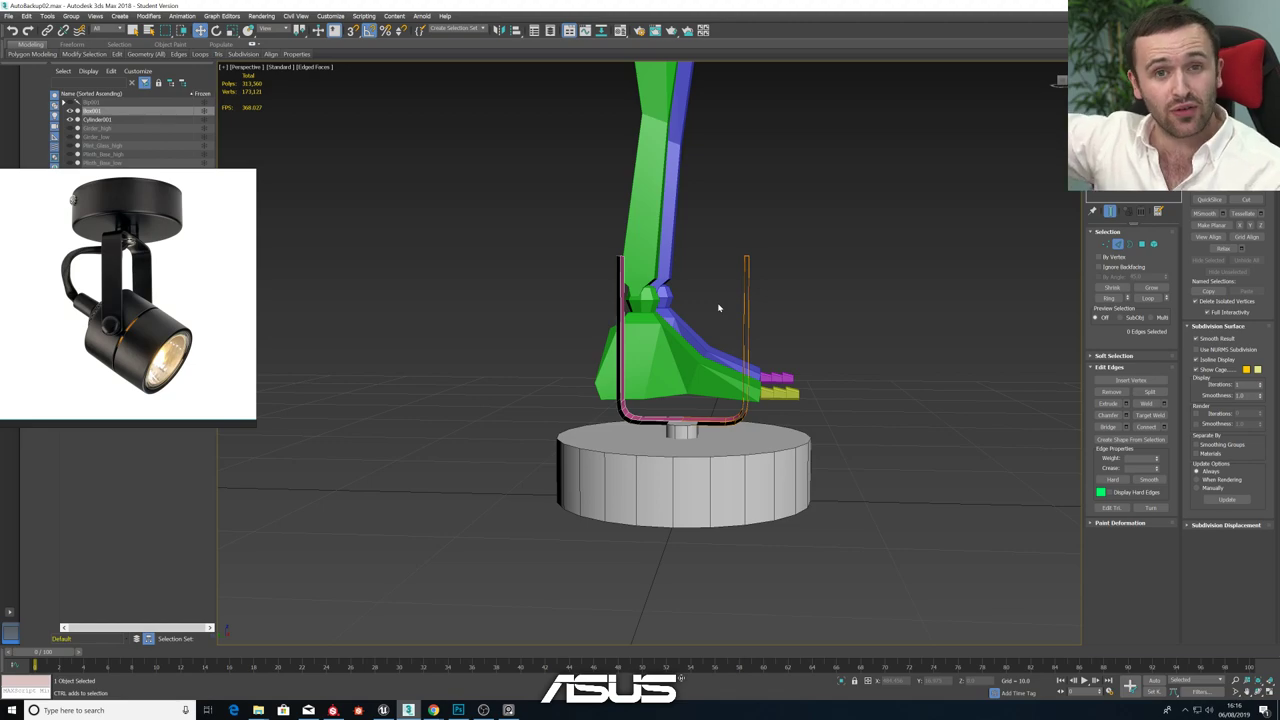
scroll(803, 274, "up", 3)
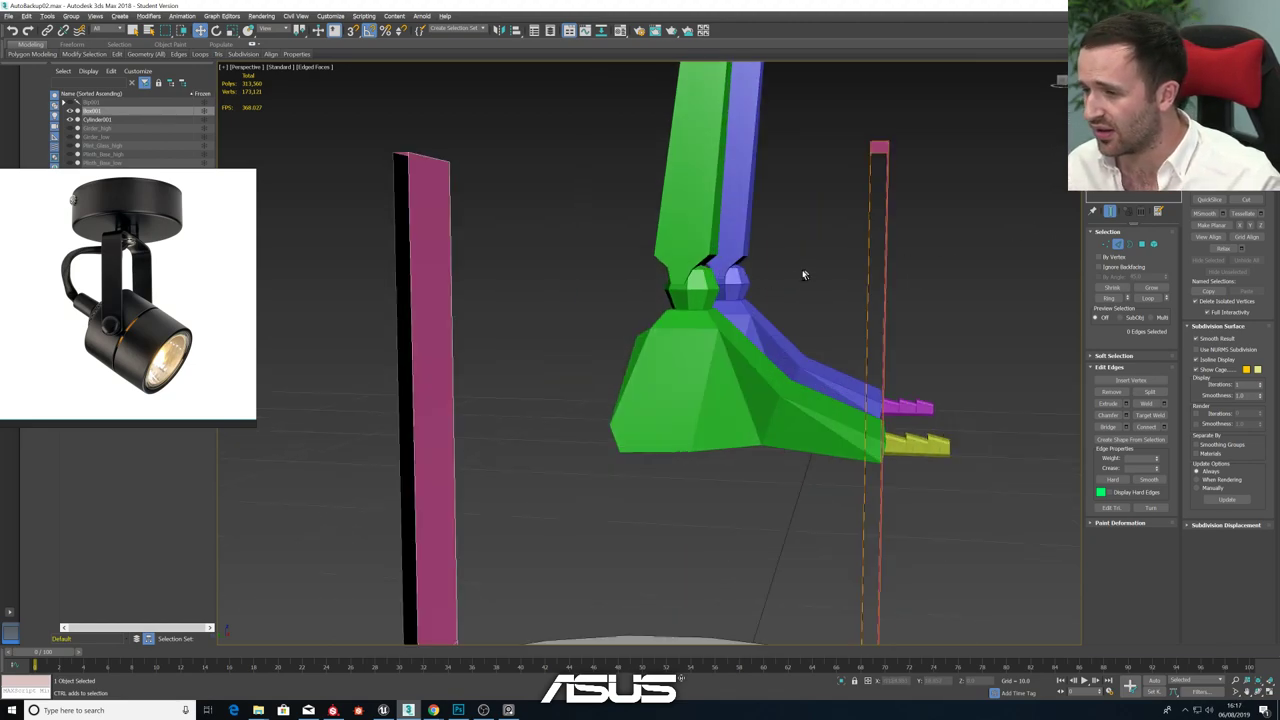
middle_click_drag(803, 274, 826, 249, "alt")
left_click(840, 221)
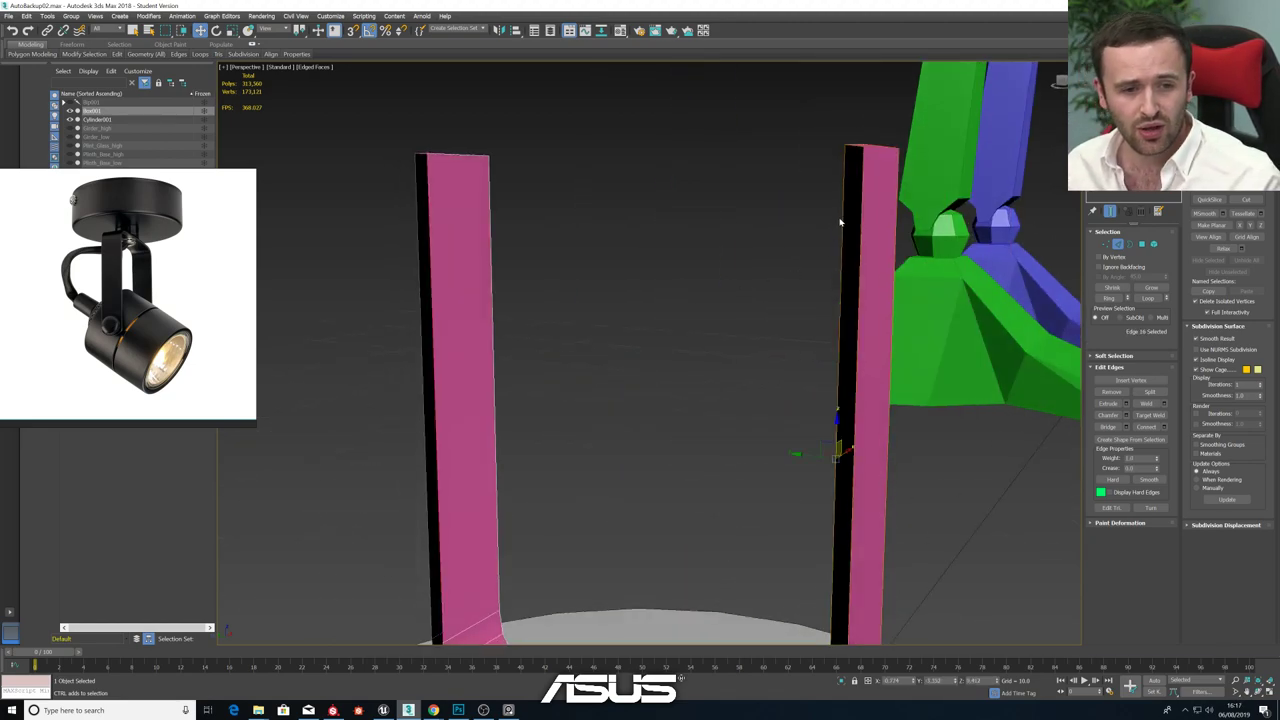
left_click(840, 222)
scroll(831, 240, "down", 3)
double_click(834, 252)
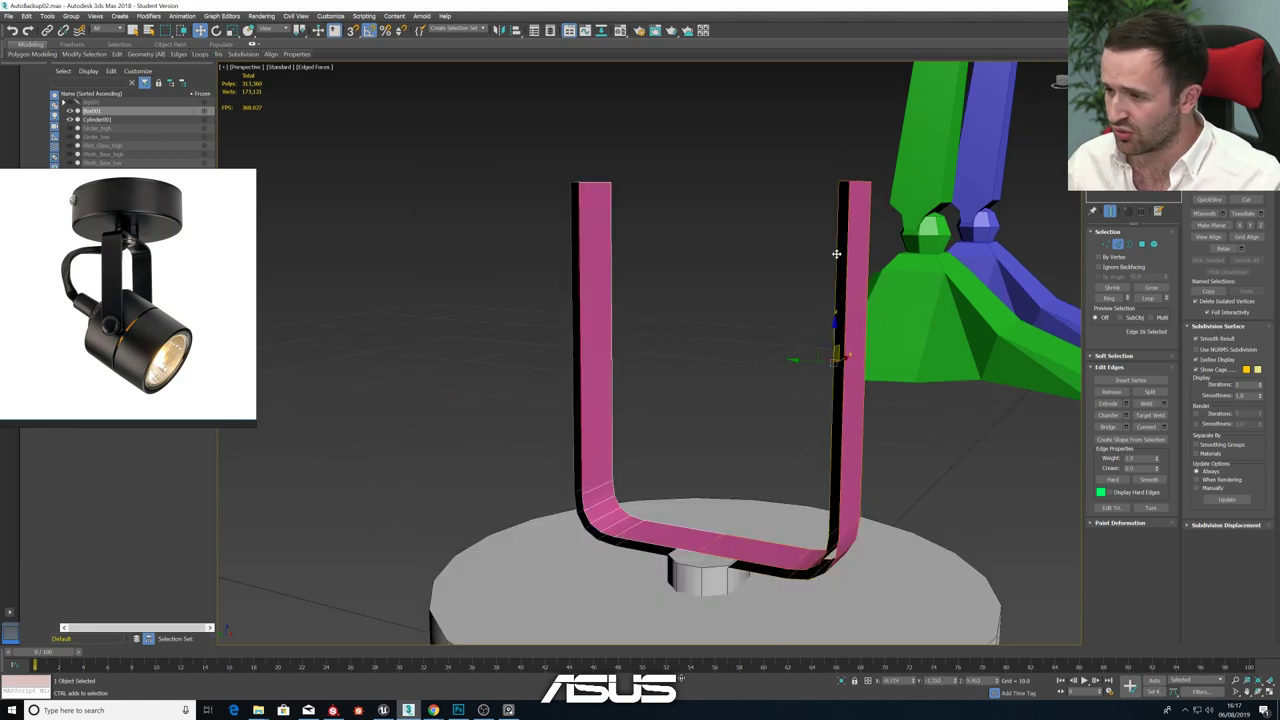
left_click(844, 183, "ctrl")
left_click(844, 183, "alt")
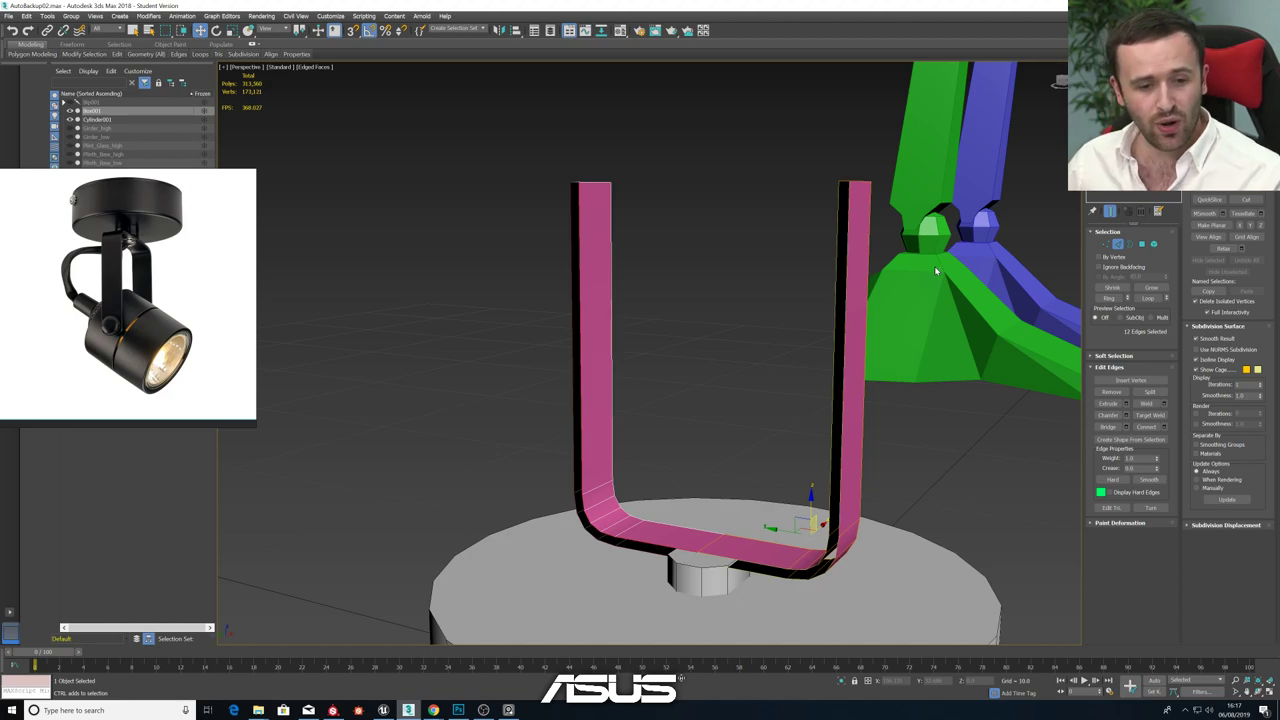
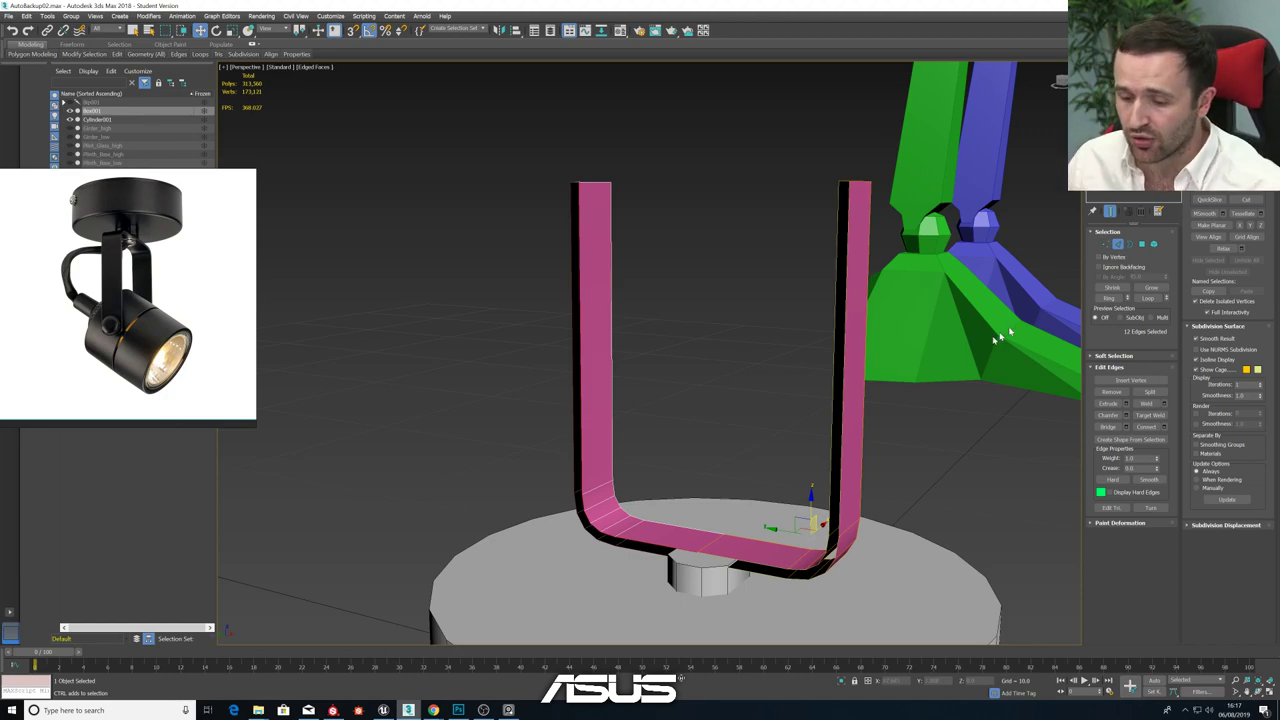
- Switch to Unreal Editor and examine the spotlights and how they light the walls in the ASUS_Museum level
mouse_move(394, 710)
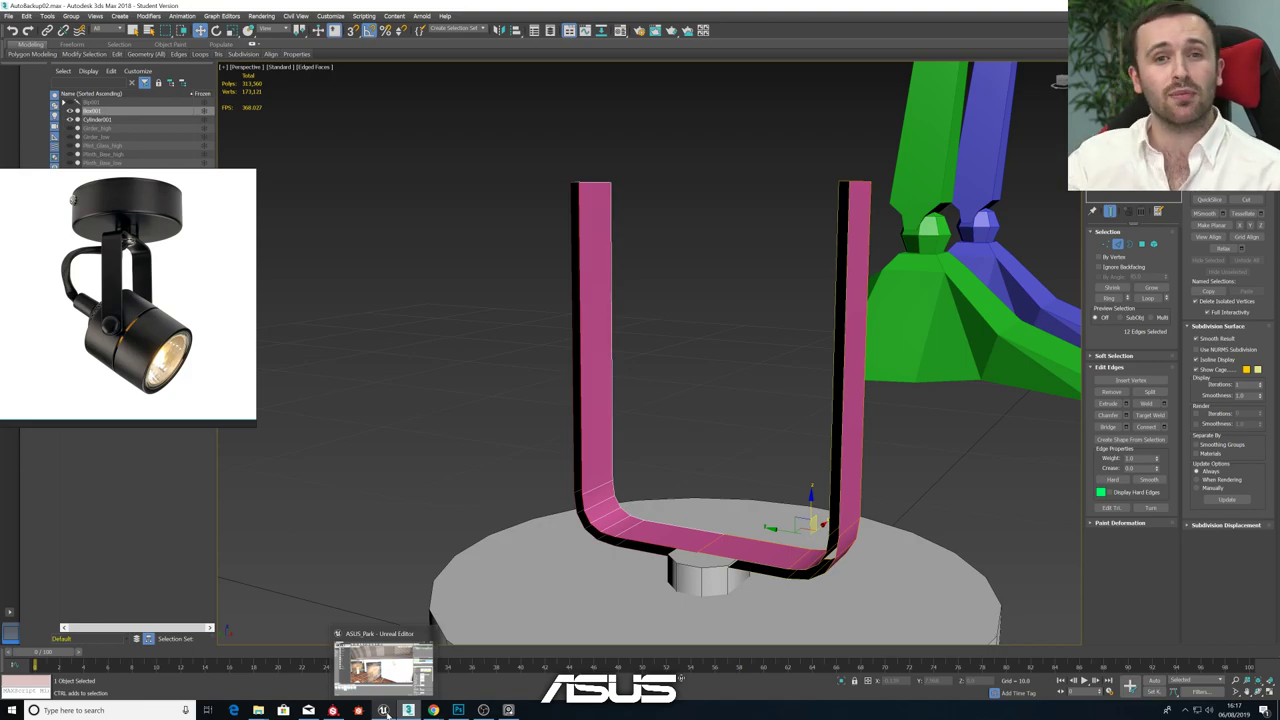
left_click(386, 714)
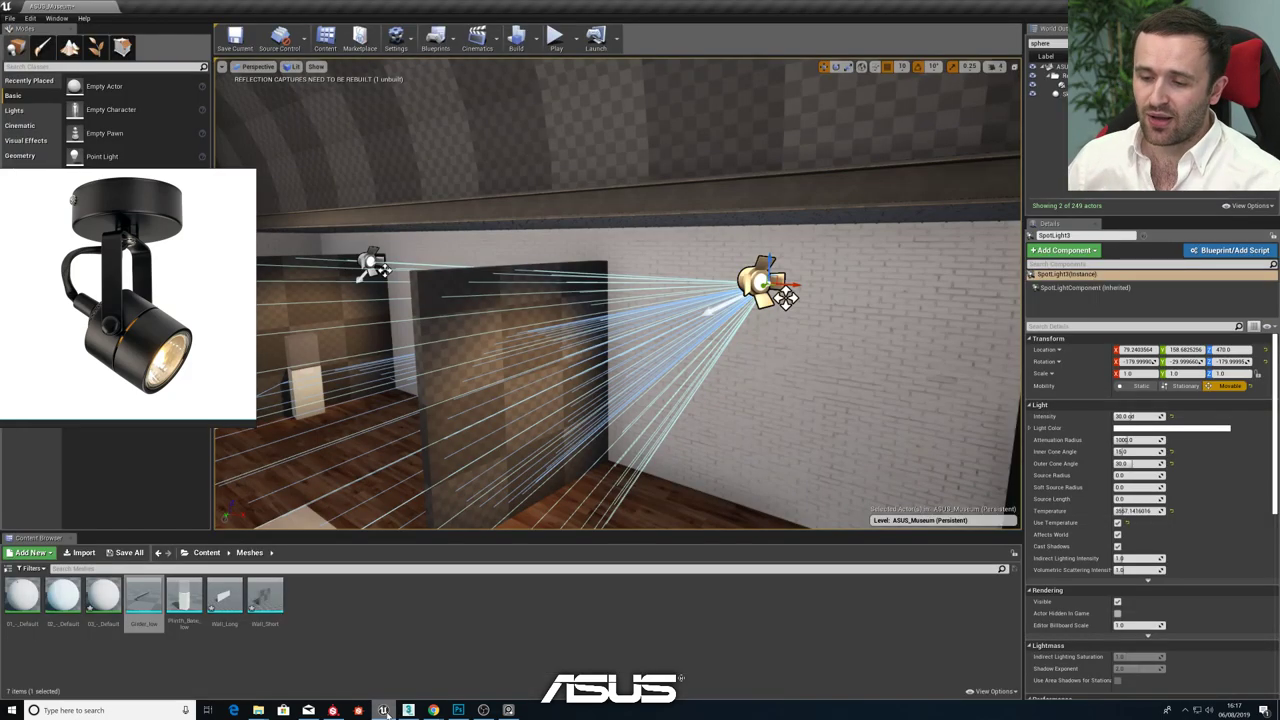
left_click(588, 436)
right_click_drag(691, 388, 691, 388)
right_click_drag(646, 333, 676, 316)
left_click(884, 320)
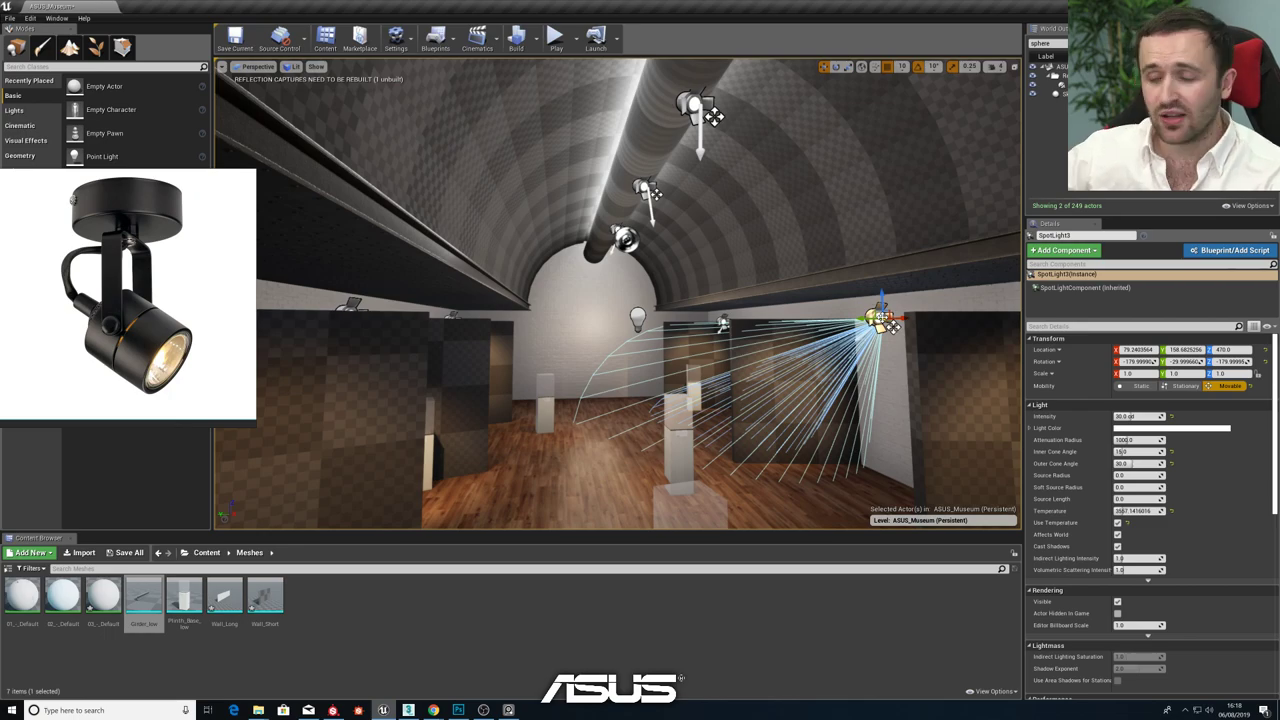
left_click(870, 352)
right_click_drag(884, 345, 884, 345)
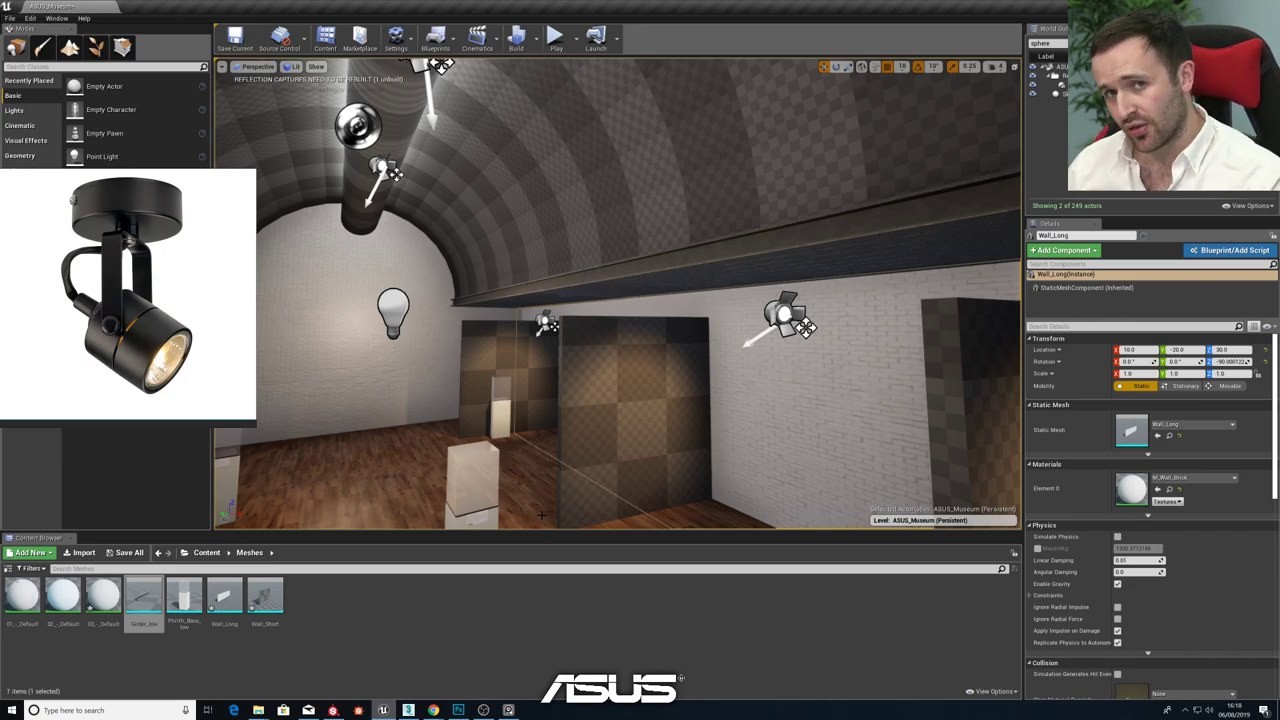
- Switch back to 3ds Max and bridge the selected edges with 1 segment to close that side of the bracket
left_click(408, 710)
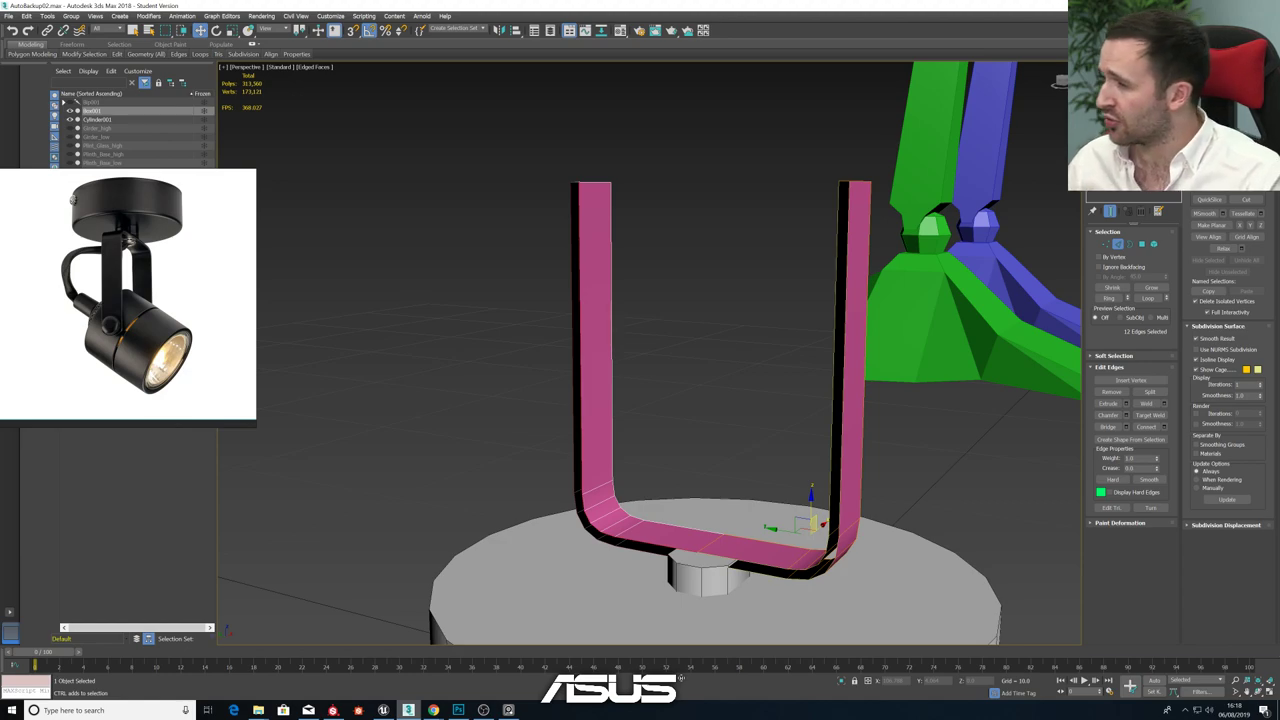
left_click(1128, 427)
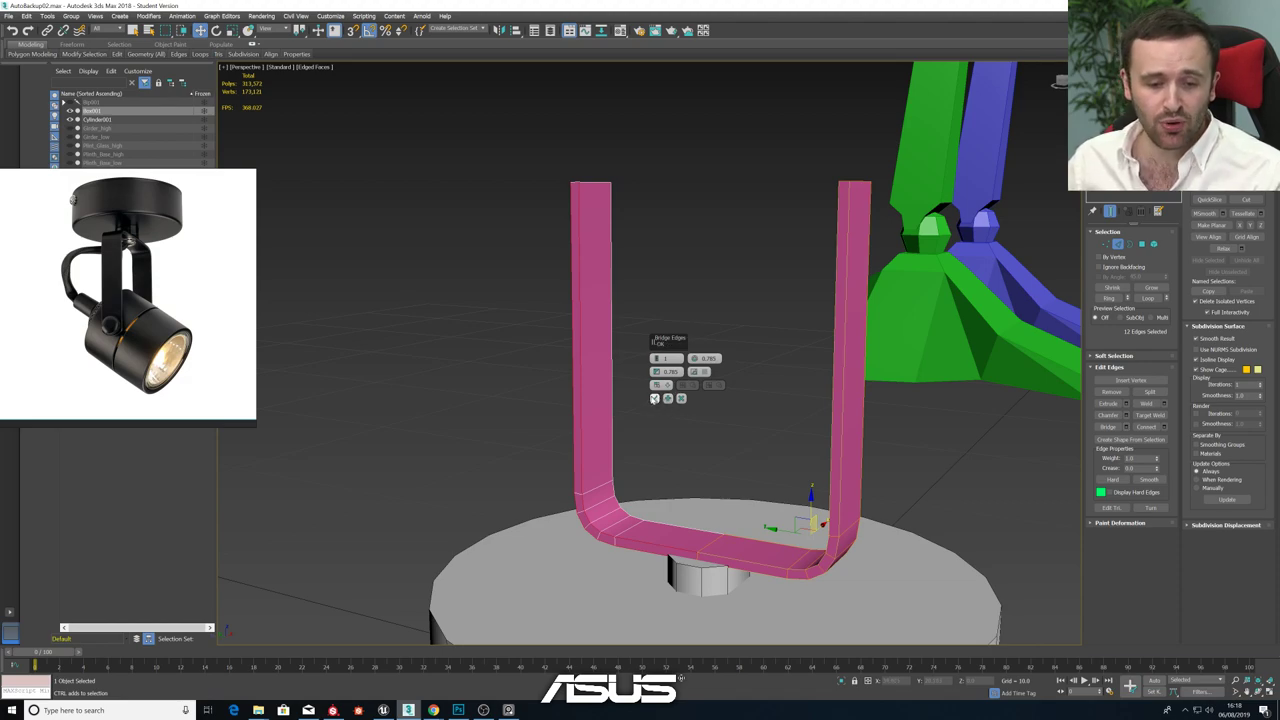
left_click(654, 398)
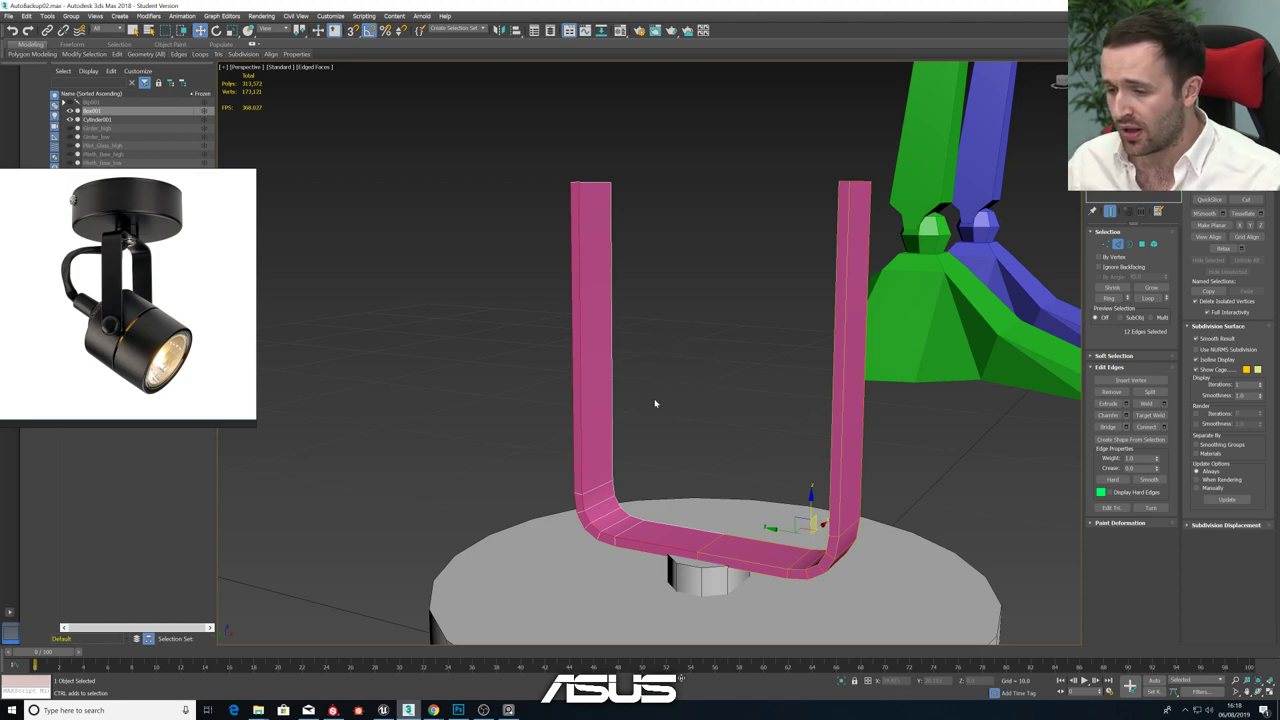
- Select the matching edge runs on the bracket's opposite open side and bridge them with 1 segment
middle_click_drag(717, 423, 608, 423, "alt")
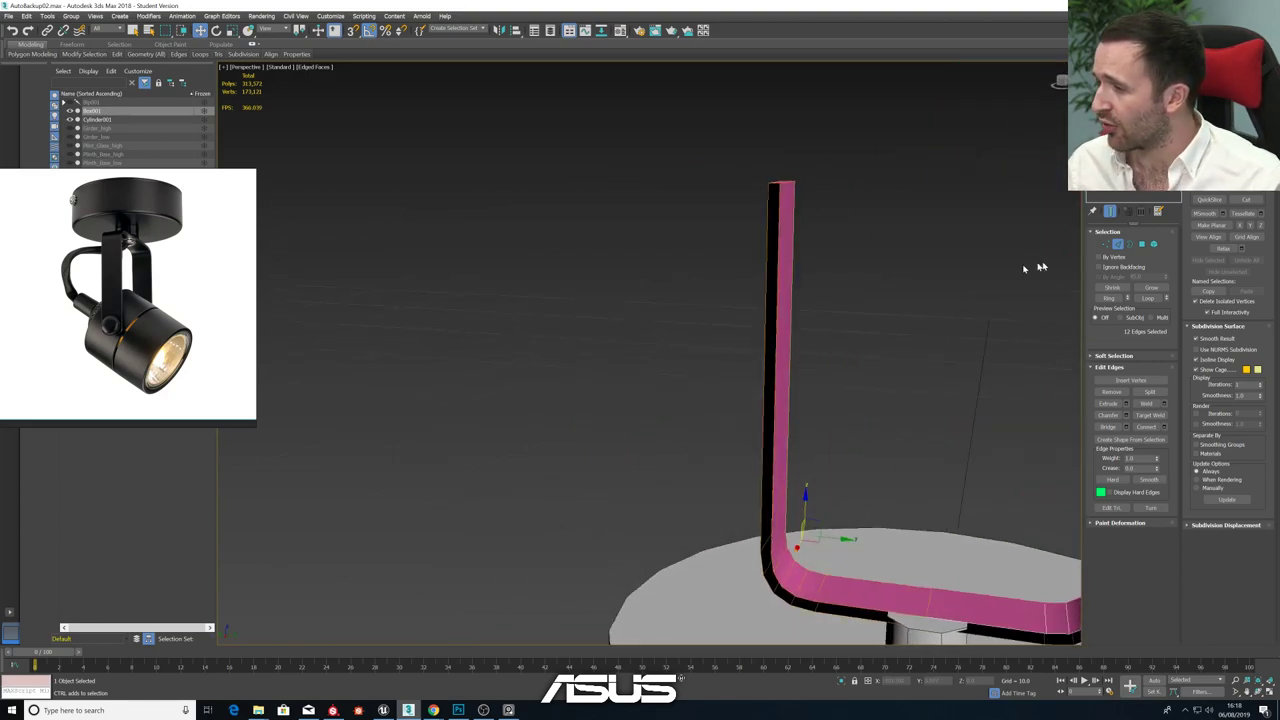
left_click(776, 308, "ctrl")
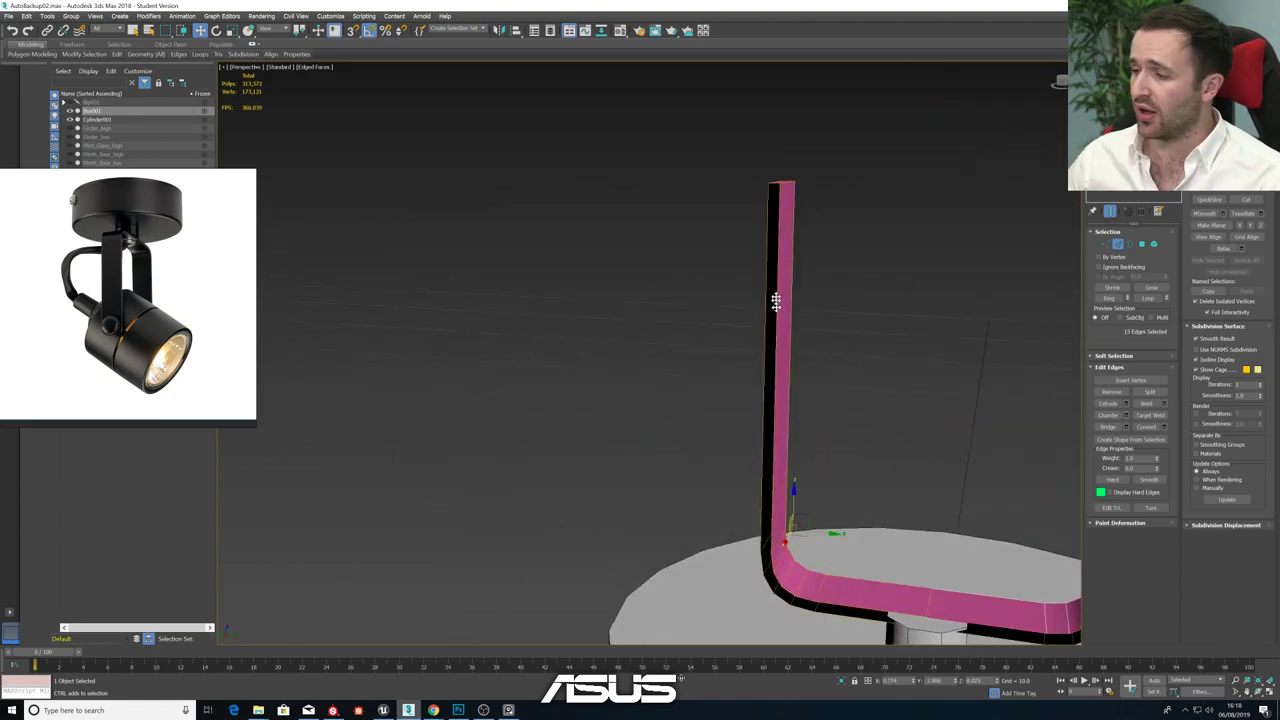
left_click(774, 183, "alt")
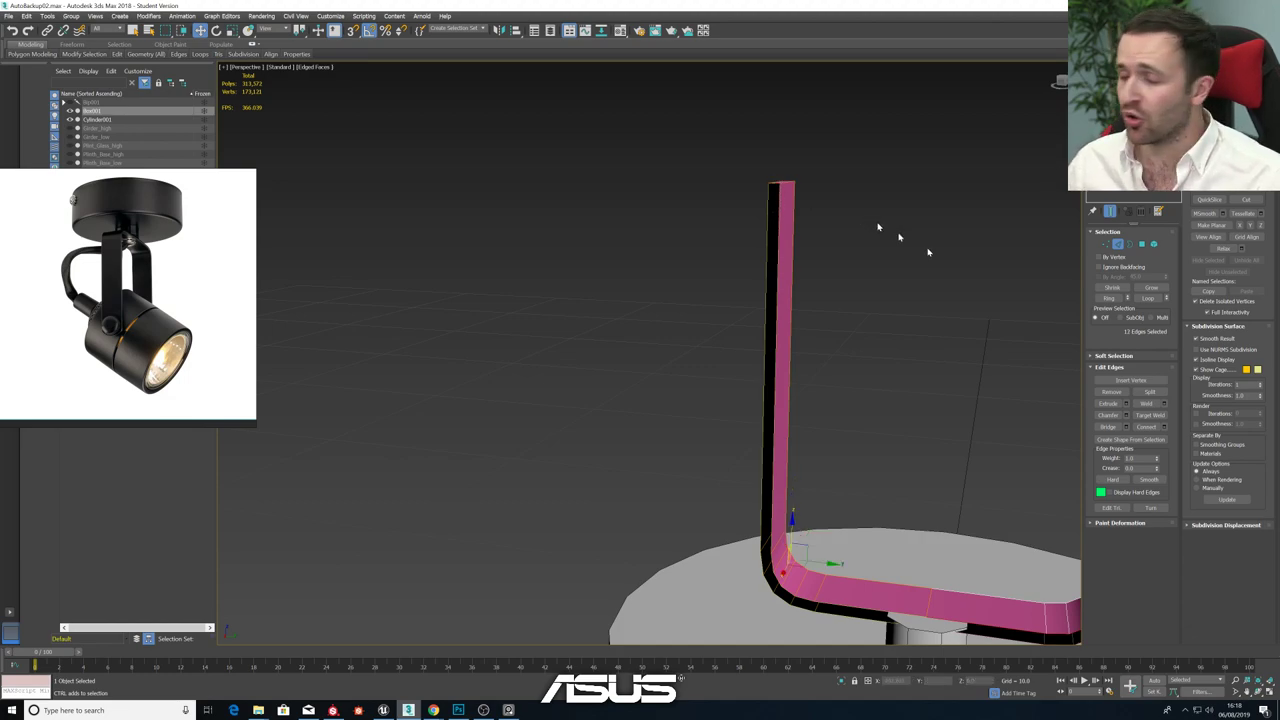
left_click(1126, 427)
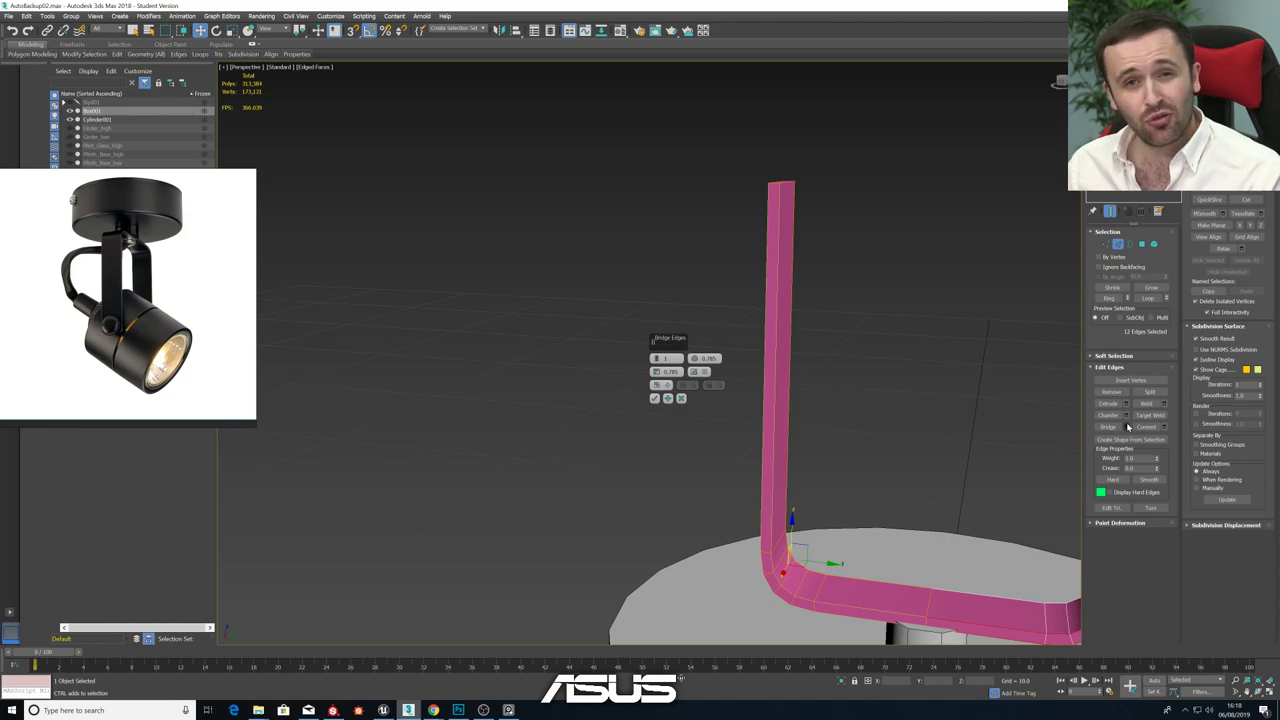
left_click(655, 399)
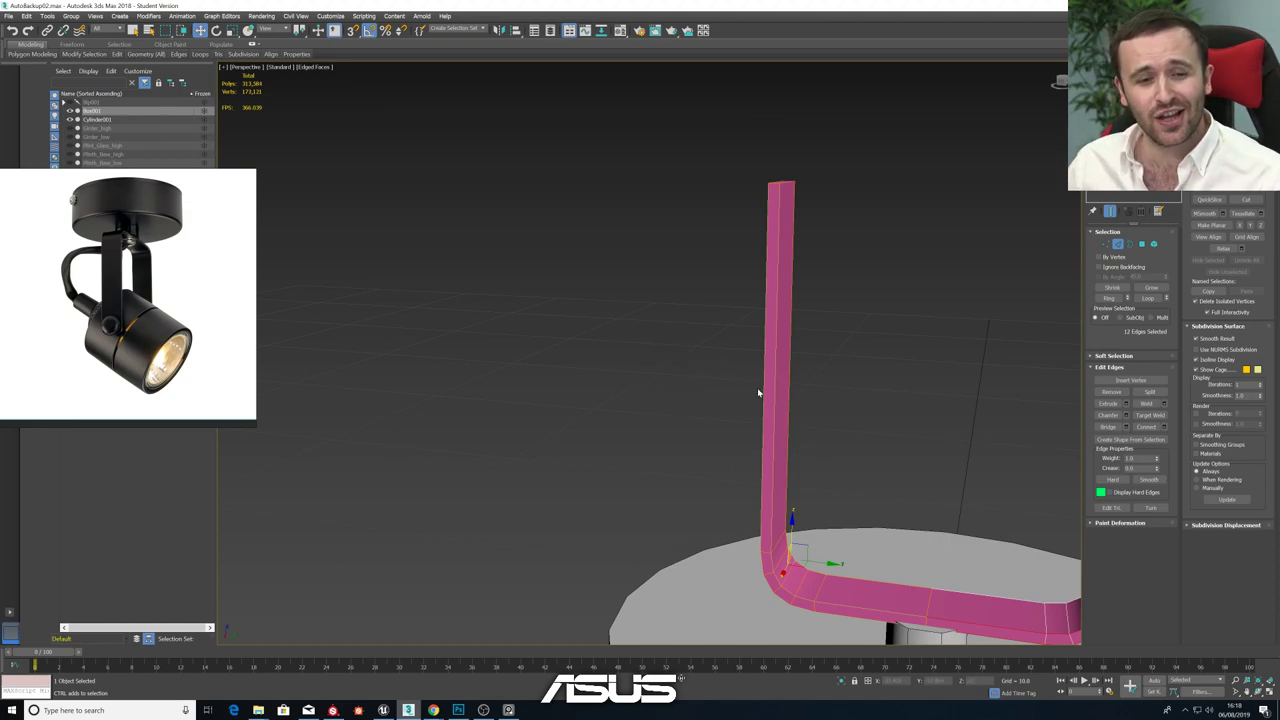
- Add a lengthwise edge loop down the middle of the bracket strip by connecting the ring of its cross edges
middle_click_drag(866, 438, 610, 421, "alt")
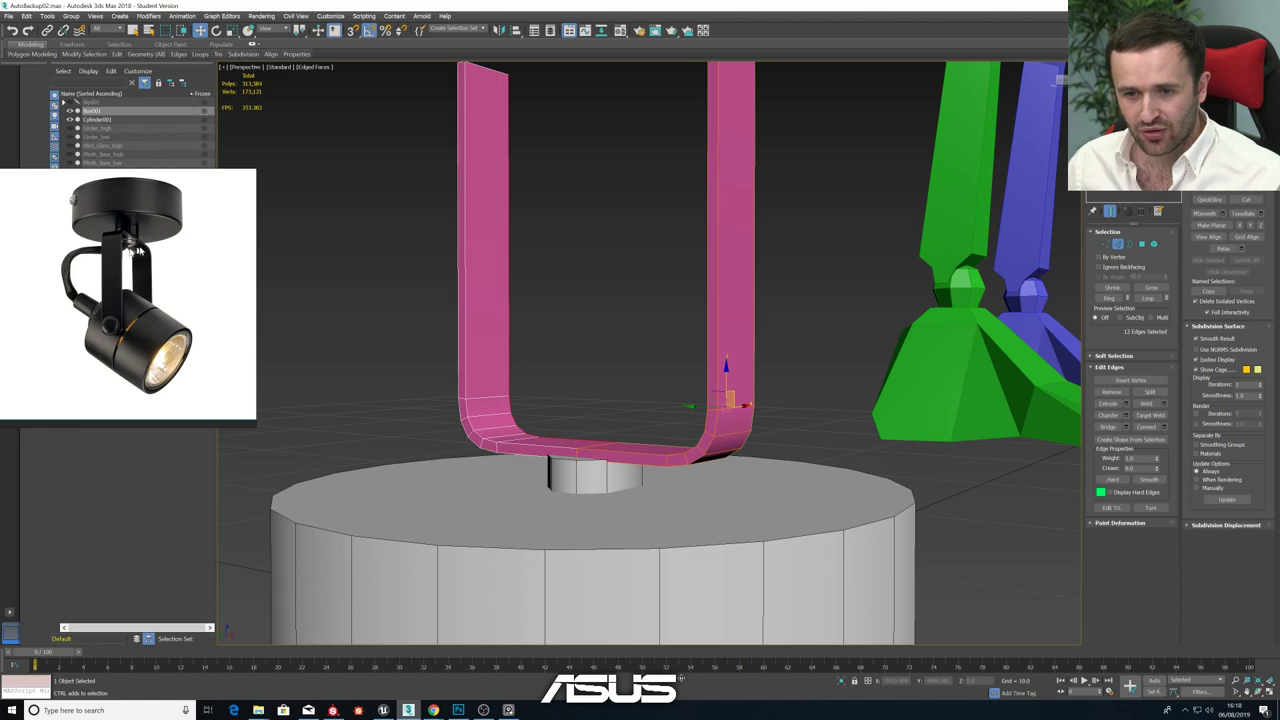
key("2")
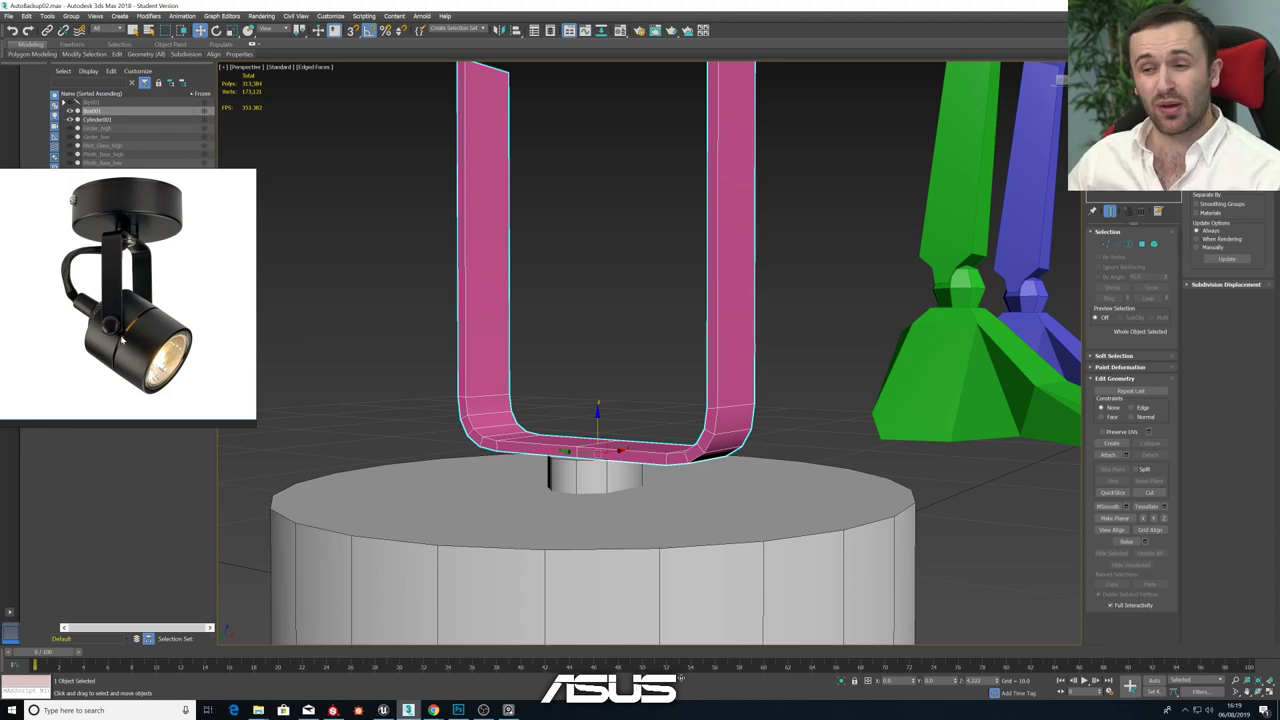
middle_click_drag(603, 291, 532, 241, "alt")
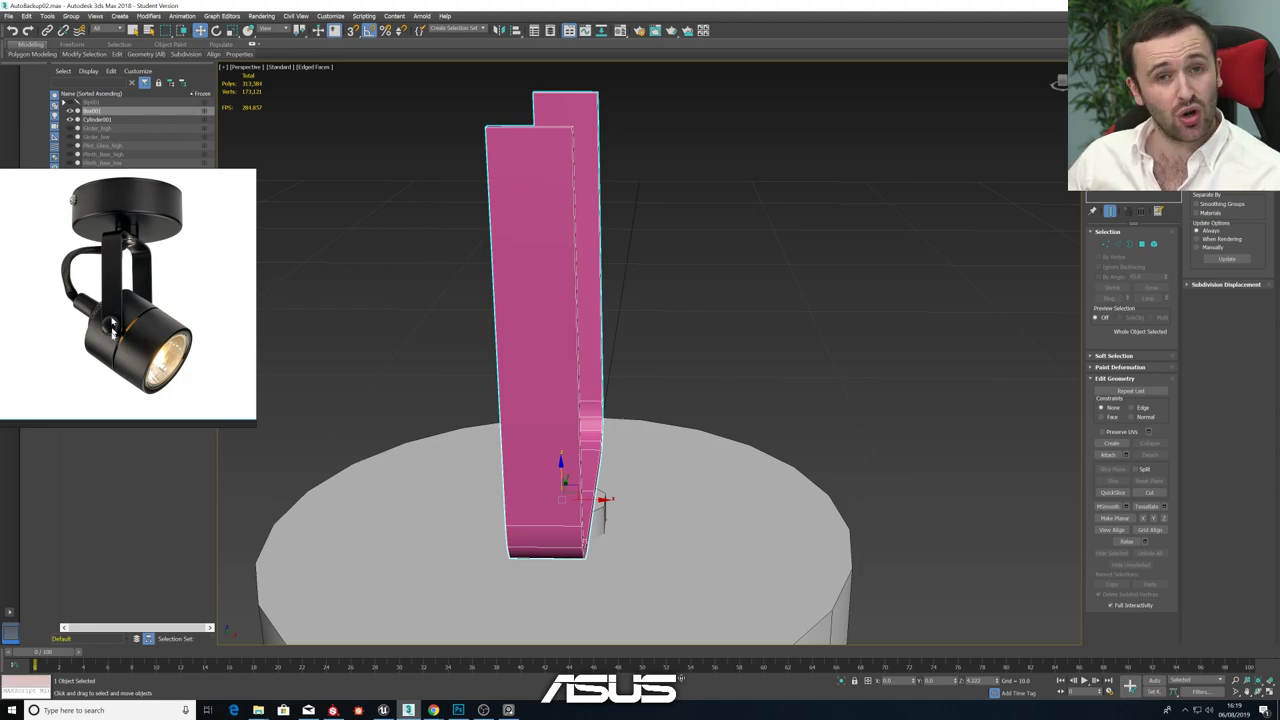
left_click(1117, 244)
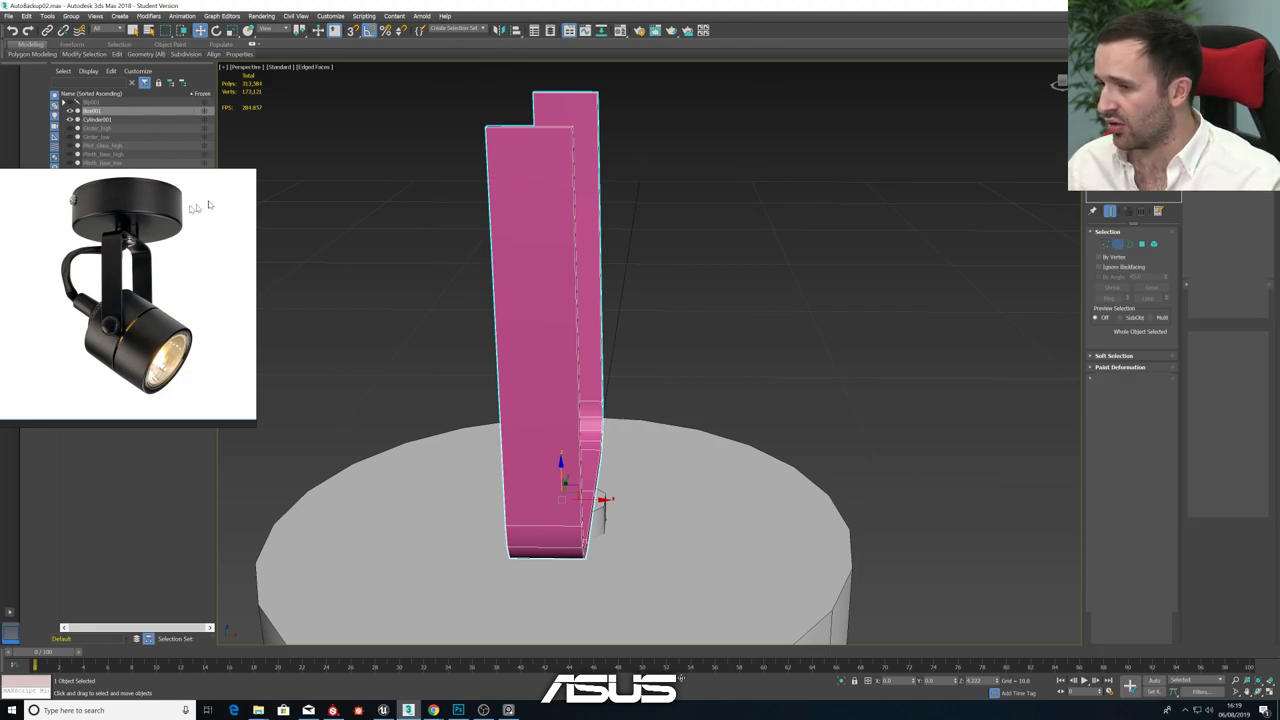
left_click(530, 128)
left_click(1109, 298)
middle_click_drag(880, 320, 729, 327, "alt")
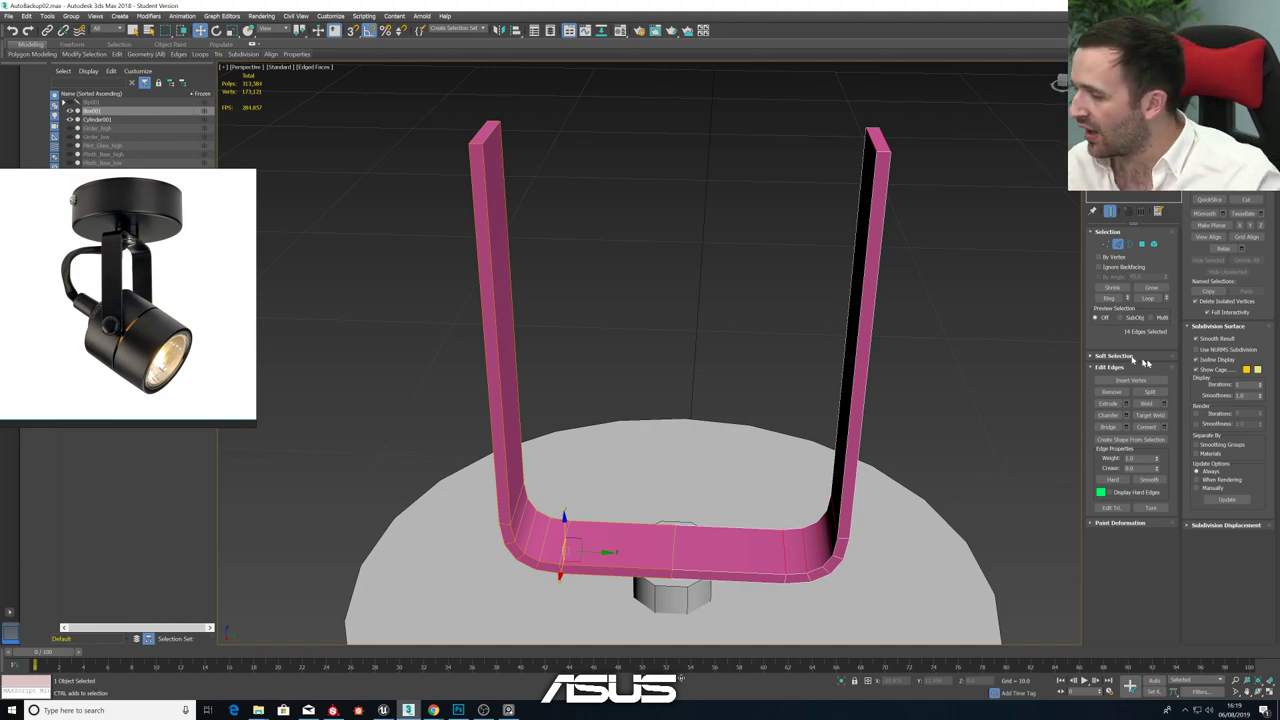
left_click(1155, 428)
middle_click_drag(820, 436, 871, 416, "alt")
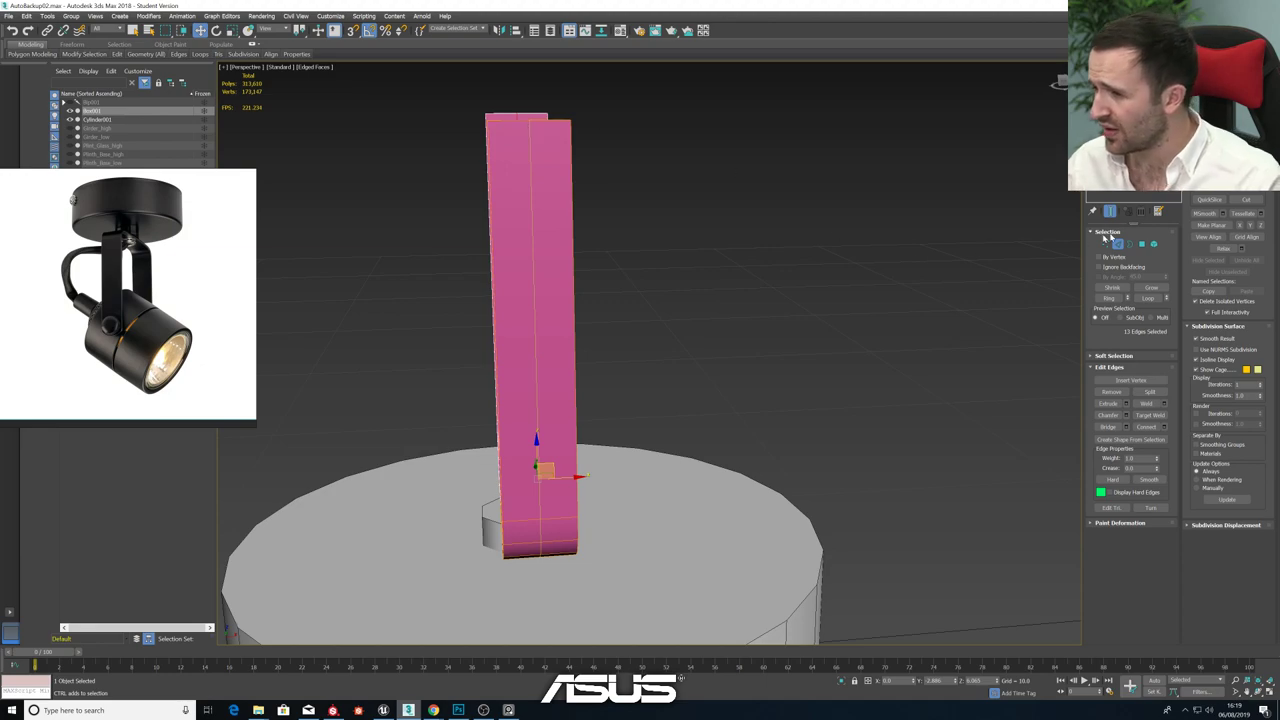
- Raise the middle edge at the free end of the bracket arm to form a pointed tip
middle_click_drag(603, 203, 349, 314, "alt")
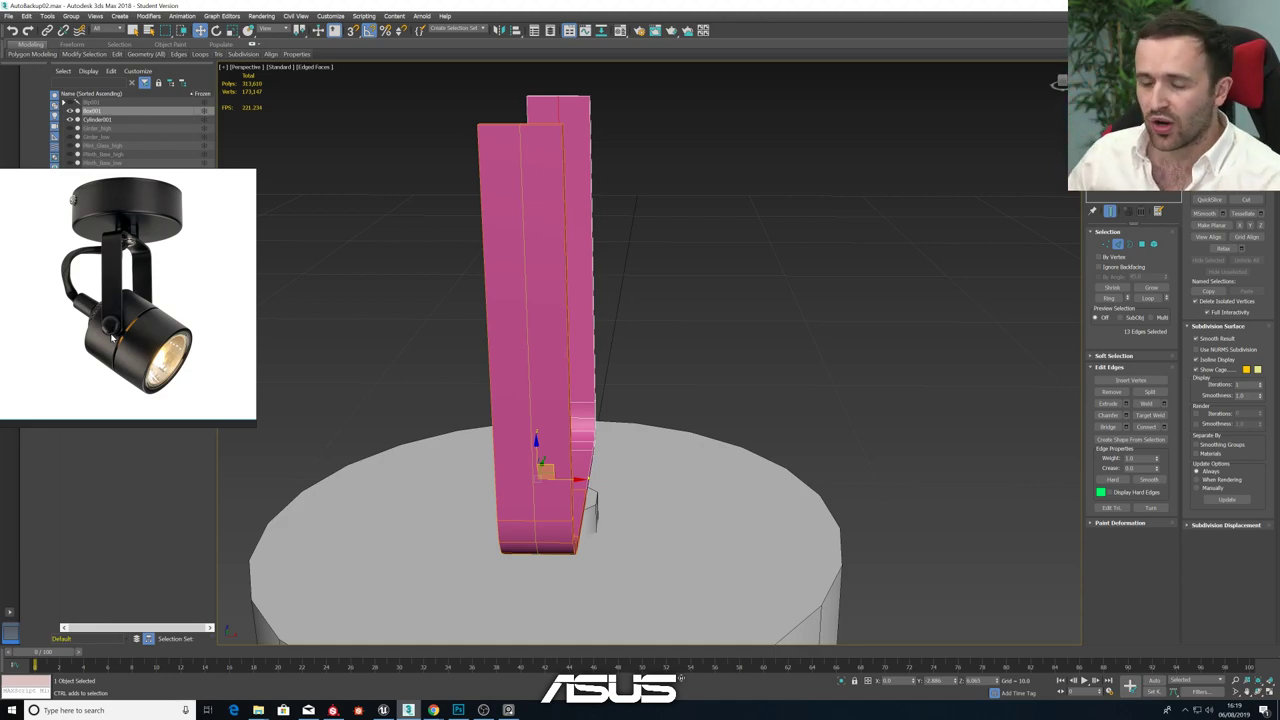
scroll(525, 118, "up", 2)
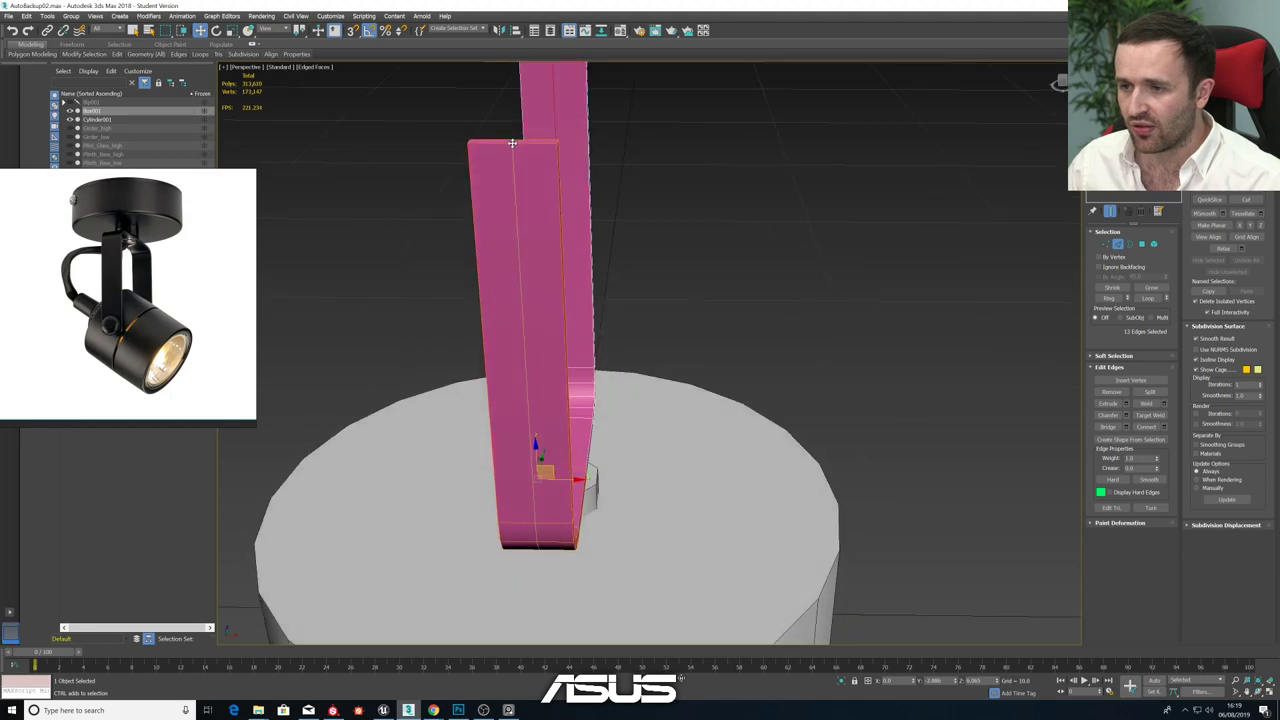
left_click(514, 141)
middle_click_drag(534, 113, 512, 90, "alt")
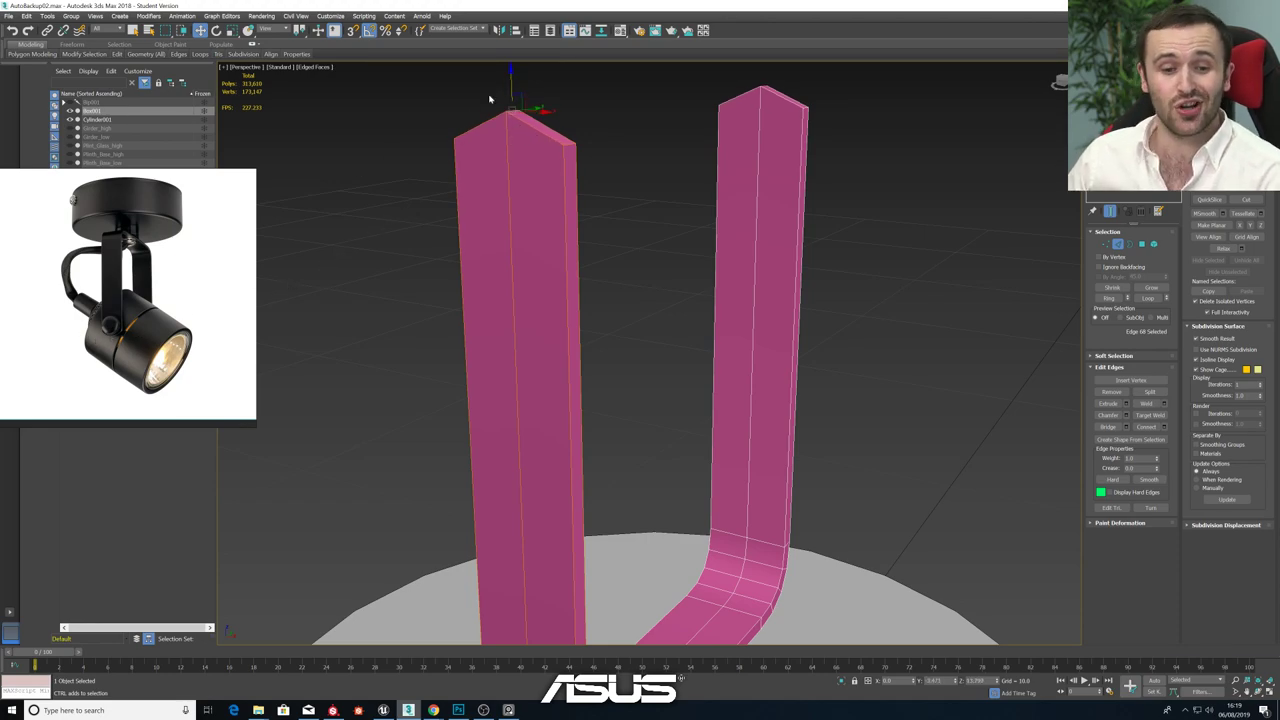
middle_click_drag(520, 206, 486, 137, "alt")
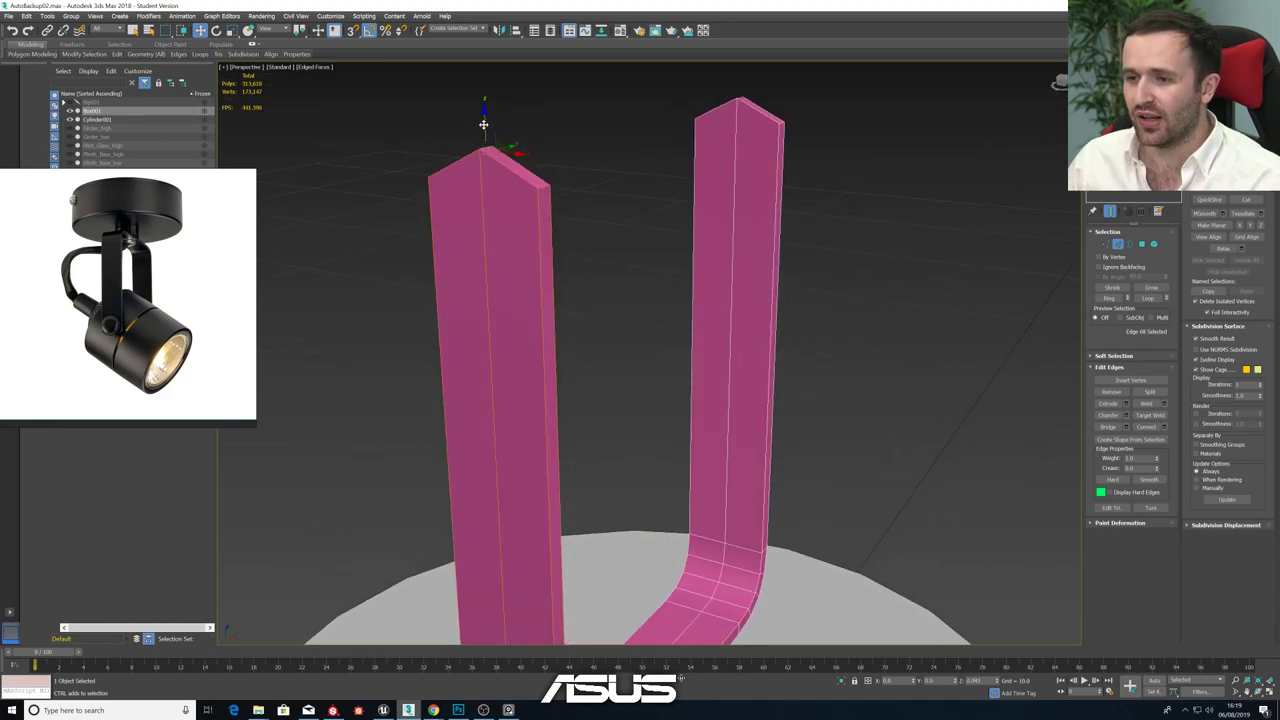
left_click(1125, 415)
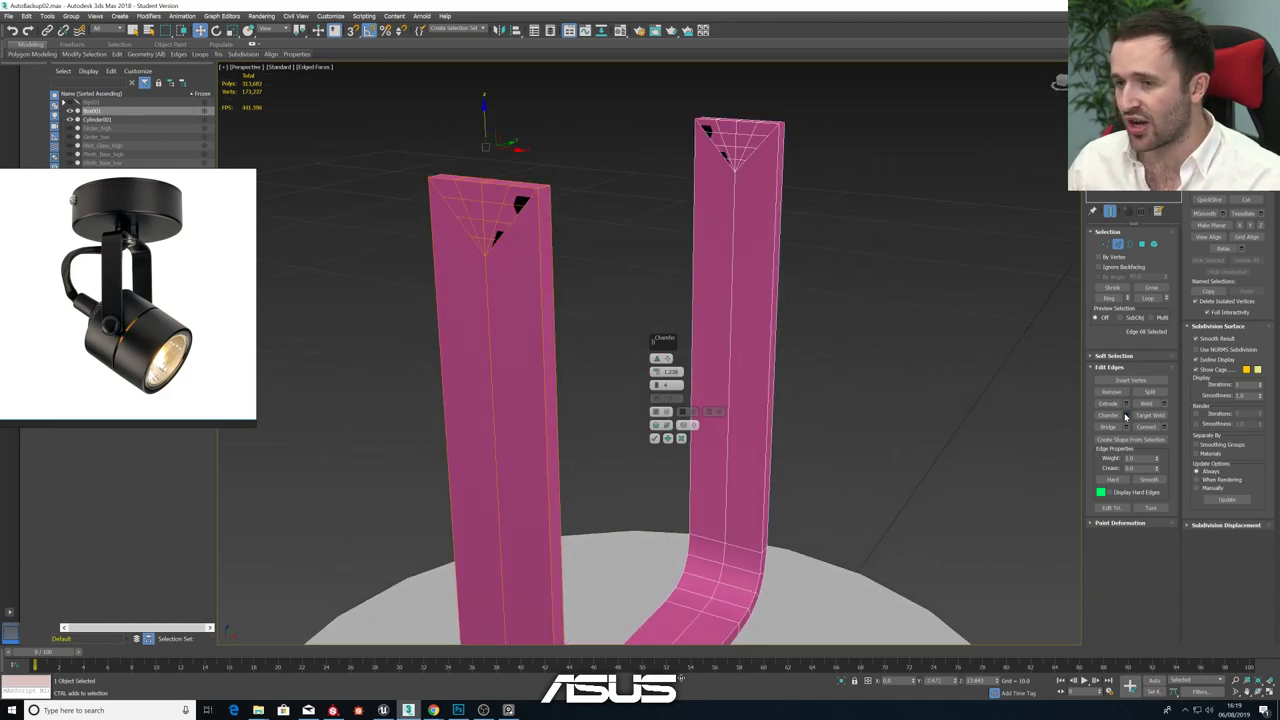
right_click(656, 372)
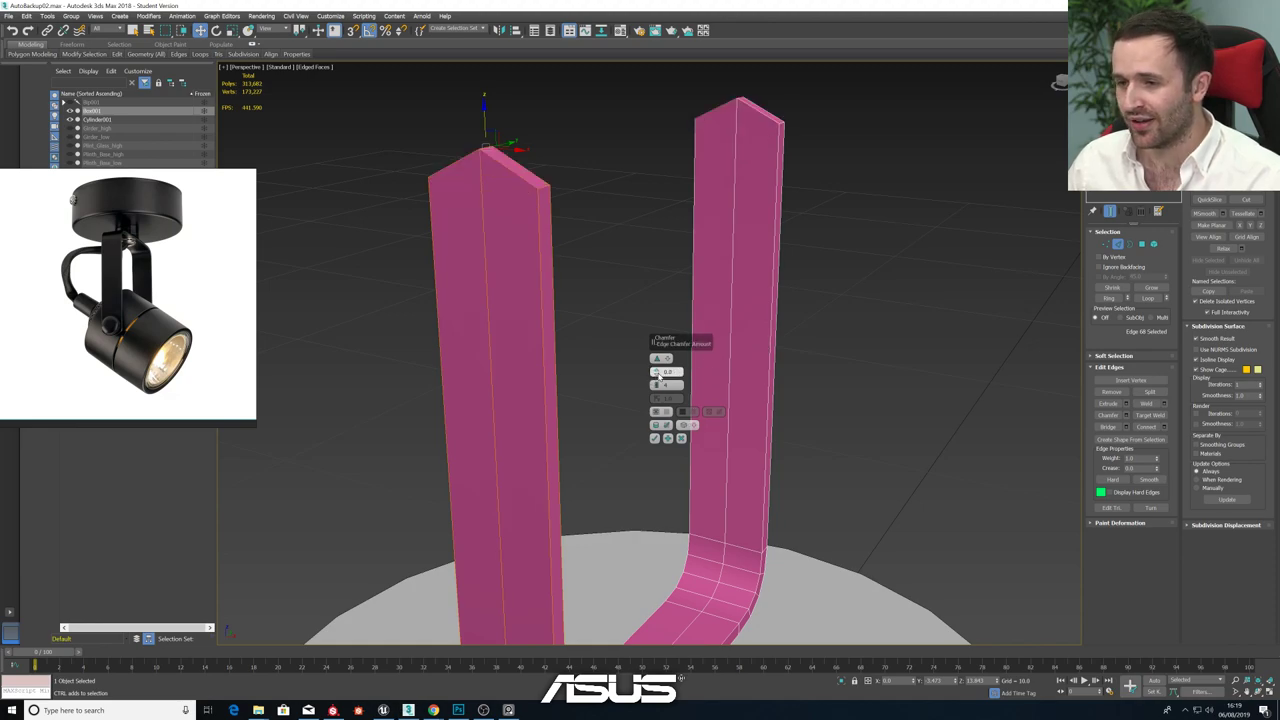
left_click_drag(656, 374, 669, 341)
left_click(657, 384)
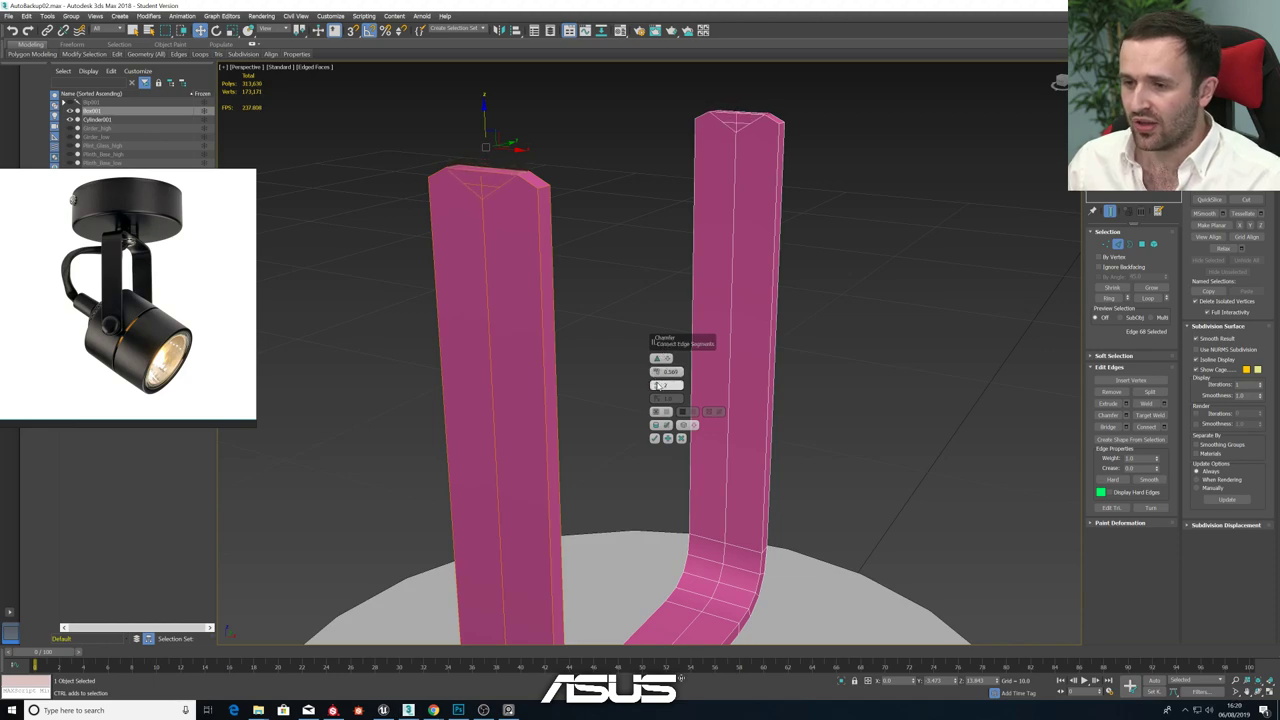
left_click(657, 384)
middle_click_drag(497, 320, 546, 353, "alt")
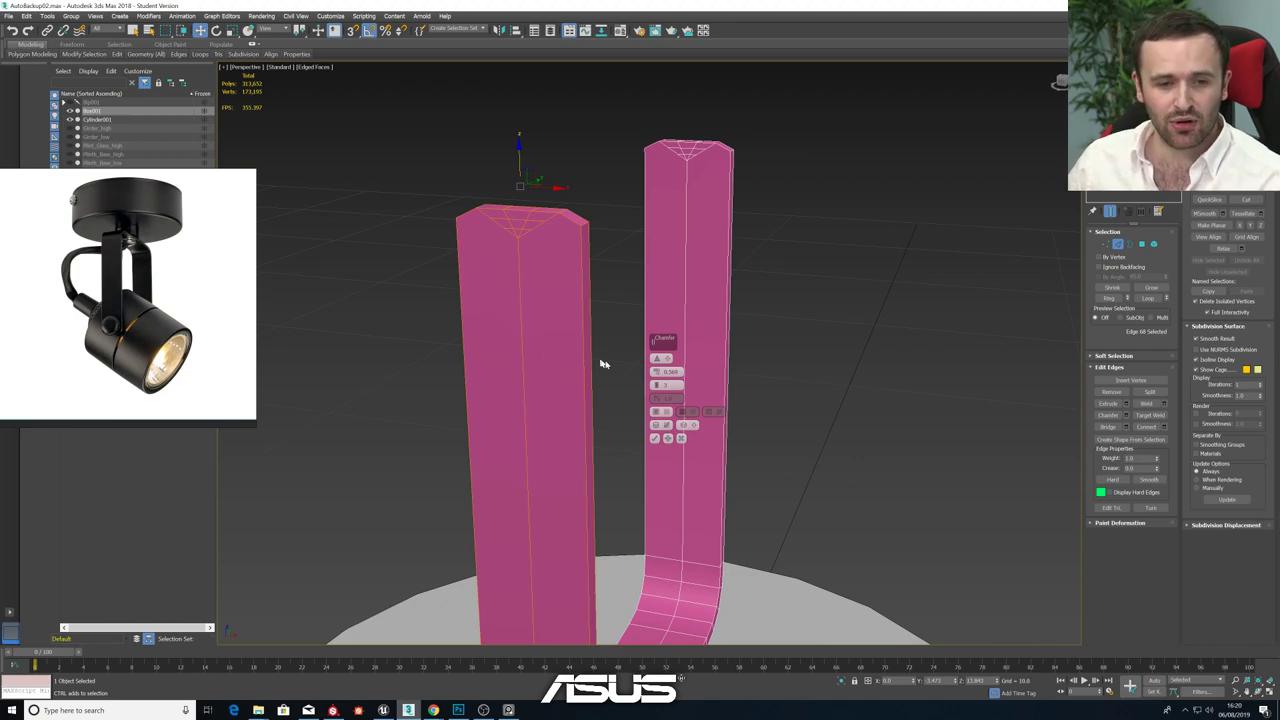
left_click(681, 438)
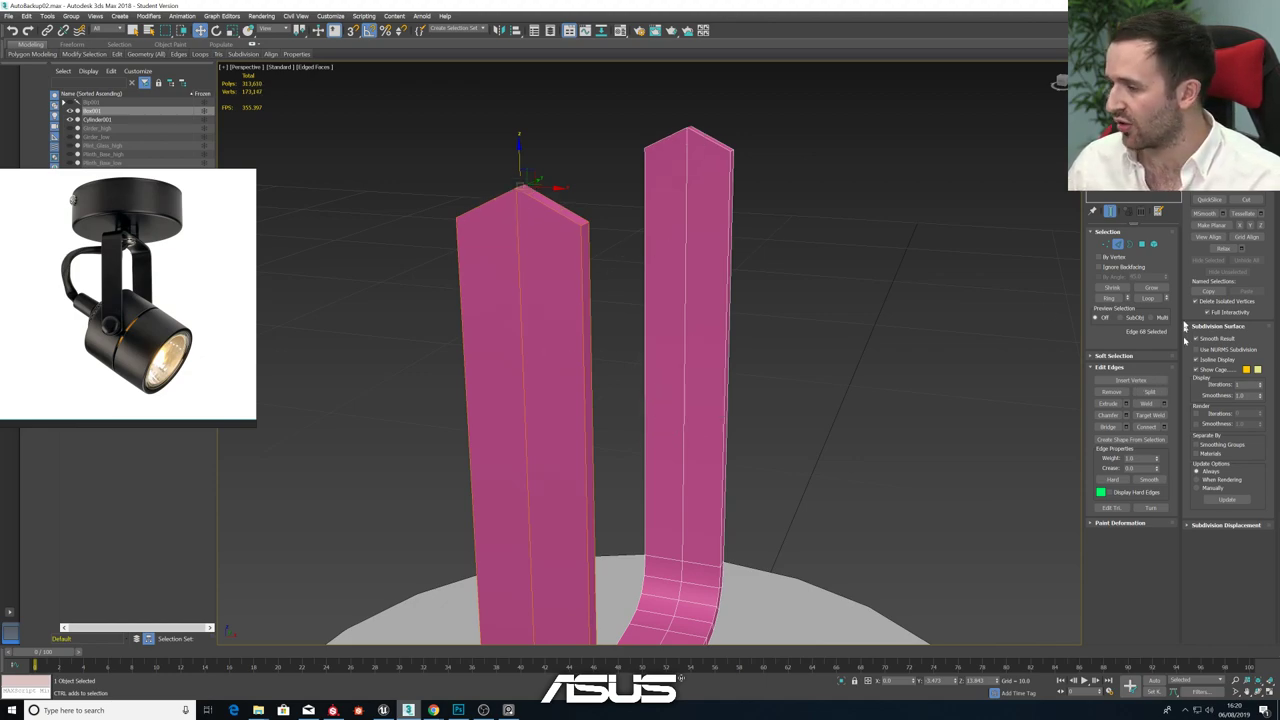
- Delete the large outer and inner face polygons of the bracket arm on both sides of its middle edge, leaving the thin rim
left_click(1142, 244)
left_click(505, 350)
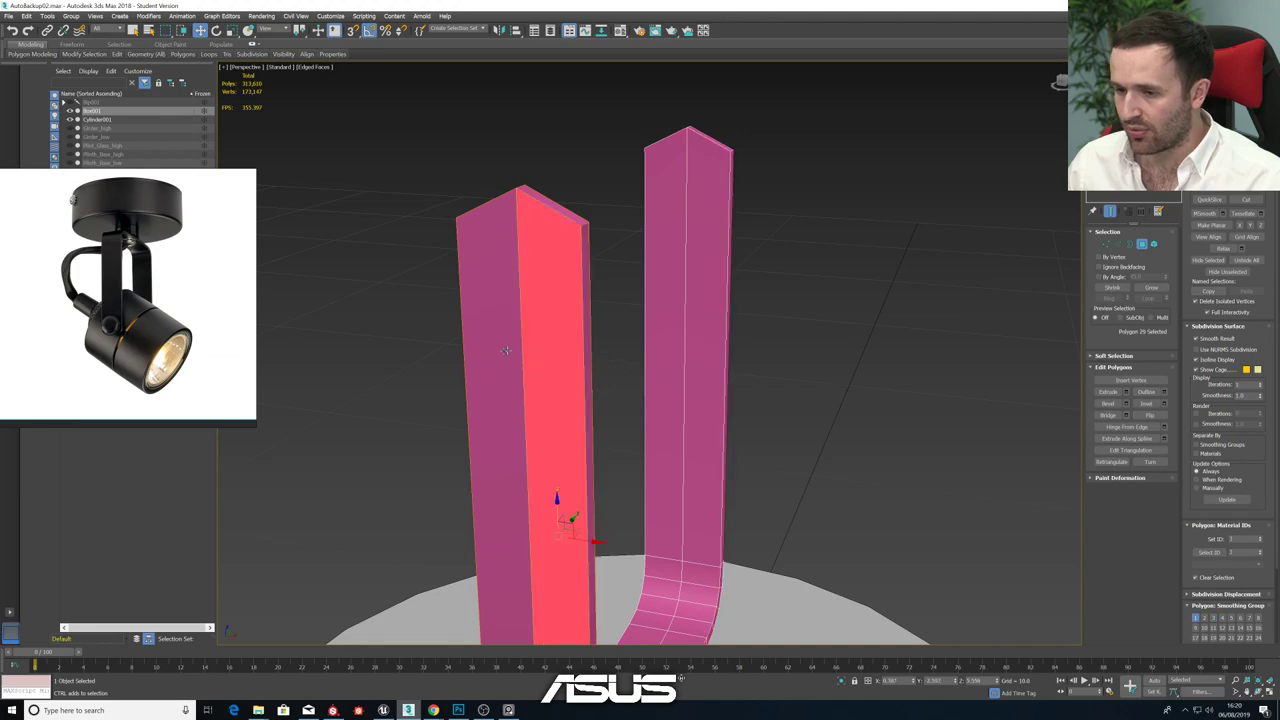
left_click(506, 350, "ctrl")
middle_click_drag(520, 358, 586, 357, "alt")
key("Delete")
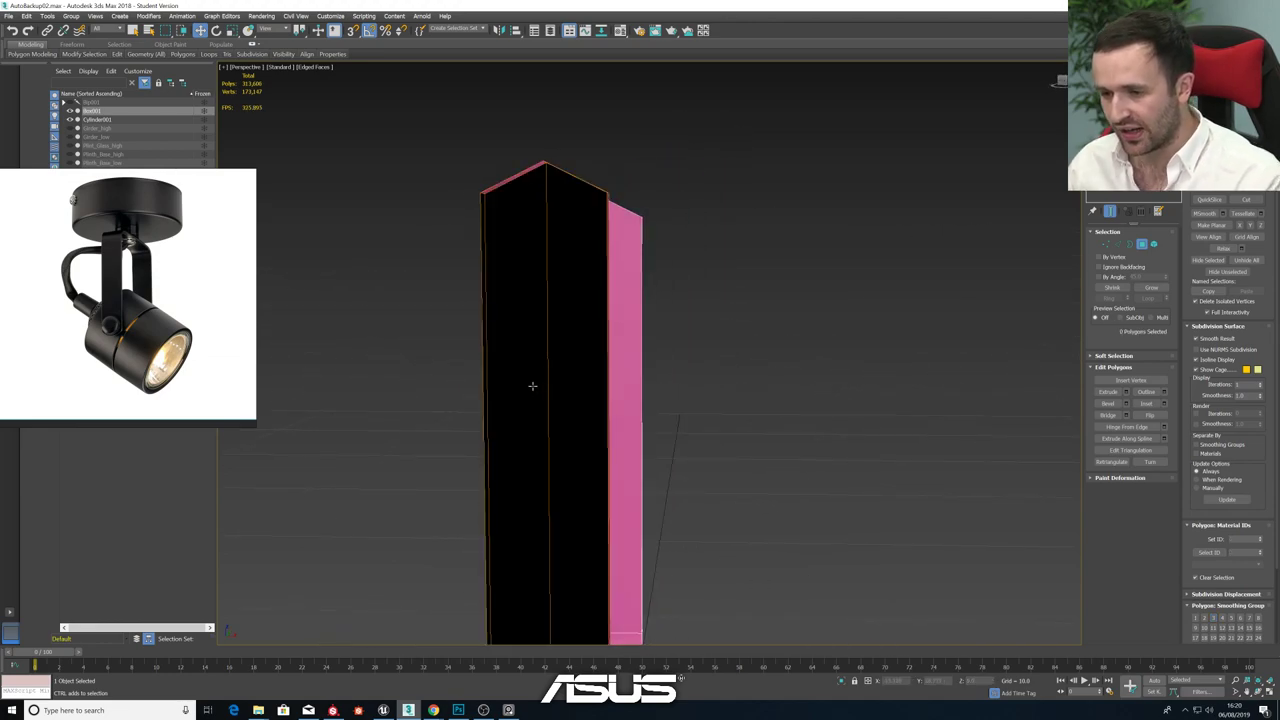
key("ctrl+z")
key("Delete")
key("alt+q")
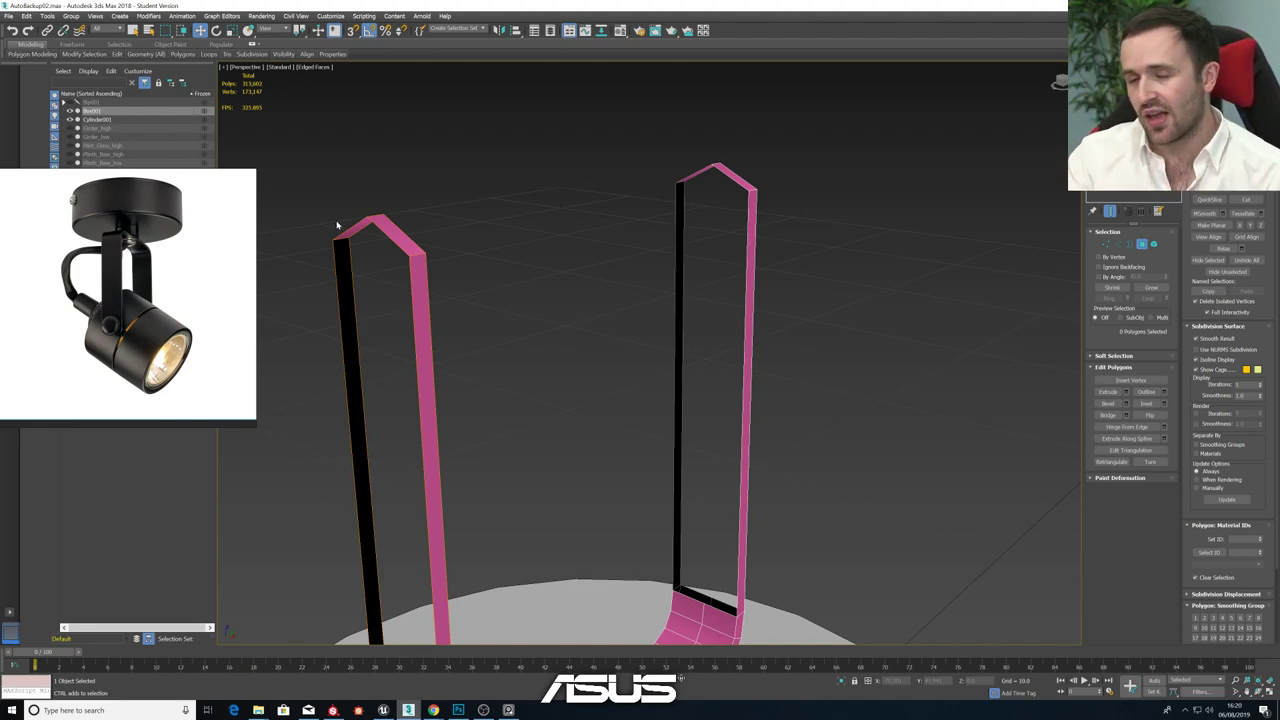
- Chamfer the pointed tip edge of the bracket arm by 0.505 with 4 segments
left_click(1117, 245)
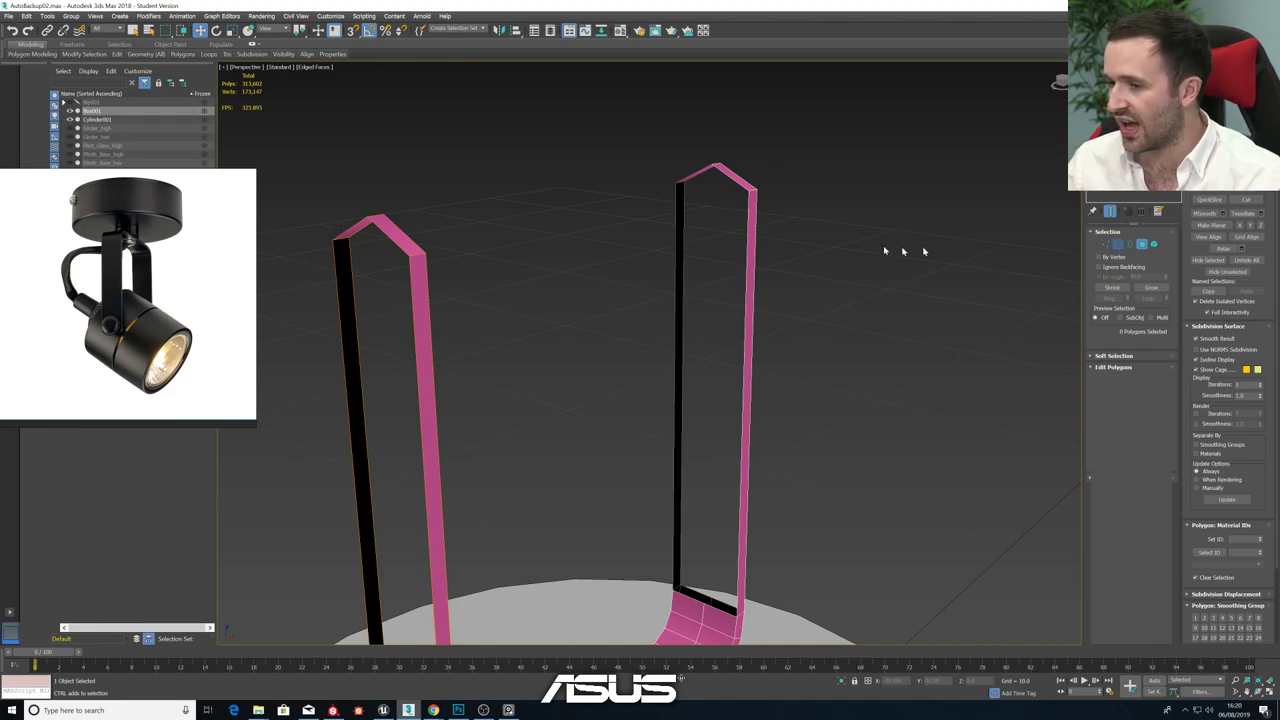
left_click(371, 216)
middle_click_drag(391, 213, 411, 213, "alt")
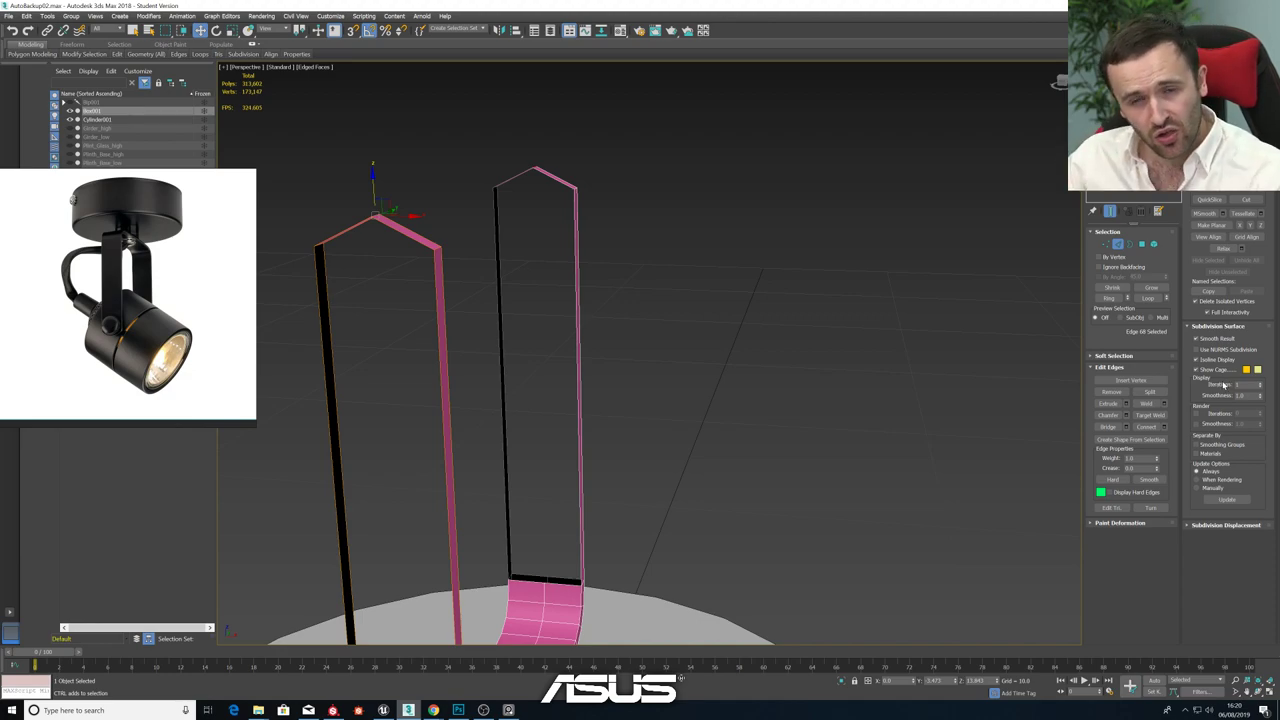
left_click(1127, 415)
middle_click_drag(450, 325, 499, 311, "alt")
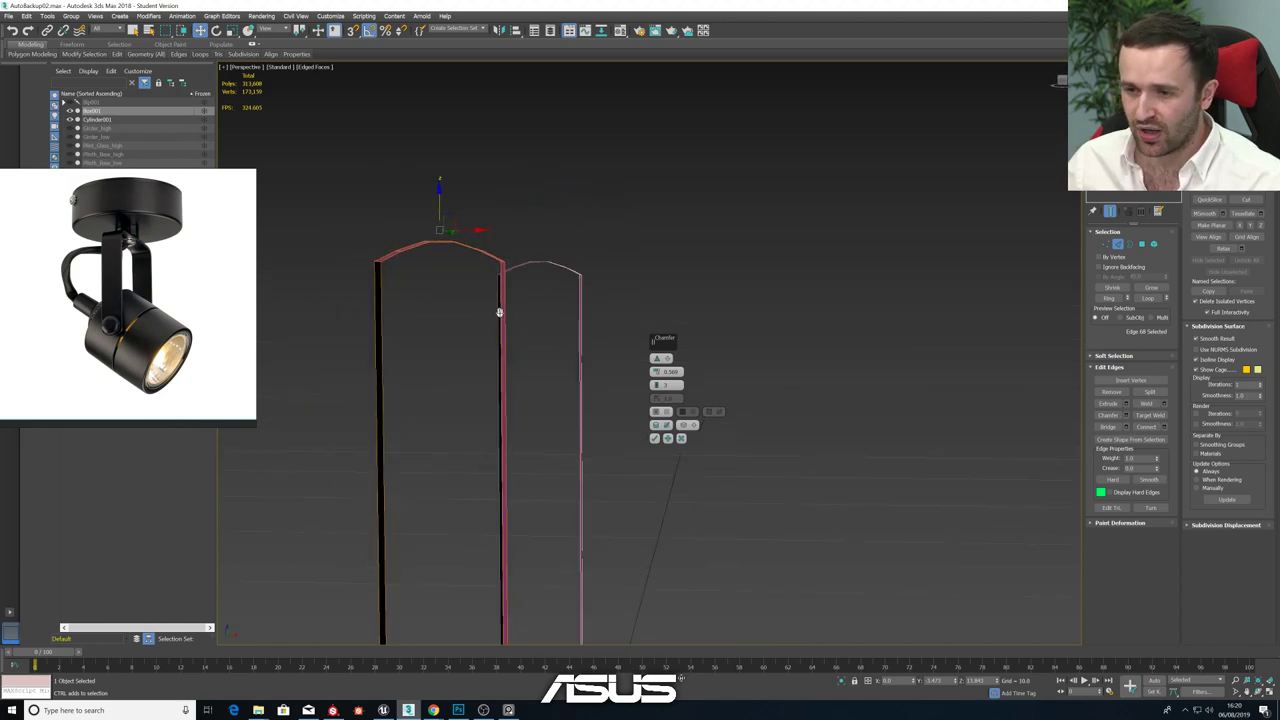
scroll(437, 280, "up", 3)
middle_click_drag(437, 280, 447, 292, "alt")
left_click(657, 383)
left_click(657, 383)
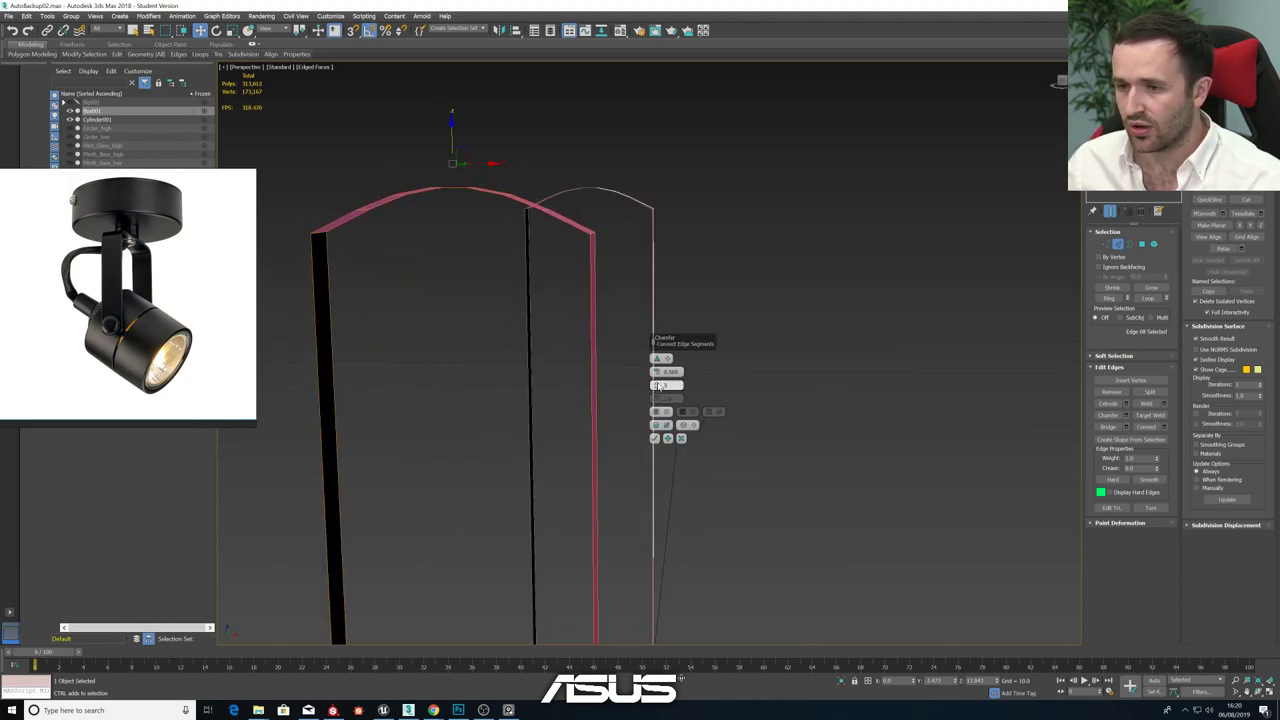
left_click_drag(657, 374, 656, 395)
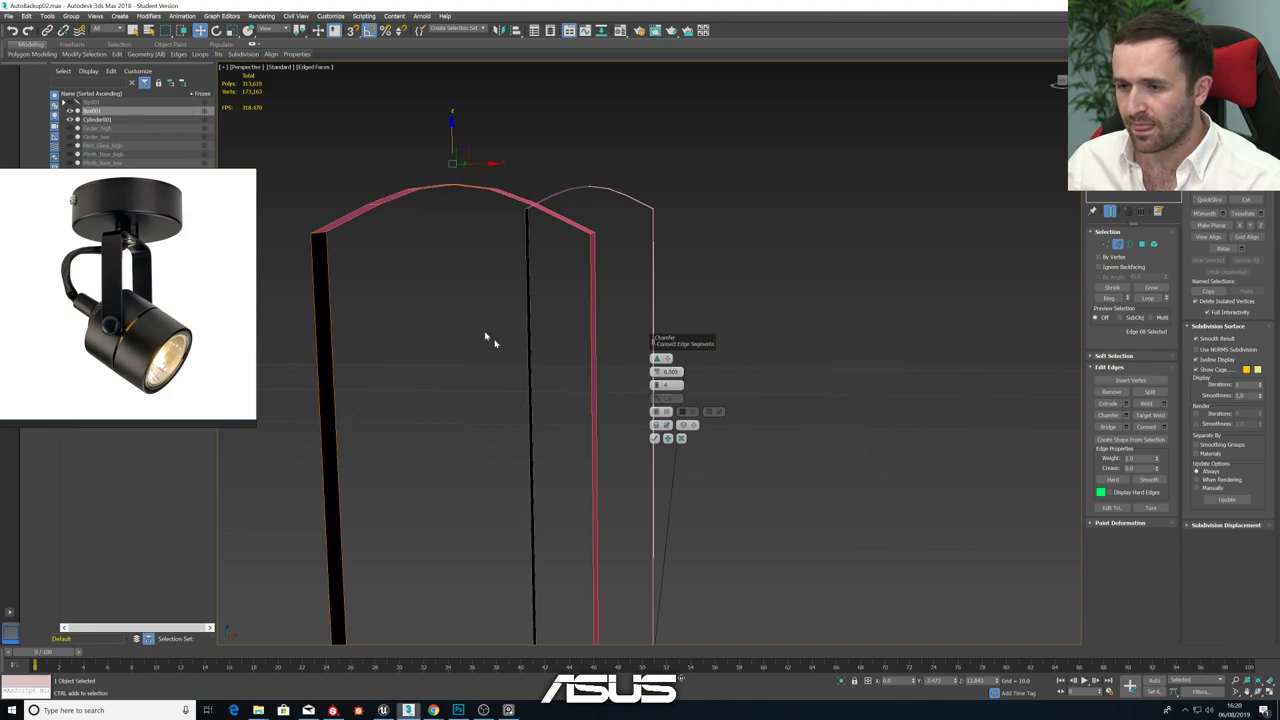
middle_click_drag(486, 337, 608, 420, "alt")
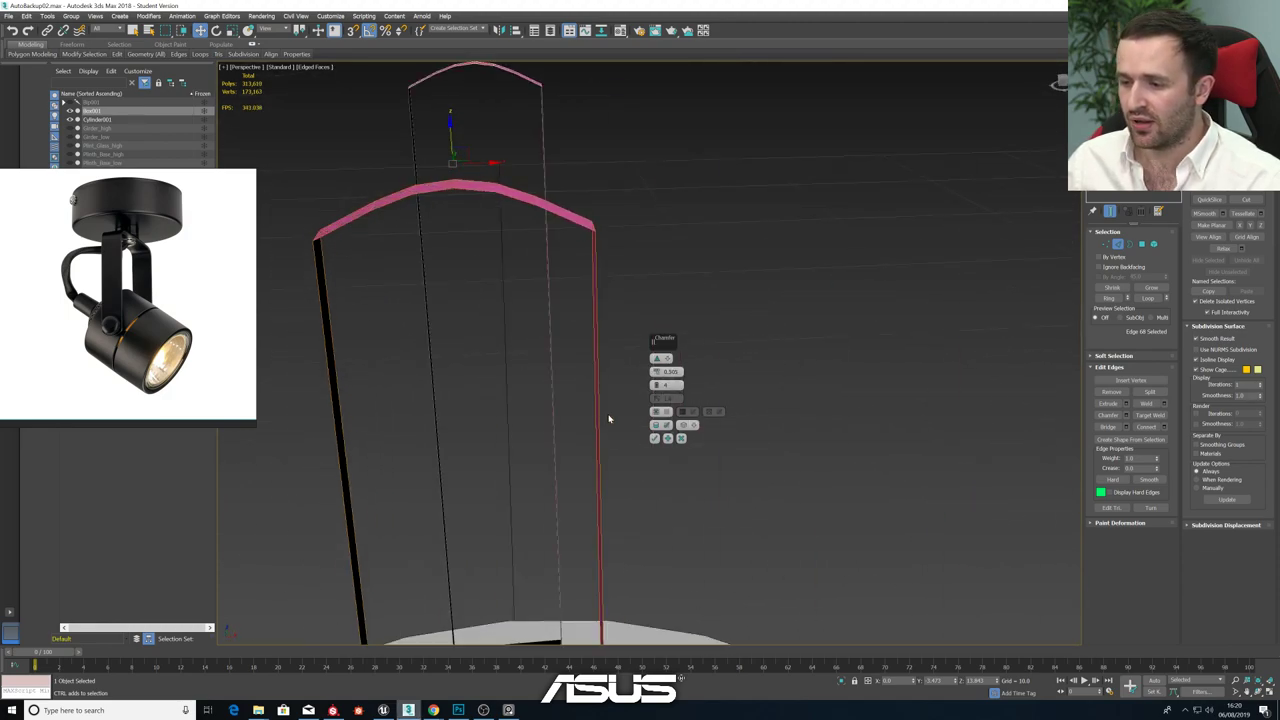
- Chamfer the two remaining corner edges at the arm's end by 0.384 with 4 segments to form a smooth arc
middle_click_drag(623, 337, 580, 297, "alt")
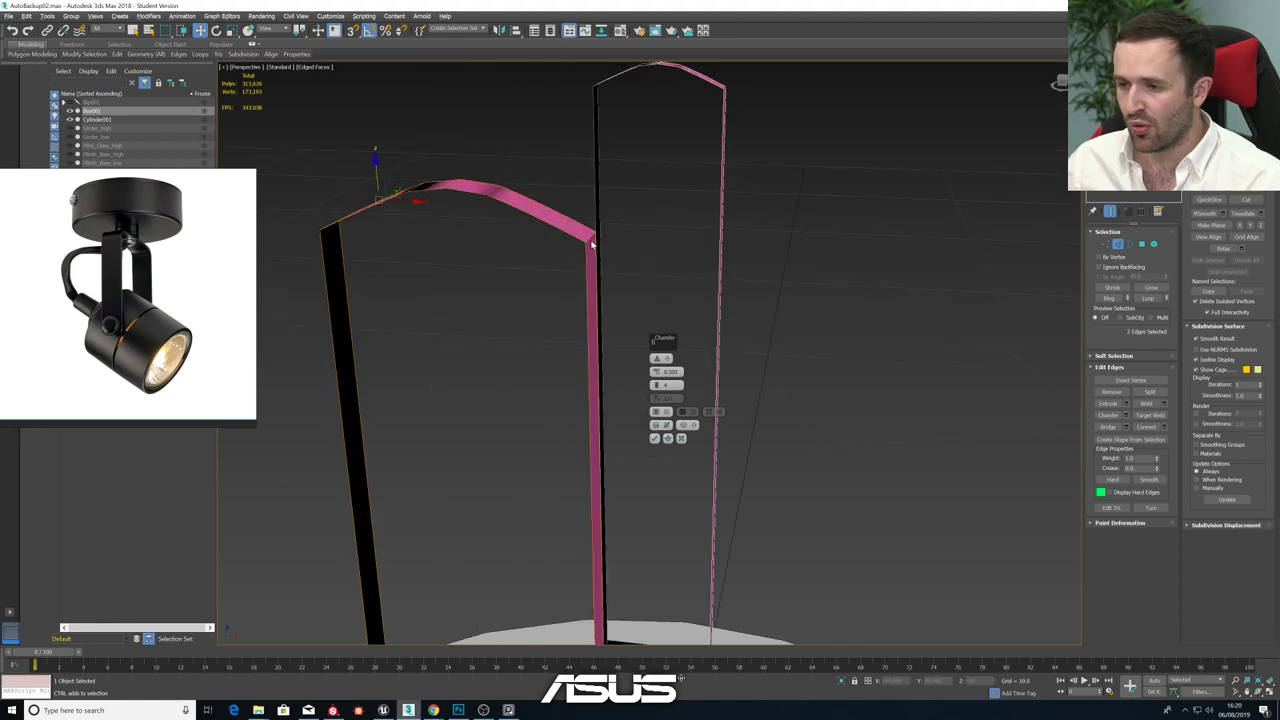
middle_click_drag(592, 243, 511, 270, "alt")
left_click(626, 273)
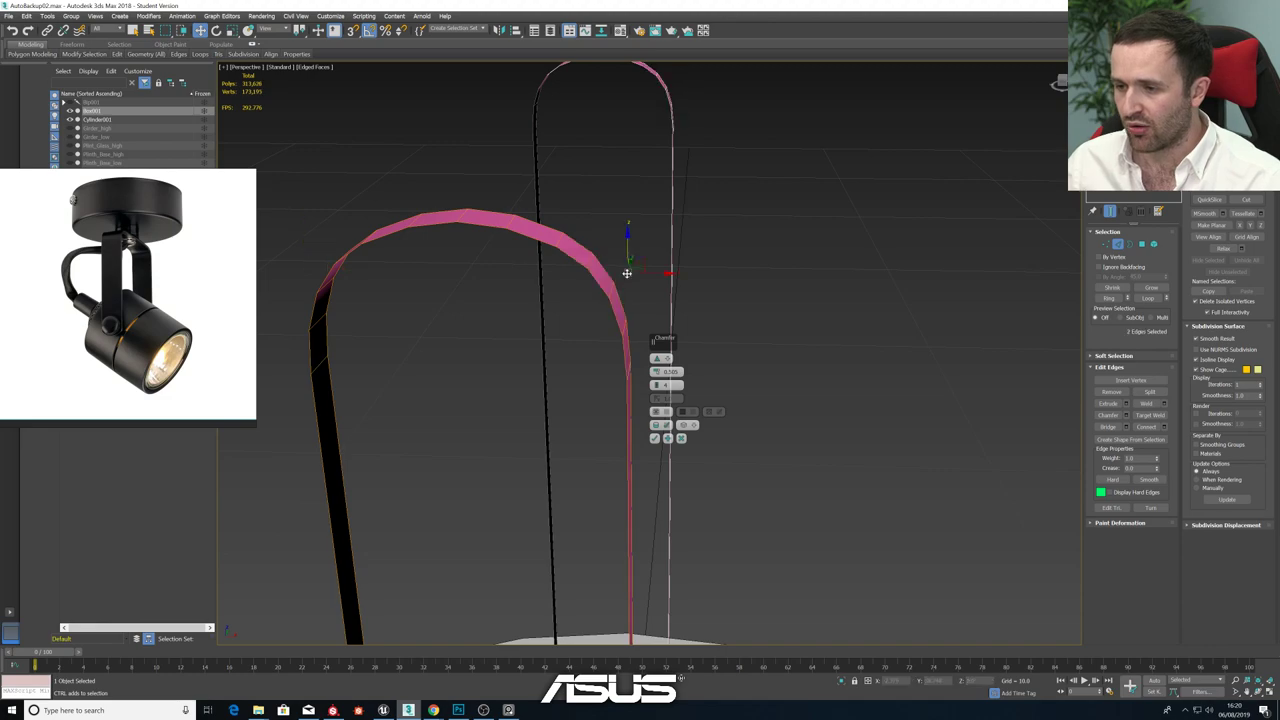
scroll(537, 320, "down", 5)
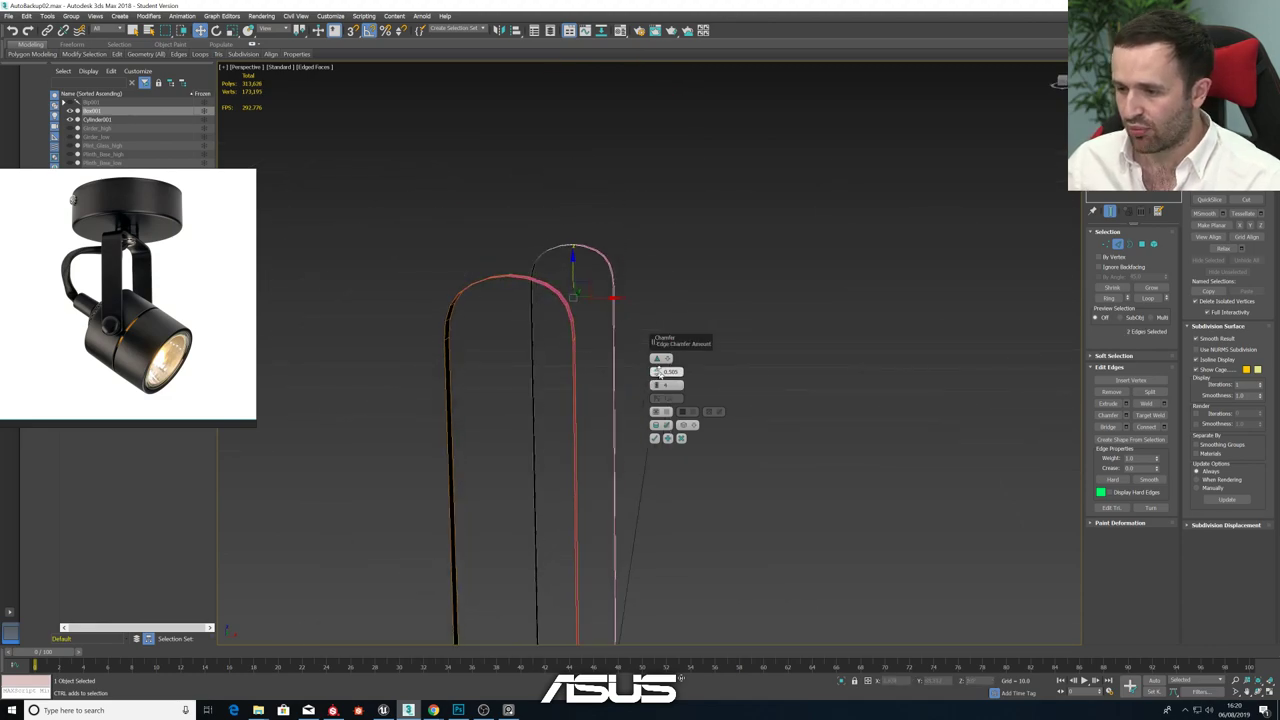
right_click(658, 374)
left_click_drag(657, 372, 656, 388)
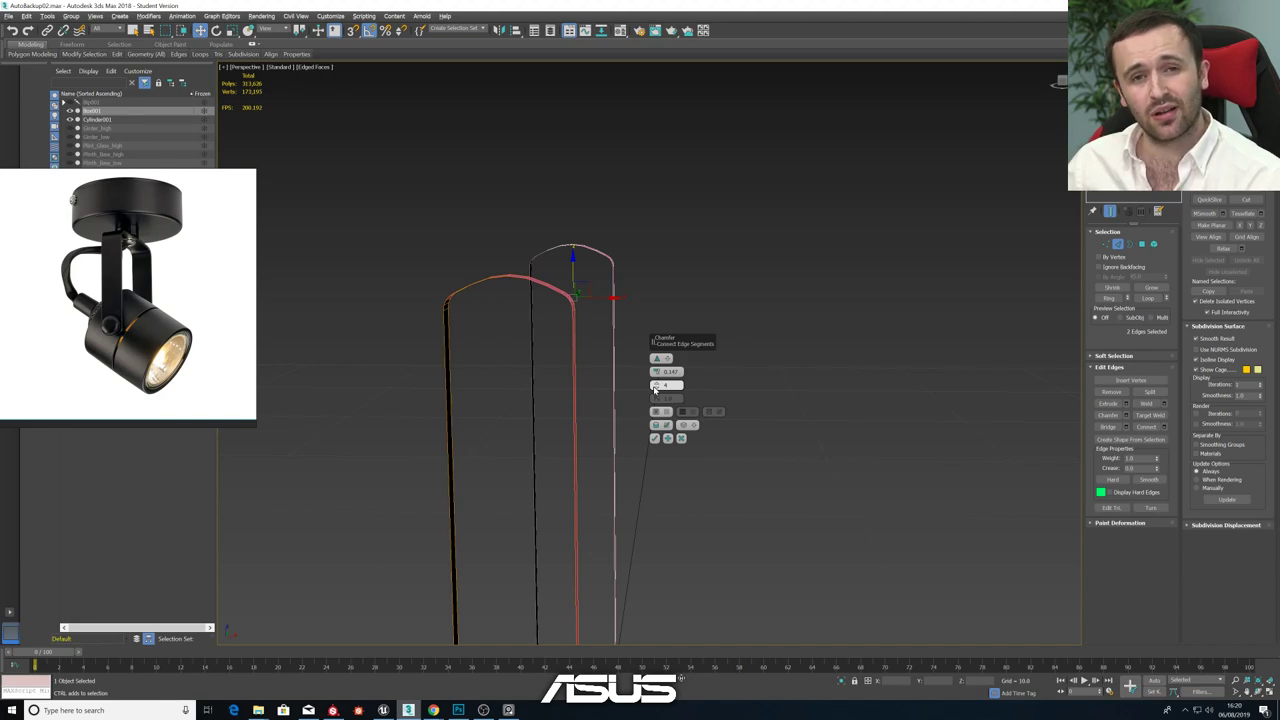
mouse_move(523, 398)
middle_mouse_down("alt")
mouse_move(543, 391)
mouse_move(526, 392)
middle_mouse_up("alt")
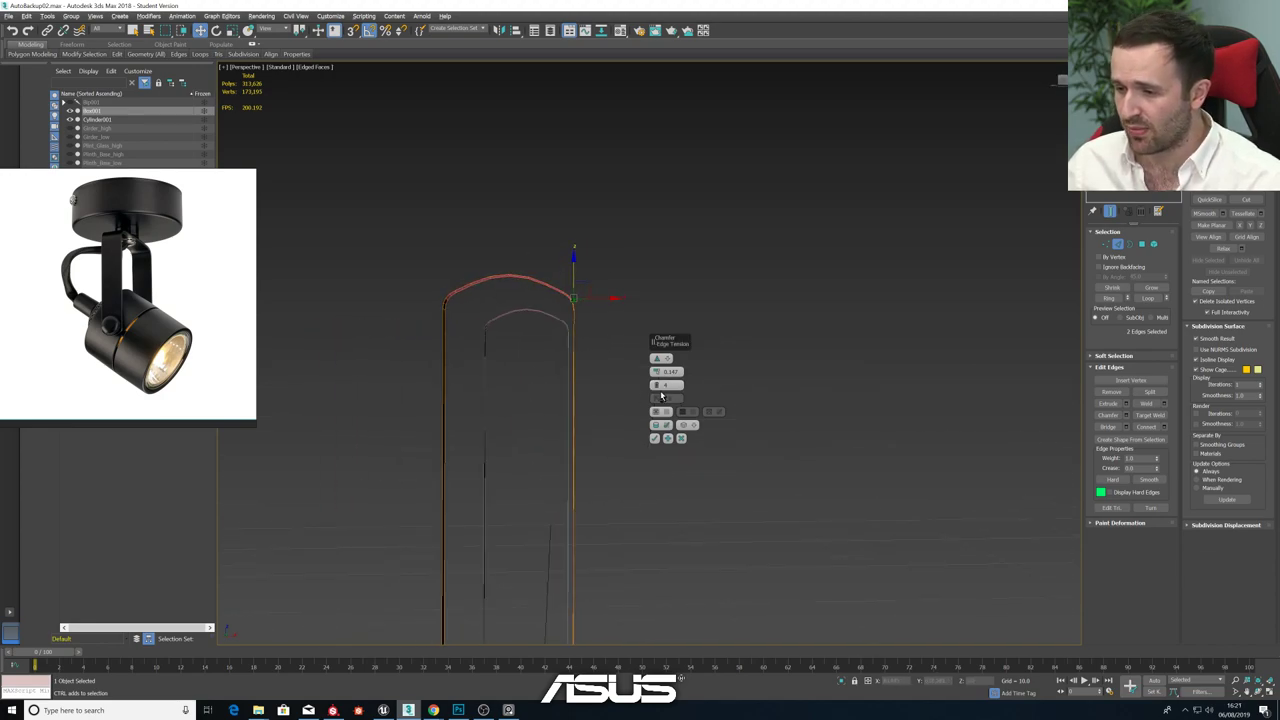
left_click_drag(657, 377, 660, 360)
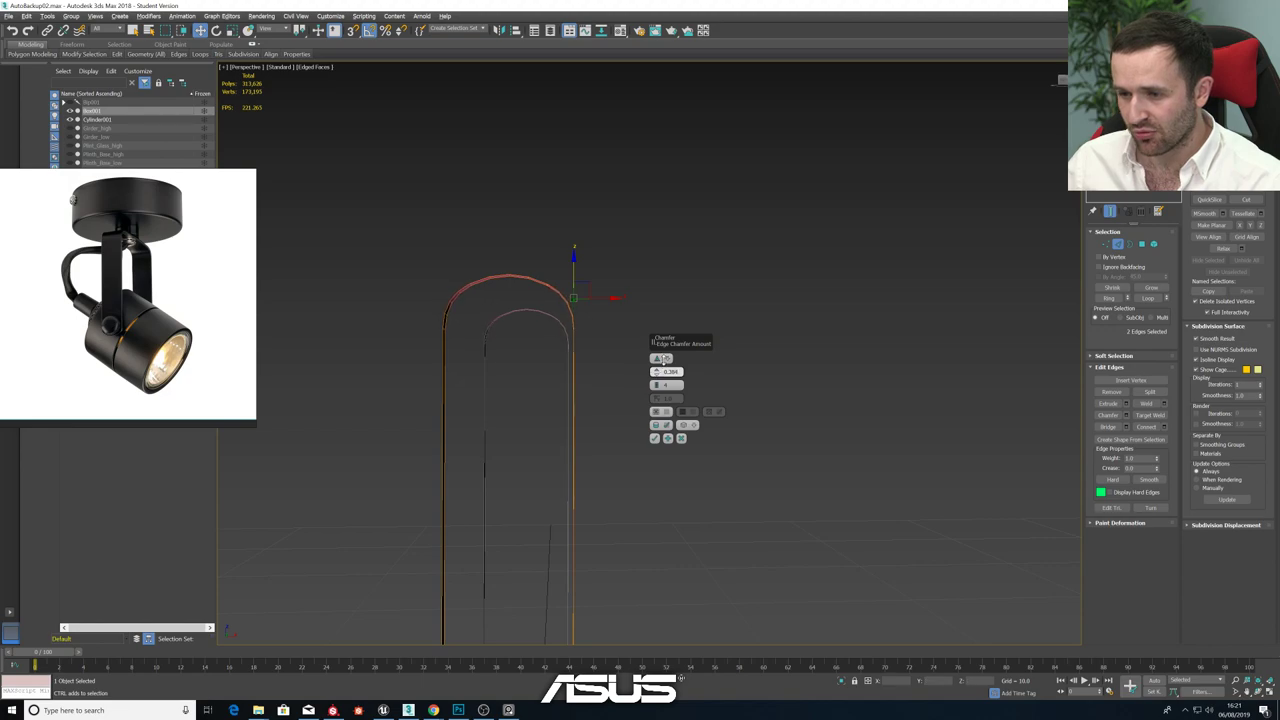
left_click(655, 438)
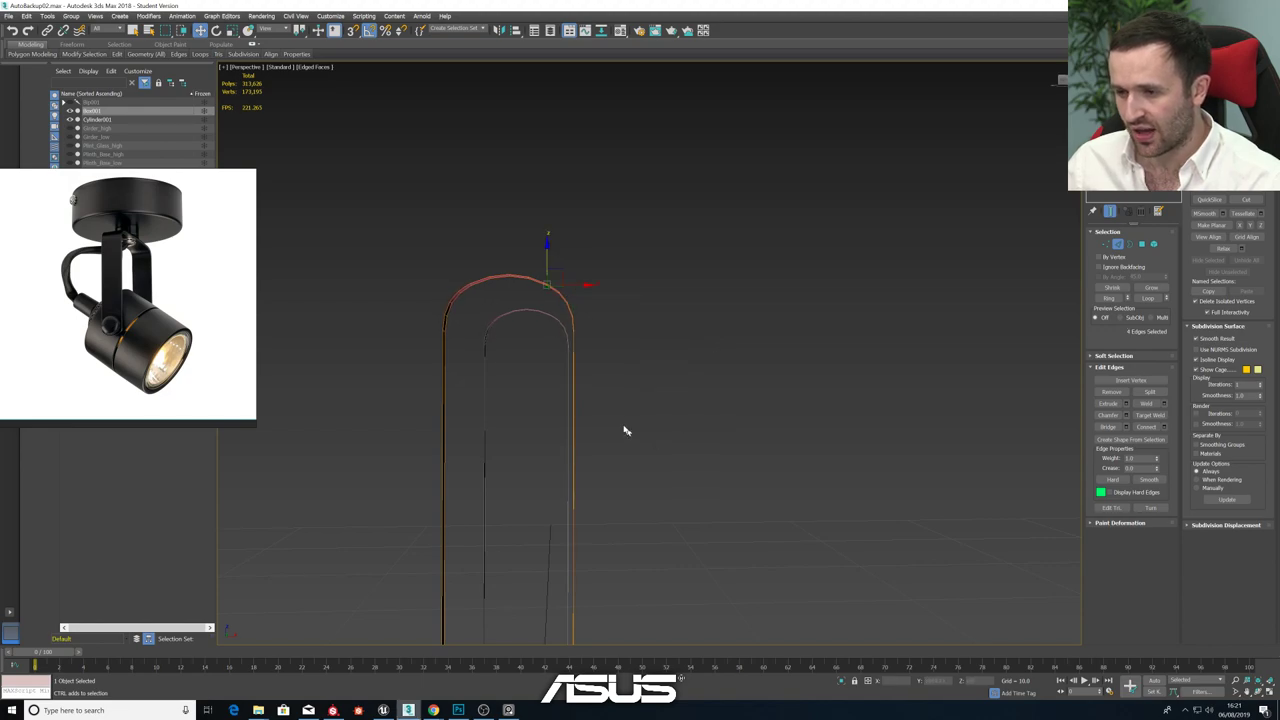
- Turn off the end-result display and bridge the two long edges on the arm's outer side
middle_click_drag(623, 429, 591, 443, "alt")
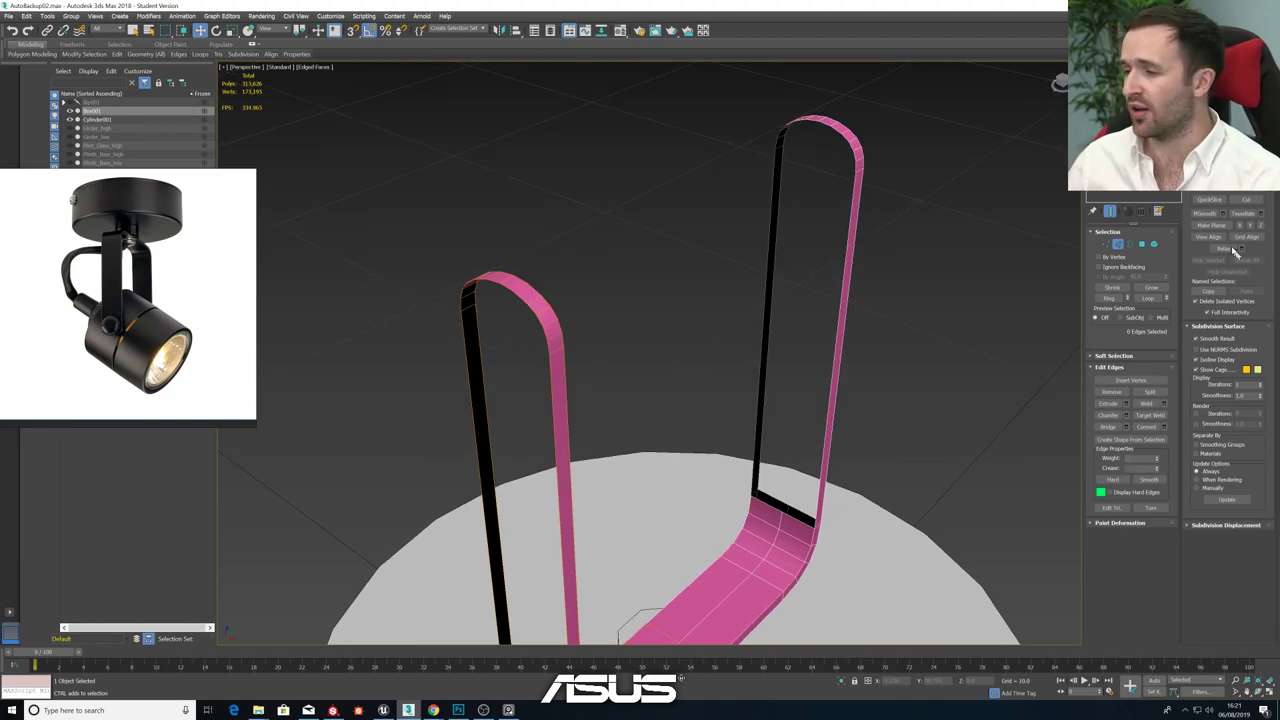
left_click(557, 430)
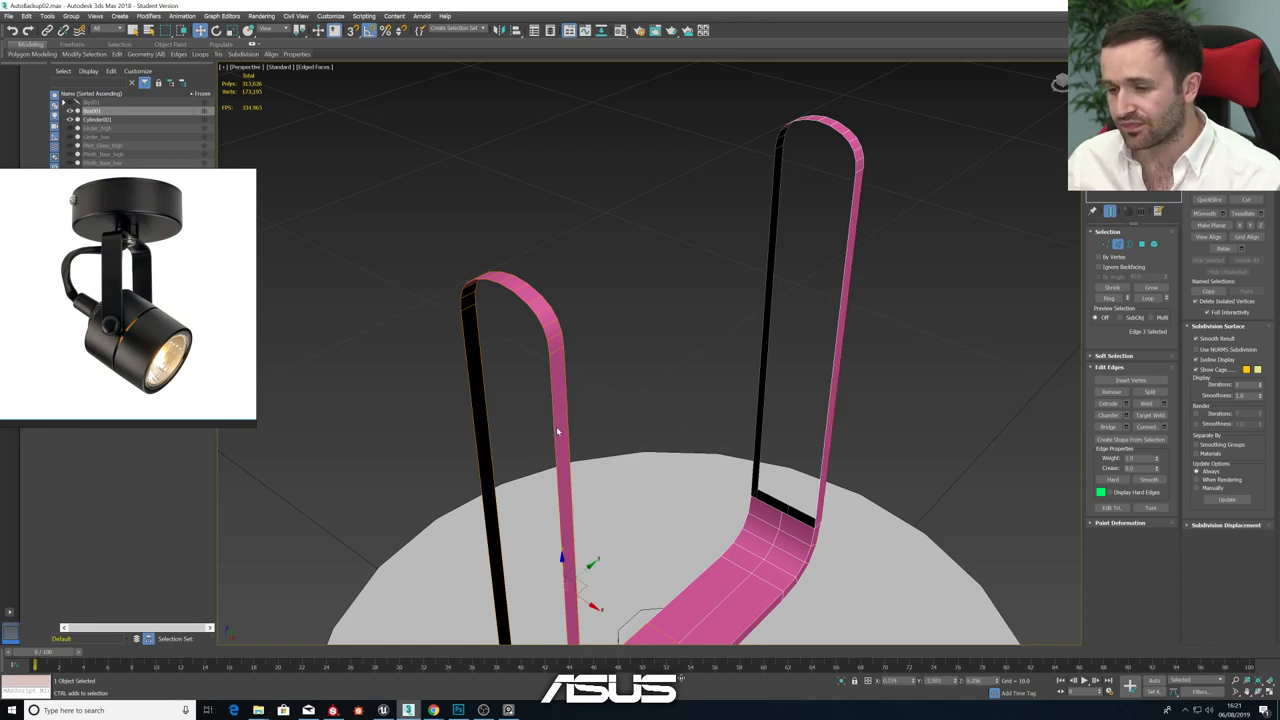
left_click(474, 403, "ctrl")
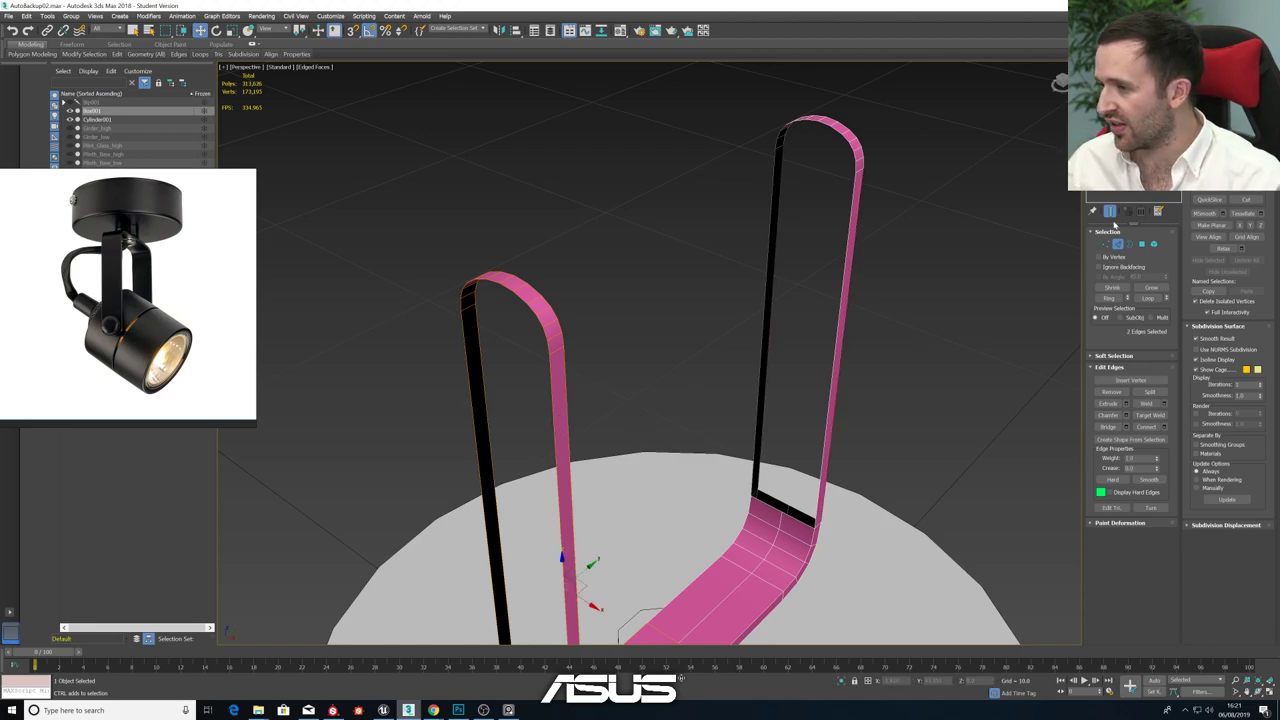
left_click(1110, 216)
middle_click_drag(768, 377, 748, 309, "alt")
middle_click_drag(660, 389, 628, 332, "alt")
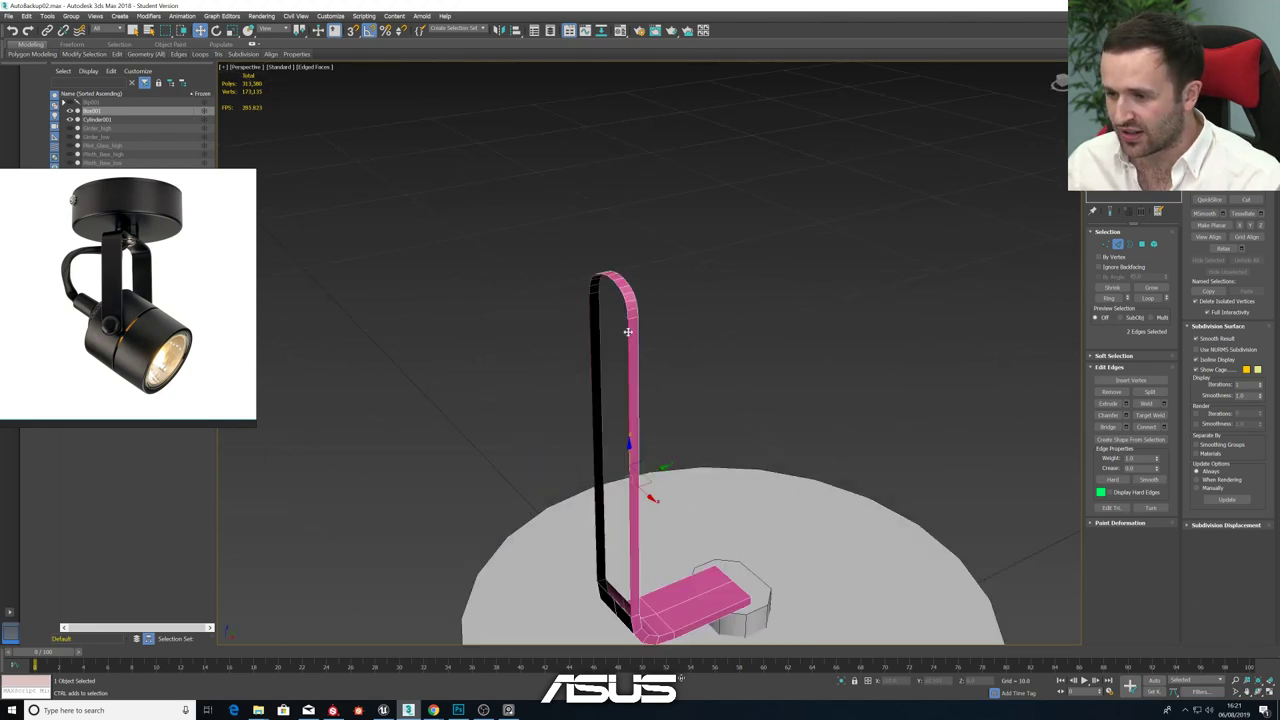
left_click(1127, 428)
scroll(604, 292, "up", 4)
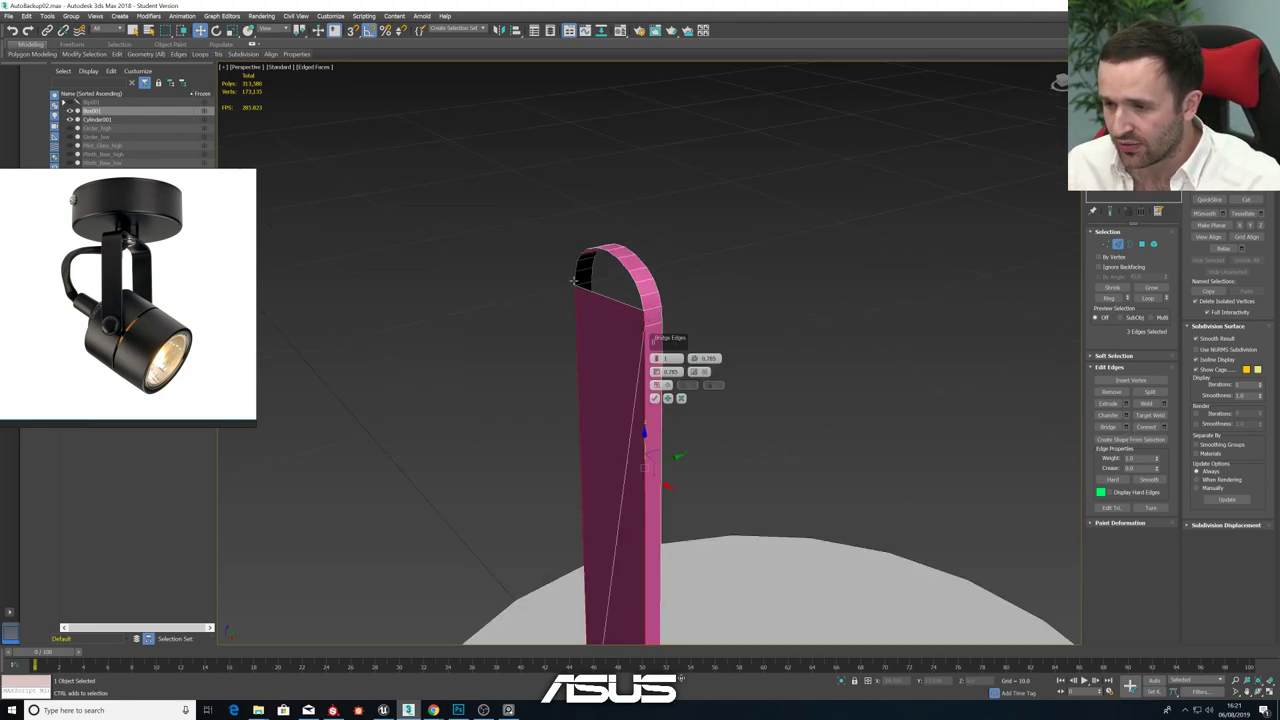
- Add opposite pairs of short edges up the arm's rounded end to the open bridge selection
left_click(576, 279, "ctrl")
left_click(578, 267, "ctrl")
left_click(642, 300, "ctrl")
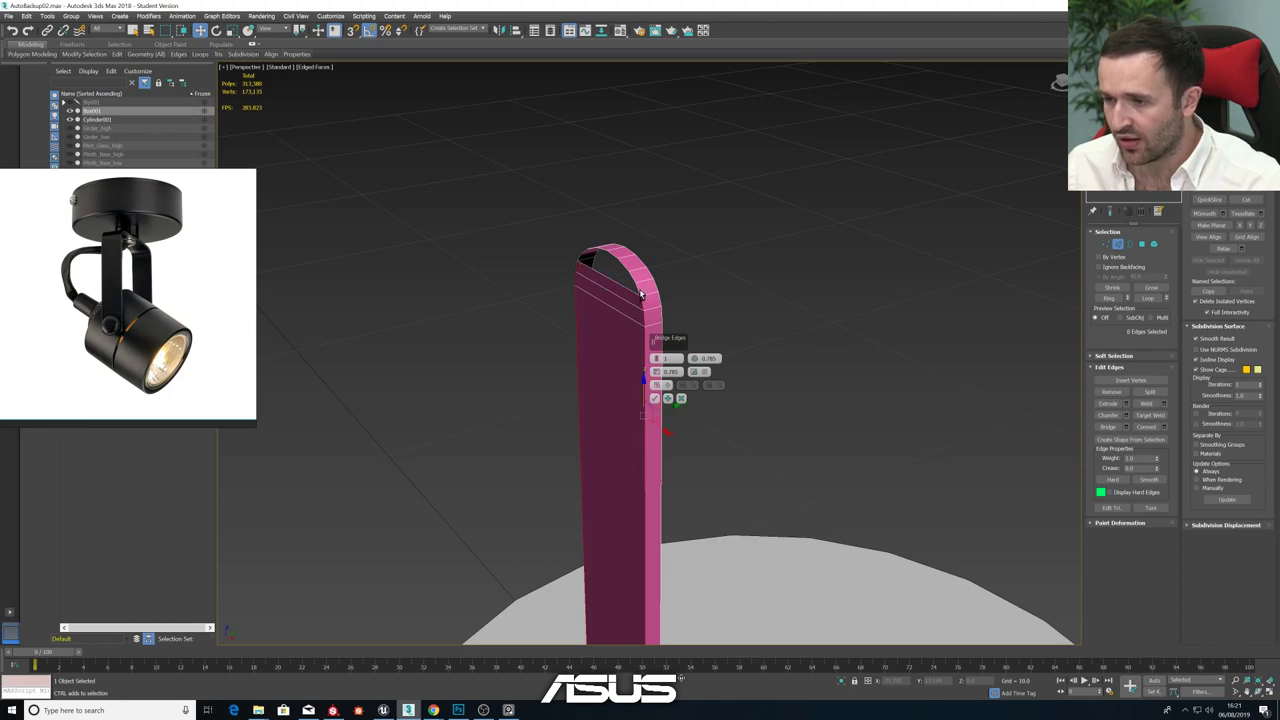
left_click(638, 289, "ctrl")
left_click(579, 260, "ctrl")
middle_click_drag(579, 260, 620, 261, "alt")
left_click(660, 283, "ctrl")
left_click(528, 248, "ctrl")
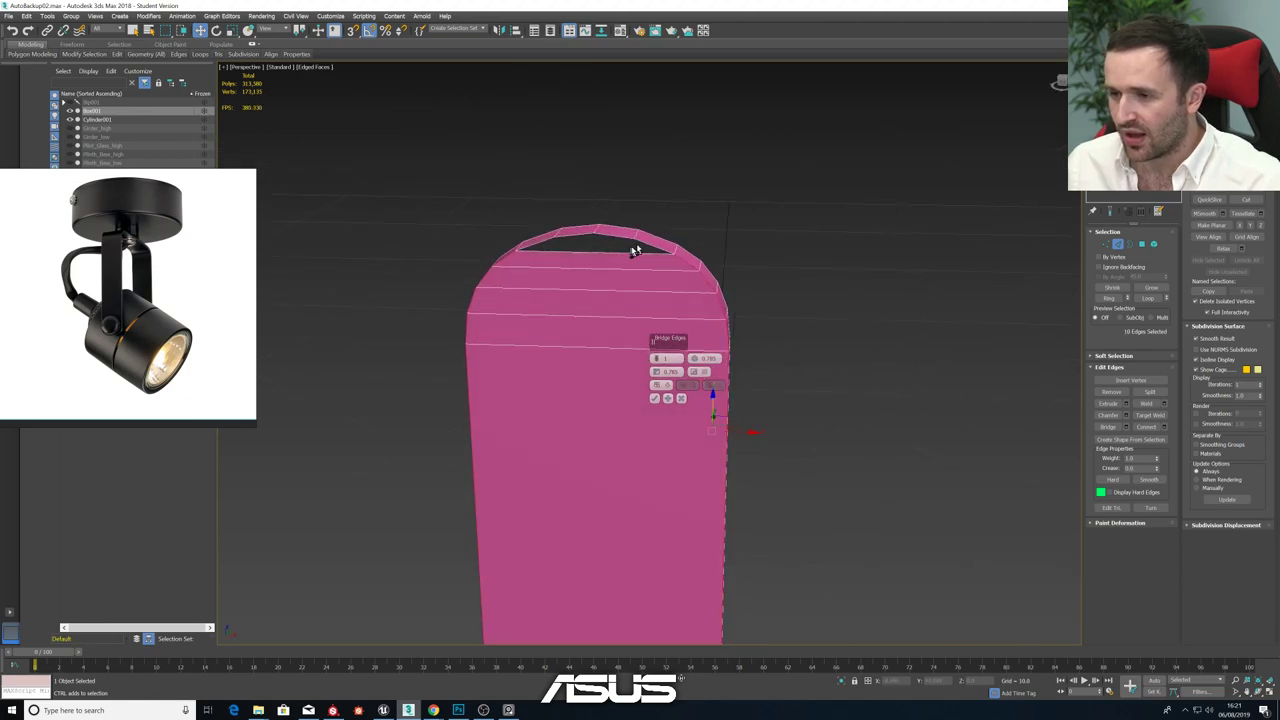
left_click(642, 242, "ctrl")
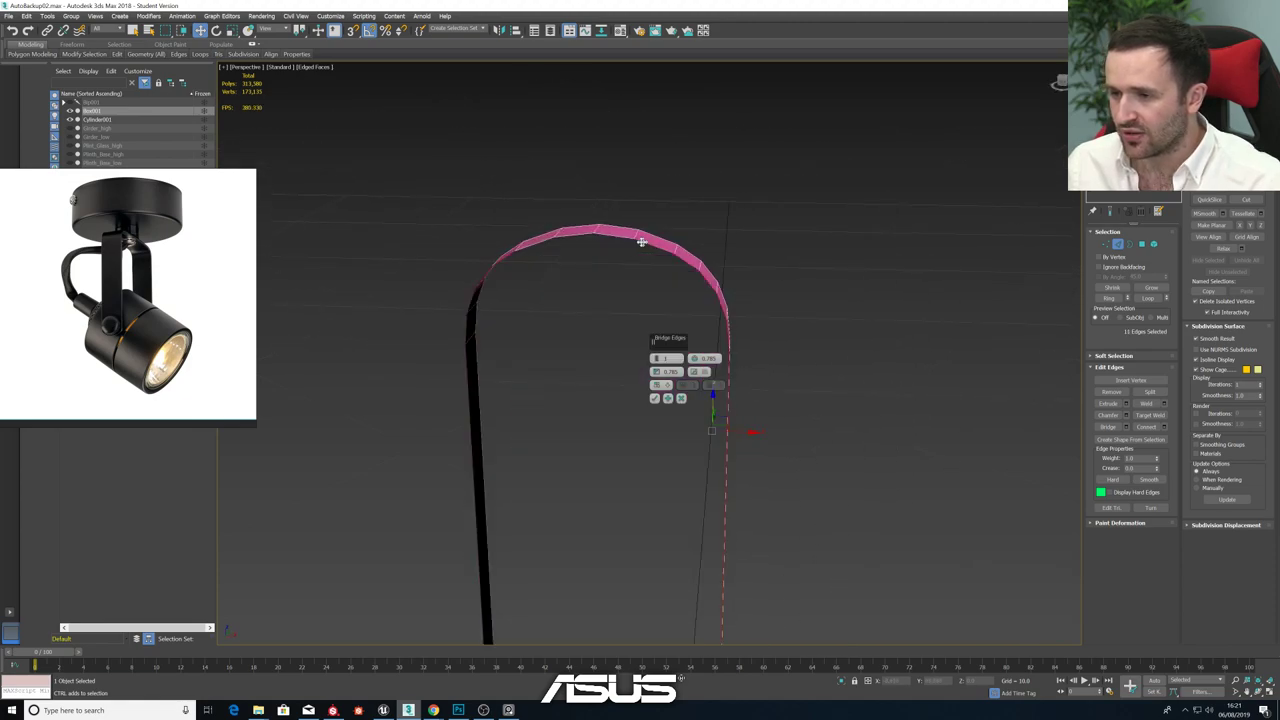
left_click(535, 245, "ctrl")
mouse_move(623, 271)
middle_mouse_down("alt")
mouse_move(562, 287)
mouse_move(624, 290)
middle_mouse_up("alt")
key("ctrl+z")
key("ctrl+z")
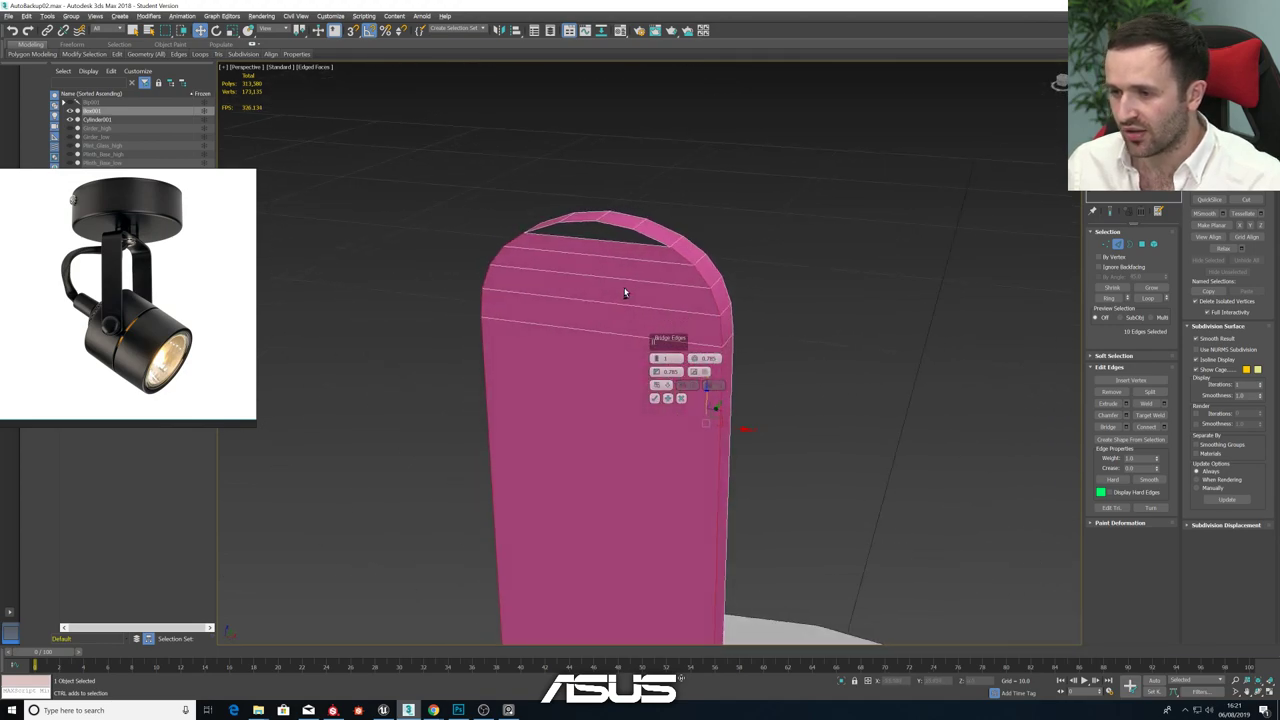
- Apply the open bridge, and bridge the next pair of opposite edges near the arm's tip with 1 segment
left_click(655, 398)
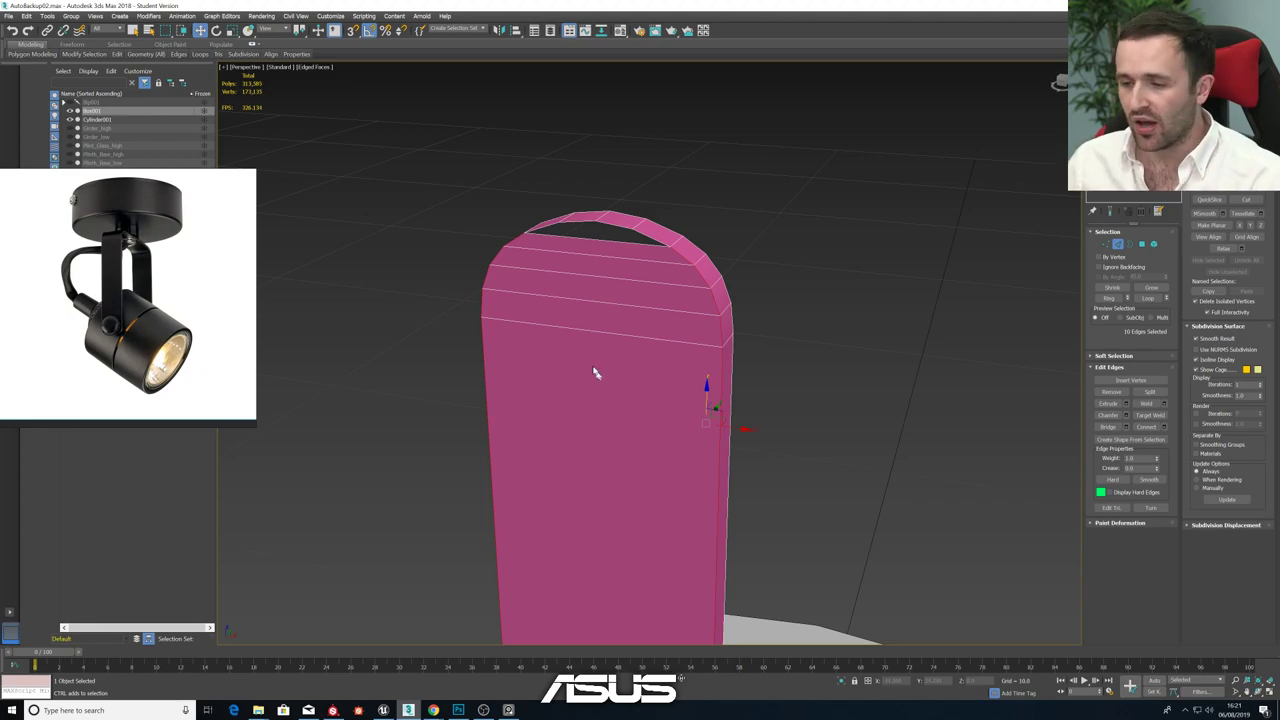
middle_click_drag(594, 373, 596, 338, "alt")
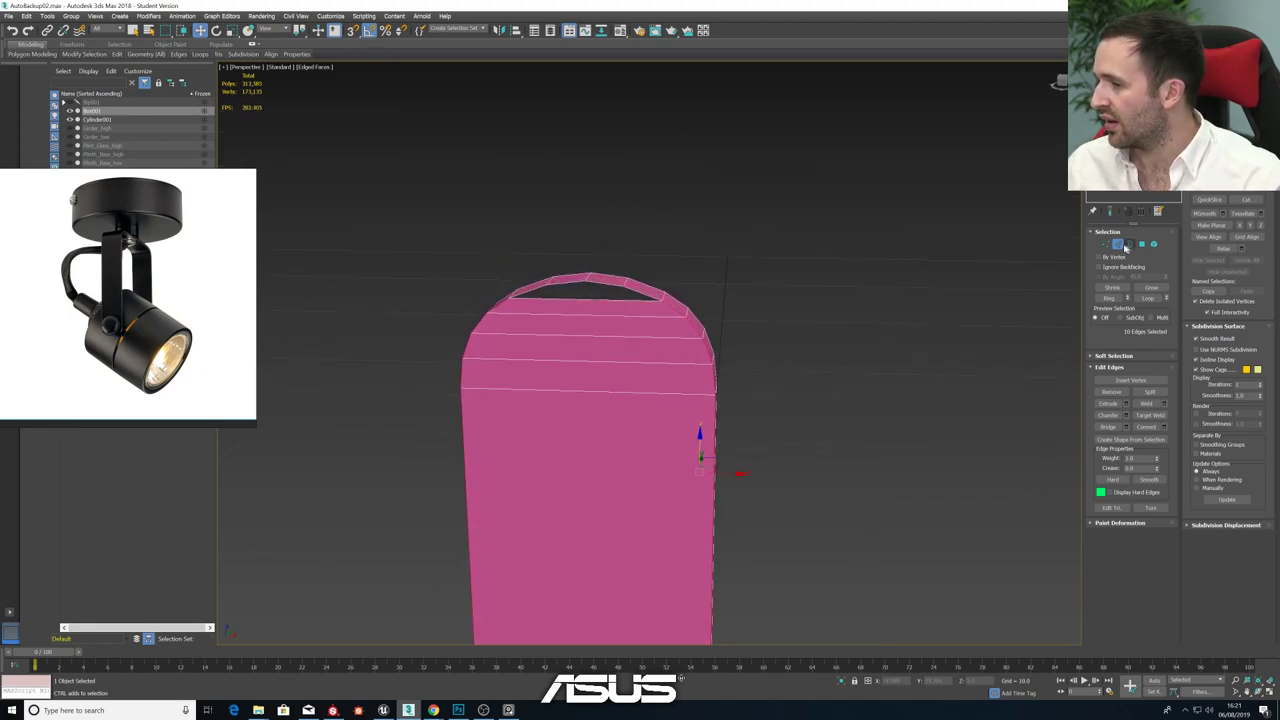
left_click(643, 293)
left_click(535, 297, "ctrl")
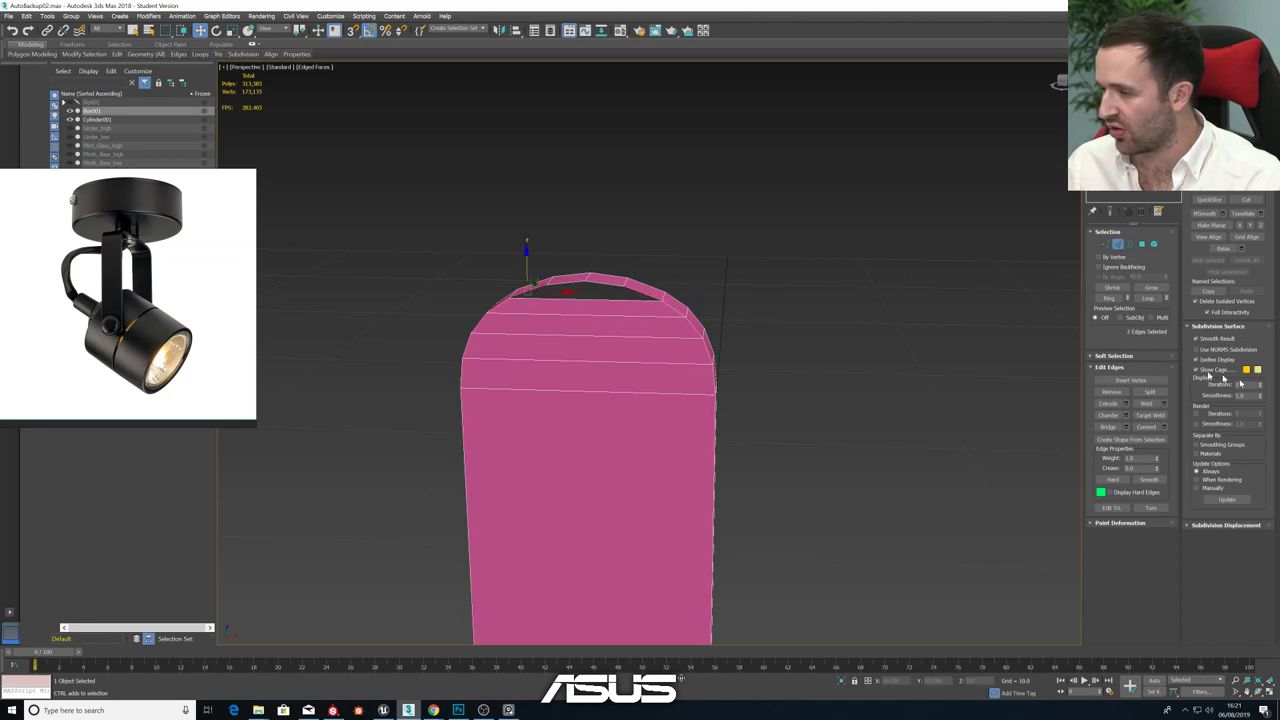
left_click(1128, 427)
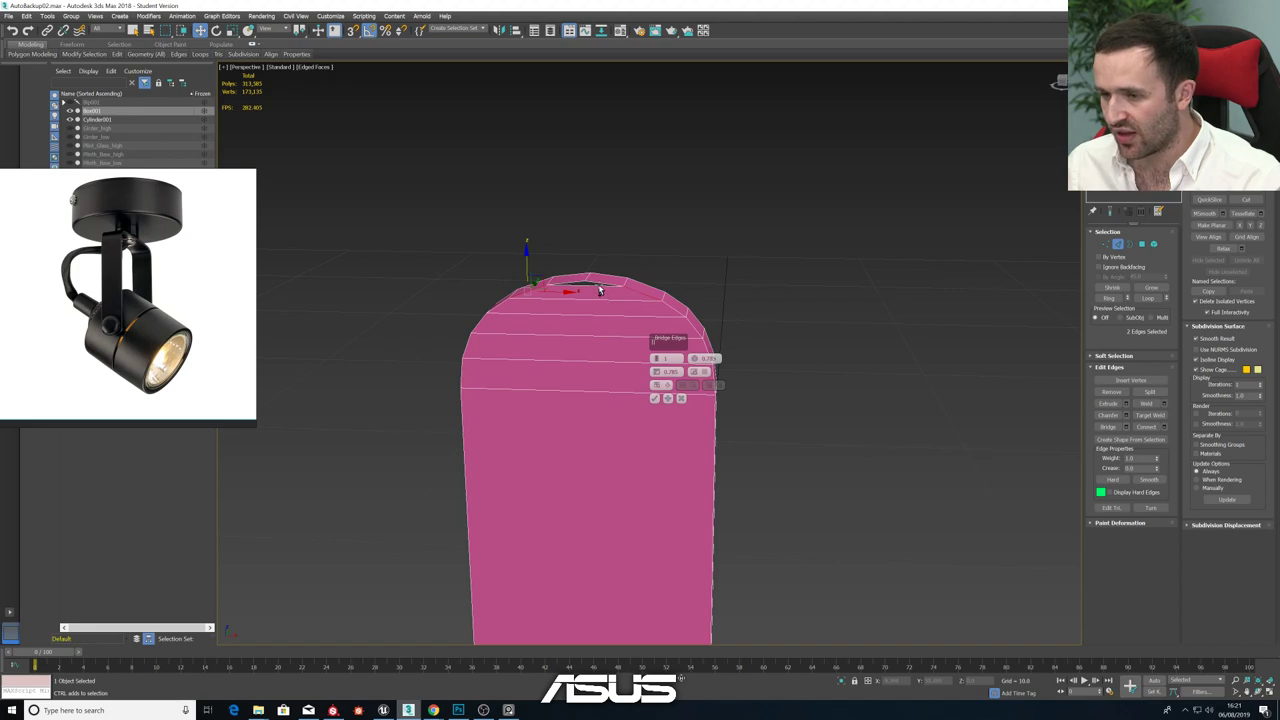
left_click(655, 398)
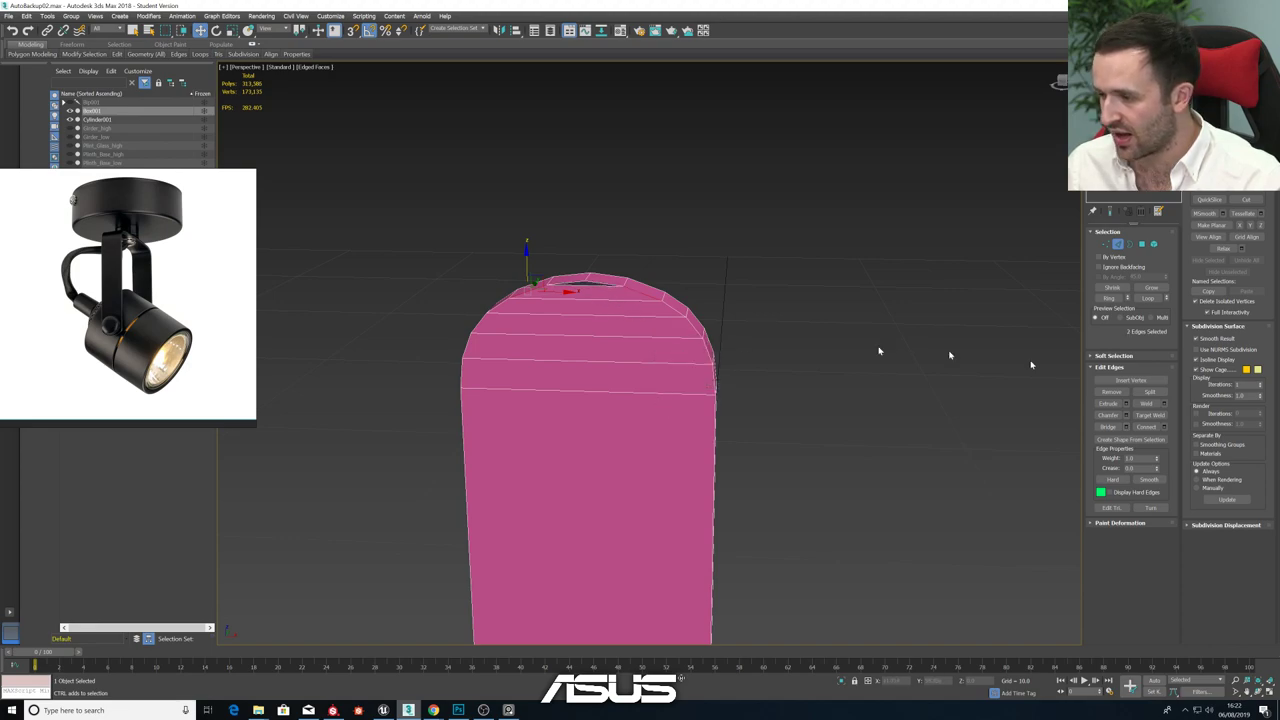
- Cap the small open border left at the tip of the arm's outer face
left_click(1129, 244)
left_click(598, 276)
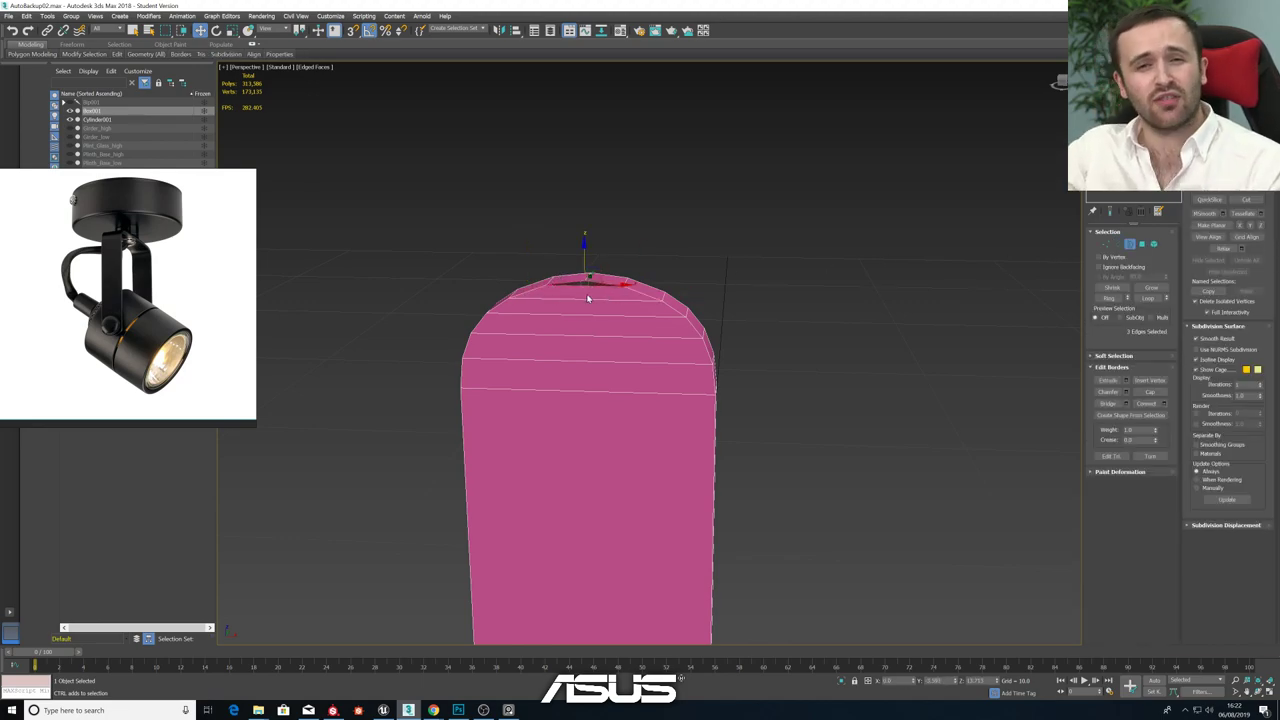
left_click(1150, 392)
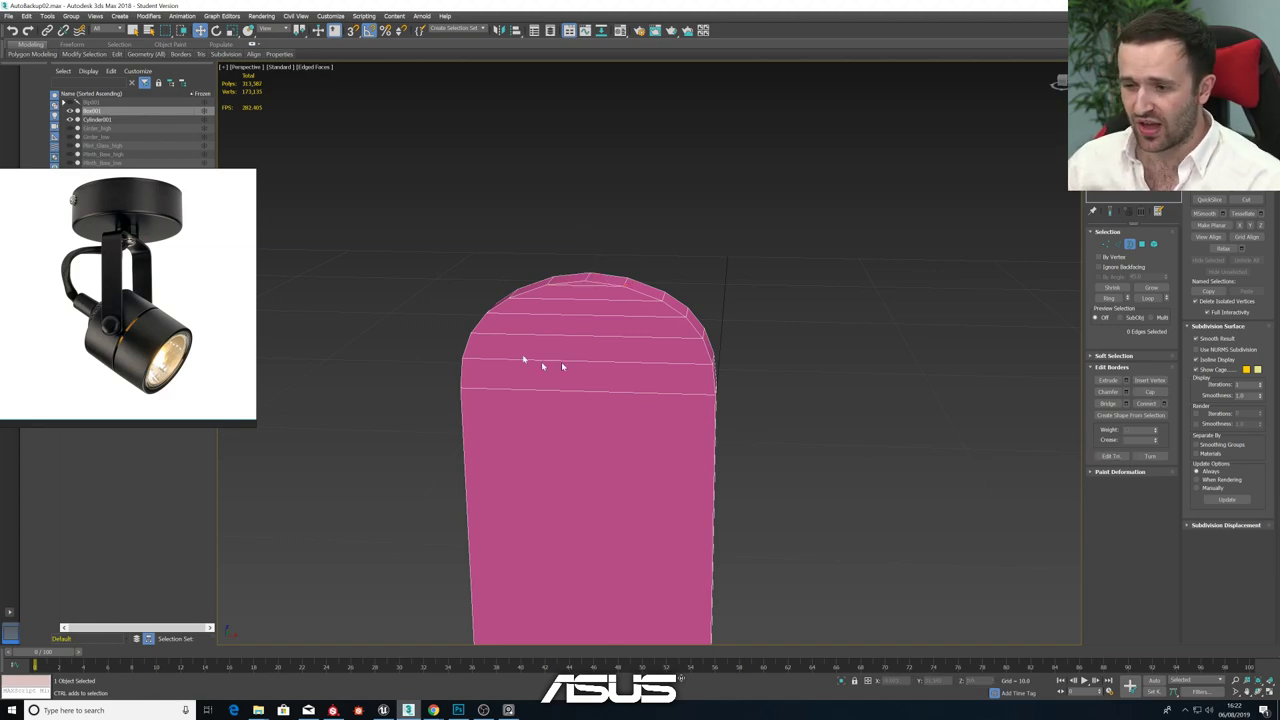
- Remove the lengthwise middle edge loop running along the bracket's bend
scroll(737, 443, "down", 10)
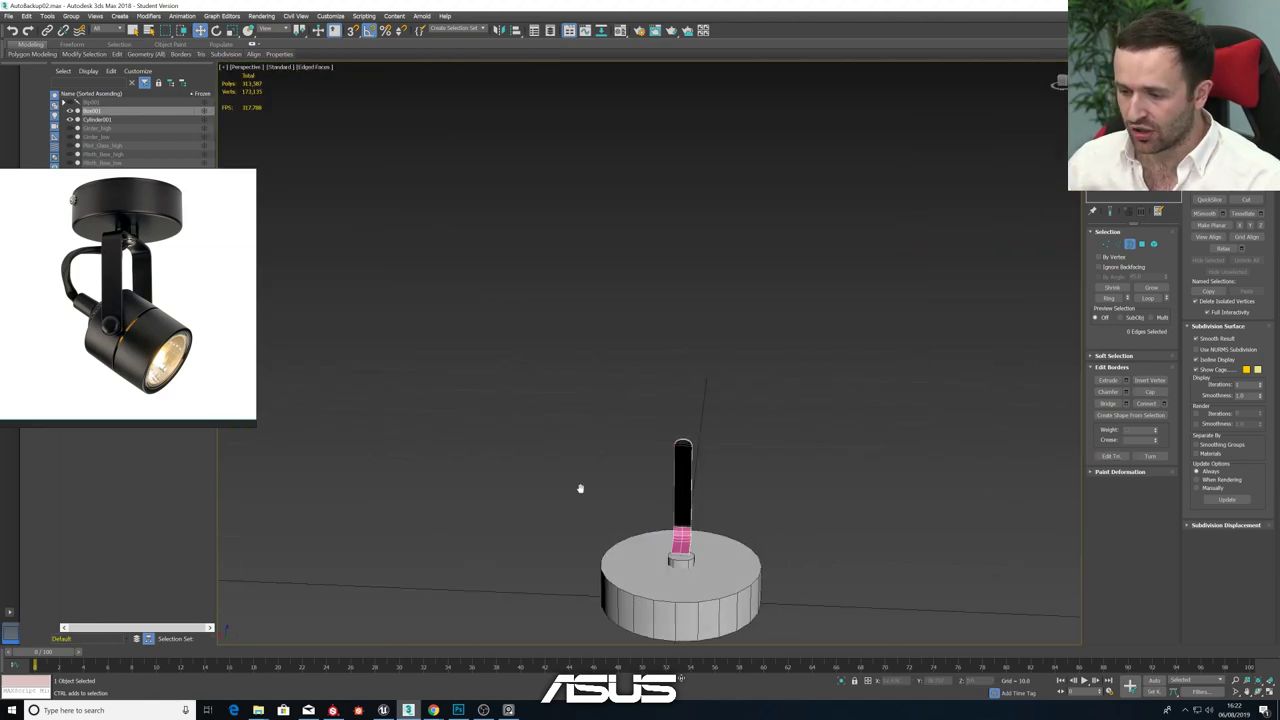
scroll(529, 474, "up", 8)
scroll(626, 491, "down", 8)
scroll(660, 520, "up", 5)
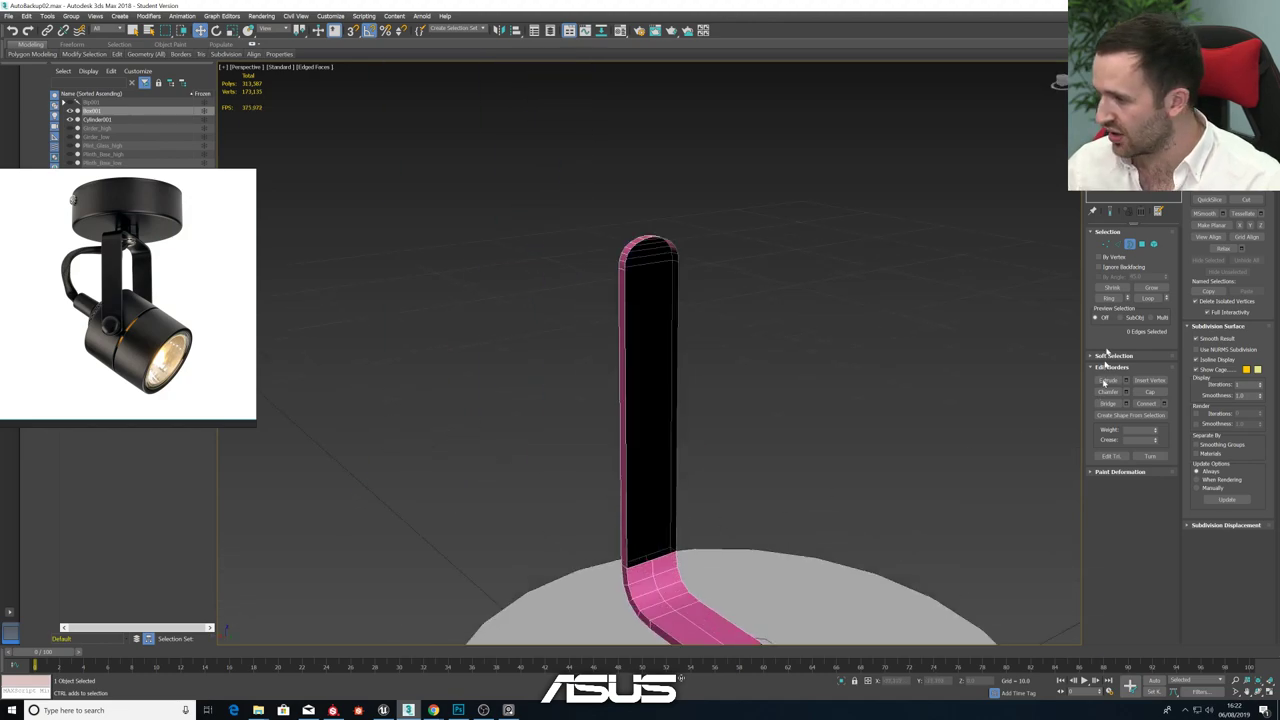
left_click(1117, 244)
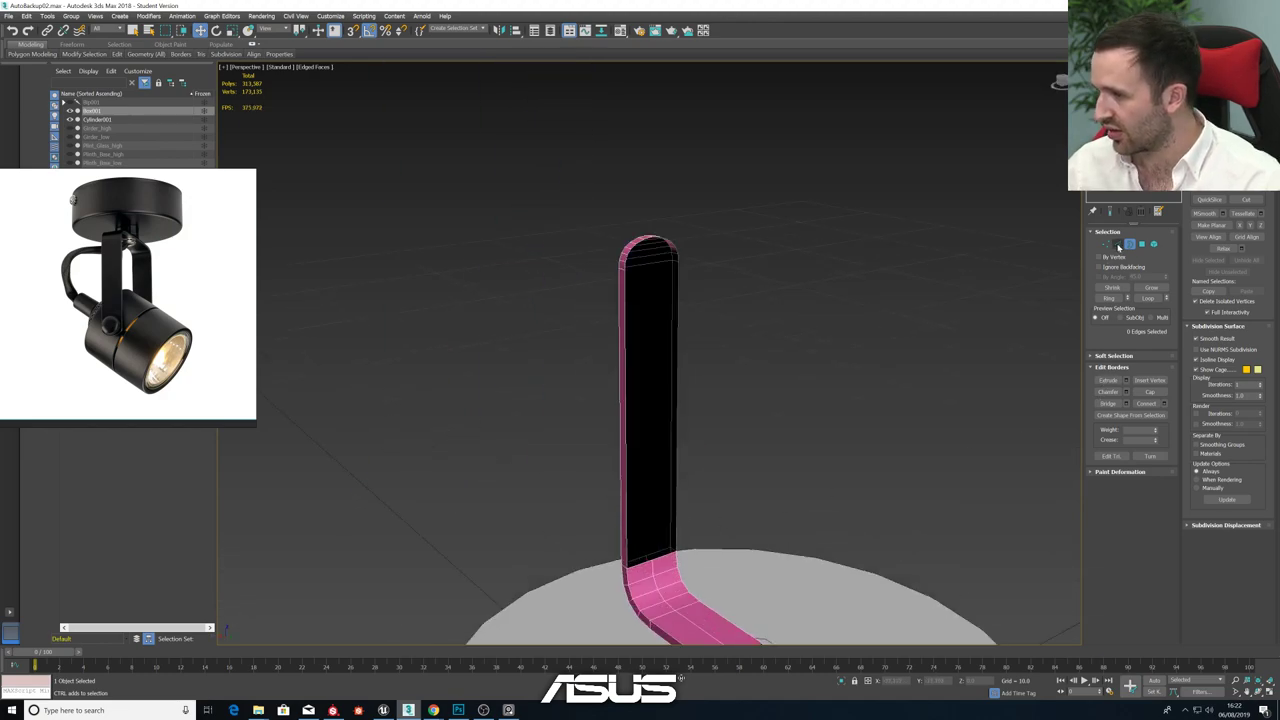
double_click(627, 528)
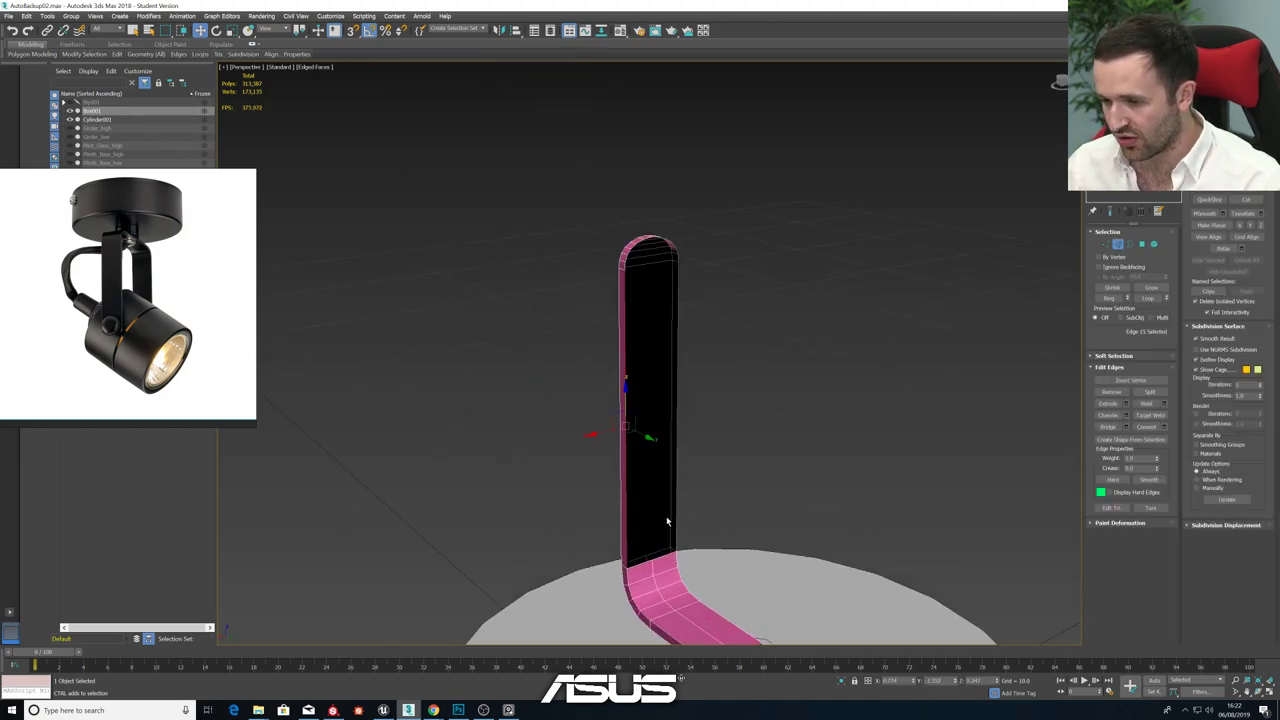
left_click(688, 622)
scroll(692, 624, "up", 3)
scroll(731, 480, "down", 3)
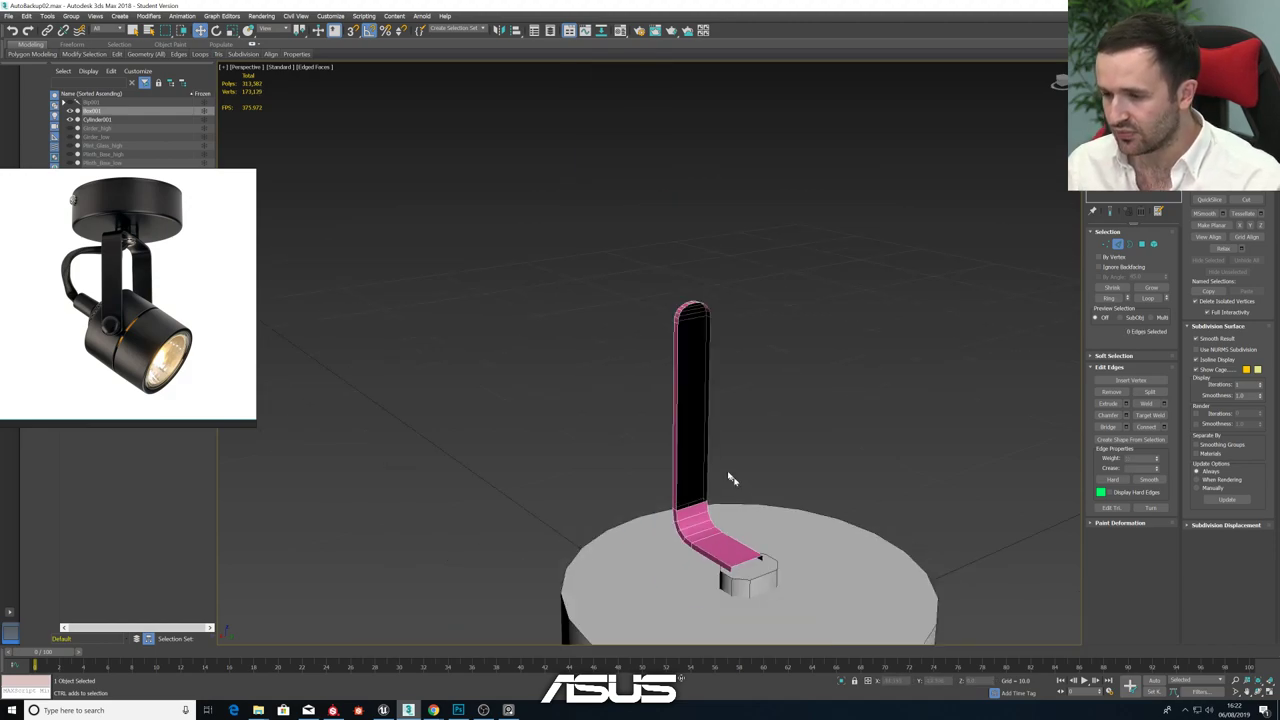
- Bridge the two long opposite edges on the arm's open inner side with 1 segment
middle_click_drag(731, 478, 687, 477, "alt")
scroll(688, 478, "up", 2)
left_click(718, 460)
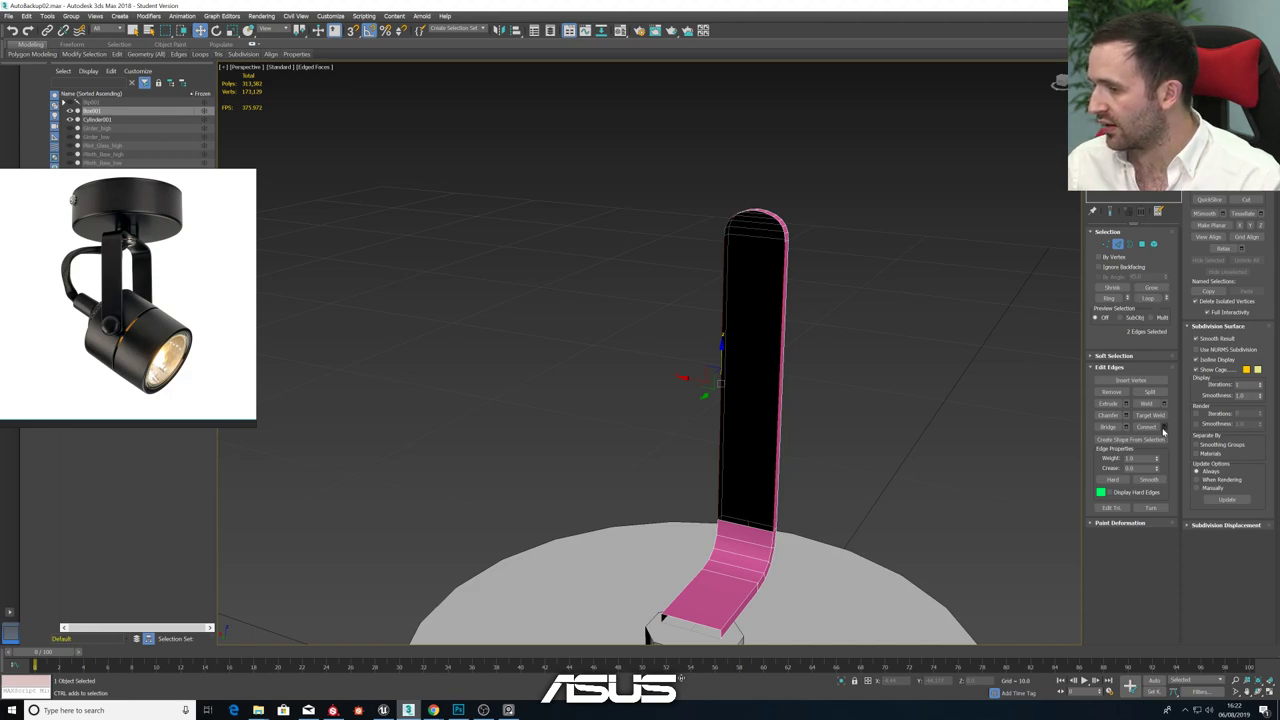
left_click(1163, 428)
left_click(688, 408)
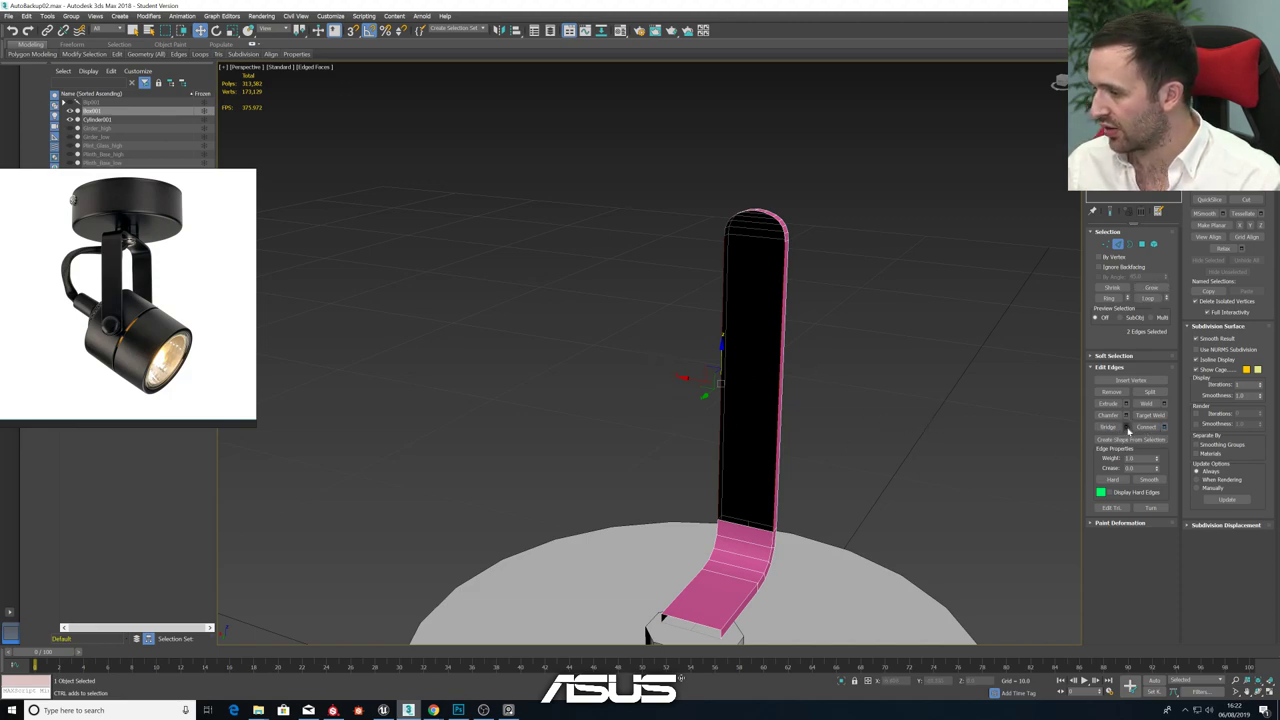
left_click(1126, 427)
- Add the lower three opposite pairs of short edges on the inner side's rounded end to the open bridge selection
middle_click_drag(809, 400, 774, 423, "alt")
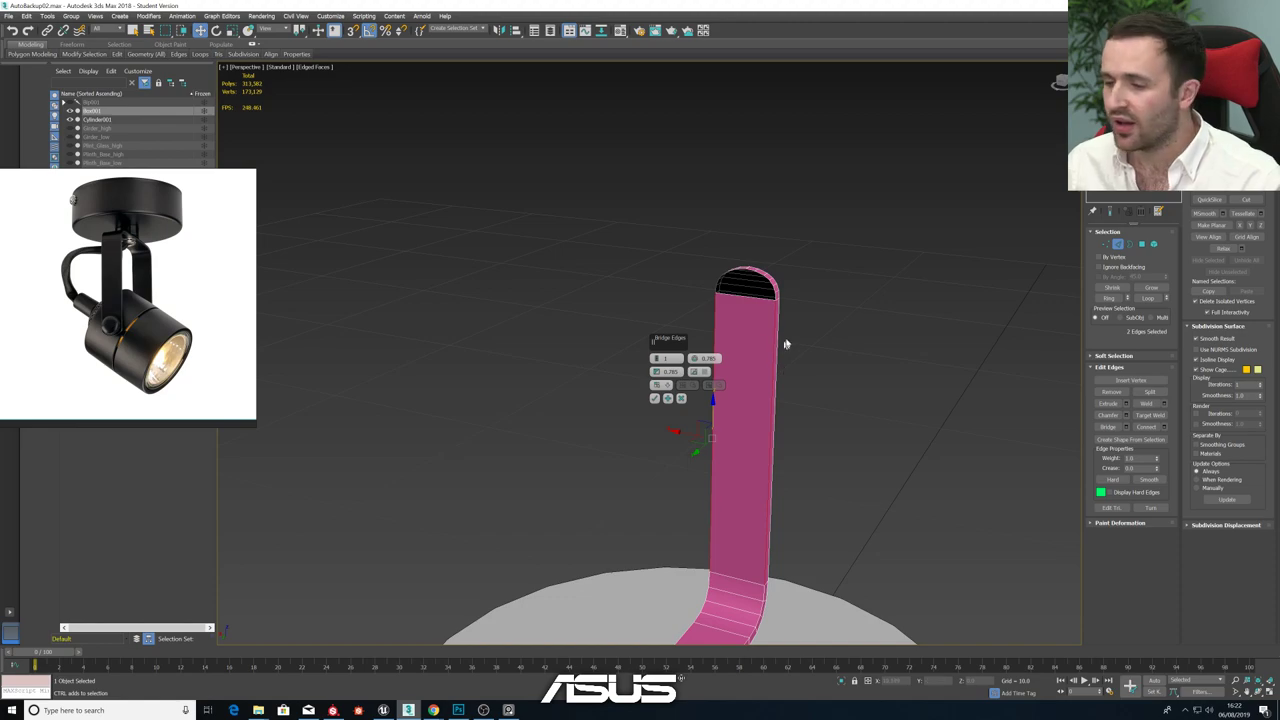
middle_click_drag(785, 344, 777, 302, "alt")
left_click(688, 277, "ctrl")
left_click(690, 268, "ctrl")
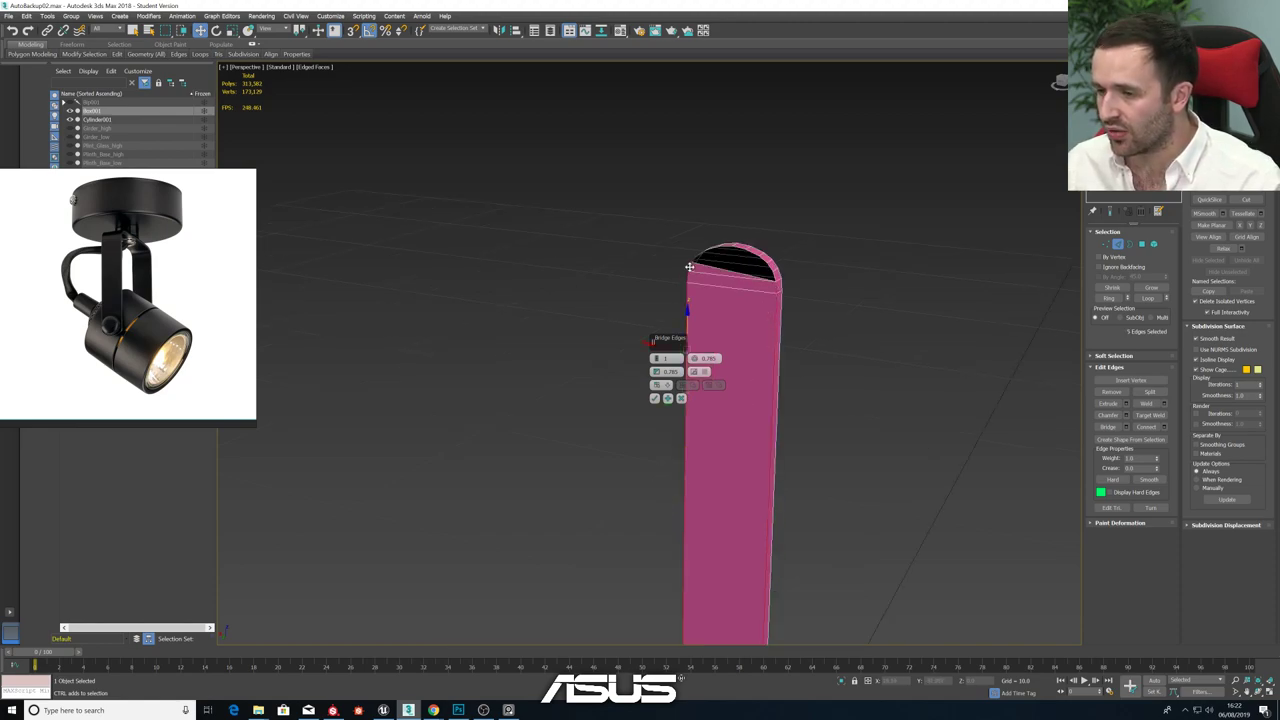
left_click(775, 276, "ctrl")
left_click(772, 266, "ctrl")
key("ctrl+z")
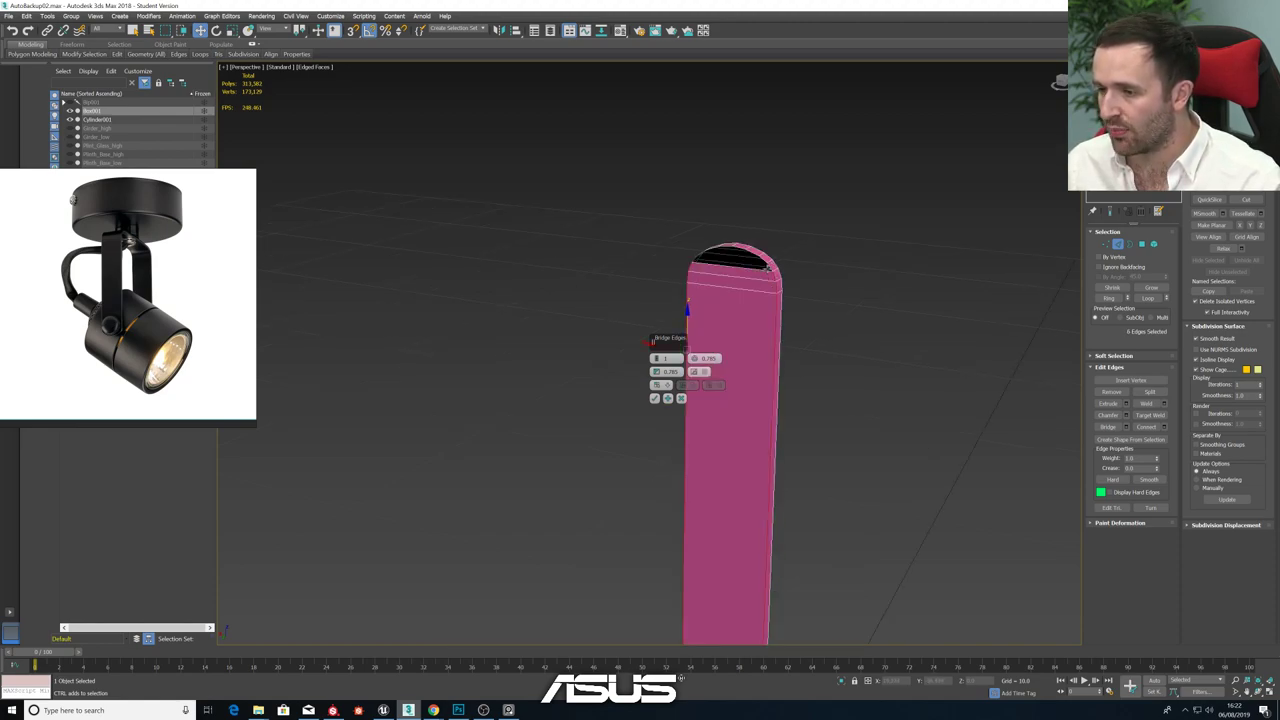
left_click(769, 265, "ctrl")
left_click(693, 258, "ctrl")
- Add the next higher pair of opposite edges on the rounded end and apply the bridge
middle_click_drag(693, 258, 668, 260, "alt")
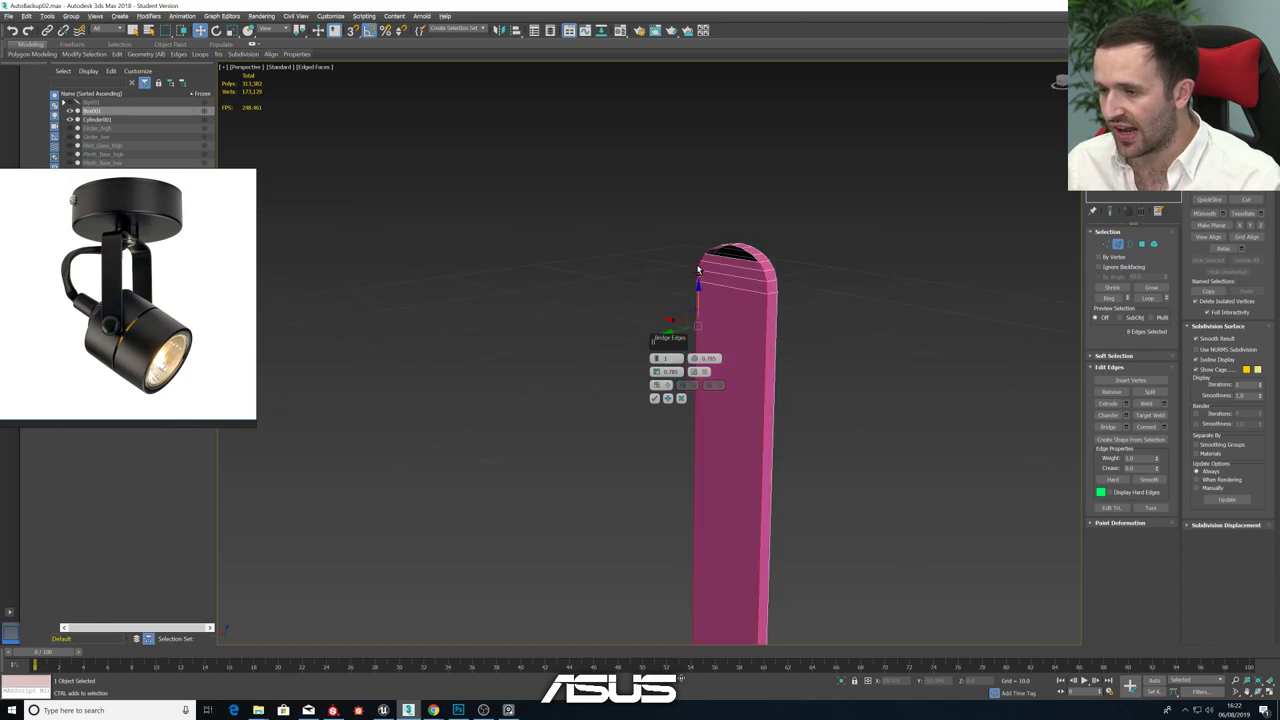
scroll(714, 256, "up", 4)
left_click(803, 262, "ctrl")
left_click(694, 244, "ctrl")
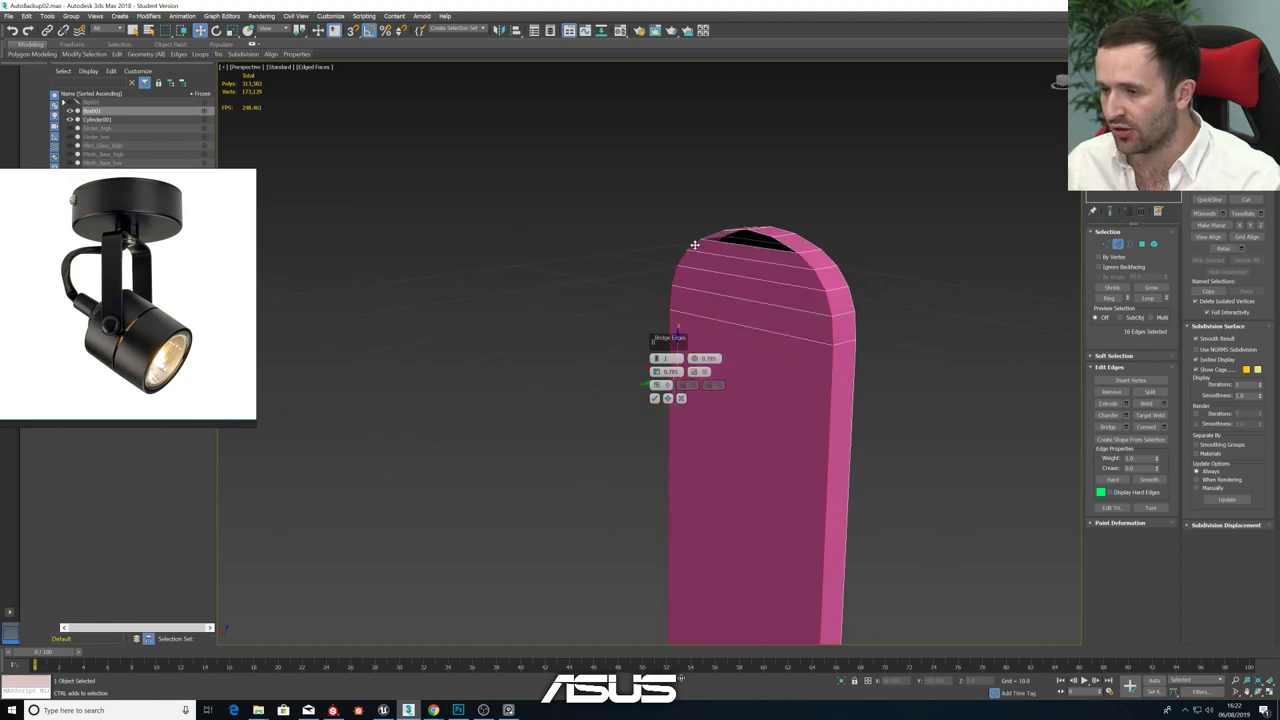
left_click(763, 246, "ctrl")
key("ctrl+z")
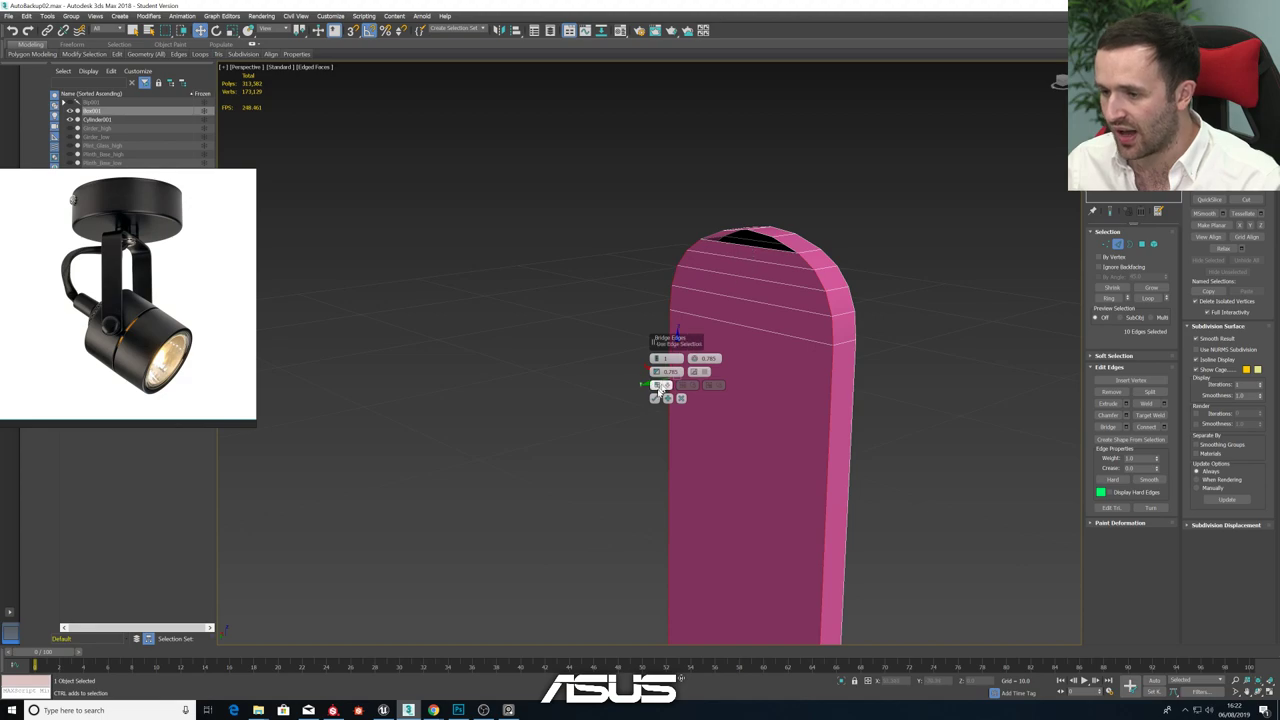
- Bridge the last opposite edges near the arm's tip with 1 segment and cap the small border left open there
middle_click_drag(770, 306, 851, 297, "alt")
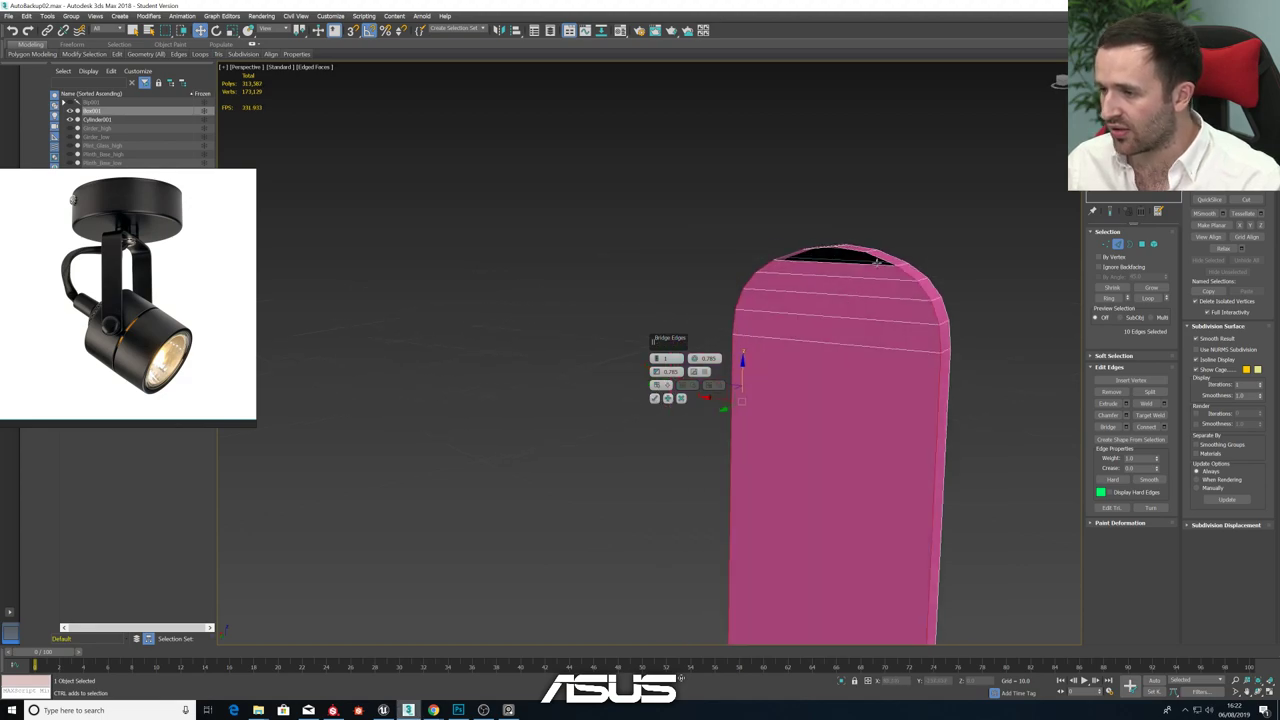
left_click(882, 261)
left_click(796, 256, "ctrl")
middle_click_drag(797, 257, 808, 280, "alt")
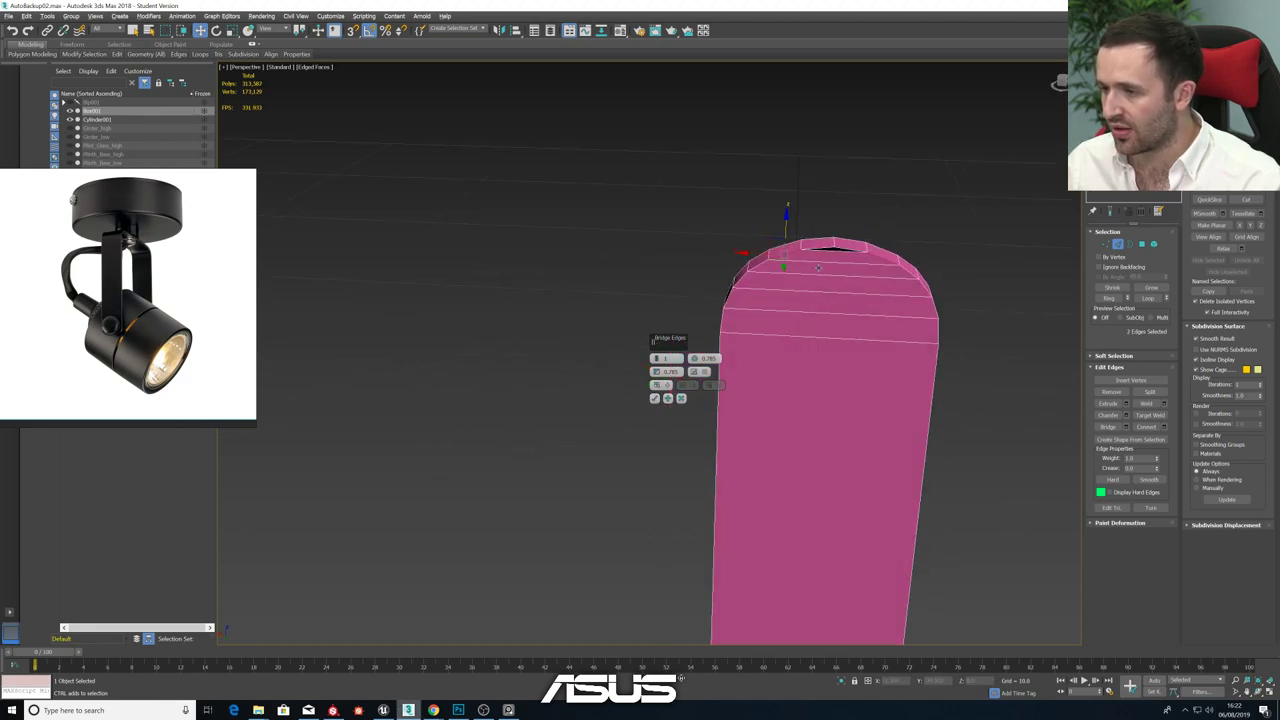
left_click(655, 398)
left_click(1130, 244)
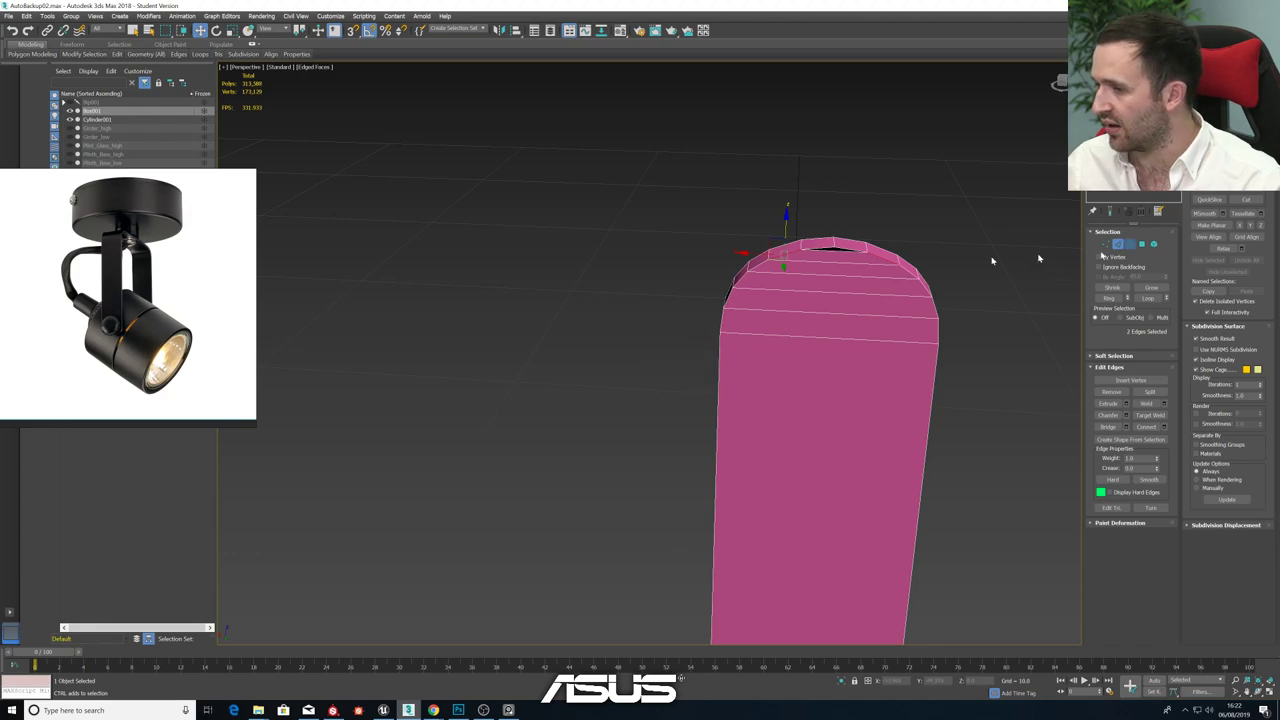
left_click(1150, 392)
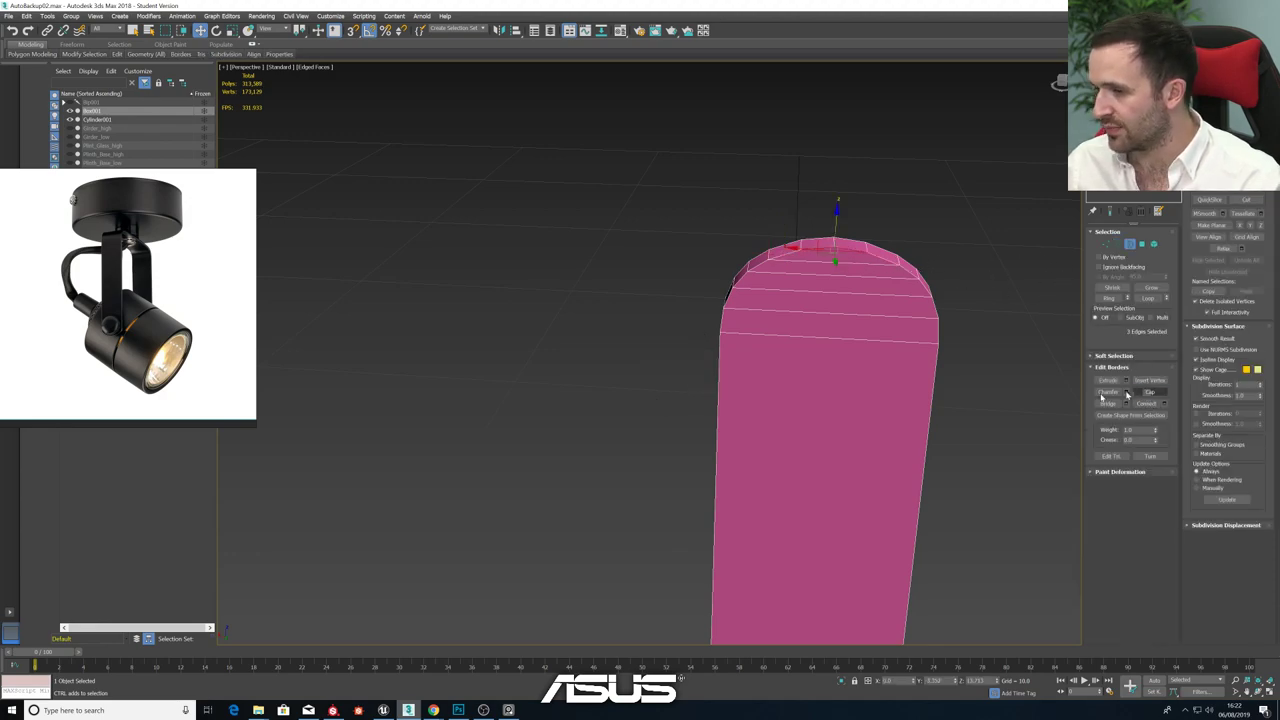
- Return to the bracket's Symmetry modifier to show both arms, and turn off the edged-faces display
scroll(850, 411, "down", 4)
left_click(652, 431)
middle_click_drag(652, 431, 624, 402, "alt")
middle_click_drag(670, 422, 638, 417, "alt")
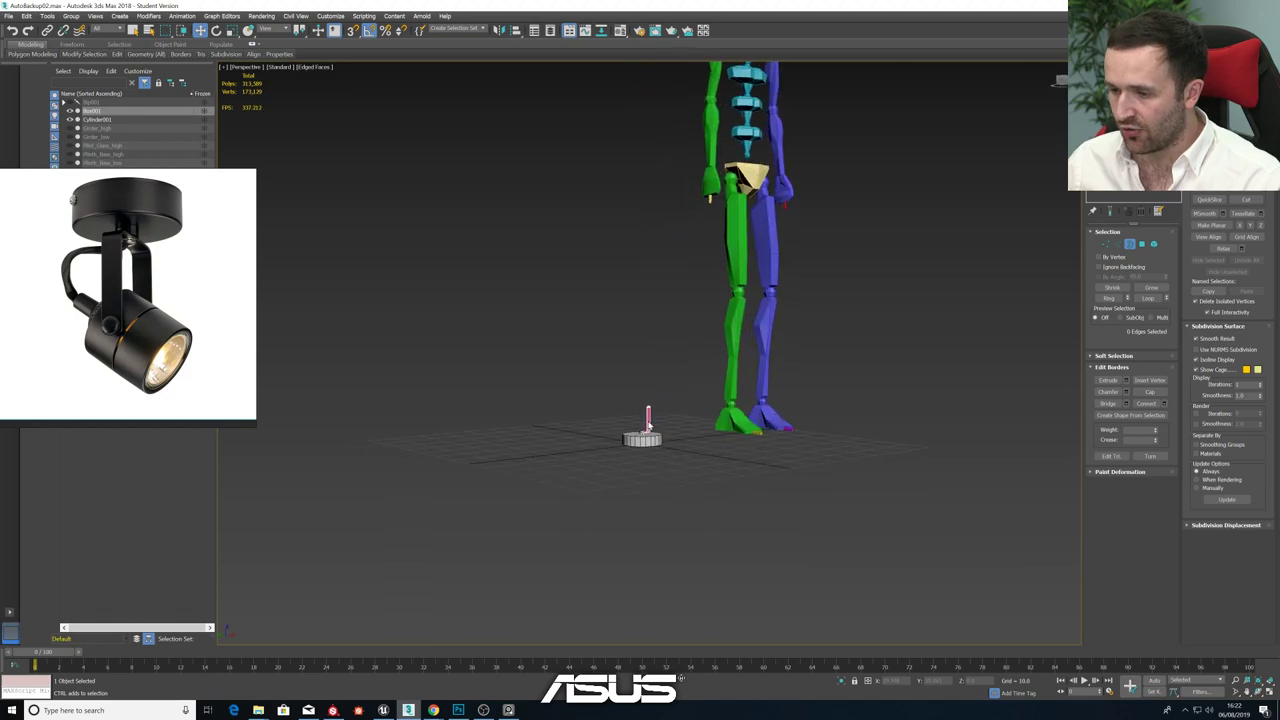
scroll(648, 416, "up", 6)
key("3")
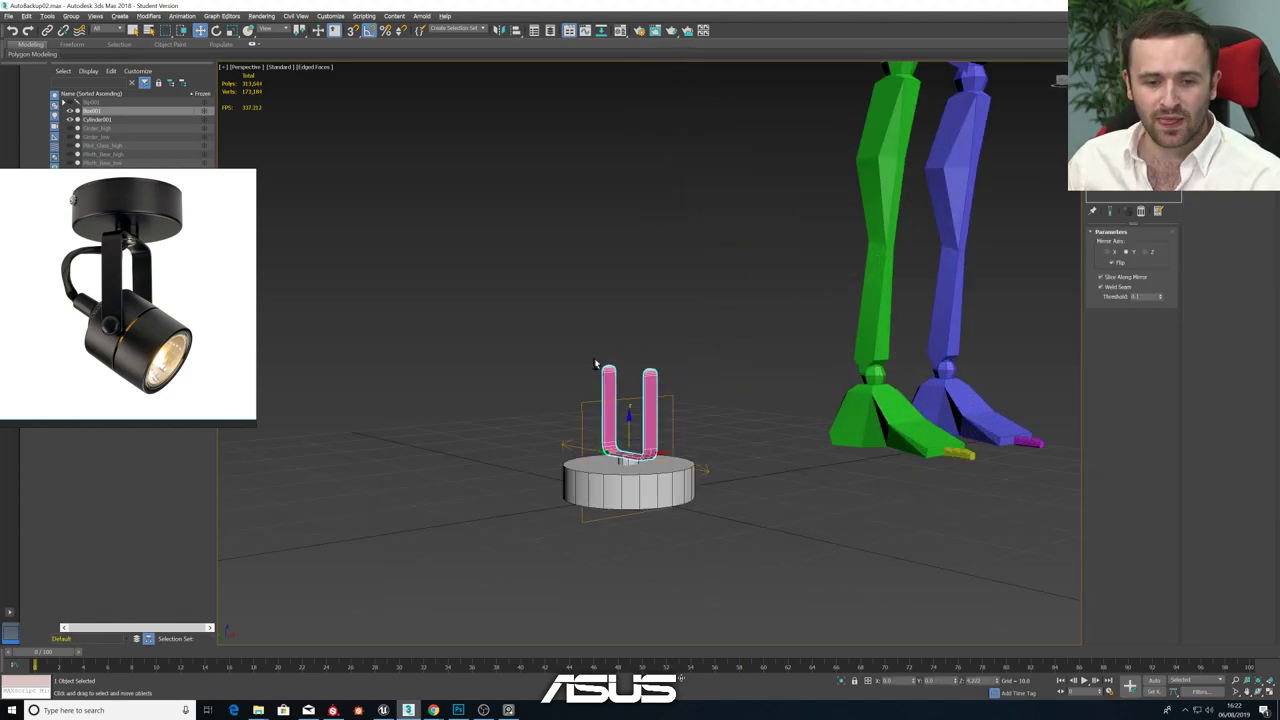
mouse_move(594, 365)
middle_mouse_down("alt")
mouse_move(672, 376)
mouse_move(563, 398)
mouse_move(534, 419)
mouse_move(571, 291)
mouse_move(530, 298)
middle_mouse_up("alt")
key("F4")
- Deselect the bracket and move the reference photo next to the model
left_click(563, 398)
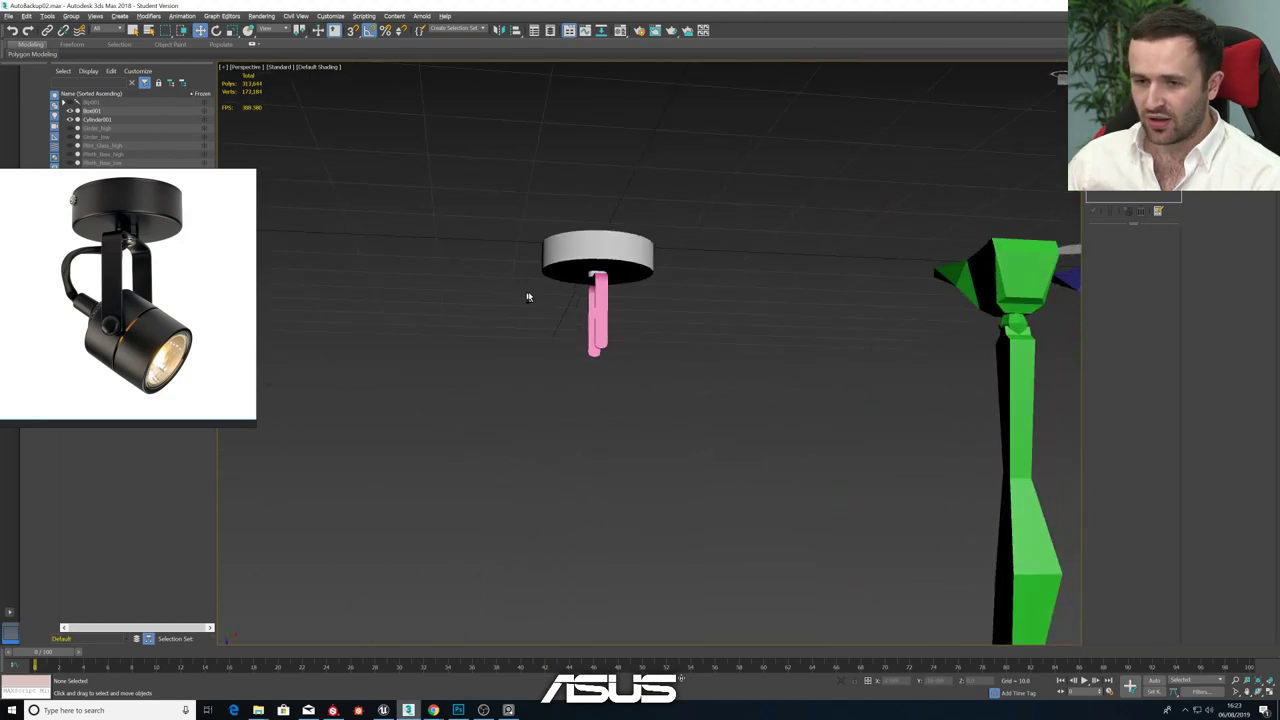
left_click_drag(160, 277, 419, 290)
middle_click_drag(600, 308, 679, 322, "alt")
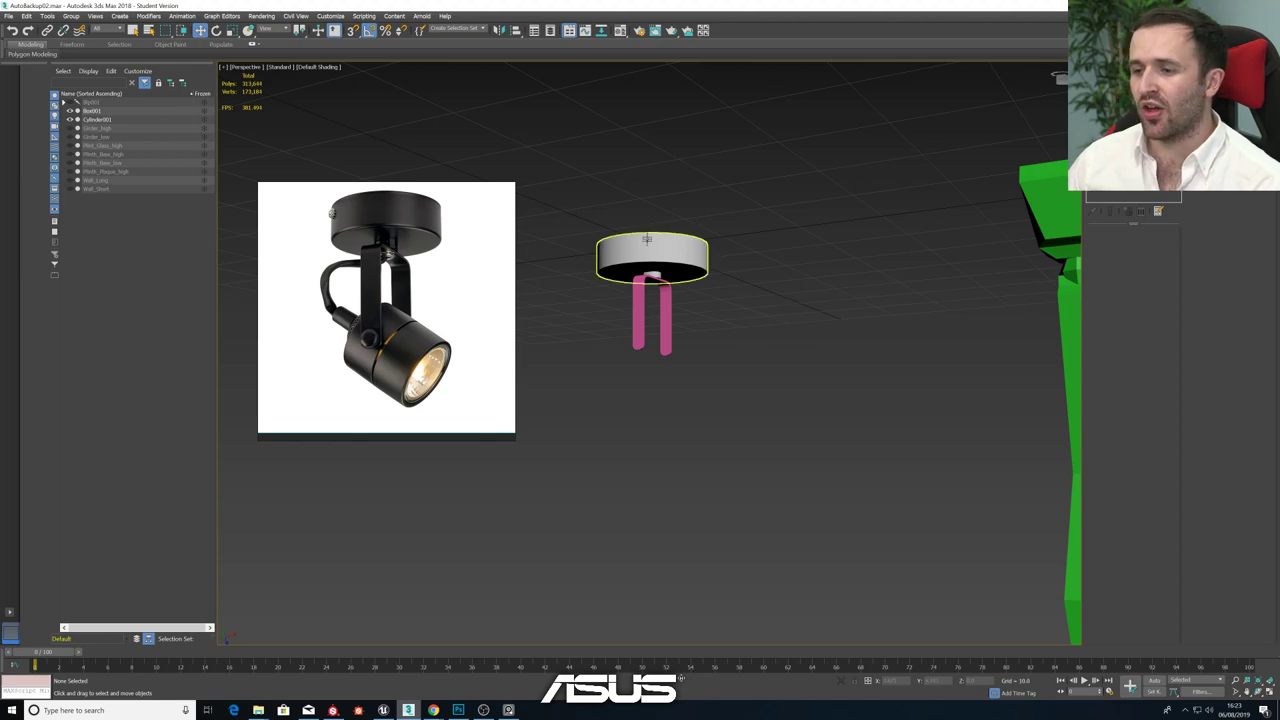
- Show edged faces, select the ceiling base's ring of side polygons and scale it to about 75% in X and Y
left_click(648, 250)
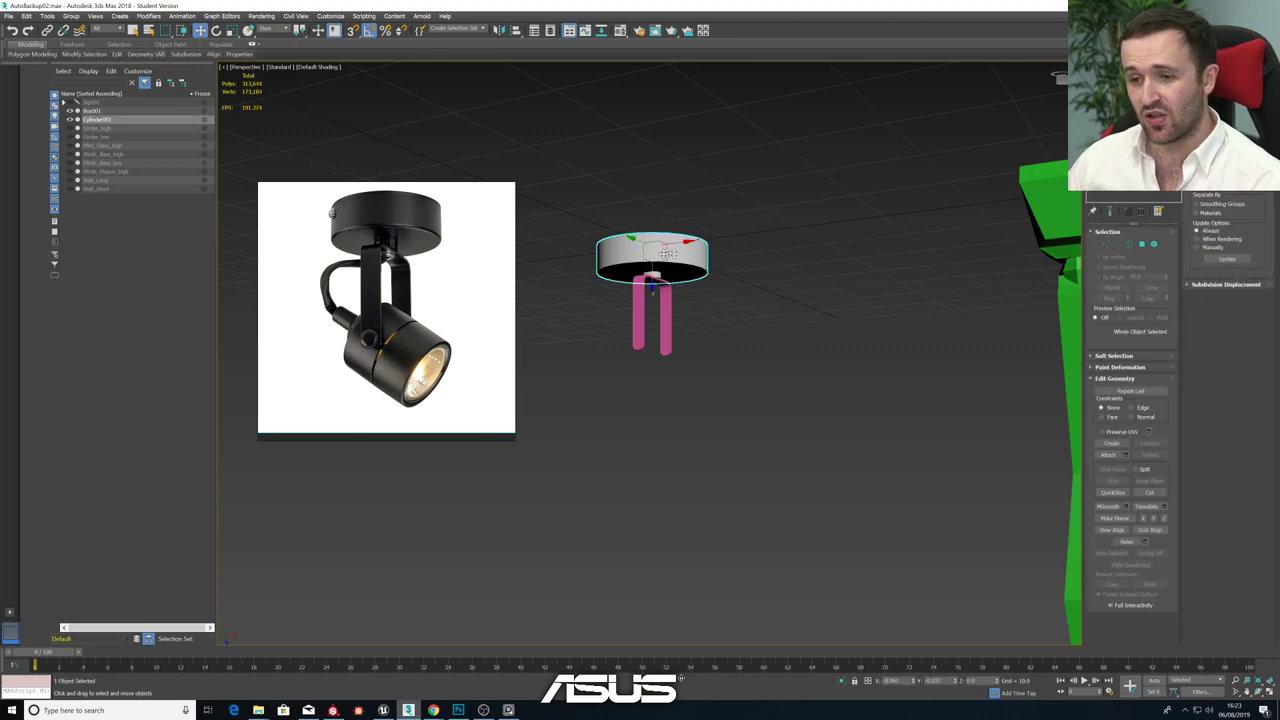
key("4")
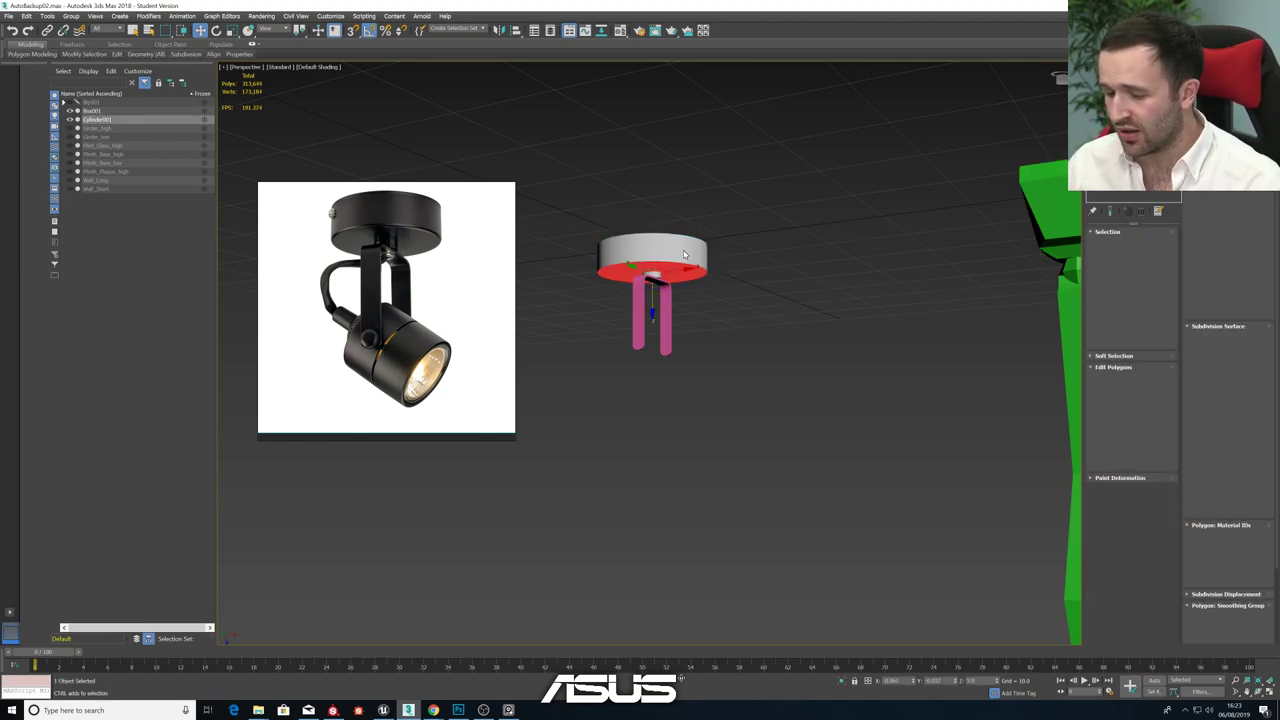
key("F4")
left_click(675, 249)
left_click(662, 250, "shift")
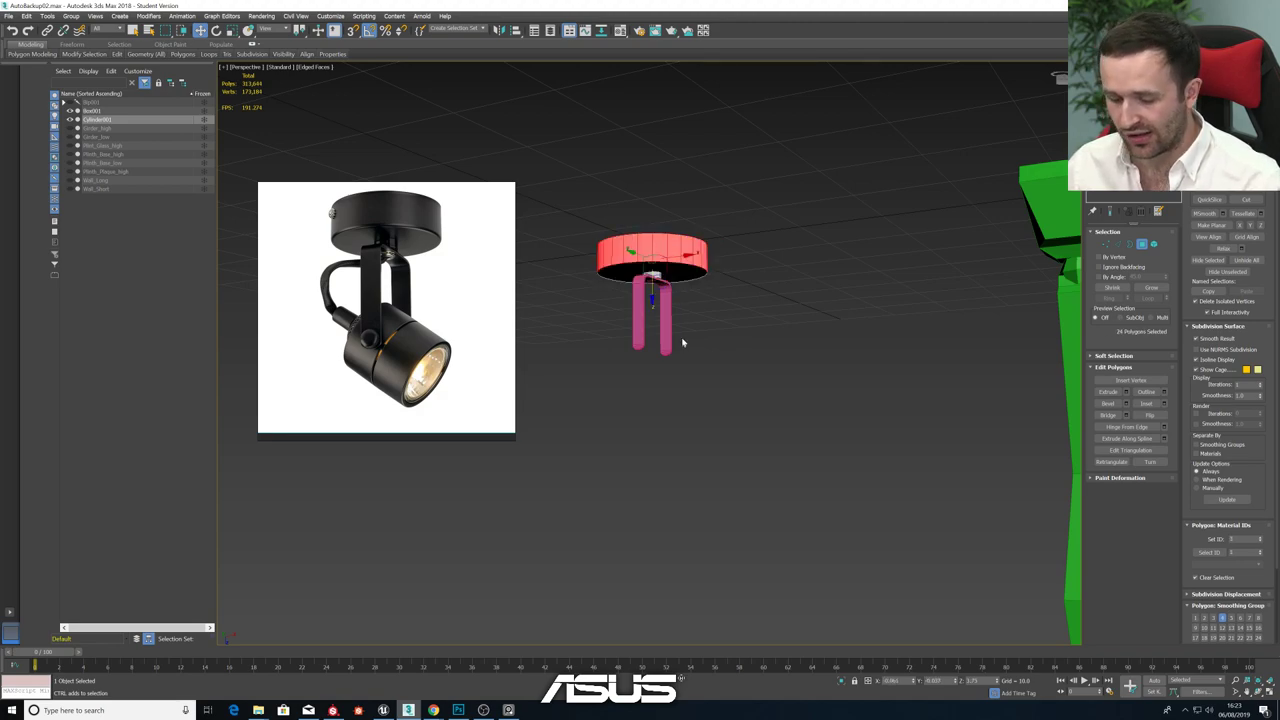
key("r")
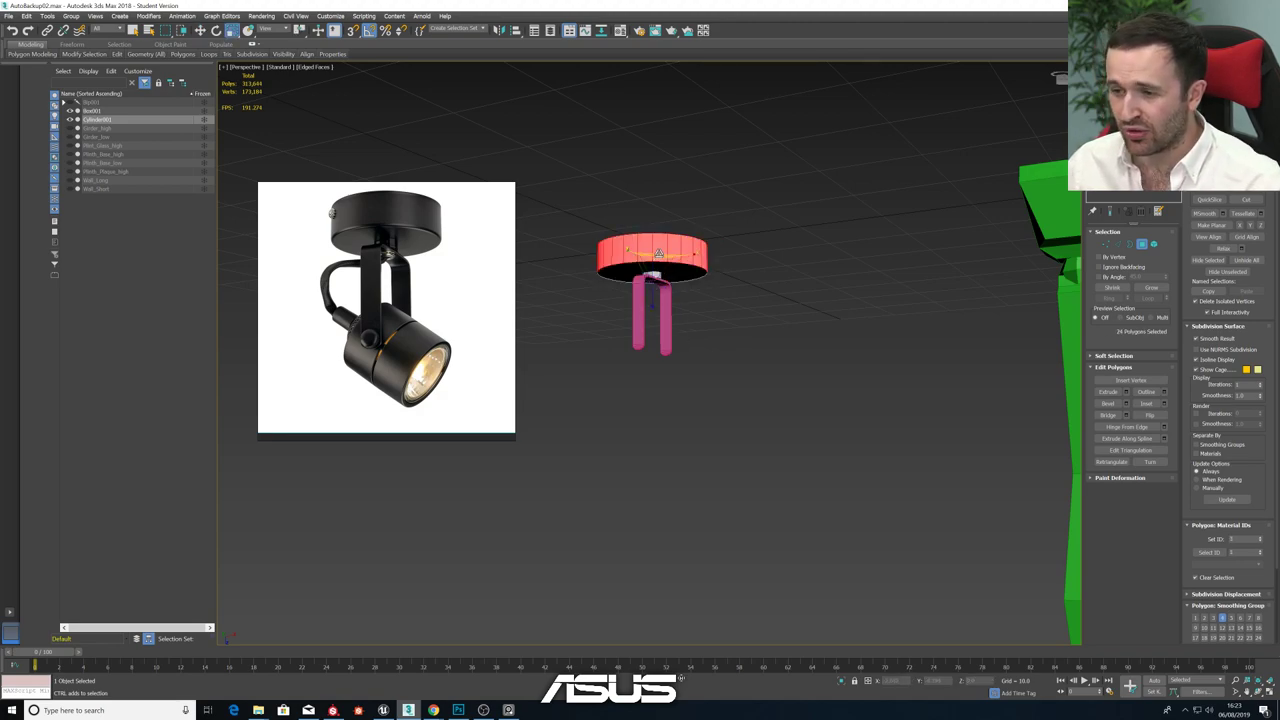
left_click_drag(658, 253, 655, 258)
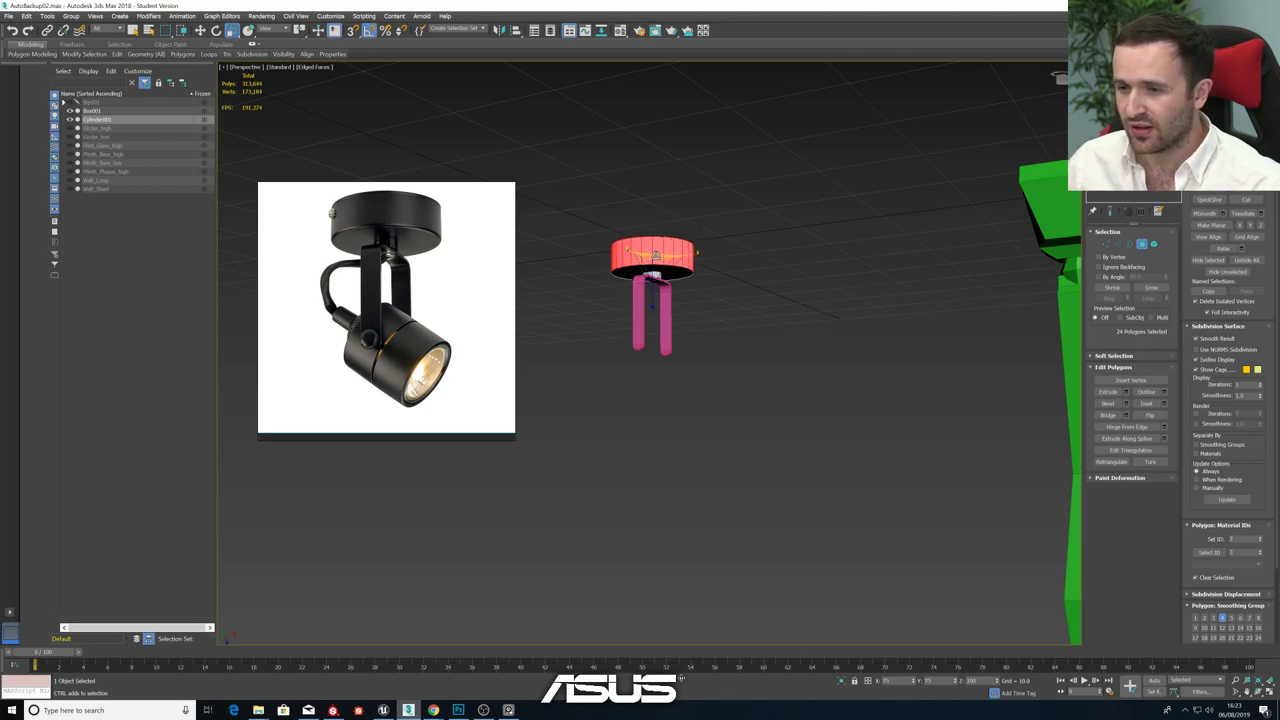
- Select the U-shaped bracket and open its base mesh for editing beneath Symmetry with the end result shown
left_click(641, 303)
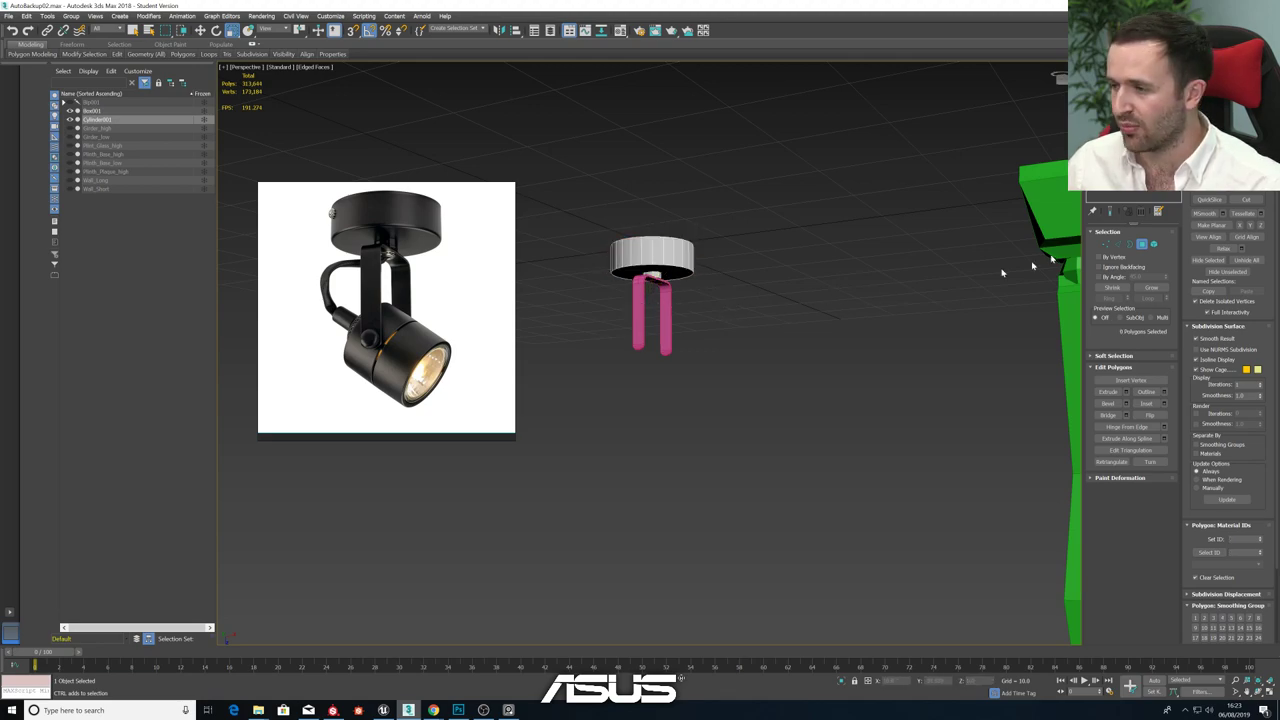
left_click(1118, 130)
left_click(645, 294)
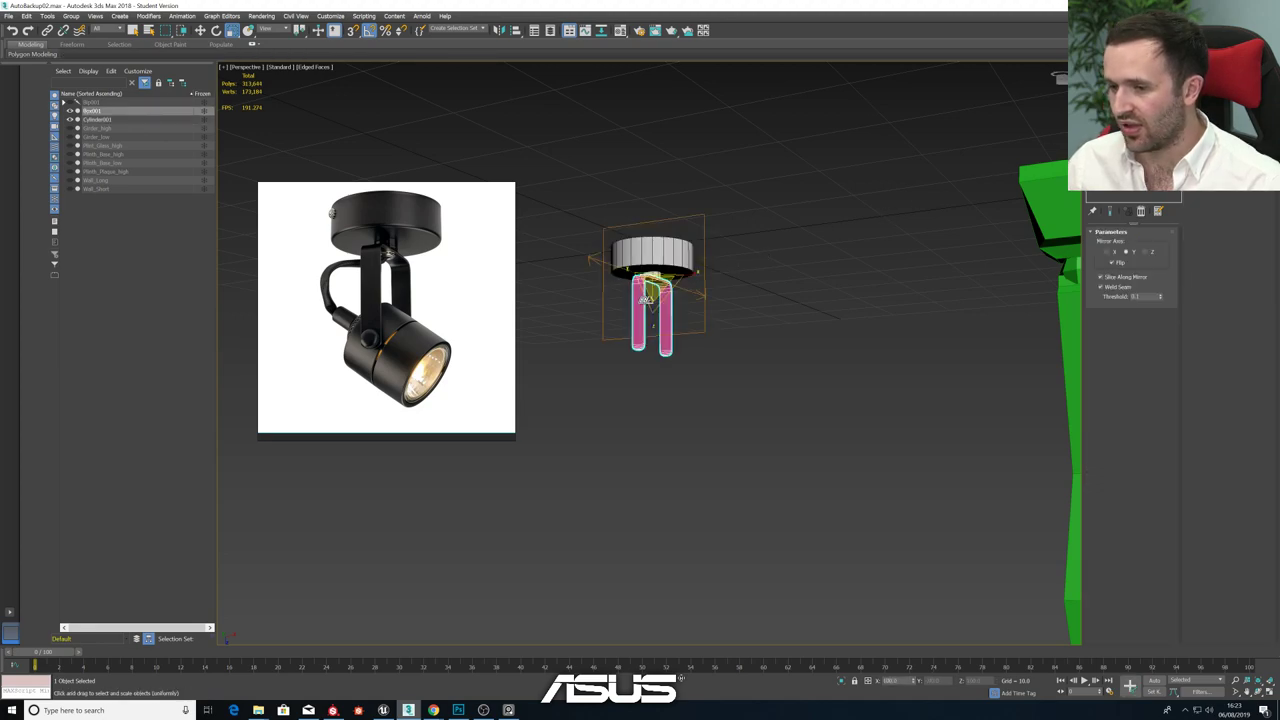
middle_click_drag(646, 294, 908, 173, "alt")
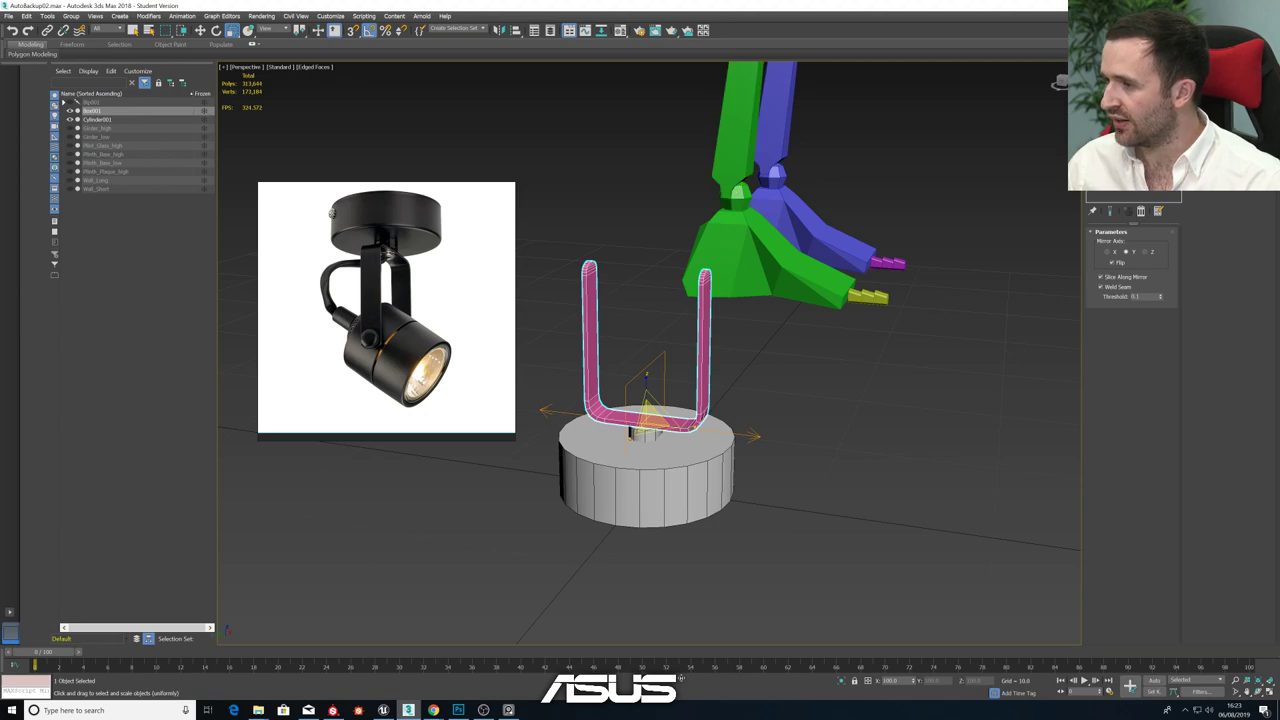
left_click(1140, 210)
left_click(1154, 245)
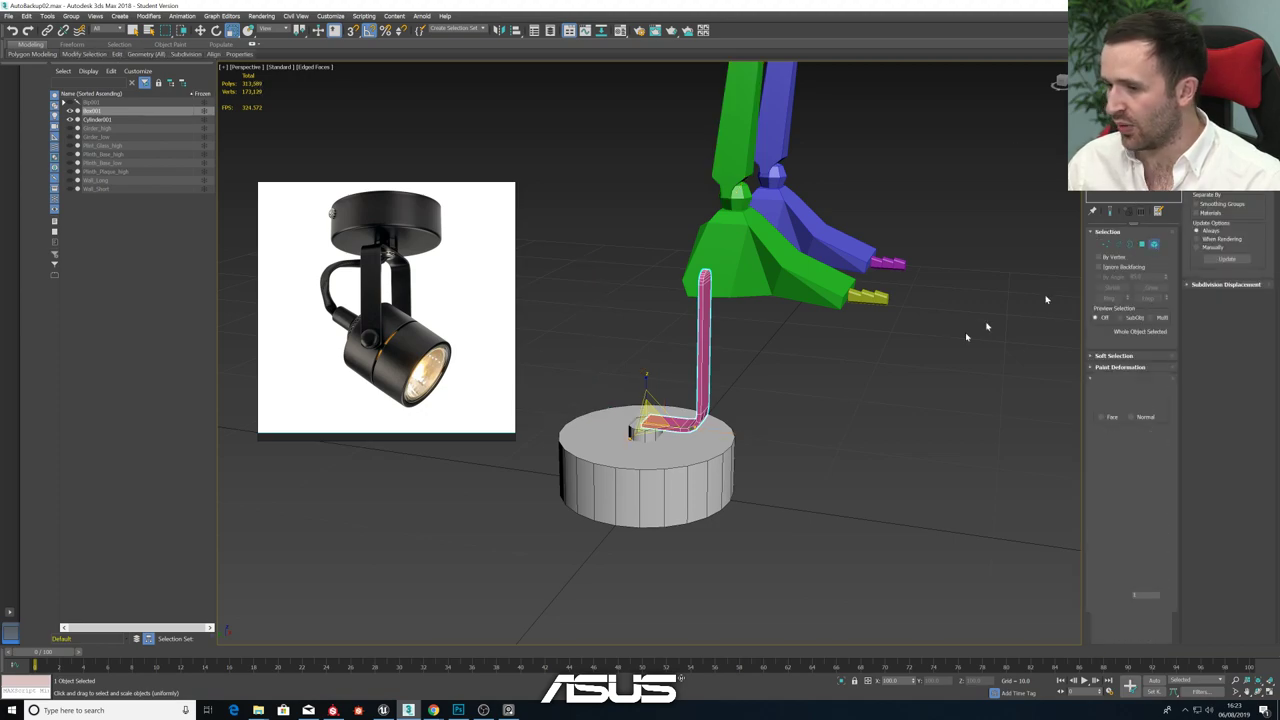
left_click(1108, 212)
middle_click_drag(638, 367, 664, 340, "alt")
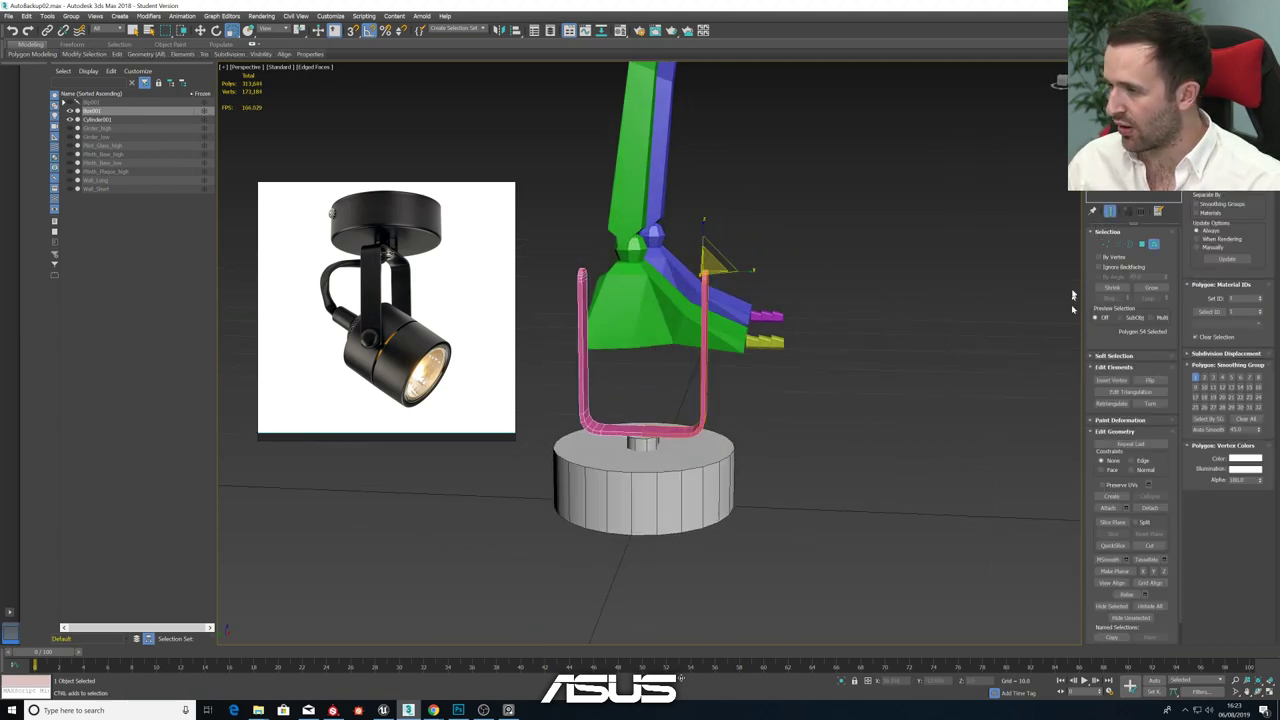
- Select the polygons of the bracket's upright arm and move them outward to widen the symmetrical bracket
left_click(1141, 244)
left_click_drag(670, 243, 828, 553)
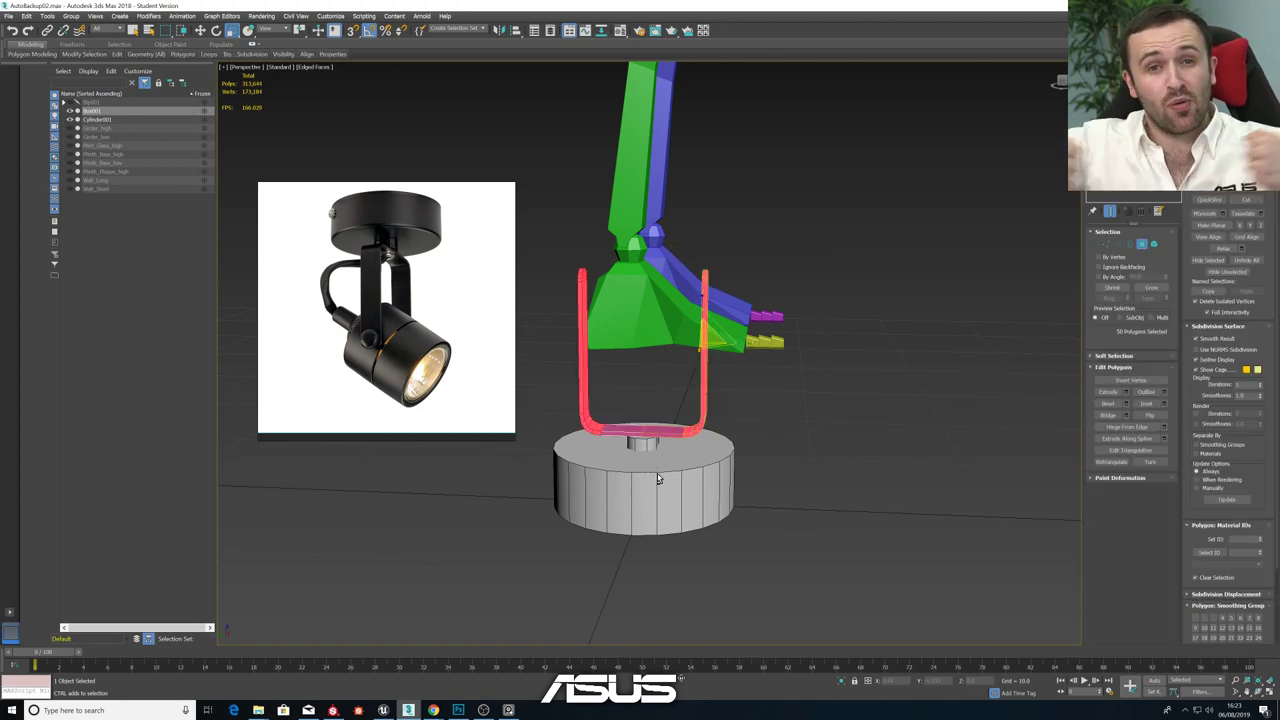
key("w")
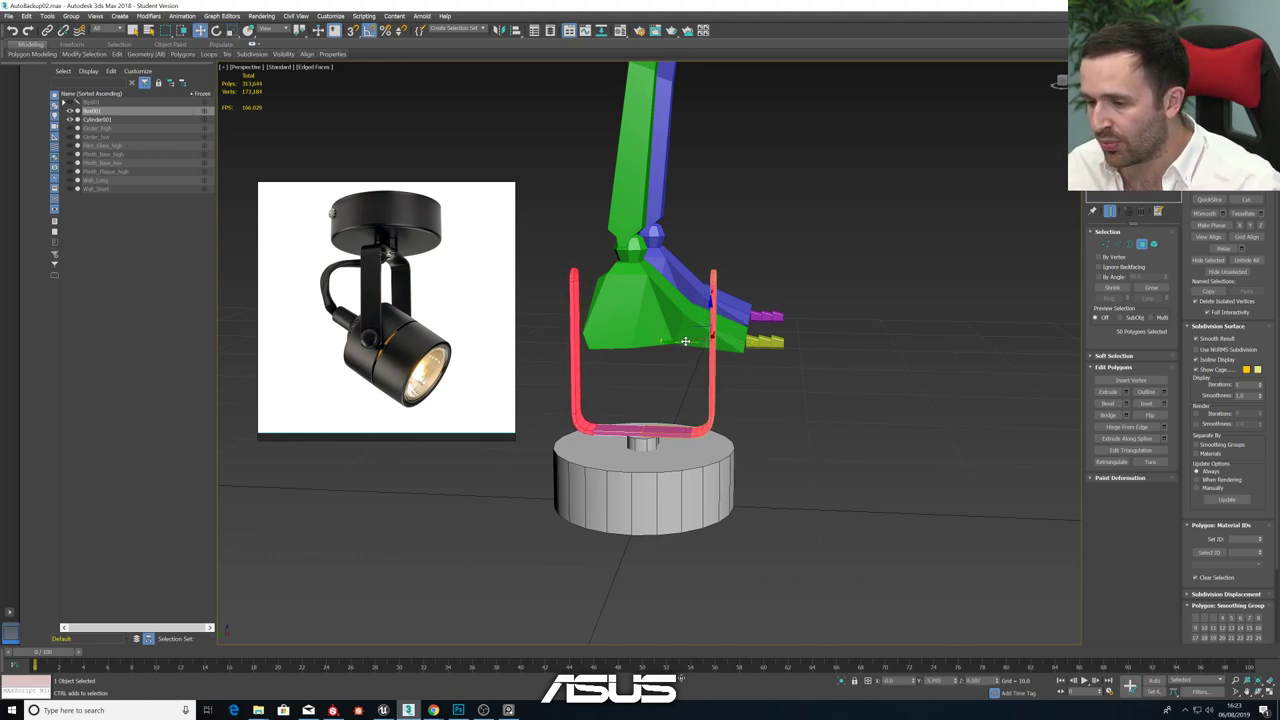
middle_click_drag(679, 343, 643, 358, "alt")
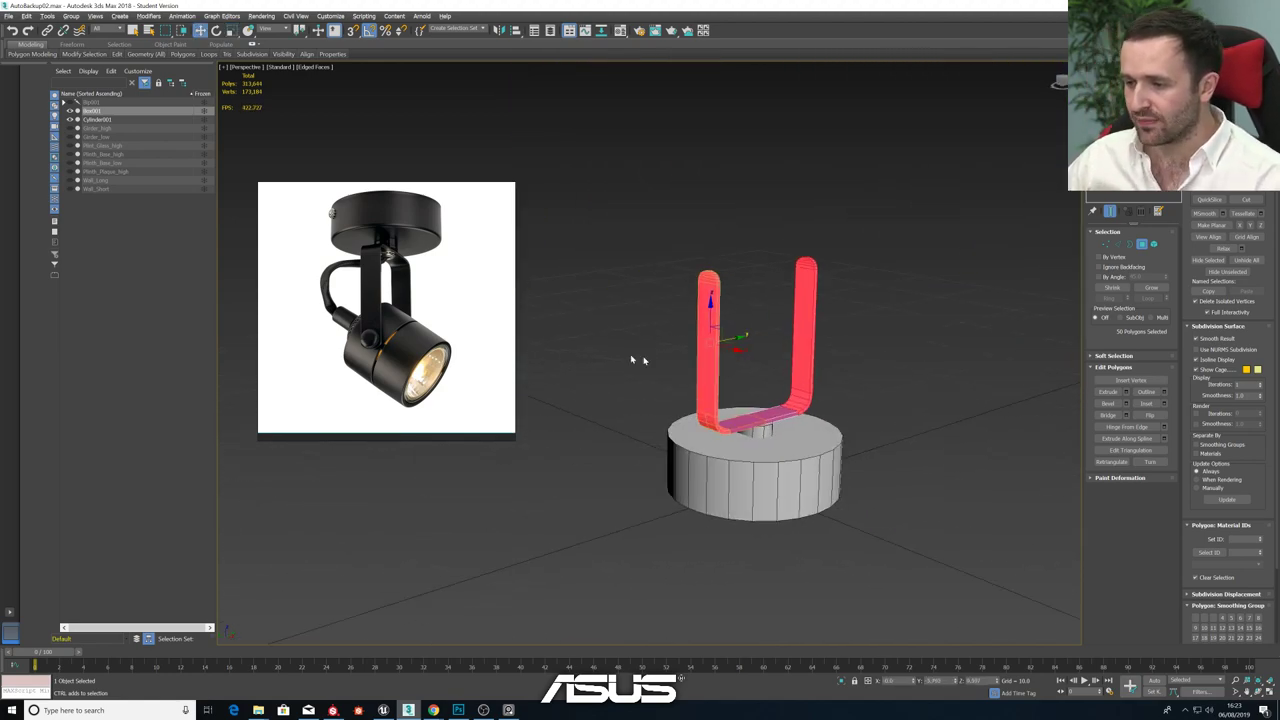
key("4")
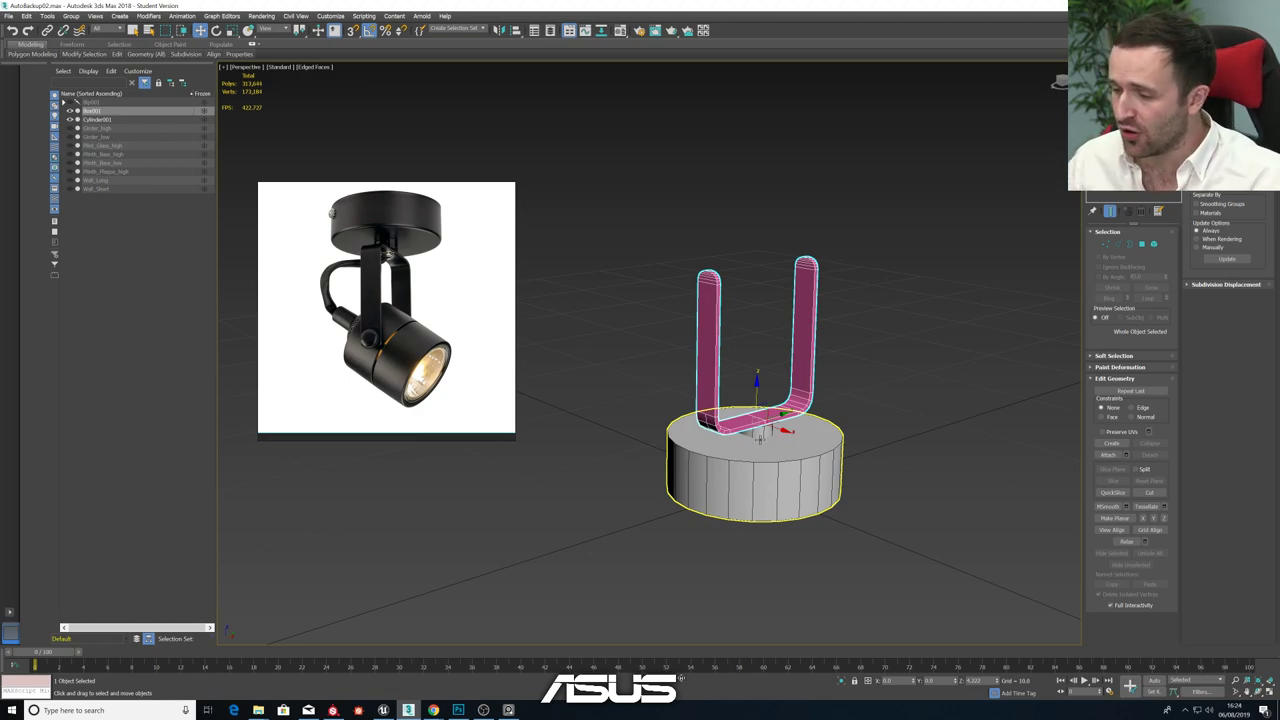
- Attach the bracket to the round base cylinder so both form one object
left_click(755, 475)
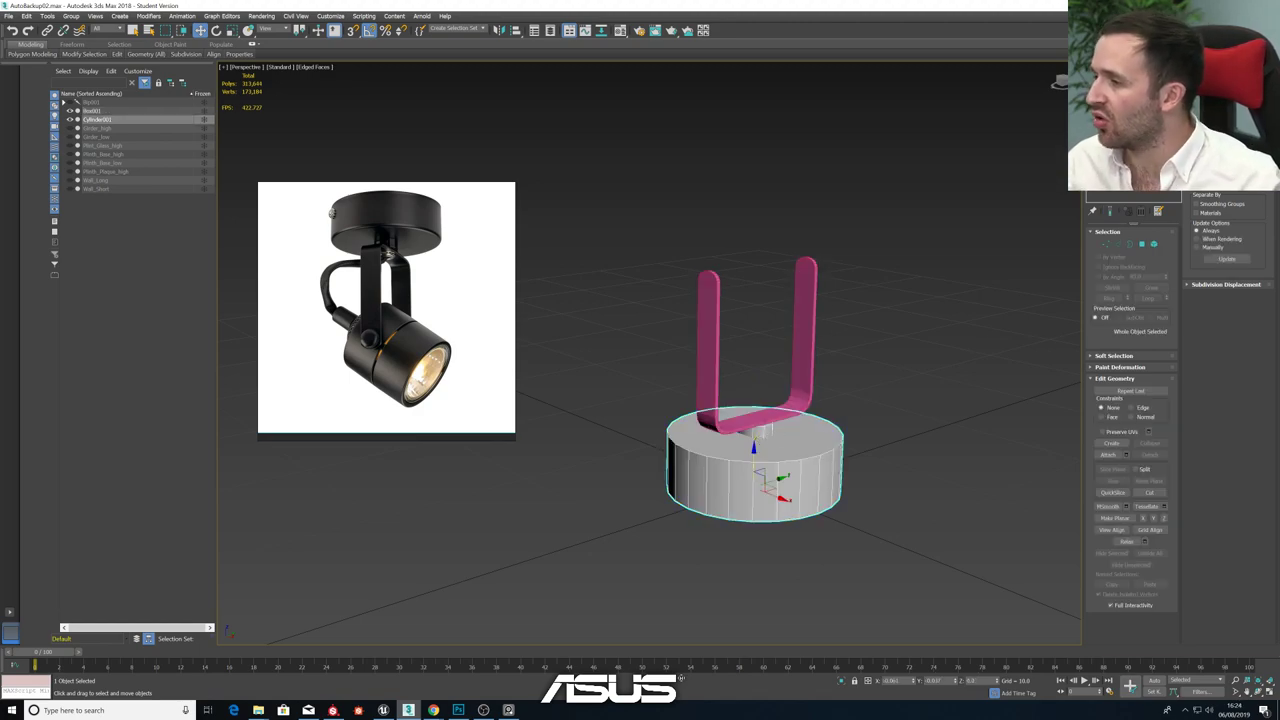
middle_click_drag(806, 463, 768, 424, "alt")
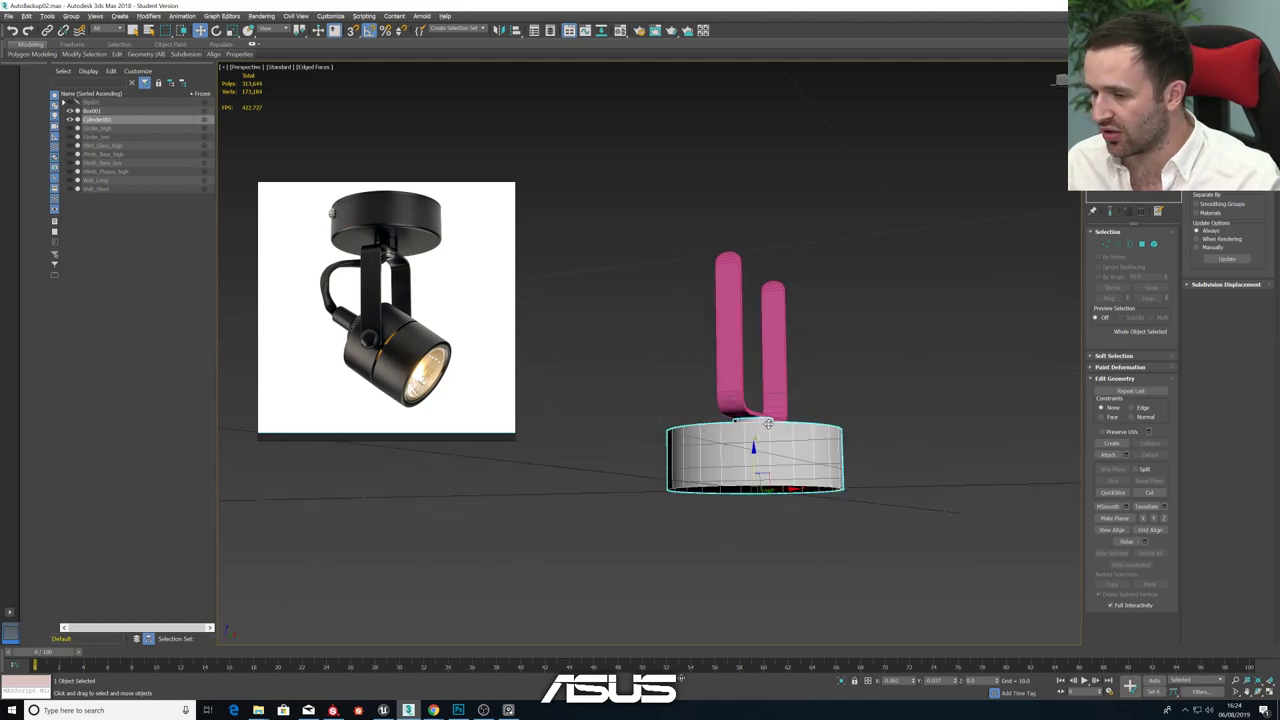
left_click(1110, 455)
left_click(745, 382)
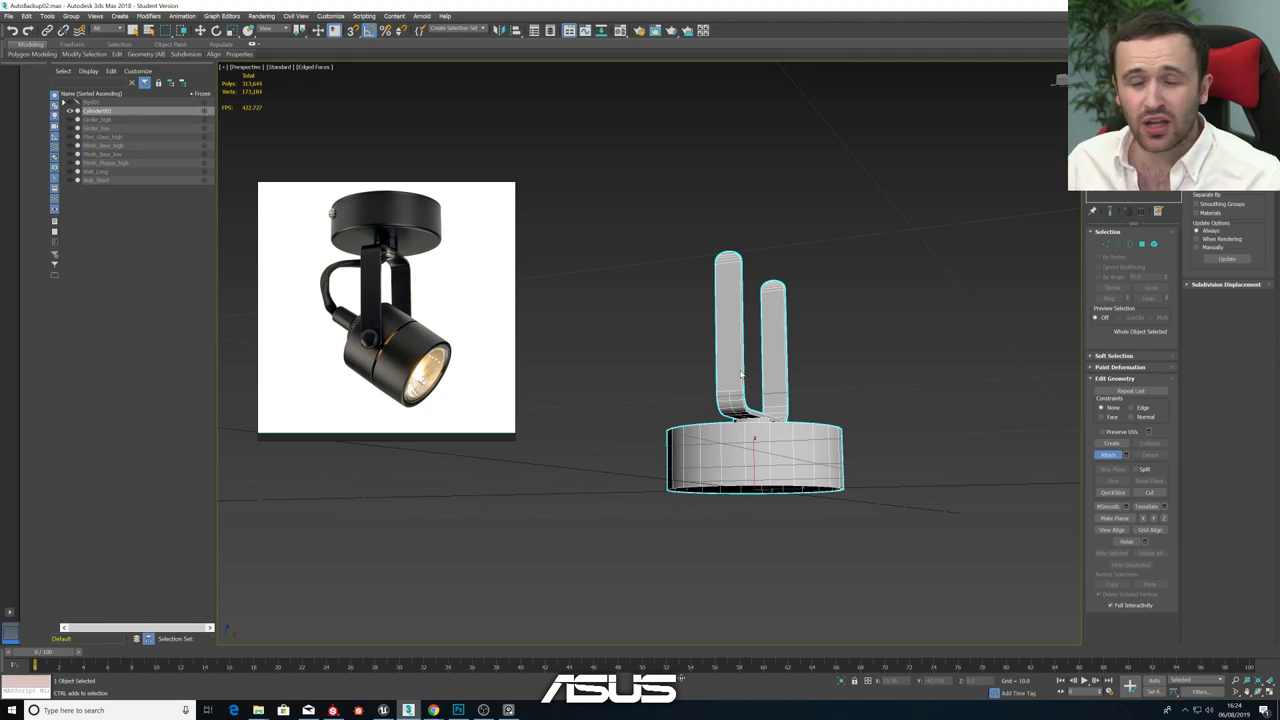
- Remove the lengthwise centre edge loop, including its vertices, from the bracket
key("2")
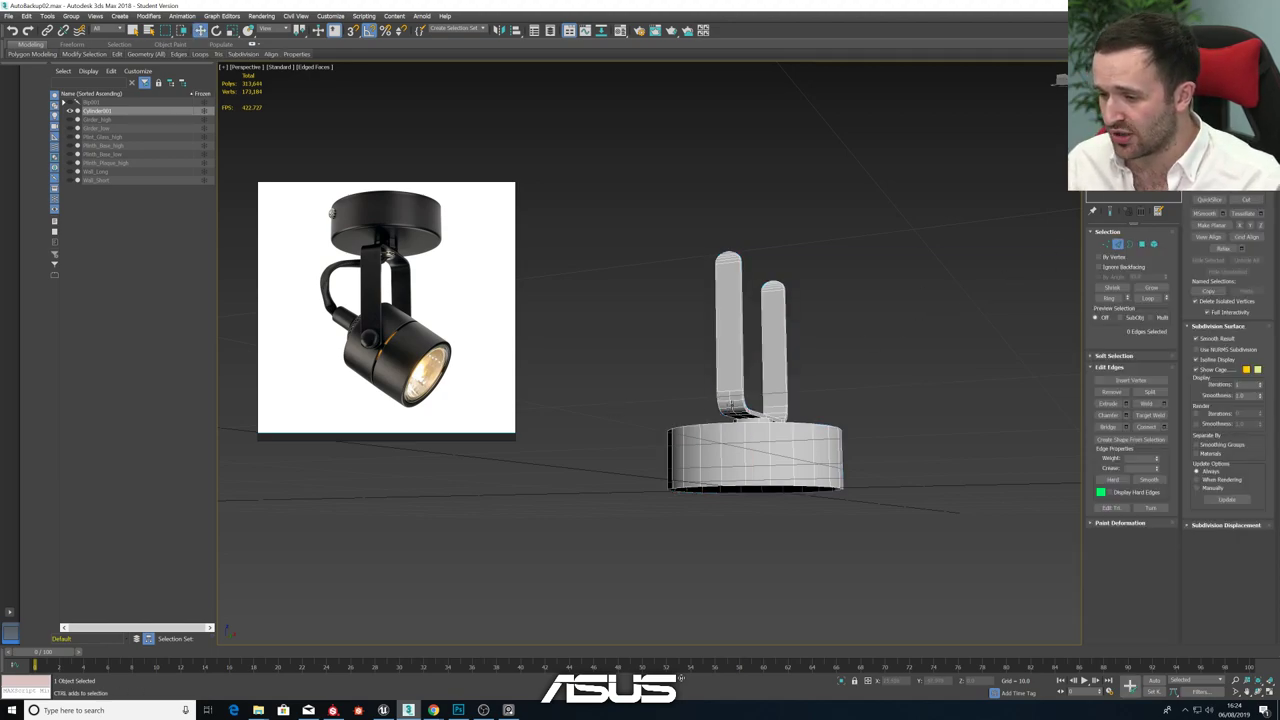
scroll(730, 405, "up", 4)
double_click(730, 403)
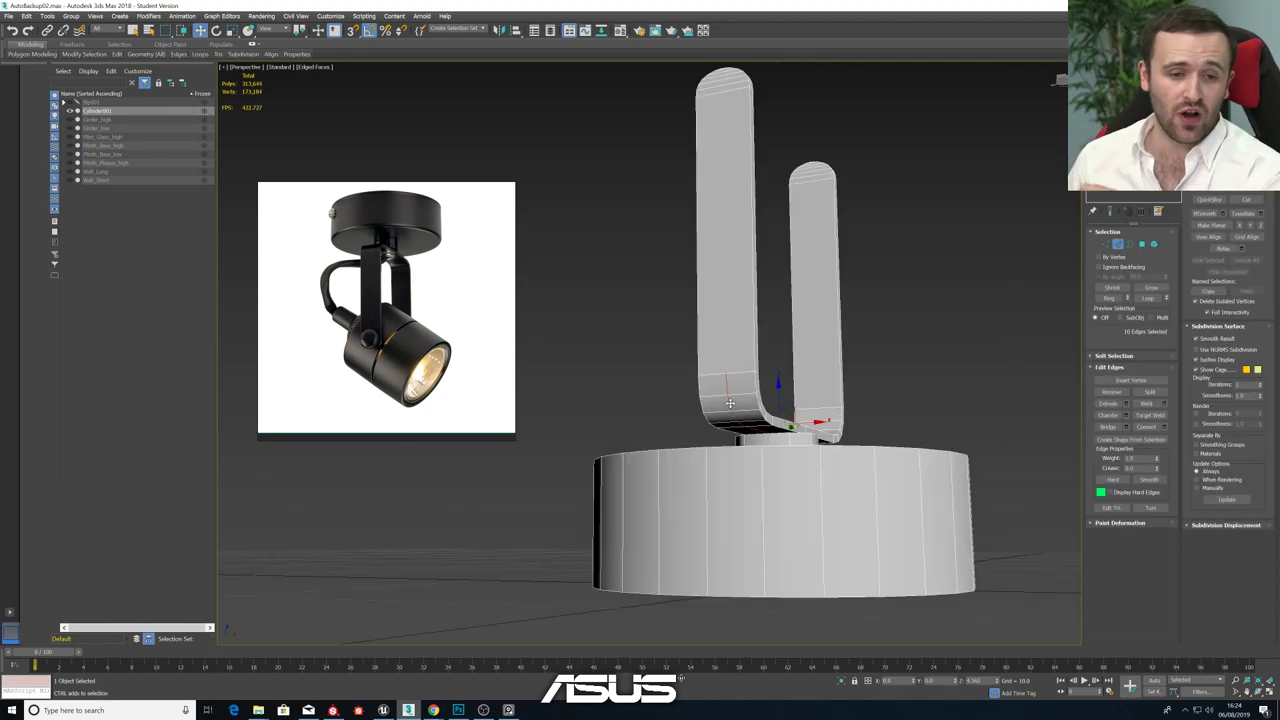
key("ctrl+d")
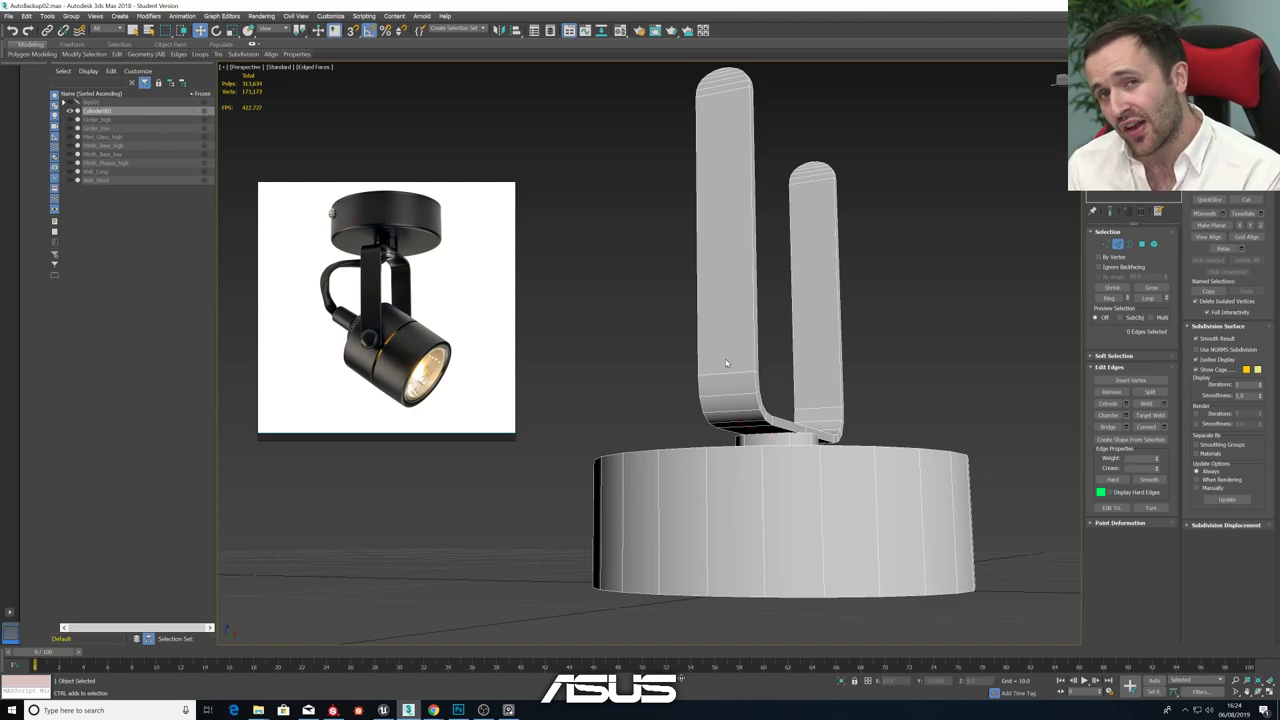
middle_click_drag(706, 321, 754, 329, "alt")
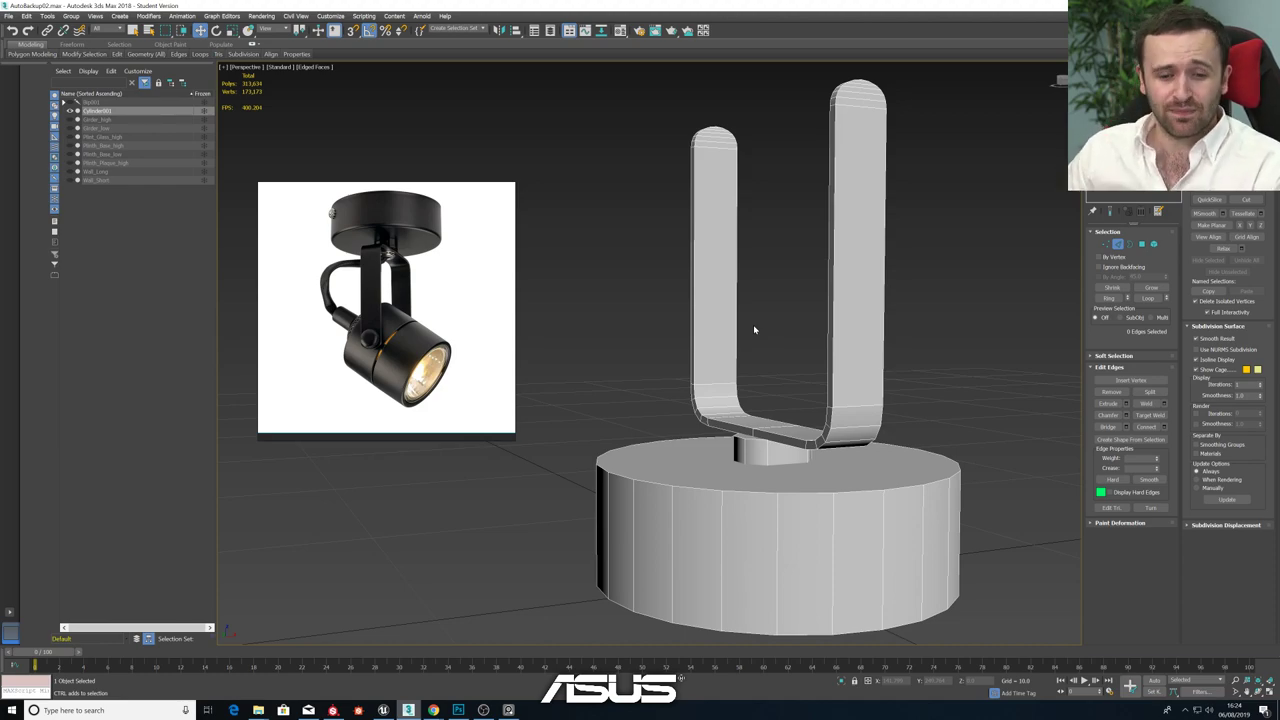
middle_click_drag(882, 300, 784, 321, "alt")
- Create a 24-sided cylinder centred on the base in the Top view, about 3.6 in radius and 1.7 high
scroll(760, 319, "down", 5)
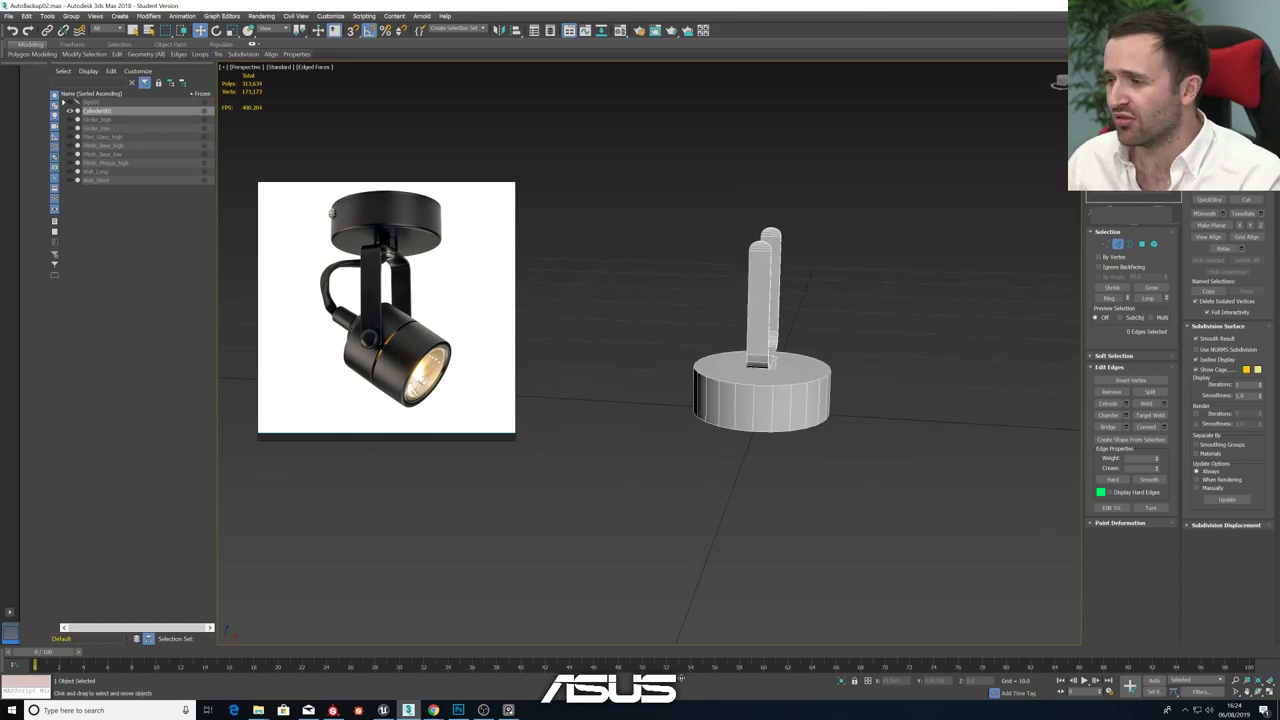
left_click(1094, 71)
left_click(1110, 156)
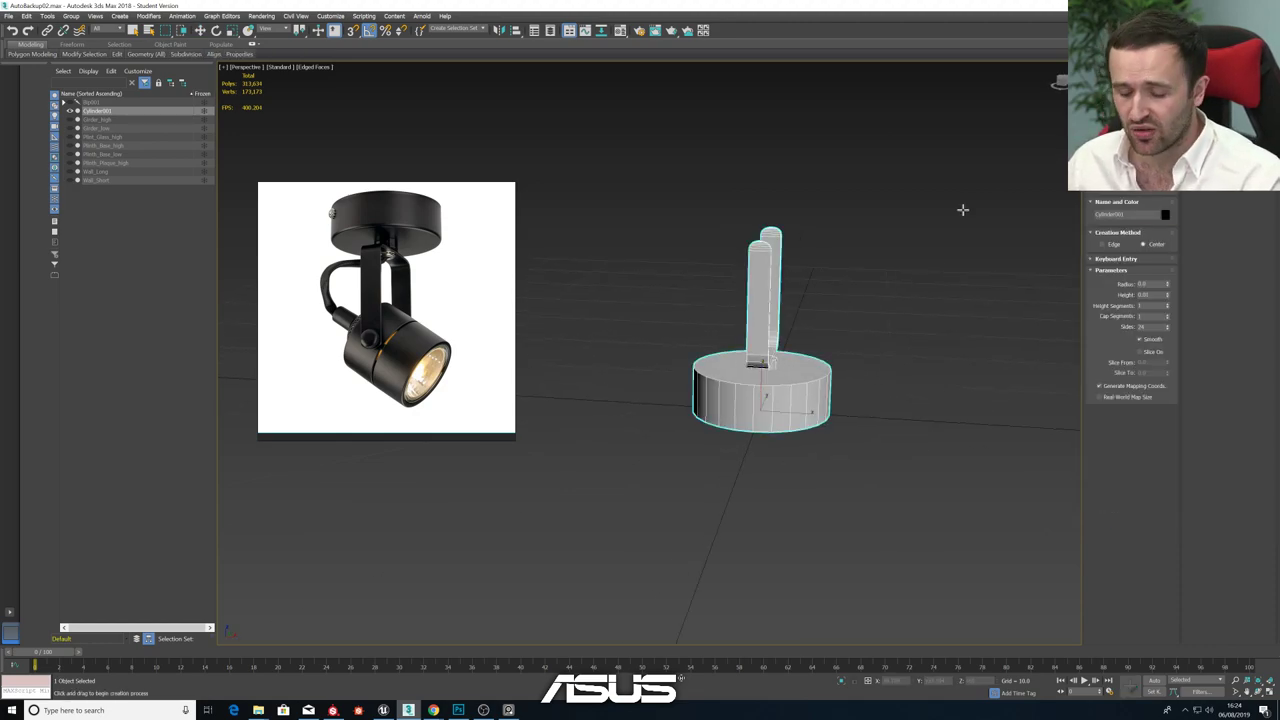
key("alt+w")
middle_click(598, 226)
key("alt+w")
middle_click_drag(662, 238, 706, 286)
scroll(652, 315, "up", 4)
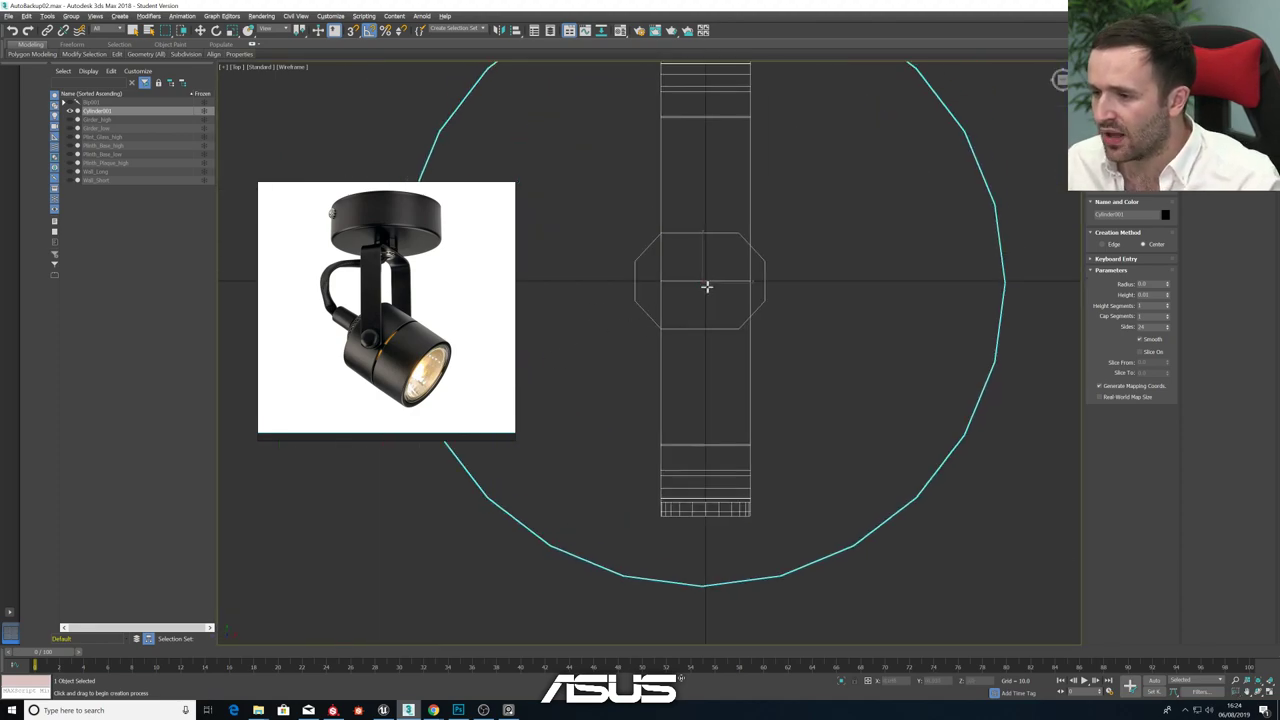
left_click_drag(702, 283, 857, 409)
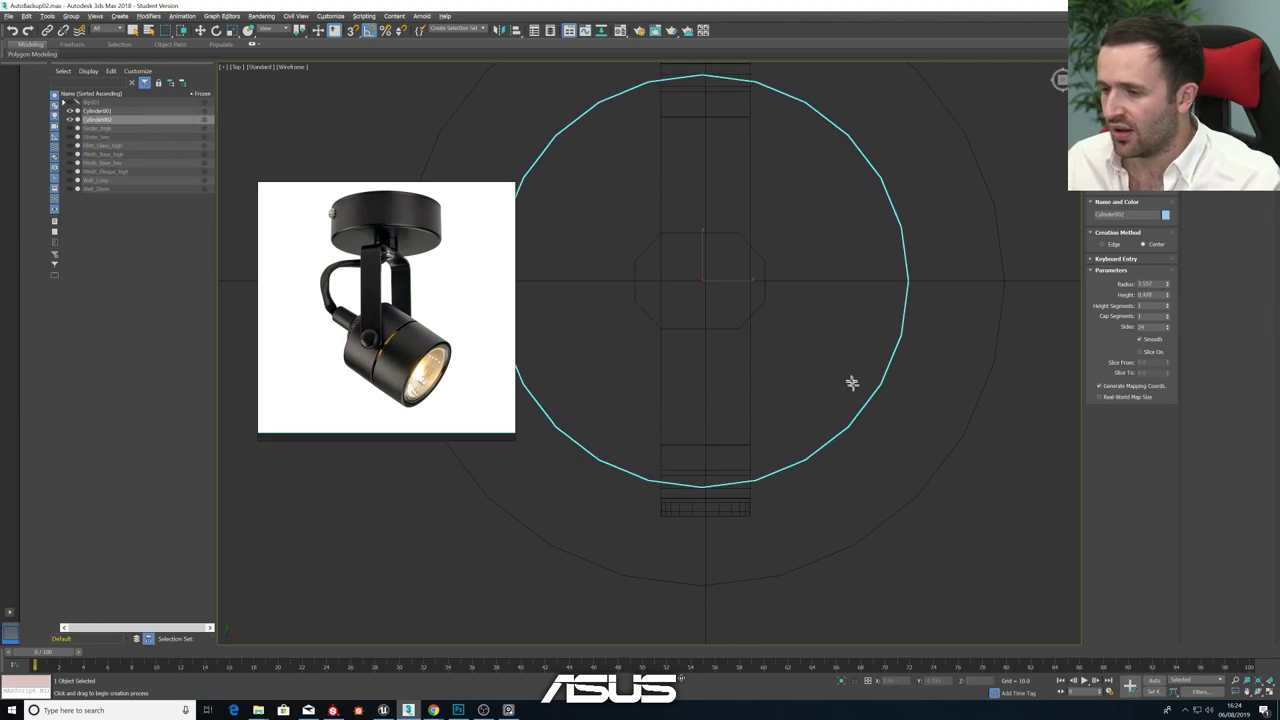
left_click(847, 325)
- Move the new cylinder straight up out of the base to a height of about 7.2, between the bracket arms
key("alt+w")
middle_click(896, 426)
key("alt+w")
key("w")
middle_click_drag(806, 406, 779, 393, "alt")
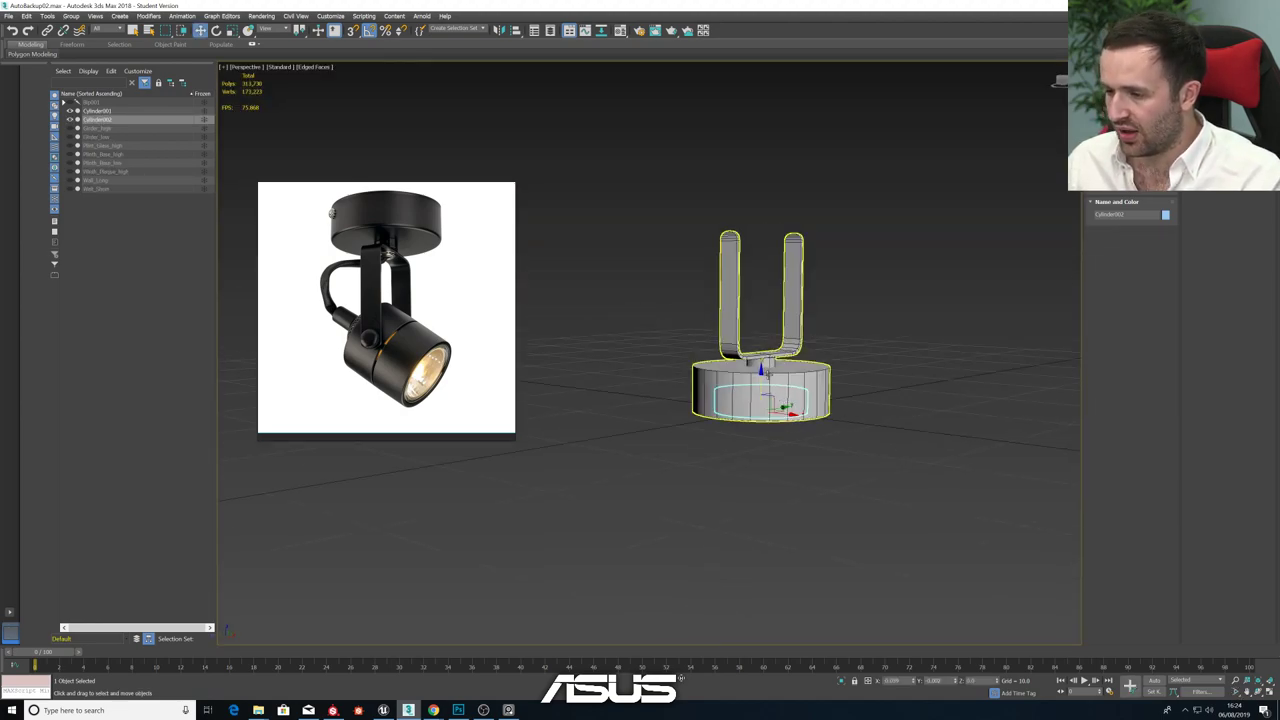
left_click_drag(767, 379, 770, 288)
middle_click_drag(770, 288, 831, 293, "alt")
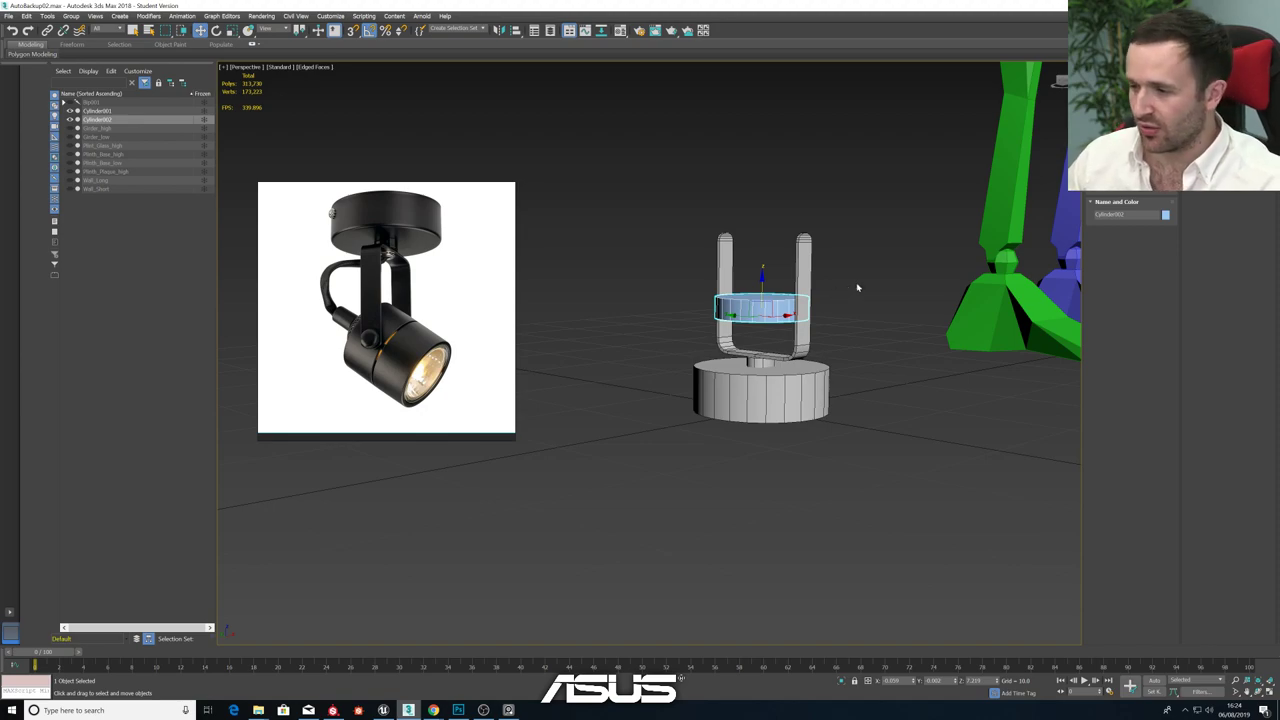
- Raise the cylinder further until it sits level with the rounded ends of the bracket arms
middle_click_drag(729, 300, 753, 295, "alt")
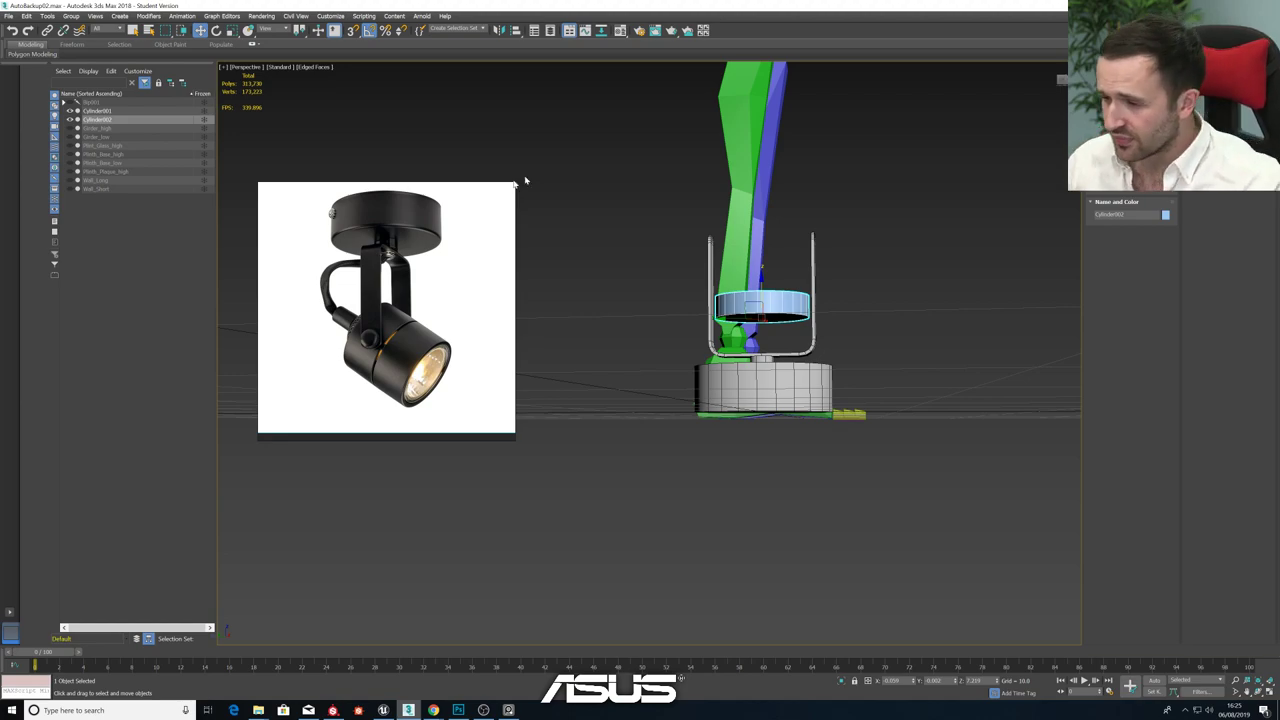
middle_click_drag(656, 252, 737, 297, "alt")
scroll(737, 297, "up", 5)
middle_click_drag(850, 312, 757, 306, "alt")
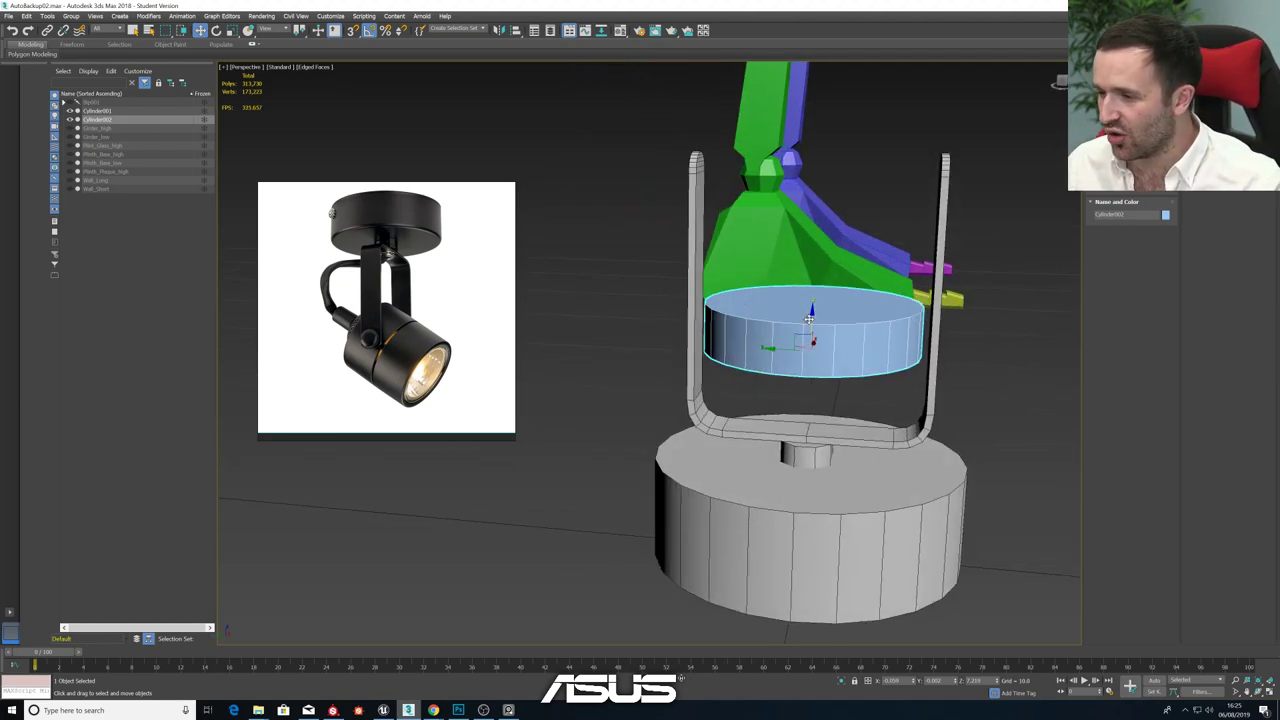
left_click_drag(808, 319, 818, 264)
mouse_move(818, 264)
middle_mouse_down("alt")
mouse_move(779, 266)
mouse_move(812, 264)
middle_mouse_up("alt")
left_click_drag(812, 264, 808, 192)
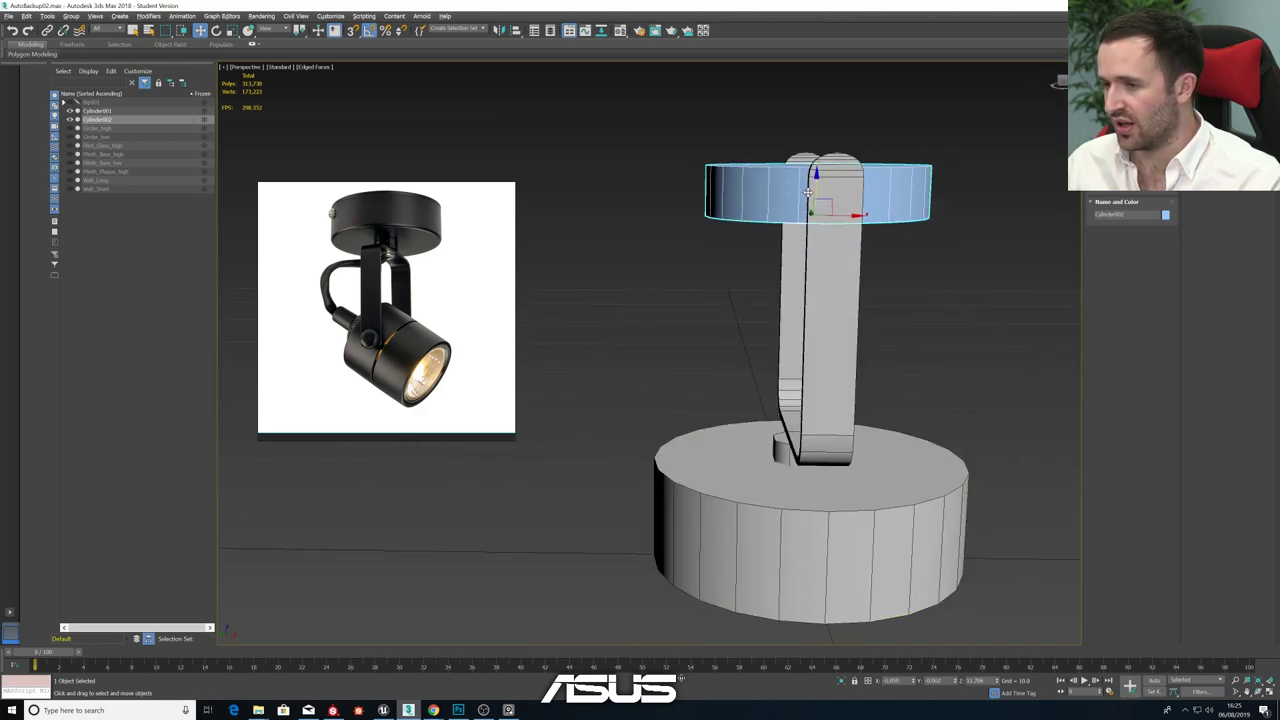
- Show the model in the Front view with Default Shading instead of wireframe
key("alt+w")
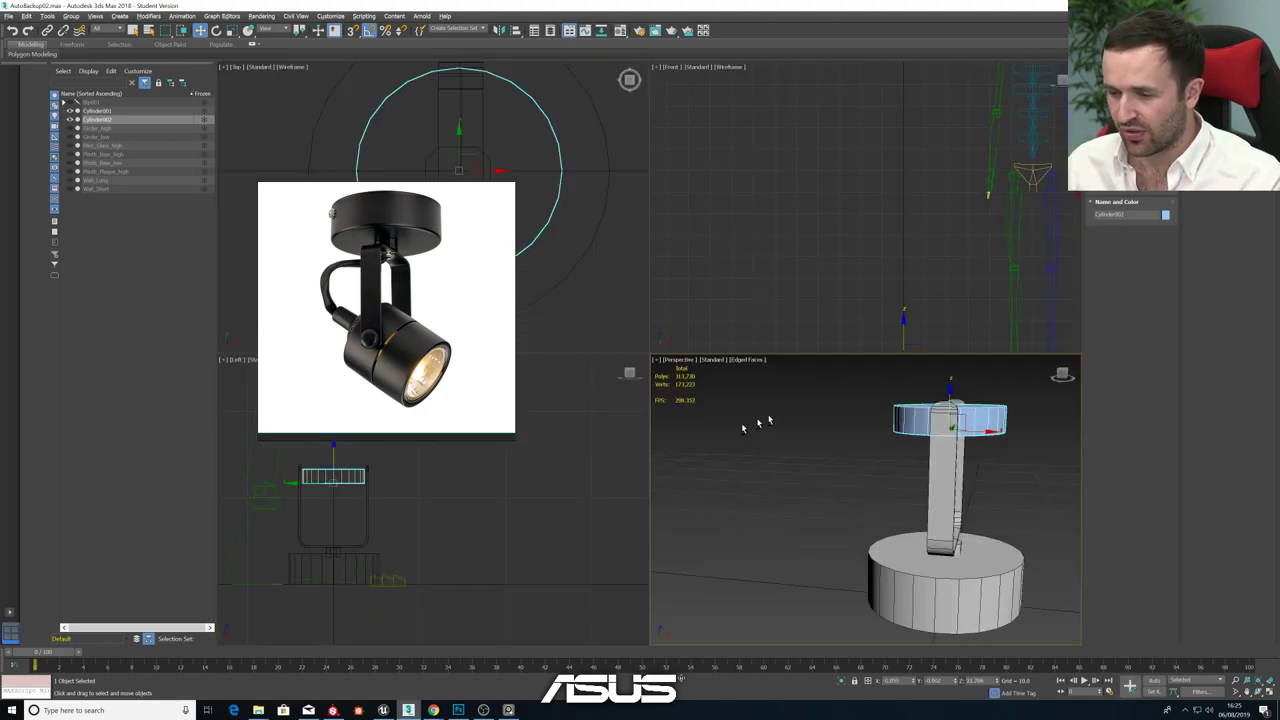
middle_click(850, 330)
key("alt+w")
scroll(714, 489, "down", 2)
middle_click_drag(714, 489, 739, 340)
scroll(800, 429, "up", 5)
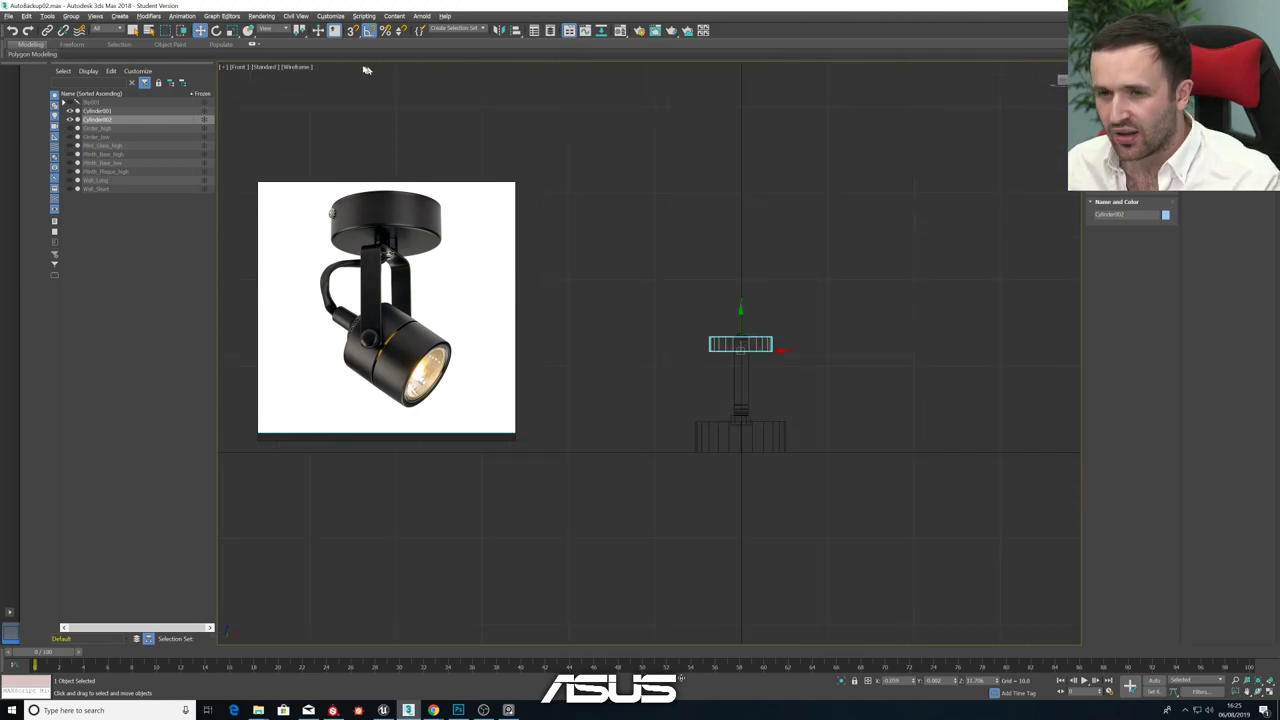
left_click(295, 68)
left_click(315, 77)
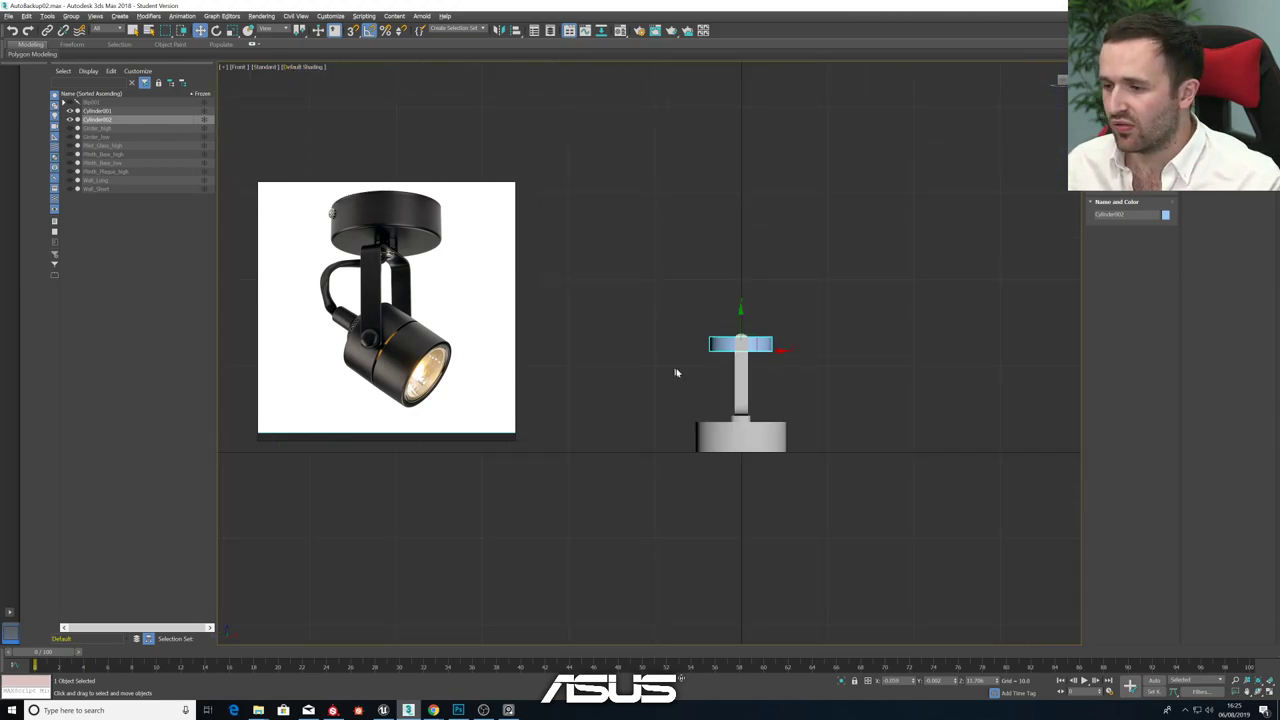
scroll(720, 355, "up", 5)
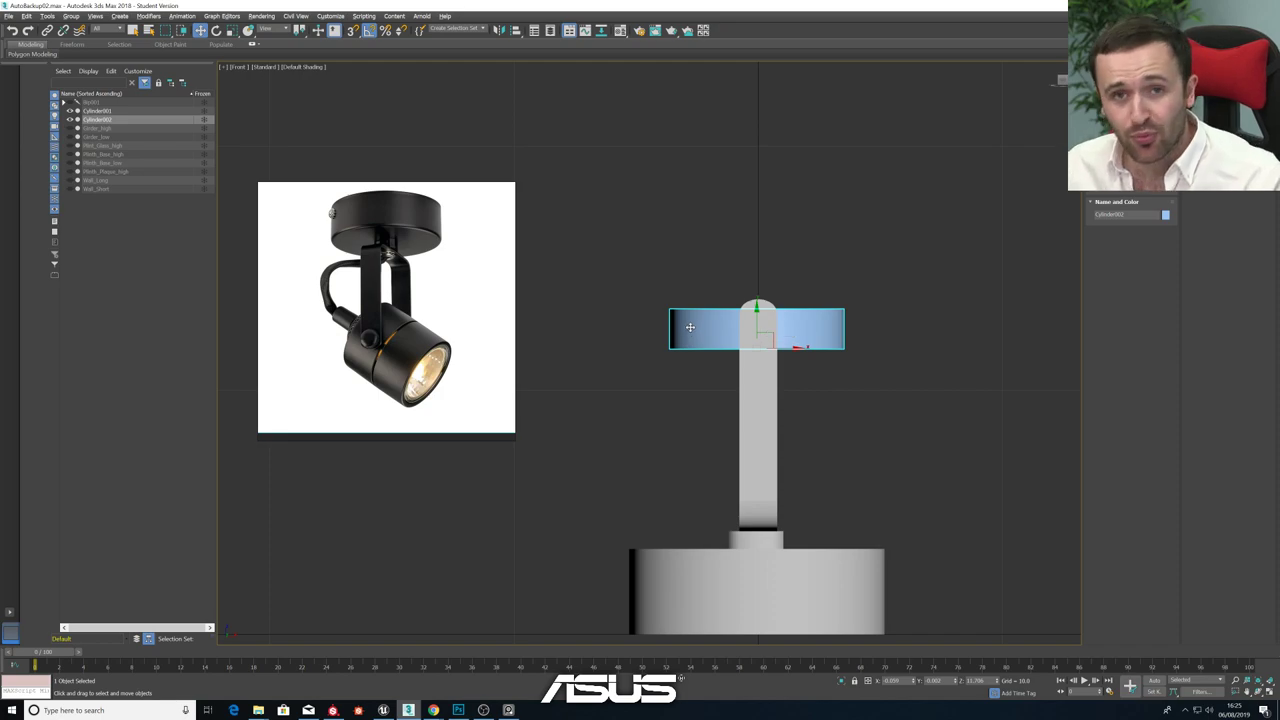
- Convert the new cylinder to an Editable Poly
left_click(1108, 71)
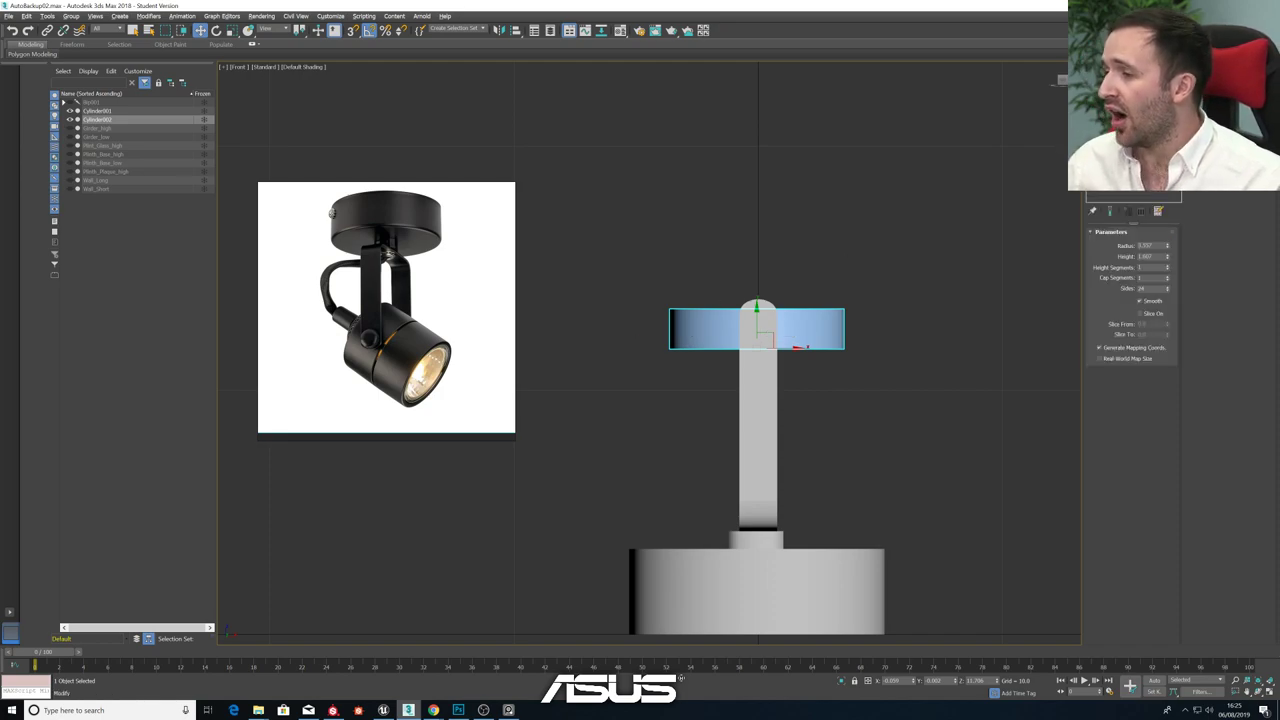
right_click(1140, 196)
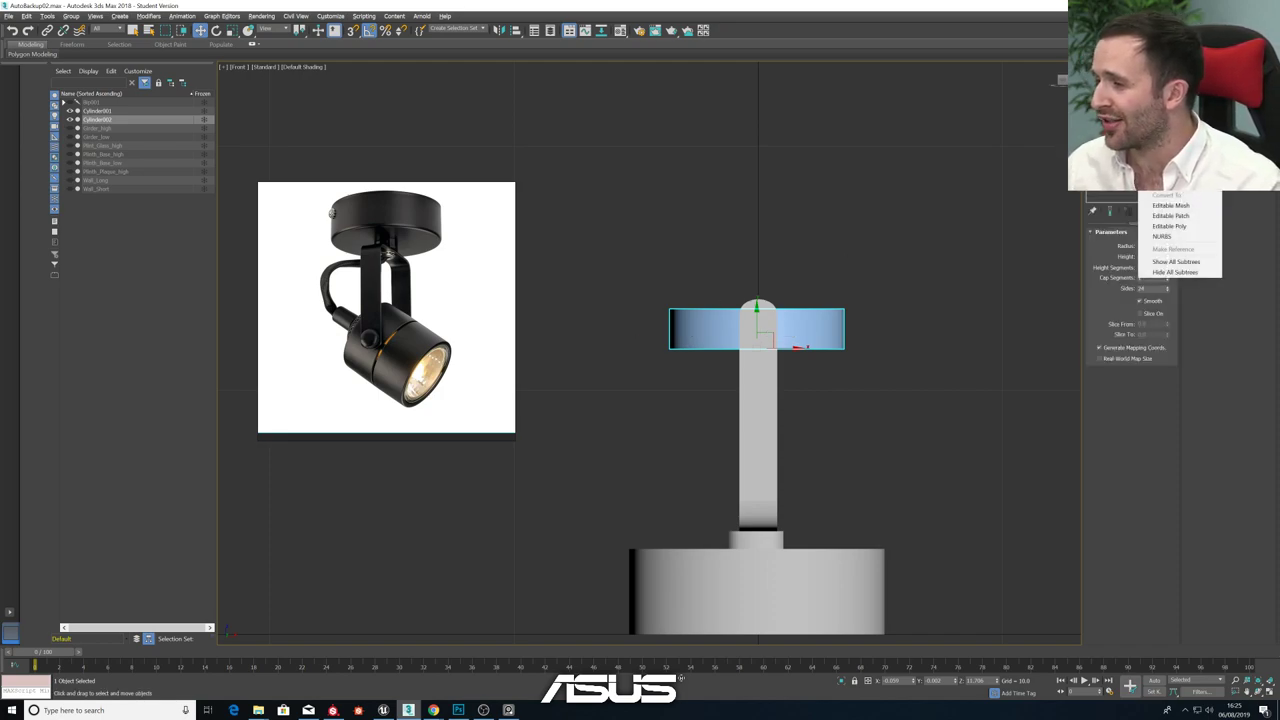
left_click(1185, 226)
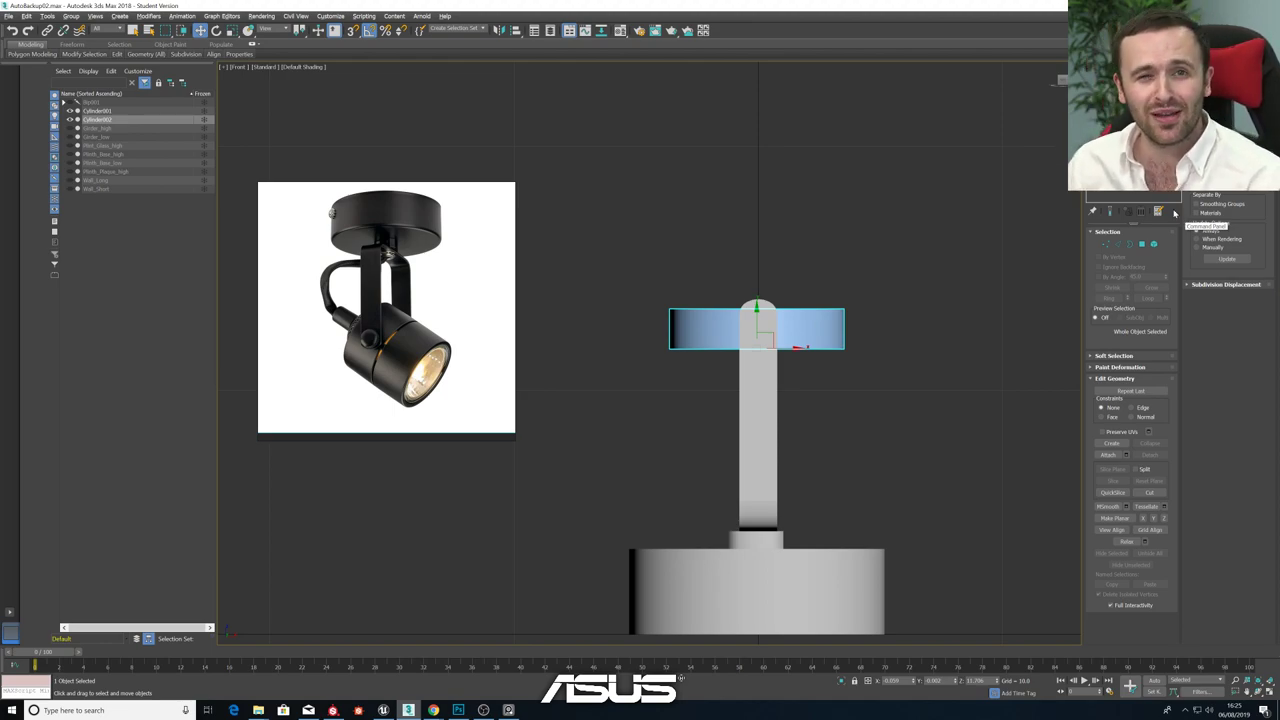
- Select the cylinder's bottom cap polygon in the Perspective view and move it down to Z about 10.5, lengthening the cylinder
left_click(908, 420)
key("alt+w")
key("alt+w")
left_click(750, 228)
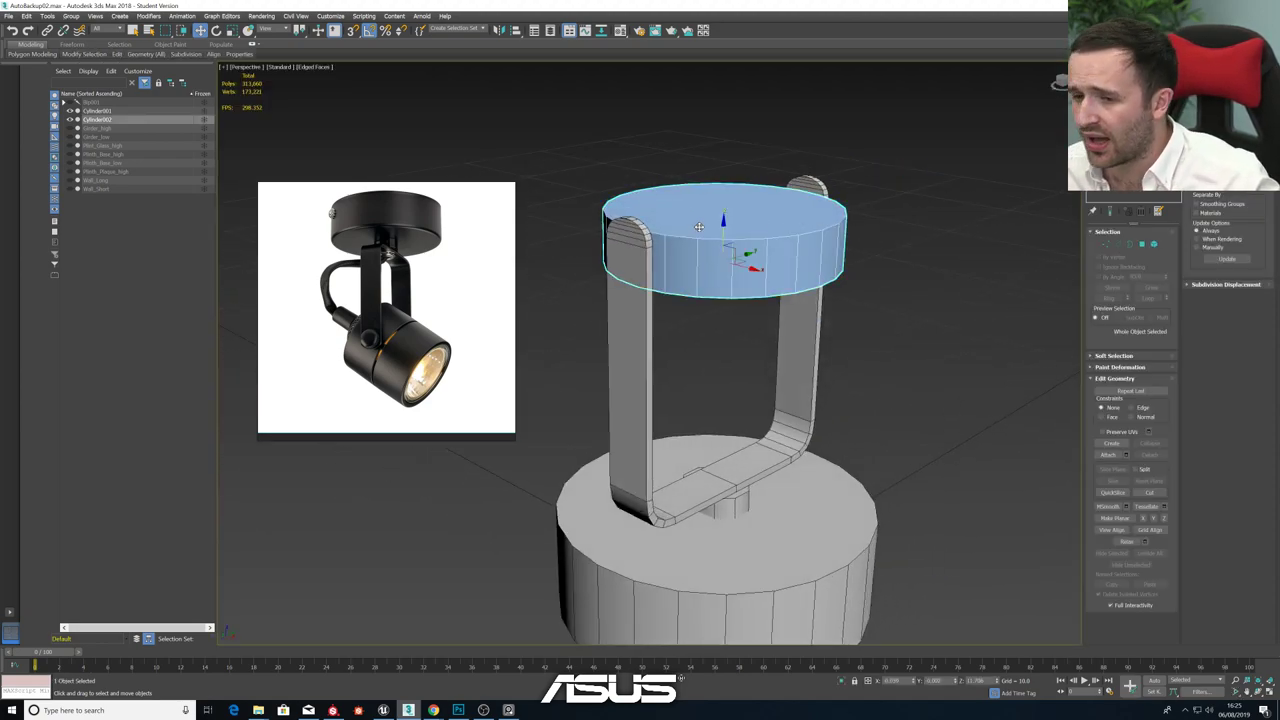
left_click(1141, 243)
middle_click_drag(846, 331, 728, 298, "alt")
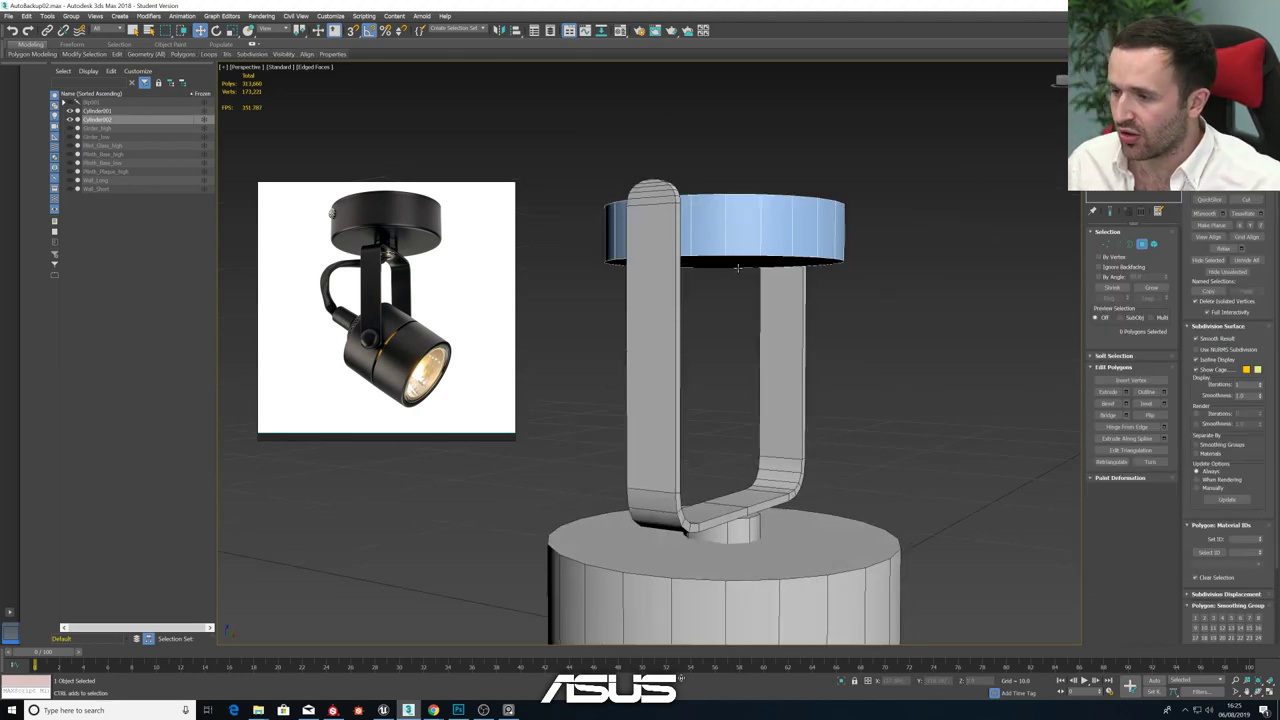
left_click(737, 268)
left_click_drag(721, 234, 718, 270)
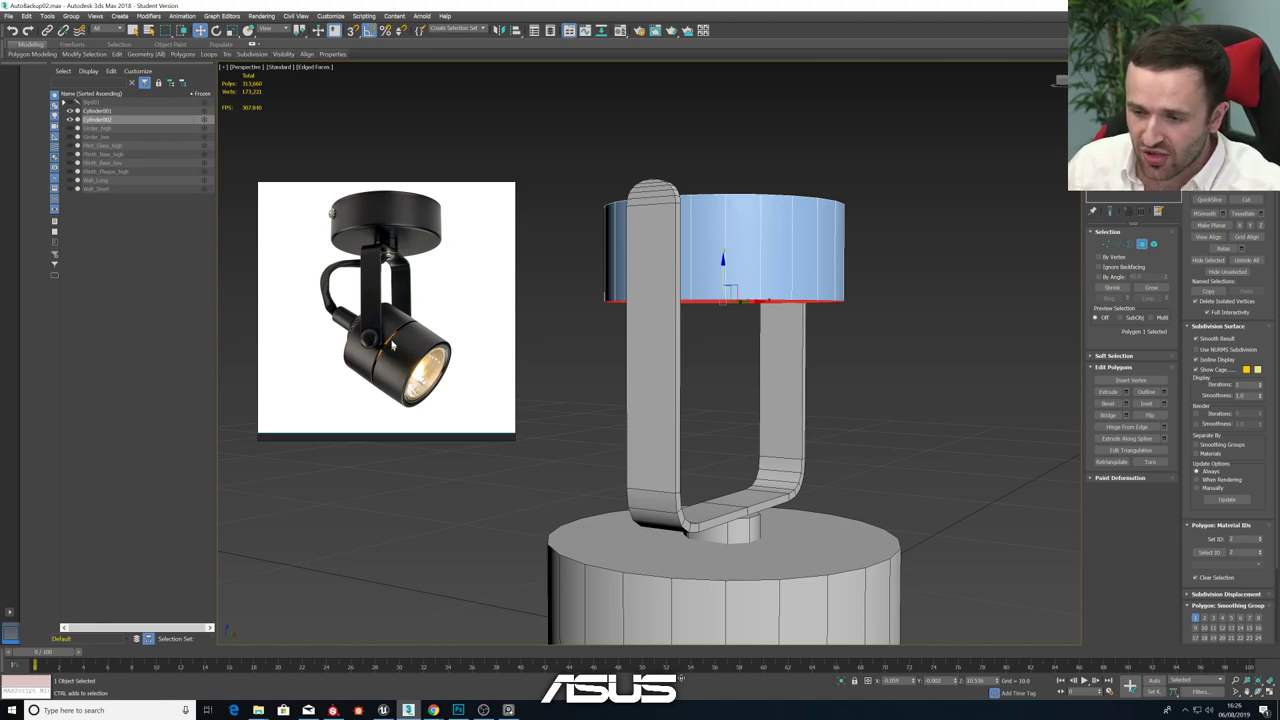
- Inset the cylinder's top cap polygon by about 0.1, using the groove in the reference photo as a guide
scroll(383, 350, "down", 2)
scroll(395, 356, "up", 6)
left_click_drag(408, 365, 401, 322)
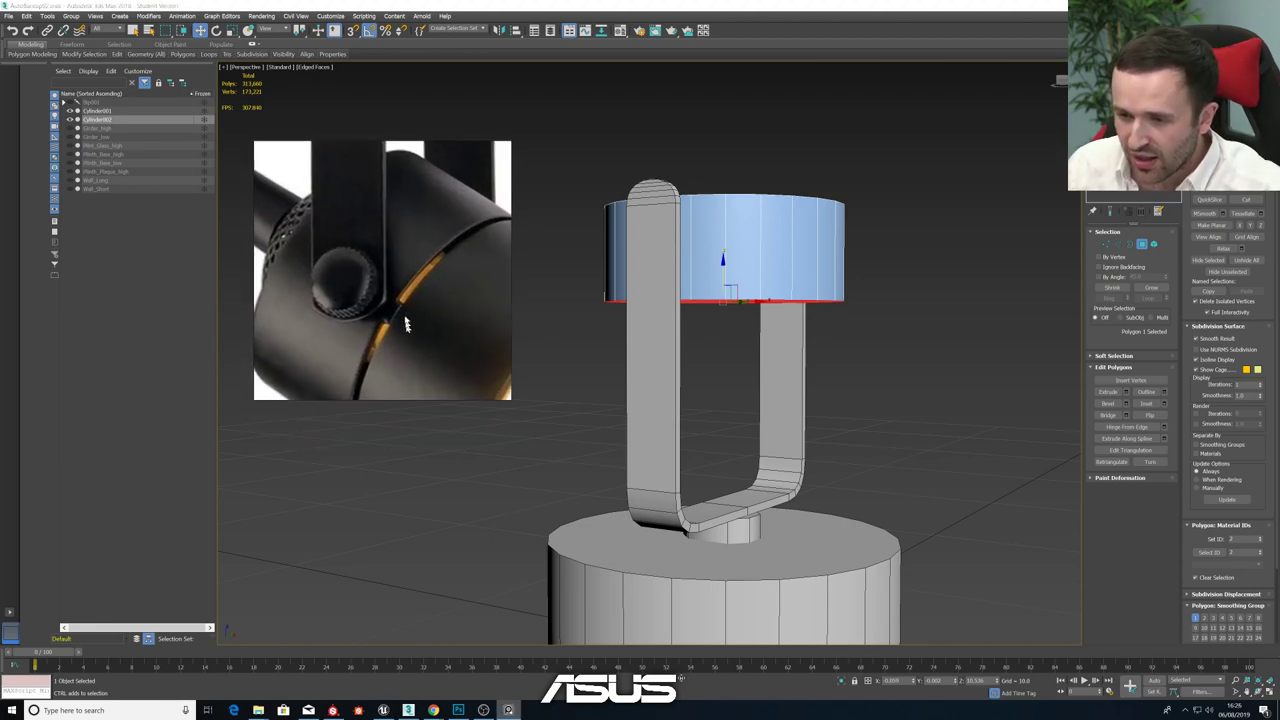
scroll(401, 322, "down", 1)
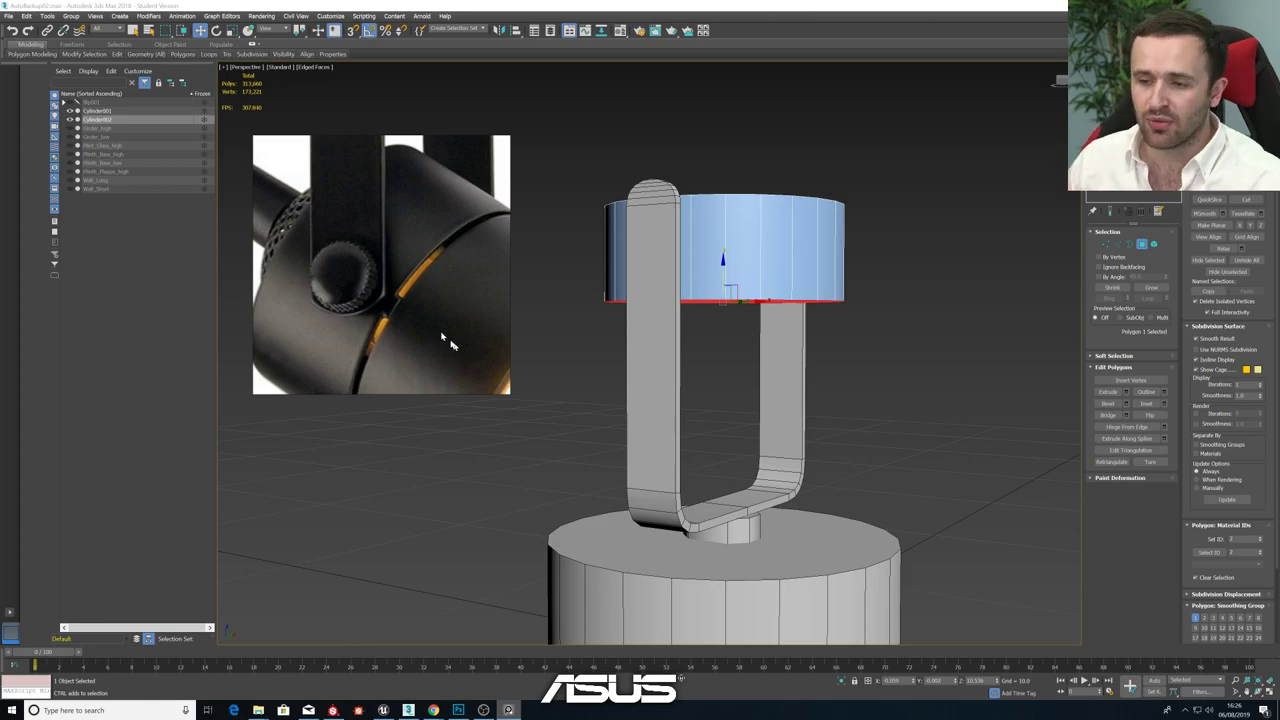
middle_click_drag(887, 284, 878, 350, "alt")
middle_click_drag(751, 265, 746, 253, "alt")
middle_click_drag(740, 193, 734, 217, "alt")
left_click(768, 258)
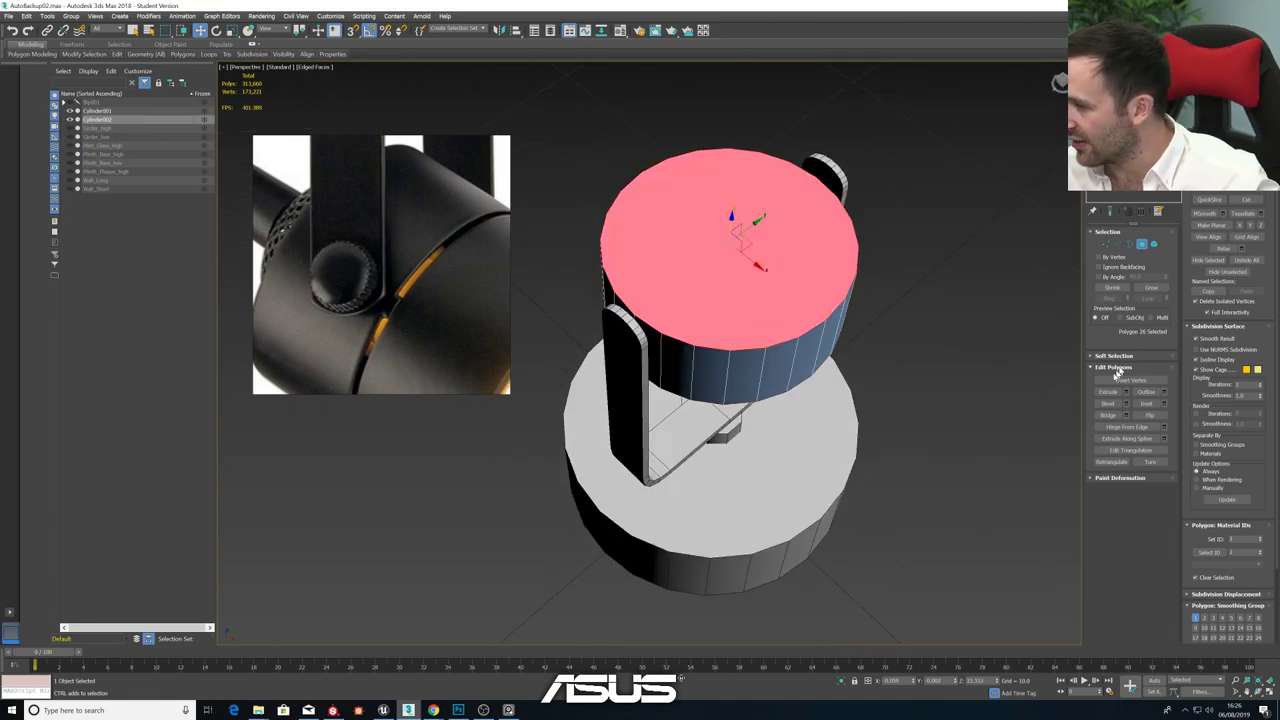
left_click(1164, 403)
scroll(728, 305, "up", 5)
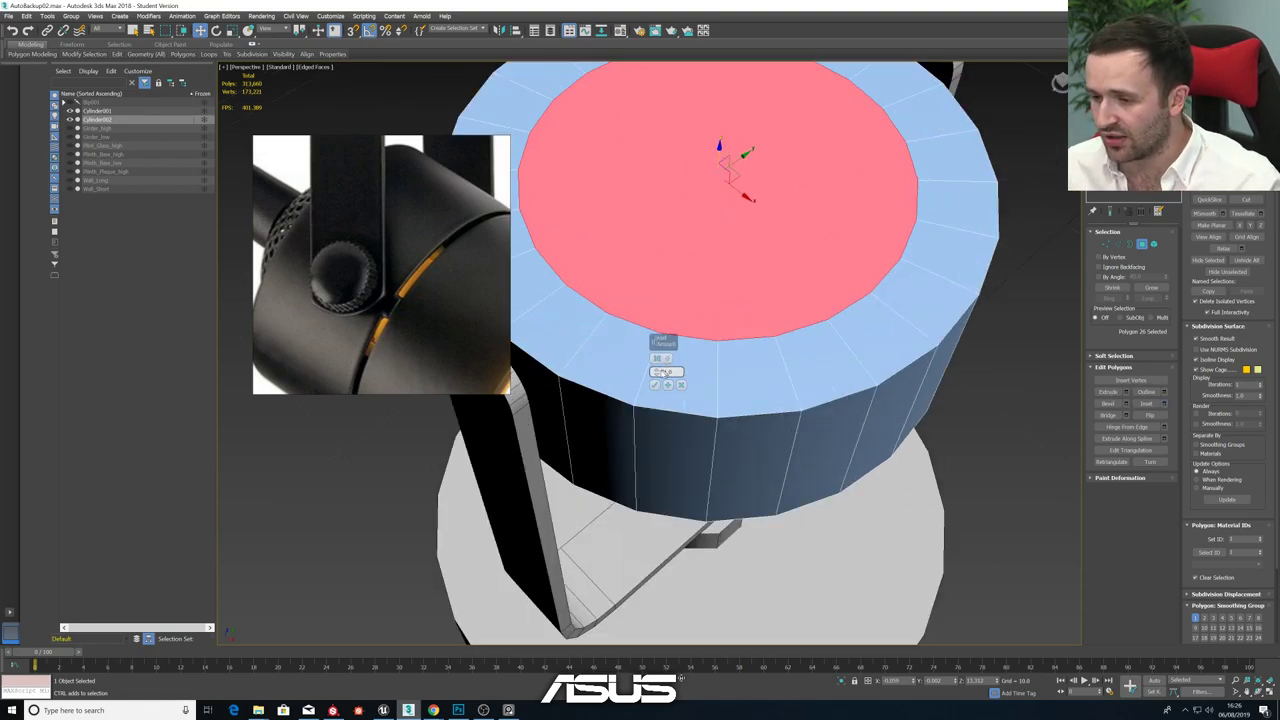
left_click_drag(656, 373, 673, 401)
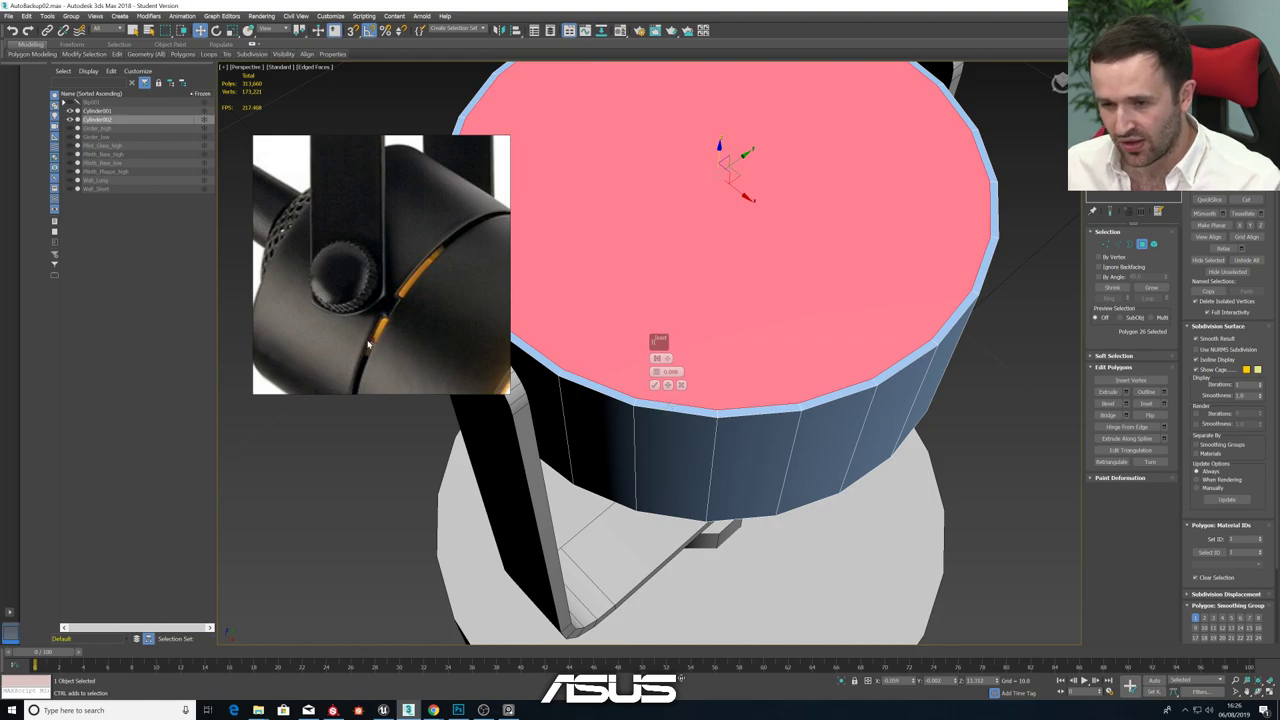
left_click(658, 384)
- Extrude the inset top cap upward by a small height to form the recessed groove between the lamp head's two sections
middle_click_drag(872, 428, 826, 392, "alt")
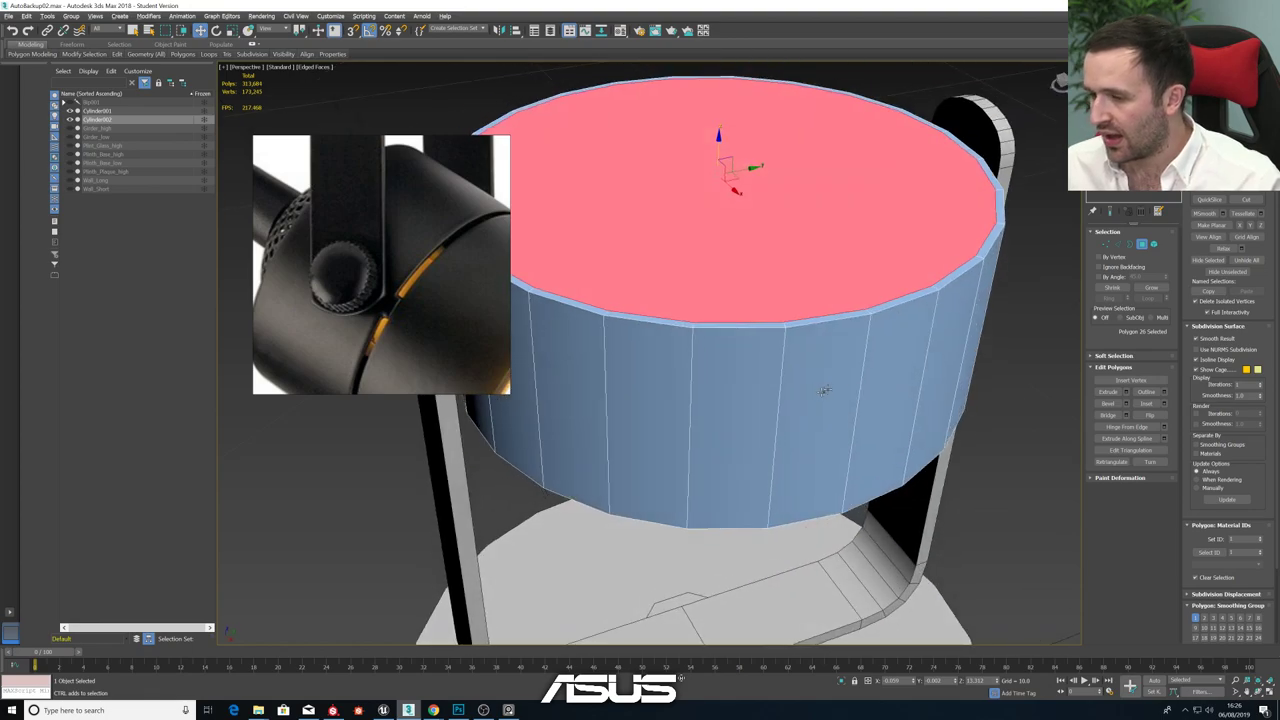
left_click(1128, 393)
scroll(670, 370, "down", 5)
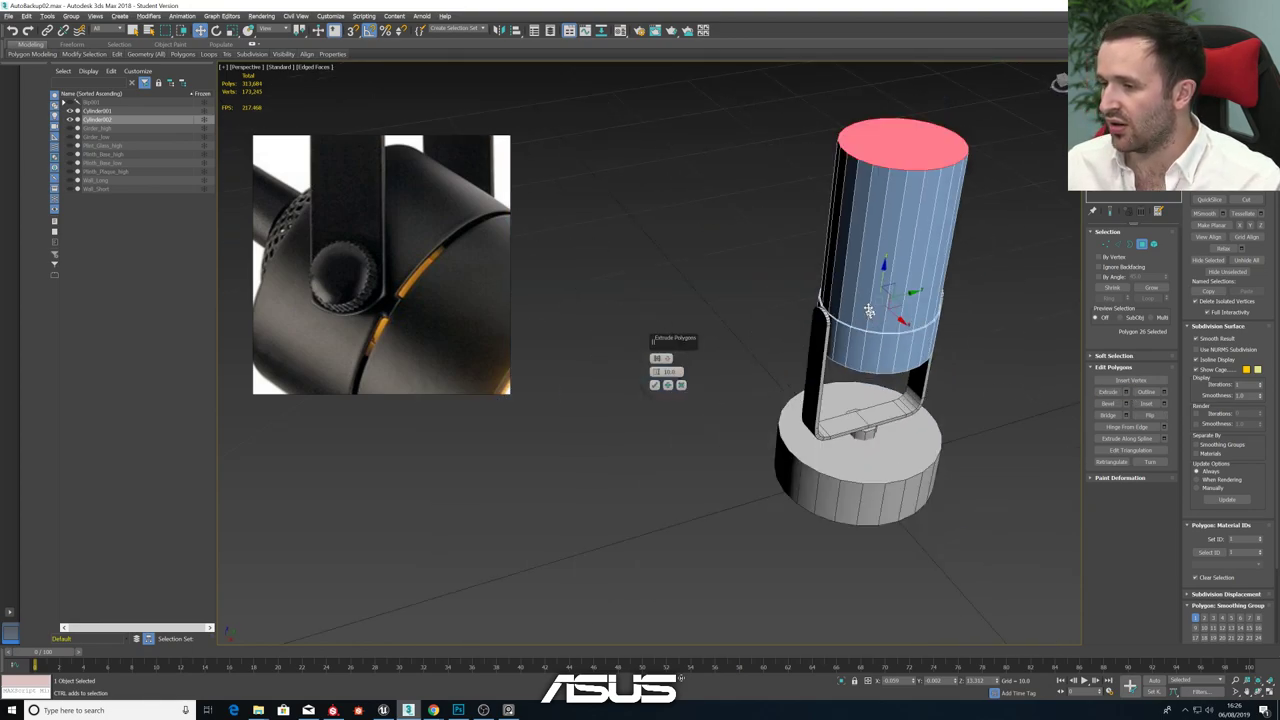
scroll(670, 370, "up", 8)
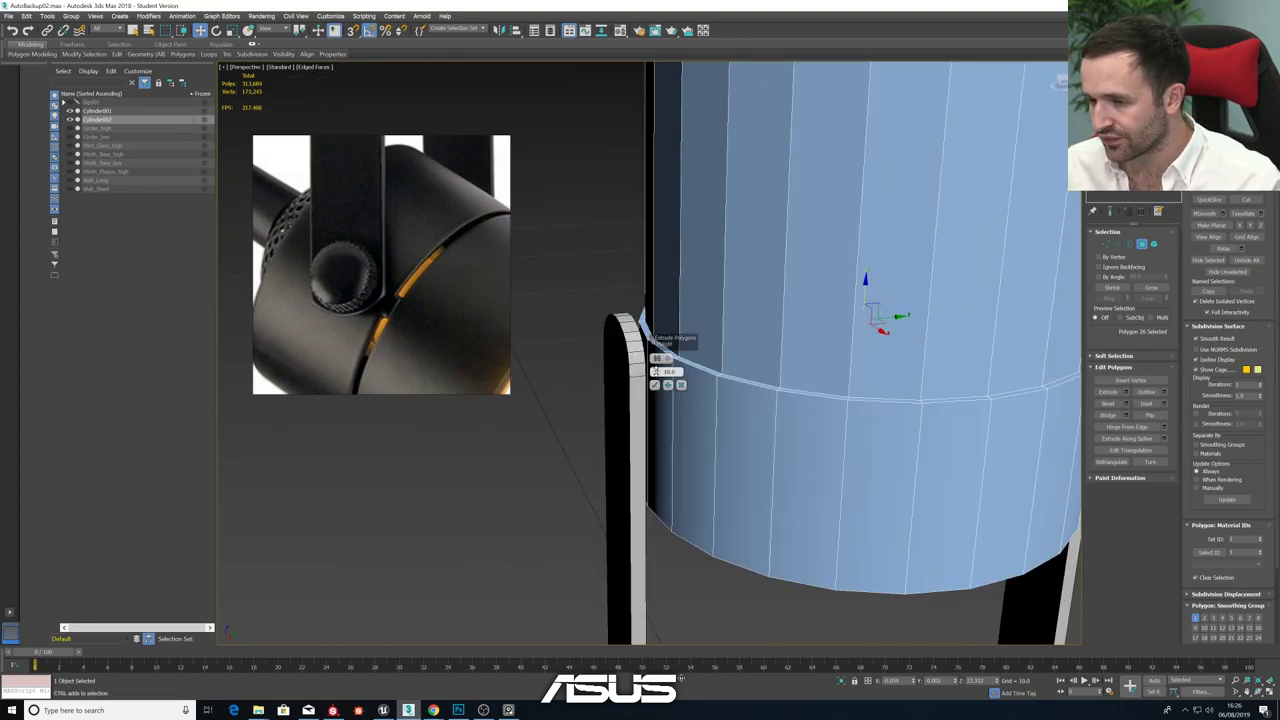
left_click_drag(656, 371, 661, 423)
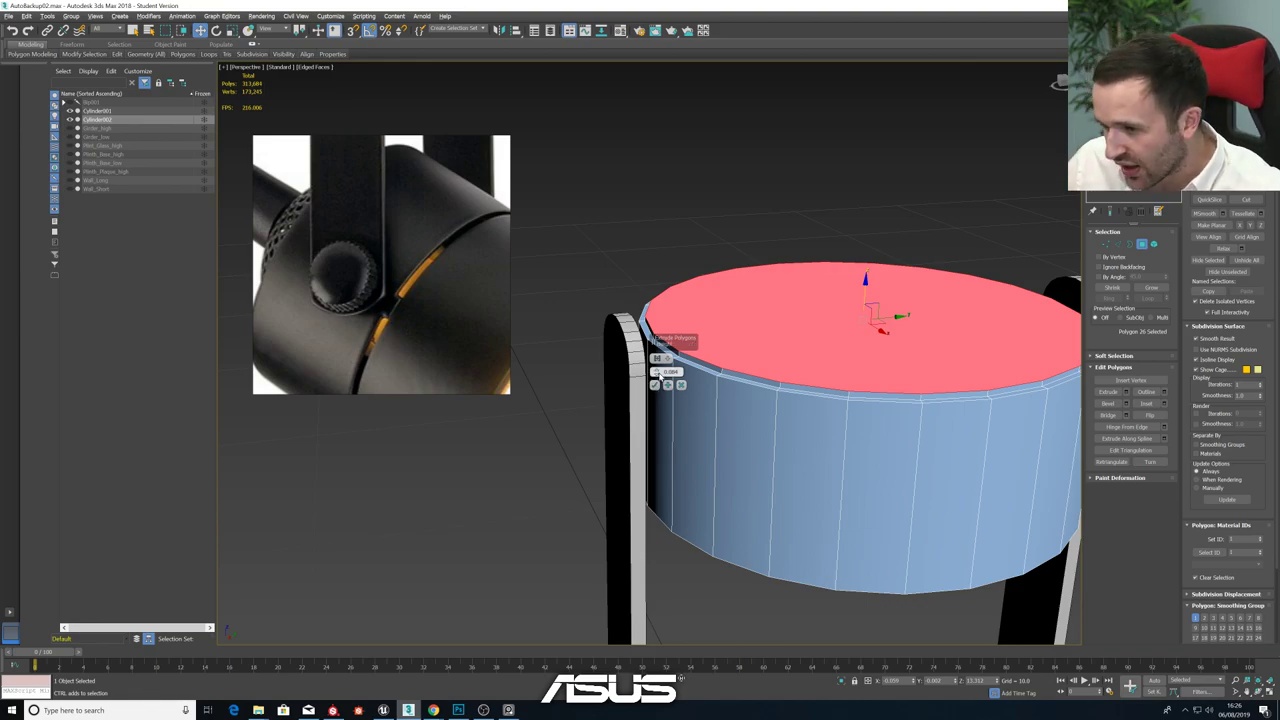
scroll(781, 421, "down", 4)
middle_click_drag(781, 421, 812, 408, "alt")
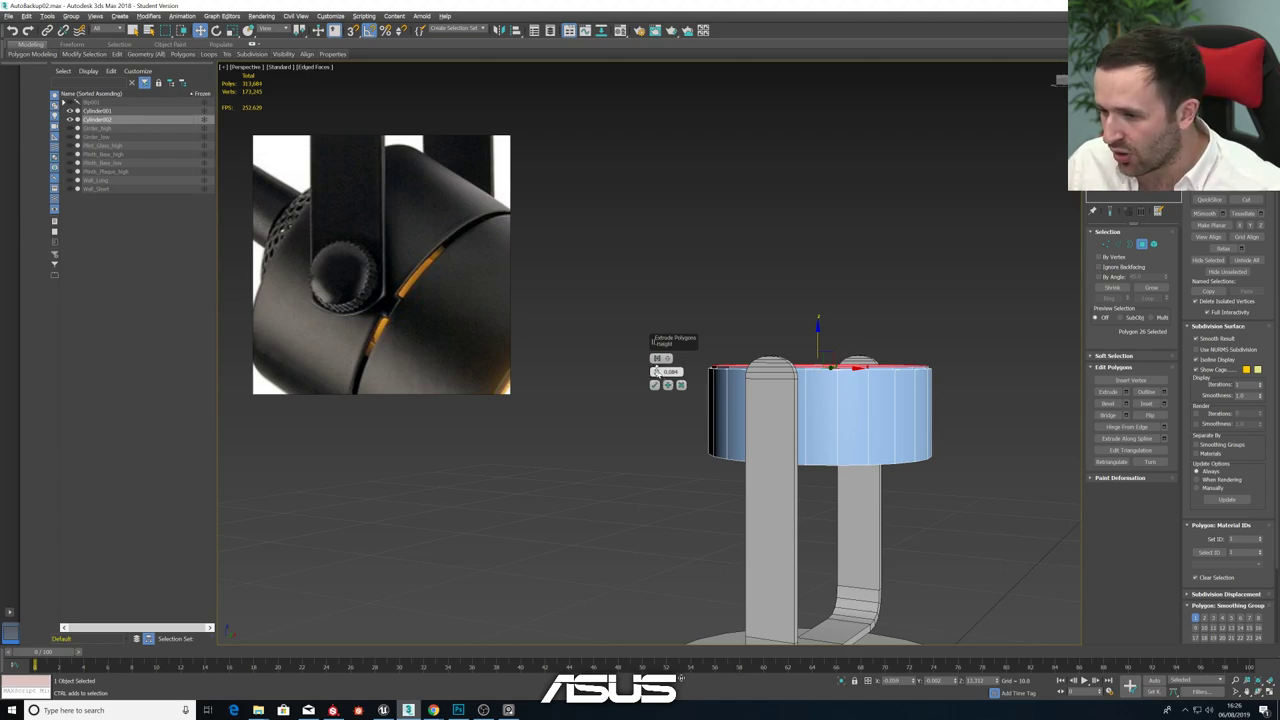
left_click_drag(656, 372, 657, 350)
left_click(654, 385)
- Look up the last inset amount in the Inset settings without applying another inset
middle_click_drag(876, 394, 828, 434, "alt")
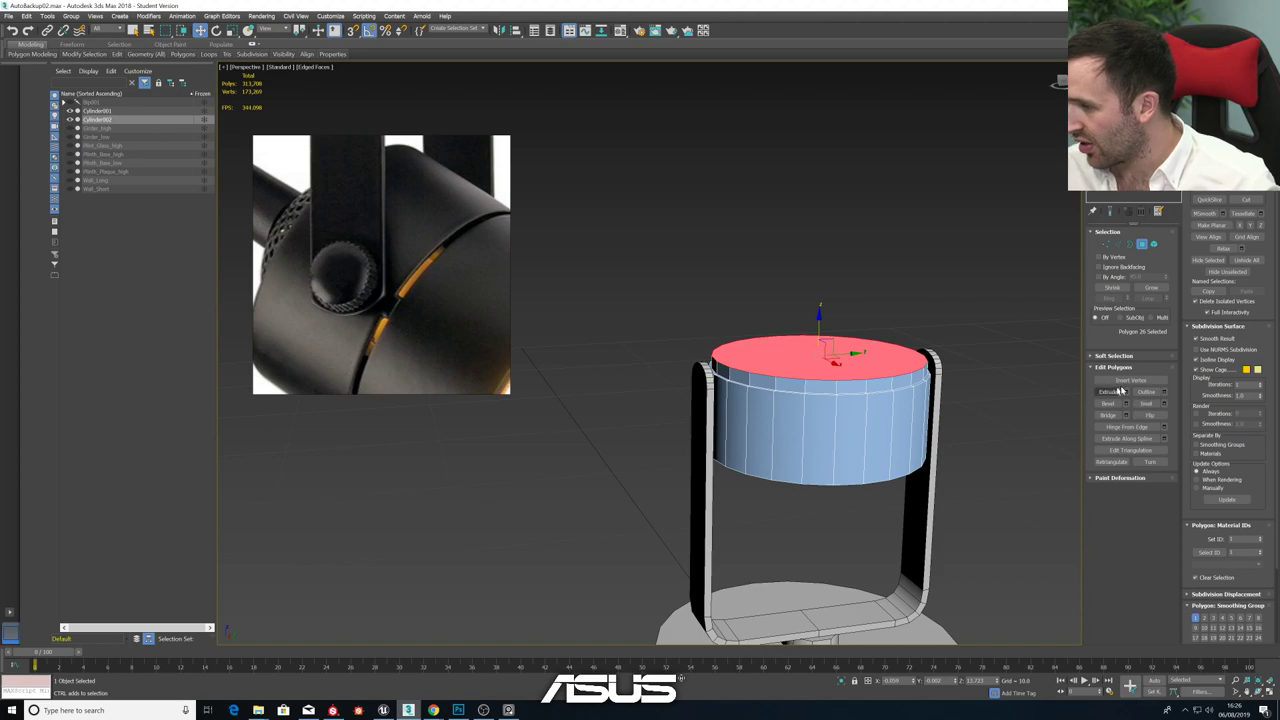
left_click(1164, 405)
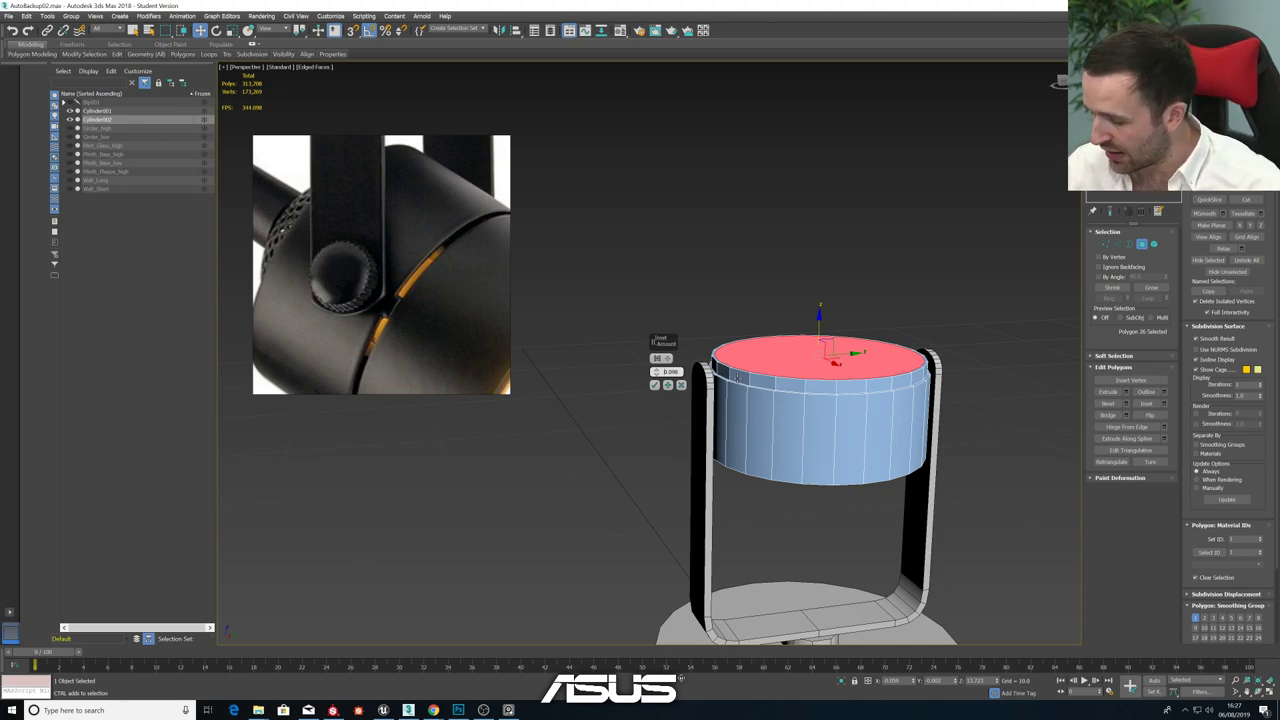
left_click_drag(657, 372, 657, 378)
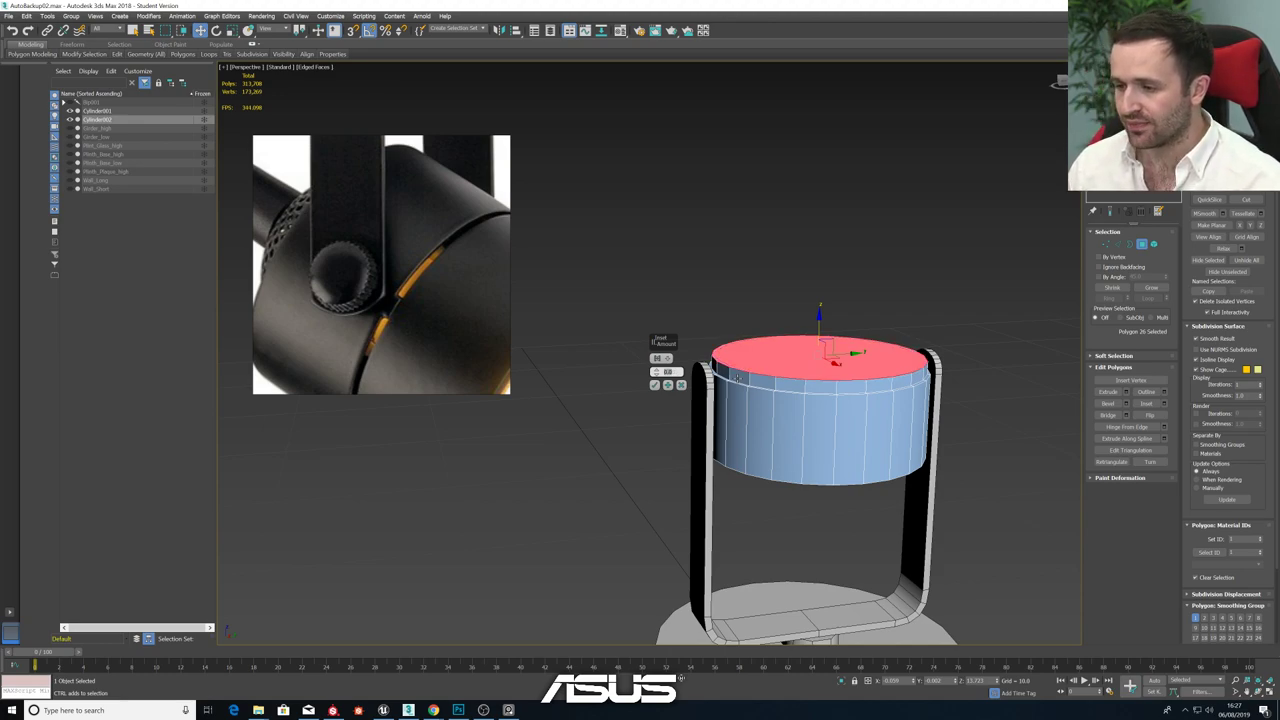
scroll(819, 344, "up", 4)
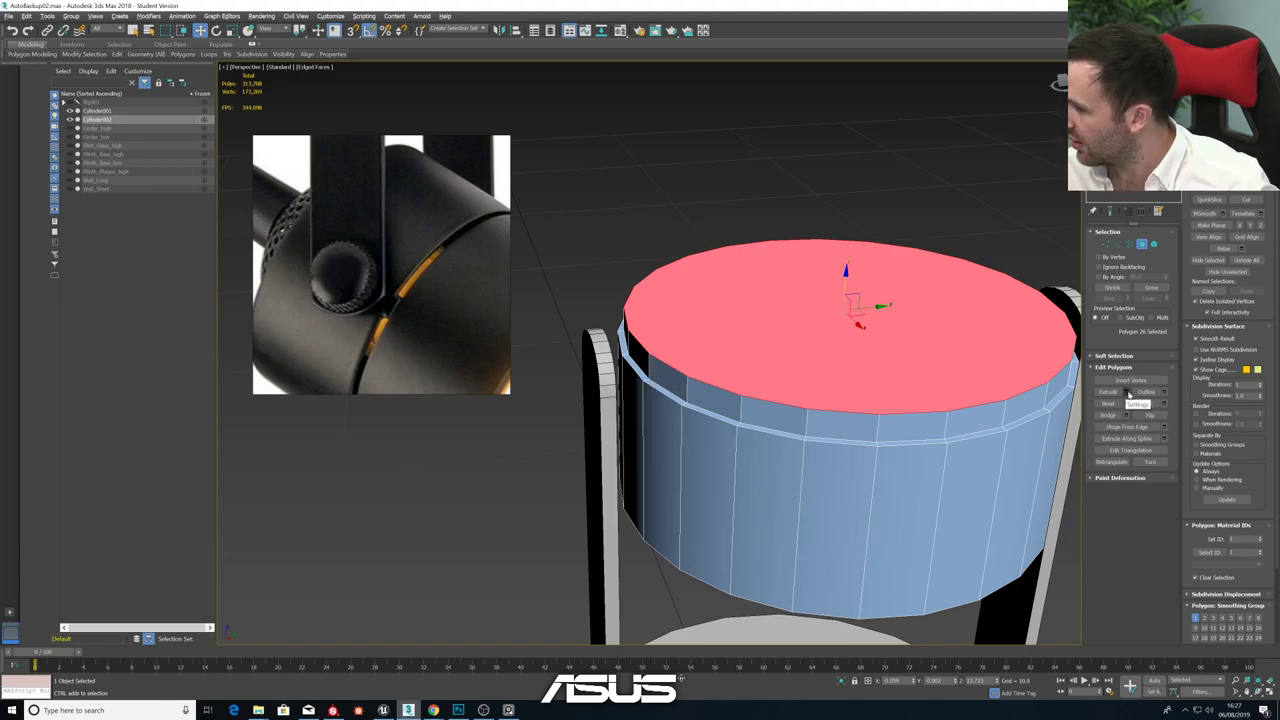
- Extrude the top cap once more, and extrude the new ring of side polygons outward by Local Normal at about 0.1
left_click(1128, 393)
left_click(658, 388)
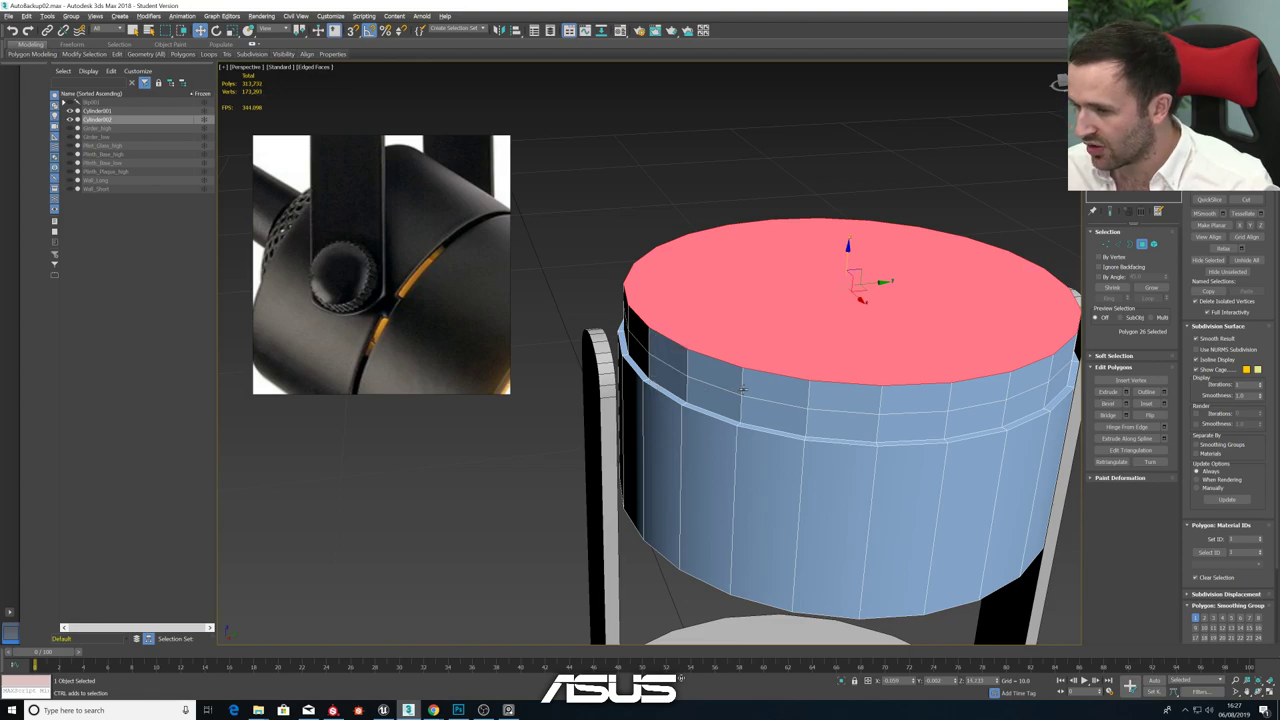
left_click(762, 390)
left_click(735, 380, "shift")
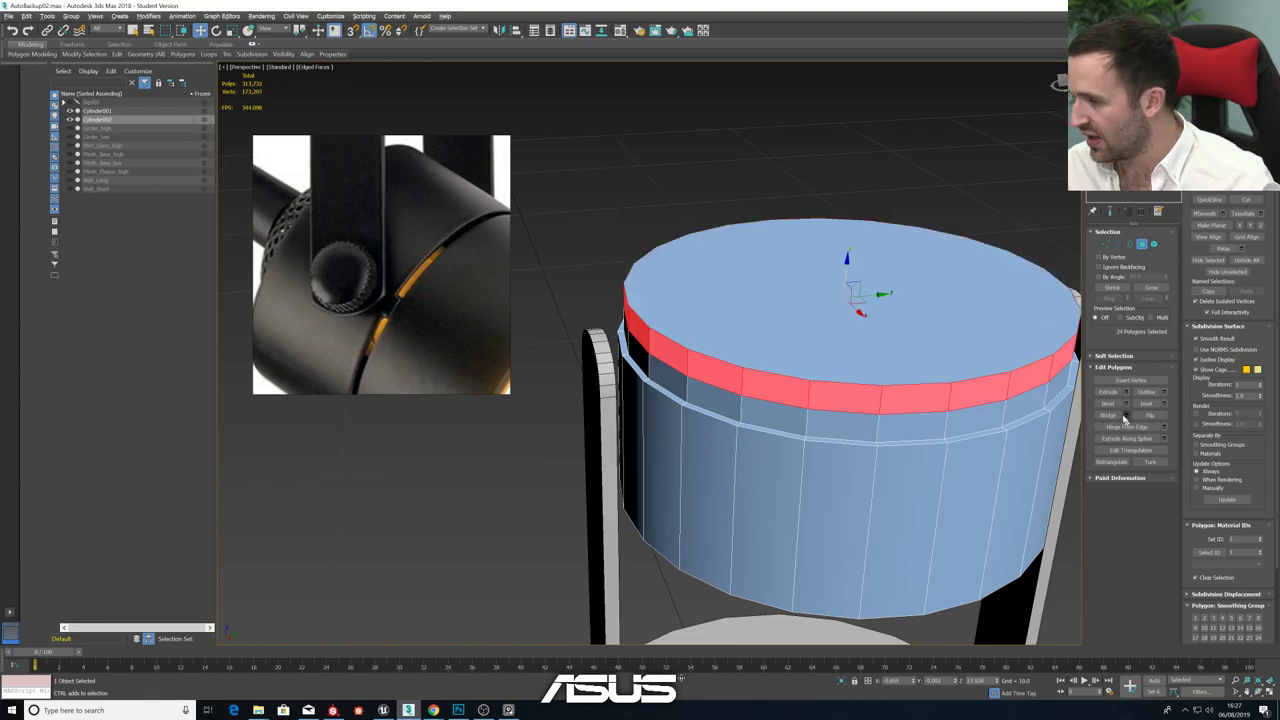
left_click(1126, 392)
middle_click_drag(899, 434, 890, 396, "alt")
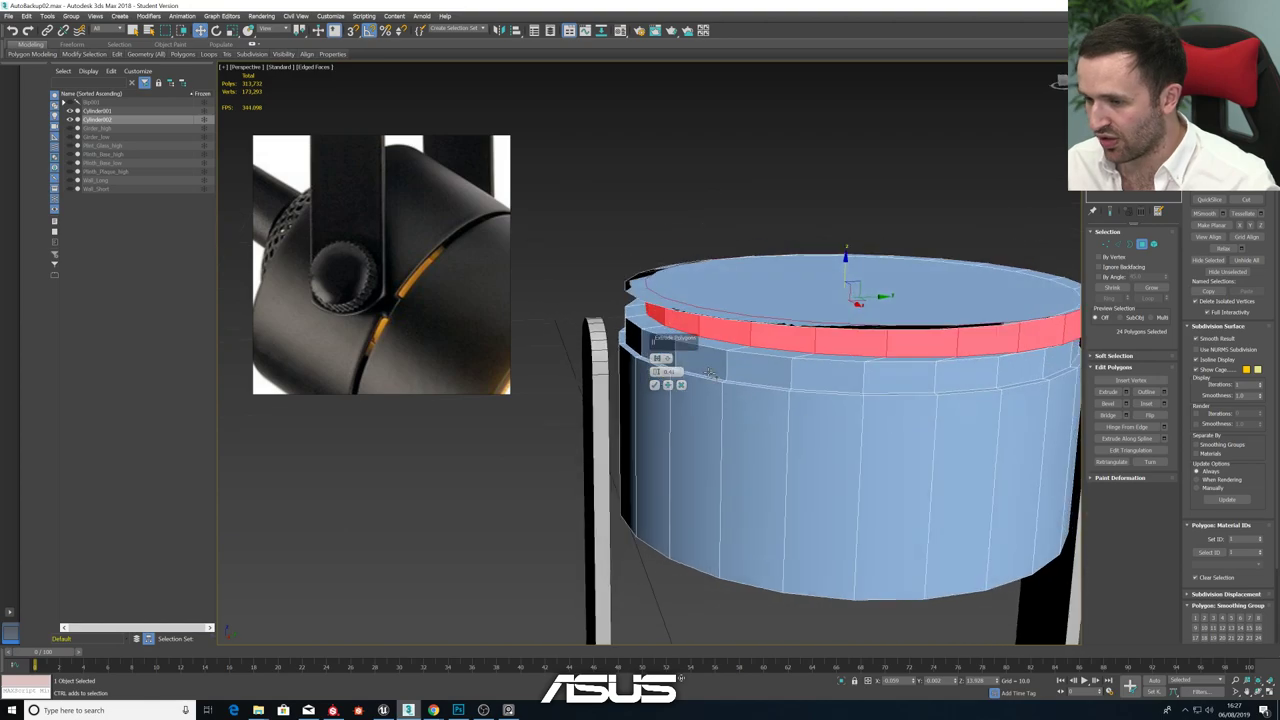
left_click(658, 358)
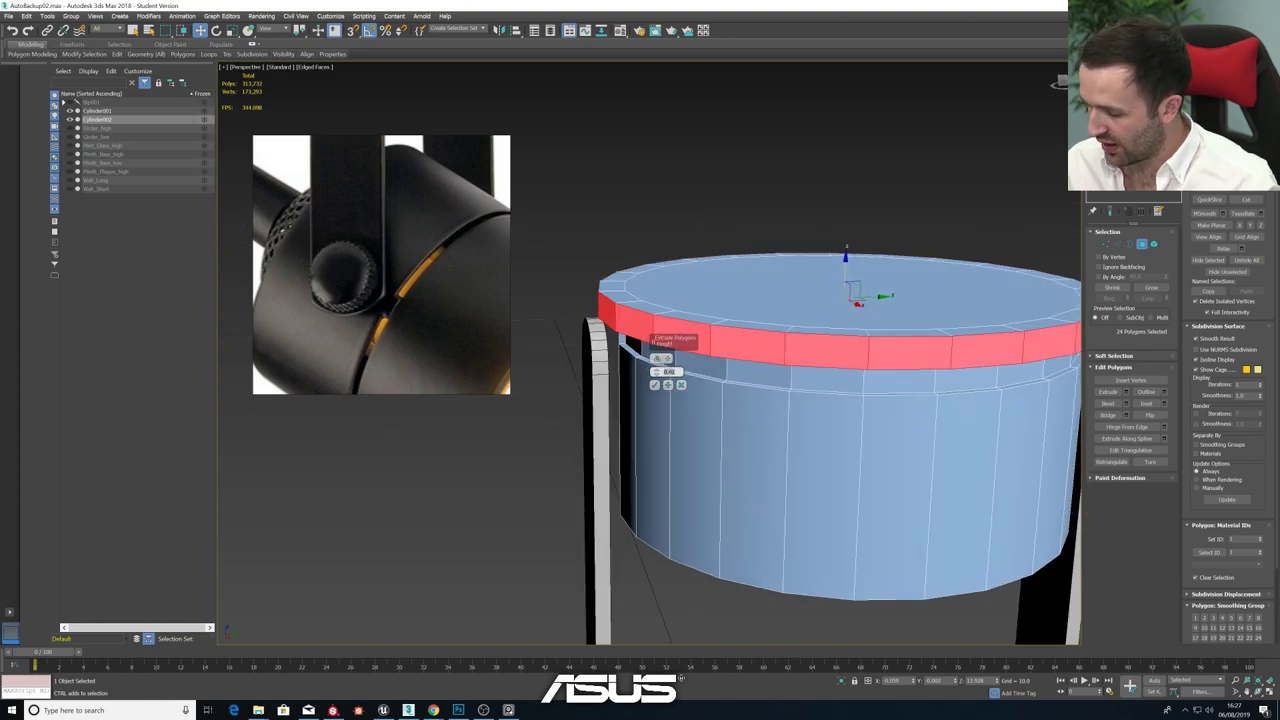
left_click_drag(660, 358, 660, 362)
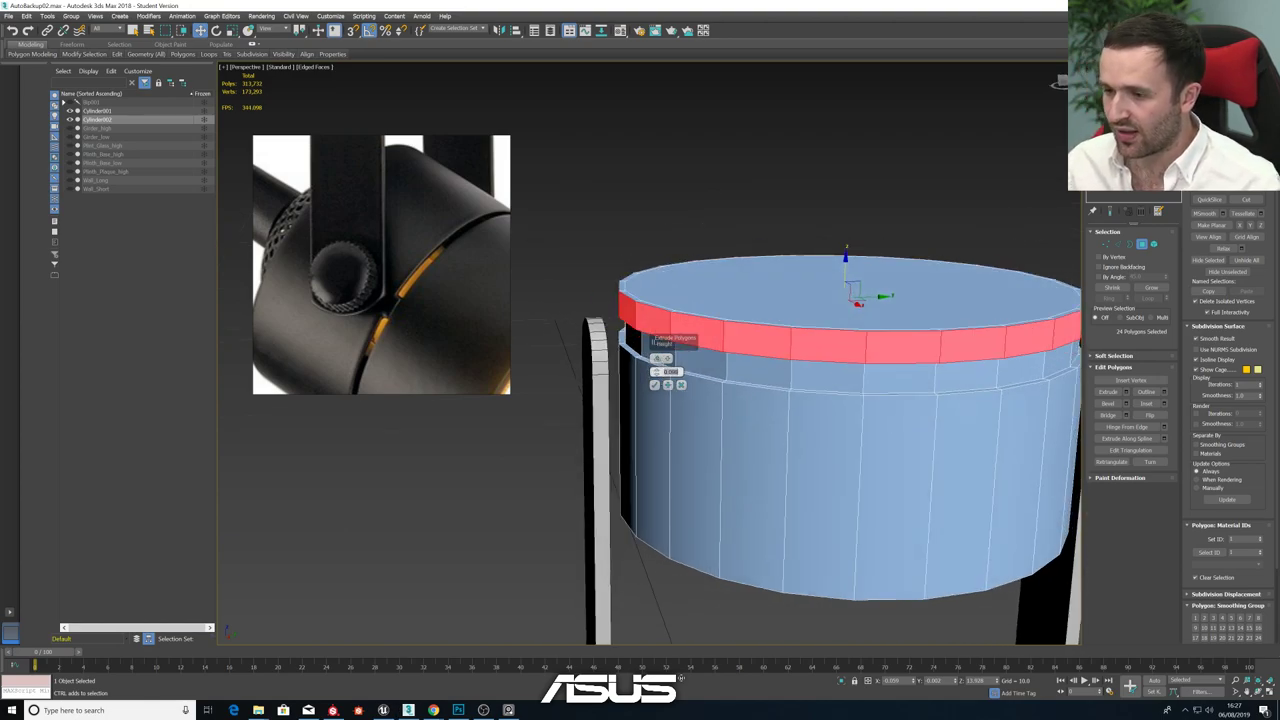
left_click(655, 385)
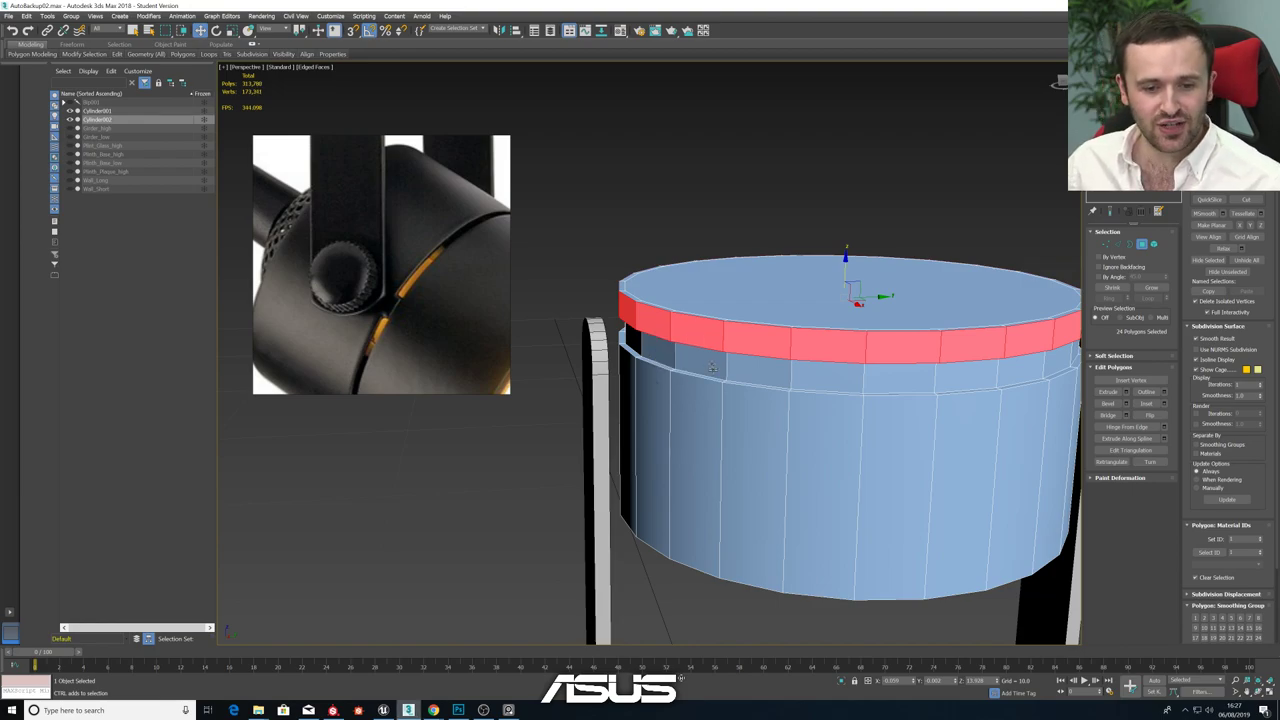
- Select the top cap, grow the polygon selection over the extruded rim, and clear the selection
middle_click_drag(712, 367, 855, 300, "alt")
scroll(829, 362, "down", 5)
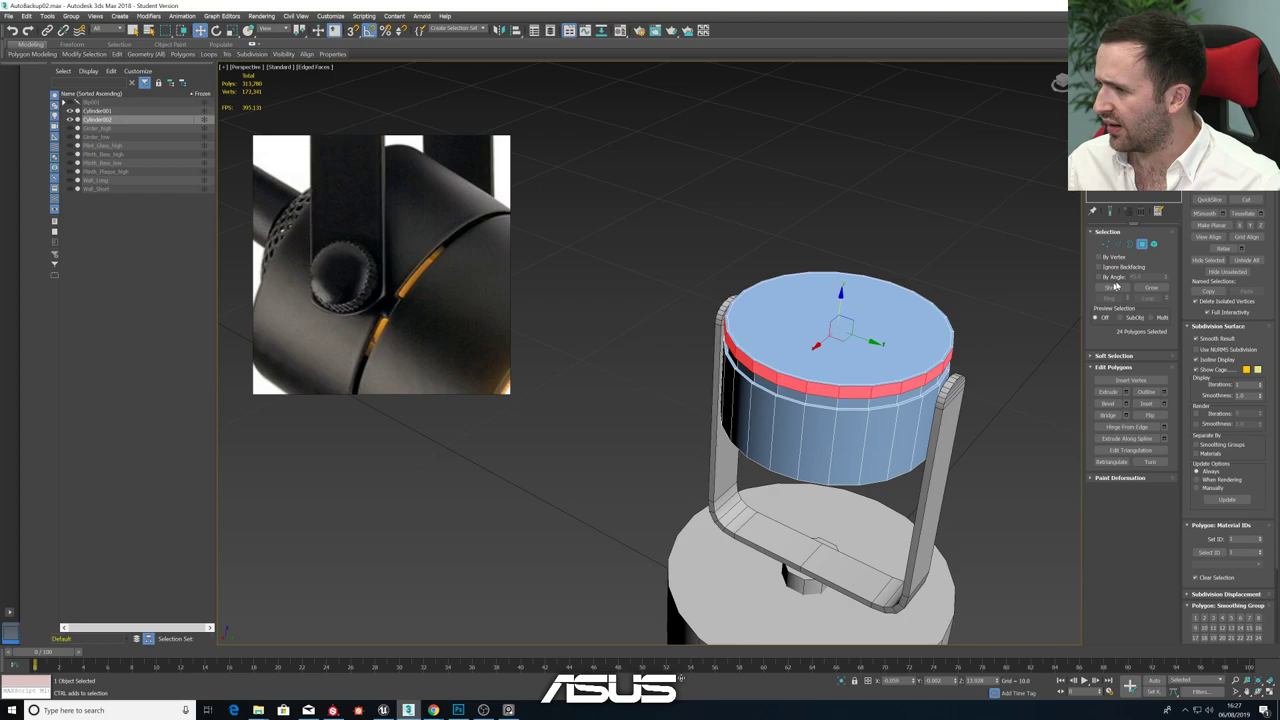
left_click(852, 299)
left_click(1150, 288)
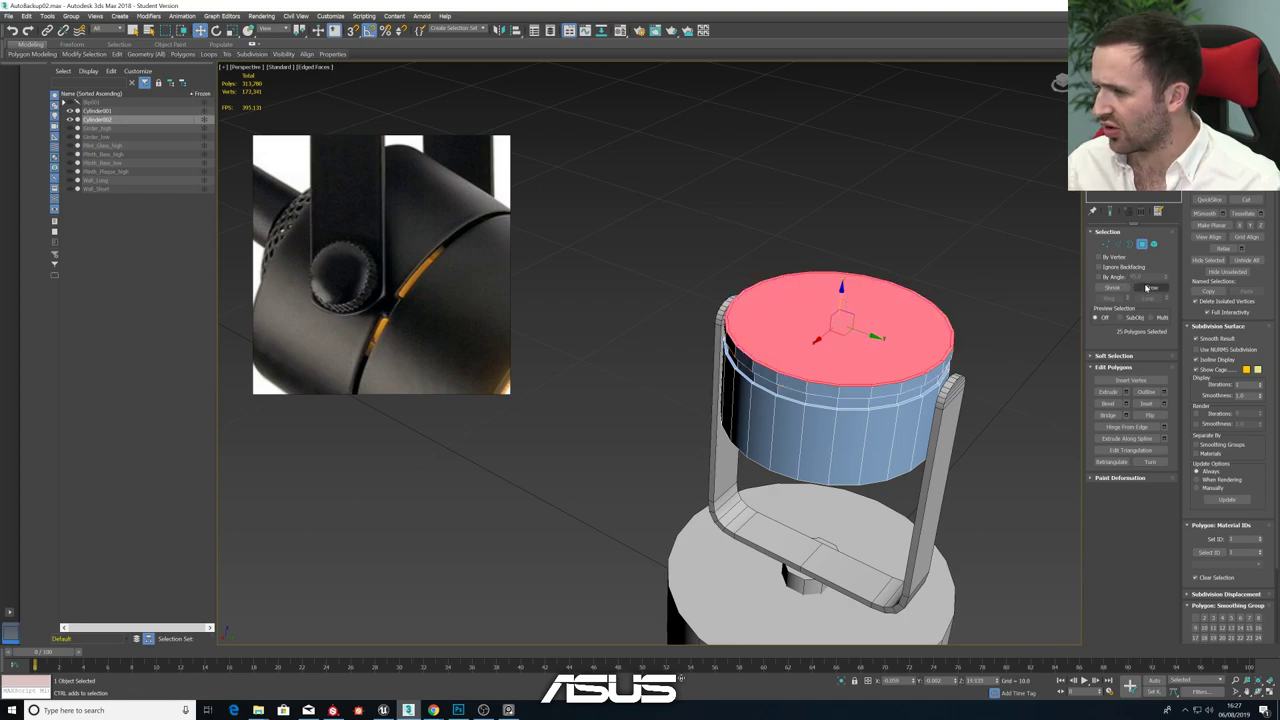
left_click(1150, 288)
middle_click_drag(943, 337, 880, 300, "alt")
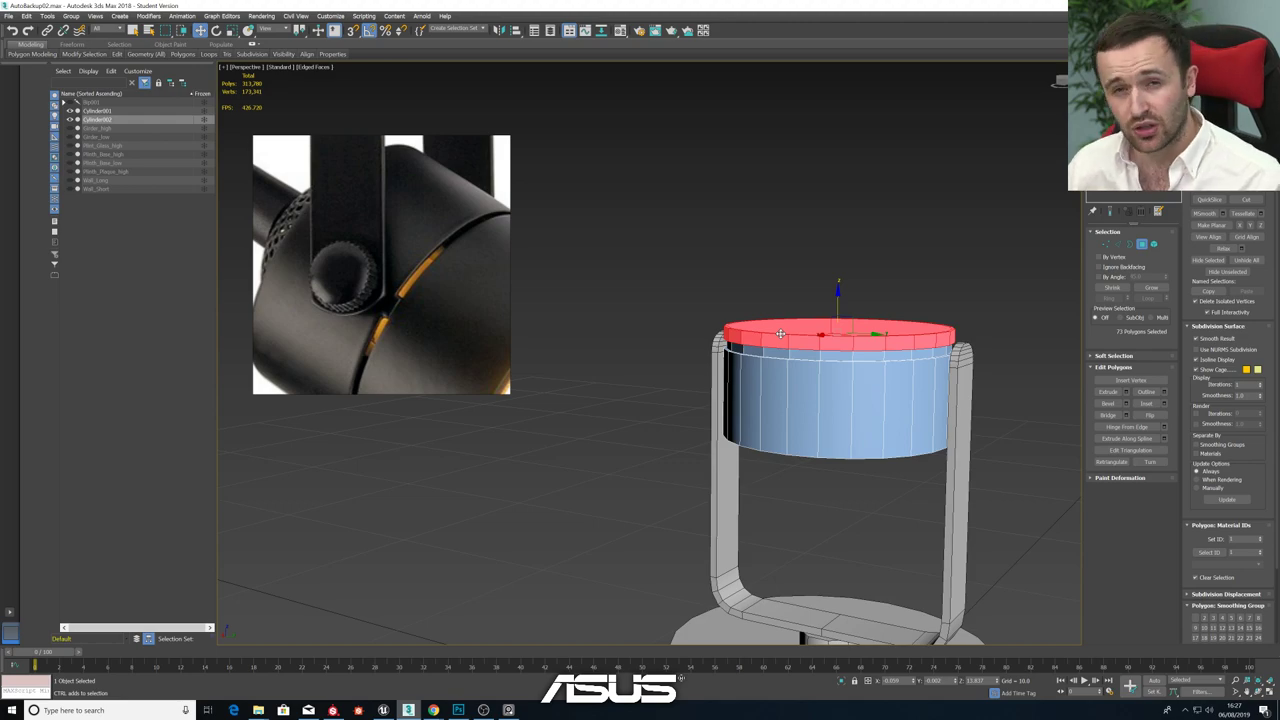
left_click(766, 372)
left_click(617, 417)
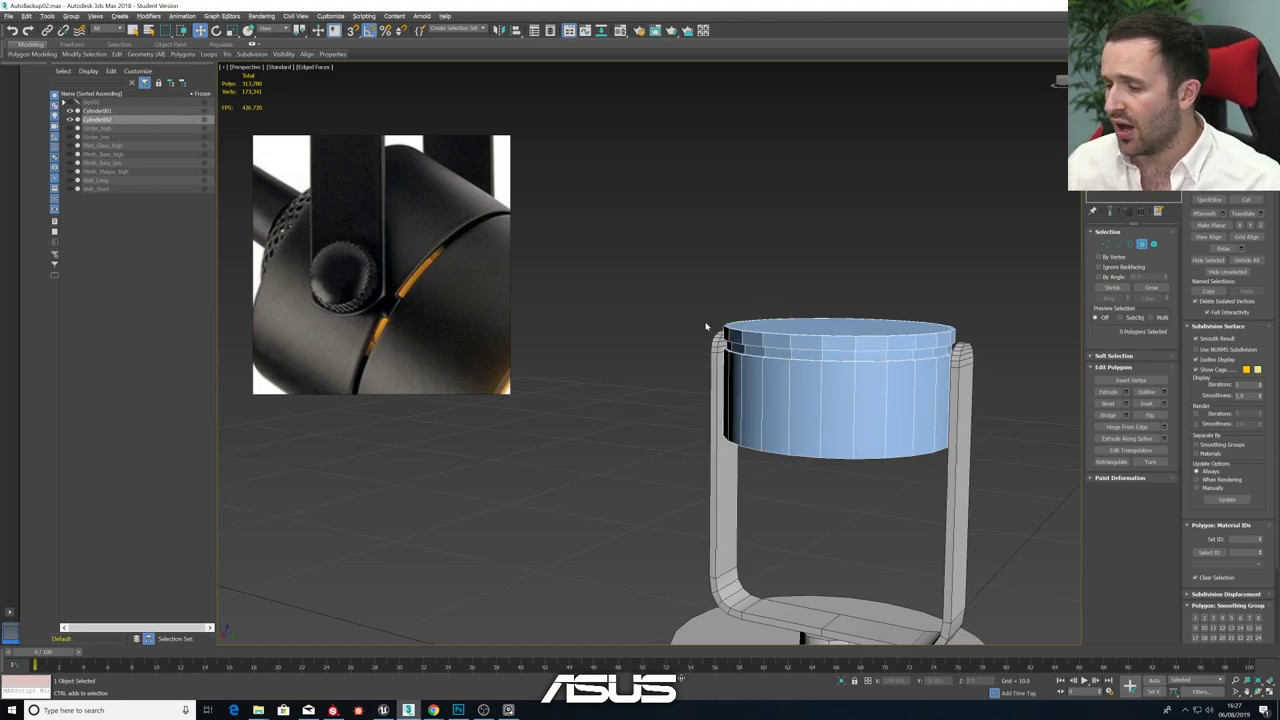
- Delete the lamp head's top cap polygon so the cylinder is open above the rim
middle_click_drag(711, 326, 720, 347, "alt")
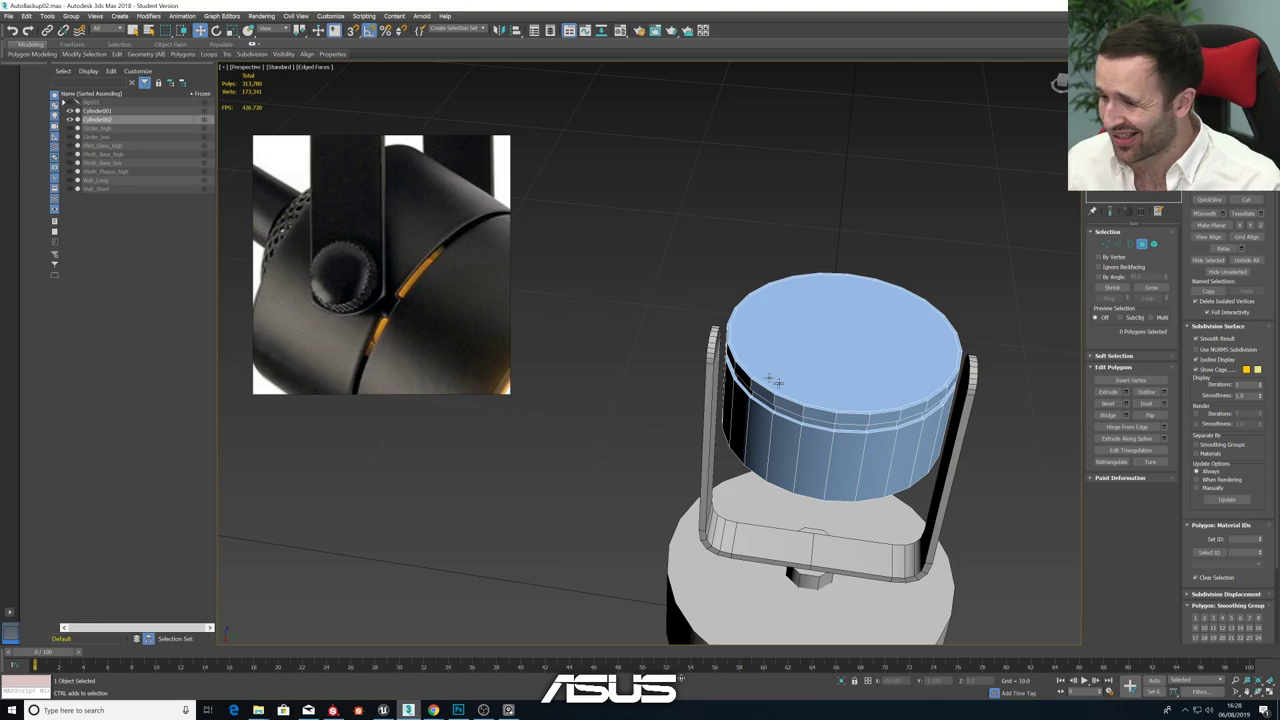
middle_click_drag(777, 383, 808, 353, "alt")
left_click(826, 346)
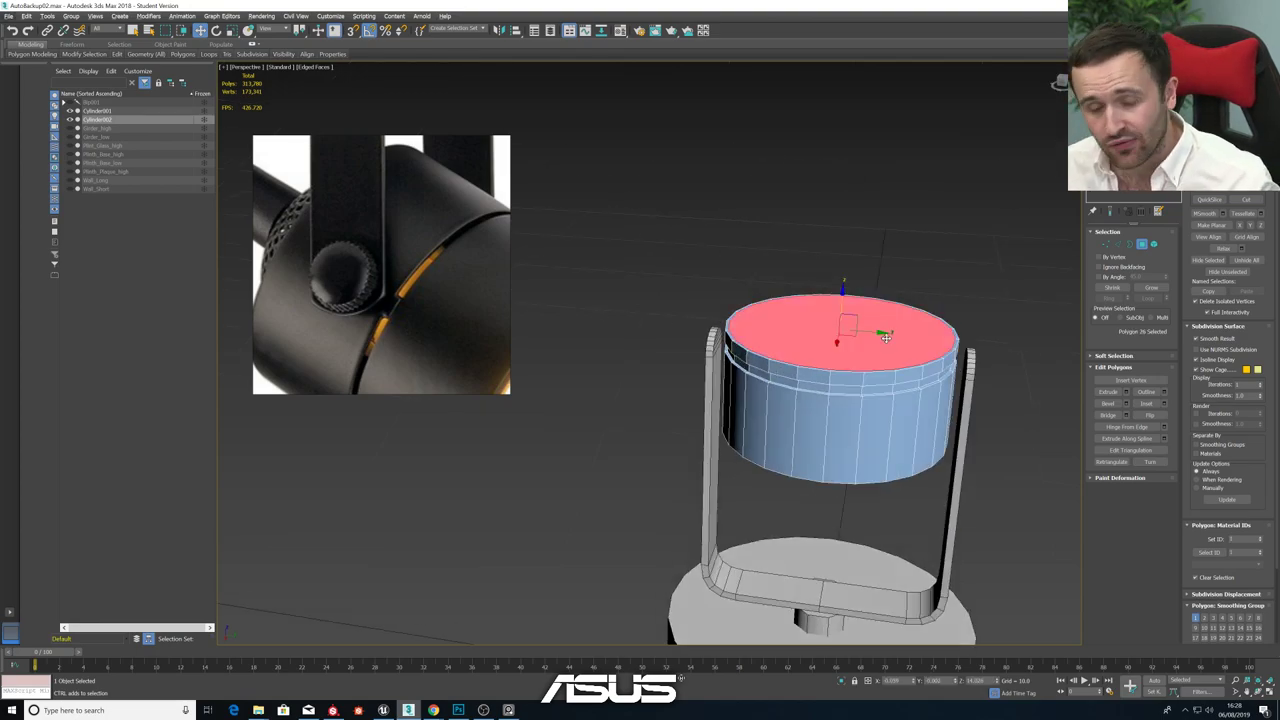
scroll(862, 342, "up", 3)
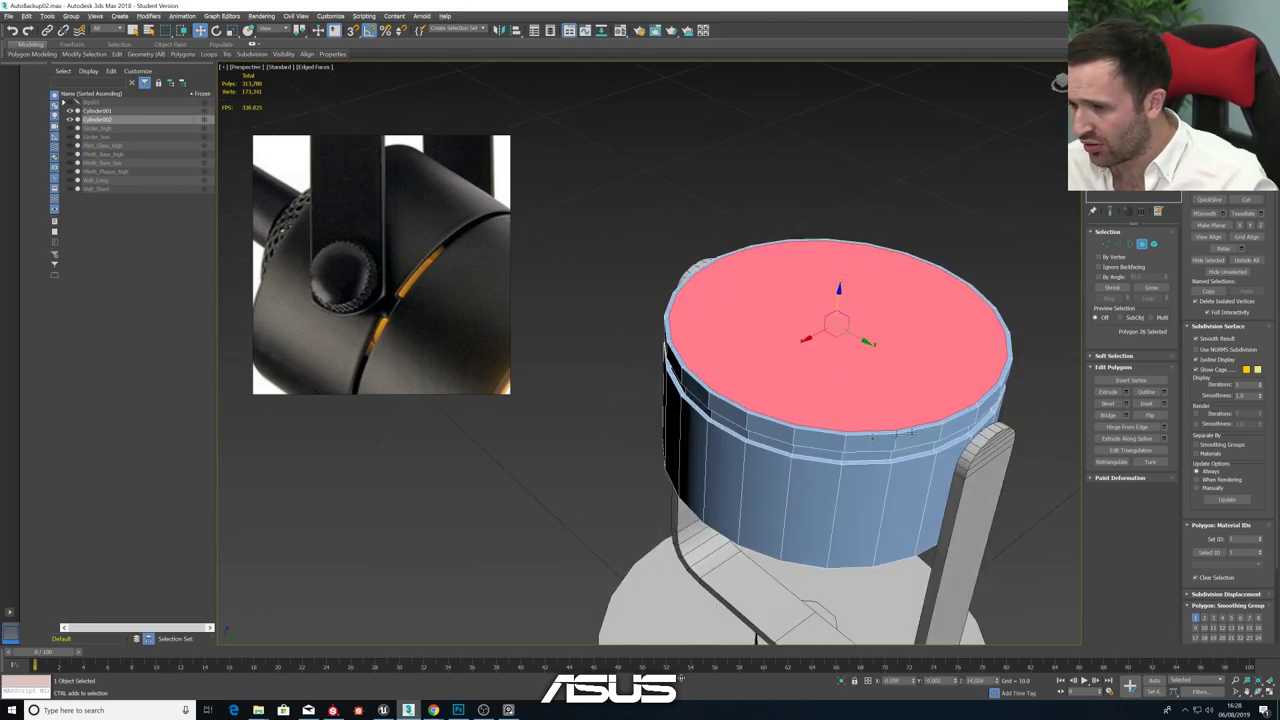
key("2")
scroll(908, 430, "up", 2)
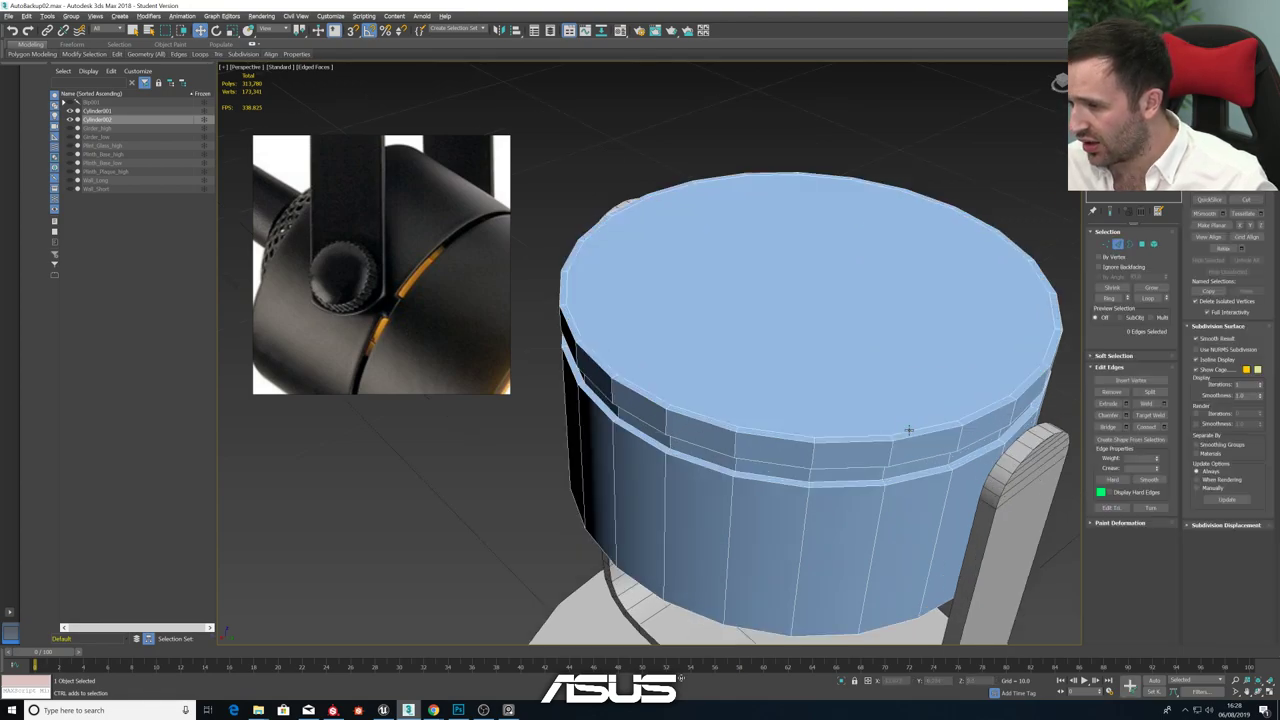
left_click(908, 430)
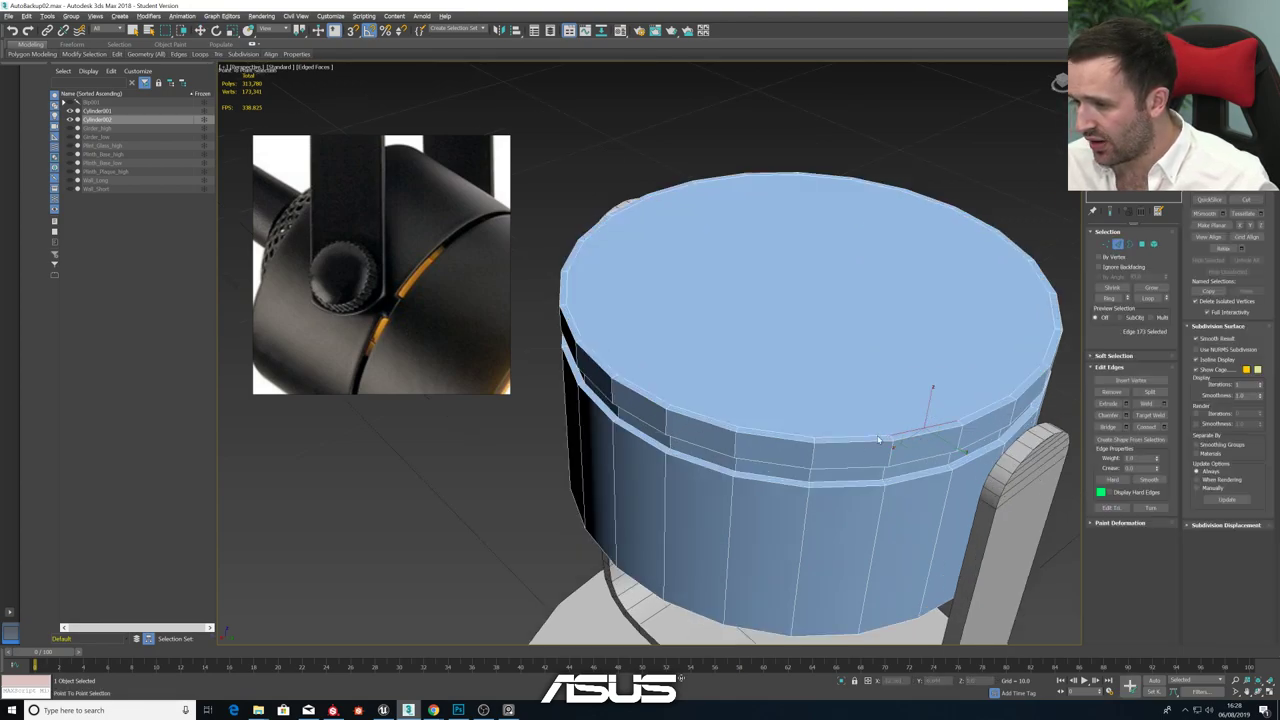
right_click(874, 435)
left_click(864, 437)
left_click(858, 437)
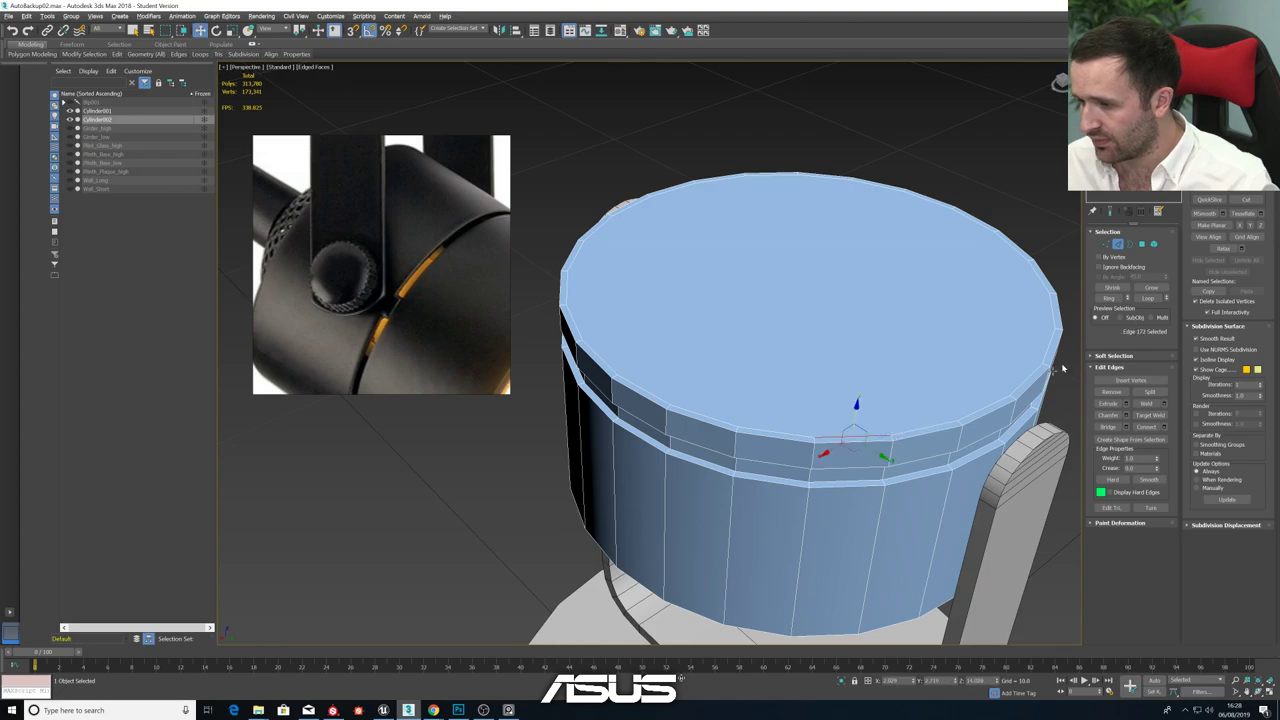
left_click(1141, 243)
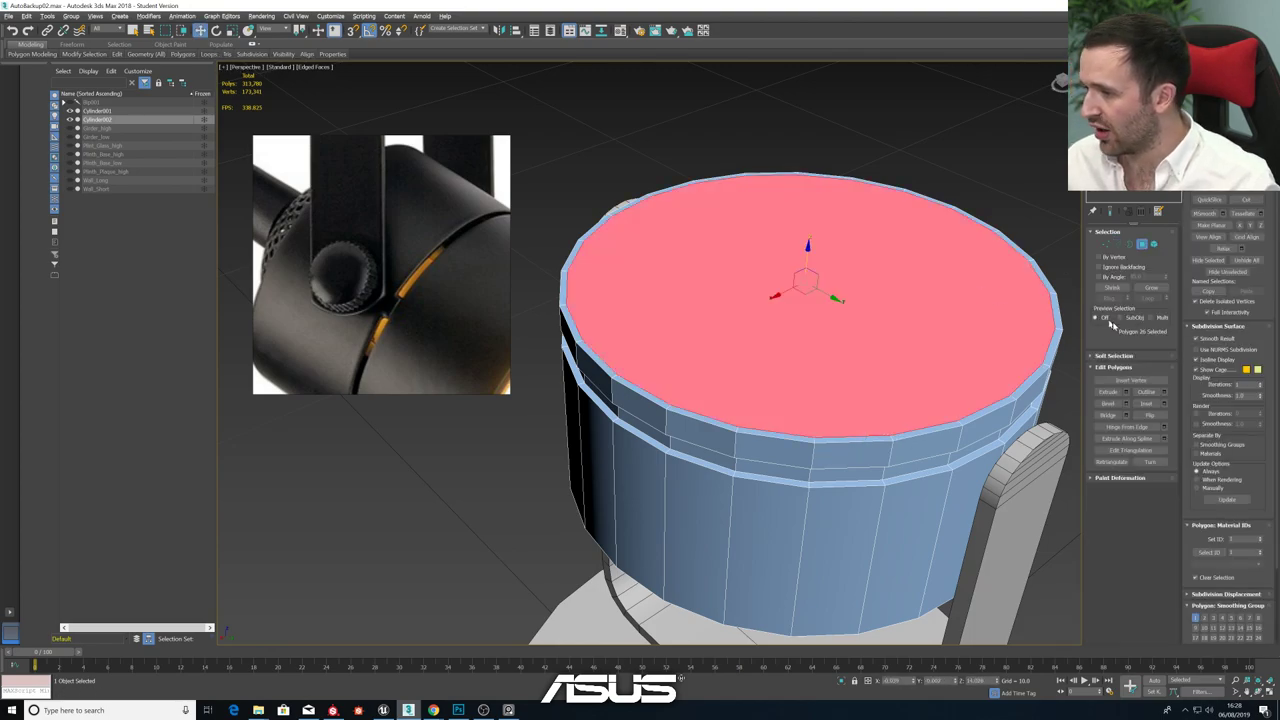
key("Delete")
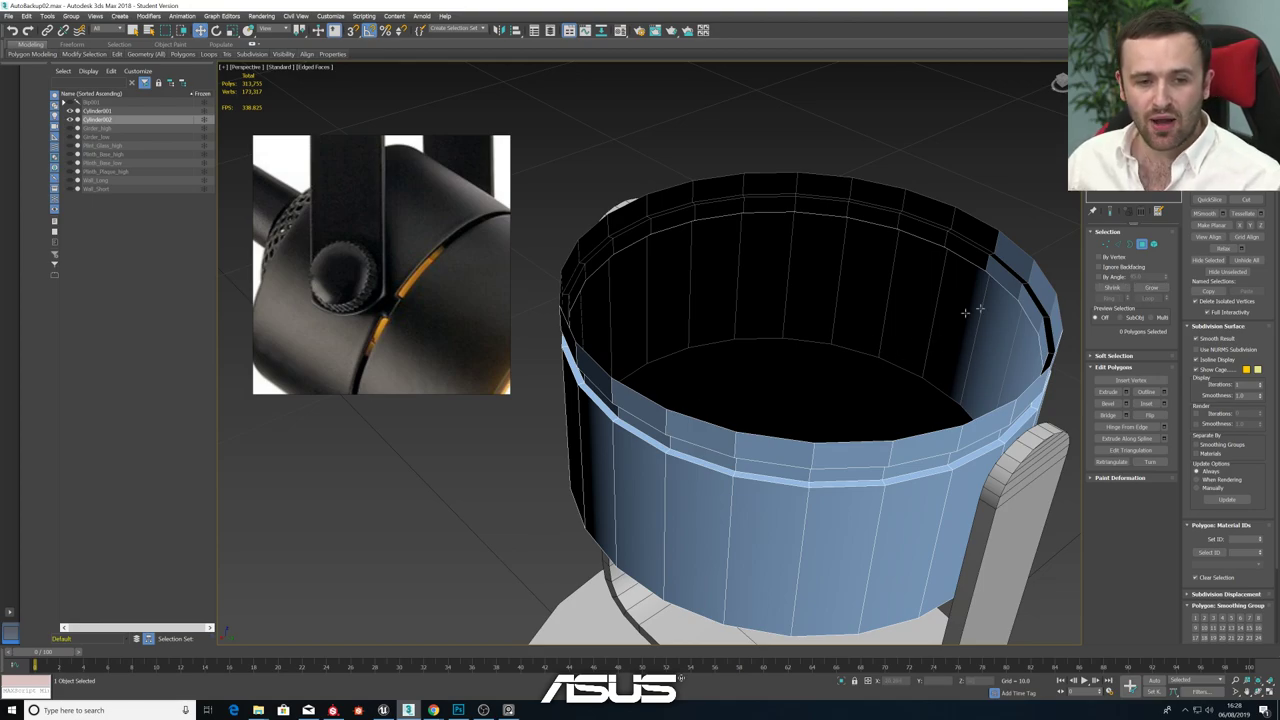
- Select the edge loop around the open top and move it up to lengthen the lamp head's section above the groove
left_click(1119, 245)
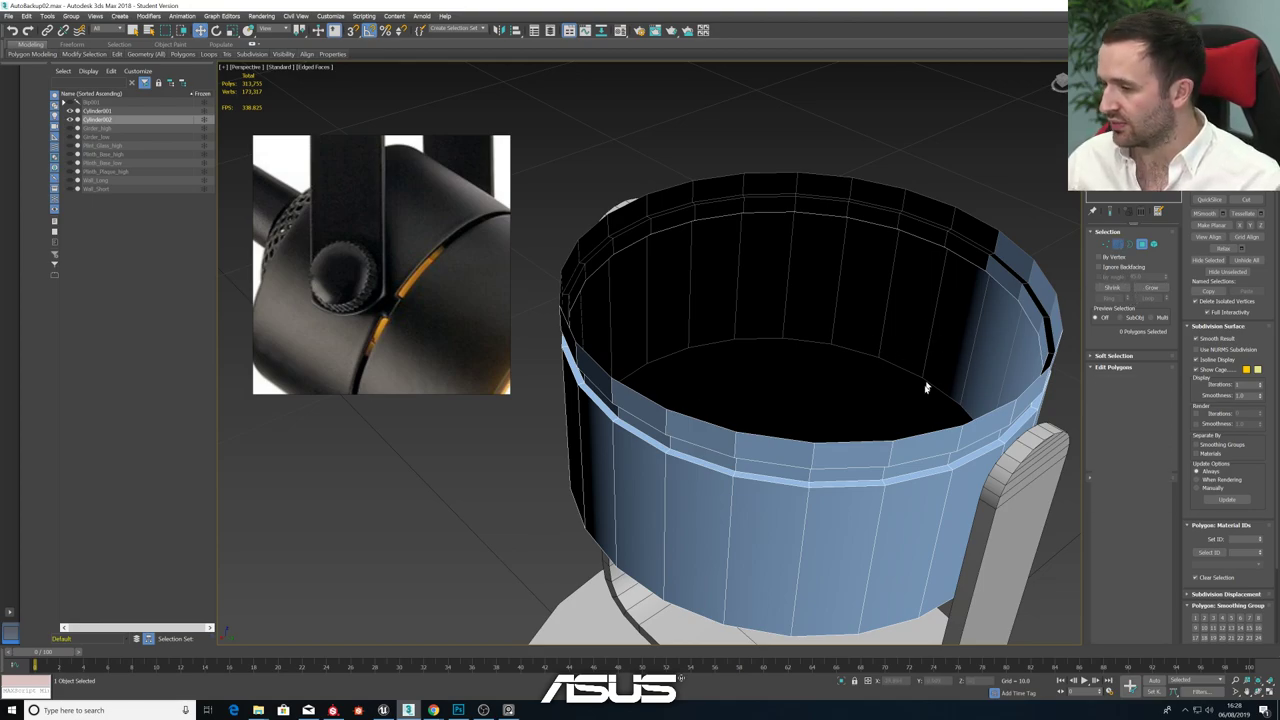
double_click(923, 437)
middle_click_drag(923, 437, 475, 320, "alt")
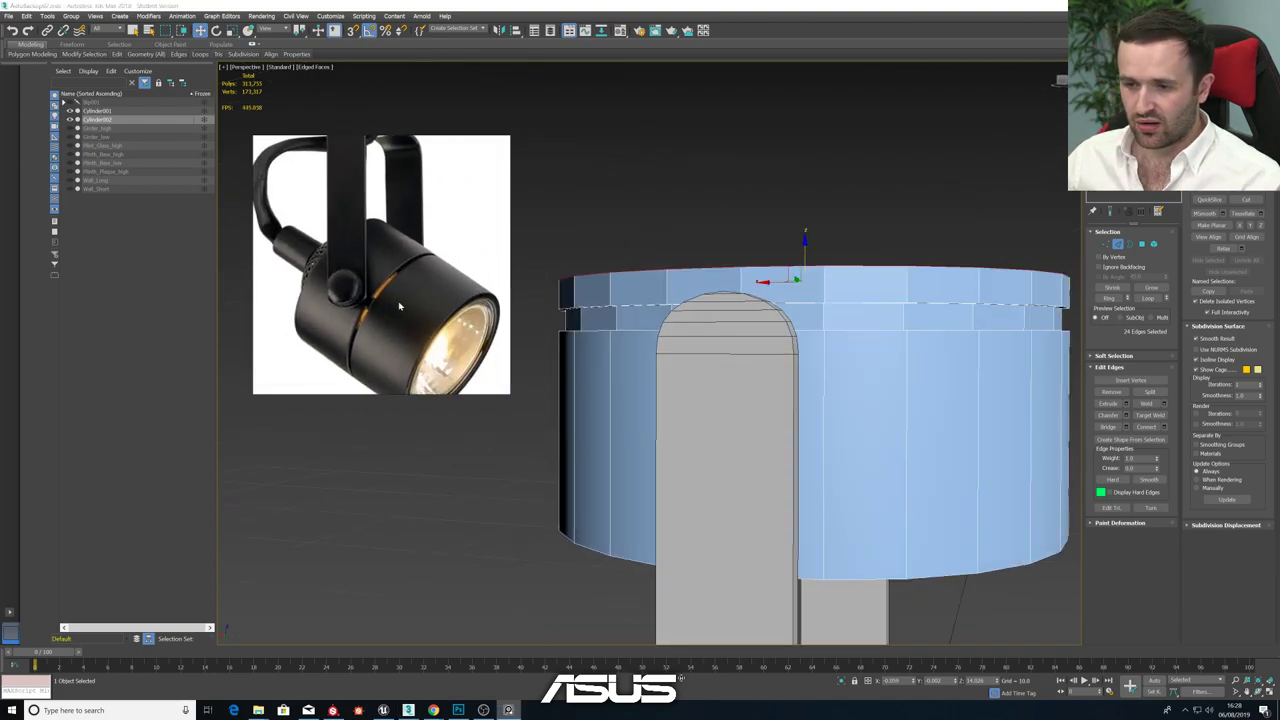
left_click_drag(803, 246, 809, 129)
scroll(832, 170, "down", 5)
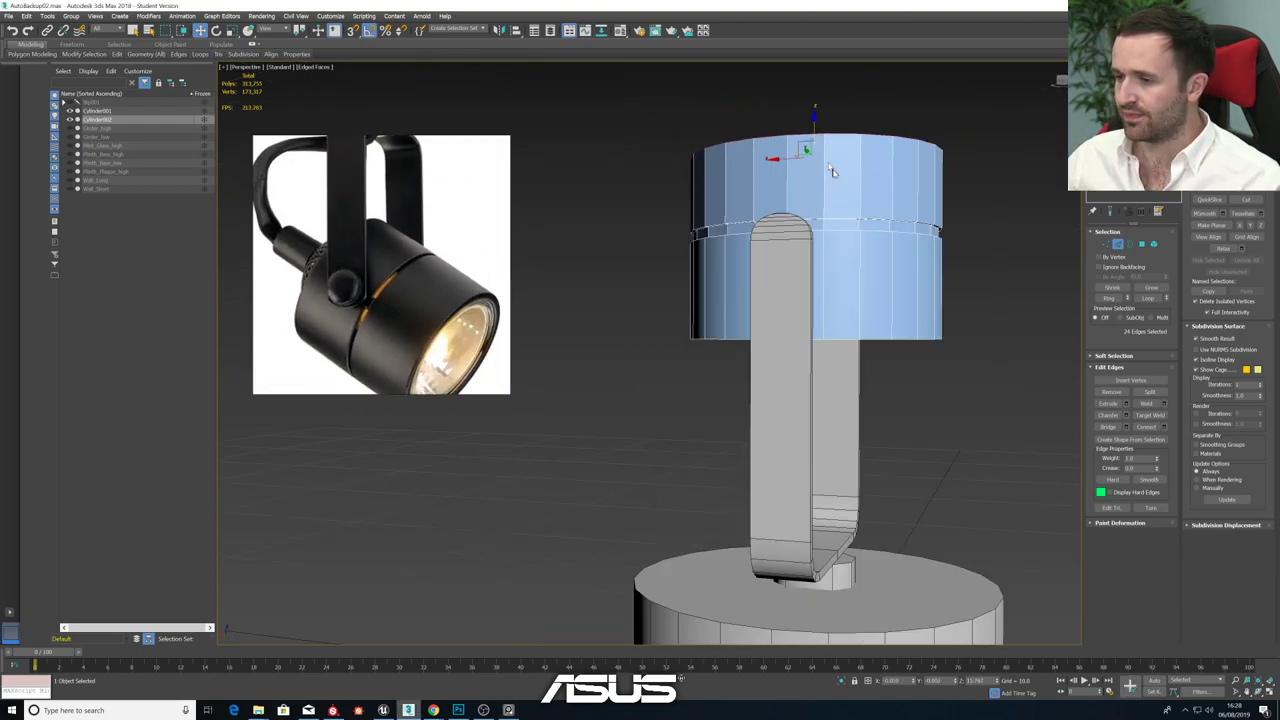
- Move the open top edge loop further up to lengthen the lamp head's section above the groove
middle_click_drag(832, 170, 807, 263, "alt")
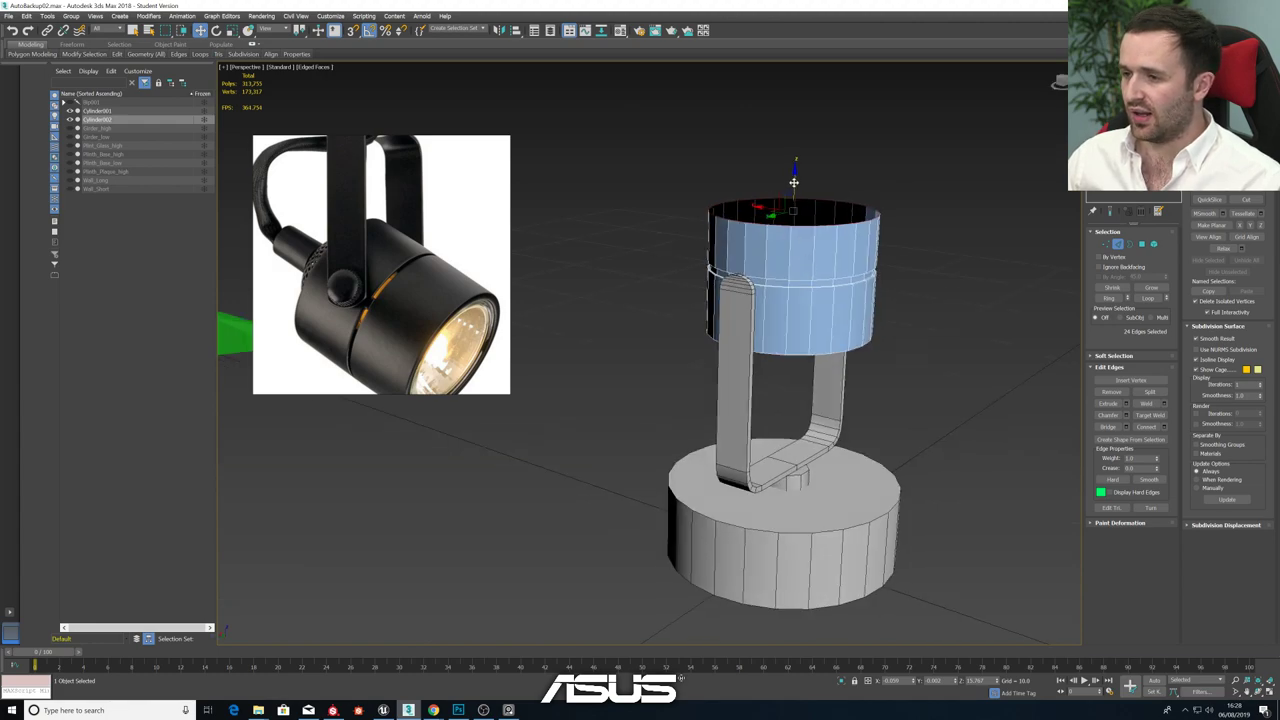
left_click_drag(794, 184, 797, 157)
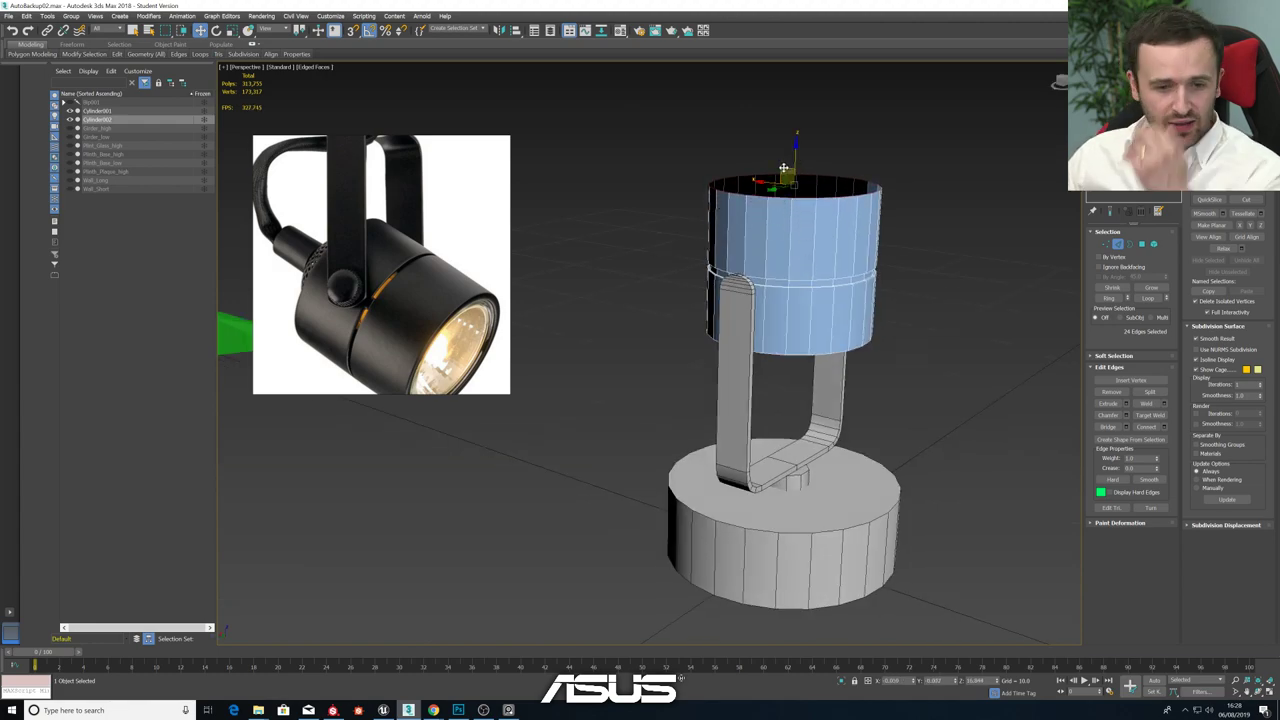
middle_click_drag(788, 280, 826, 260, "alt")
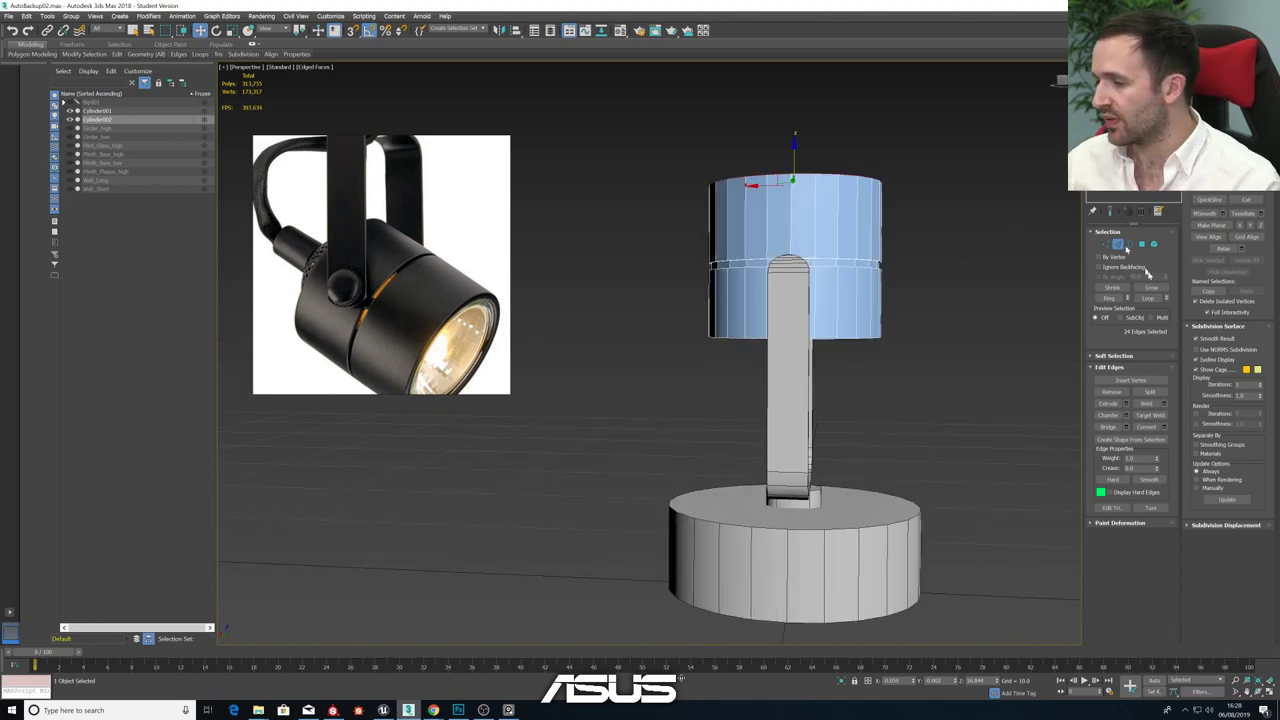
middle_click_drag(822, 272, 775, 218, "alt")
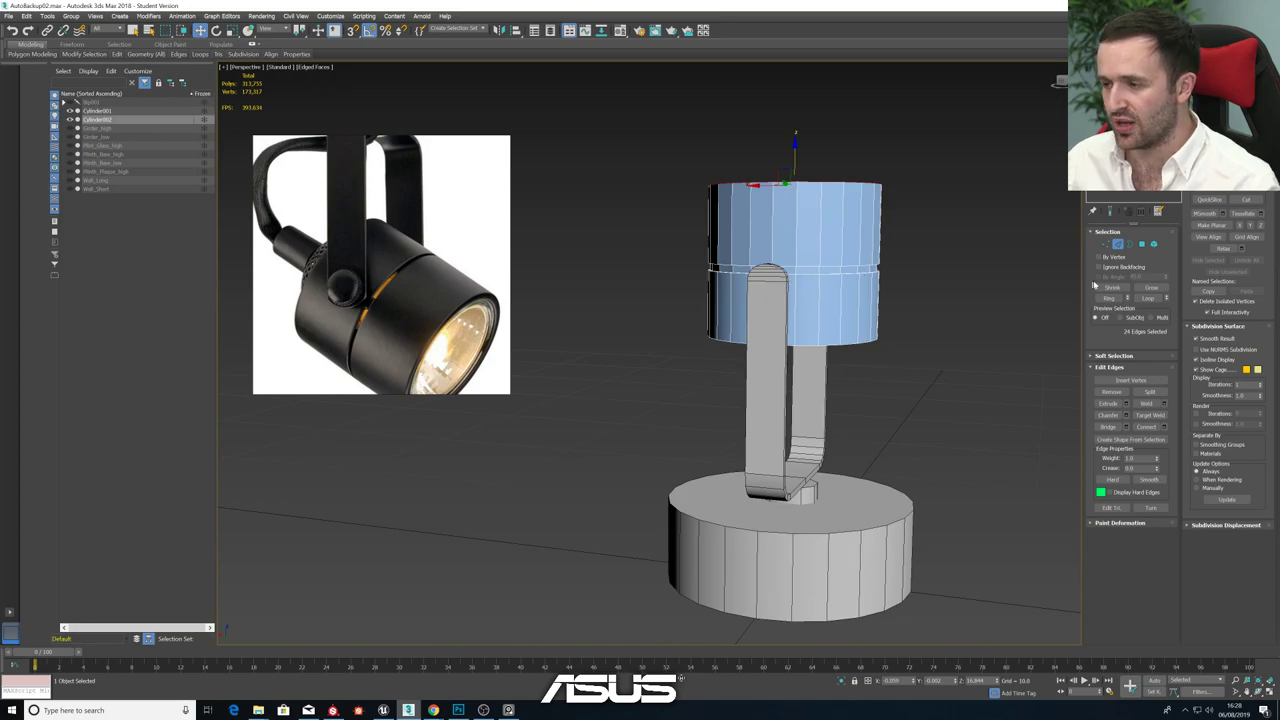
middle_click_drag(946, 289, 883, 290, "alt")
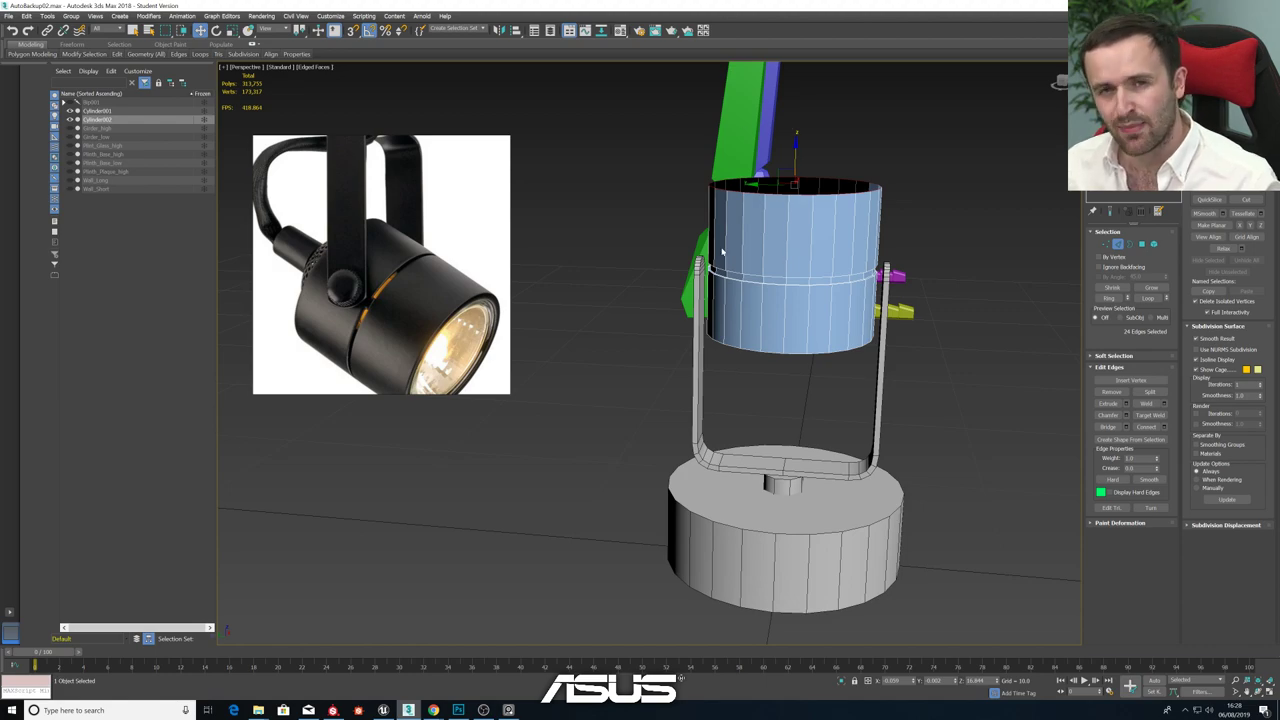
scroll(722, 252, "up", 4)
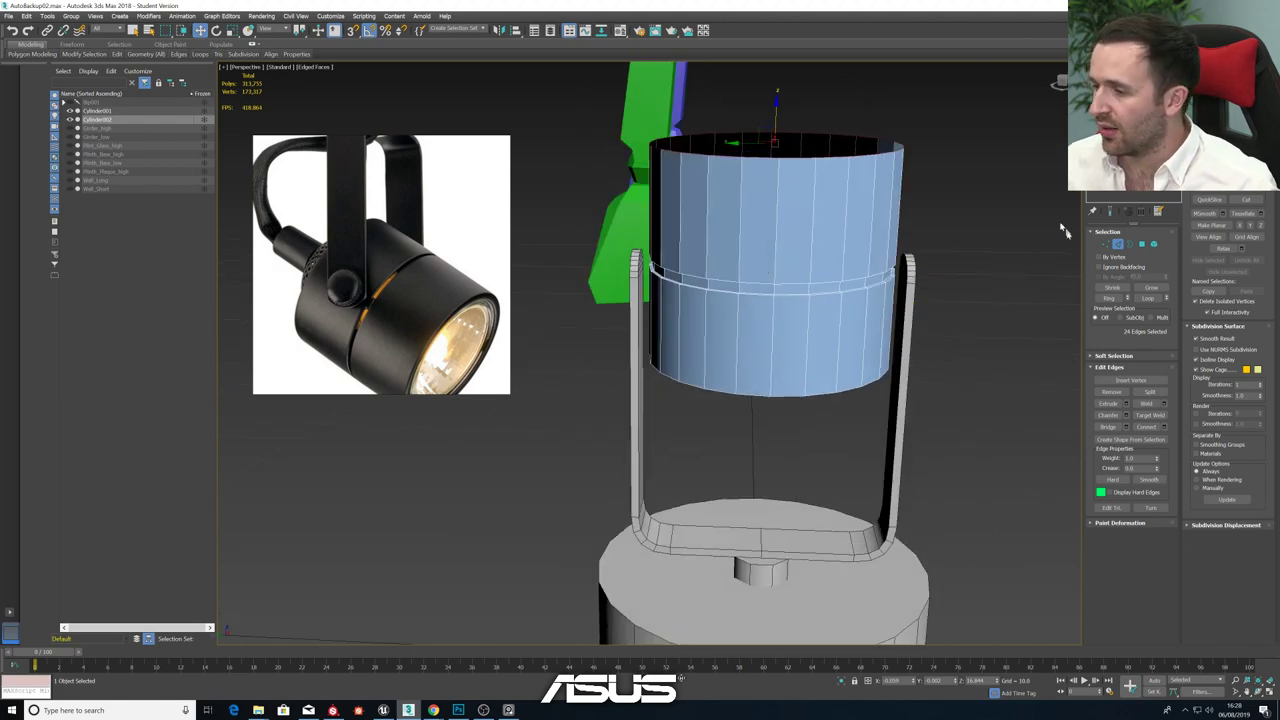
- Select a top rim edge and one opposite it, and expand both with Ring down the lamp head's wall
left_click(760, 157)
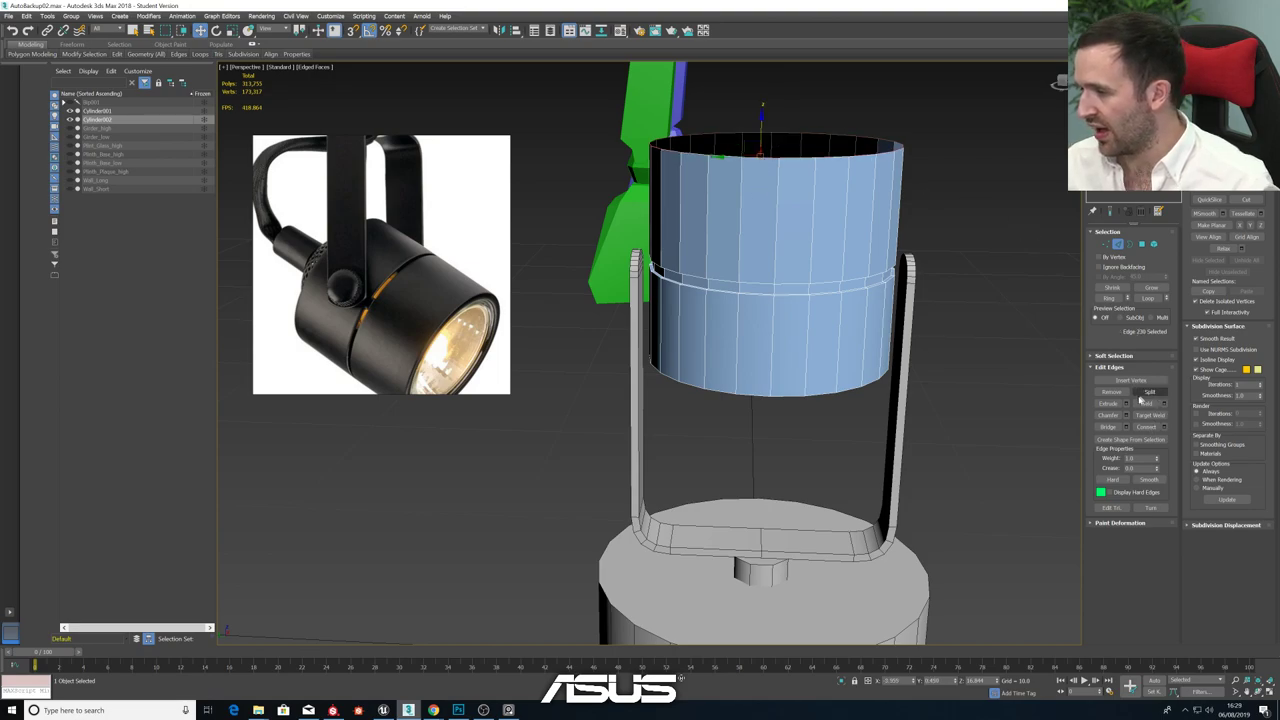
left_click(1108, 298)
middle_click_drag(735, 350, 741, 279, "alt")
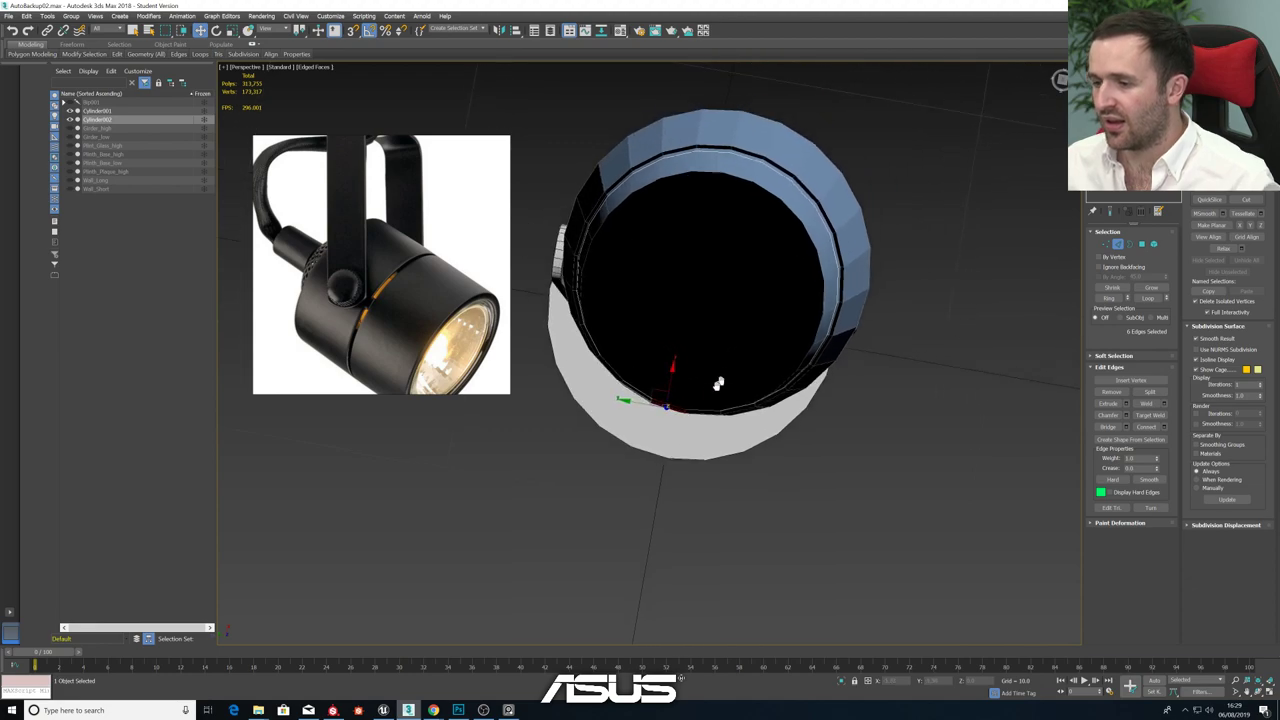
left_click(762, 118, "ctrl")
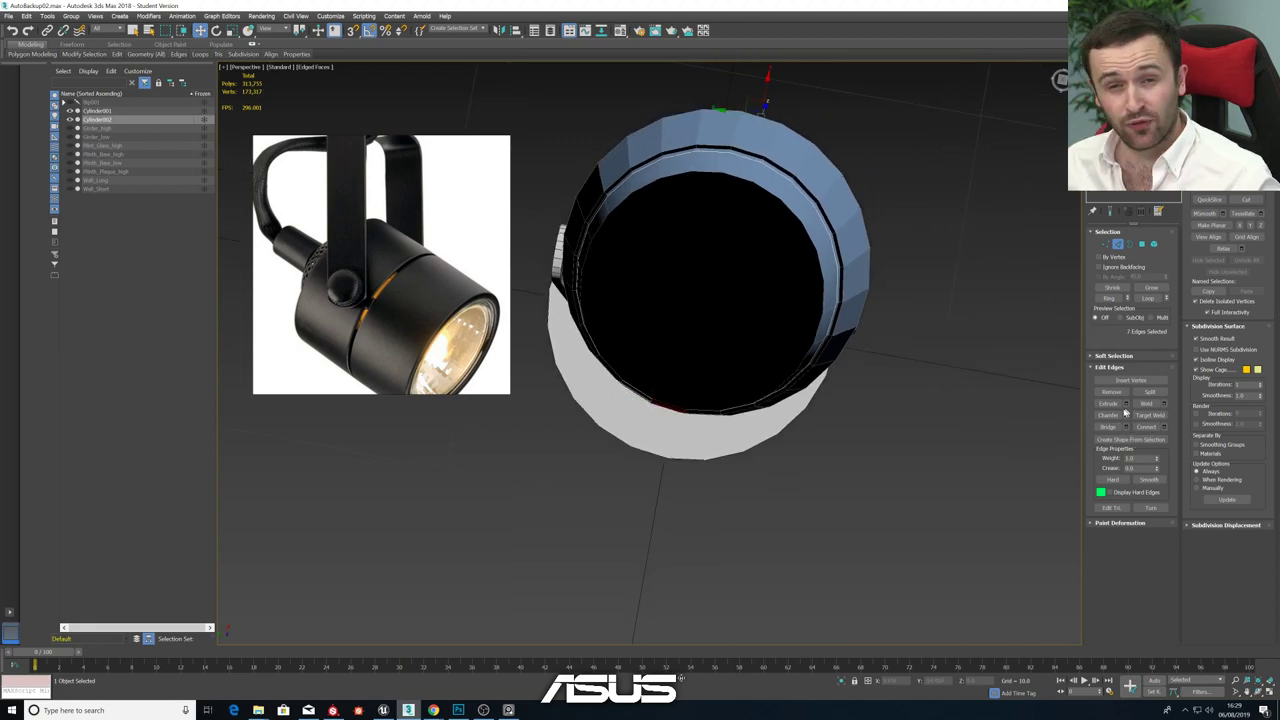
left_click(1109, 299)
middle_click_drag(870, 371, 810, 370, "alt")
- In the Top view, add edges at the two remaining quarter positions to the selection and expand them with Ring
key("alt+w")
middle_click(605, 302)
key("alt+w")
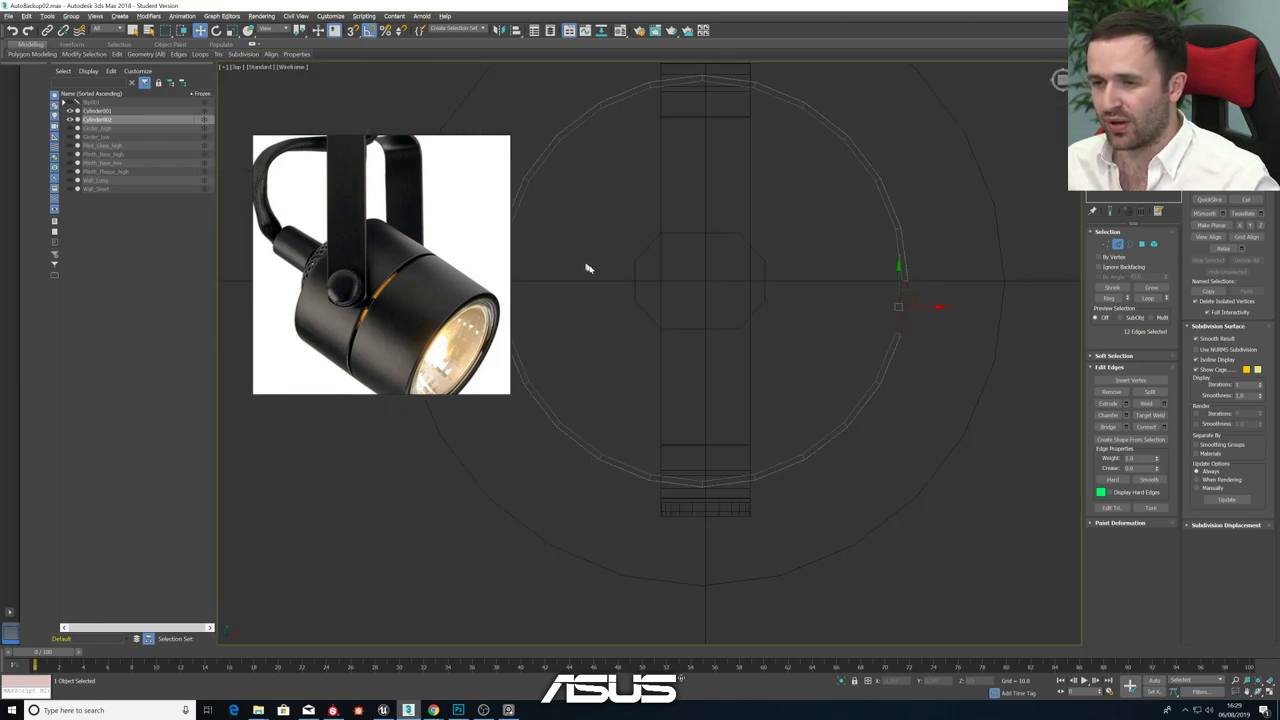
middle_click_drag(588, 266, 648, 336)
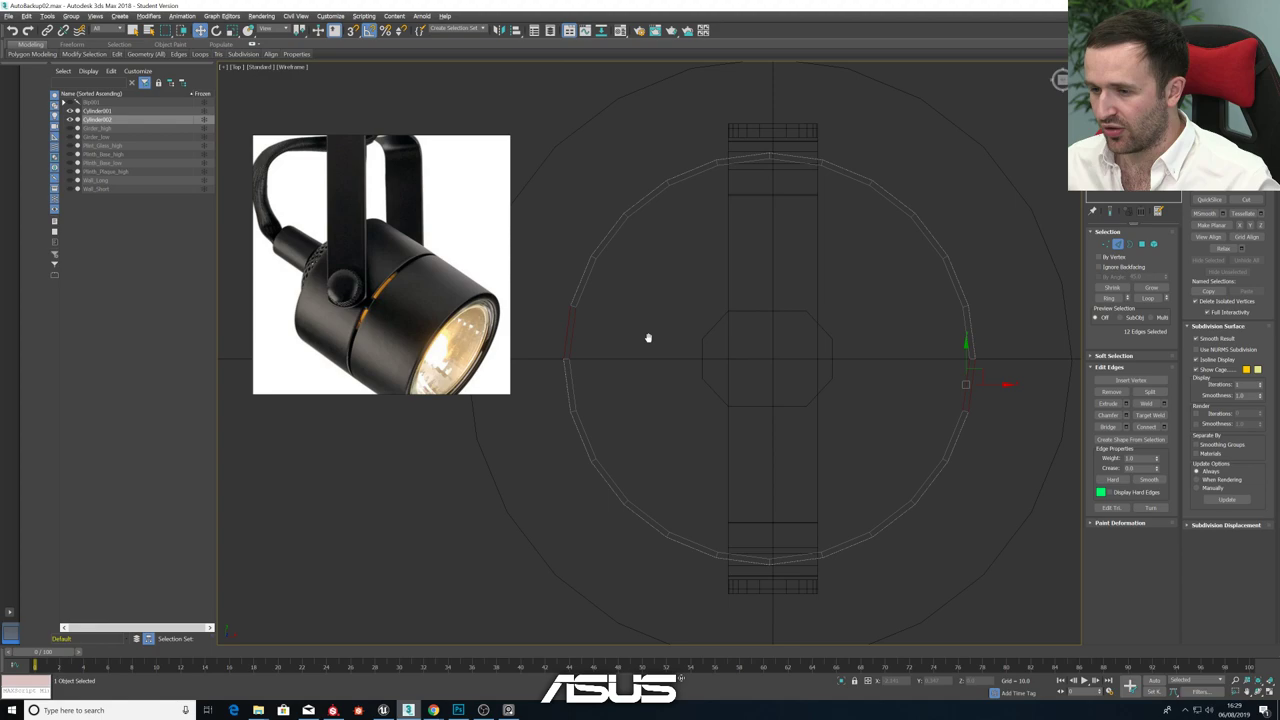
left_click(742, 562, "ctrl")
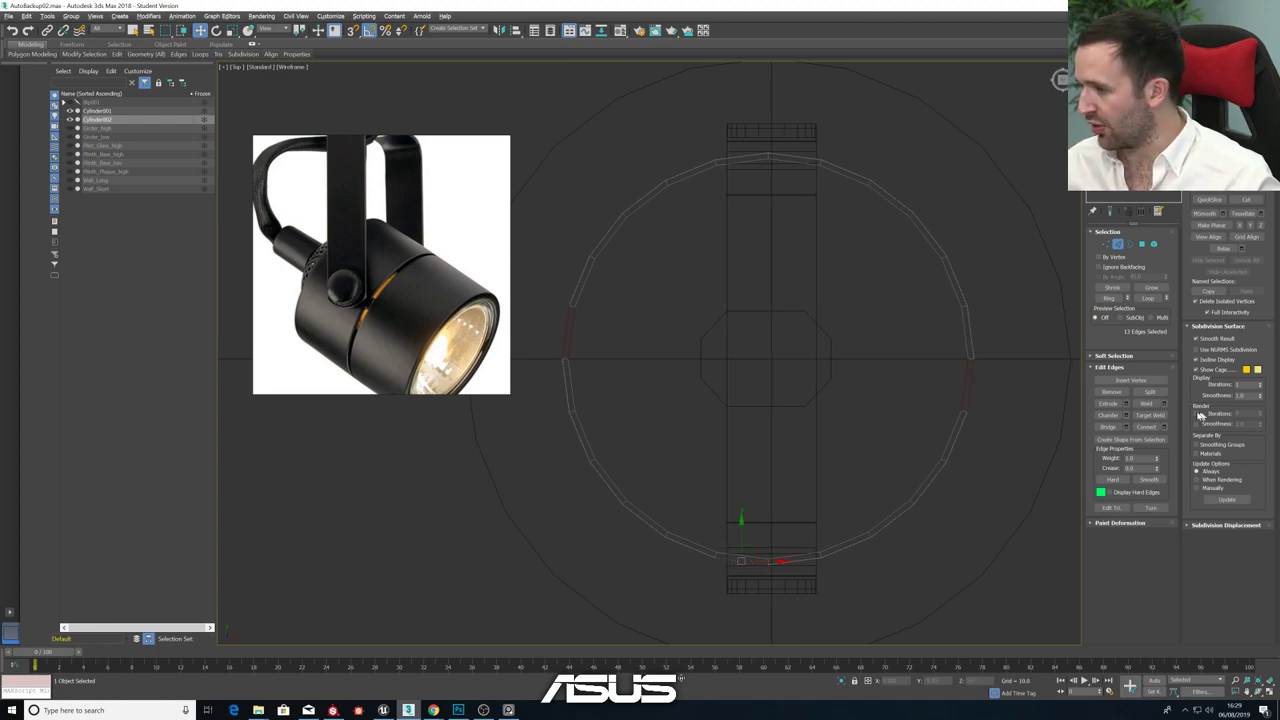
left_click(1106, 298)
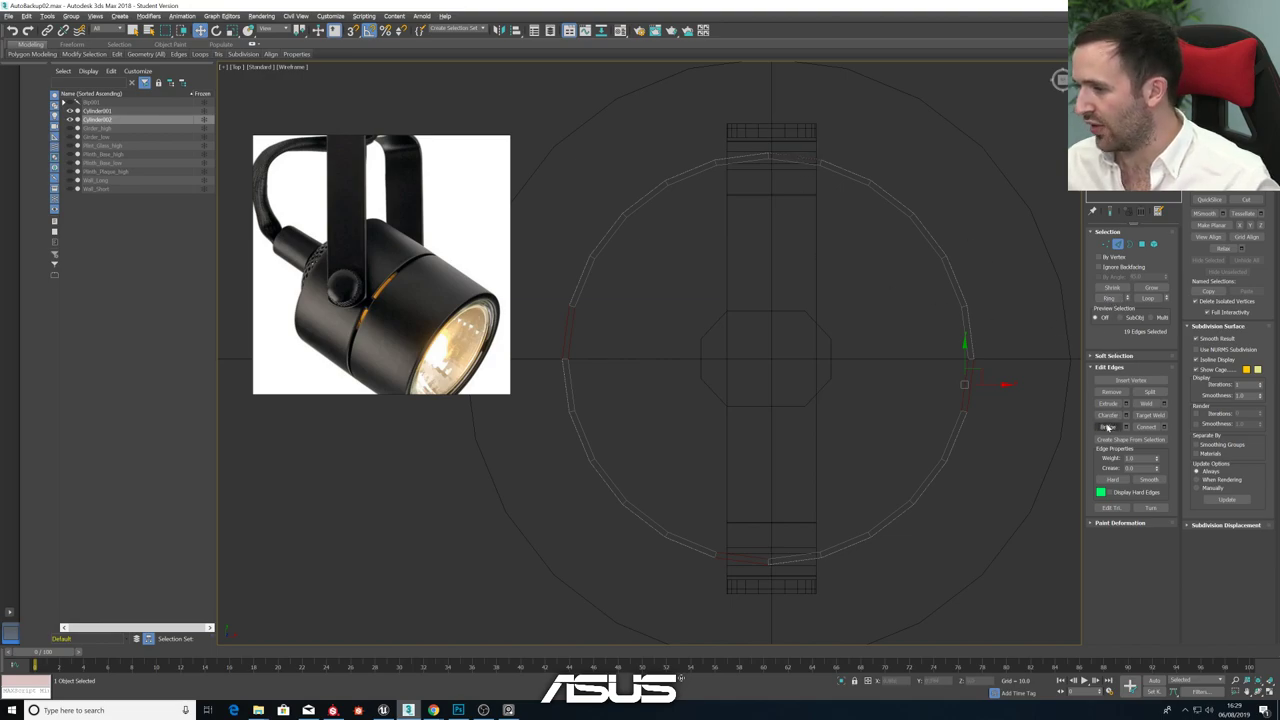
left_click(1108, 298)
key("alt+w")
key("alt+w")
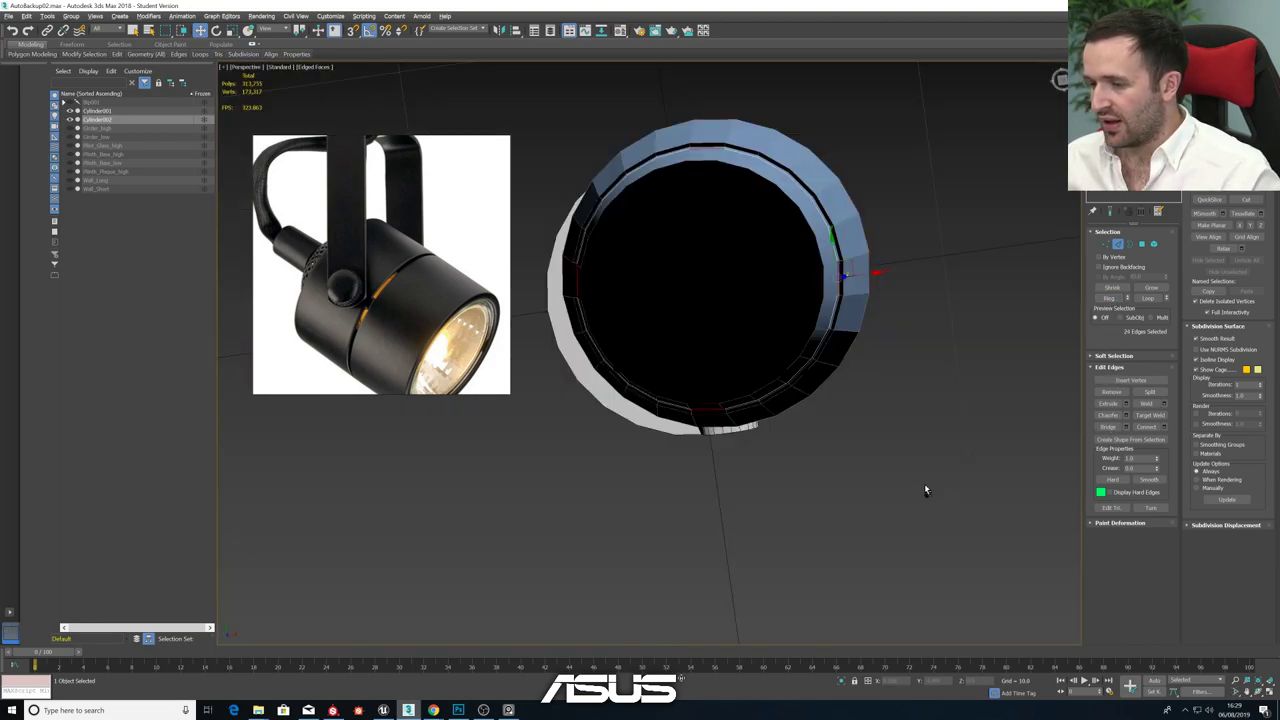
middle_click_drag(924, 483, 840, 436, "alt")
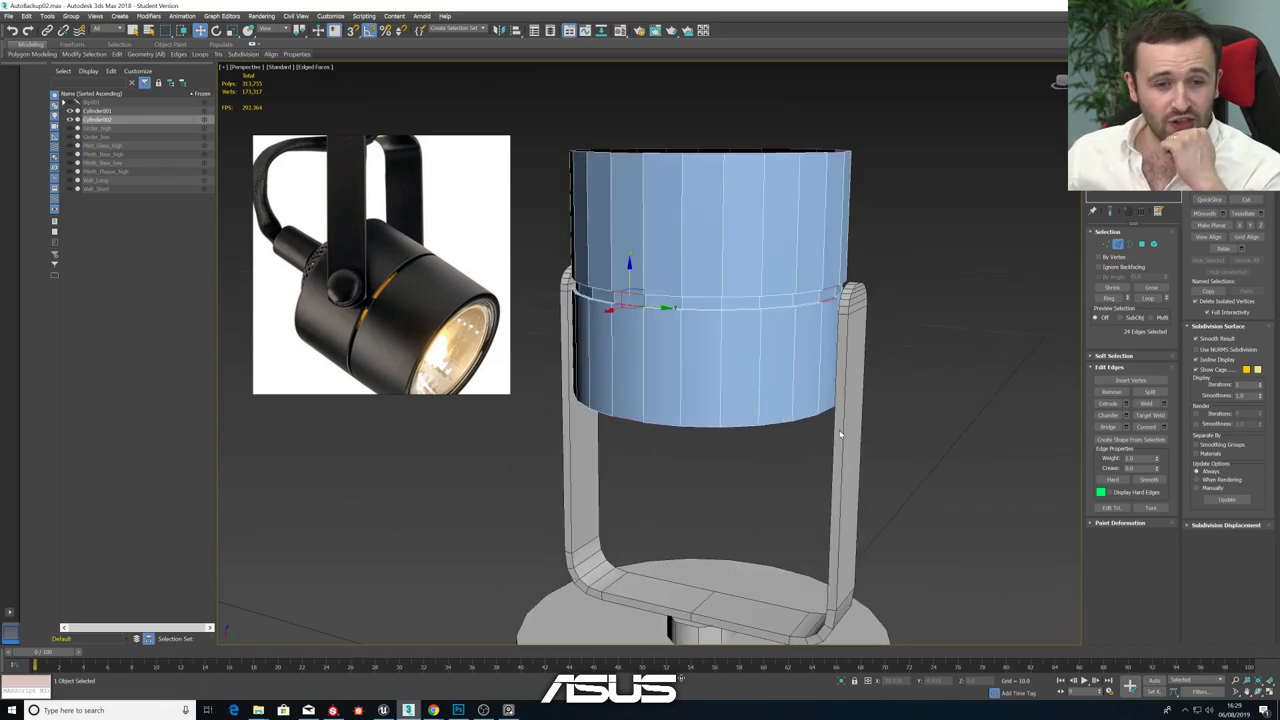
- Apply Flow Connect to the four selected edge rings to add vertical edges around the lamp head, and clear the selection
left_click(766, 362)
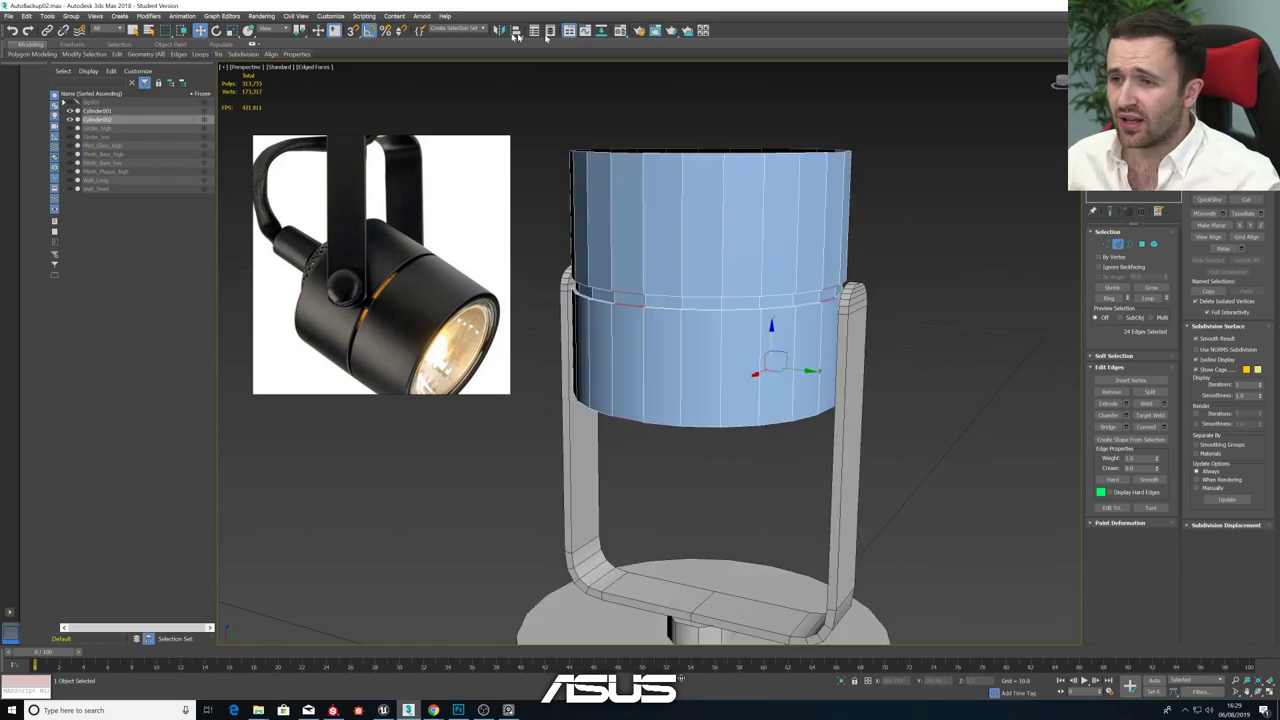
mouse_move(292, 54)
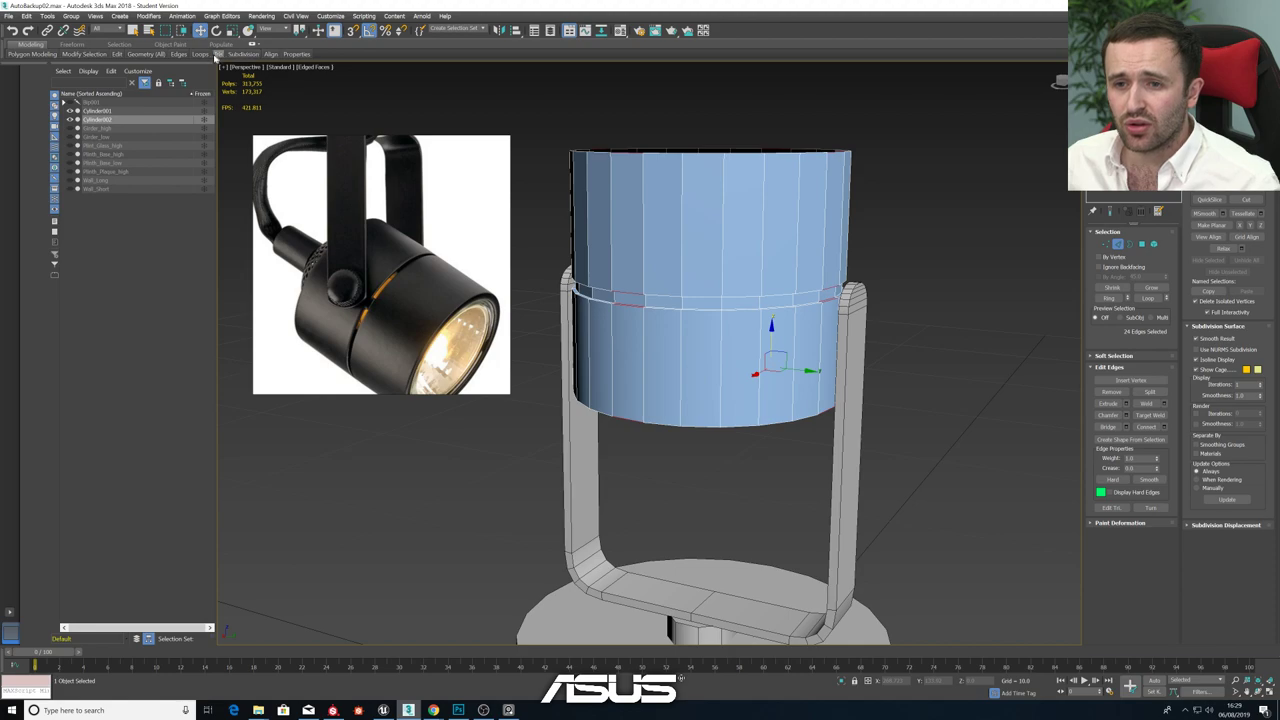
mouse_move(197, 56)
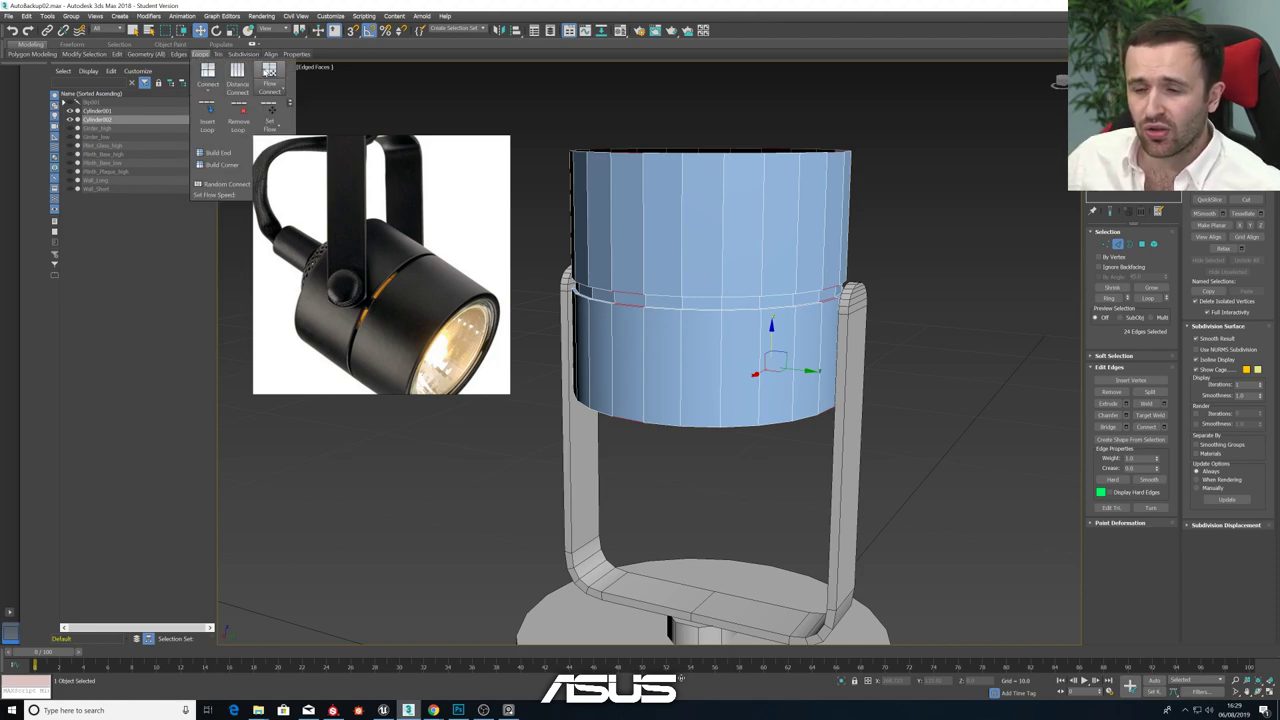
left_click(270, 70)
left_click(678, 441)
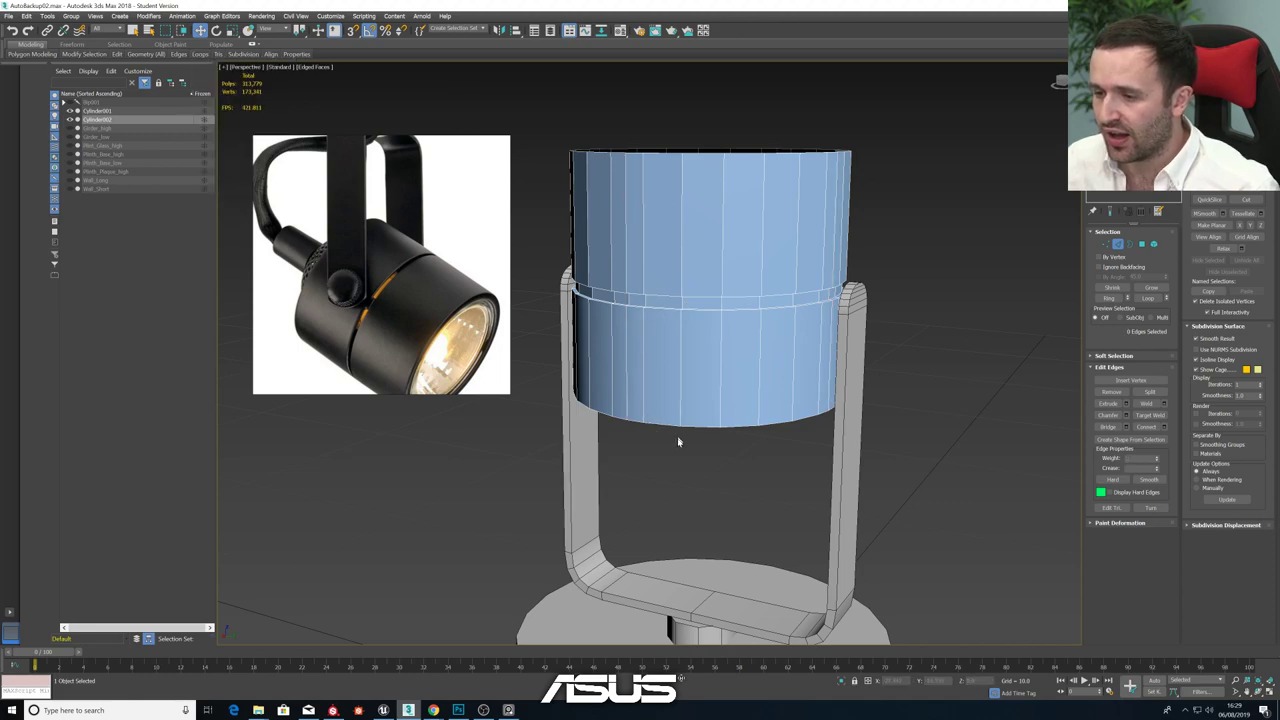
- Inspect the lamp head with the wireframe edges hidden and shown, and select a vertical edge loop running across the groove
key("F4")
mouse_move(676, 464)
middle_mouse_down("alt")
mouse_move(705, 464)
mouse_move(740, 349)
mouse_move(586, 345)
mouse_move(730, 368)
middle_mouse_up("alt")
key("F4")
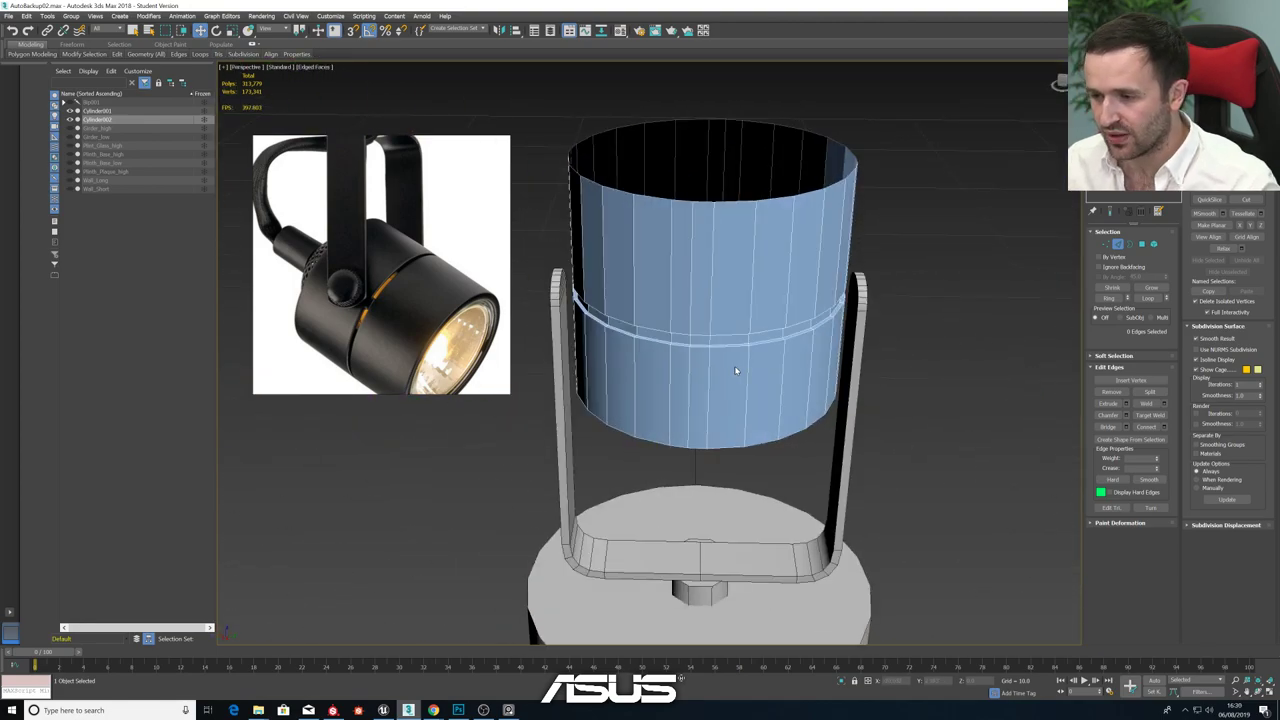
left_click(690, 315)
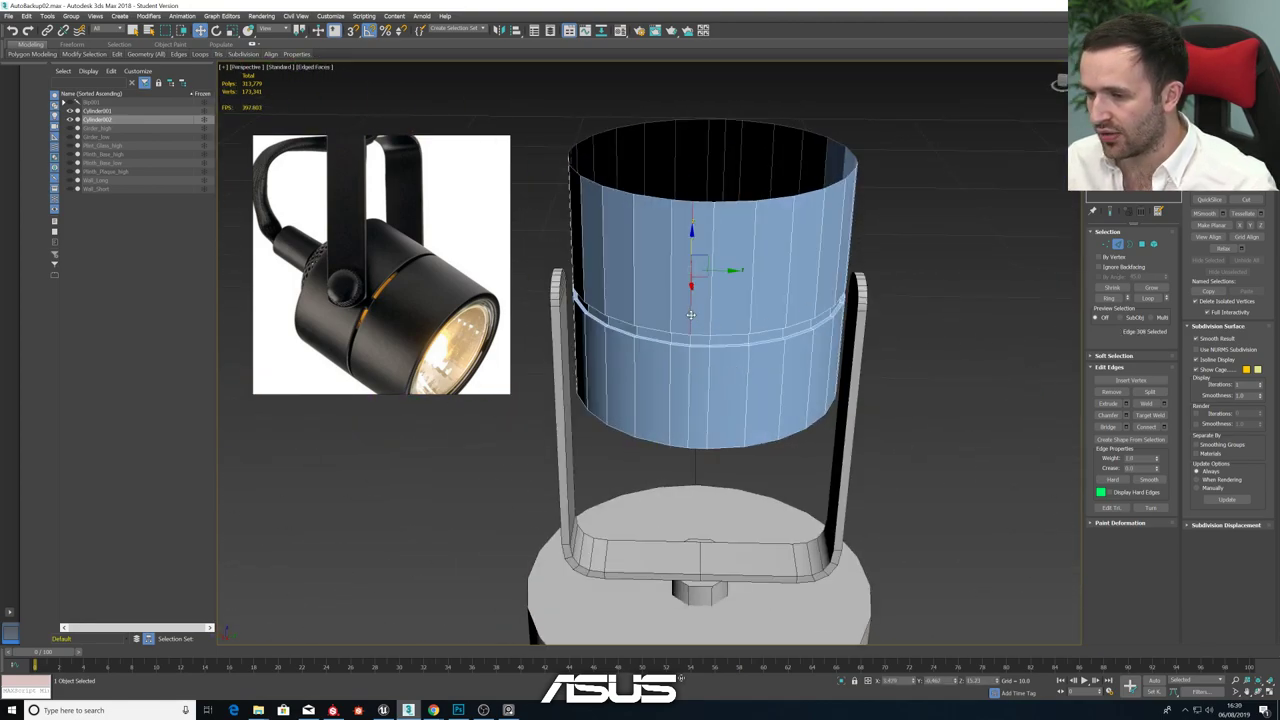
double_click(690, 315)
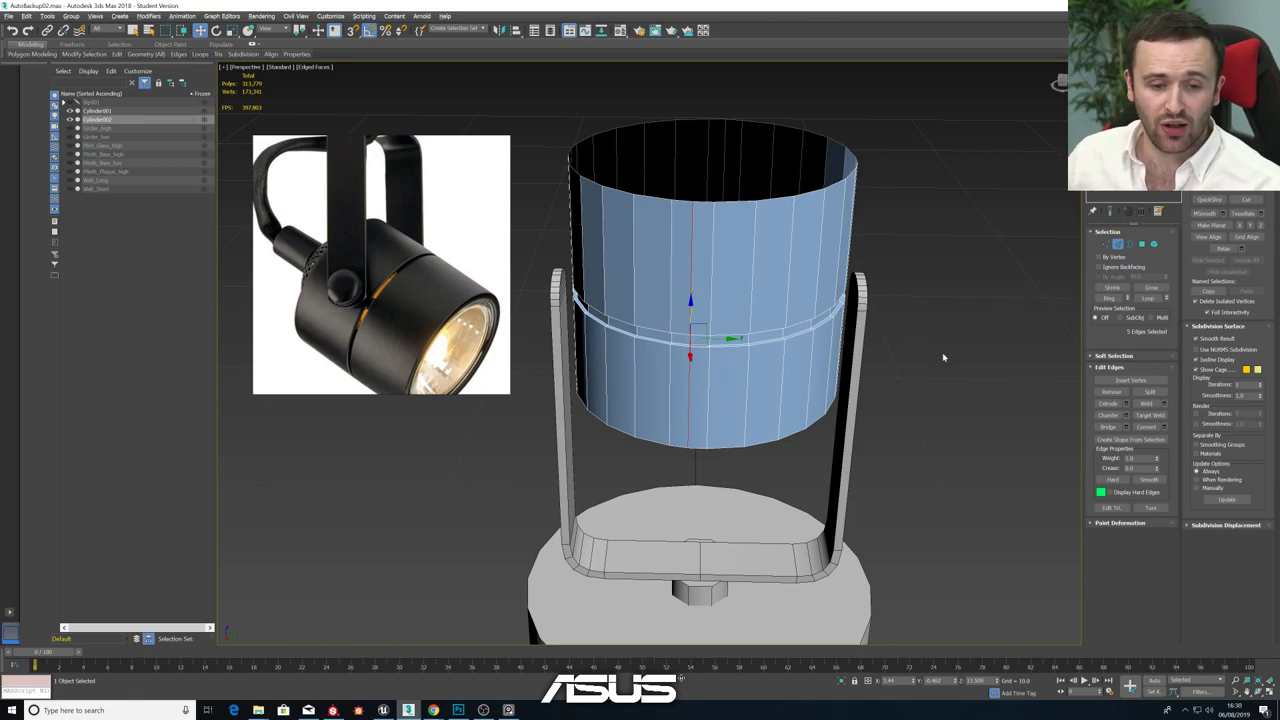
middle_click_drag(942, 357, 936, 340, "alt")
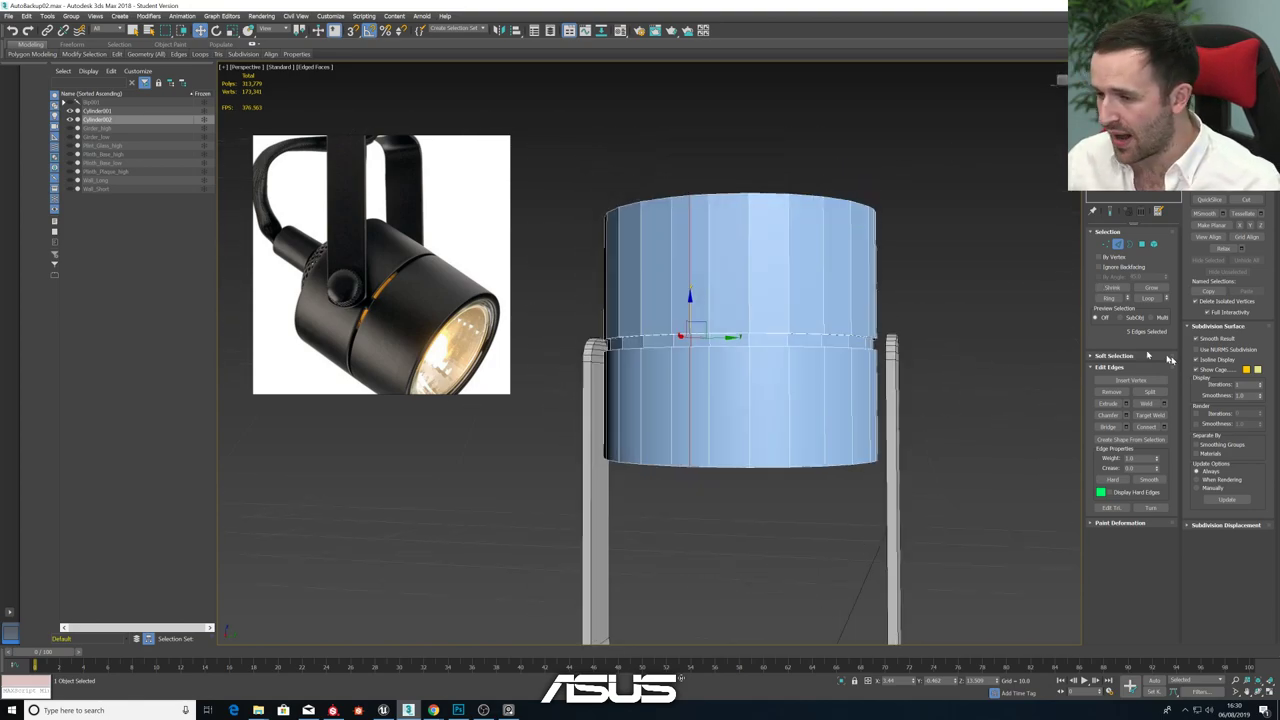
- Try to select the polygons of the recessed groove band one by one around the lamp head
left_click(1141, 244)
left_click(730, 340)
left_click(768, 340, "ctrl")
left_click(814, 340, "ctrl")
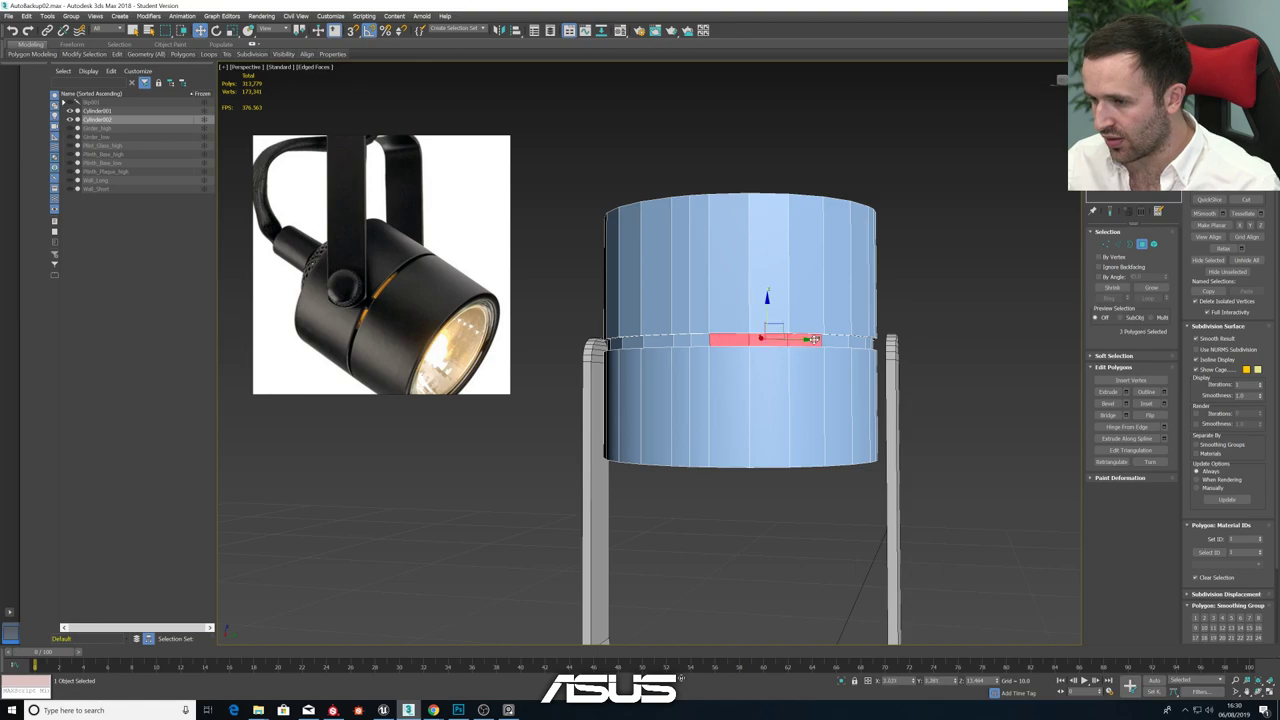
middle_click_drag(838, 339, 769, 347, "alt")
left_click(819, 350, "ctrl")
left_click(852, 352, "ctrl")
left_click(879, 352, "ctrl")
middle_click_drag(877, 352, 912, 372, "alt")
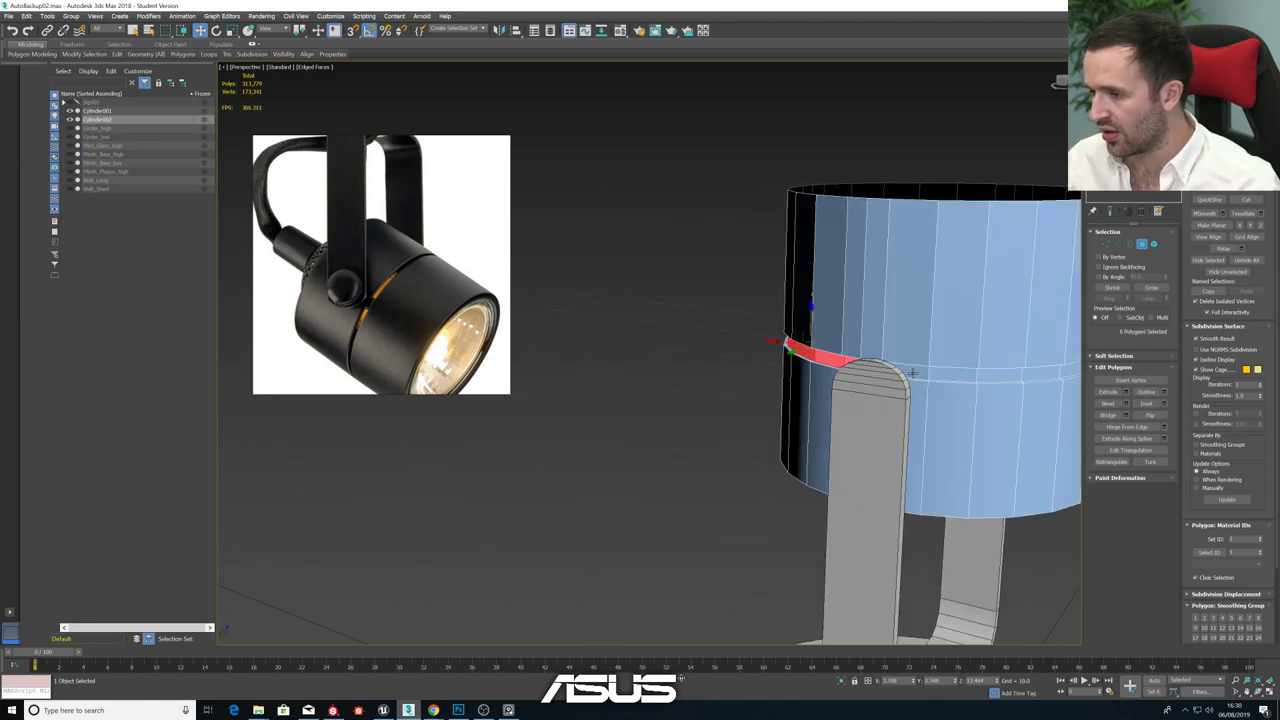
left_click(912, 373, "ctrl")
left_click(961, 376, "ctrl")
left_click(1003, 377, "ctrl")
middle_click_drag(1009, 378, 850, 400, "alt")
left_click(827, 386, "ctrl")
left_click(859, 391, "ctrl")
left_click(890, 398, "ctrl")
left_click(868, 390, "ctrl")
left_click(910, 393, "ctrl")
left_click(950, 398, "ctrl")
middle_click_drag(850, 400, 735, 430, "alt")
left_click(787, 401, "ctrl")
left_click(825, 397, "ctrl")
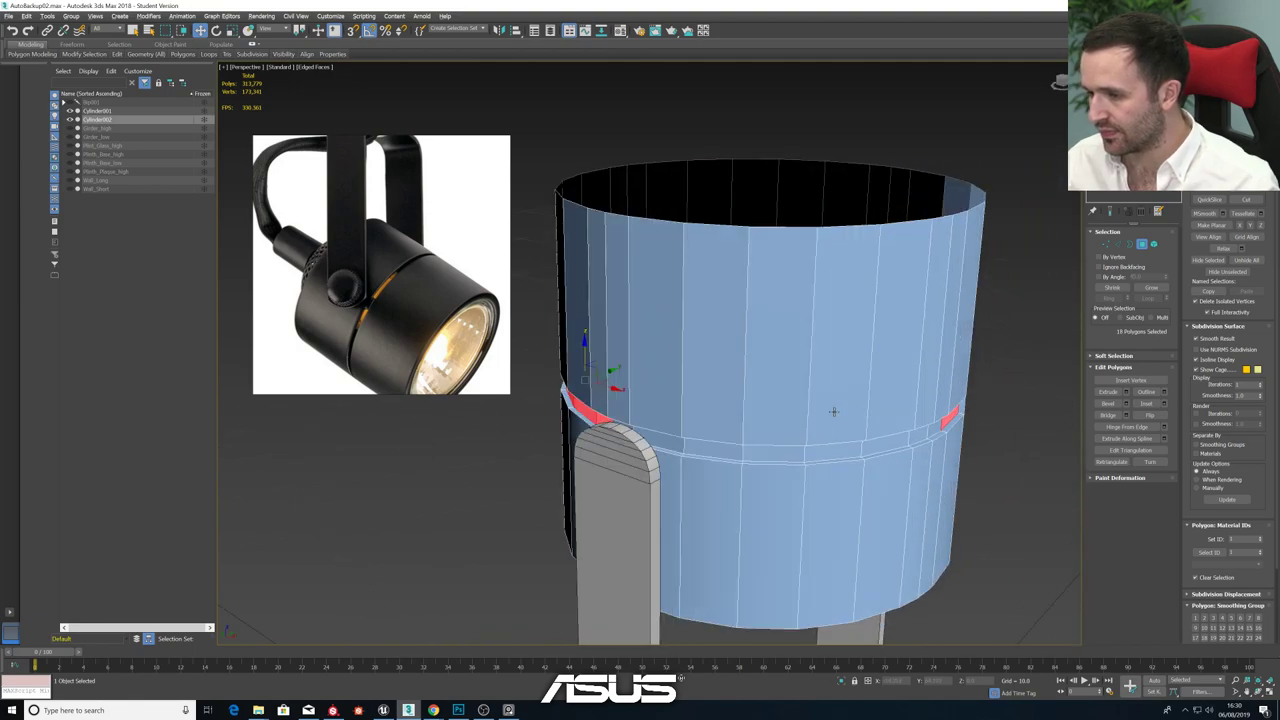
left_click(680, 442, "ctrl")
left_click(730, 450, "ctrl")
left_click(790, 452, "ctrl")
left_click(850, 451, "ctrl")
key("q")
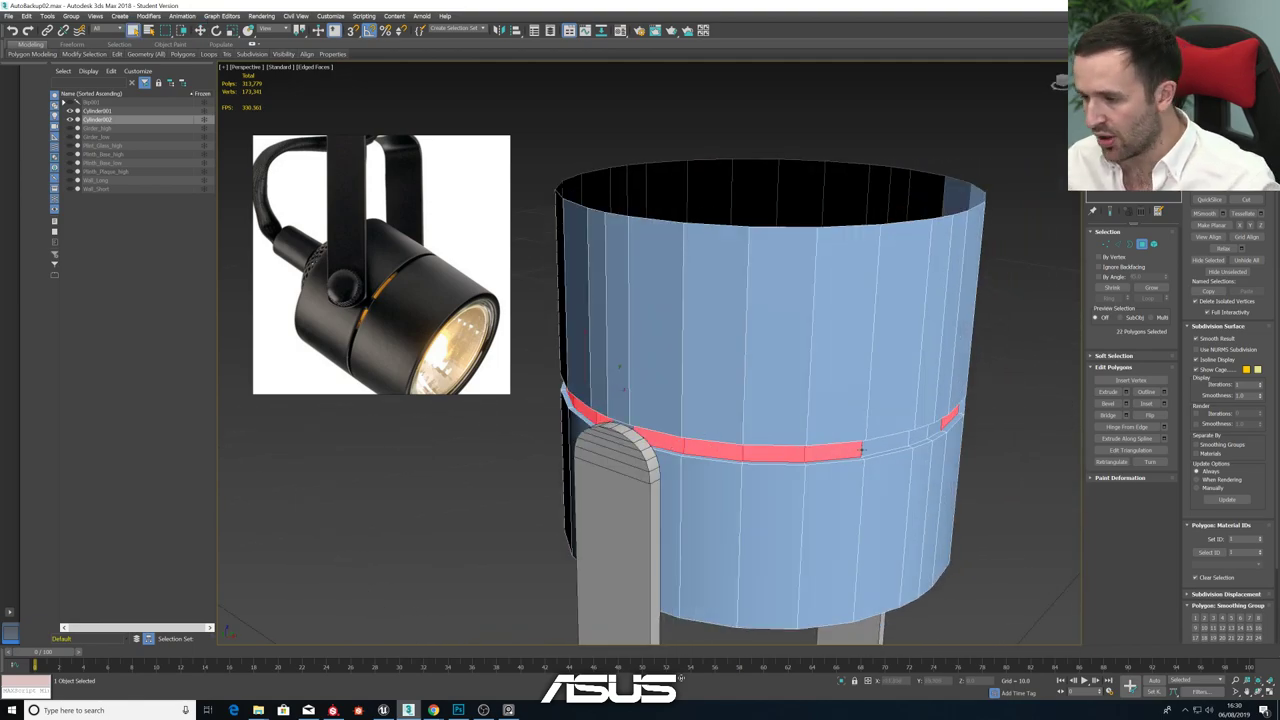
- Select the complete polygon loop of the recessed groove band and delete it to separate the upper and lower sections
left_click(917, 437)
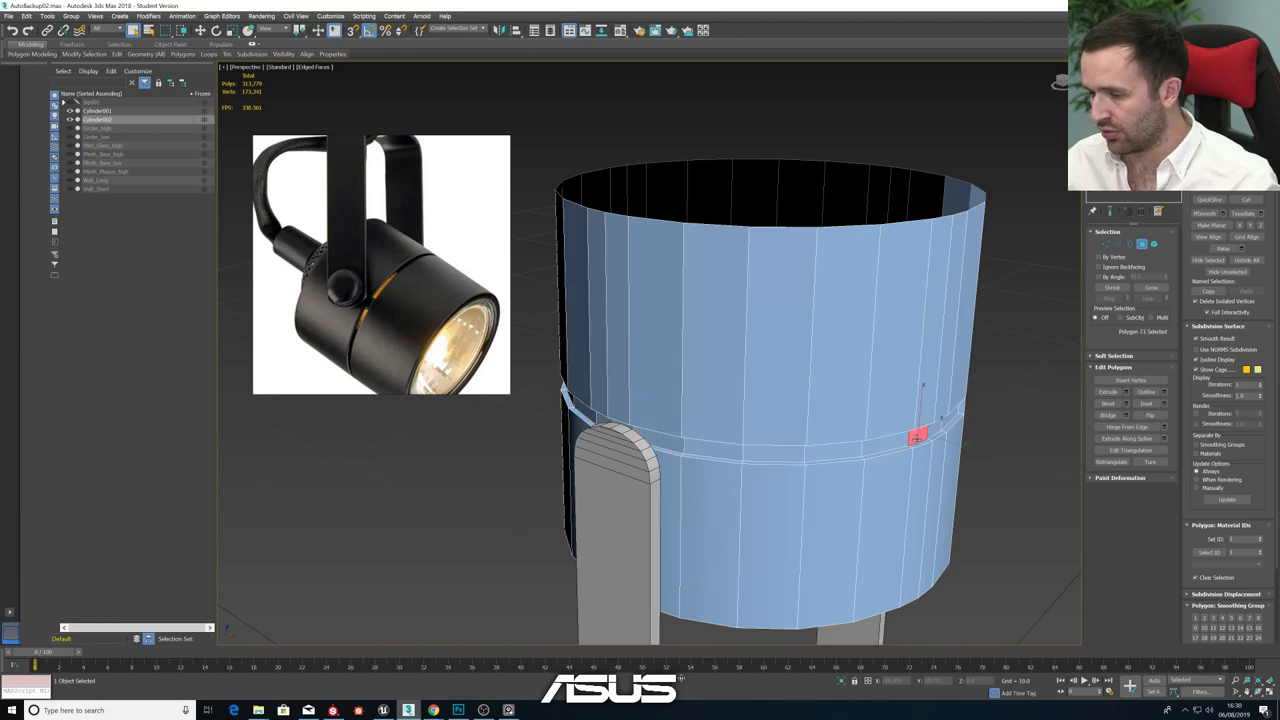
left_click(905, 443, "shift")
middle_click_drag(912, 440, 817, 341, "alt")
scroll(868, 429, "down", 5)
scroll(870, 429, "up", 2)
key("Delete")
scroll(846, 417, "up", 4)
scroll(818, 355, "up", 2)
scroll(768, 316, "up", 2)
- Select the polygon loop of the ledge at the upper side of the gap and move it down to narrow the gap
left_click(762, 313)
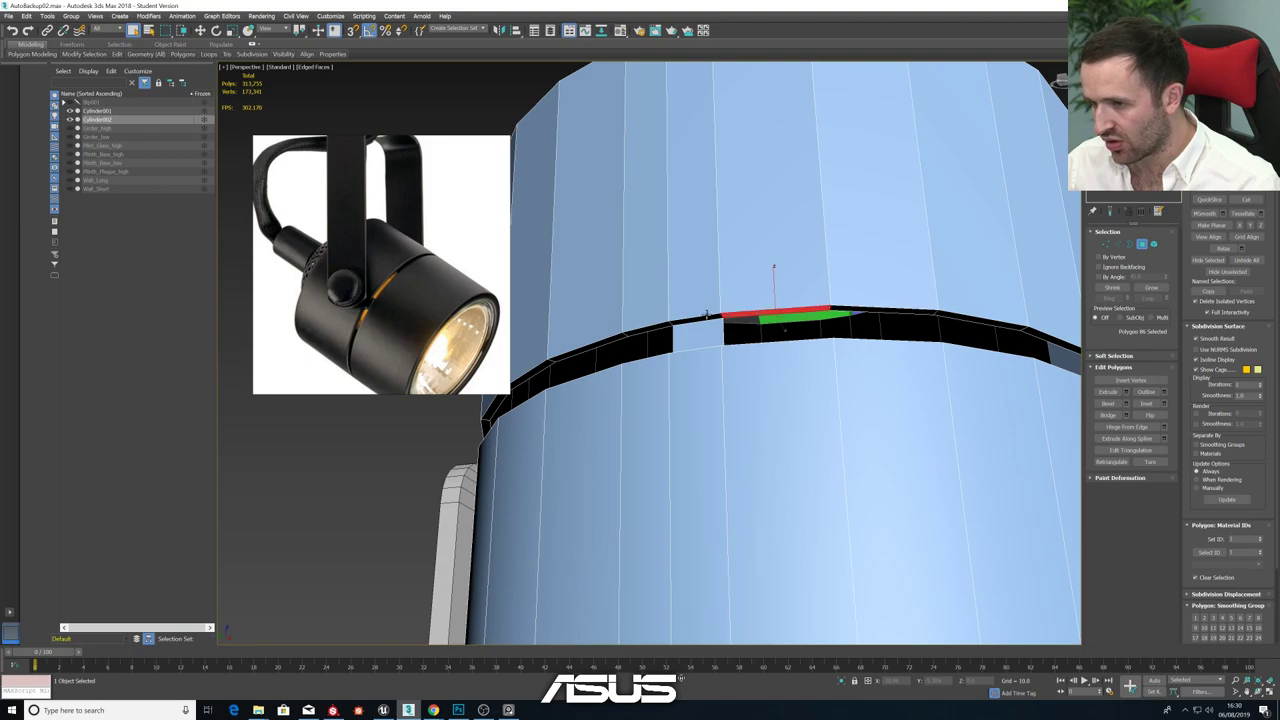
left_click(706, 315, "shift")
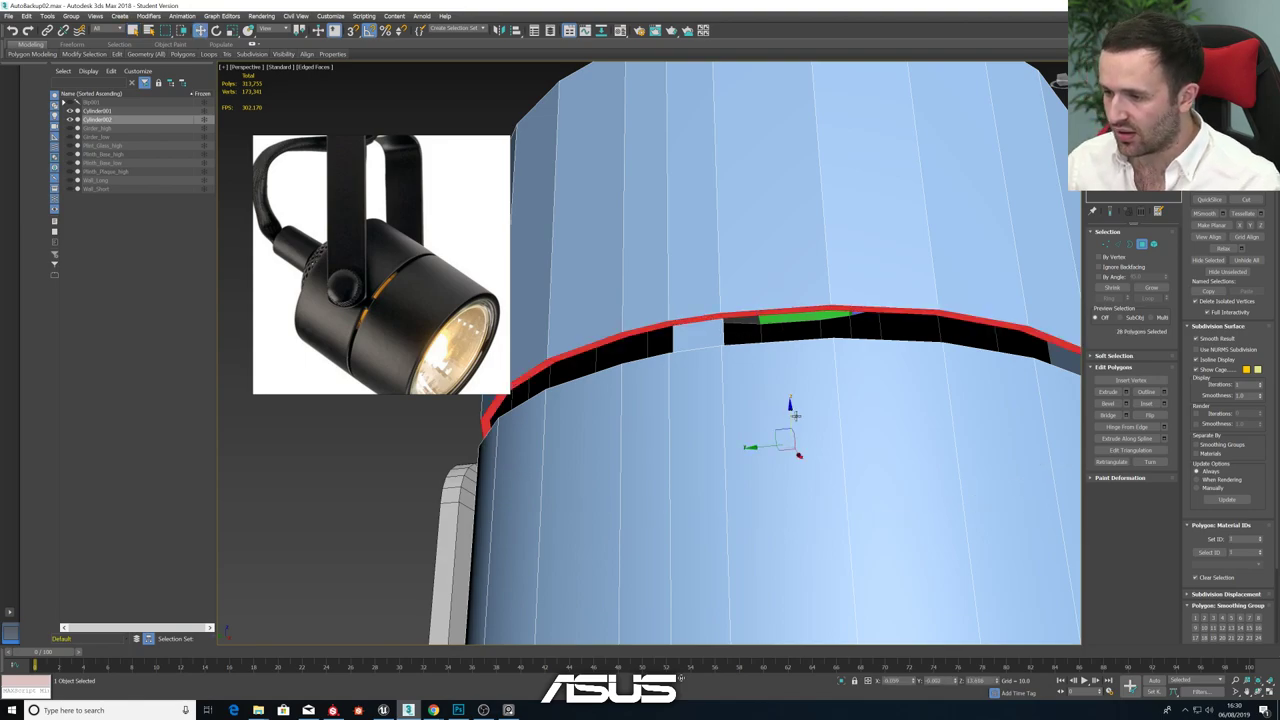
left_click_drag(790, 411, 783, 428)
middle_click_drag(782, 428, 761, 395, "alt")
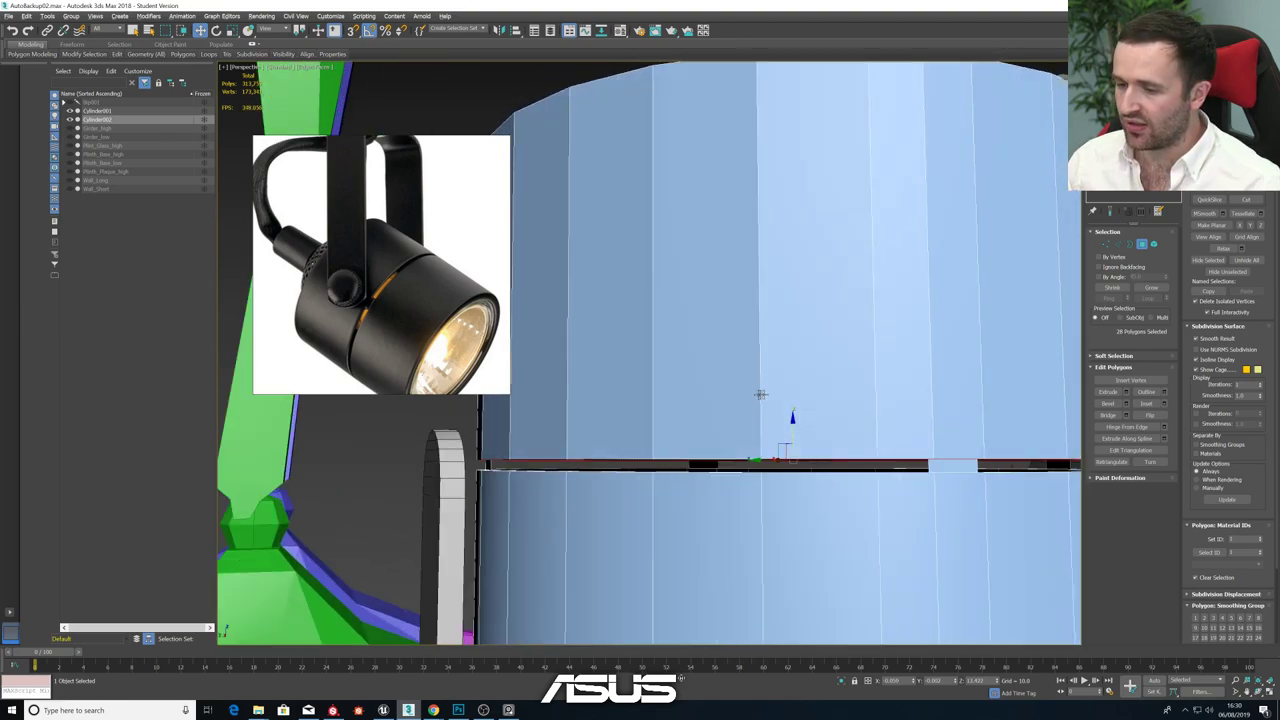
- Select the open edge loop at the upper end of the lamp head and extrude it inward by scaling to form a narrow rim
scroll(761, 394, "down", 15)
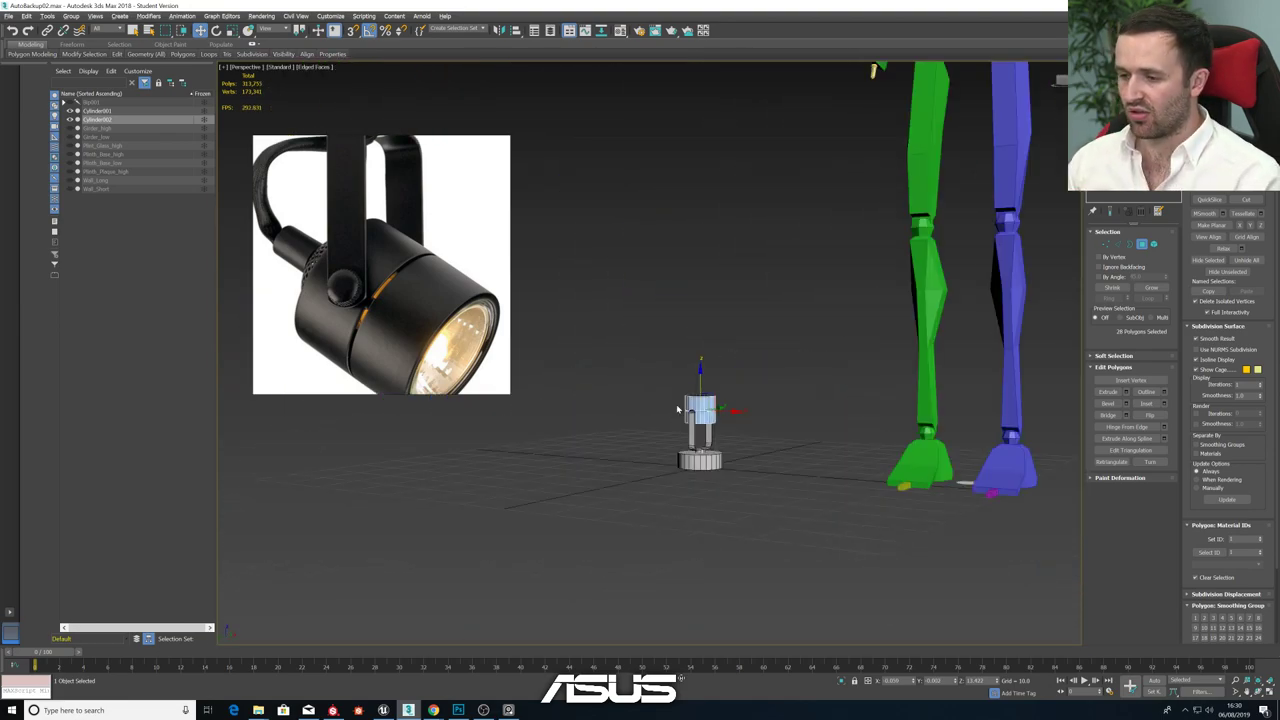
scroll(678, 406, "up", 6)
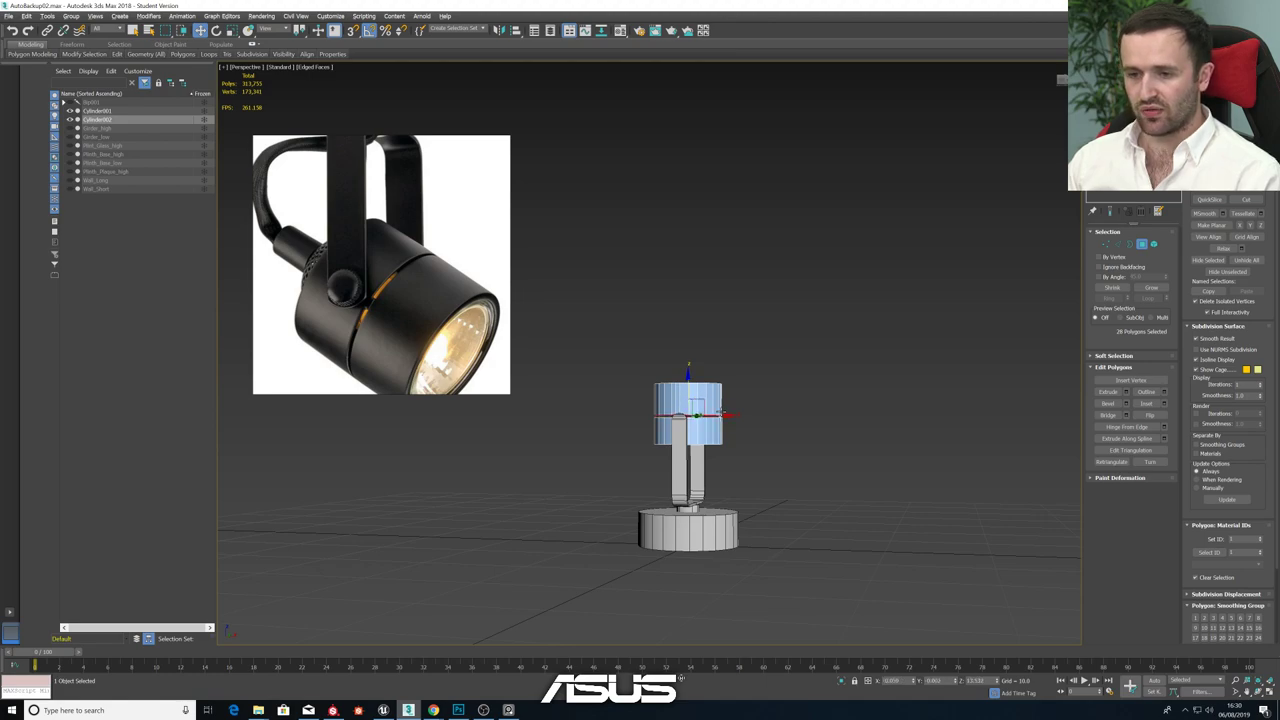
middle_click_drag(722, 413, 715, 440, "alt")
scroll(546, 386, "up", 5)
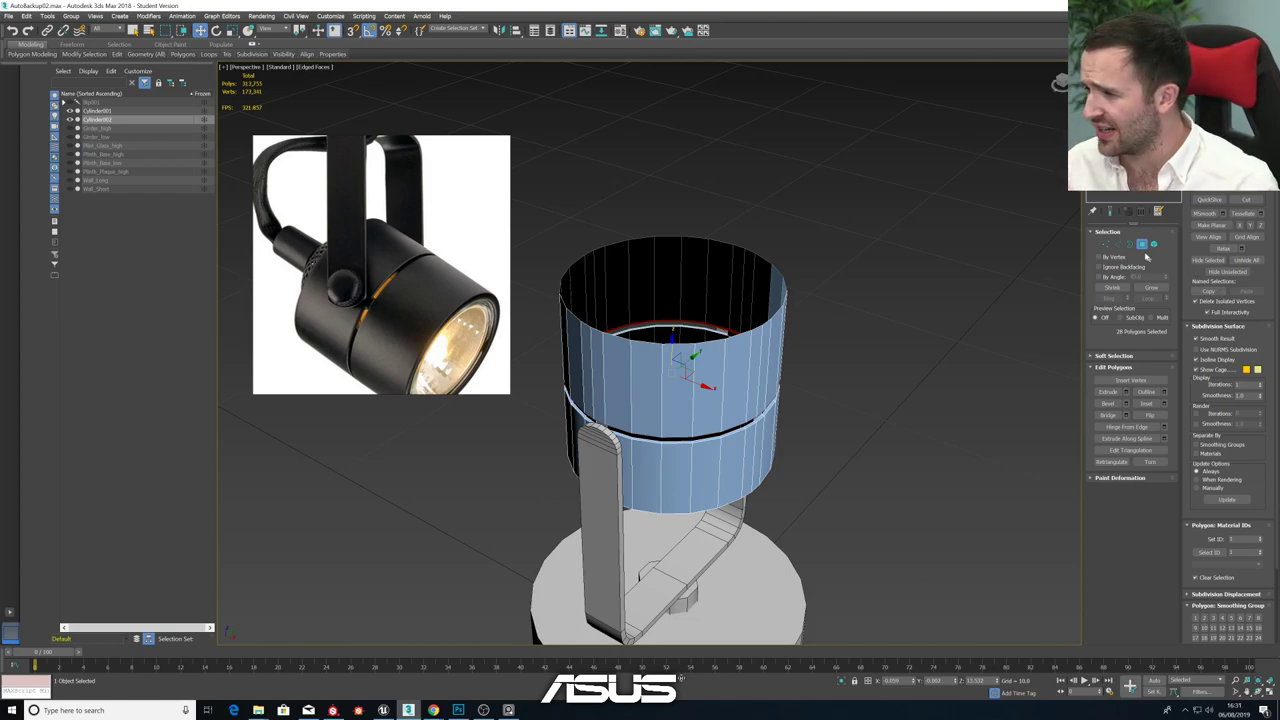
key("2")
left_click(684, 344)
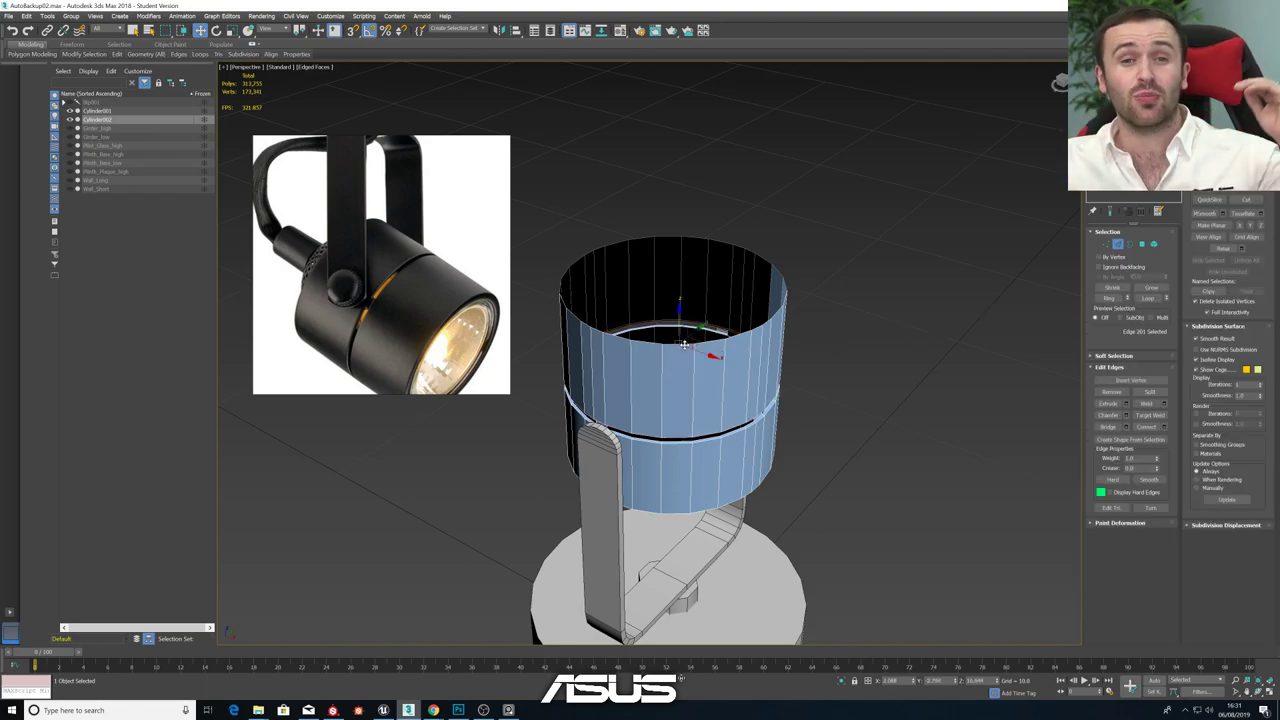
double_click(684, 344)
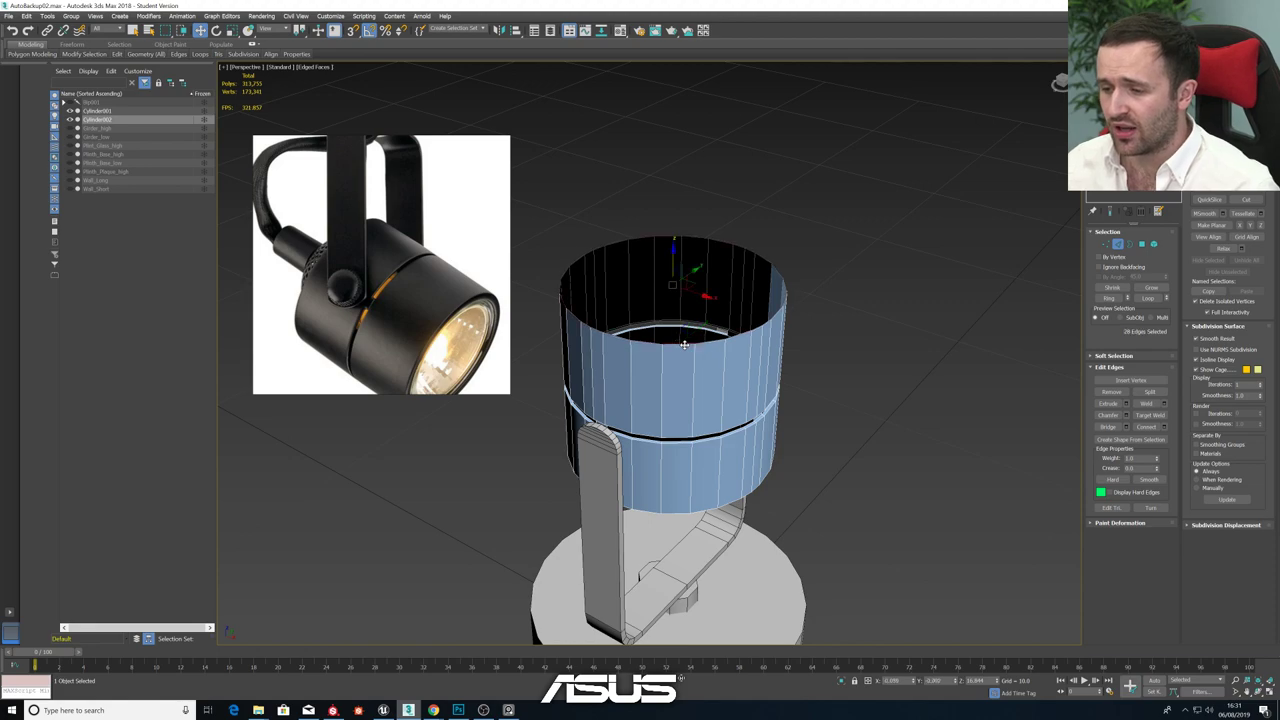
key("r")
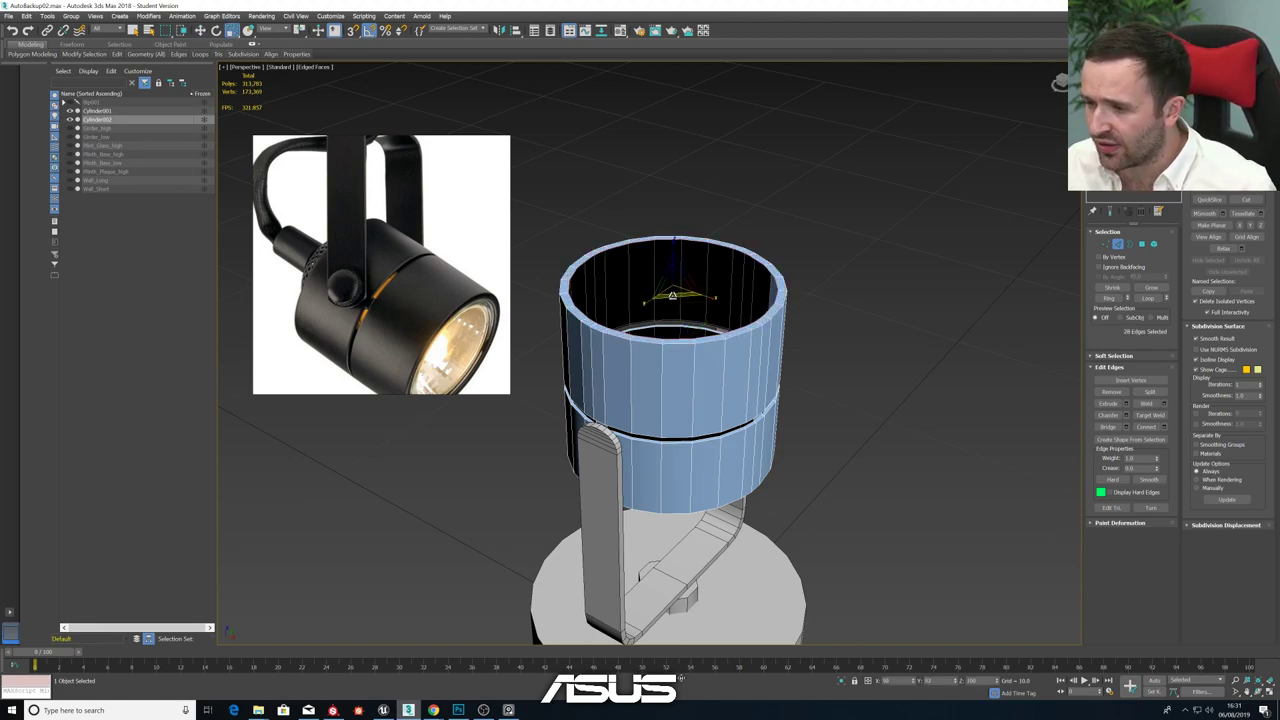
left_click_drag(673, 296, 674, 297)
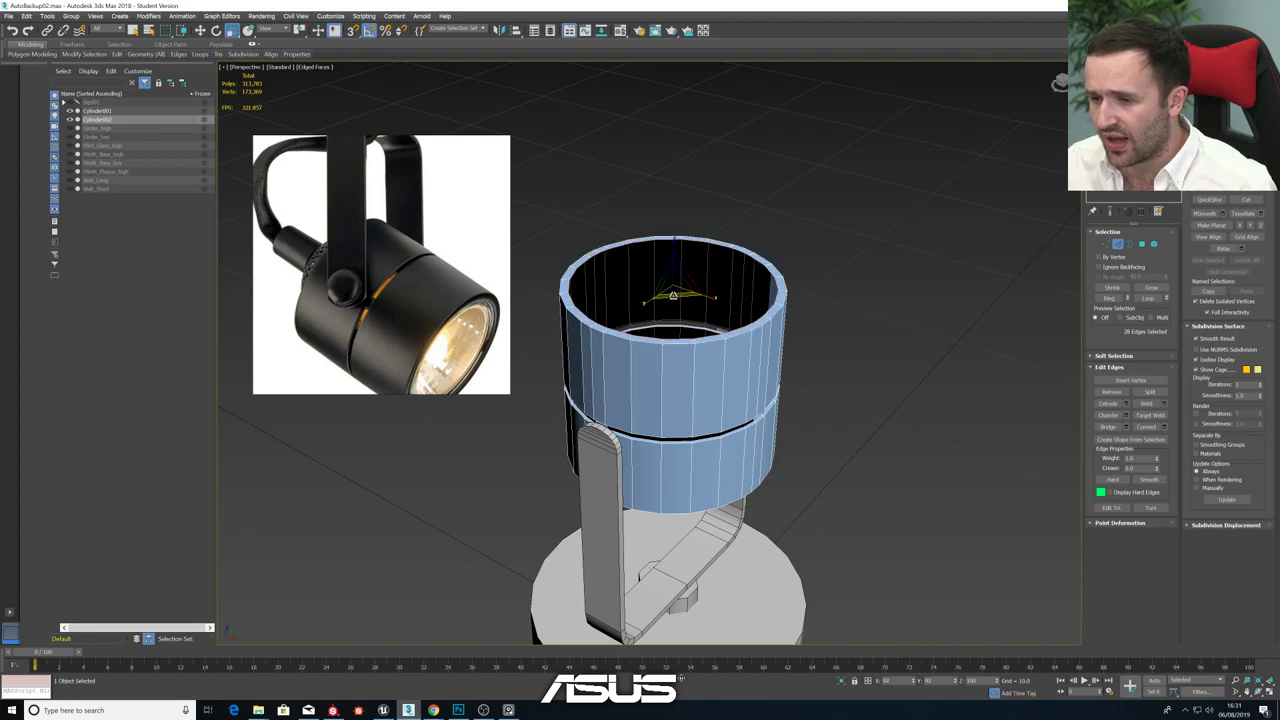
- Extrude the rim's inner edge loop down inside the lamp head and adjust its depth to about the level of the gap
key("w")
middle_click_drag(673, 296, 671, 308, "alt")
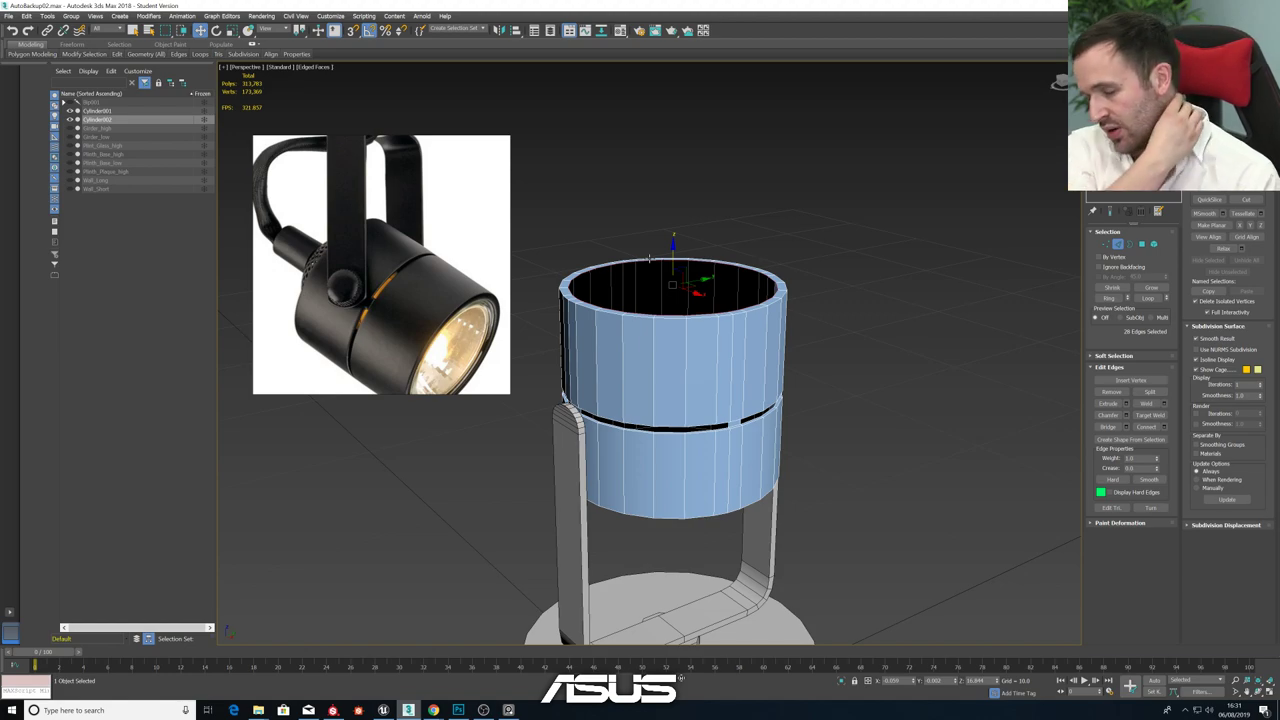
left_click_drag(670, 250, 670, 300)
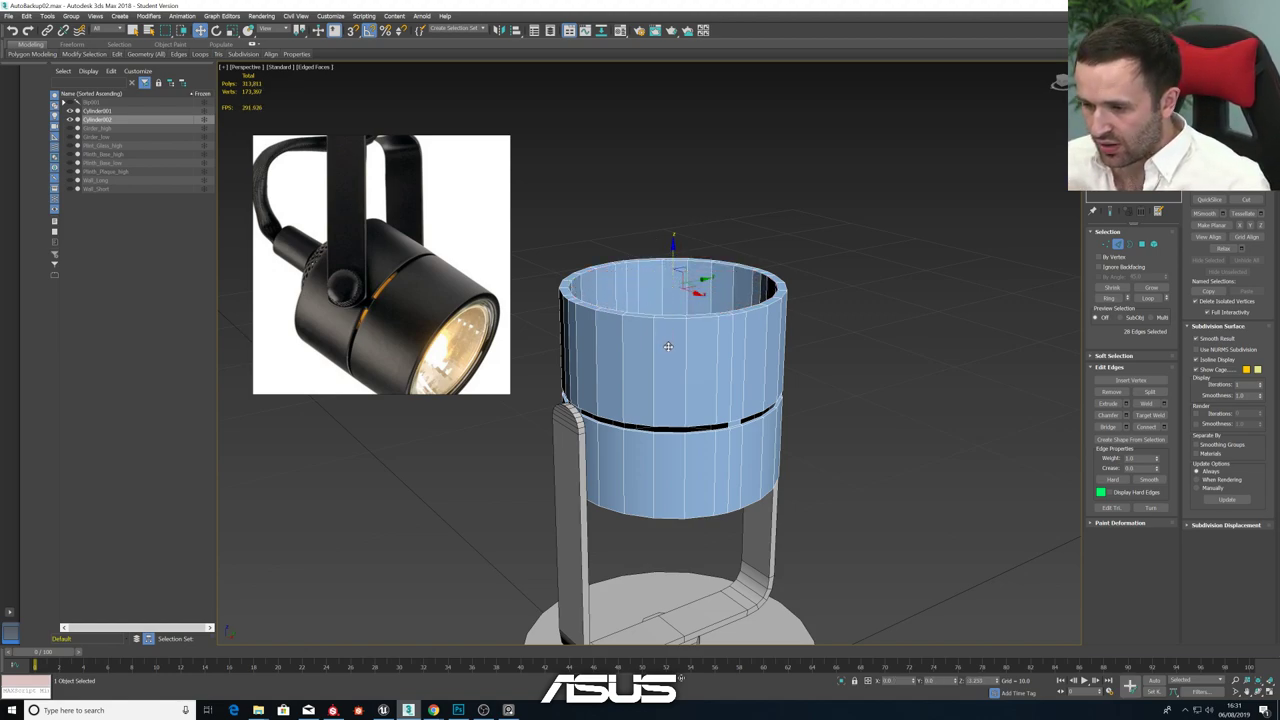
left_click_drag(666, 368, 667, 369)
middle_click_drag(668, 374, 672, 362, "alt")
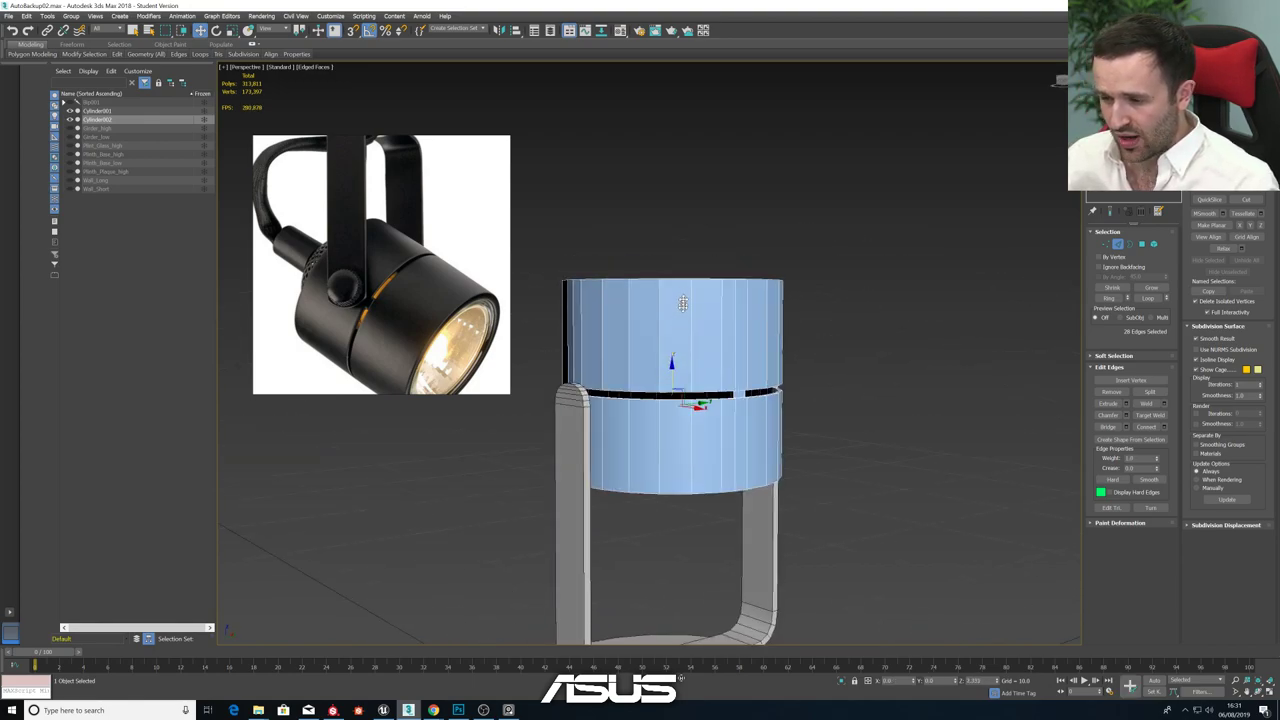
left_click_drag(677, 381, 681, 363)
mouse_move(678, 364)
middle_mouse_down("alt")
mouse_move(665, 409)
mouse_move(670, 354)
middle_mouse_up("alt")
left_click_drag(670, 360, 671, 355)
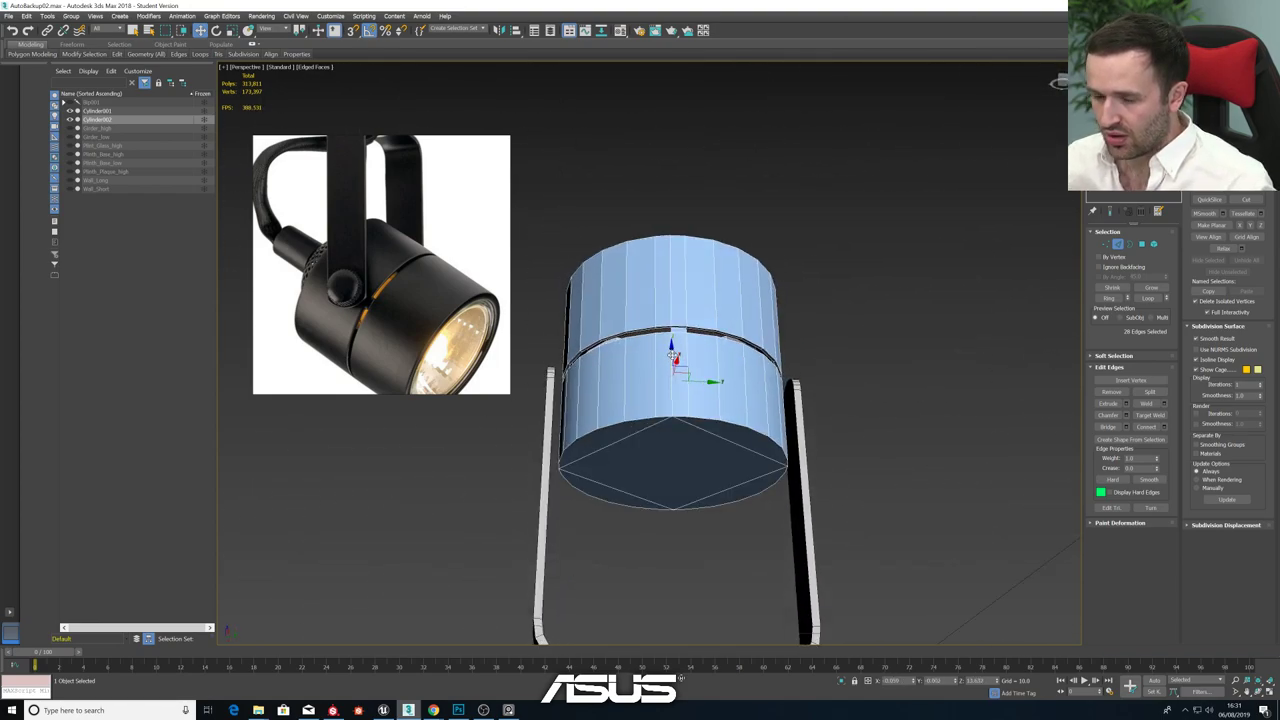
middle_click_drag(672, 355, 673, 362, "alt")
- Deselect two opposite edges of the inner loop and bridge the remaining 26 edges to close the lamp head's interior
middle_click_drag(676, 448, 603, 378, "alt")
scroll(605, 402, "down", 4)
scroll(612, 392, "up", 5)
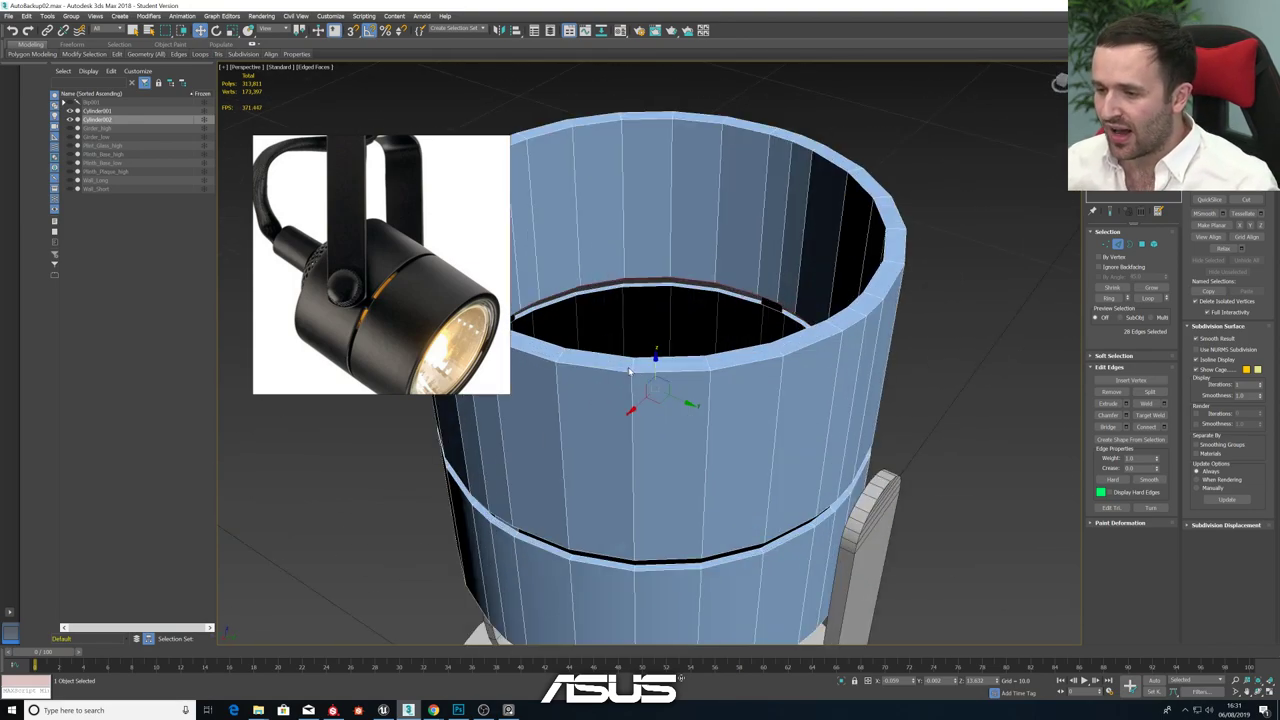
middle_click_drag(660, 318, 698, 338, "alt")
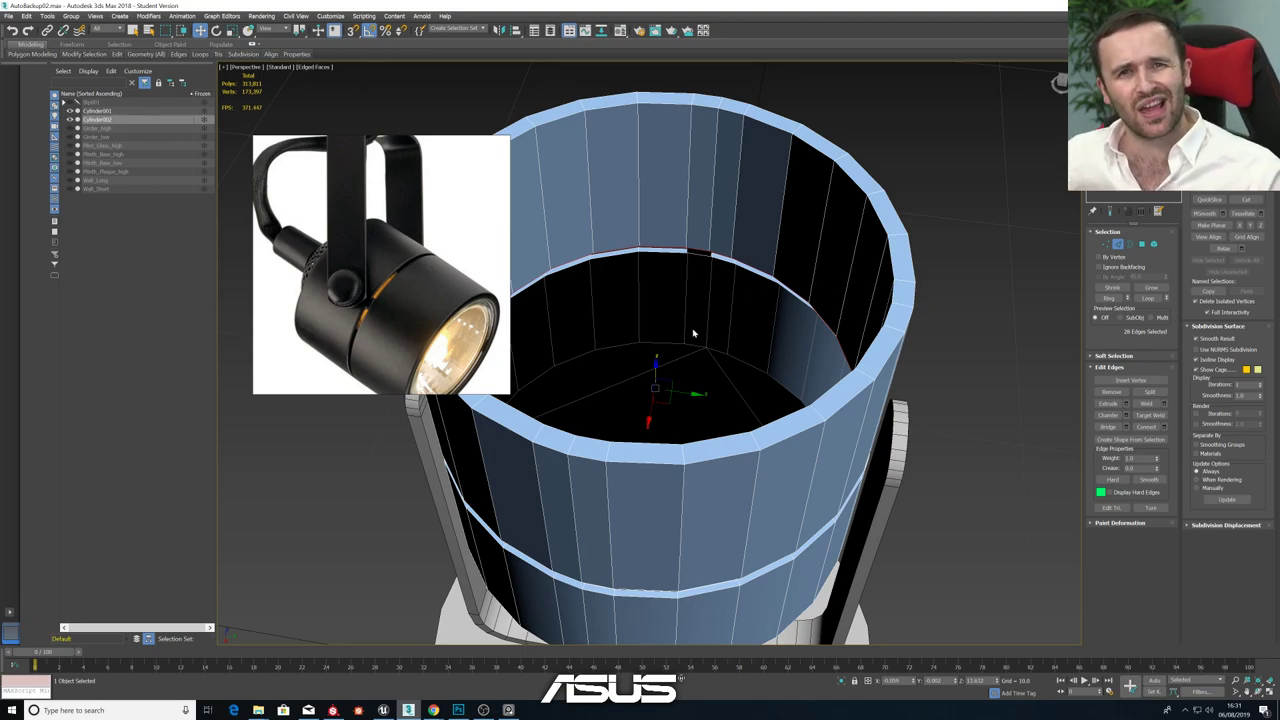
middle_click_drag(721, 280, 727, 295, "alt")
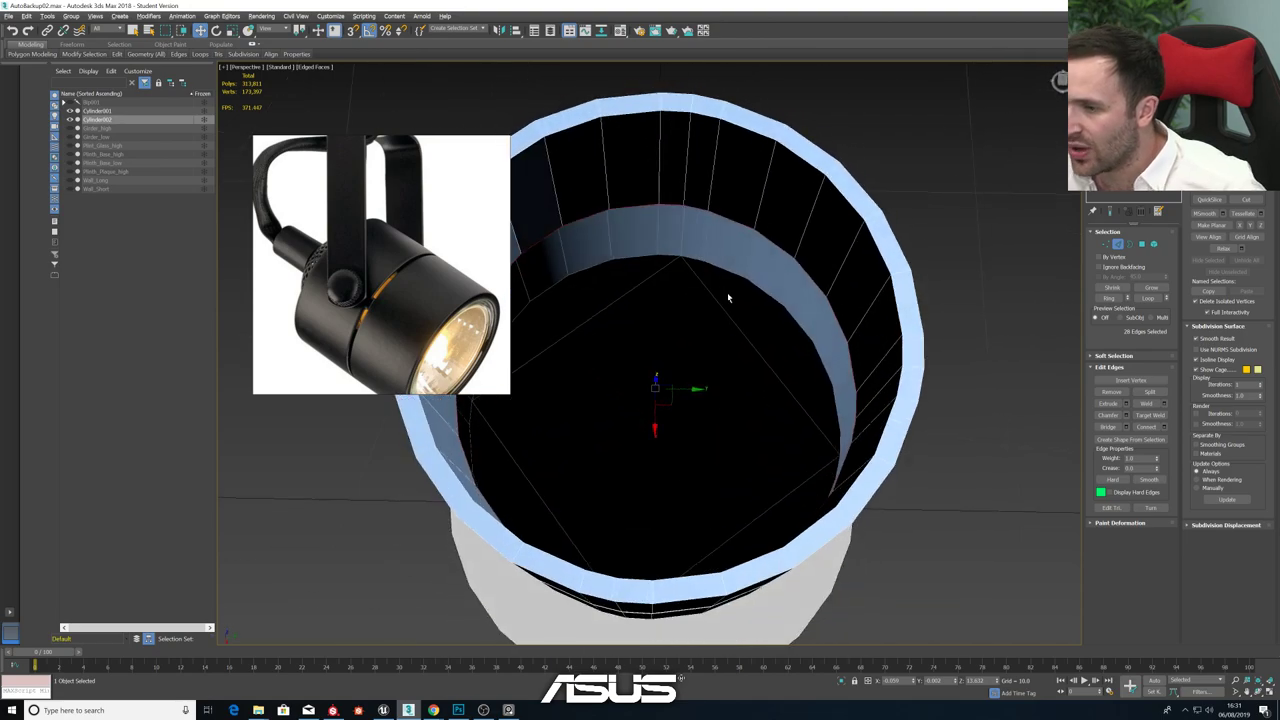
left_click(671, 222, "alt")
middle_click_drag(671, 223, 614, 520, "alt")
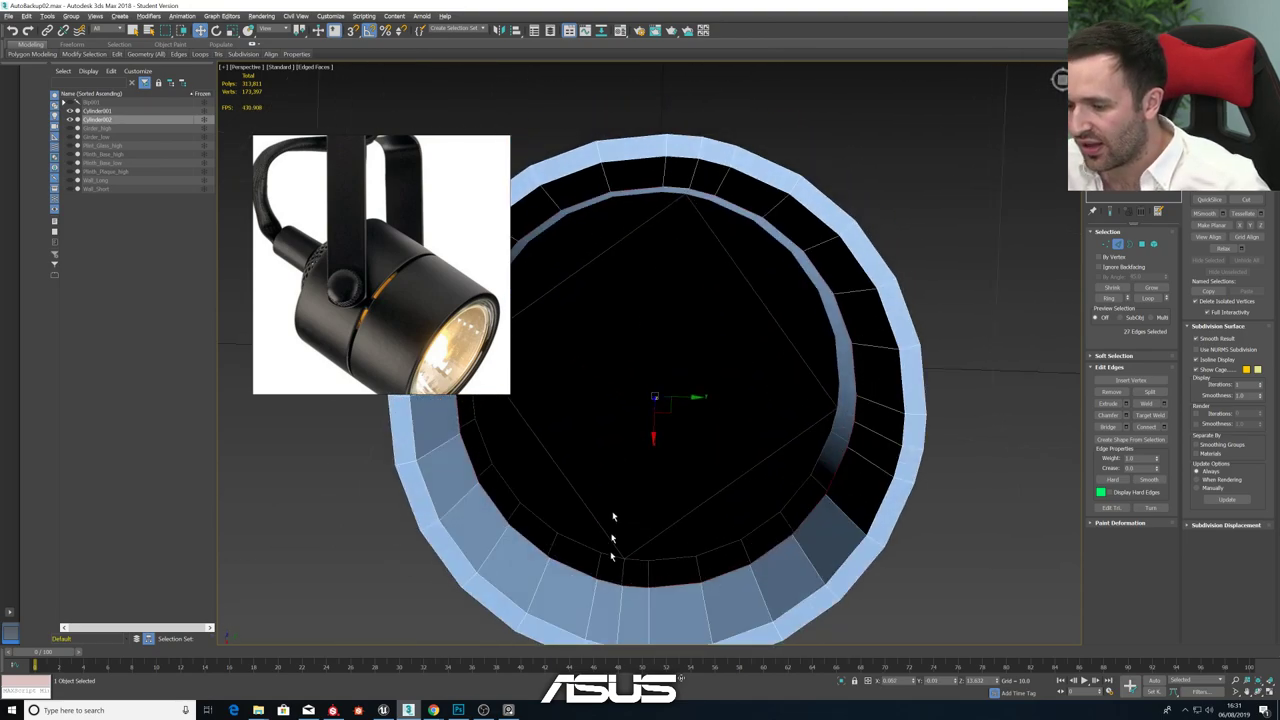
left_click(636, 588, "alt")
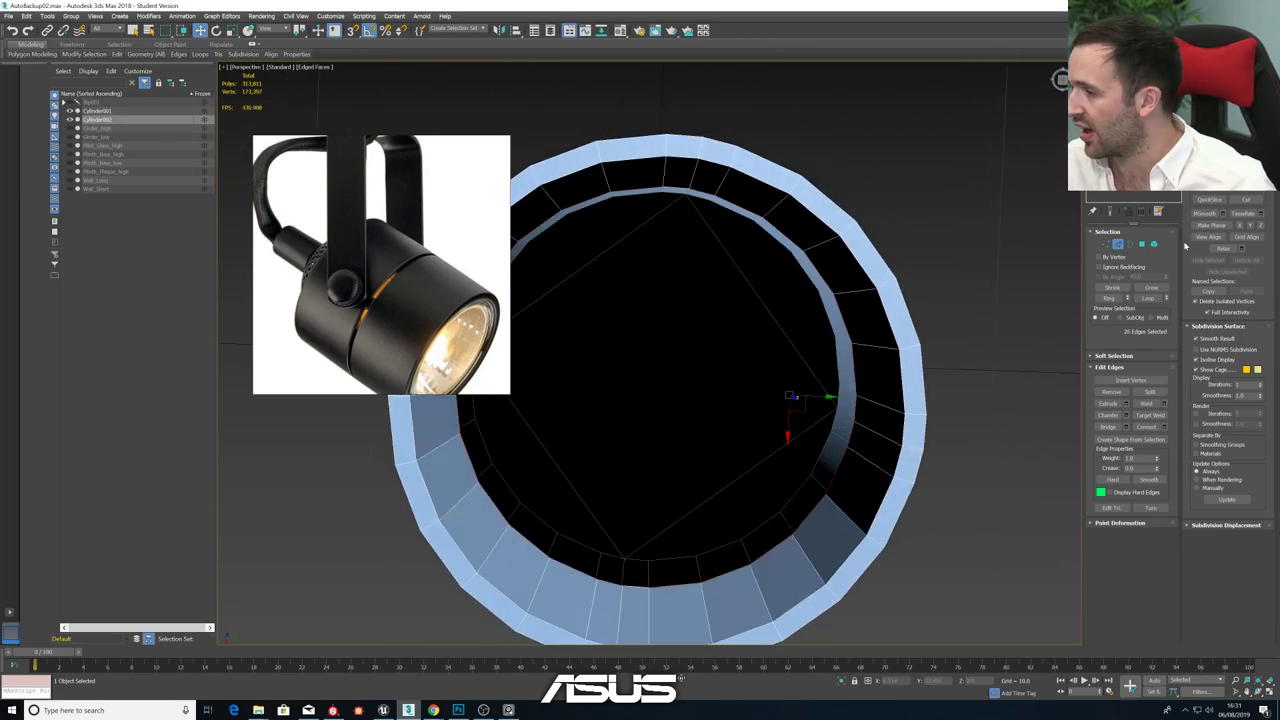
left_click(1108, 426)
middle_click_drag(841, 430, 493, 339, "alt")
scroll(759, 416, "down", 6)
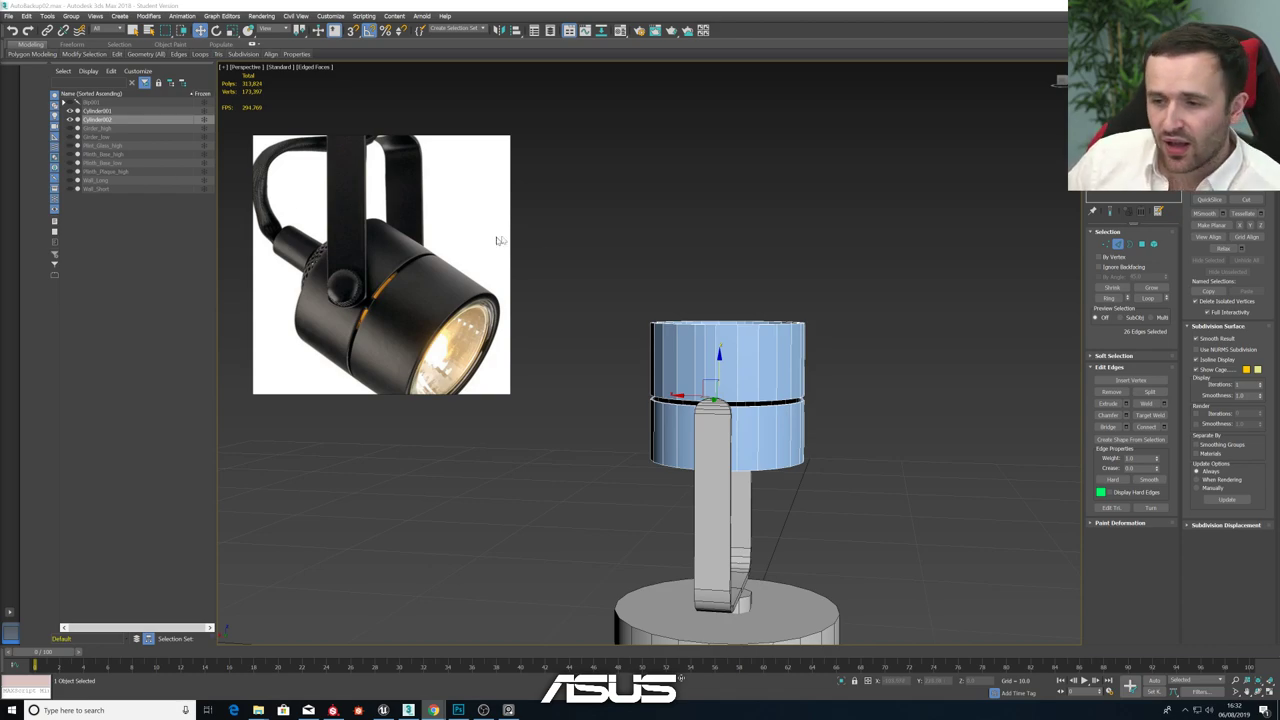
- Bring up the reference photo of the round white downlight with the faceted reflector and enlarge it beside the model
scroll(494, 240, "down", 3)
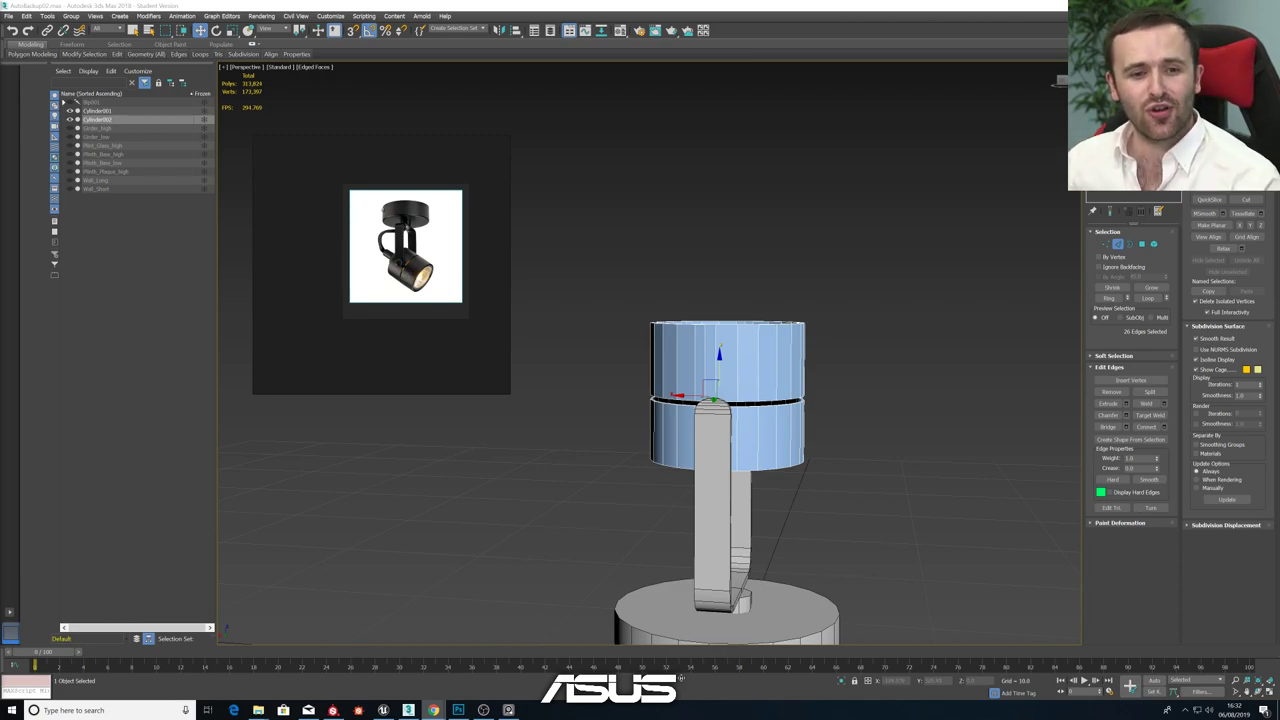
left_click_drag(0, 210, 318, 275)
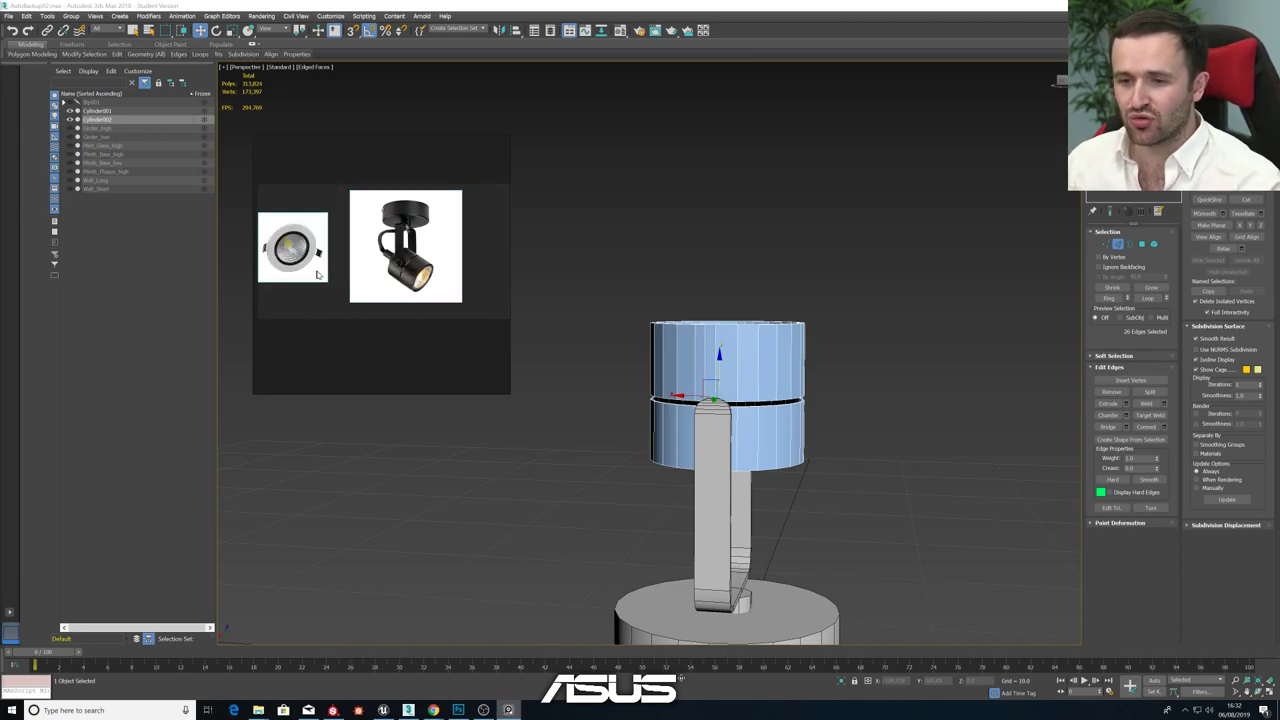
scroll(291, 258, "up", 4)
right_click_drag(322, 257, 410, 289)
middle_click_drag(411, 289, 470, 293)
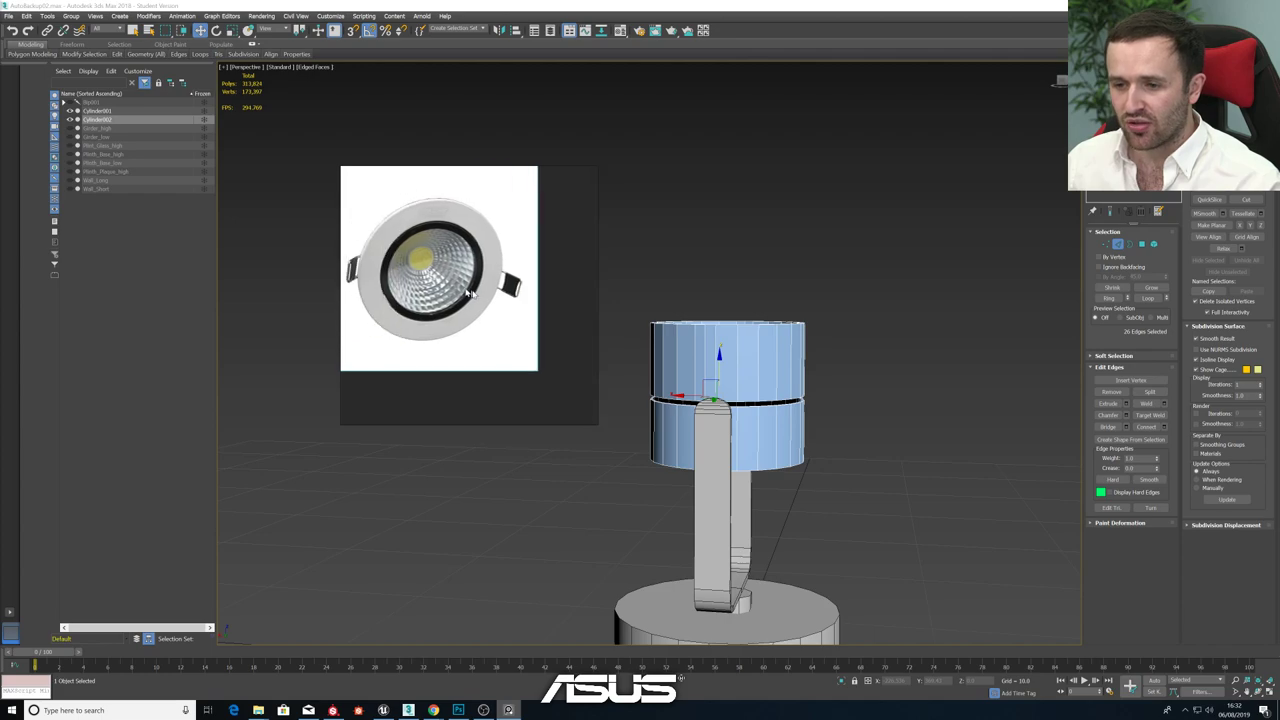
scroll(468, 288, "up", 2)
scroll(459, 276, "up", 2)
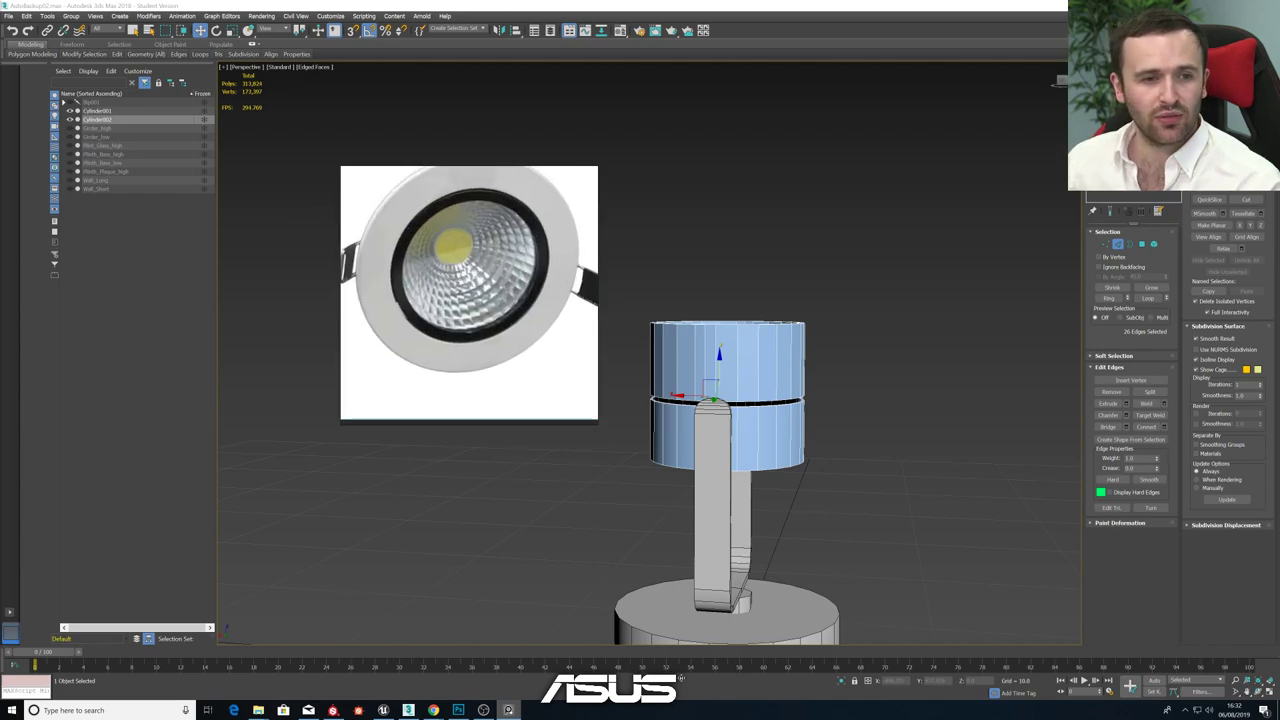
key("alt+Tab")
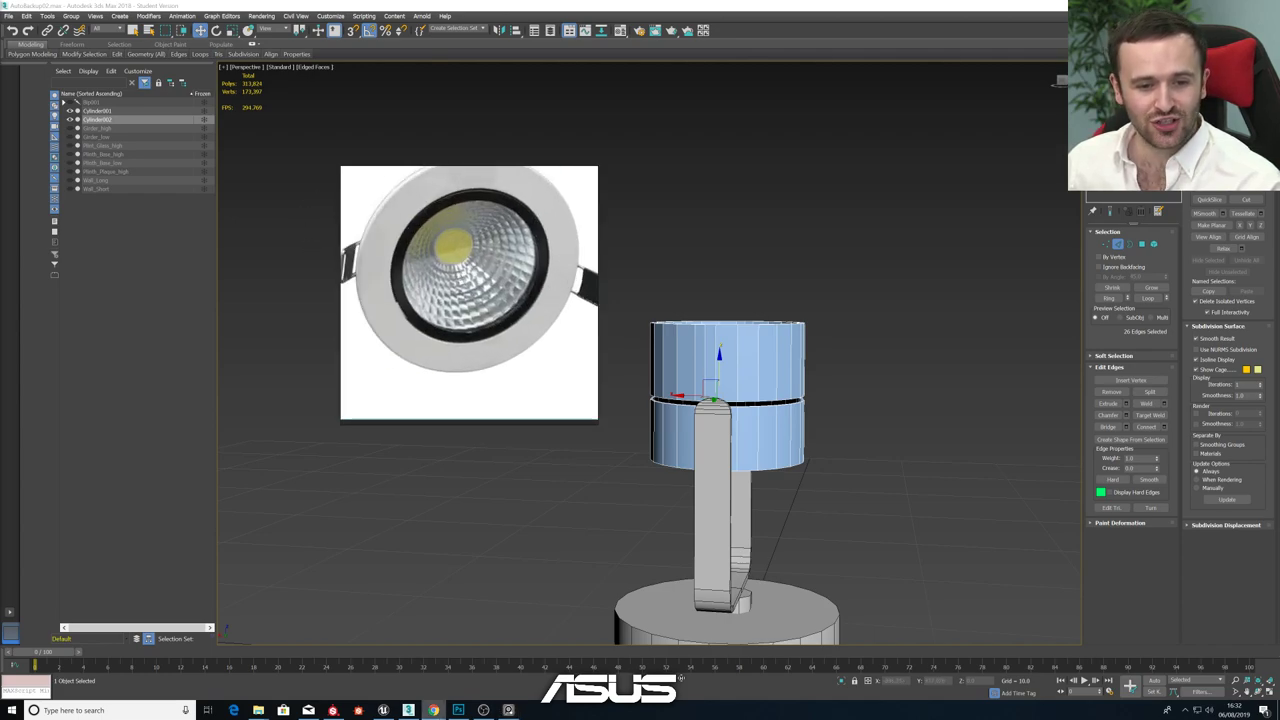
middle_click_drag(517, 282, 527, 318)
right_click_drag(469, 337, 403, 314)
- Hide the wireframe edges, select all elements of the lamp head and apply Auto Smooth at 45.0
middle_click_drag(757, 381, 683, 393, "alt")
scroll(721, 405, "up", 5)
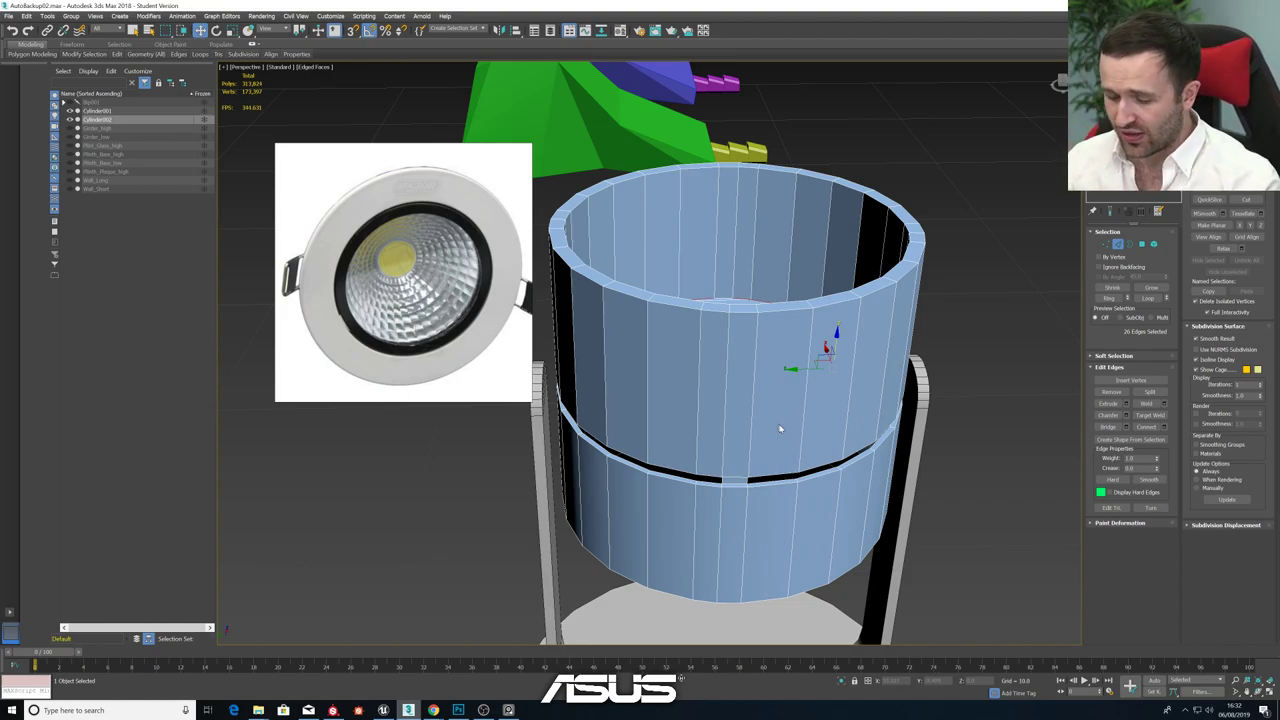
left_click(946, 336)
key("F4")
middle_click_drag(788, 412, 751, 366, "alt")
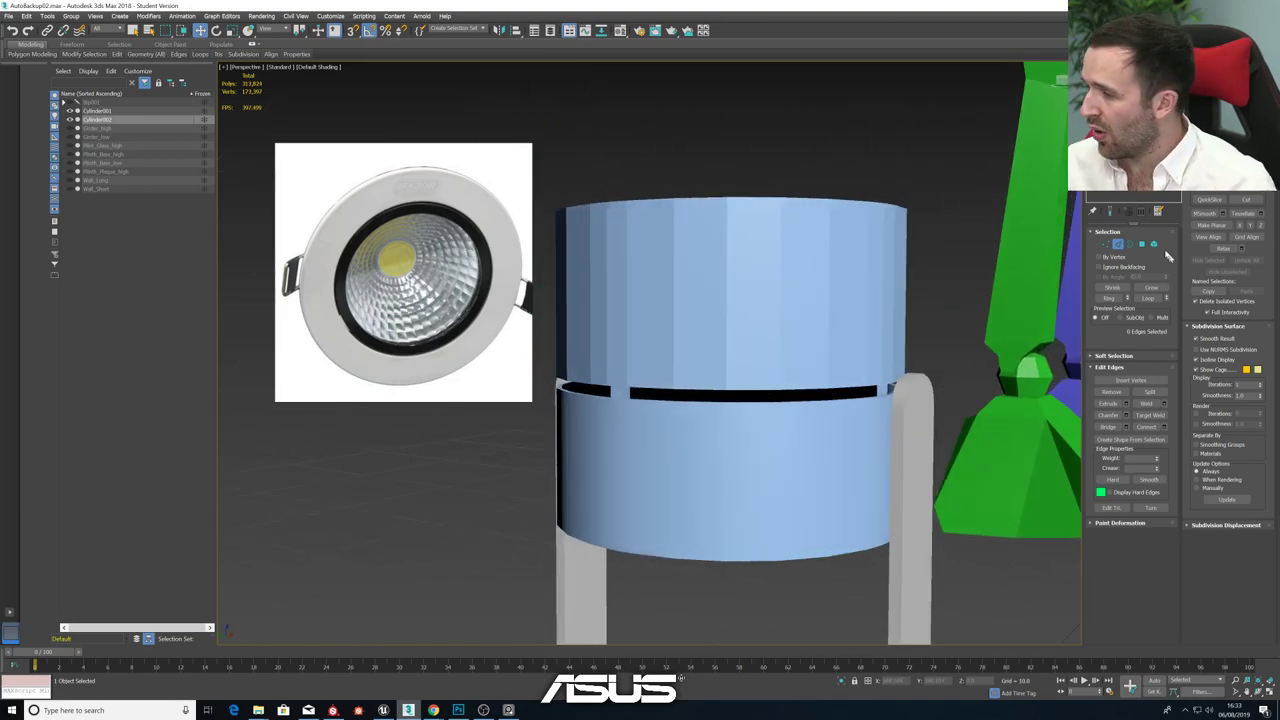
key("5")
key("ctrl+a")
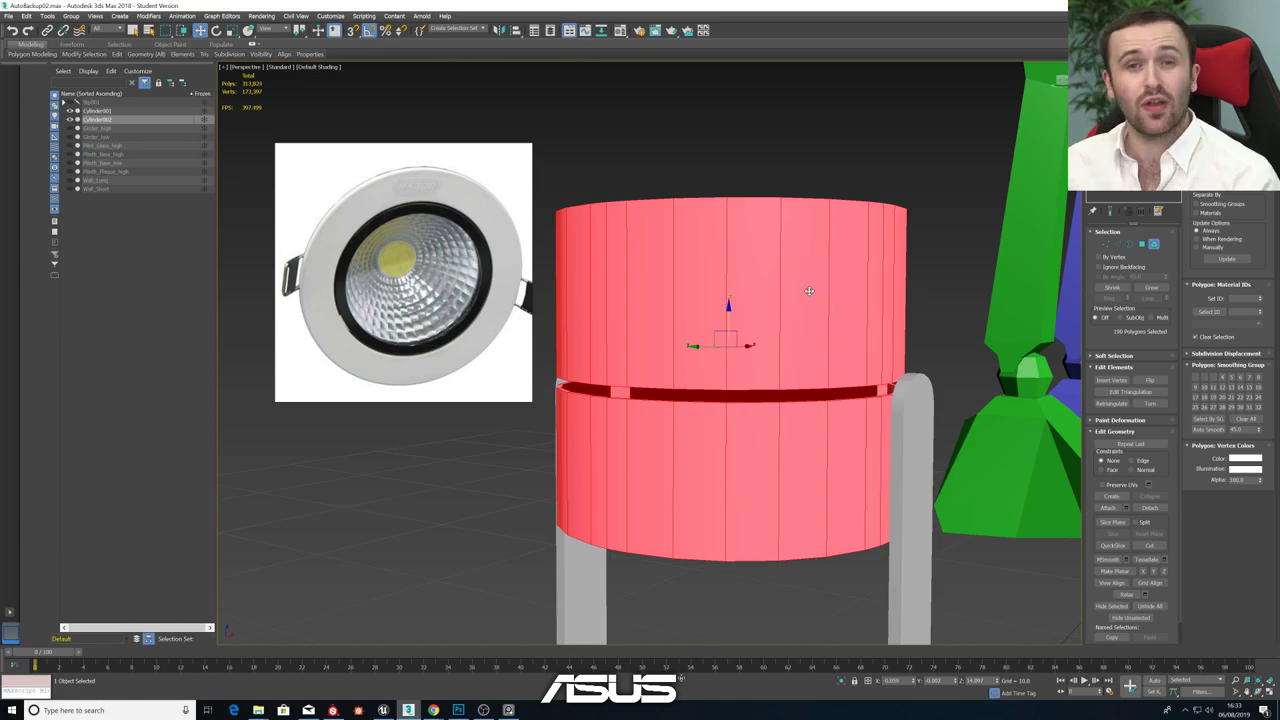
left_click(741, 122)
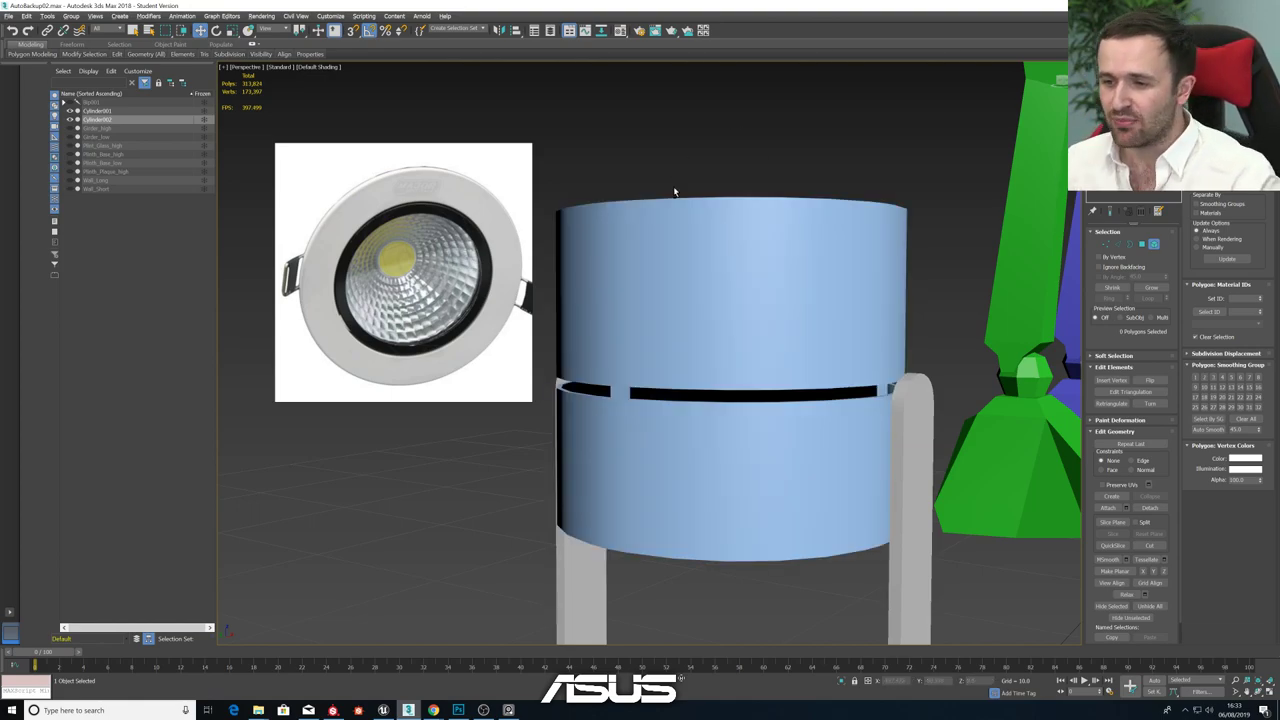
middle_click_drag(676, 194, 508, 260, "alt")
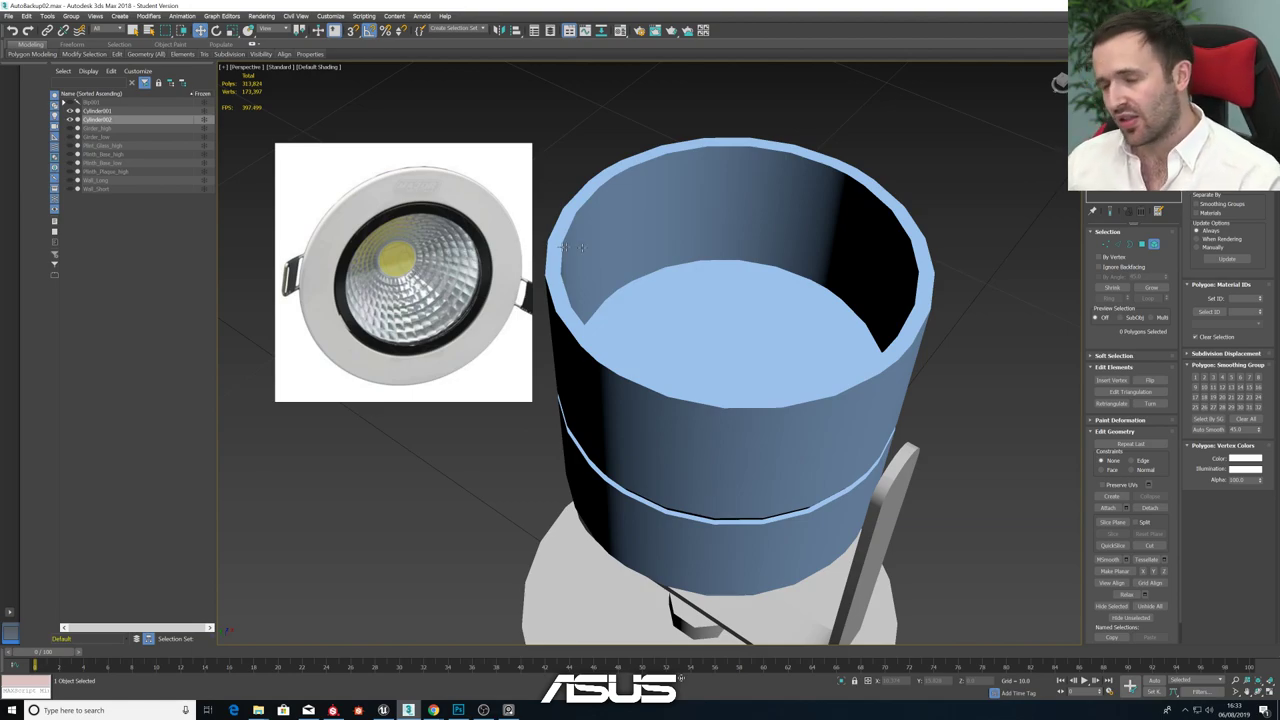
- Create a 32-segment sphere with a radius of about 5.9 in the Top view, centred on the lamp head
left_click(1094, 68)
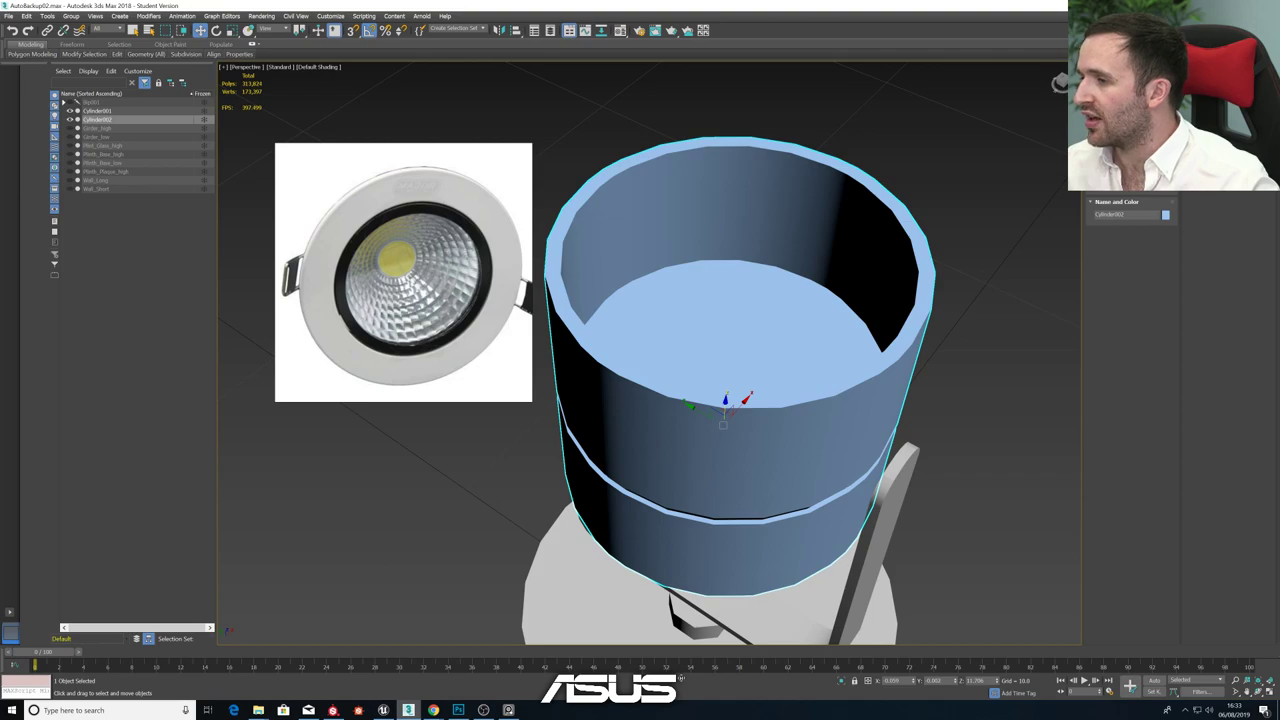
left_click(1112, 144)
key("alt+w")
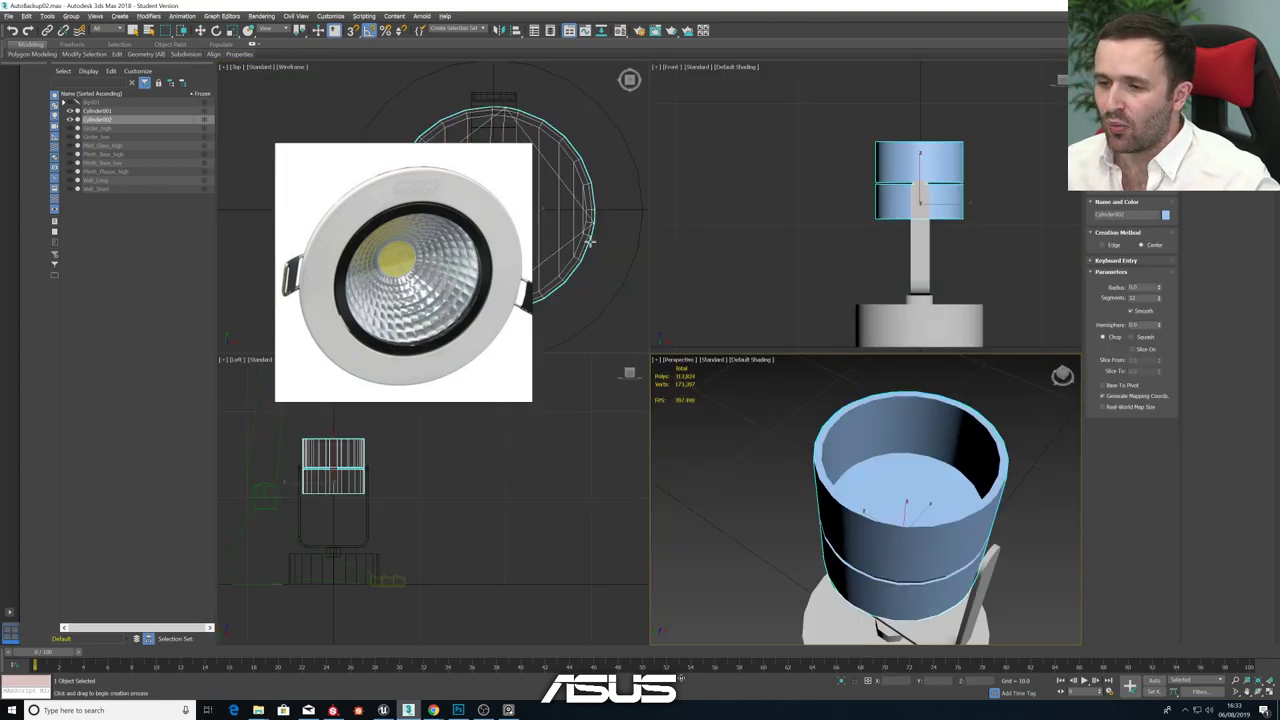
key("alt+w")
middle_click_drag(720, 241, 677, 246)
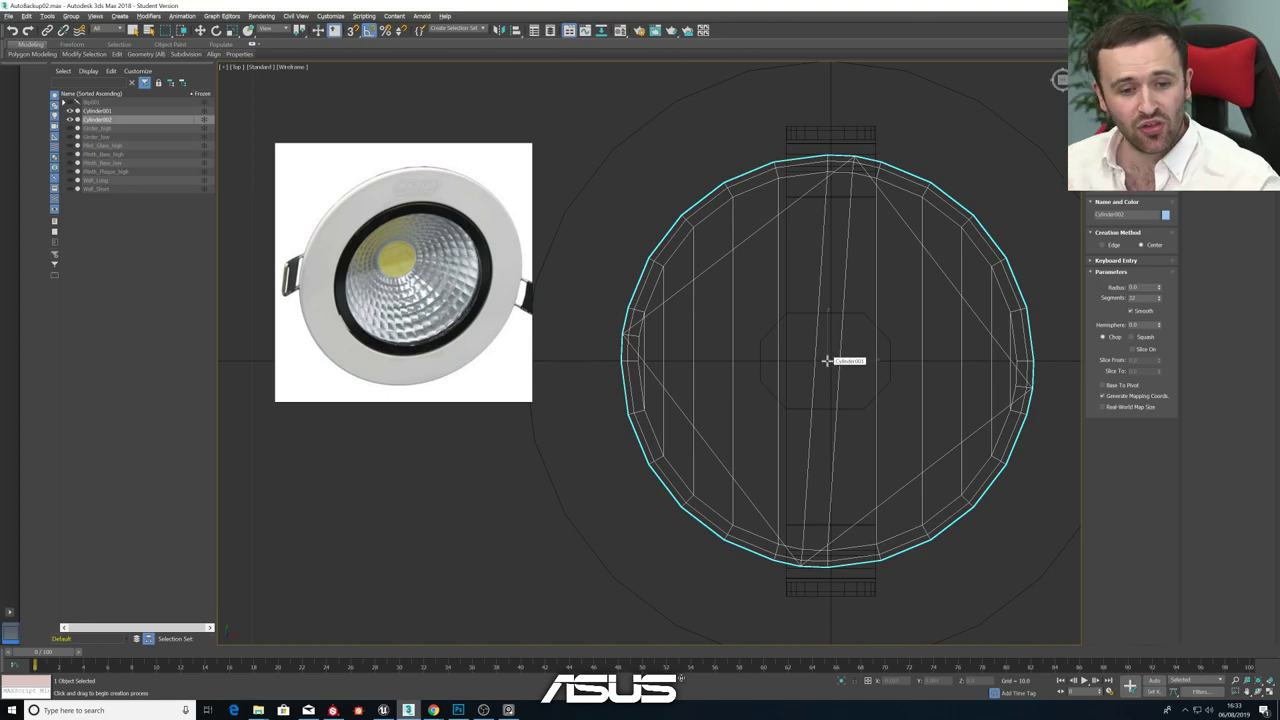
left_click_drag(825, 360, 1034, 534)
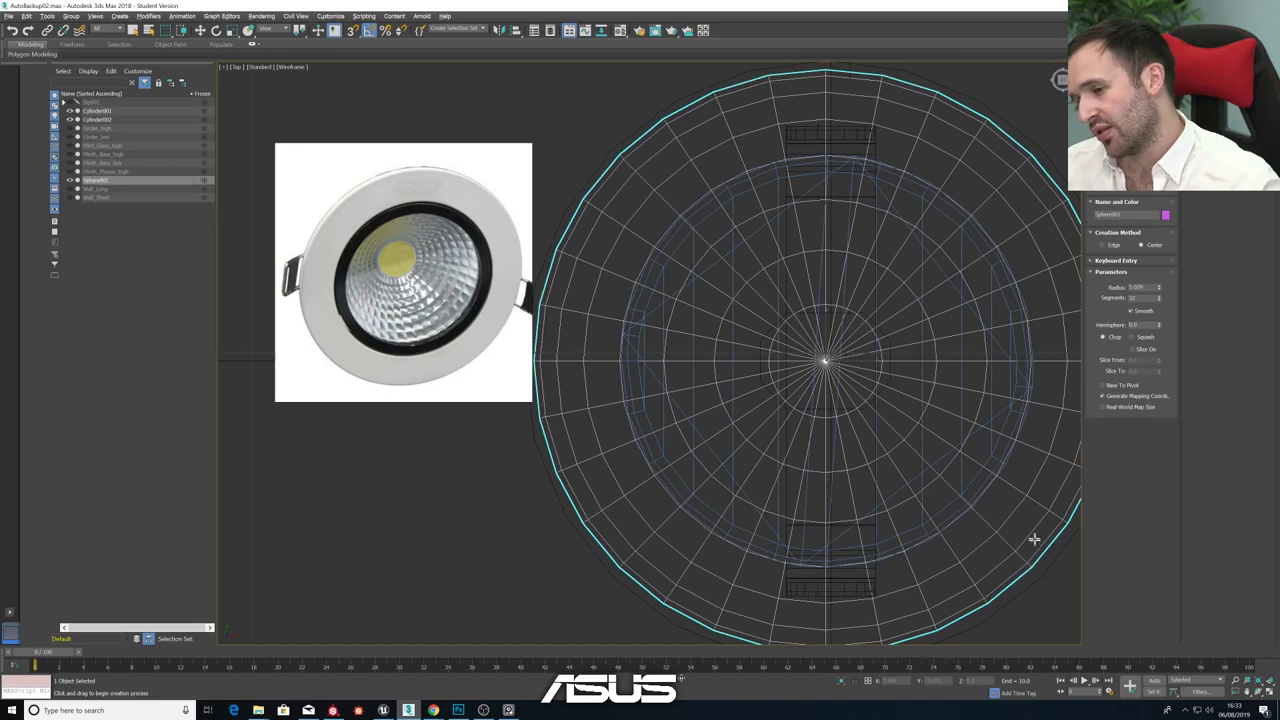
- Return to the perspective view and move the sphere straight up from the base to above the lamp head's opening
key("alt+w")
key("alt+w")
scroll(998, 521, "down", 3)
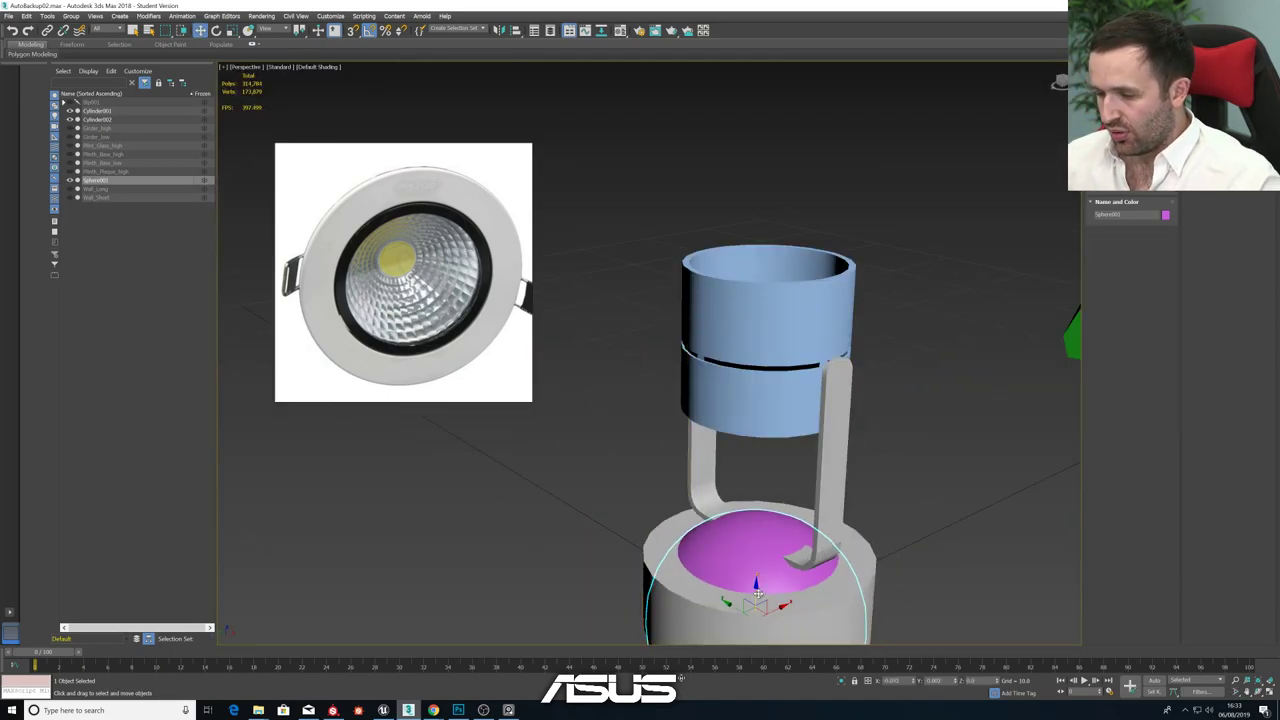
key("w")
left_click_drag(782, 384, 796, 165)
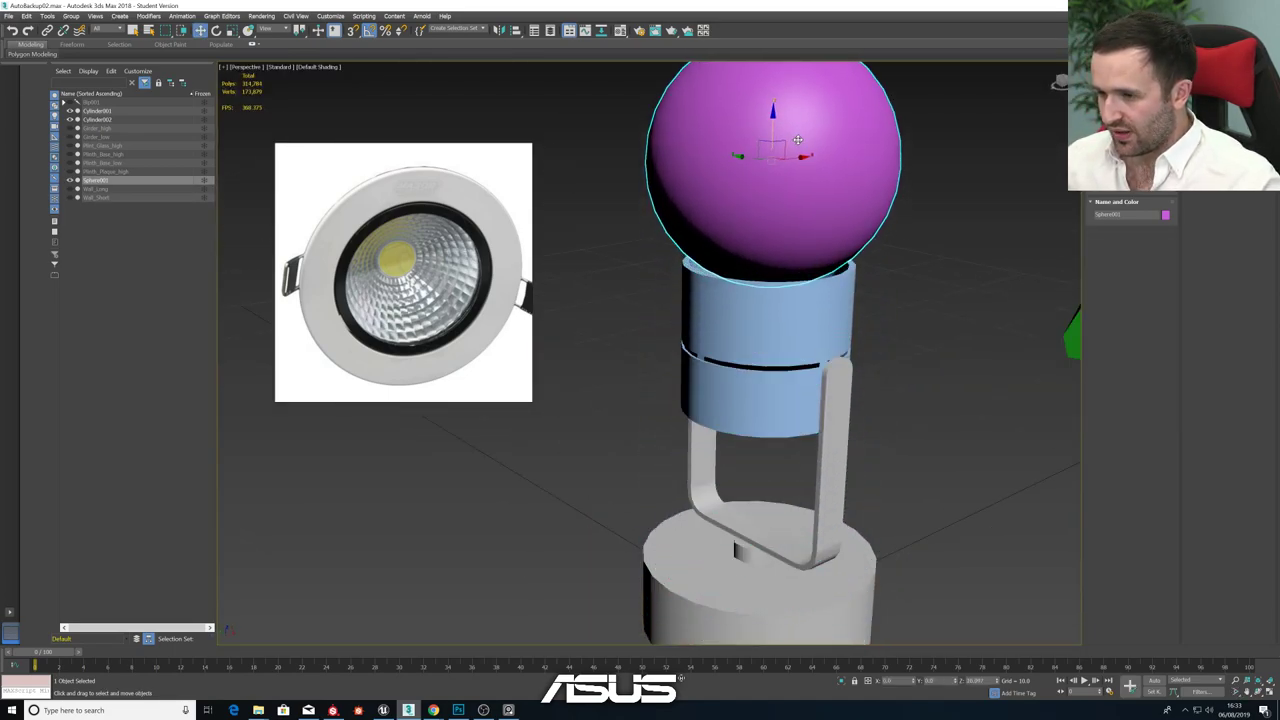
scroll(796, 165, "up", 3)
middle_click_drag(796, 165, 771, 205)
- Reduce the sphere's radius to about 3.9 and lower it partly into the lamp head's opening
left_click(1107, 71)
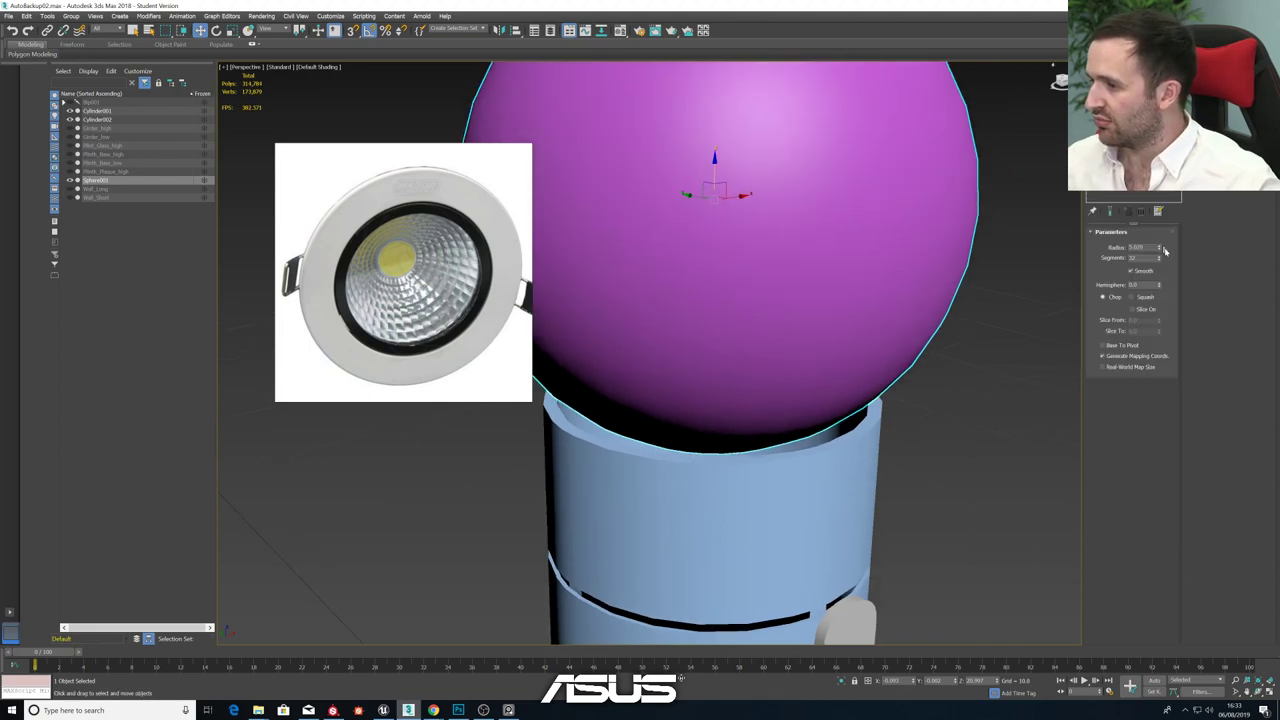
left_click_drag(1158, 248, 1158, 294)
left_click_drag(687, 218, 680, 297)
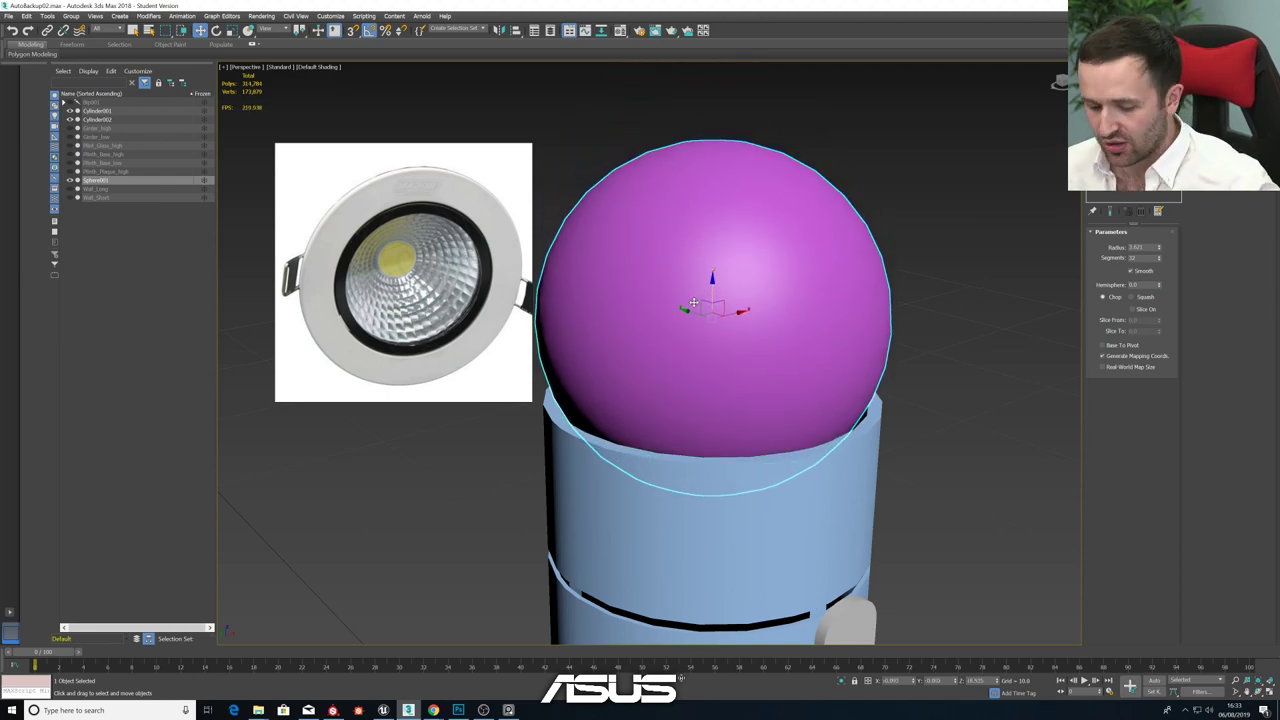
- Display the wireframe edges over the shading and set the sphere's segments to 64
key("F4")
middle_click_drag(716, 380, 720, 365, "alt")
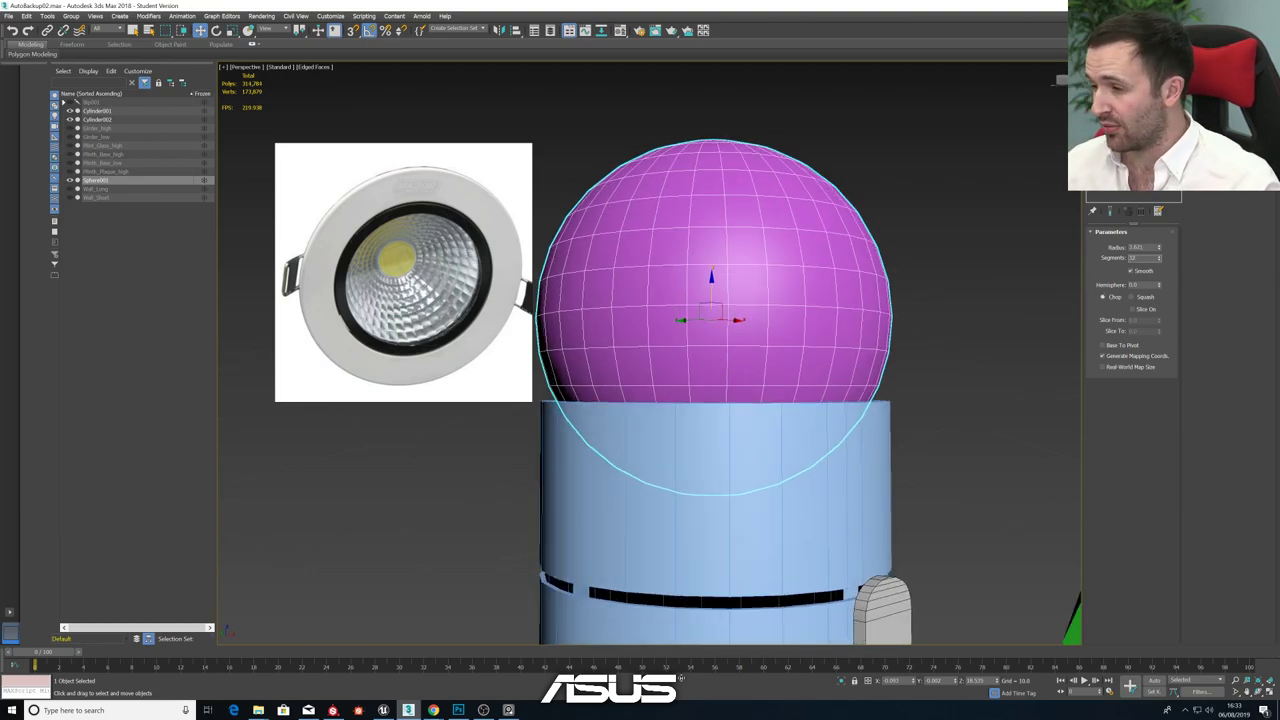
double_click(1134, 259)
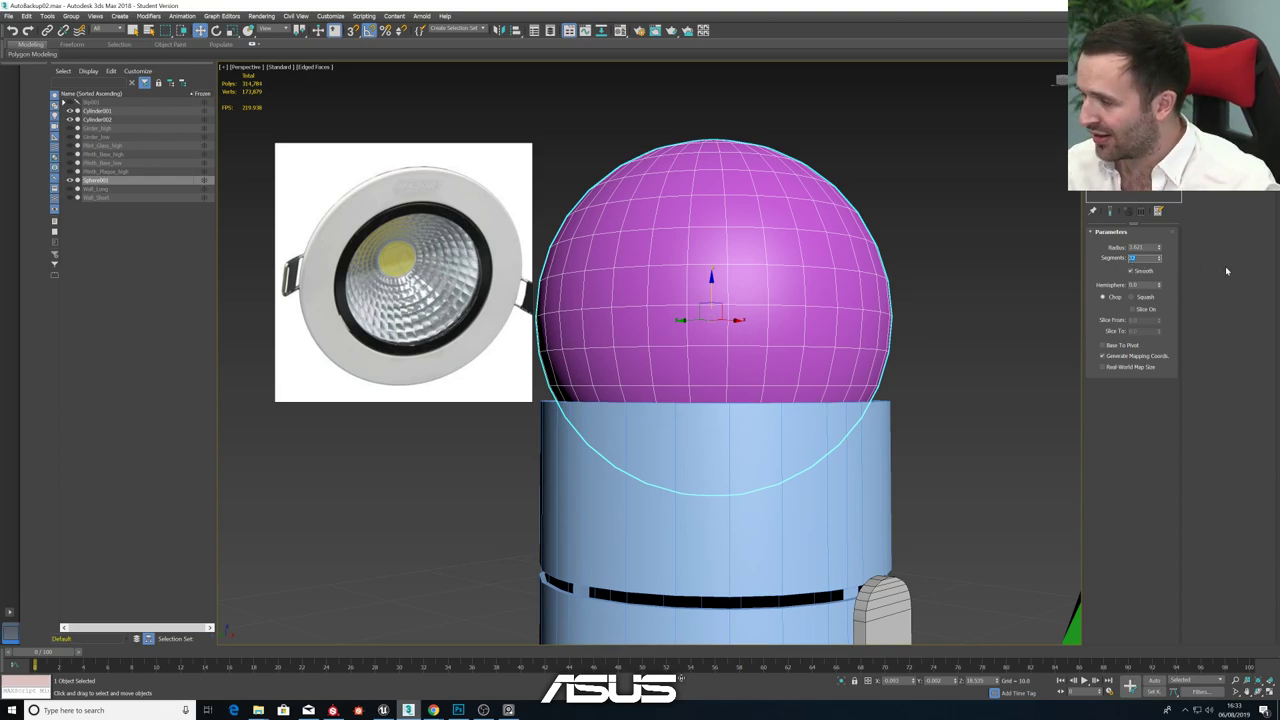
type("64")
key("Return")
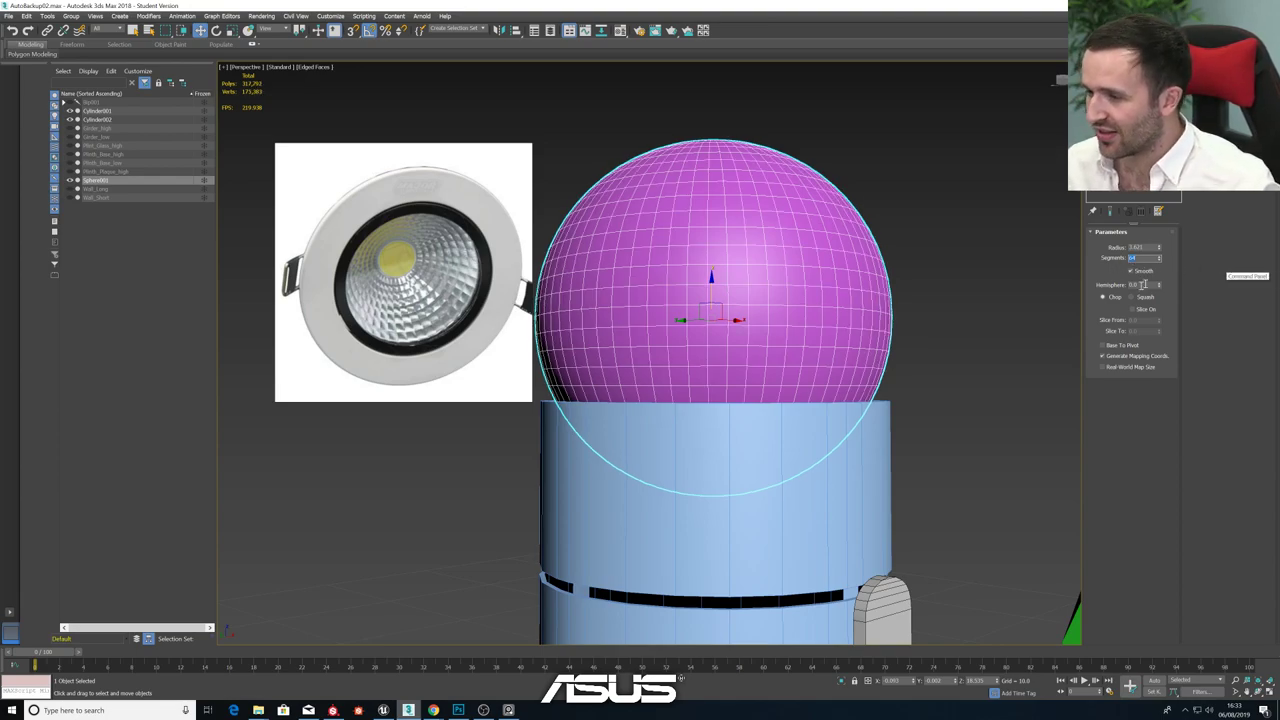
- Lower the sphere further into the lamp head's opening and reduce its radius slightly to fit inside the rim
middle_click_drag(760, 250, 768, 297, "alt")
scroll(704, 388, "up", 5)
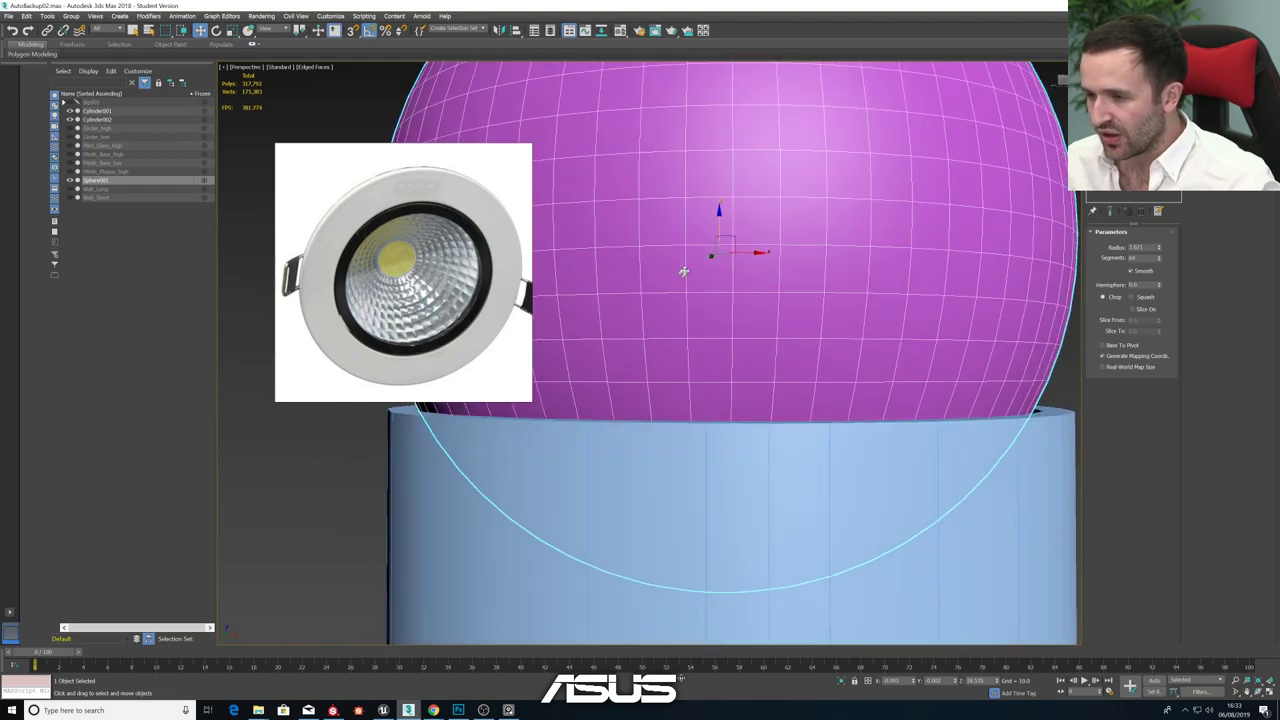
left_click_drag(718, 219, 716, 300)
left_click_drag(1158, 247, 1152, 283)
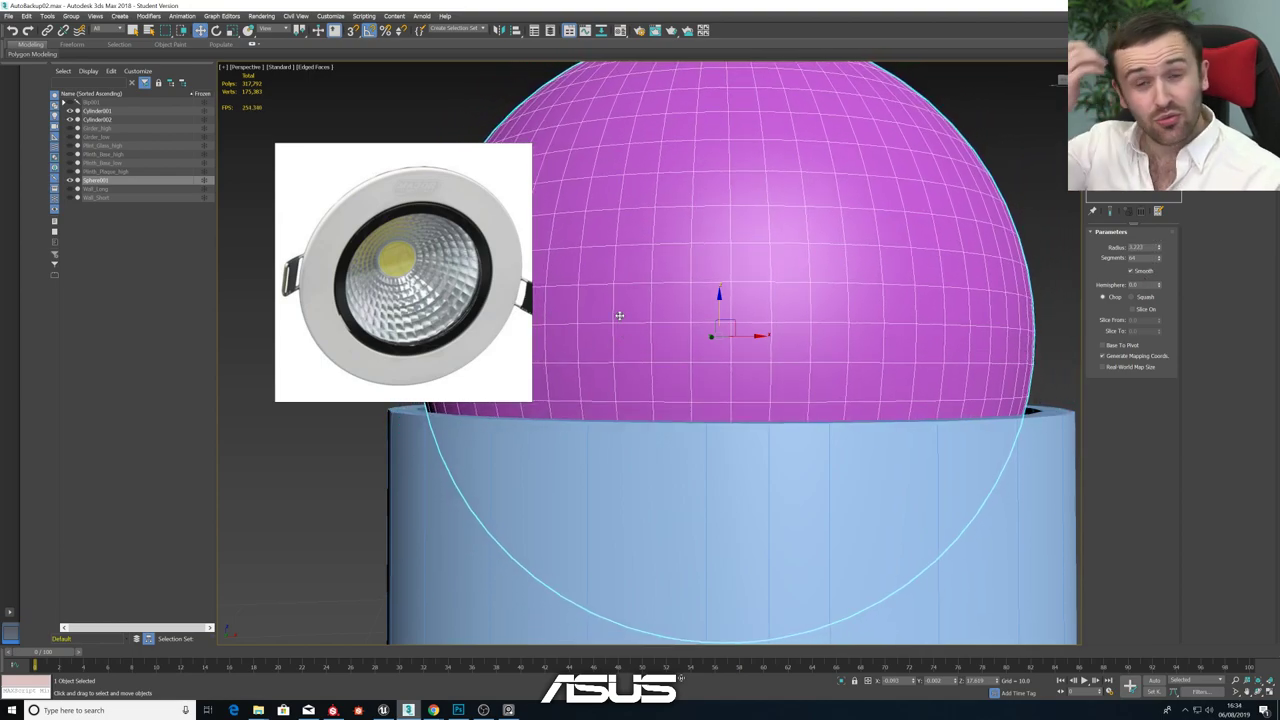
- Convert the sphere to an Editable Poly
right_click(1132, 192)
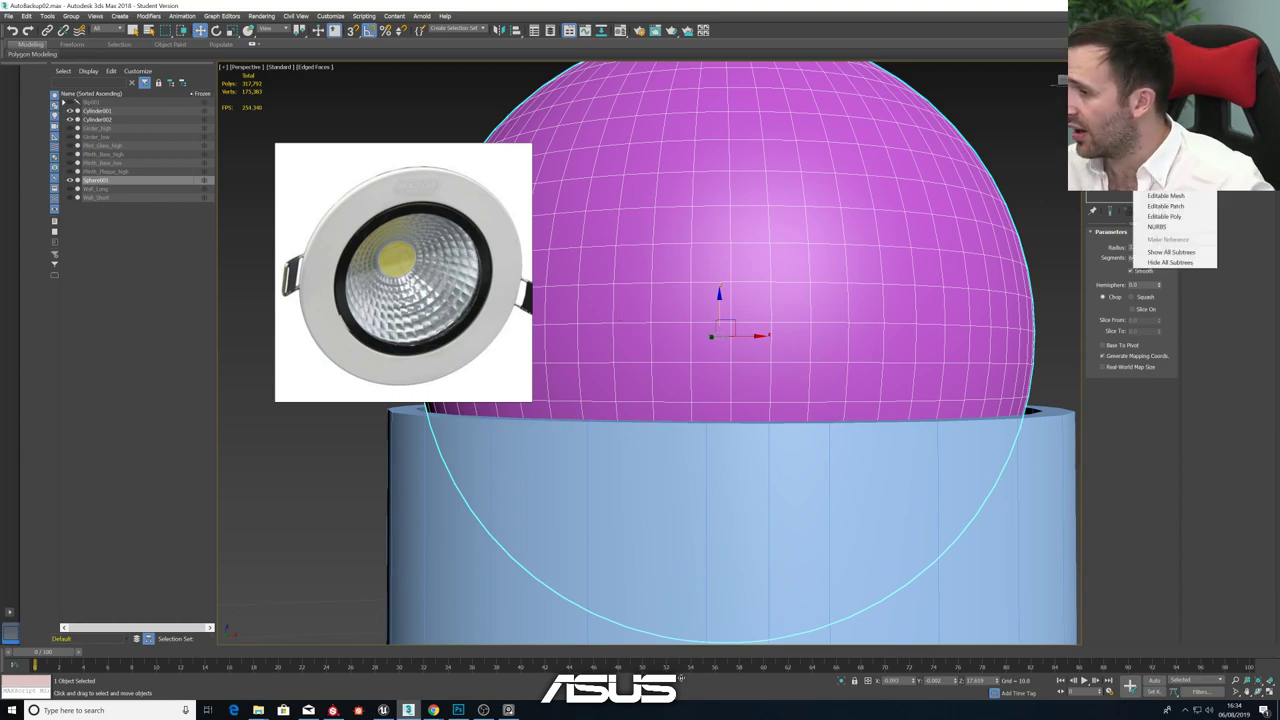
left_click(1160, 216)
scroll(713, 283, "down", 2)
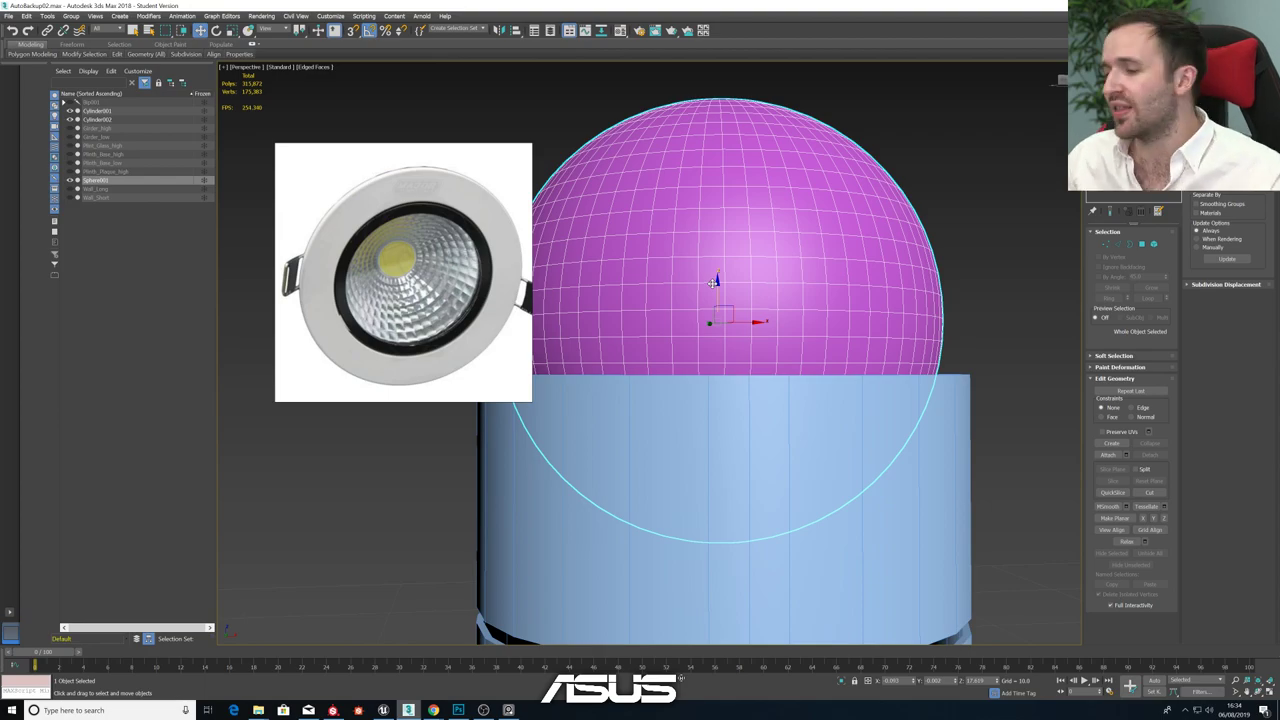
- In the Front view, delete all sphere polygons above the lamp head's rim, leaving only the lower bowl
key("alt+w")
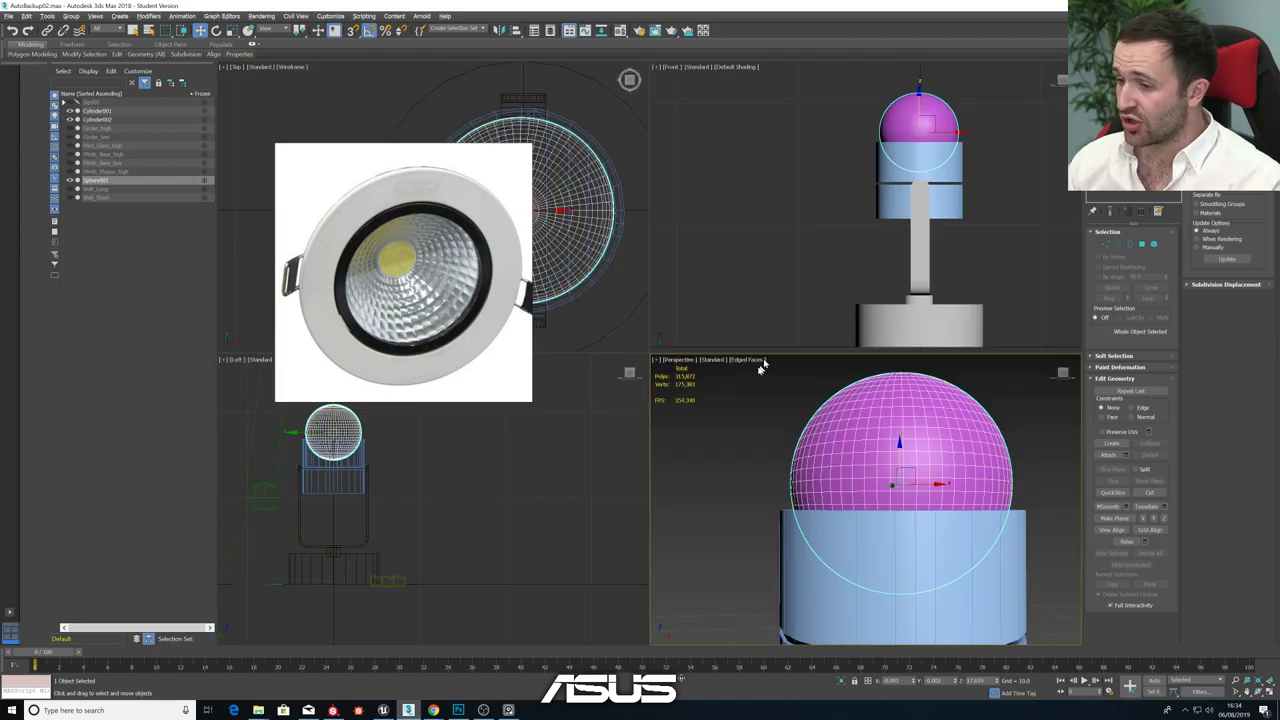
middle_click(876, 222)
key("alt+w")
scroll(708, 232, "up", 3)
middle_click_drag(737, 208, 719, 260)
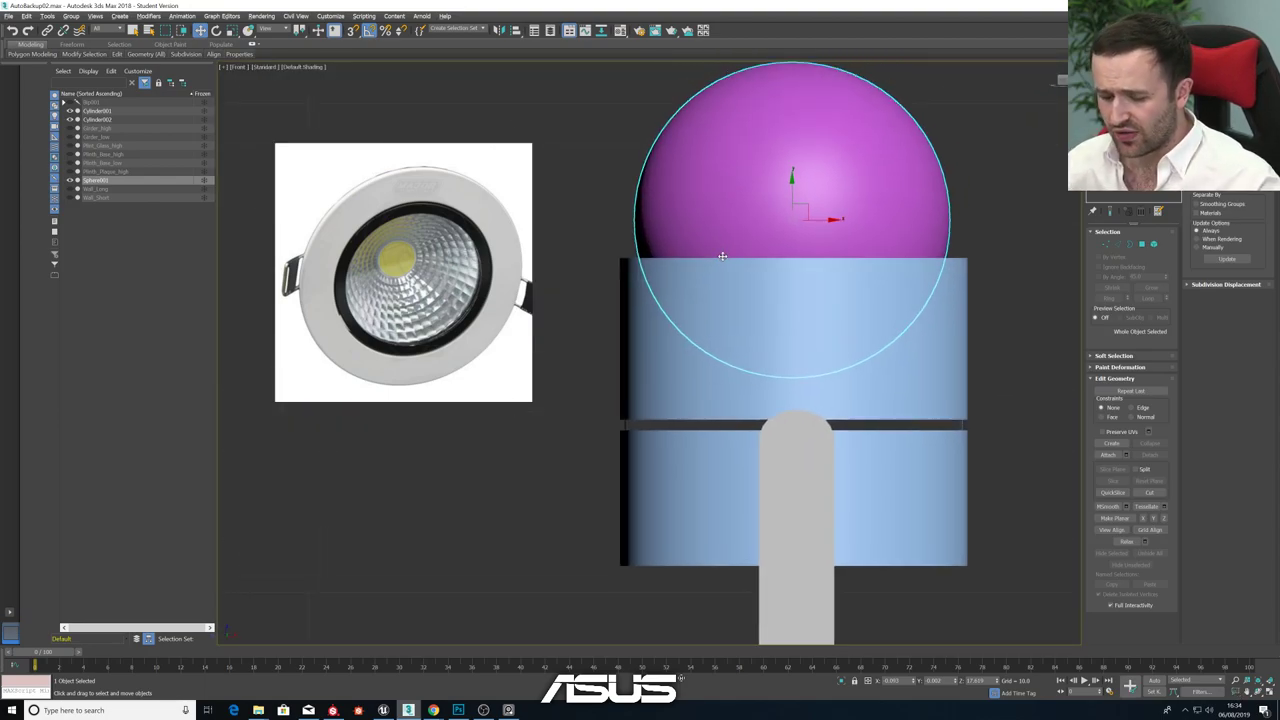
key("F4")
scroll(792, 235, "up", 2)
left_click(1142, 245)
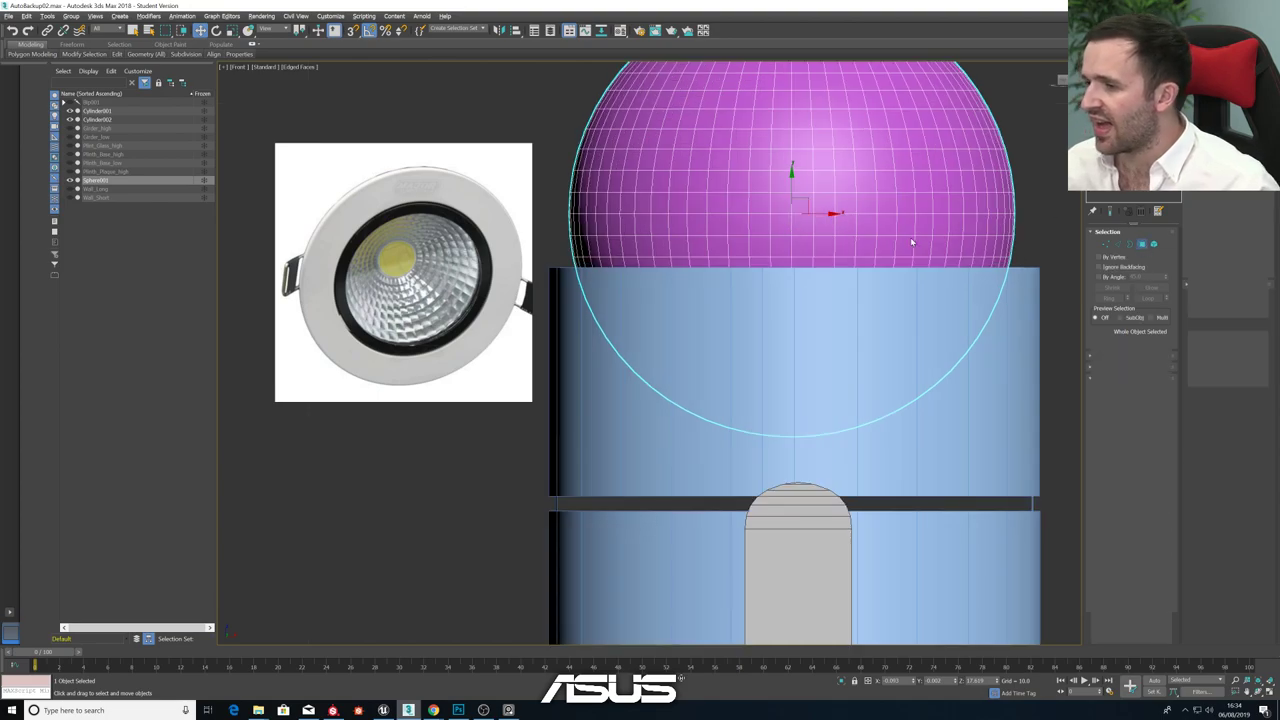
scroll(832, 284, "down", 2)
middle_click_drag(834, 283, 832, 286)
scroll(831, 286, "down", 2)
left_click_drag(654, 114, 950, 280)
key("Delete")
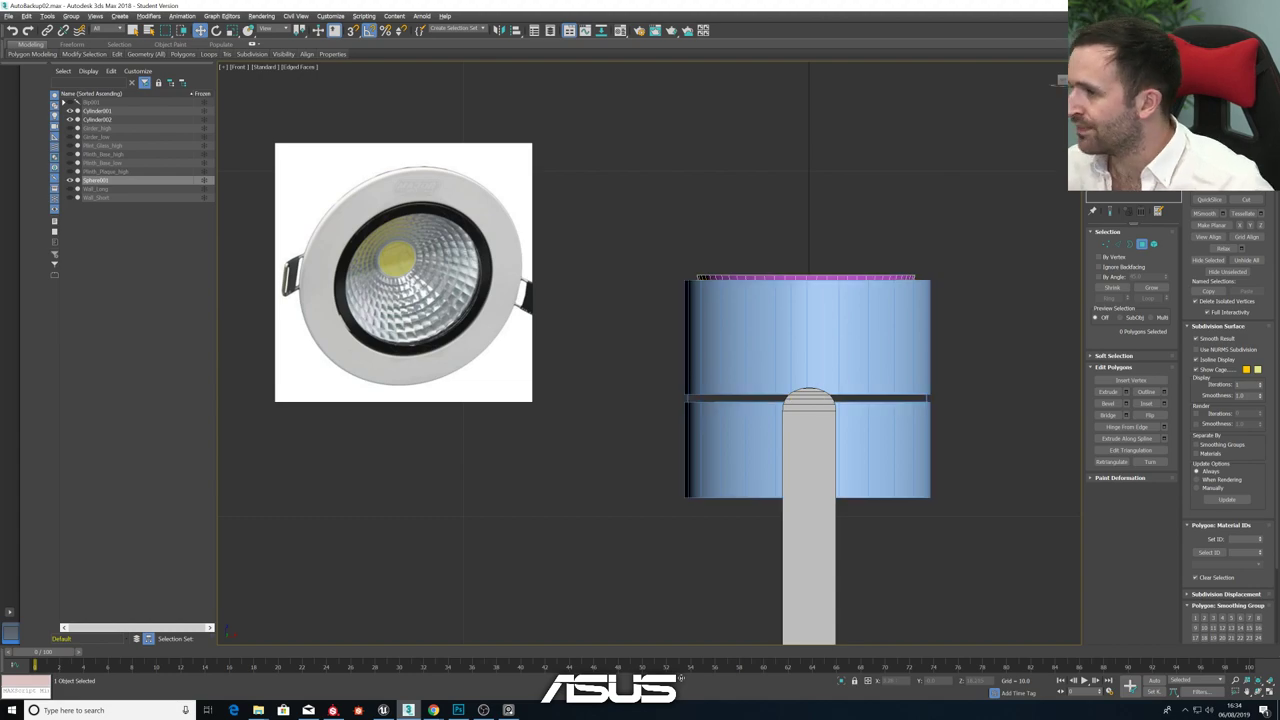
key("4")
- Show the Front view in wireframe and lower the bowl until its edge sits just below the lamp head's rim
scroll(860, 273, "up", 2)
left_click(298, 67)
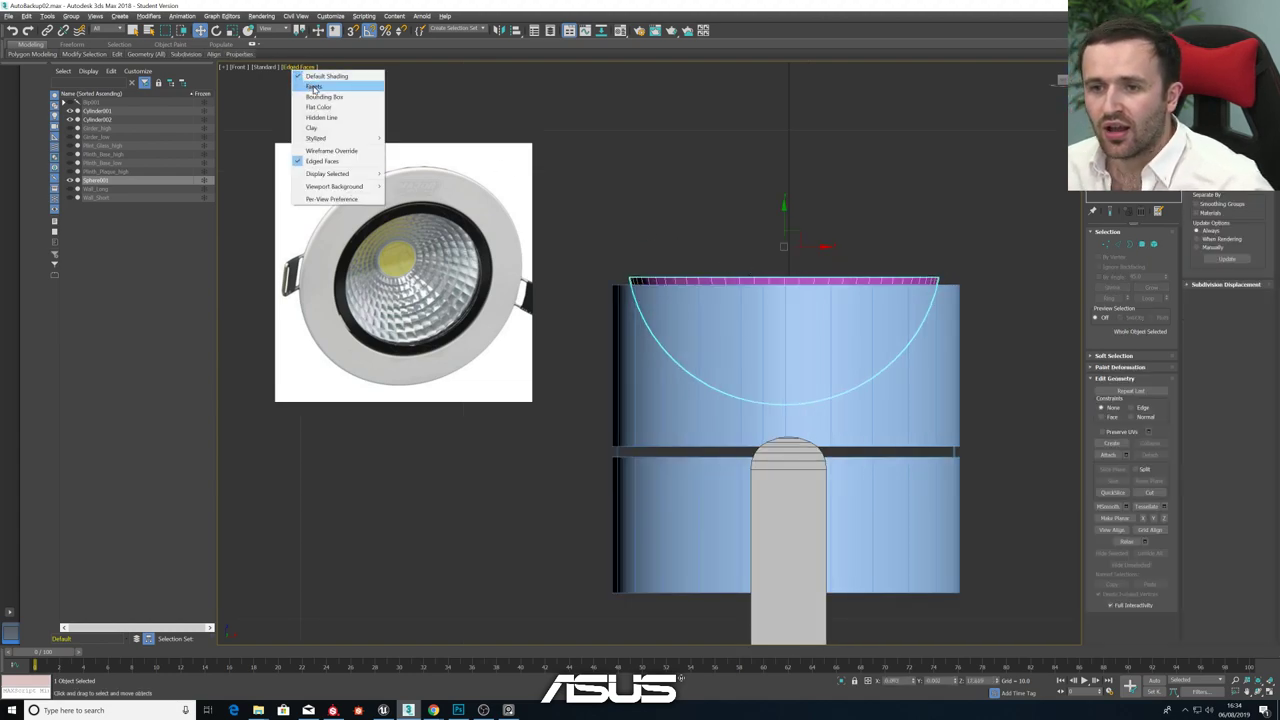
left_click(328, 150)
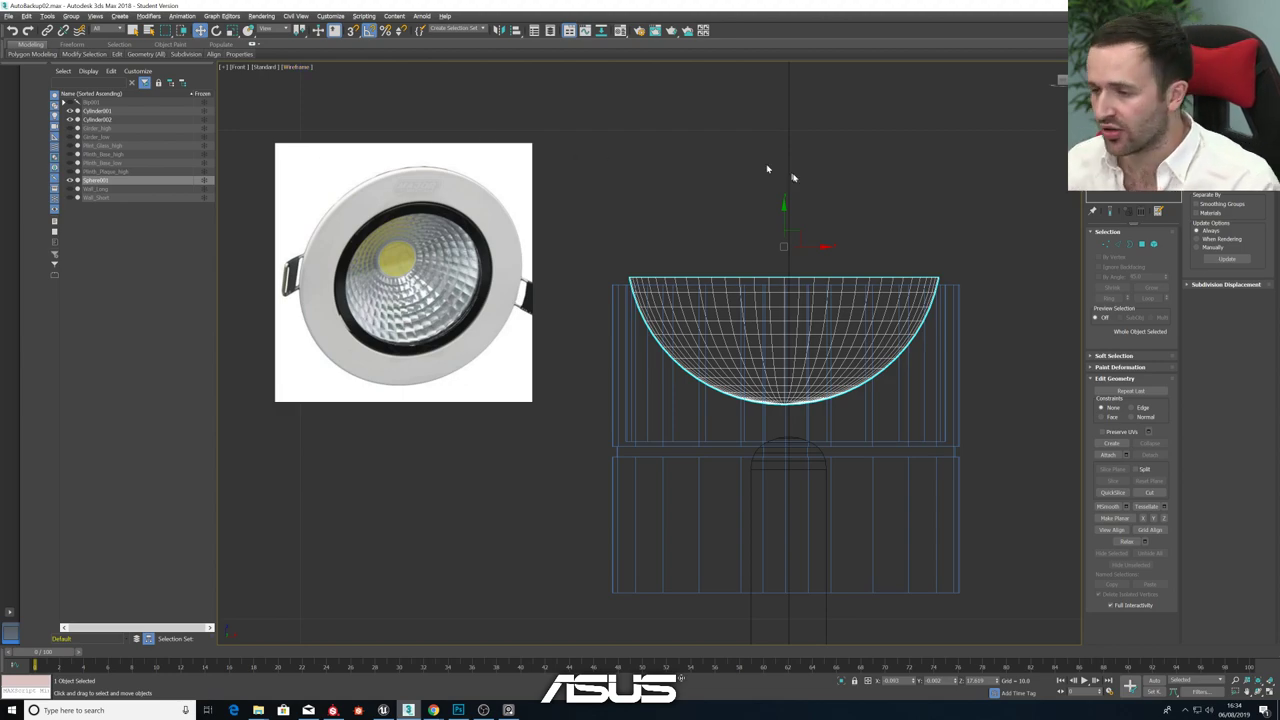
scroll(795, 178, "up", 2)
left_click_drag(765, 236, 765, 252)
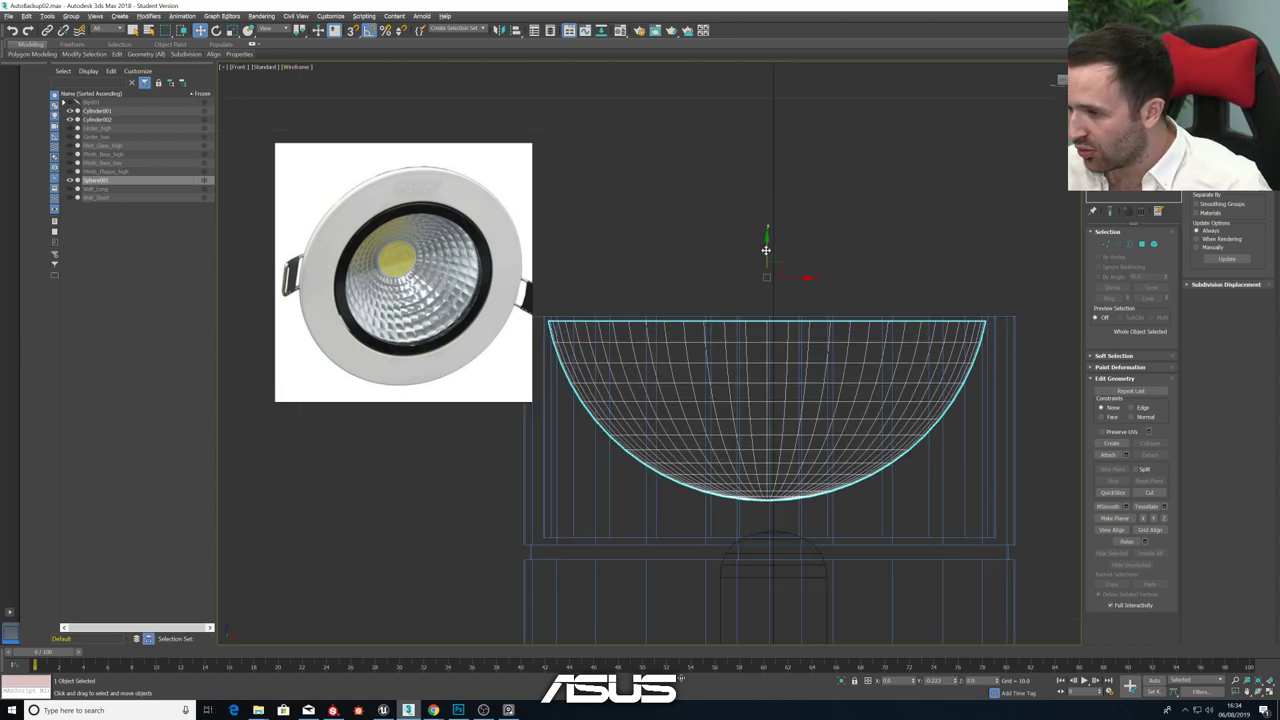
- Return to the perspective view and flip the normals of the whole bowl element so its inner side is shaded
key("alt+w")
middle_click(909, 526)
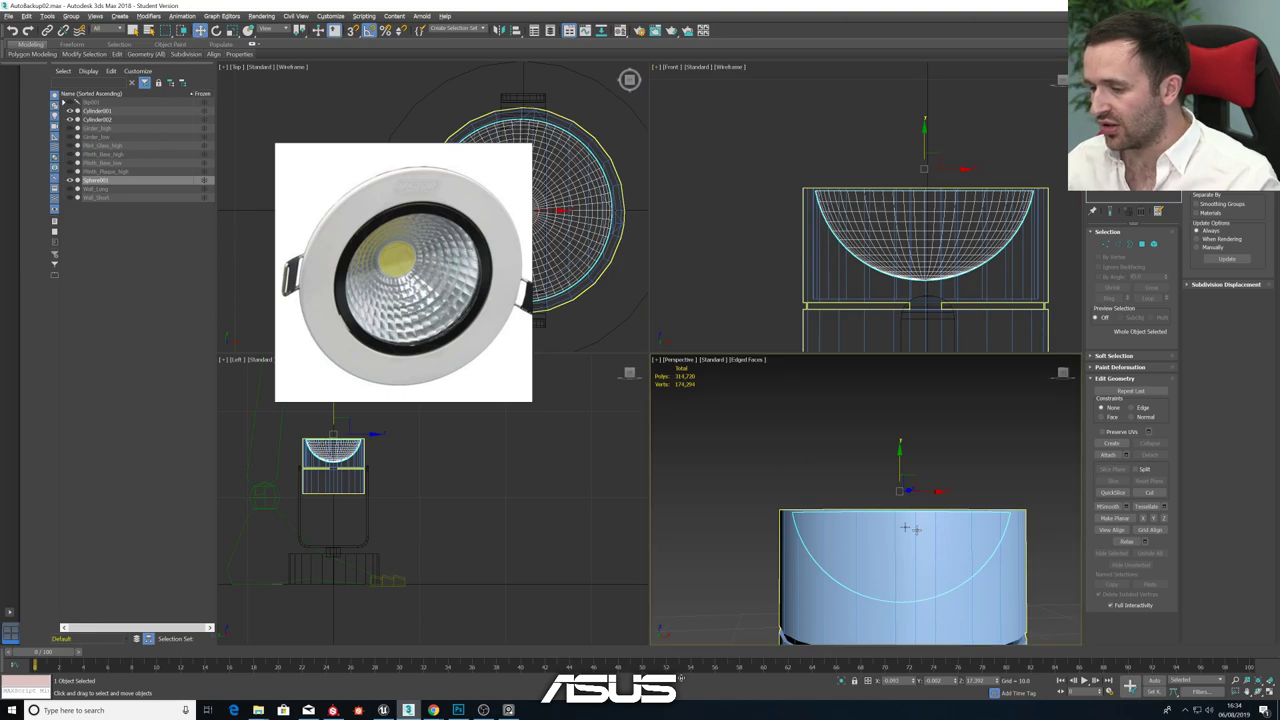
key("alt+w")
middle_click_drag(909, 526, 862, 558, "alt")
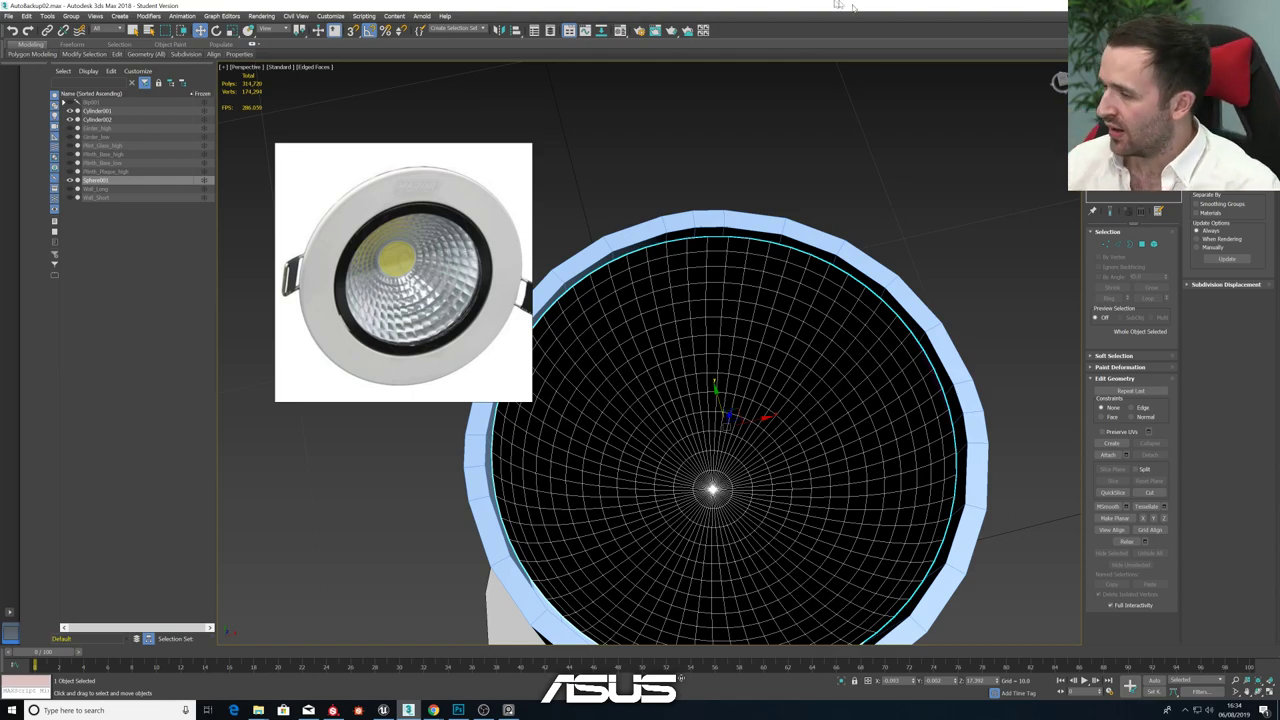
key("5")
left_click(732, 437)
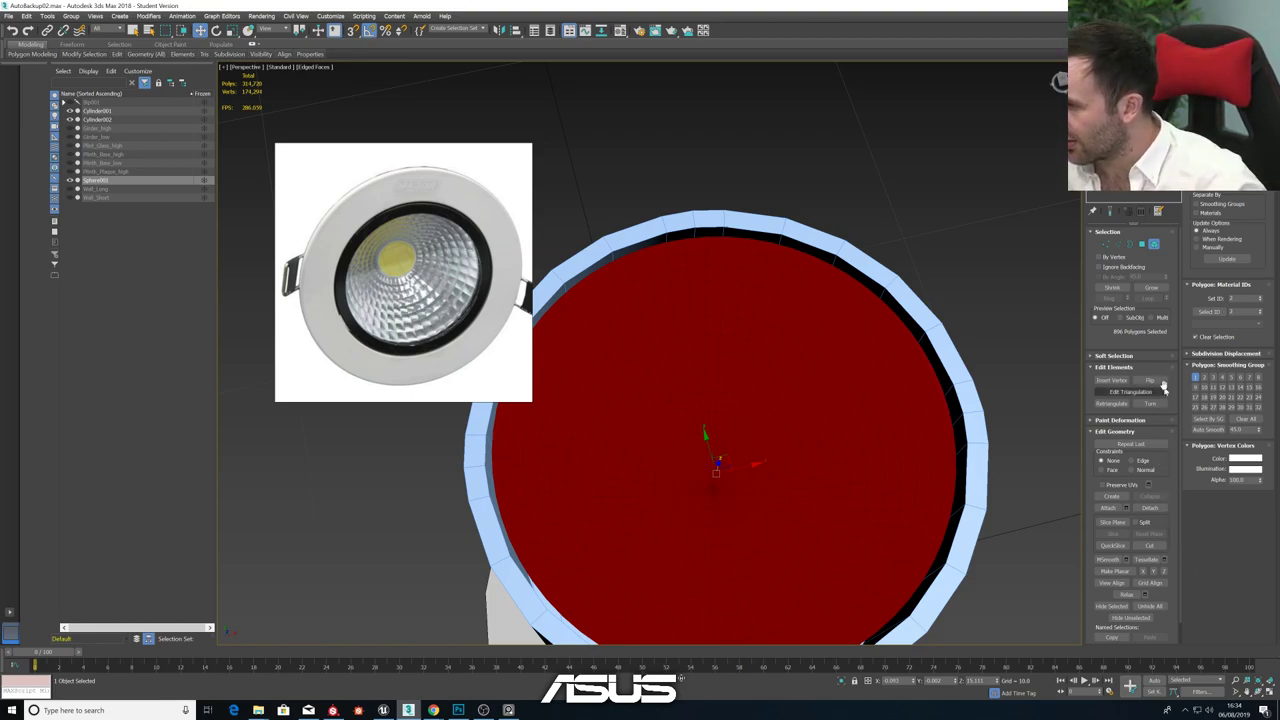
left_click(1160, 385)
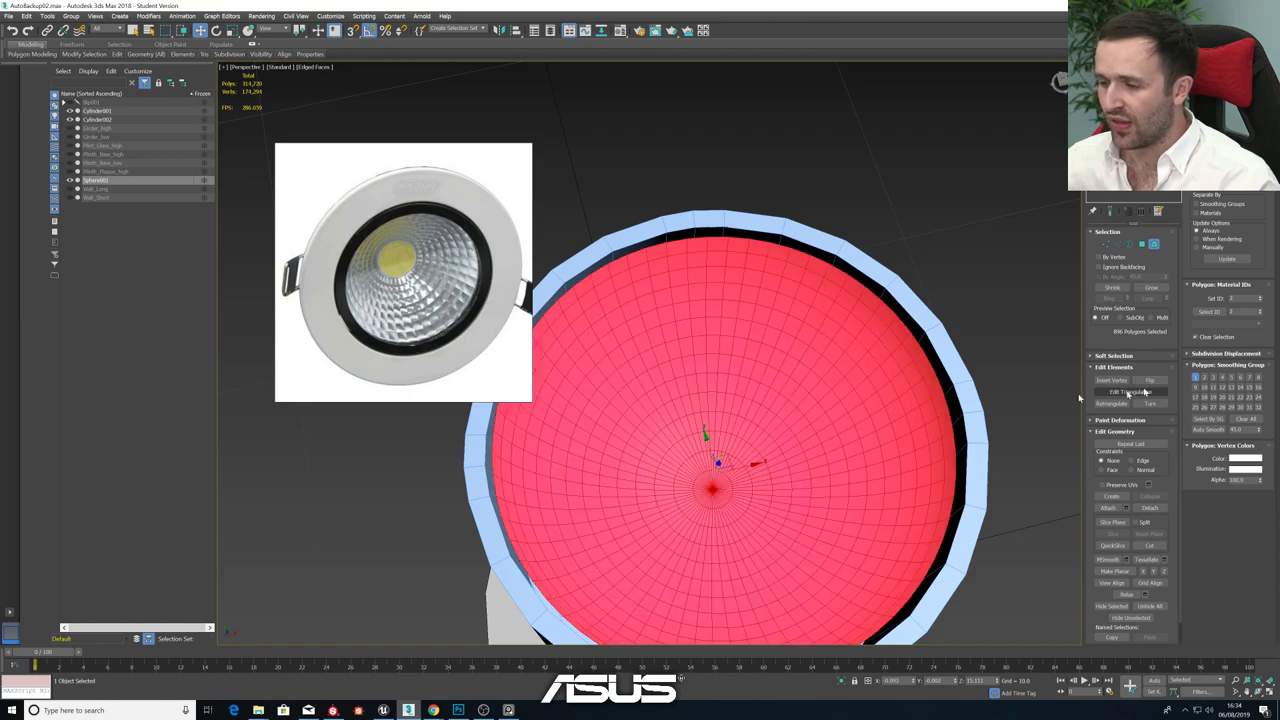
left_click(894, 185)
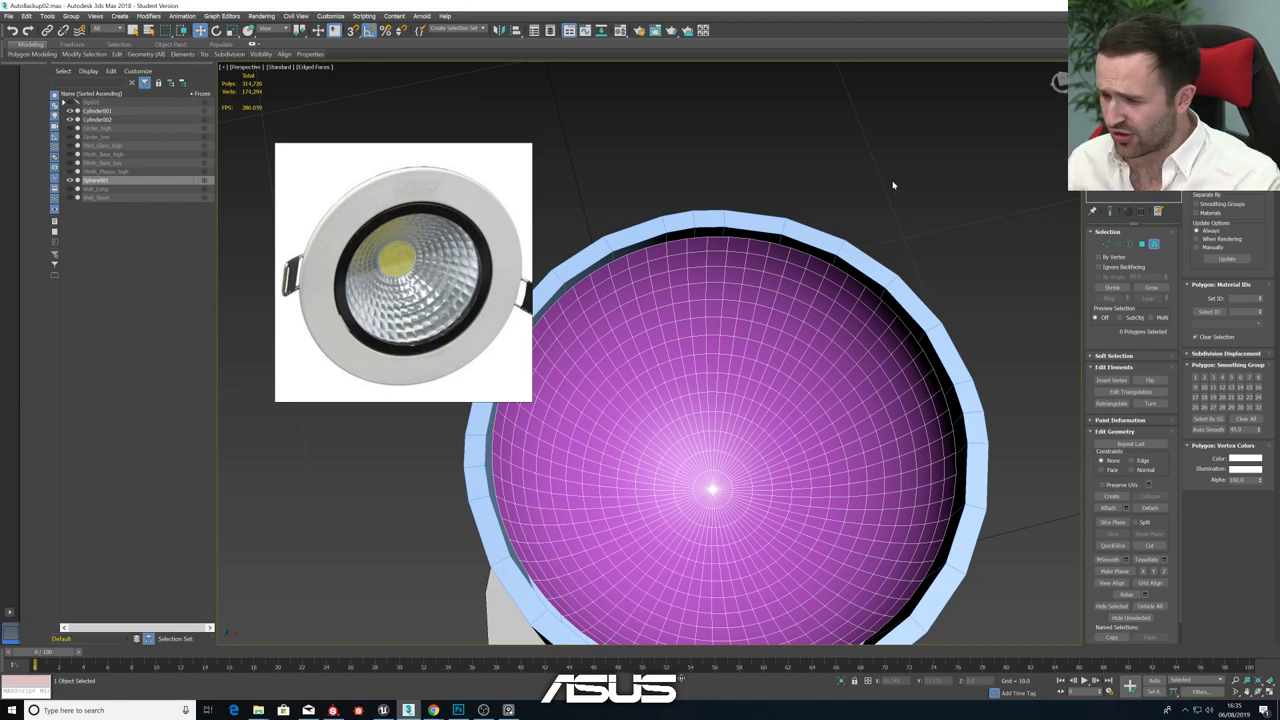
- Remove three neighbouring edge loops around the bottom centre of the bowl, keeping the innermost loop
middle_click_drag(945, 440, 946, 403, "alt")
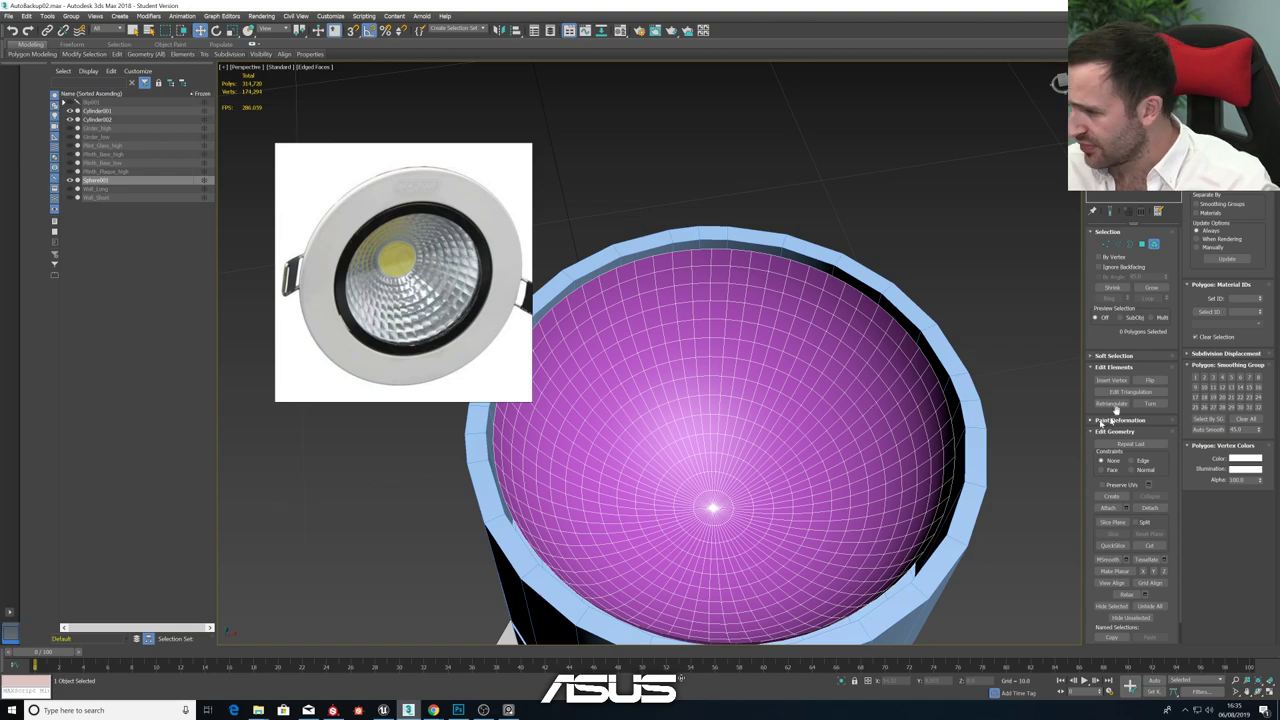
left_click(1141, 244)
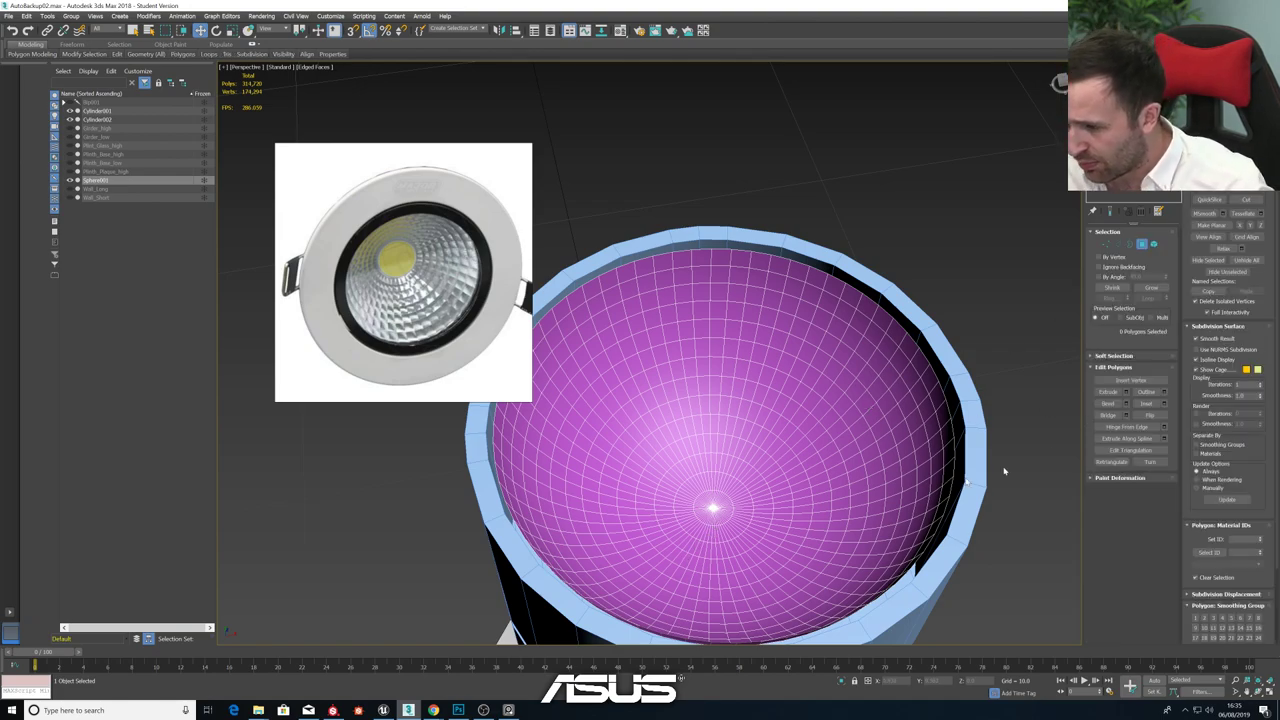
left_click(1118, 244)
scroll(728, 527, "up", 3)
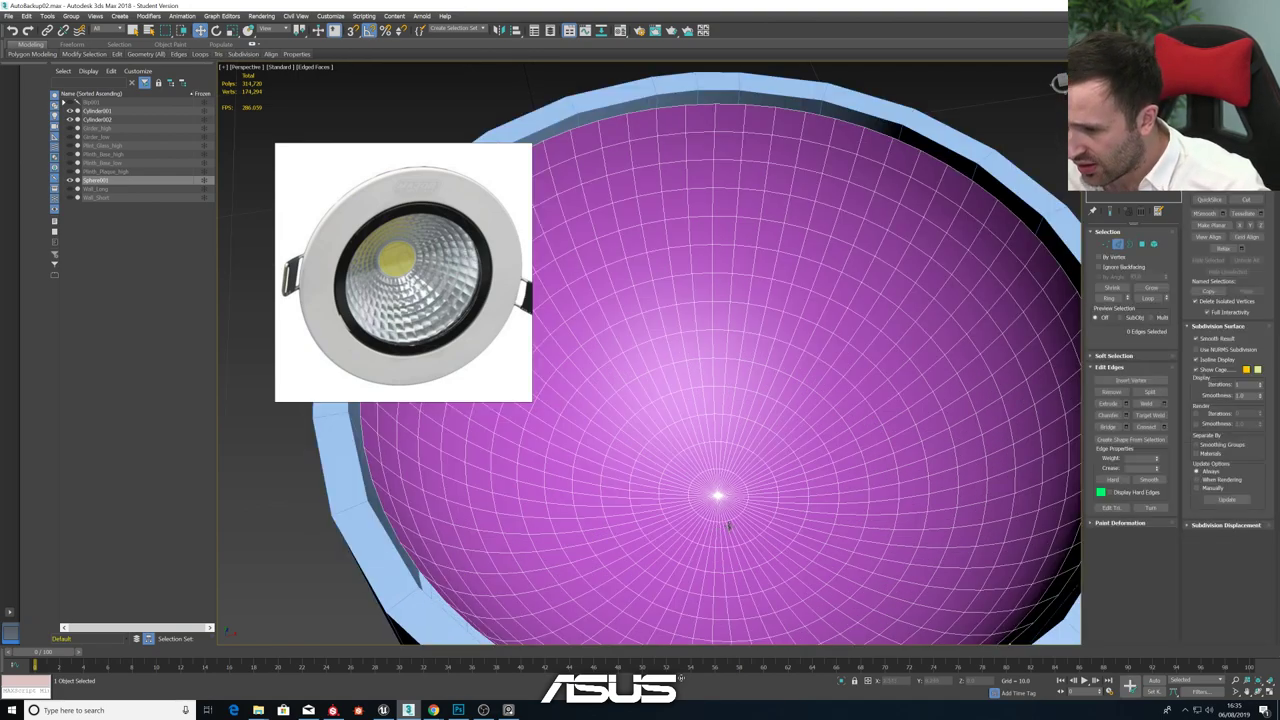
double_click(719, 546)
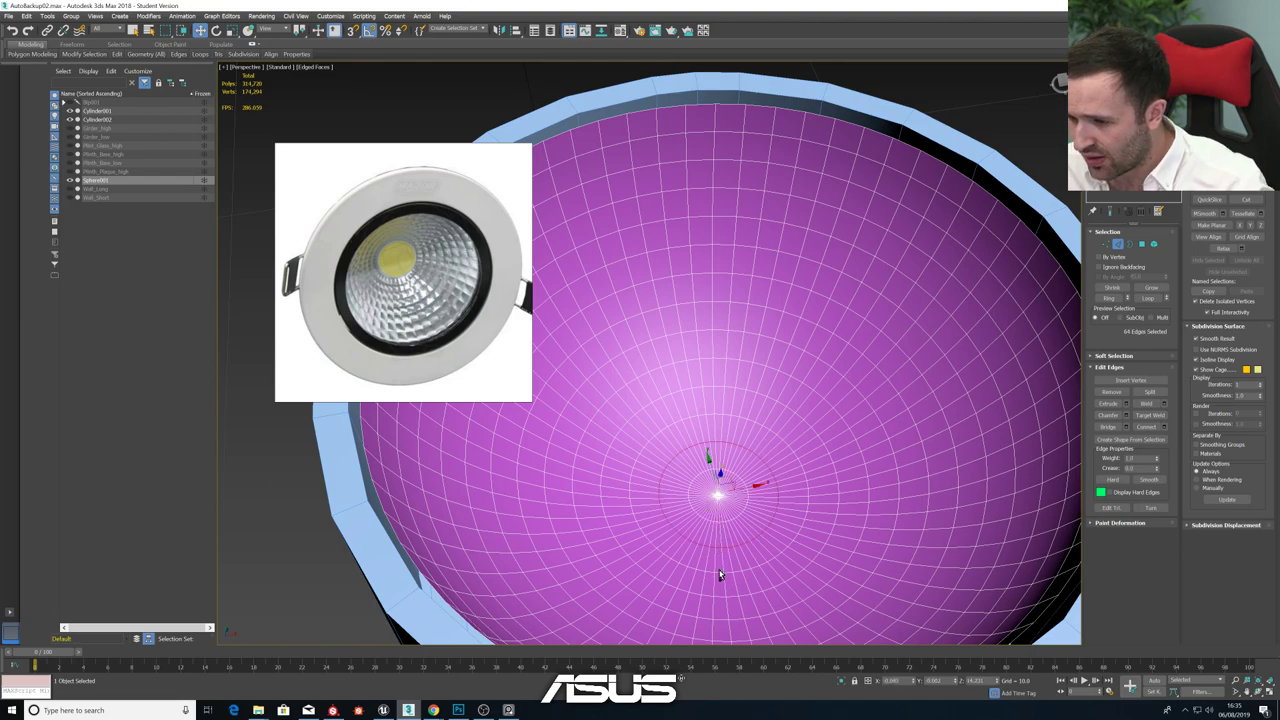
double_click(721, 577, "ctrl")
double_click(724, 600, "ctrl")
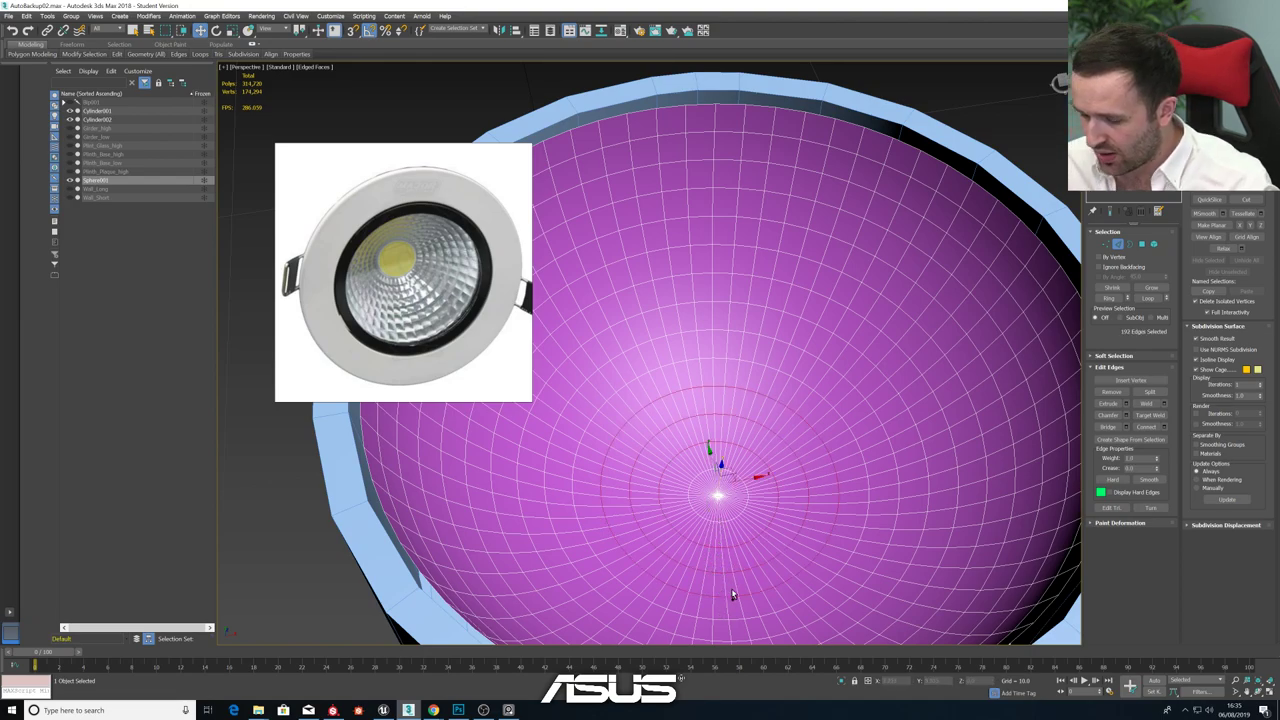
key("ctrl+d")
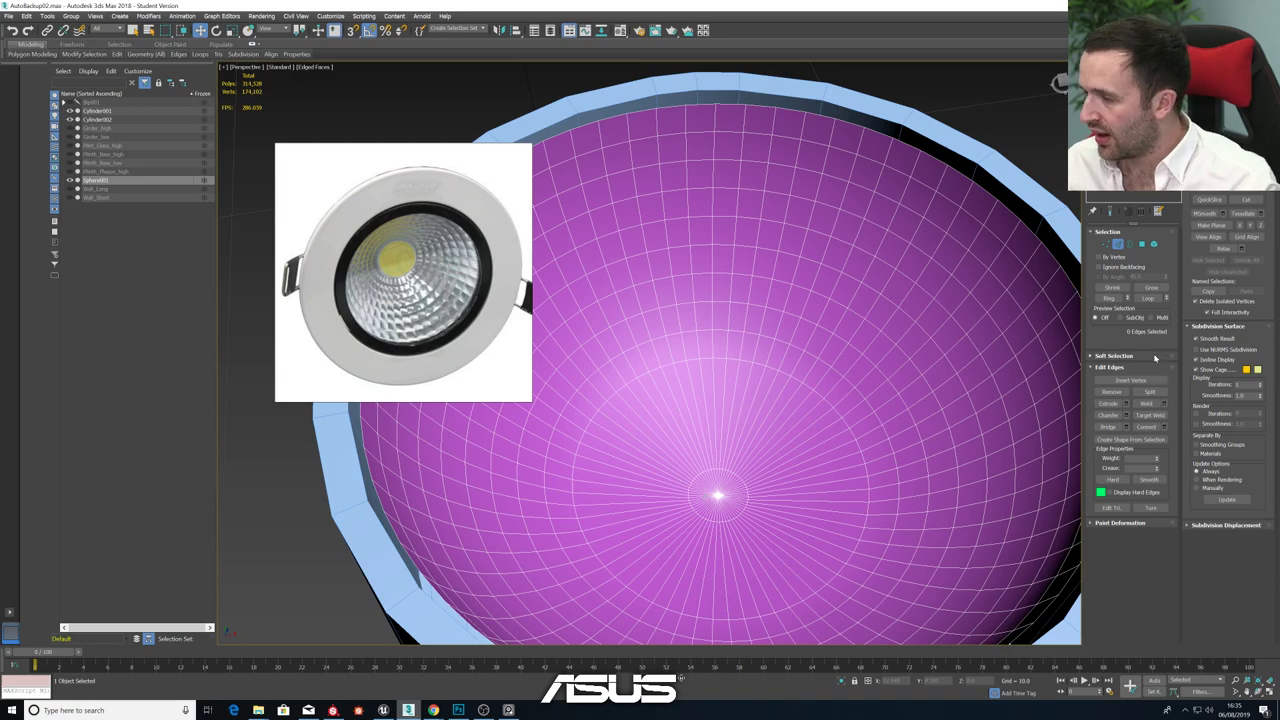
- Remove the innermost edge loop and delete the centre vertex to open a round hole in the bowl's bottom
scroll(702, 520, "up", 5)
left_click(705, 513)
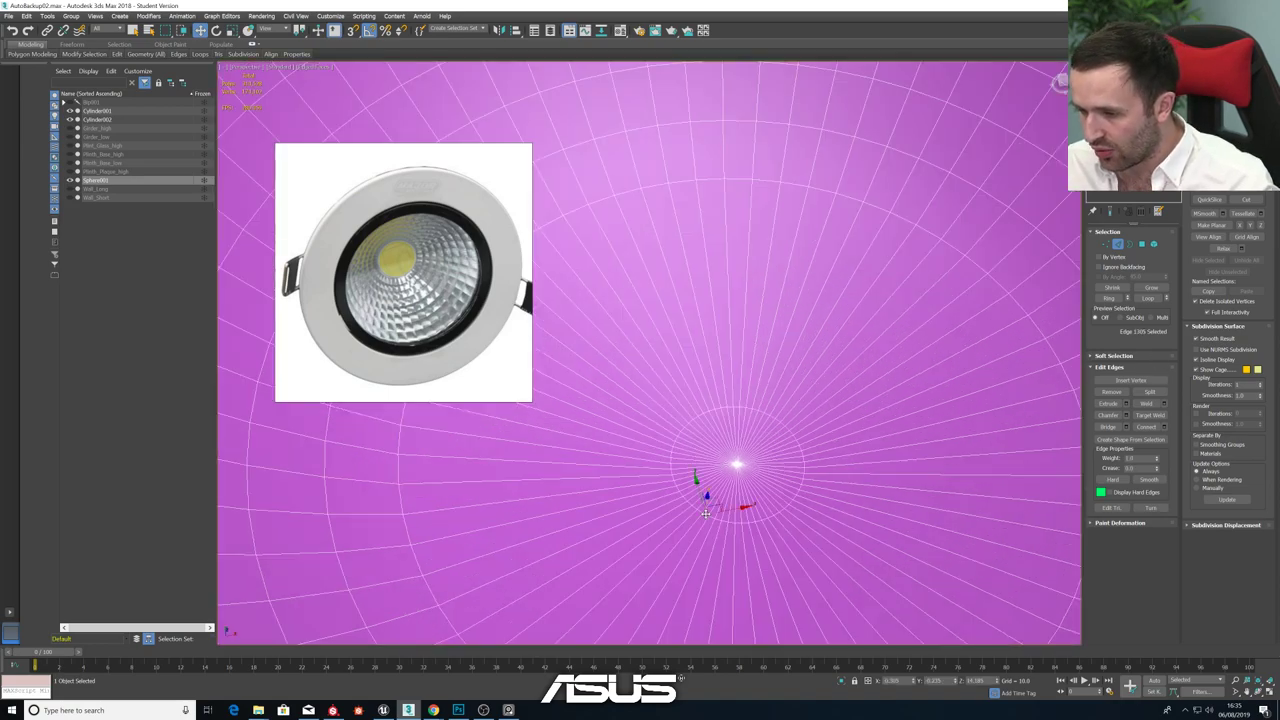
key("ctrl+d")
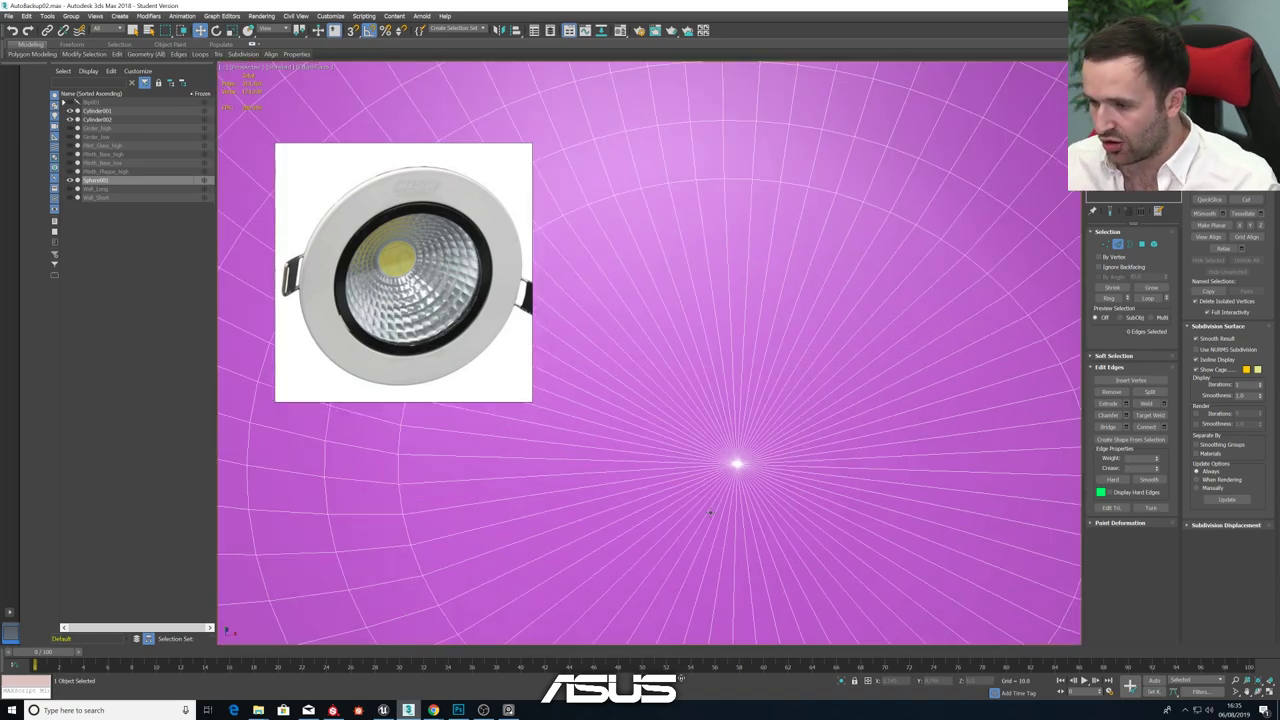
left_click(1105, 244)
left_click(738, 463)
key("Delete")
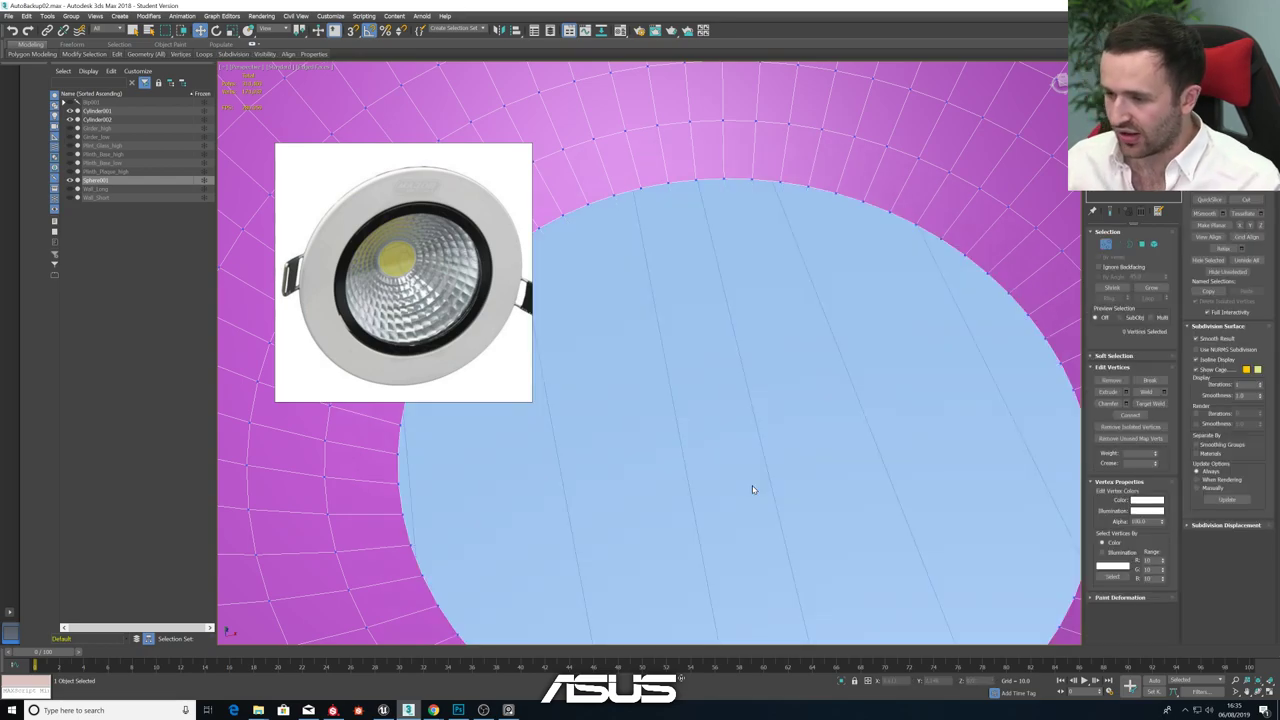
scroll(785, 447, "down", 10)
middle_click_drag(790, 448, 776, 441, "alt")
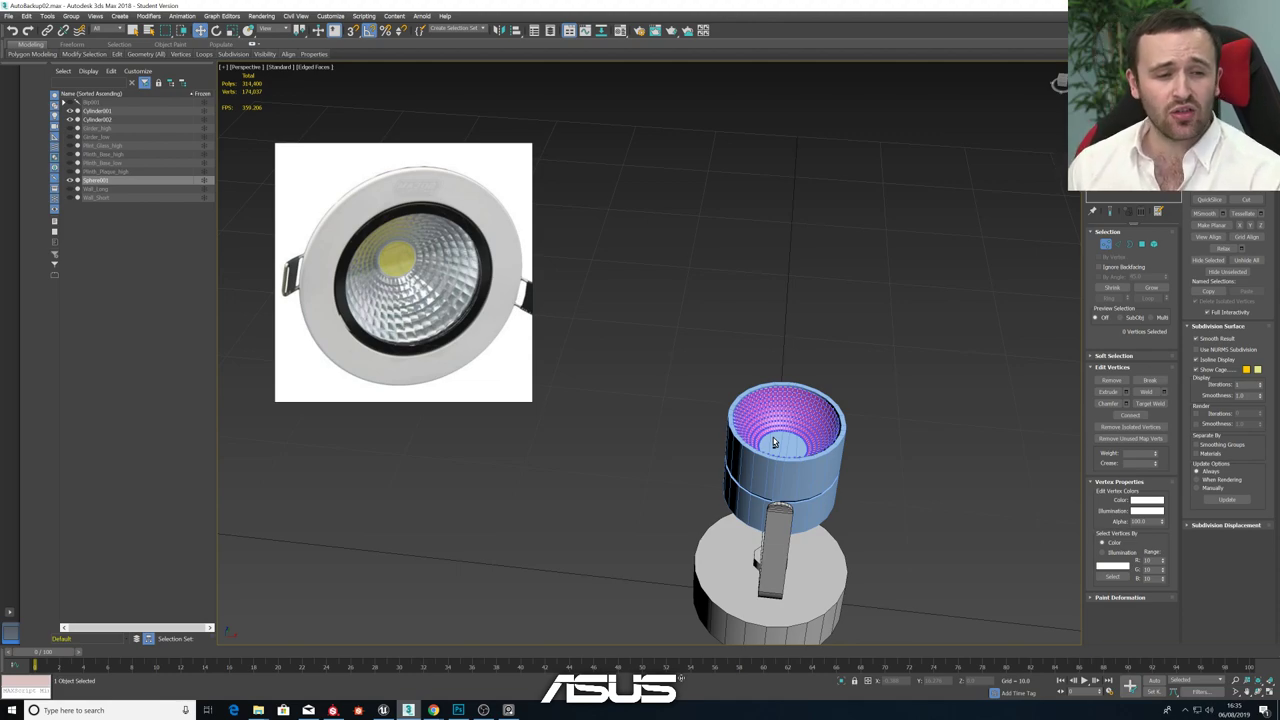
key("space")
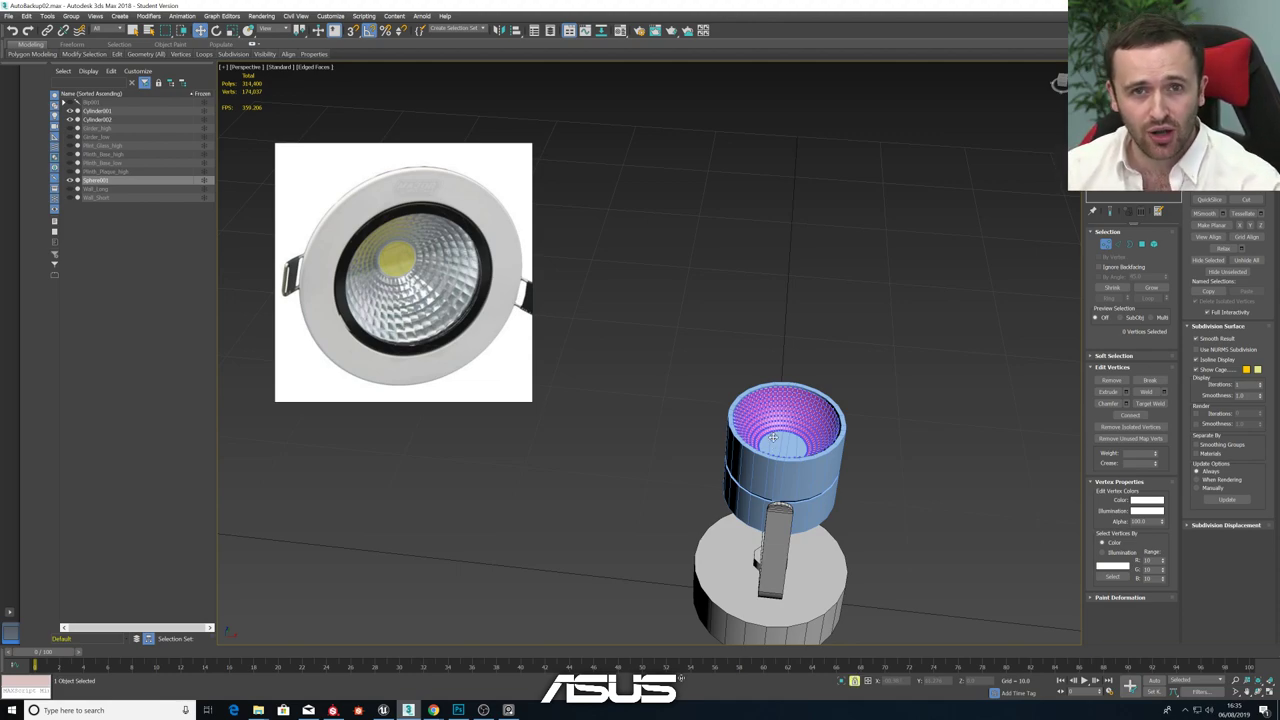
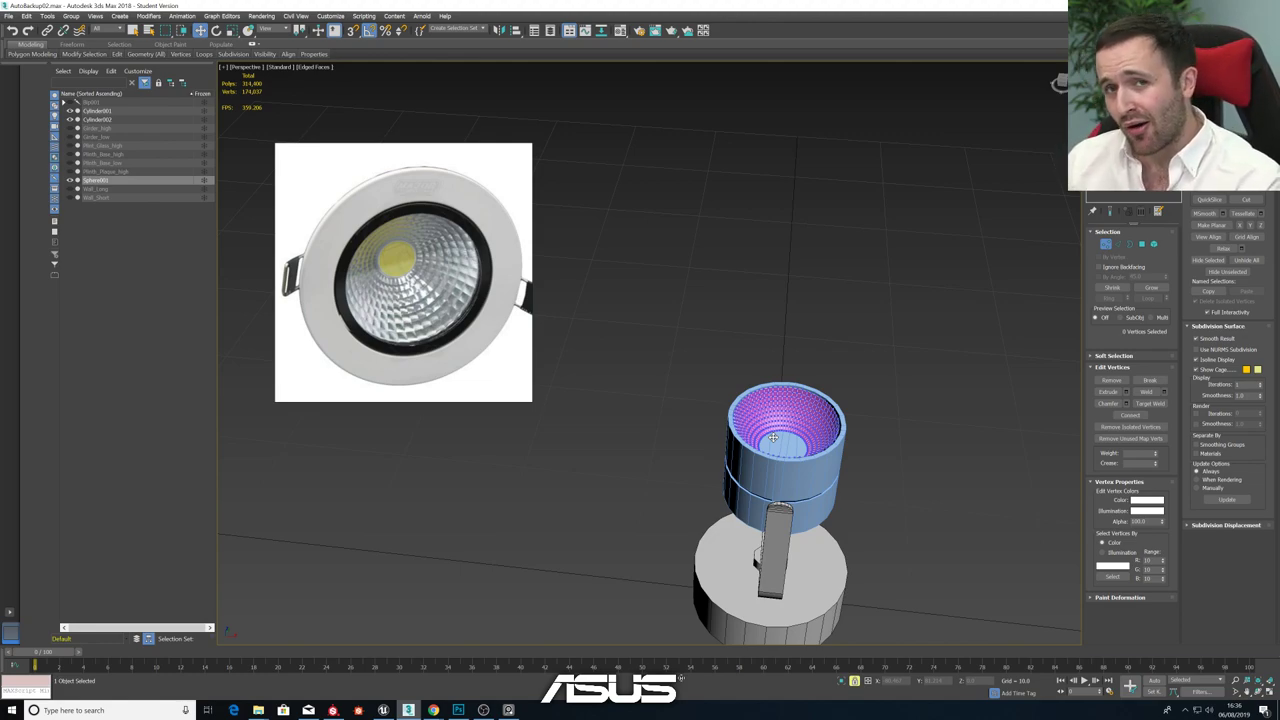
scroll(768, 436, "up", 5)
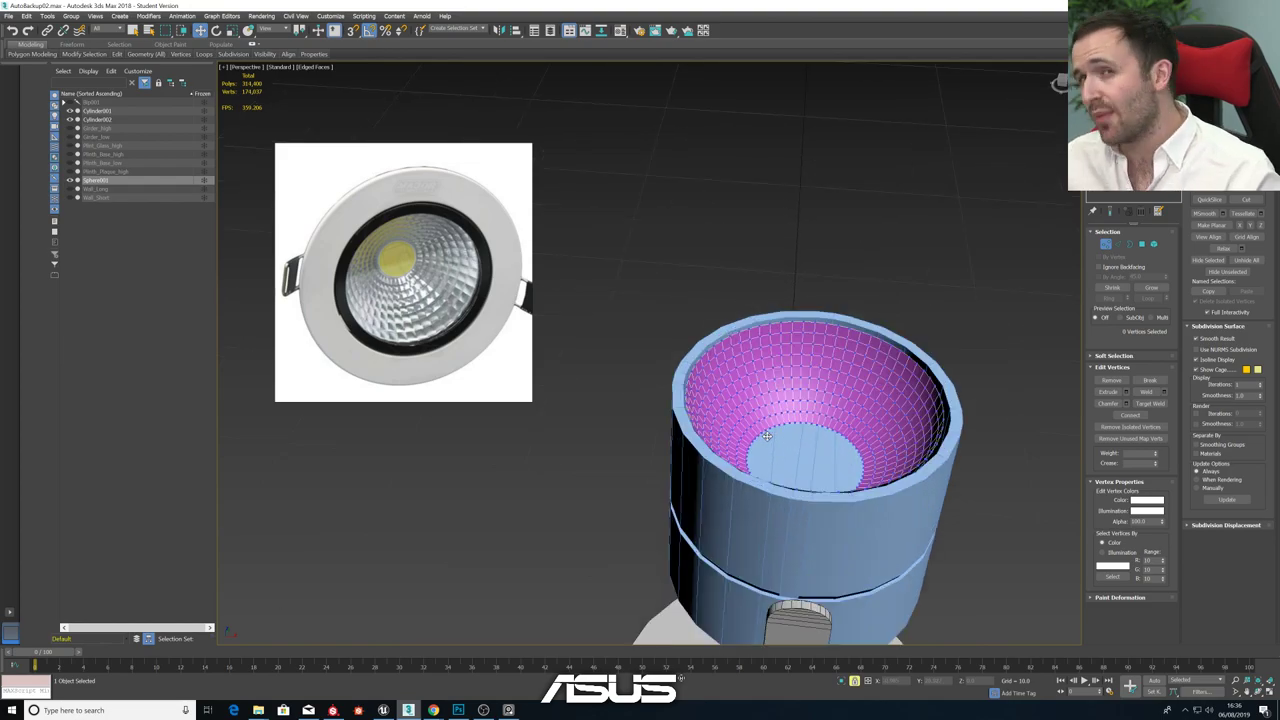
middle_click_drag(766, 436, 777, 453, "alt")
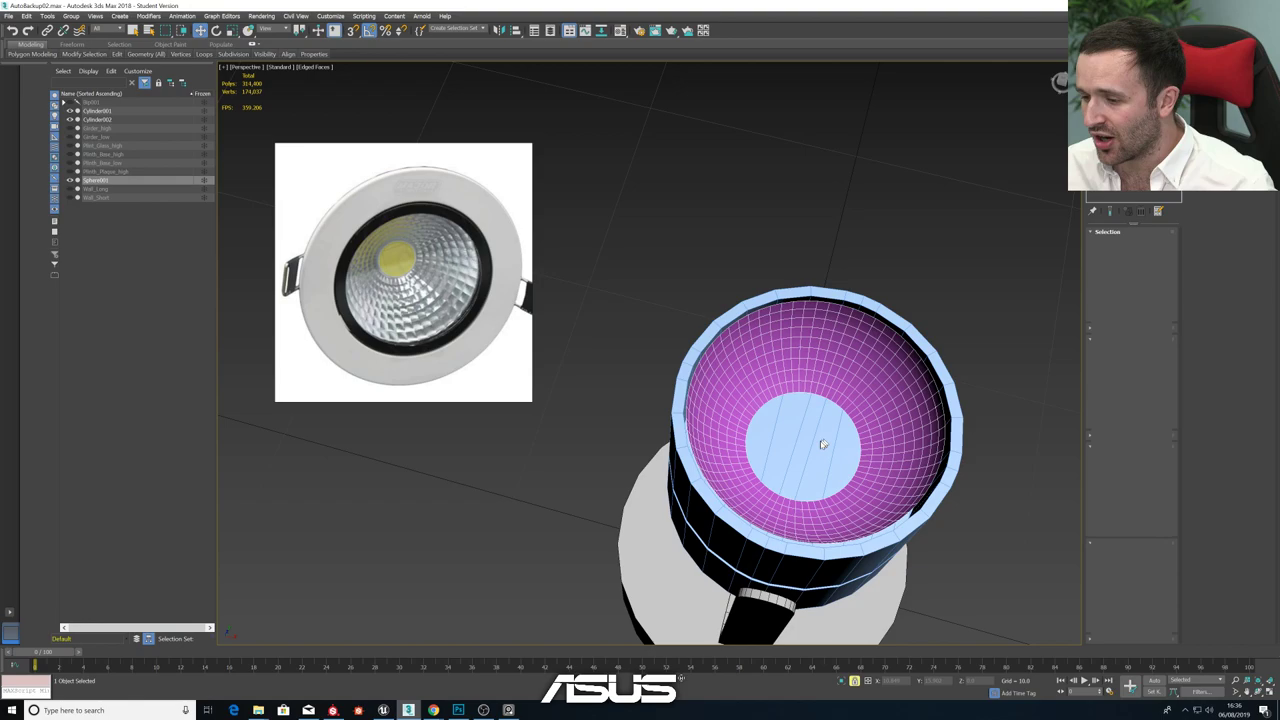
scroll(800, 450, "up", 5)
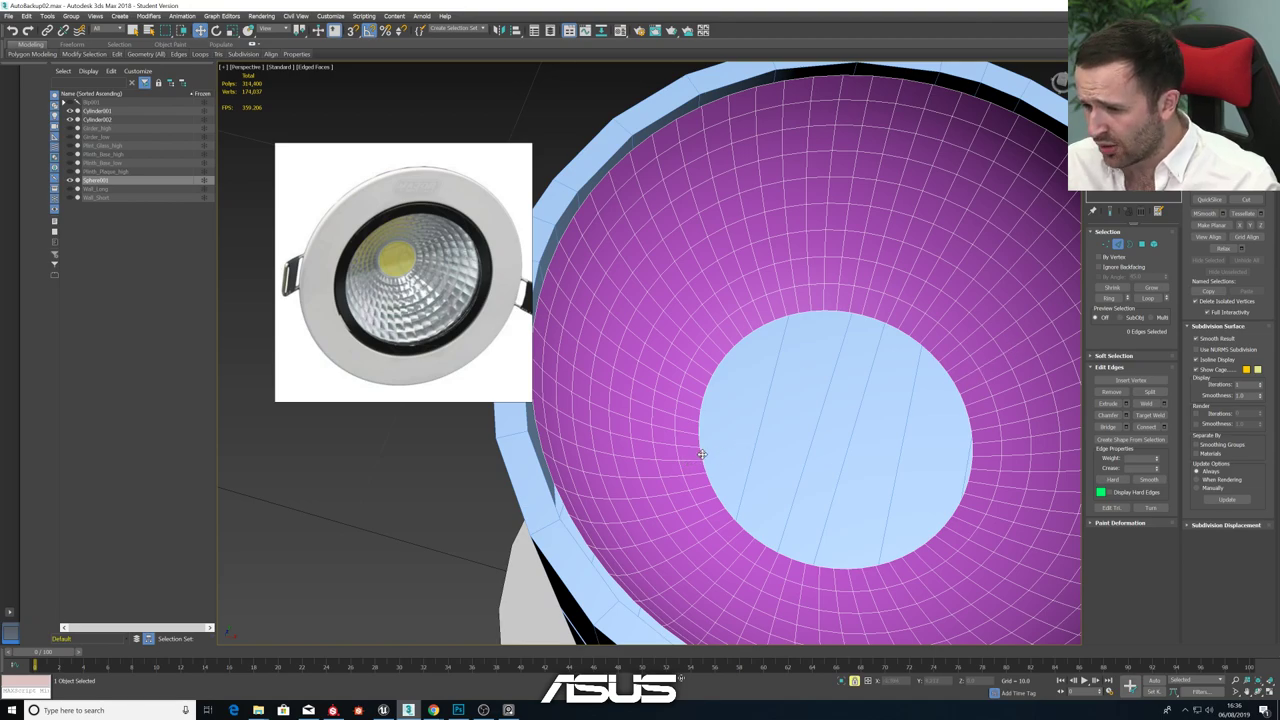
middle_click_drag(797, 463, 786, 434, "alt")
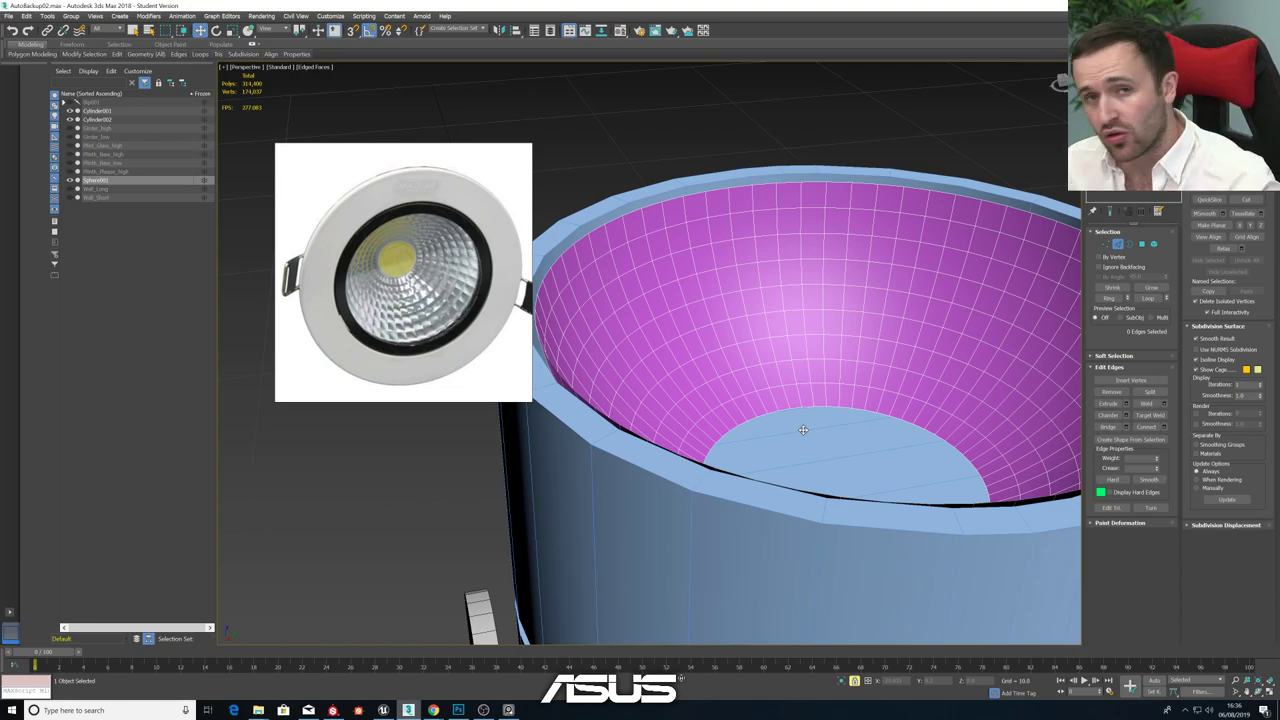
scroll(770, 420, "up", 2)
scroll(705, 390, "up", 2)
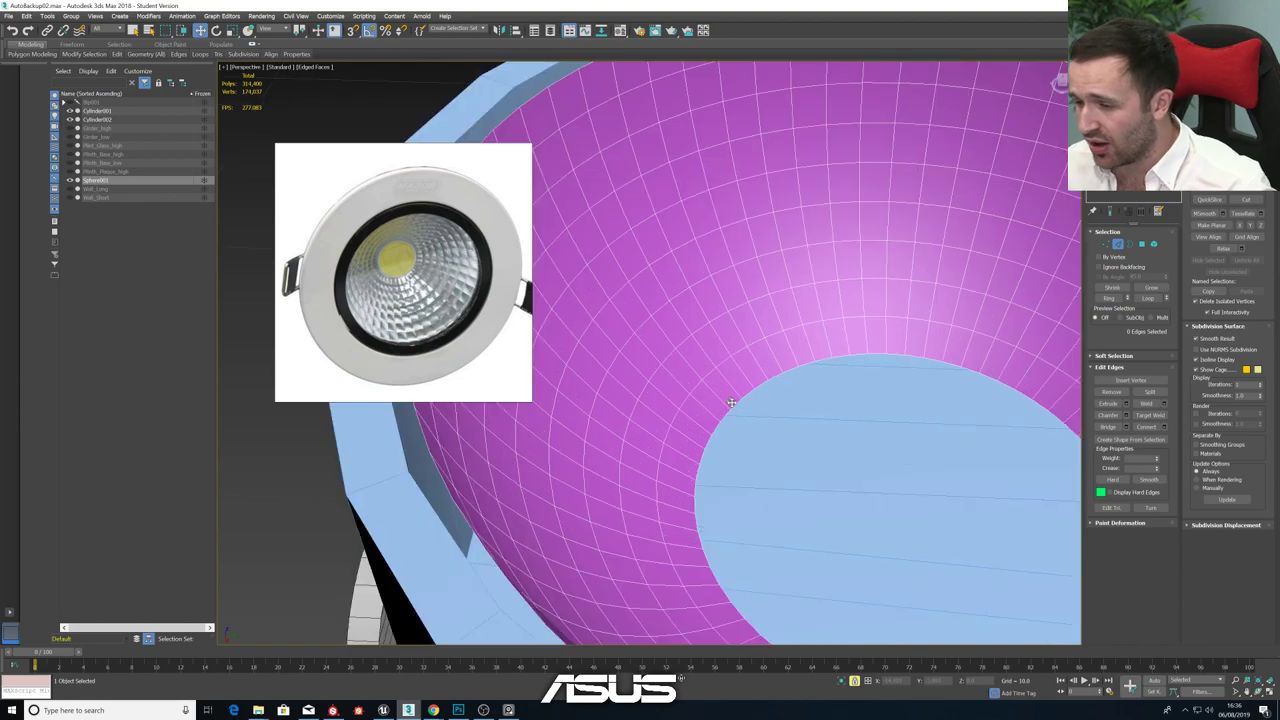
right_click(732, 403)
left_click(738, 426)
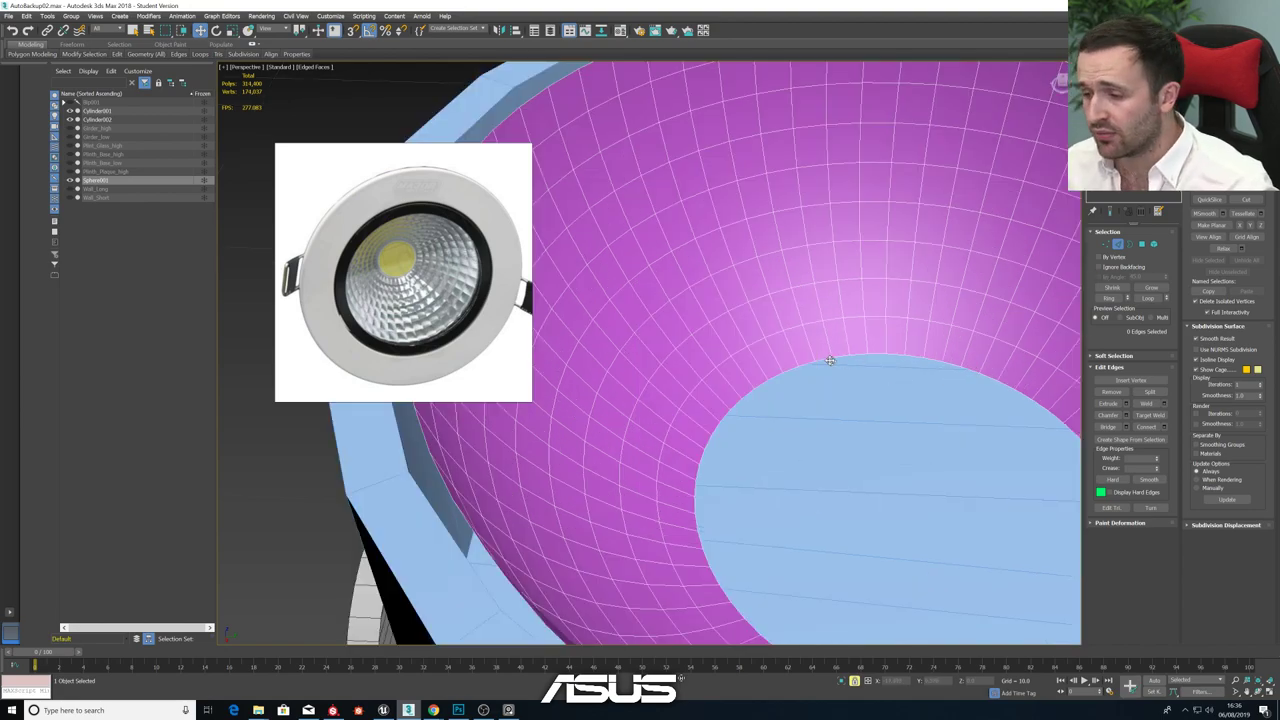
right_click(1160, 130)
left_click(1187, 232)
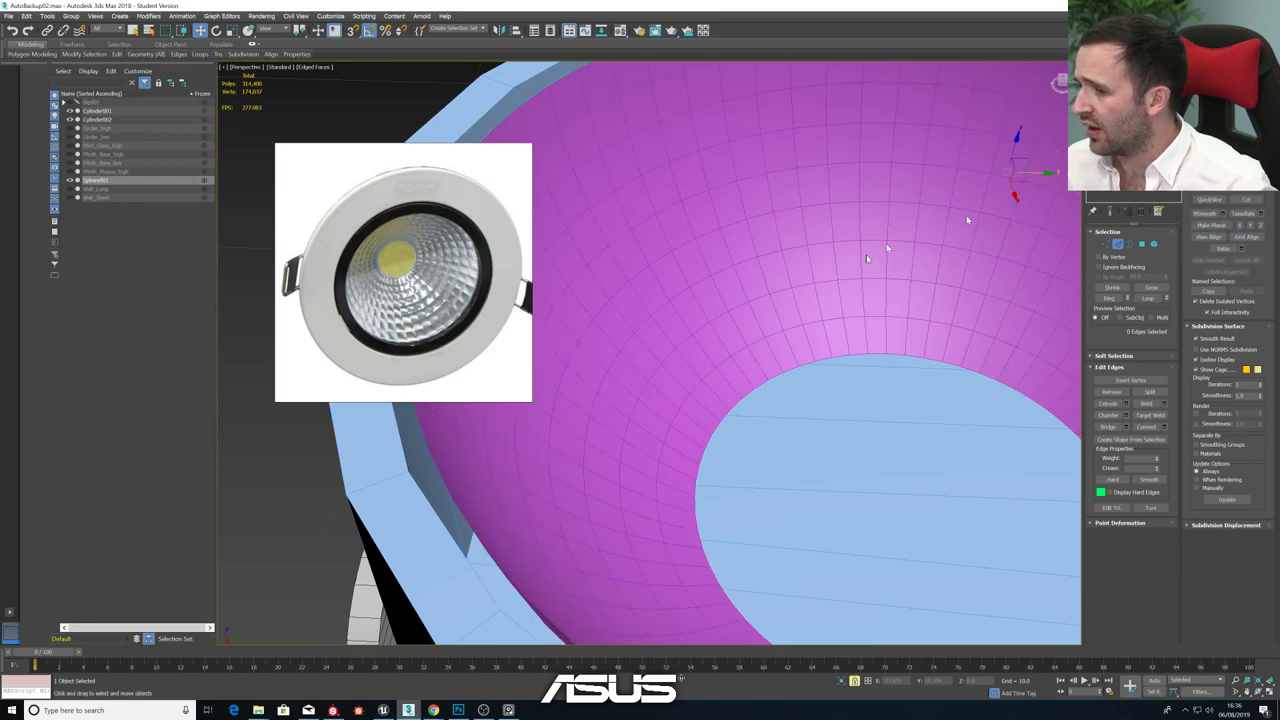
key("2")
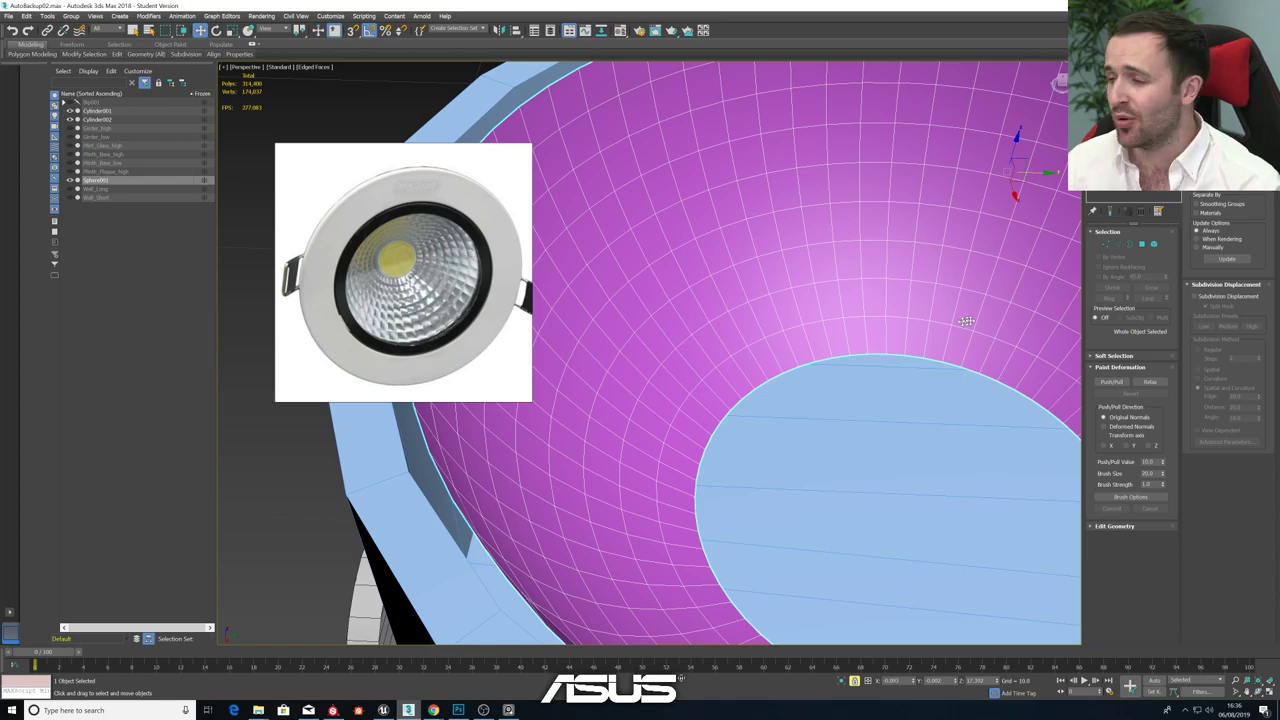
left_click(1117, 244)
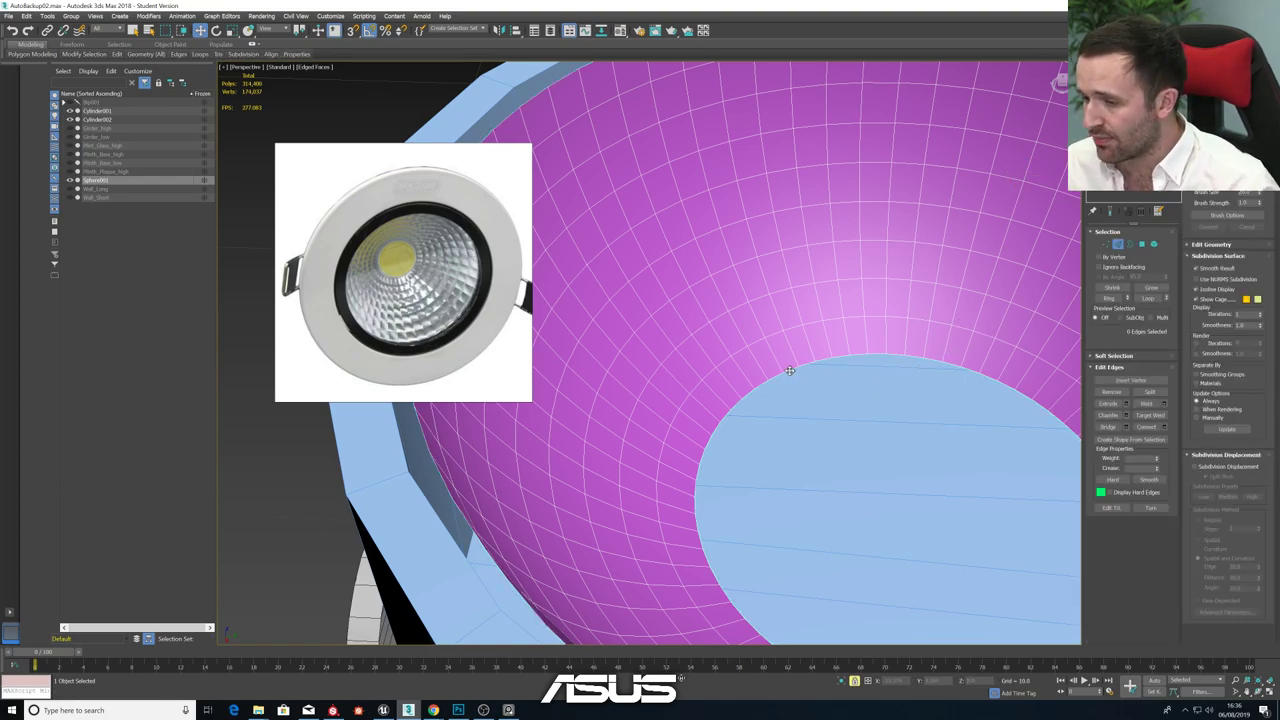
- Try to select the complete open edge loop around the hole in the bowl's bottom
scroll(806, 436, "down", 5)
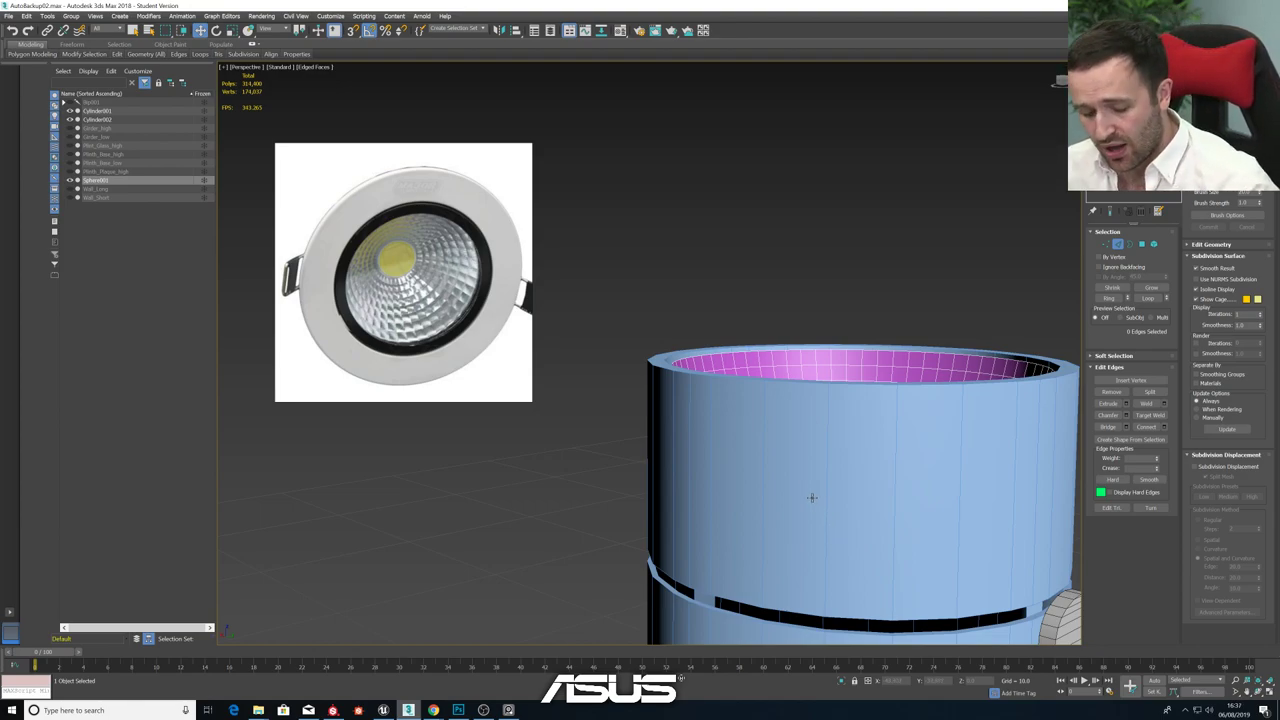
middle_click_drag(811, 497, 824, 515, "alt")
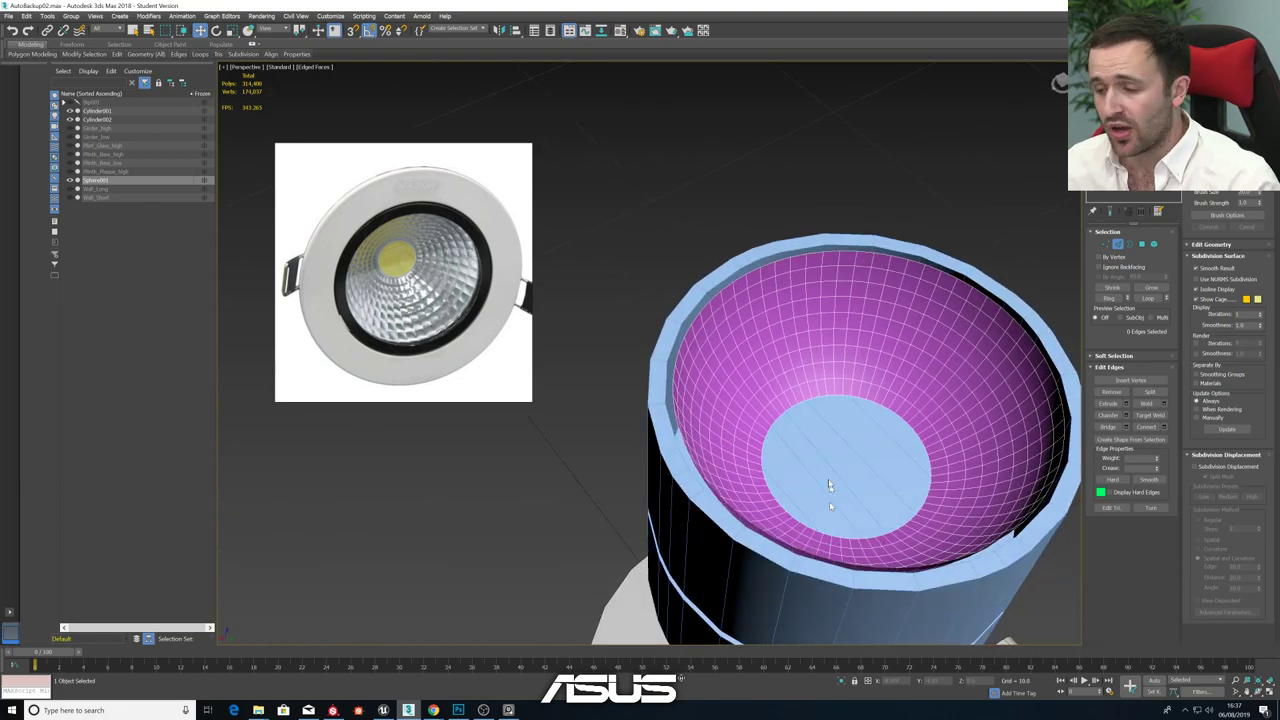
scroll(829, 486, "up", 5)
left_click(765, 333)
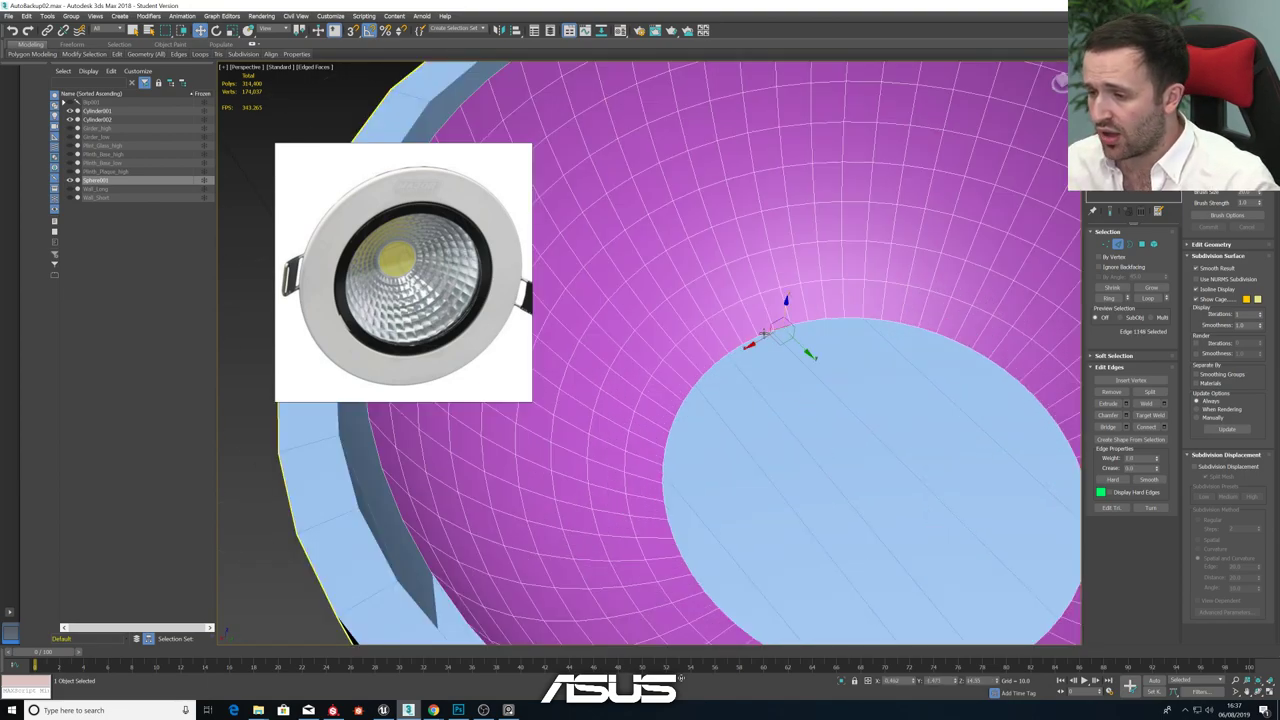
right_click(767, 337, "shift")
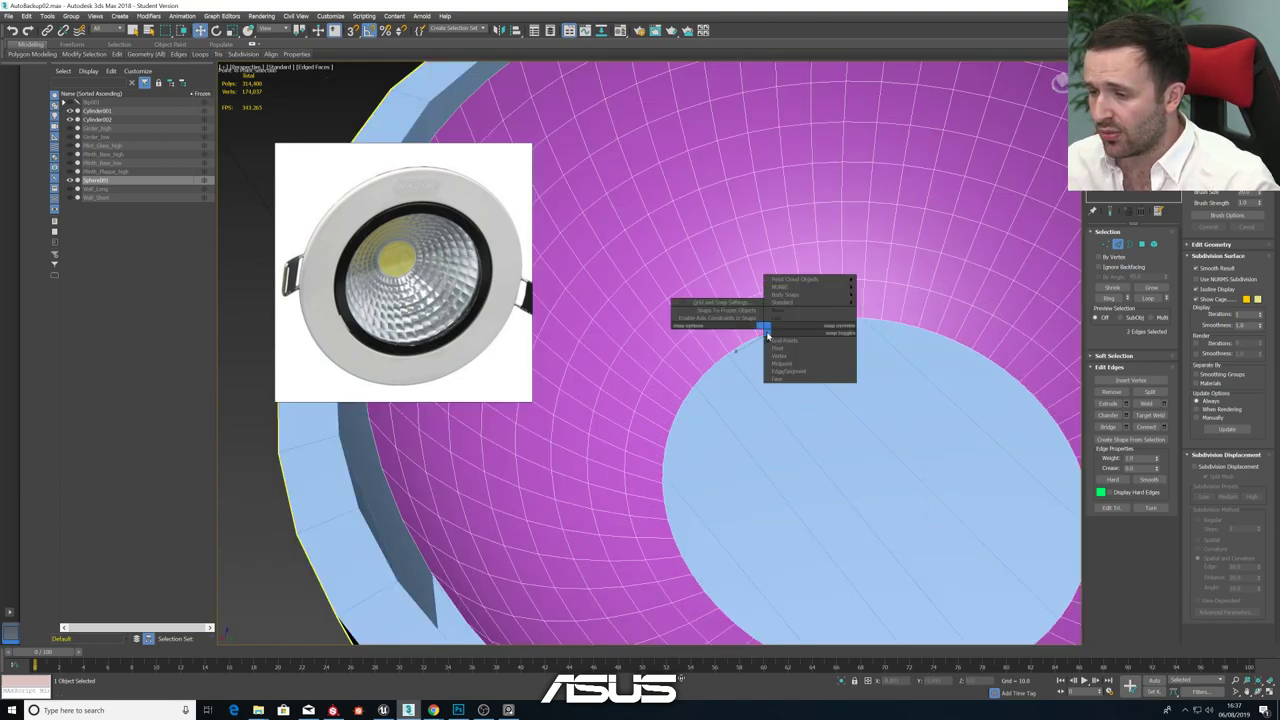
left_click(888, 325)
left_click(1148, 298)
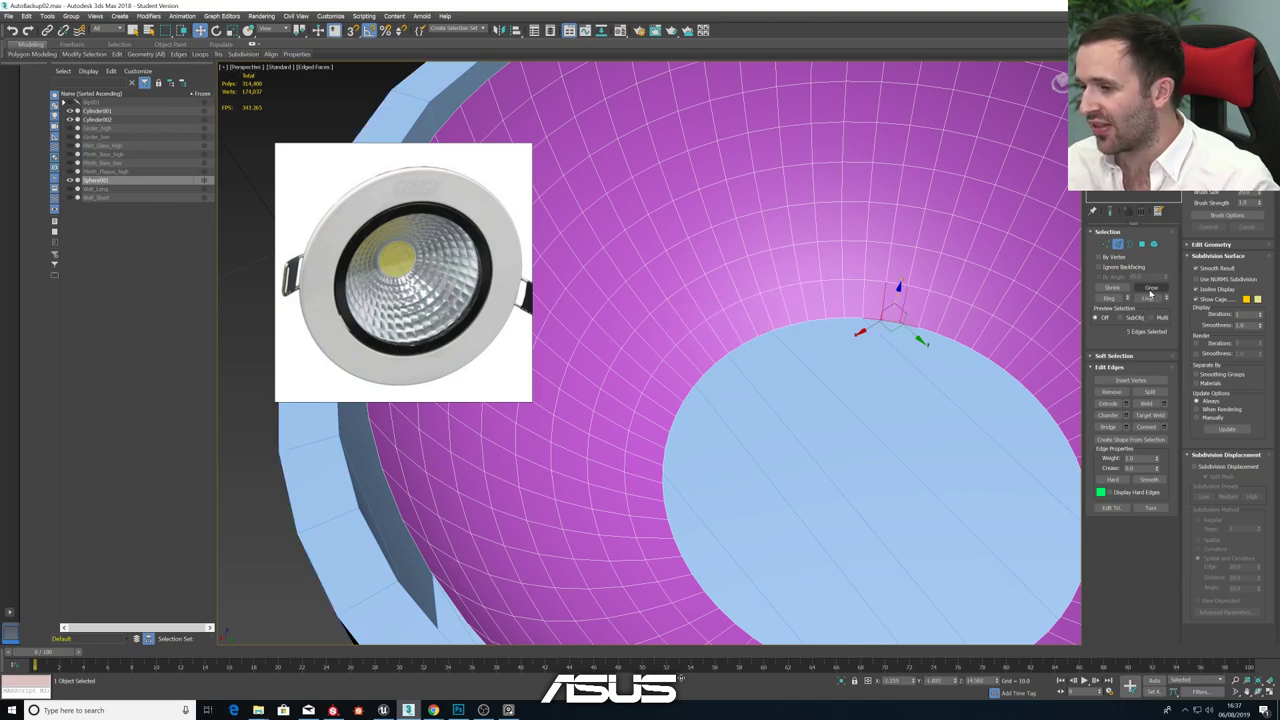
left_click(879, 426)
middle_click_drag(880, 426, 705, 380, "alt")
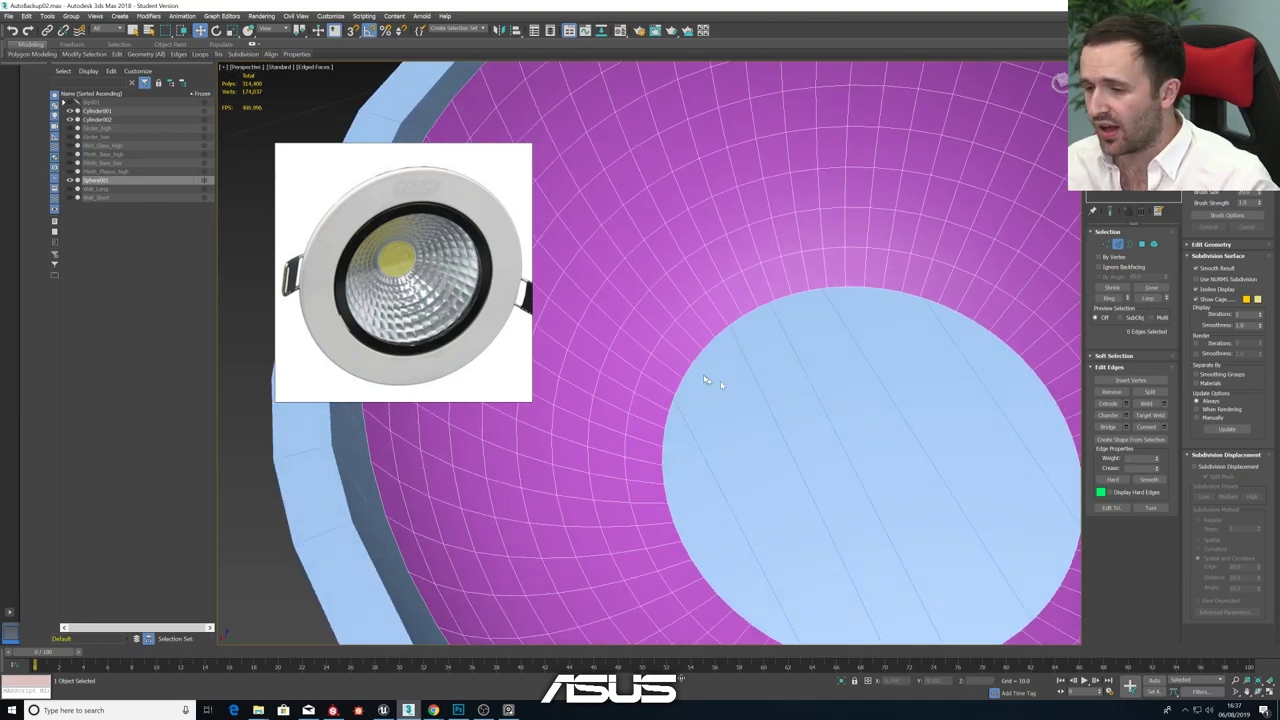
double_click(678, 318)
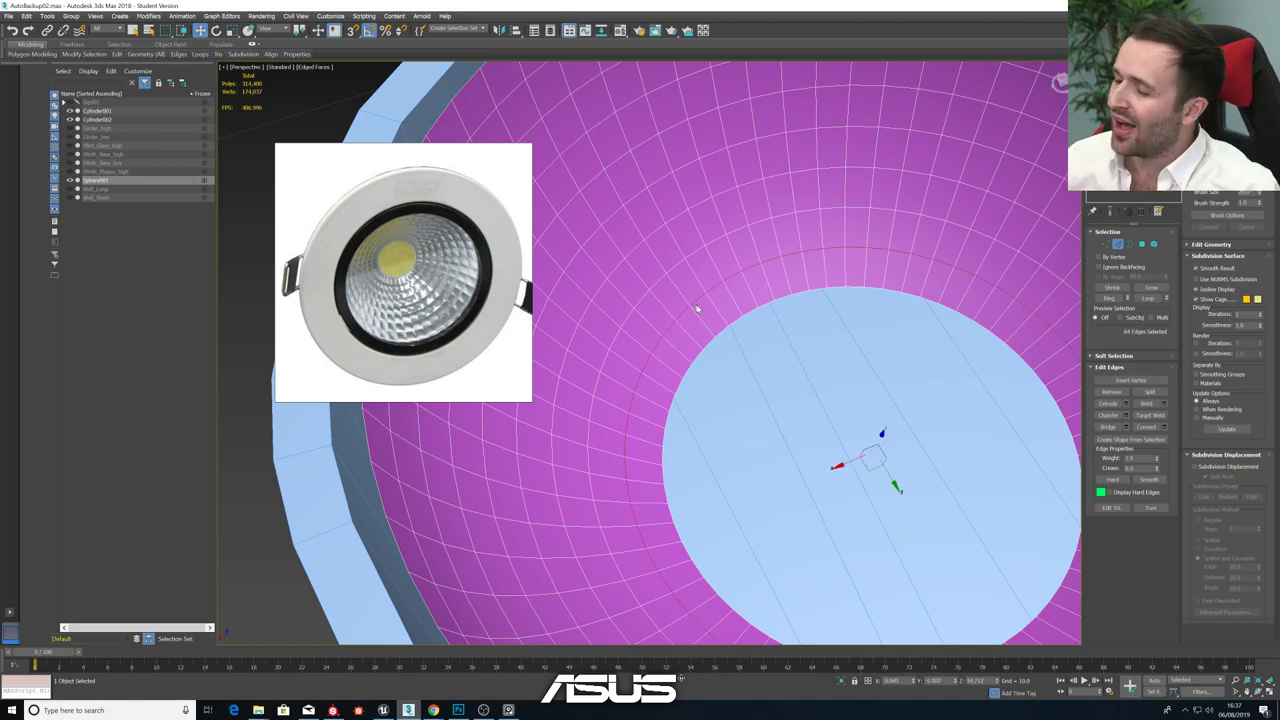
scroll(700, 310, "down", 10)
middle_click_drag(718, 305, 730, 335, "alt")
scroll(730, 335, "up", 5)
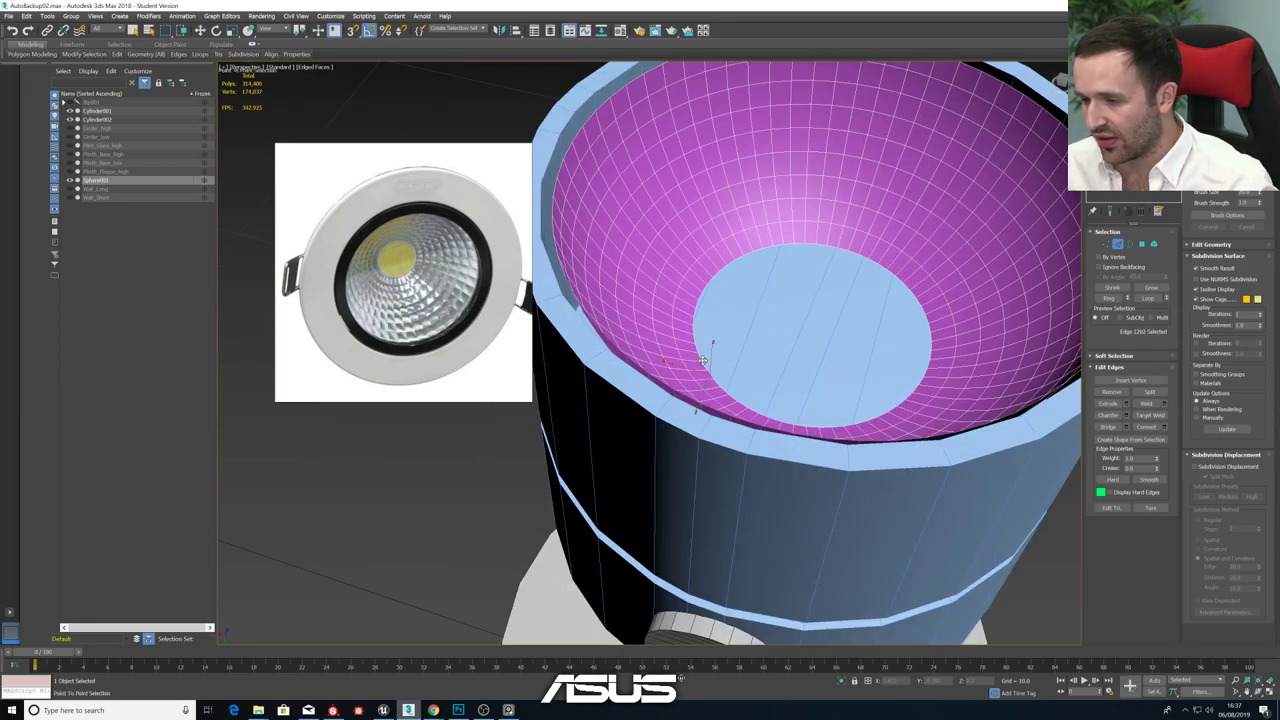
- In the Top view, select the full ring of vertices around the bowl's hole and convert the selection to edges
key("alt+w")
key("alt+w")
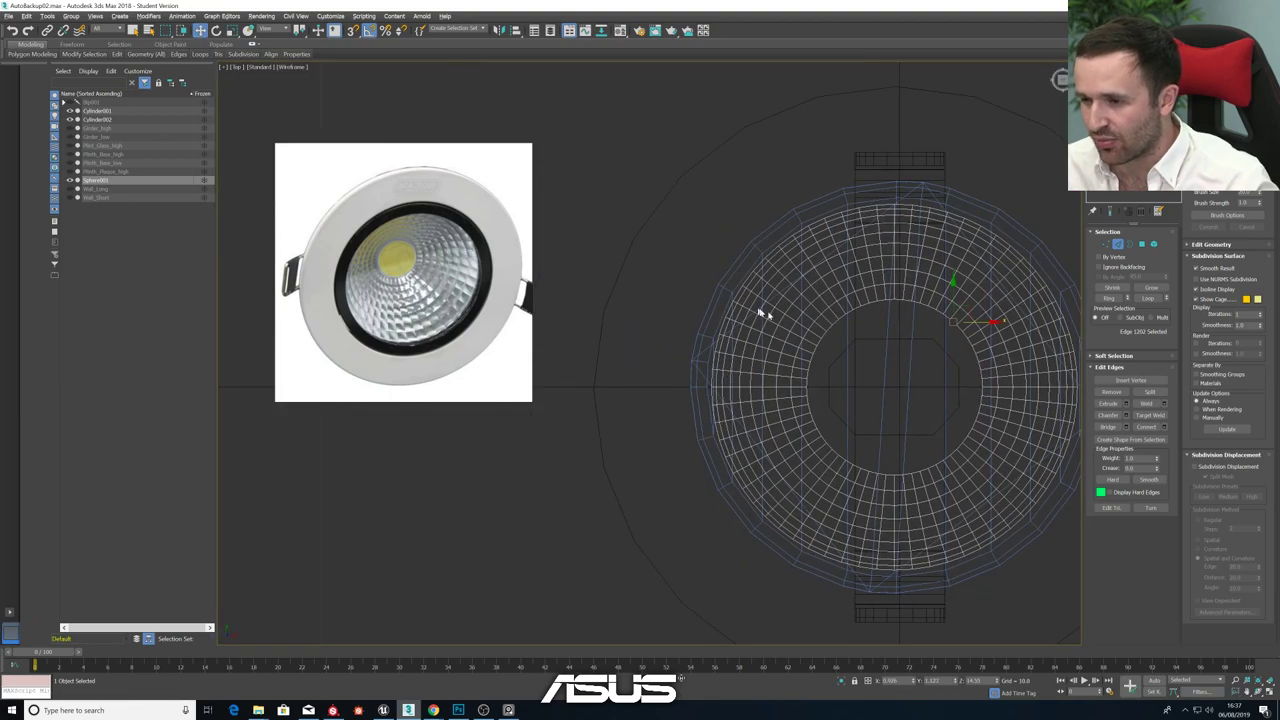
scroll(880, 325, "up", 5)
scroll(843, 313, "up", 3)
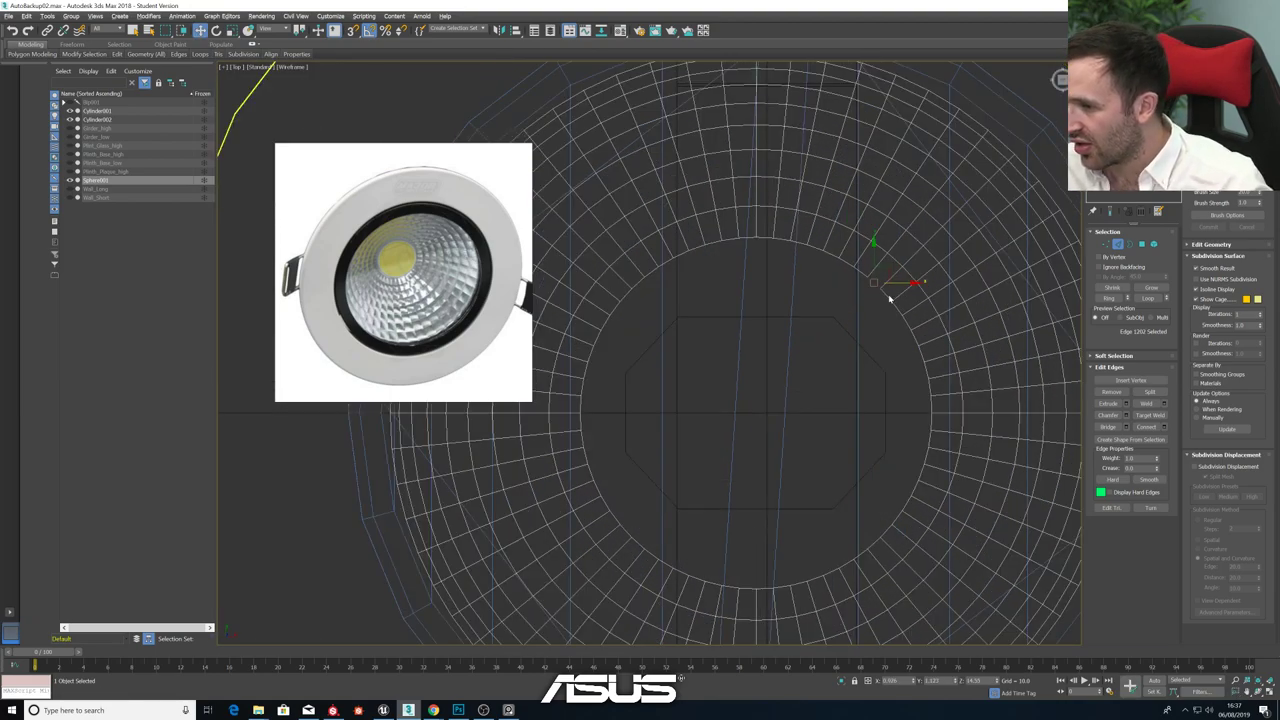
left_click(1105, 245)
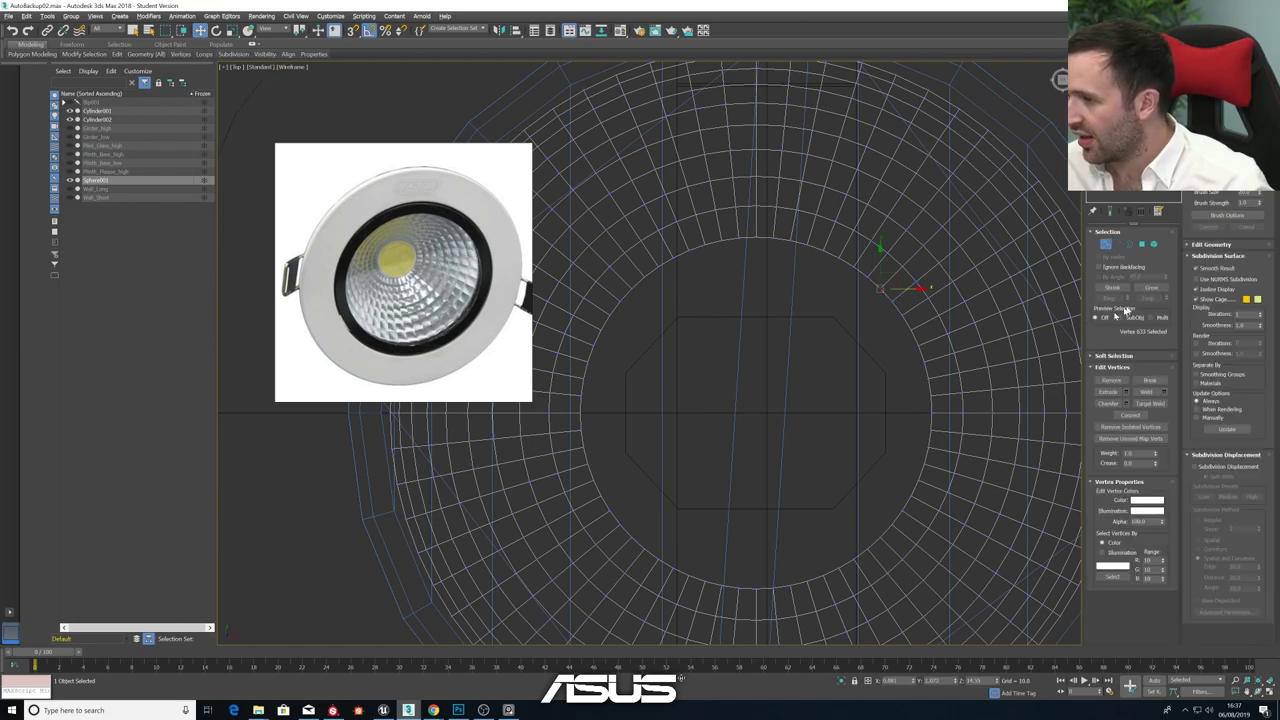
left_click_drag(888, 303, 937, 490)
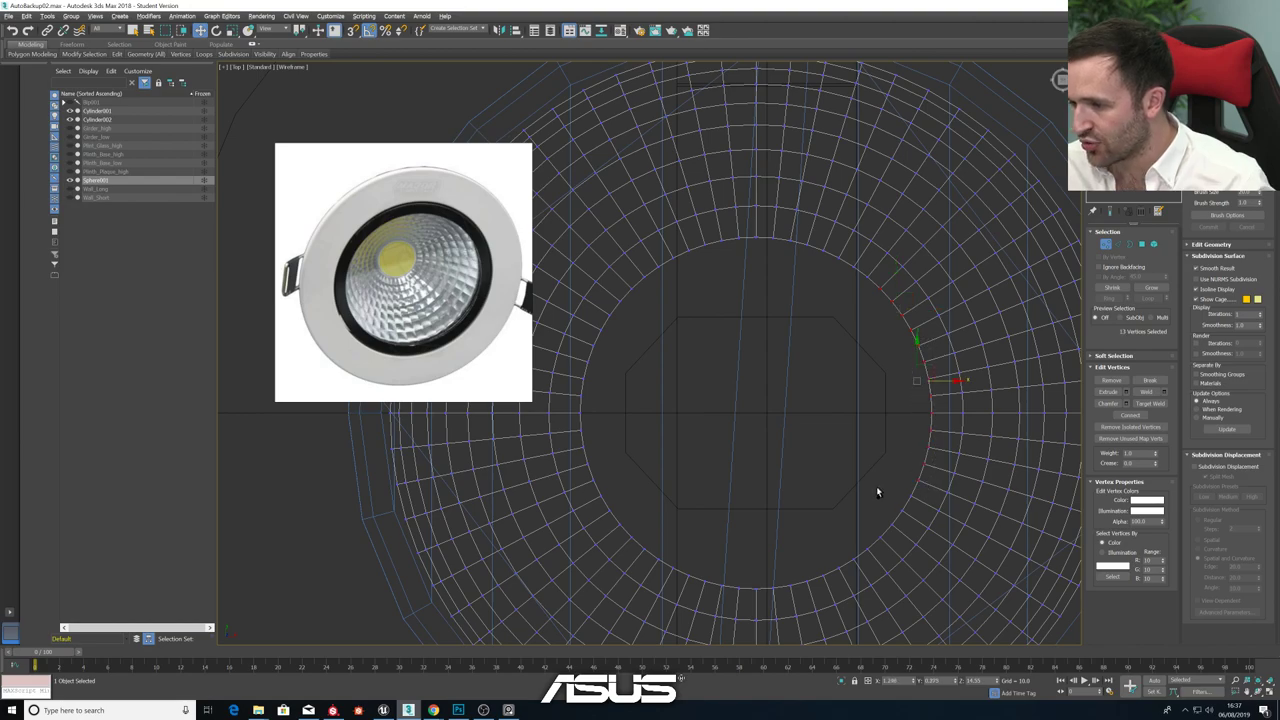
left_click_drag(836, 477, 917, 533, "ctrl")
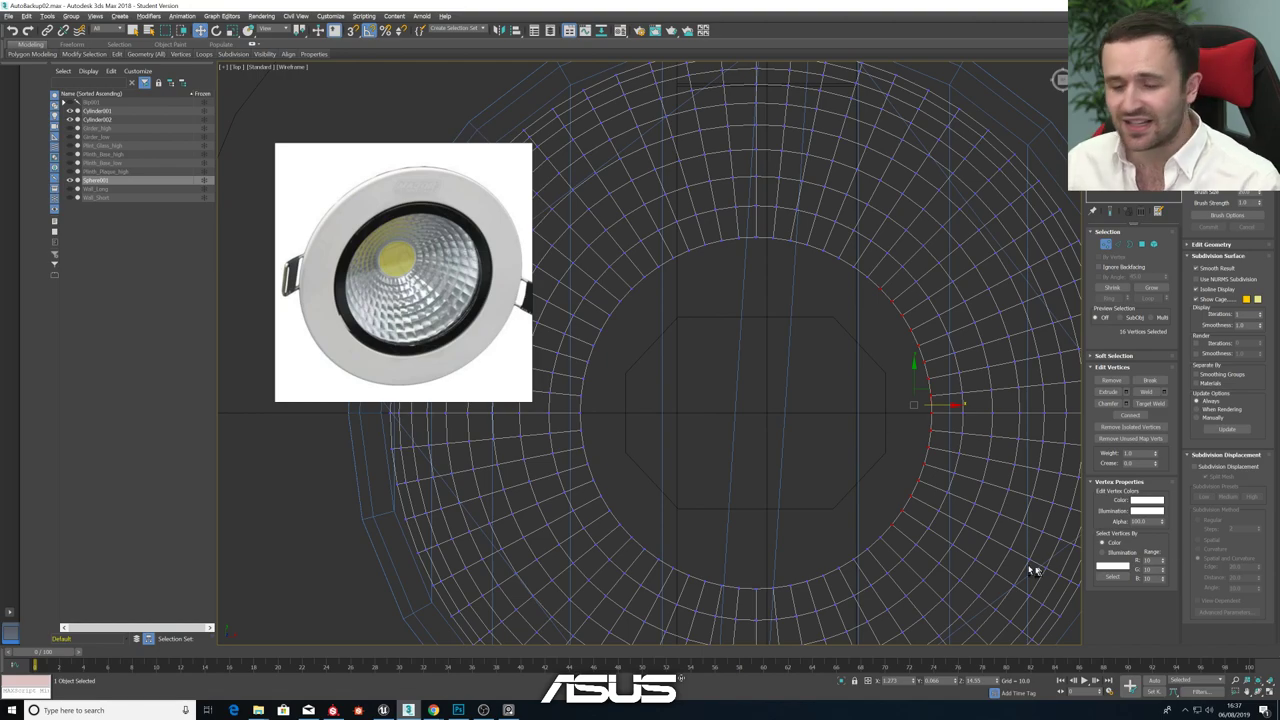
left_click_drag(801, 522, 882, 566, "ctrl")
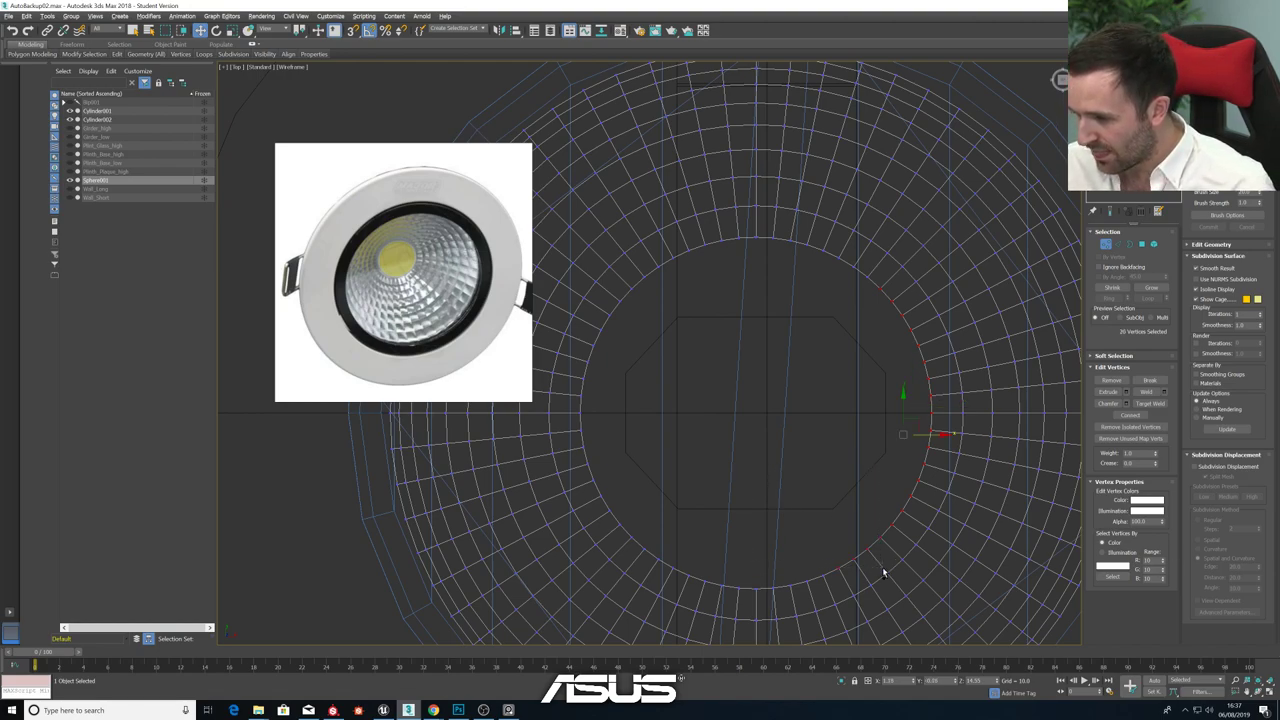
left_click_drag(718, 533, 831, 594, "ctrl")
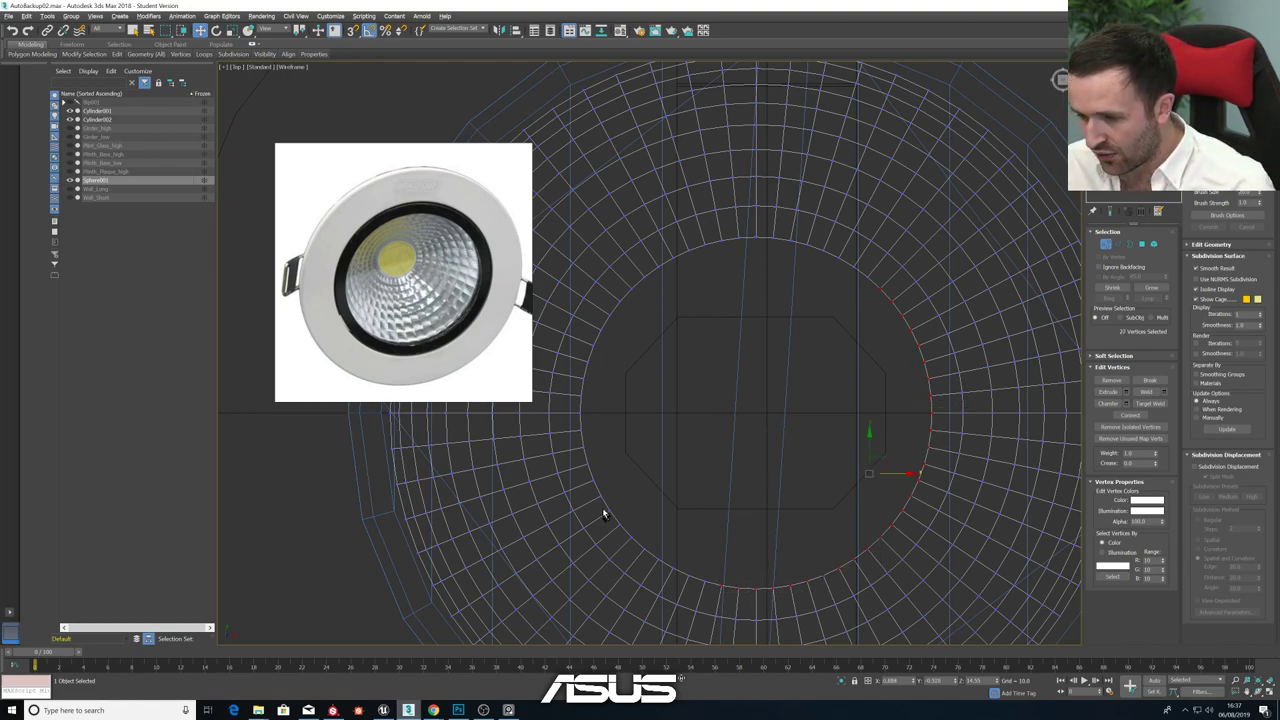
left_click_drag(604, 482, 733, 588, "ctrl")
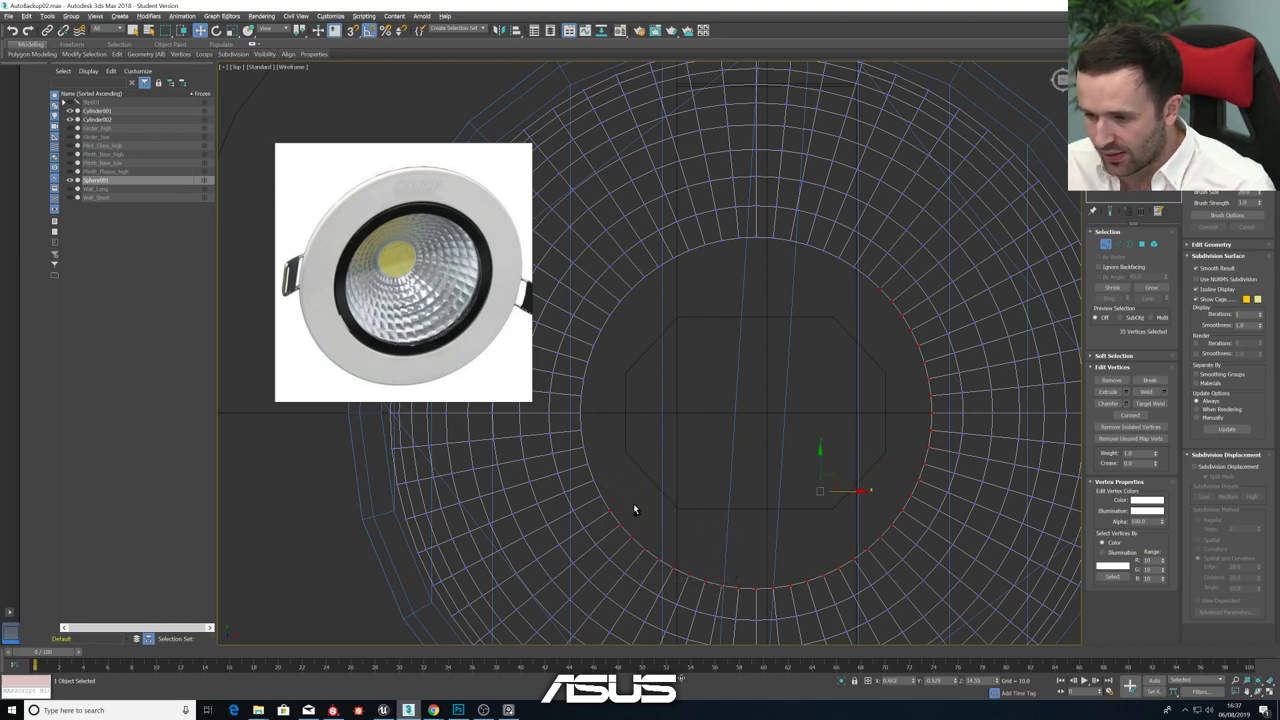
left_click_drag(633, 510, 623, 352, "ctrl")
left_click_drag(612, 284, 662, 314, "ctrl")
left_click_drag(640, 250, 716, 303, "ctrl")
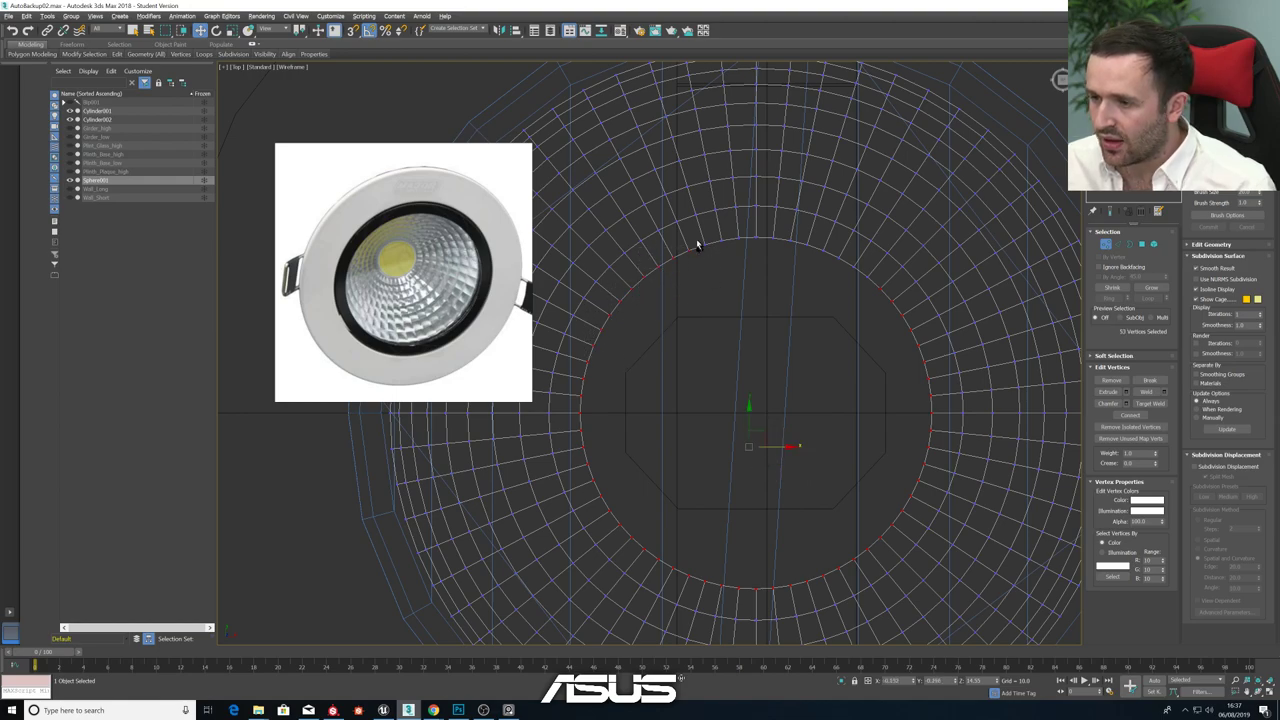
left_click_drag(697, 244, 854, 309, "ctrl")
left_click_drag(848, 262, 887, 303, "ctrl")
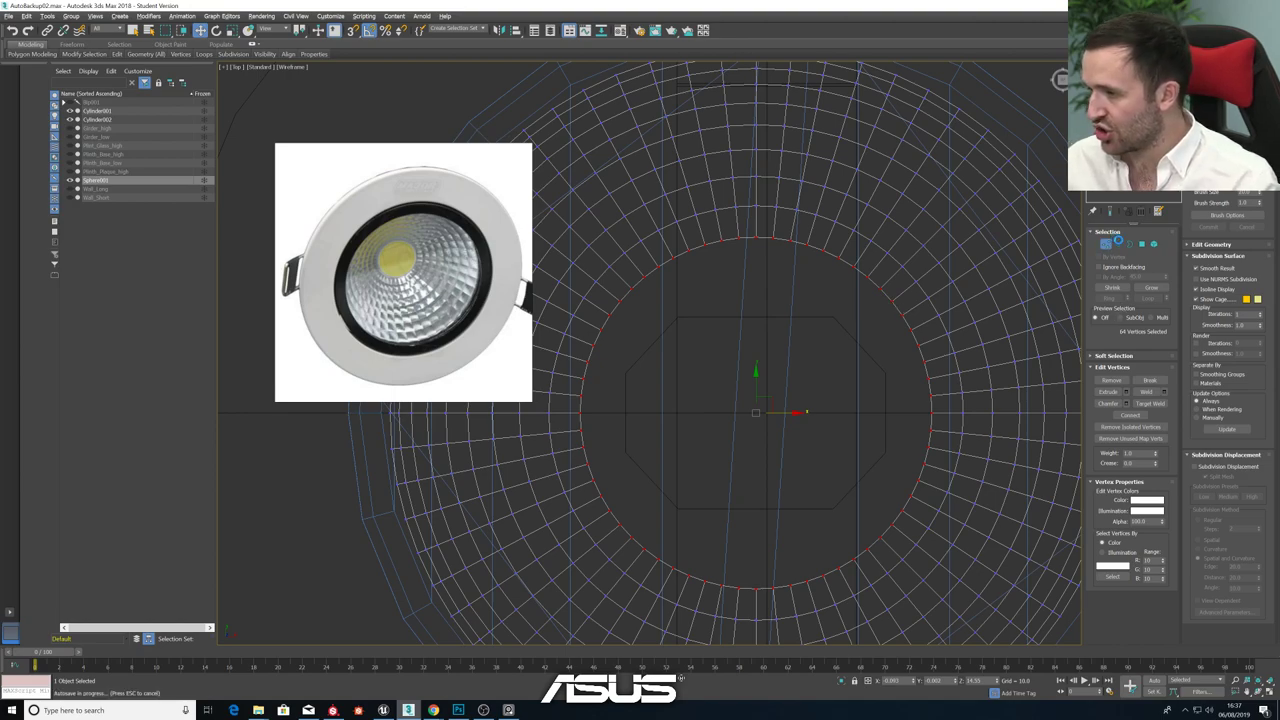
left_click(1117, 244, "ctrl+shift")
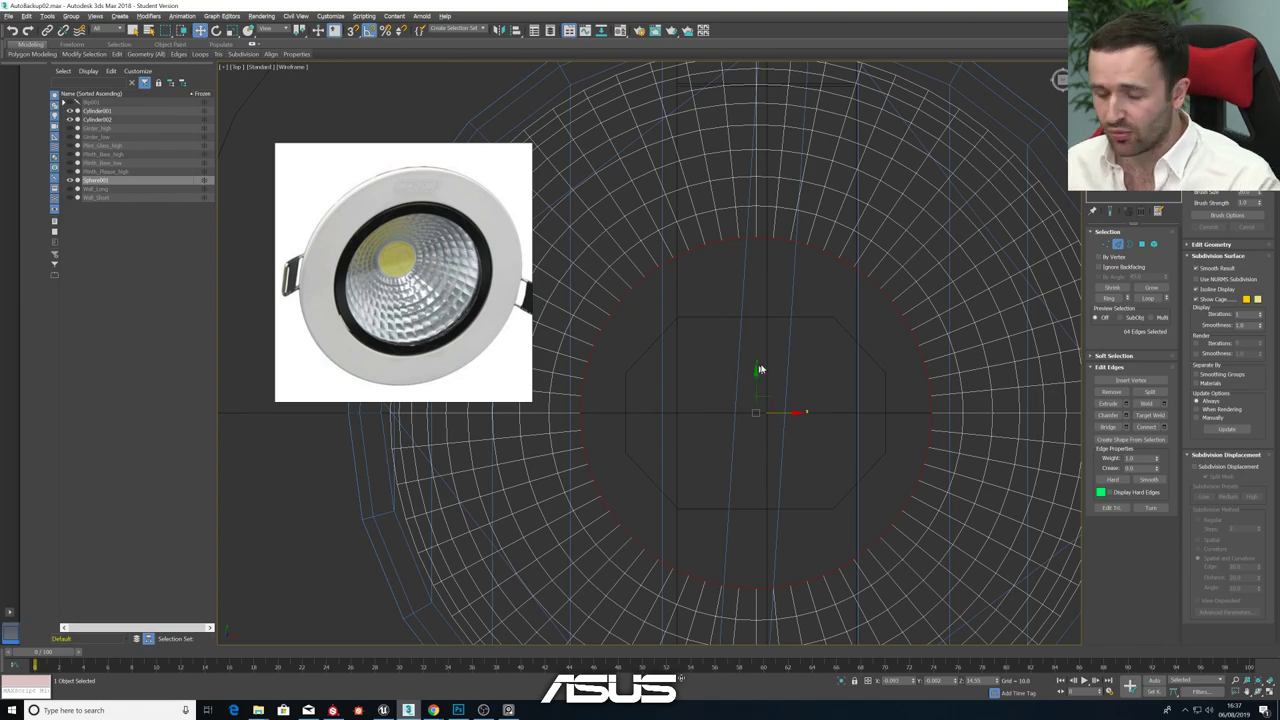
- Back in the perspective view, deselect two opposite edges of the hole and bridge the remaining edges to cap it
key("alt+w")
middle_click(903, 506)
key("alt+w")
middle_click_drag(869, 495, 862, 500, "alt")
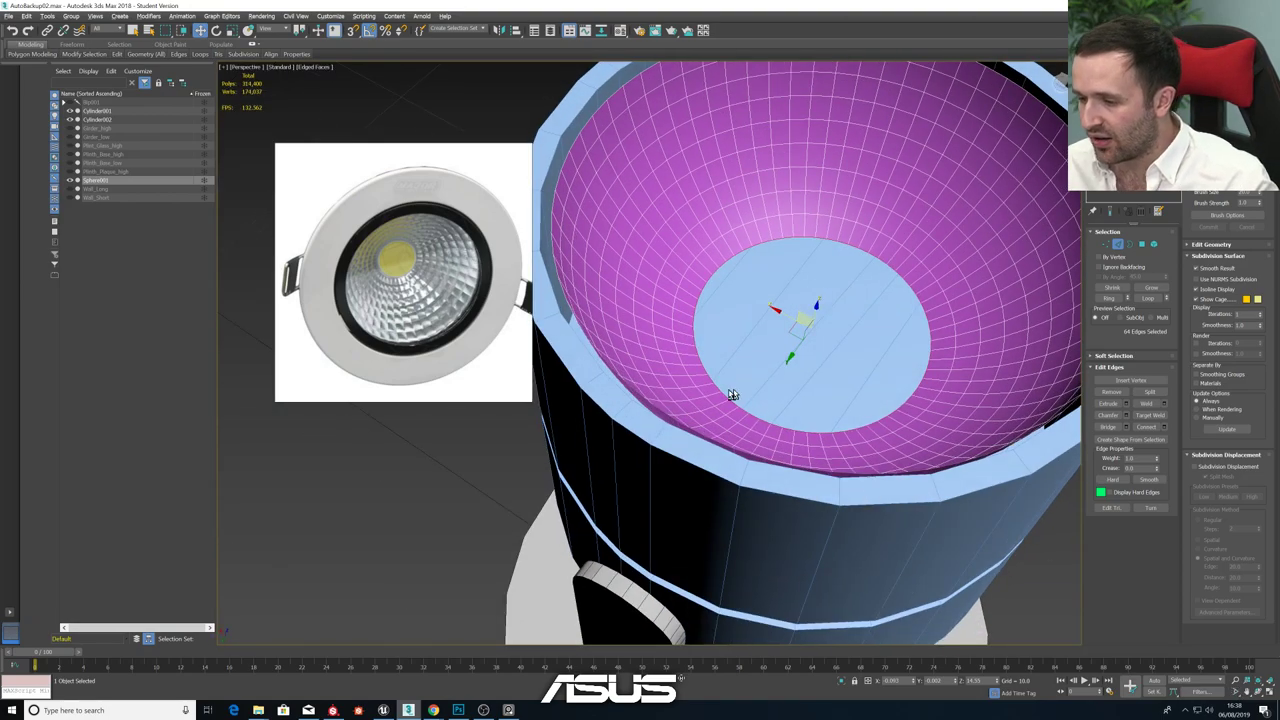
left_click(726, 396, "alt")
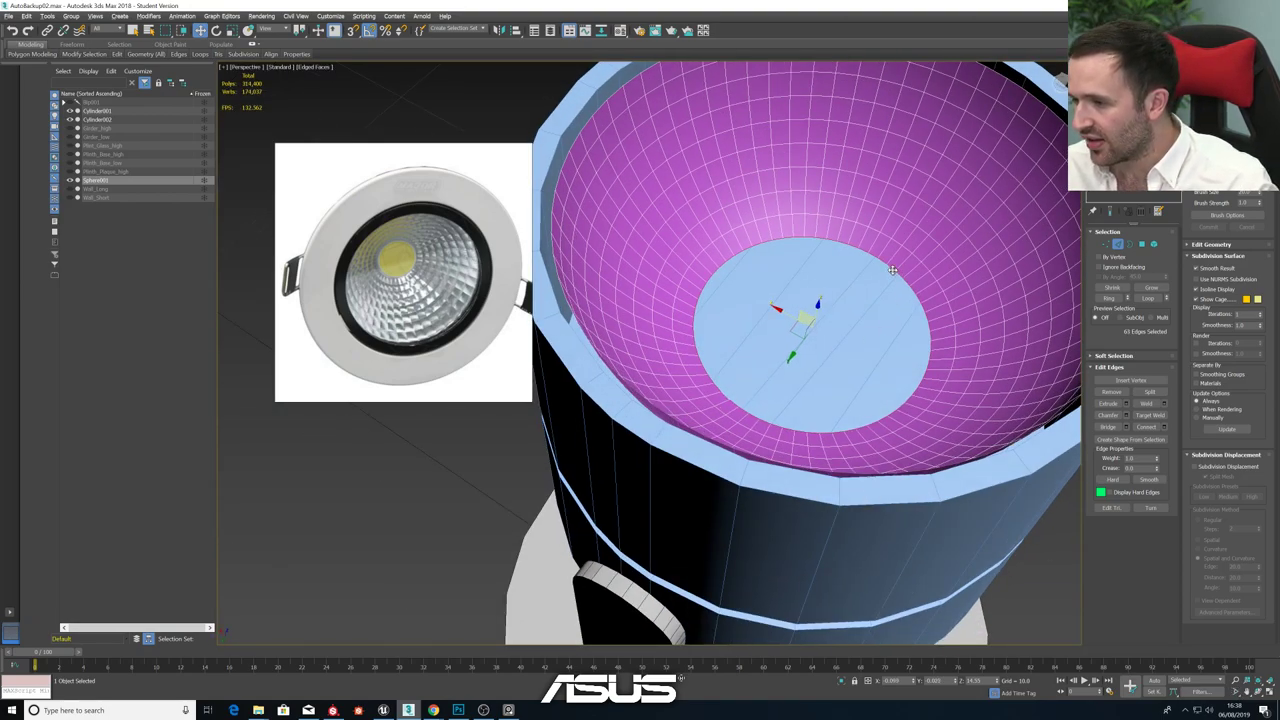
left_click(945, 276, "alt")
left_click(1125, 427)
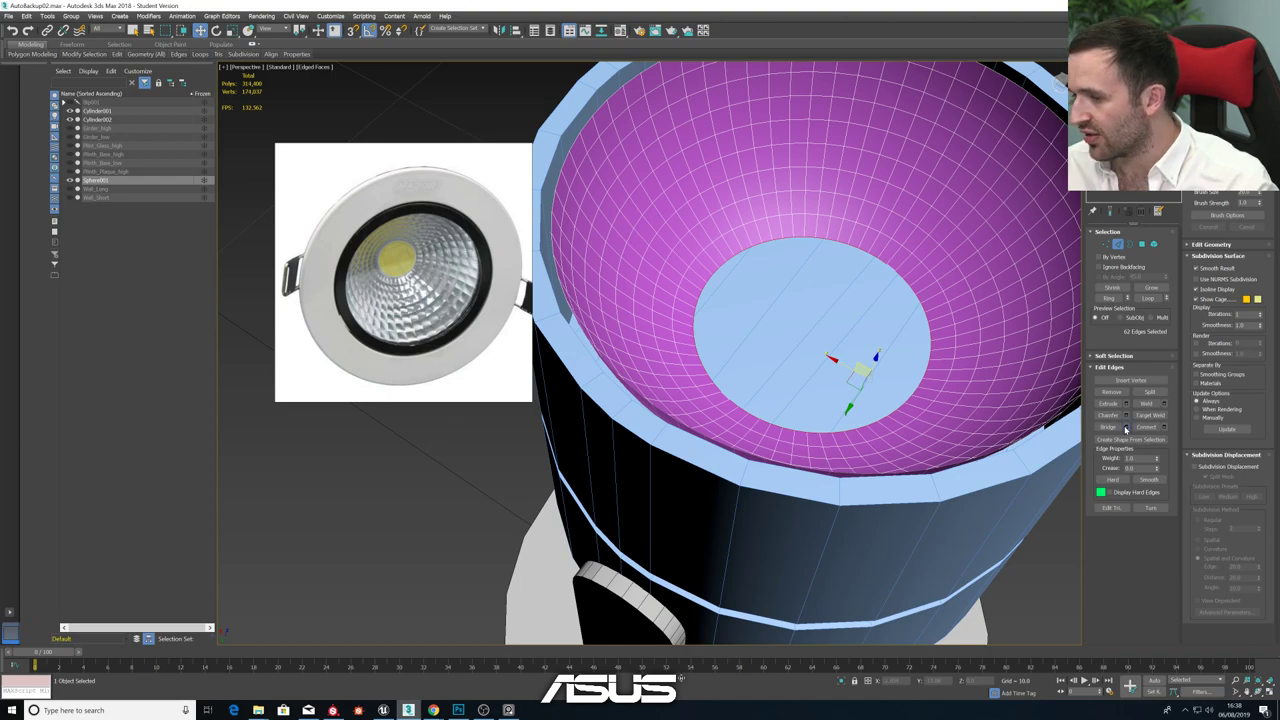
left_click(655, 400)
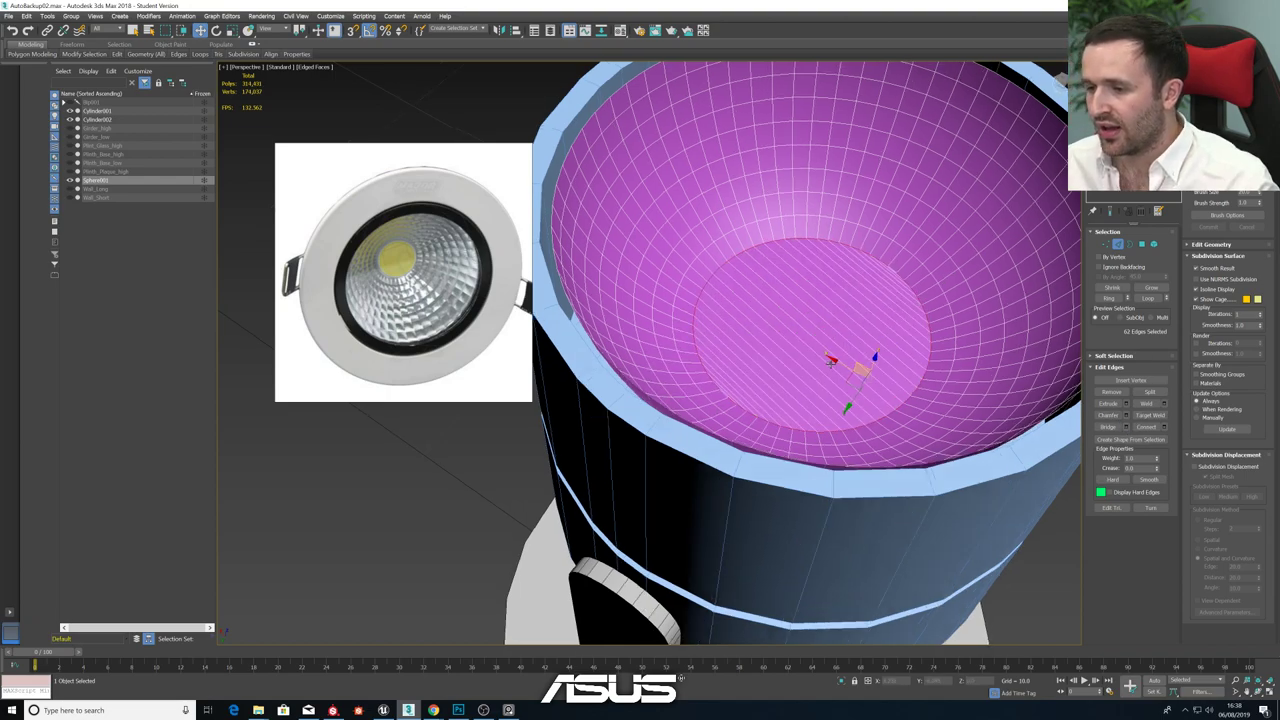
- Inspect the capped bowl in plain shading, clear the edge selection and show edged faces again
middle_click_drag(655, 400, 655, 360, "alt")
key("F4")
scroll(742, 366, "down", 4)
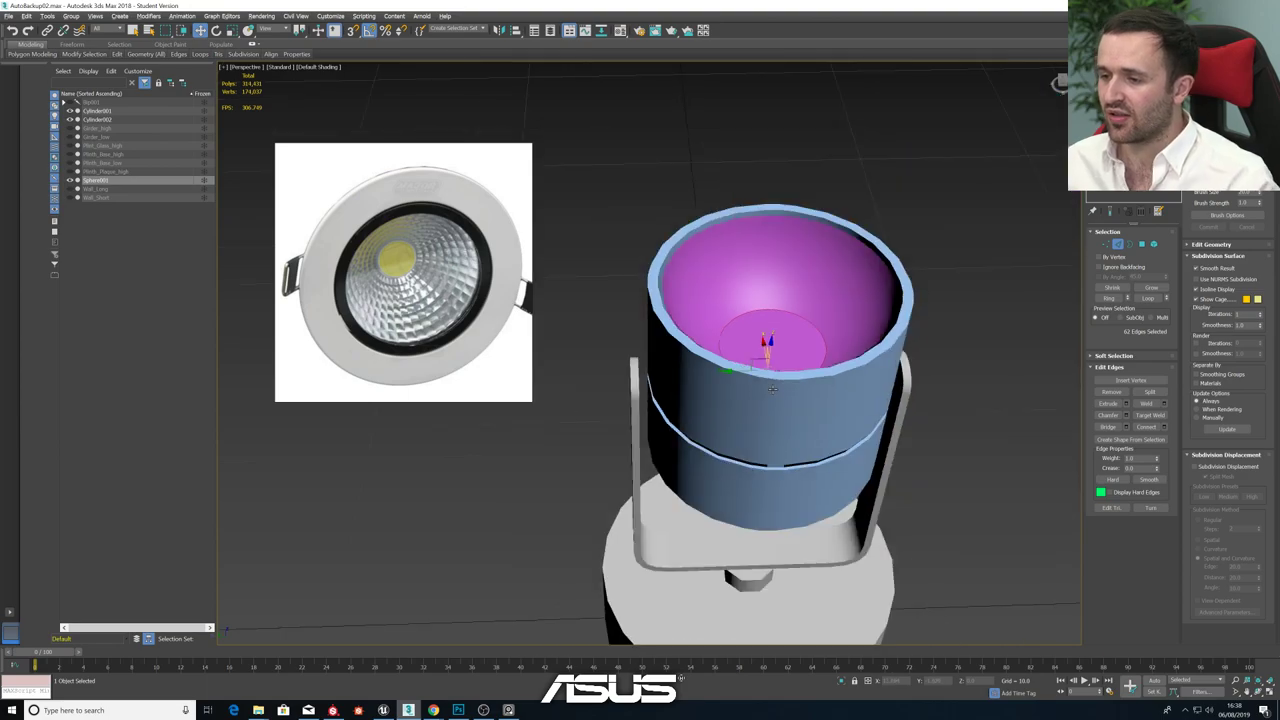
mouse_move(742, 366)
middle_mouse_down("alt")
mouse_move(714, 426)
mouse_move(760, 365)
mouse_move(760, 415)
mouse_move(770, 334)
middle_mouse_up("alt")
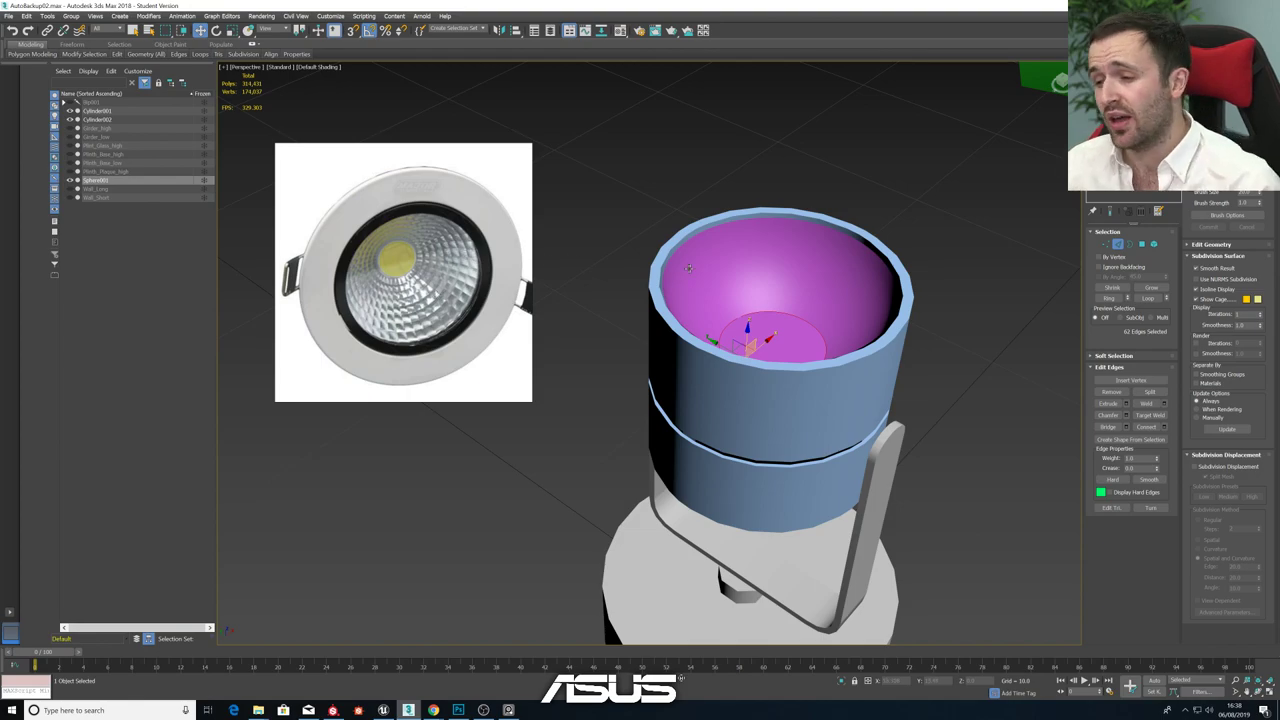
left_click(731, 275)
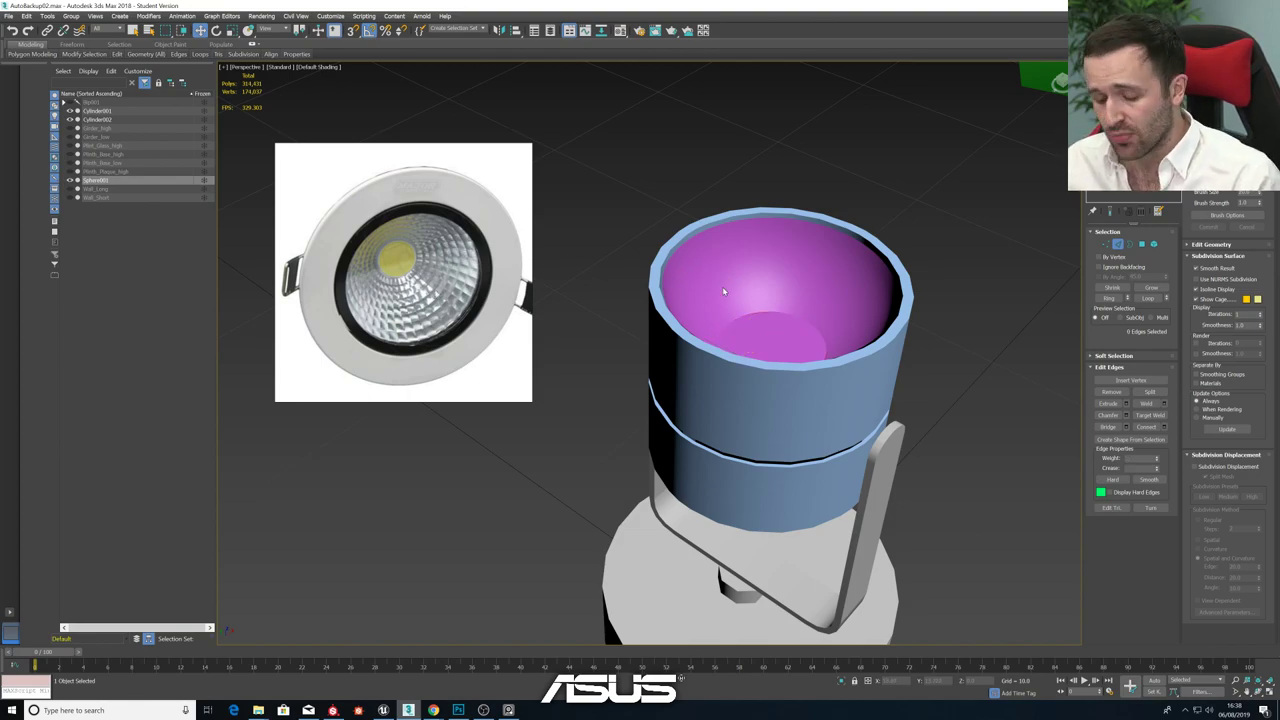
key("F4")
scroll(777, 286, "up", 3)
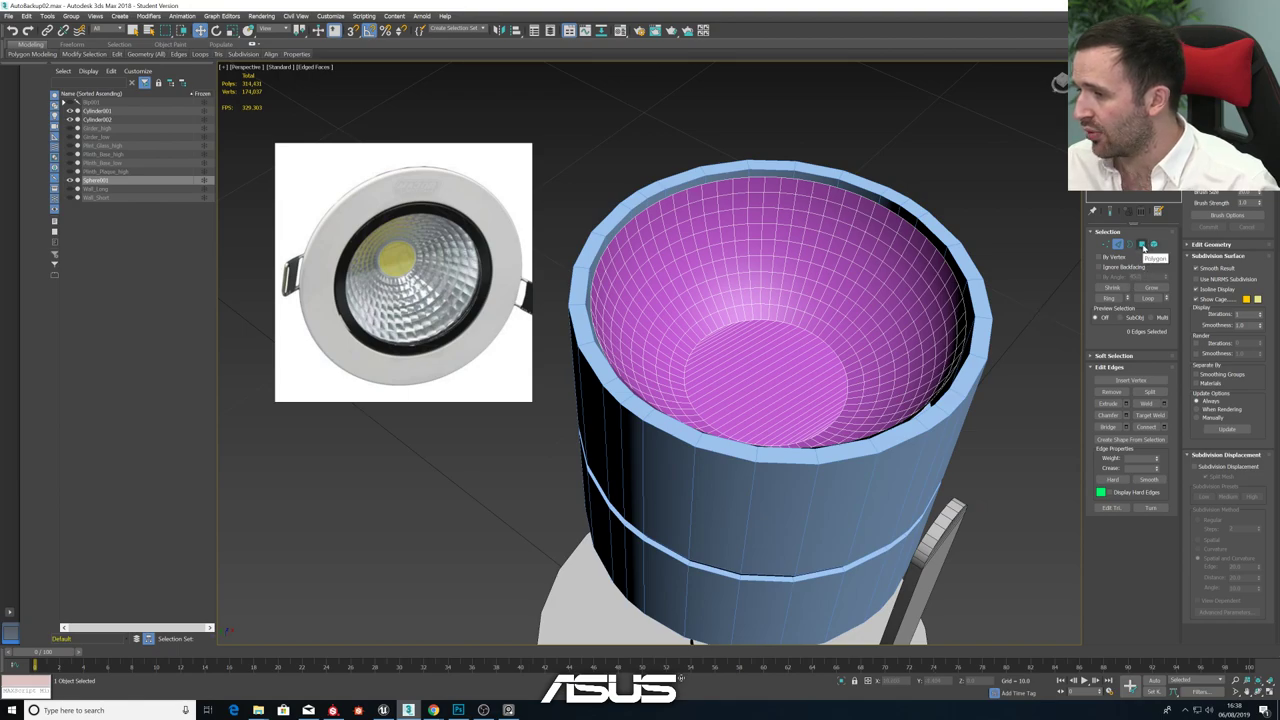
- Select the whole bowl element and auto-smooth its polygons with a threshold of 0.05
left_click(818, 349)
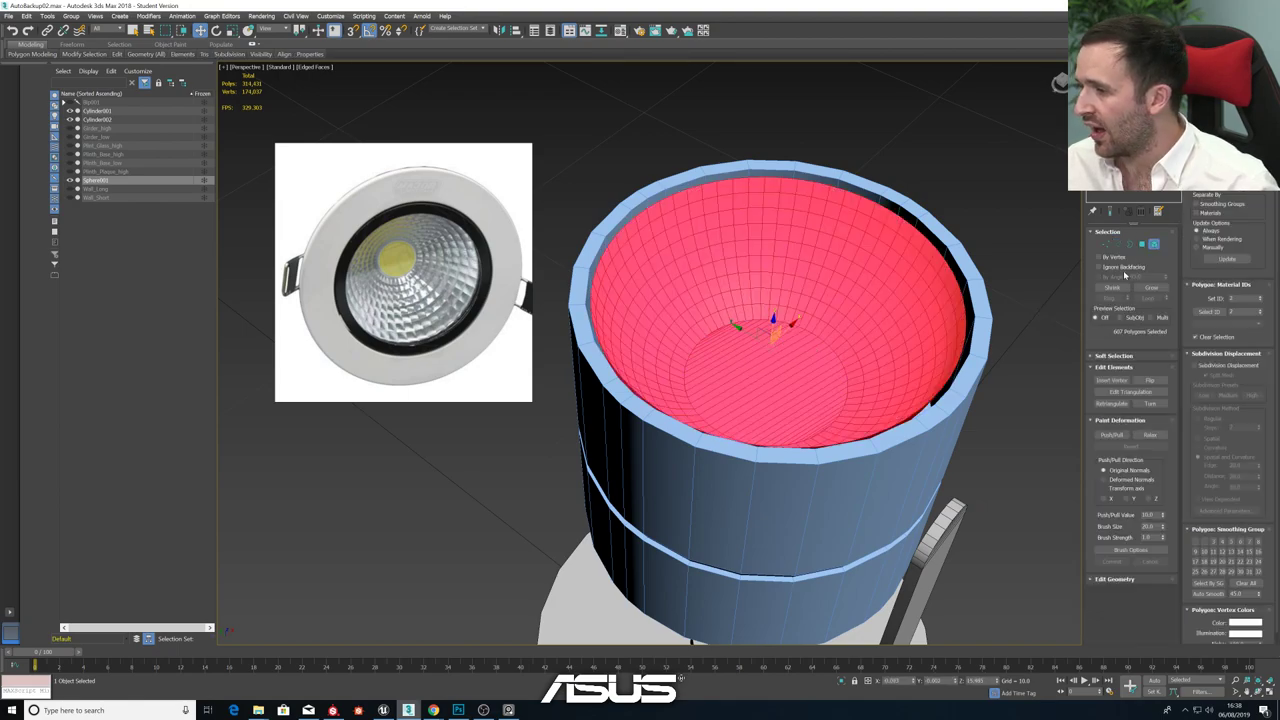
scroll(1222, 564, "down", 1)
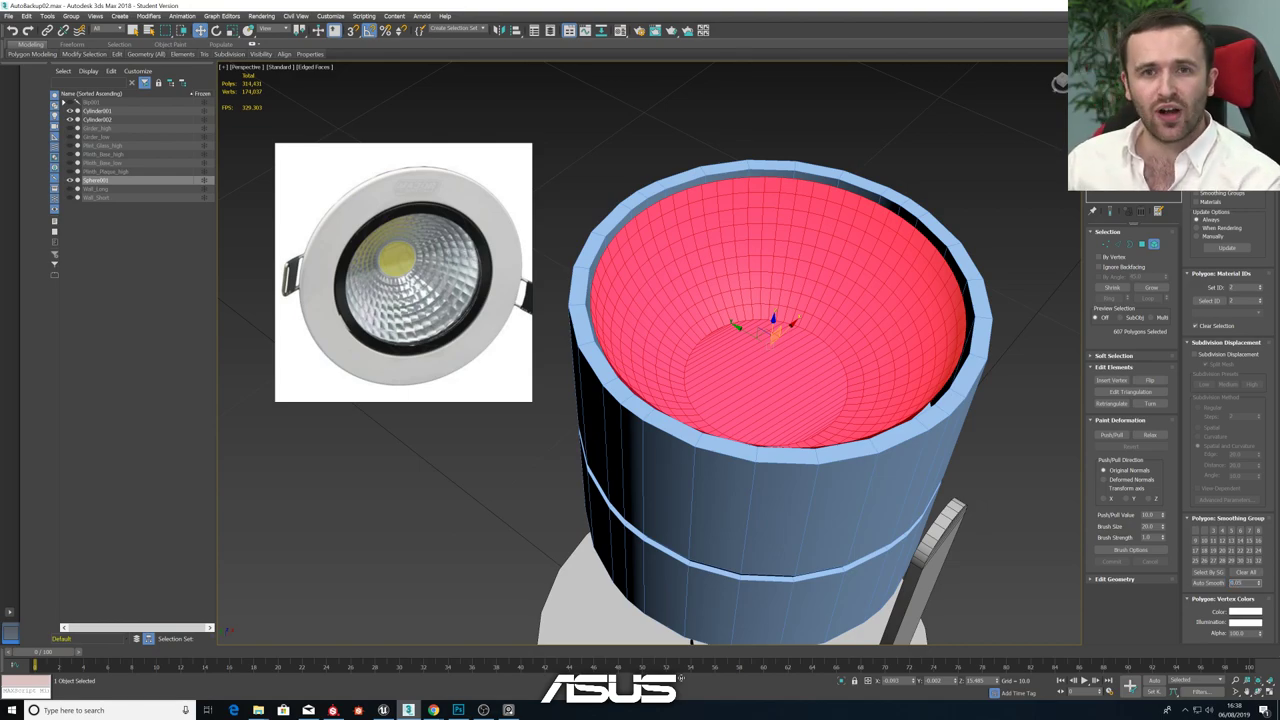
left_click(1201, 585)
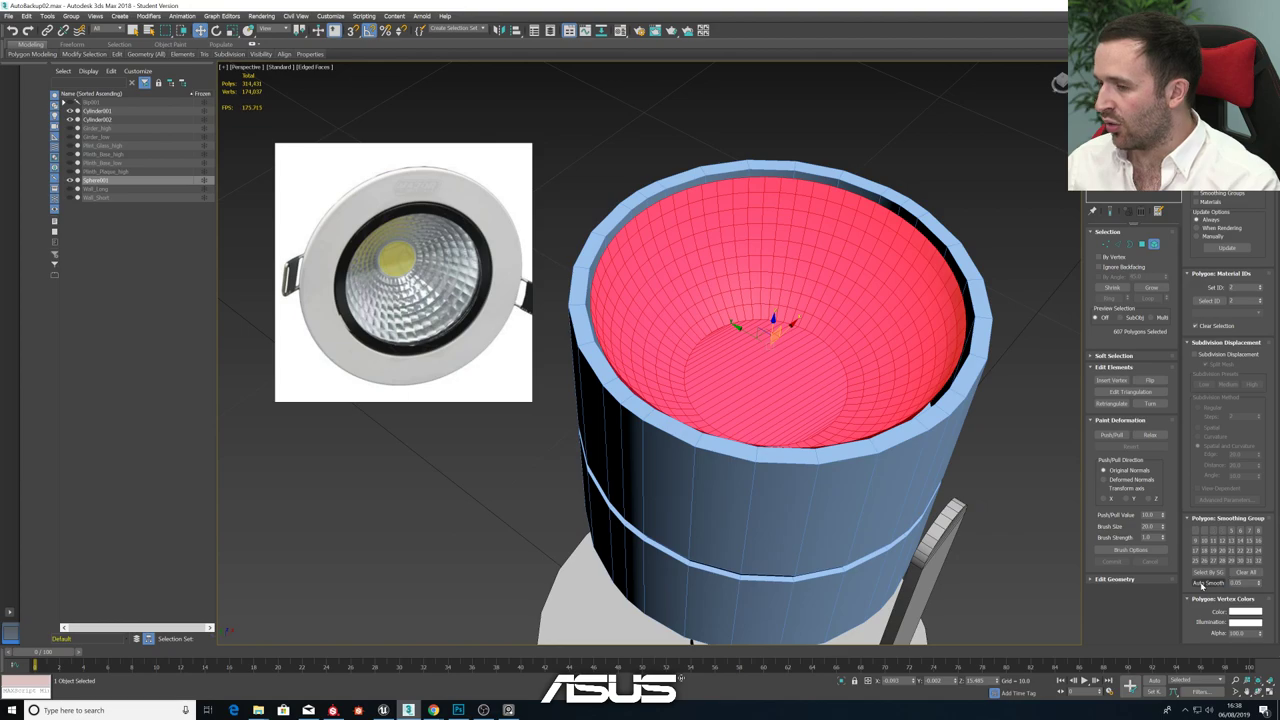
- Leave element editing on the bowl and examine its faceted shading without edged faces, from close up and farther away
left_click(995, 438)
key("4")
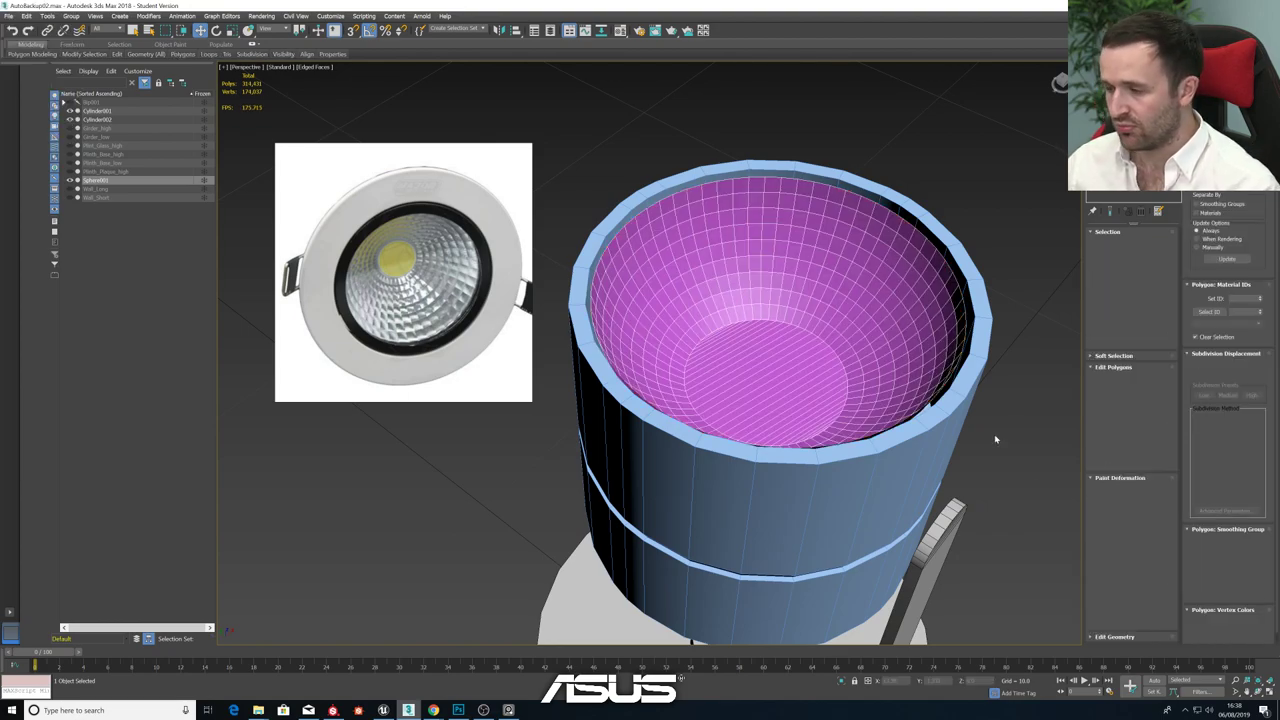
key("4")
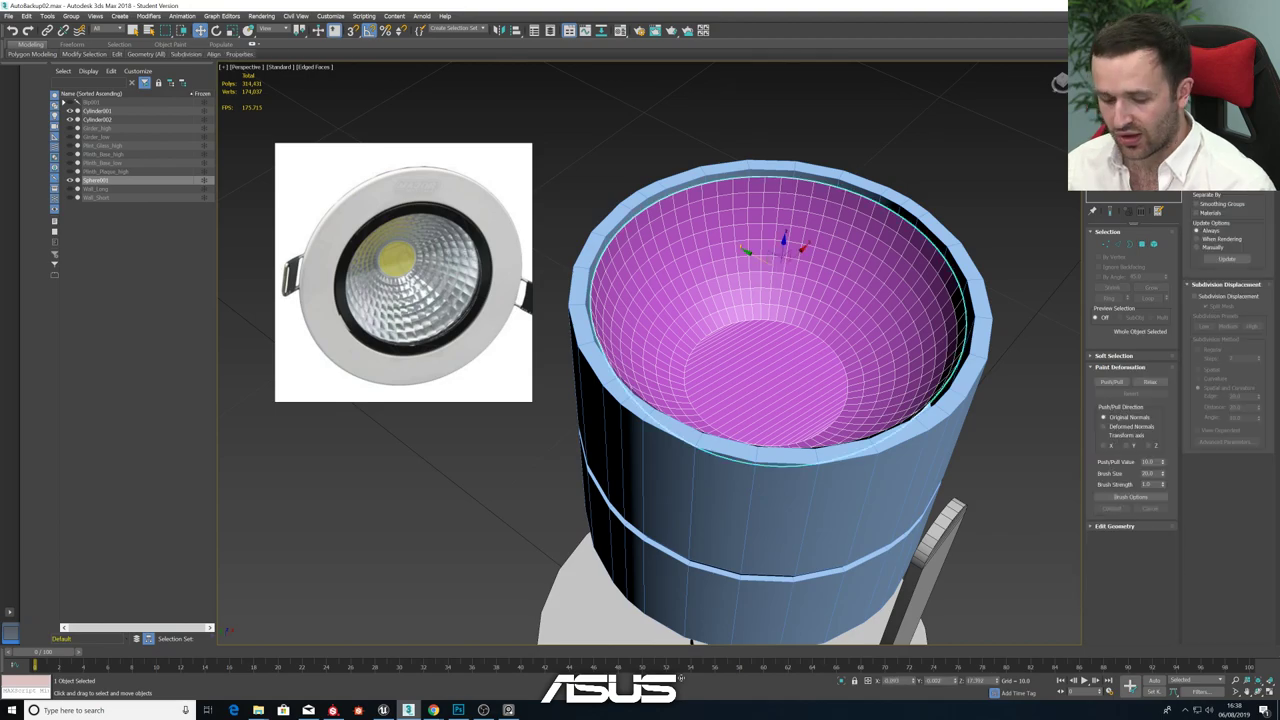
key("F4")
middle_click_drag(871, 266, 800, 280, "alt")
scroll(813, 306, "up", 4)
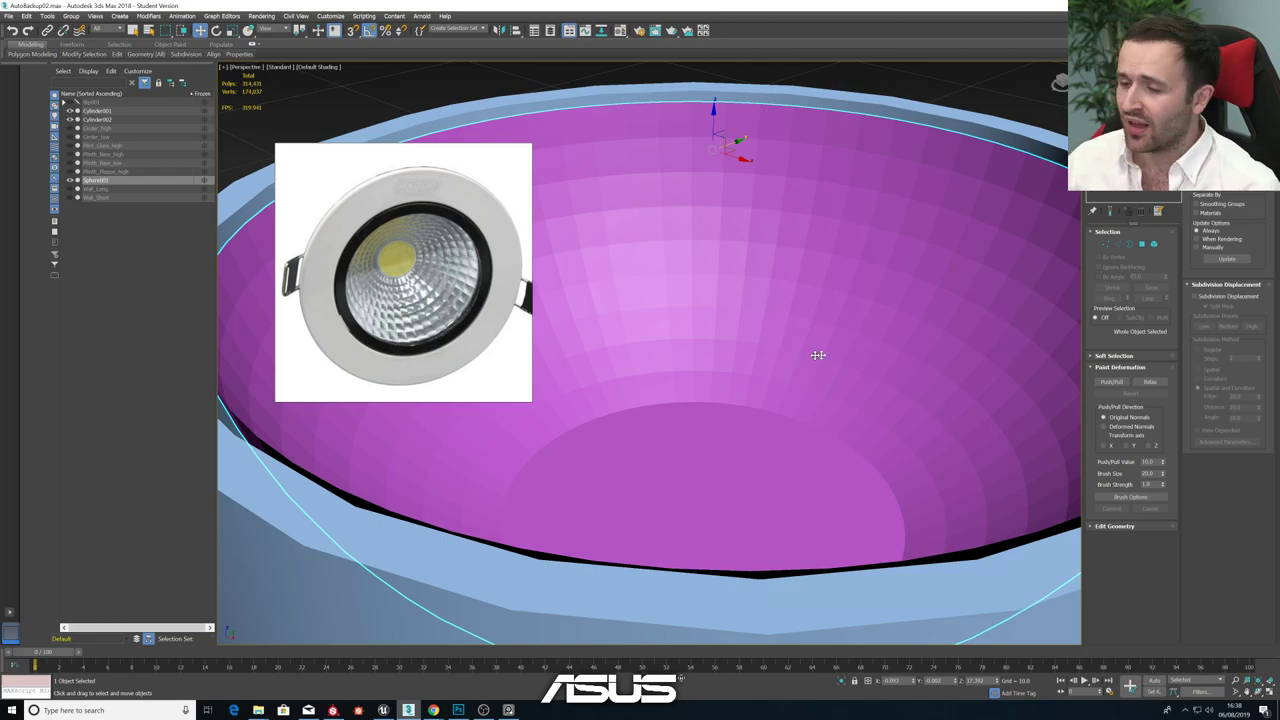
scroll(863, 391, "down", 8)
scroll(898, 396, "down", 3)
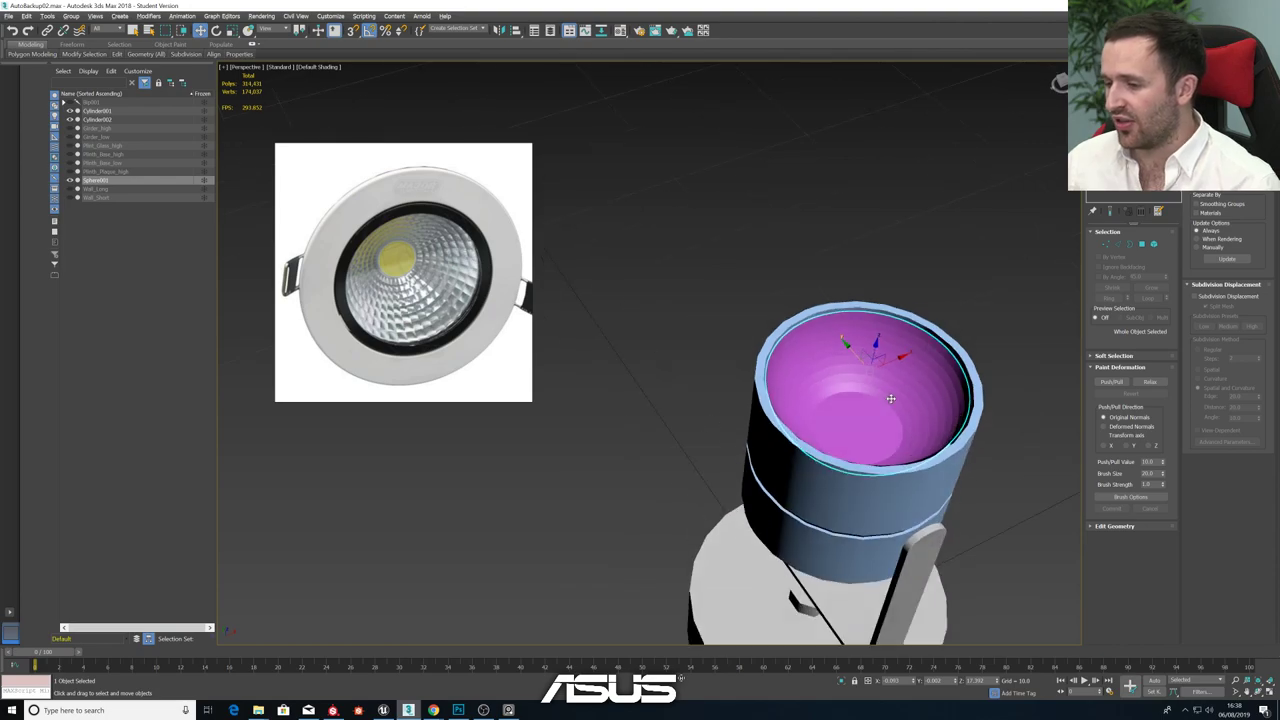
scroll(898, 403, "up", 5)
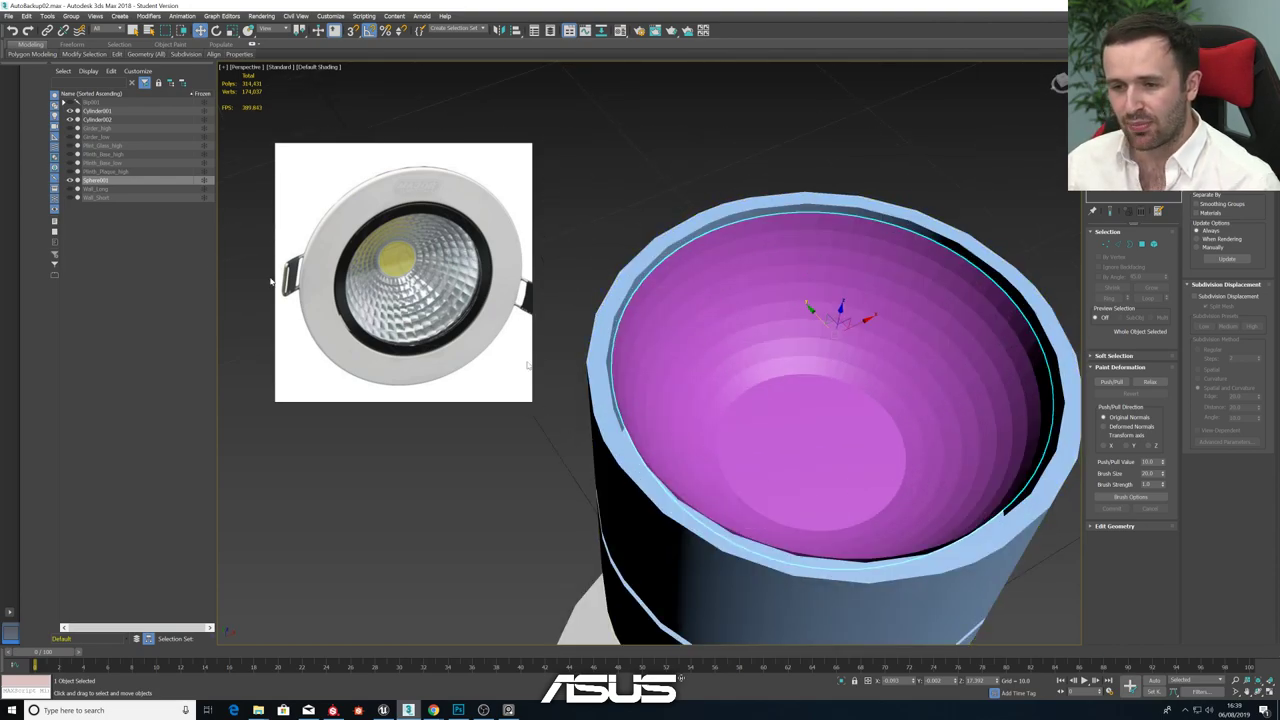
- Shift the reference sheet to the close-up photo of the black lamp head with its lit, glass-covered lens
left_click_drag(470, 312, 383, 308)
scroll(320, 308, "up", 5)
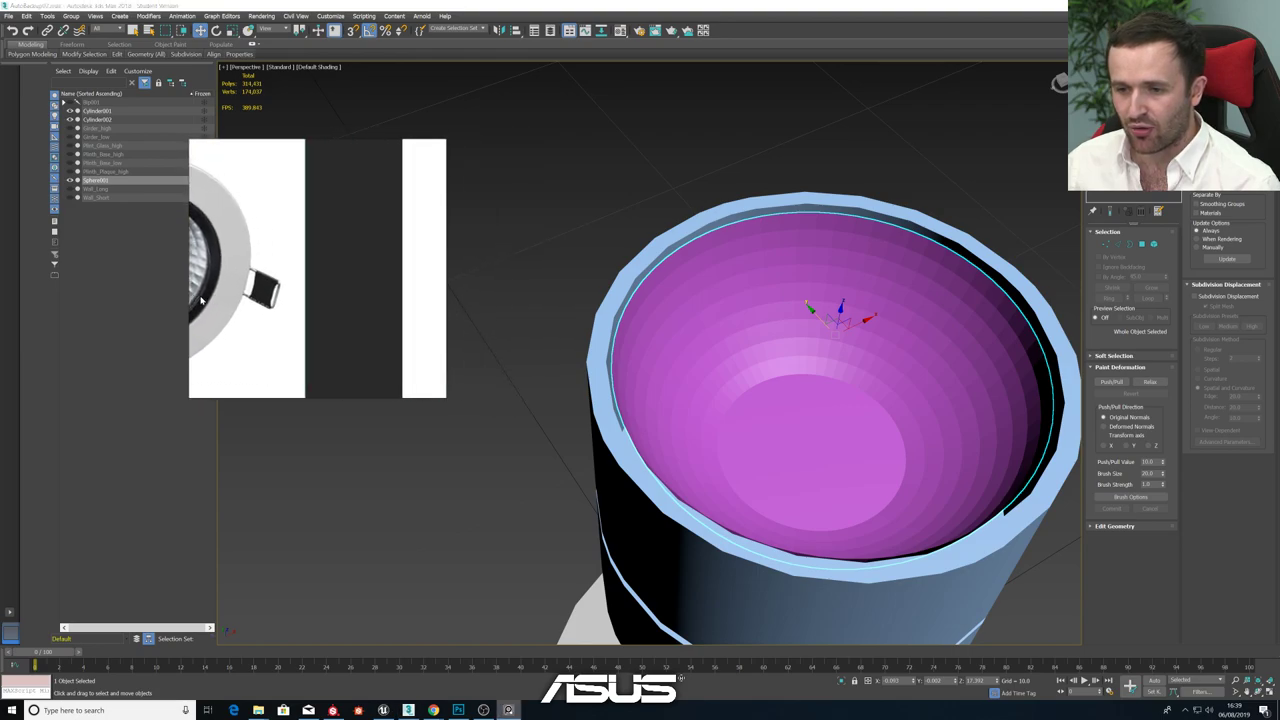
scroll(320, 308, "down", 5)
scroll(323, 290, "up", 4)
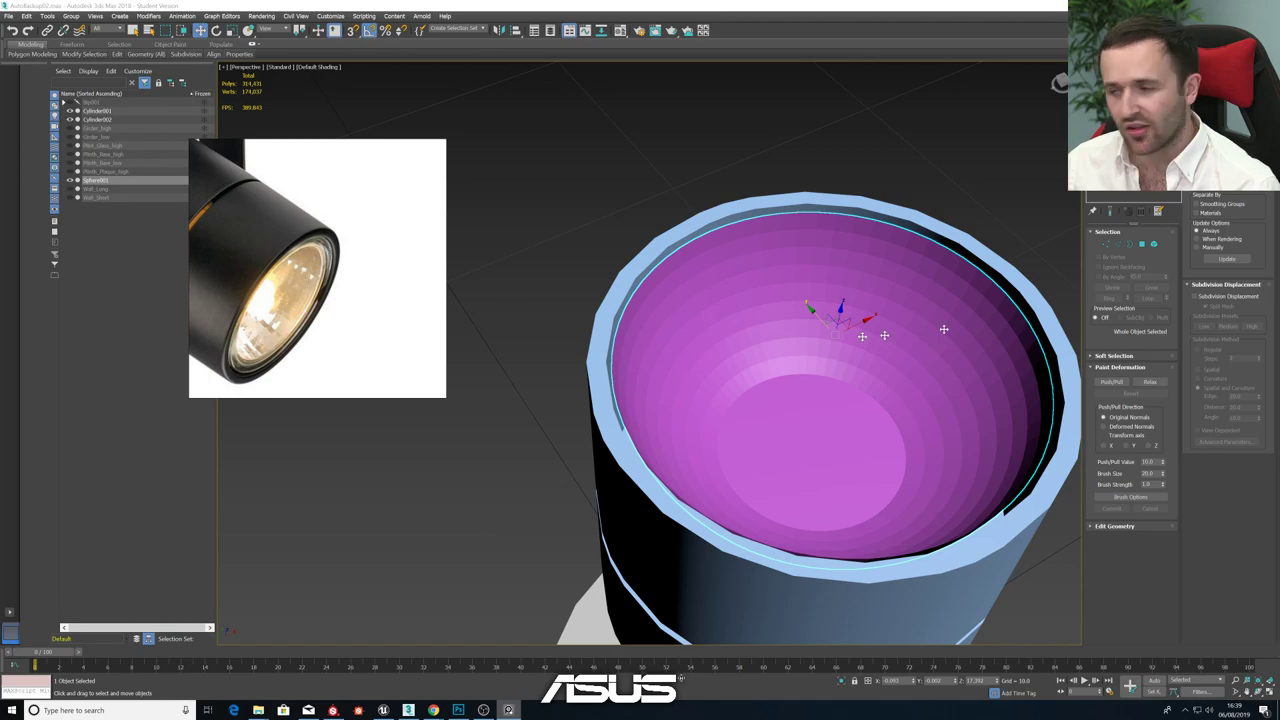
- Select the whole bowl element and scale it down slightly in the horizontal plane to leave a gap inside the lamp head
left_click(1154, 243)
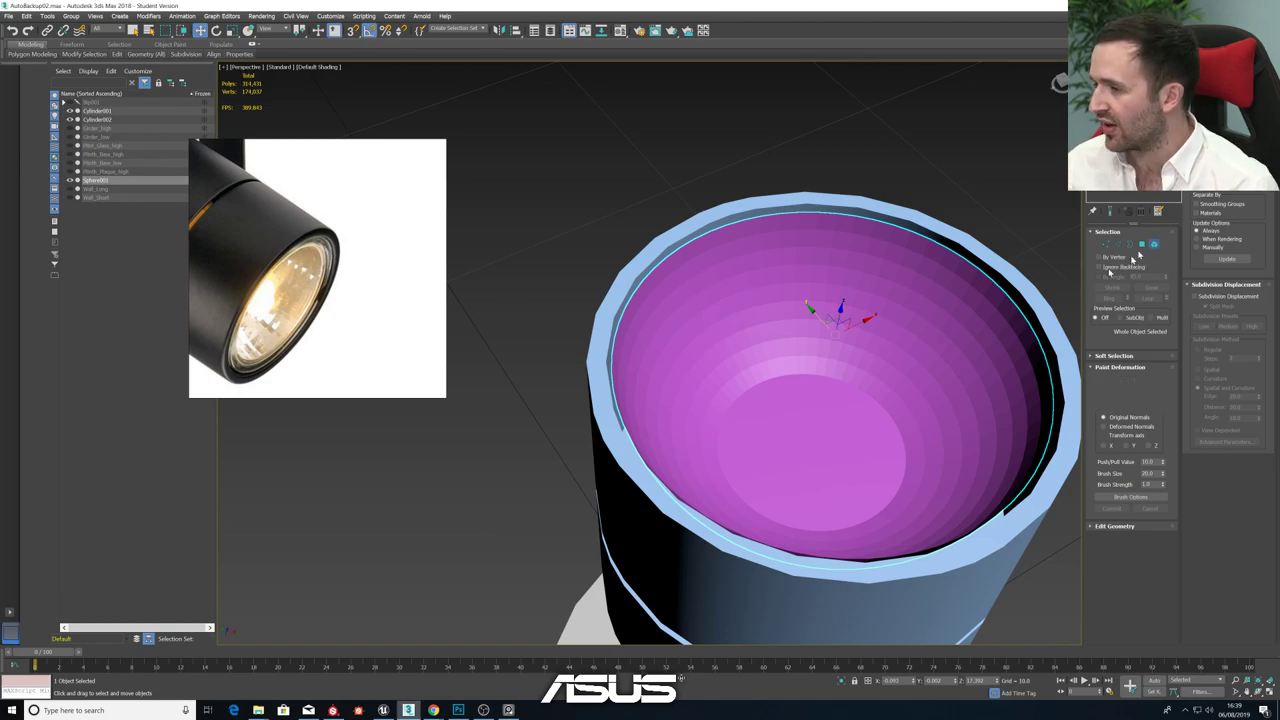
left_click(796, 490)
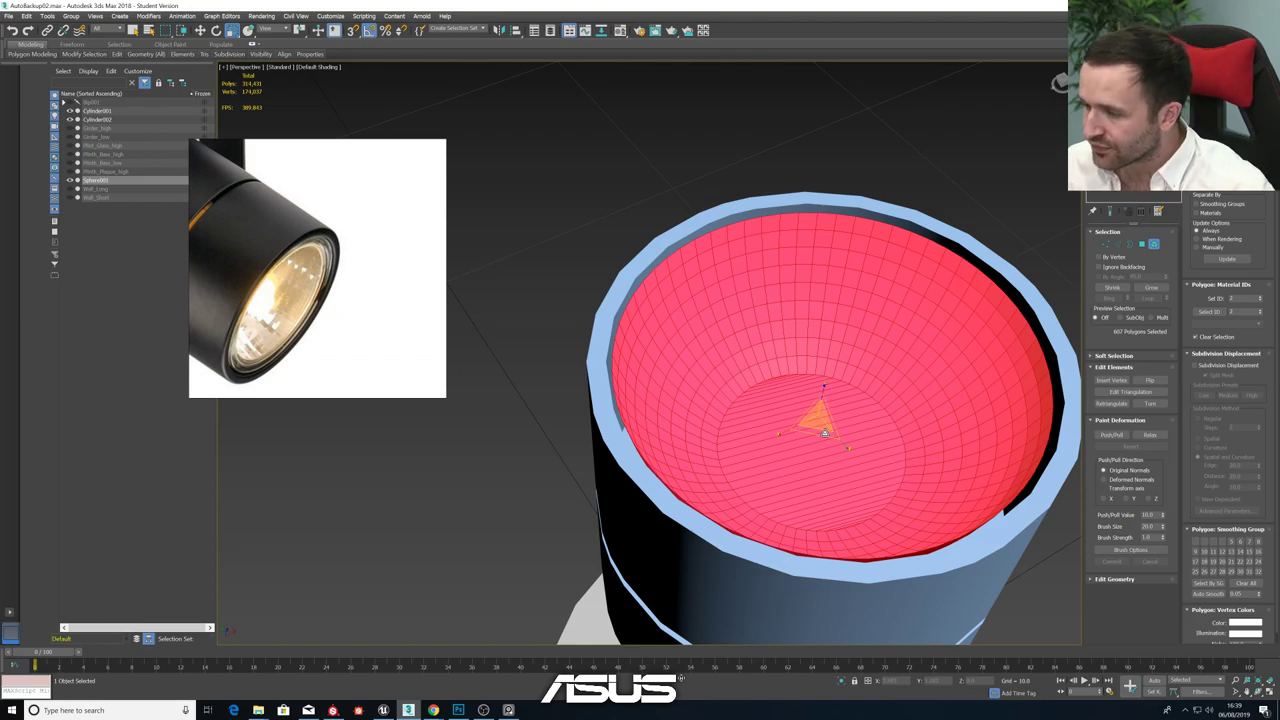
left_click_drag(825, 435, 824, 432)
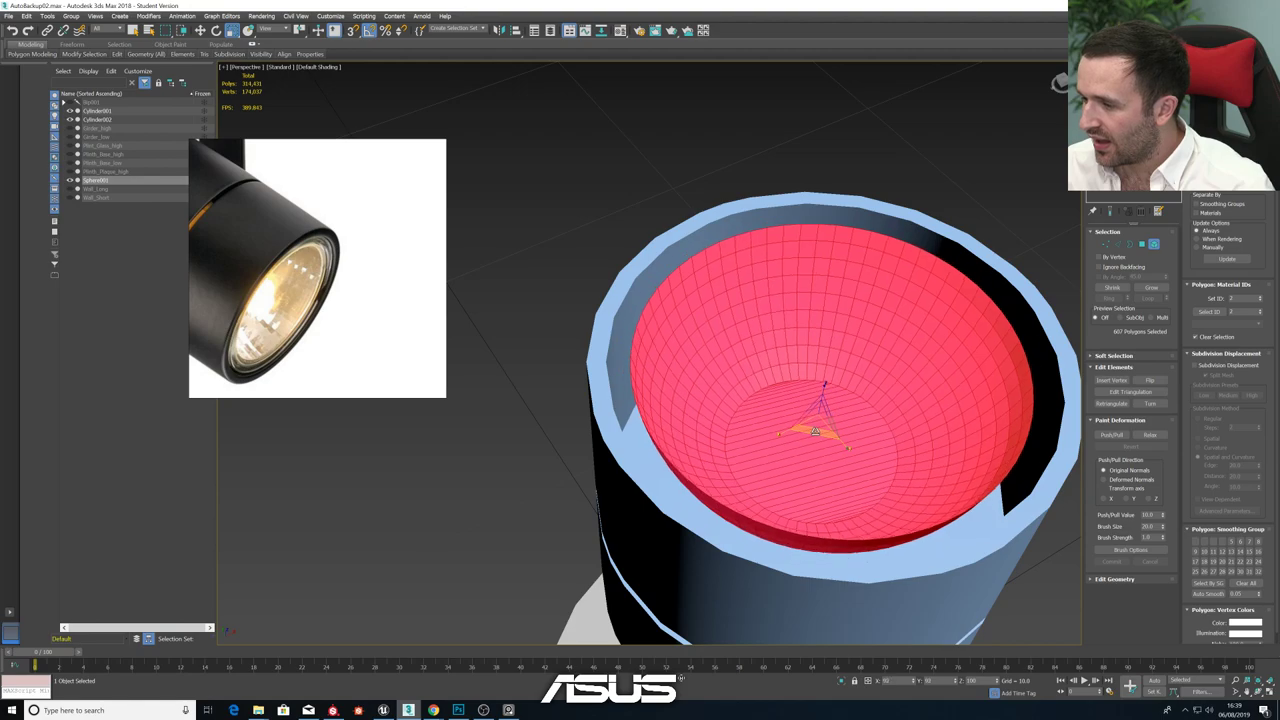
- Select the bowl's open rim edge loop and extrude it outward into a flat rim and down into an outer lip
left_click(1117, 244)
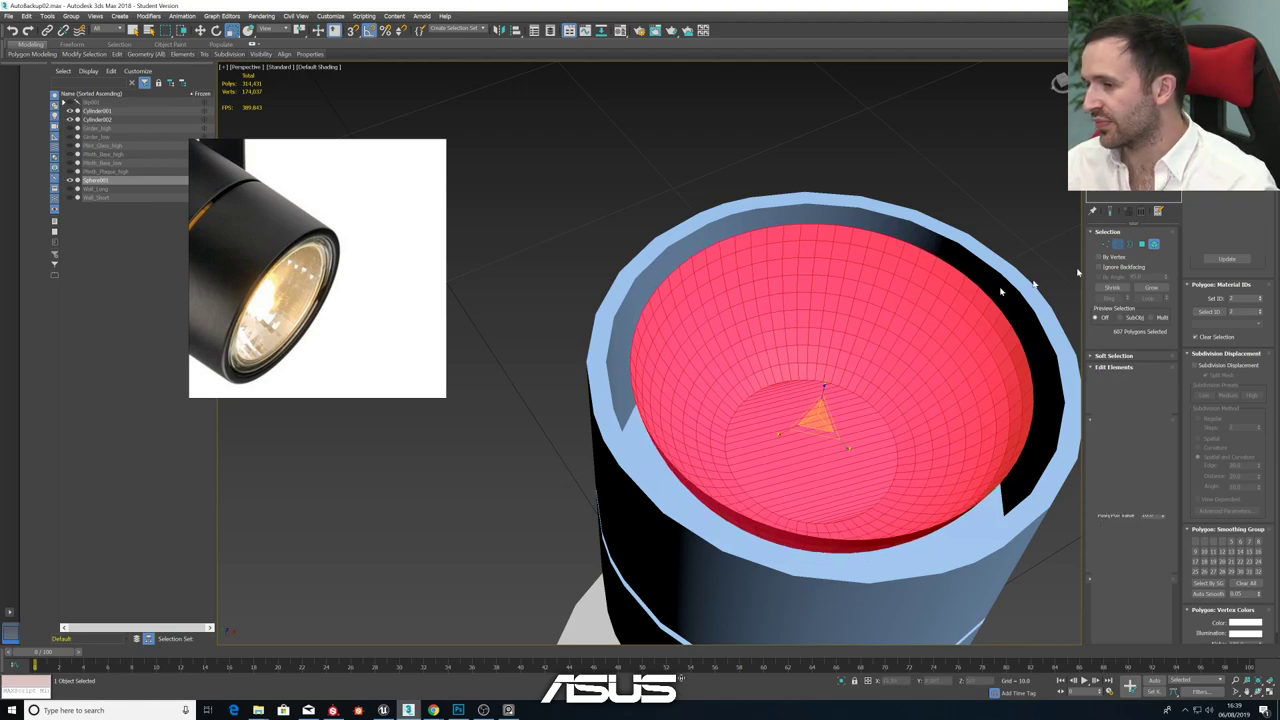
left_click(988, 296)
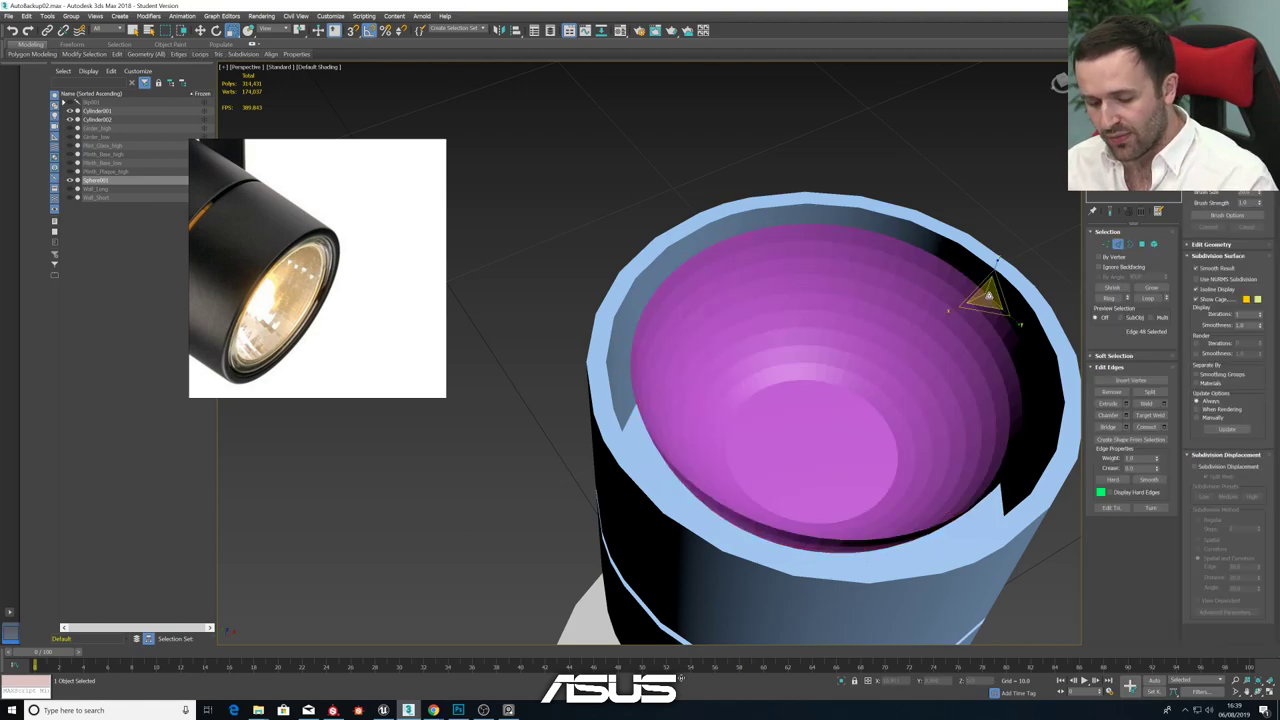
key("F4")
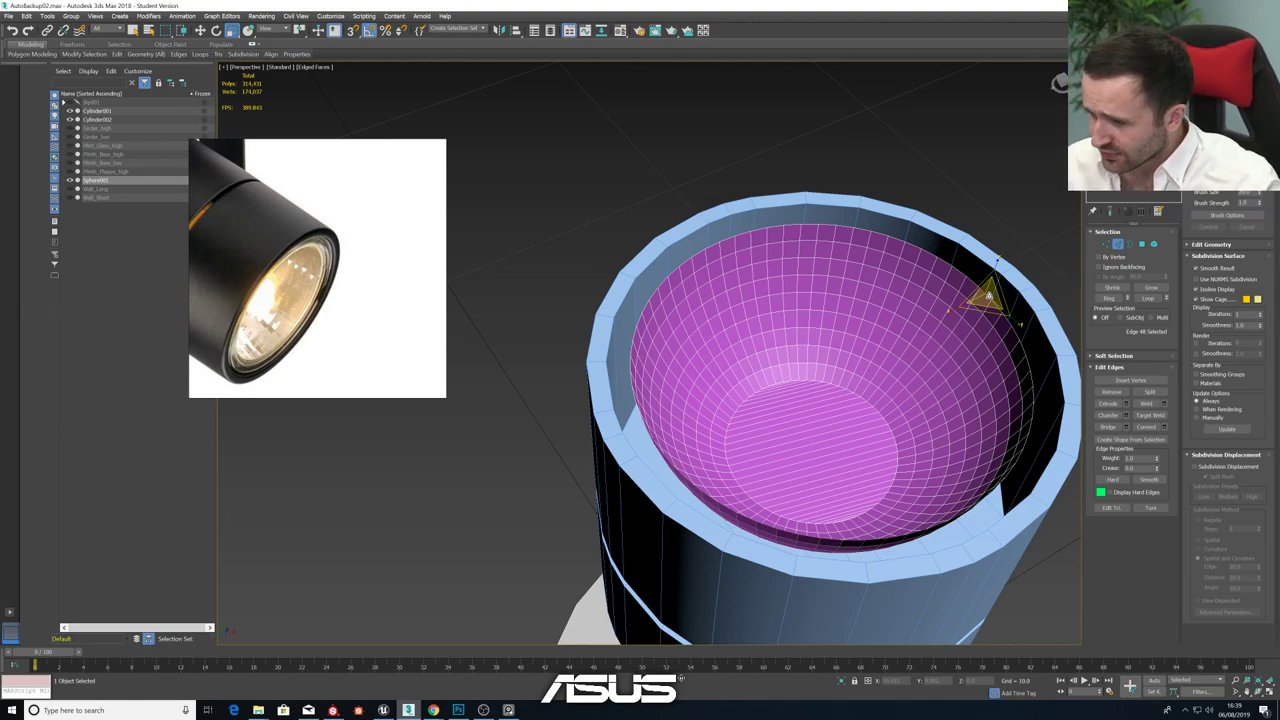
double_click(988, 295)
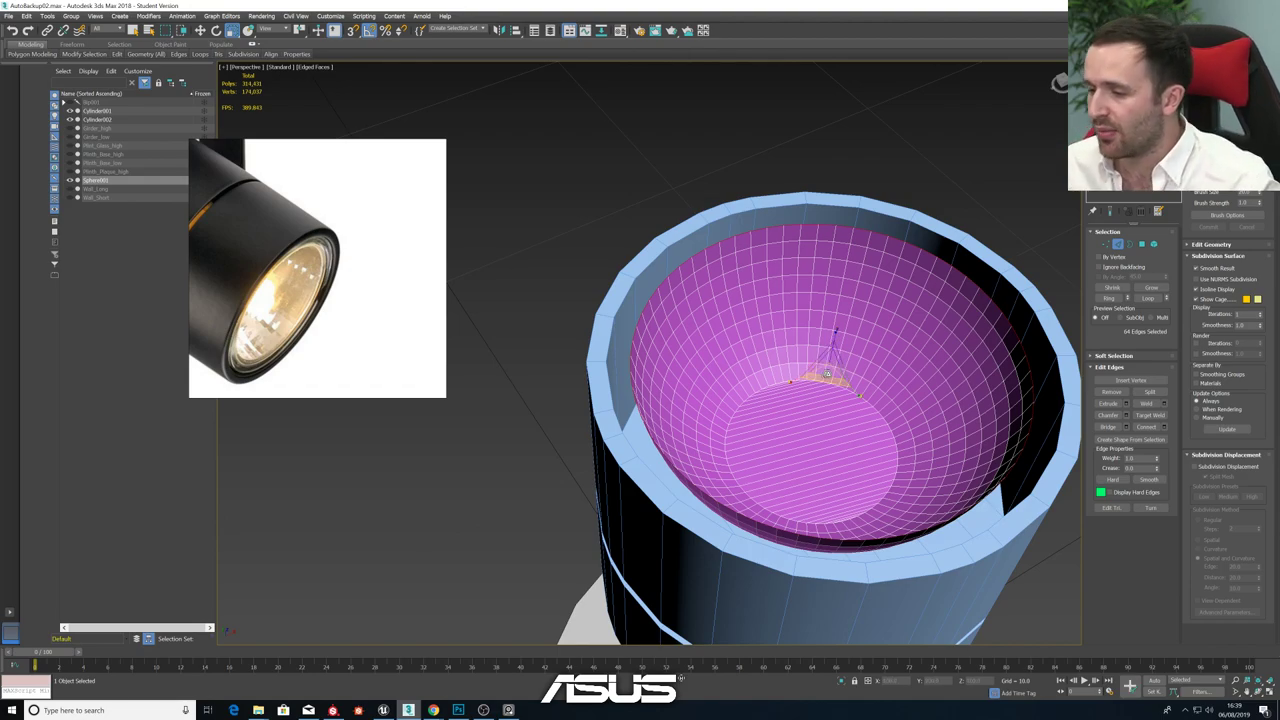
left_click_drag(825, 380, 823, 375, "shift")
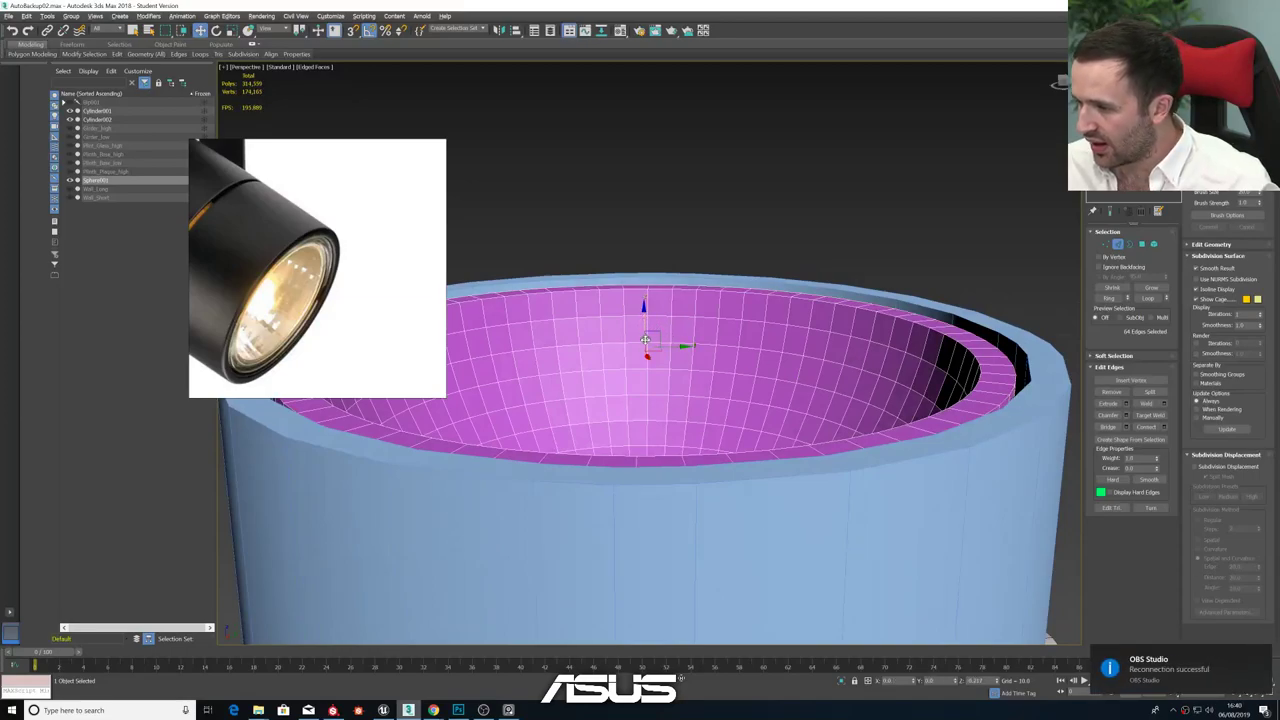
left_click_drag(645, 340, 648, 382)
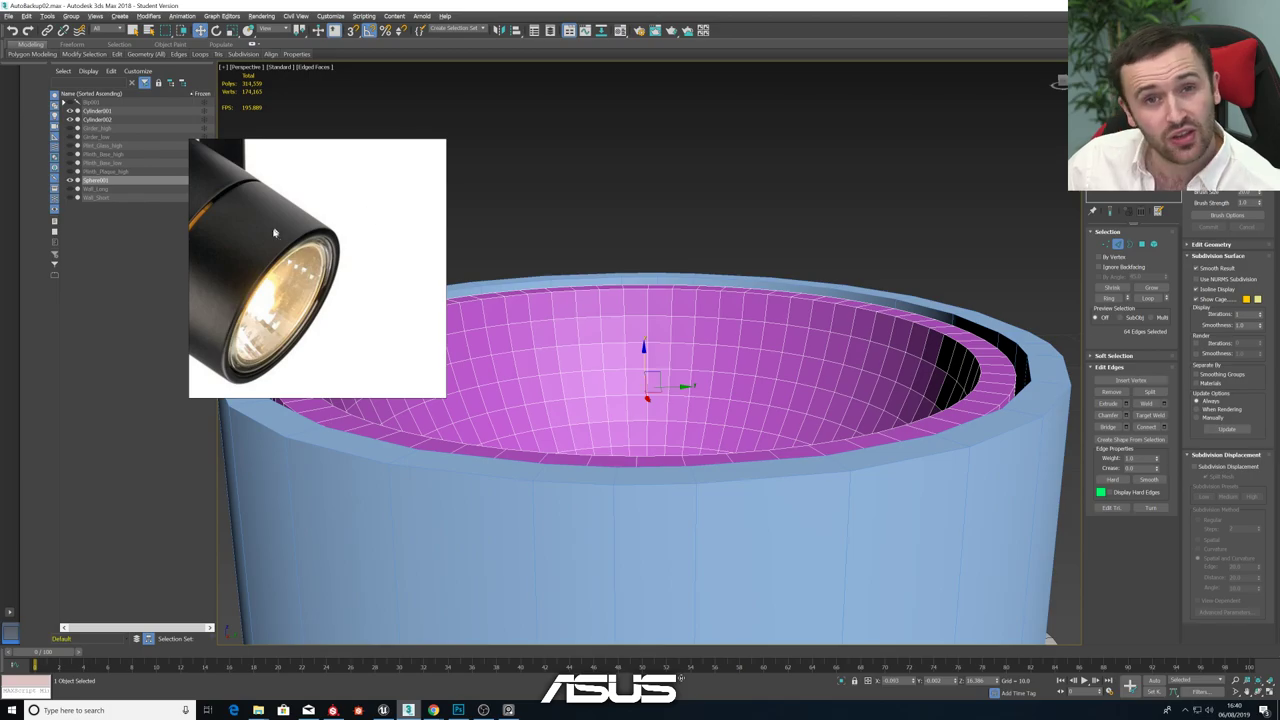
left_click(1118, 244)
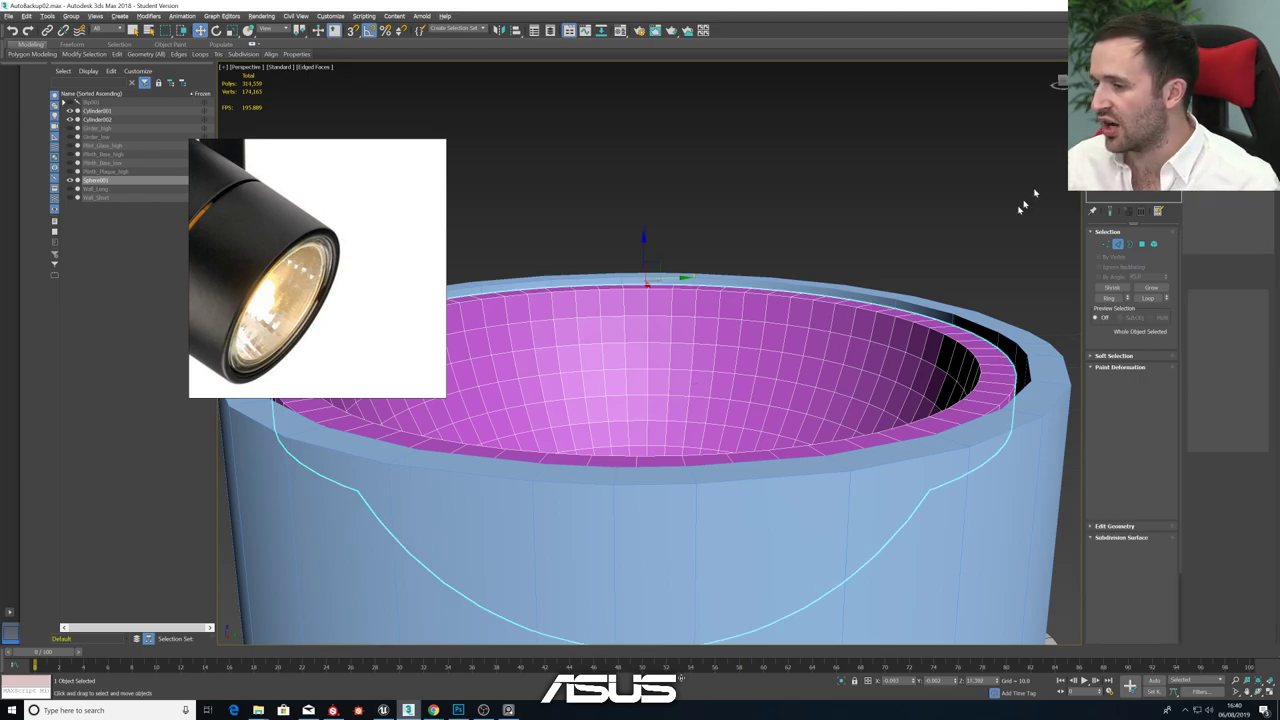
- In the Top view, draw a cylinder centred on the bowl, about 3.2 in radius and 0.68 high, with 24 sides
mouse_move(809, 314)
middle_mouse_down("alt")
mouse_move(829, 354)
mouse_move(823, 328)
middle_mouse_up("alt")
scroll(822, 327, "down", 5)
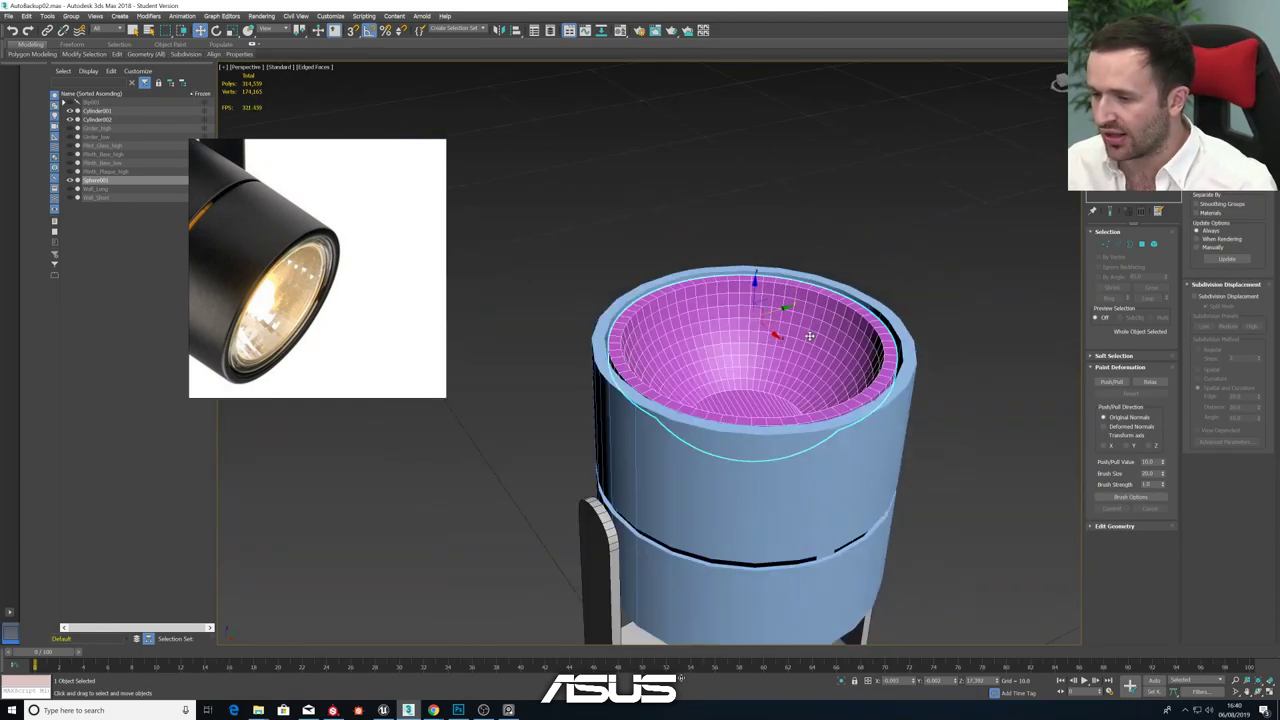
middle_click_drag(755, 295, 767, 293, "alt")
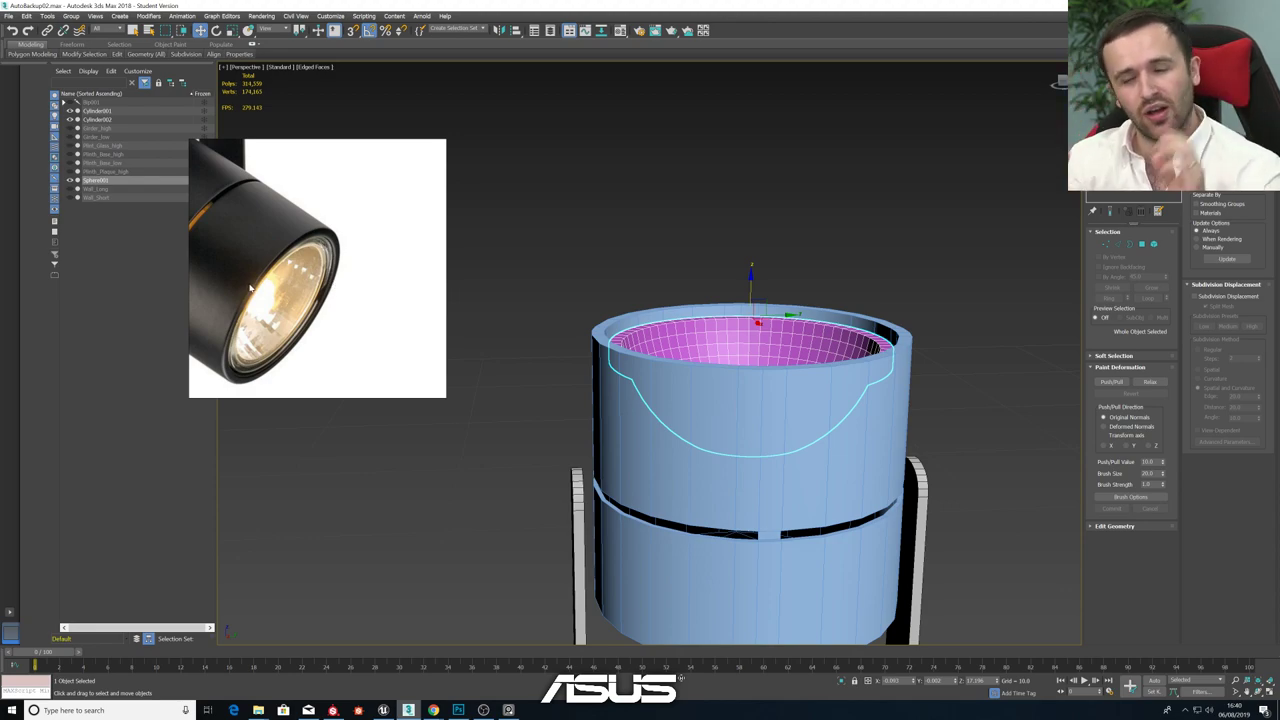
left_click(1093, 70)
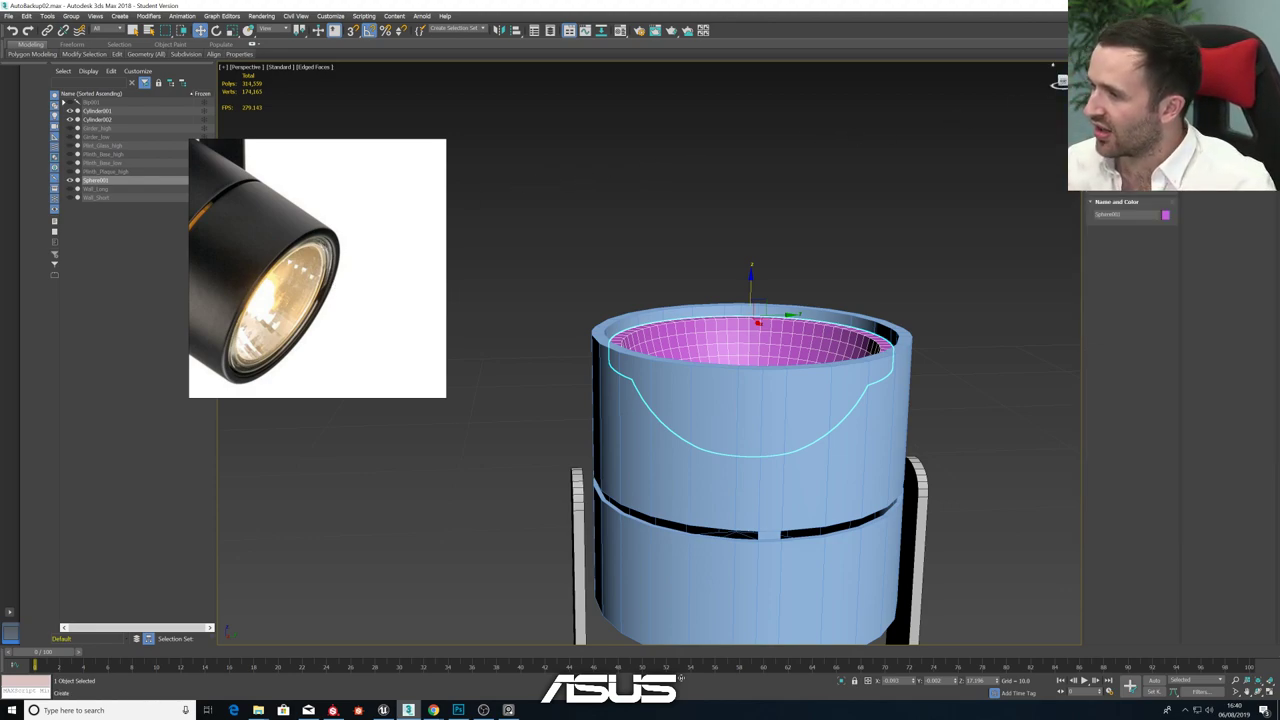
left_click(1111, 152)
key("alt+w")
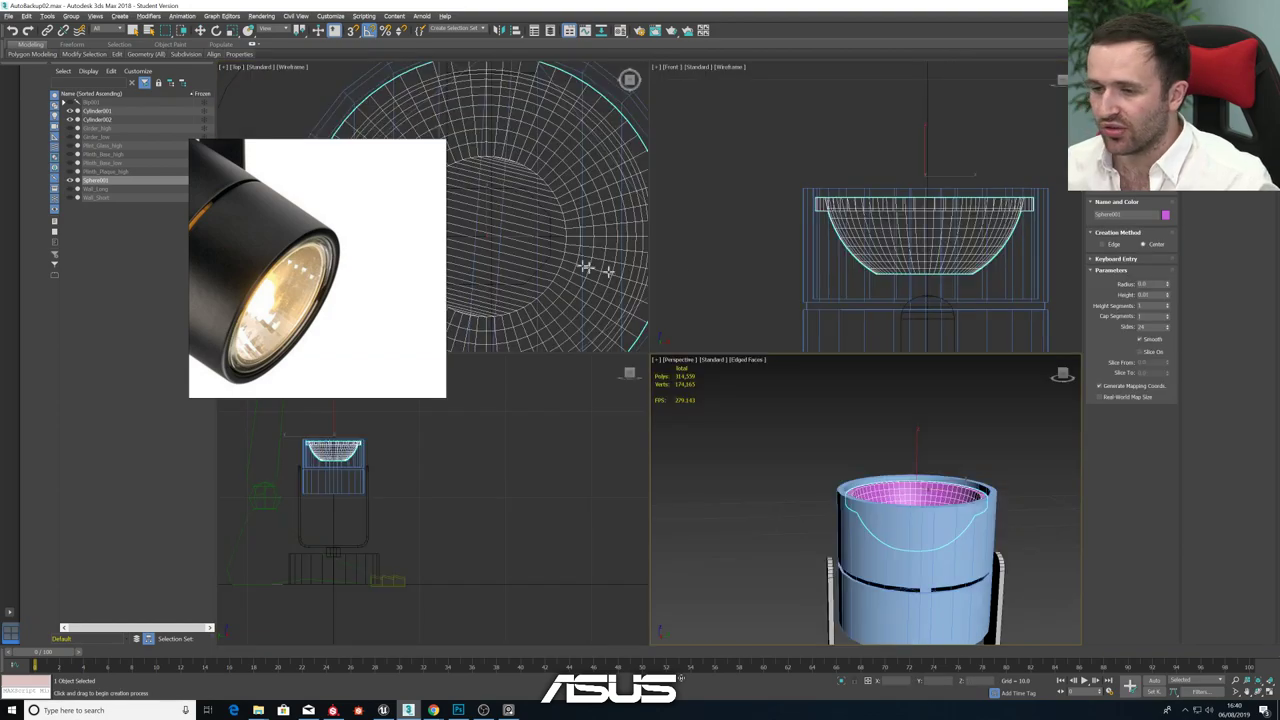
middle_click(586, 267)
key("alt+w")
scroll(572, 251, "down", 3)
middle_click_drag(688, 336, 651, 304)
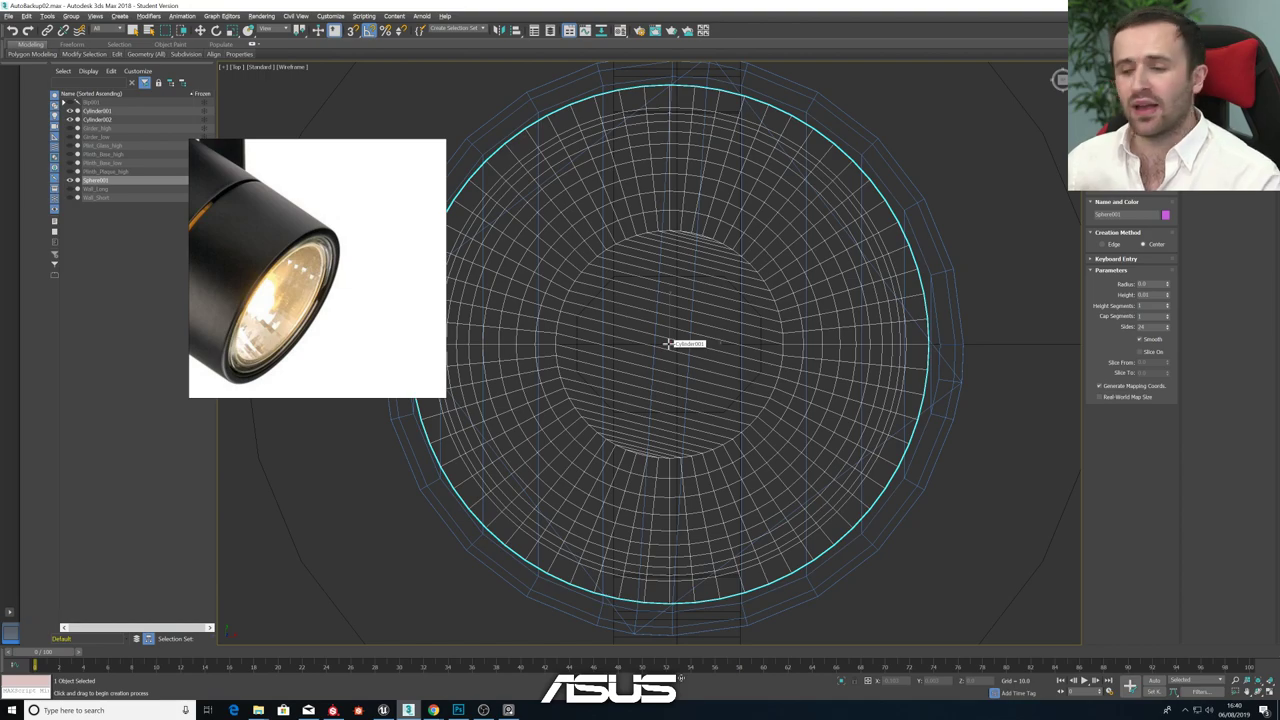
left_click_drag(668, 343, 859, 530)
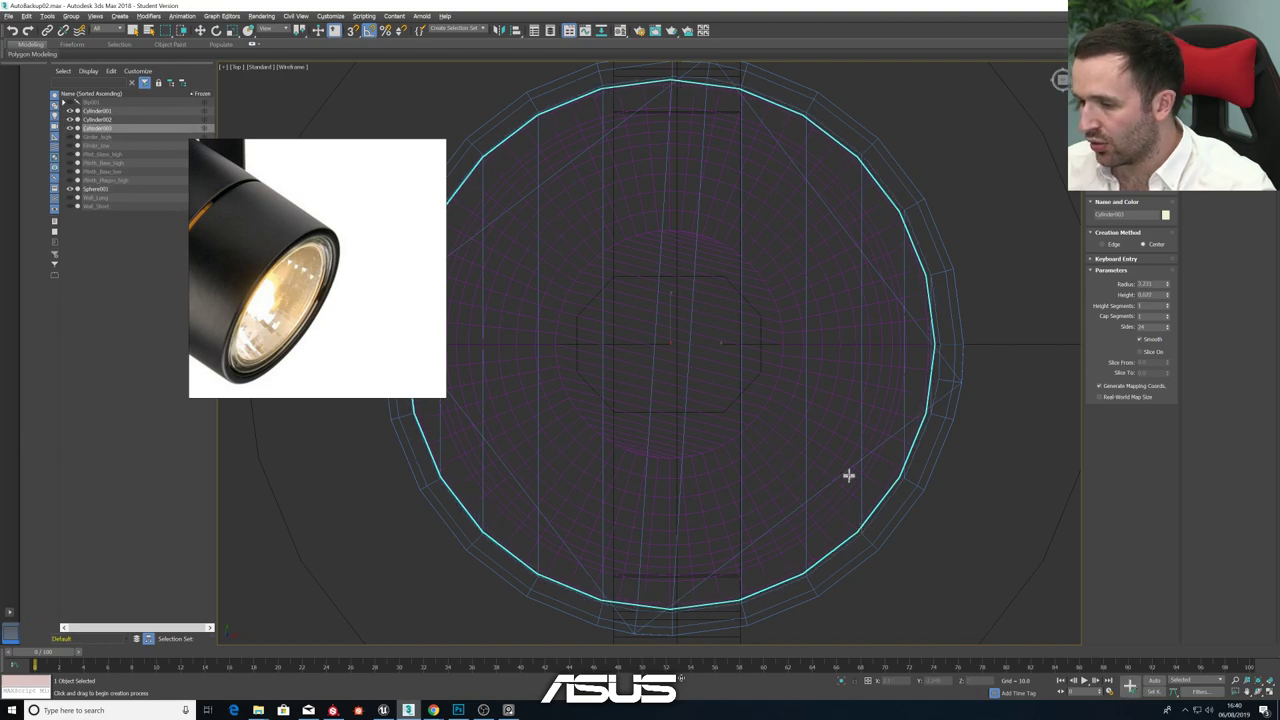
left_click(848, 473)
- Back in the perspective view, raise the new cylinder from the base to the open end of the lamp head
key("alt+w")
middle_click(895, 565)
key("alt+w")
middle_click_drag(844, 491, 820, 443)
scroll(800, 430, "down", 5)
key("w")
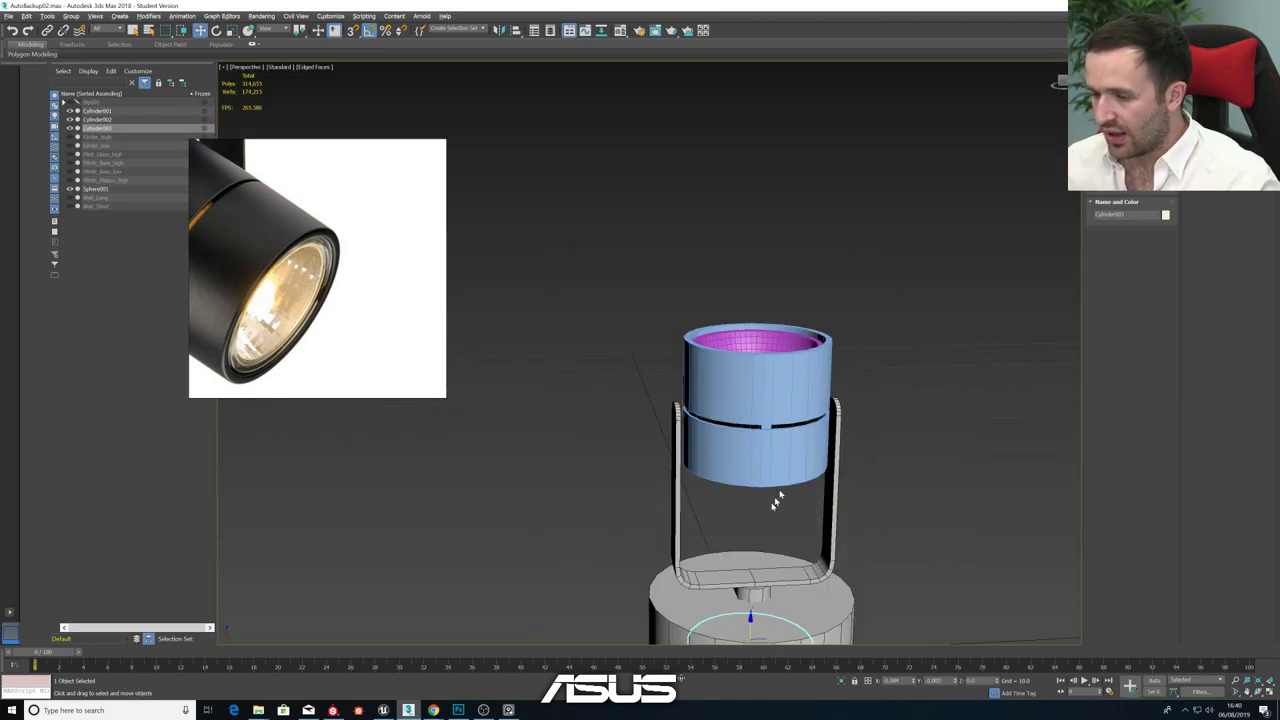
left_click_drag(748, 617, 788, 318)
scroll(788, 318, "up", 4)
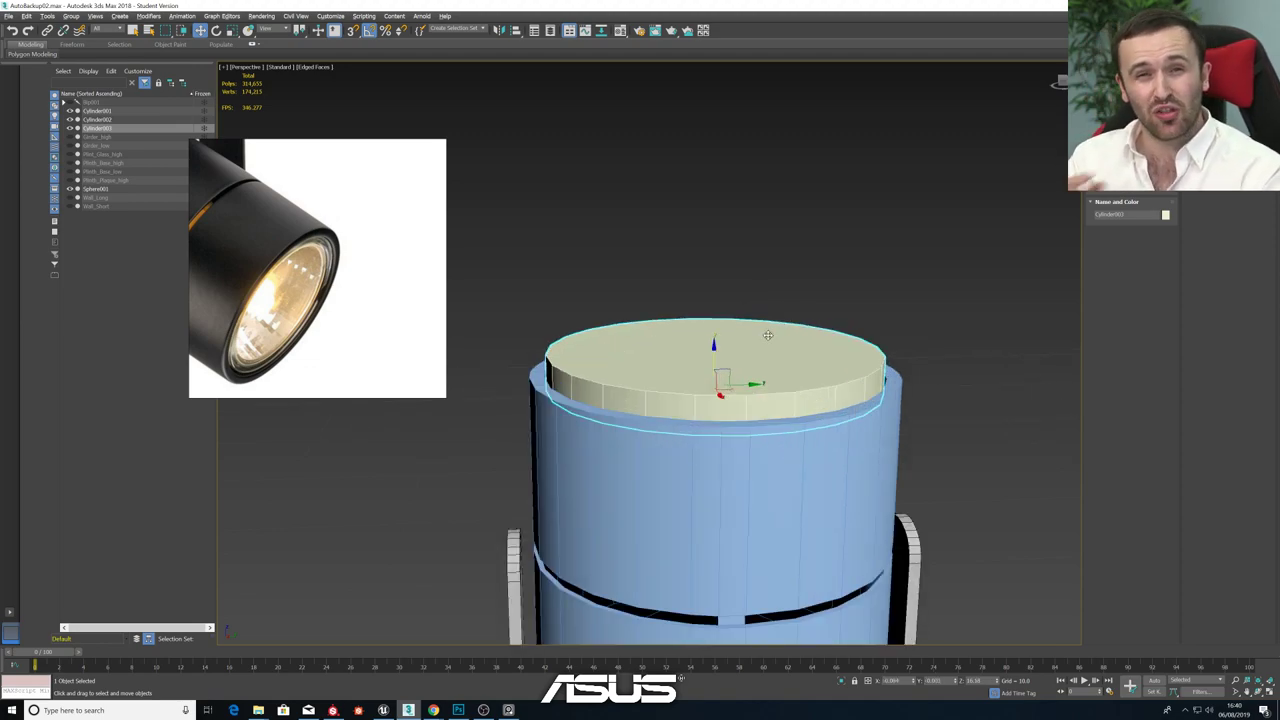
- Apply the transparent 02 - Default material with 25 opacity to the cylinder as glass
key("m")
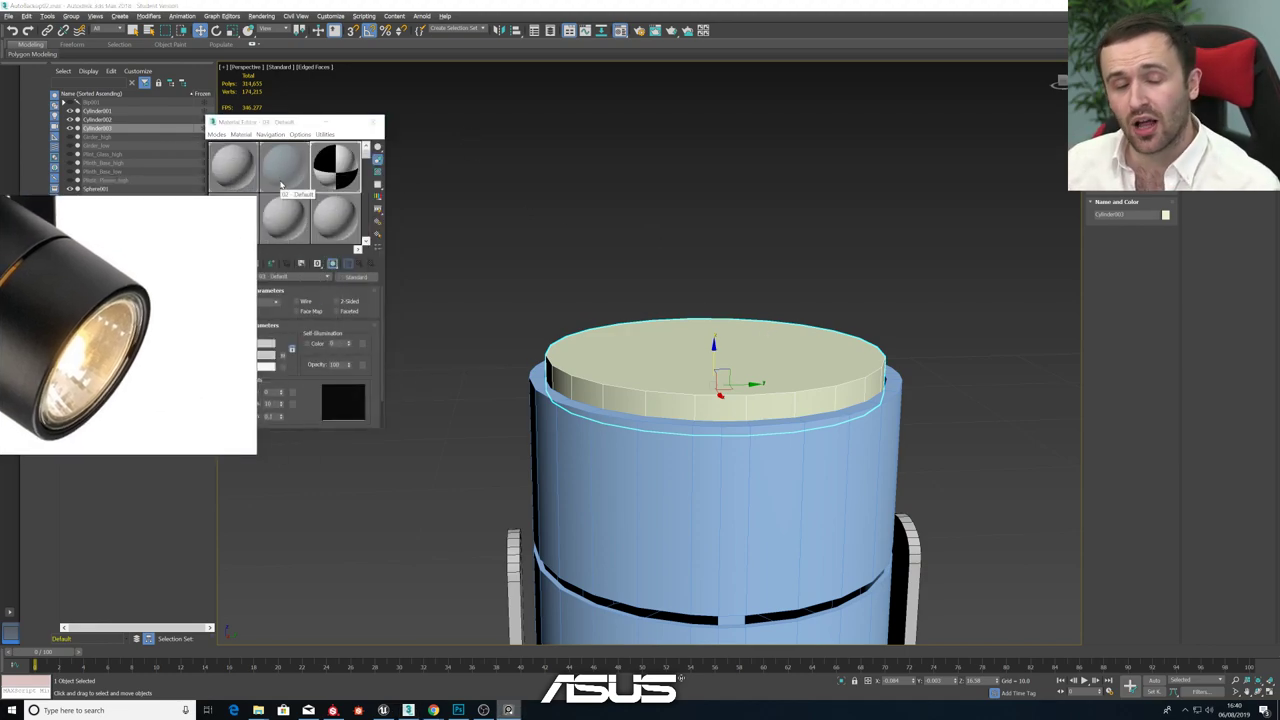
left_click_drag(281, 185, 673, 350)
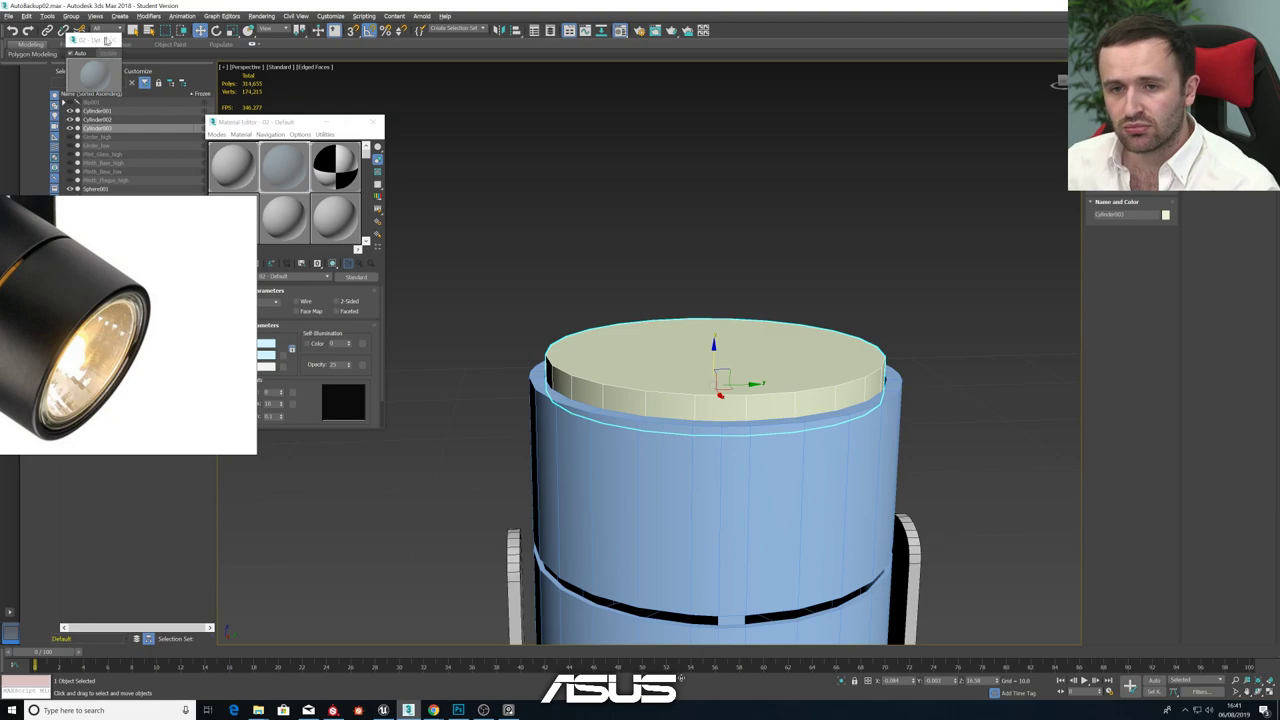
left_click_drag(107, 40, 677, 350)
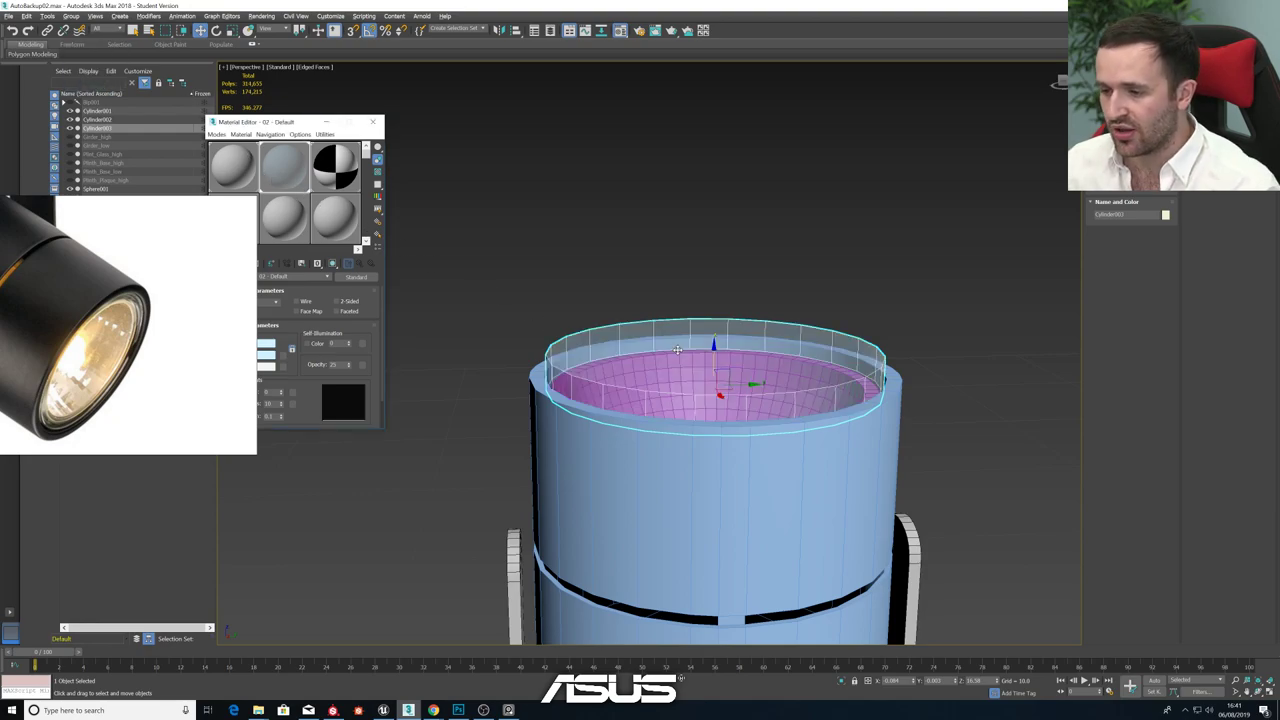
middle_click_drag(734, 354, 610, 379, "alt")
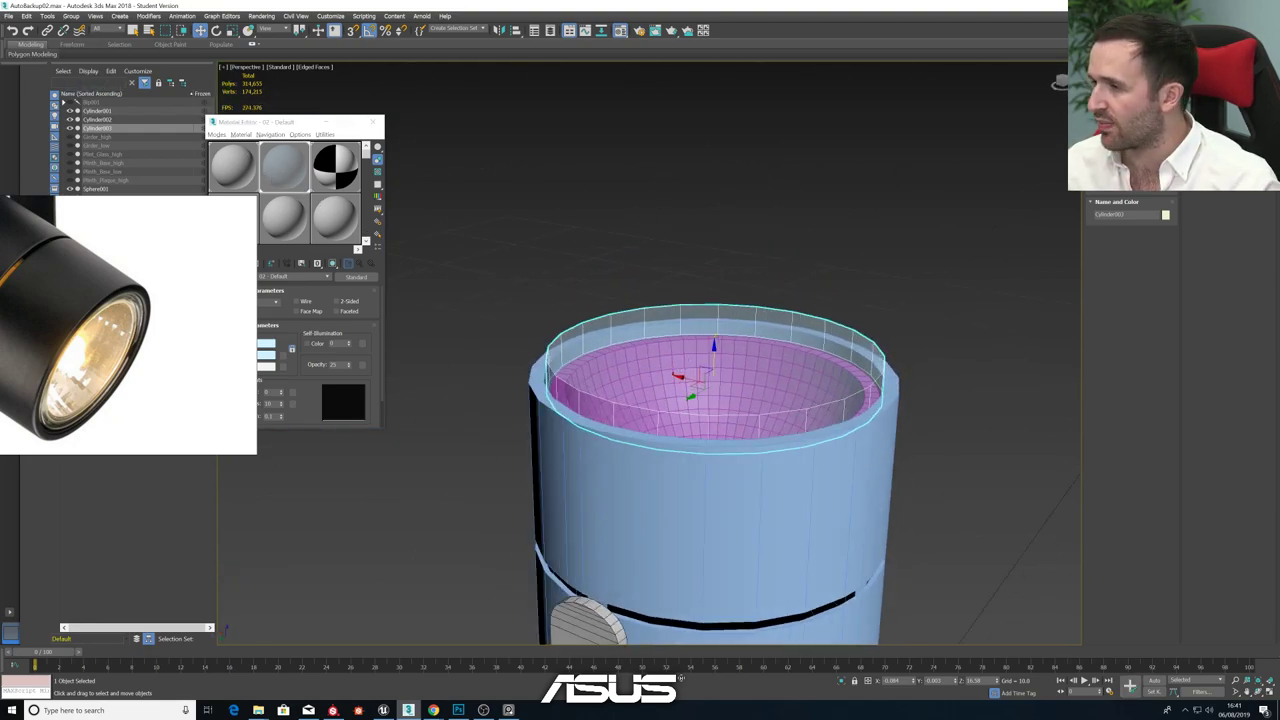
- Reduce the glass cylinder's height to about 0.17 and give it 2 height segments
left_click(1109, 71)
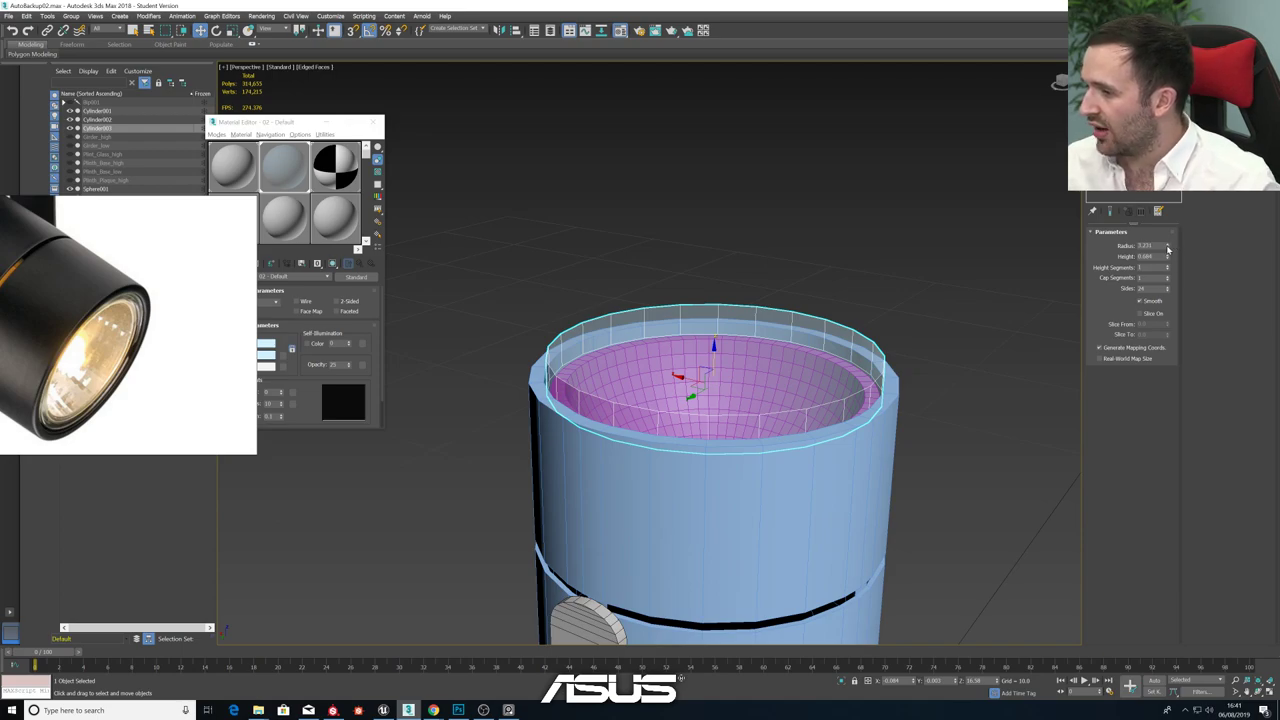
left_click_drag(1168, 248, 1172, 421)
key("ctrl+z")
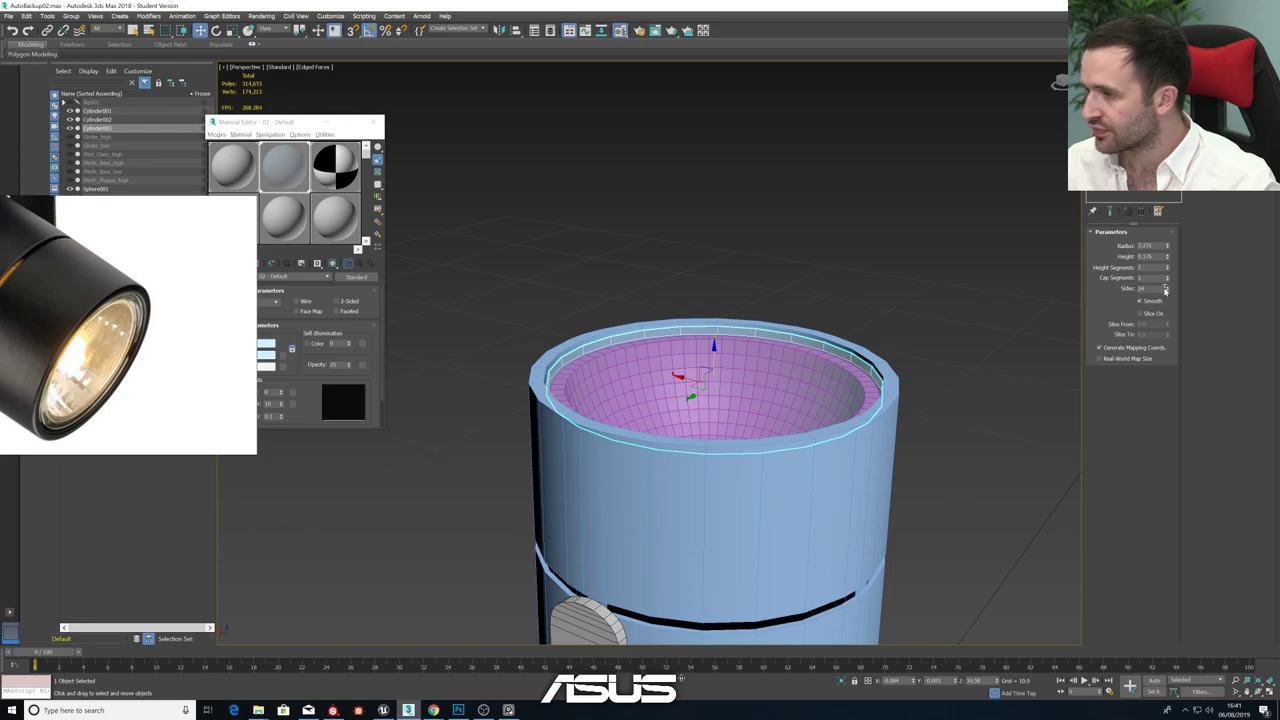
left_click(1168, 266)
left_click(1168, 266)
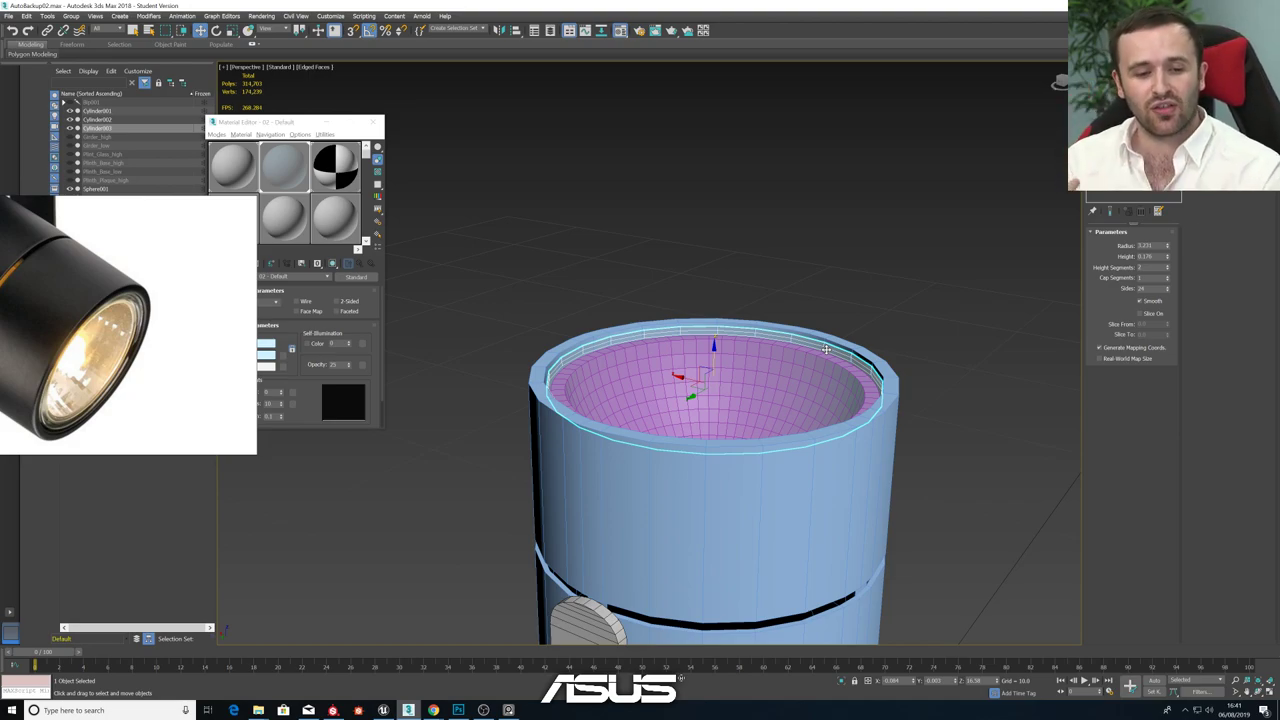
- Raise the glass disc slightly above the bowl's rim and convert it to an editable poly
right_click_drag(70, 329, 191, 308)
scroll(830, 335, "up", 3)
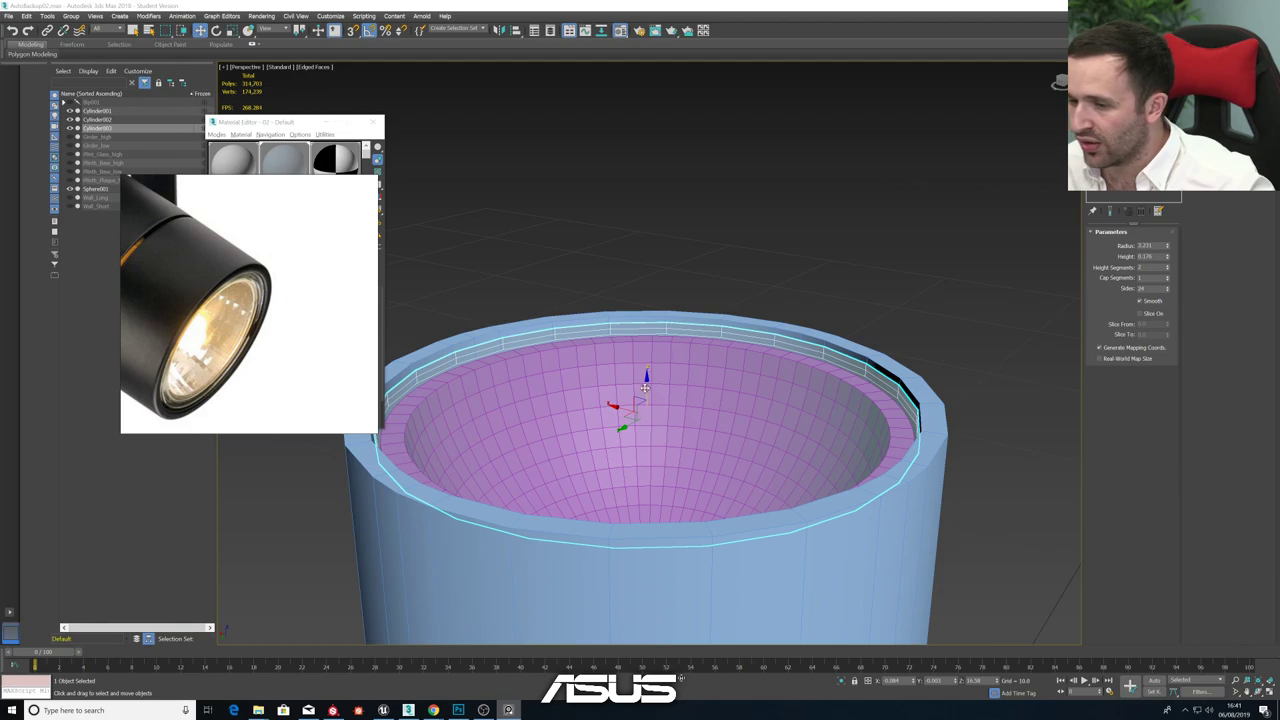
left_click_drag(646, 387, 647, 355)
right_click(1139, 100)
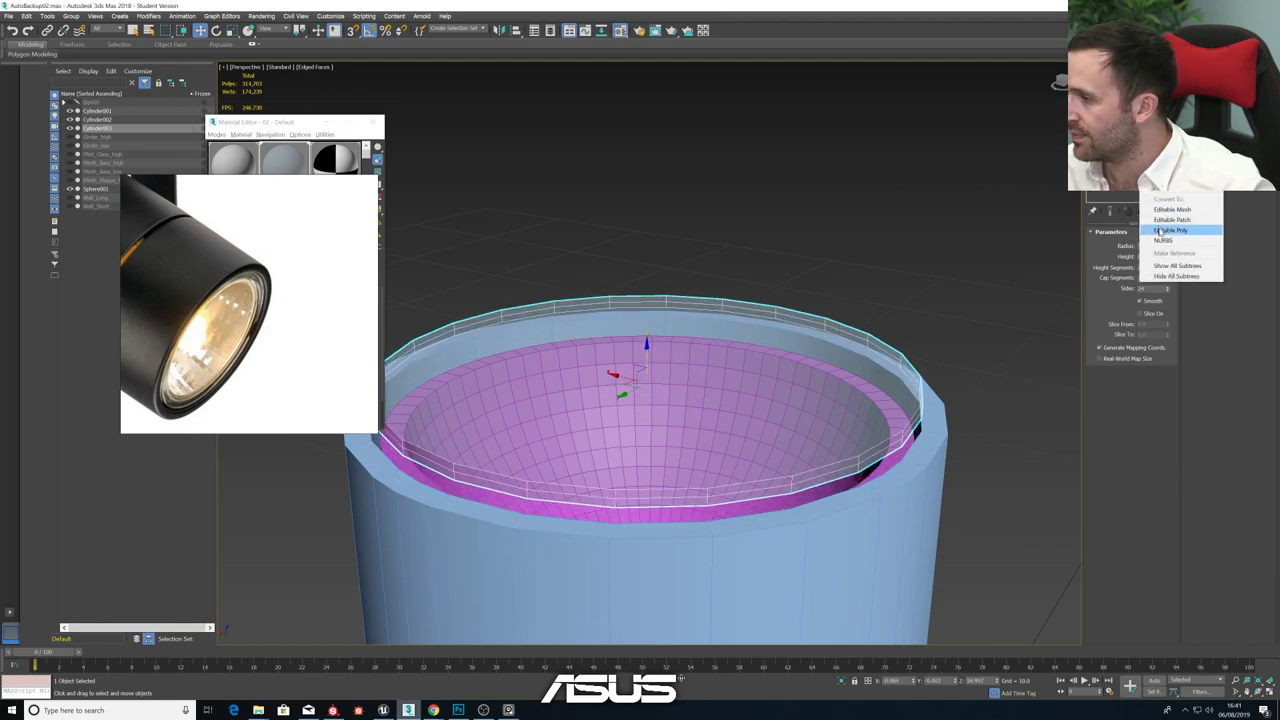
left_click(1170, 230)
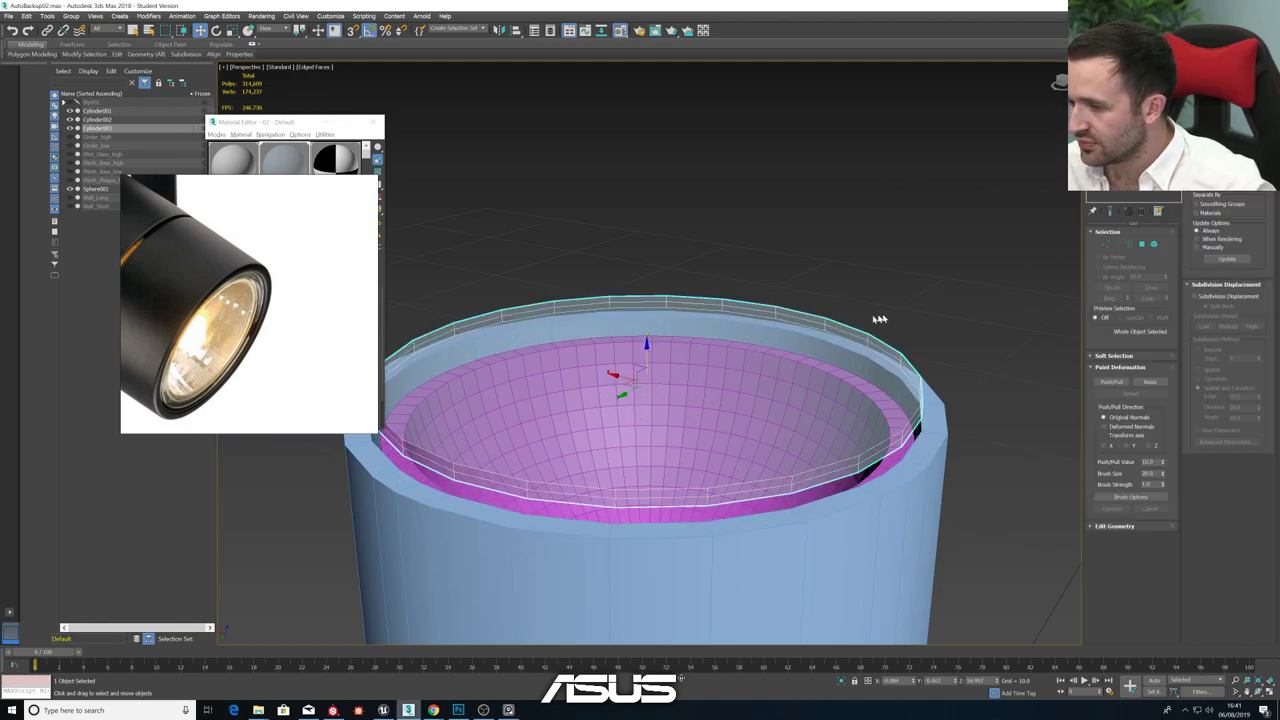
- Inset the glass disc's top polygon to leave a narrow border around its rim
left_click(1141, 243)
left_click(797, 402)
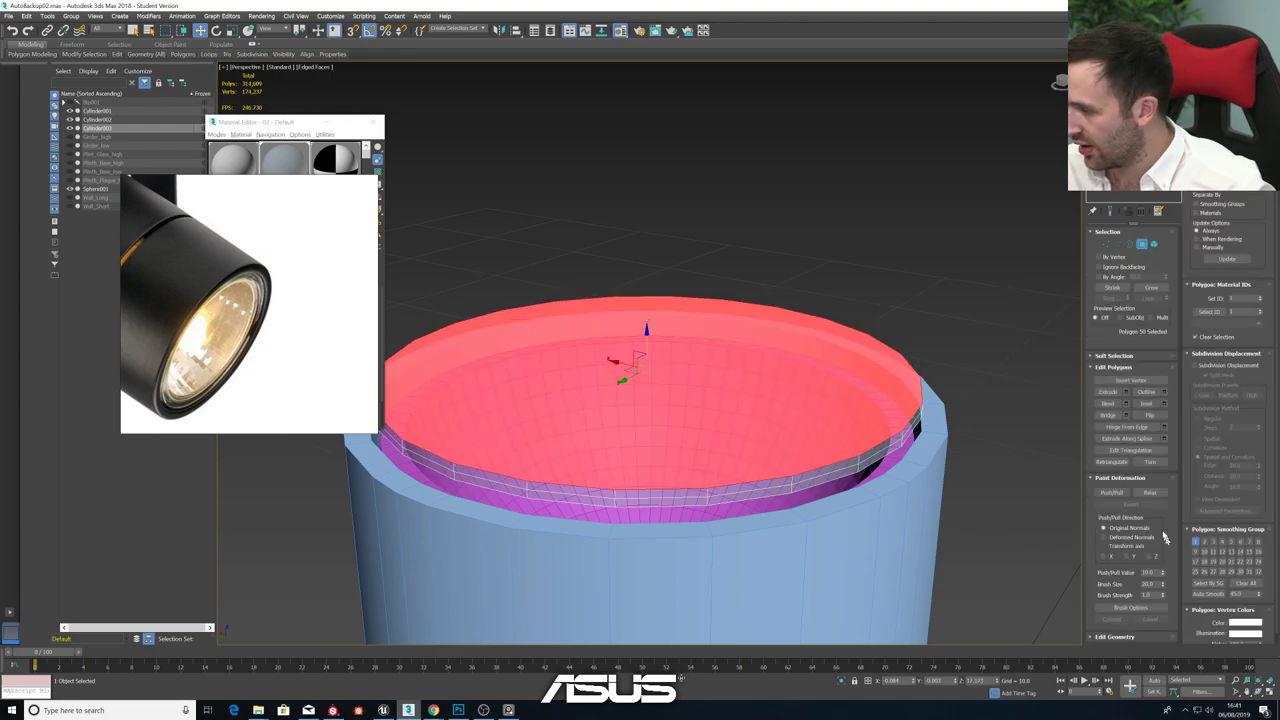
left_click(1163, 403)
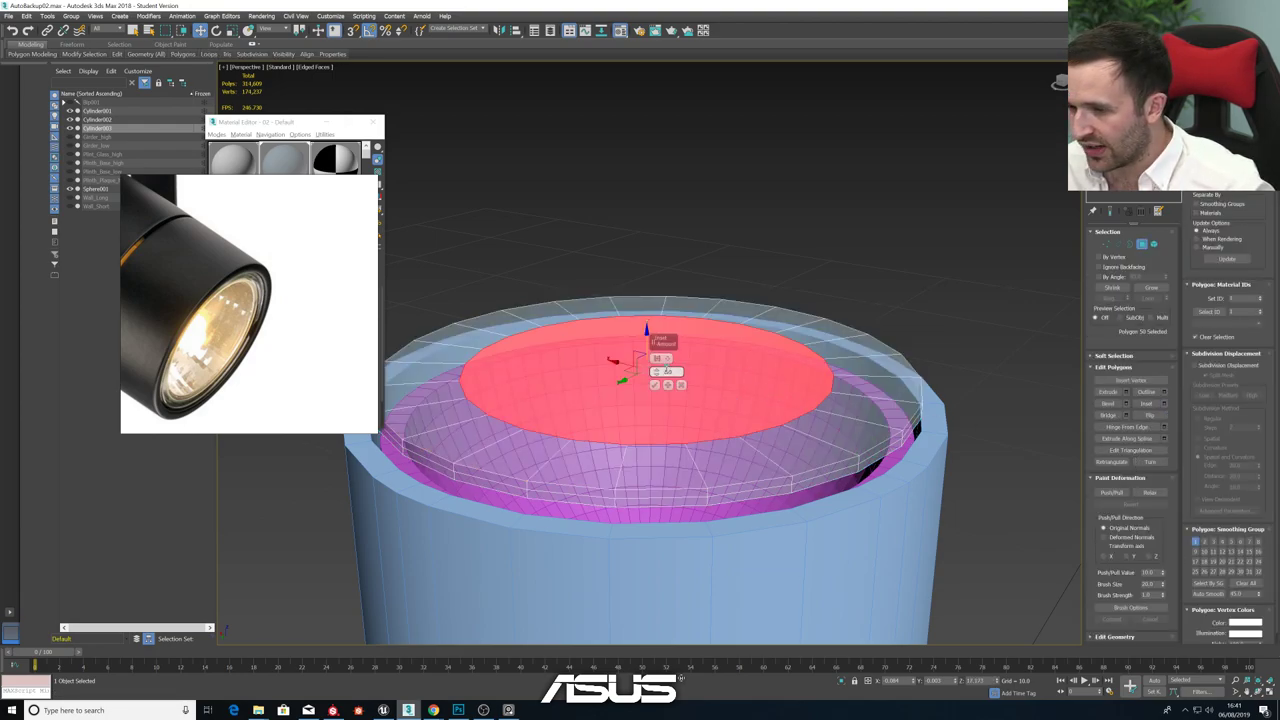
left_click_drag(656, 371, 668, 415)
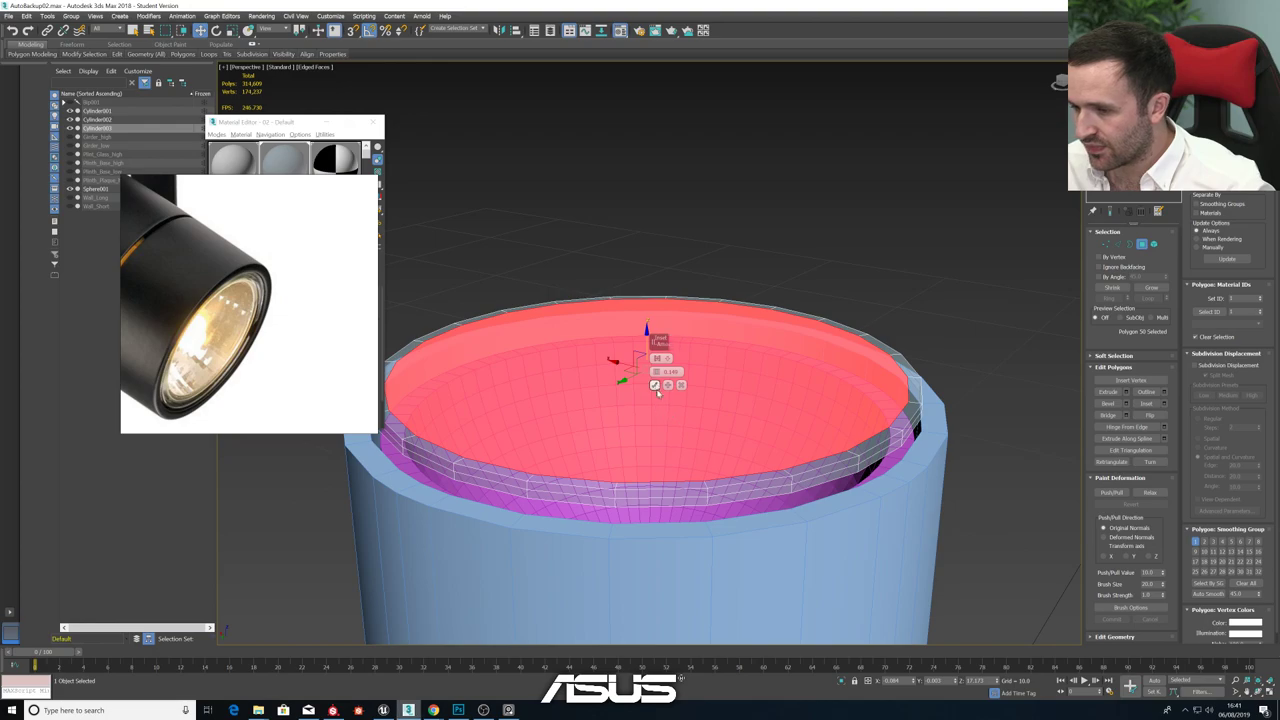
left_click(656, 385)
- Connect the ring of short edges across the inset border to add an edge loop around the disc's top rim
left_click(1118, 245)
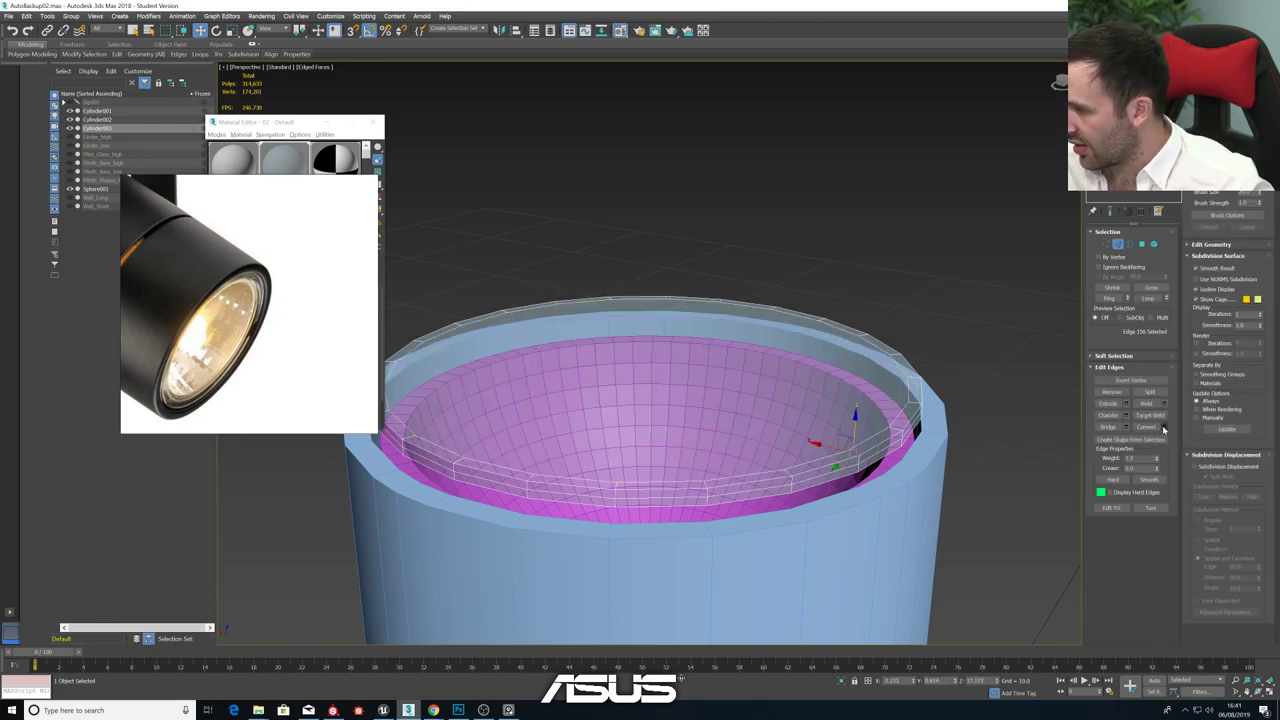
left_click(1112, 299)
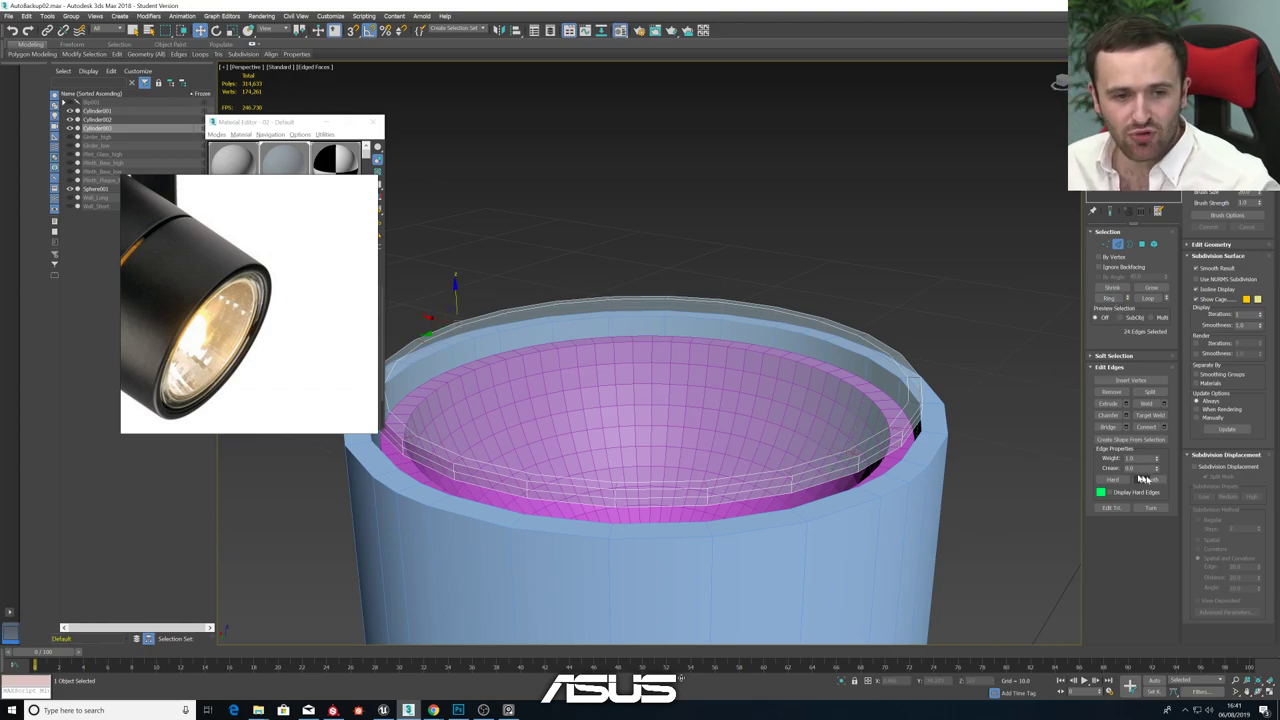
left_click(1120, 427)
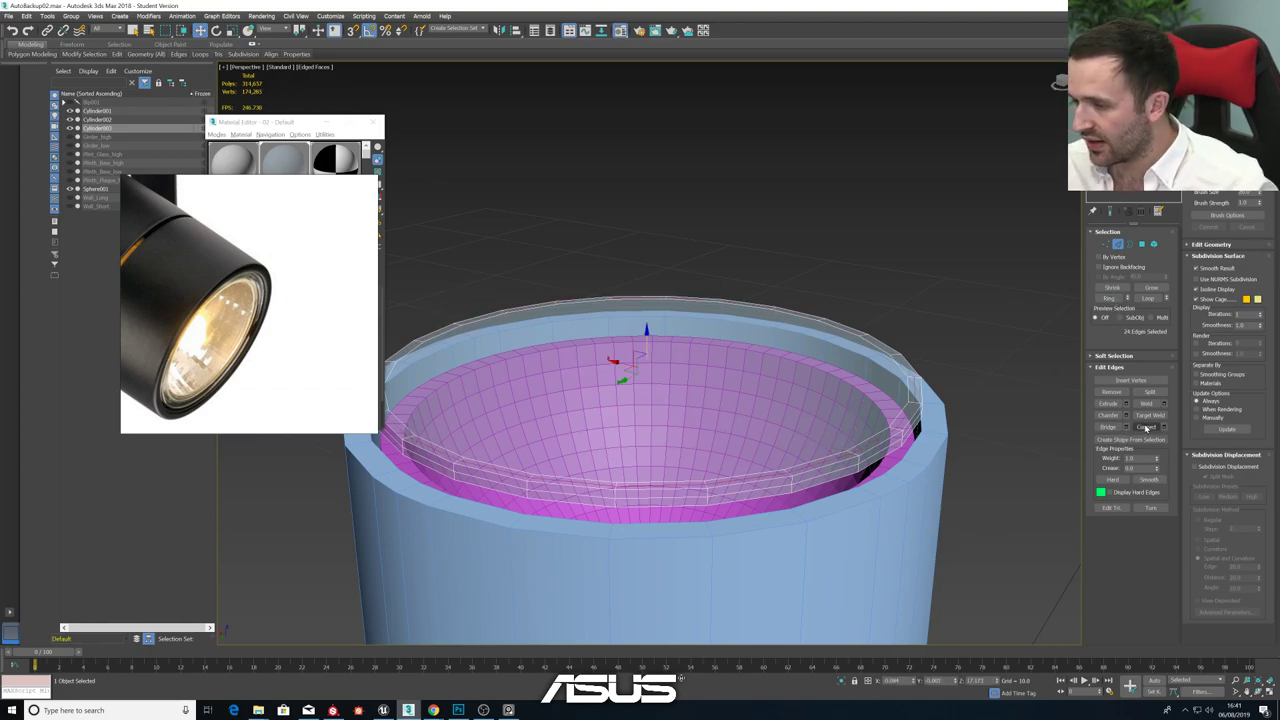
- Select the new edge loop on the glass disc's top rim and raise it slightly
middle_click_drag(828, 429, 1050, 481, "alt")
left_click(1048, 481)
middle_click_drag(953, 490, 975, 457, "alt")
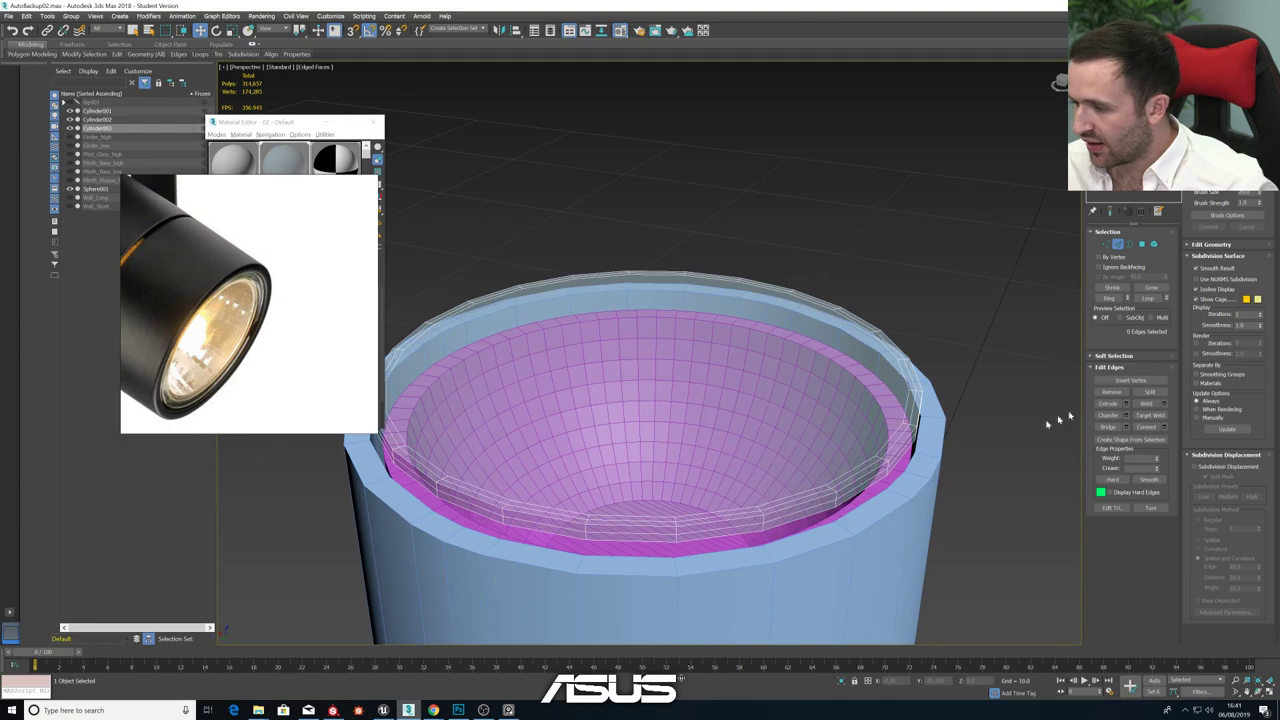
double_click(846, 482)
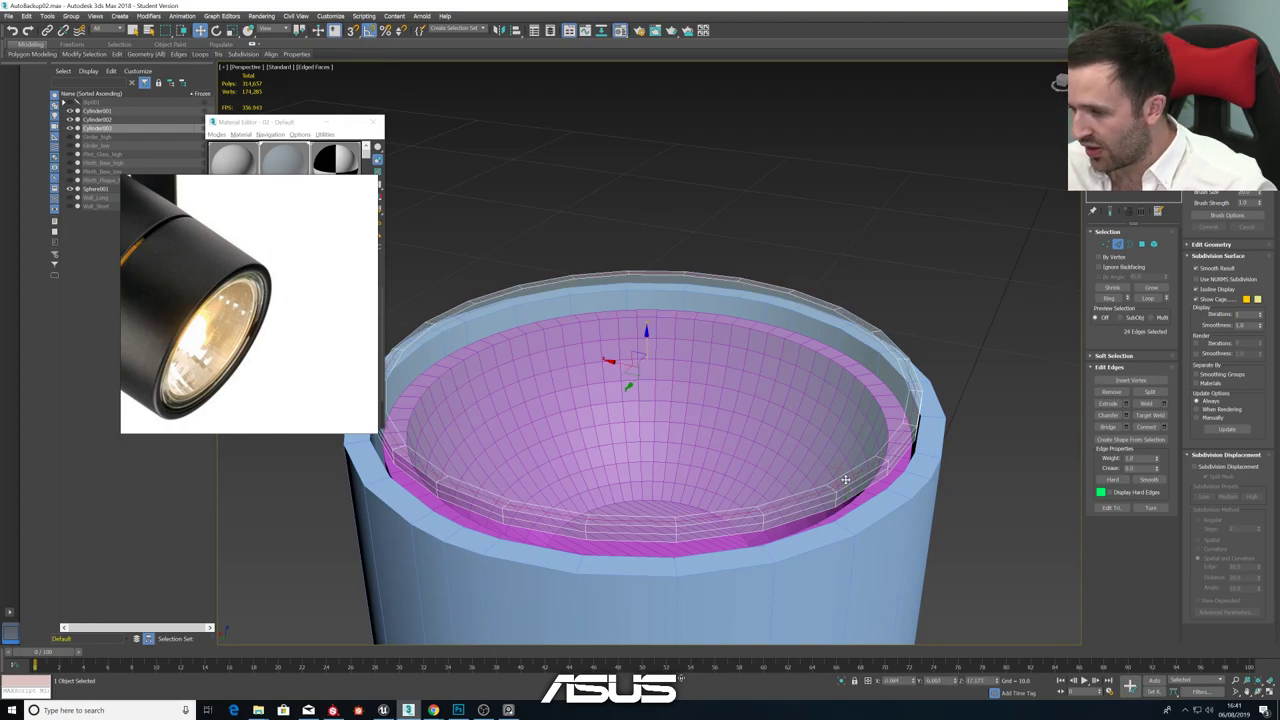
middle_click_drag(846, 482, 834, 456, "alt")
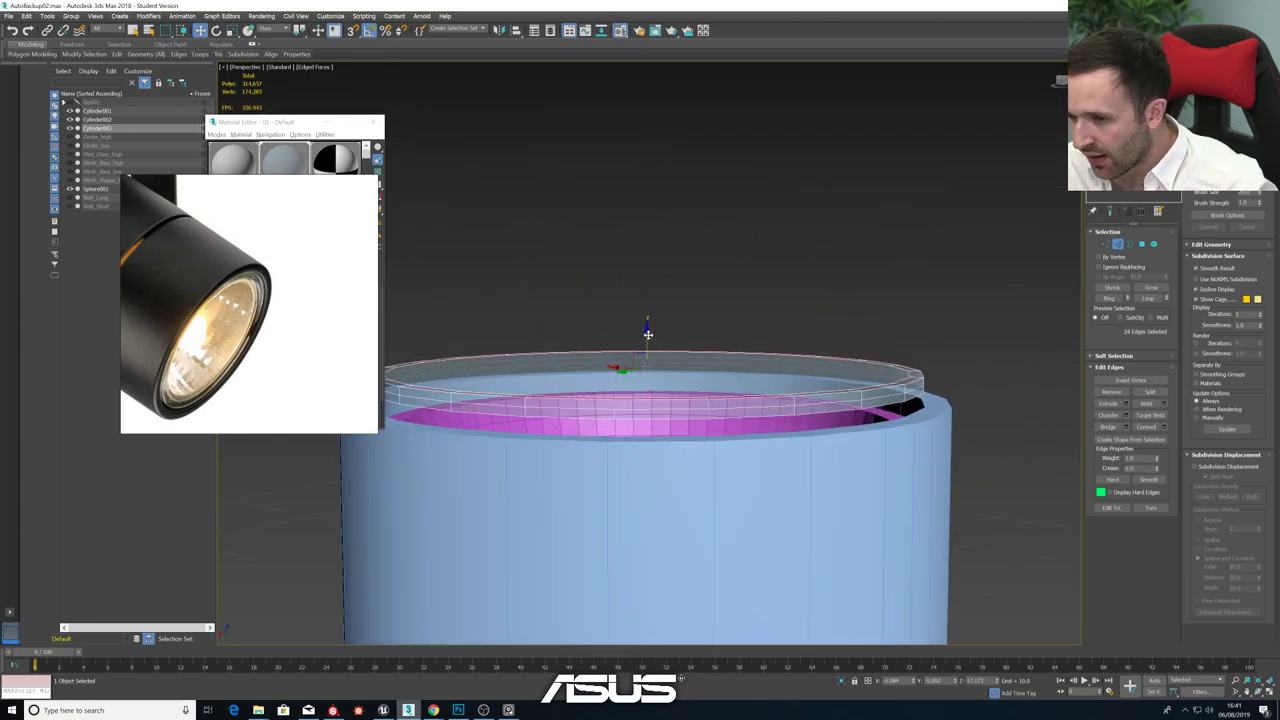
left_click_drag(648, 334, 648, 329)
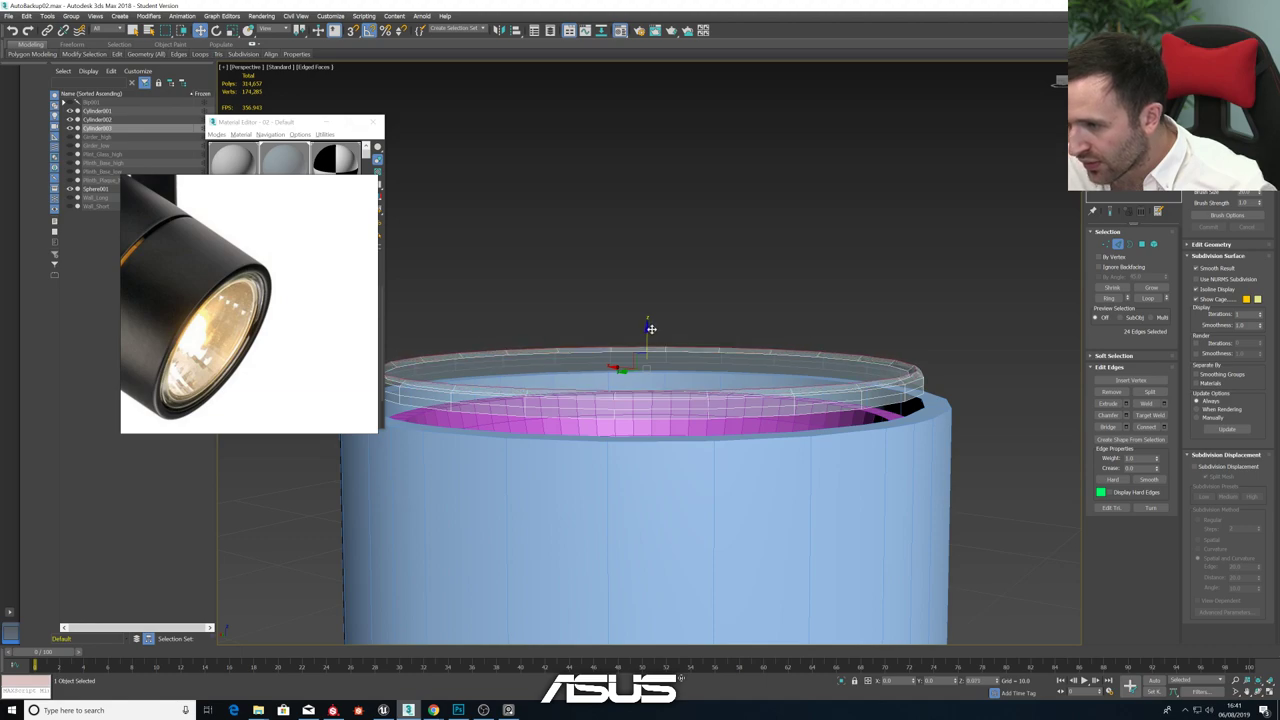
- Select the middle edge loop around the glass disc's side and scale it slightly outwards to round the edge
left_click(870, 408)
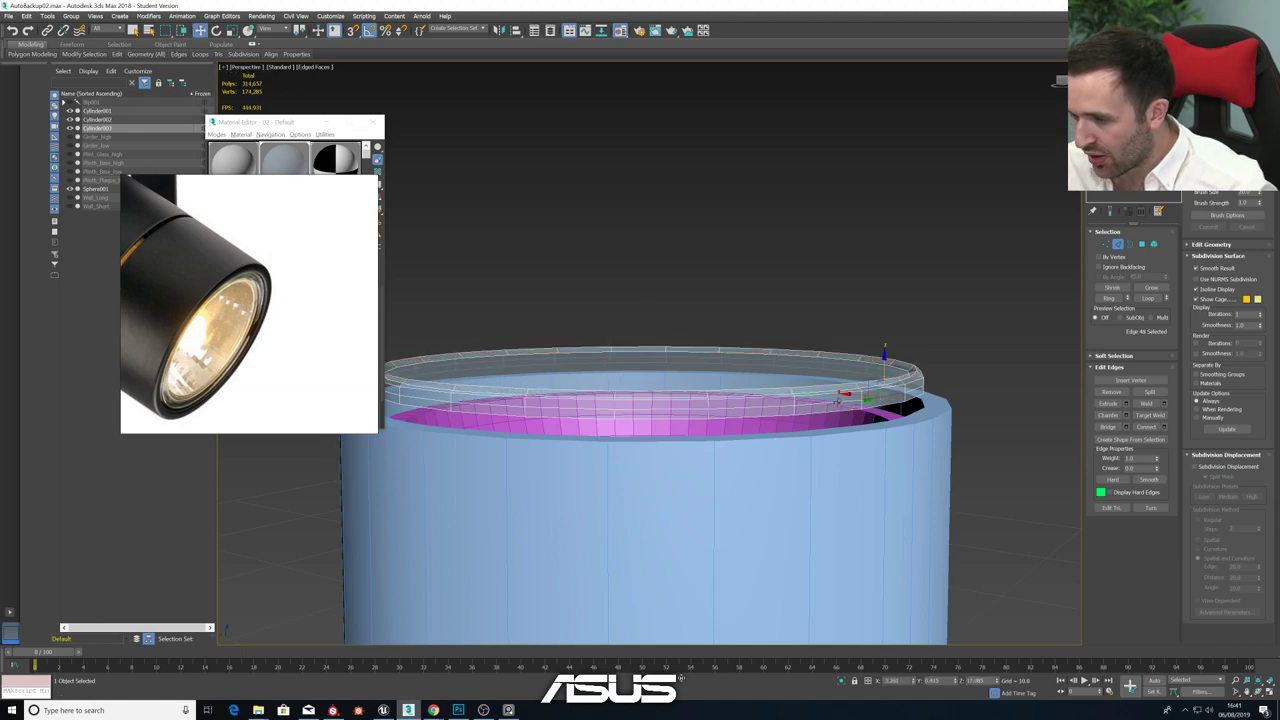
left_click(838, 401)
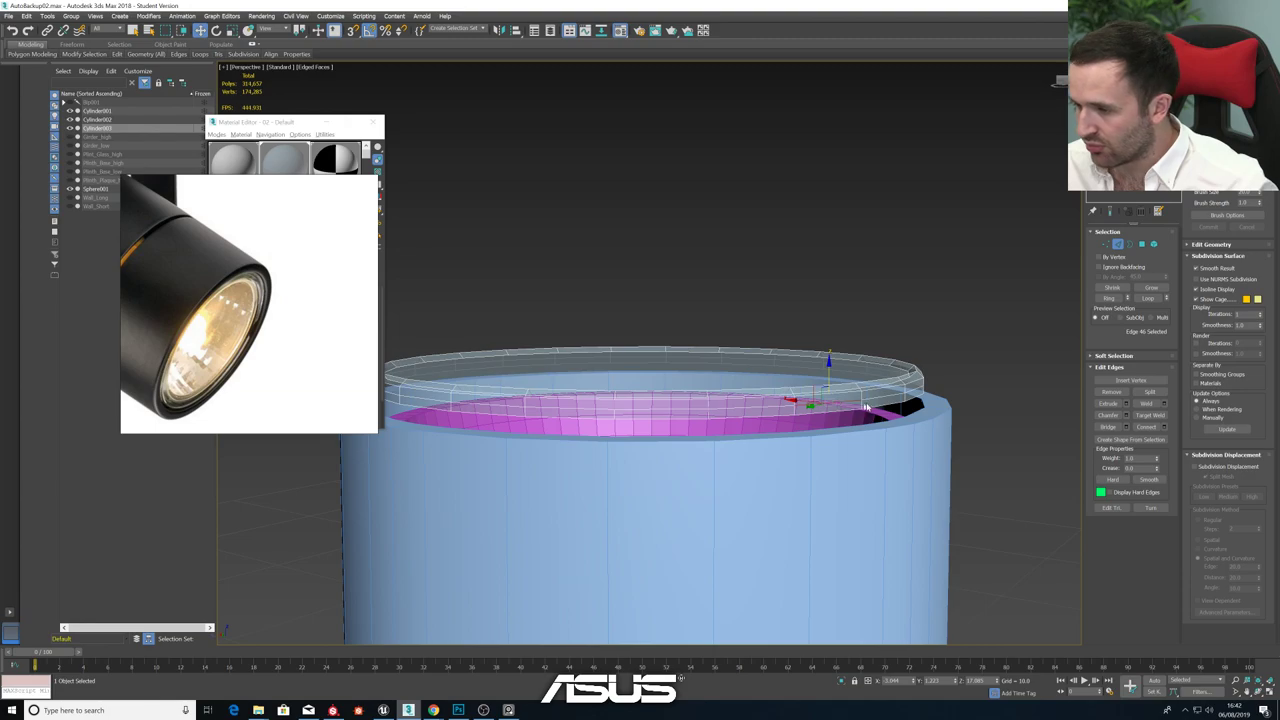
double_click(881, 398)
key("r")
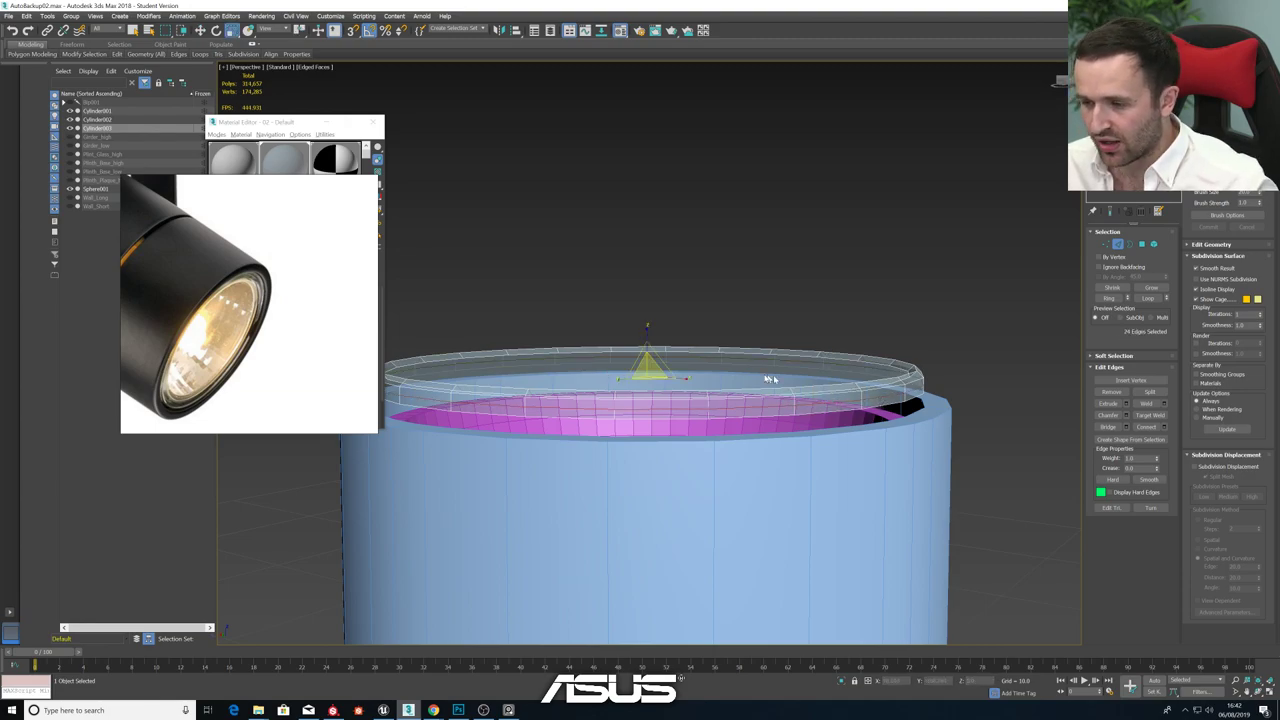
middle_click_drag(769, 379, 756, 396, "alt")
left_click_drag(649, 383, 649, 377)
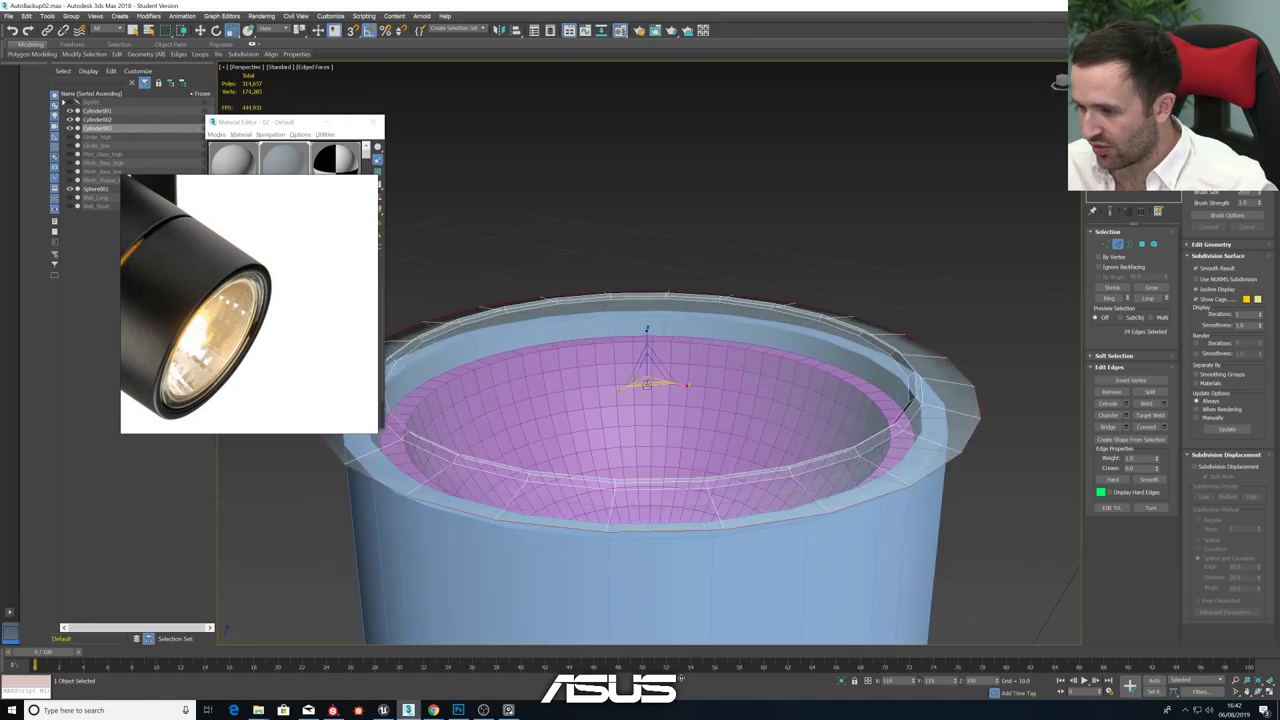
key("ctrl+z")
scroll(681, 403, "up", 3)
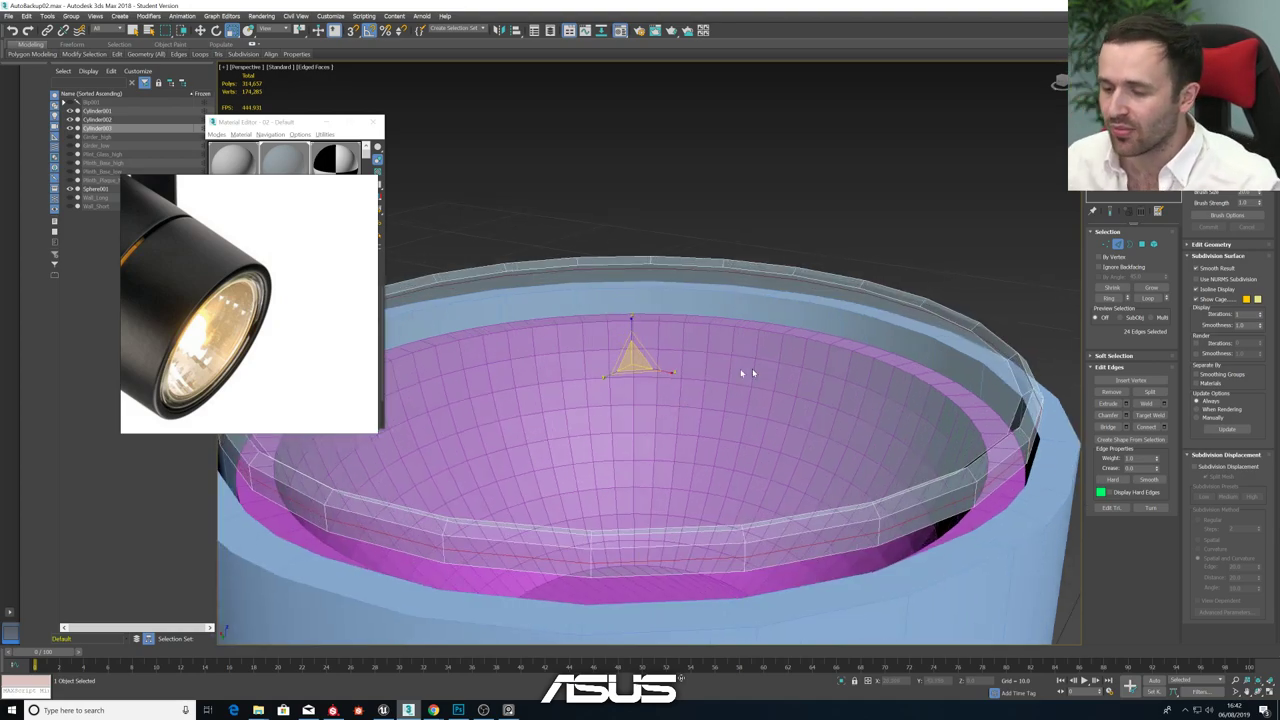
middle_click_drag(752, 373, 683, 397, "alt")
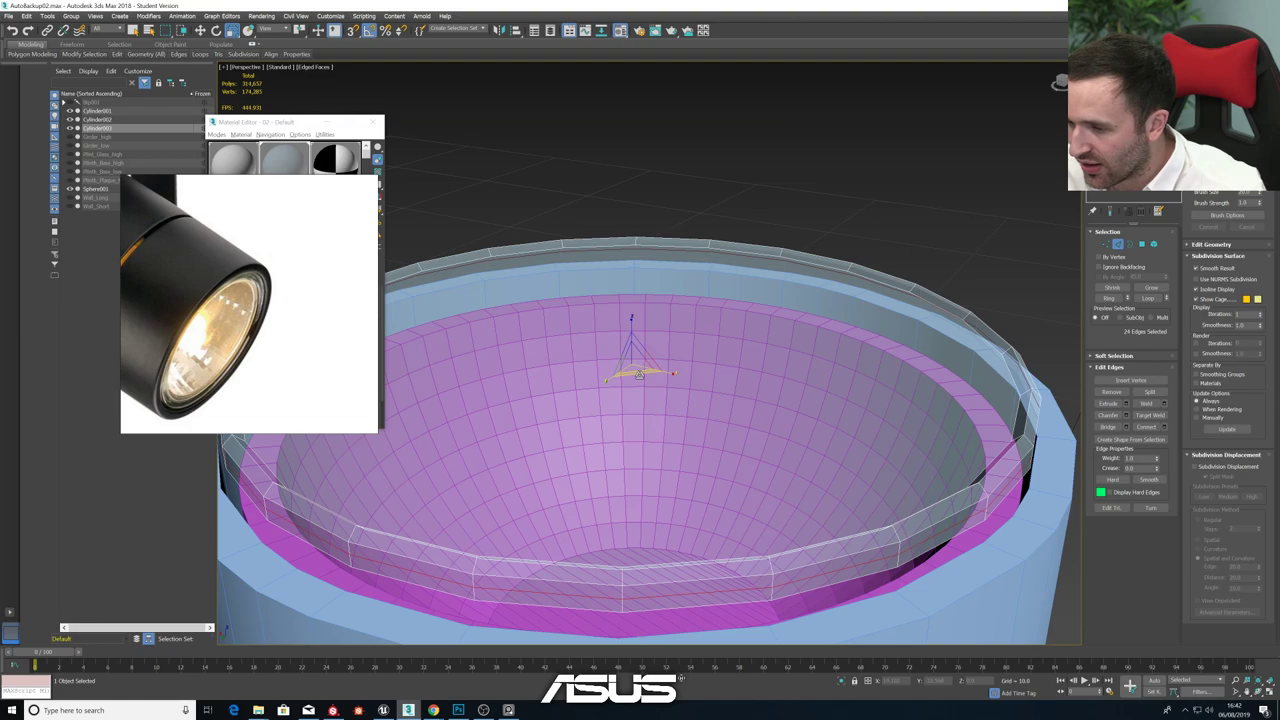
left_click_drag(640, 374, 643, 373)
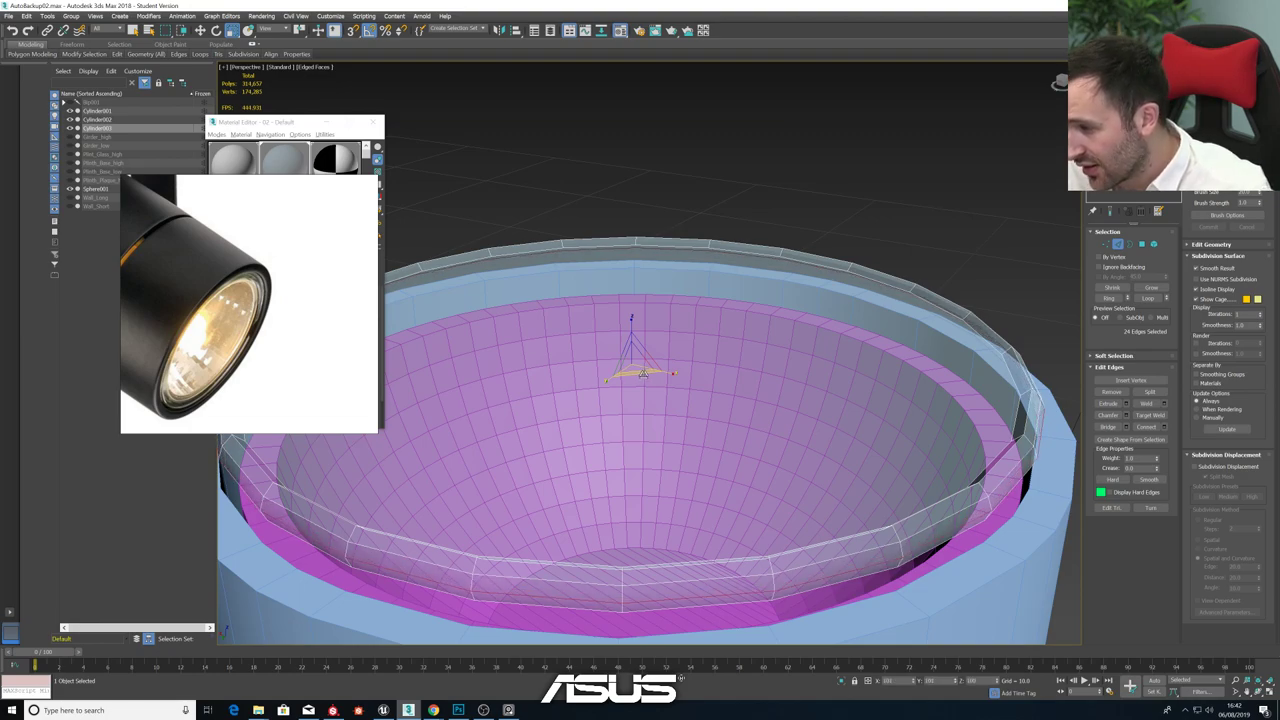
middle_click_drag(700, 440, 738, 408, "alt")
left_click_drag(622, 370, 622, 368)
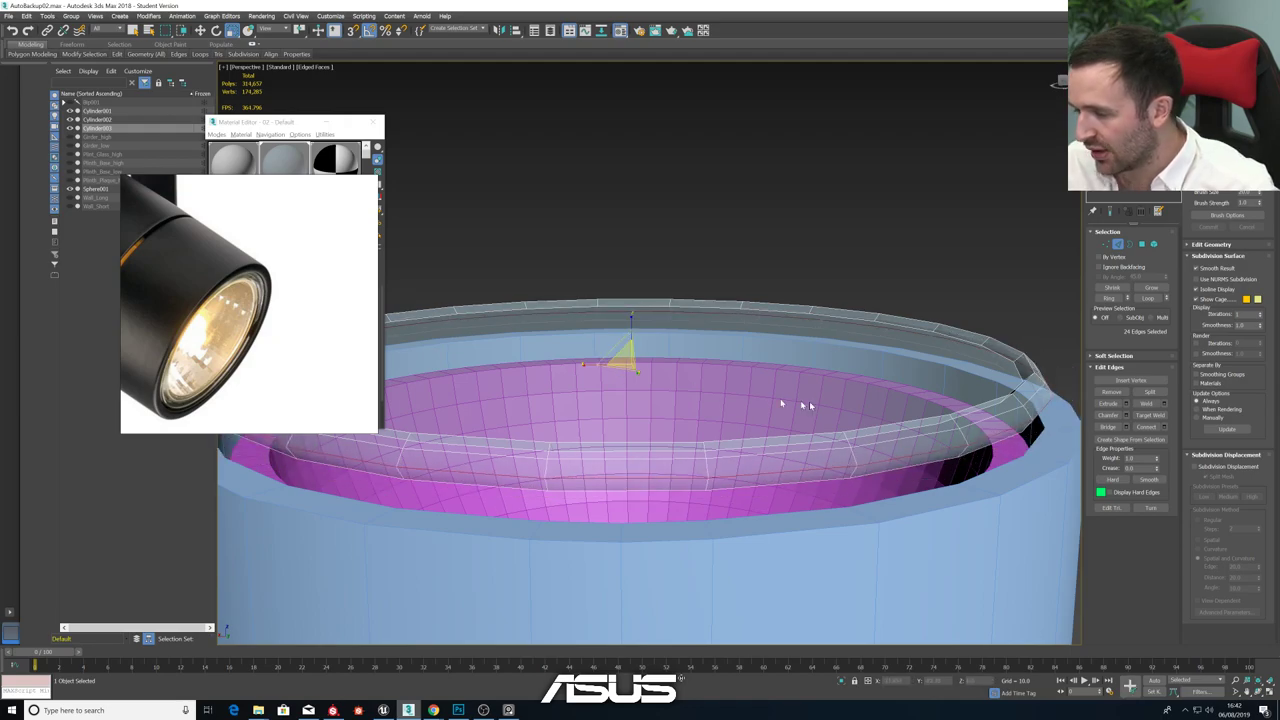
- Chamfer the disc's outer side edge loop by about 0.08
middle_click_drag(794, 406, 771, 372, "alt")
scroll(771, 373, "down", 6)
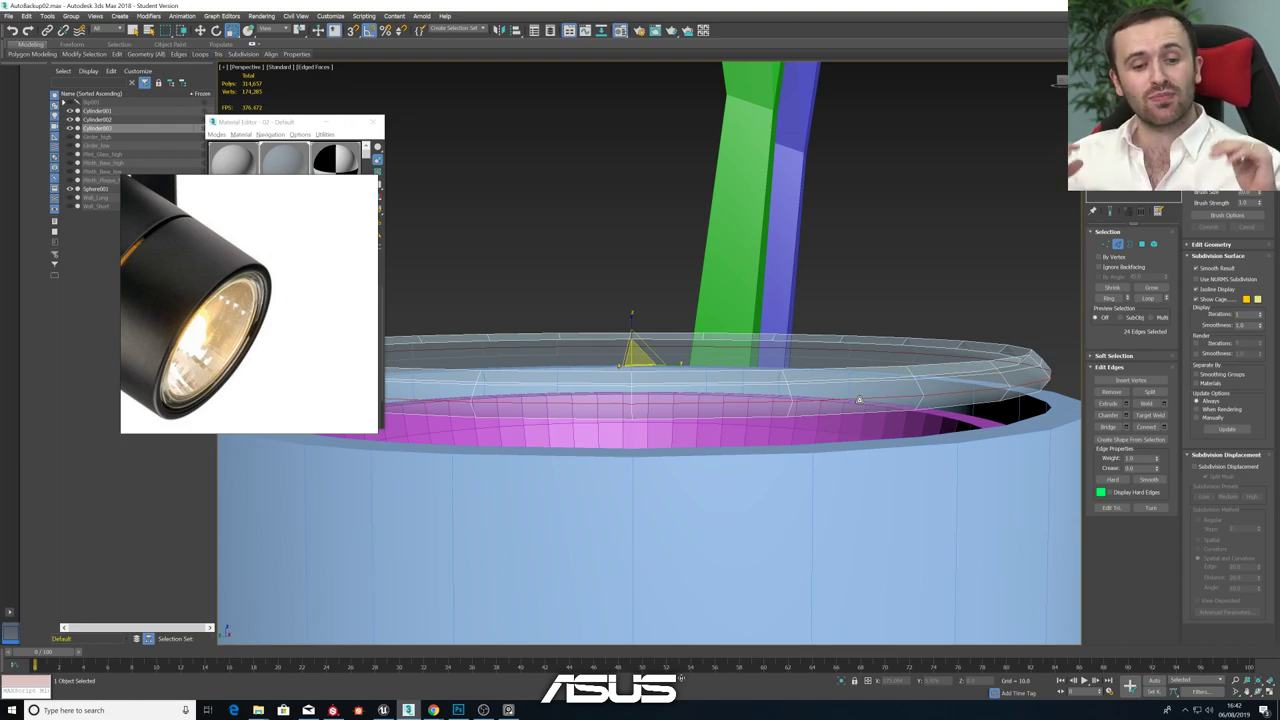
left_click(1127, 416)
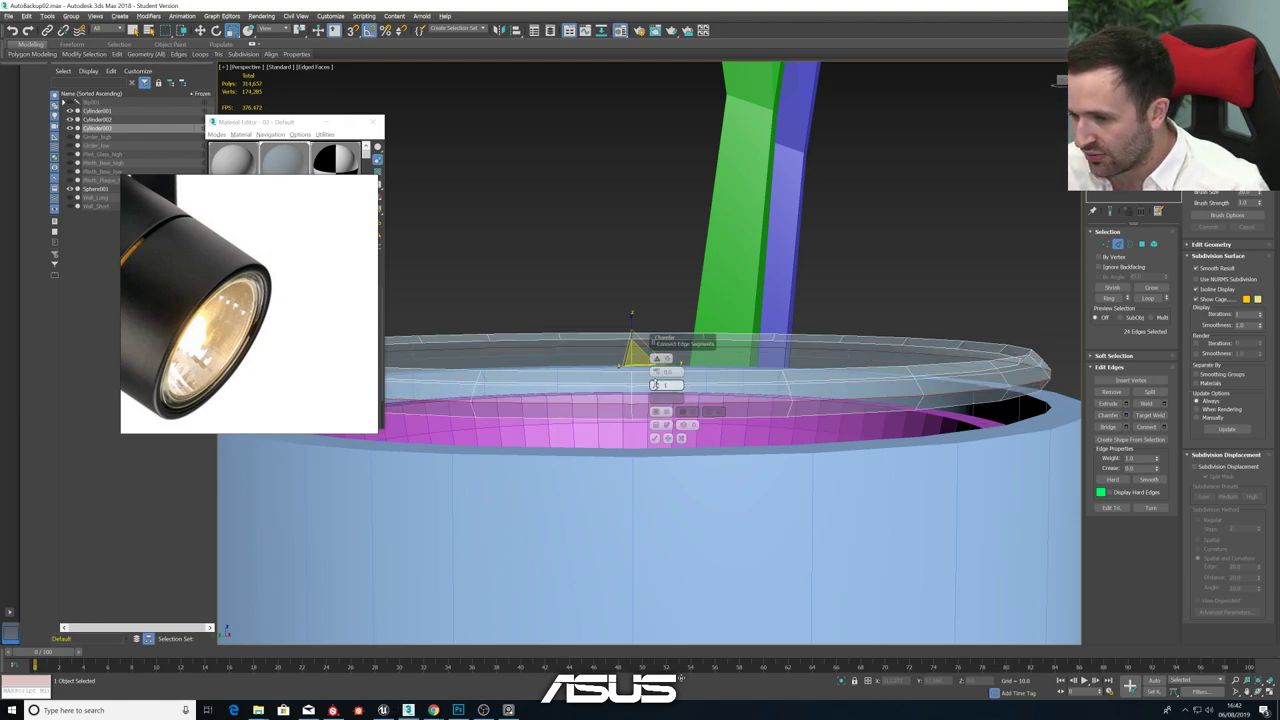
left_click(657, 385)
left_click_drag(657, 372, 657, 371)
middle_click_drag(657, 371, 805, 391, "alt")
left_click_drag(657, 372, 671, 373)
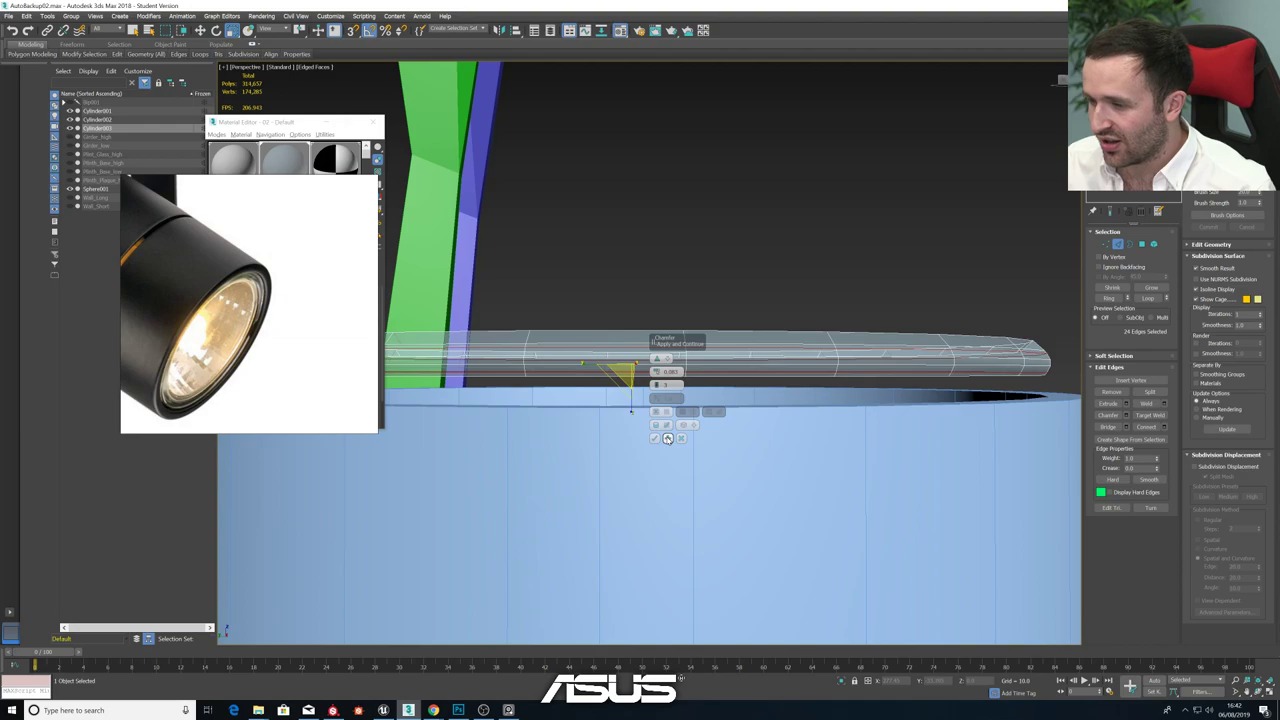
left_click(668, 438)
- Select the raised edge loop on the disc's top rim and apply the same chamfer to it
middle_click_drag(890, 447, 896, 450, "alt")
left_click(981, 413)
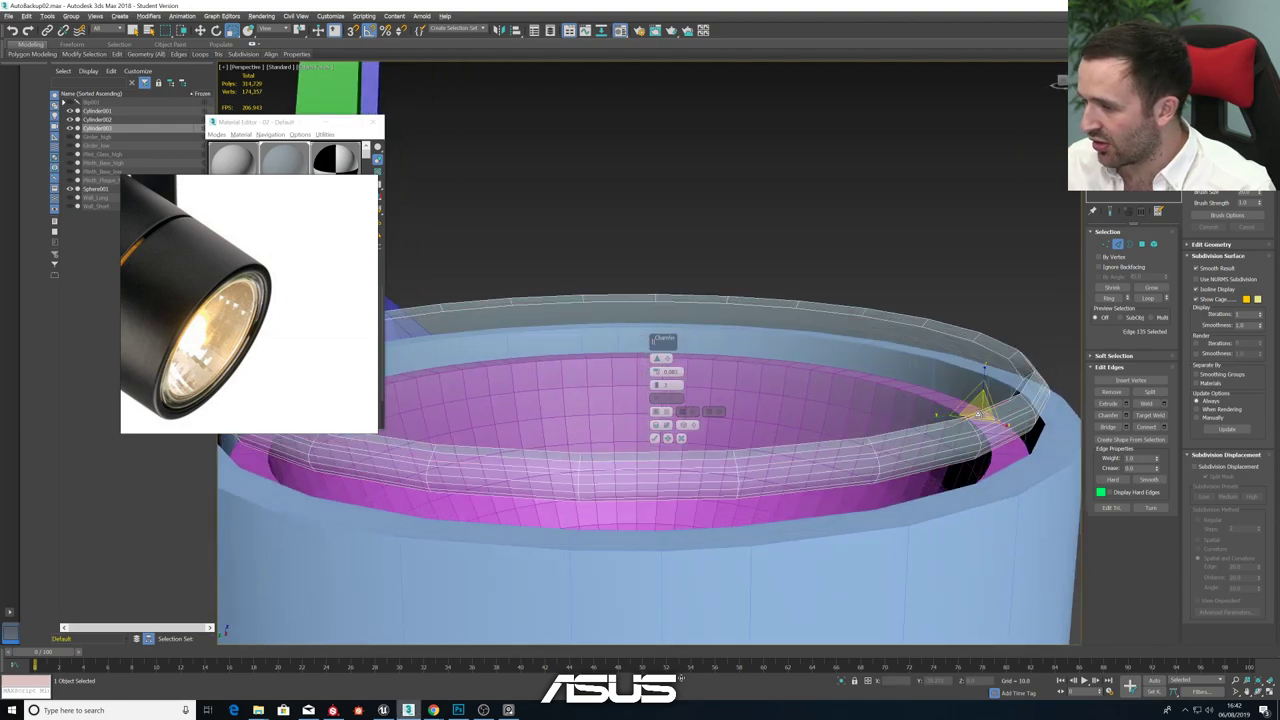
left_click(940, 428)
double_click(938, 423)
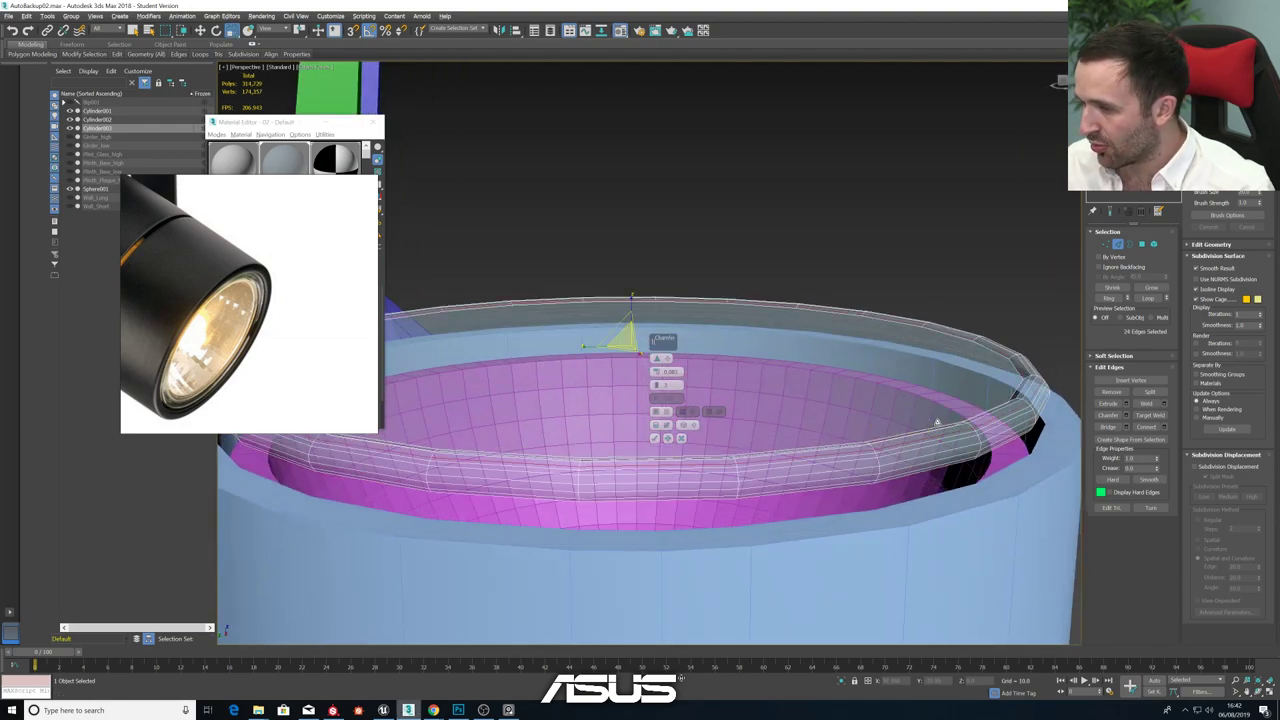
middle_click_drag(938, 422, 958, 402, "alt")
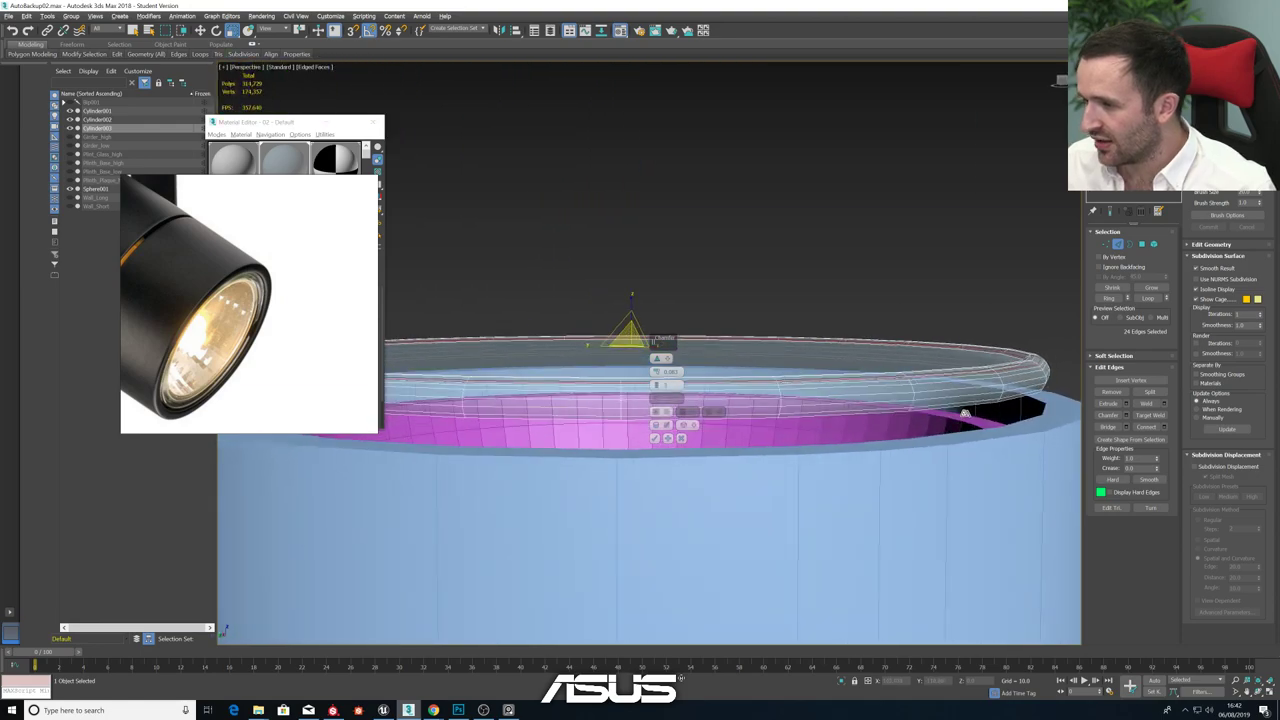
left_click(665, 440)
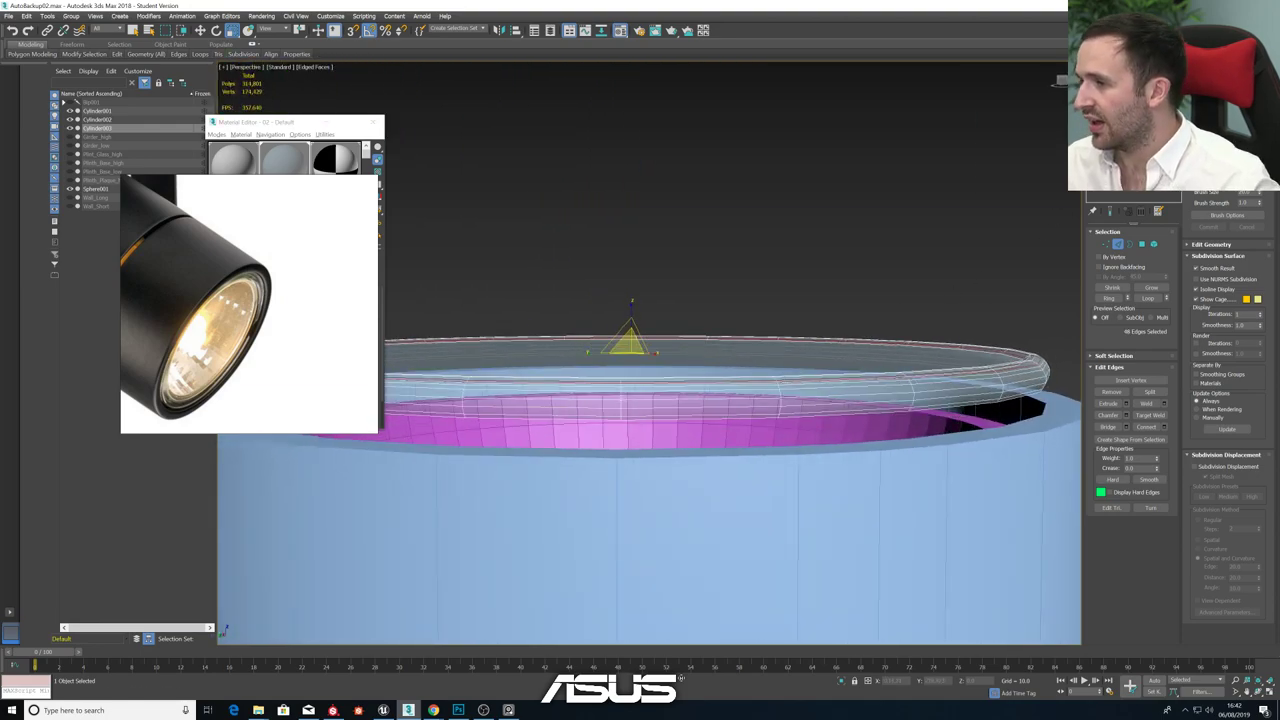
- Leave edge editing and turn off the edged-faces display on the model
key("2")
left_click(897, 209)
key("F4")
middle_click_drag(868, 239, 822, 312, "alt")
scroll(832, 284, "down", 6)
scroll(820, 314, "up", 4)
left_click(822, 315)
scroll(823, 315, "up", 2)
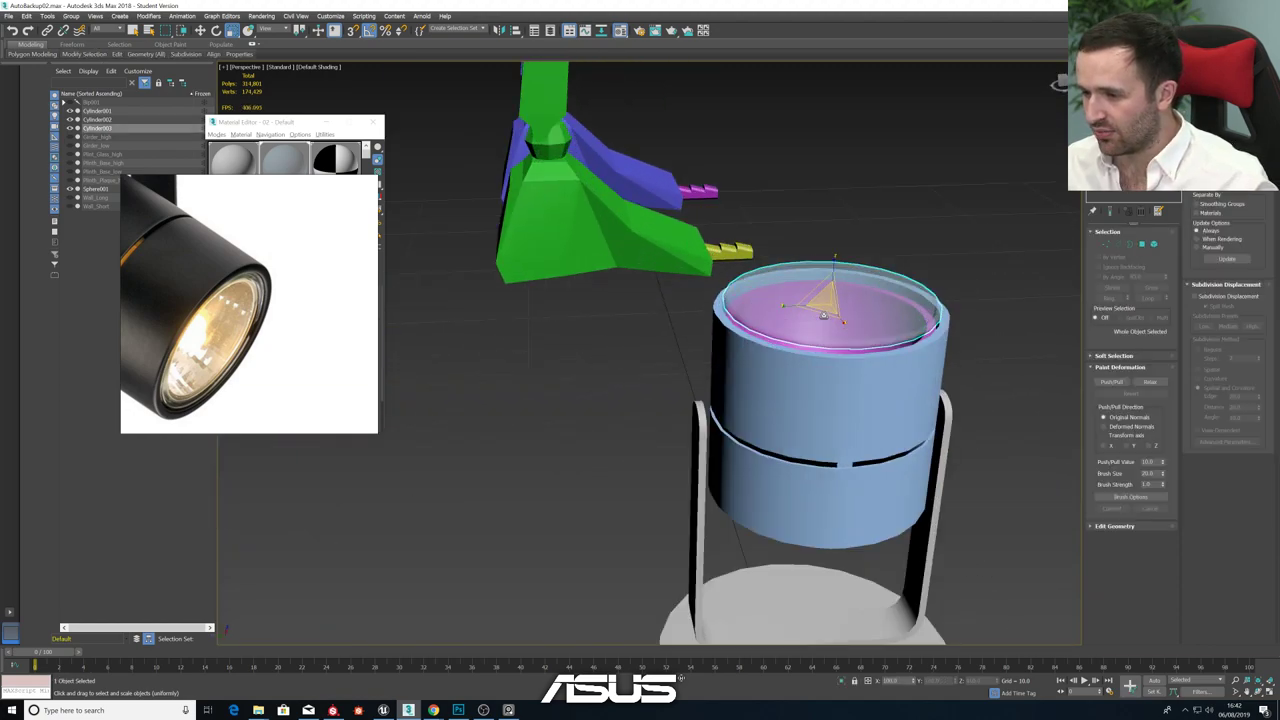
- Lower the glass disc until it sits just inside the lamp head's rim
scroll(823, 312, "up", 2)
key("w")
scroll(830, 290, "up", 1)
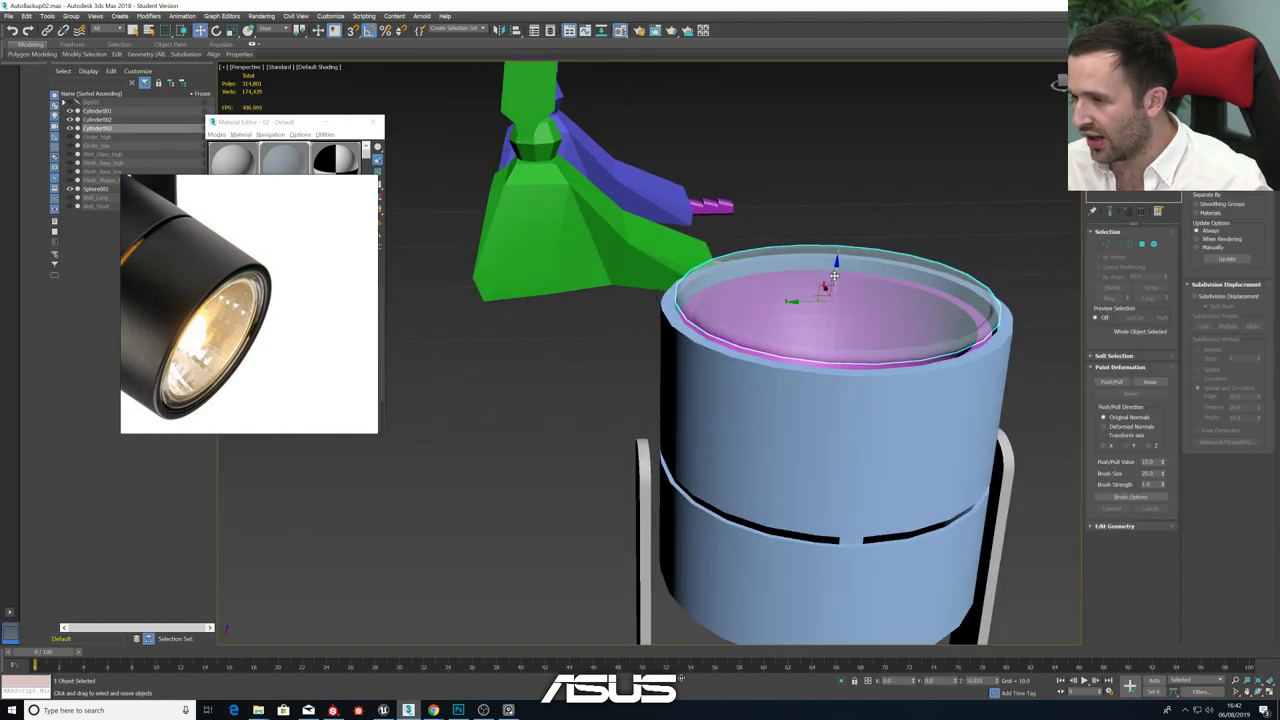
left_click_drag(834, 276, 838, 293)
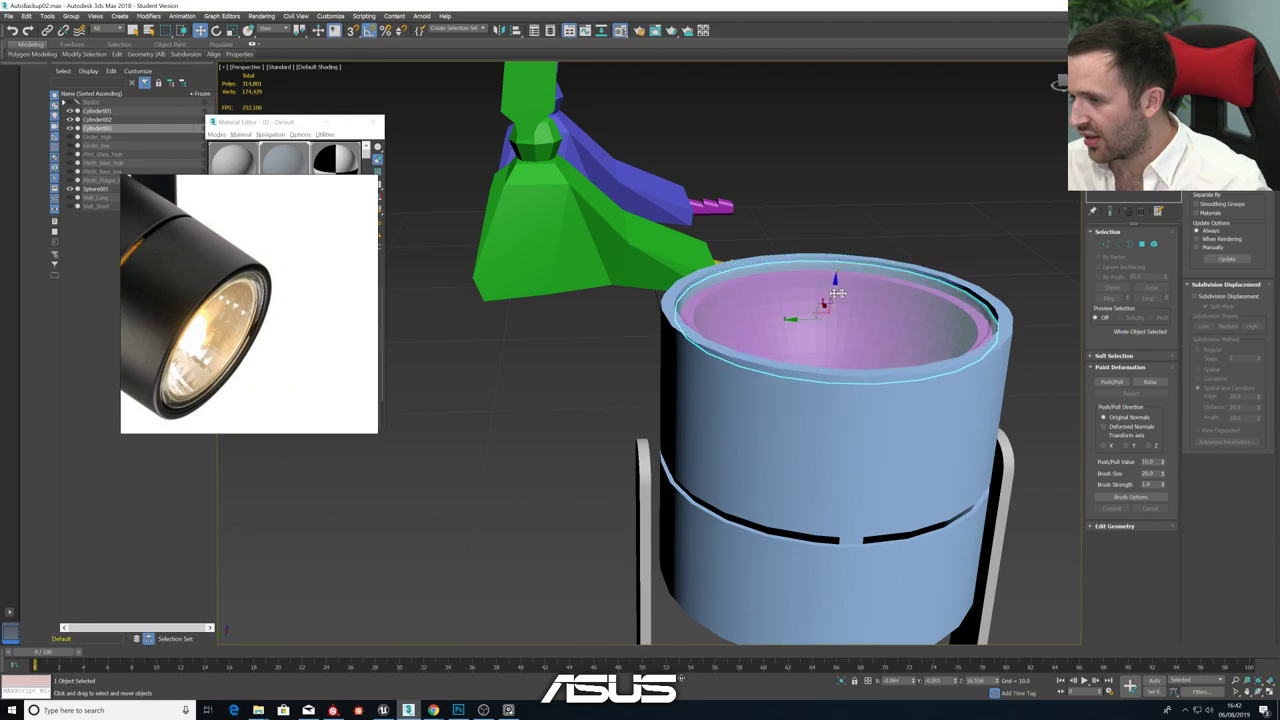
- Examine the glass element's fit and the gap around it inside the lamp head, close up and from above
left_click(1154, 244)
left_click(873, 317)
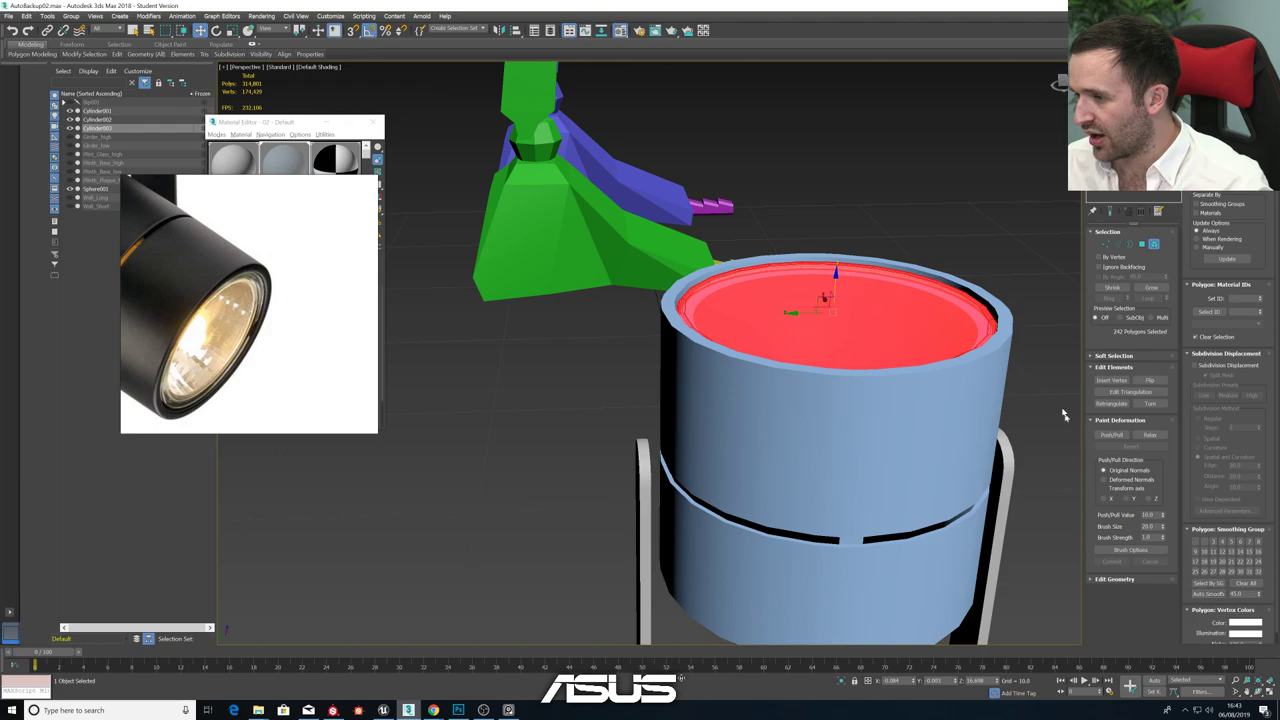
left_click(992, 243)
middle_click_drag(944, 324, 976, 328, "alt")
scroll(978, 306, "up", 5)
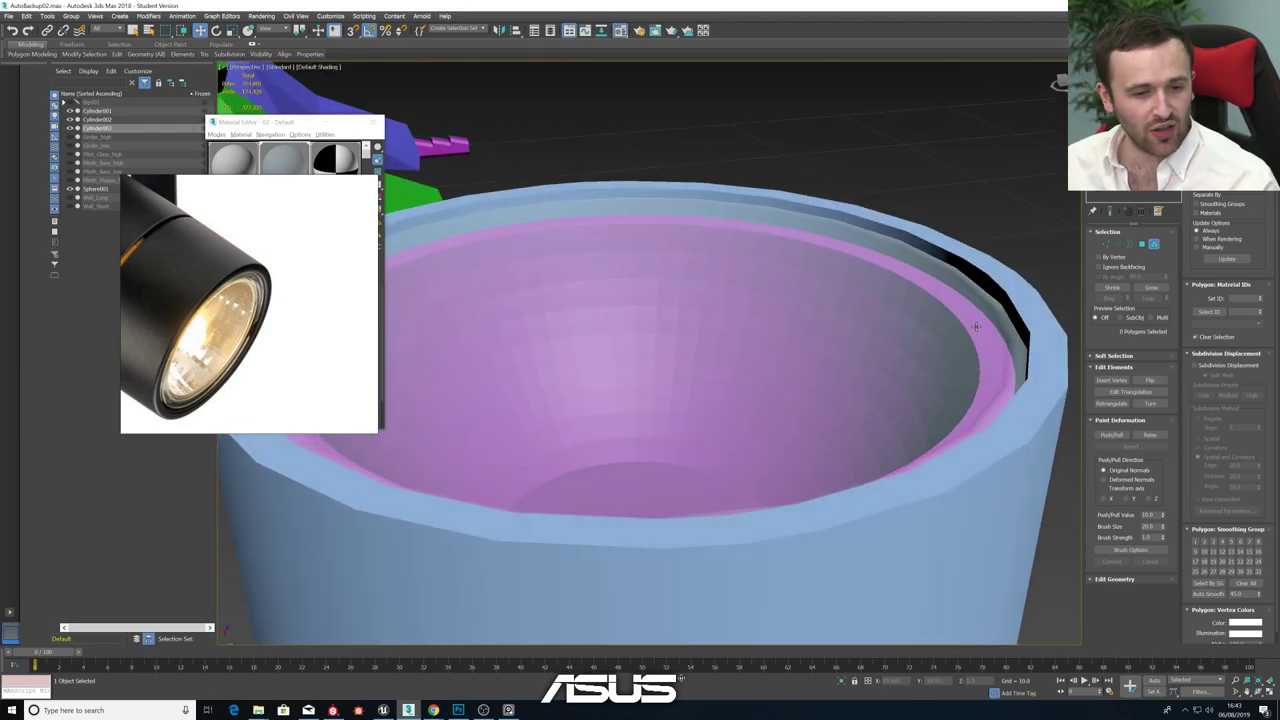
scroll(981, 320, "down", 5)
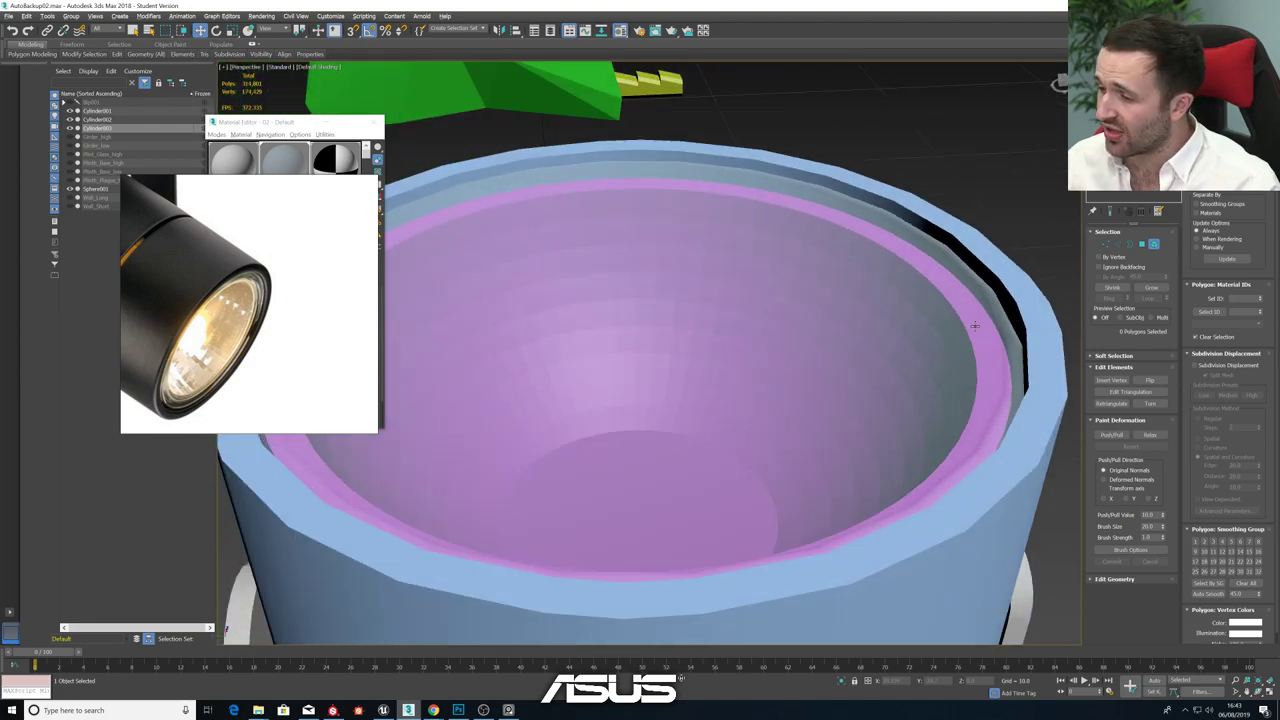
middle_click_drag(975, 324, 892, 352, "alt")
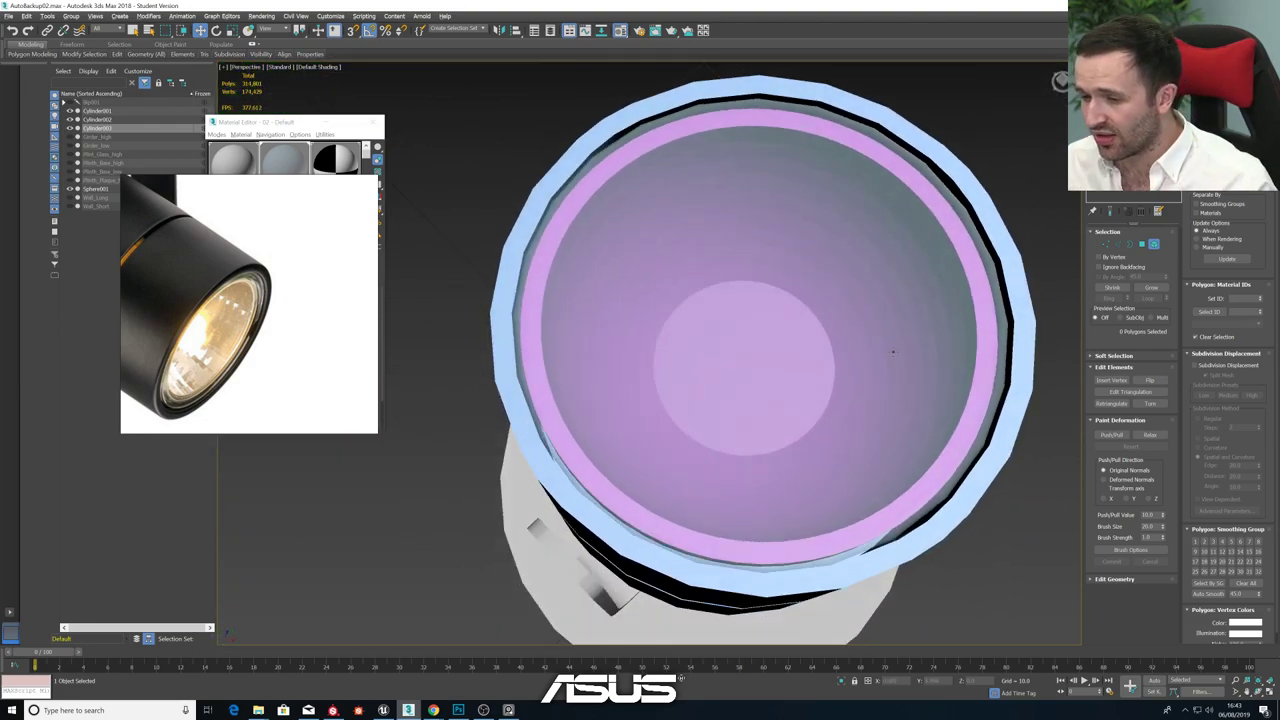
- Leave element editing on the glass disc and scale it down slightly in the top view so it fits inside the lamp head's rim
key("alt+w")
left_click(528, 228)
key("alt+w")
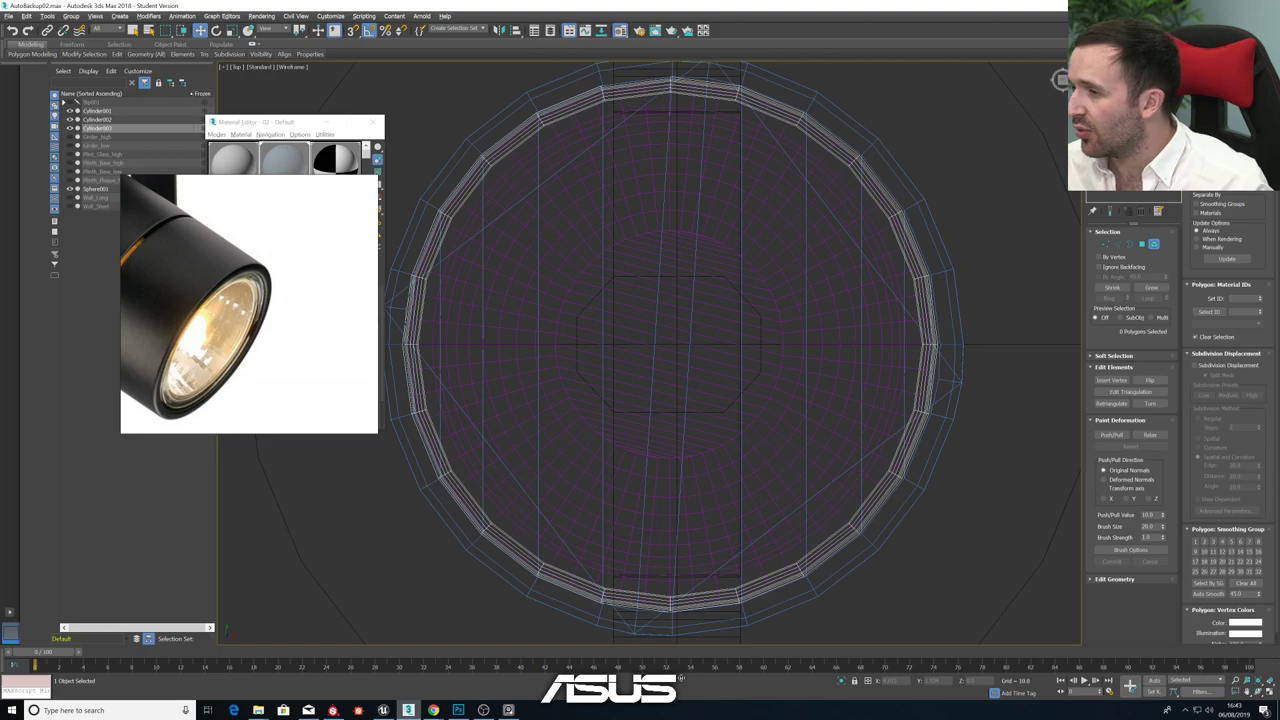
key("4")
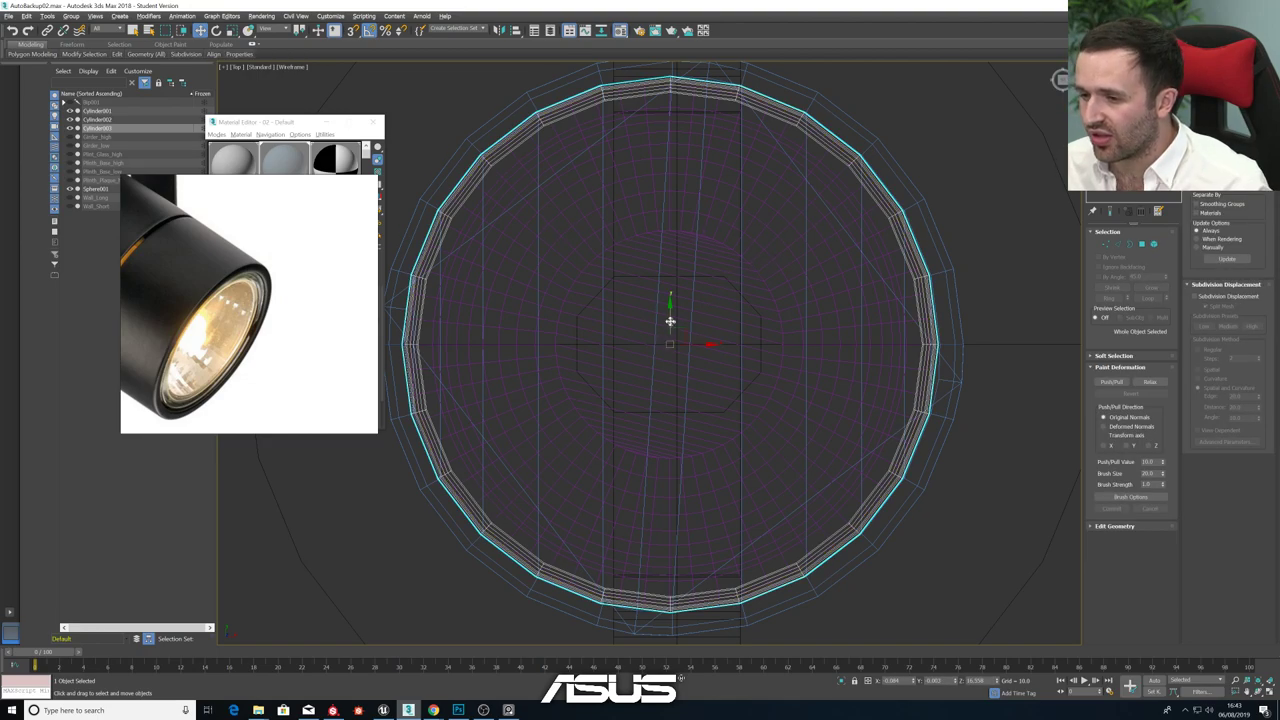
key("r")
left_click_drag(690, 341, 688, 332)
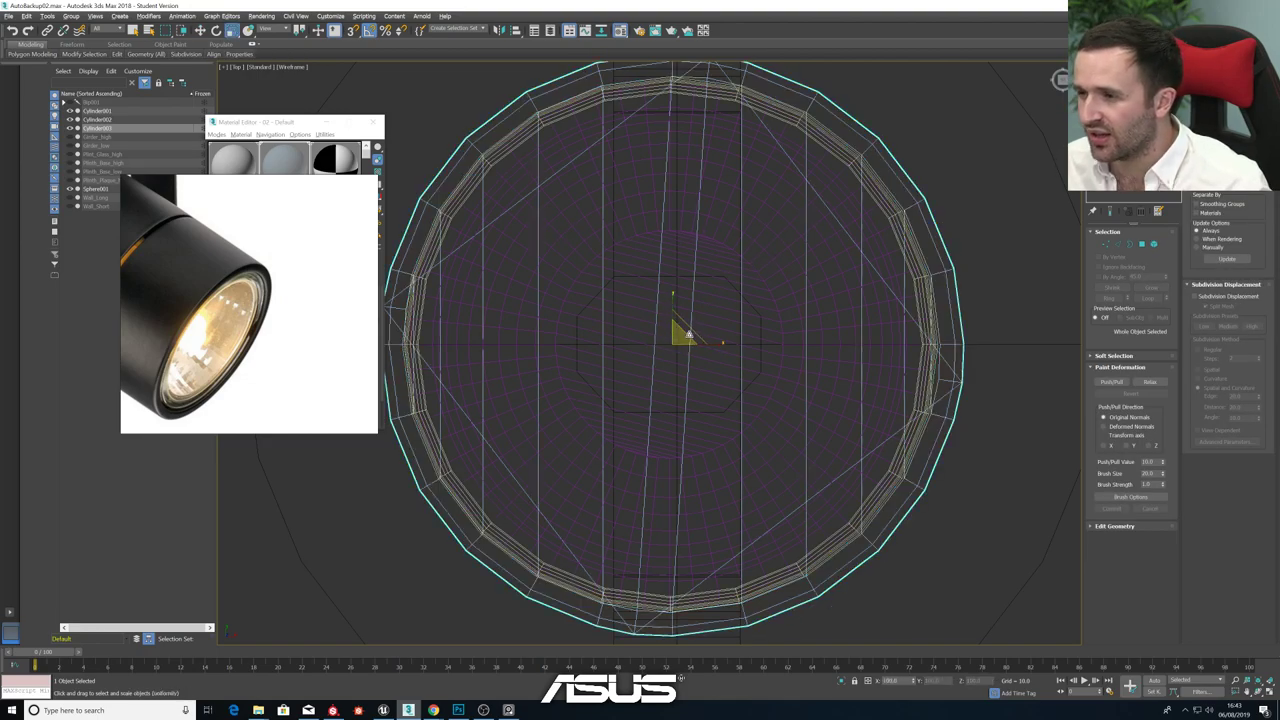
left_click(688, 334)
left_click(692, 334)
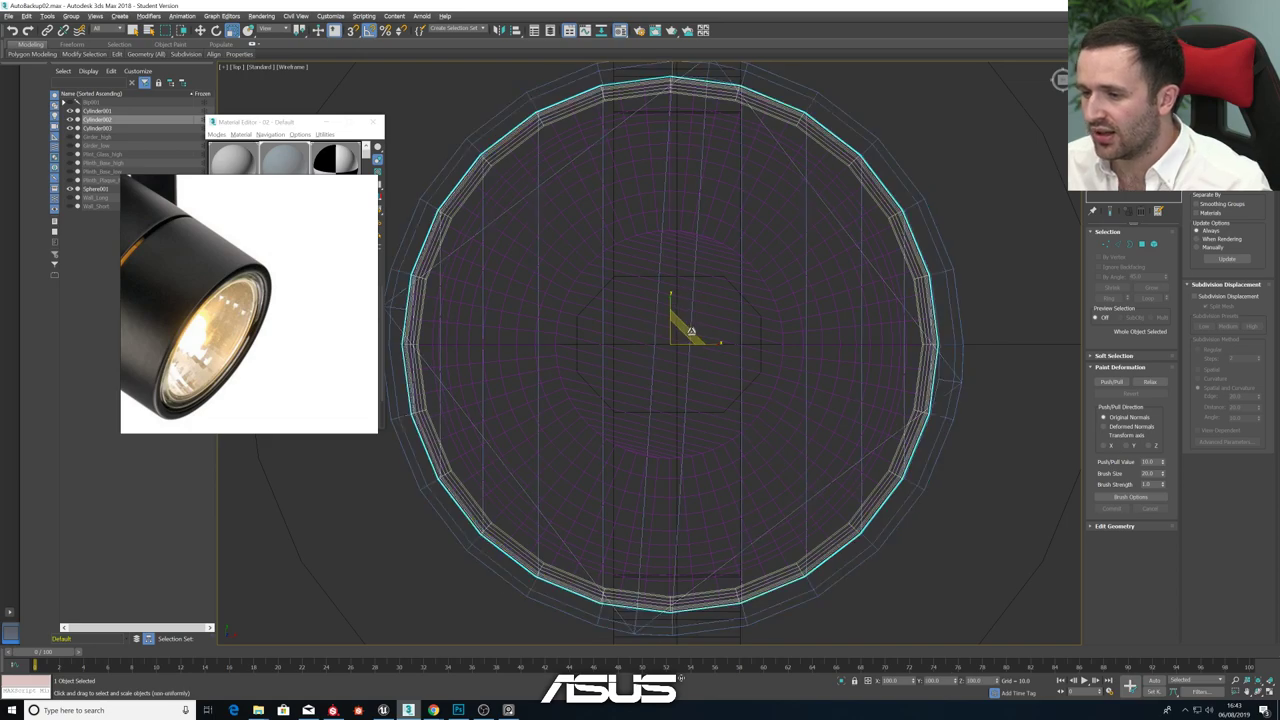
left_click_drag(691, 334, 698, 338)
key("alt+w")
key("alt+w")
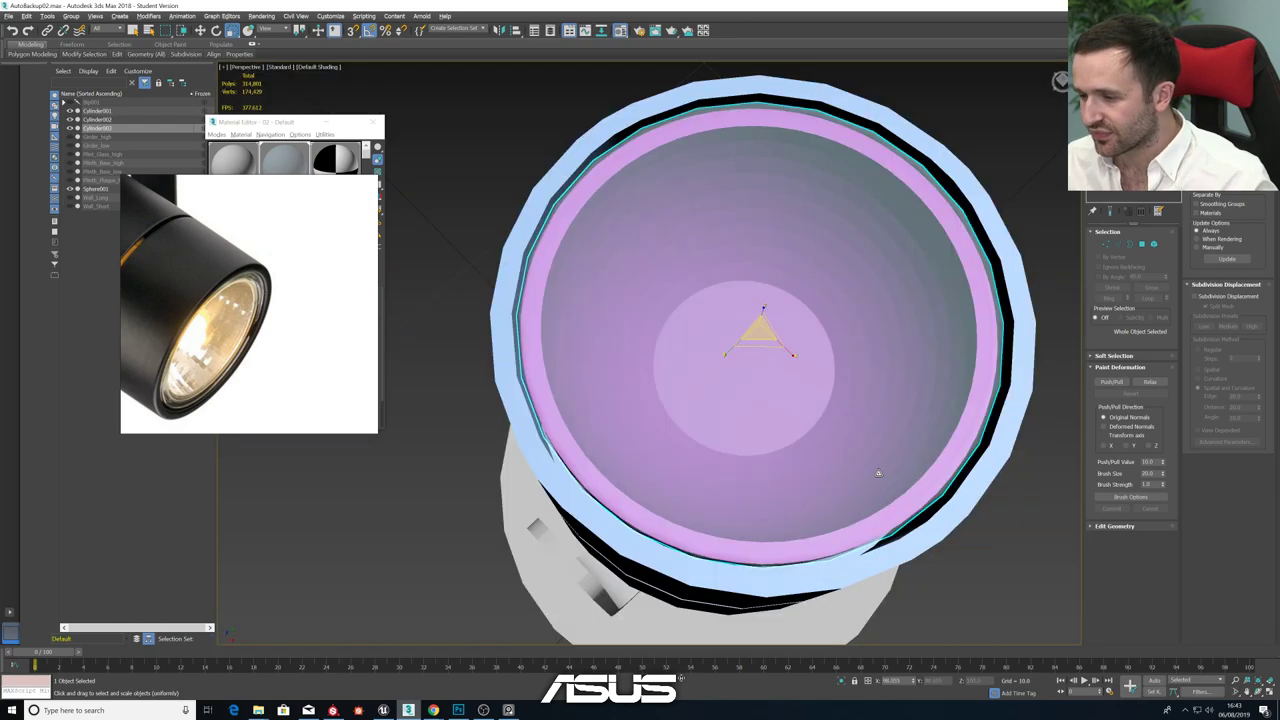
- Examine the whole spotlight's proportions from several angles against the reference photo and the scale figures
middle_click_drag(877, 471, 855, 430, "alt")
left_click(821, 250)
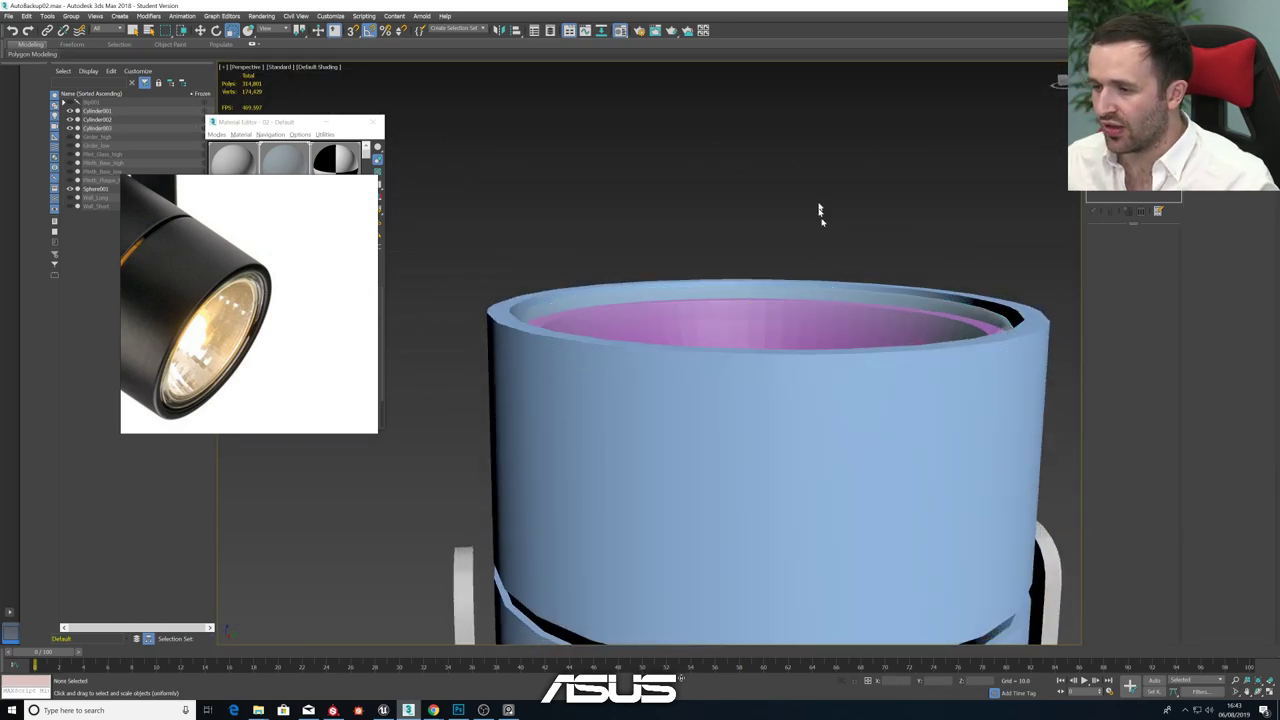
scroll(823, 235, "down", 5)
left_click(787, 576)
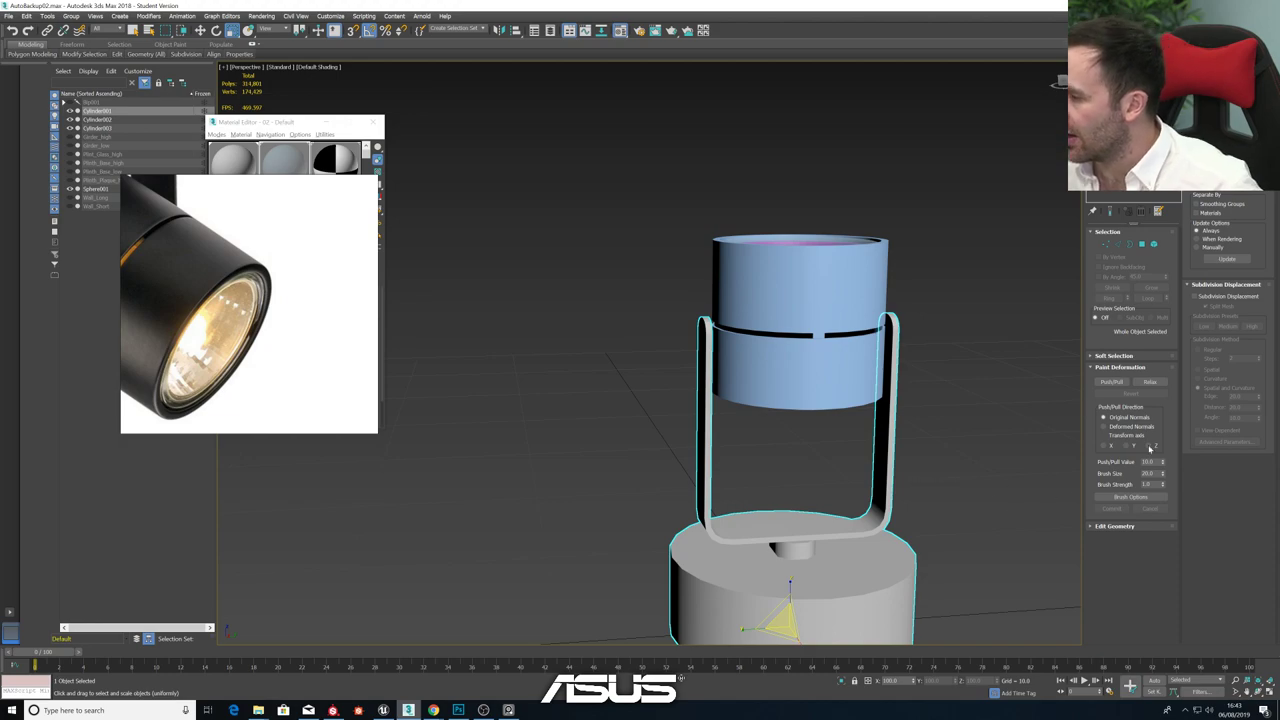
middle_click_drag(915, 394, 824, 409, "alt")
scroll(429, 403, "down", 6)
scroll(308, 381, "down", 3)
middle_click_drag(306, 380, 551, 371)
scroll(234, 373, "down", 3)
scroll(522, 384, "up", 3)
scroll(292, 405, "up", 3)
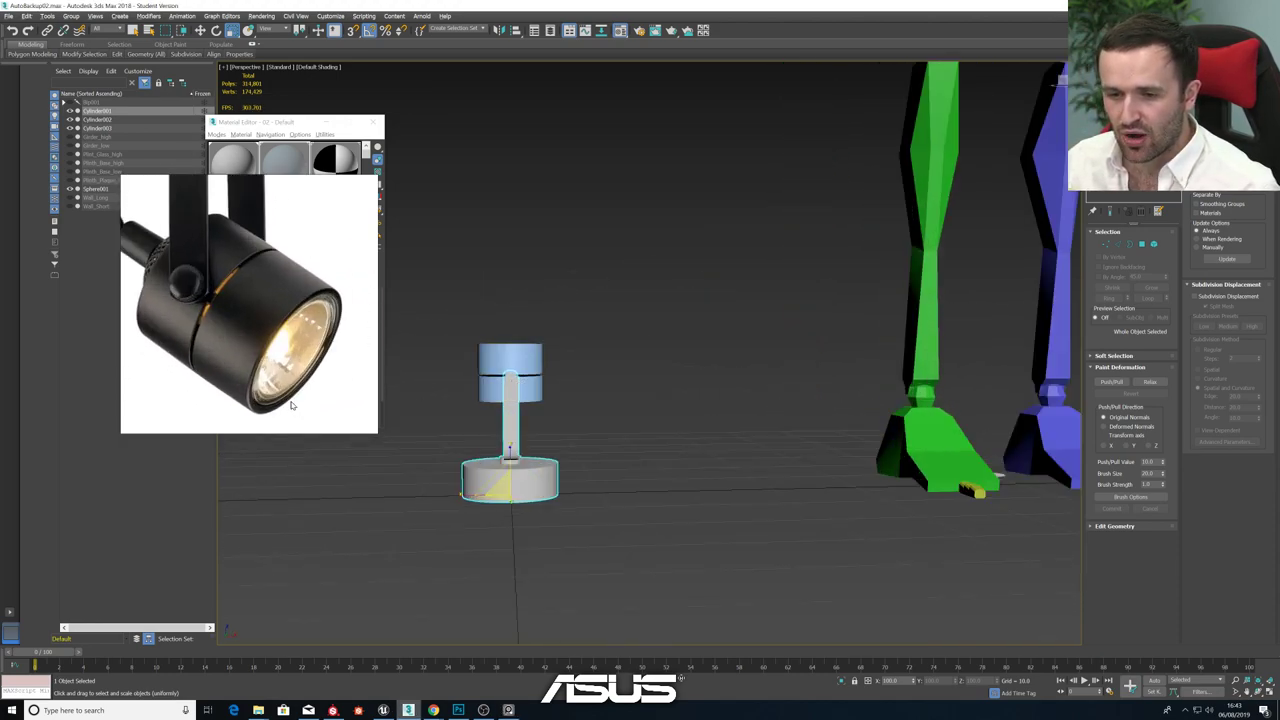
scroll(504, 372, "down", 2)
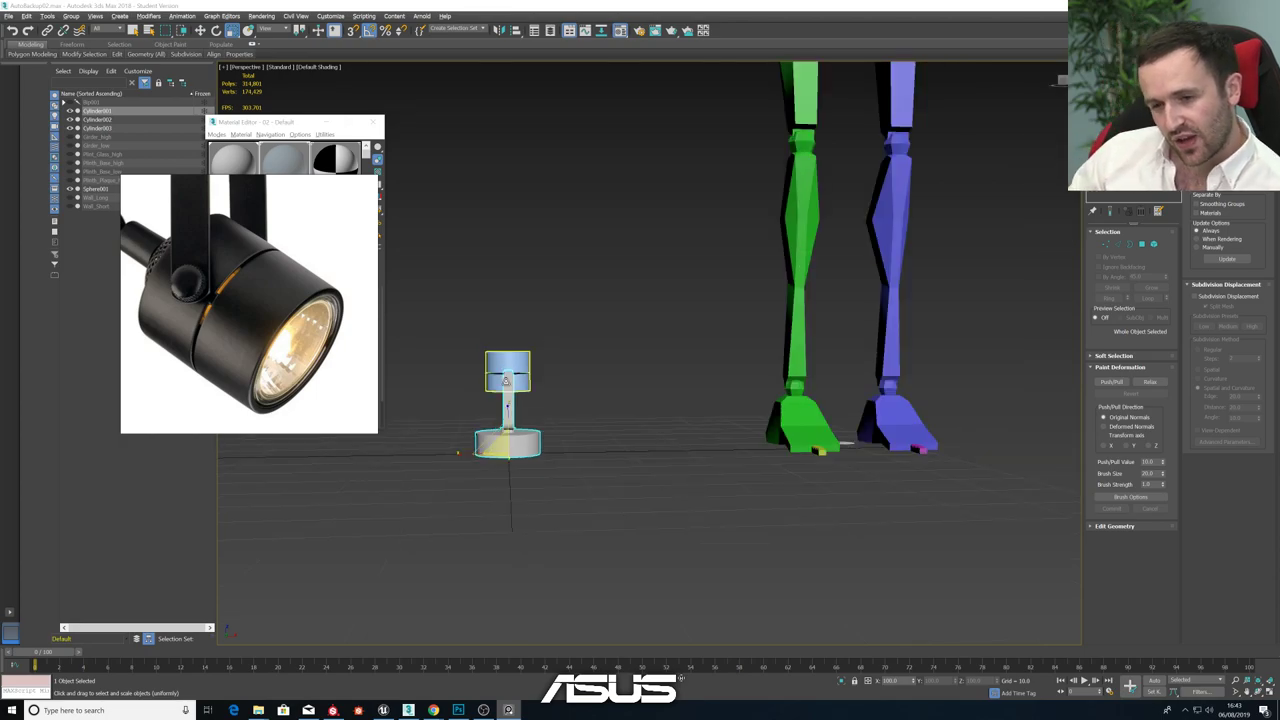
scroll(505, 380, "up", 4)
scroll(497, 392, "up", 3)
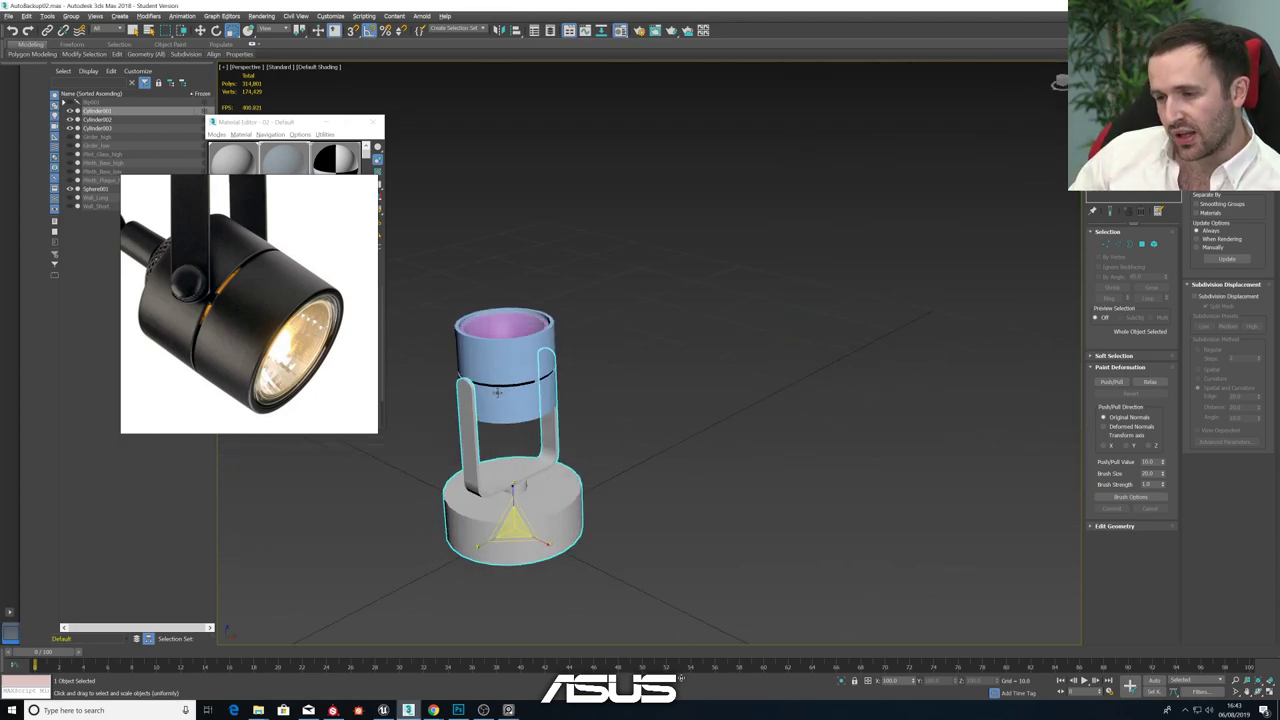
middle_click_drag(497, 392, 585, 302, "alt")
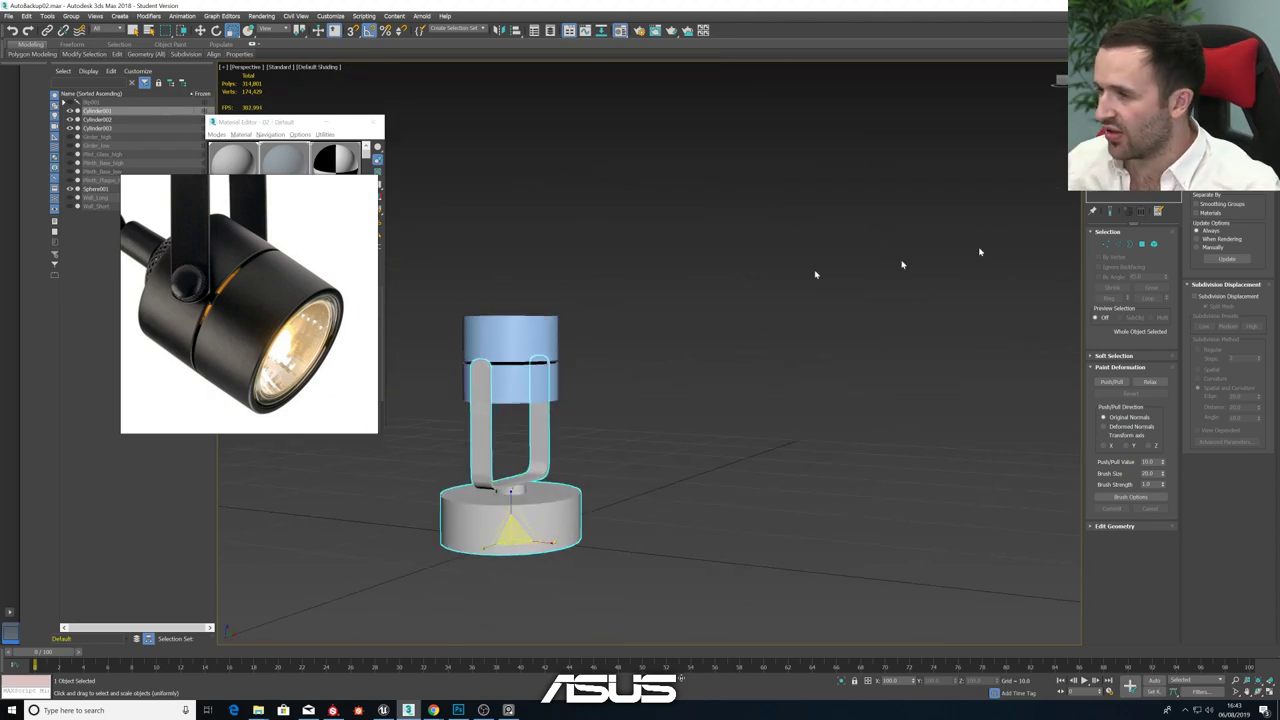
- Attach the glass disc and the reflector bowl to the lamp head, checking the combined object in see-through display
left_click(527, 366)
middle_click_drag(527, 366, 513, 376, "alt")
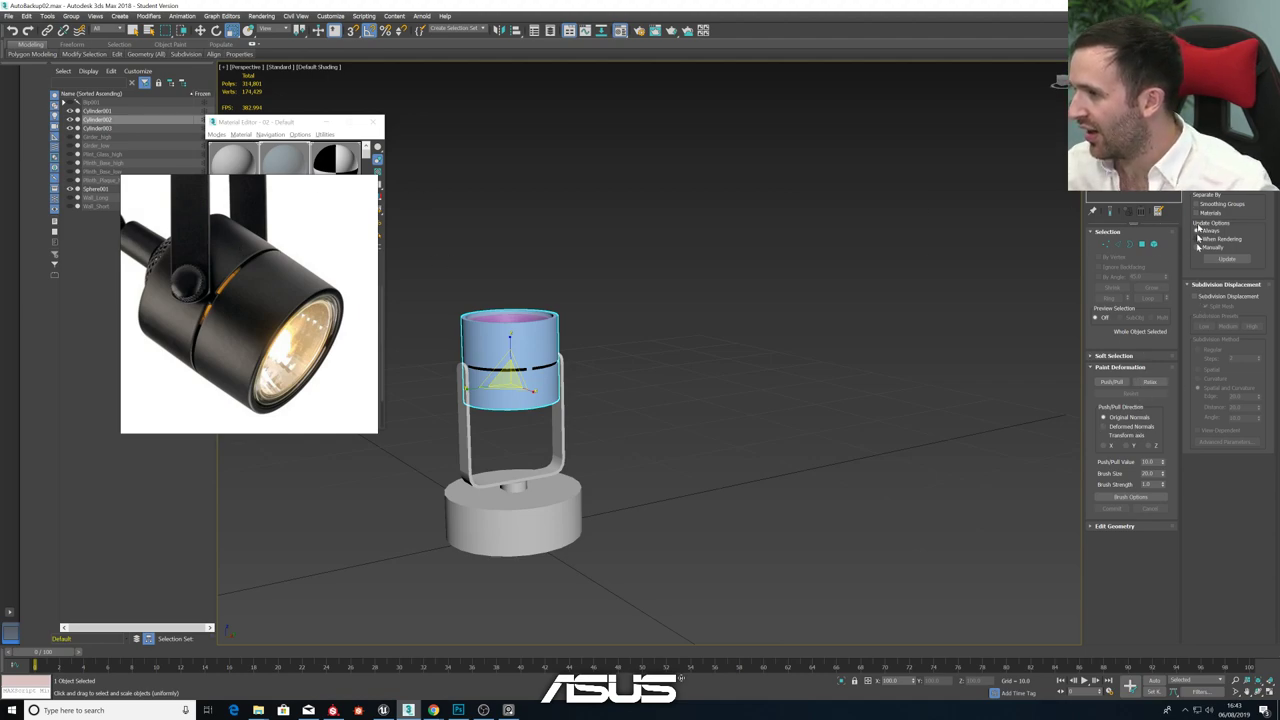
left_click(1110, 527)
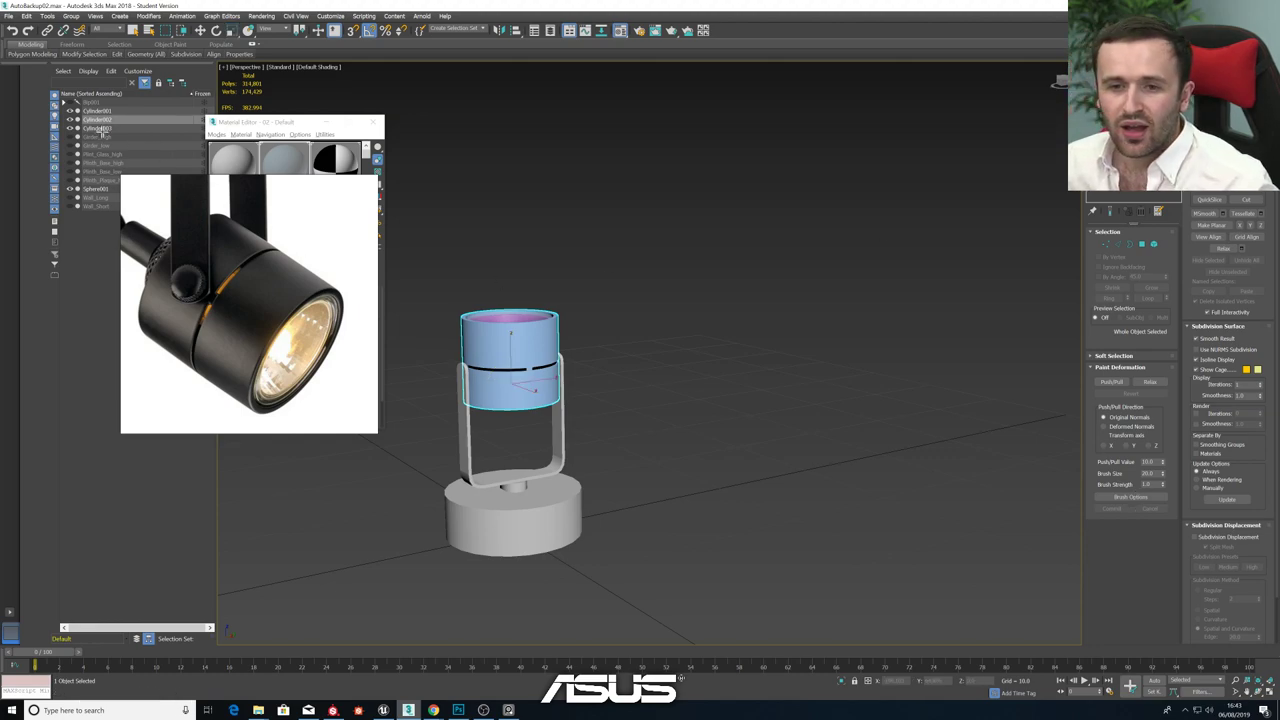
left_click(110, 111)
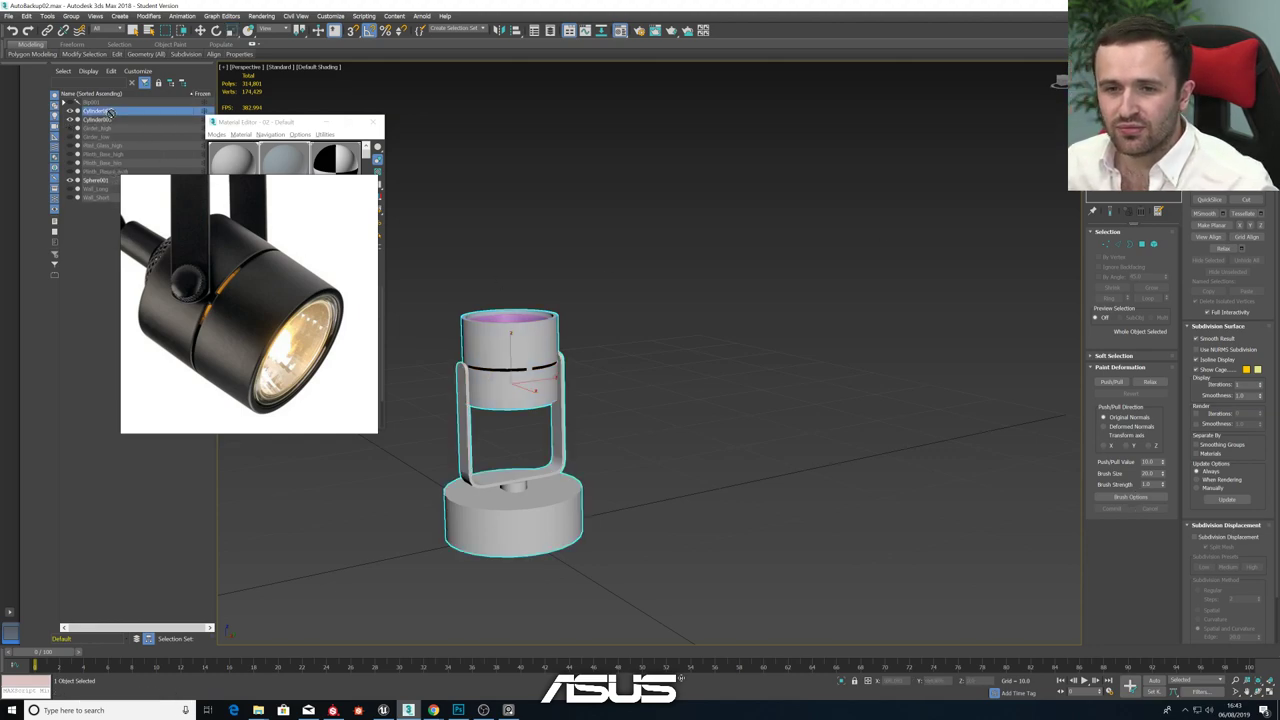
left_click(110, 118)
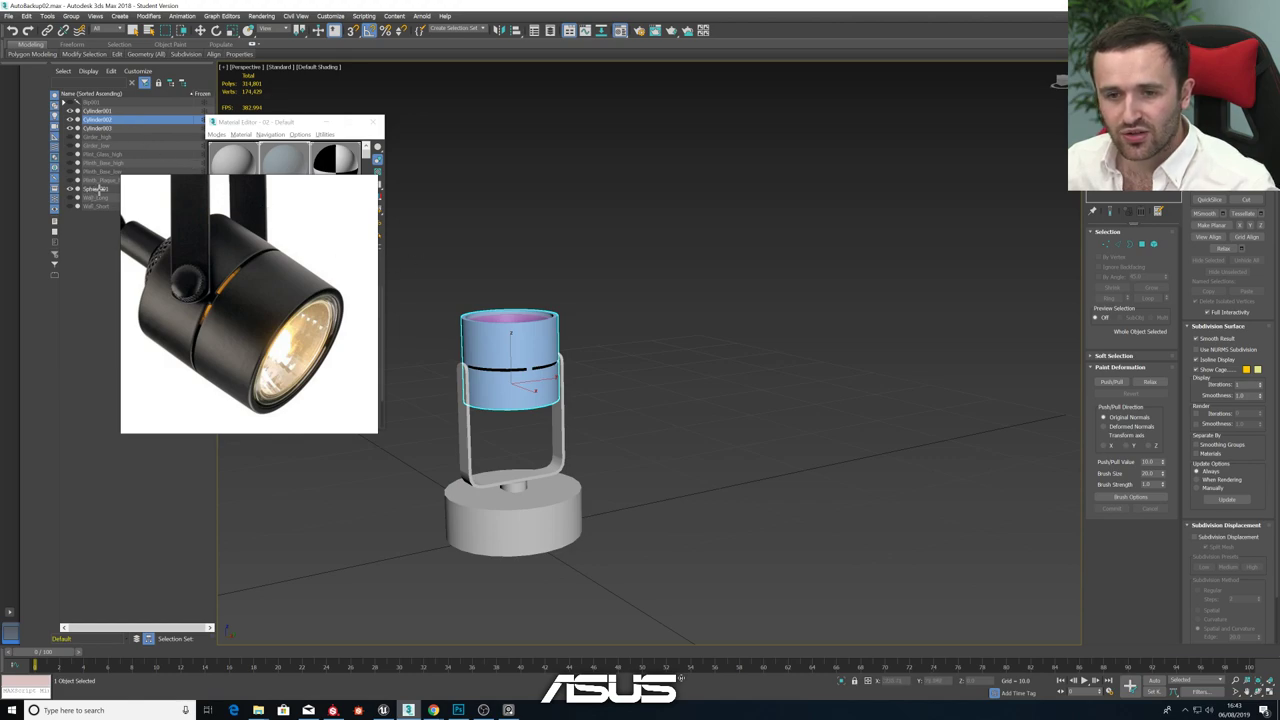
key("alt+x")
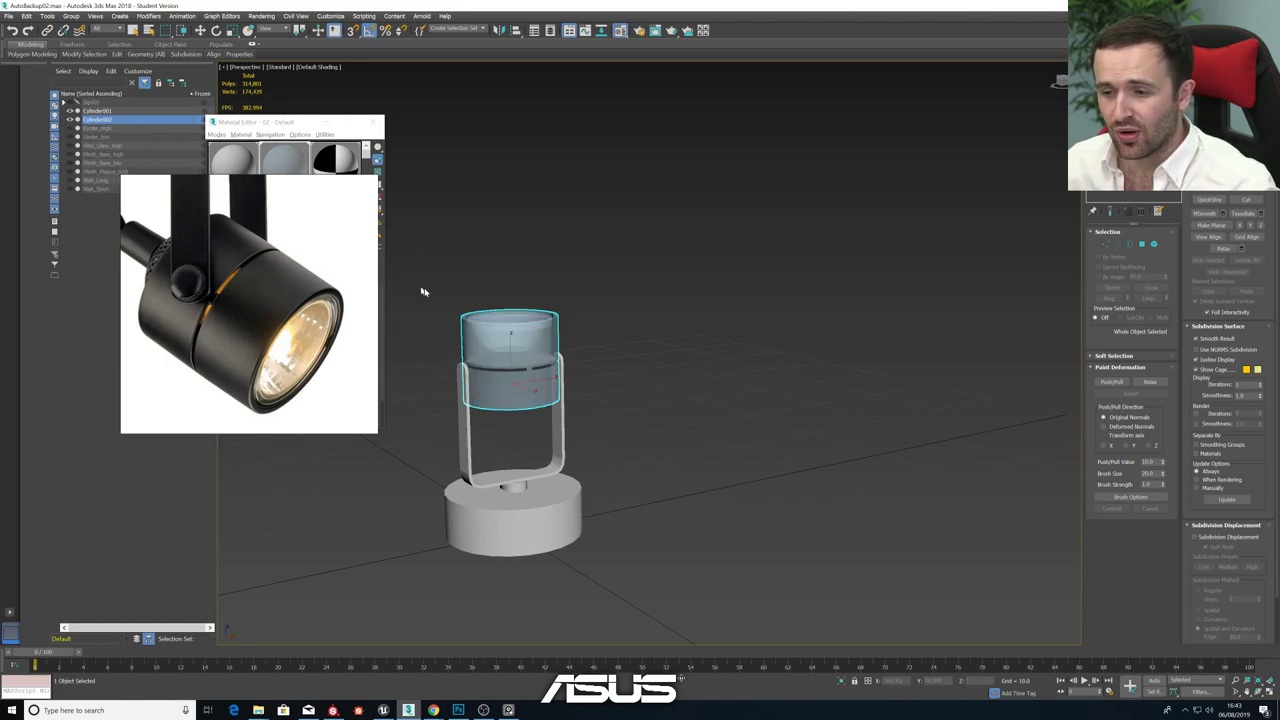
middle_click_drag(423, 291, 437, 308, "alt")
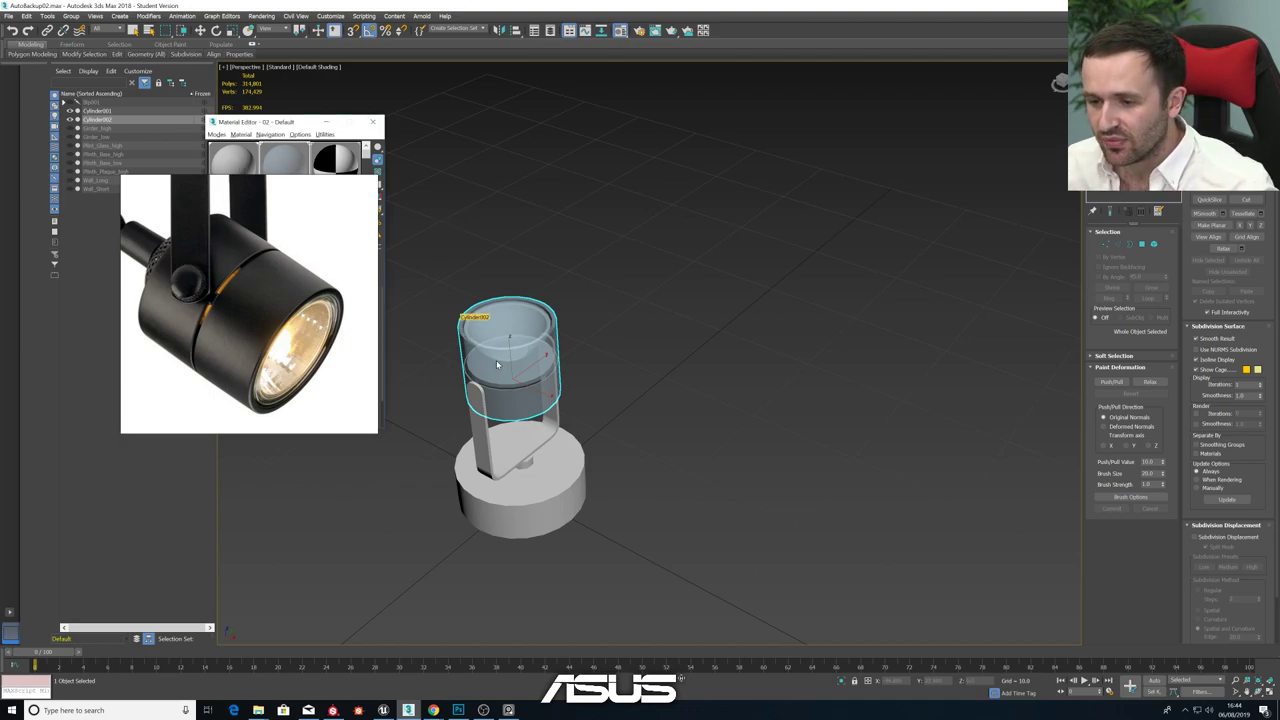
key("alt+x")
- Select the glass cover's flat front polygon and correct its smoothing
middle_click_drag(559, 358, 590, 350, "alt")
scroll(534, 333, "up", 5)
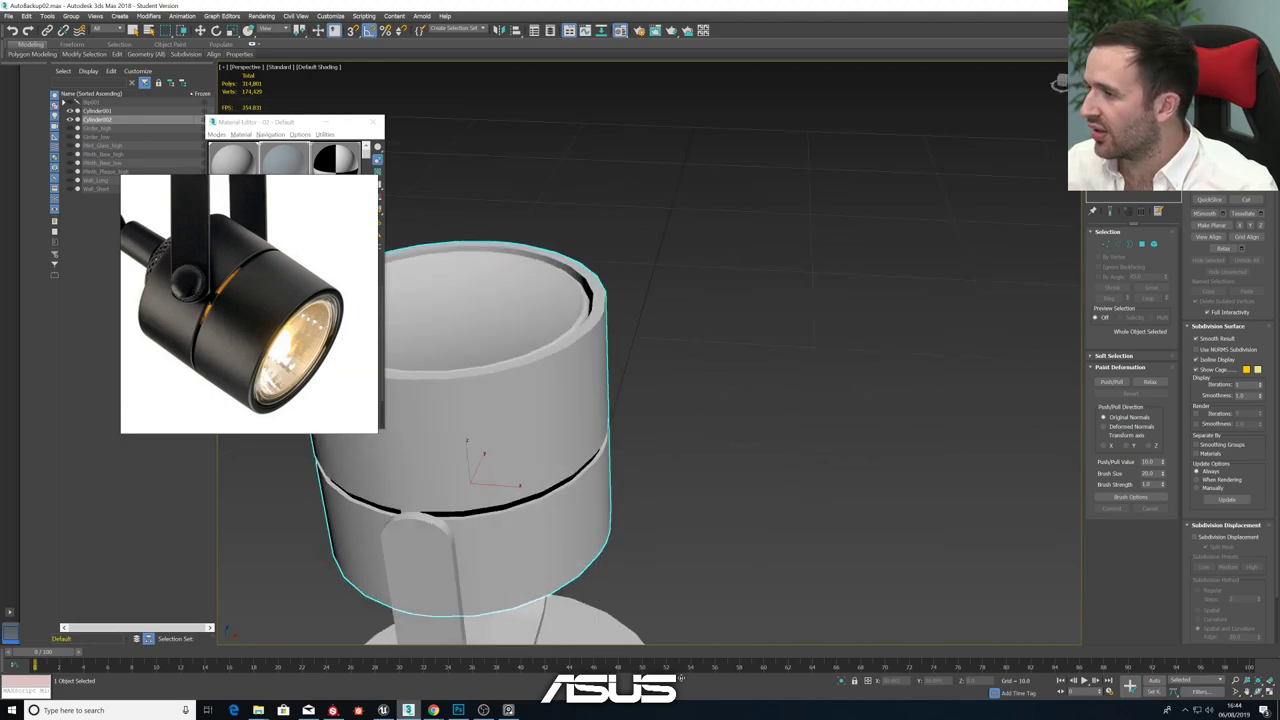
left_click(1138, 243)
left_click(506, 289)
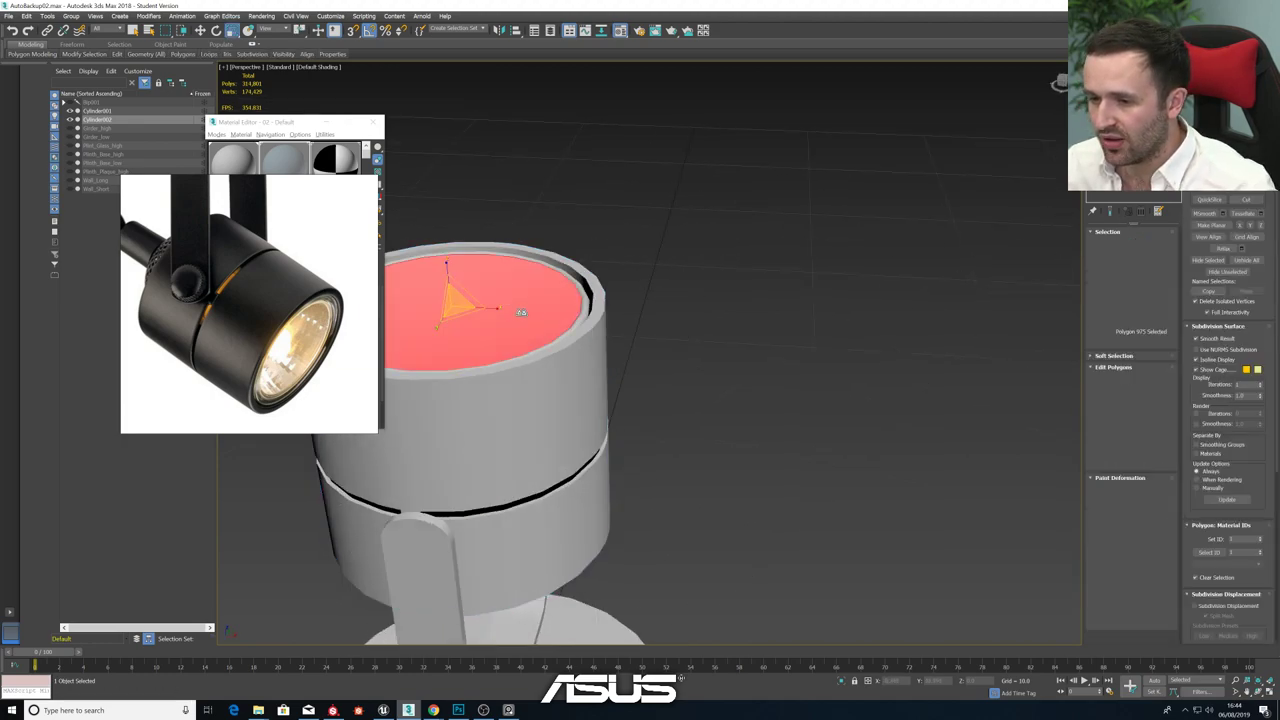
scroll(1220, 556, "down", 5)
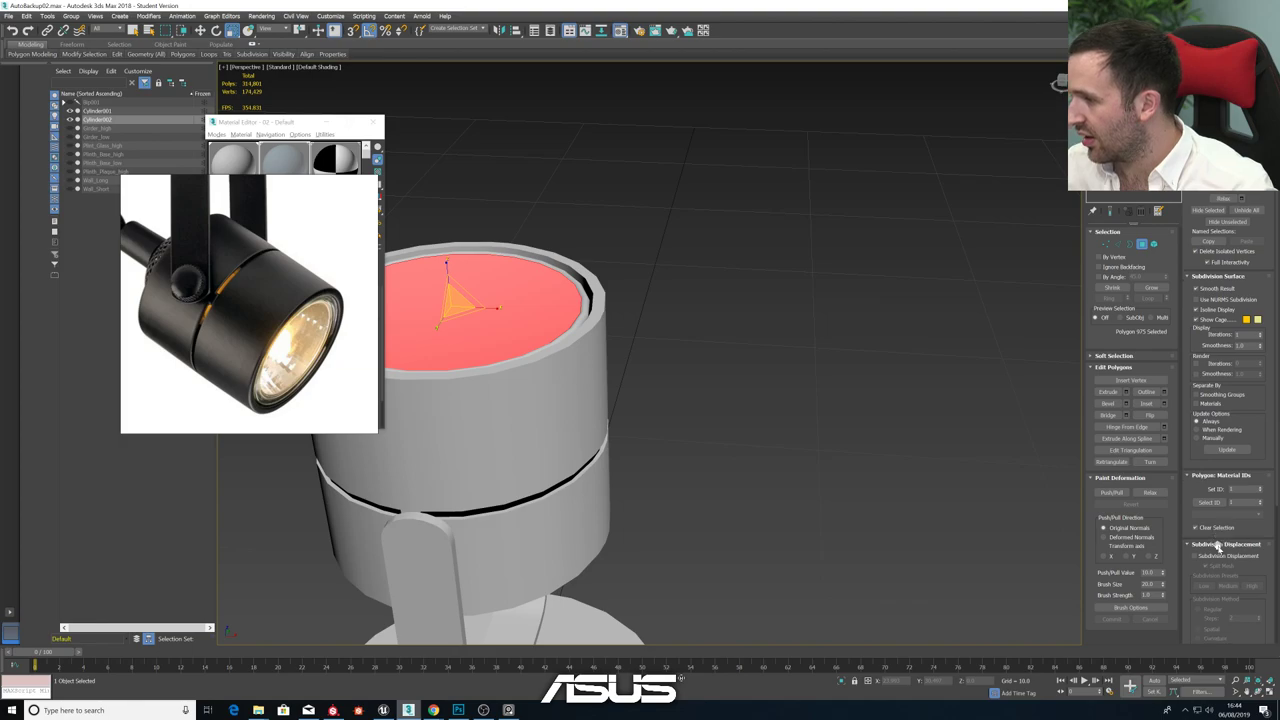
scroll(1222, 543, "down", 3)
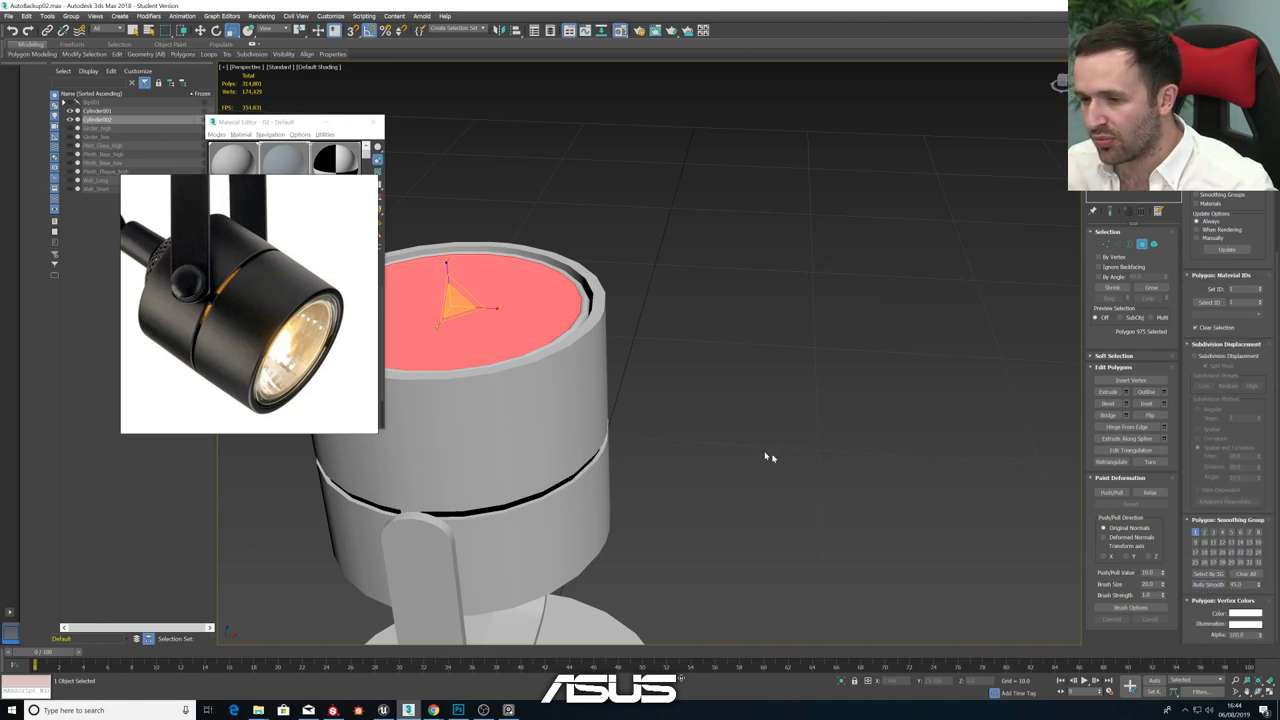
left_click(660, 408)
middle_click_drag(660, 408, 748, 379, "alt")
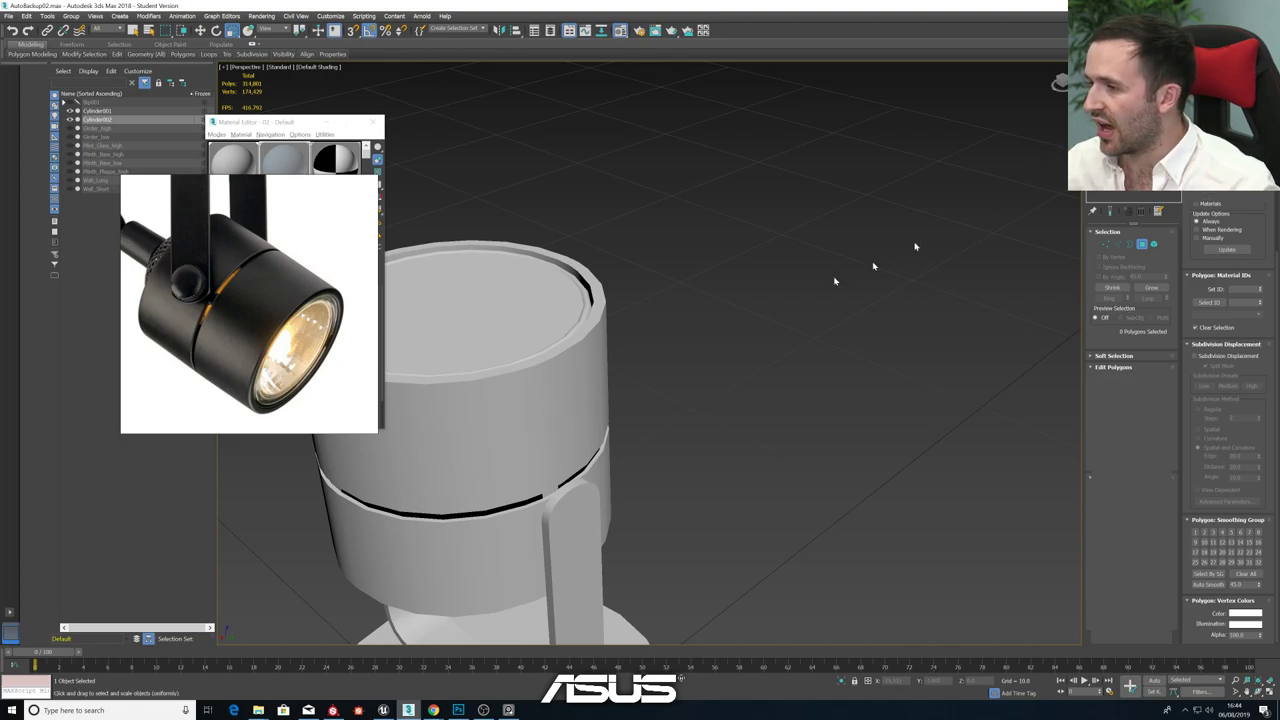
- Select all the lamp head's elements and stretch them vertically to make the head longer
left_click(1143, 245)
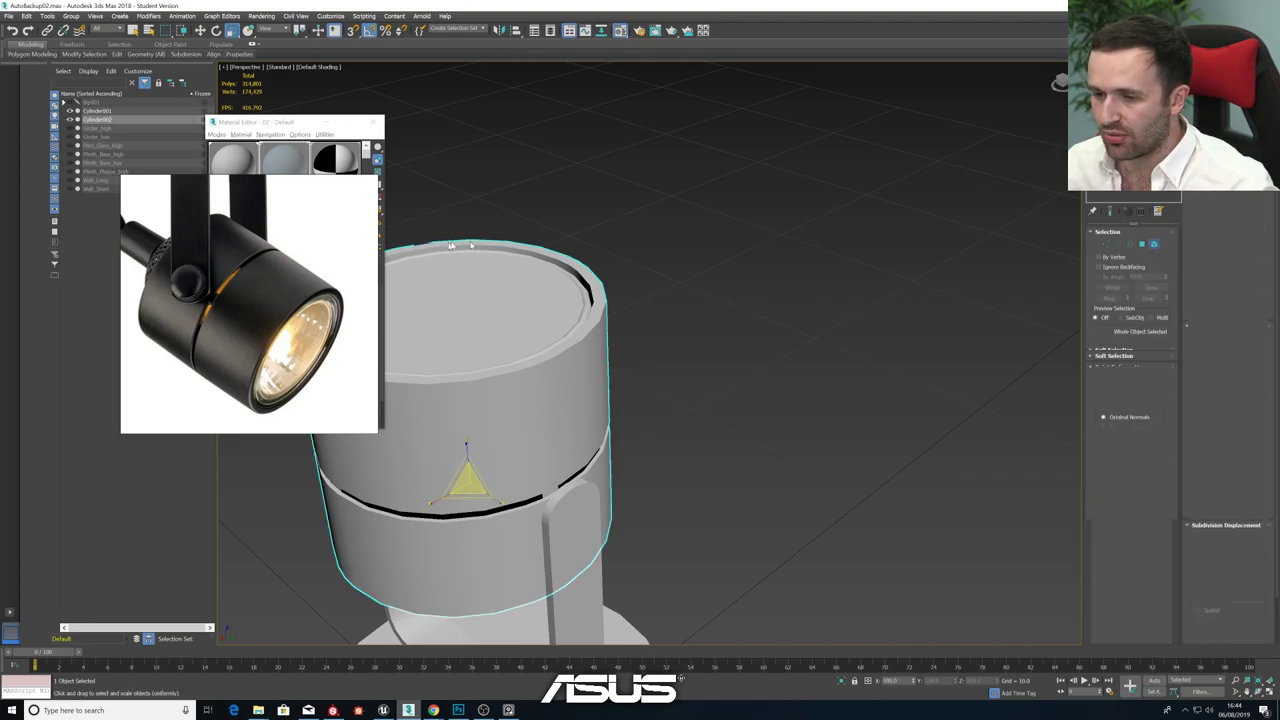
middle_click_drag(490, 262, 580, 234, "alt")
left_click(585, 430)
middle_click_drag(613, 515, 531, 448, "alt")
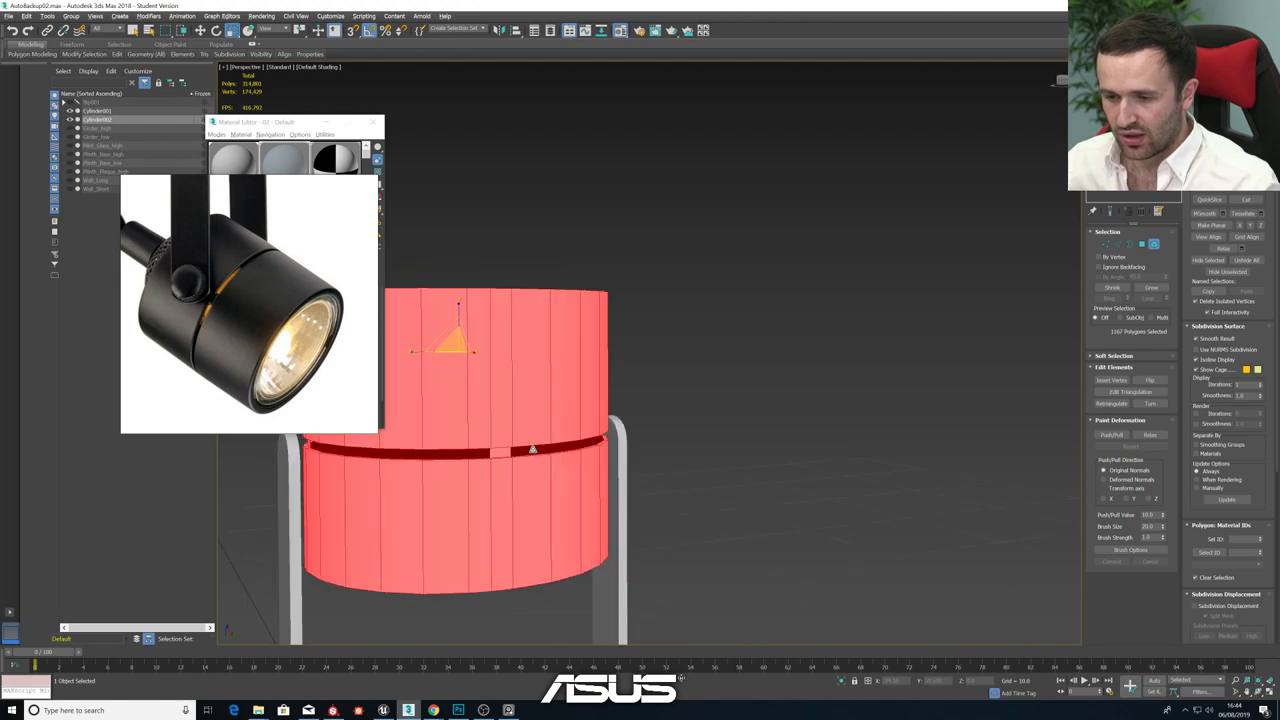
left_click_drag(459, 315, 458, 305)
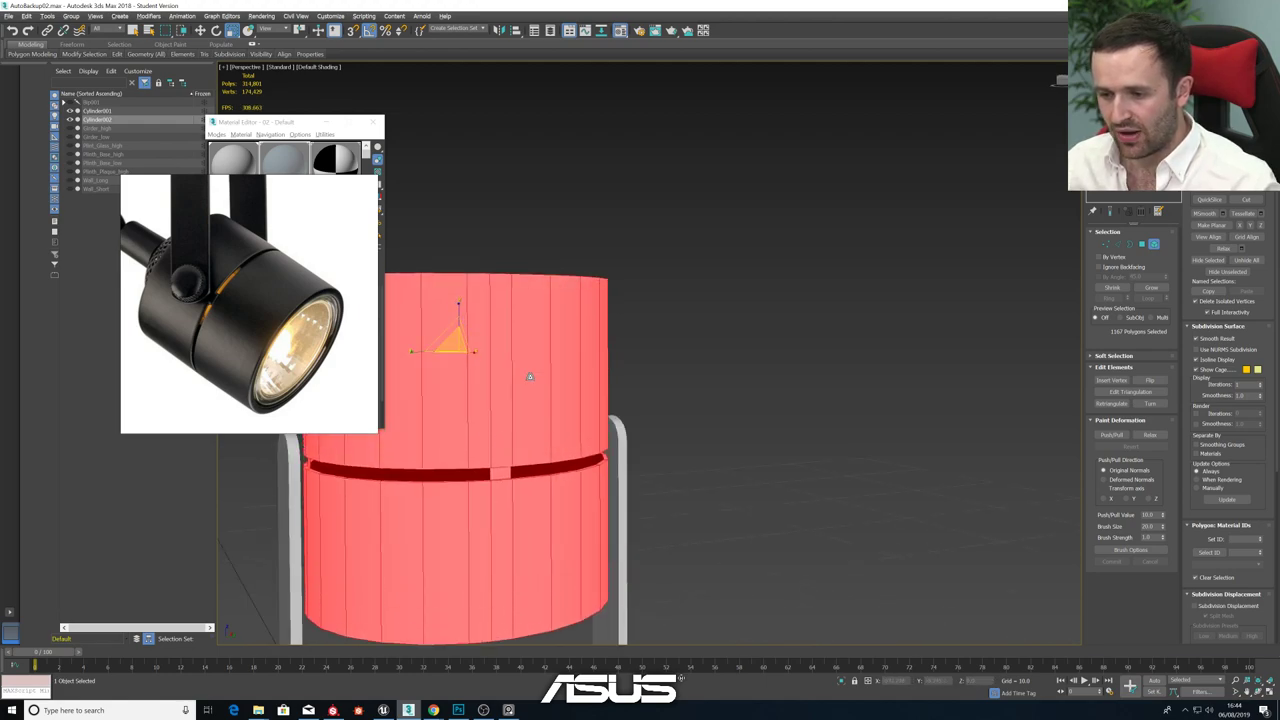
scroll(514, 383, "down", 3)
middle_click_drag(529, 374, 522, 386, "alt")
key("w")
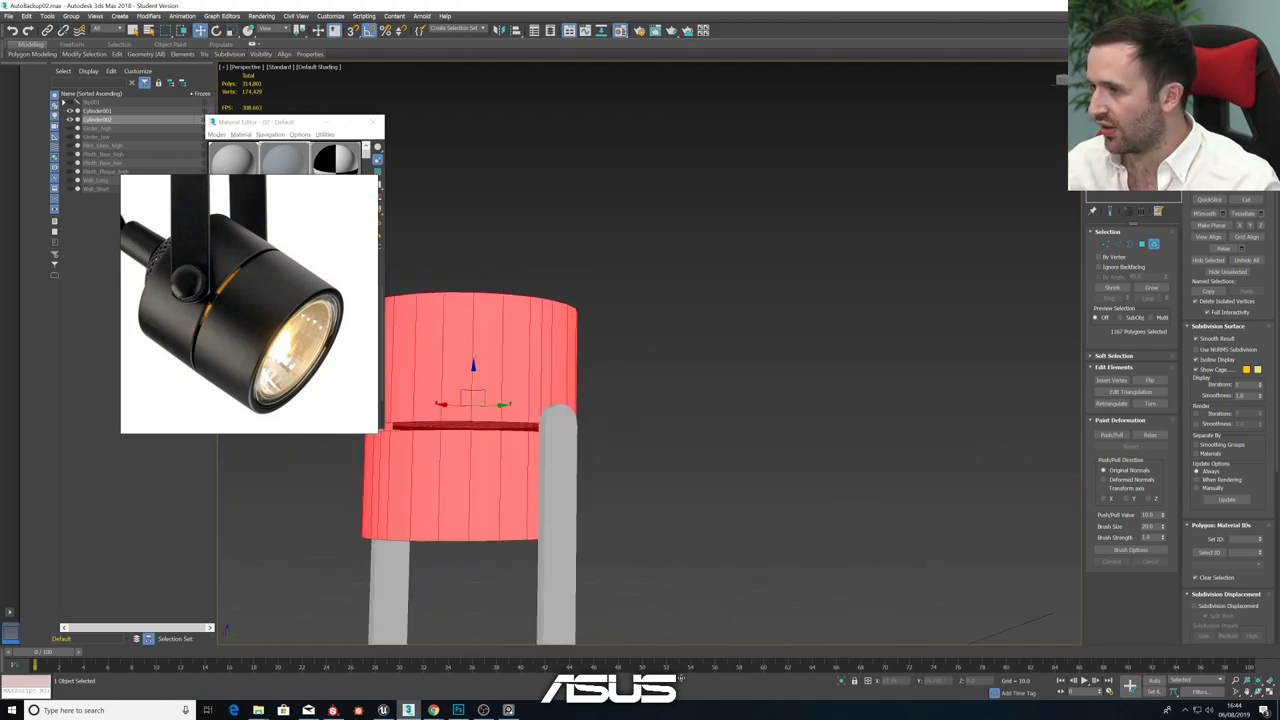
- Leave element editing and raise the lamp head slightly between the bracket arms
key("5")
left_click_drag(475, 441, 481, 407)
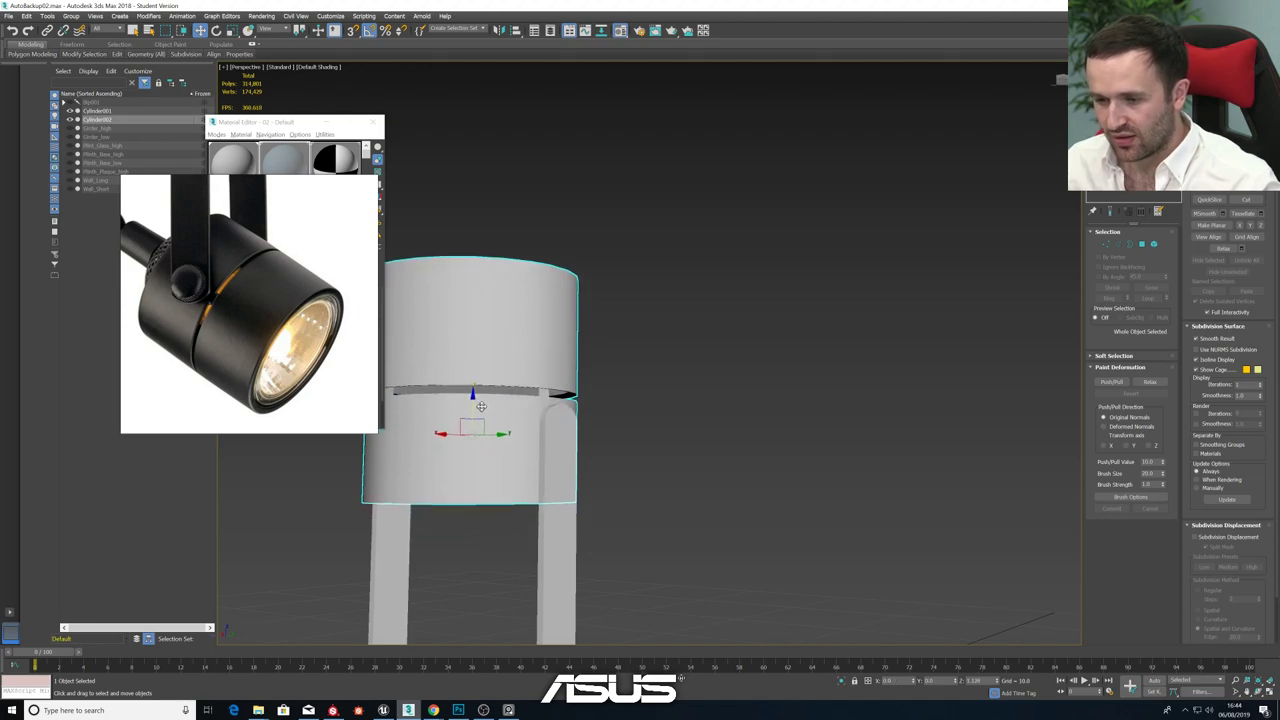
middle_click_drag(481, 406, 482, 403, "alt")
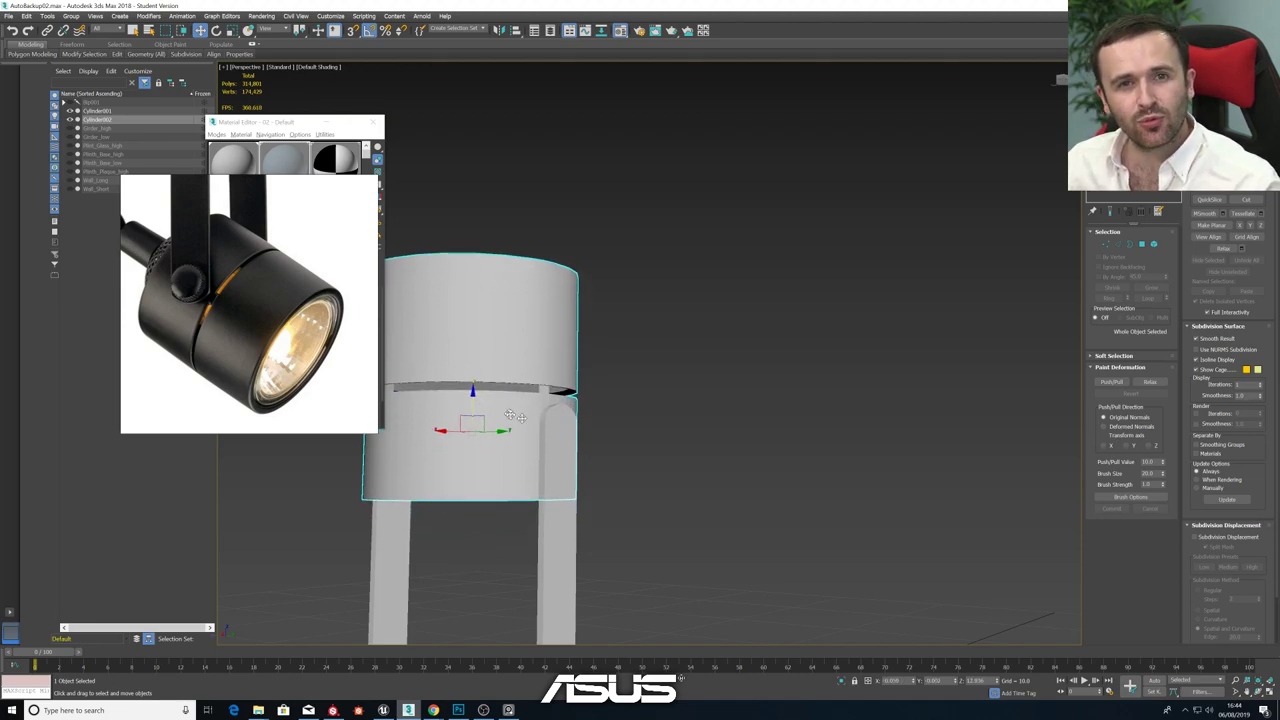
middle_click_drag(688, 447, 645, 440, "alt")
scroll(655, 430, "down", 8)
left_click(703, 464)
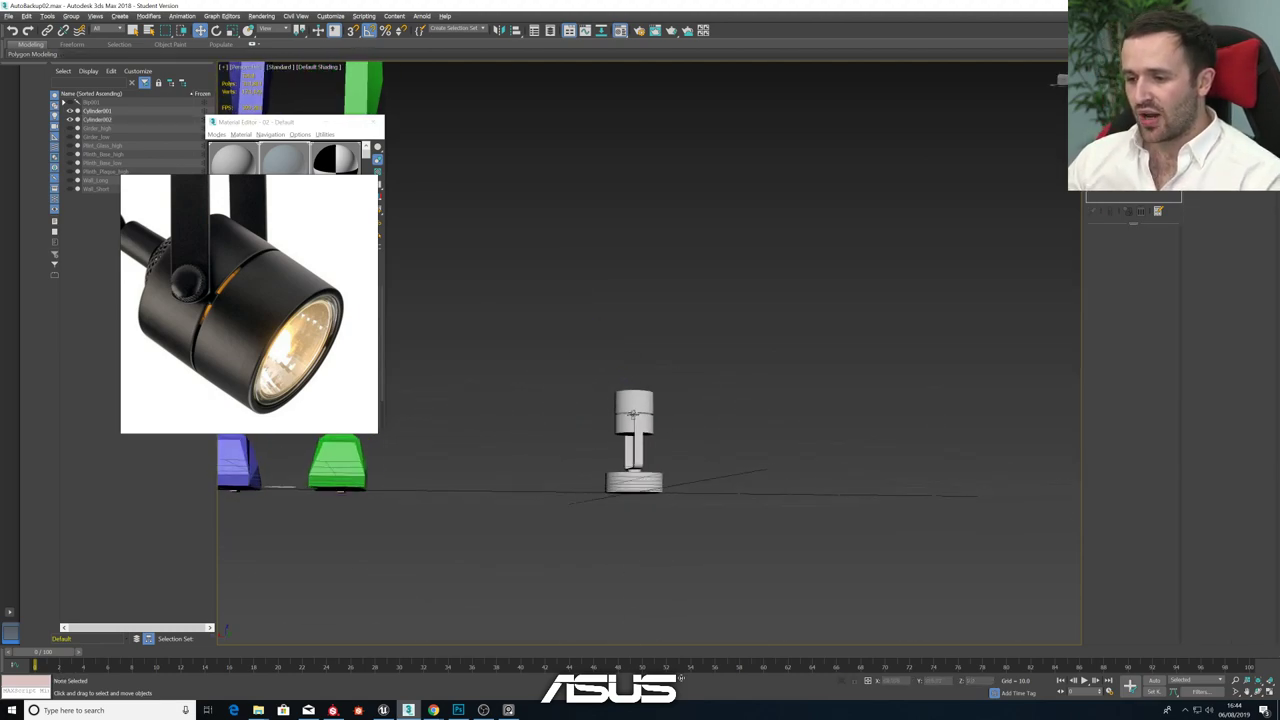
- Tilt the lamp head sideways by about 73 degrees between the bracket arms
left_click(627, 421)
scroll(624, 428, "up", 4)
left_click(614, 371)
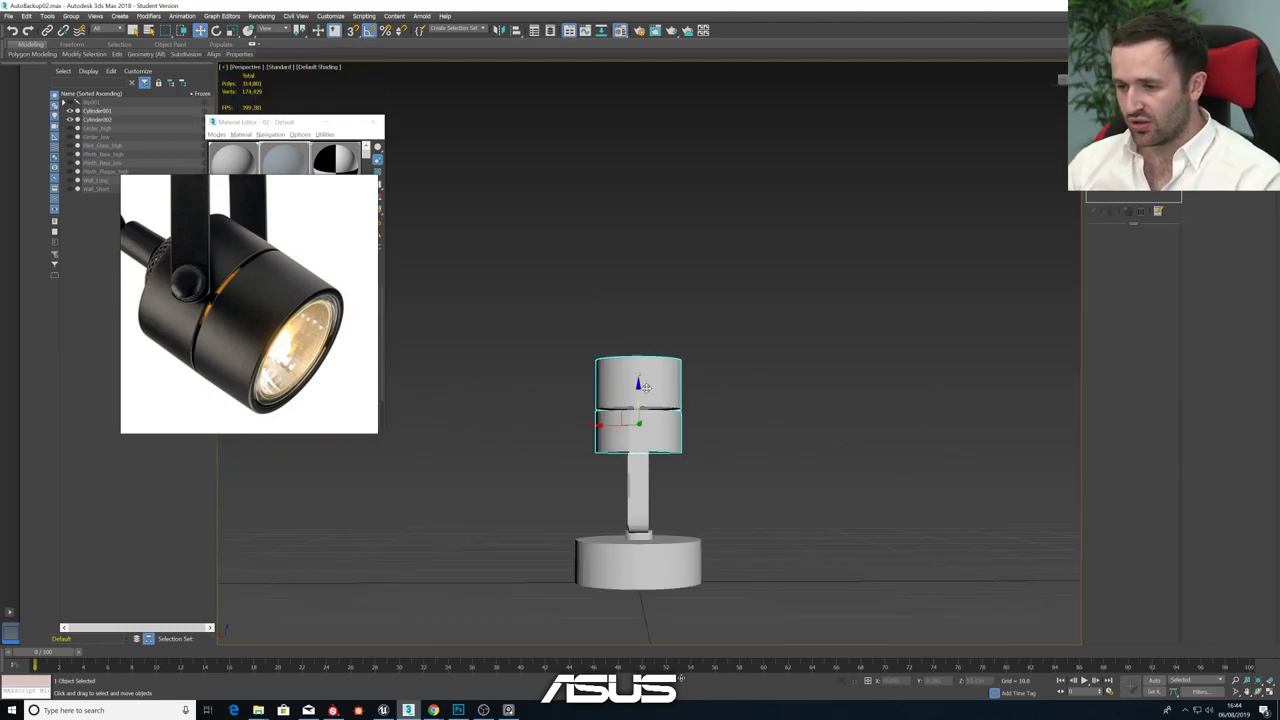
key("e")
scroll(638, 420, "up", 3)
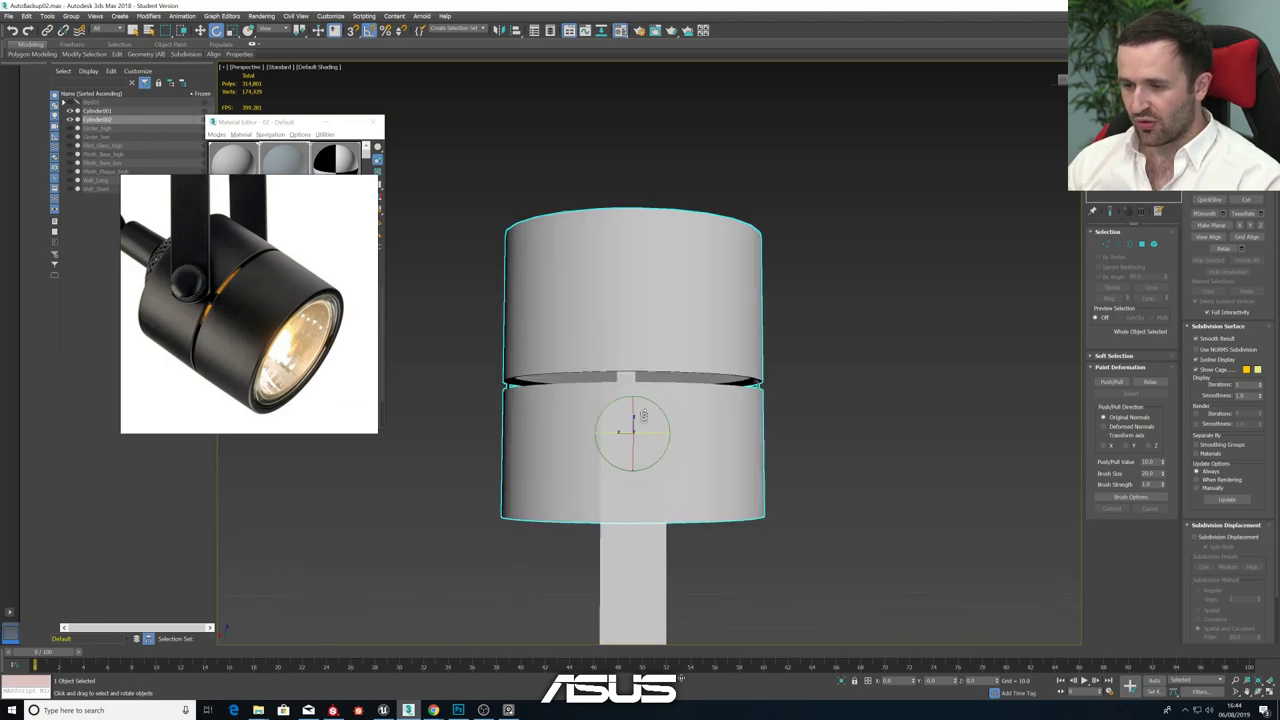
left_click_drag(659, 407, 684, 456)
scroll(684, 456, "down", 5)
middle_click_drag(684, 456, 631, 434, "alt")
left_click_drag(632, 434, 635, 440)
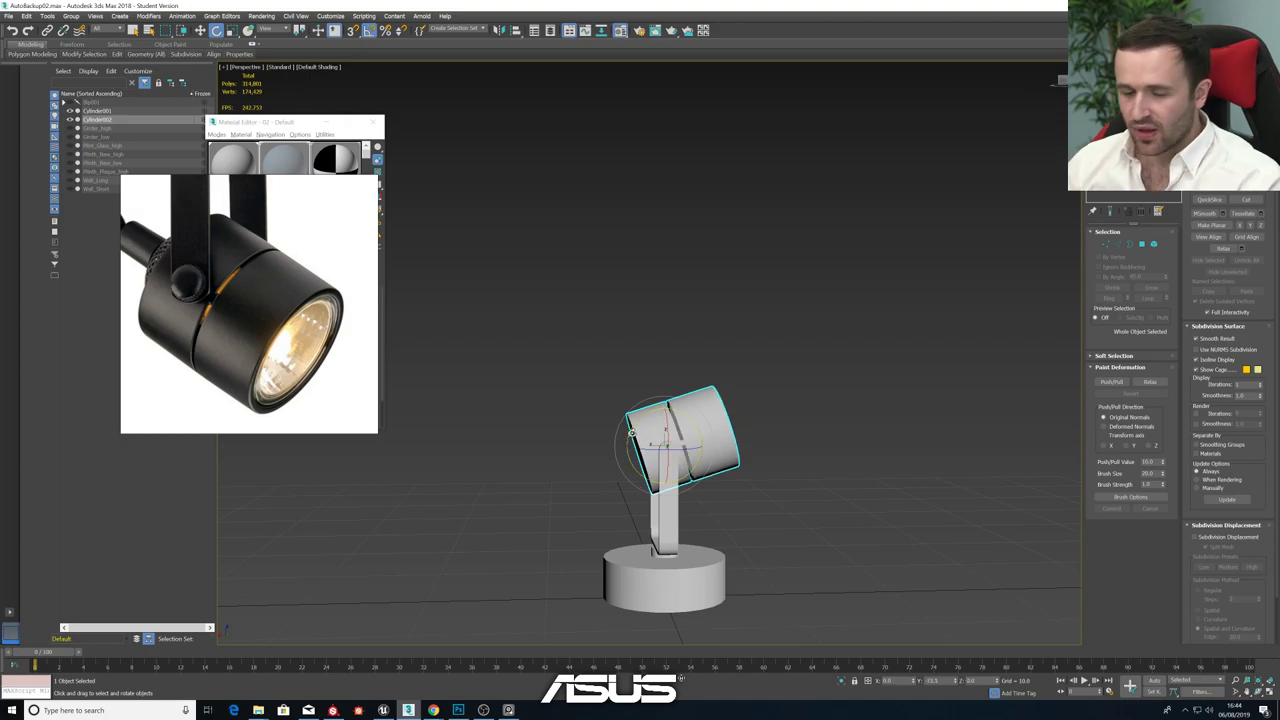
- Examine the tilted lamp head's position between the bracket arms, from above and in perspective
middle_click_drag(629, 434, 703, 474, "alt")
scroll(688, 477, "up", 3)
key("alt+w")
middle_click(552, 283)
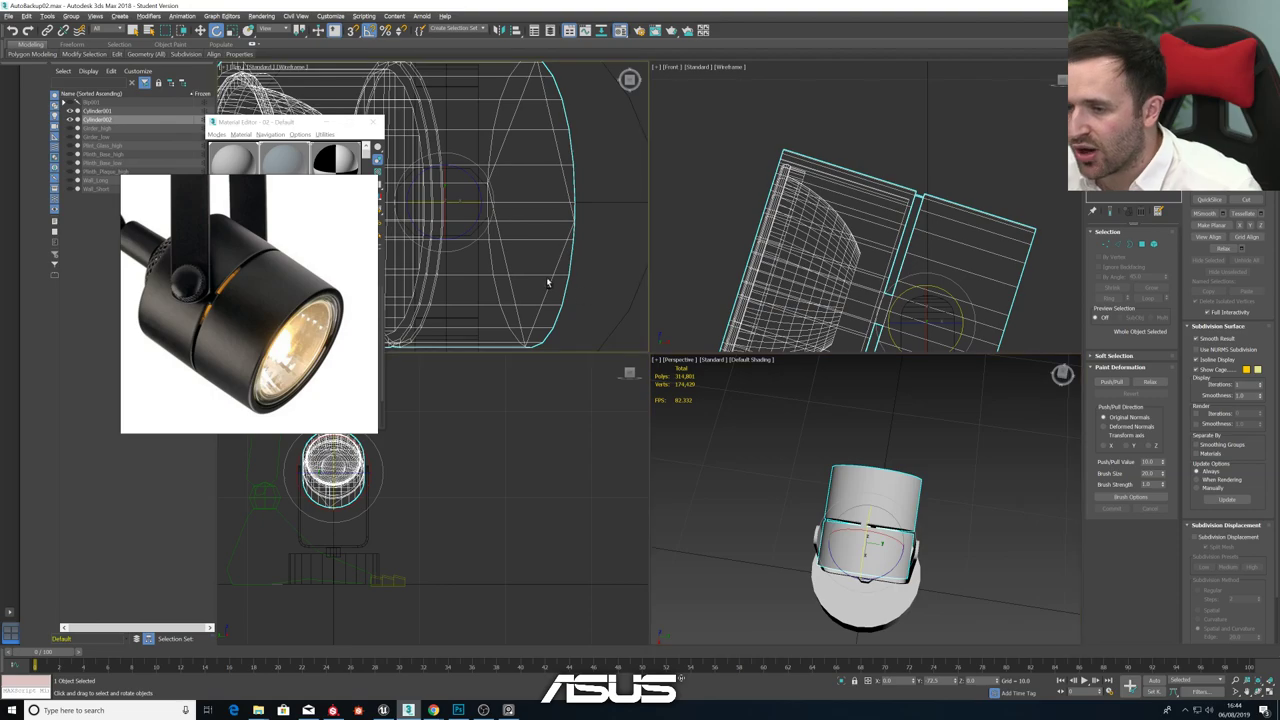
key("alt+w")
scroll(564, 311, "down", 4)
middle_click_drag(561, 314, 603, 304)
key("alt+w")
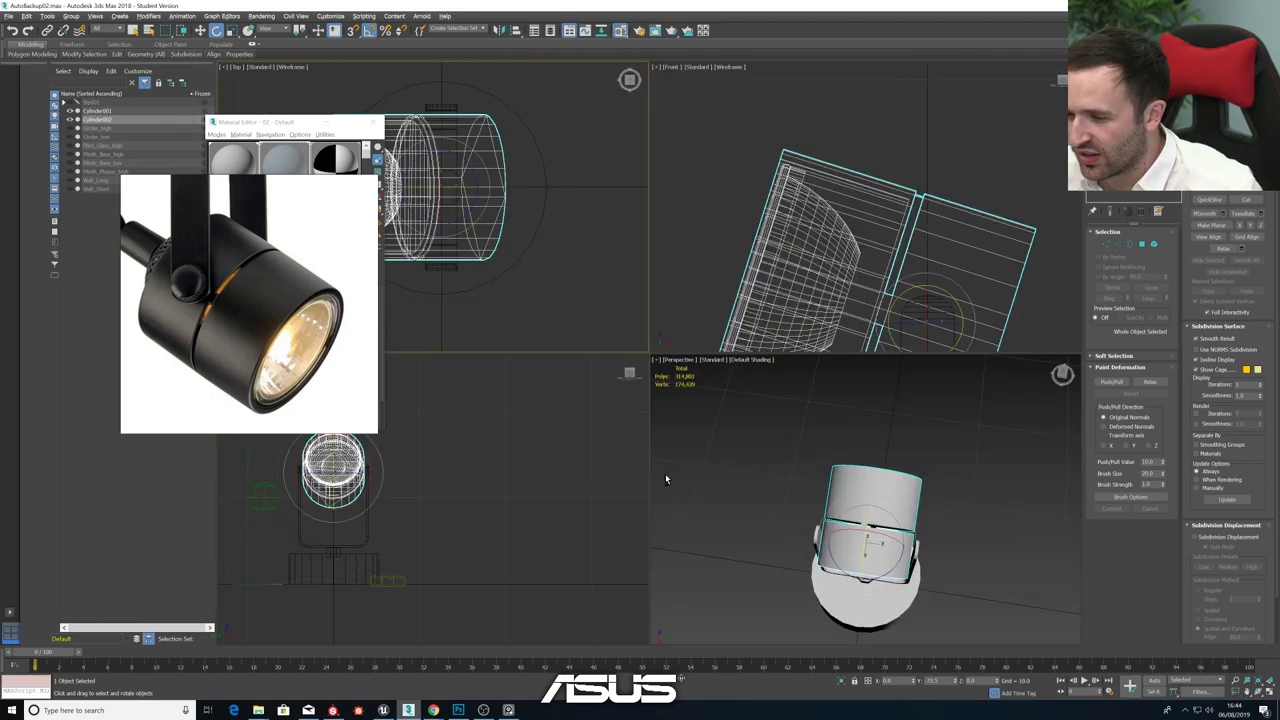
middle_click(785, 538)
key("alt+w")
middle_click_drag(877, 547, 798, 460, "alt")
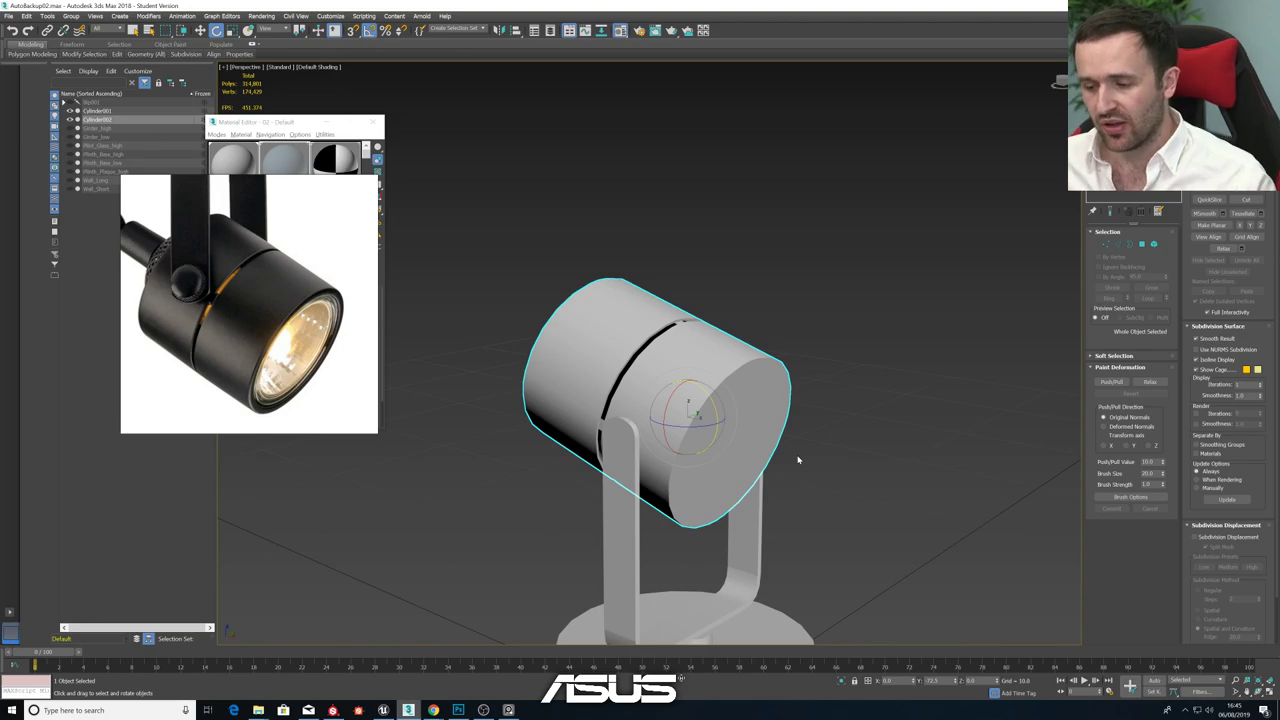
- Rename the base and bracket object Lamp_Base and the lamp head object Lamp_Light, then reselect Lamp_Base
left_click(115, 112)
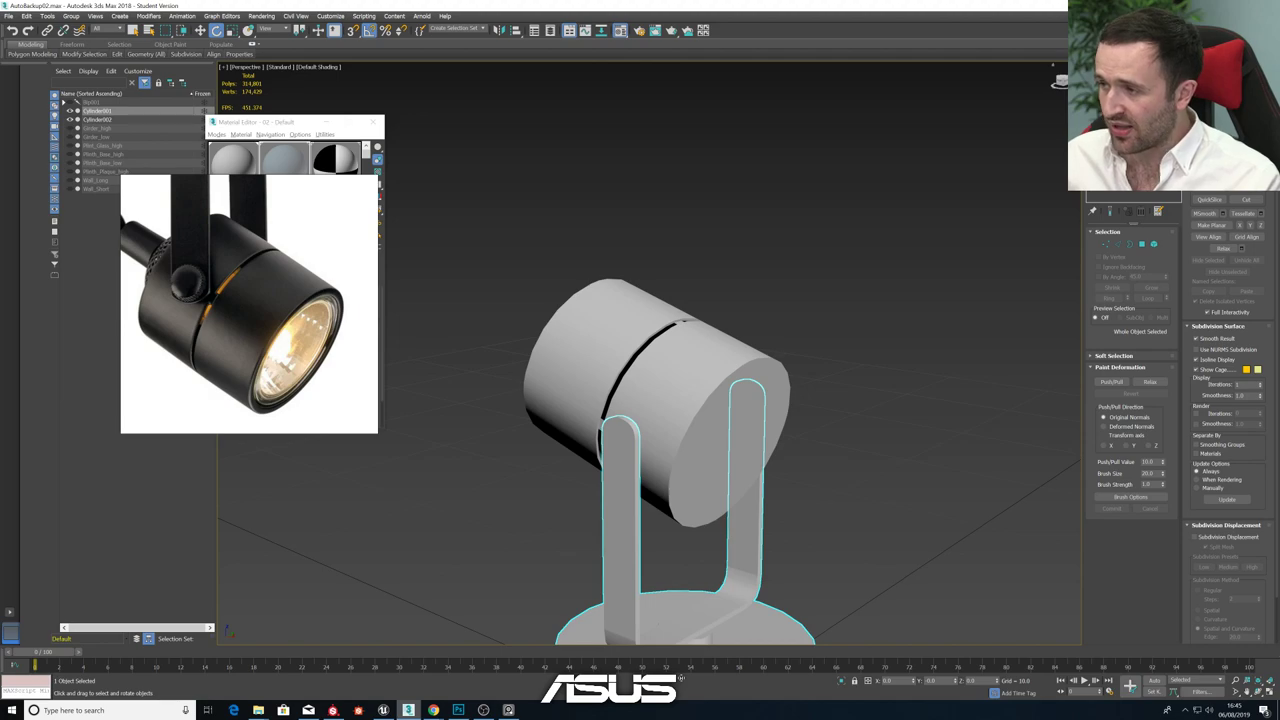
left_click(638, 370)
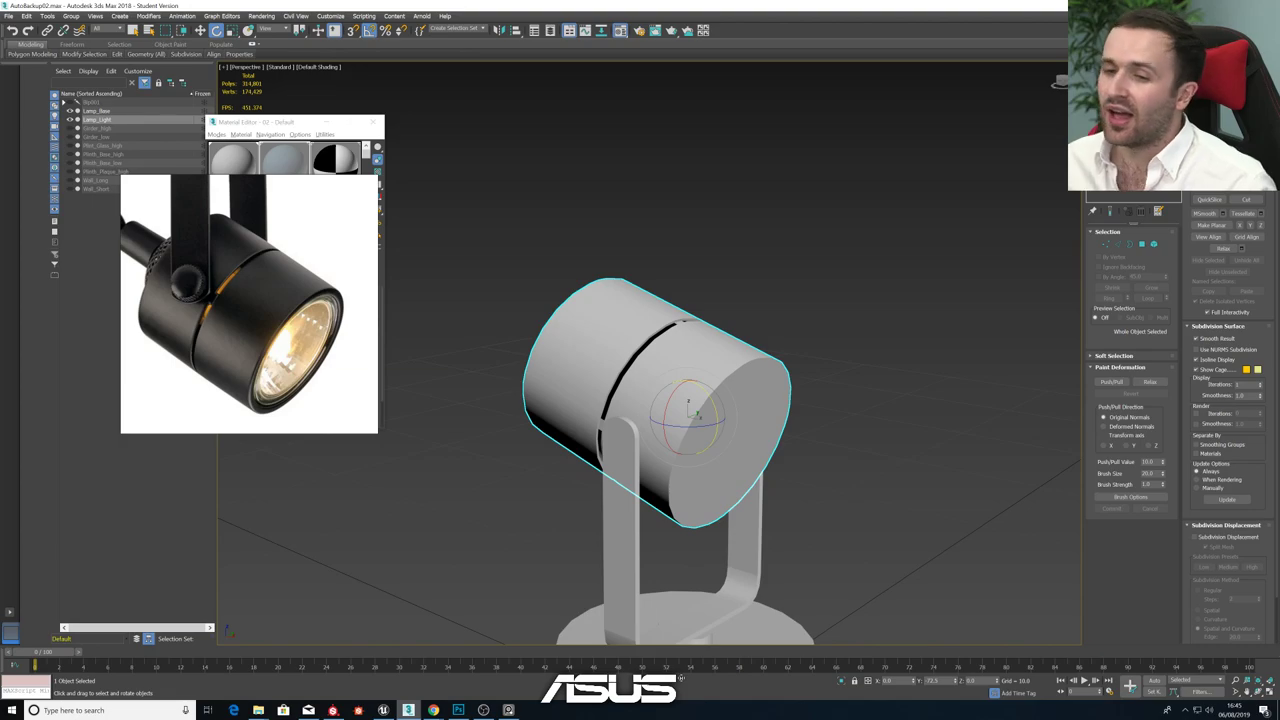
left_click(92, 112)
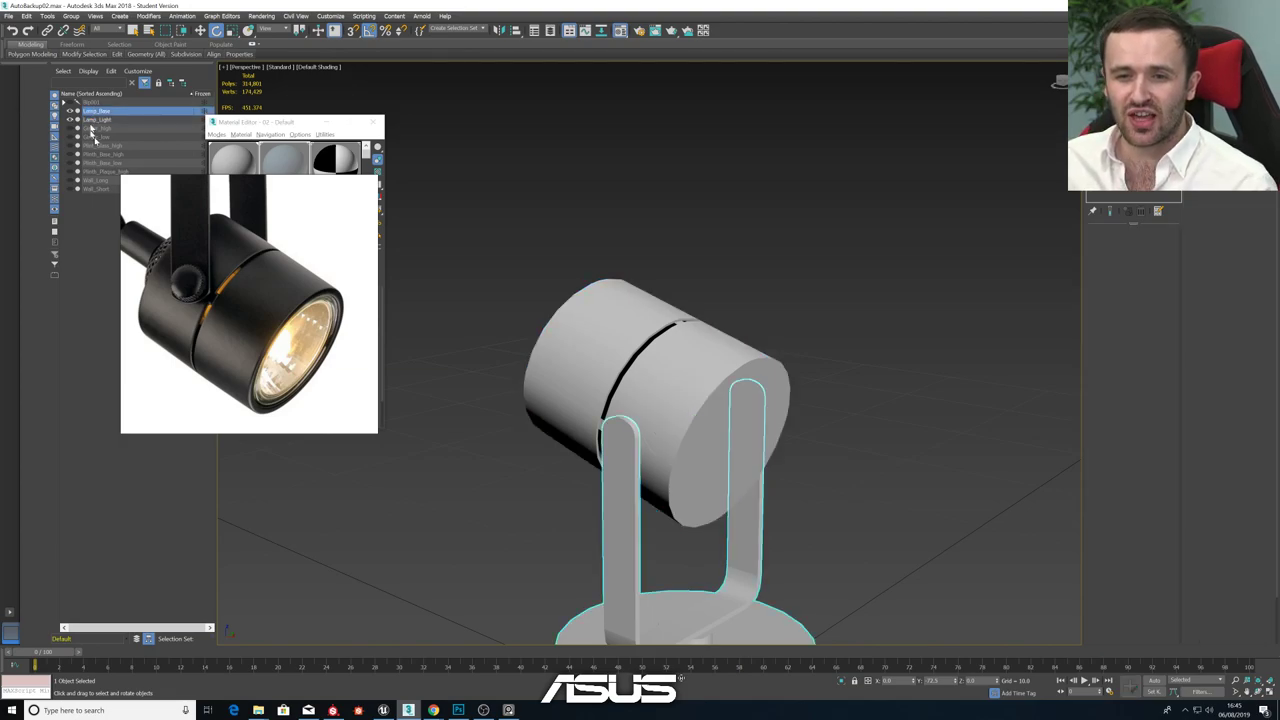
left_click(95, 146)
left_click(97, 154)
left_click(103, 113)
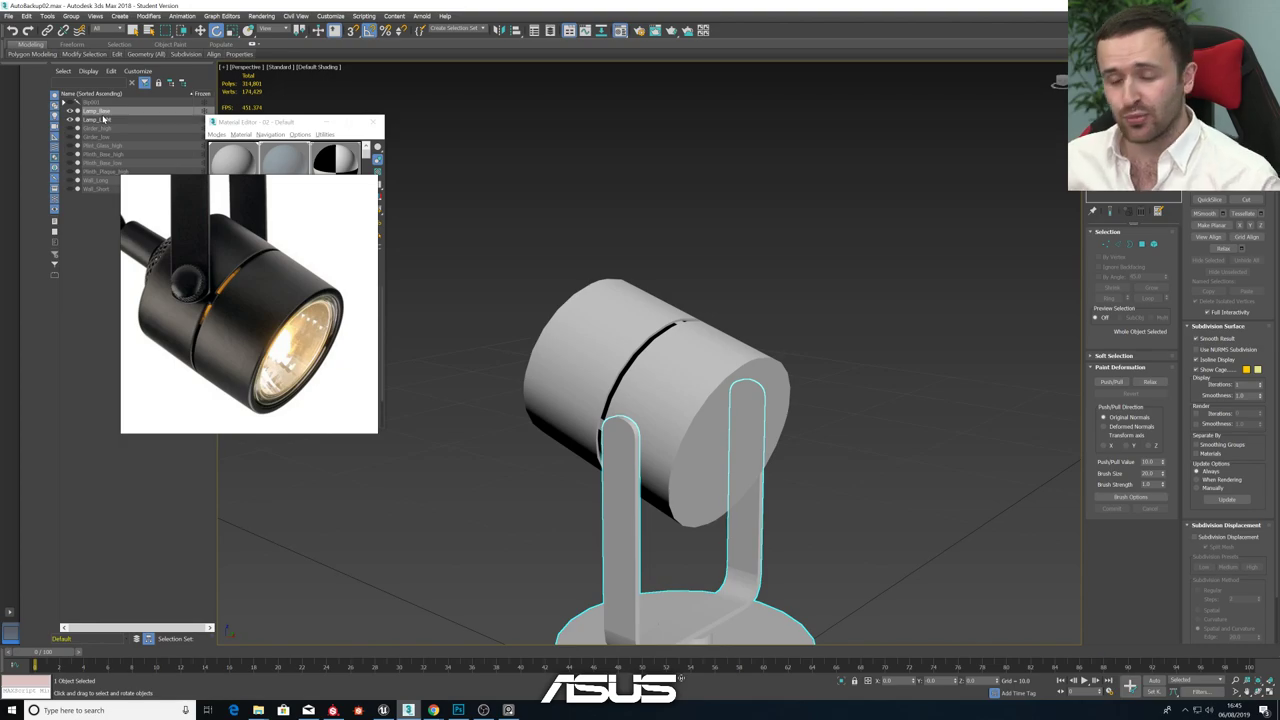
- Examine the whole lamp in perspective and the round knurled knob at the bracket pivot in the reference photo
mouse_move(657, 375)
middle_mouse_down("alt")
mouse_move(700, 350)
mouse_move(746, 375)
mouse_move(650, 377)
middle_mouse_up("alt")
scroll(730, 373, "down", 5)
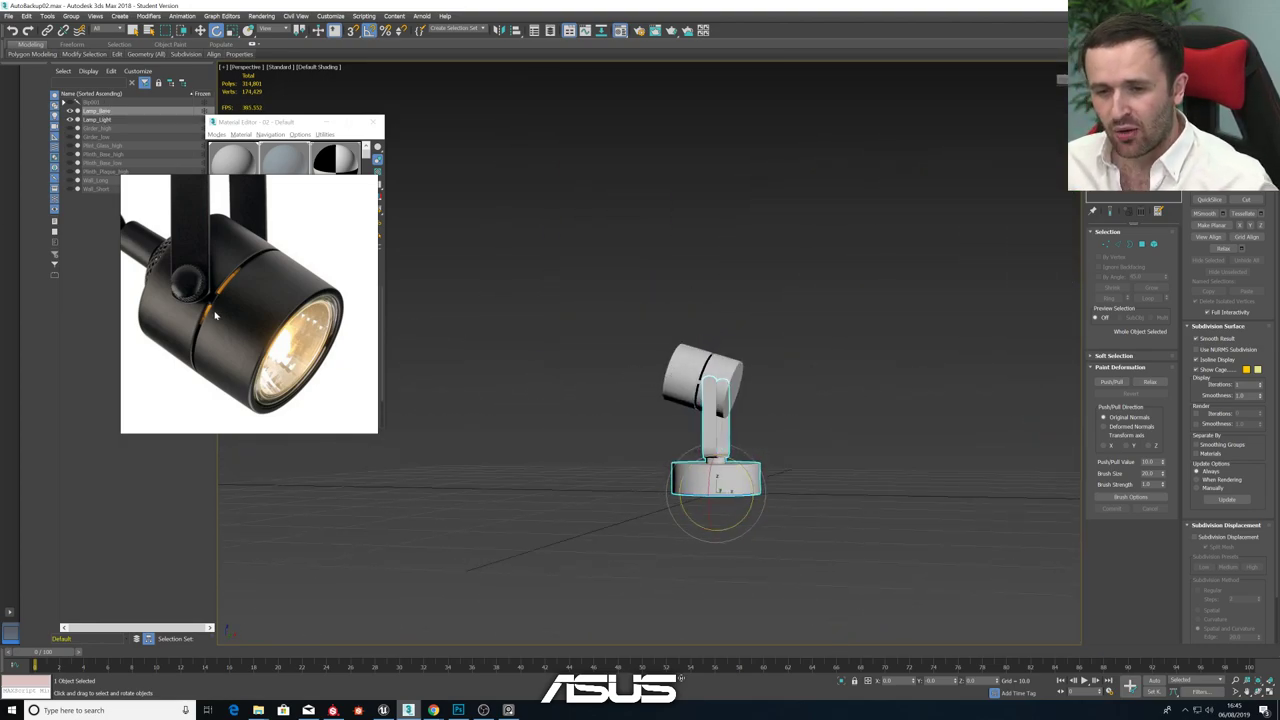
scroll(215, 315, "down", 5)
middle_click_drag(841, 427, 900, 440, "alt")
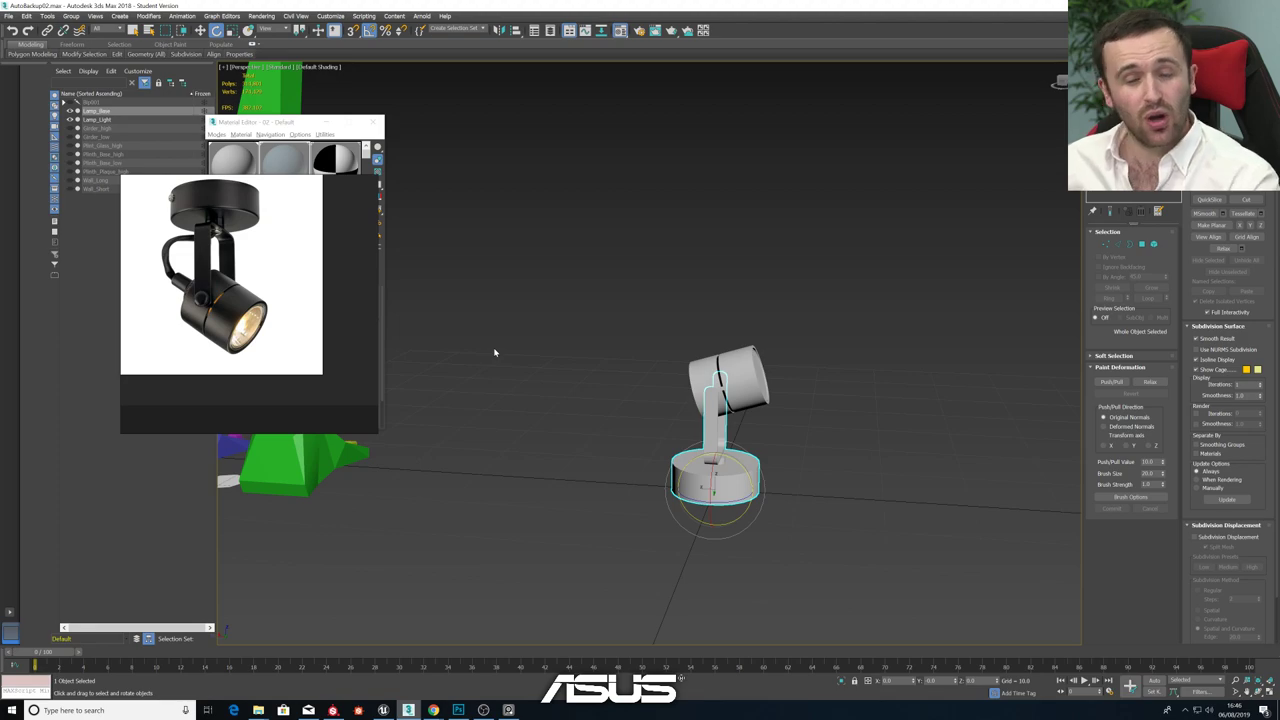
scroll(205, 298, "down", 3)
scroll(212, 330, "up", 6)
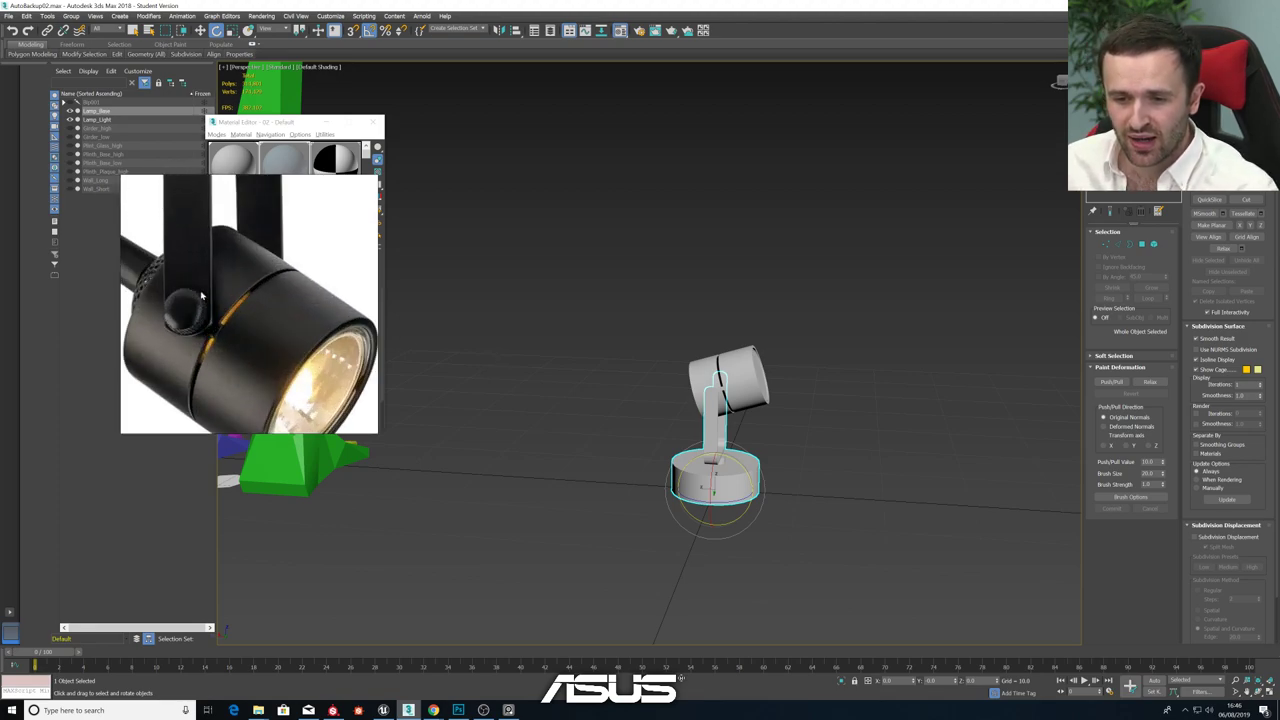
right_click_drag(212, 330, 255, 326)
middle_click_drag(236, 320, 310, 322)
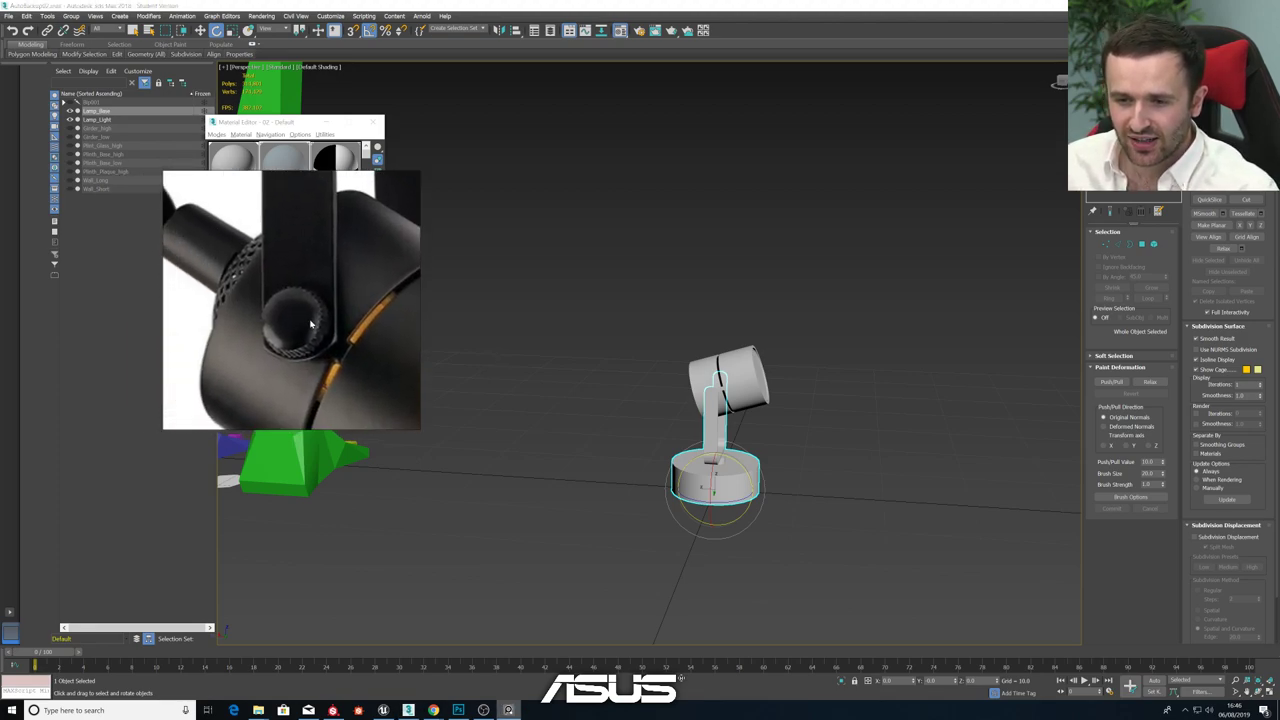
scroll(292, 296, "up", 2)
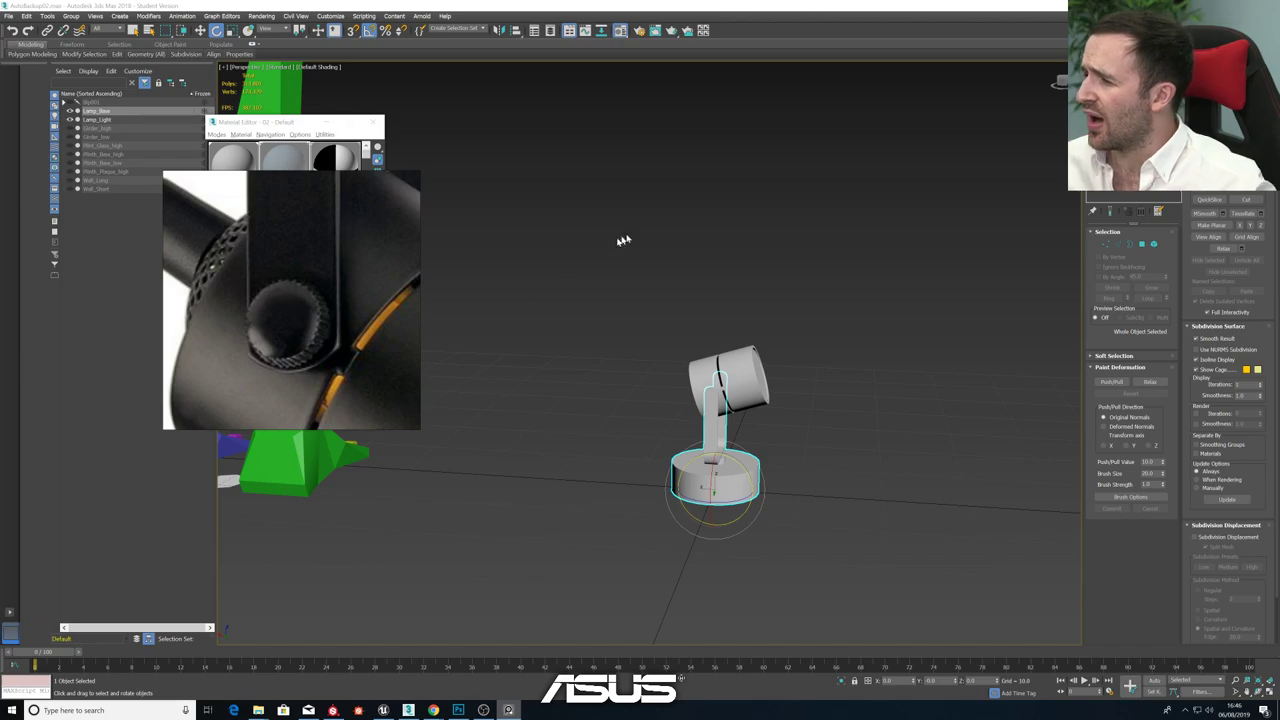
- Create a cylinder of about 0.333 radius in the front view, centred on the bracket arm's rounded end
left_click(1094, 70)
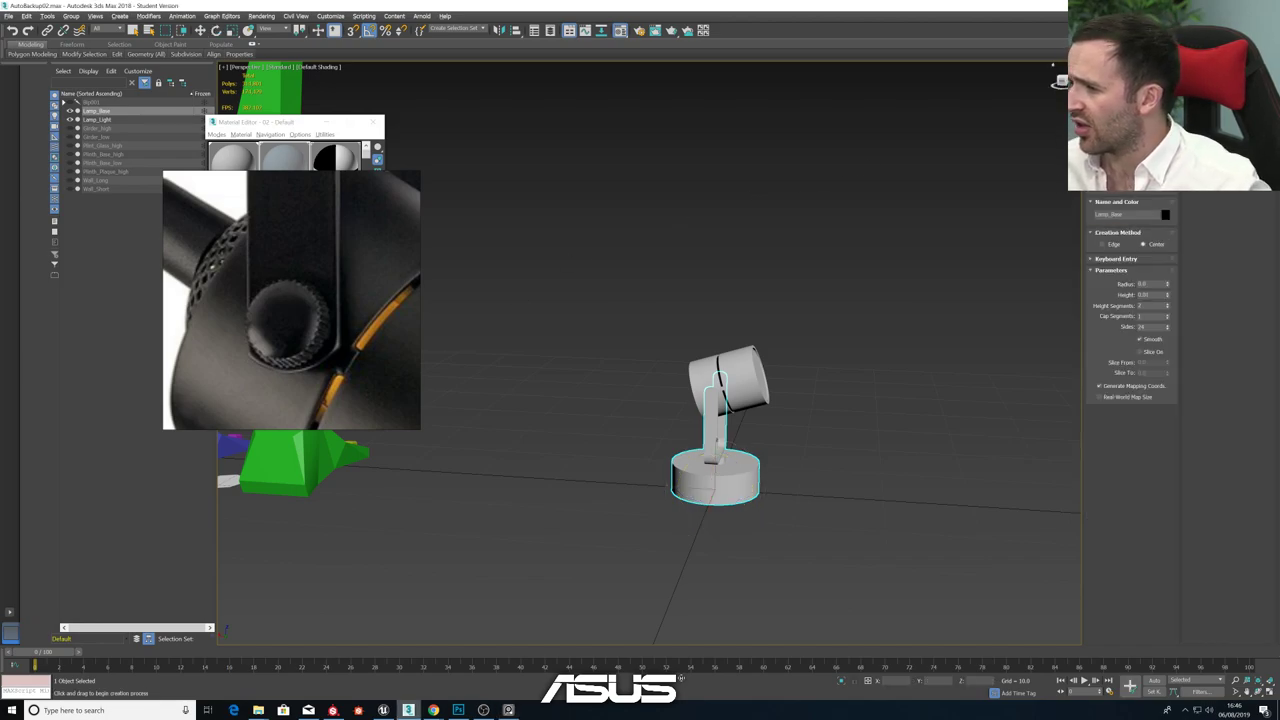
key("alt+w")
key("alt+w")
middle_click_drag(789, 470, 766, 253)
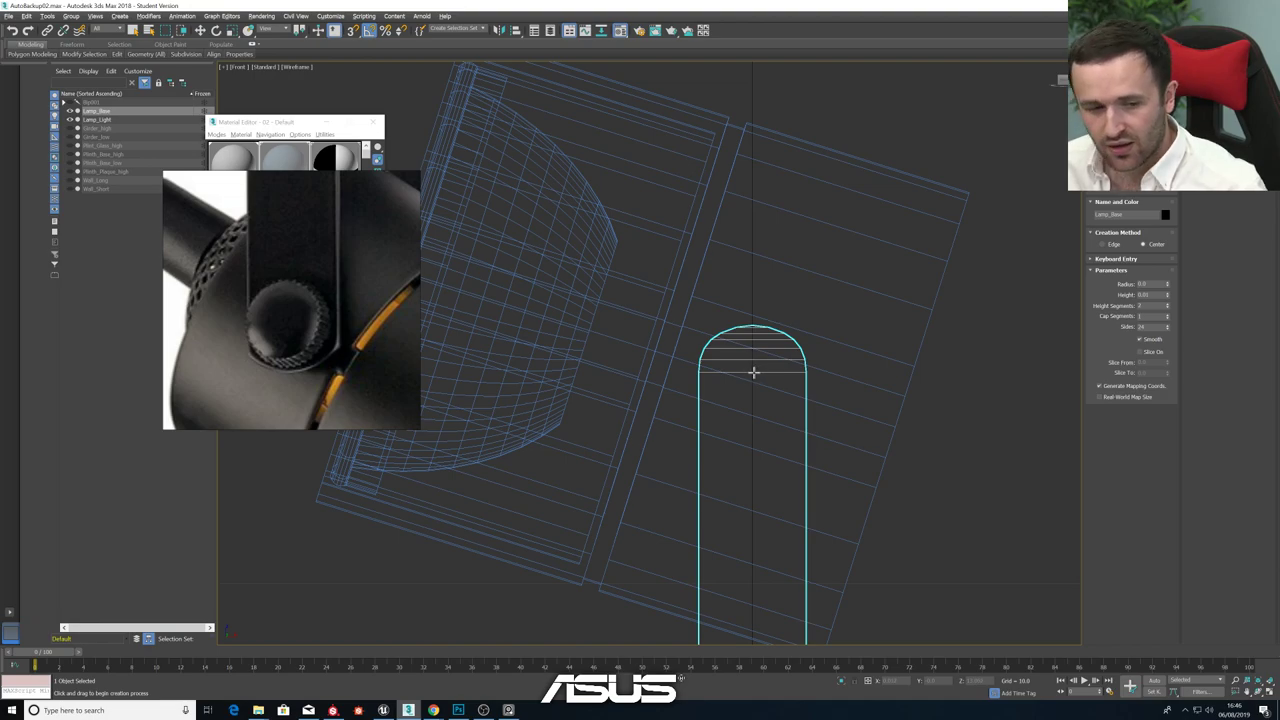
left_click_drag(754, 372, 778, 394)
- Try moving the new cylinder just outside one bracket arm and thickening it to a height of about 0.22
key("alt+w")
middle_click(791, 406)
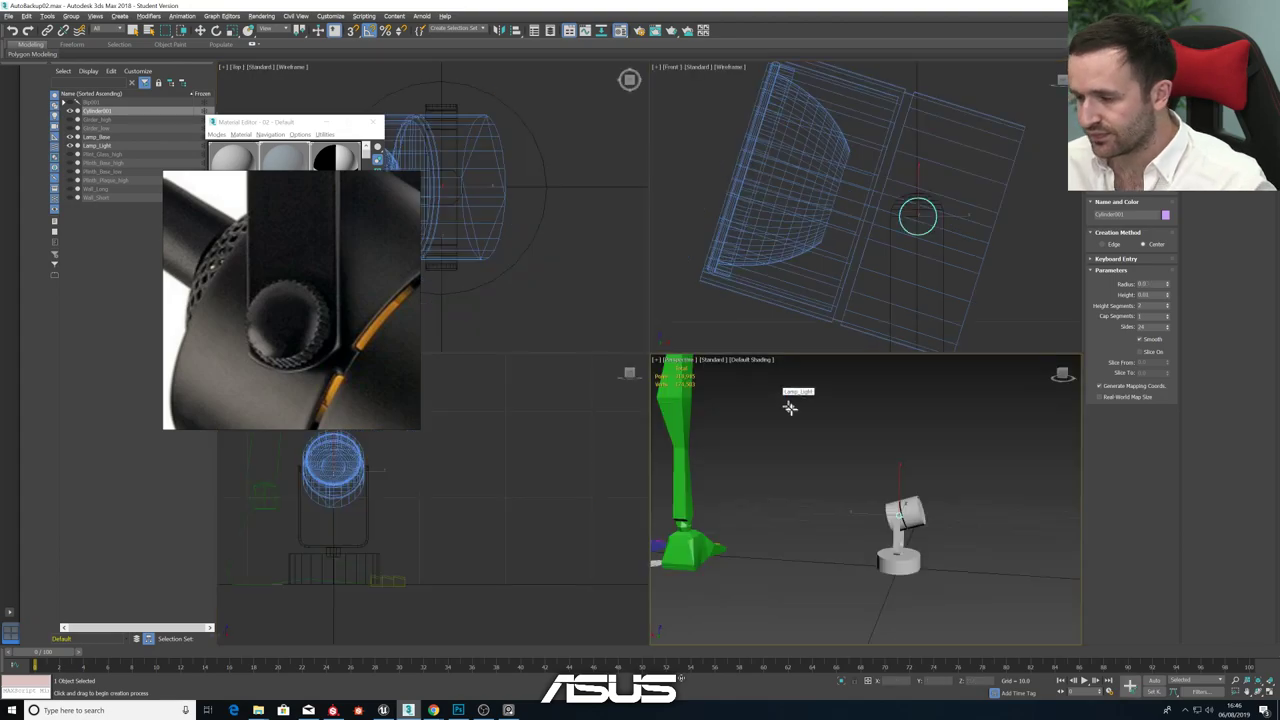
key("alt+w")
middle_click_drag(789, 449, 696, 492, "alt")
key("w")
scroll(720, 397, "up", 10)
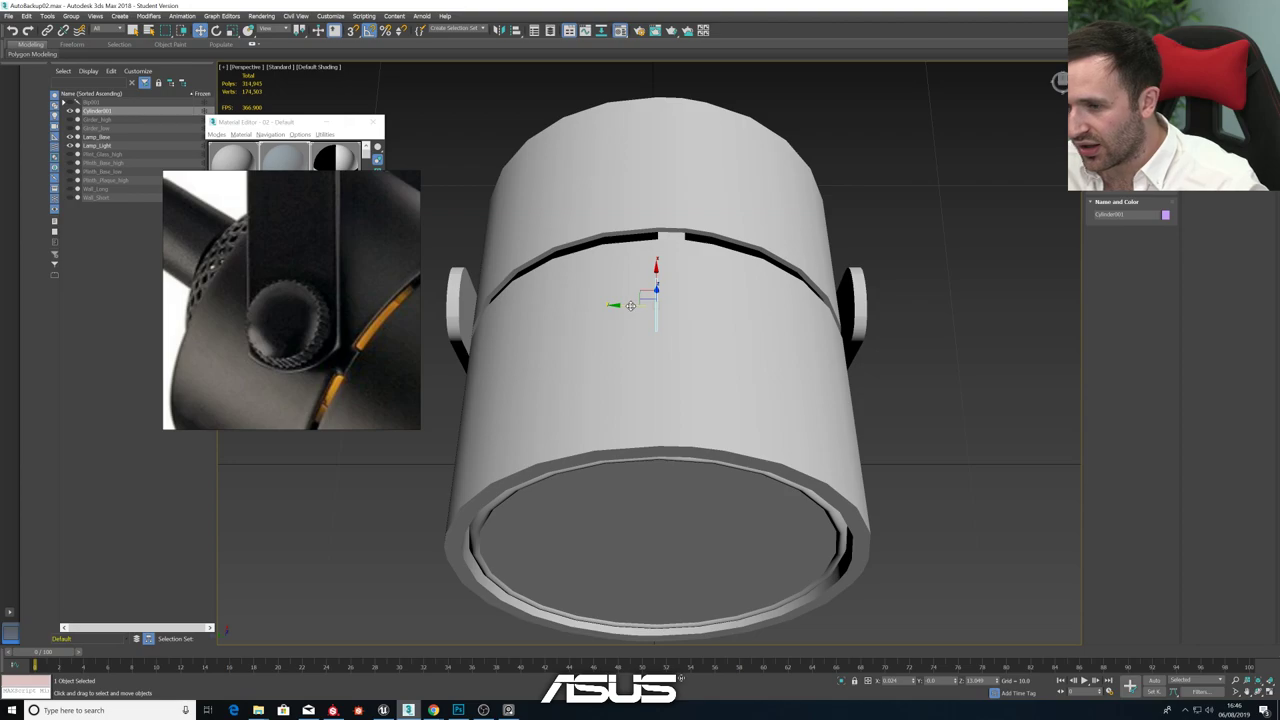
left_click_drag(630, 305, 420, 322)
middle_click_drag(424, 322, 672, 306)
scroll(578, 329, "up", 6)
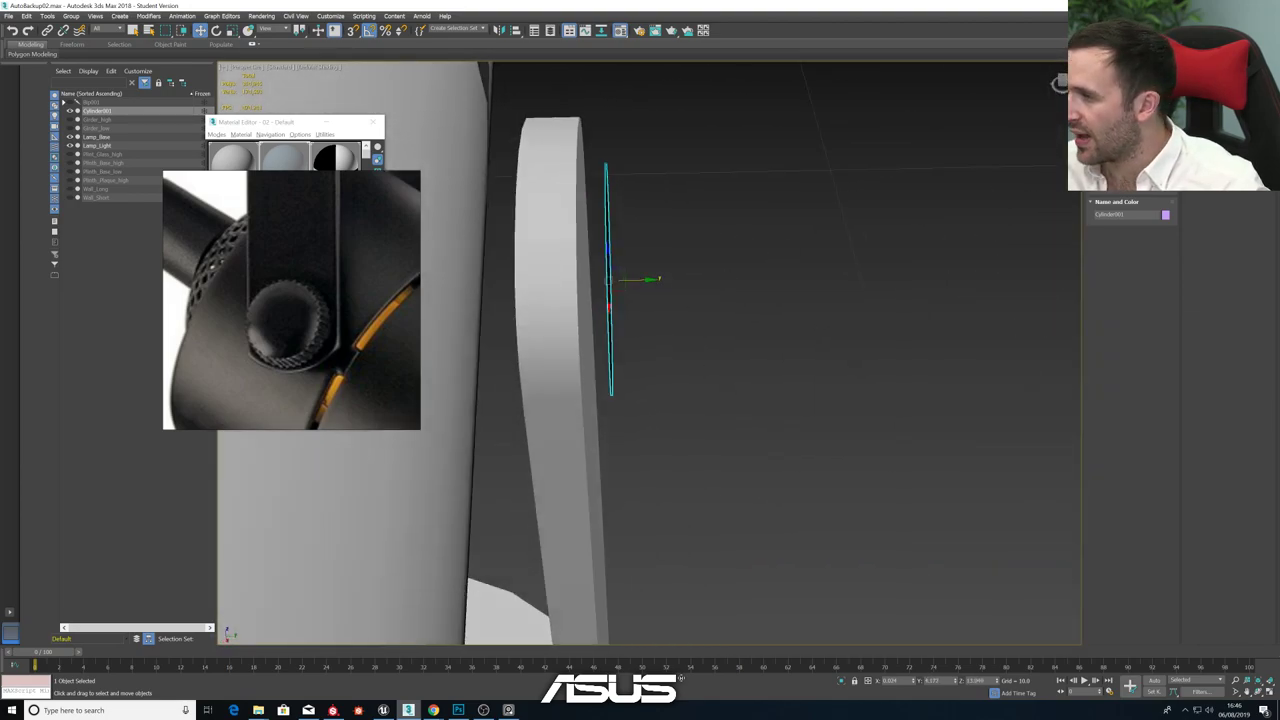
left_click_drag(1168, 258, 1168, 247)
scroll(737, 282, "down", 3)
scroll(736, 282, "down", 6)
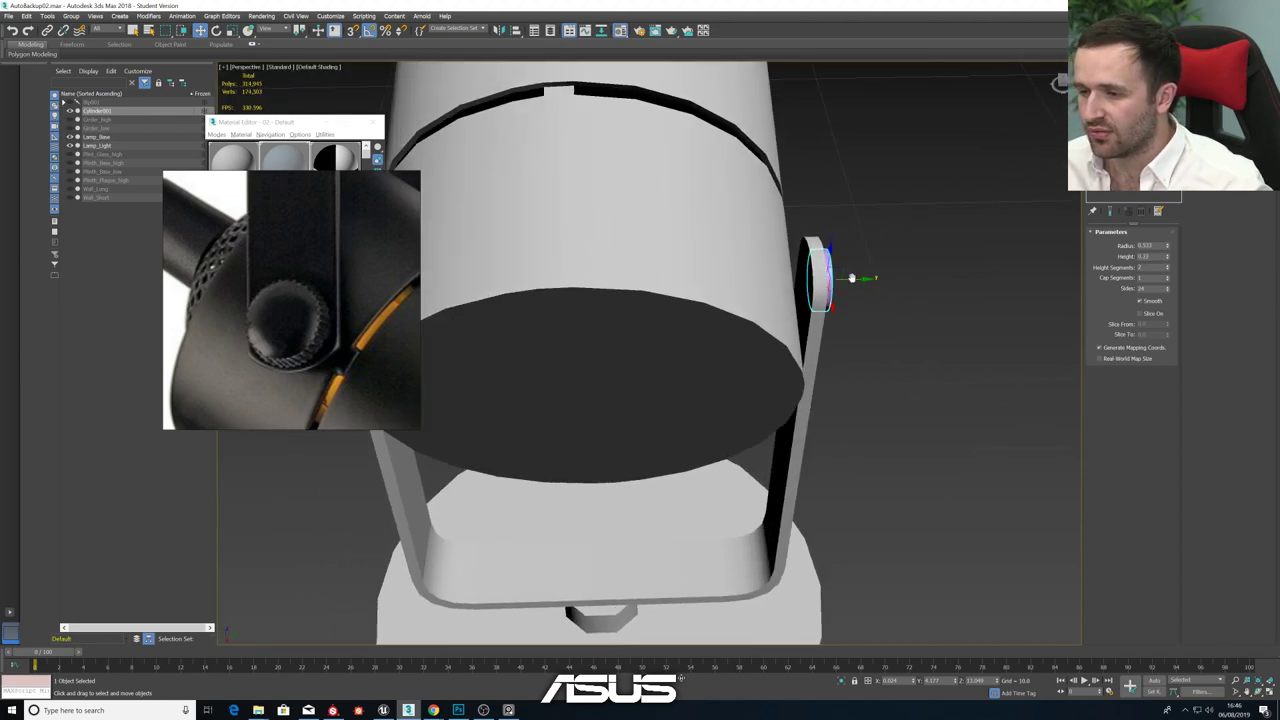
- Move the cylinder outside the opposite bracket arm and set its height to about 0.27, with edged faces displayed
left_click_drag(868, 280, 663, 300)
key("z")
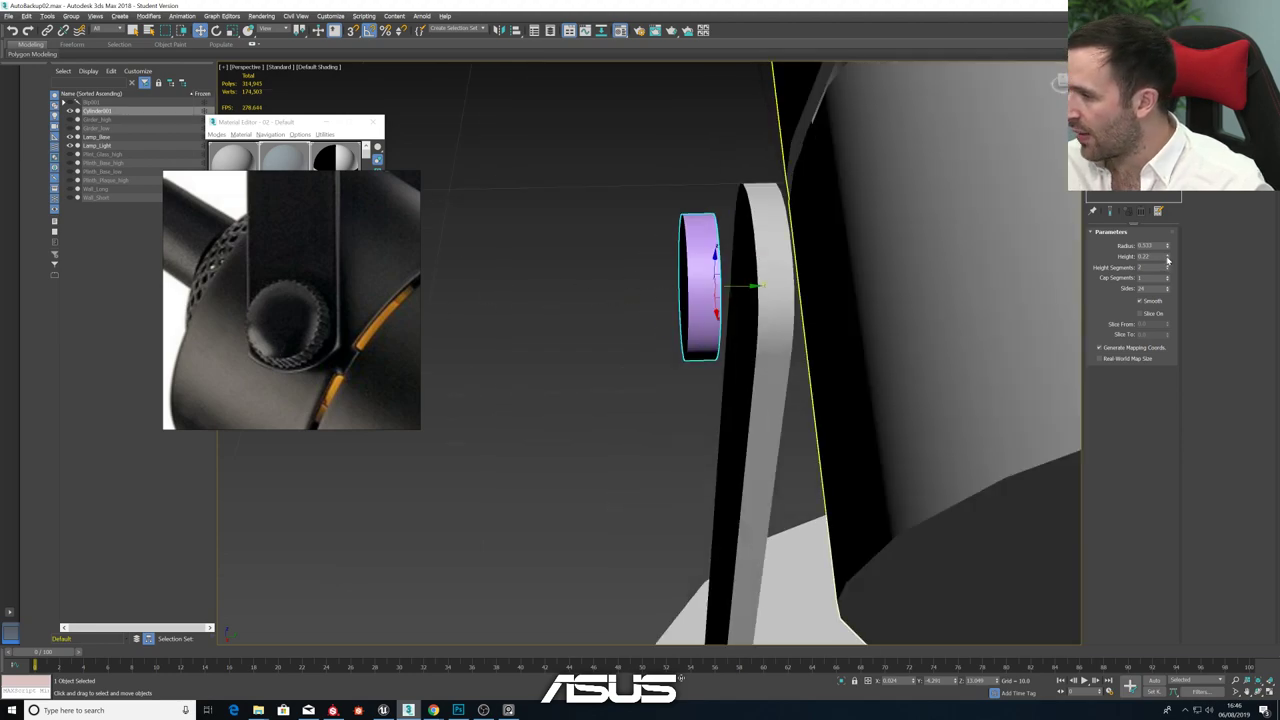
left_click_drag(1167, 257, 1169, 238)
key("F4")
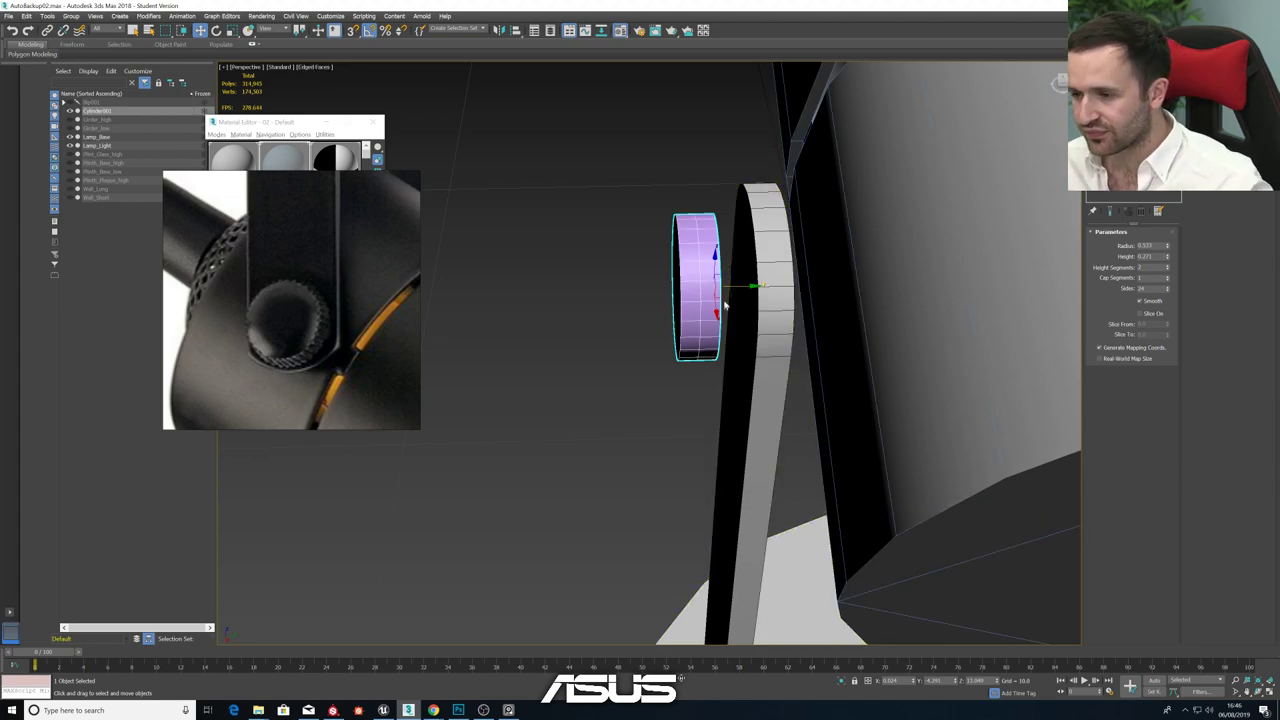
- Set the cylinder's height segments to 1 and move it along its Y axis closer to the lamp bracket
scroll(725, 305, "up", 3)
left_click(1168, 270)
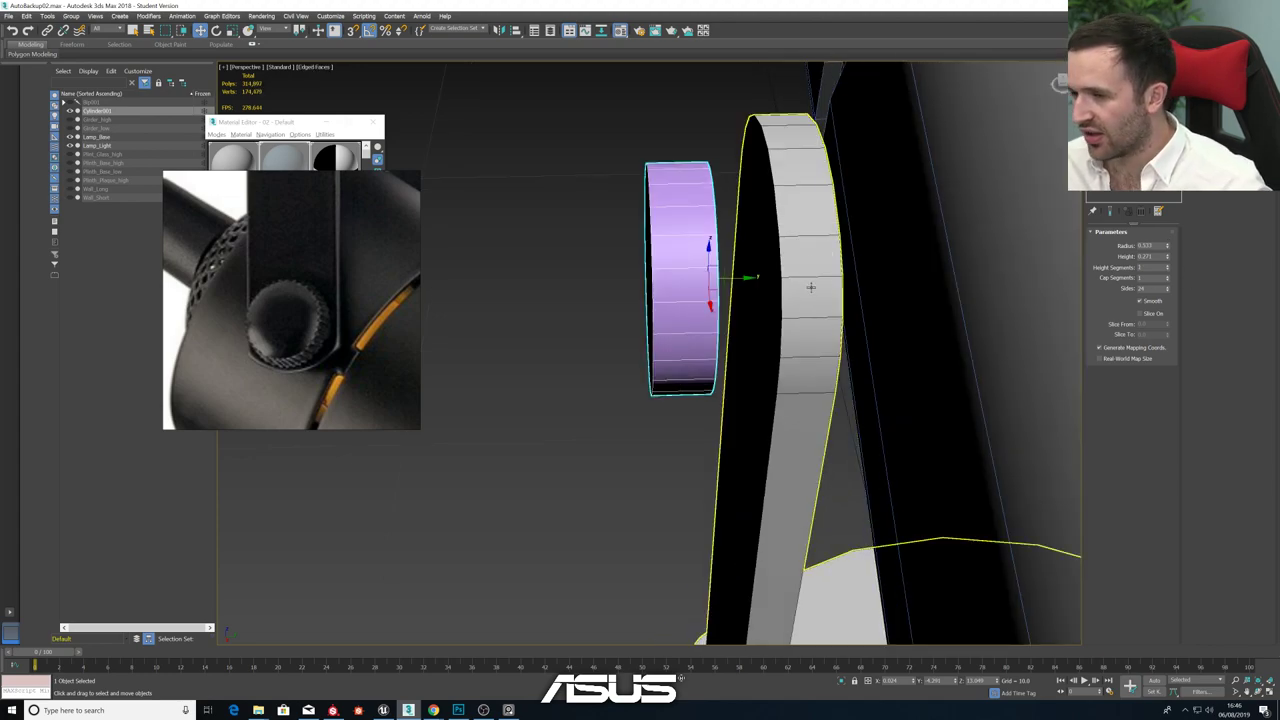
left_click_drag(729, 278, 764, 273)
middle_click_drag(764, 273, 849, 240, "alt")
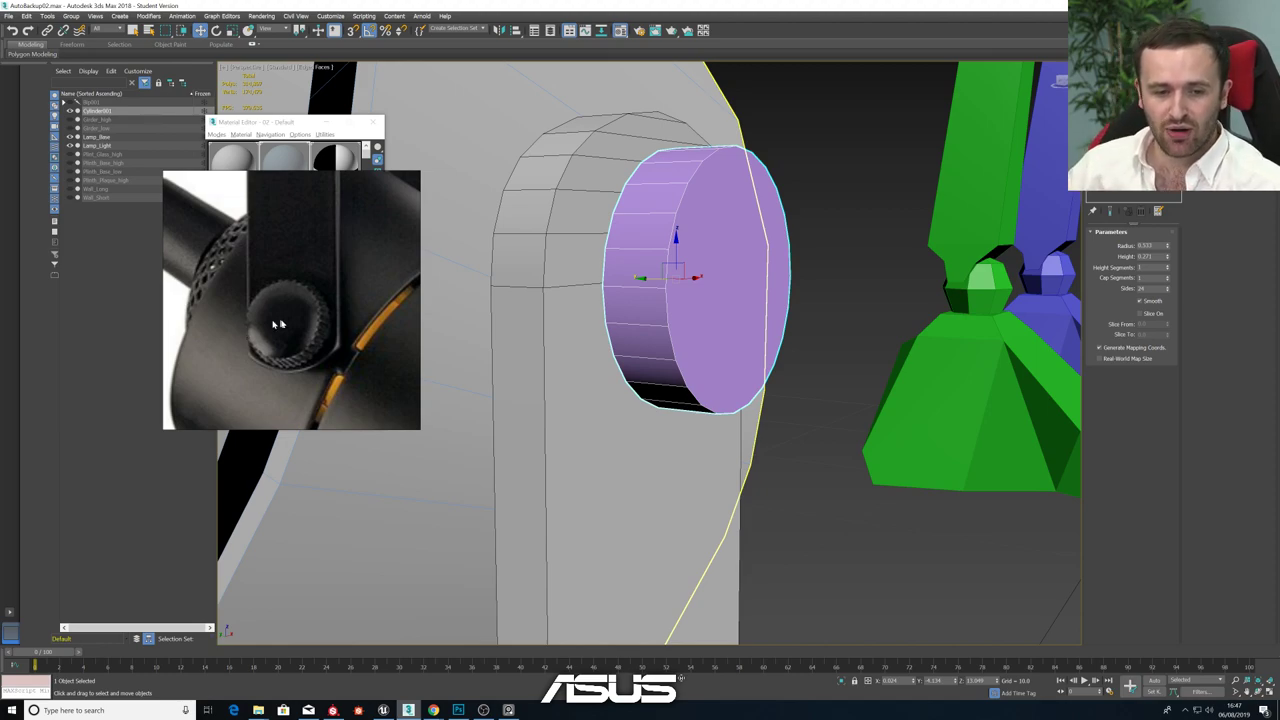
- Convert the cylinder to Editable Poly and bevel its outer cap polygon outward with an outline of -0.154
right_click(1141, 104)
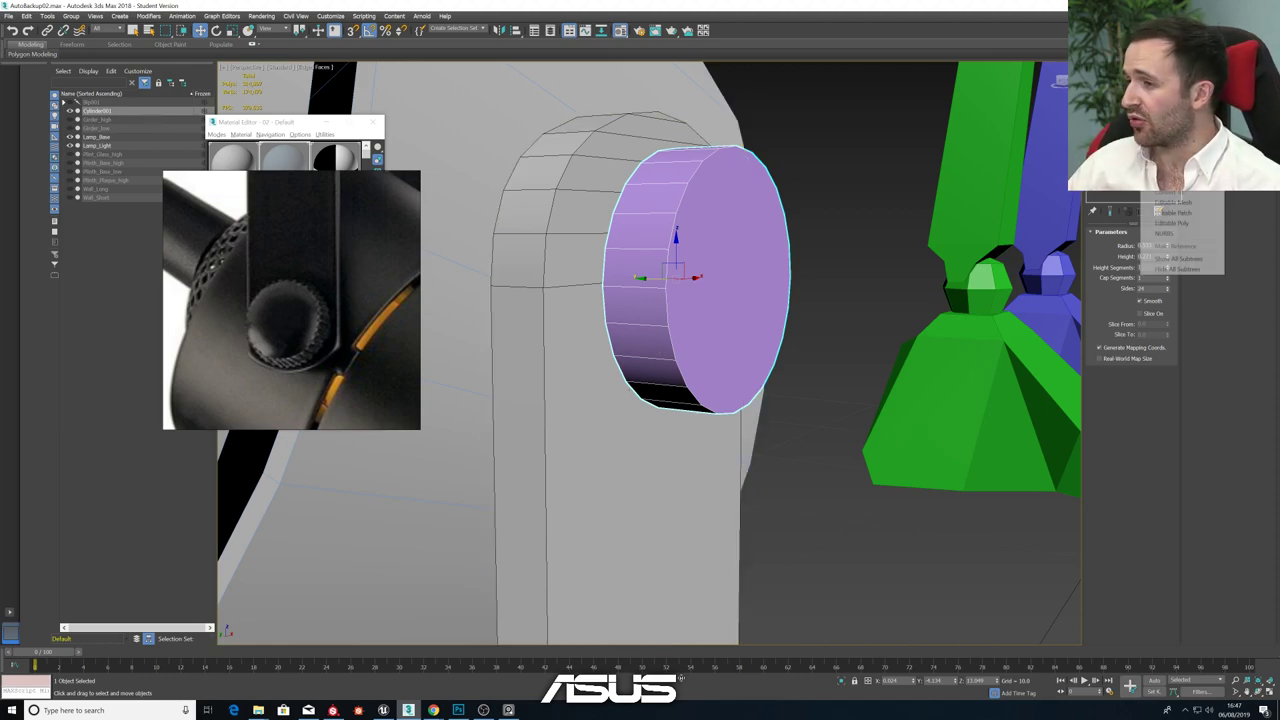
left_click(1180, 226)
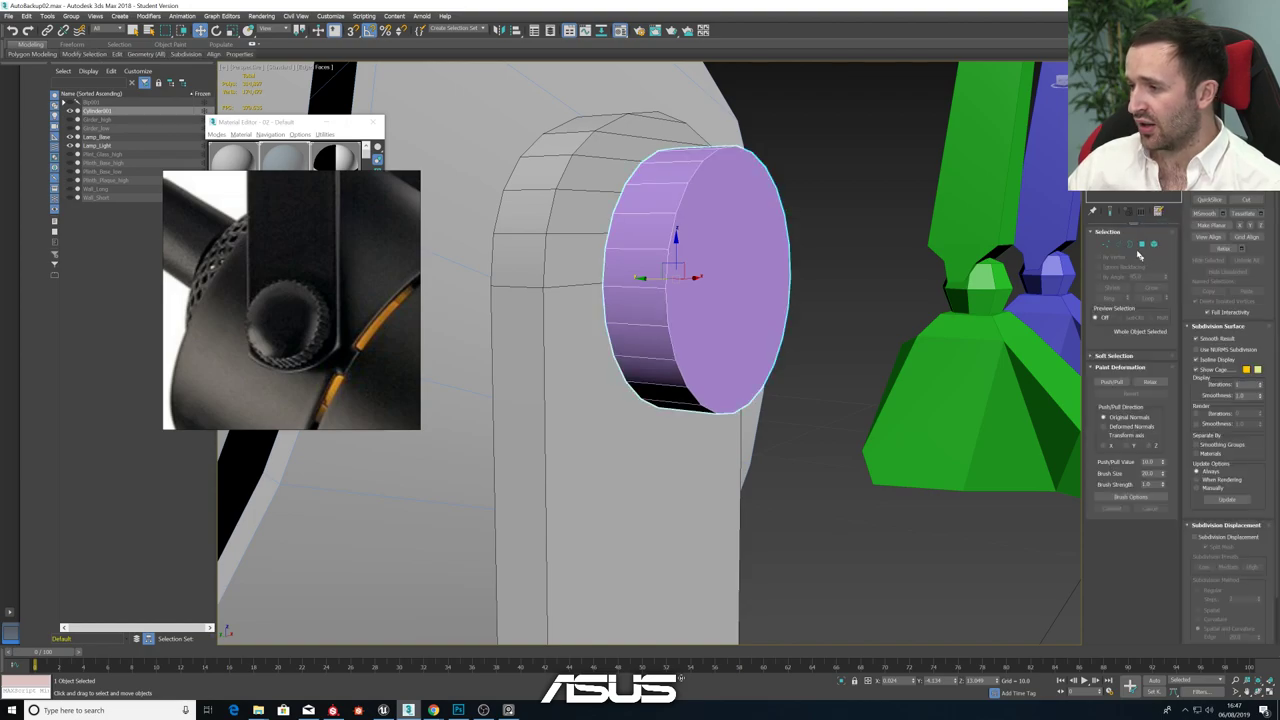
left_click(1142, 243)
left_click(728, 290)
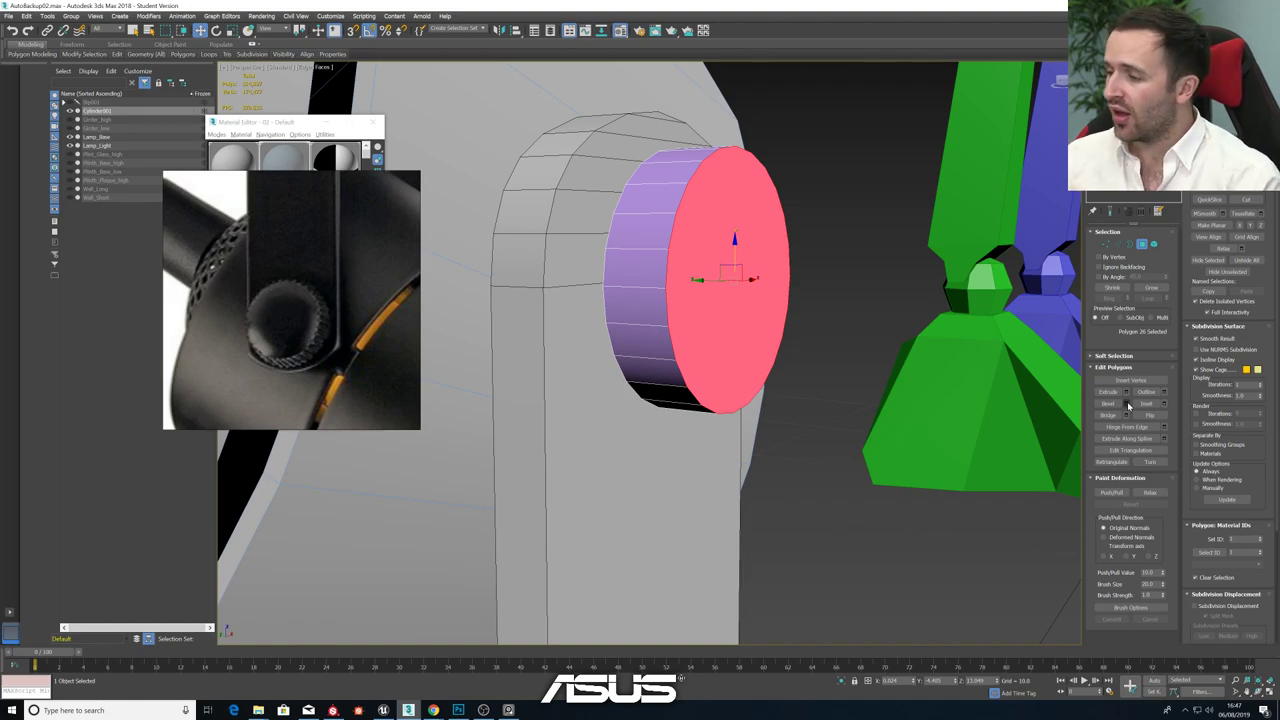
left_click(1126, 404)
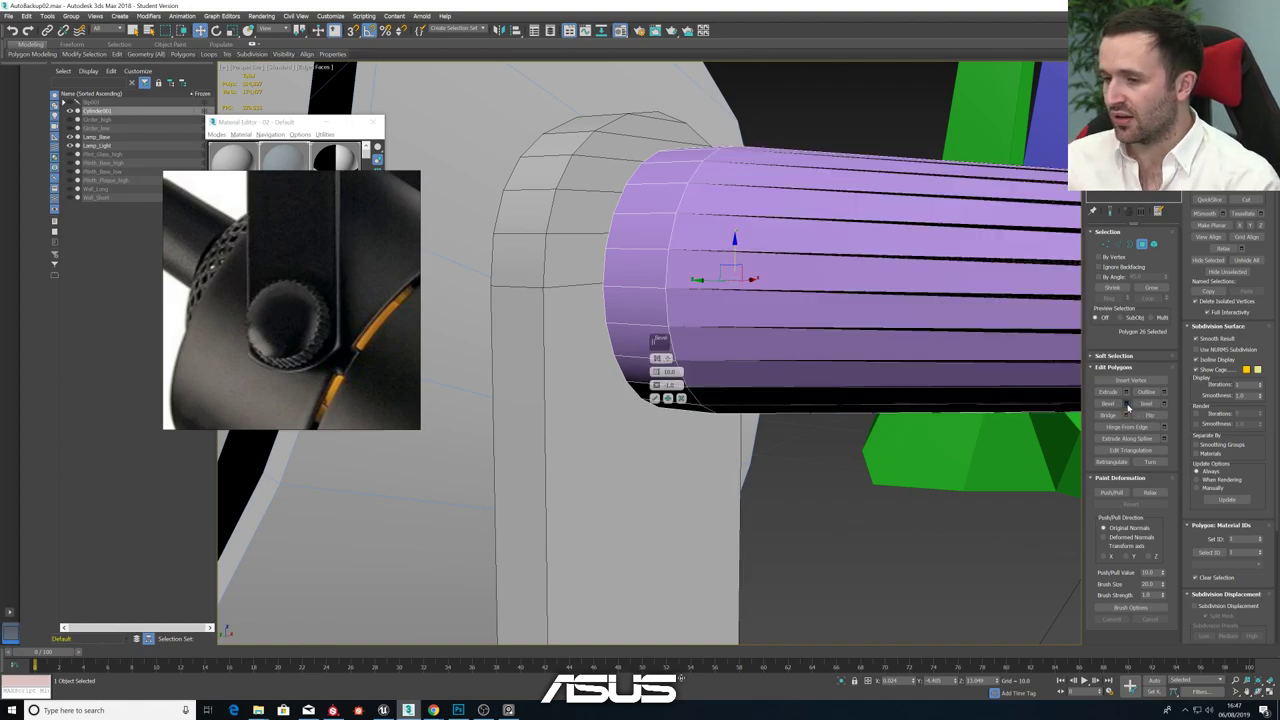
right_click(658, 372)
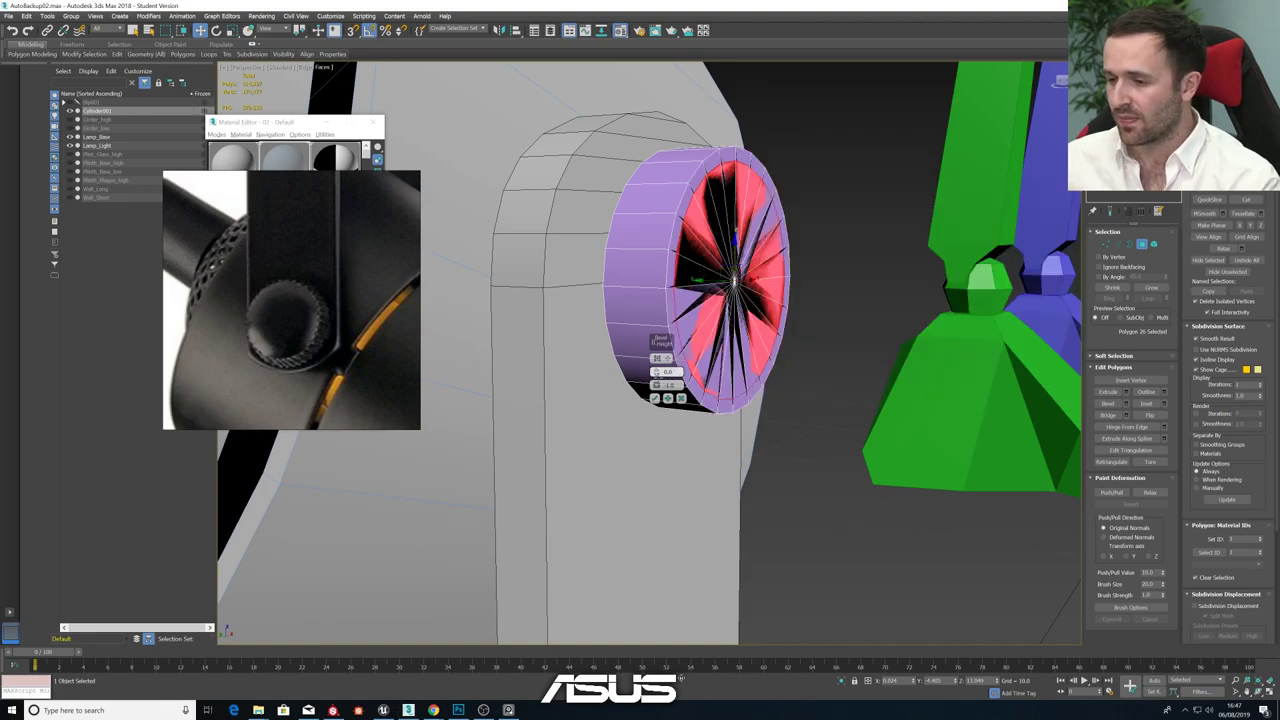
right_click(658, 386)
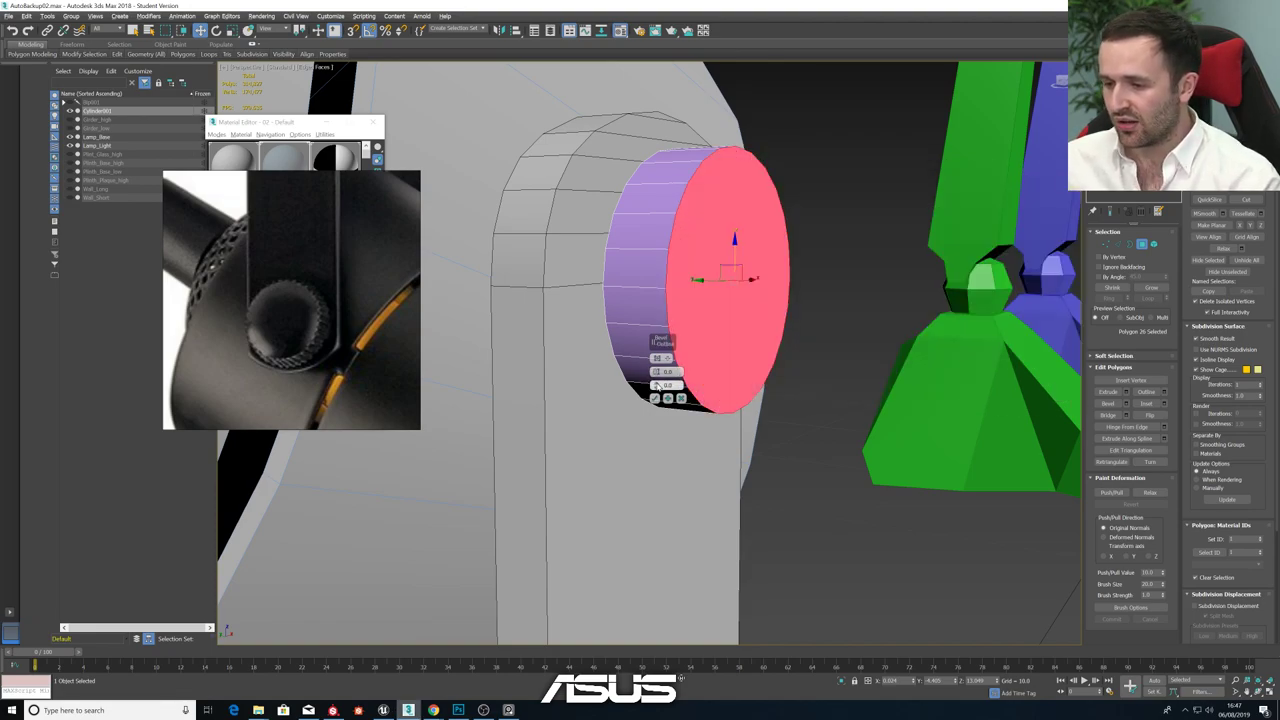
left_click_drag(658, 386, 656, 368)
middle_click_drag(785, 345, 813, 345, "alt")
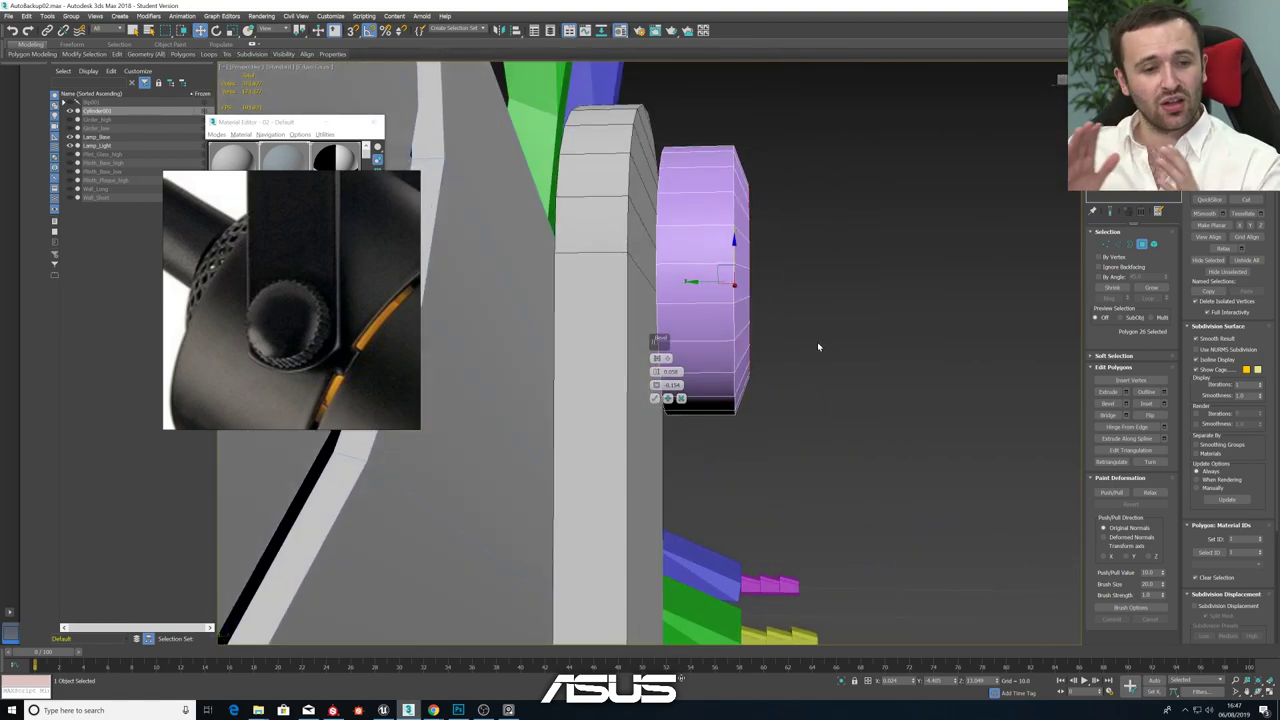
middle_click_drag(857, 243, 696, 322, "alt")
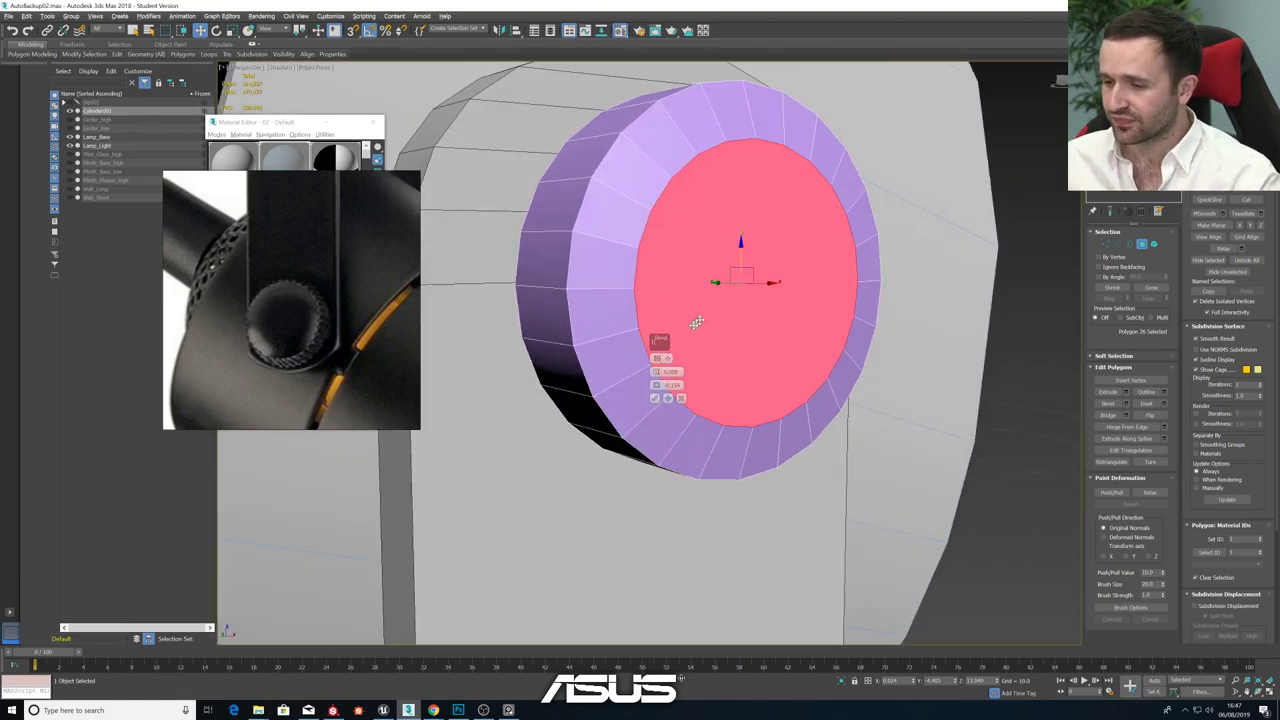
- Add a second, shallower bevel to the knob's cap with an outline of about -0.308, leaving a small centre polygon
left_click_drag(657, 384, 657, 387)
middle_click_drag(668, 342, 820, 331, "alt")
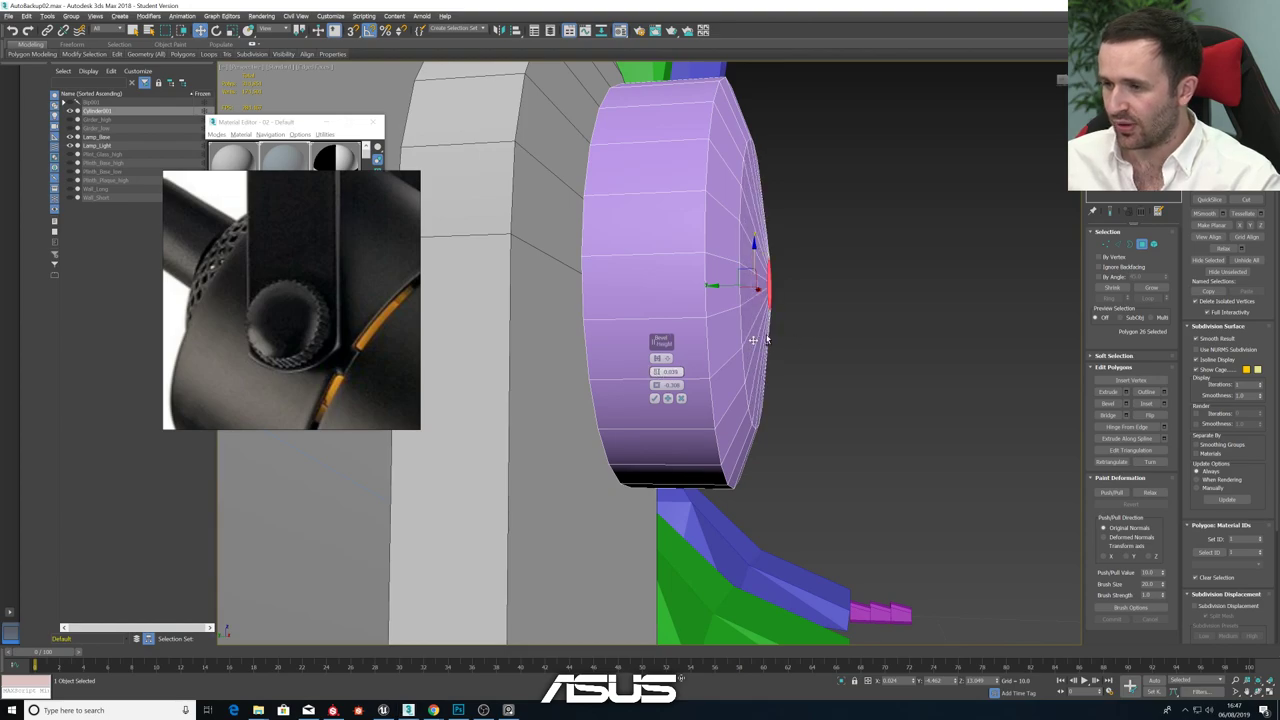
middle_click_drag(766, 340, 664, 342, "alt")
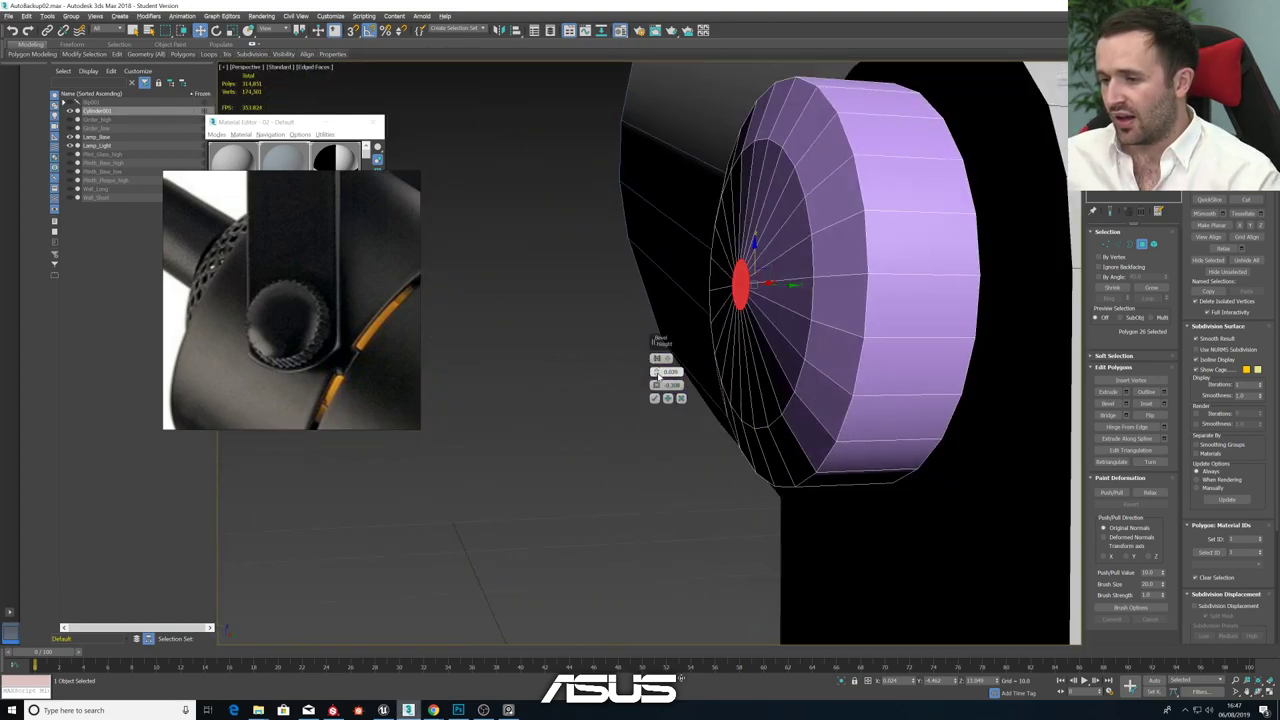
left_click_drag(656, 374, 655, 372)
left_click(655, 398)
left_click(628, 409)
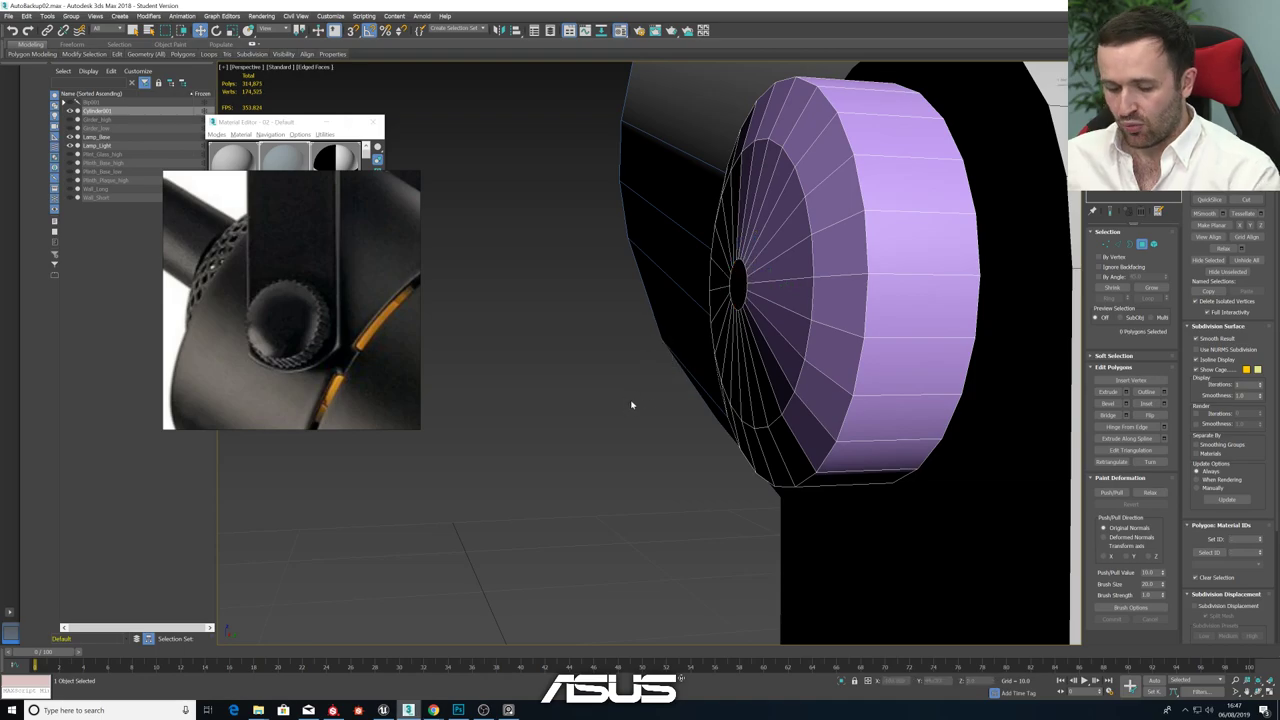
- Hide the edge display and smooth the whole knob element using its polygon smoothing groups
key("F4")
scroll(634, 391, "down", 6)
mouse_move(634, 390)
middle_mouse_down("alt")
mouse_move(703, 372)
mouse_move(687, 375)
middle_mouse_up("alt")
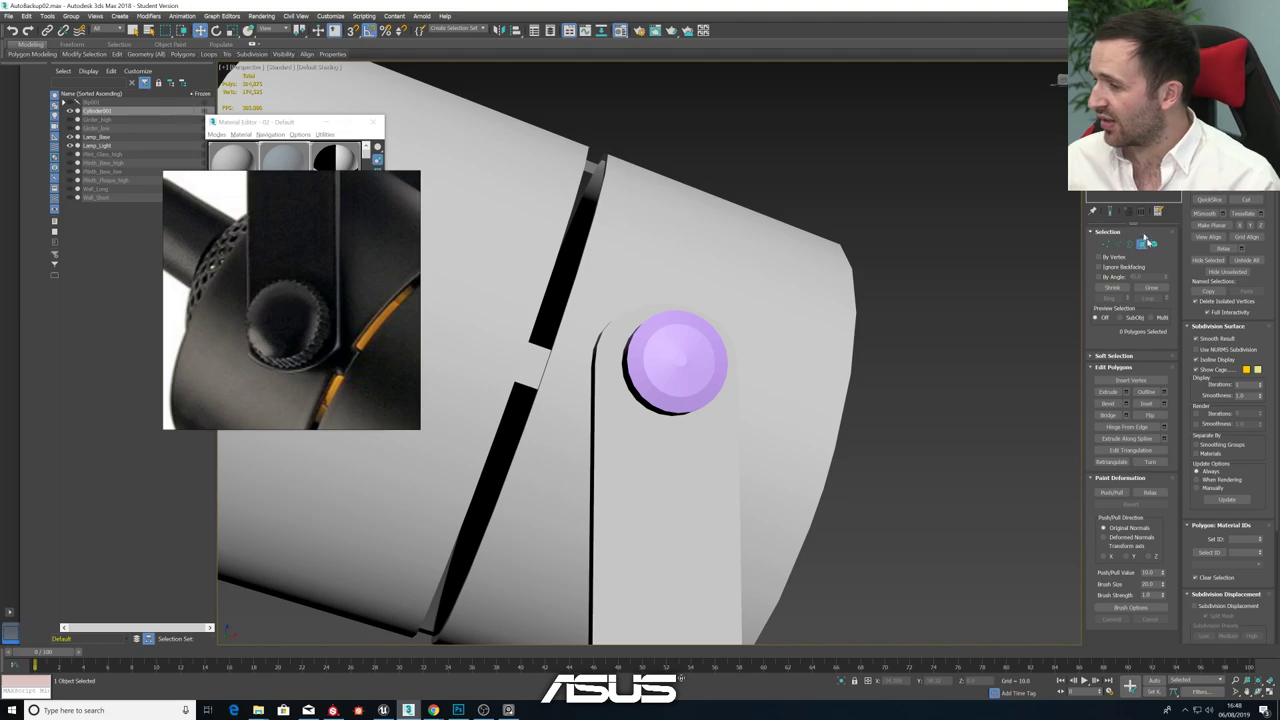
key("5")
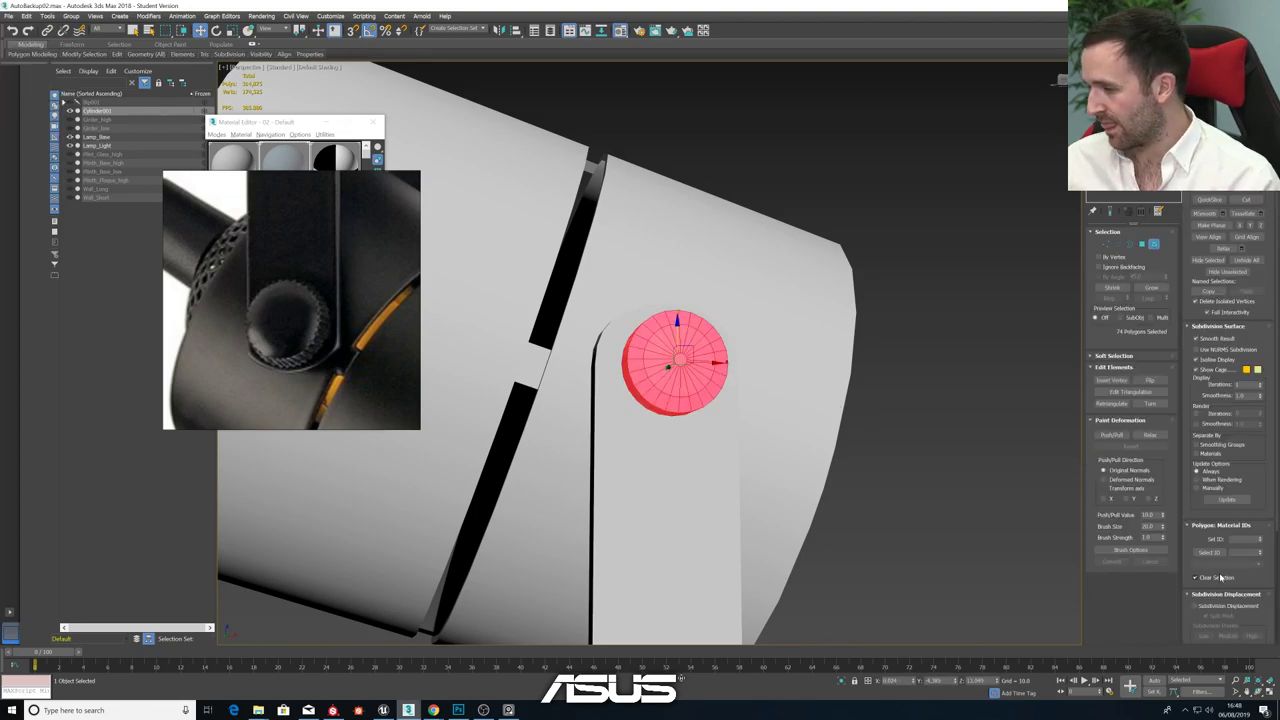
scroll(1230, 568, "down", 5)
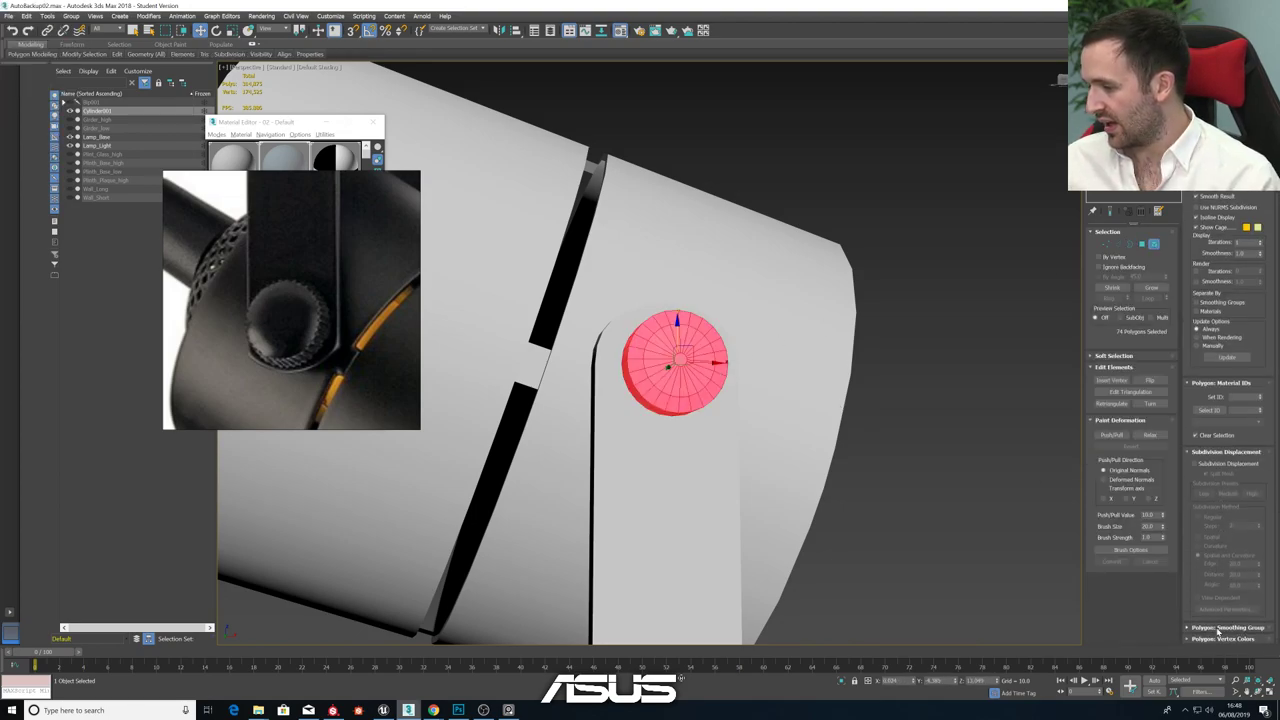
left_click(1215, 628)
left_click(895, 503)
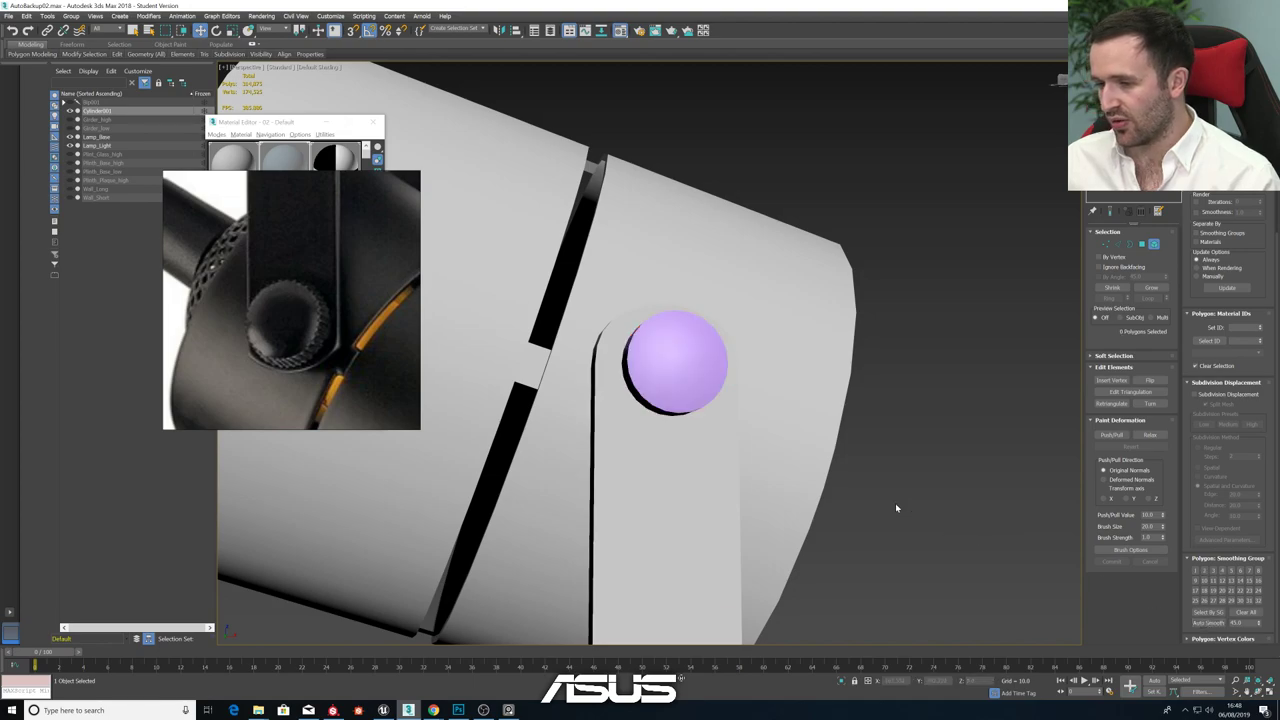
- Show the edges again and examine the knob's form and edge density both up close and from full-scene distance
mouse_move(852, 479)
middle_mouse_down("alt")
mouse_move(826, 476)
mouse_move(844, 473)
mouse_move(831, 486)
mouse_move(843, 477)
mouse_move(831, 475)
mouse_move(839, 482)
middle_mouse_up("alt")
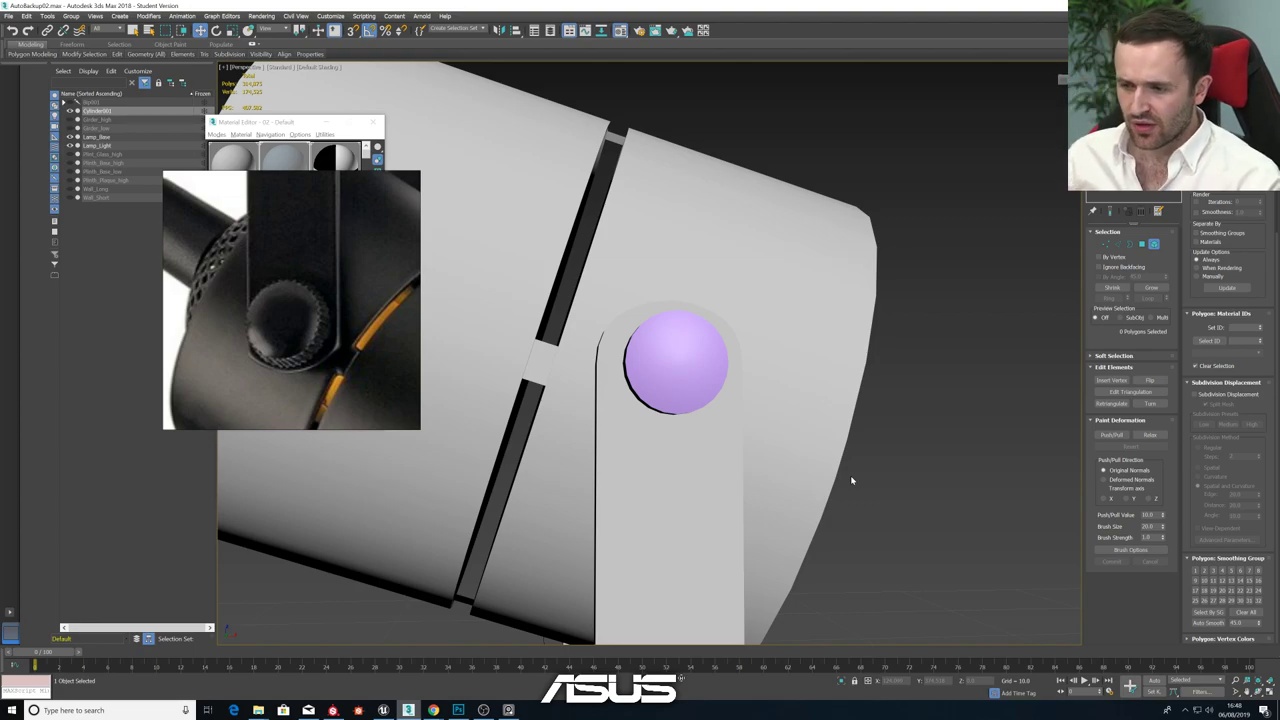
middle_click_drag(743, 417, 689, 430, "alt")
key("F4")
scroll(688, 364, "up", 4)
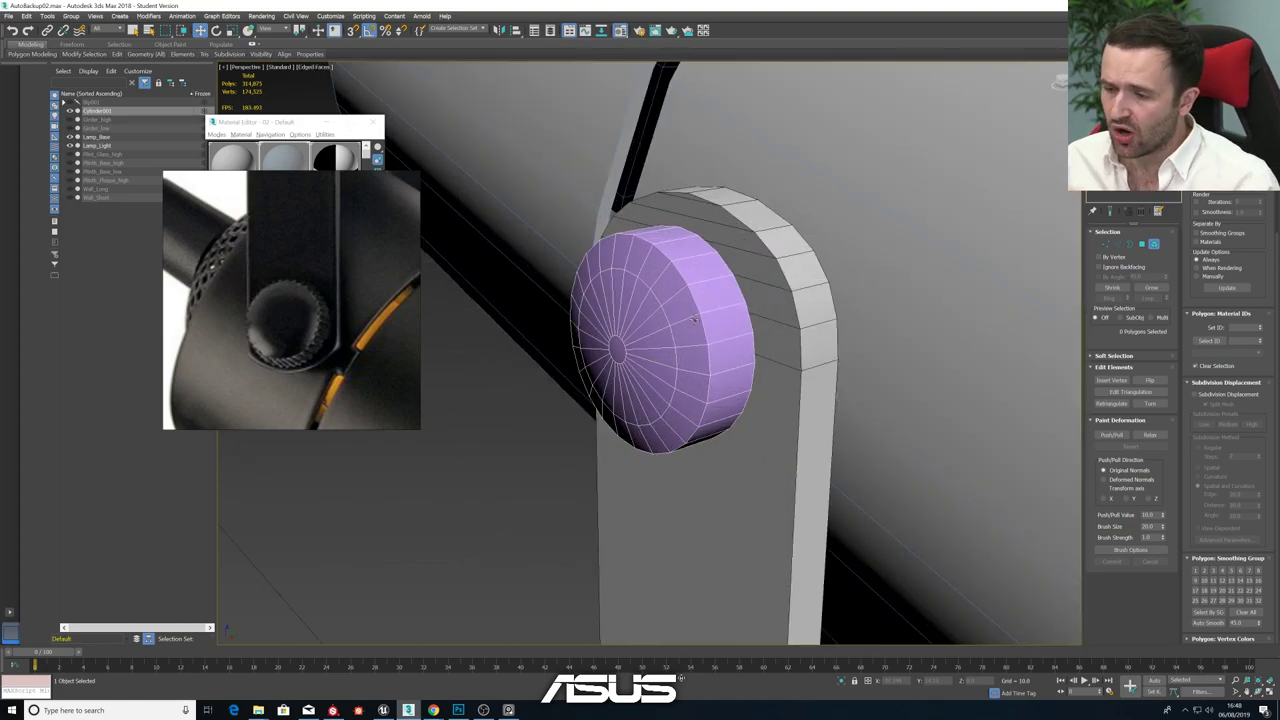
middle_click_drag(695, 319, 699, 341, "alt")
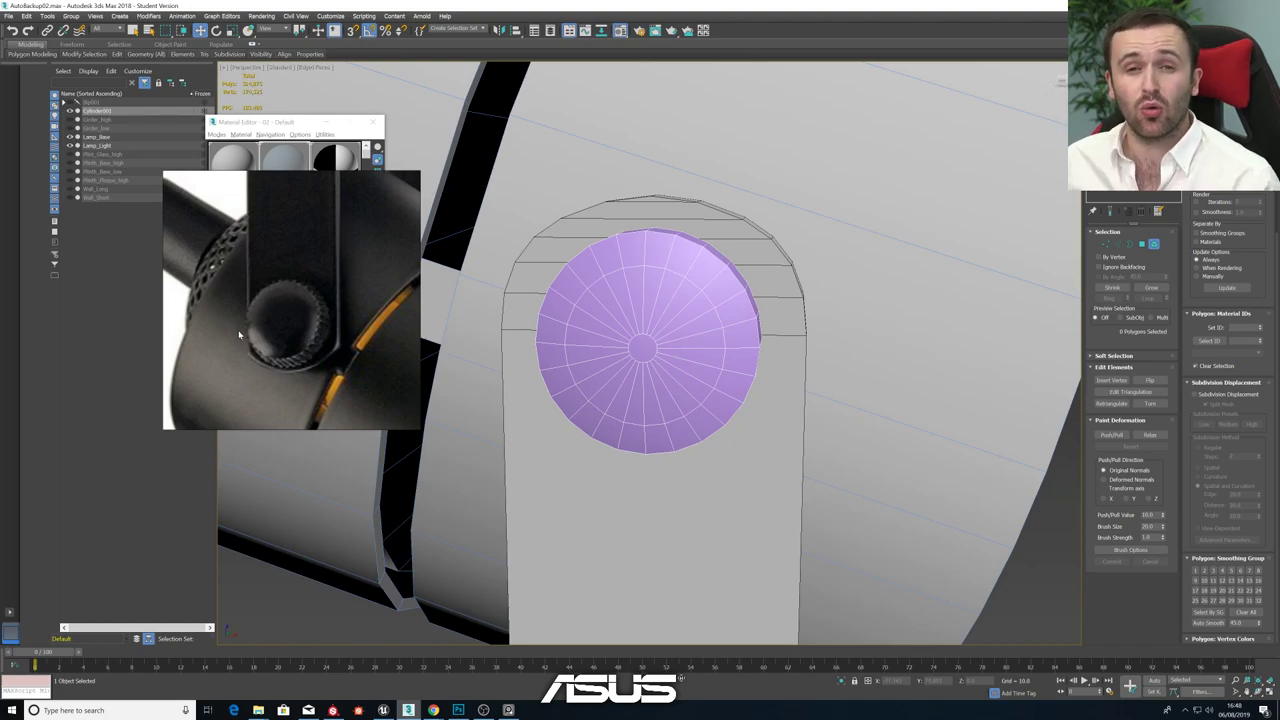
scroll(762, 334, "down", 15)
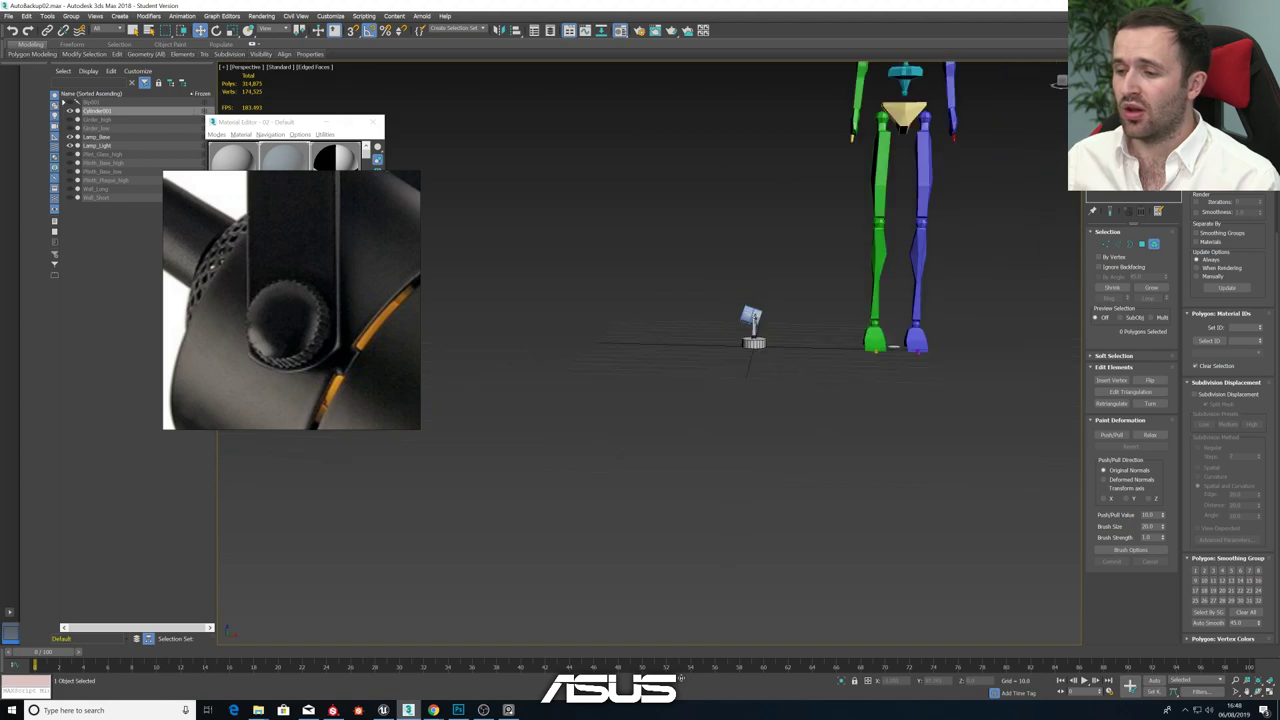
scroll(758, 328, "up", 10)
scroll(753, 345, "down", 6)
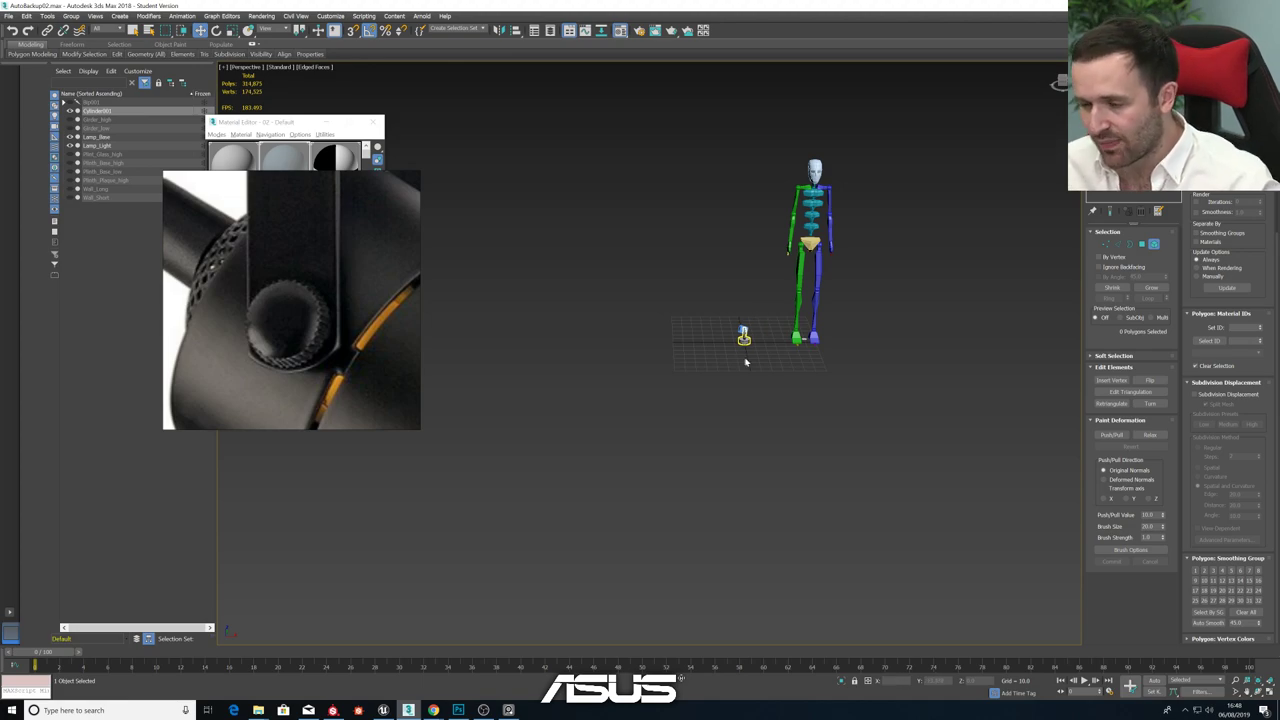
scroll(753, 320, "up", 12)
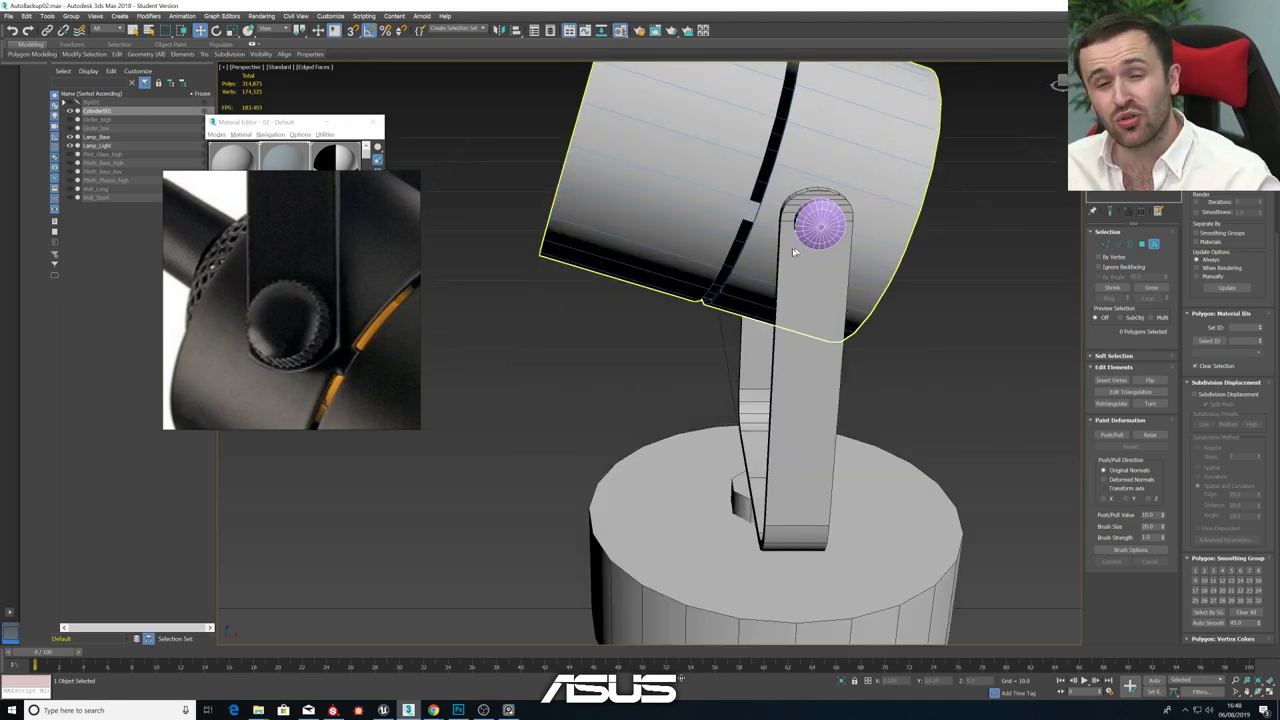
scroll(822, 211, "up", 3)
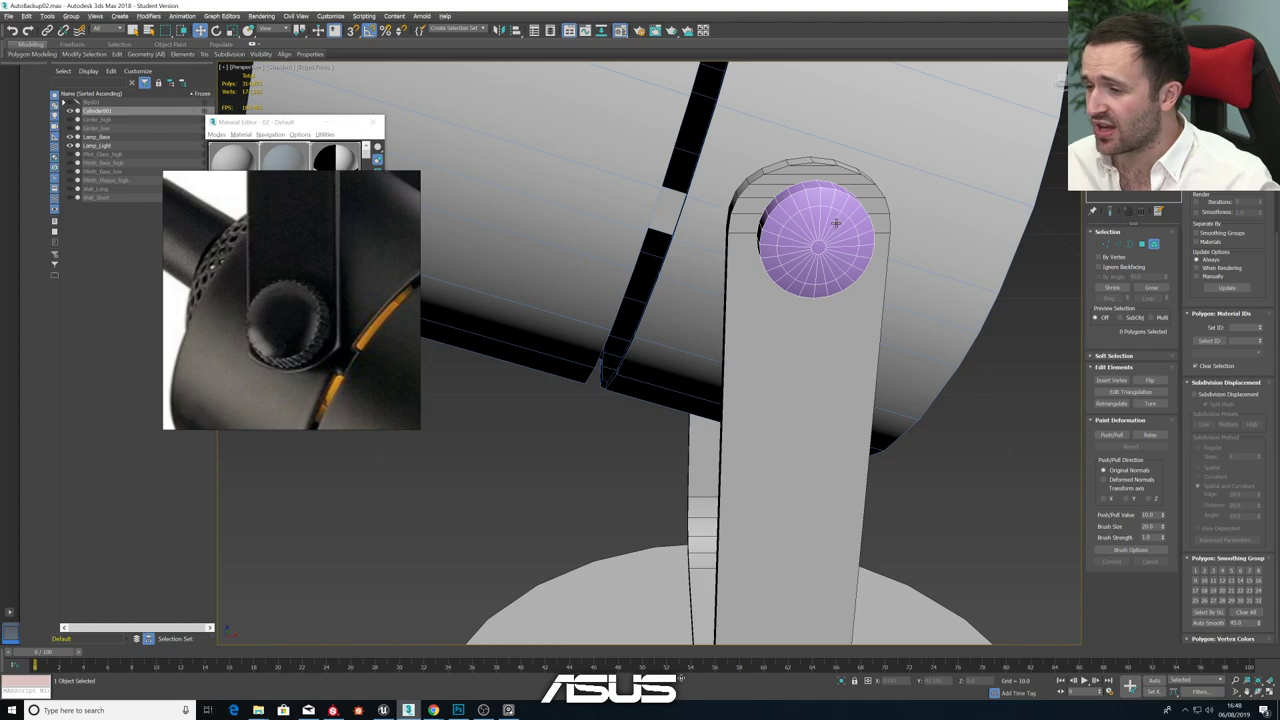
middle_click_drag(834, 224, 812, 222, "alt")
scroll(816, 234, "up", 3)
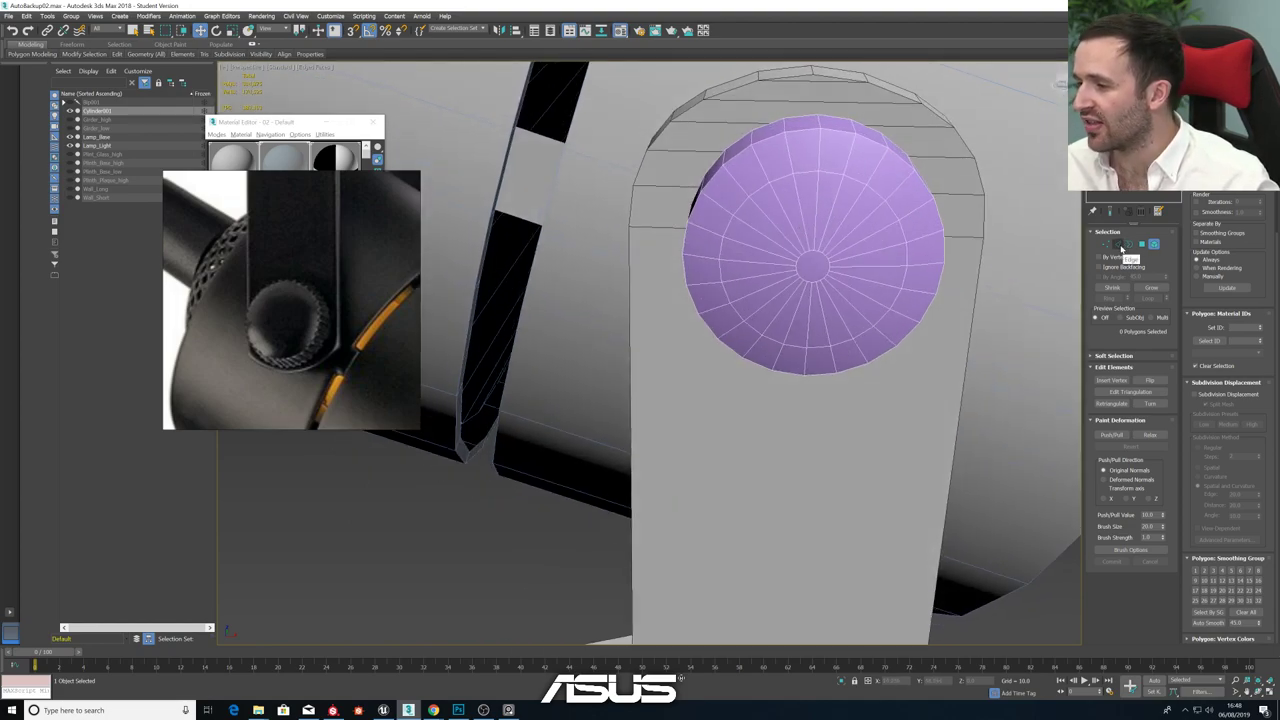
- Try deleting the small centre polygon of the knob's face, and undo the deletion
left_click(1146, 244)
left_click(812, 262)
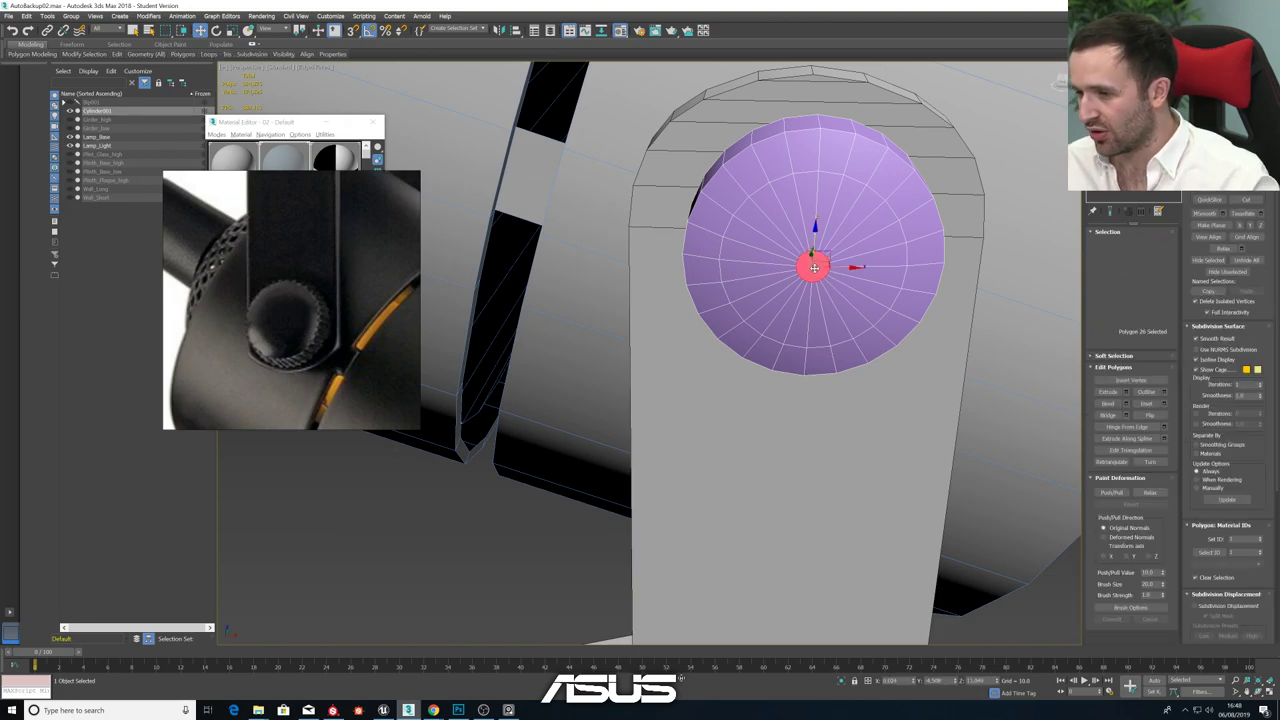
key("Delete")
scroll(812, 262, "up", 5)
scroll(806, 240, "down", 3)
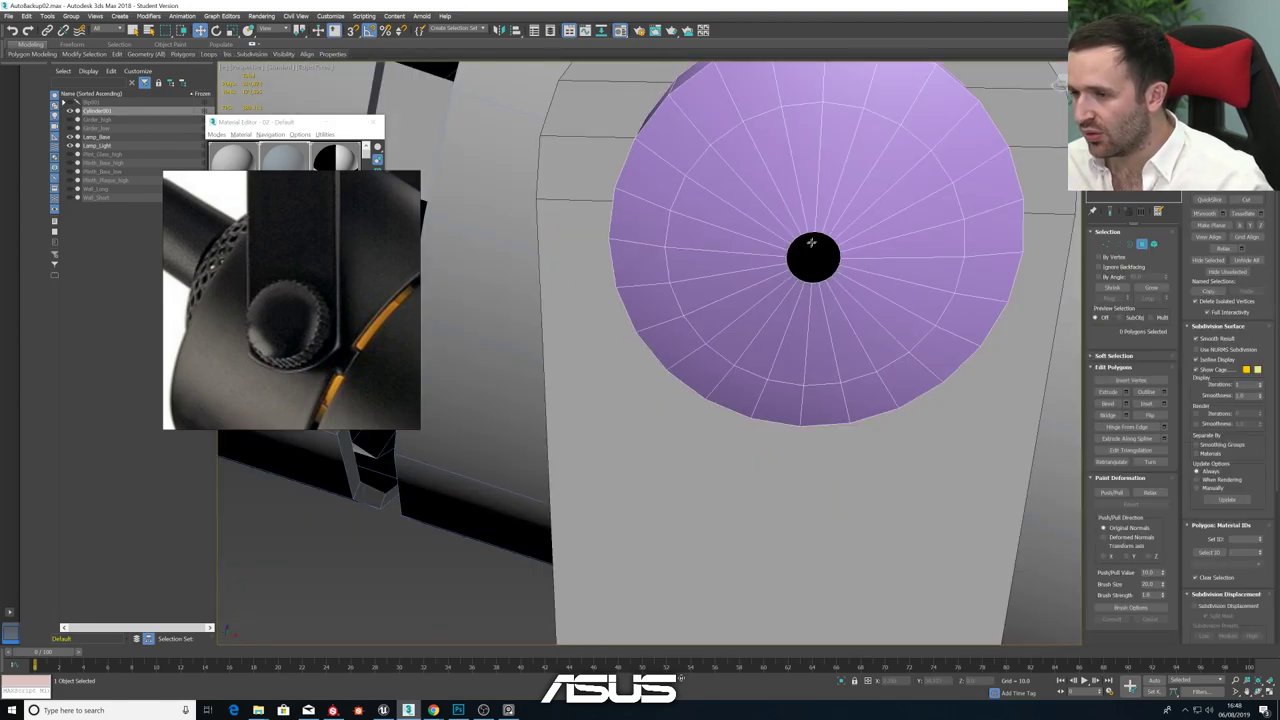
key("ctrl+z")
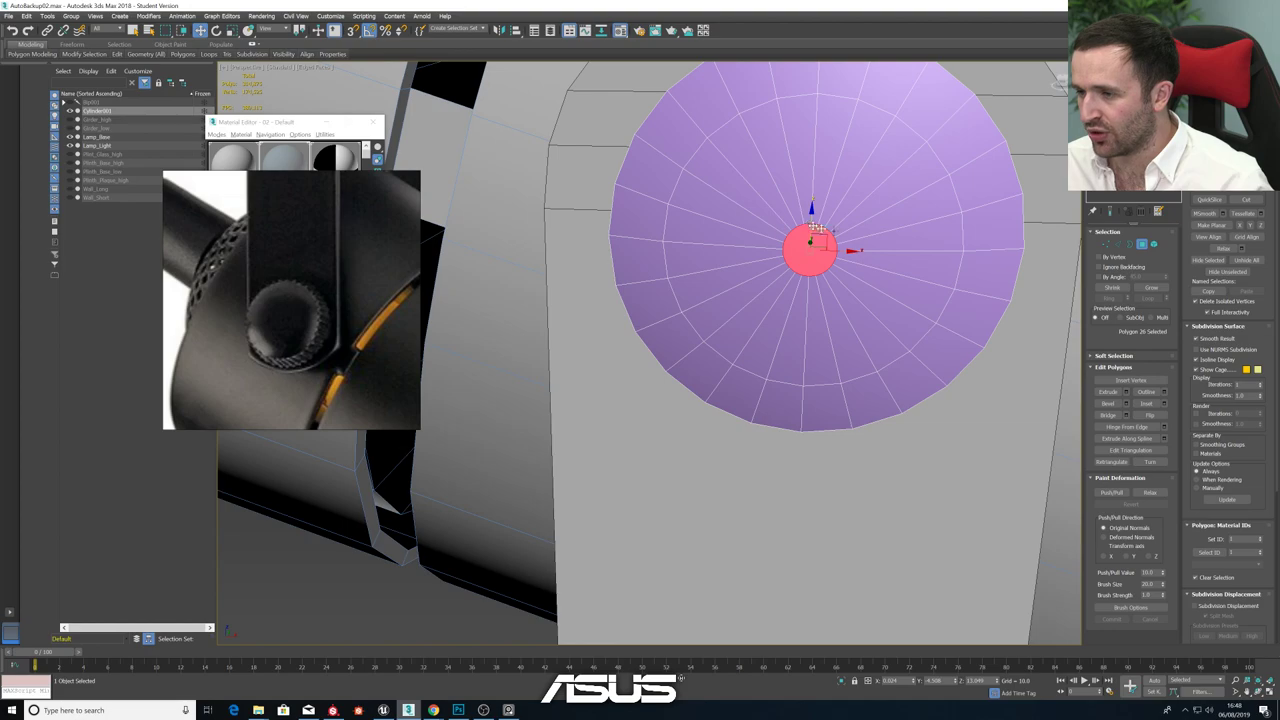
- Select only the ring of edges around the knob's centre polygon, removing the radial edges from the selection
key("2")
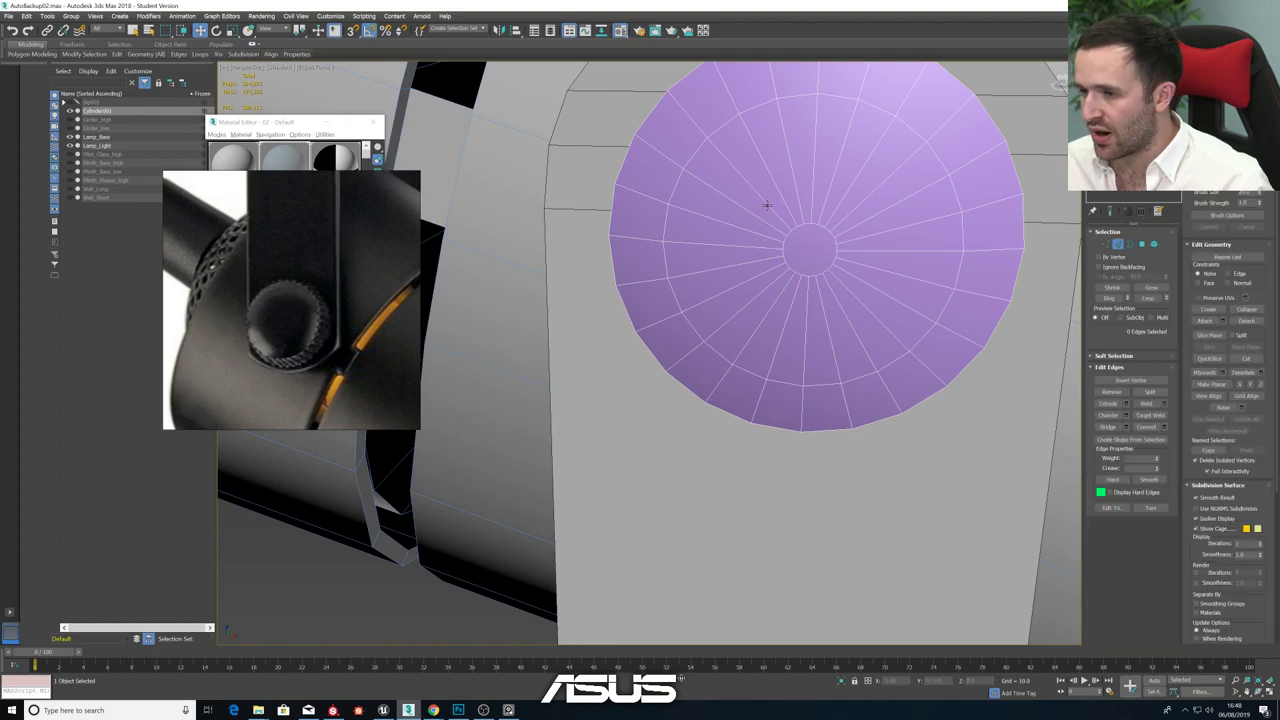
key("q")
left_click_drag(773, 222, 859, 297)
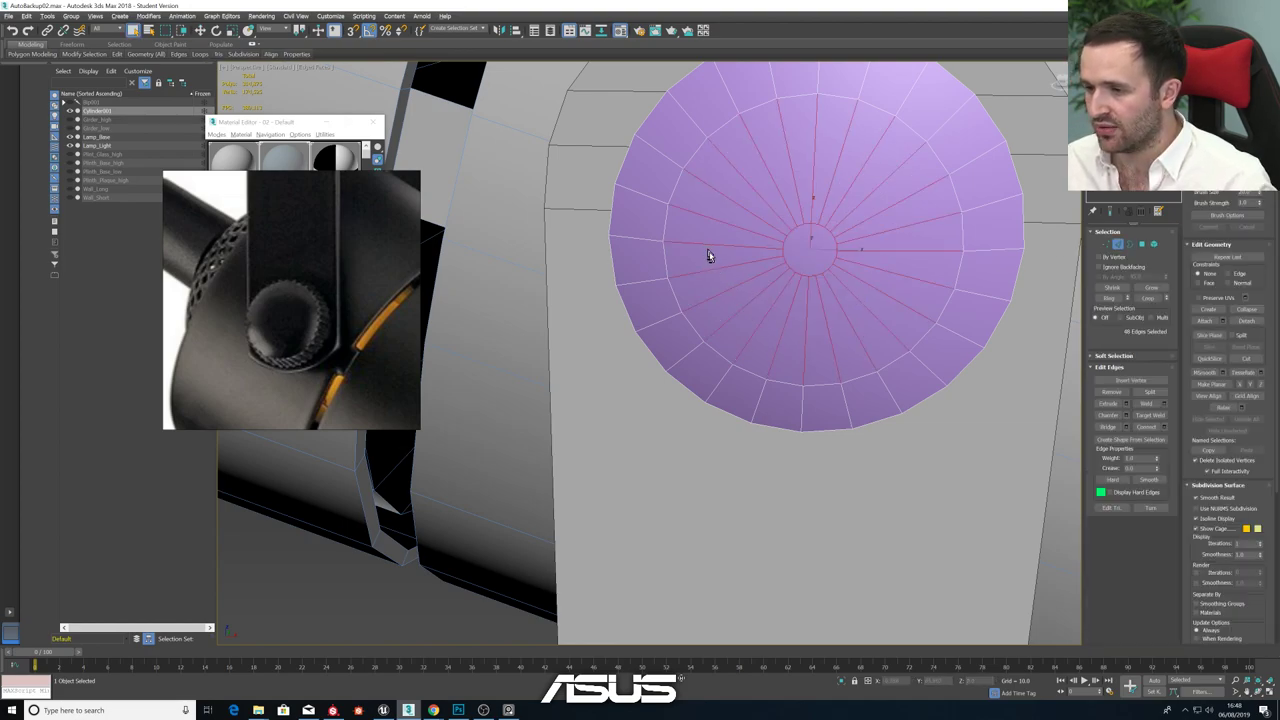
left_click_drag(707, 250, 723, 289, "alt")
left_click_drag(723, 228, 743, 298, "alt")
left_click_drag(738, 203, 877, 190, "alt")
left_click_drag(847, 212, 873, 313, "alt")
left_click(768, 330, "alt")
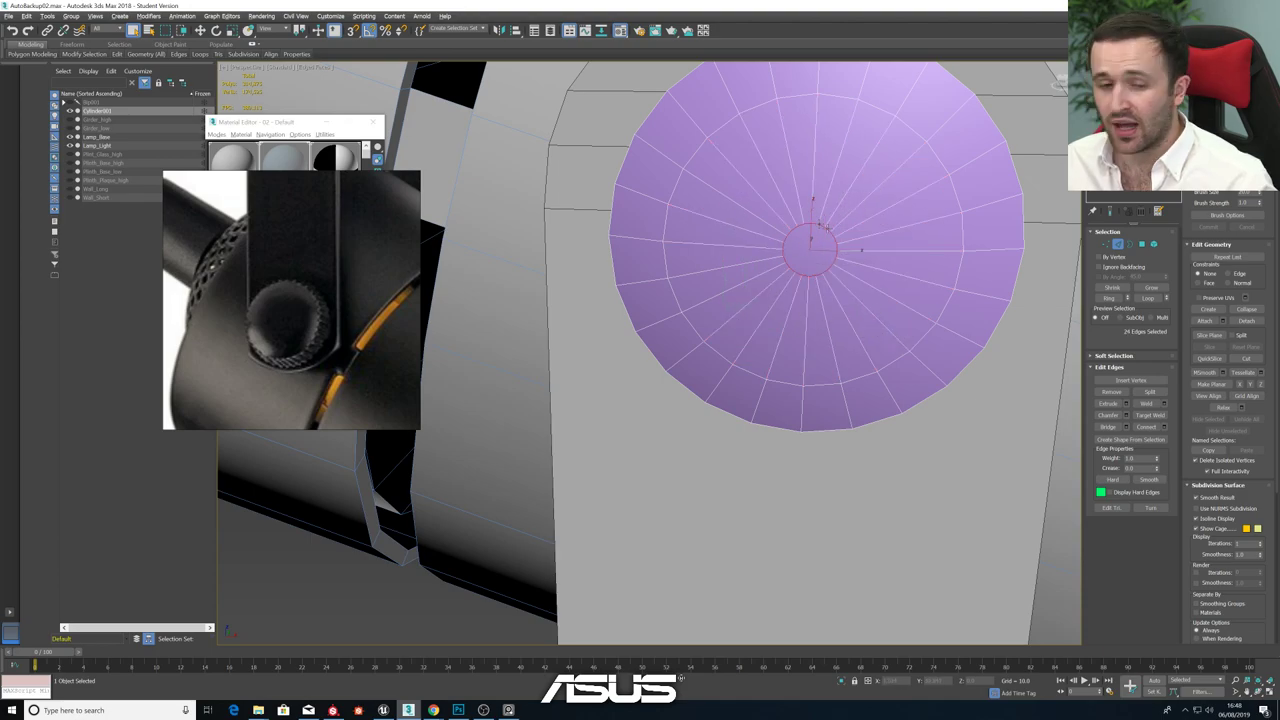
- Delete the knob's centre polygon and return to the edge selection around the hole
left_click(1131, 244)
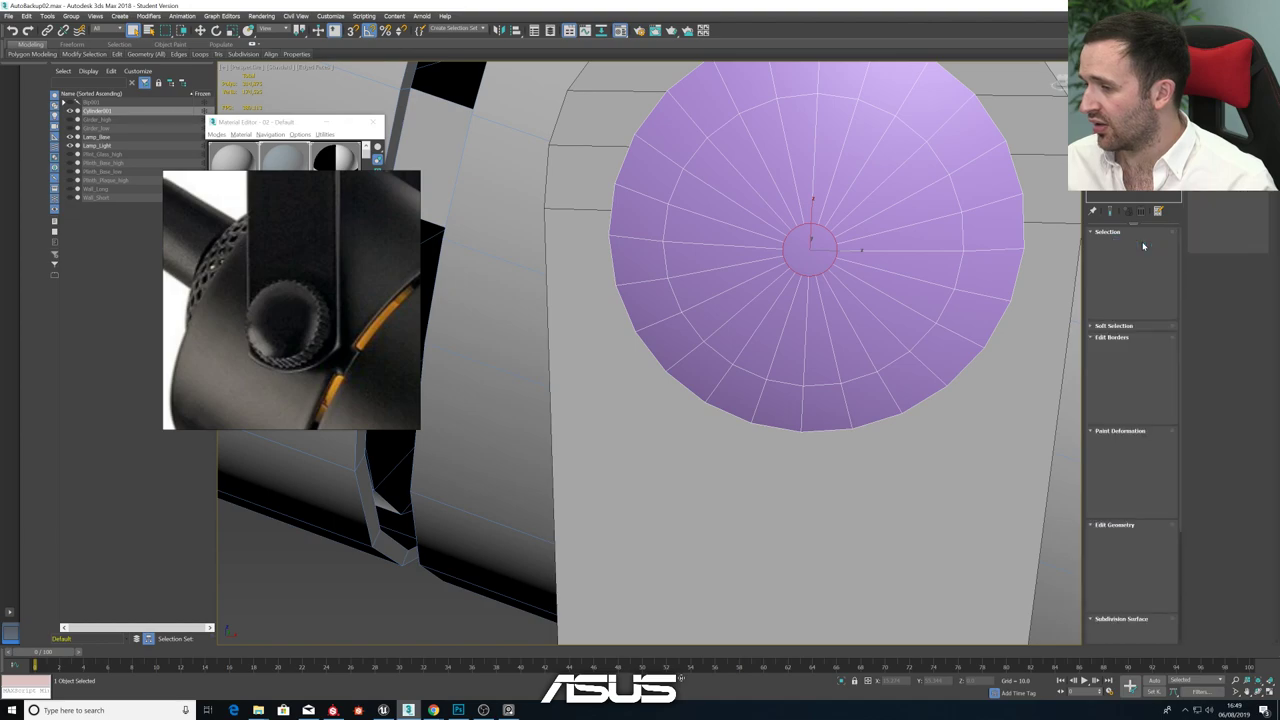
key("Delete")
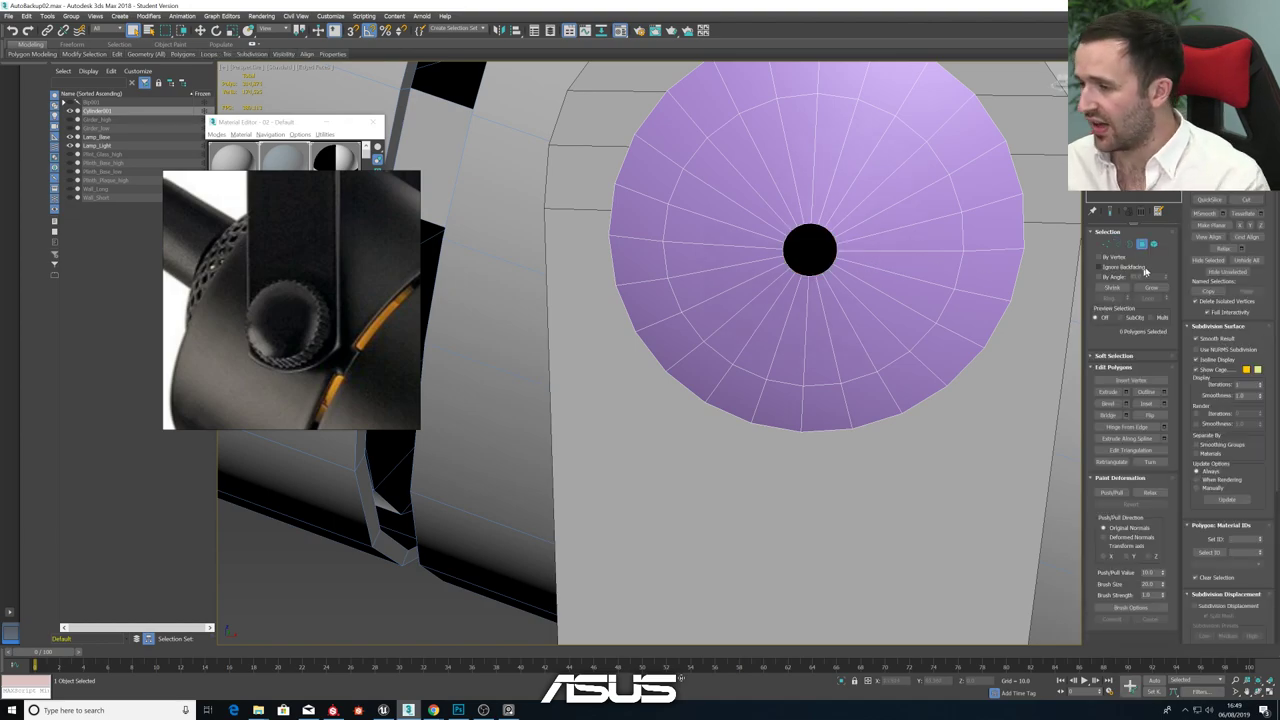
left_click(1119, 244)
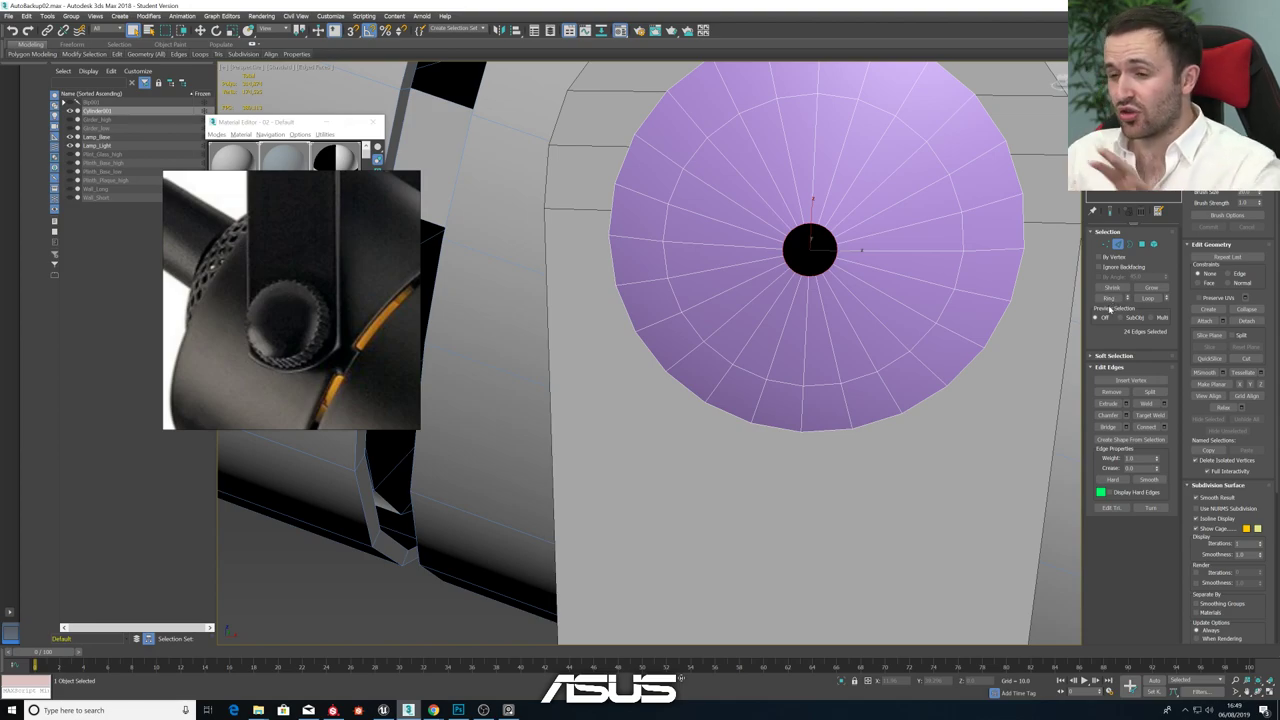
left_click(1109, 298)
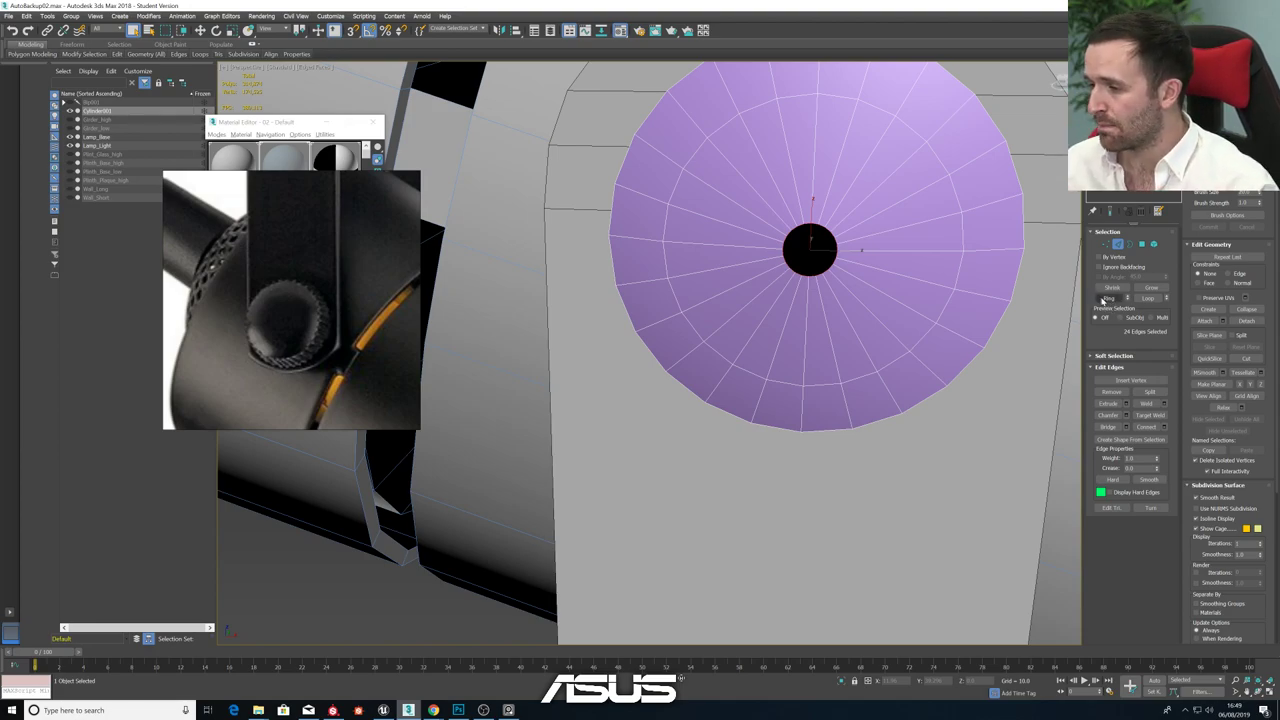
- Connect the knob's ringed edges to add a new radial edge between every pair of existing segments
middle_click_drag(831, 360, 834, 302, "alt")
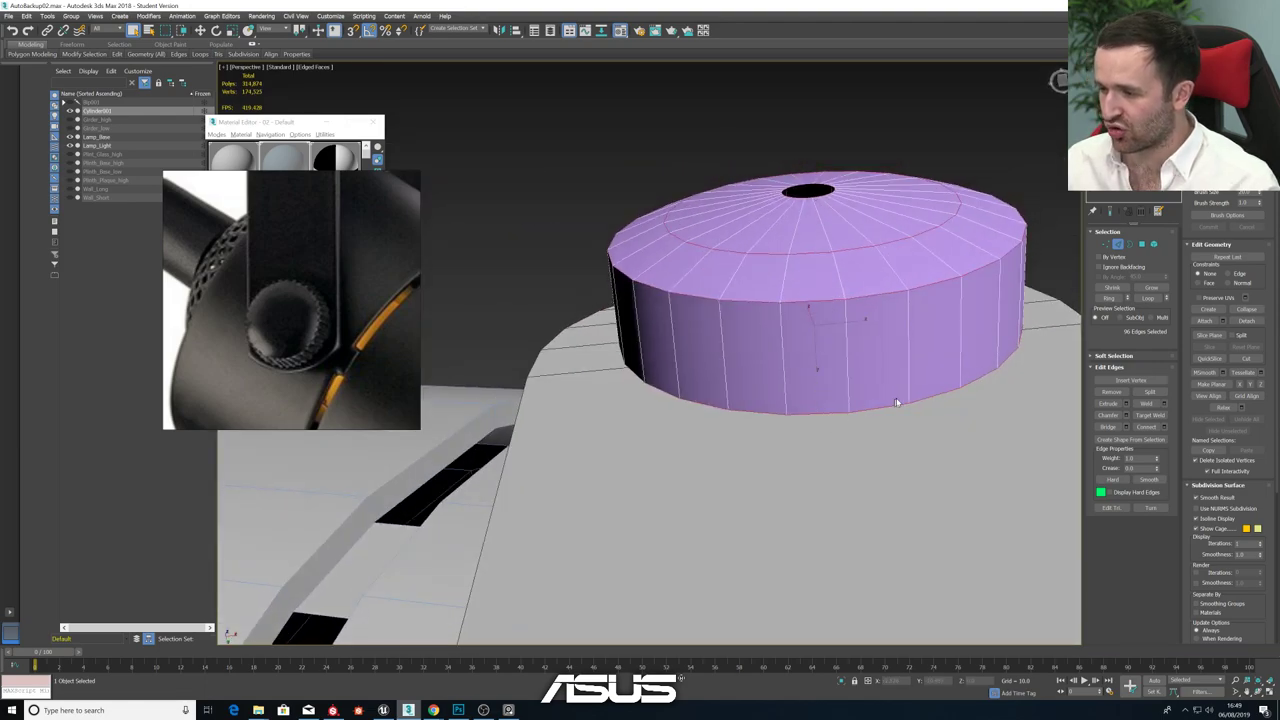
middle_click_drag(897, 403, 976, 396, "alt")
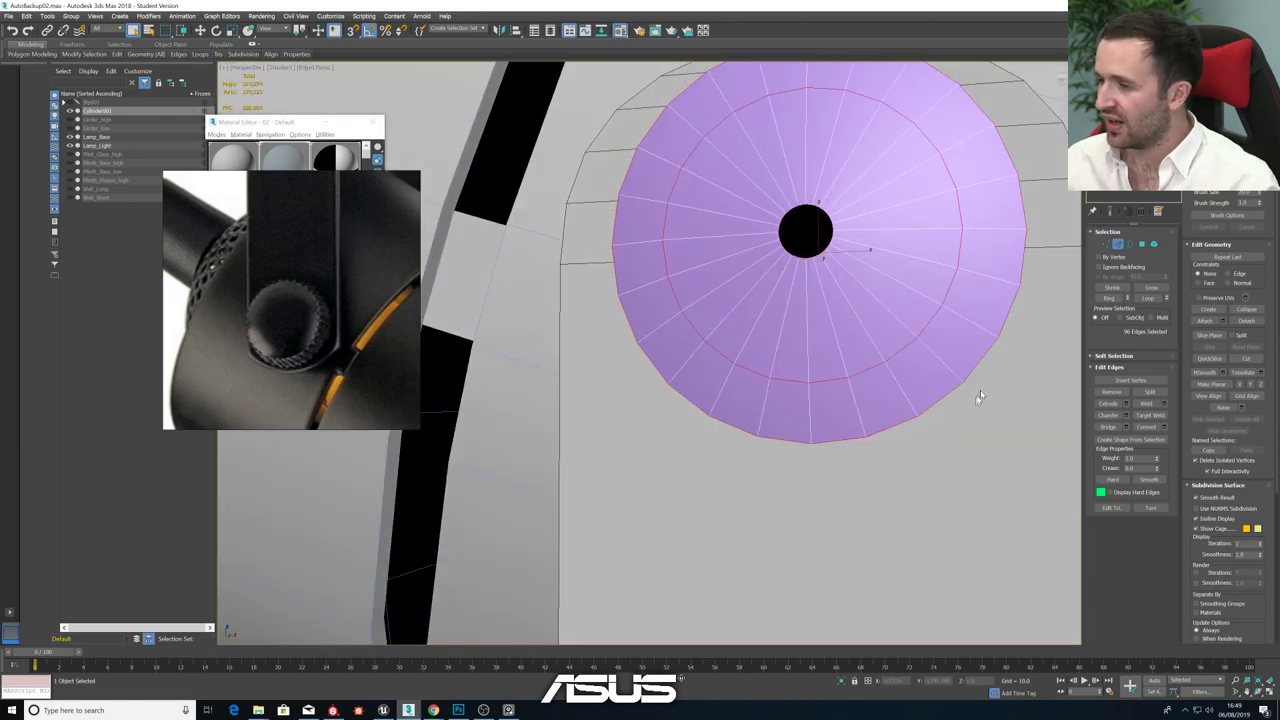
left_click(1148, 427)
middle_click_drag(890, 441, 795, 313, "alt")
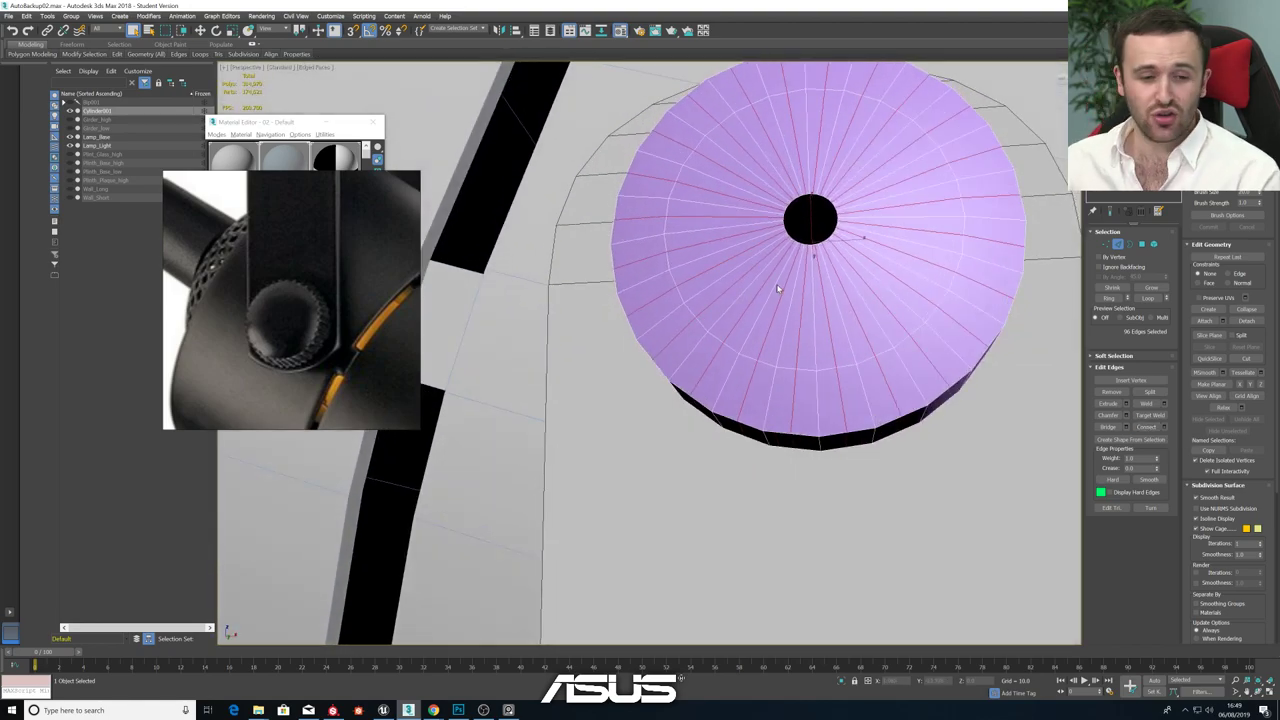
- In the Front view, remove the inner radial edges from the selection, keeping only the new edges along the knob's outer side
key("alt+w")
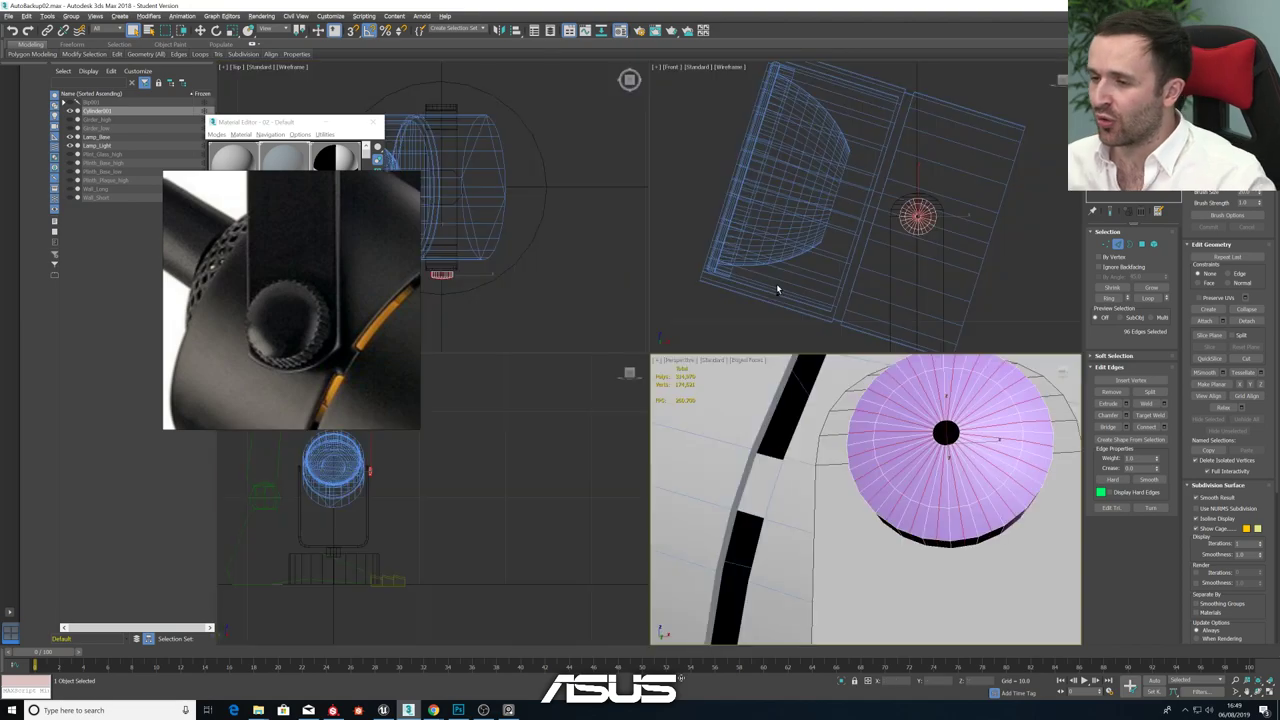
middle_click(871, 259)
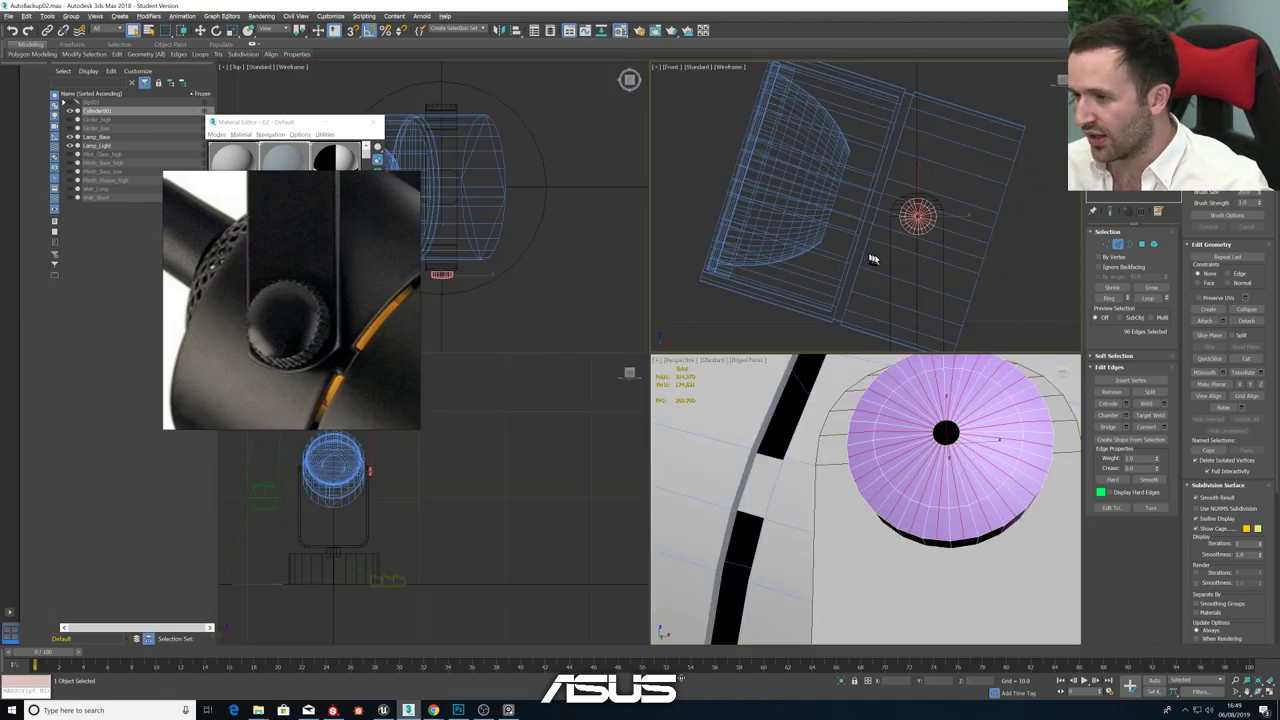
key("alt+w")
scroll(741, 359, "up", 5)
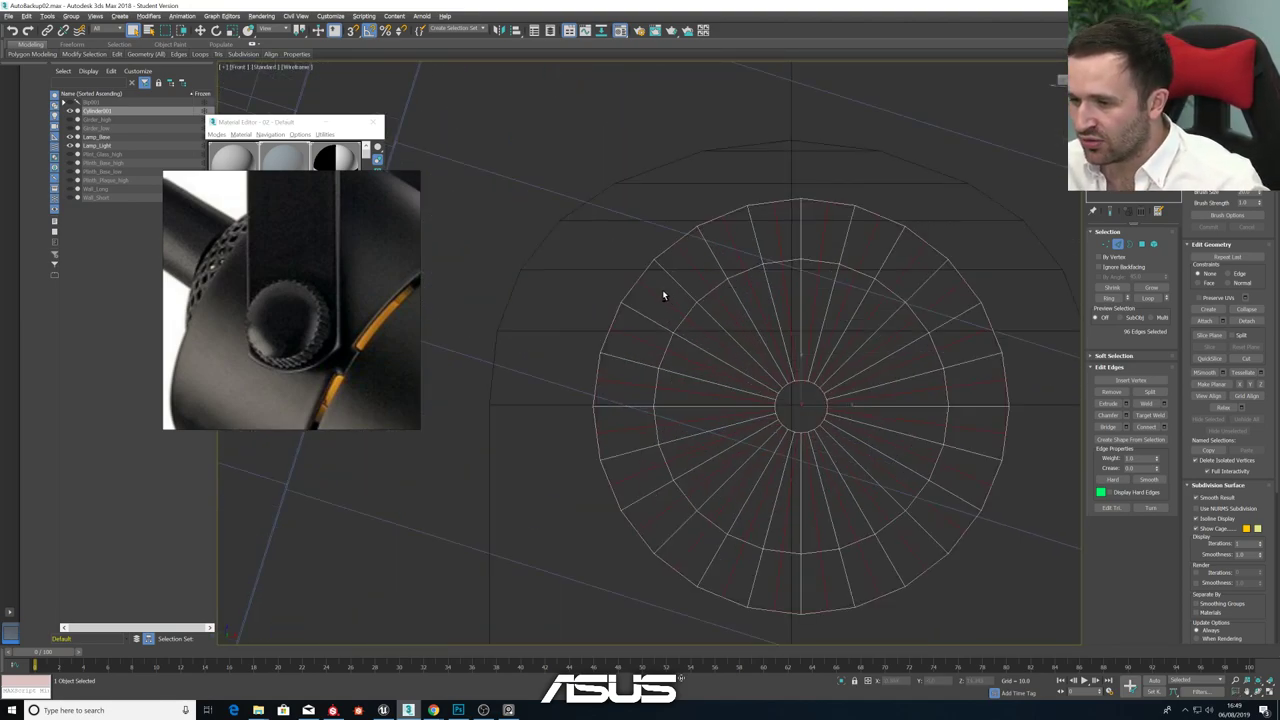
left_click_drag(662, 290, 868, 505)
left_click_drag(926, 540, 952, 517, "alt")
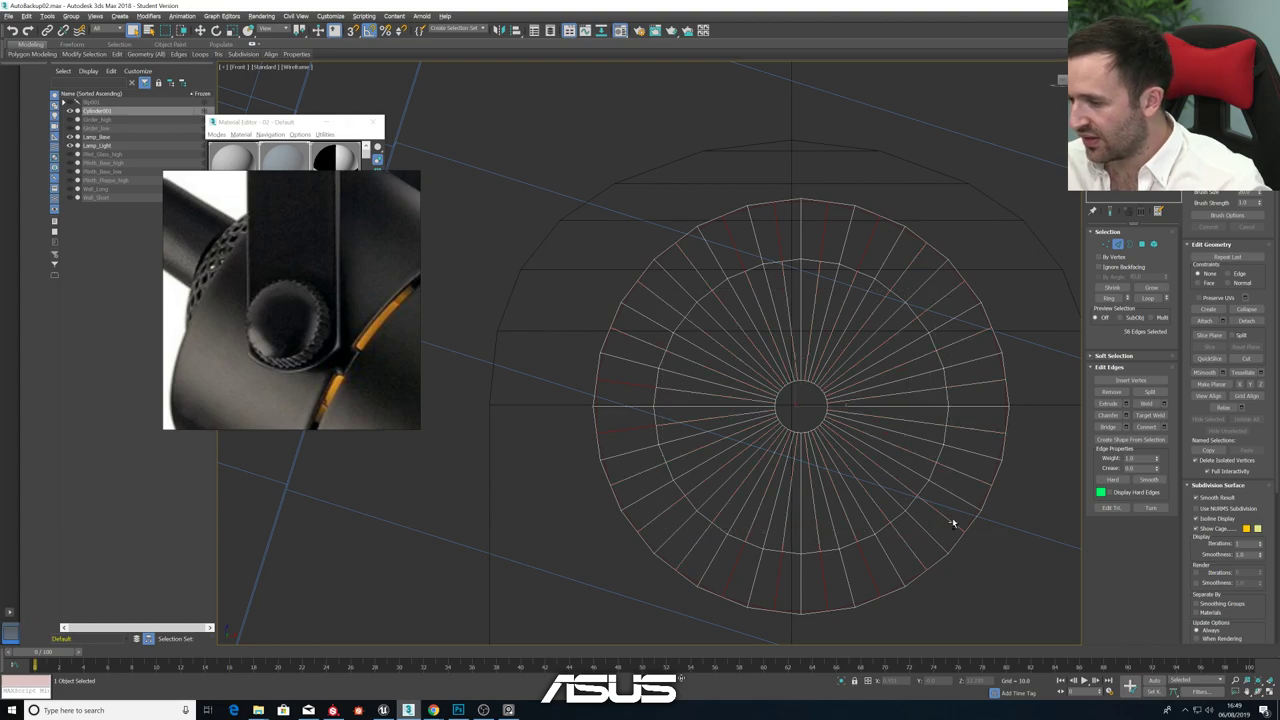
left_click_drag(881, 258, 710, 252, "alt")
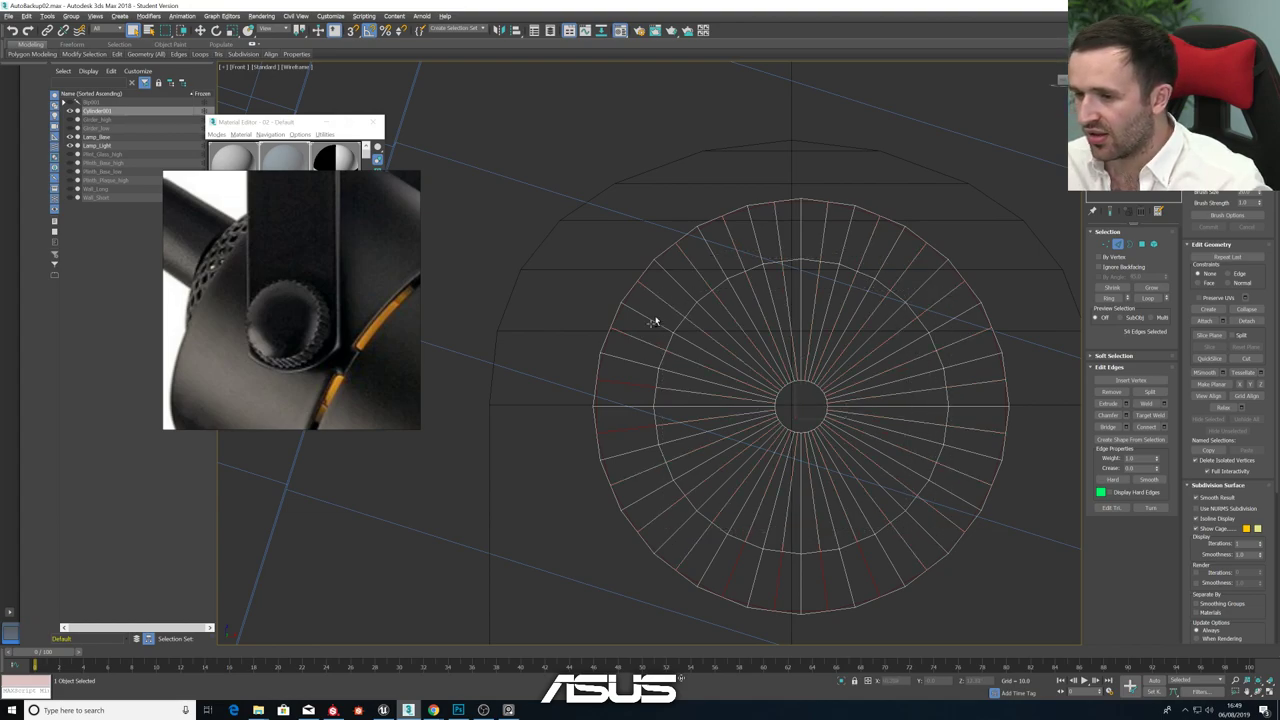
left_click_drag(639, 374, 657, 465, "alt")
left_click_drag(693, 495, 805, 567, "alt")
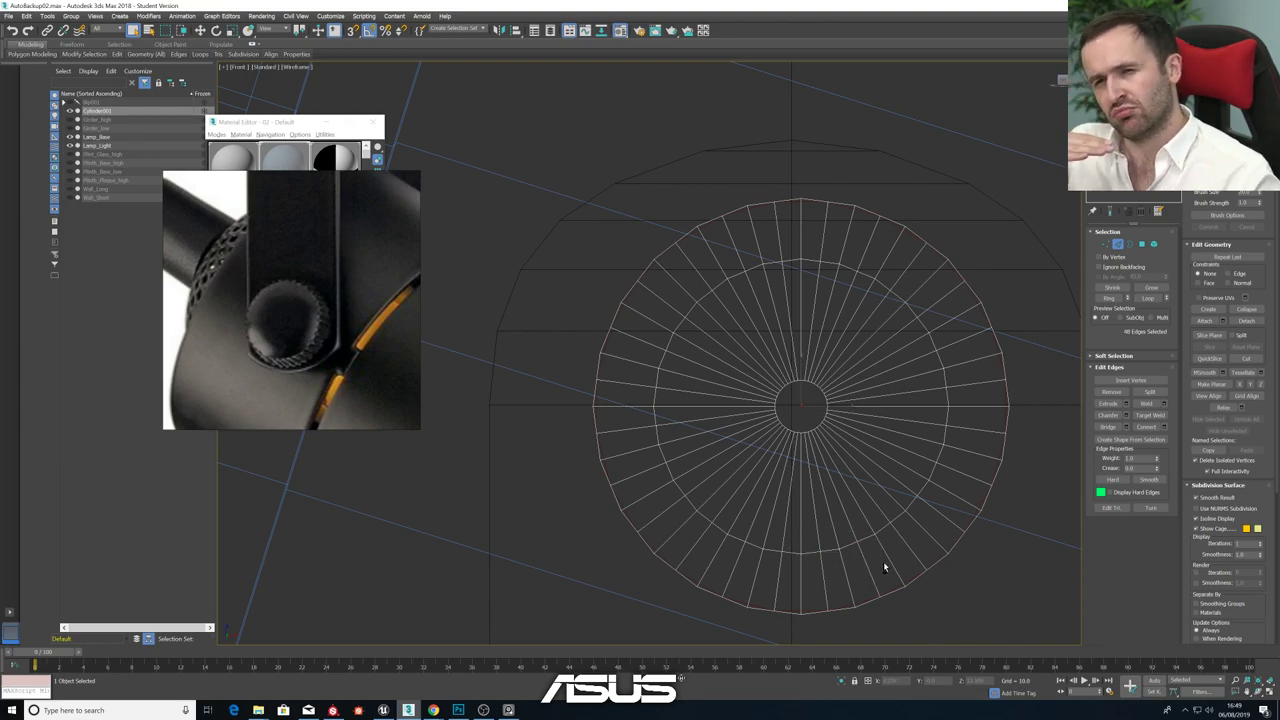
- Try scaling the selected side edges inward in the Front view to form serrated ridges around the knob, and compare with the reference
key("alt+w")
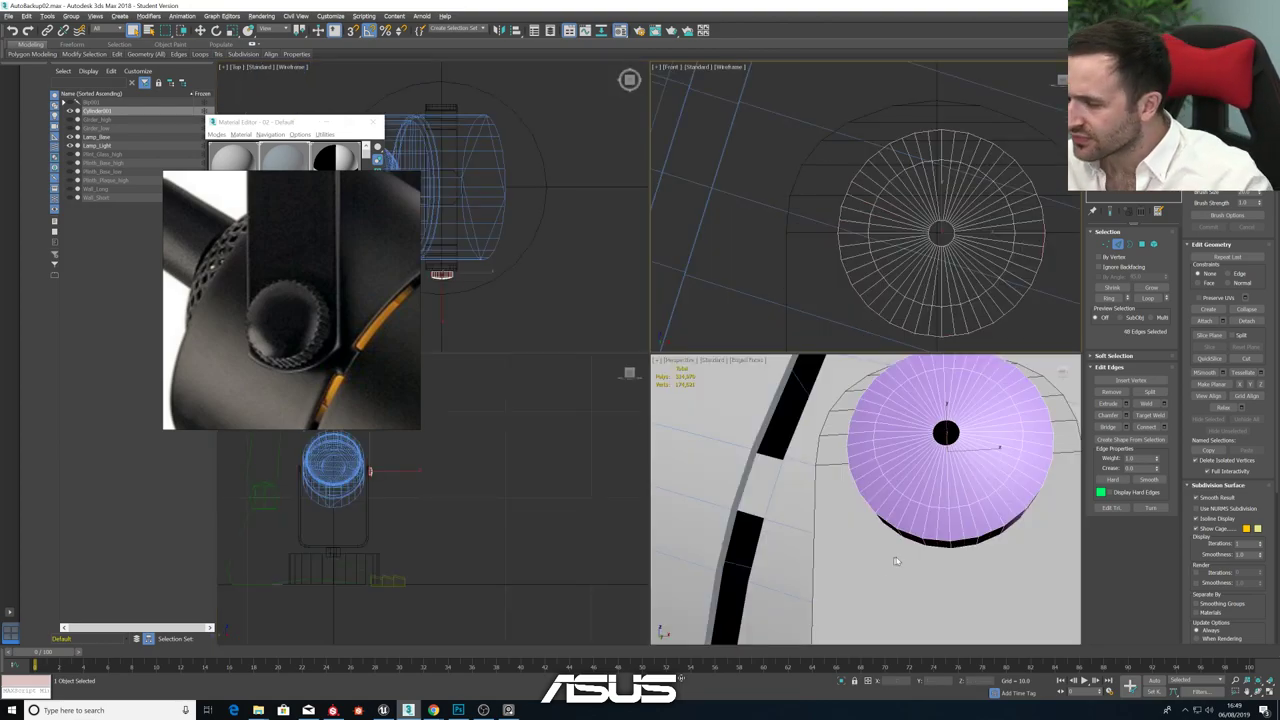
middle_click_drag(896, 561, 920, 497, "alt")
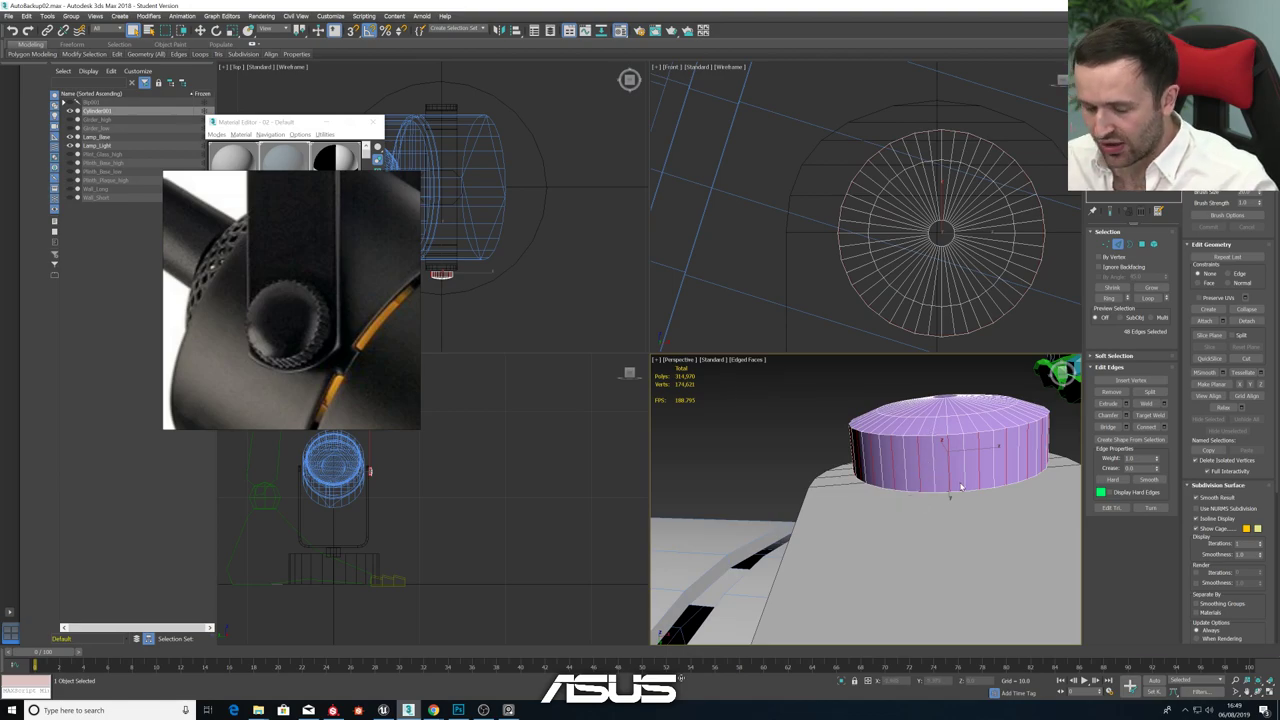
key("w")
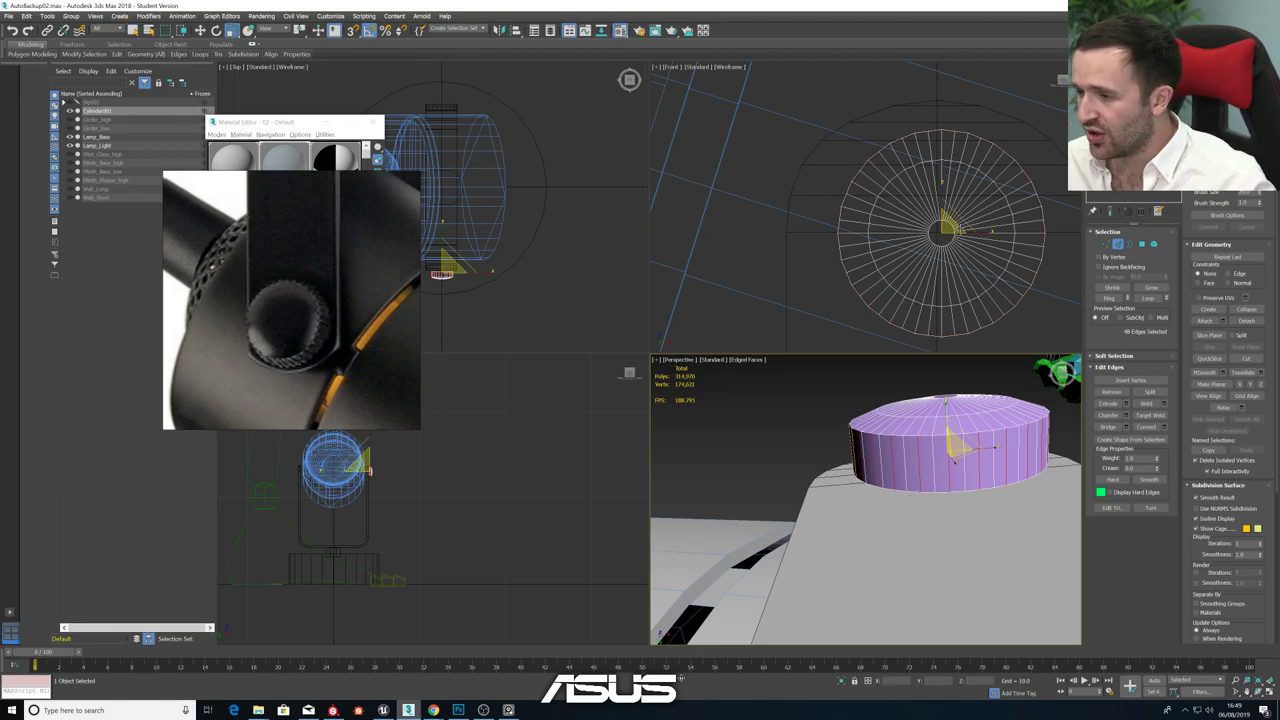
double_click(957, 218)
scroll(950, 220, "up", 3)
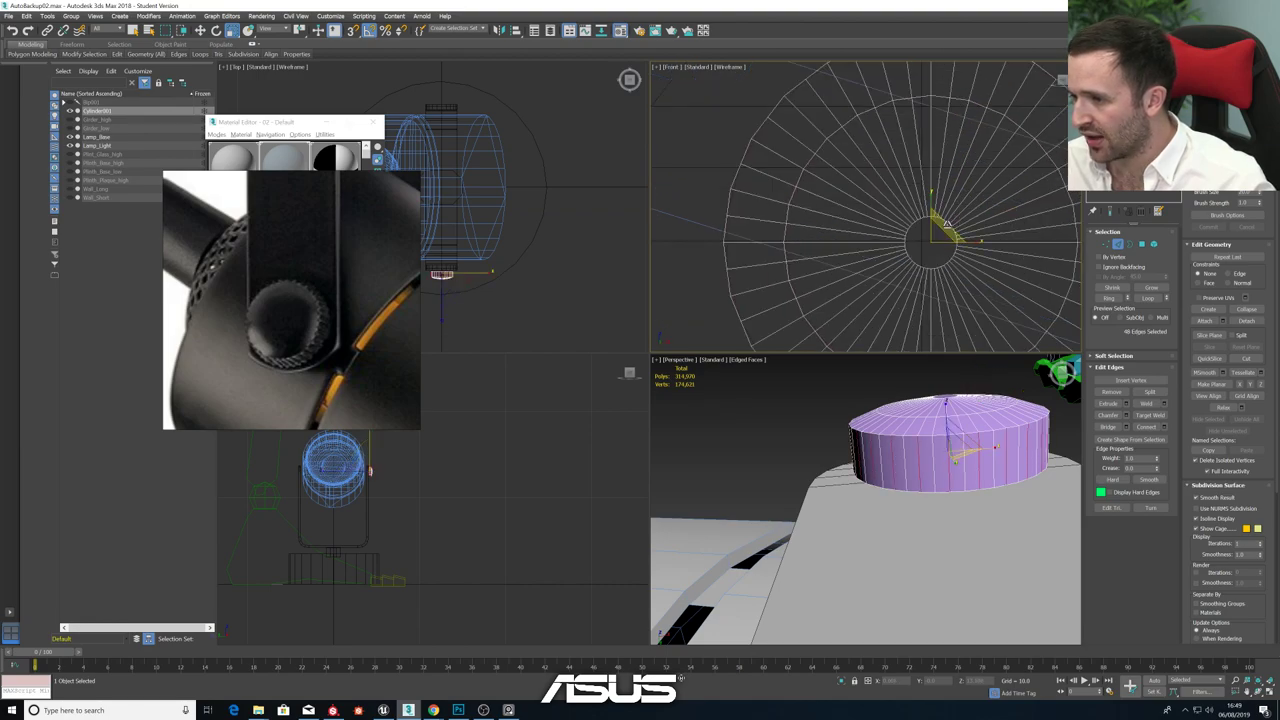
left_click_drag(947, 221, 946, 228)
middle_click_drag(892, 396, 904, 451, "alt")
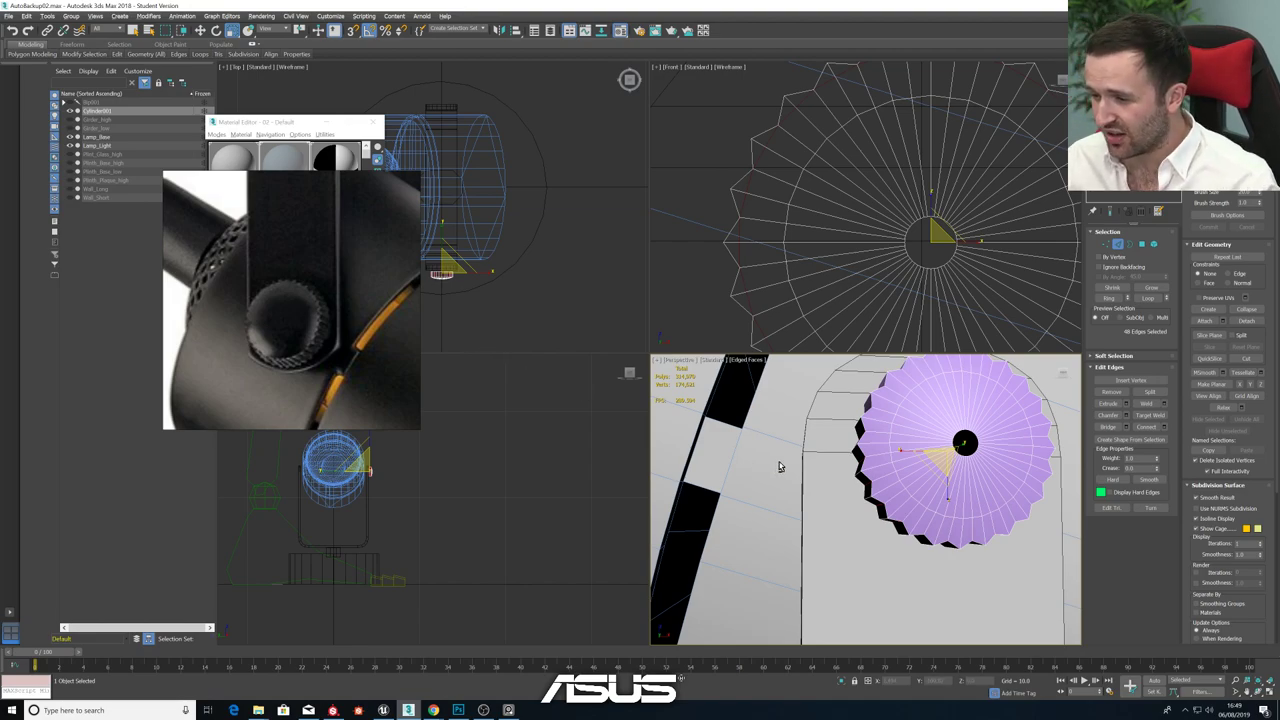
middle_click_drag(777, 463, 770, 474, "alt")
scroll(940, 446, "down", 3)
middle_click_drag(955, 440, 862, 468, "alt")
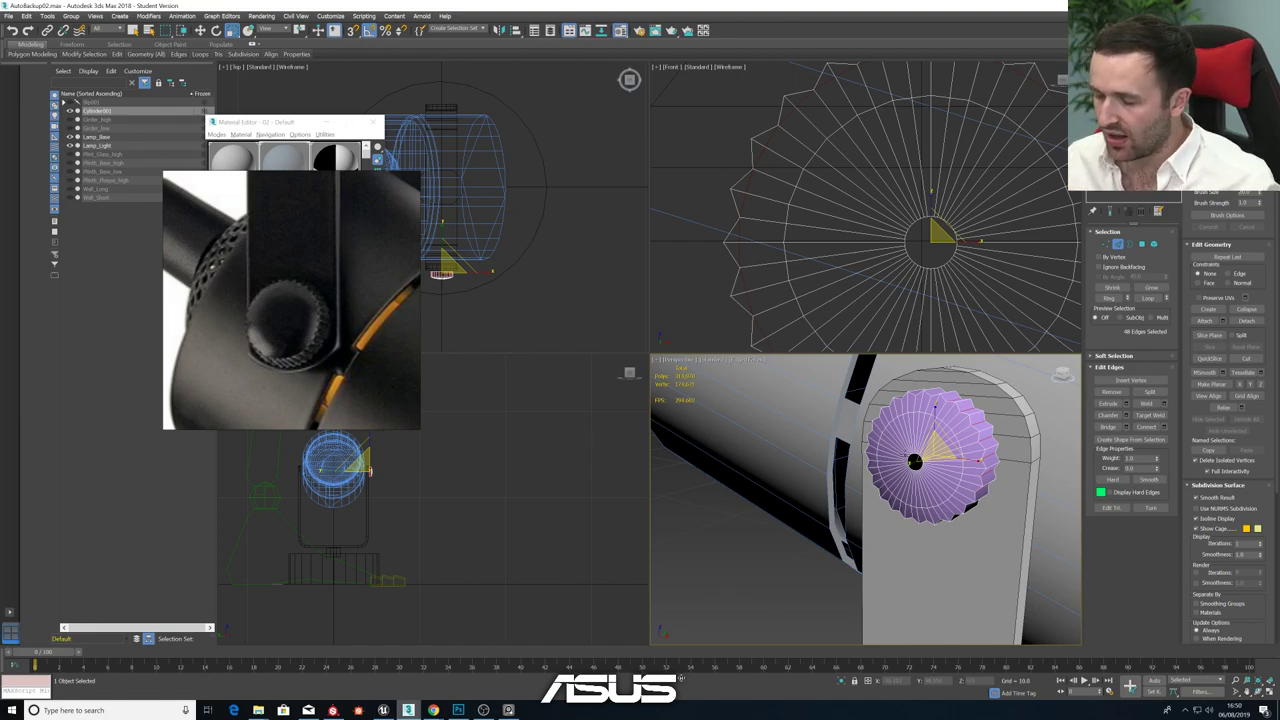
- Undo the ridge scaling, the connected radial edges and the deletion of the knob's centre polygon, and clear the edge selection
key("ctrl+z")
key("ctrl+z")
key("ctrl+z")
key("ctrl+z")
key("ctrl+z")
key("ctrl+z")
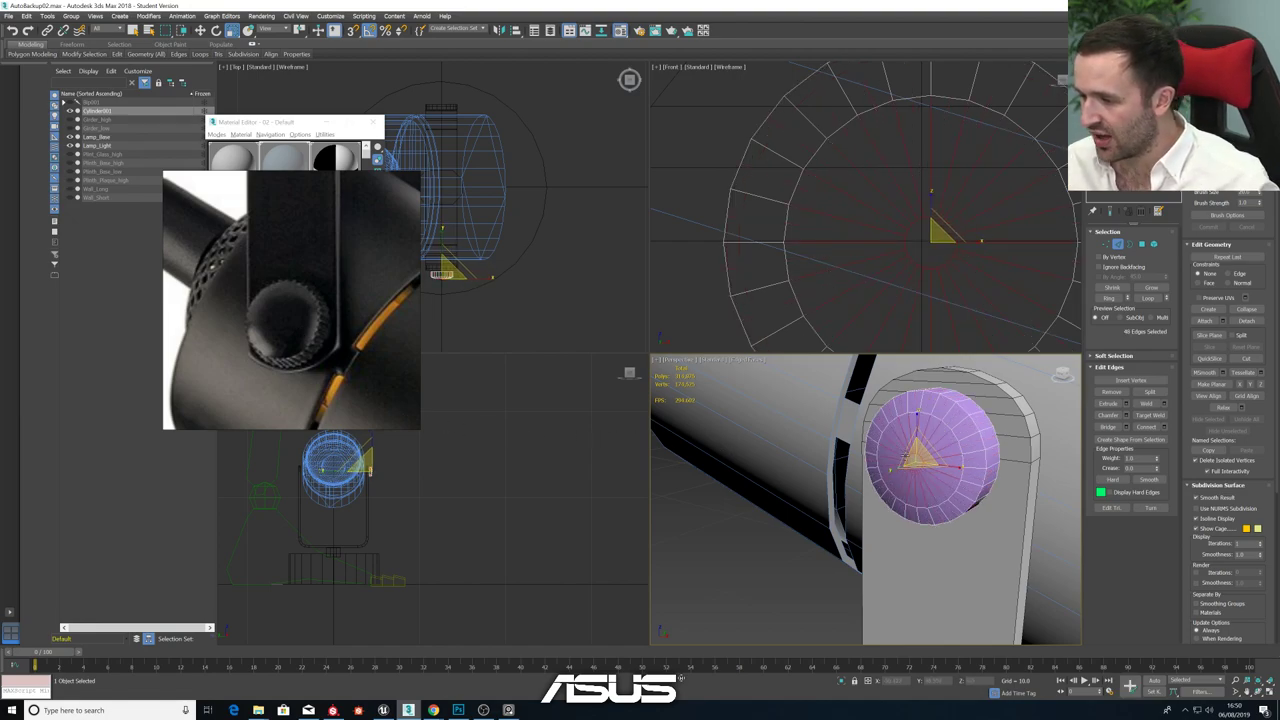
left_click(906, 456)
- Inset the knob's back polygon, on the side facing the bracket, by about 0.14
middle_click_drag(965, 470, 911, 481, "alt")
scroll(1034, 487, "down", 5)
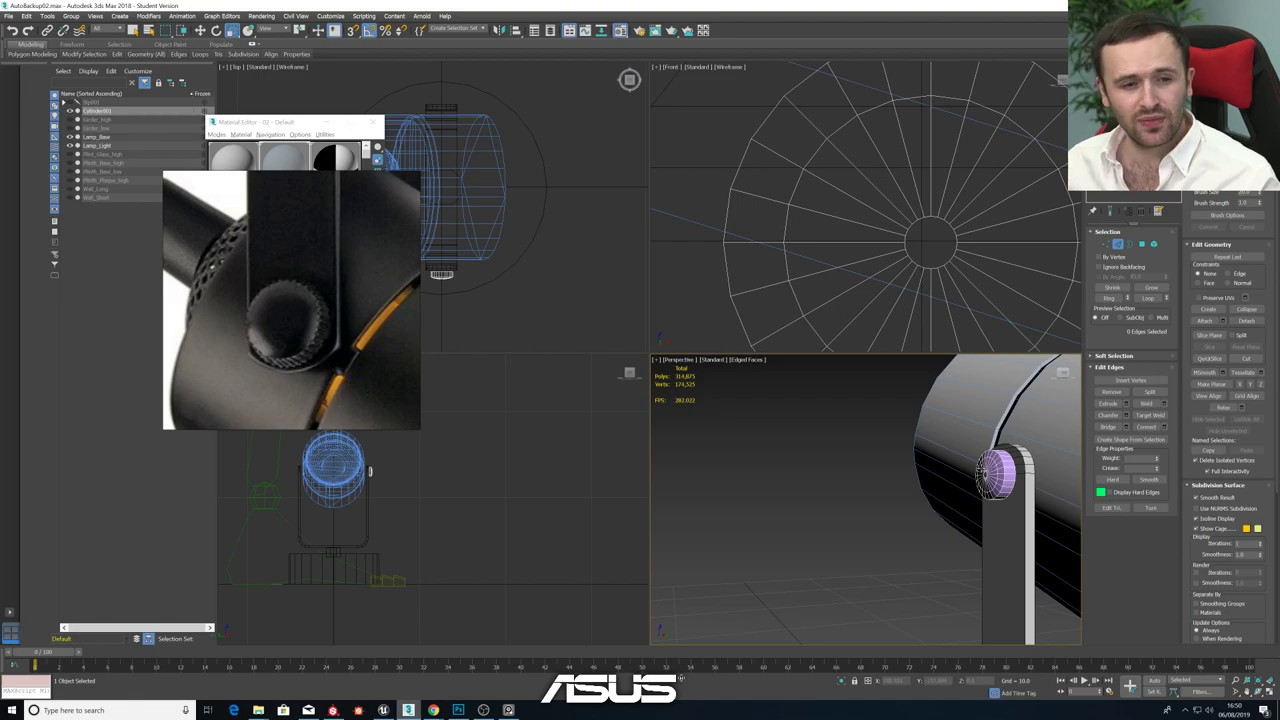
middle_click_drag(995, 476, 916, 480, "alt")
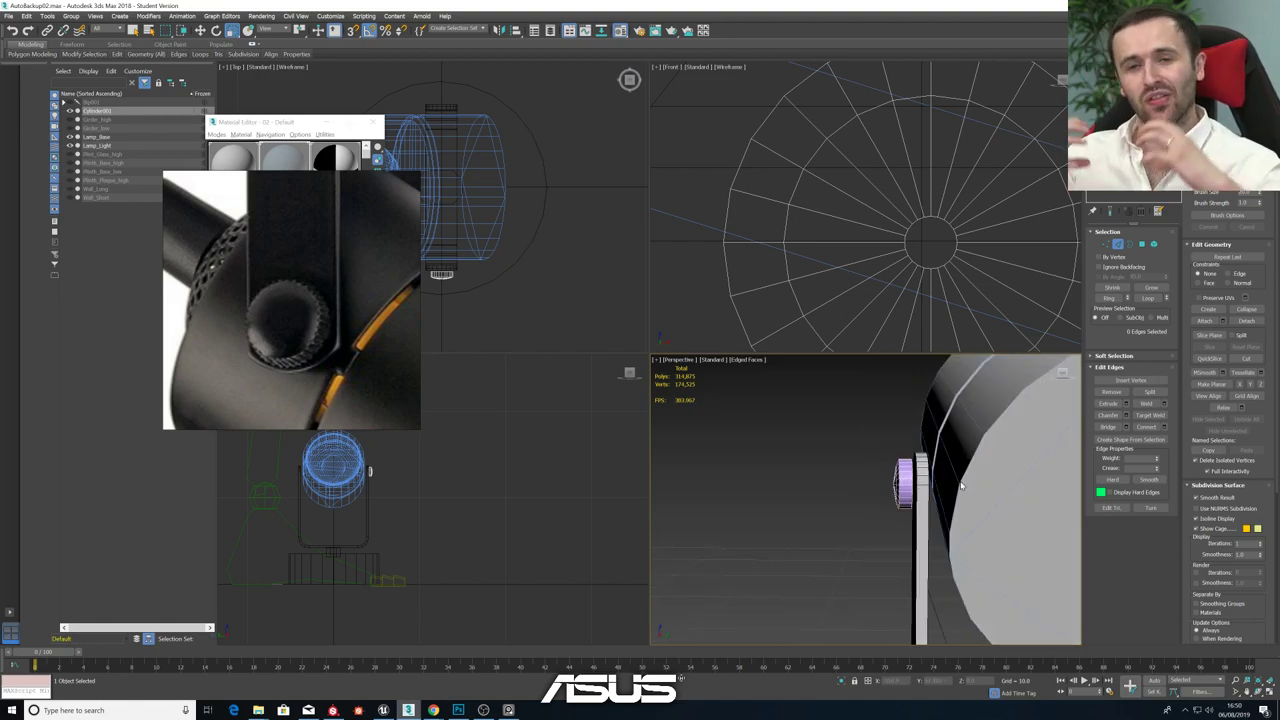
middle_click_drag(984, 478, 924, 460, "alt")
left_click(1142, 246)
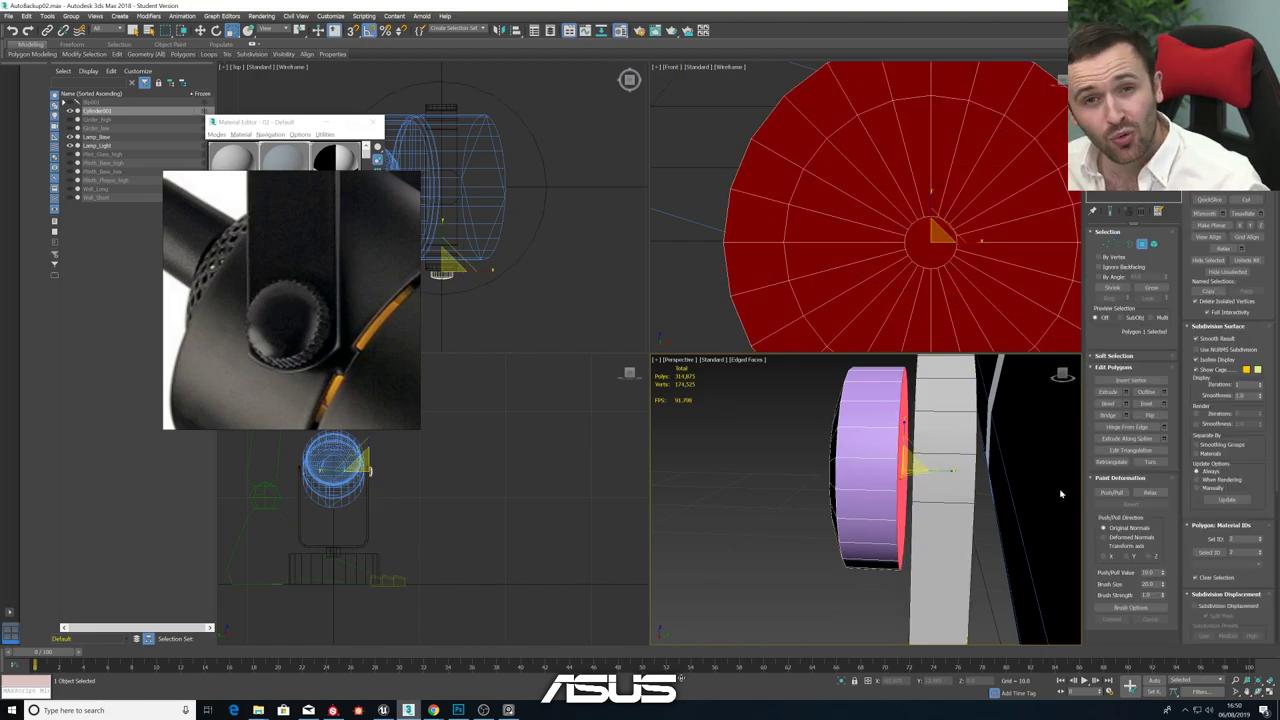
left_click(1160, 404)
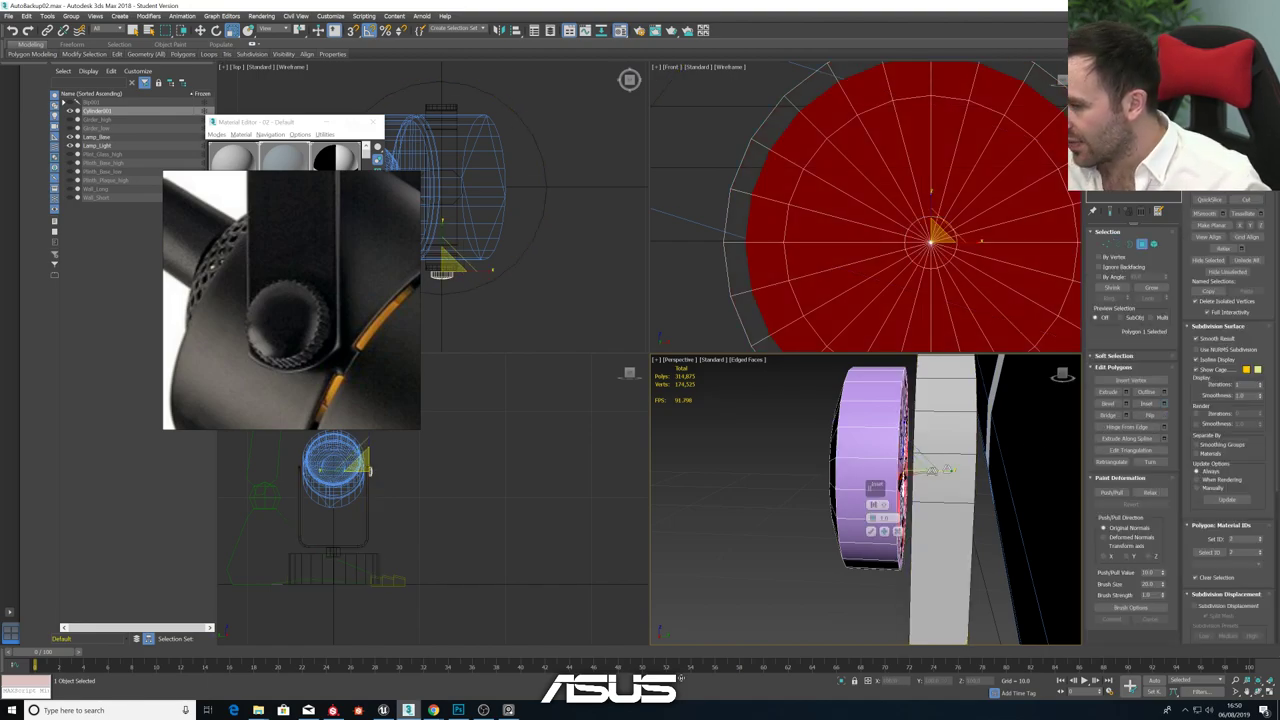
scroll(914, 475, "up", 3)
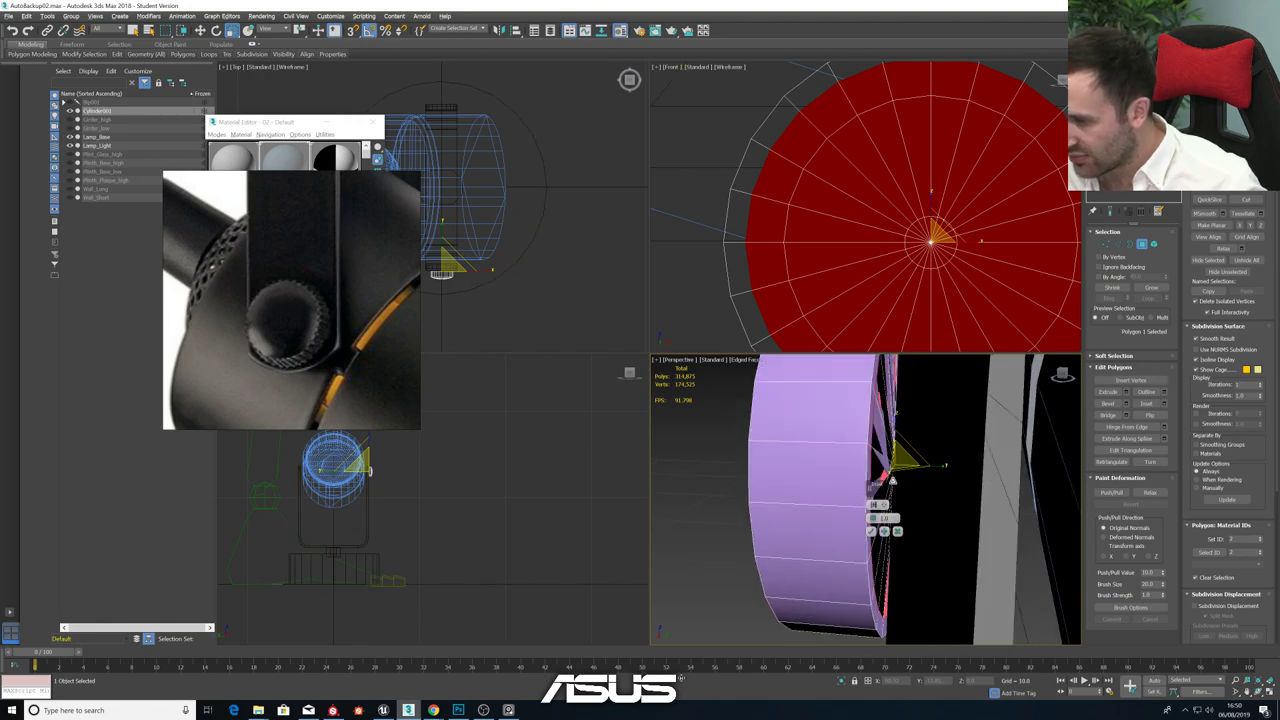
middle_click_drag(891, 478, 889, 474, "alt")
right_click(872, 519)
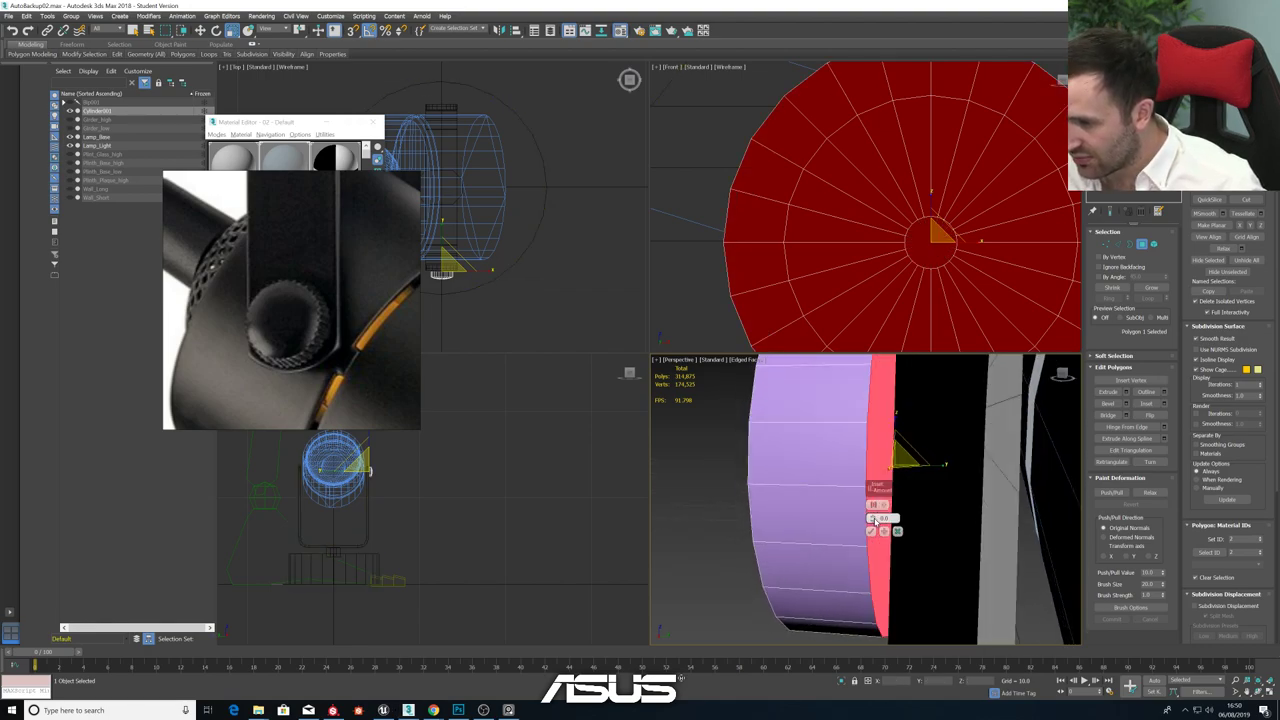
left_click_drag(872, 520, 876, 517)
middle_click_drag(916, 504, 929, 534, "alt")
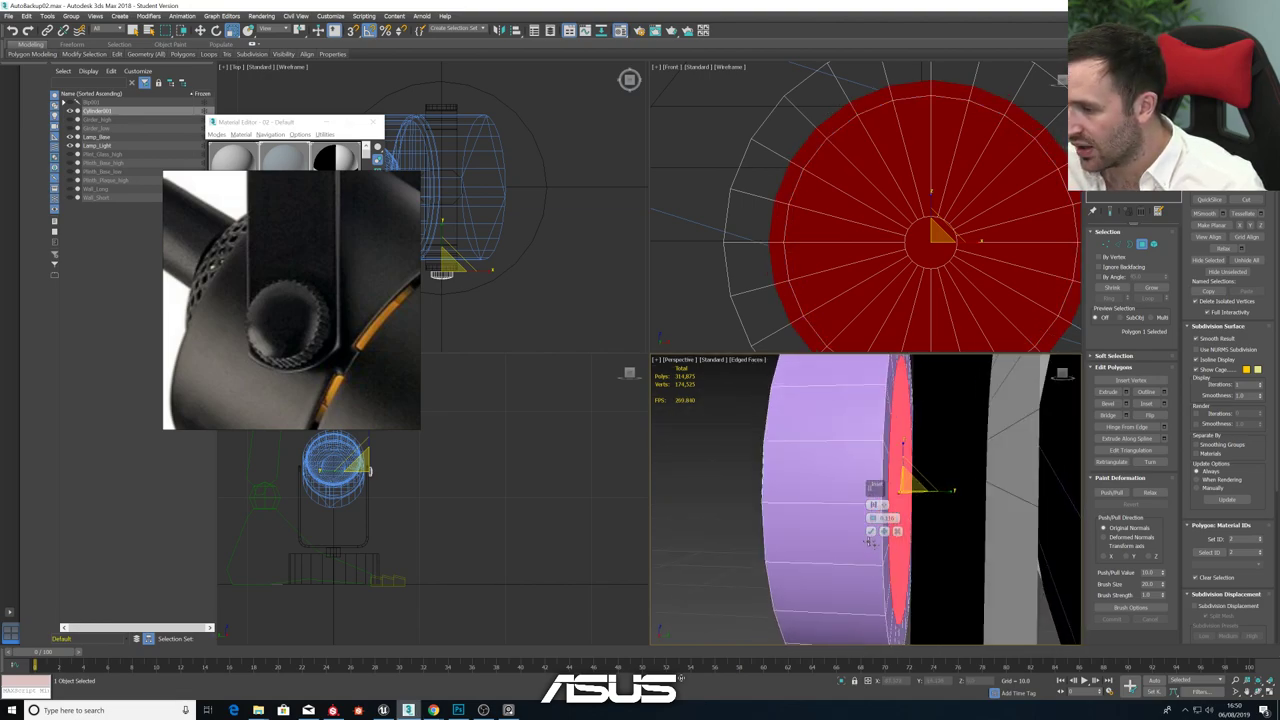
left_click_drag(871, 518, 872, 516)
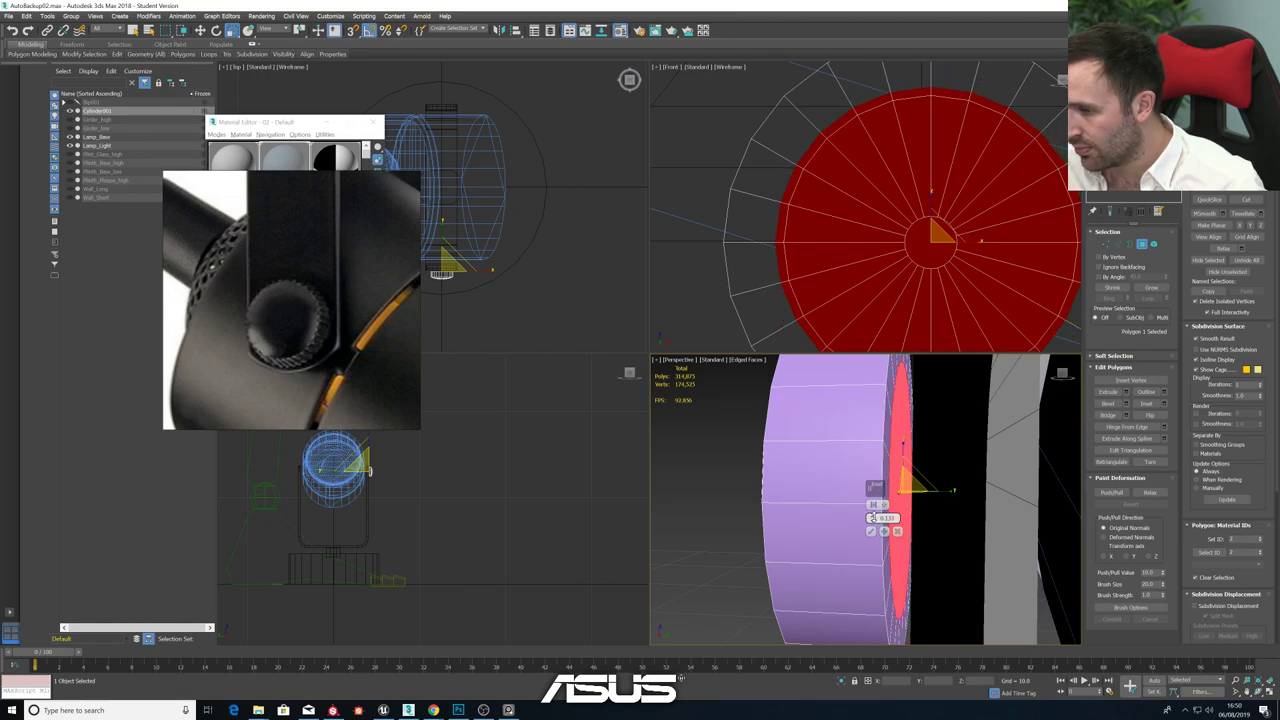
- Extrude the inset back polygon of the knob 1.0 into the bracket and leave polygon editing
left_click(1125, 392)
scroll(922, 476, "down", 12)
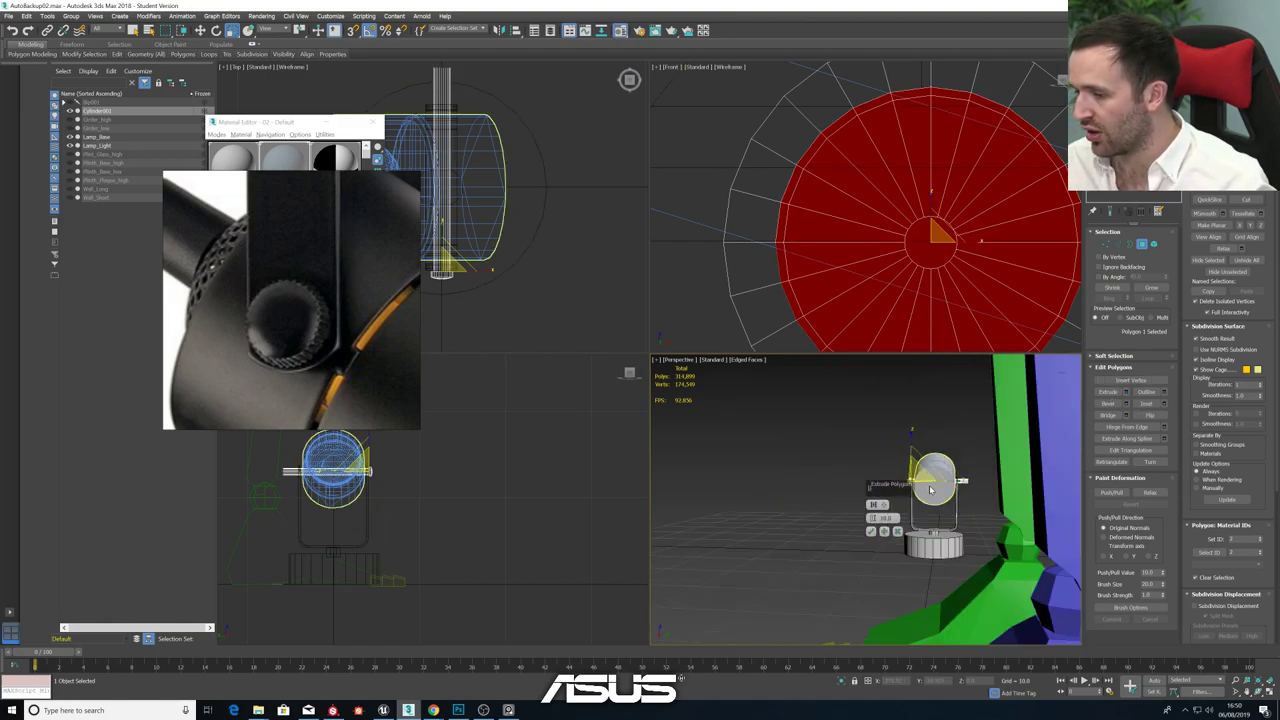
scroll(927, 481, "up", 8)
middle_click_drag(768, 455, 800, 449, "alt")
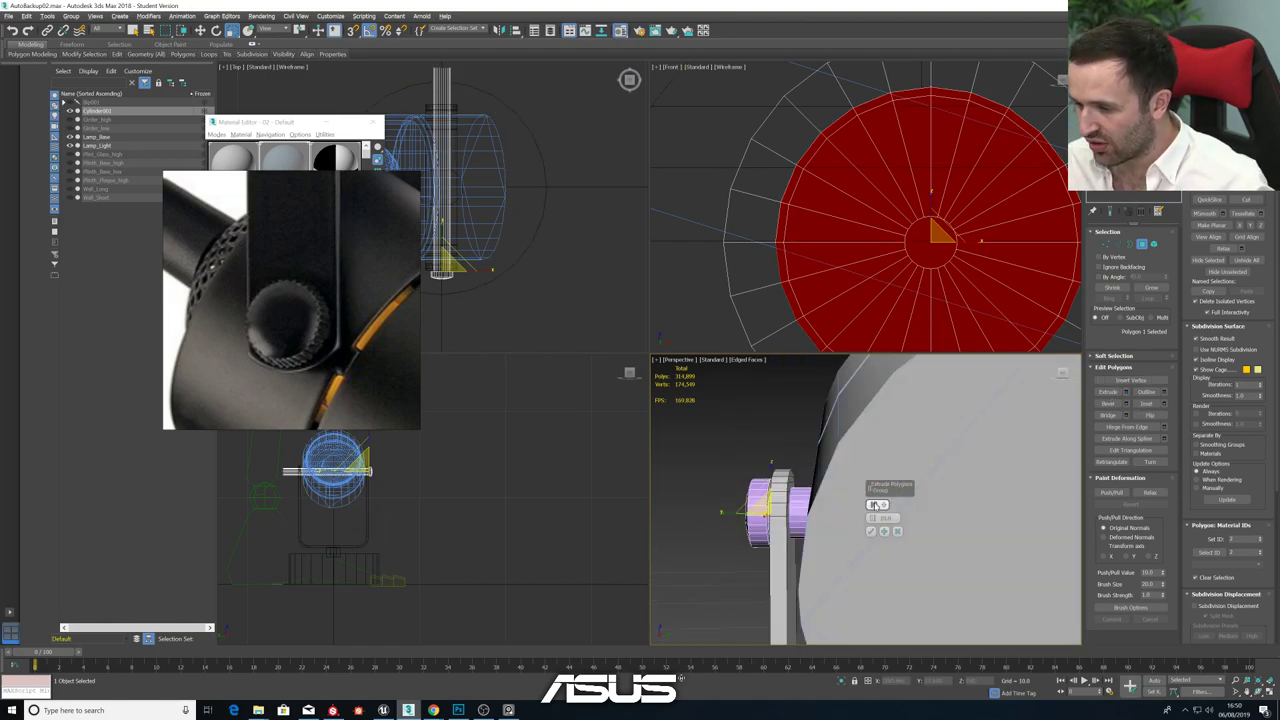
type("1")
key("Return")
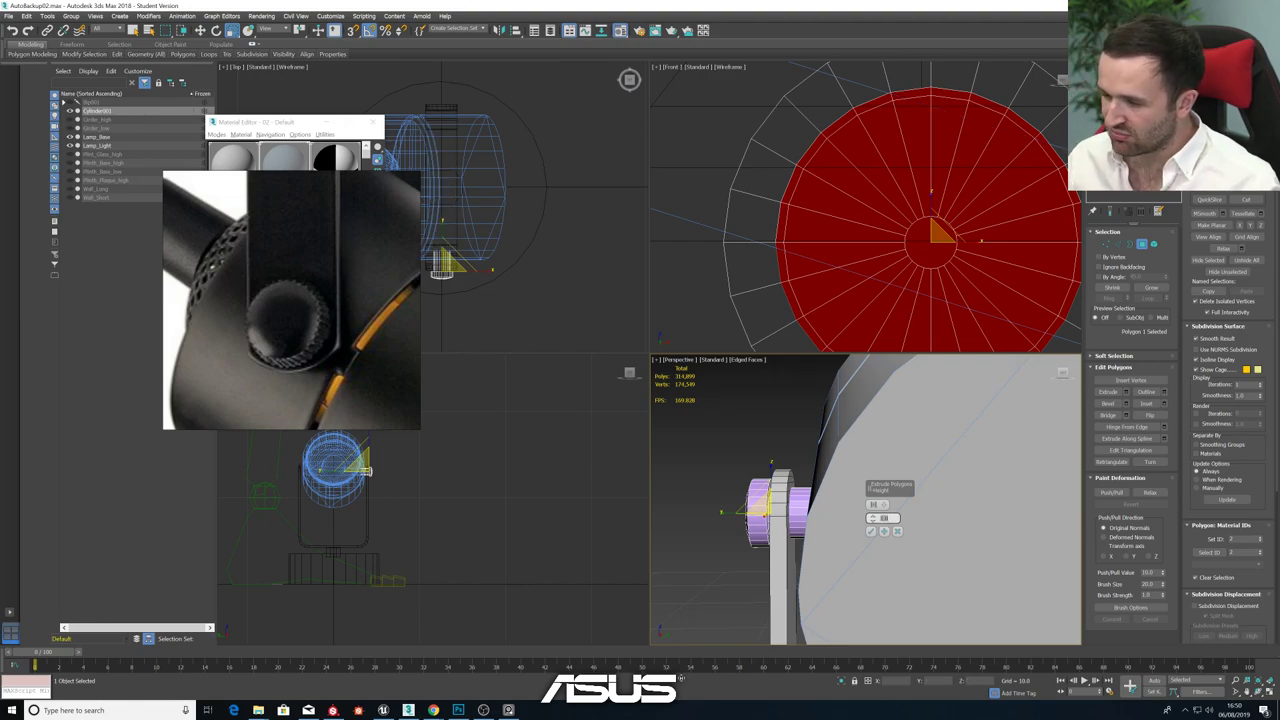
middle_click_drag(854, 465, 812, 482, "alt")
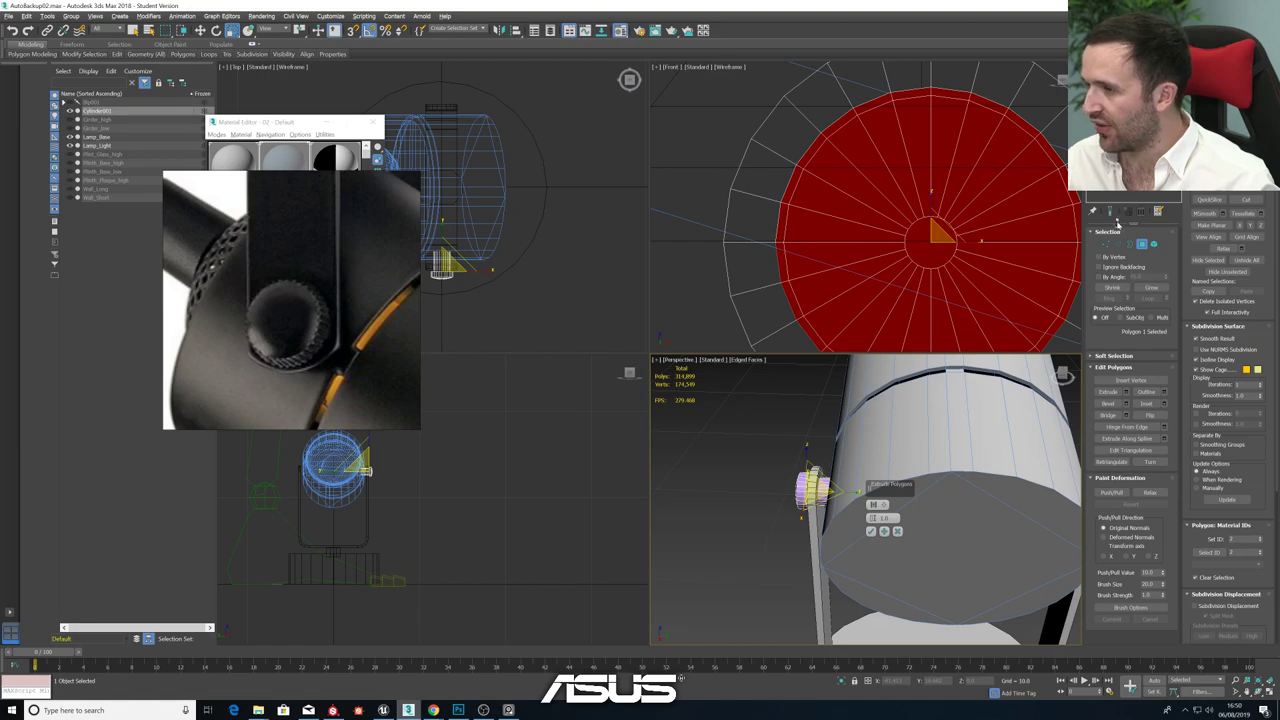
left_click(1142, 244)
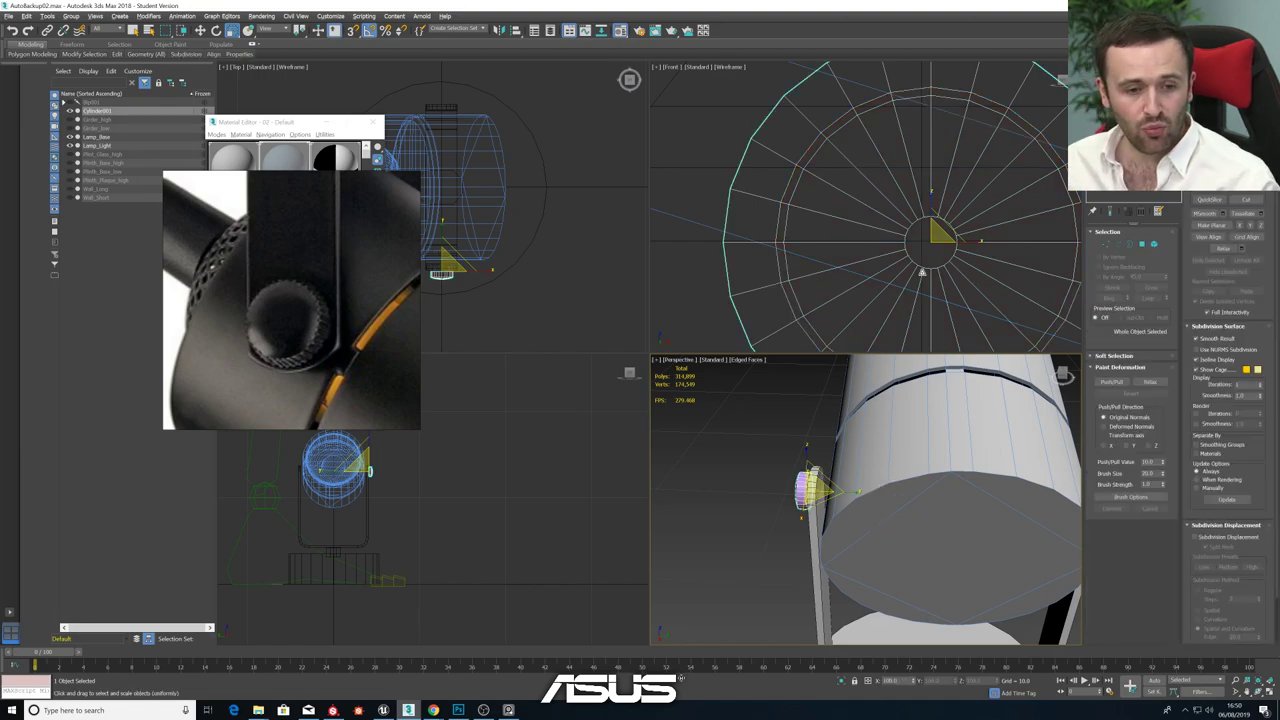
- Detach the U-shaped bracket element from the lamp base as a separate object and select the detached bracket
scroll(870, 500, "down", 5)
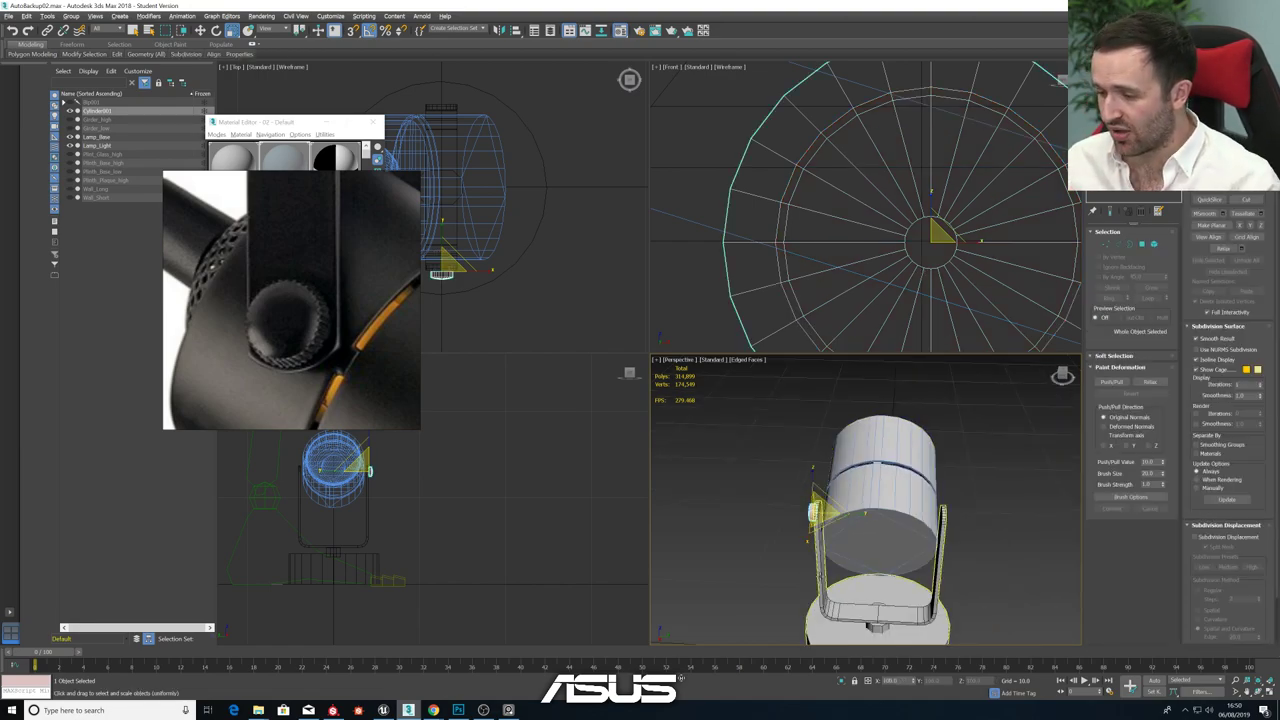
left_click(881, 593)
middle_click_drag(881, 593, 903, 562, "alt")
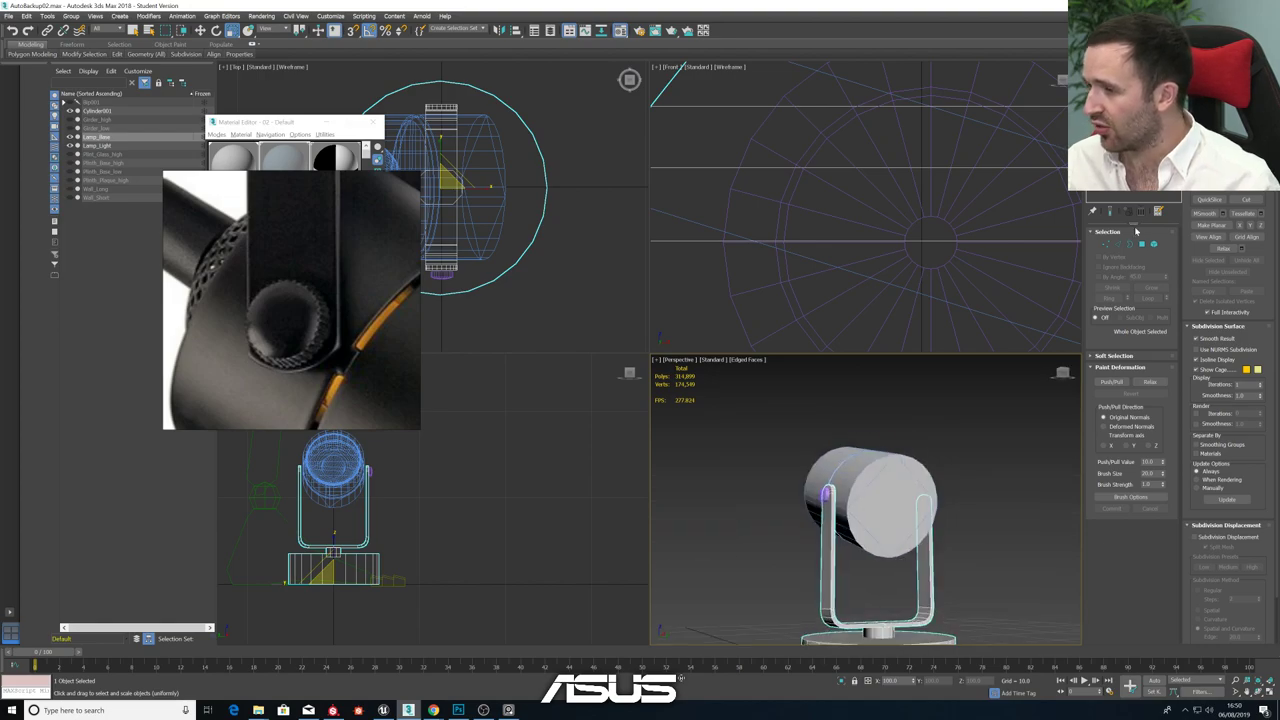
left_click(1153, 243)
left_click(815, 481)
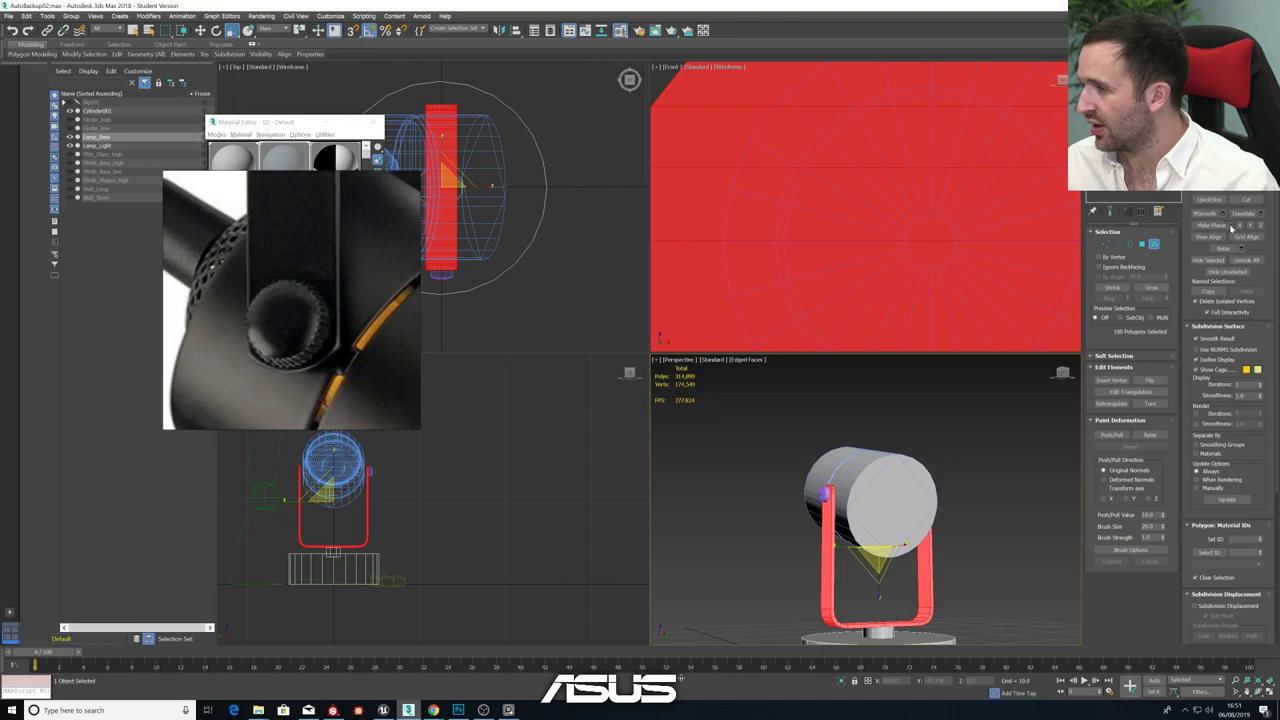
left_click(1246, 162)
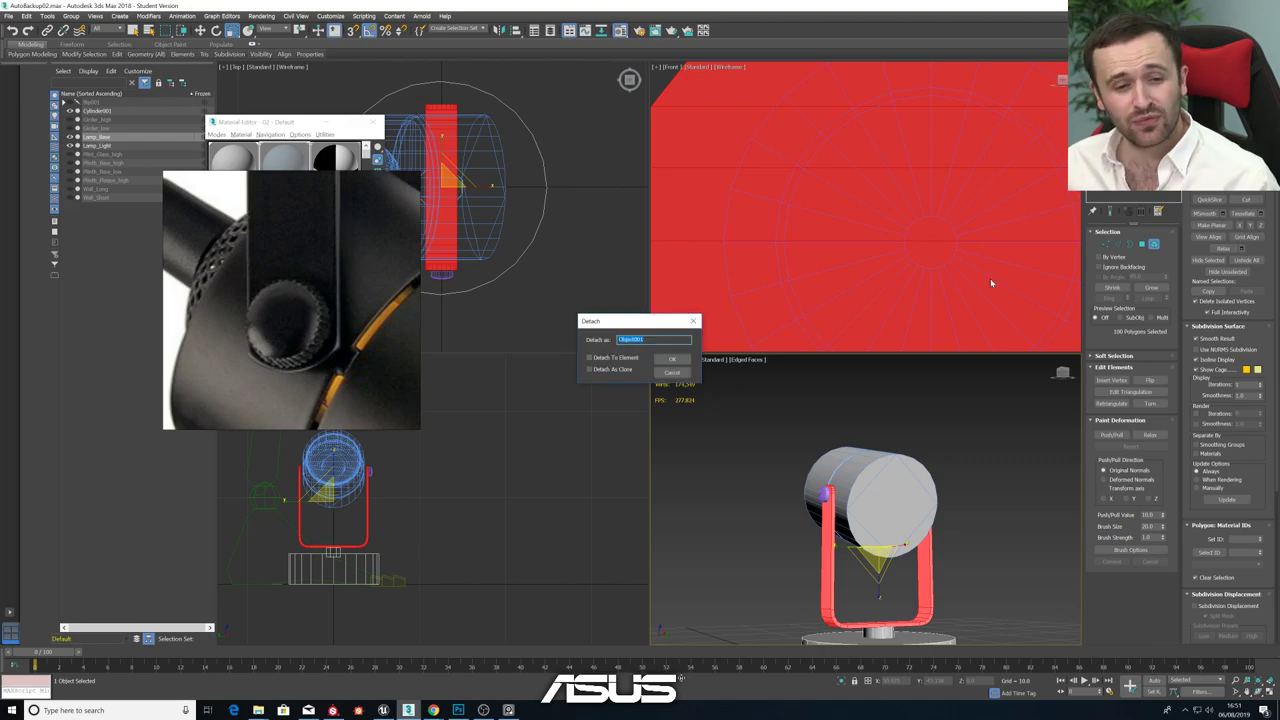
left_click(672, 358)
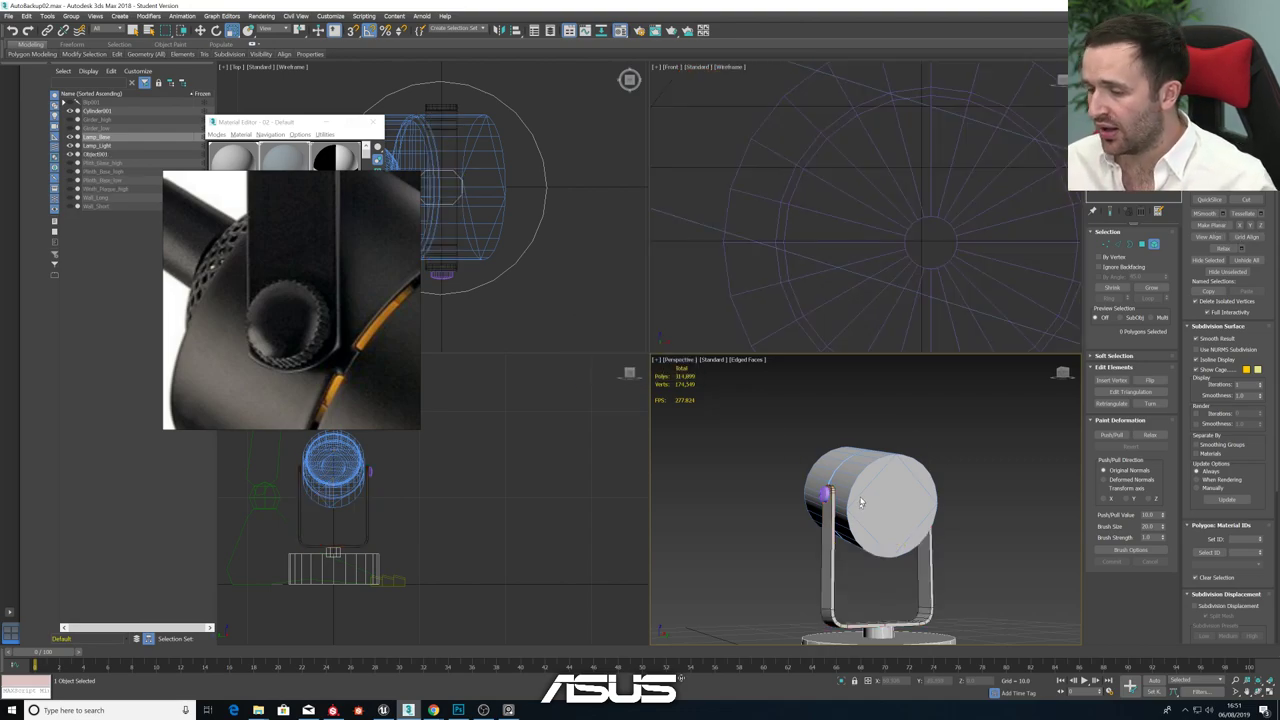
left_click(100, 156)
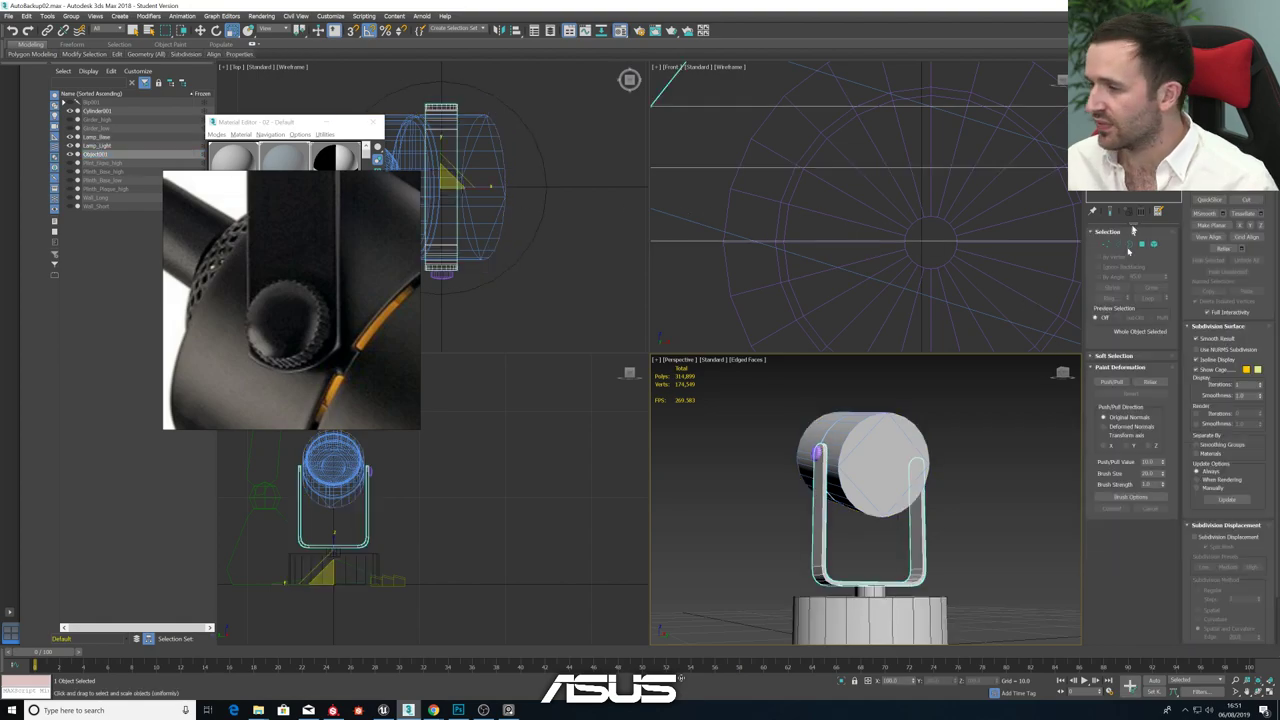
- Attach the adjustment knob to the U-shaped bracket so both form one object
left_click(1208, 162)
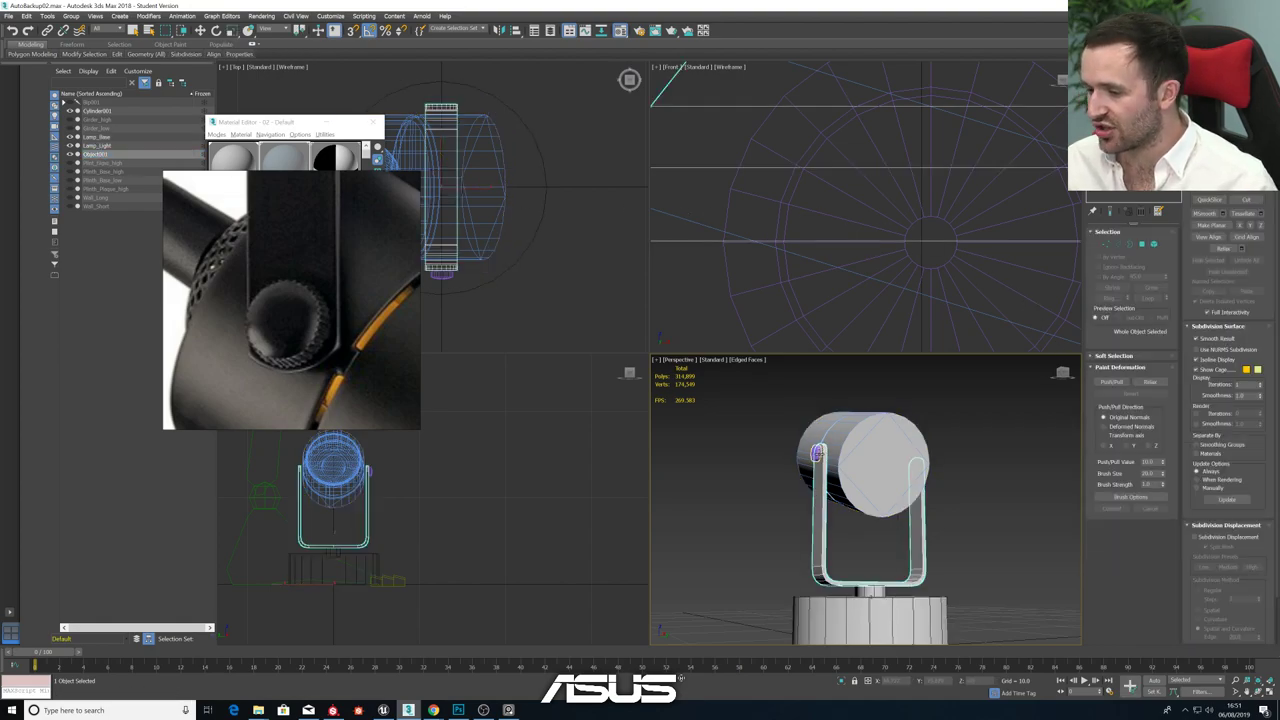
left_click(818, 453)
middle_click_drag(878, 497, 865, 502, "alt")
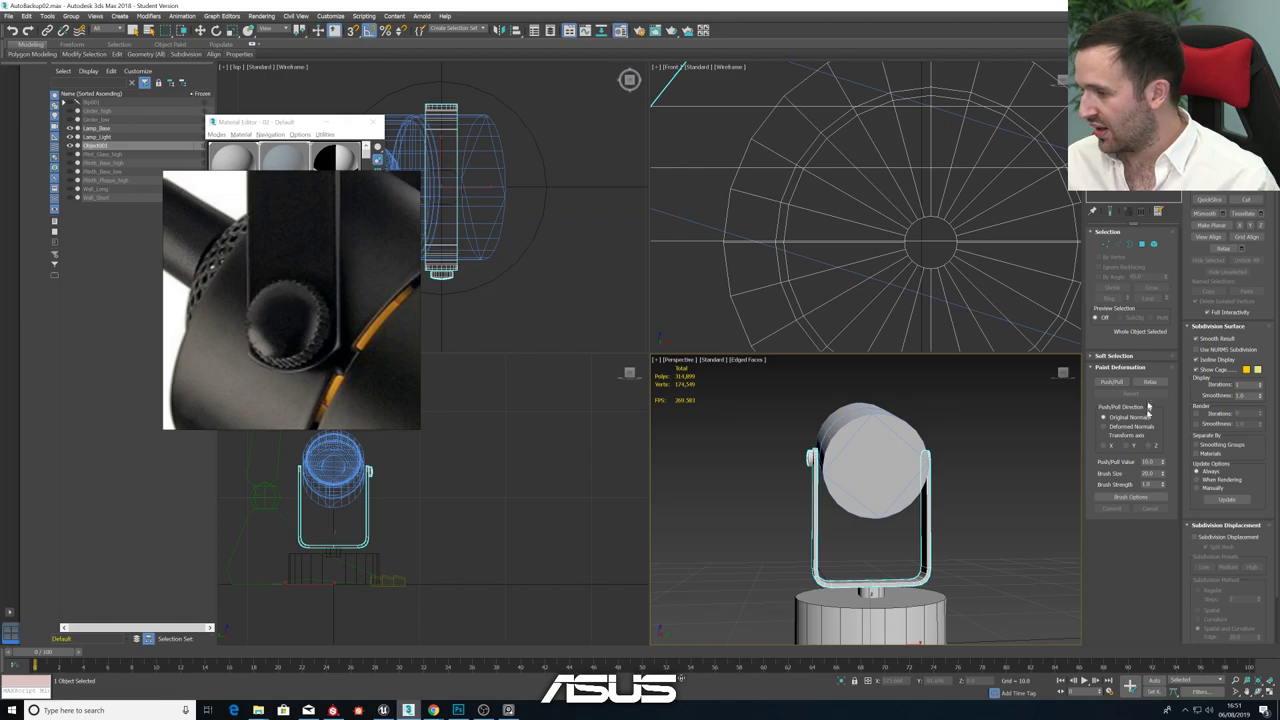
- Try to mirror the knob onto the bracket's other arm with a flipped Symmetry modifier on the Y axis
left_click(1132, 97)
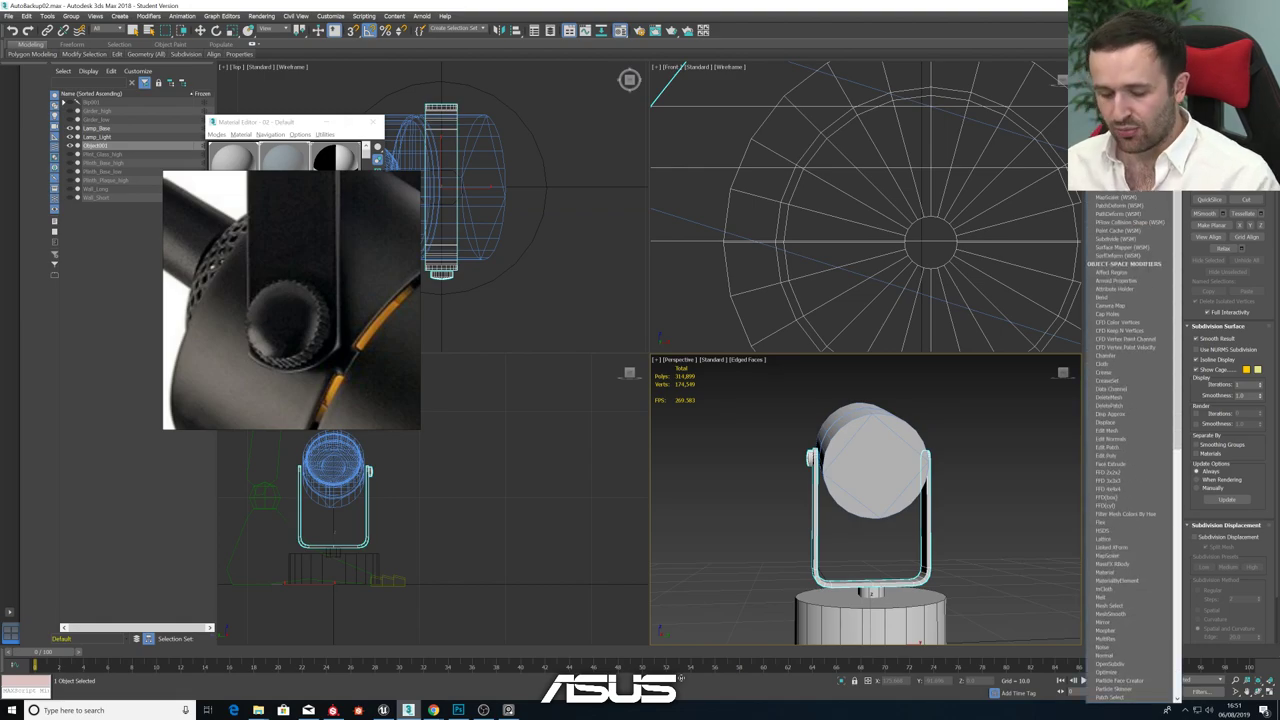
type("sy")
left_click(1108, 511)
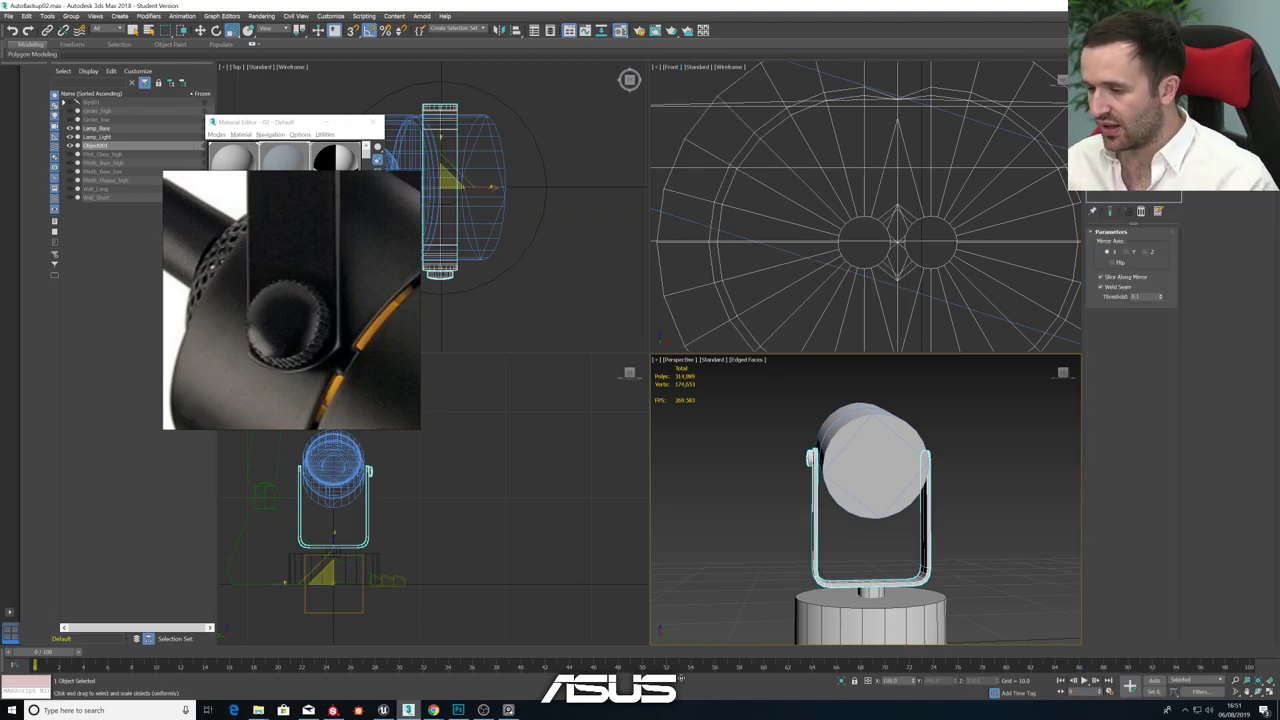
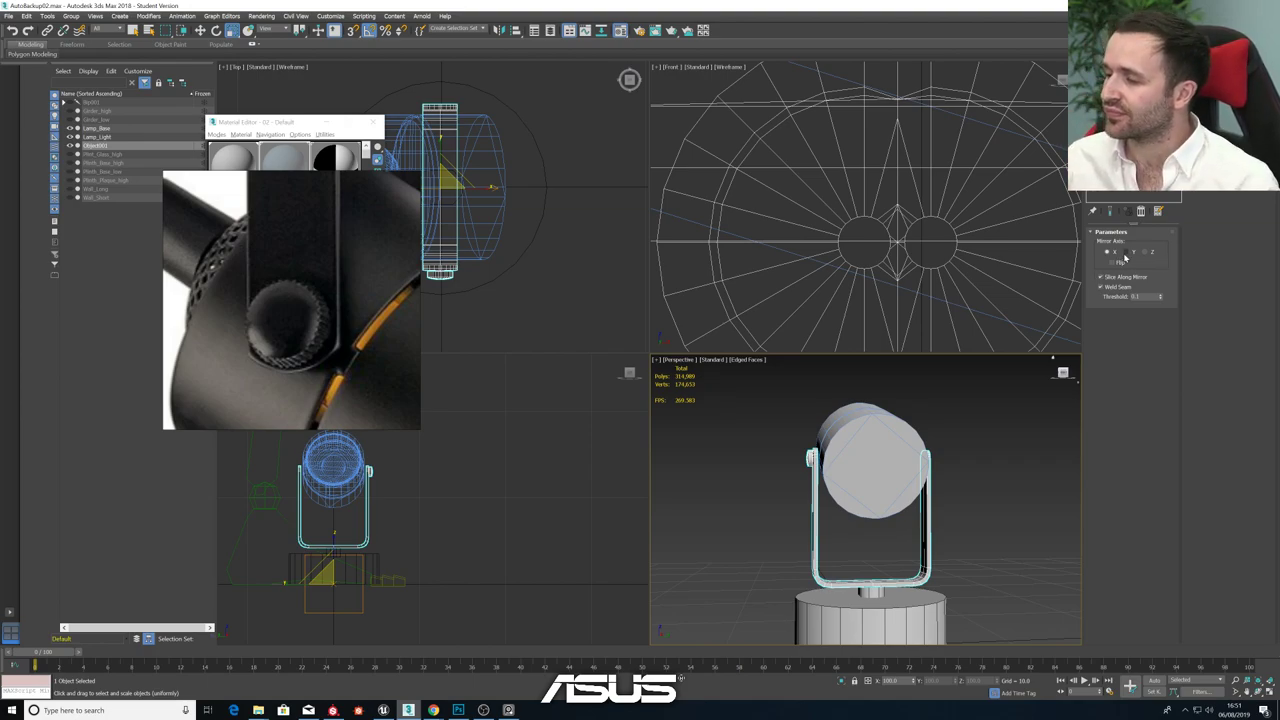
left_click(1125, 253)
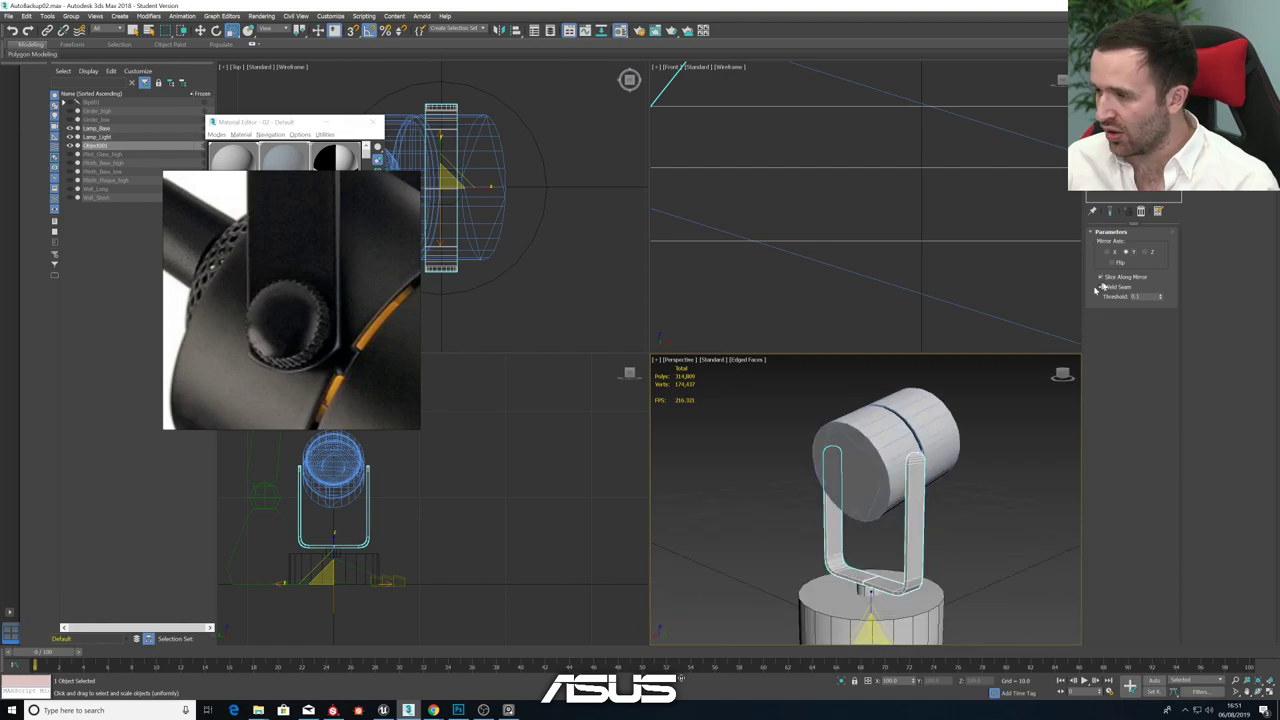
left_click(1112, 263)
middle_click_drag(852, 512, 914, 496, "alt")
mouse_move(806, 462)
middle_mouse_down("alt")
mouse_move(828, 460)
mouse_move(787, 459)
middle_mouse_up("alt")
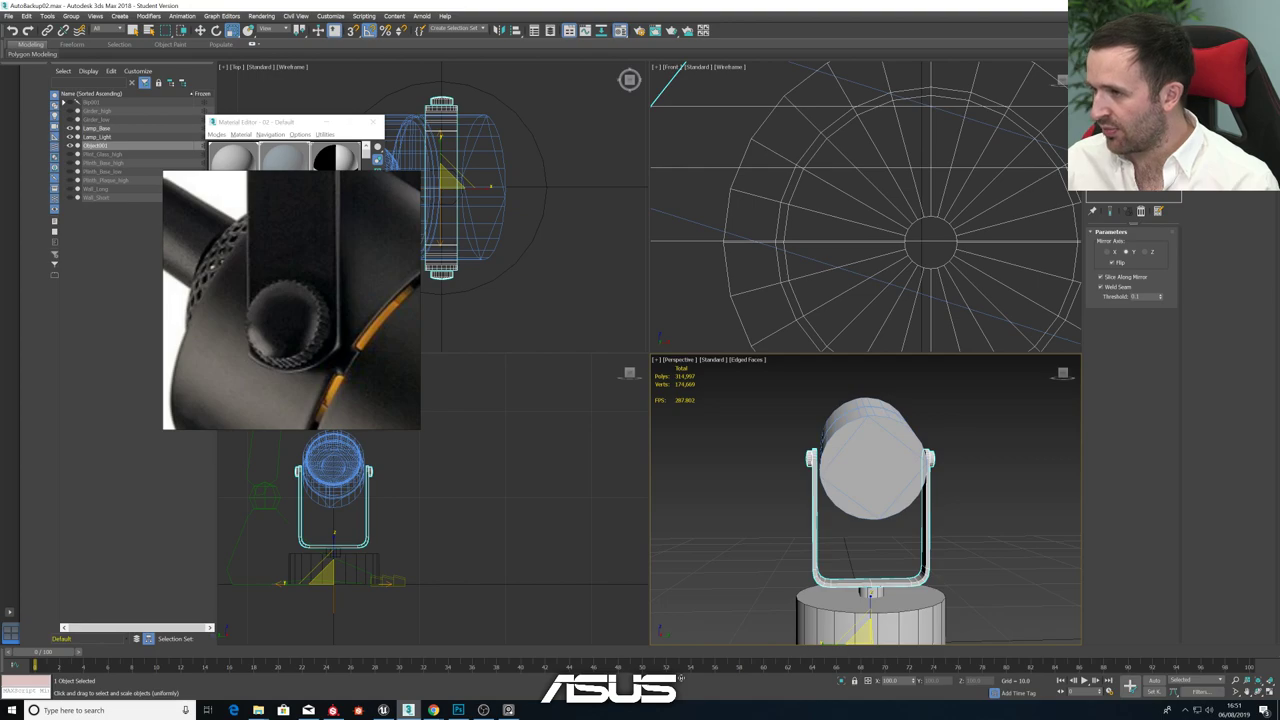
left_click(1094, 111)
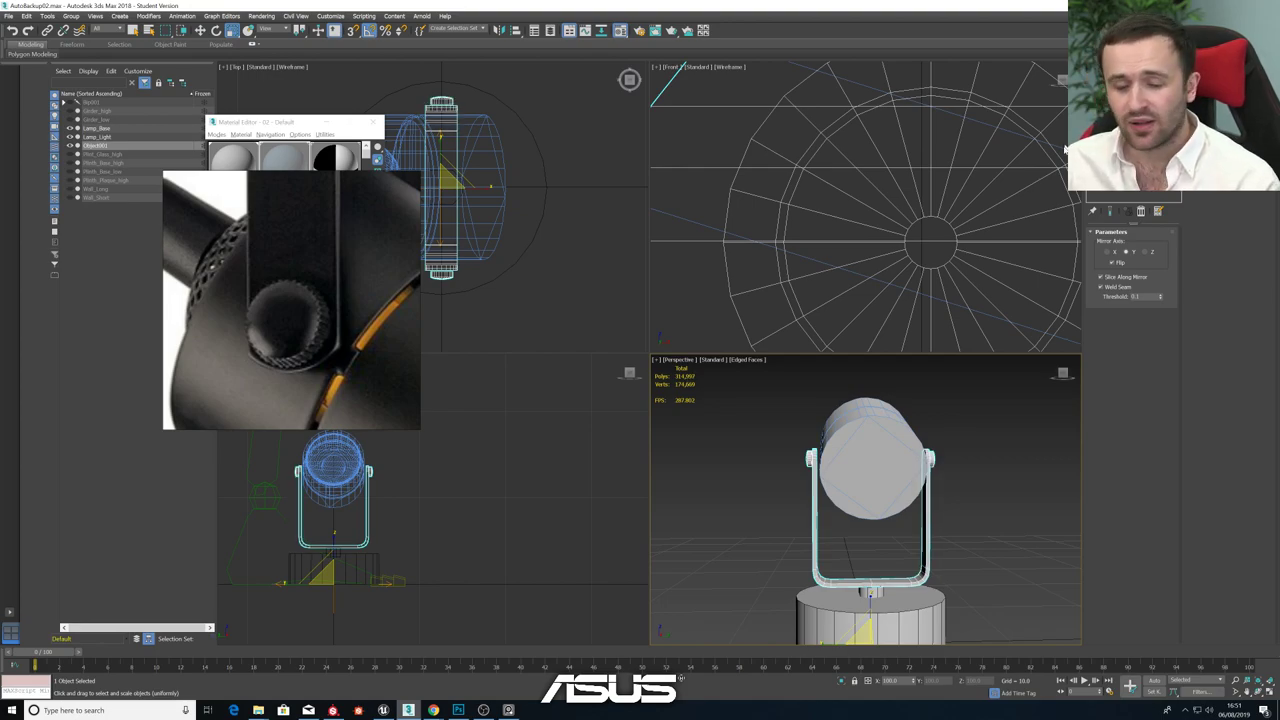
- Inspect the gap between knob, bracket and lamp head in the enlarged perspective view, and undo the Symmetry modifier and the knob attachment
middle_click_drag(925, 314, 923, 351, "alt")
middle_click_drag(920, 398, 931, 447, "alt")
scroll(809, 491, "up", 10)
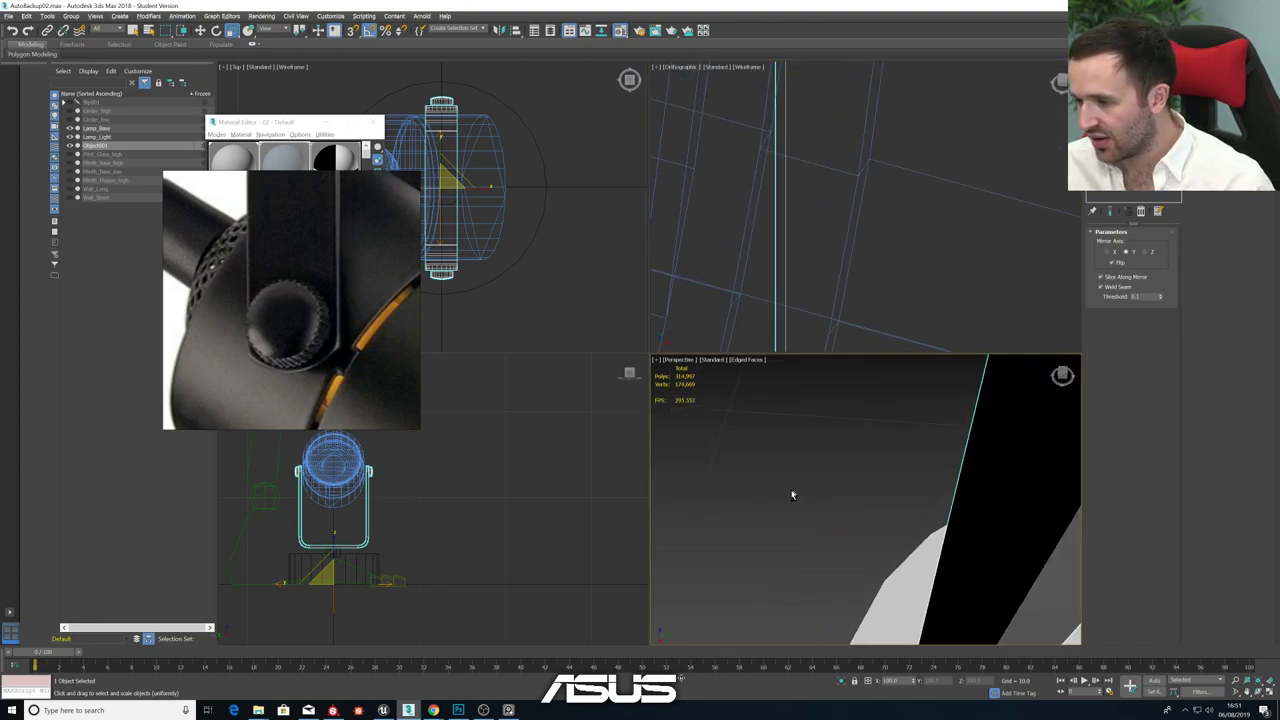
scroll(779, 531, "down", 10)
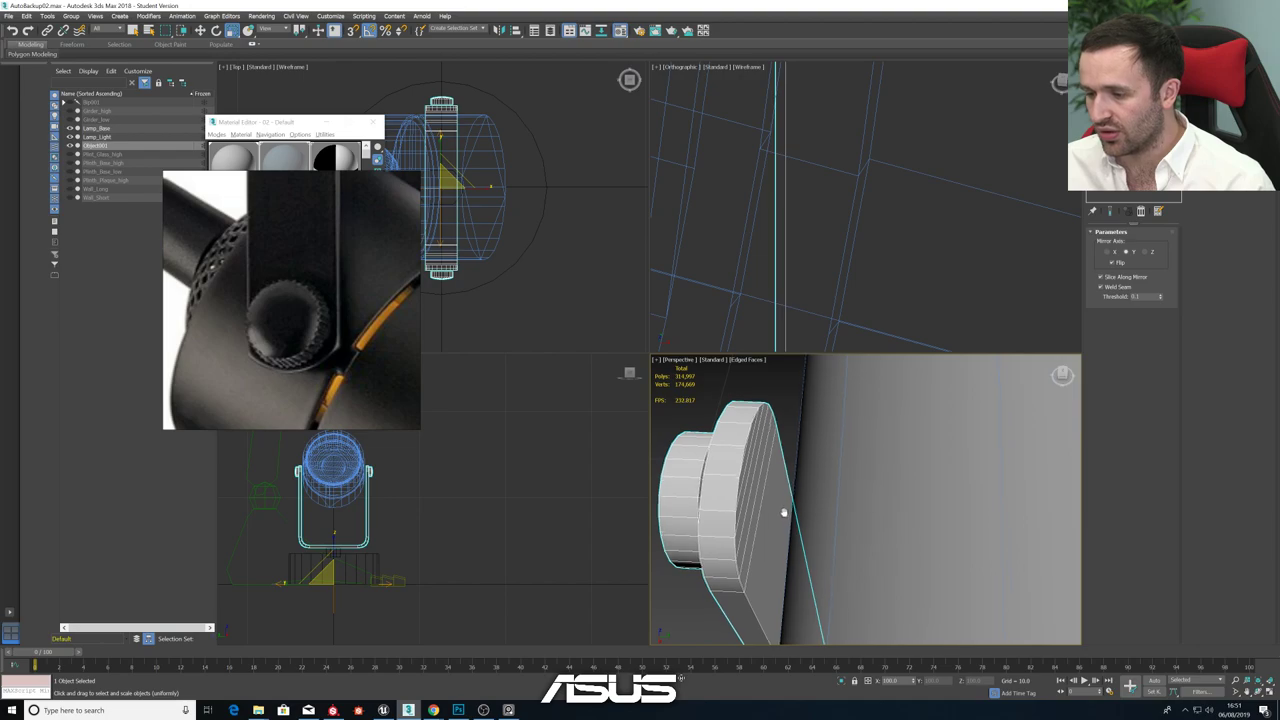
scroll(735, 500, "up", 3)
scroll(800, 232, "up", 5)
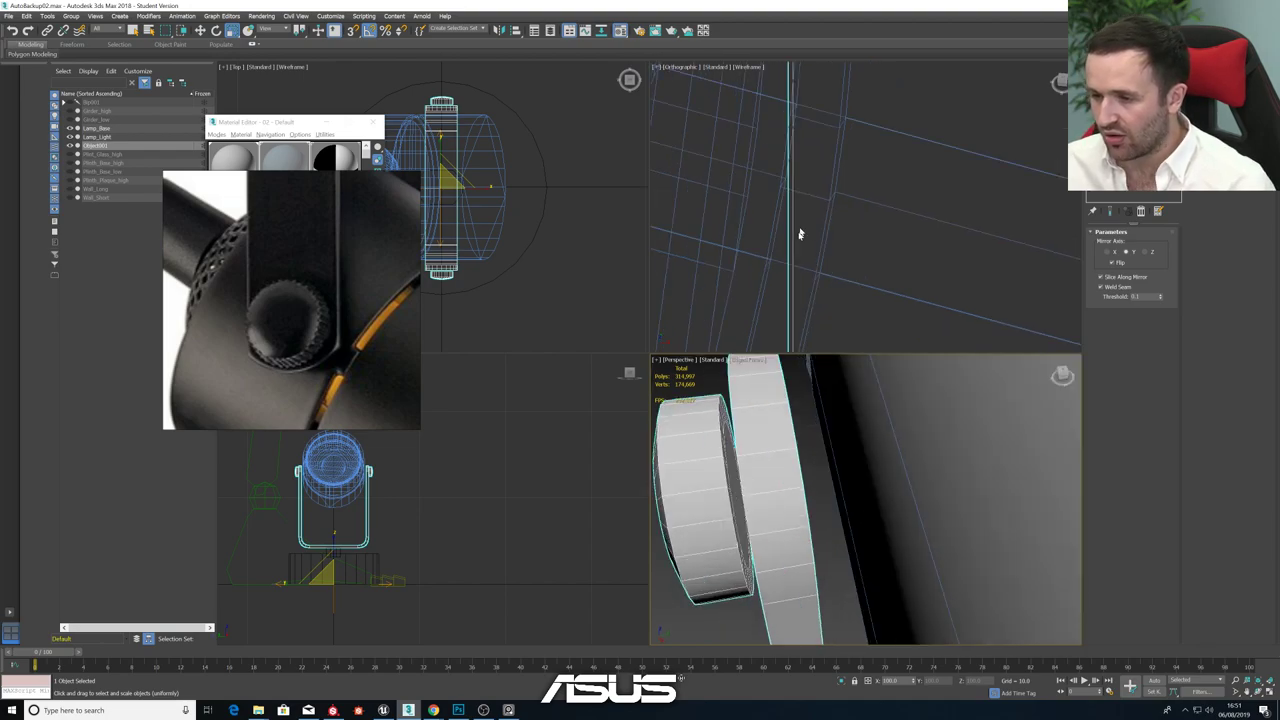
scroll(576, 286, "down", 4)
key("alt+w")
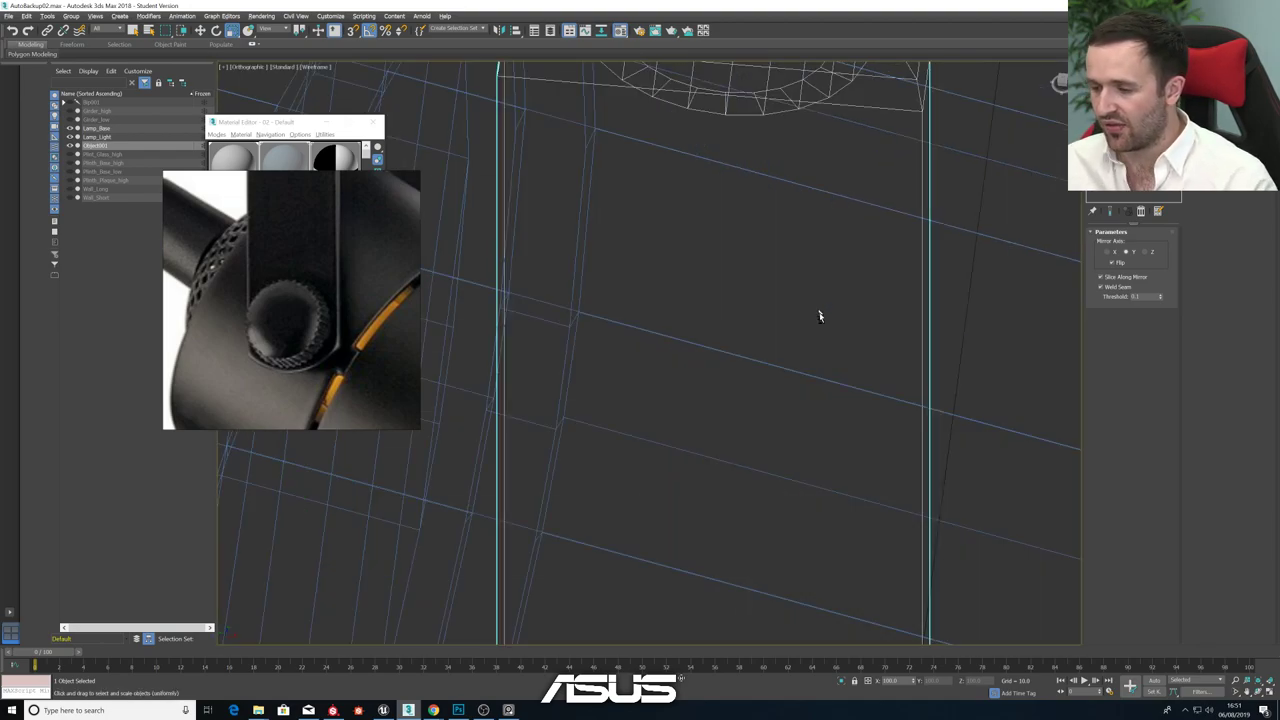
key("alt+w")
right_click(793, 431)
key("alt+w")
scroll(815, 432, "down", 4)
middle_click_drag(815, 432, 752, 398, "alt")
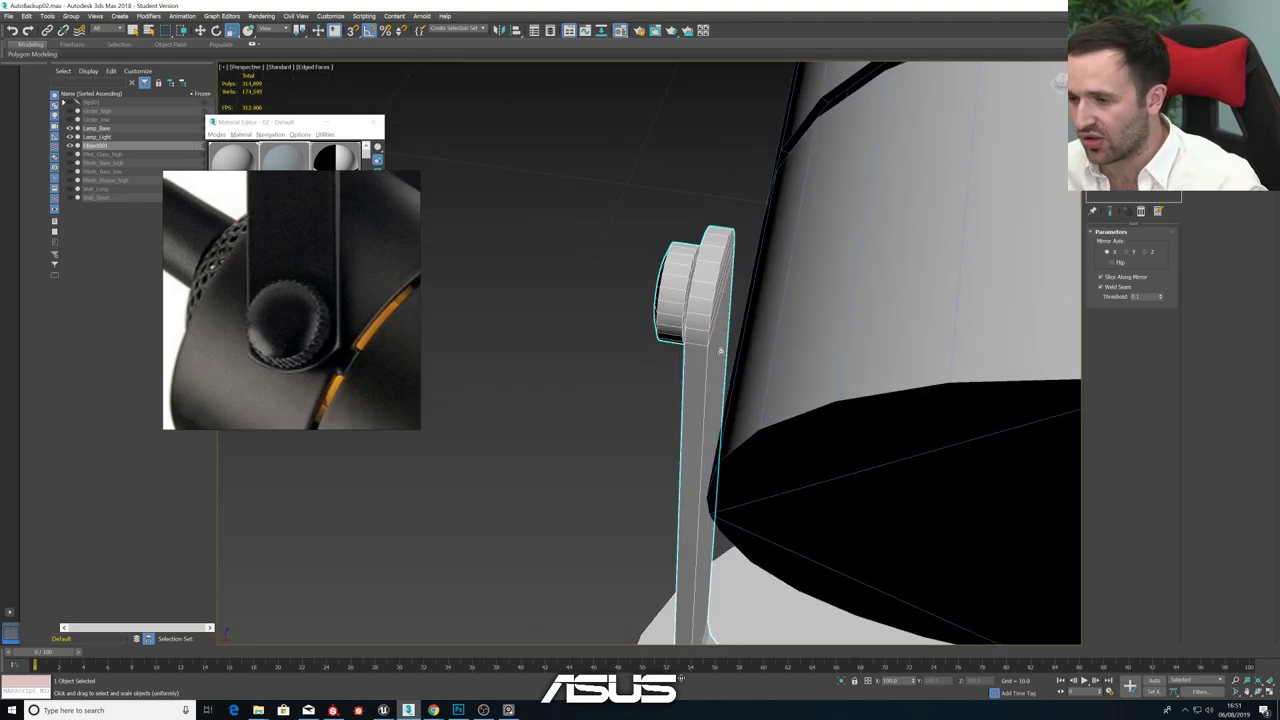
- Extrude the knob's back polygon another 1.0 through the bracket toward the lamp head and leave polygon editing
left_click(668, 300)
scroll(668, 300, "up", 5)
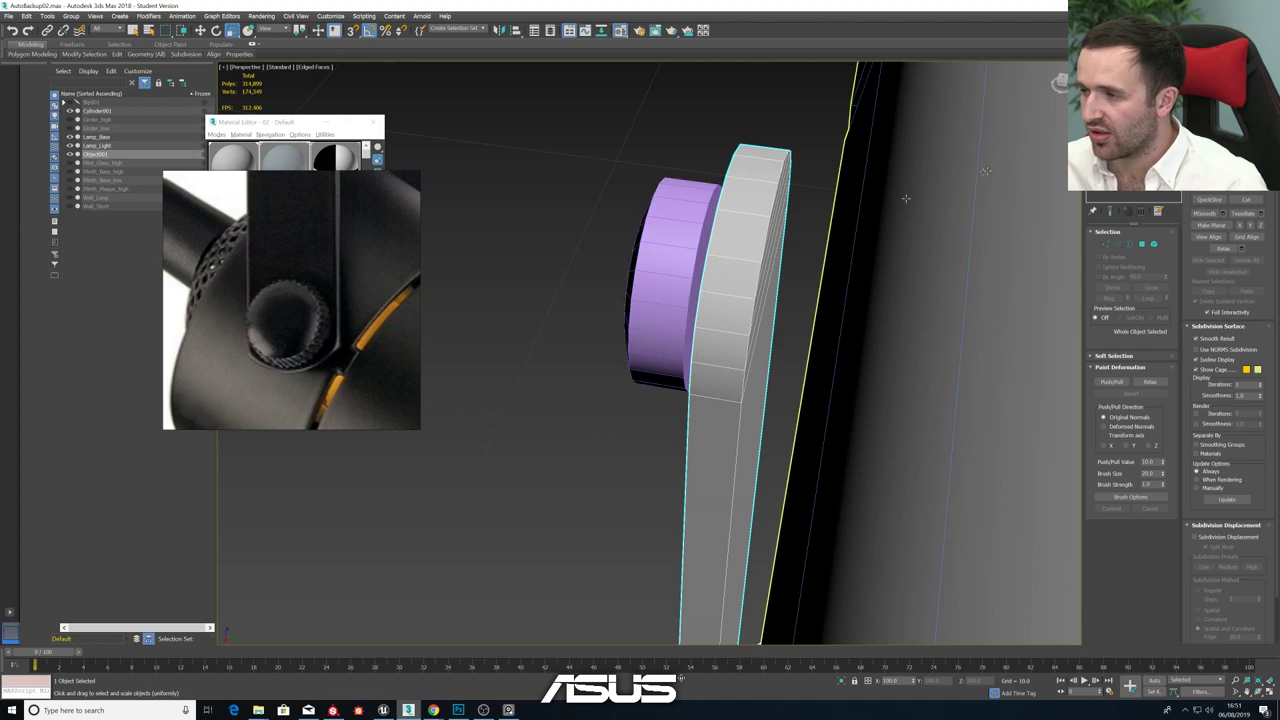
key("4")
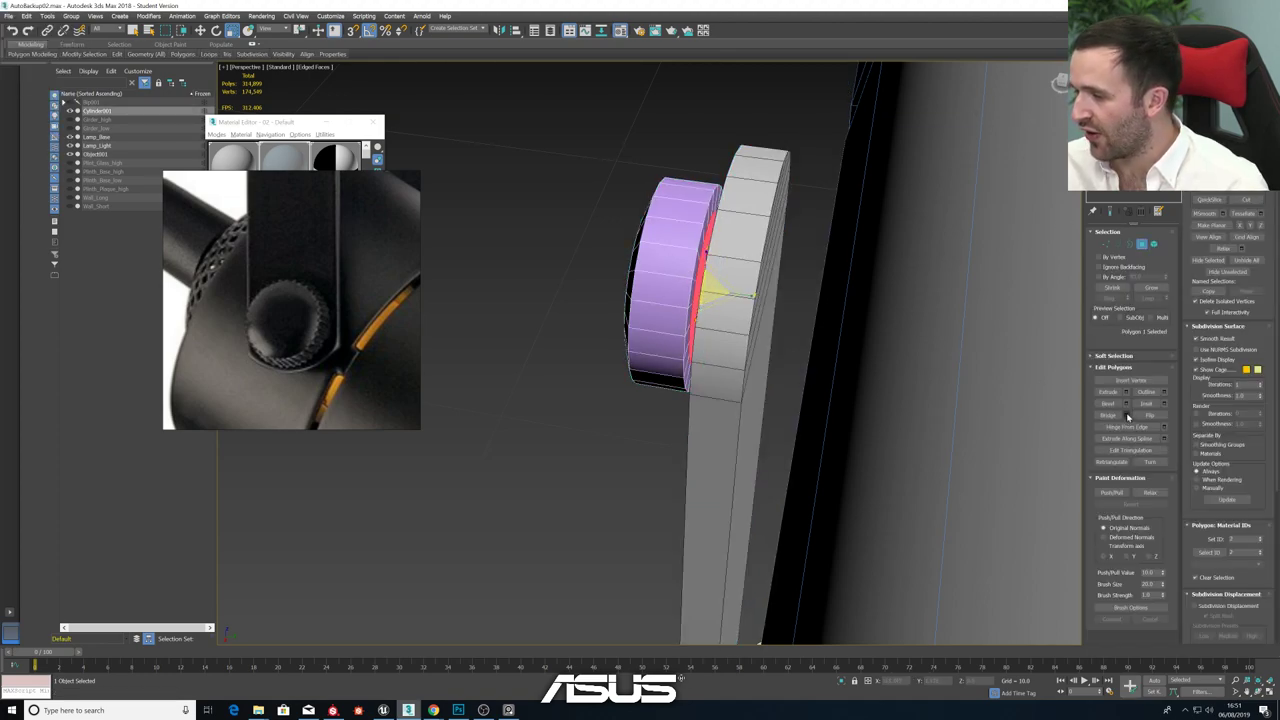
left_click(1127, 392)
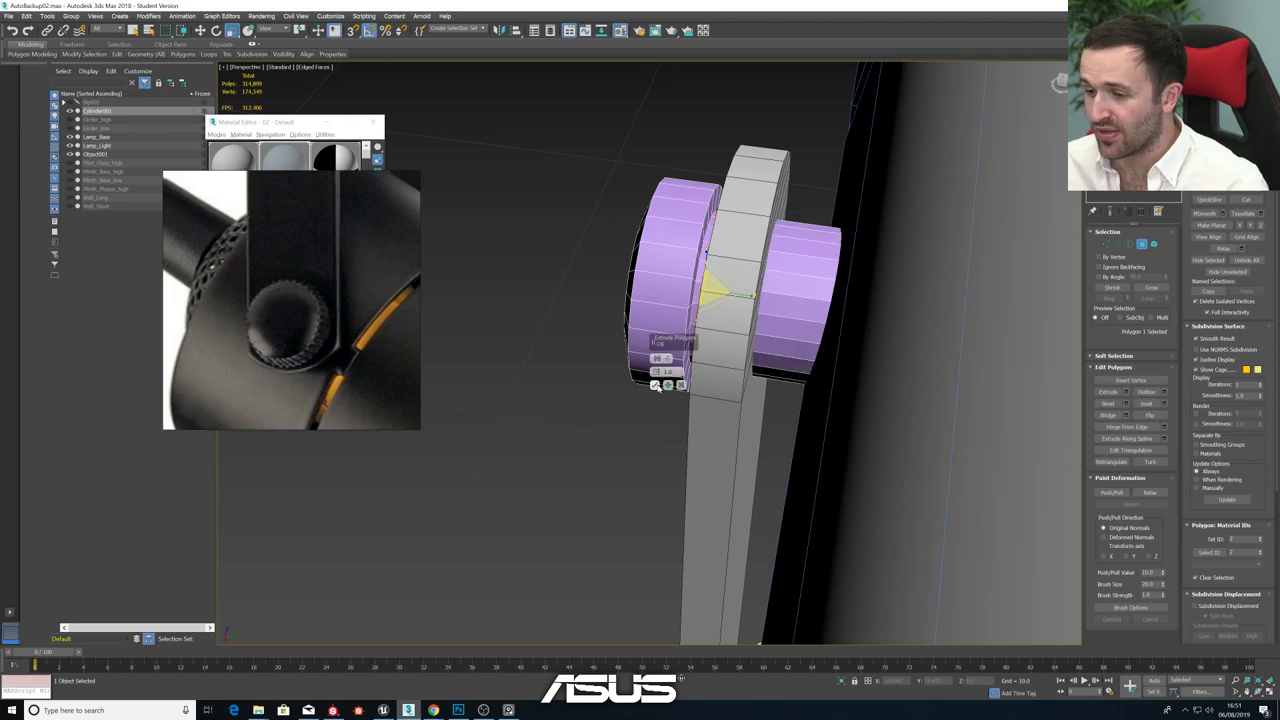
left_click(656, 386)
scroll(705, 360, "down", 5)
left_click(700, 340)
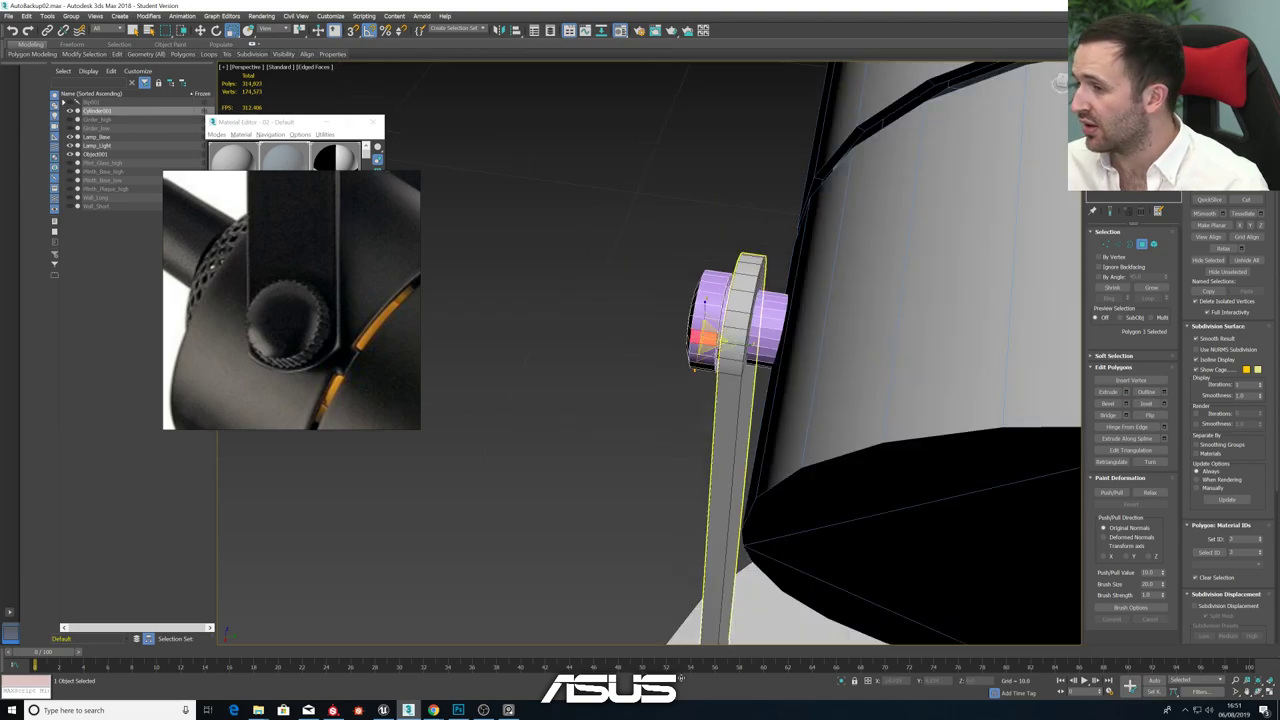
left_click(1141, 244)
- Auto-smooth the entire knob element at 45.0 and check its shading with edged faces turned off
scroll(1186, 440, "down", 2)
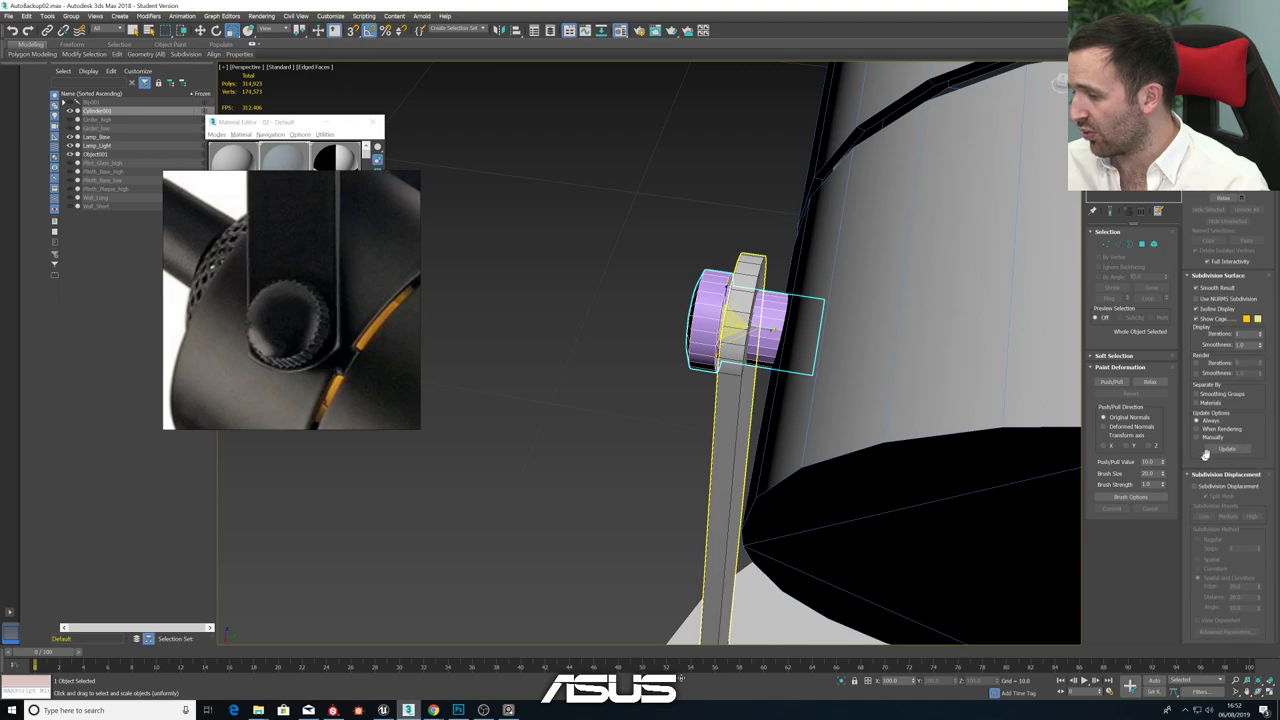
left_click(1153, 244)
left_click(709, 322)
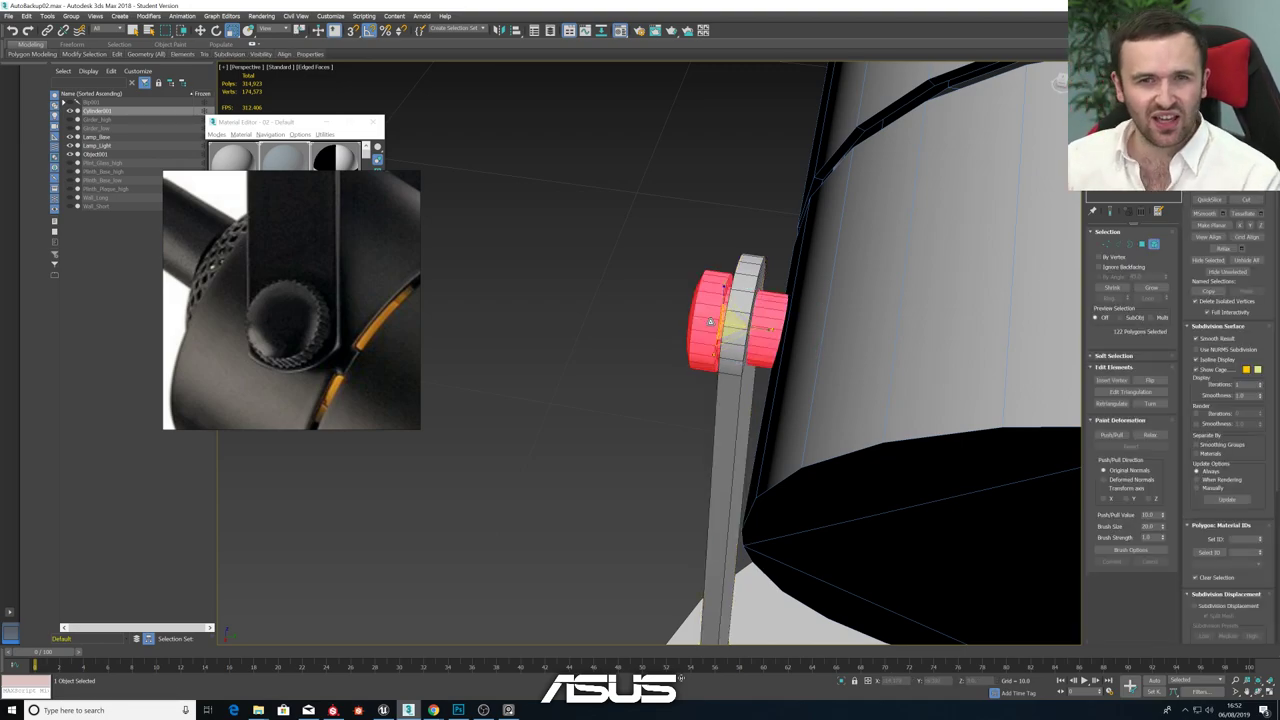
scroll(1210, 520, "down", 5)
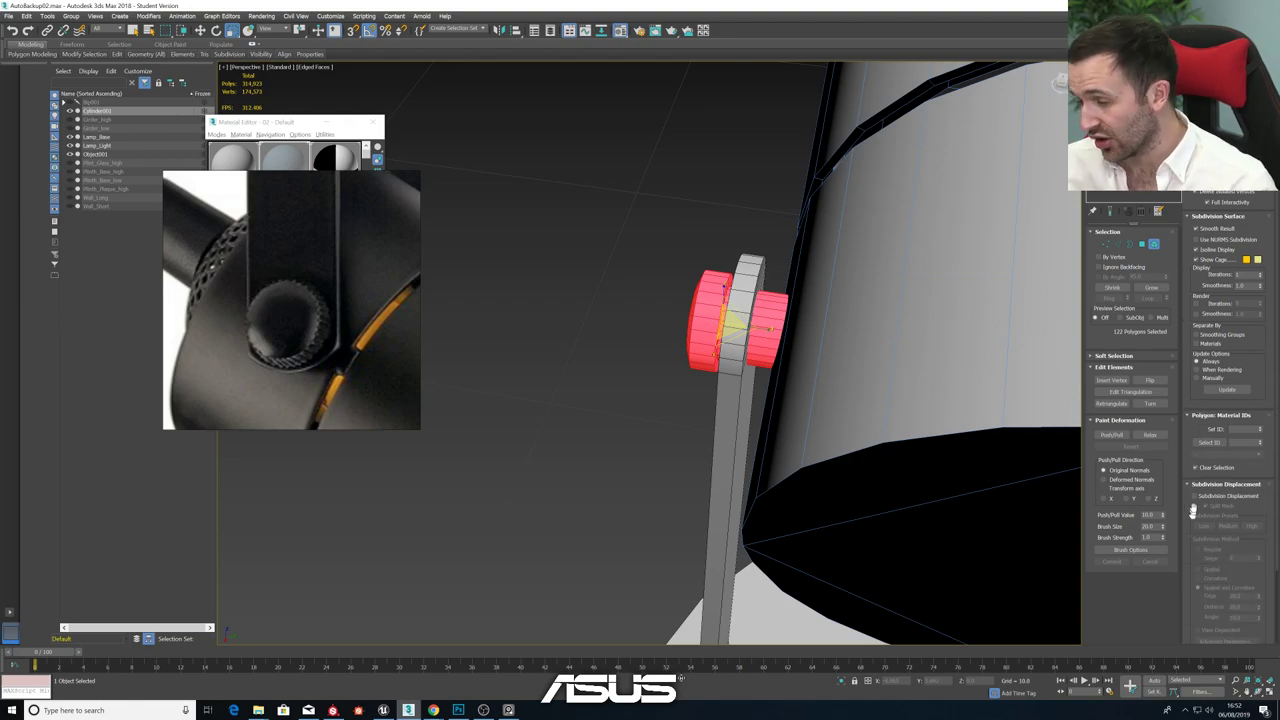
left_click(1214, 623)
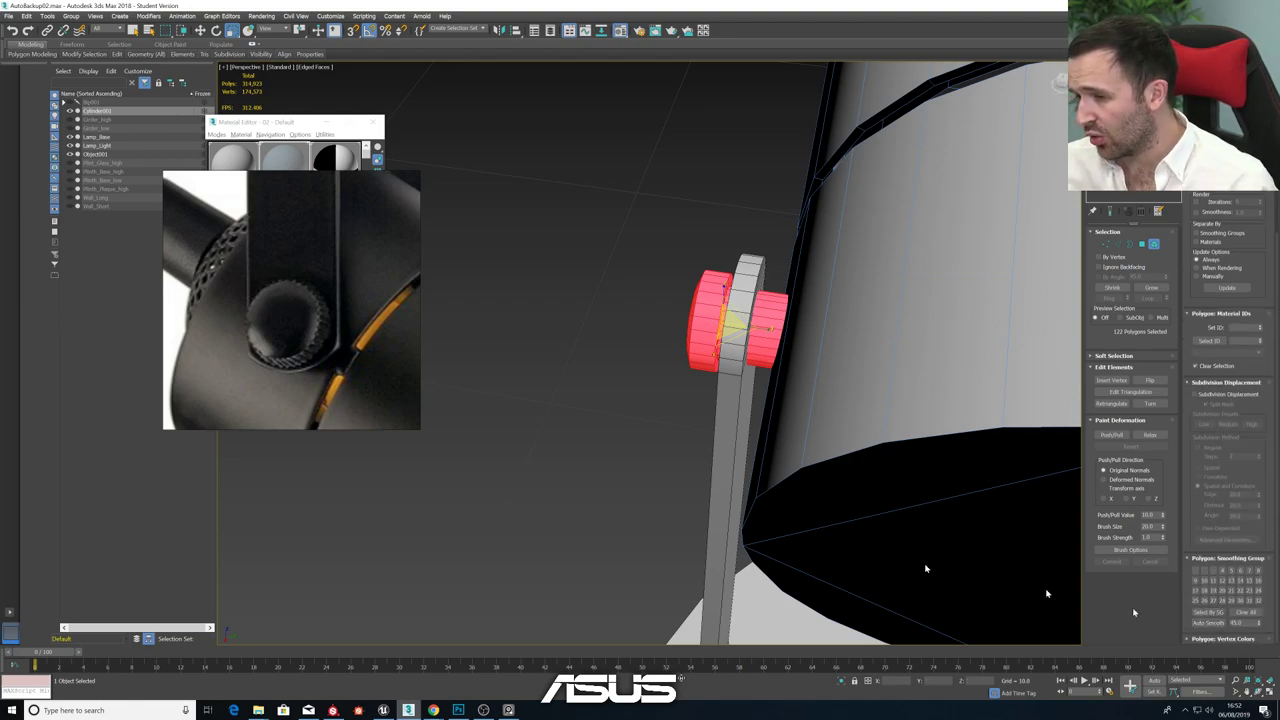
left_click(642, 491)
key("F4")
scroll(698, 430, "down", 3)
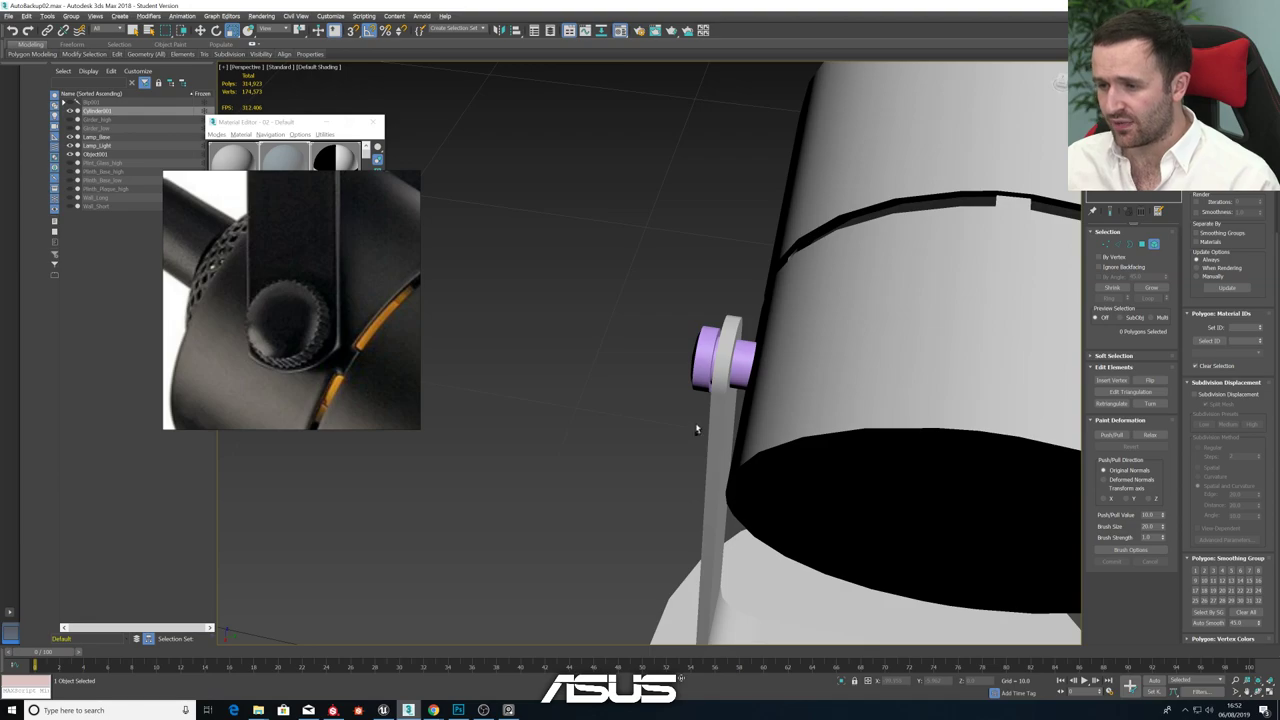
middle_click_drag(698, 429, 721, 401, "alt")
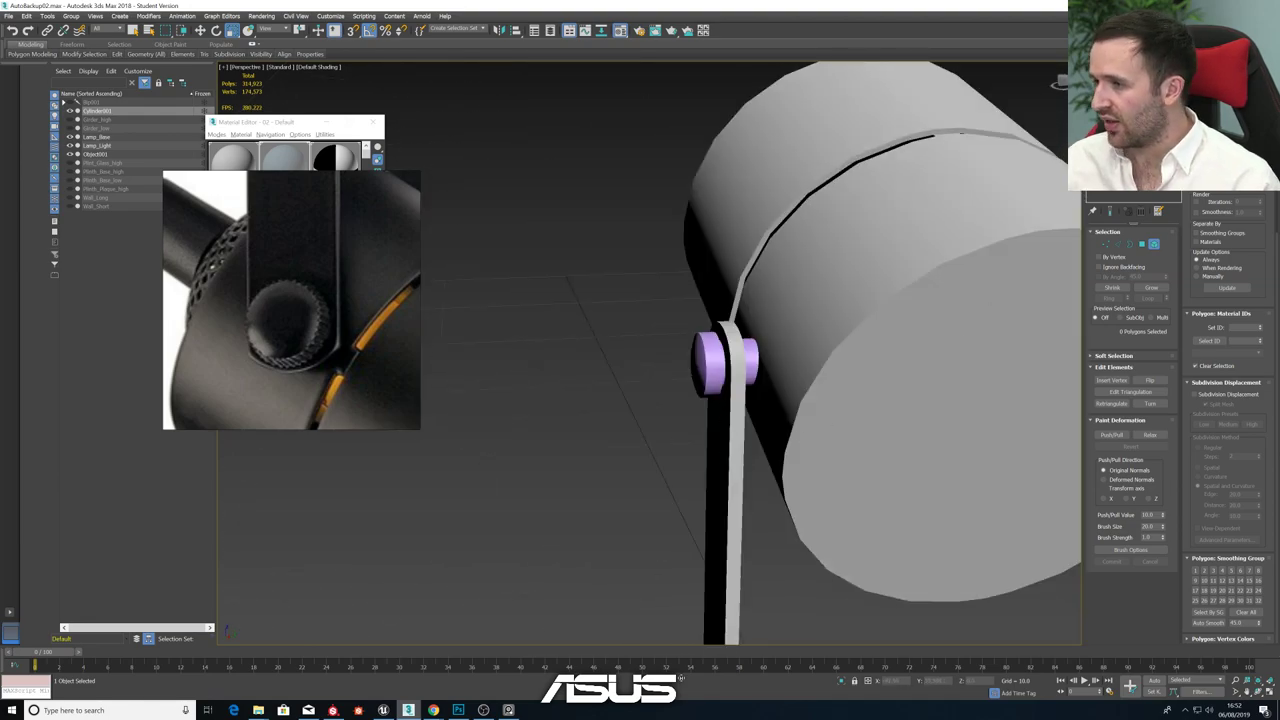
- Select the bracket, show edged faces again, and attach the knob with its lengthened shaft to it
key("5")
left_click(736, 468)
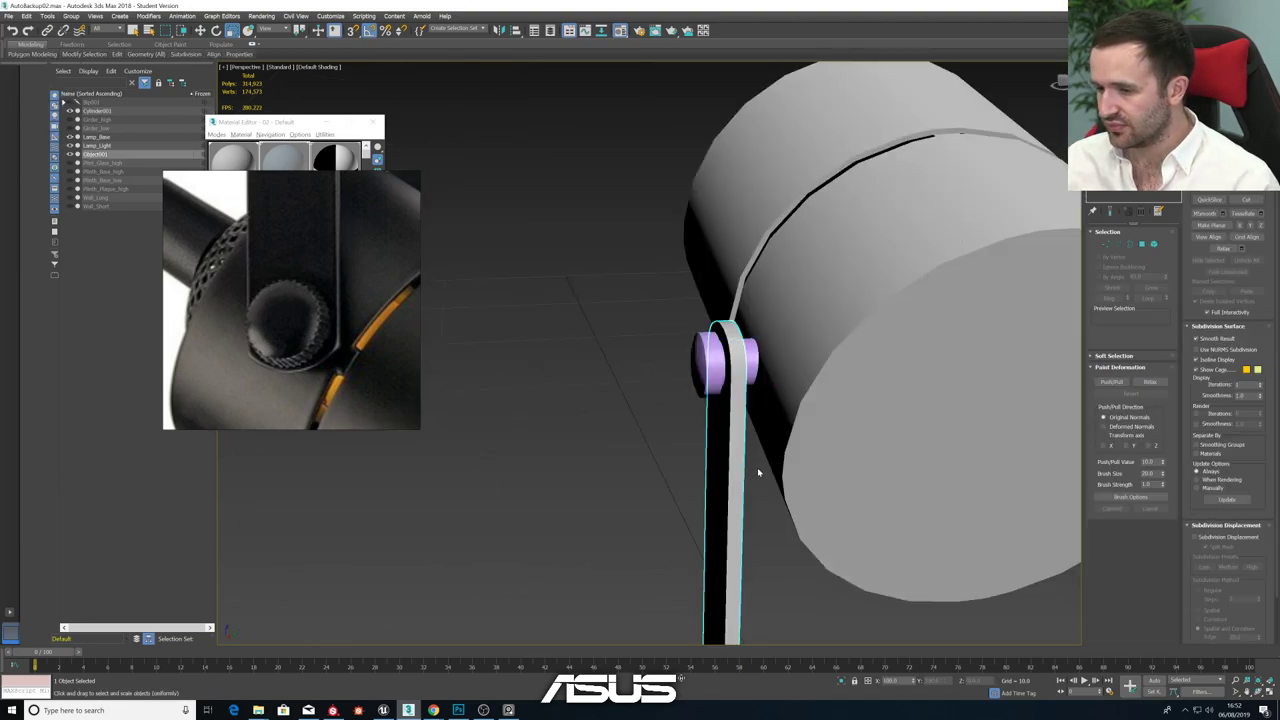
scroll(757, 467, "down", 5)
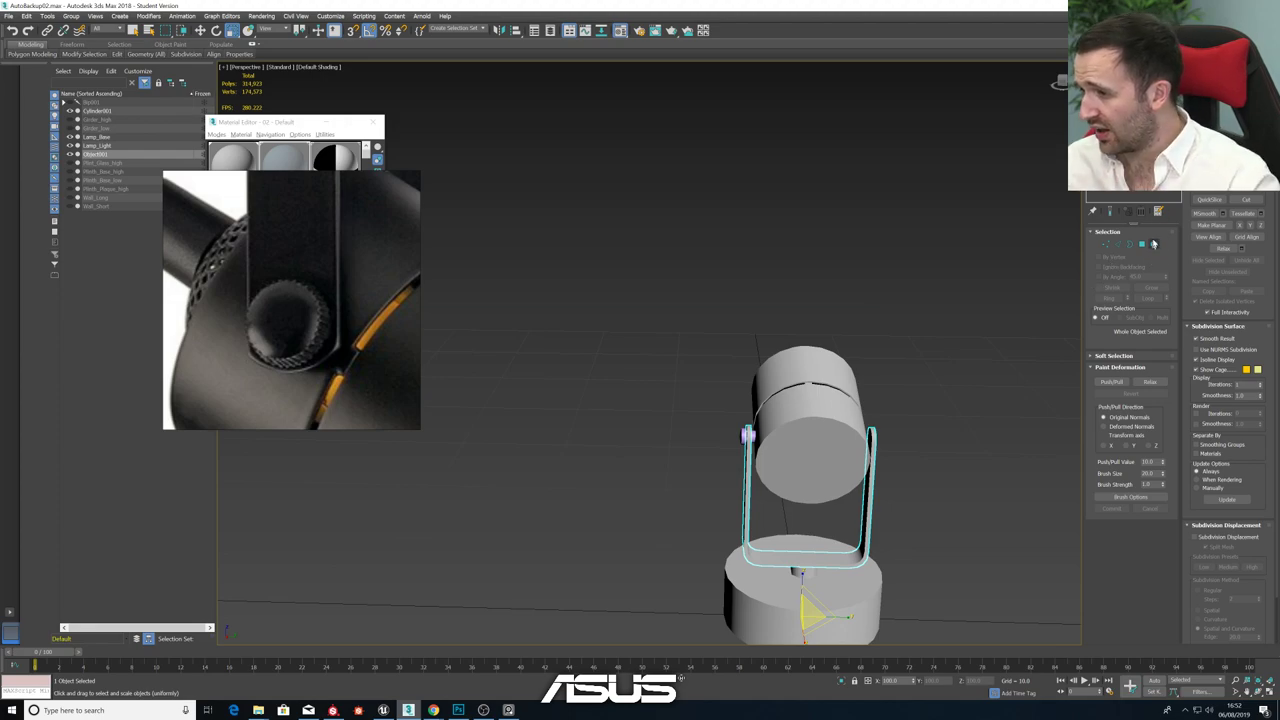
key("F4")
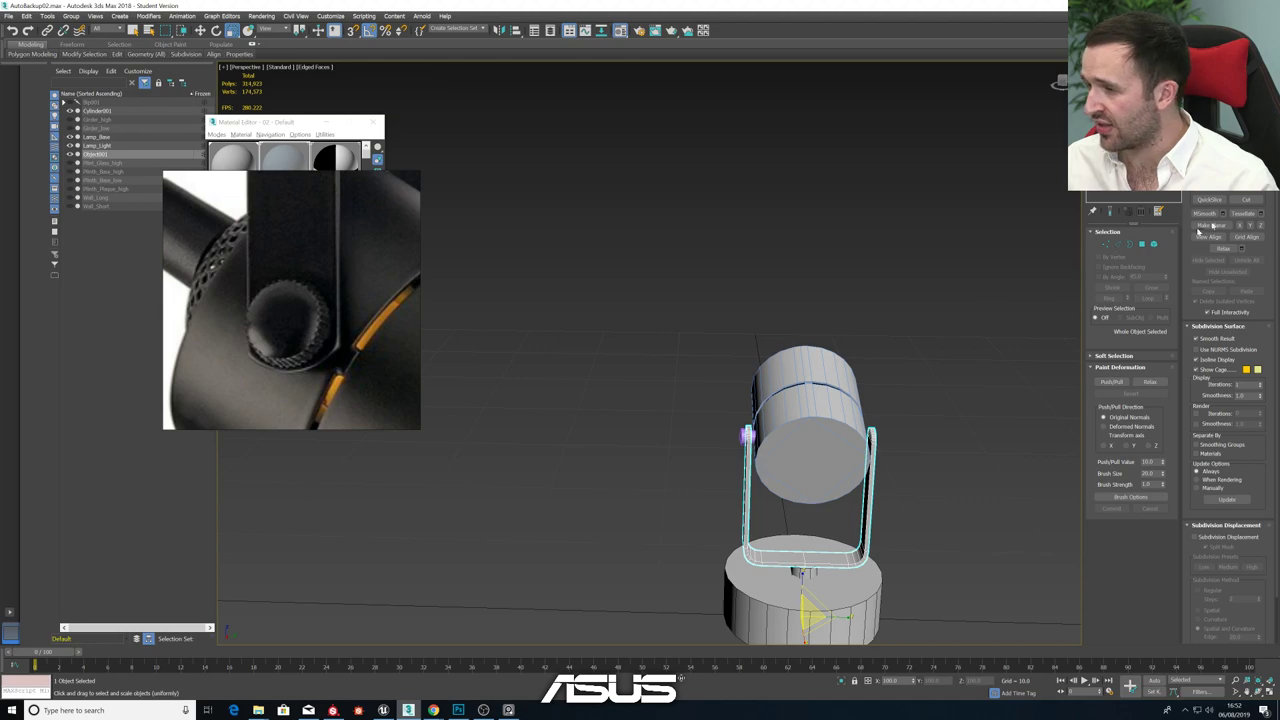
left_click(1208, 162)
left_click(745, 436)
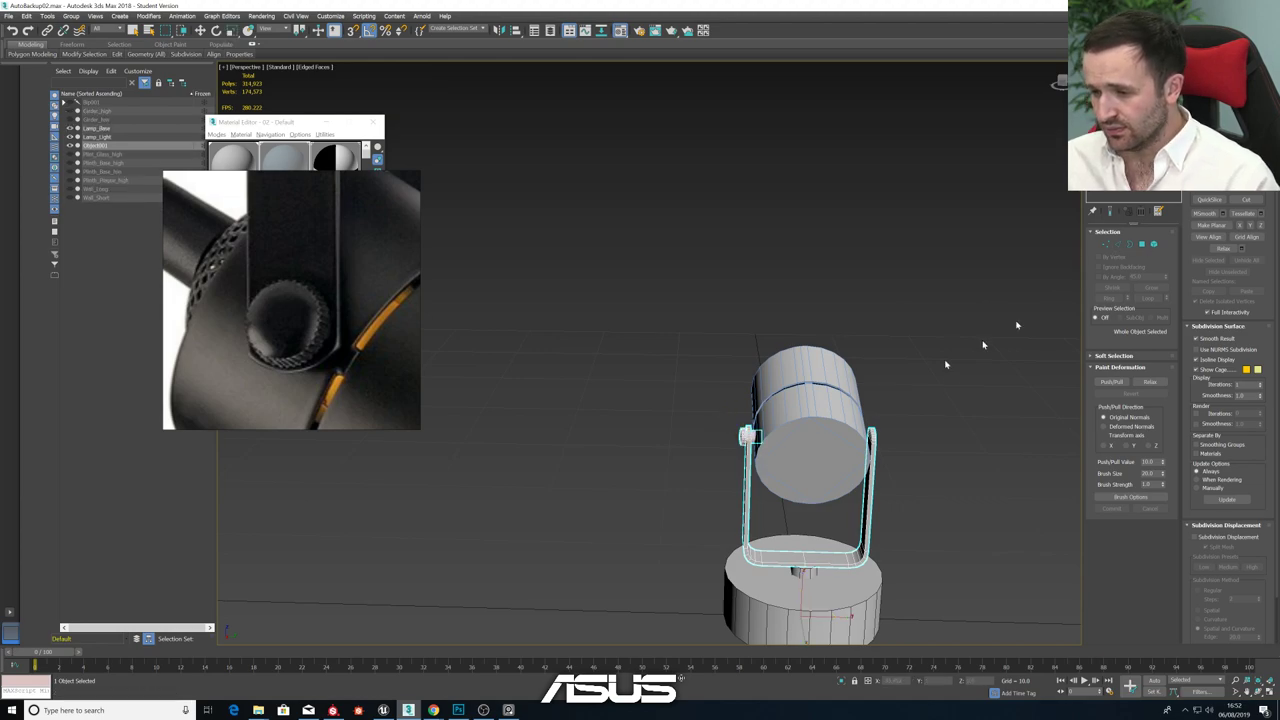
- Add a Symmetry modifier to the bracket, mirrored on the Y axis with Flip enabled, to duplicate the knob on the opposite arm
left_click(1133, 97)
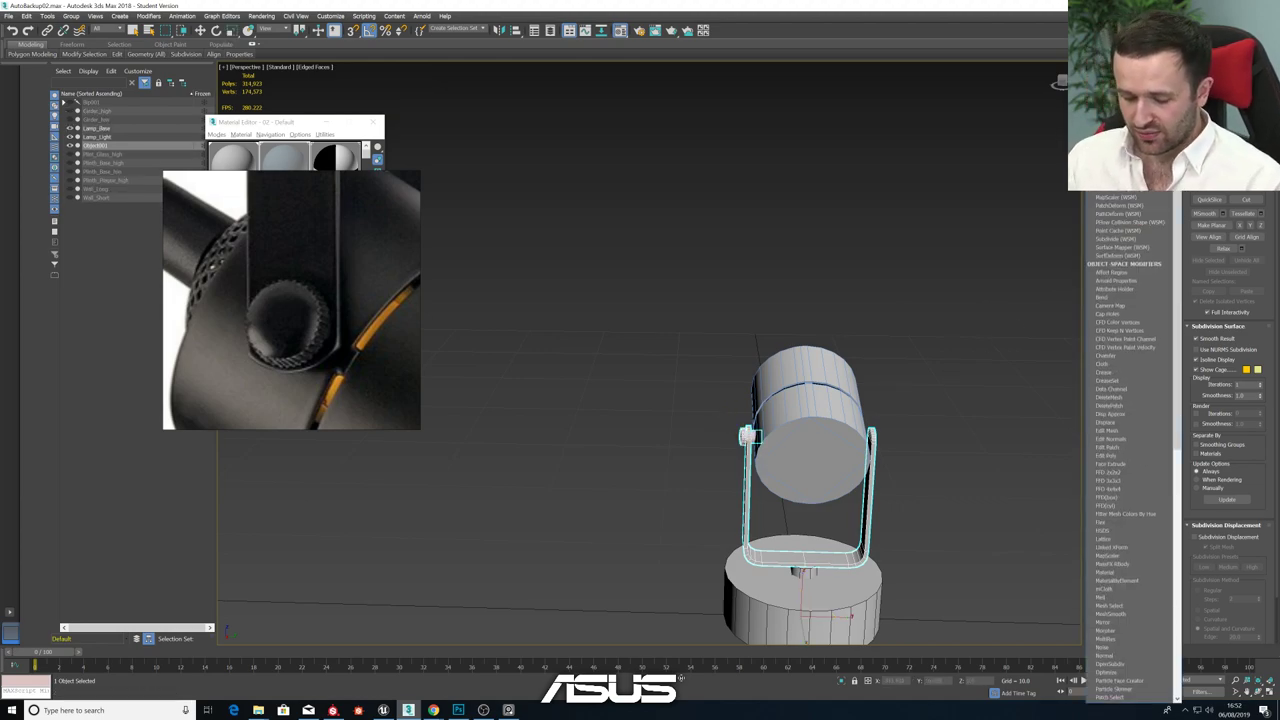
type("sym")
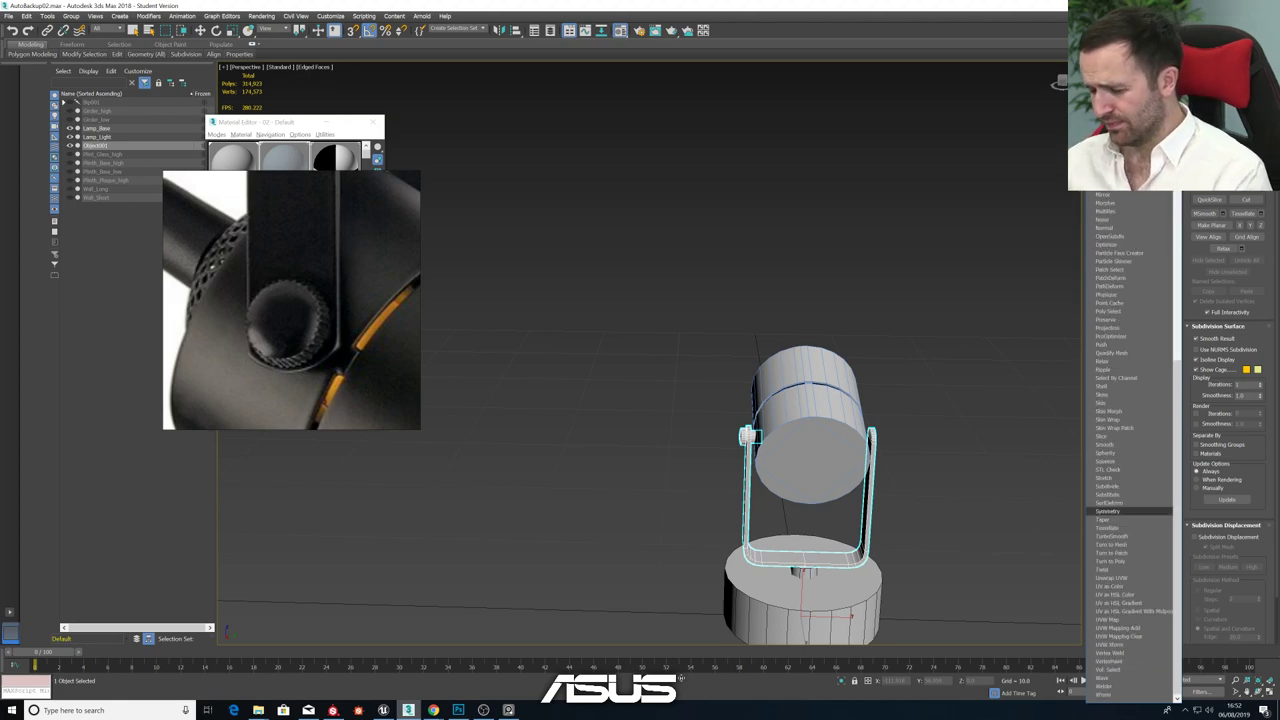
key("Return")
left_click(1125, 252)
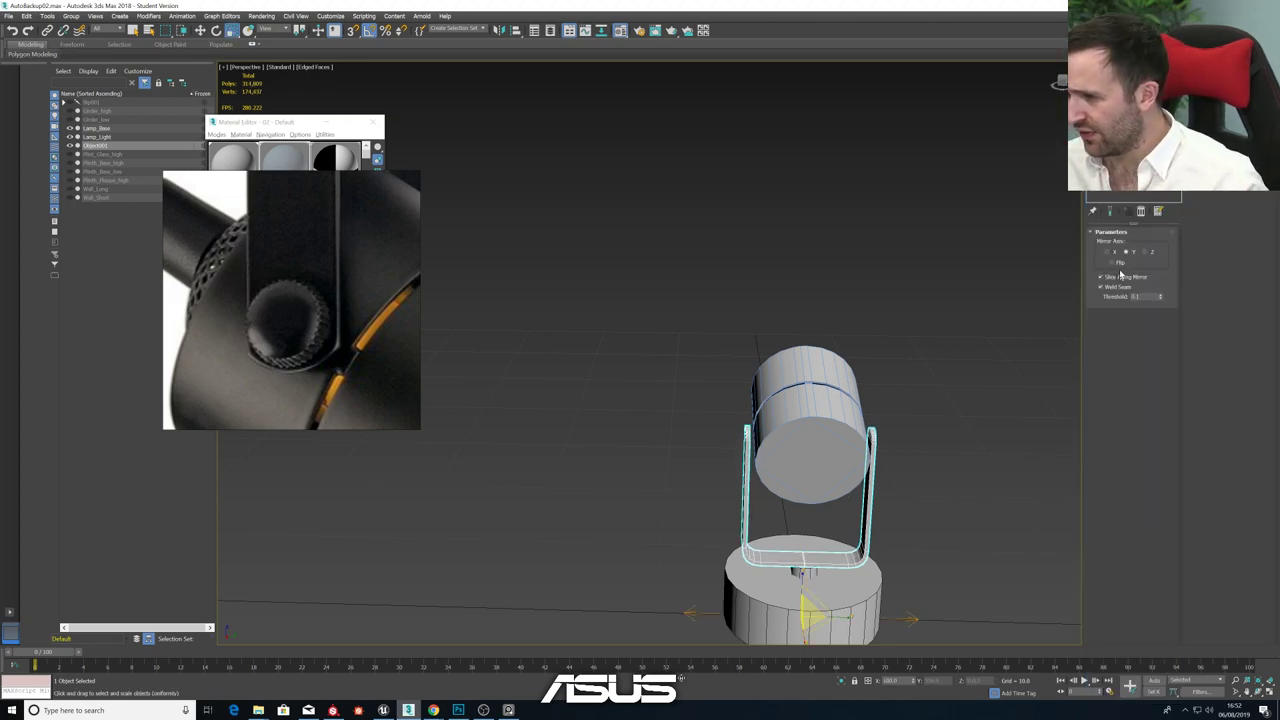
left_click(1116, 265)
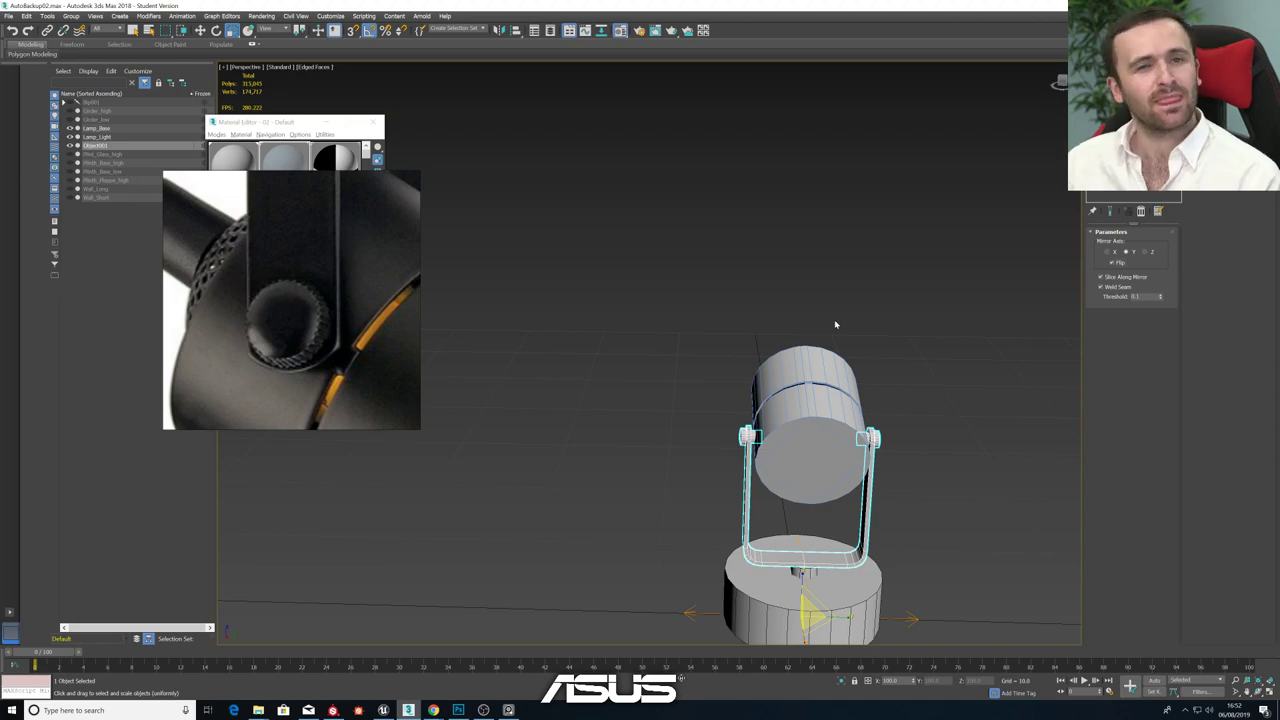
middle_click_drag(834, 319, 919, 380, "alt")
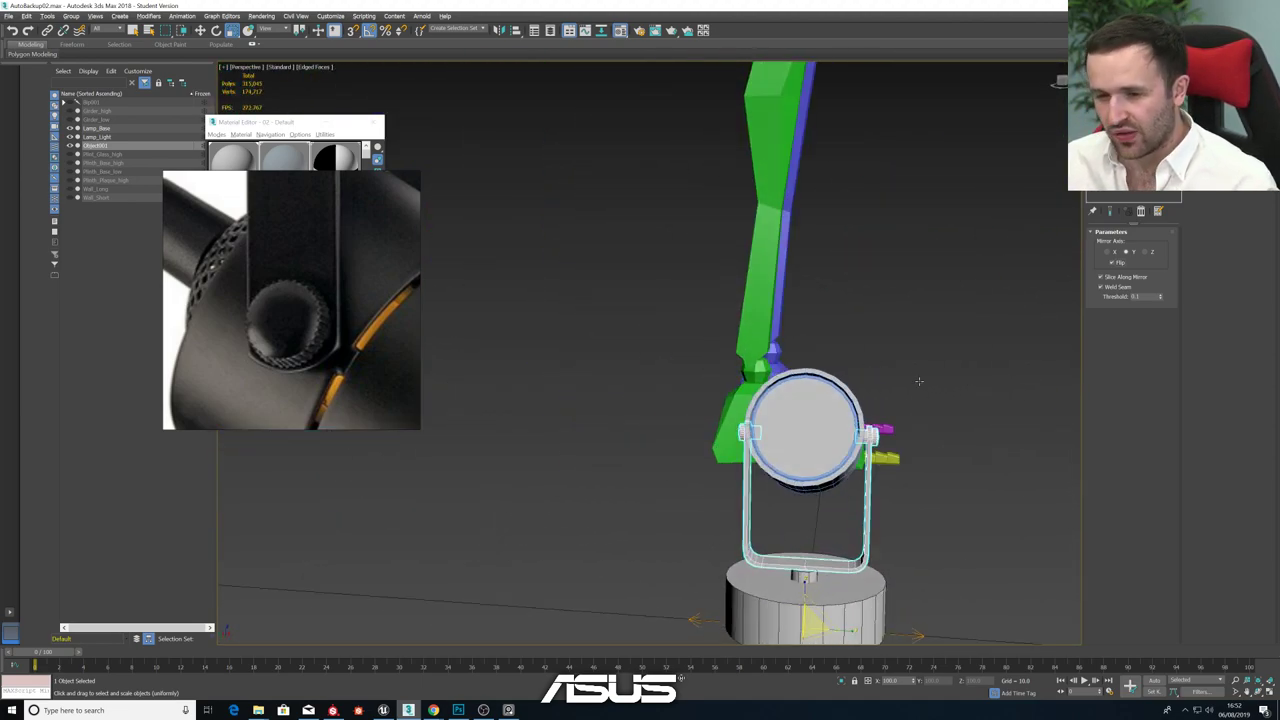
- Examine the reference photo for the joint between bracket and base and the cable fitting behind the lamp head
scroll(286, 298, "down", 6)
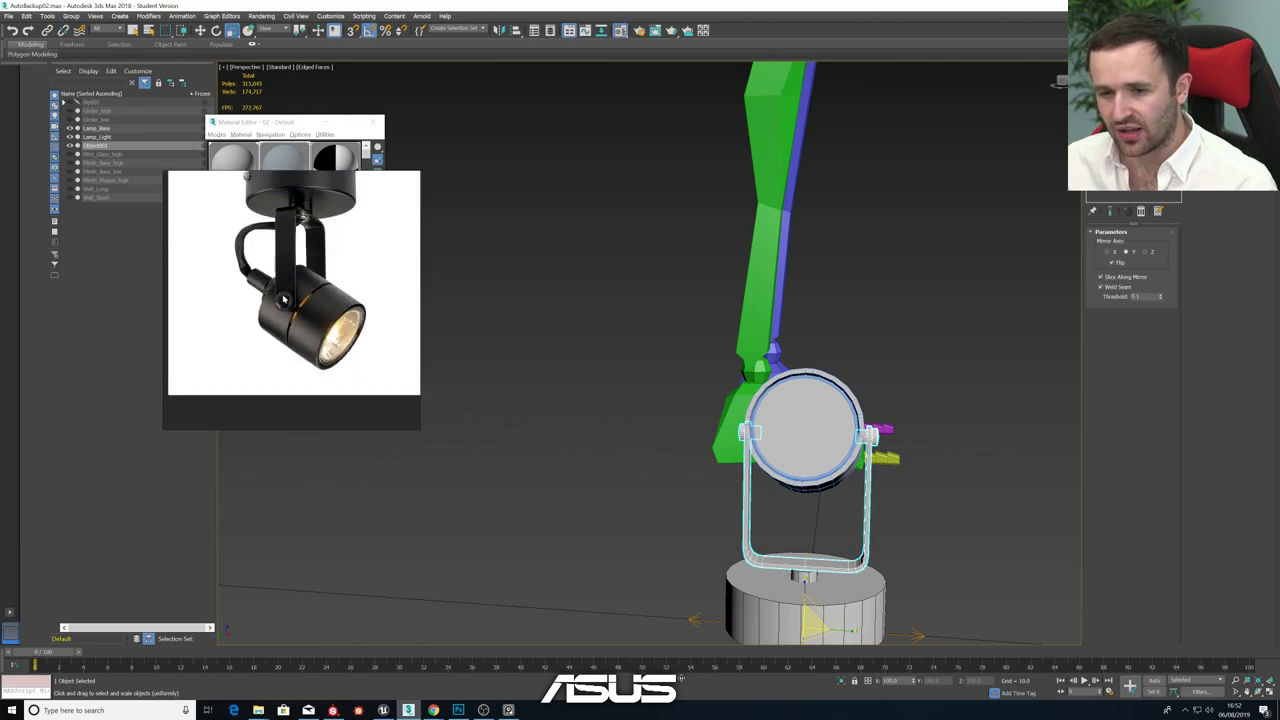
scroll(300, 222, "up", 4)
scroll(292, 222, "down", 3)
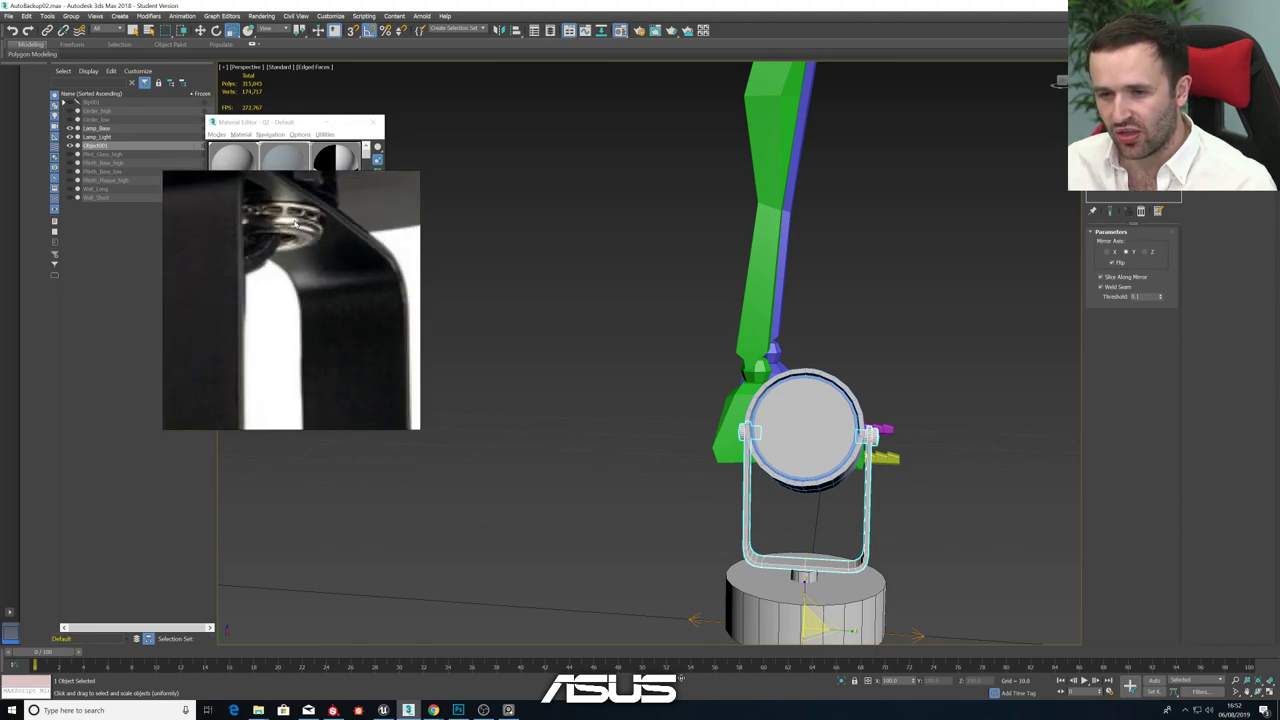
scroll(288, 222, "down", 2)
scroll(272, 268, "up", 4)
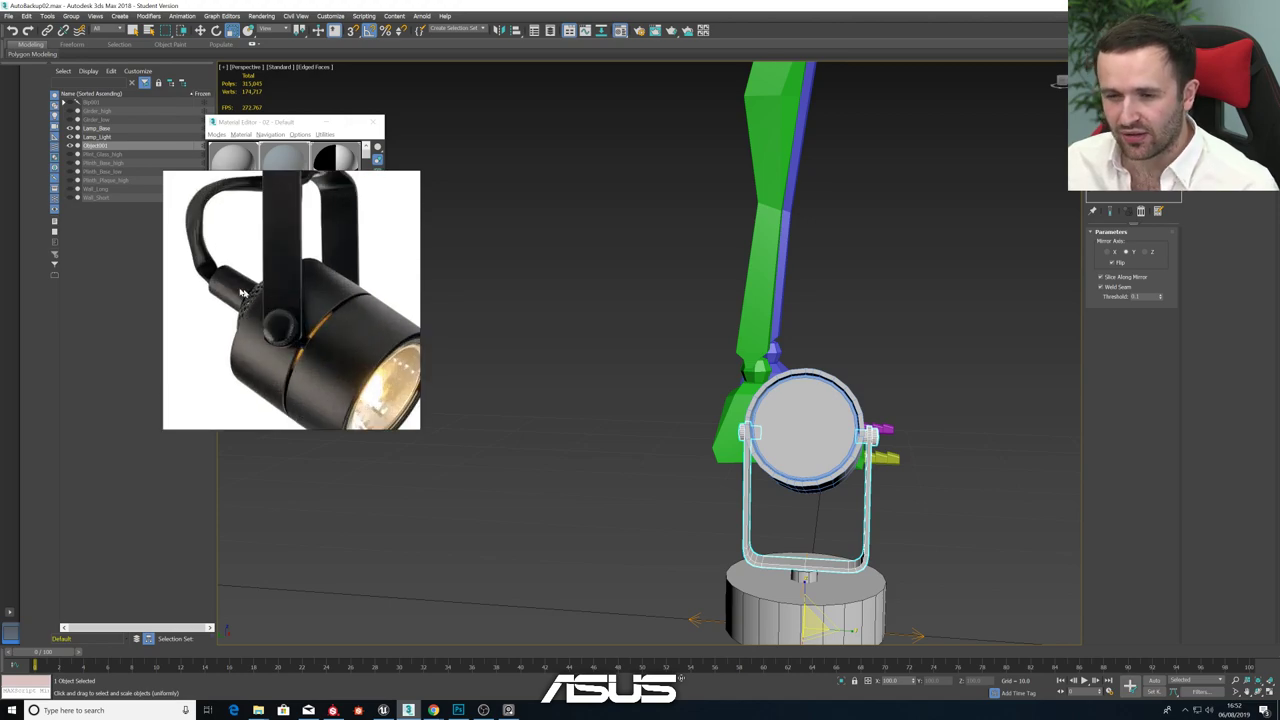
- Select the spotlight's lamp head and rotate it in the Front view until its open end points straight up
scroll(241, 290, "down", 3)
middle_click_drag(774, 411, 799, 401, "alt")
left_click(752, 432)
scroll(759, 404, "down", 2)
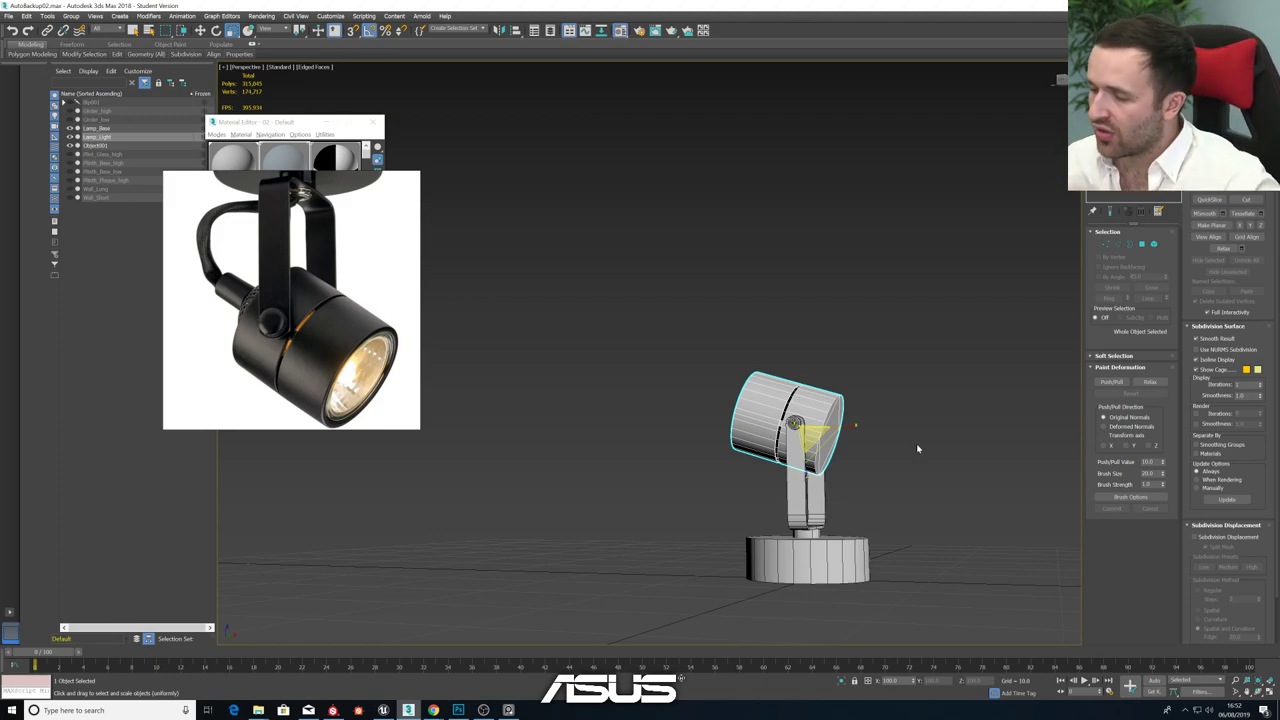
key("alt+w")
middle_click(751, 277)
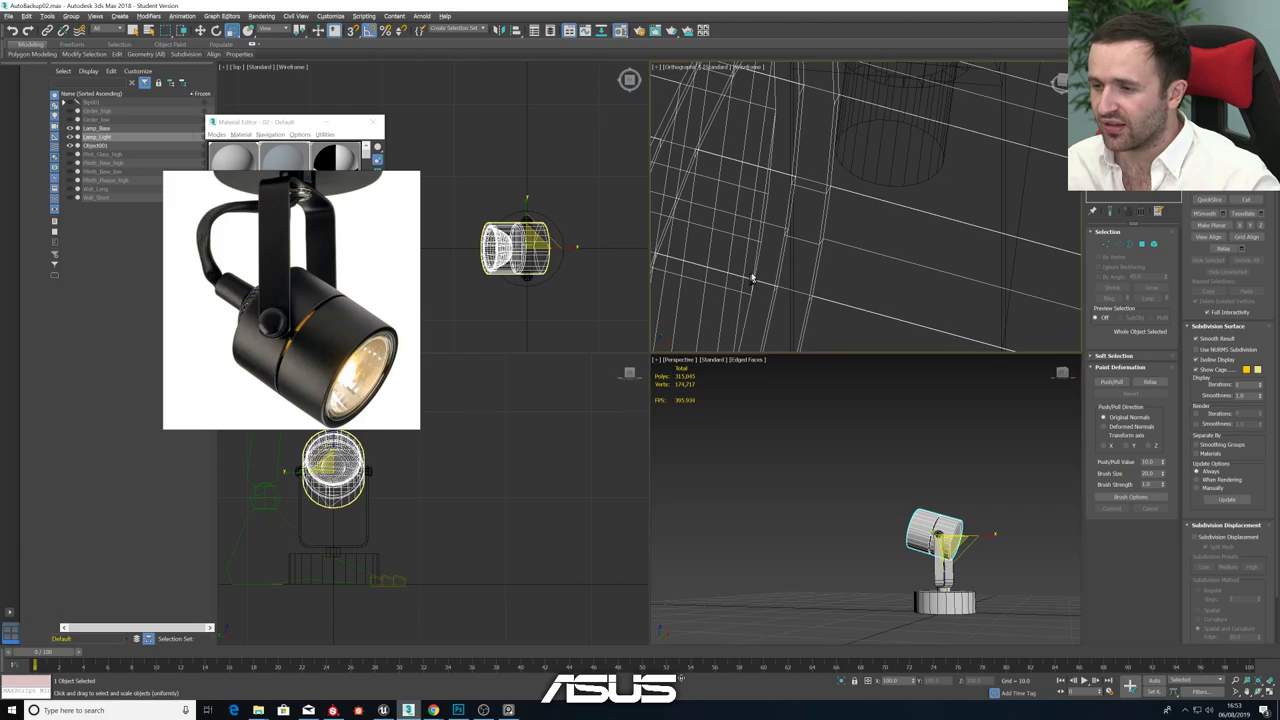
key("alt+w")
scroll(746, 308, "down", 10)
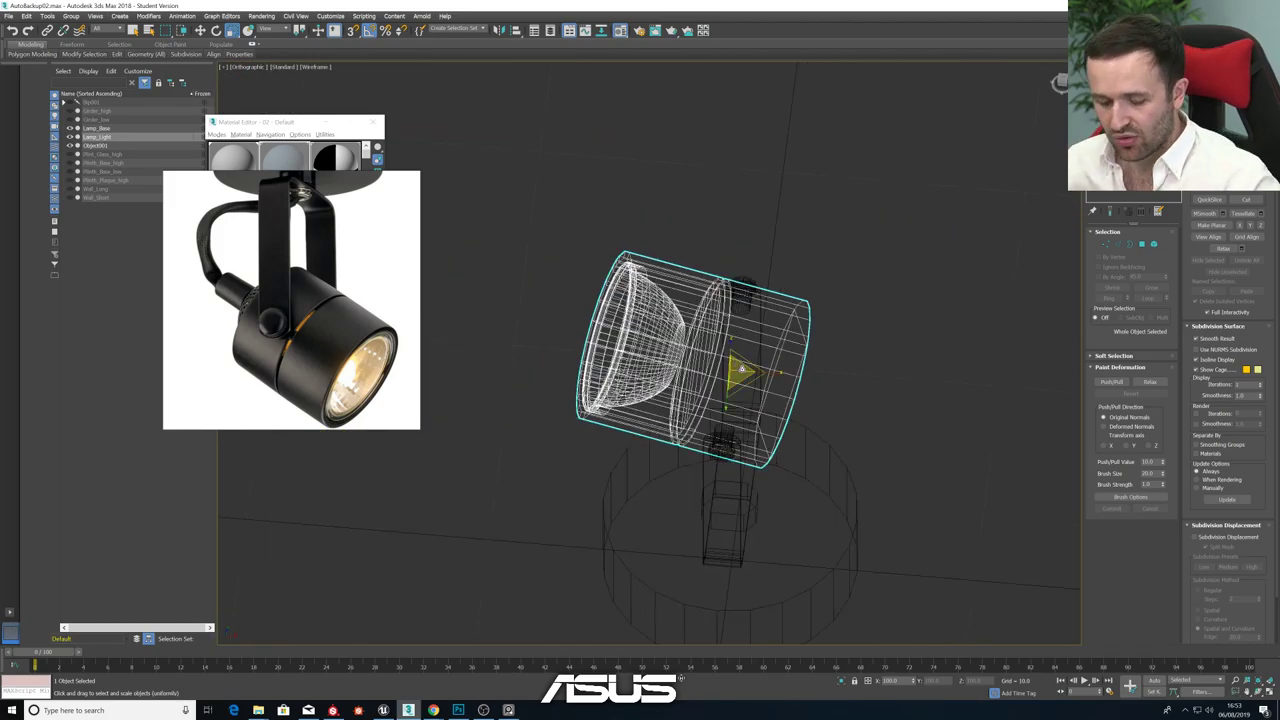
scroll(746, 374, "up", 10)
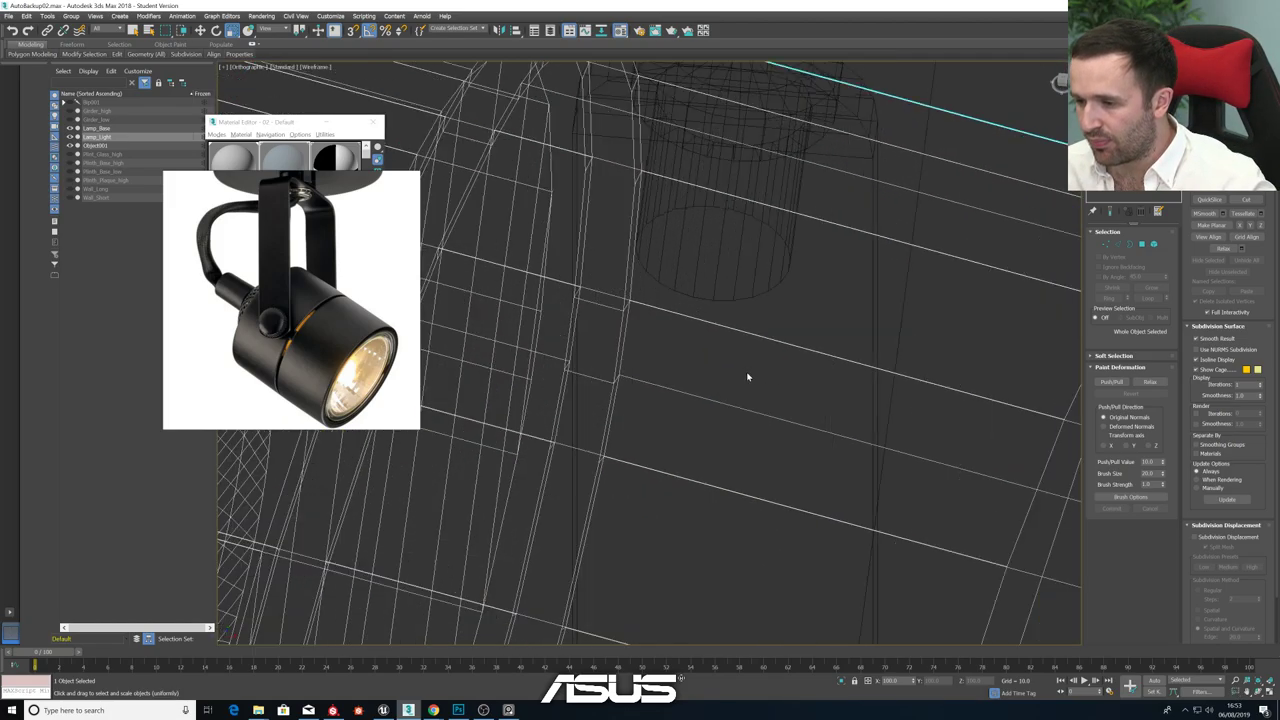
scroll(748, 376, "up", 3)
key("f")
scroll(748, 375, "down", 5)
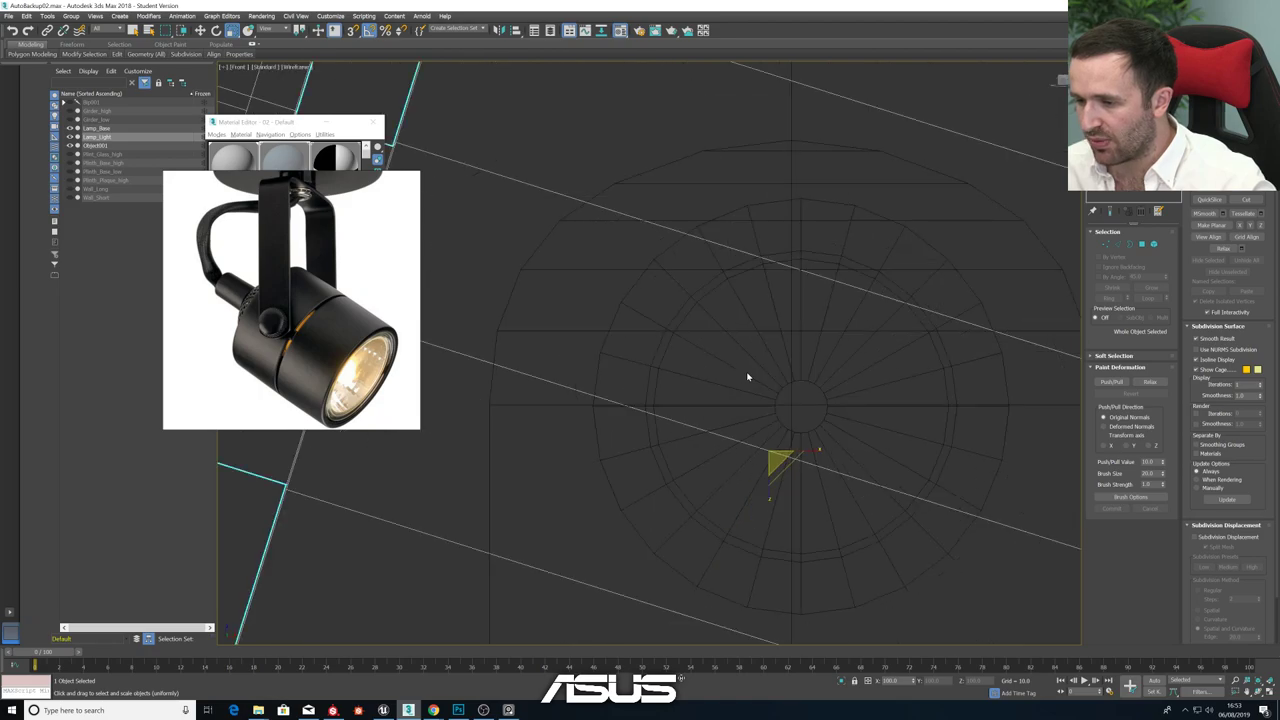
scroll(748, 372, "down", 6)
scroll(760, 360, "up", 2)
key("e")
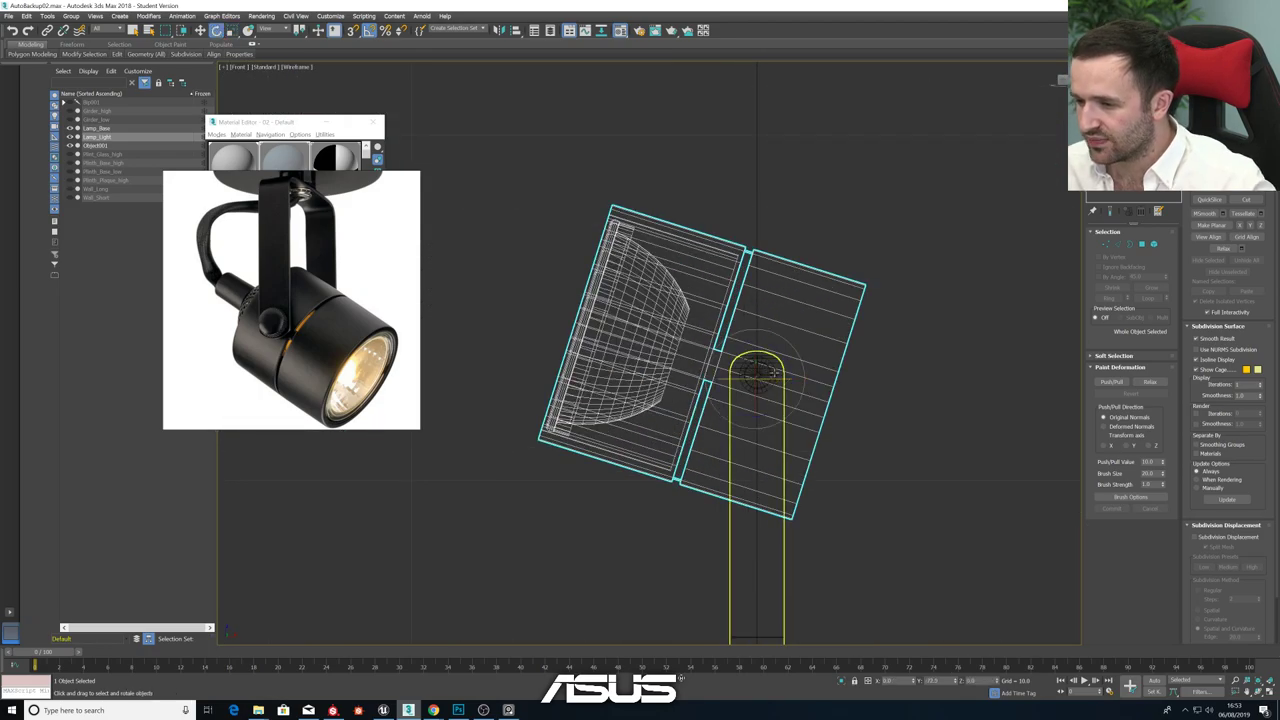
left_click_drag(764, 356, 792, 410)
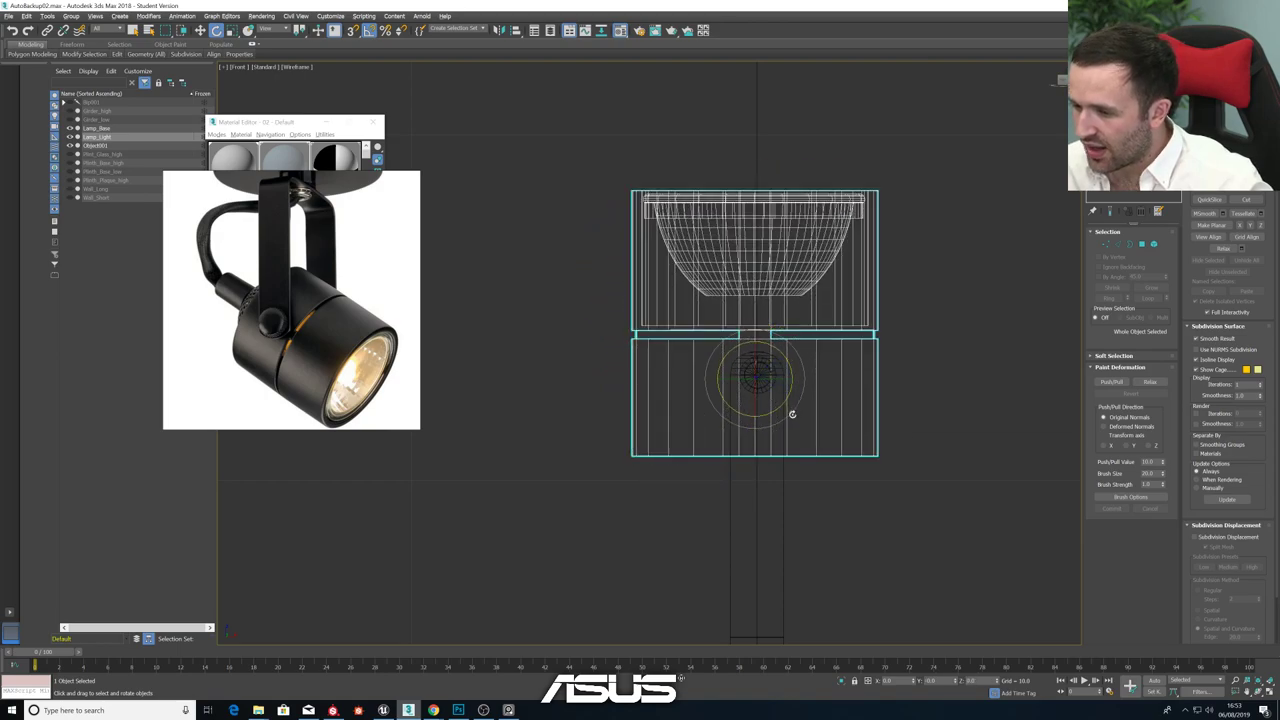
- Delete the flat polygons closing the rear end of the lamp head, selecting them together by a 45.0 angle
key("p")
mouse_move(770, 441)
middle_mouse_down("alt")
mouse_move(806, 458)
mouse_move(794, 441)
middle_mouse_up("alt")
scroll(806, 458, "up", 4)
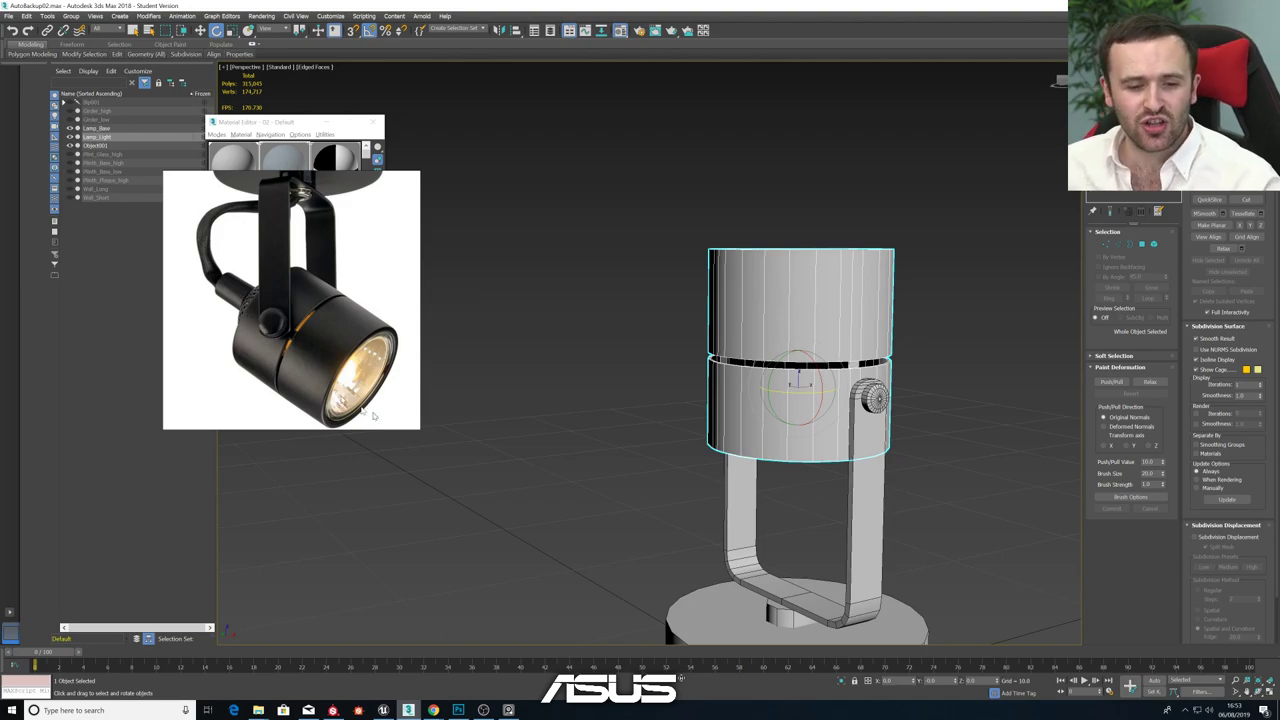
middle_click_drag(694, 489, 714, 451, "alt")
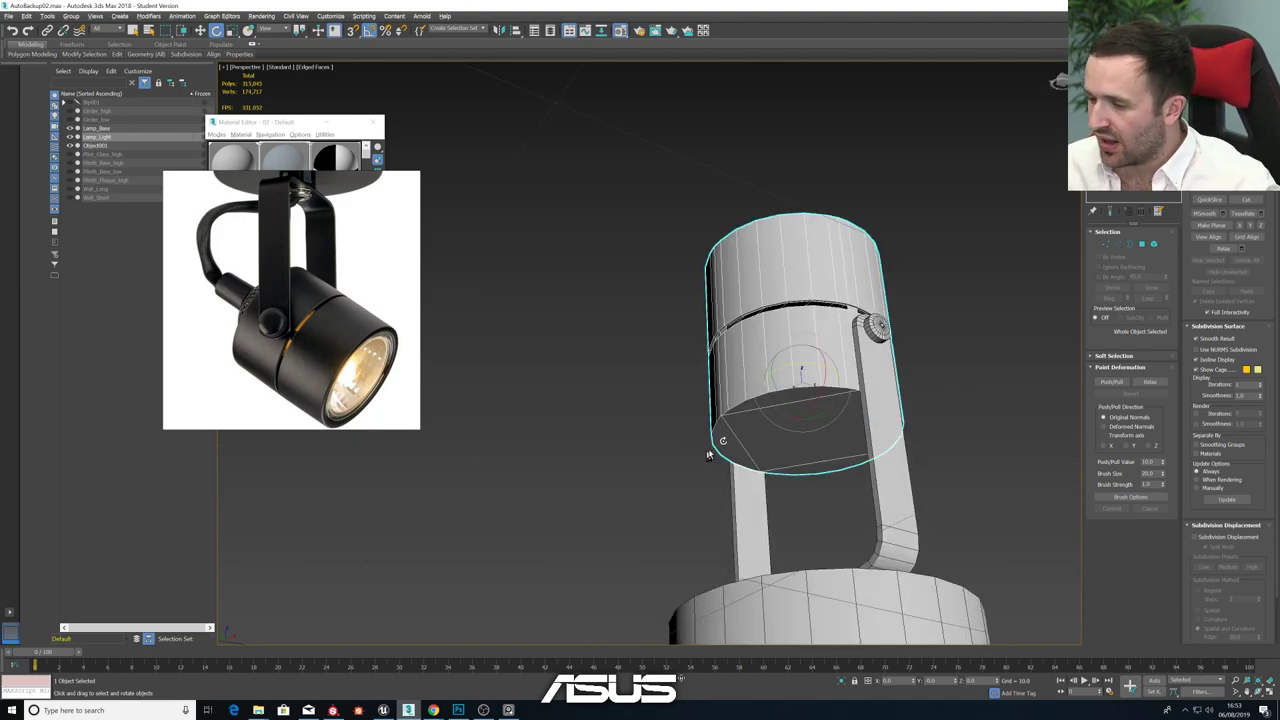
left_click(1141, 244)
left_click(807, 424)
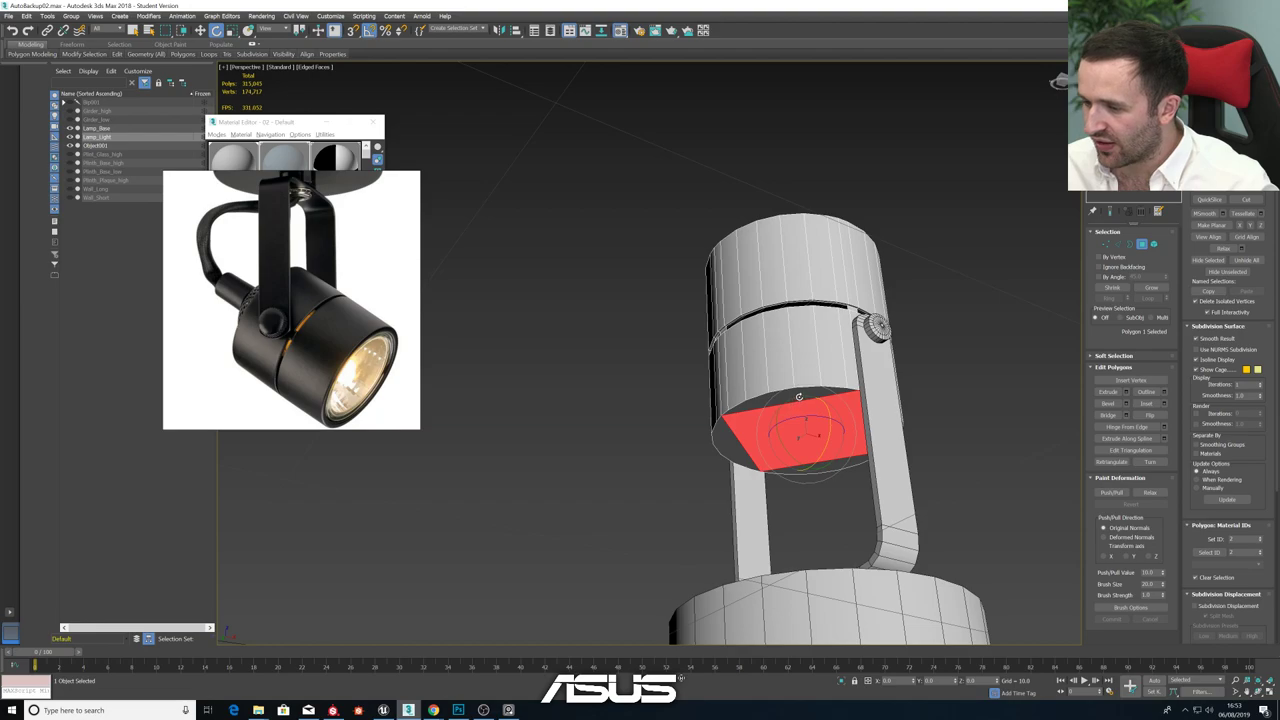
left_click(1099, 276)
left_click(811, 413)
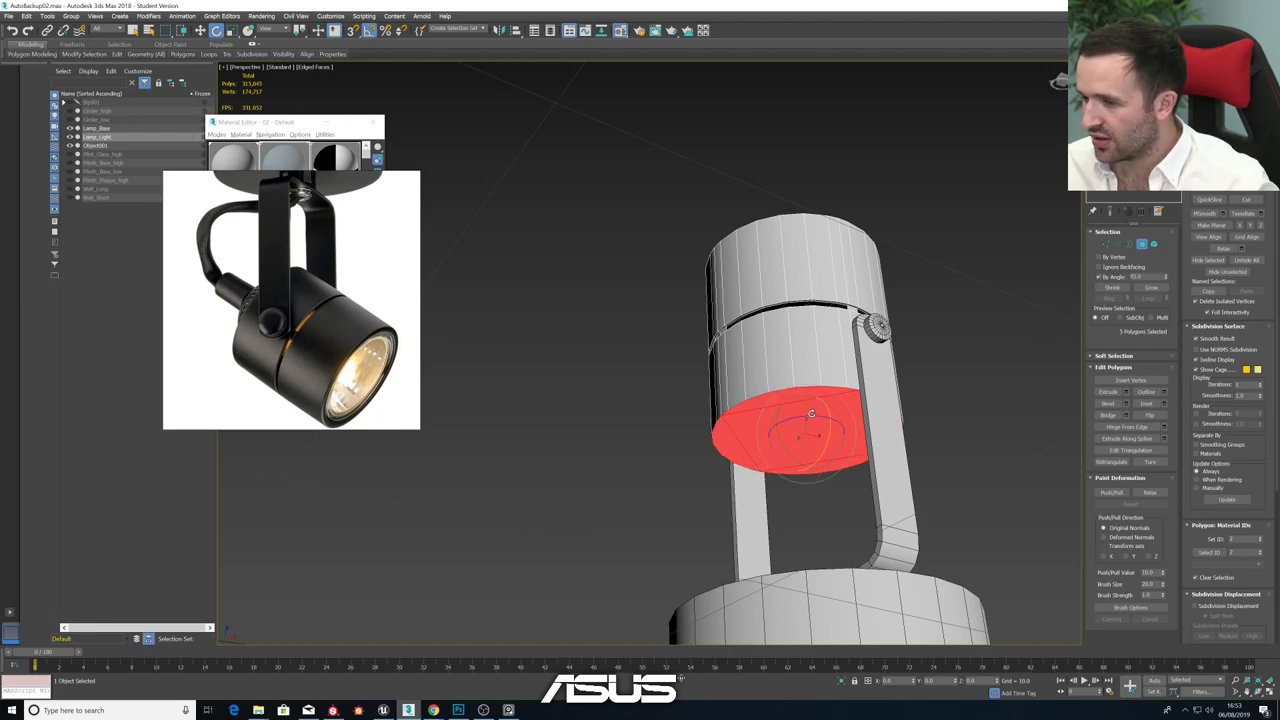
key("Delete")
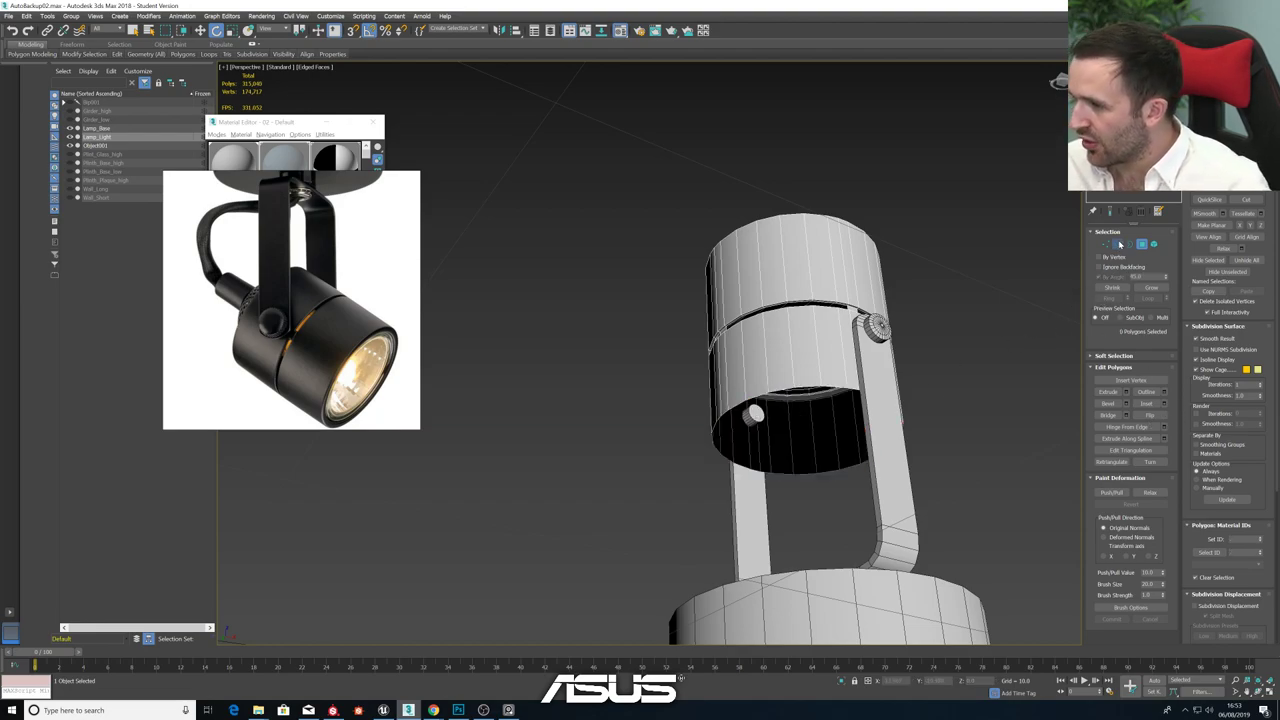
- Select the lamp head's open rear edge loop and extrude it inward by scaling to form a narrow flat rim
left_click(1117, 244)
double_click(800, 413)
key("r")
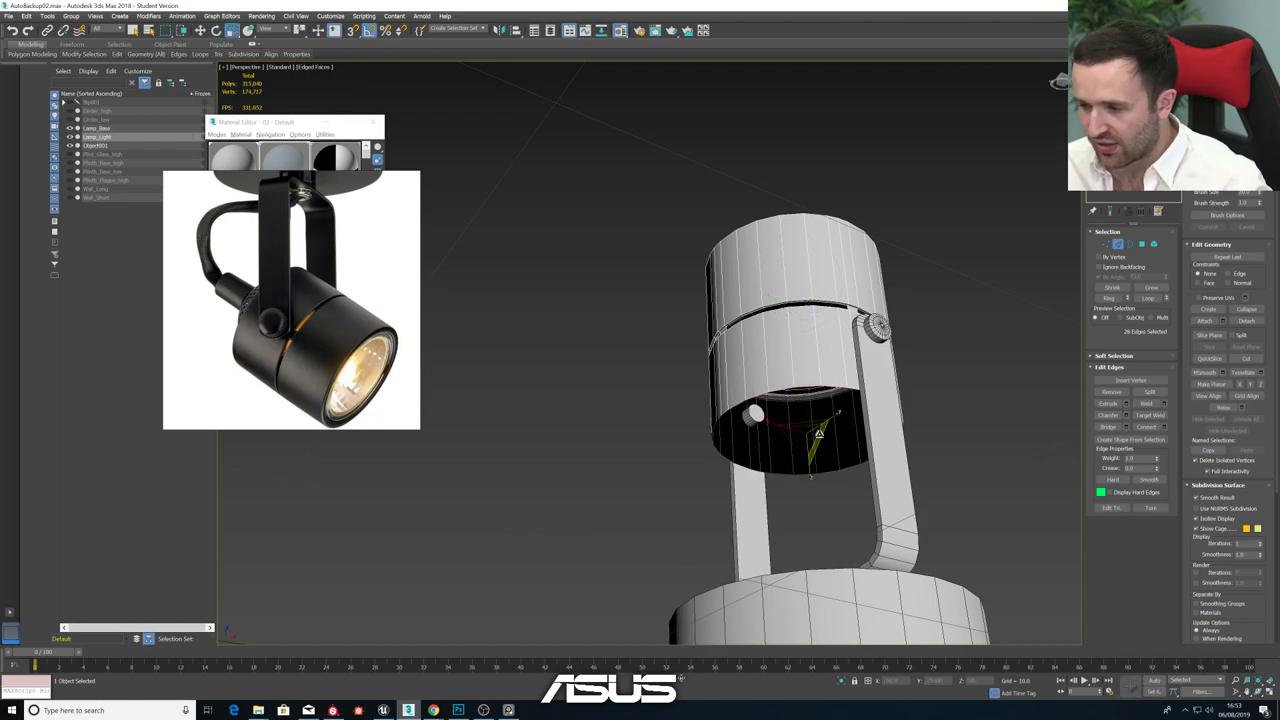
middle_click_drag(800, 413, 812, 412, "alt")
left_click_drag(808, 421, 808, 424, "shift")
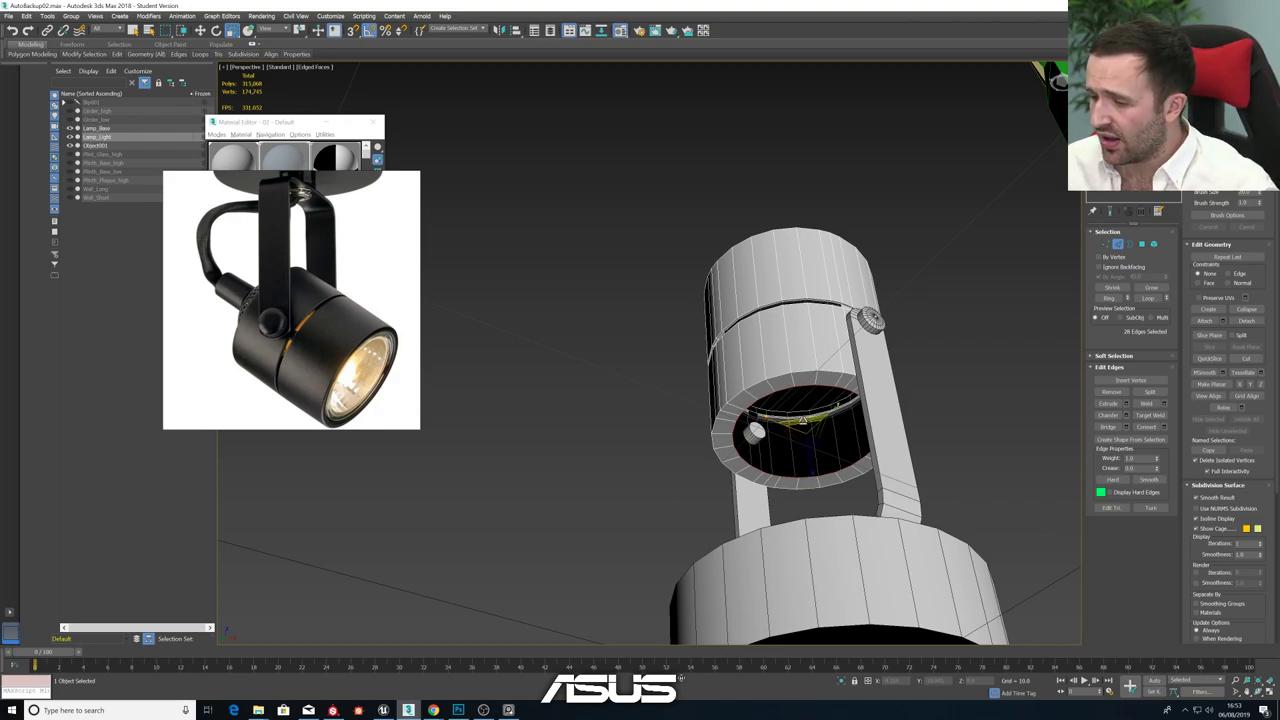
left_click_drag(802, 420, 804, 418)
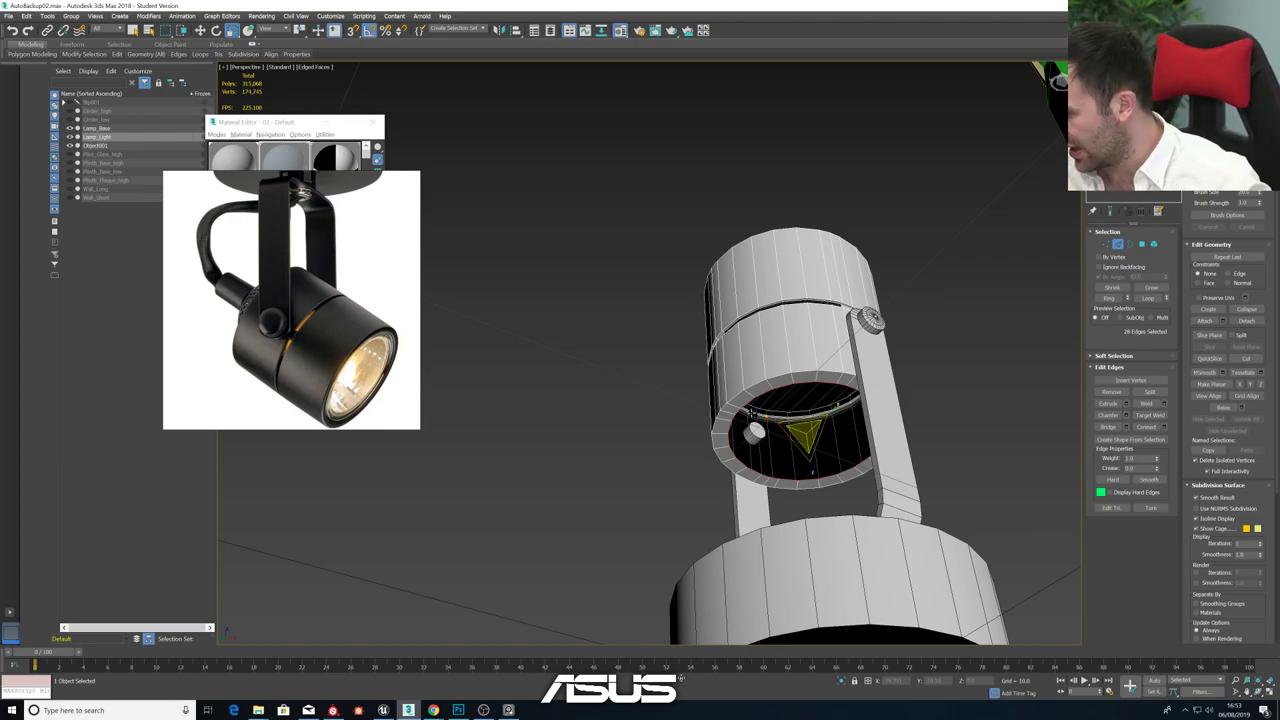
- Extrude the rim's inner edge loop inward by scaling and move it down to form a tapered rear section
middle_click_drag(762, 415, 787, 419, "alt")
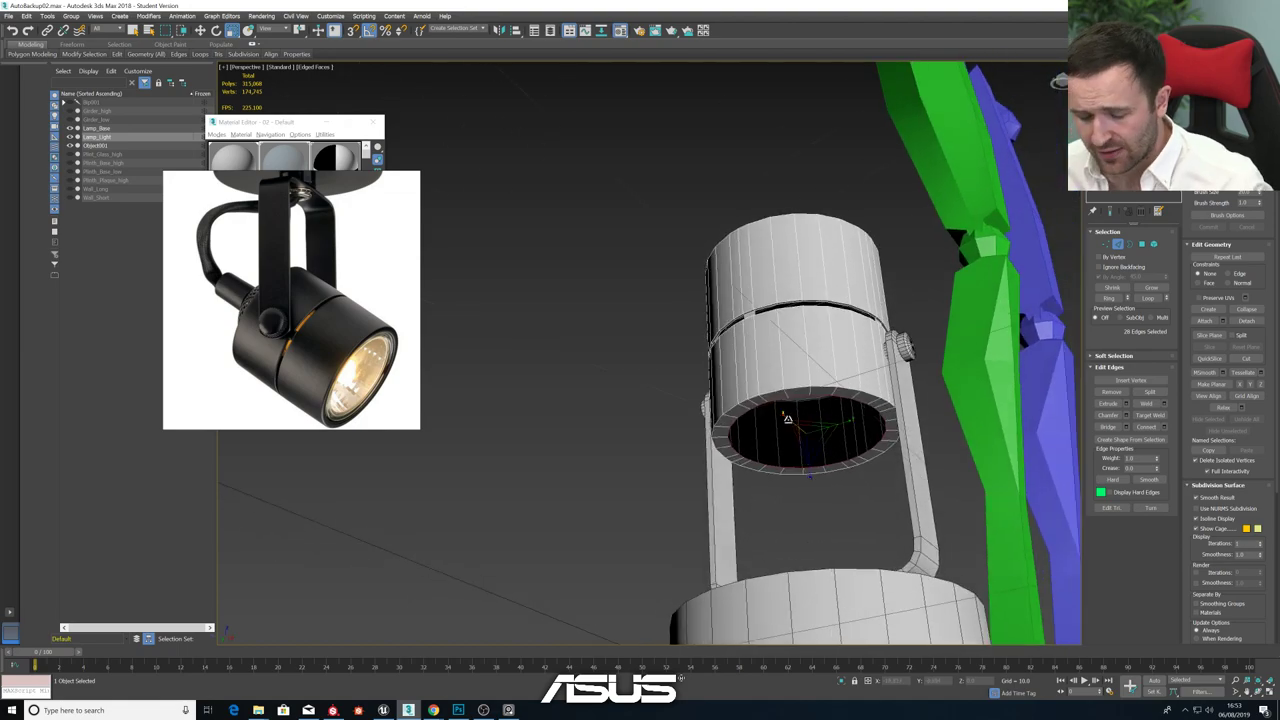
scroll(787, 419, "up", 3)
key("w")
key("e")
key("r")
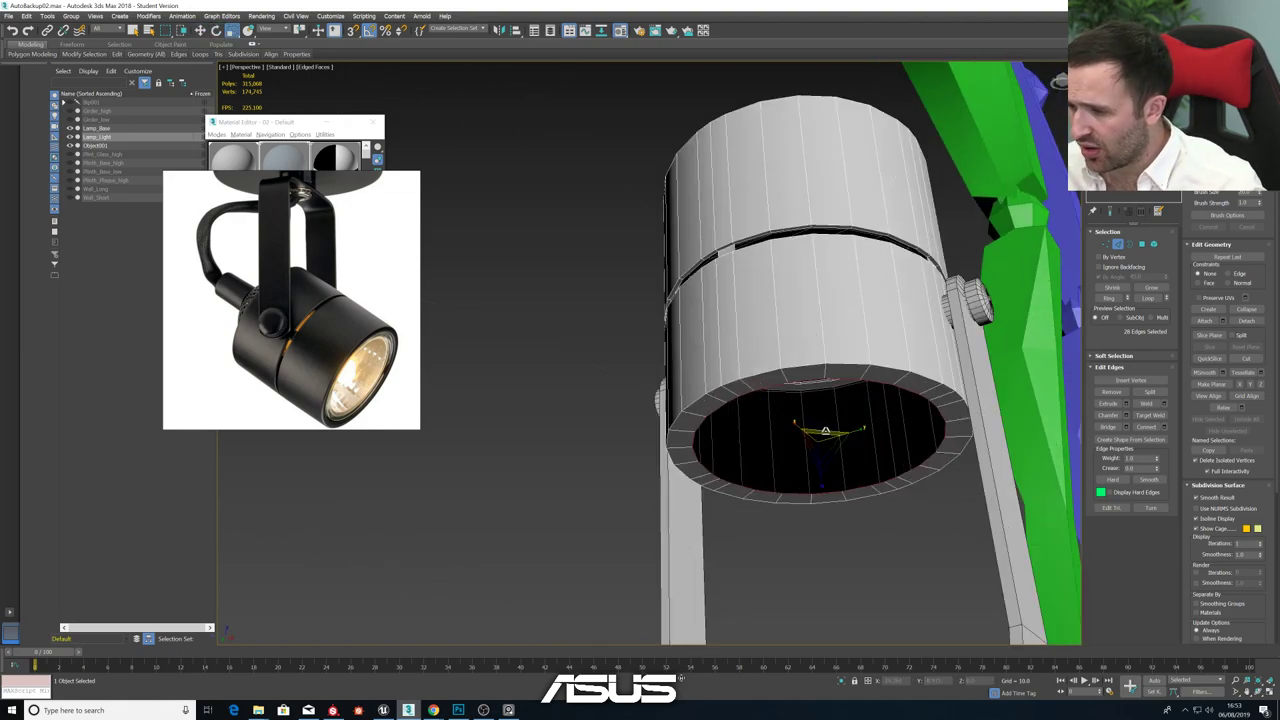
left_click_drag(823, 431, 824, 443, "shift")
key("w")
middle_click_drag(824, 439, 833, 442, "alt")
left_click_drag(814, 420, 818, 468)
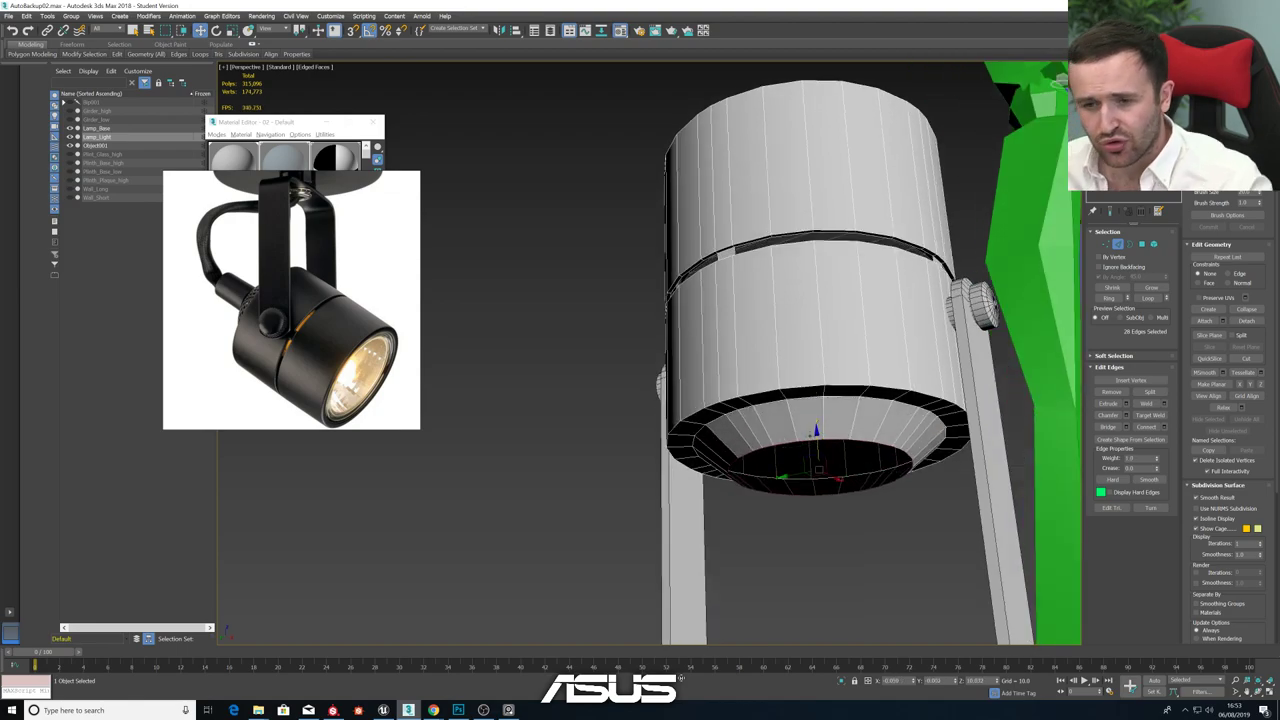
- Extrude the tapered section's lower edge loop inward to a smaller ring and extend the taper downward
key("r")
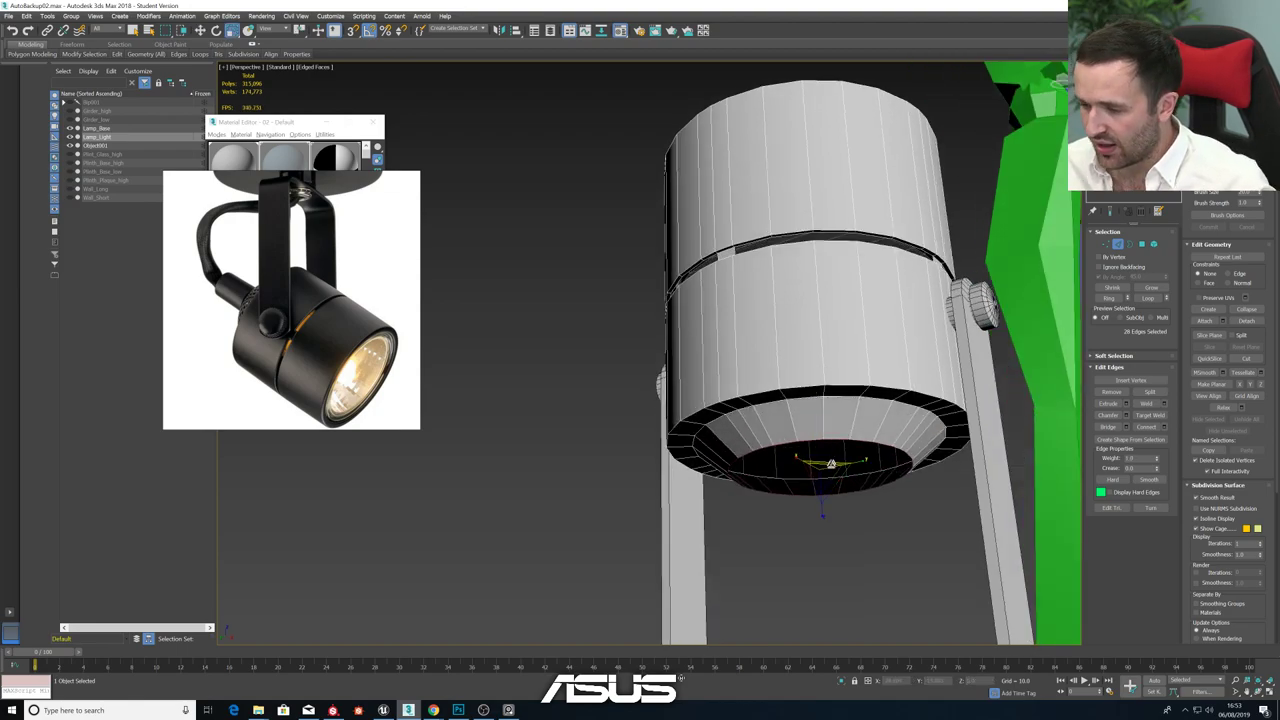
key("w")
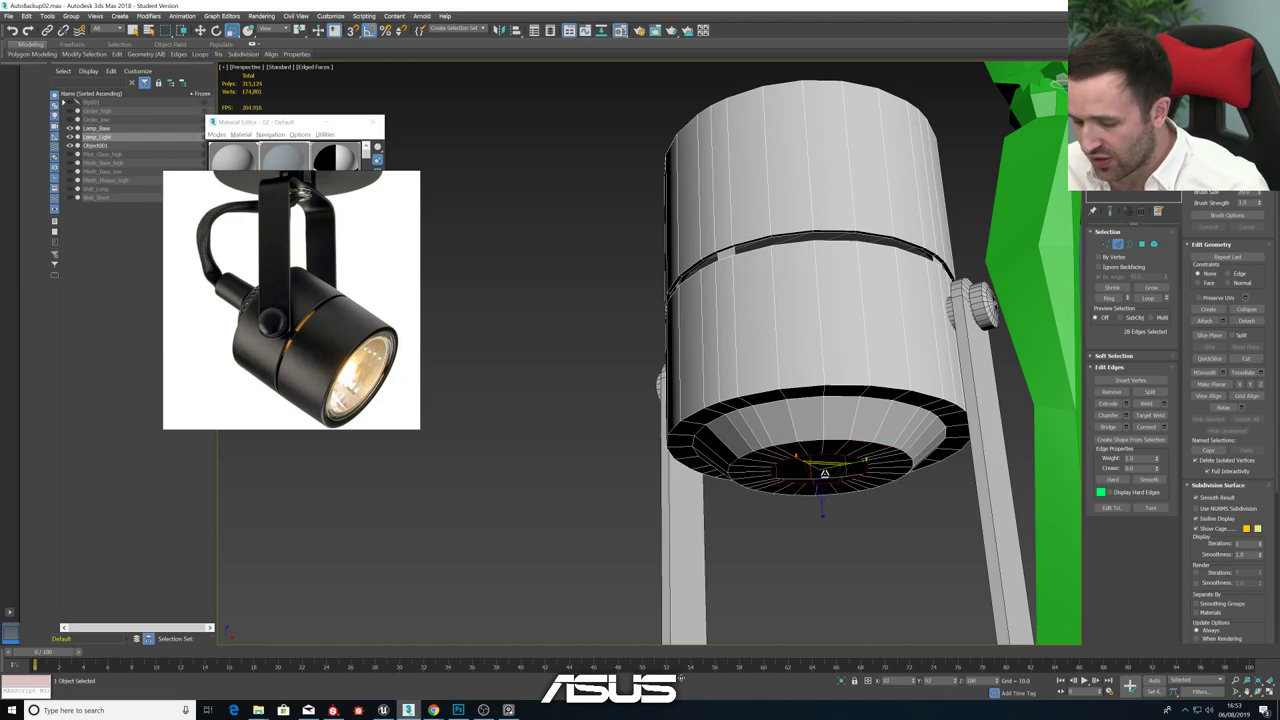
middle_click_drag(823, 463, 877, 468, "alt")
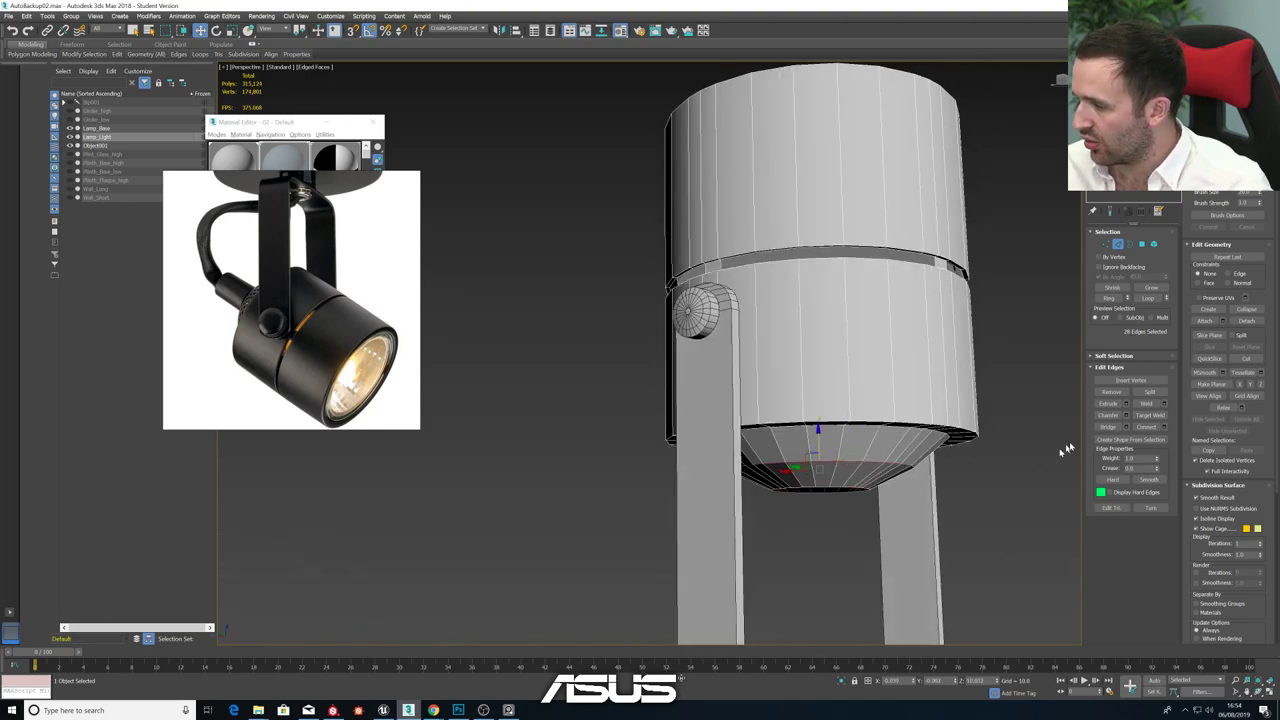
- Chamfer the tapered section's middle edge loop by 0.735 with additional segments to round it into a dome
left_click(1125, 416)
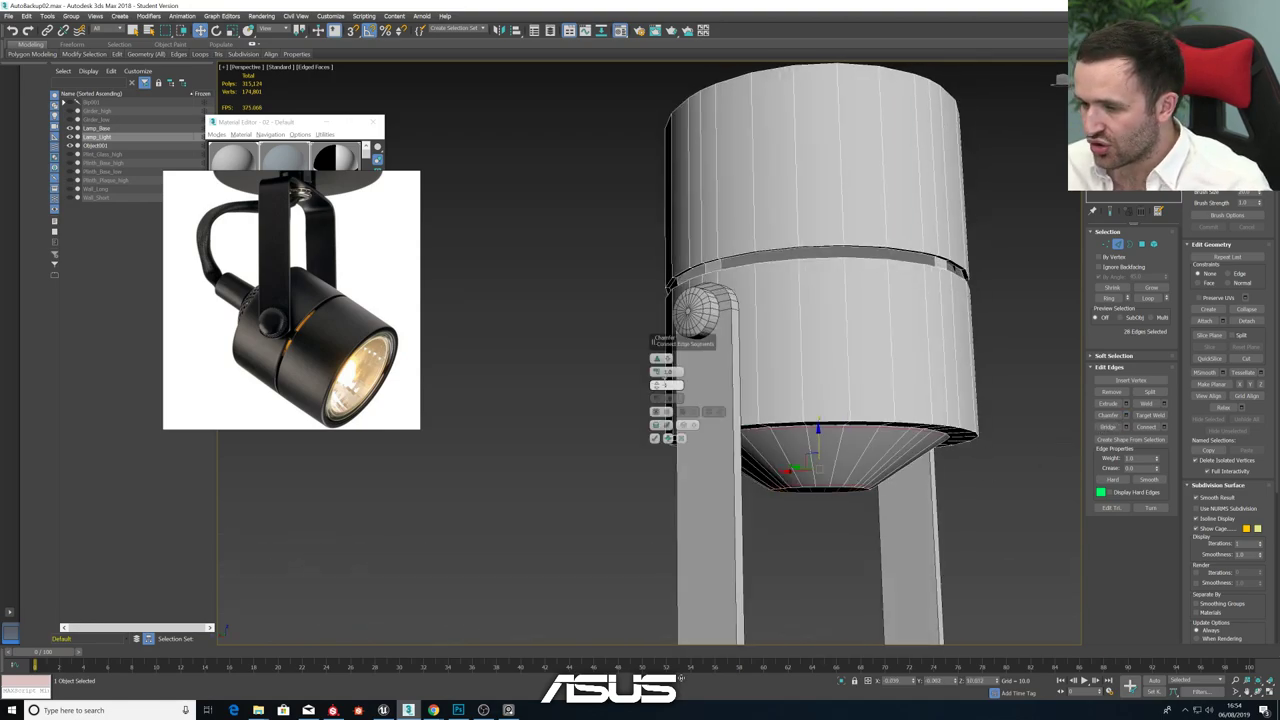
left_click(658, 383)
left_click(658, 383)
left_click_drag(657, 371, 656, 377)
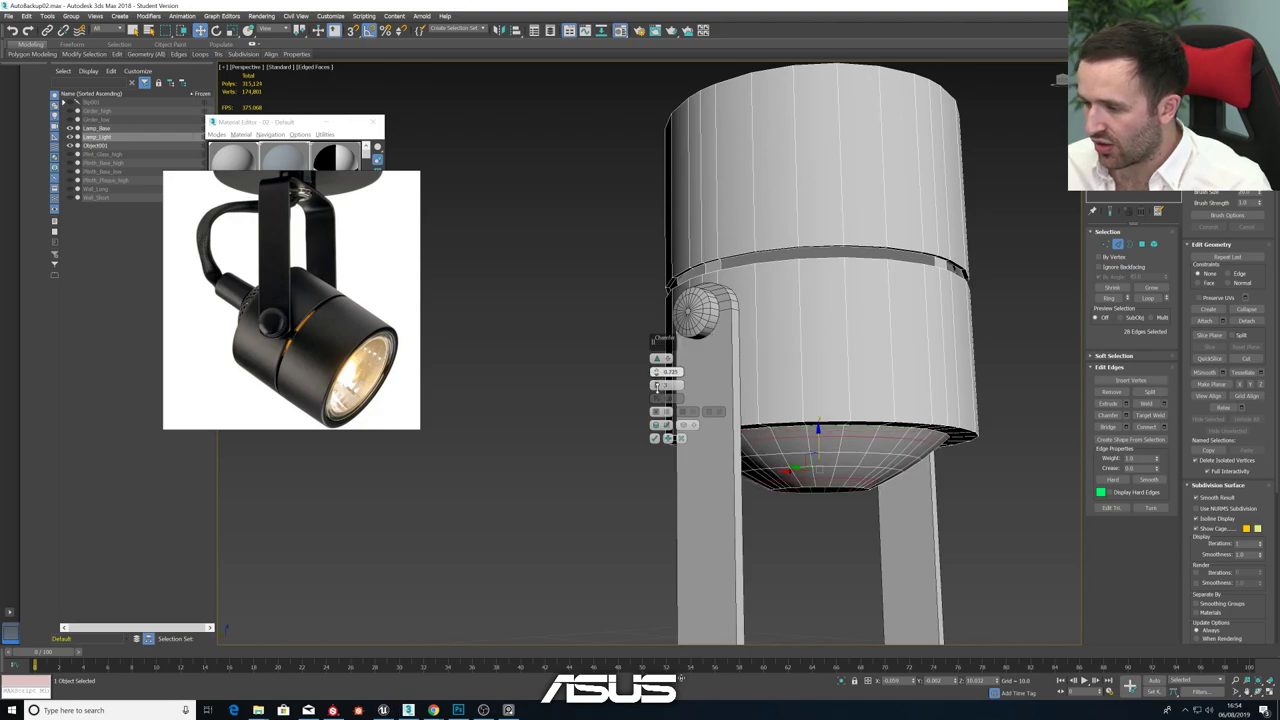
left_click(656, 438)
- Select the edge loop around the dome's opening, extrude it slightly inward by scaling, and lower the new loop a little
middle_click_drag(845, 512, 833, 471, "alt")
double_click(829, 467)
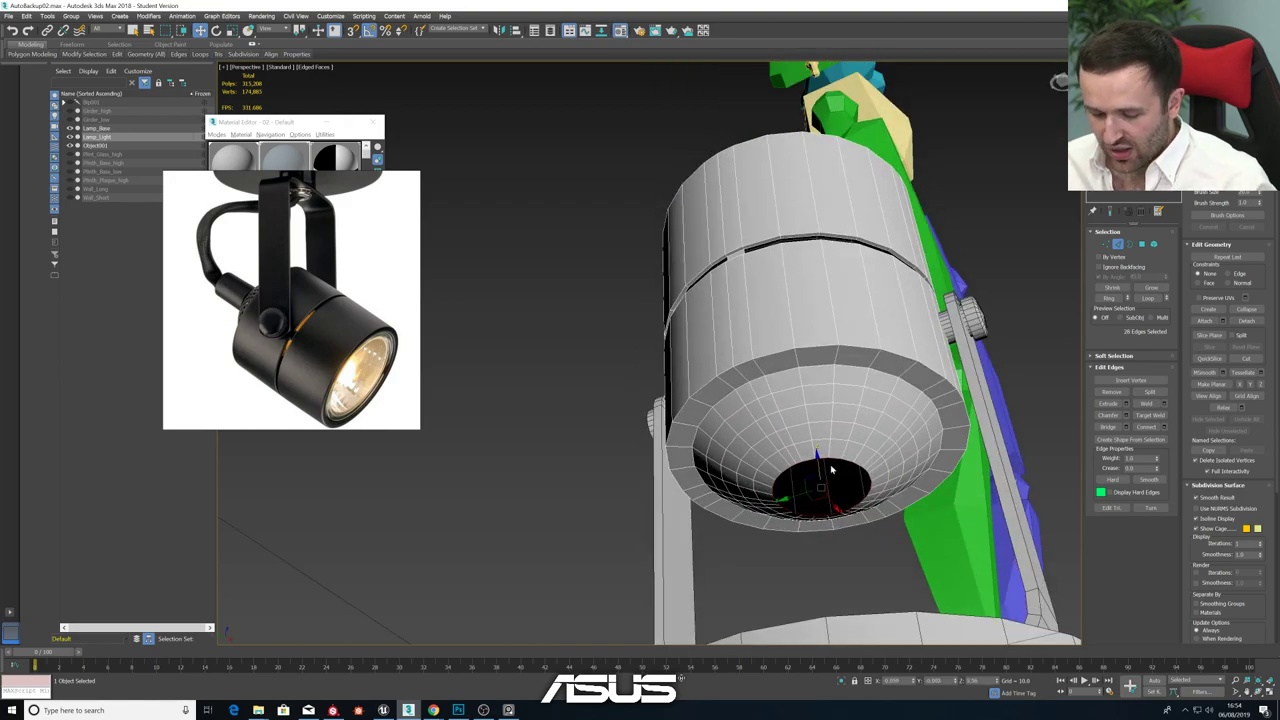
key("r")
left_click_drag(825, 476, 828, 486, "shift")
key("e")
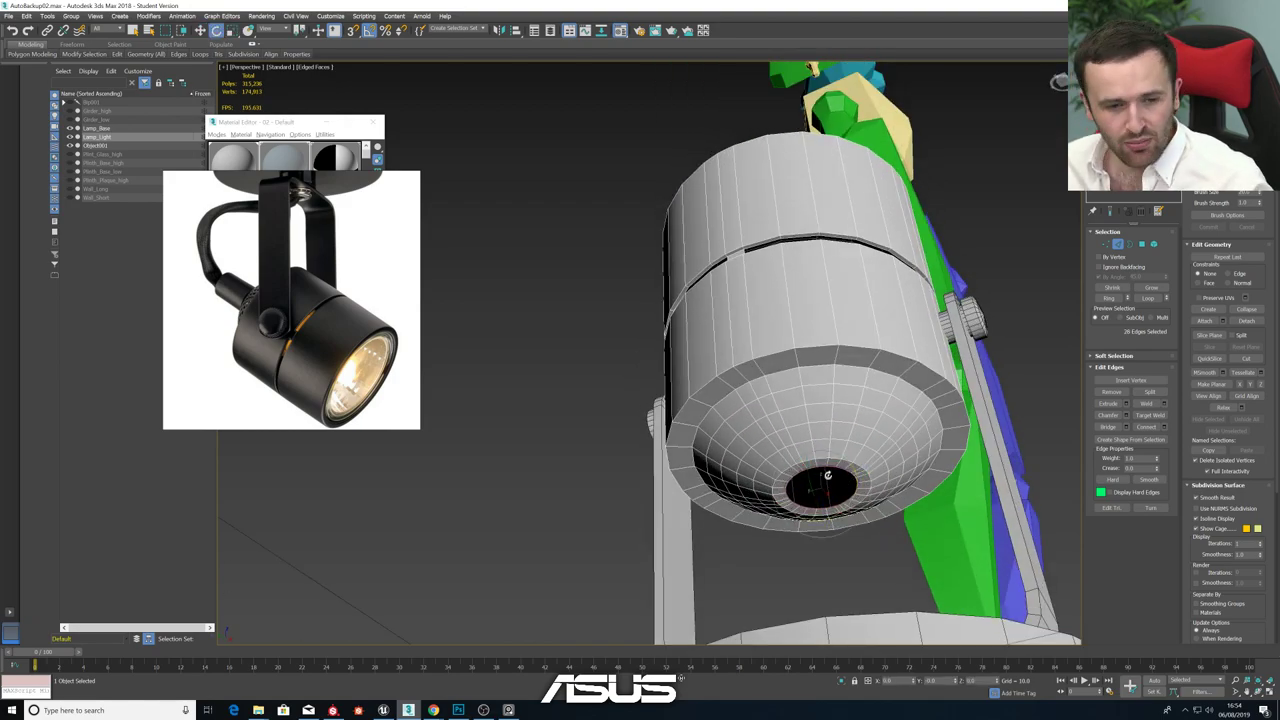
middle_click_drag(845, 467, 819, 463, "alt")
key("w")
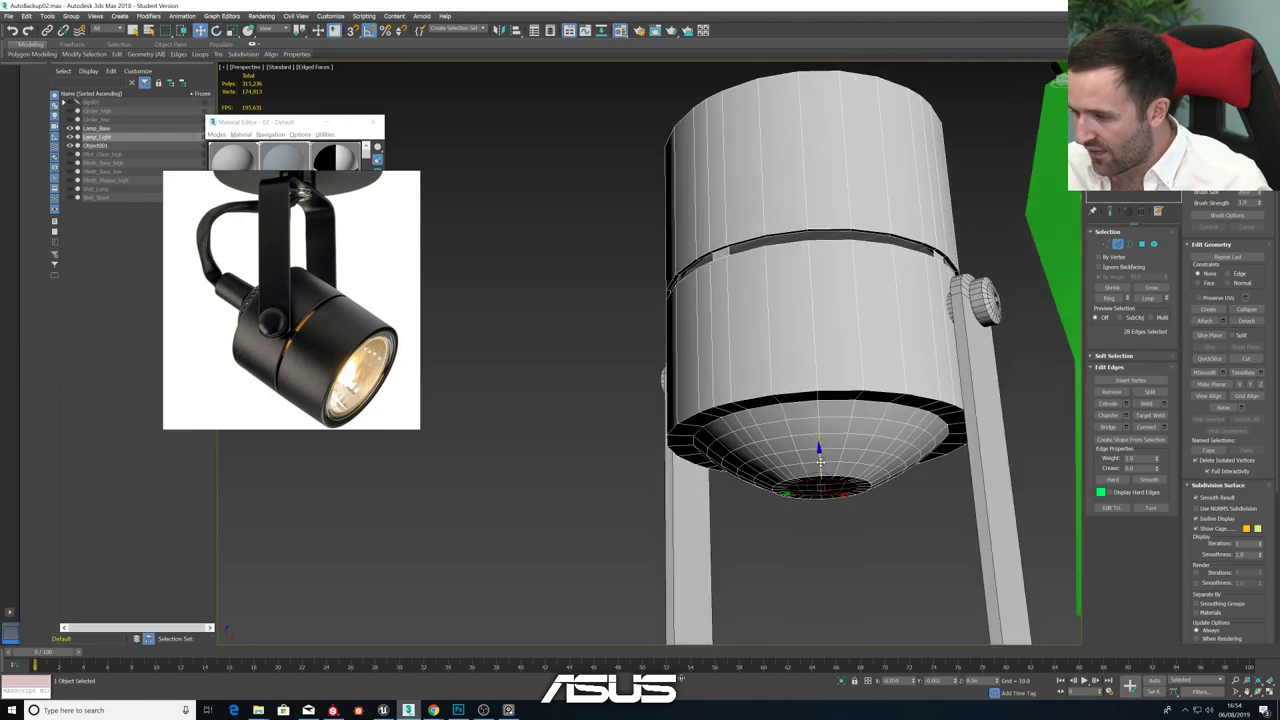
left_click_drag(819, 463, 819, 466)
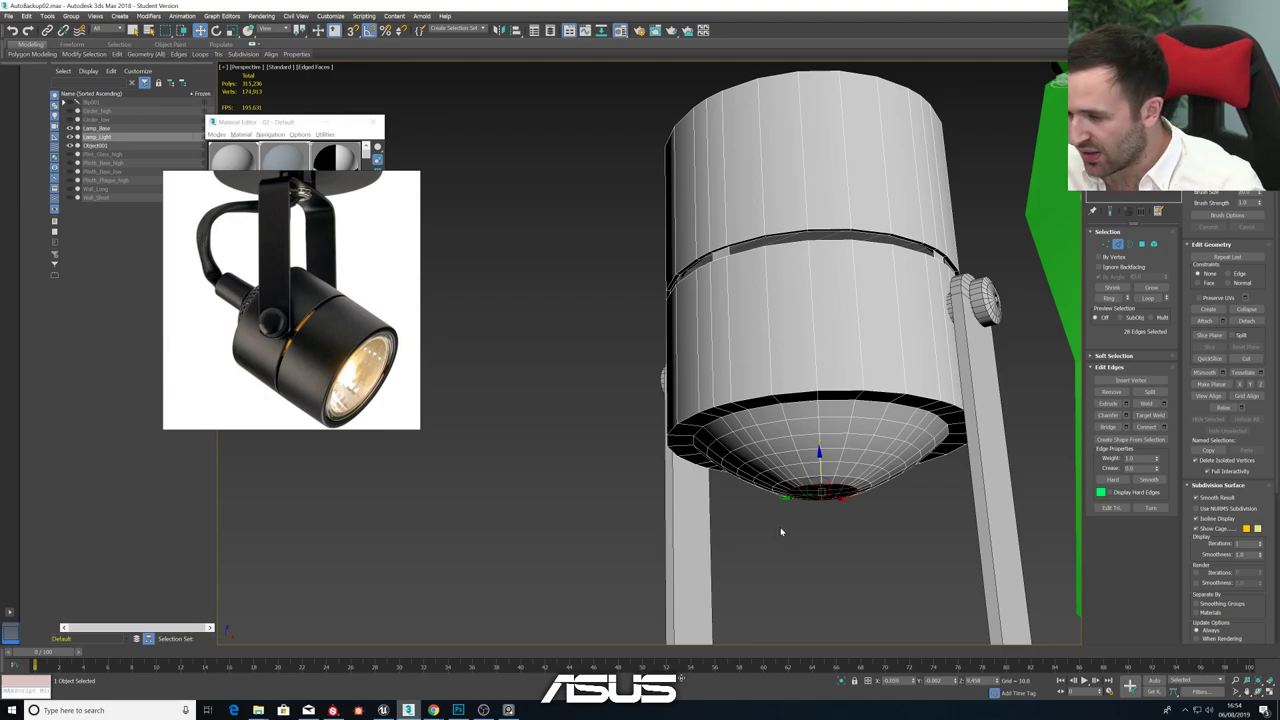
- Scale in one more edge ring at the dome's opening and extrude it straight down into a cylindrical cable neck
key("r")
middle_click_drag(825, 497, 827, 478, "alt")
left_click_drag(827, 482, 829, 476, "shift")
key("w")
middle_click_drag(829, 476, 827, 512, "alt")
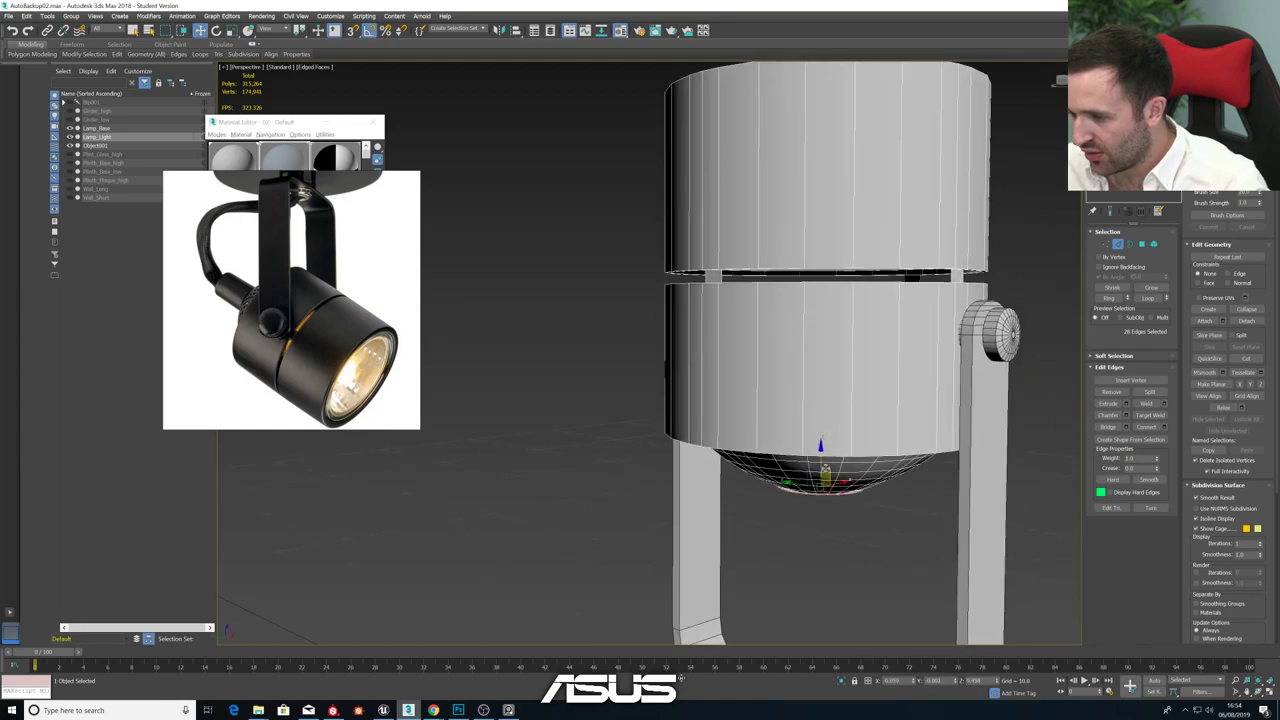
left_click_drag(822, 460, 822, 550, "shift")
scroll(822, 528, "down", 6)
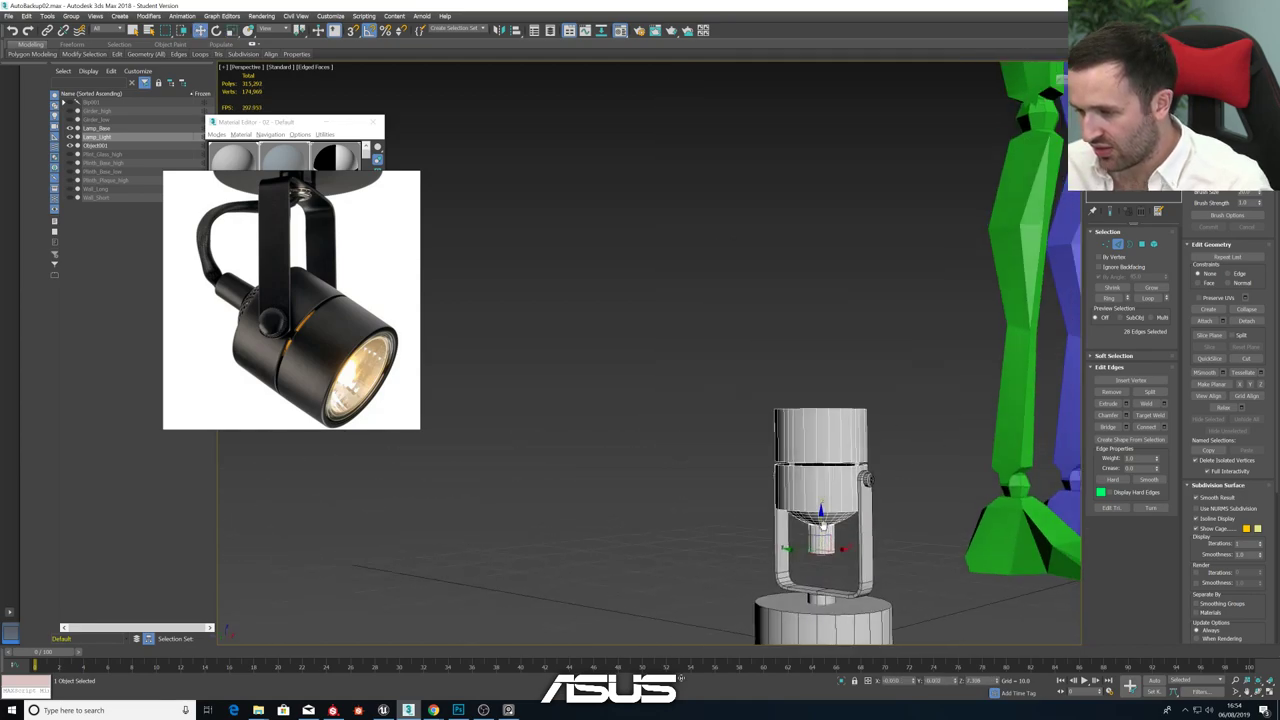
- Deselect two opposite edges of the neck's open end and bridge the remaining edges to cap it
middle_click_drag(823, 527, 838, 522, "alt")
scroll(830, 530, "up", 3)
scroll(822, 544, "up", 3)
scroll(828, 544, "up", 3)
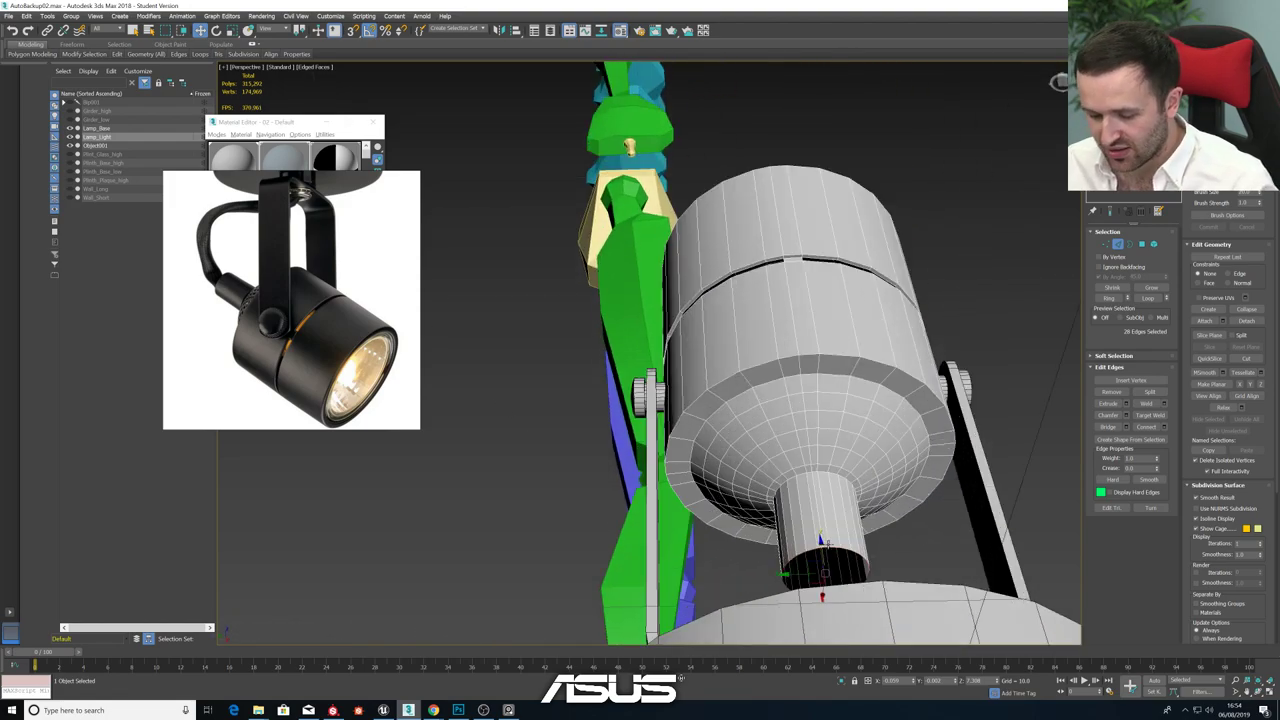
scroll(822, 542, "up", 5)
left_click(833, 547, "alt")
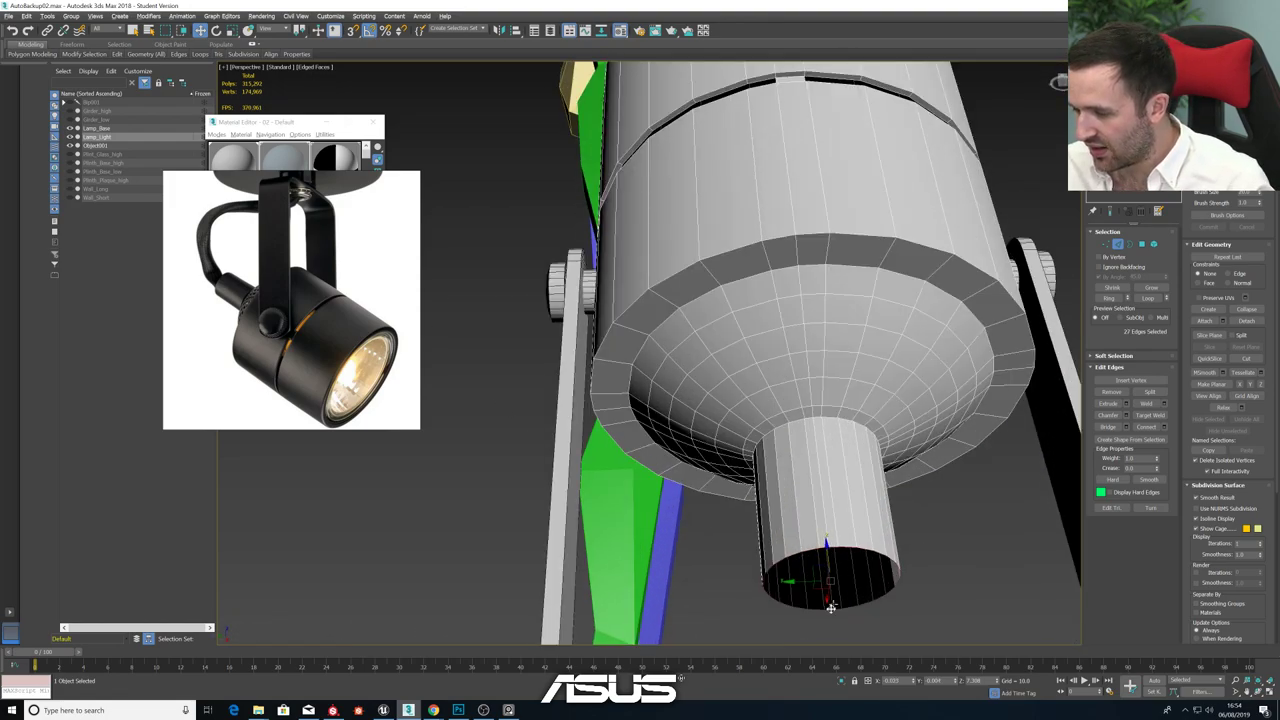
left_click(831, 608, "alt")
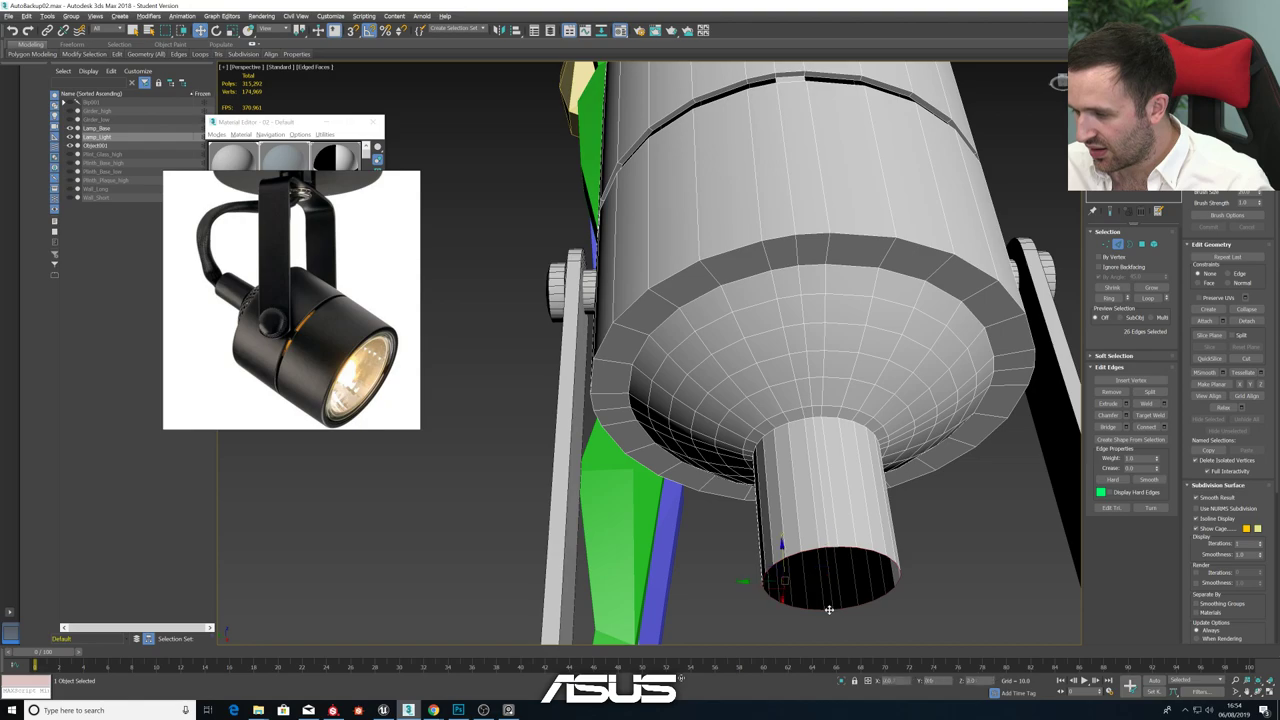
left_click(1107, 427)
middle_click_drag(875, 564, 878, 556, "alt")
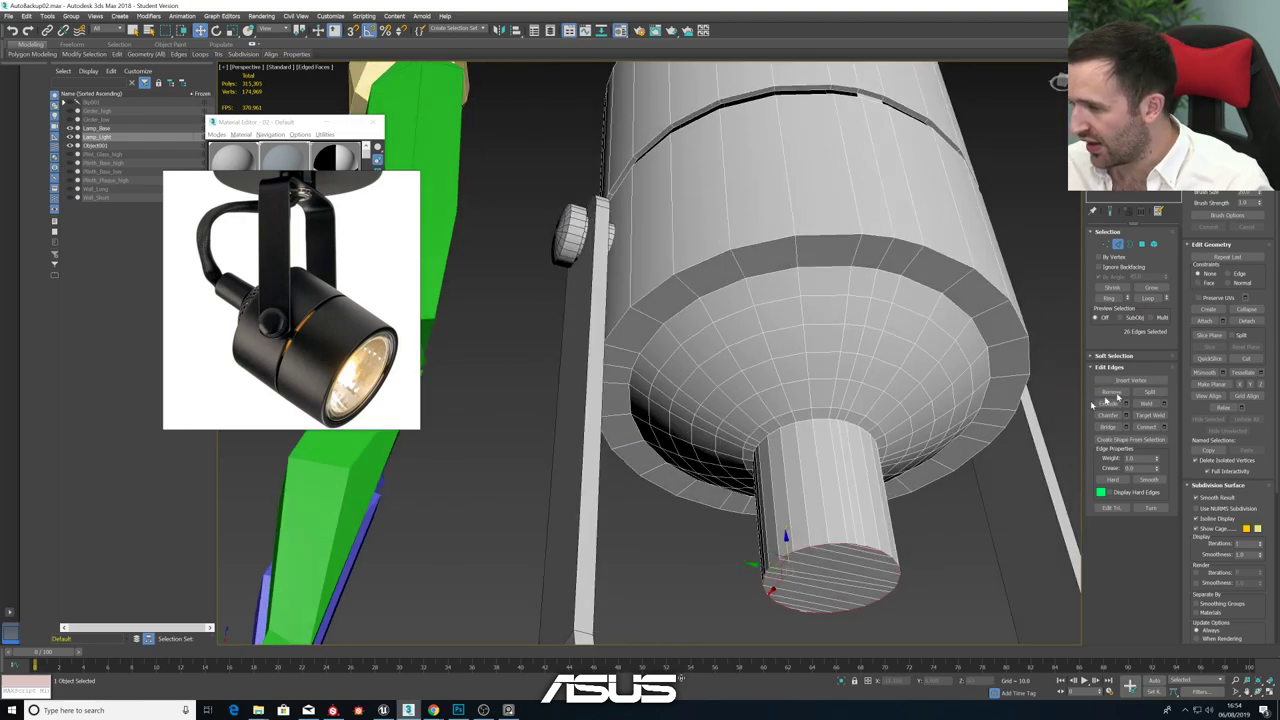
- Select the cable neck's end cap and side polygons with By Angle and scale them inward horizontally to make the neck narrower
middle_click_drag(952, 425, 957, 474, "alt")
left_click(1144, 246)
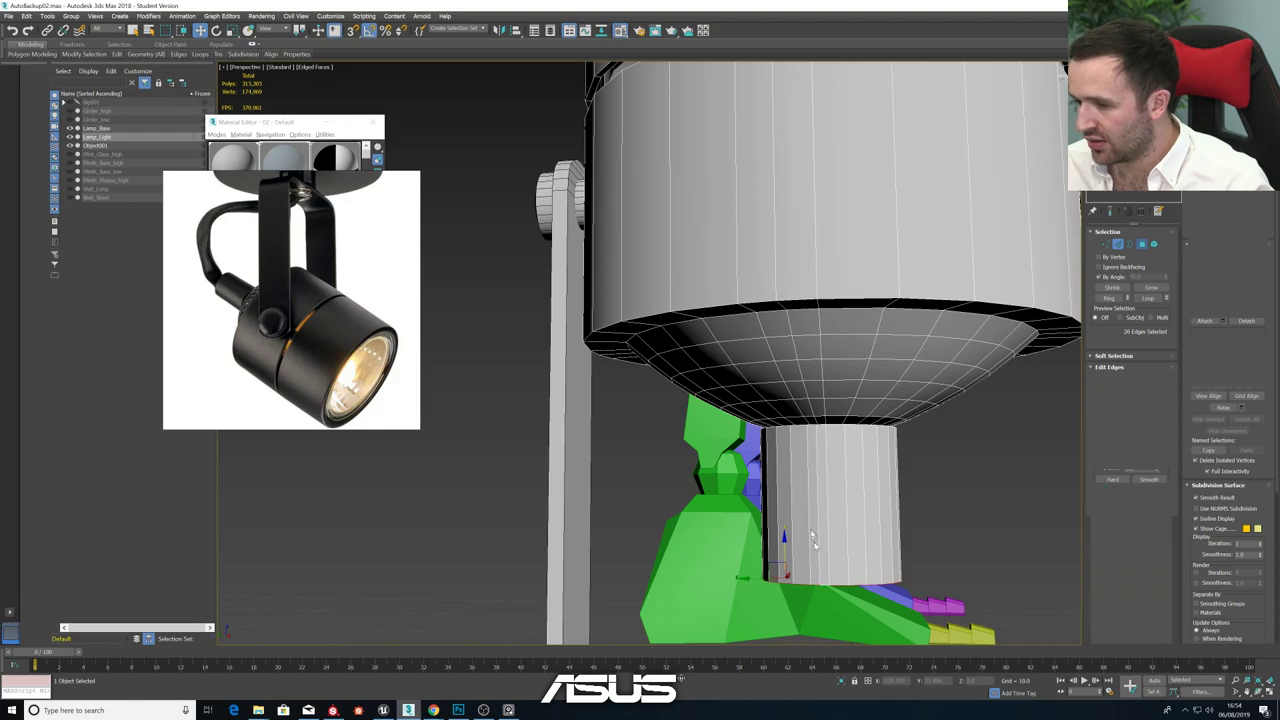
middle_click_drag(812, 566, 850, 540, "alt")
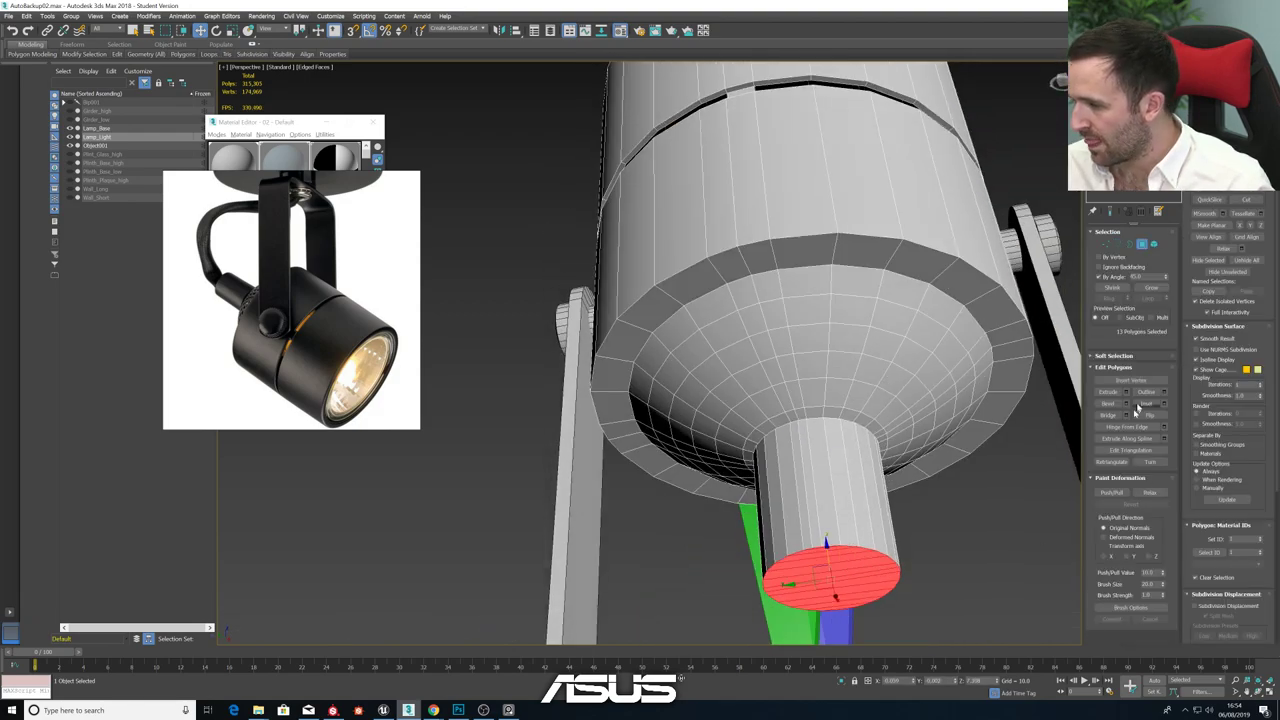
left_click(1151, 287)
left_click(1151, 287)
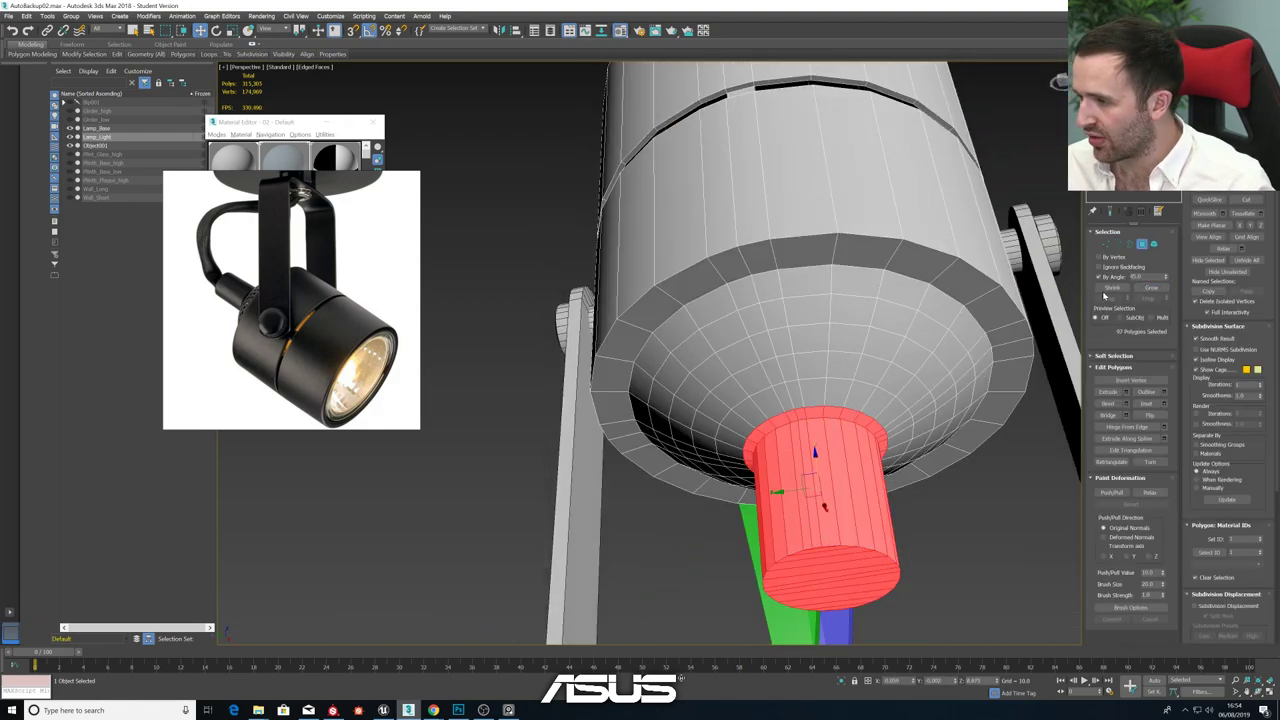
left_click(1112, 287)
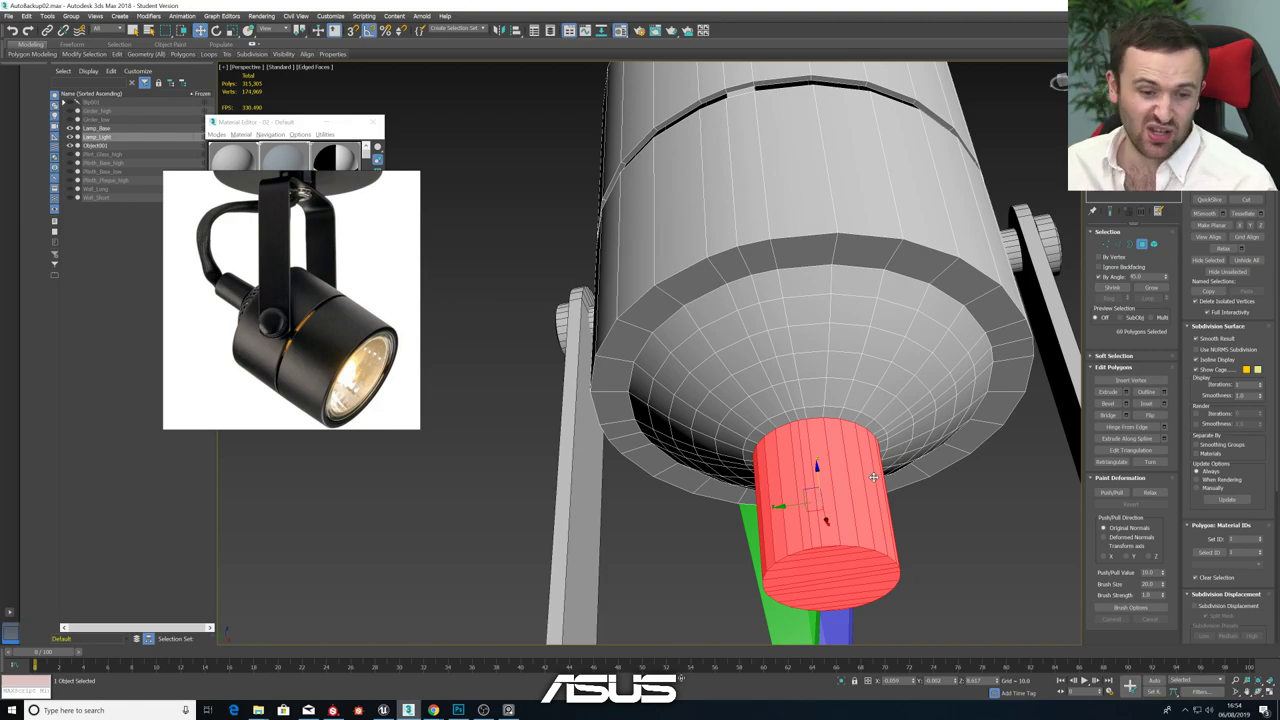
key("r")
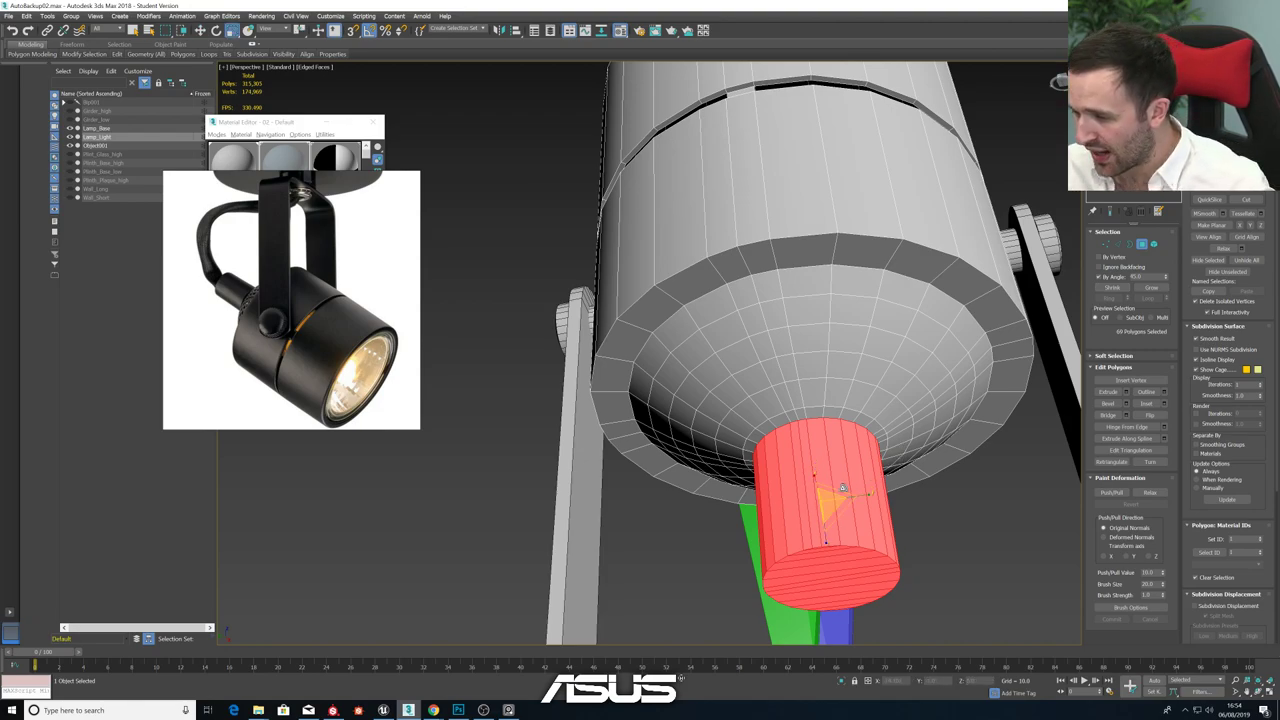
left_click_drag(834, 488, 830, 503)
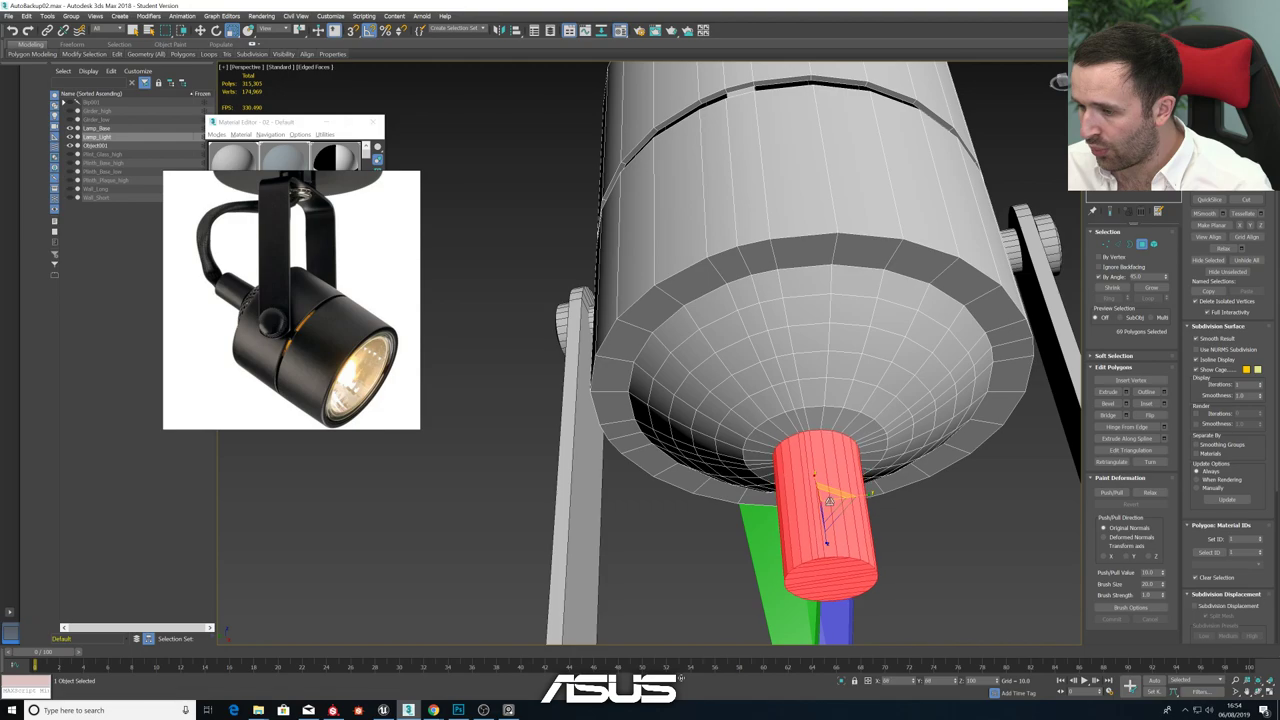
- Keep only the neck's end-cap polygons selected and raise them slightly to shorten the cable neck
middle_click_drag(830, 503, 824, 508, "alt")
scroll(824, 508, "down", 4)
middle_click_drag(829, 552, 839, 505, "alt")
scroll(839, 505, "up", 3)
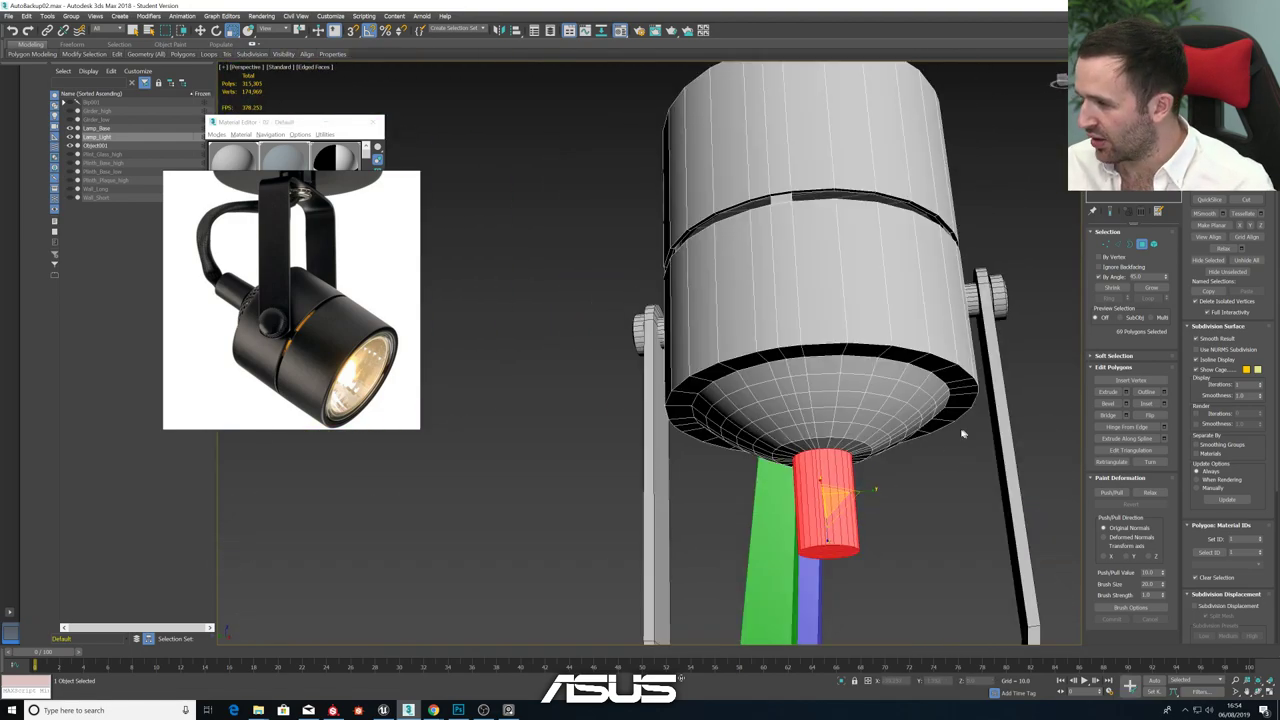
left_click_drag(788, 456, 932, 526, "alt")
middle_click_drag(866, 543, 827, 519, "alt")
left_click_drag(827, 519, 828, 509)
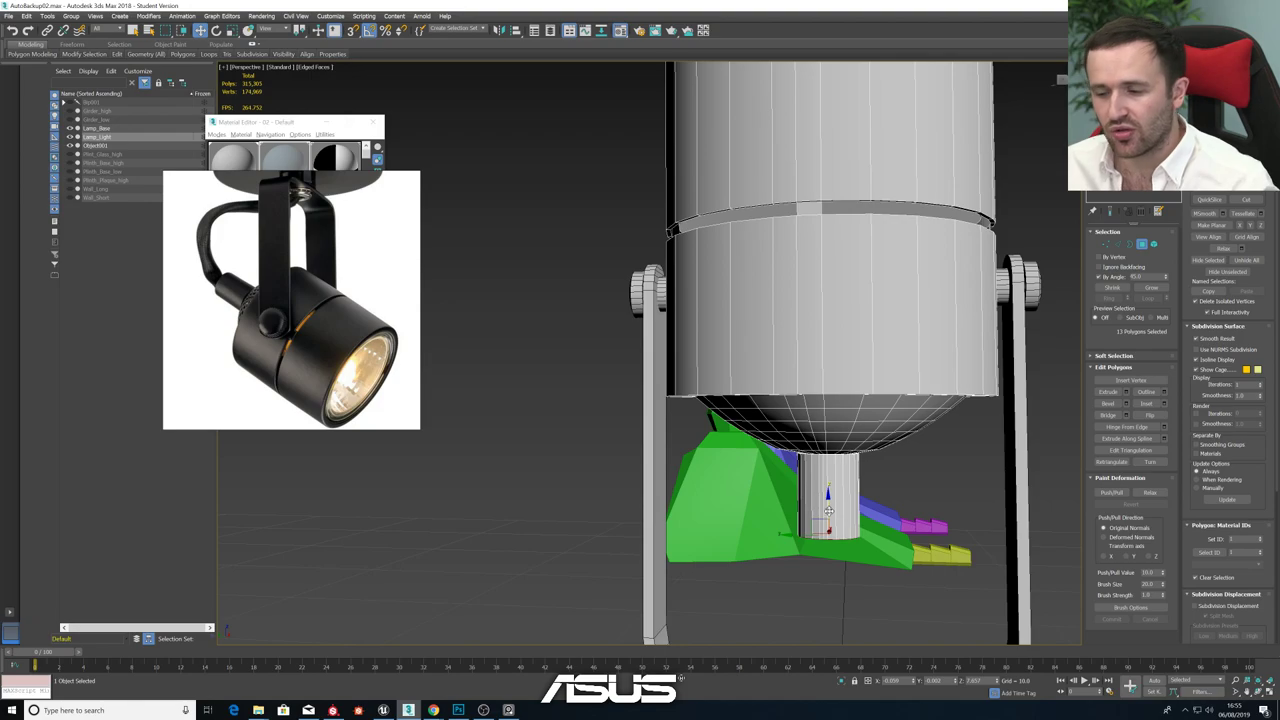
- Select the polygons of the cable neck, dome and rear housing and auto-smooth them with a threshold of 45
scroll(828, 509, "down", 5)
key("F4")
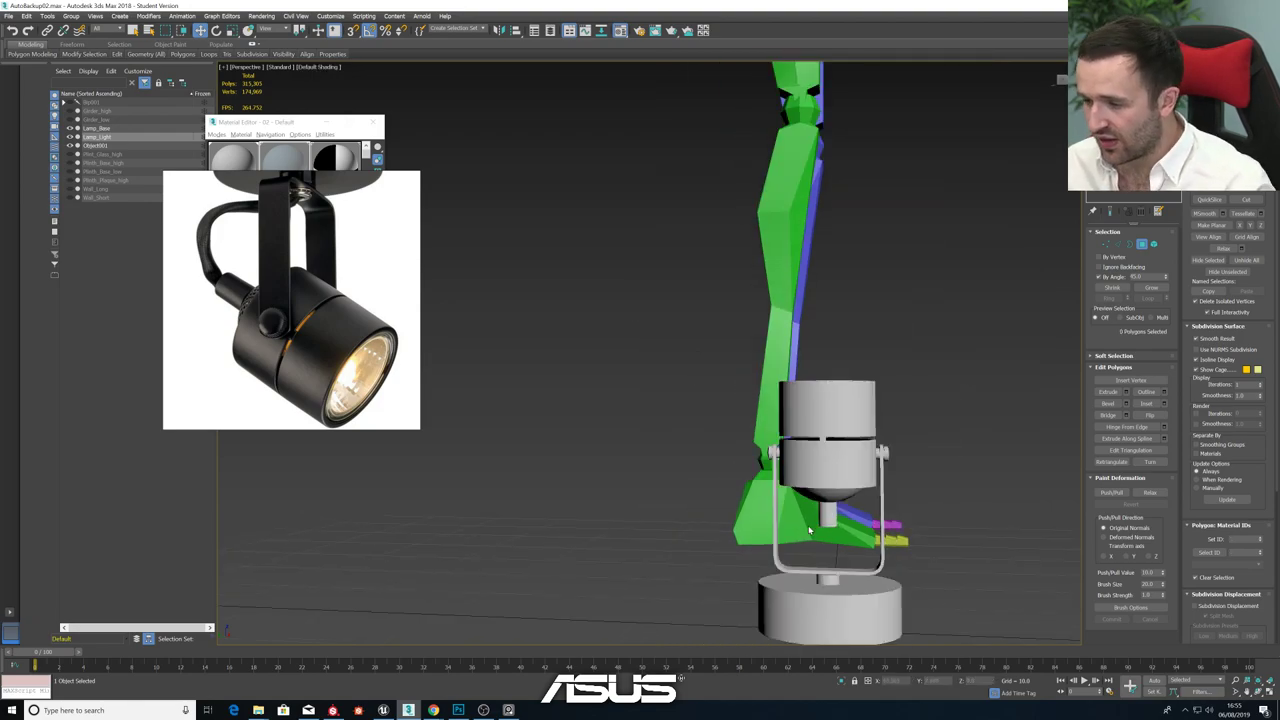
scroll(808, 525, "down", 3)
mouse_move(808, 525)
middle_mouse_down("alt")
mouse_move(870, 518)
mouse_move(820, 516)
middle_mouse_up("alt")
scroll(820, 516, "up", 2)
scroll(822, 515, "up", 5)
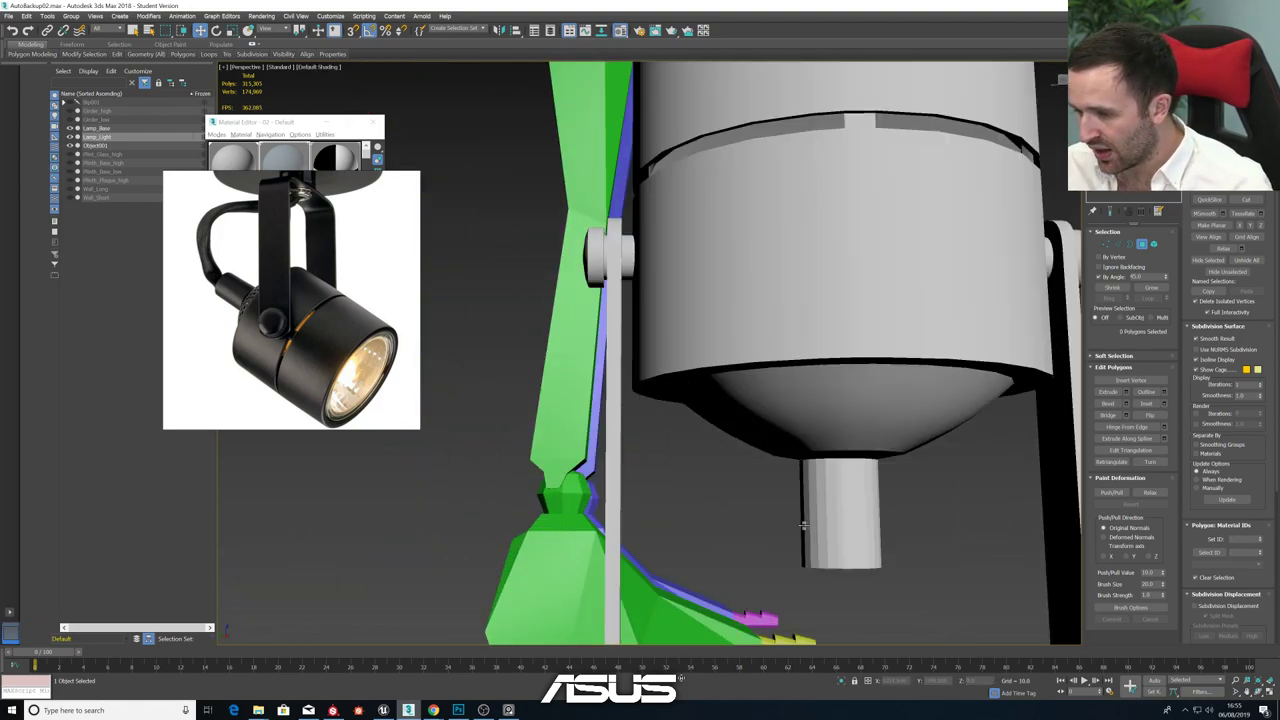
left_click_drag(771, 521, 903, 620)
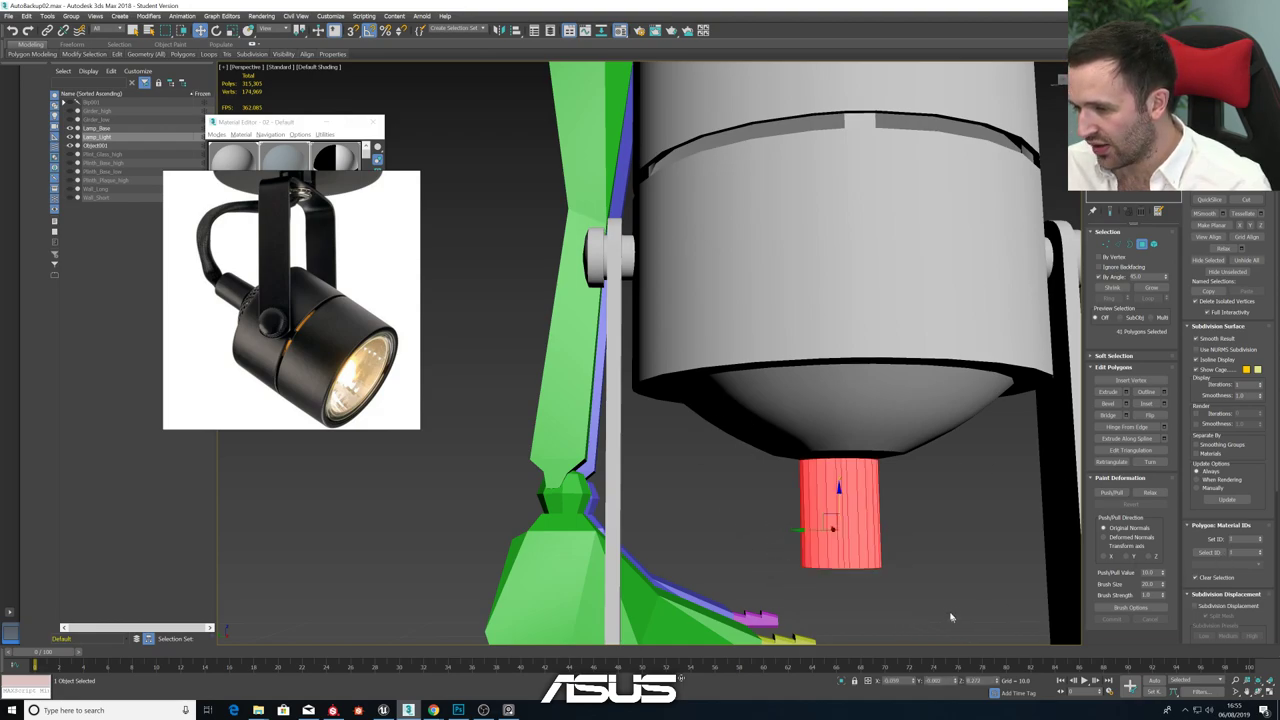
left_click_drag(706, 384, 706, 384, "ctrl")
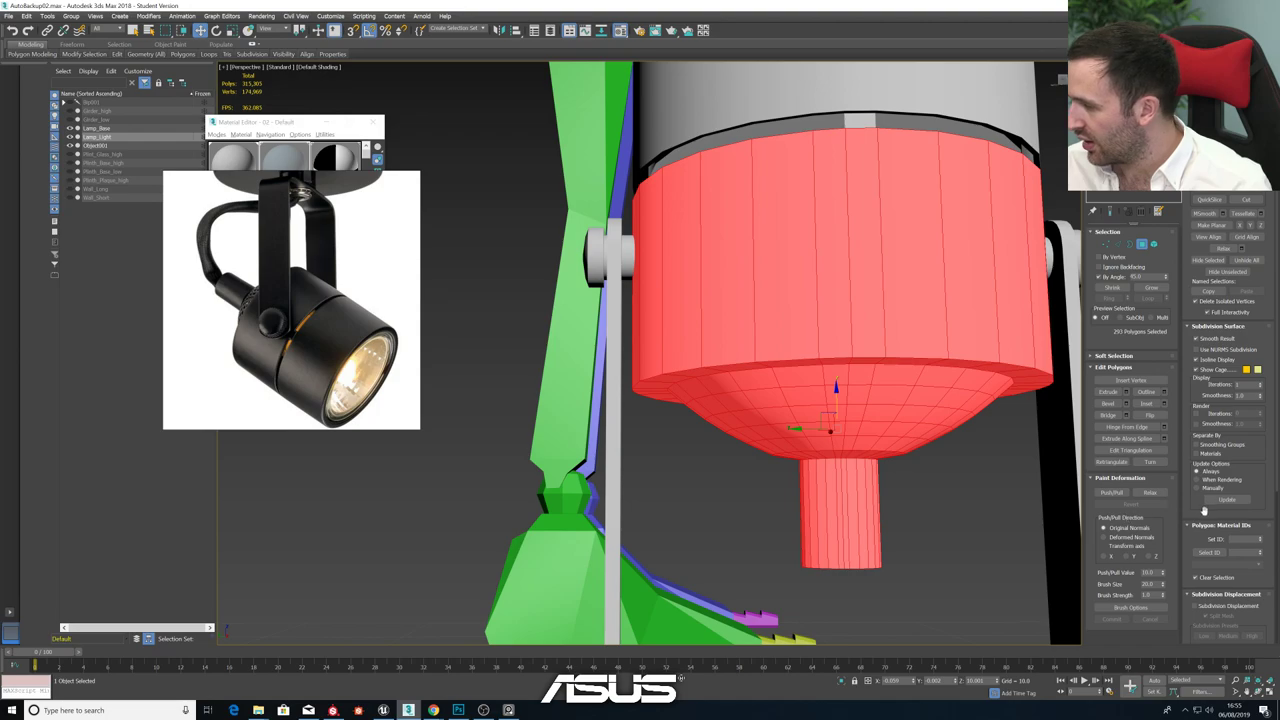
scroll(1212, 605, "down", 3)
scroll(1212, 598, "down", 3)
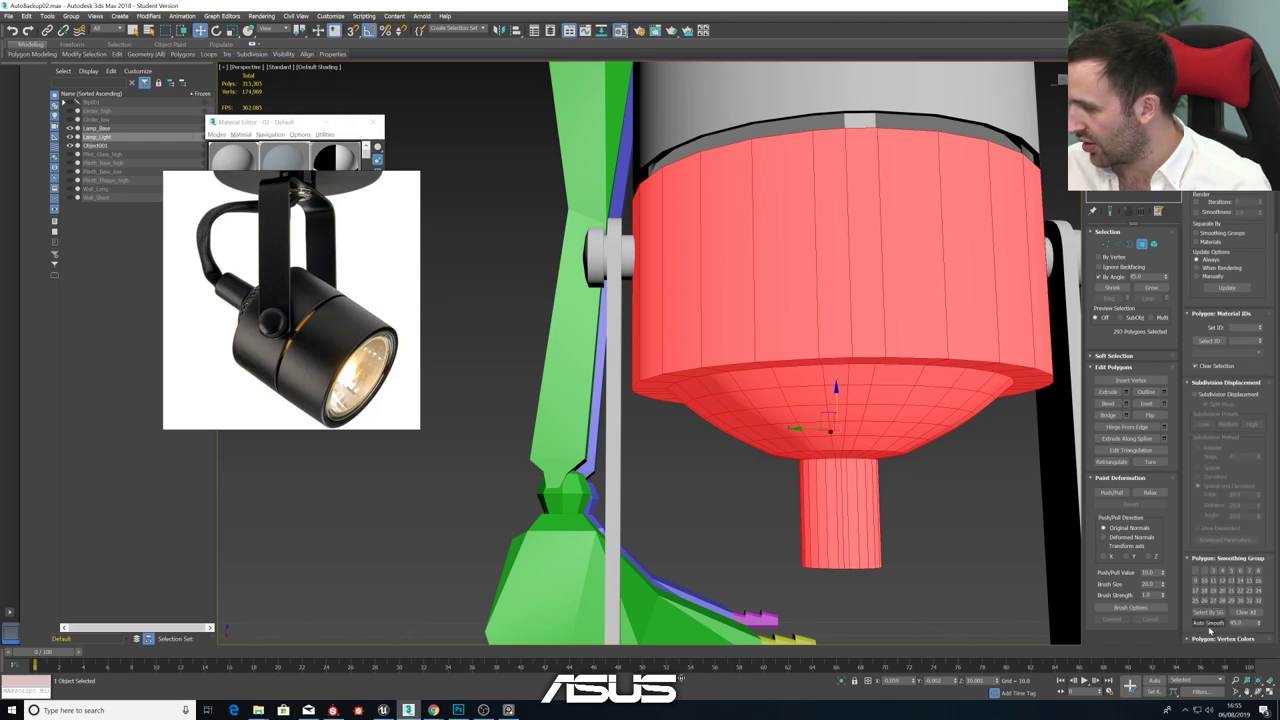
left_click(1210, 623)
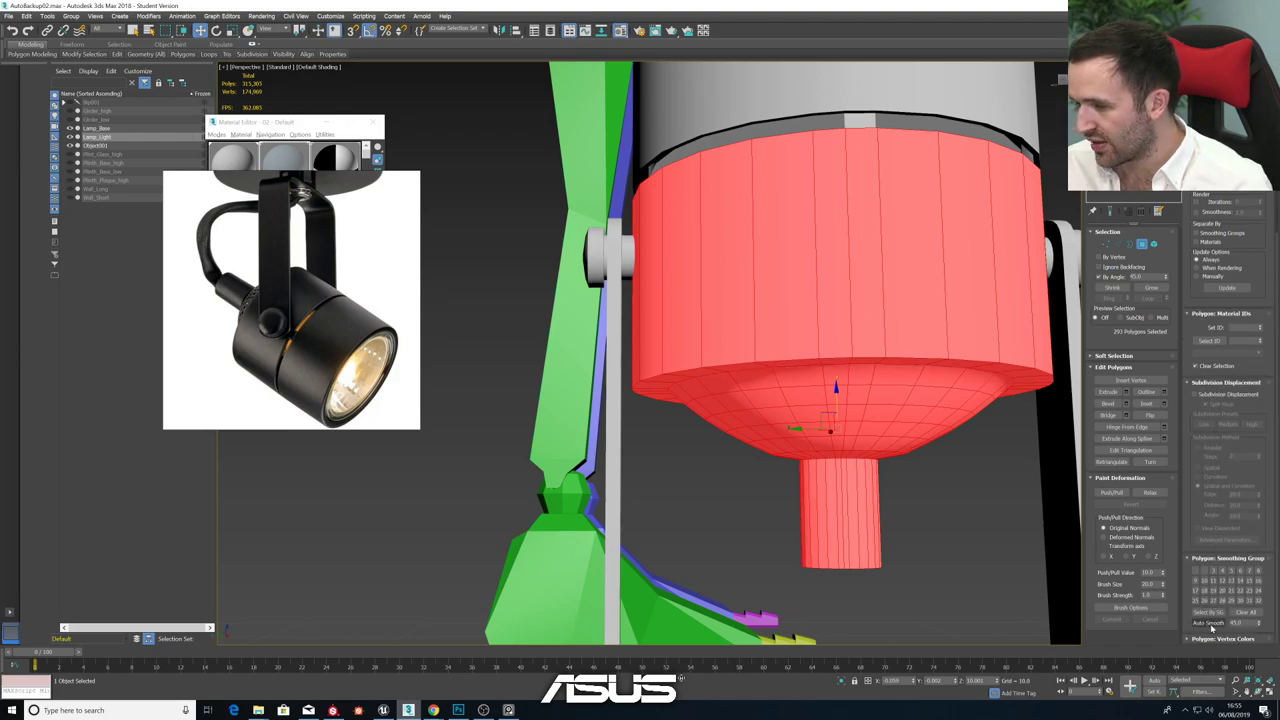
left_click(975, 567)
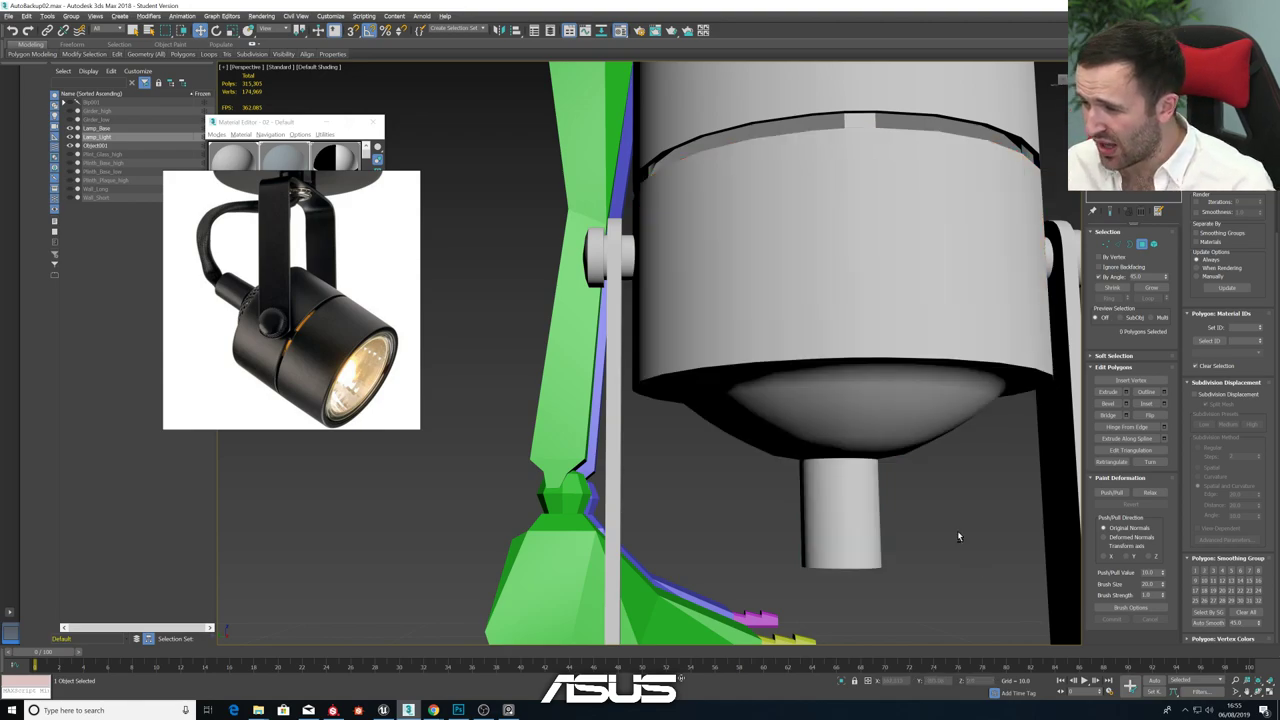
- Turn off By Angle, select the flat polygon ring around the dome, and auto-smooth it separately with a threshold of 45
middle_click_drag(957, 530, 952, 511, "alt")
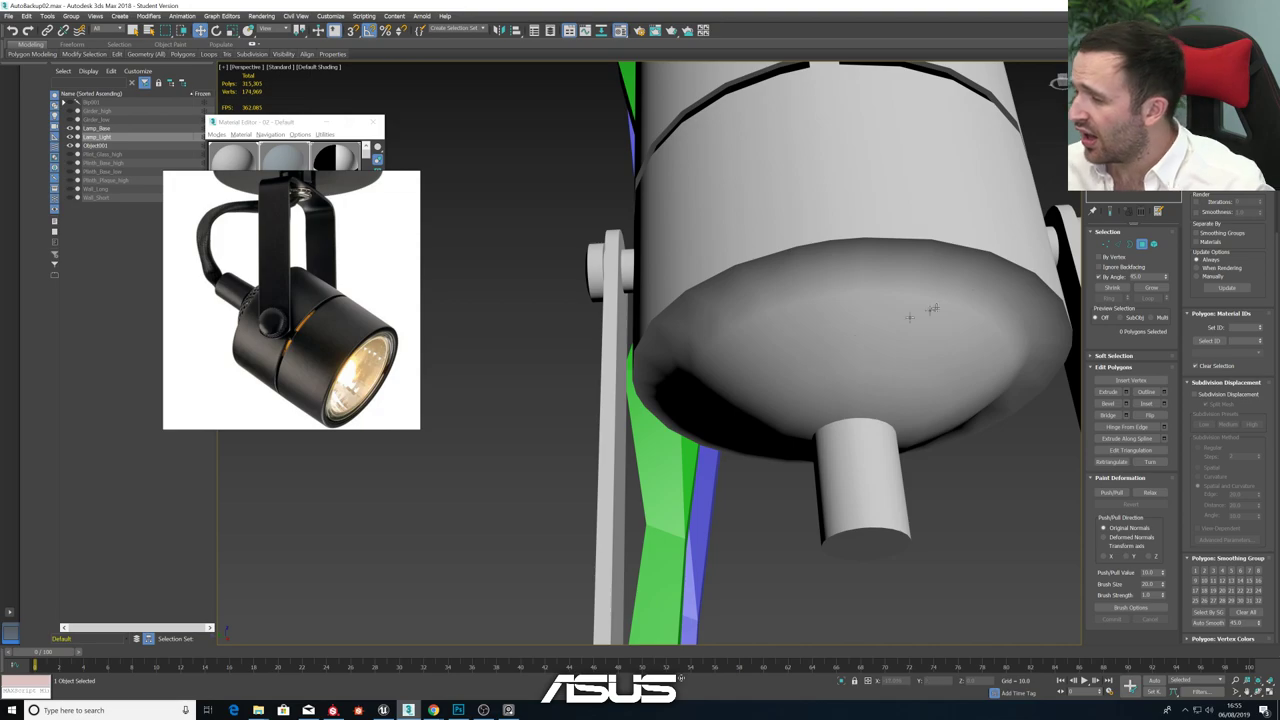
key("F4")
left_click(963, 265)
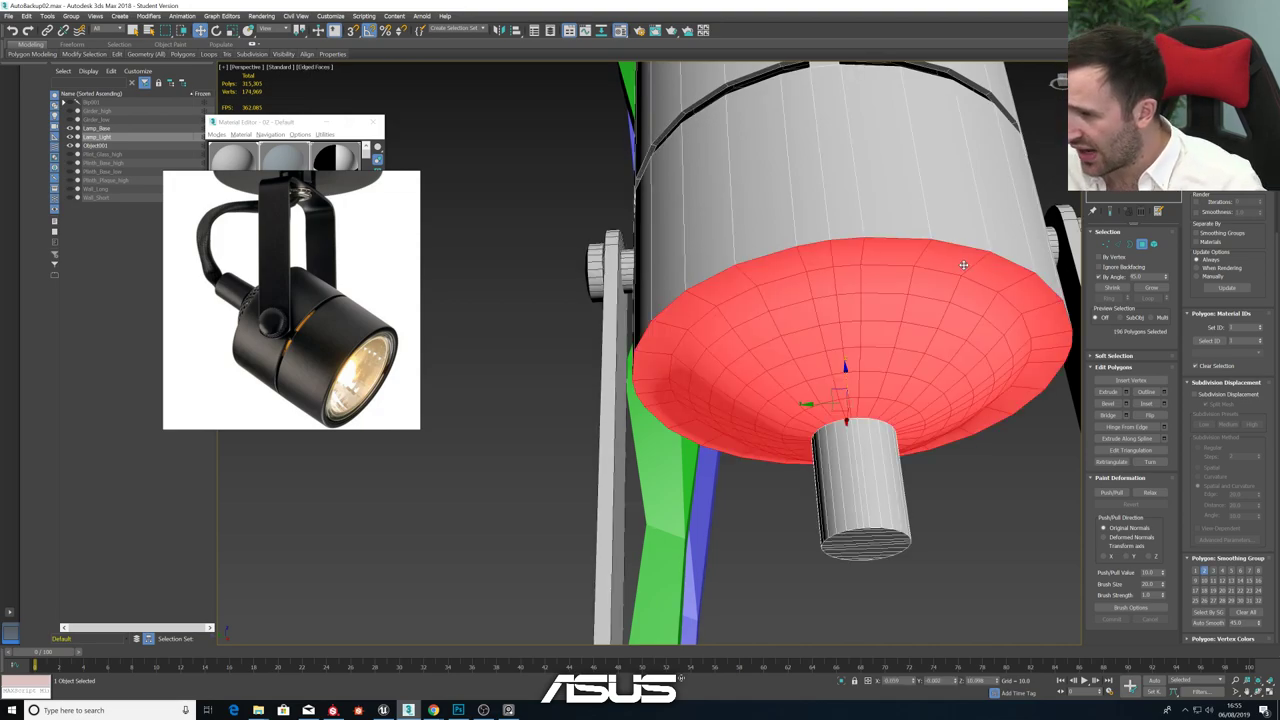
left_click(1100, 278)
left_click(1027, 293)
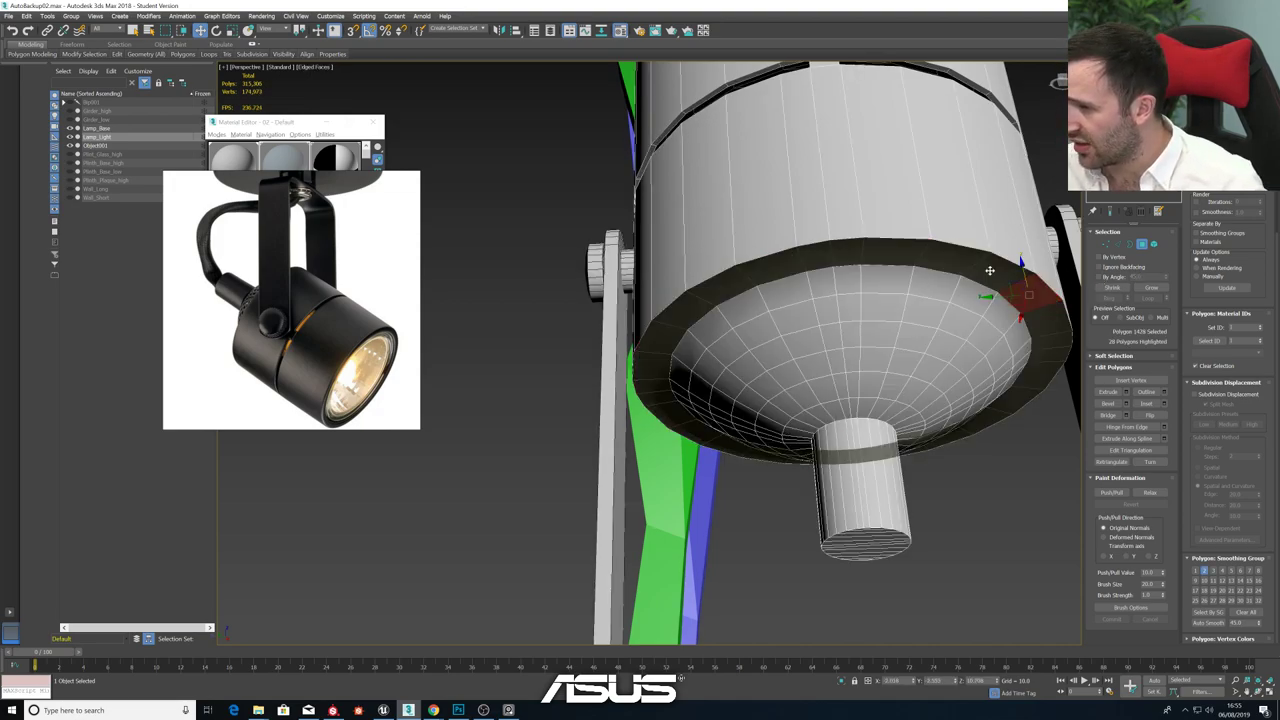
left_click(991, 271, "shift")
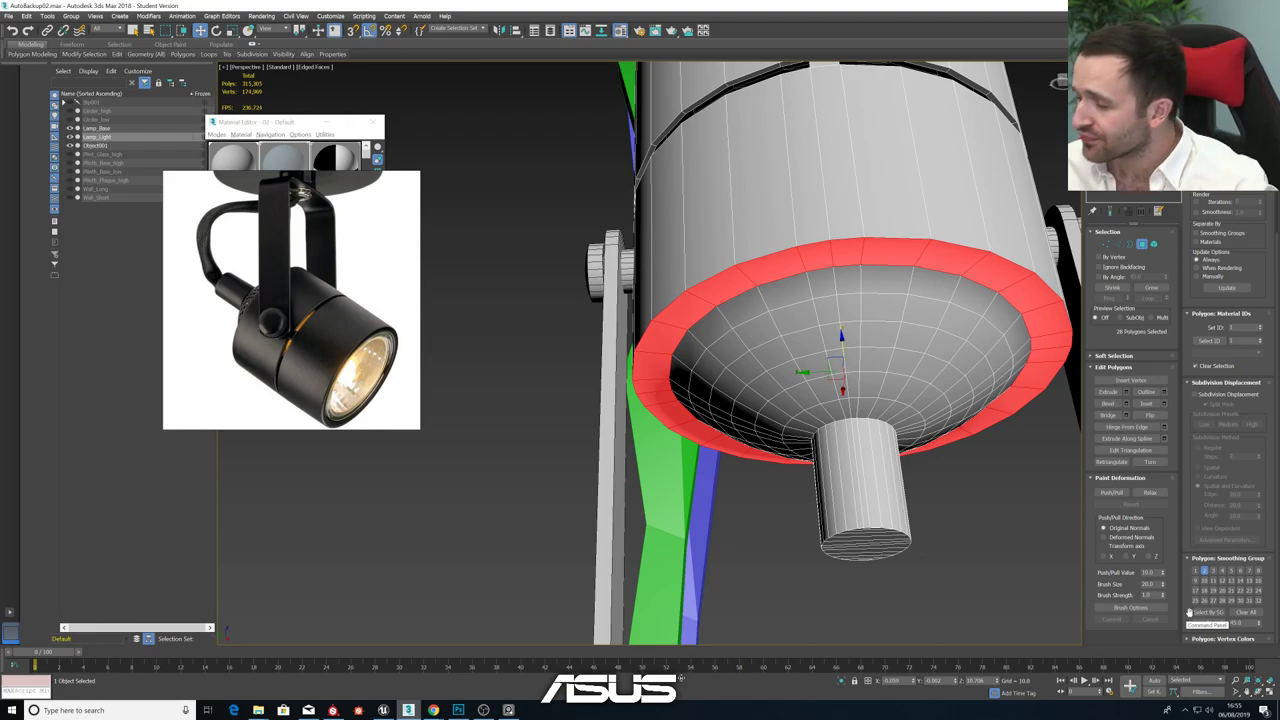
left_click(1205, 623)
left_click(1036, 545)
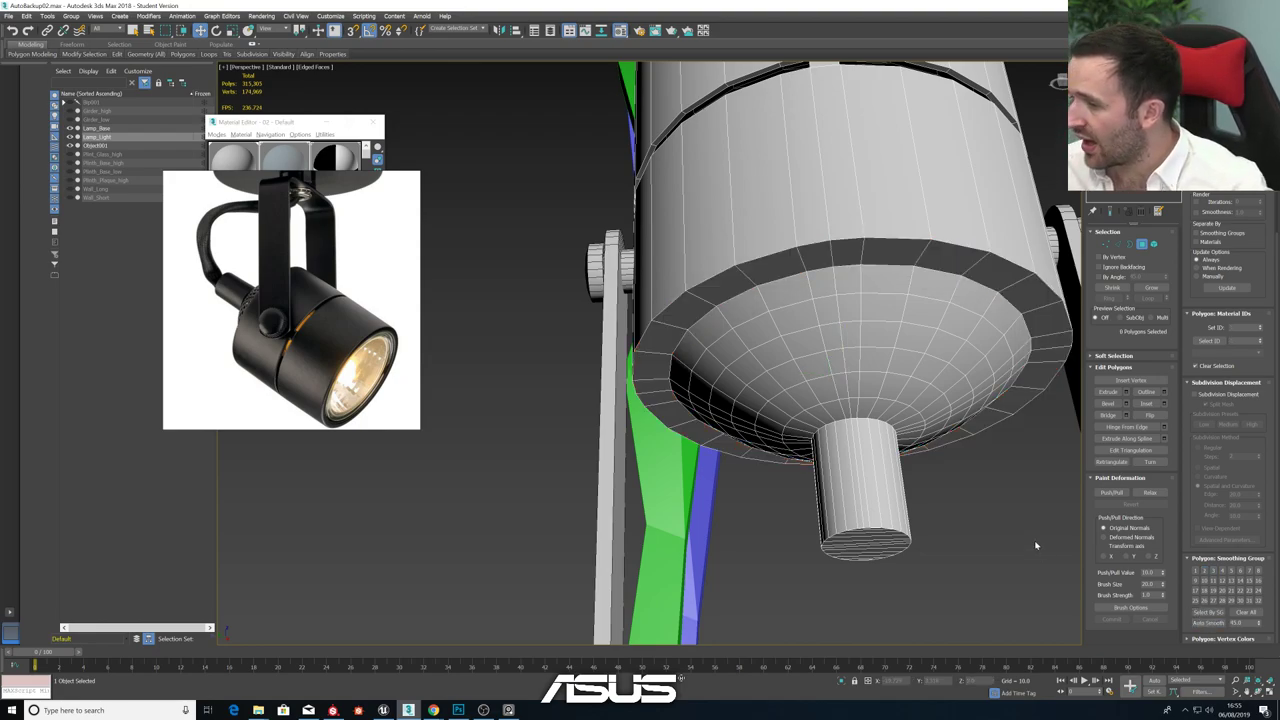
key("F4")
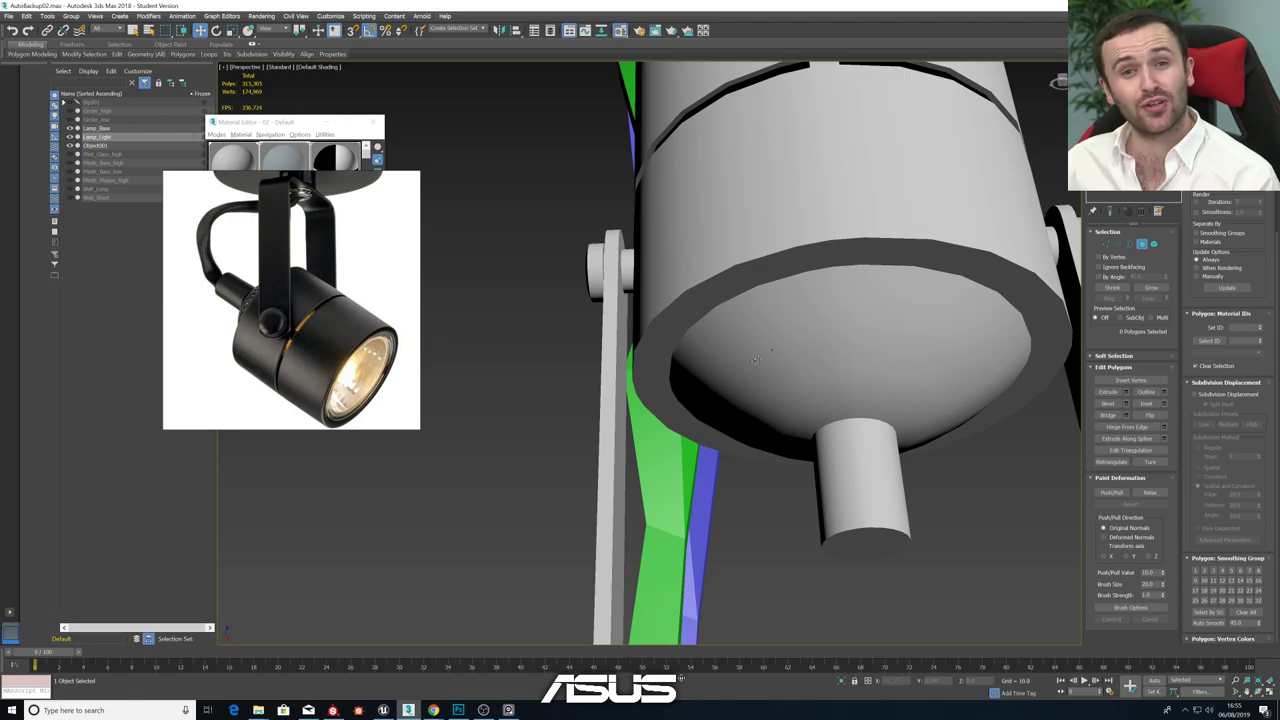
key("F4")
- Leave polygon editing and rotate the whole lamp head 57.5 degrees in the Front view so it tilts on its bracket
scroll(739, 395, "down", 10)
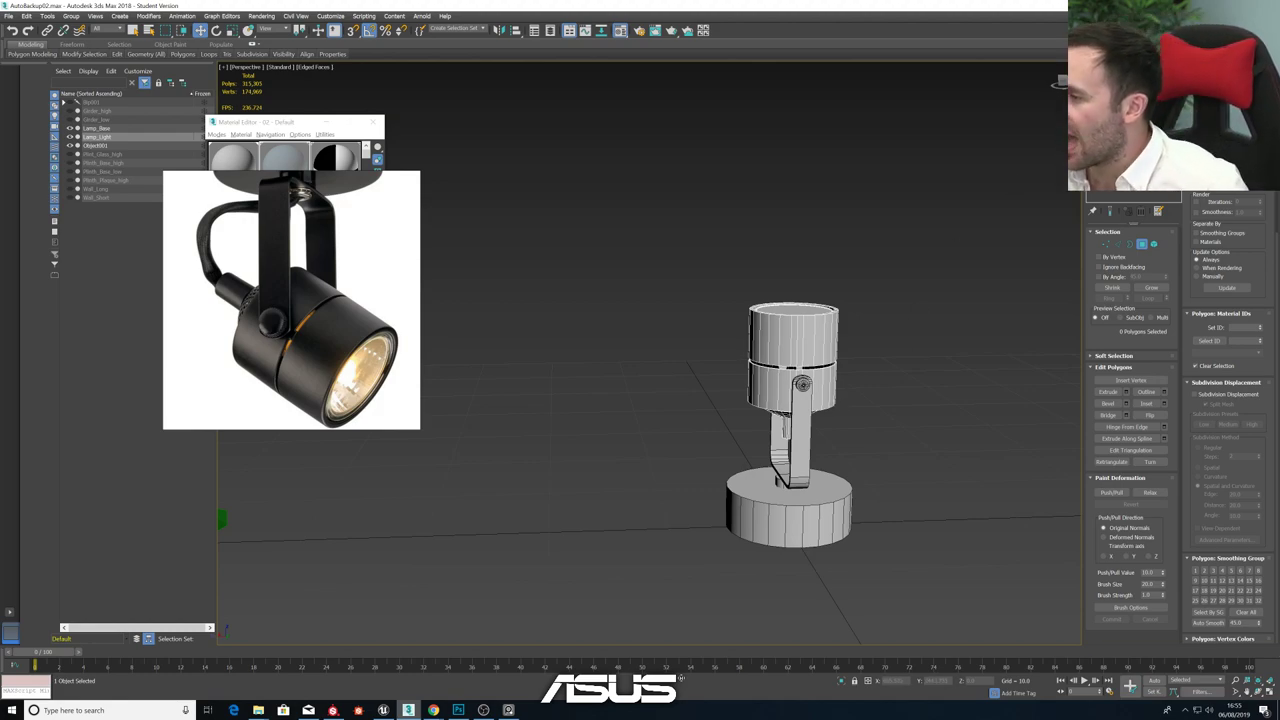
key("4")
key("alt+w")
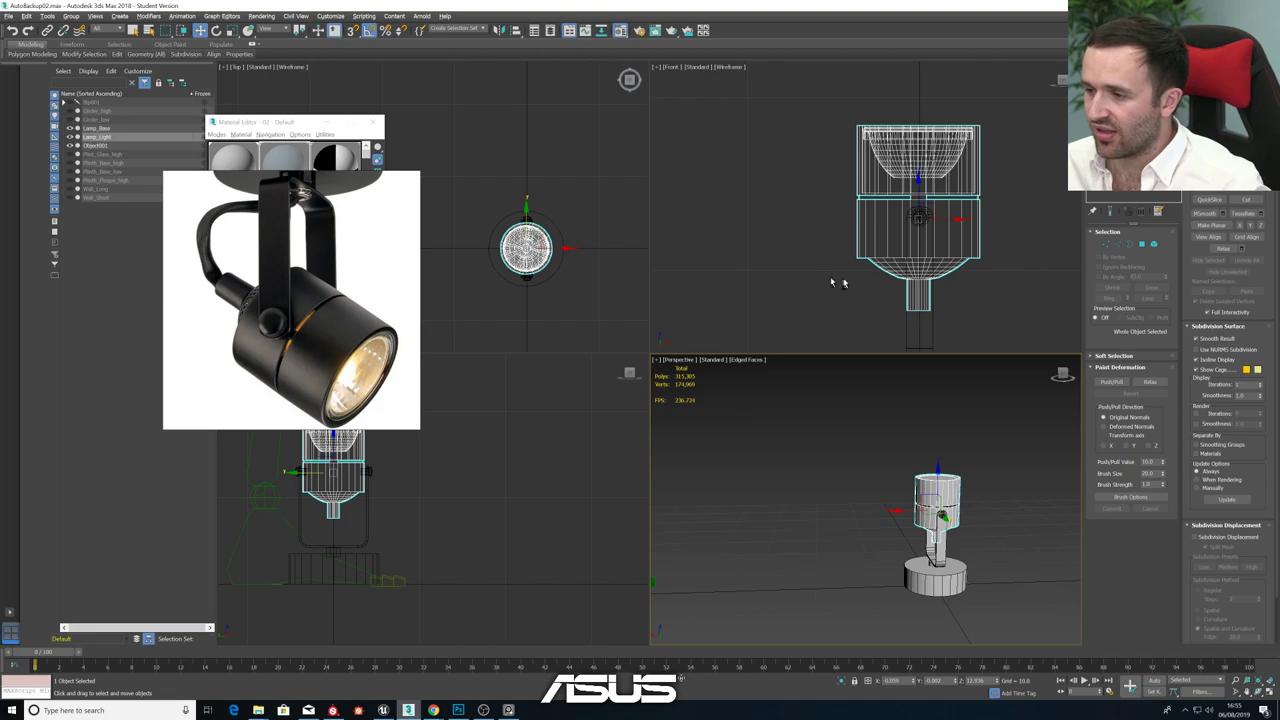
right_click(840, 293)
key("alt+w")
scroll(800, 340, "up", 2)
key("e")
scroll(762, 386, "down", 4)
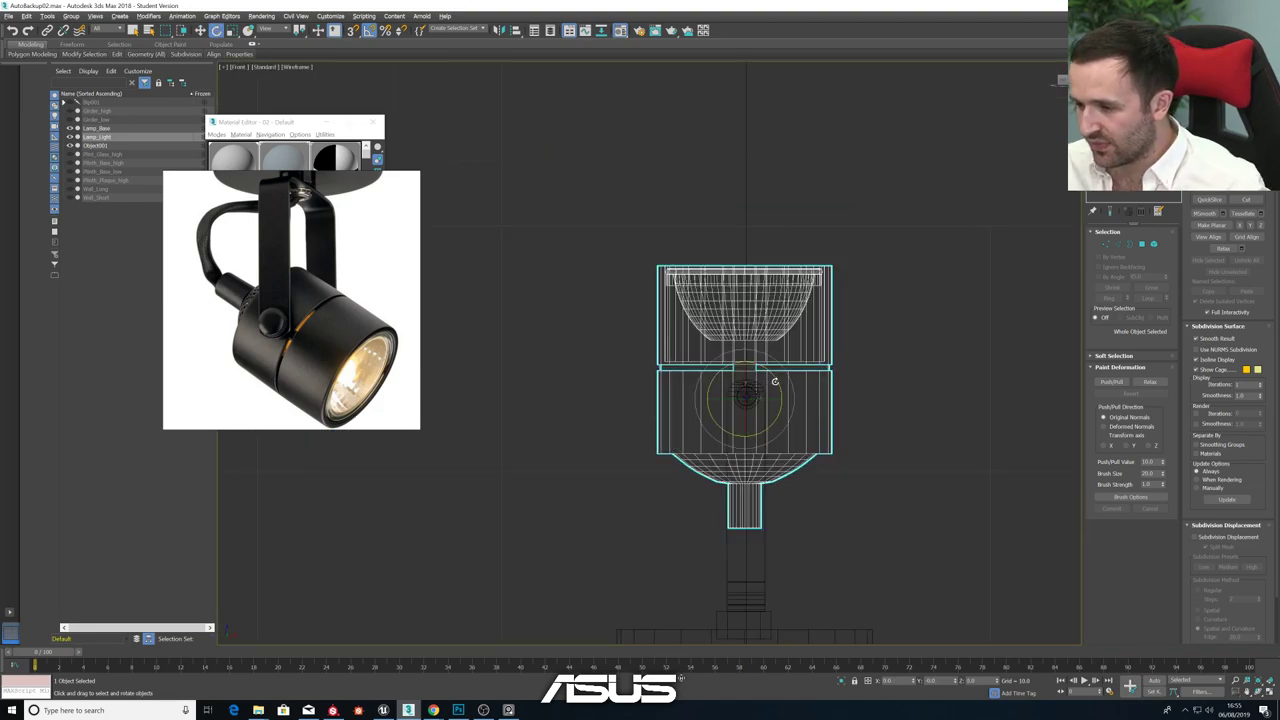
left_click_drag(774, 381, 765, 342)
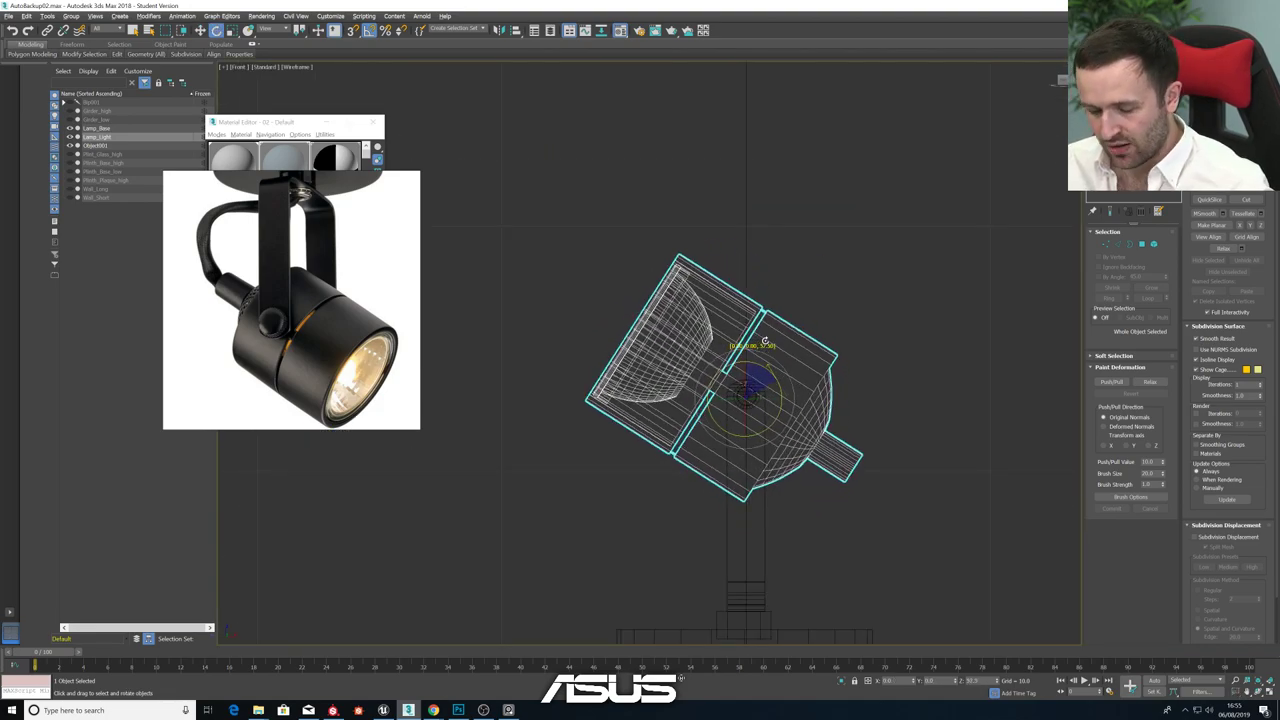
key("alt+w")
middle_click(780, 403)
key("alt+w")
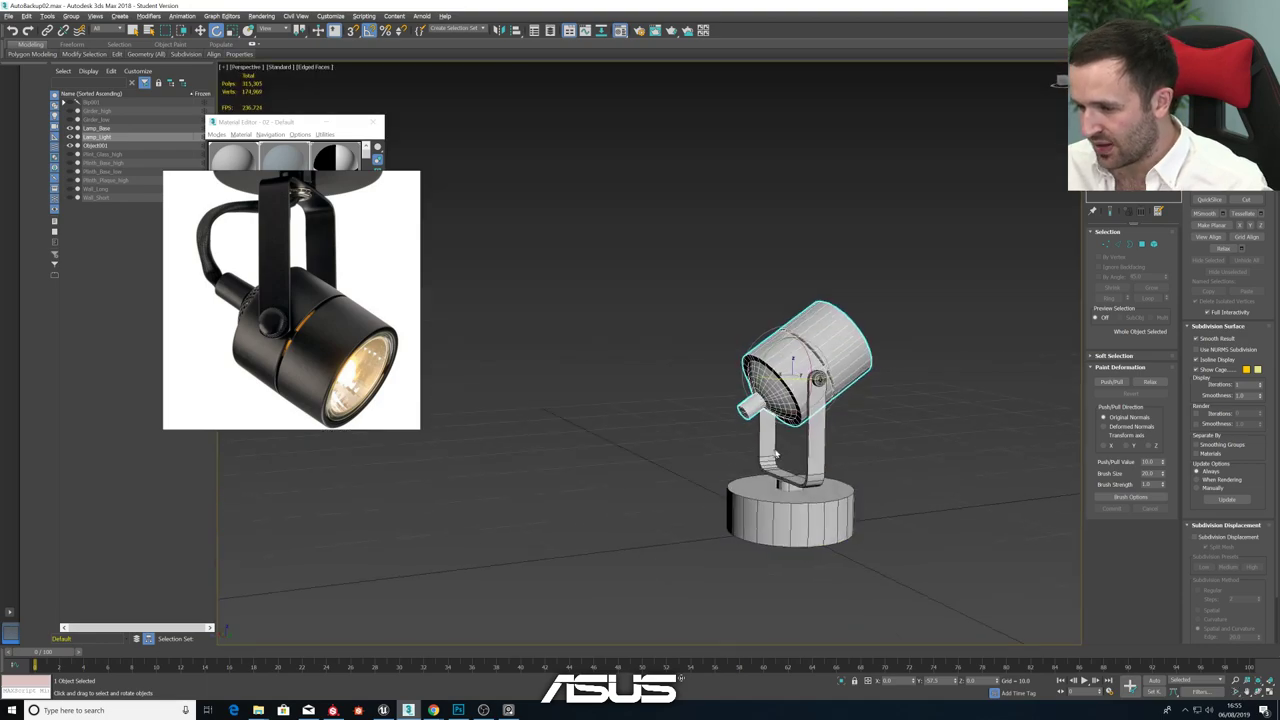
mouse_move(776, 454)
left_mouse_down("alt")
mouse_move(800, 445)
mouse_move(791, 453)
left_mouse_up("alt")
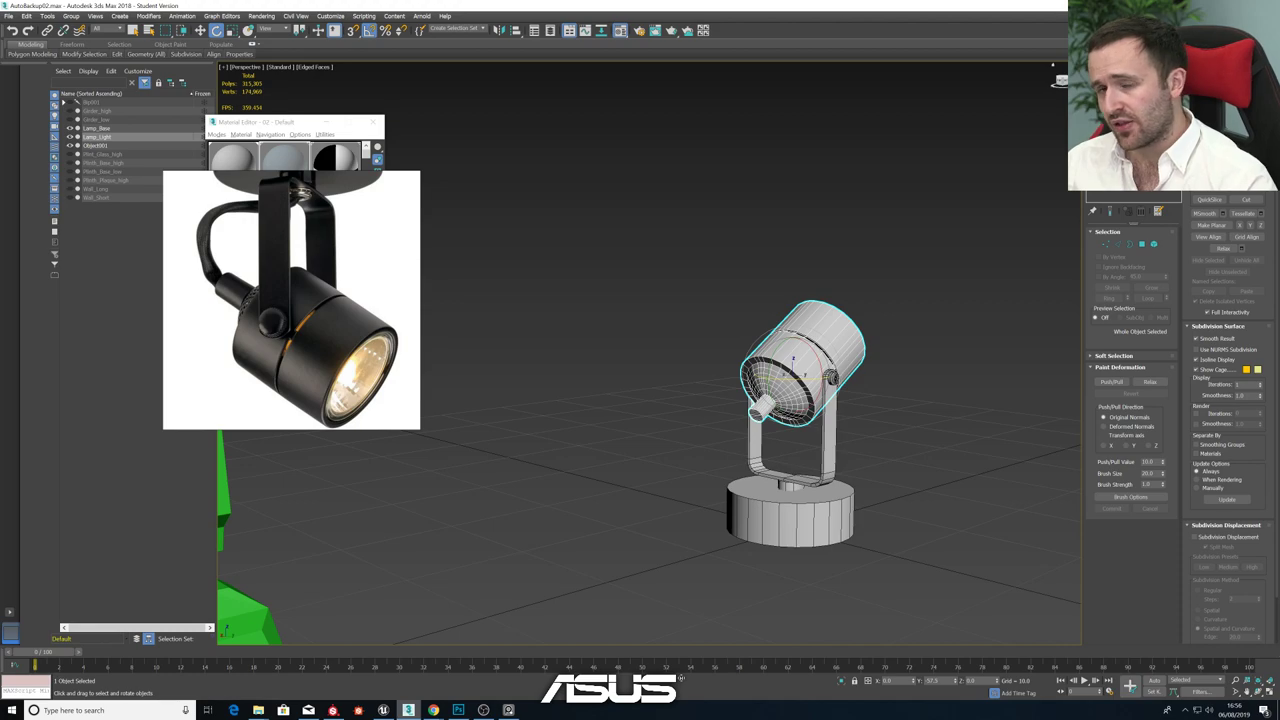
- Bring up the spline shape creation tools for modelling the cable
left_click(1093, 69)
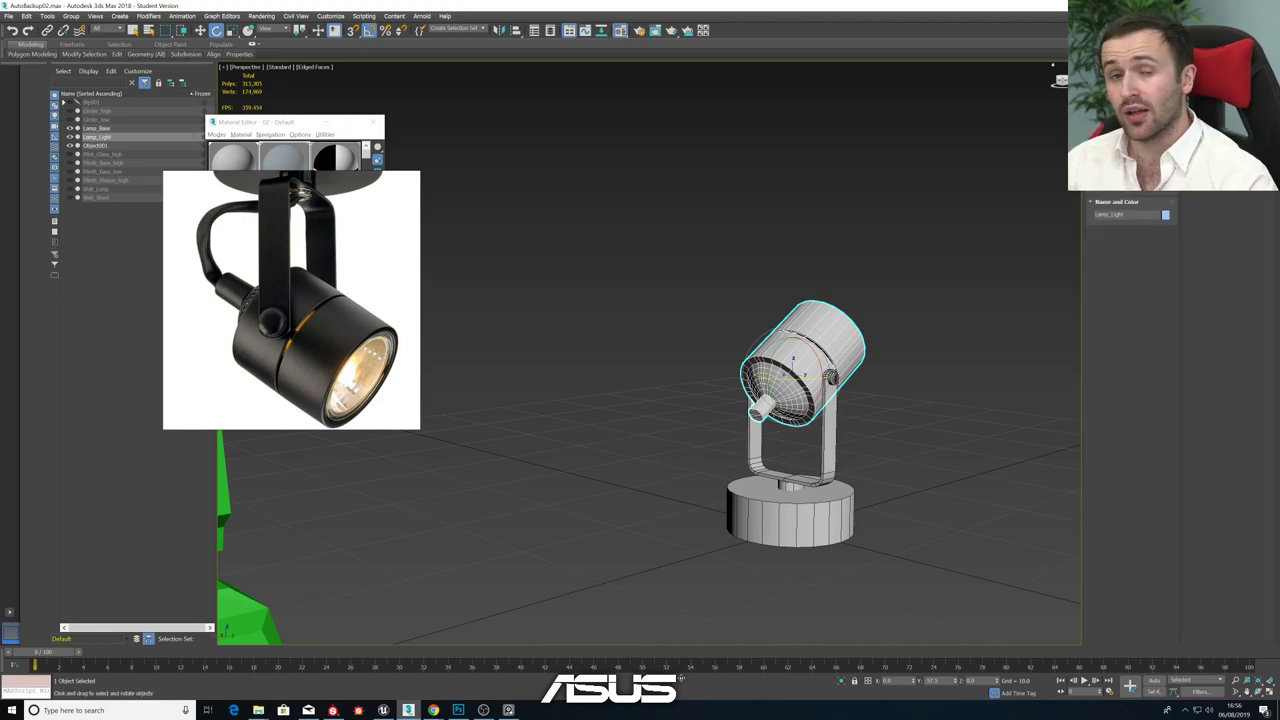
left_click(1132, 100)
left_click(1112, 129)
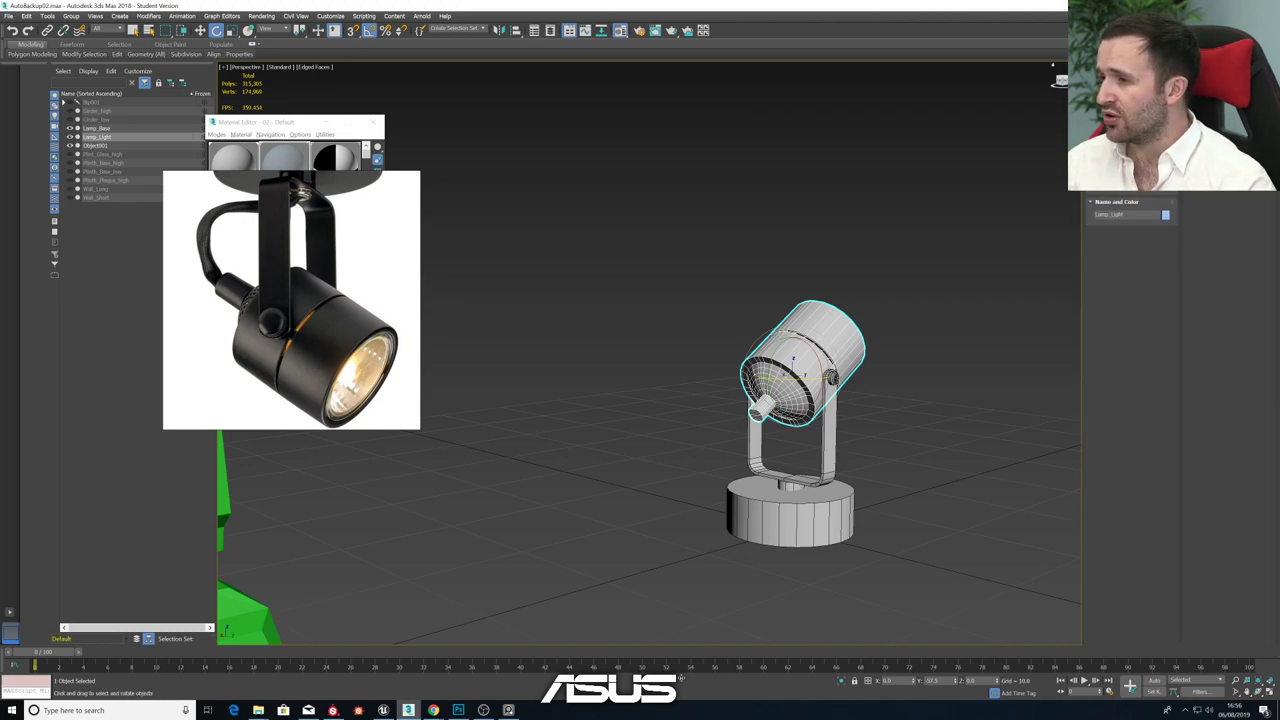
left_click(1106, 84)
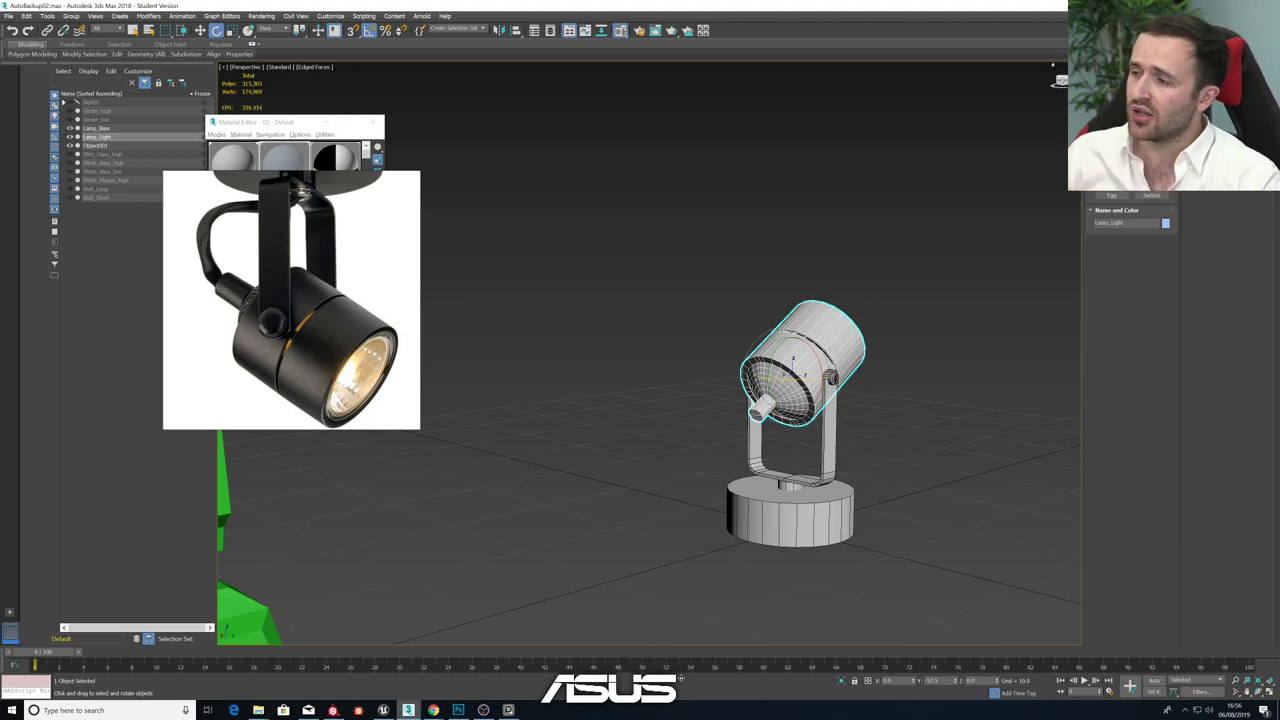
- Maximize the Front view, change its display from wireframe to shaded with edged faces, and select the lamp head
key("alt+w")
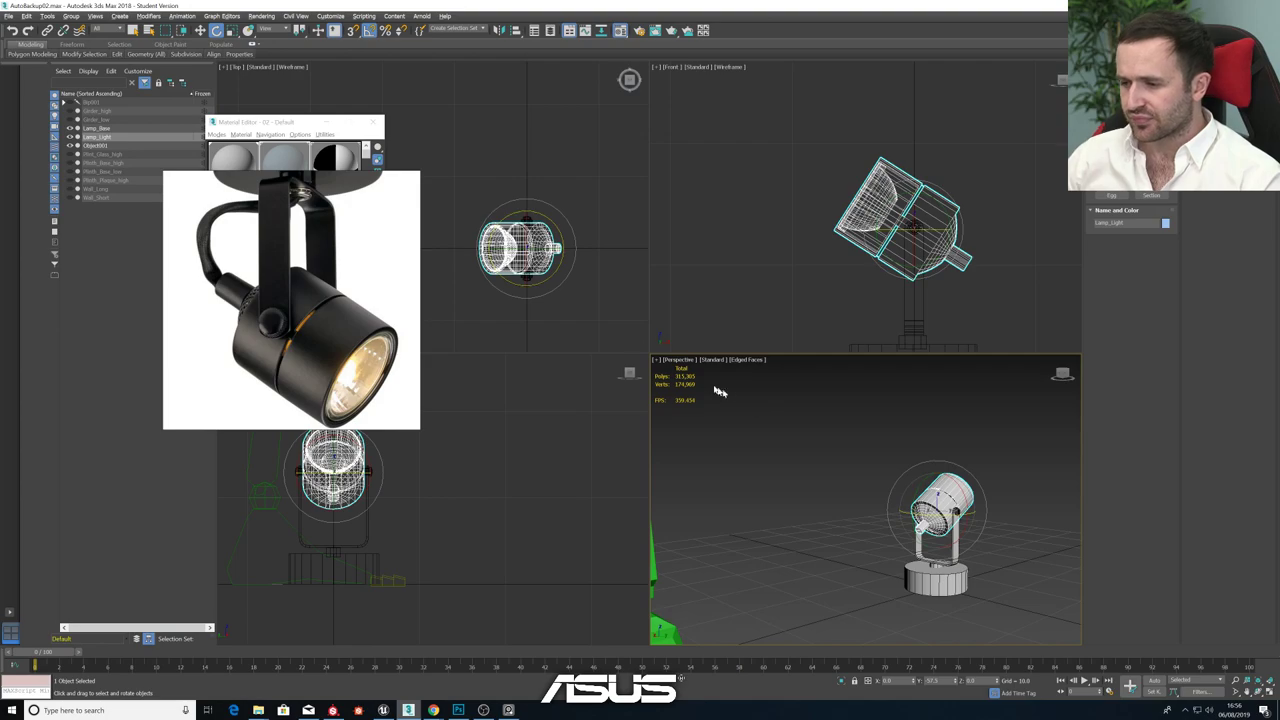
key("alt+w")
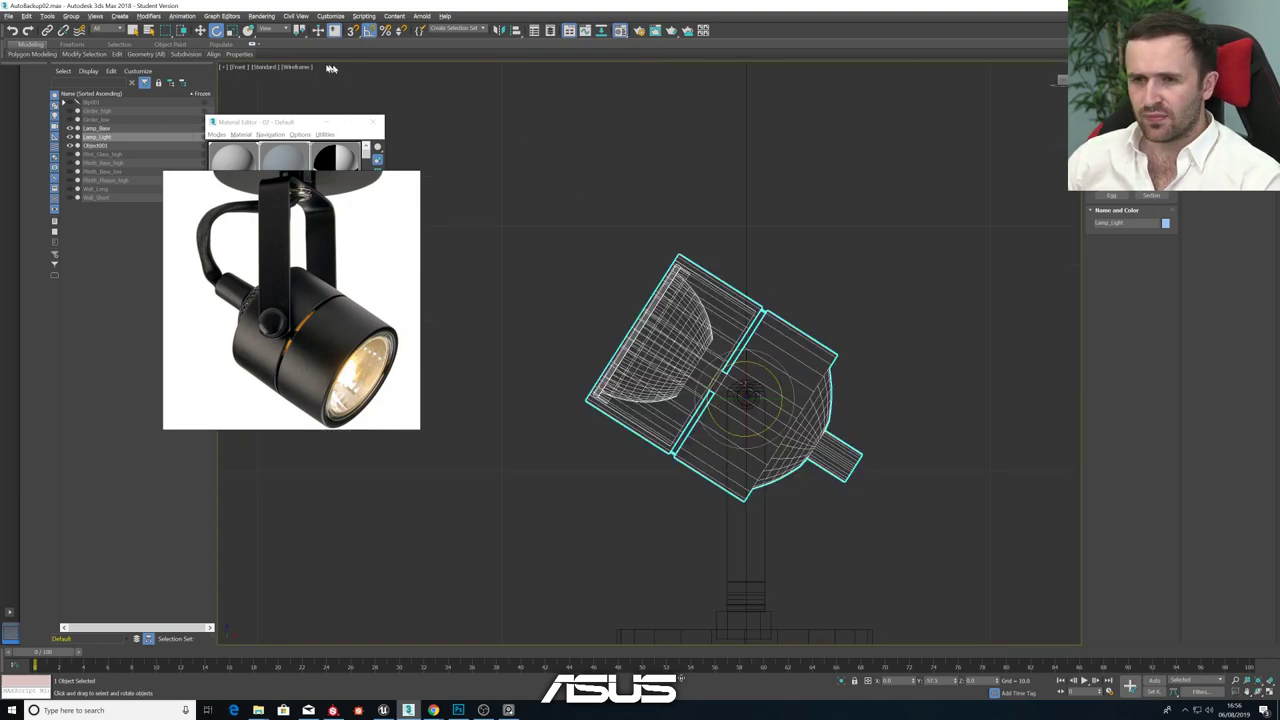
left_click(266, 67)
left_click(293, 66)
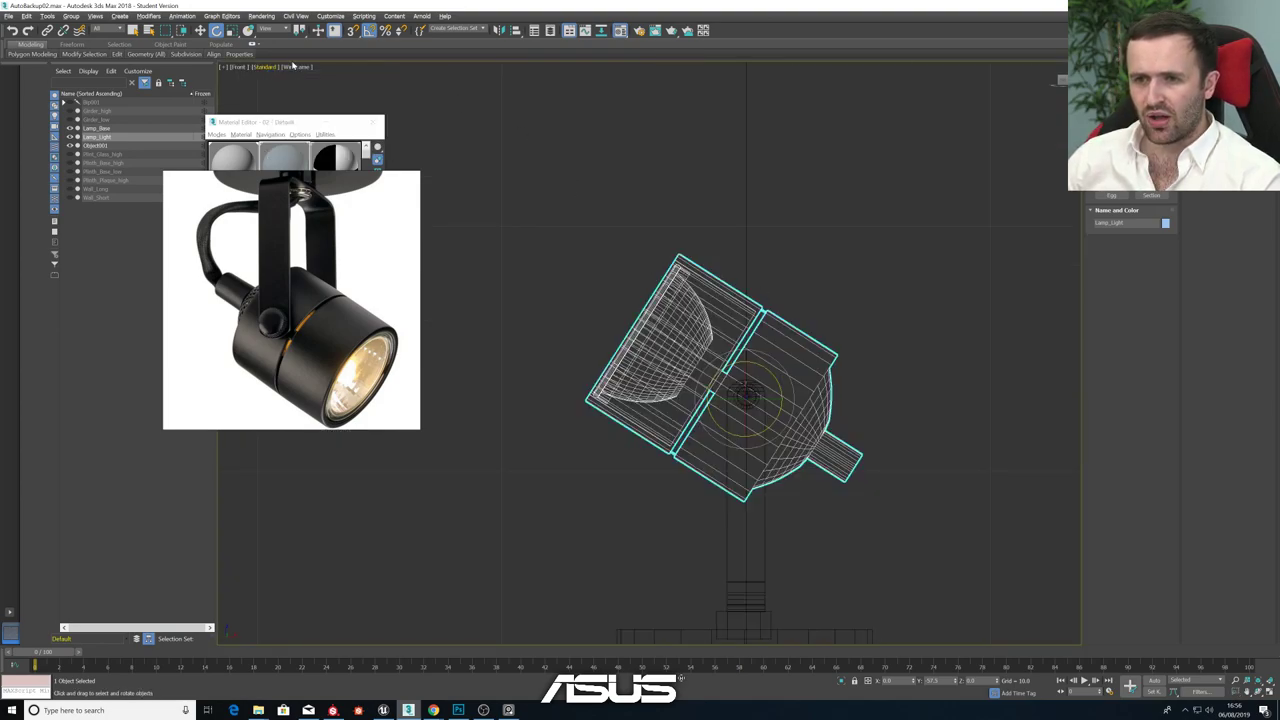
left_click(293, 67)
left_click(293, 67)
left_click(314, 76)
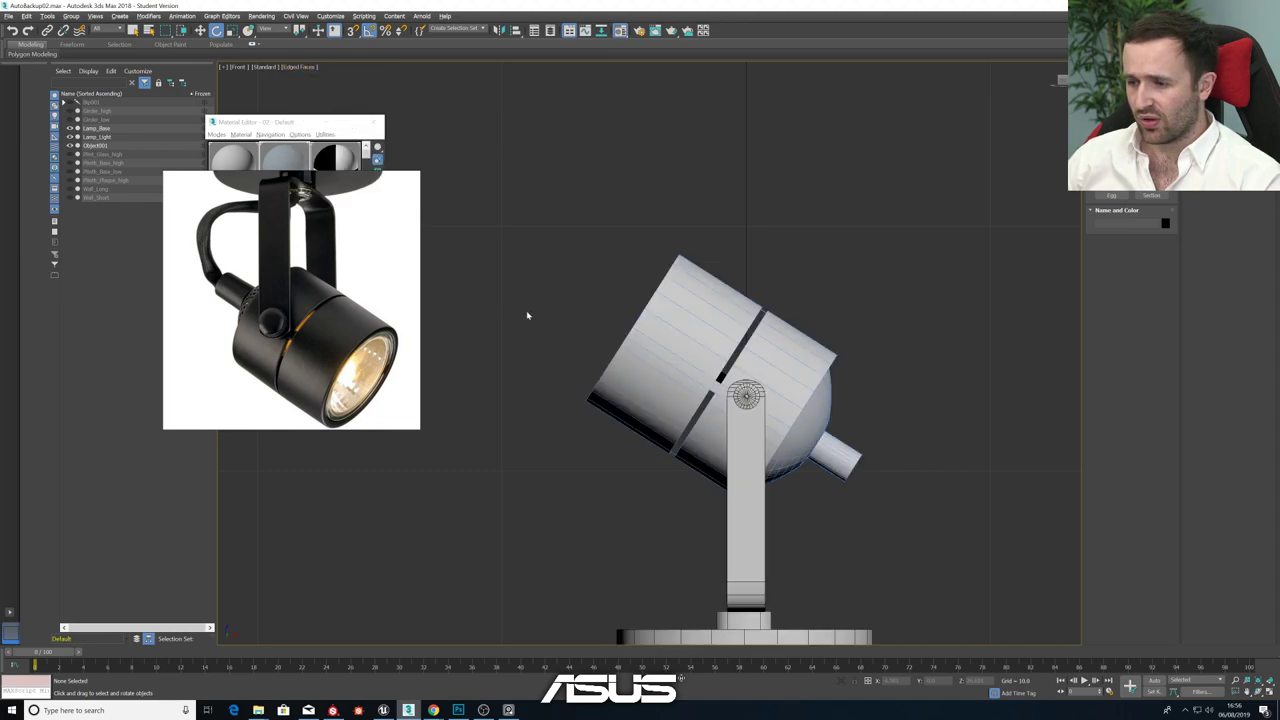
left_click(684, 336)
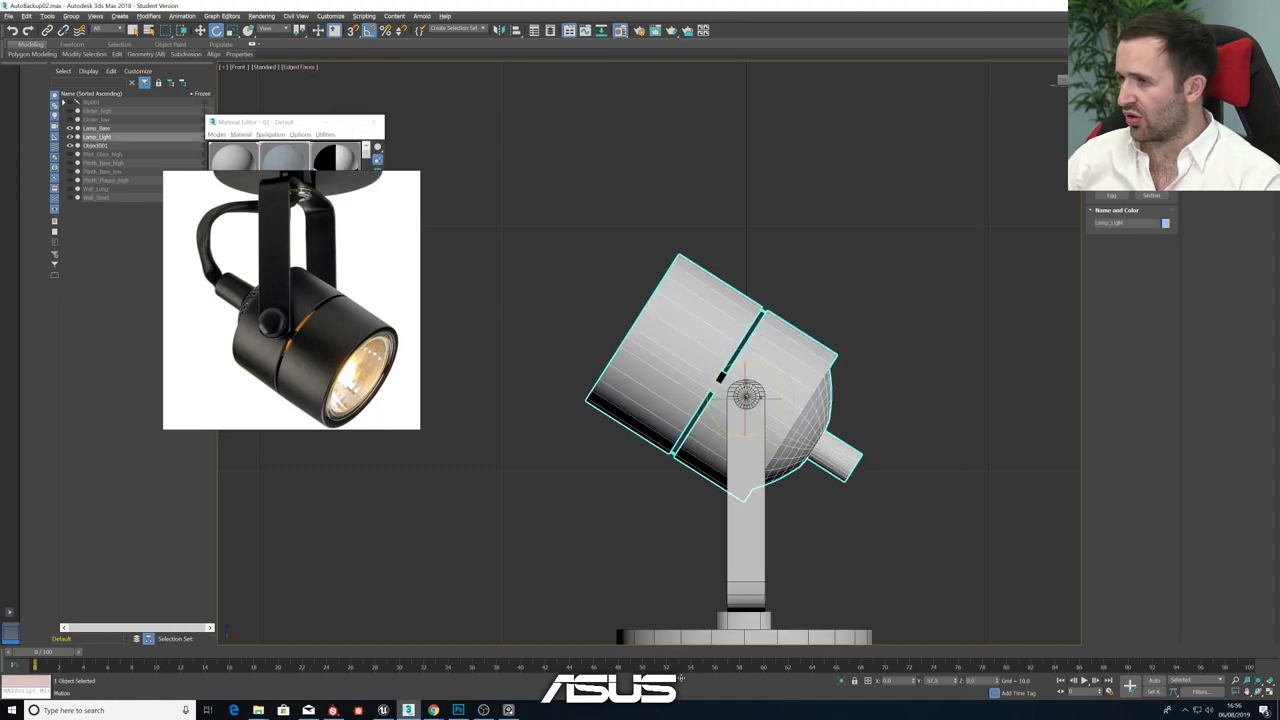
- Set the lamp head's object colour to black and deselect the head
left_click(1173, 89)
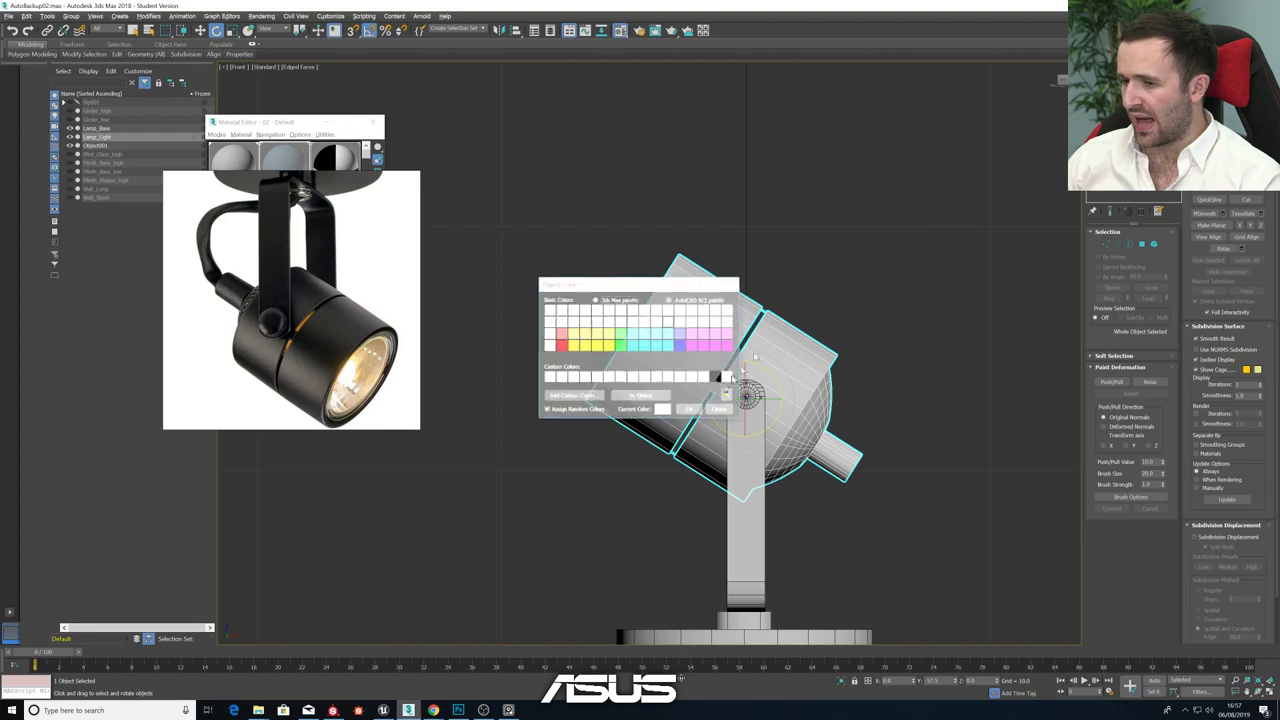
left_click(716, 378)
left_click(697, 409)
left_click(843, 412)
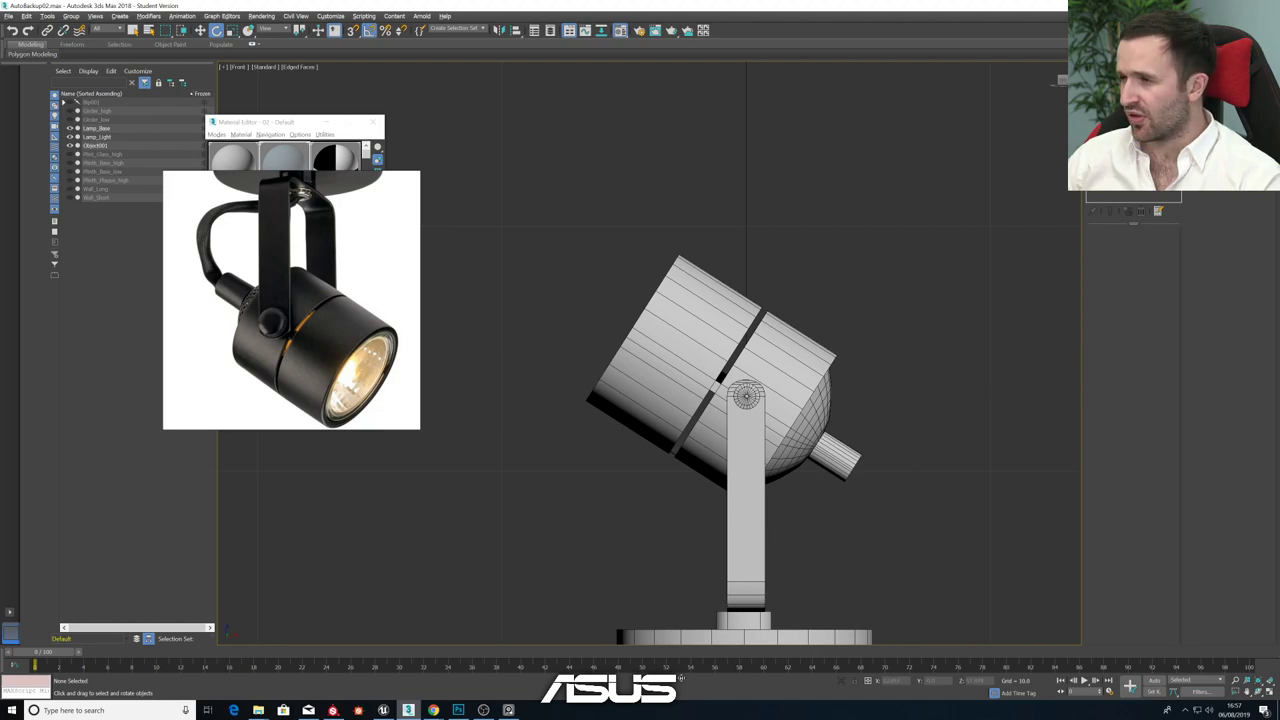
- Draw a trial line above the lamp head with Initial Type set to Corner and Drag Type Bezier, curving it at the middle point
left_click(1092, 70)
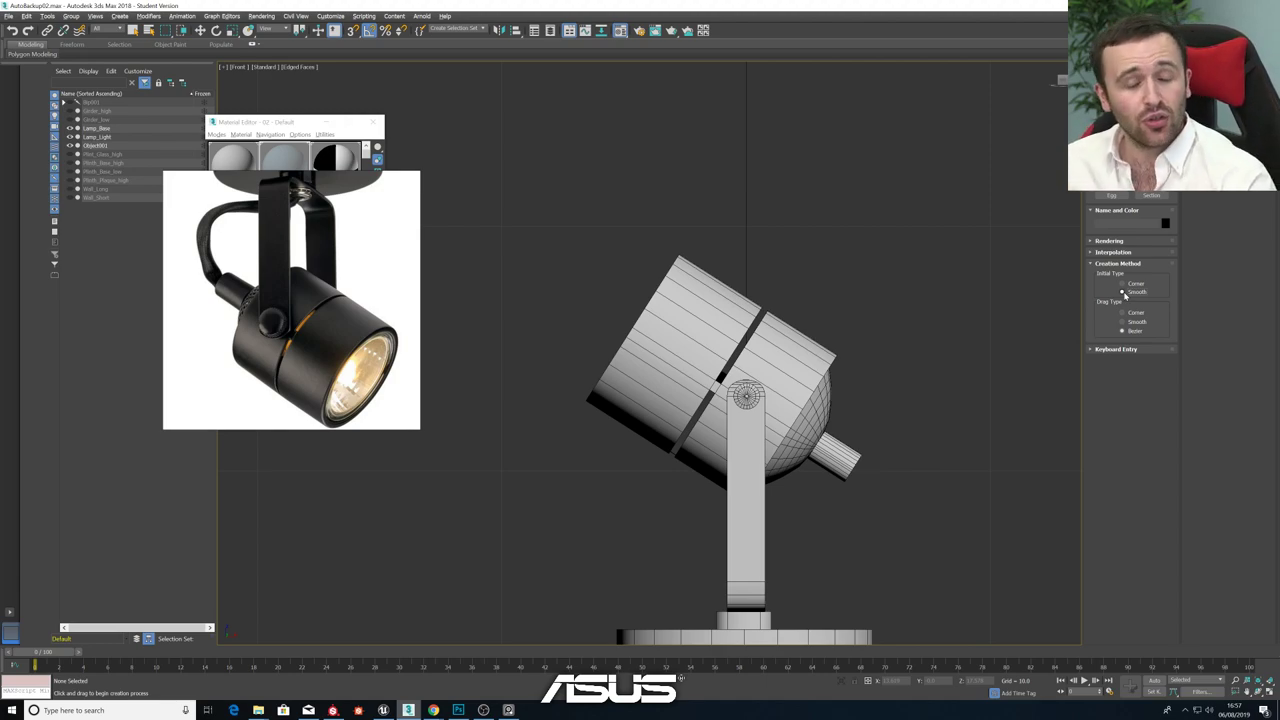
left_click(1124, 286)
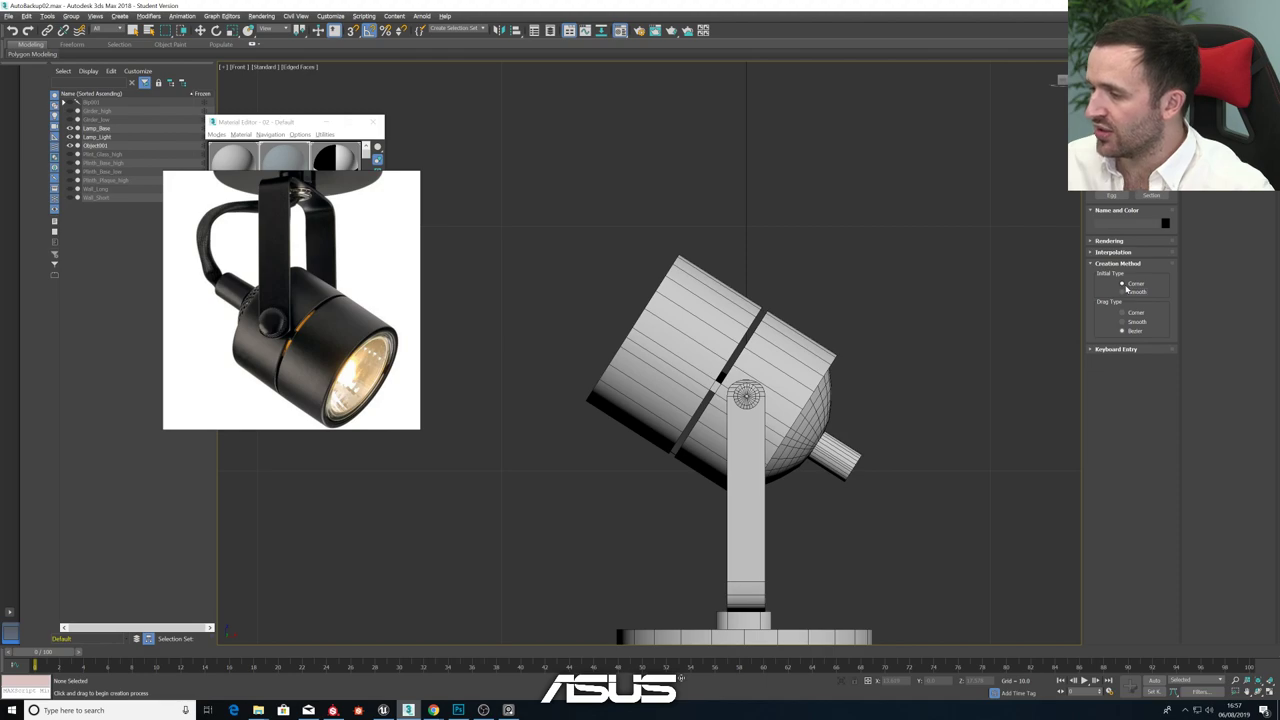
left_click(472, 170)
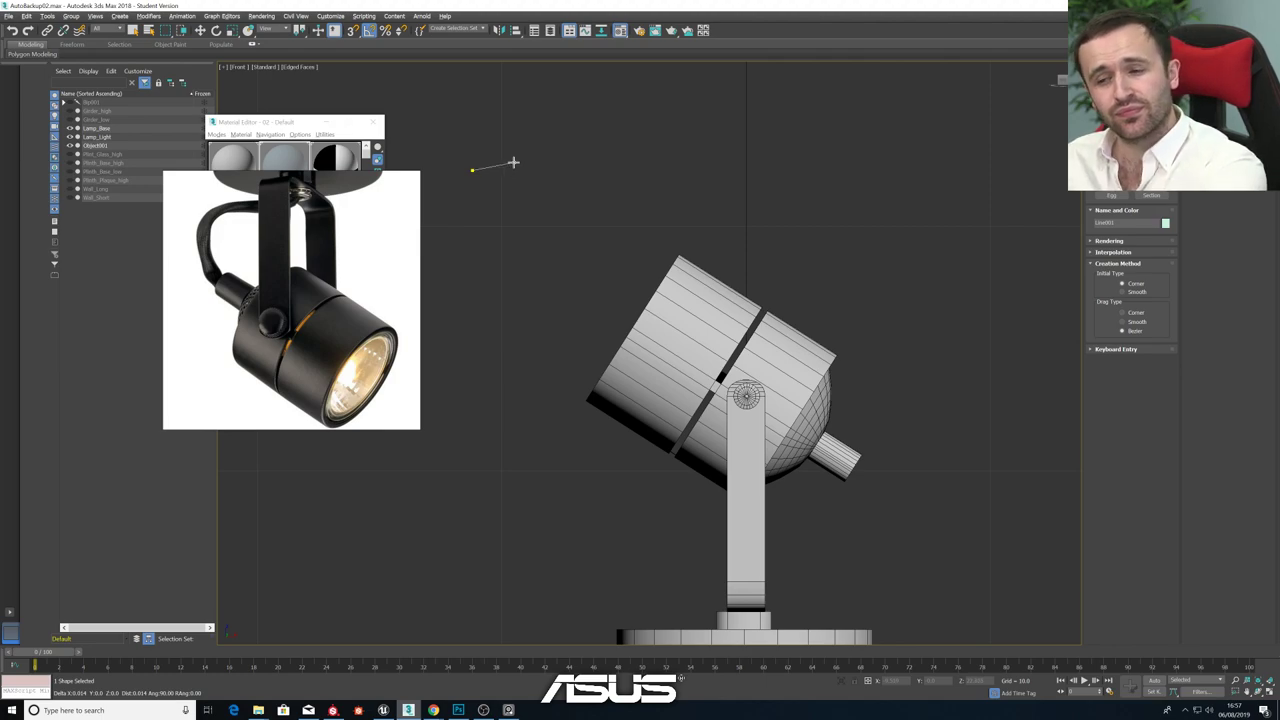
left_click_drag(732, 138, 750, 171)
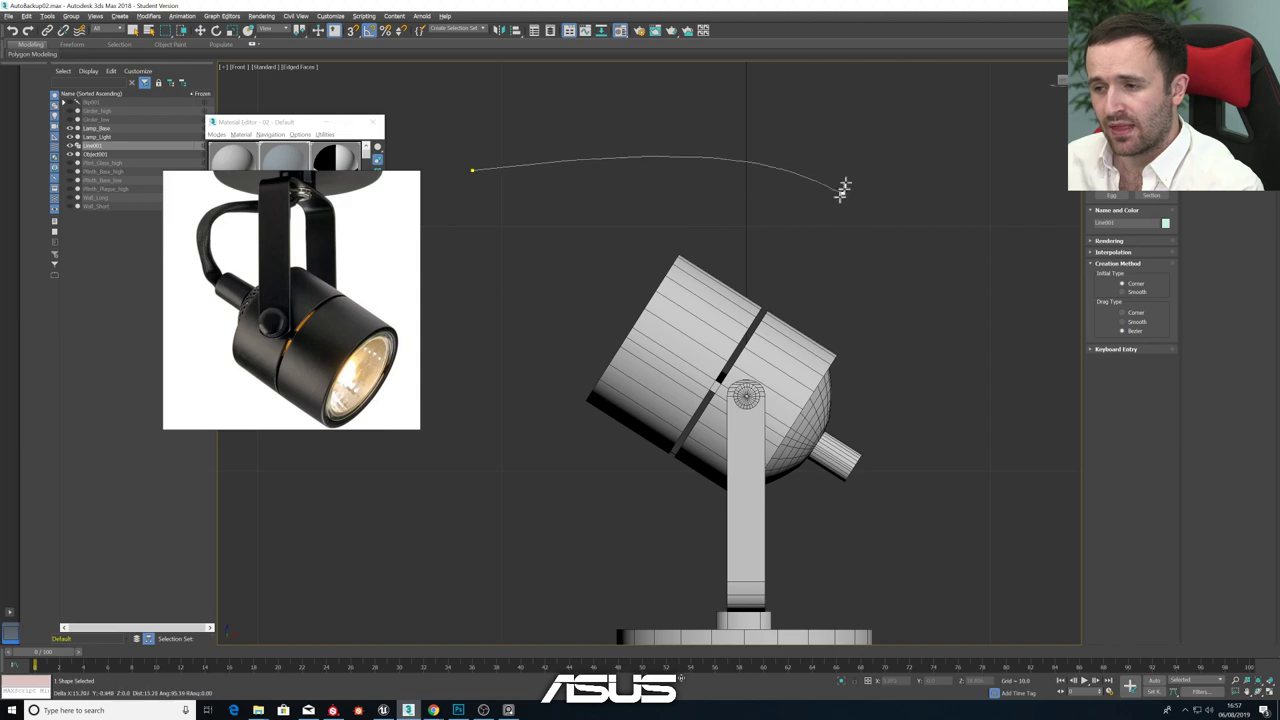
left_click(865, 279)
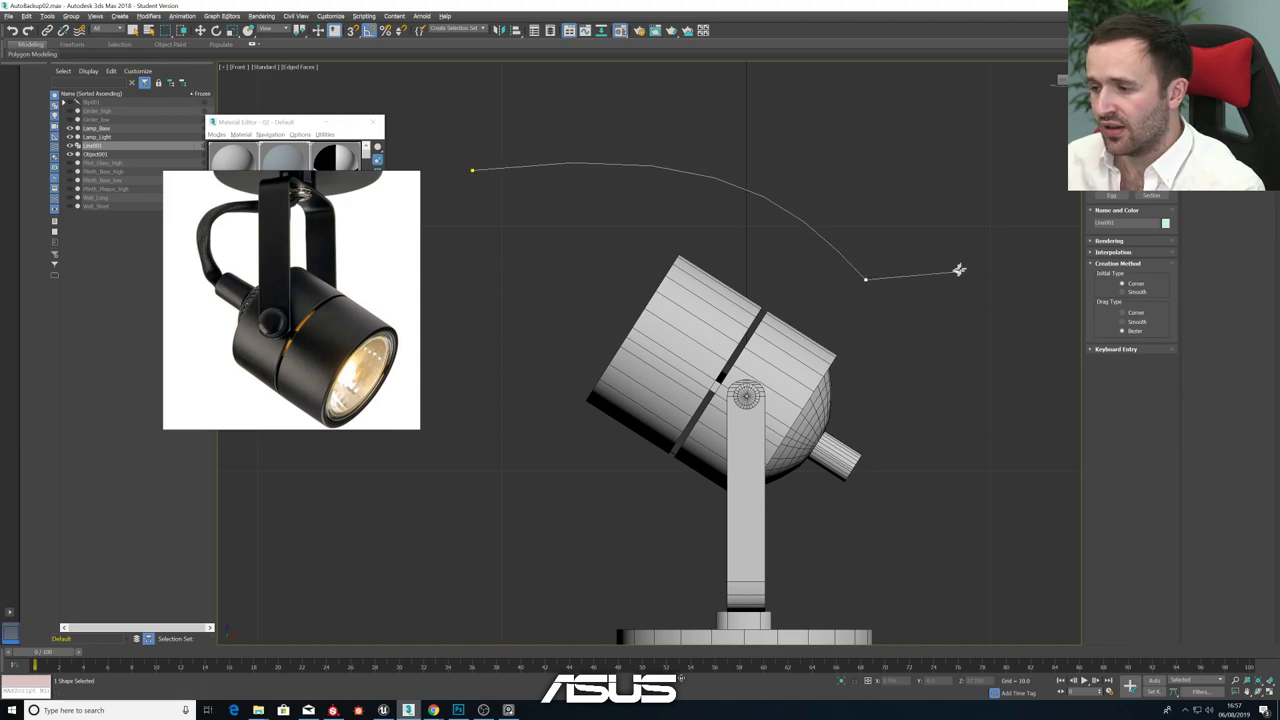
left_click(997, 170)
right_click(940, 250)
- Draw a second trial curve from the first line's lowest corner down beside the lamp head, and abandon a further line
left_click(867, 279)
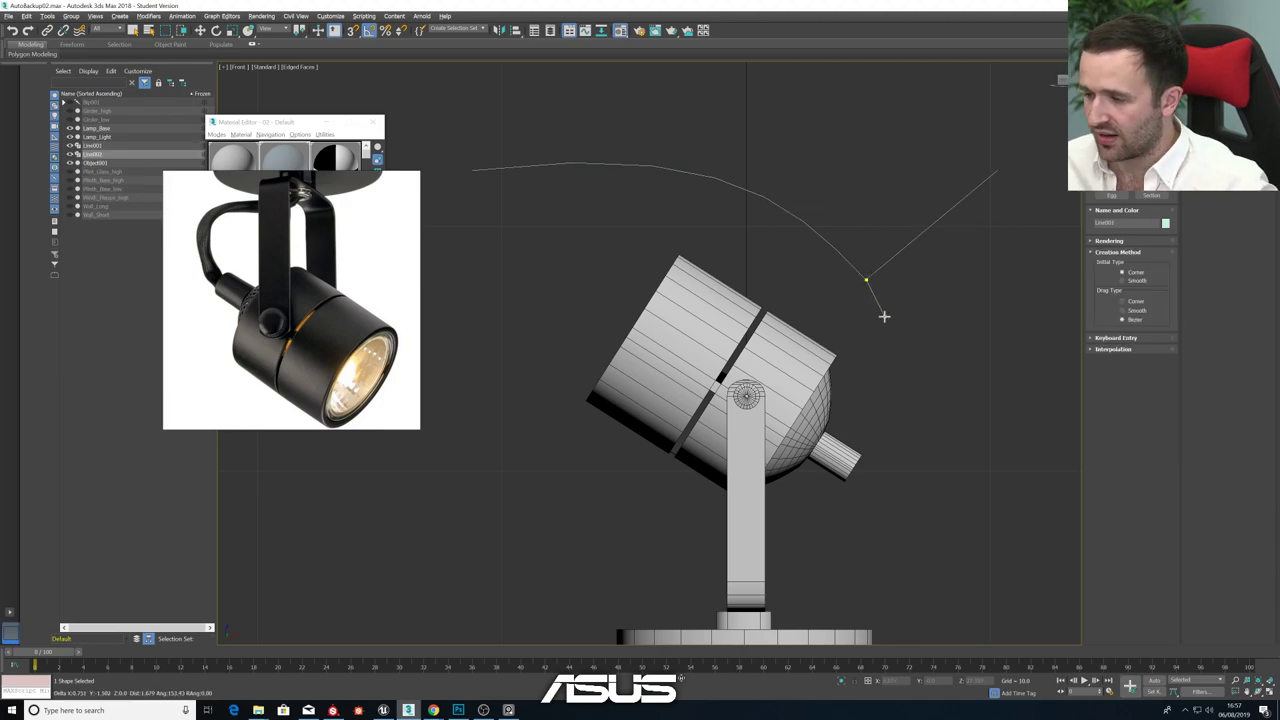
left_click_drag(882, 317, 966, 422, "shift")
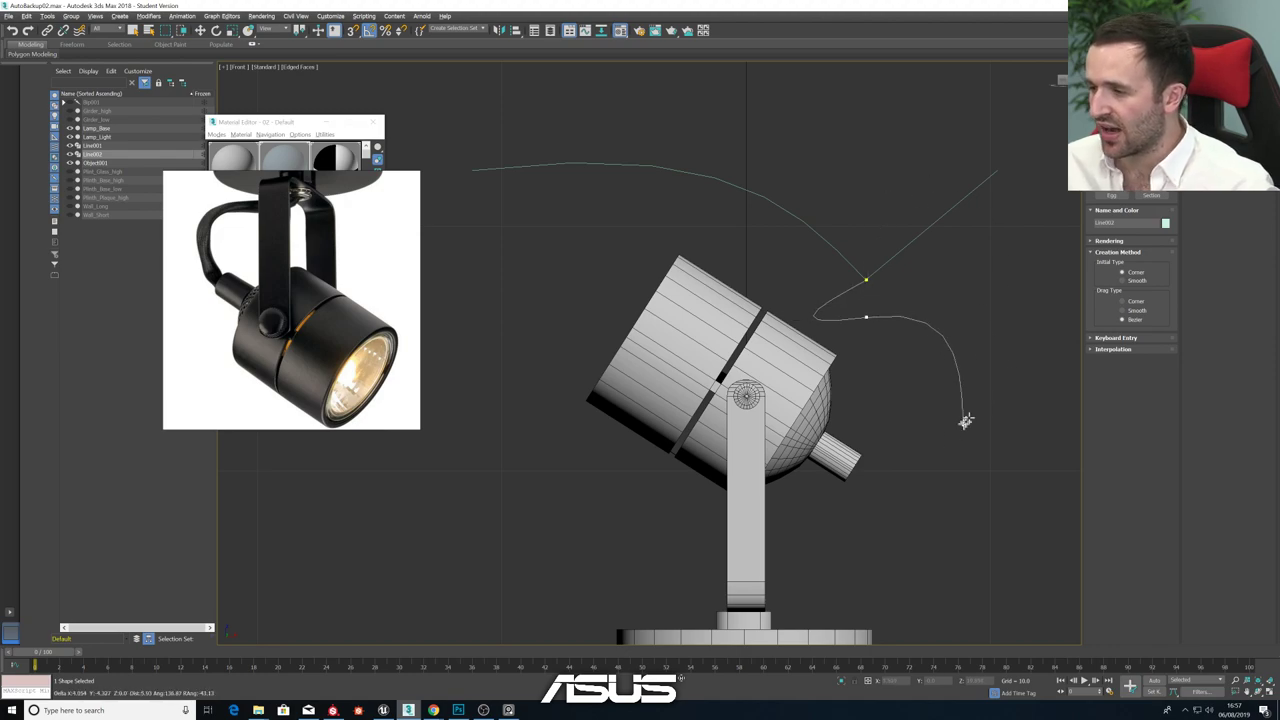
left_click(960, 384)
right_click(960, 384)
left_click(693, 110)
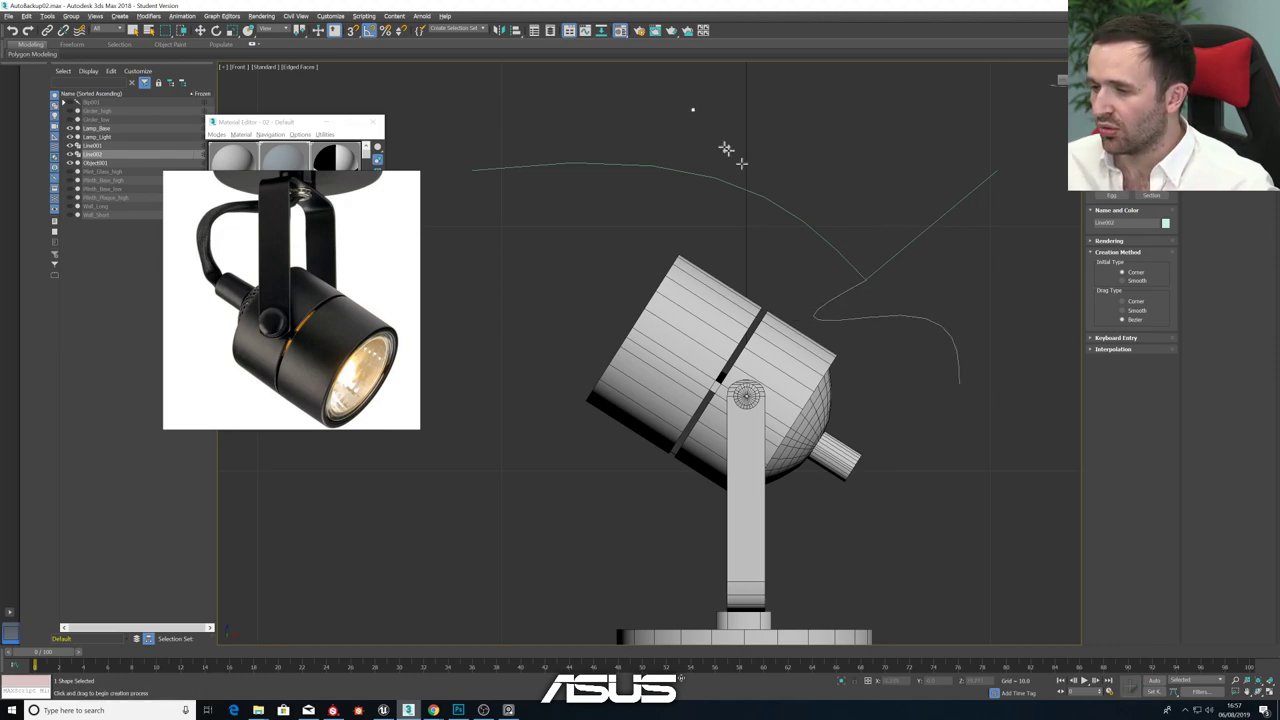
right_click(969, 383)
left_click(813, 190)
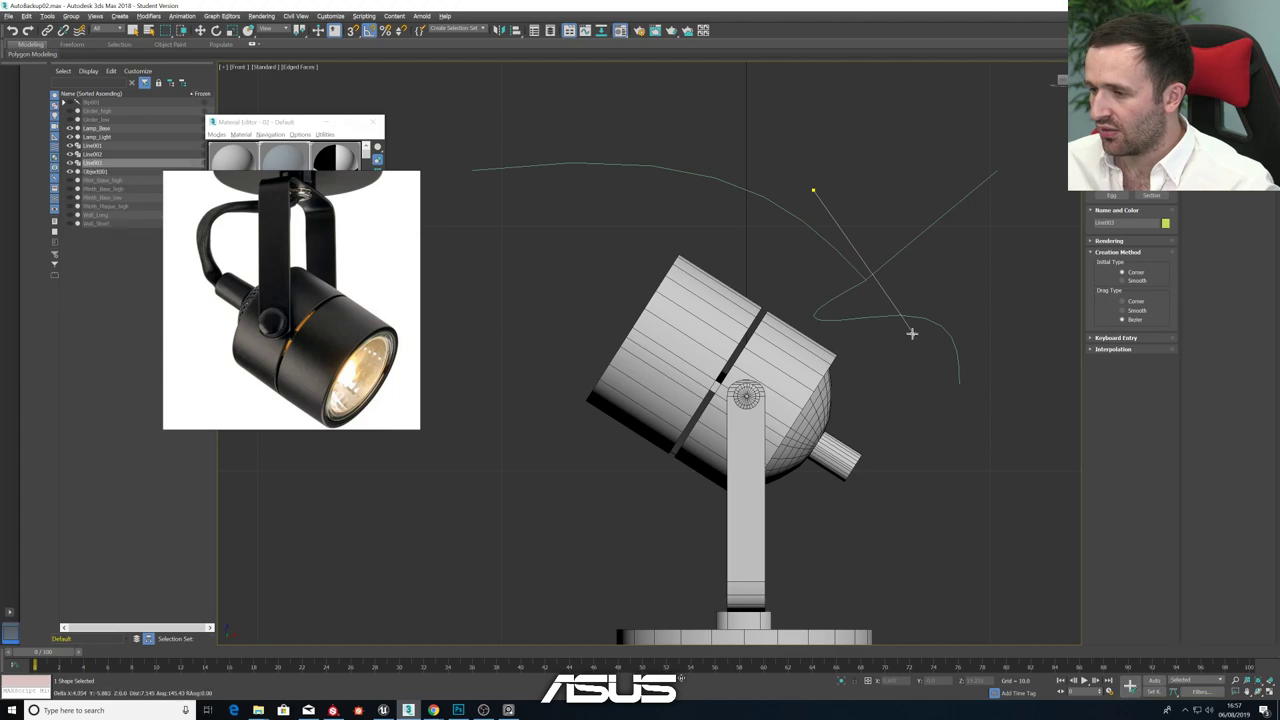
right_click(911, 334)
right_click(910, 335)
- Delete the trial lines drawn around the lamp head
left_click_drag(803, 211, 971, 391)
left_click(782, 390, "alt")
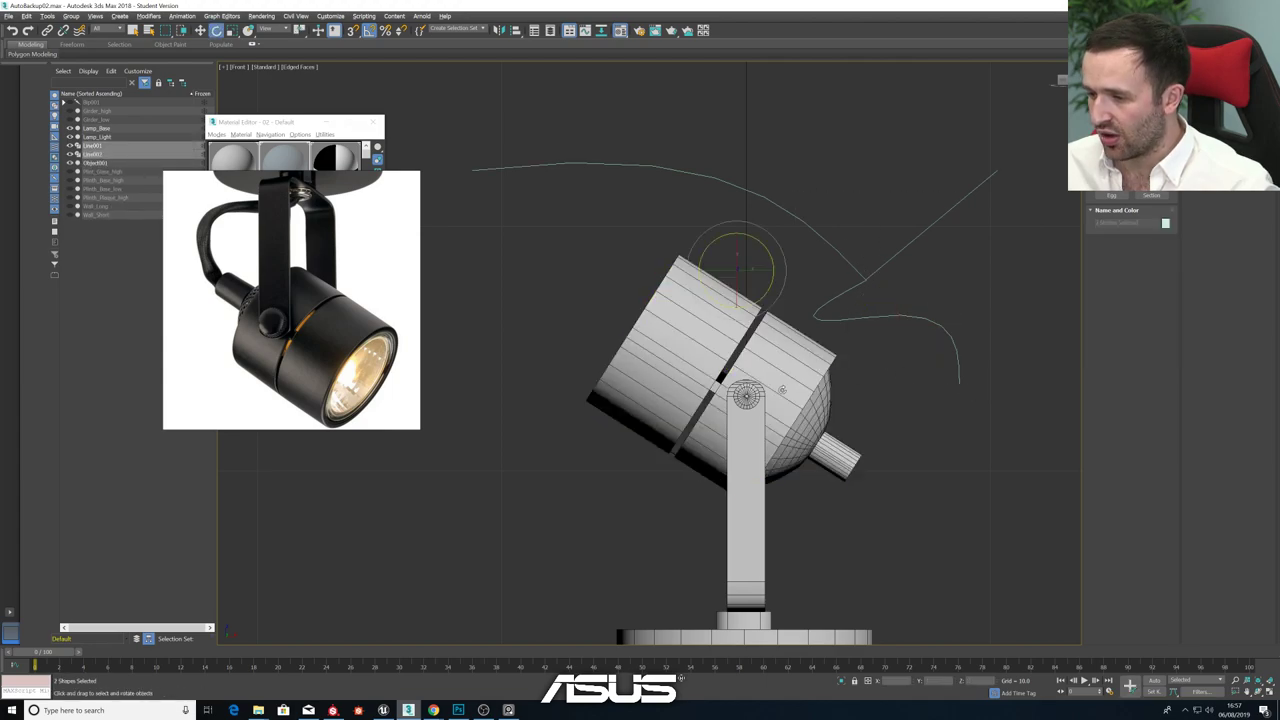
key("Delete")
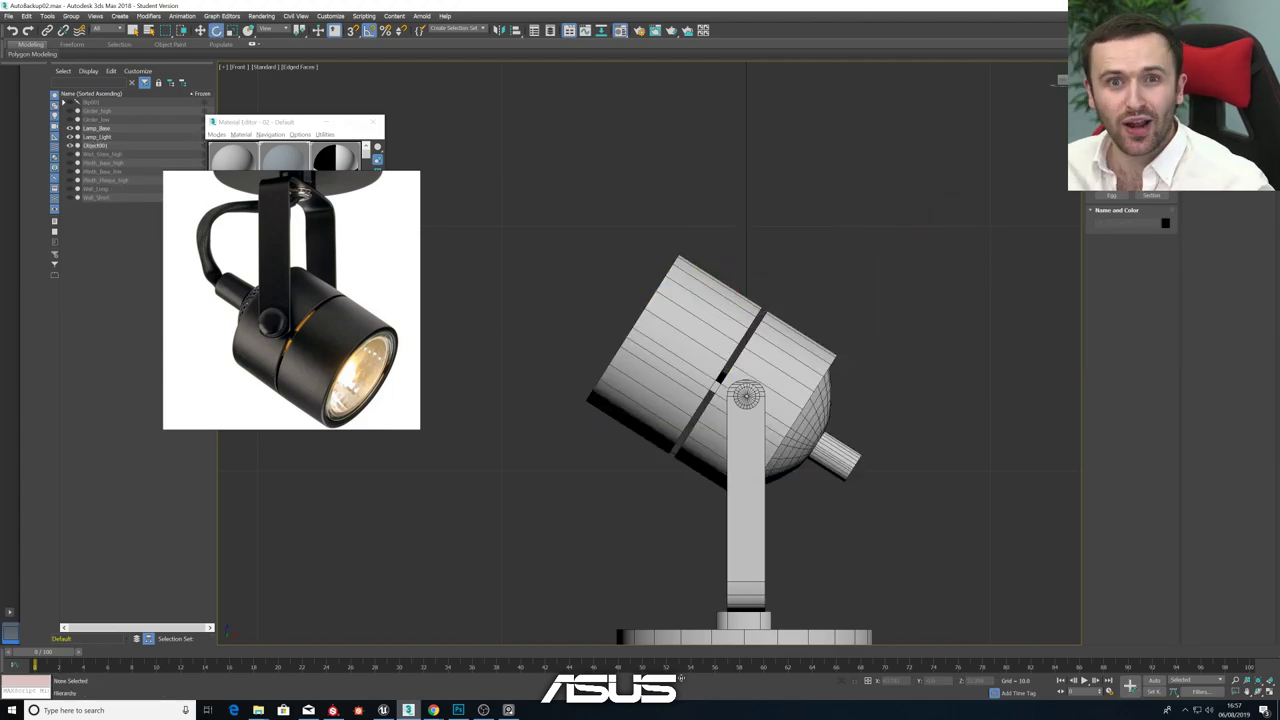
- Draw the cable as a line with Smooth initial type, winding from the end of the head's cable stub to the foot of the bracket
left_click(1111, 147)
key("XF86AudioLowerVolume")
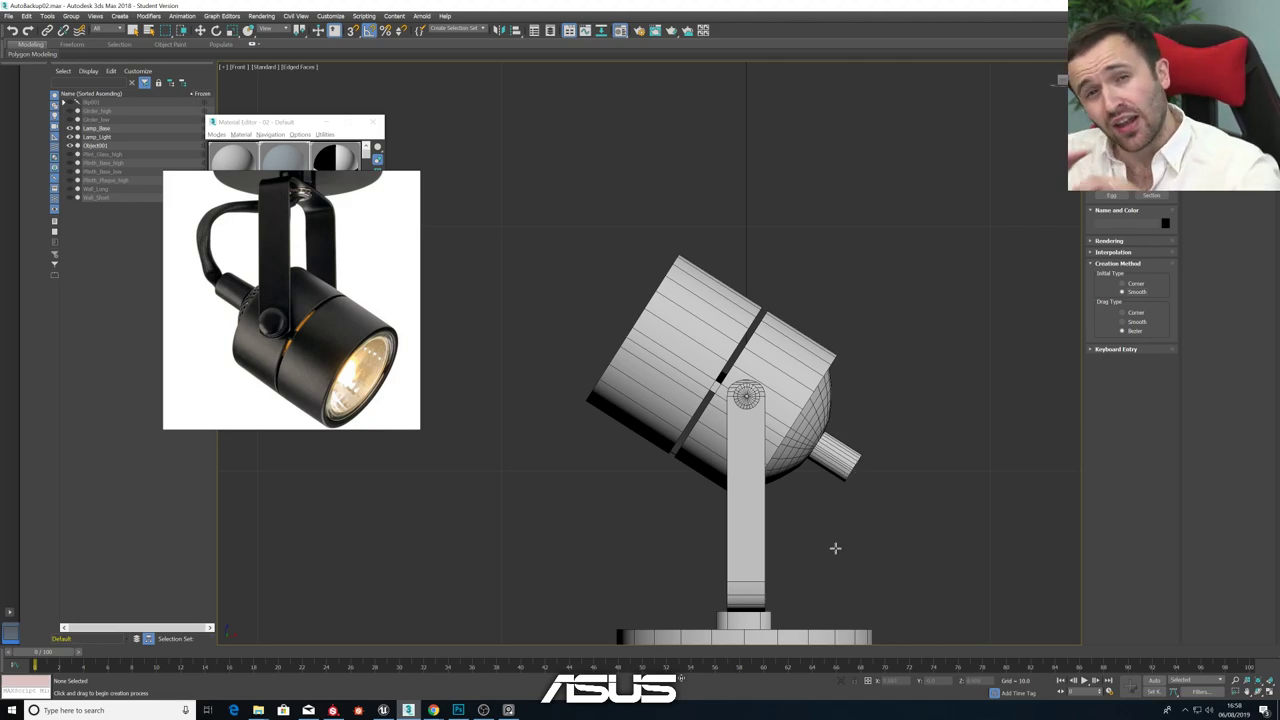
scroll(772, 337, "up", 4)
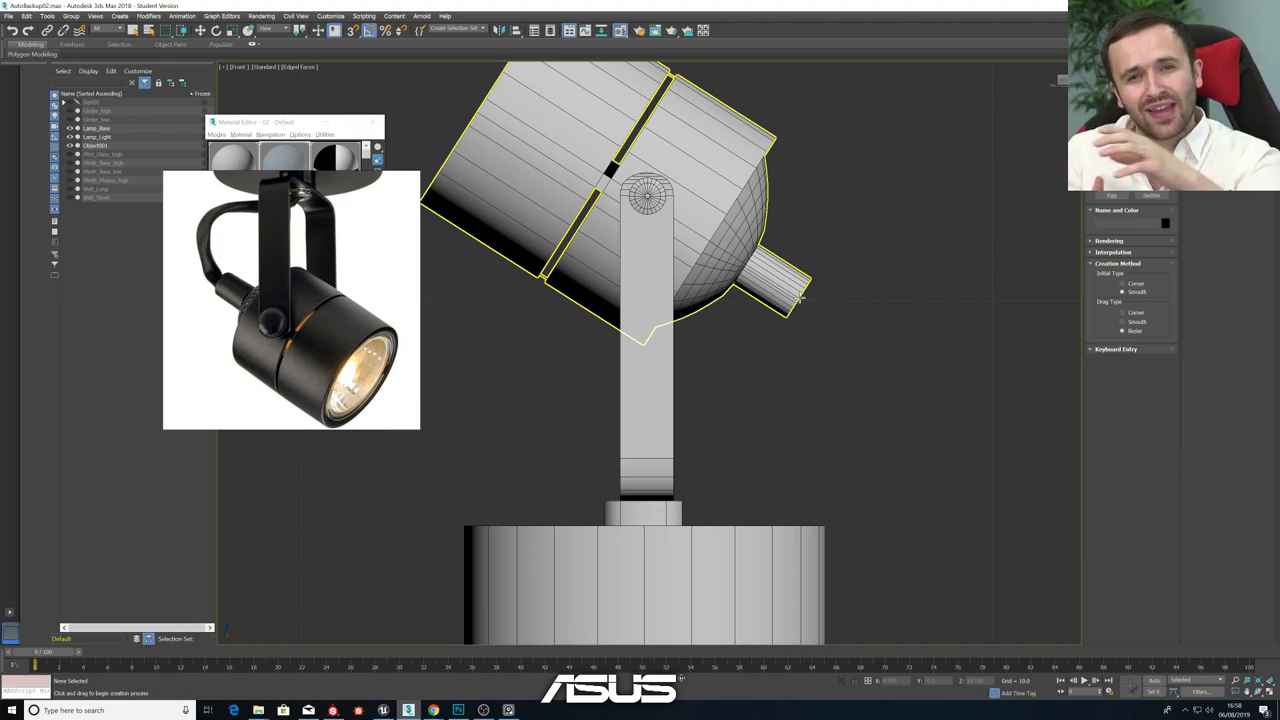
left_click(800, 297)
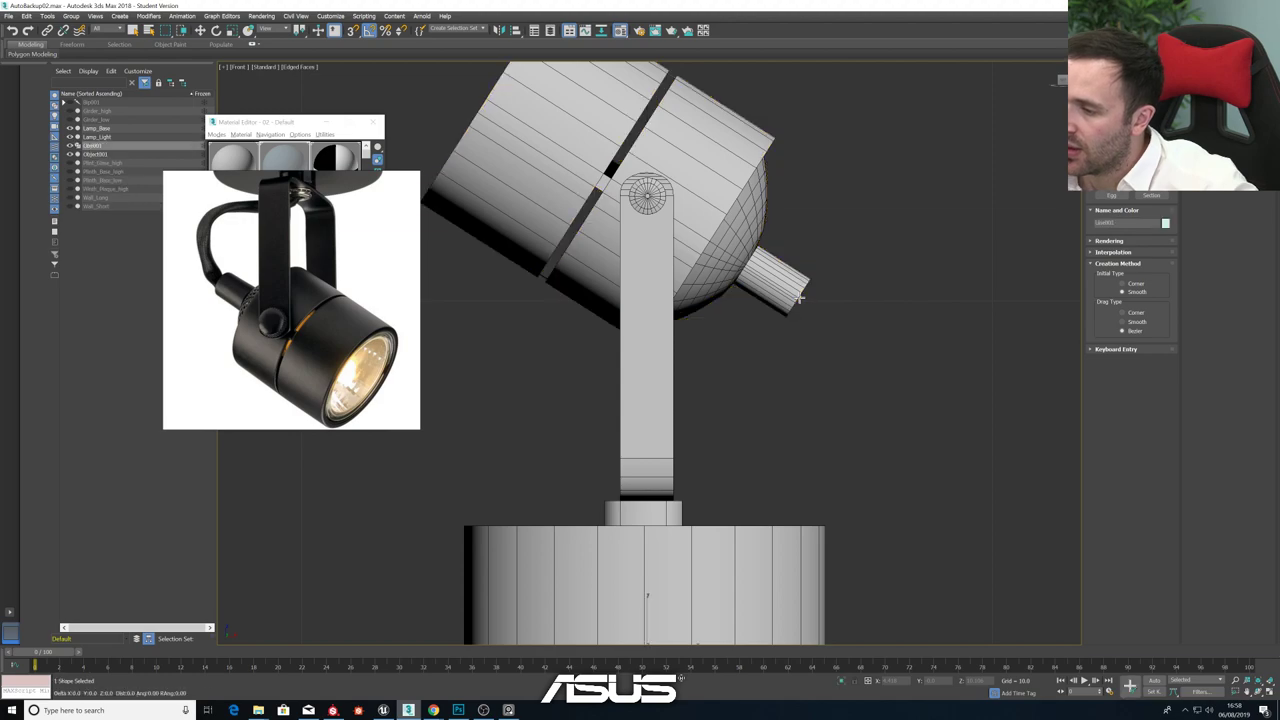
left_click_drag(833, 333, 749, 389)
left_click(830, 381)
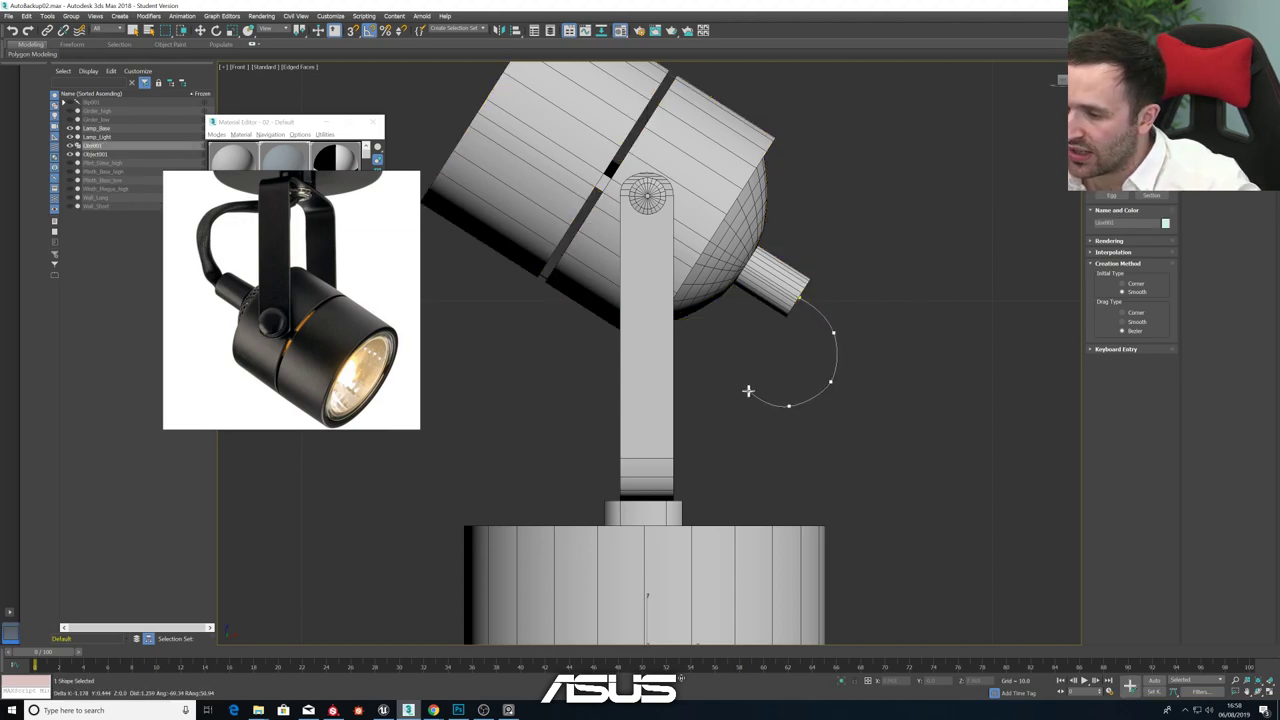
left_click(738, 391)
left_click(699, 417)
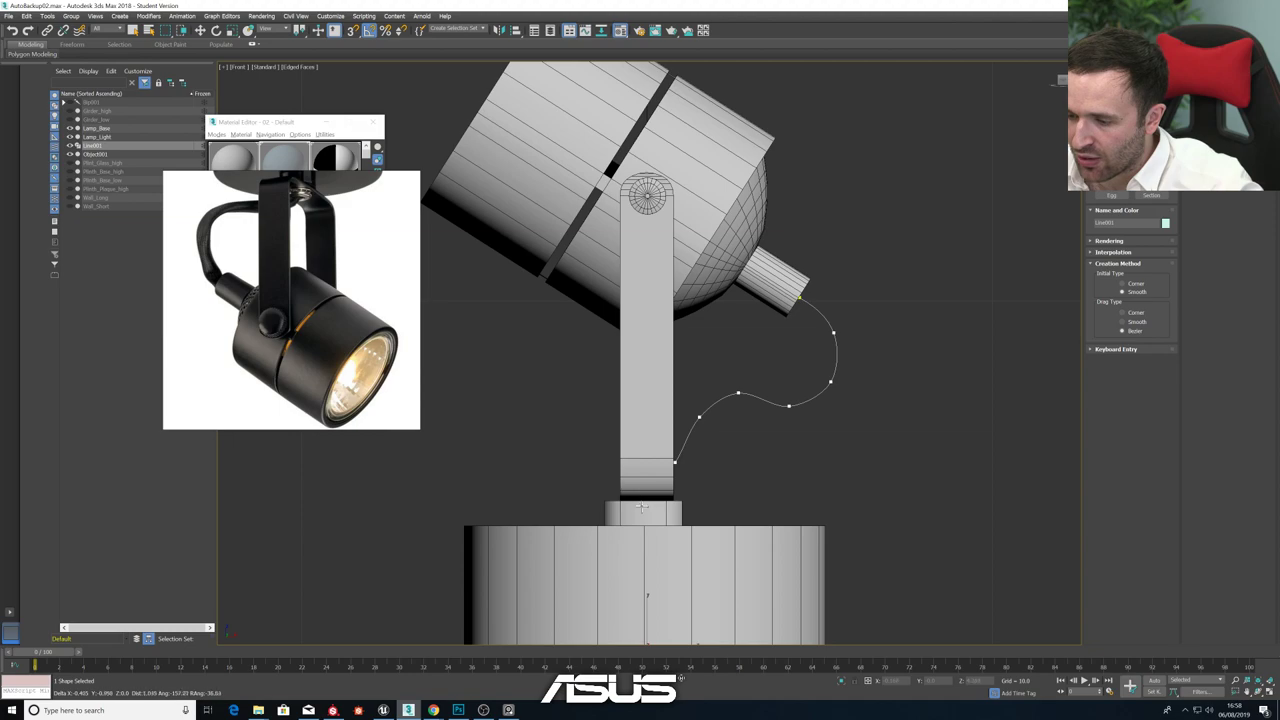
right_click(771, 471)
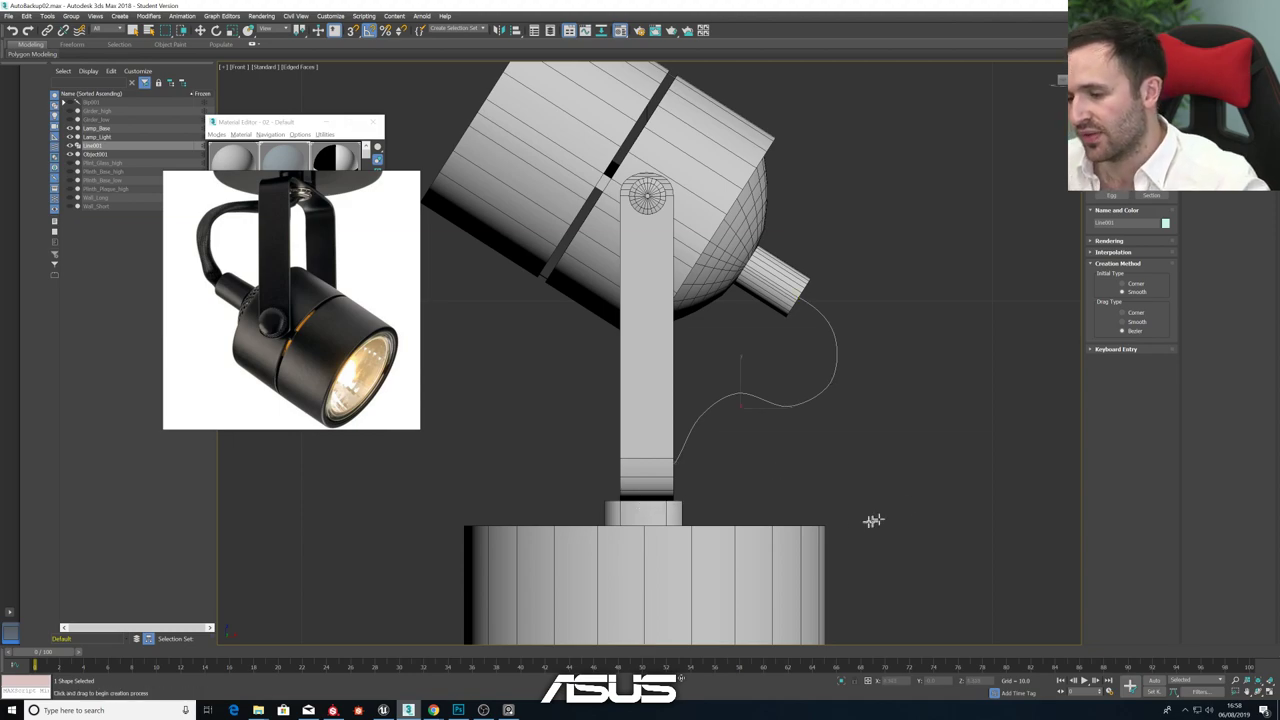
- Maximize the Perspective view, turn off edged faces, and leave line creation around the new cable curve
key("alt+w")
middle_click(891, 509)
key("alt+w")
middle_click_drag(887, 535, 855, 523, "alt")
scroll(800, 480, "up", 5)
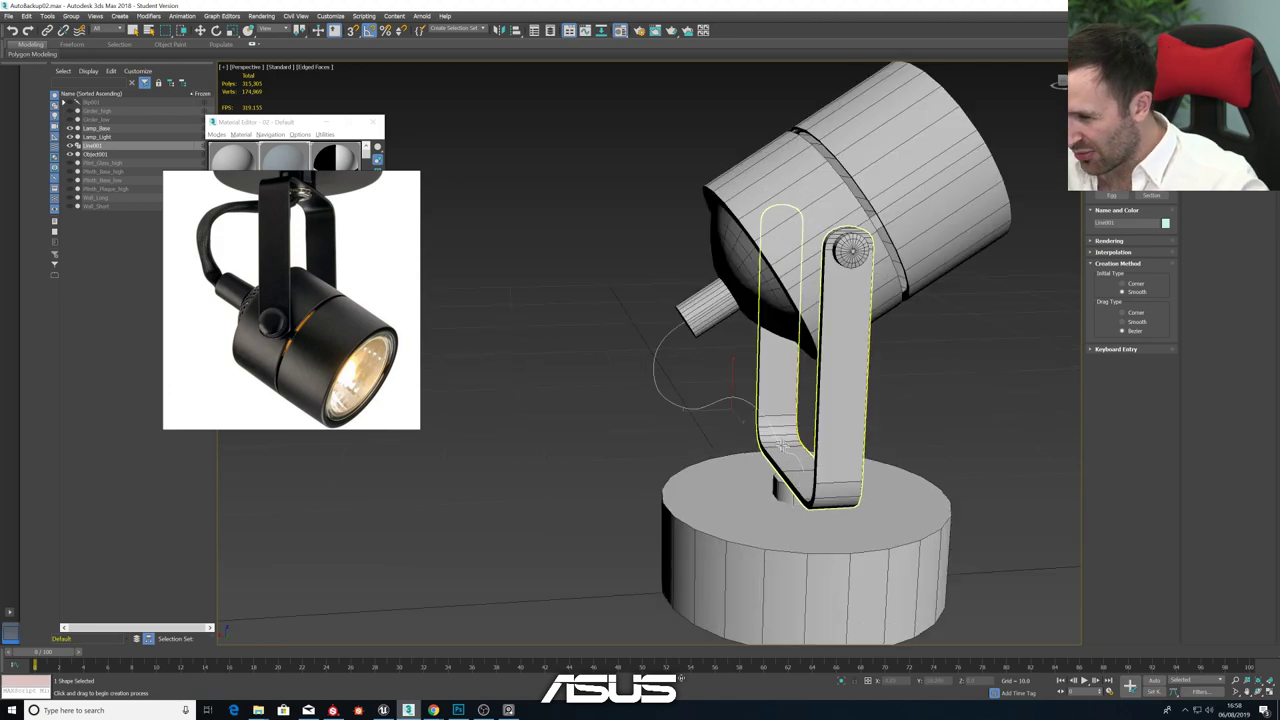
key("F4")
scroll(785, 450, "up", 3)
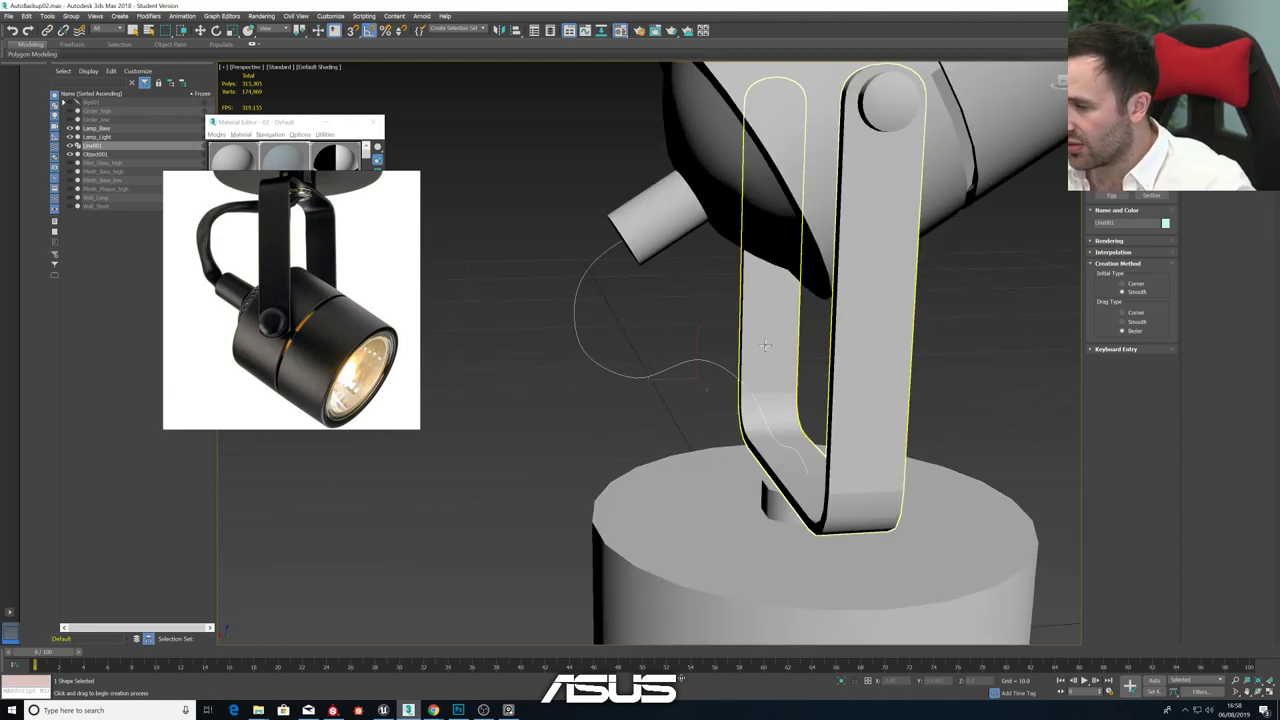
key("e")
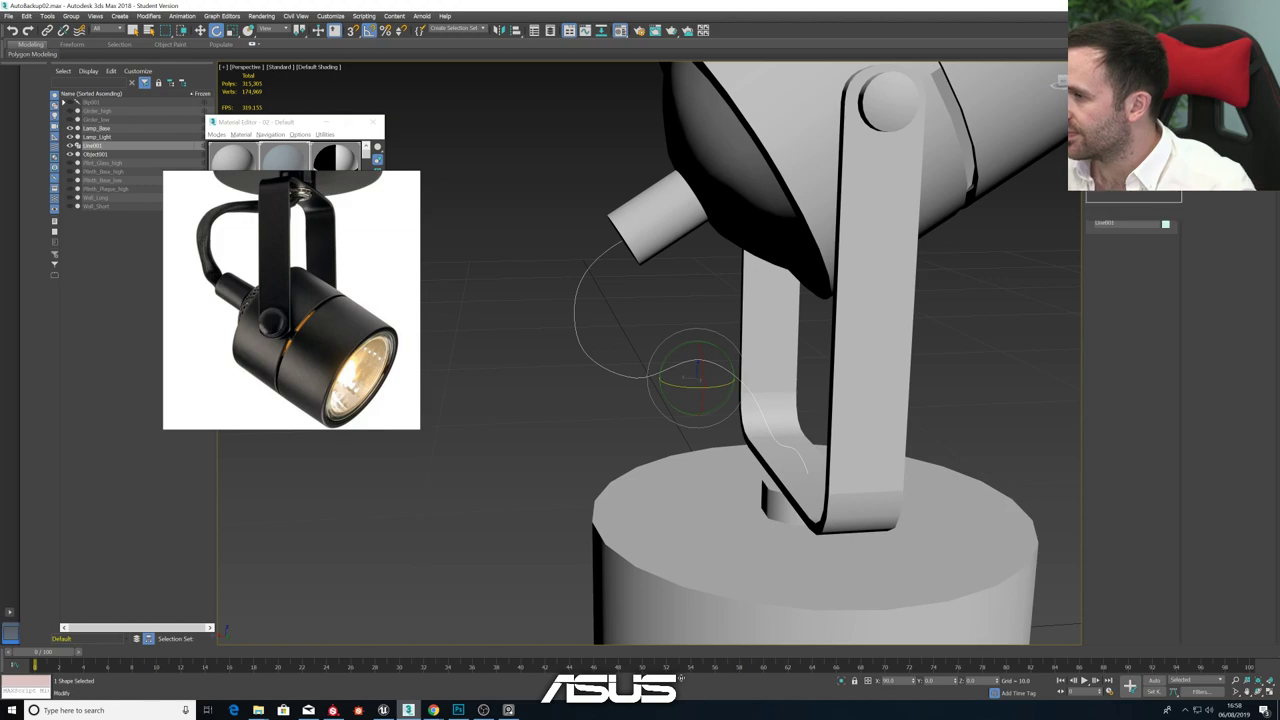
- Enter vertex editing of the cable line and lower the vertex midway between the outer loop and the bracket
left_click(1108, 71)
left_click(1120, 270)
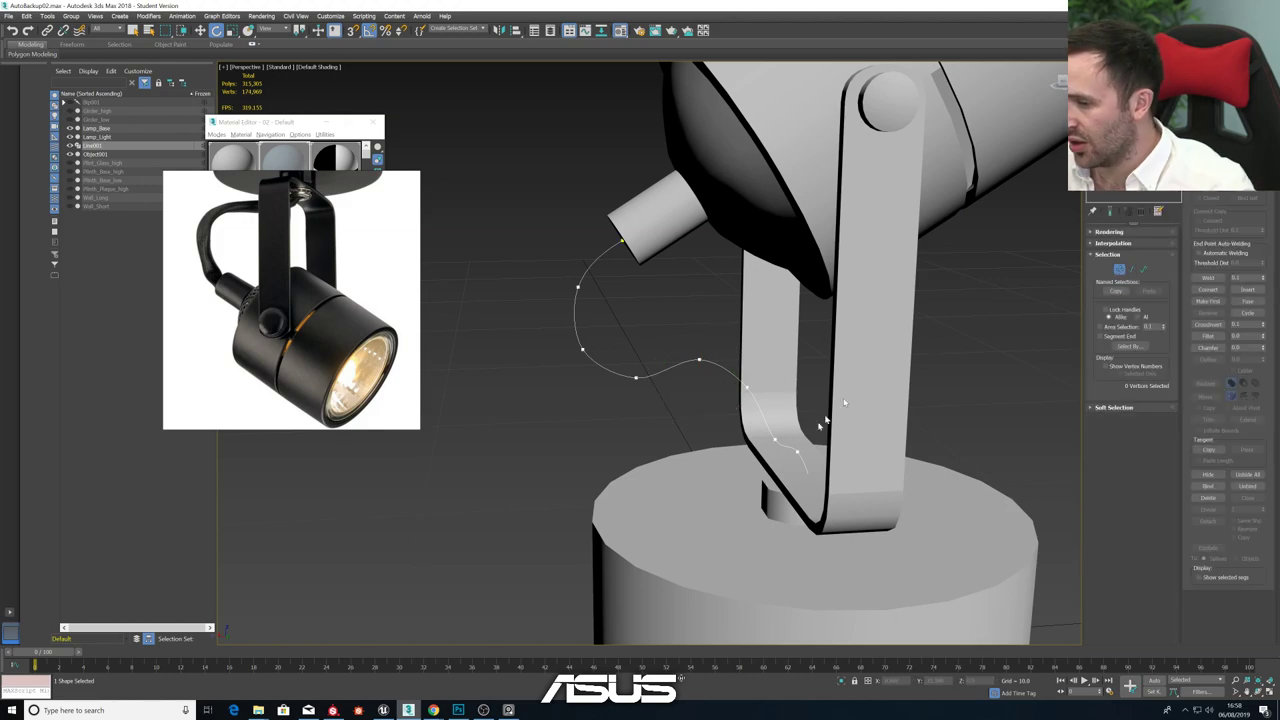
left_click(778, 445)
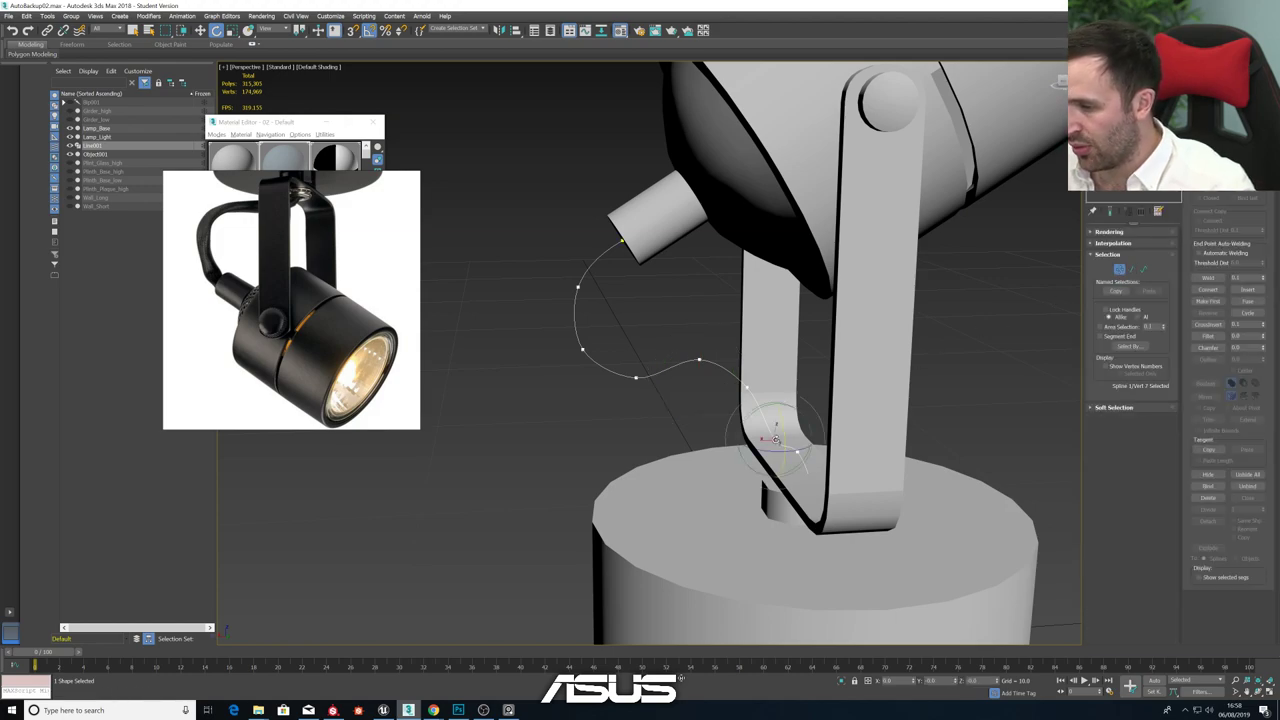
left_click(845, 450)
middle_click_drag(860, 449, 811, 437, "alt")
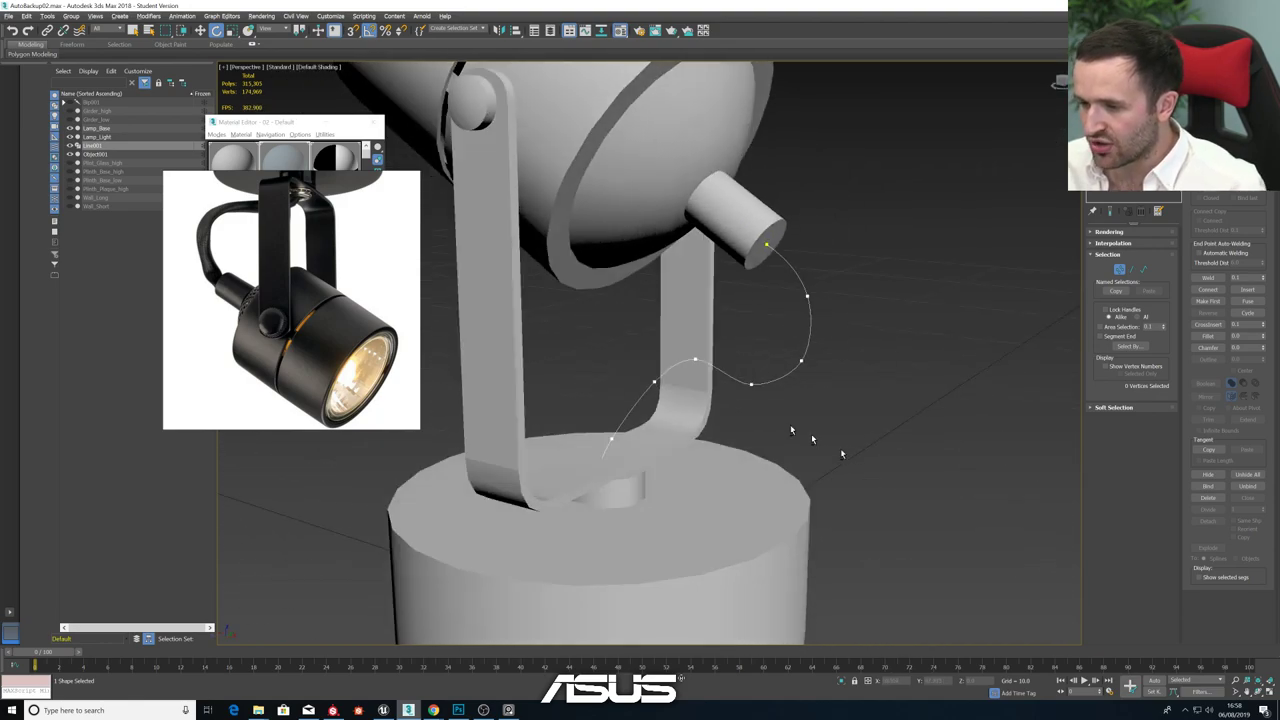
left_click(696, 360)
key("w")
middle_click_drag(690, 384, 728, 383, "alt")
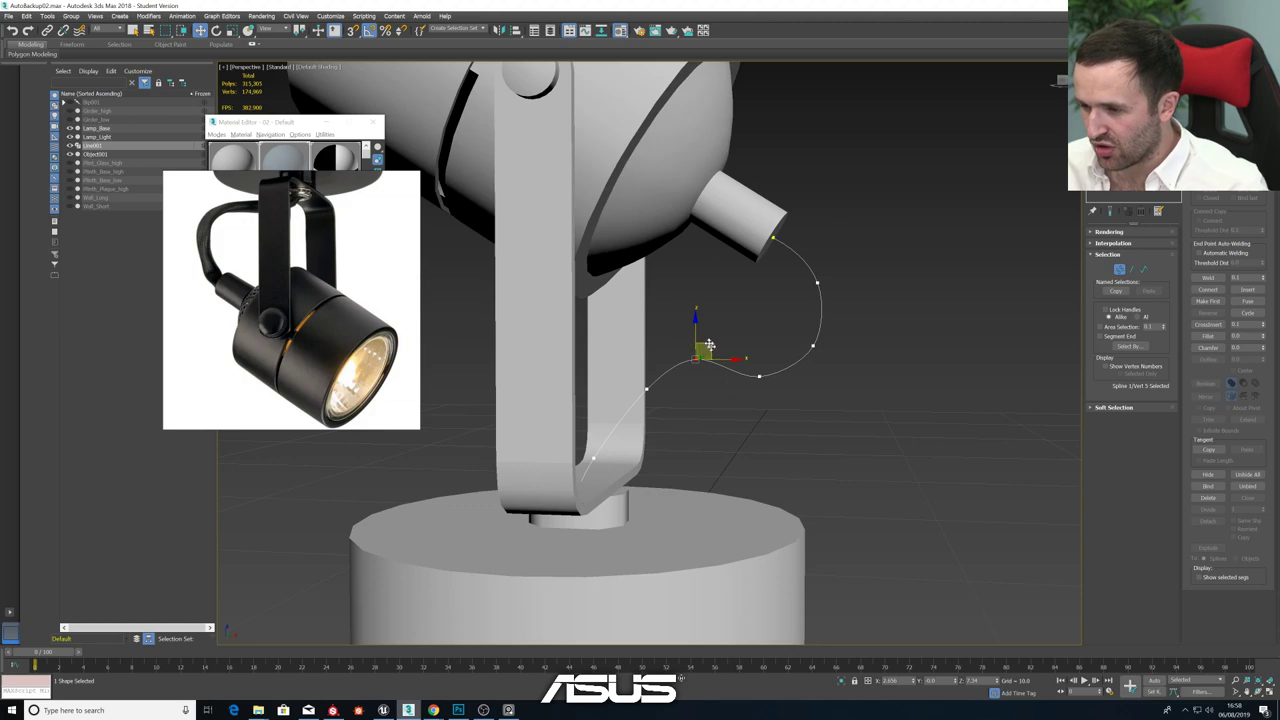
left_click_drag(695, 330, 696, 411)
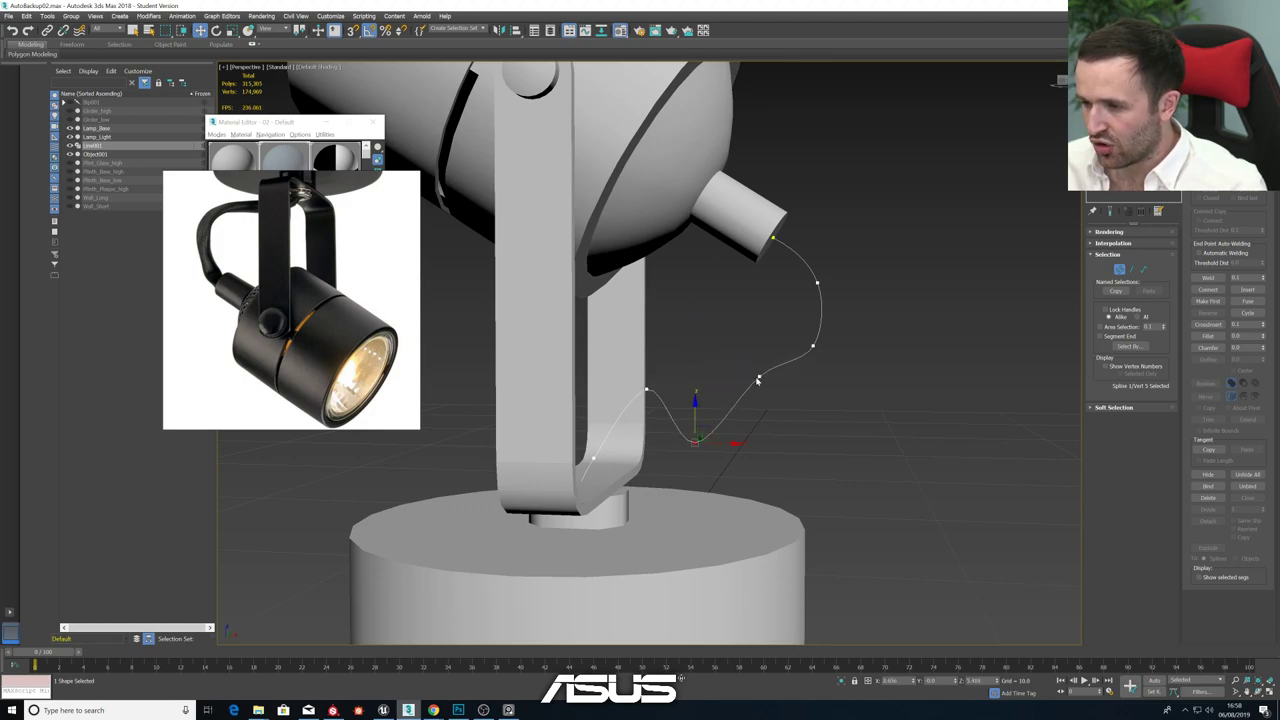
- Move the next vertex outward and down, and pull the vertex above it outward to widen the cable's outer loop
left_click(762, 376)
left_click_drag(768, 376, 823, 397)
left_click(817, 342)
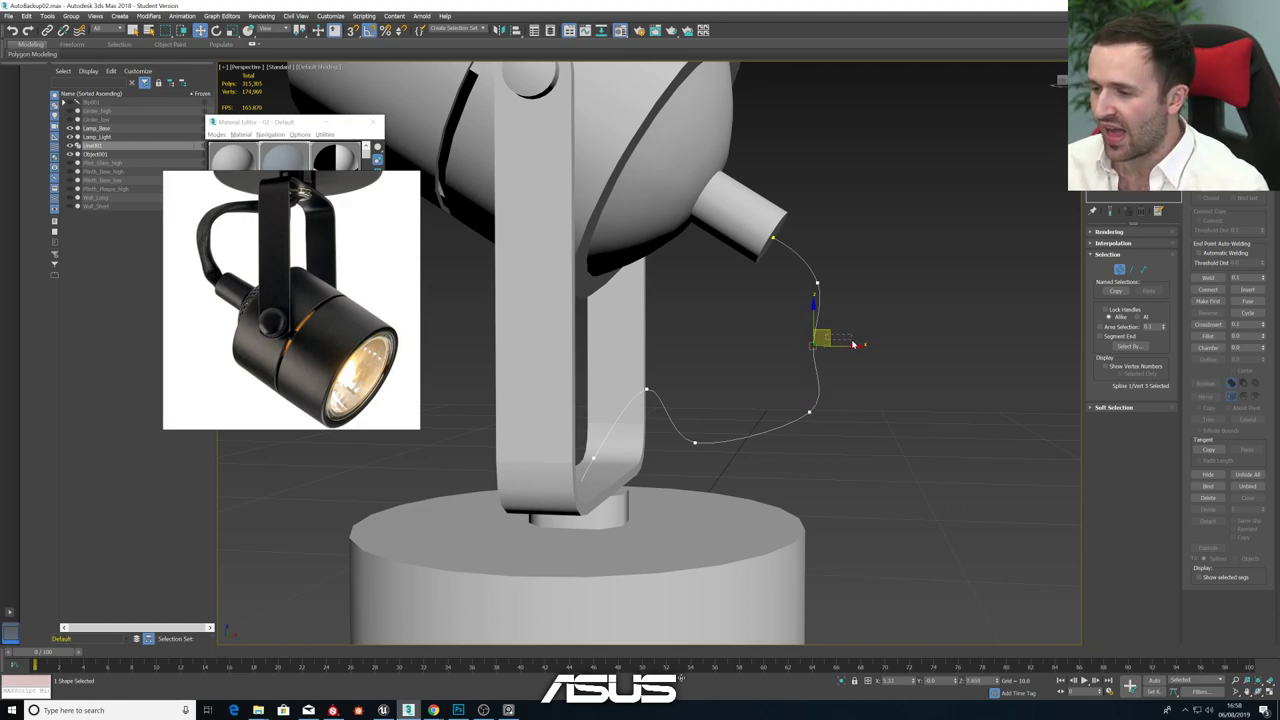
left_click_drag(830, 341, 856, 346)
- Reposition the cable vertices nearest the bracket to smooth the curve into the foot of the lamp
left_click_drag(633, 381, 674, 400)
middle_click_drag(685, 393, 727, 364, "alt")
left_click_drag(699, 356, 749, 376)
left_click_drag(675, 426, 689, 400)
middle_click_drag(751, 389, 680, 412, "alt")
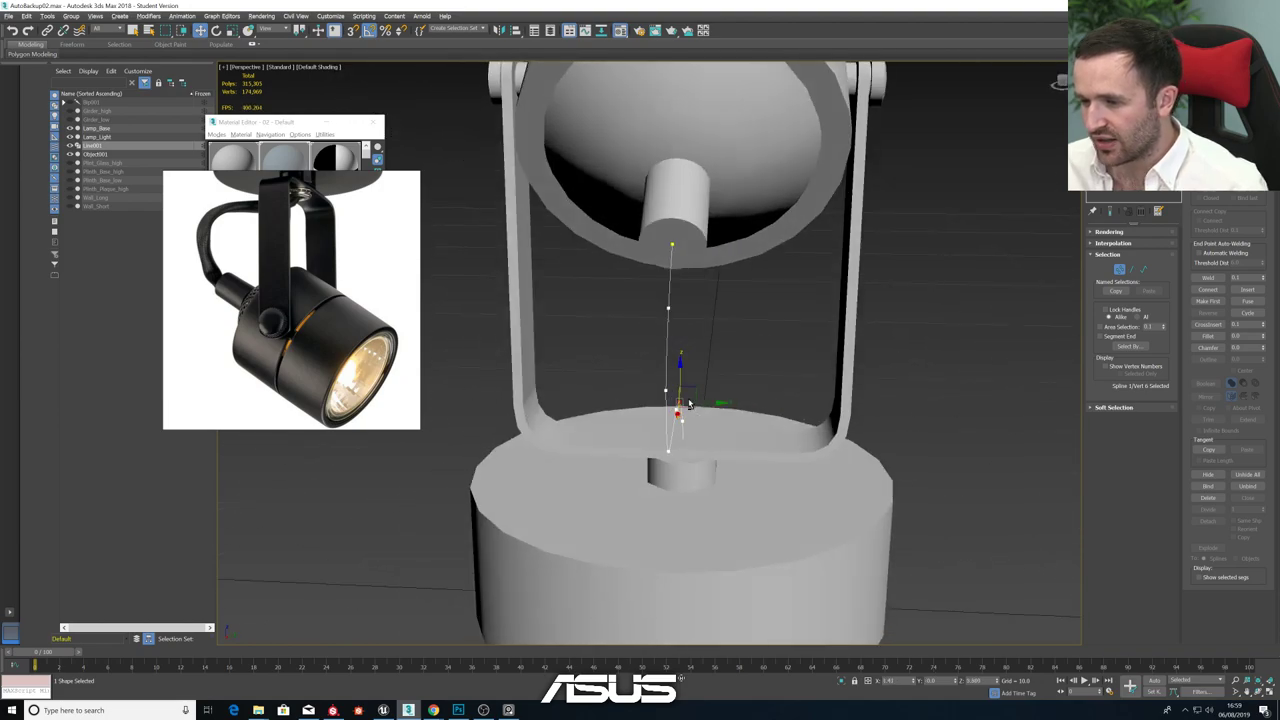
- Offset the cable's vertices sideways along the Y axis, alternating direction, so the cable no longer lies in one plane
left_click_drag(711, 403, 726, 403)
left_click(667, 452)
left_click_drag(704, 451, 680, 451)
left_click(668, 312)
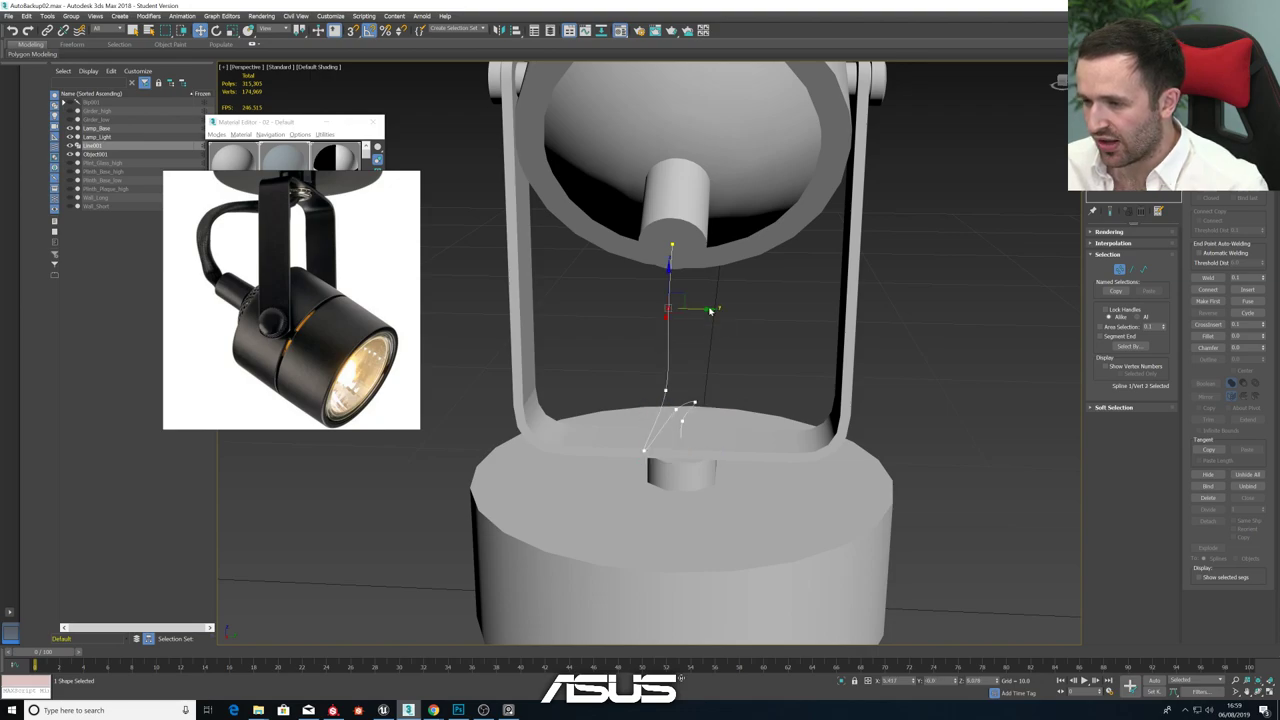
left_click_drag(710, 311, 724, 313)
middle_click_drag(724, 313, 703, 404, "alt")
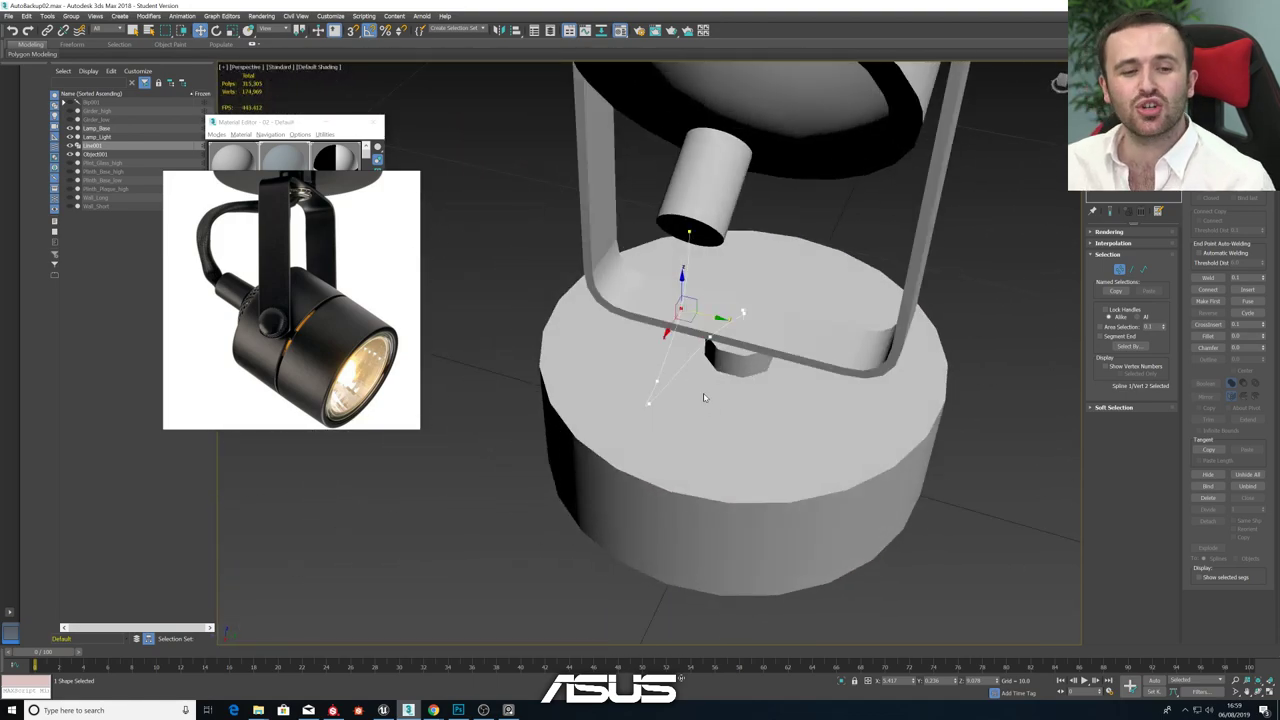
middle_click_drag(1003, 419, 822, 362, "alt")
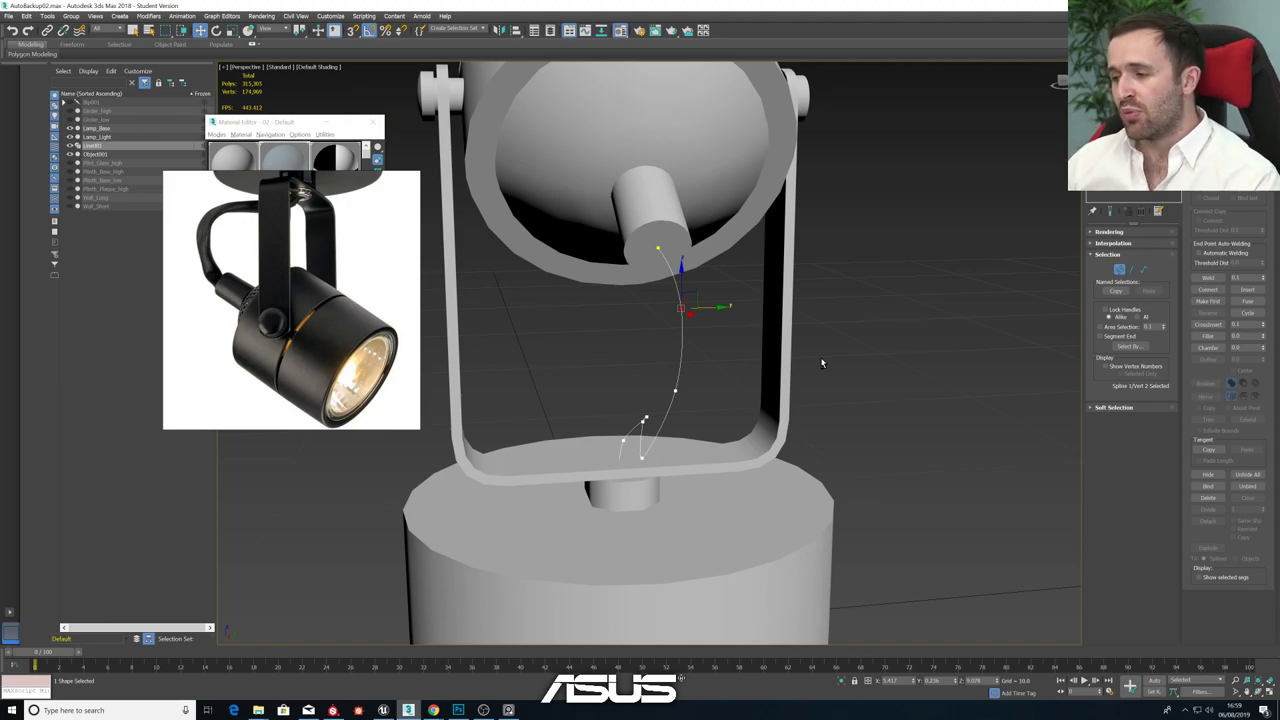
- Enable the cable line as a radial tube in both the renderer and the viewport
left_click(1100, 232)
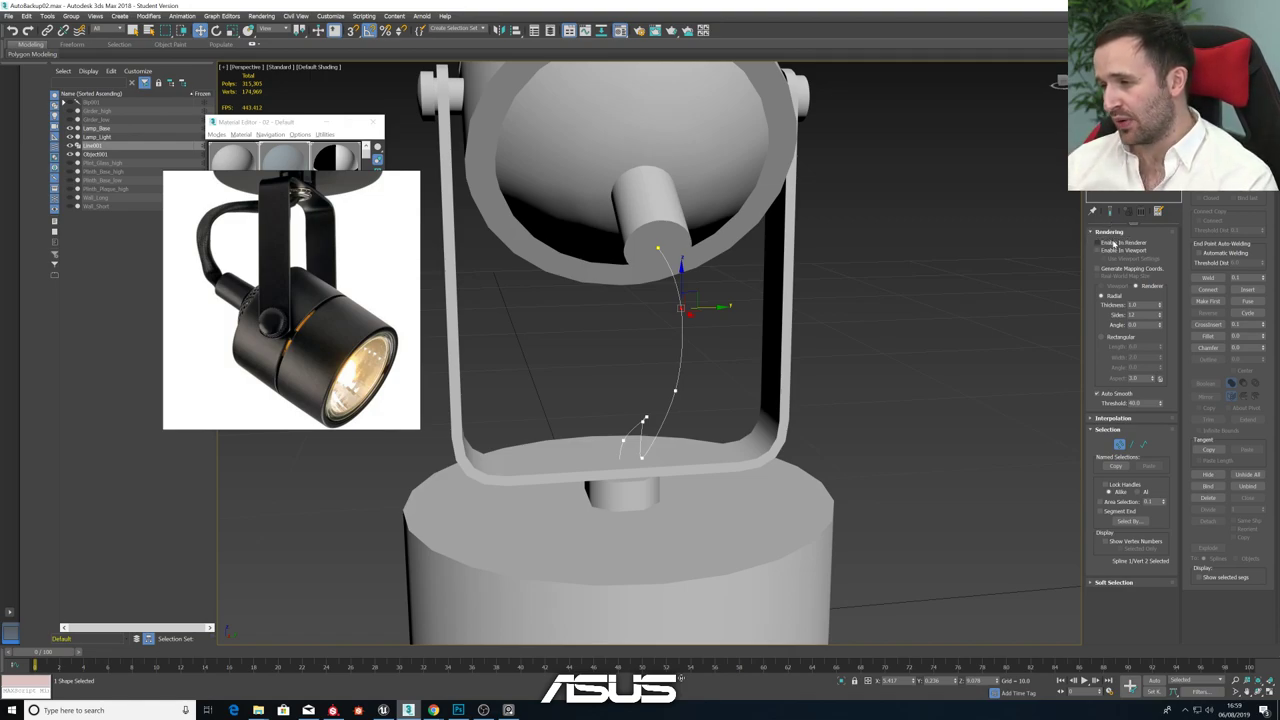
left_click(1113, 243)
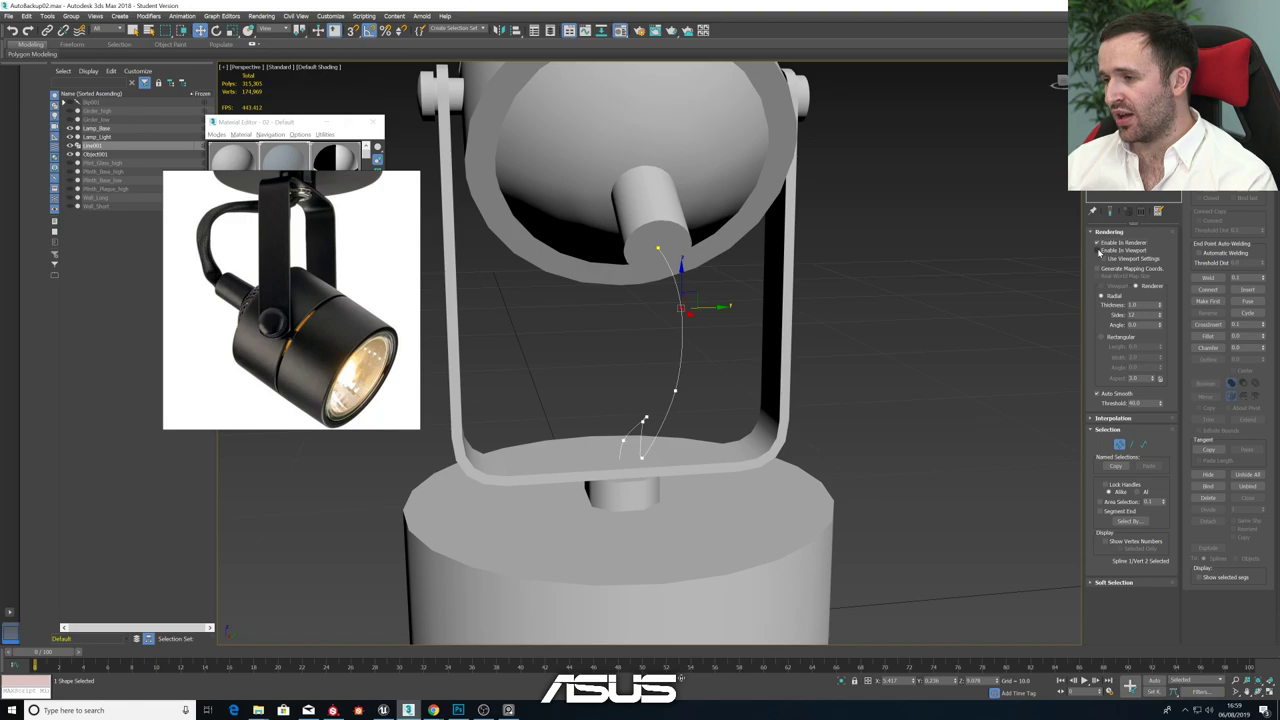
left_click(1098, 251)
mouse_move(700, 405)
middle_mouse_down("alt")
mouse_move(760, 377)
mouse_move(769, 409)
mouse_move(725, 402)
middle_mouse_up("alt")
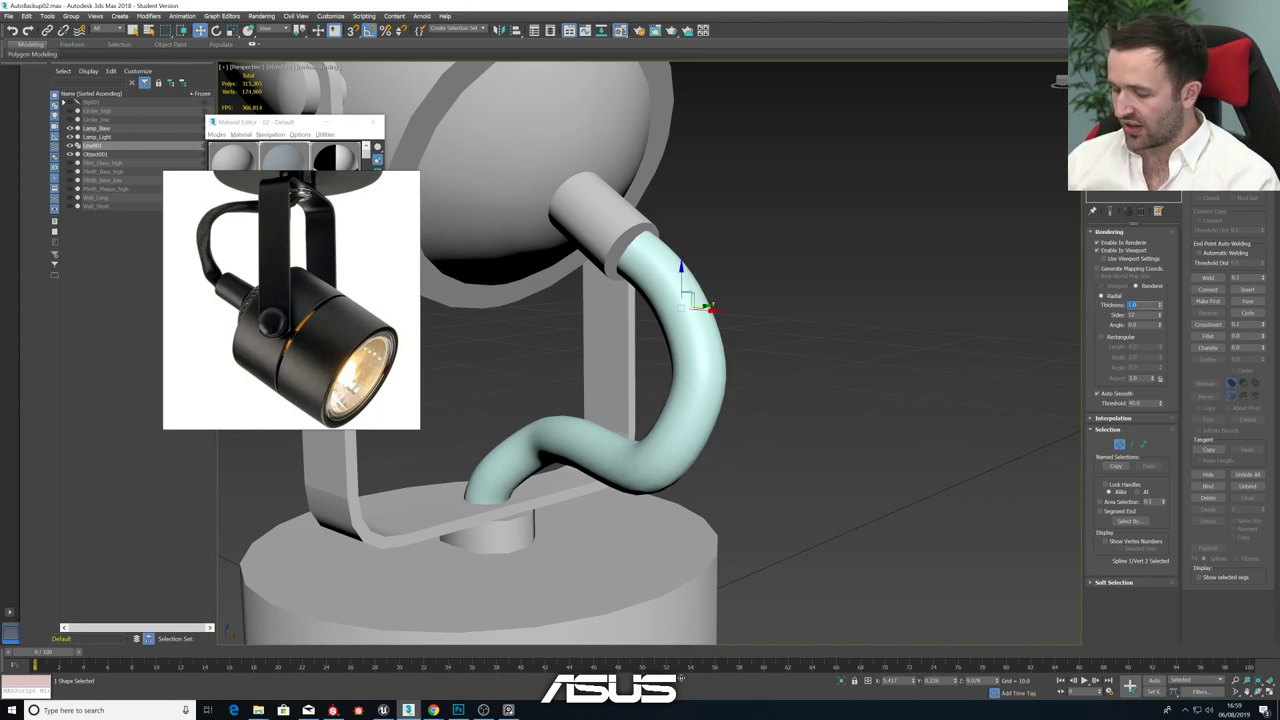
- Set the cable's radial thickness to 0.5 and adjust its number of sides
type("0.5")
key("Return")
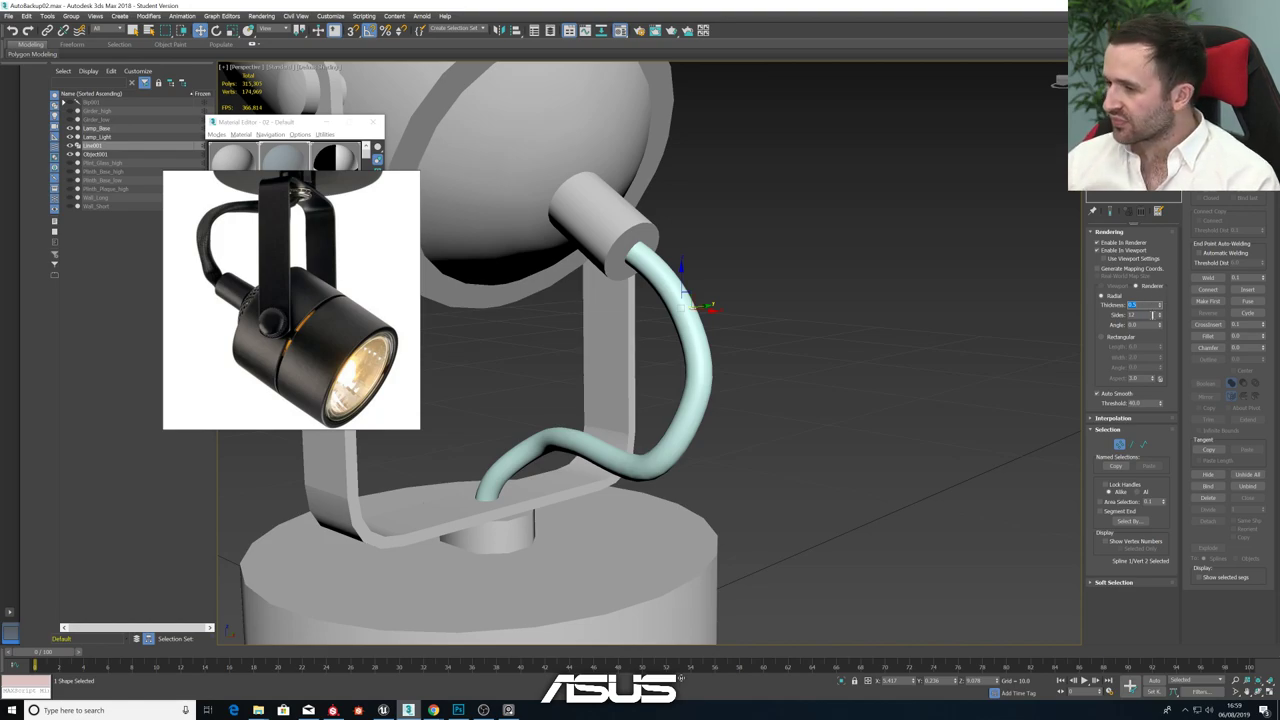
key("Tab")
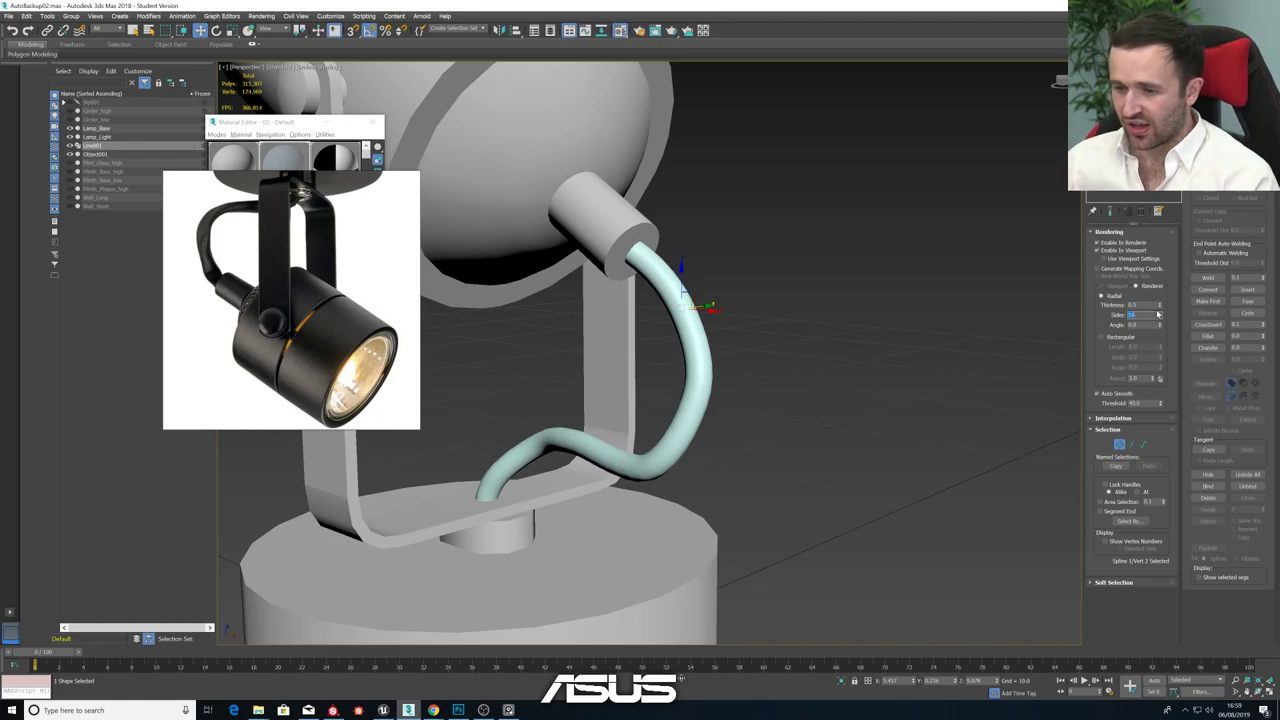
- Move the cable's upper end vertex into the socket on the lamp head, then leave vertex editing
middle_click_drag(843, 357, 811, 366, "alt")
left_click(626, 252)
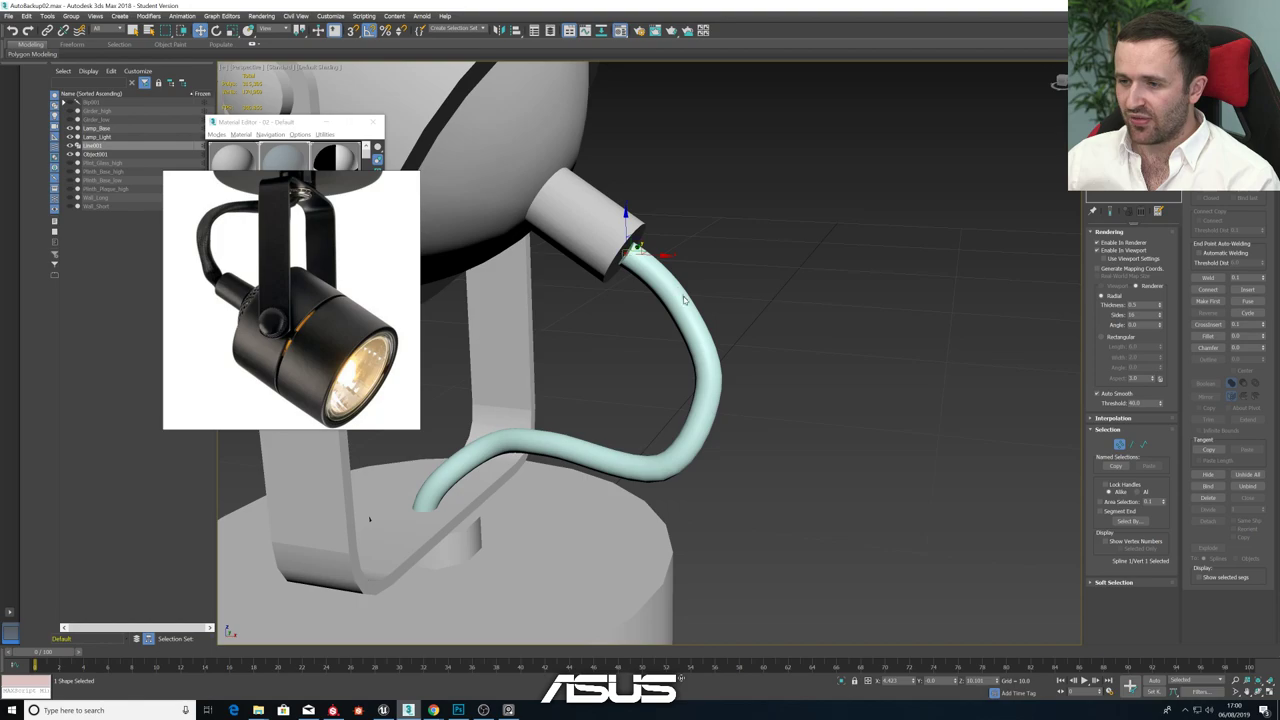
left_click_drag(662, 256, 654, 255)
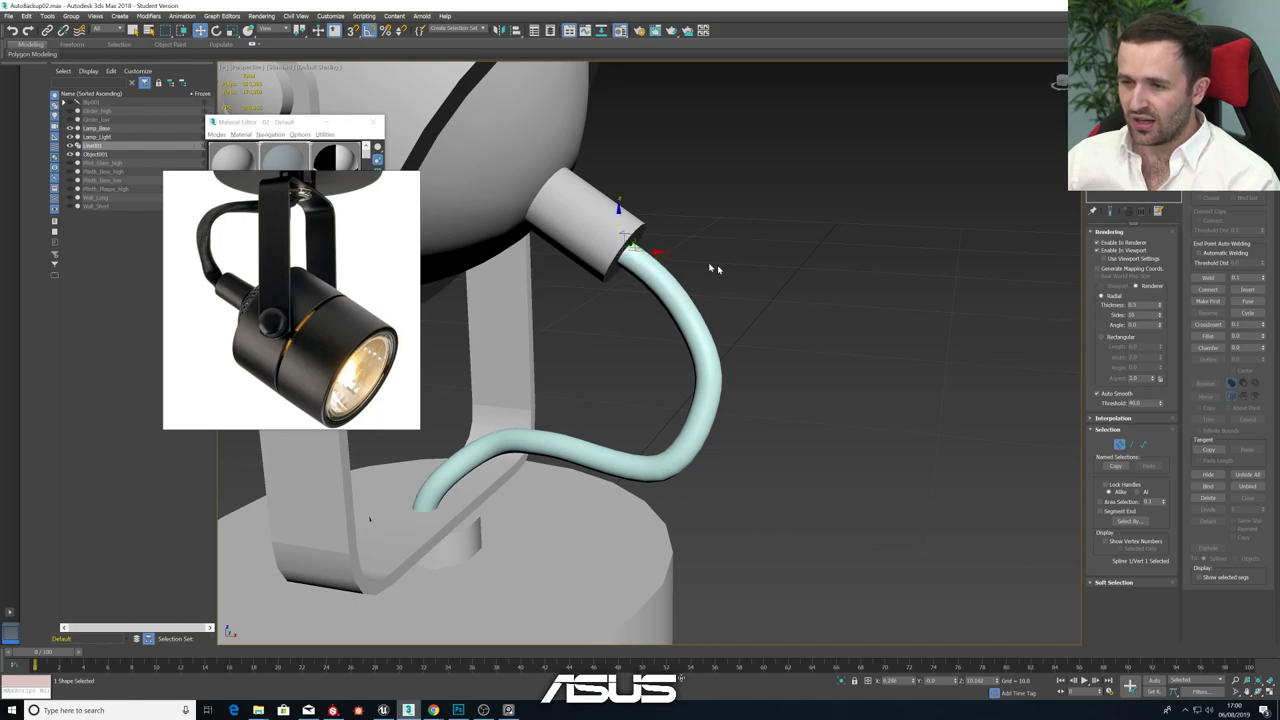
middle_click_drag(714, 266, 650, 289, "alt")
scroll(560, 278, "down", 5)
scroll(584, 295, "down", 5)
left_click(739, 309)
key("F4")
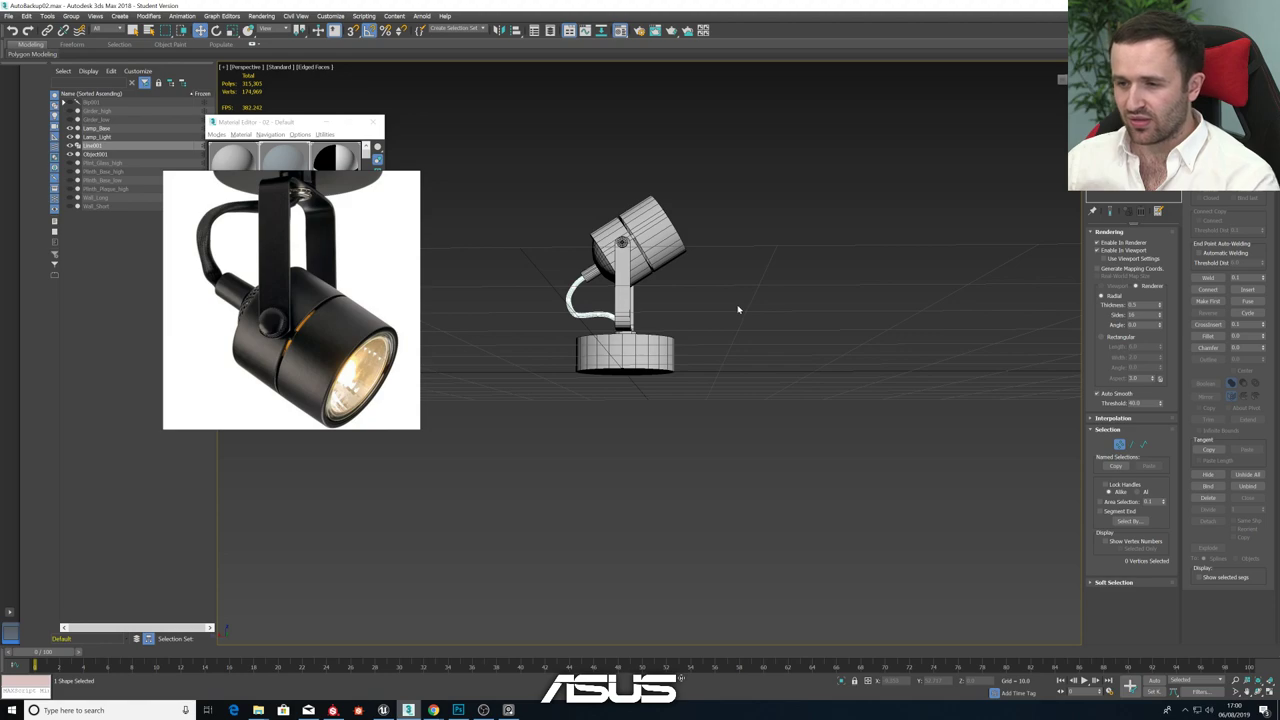
key("F4")
key("1")
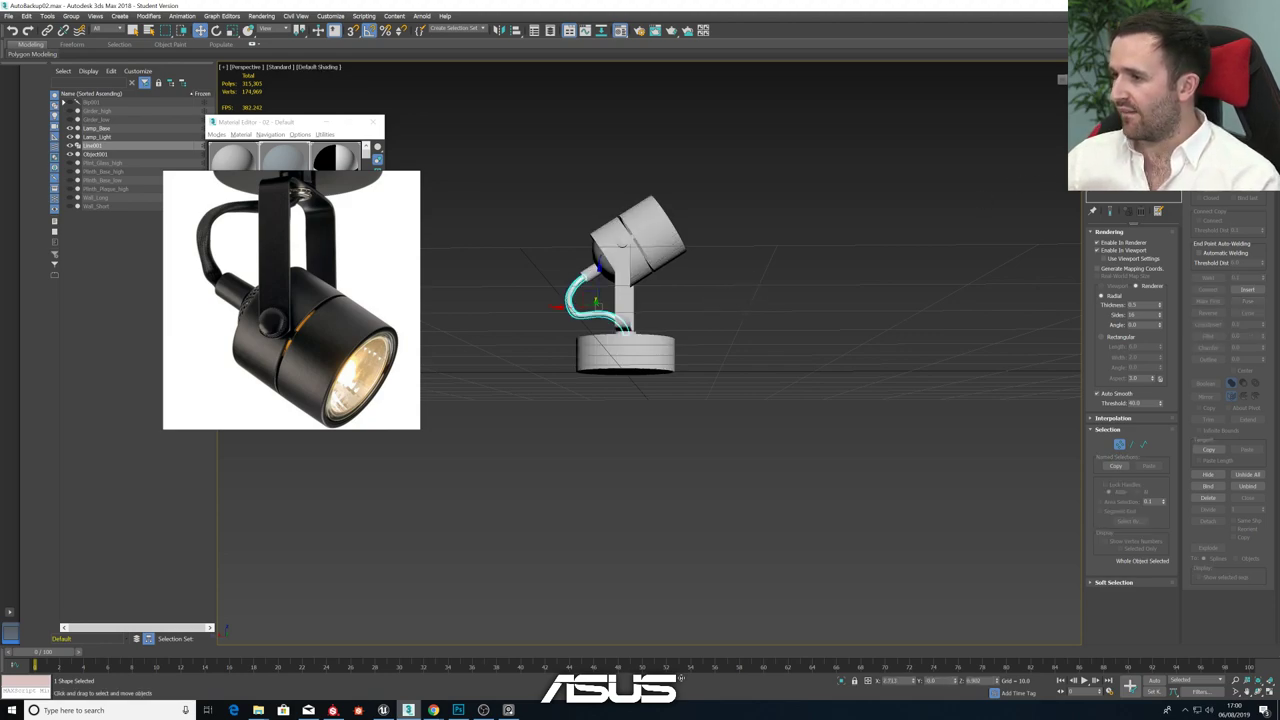
- Change the cable's object colour to a neutral custom colour and deselect it
middle_click_drag(750, 255, 783, 276, "alt")
left_click(792, 296)
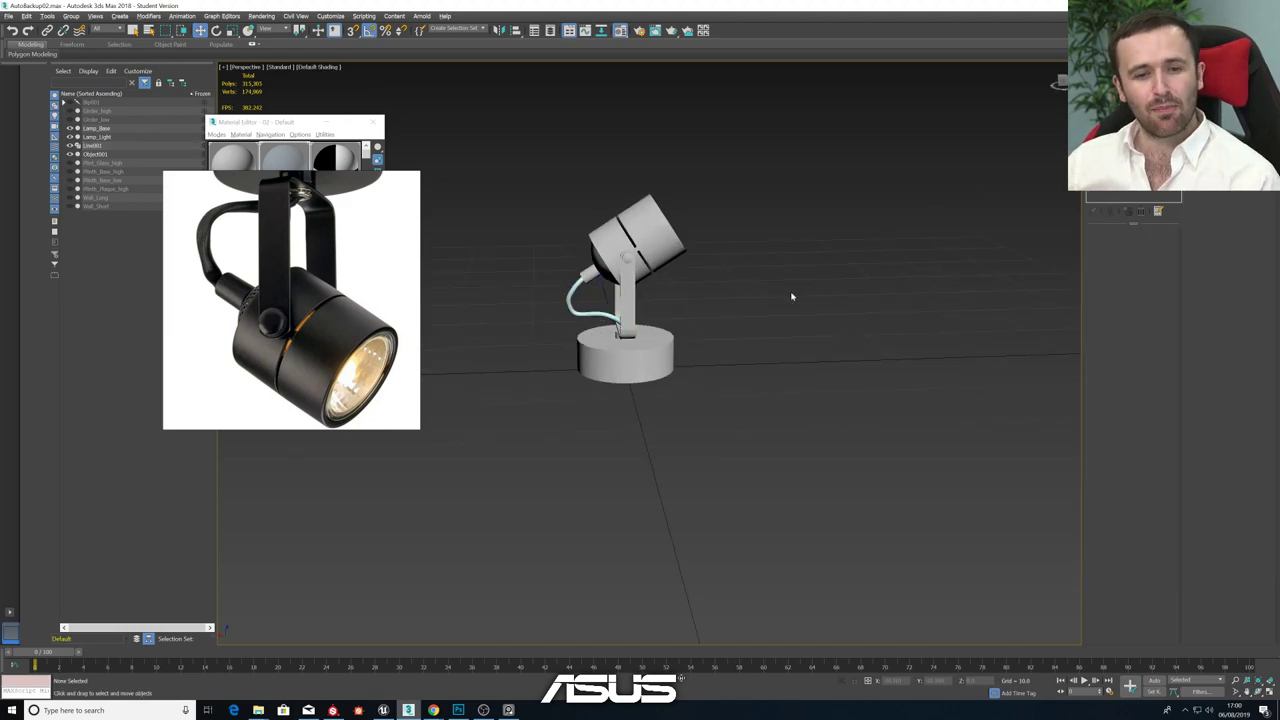
scroll(607, 328, "up", 5)
left_click(584, 315)
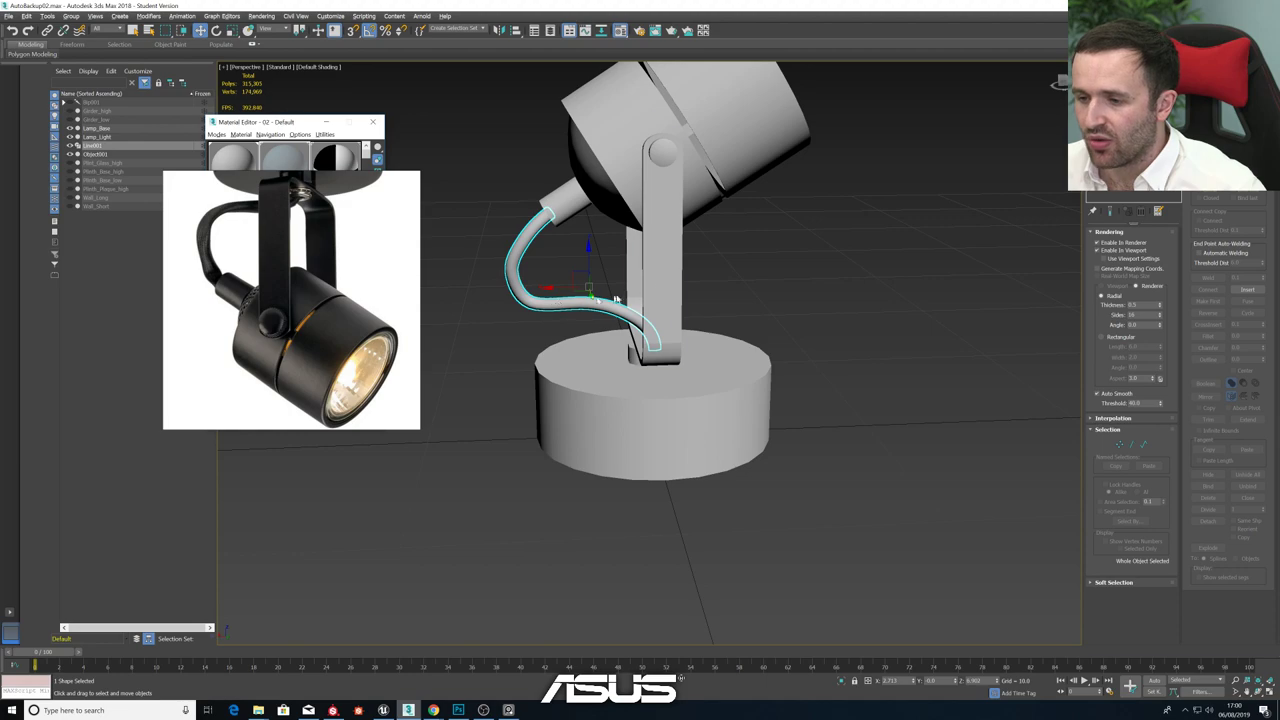
left_click(1174, 84)
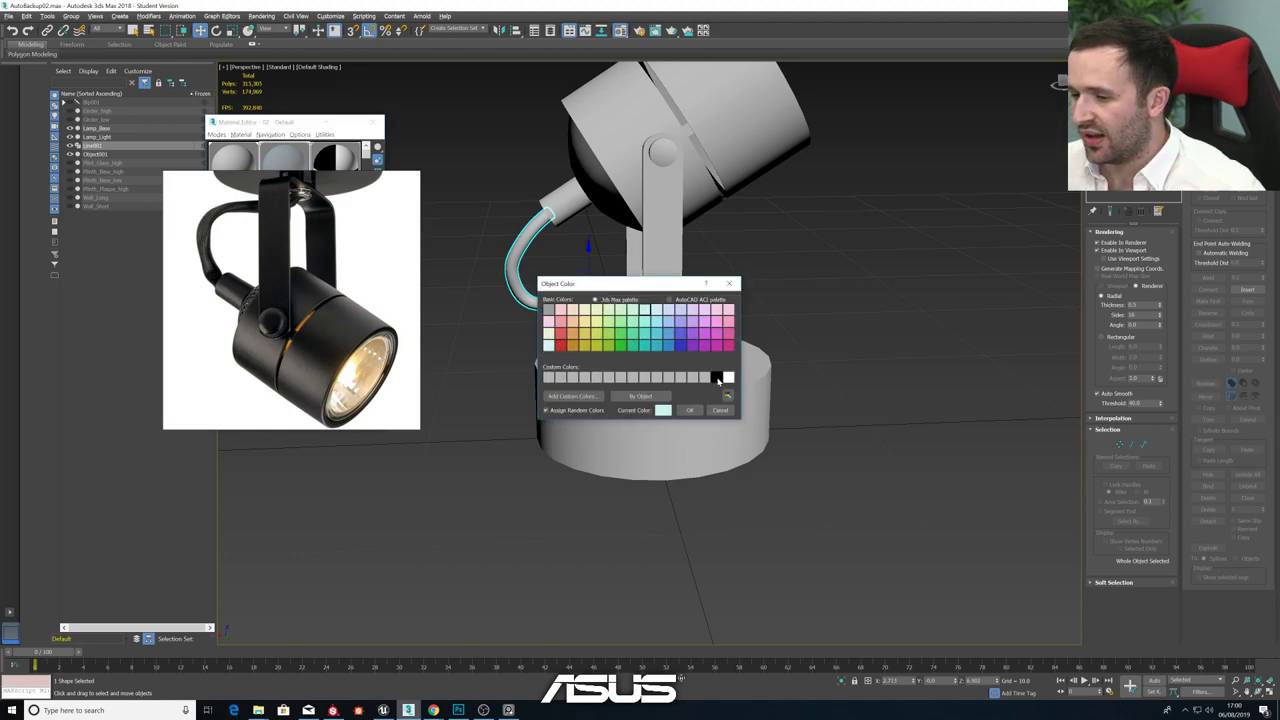
left_click(727, 377)
left_click(689, 410)
left_click(800, 240)
- Attach the cable to the Lamp_Light object
left_click(594, 147)
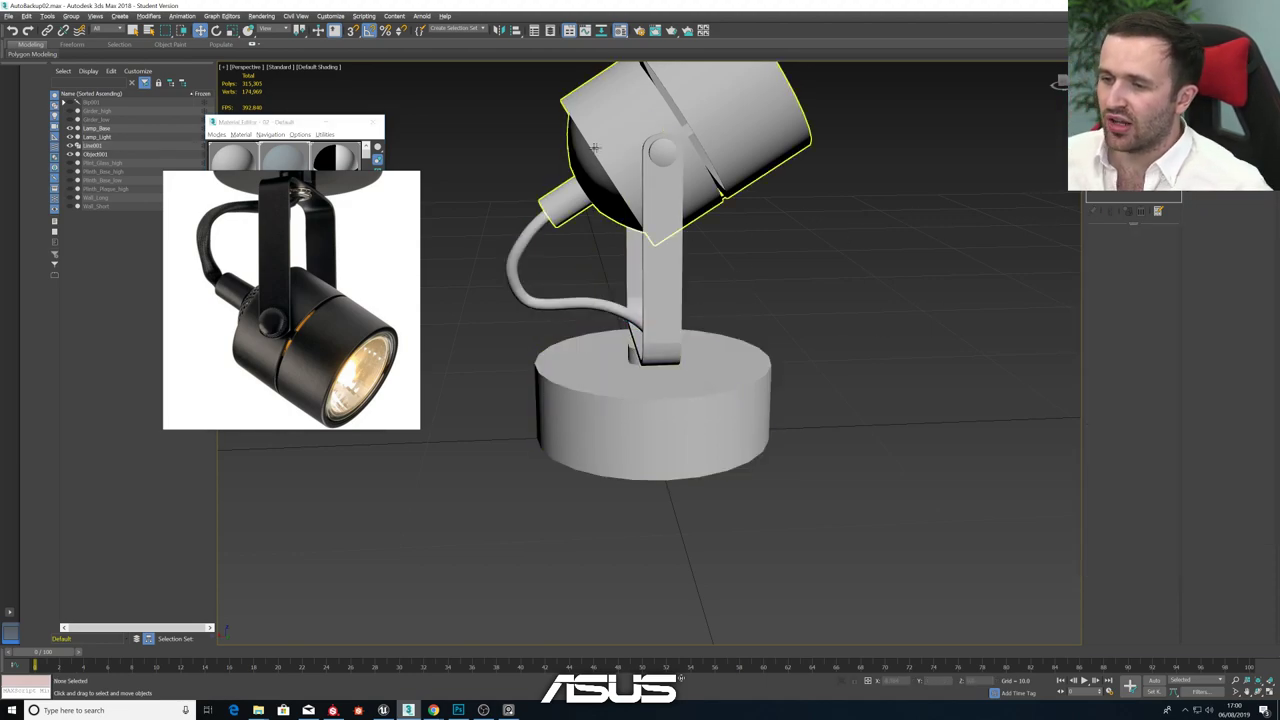
left_click(604, 158)
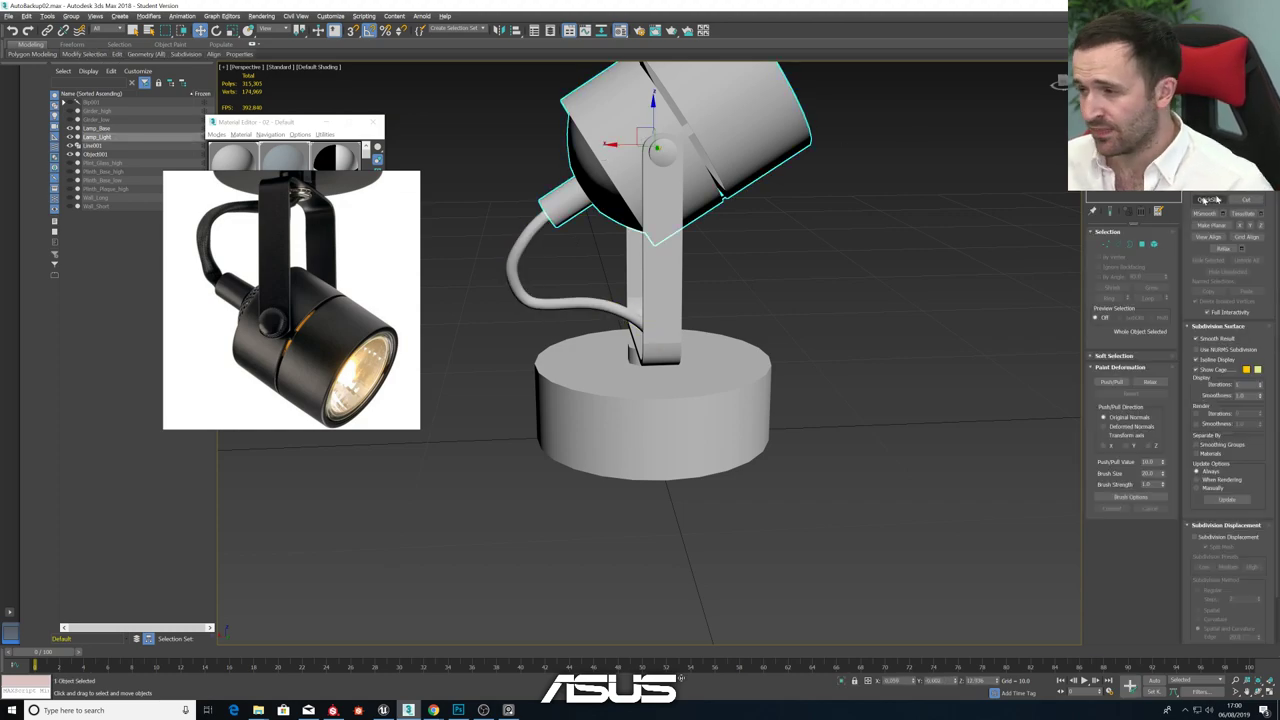
left_click(1209, 162)
left_click(556, 302)
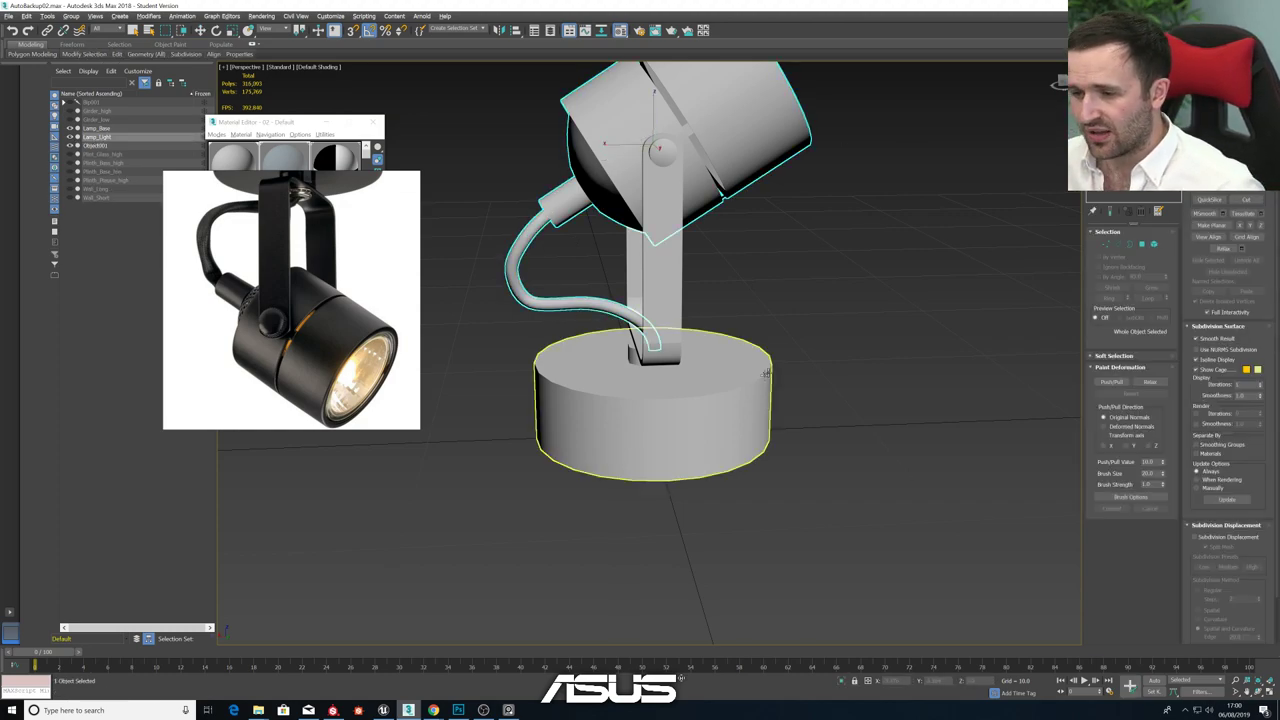
- Check that the cable belongs to the lamp head by hiding and showing Lamp_Light and viewing it from several sides
middle_click_drag(766, 367, 838, 360, "alt")
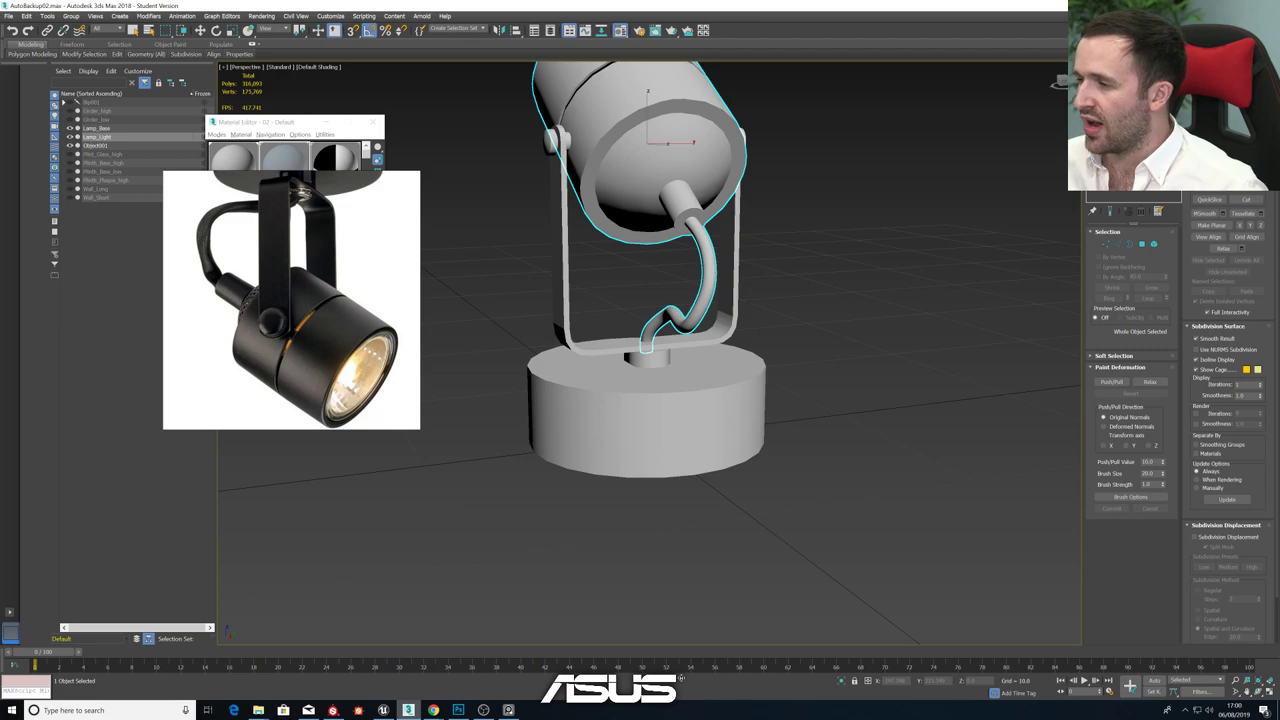
middle_click_drag(850, 265, 792, 278, "alt")
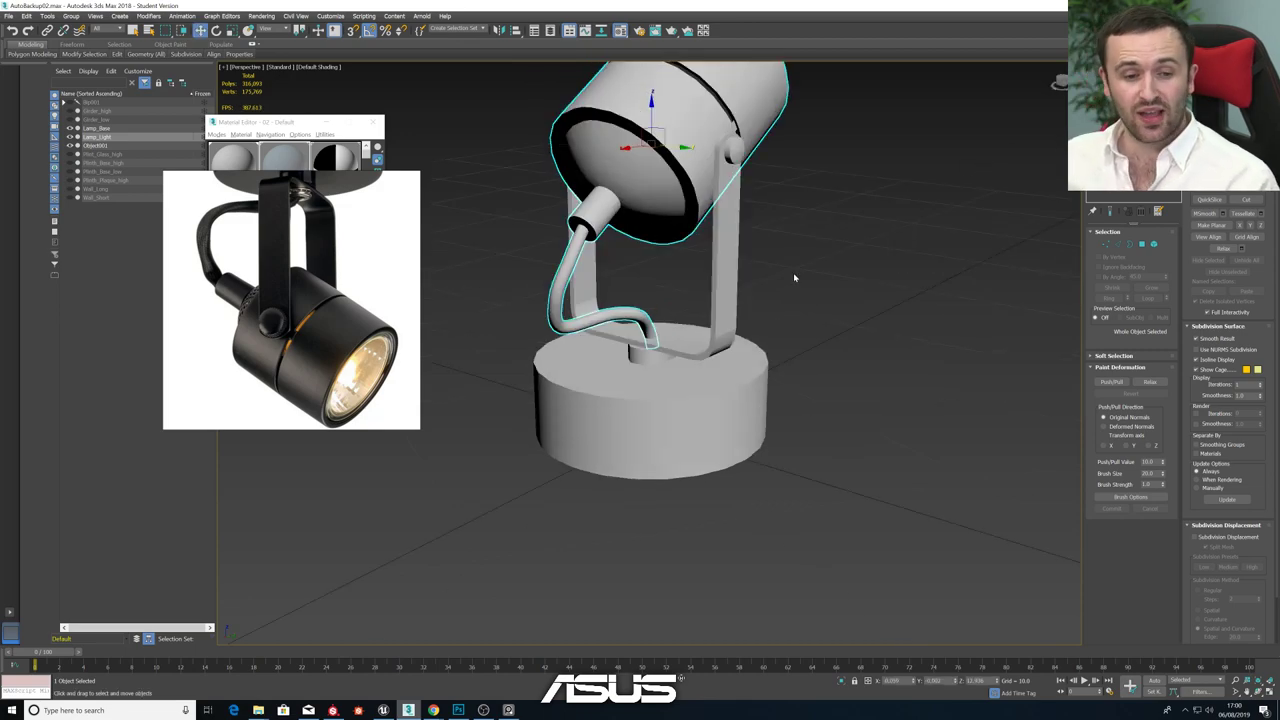
middle_click_drag(510, 150, 480, 148, "alt")
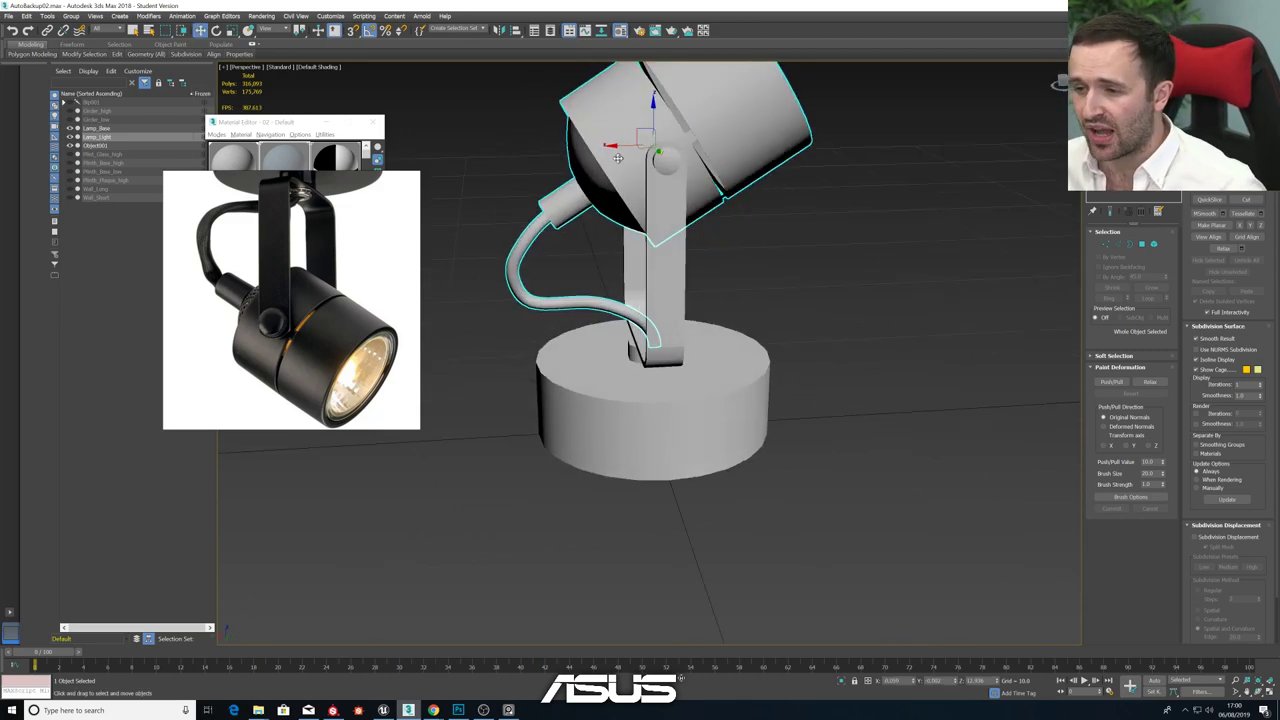
left_click(70, 137)
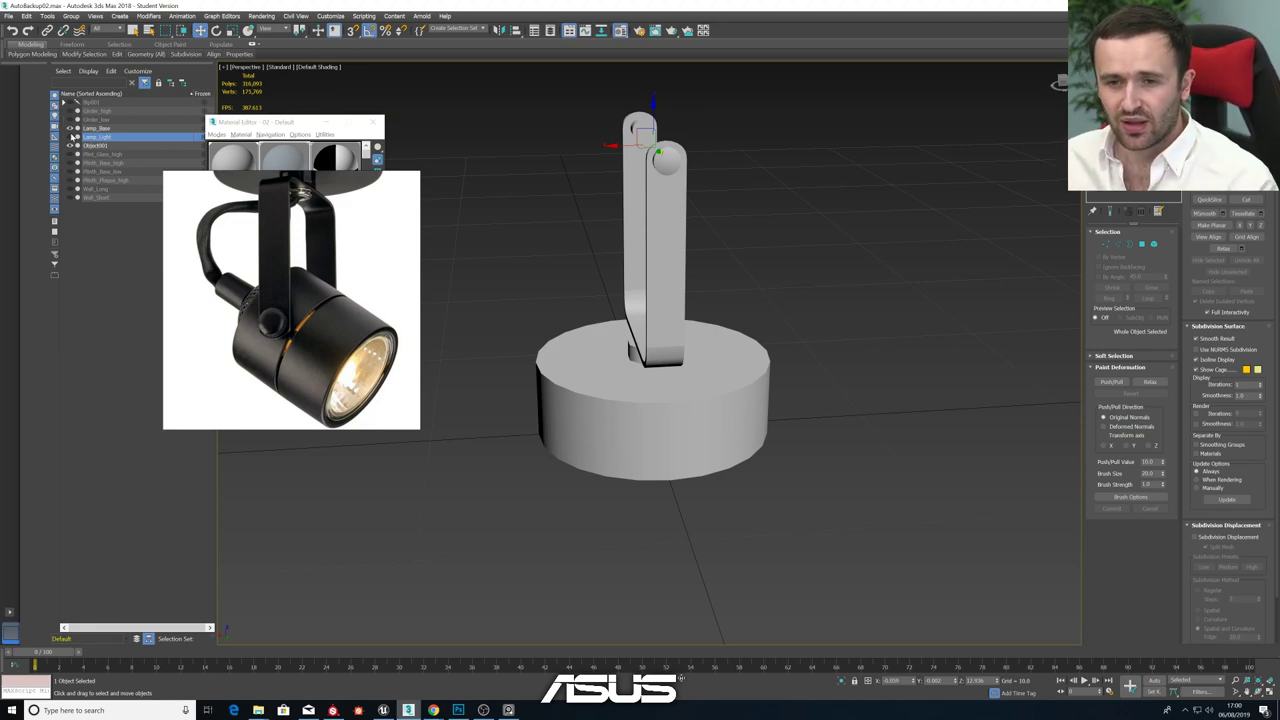
left_click(70, 137)
middle_click_drag(640, 200, 835, 262, "alt")
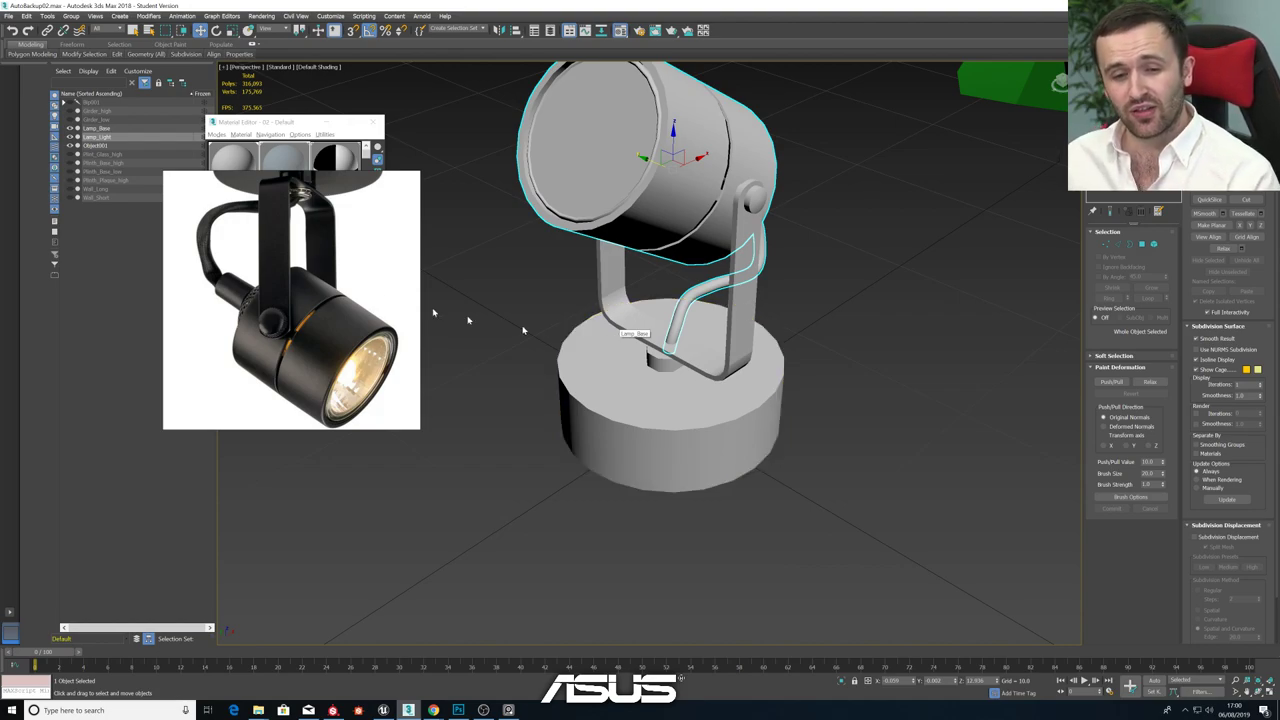
- Examine the metal cable collar at the bracket in the reference photo and compare it with the cable end on the model
scroll(310, 217, "up", 8)
scroll(310, 217, "up", 6)
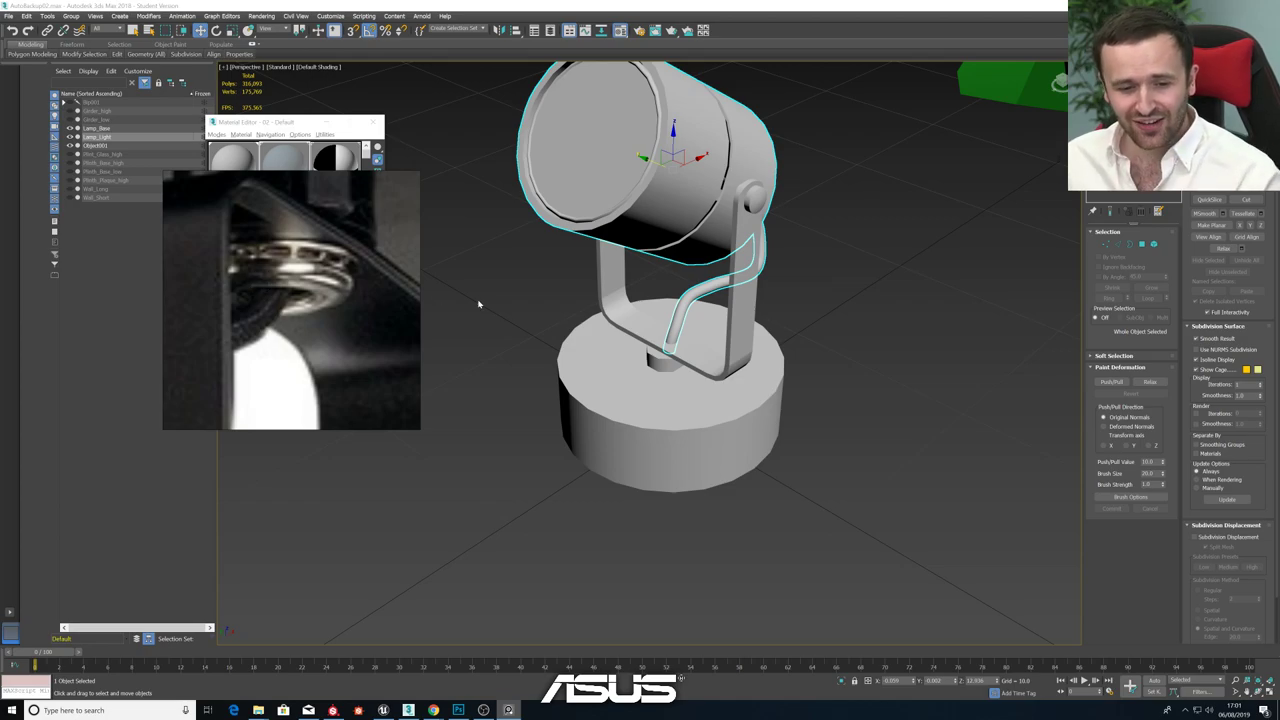
middle_click_drag(600, 330, 640, 257, "alt")
scroll(659, 336, "up", 8)
left_click(632, 266)
scroll(636, 268, "down", 6)
scroll(617, 308, "up", 5)
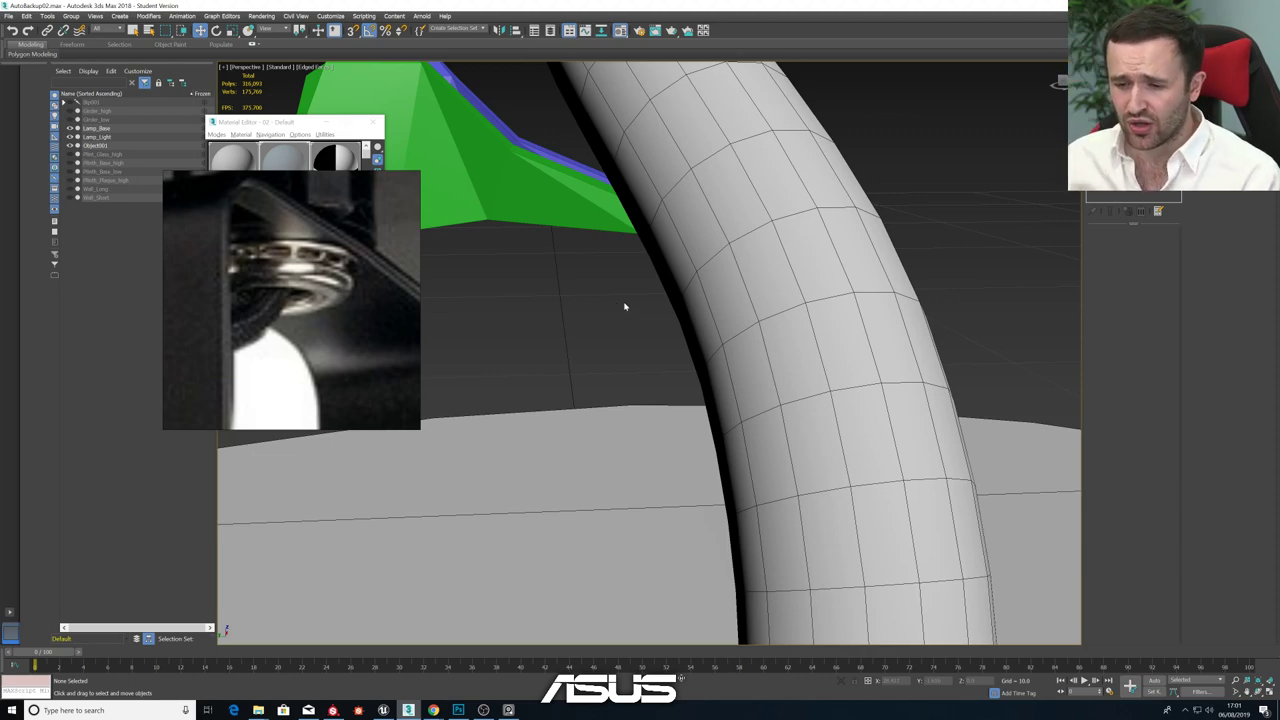
scroll(624, 306, "down", 10)
scroll(625, 300, "up", 8)
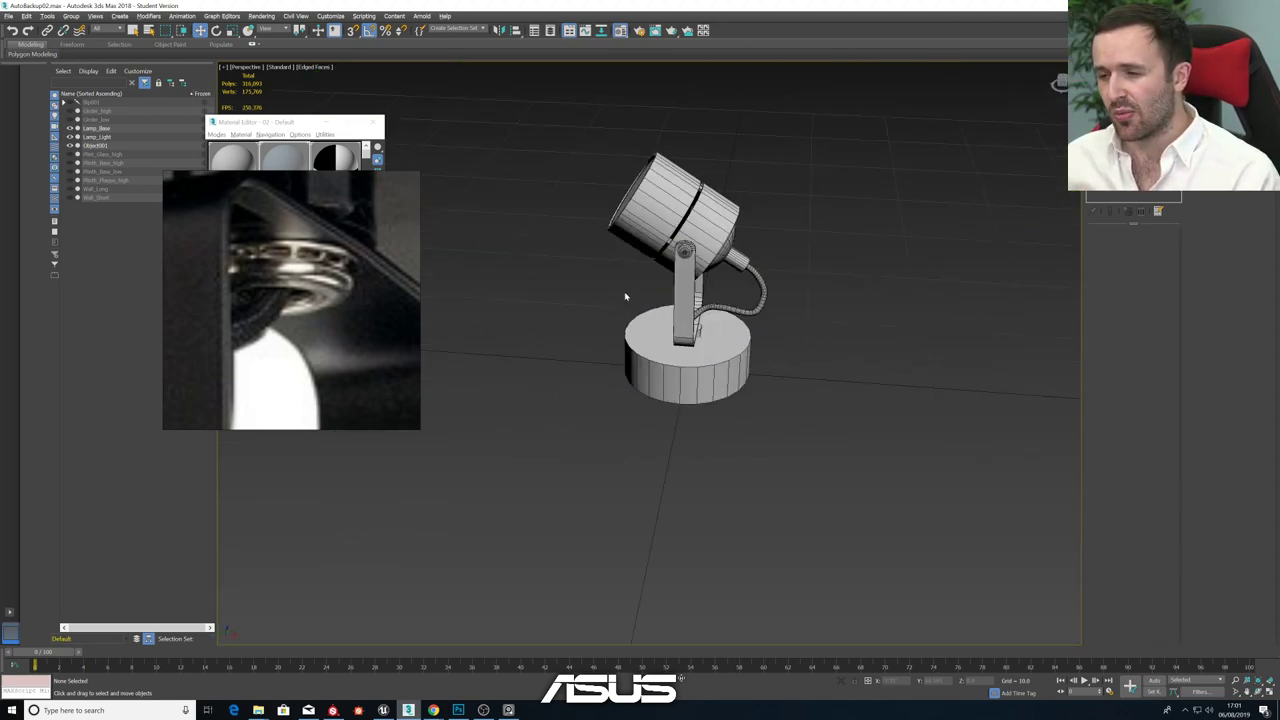
scroll(625, 296, "up", 3)
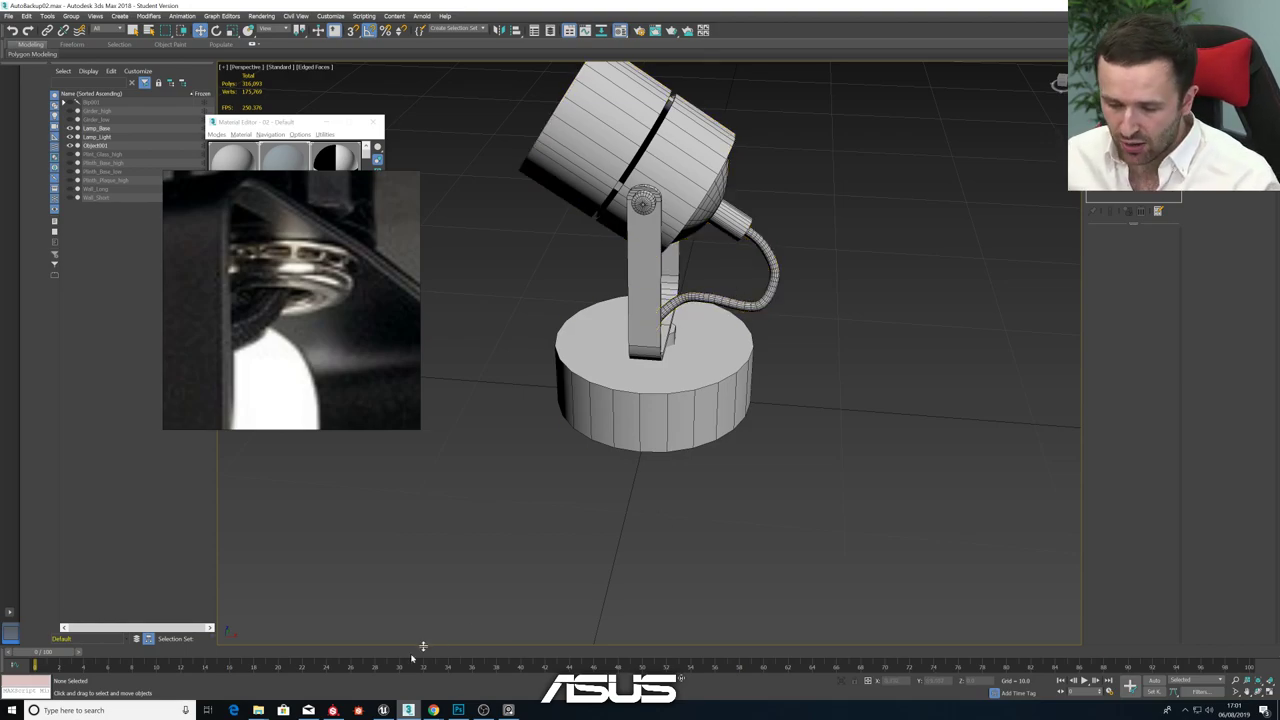
- Switch to Unreal Editor and play the ASUS_Museum level, walking to a plinth to judge the spotlights' visible detail
left_click(383, 710)
left_click(675, 396)
mouse_move(675, 395)
right_mouse_down()
mouse_move(630, 430)
mouse_move(640, 460)
mouse_move(675, 395)
right_mouse_up()
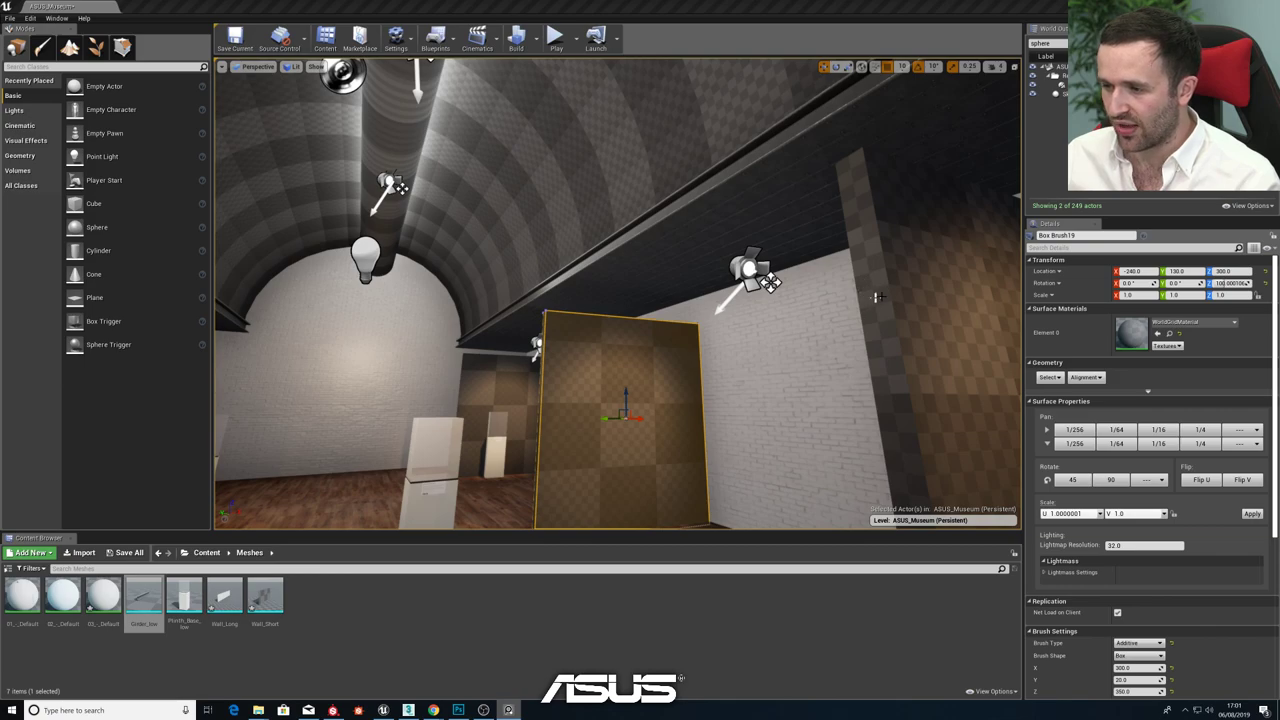
left_click(556, 40)
left_click(606, 114)
key("w")
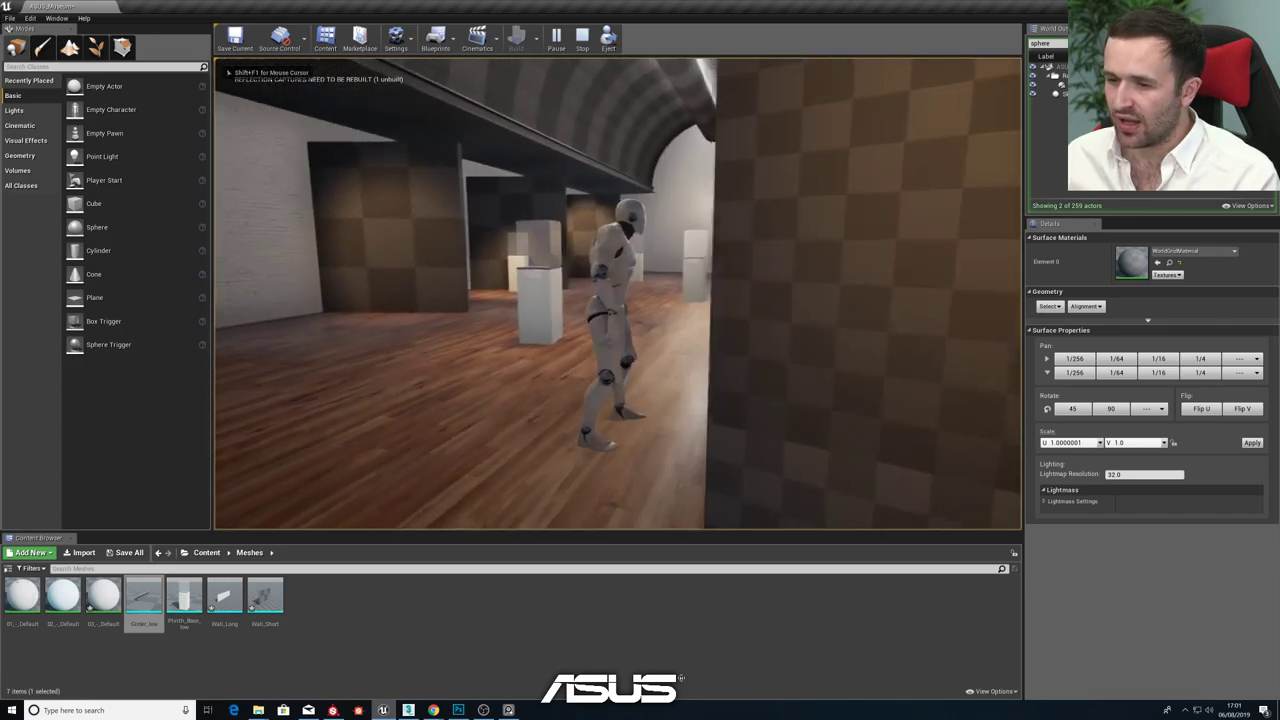
key("w")
key("w")
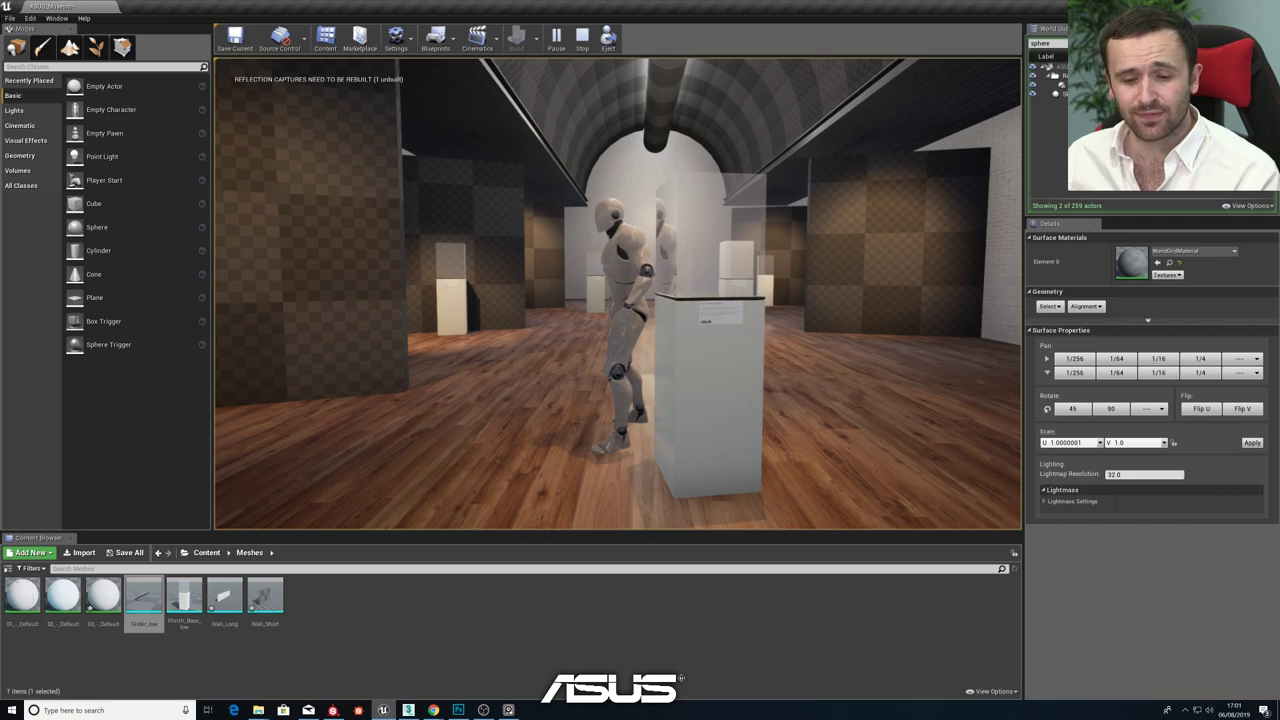
key("Escape")
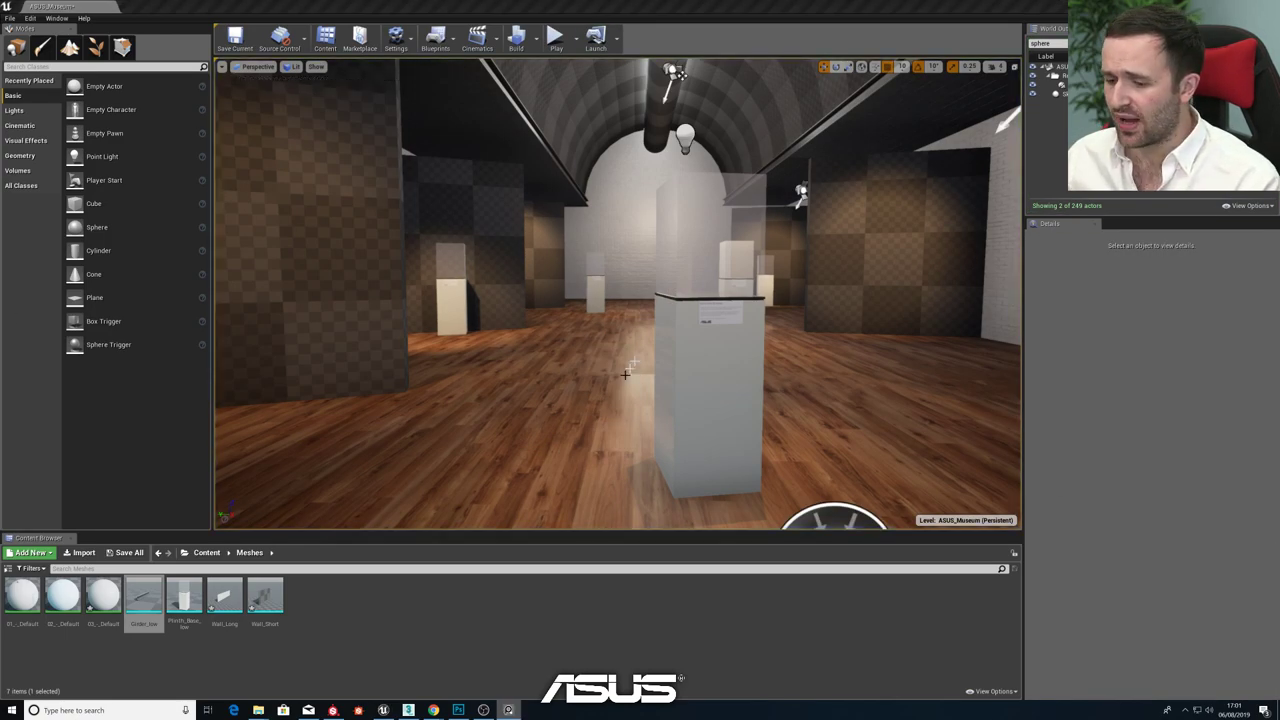
- Return to 3ds Max and create a flat cylinder around the cable's lower end in the Top view
left_click(407, 711)
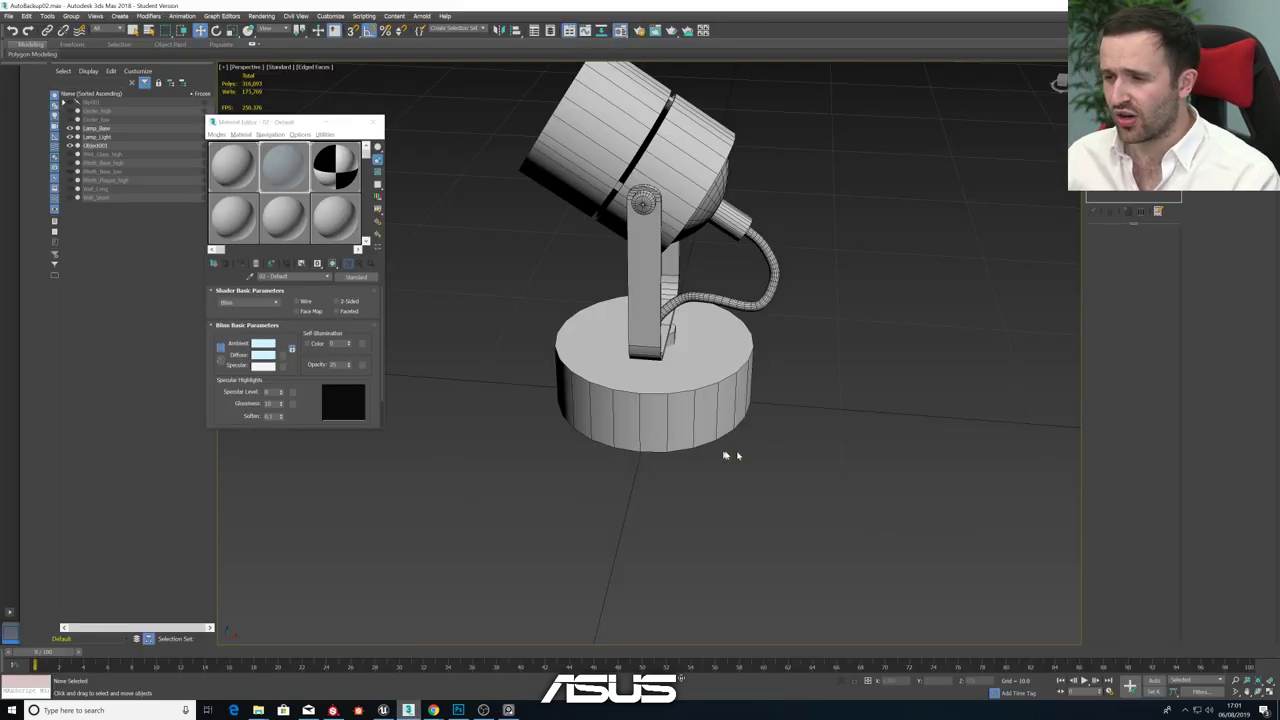
middle_click_drag(785, 416, 695, 386, "alt")
scroll(629, 313, "up", 5)
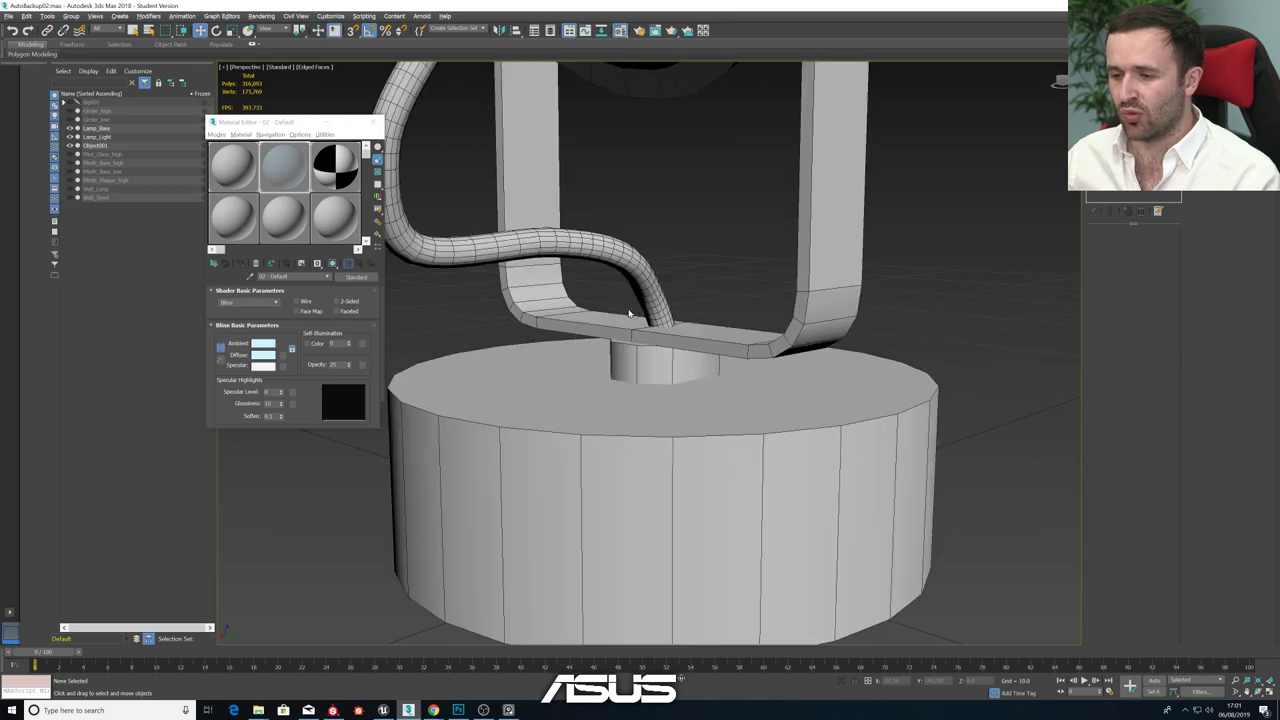
middle_click_drag(722, 281, 703, 318, "alt")
left_click(652, 308)
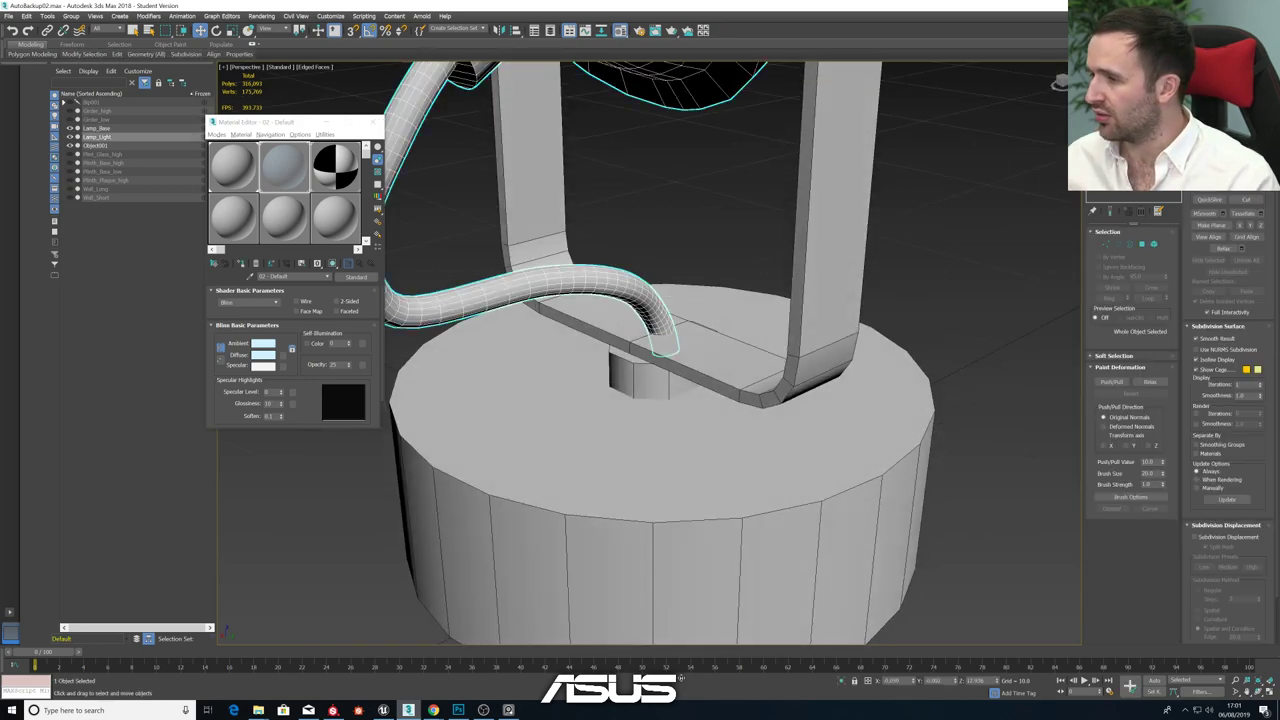
left_click(1094, 70)
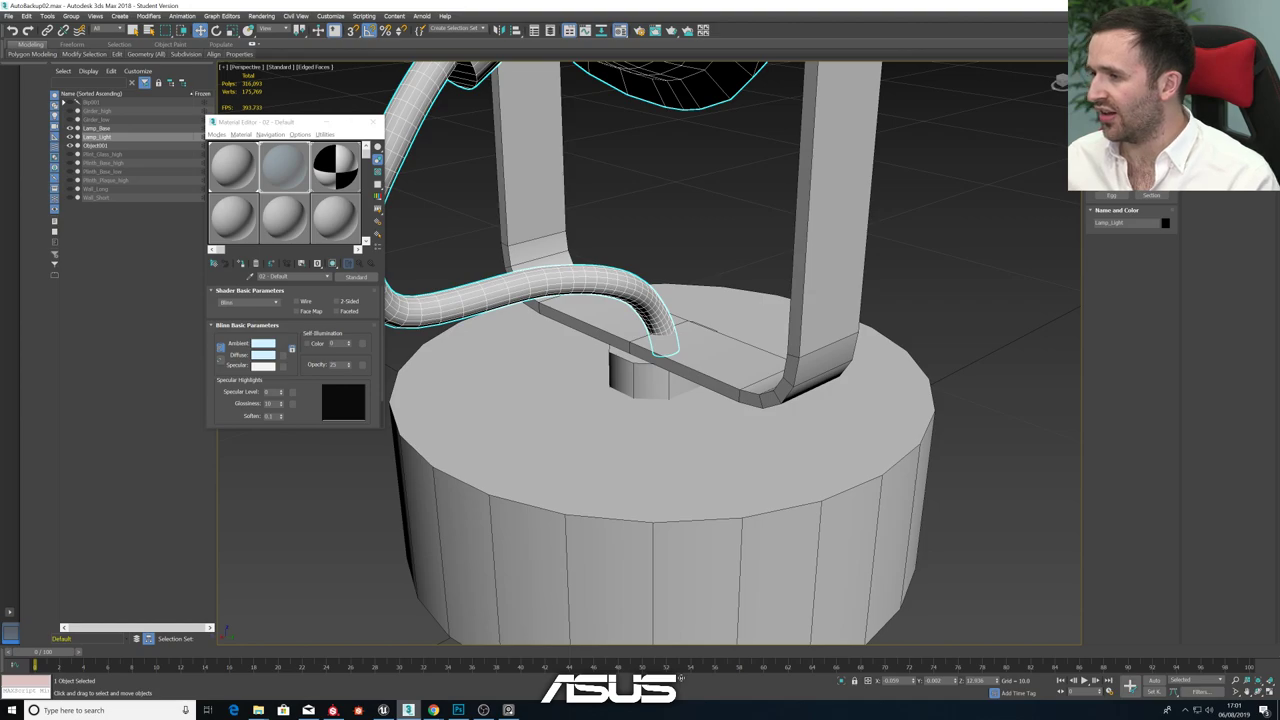
left_click(1110, 158)
key("alt+w")
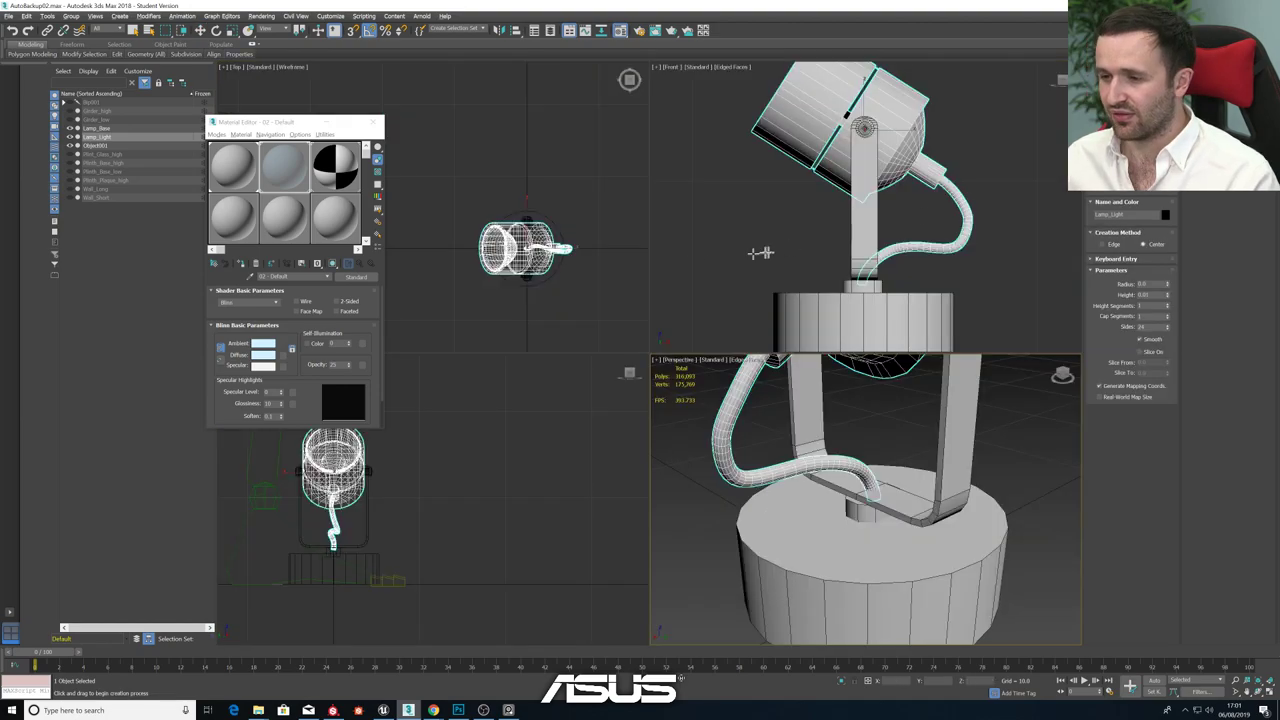
right_click(561, 261)
key("alt+w")
scroll(829, 520, "up", 10)
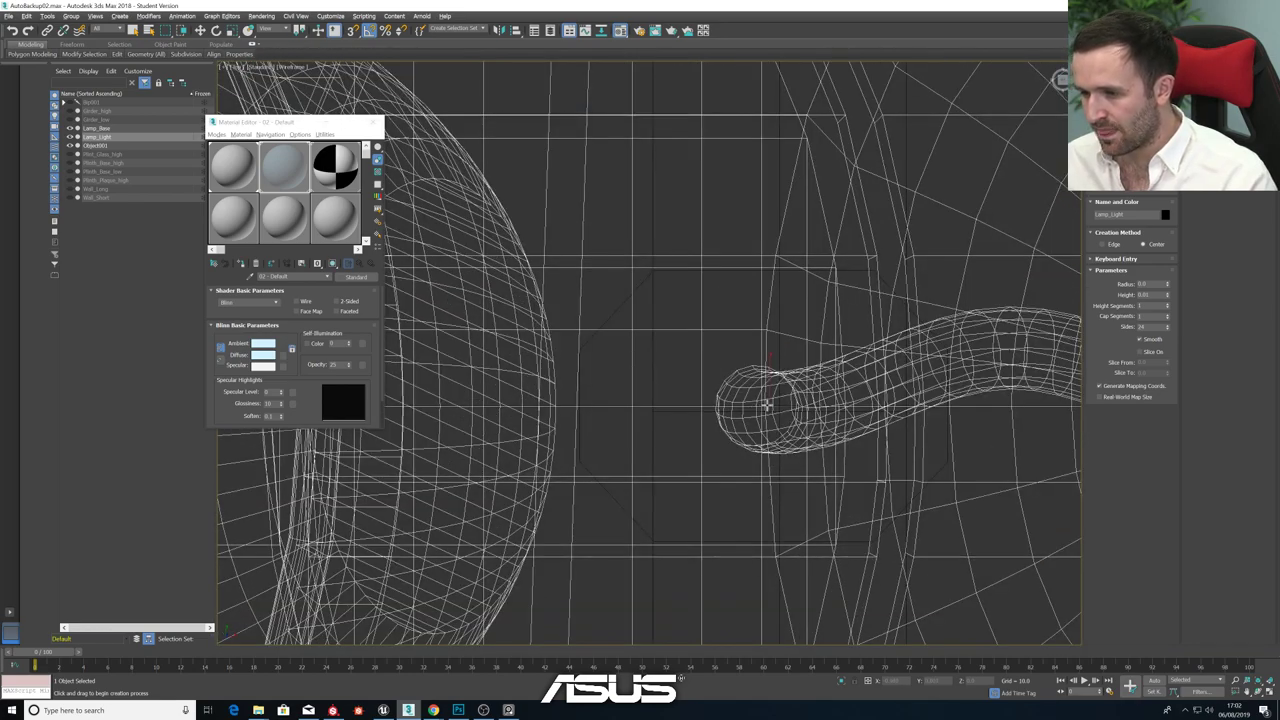
left_click_drag(764, 405, 792, 457)
left_click(791, 431)
- Raise the new cylinder along Z to the bracket surface where the cable enters
key("alt+w")
middle_click(831, 520)
key("alt+w")
key("w")
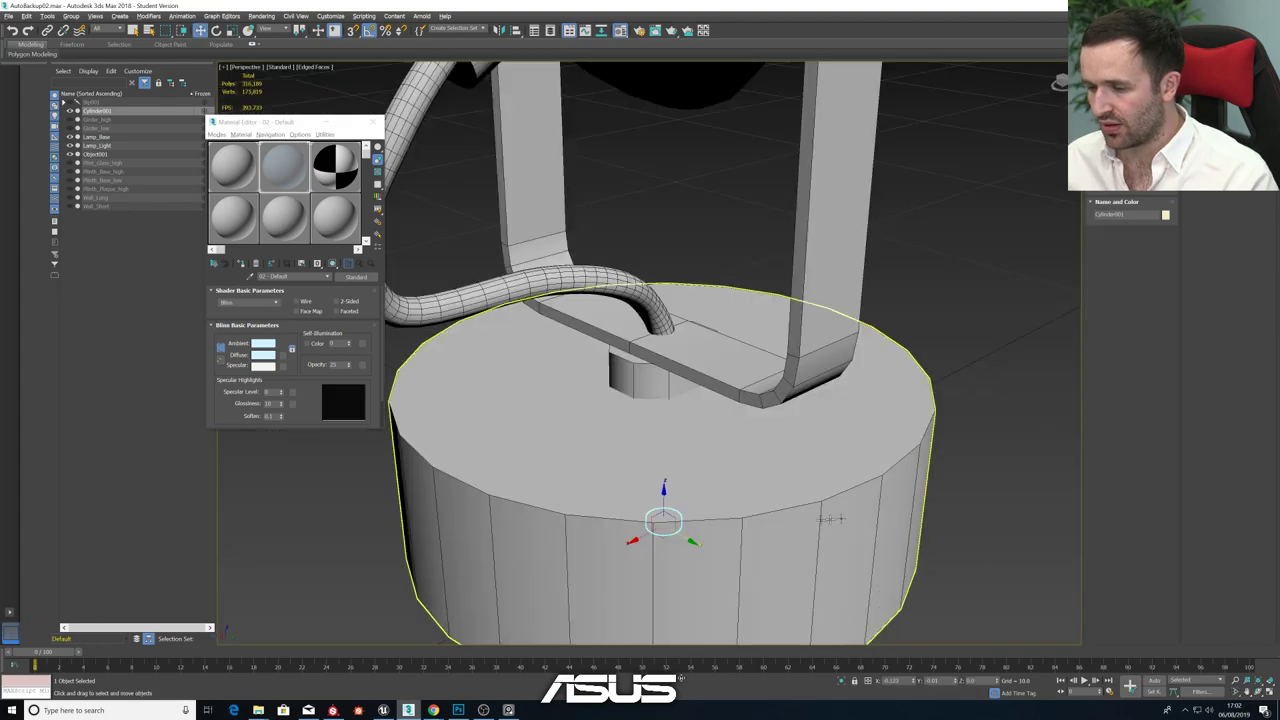
left_click_drag(668, 506, 668, 318)
- Centre the flat cylinder around the cable end by moving it along X and Y
scroll(684, 335, "up", 5)
middle_click_drag(684, 337, 681, 379, "alt")
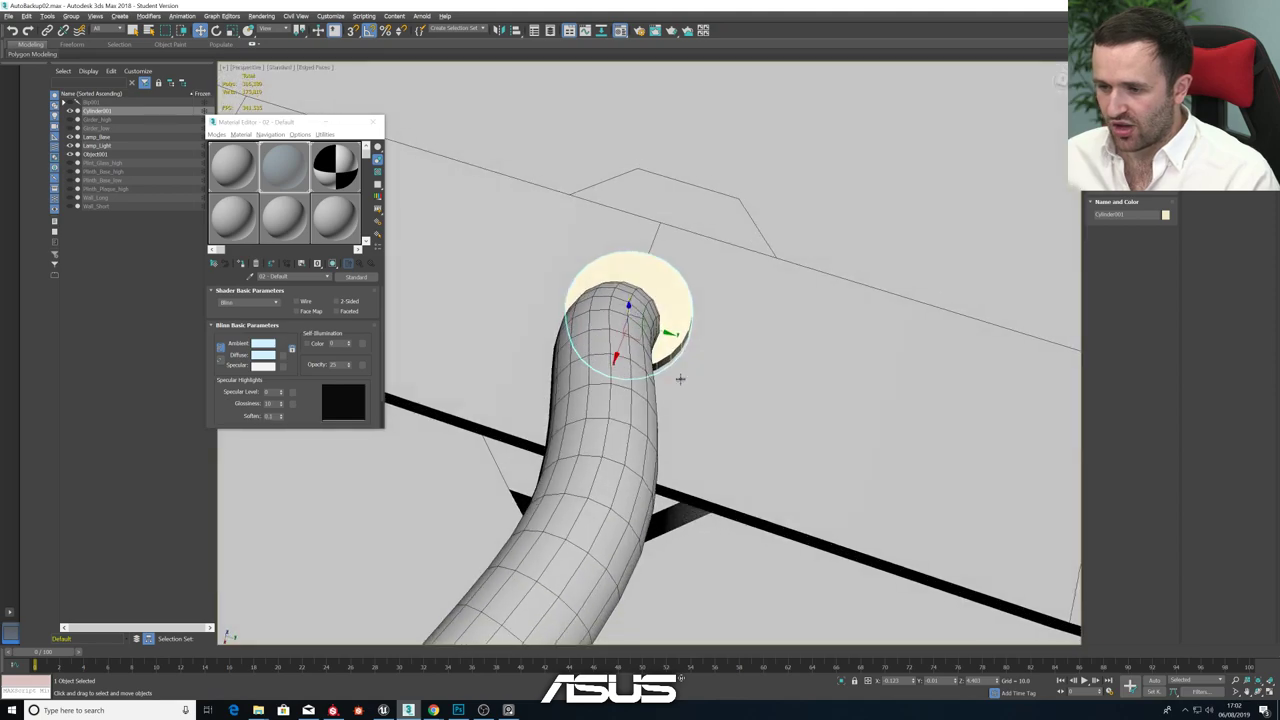
left_click_drag(621, 358, 617, 376)
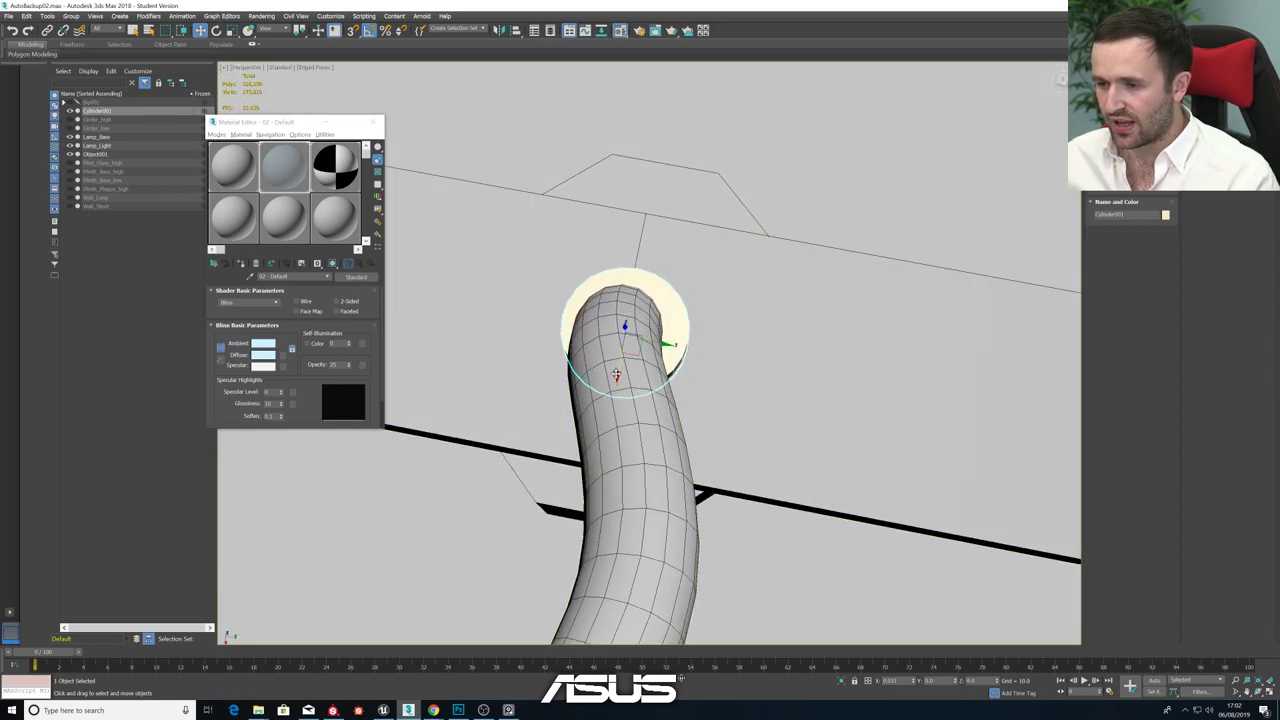
middle_click_drag(643, 370, 664, 367, "alt")
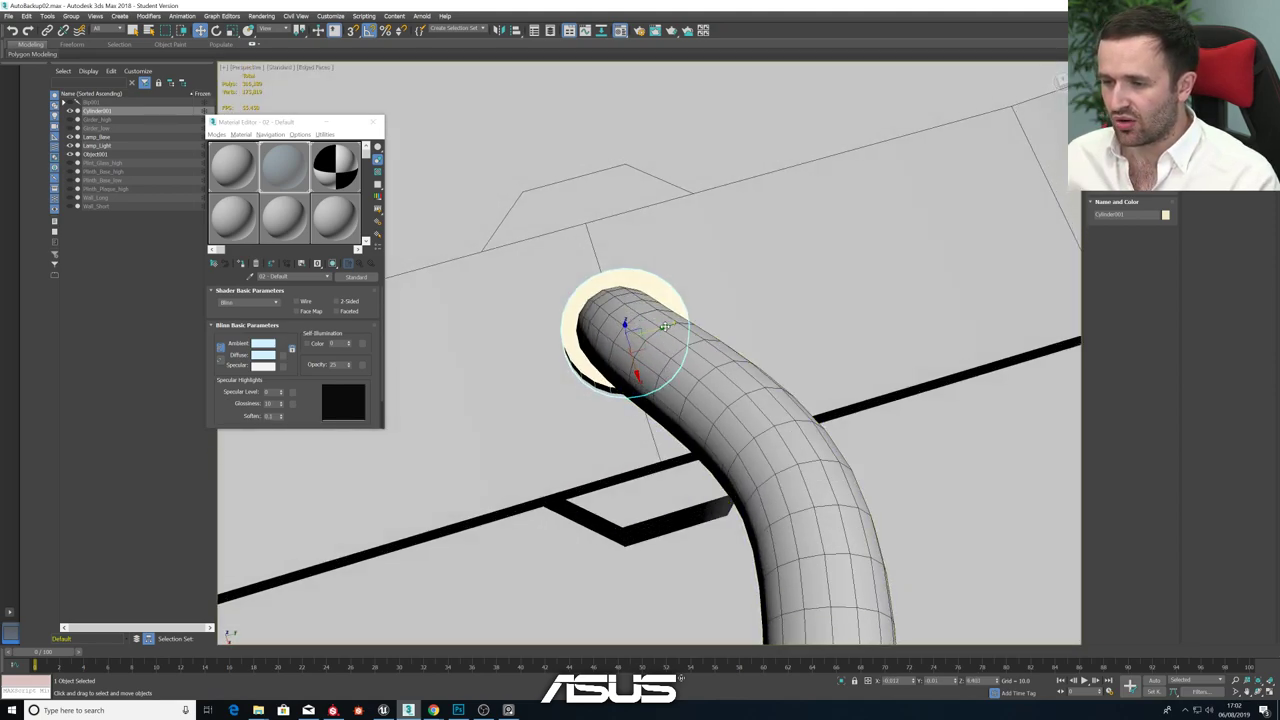
left_click_drag(666, 327, 660, 328)
middle_click_drag(660, 327, 637, 312, "alt")
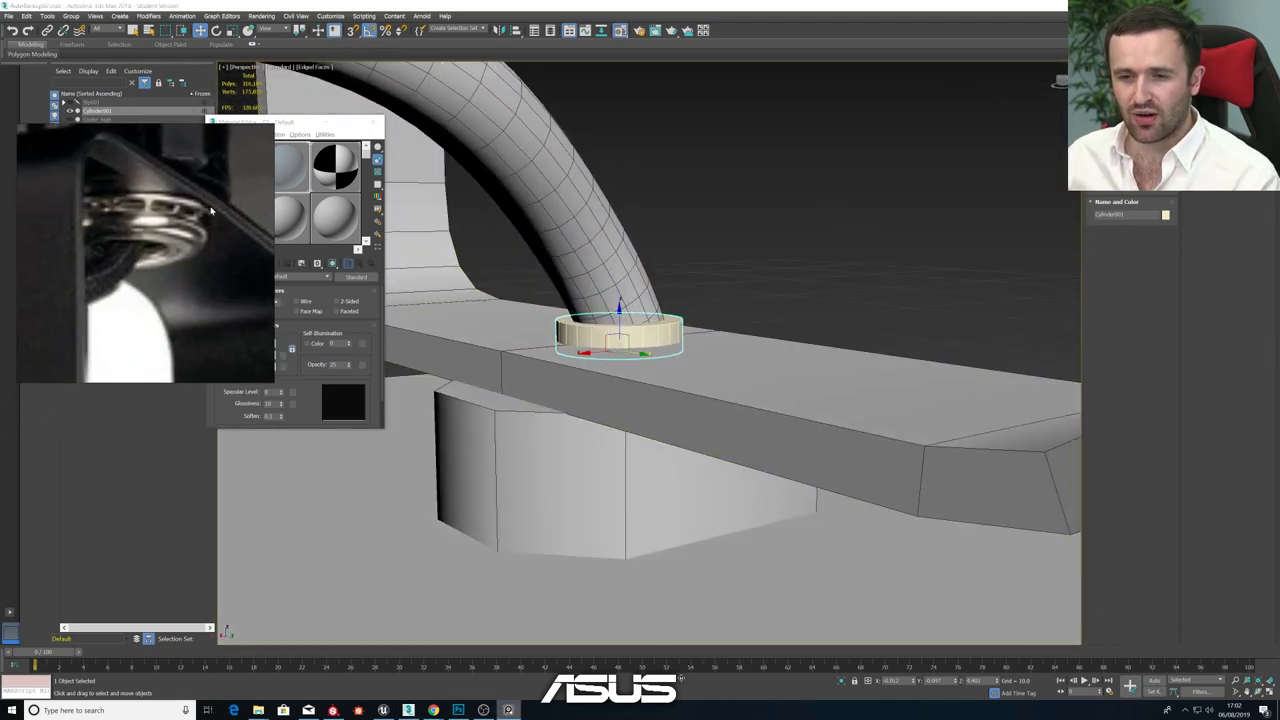
- Raise the cylinder slightly along Z so more of the collar stands above the bracket surface
scroll(622, 320, "up", 2)
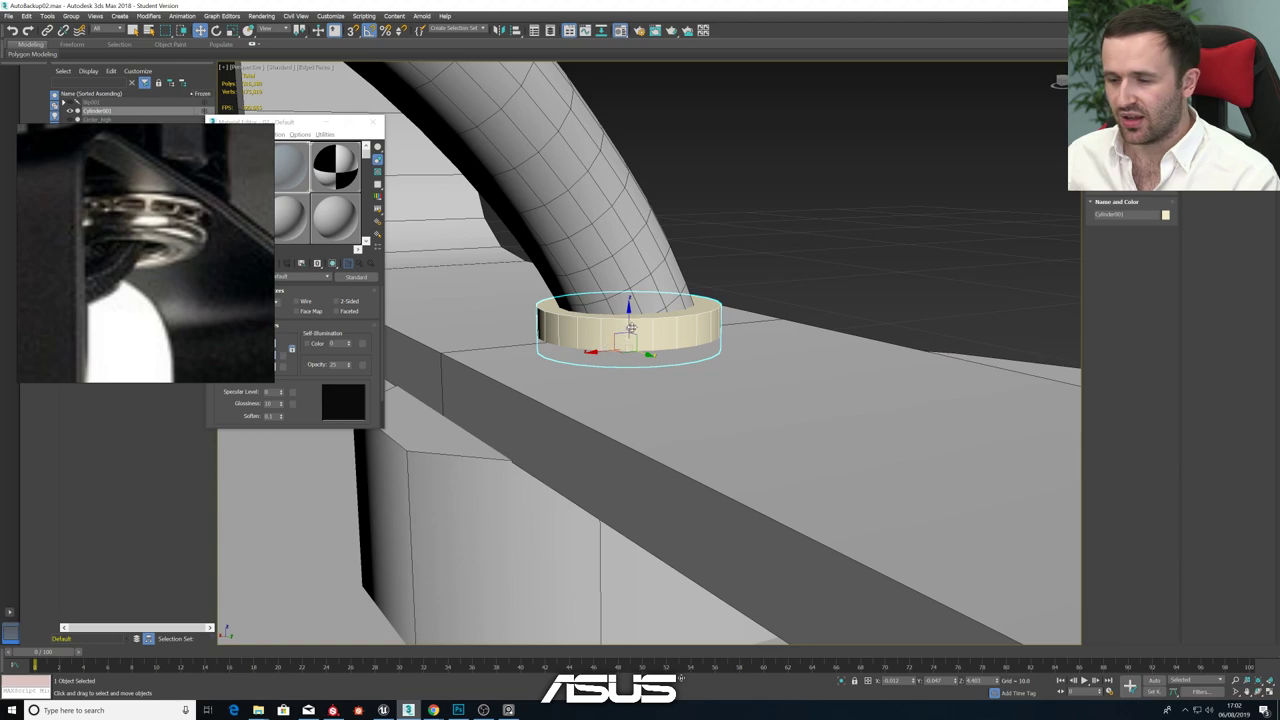
left_click_drag(627, 318, 627, 304)
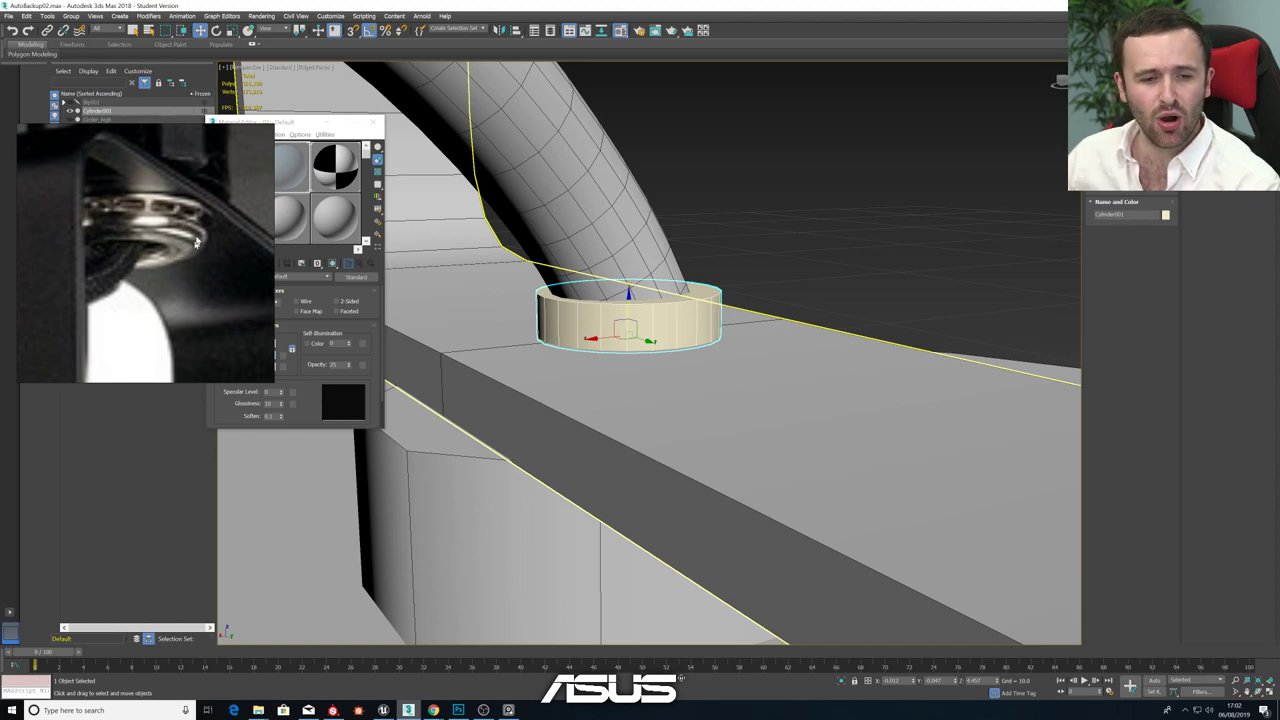
middle_click_drag(636, 262, 642, 300, "alt")
scroll(640, 300, "up", 2)
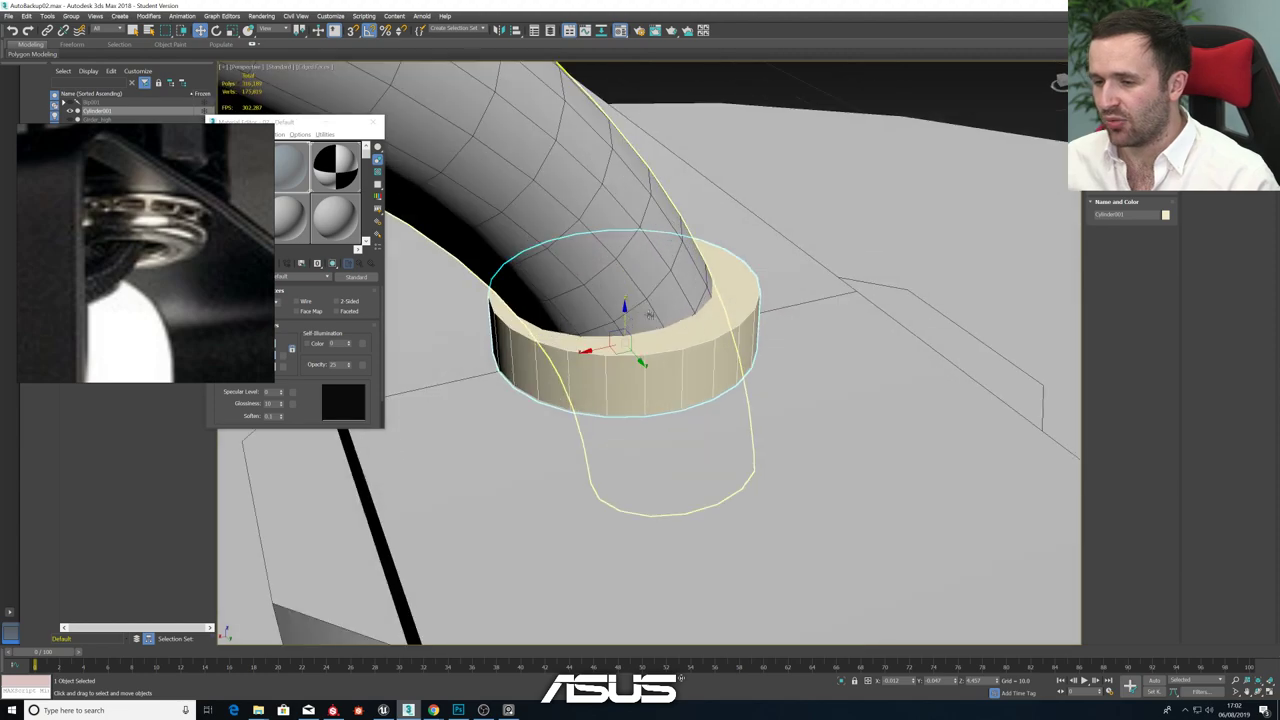
- Convert the collar cylinder to an Editable Poly and move the reference photo clear of the modelling tools
left_click(1108, 71)
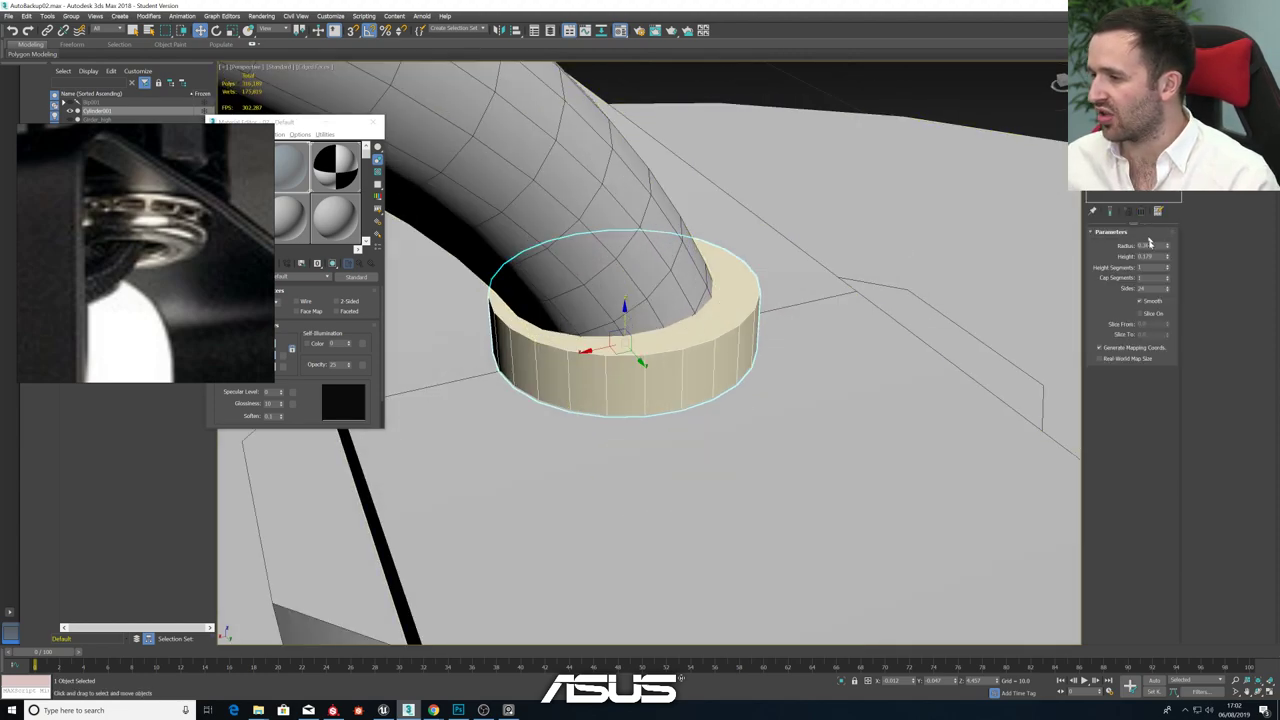
right_click(1122, 109)
left_click(1166, 229)
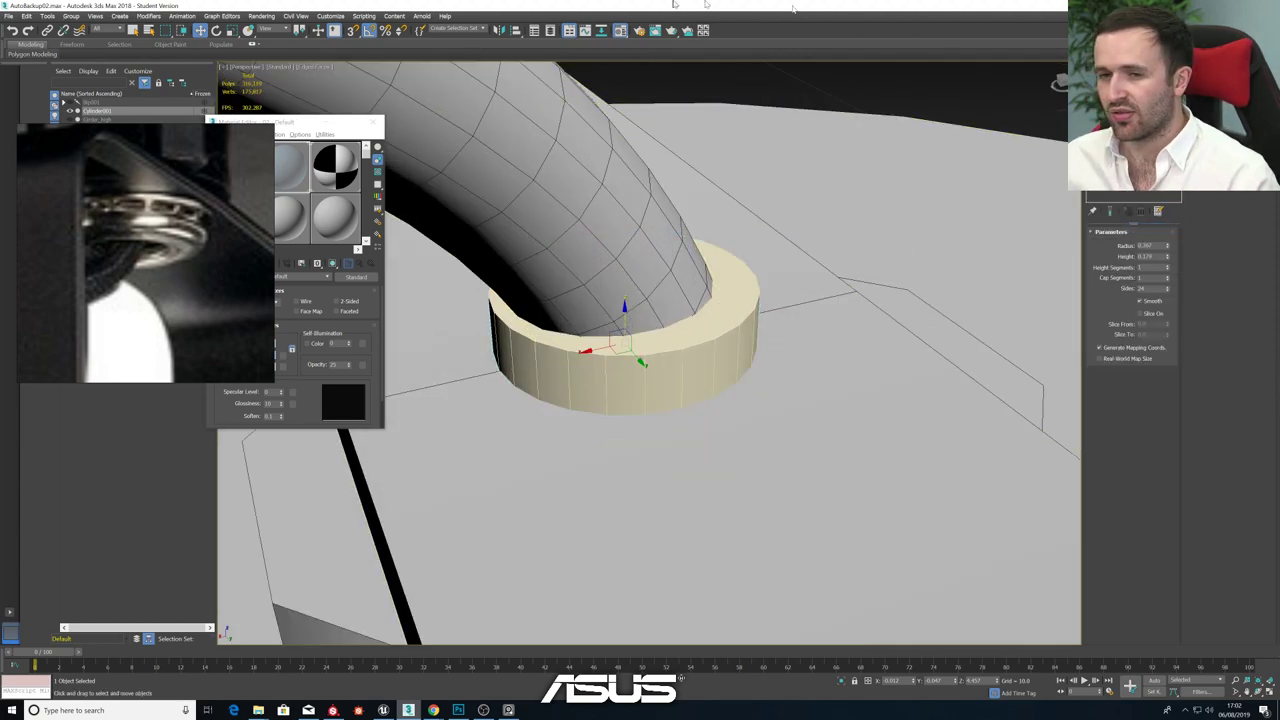
left_click_drag(175, 173, 163, 221)
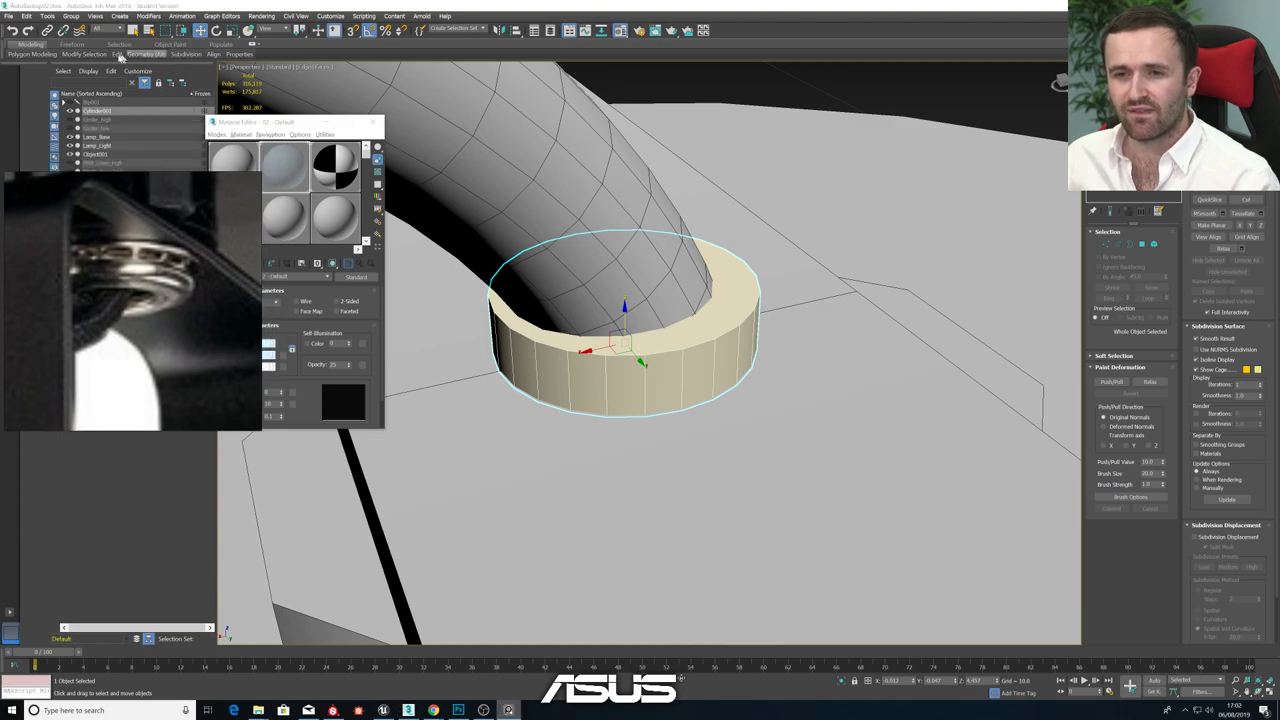
- Insert two horizontal edge loops around the collar's side wall with Swift Loop
left_click(117, 57)
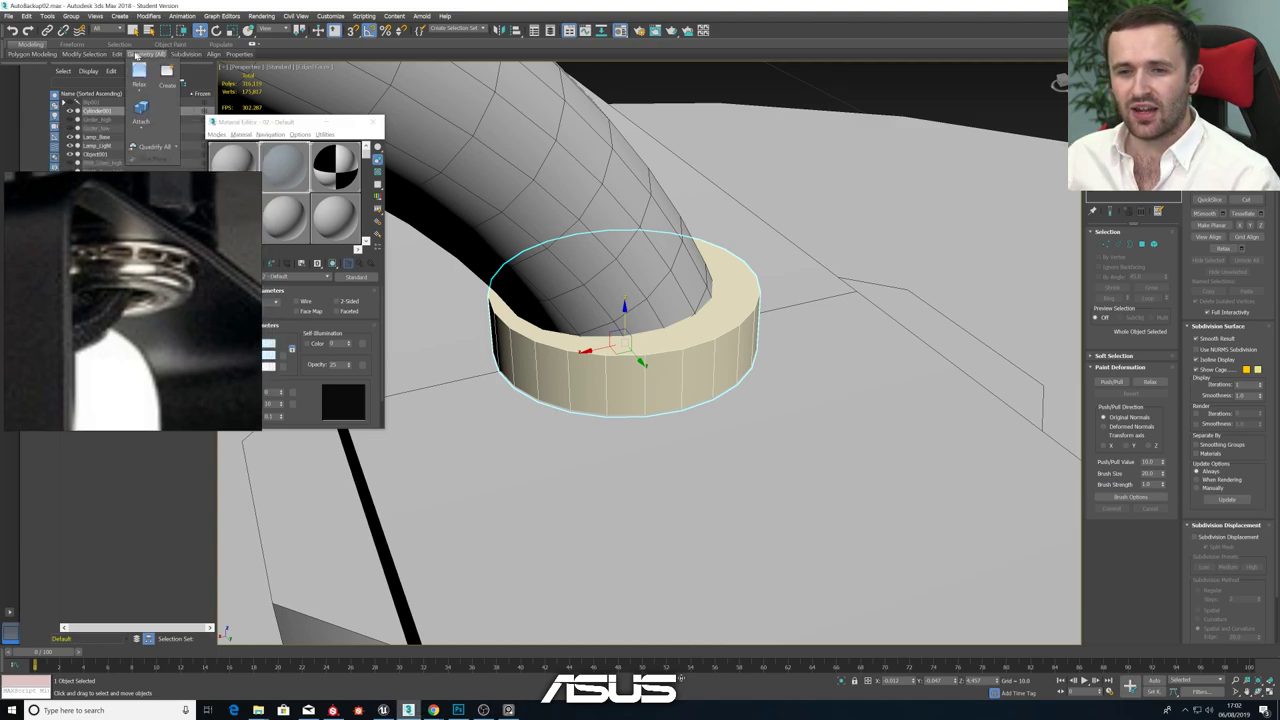
mouse_move(119, 54)
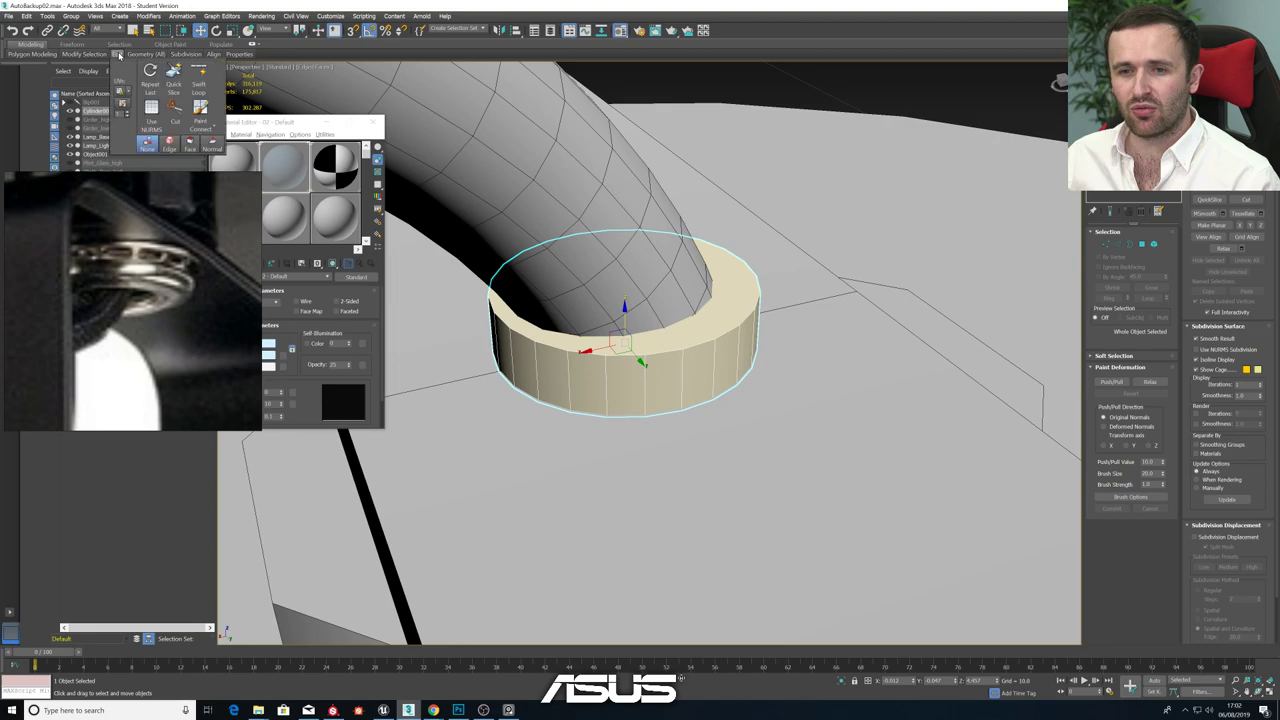
left_click(199, 85)
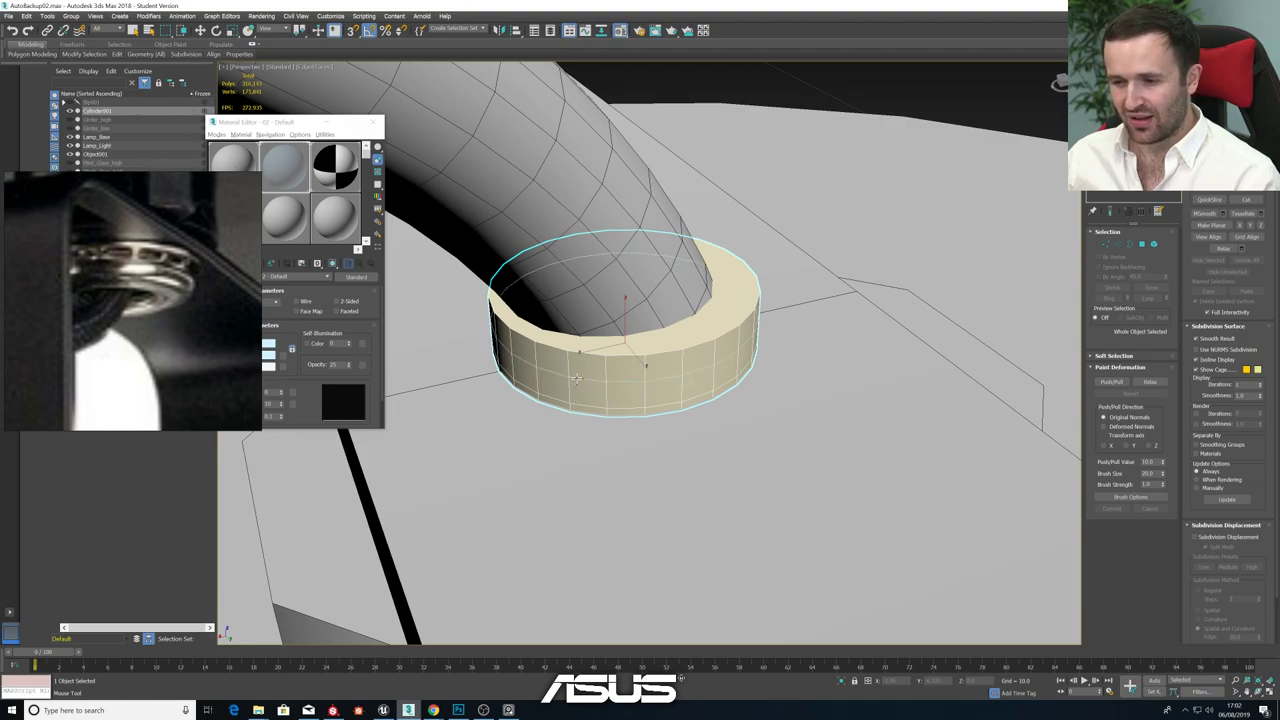
left_click(576, 377)
key("w")
- Select the middle ring of side polygons and extrude it slightly inward by local normal to form a groove
left_click(1142, 245)
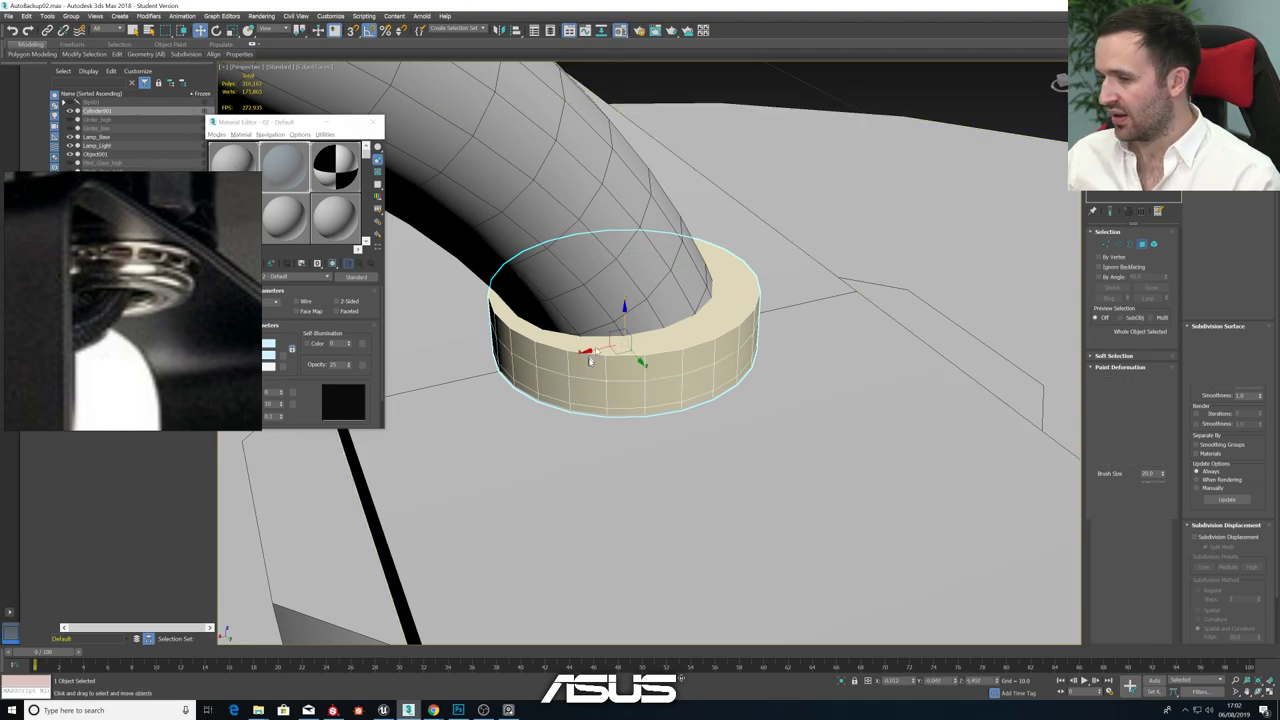
left_click(625, 397)
left_click(740, 400, "shift")
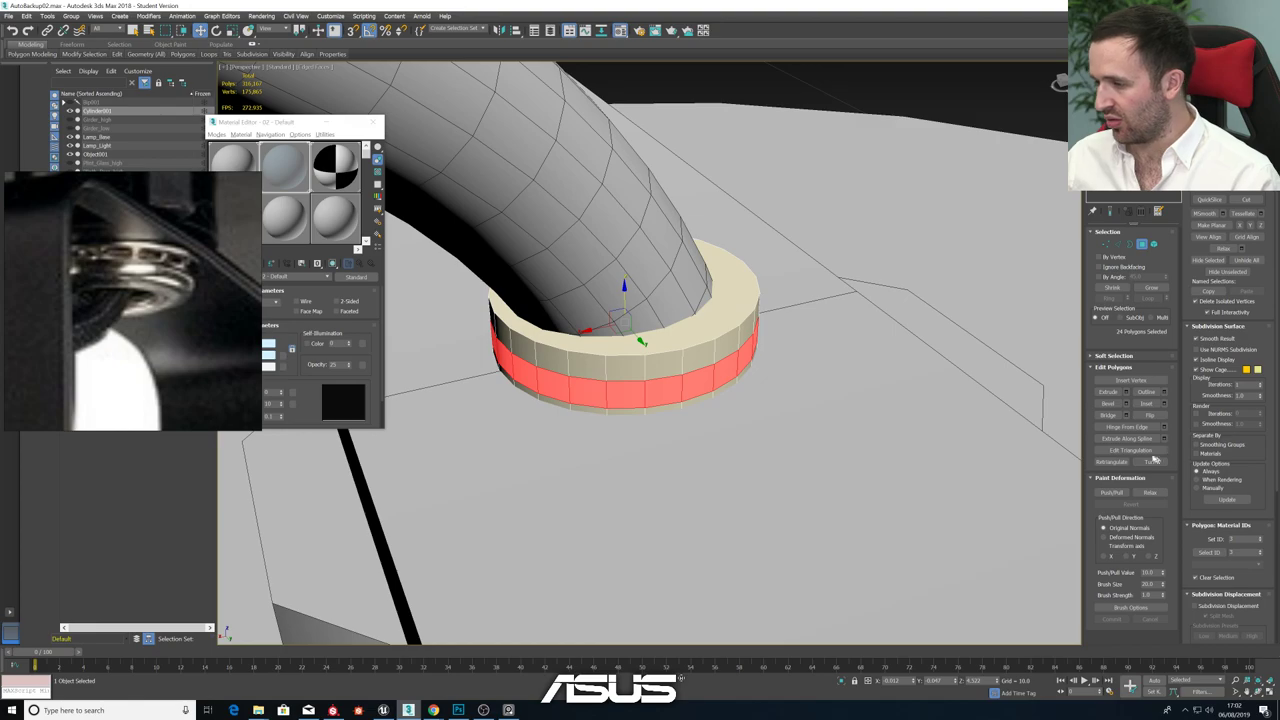
left_click(1126, 391)
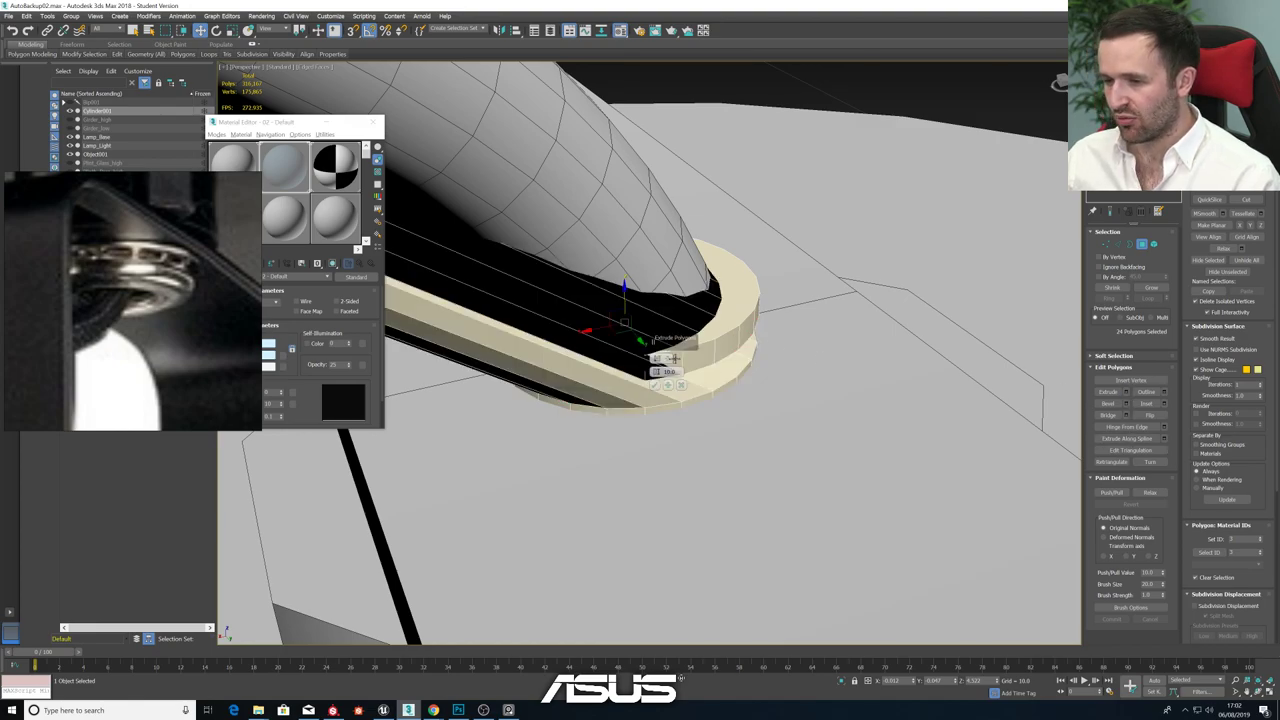
left_click(658, 360)
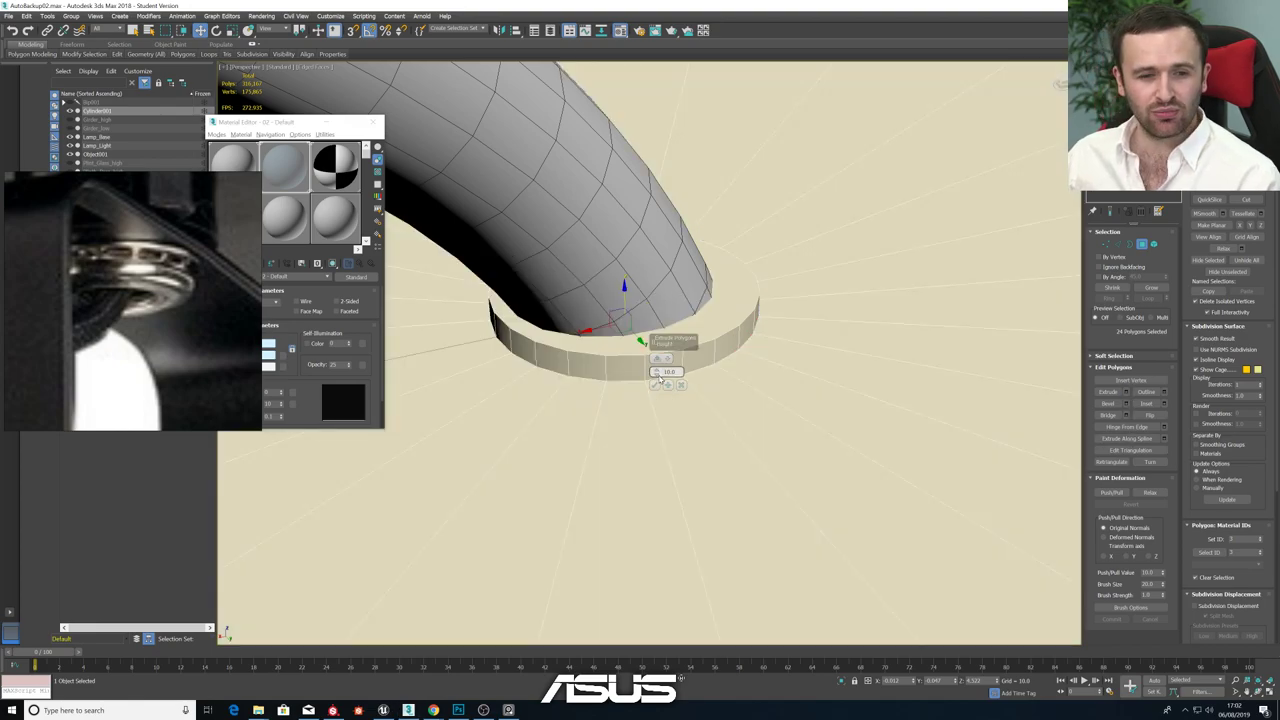
right_click(656, 373)
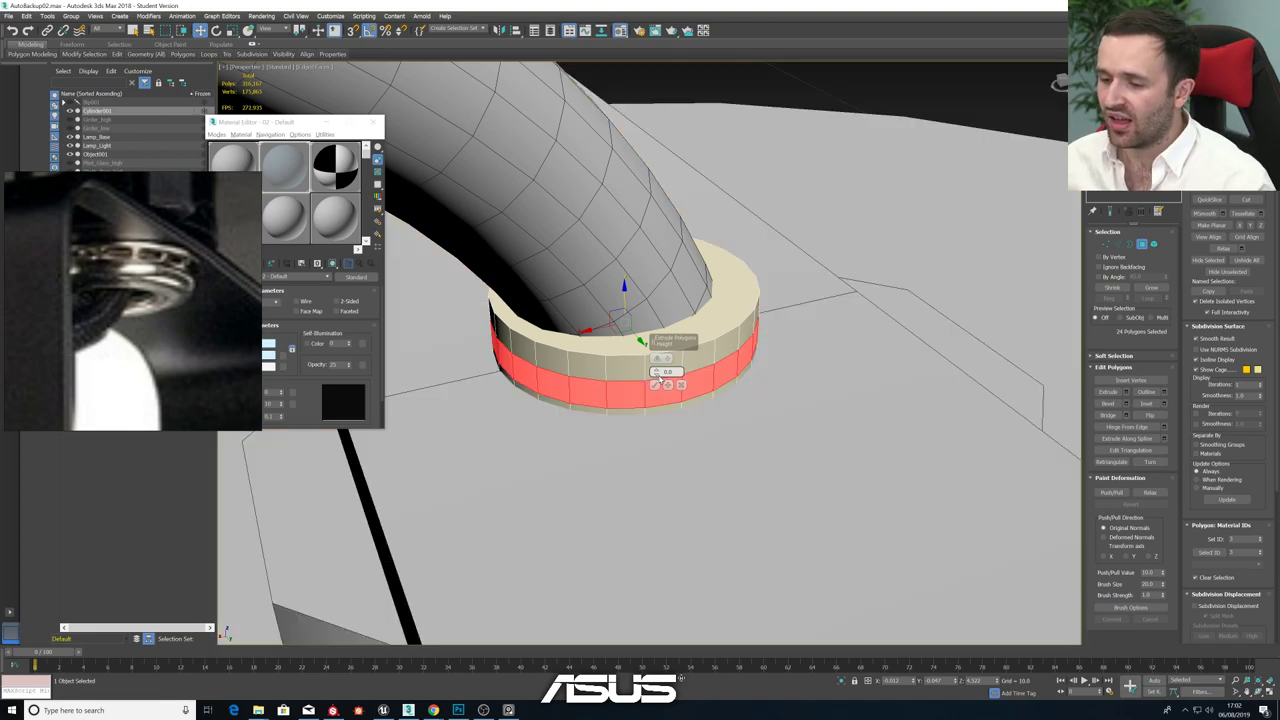
left_click_drag(656, 373, 656, 372)
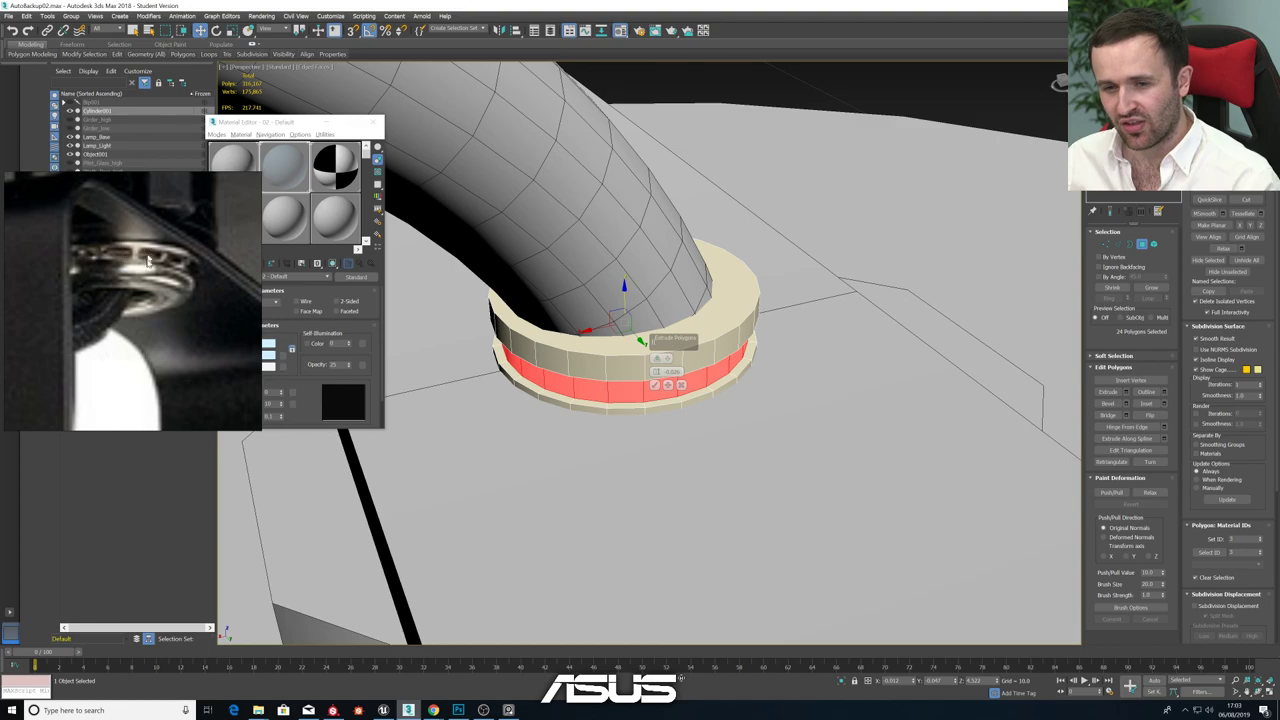
left_click(658, 386)
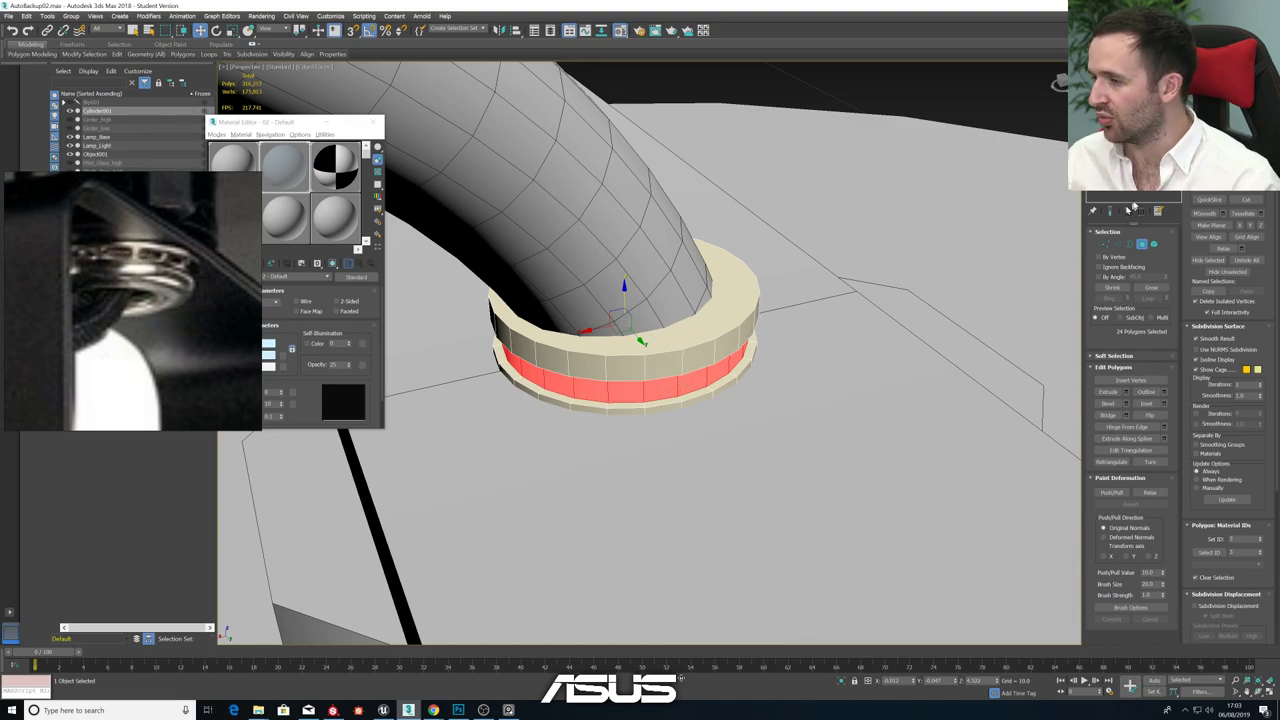
- Select the collar's top face with its upper side ring and lower them along Z to narrow the groove
left_click(715, 300)
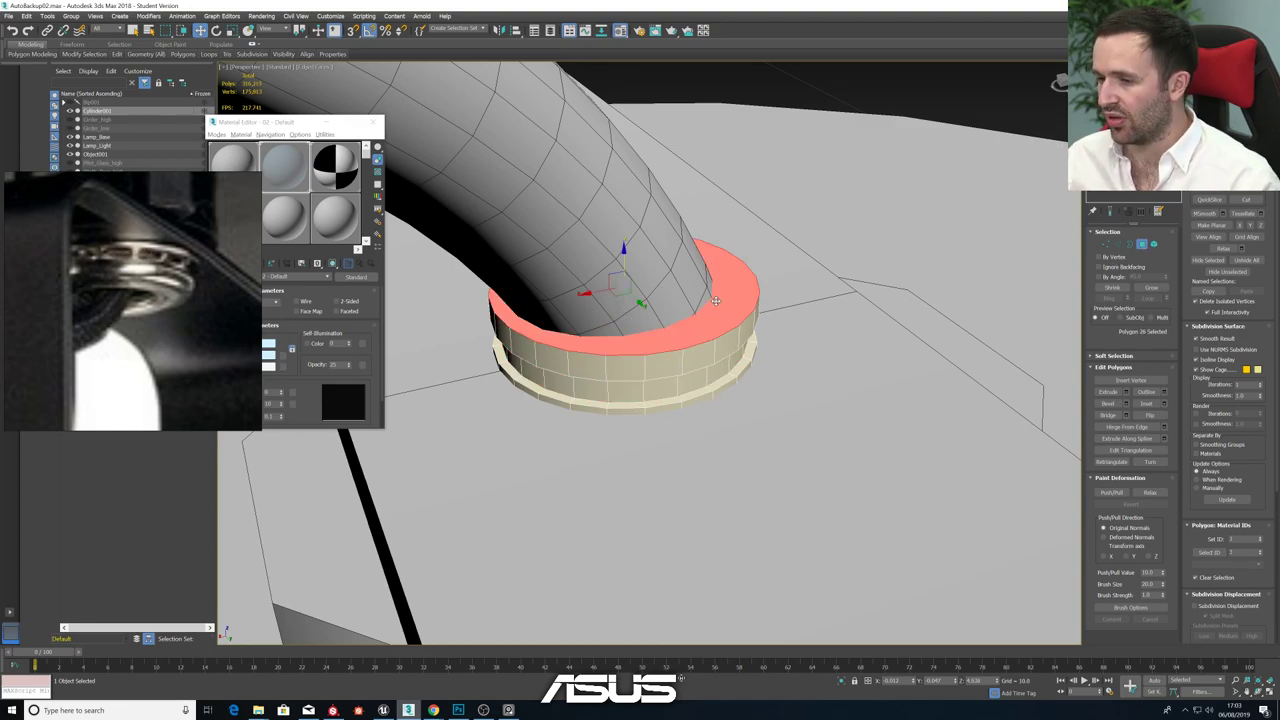
middle_click_drag(930, 290, 842, 287, "alt")
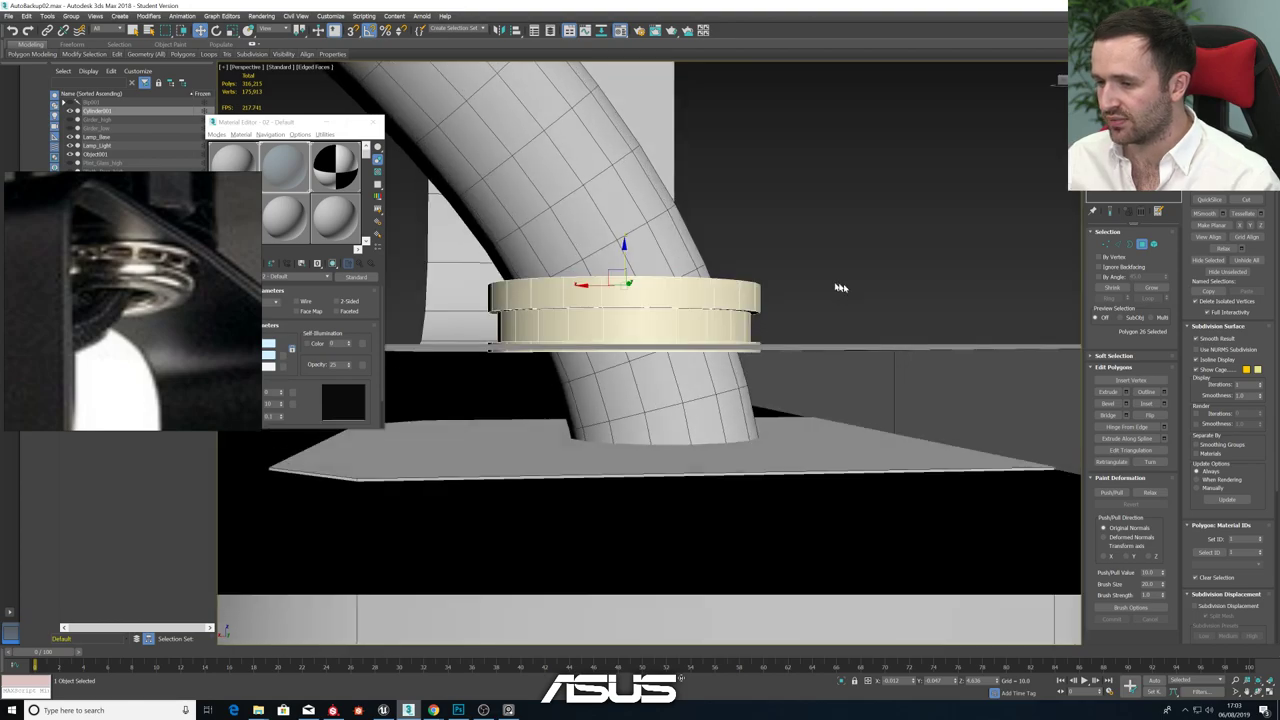
left_click(1148, 288)
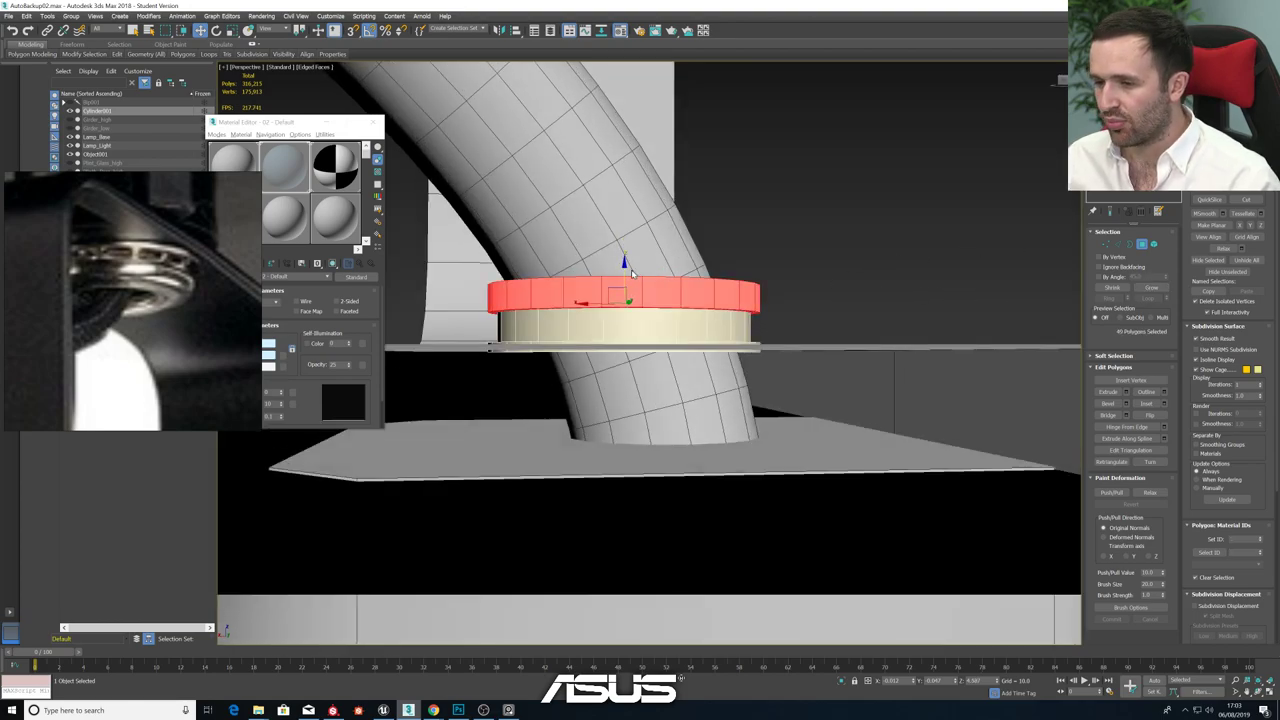
left_click_drag(623, 270, 632, 295)
middle_click_drag(632, 295, 806, 330, "alt")
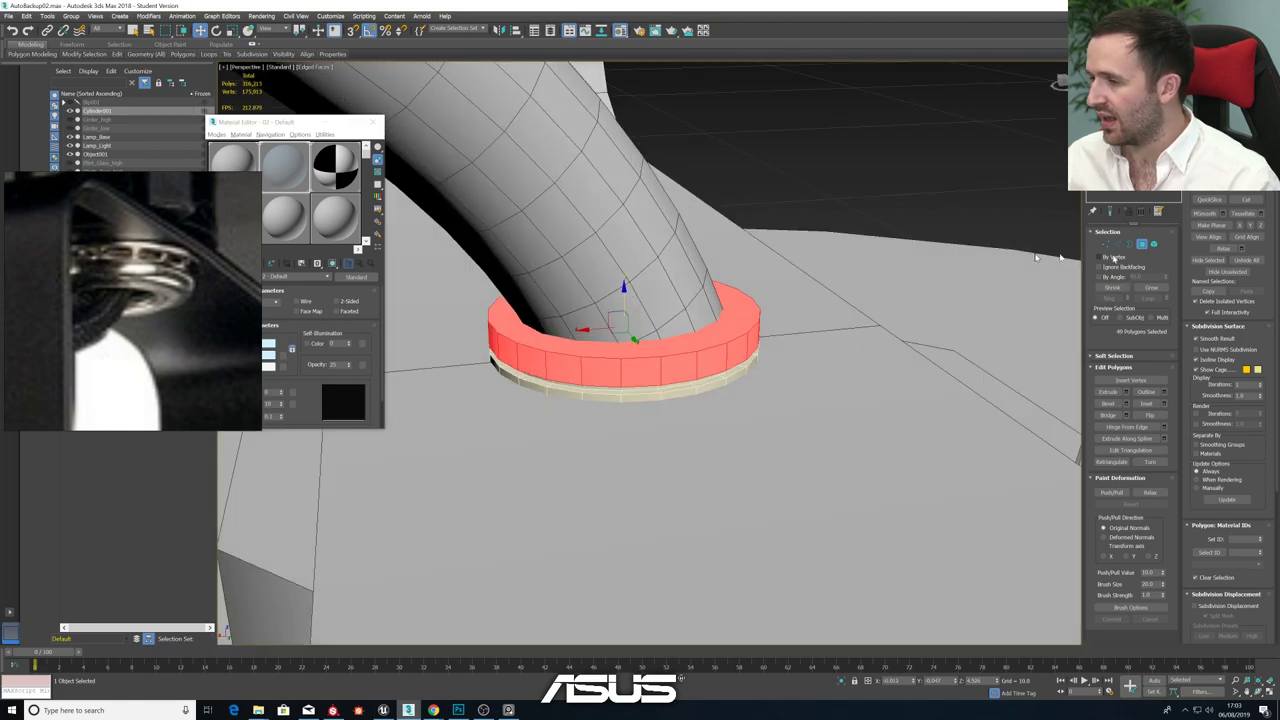
- Bevel the collar's top face with a small height and a slightly negative outline to chamfer the upper rim
left_click(690, 310)
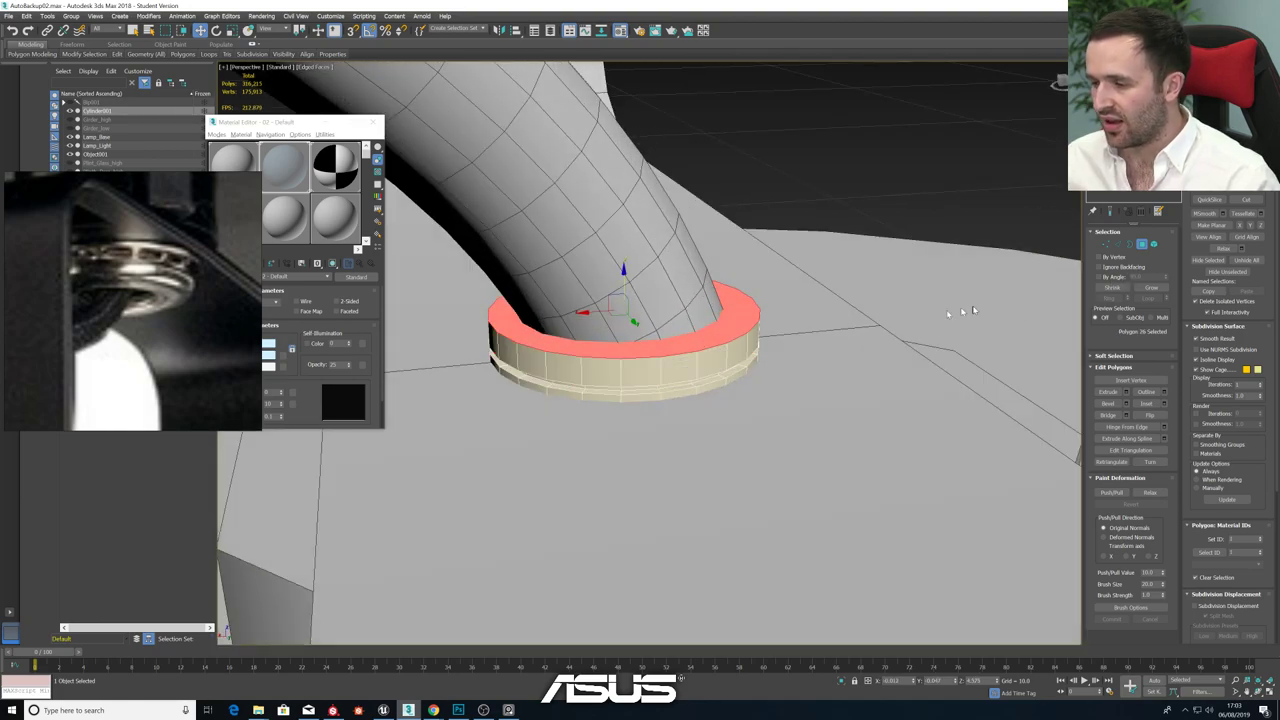
left_click(1125, 406)
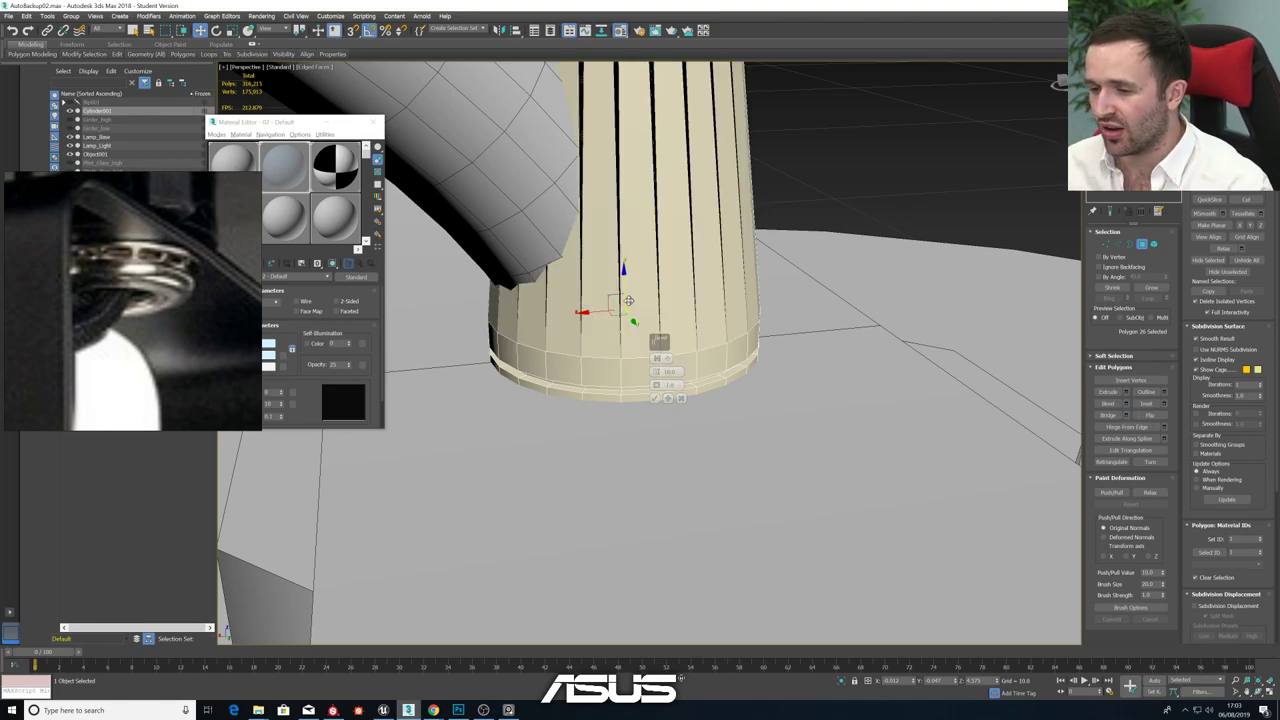
right_click(656, 372)
right_click(655, 387)
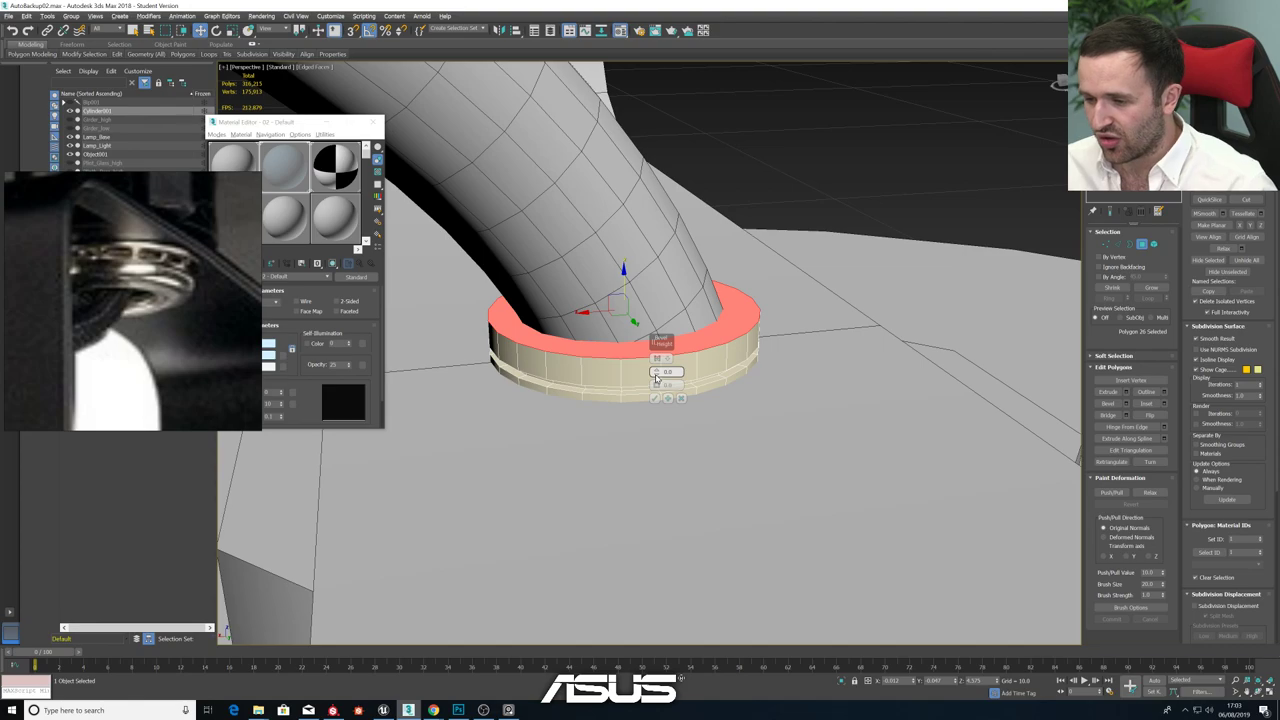
left_click_drag(656, 375, 655, 387)
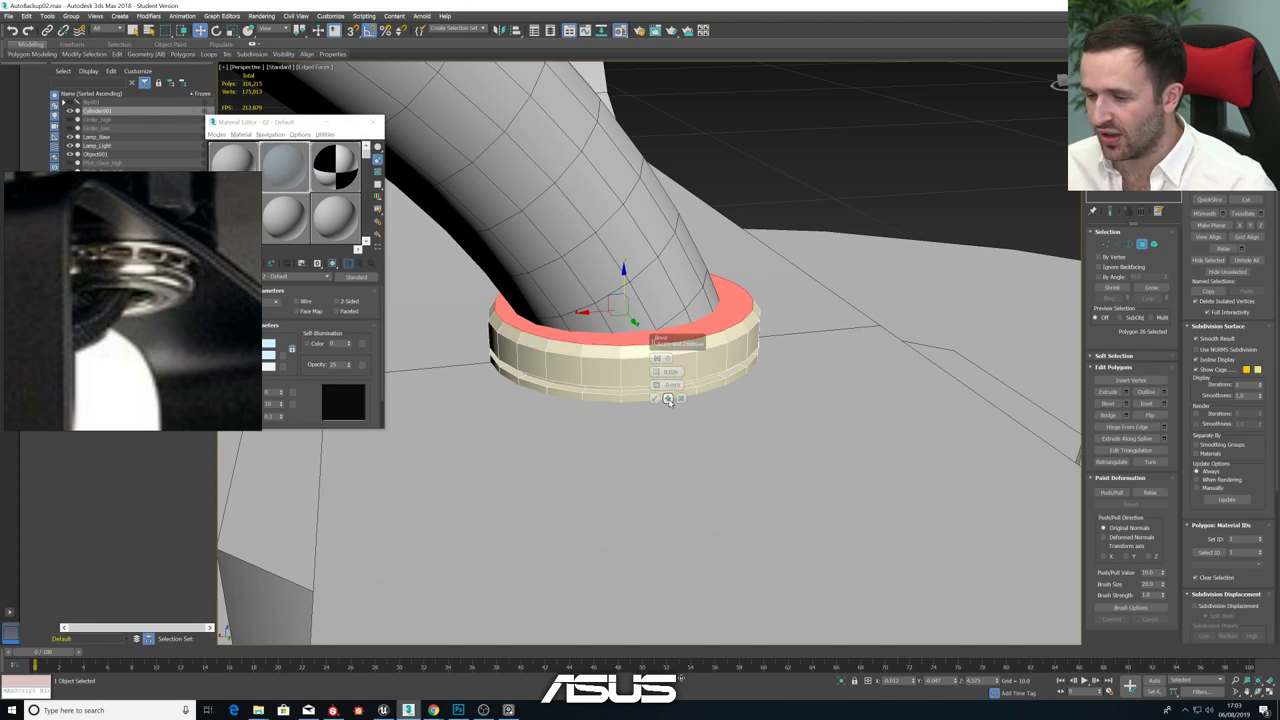
middle_click_drag(465, 338, 527, 369, "alt")
scroll(600, 383, "up", 3)
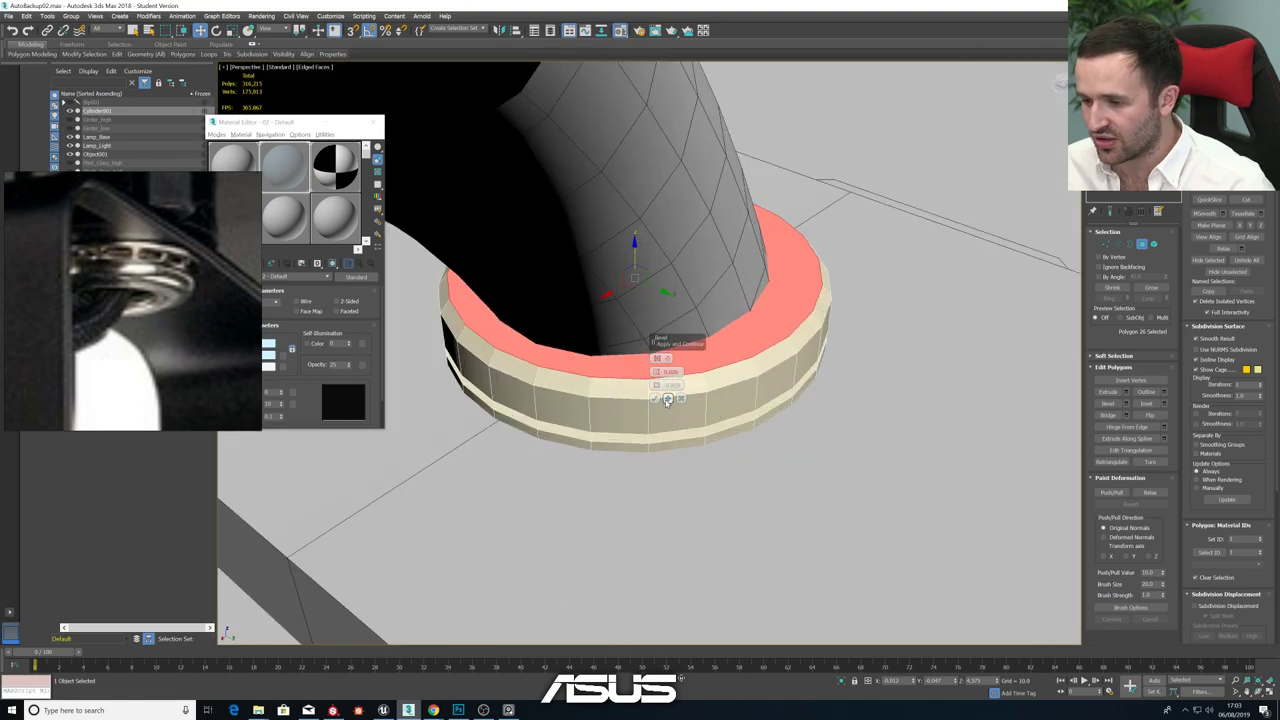
left_click(667, 399)
- Try an inset on the collar's top face inside the bevelled rim, and undo it
left_click(1164, 405)
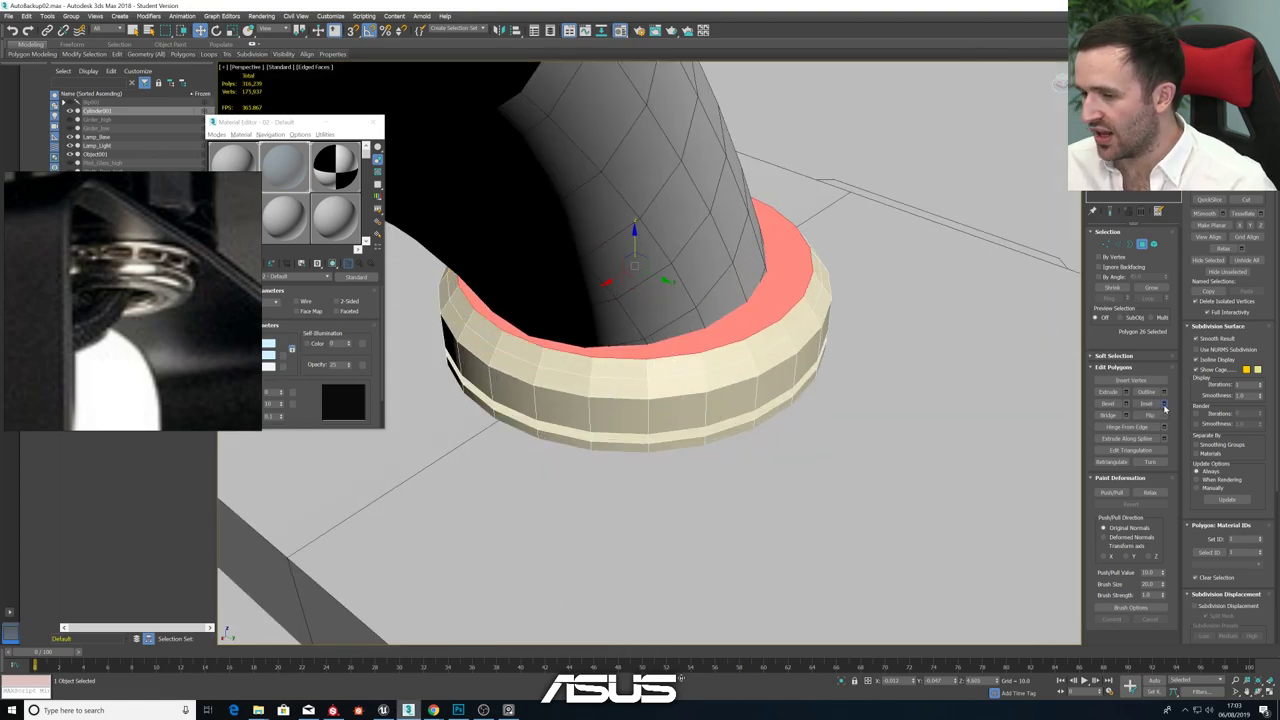
left_click(1163, 406)
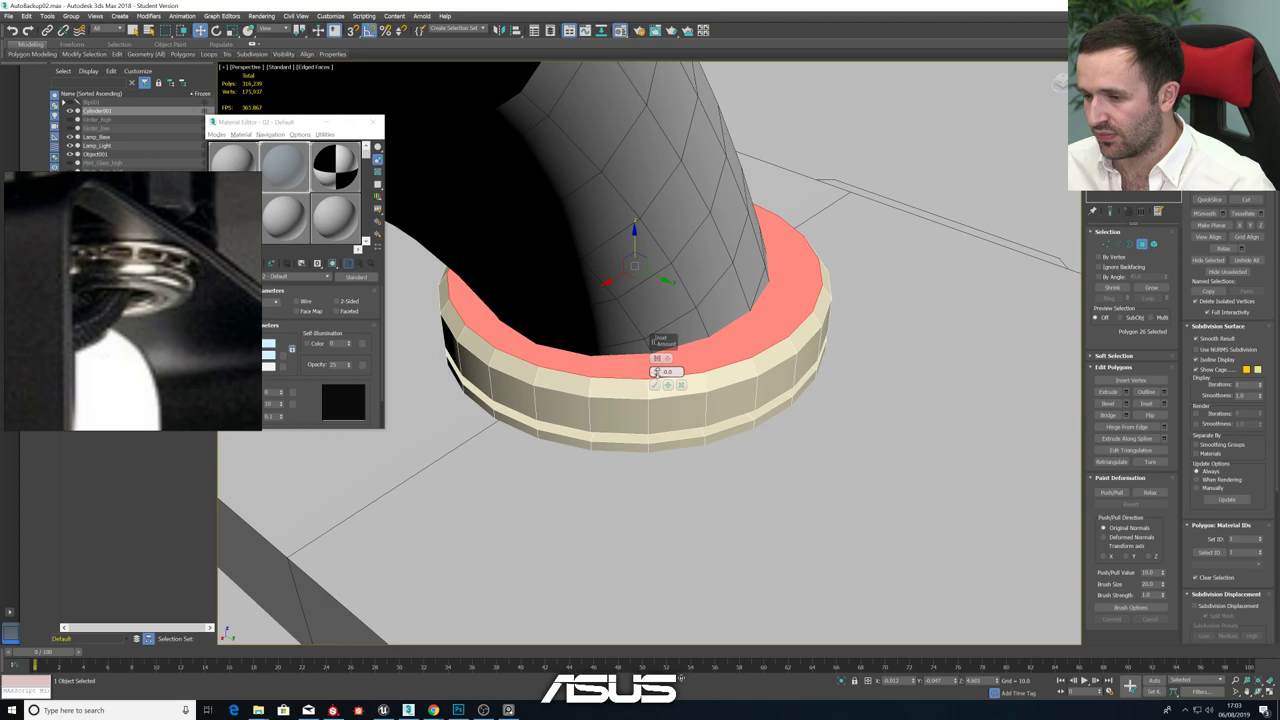
left_click_drag(656, 376, 656, 371)
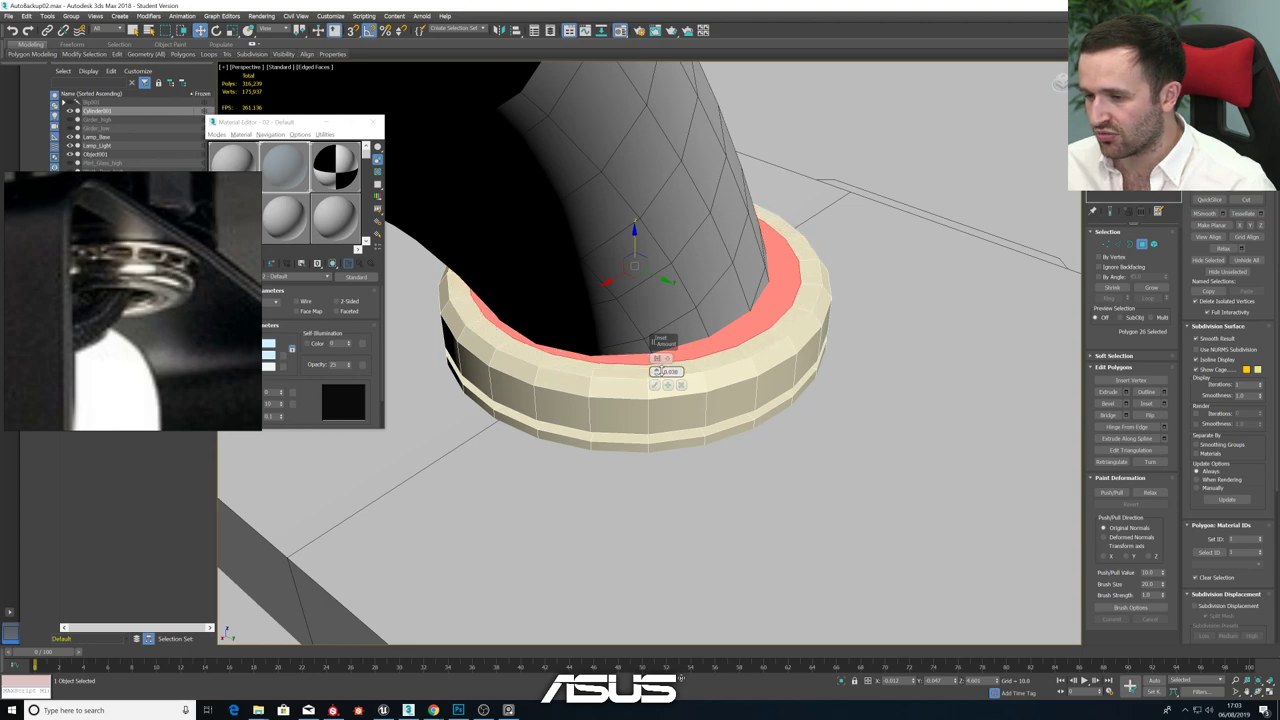
left_click(668, 385)
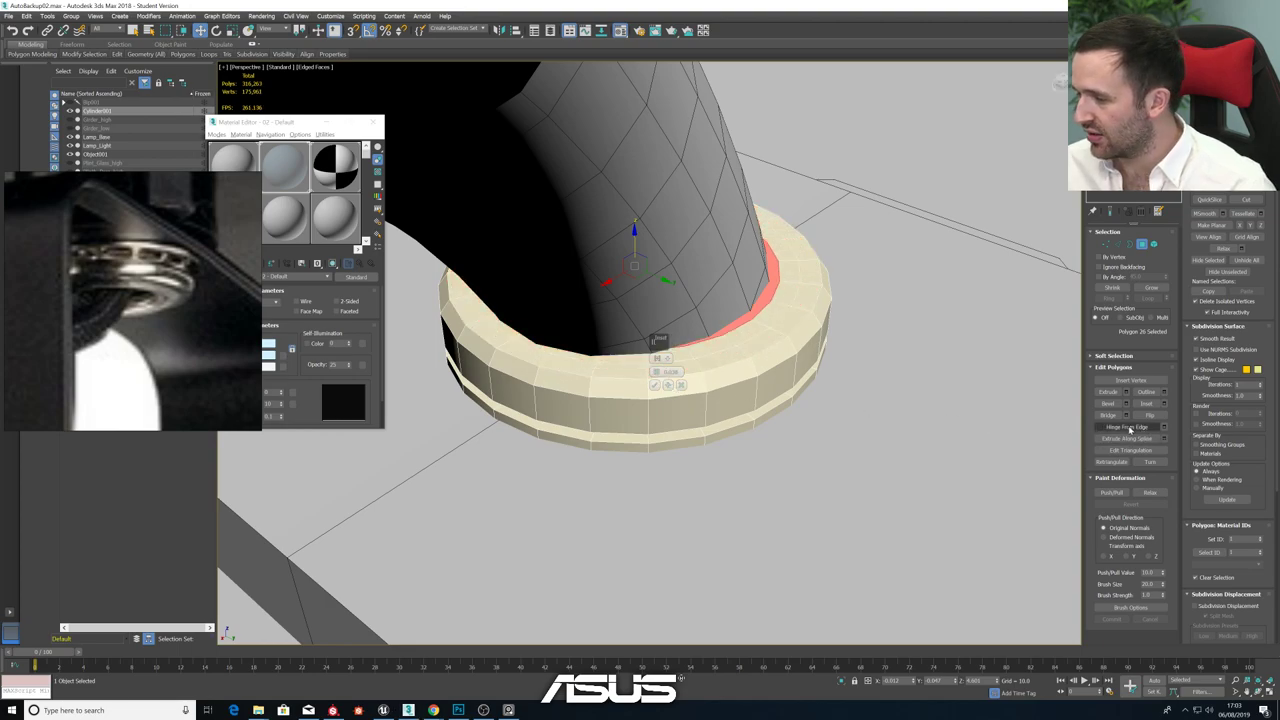
key("ctrl+z")
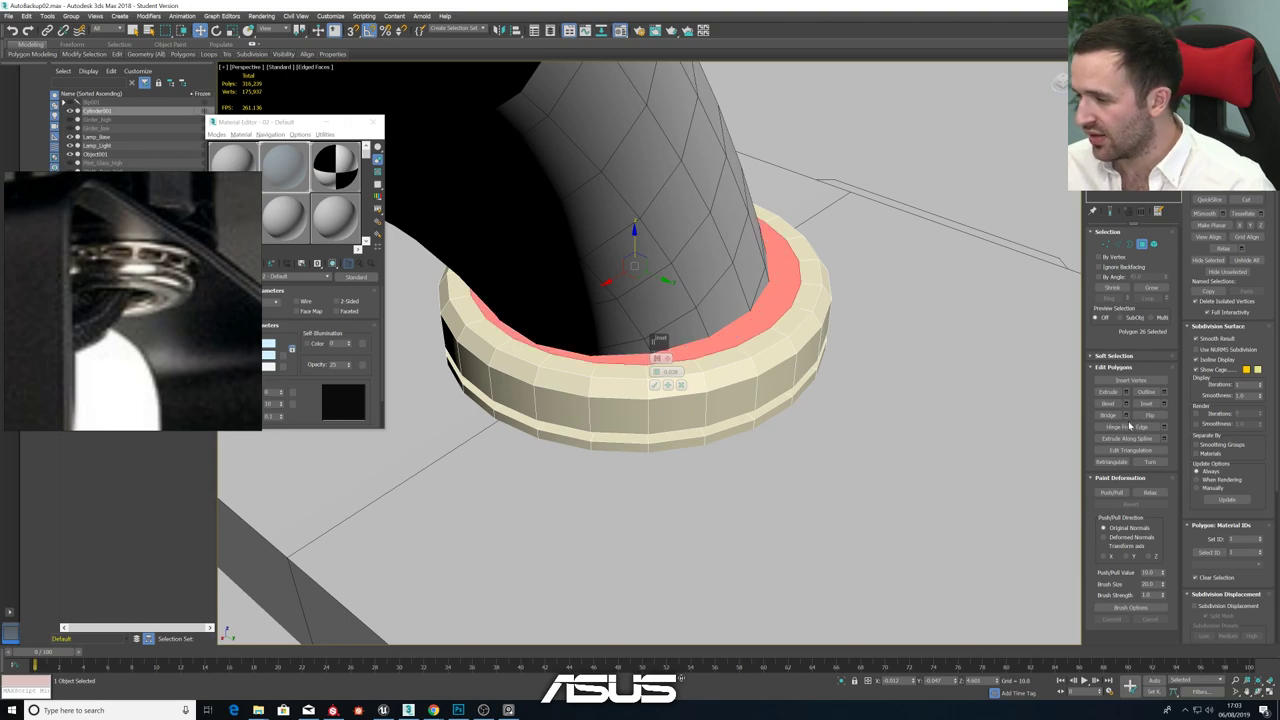
- Inset the collar's top face by a small amount to leave a narrow flat rim
left_click(1121, 405)
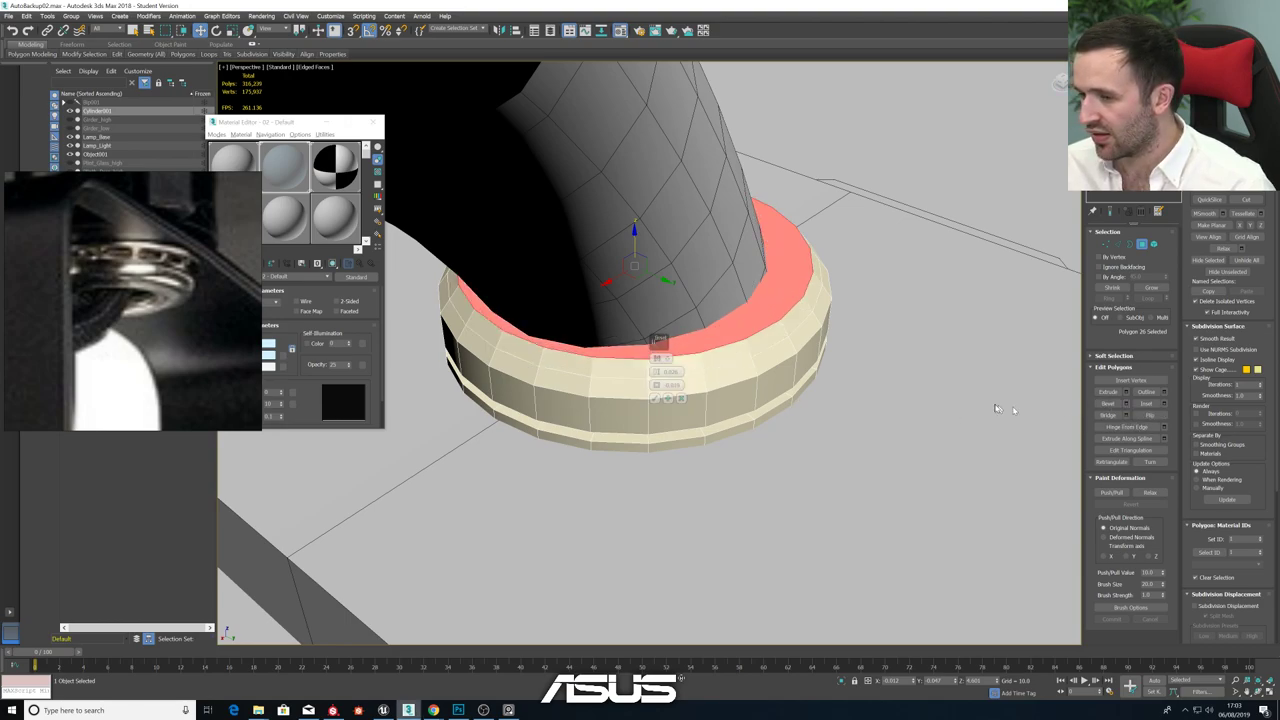
left_click(1162, 403)
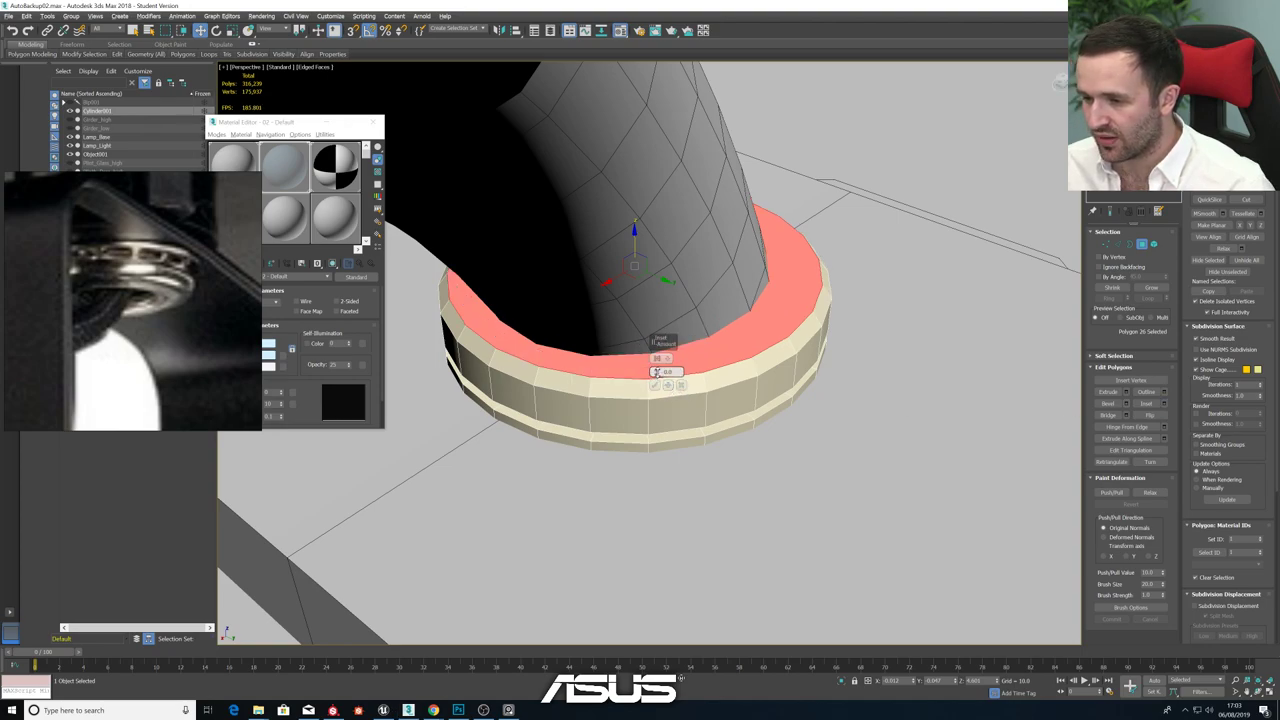
left_click_drag(656, 372, 657, 371)
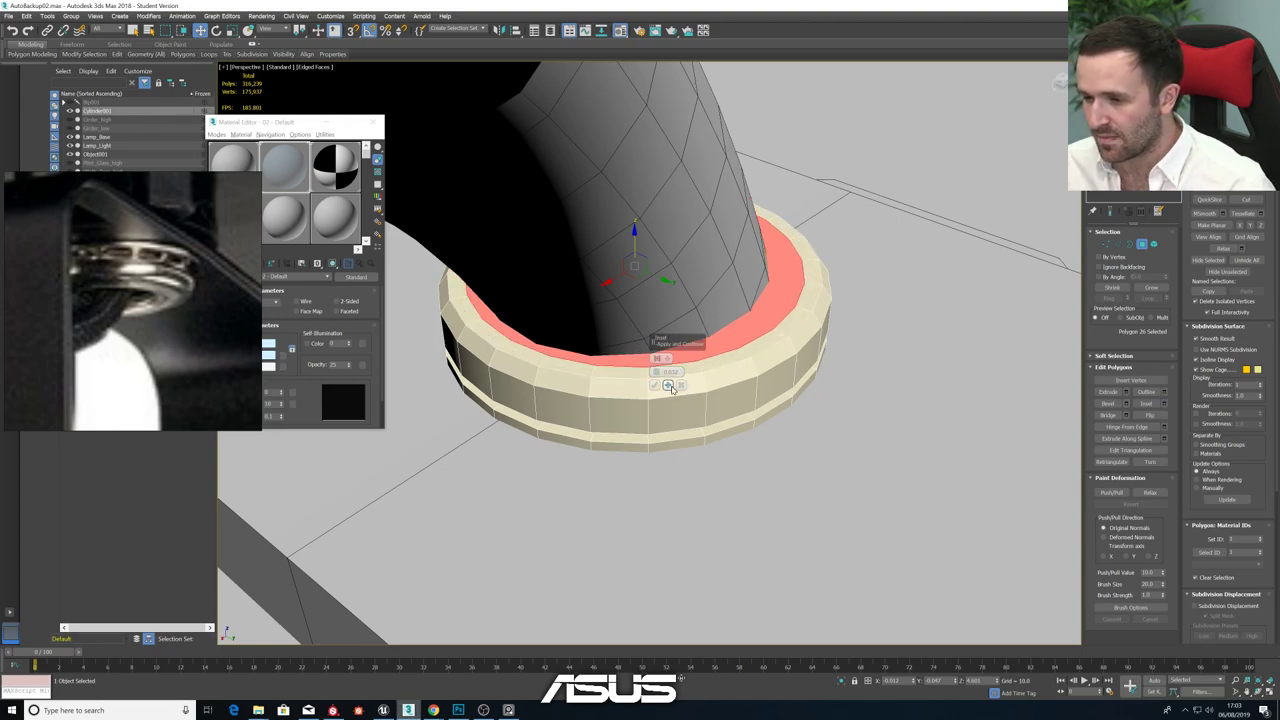
left_click(669, 386)
- Bevel the collar's inset face downward with a height of -0.036 to recess it inside the rim
left_click(1126, 404)
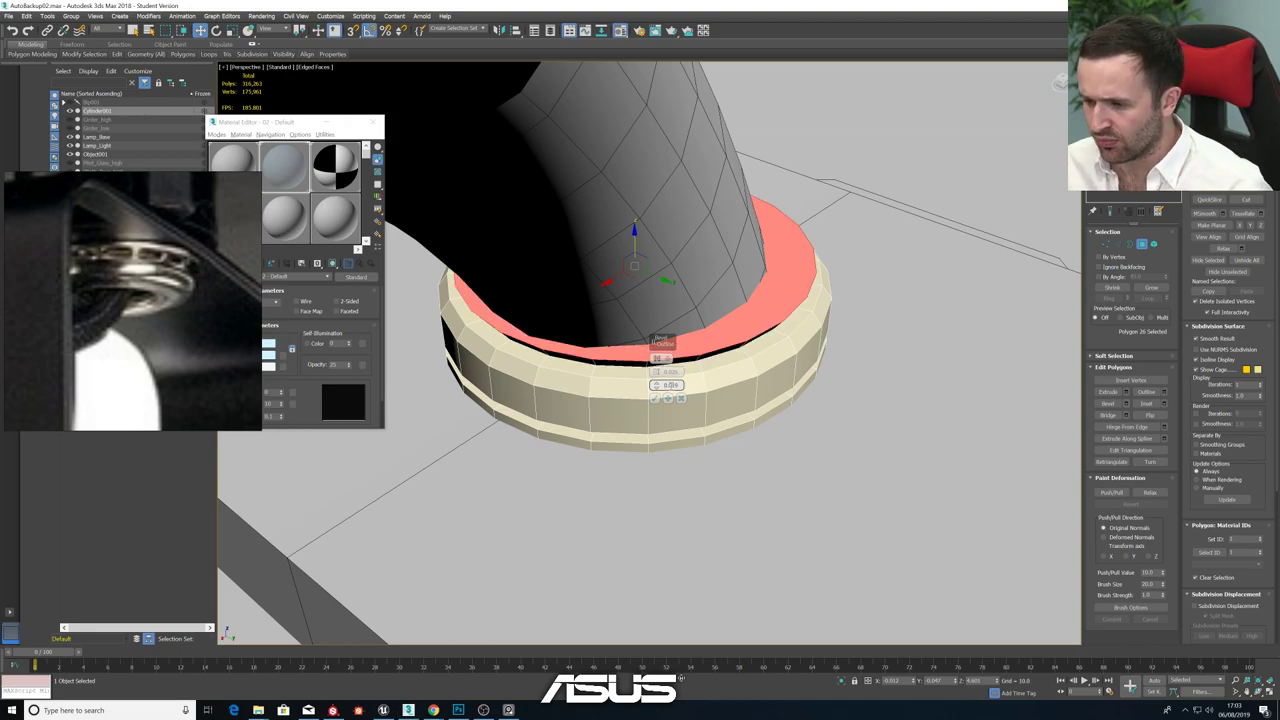
mouse_move(657, 385)
left_mouse_down()
mouse_move(657, 372)
mouse_move(662, 400)
left_mouse_up()
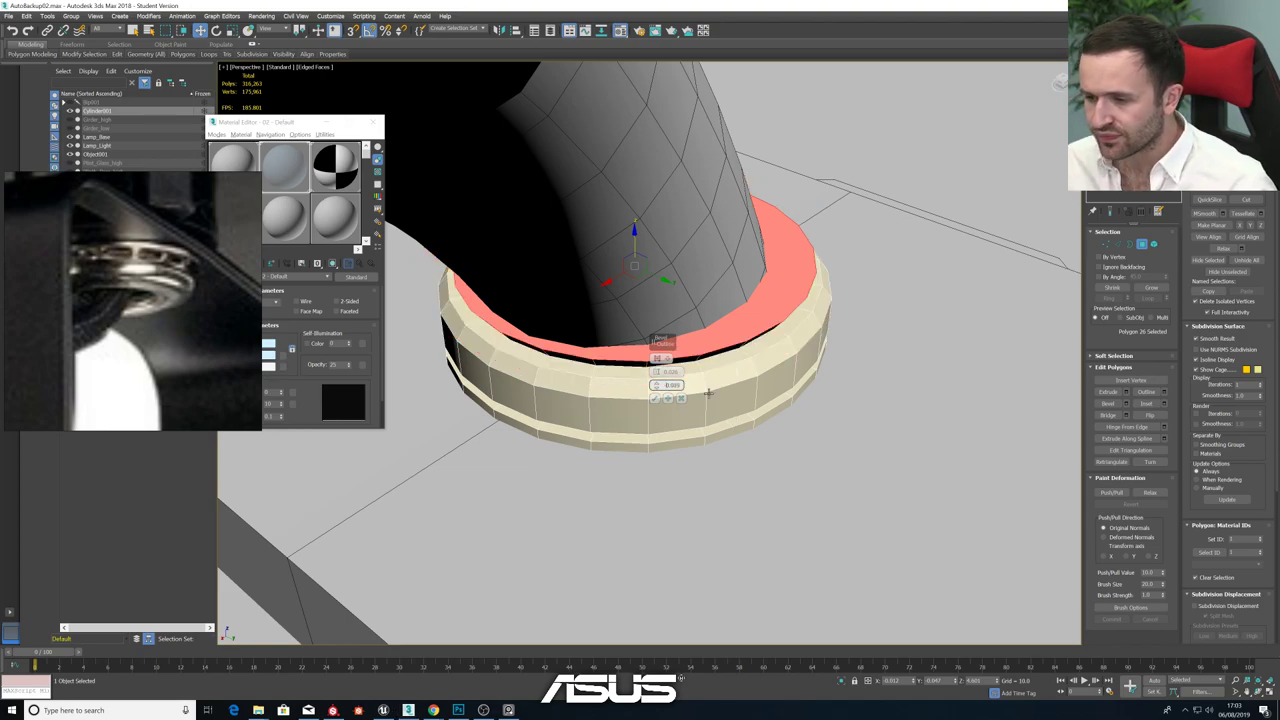
left_click(668, 398)
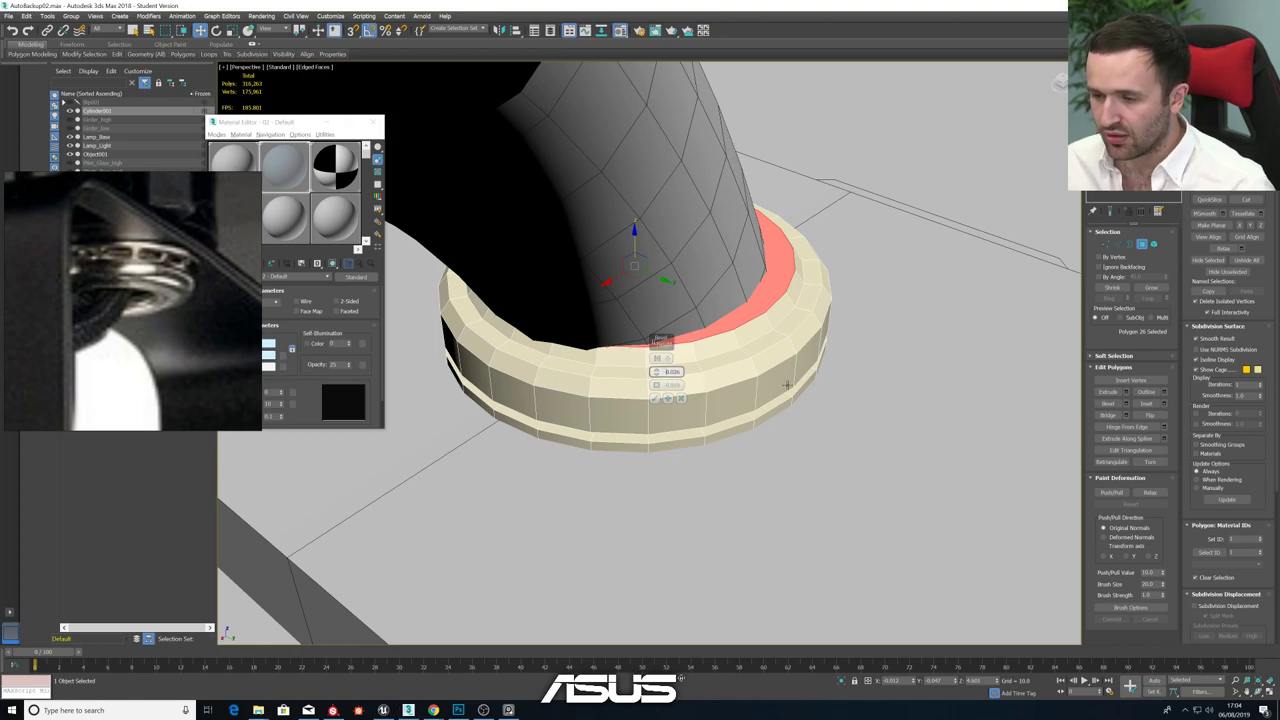
type("-0.036")
key("Return")
middle_click_drag(718, 348, 409, 345, "alt")
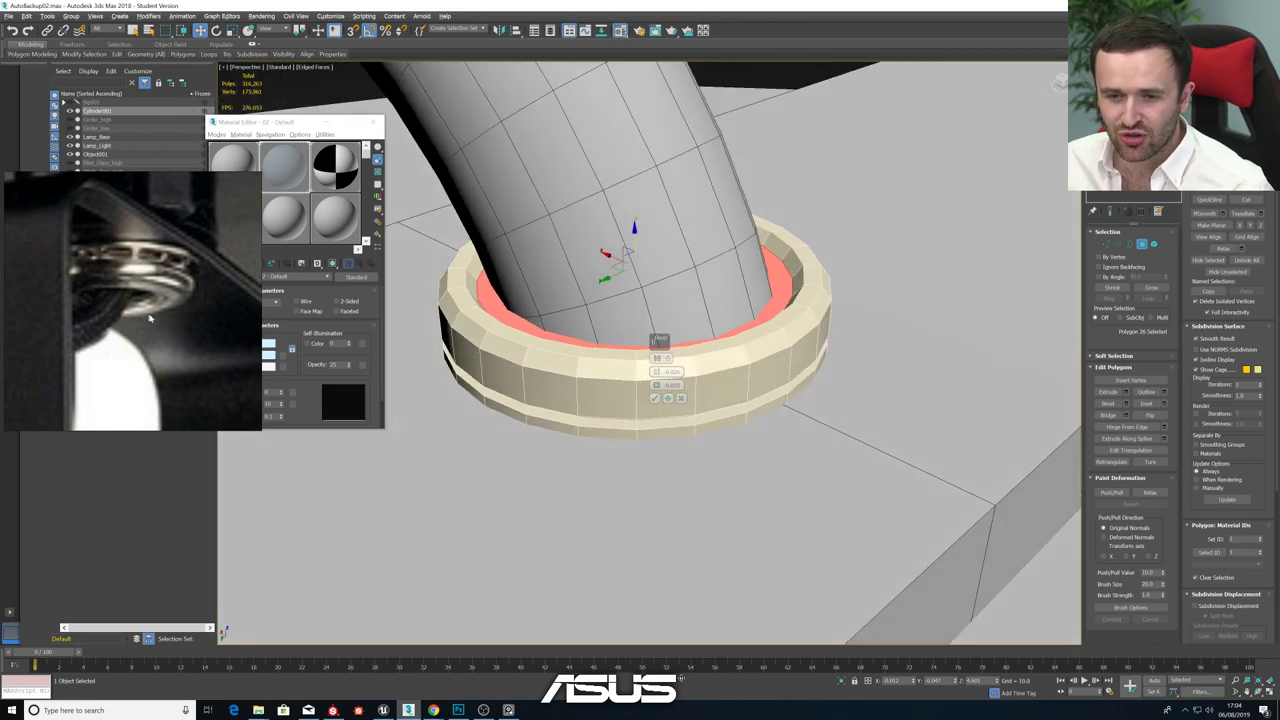
left_click(655, 398)
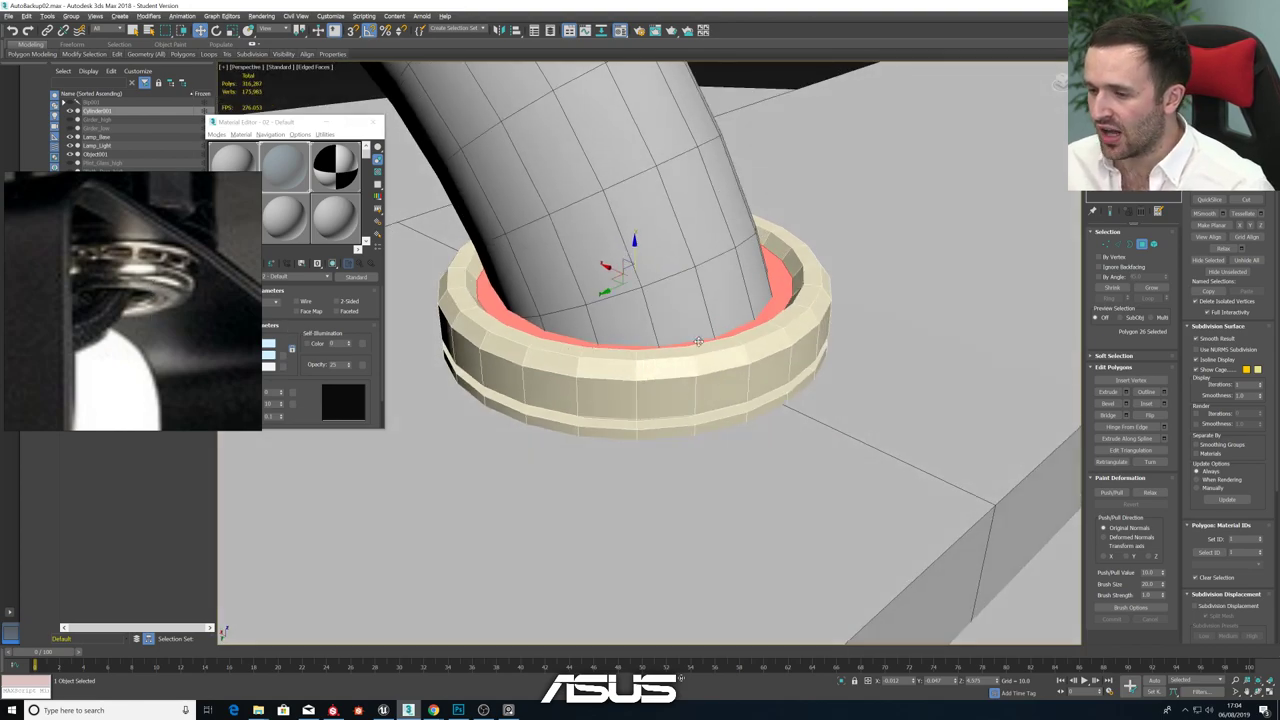
- Select the polygons of the collar's upper rim around the recessed face and scale them slightly
middle_click_drag(724, 316, 690, 354, "alt")
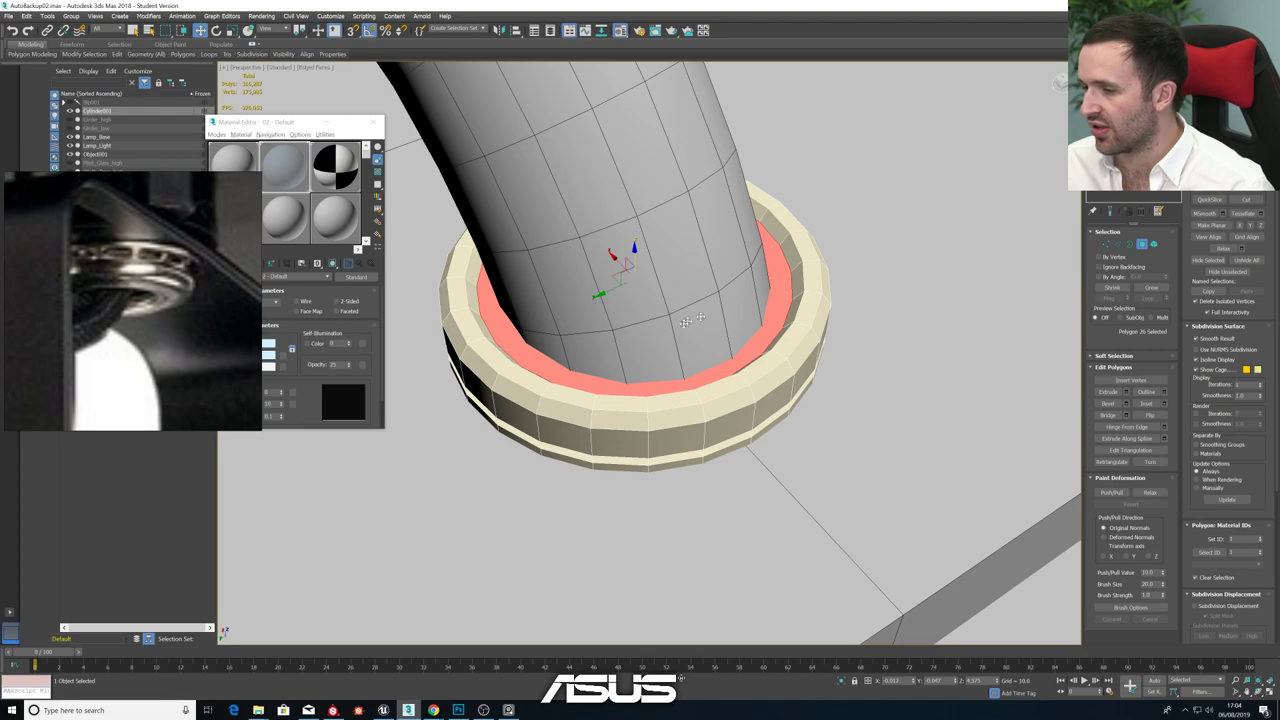
left_click(780, 349)
left_click(768, 364, "shift")
left_click(1151, 287)
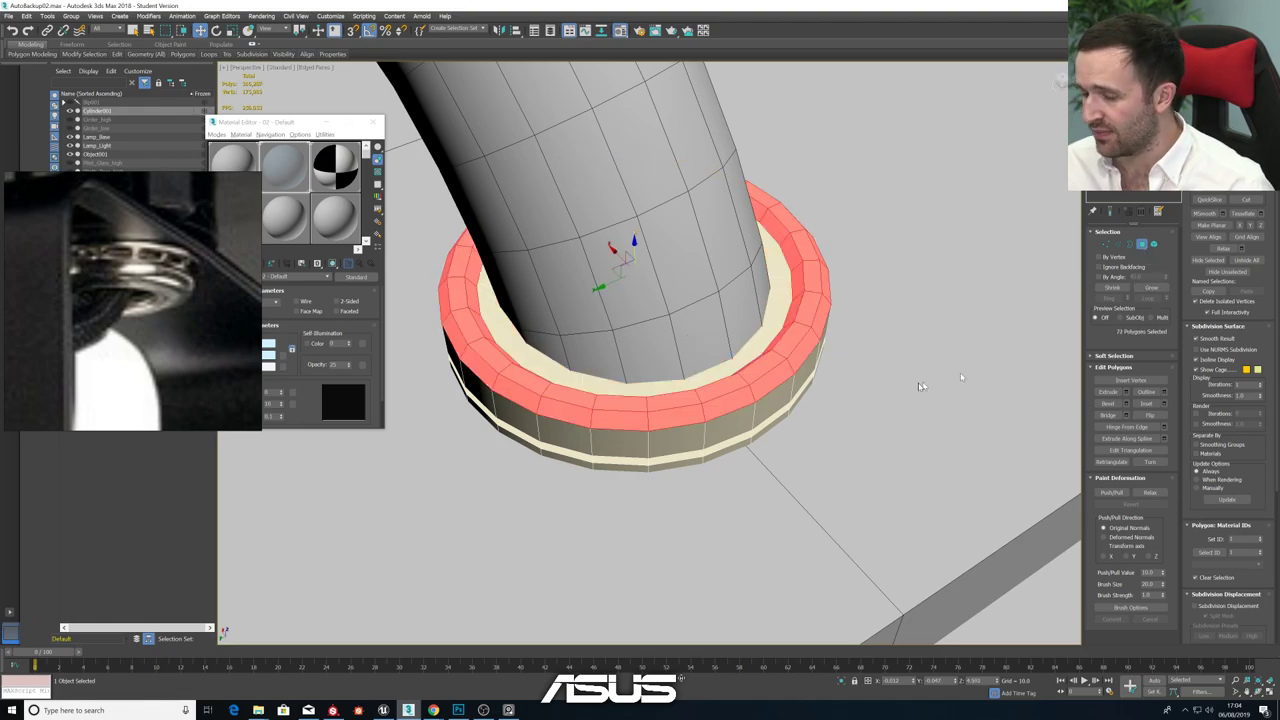
key("r")
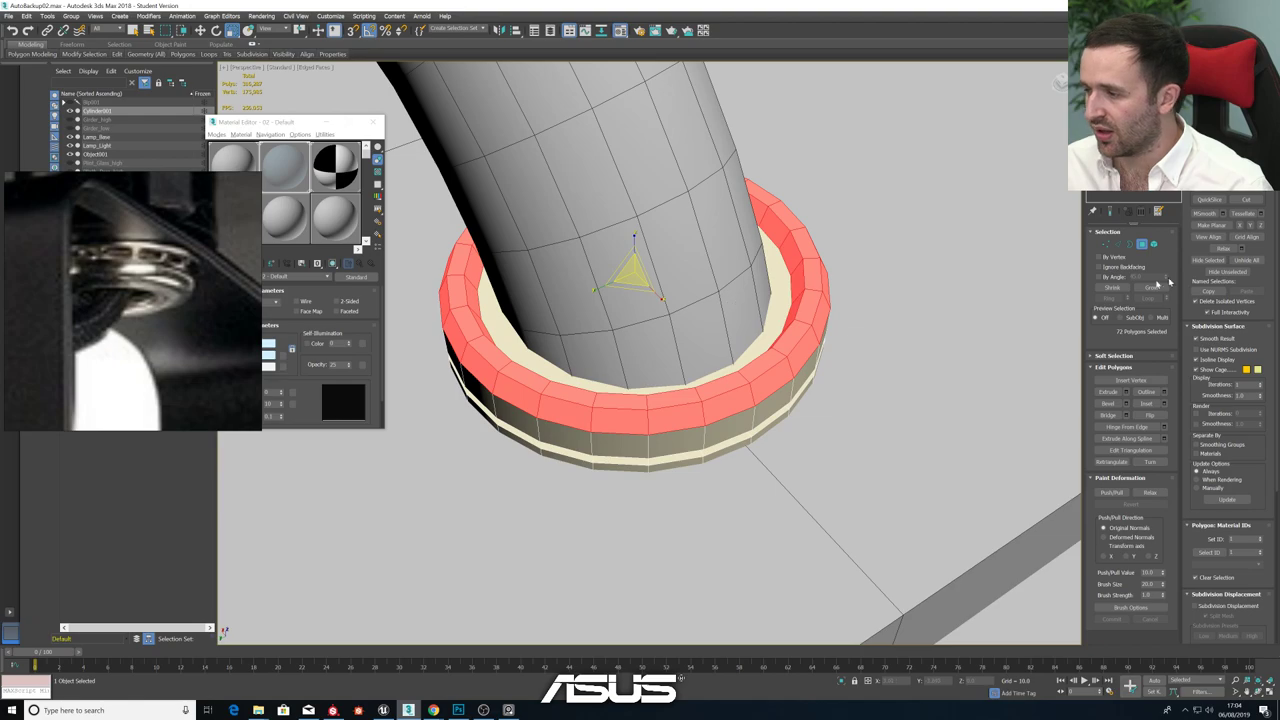
- Select the collar's recessed inner face and extrude it deep downward through the lamp base
left_click(764, 330, "shift")
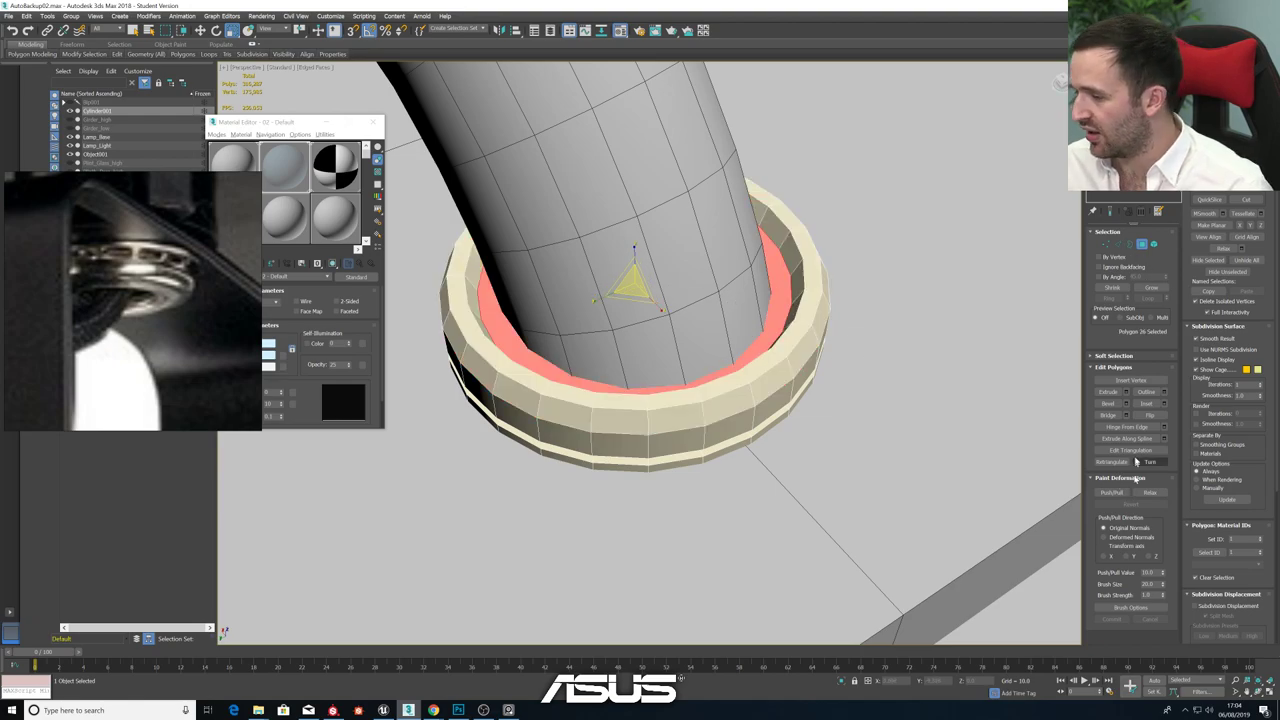
left_click(1125, 391)
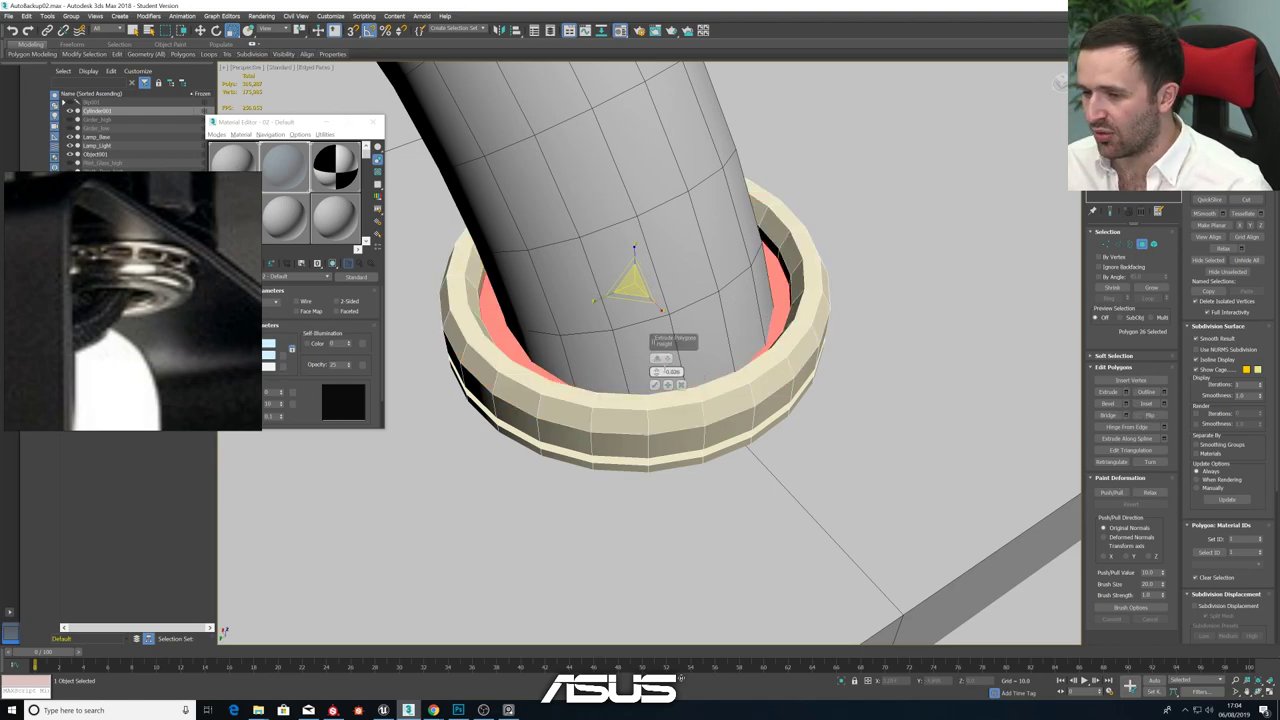
left_click_drag(656, 373, 659, 410)
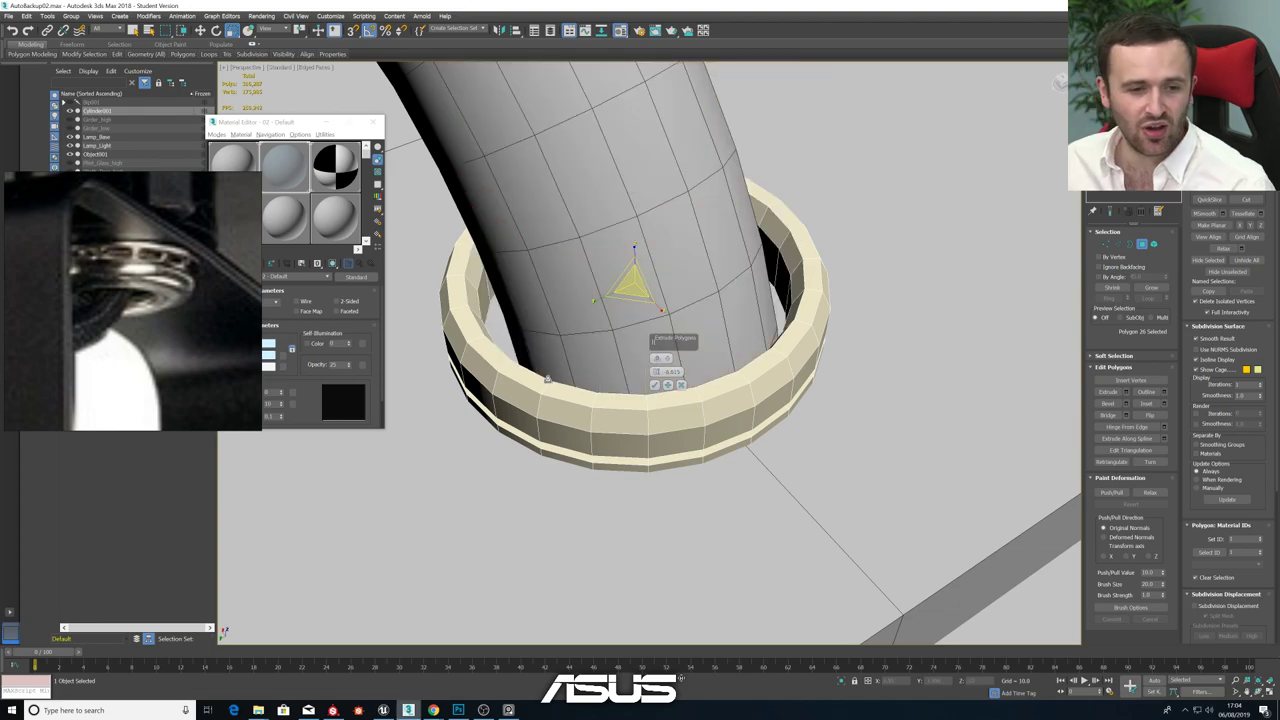
left_click(656, 384)
- Delete the end face of the downward extrusion protruding beneath the lamp base
key("z")
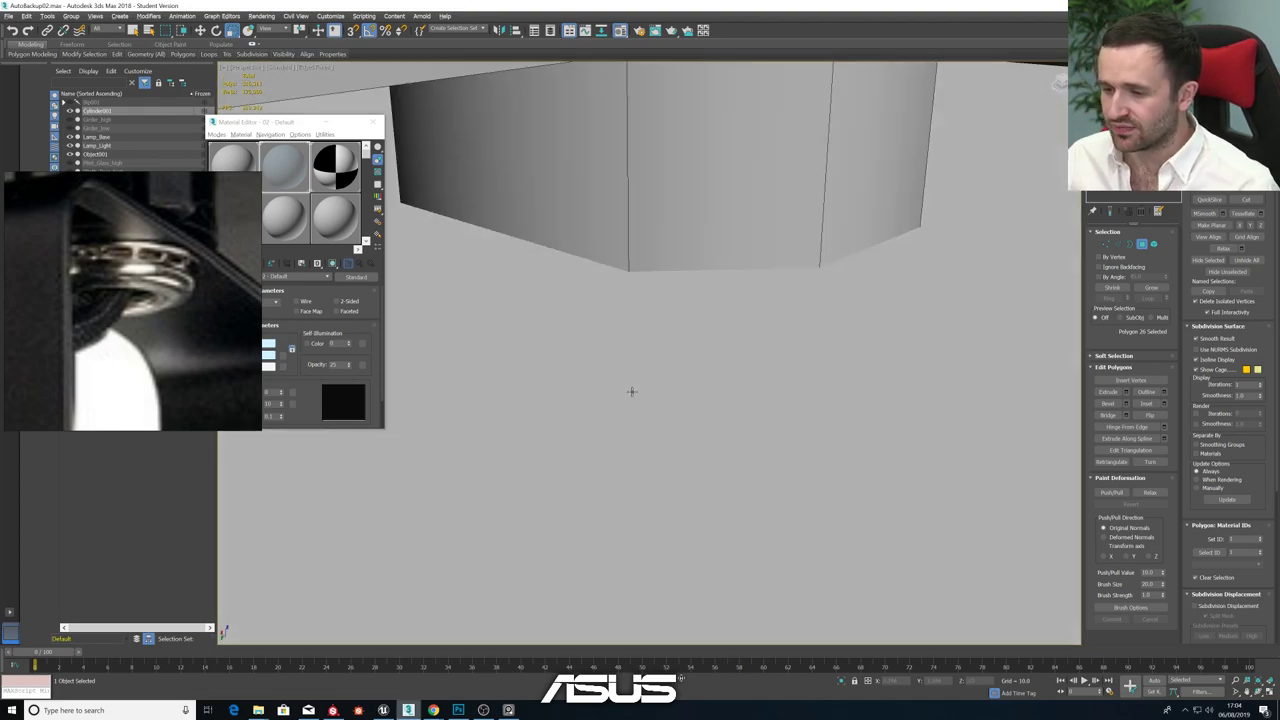
middle_click_drag(628, 403, 583, 371, "alt")
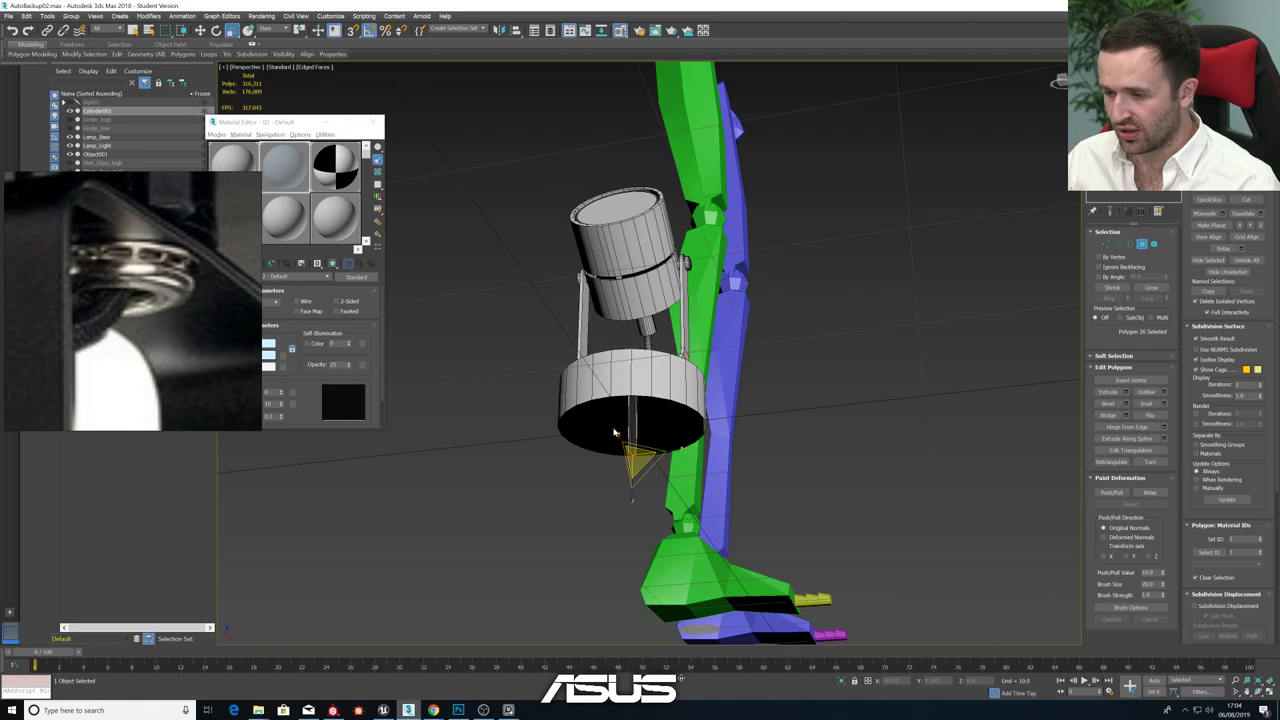
scroll(614, 431, "up", 4)
middle_click_drag(614, 431, 629, 440, "alt")
key("Delete")
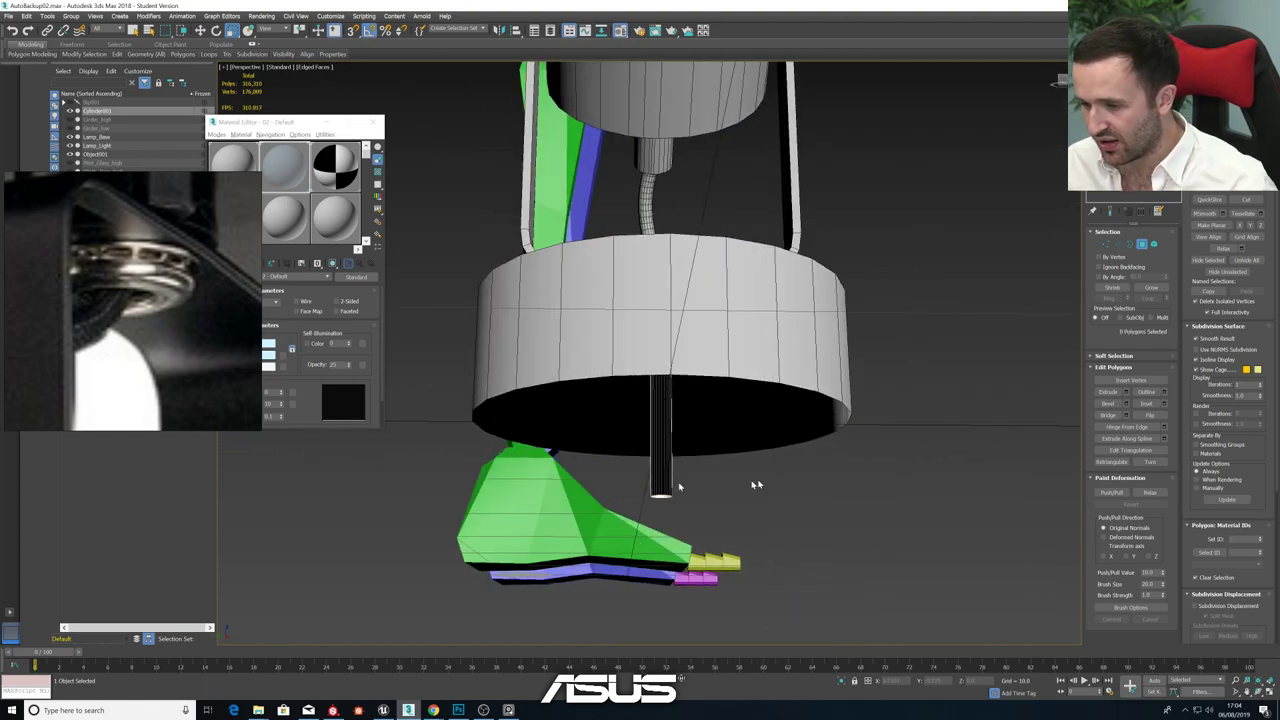
- Select the open edge loop at the lower end of the collar's inner wall and raise it along Z
left_click(1117, 244)
scroll(657, 498, "up", 6)
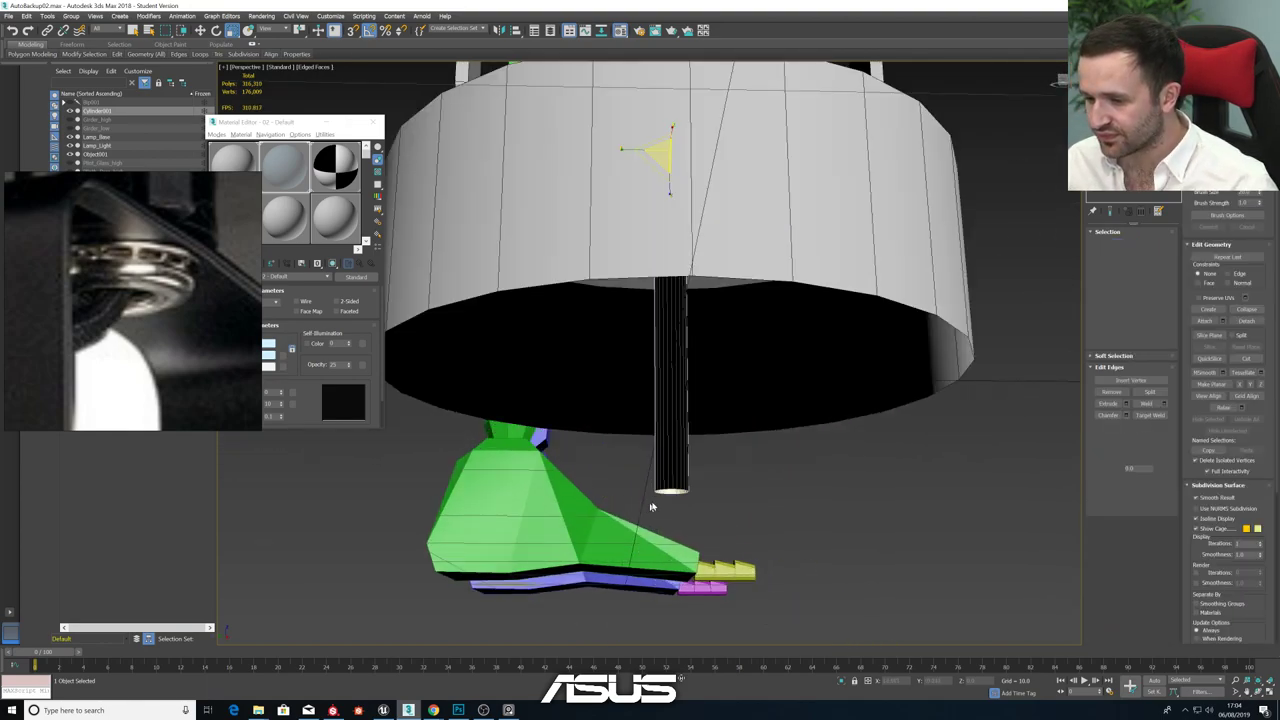
left_click(678, 474)
double_click(678, 474)
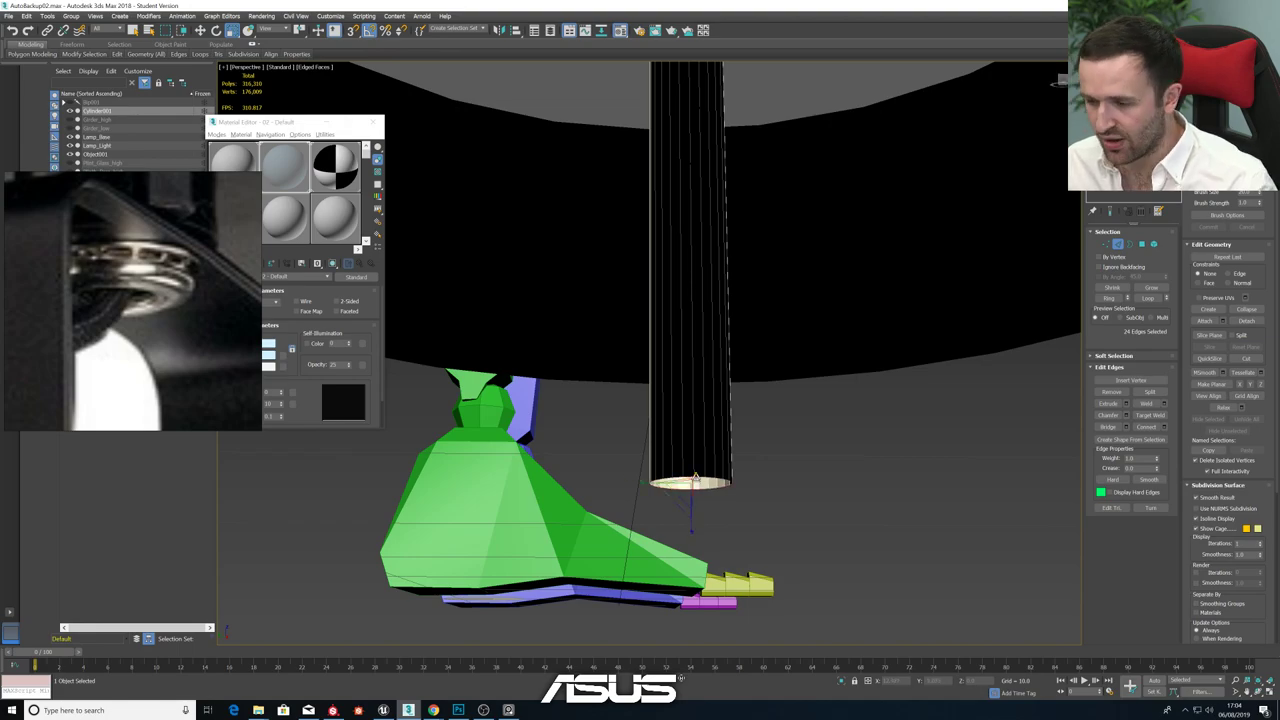
scroll(690, 465, "down", 8)
middle_click_drag(703, 449, 698, 468, "alt")
left_click_drag(700, 440, 698, 392)
- Select the whole collar element and auto-smooth its polygons
middle_click_drag(698, 390, 699, 406, "alt")
scroll(699, 405, "up", 8)
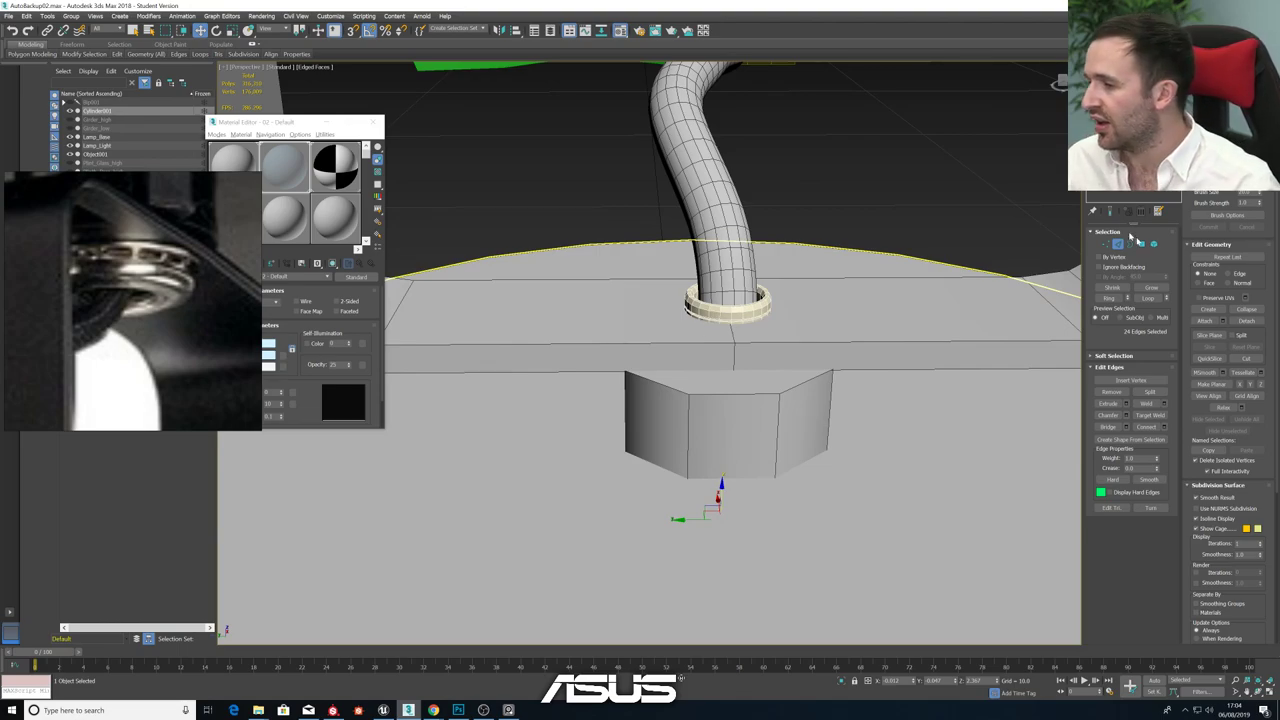
left_click(1153, 243)
left_click(746, 311)
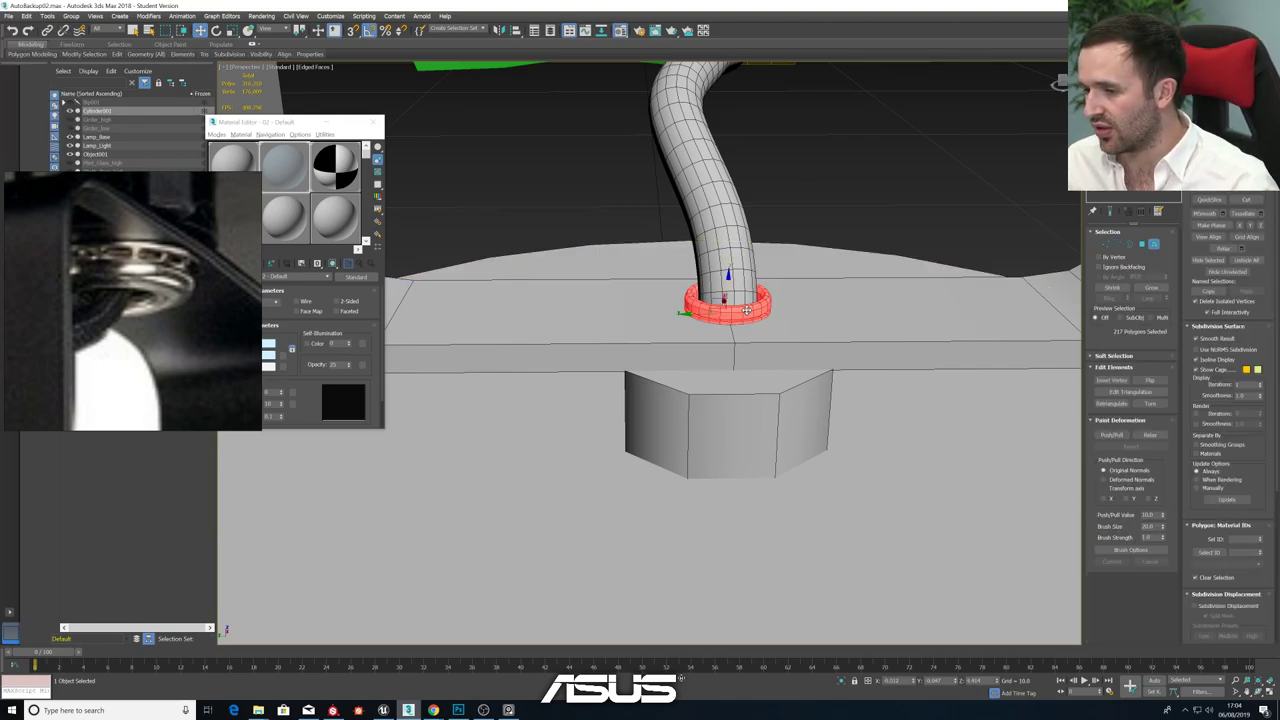
scroll(1218, 590, "down", 5)
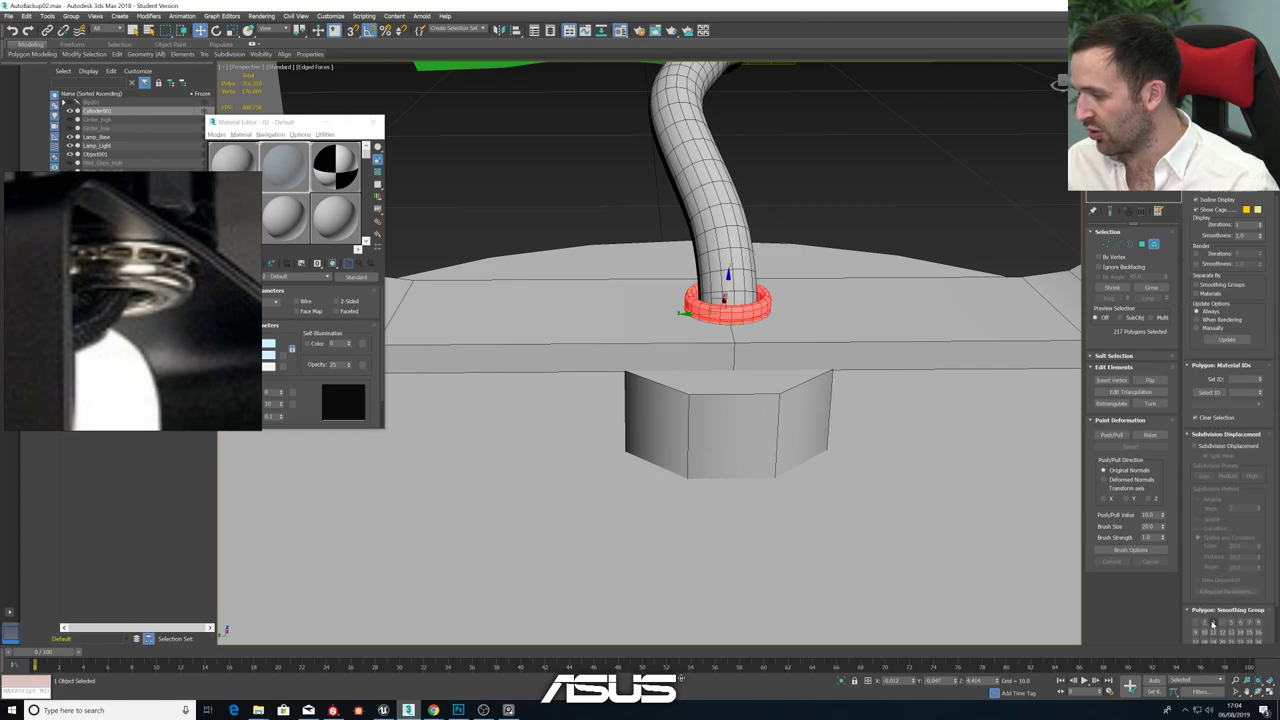
left_click(783, 263)
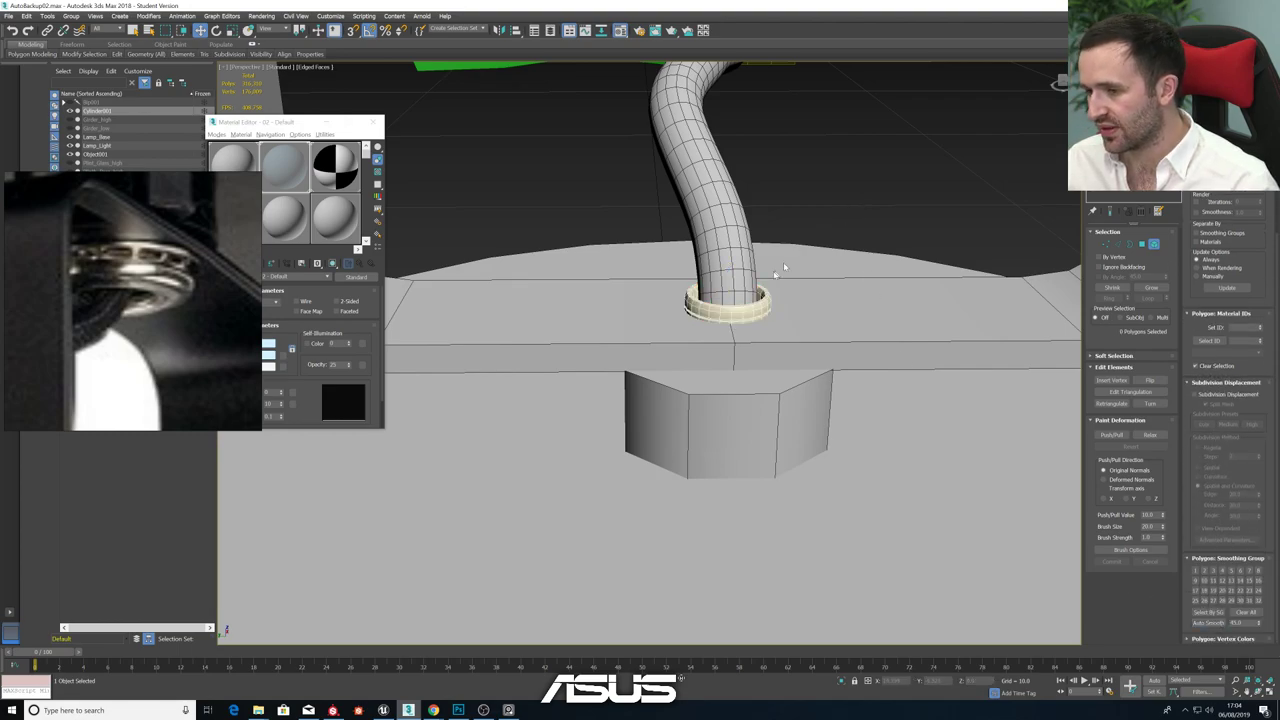
- Examine the collar's smoothed shading with the edge display off, and reselect the collar element
key("F4")
scroll(770, 284, "down", 5)
middle_click_drag(770, 290, 776, 325, "alt")
scroll(776, 330, "up", 3)
scroll(776, 330, "up", 8)
left_click(773, 343)
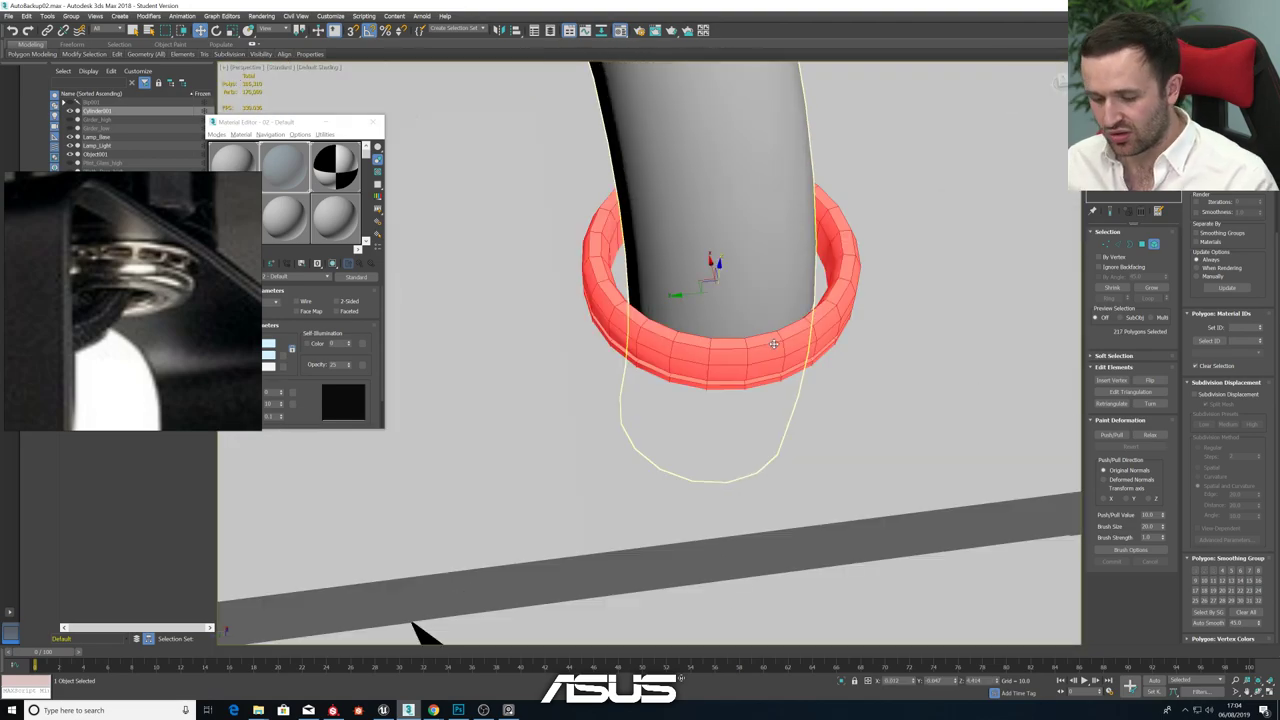
- Select the collar's inner wall polygons with edges displayed and scale them inward to fit closer around the cable
key("F4")
left_click(1139, 245)
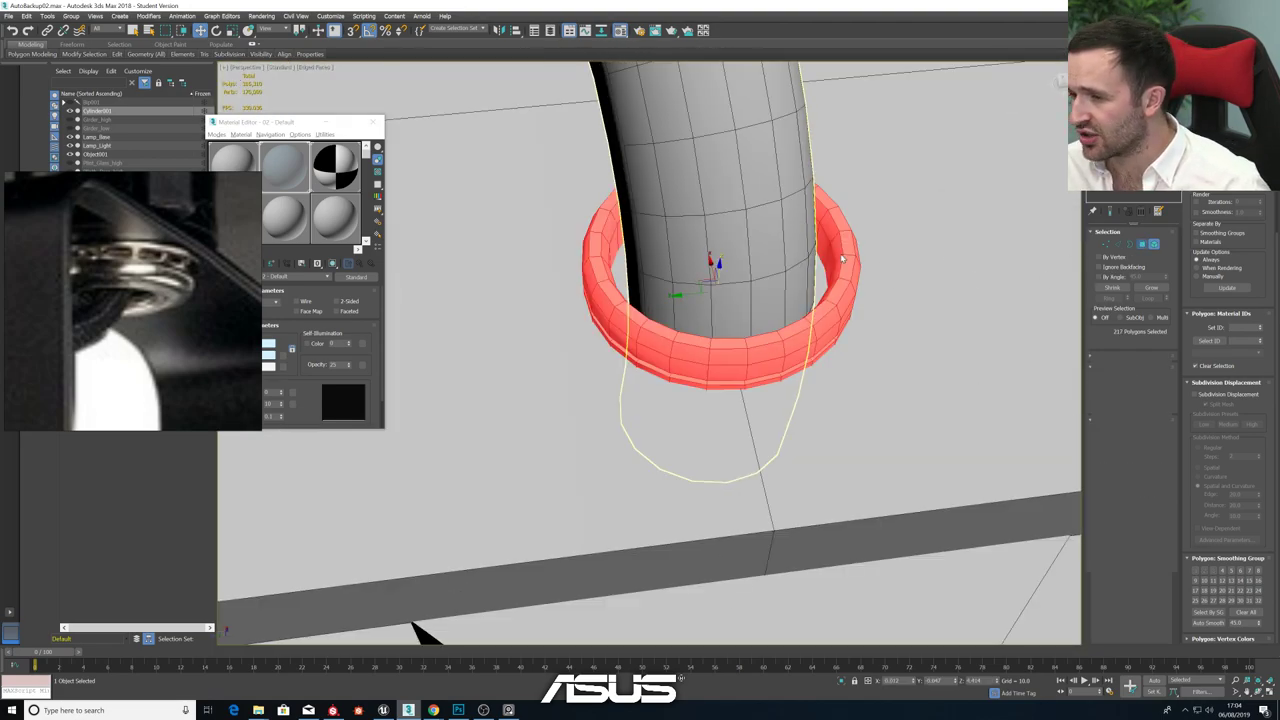
left_click(1151, 288)
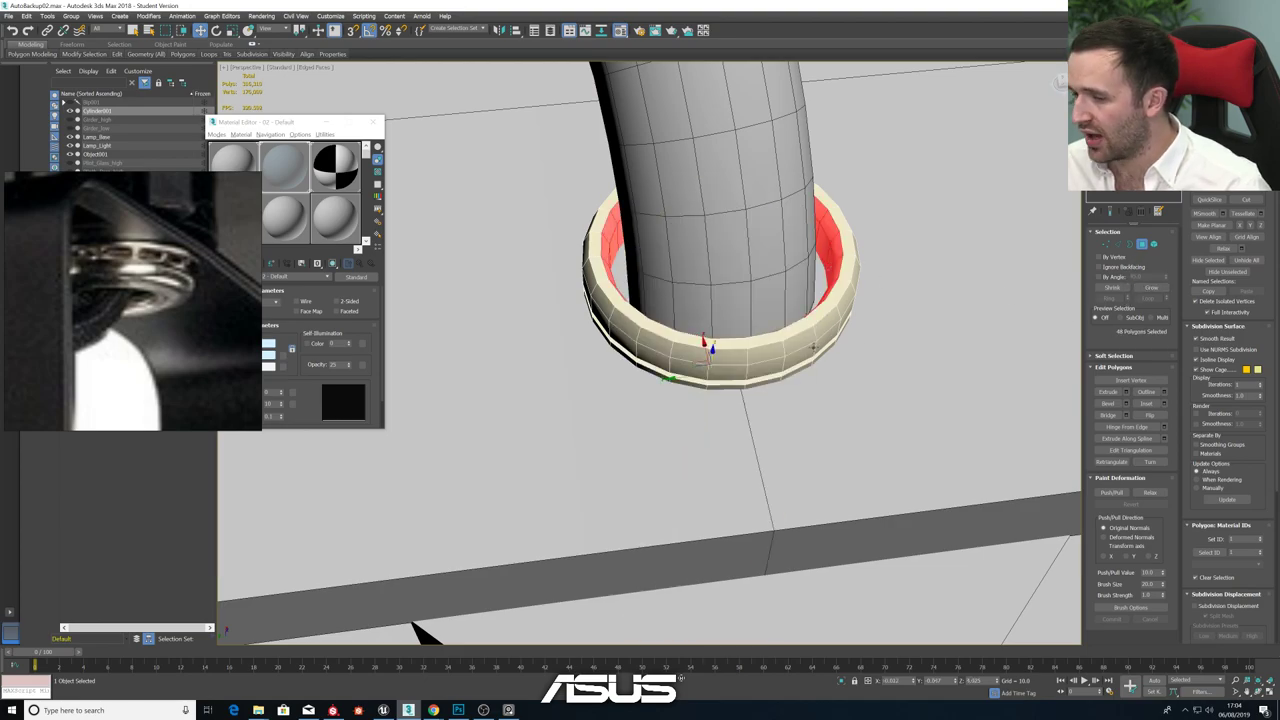
left_click_drag(701, 388, 704, 405)
middle_click_drag(803, 380, 803, 311, "alt")
scroll(803, 311, "down", 3)
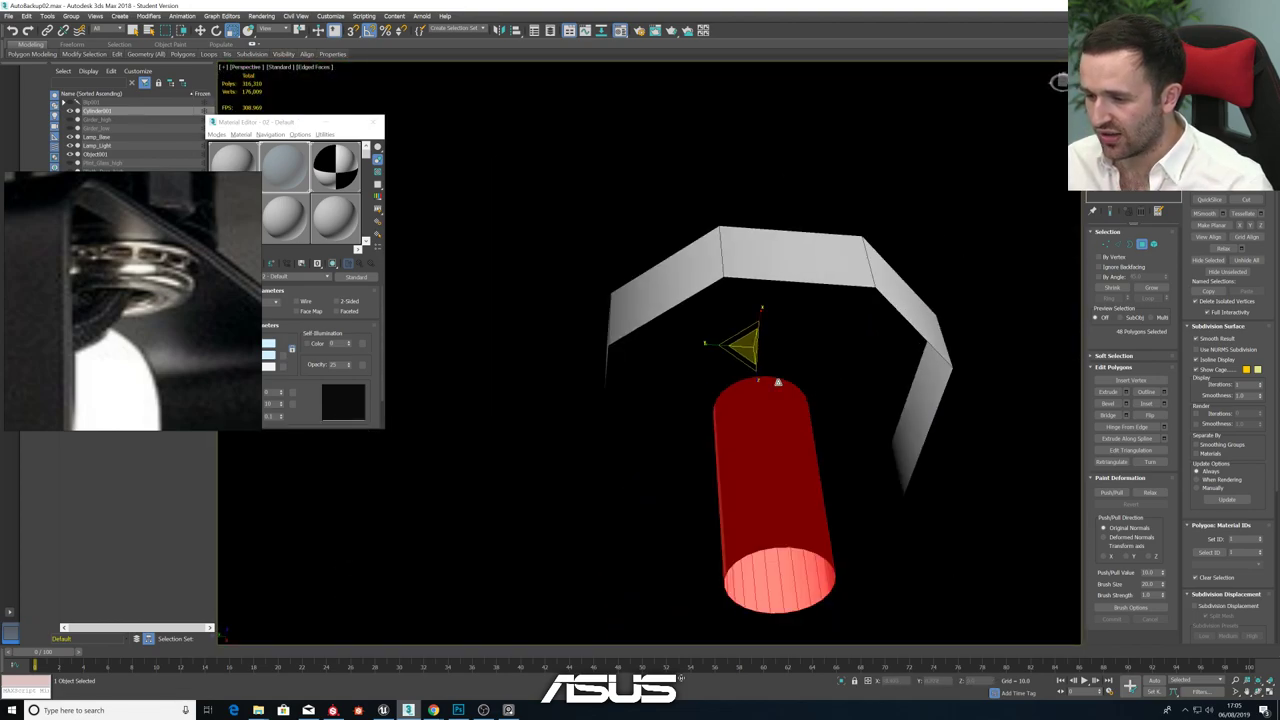
- Select the open lower edge loop of the collar's inner wall and raise it further along Z towards the bracket
left_click(1119, 245)
double_click(784, 563)
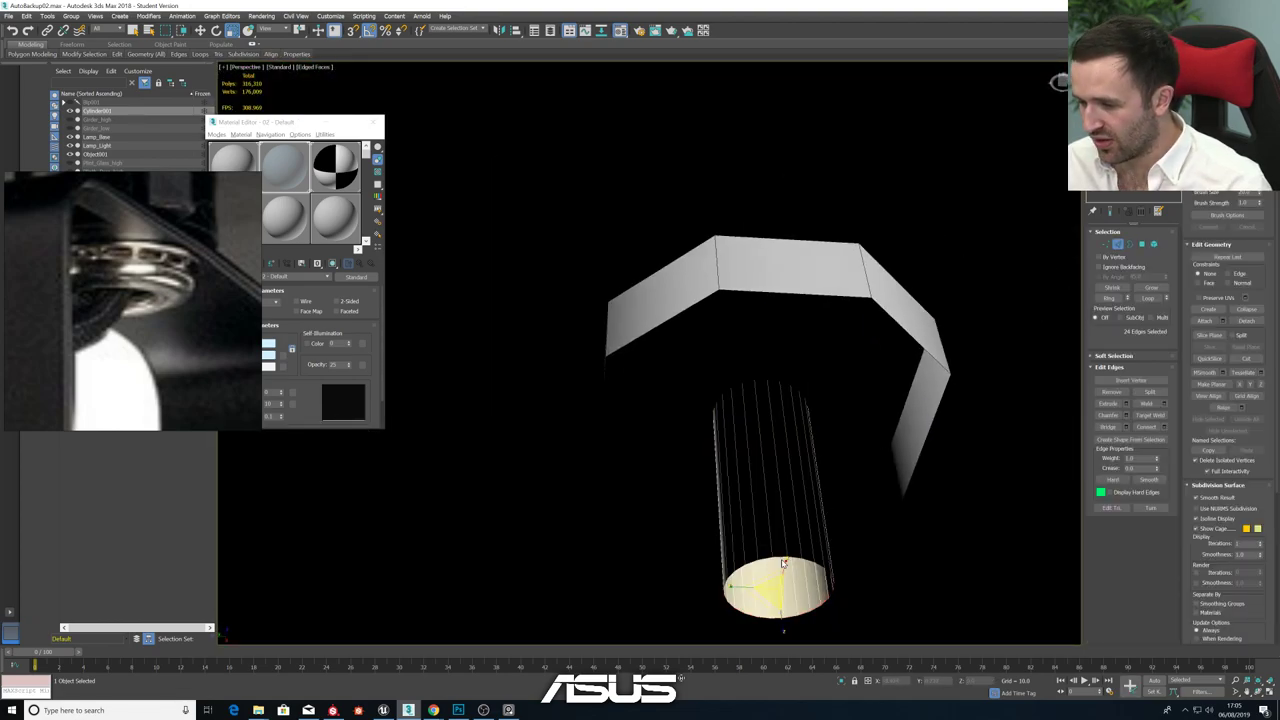
key("w")
middle_click_drag(787, 561, 790, 554, "alt")
left_click_drag(774, 555, 787, 359)
middle_click_drag(787, 359, 783, 386, "alt")
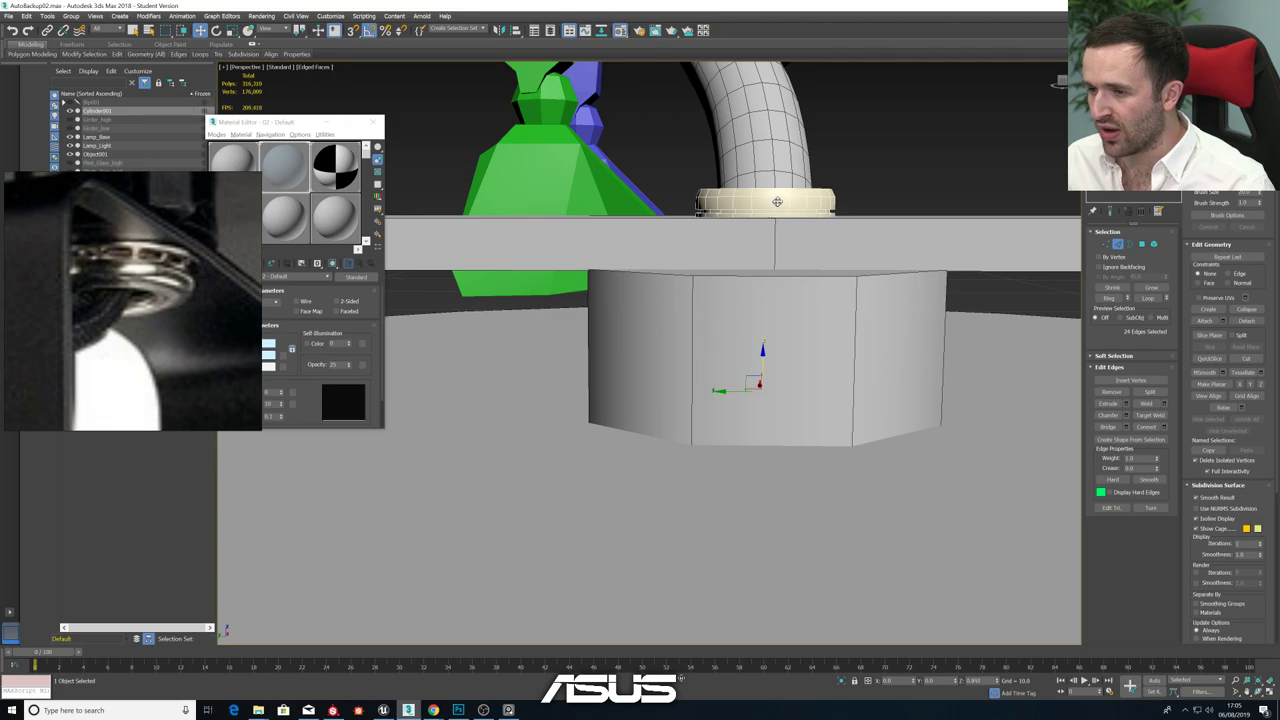
middle_click_drag(769, 236, 706, 248, "alt")
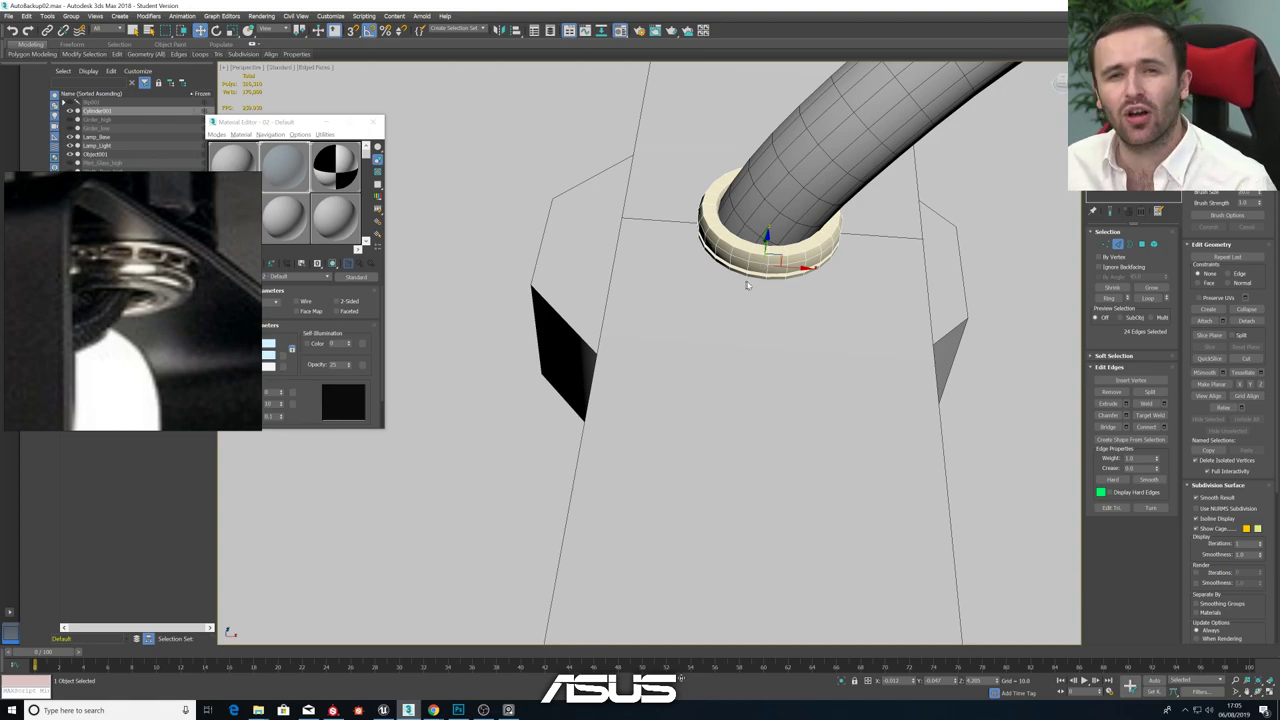
middle_click_drag(786, 197, 766, 243, "alt")
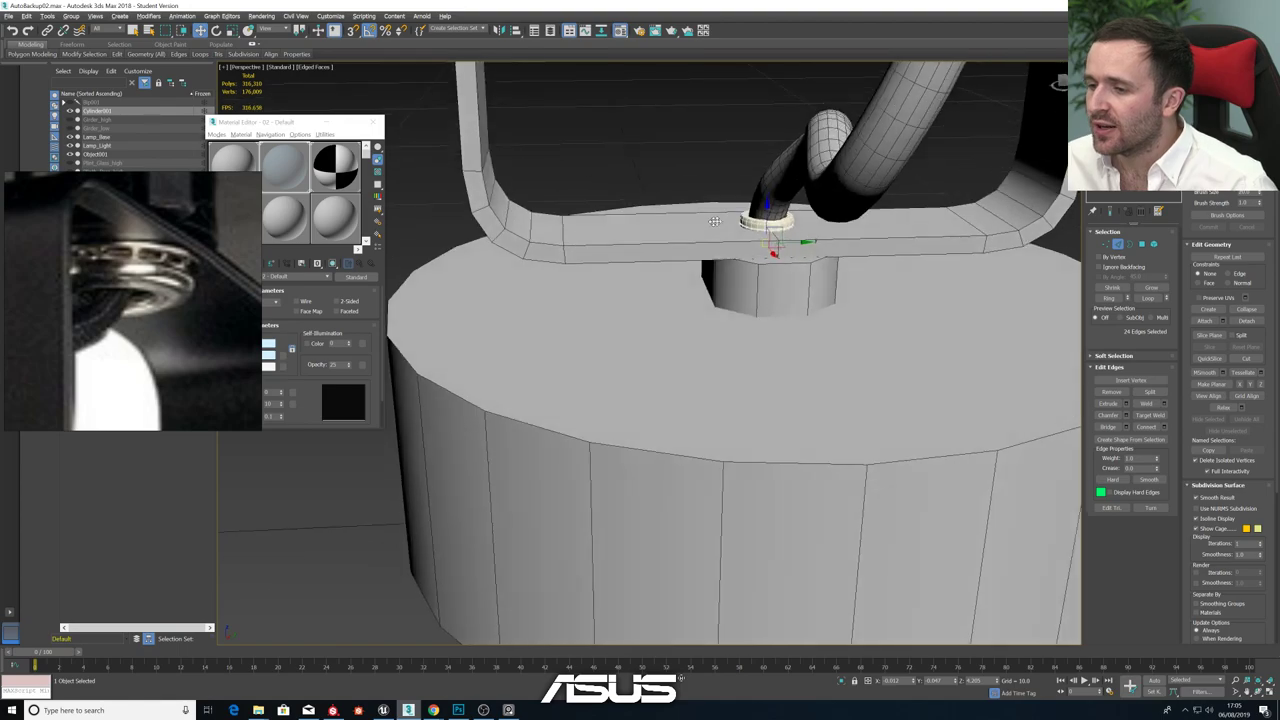
- Finish editing the collar's edges, select Lamp_Light and attach the collar to it
key("2")
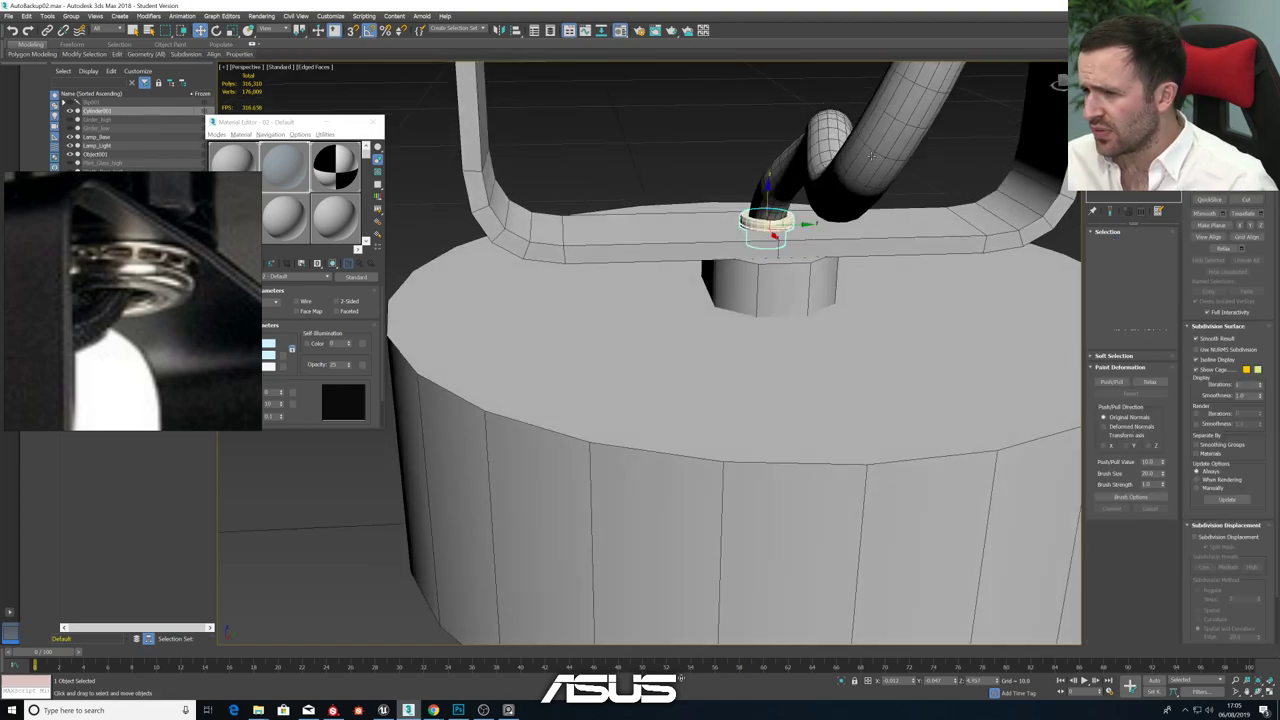
left_click(774, 205)
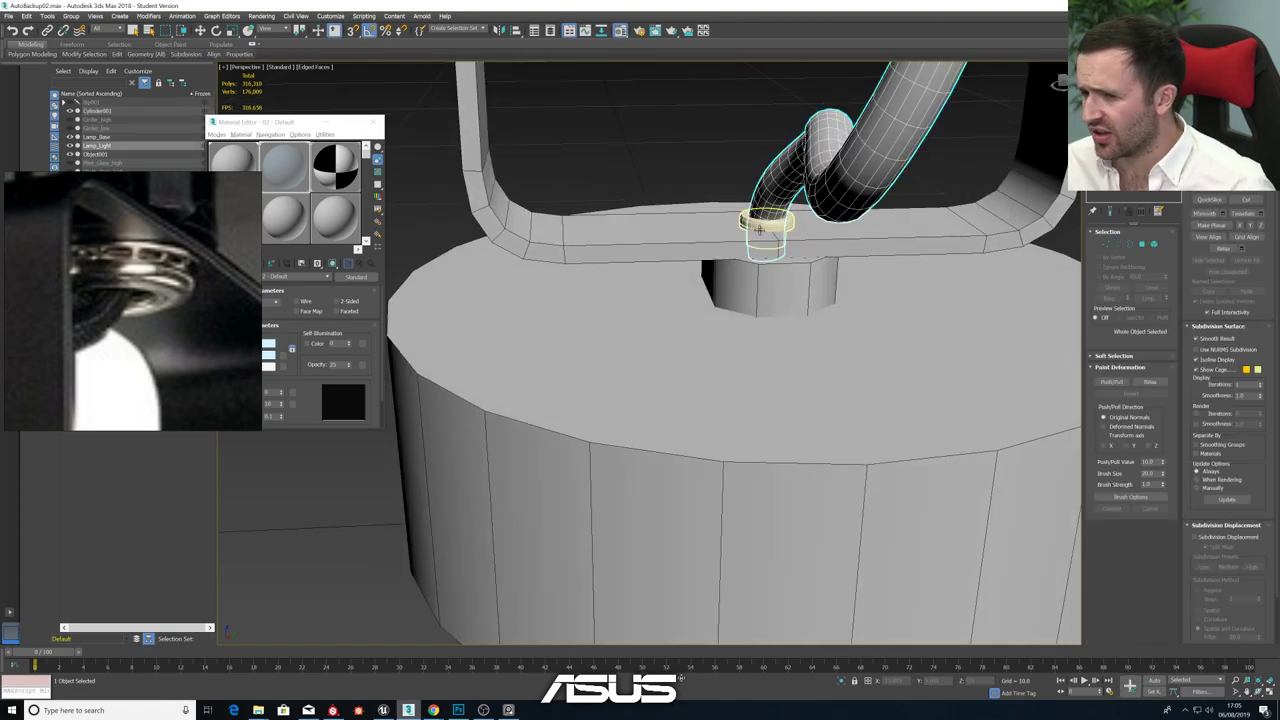
scroll(772, 228, "down", 5)
middle_click_drag(777, 236, 703, 255, "alt")
scroll(680, 240, "down", 5)
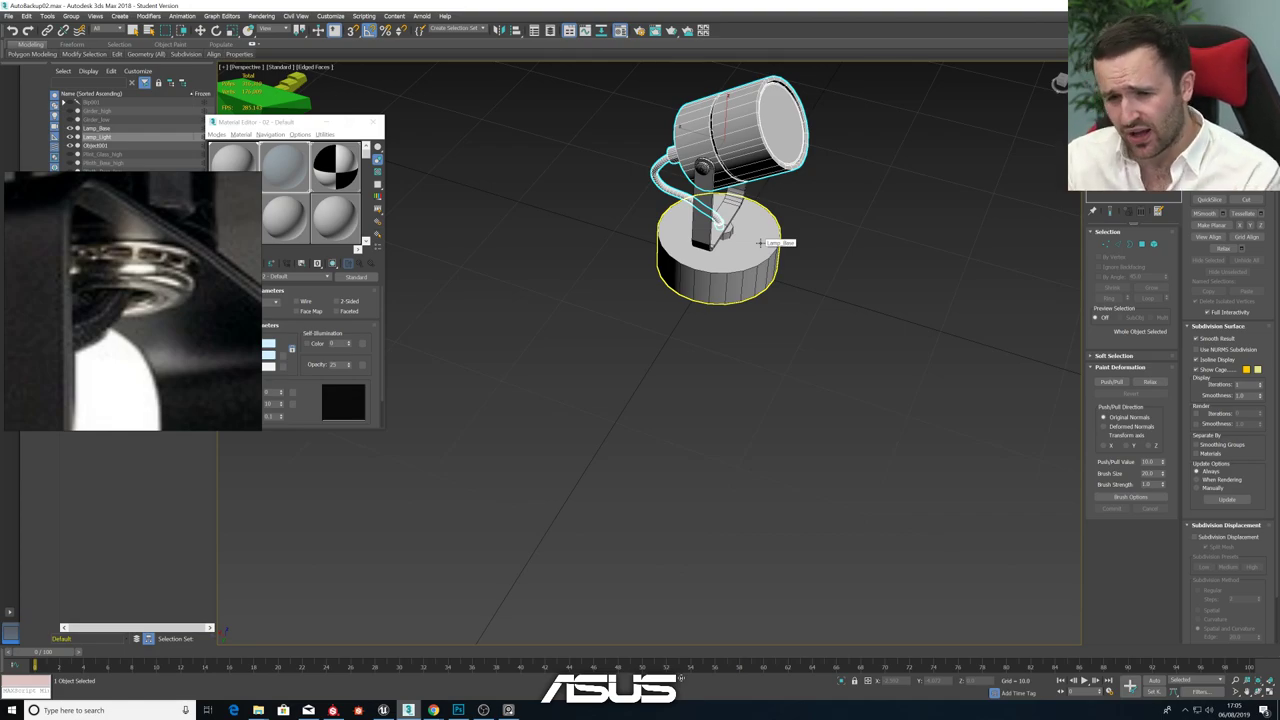
scroll(590, 300, "down", 4)
scroll(590, 295, "up", 4)
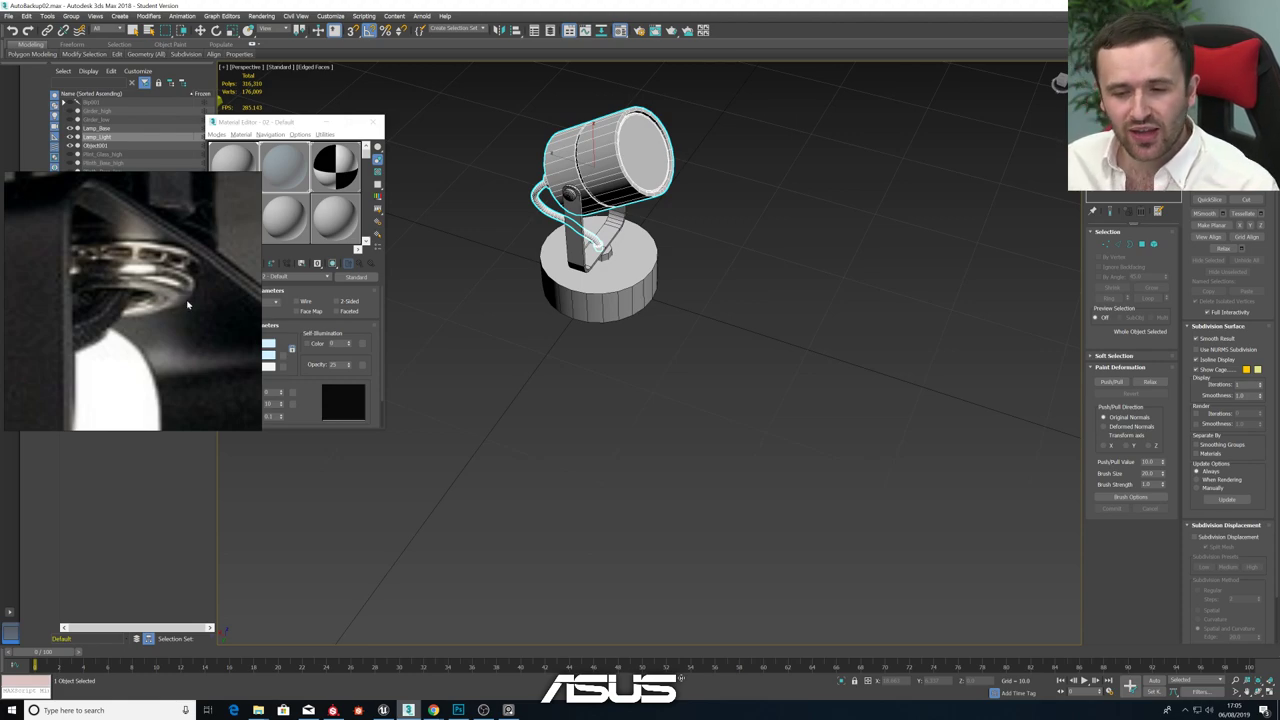
- Examine the whole lamp in the reference photo and inspect the inside of Lamp_Light with see-through display
scroll(187, 304, "down", 8)
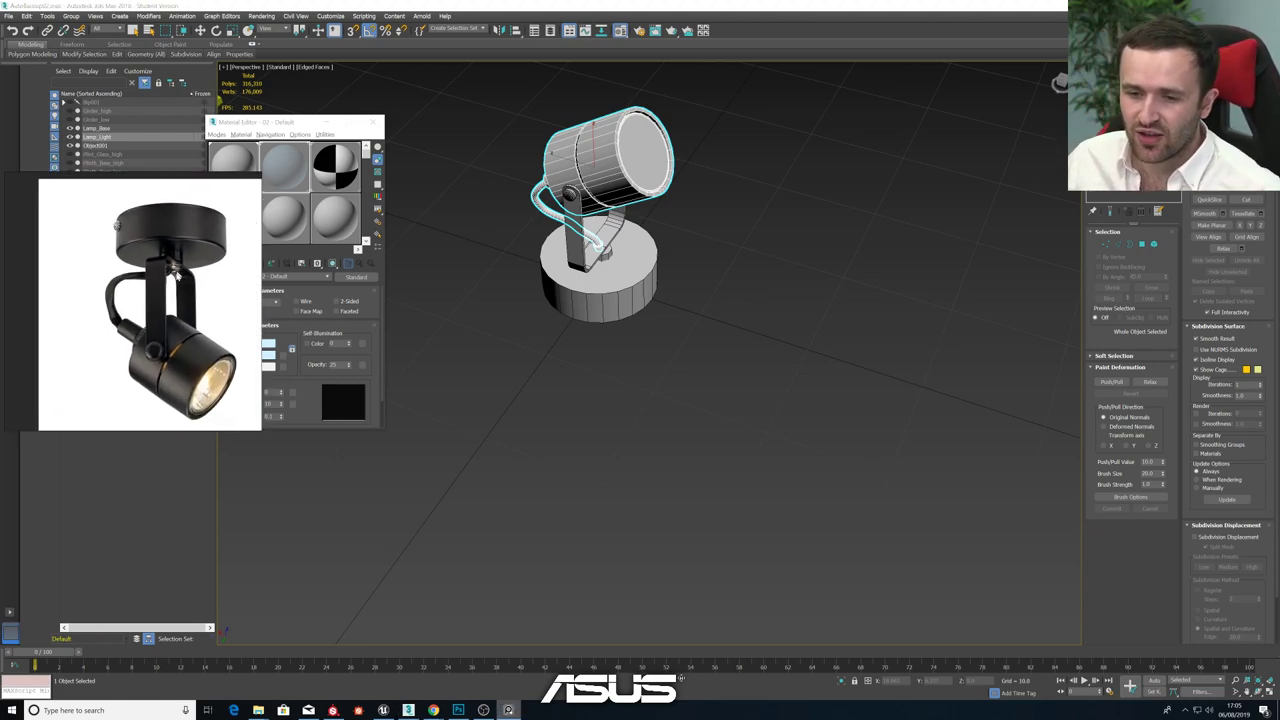
scroll(170, 287, "down", 2)
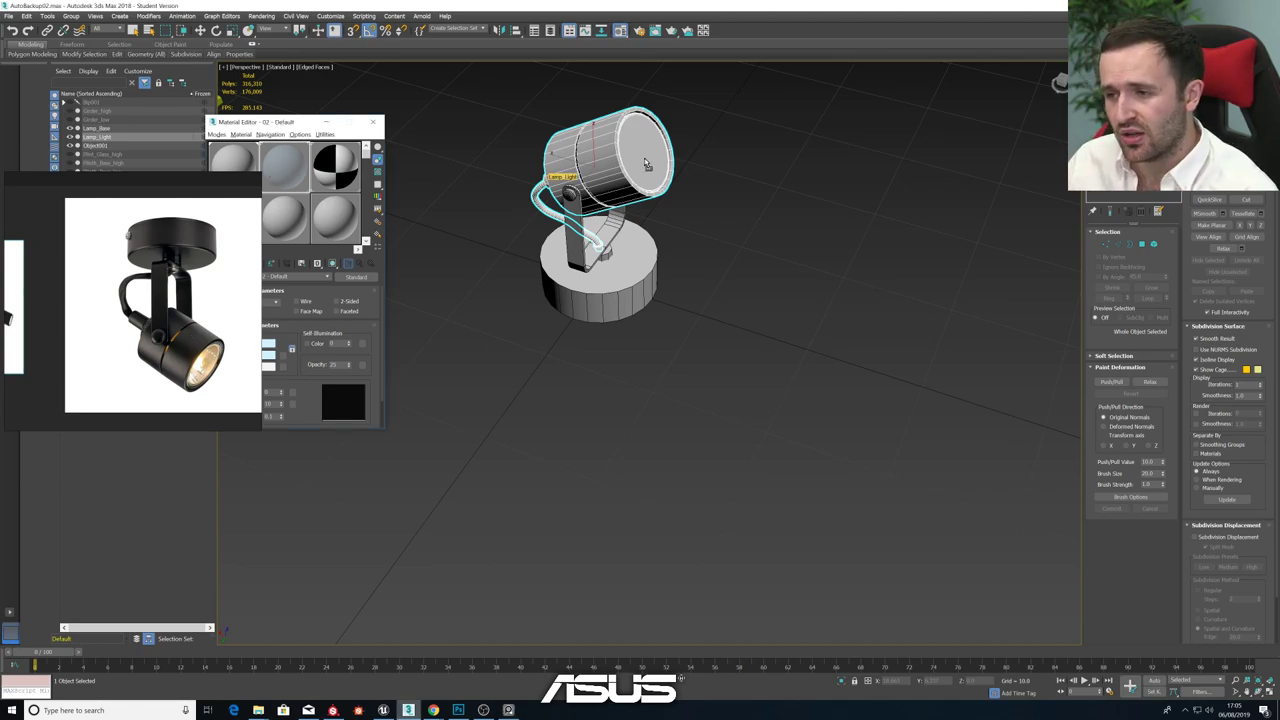
key("alt+x")
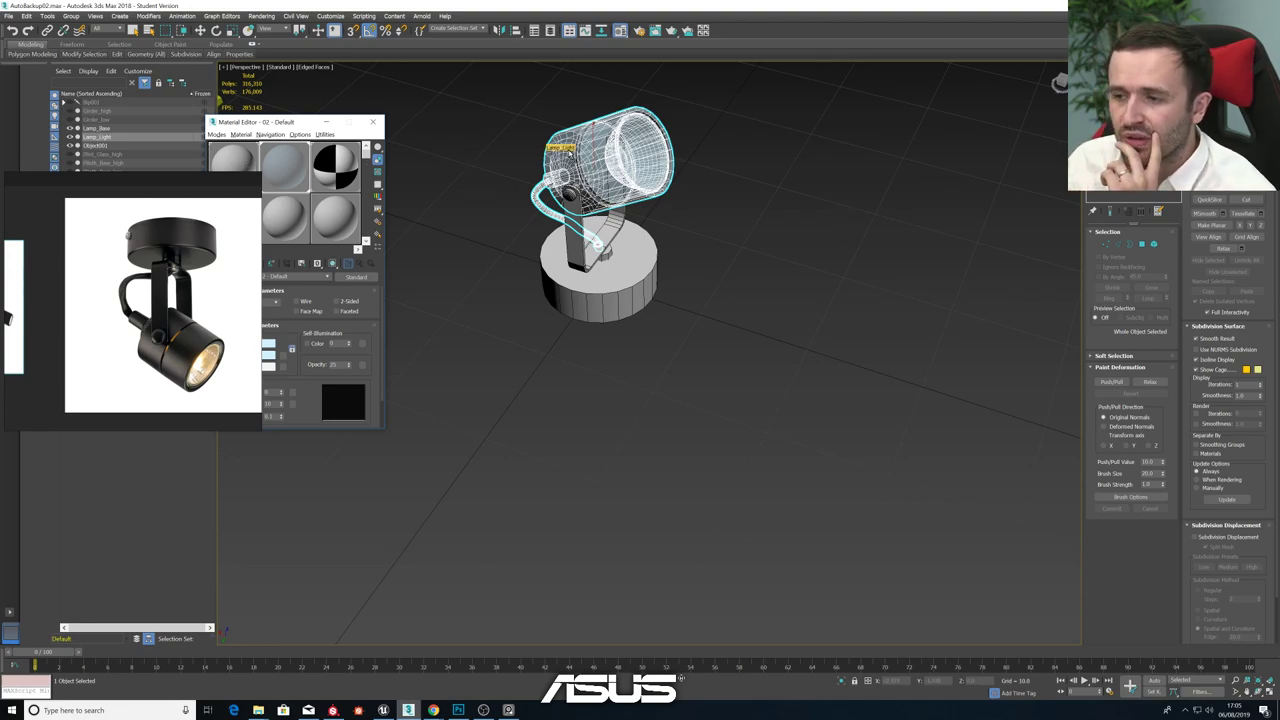
key("alt+x")
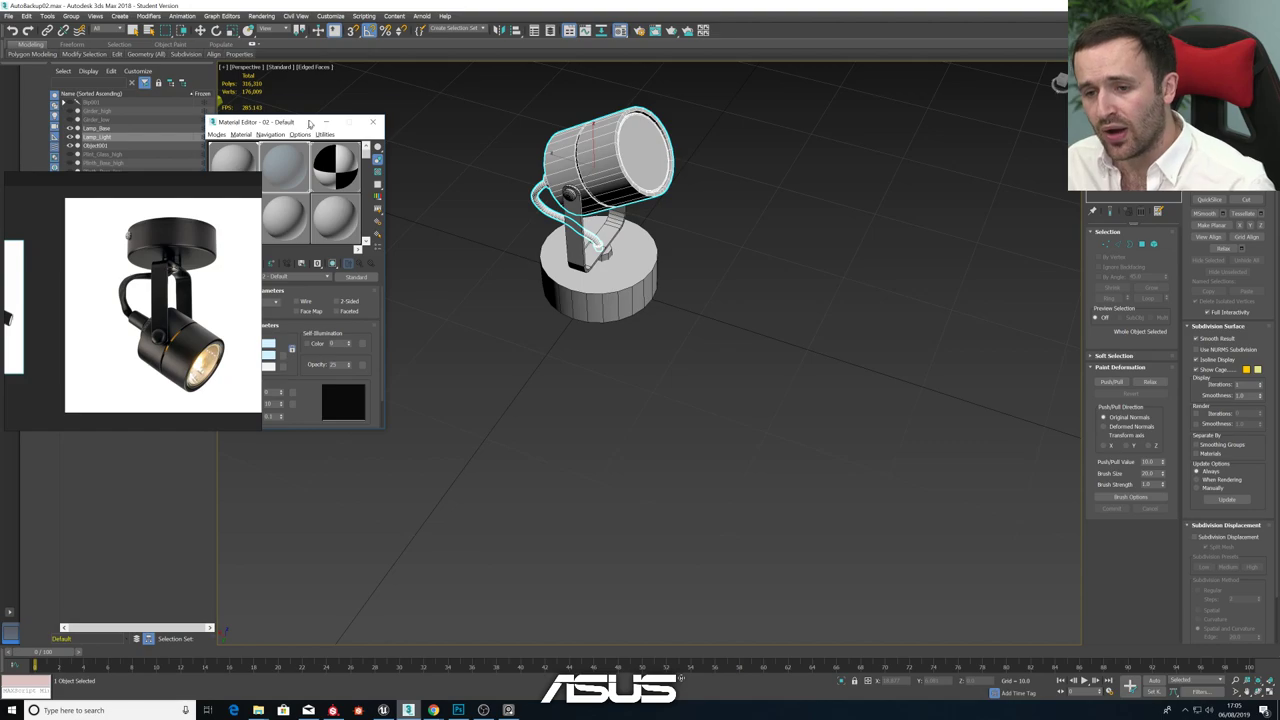
- Convert material 07 - Default to Multi/Sub-Object, keeping the old material as a sub-material, and set the number of materials to 2
left_click_drag(306, 124, 360, 88)
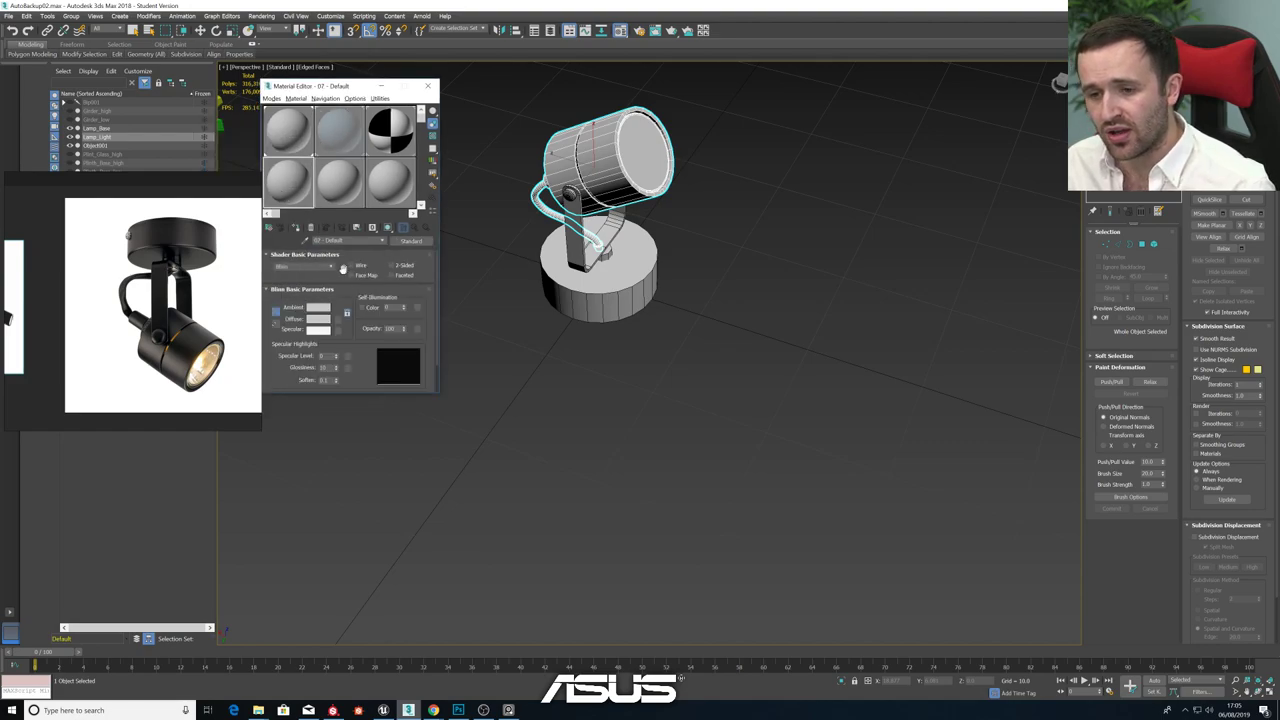
left_click(410, 244)
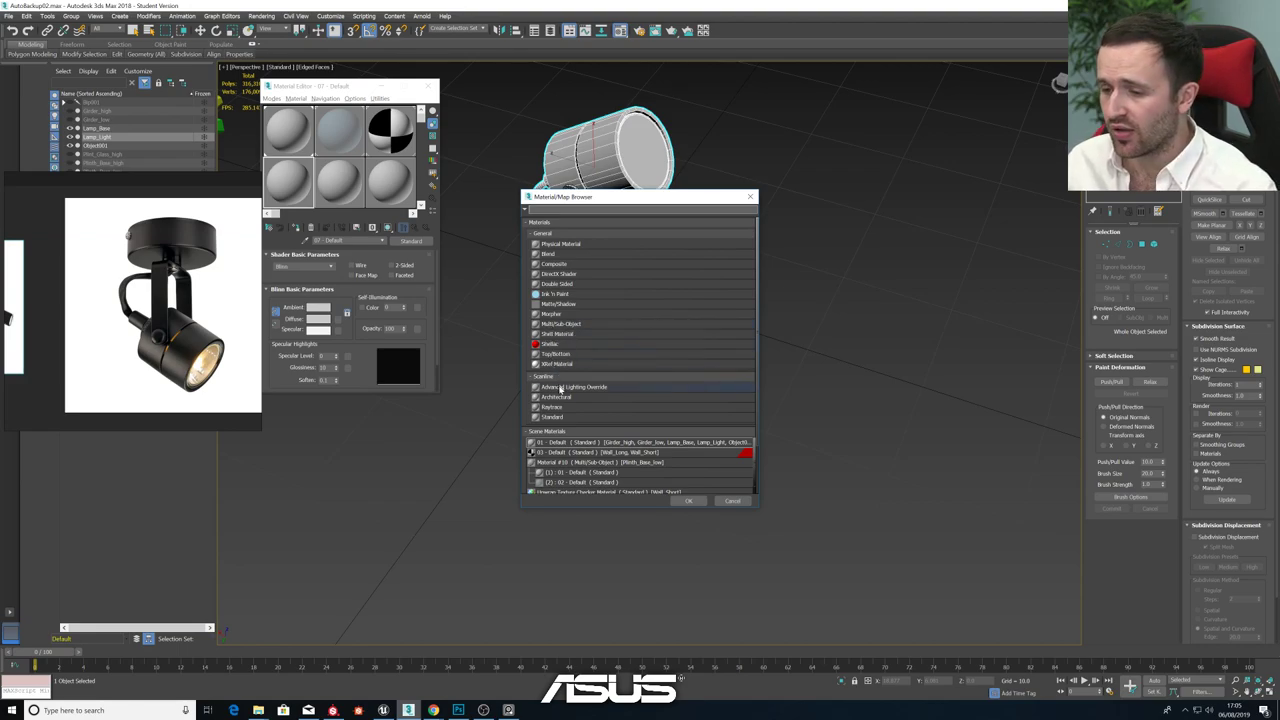
left_click(567, 325)
left_click(688, 500)
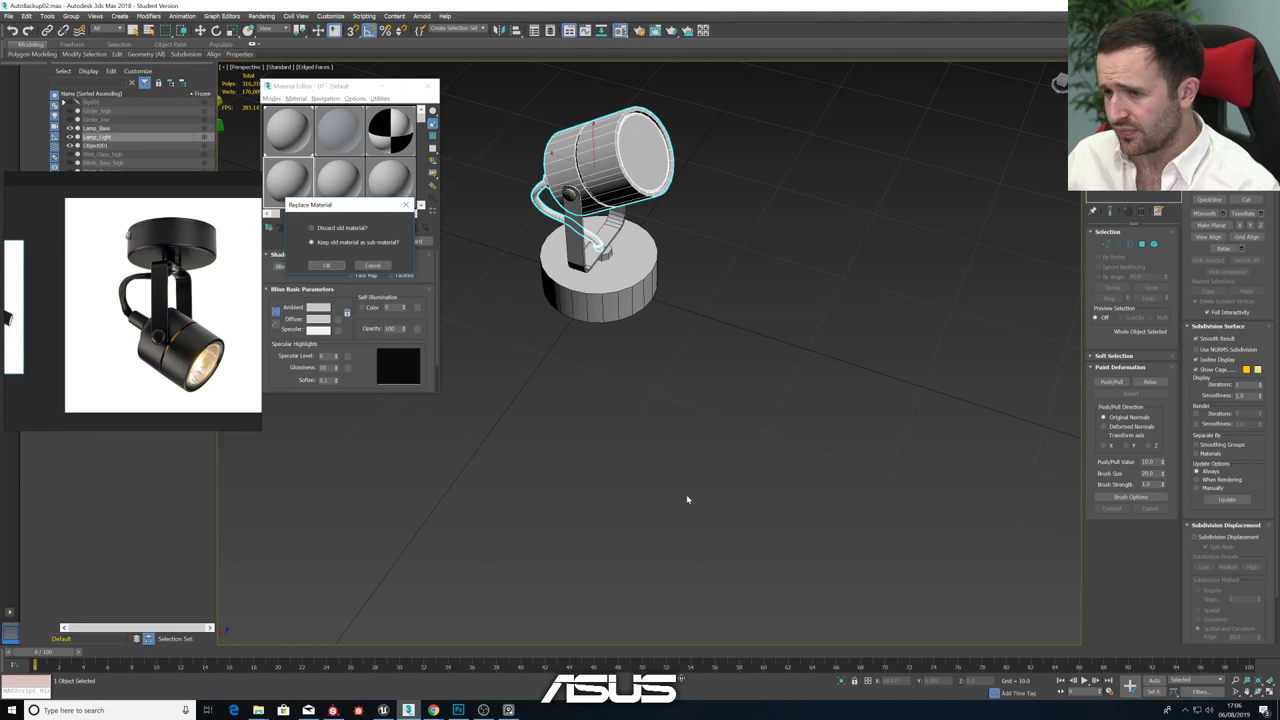
left_click(327, 265)
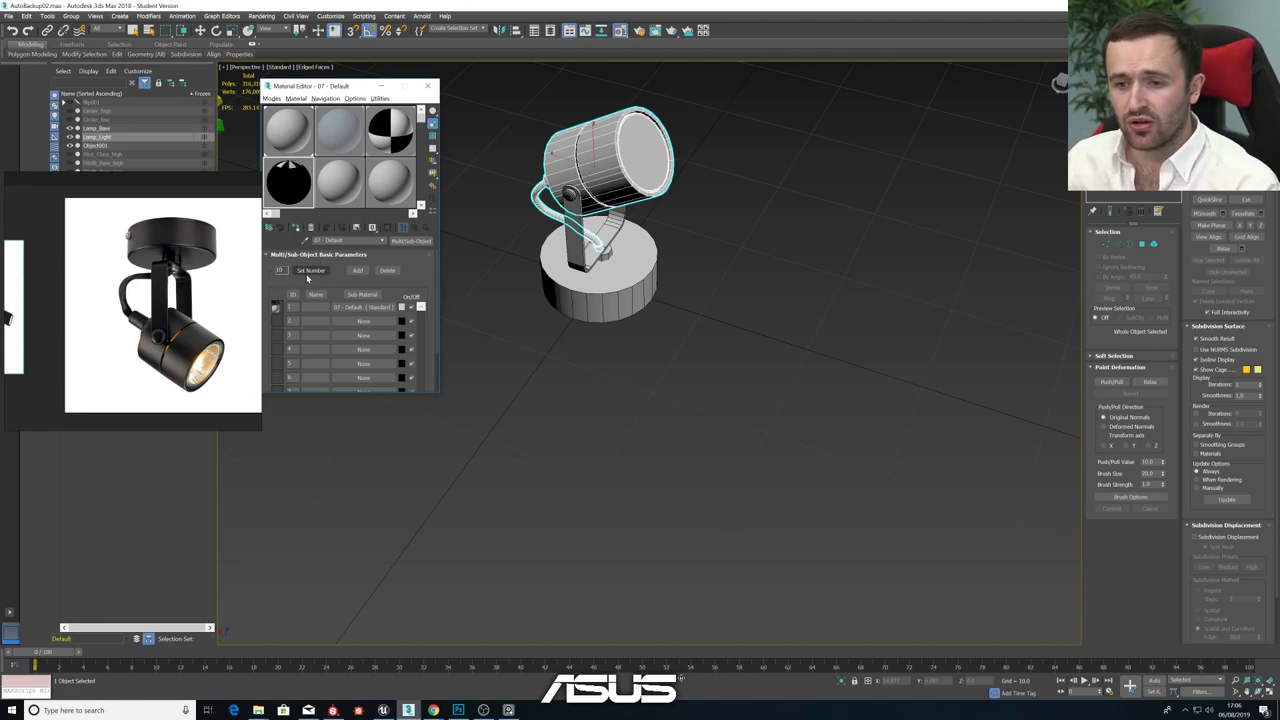
left_click(310, 271)
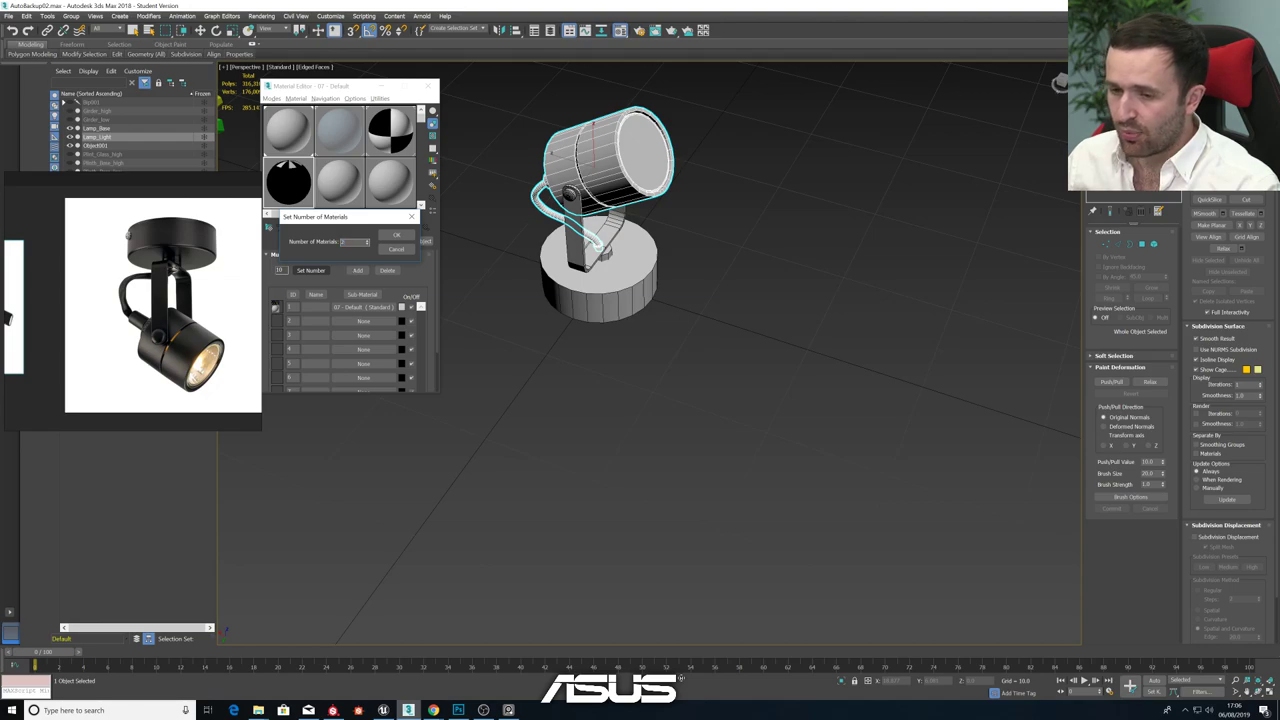
left_click(396, 235)
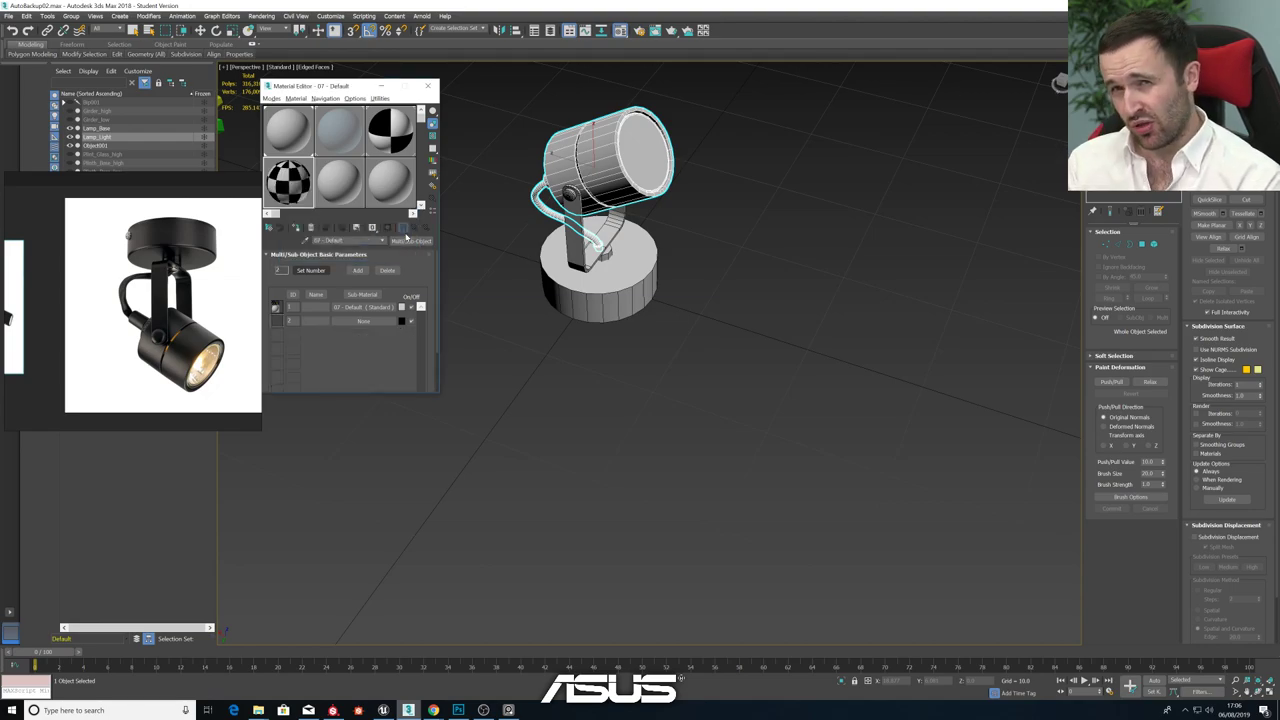
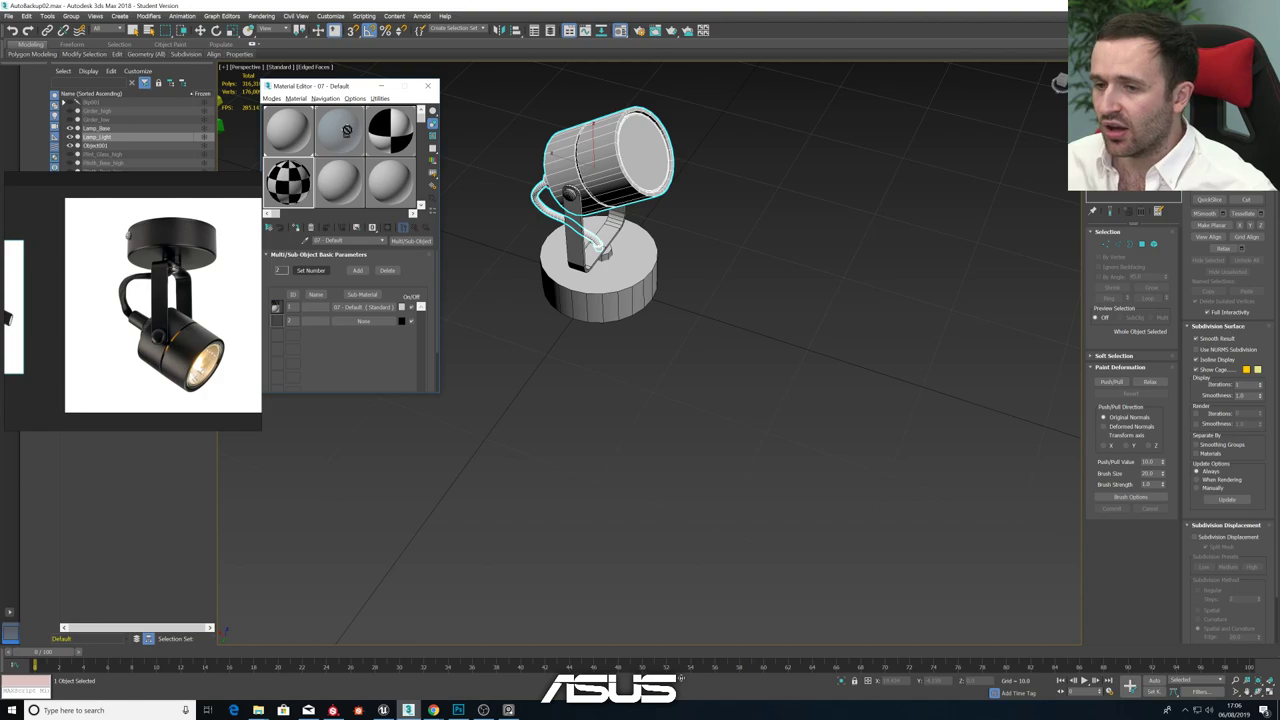
- Assign a Standard material to the empty ID 2 slot of the Multi/Sub-Object material
left_click(346, 130)
left_click(307, 184)
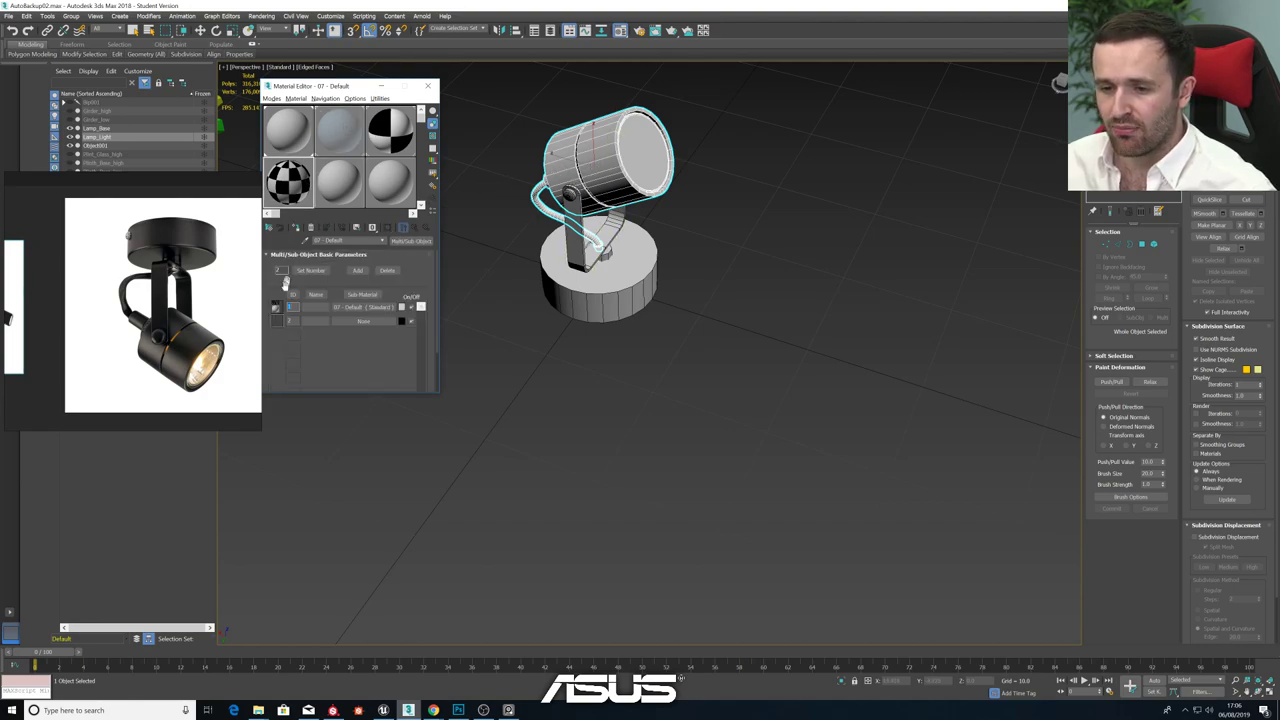
left_click(363, 321)
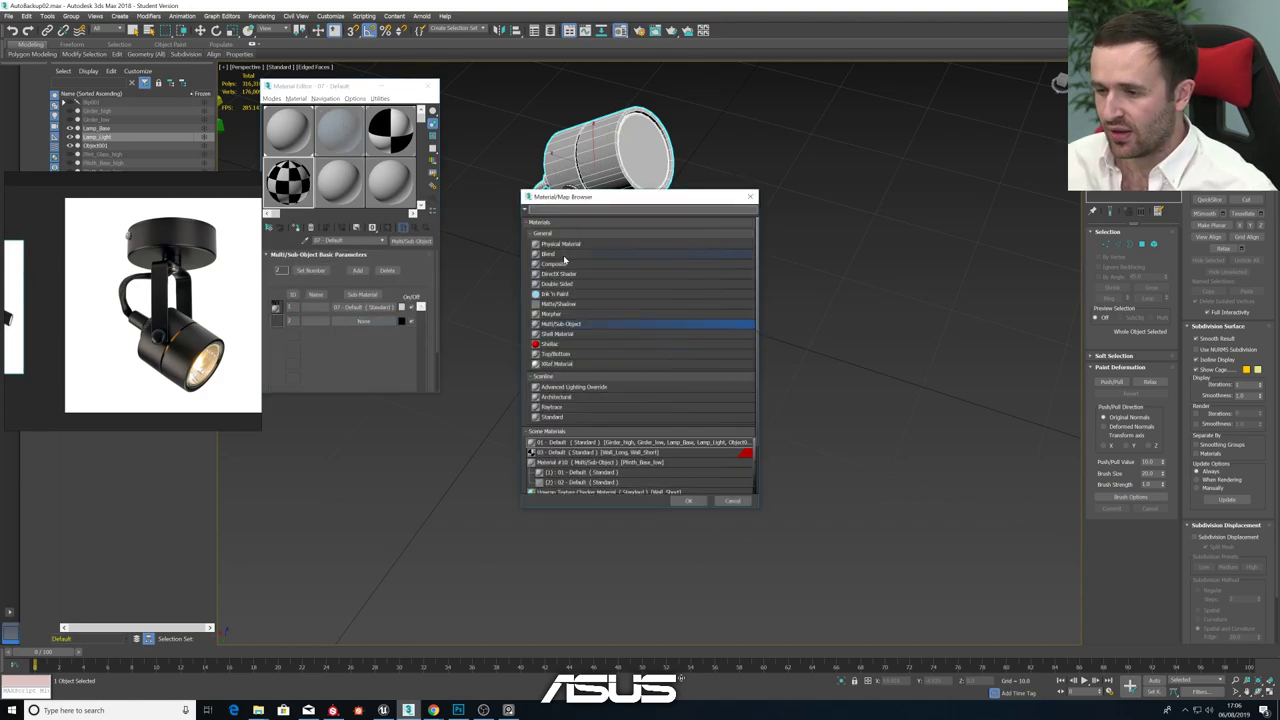
left_click(560, 416)
left_click(684, 500)
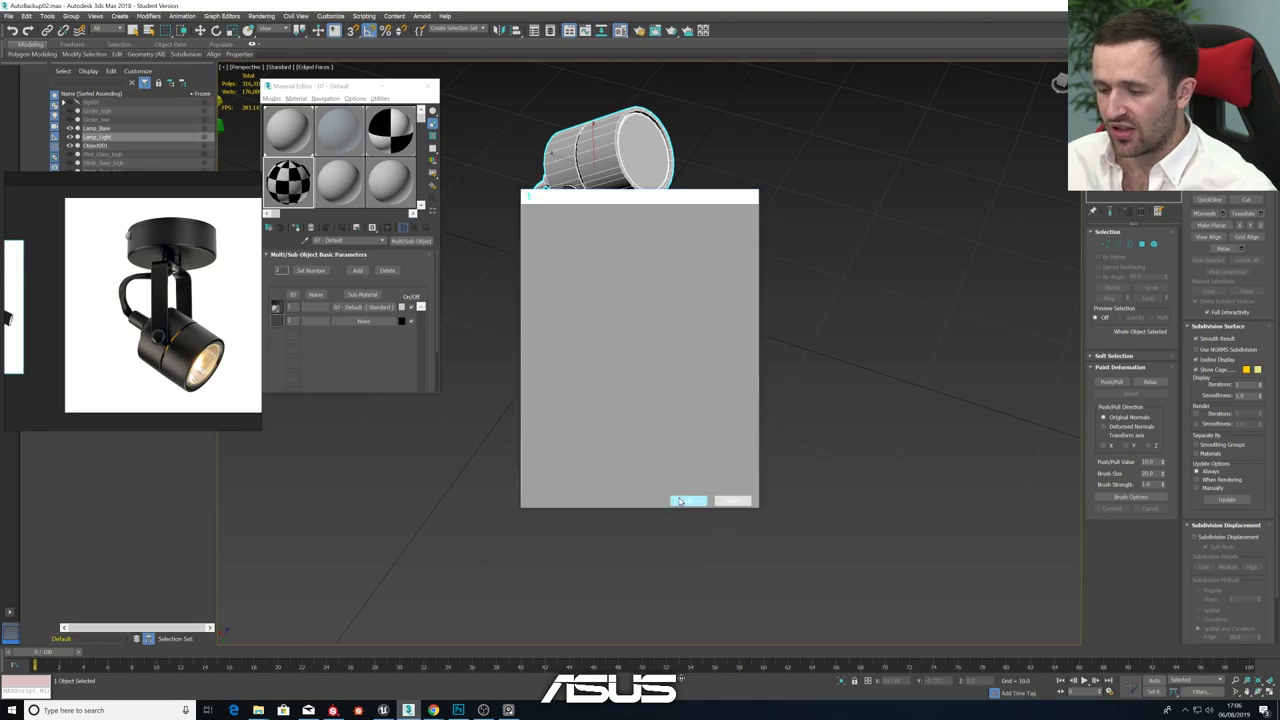
- Set the diffuse color of the ID 2 sub-material to bright magenta
left_click(318, 318)
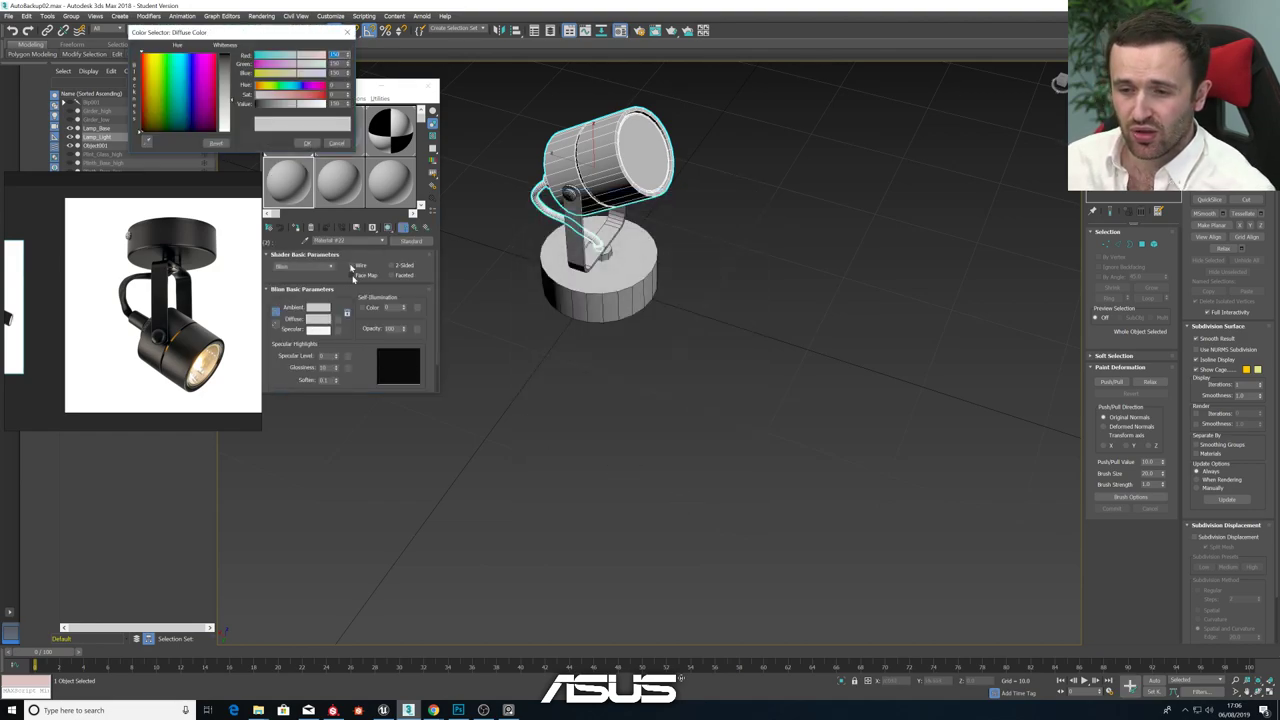
left_click_drag(204, 86, 228, 128)
left_click(307, 143)
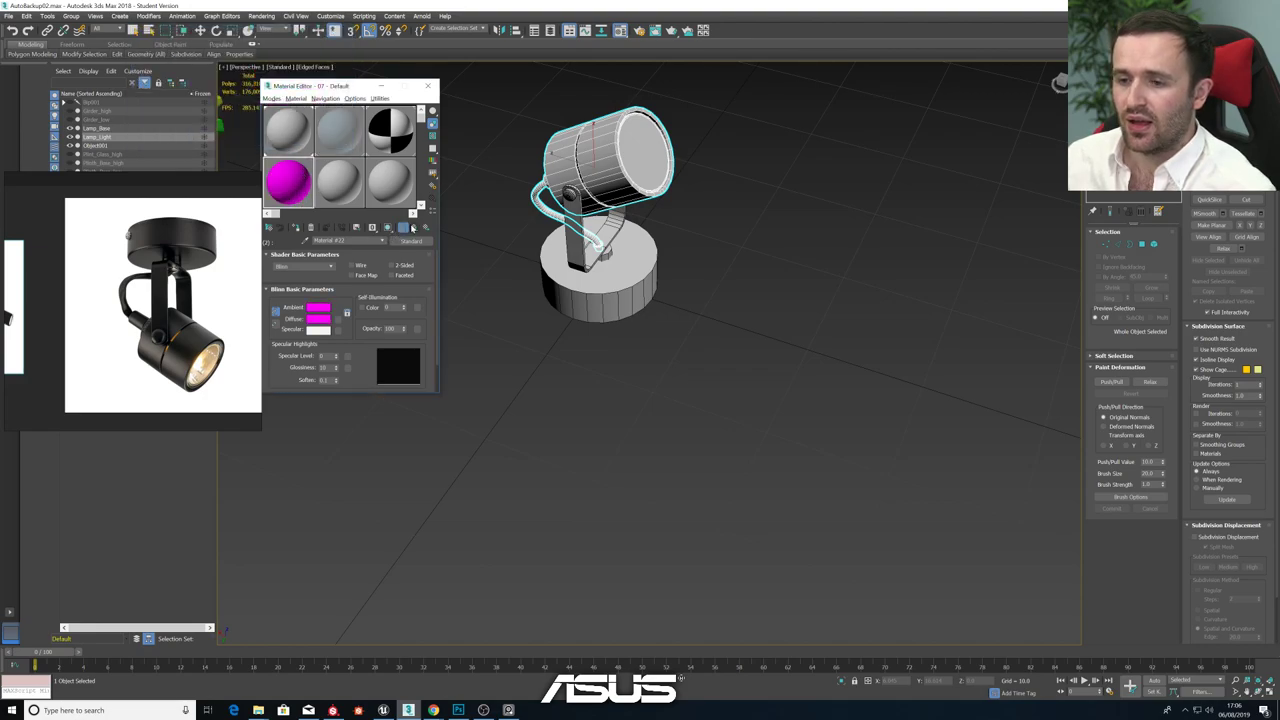
- Assign material ID 2 to the round lens element at the front of Lamp_Light
left_click(413, 228)
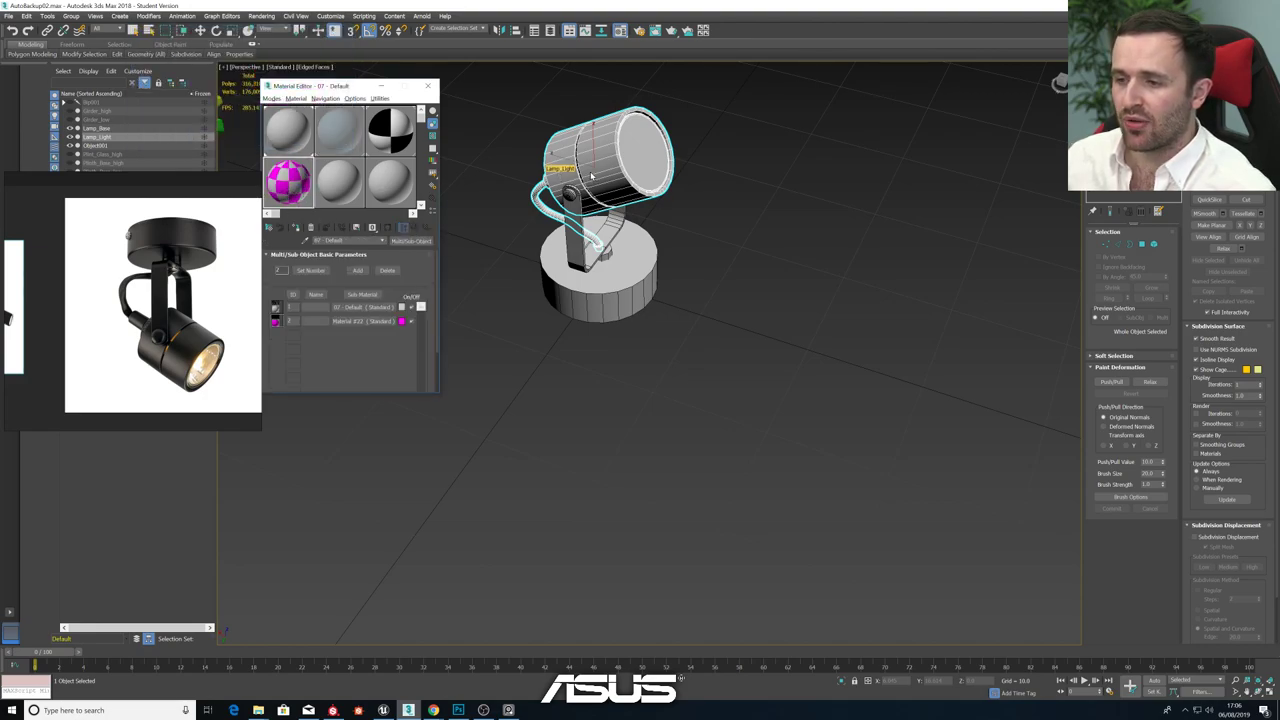
middle_click_drag(590, 175, 571, 267, "alt")
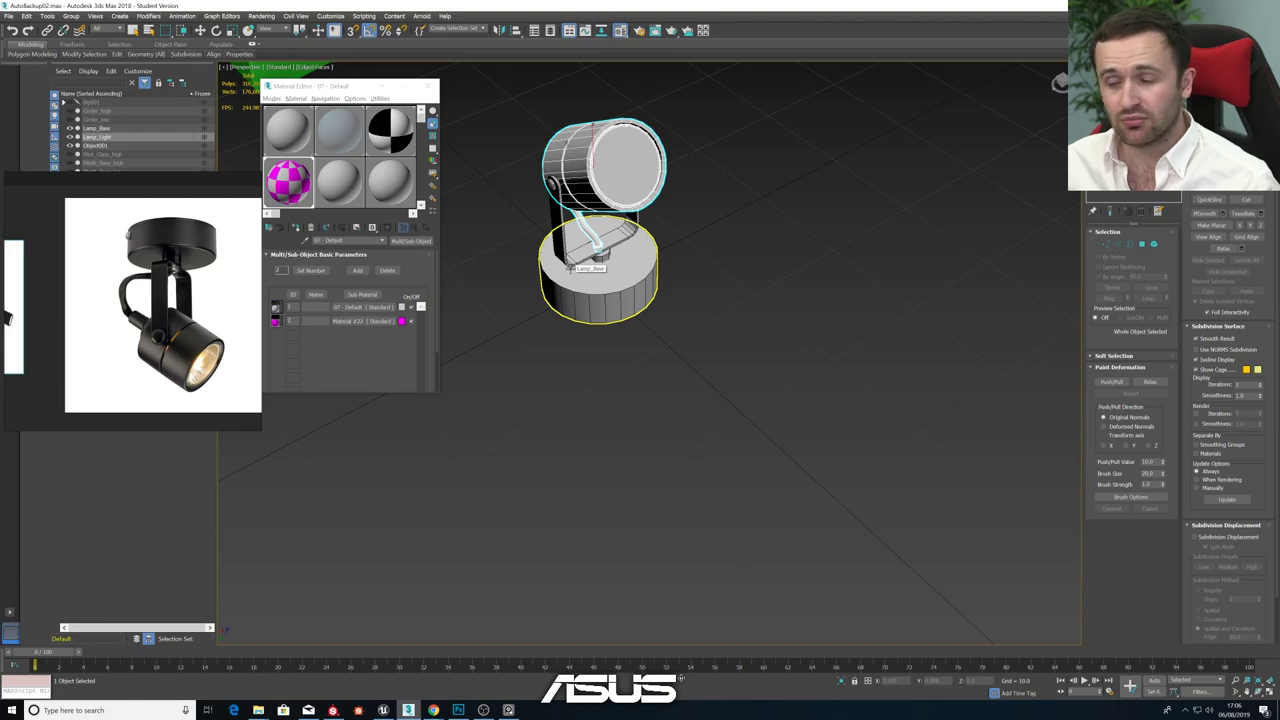
key("5")
key("w")
left_click(630, 168)
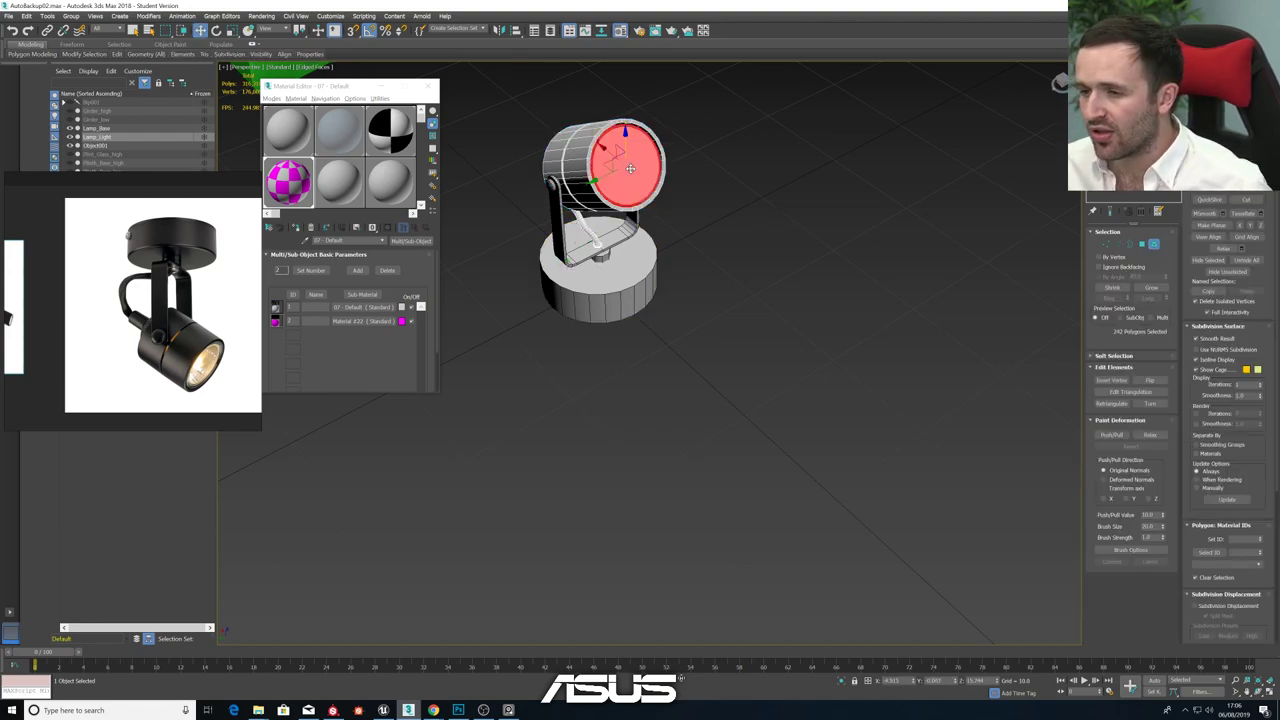
scroll(1198, 488, "down", 3)
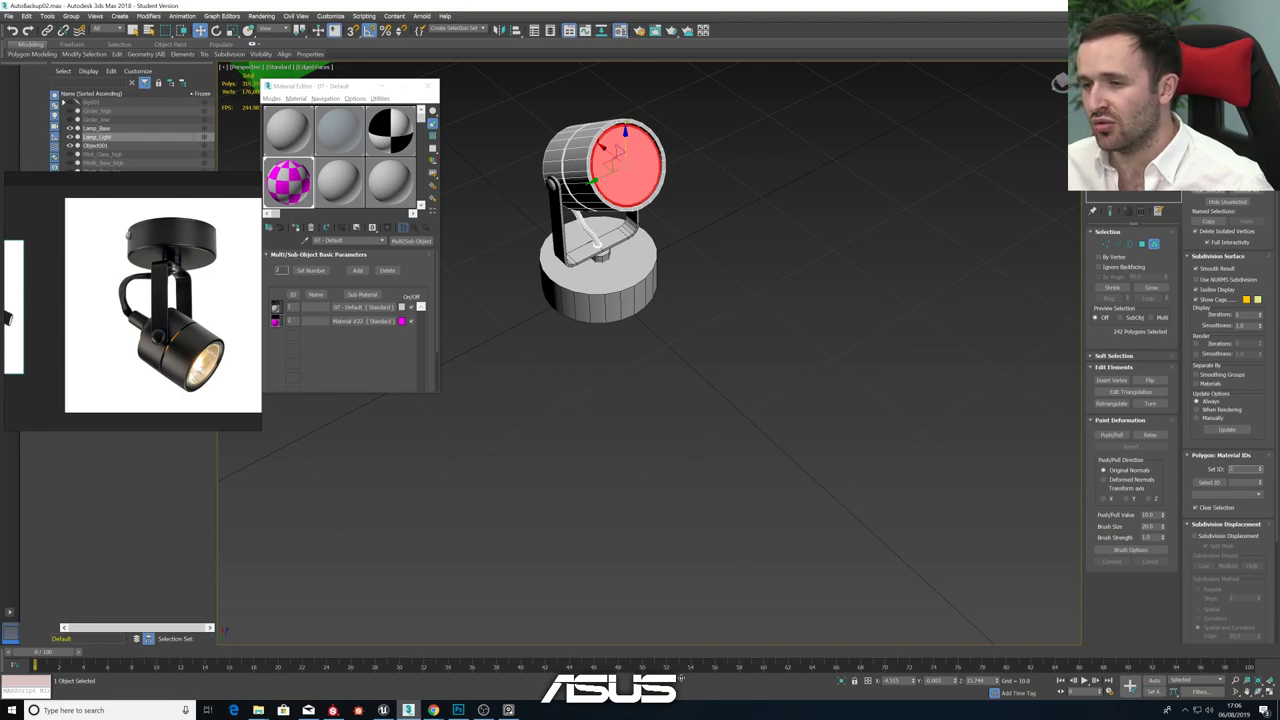
key("Return")
left_click(741, 362)
middle_click_drag(743, 362, 690, 346, "alt")
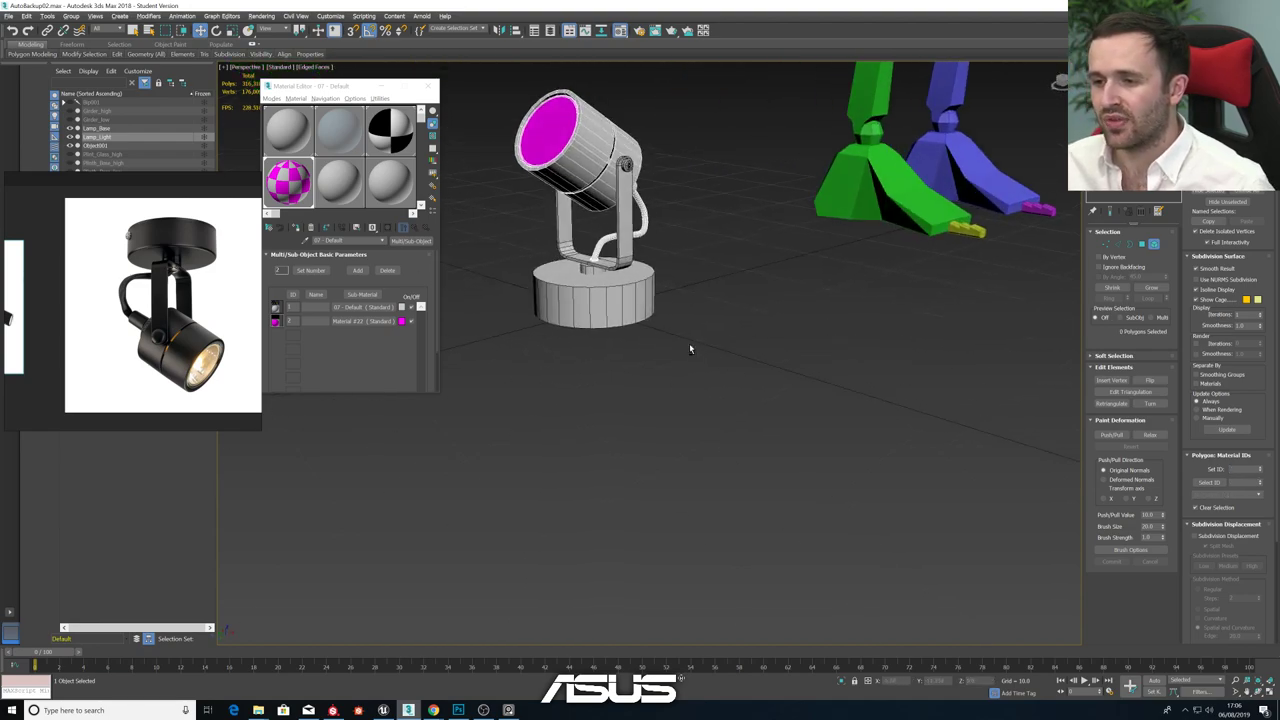
- Turn off the edged-faces display and examine the shaded lamp with its magenta lens
key("F4")
mouse_move(620, 249)
middle_mouse_down("alt")
mouse_move(671, 243)
mouse_move(657, 245)
middle_mouse_up("alt")
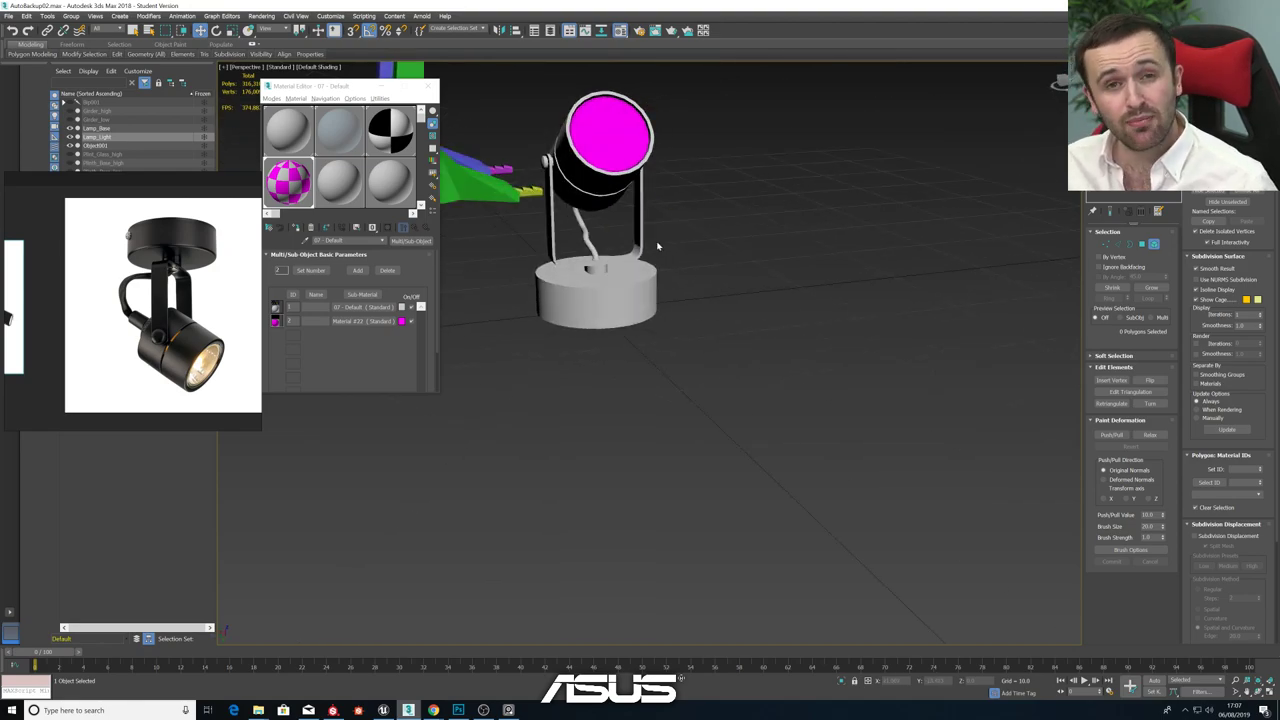
middle_click_drag(627, 204, 633, 236, "alt")
left_click(1055, 181)
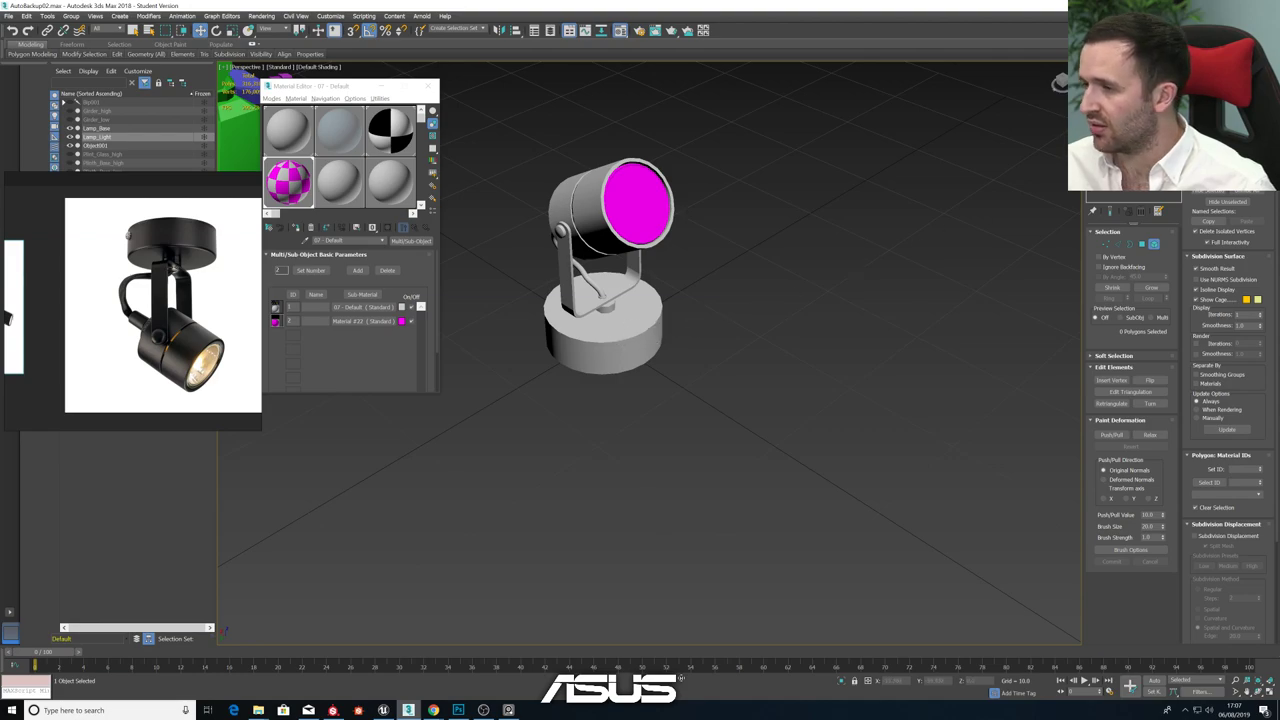
- Select Lamp_Base as a whole object and zero its X position
key("5")
left_click(628, 321)
key("5")
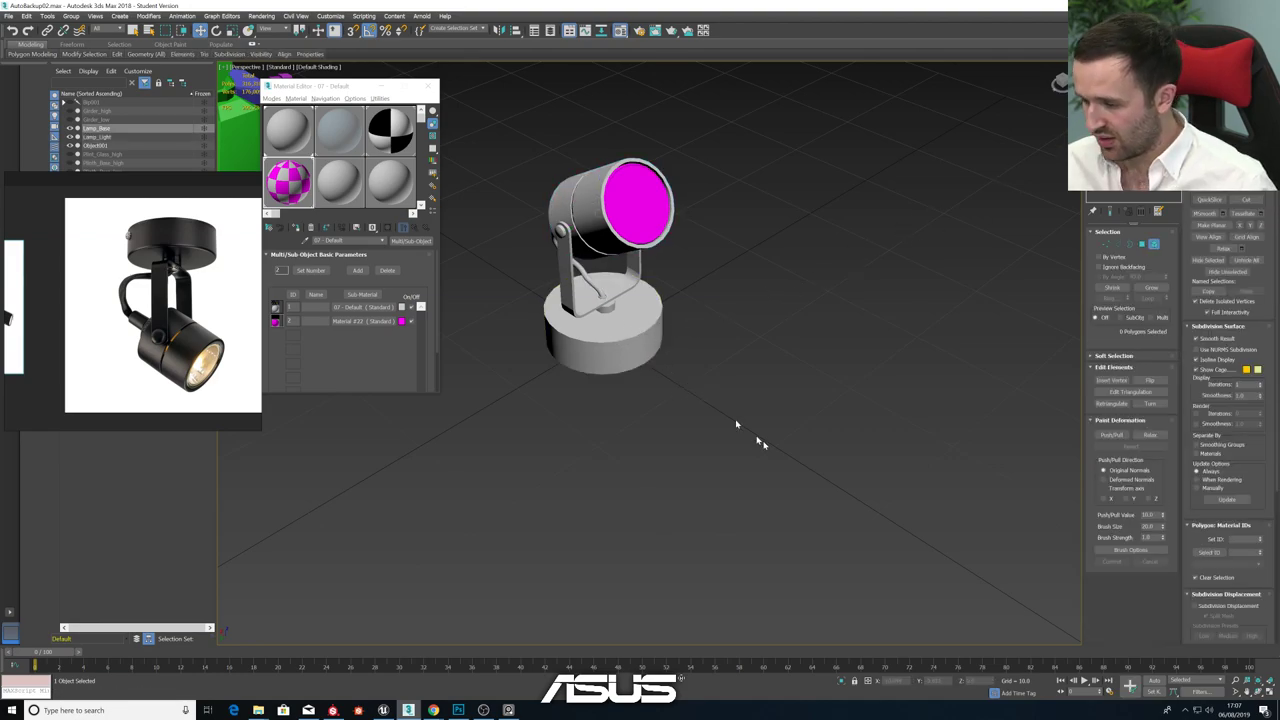
left_click(658, 352)
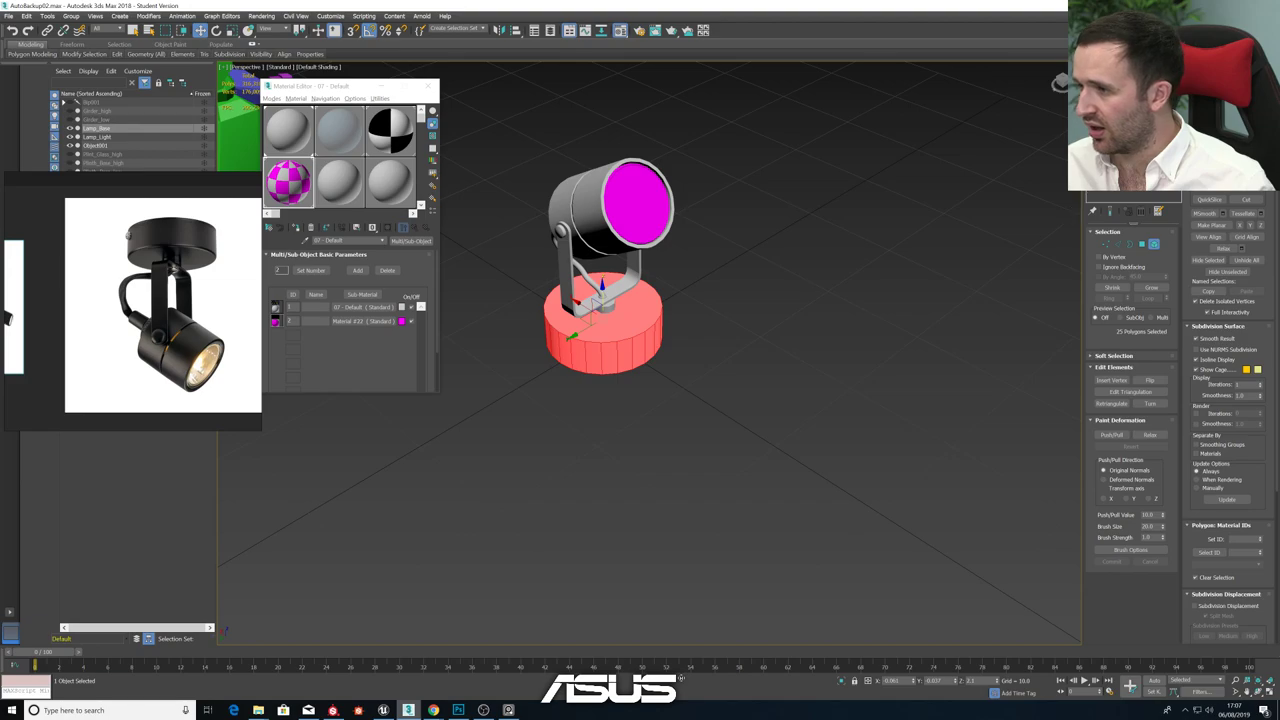
left_click(1154, 244)
right_click(914, 682)
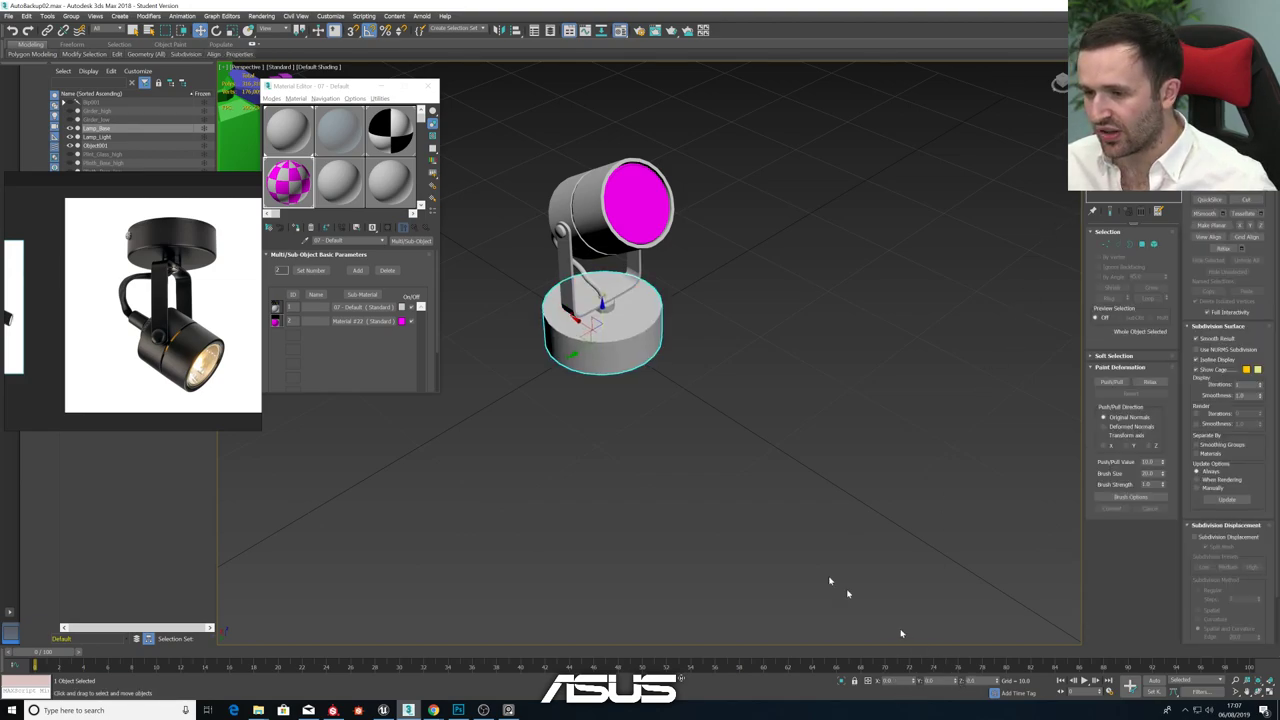
- Export Lamp_Light and Lamp_Base together as the FBX file Lamp_low
left_click(585, 222)
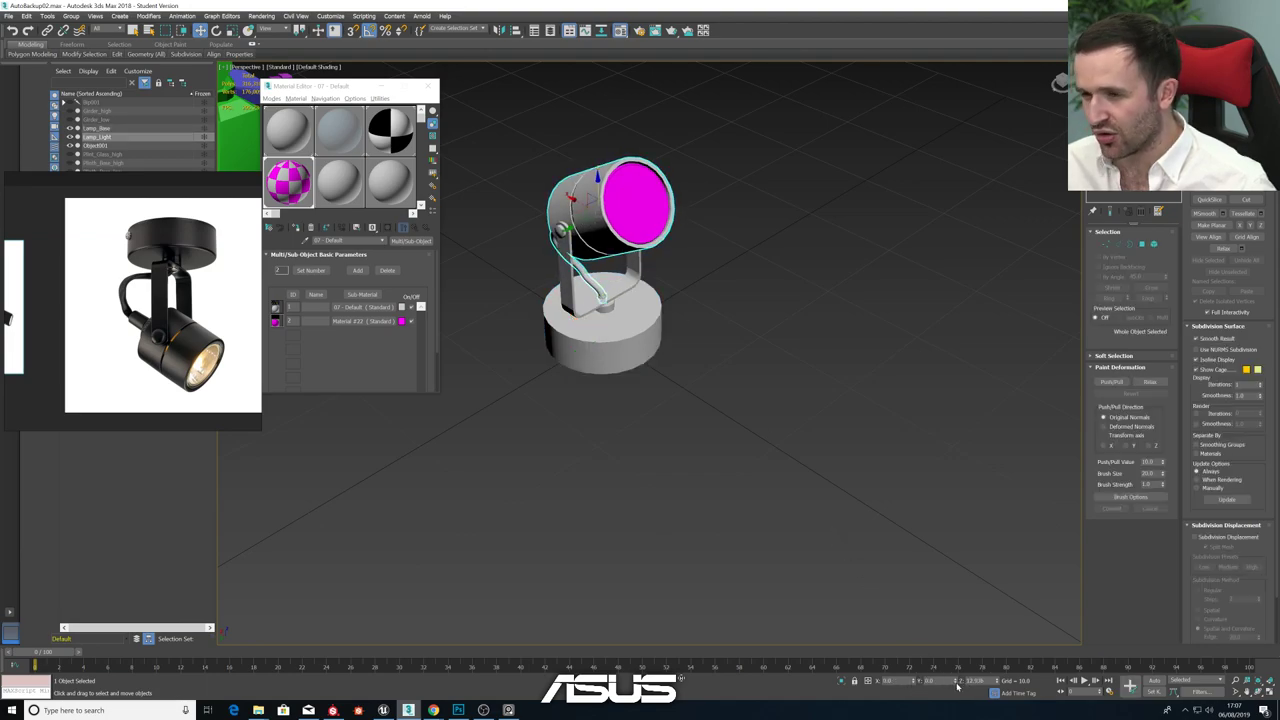
left_click(617, 321, "ctrl")
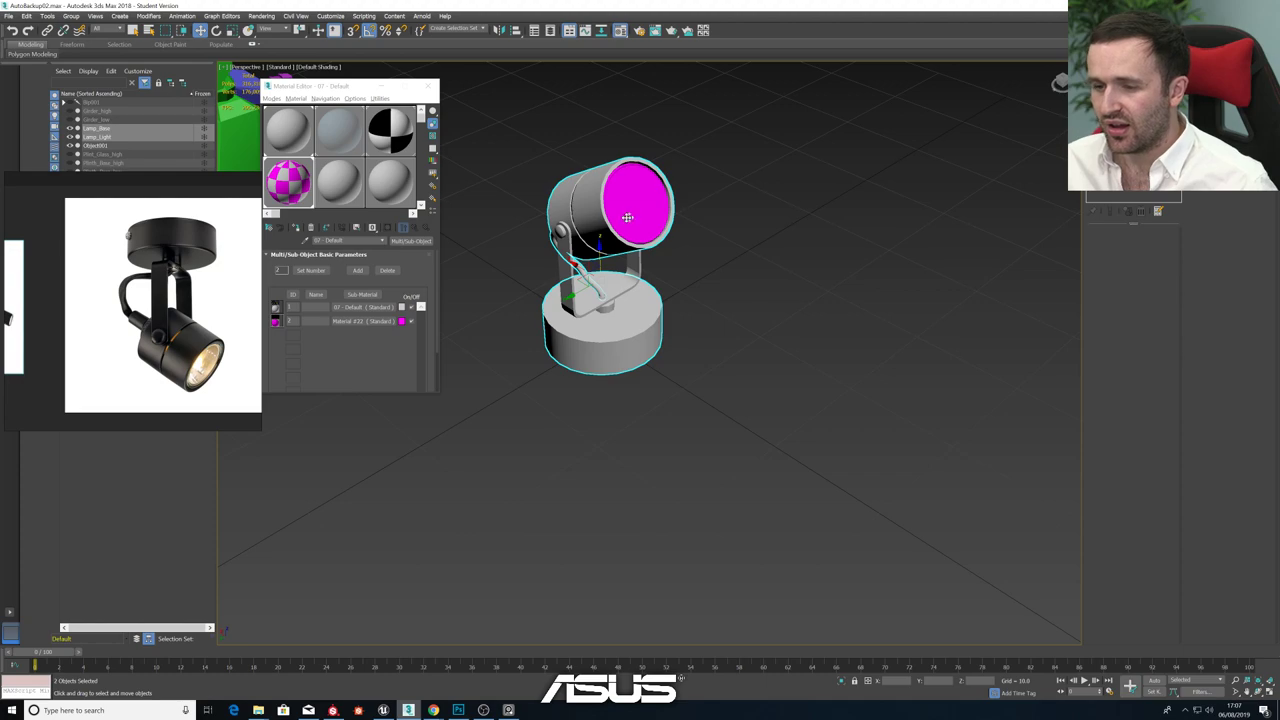
left_click(10, 17)
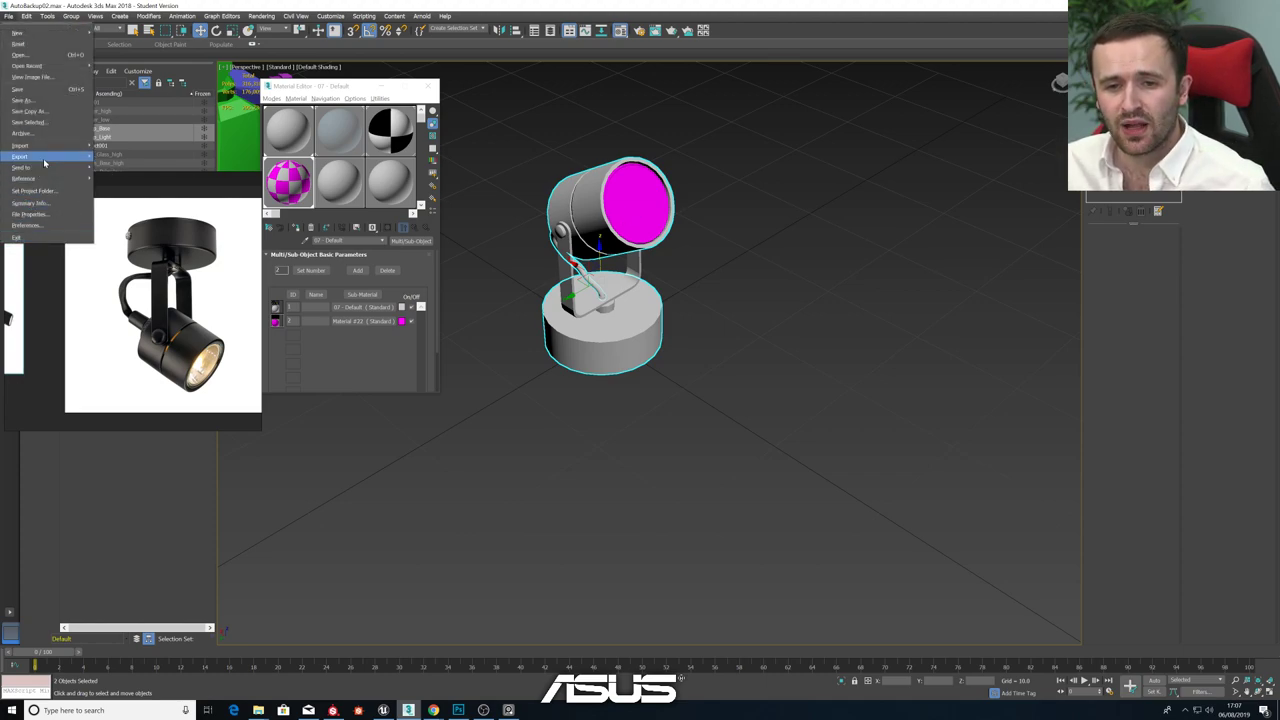
mouse_move(55, 157)
left_click(118, 173)
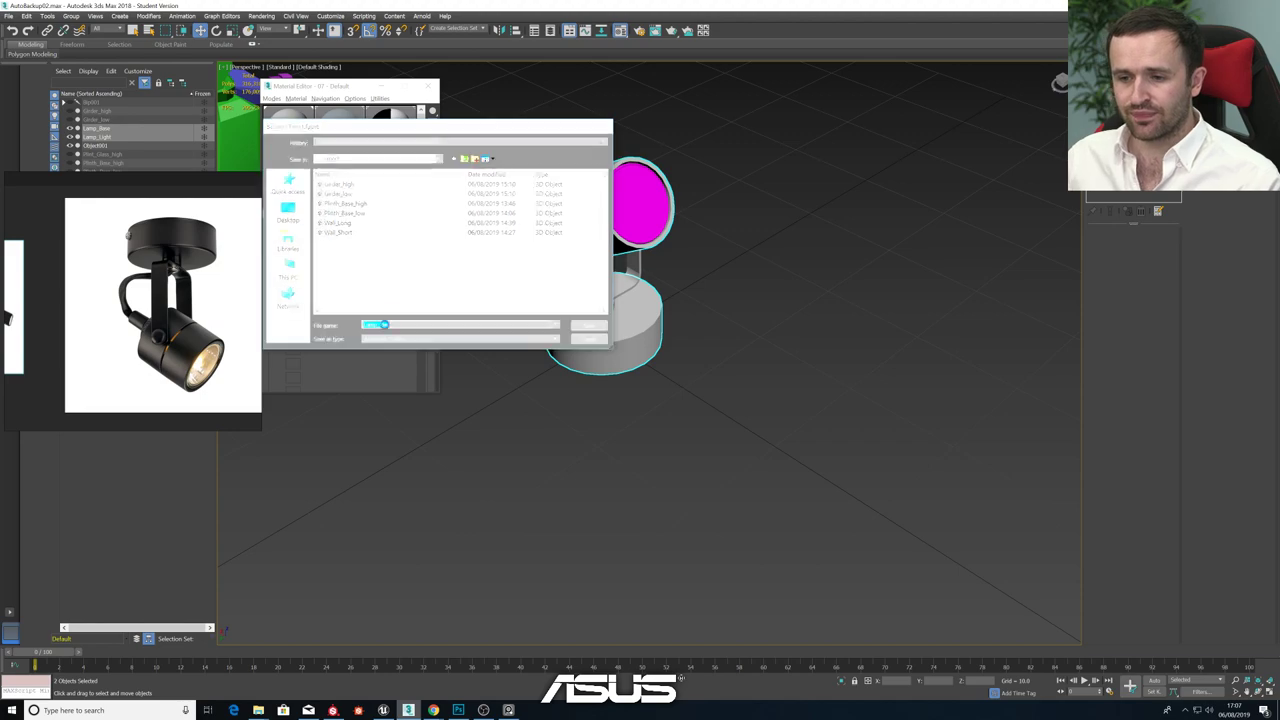
left_click(589, 325)
left_click(686, 438)
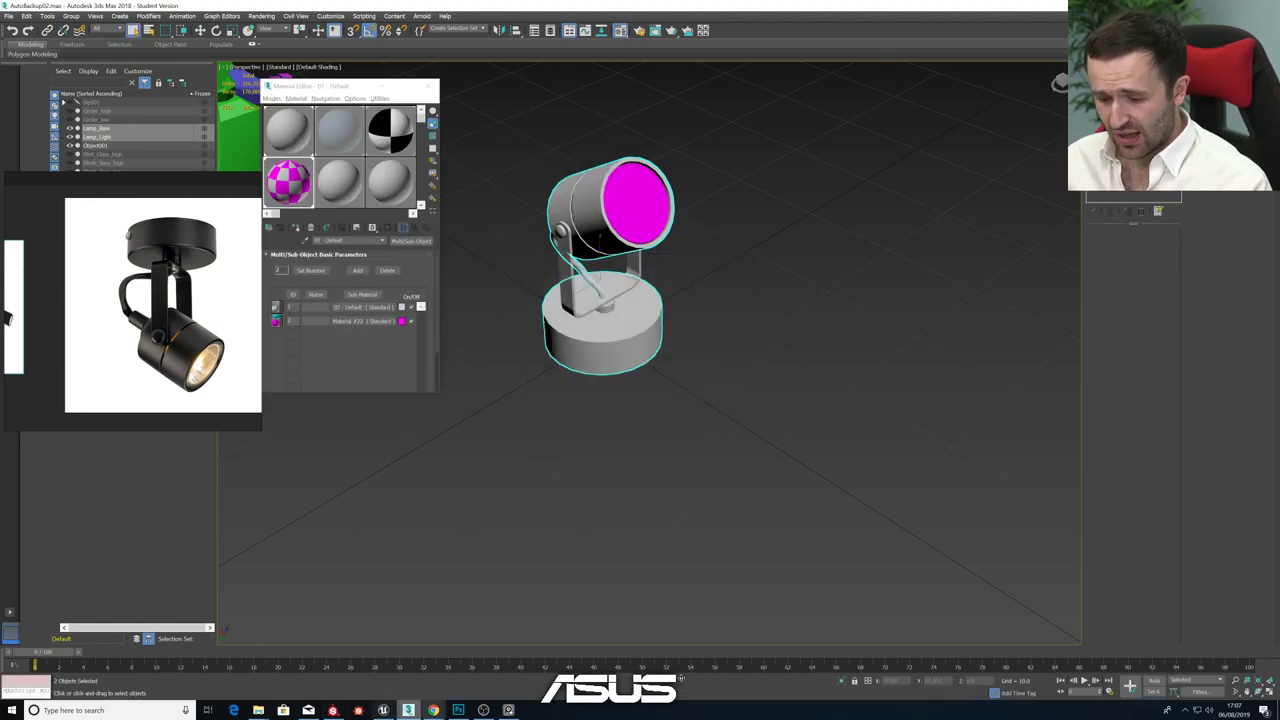
- Attach the U-shaped bracket, Object001, to Lamp_Base and check the combined mesh's vertices
left_click(615, 344)
middle_click_drag(584, 398, 575, 358, "alt")
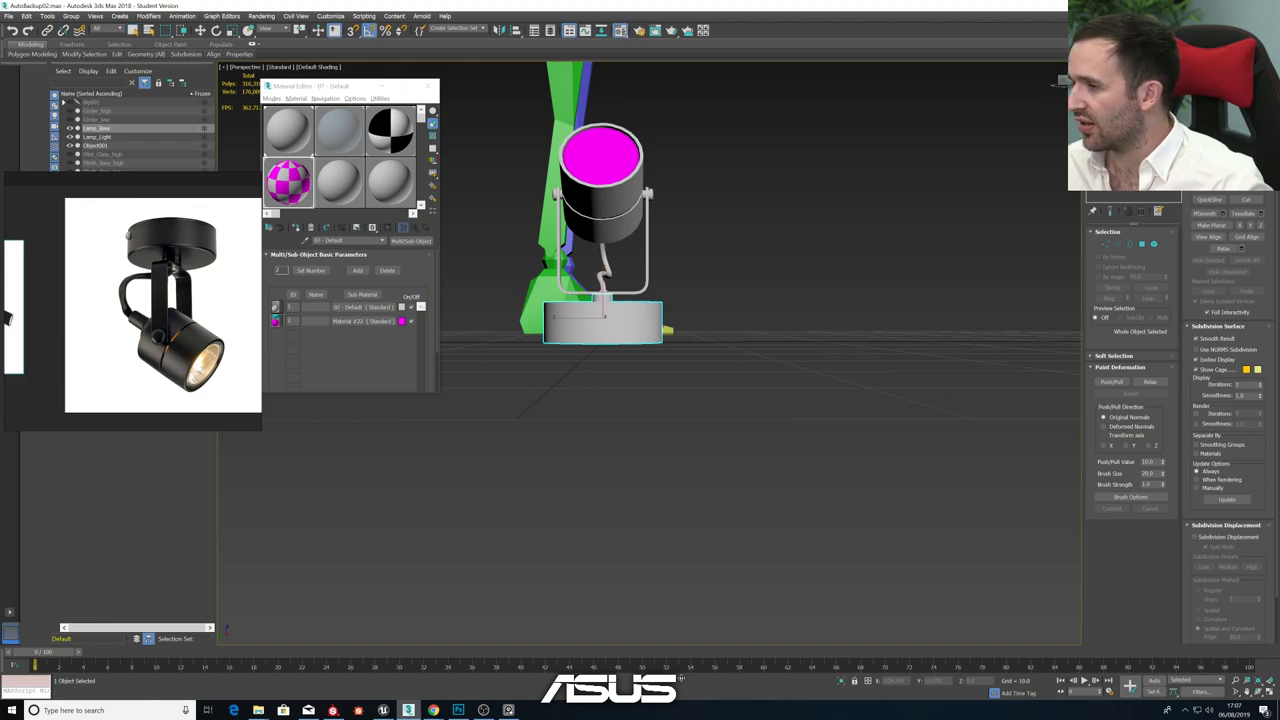
left_click(648, 268)
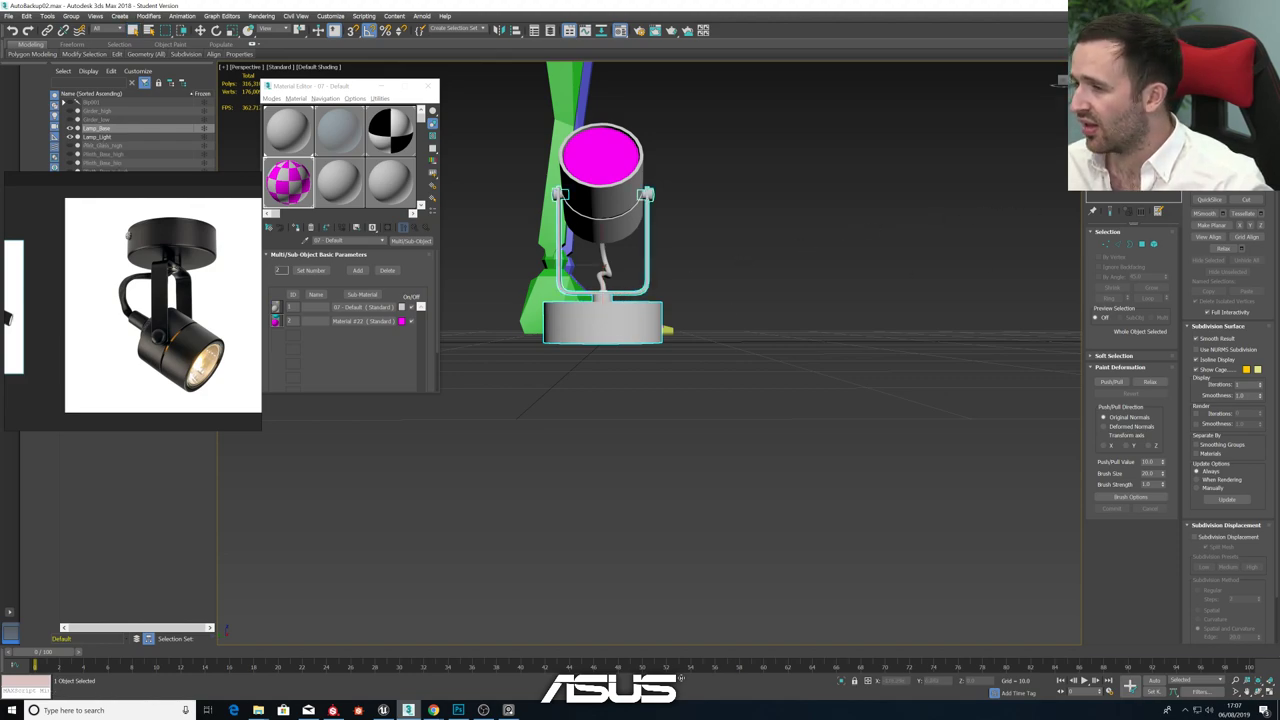
key("1")
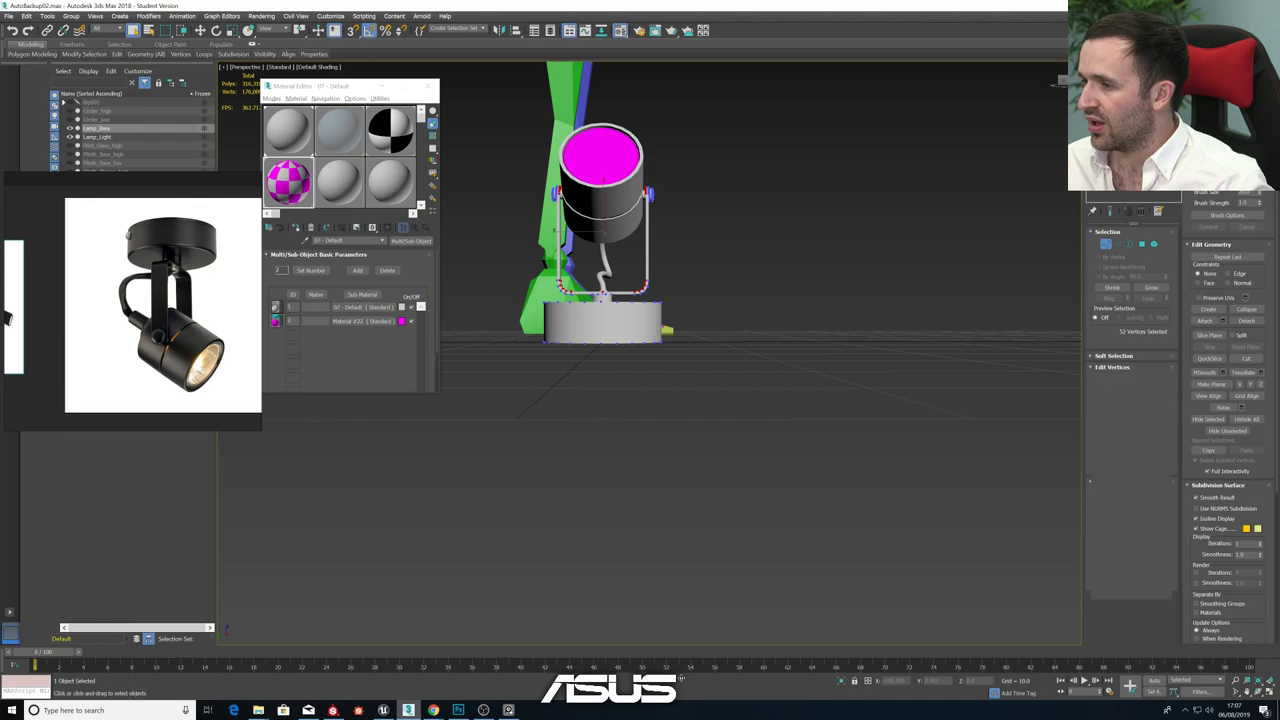
key("1")
- Rotate Lamp_Base and Lamp_Light together upside down so the lamp hangs below its base
left_click(612, 222, "ctrl")
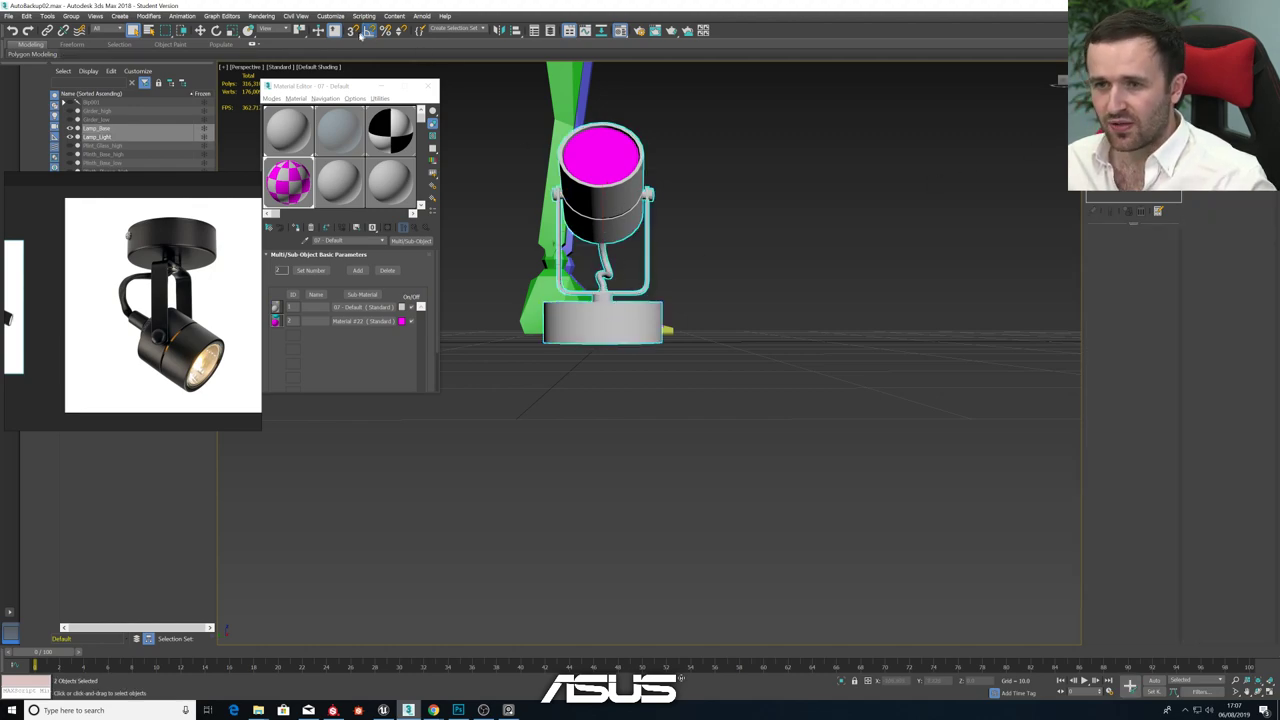
key("e")
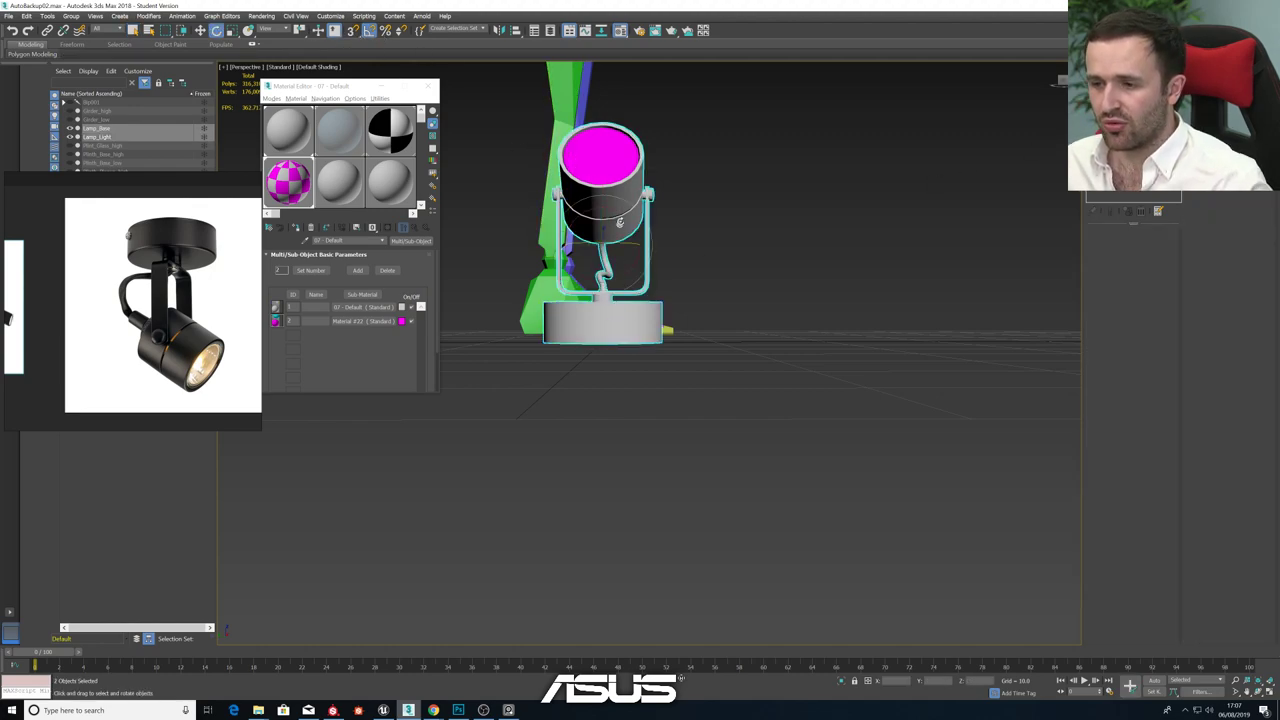
left_click_drag(622, 214, 677, 337)
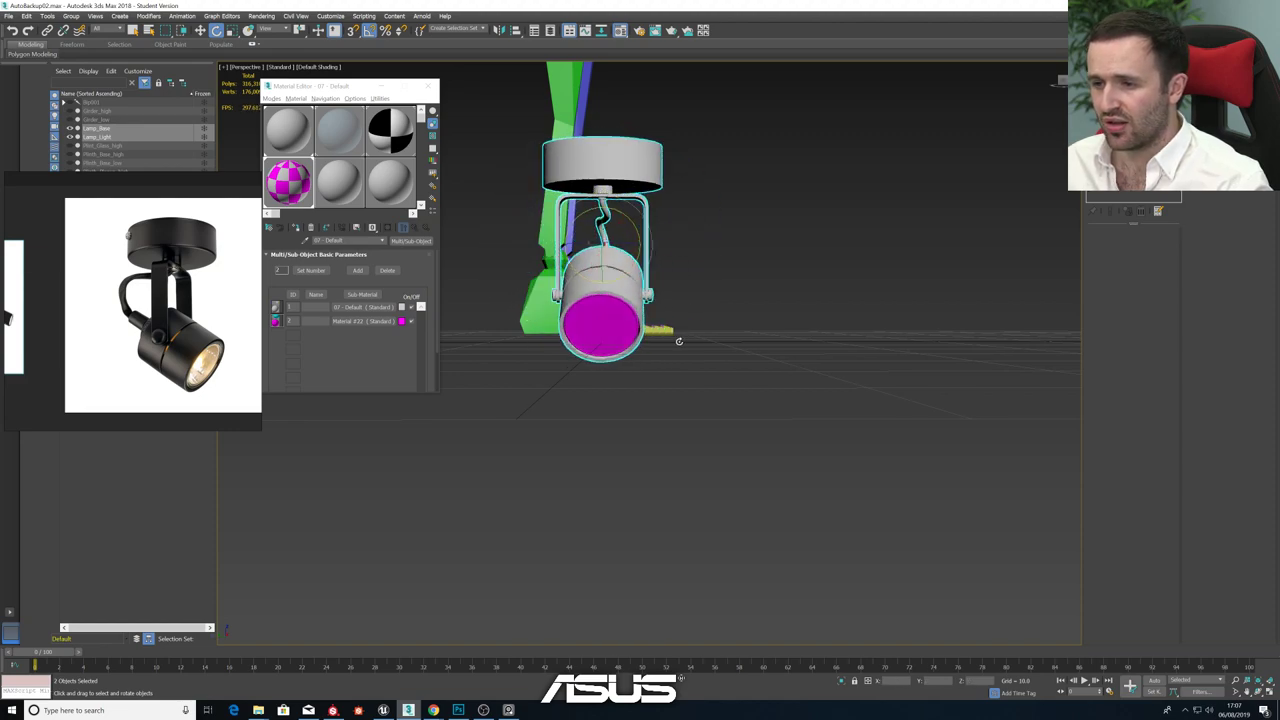
- Move both lamp objects down in the Left view until the base's top face meets the ground line
key("alt+w")
key("alt+w")
key("w")
scroll(505, 330, "down", 2)
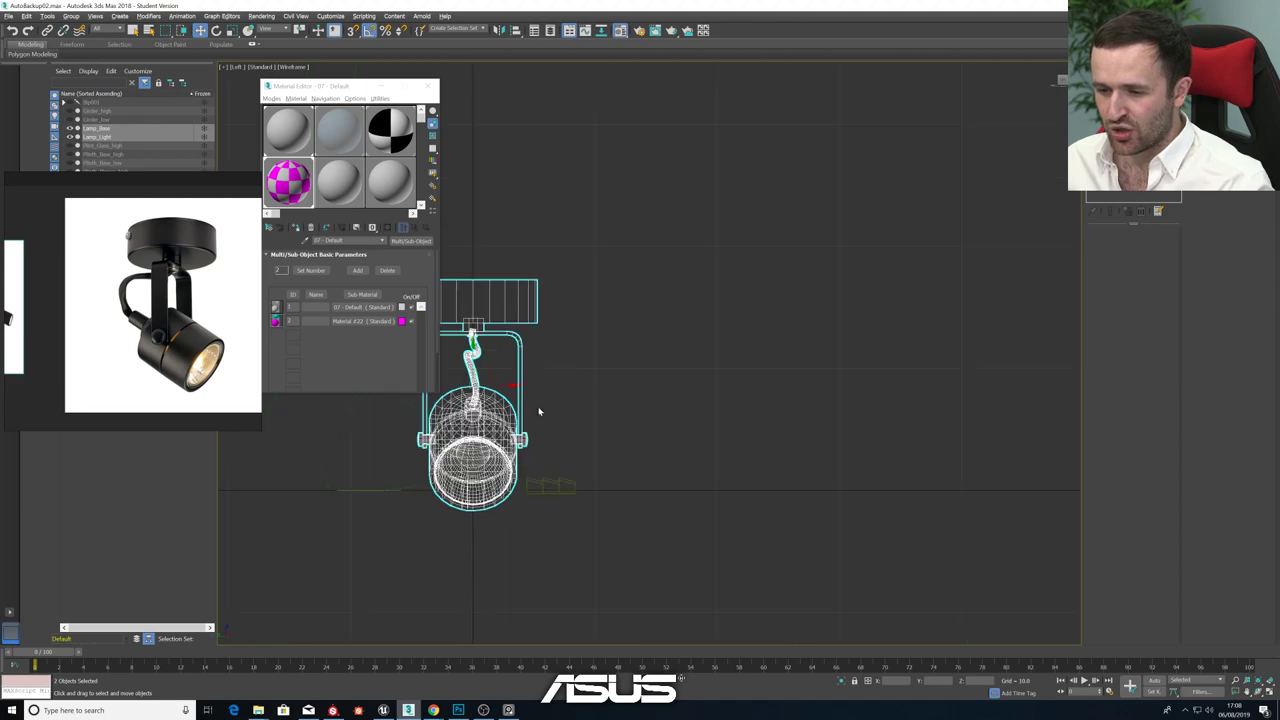
left_click_drag(513, 306, 509, 514)
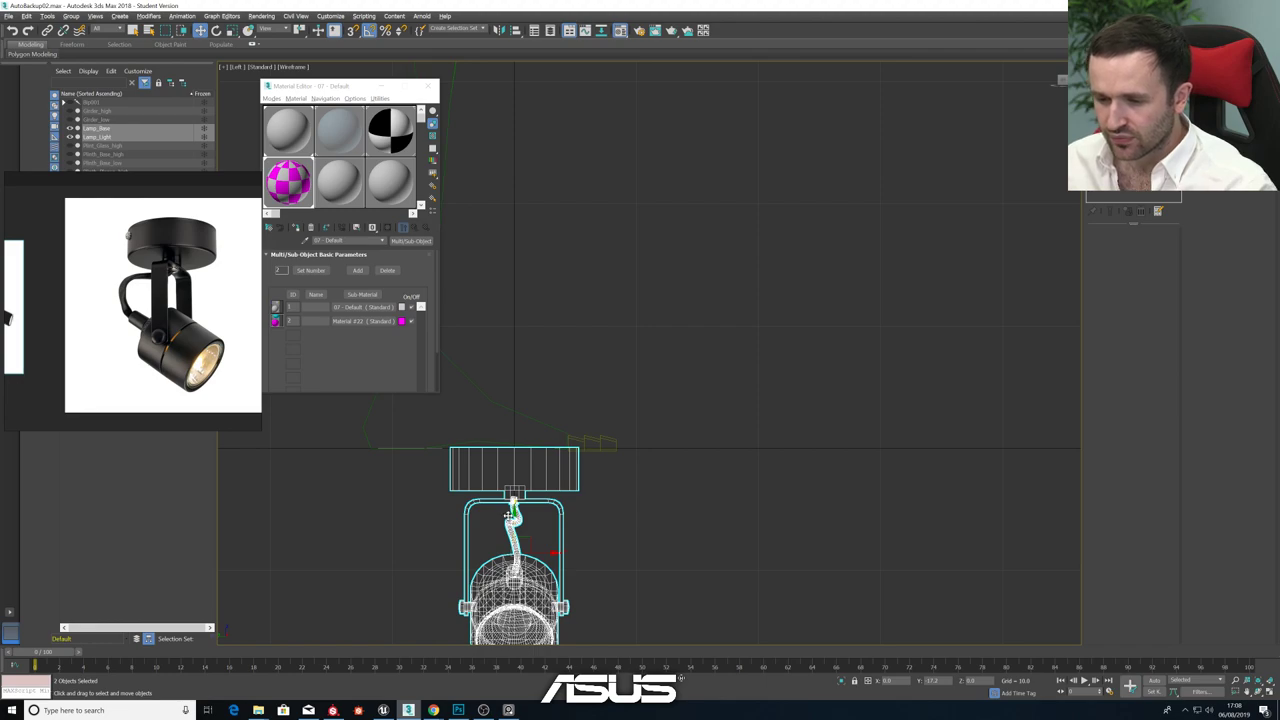
- Move only the pivots of both lamp objects up until Lamp_Light's pivot sits on the base's top face
left_click(646, 489)
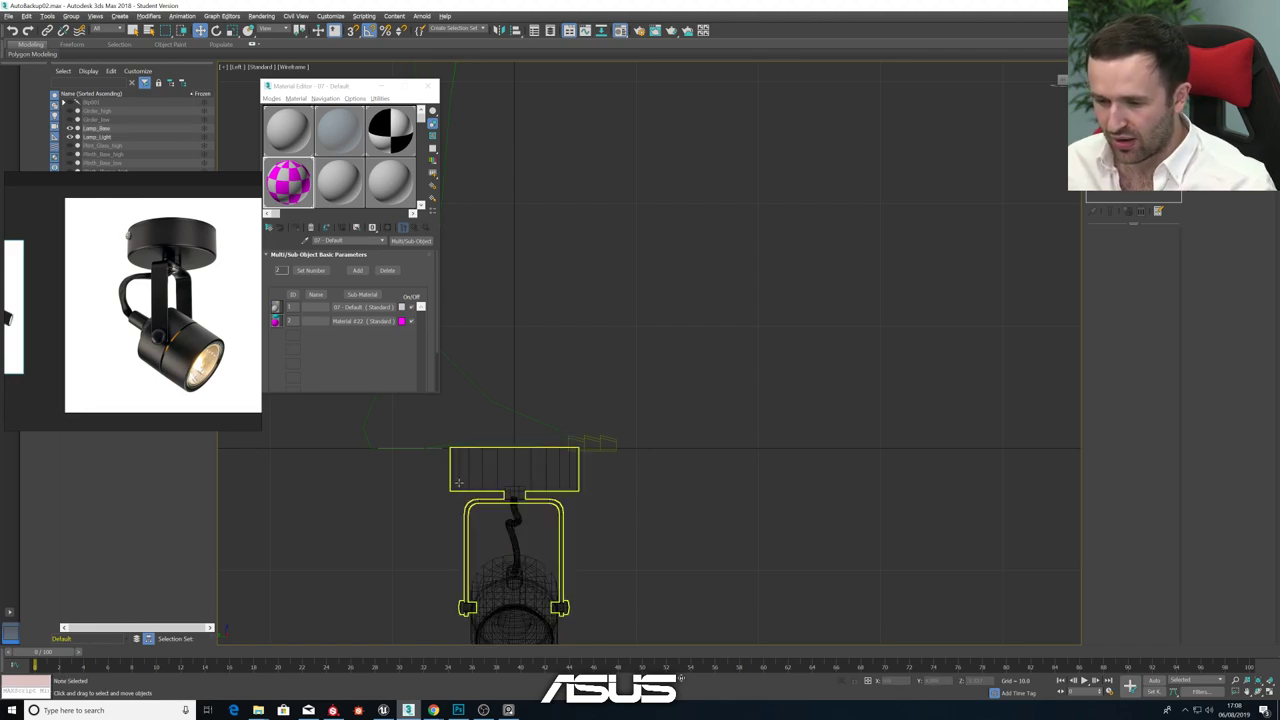
left_click_drag(416, 487, 619, 656)
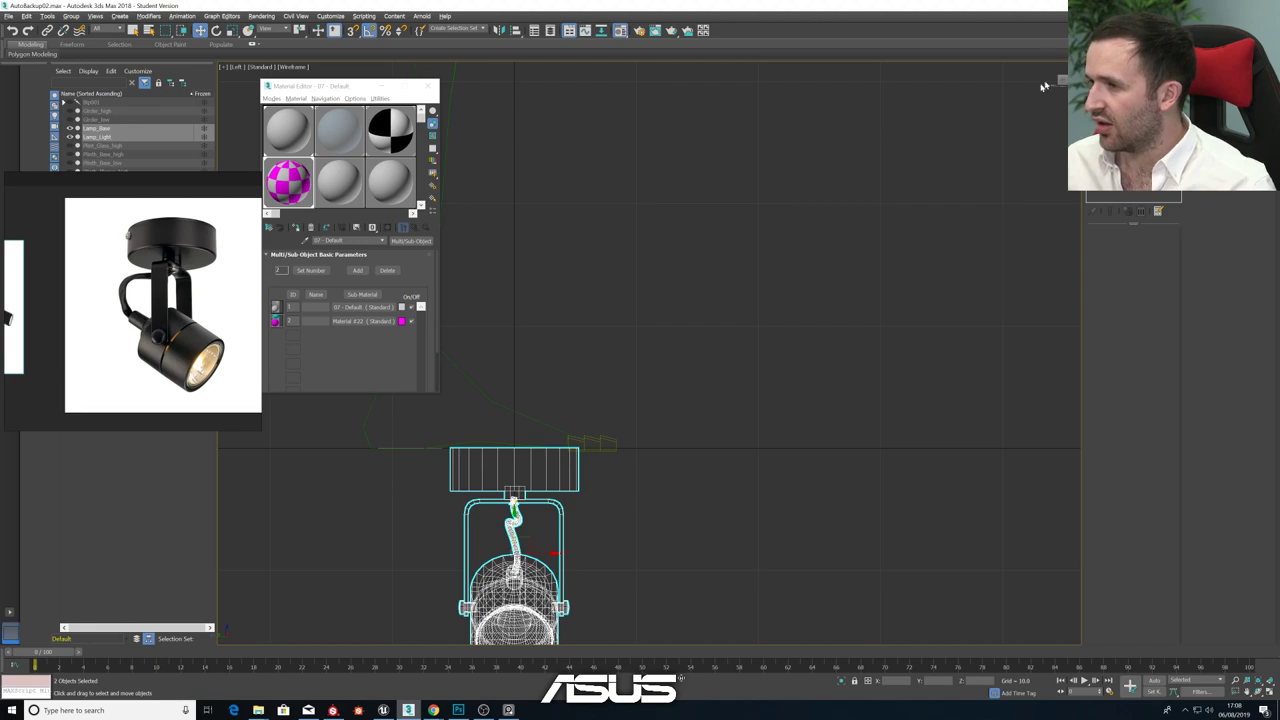
left_click(1122, 71)
left_click(1131, 139)
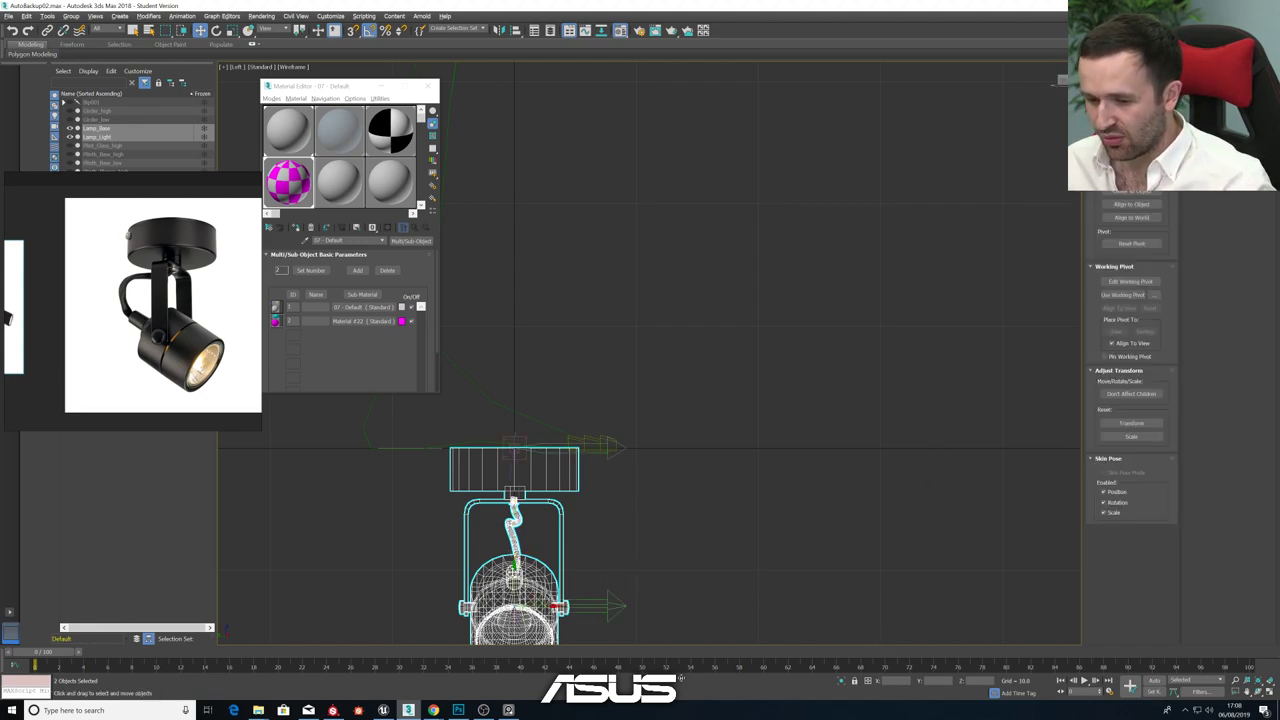
left_click_drag(514, 575, 531, 414)
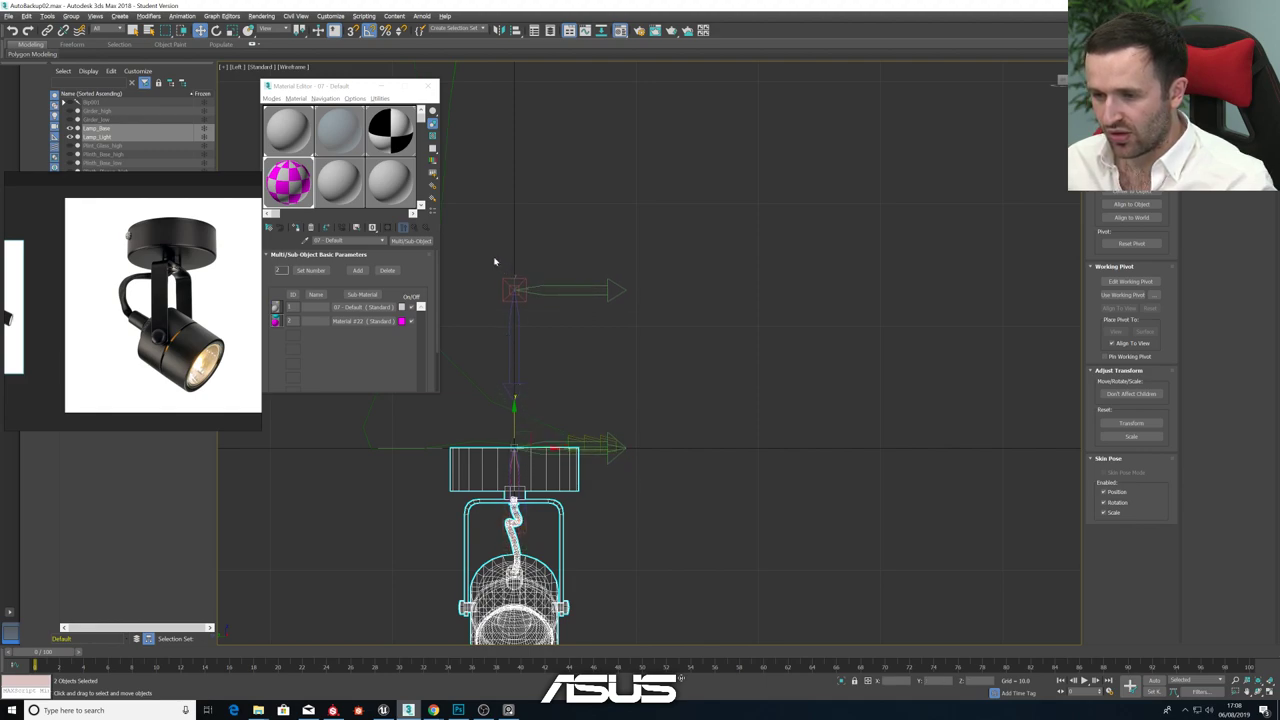
- Zero the Z position of Lamp_Base's pivot, add Lamp_Light to the selection and leave pivot-only editing
left_click(520, 292)
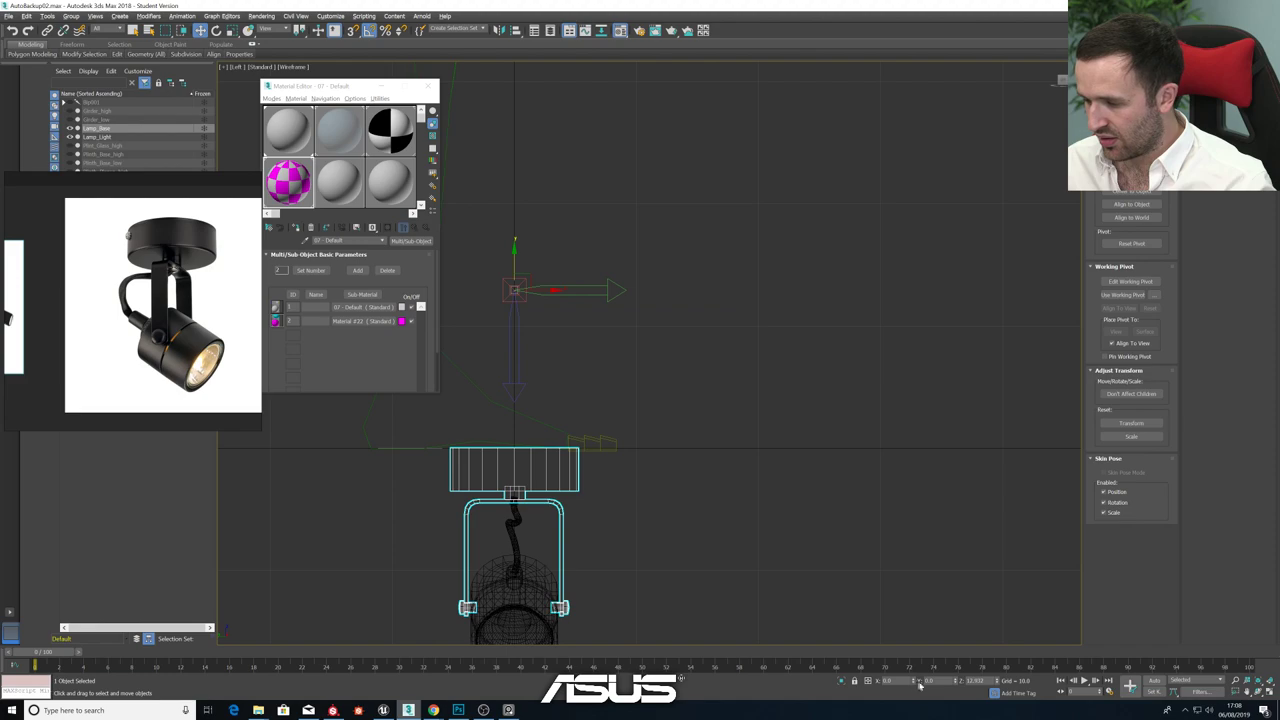
right_click(996, 681)
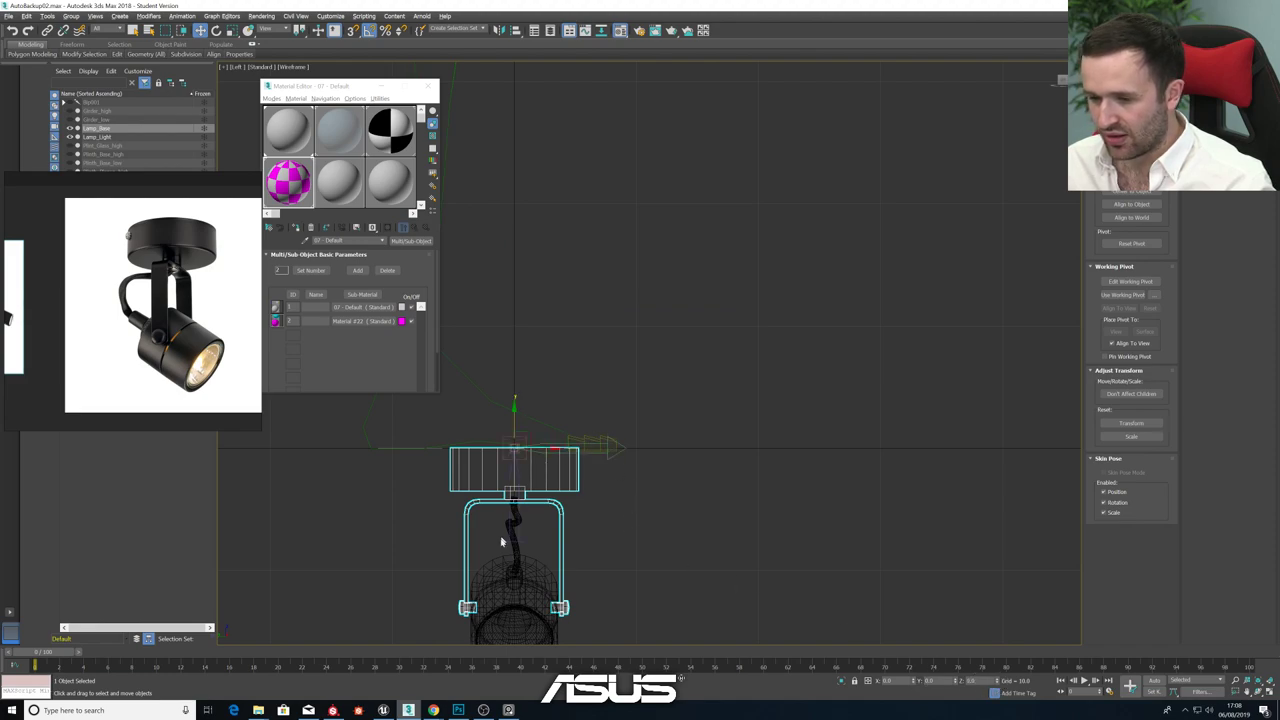
left_click(512, 601, "ctrl")
left_click(1131, 139)
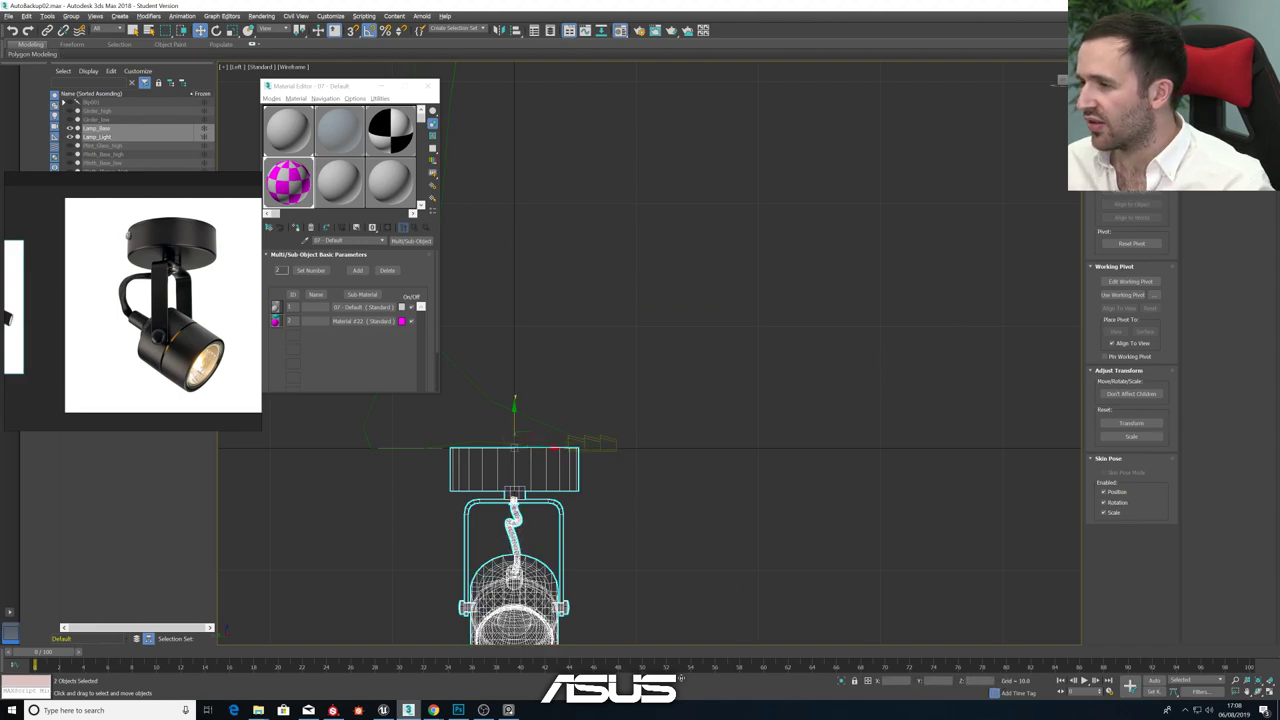
- Export the selected Lamp_Base and Lamp_Light as FBX, overwriting the existing Lamp_low file in the export folder
key("alt+w")
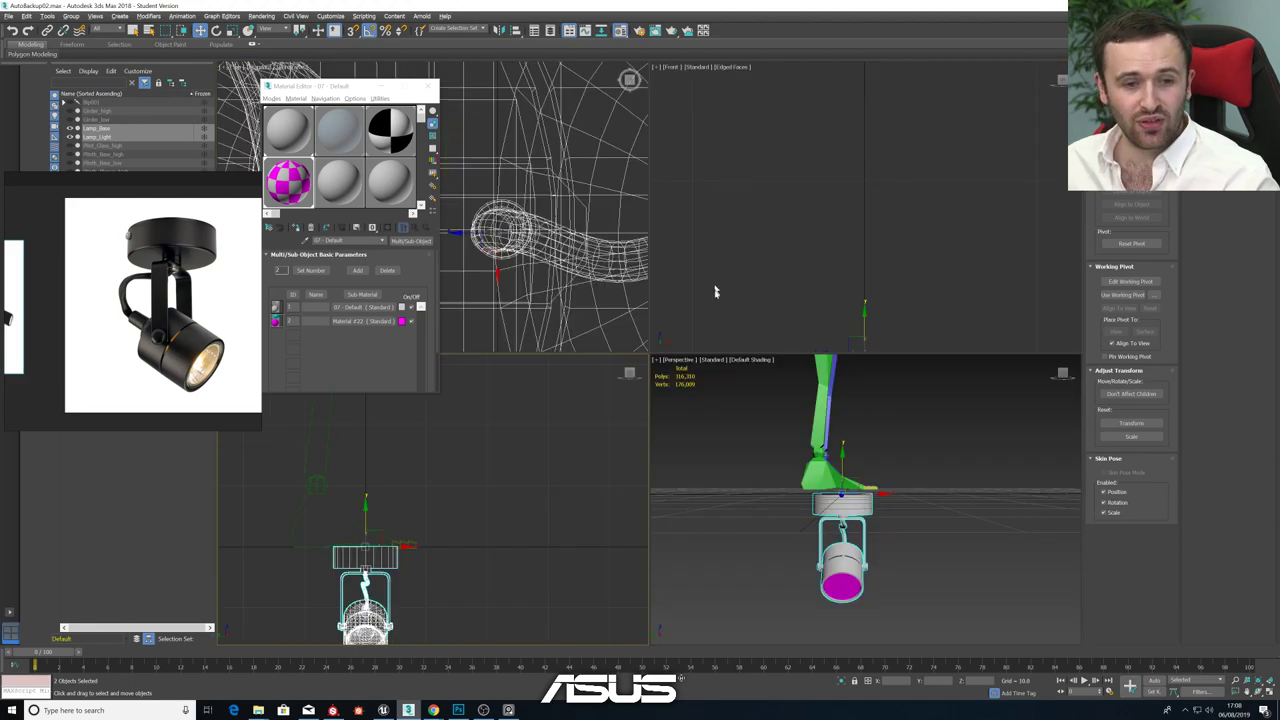
middle_click(768, 421)
key("alt+w")
middle_click_drag(768, 421, 700, 433, "alt")
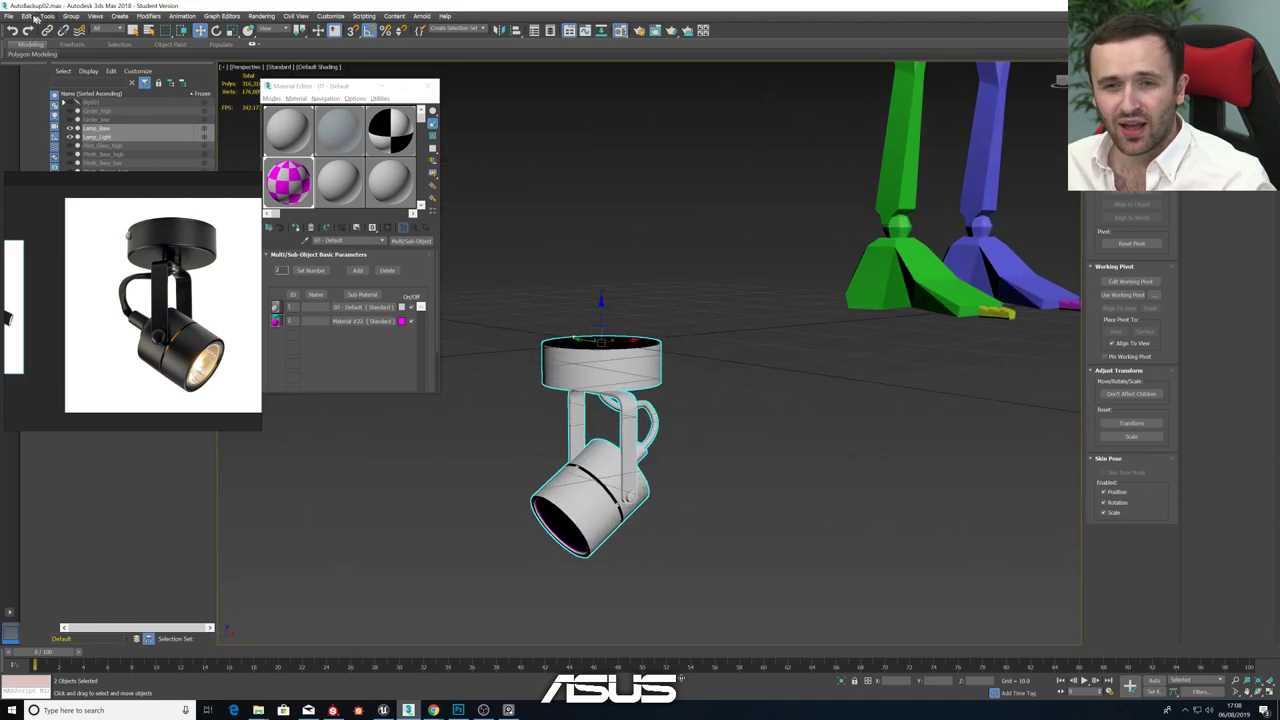
left_click(12, 19)
mouse_move(57, 157)
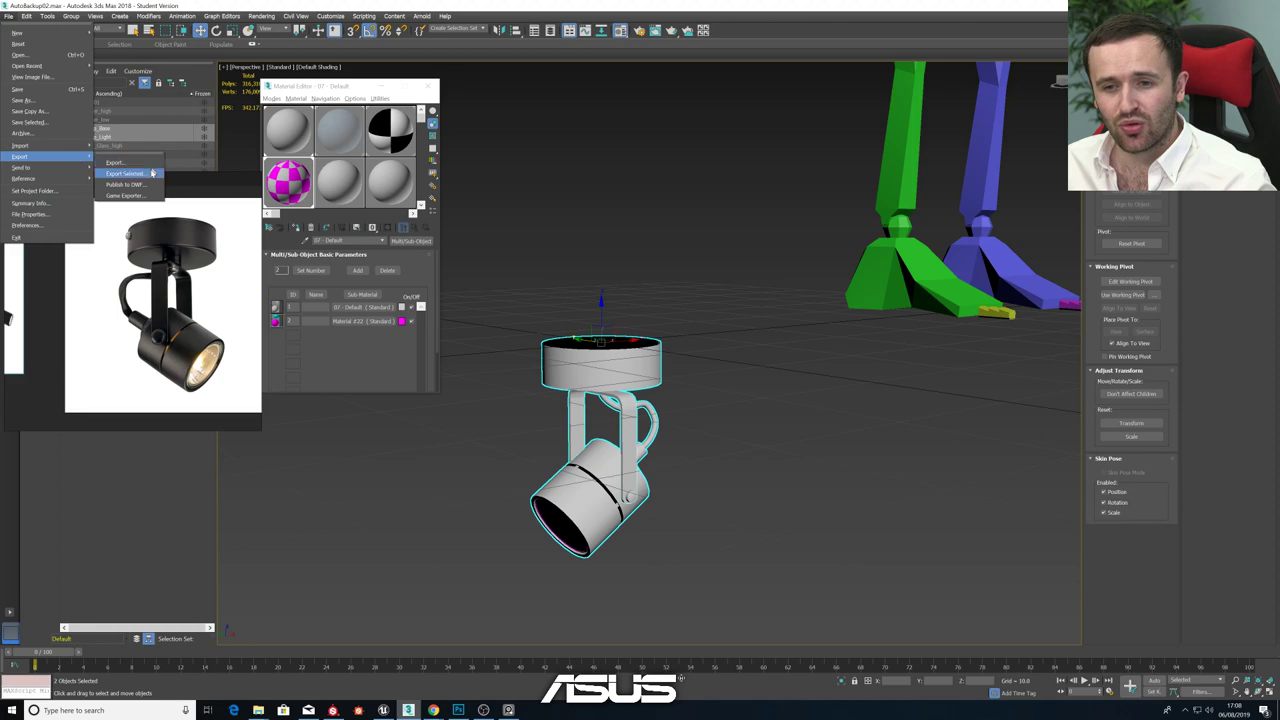
left_click(150, 173)
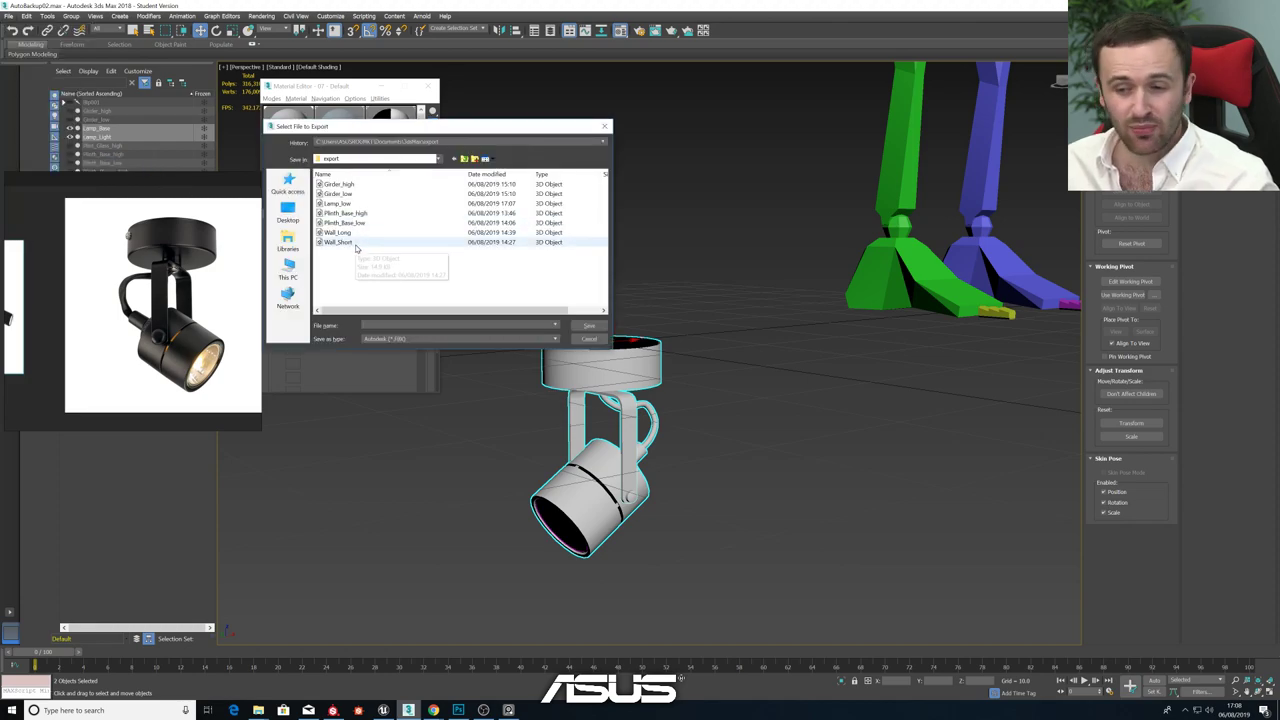
left_click(340, 203)
left_click(589, 325)
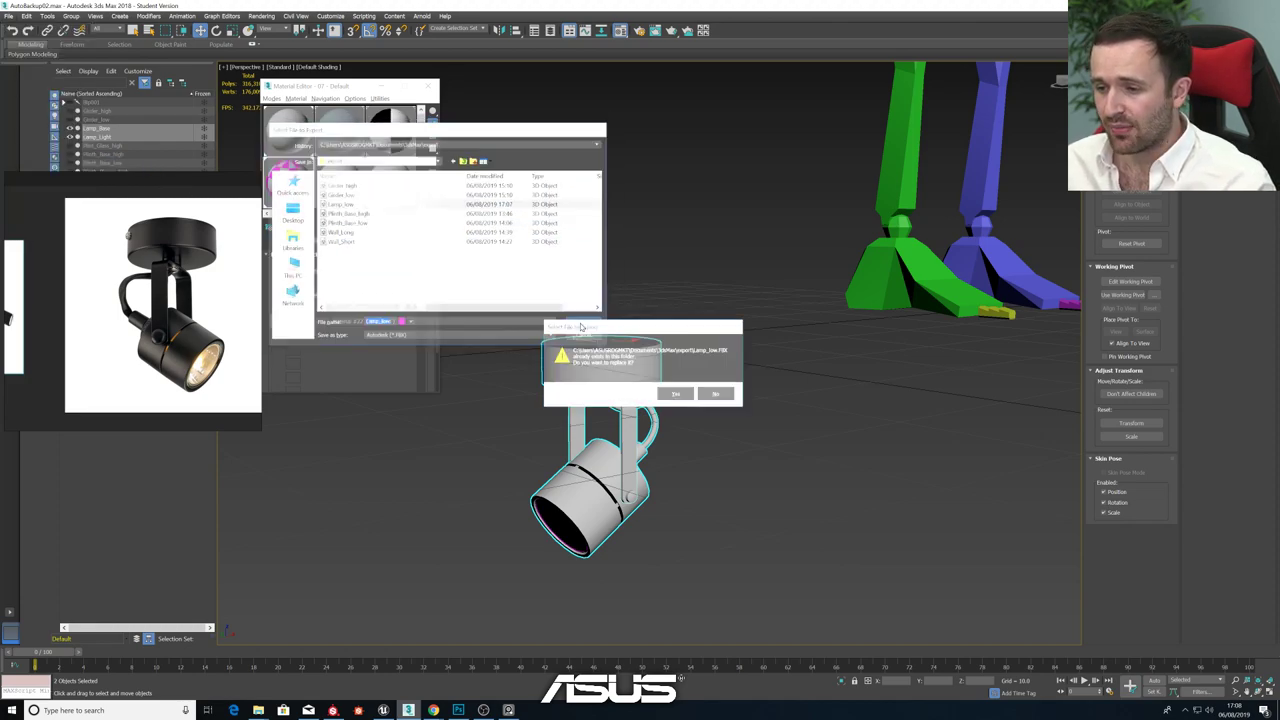
left_click(677, 396)
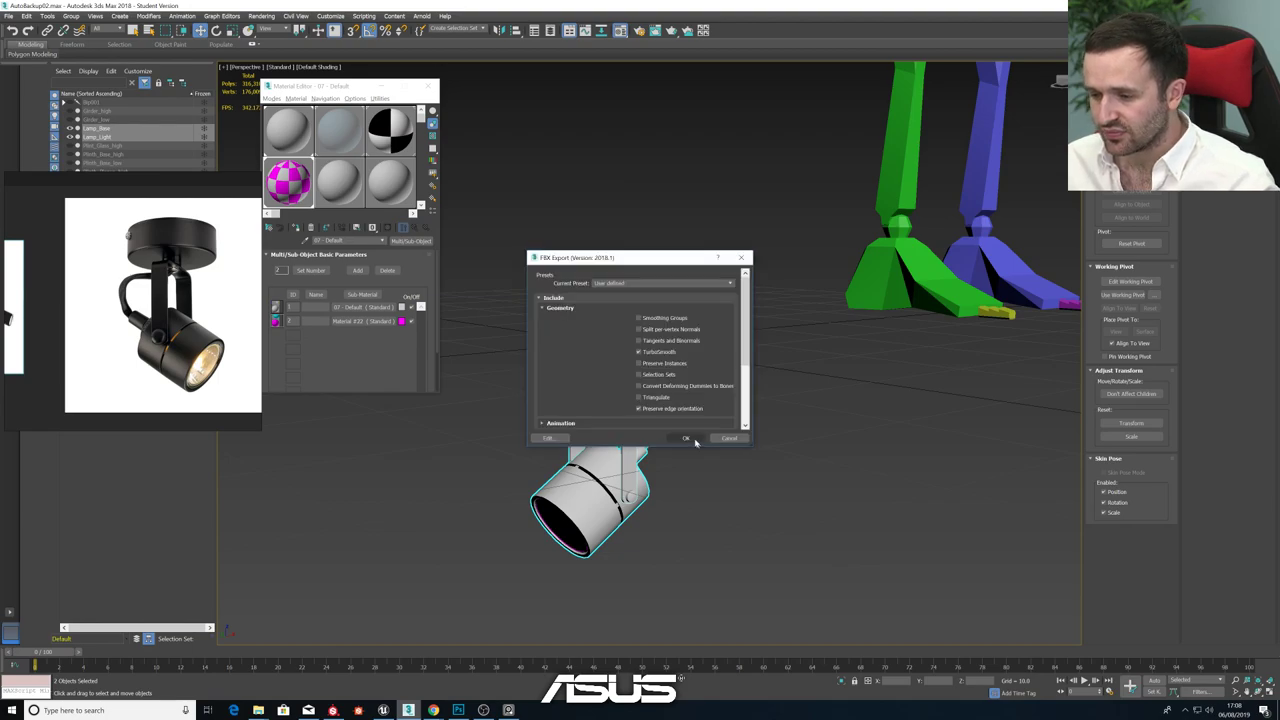
left_click(690, 436)
middle_click_drag(562, 435, 609, 413, "alt")
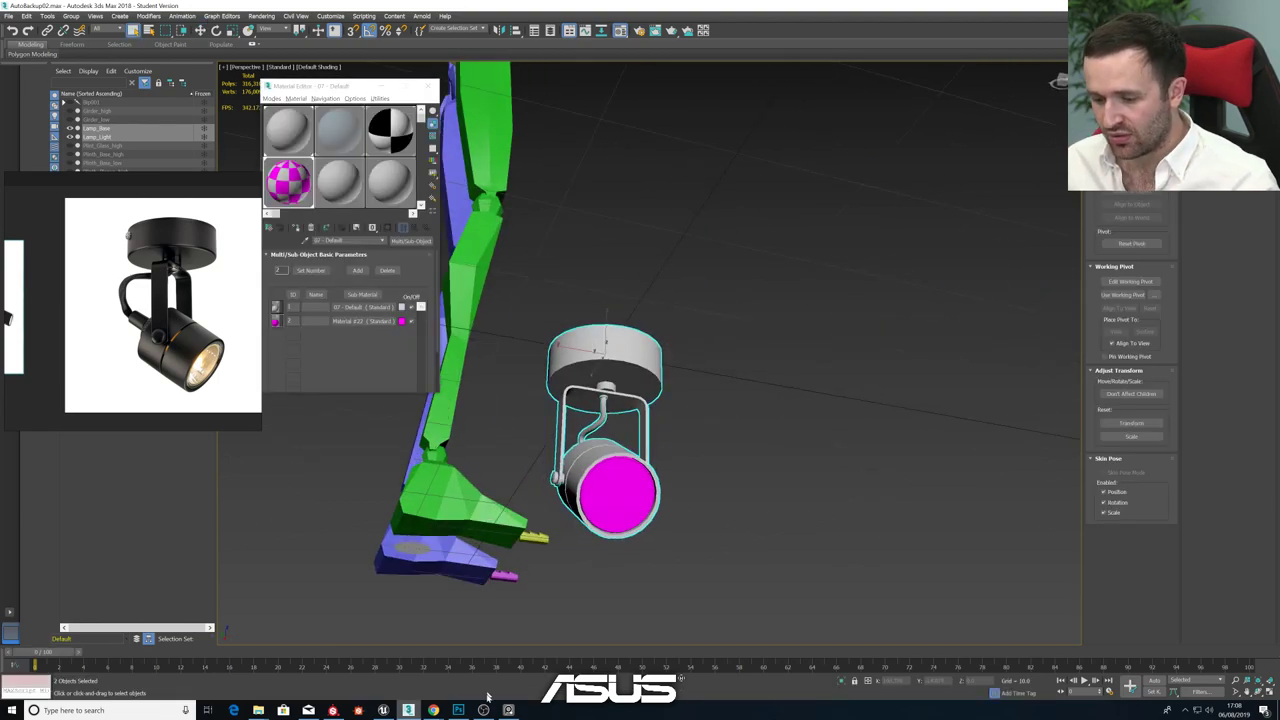
- Switch to Unreal Editor and import Lamp_low from the Documents 3dsMax export folder into Meshes as separate meshes
left_click(383, 709)
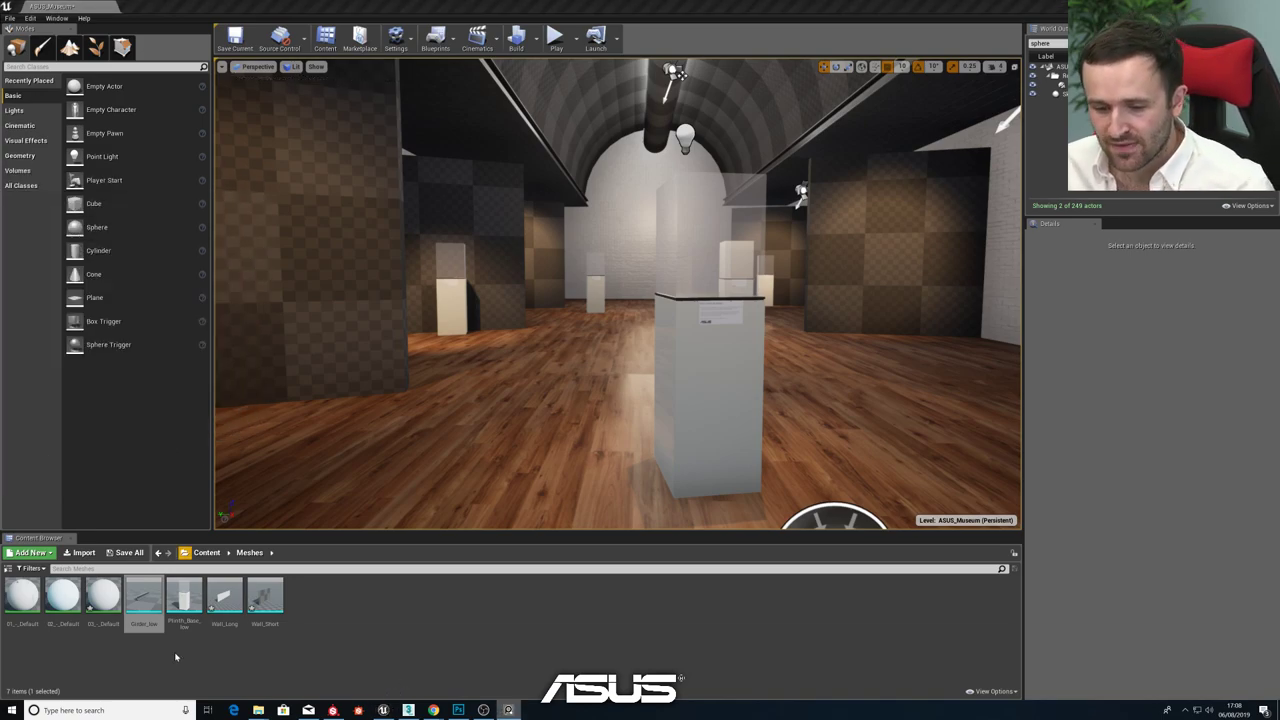
left_click(75, 558)
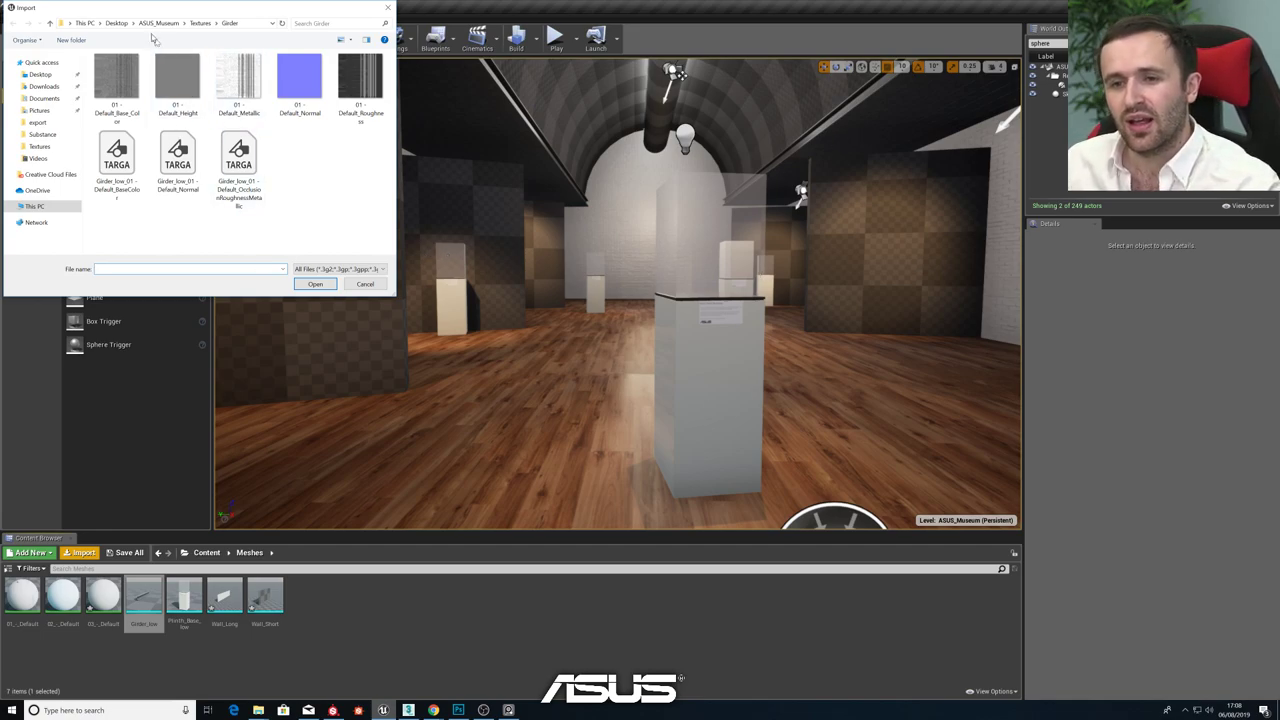
left_click(44, 98)
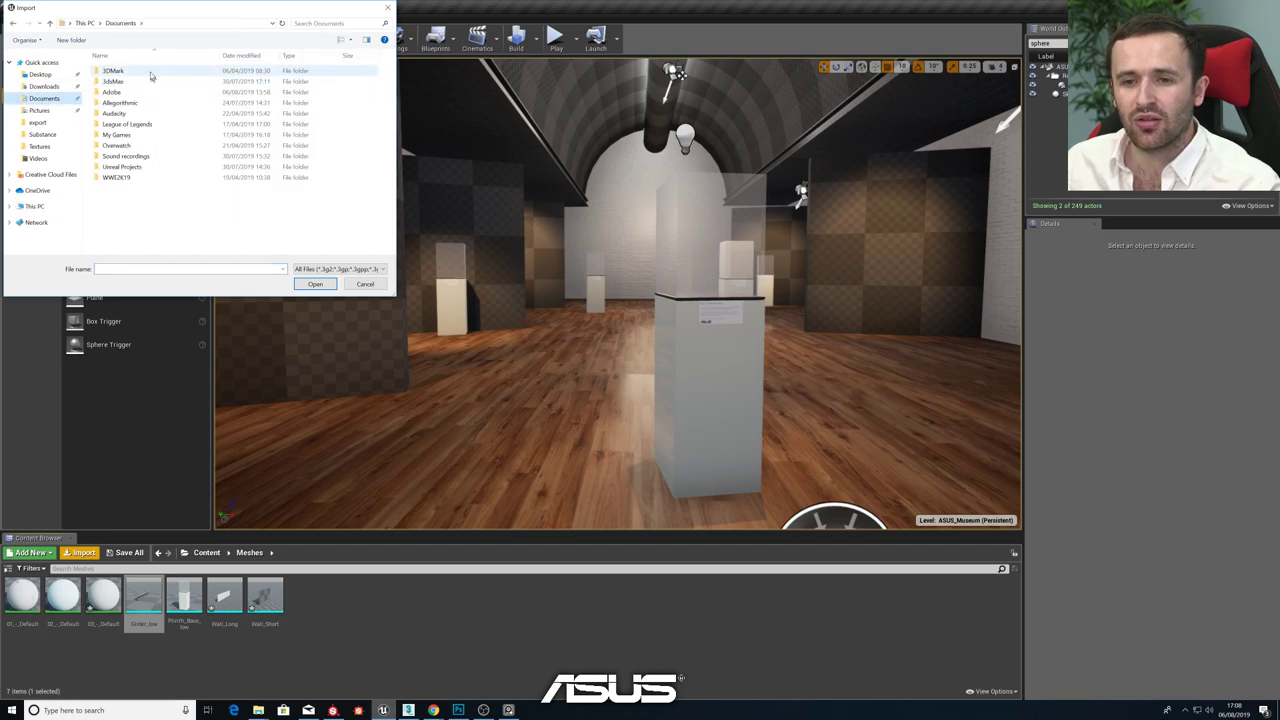
double_click(135, 82)
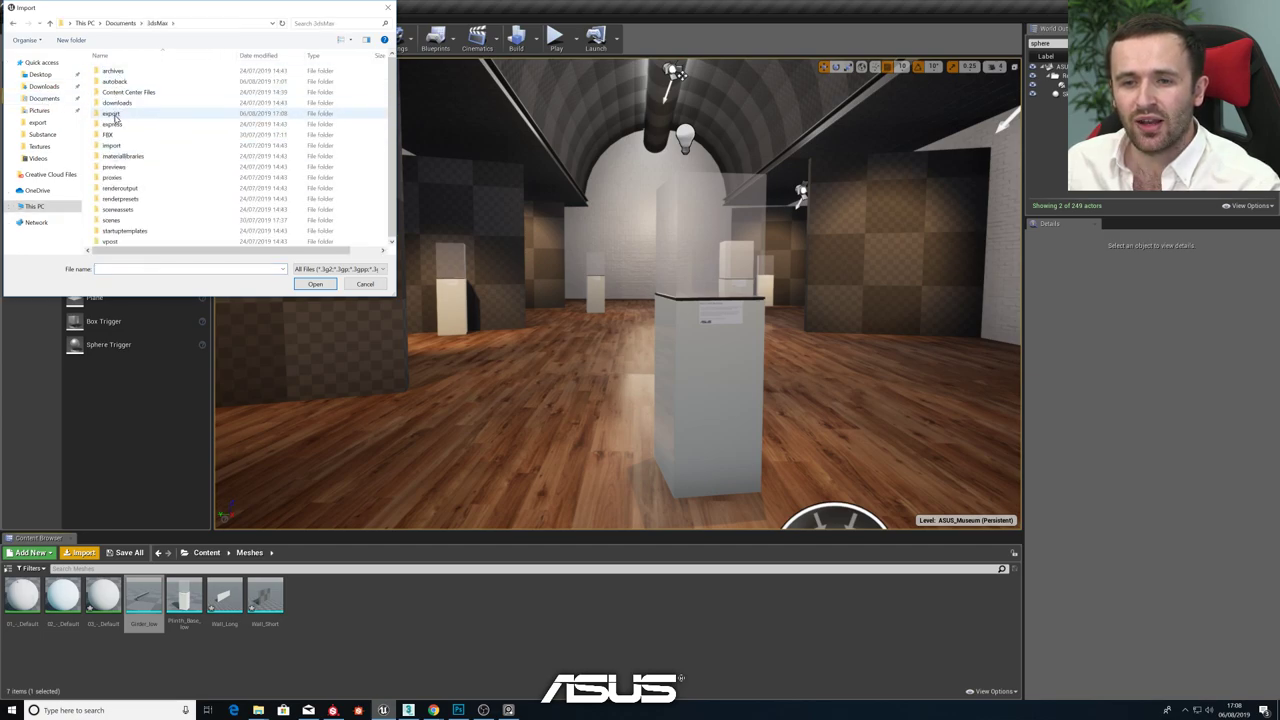
double_click(137, 95)
left_click(130, 92)
left_click(315, 284)
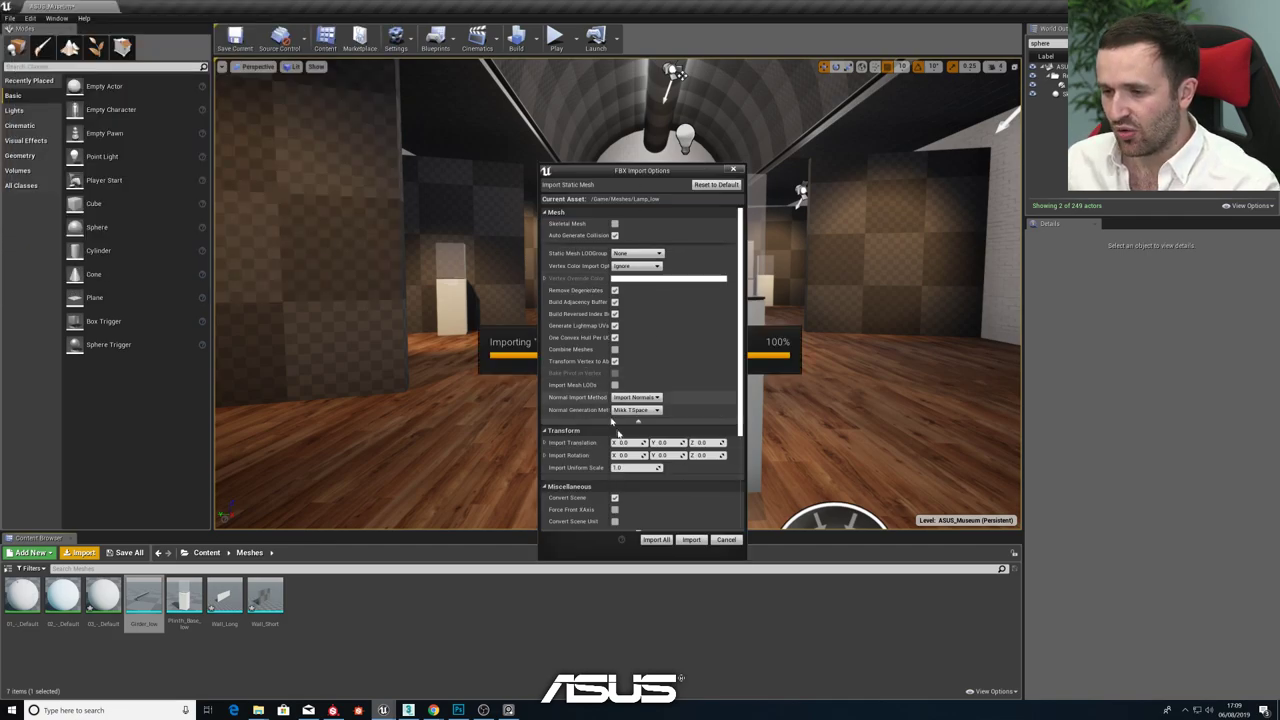
left_click(656, 540)
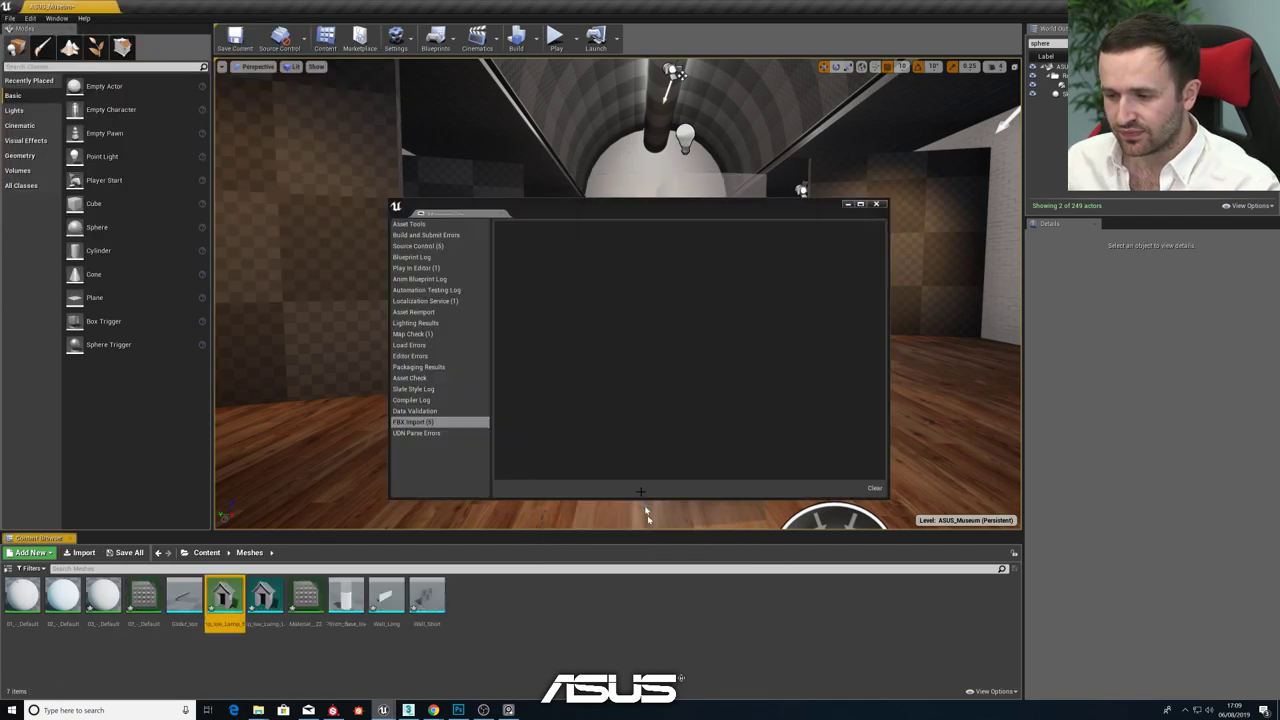
left_click(879, 204)
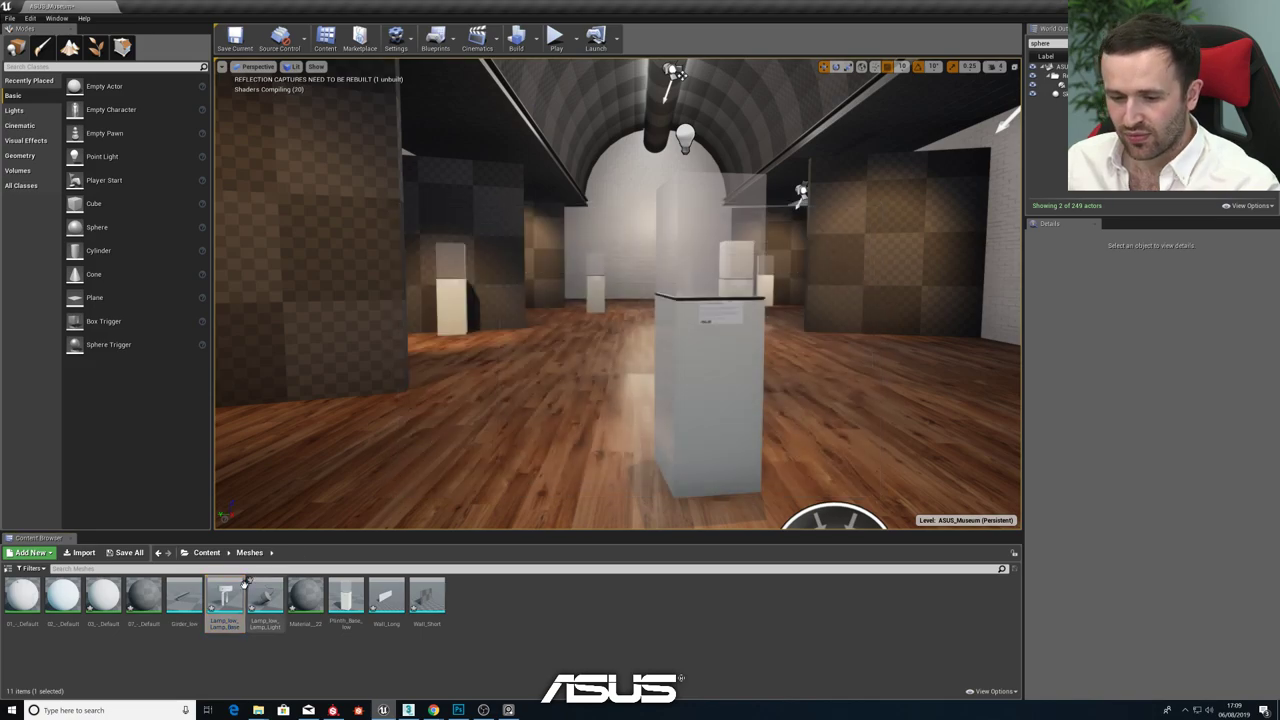
- Delete the imported Lamp_low_Lamp_Base and Lamp_low_Lamp_Light meshes from the Meshes folder
left_click(227, 600)
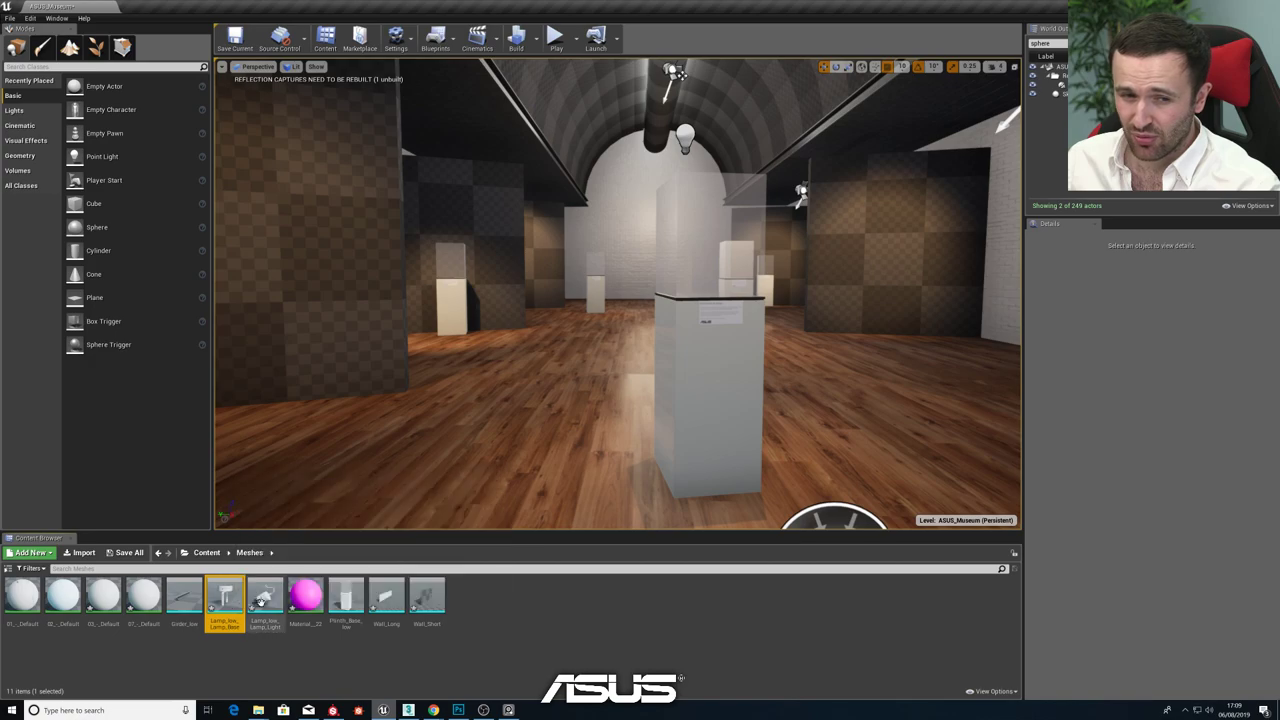
left_click(265, 600)
left_click(234, 600, "ctrl")
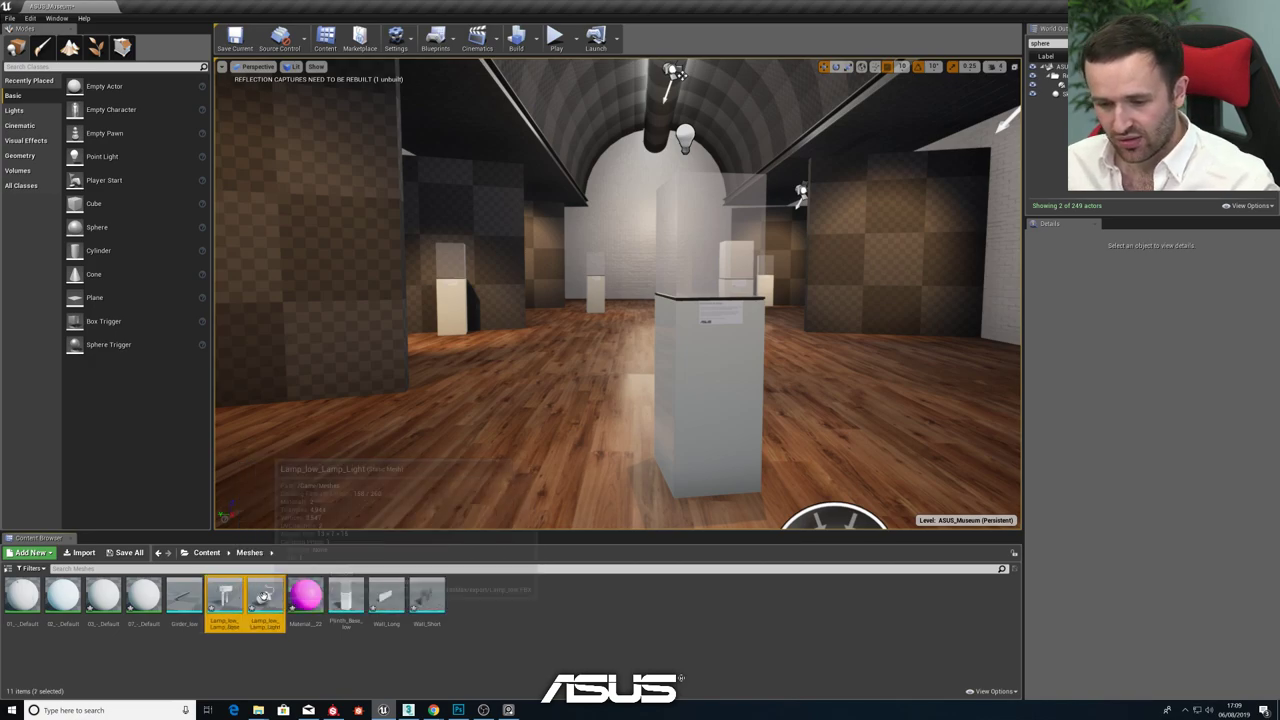
key("Delete")
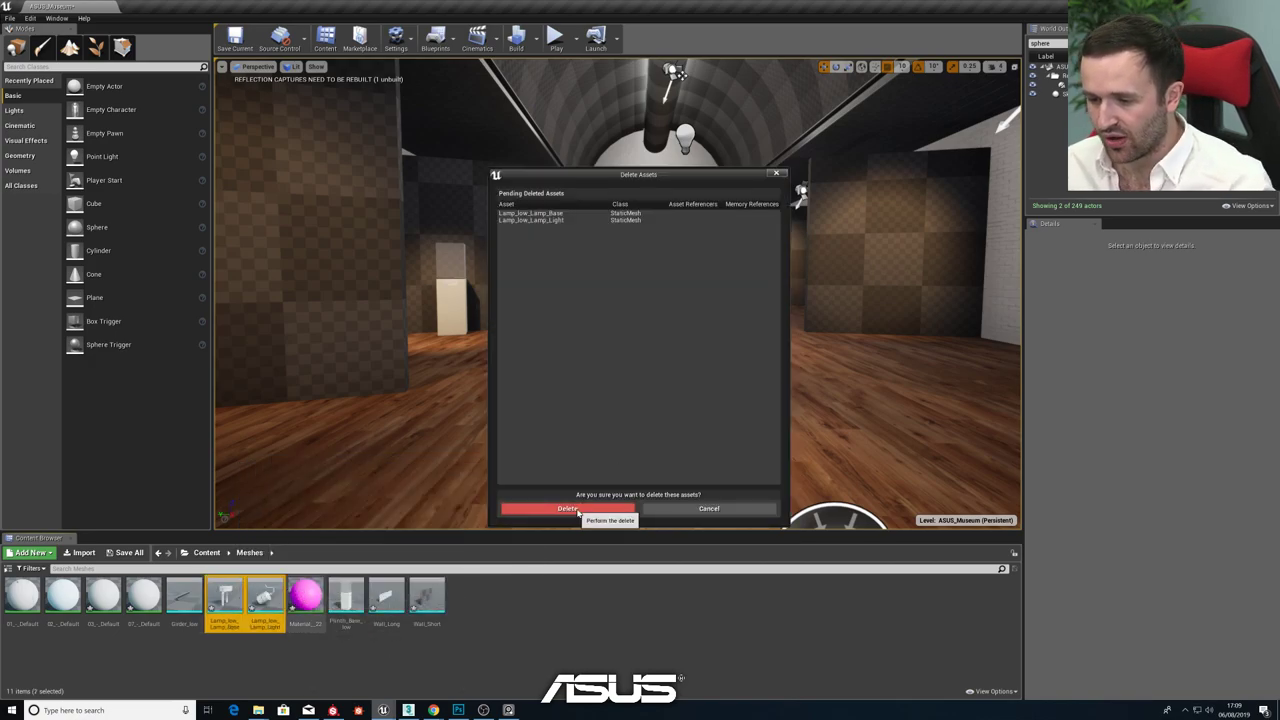
left_click(567, 508)
- Import Lamp_low into the Meshes folder with Combine Meshes enabled and dismiss the message log
left_click(82, 552)
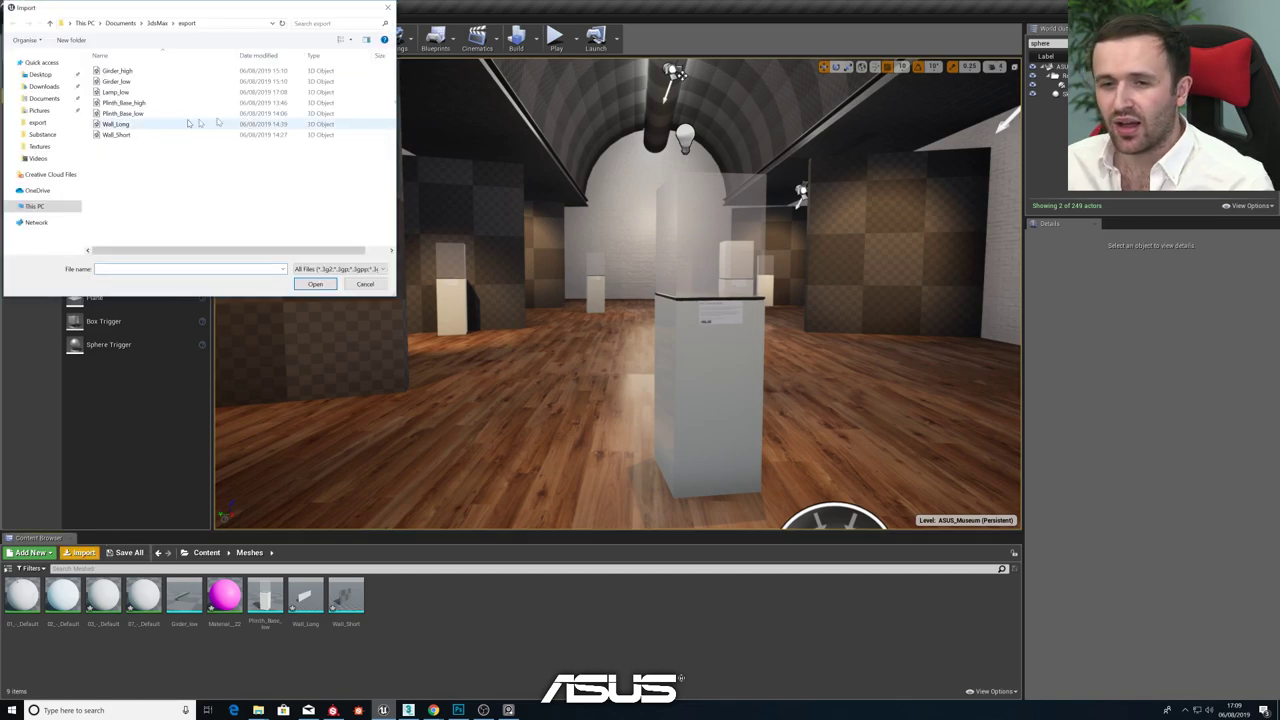
left_click(116, 92)
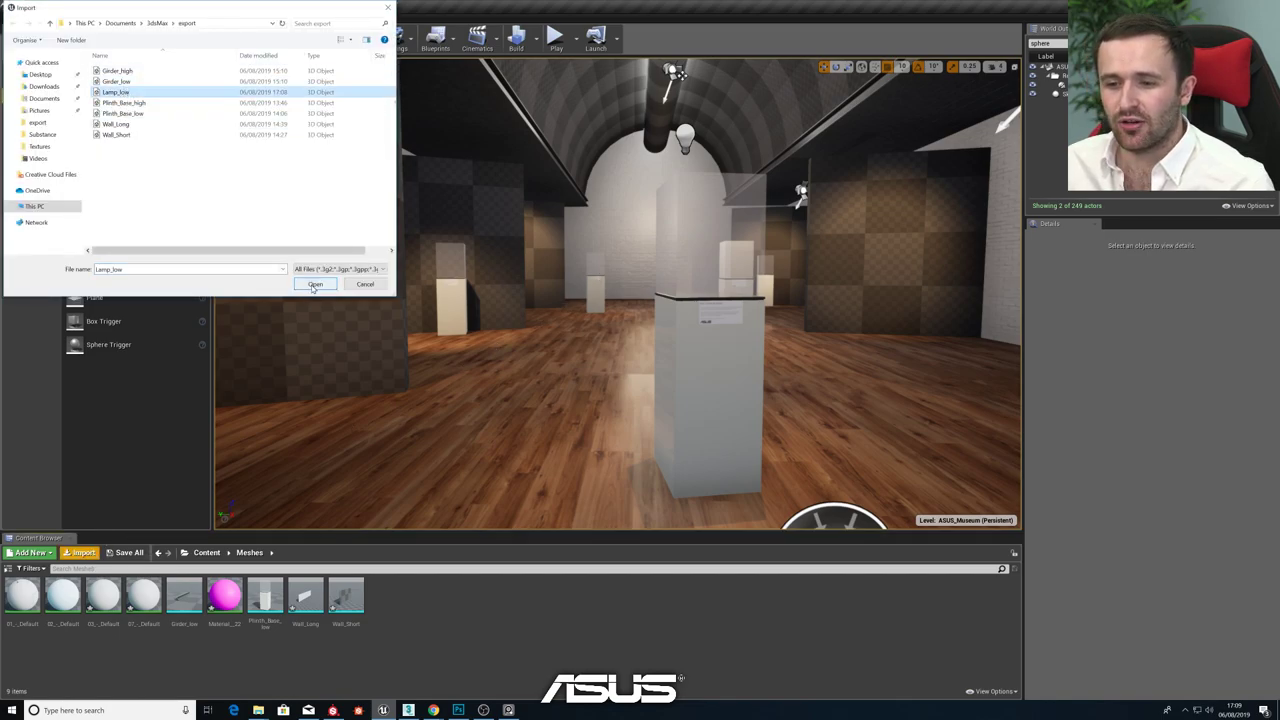
left_click(315, 284)
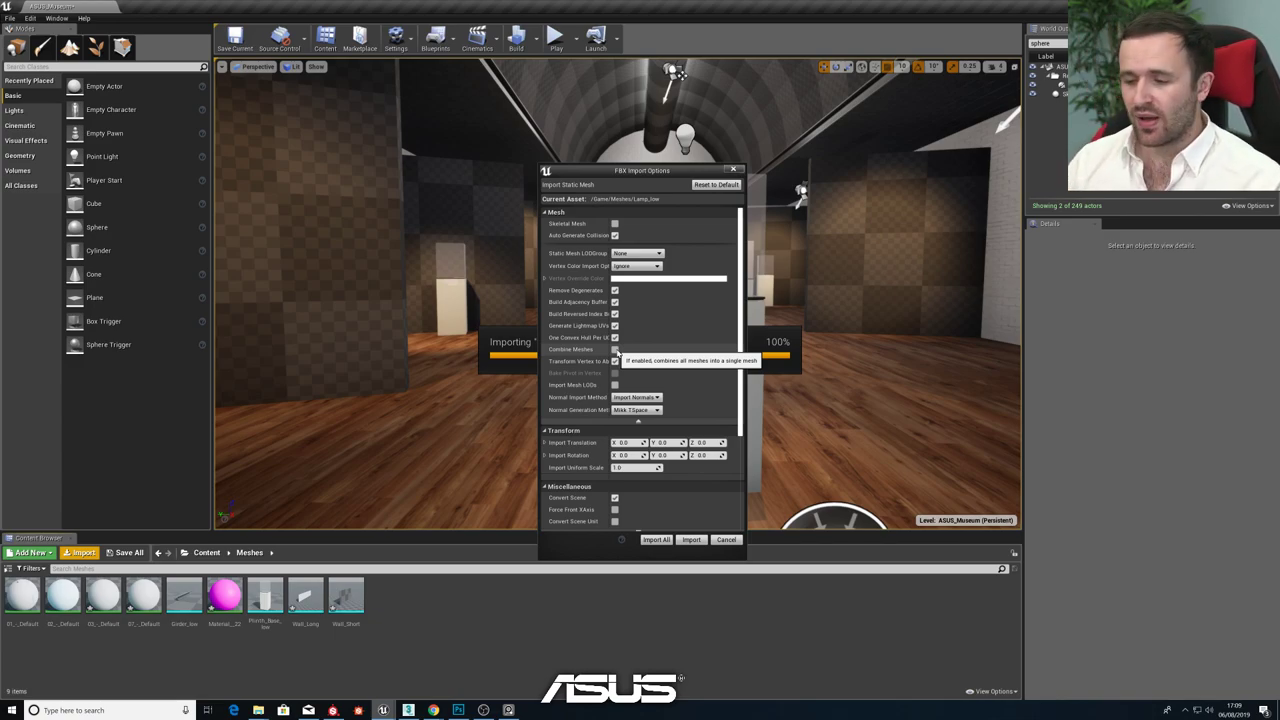
left_click(614, 349)
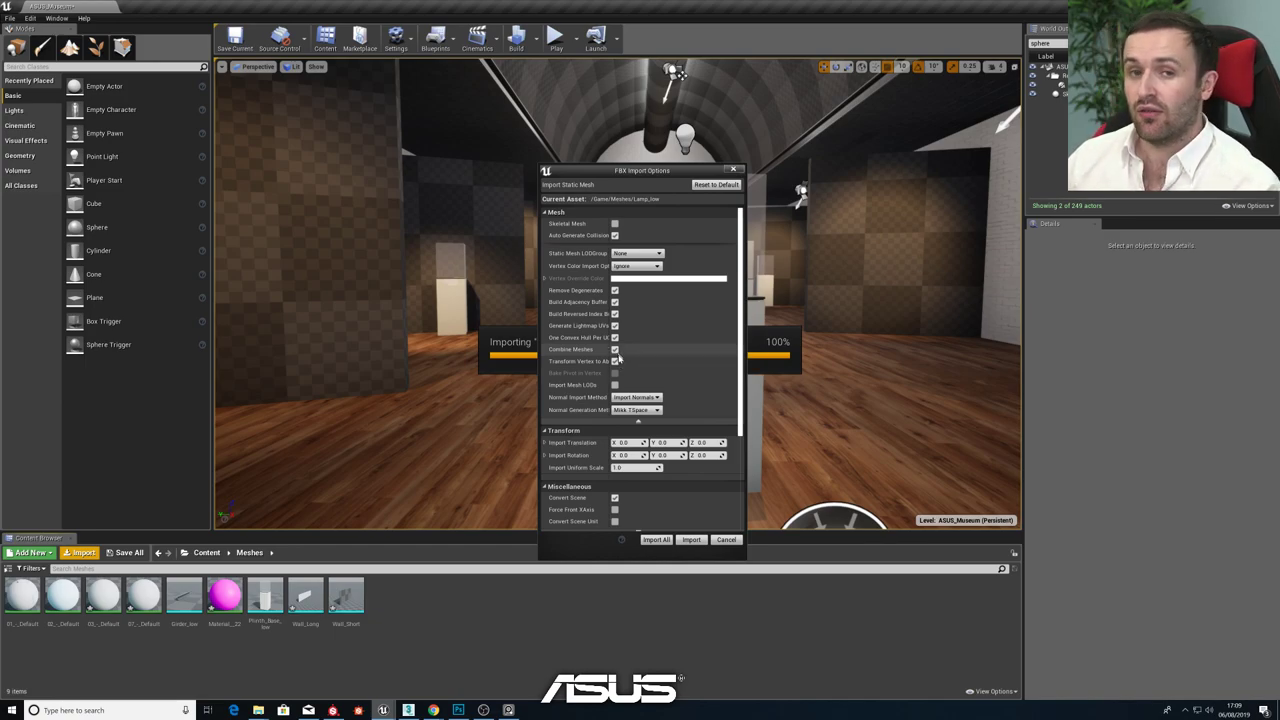
left_click(657, 540)
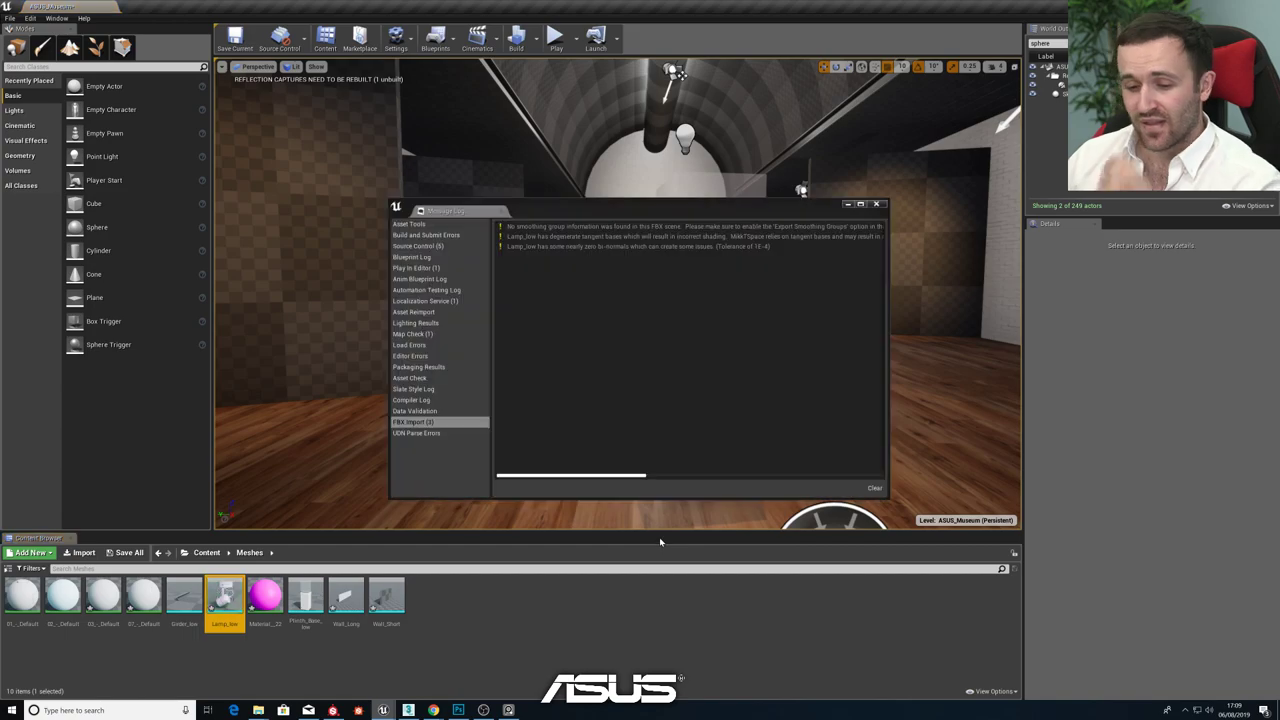
left_click(883, 203)
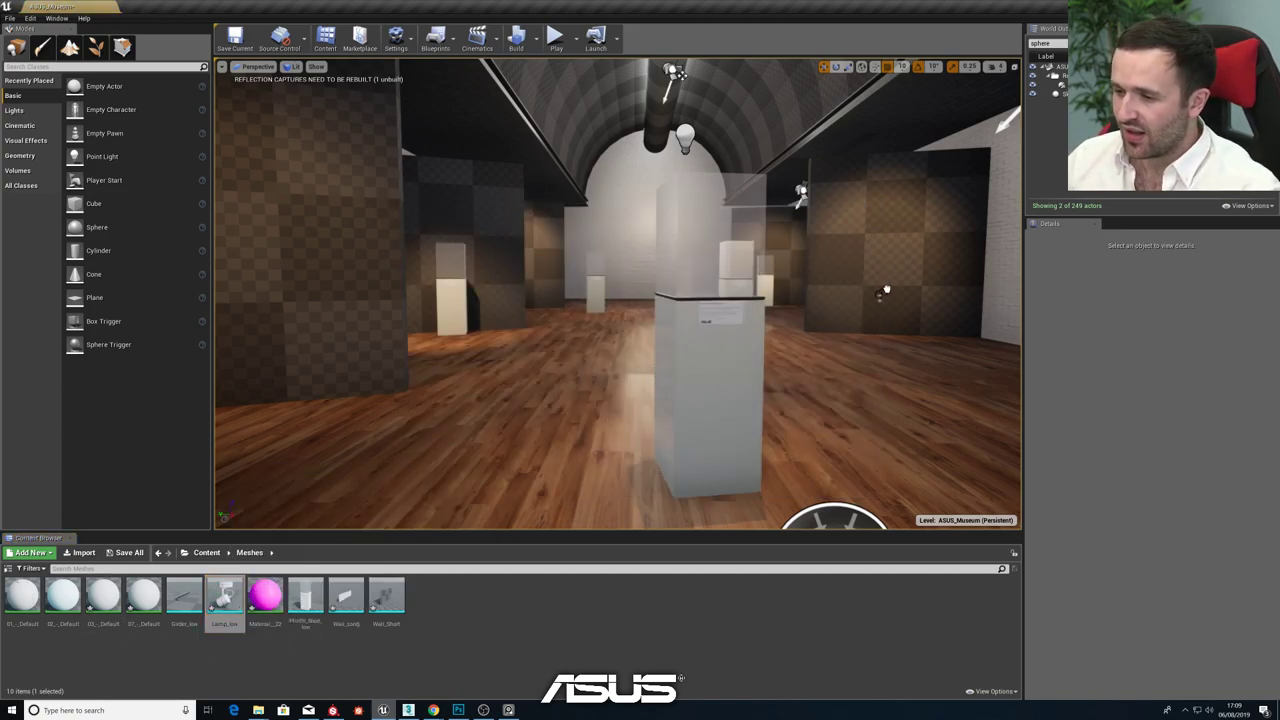
- Place the Lamp_low mesh in the museum level just beneath the dark side ceiling, at about X -120, Y 230
left_click_drag(887, 103, 880, 105)
key("w")
right_click_drag(857, 283, 945, 280)
mouse_move(663, 356)
right_mouse_down()
mouse_move(672, 320)
mouse_move(700, 330)
mouse_move(663, 356)
right_mouse_up()
key("w")
right_click_drag(650, 308, 648, 256)
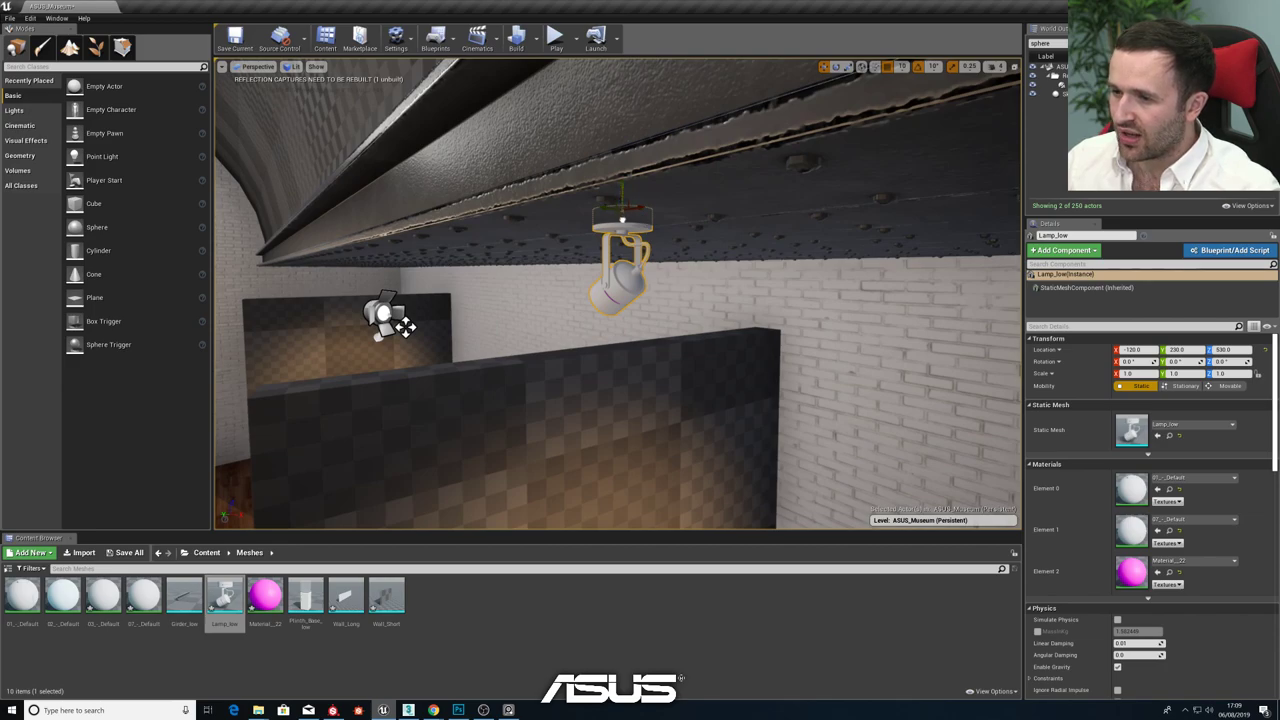
- Set the position snap size to 1 and adjust Lamp_low's height against the ceiling to Z 528
left_click(901, 66)
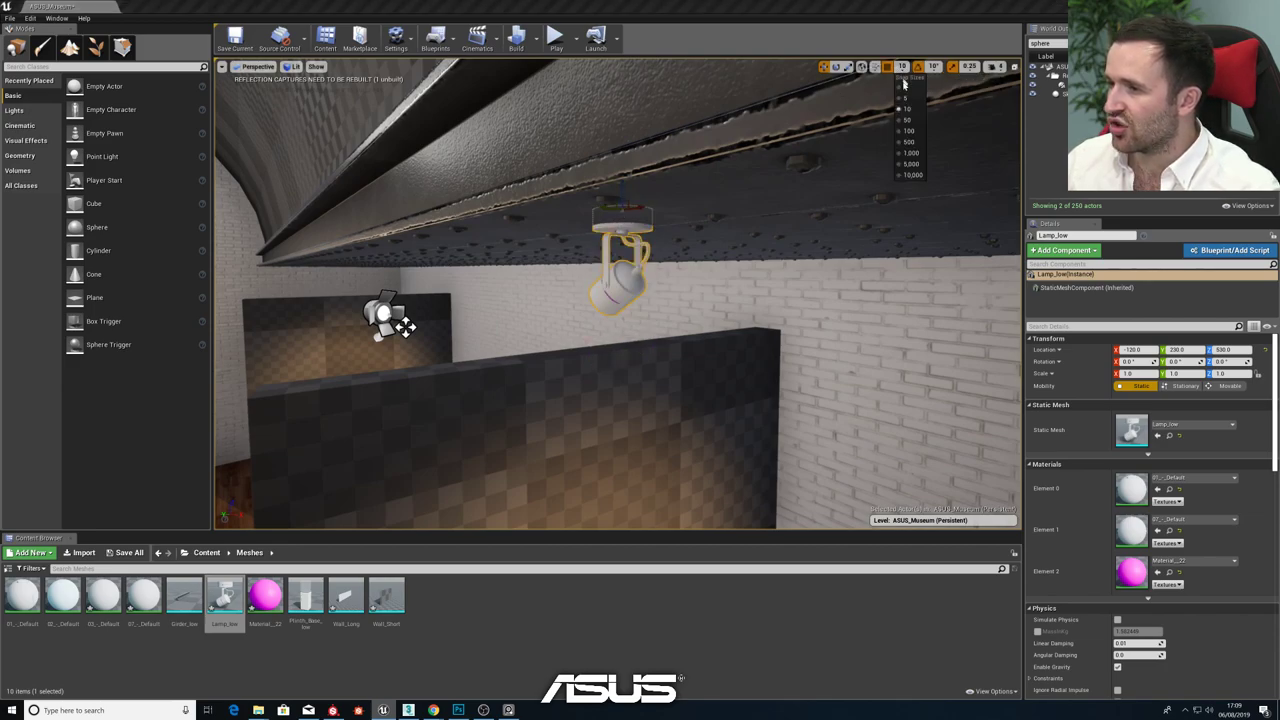
left_click(903, 86)
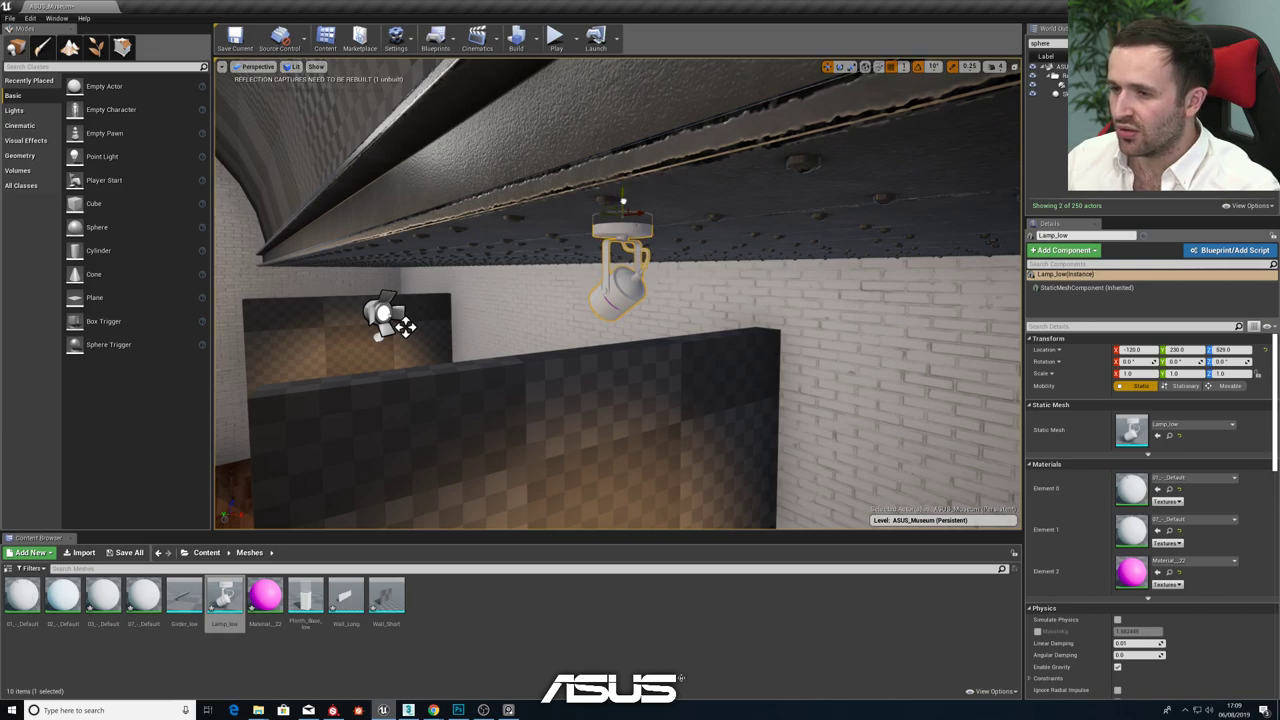
left_click_drag(623, 201, 624, 207)
right_click_drag(535, 340, 547, 330)
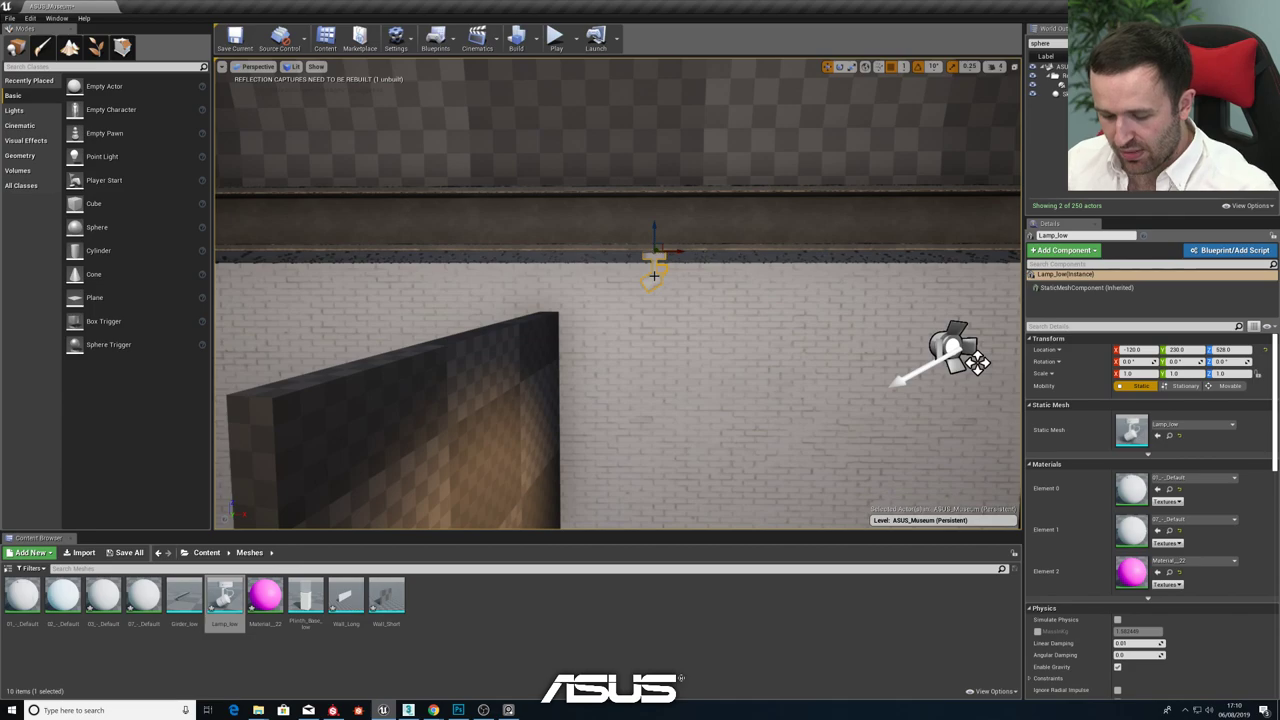
- Scale the placed Lamp_low uniformly up to 2.0 on all axes
key("f")
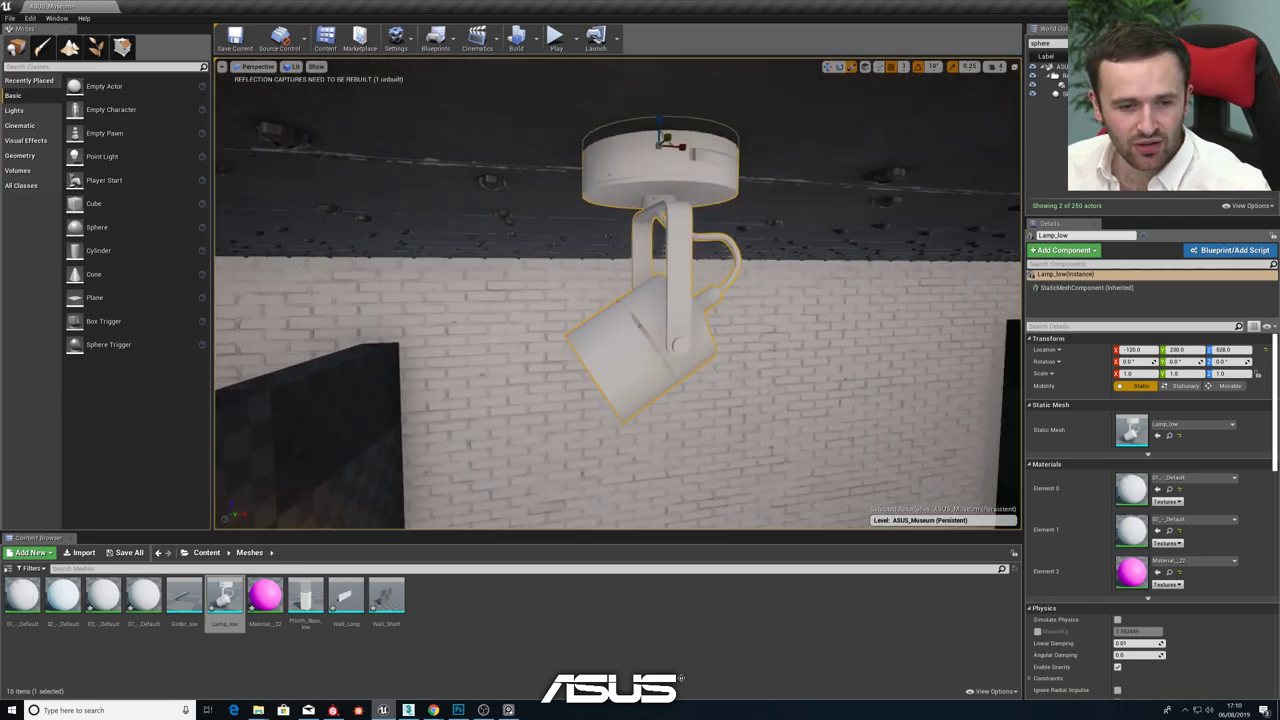
right_click_drag(588, 302, 588, 302)
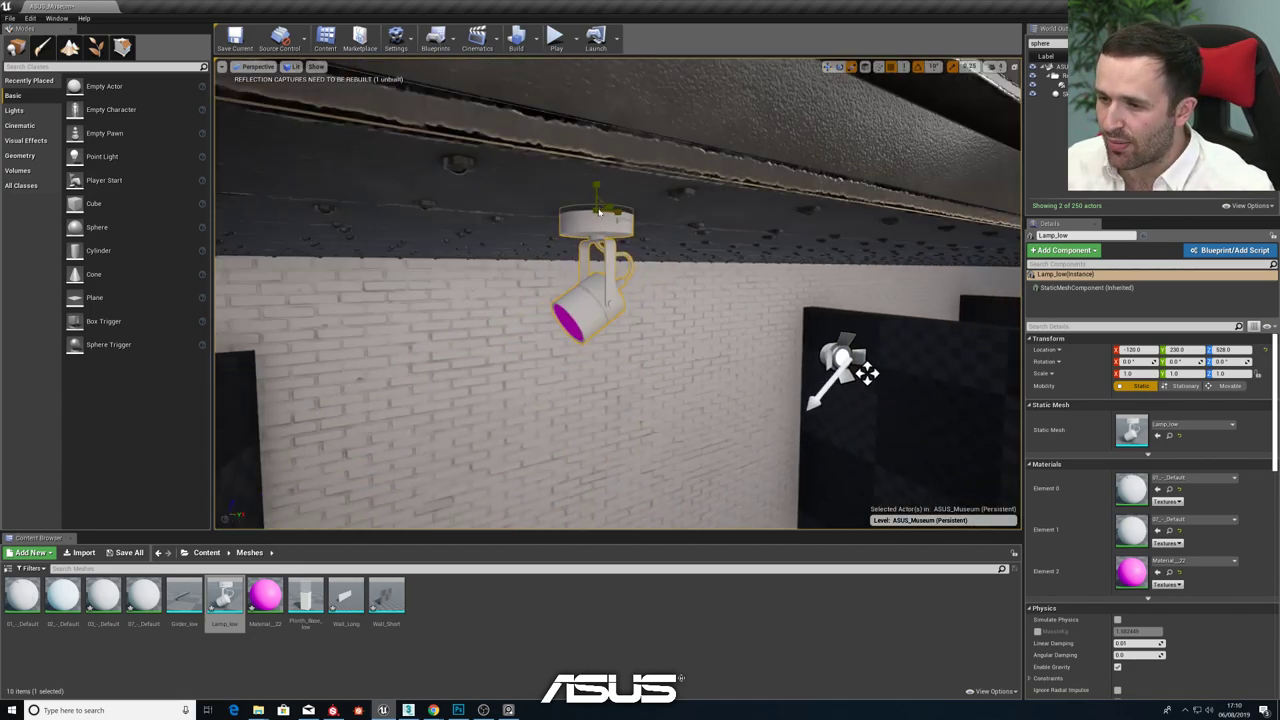
left_click_drag(598, 209, 640, 194)
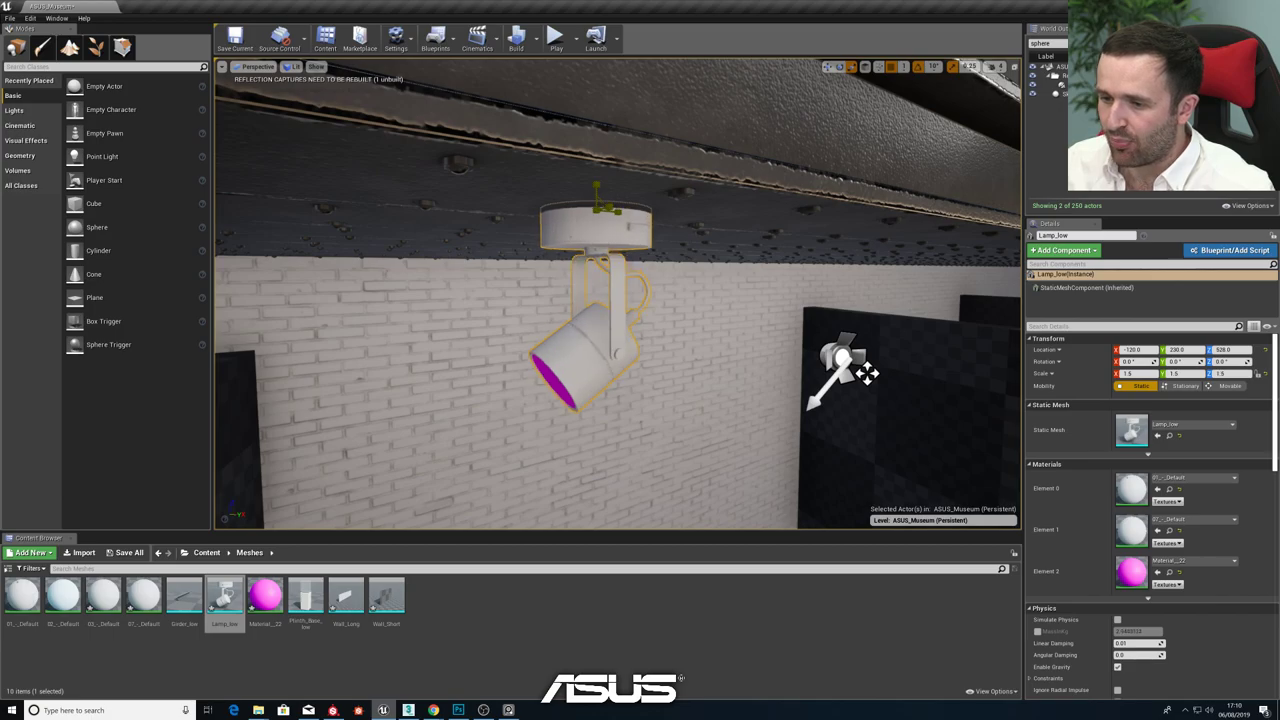
mouse_move(640, 194)
right_mouse_down()
mouse_move(606, 204)
mouse_move(630, 210)
right_mouse_up()
mouse_move(560, 171)
right_mouse_down()
mouse_move(584, 178)
mouse_move(540, 172)
mouse_move(560, 171)
right_mouse_up()
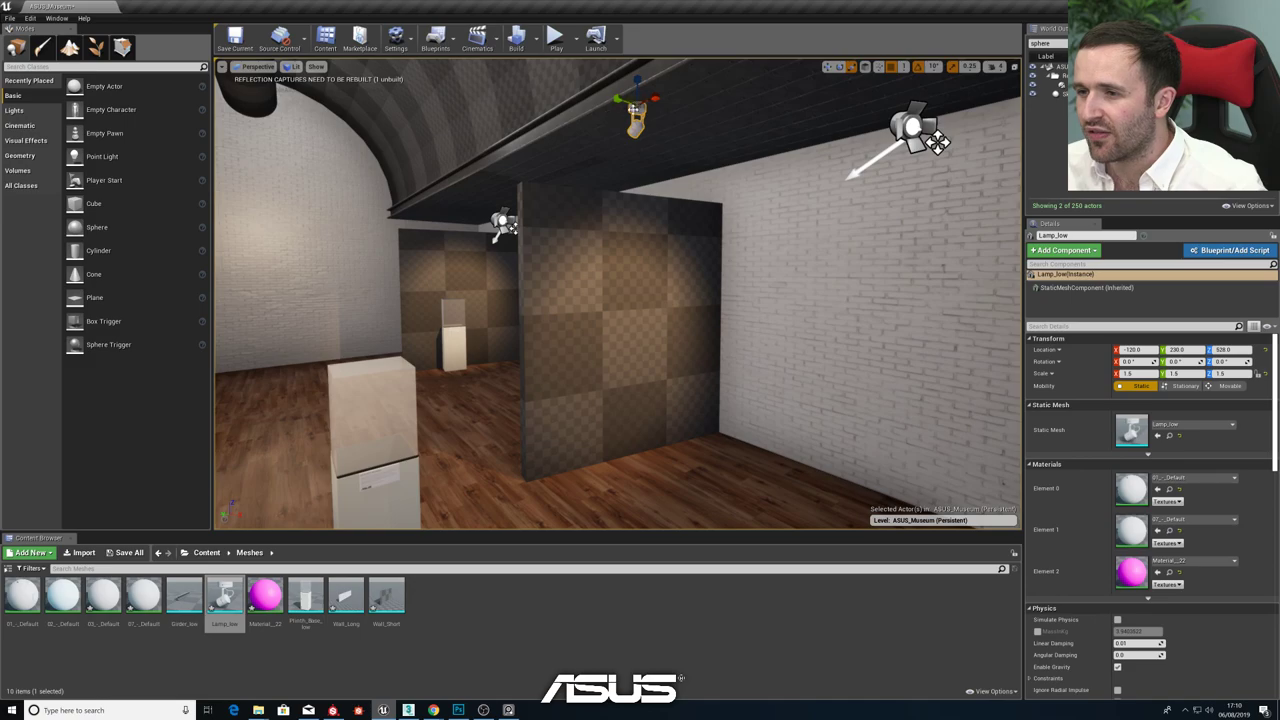
left_click_drag(637, 98, 654, 90)
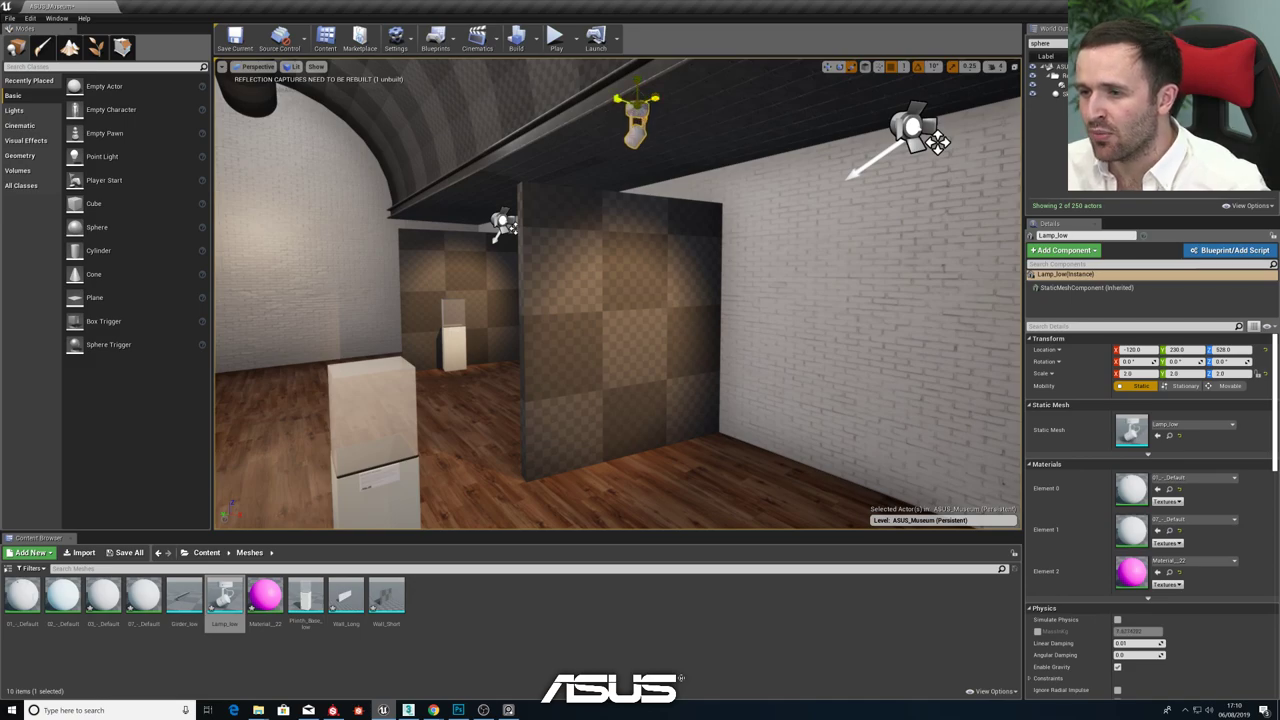
- Examine the enlarged lamp's size and fit against the ceiling from several distances and angles
mouse_move(654, 120)
right_mouse_down()
mouse_move(770, 128)
mouse_move(645, 122)
right_mouse_up()
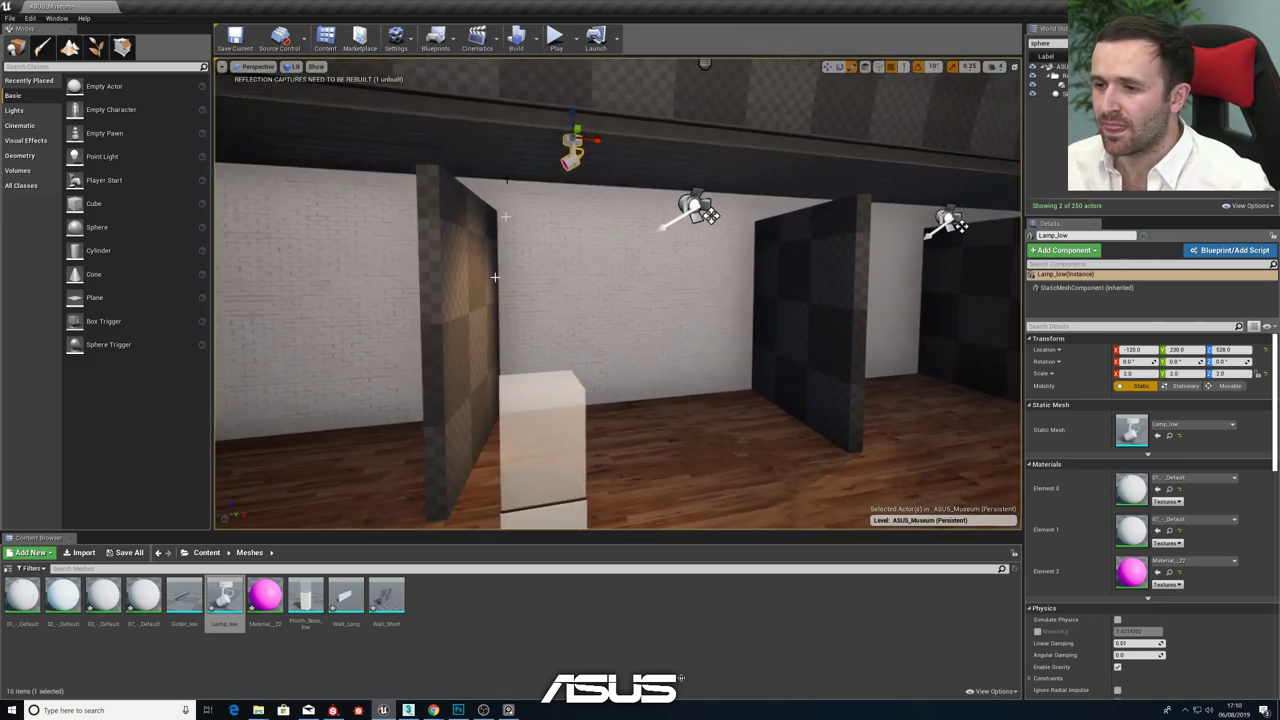
key("w")
right_click_drag(557, 268, 513, 328)
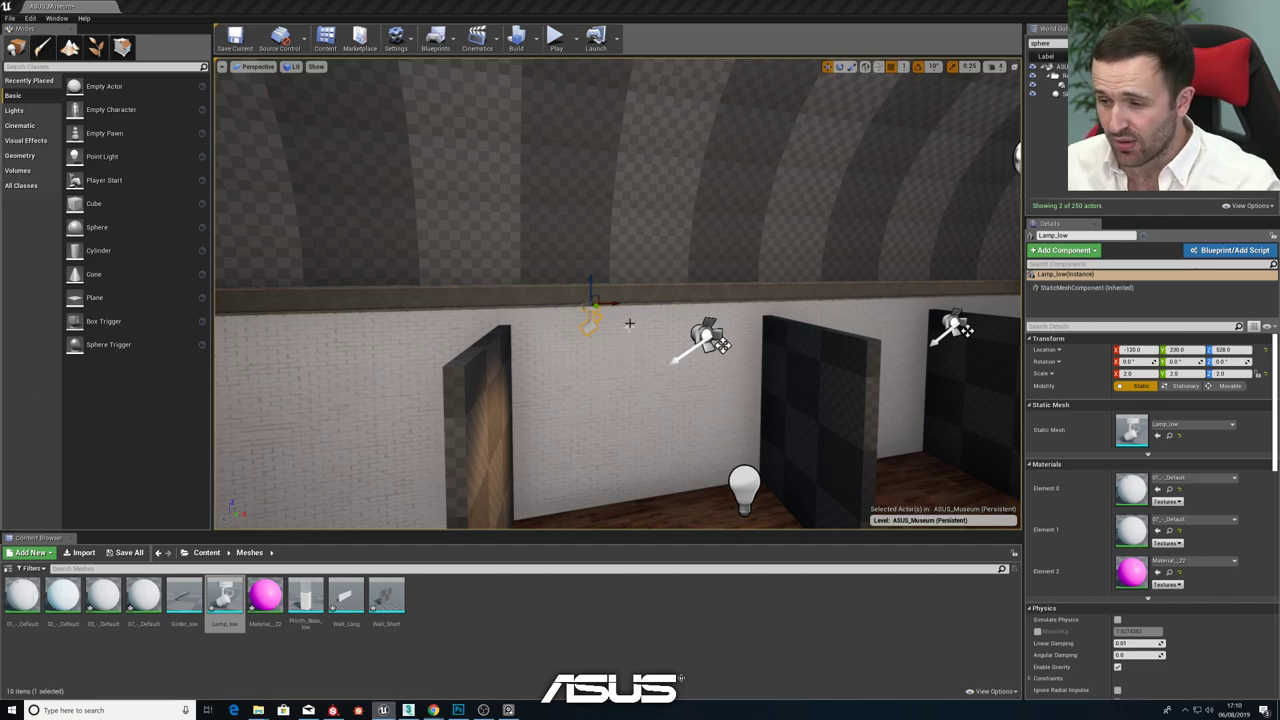
right_click_drag(626, 320, 675, 318)
right_click_drag(566, 441, 537, 392)
right_click_drag(541, 295, 541, 295)
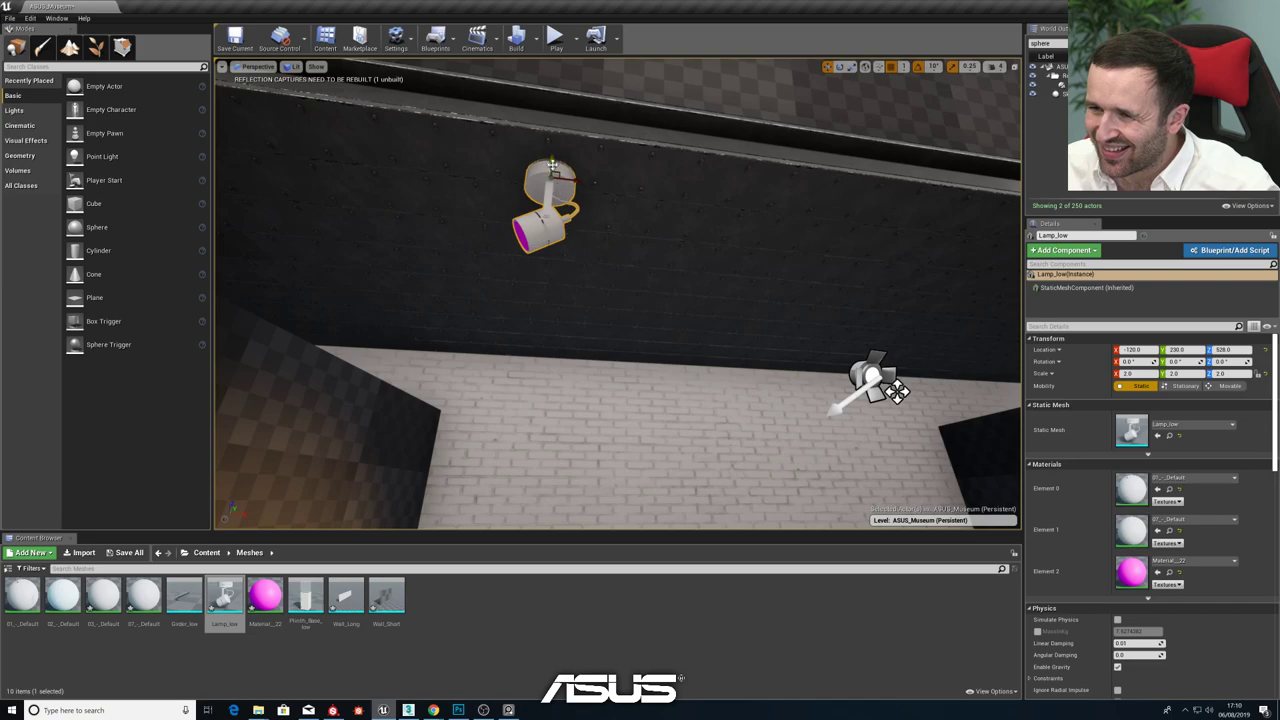
- Reposition Lamp_low along the dark side ceiling to about X 85, Y 239, keeping its height at Z 528
left_click_drag(552, 165, 552, 155)
key("ctrl+z")
right_click_drag(552, 156, 461, 309)
left_click_drag(633, 203, 653, 203)
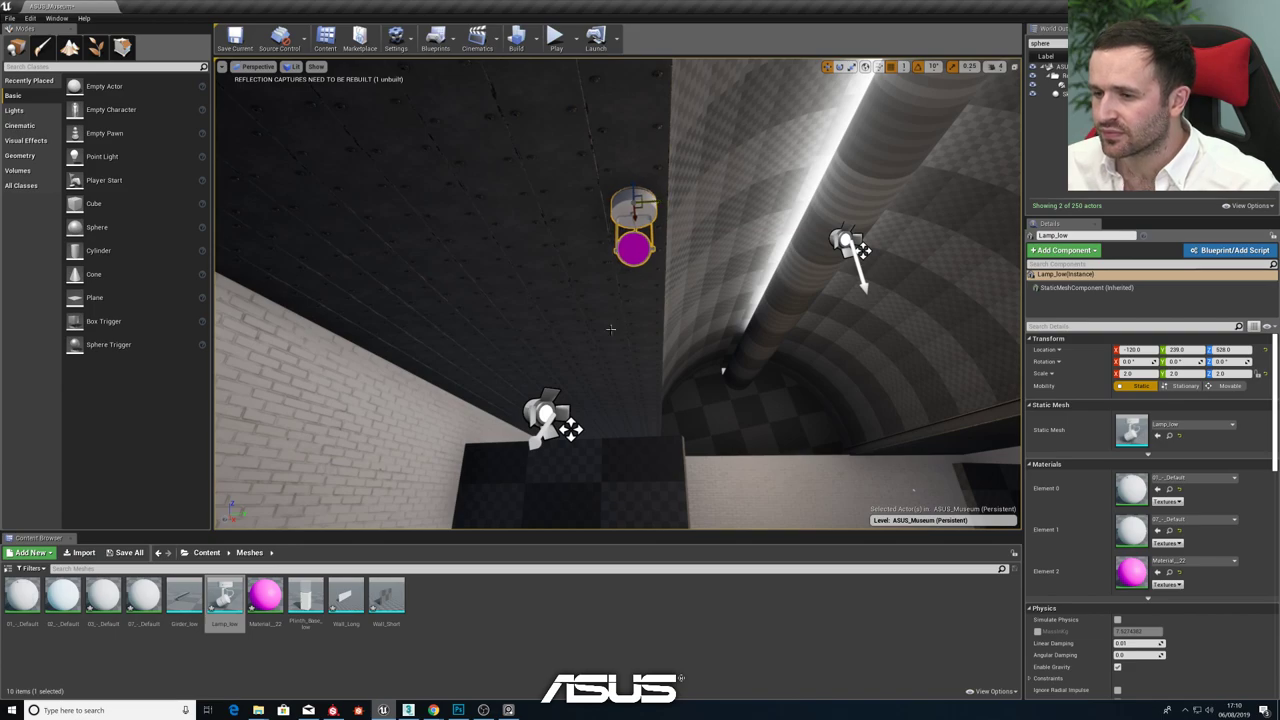
right_click_drag(632, 318, 632, 318)
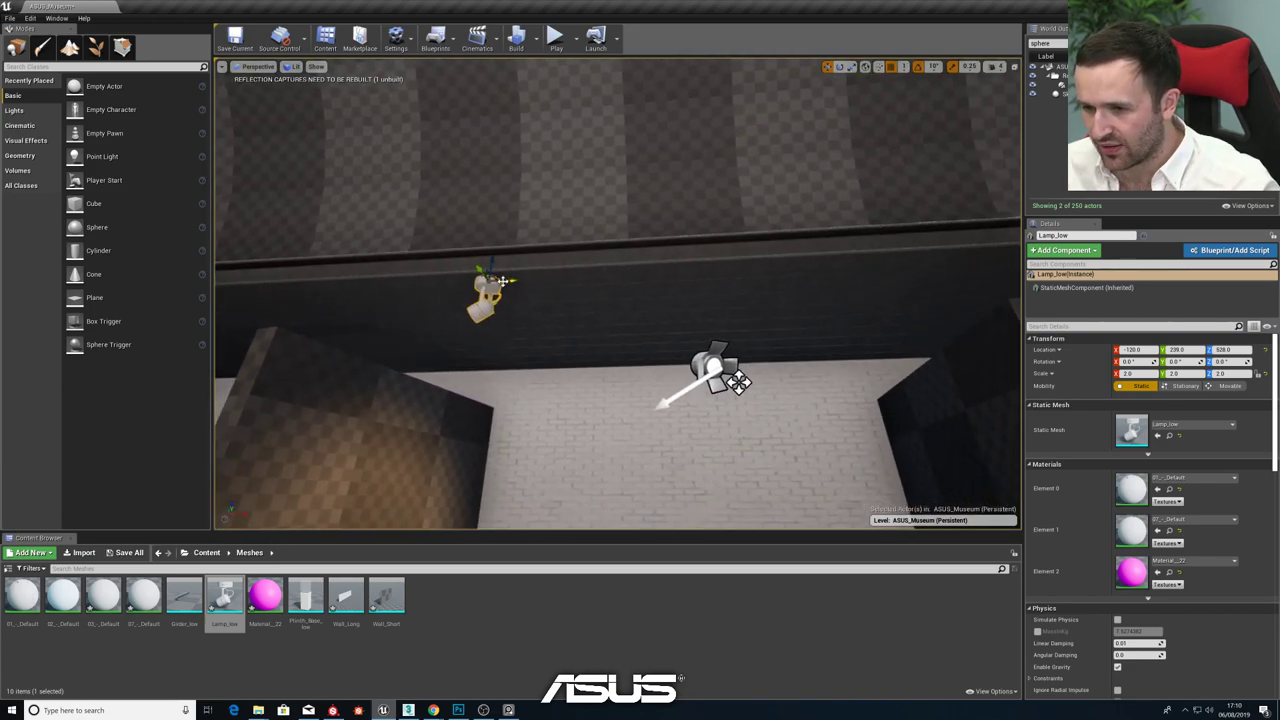
left_click_drag(505, 281, 735, 281)
right_click_drag(735, 300, 735, 300)
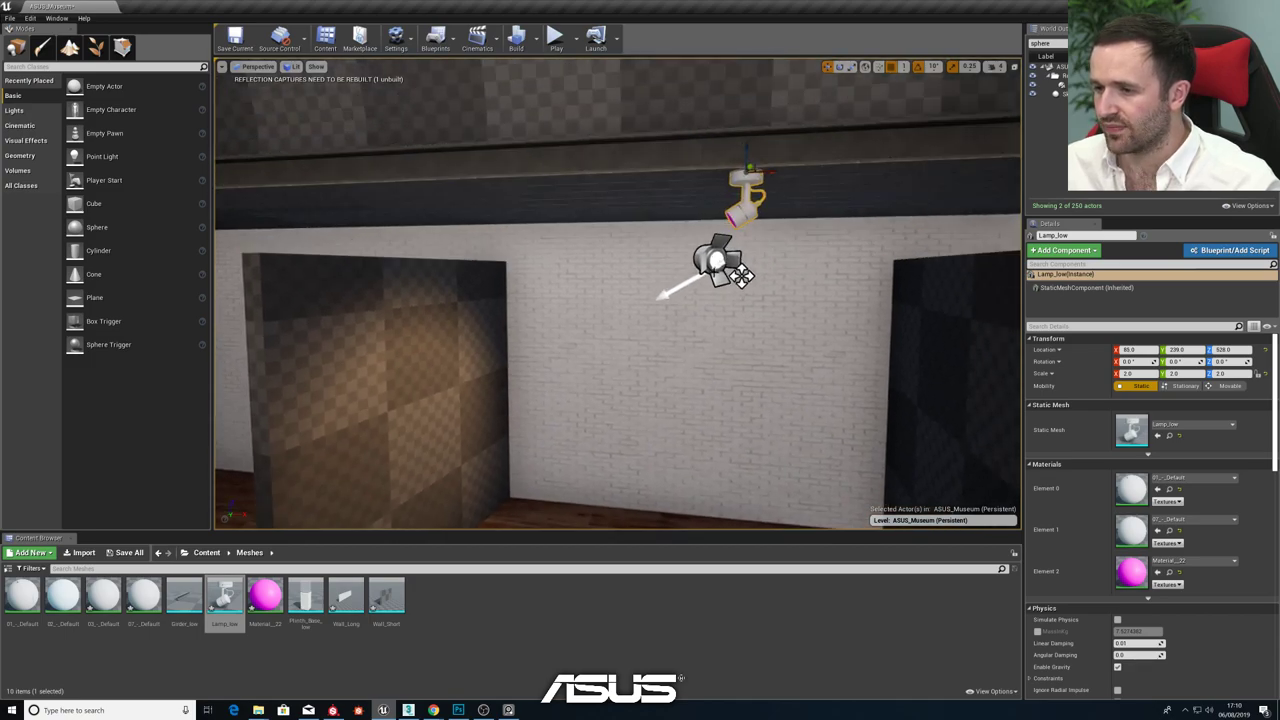
- Move SpotLight3 into the head of Lamp_low, at about Y 240 and Z 500
left_click(714, 268)
left_click_drag(741, 276, 731, 226)
right_click_drag(710, 272, 686, 267)
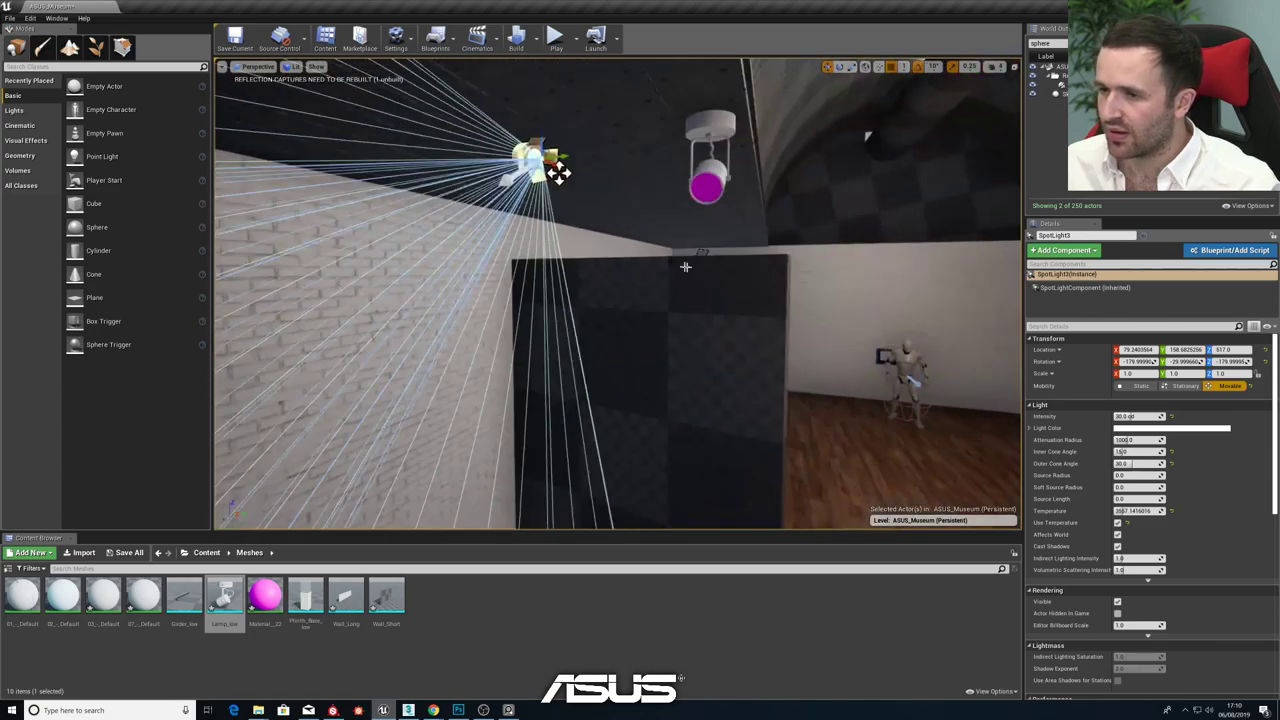
left_click_drag(558, 172, 730, 194)
right_click_drag(700, 230, 654, 303)
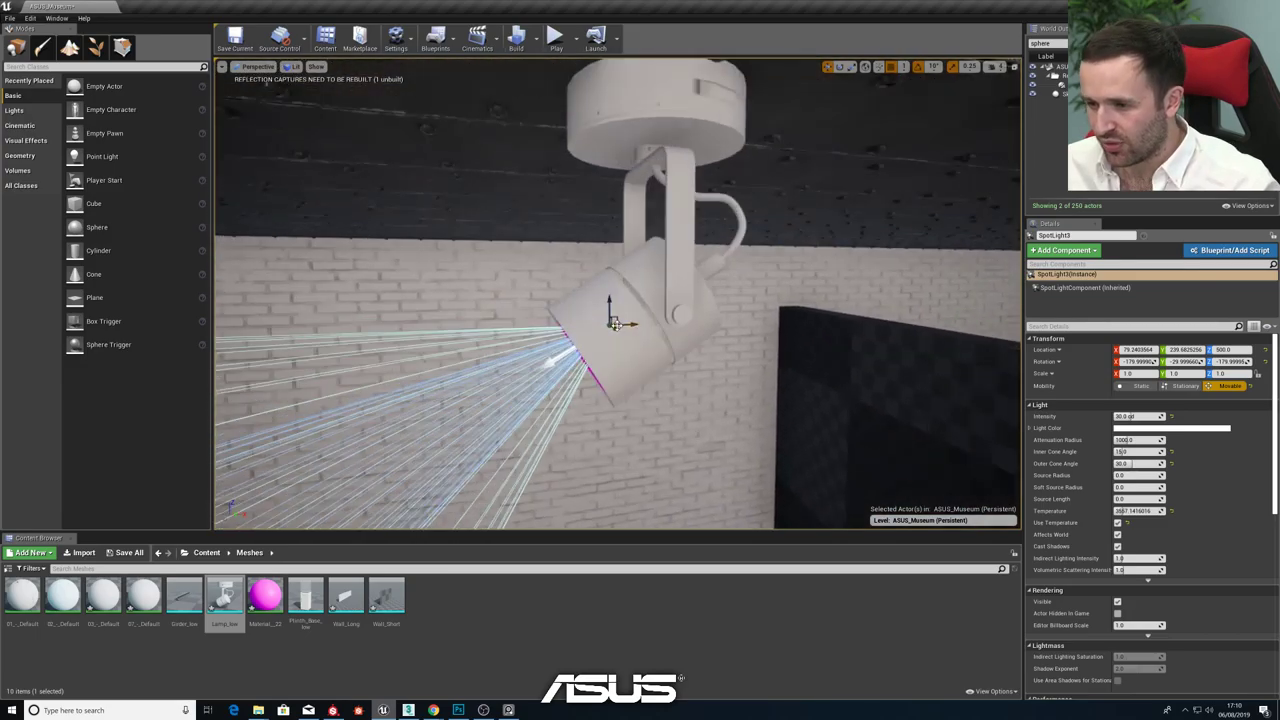
- Fine-tune SpotLight3 against the lamp's lens opening, ending at about Y 240 and Z 498
left_click_drag(618, 318, 618, 328)
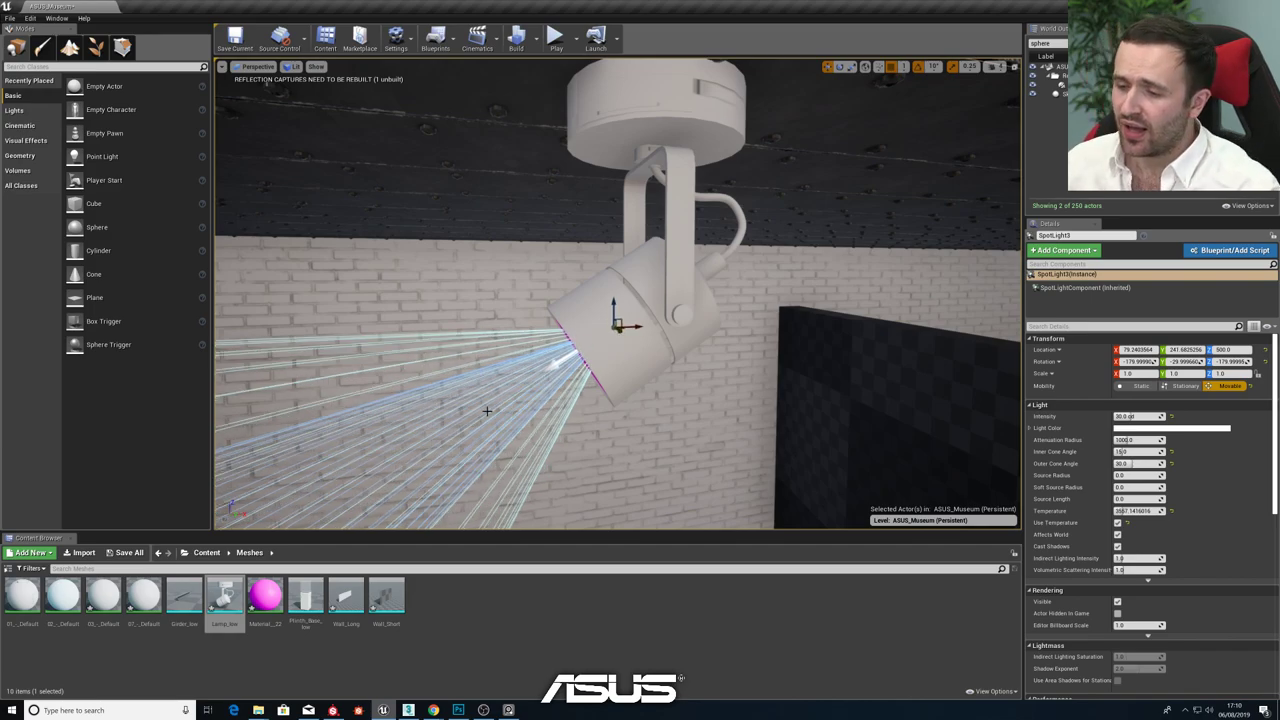
right_click_drag(513, 386, 829, 258)
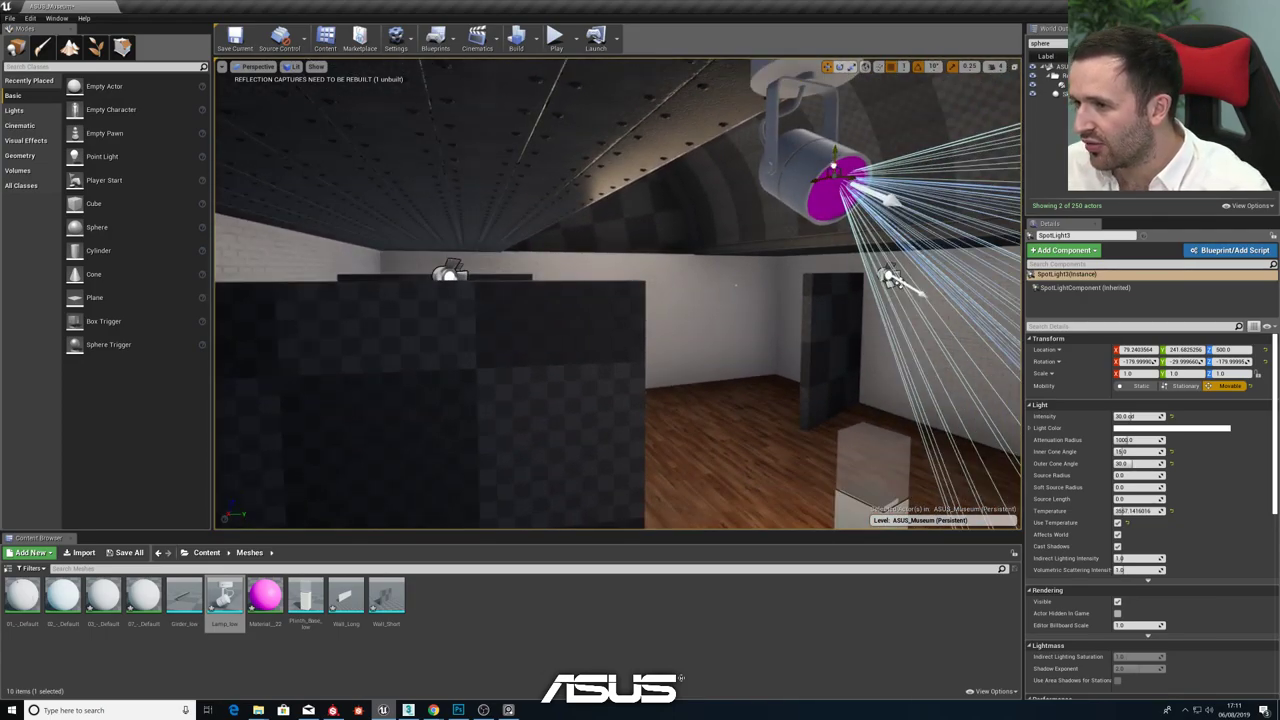
left_click_drag(833, 165, 841, 189)
right_click_drag(787, 249, 825, 249)
right_click_drag(693, 285, 510, 268)
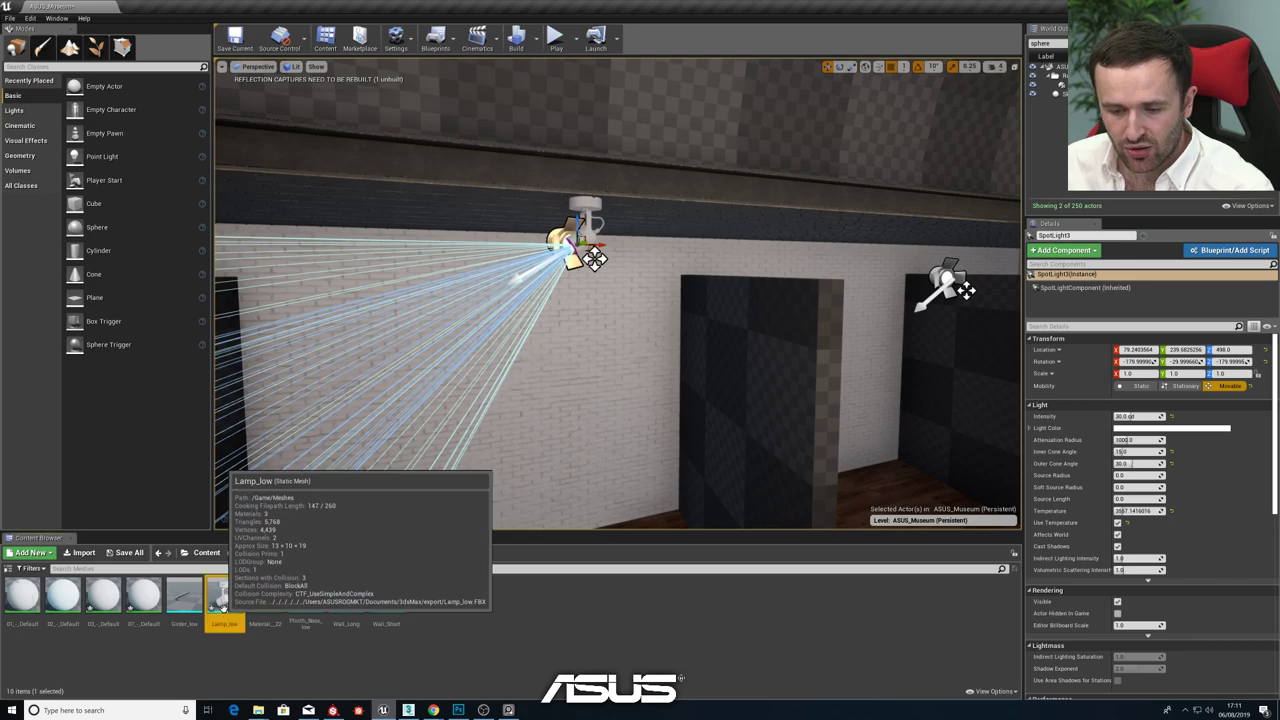
- Open the Lamp_low static mesh for editing in a maximised window and inspect its magenta lens up close
double_click(226, 624)
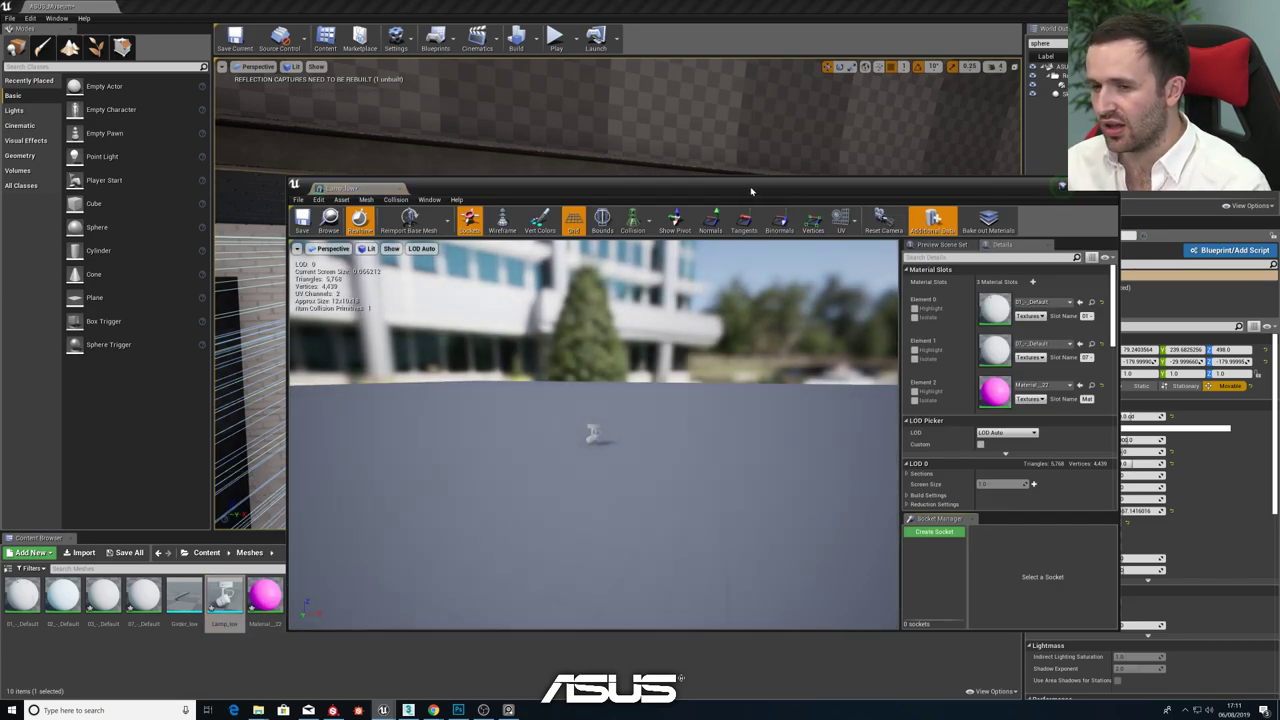
double_click(752, 191)
right_click_drag(415, 404, 415, 440)
left_click_drag(413, 402, 650, 310)
middle_click_drag(403, 402, 500, 440)
middle_click_drag(457, 381, 350, 430)
left_click_drag(457, 381, 440, 300)
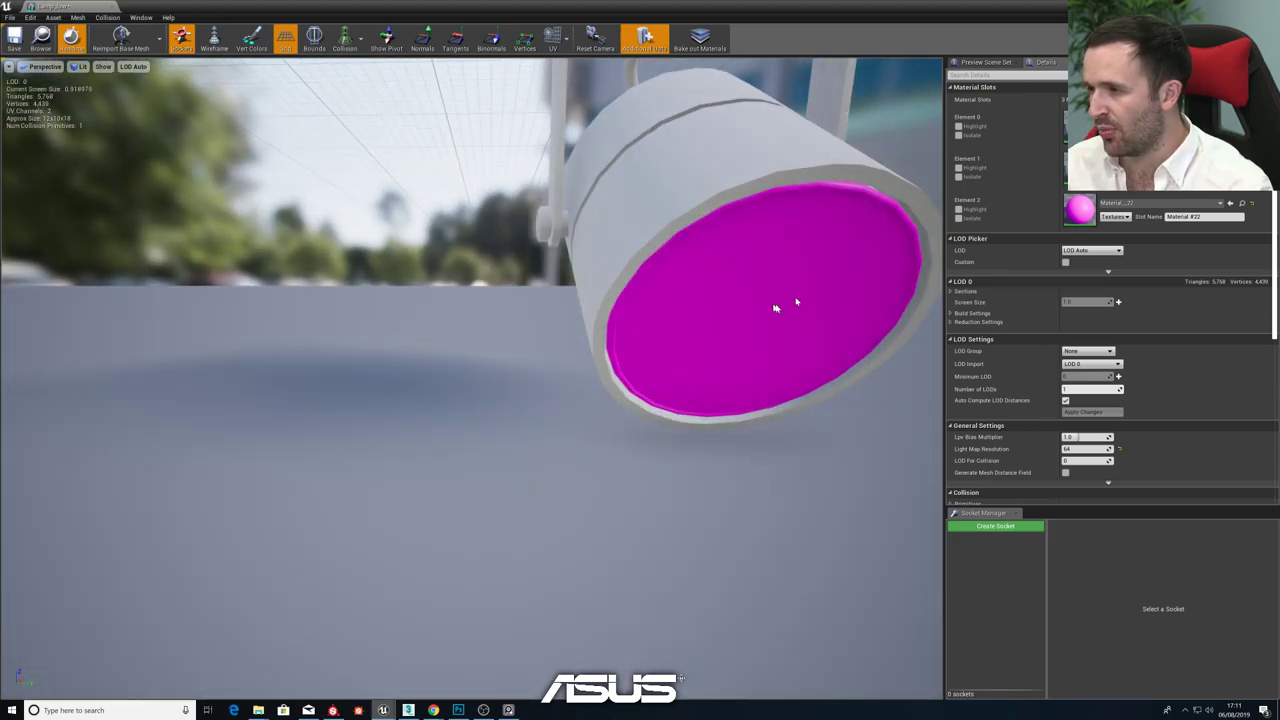
middle_click_drag(645, 292, 720, 230)
left_click_drag(649, 291, 640, 400)
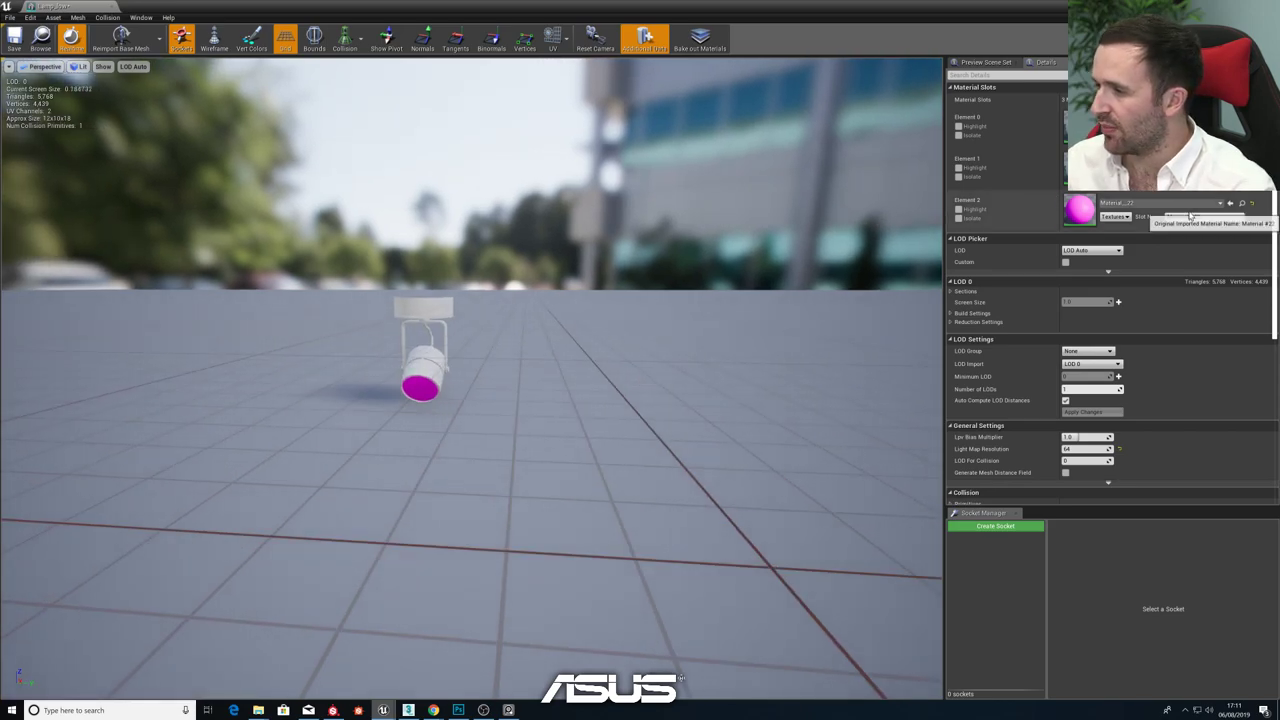
- Replace the magenta material in Element 2 of Lamp_low with the M_Glass material from the Textures folder
left_click(1190, 204)
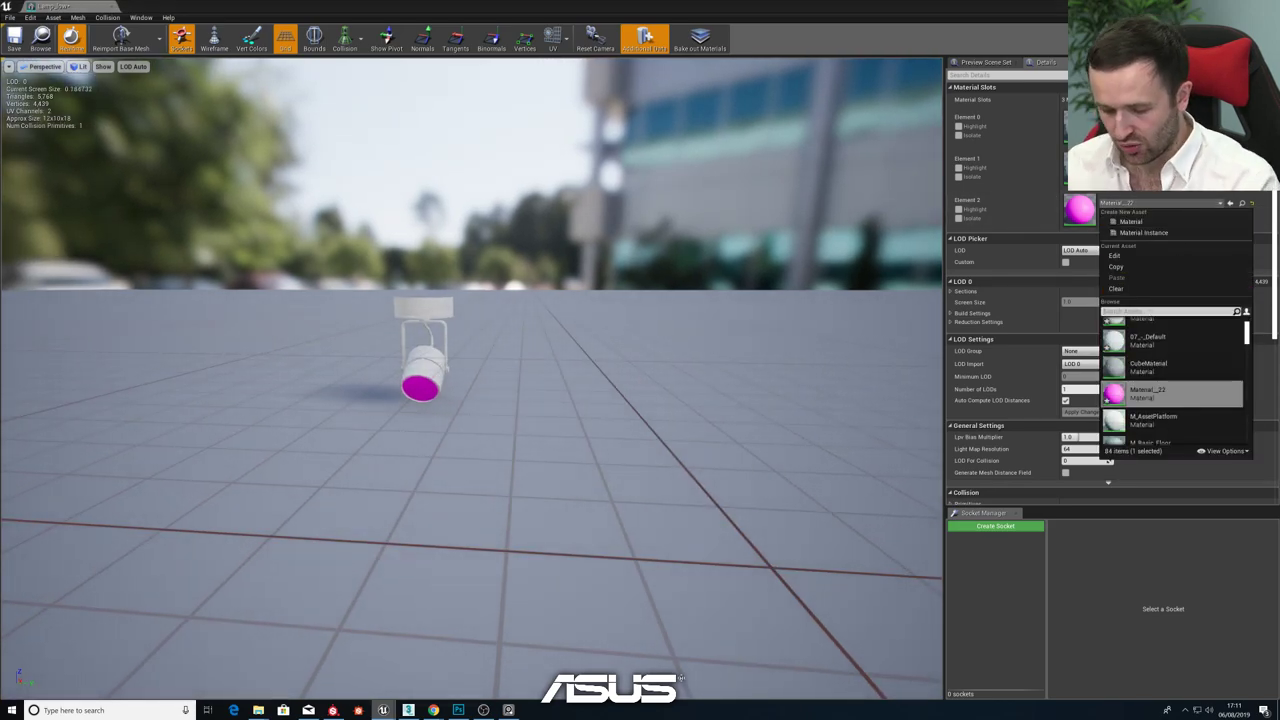
type("glass")
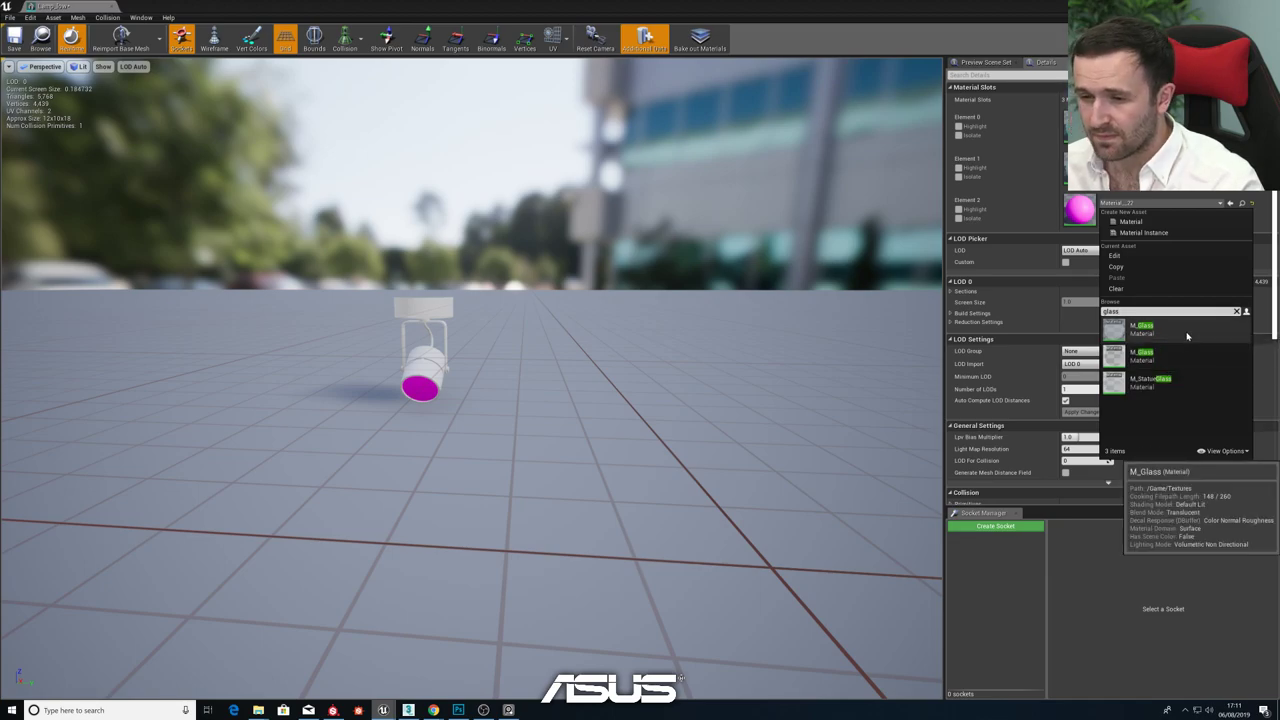
left_click(1187, 336)
right_click_drag(455, 385, 426, 383)
key("f")
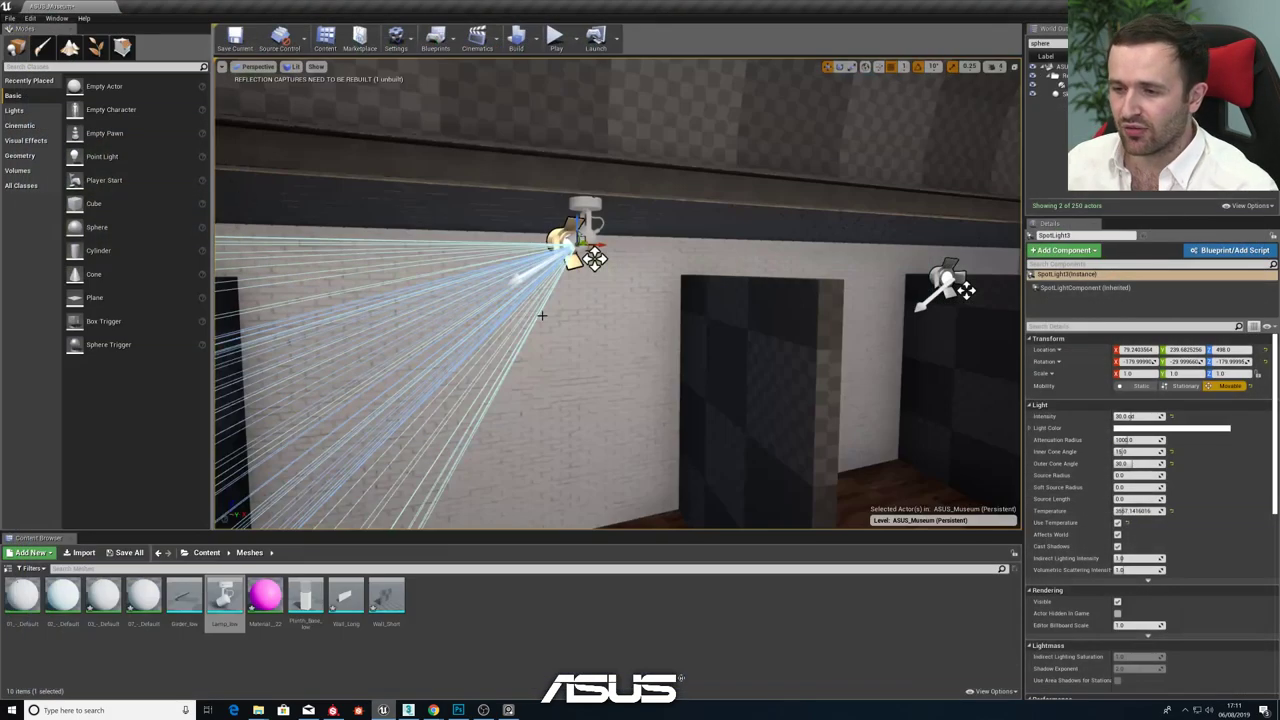
- Return to the museum level and examine the lamp and its light cone from several angles with editor icons toggled off and on
right_click_drag(618, 295, 780, 300)
right_click_drag(583, 345, 590, 345)
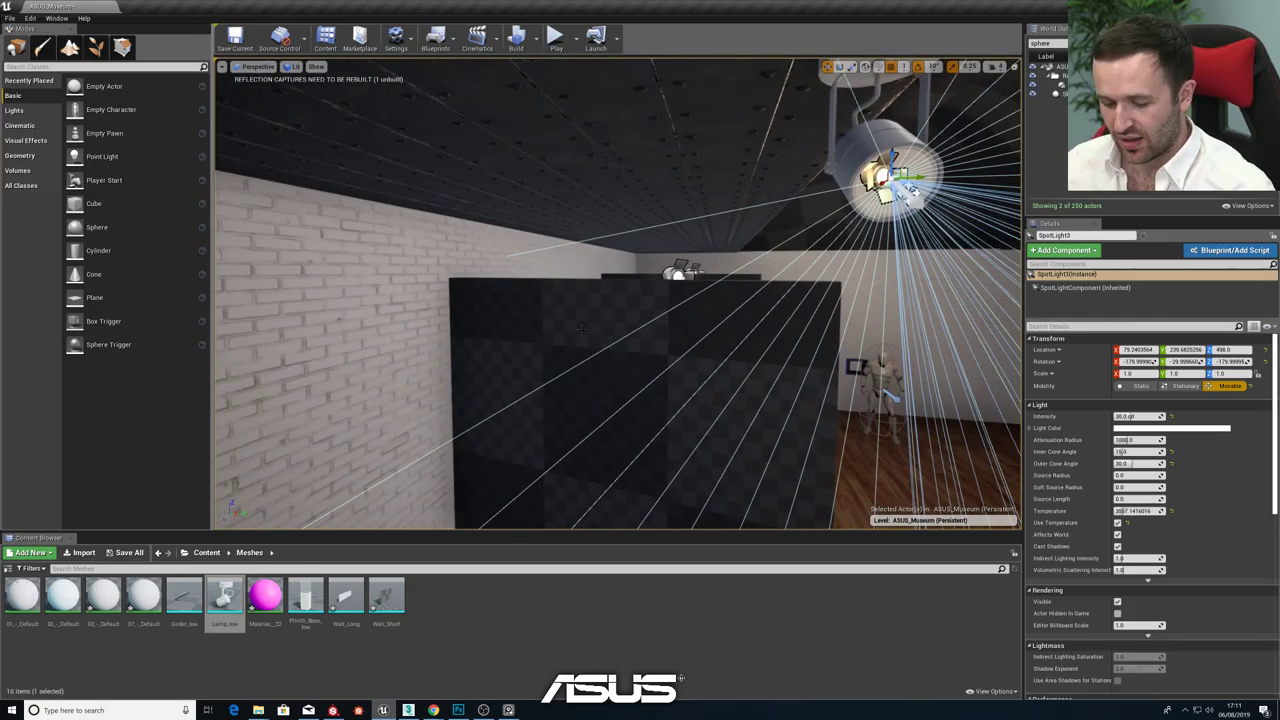
key("g")
right_click_drag(648, 356, 710, 352)
right_click_drag(755, 285, 430, 313)
key("g")
right_click_drag(679, 326, 735, 322)
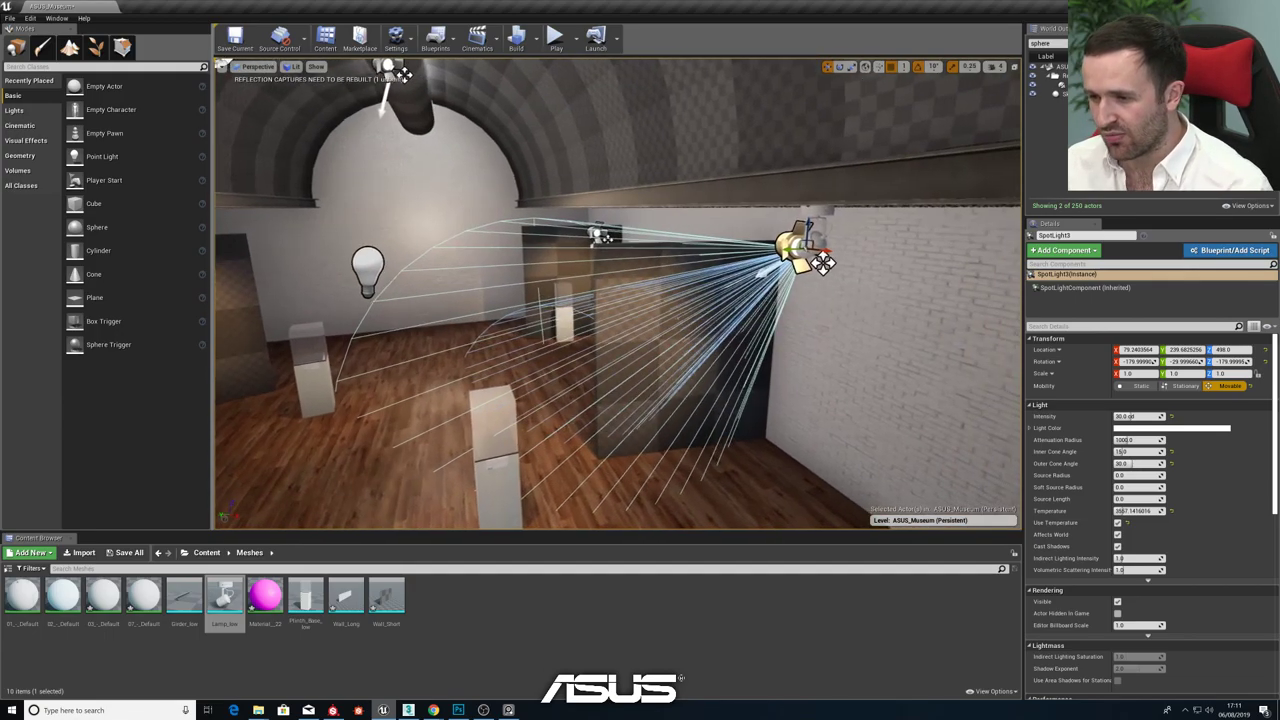
- Rotate SpotLight3 by about 20 degrees around the vertical axis and turn Lamp_low to match its aim
key("e")
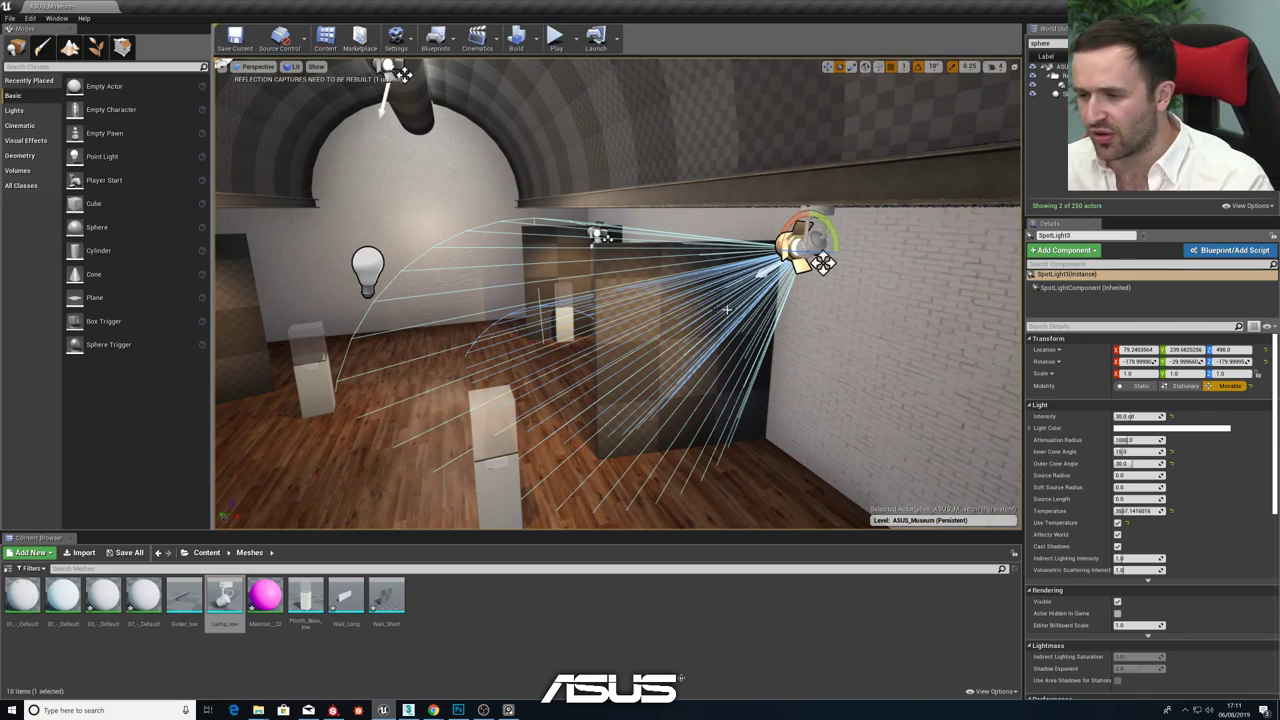
left_click_drag(822, 262, 822, 262)
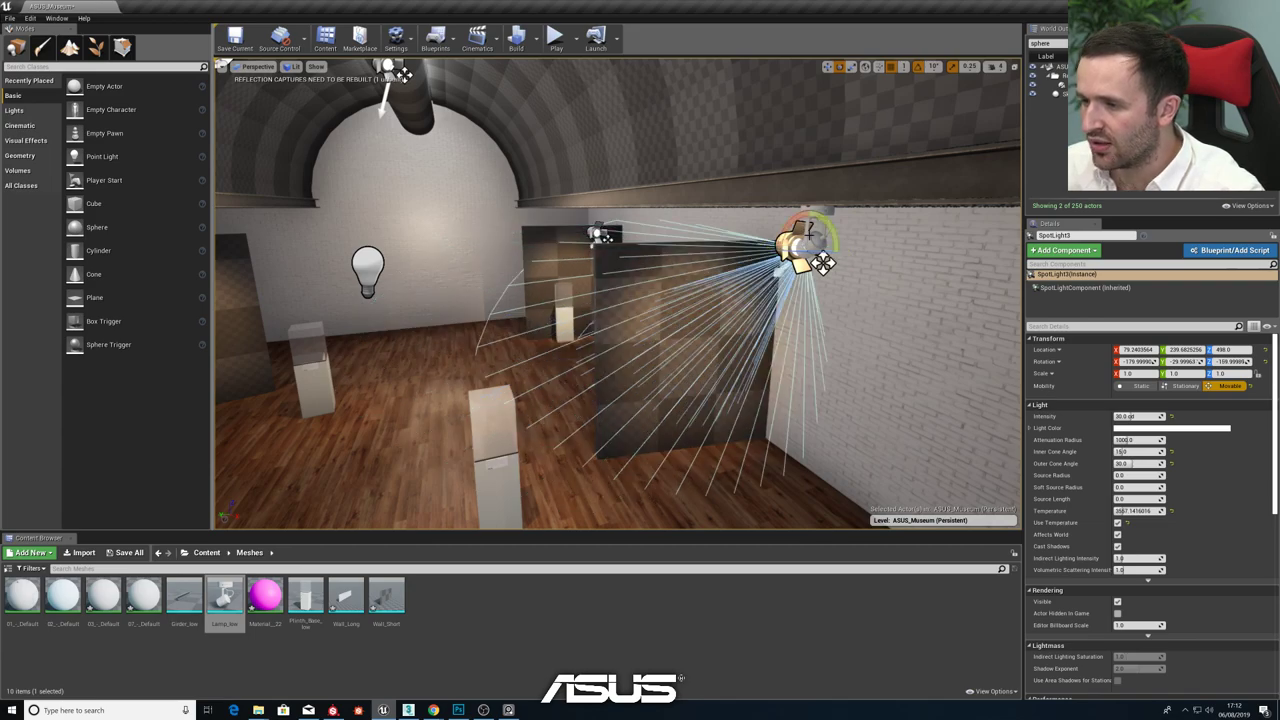
left_click(822, 262)
right_click_drag(803, 225, 803, 225)
left_click_drag(831, 137, 739, 244)
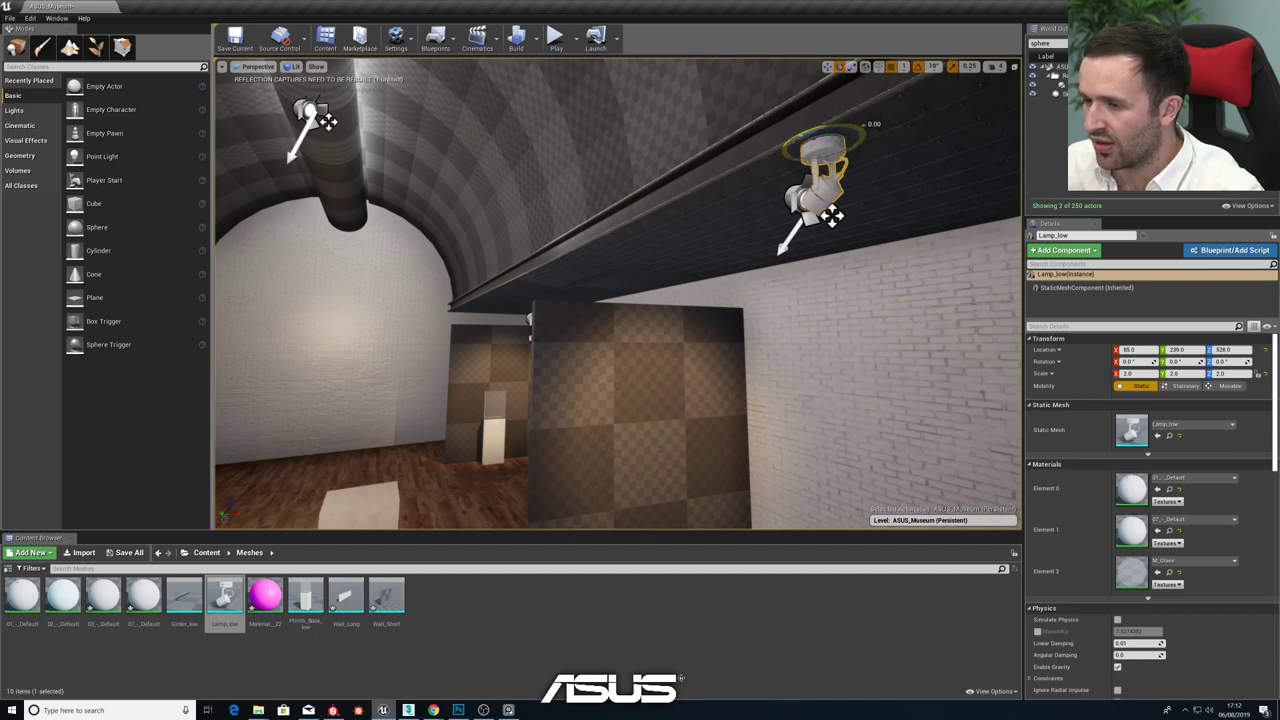
- Hide the editor icons and review the finished lamp beneath the museum ceiling from both sides
right_click_drag(660, 335, 672, 337)
double_click(580, 390)
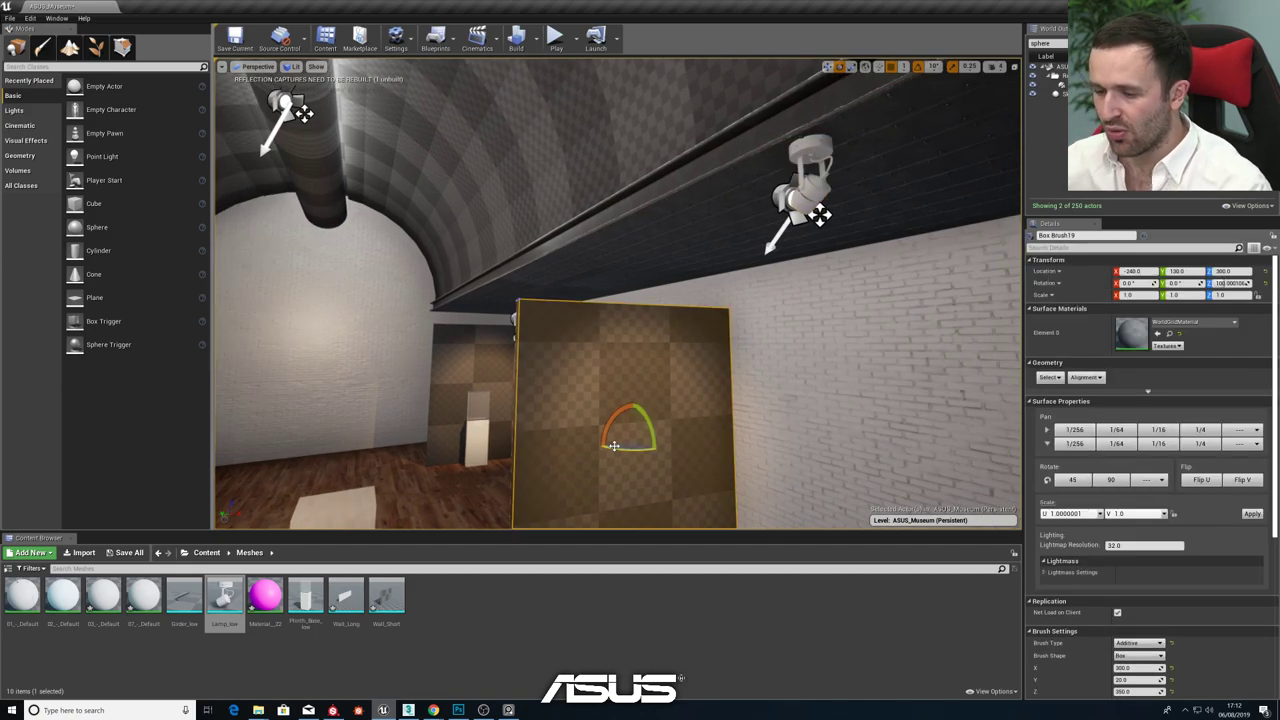
key("g")
right_click_drag(587, 391, 612, 408)
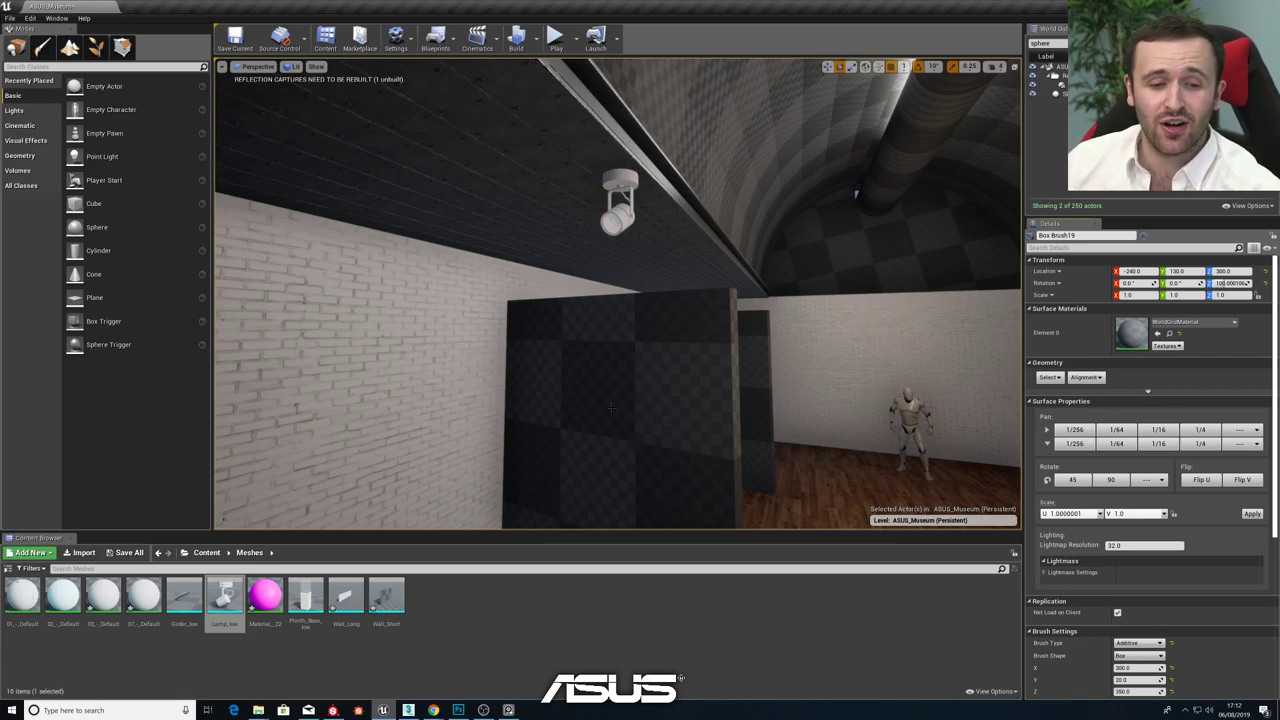
right_click_drag(606, 403, 604, 399)
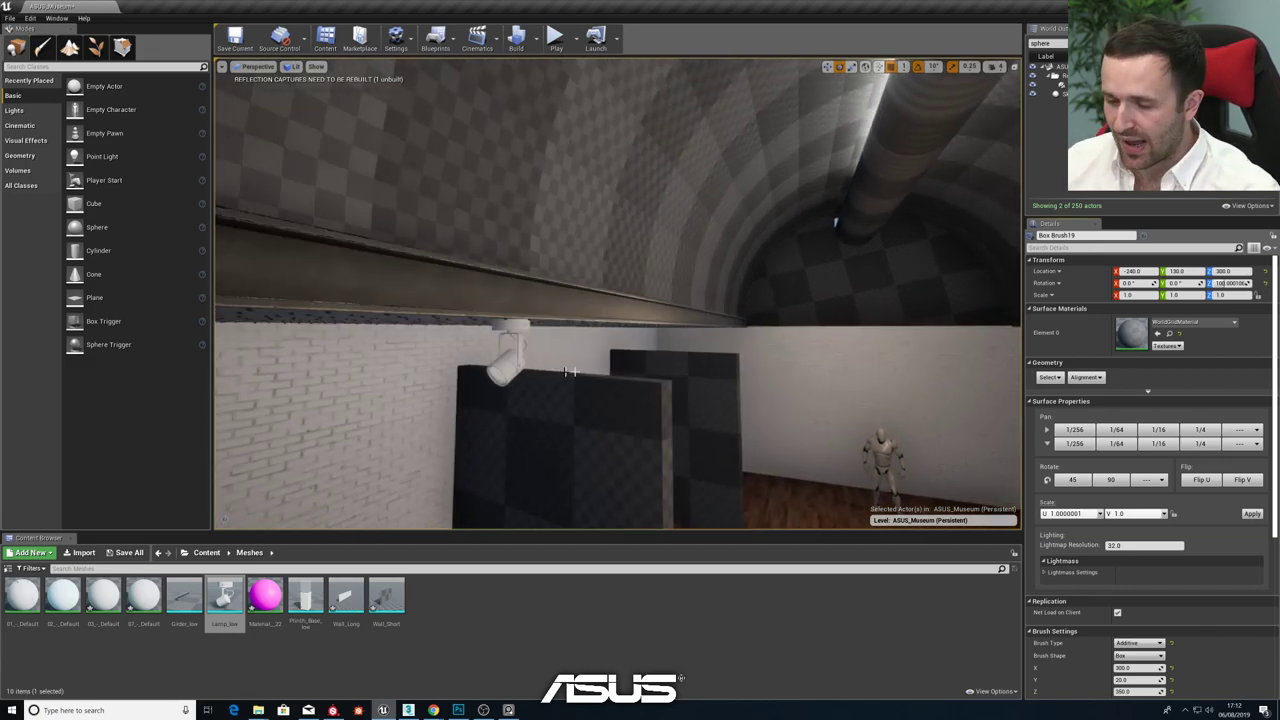
- Switch to 3ds Max and hide the Lamp_Base and Lamp_Light objects
key("alt+Tab")
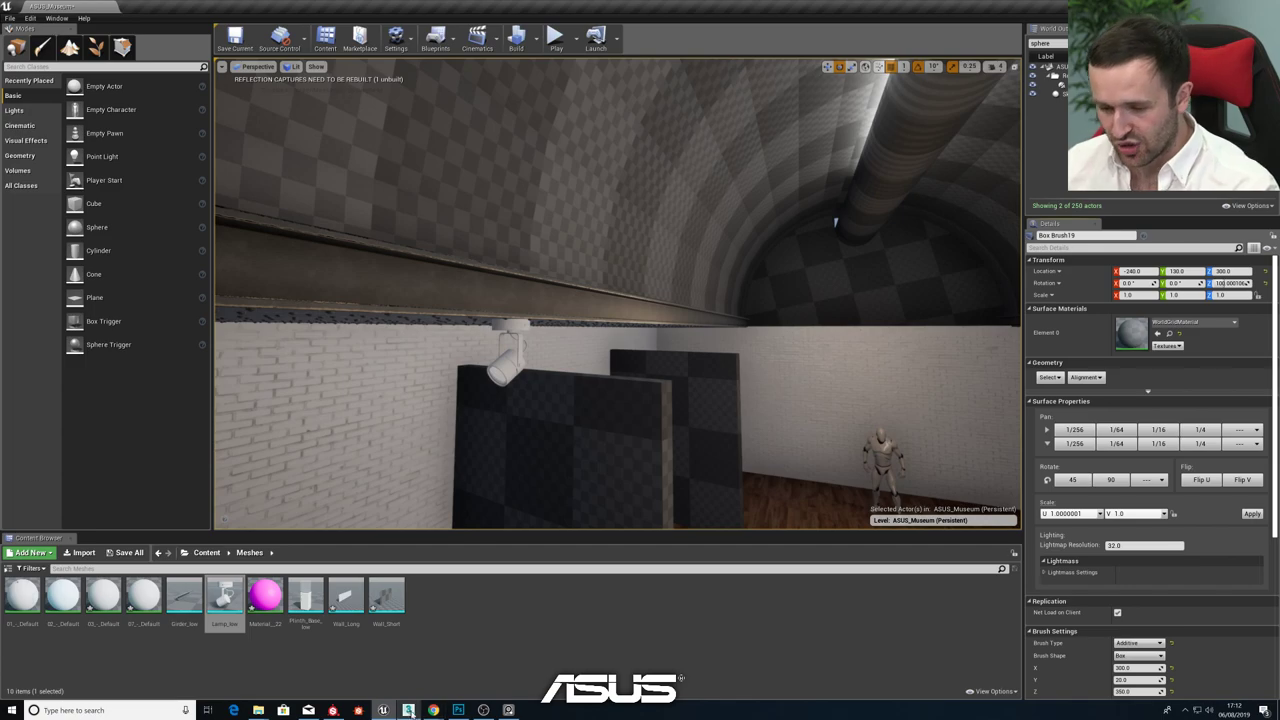
middle_click_drag(710, 494, 486, 588, "alt")
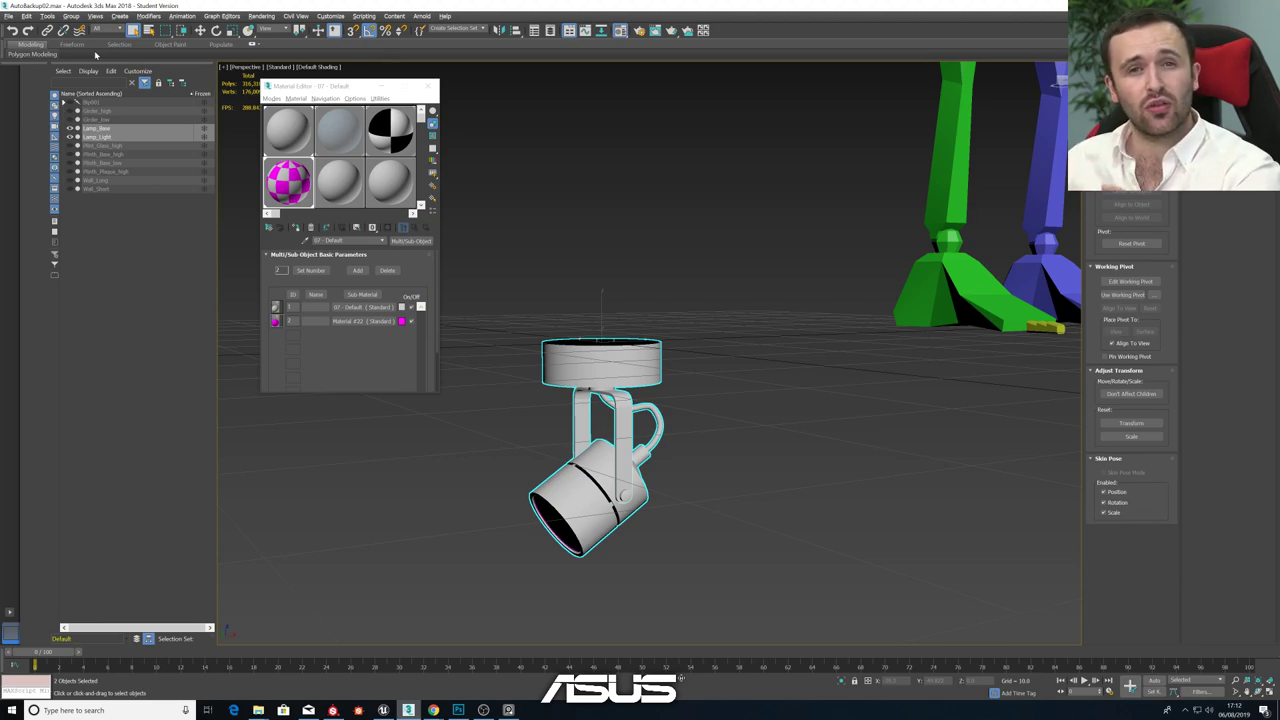
left_click(110, 121)
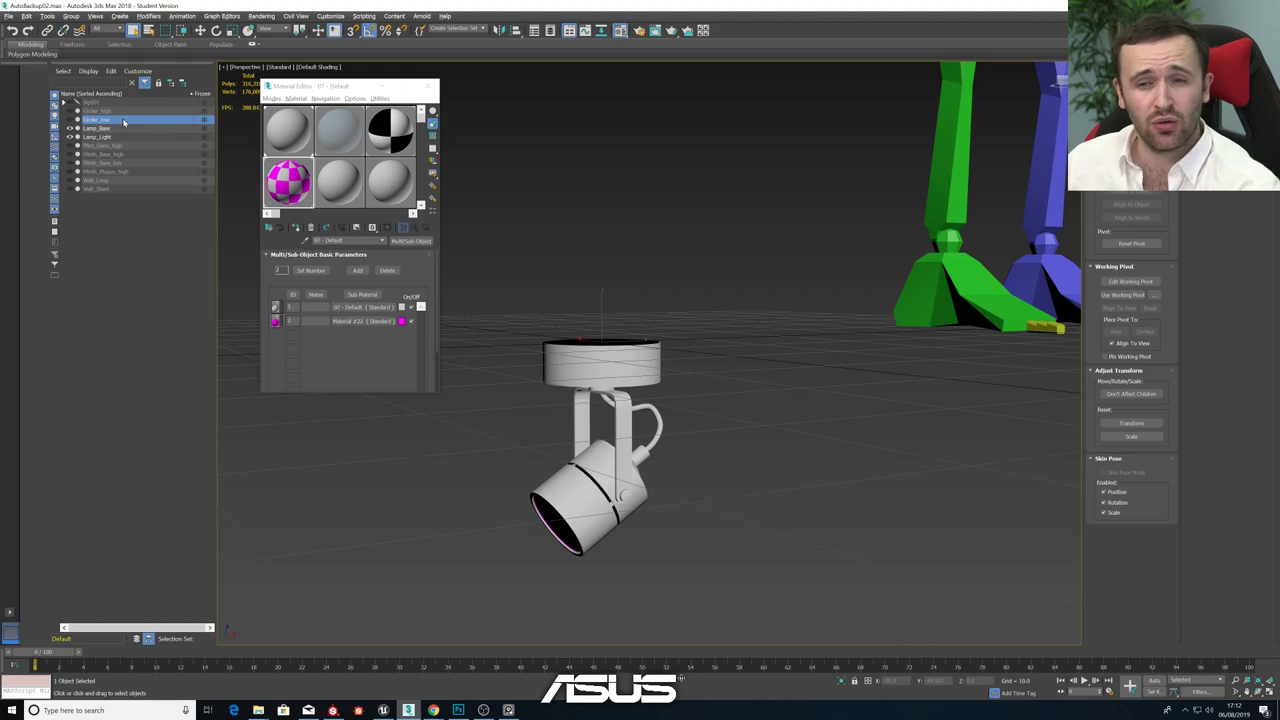
left_click(70, 128)
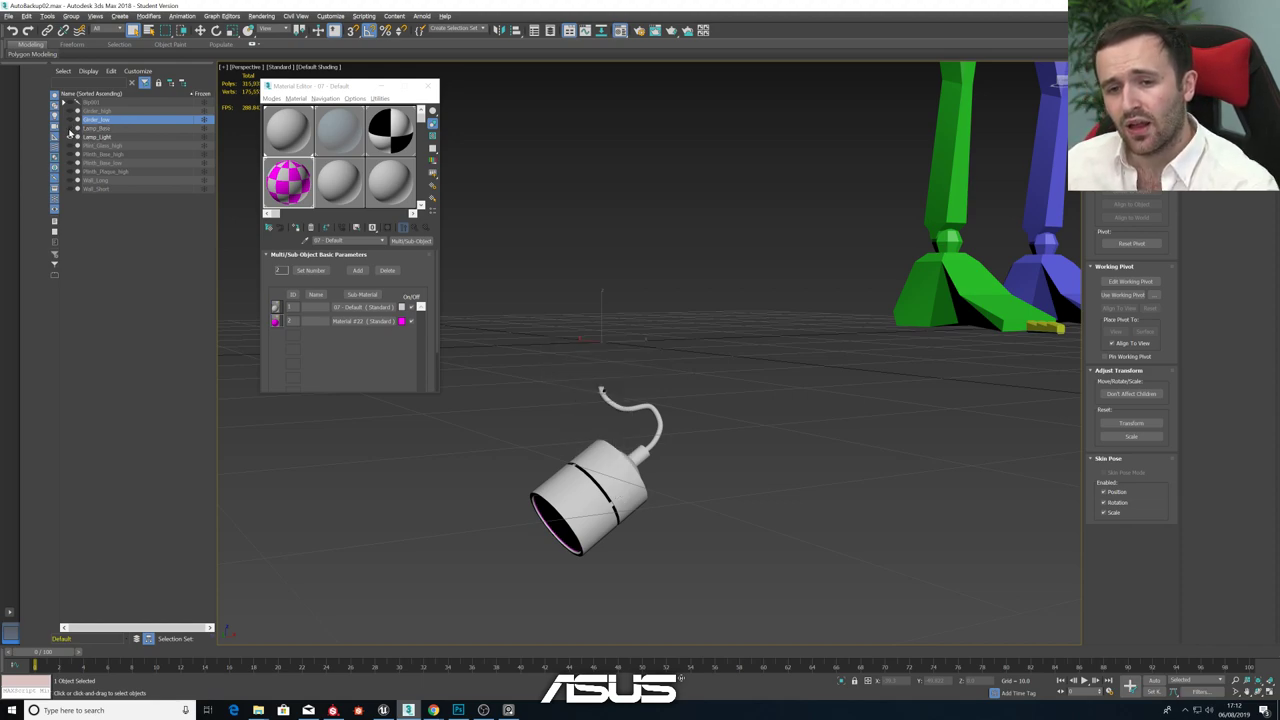
left_click(70, 137)
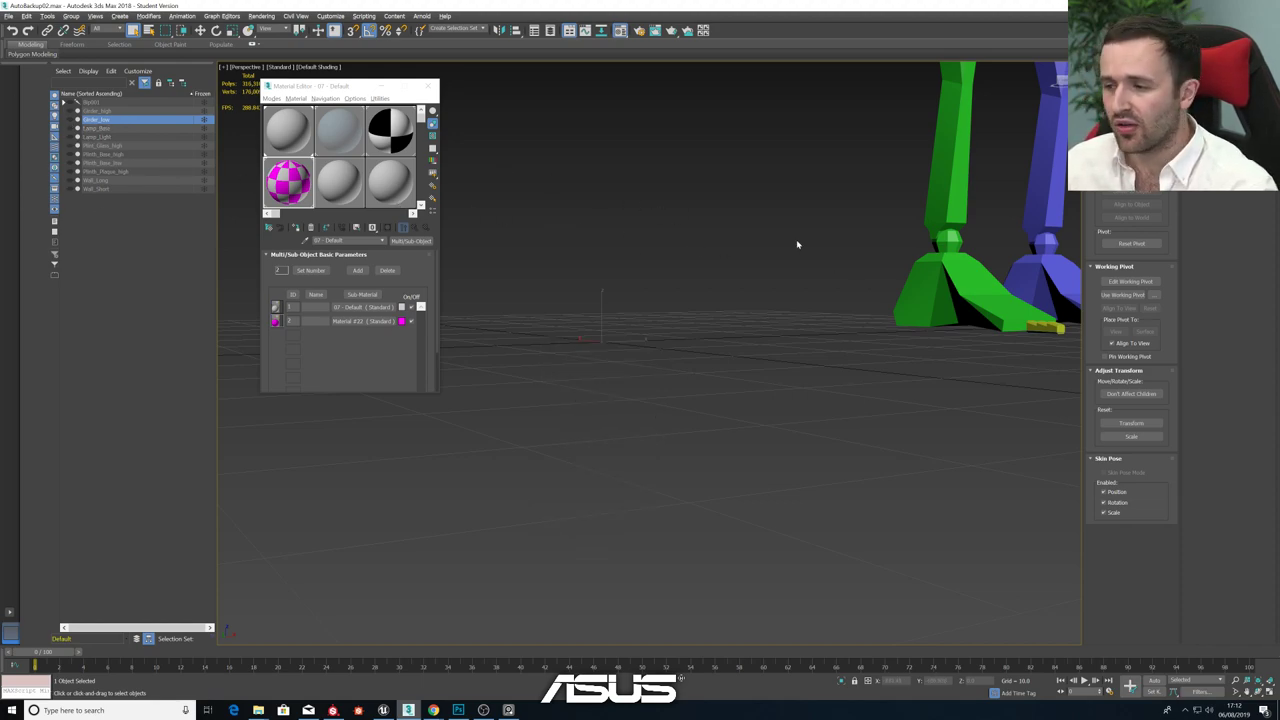
- Select the root of the Bip001 figure and move it far aside along X, clear of the work area
scroll(797, 244, "down", 5)
middle_click_drag(823, 227, 766, 309)
scroll(766, 309, "down", 10)
left_click_drag(735, 235, 815, 325)
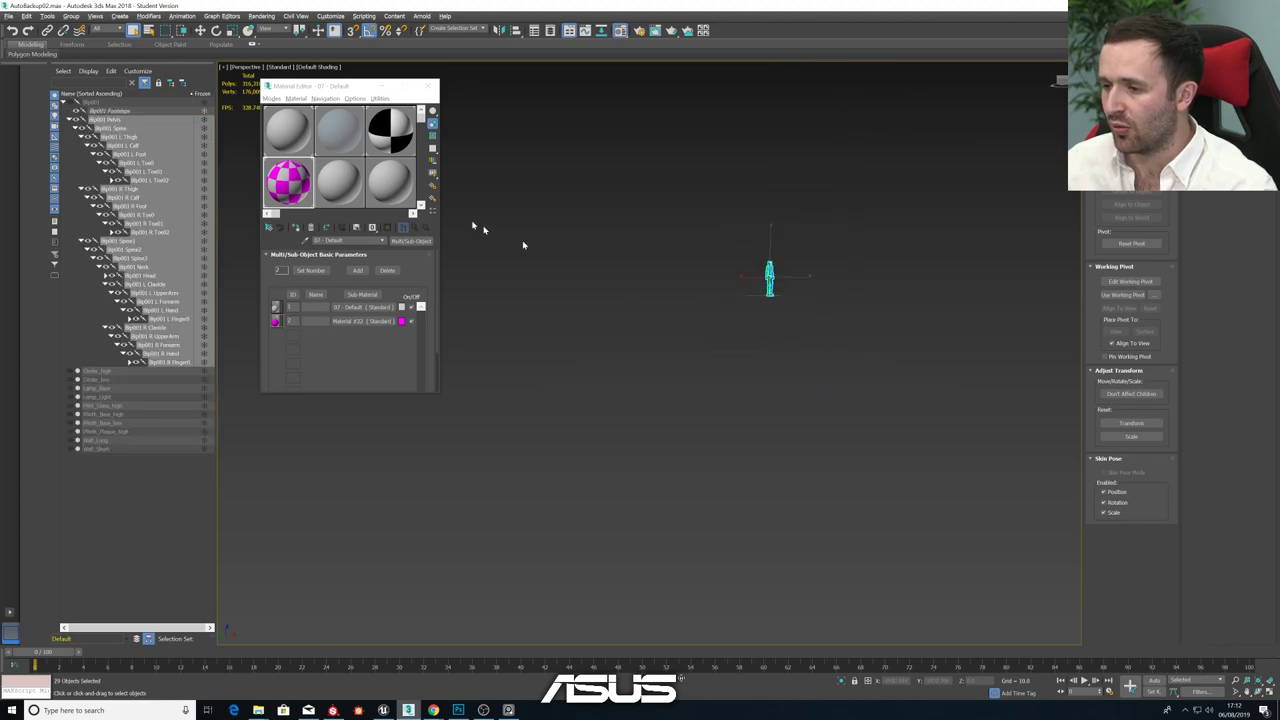
left_click(119, 103)
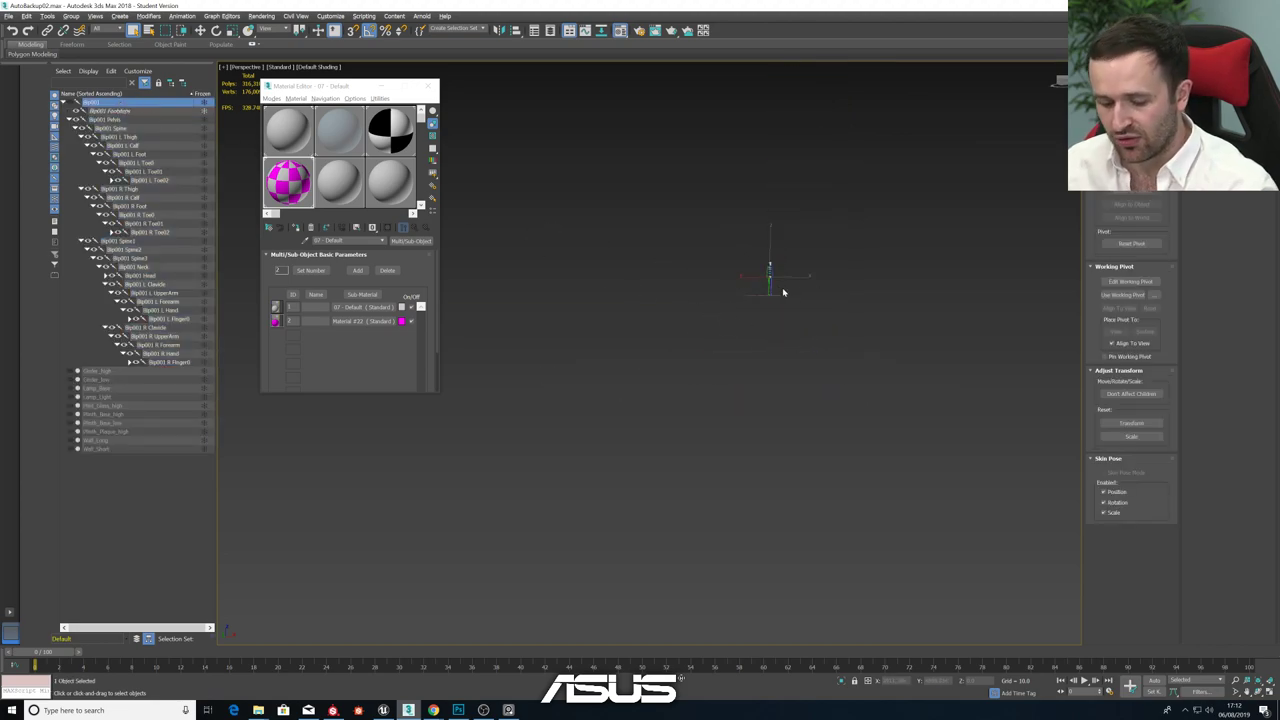
scroll(783, 292, "up", 4)
key("w")
left_click_drag(755, 238, 1158, 221)
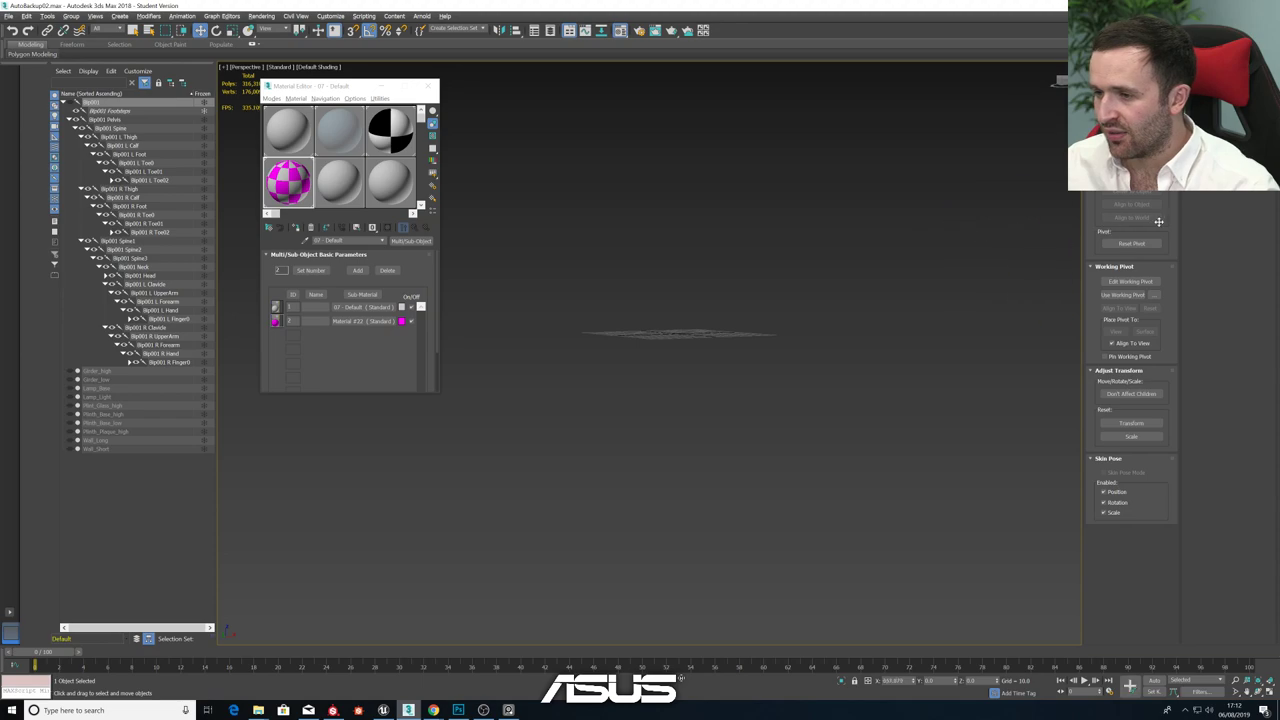
scroll(750, 298, "up", 4)
left_click(700, 323)
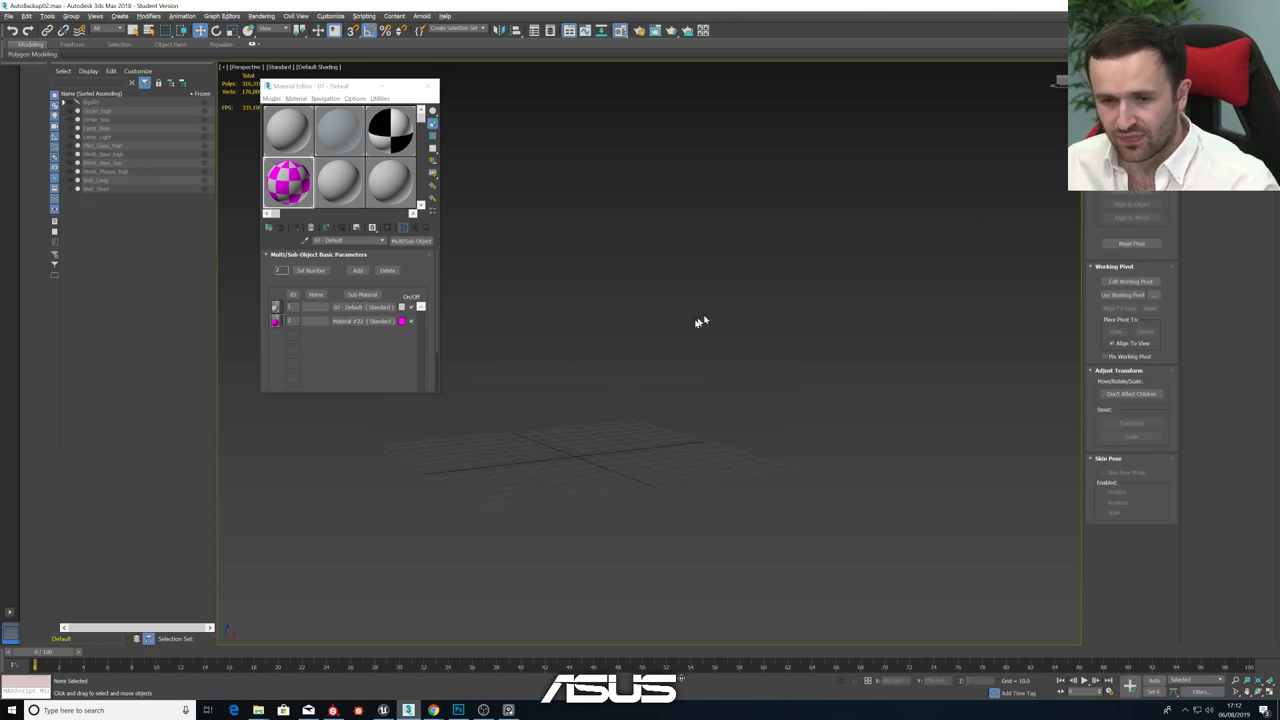
- Unhide Girder_low and Girder_high and move Girder_low along X so the two girders stand side by side
left_click(73, 120)
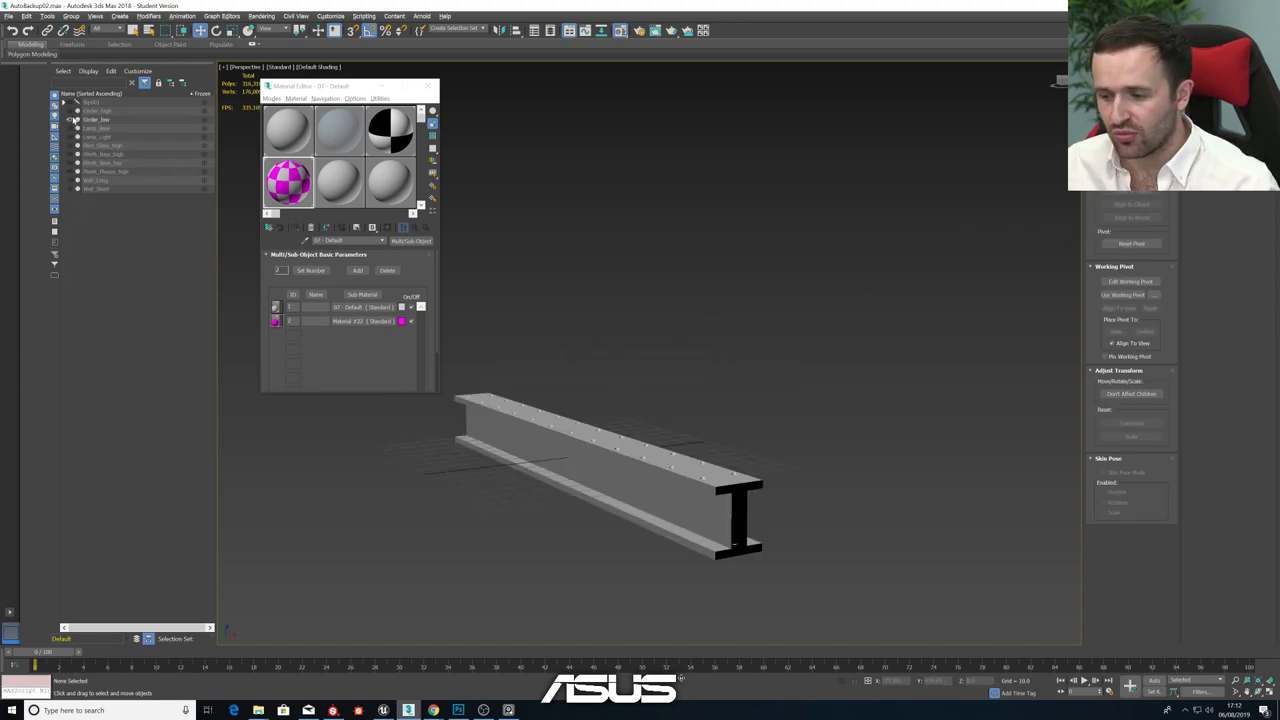
left_click(640, 468)
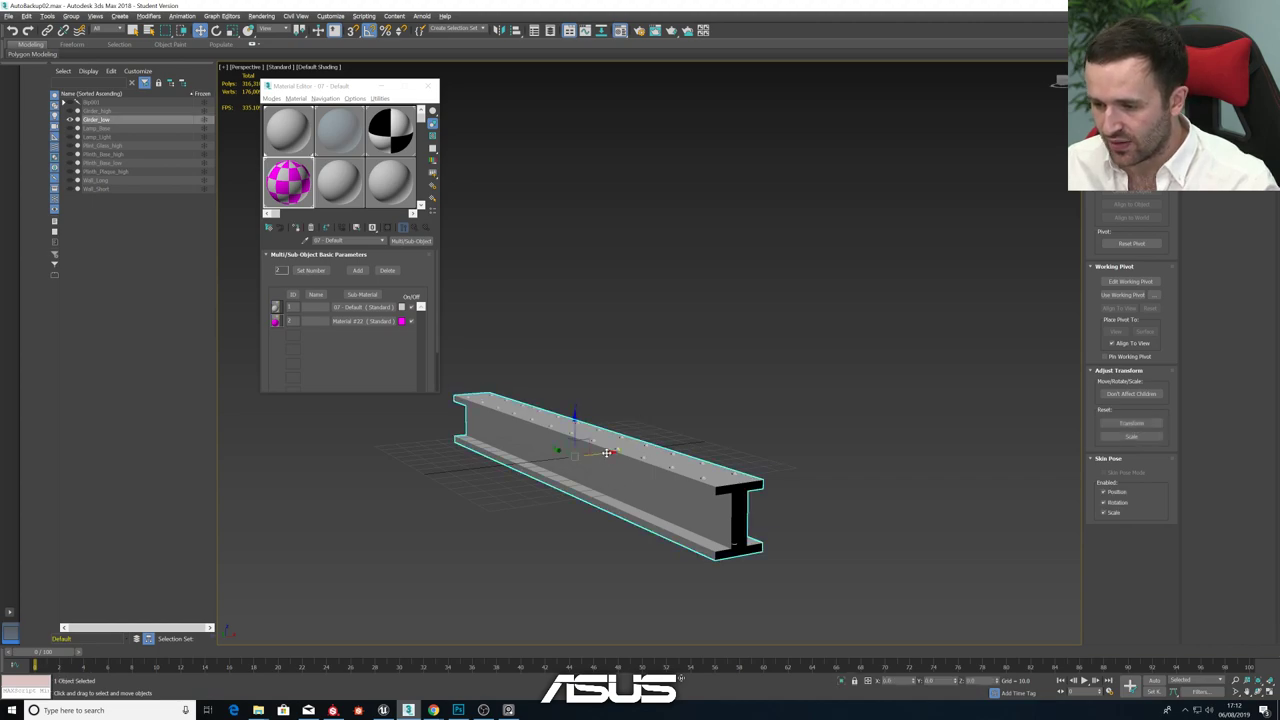
left_click_drag(607, 453, 695, 443)
left_click(70, 111)
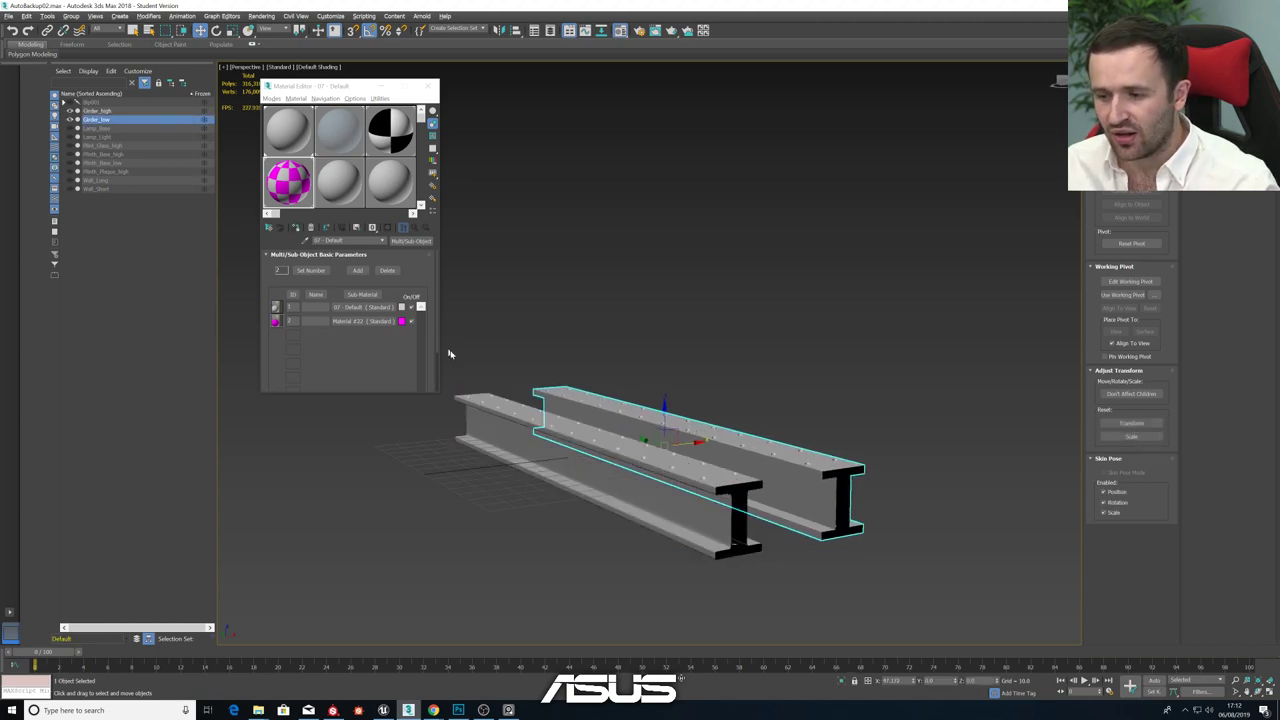
left_click(677, 491)
middle_click_drag(592, 457, 650, 463, "alt")
left_click(650, 461)
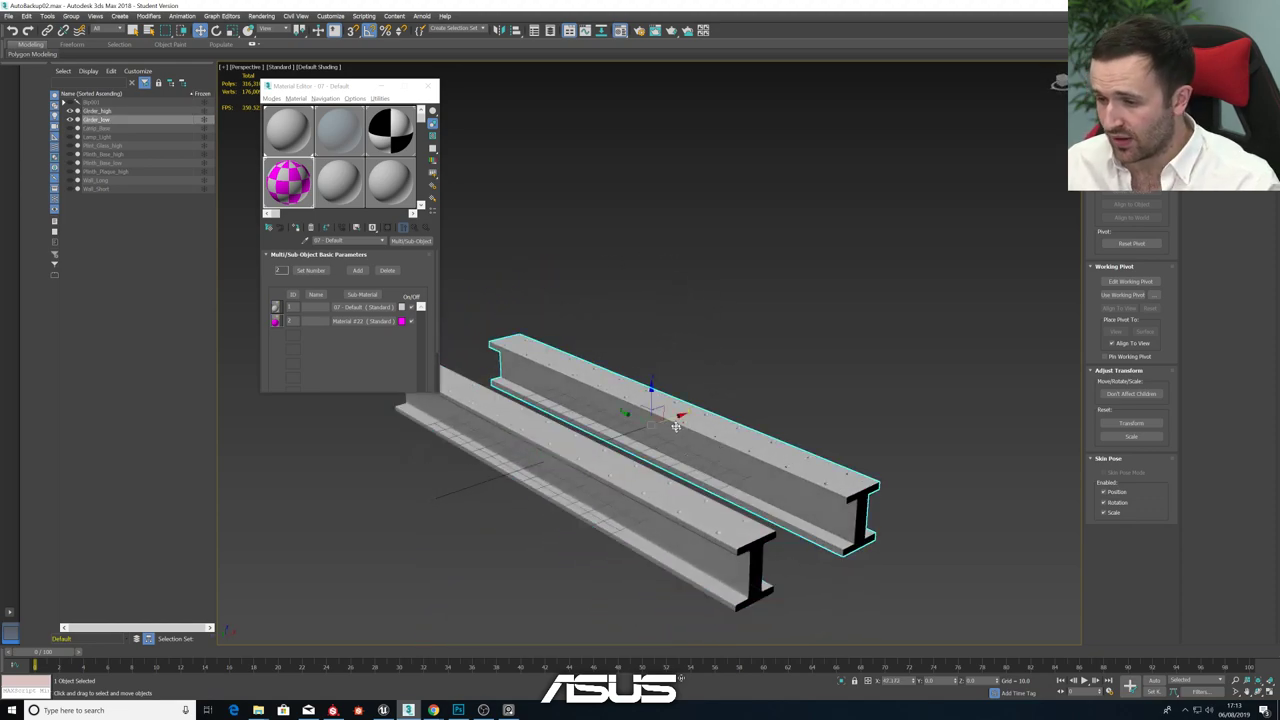
- Move Girder_low along X closer to Girder_high and inspect the rivets and flange ends of both girders up close
left_click_drag(678, 418, 633, 461)
middle_click_drag(633, 461, 624, 505, "alt")
scroll(622, 512, "up", 3)
scroll(618, 500, "up", 2)
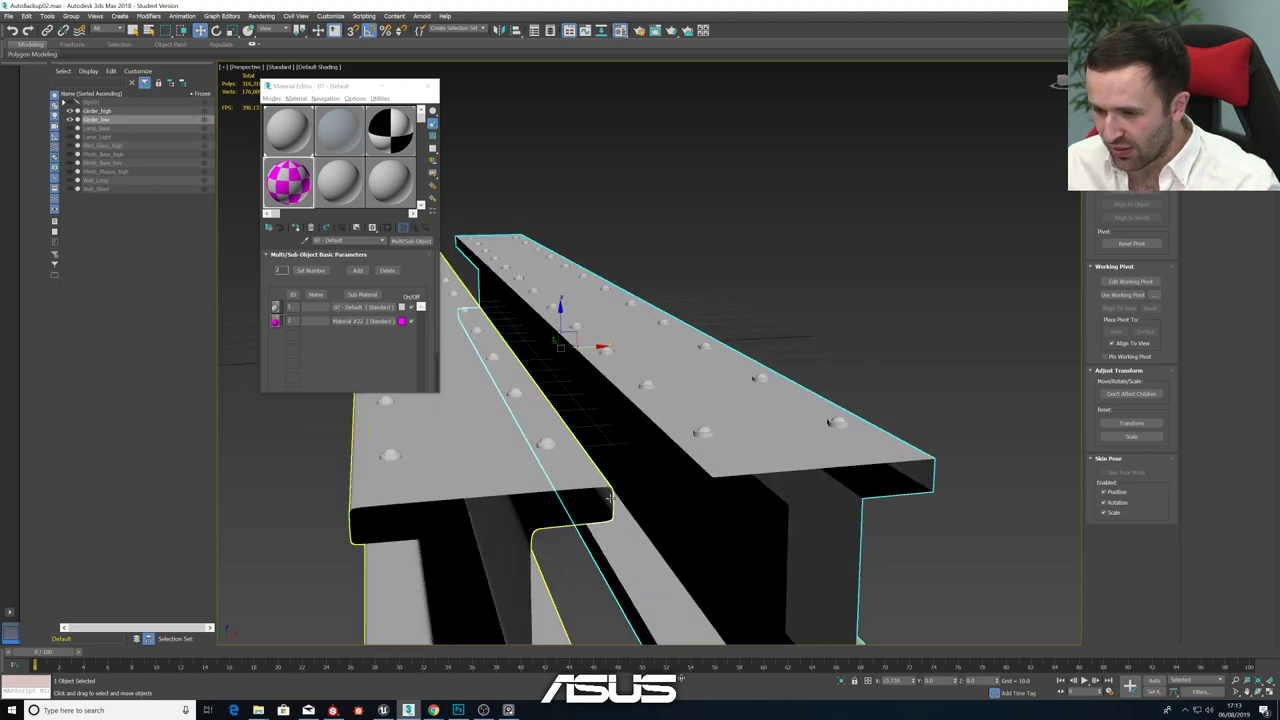
scroll(612, 490, "up", 2)
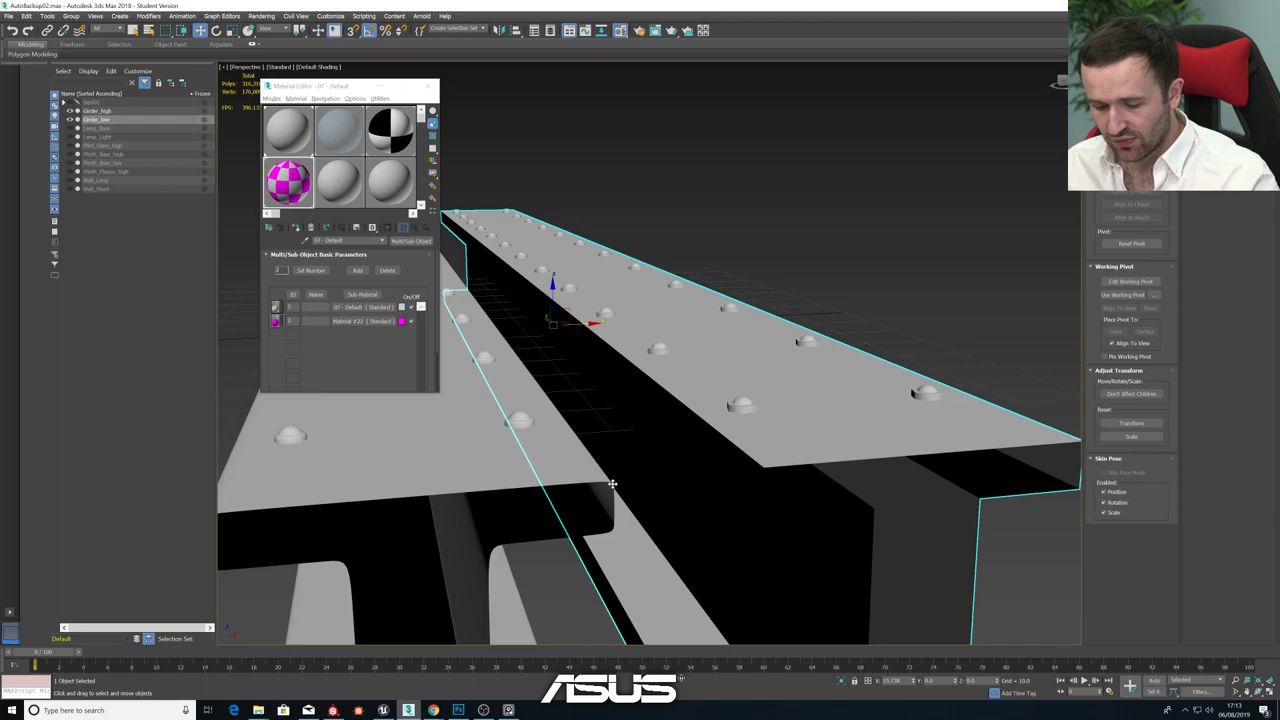
- Display edged faces and compare the mesh density of Girder_low and Girder_high from several angles
key("F4")
scroll(614, 480, "down", 5)
left_click(760, 503)
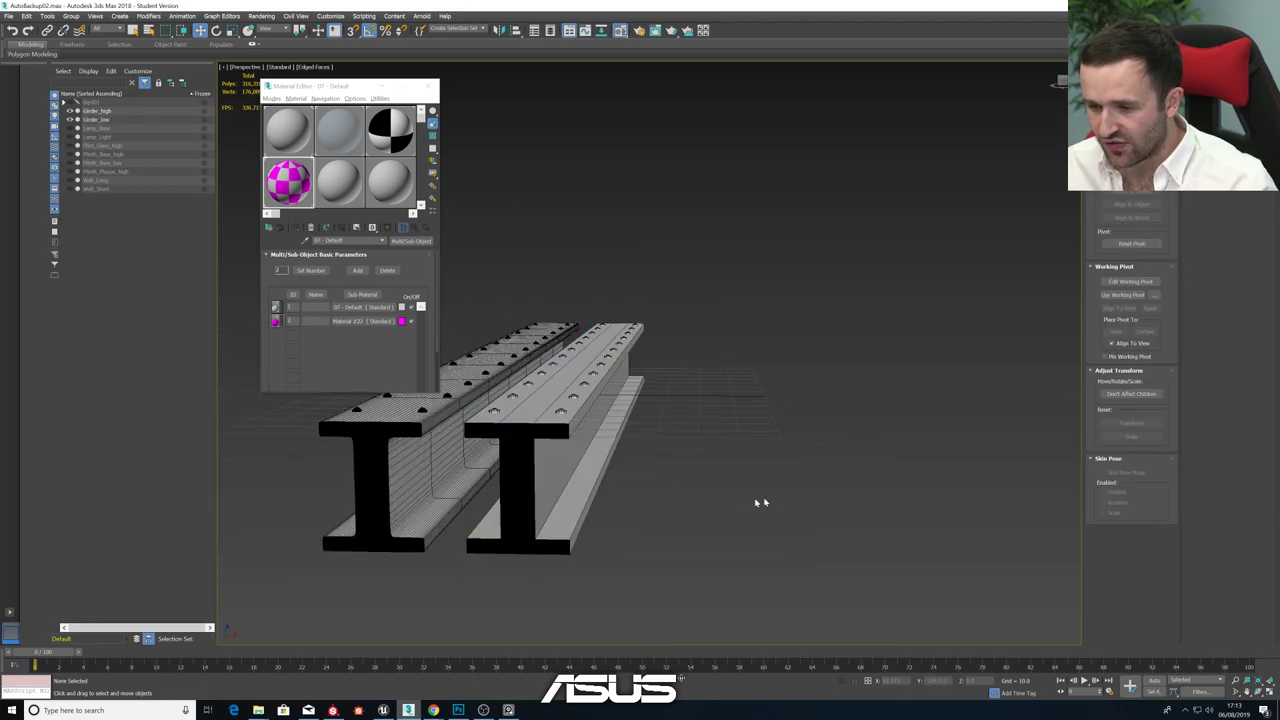
mouse_move(760, 503)
middle_mouse_down("alt")
mouse_move(748, 497)
mouse_move(771, 500)
mouse_move(762, 507)
middle_mouse_up("alt")
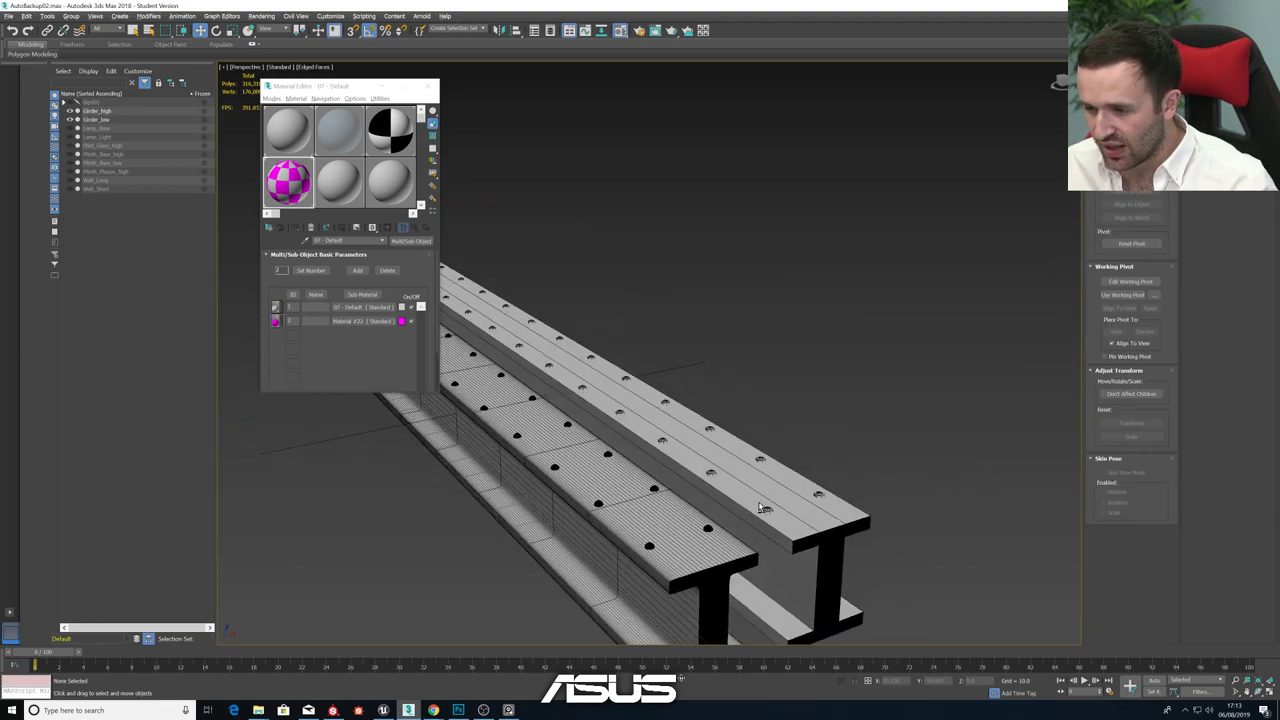
left_click(757, 459)
middle_click_drag(757, 459, 680, 445, "alt")
key("z")
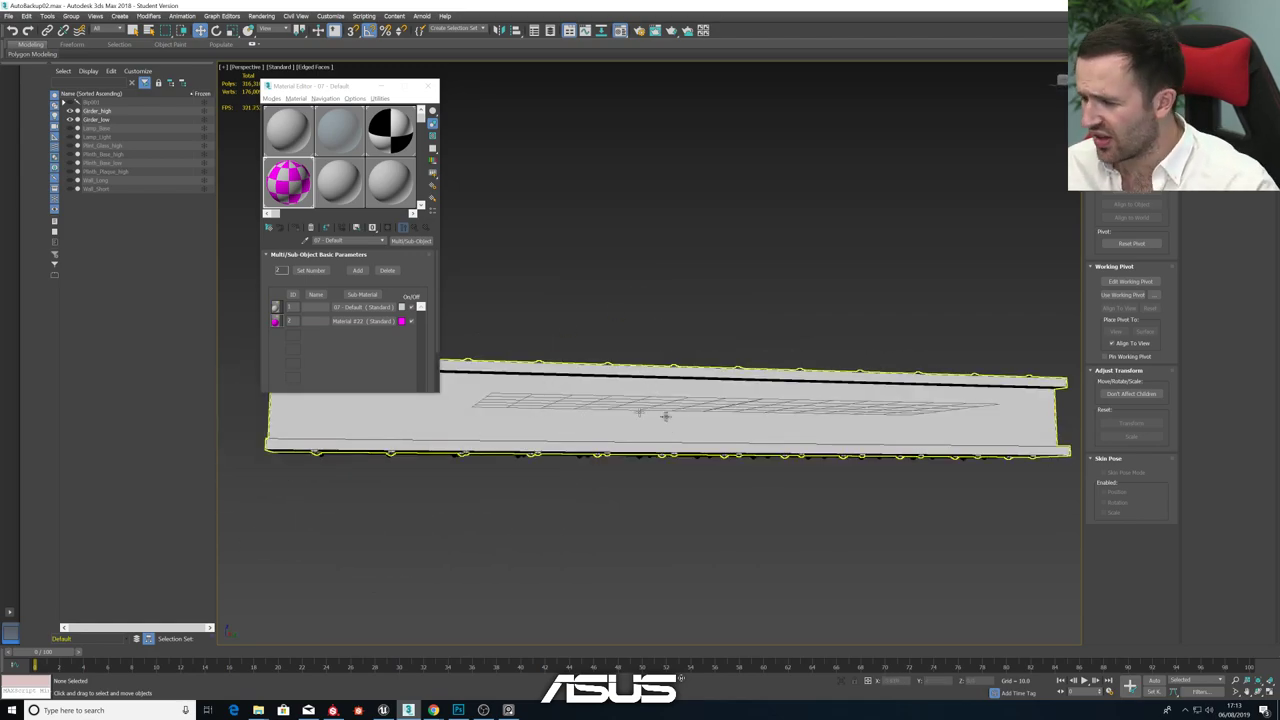
left_click(728, 447)
middle_click_drag(665, 414, 588, 331, "alt")
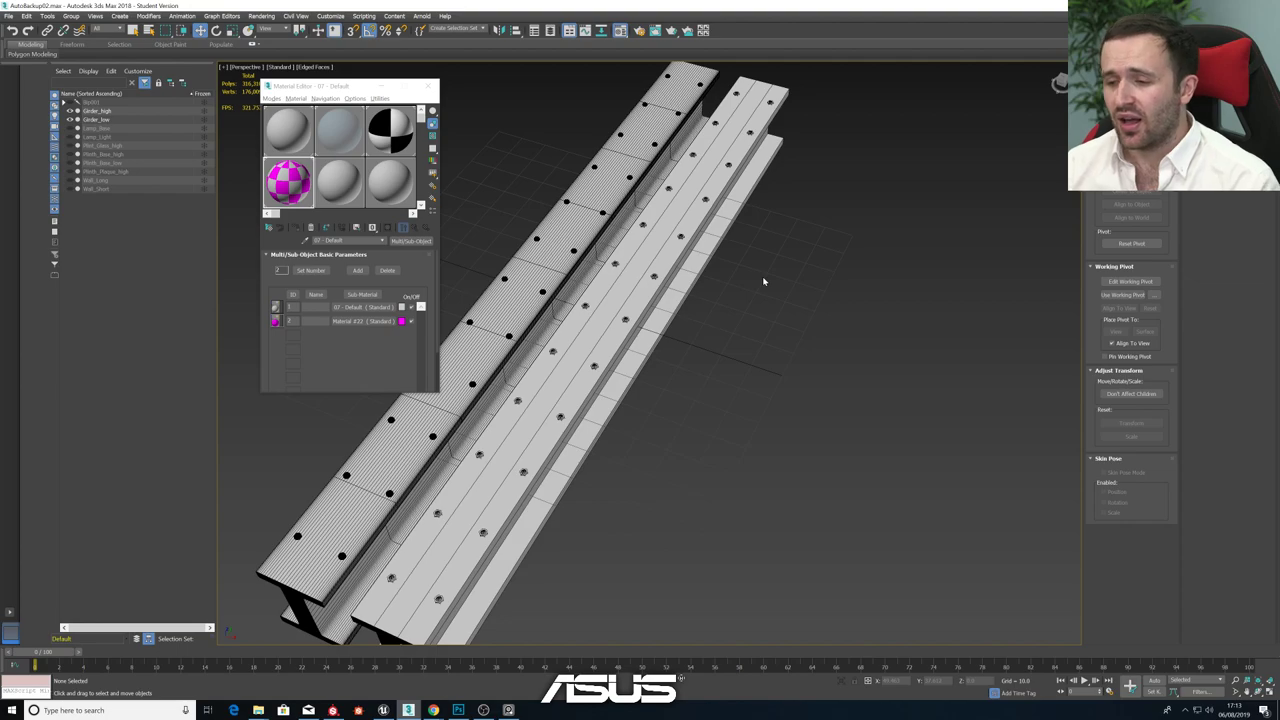
middle_click_drag(763, 281, 586, 473, "alt")
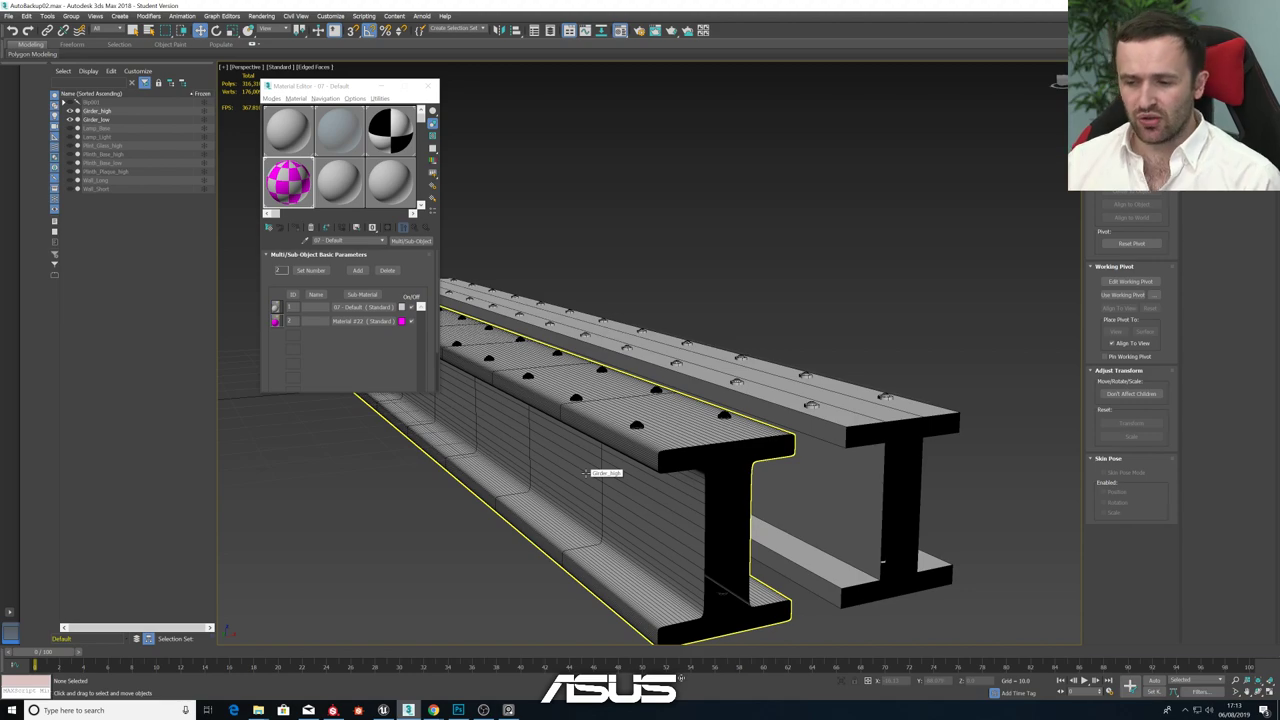
- Turn edged faces off and compare the rounded edges of Girder_high with the sharp ones of Girder_low
scroll(600, 470, "up", 3)
key("F4")
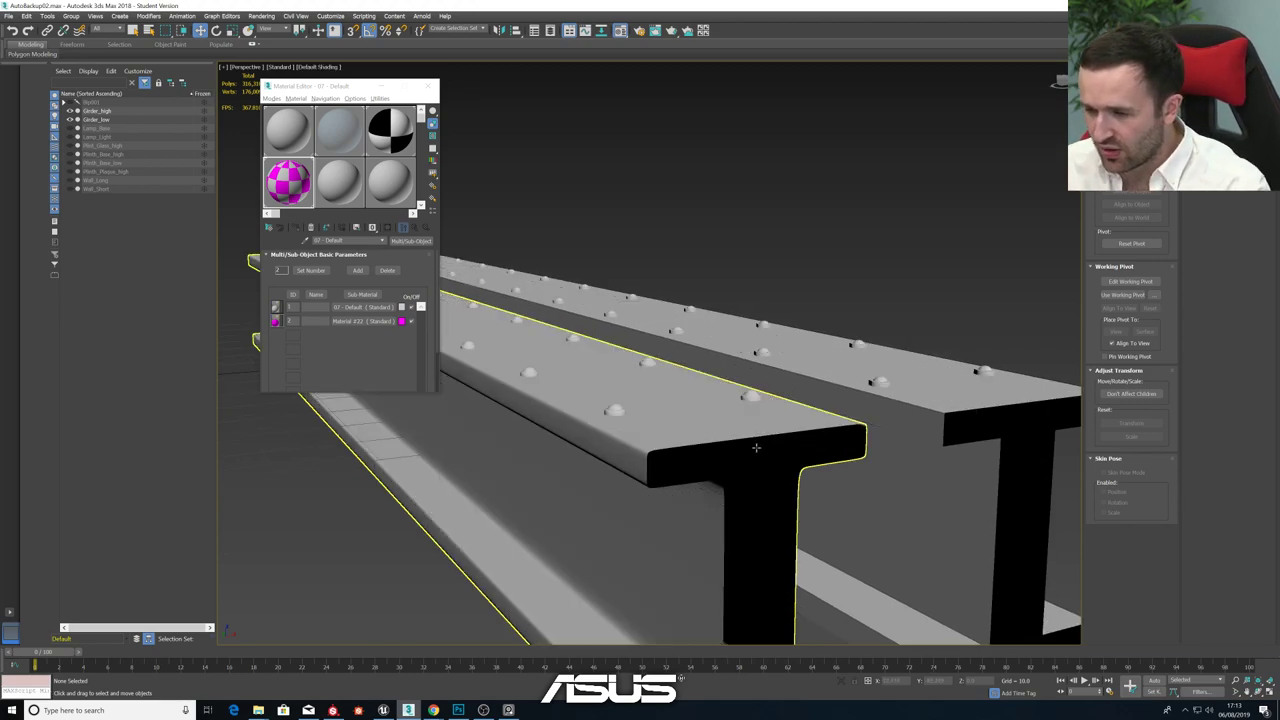
middle_click_drag(756, 447, 970, 394, "alt")
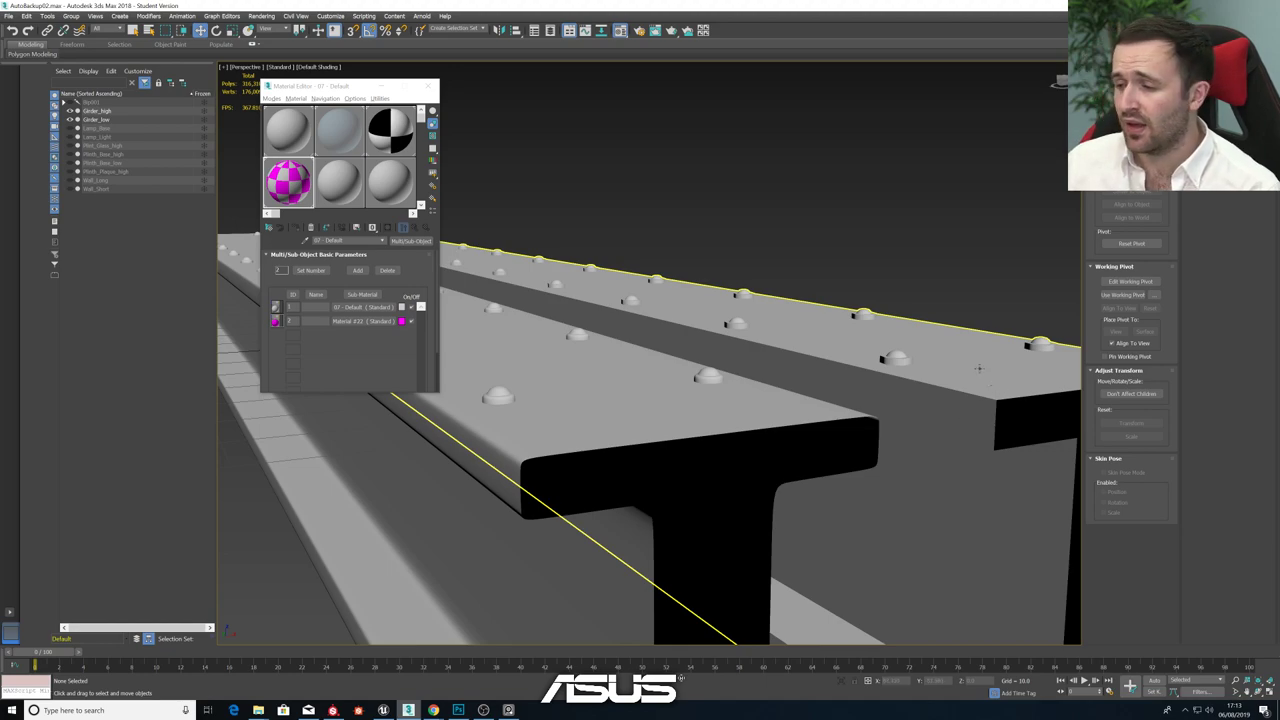
left_click(870, 457)
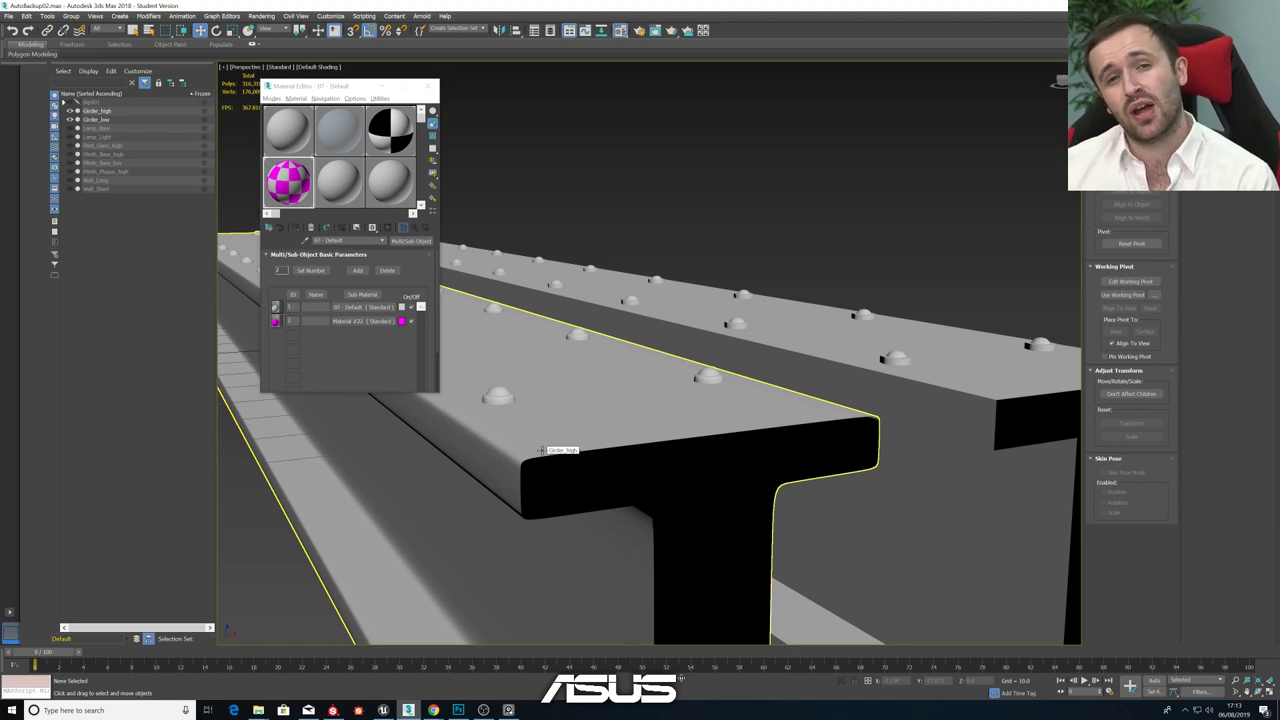
left_click(907, 422)
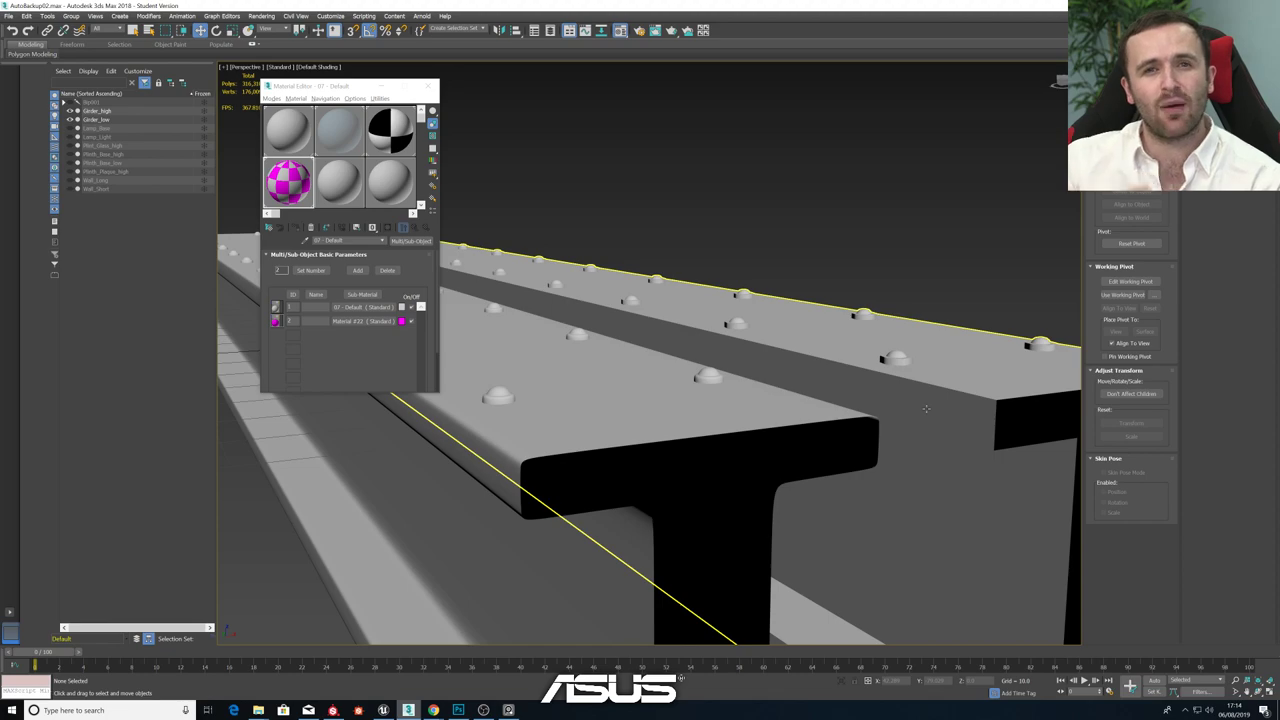
left_click(427, 457)
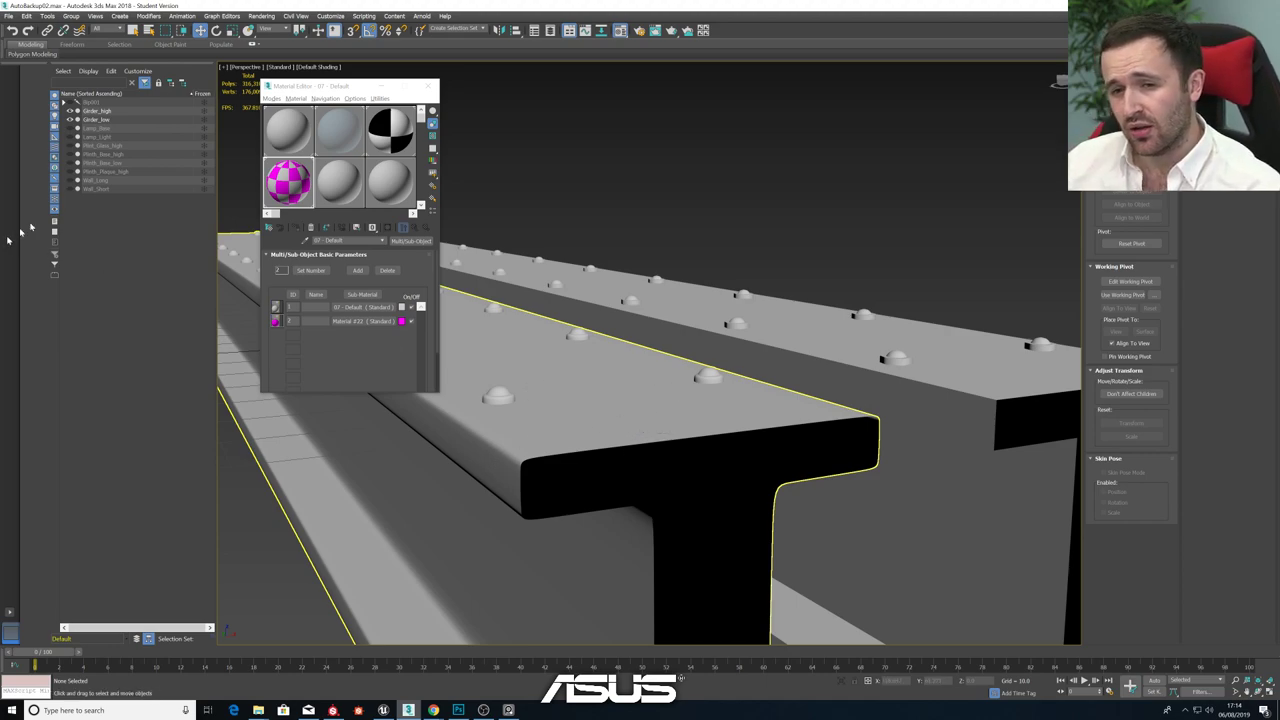
- Hide both girders and unhide Lamp_Base and Lamp_Light, framing the lamp in the viewport
left_click(70, 119)
left_click(70, 111)
left_click(70, 128)
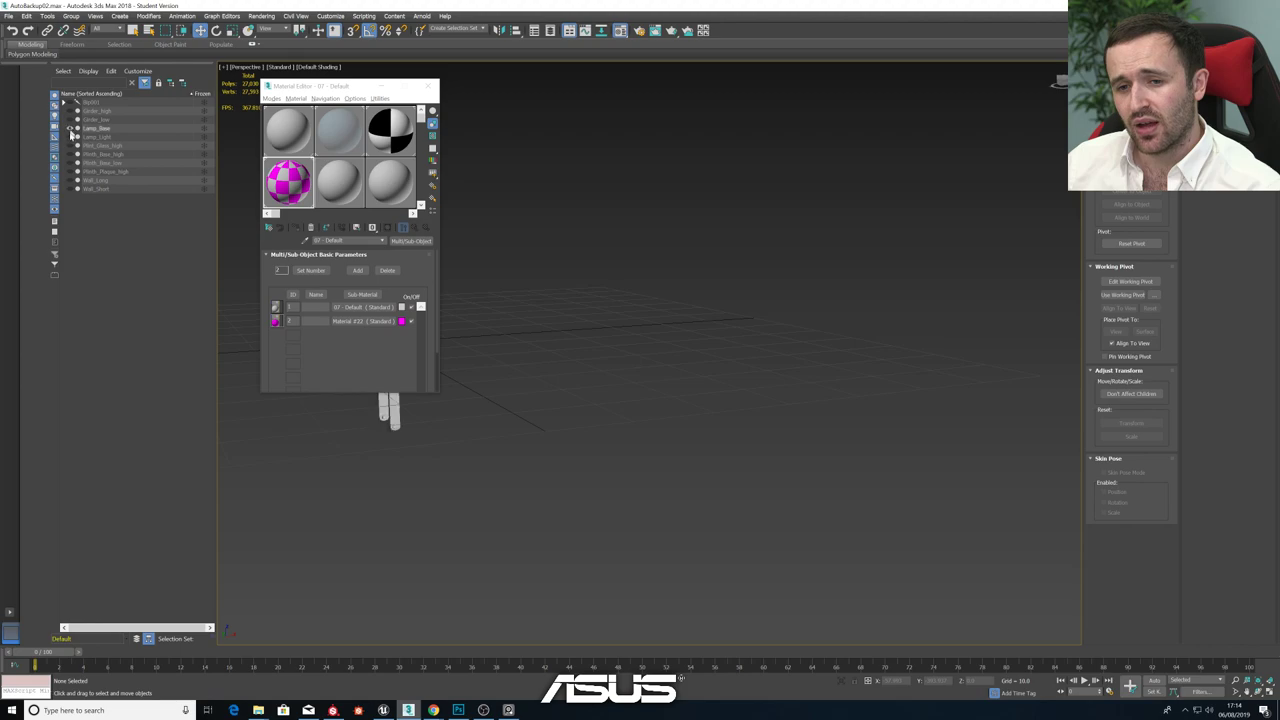
left_click(70, 136)
middle_click_drag(457, 408, 681, 399)
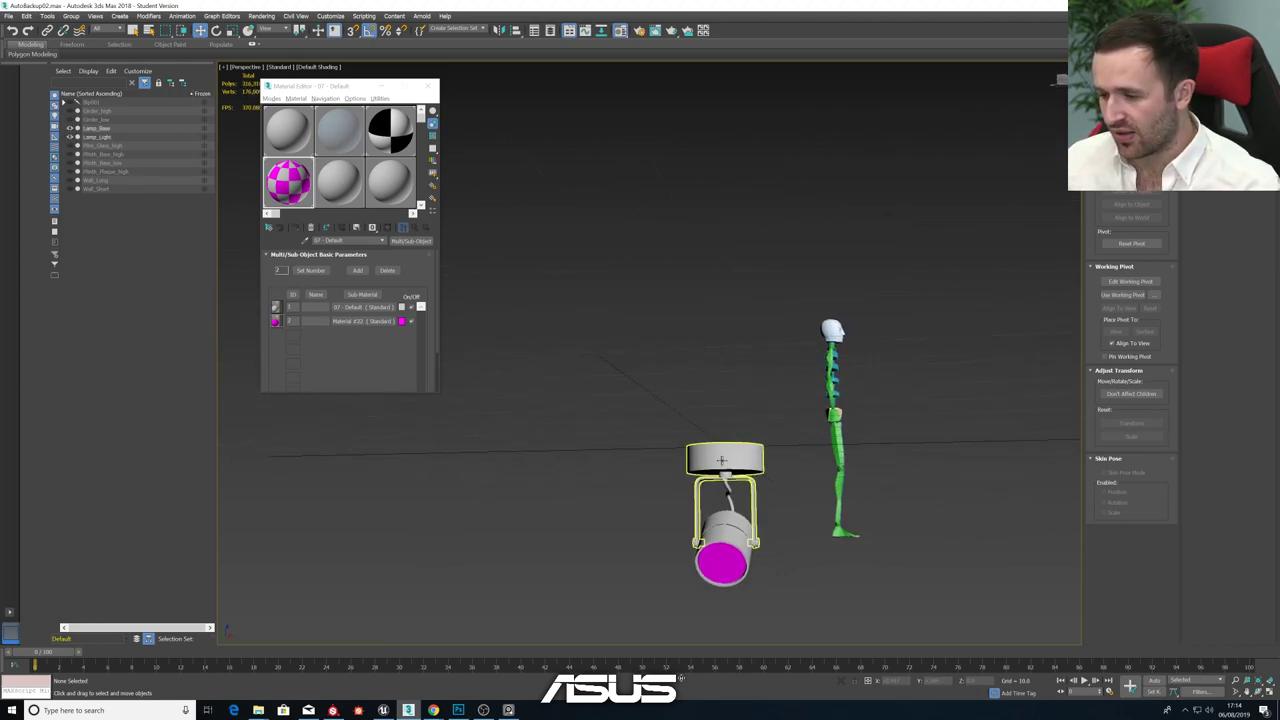
scroll(723, 463, "up", 4)
middle_click_drag(723, 463, 672, 329)
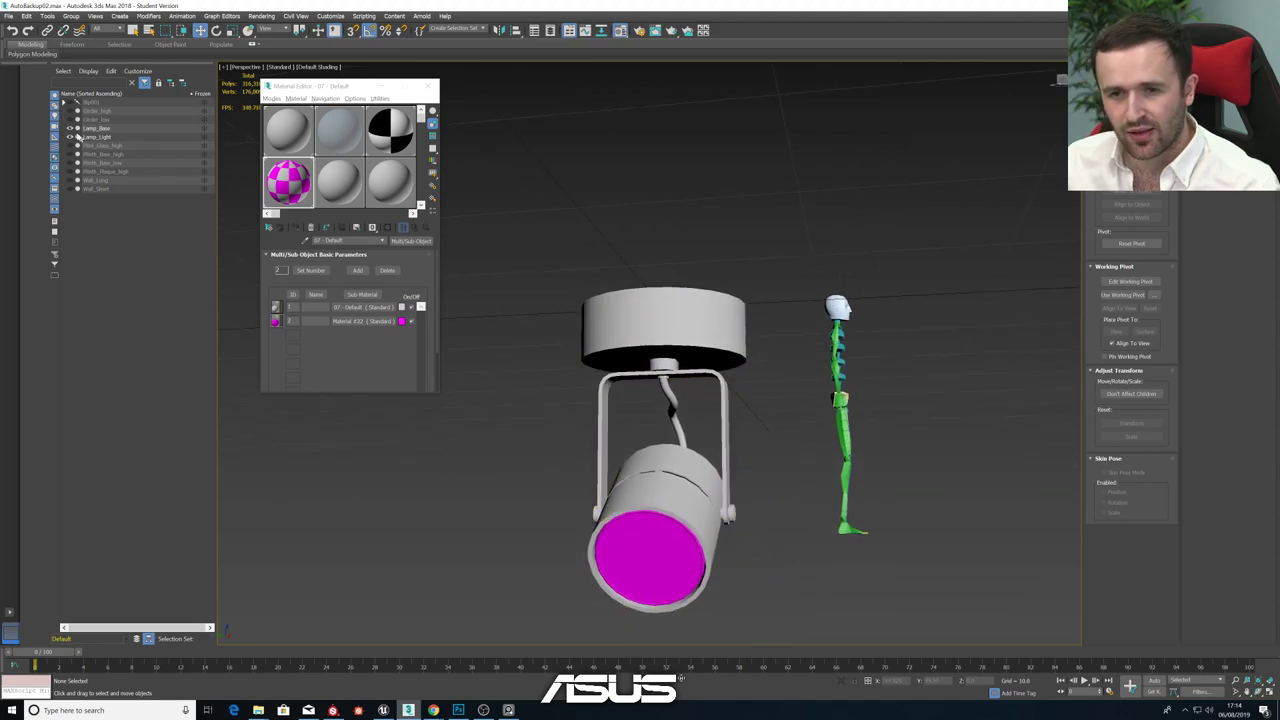
- Hide Lamp_Light and rename the Lamp_Base object as Lamp_Base_low
left_click(70, 136)
middle_click_drag(609, 371, 605, 373, "alt")
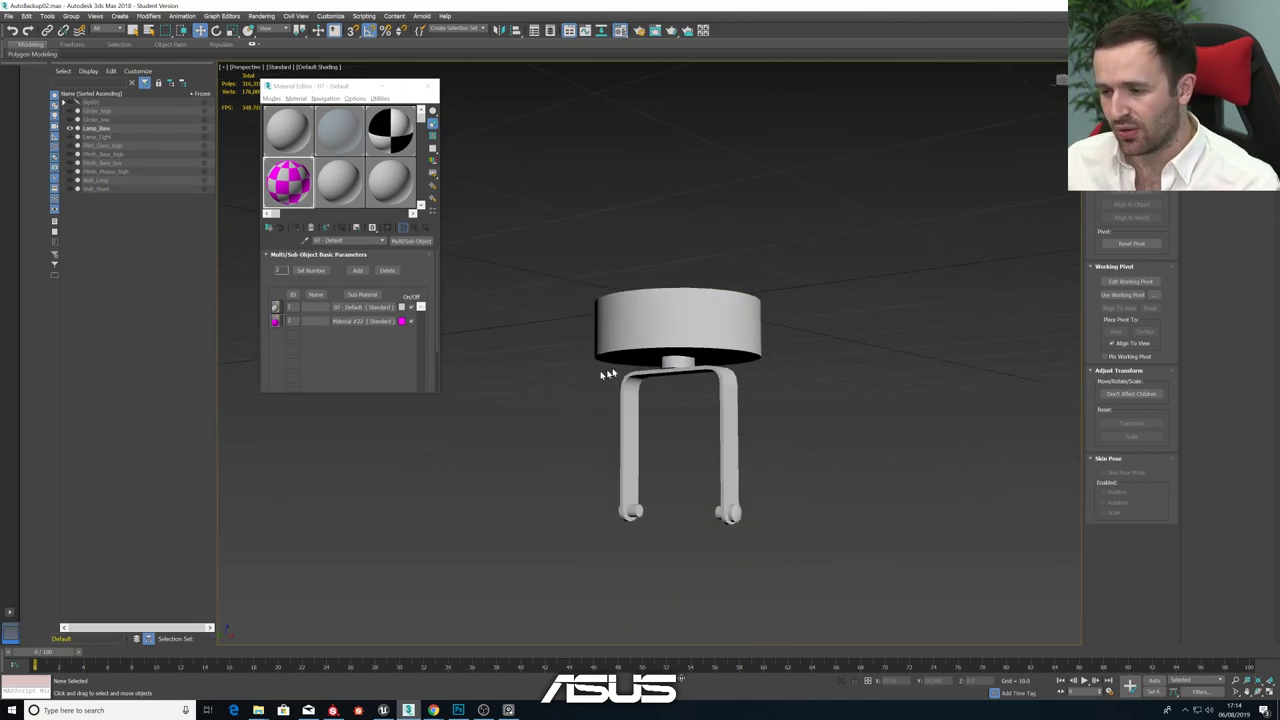
left_click(641, 354)
middle_click_drag(701, 360, 600, 390, "alt")
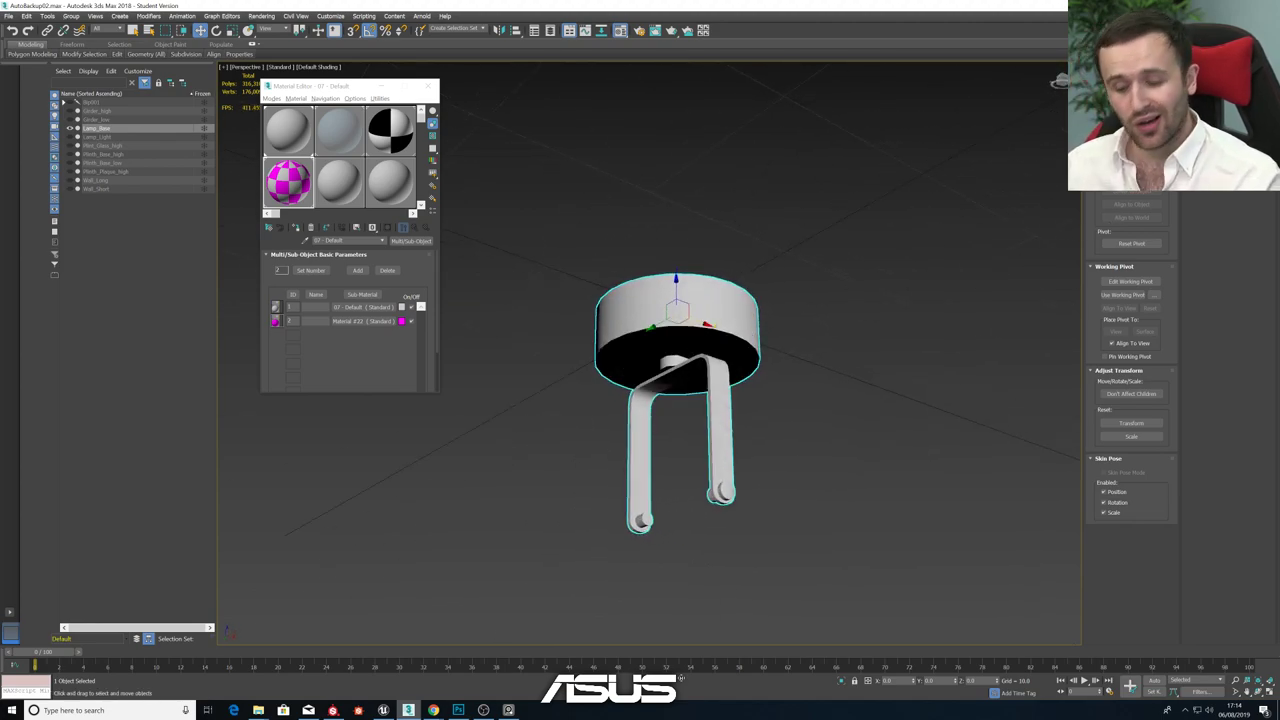
left_click(826, 310)
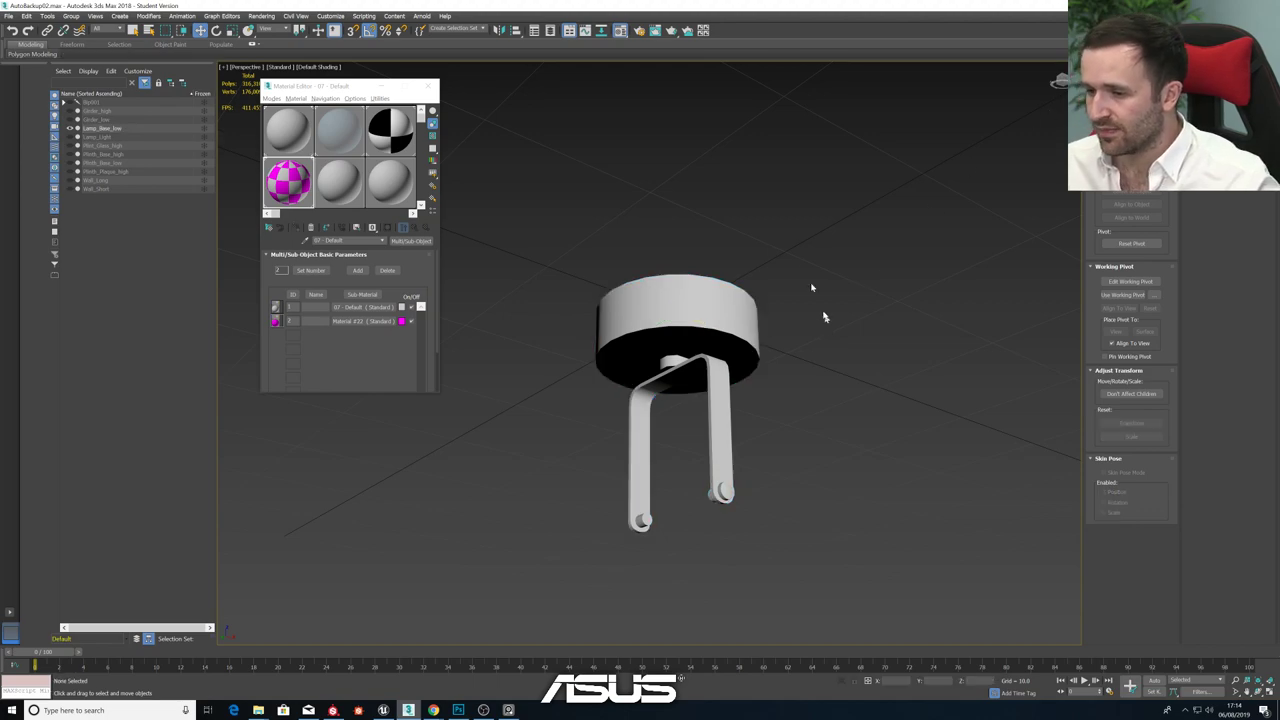
- Clone Lamp_Base_low as a copy named Lamp_Base_high, show edged faces and hide Lamp_Base_low
left_click(710, 324)
key("ctrl+v")
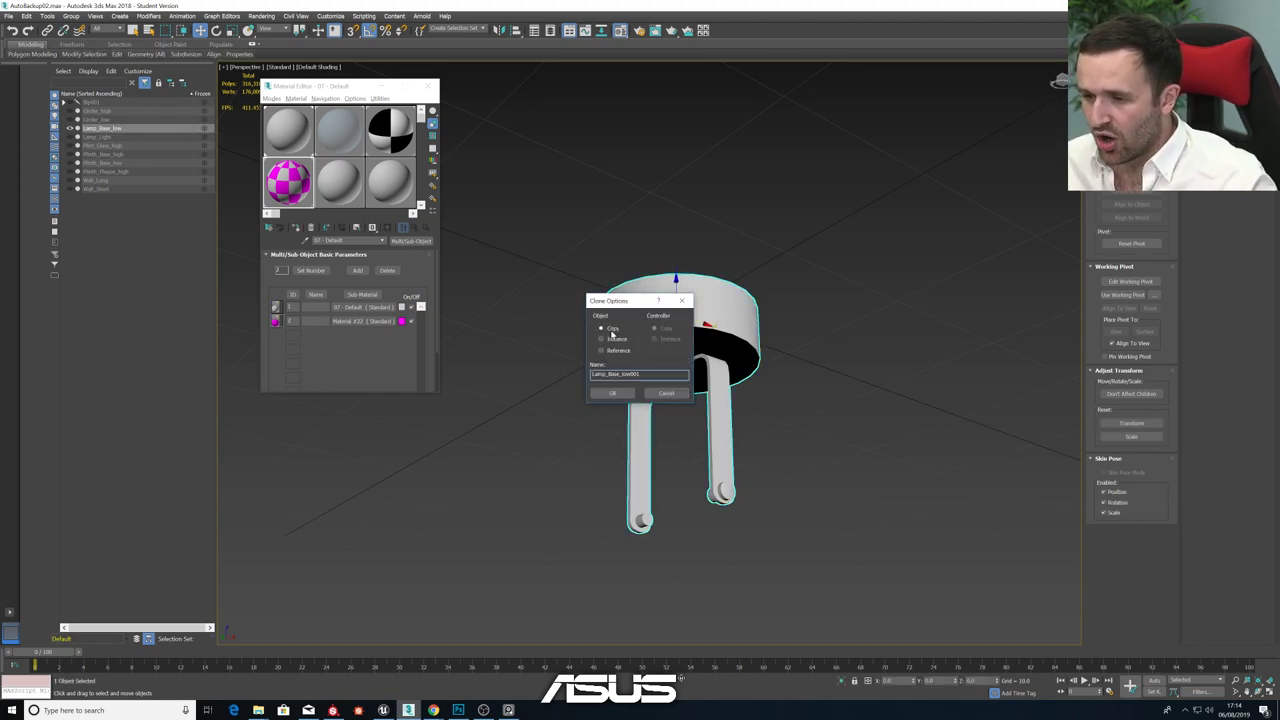
key("BackSpace")
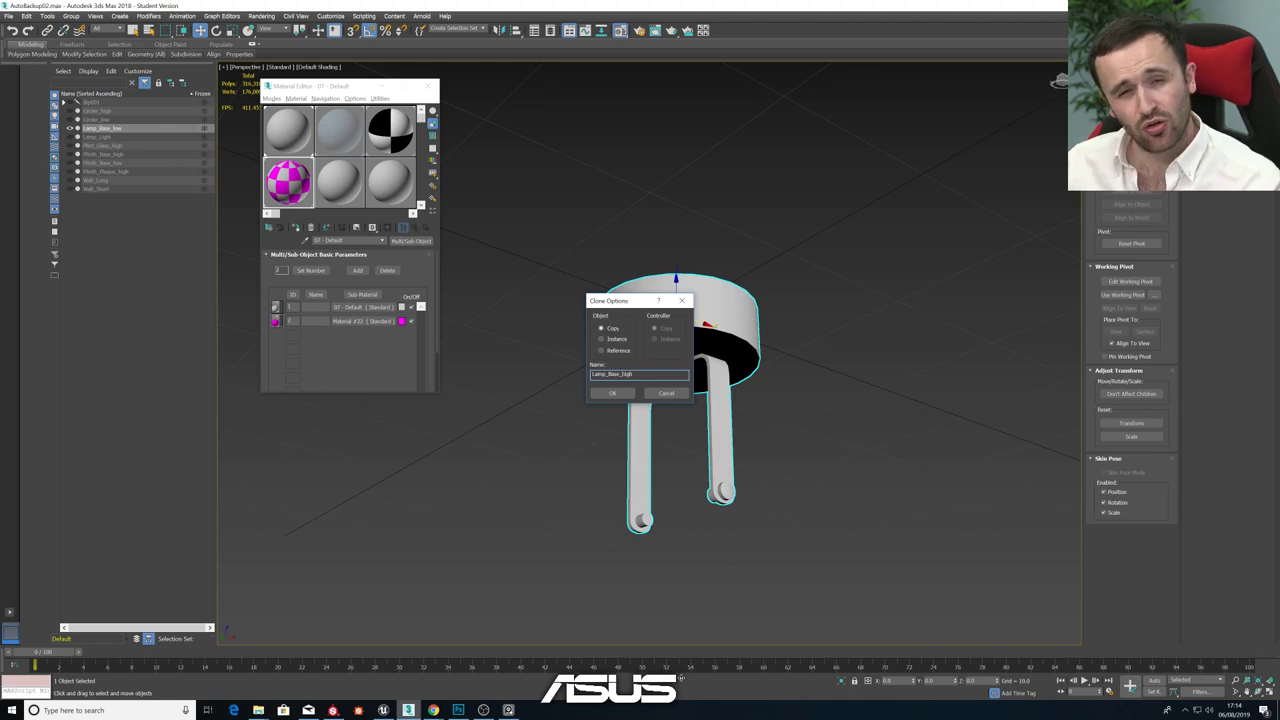
key("Return")
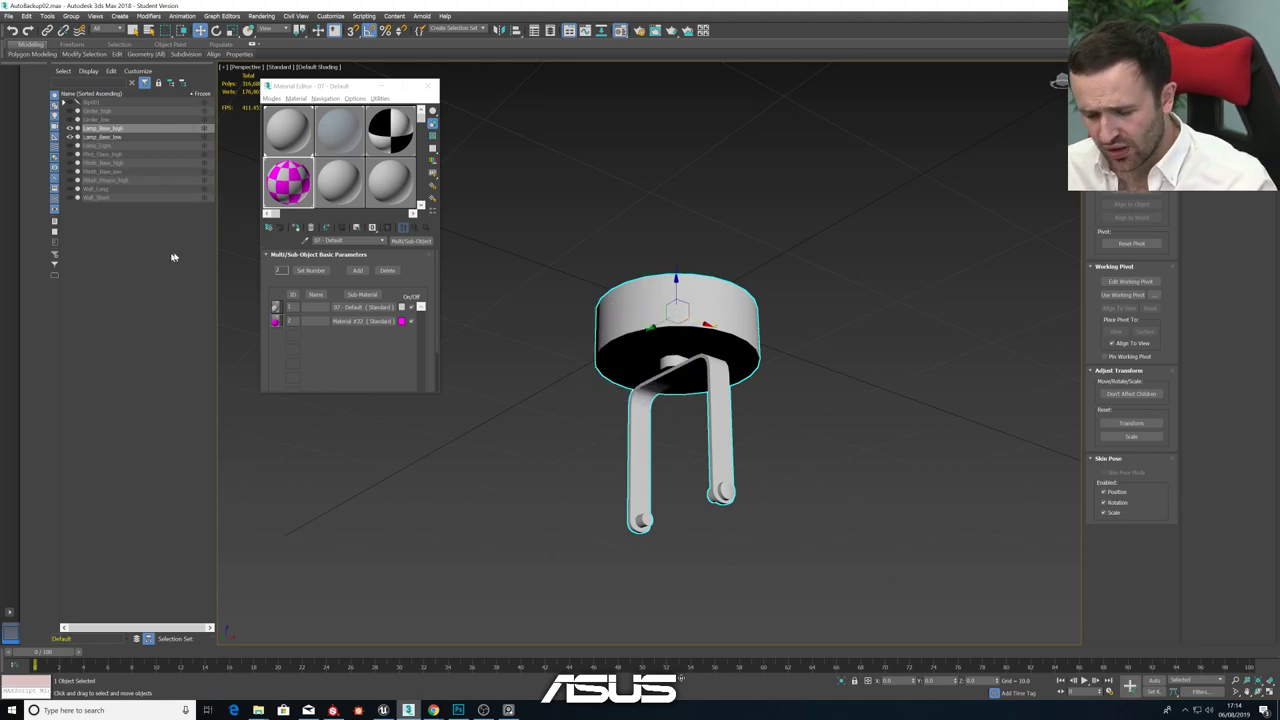
key("F4")
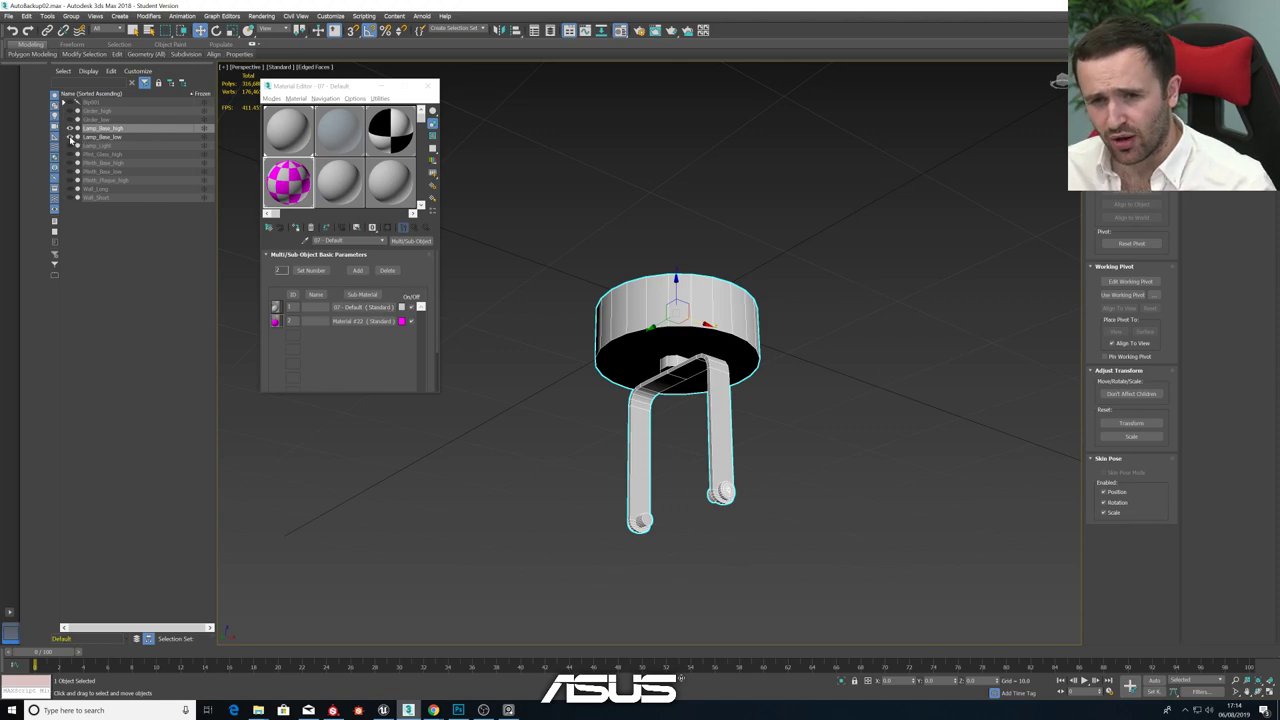
left_click(70, 138)
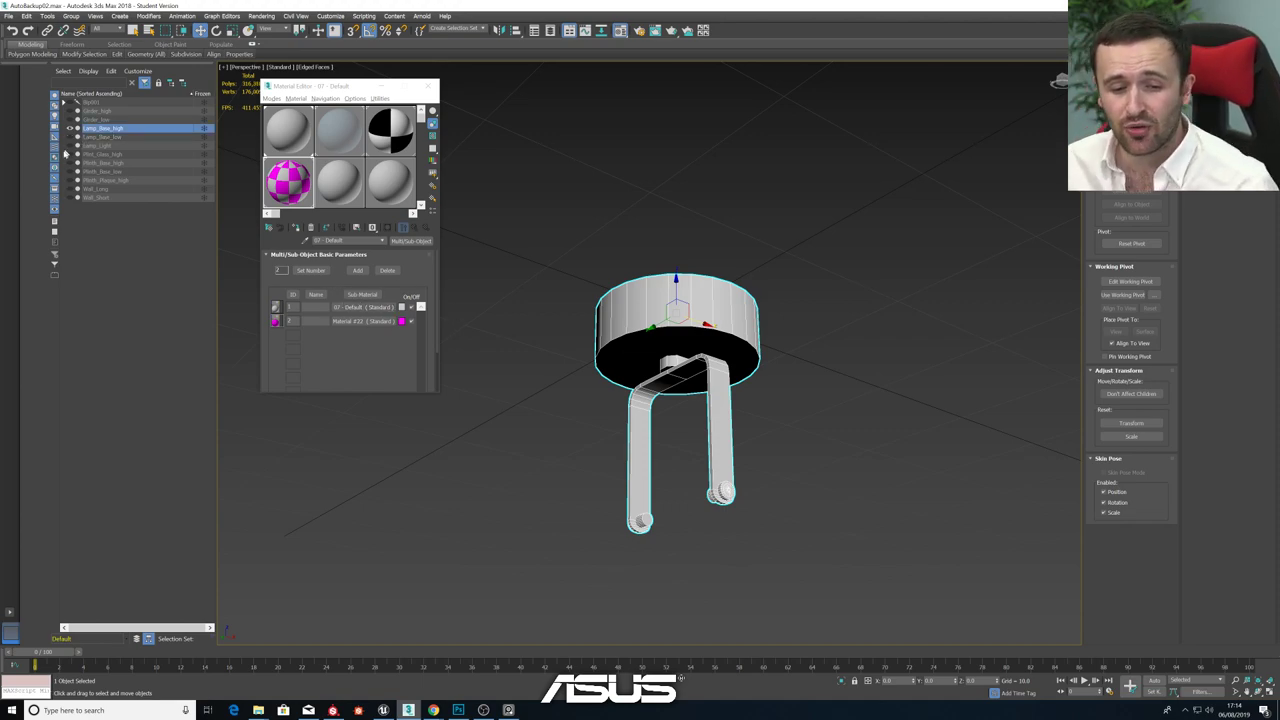
- Apply a TurboSmooth modifier with 2 iterations to Lamp_Base_high and check the smoothed shape without edged faces
left_click(1110, 69)
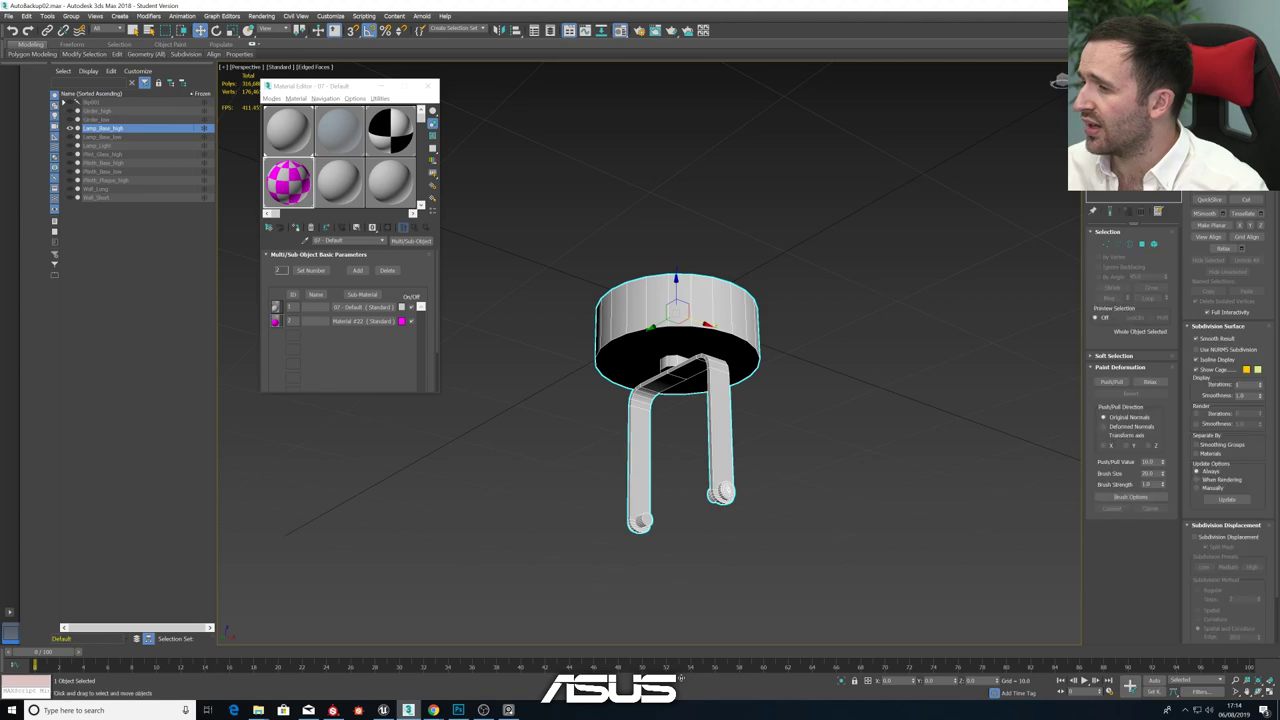
left_click(1133, 98)
type("tu")
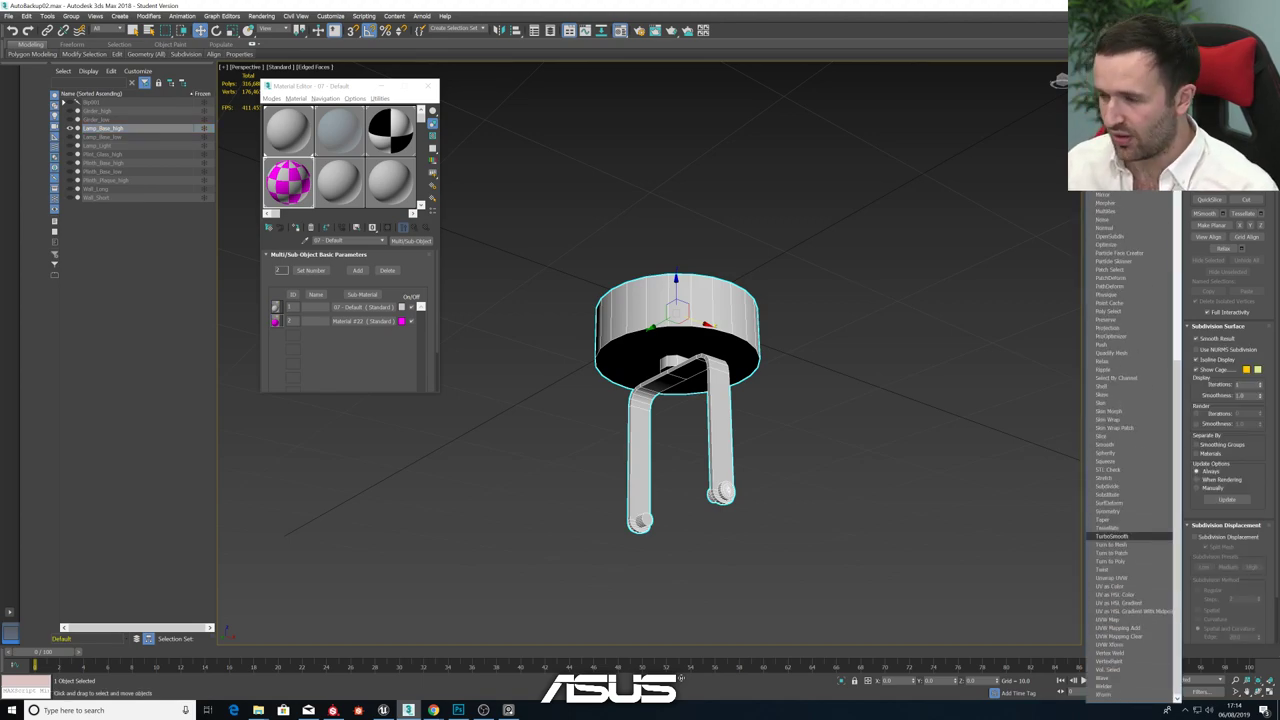
key("Return")
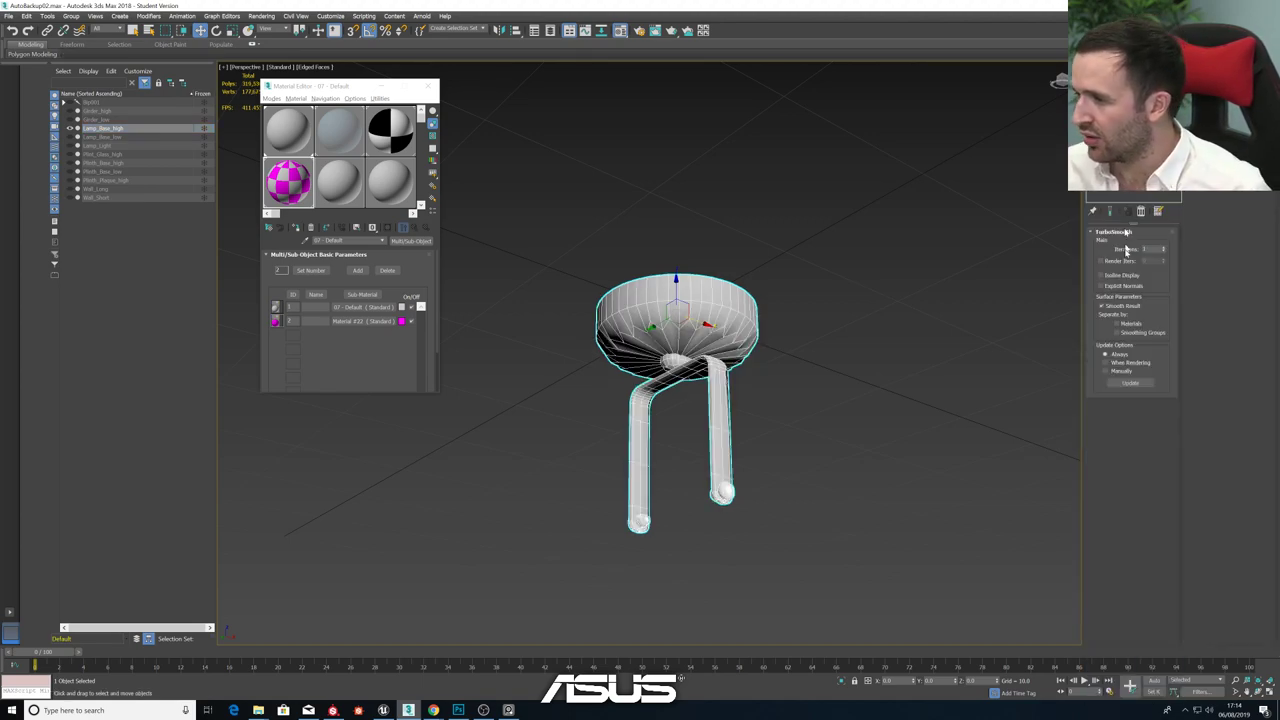
left_click(1163, 251)
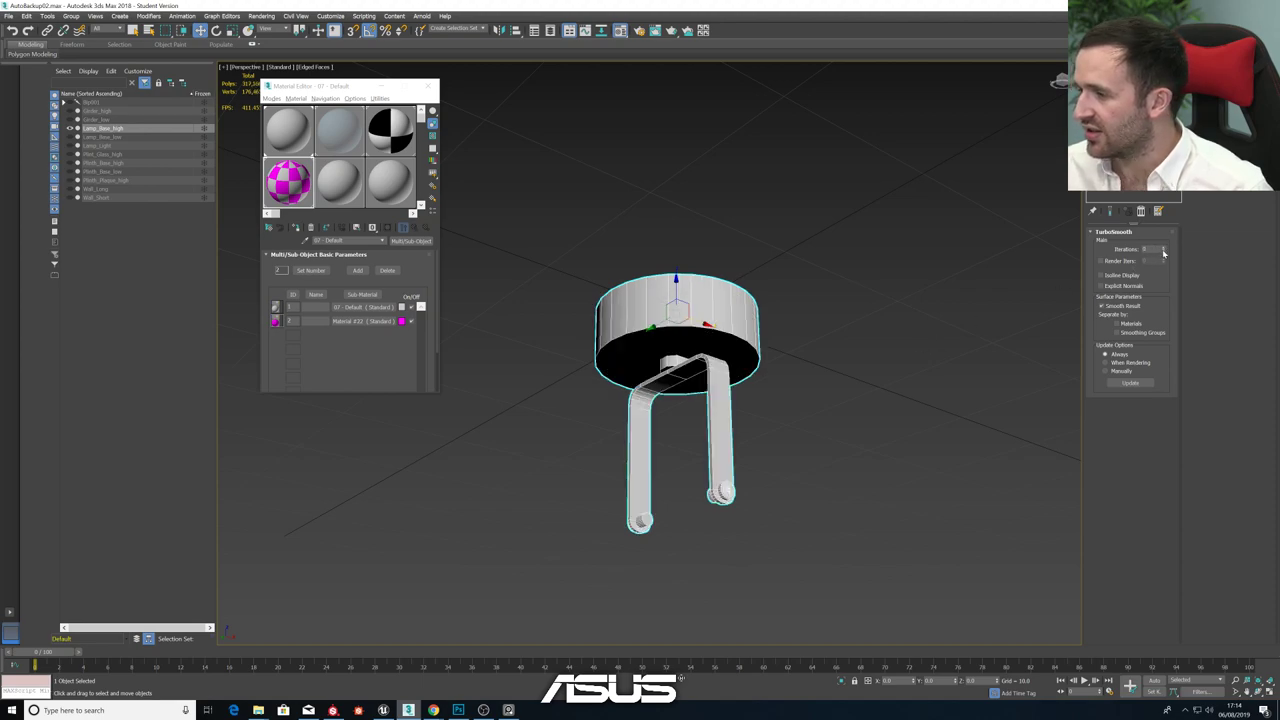
left_click(1163, 248)
left_click(1163, 248)
left_click(899, 350)
key("F4")
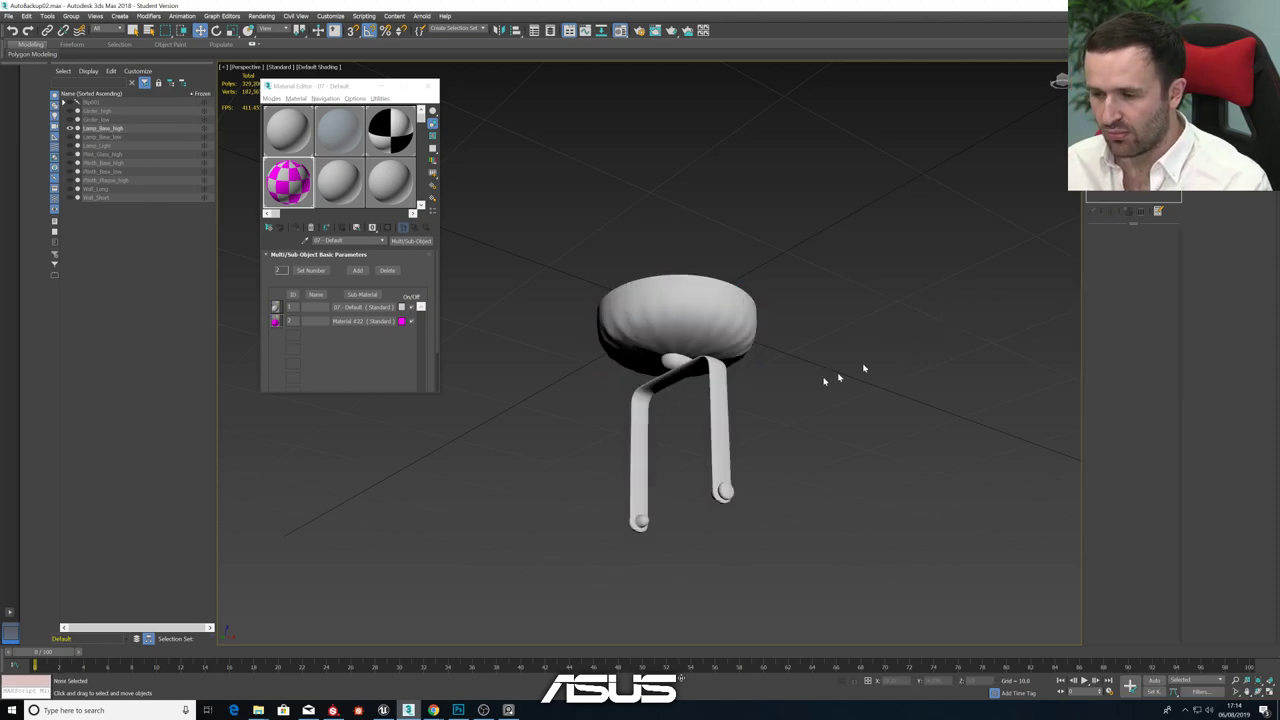
middle_click_drag(860, 366, 756, 386, "alt")
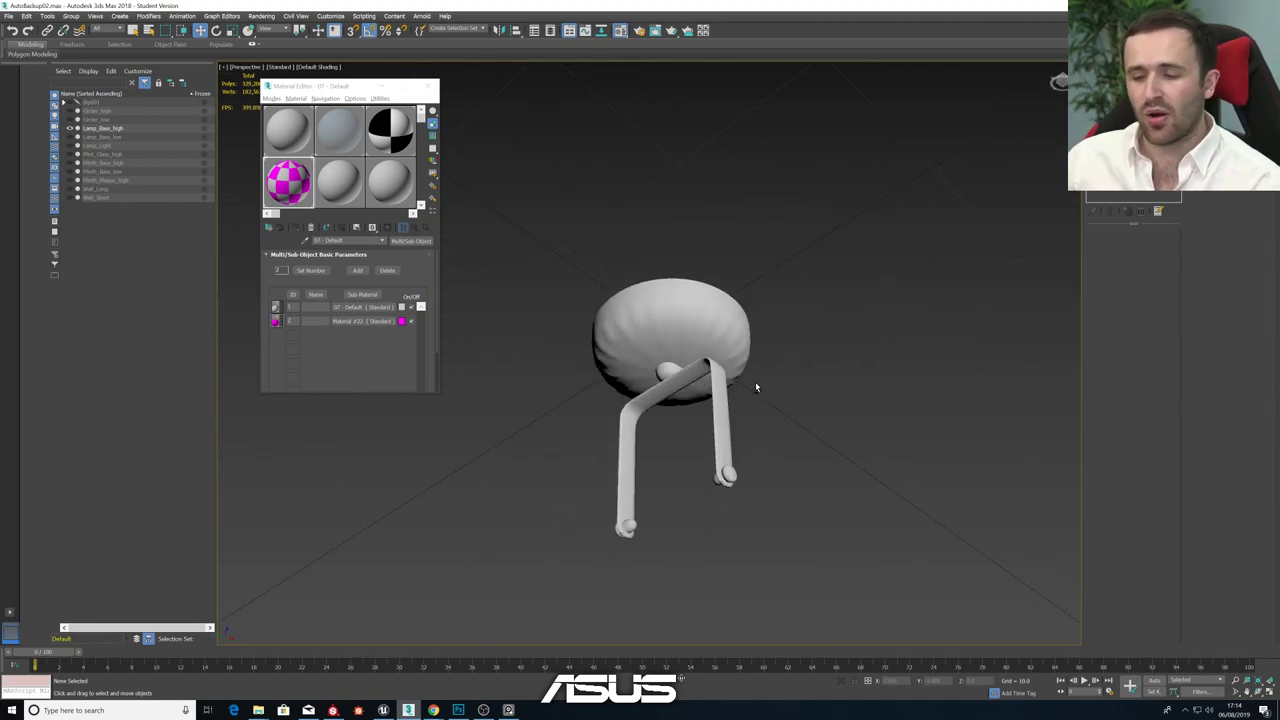
- Enter edge editing on Lamp_Base_high's base mesh with the TurboSmooth end result shown, and inspect the cage around the lamp base
left_click(746, 370)
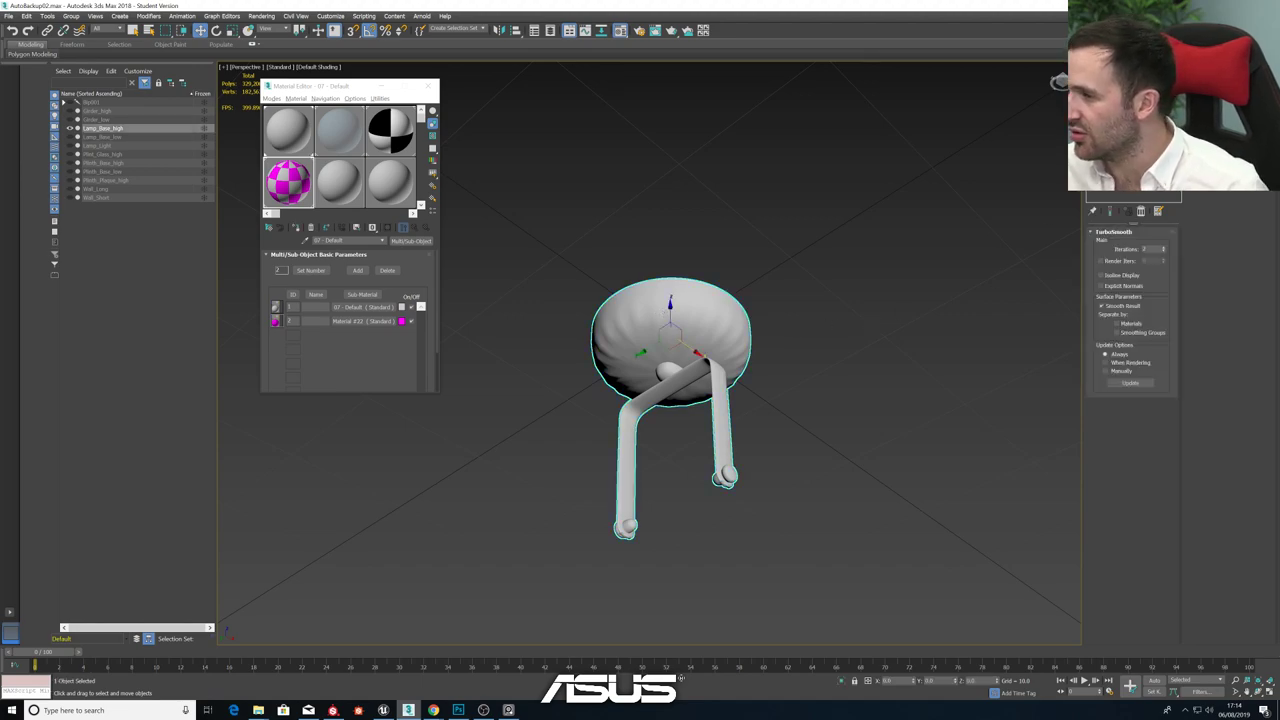
left_click(1125, 122)
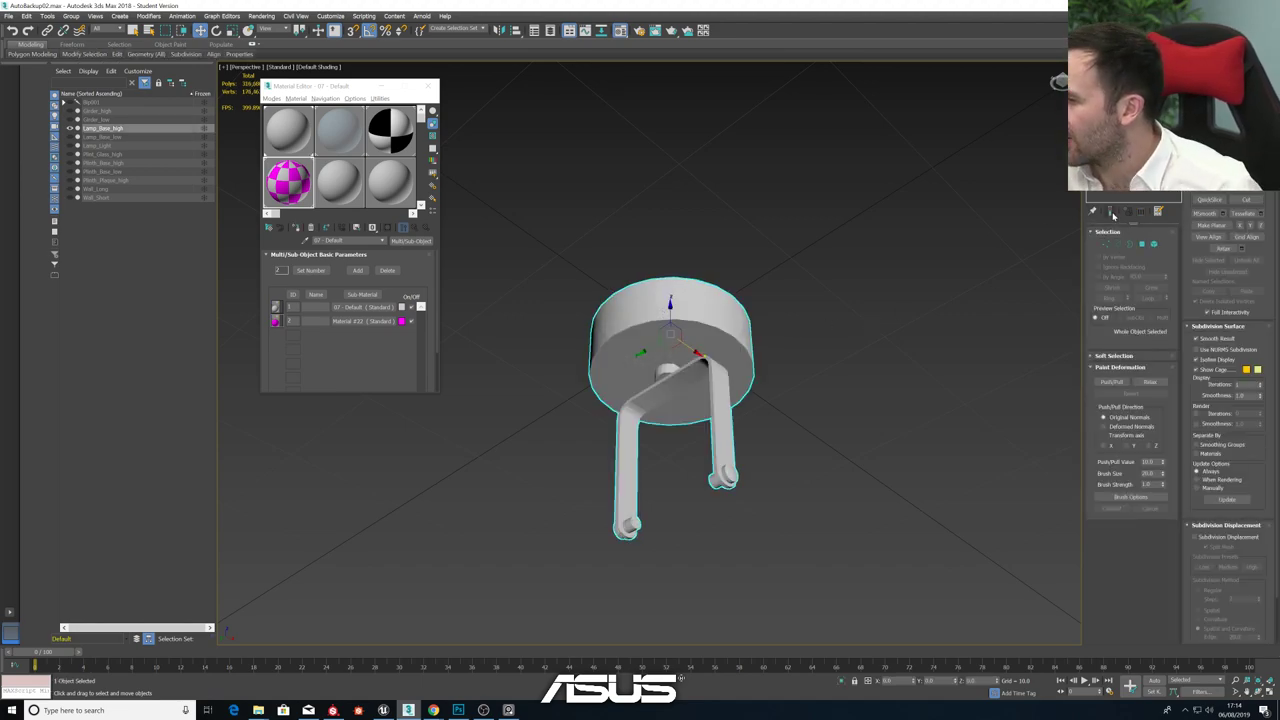
left_click(1110, 211)
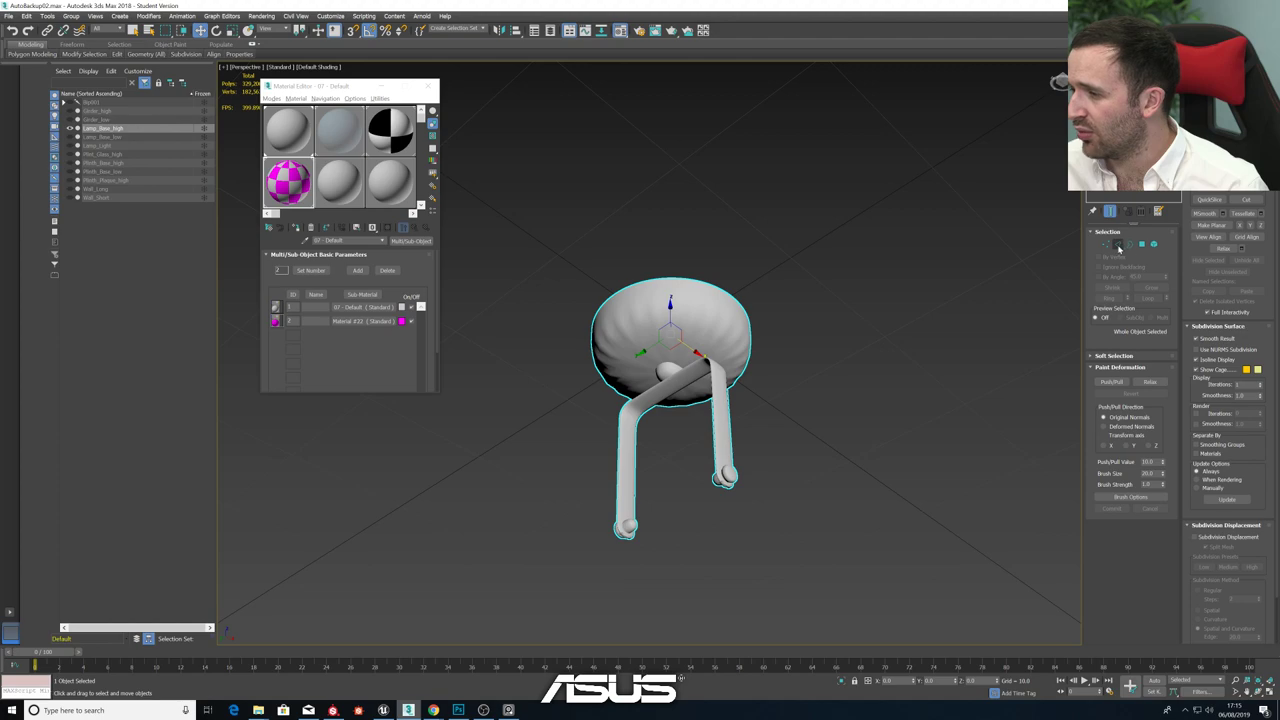
left_click(1118, 244)
middle_click_drag(751, 284, 748, 310, "alt")
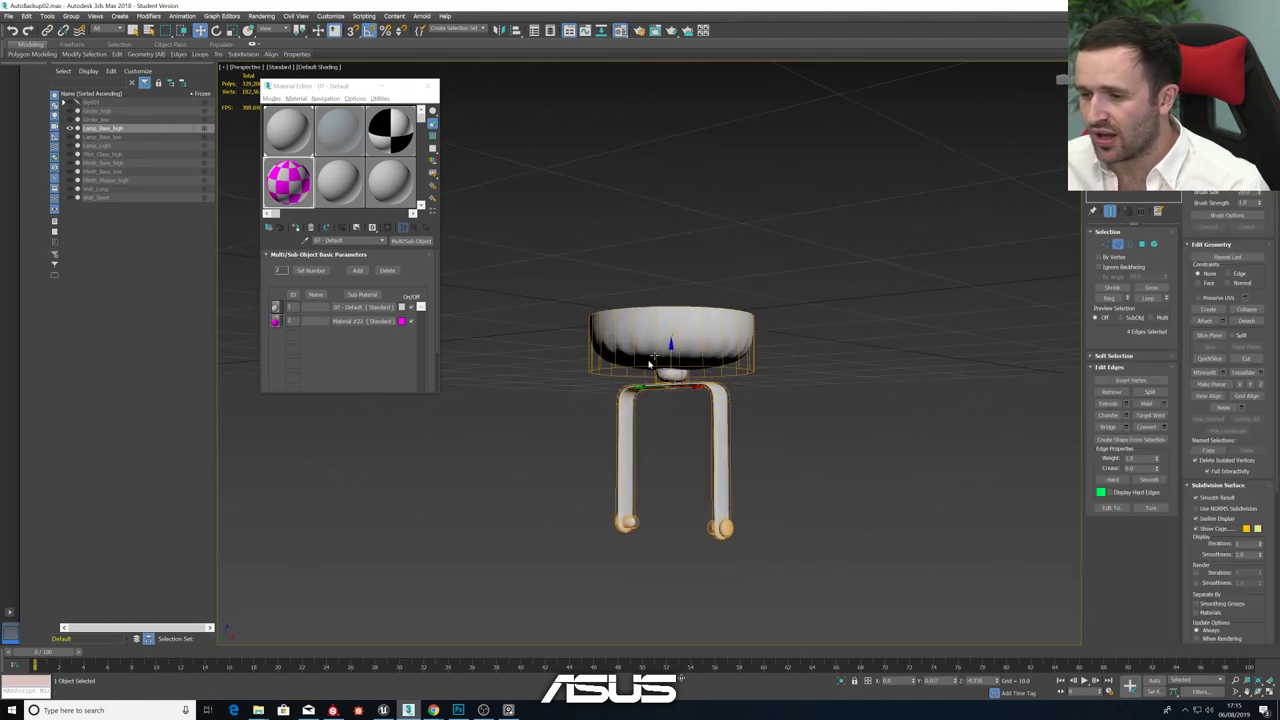
middle_click_drag(638, 338, 700, 314, "alt")
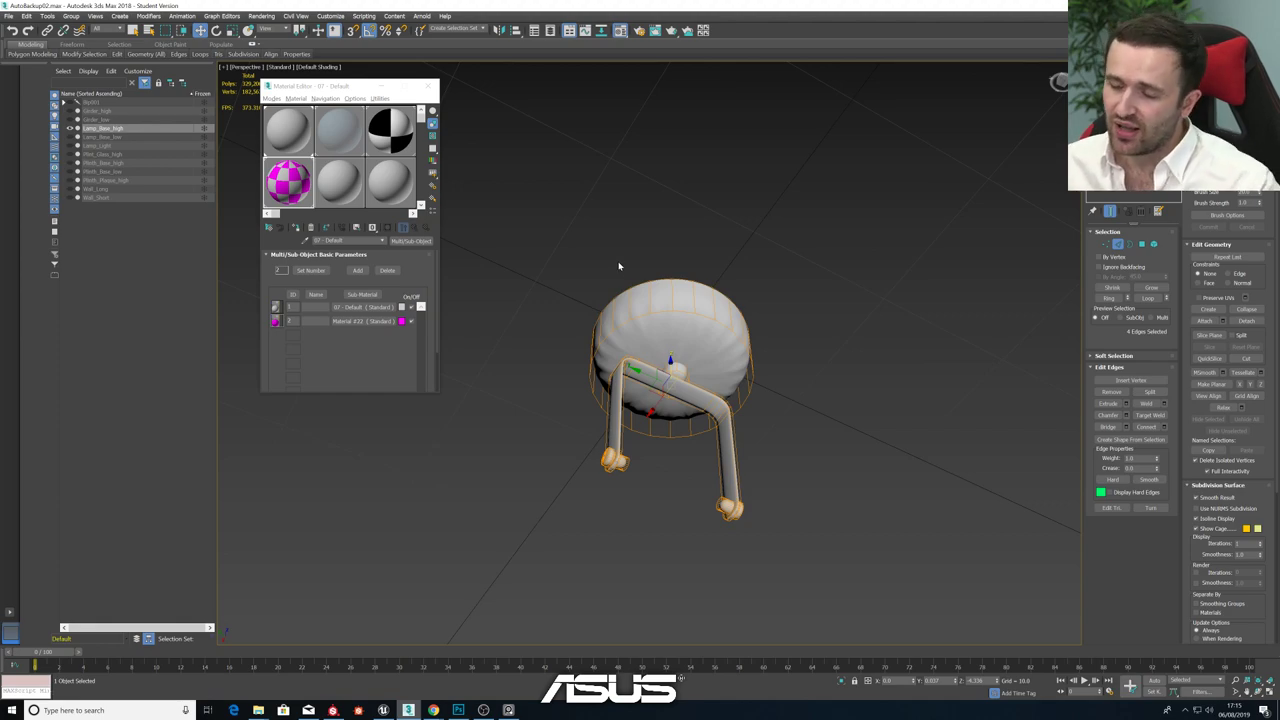
middle_click_drag(619, 266, 644, 378, "alt")
scroll(644, 381, "up", 4)
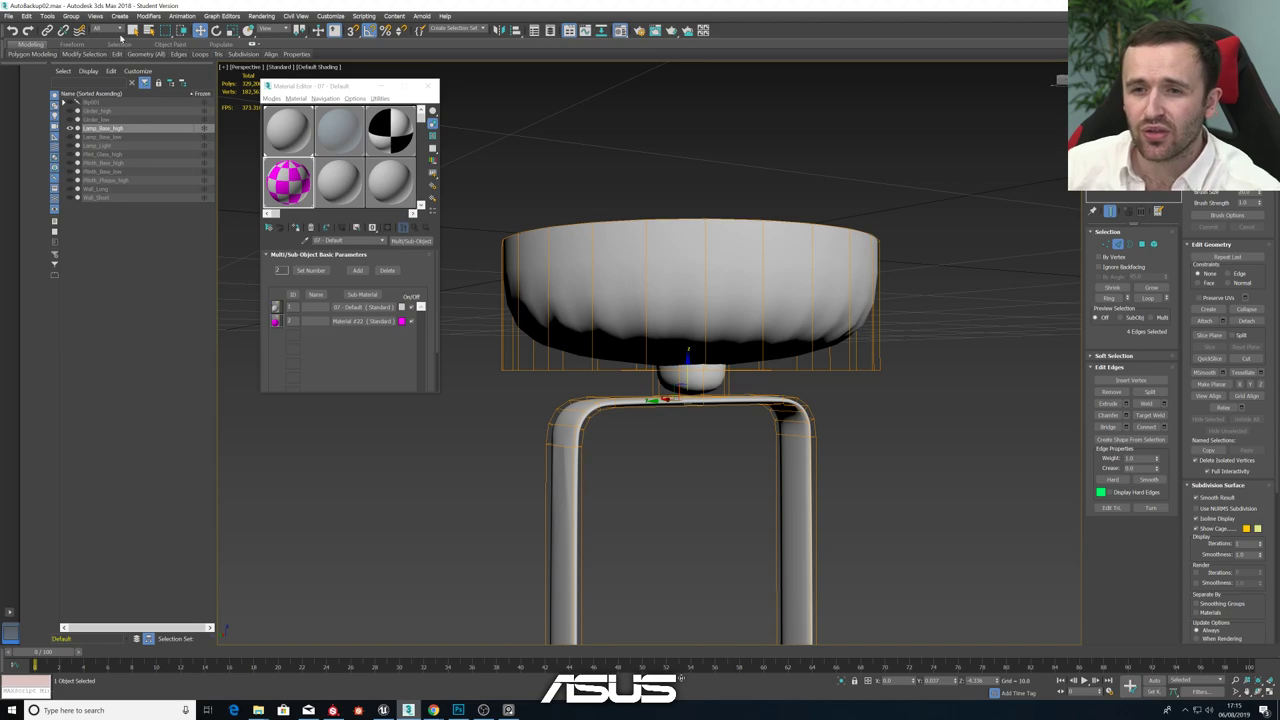
- Insert a SwiftLoop edge loop just above the lower rim of the lamp base drum and show edged faces
mouse_move(117, 55)
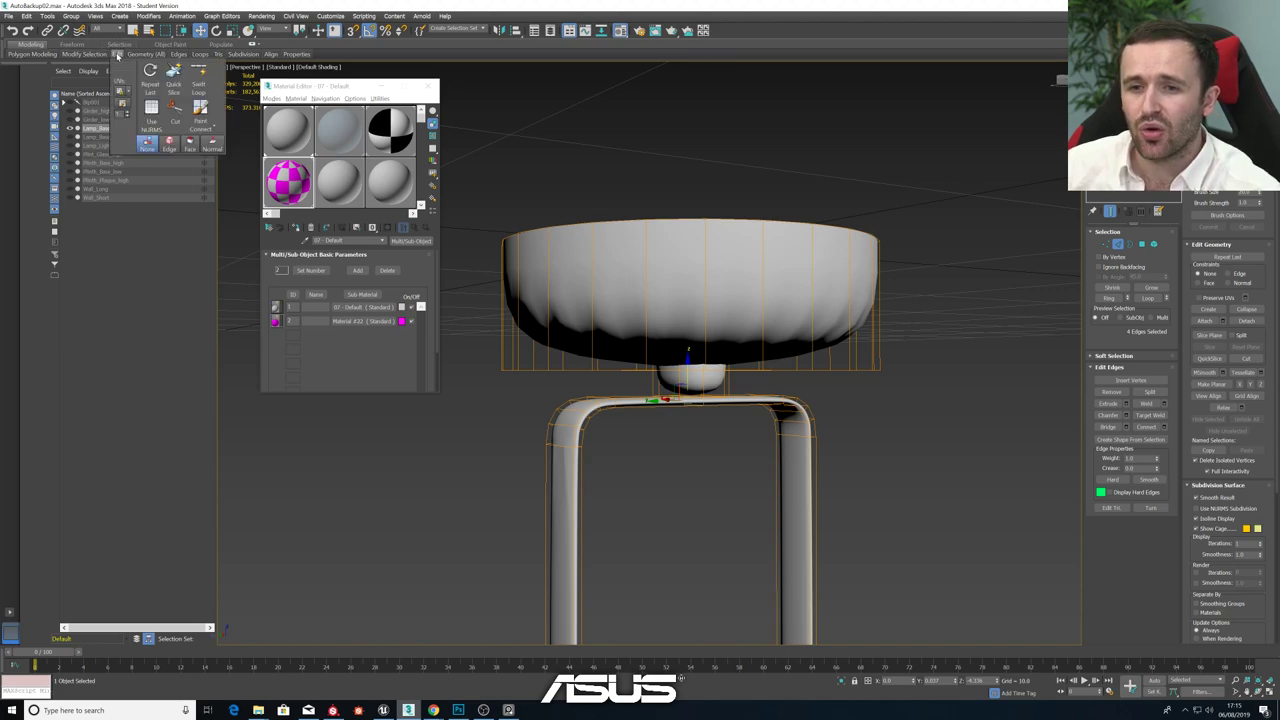
left_click(199, 76)
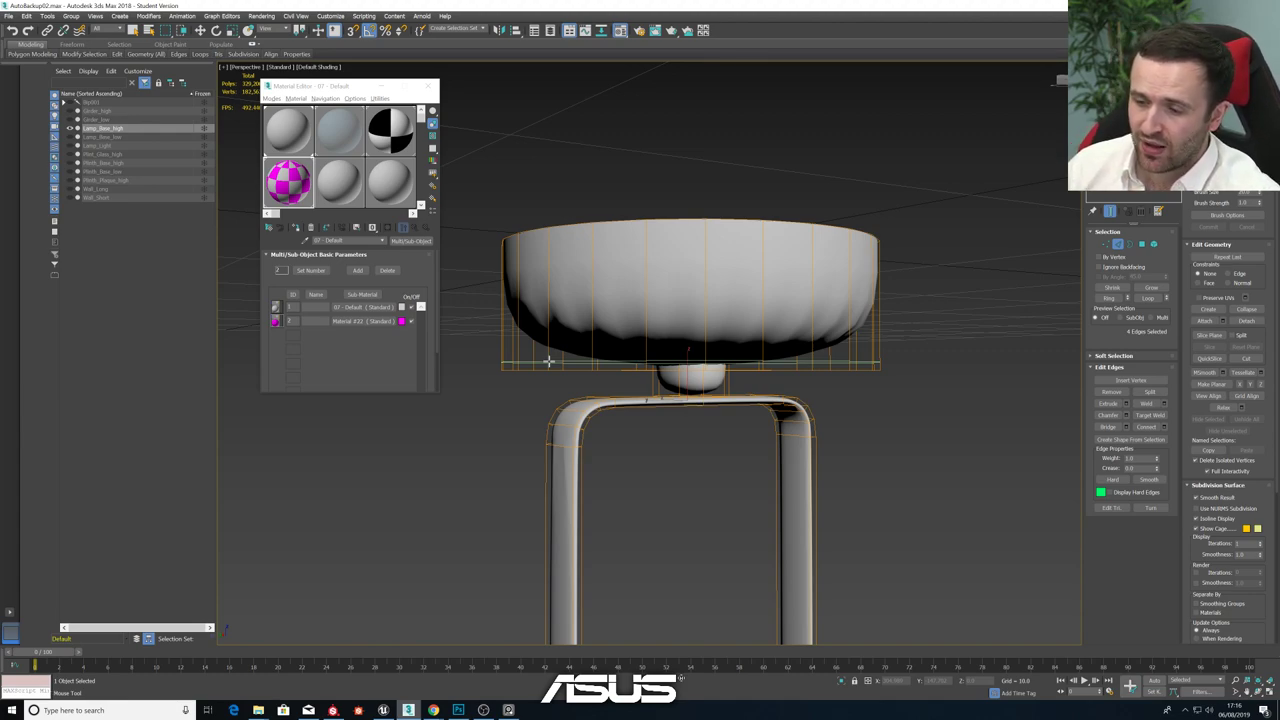
left_click(548, 361)
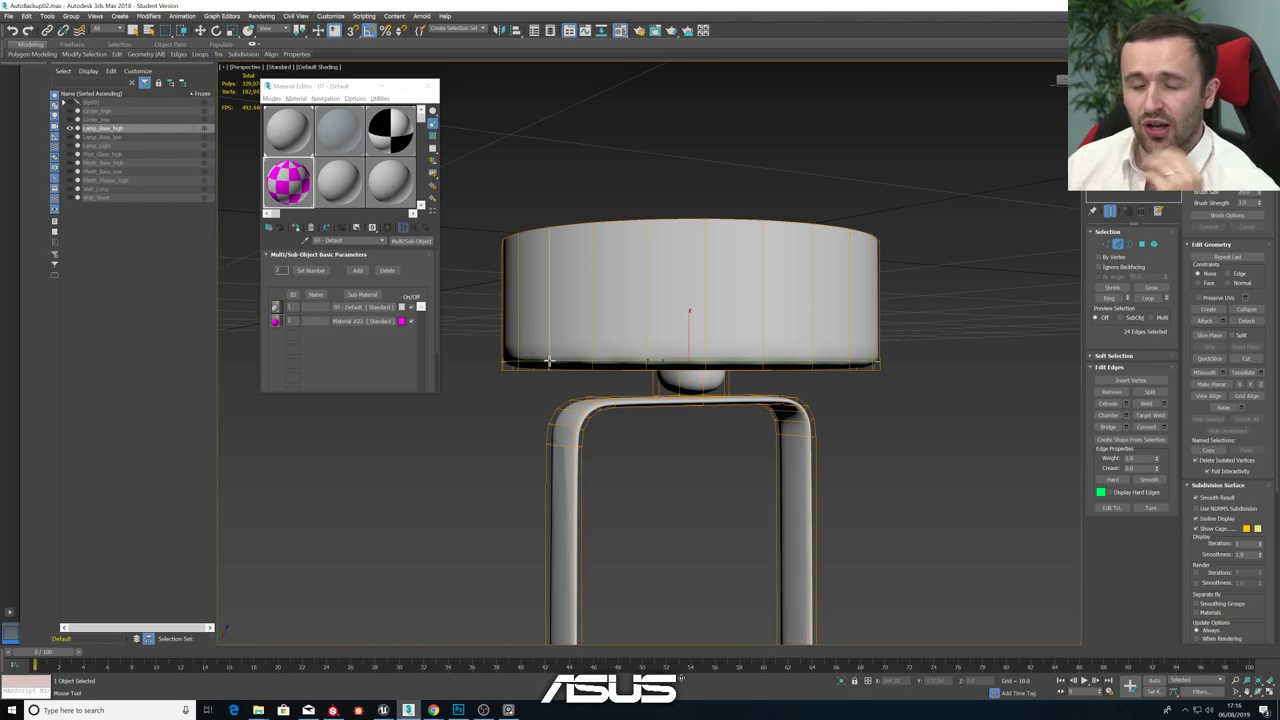
key("F4")
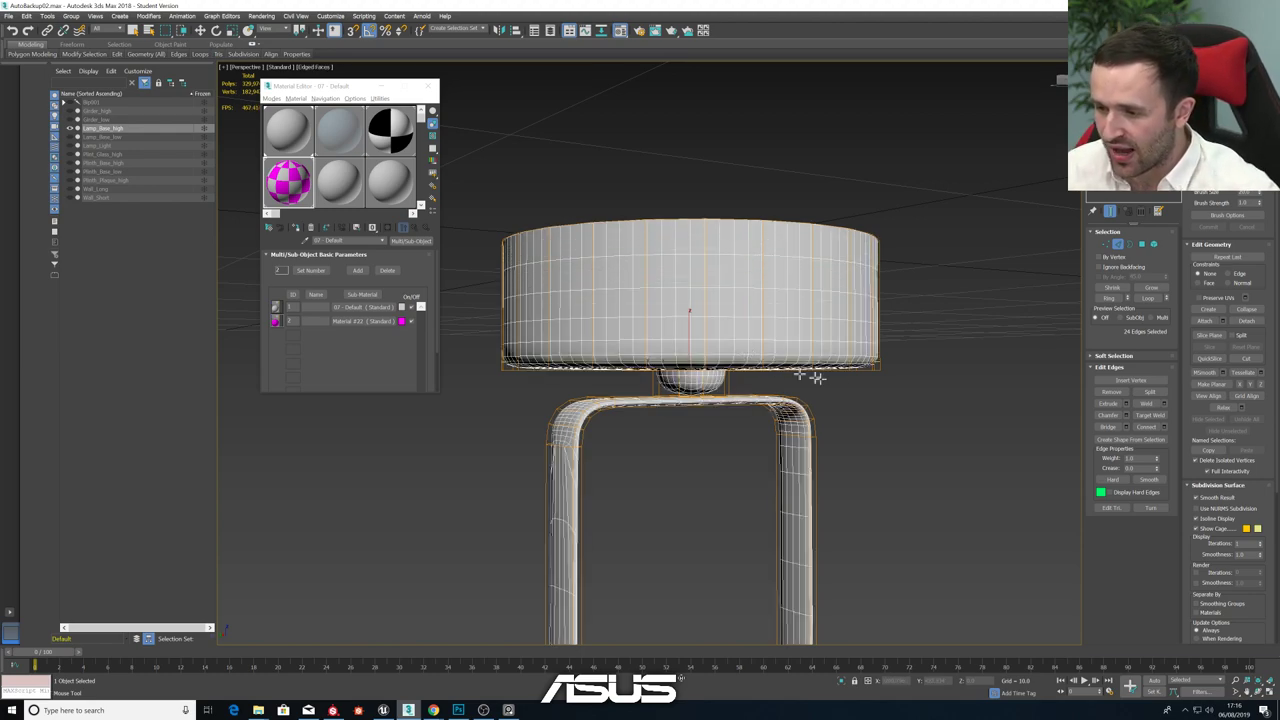
- Return to TurboSmooth, test iterations up to 7, decline going higher and set the iterations to 3
scroll(881, 392, "up", 3)
middle_click_drag(881, 392, 831, 357)
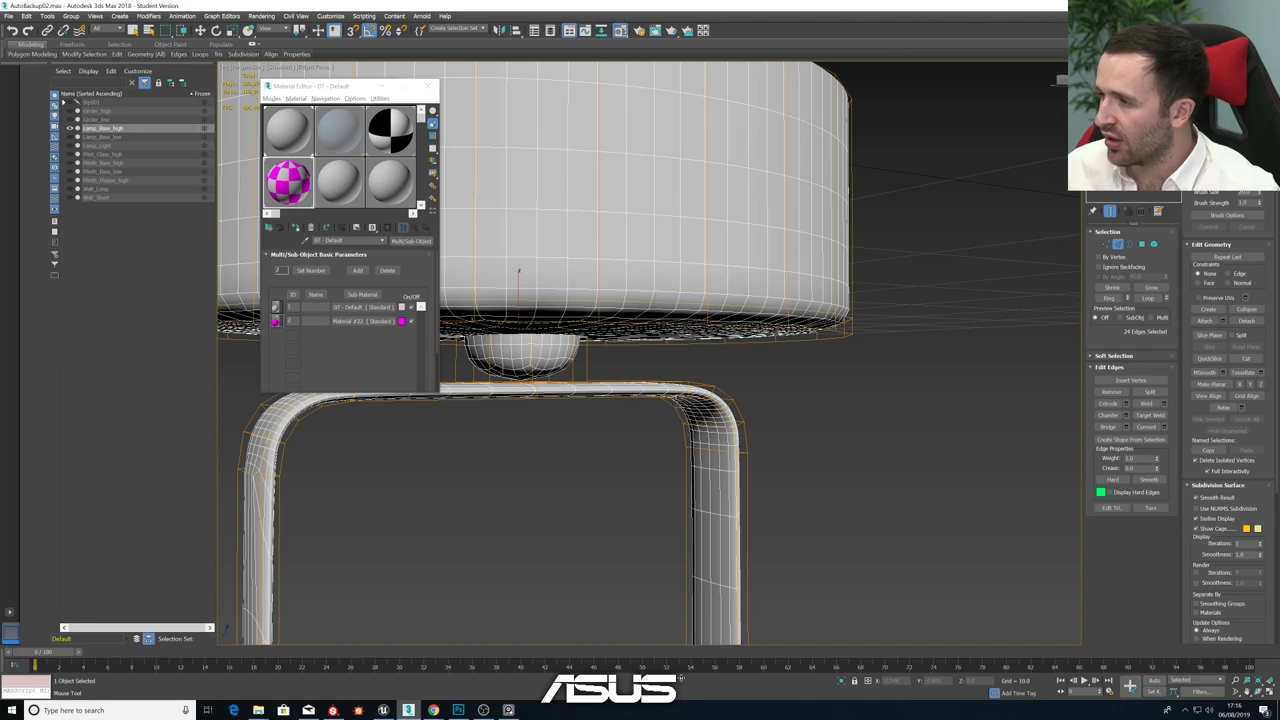
key("2")
left_click(1124, 113)
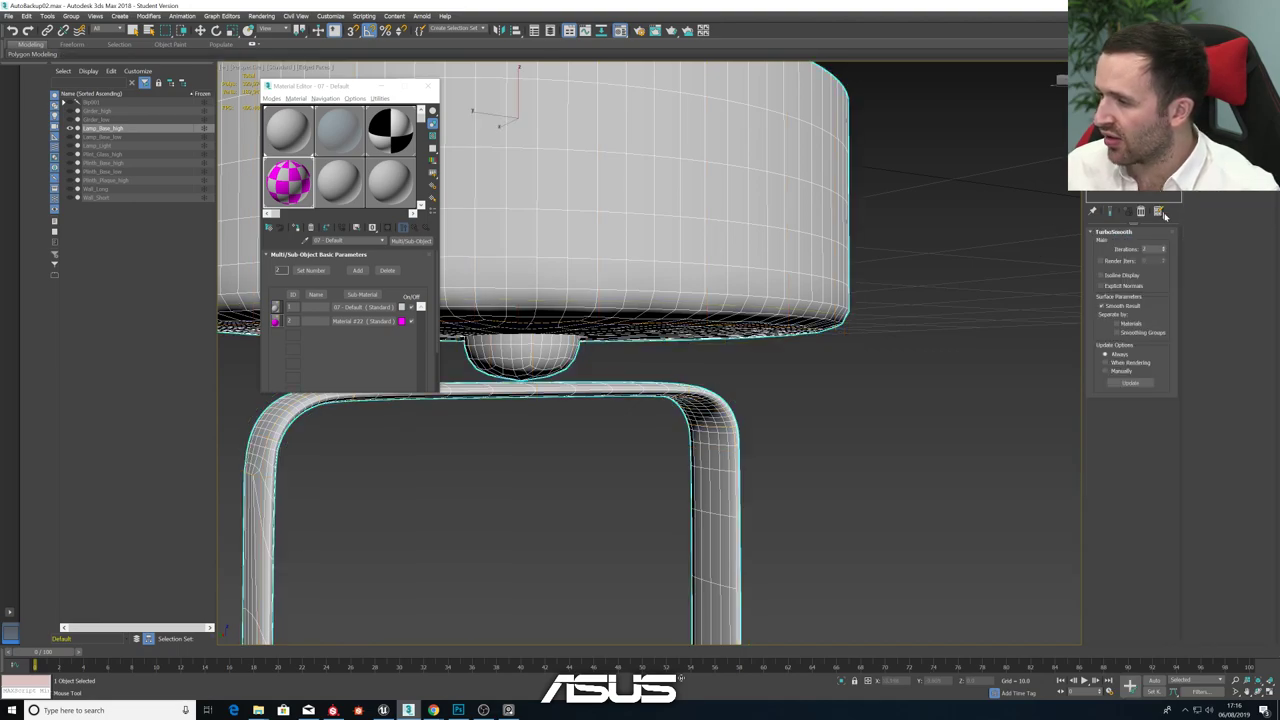
left_click(1164, 248)
left_click(1164, 248)
left_click(1164, 248)
left_click(1164, 248)
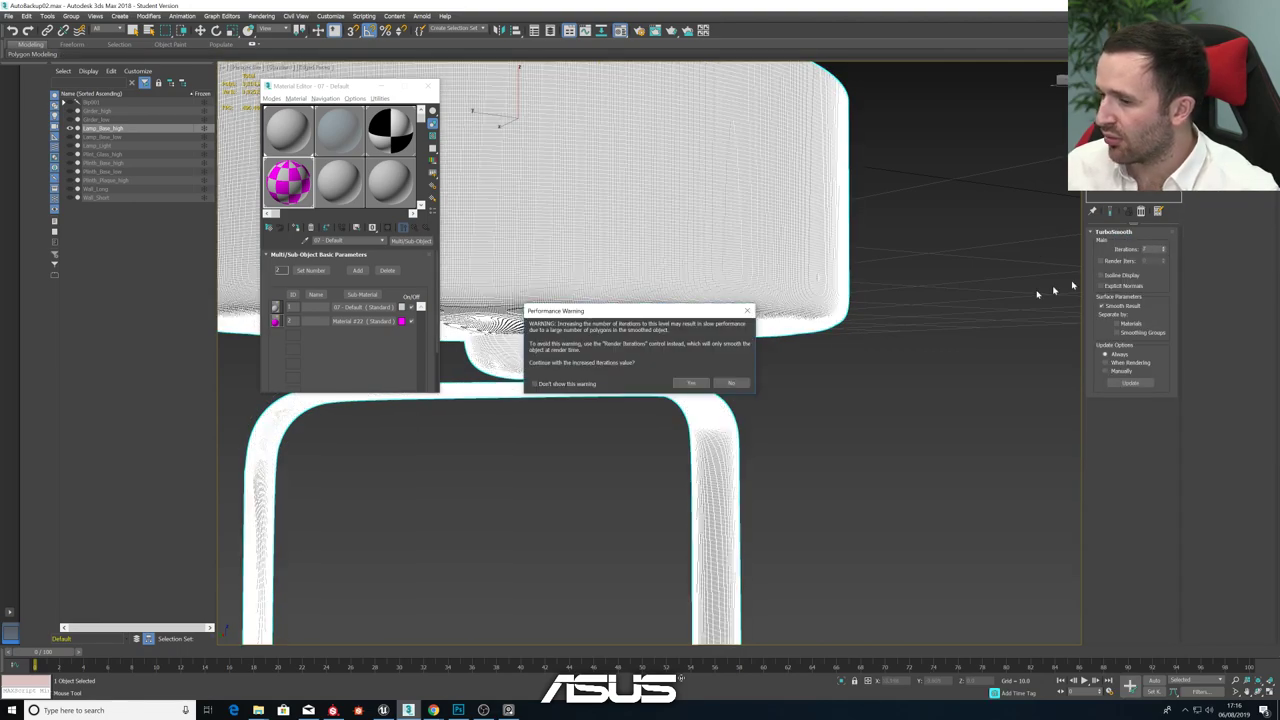
left_click(731, 383)
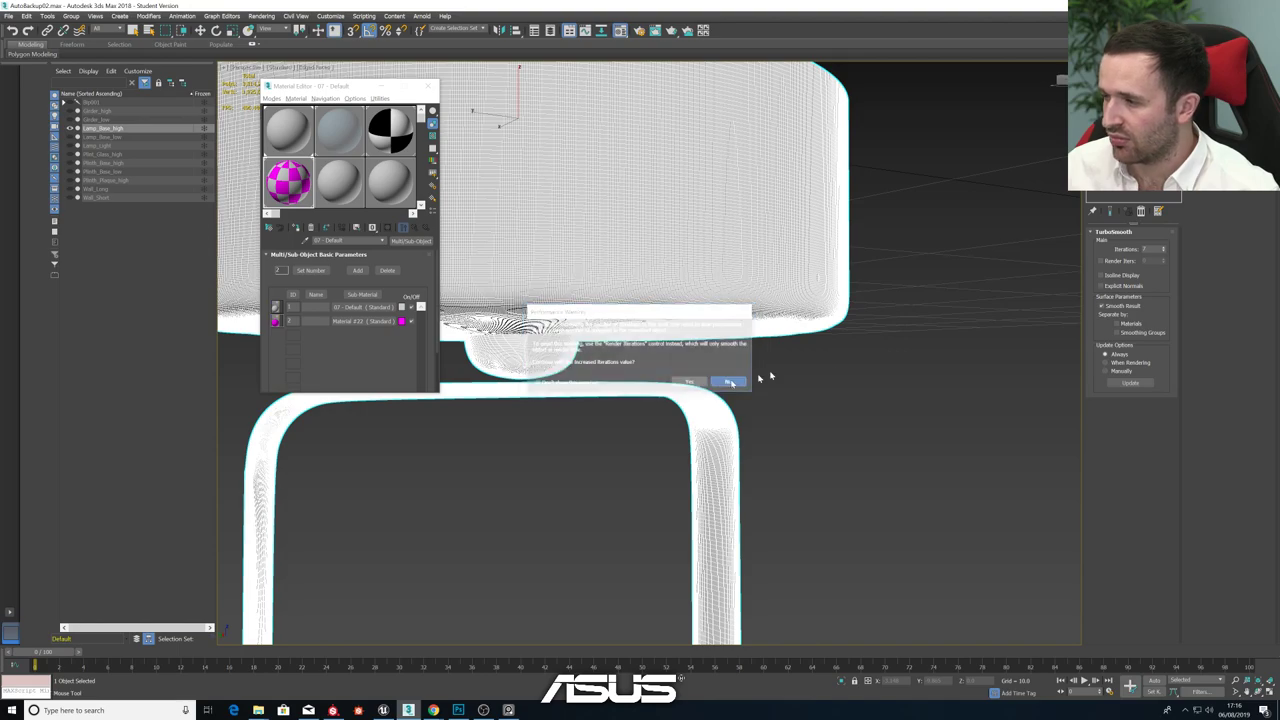
left_click(1163, 252)
left_click(1163, 252)
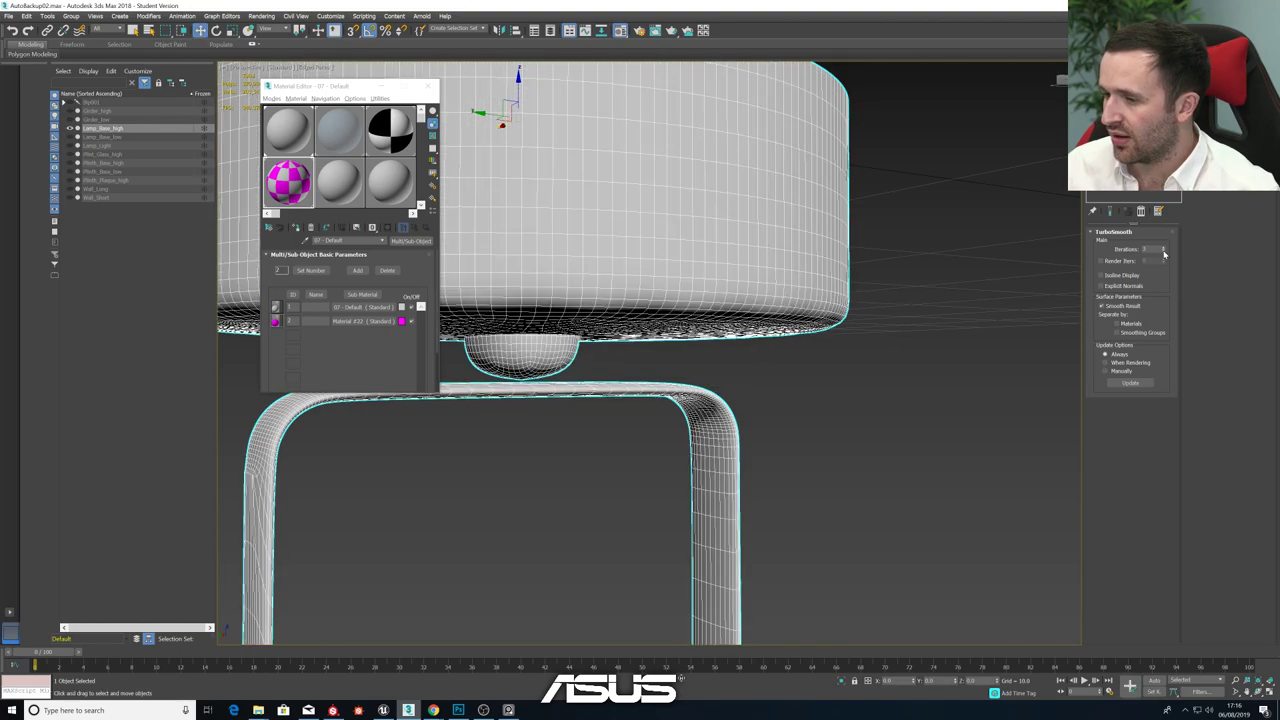
scroll(709, 324, "up", 2)
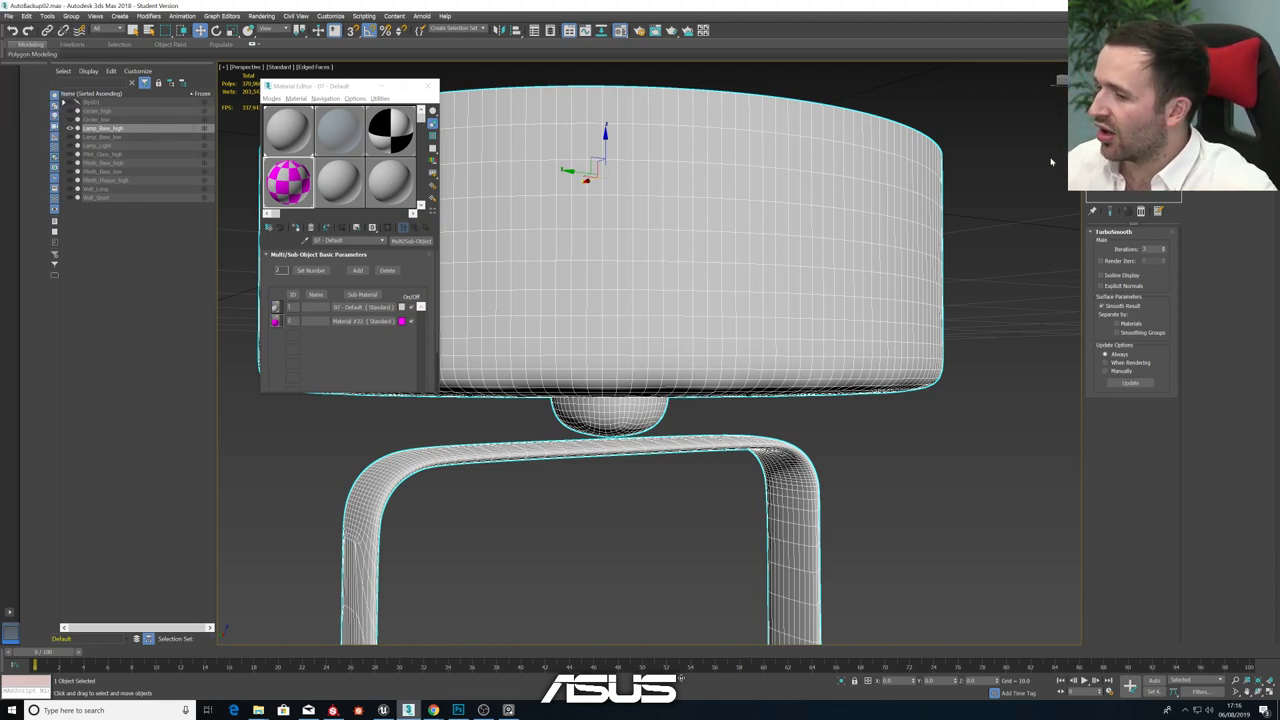
- In the base mesh's edge mode, move the new edge loop down closer to the drum's lower rim
left_click(1118, 122)
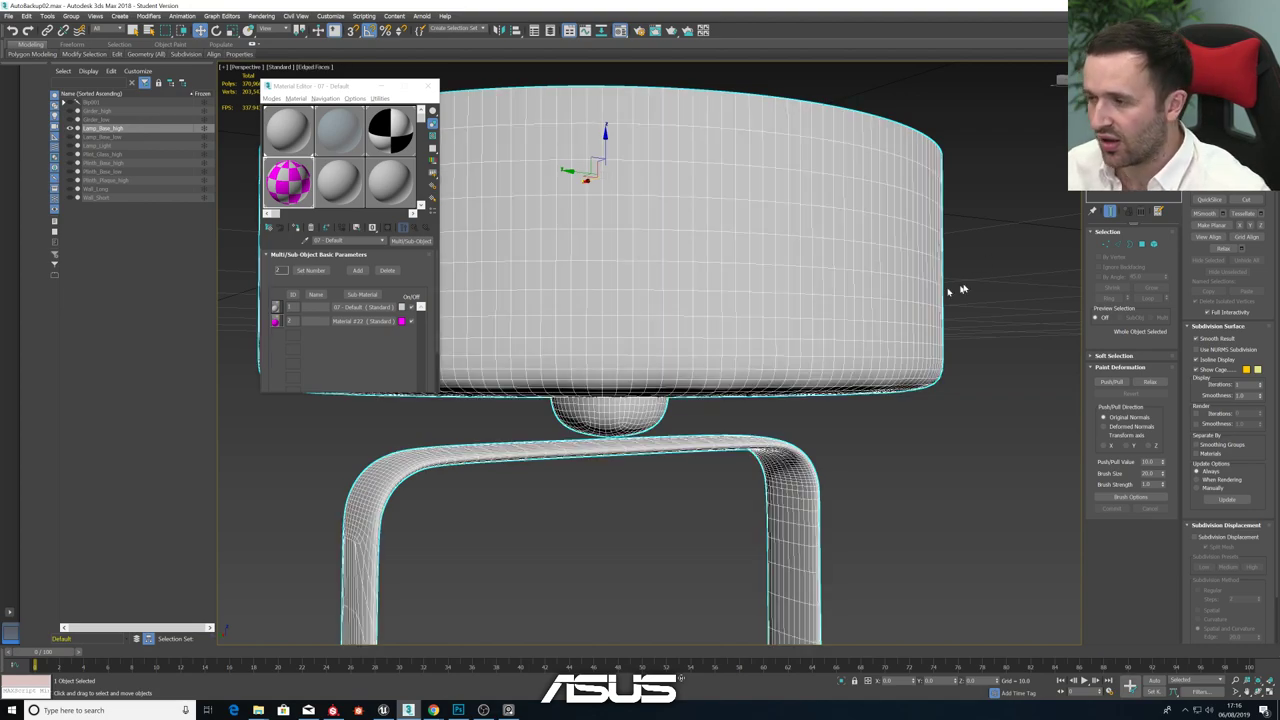
key("2")
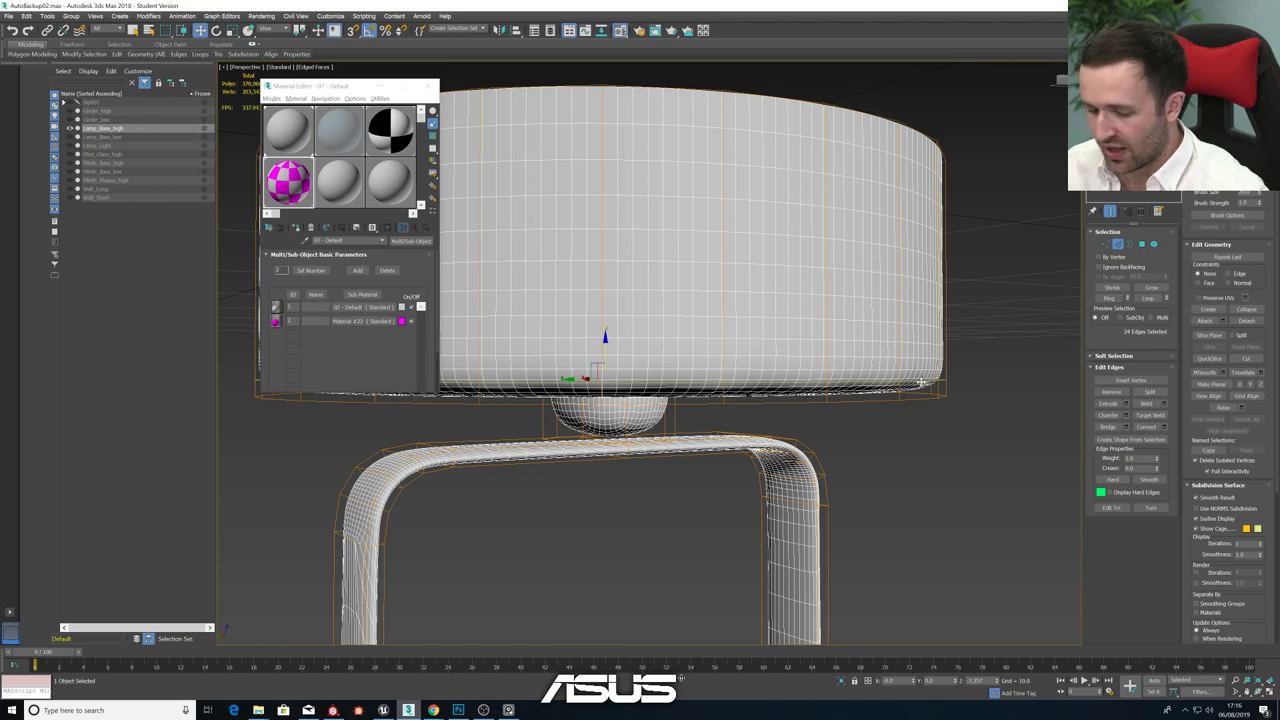
left_click_drag(605, 340, 703, 387)
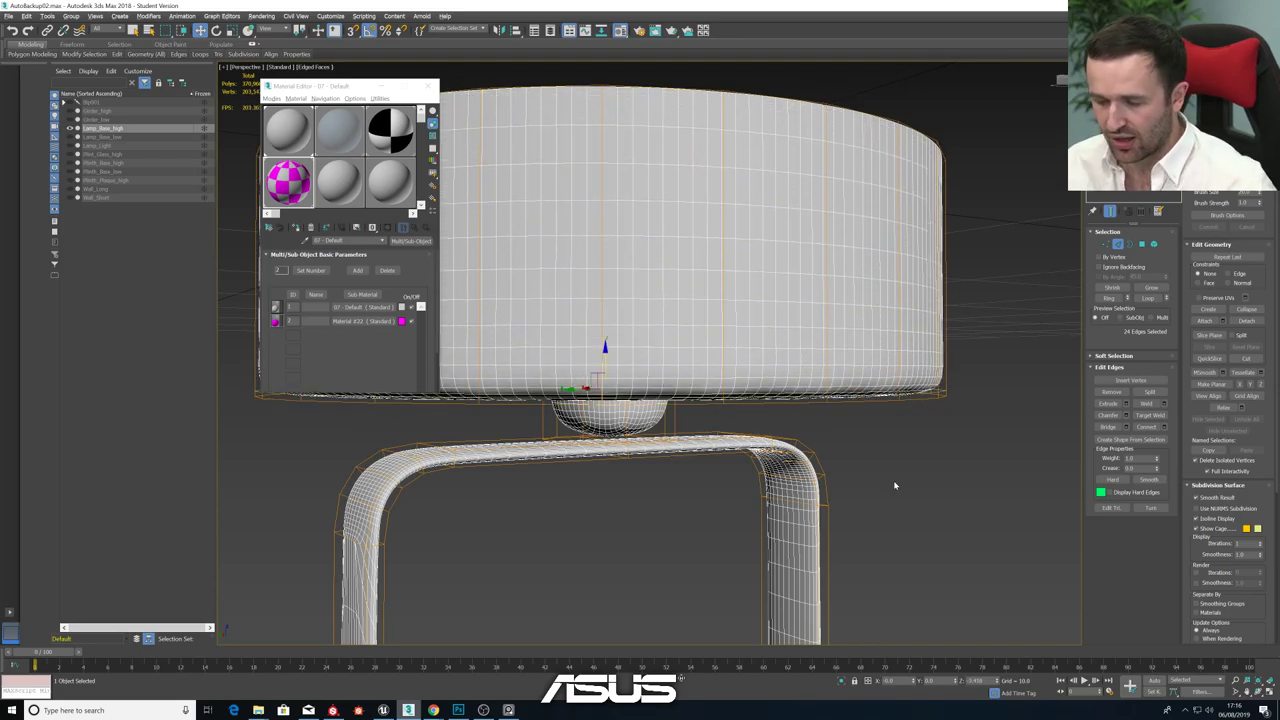
- Select the large polygon on the drum's underside and turn off the smoothed end result display
middle_click_drag(895, 486, 893, 462, "alt")
middle_click_drag(818, 318, 600, 365, "alt")
middle_click_drag(950, 405, 905, 370, "alt")
key("4")
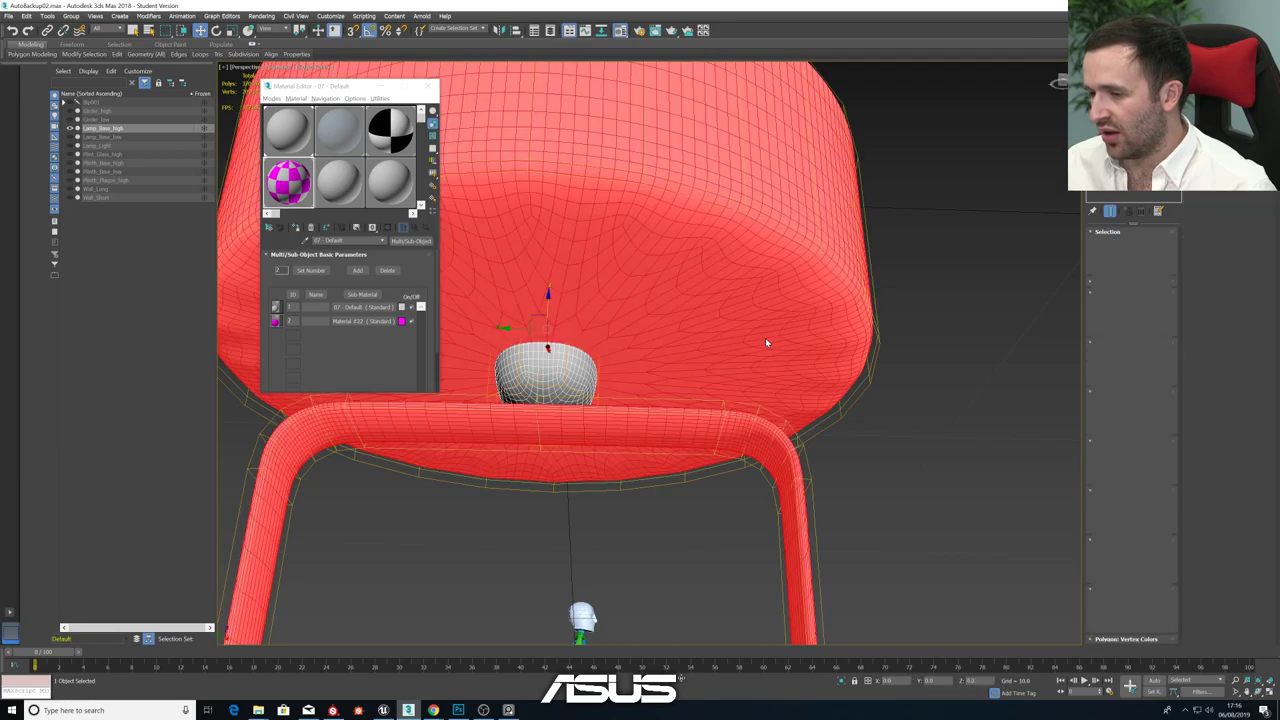
left_click(766, 338)
middle_click_drag(812, 354, 832, 385, "alt")
scroll(843, 417, "down", 3)
left_click(1111, 212)
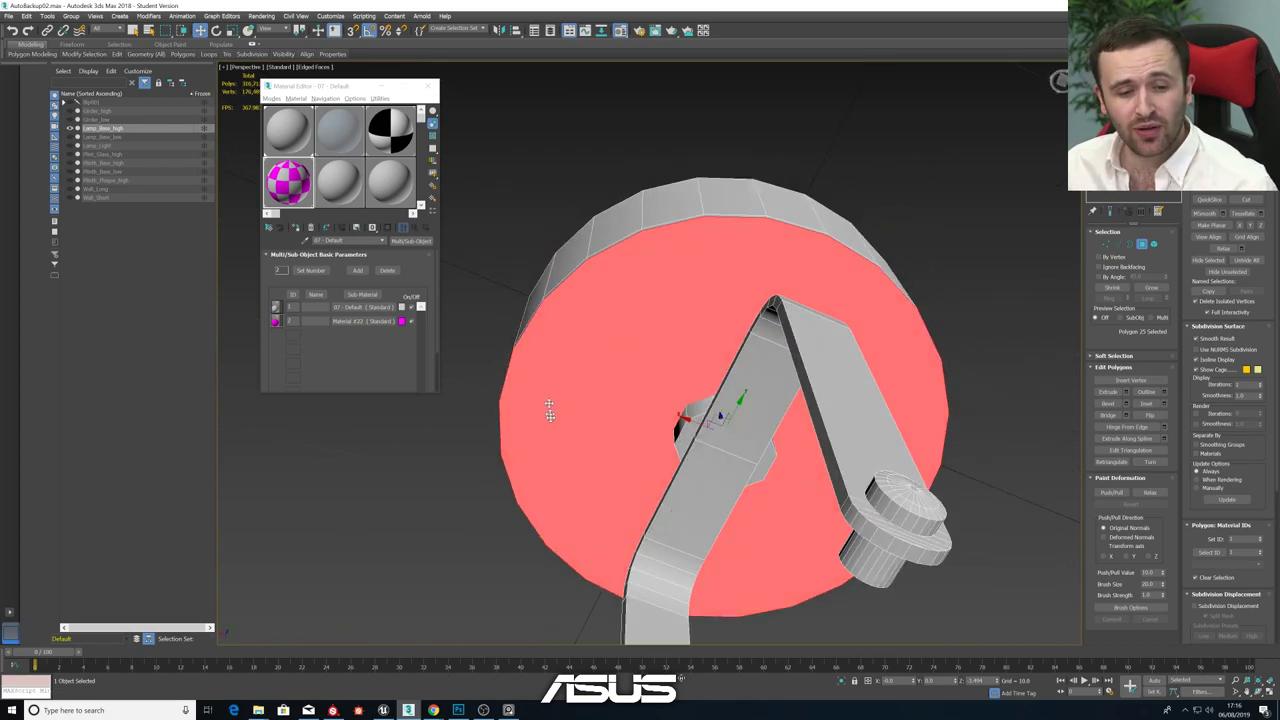
- Dismiss the trial Extrude and inset the drum's underside polygon by about 0.104
left_click(1127, 394)
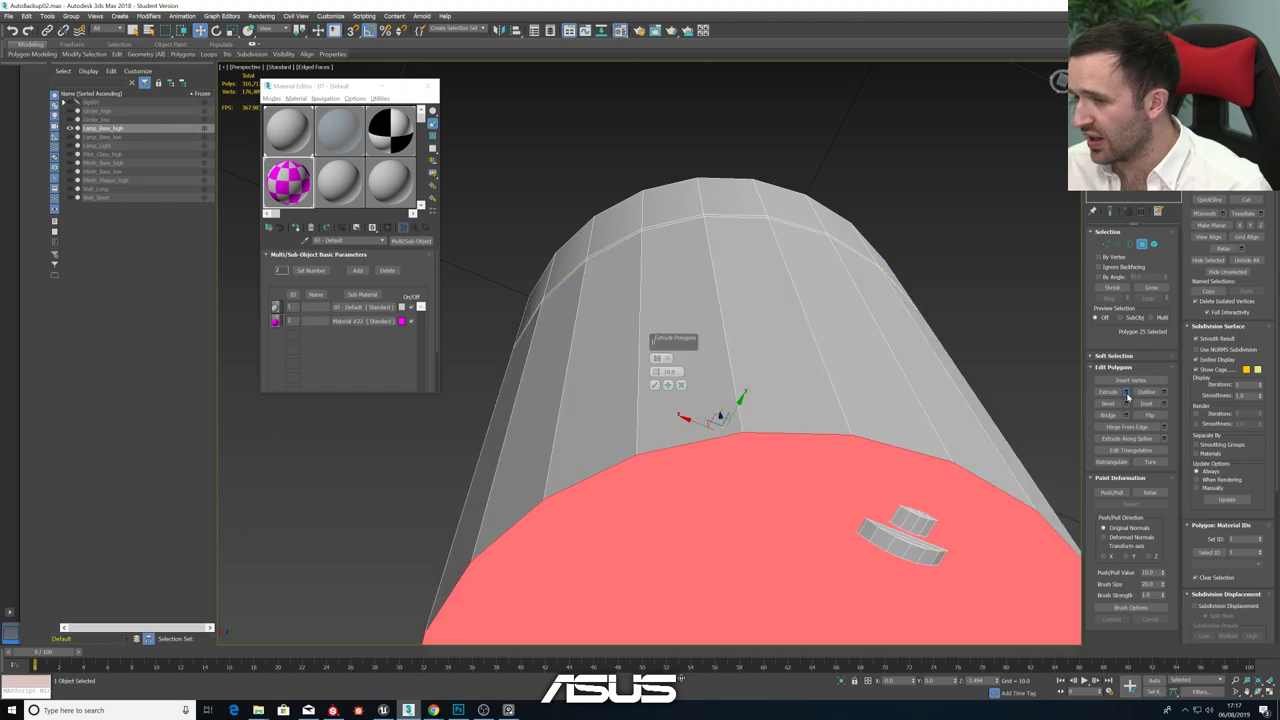
left_click(679, 384)
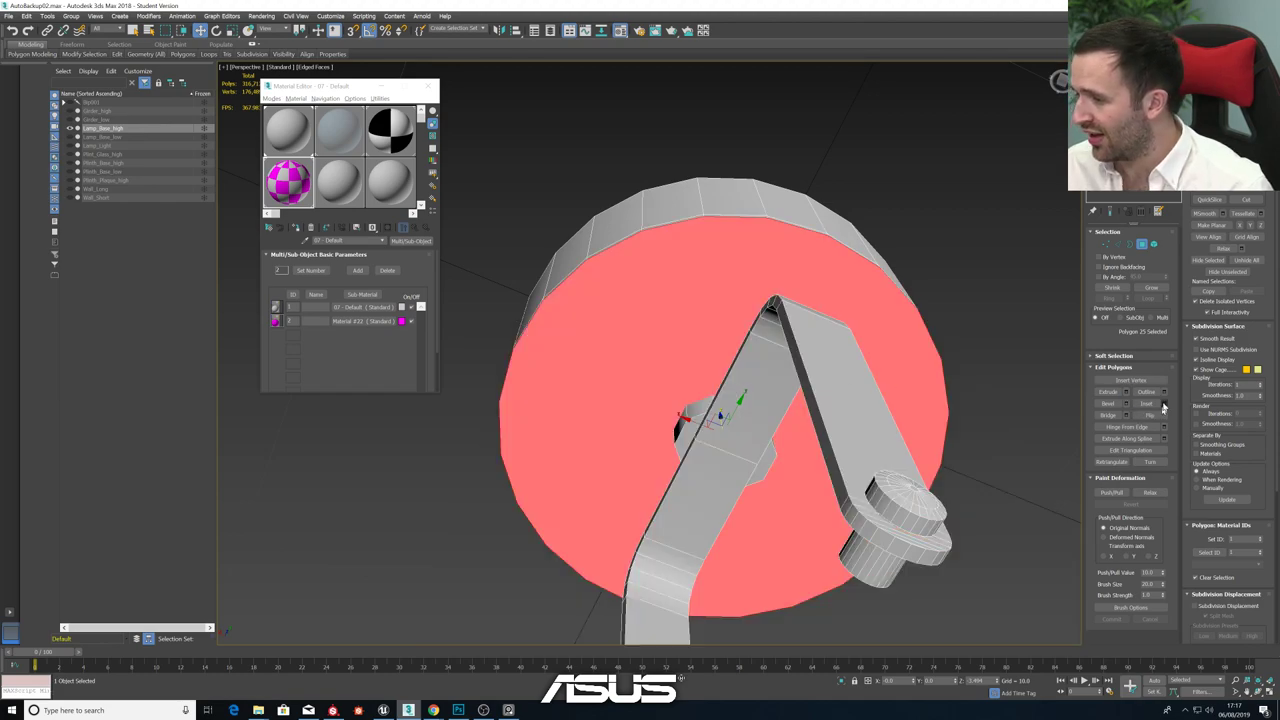
left_click(1163, 403)
left_click_drag(656, 372, 656, 372)
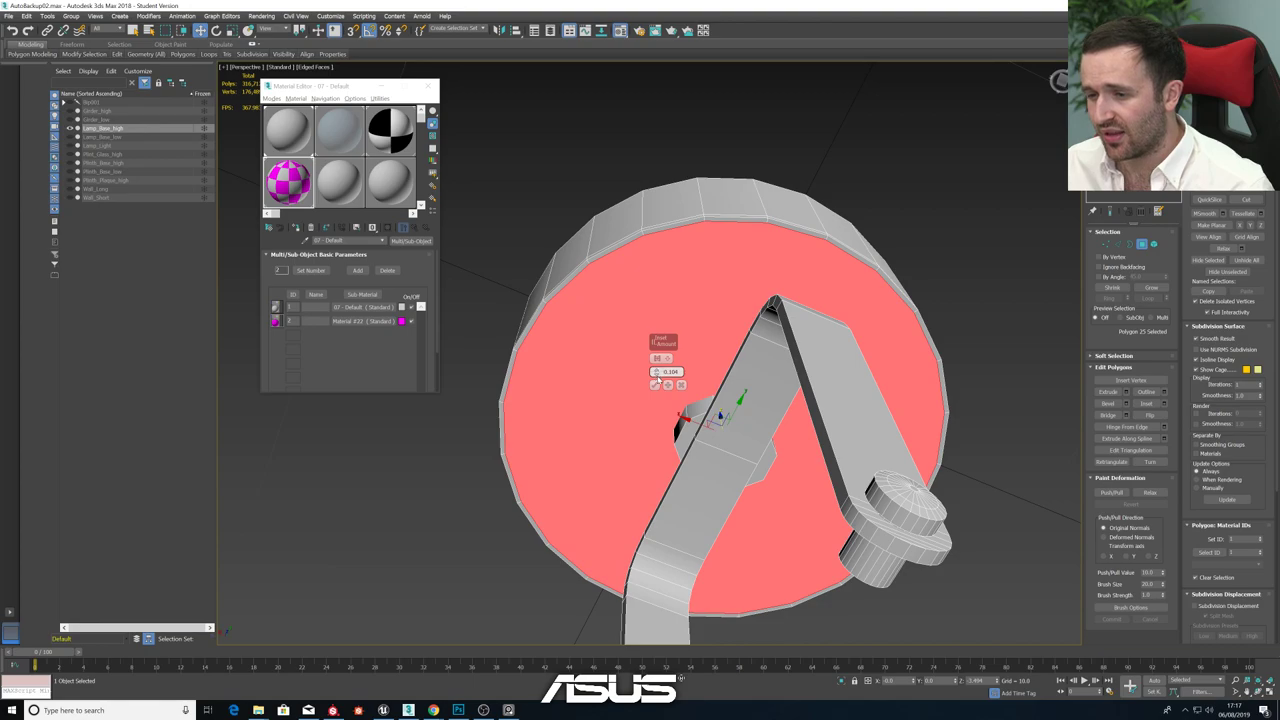
left_click(656, 384)
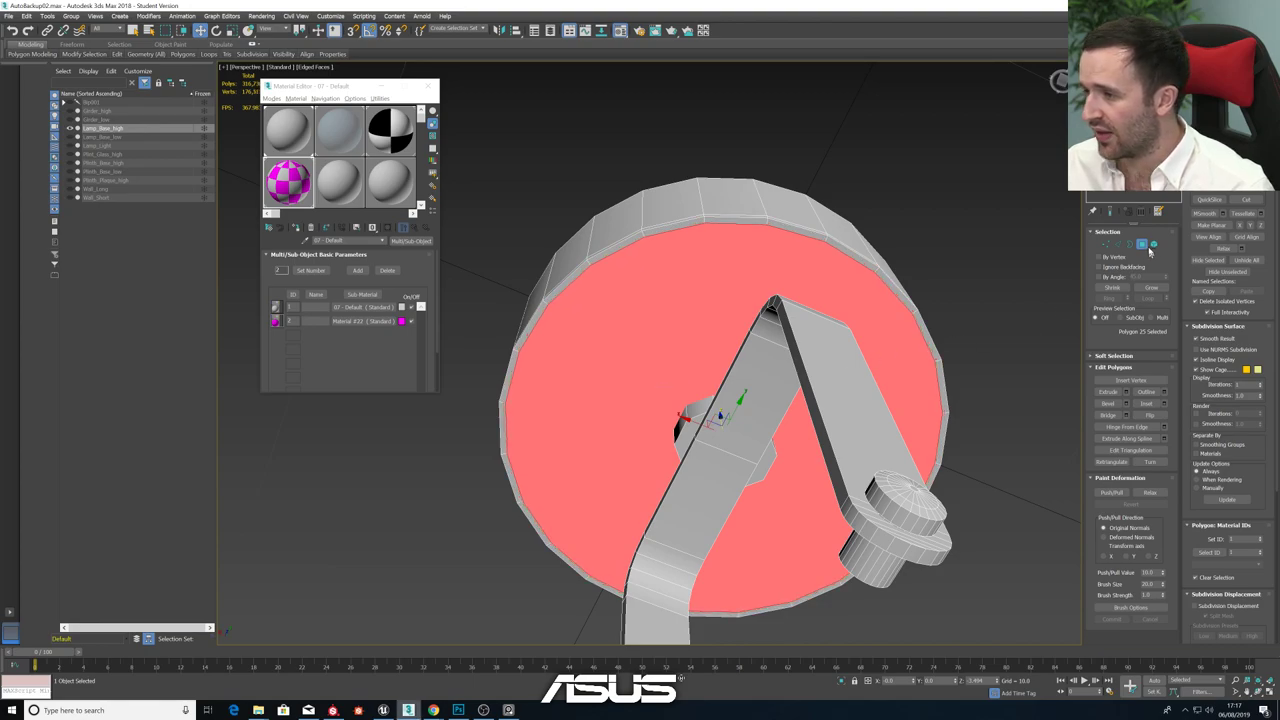
- Show the smoothed end result, leave polygon editing and inspect the drum's rim and underside without edged faces
left_click(1110, 212)
left_click(962, 238)
middle_click_drag(962, 238, 961, 267, "alt")
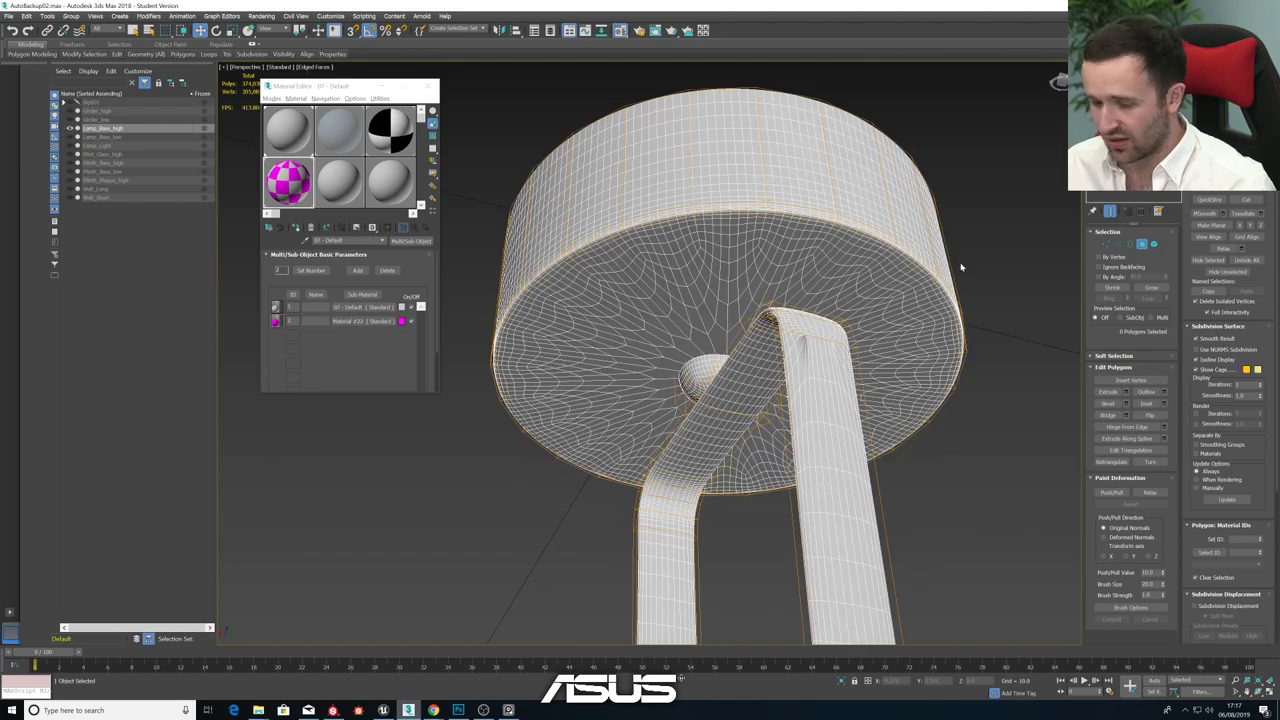
key("F4")
scroll(728, 214, "up", 3)
middle_click_drag(726, 213, 818, 225, "alt")
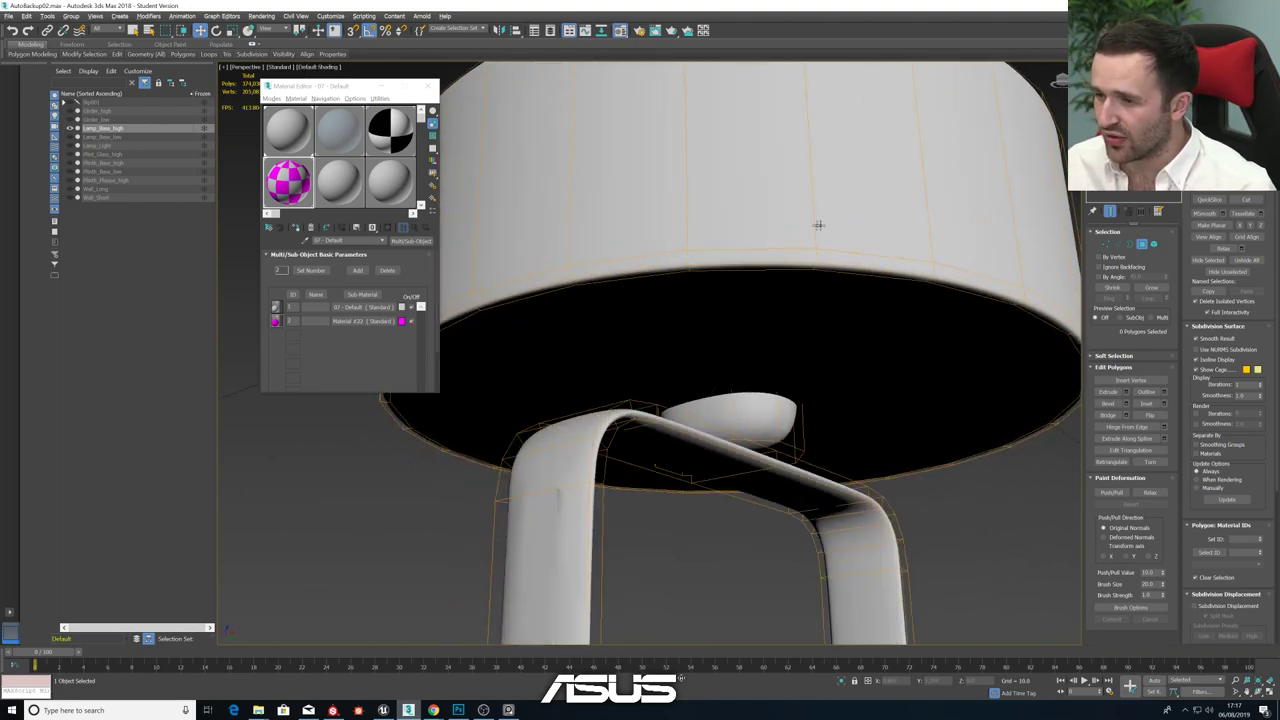
left_click(1142, 244)
left_click(257, 466)
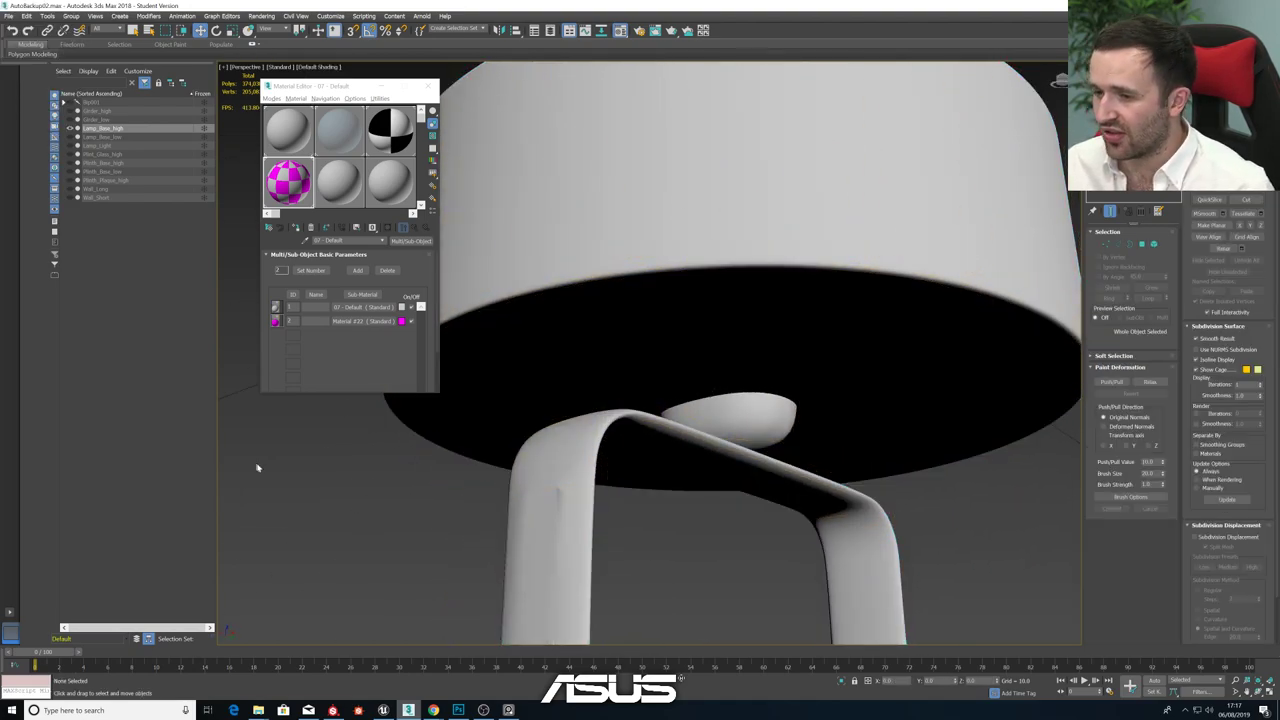
middle_click_drag(822, 438, 774, 446, "alt")
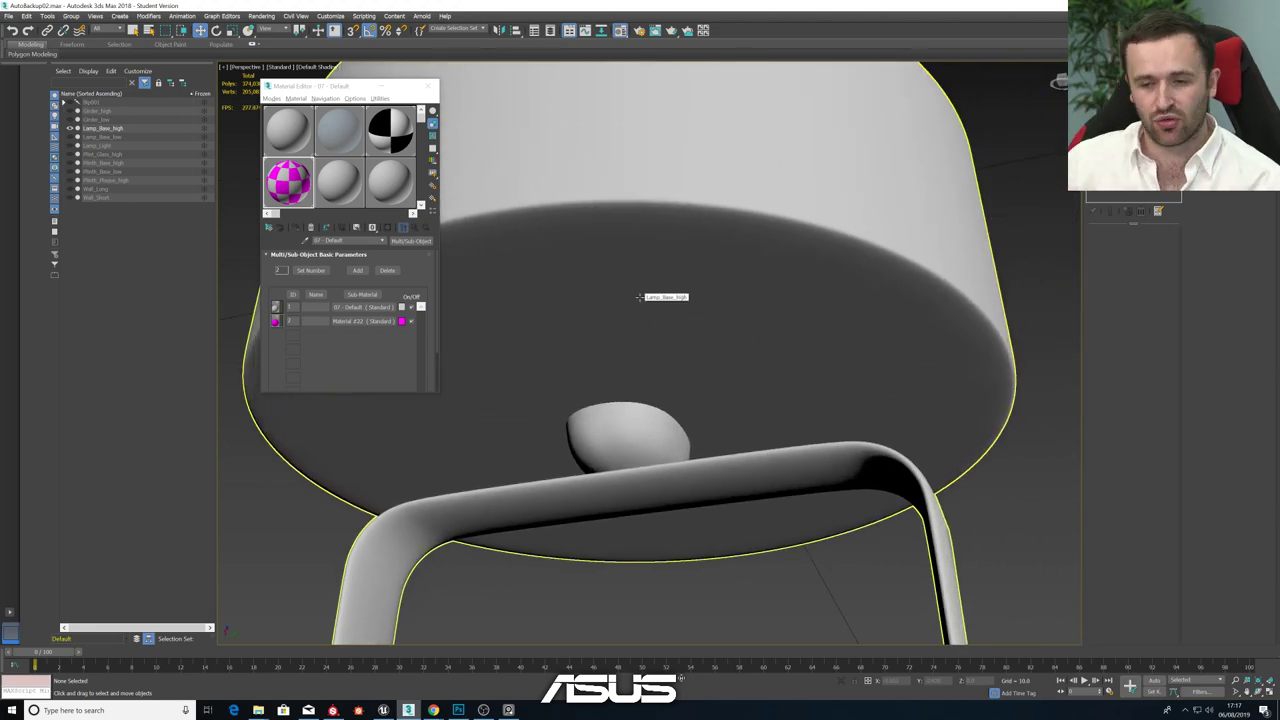
- Toggle Lamp_Base_low's visibility repeatedly to compare it with Lamp_Base_high, leaving it hidden
left_click(70, 137)
left_click(71, 137)
left_click(71, 137)
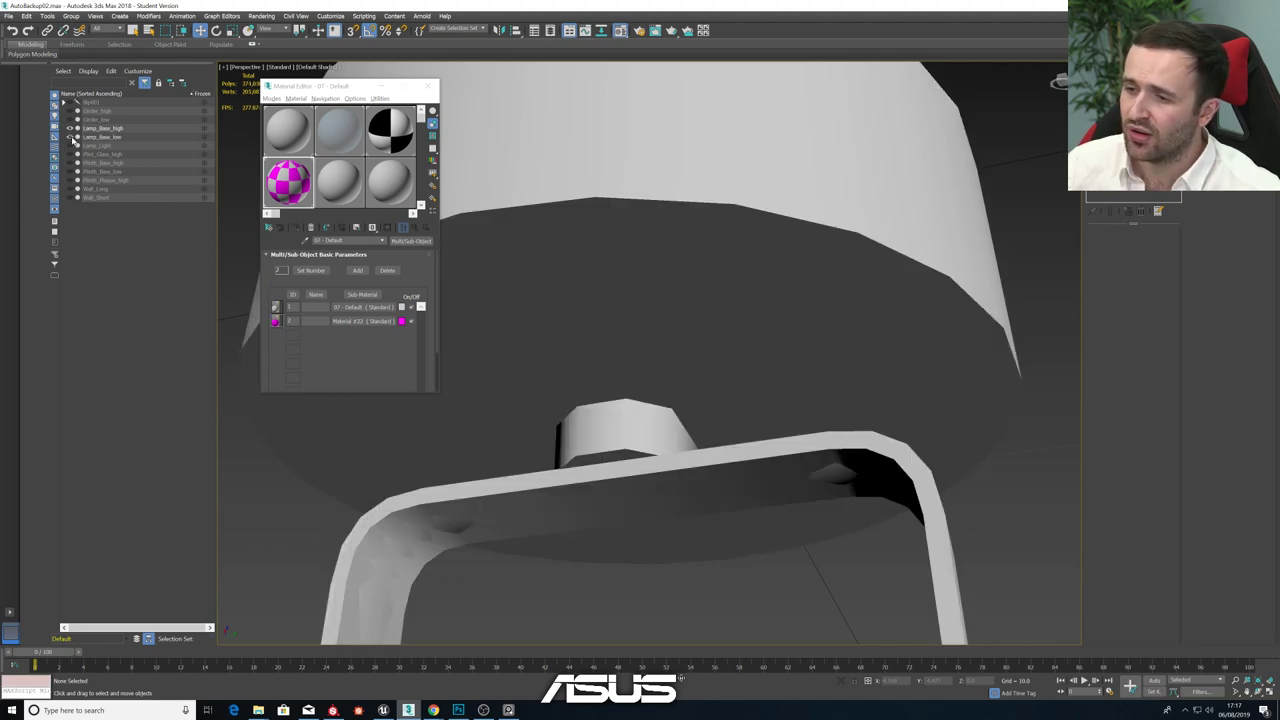
left_click(71, 138)
left_click(71, 138)
left_click(71, 138)
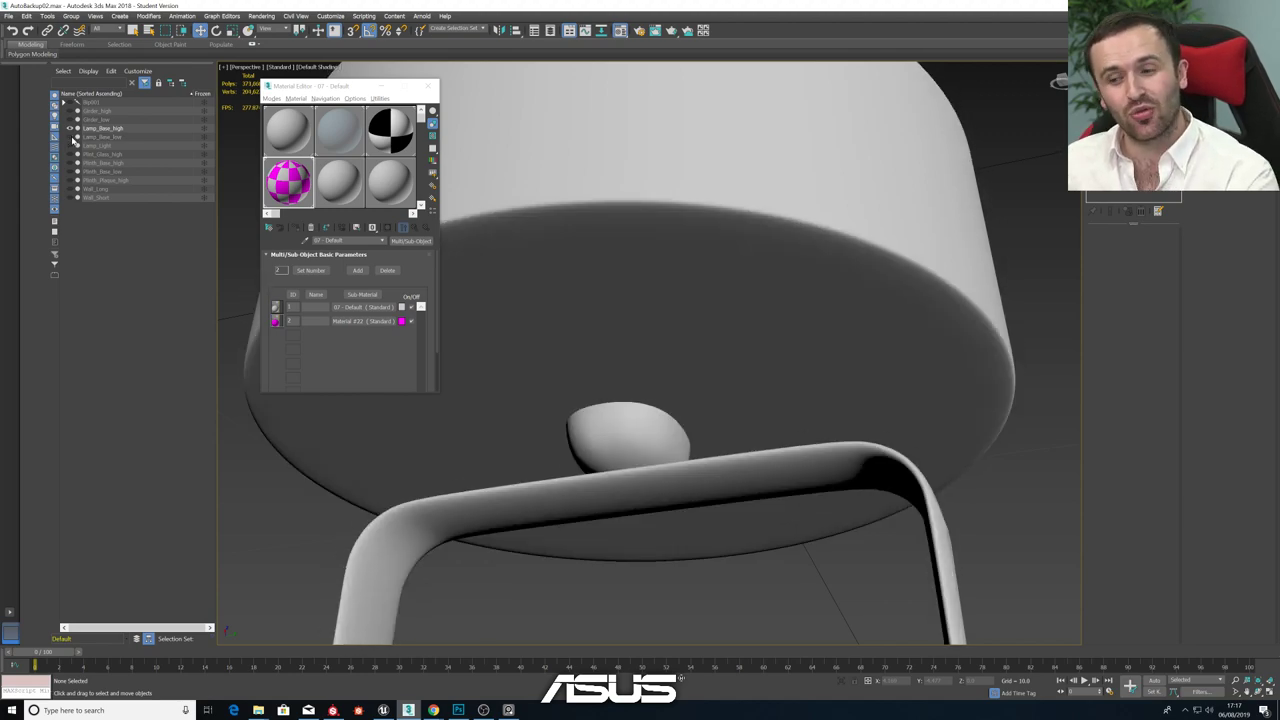
- Add SwiftLoop support edges to the small cylinder between drum and bracket on Lamp_Base_high's unsmoothed base mesh
left_click(652, 281)
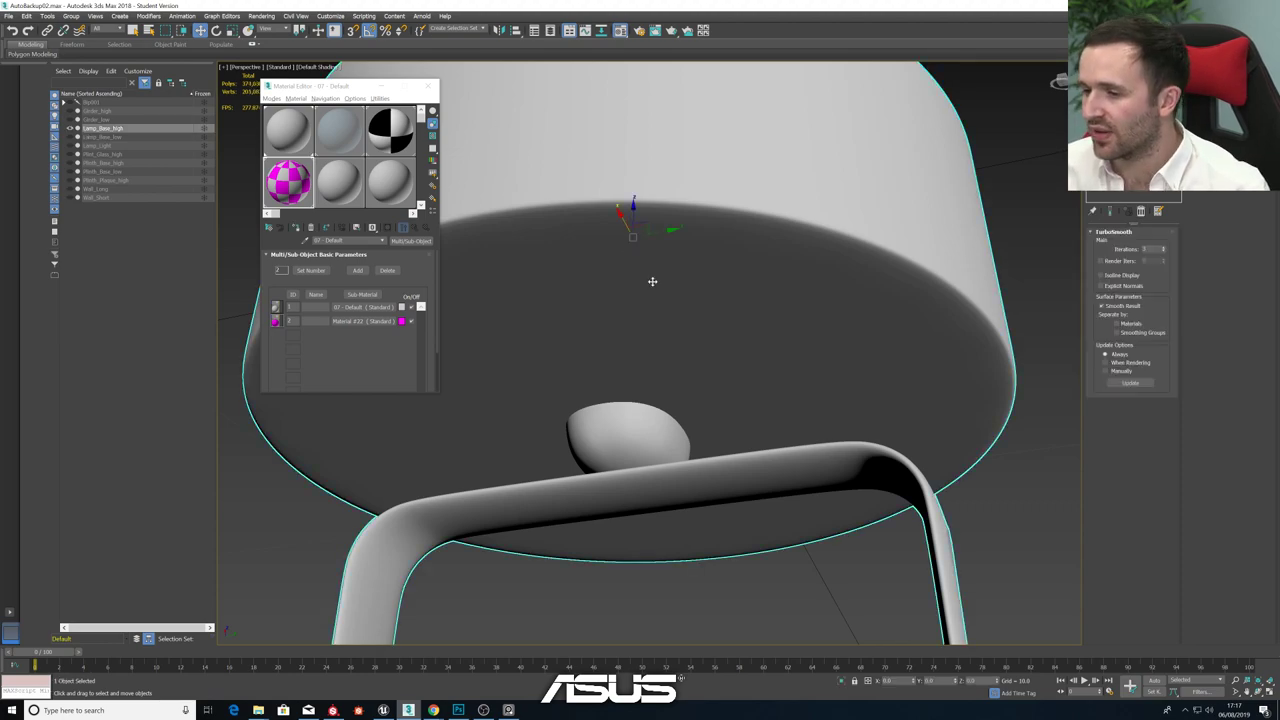
left_click(1120, 124)
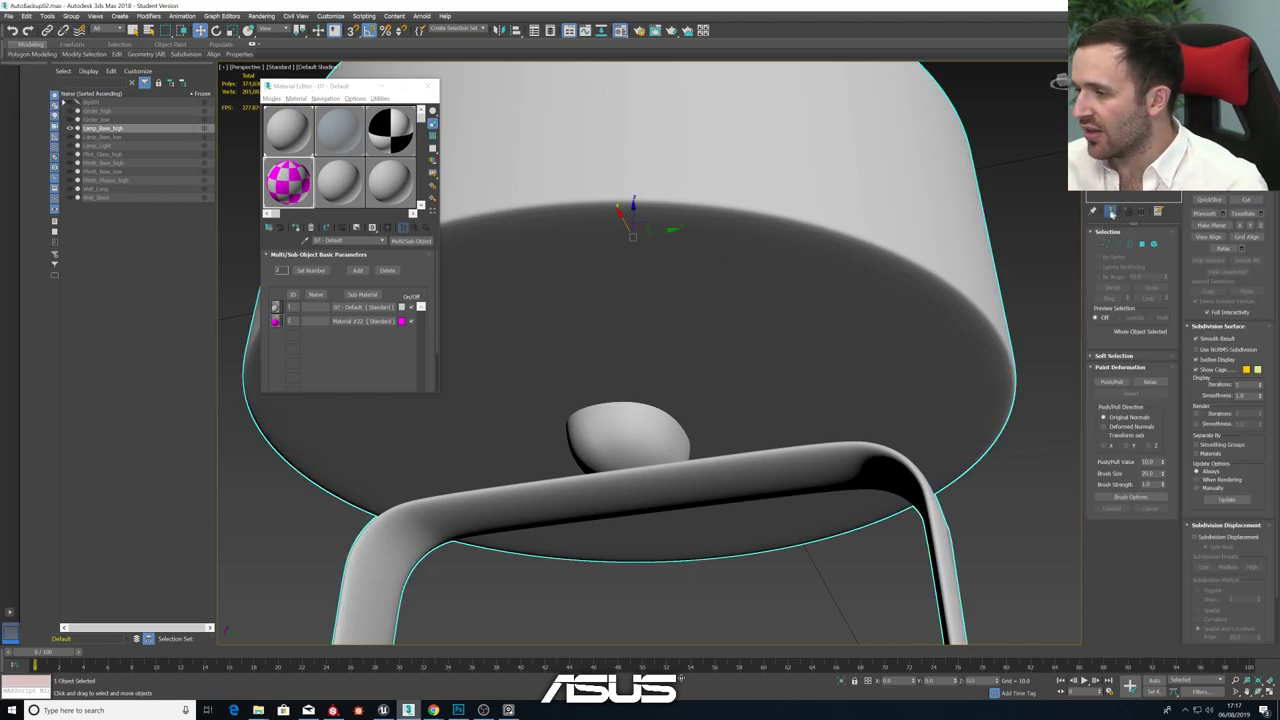
left_click(1110, 211)
key("F4")
middle_click_drag(584, 400, 644, 382, "alt")
scroll(643, 426, "up", 3)
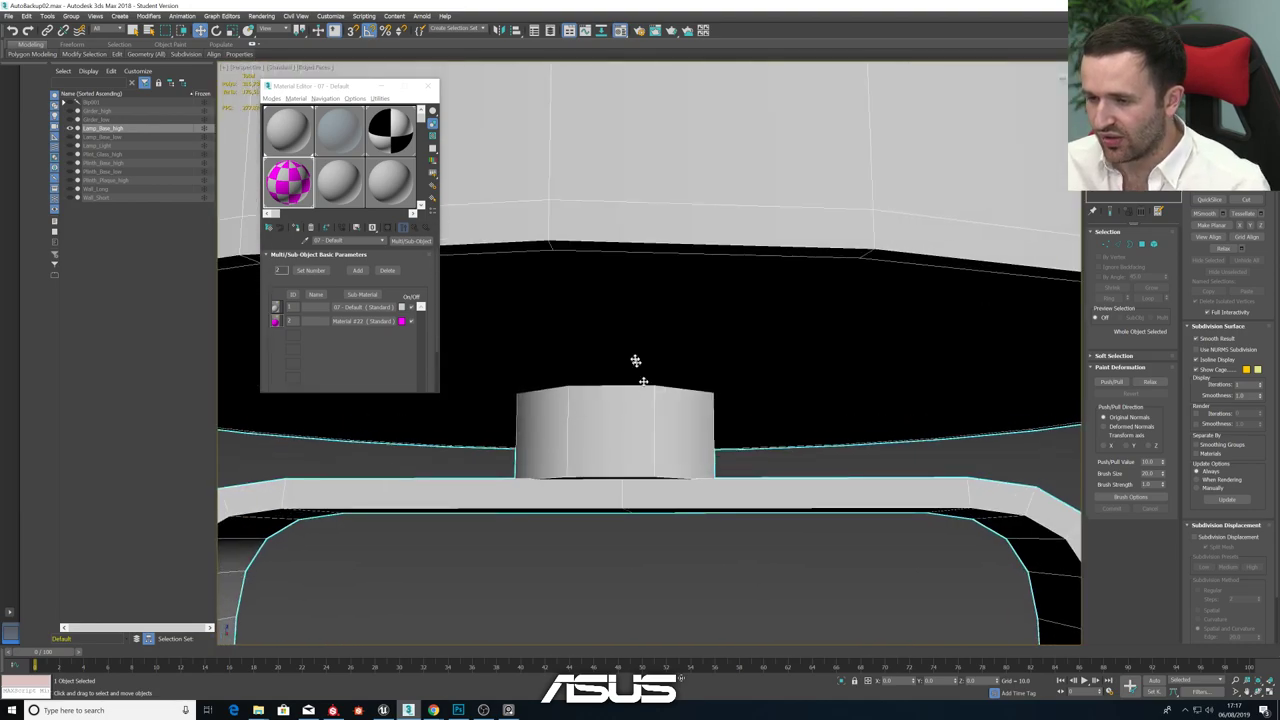
left_click(117, 54)
left_click(198, 80)
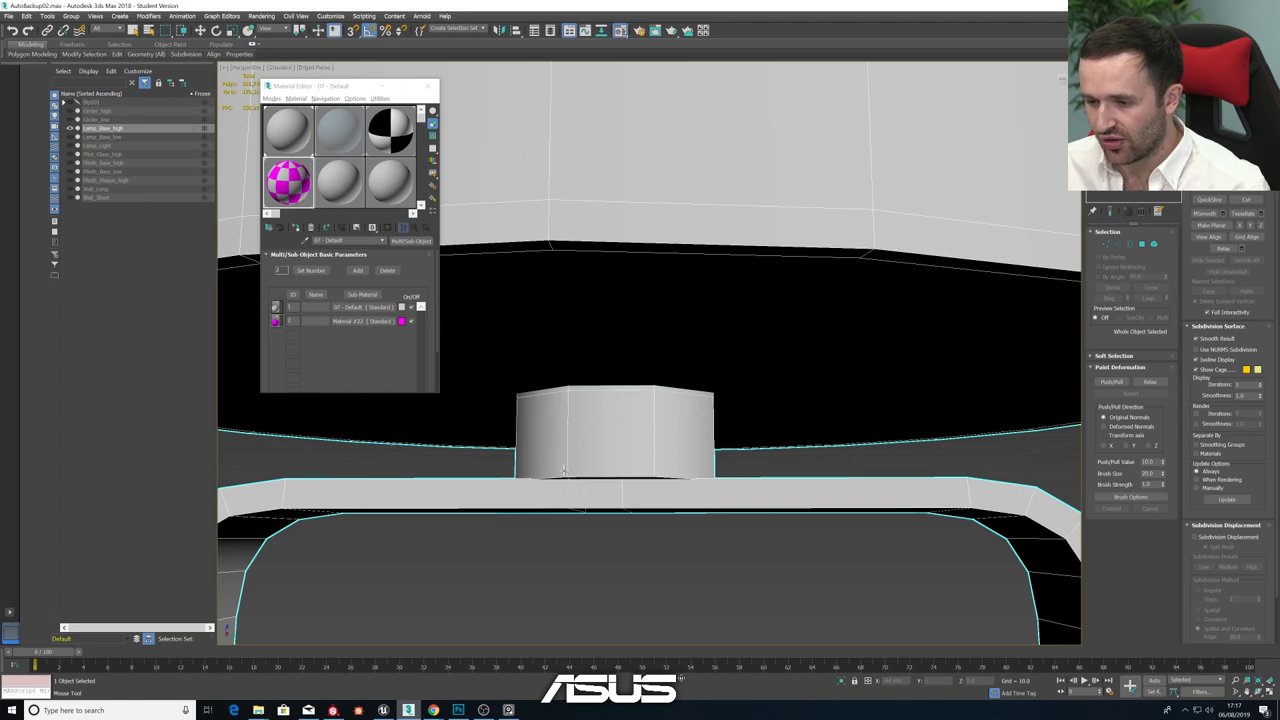
- Return to the TurboSmooth result and inspect the small cylinder and drum underside with edged faces off
middle_click_drag(687, 473, 694, 416, "alt")
left_click(1120, 115)
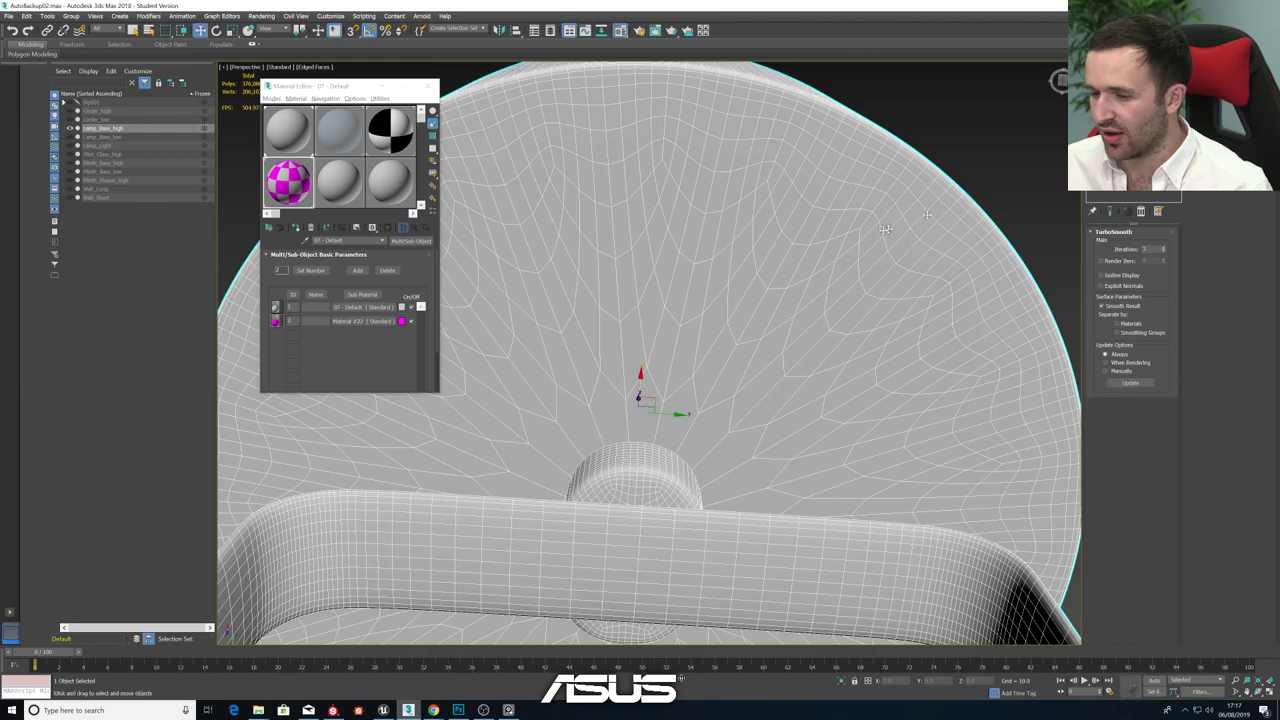
scroll(771, 286, "down", 4)
key("F4")
middle_click_drag(736, 326, 789, 330, "alt")
middle_click_drag(857, 274, 855, 300, "alt")
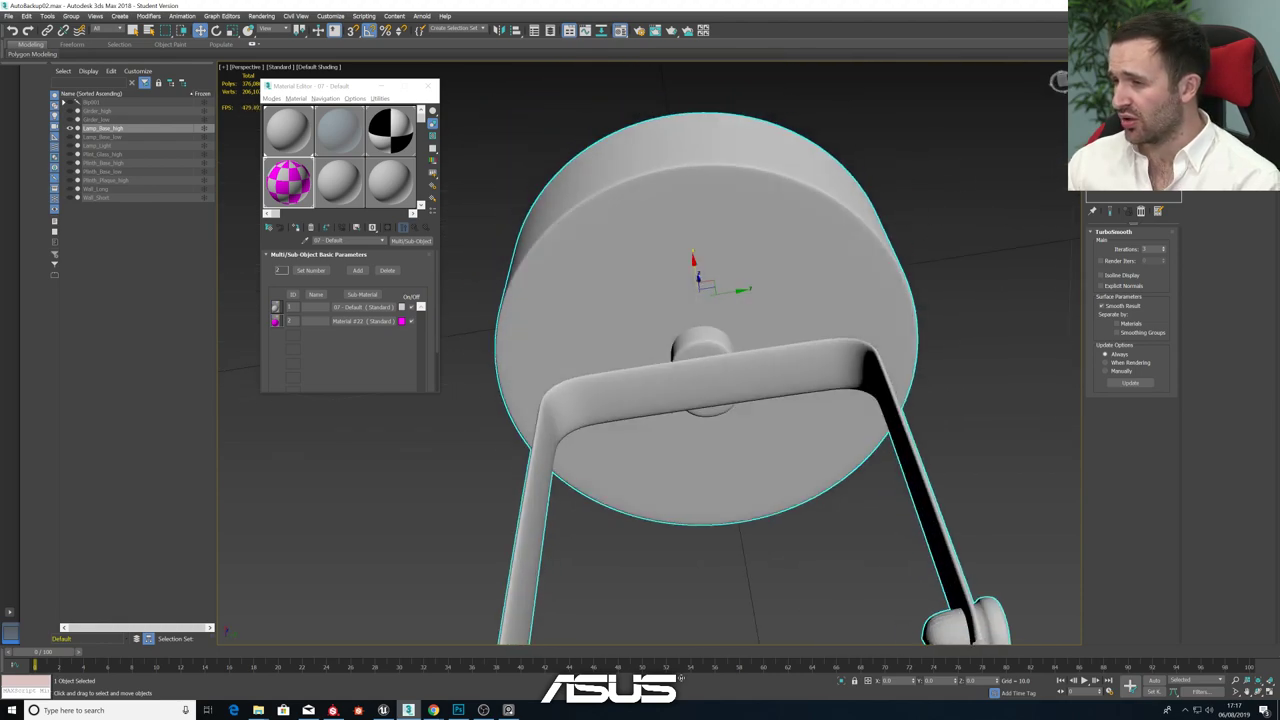
- Select all elements of Lamp_Base_high's base mesh and apply Auto Smooth with a threshold of 35
left_click(1118, 124)
middle_click_drag(629, 438, 586, 457, "alt")
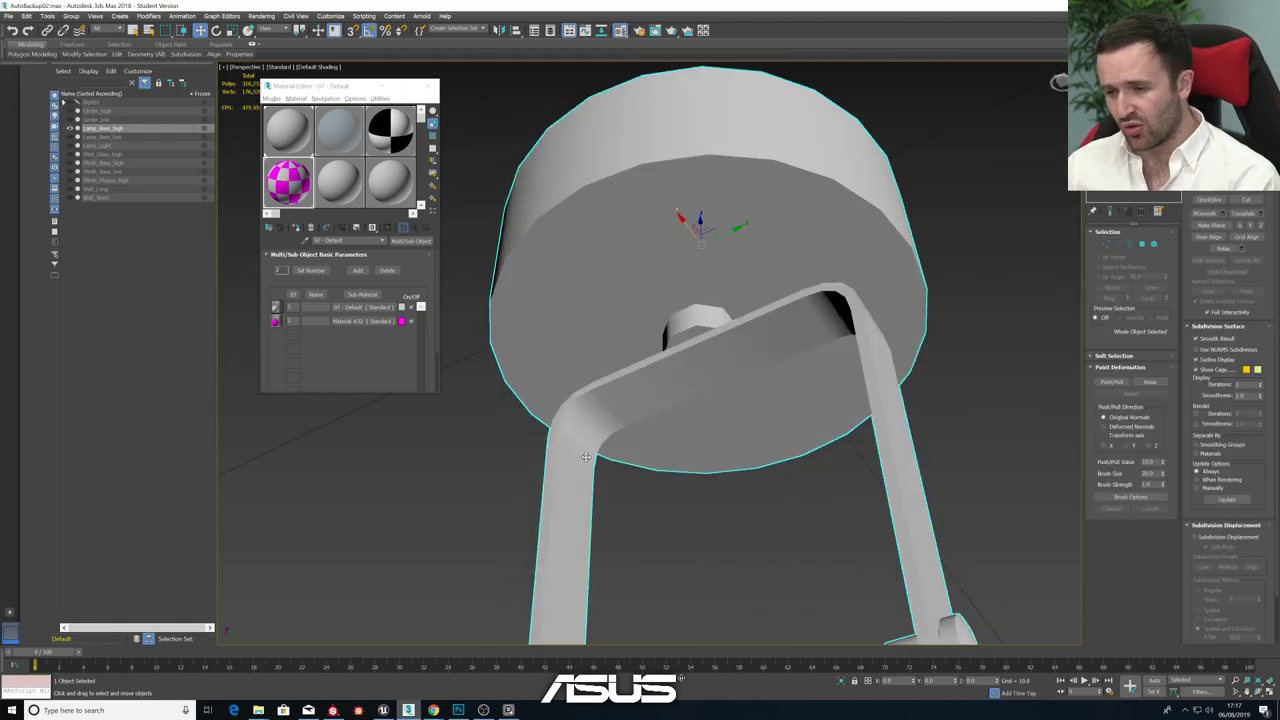
left_click(1154, 243)
key("ctrl+a")
scroll(930, 400, "down", 5)
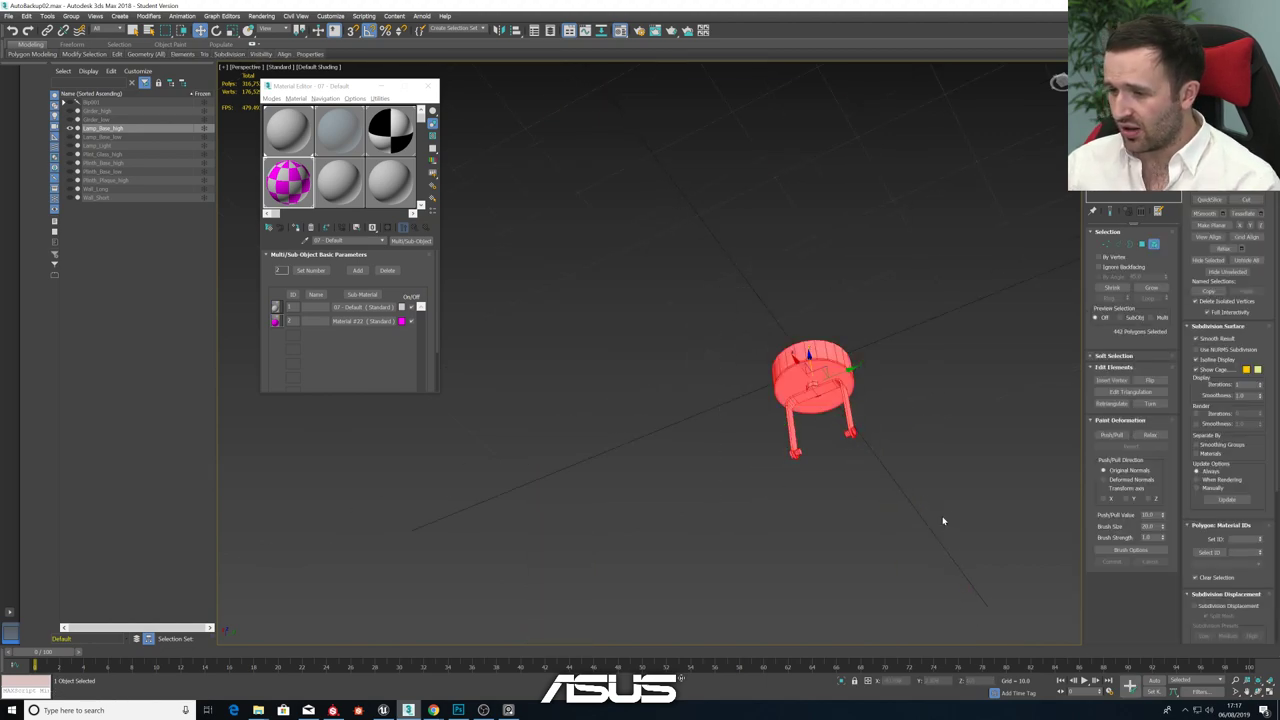
scroll(1232, 590, "down", 5)
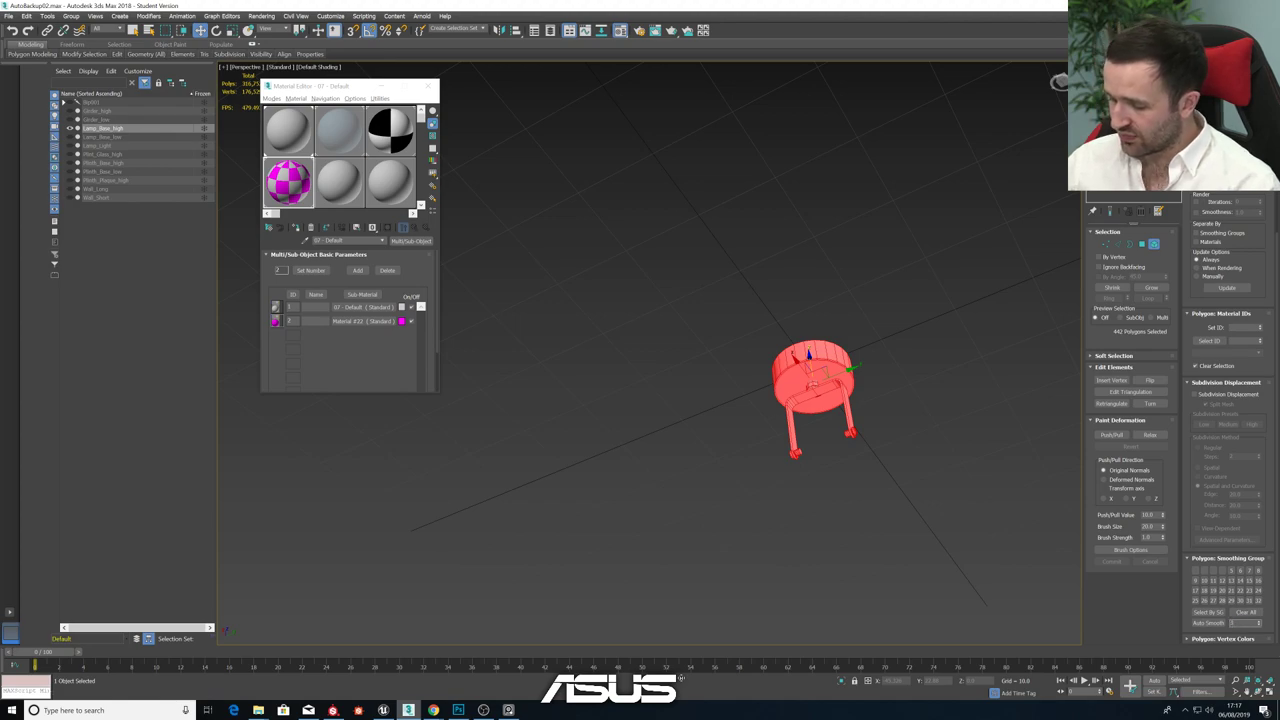
left_click(1215, 624)
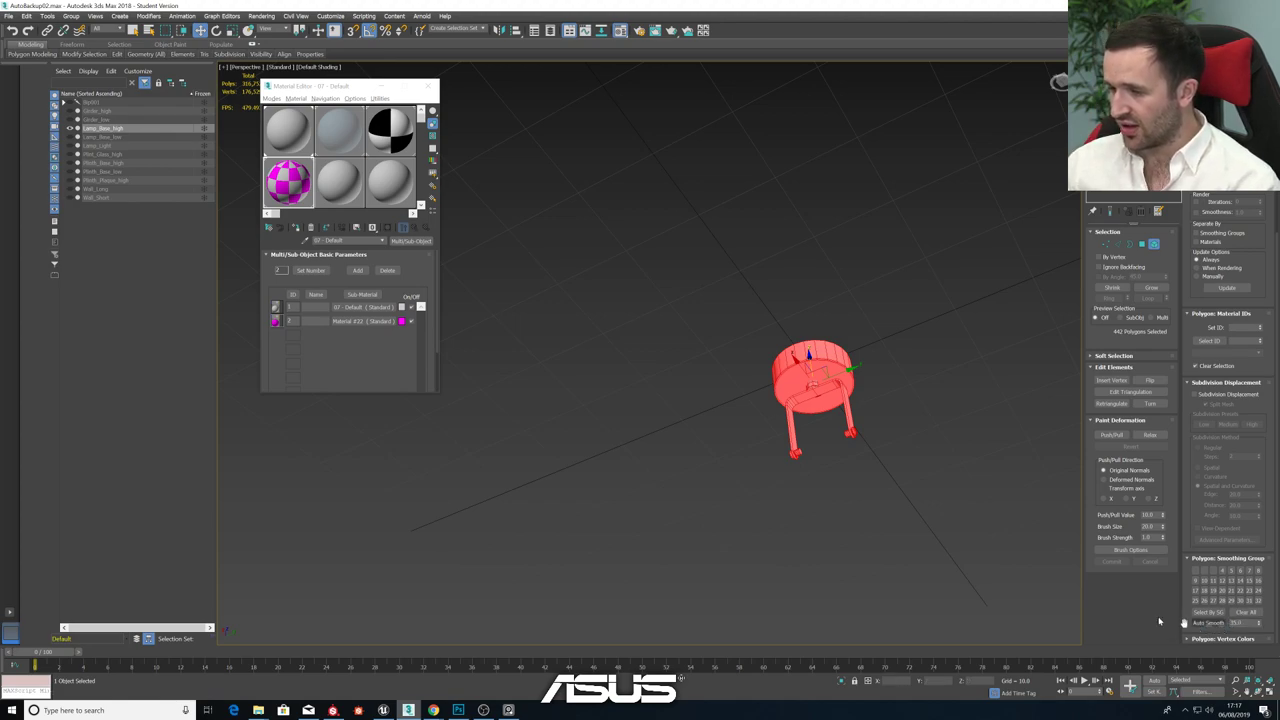
- Clear the element selection and inspect the auto-smoothed shading on the drum, small cylinder and bracket
left_click(938, 468)
middle_click_drag(815, 383, 857, 420, "alt")
scroll(852, 410, "up", 4)
scroll(850, 408, "up", 3)
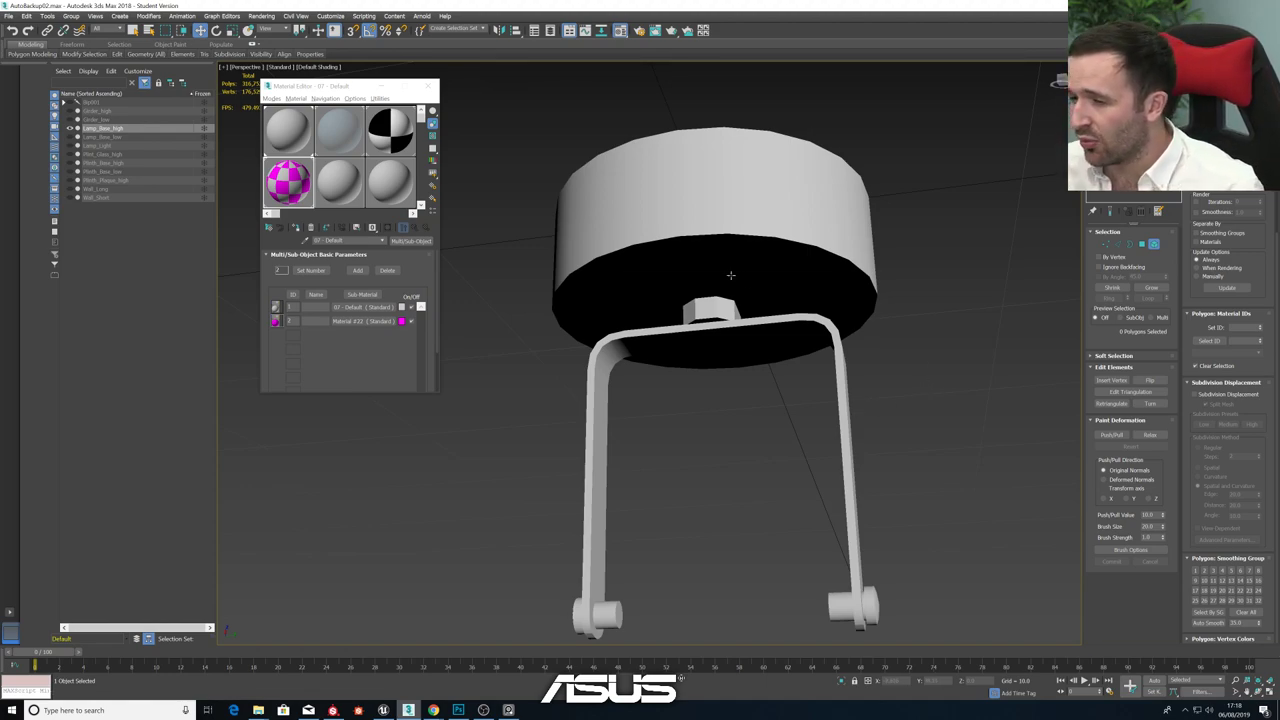
middle_click_drag(730, 274, 773, 327, "alt")
- Add a Chamfer modifier to Lamp_Base_high between its base mesh and TurboSmooth
left_click(1128, 116)
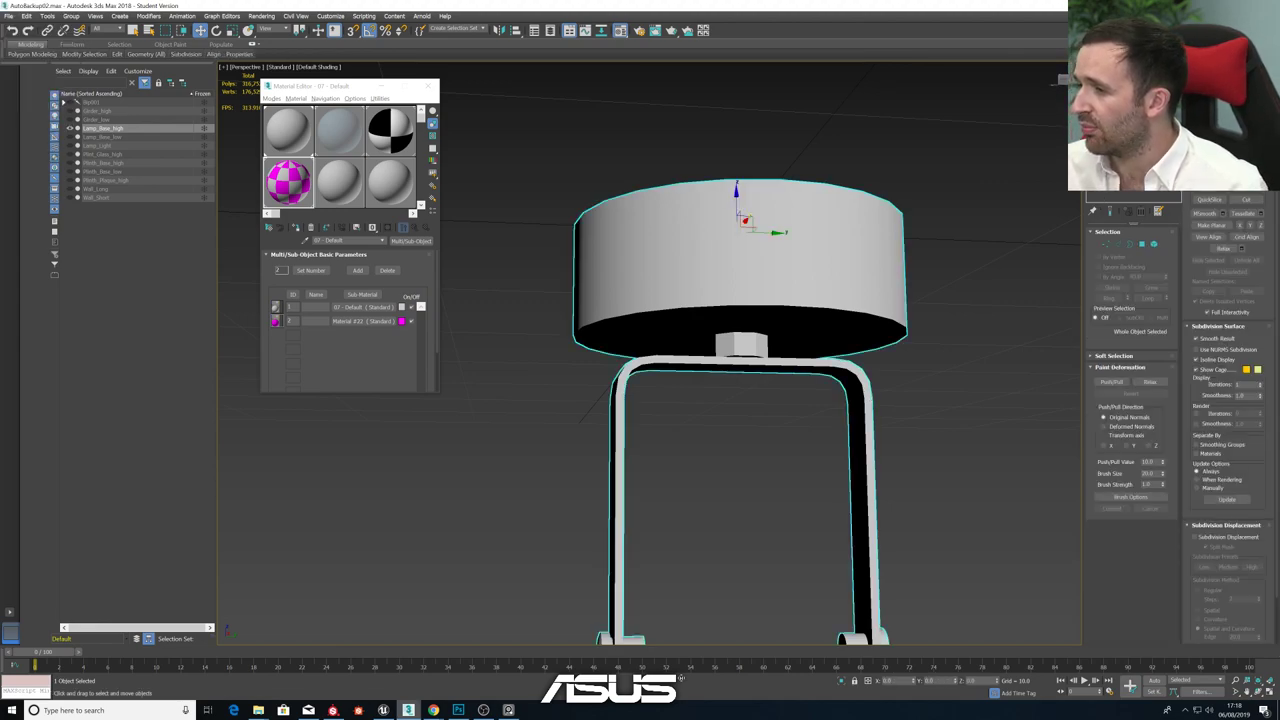
left_click(1128, 107)
left_click(1128, 116)
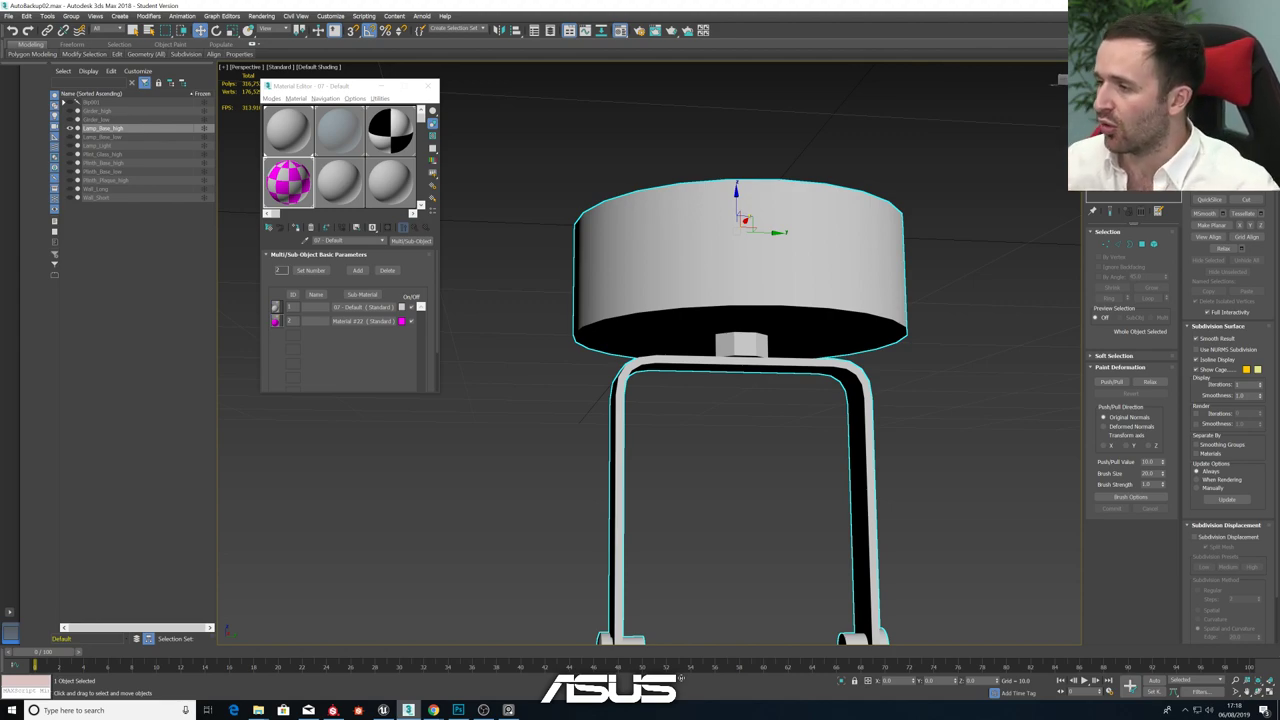
left_click(1133, 95)
scroll(1120, 450, "down", 5)
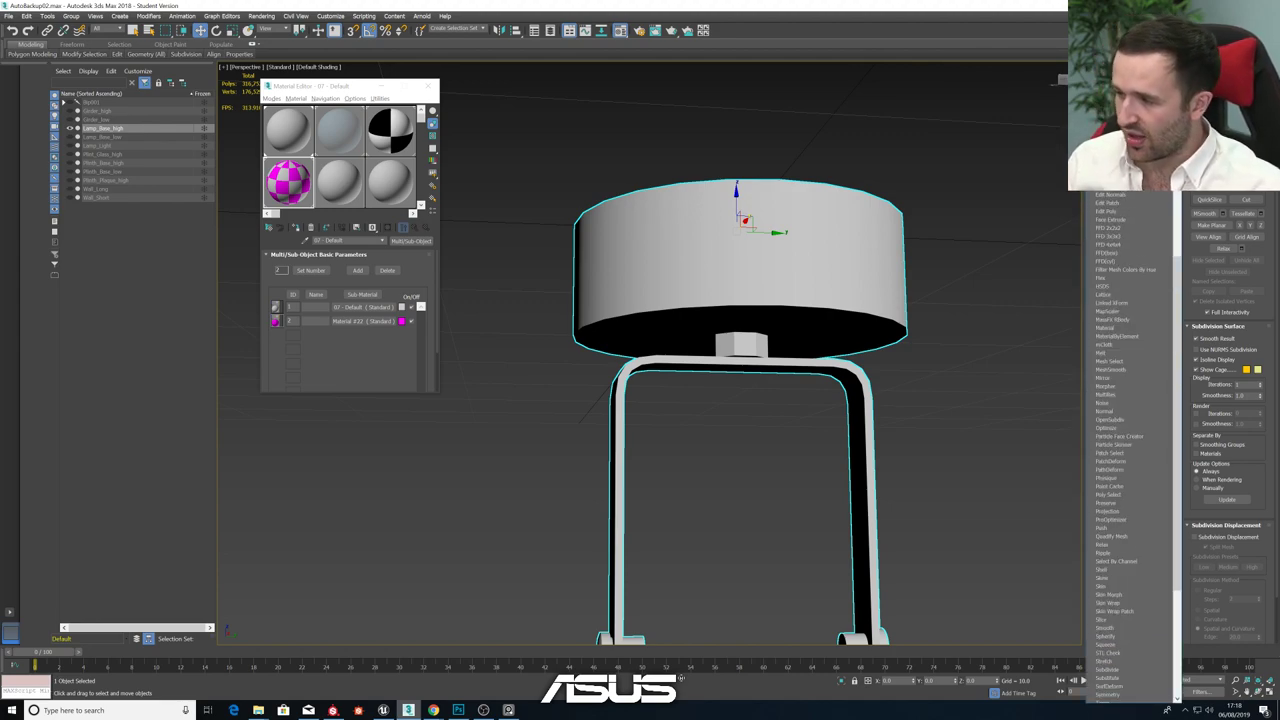
left_click(1108, 112)
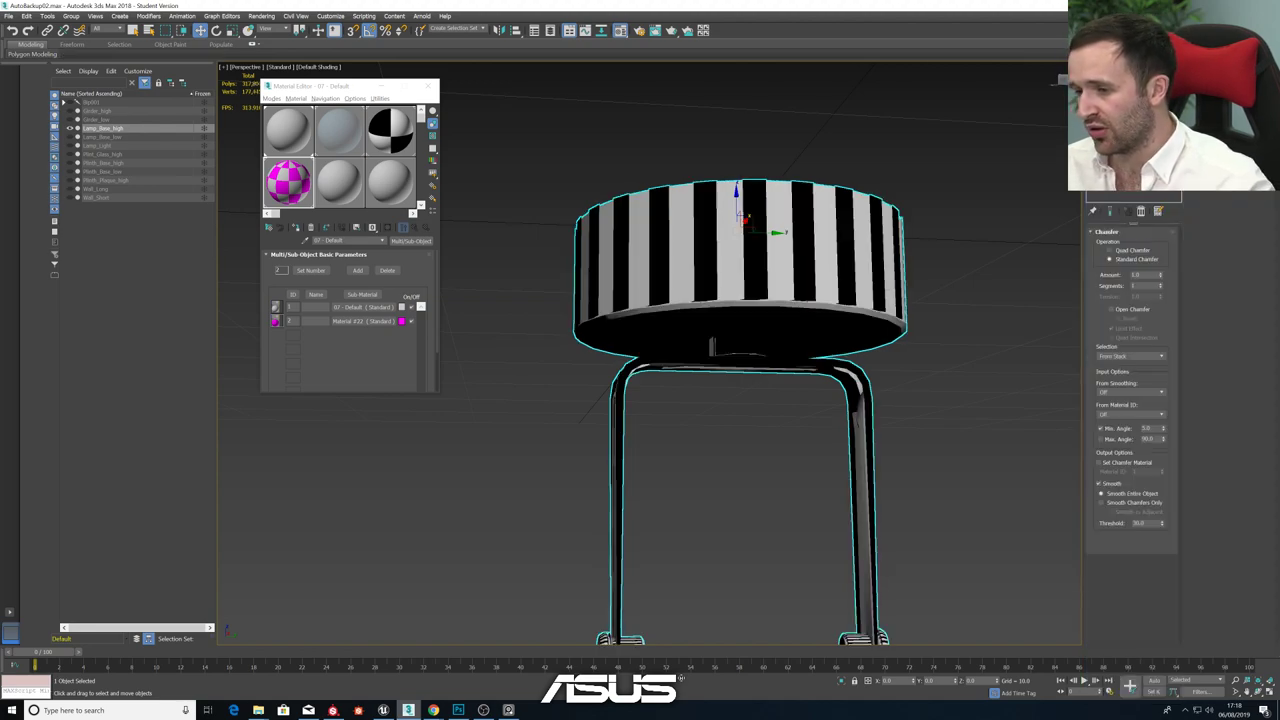
- Show edged faces, set the Standard Chamfer amount to 0.057 and limit the chamfer to Unsmoothed Edges
key("F4")
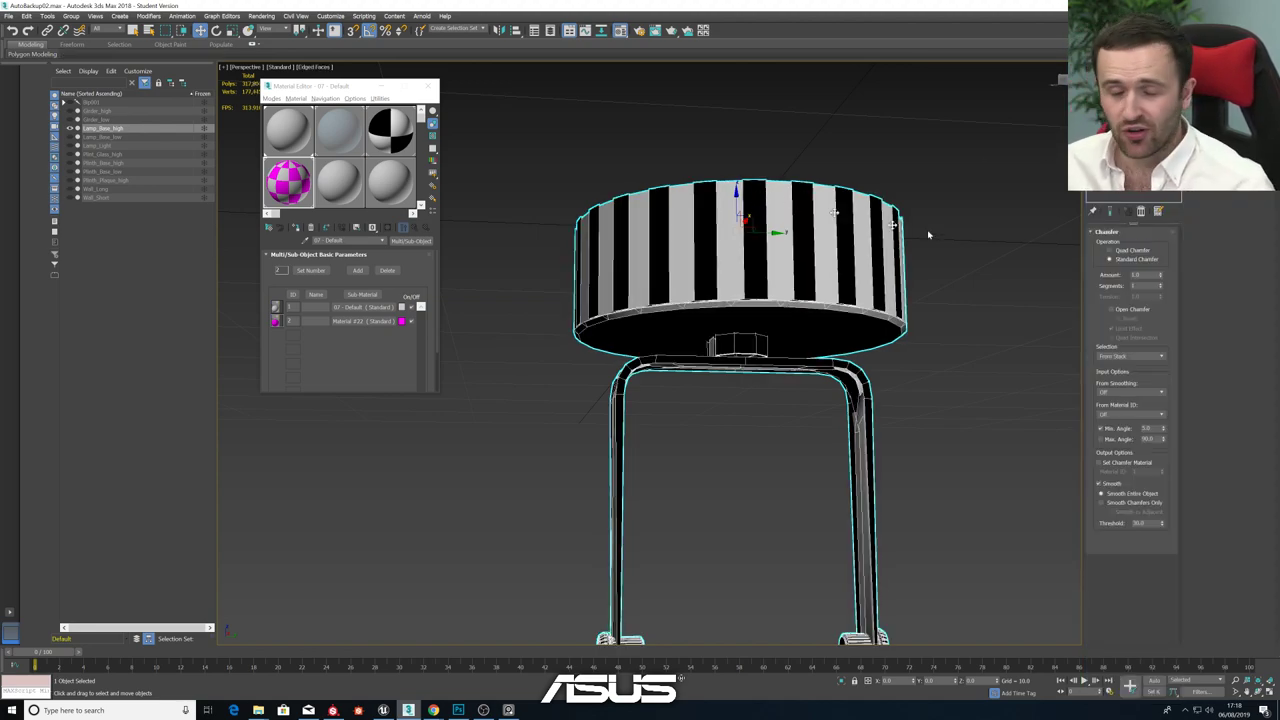
left_click(1161, 284)
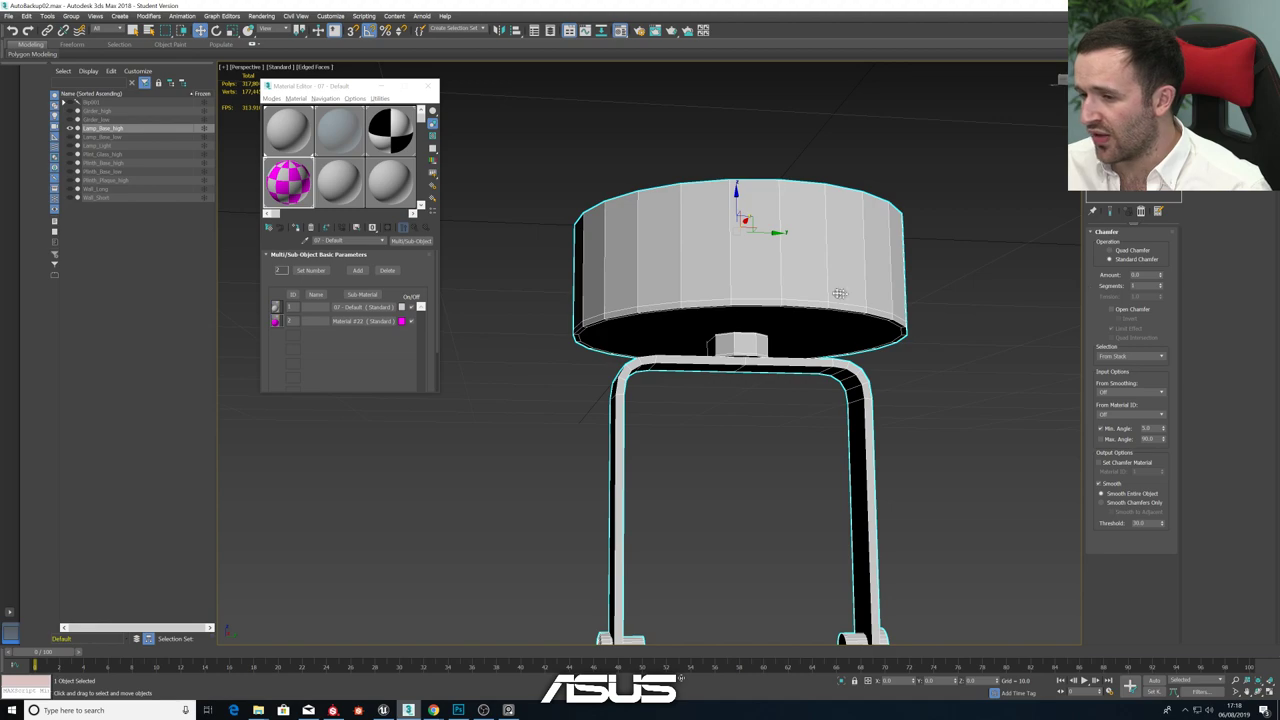
scroll(832, 288, "up", 3)
middle_click_drag(823, 282, 827, 270, "alt")
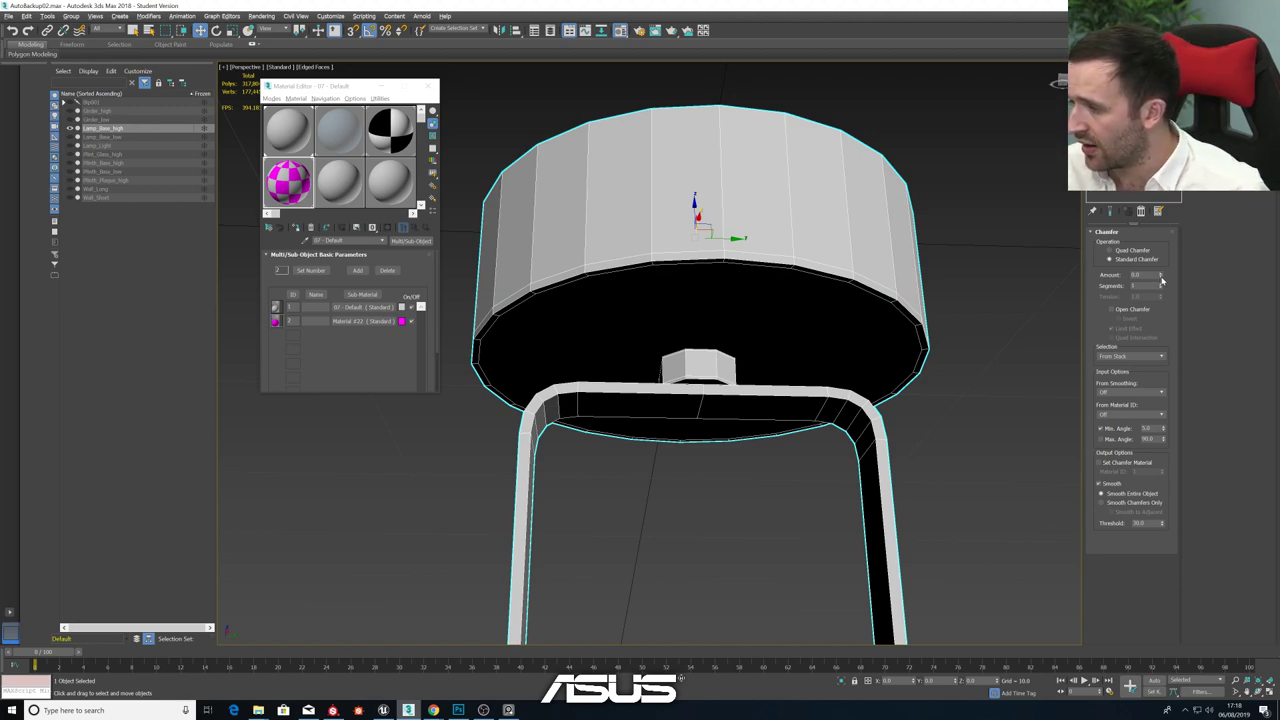
left_click_drag(1161, 277, 1185, 252)
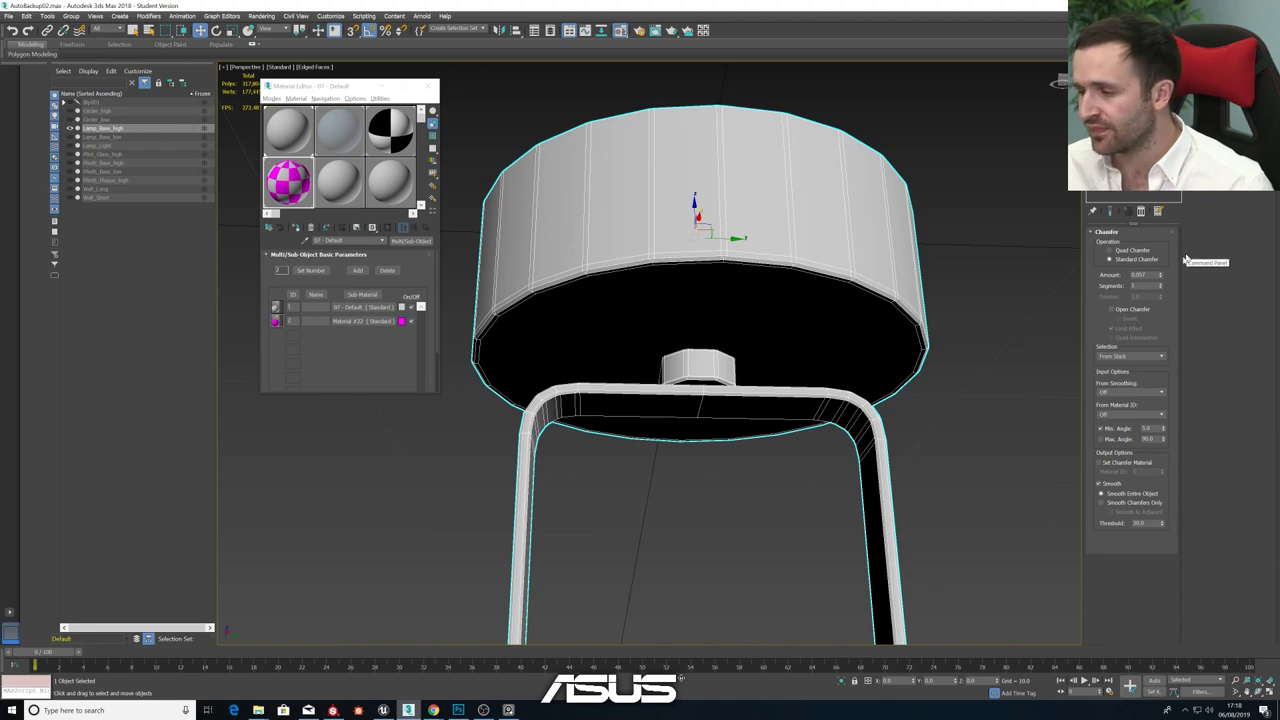
left_click(1131, 392)
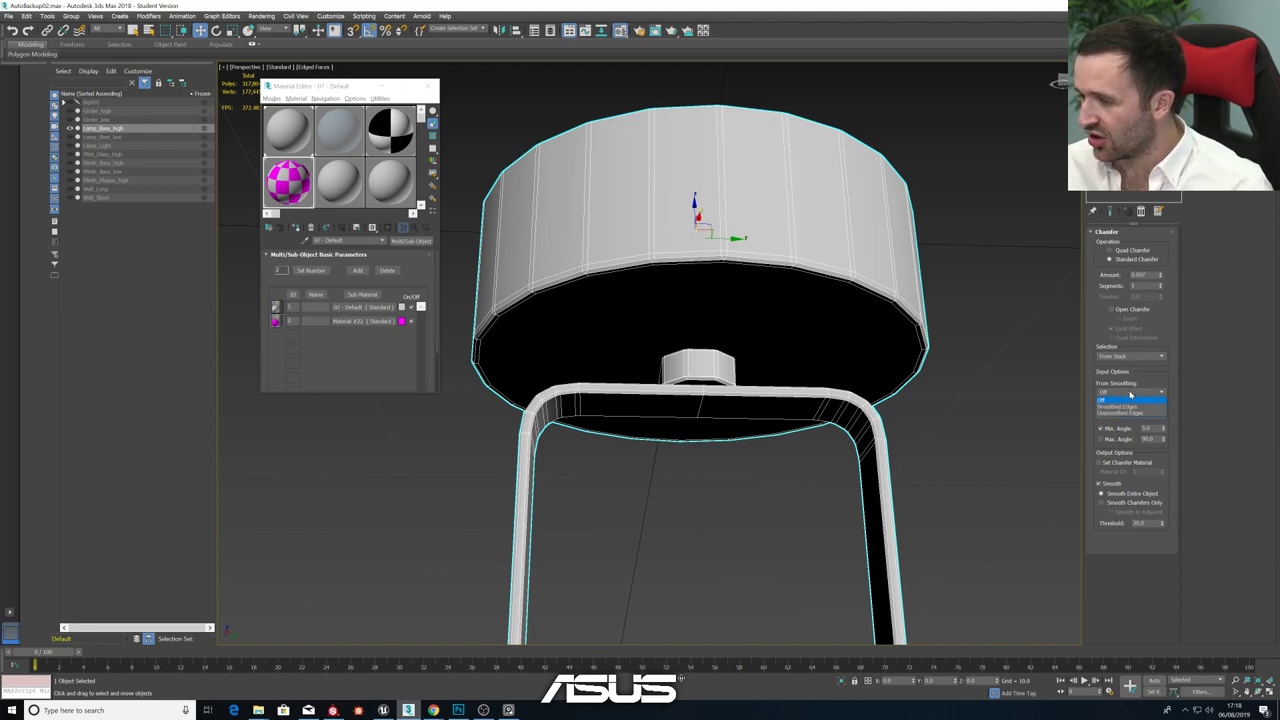
left_click(1131, 414)
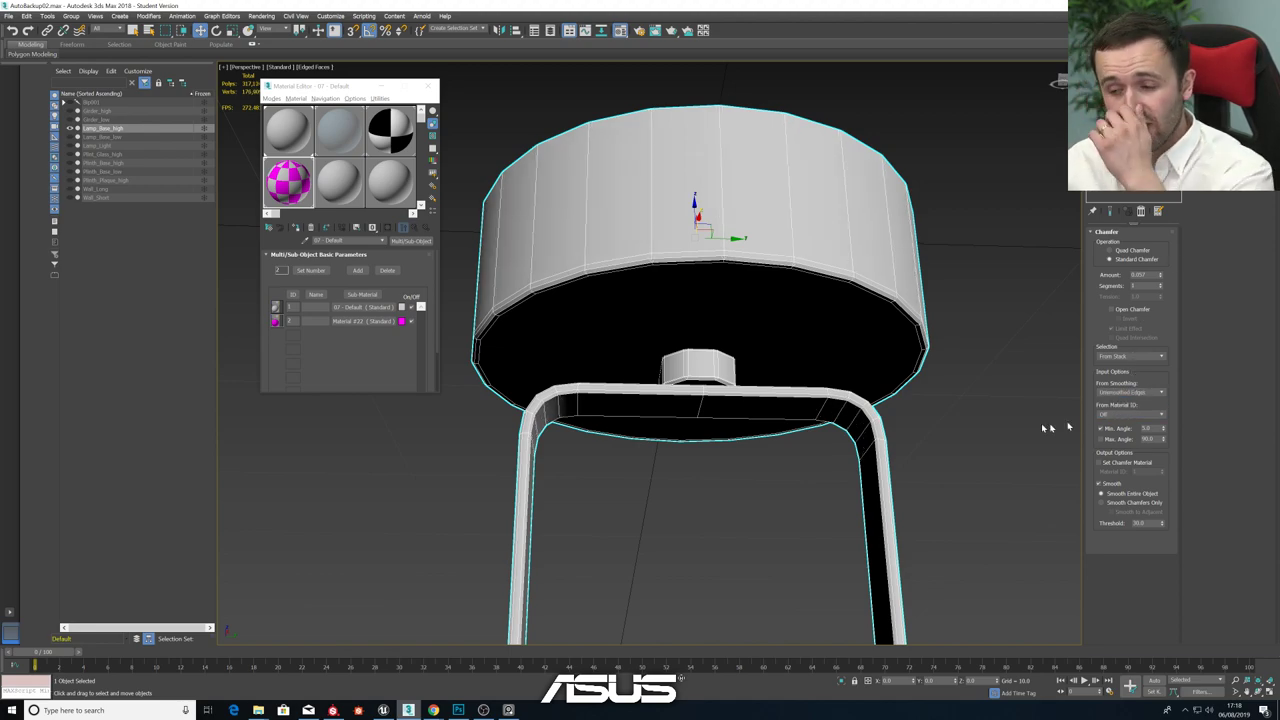
- Check the chamfer on the bracket and its end pins, and reduce the Chamfer amount to about 0.02
scroll(538, 464, "down", 5)
middle_click_drag(538, 465, 566, 446, "alt")
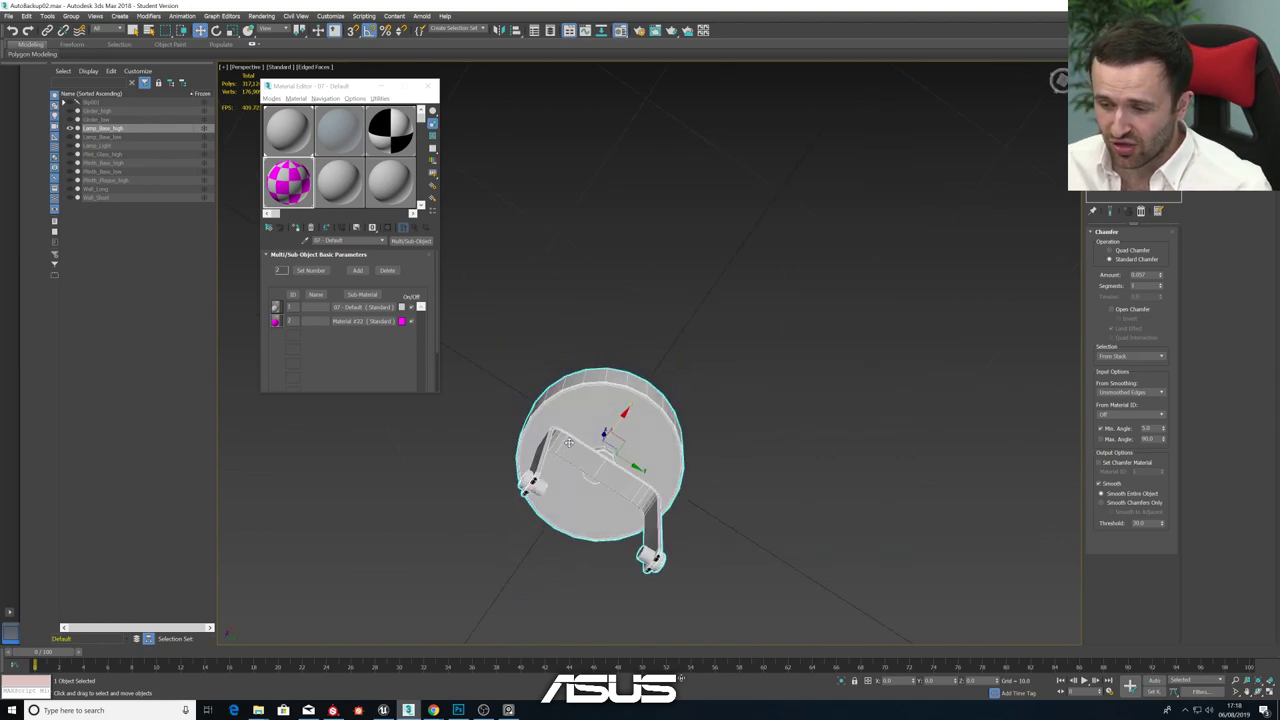
scroll(645, 484, "up", 8)
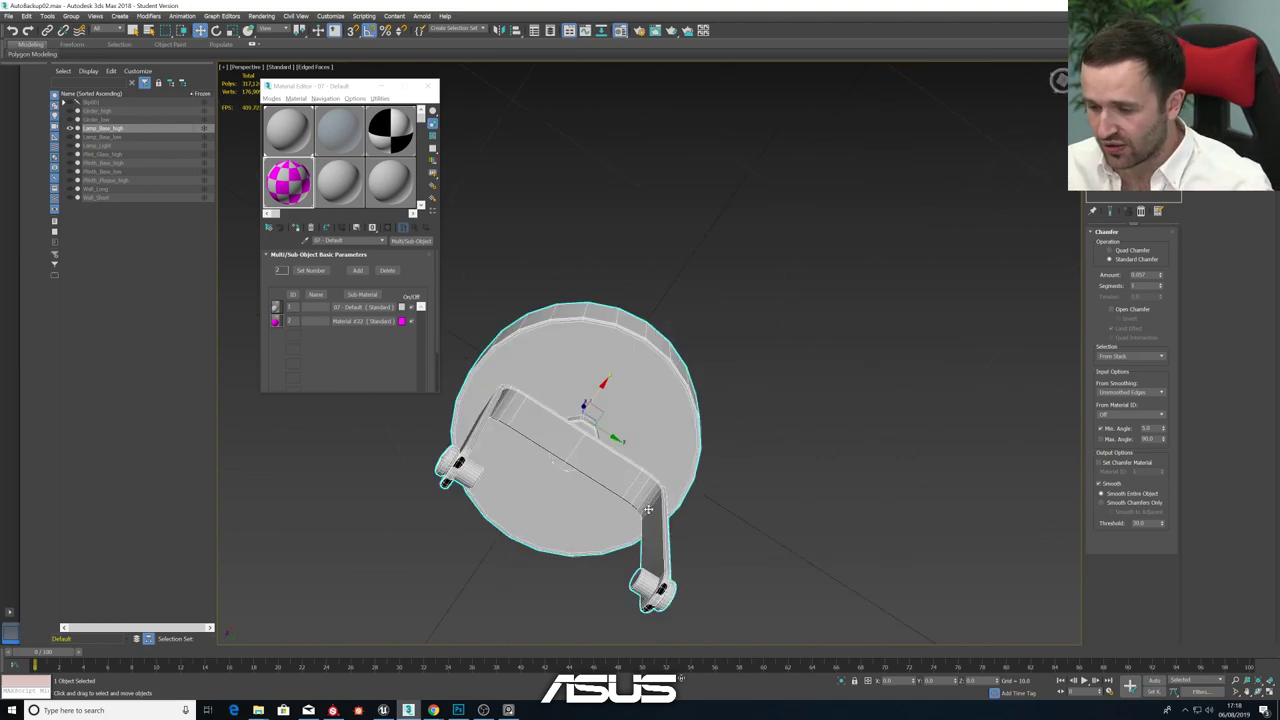
middle_click_drag(645, 484, 706, 365, "alt")
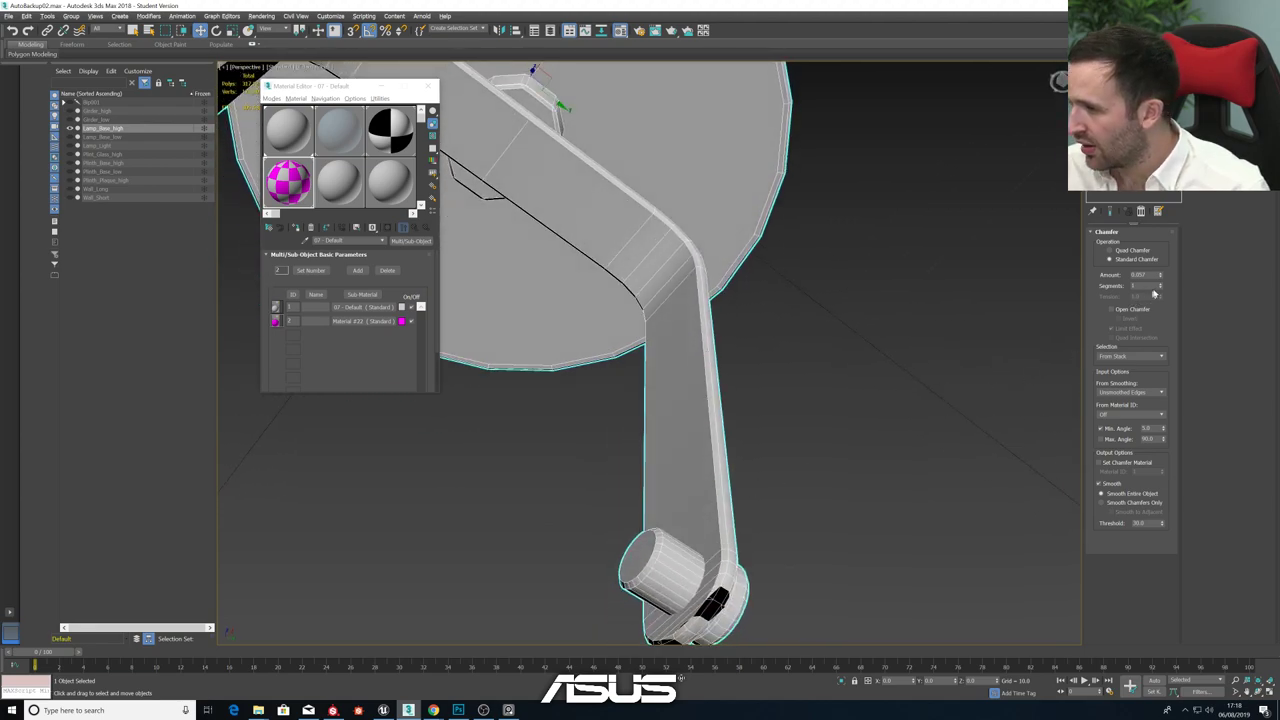
left_click_drag(1161, 278, 1161, 288)
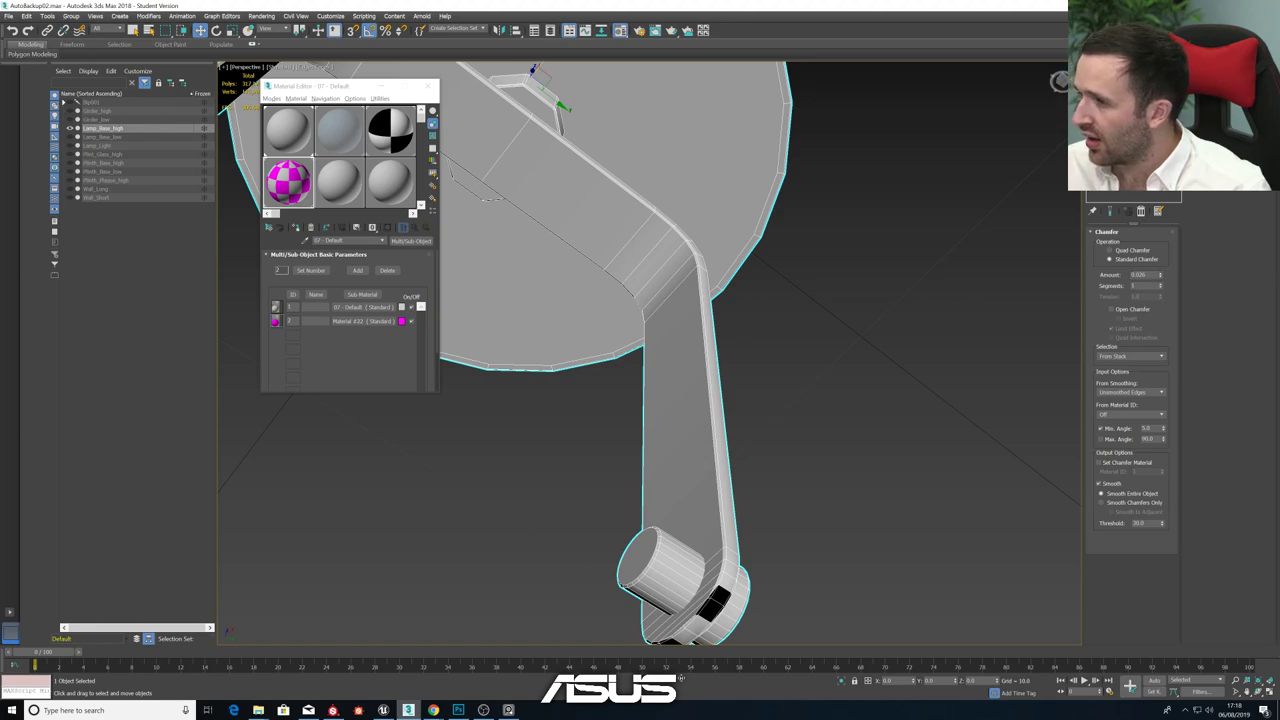
- Return to the TurboSmooth result and inspect the bracket's bend with edged faces off and on
left_click(1126, 112)
key("F4")
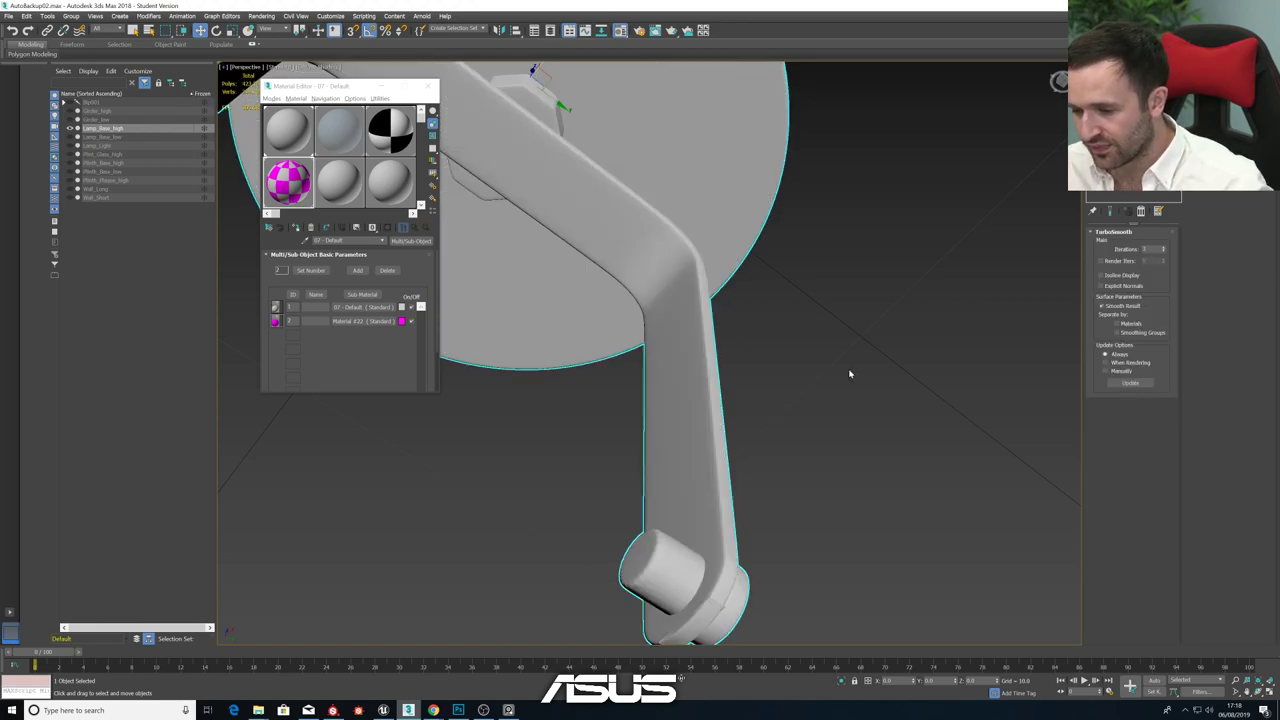
scroll(851, 374, "down", 5)
middle_click_drag(832, 385, 713, 464, "alt")
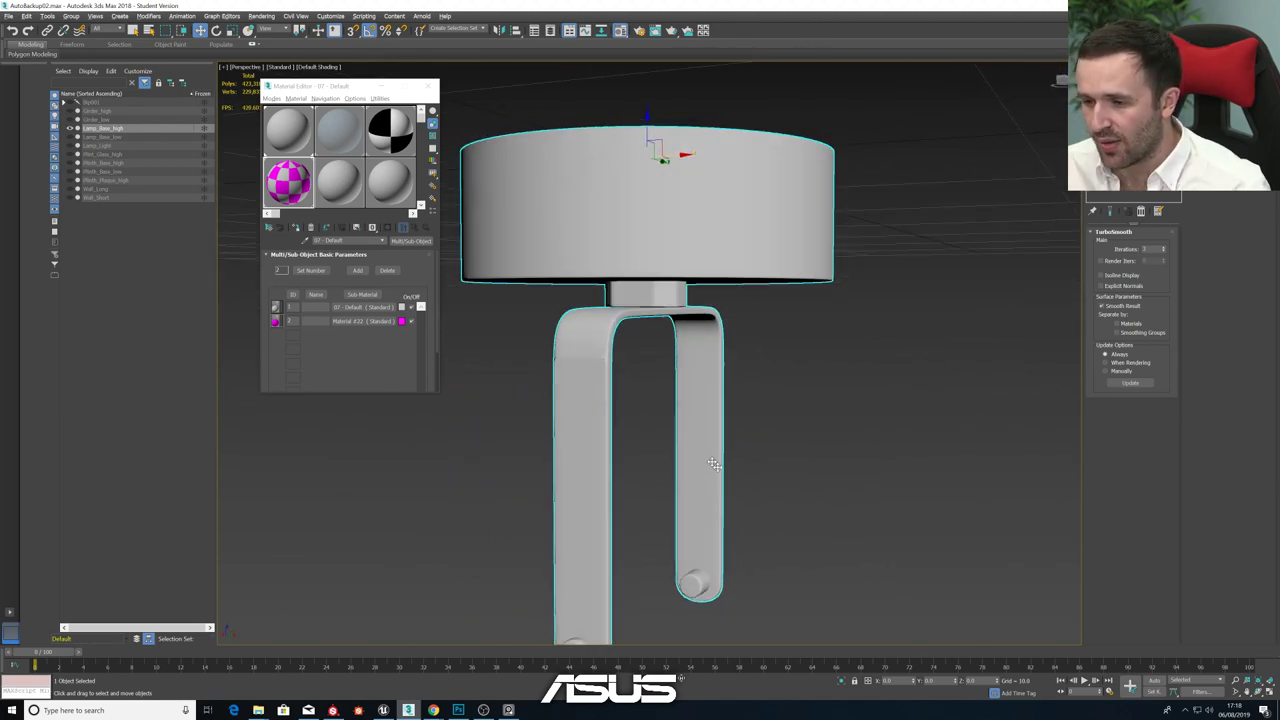
middle_click_drag(585, 364, 608, 448, "alt")
scroll(608, 448, "up", 4)
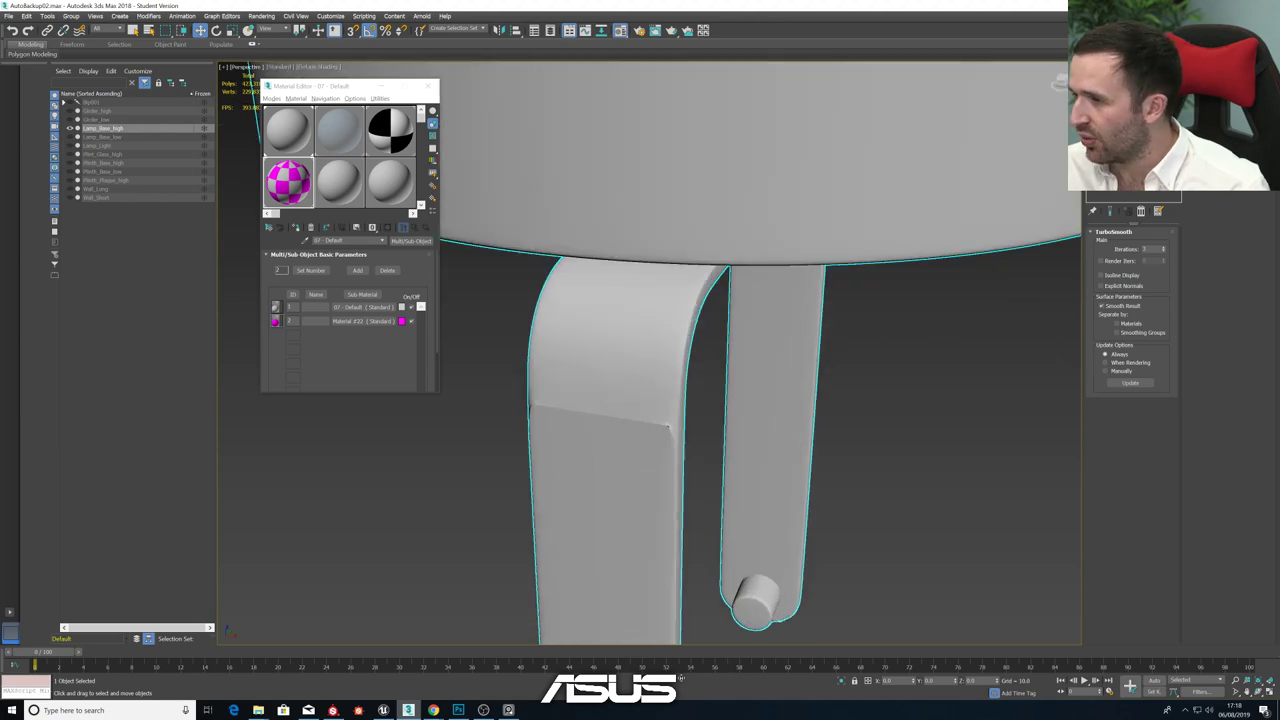
key("F4")
scroll(798, 416, "up", 5)
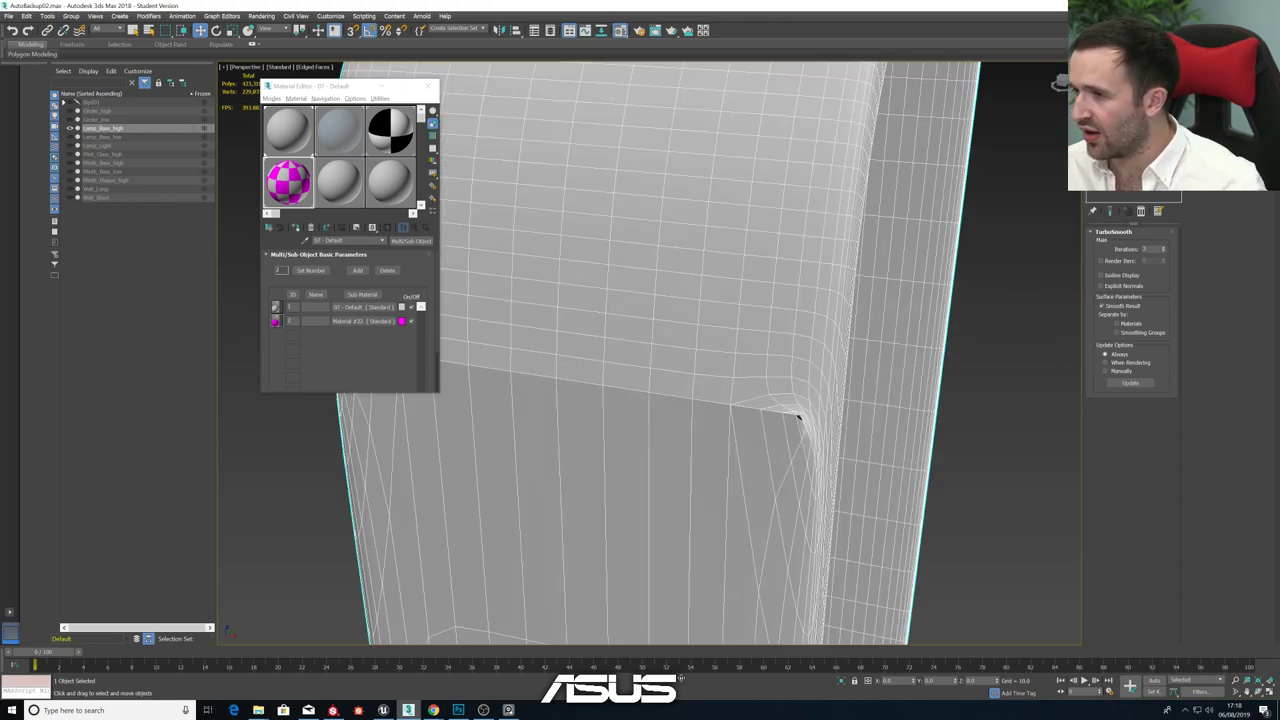
- Fine-tune the Chamfer modifier's amount while checking the edges around the bracket's bend
left_click(1118, 120)
scroll(850, 344, "down", 5)
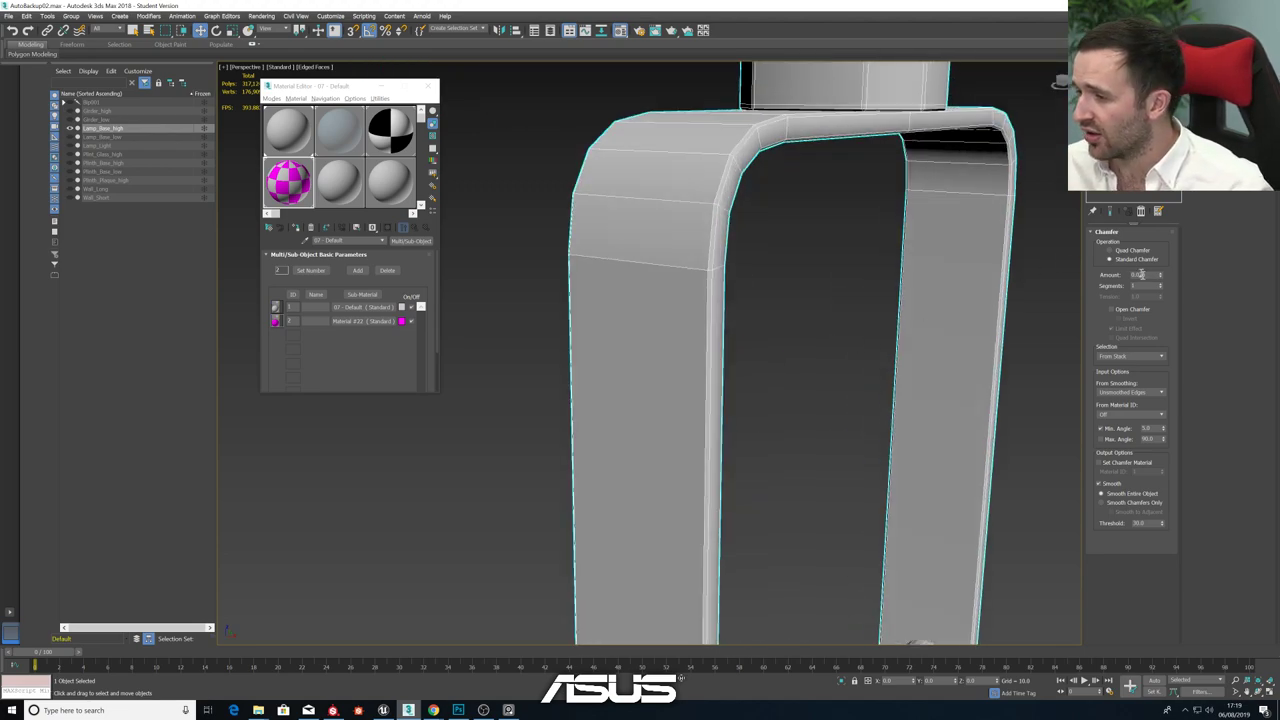
left_click_drag(1161, 276, 1161, 277)
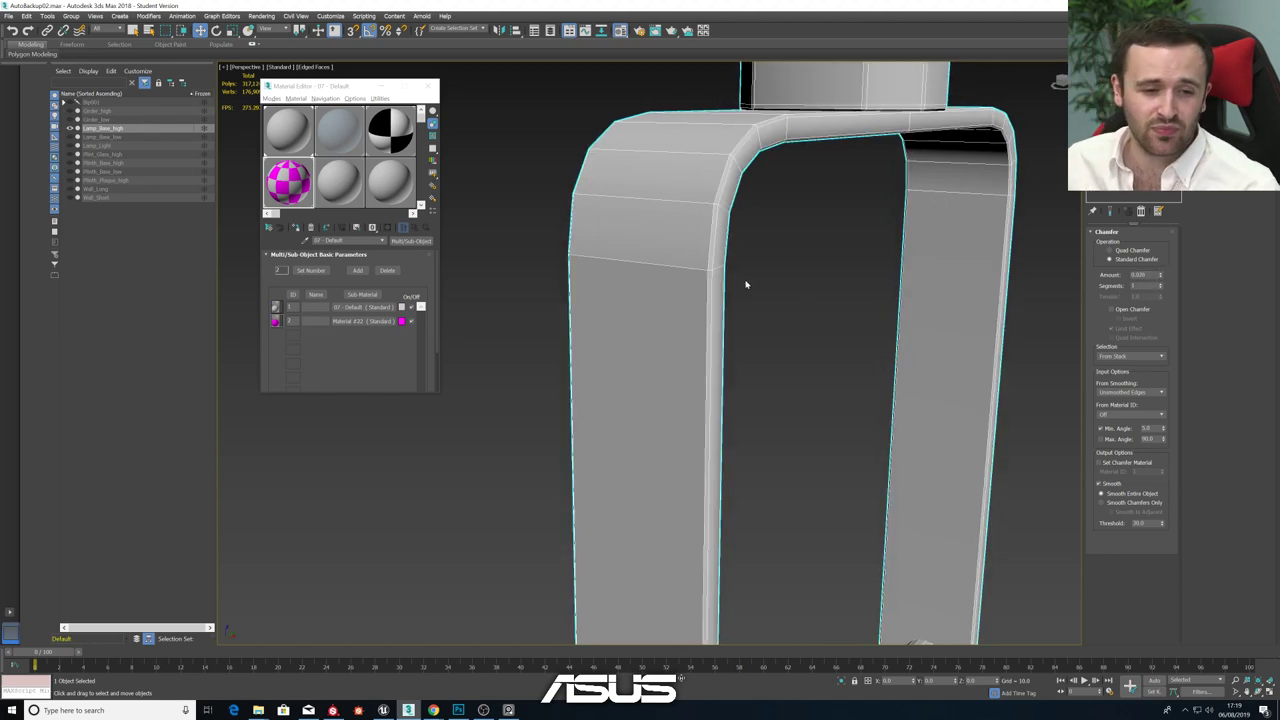
scroll(770, 348, "down", 10)
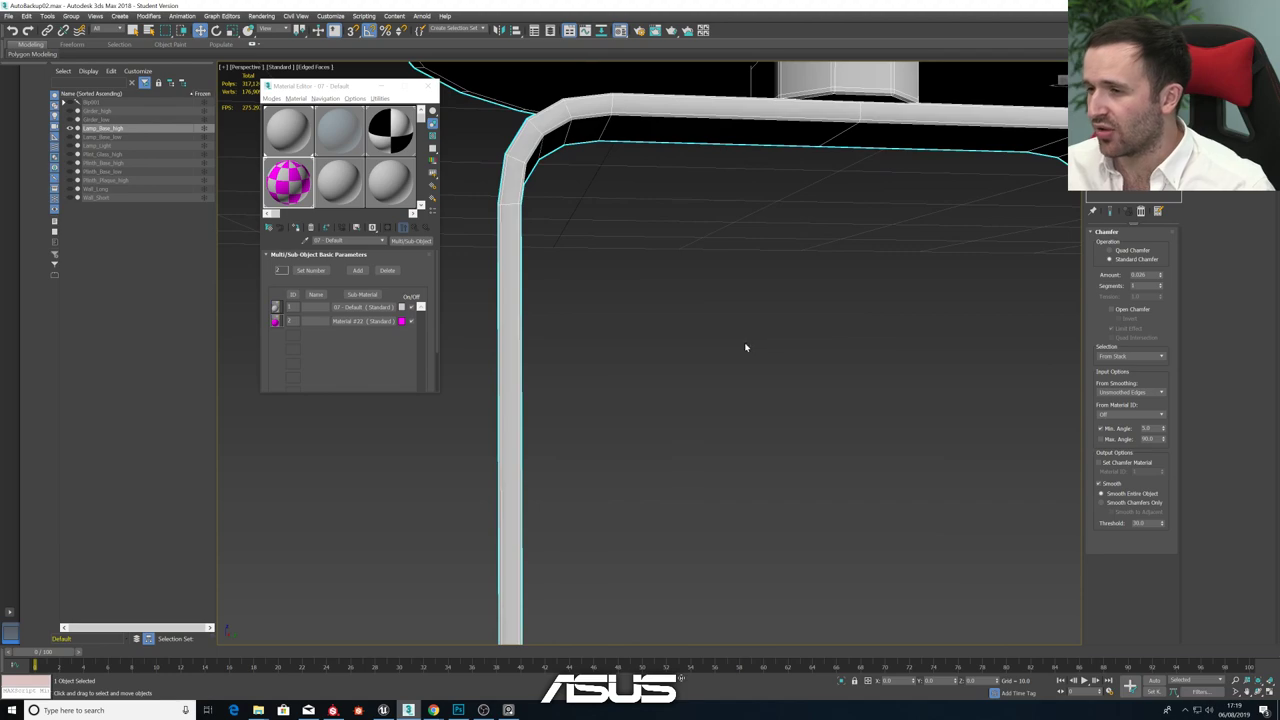
- Compare Lamp_Base_high's TurboSmooth, Chamfer and base mesh levels, examining the bracket's edge flow
left_click(1122, 126)
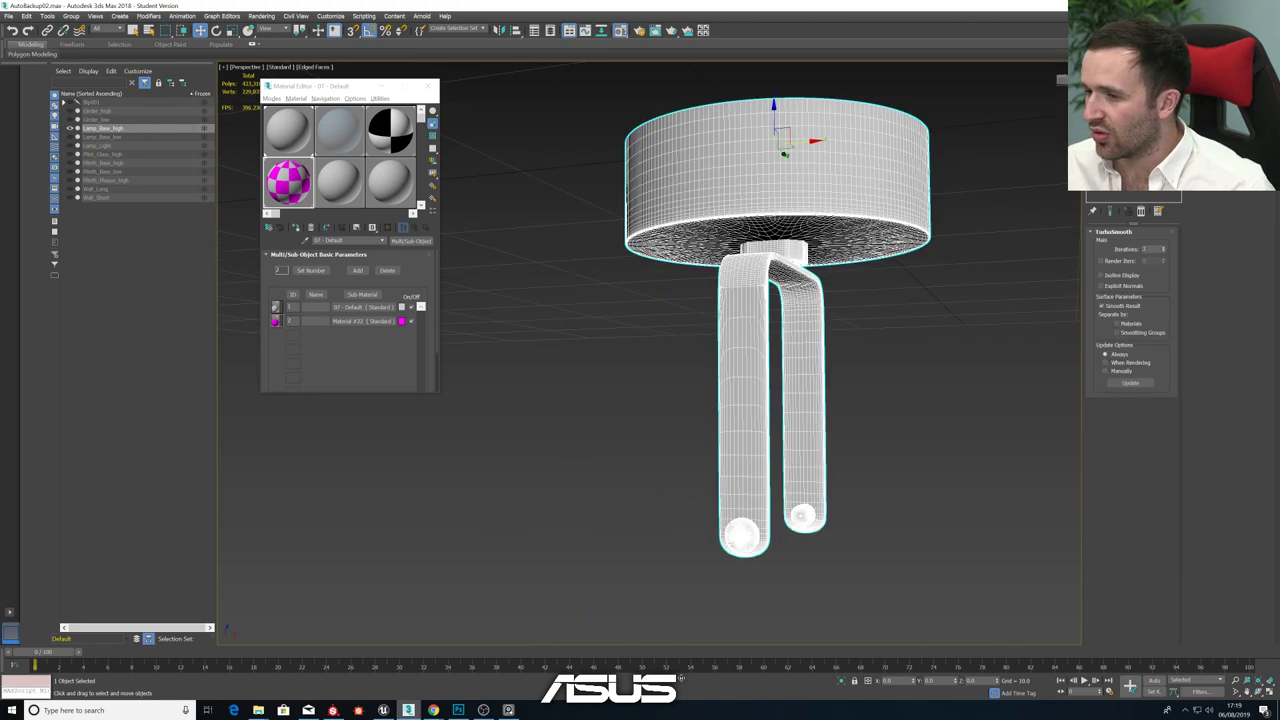
scroll(790, 283, "up", 5)
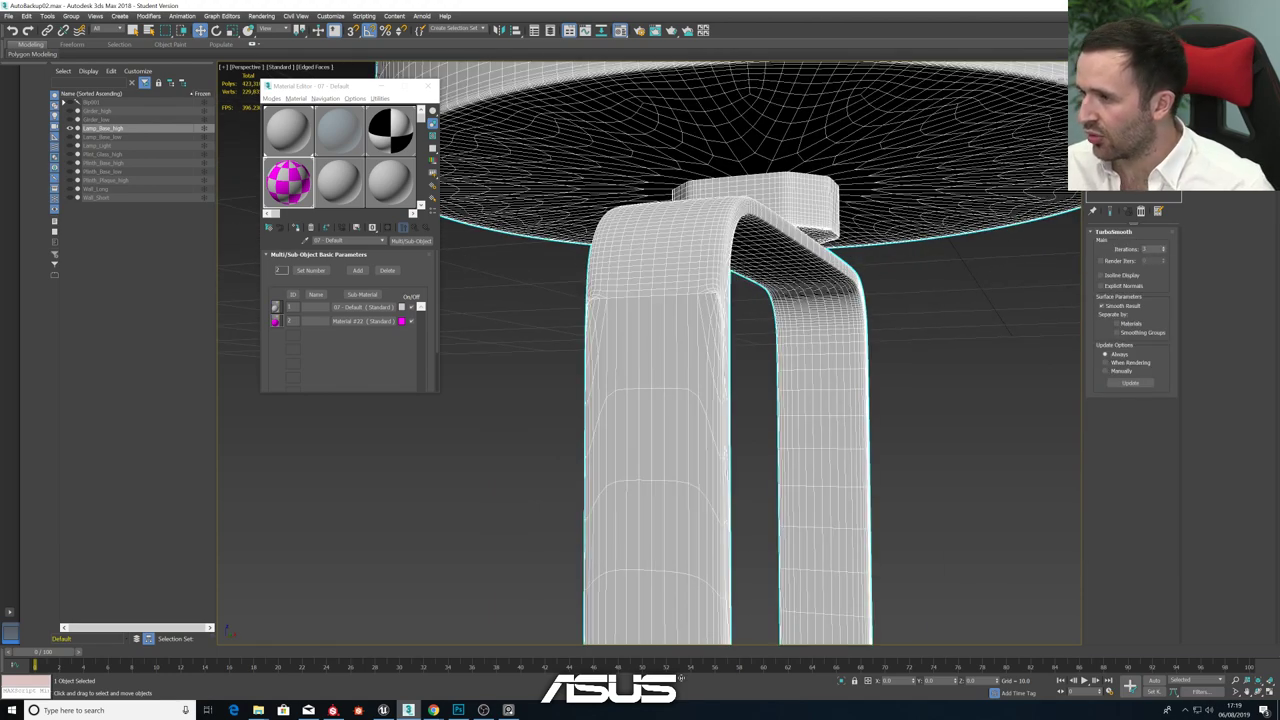
left_click(1122, 143)
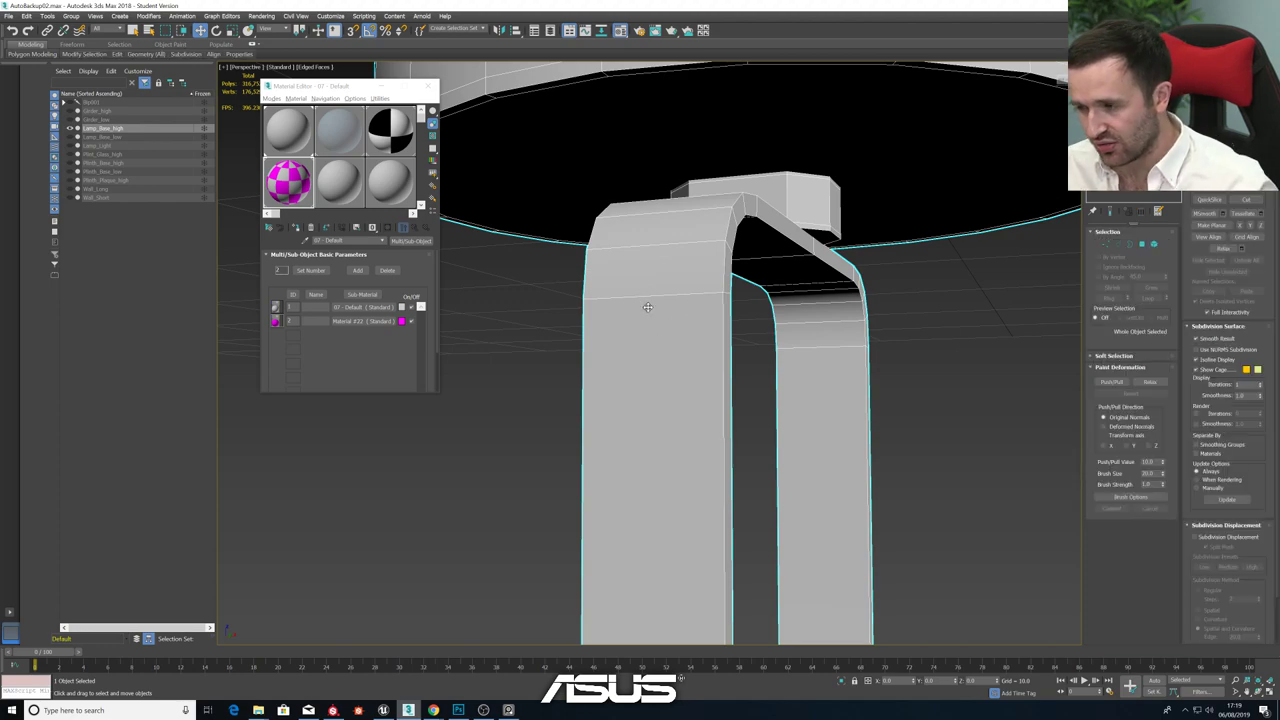
middle_click_drag(648, 307, 597, 346, "alt")
scroll(600, 352, "down", 8)
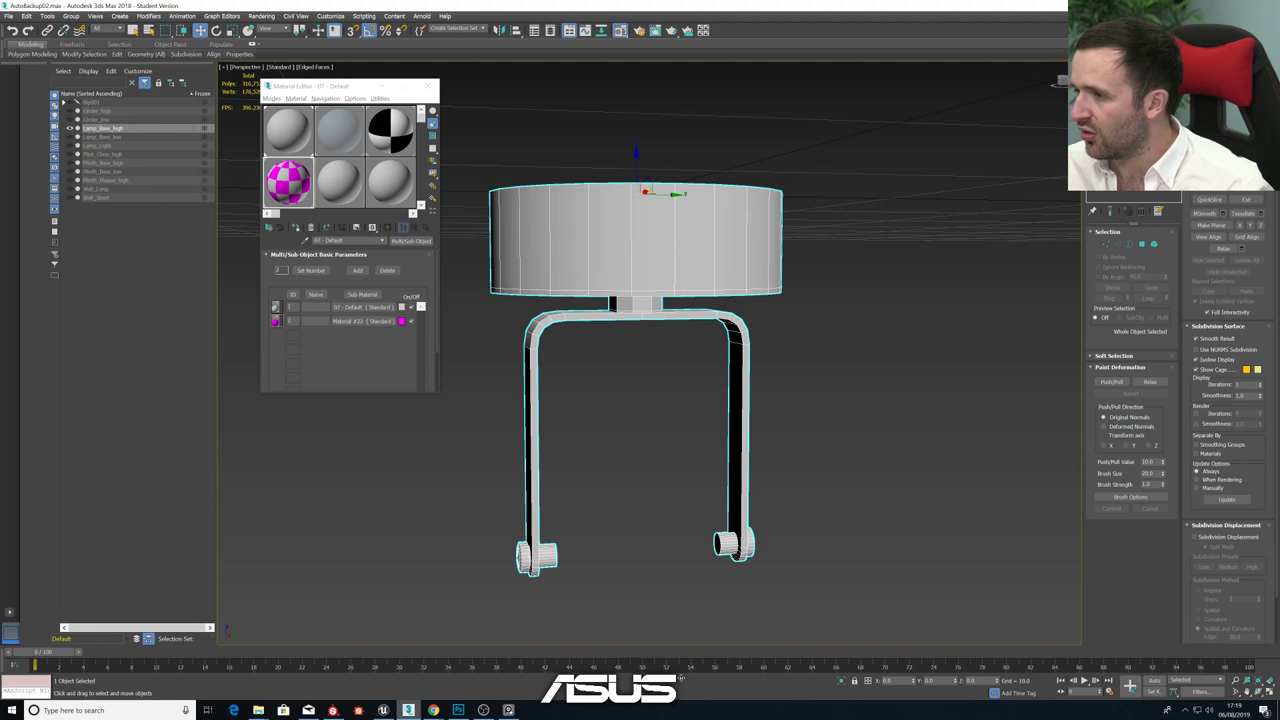
left_click(1121, 133)
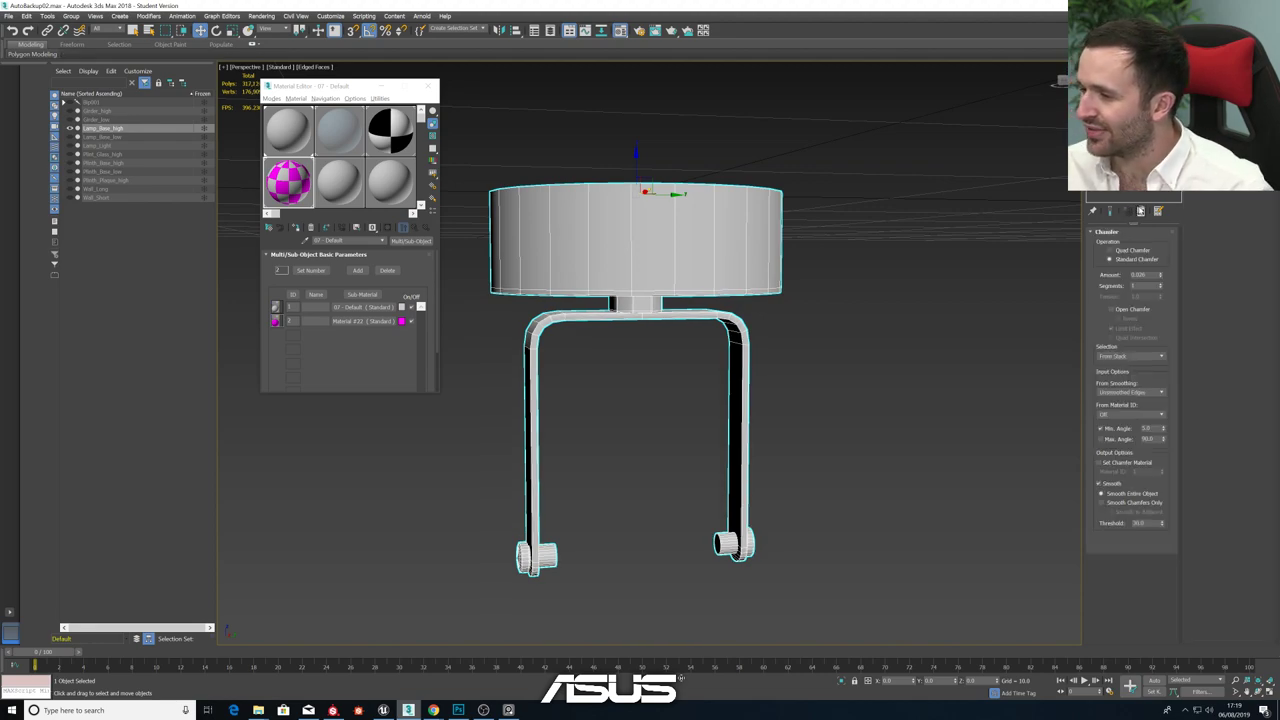
left_click(1121, 142)
- Inset the underside cap polygon of the small cylinder above the bracket, leaving a narrow border around its edge
scroll(680, 314, "up", 8)
middle_click_drag(763, 286, 784, 270, "alt")
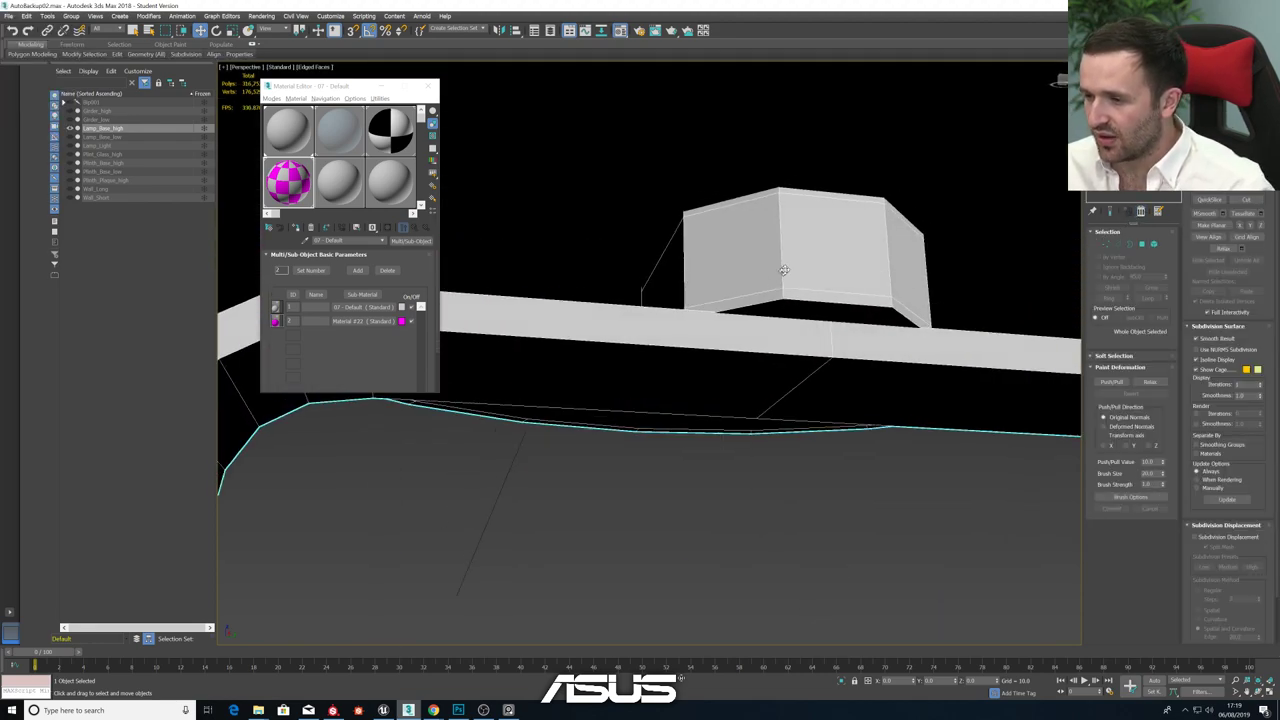
left_click(1142, 245)
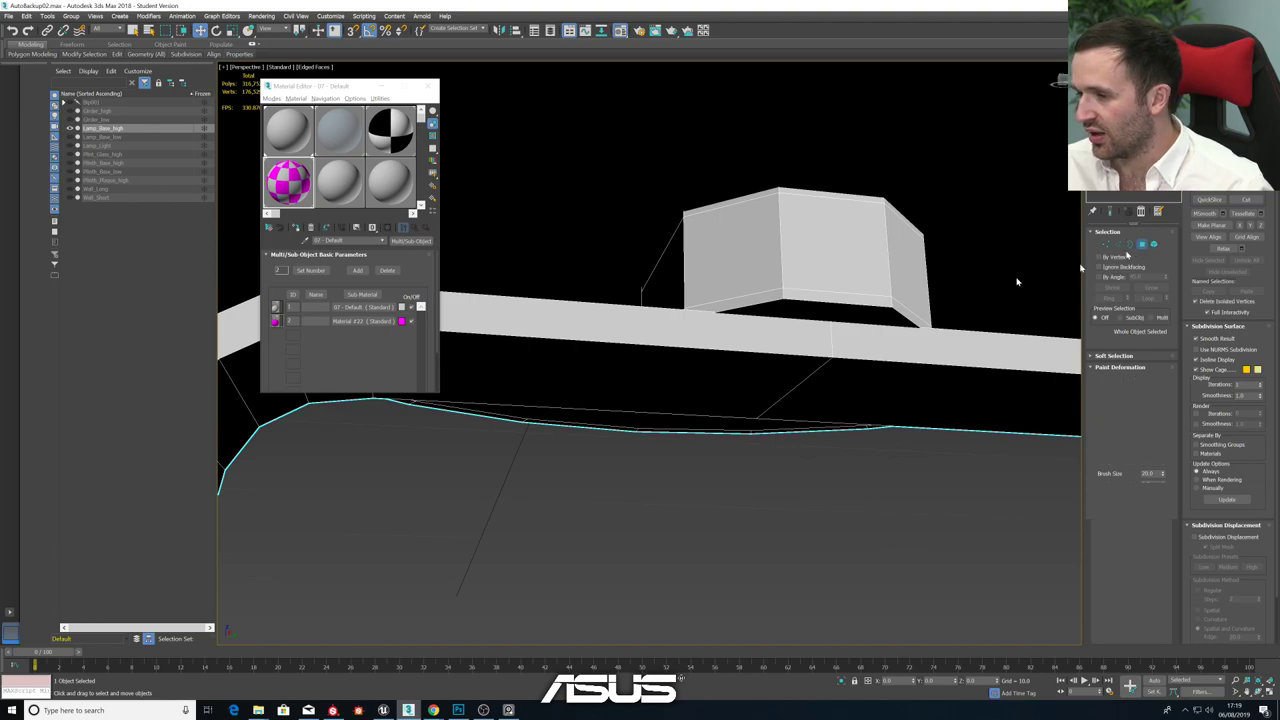
left_click(855, 315)
middle_click_drag(865, 325, 848, 297, "alt")
left_click(1163, 404)
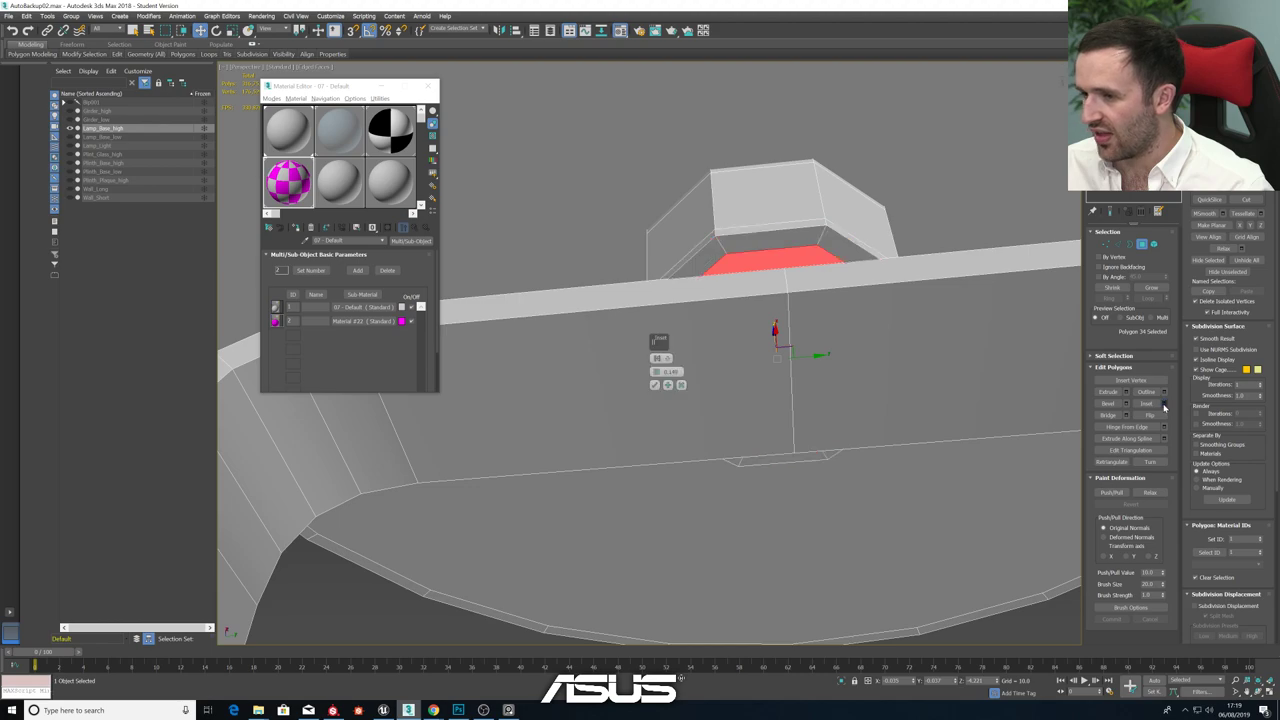
left_click_drag(658, 373, 657, 378)
left_click(668, 384)
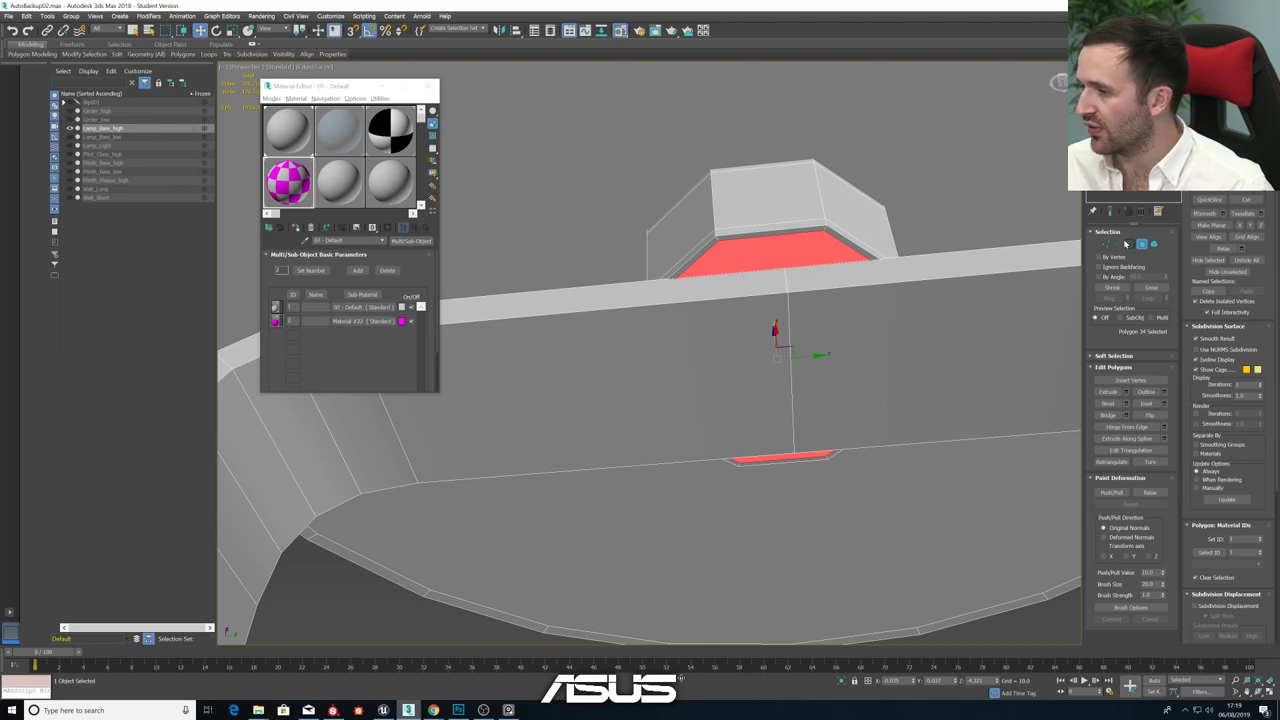
- Connect the horizontal edge rings around the small cylinder above the bracket with 2 segments, pinched outward towards its corners
left_click(1117, 243)
left_click(779, 220)
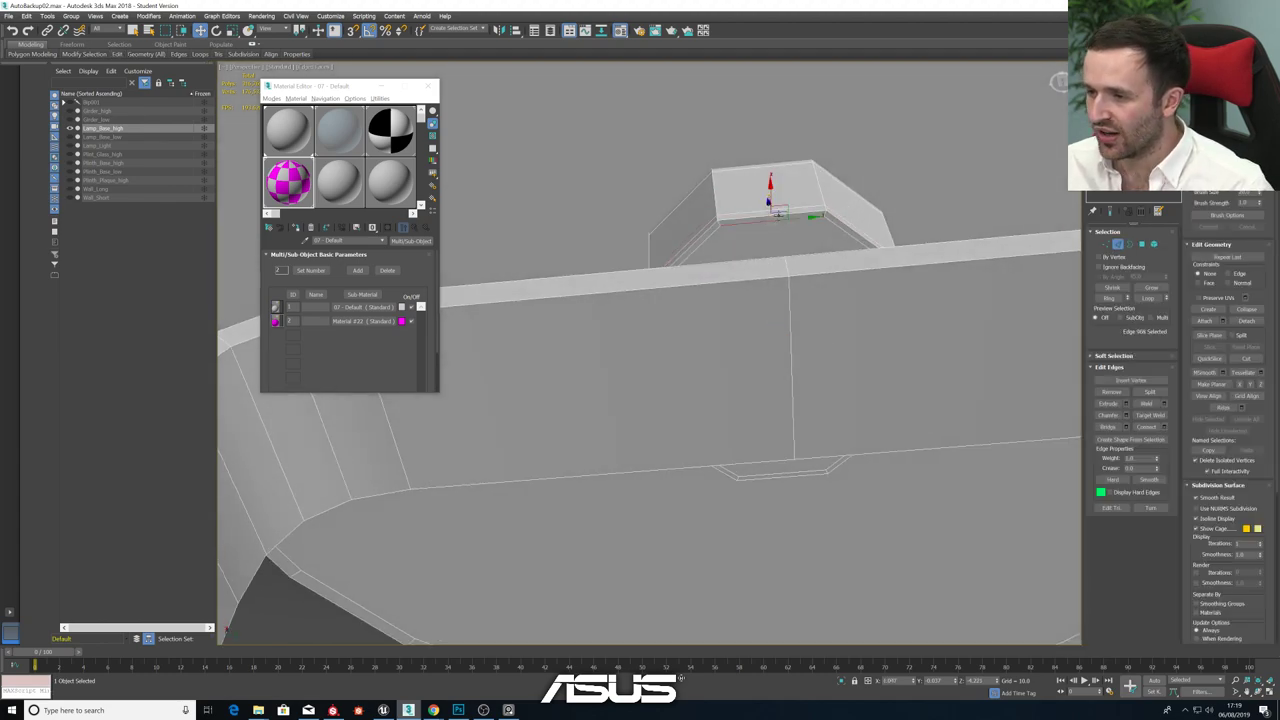
left_click(1112, 299)
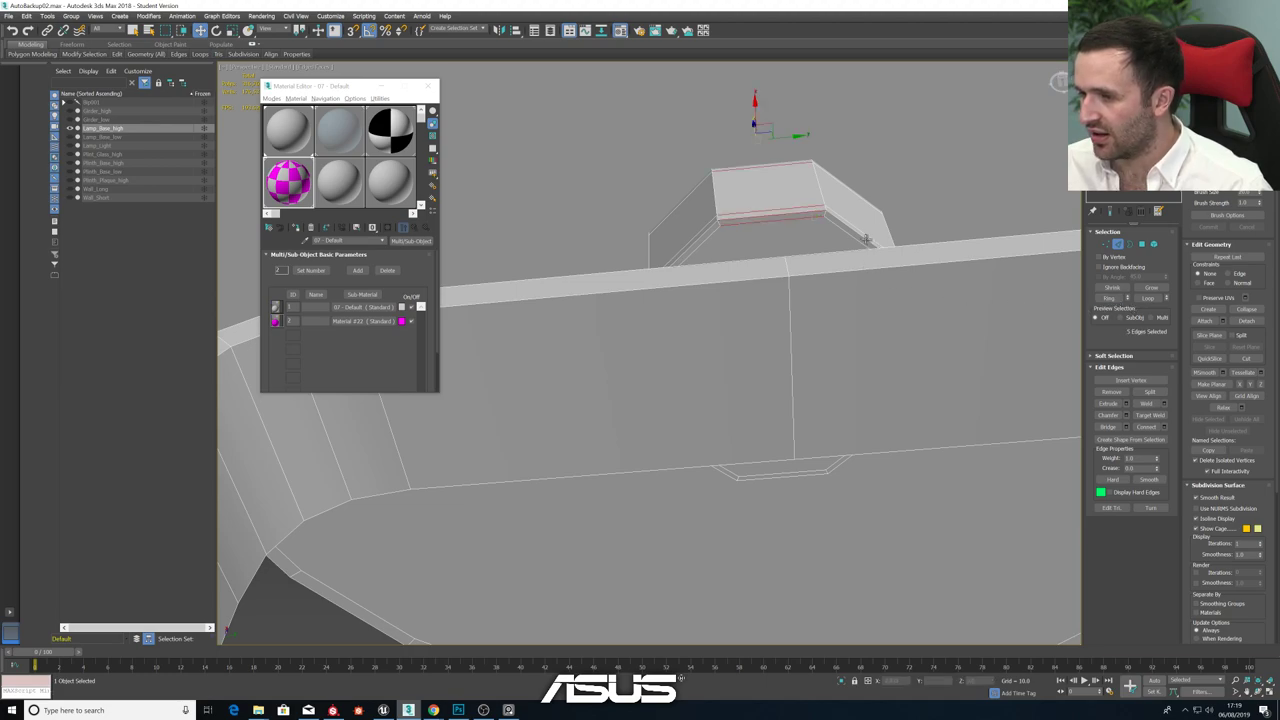
double_click(842, 222)
left_click(1108, 298)
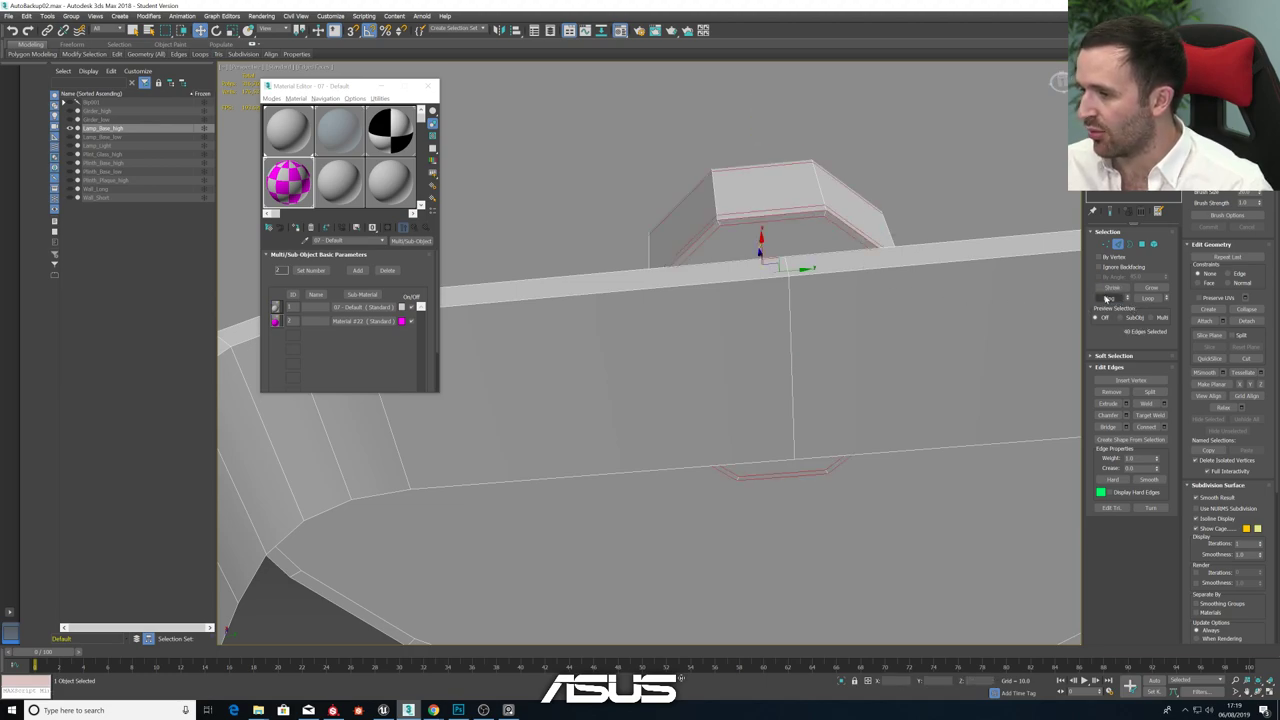
left_click(1164, 427)
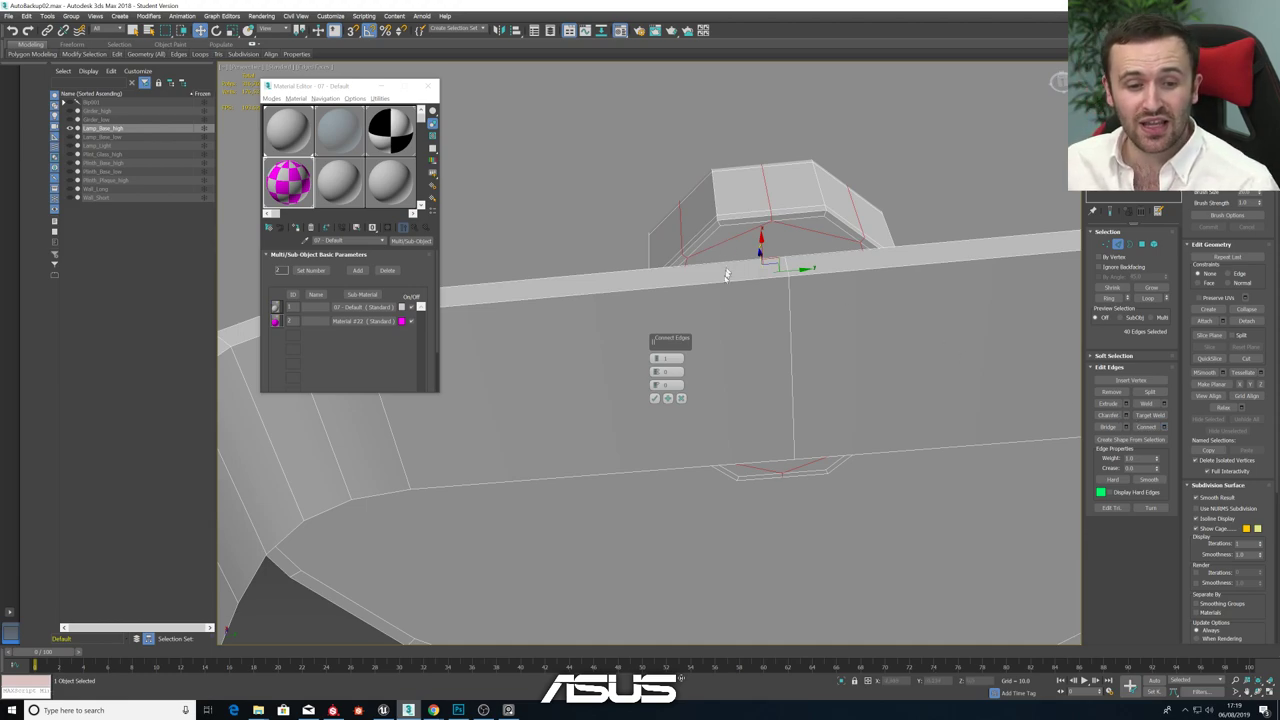
left_click(656, 357)
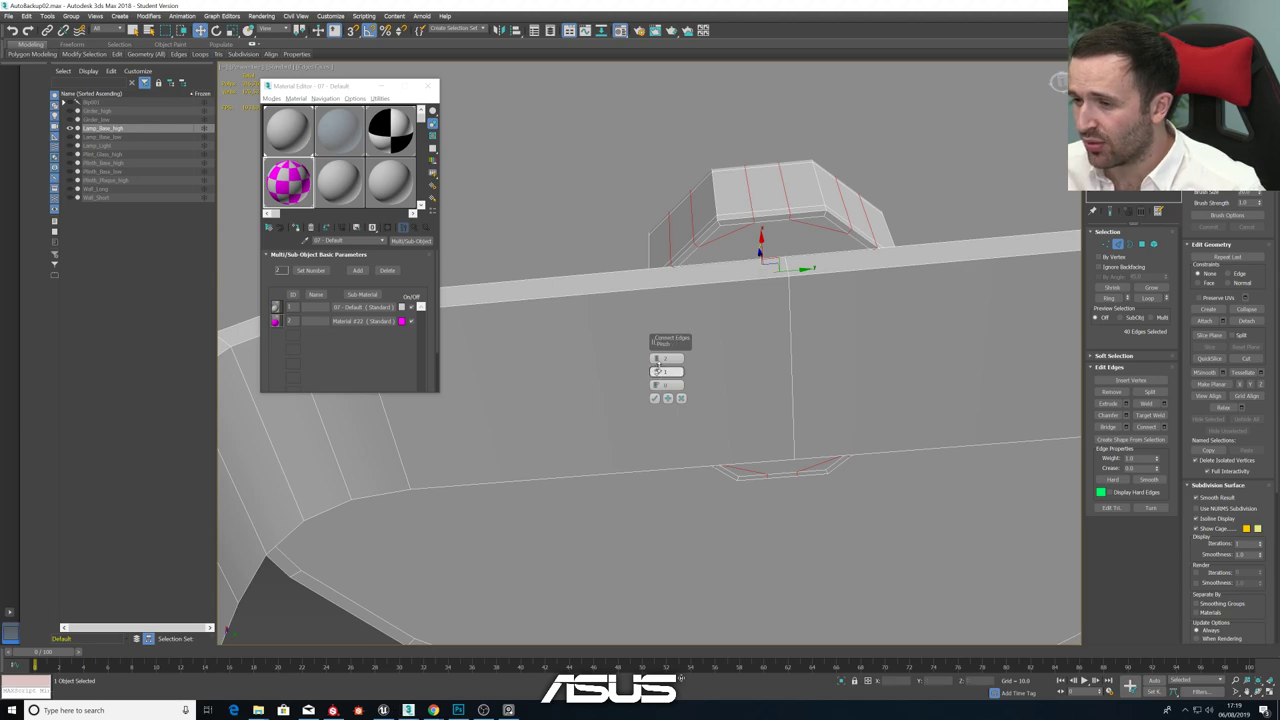
left_click_drag(659, 372, 686, 257)
left_click(655, 398)
middle_click_drag(690, 350, 729, 290, "alt")
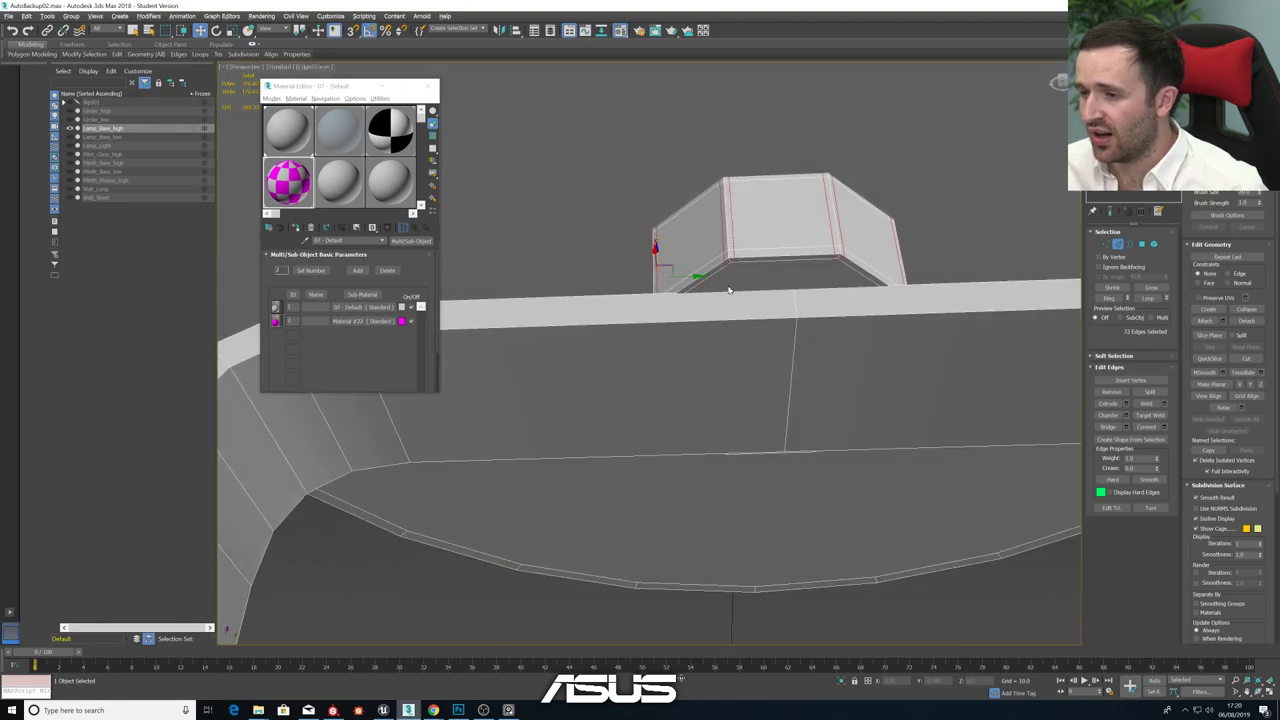
- Return to the TurboSmooth result and inspect the small cylinder and the whole lamp base with edged faces off
key("2")
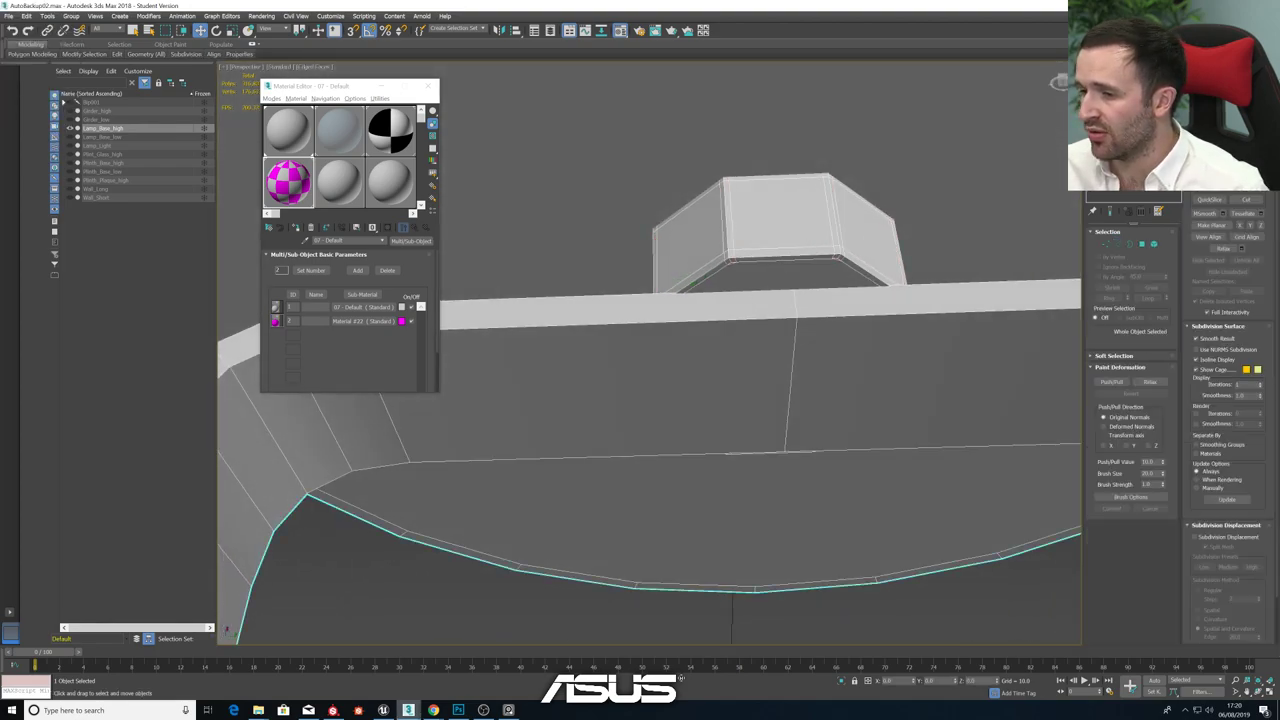
left_click(1125, 113)
key("F4")
mouse_move(863, 259)
middle_mouse_down("alt")
mouse_move(785, 100)
mouse_move(829, 234)
mouse_move(827, 280)
middle_mouse_up("alt")
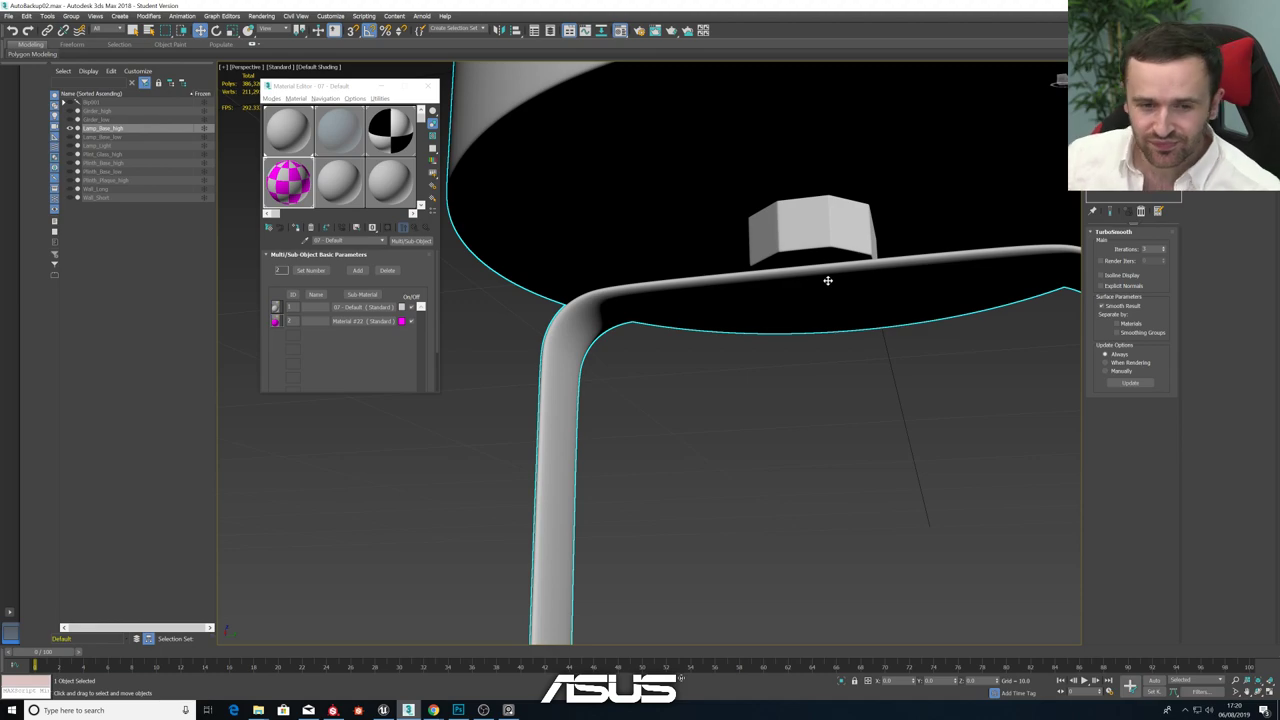
scroll(808, 264, "down", 4)
middle_click_drag(809, 269, 757, 365, "alt")
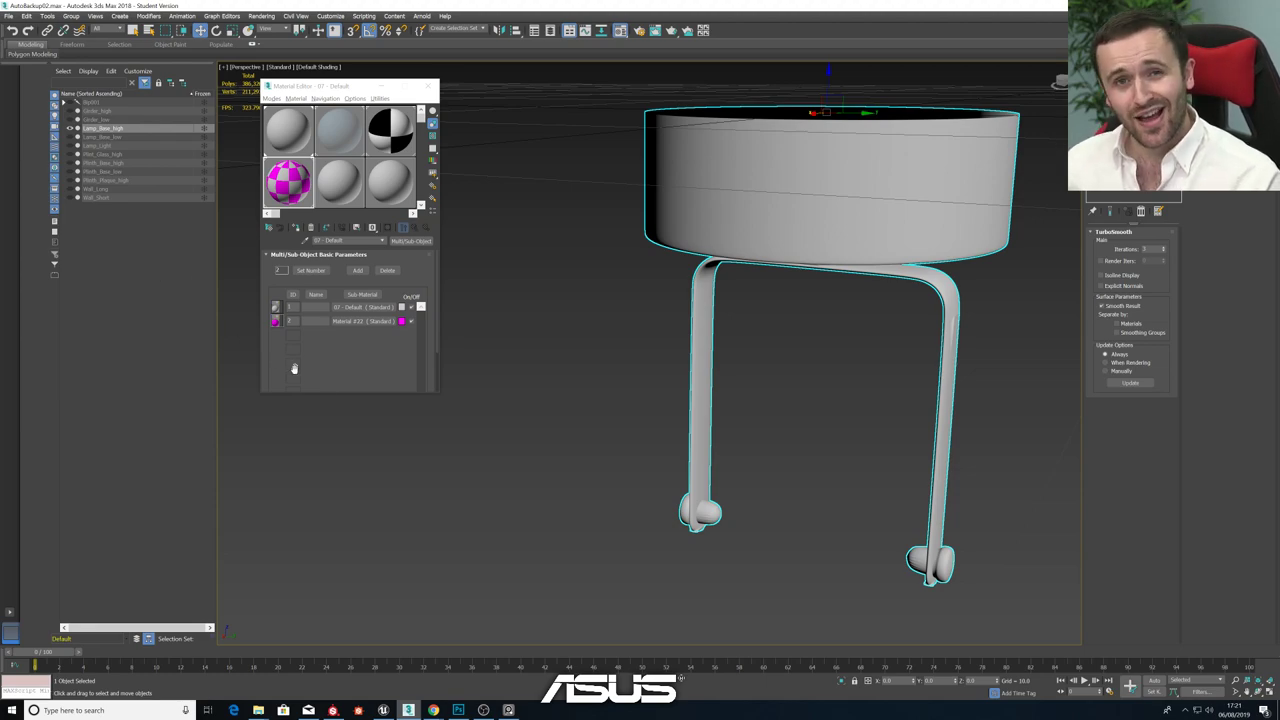
middle_click_drag(626, 396, 768, 333, "alt")
- In the base mesh, connect the ring of edges across the bracket's thin side with 2 segments, pinched outward as support loops
left_click(1117, 130)
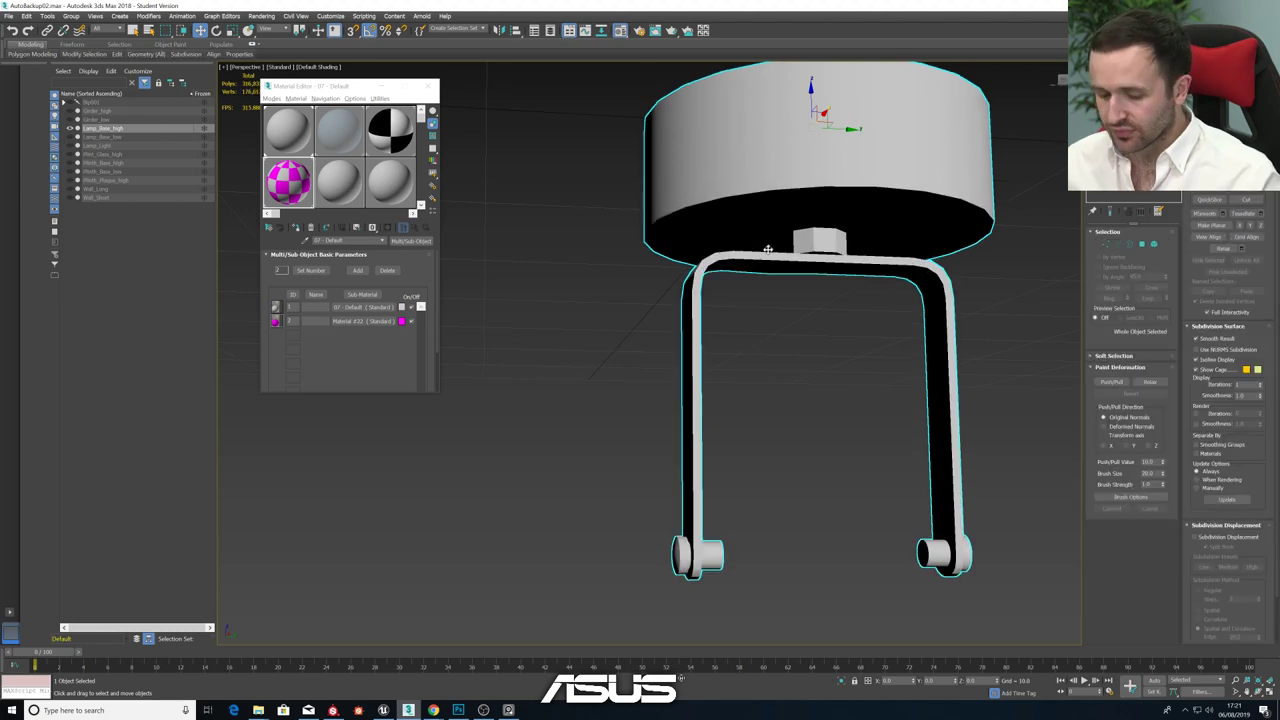
key("F4")
scroll(737, 277, "up", 5)
middle_click_drag(710, 232, 694, 246)
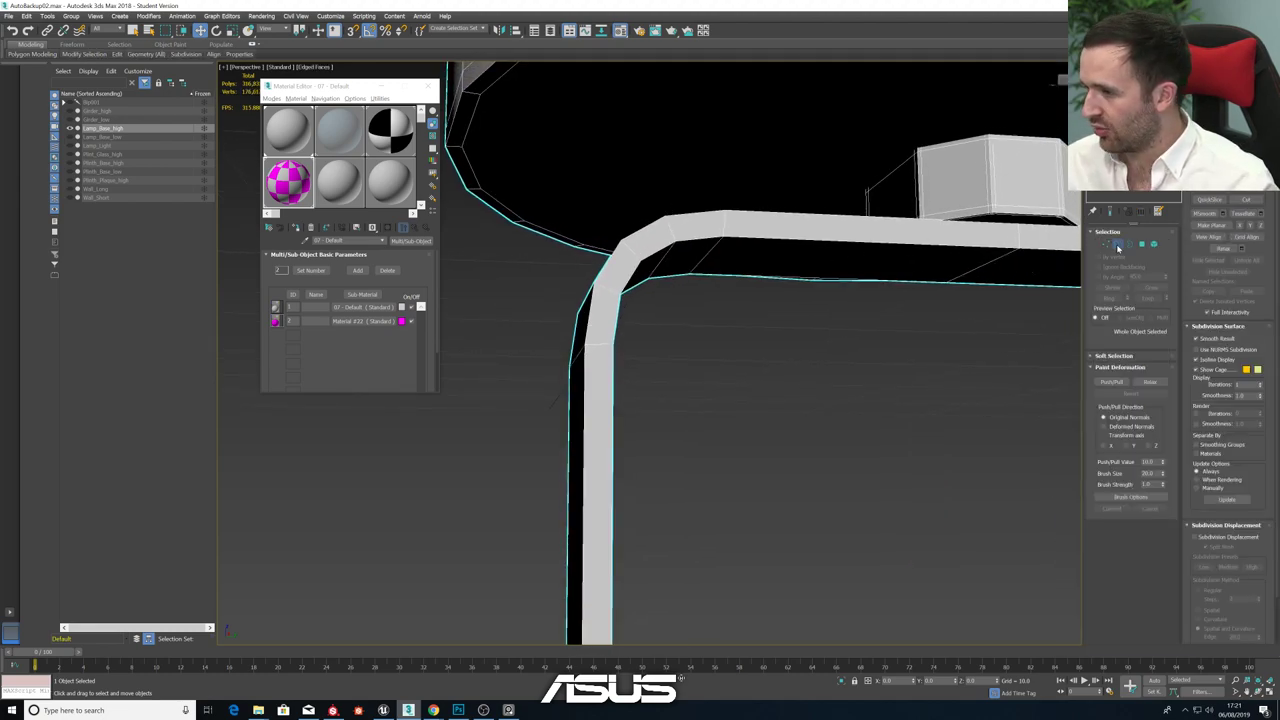
left_click(1118, 244)
left_click(676, 220)
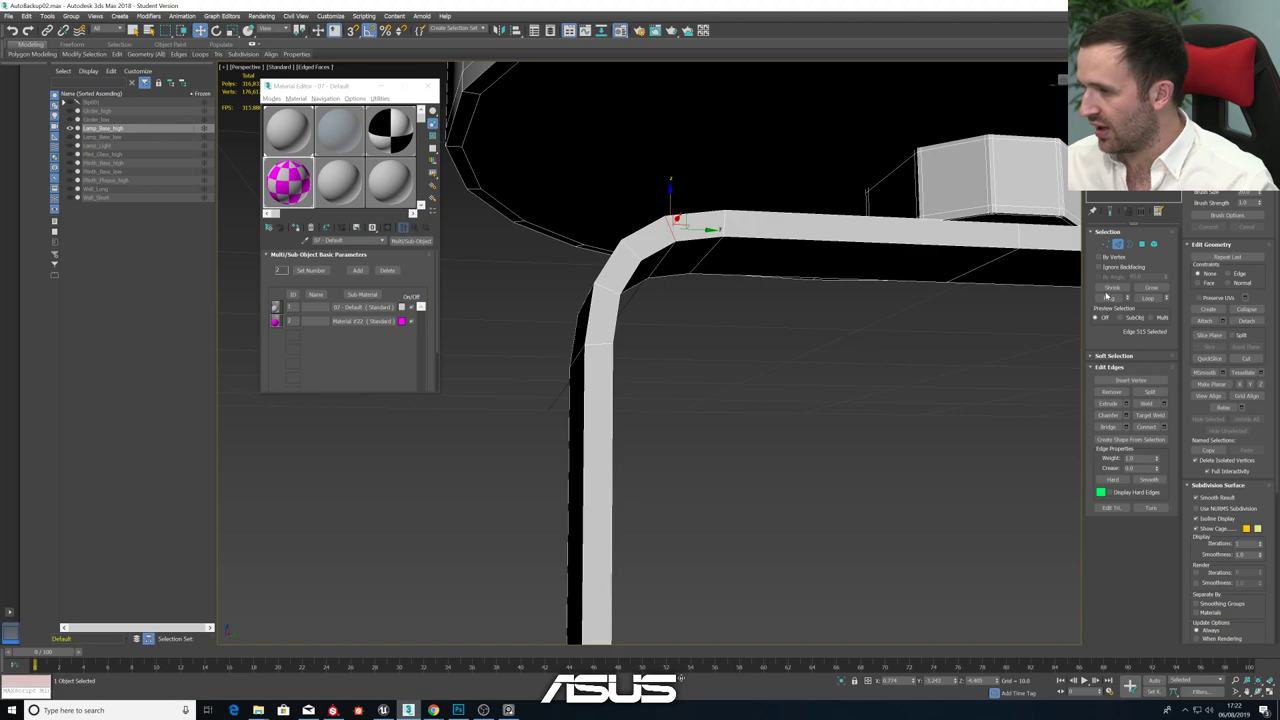
left_click(1113, 392)
scroll(812, 350, "down", 6)
middle_click_drag(897, 332, 820, 371, "alt")
scroll(814, 329, "up", 6)
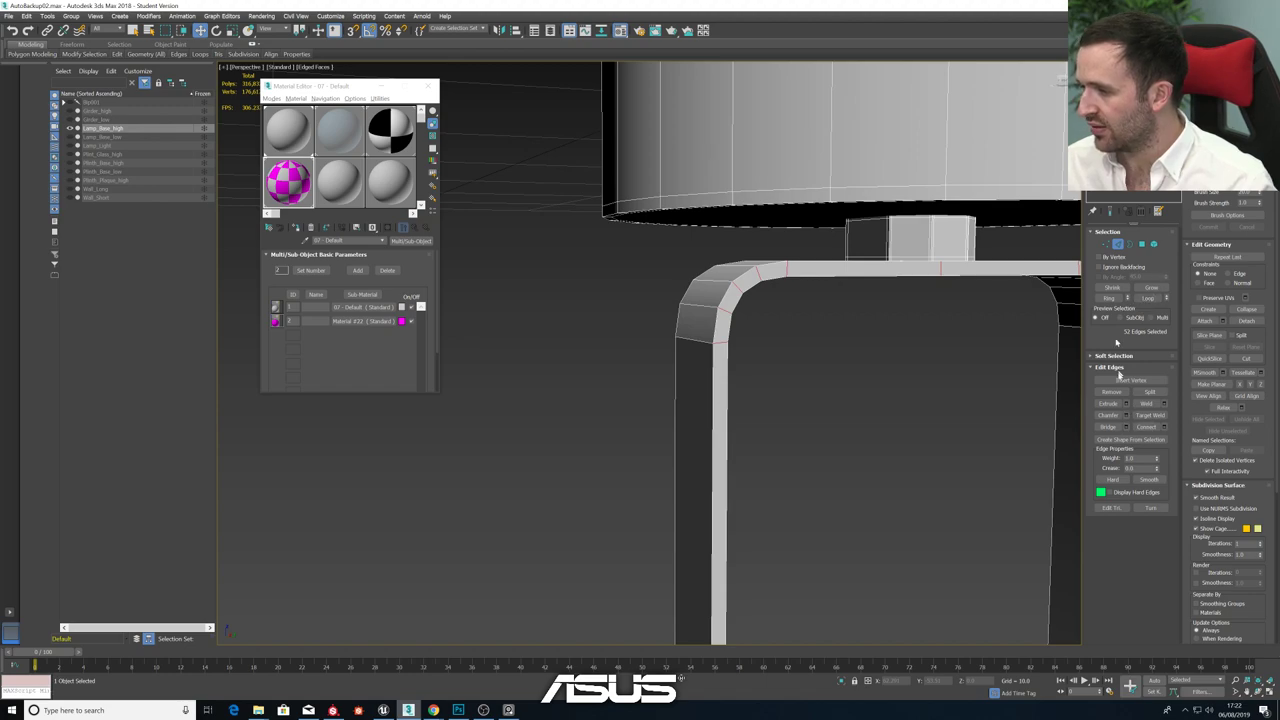
left_click(1163, 427)
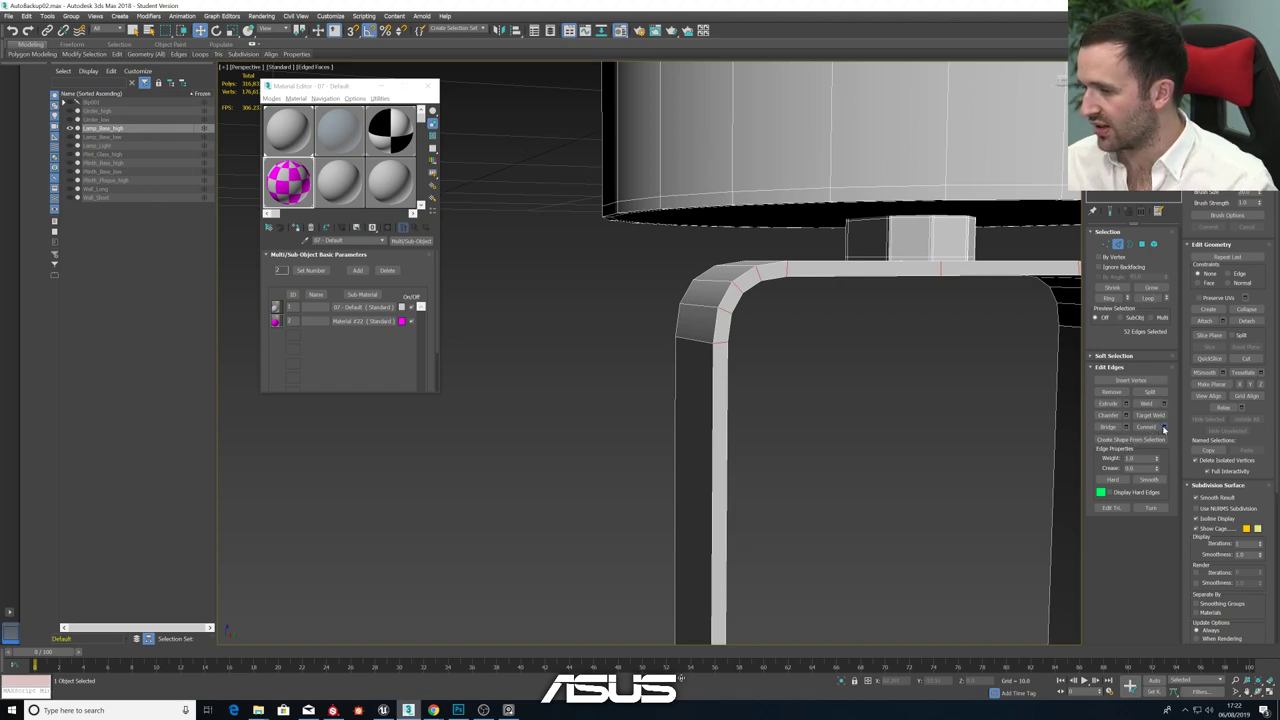
middle_click_drag(757, 397, 746, 400, "alt")
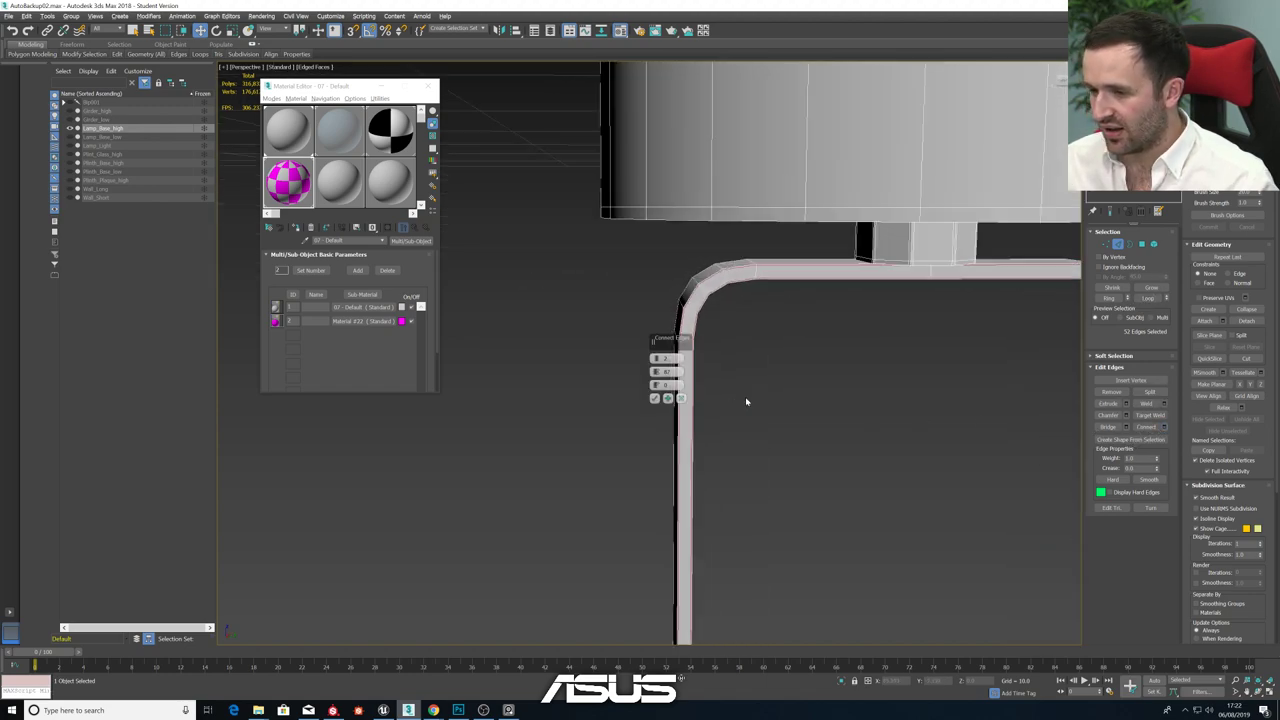
left_click(657, 361)
left_click(657, 357)
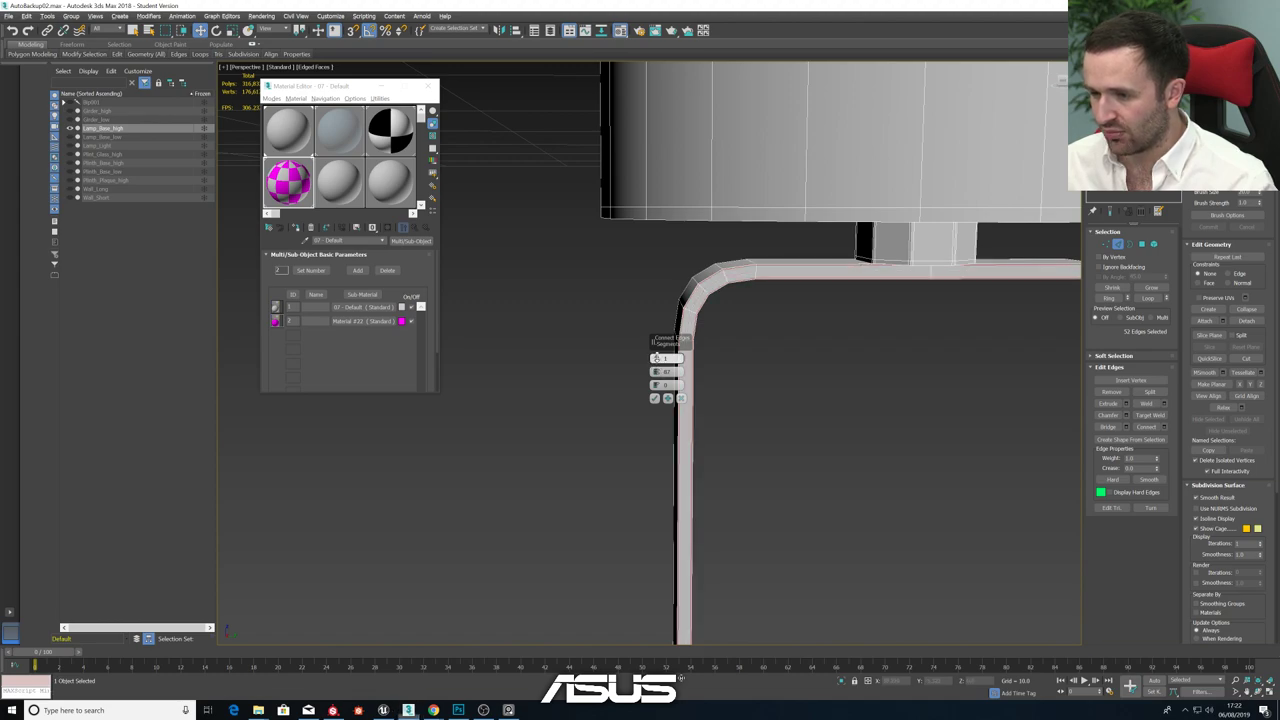
left_click_drag(657, 373, 655, 284)
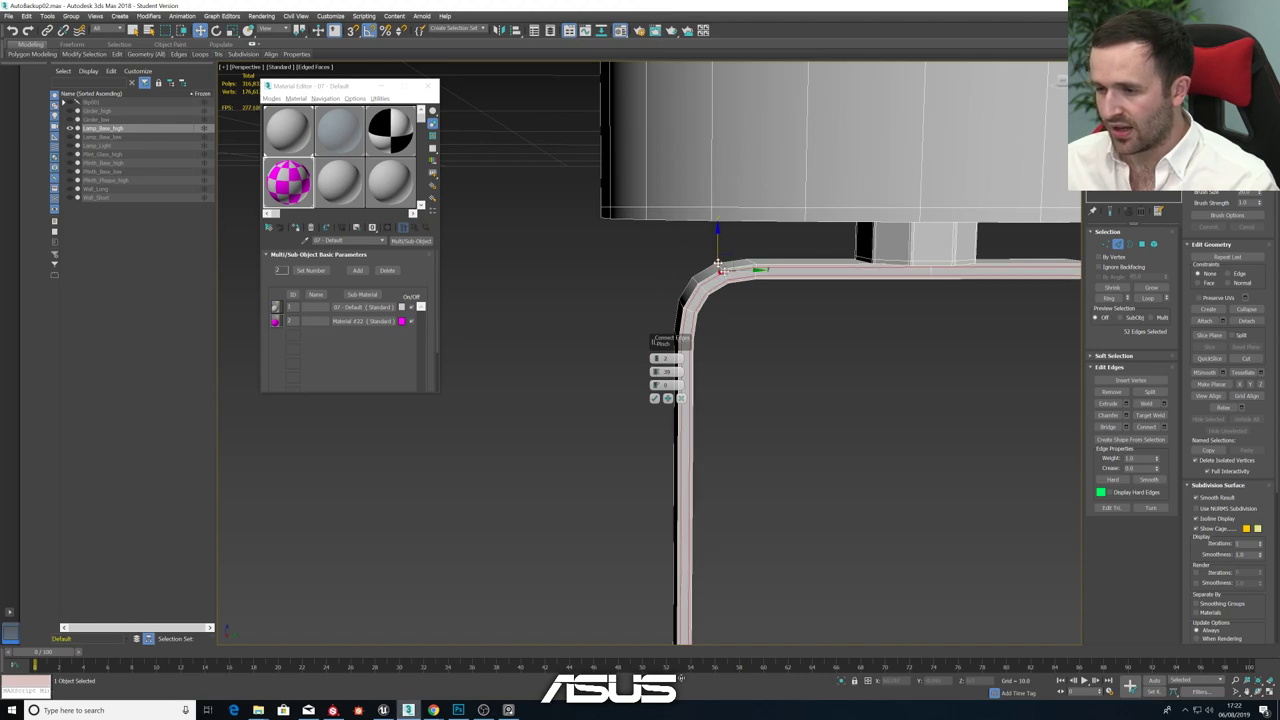
left_click(654, 398)
scroll(716, 377, "down", 6)
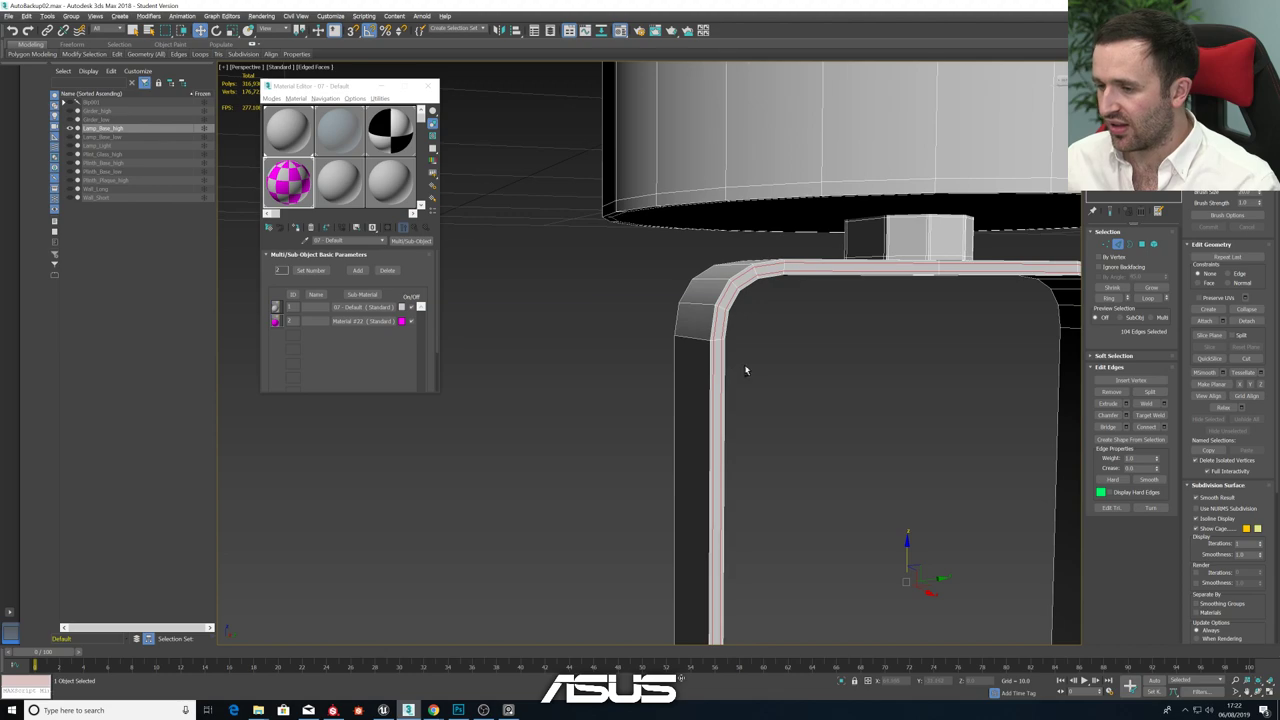
- Select all polygons of the bracket's inner face, including the rounded ends around both pins, and switch to vertex editing
mouse_move(760, 386)
middle_mouse_down("alt")
mouse_move(717, 366)
mouse_move(763, 390)
middle_mouse_up("alt")
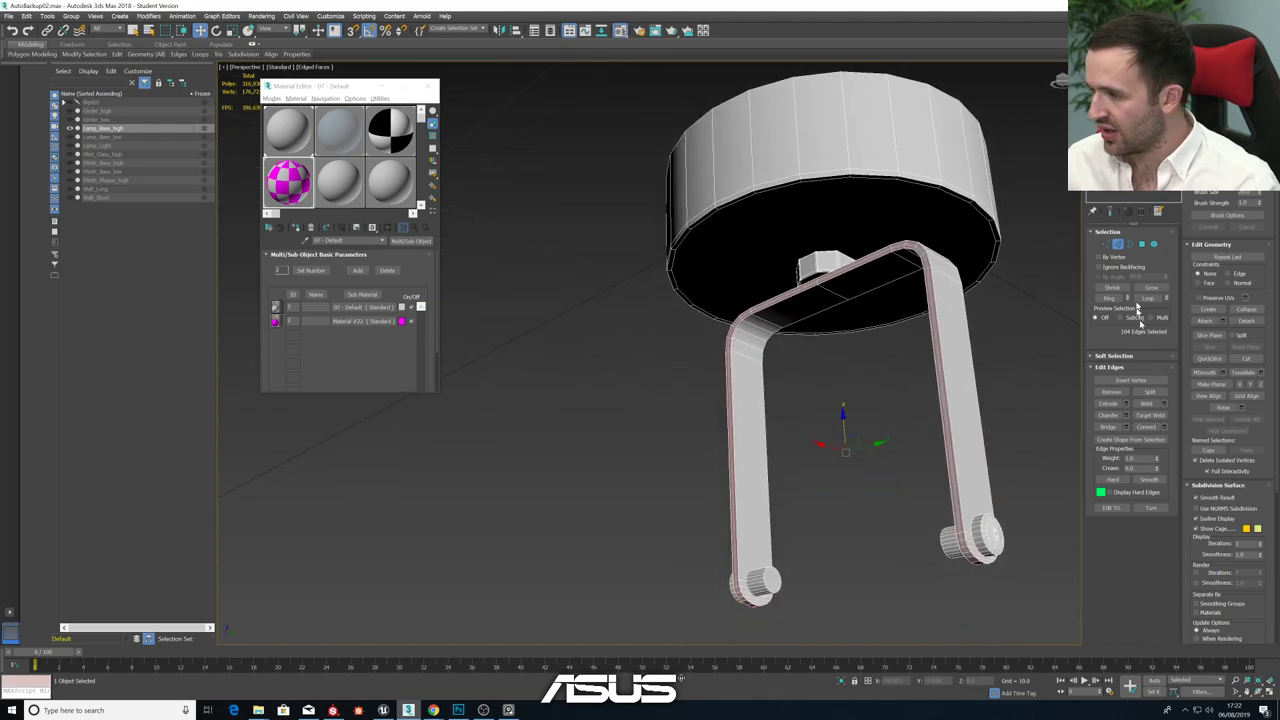
left_click(1141, 244)
left_click(857, 286)
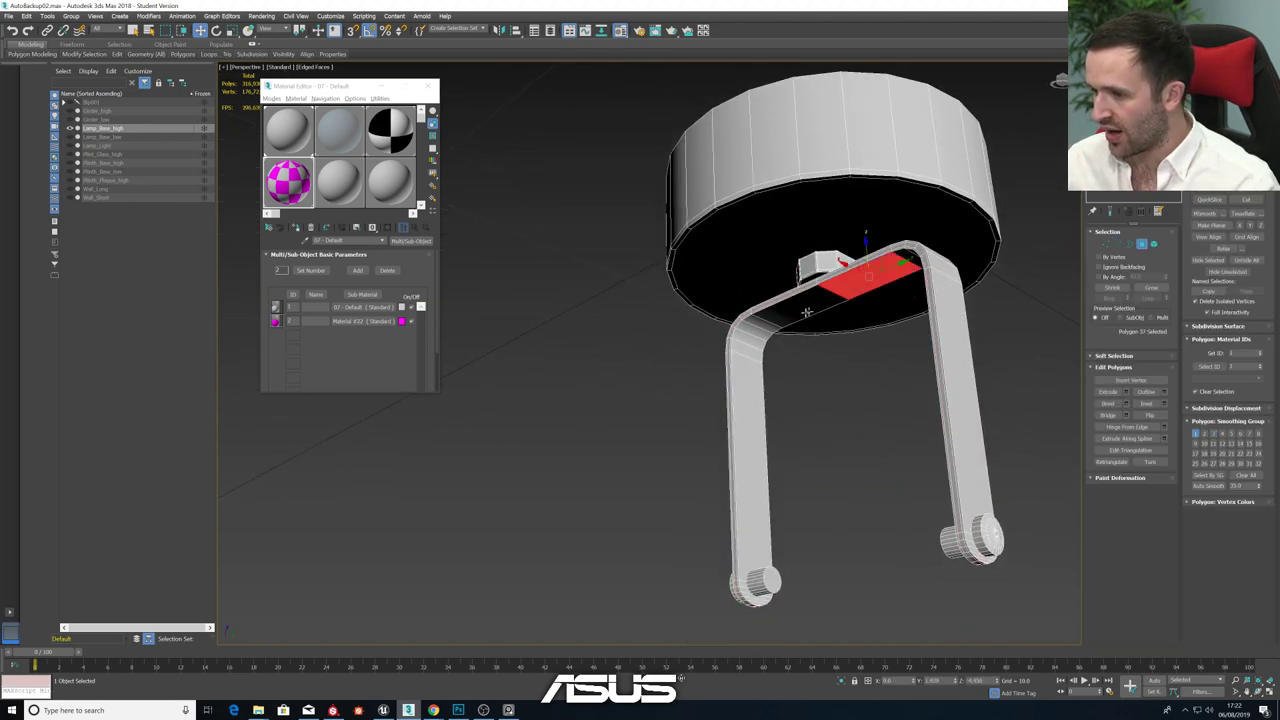
left_click(782, 343, "shift")
middle_click_drag(783, 380, 824, 384, "alt")
scroll(985, 589, "up", 5)
middle_click_drag(930, 669, 986, 414)
scroll(935, 578, "up", 5)
scroll(980, 436, "down", 3)
left_click(929, 396, "ctrl")
left_click(922, 404, "ctrl")
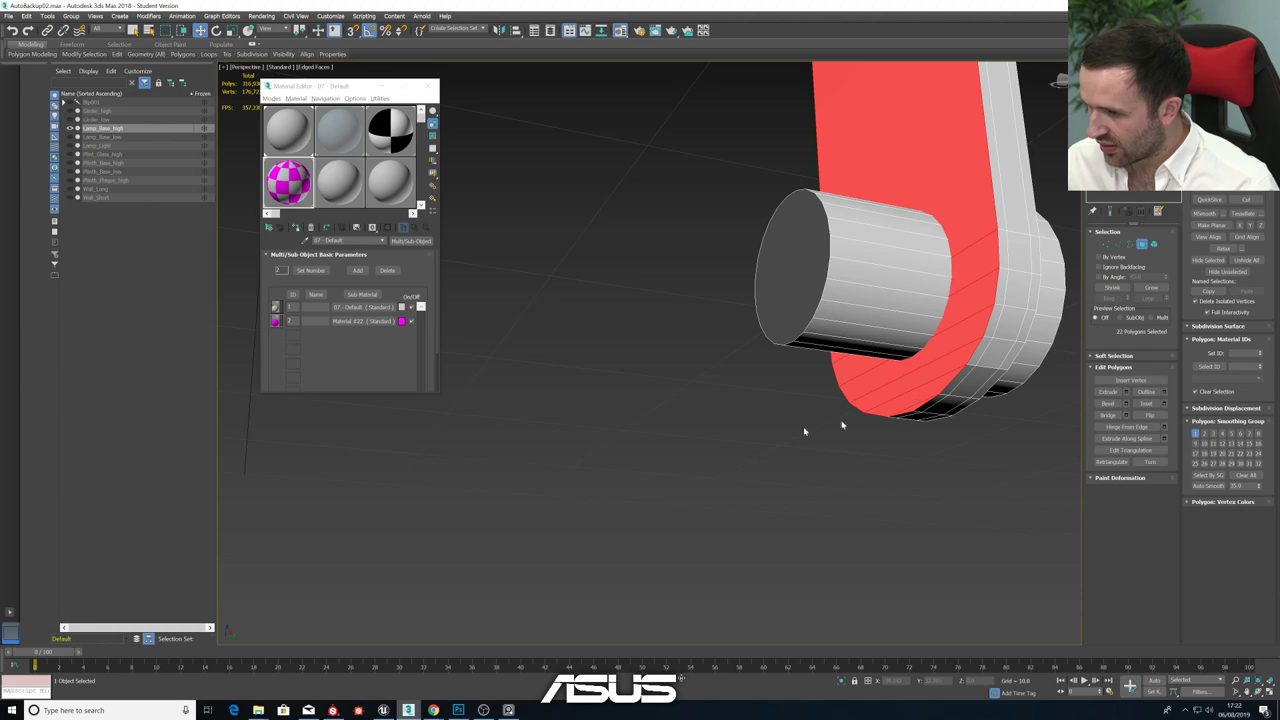
scroll(806, 431, "down", 5)
middle_click_drag(804, 432, 583, 452, "alt")
scroll(658, 475, "up", 3)
left_click(662, 487, "ctrl")
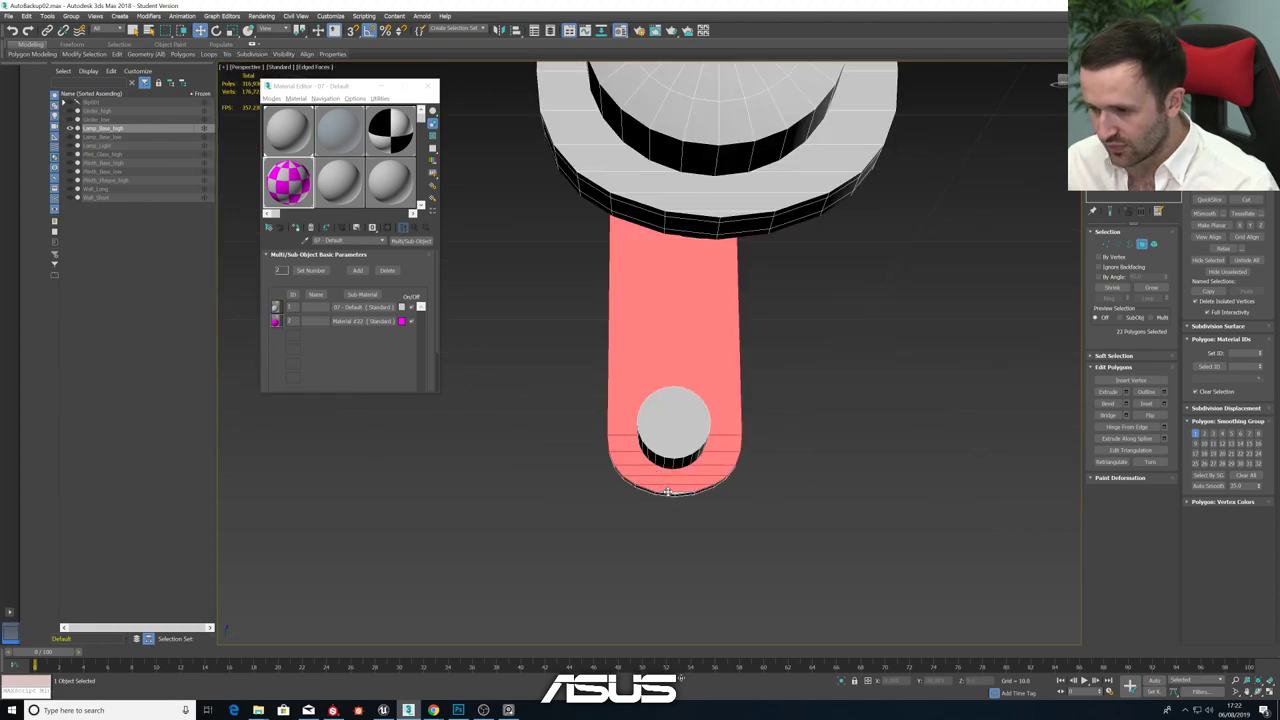
left_click(668, 491, "ctrl")
scroll(703, 477, "down", 5)
middle_click_drag(703, 477, 880, 470, "alt")
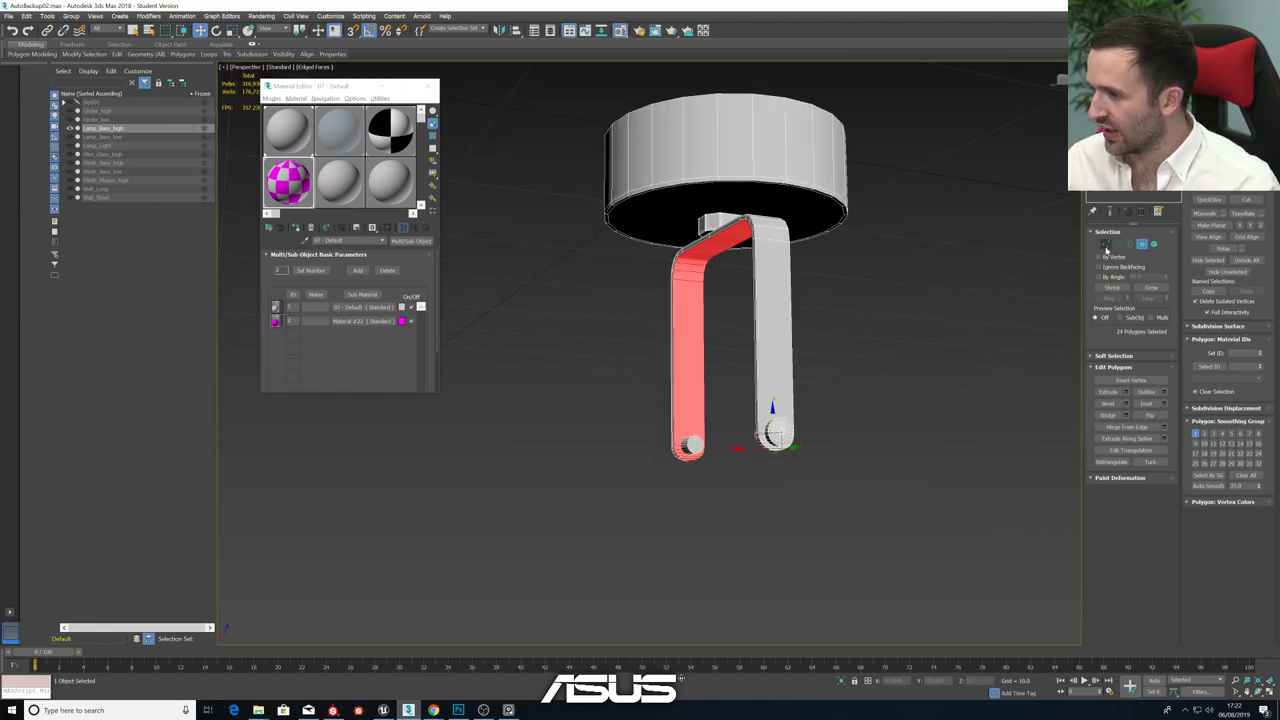
left_click(1105, 243)
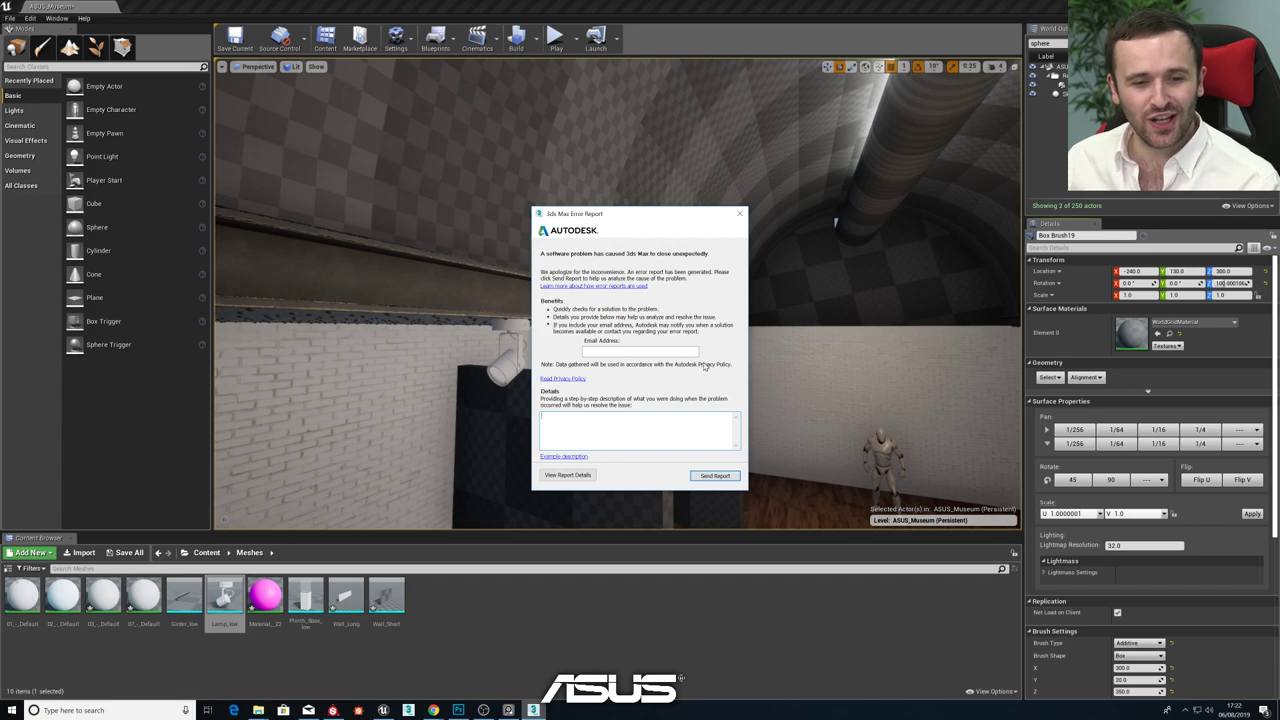
- Close the 3ds Max error report without sending it and relaunch 3ds Max
left_click(742, 217)
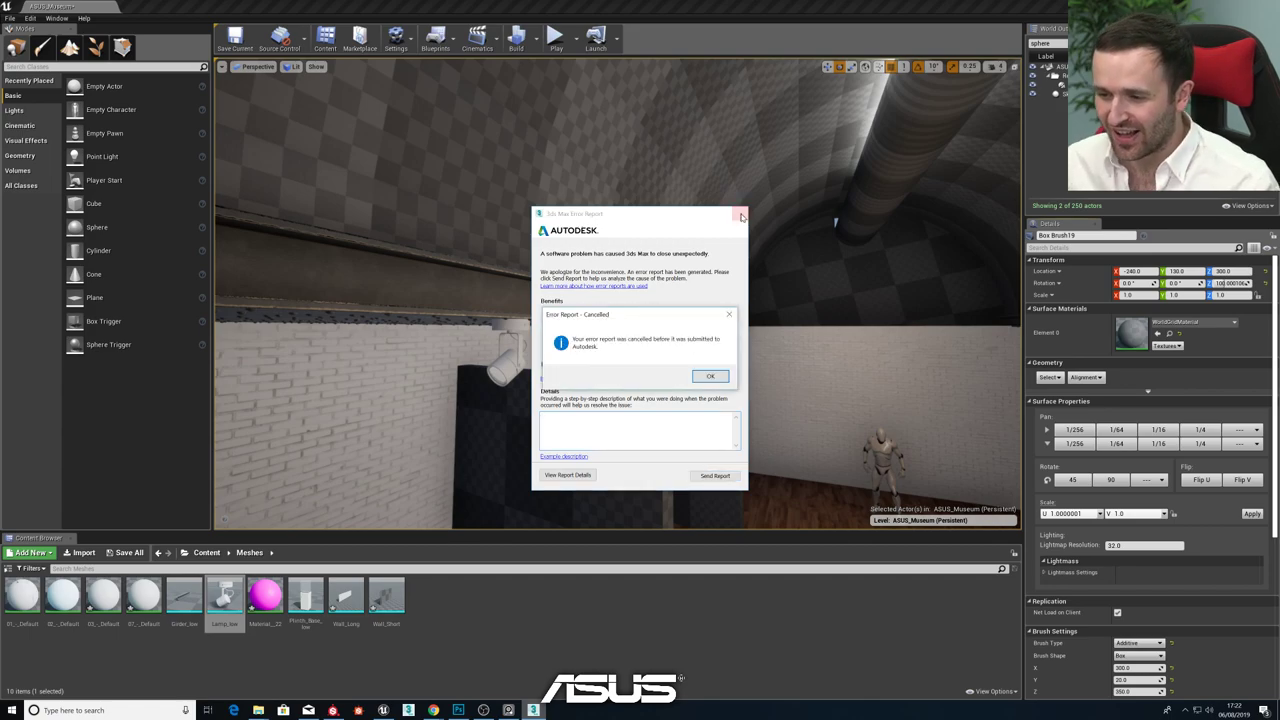
left_click(716, 377)
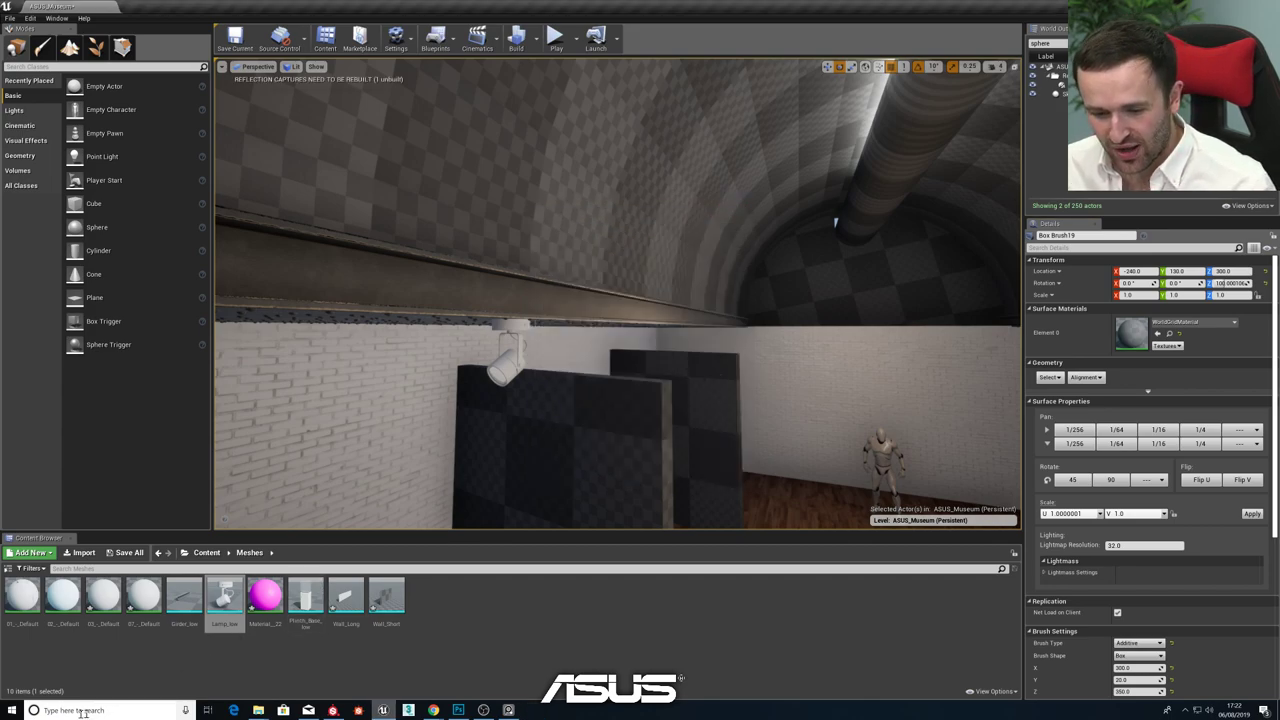
left_click(409, 711)
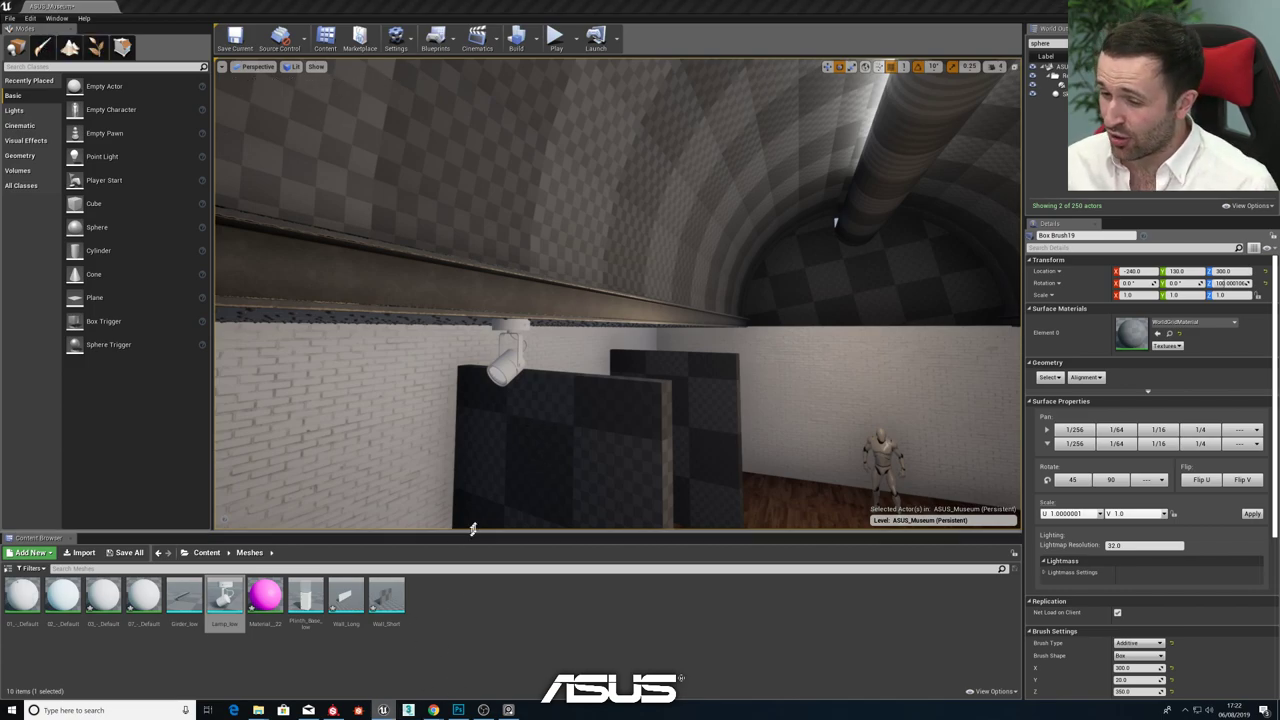
- Play the ASUS_Museum level in Unreal Editor, running and jumping the character through the gallery, and end the play session
right_click_drag(485, 490, 530, 450)
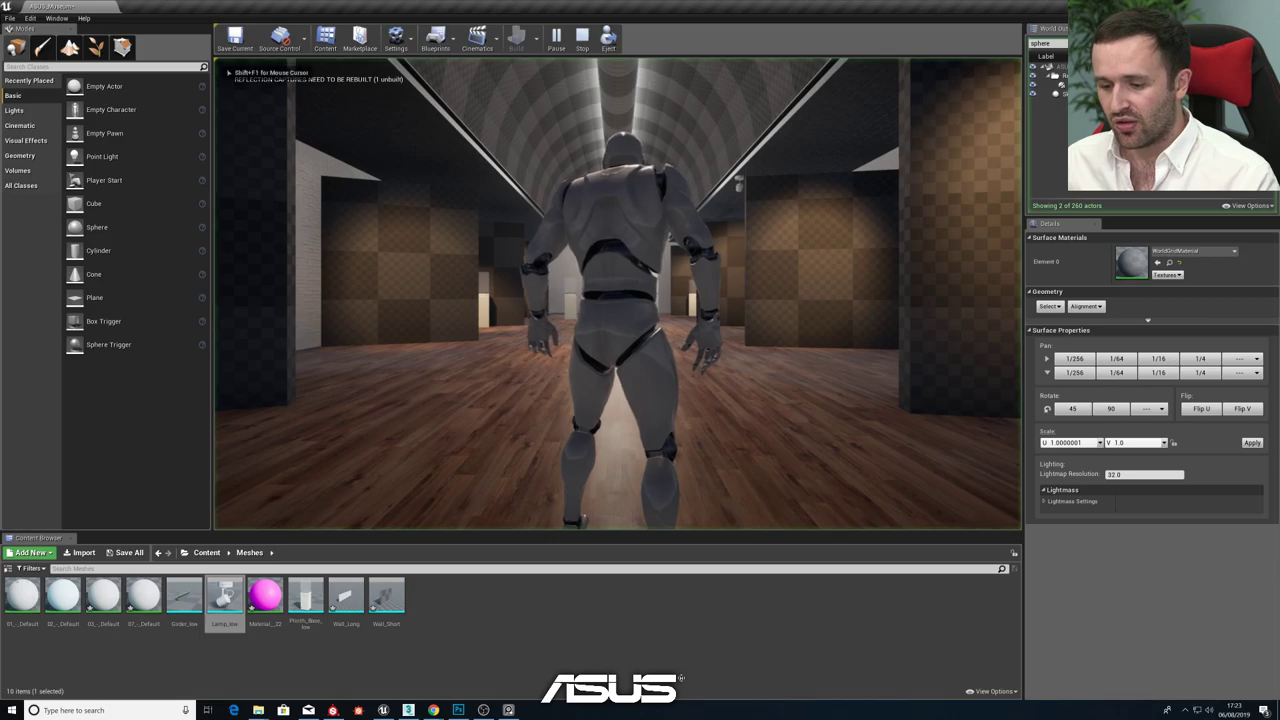
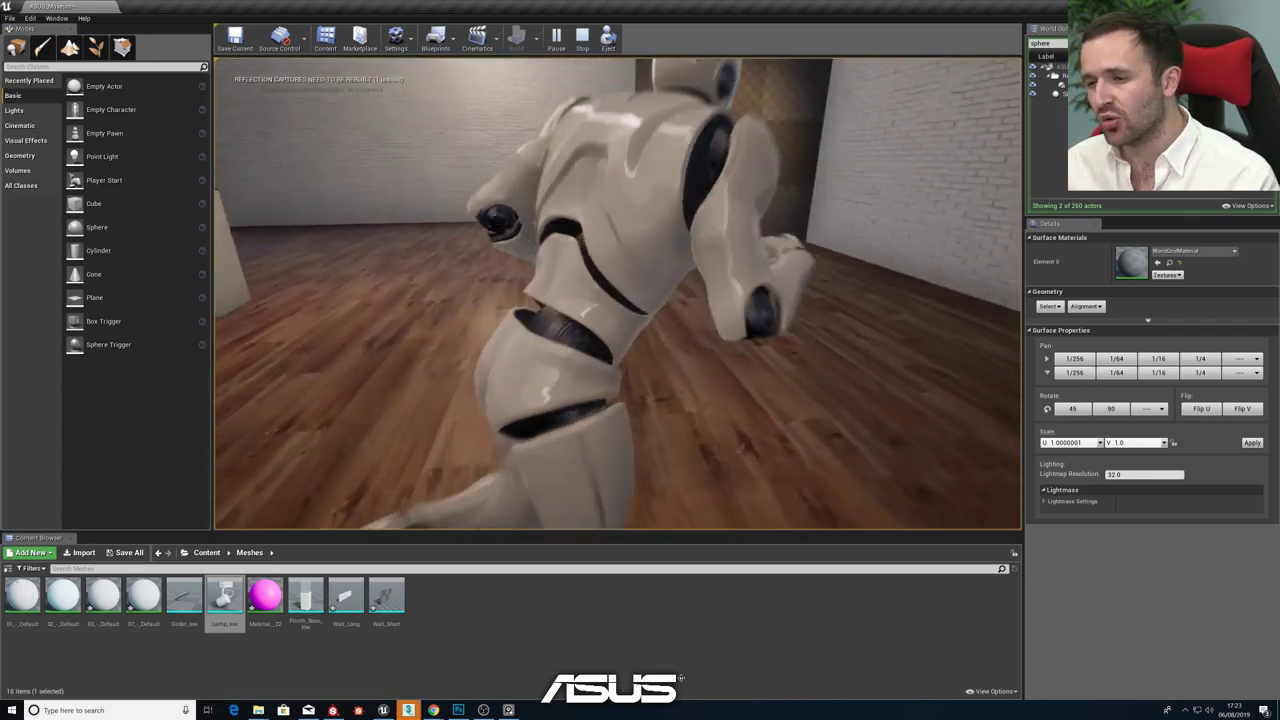
key("w")
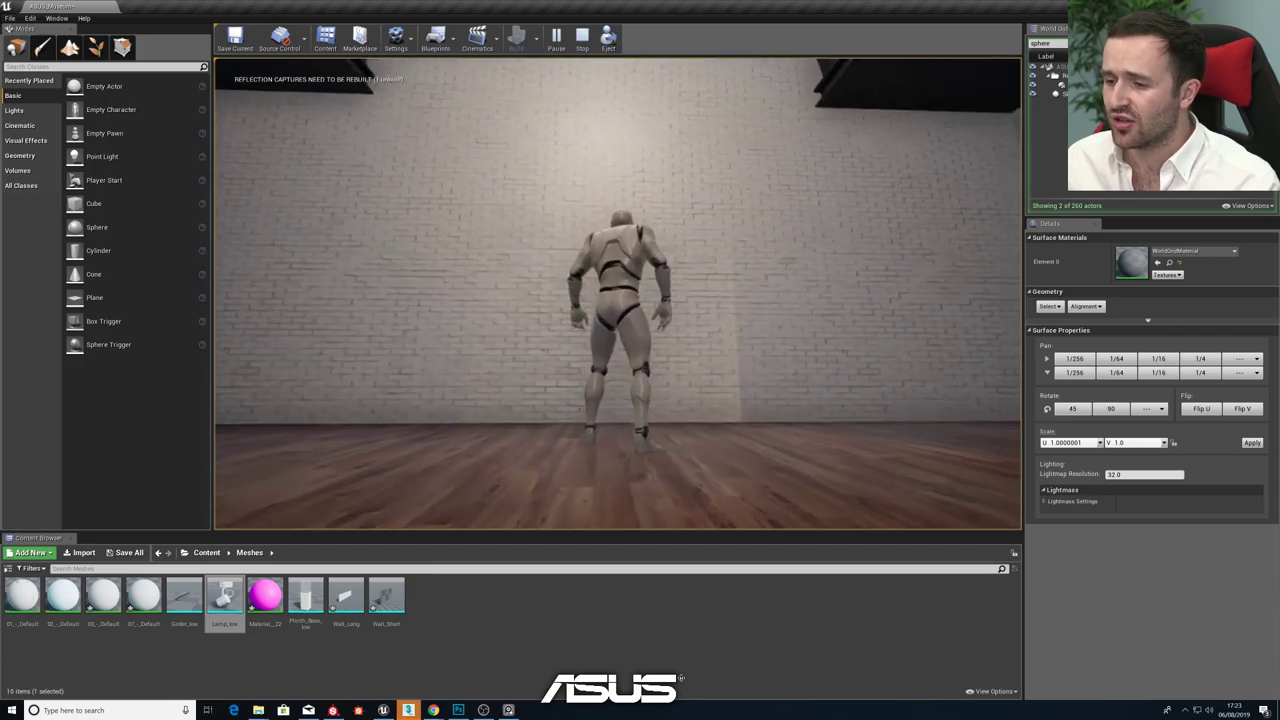
key("w")
key("w")
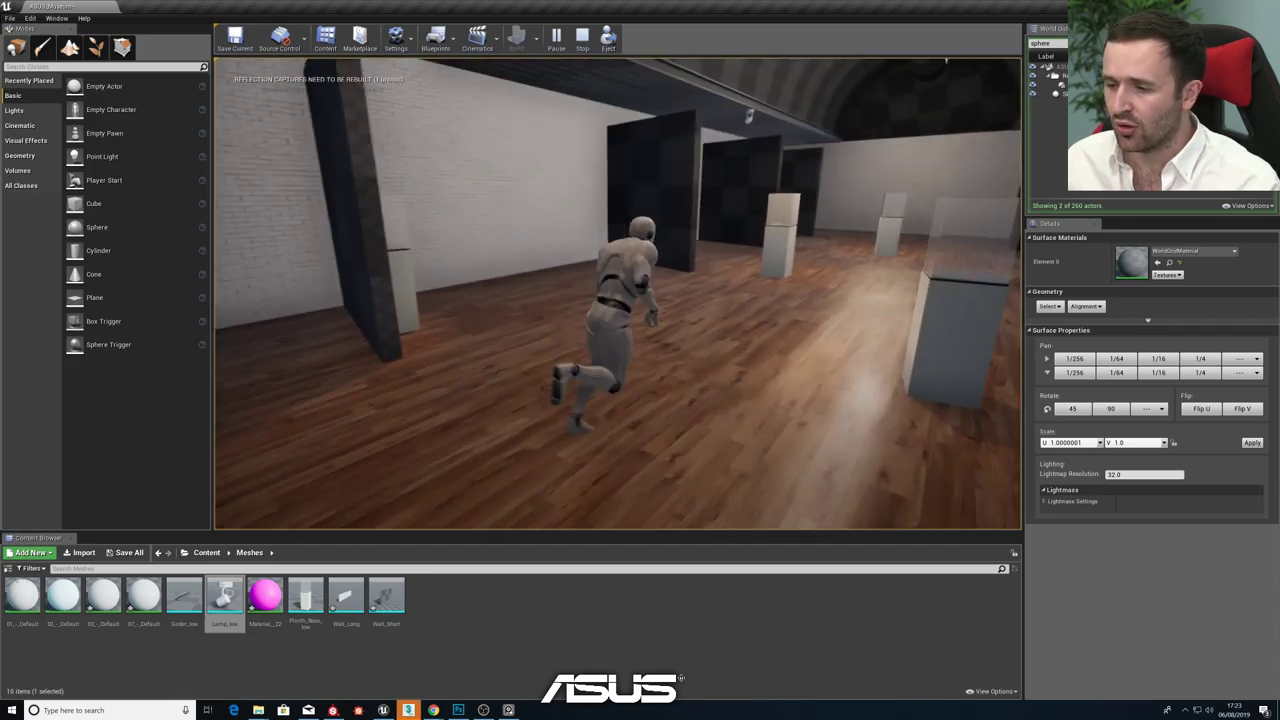
key("space")
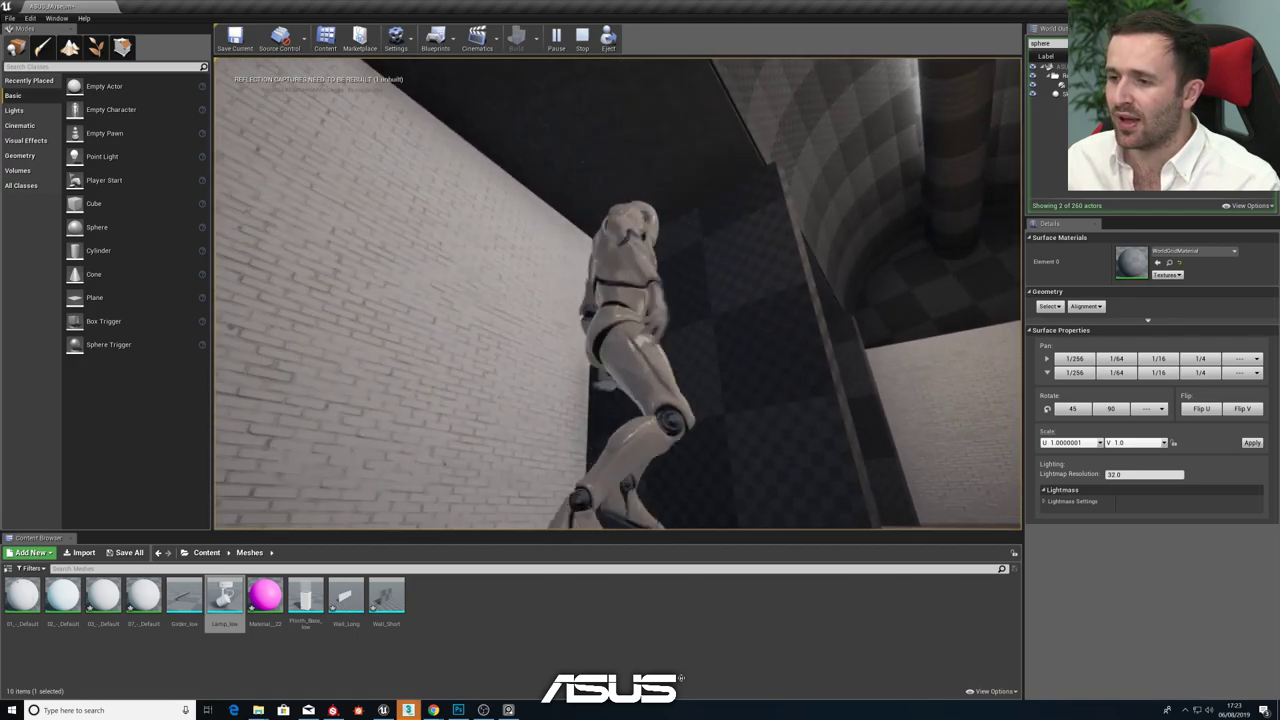
key("grave")
key("grave")
key("Escape")
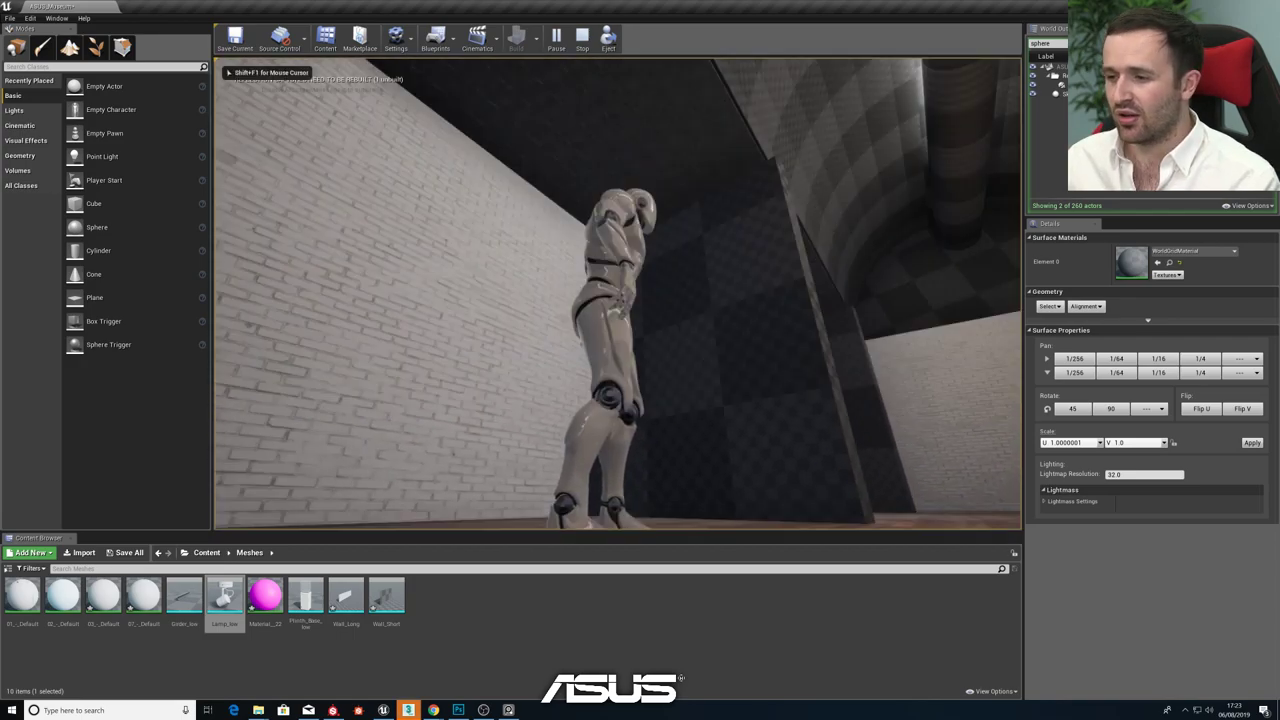
- Switch to 3ds Max and open the AutoBackup01 scene from the autoback folder
left_click(408, 708)
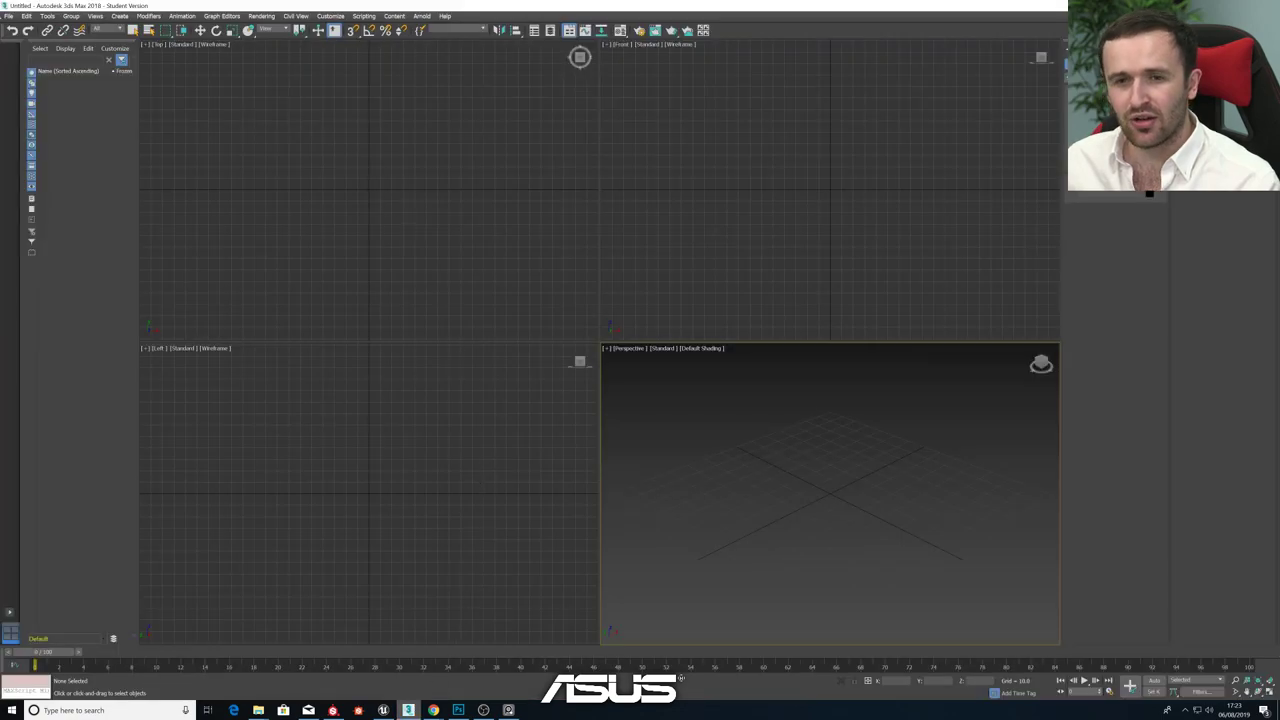
left_click(9, 17)
left_click(30, 56)
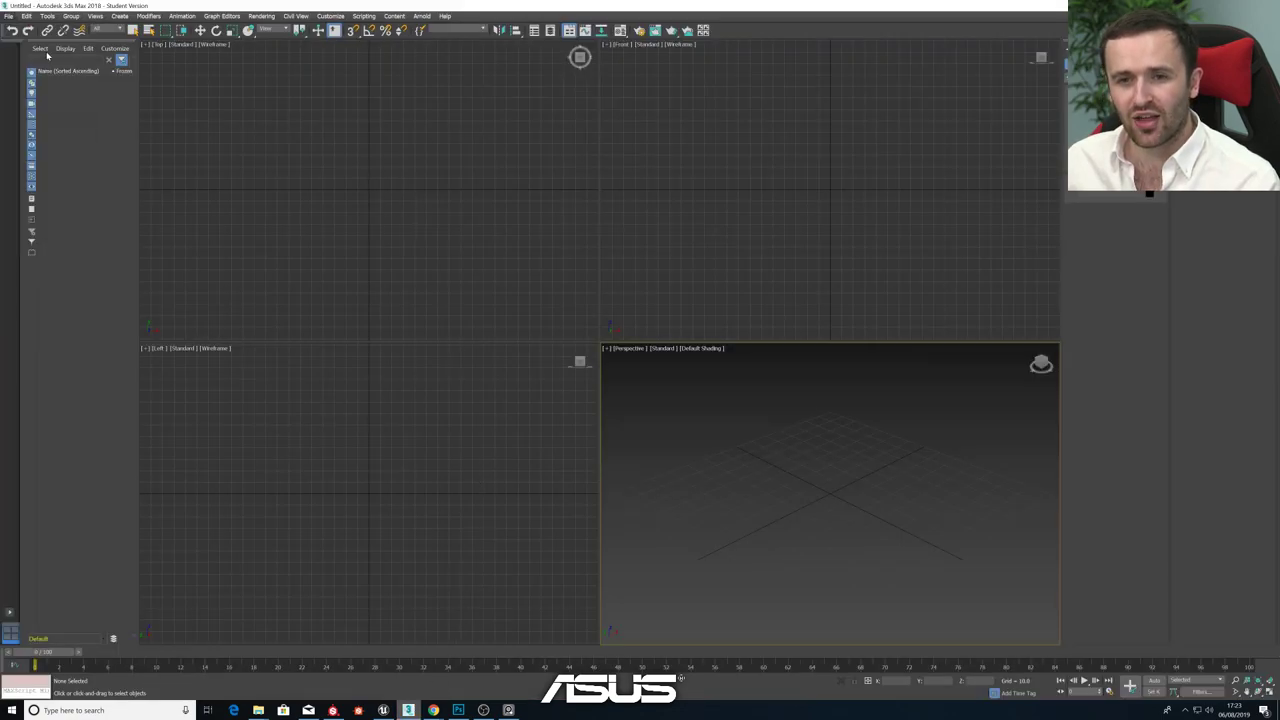
left_click(465, 160)
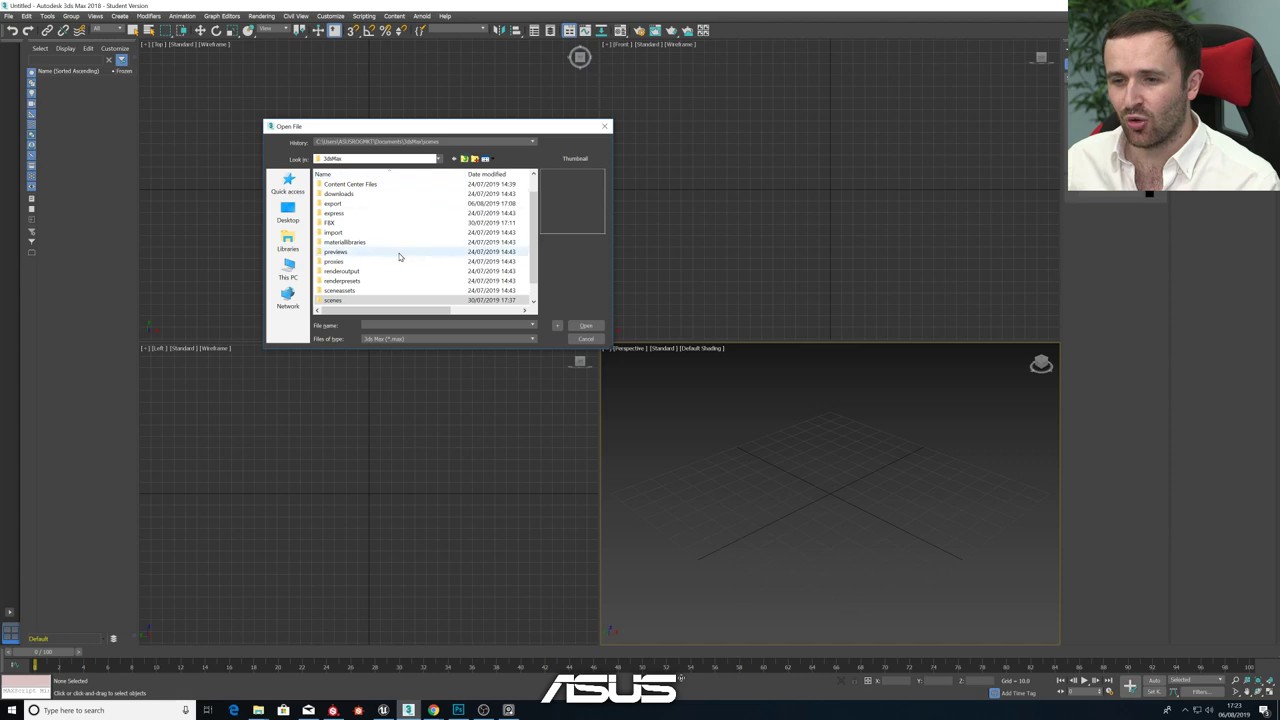
scroll(358, 212, "up", 2)
double_click(395, 194)
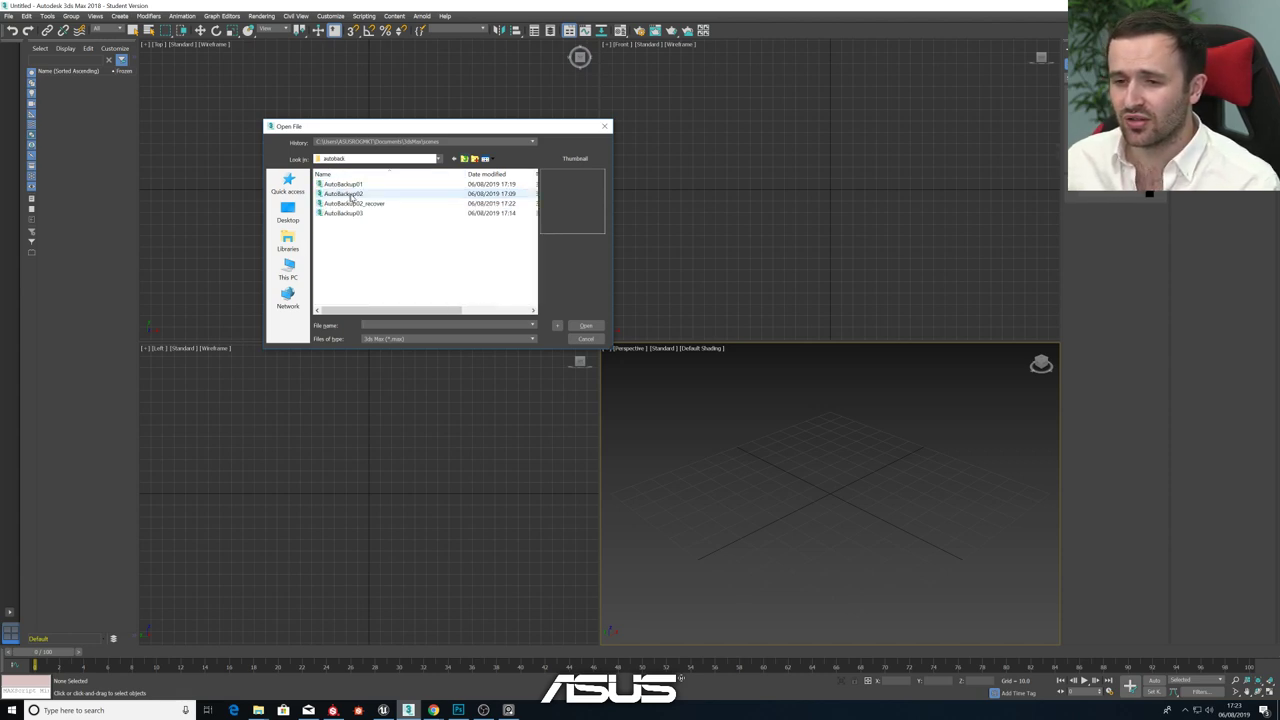
left_click(402, 204)
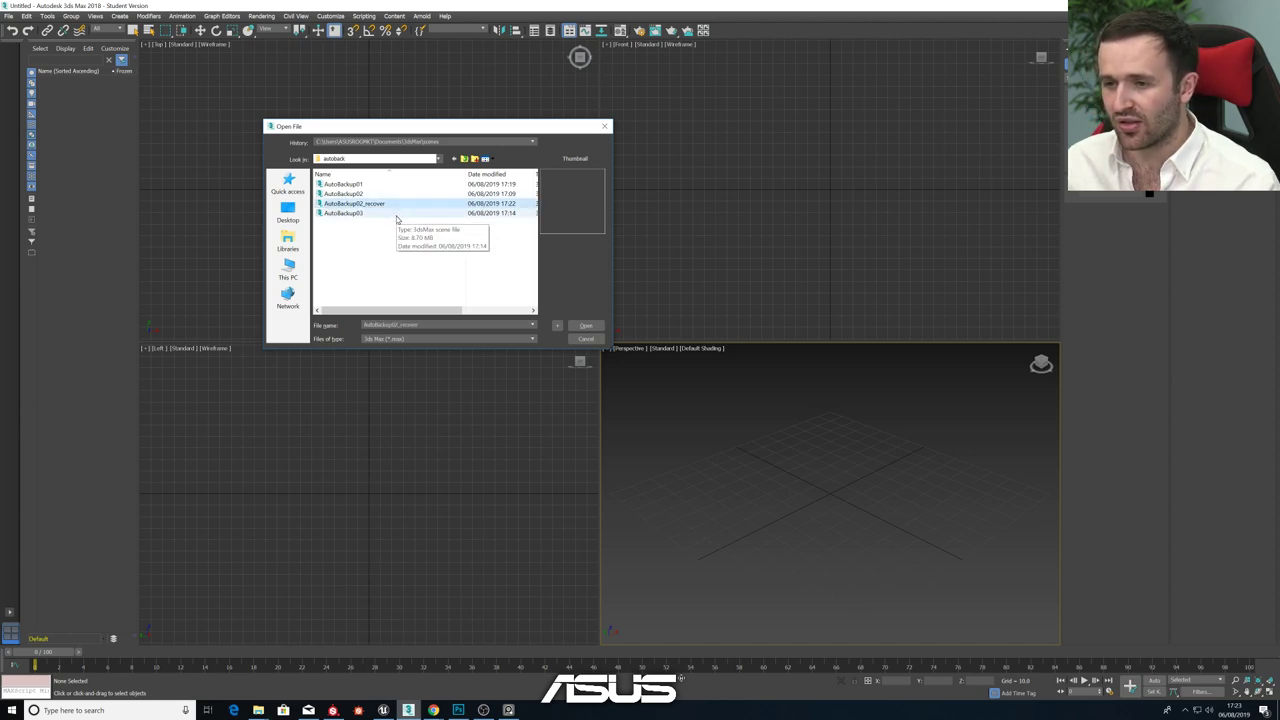
double_click(424, 191)
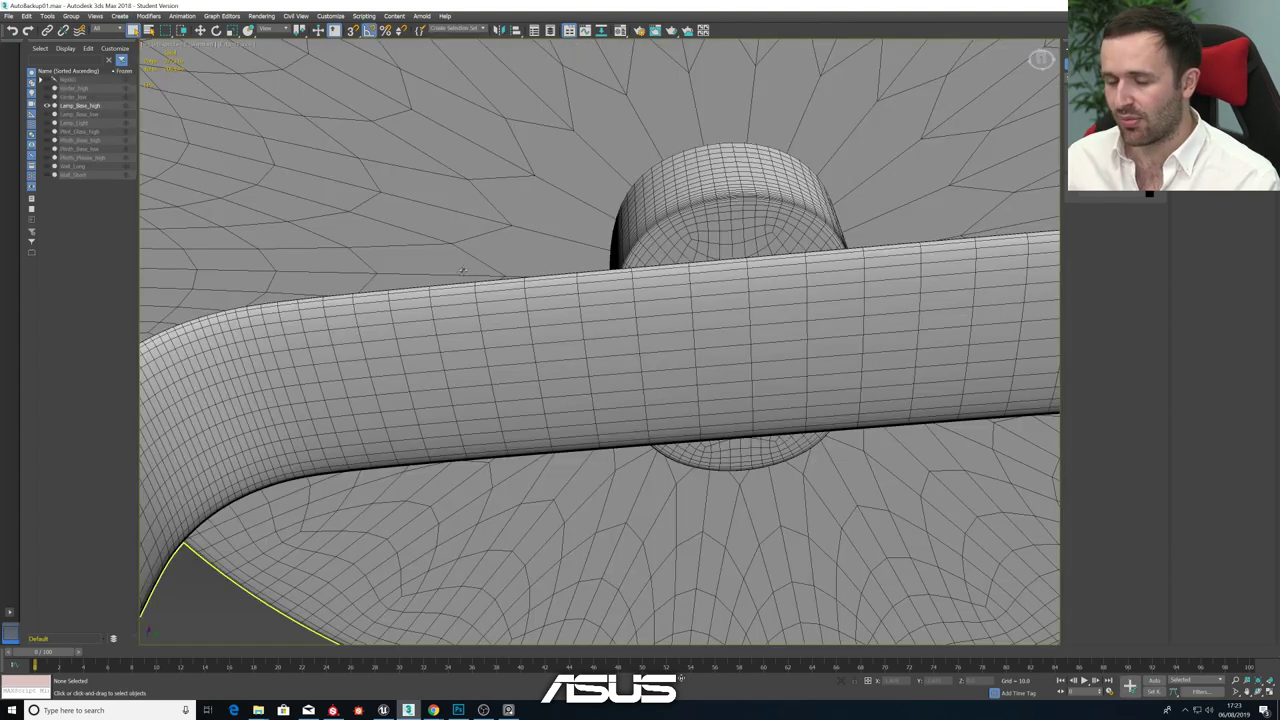
- Select the Lamp_Base_high object and return to its base editable mesh beneath the smoothing modifiers
scroll(445, 248, "down", 8)
middle_click_drag(460, 248, 497, 248, "alt")
scroll(494, 289, "up", 4)
left_click(494, 250)
scroll(494, 250, "down", 2)
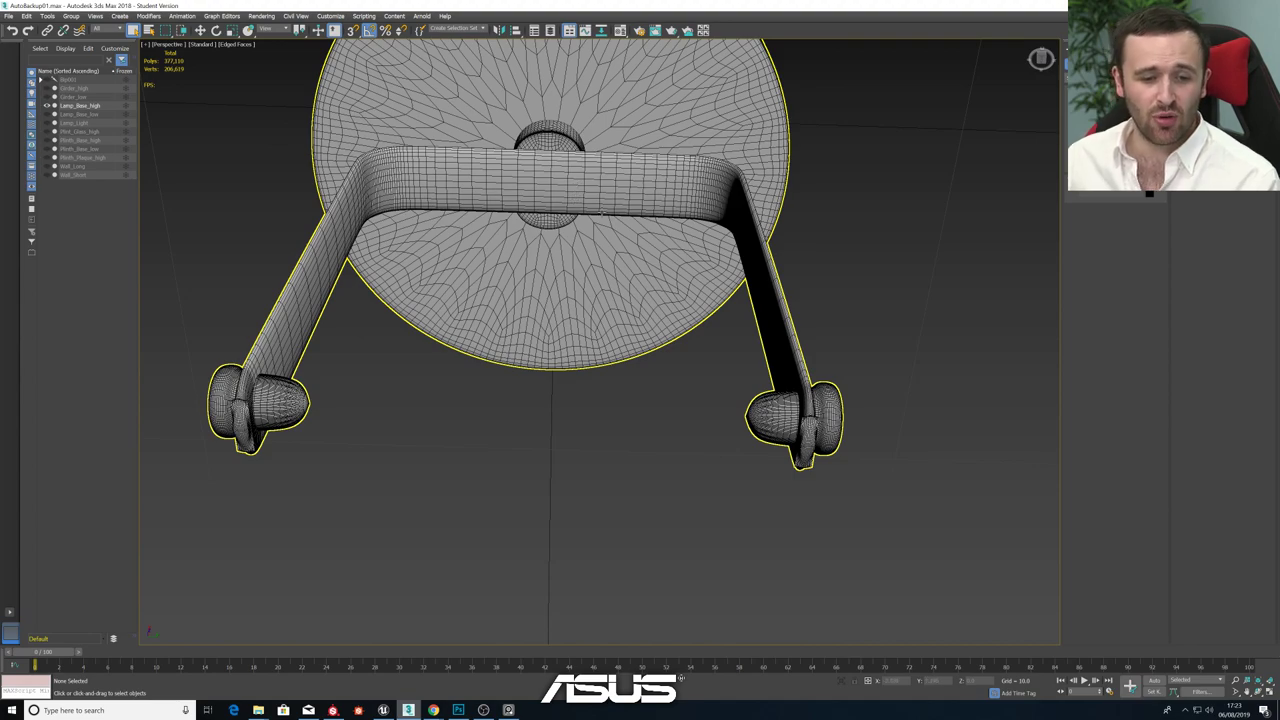
left_click(986, 124)
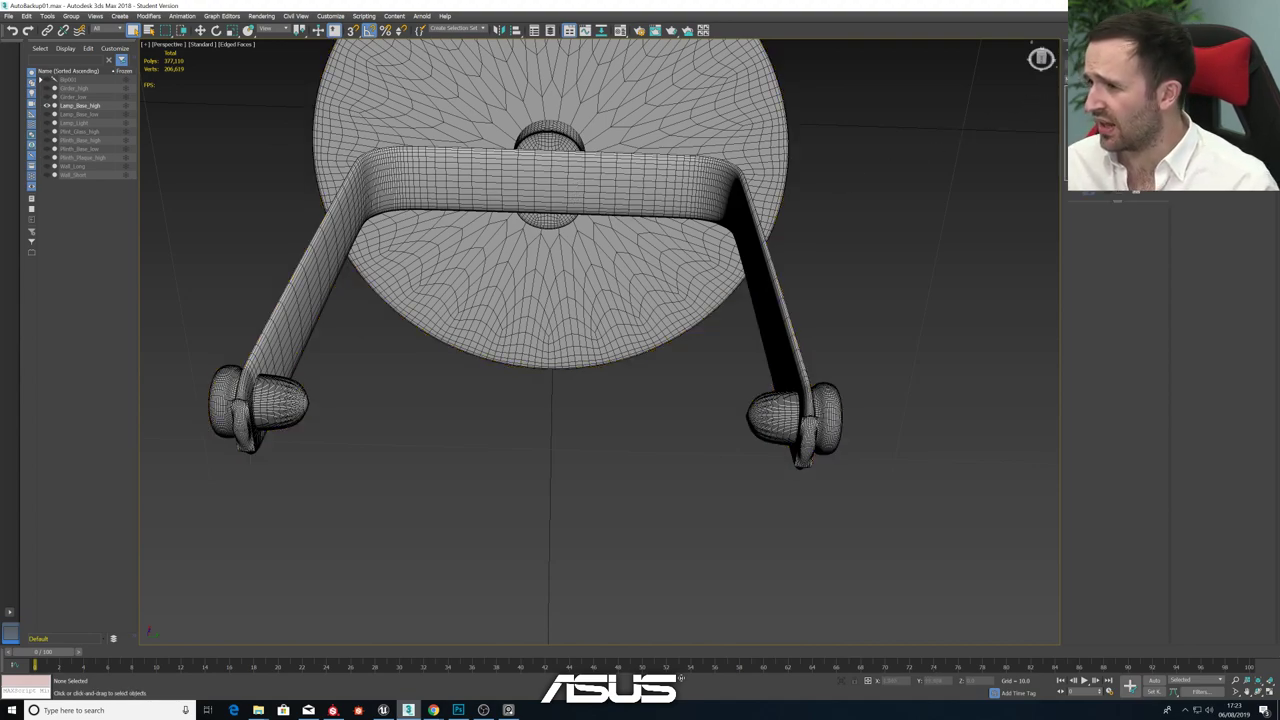
left_click(660, 157)
left_click(1108, 104)
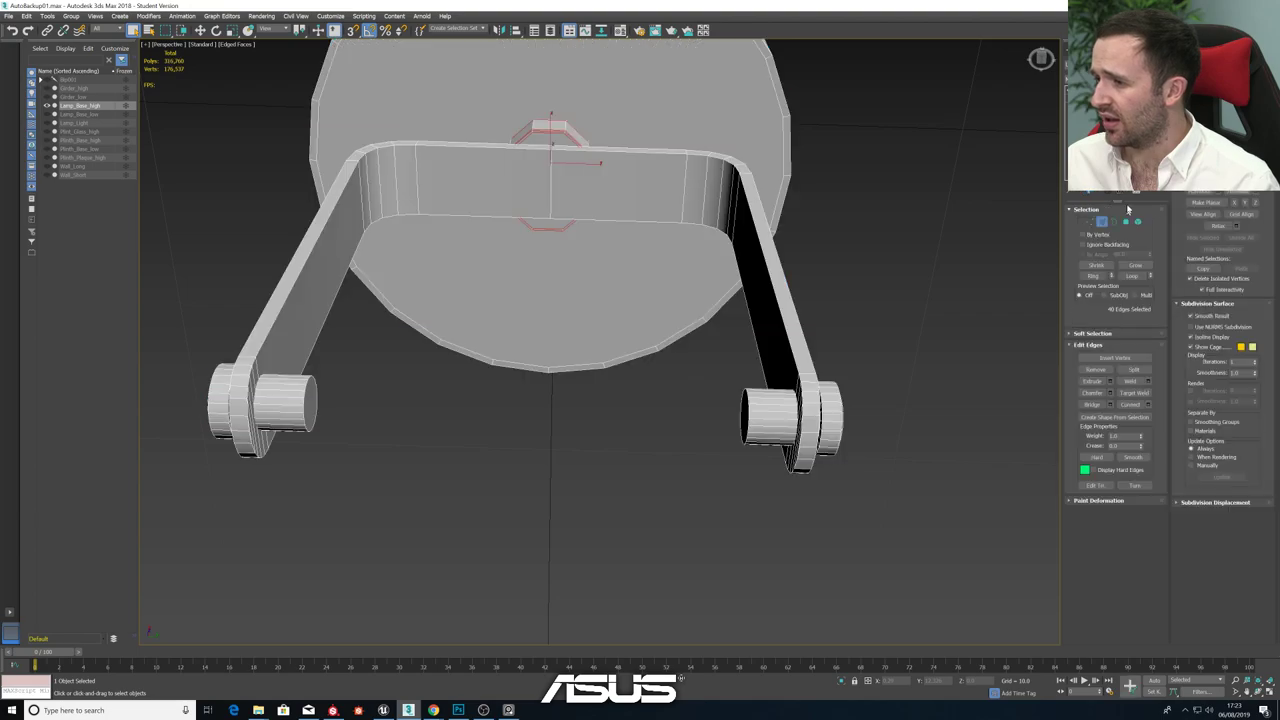
- Weld all vertices of the lamp base mesh with a threshold of 0.001, then leave vertex editing
key("1")
scroll(814, 340, "down", 5)
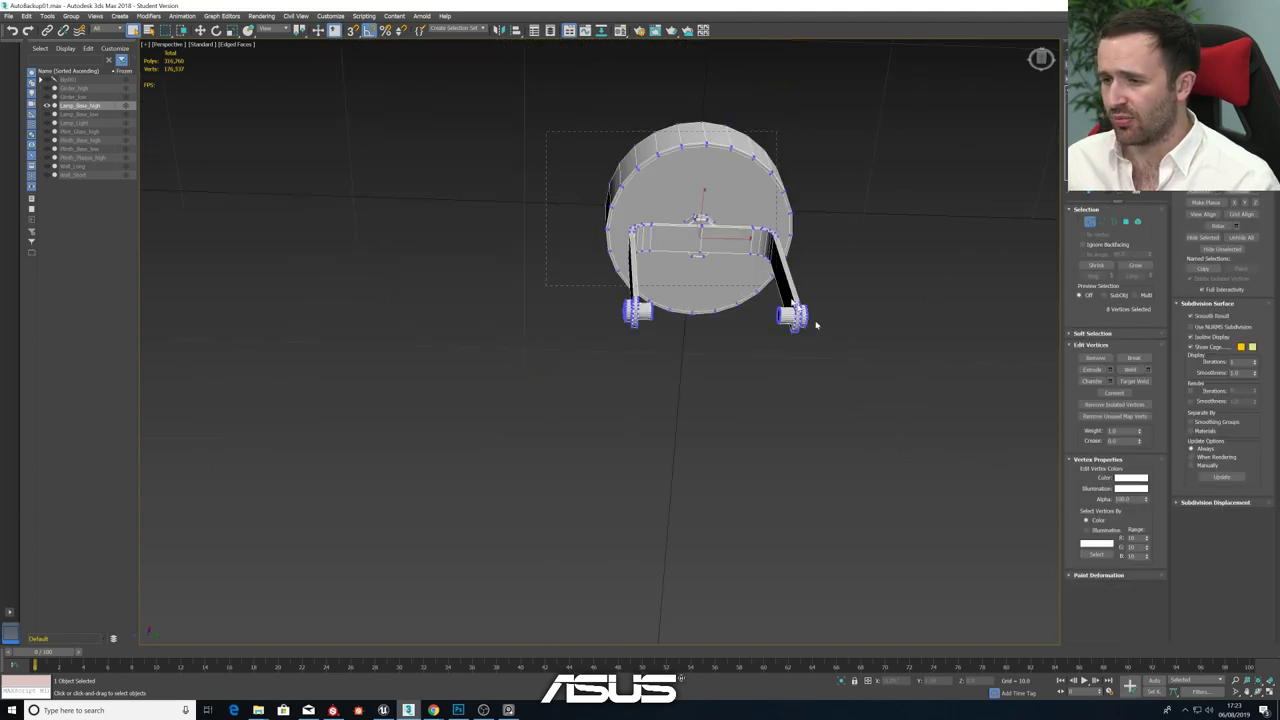
key("ctrl+a")
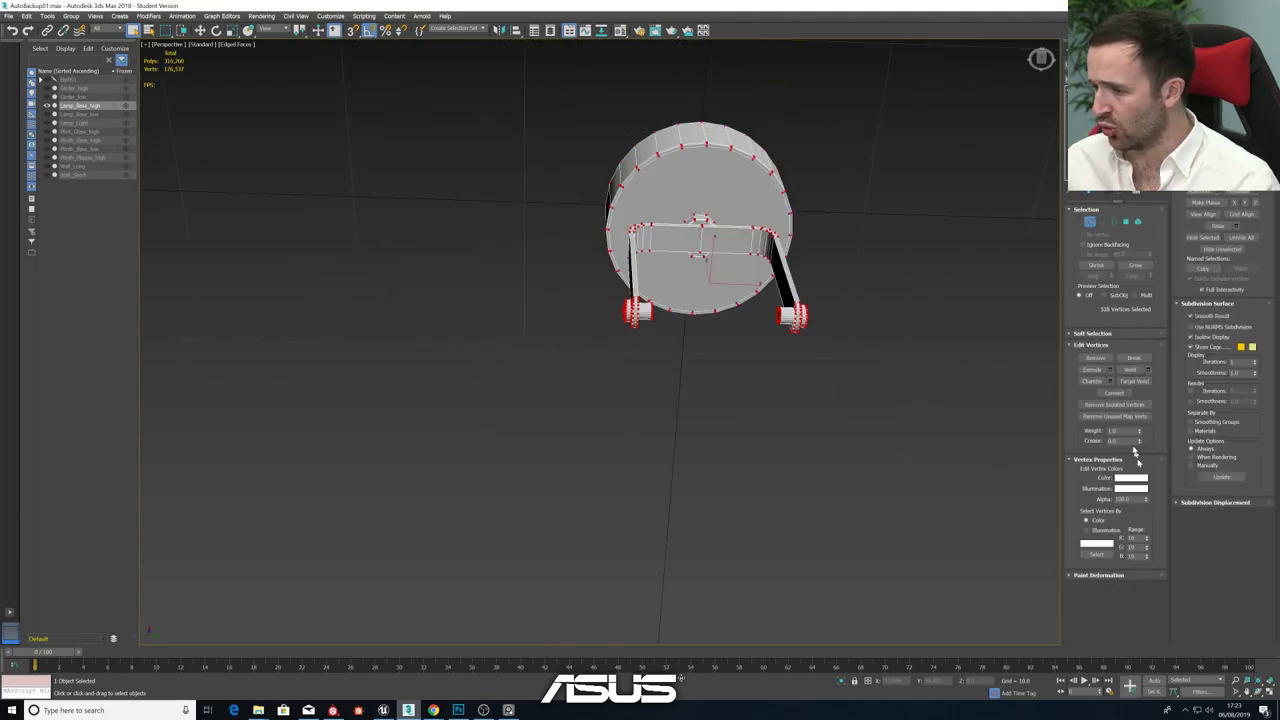
left_click(1148, 369)
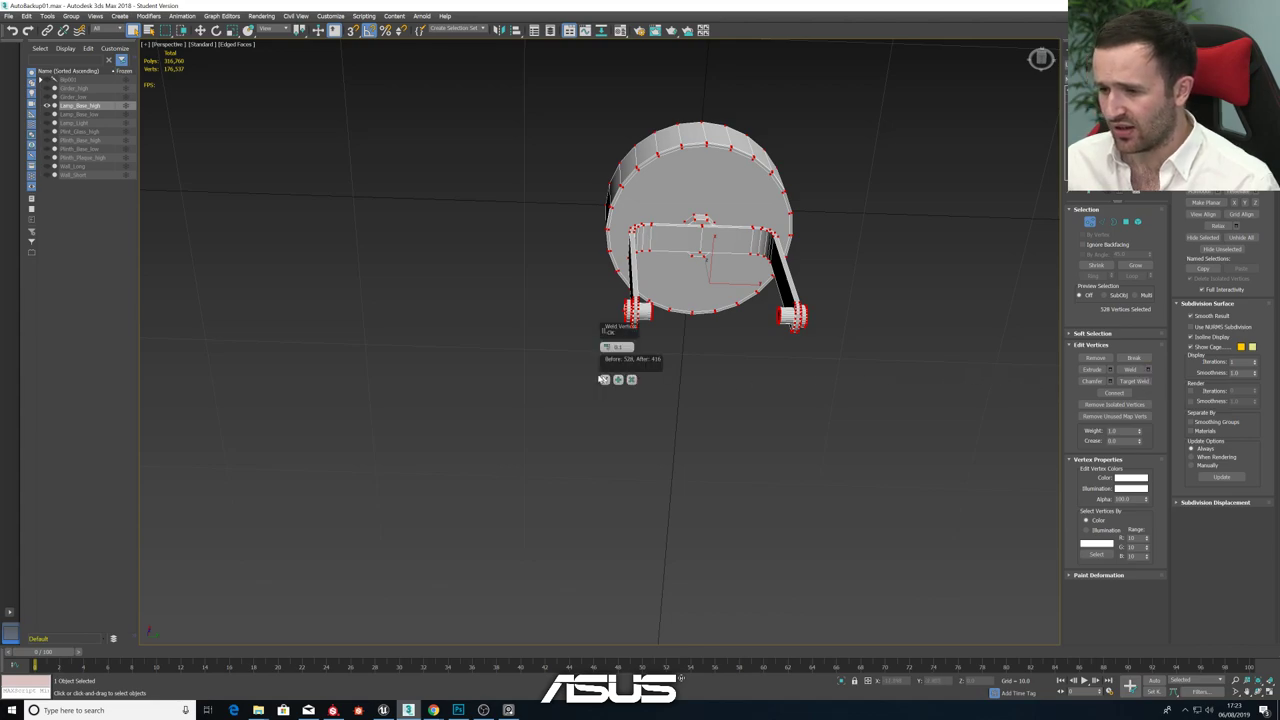
middle_click_drag(740, 335, 789, 374, "alt")
scroll(767, 353, "up", 5)
scroll(767, 353, "up", 2)
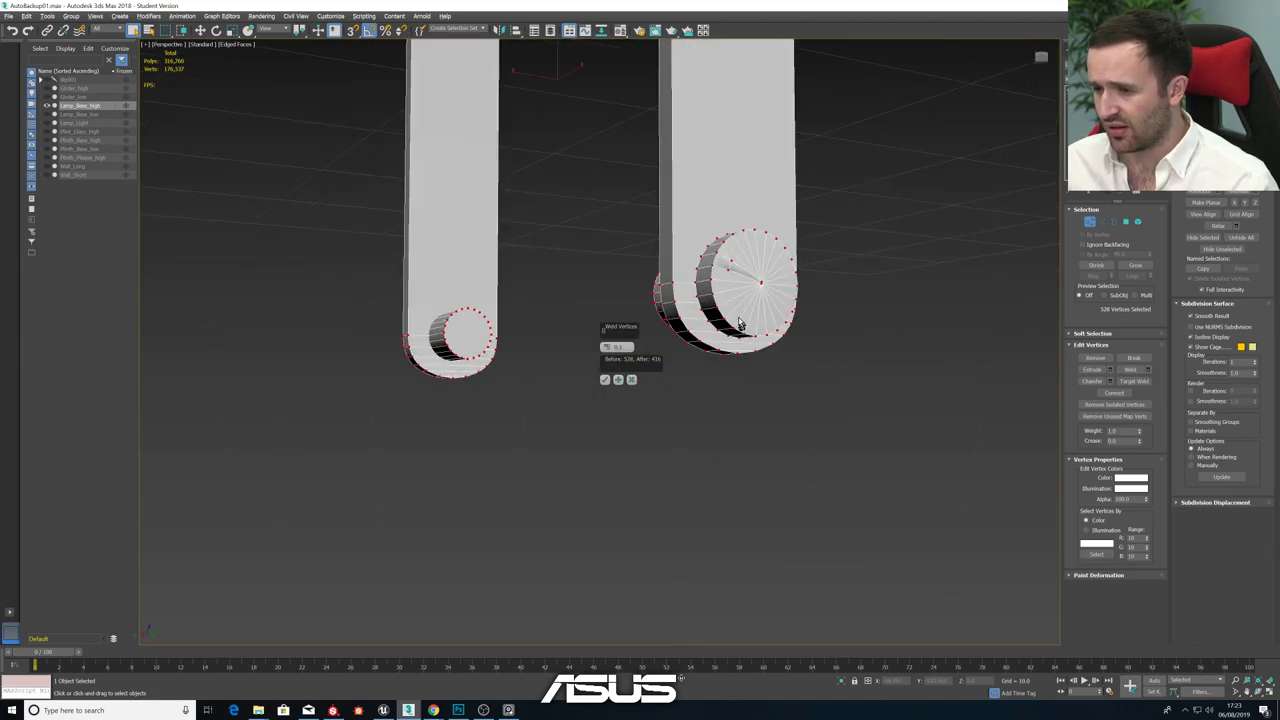
middle_click_drag(741, 328, 720, 322, "alt")
left_click_drag(604, 347, 605, 355)
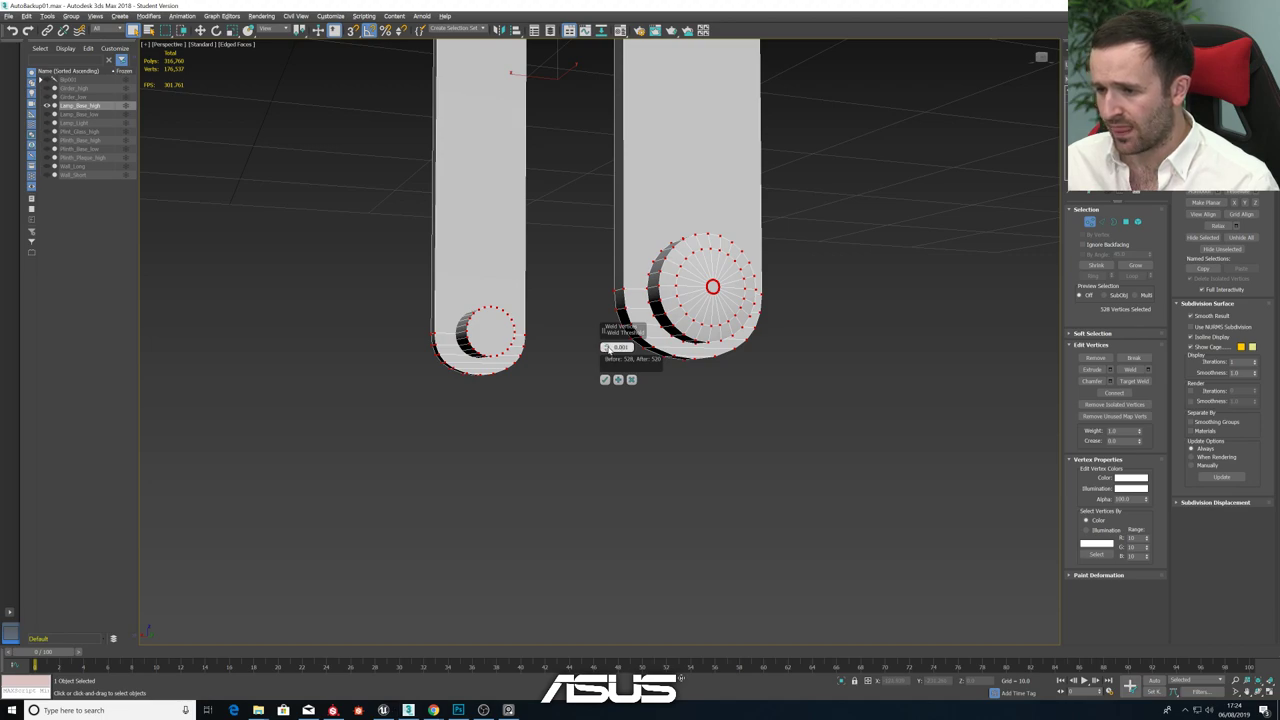
left_click(605, 379)
middle_click_drag(623, 374, 727, 364, "alt")
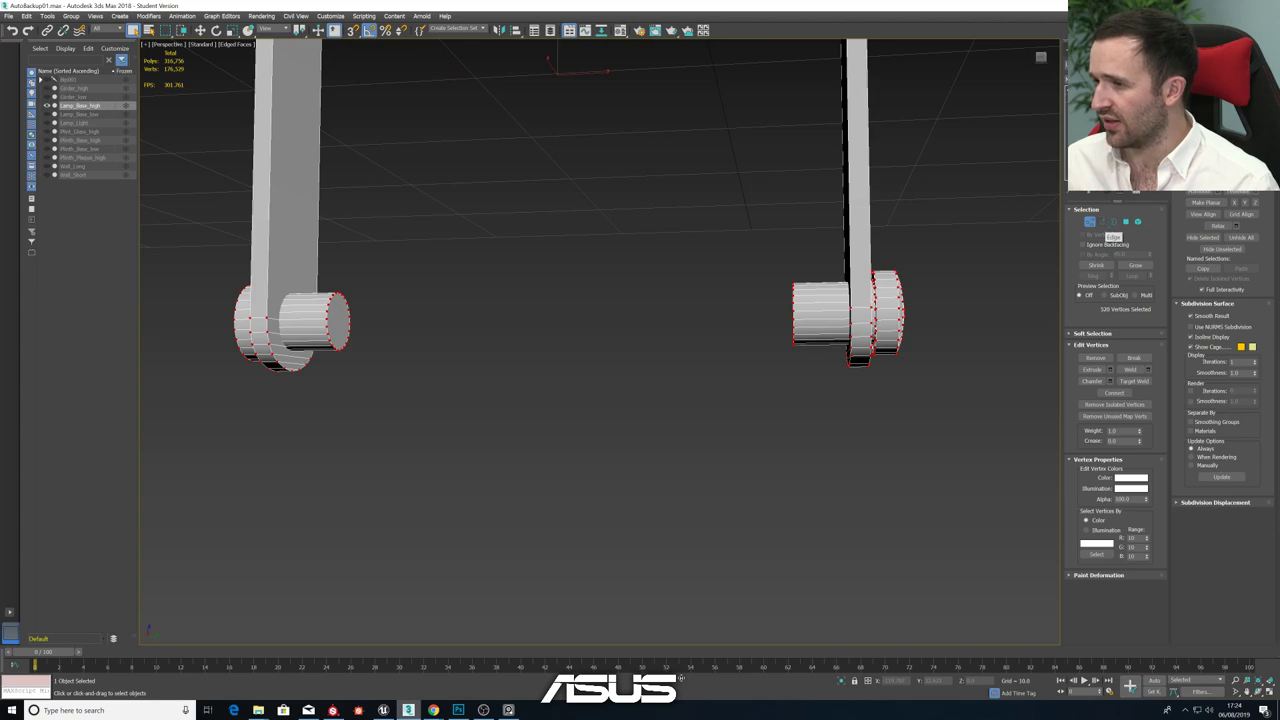
left_click(1090, 221)
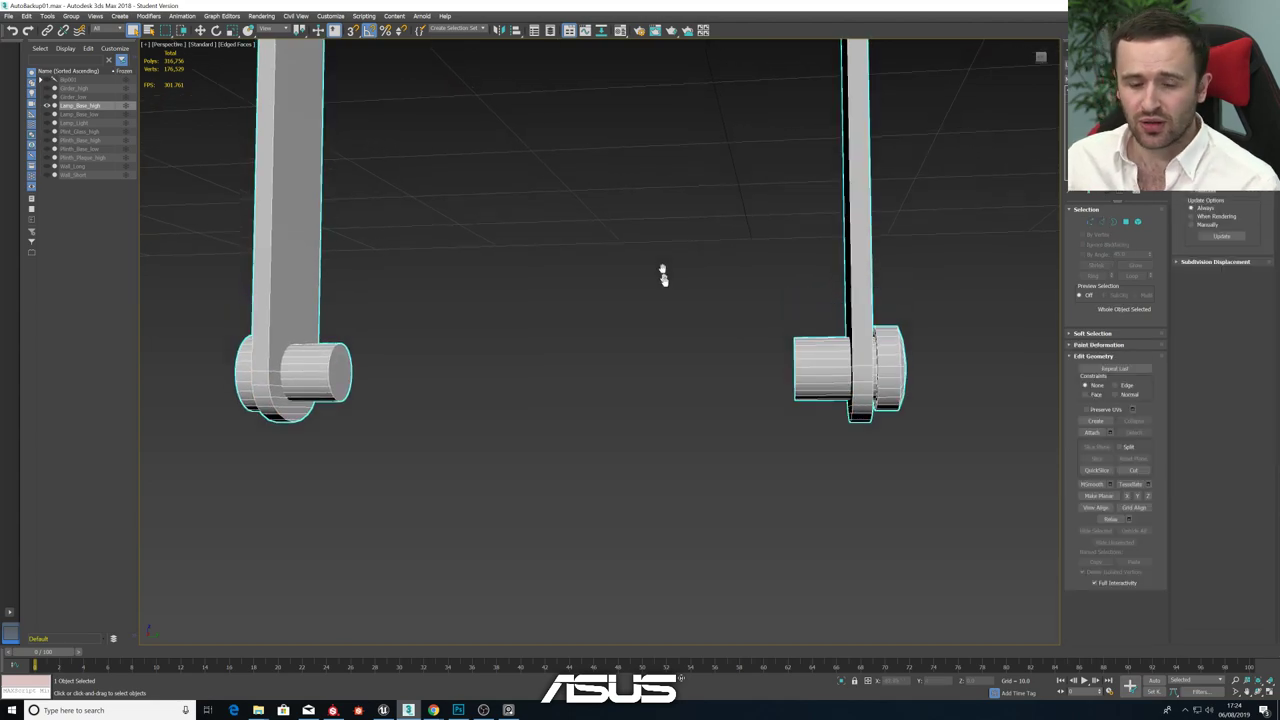
- Connect the selected edges around the small faceted boss with 2 segments, pinched outward toward its corners
scroll(662, 275, "down", 5)
scroll(717, 200, "up", 10)
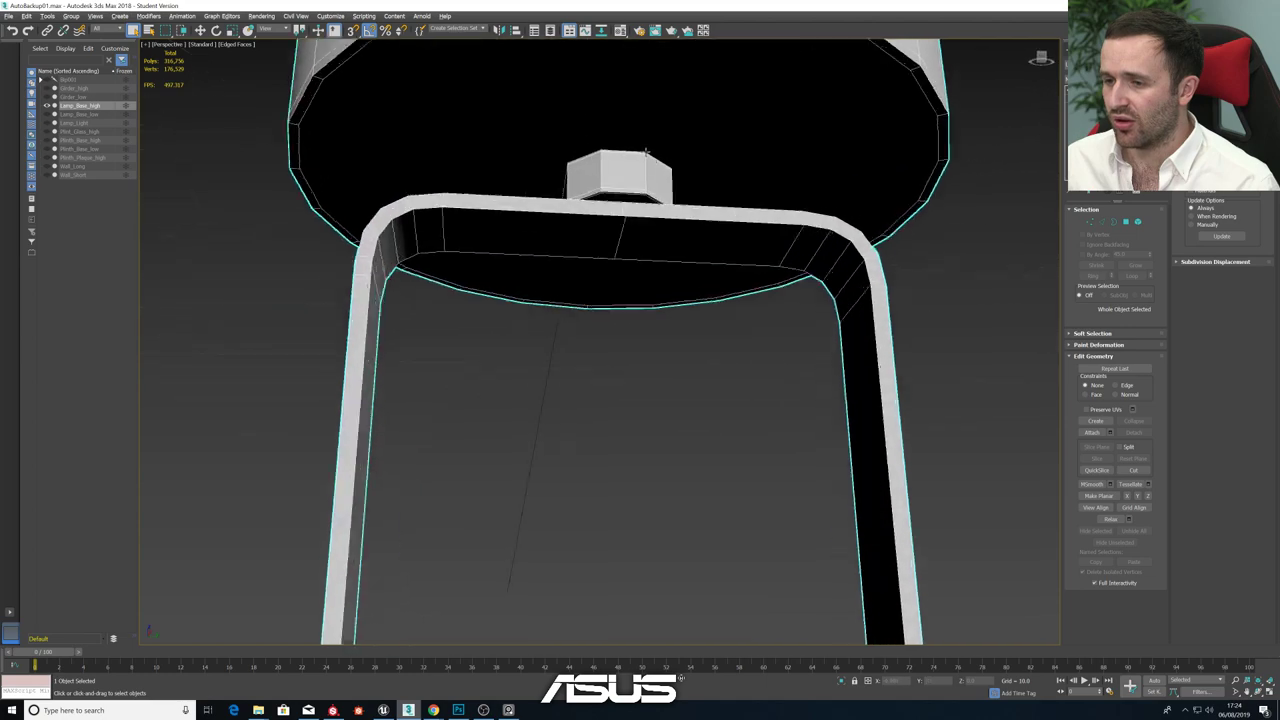
scroll(631, 191, "up", 4)
middle_click_drag(631, 191, 629, 189, "alt")
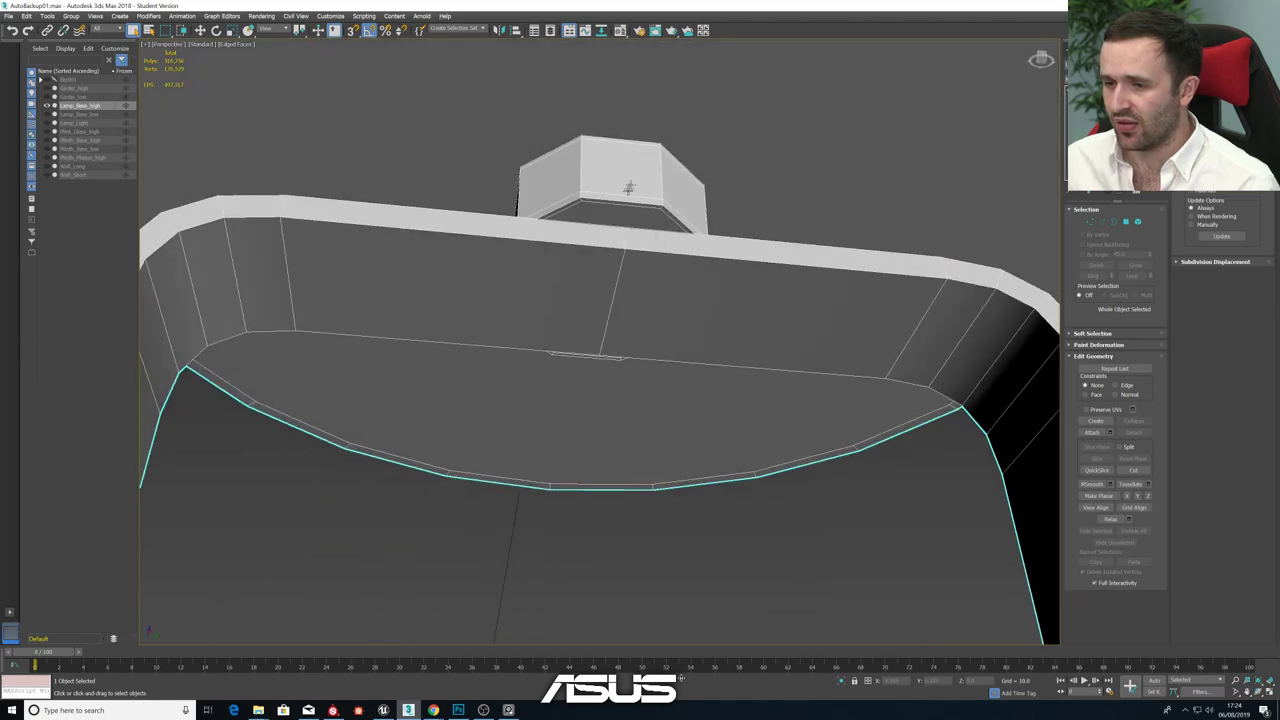
left_click(1103, 221)
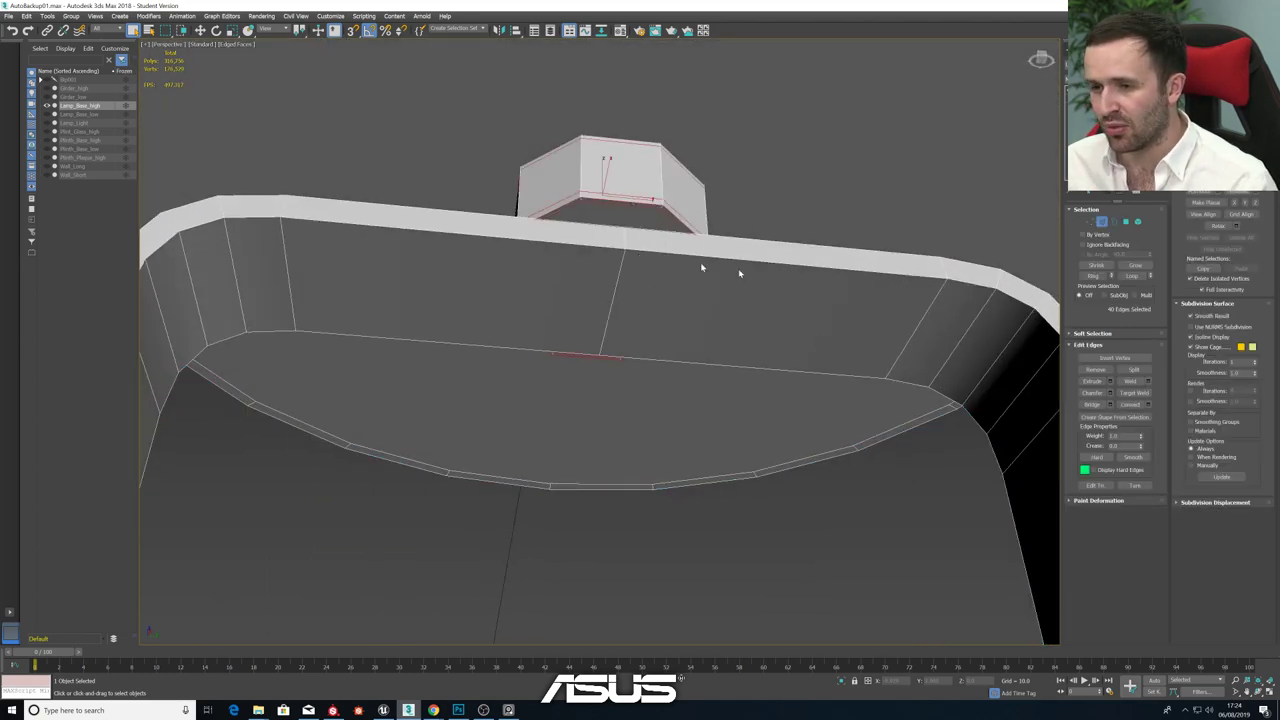
left_click(1147, 405)
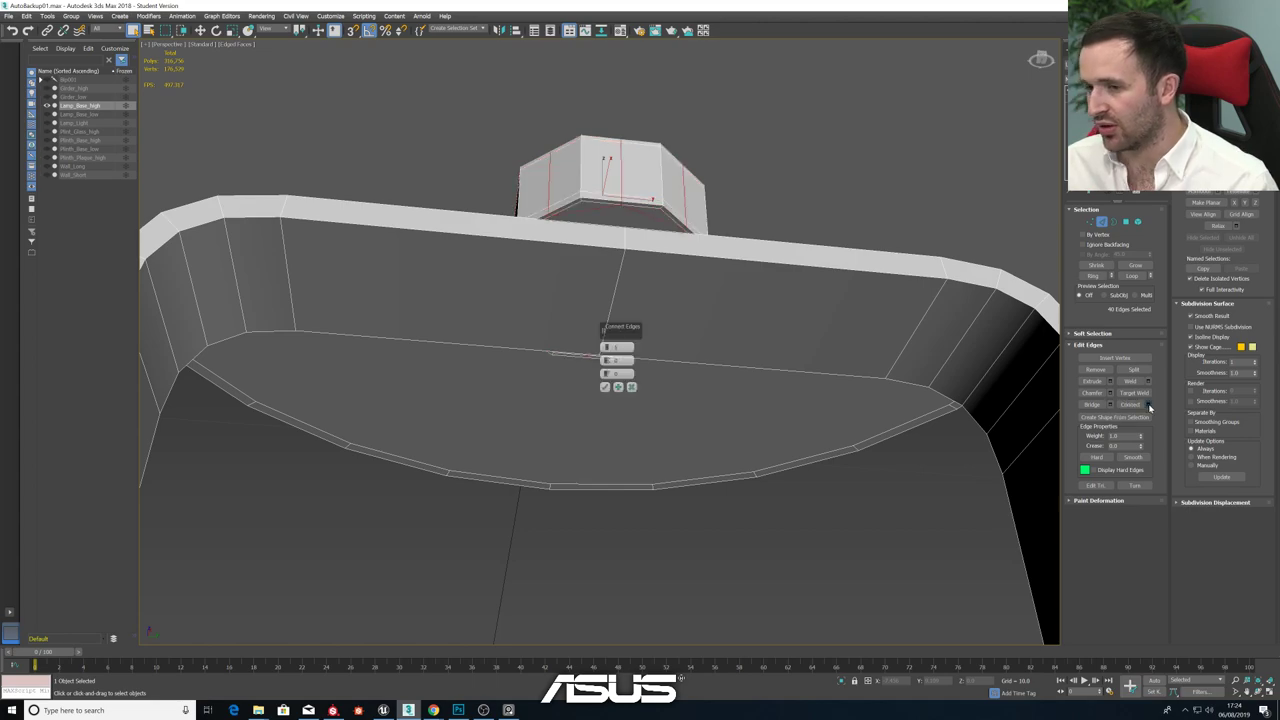
left_click(607, 345)
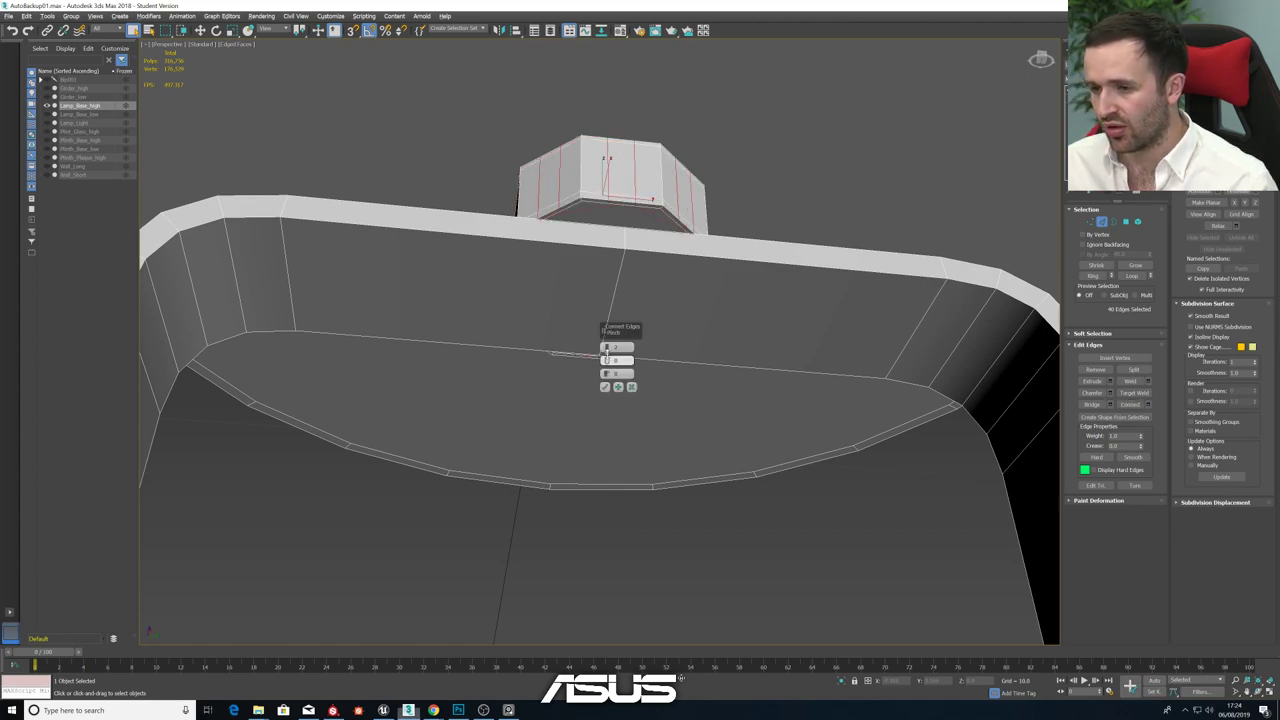
left_click_drag(607, 360, 705, 596)
left_click(606, 389)
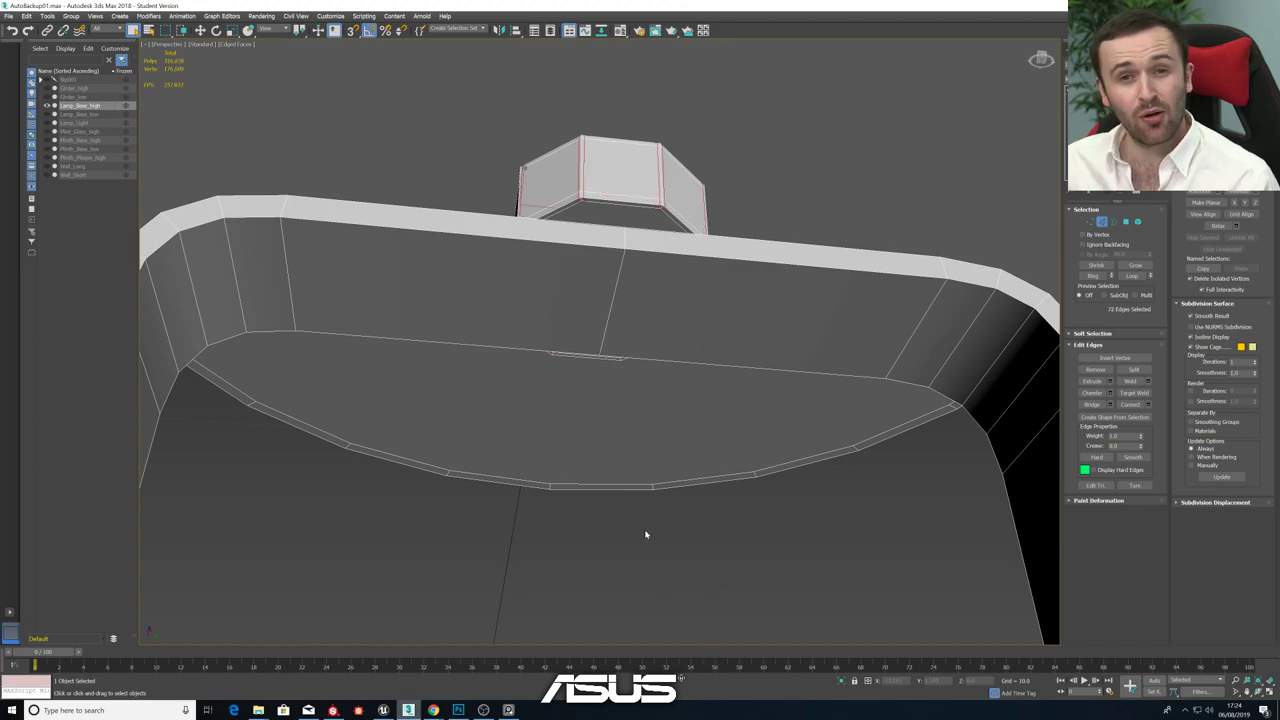
- Connect the ring of edges across the bracket's thin side with 2 segments to add support loops
left_click(943, 271)
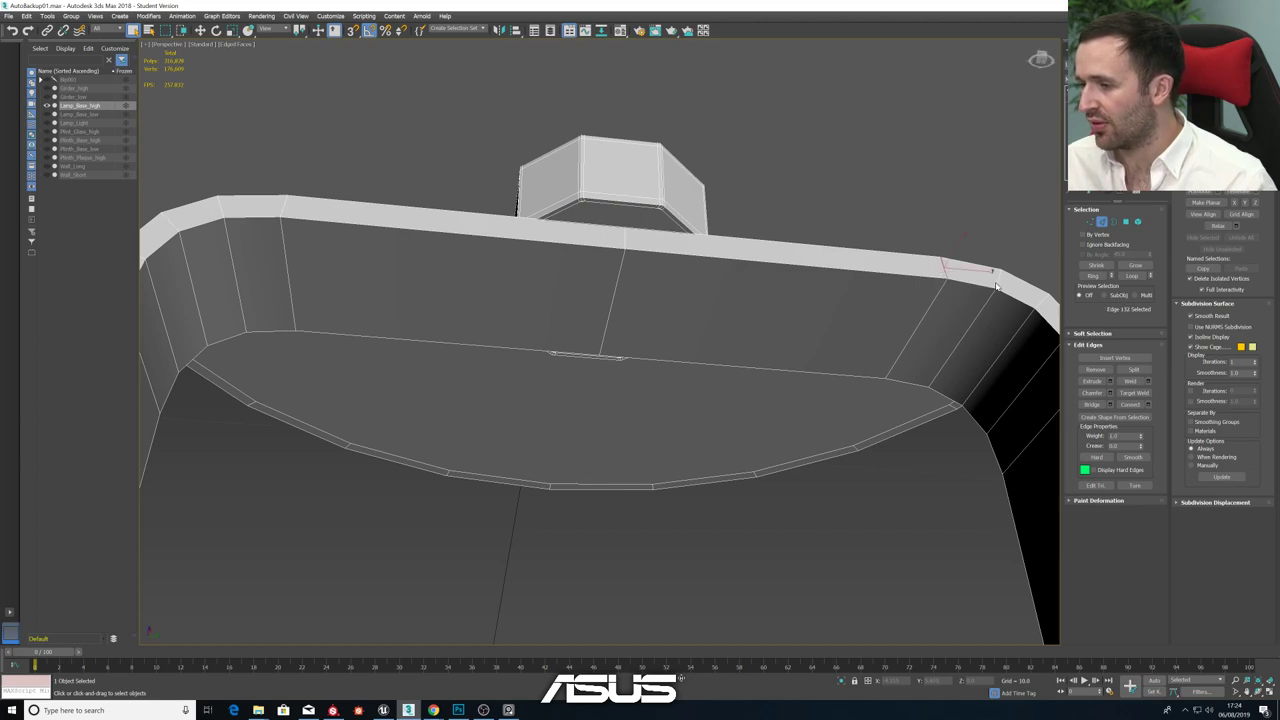
scroll(838, 385, "down", 5)
middle_click_drag(838, 385, 920, 372, "alt")
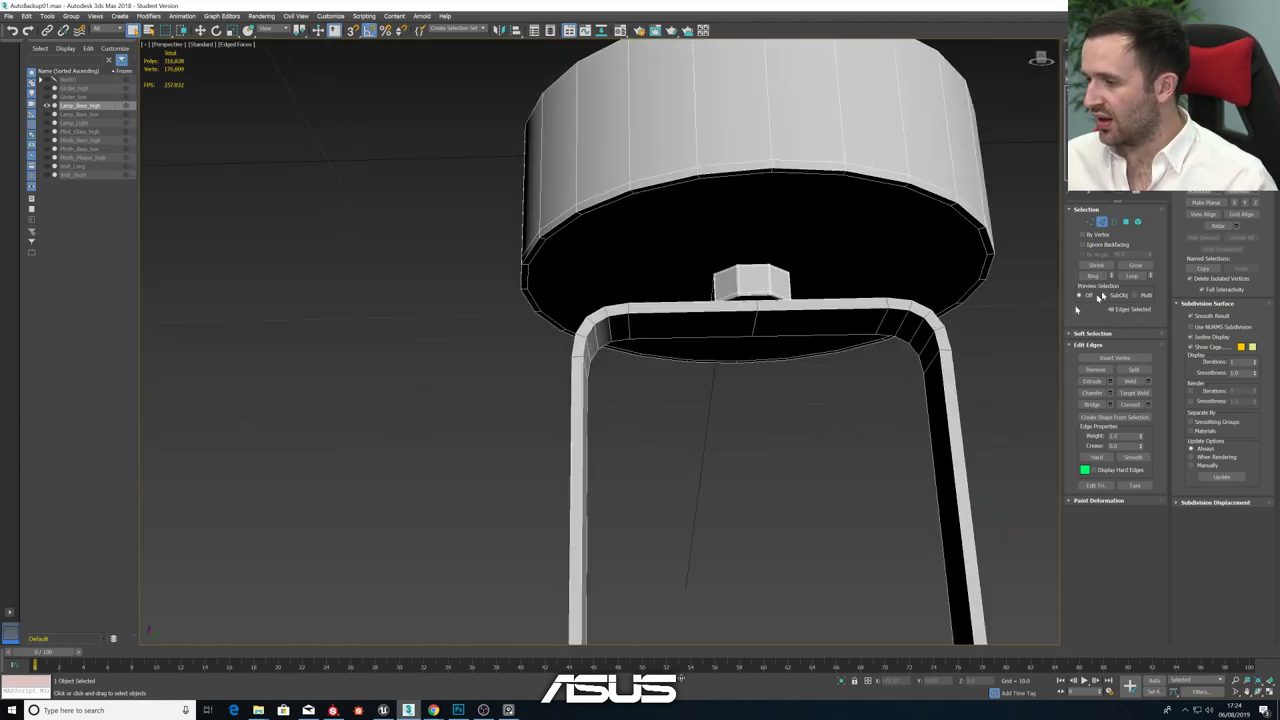
left_click(1148, 405)
key("z")
left_click_drag(604, 387, 633, 504)
left_click(605, 387)
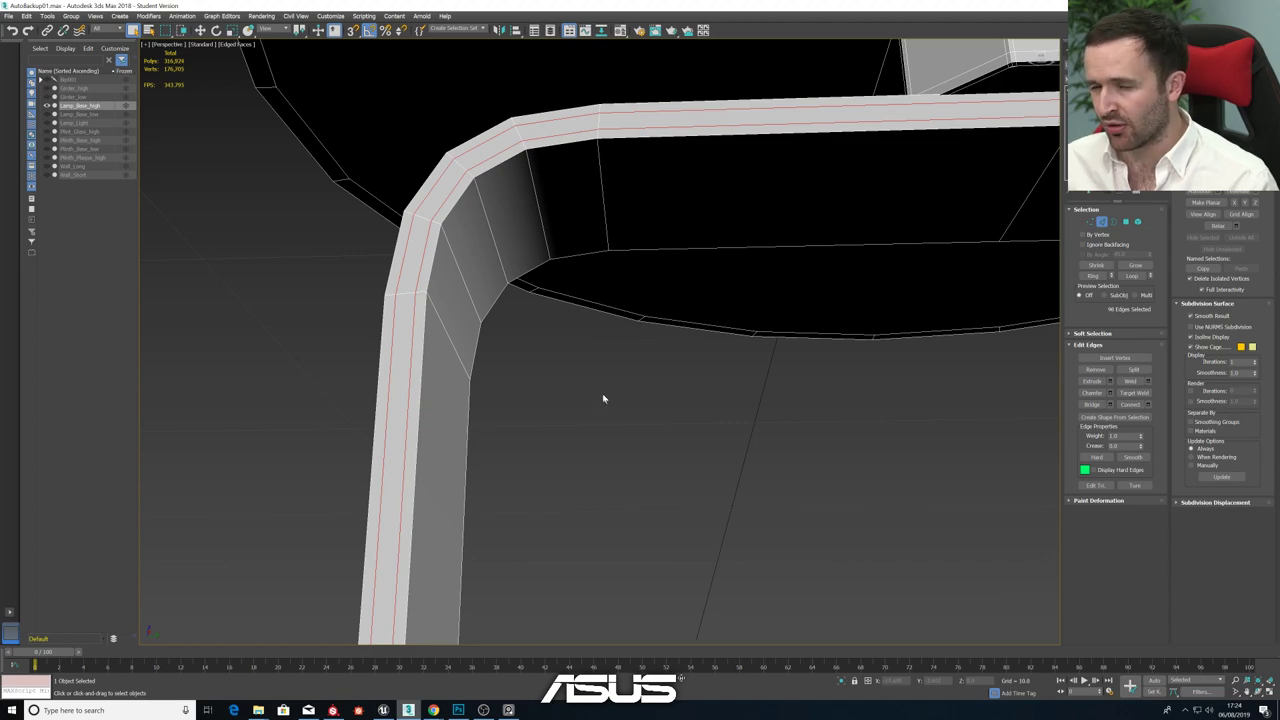
- Select all polygons of the bracket's inner face, including the rounded ends around the pins
scroll(603, 388, "down", 12)
middle_click_drag(606, 386, 658, 382, "alt")
scroll(621, 389, "up", 3)
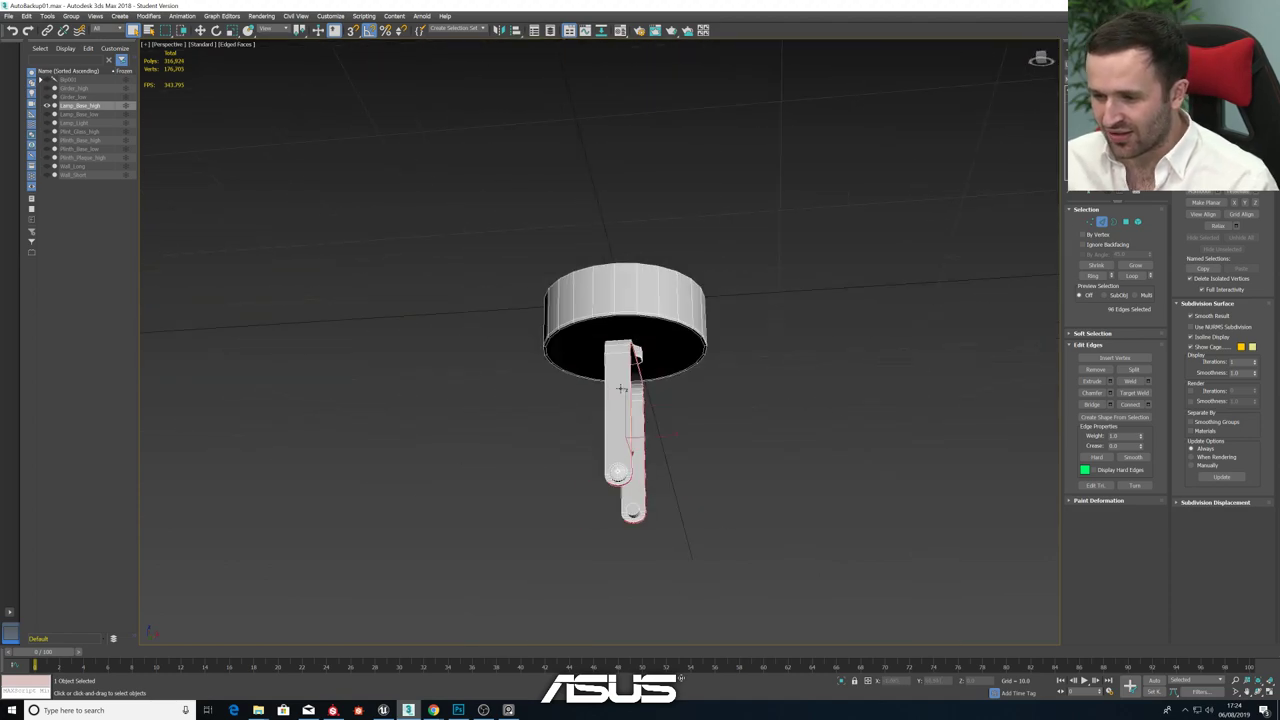
left_click(1124, 222)
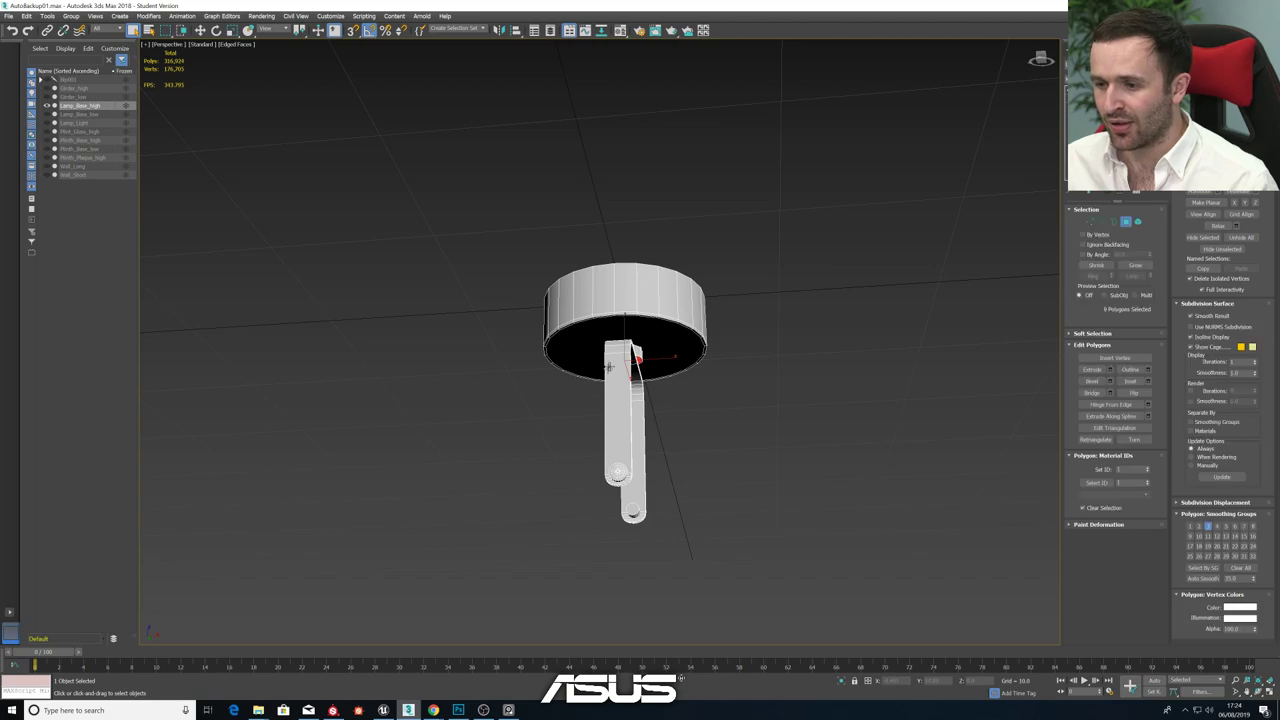
left_click(624, 360)
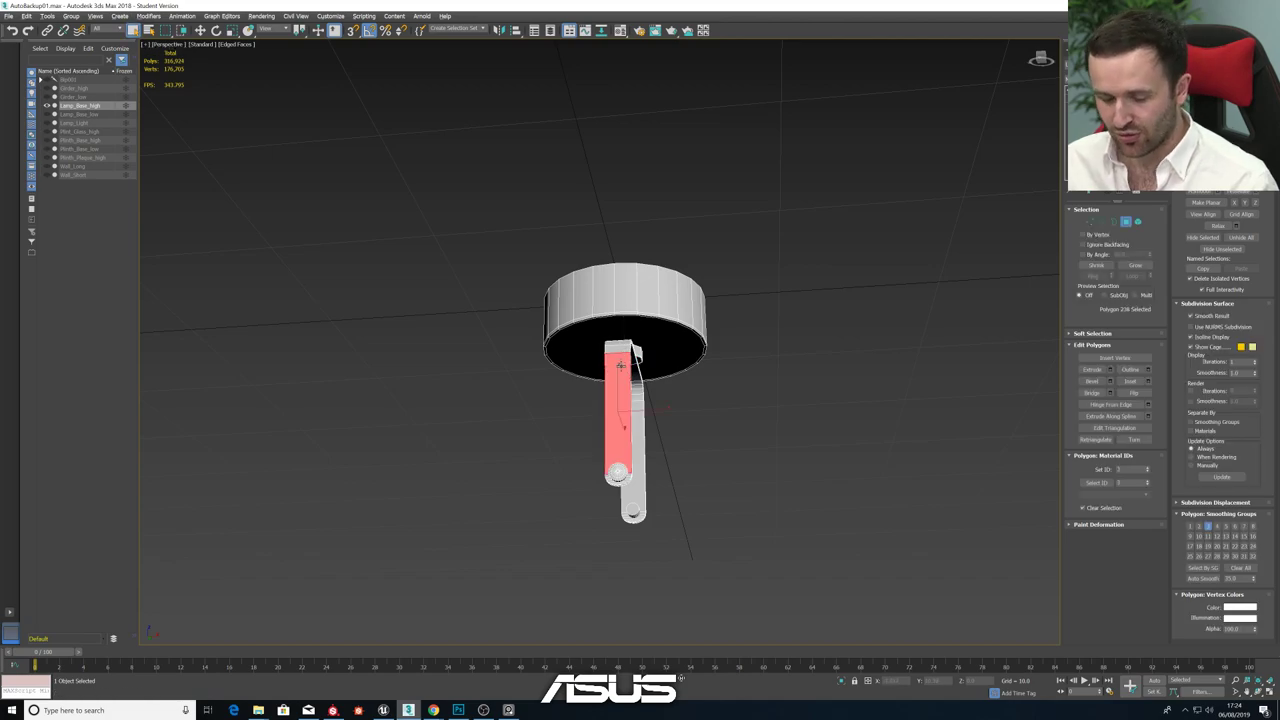
middle_click_drag(620, 365, 629, 420, "alt")
left_click(648, 352)
left_click(634, 352, "shift")
scroll(629, 420, "up", 5)
middle_click_drag(644, 464, 633, 426, "alt")
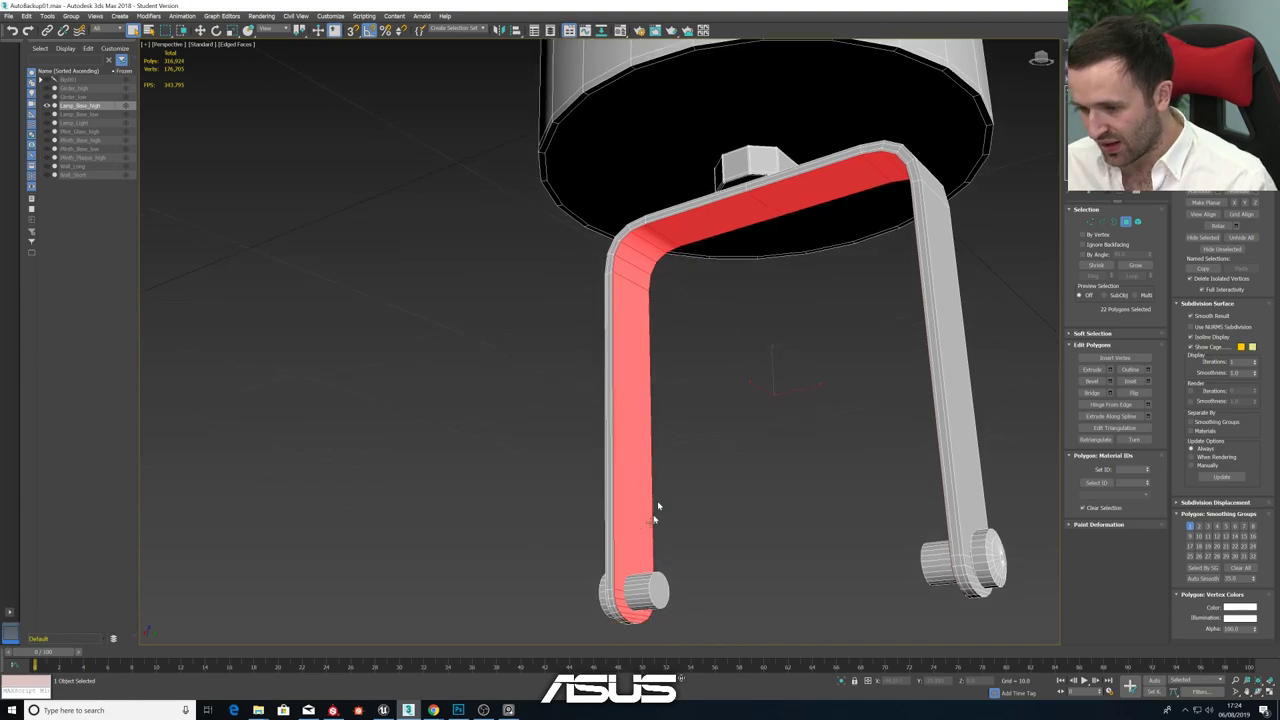
scroll(657, 507, "up", 5)
middle_click_drag(657, 507, 777, 546, "alt")
scroll(822, 570, "up", 5)
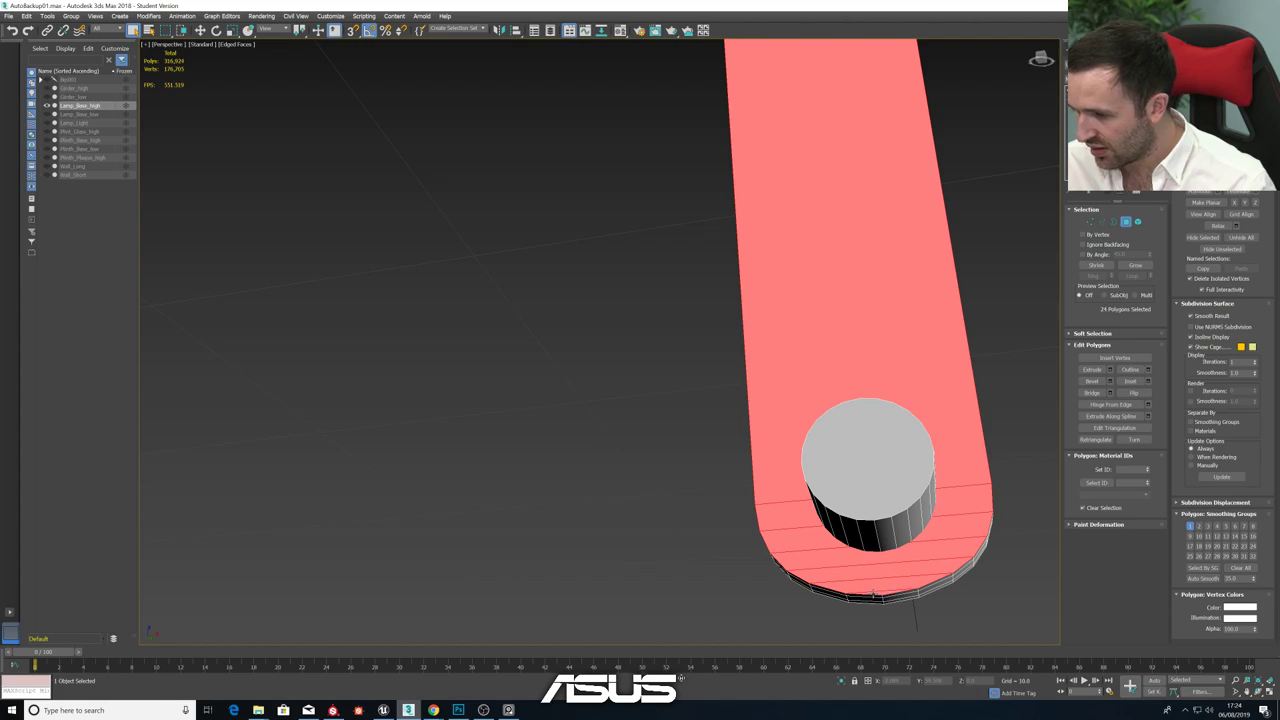
- Inset the selected inner-face polygons of the bracket by 0.04
left_click(1148, 382)
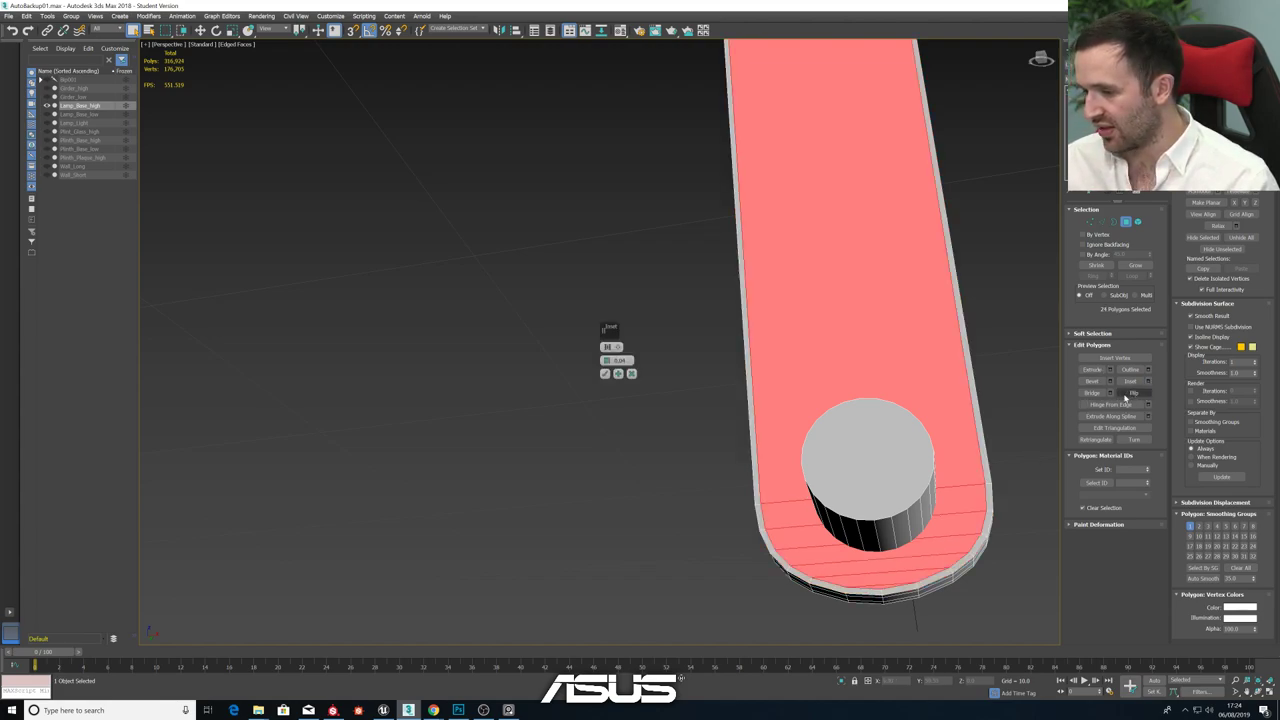
middle_click_drag(730, 440, 665, 396, "alt")
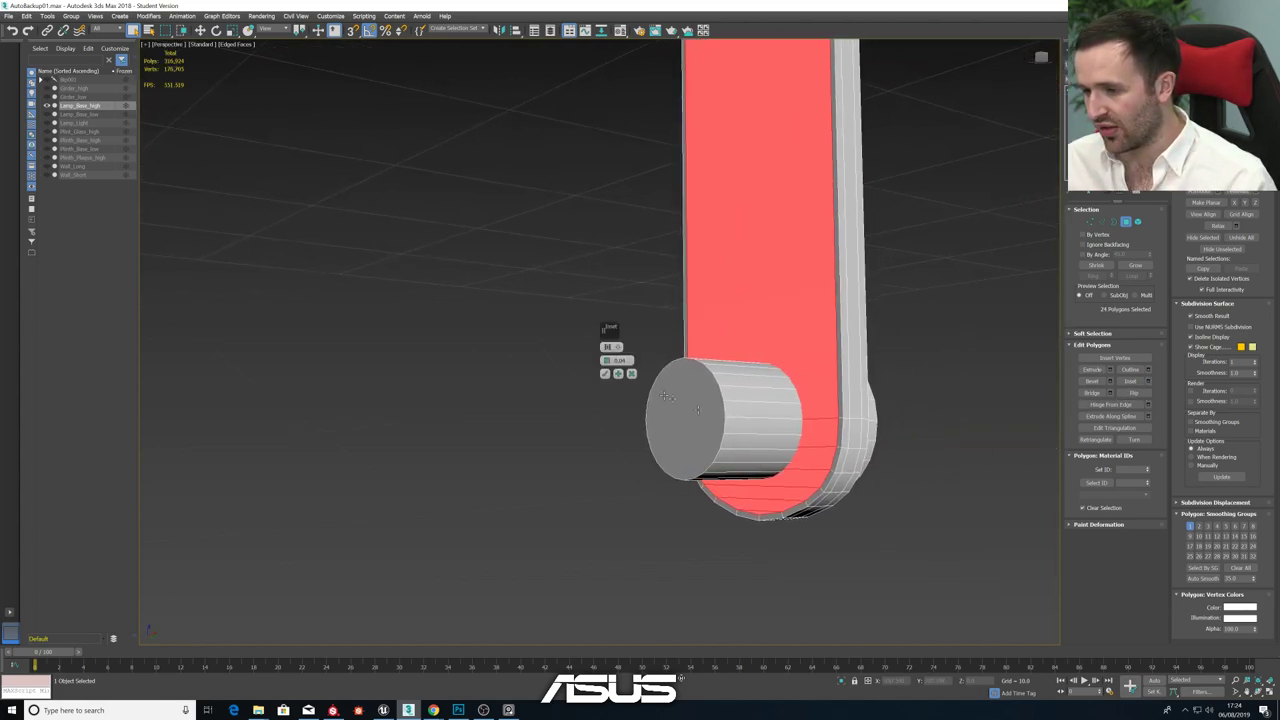
left_click(606, 374)
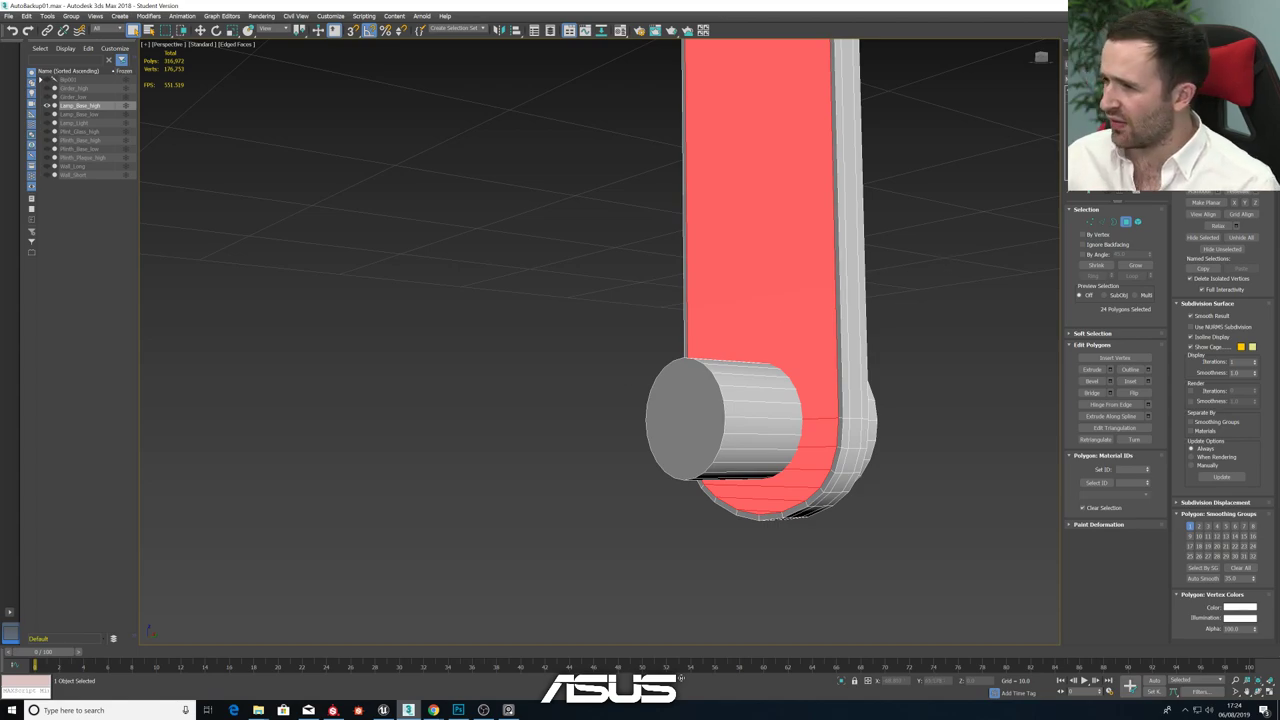
- Leave polygon editing and turn off the edged-faces display to check the bracket's shading
left_click(1096, 98)
key("F4")
scroll(958, 173, "down", 5)
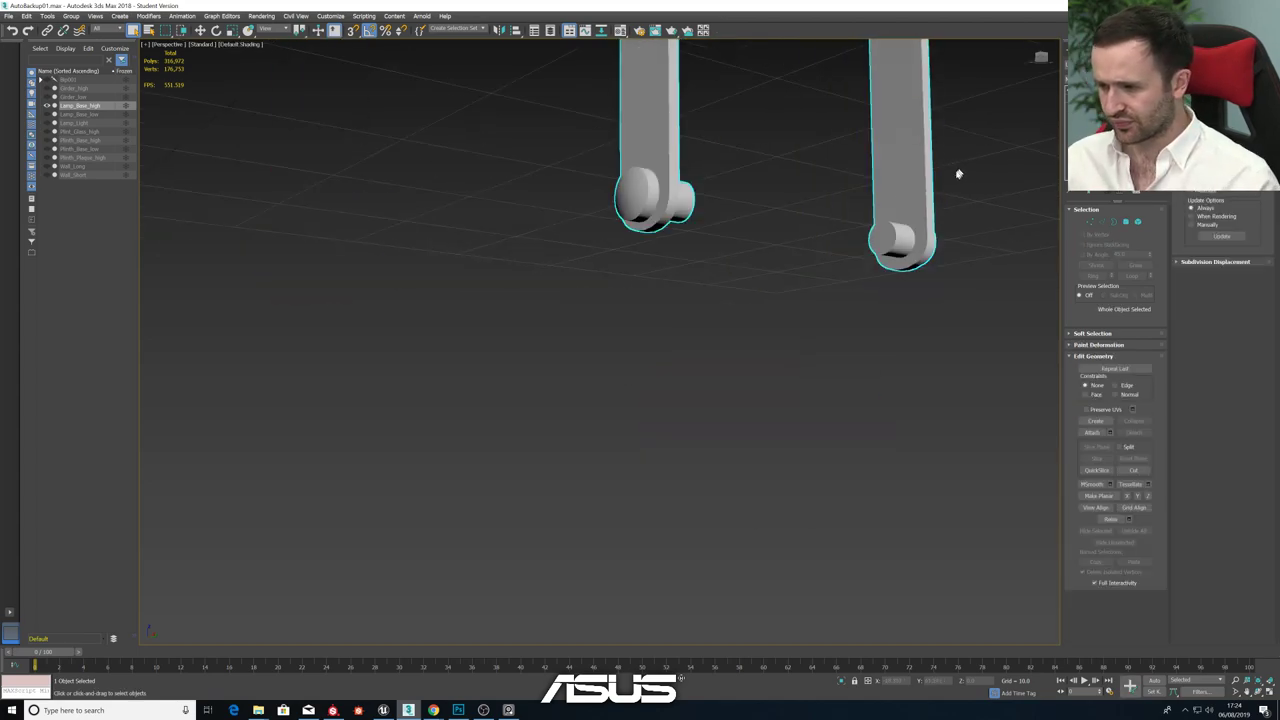
middle_click_drag(958, 174, 846, 291, "alt")
scroll(750, 280, "up", 3)
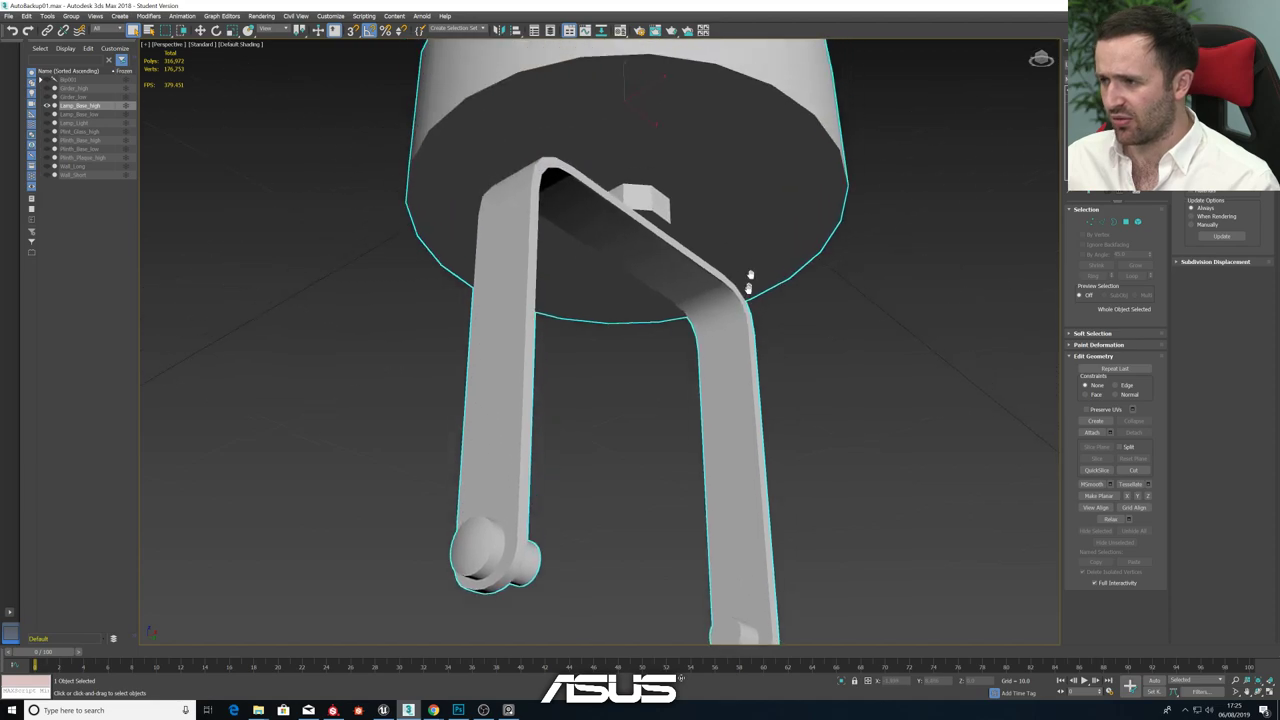
- Activate the TurboSmooth result and examine the smoothed bracket and its pins from several angles
middle_click_drag(749, 288, 795, 263)
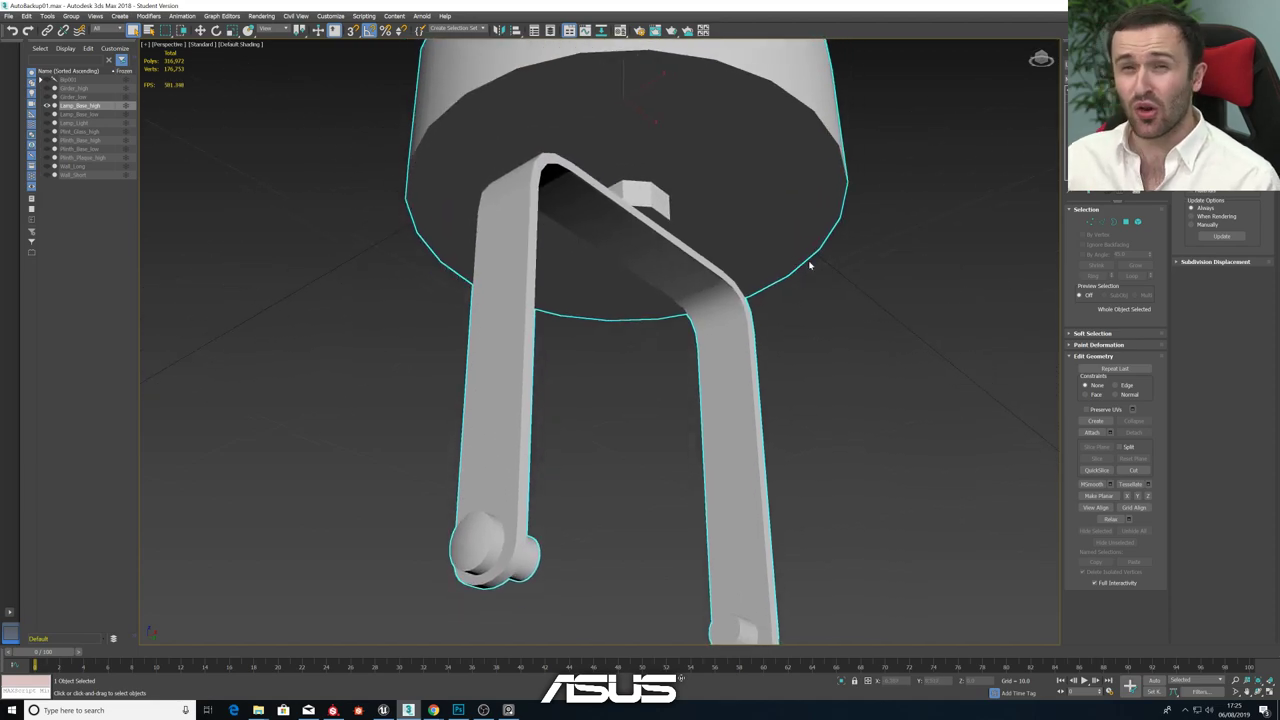
middle_click_drag(733, 296, 768, 291, "alt")
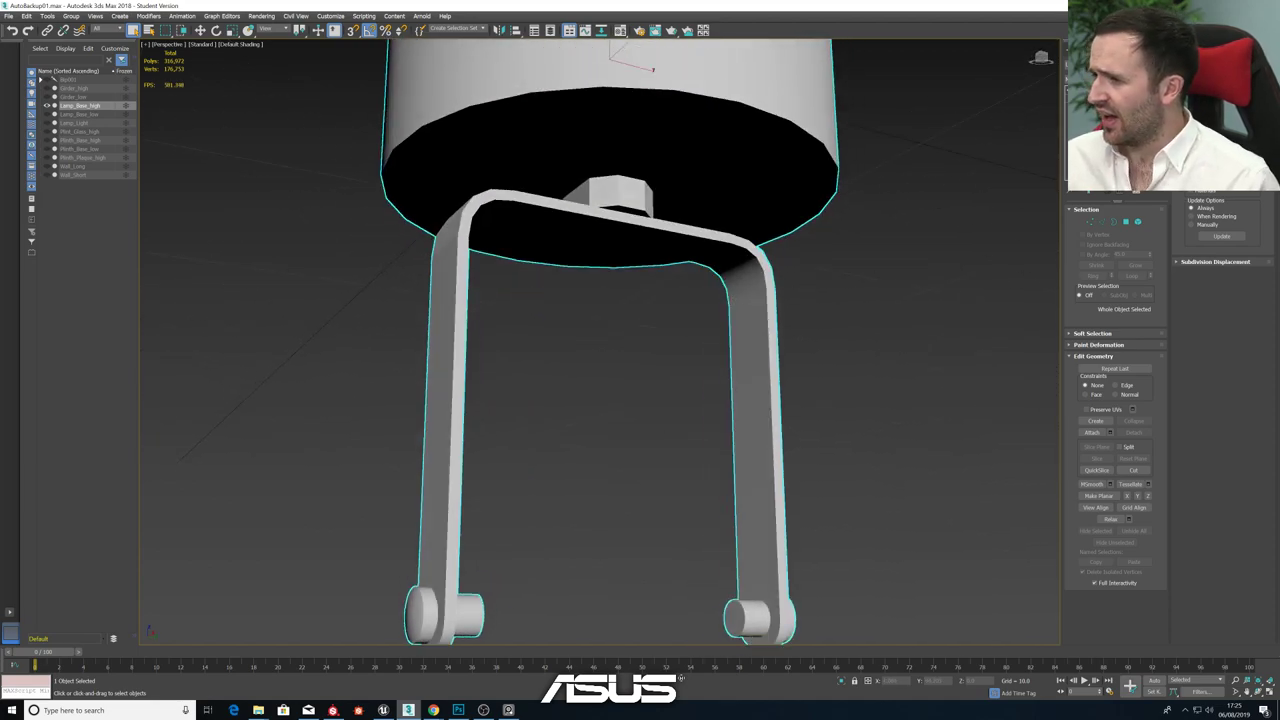
left_click(1096, 94)
middle_click_drag(820, 460, 809, 428)
scroll(684, 535, "up", 5)
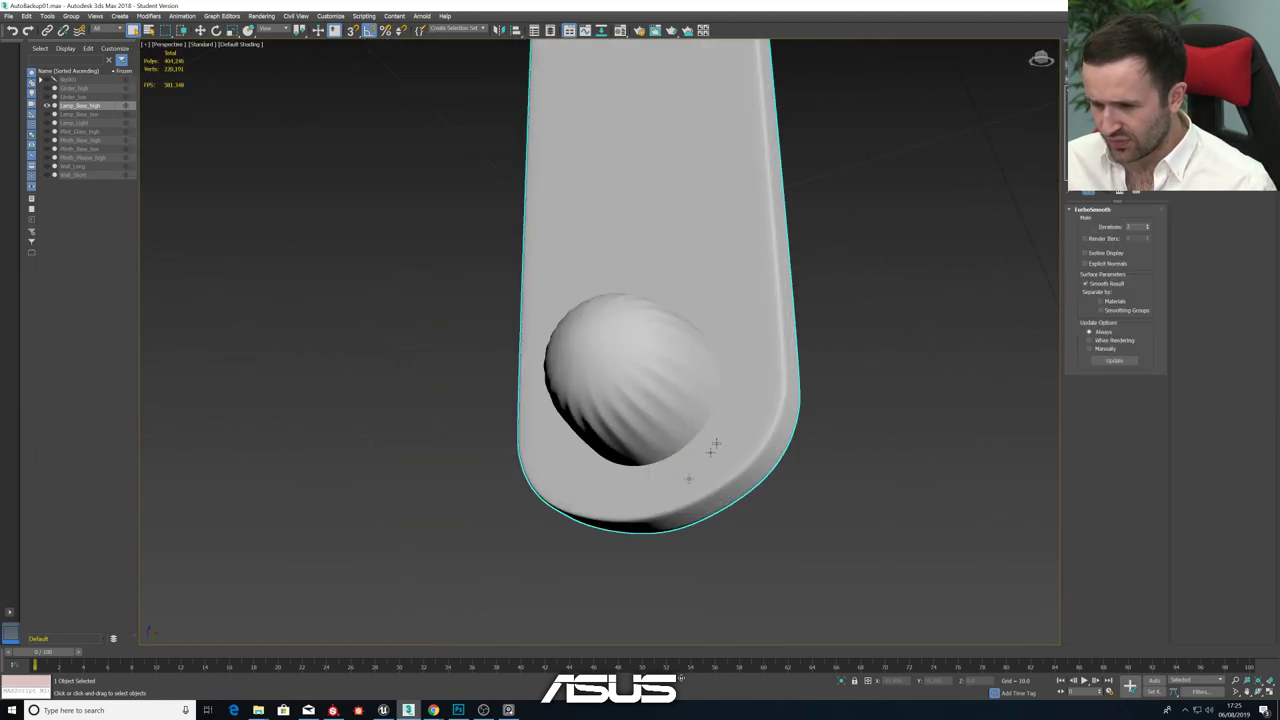
middle_click_drag(757, 368, 792, 242)
scroll(769, 372, "down", 4)
scroll(707, 190, "down", 2)
scroll(749, 228, "down", 4)
scroll(786, 258, "up", 3)
scroll(785, 262, "up", 3)
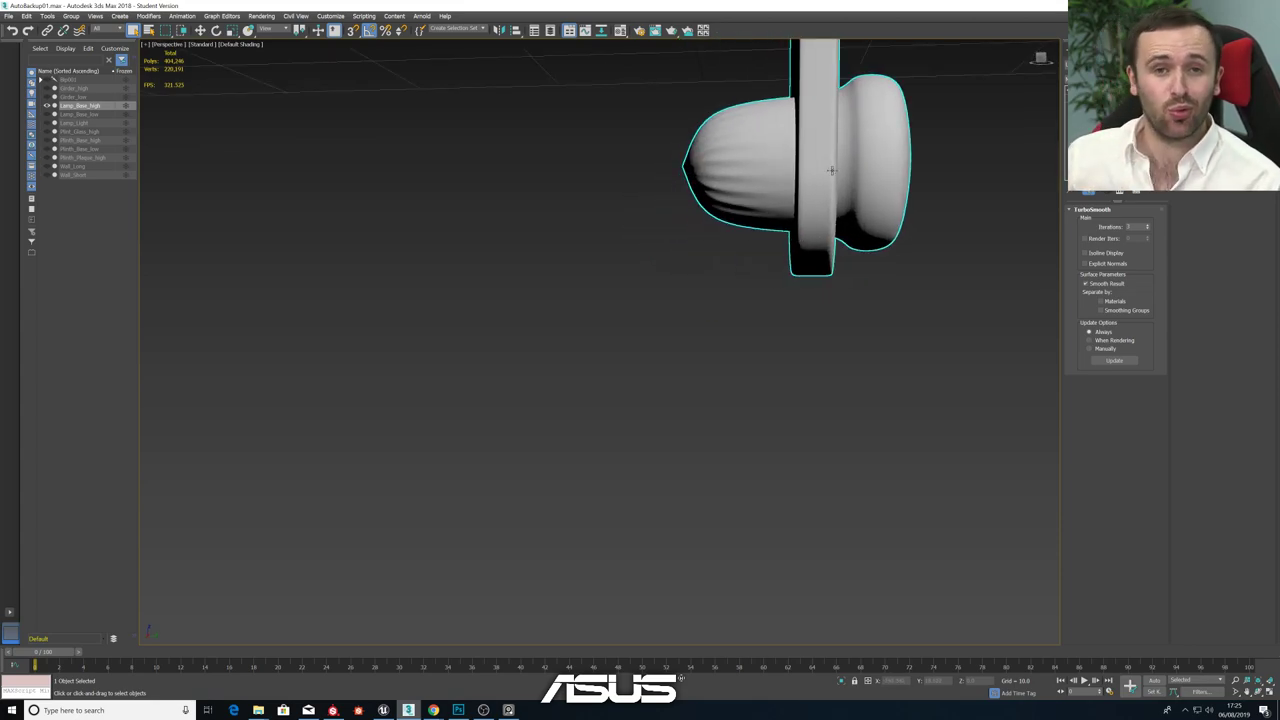
- Turn edged faces back on and compare the pins' base mesh with their smoothed wireframe
left_click(1104, 105)
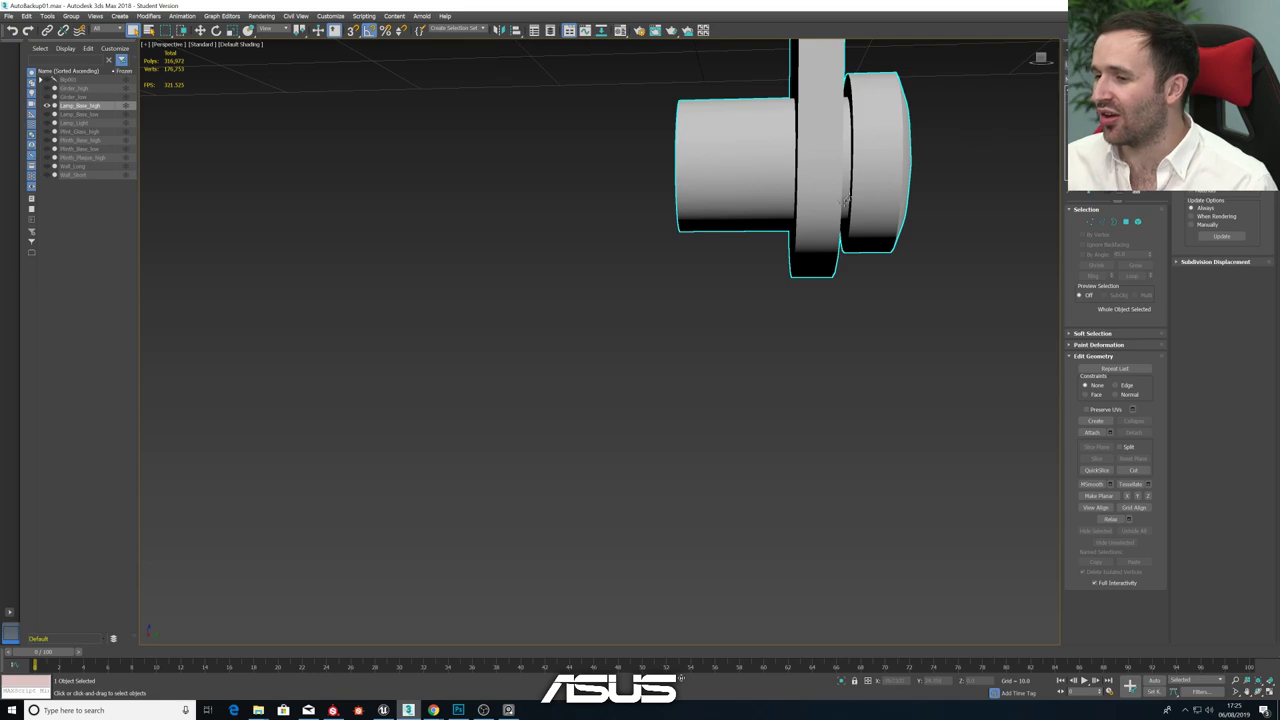
scroll(842, 204, "down", 4)
key("F4")
middle_click_drag(851, 216, 774, 242, "alt")
key("ctrl+q")
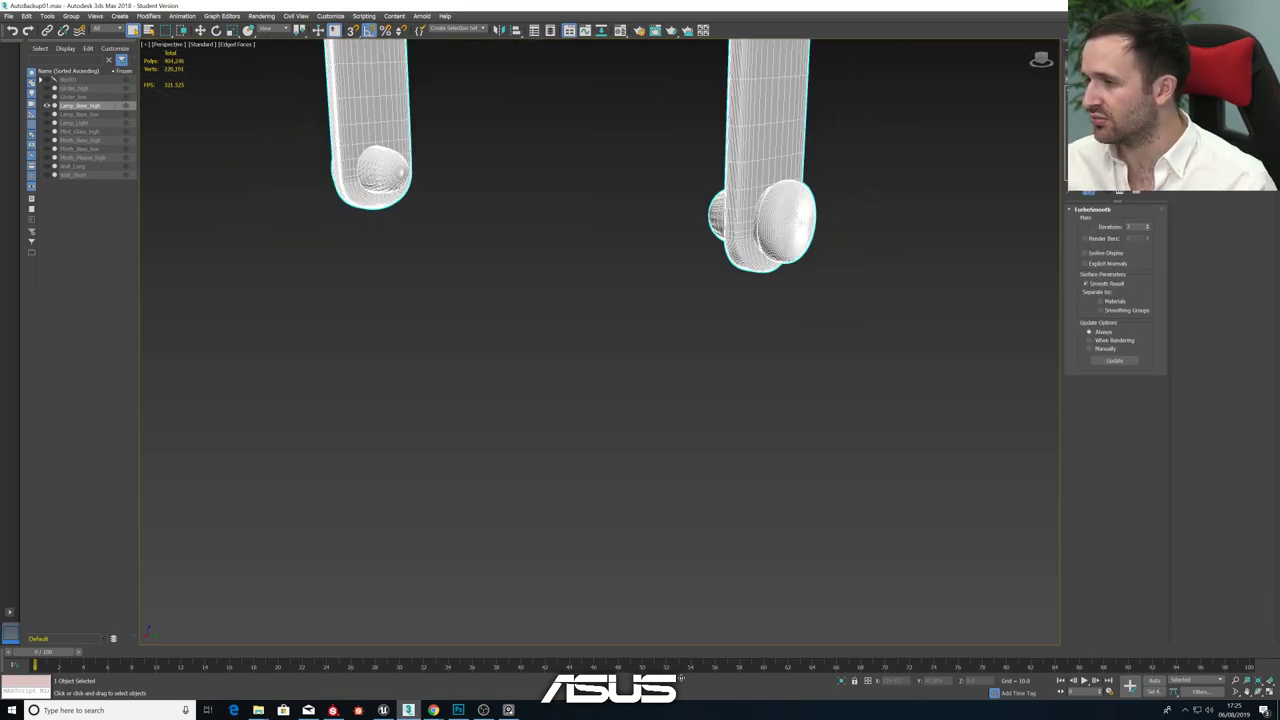
- In polygon mode, select the outer-face polygons down one bracket leg and across the bend and top strip
left_click(1104, 105)
left_click(1127, 225)
left_click(767, 157)
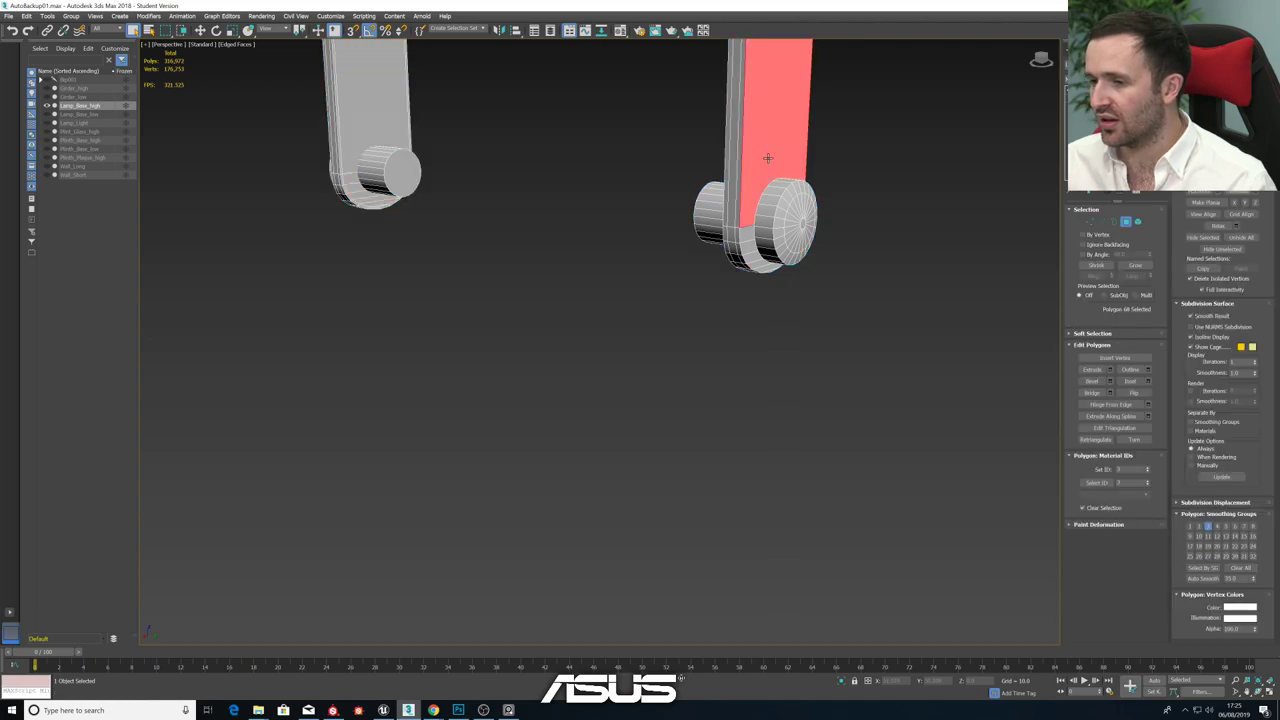
left_click(745, 233, "shift")
mouse_move(745, 233)
middle_mouse_down("alt")
mouse_move(777, 283)
mouse_move(817, 280)
mouse_move(766, 298)
mouse_move(683, 291)
mouse_move(722, 225)
middle_mouse_up("alt")
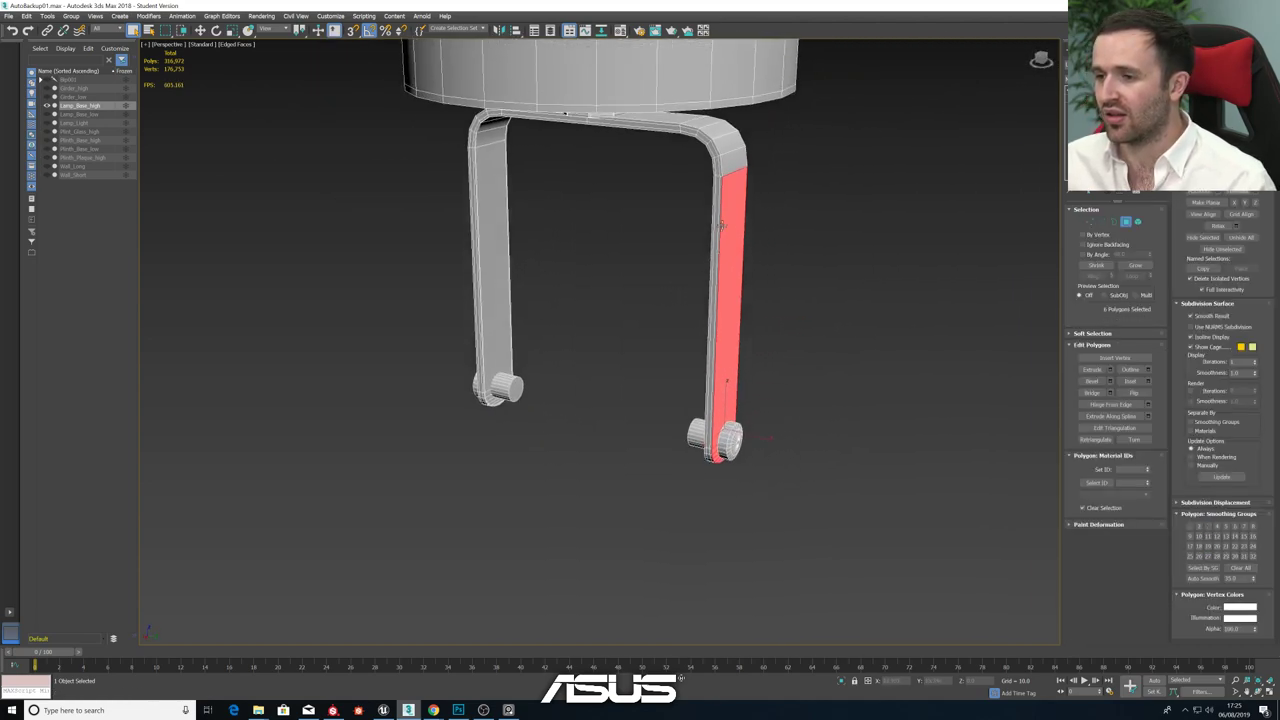
left_click(719, 135, "shift")
middle_click_drag(619, 139, 712, 217, "alt")
- Add the other leg's outer face and the remaining rounded-end polygons around the pin heads to the selection
right_click(683, 189)
left_click(711, 243, "ctrl")
key("ctrl+z")
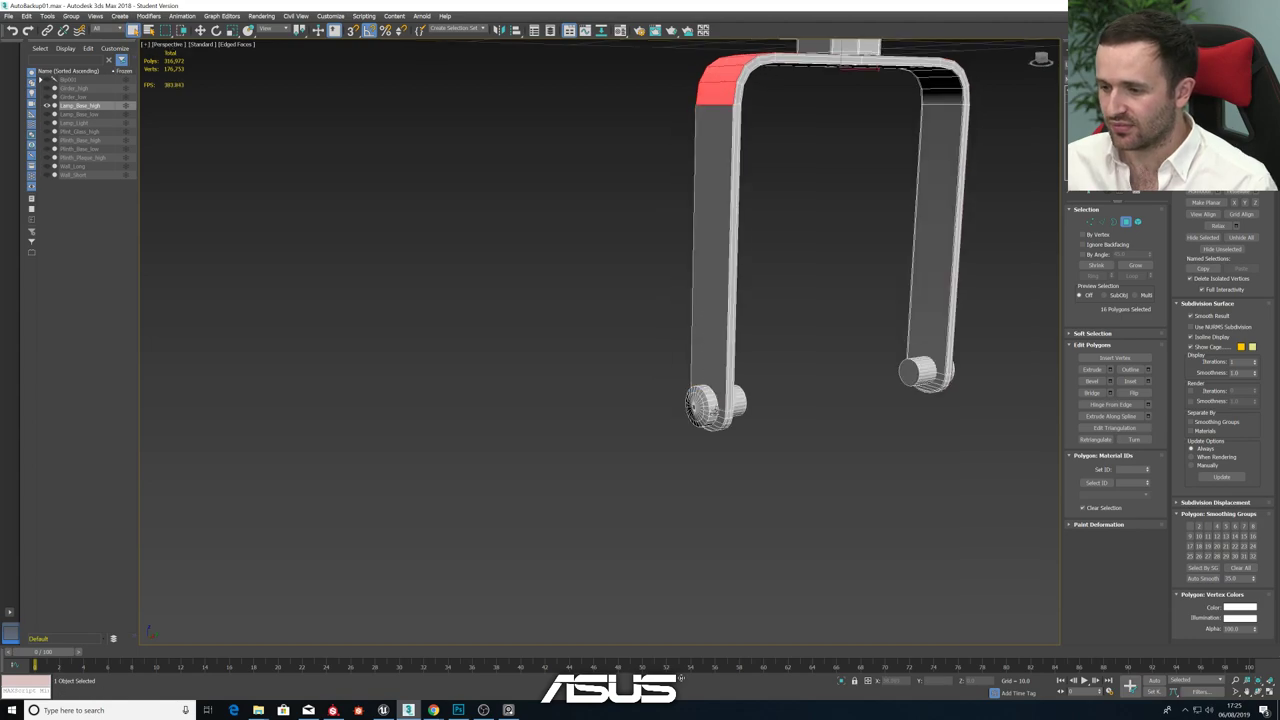
left_click(722, 401, "ctrl")
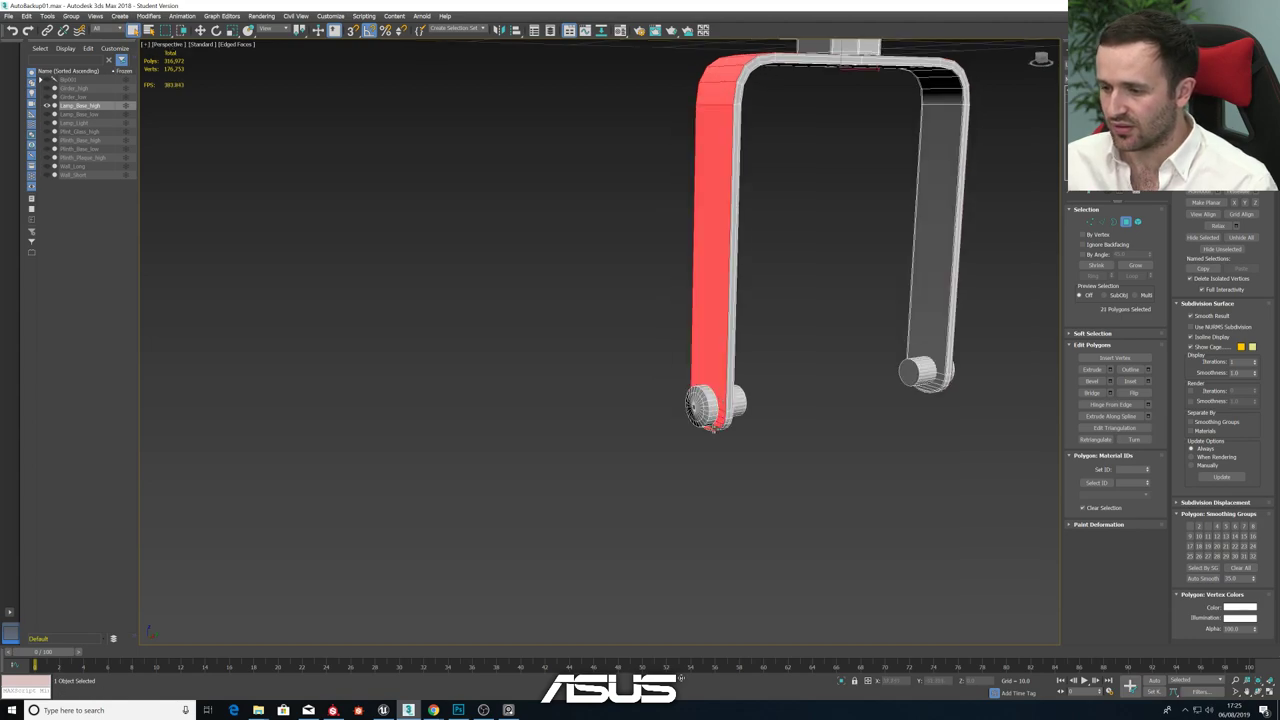
scroll(713, 428, "up", 4)
scroll(754, 432, "down", 4)
middle_click_drag(754, 432, 843, 422, "alt")
scroll(875, 440, "up", 4)
left_click(928, 484, "ctrl")
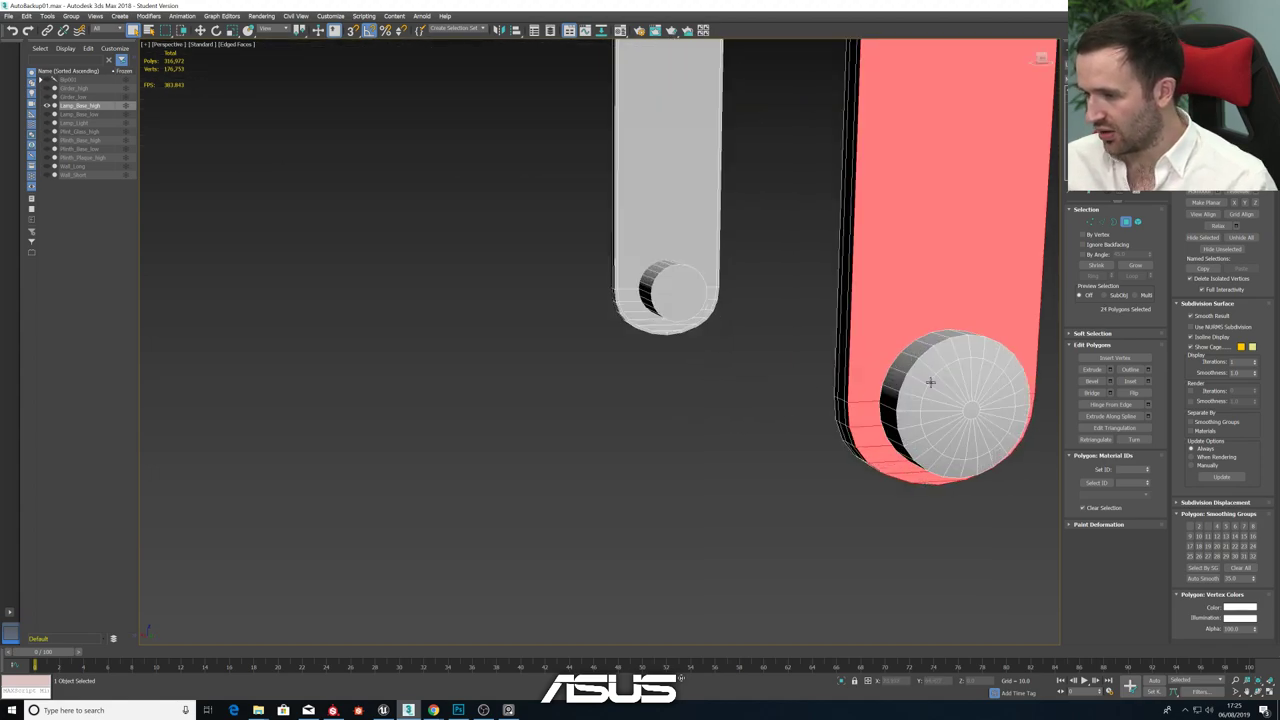
- Inset the selected outer-face polygons of the bracket by 0.04
scroll(851, 380, "down", 6)
middle_click_drag(810, 380, 1000, 350, "alt")
left_click(1146, 382)
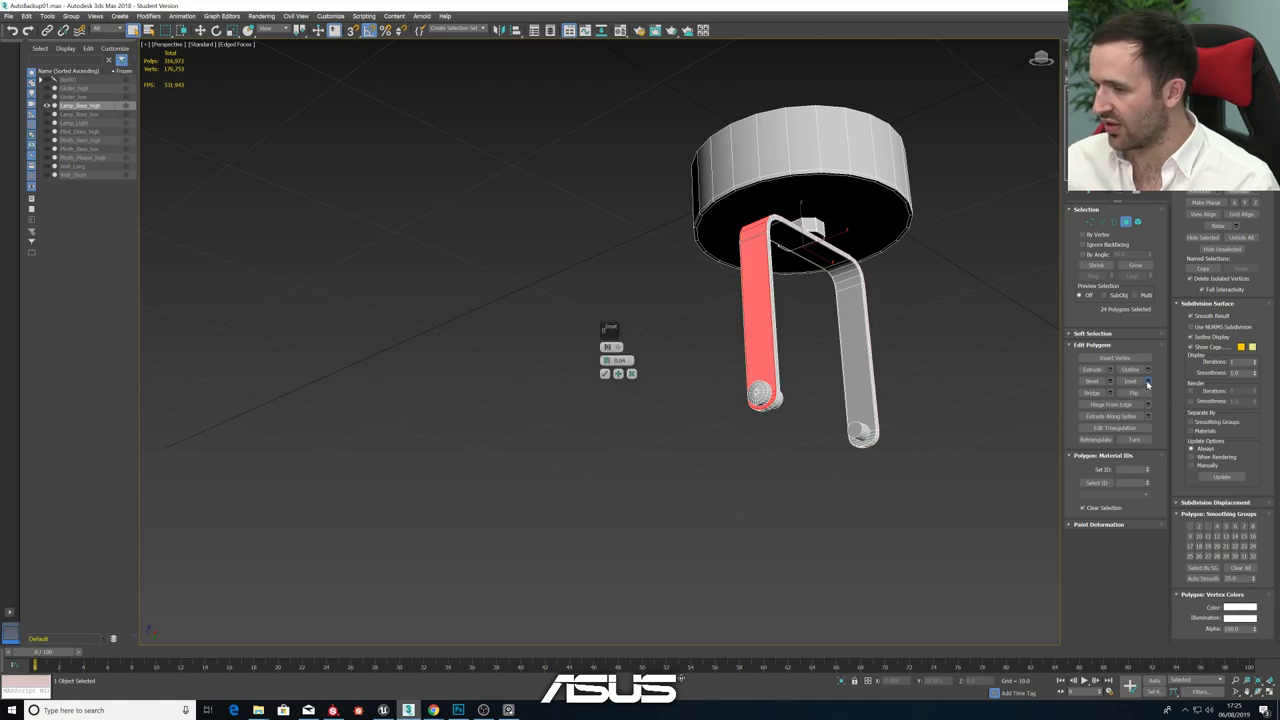
scroll(789, 357, "up", 4)
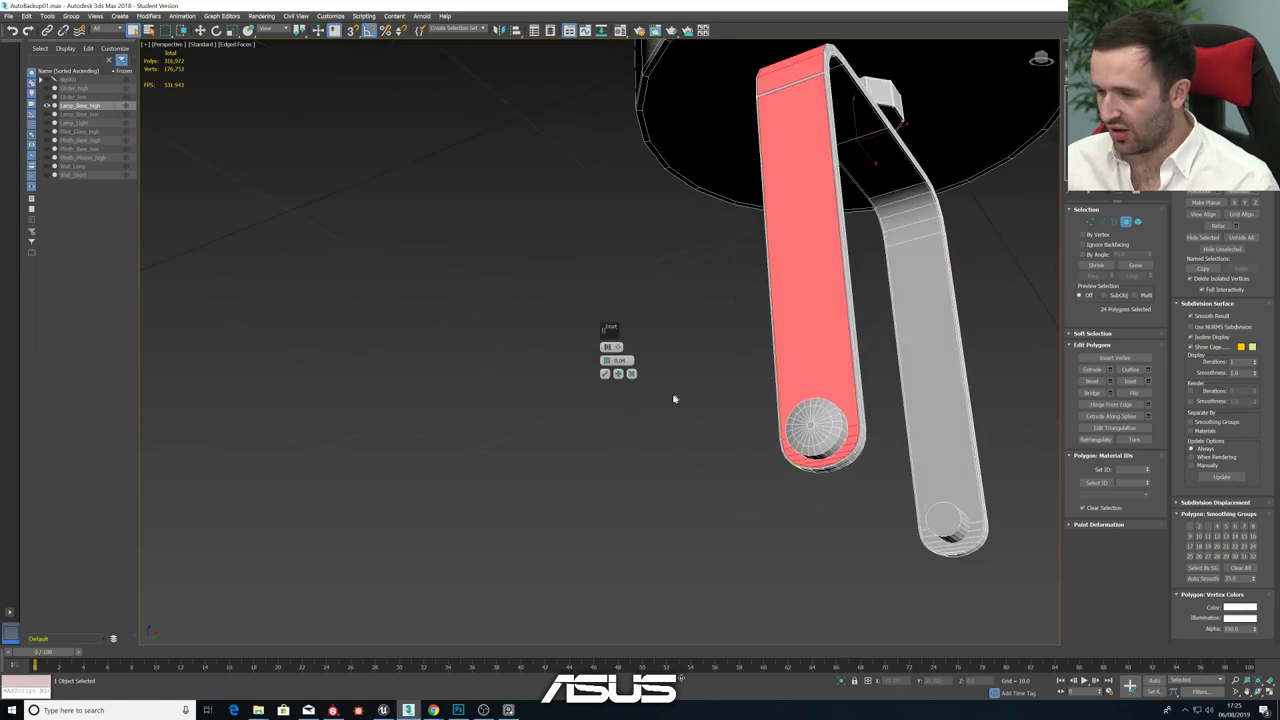
left_click(605, 374)
scroll(740, 333, "down", 6)
mouse_move(648, 325)
middle_mouse_down("alt")
mouse_move(694, 357)
mouse_move(738, 355)
mouse_move(652, 302)
middle_mouse_up("alt")
scroll(778, 357, "up", 5)
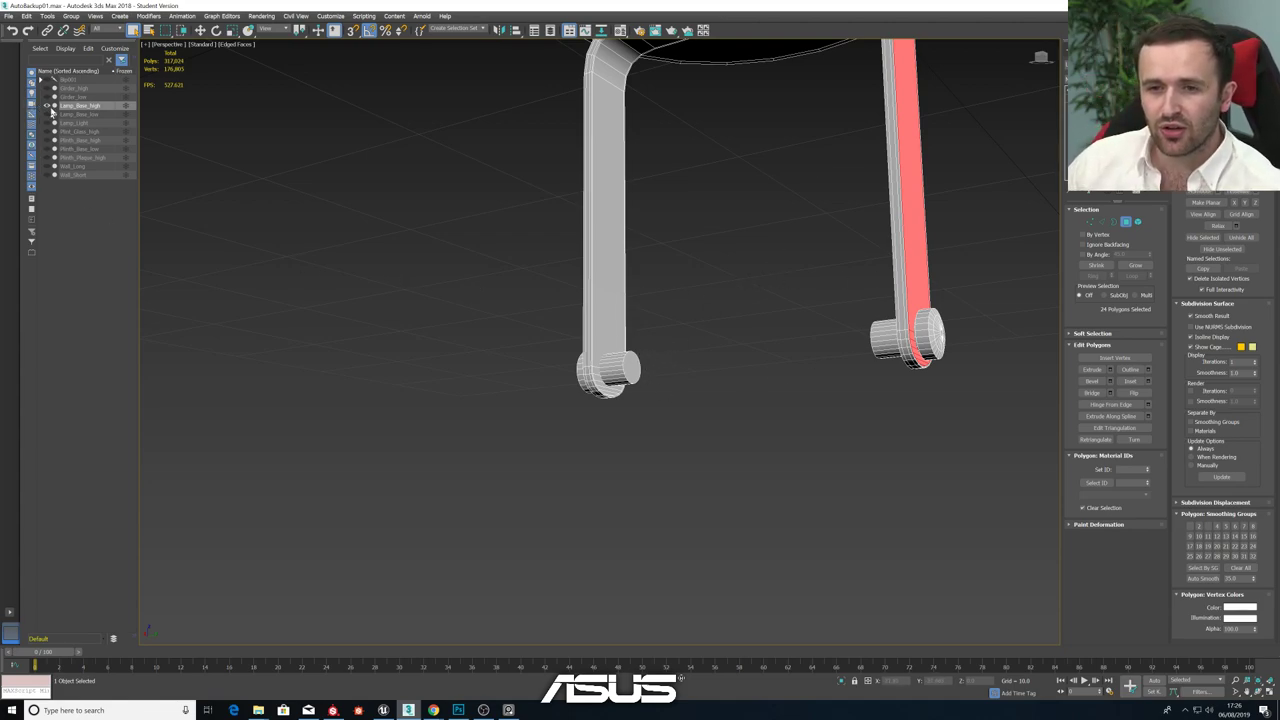
- Temporarily show the Lamp_Light object to examine how it covers the inner ends of the bracket pins
left_click(46, 123)
middle_click_drag(564, 301, 638, 297, "alt")
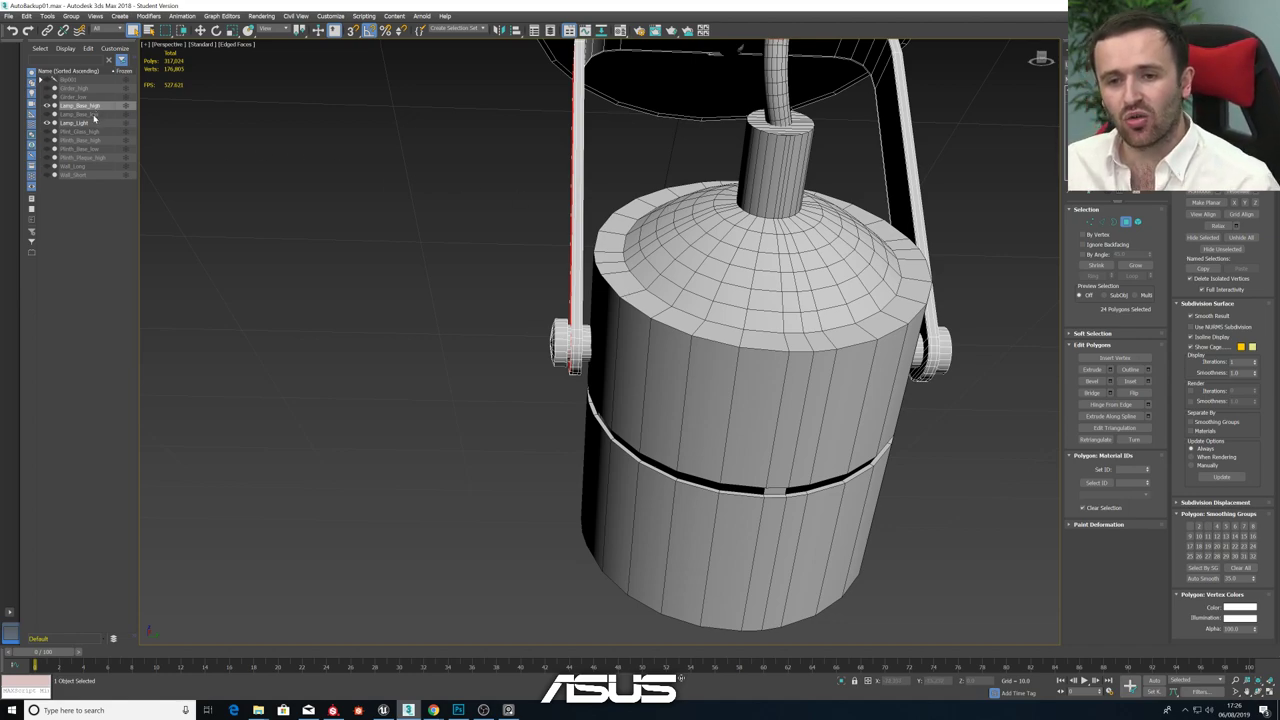
left_click(47, 123)
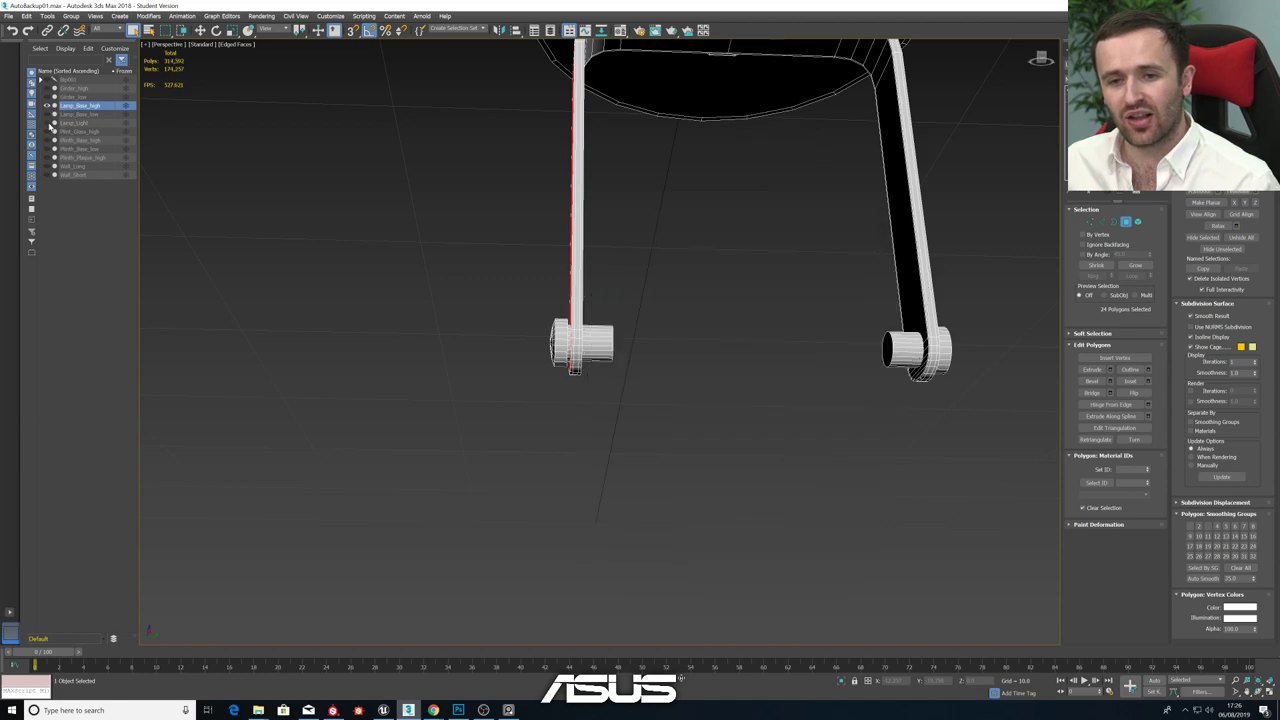
- Delete the inner end-cap polygons of both bracket pins
middle_click_drag(430, 240, 680, 190, "alt")
left_click(686, 354)
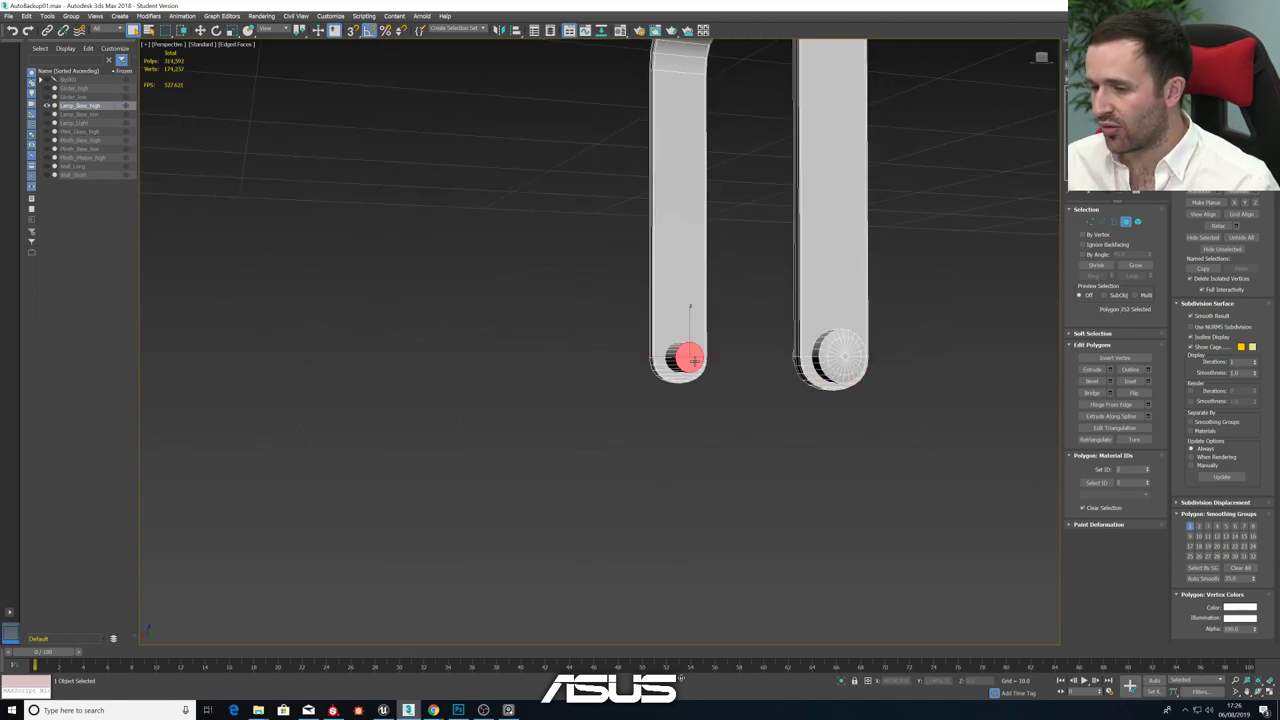
middle_click_drag(686, 354, 825, 350, "alt")
key("Delete")
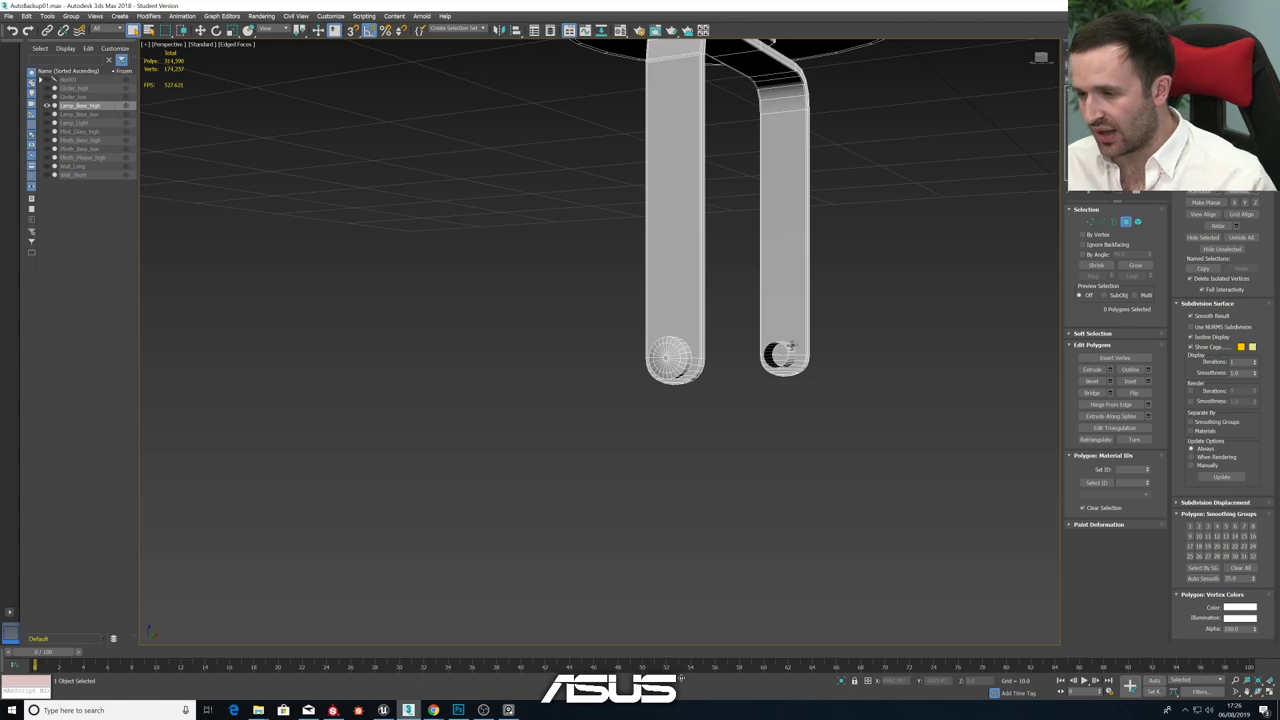
middle_click_drag(782, 353, 624, 323, "alt")
scroll(622, 323, "up", 3)
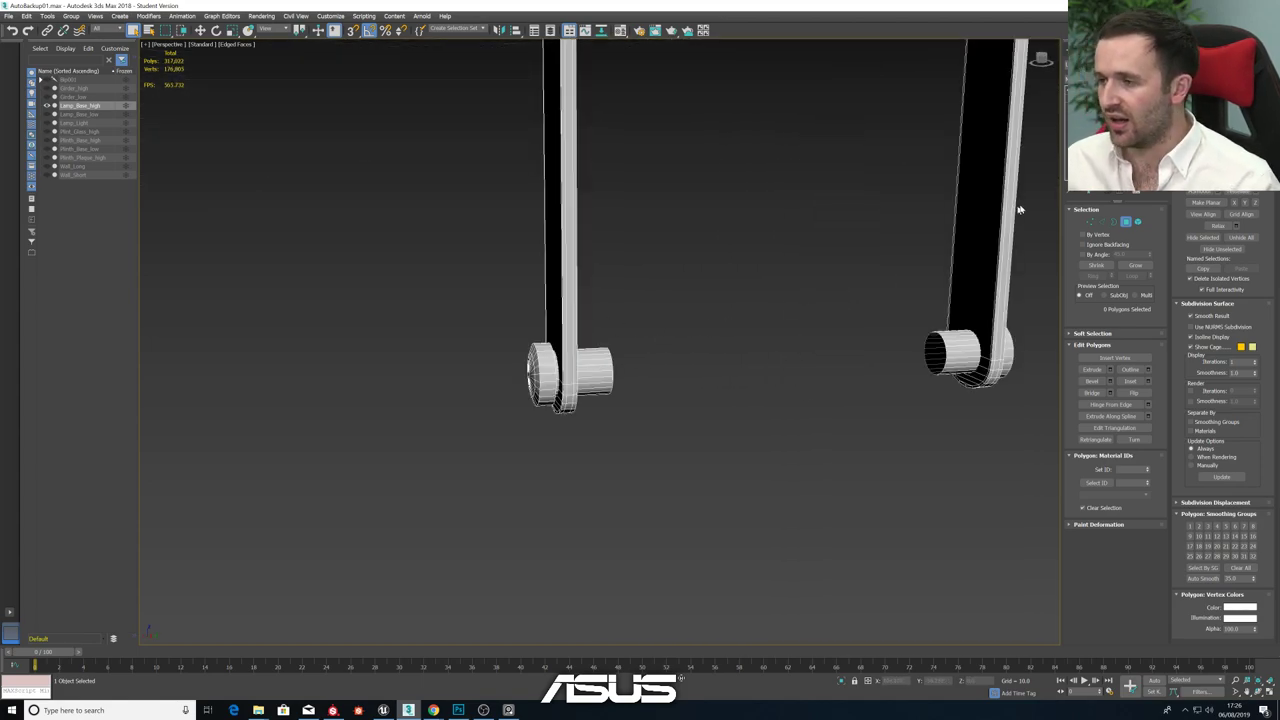
- Leave polygon editing and check the TurboSmooth result on the open-ended pins with edged faces off
key("4")
left_click(1098, 94)
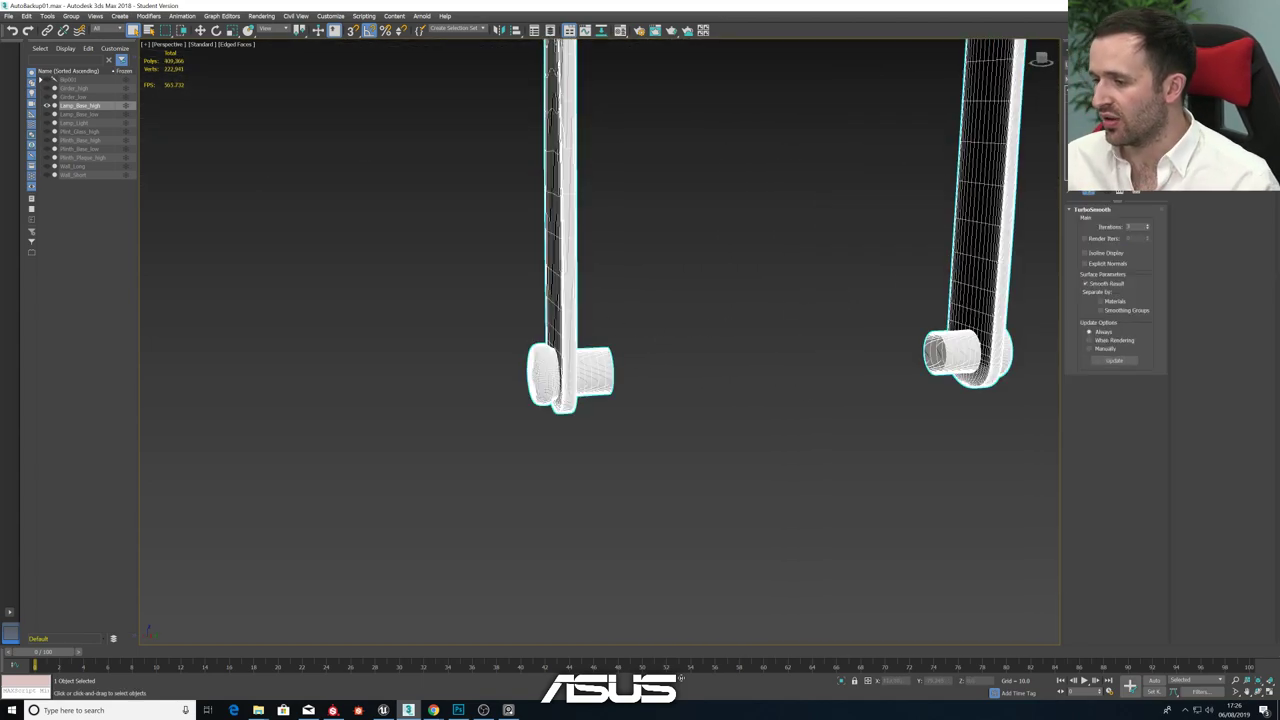
key("F4")
scroll(623, 309, "down", 4)
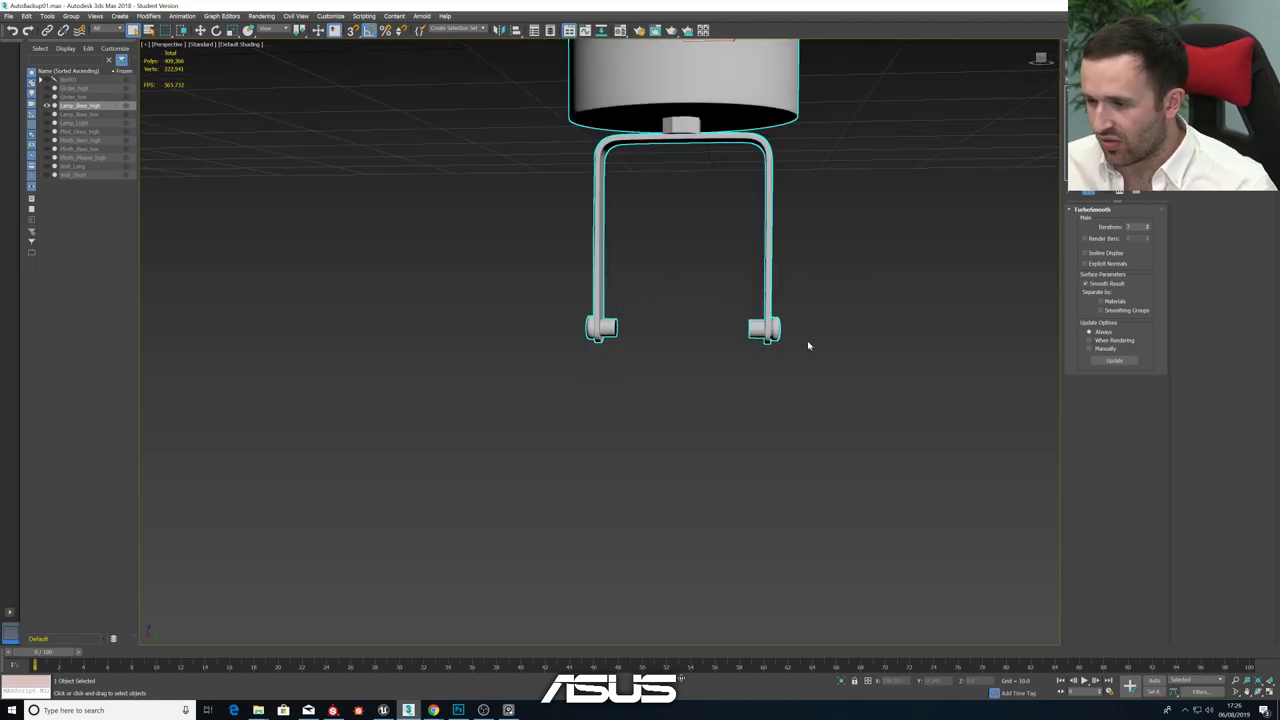
scroll(713, 313, "up", 4)
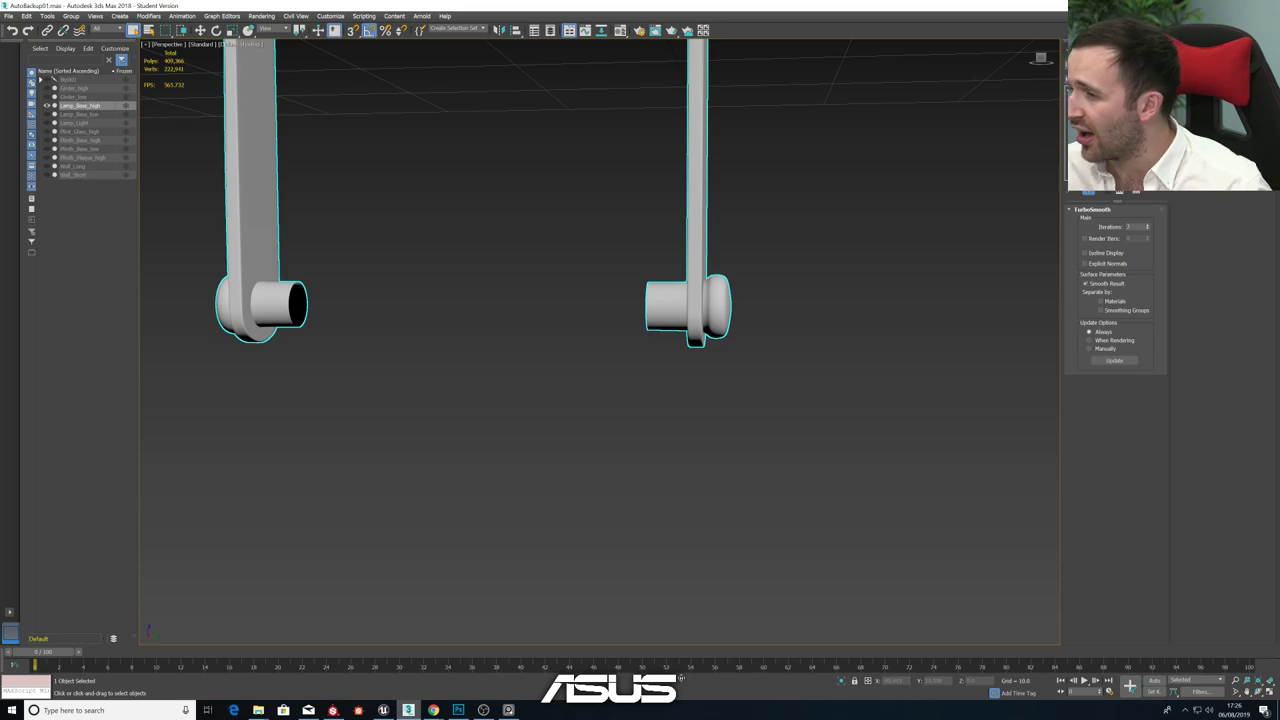
- Return to the base mesh with edged faces on and select the lengthwise edges around one pin's shaft
left_click(1098, 103)
scroll(713, 313, "up", 4)
middle_click_drag(714, 312, 716, 302, "alt")
key("F4")
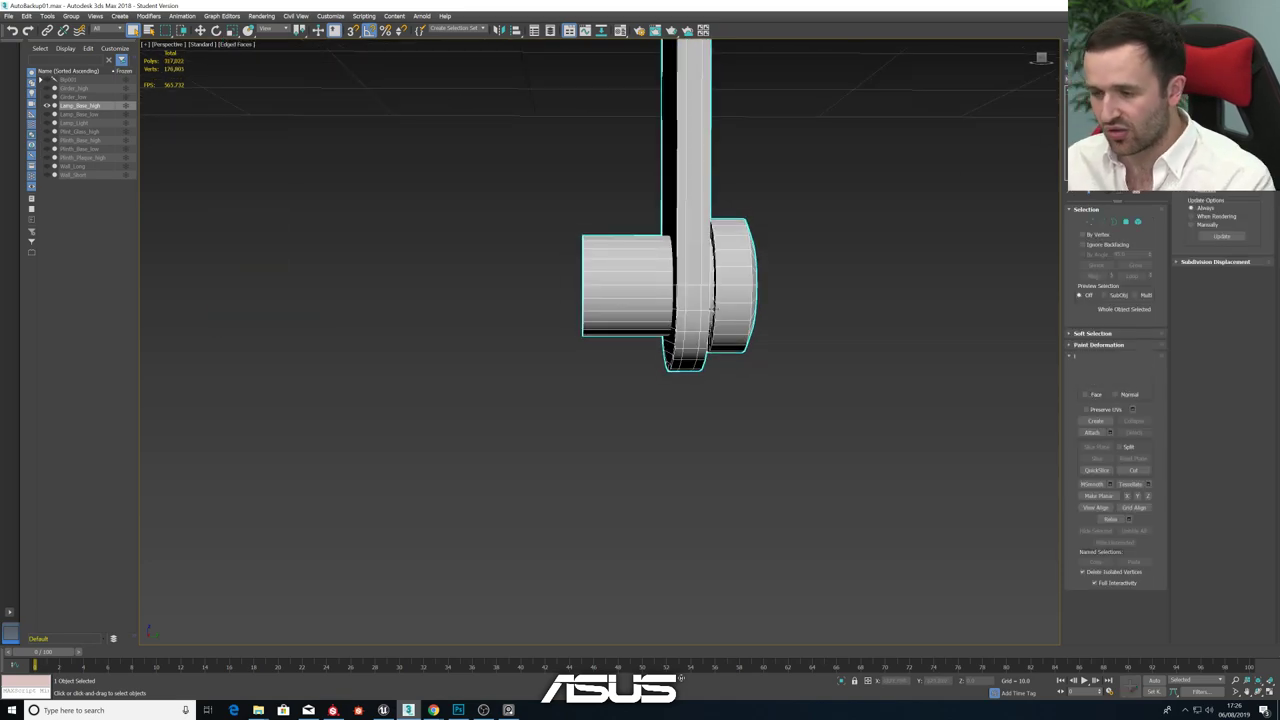
key("4")
scroll(710, 313, "up", 4)
scroll(710, 313, "up", 2)
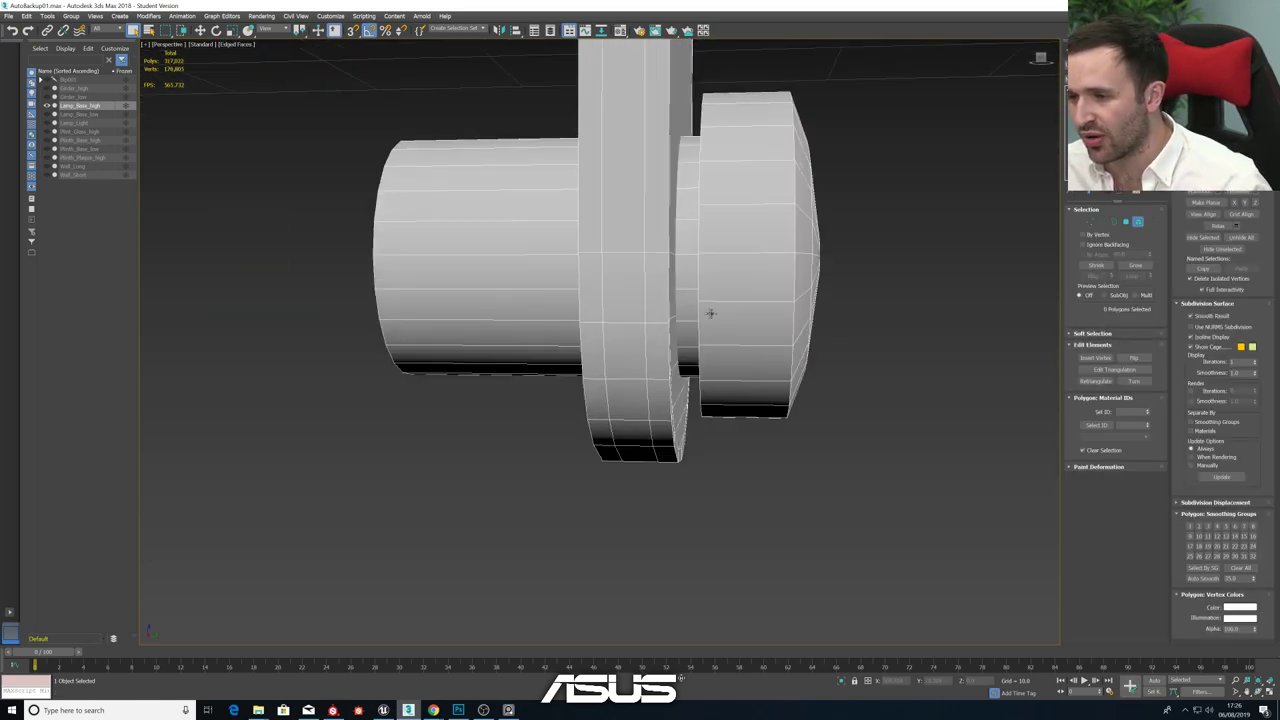
key("2")
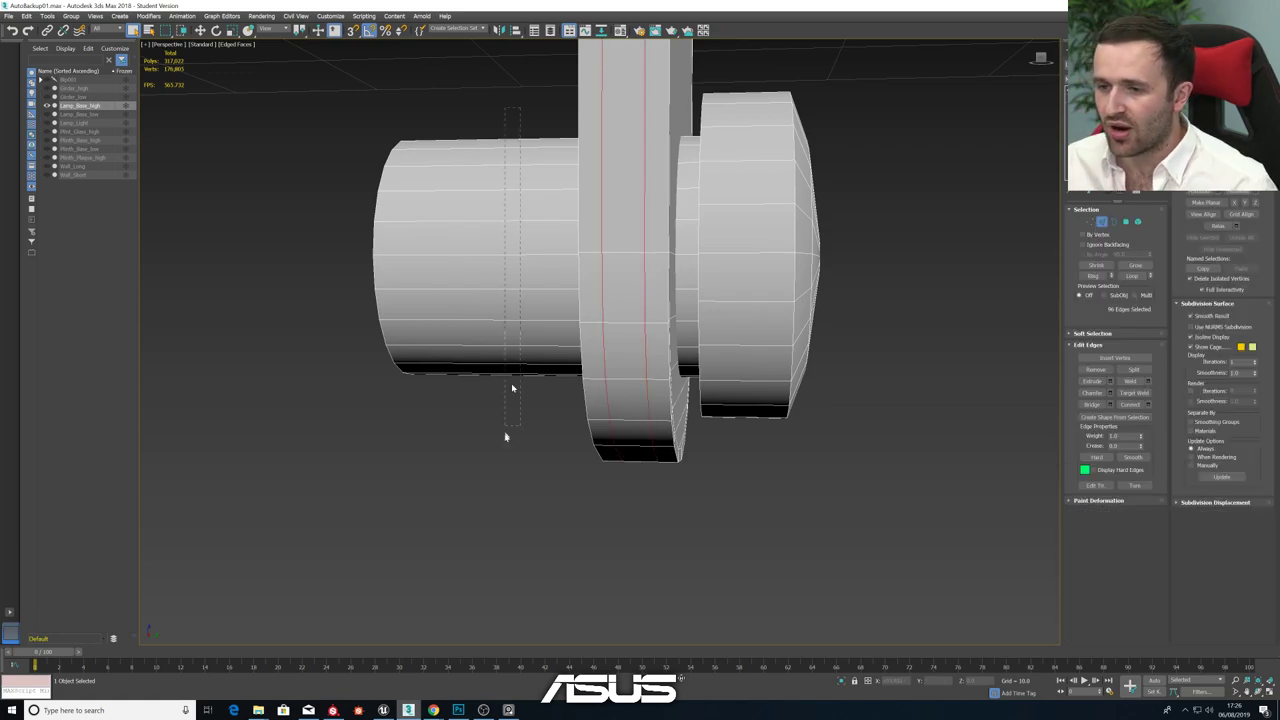
- Add the lengthwise edges around the opposite pin's shaft to the edge selection
scroll(443, 452, "down", 6)
middle_click_drag(415, 452, 609, 377)
scroll(535, 420, "up", 4)
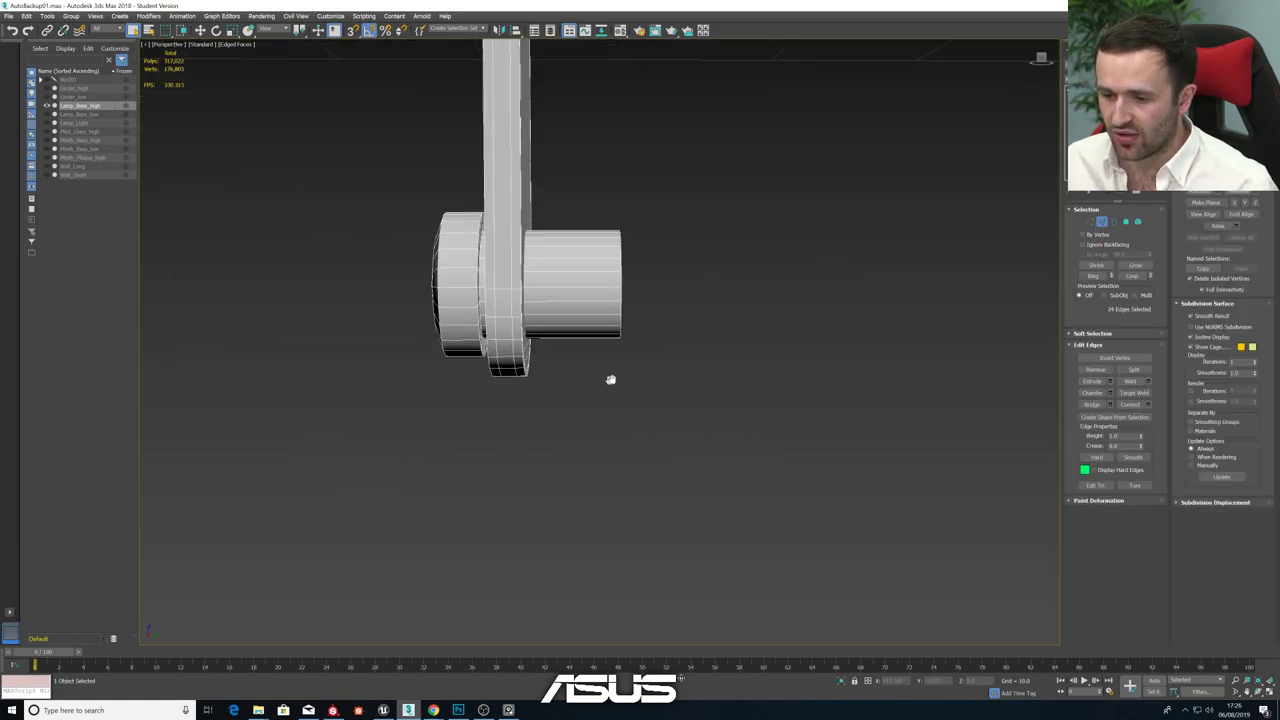
left_click_drag(582, 210, 553, 400, "ctrl")
middle_click_drag(700, 392, 807, 433, "alt")
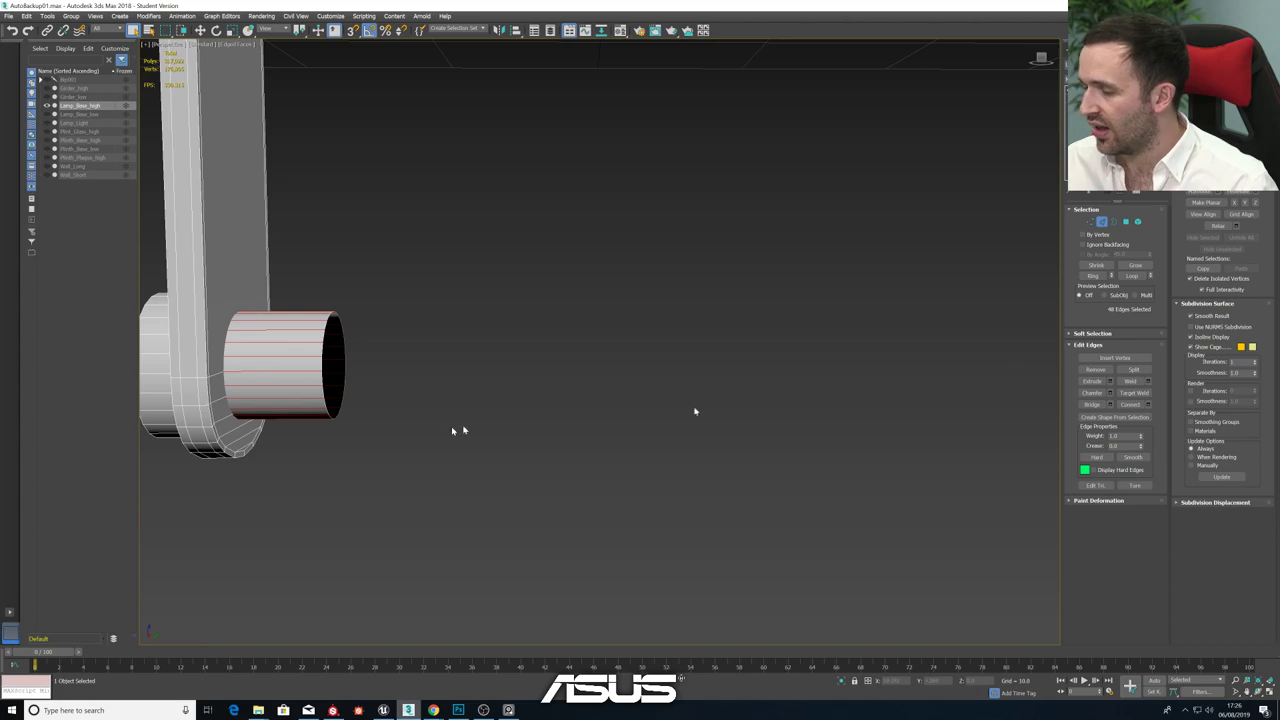
middle_click_drag(458, 430, 490, 434, "alt")
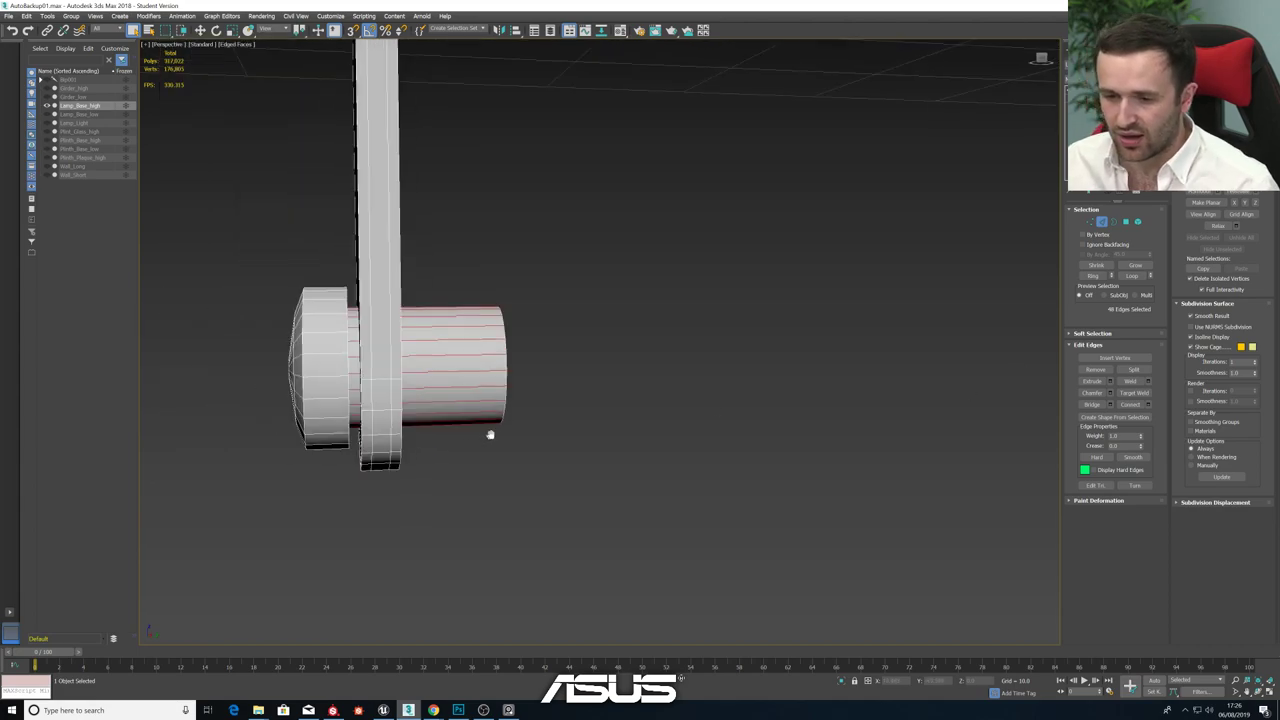
- Connect the selected edges of both pins with 2 segments and a pinch of 90, previewing the smoothed result
left_click(1148, 404)
middle_click_drag(557, 440, 591, 386, "alt")
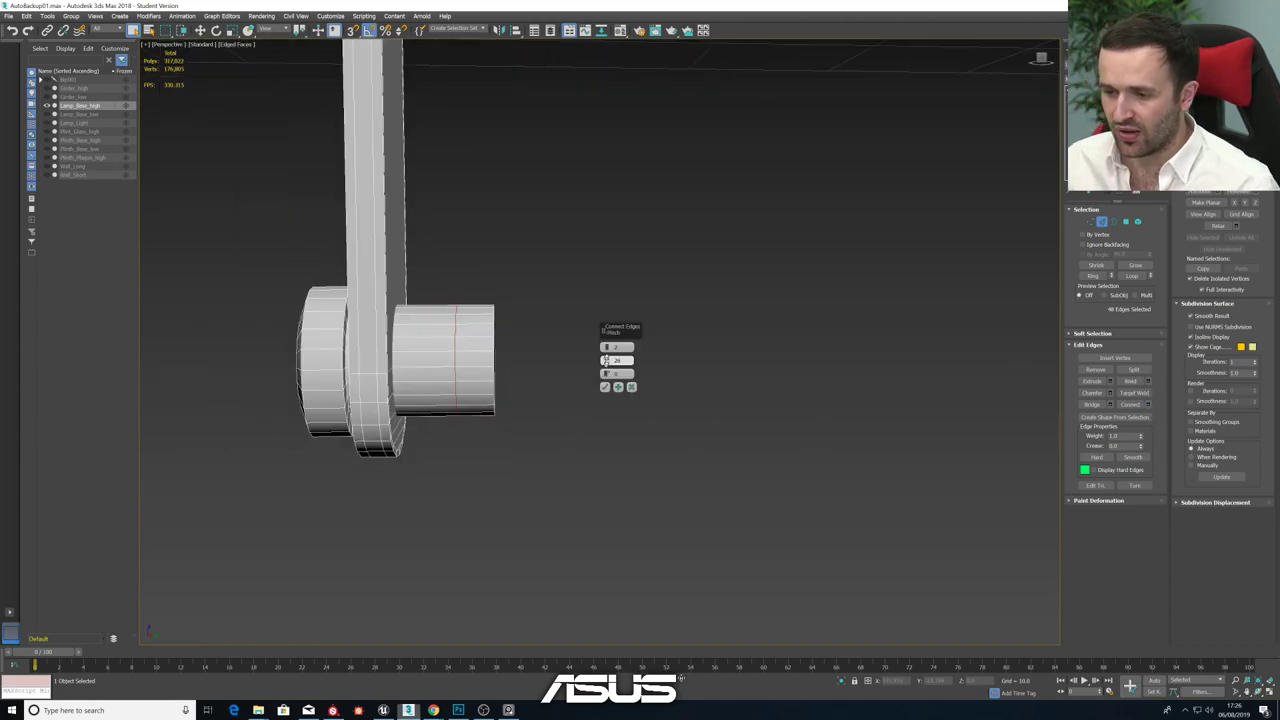
left_click_drag(609, 343, 629, 266)
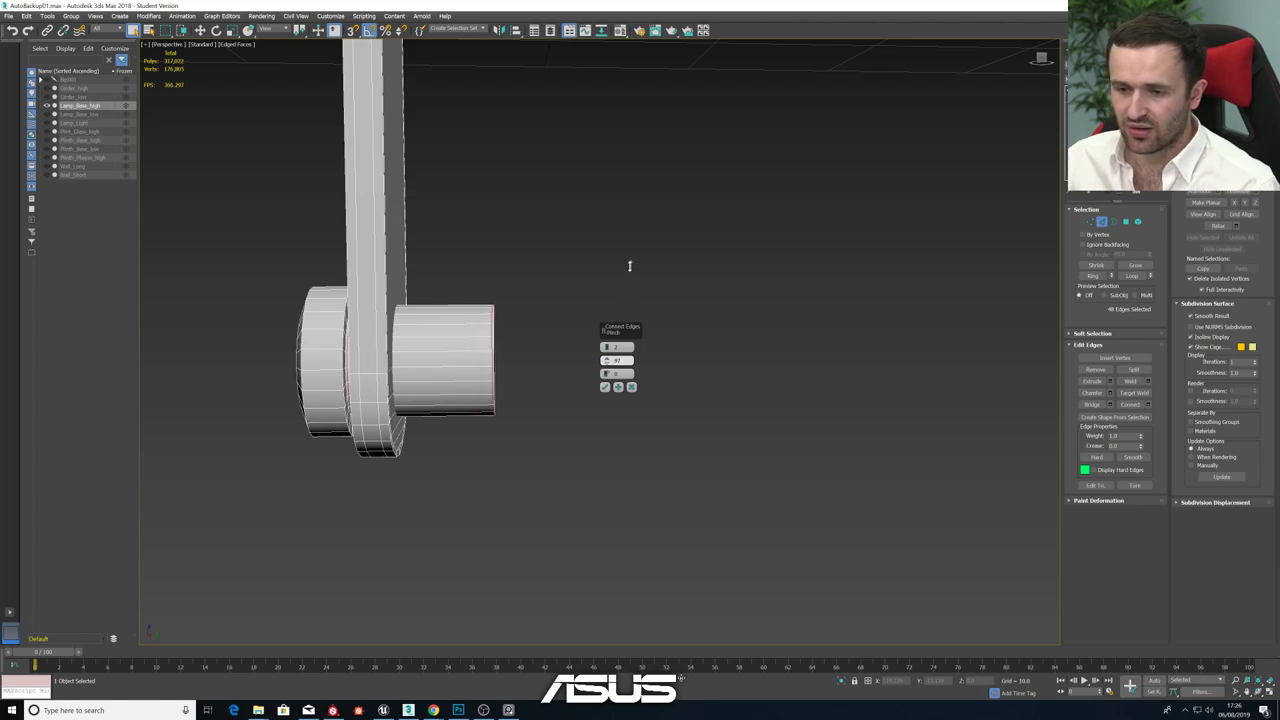
middle_click_drag(470, 312, 445, 315, "alt")
scroll(306, 366, "up", 5)
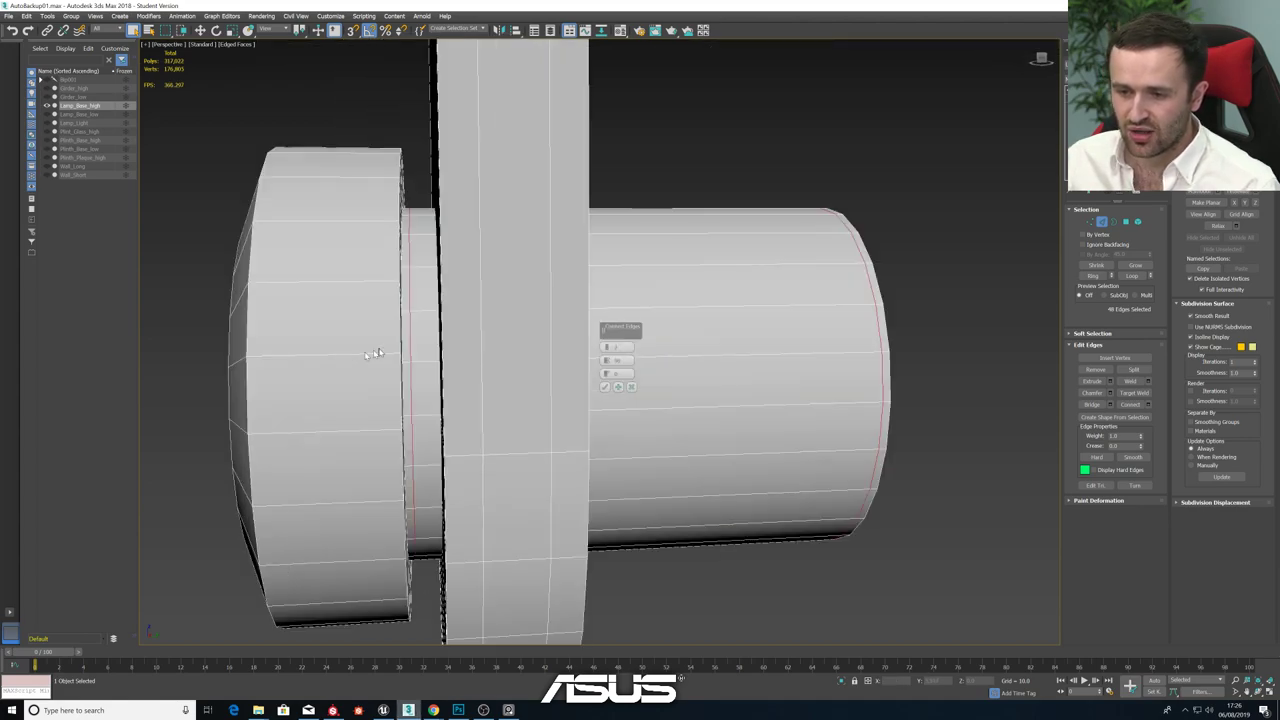
key("ctrl+q")
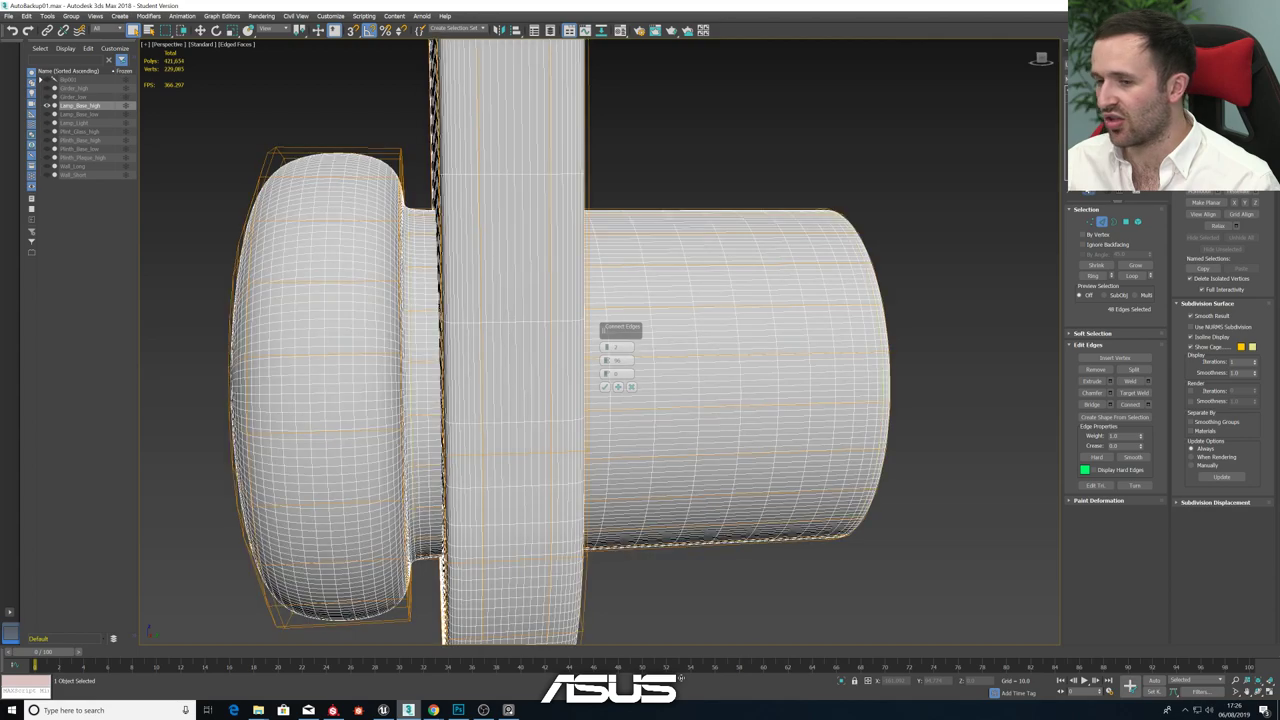
mouse_move(607, 361)
left_mouse_down()
mouse_move(611, 404)
mouse_move(605, 371)
left_mouse_up()
left_click(617, 387)
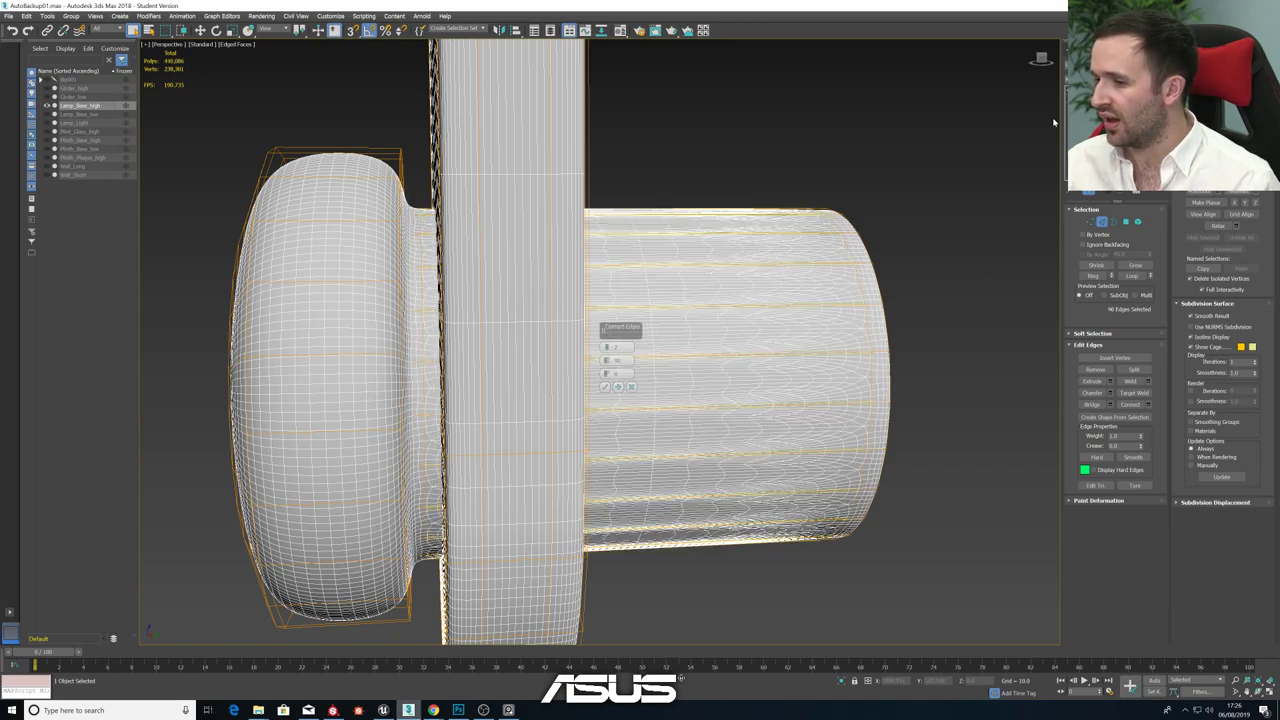
- Connect the edge ring on the underside of the pin's head with 2 segments and a lower pinch, and check the smoothed result
left_click(1088, 193)
middle_click_drag(594, 344, 572, 349, "alt")
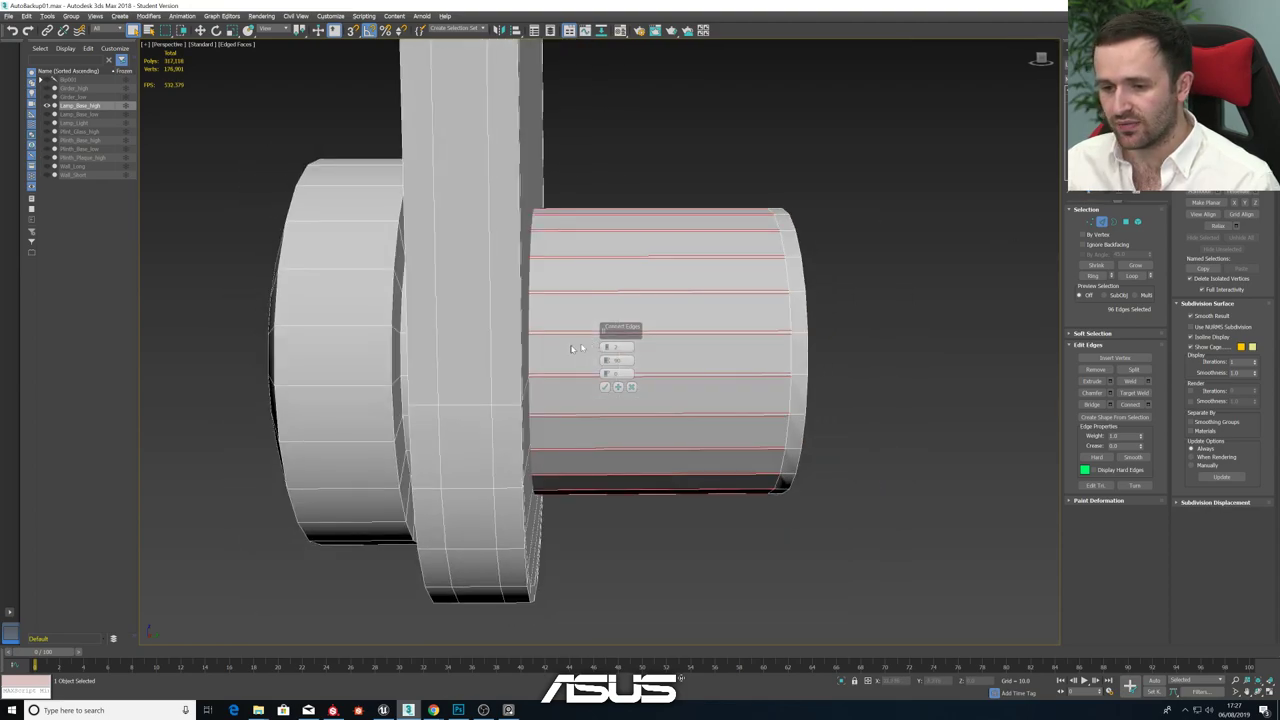
left_click(396, 330)
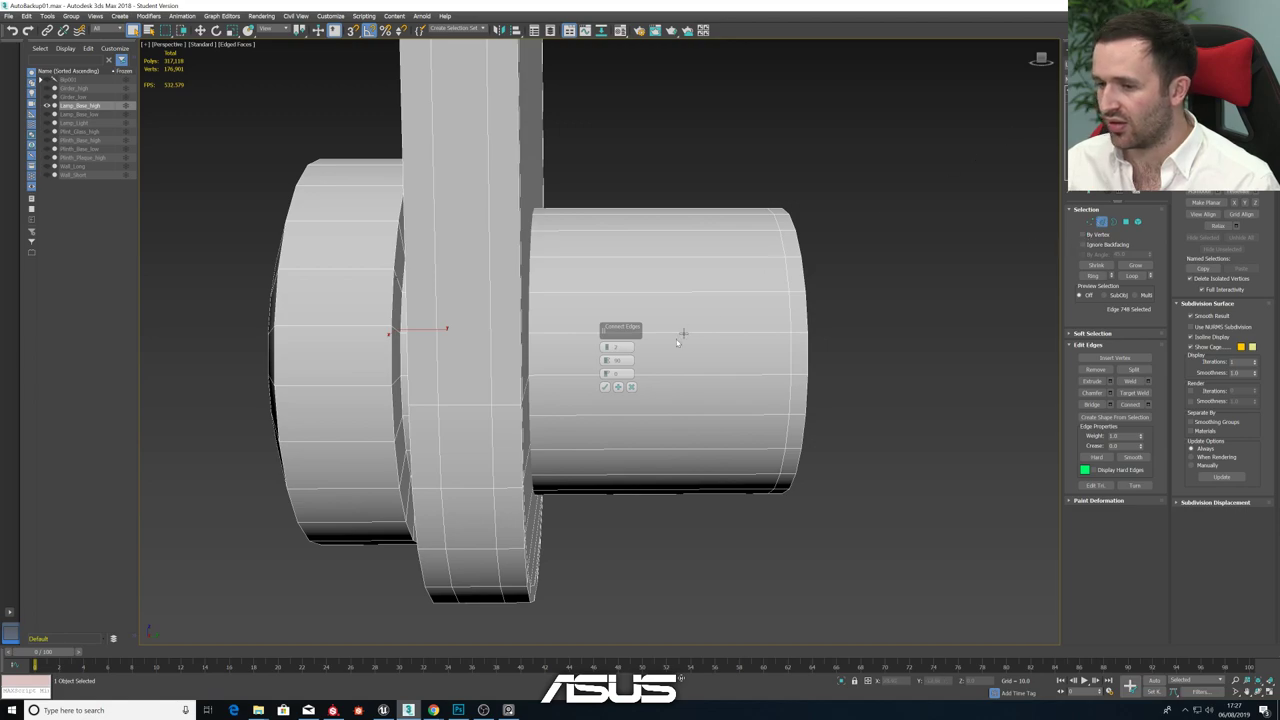
left_click(632, 387)
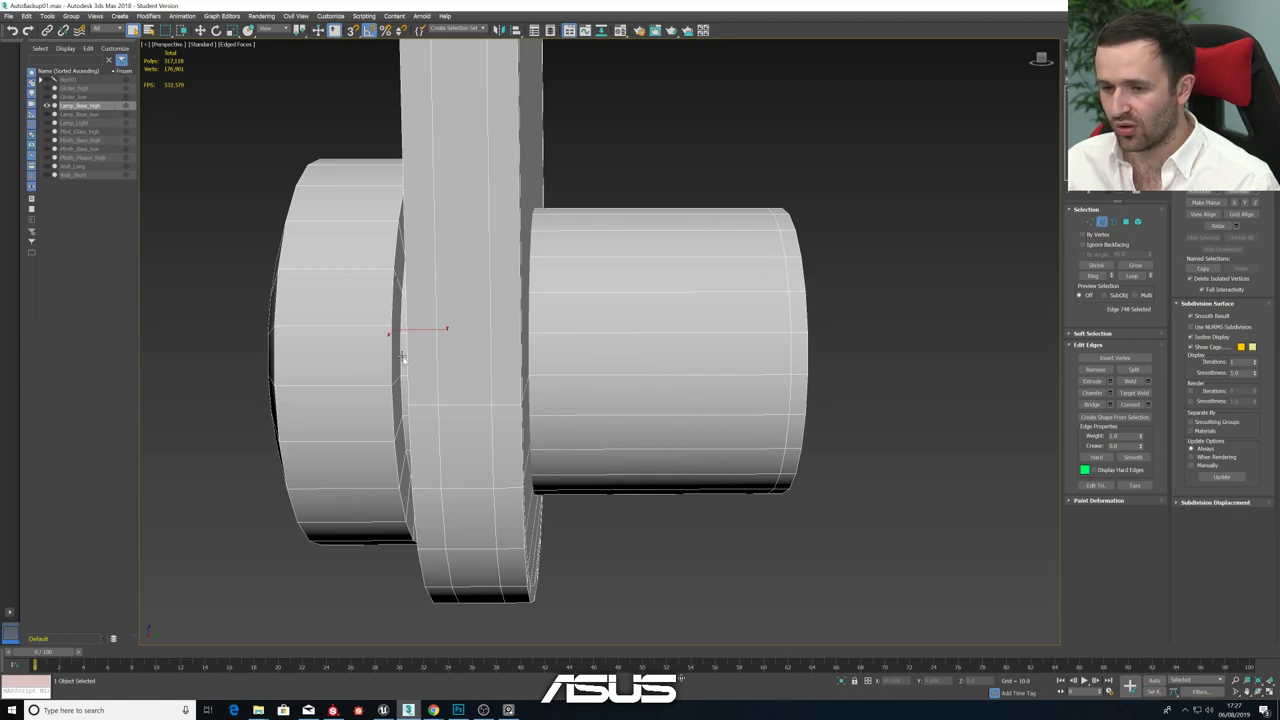
left_click(1093, 277)
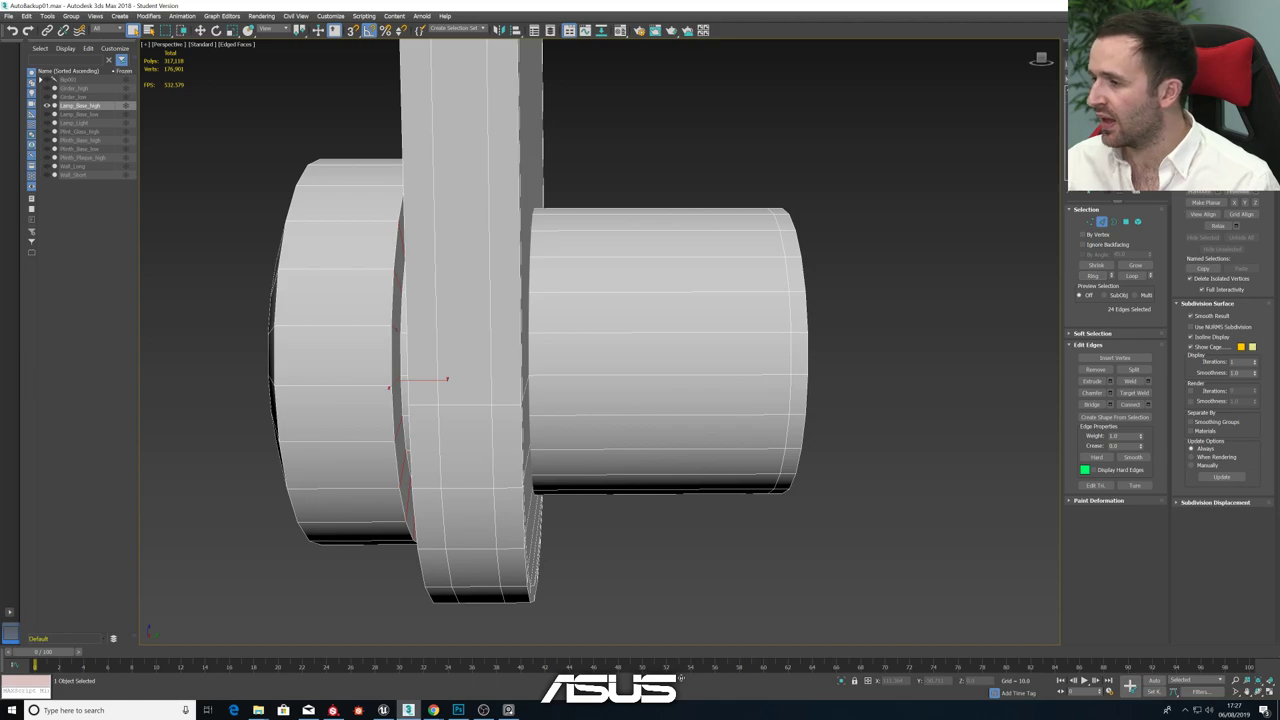
left_click(1139, 405)
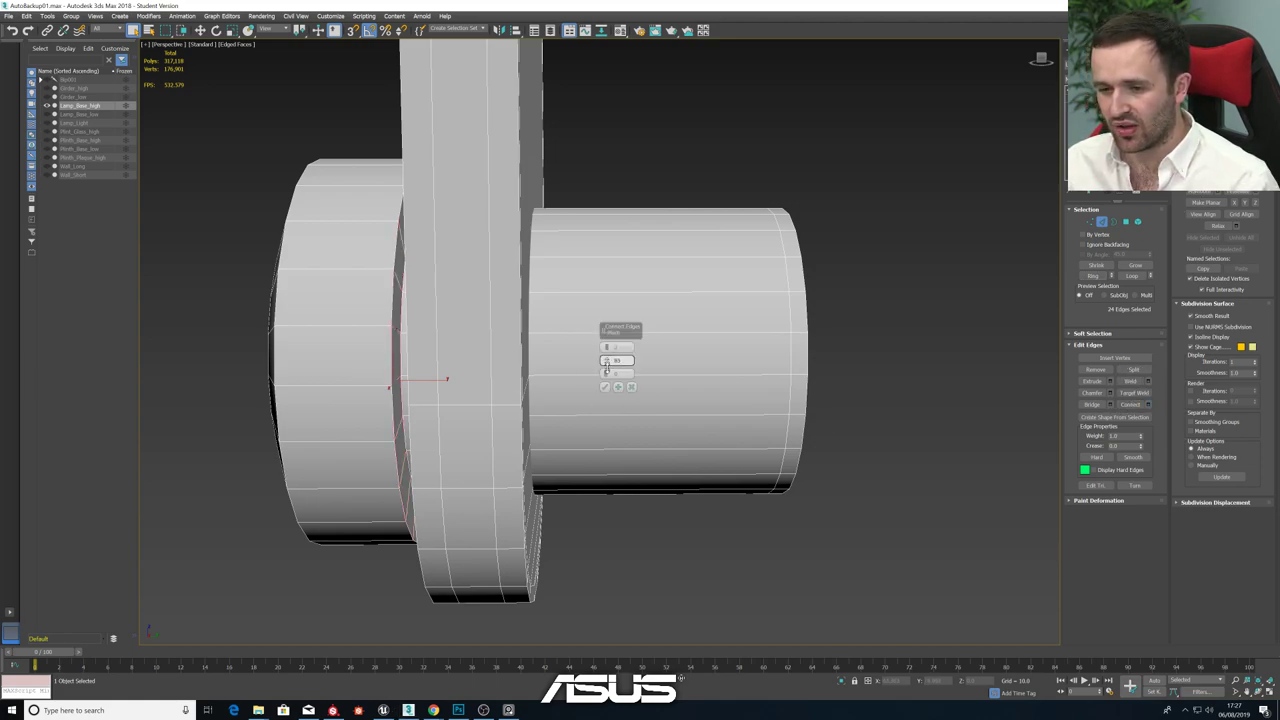
left_click_drag(612, 422, 613, 425)
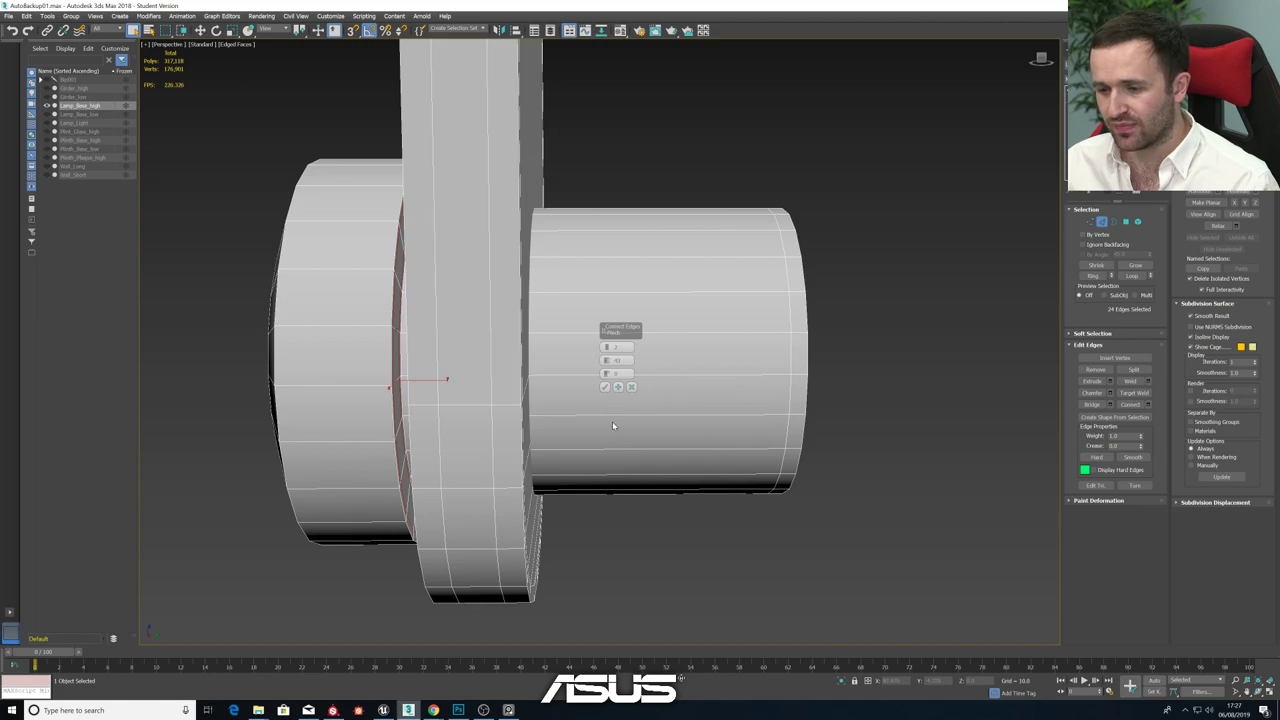
left_click(605, 389)
middle_click_drag(605, 389, 405, 390, "alt")
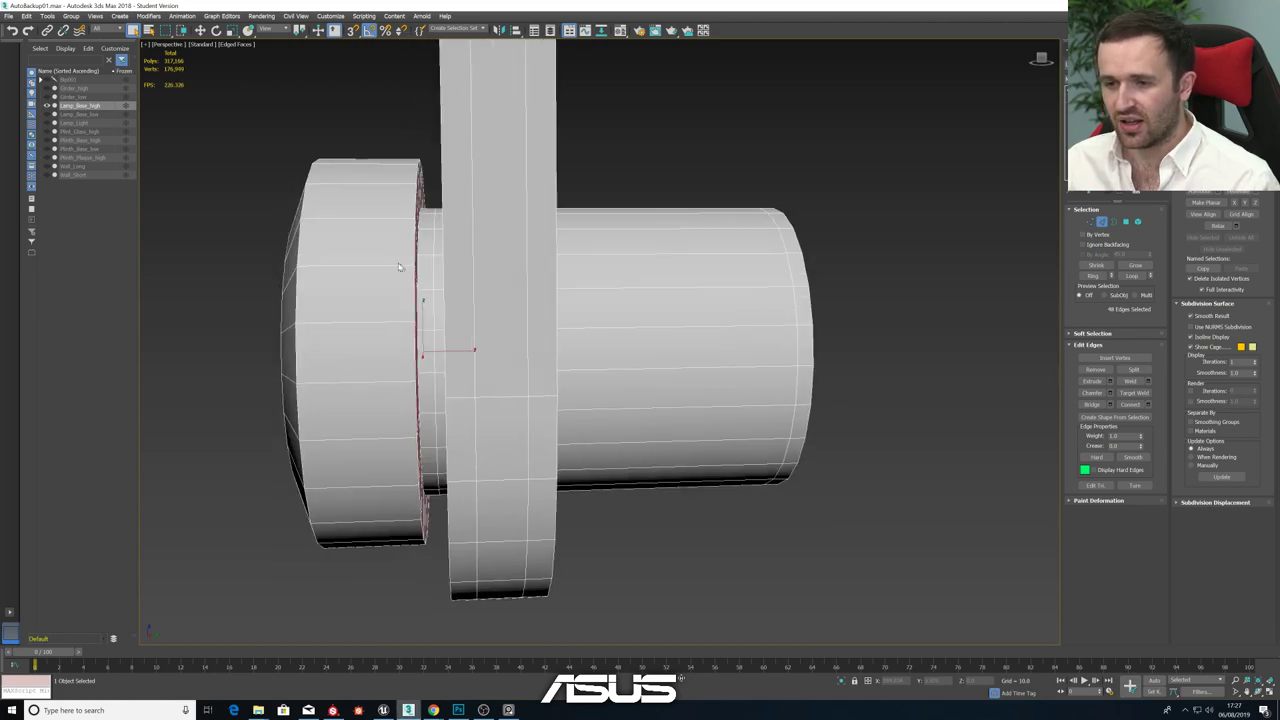
left_click(1066, 109)
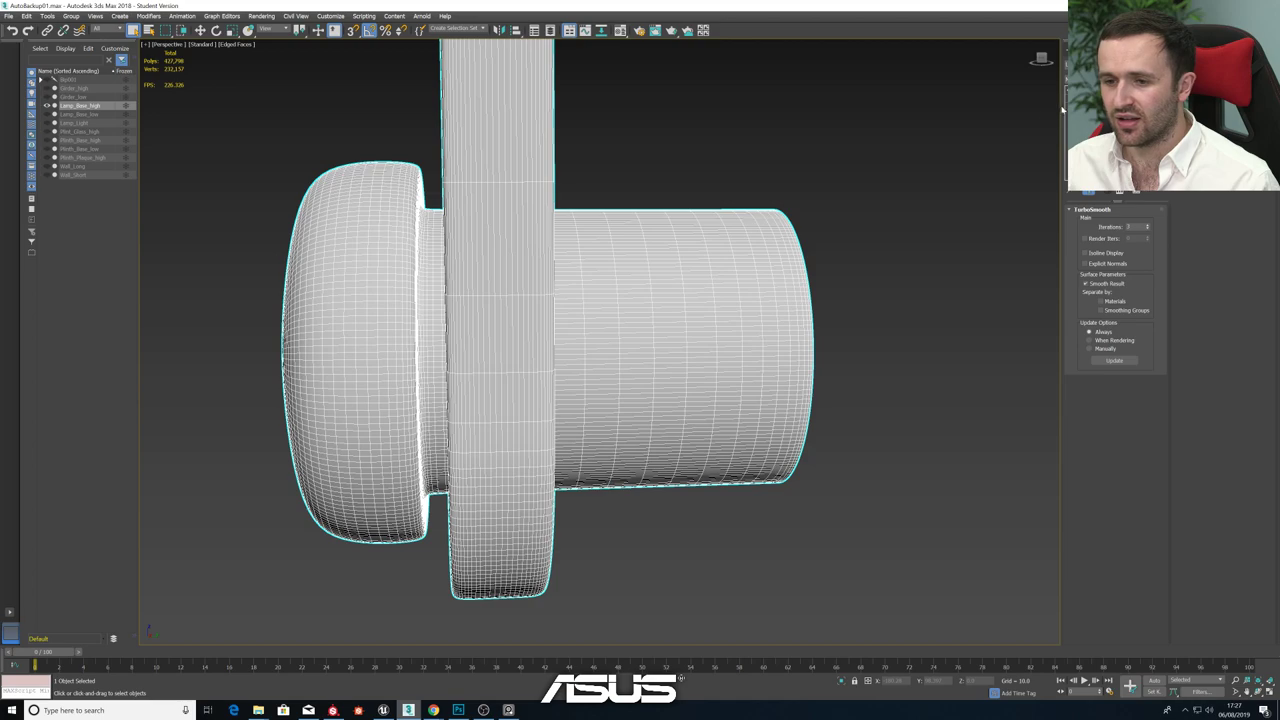
- Return to the base mesh and connect the edge ring around the side wall of the pin's head with 2 segments and a higher pinch
left_click(1090, 104)
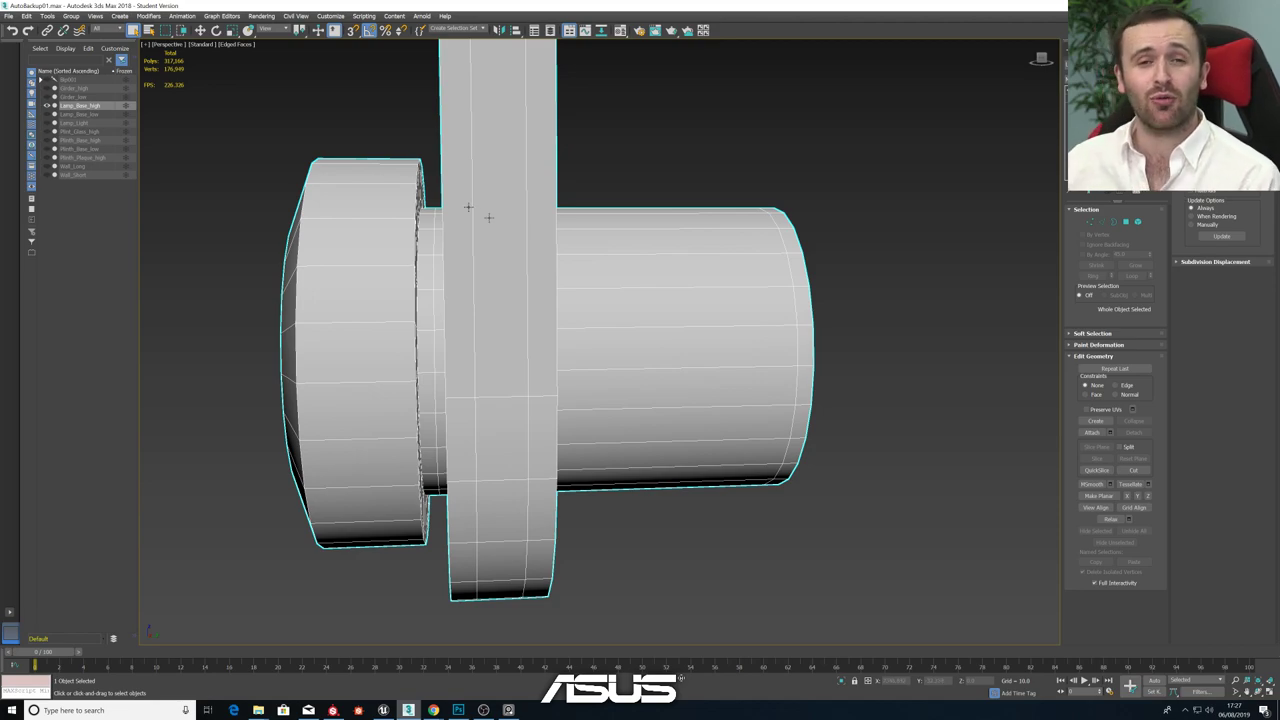
left_click(1102, 223)
left_click(389, 266)
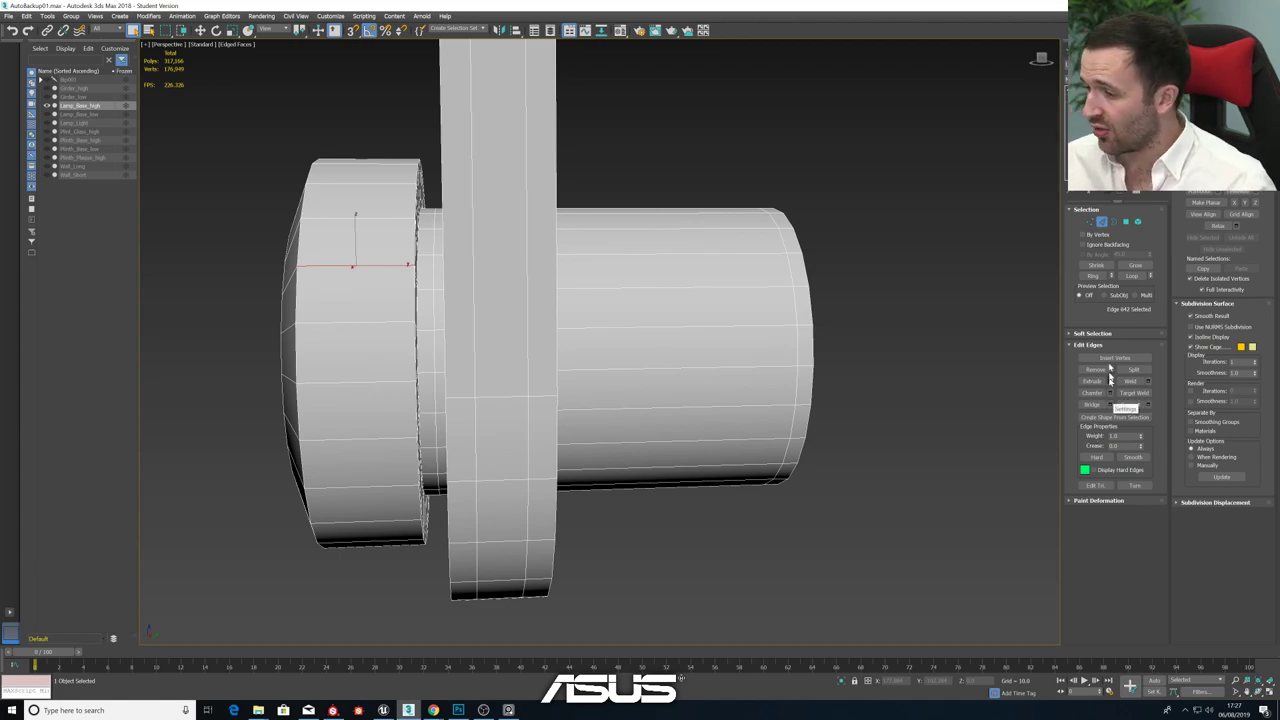
left_click(1095, 275)
left_click(1147, 406)
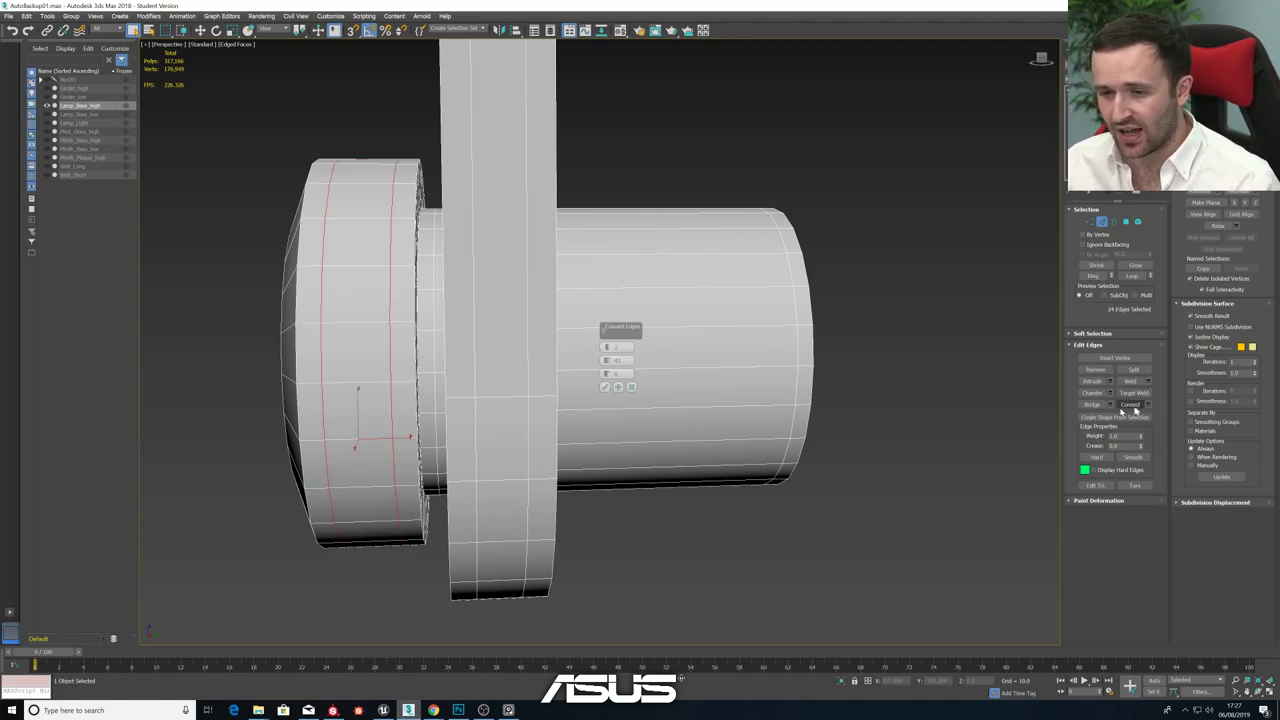
left_click_drag(603, 331, 610, 321)
left_click(605, 387)
- Connect the radial edges of the pin cap's outer band with 2 segments and remove the extra loop at the band's inner side
middle_click_drag(573, 393, 473, 367, "alt")
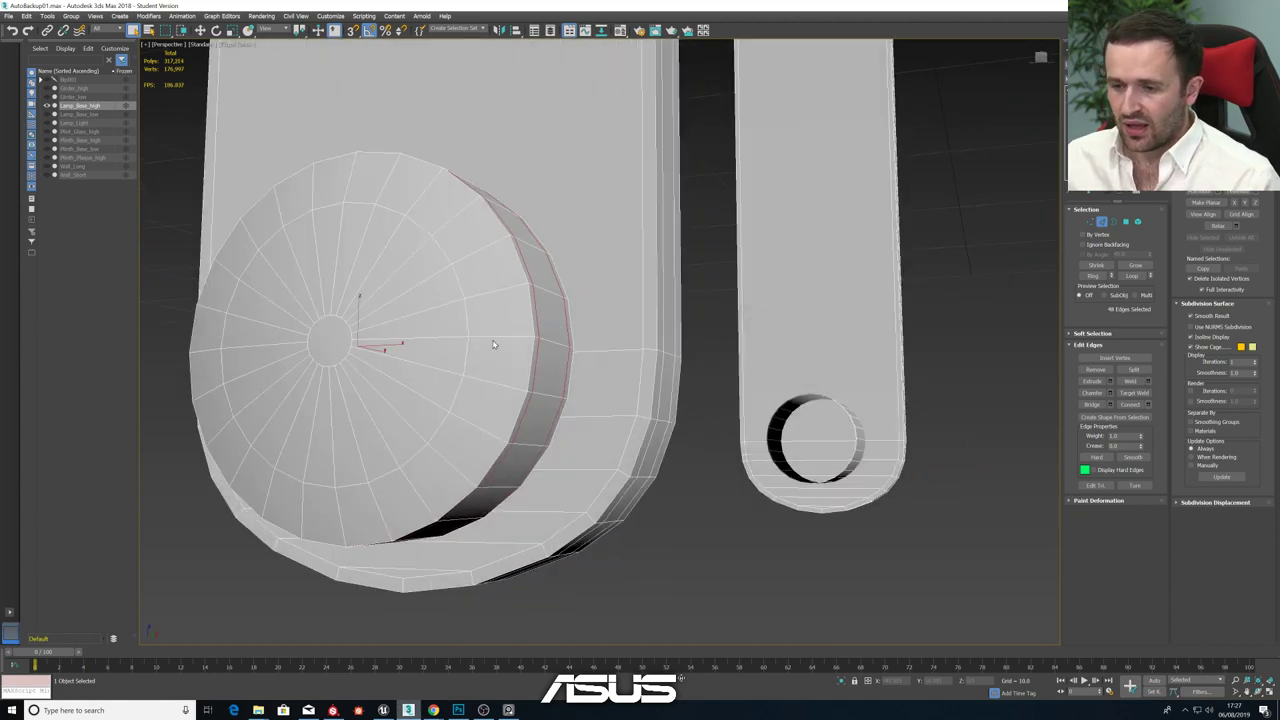
left_click(493, 344)
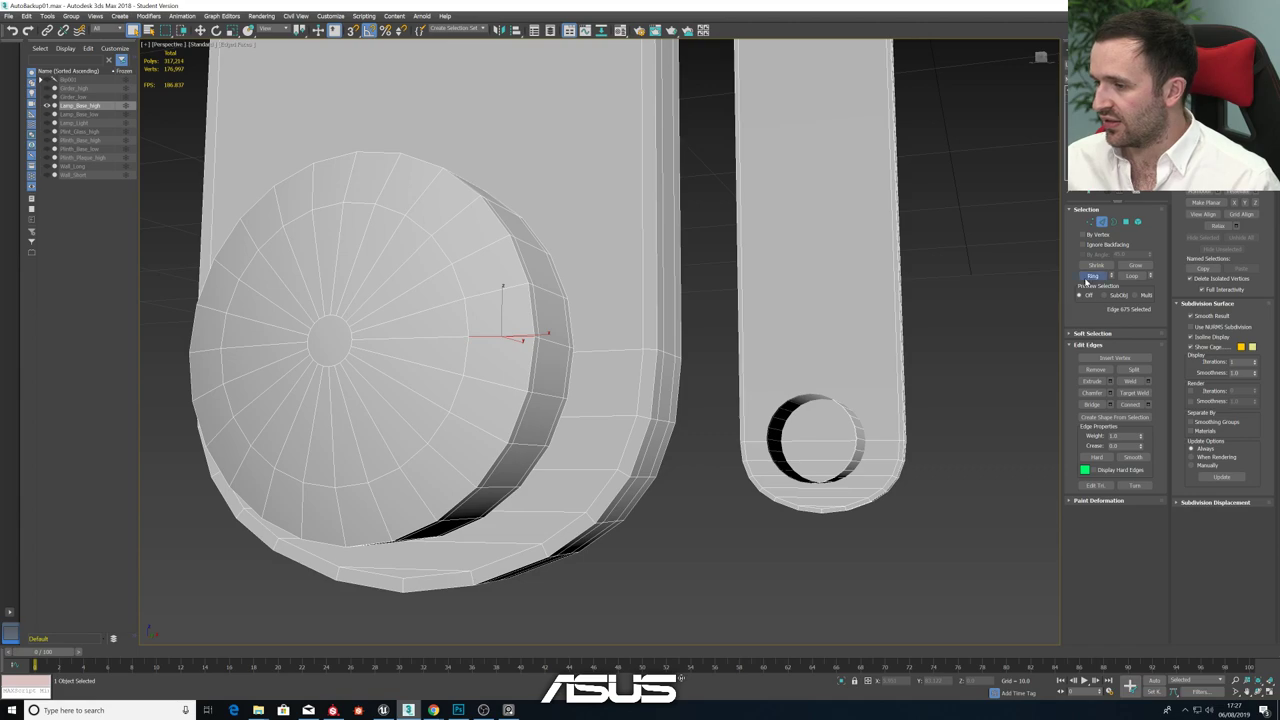
left_click(1088, 278)
left_click(1149, 405)
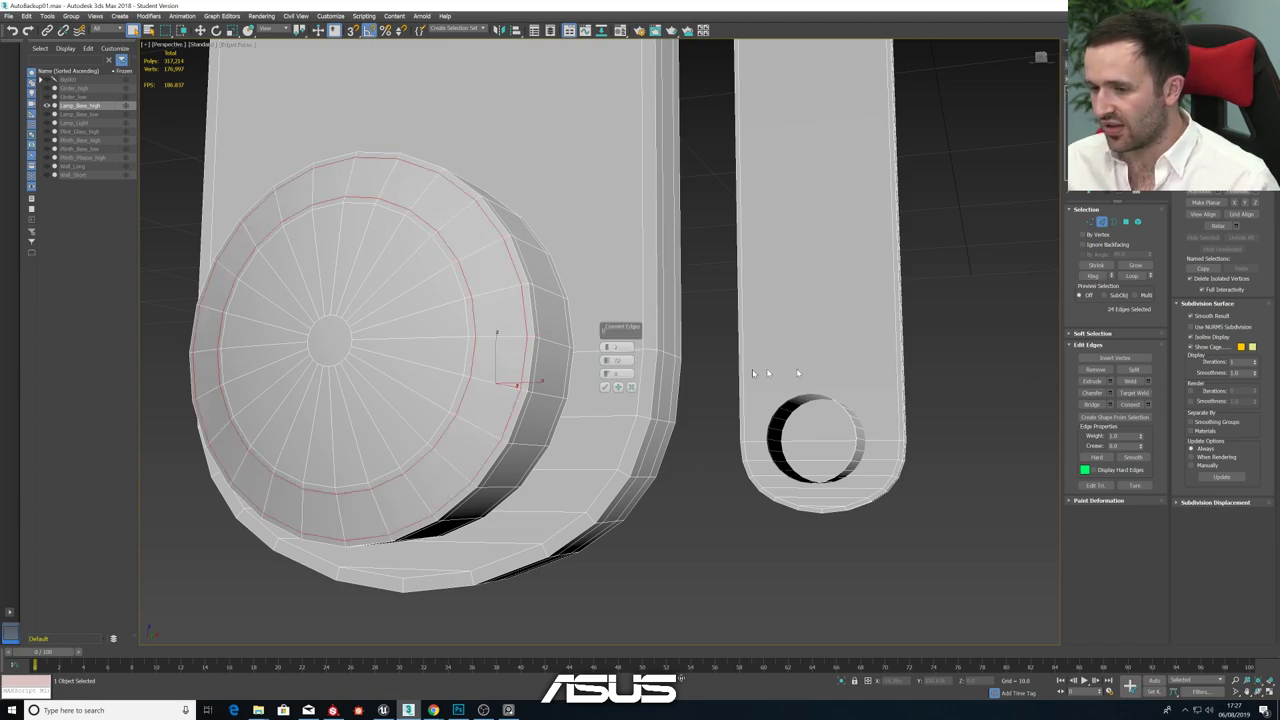
left_click(605, 387)
double_click(473, 365)
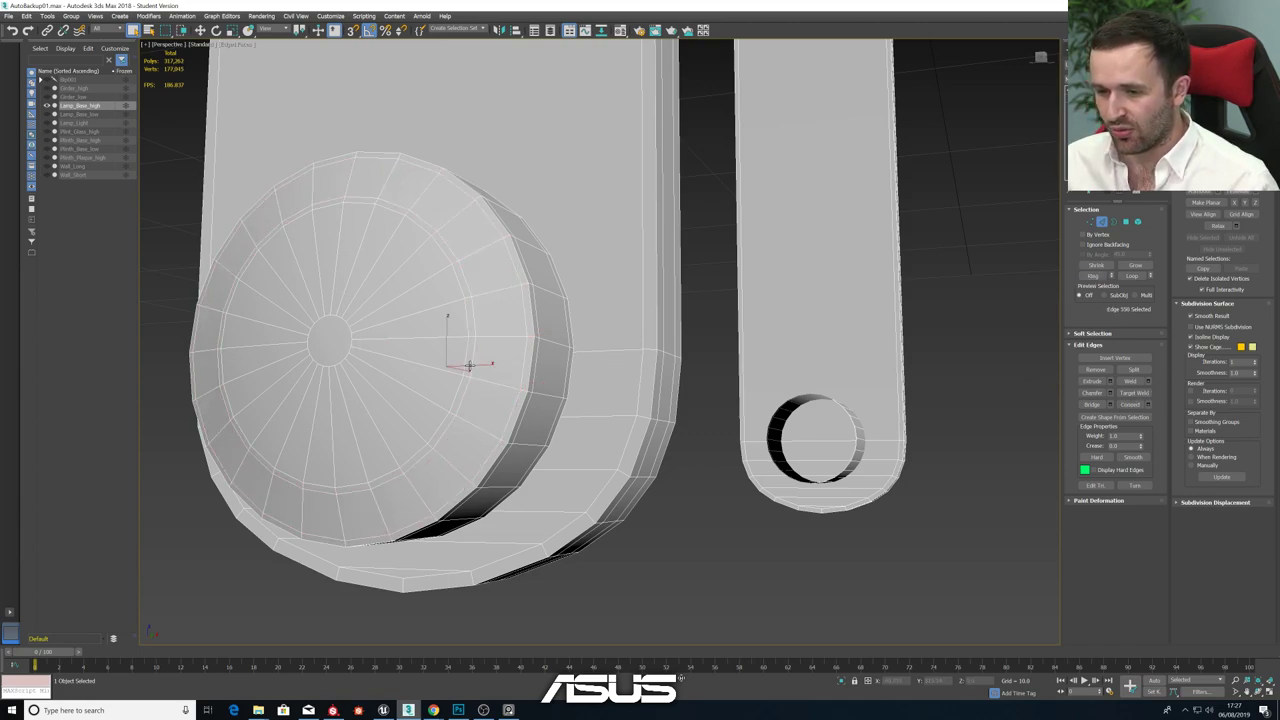
key("ctrl+BackSpace")
- Leave edge editing and inspect the smoothed pin head and brackets with edged faces off
middle_click_drag(473, 365, 841, 233, "alt")
key("2")
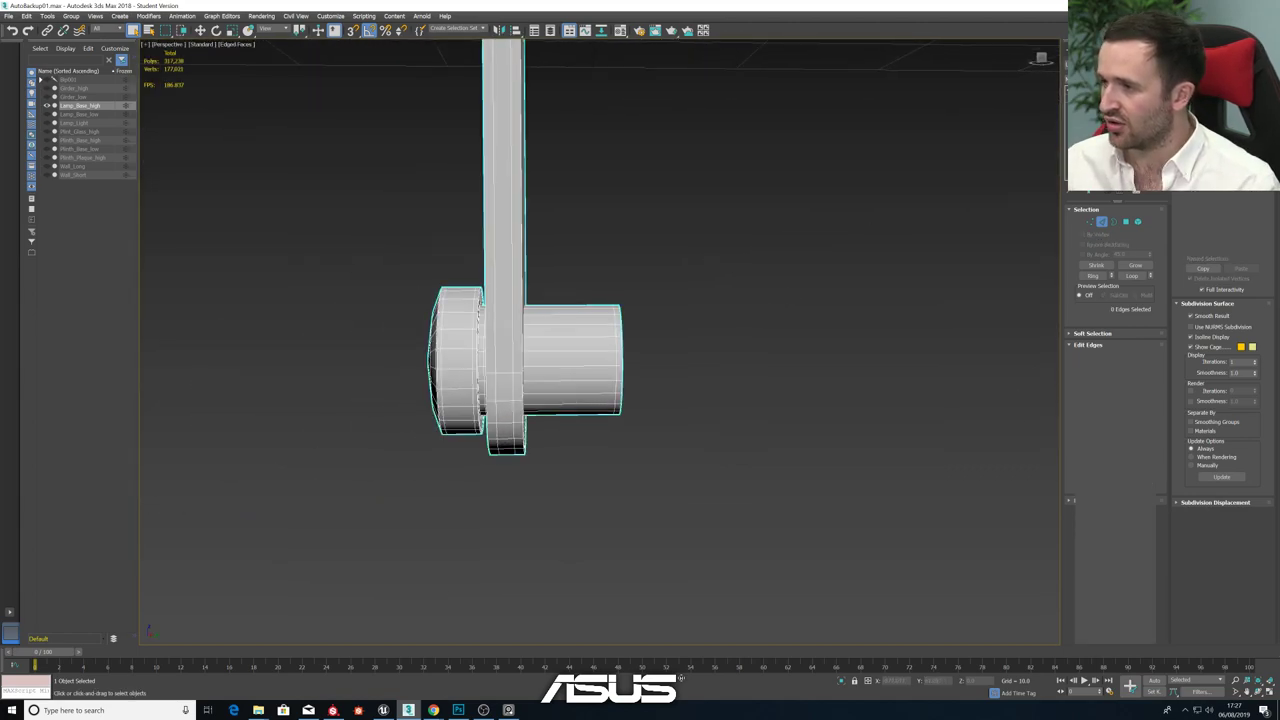
left_click(1100, 96)
key("F4")
mouse_move(668, 318)
middle_mouse_down("alt")
mouse_move(691, 312)
mouse_move(667, 318)
middle_mouse_up("alt")
scroll(668, 318, "down", 5)
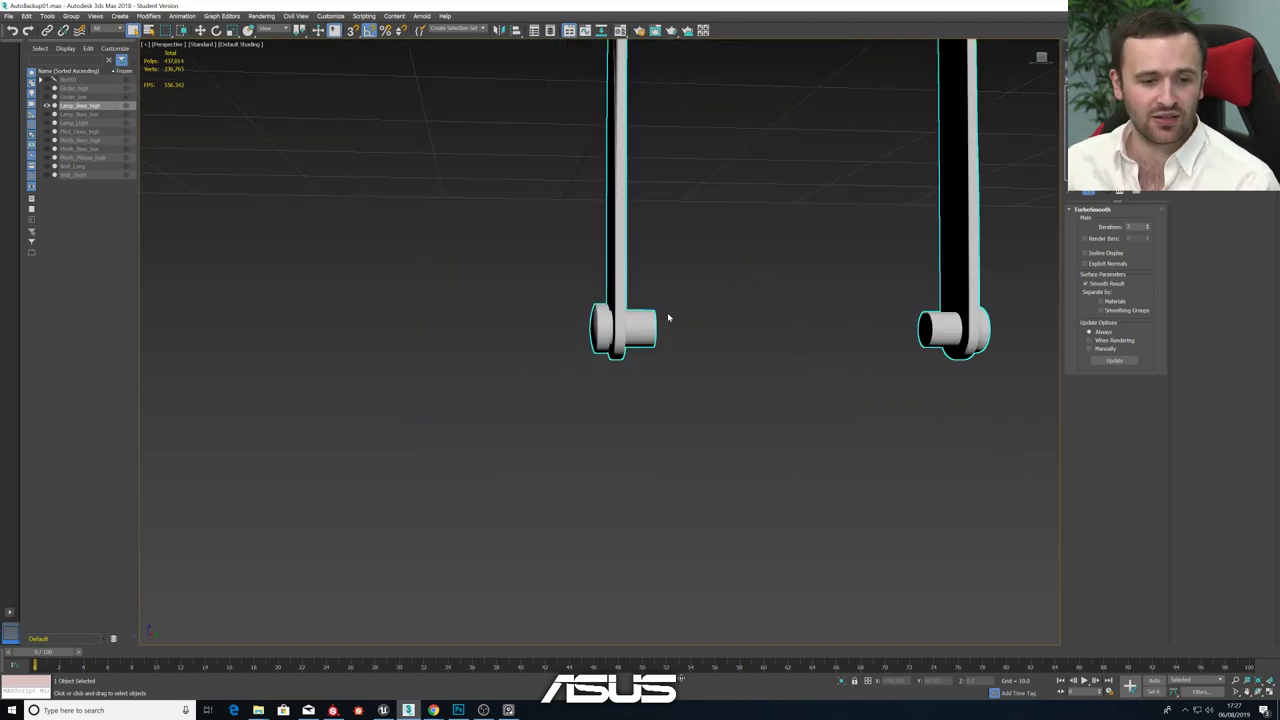
middle_click_drag(679, 263, 670, 310)
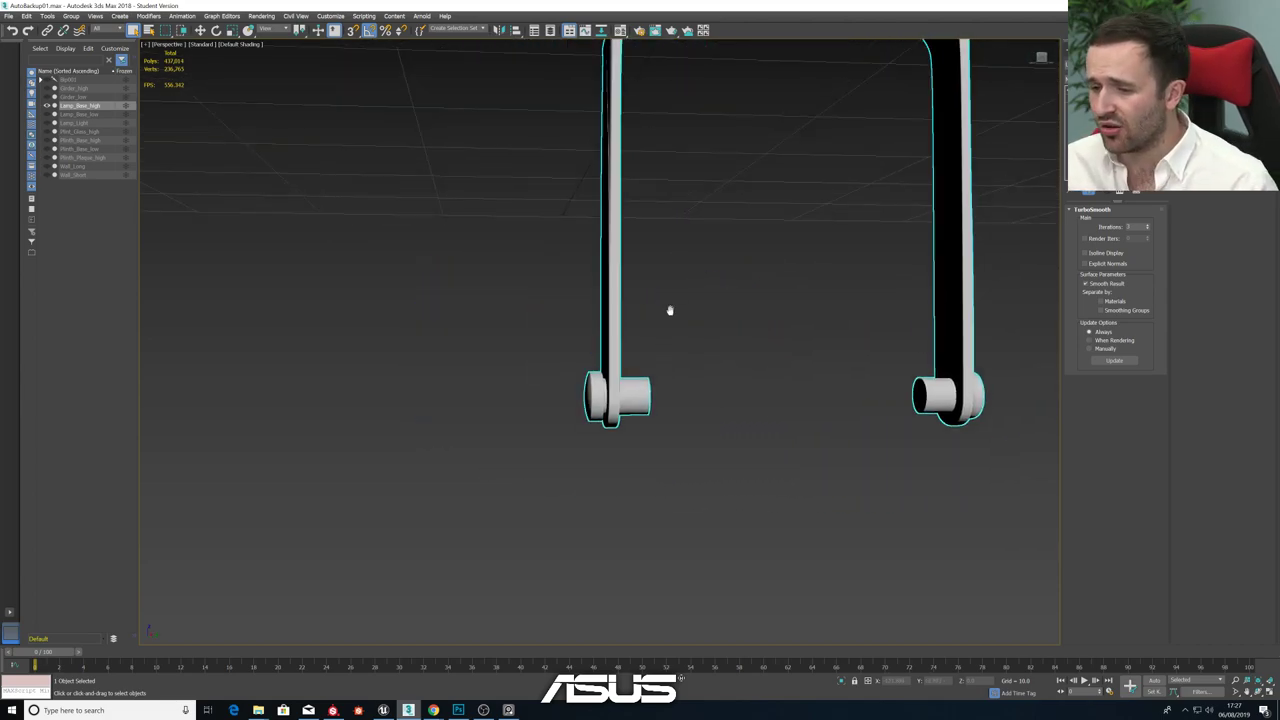
- Save the scene as ASUS_Museum in the scenes folder, replacing the existing file
left_click(8, 16)
left_click(35, 92)
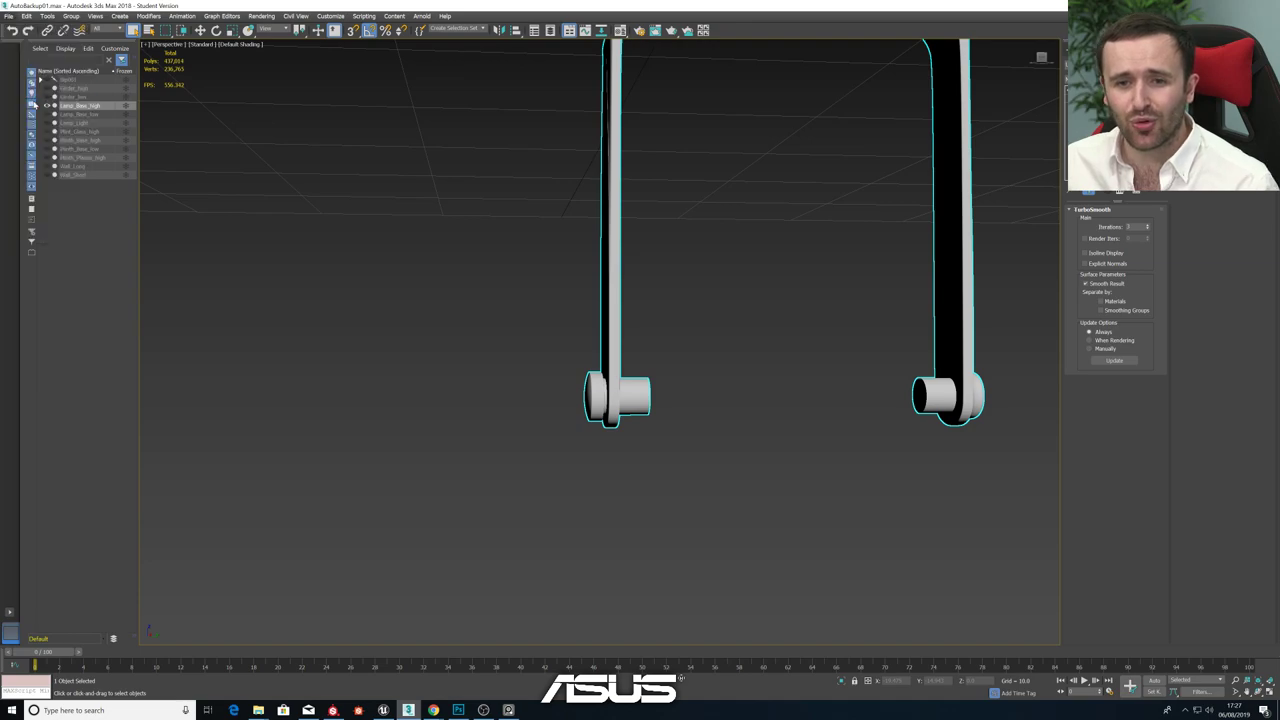
left_click(463, 158)
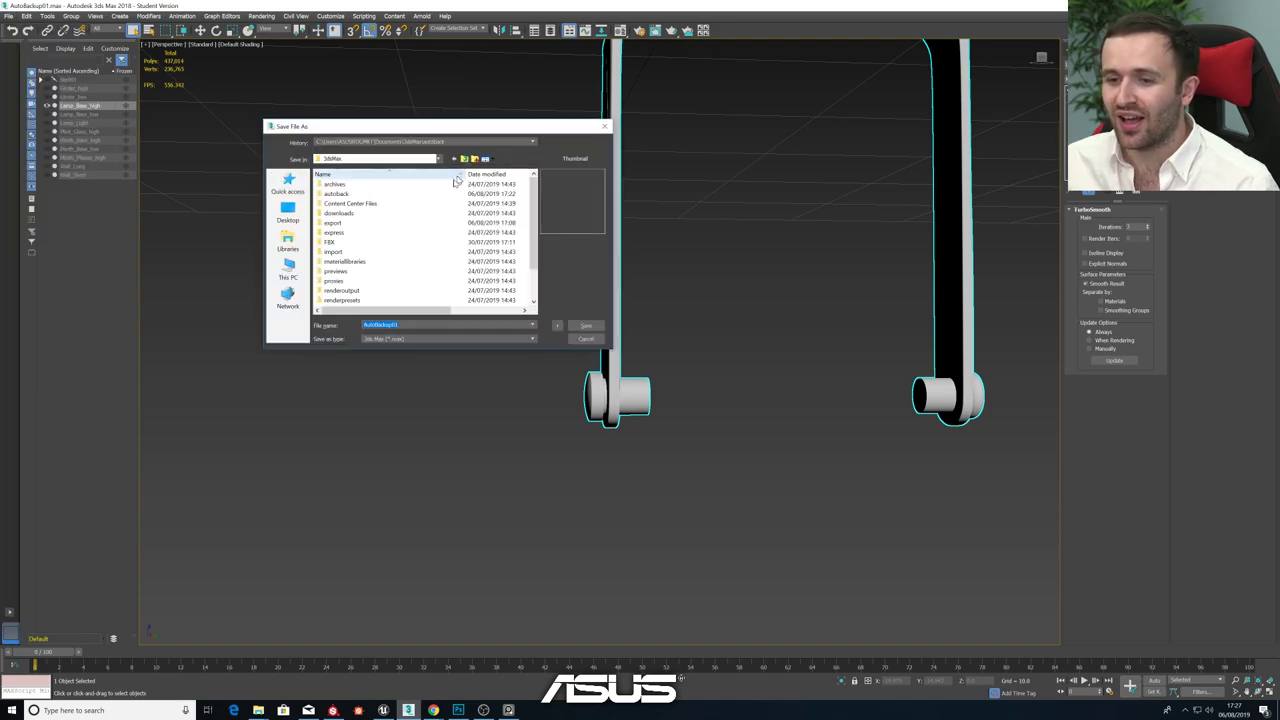
double_click(343, 281)
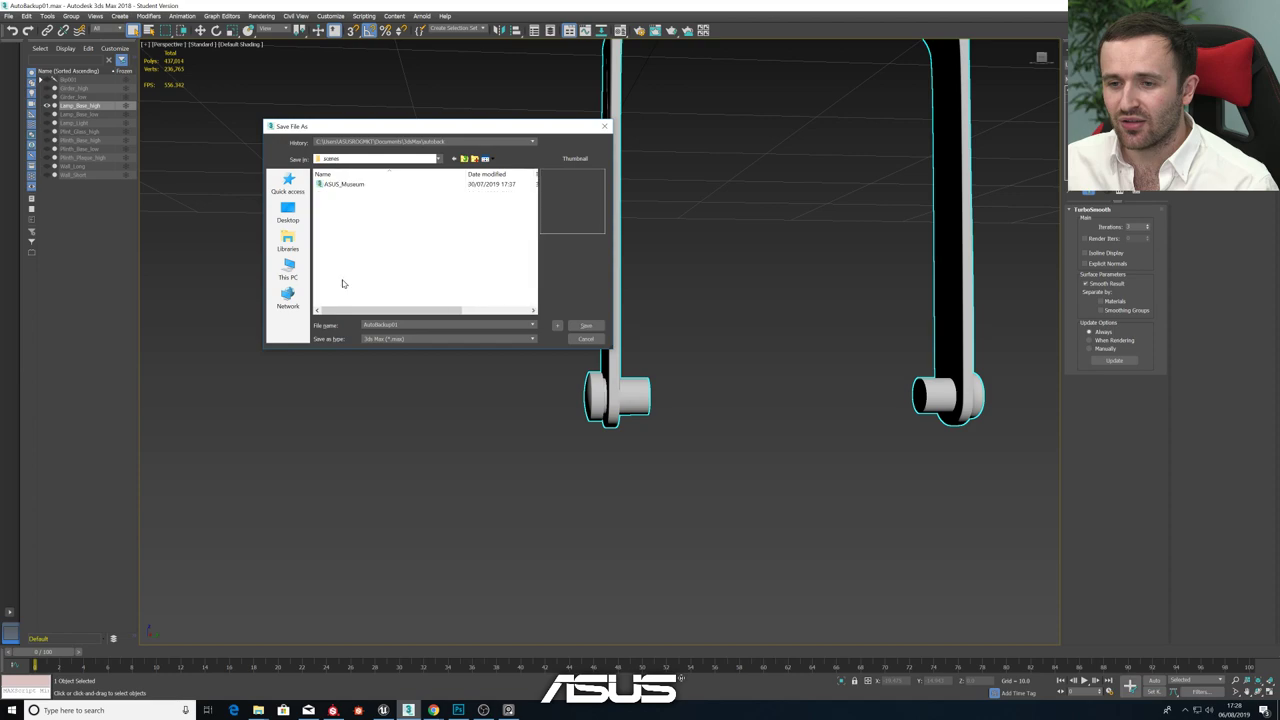
left_click(340, 181)
left_click(586, 325)
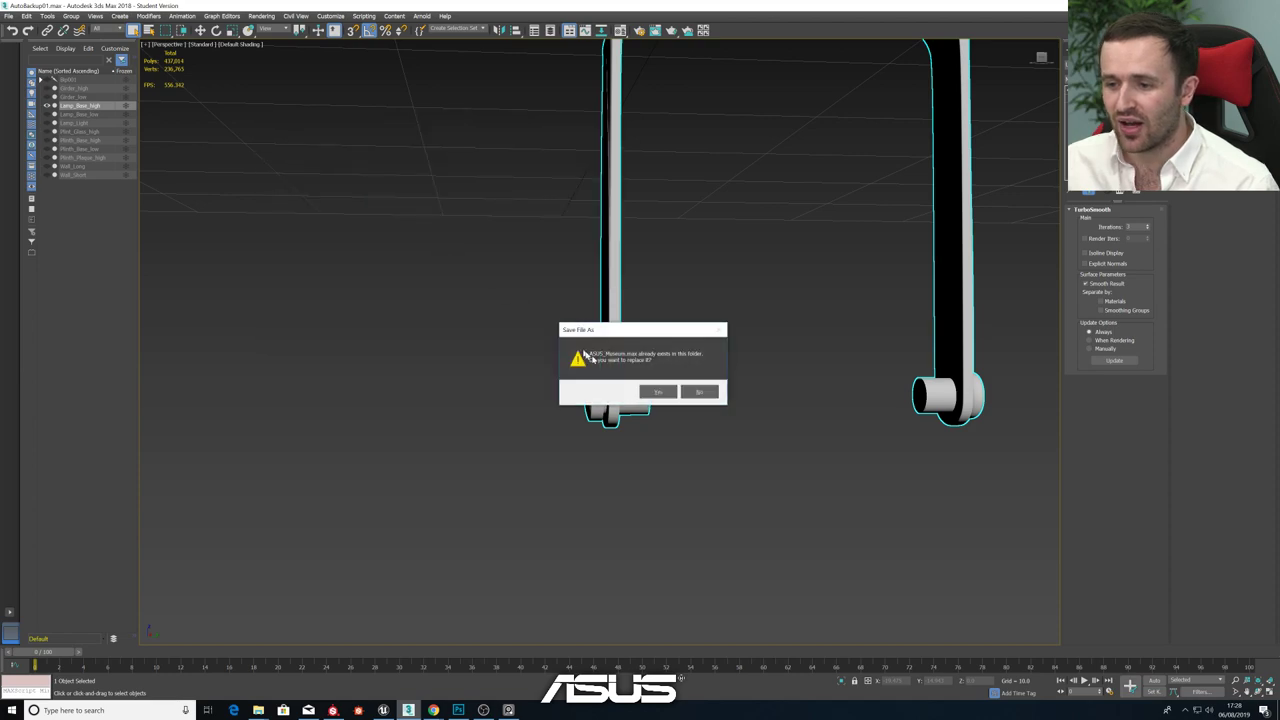
left_click(659, 391)
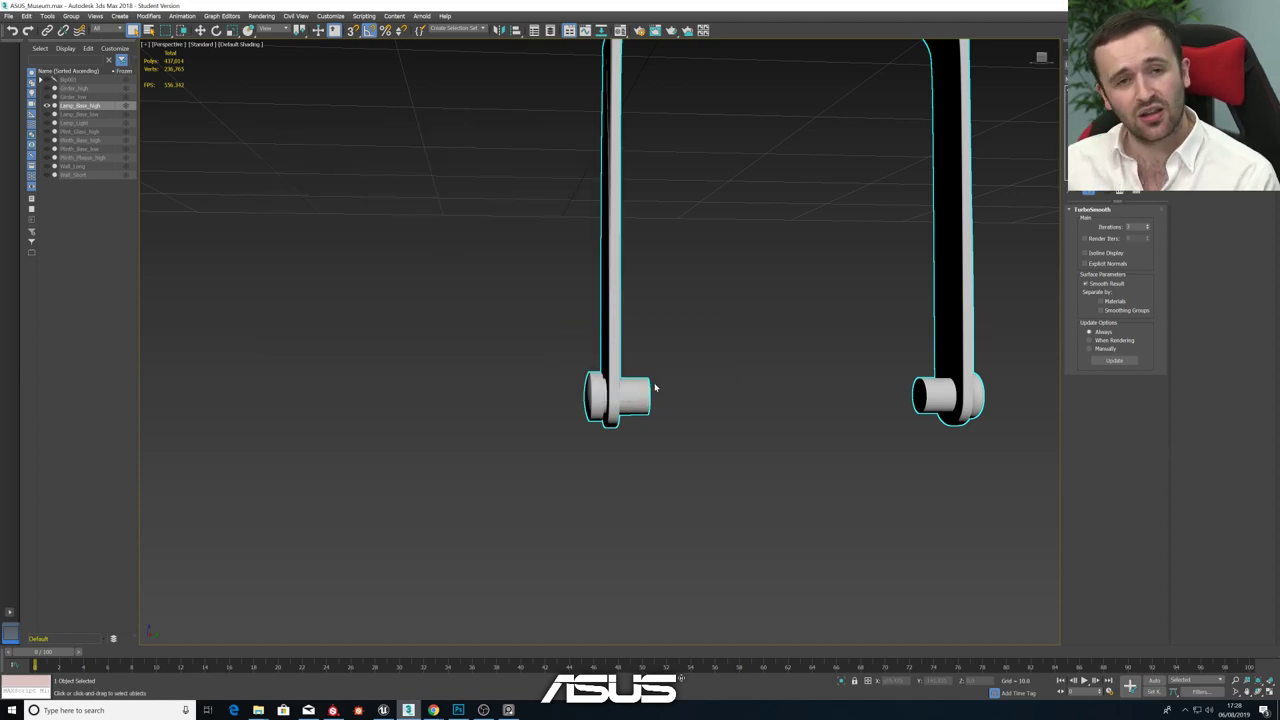